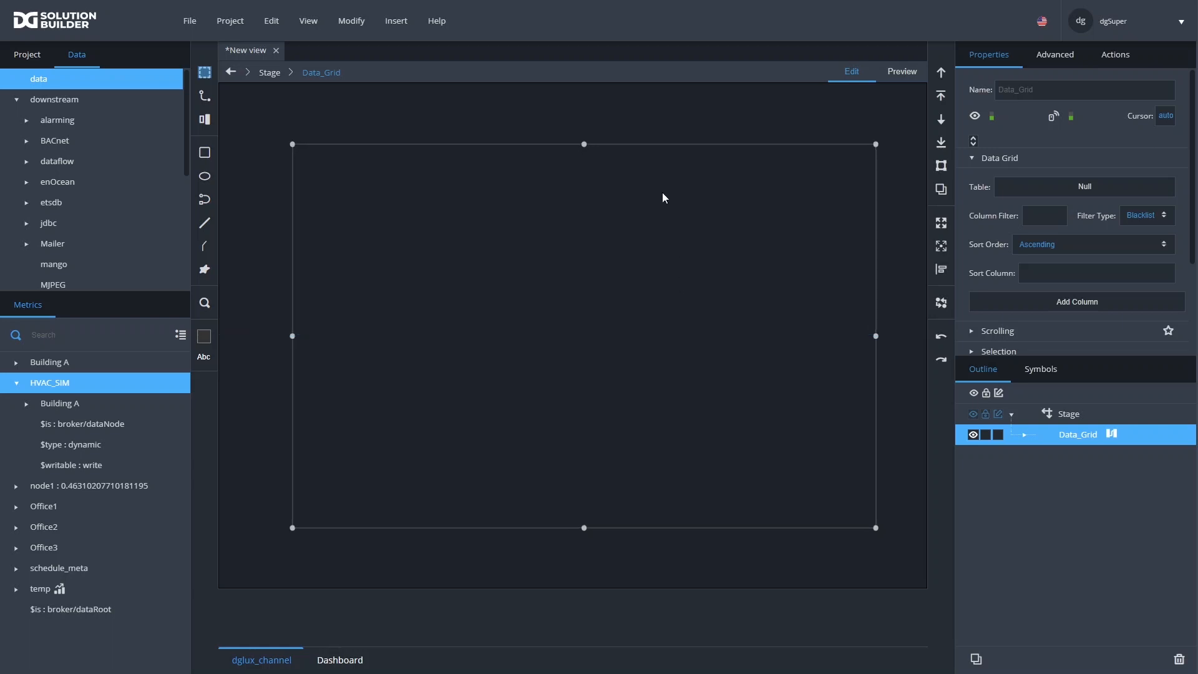
right_click(541, 106)
click(540, 107)
right_click(538, 115)
mouse_move(600, 136)
mouse_move(776, 134)
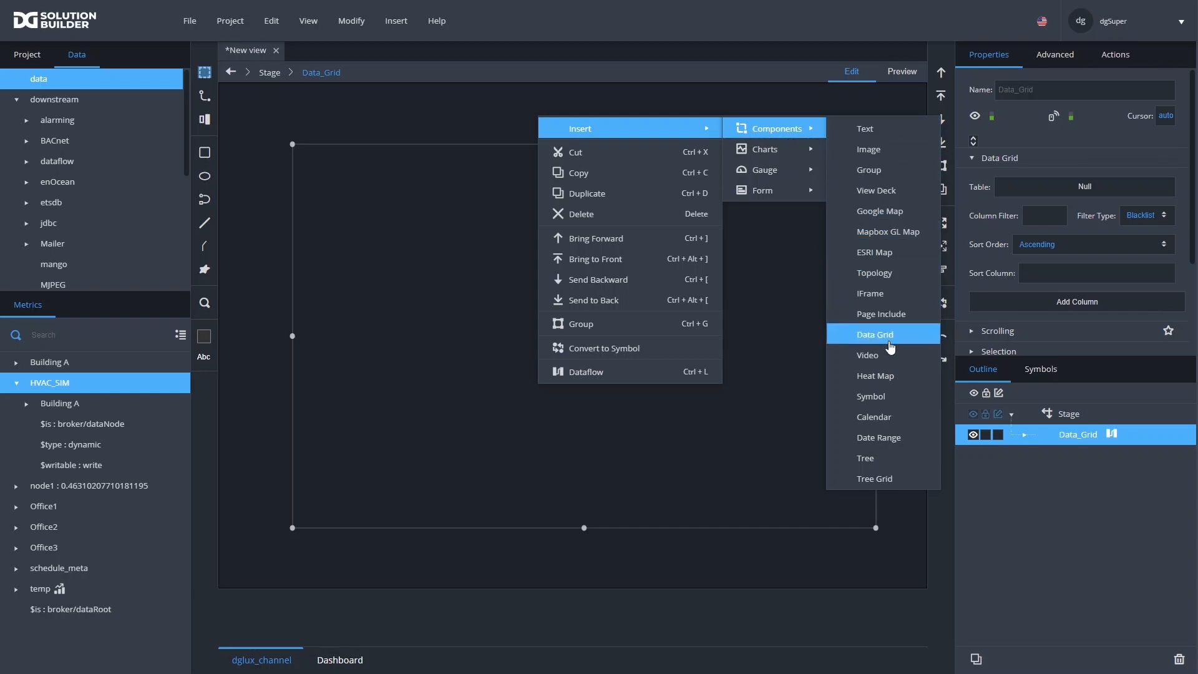
Open the Data_Grid's dataflow, select its listNode block, and move and enlarge the dataflow window
click(1111, 434)
click(313, 517)
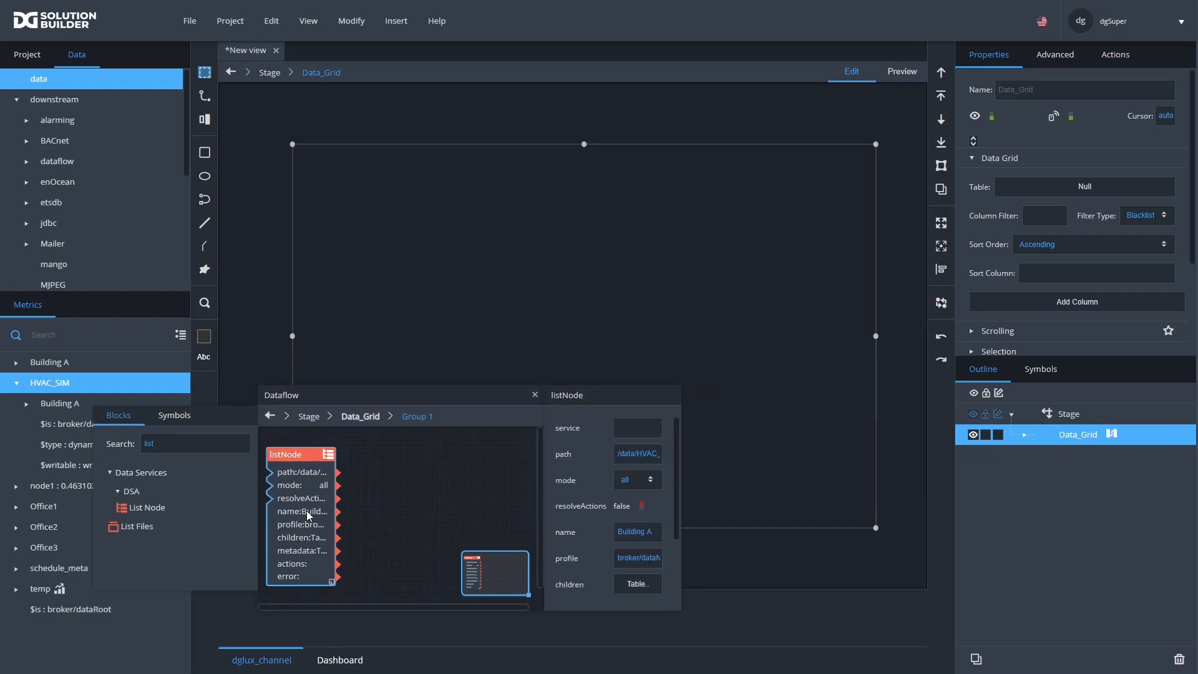
drag(344, 393, 355, 315)
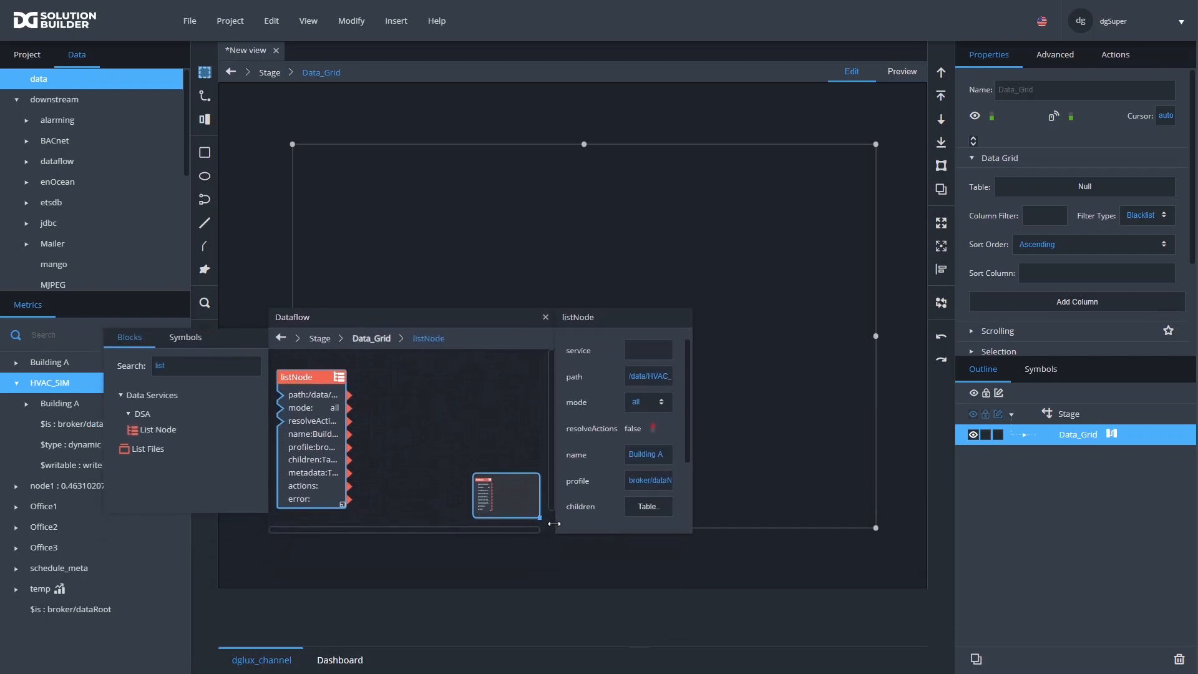
drag(553, 532, 667, 591)
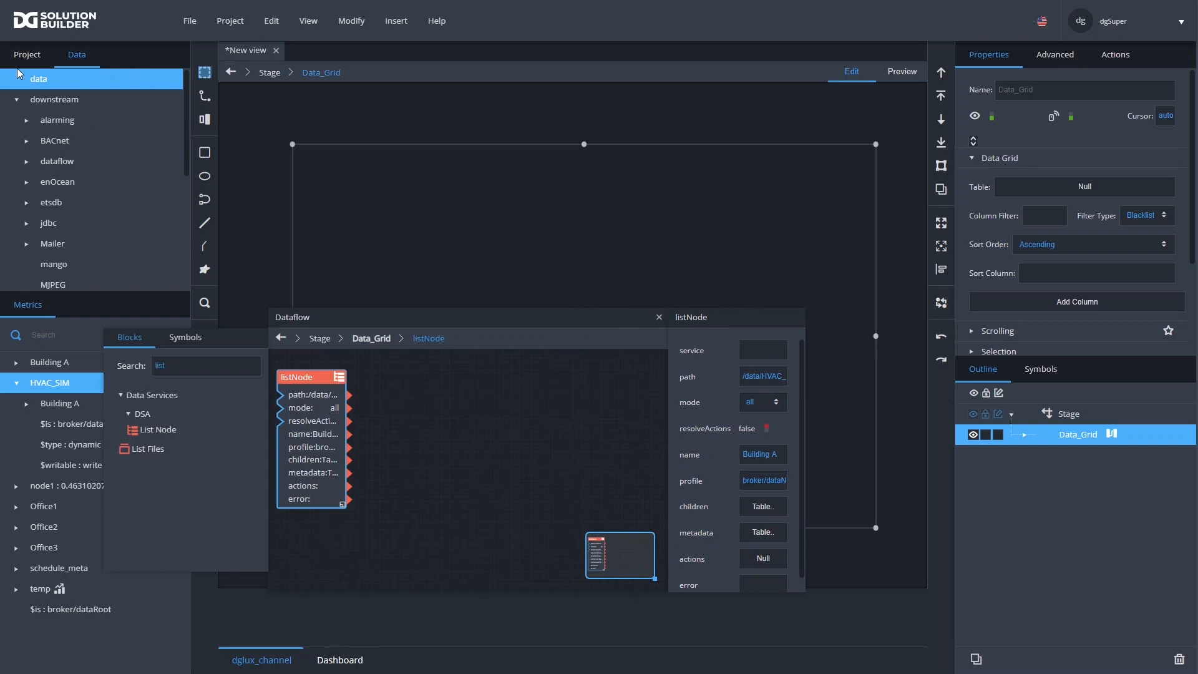
Review the listNode's children table, bind children to the data grid's Table property, and close the dataflow
click(755, 511)
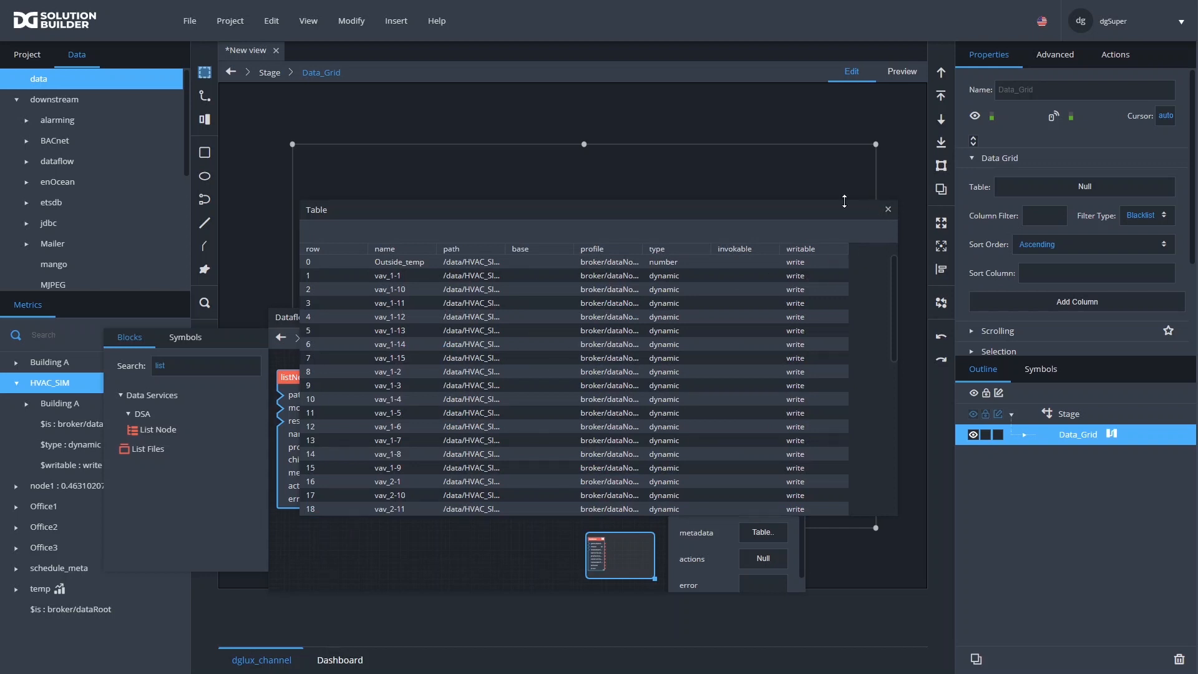
click(888, 210)
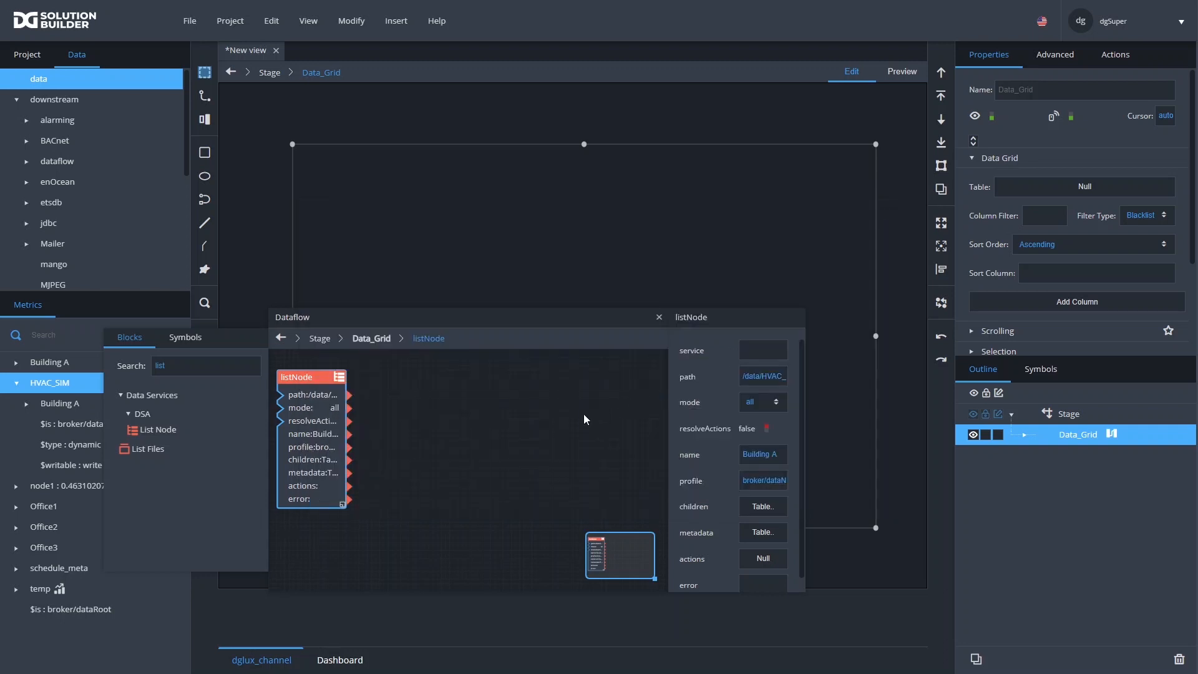
drag(309, 462, 1076, 190)
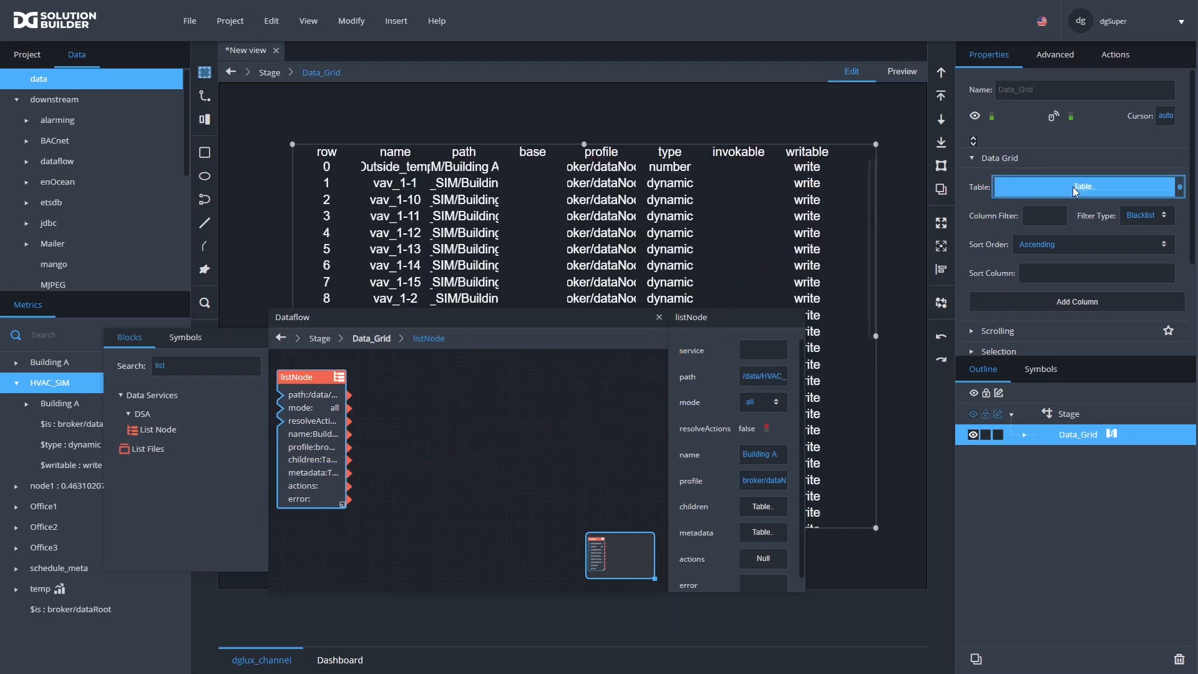
click(659, 317)
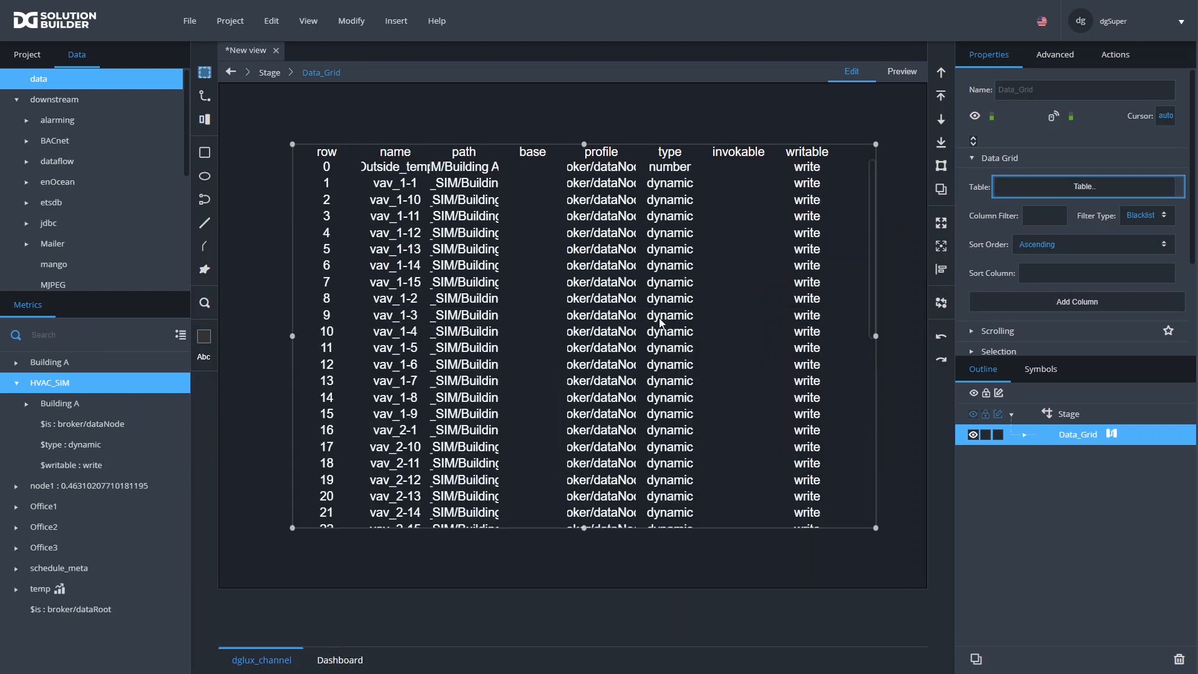
Expand the Data_Grid and its Columns in the outline and set Column 0's type to Name
click(1023, 436)
click(1036, 496)
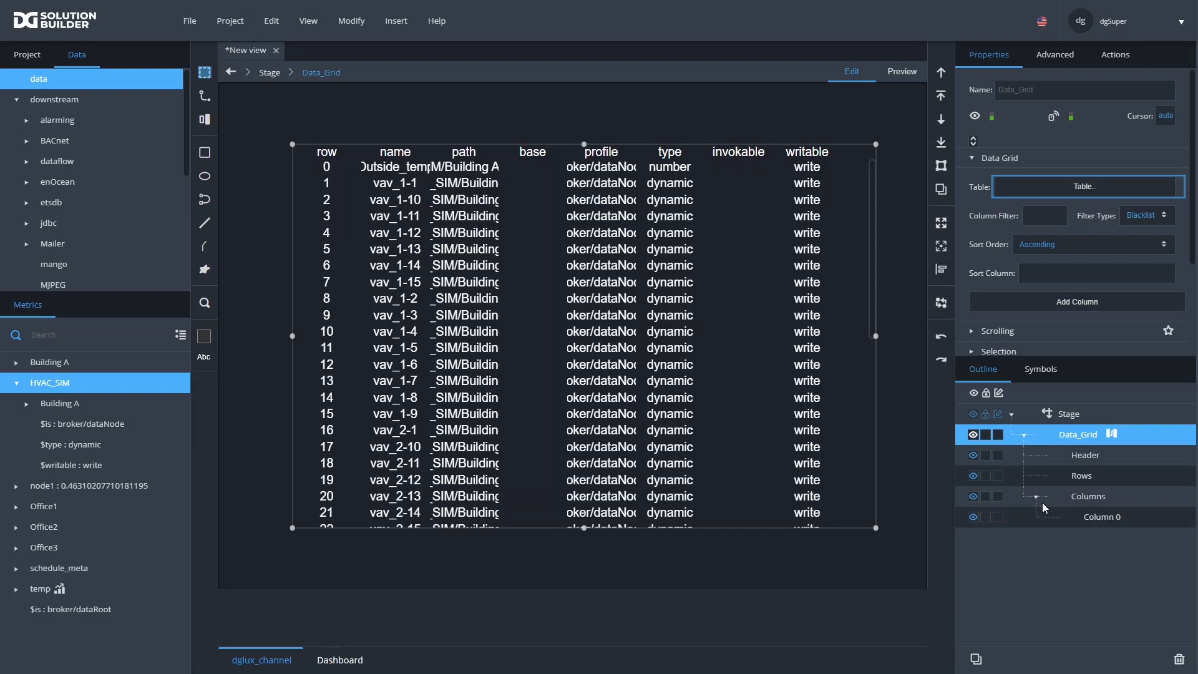
click(1099, 522)
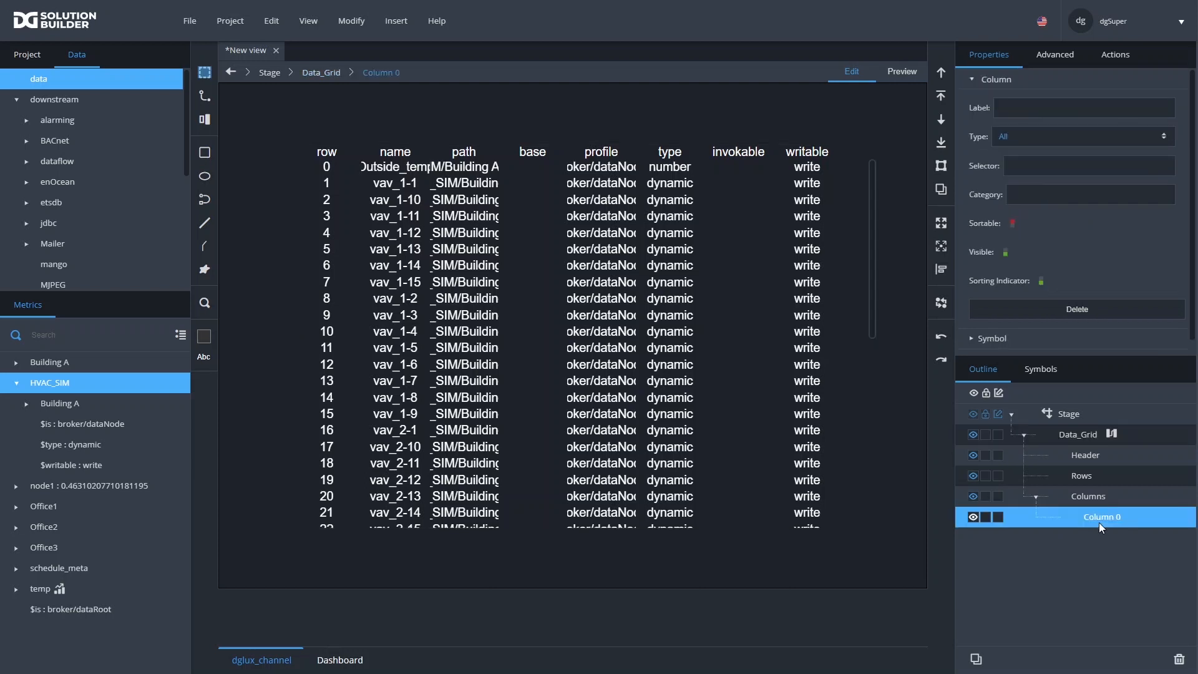
click(1037, 138)
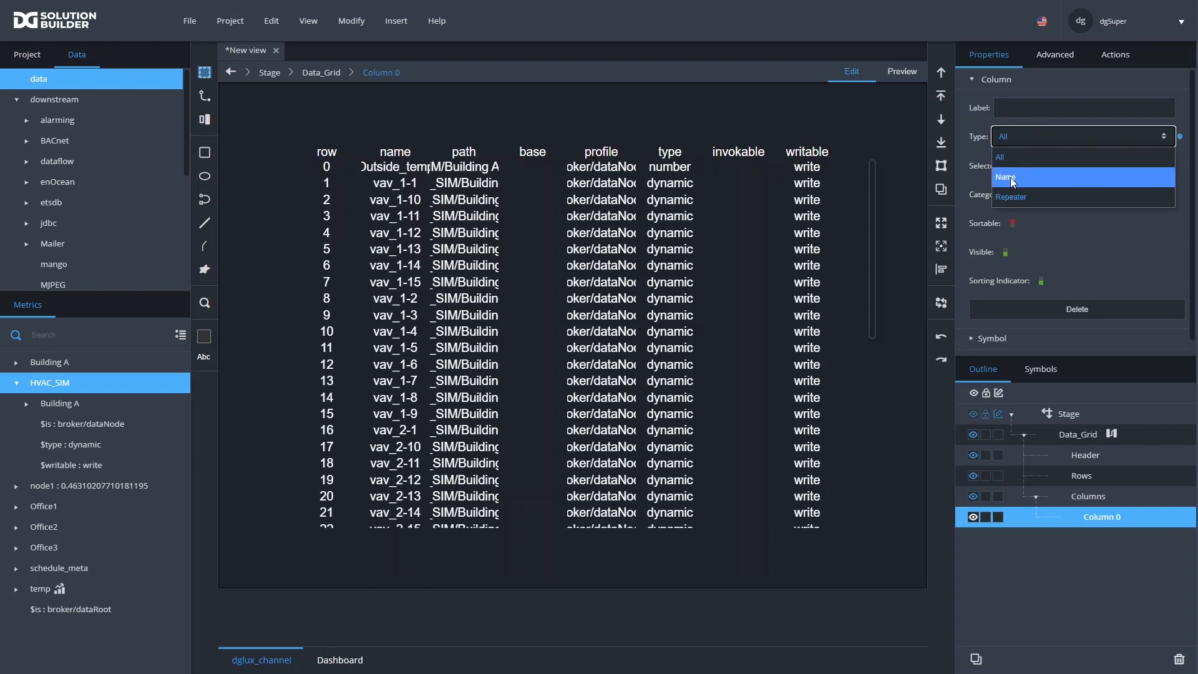
click(1010, 177)
Check the column names in the data grid's source table and set Column 0's selector to name
click(1017, 164)
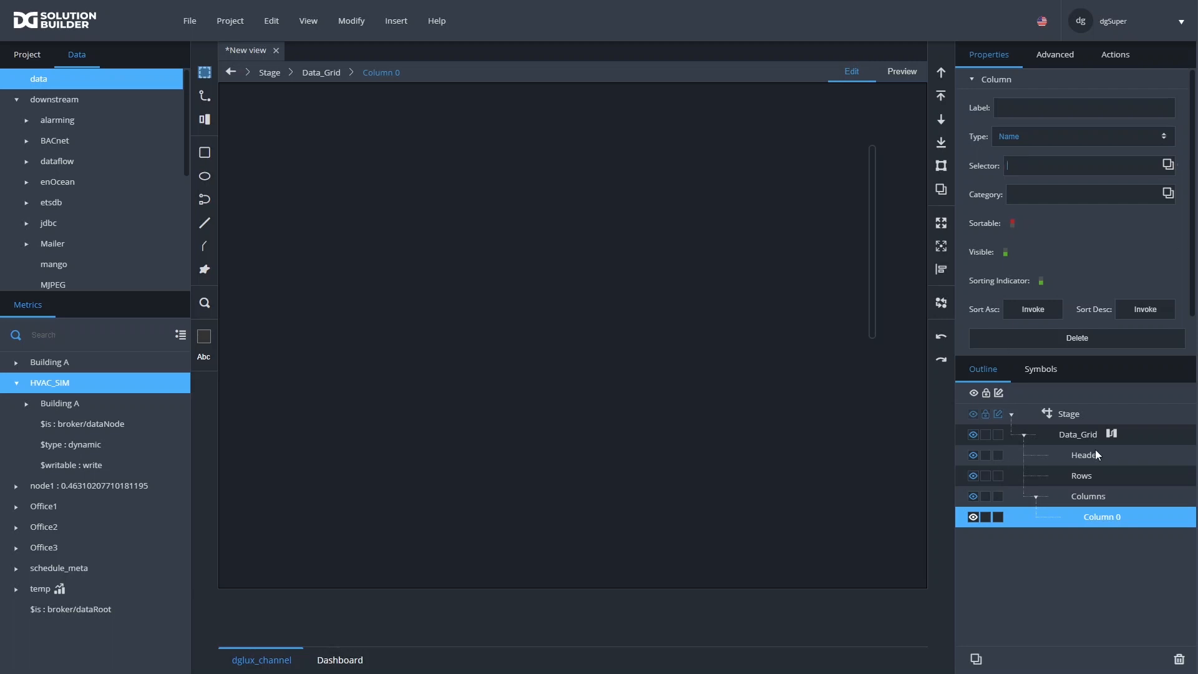
click(1088, 437)
click(1025, 187)
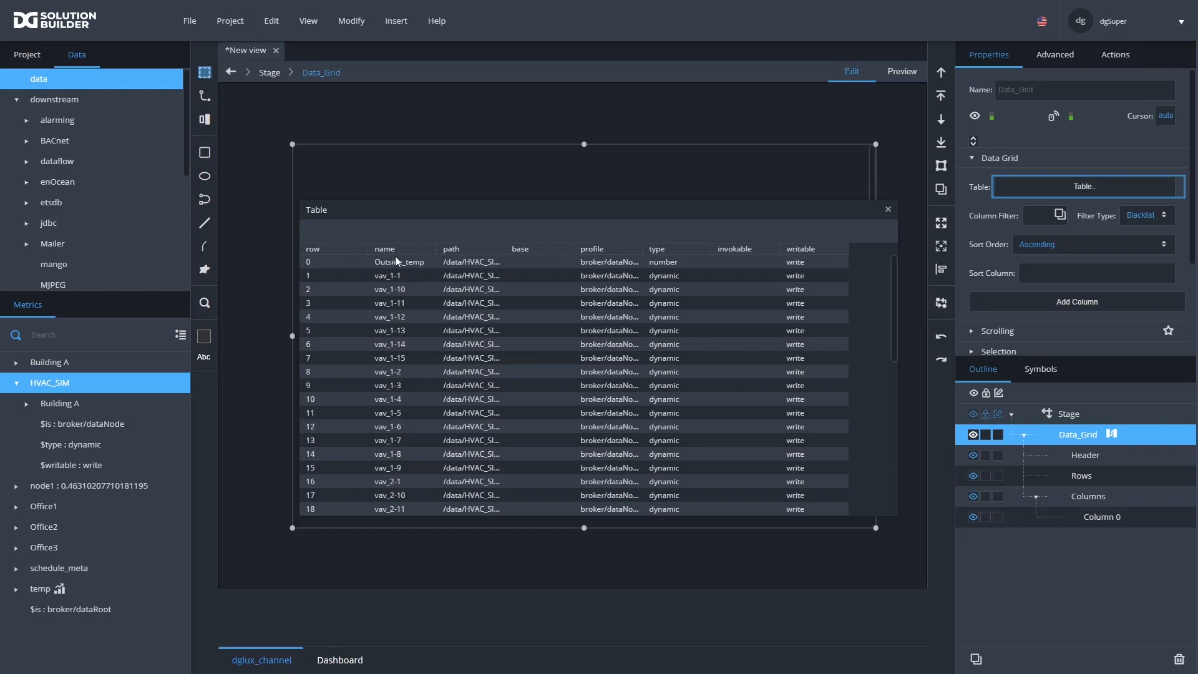
click(1102, 518)
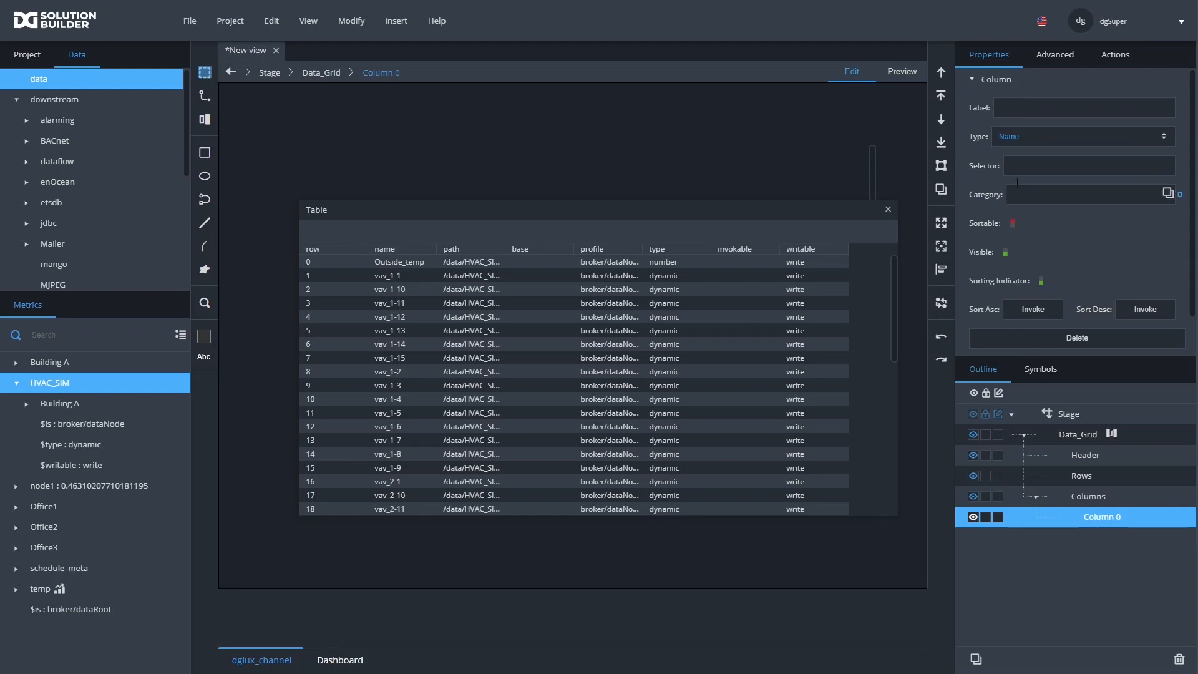
click(889, 210)
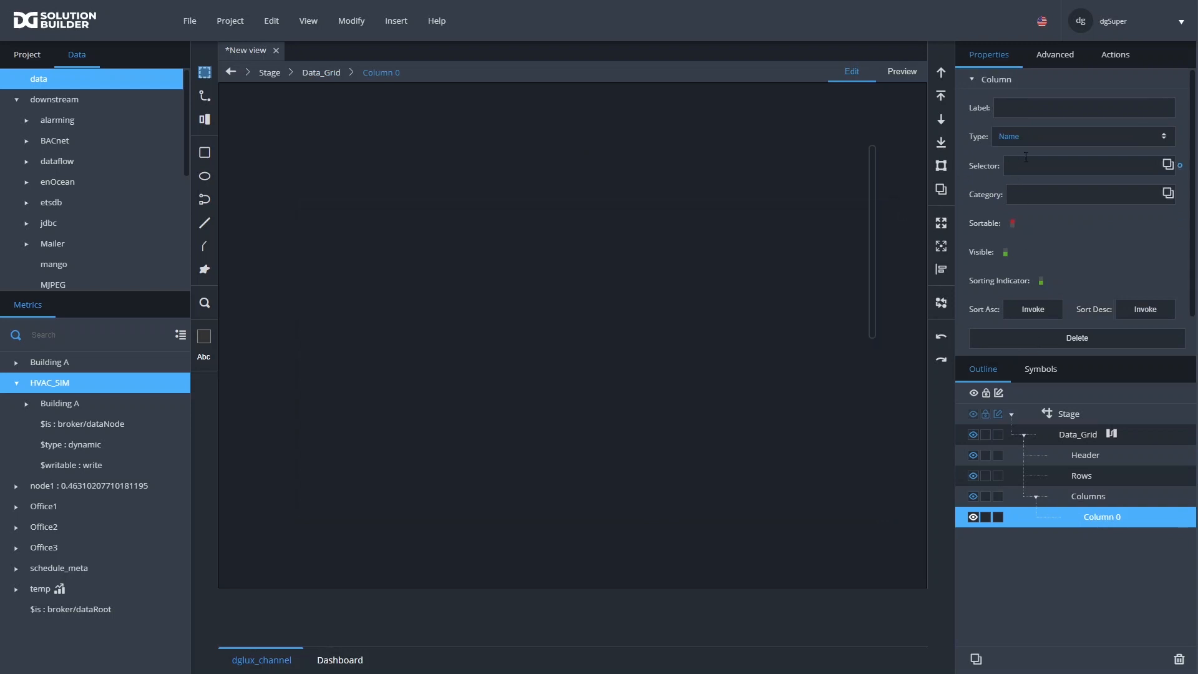
text(name)
key(Return)
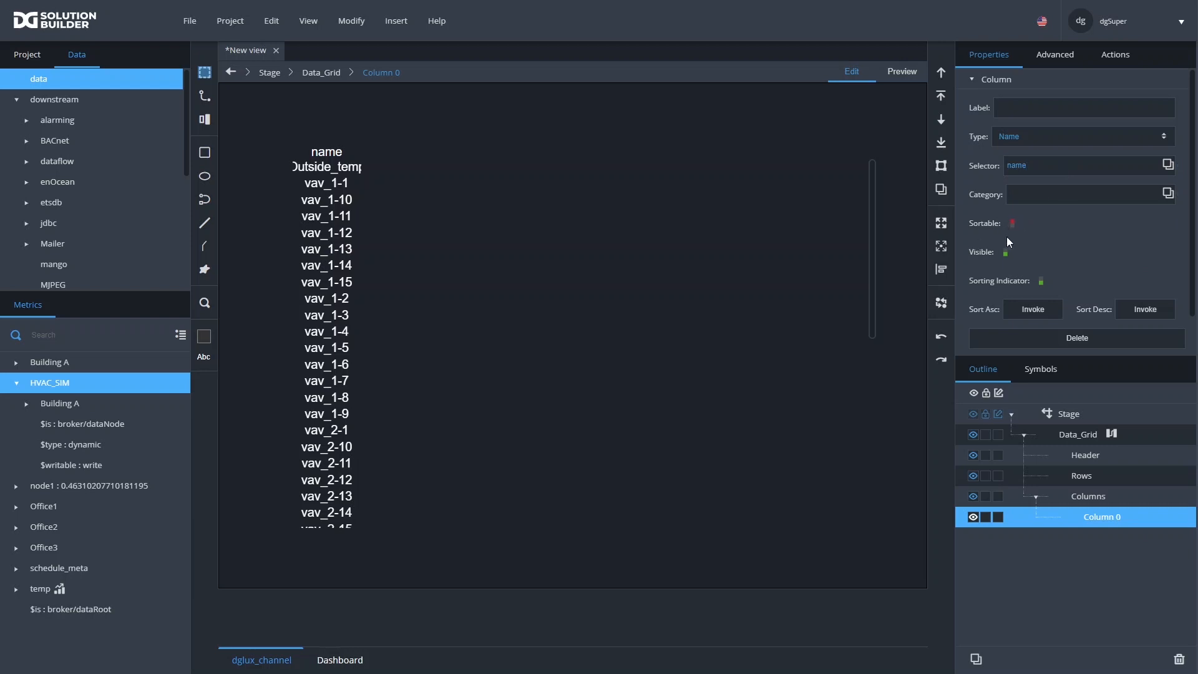
Set Column 0's width to 150 under its position and size properties
scroll(1017, 226, down, 2)
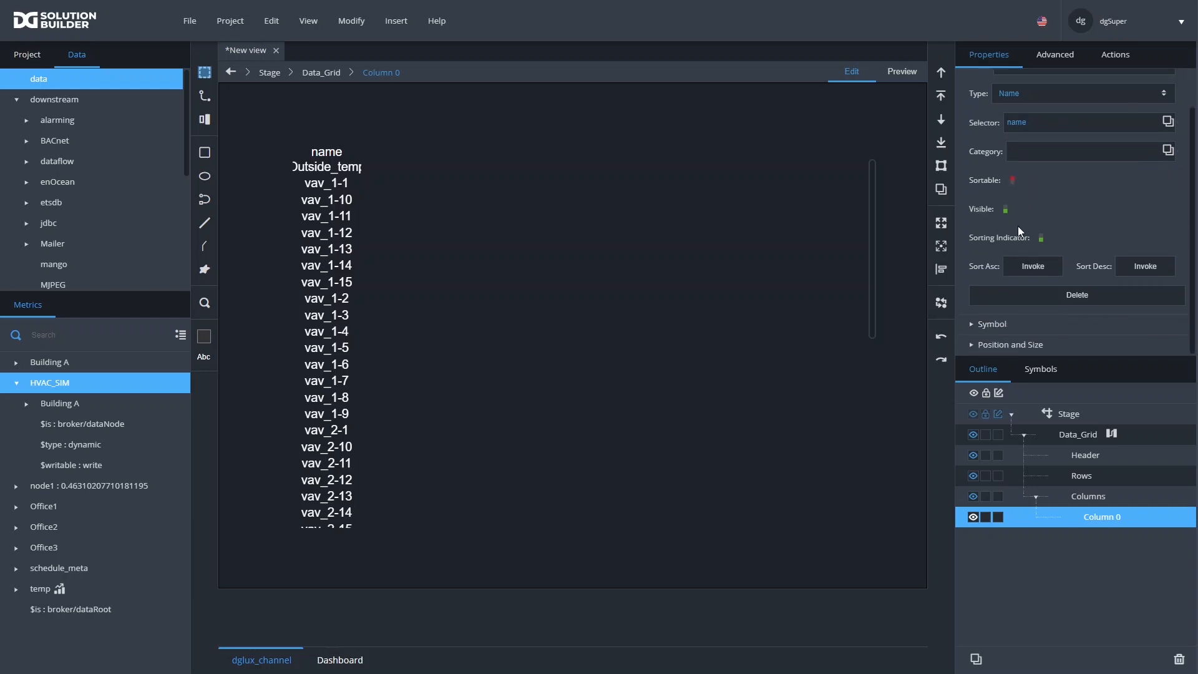
click(1004, 345)
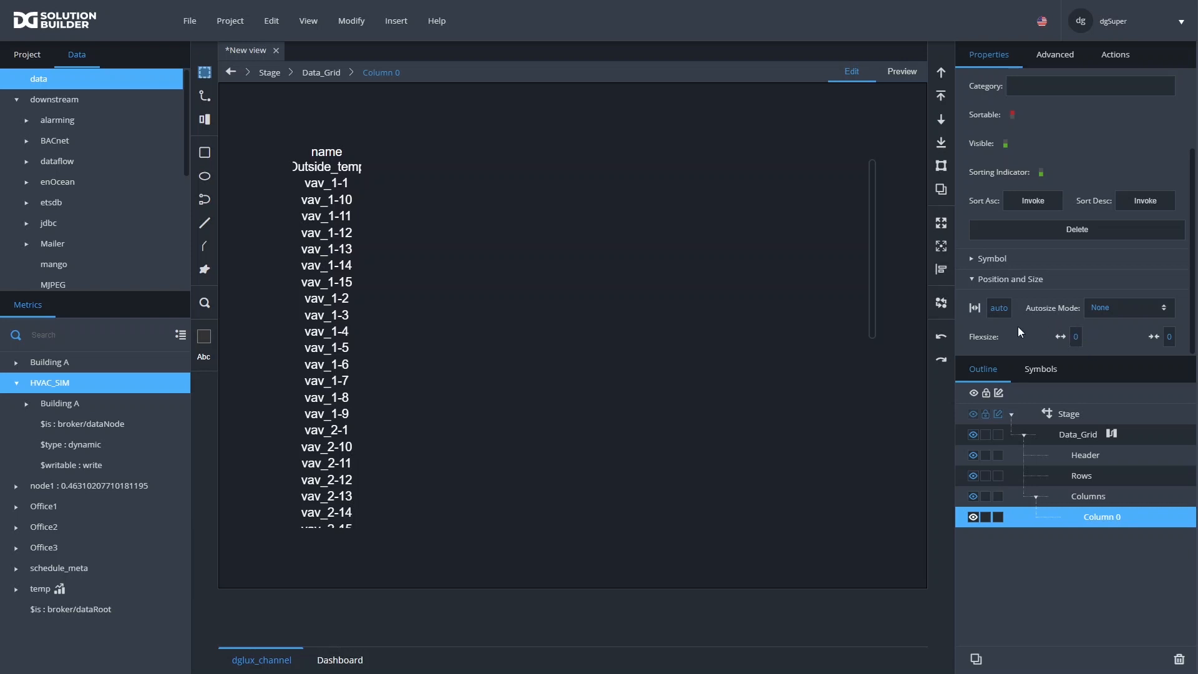
click(1000, 306)
text(200)
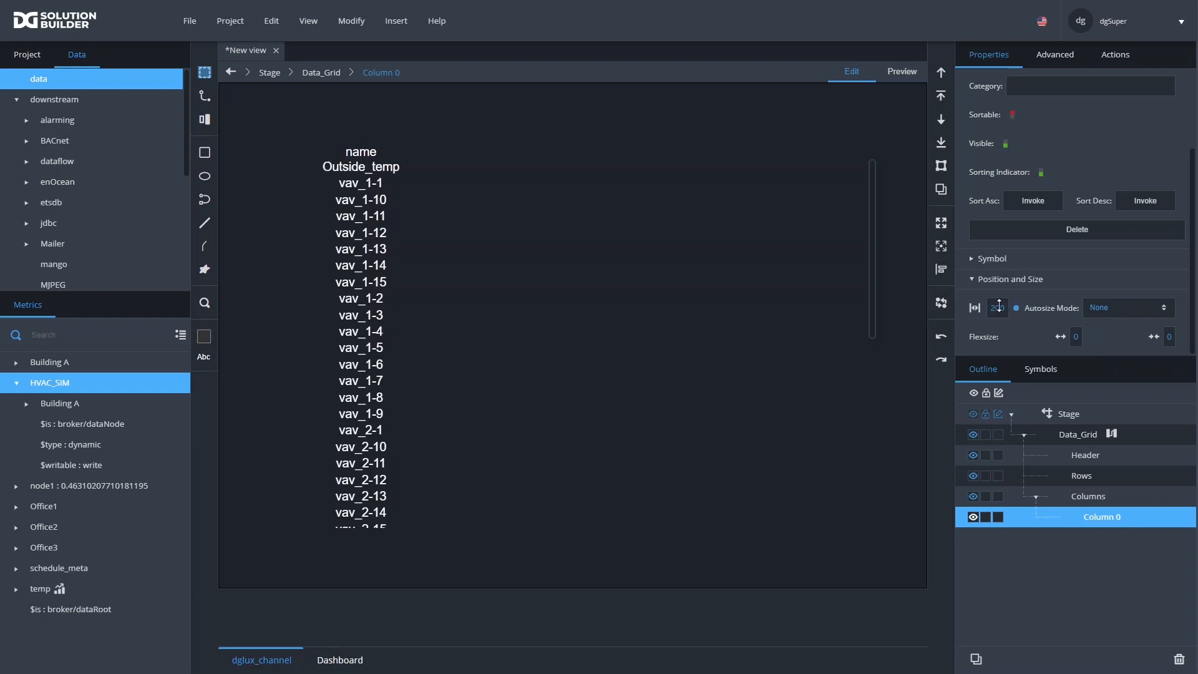
click(999, 307)
text(150)
key(Return)
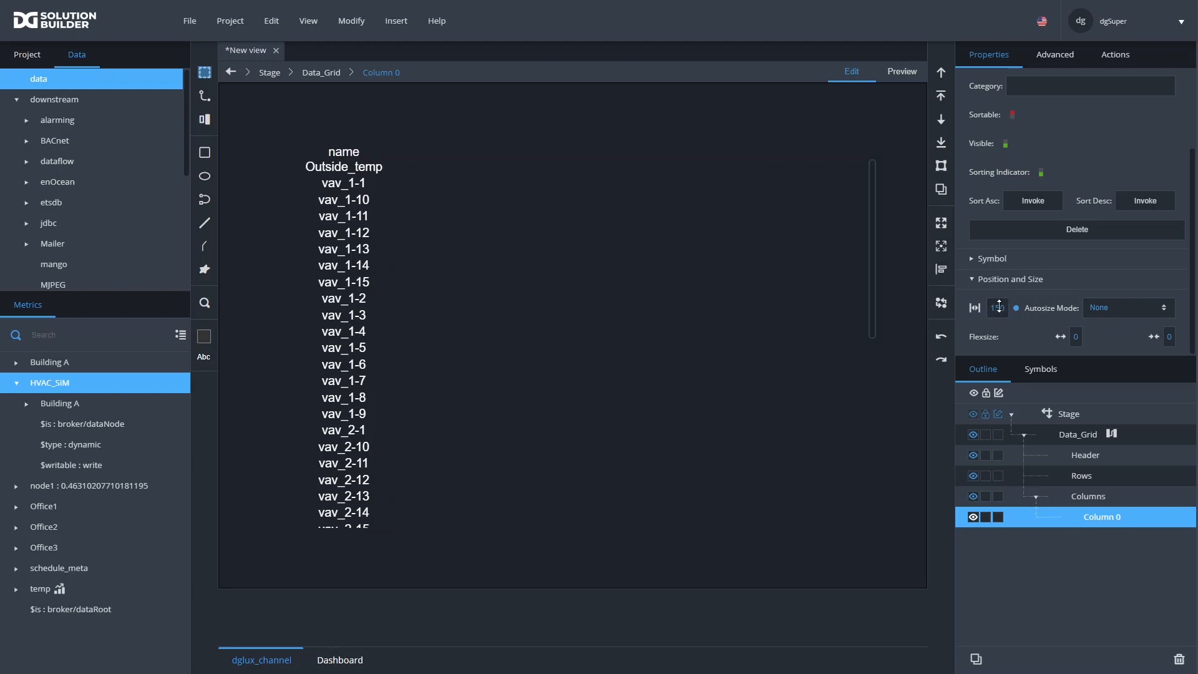
scroll(1108, 325, up, 3)
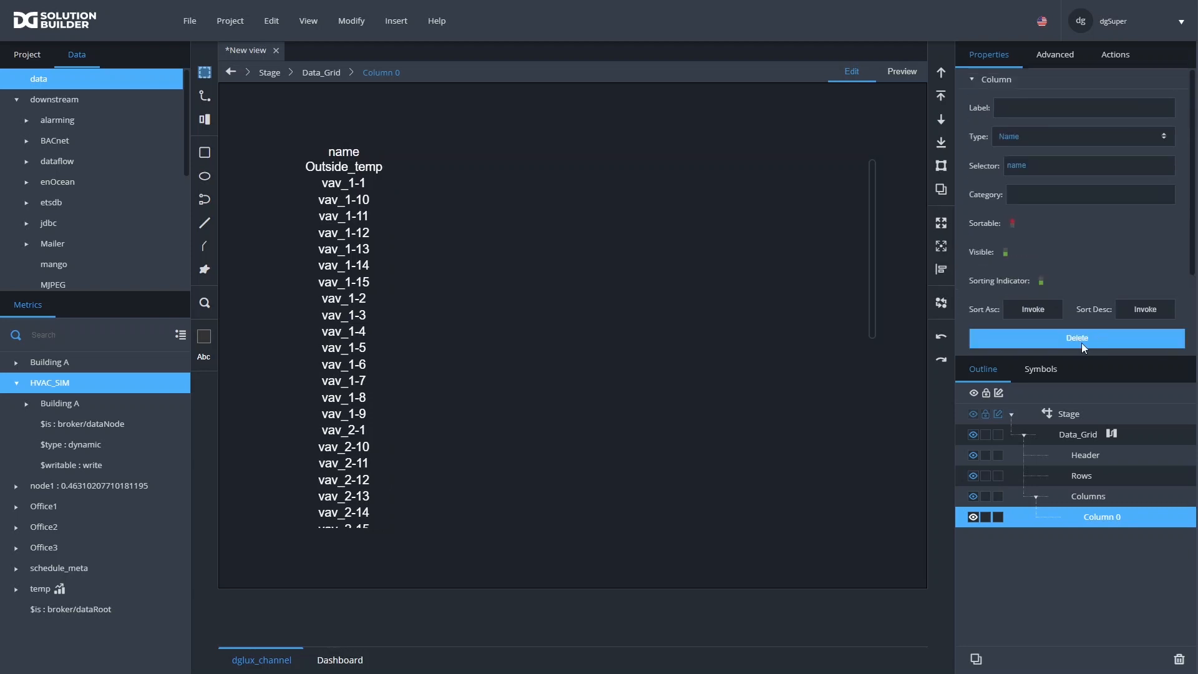
Set the height of the data grid's Rows to 40 px
click(1079, 478)
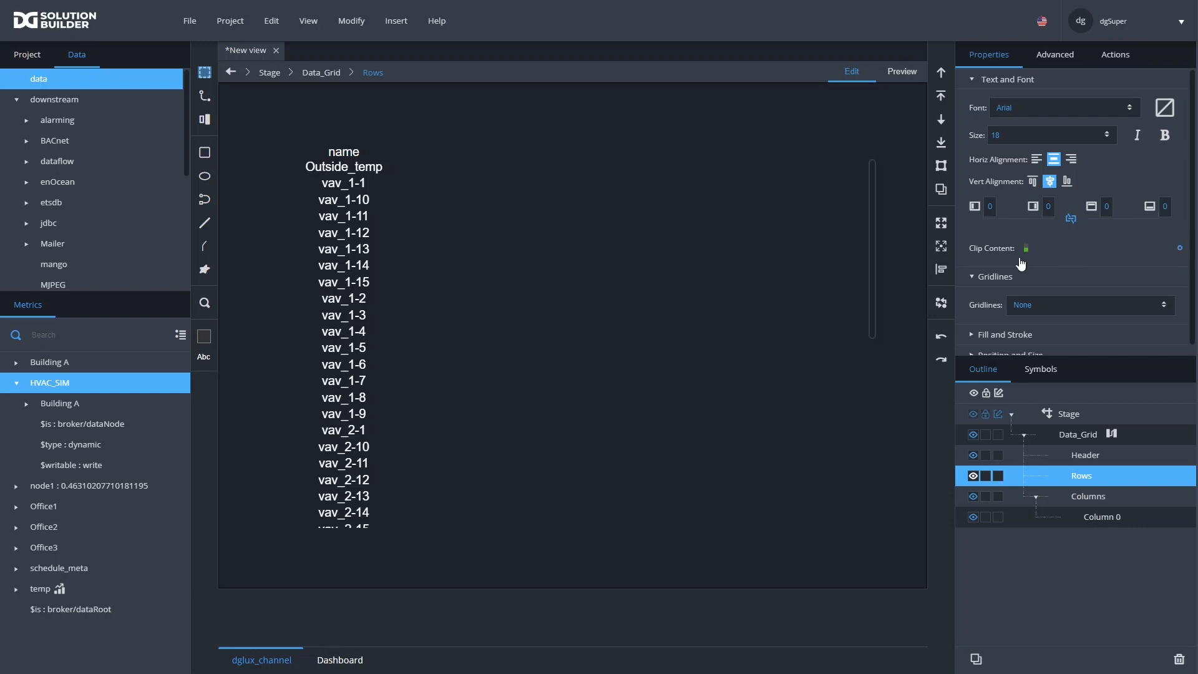
scroll(1021, 264, down, 1)
click(1009, 343)
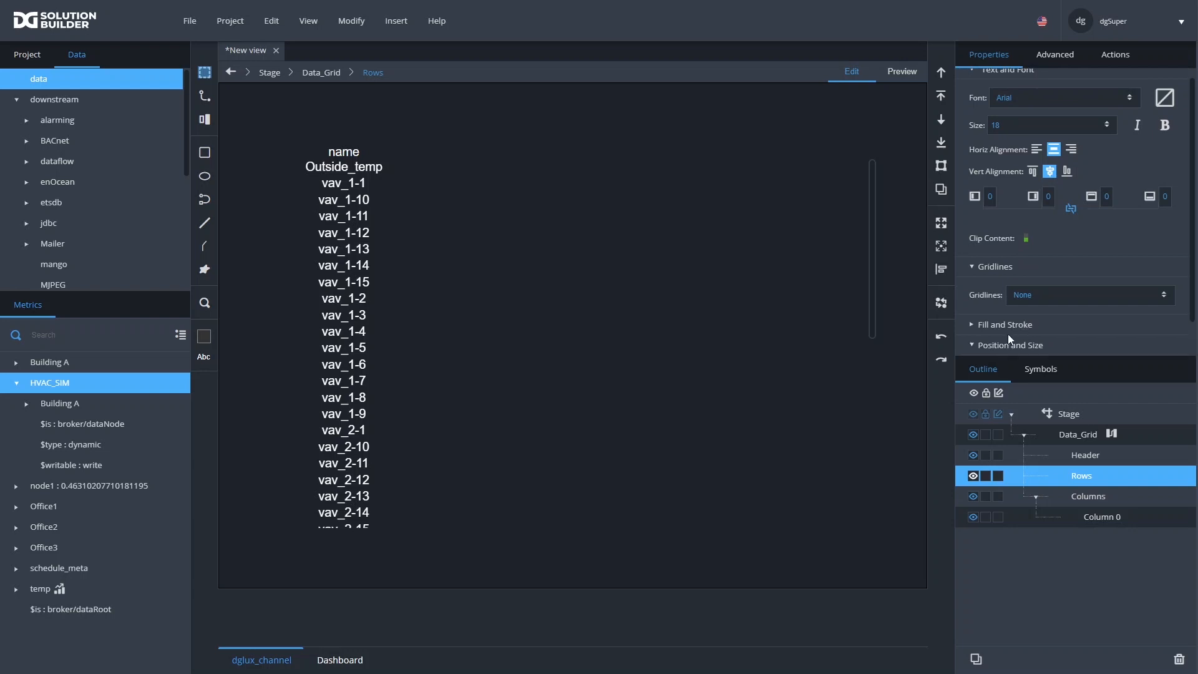
click(998, 334)
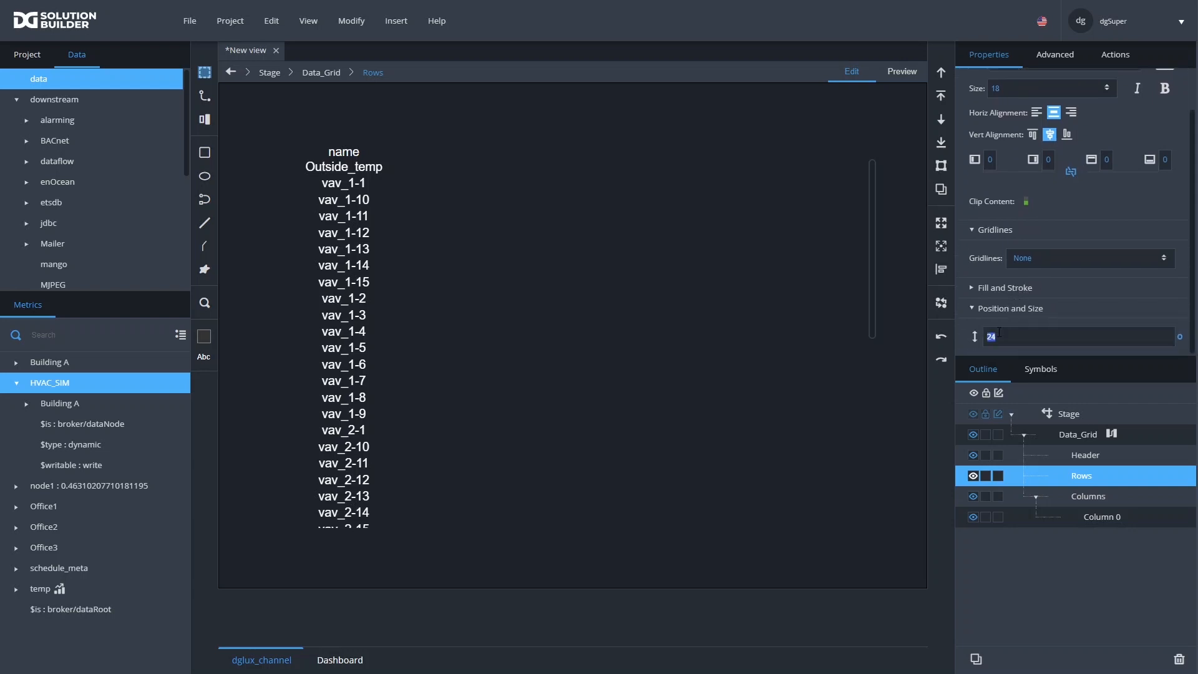
text(41)
key(Return)
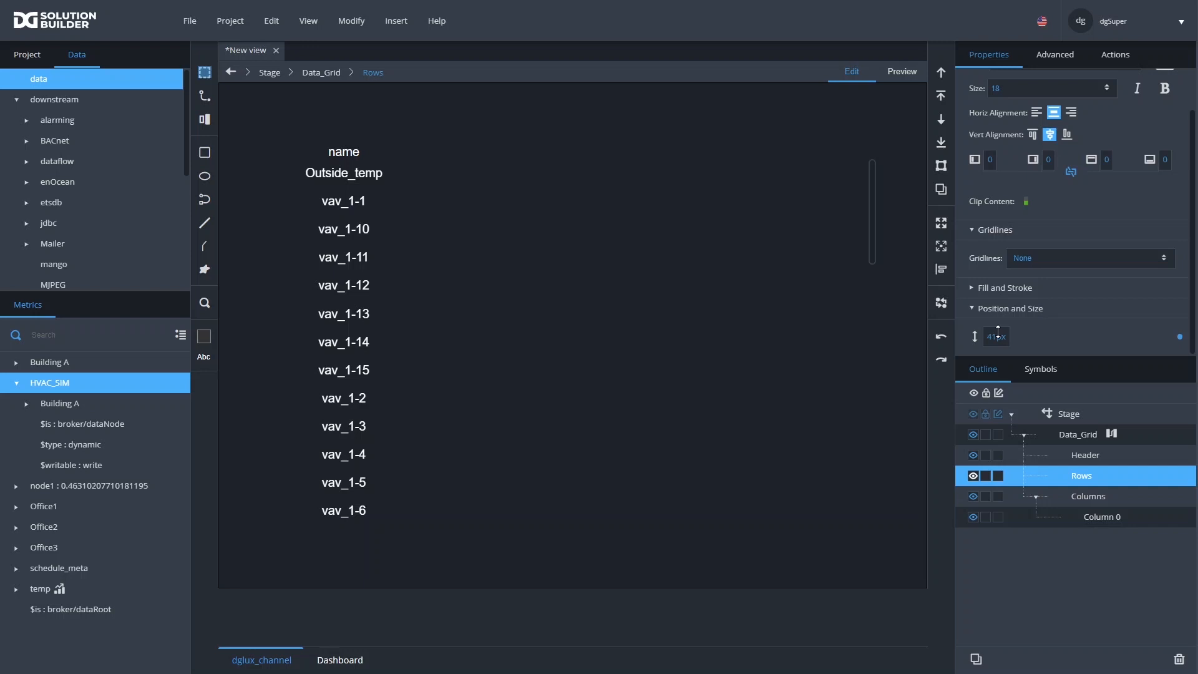
click(998, 334)
text(40)
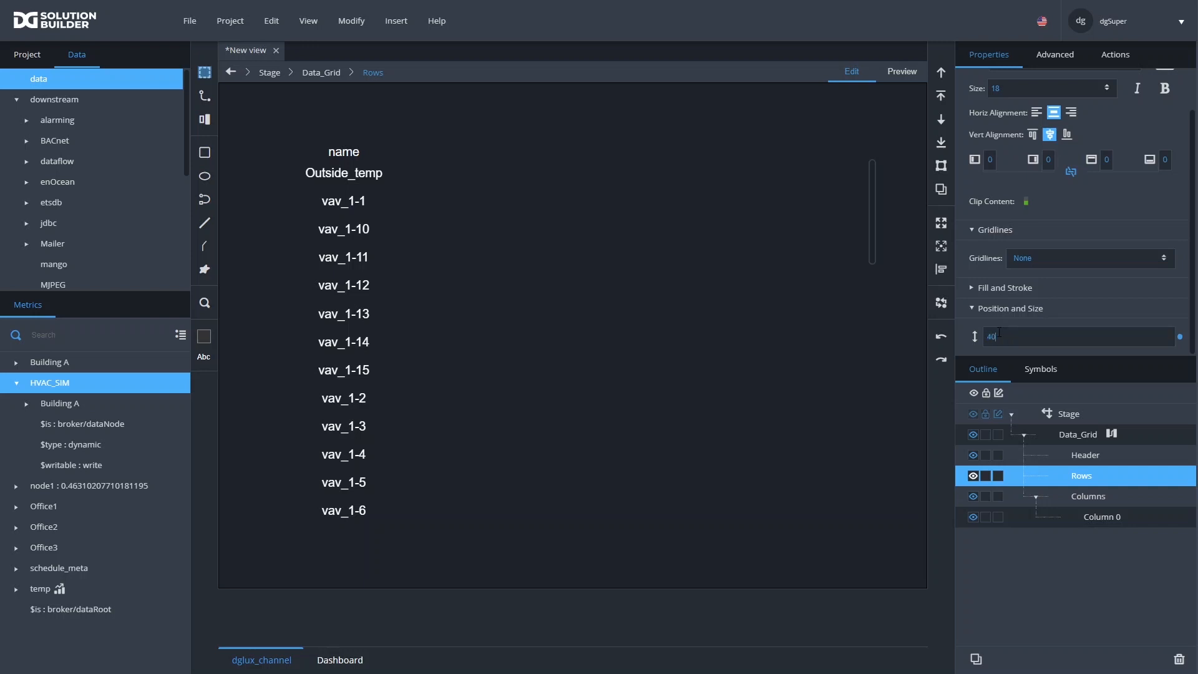
key(Return)
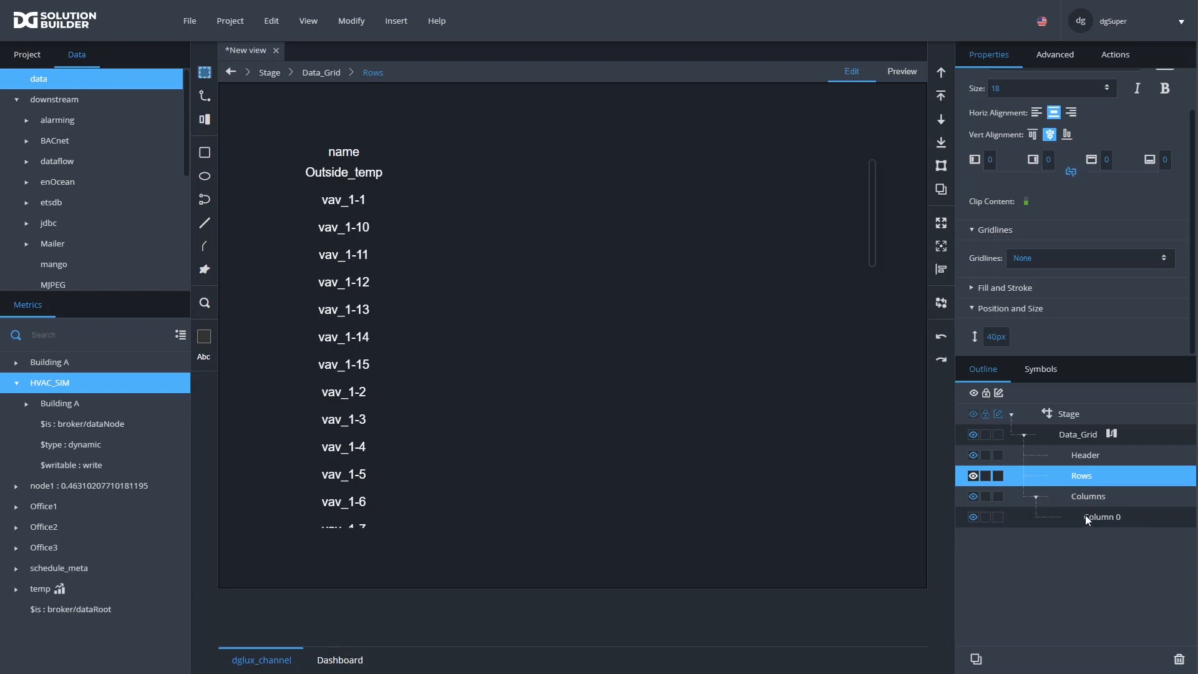
Change the text color of the data grid's Rows to light gray #cccccc
scroll(1092, 280, up, 1)
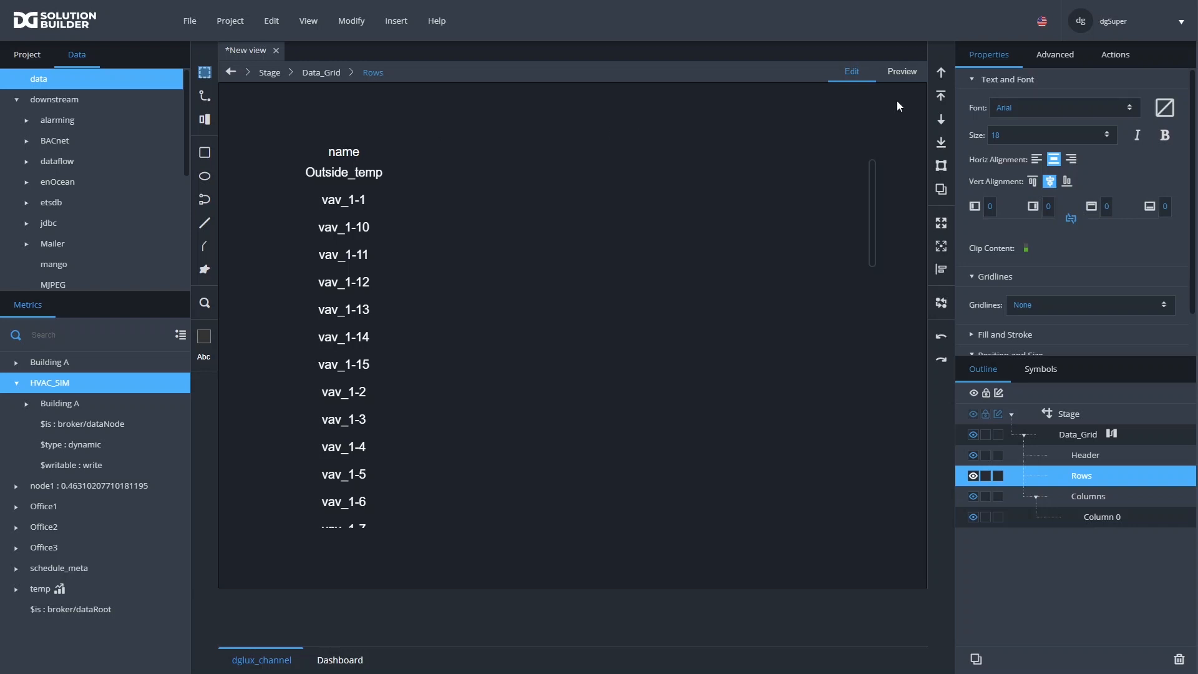
click(1164, 108)
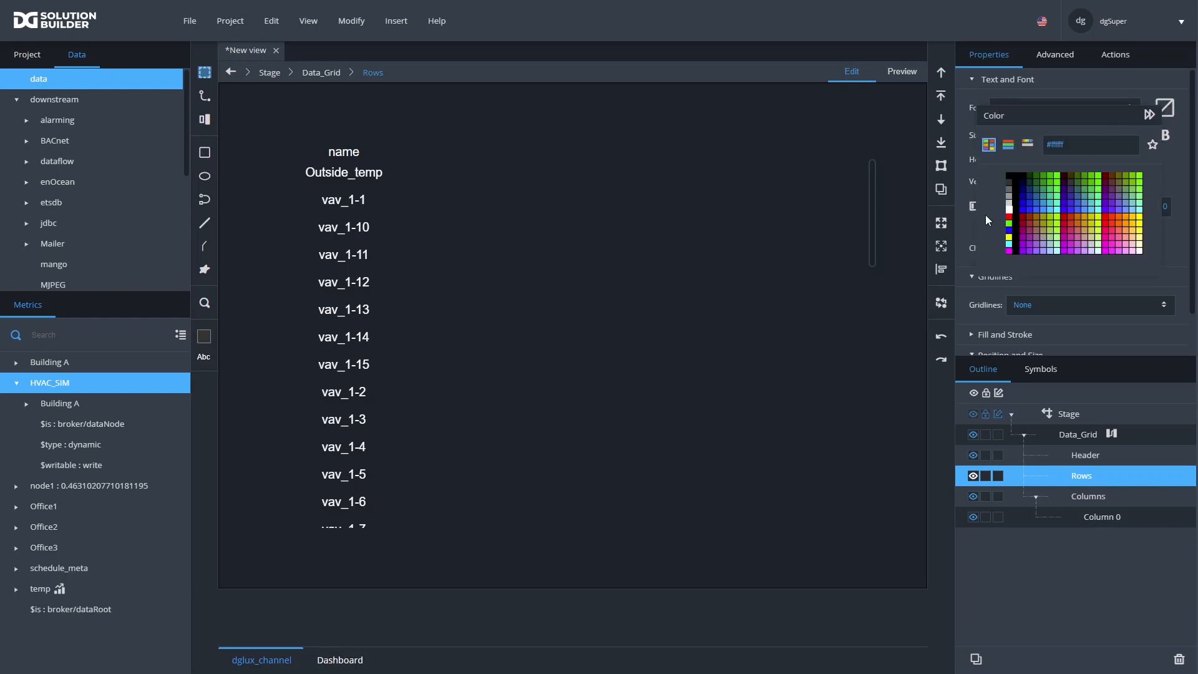
click(1009, 189)
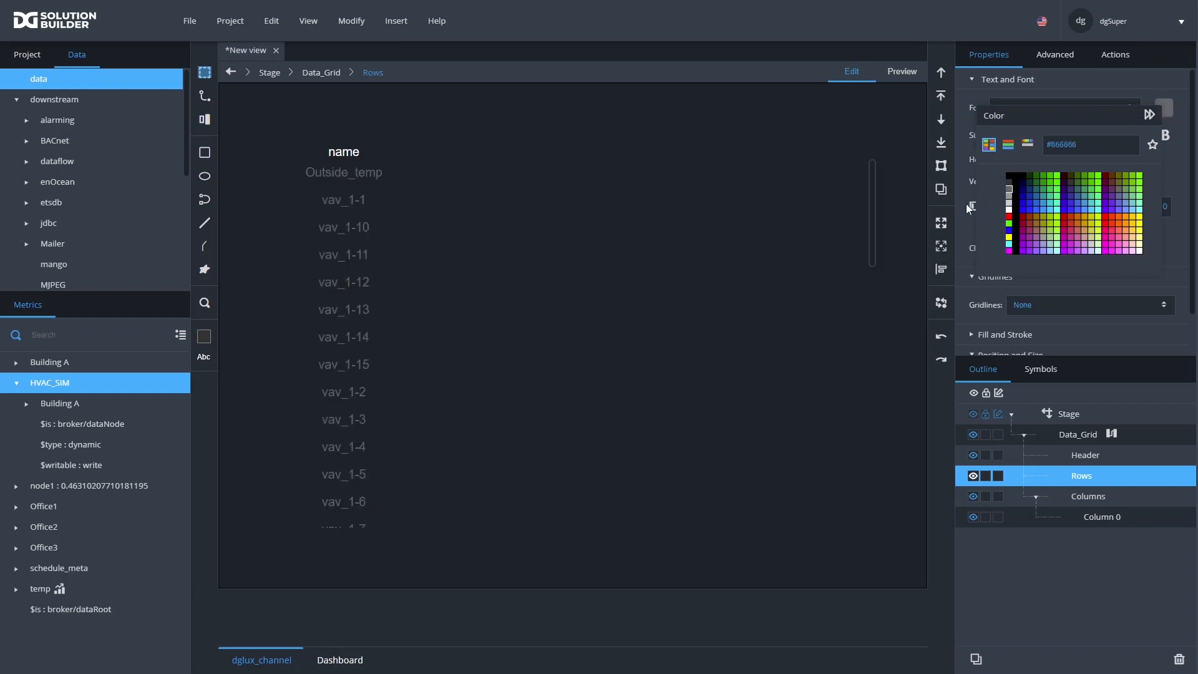
click(1008, 203)
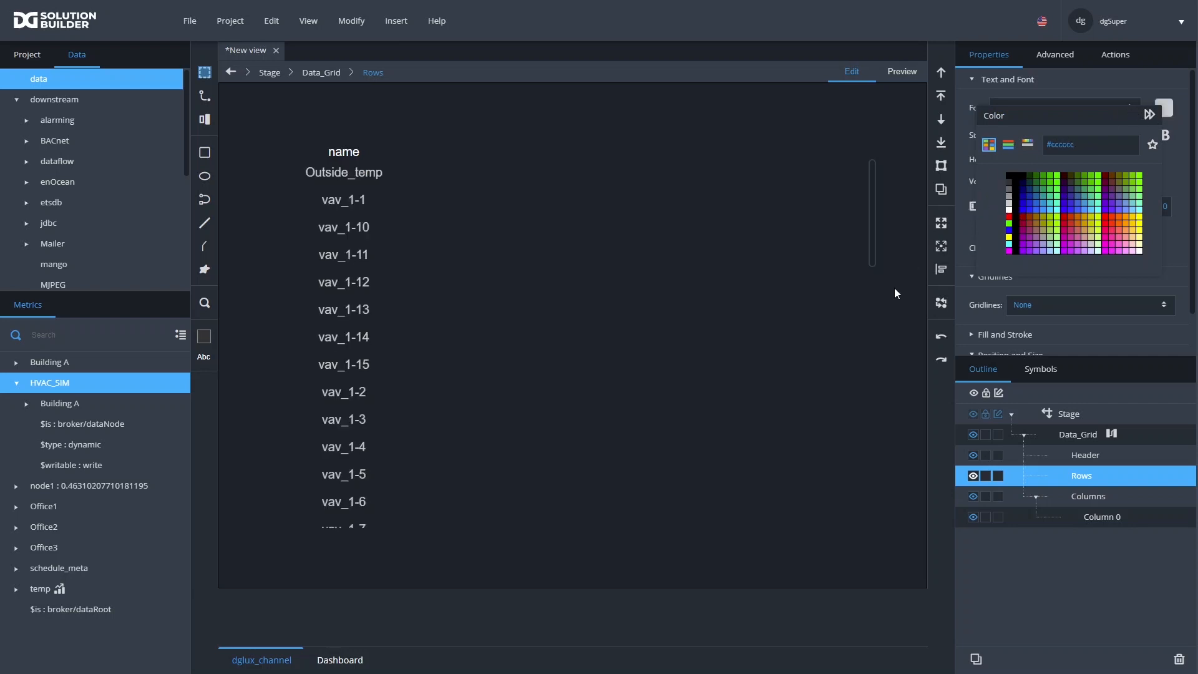
click(968, 292)
Give the data grid's Rows a solid white main fill
scroll(1019, 236, down, 1)
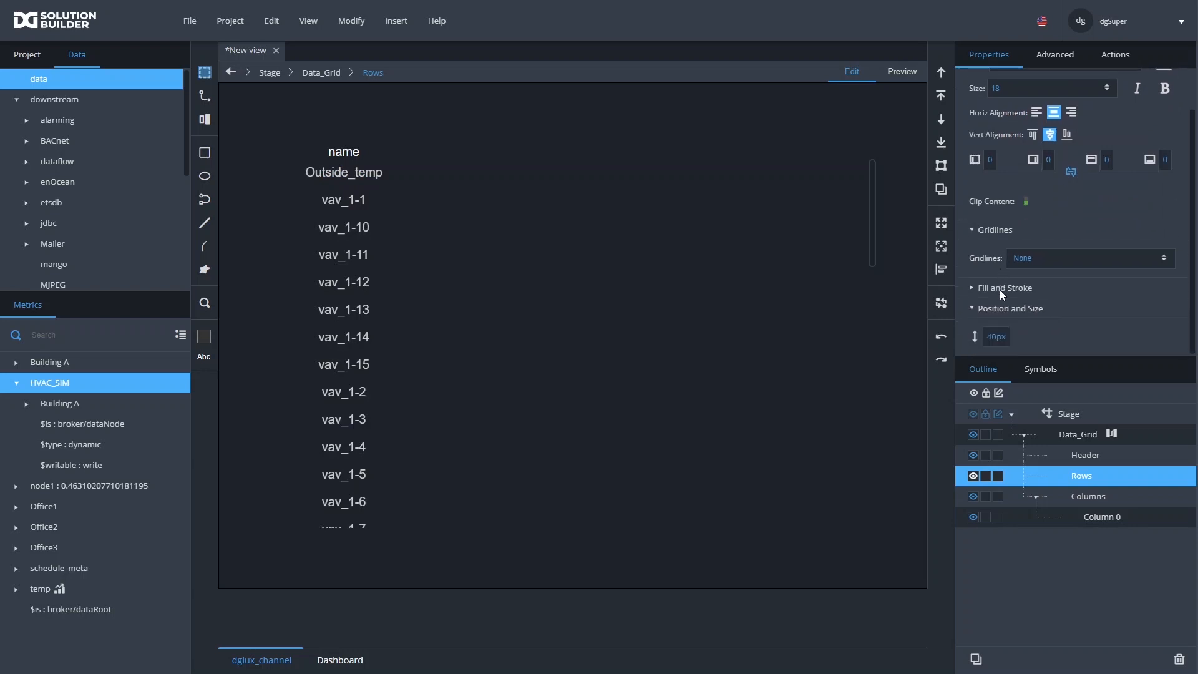
click(1000, 288)
scroll(1114, 279, down, 3)
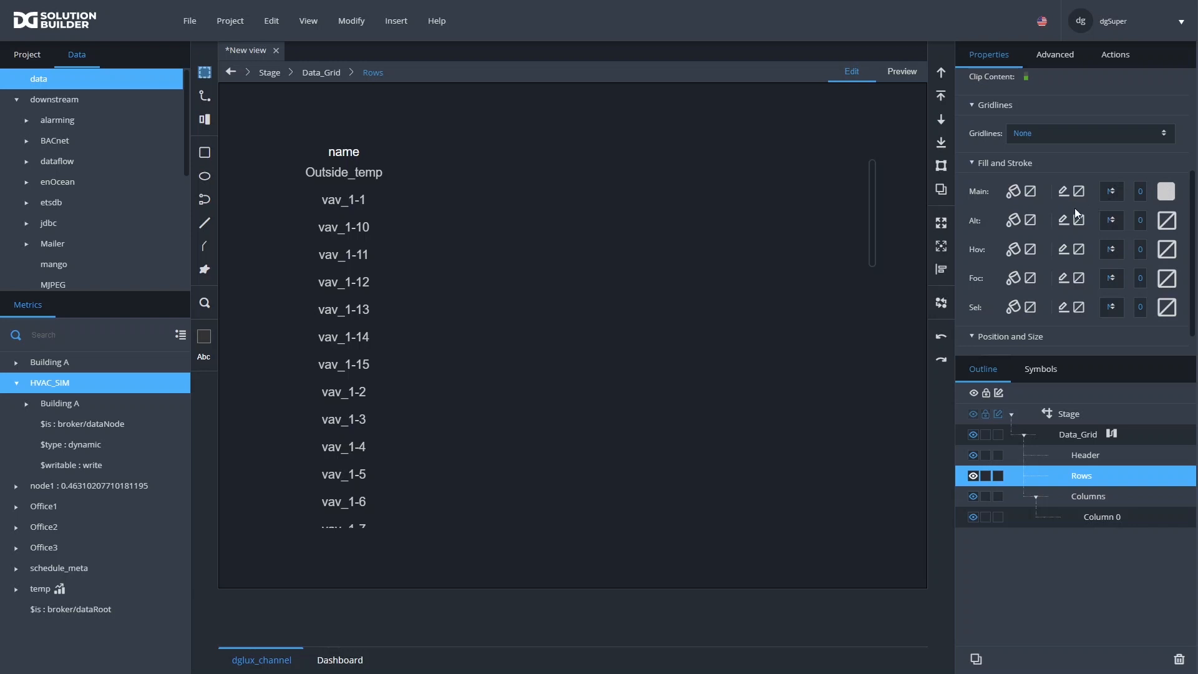
click(1028, 195)
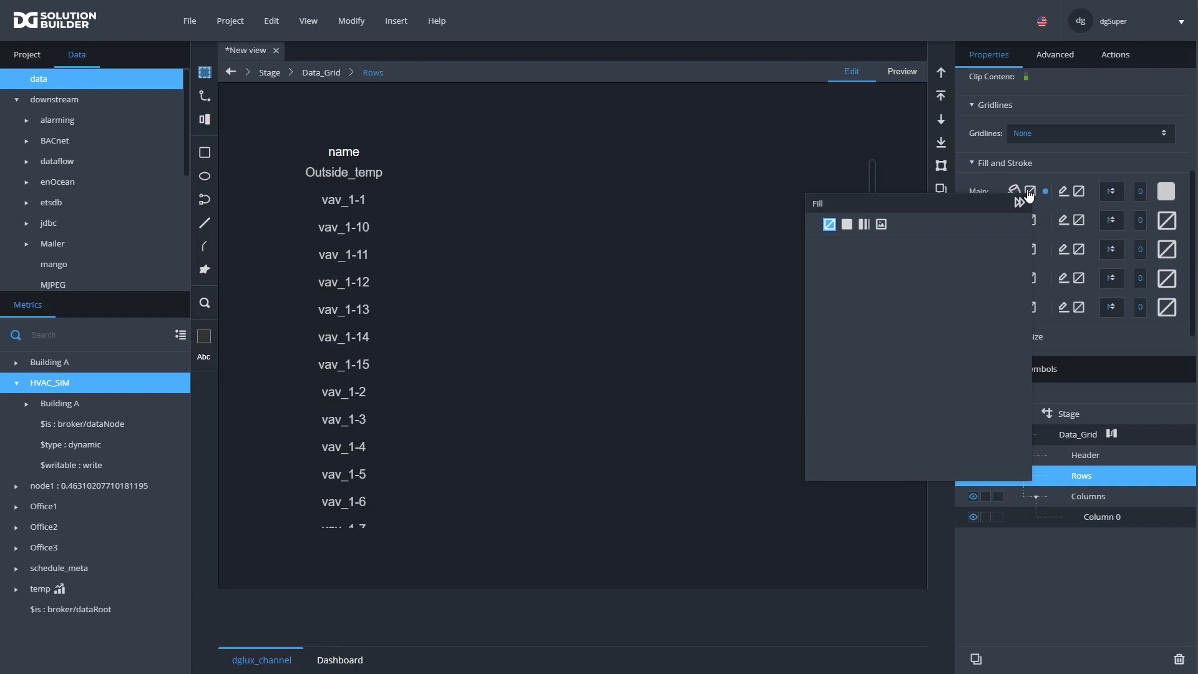
click(847, 224)
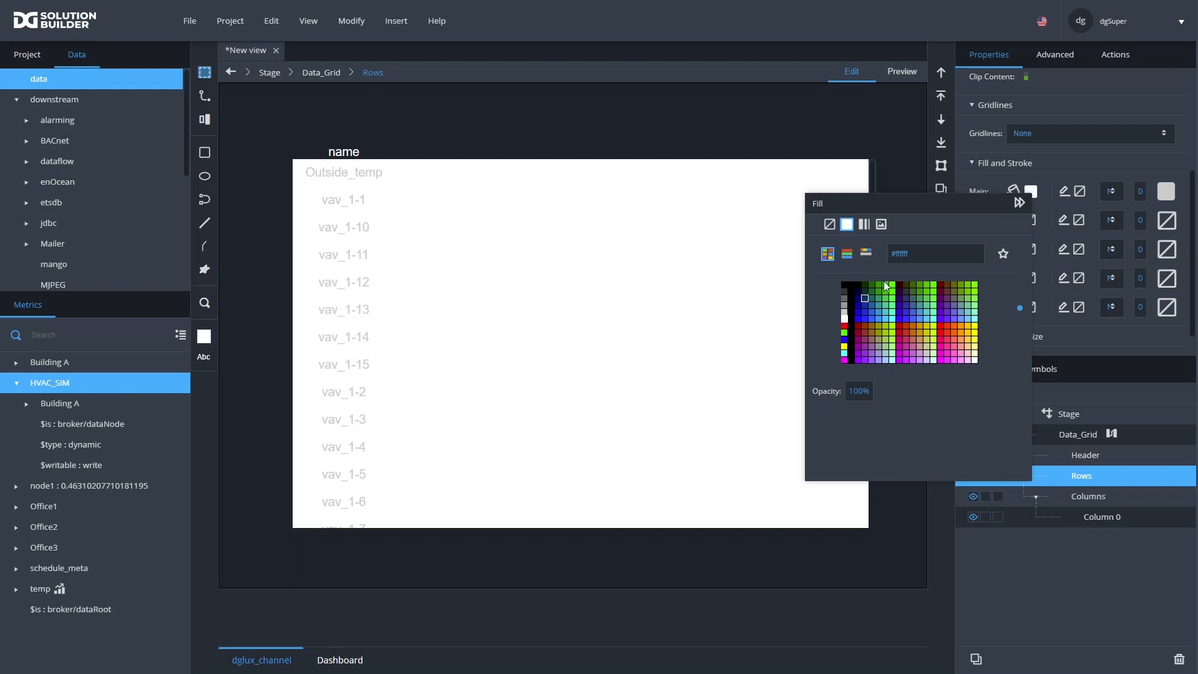
Give the main Rows style a solid-color border in light gray #cccccc
click(1064, 192)
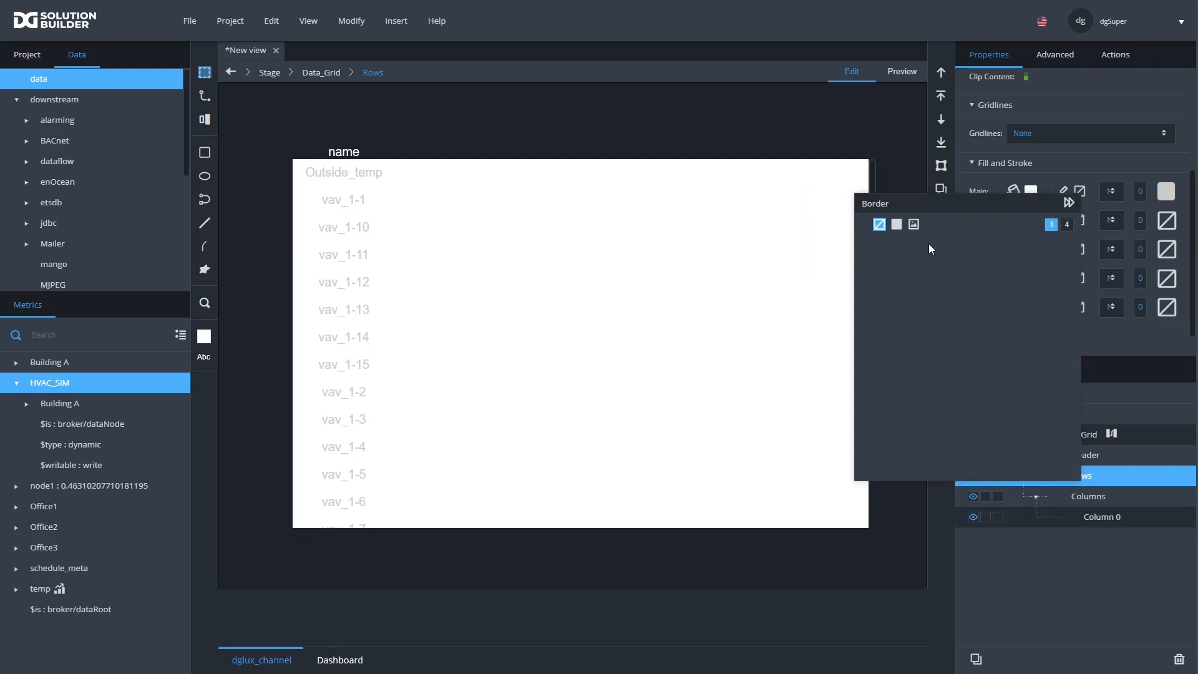
click(897, 224)
click(895, 316)
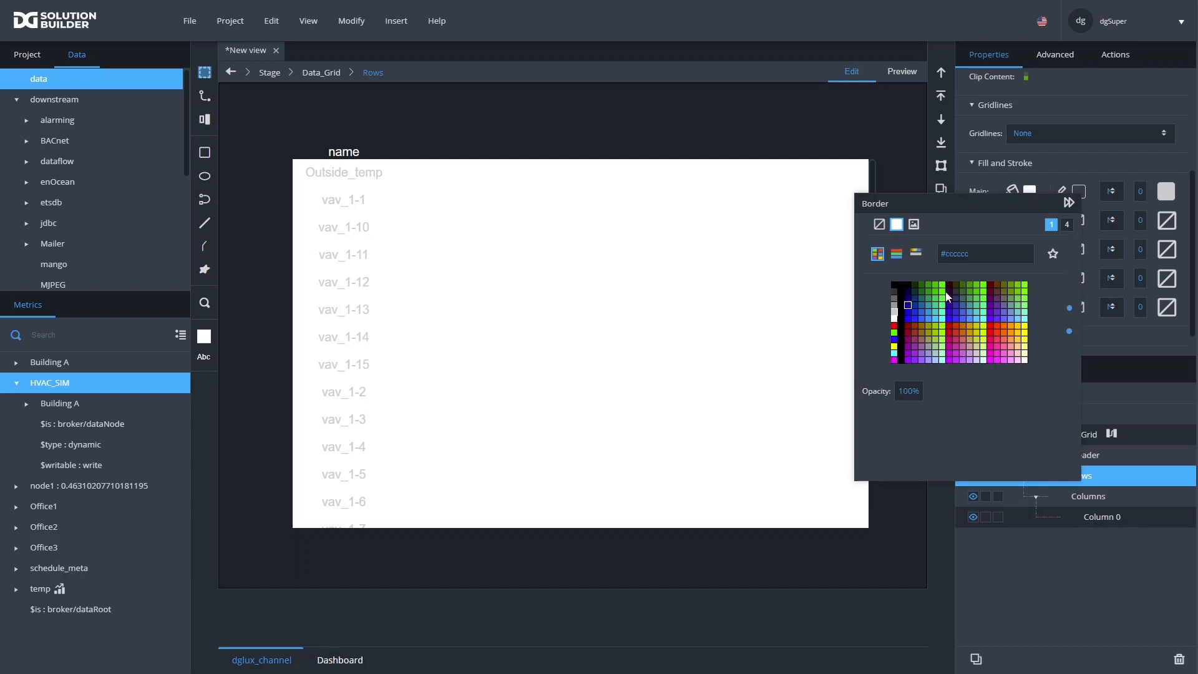
click(1087, 170)
click(1087, 169)
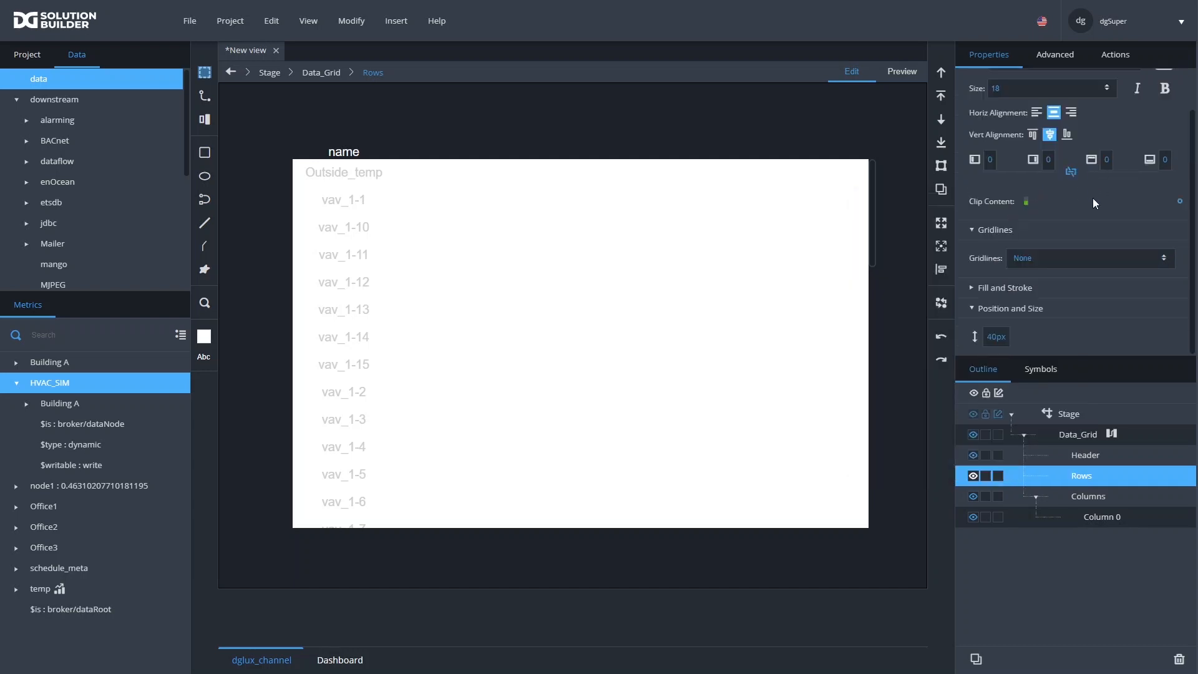
Set the main Rows stroke style to Solid with a thickness of 1
click(993, 288)
scroll(1057, 275, down, 2)
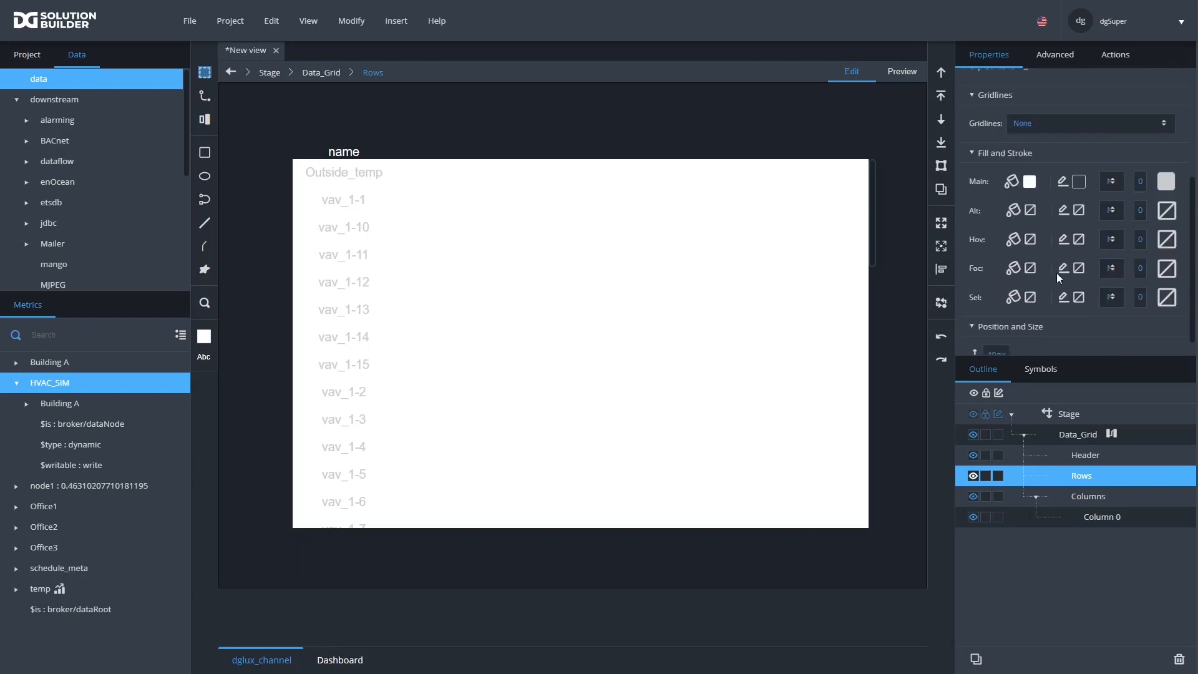
scroll(1057, 272, down, 1)
click(1114, 163)
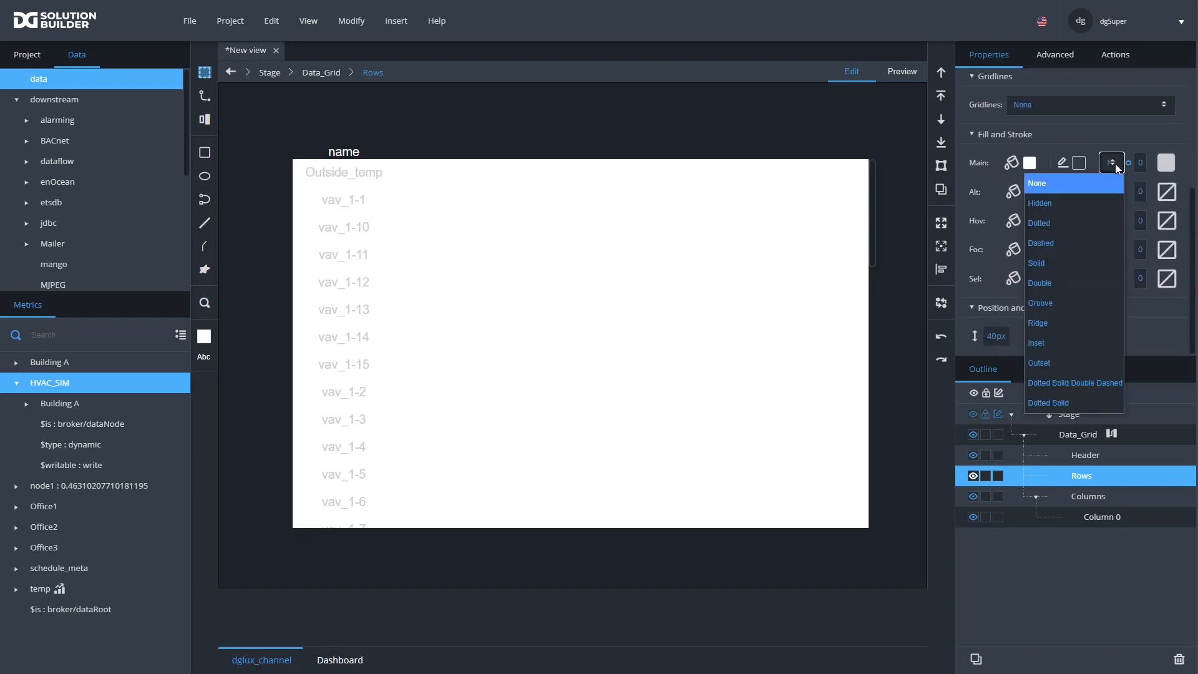
click(1037, 263)
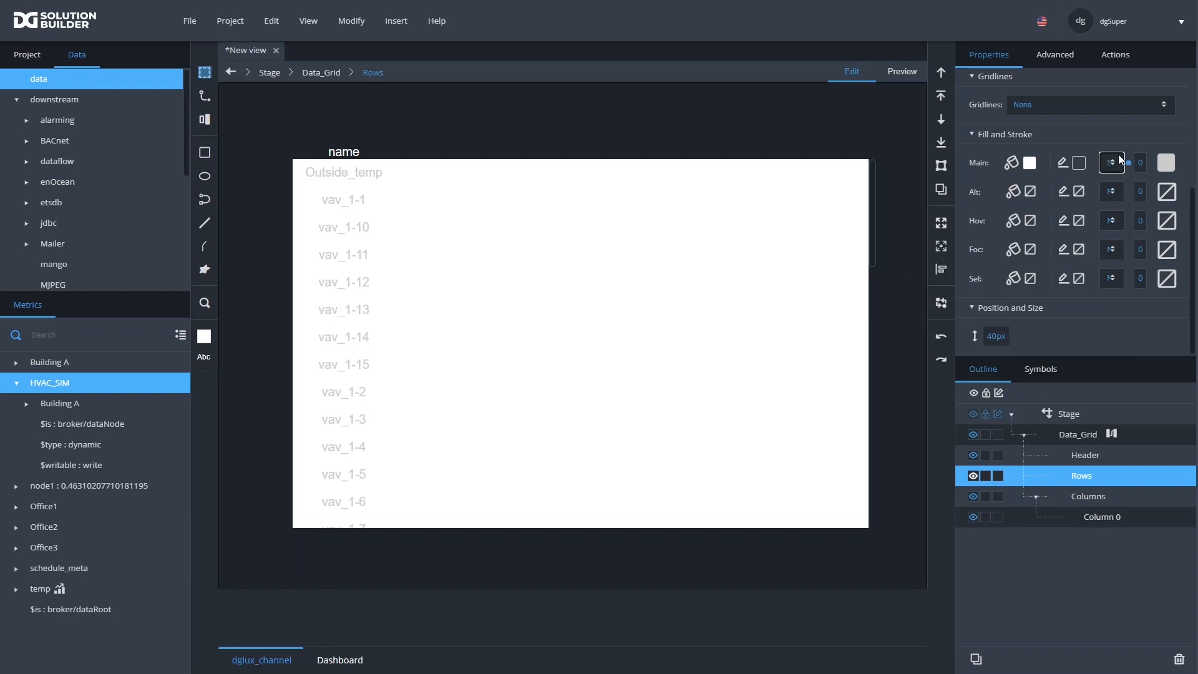
click(1137, 161)
text(1)
key(Return)
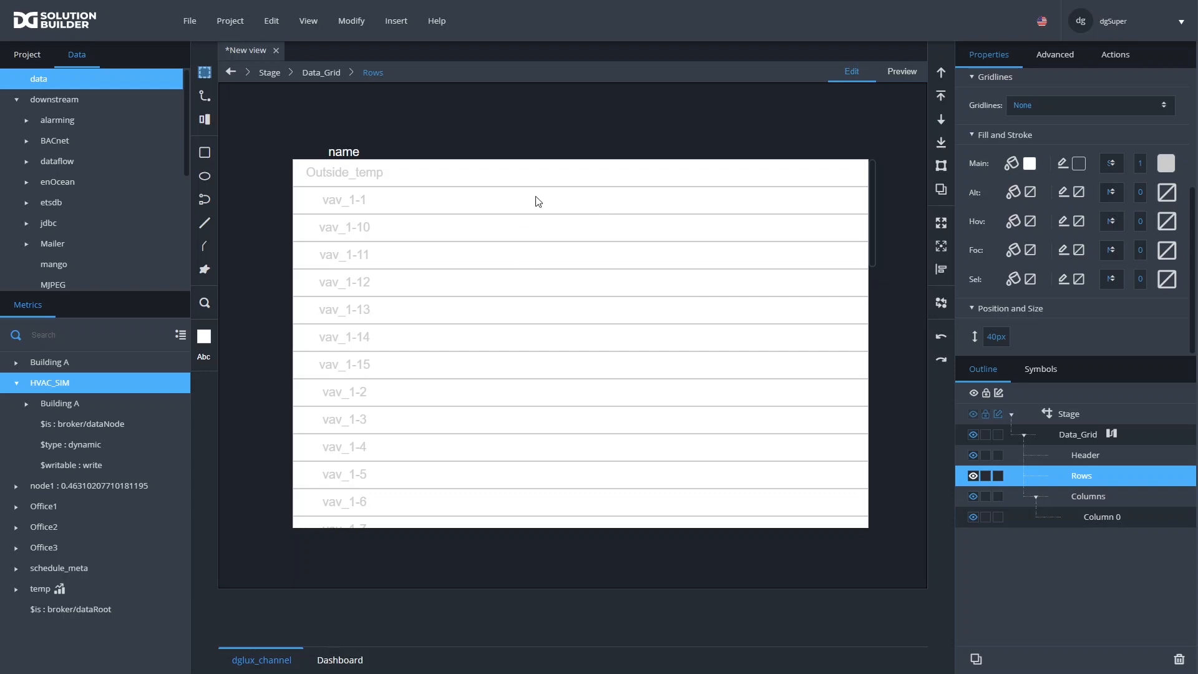
Change the main text color of the Rows to dark gray #333333
click(1167, 164)
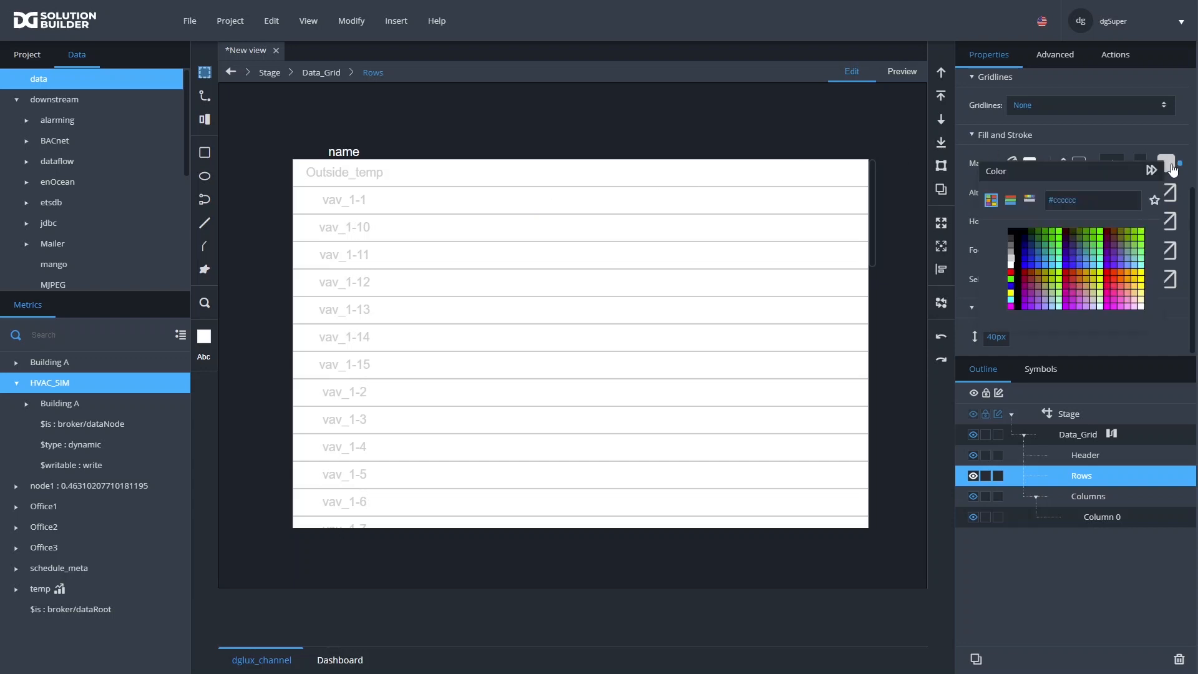
click(1011, 241)
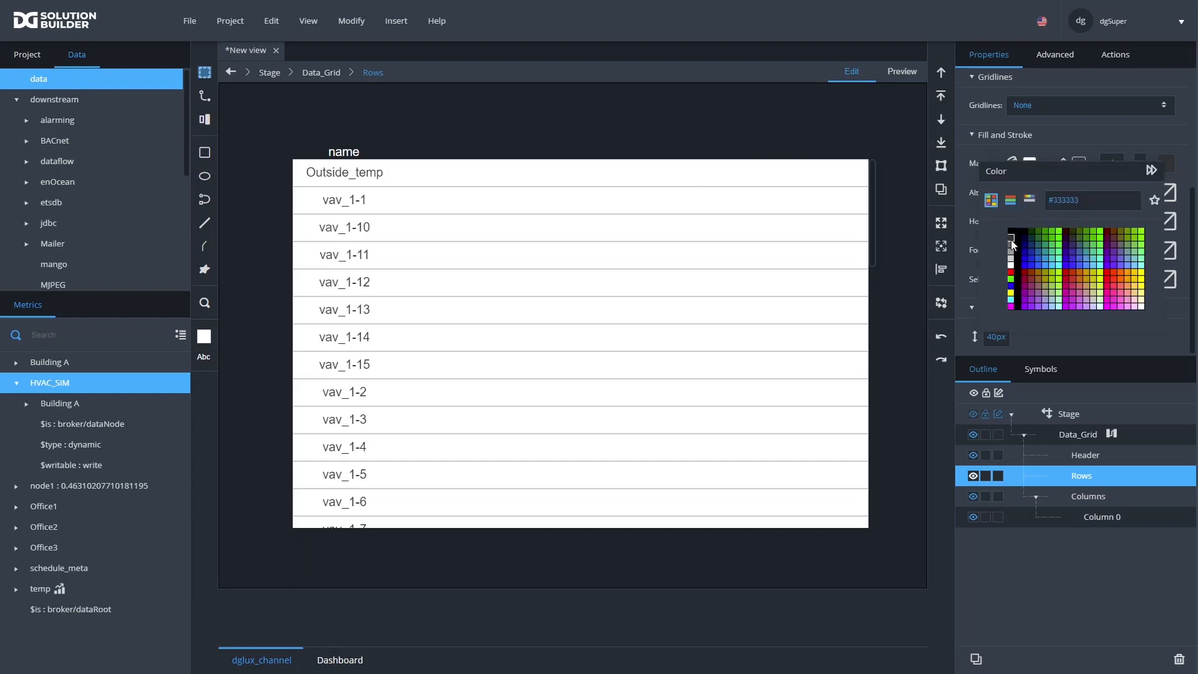
click(1103, 364)
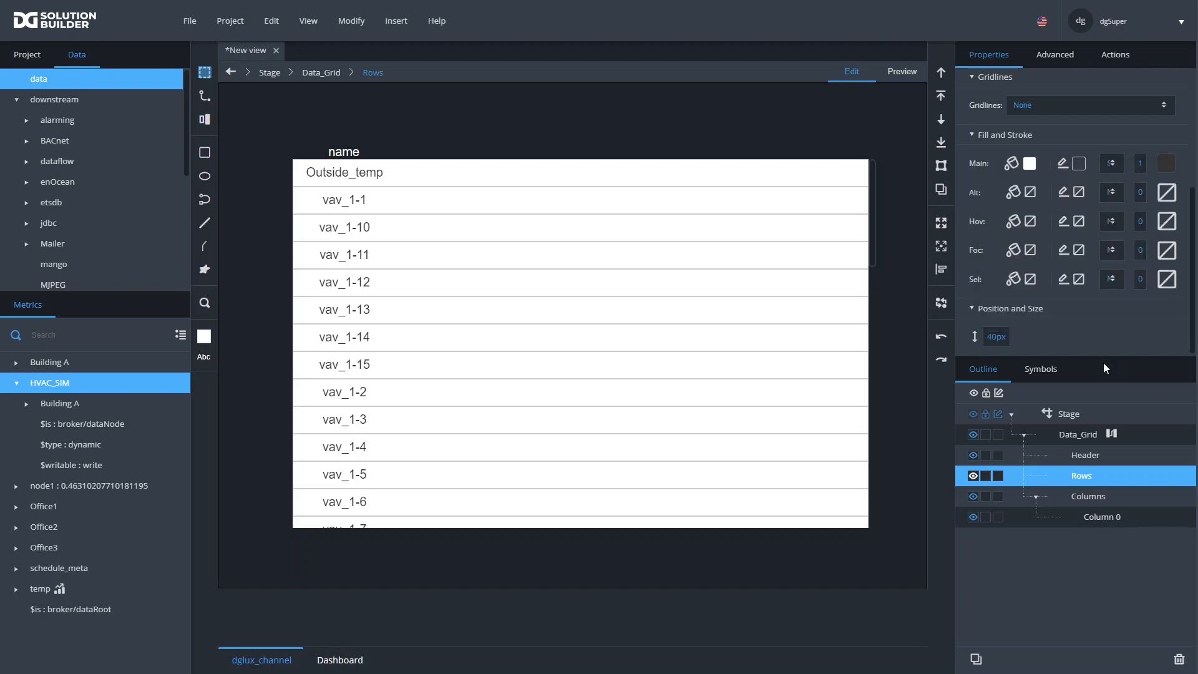
Set the height of the data grid's Header to 40 under its position and size properties
click(1116, 518)
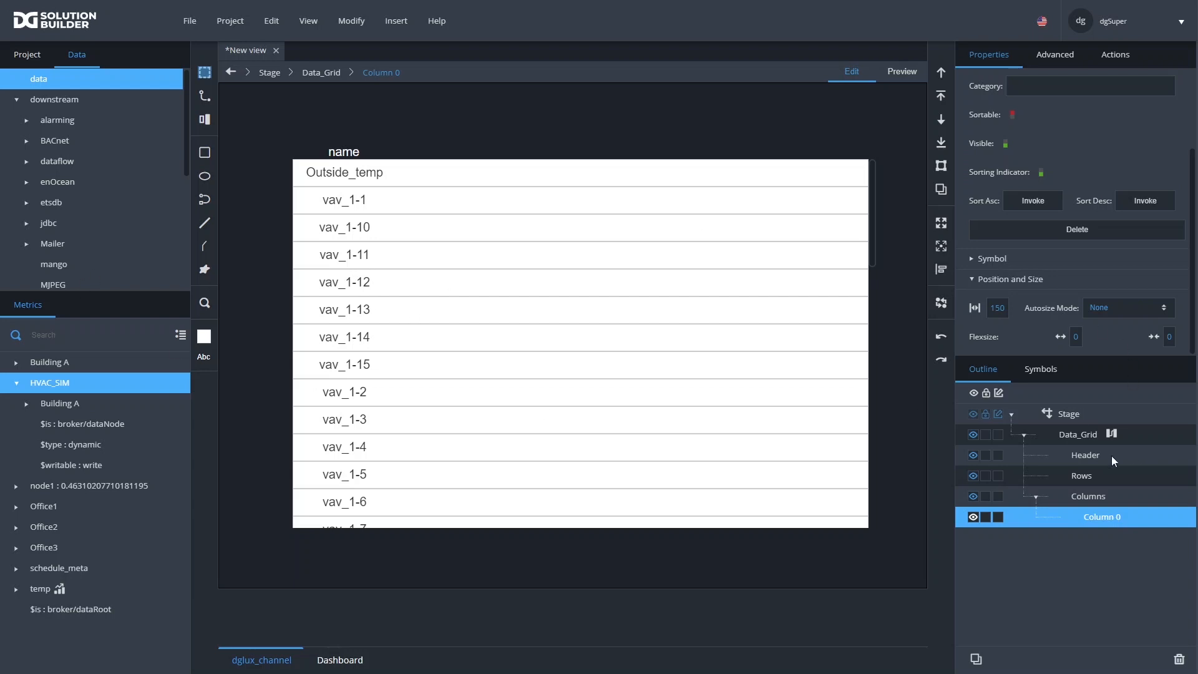
click(1087, 478)
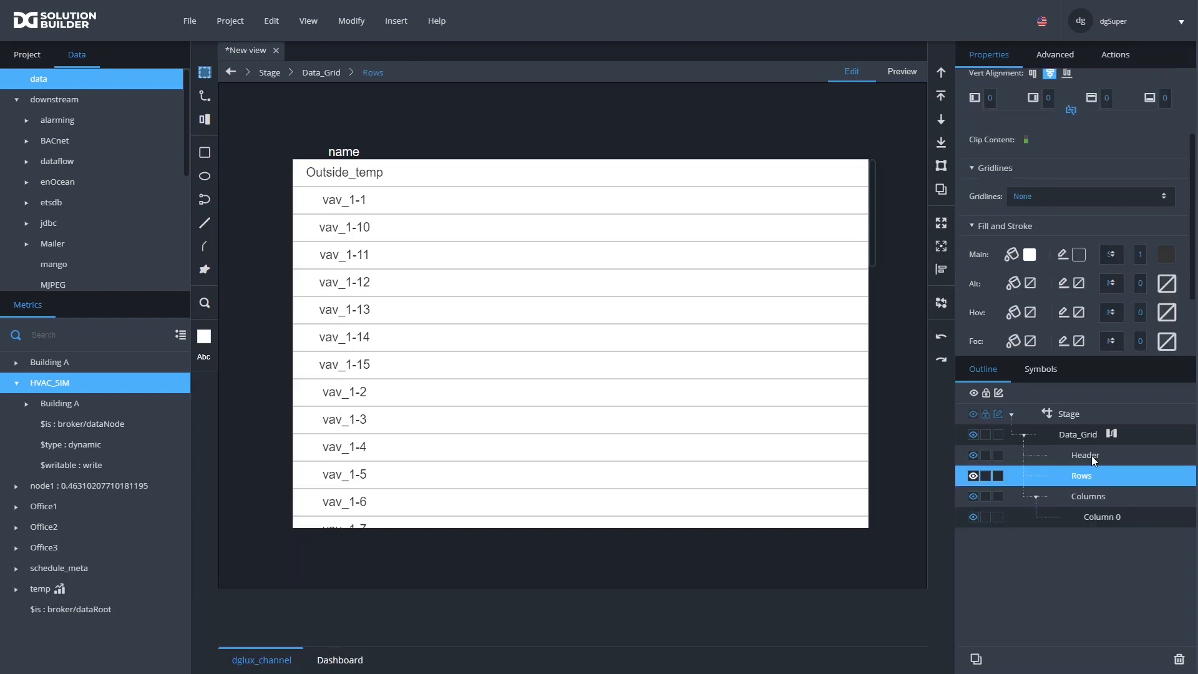
click(1092, 458)
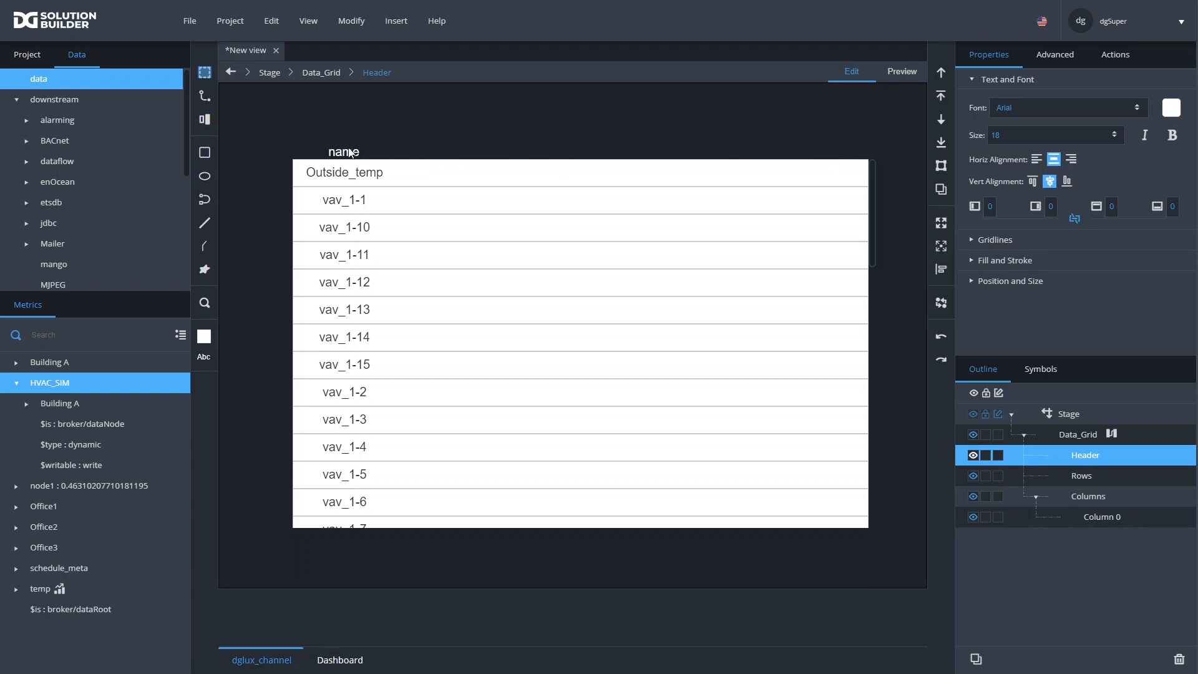
click(989, 281)
click(995, 306)
text(40)
key(Return)
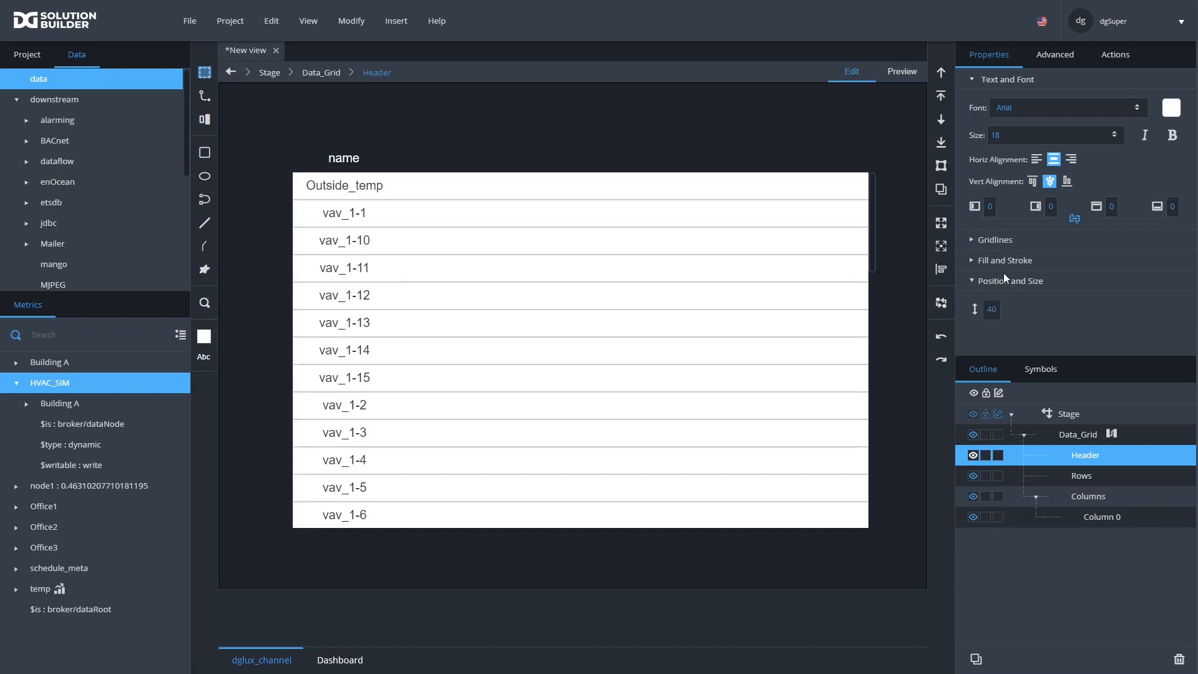
Fill the Header background with solid gray #999999
click(1005, 261)
click(1020, 290)
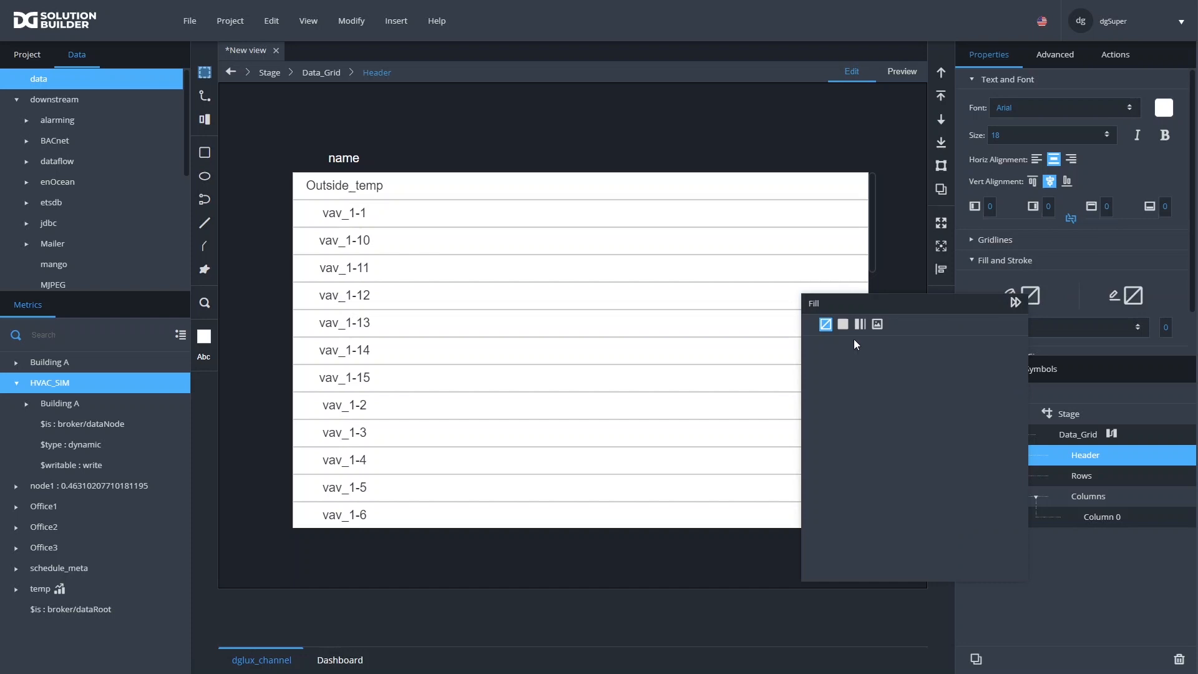
click(839, 325)
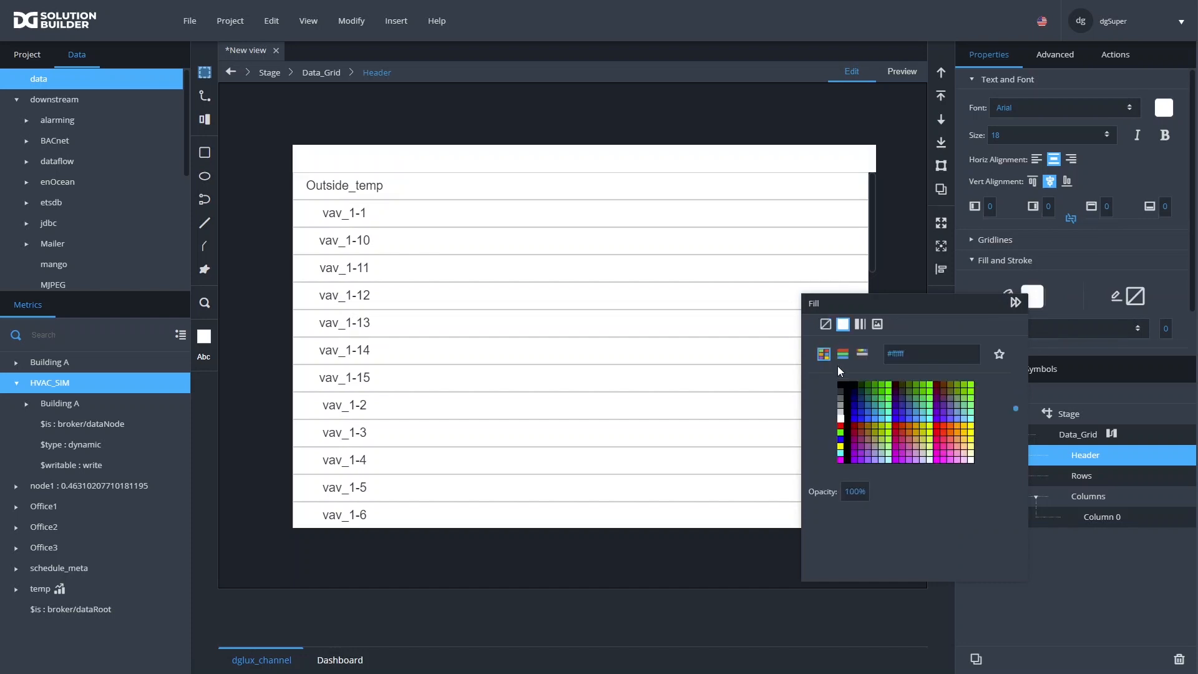
click(839, 404)
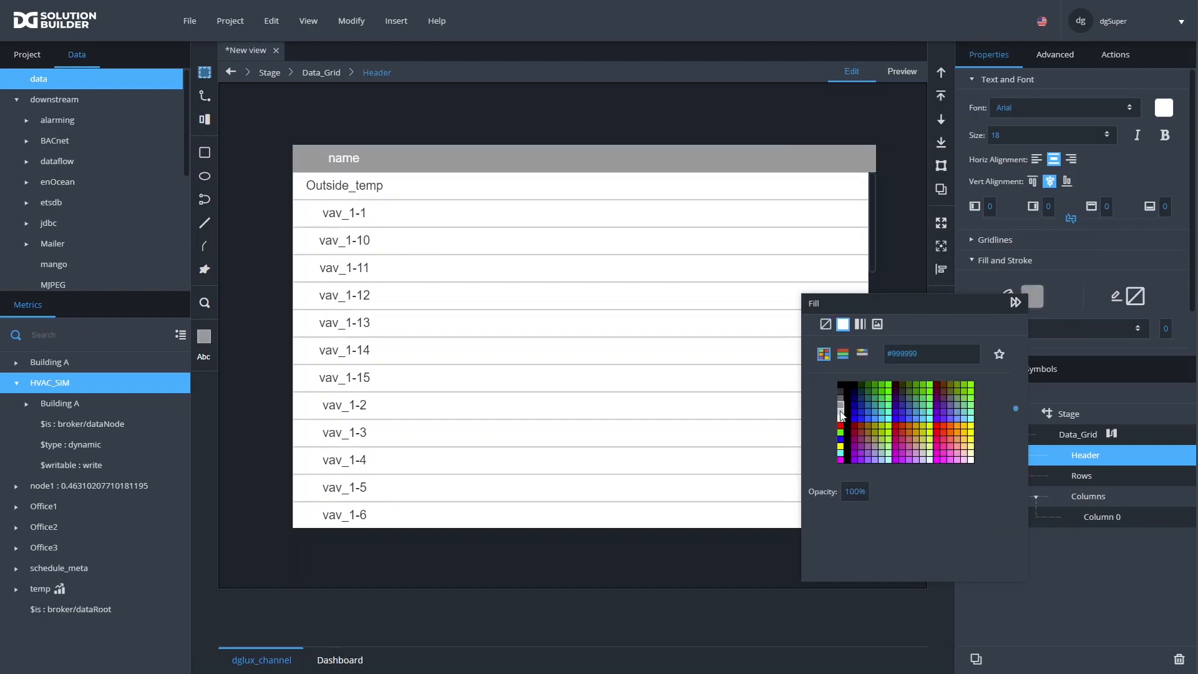
click(1140, 159)
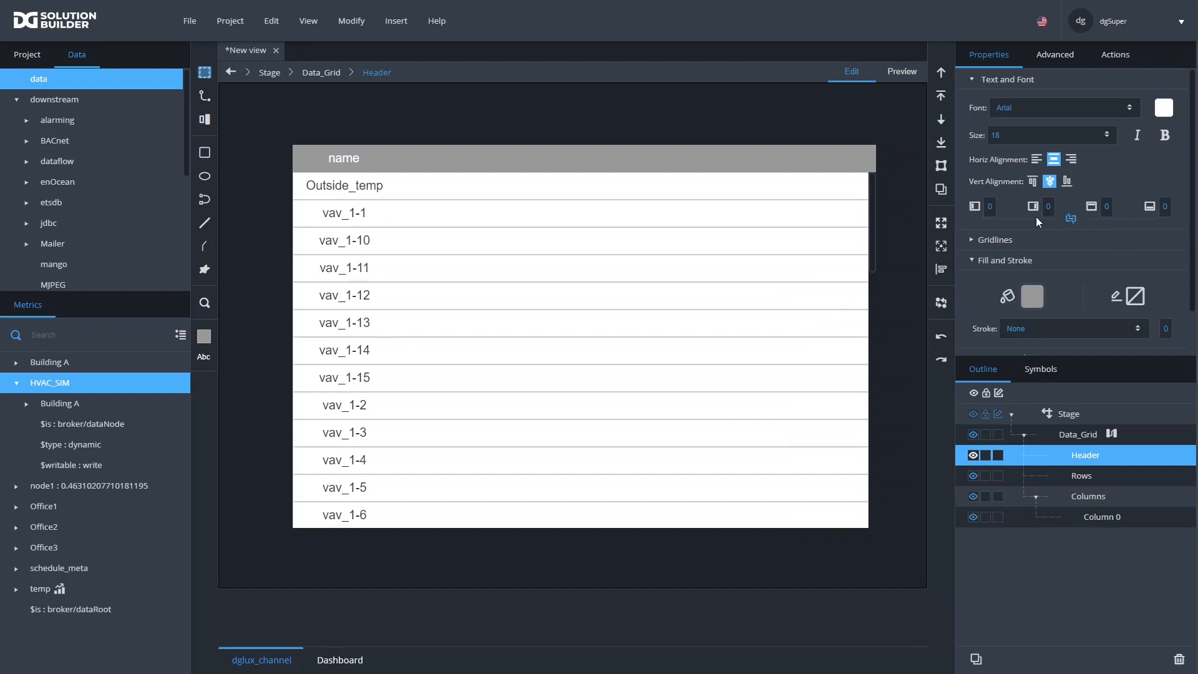
Add a dark gray vertical gridline to the Header with a Solid stroke of thickness 1
click(998, 240)
click(1012, 268)
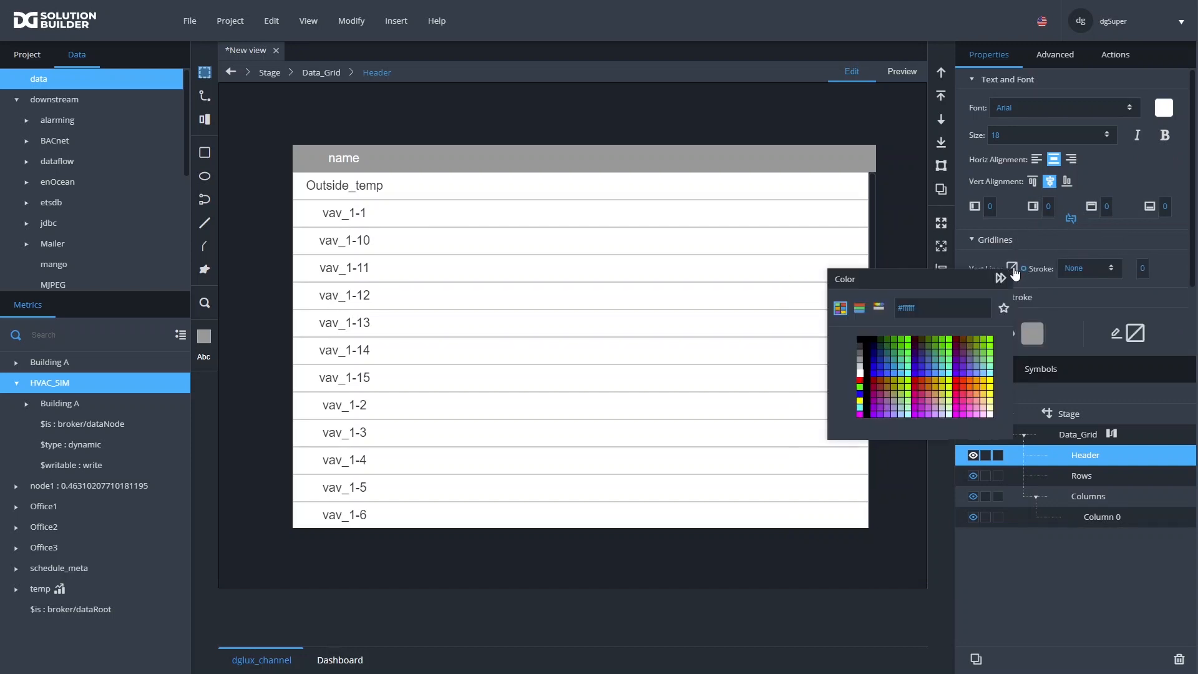
click(860, 352)
click(1146, 267)
text(1)
click(1090, 272)
click(1068, 344)
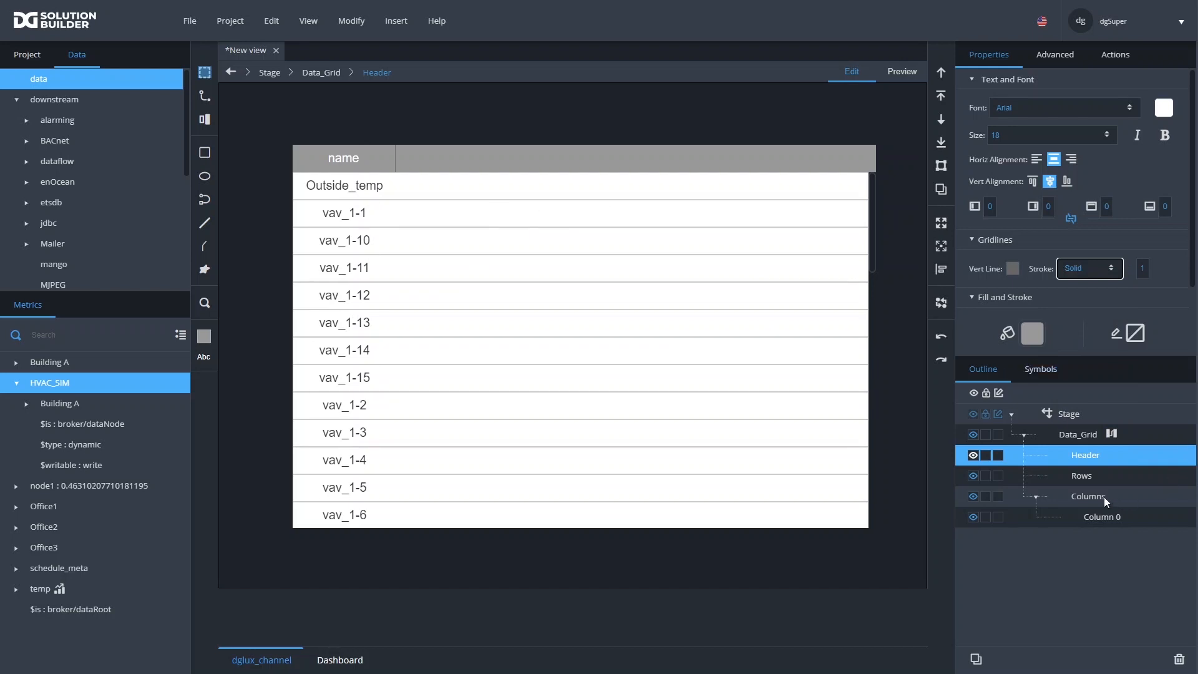
Set the Header's left and right text padding to 5 each
scroll(1166, 285, down, 2)
scroll(1123, 278, up, 2)
click(991, 208)
text(5)
key(Tab)
text(5)
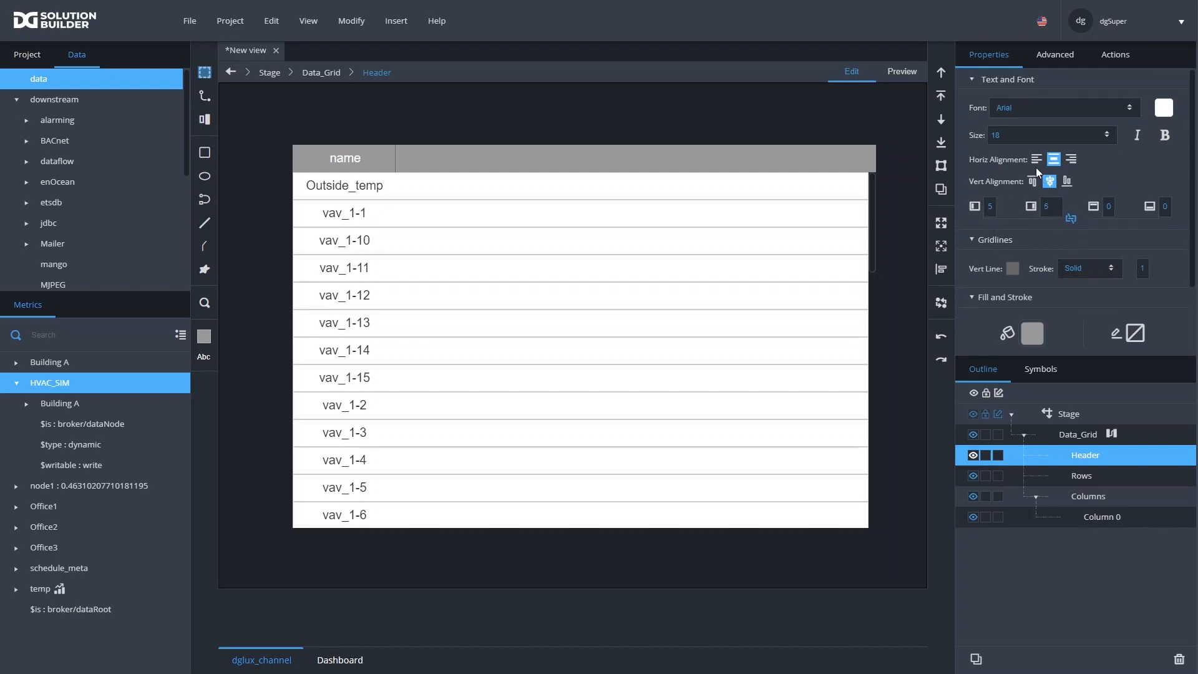
scroll(1036, 167, down, 2)
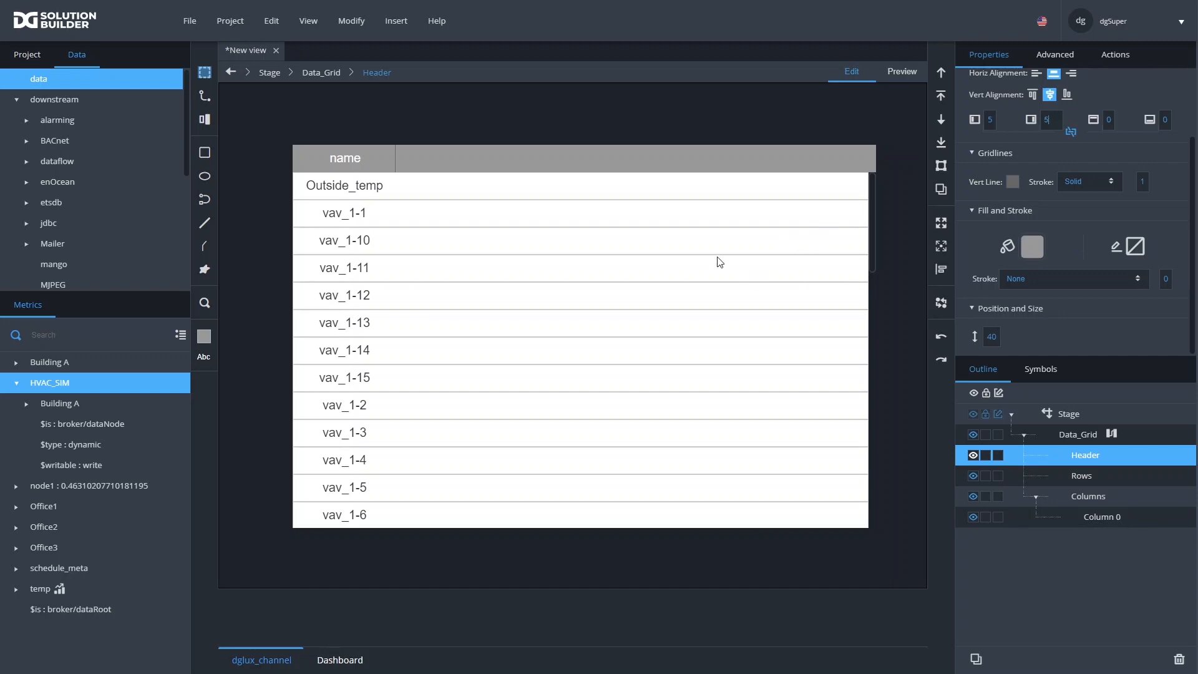
Add a second column to the Data_Grid
click(1091, 519)
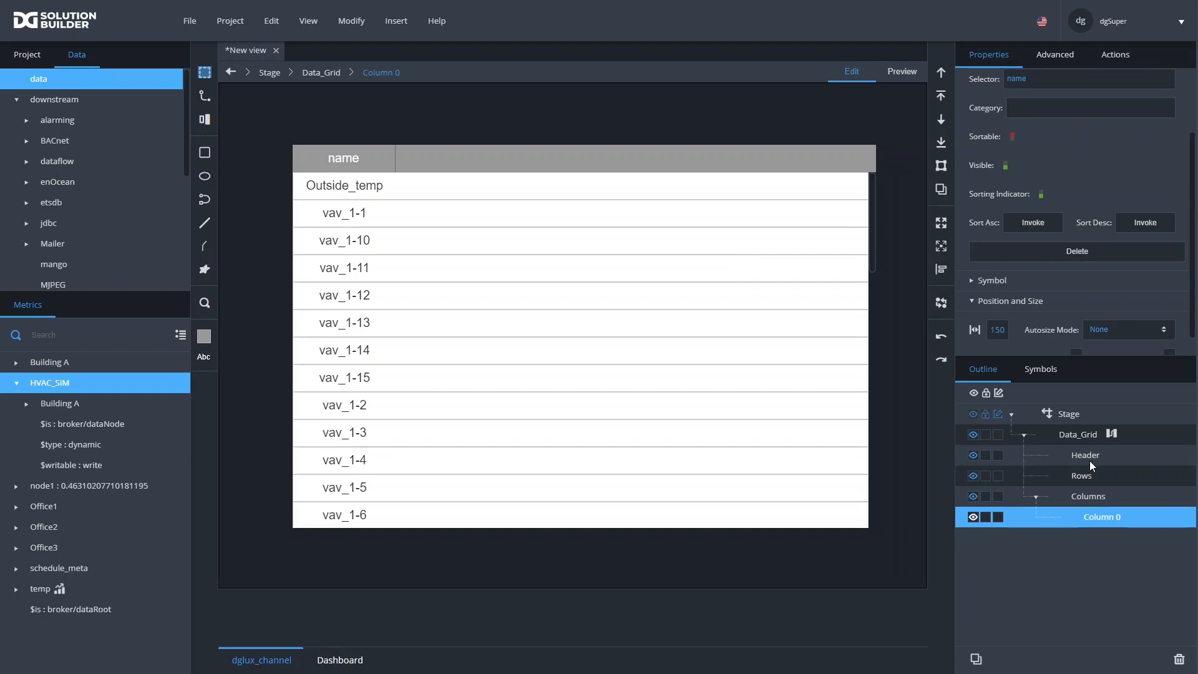
click(1063, 434)
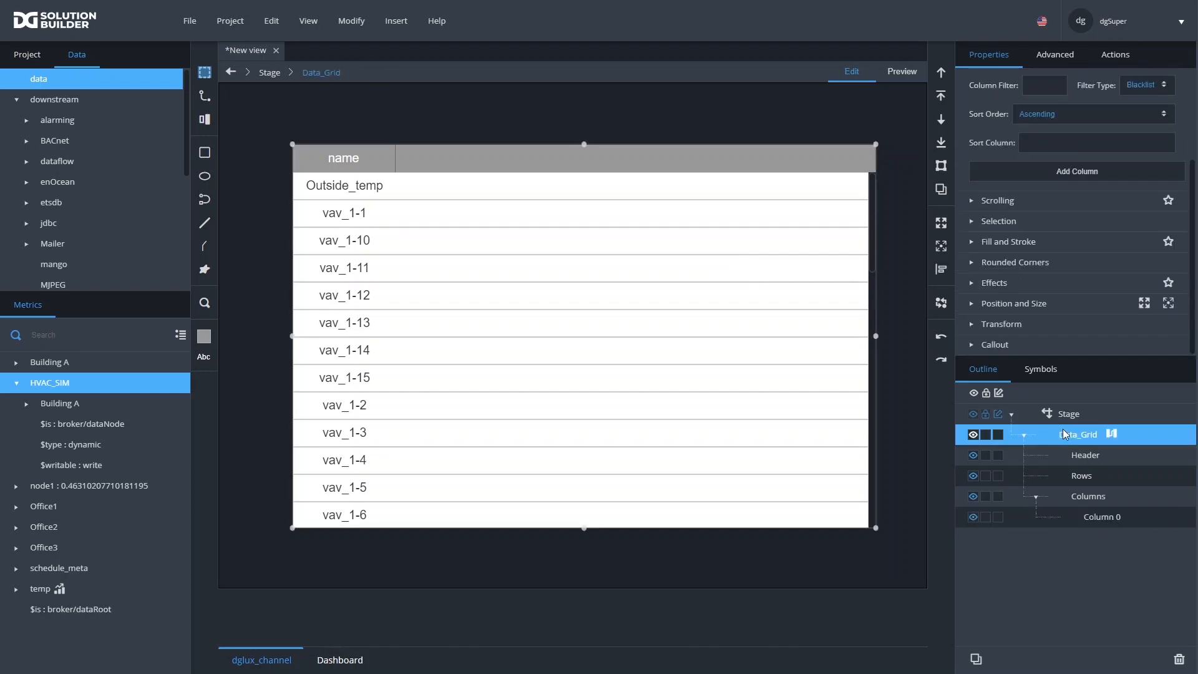
click(1056, 177)
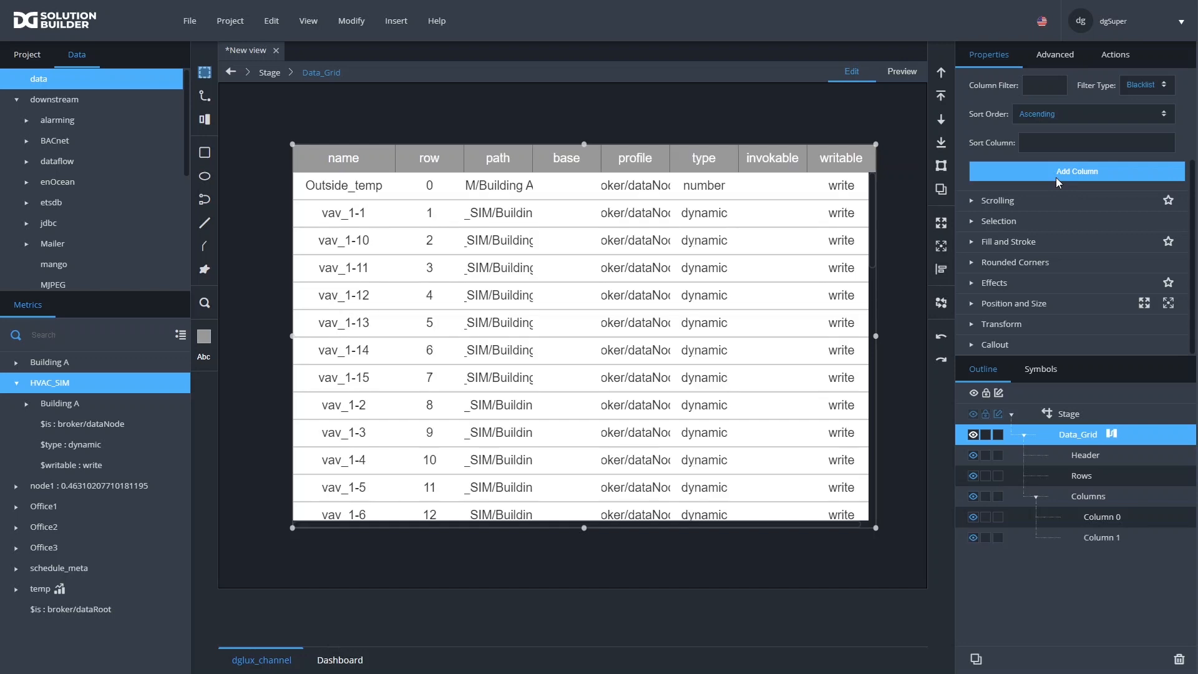
Set Column 1's type to Name and its selector to path
click(1104, 537)
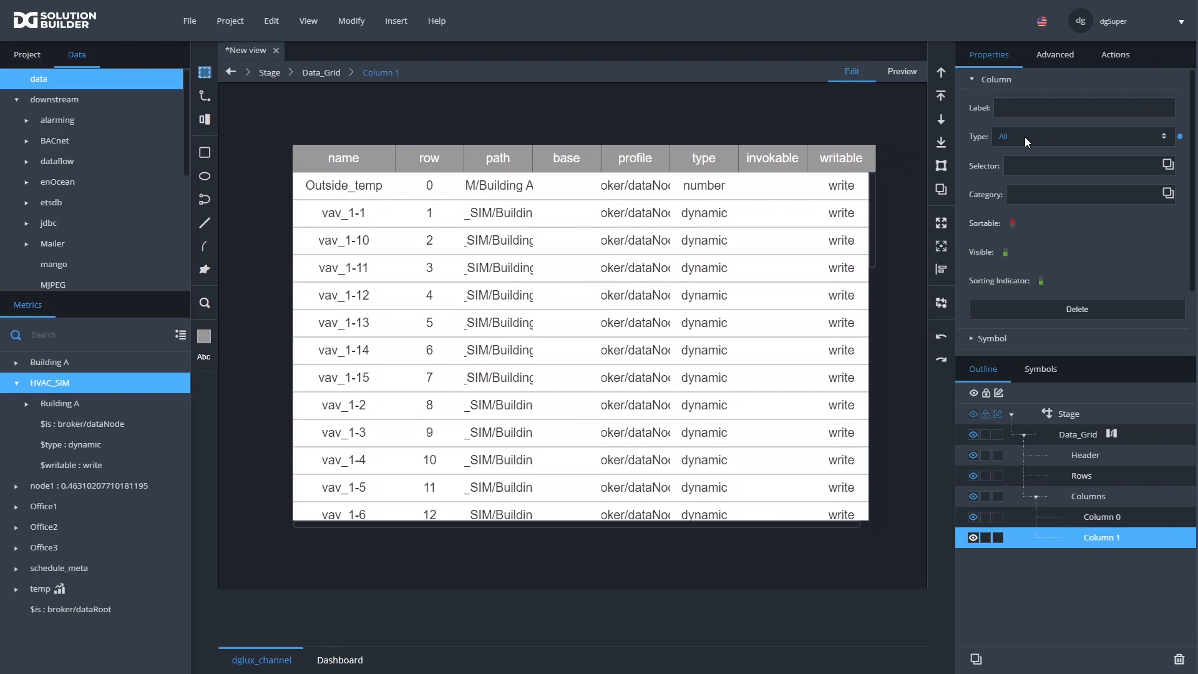
click(1024, 137)
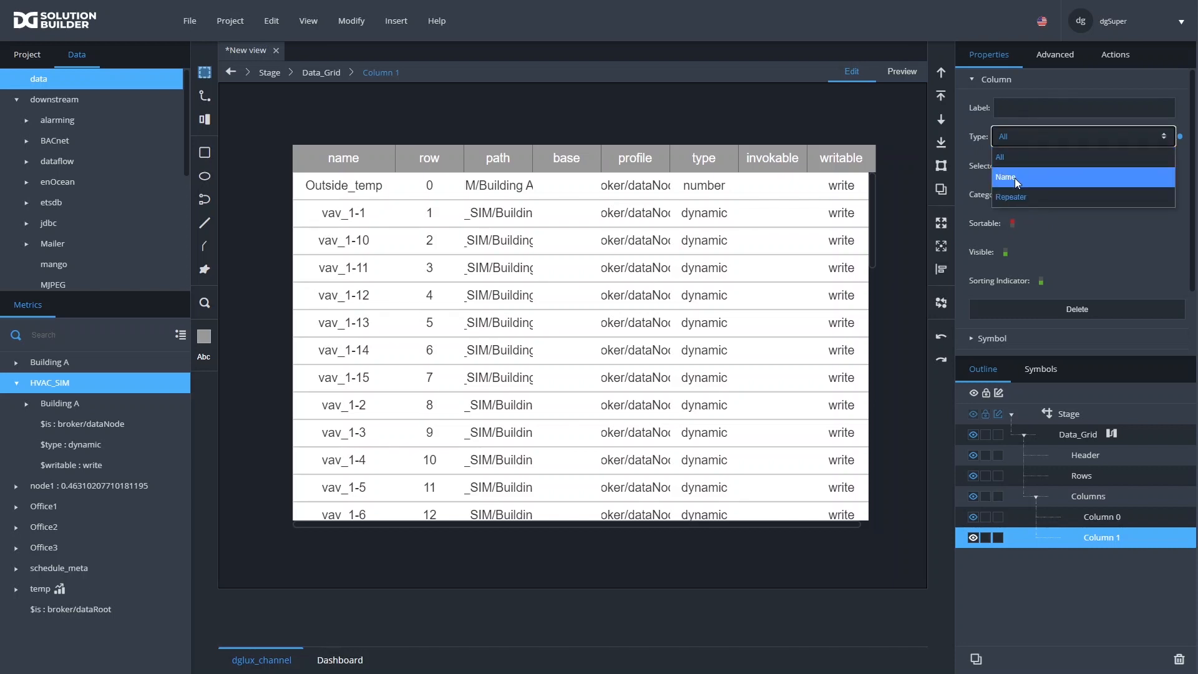
click(1014, 178)
click(1019, 167)
text(path)
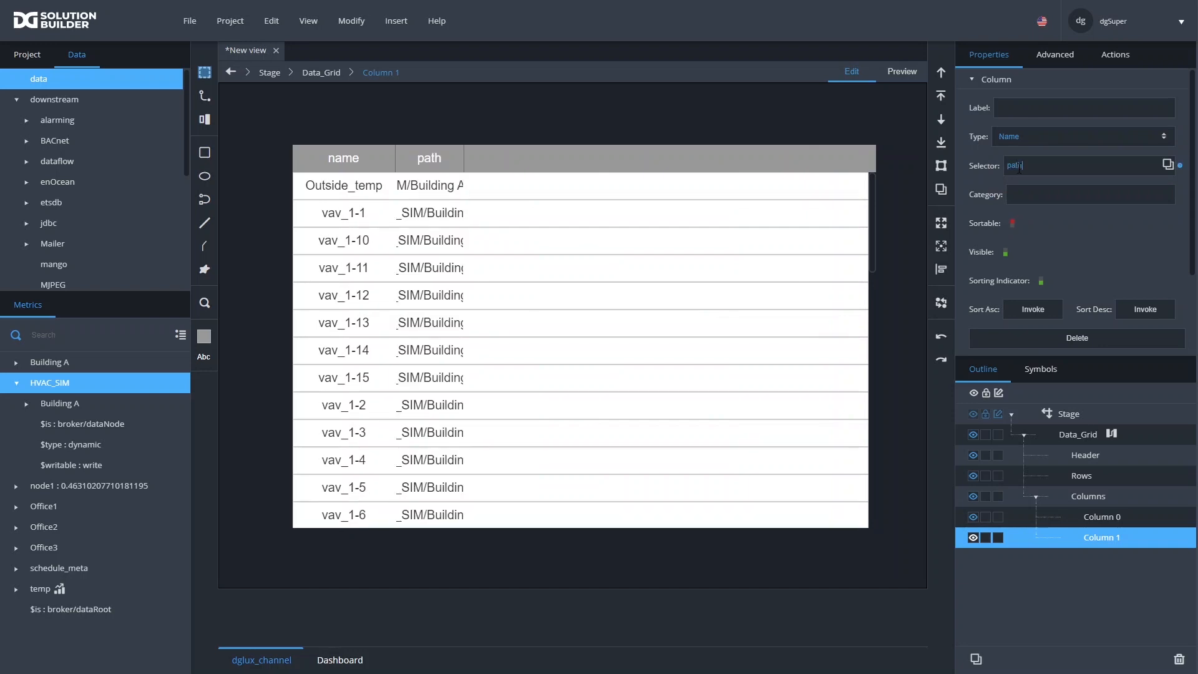
Set Column 1's width to 150 and its grow flexsize to 1
scroll(1043, 194, down, 3)
click(1001, 308)
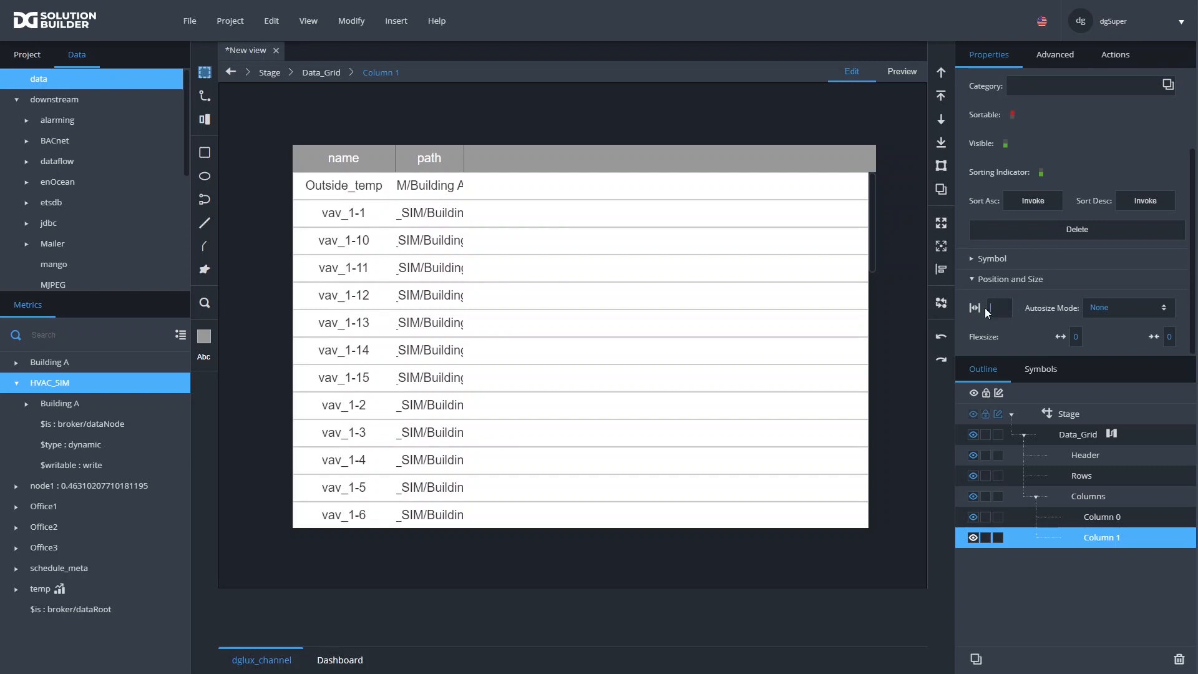
key(Return)
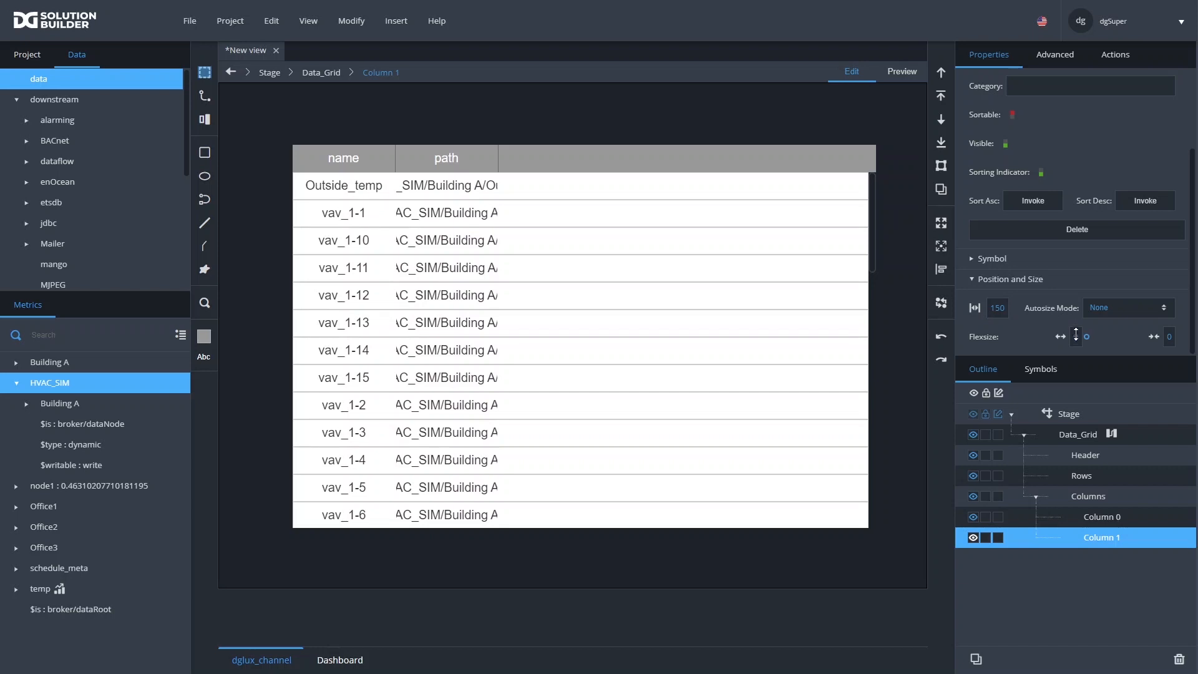
click(1074, 337)
key(Return)
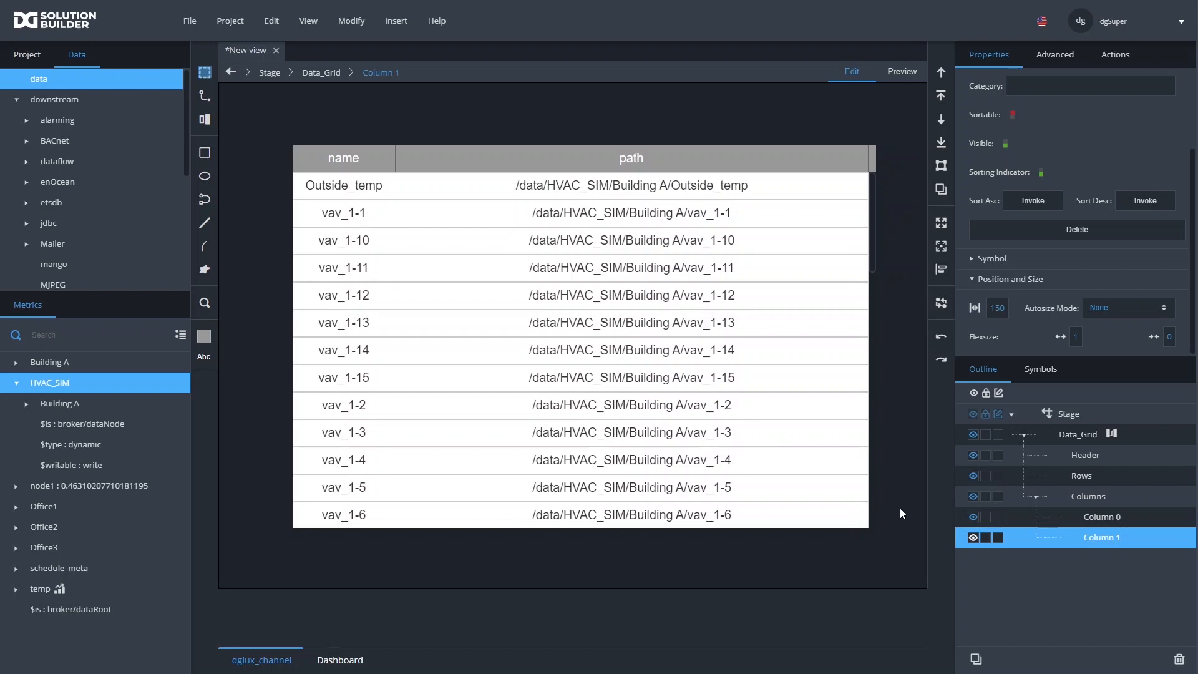
Duplicate Column 1, then set the copy's selector to profile and its type to Repeater
key(ctrl+d)
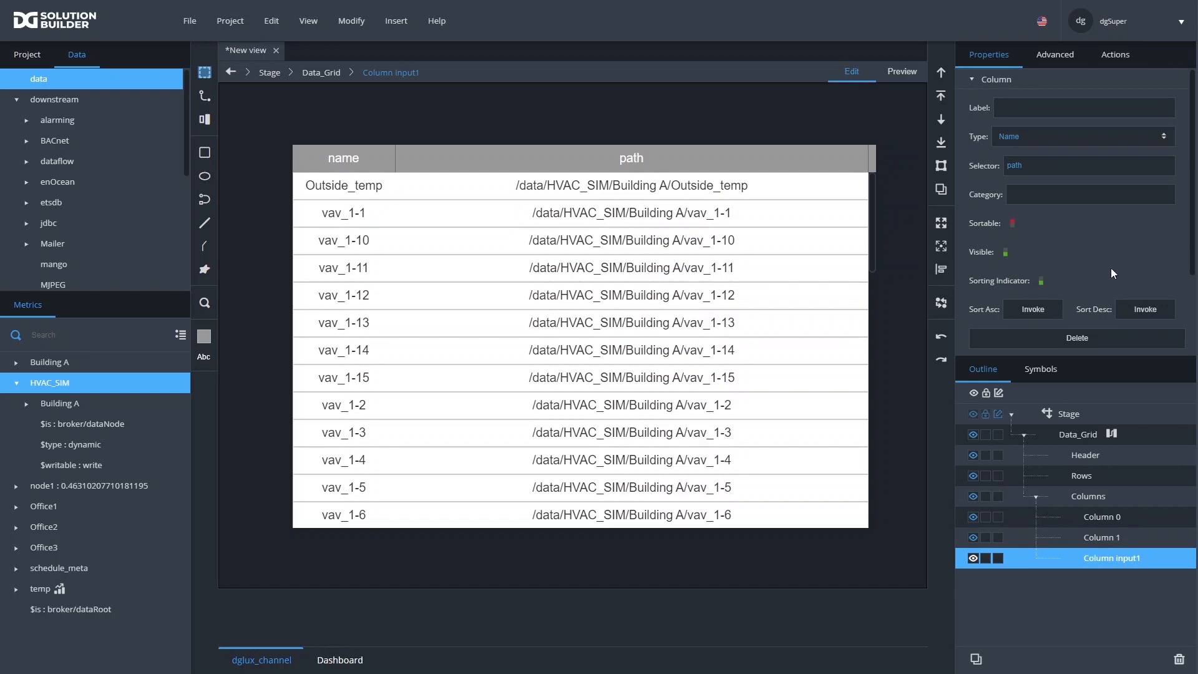
double_click(1026, 171)
text(profile)
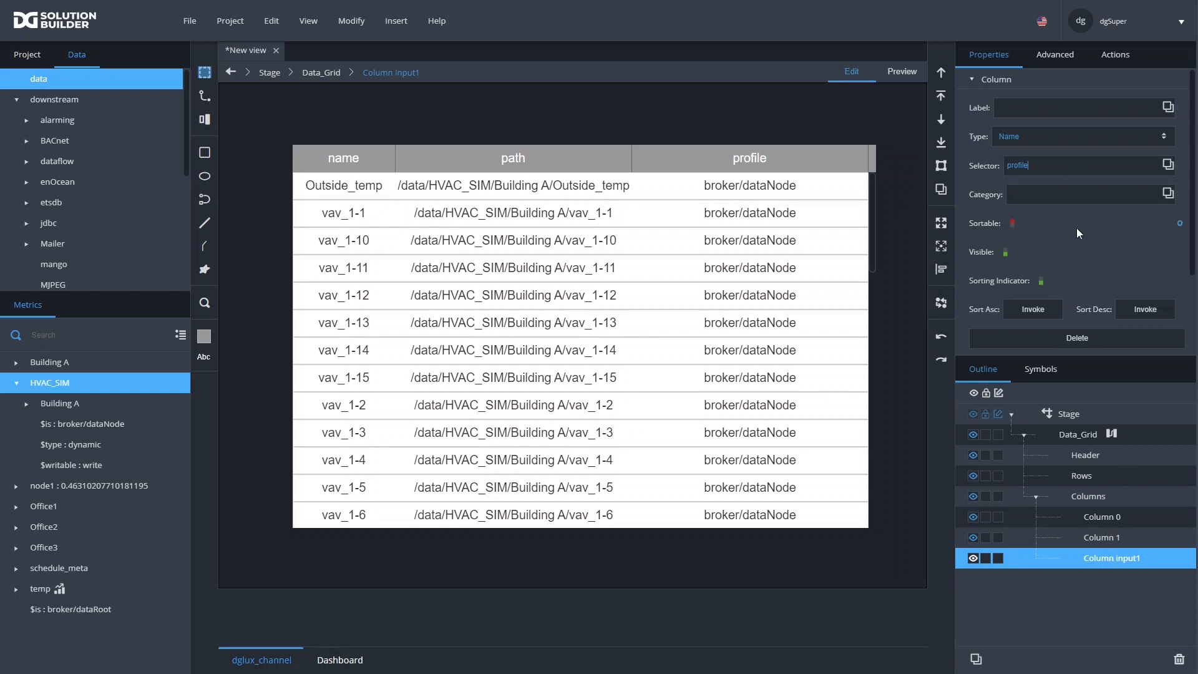
click(1115, 134)
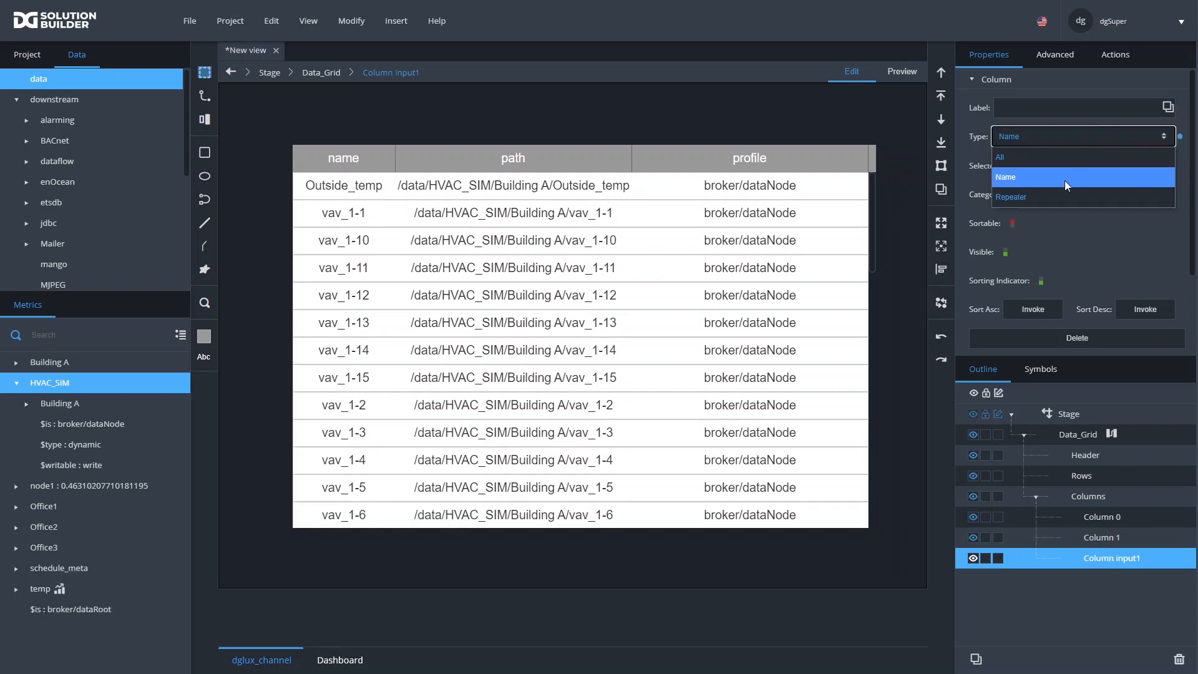
click(1027, 193)
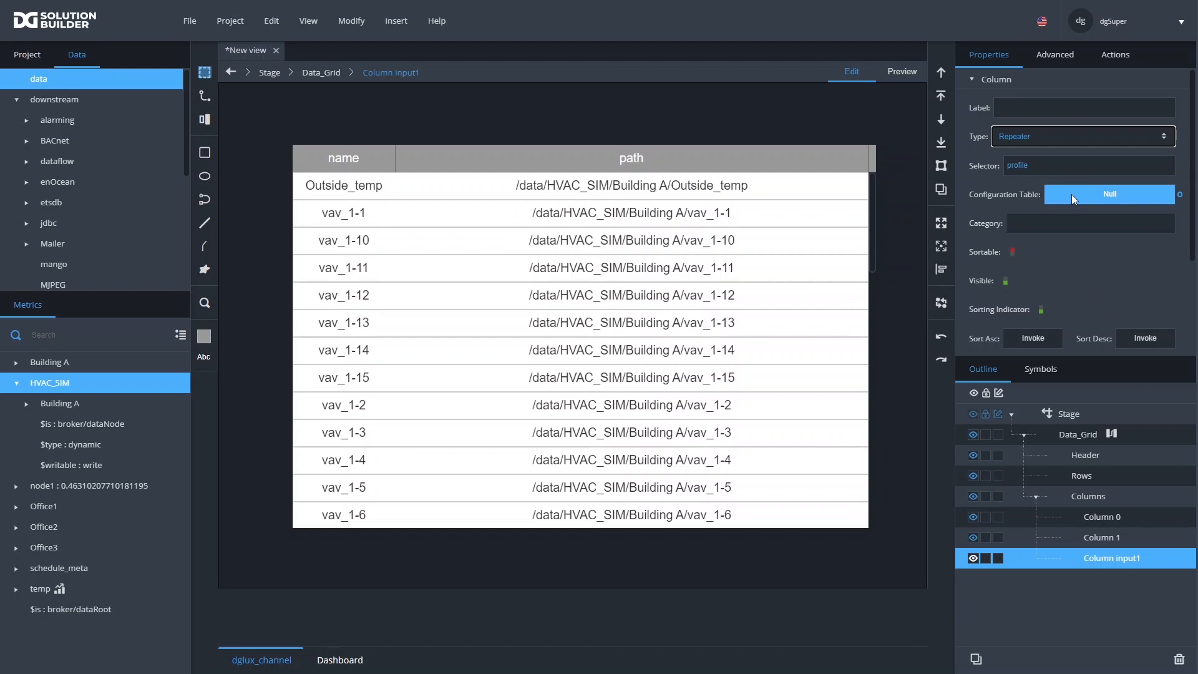
Add a Table block to the Data_Grid's dataflow and open its data for editing
click(1112, 435)
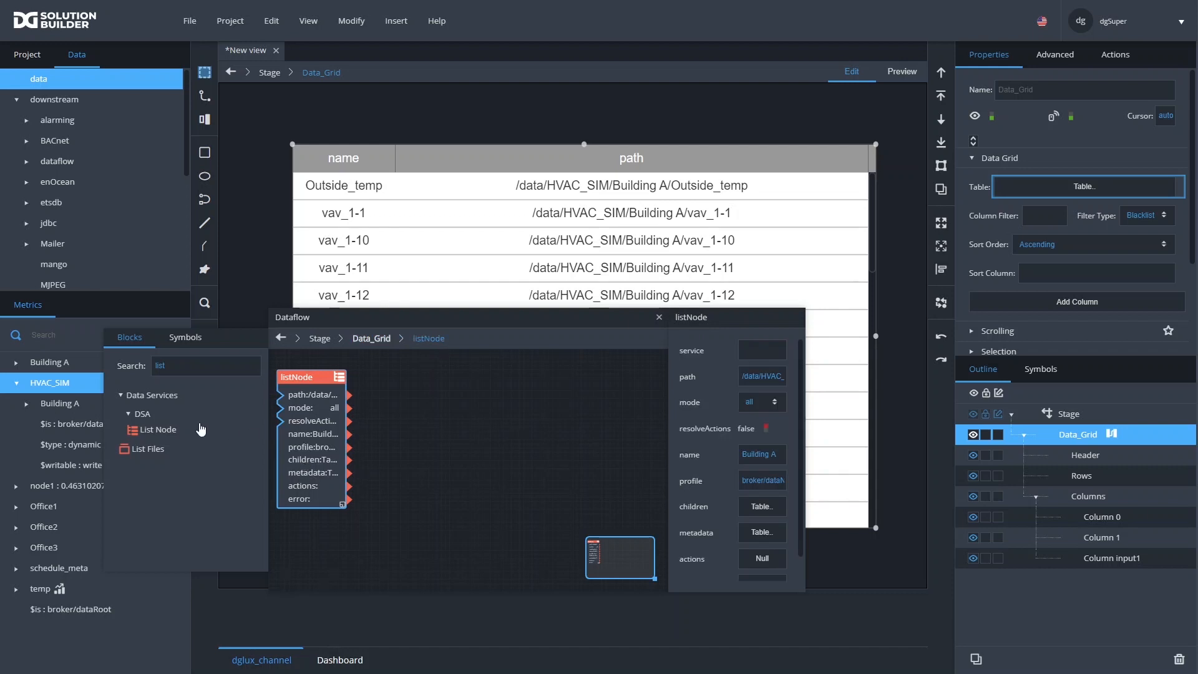
double_click(177, 364)
text(tab)
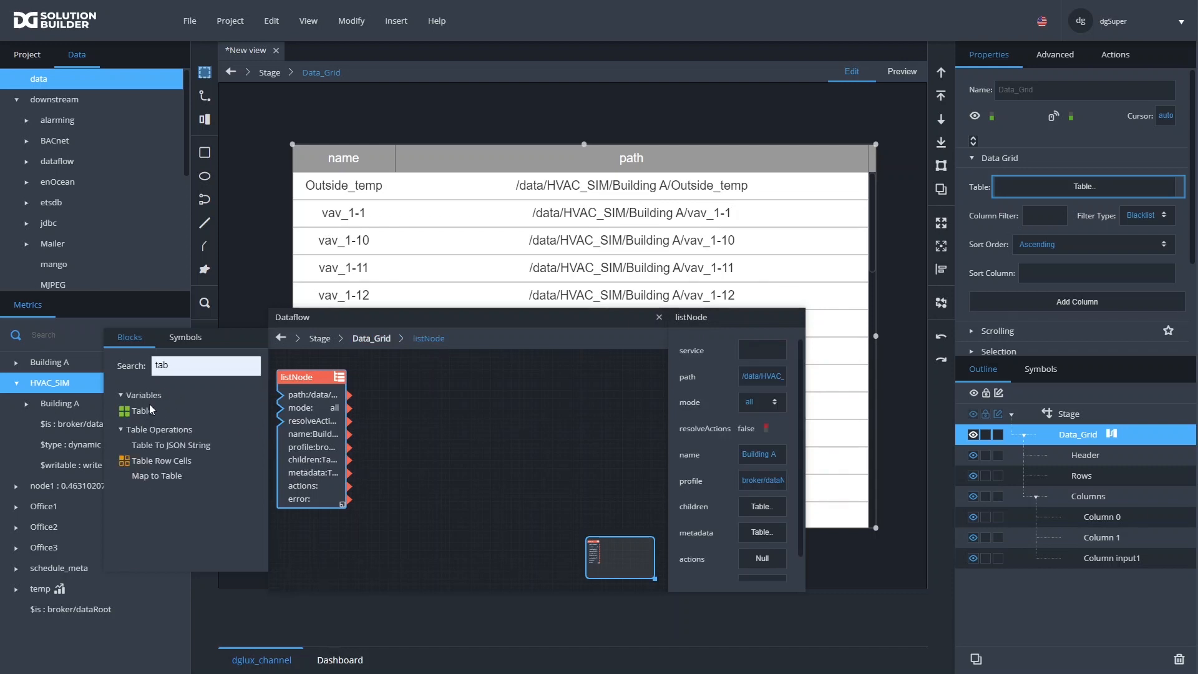
drag(140, 411, 422, 381)
click(755, 353)
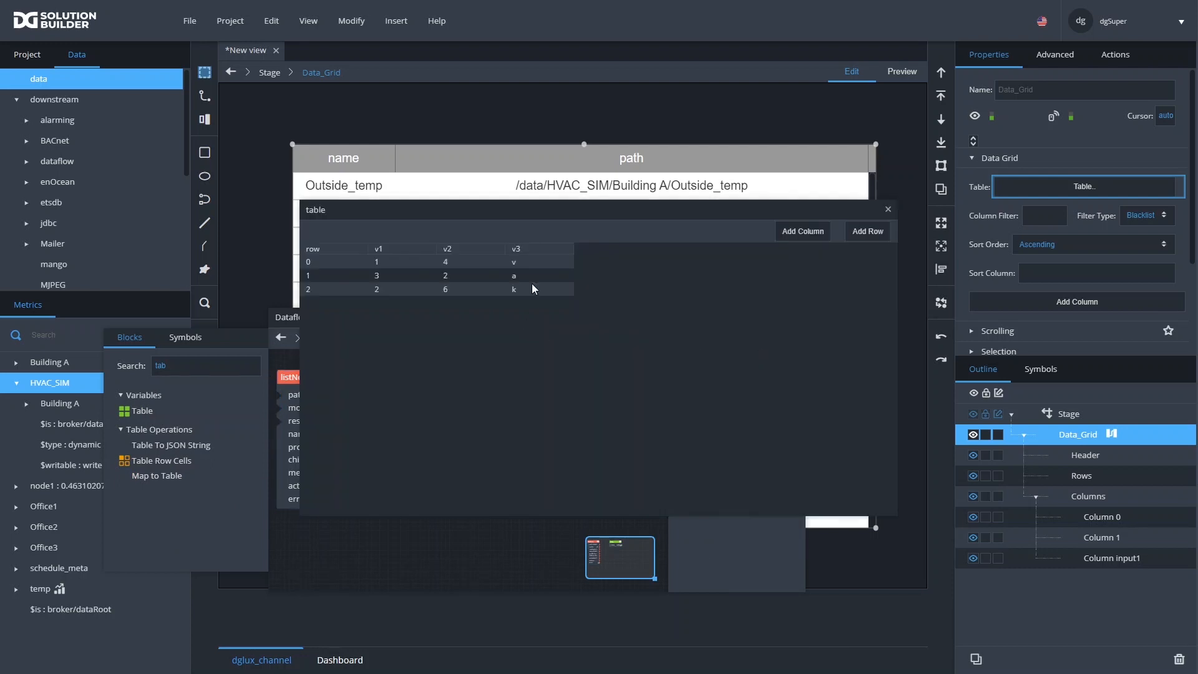
Delete the v3 and v2 columns from the new table and rename the v1 column to columns
right_click(537, 247)
click(608, 297)
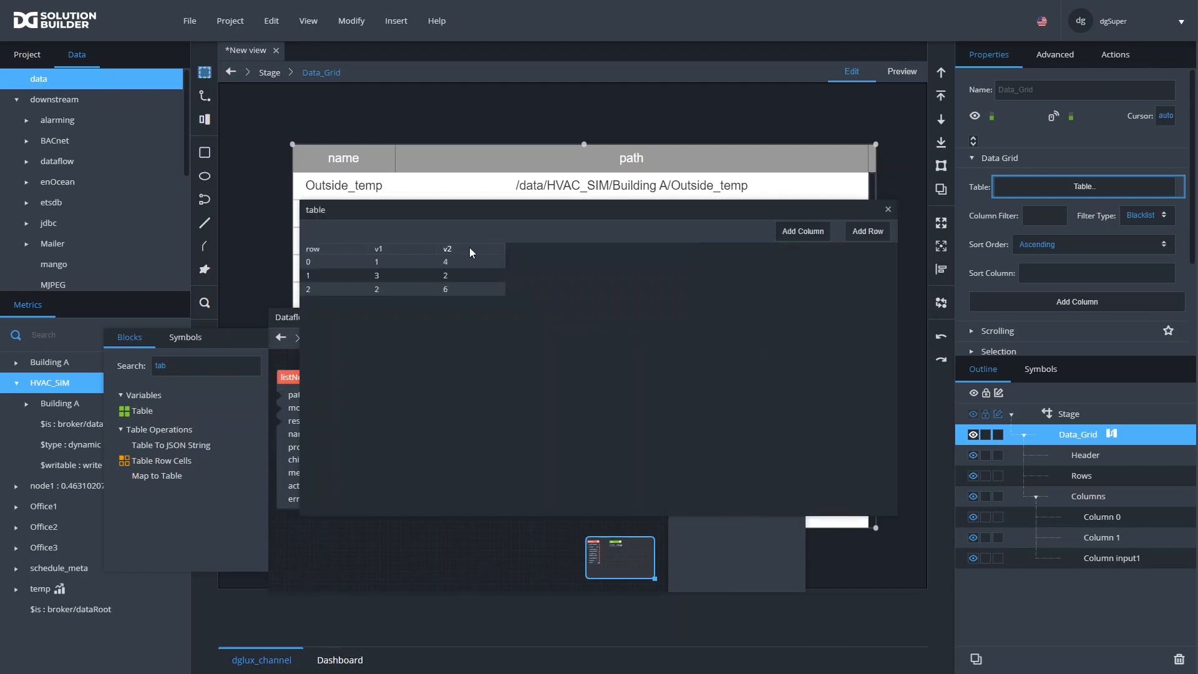
right_click(467, 247)
click(487, 297)
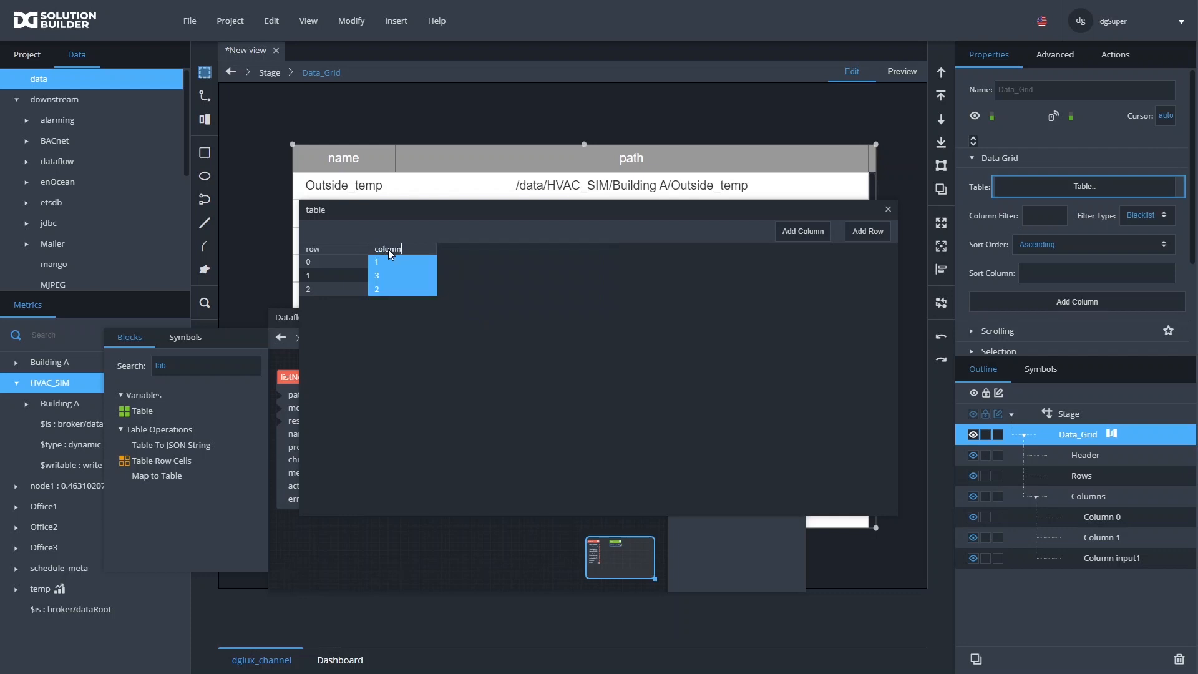
Fill the three cells of the columns column with row, profile and type, checking the names against the Data_Grid's table
click(383, 262)
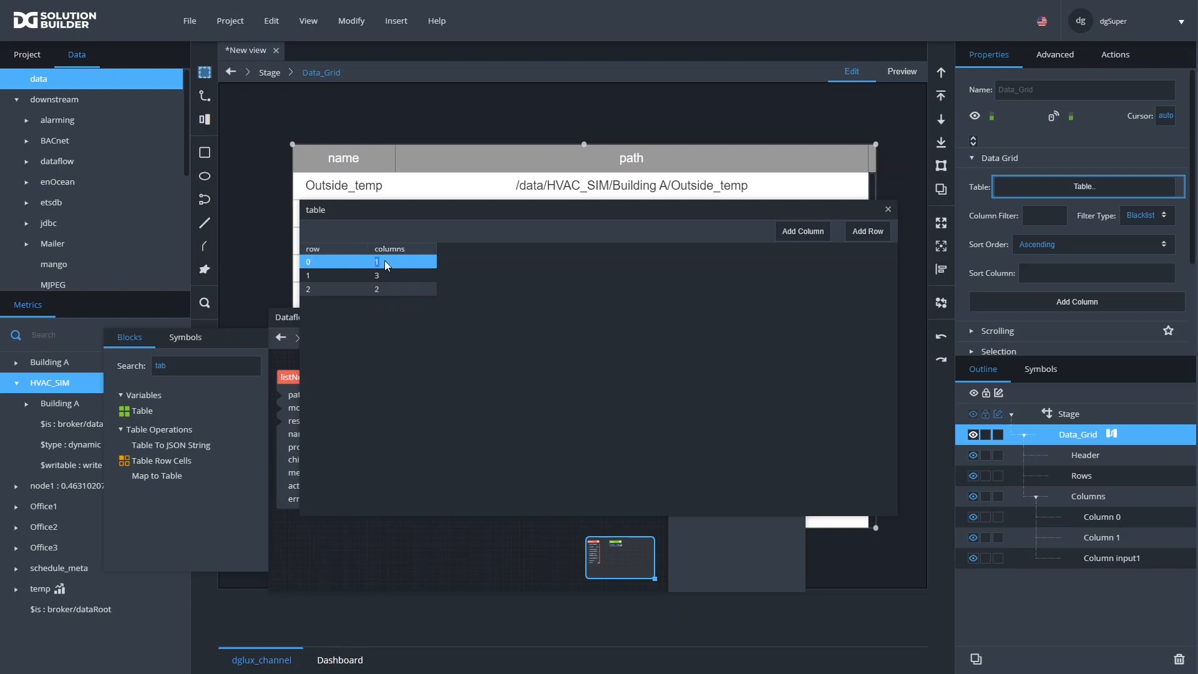
text(row)
click(390, 277)
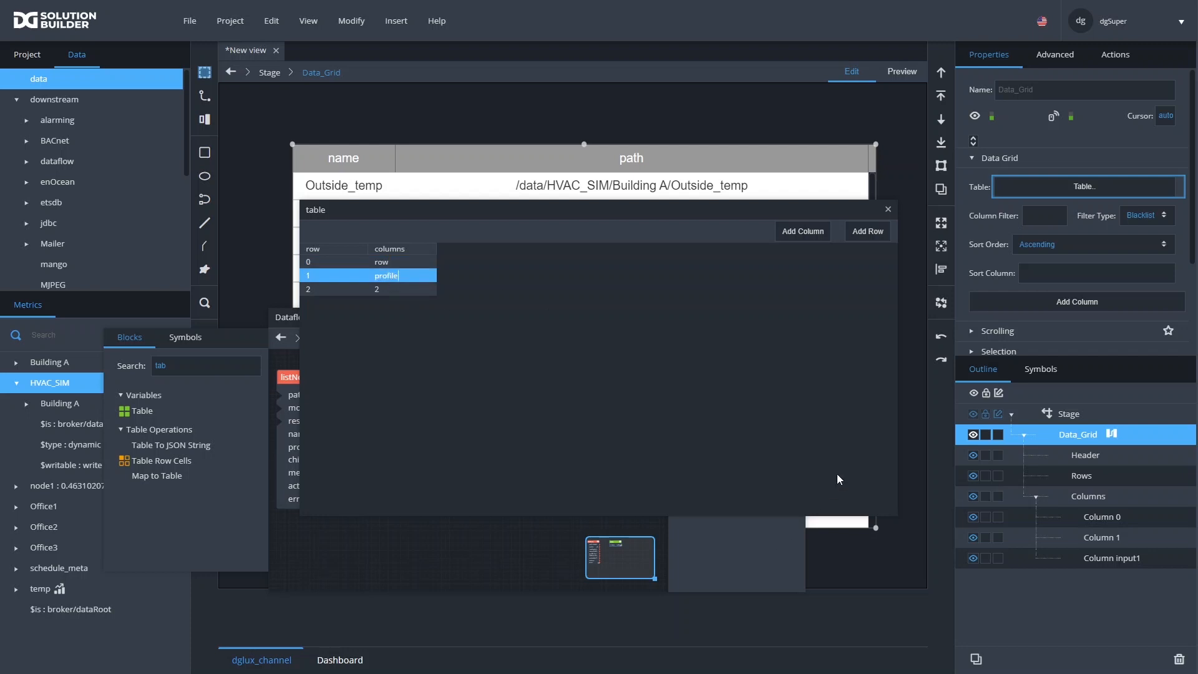
click(1011, 180)
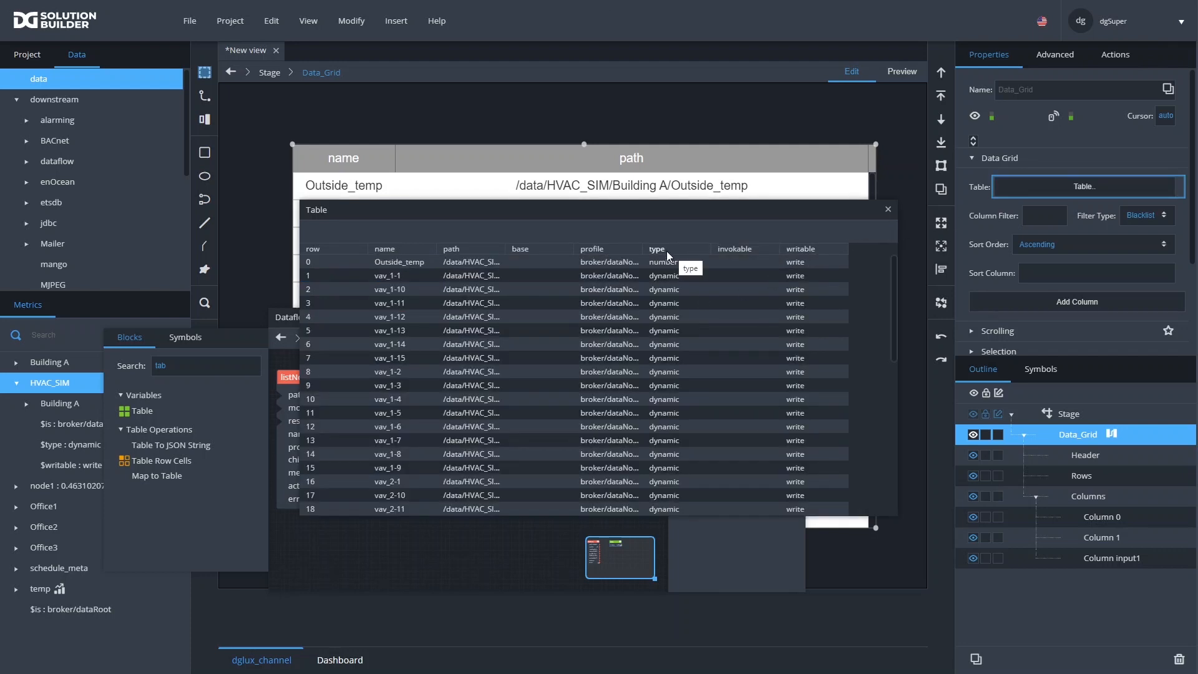
click(889, 210)
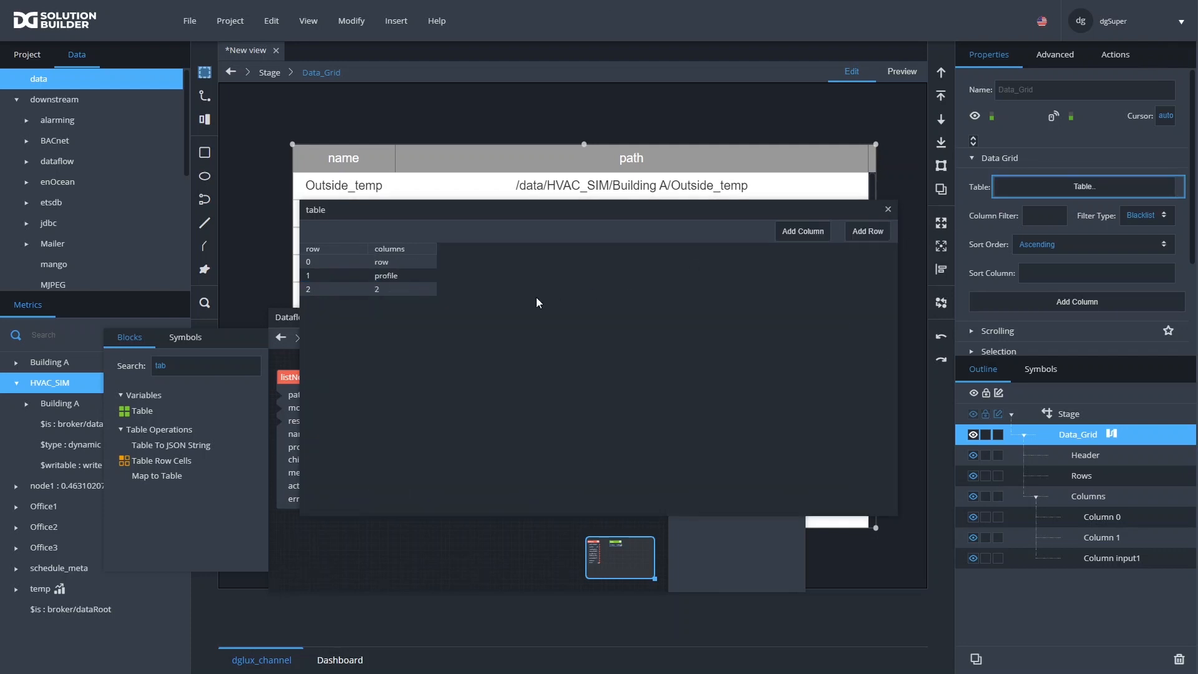
click(401, 291)
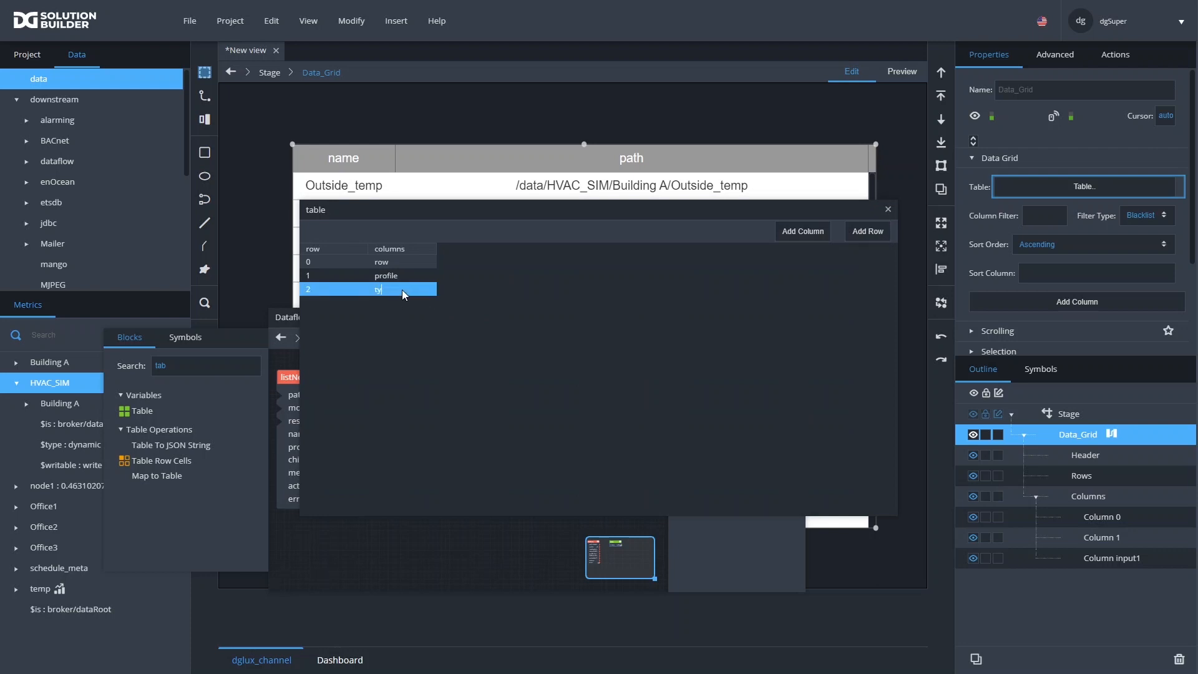
click(887, 209)
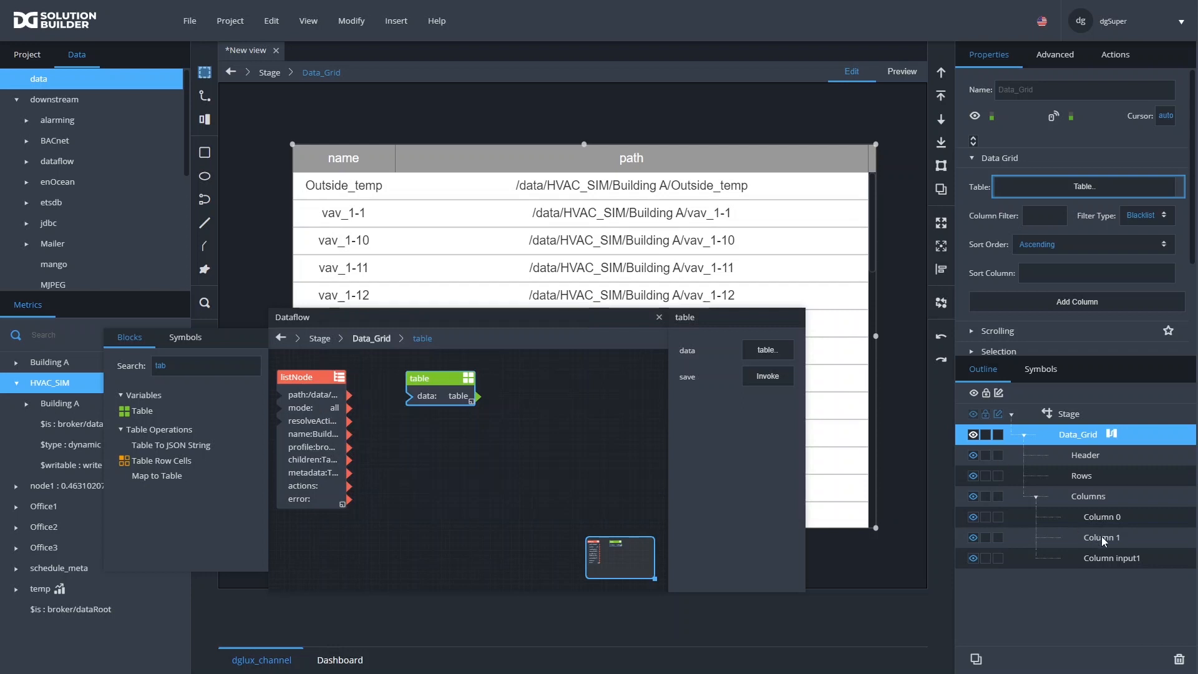
Bind the new table to the repeater column's Configuration Table and its columns column to the Selector property
click(1101, 554)
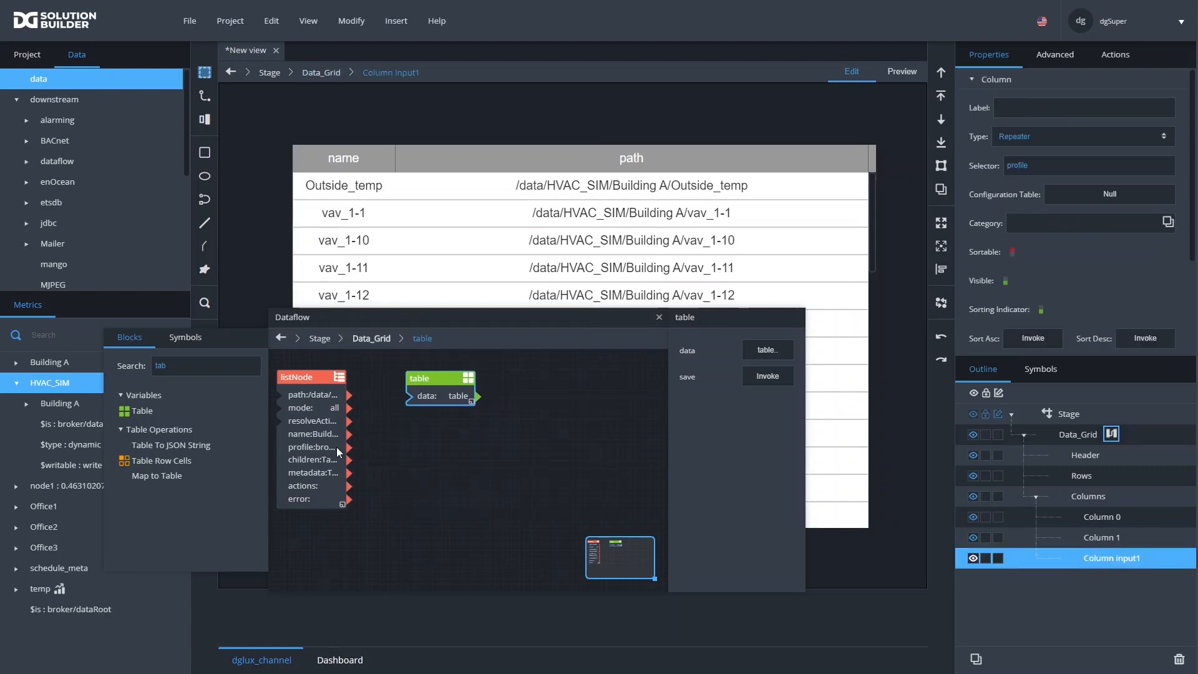
drag(476, 396, 1095, 195)
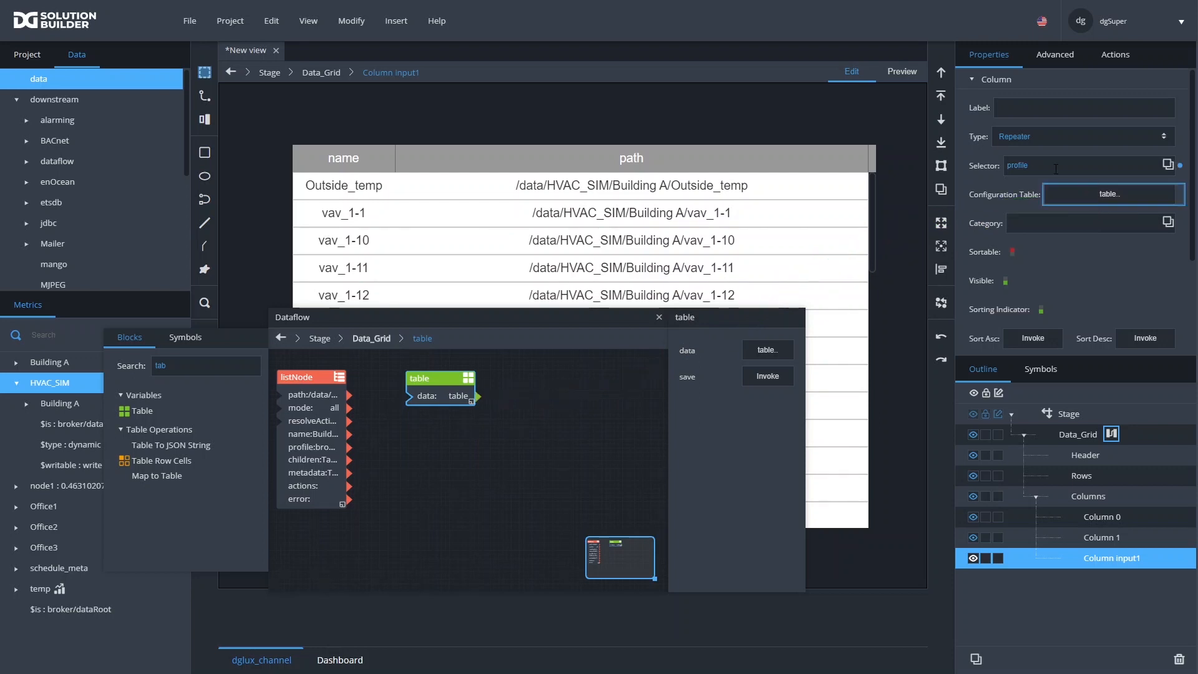
click(1054, 200)
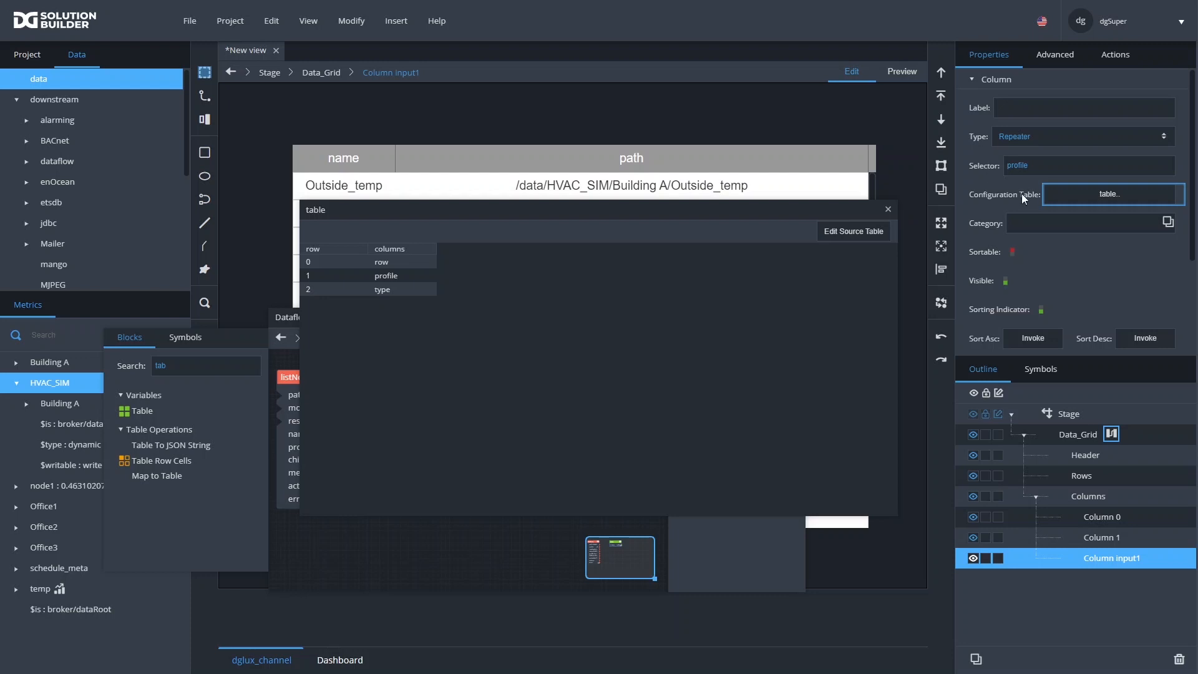
drag(800, 212, 837, 282)
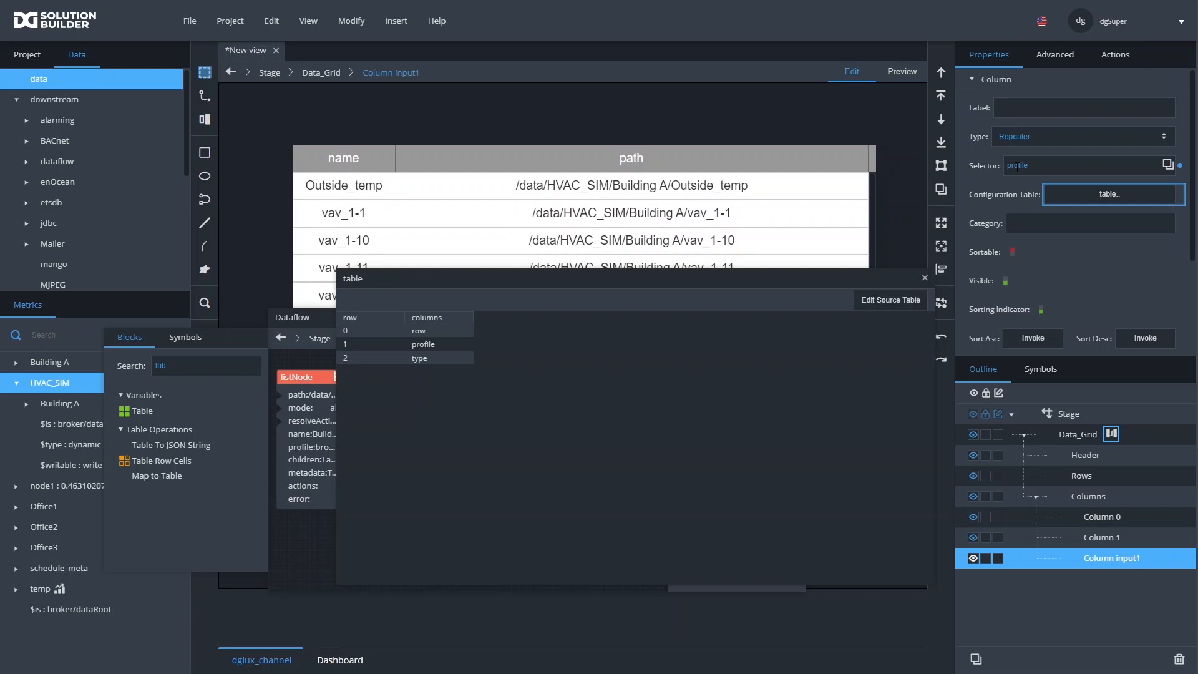
drag(433, 317, 1048, 165)
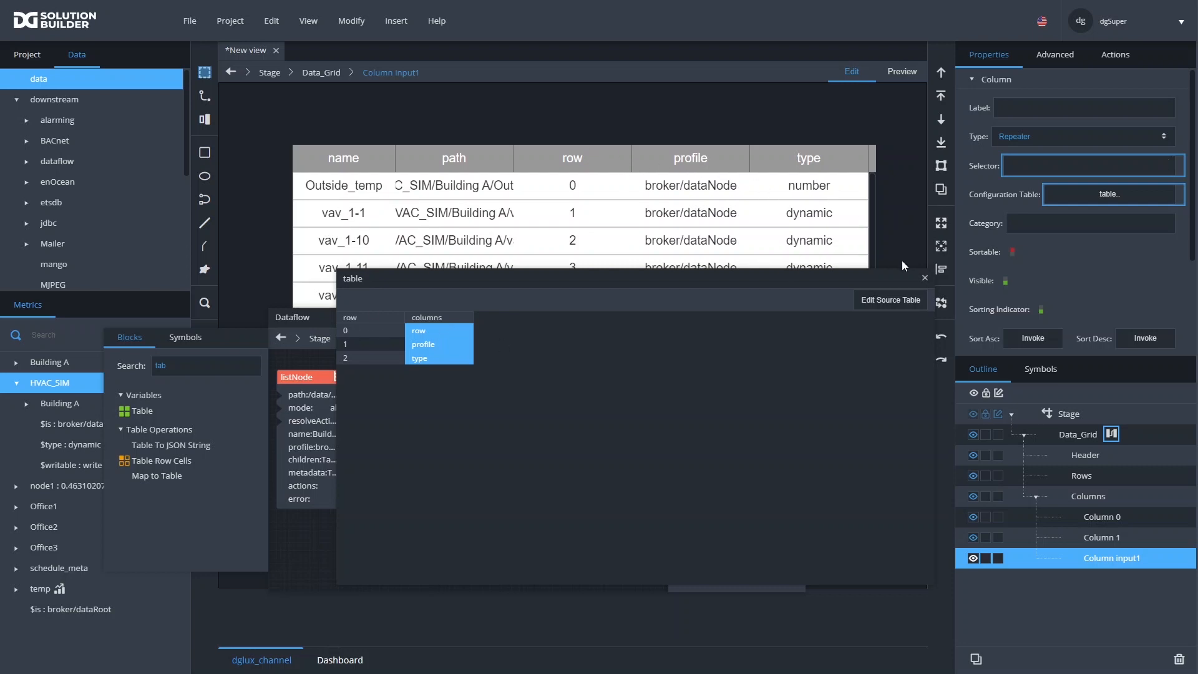
Shrink the table window and move it and the Dataflow window aside to uncover the grid's repeated columns
drag(888, 275, 711, 166)
drag(748, 476, 466, 357)
drag(525, 320, 466, 378)
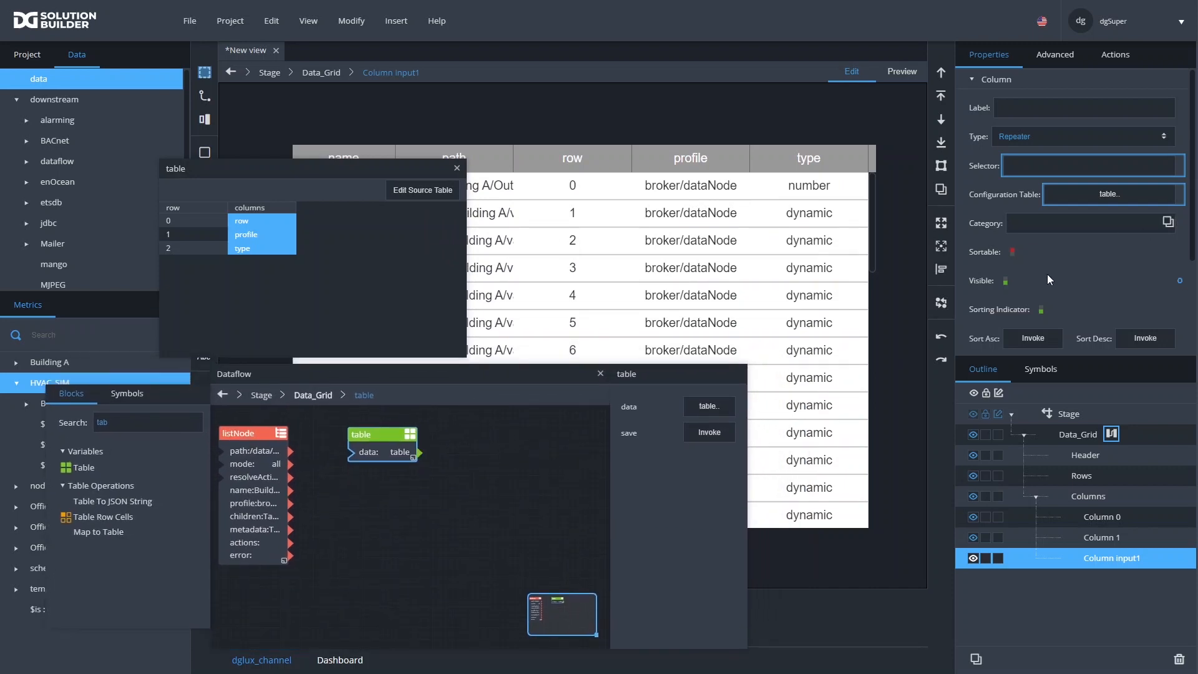
scroll(1028, 256, down, 4)
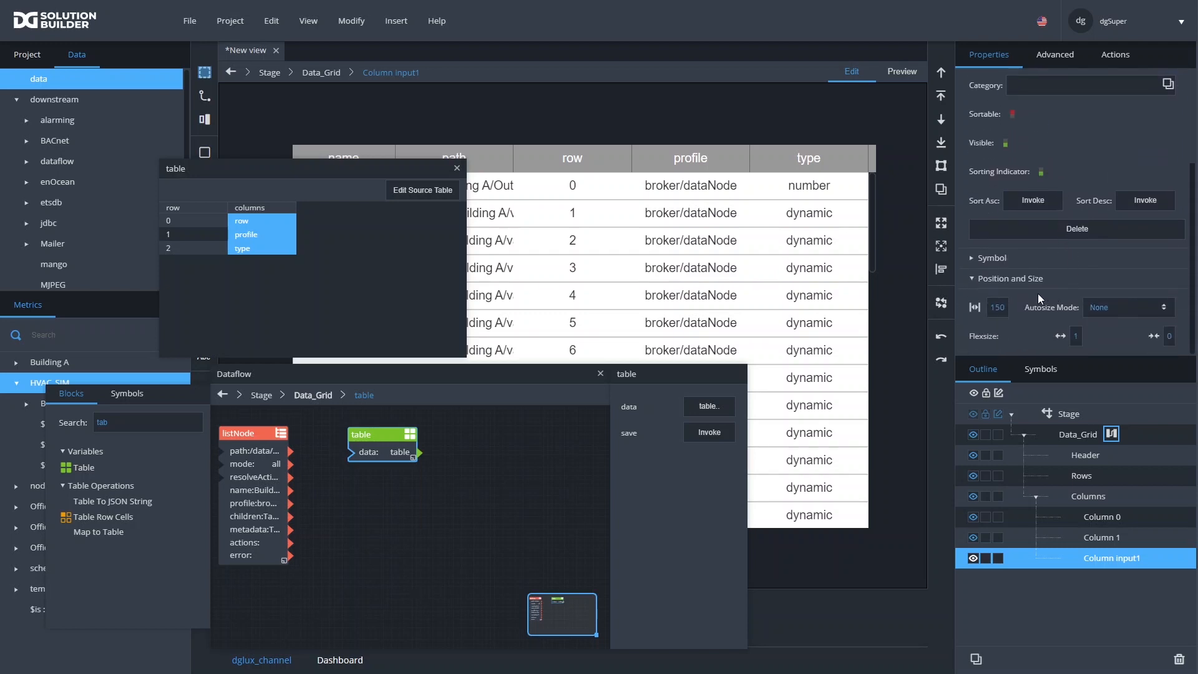
scroll(1055, 229, up, 4)
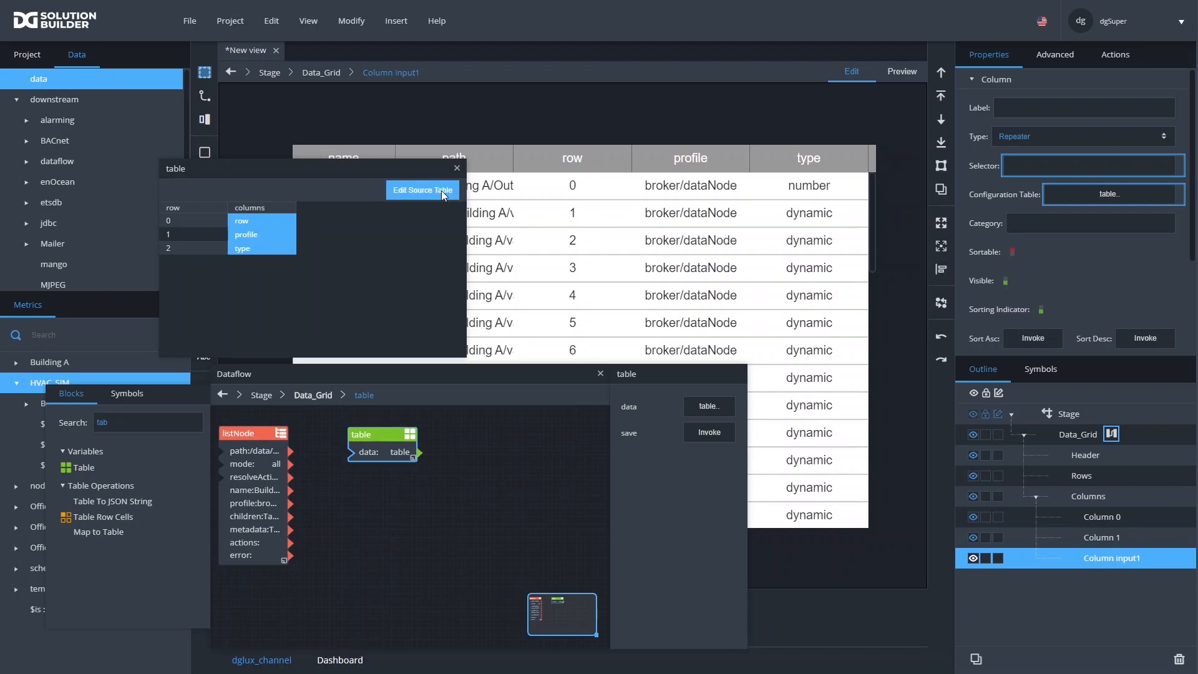
Add a sortable column to the source table with values true, false and true, and bind it to the repeater column's Sortable property
click(396, 195)
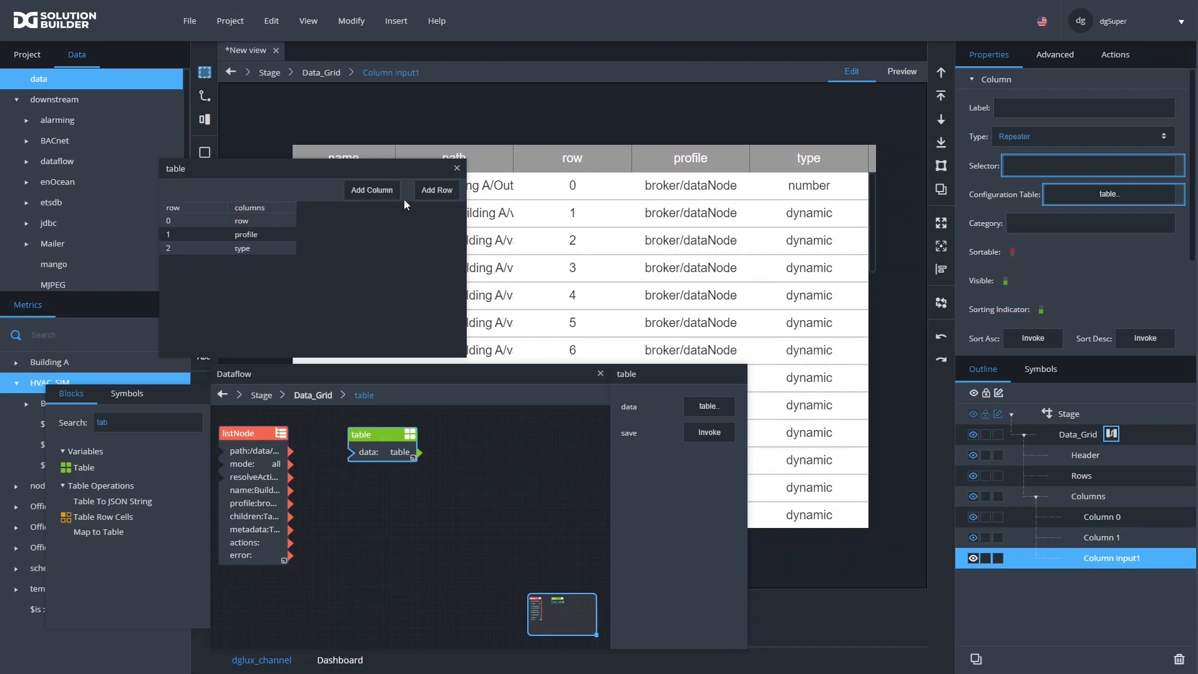
click(364, 195)
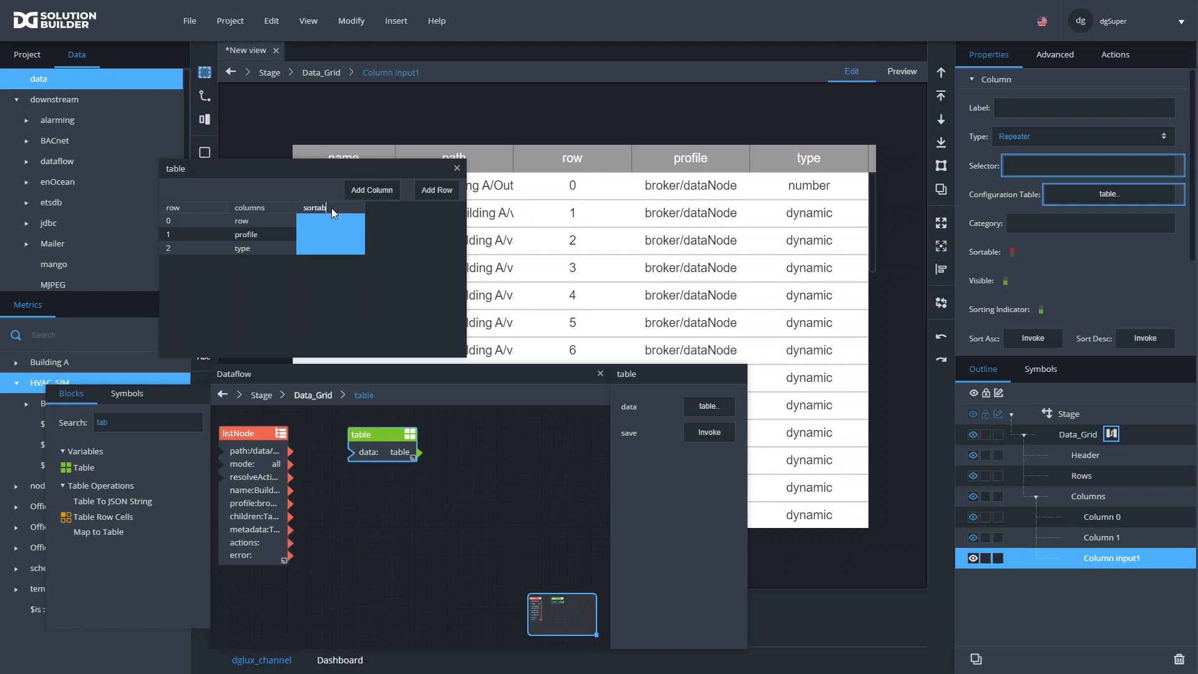
click(329, 218)
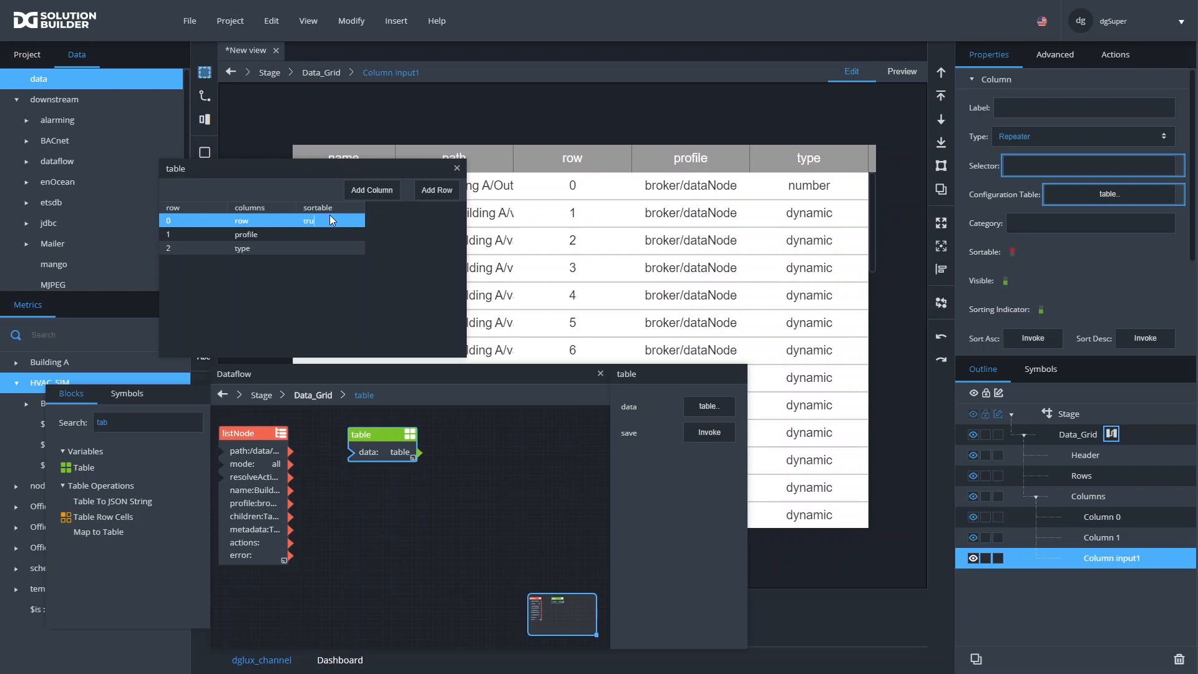
click(327, 236)
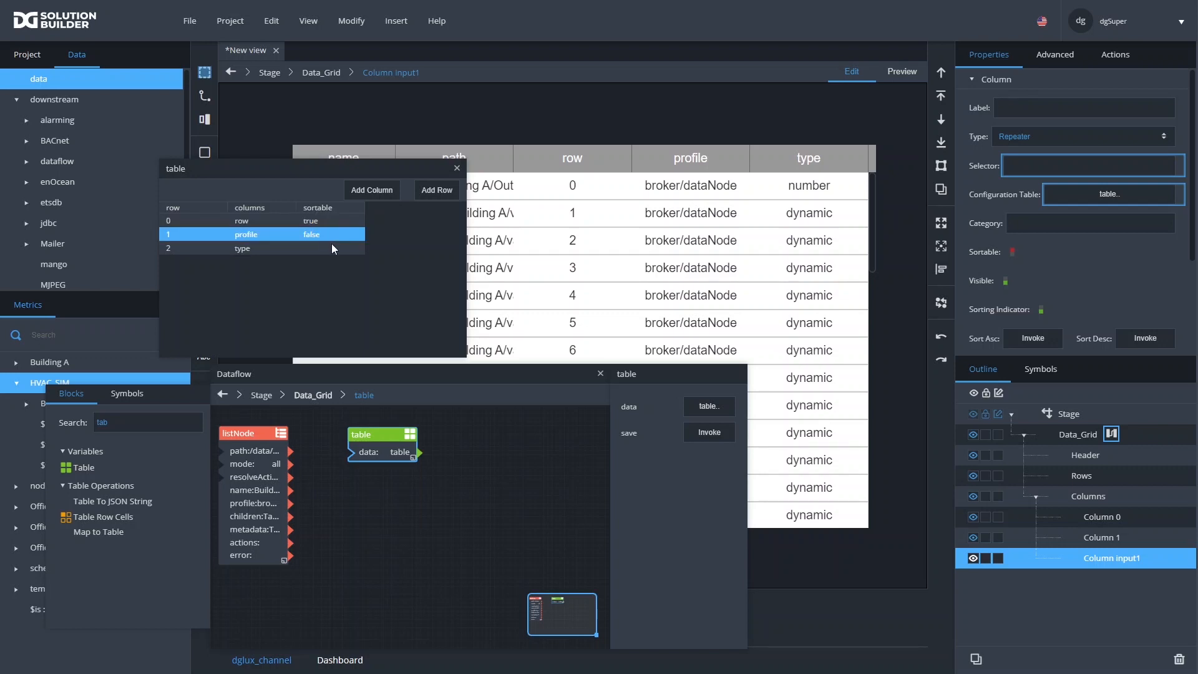
click(320, 250)
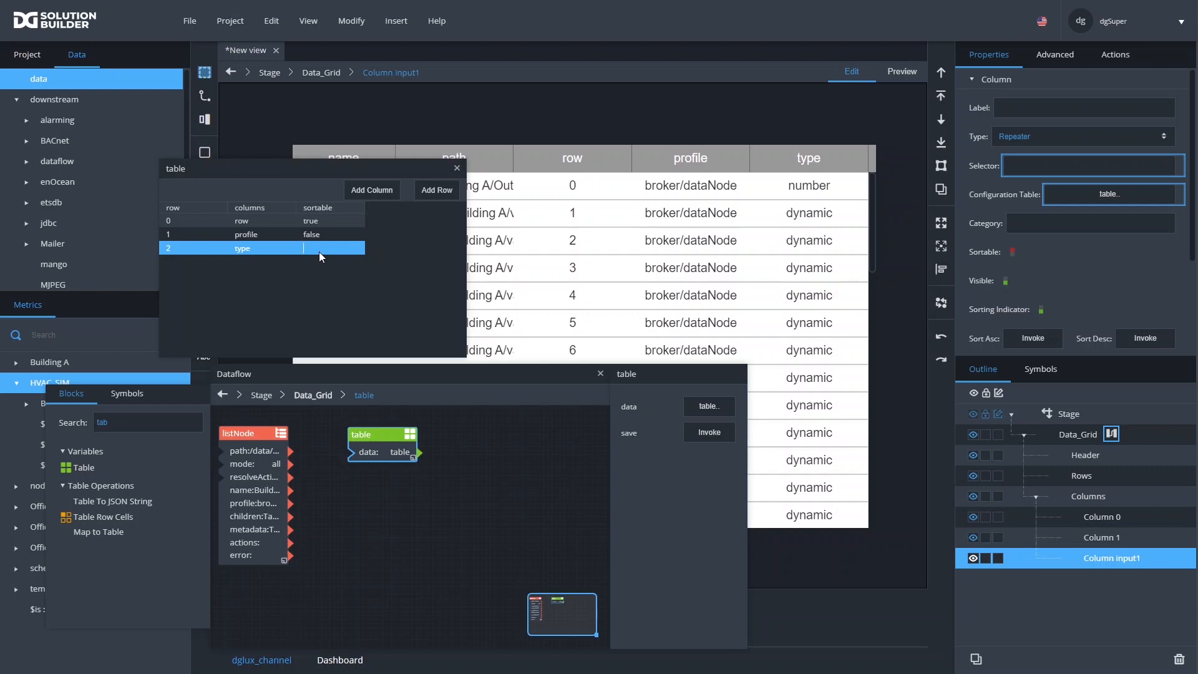
text(true)
key(Return)
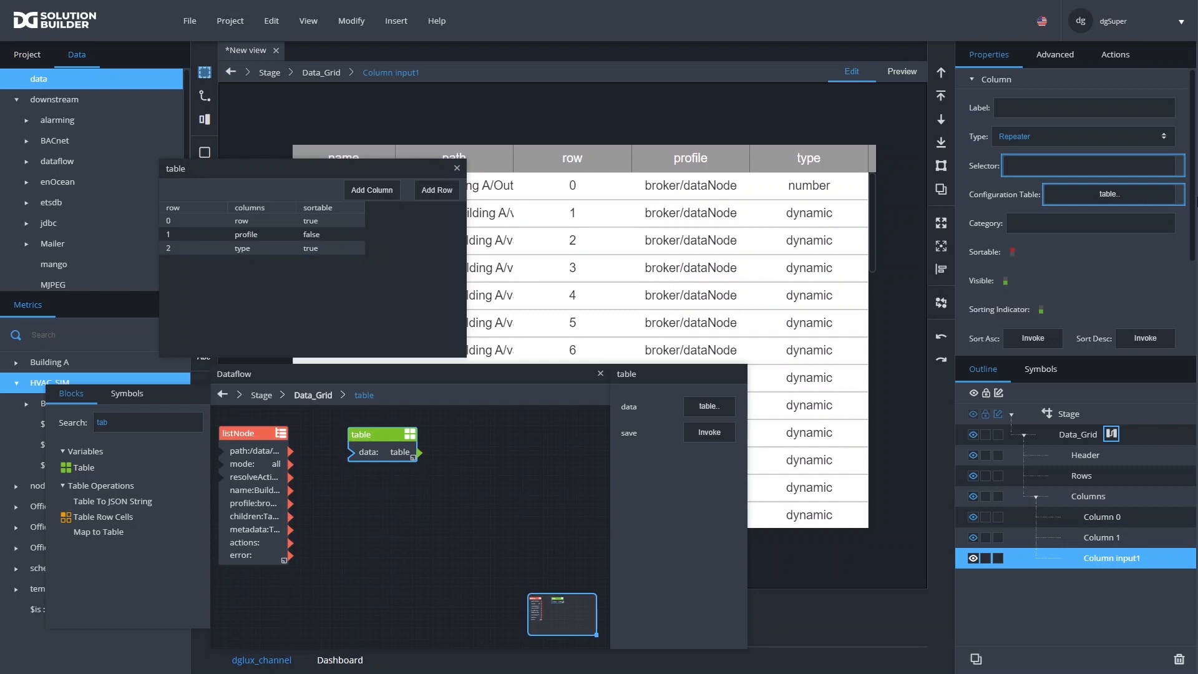
click(1111, 196)
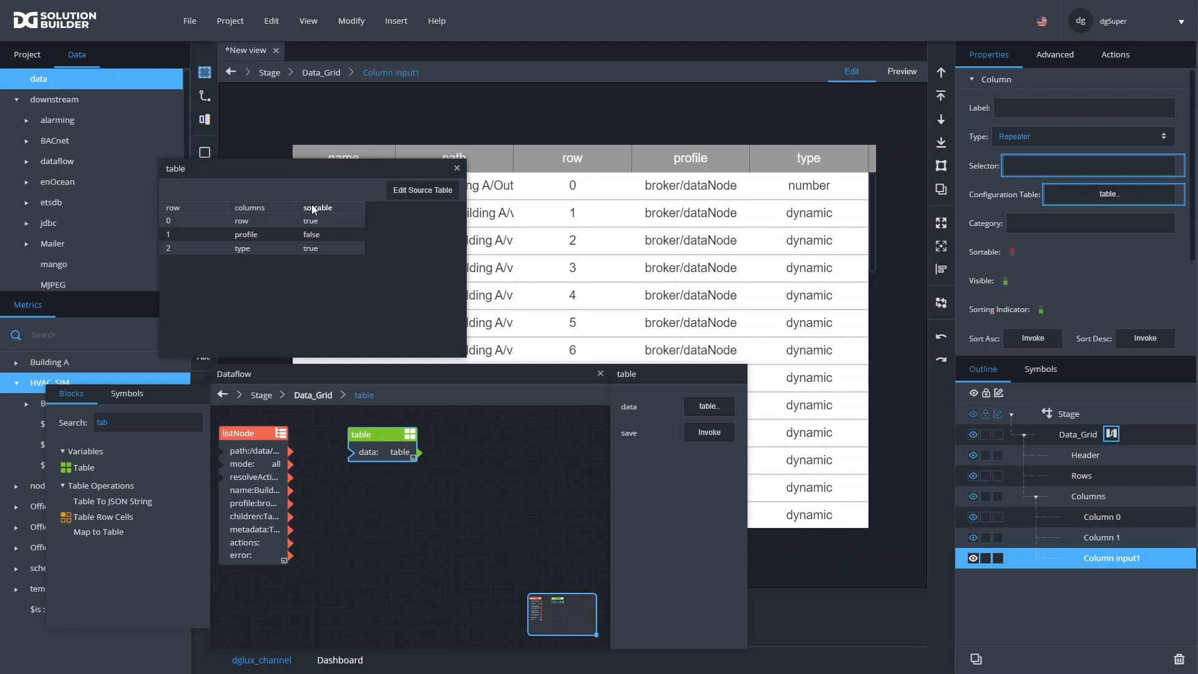
mouse_move(315, 210)
mouse_down()
mouse_move(527, 268)
mouse_move(977, 221)
mouse_move(1021, 252)
mouse_up()
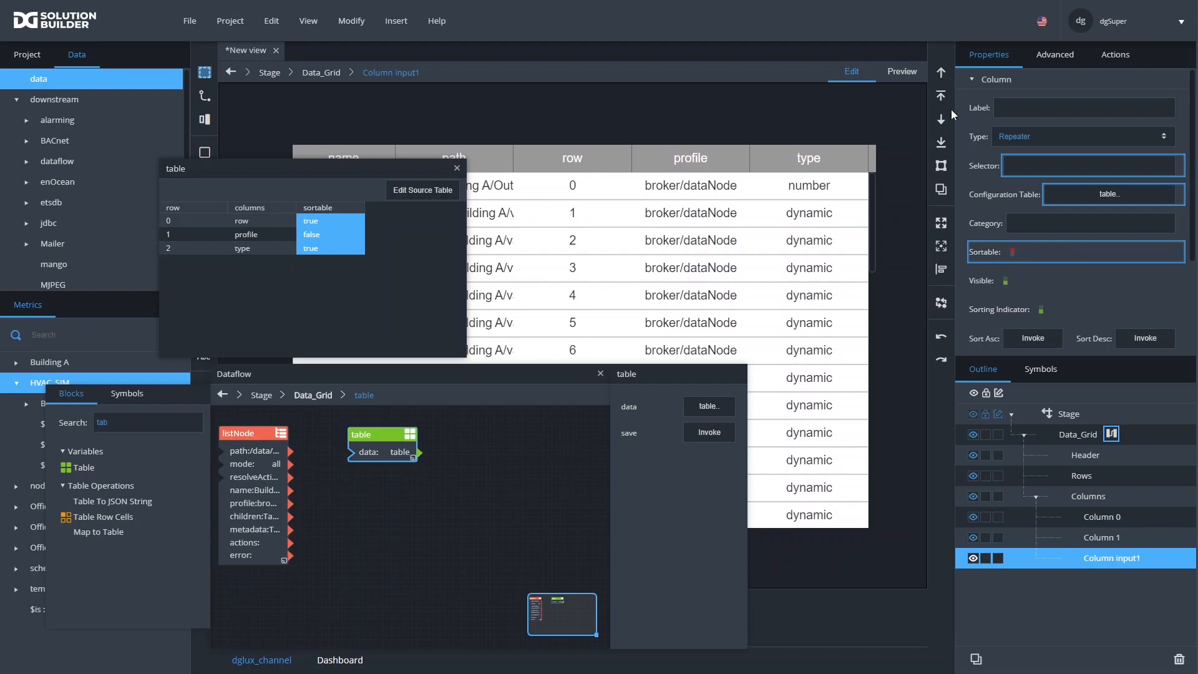
Preview the grid and test sorting it by the type and row column headers
click(907, 72)
click(824, 160)
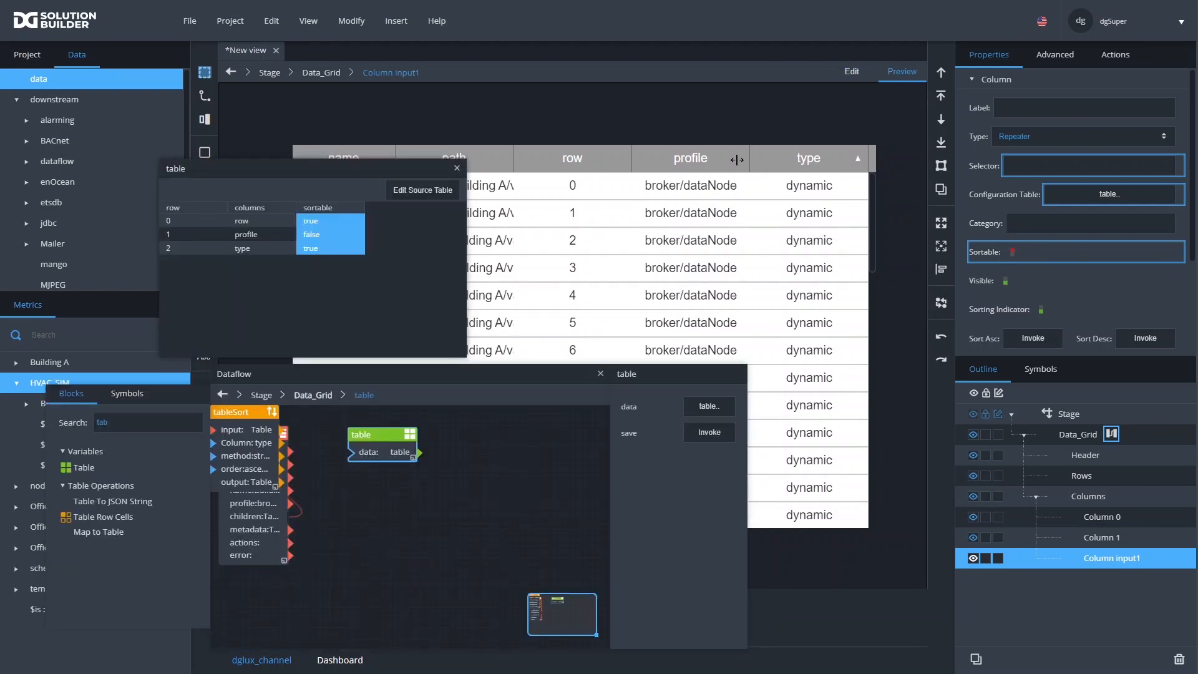
click(585, 158)
click(585, 159)
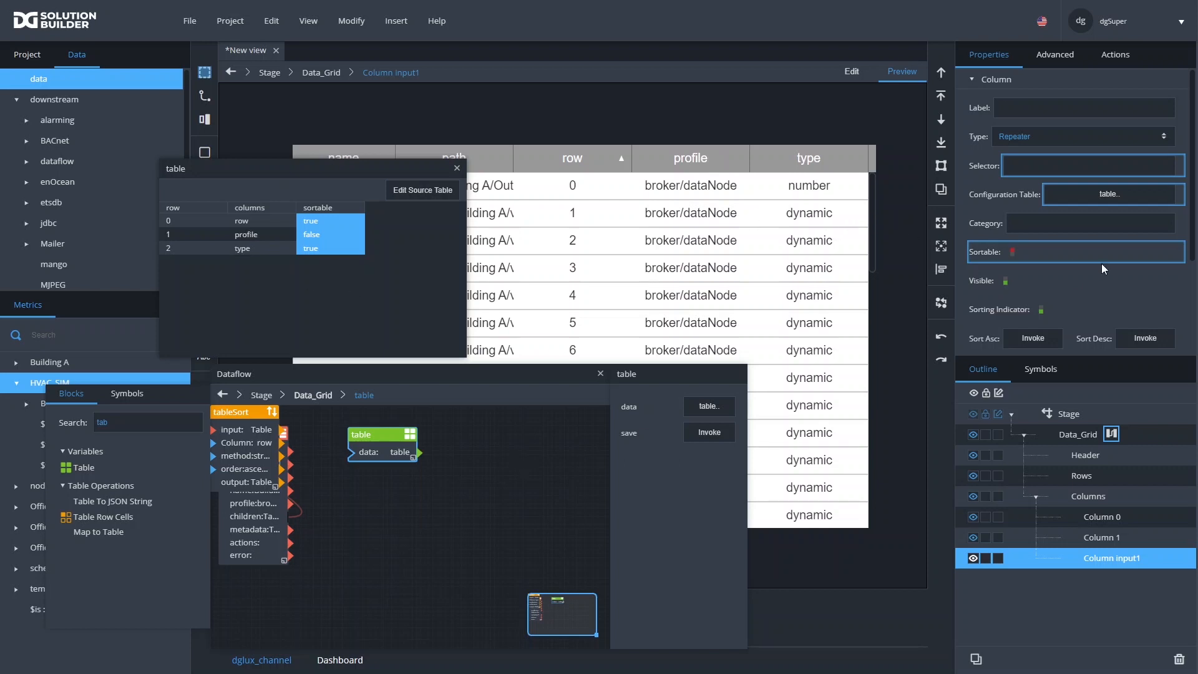
Set the repeater column's grow flexsize to 0
scroll(1108, 238, down, 3)
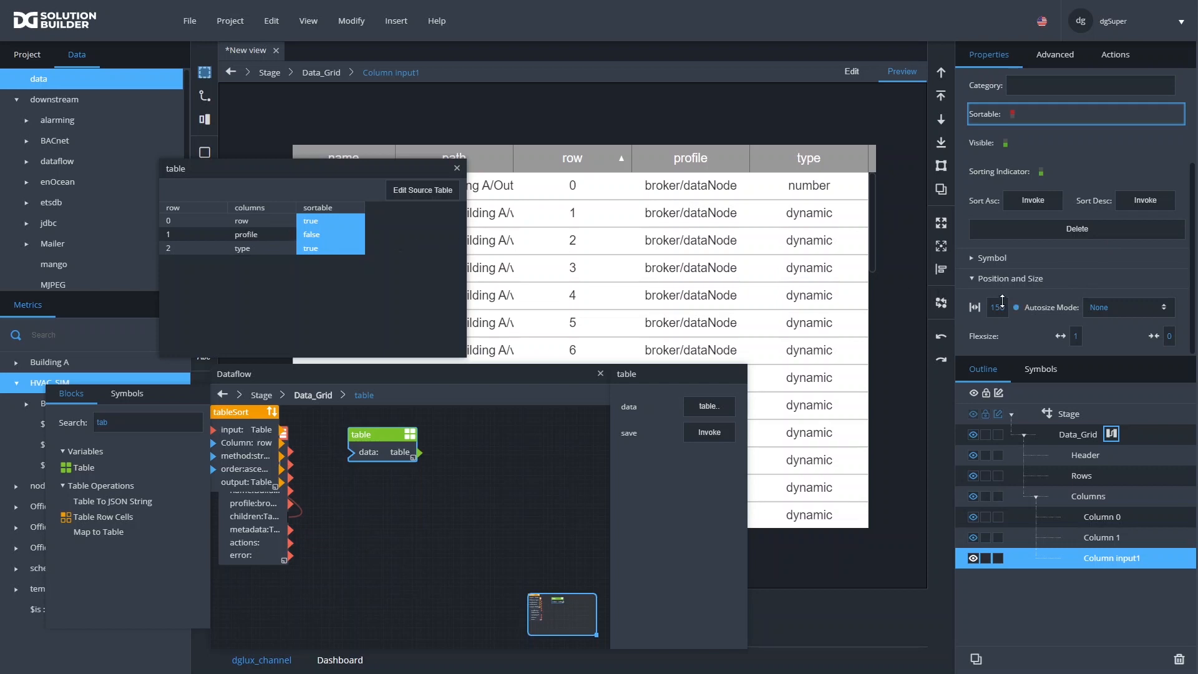
click(1062, 341)
text(0)
key(Return)
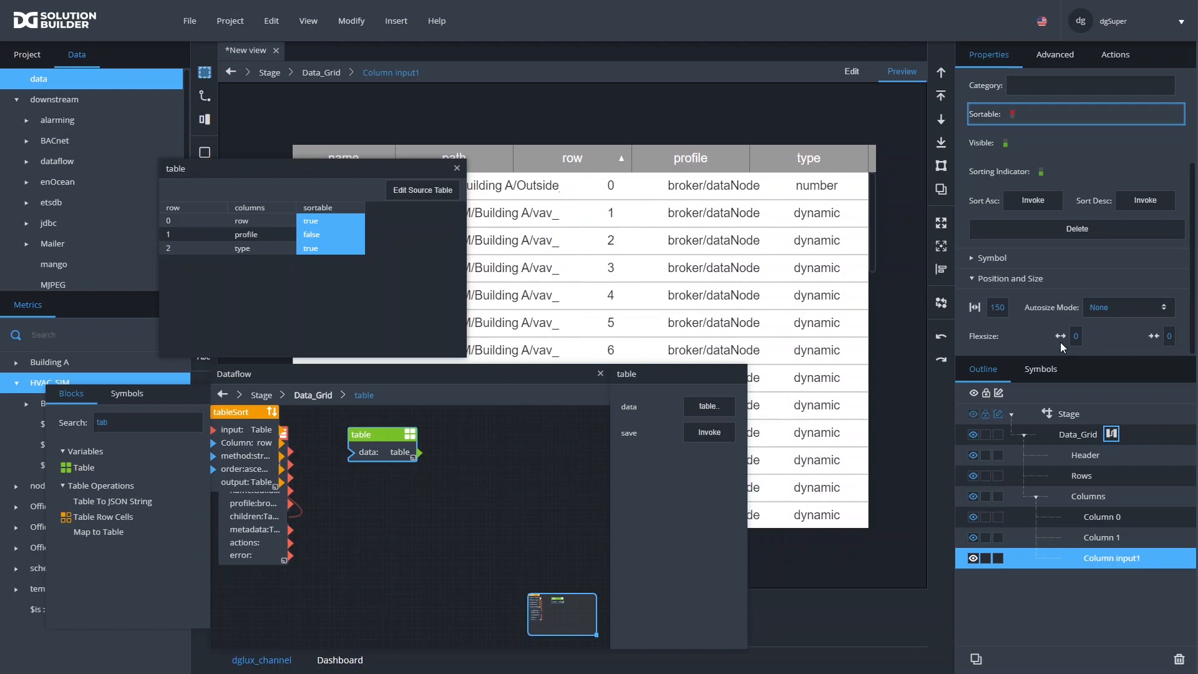
Add a size column to the source table with values 40 for row, 100 for profile and 100 for type
click(415, 192)
click(373, 191)
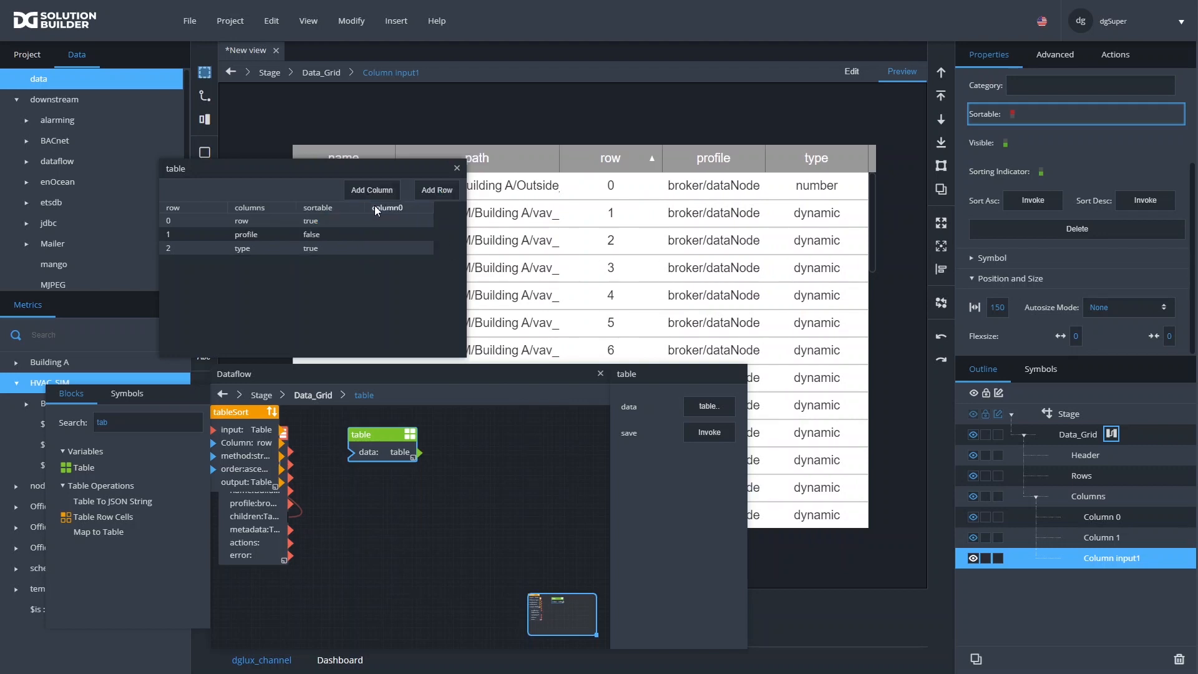
double_click(374, 205)
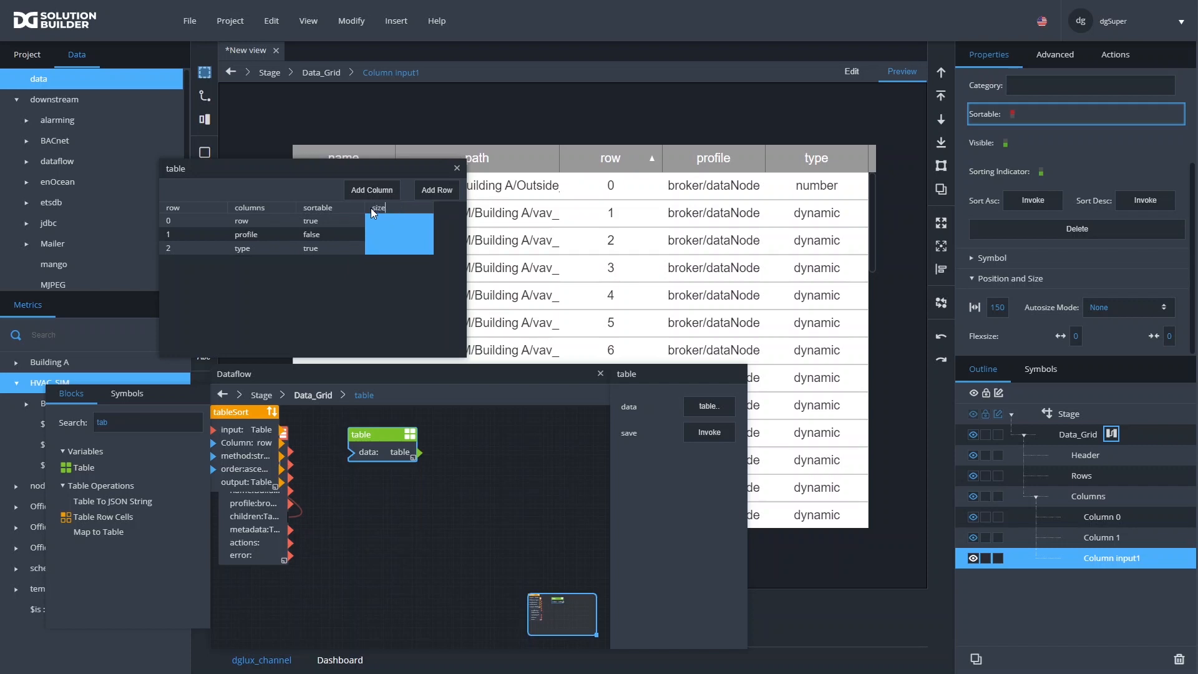
click(382, 221)
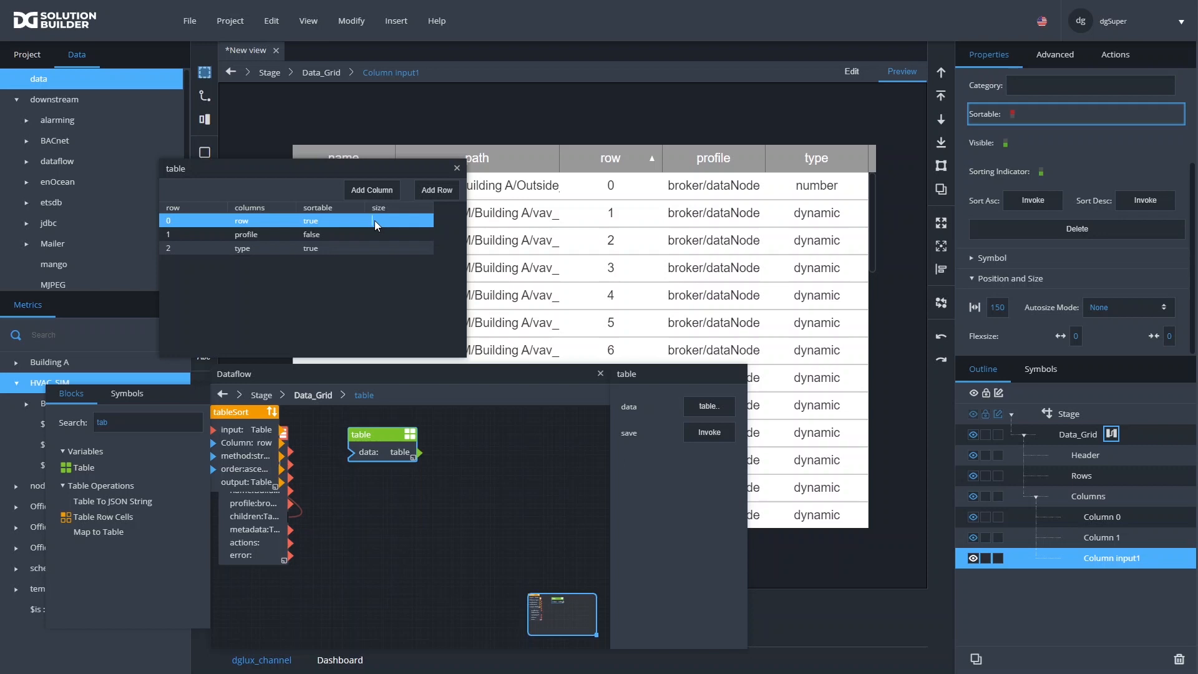
key(Return)
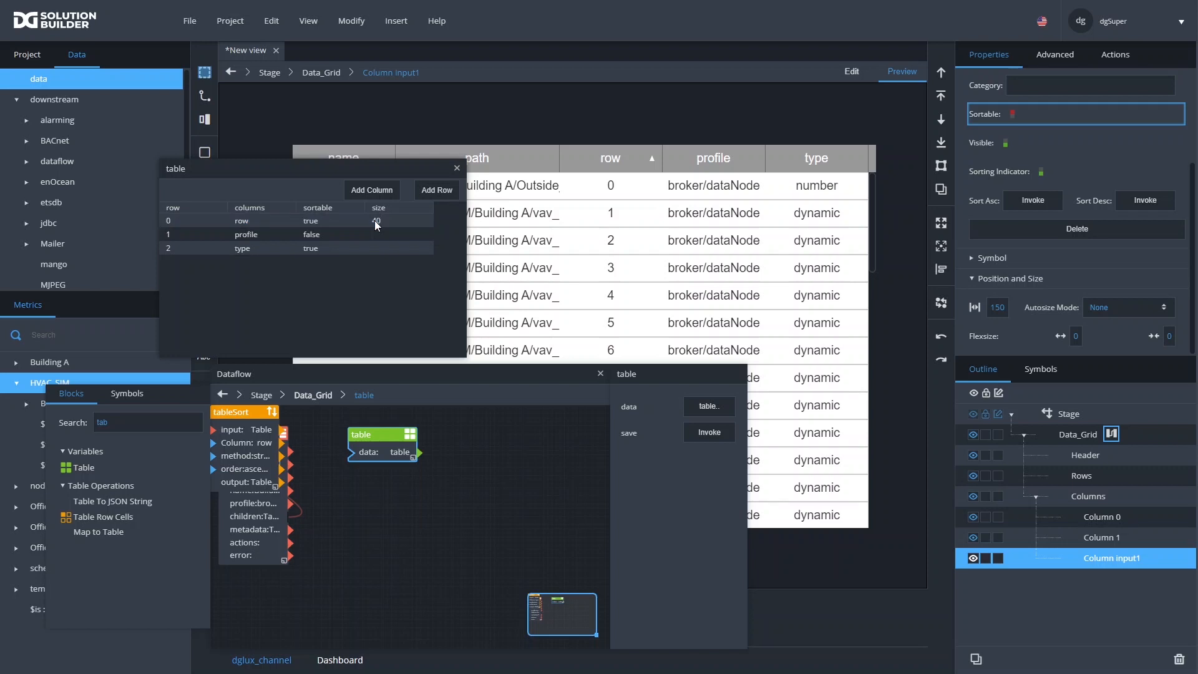
text(100)
key(Return)
text(100)
Bind the table's size column to the repeater column's width property
scroll(1079, 125, up, 3)
click(1076, 189)
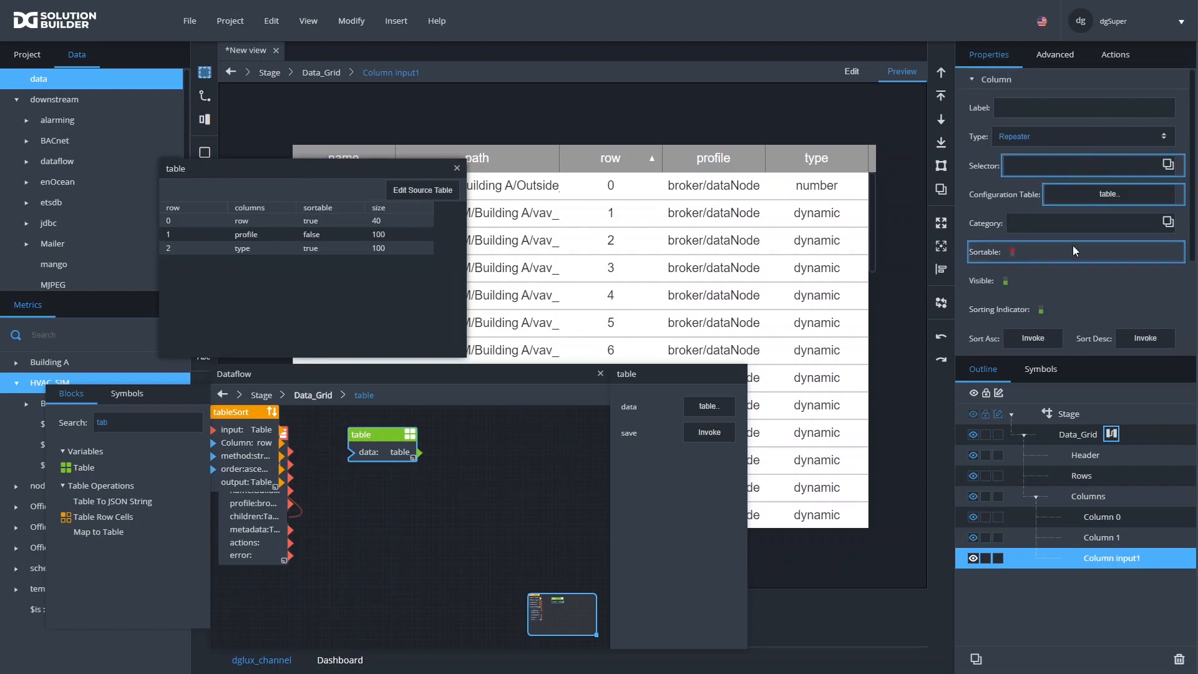
scroll(1074, 249, down, 3)
drag(379, 209, 997, 309)
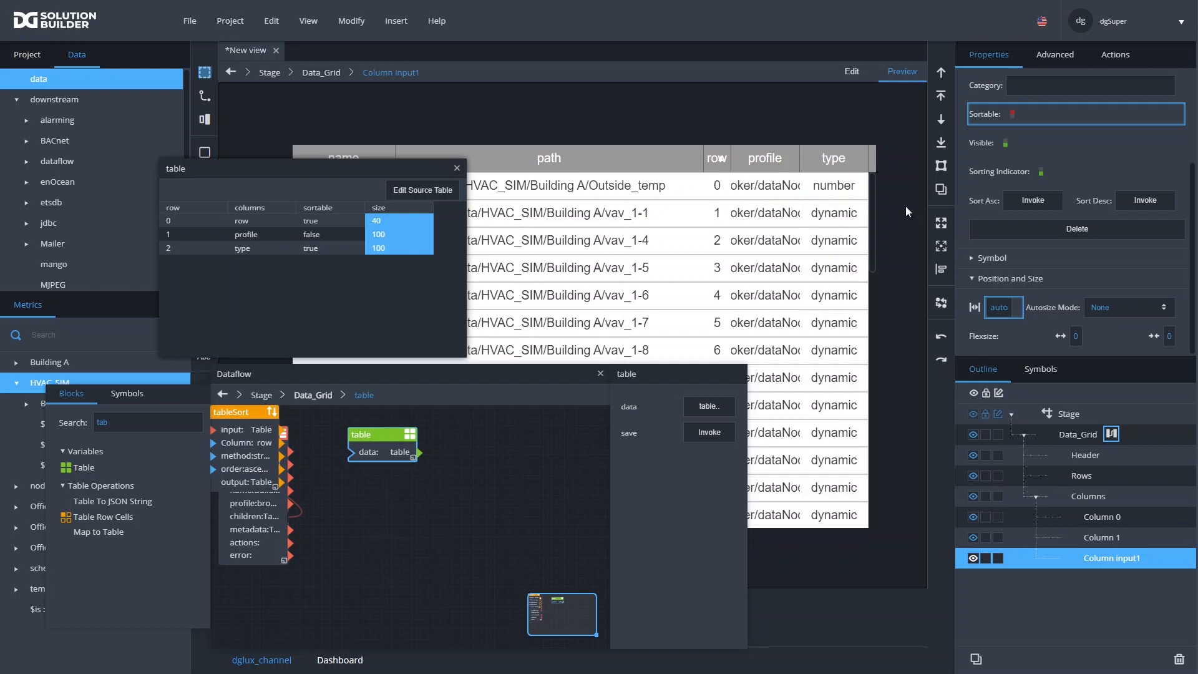
scroll(1064, 219, up, 5)
scroll(1060, 226, down, 4)
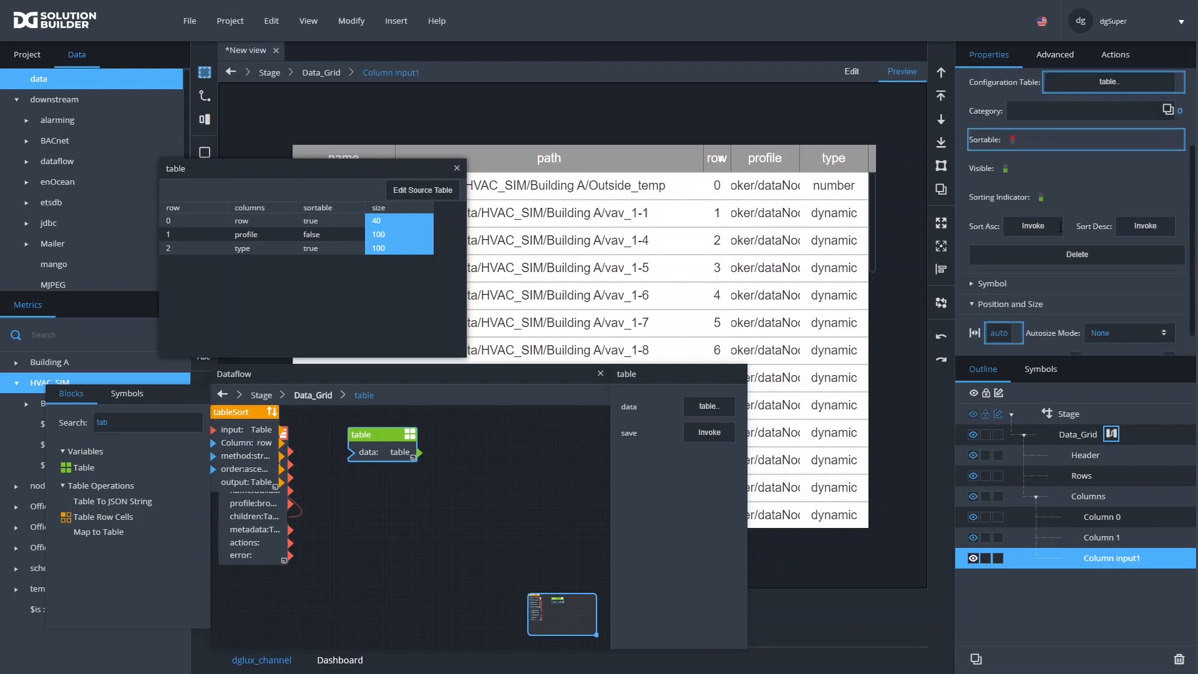
scroll(1059, 227, down, 1)
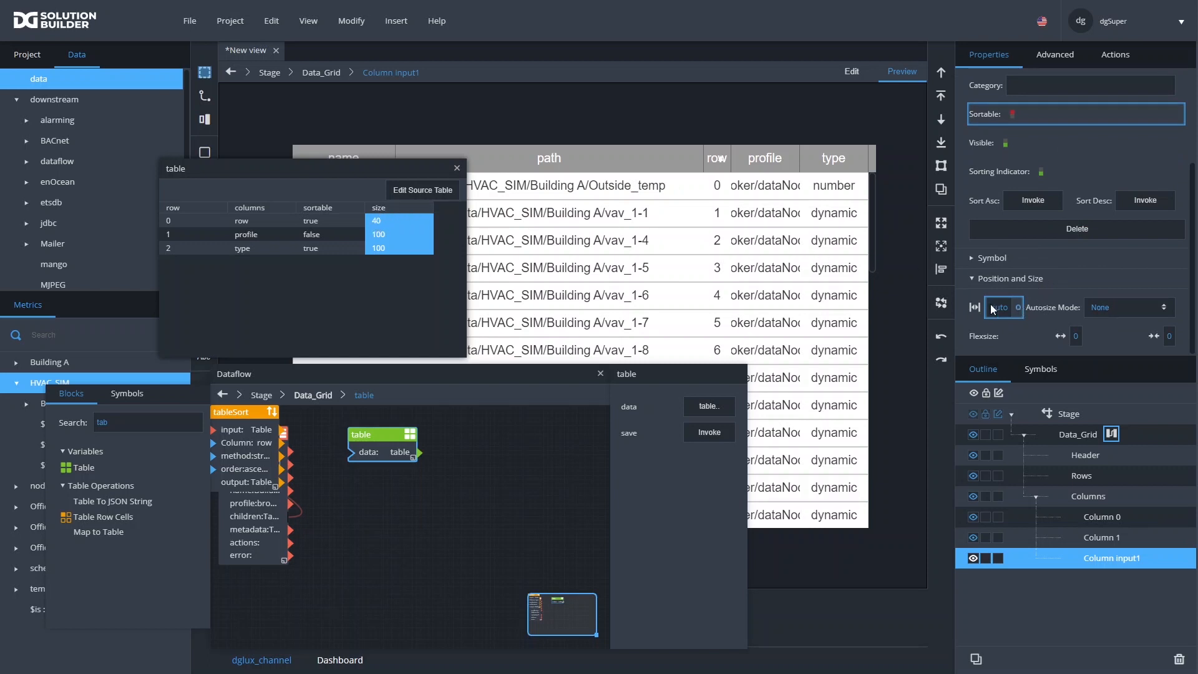
click(387, 222)
click(375, 235)
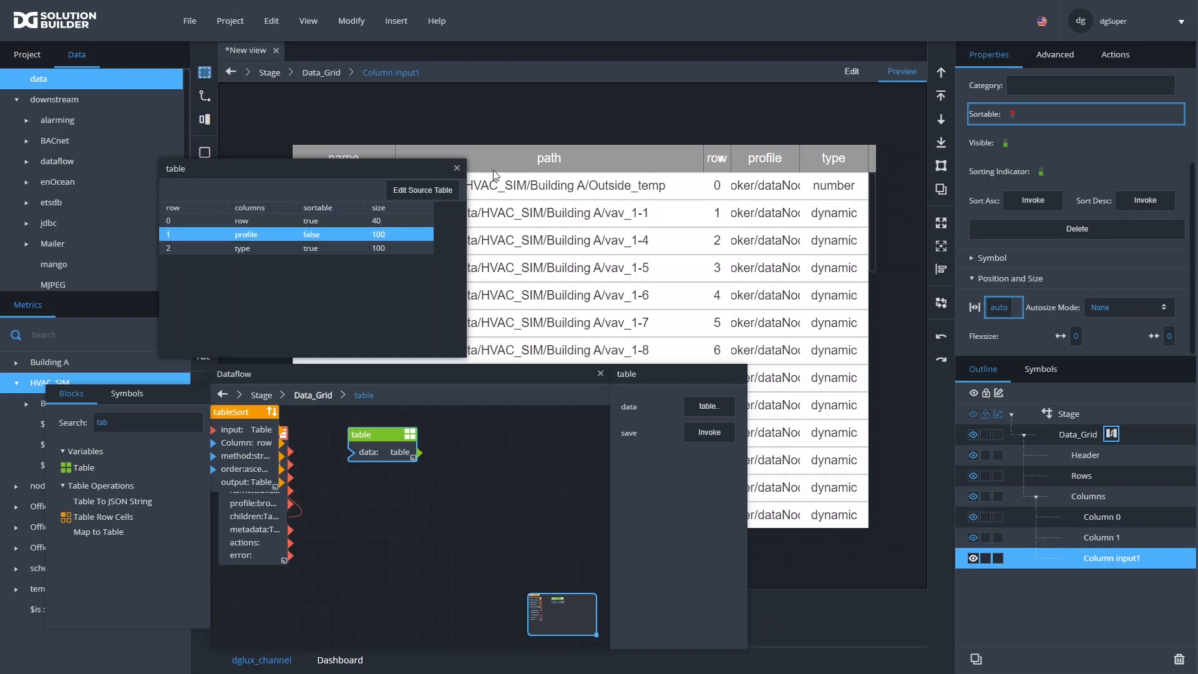
Close the source table editor and move the read-only table window off the grid
drag(440, 166, 306, 217)
click(454, 174)
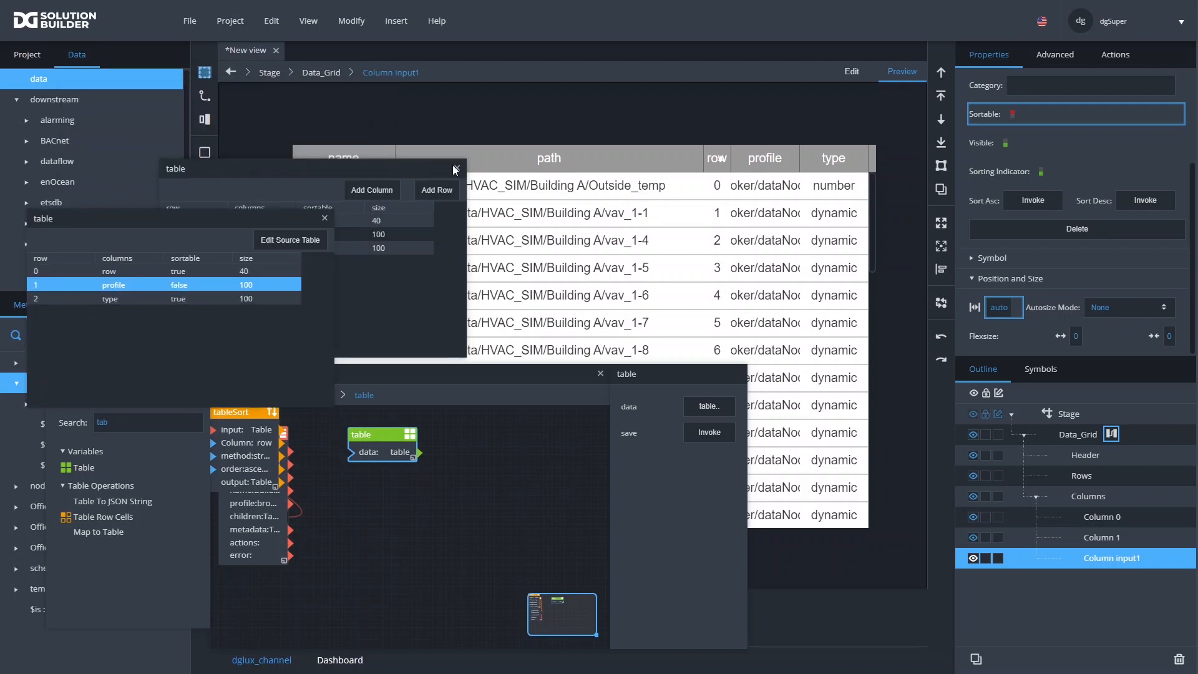
click(456, 170)
drag(267, 225, 246, 101)
scroll(1041, 186, up, 3)
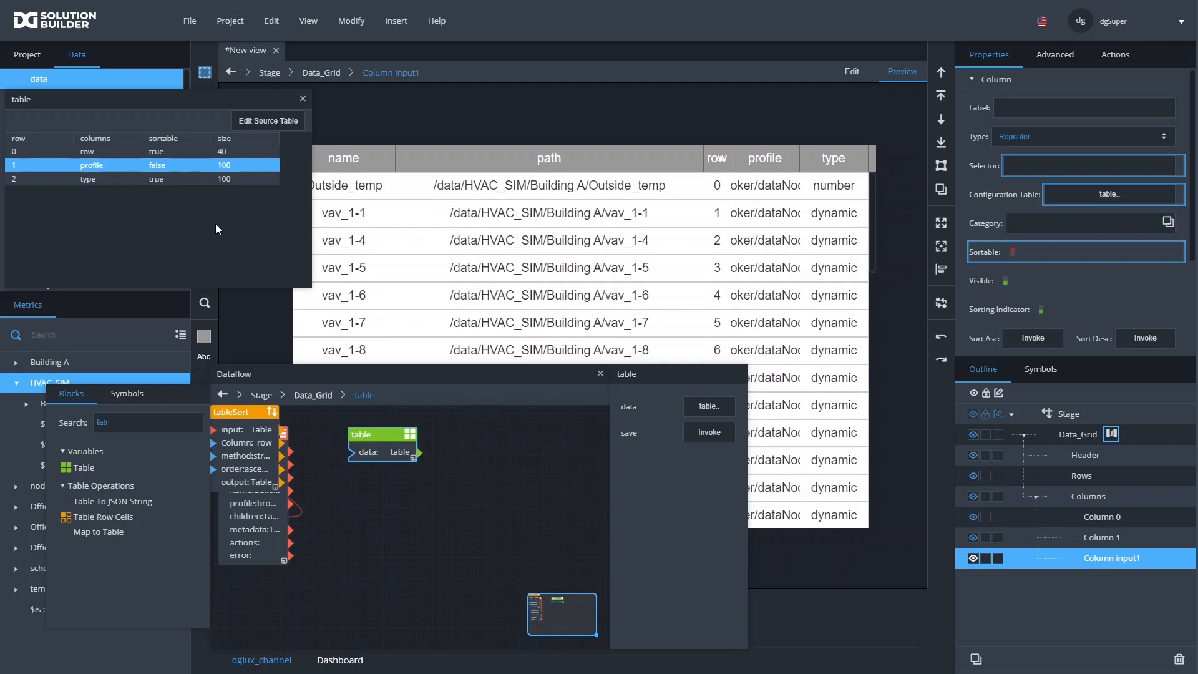
Arrange the dataflow blocks so table sits above tableSort, both beside the listNode block without overlapping
drag(362, 435, 373, 422)
drag(239, 427, 334, 544)
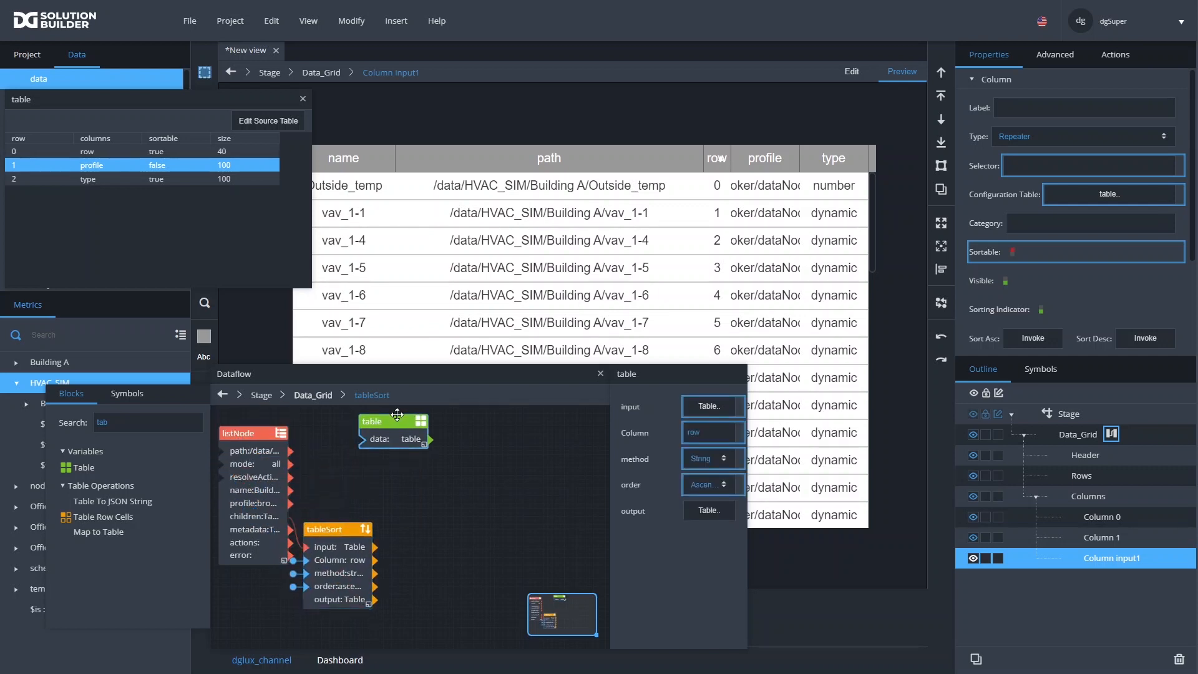
click(397, 415)
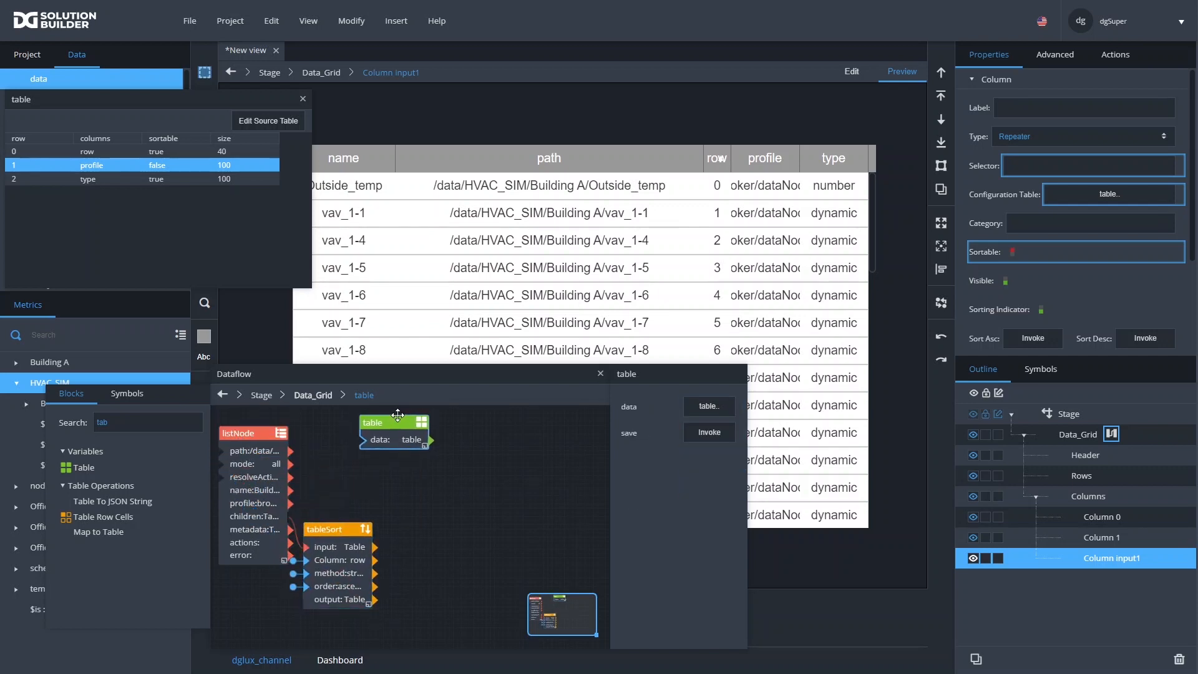
drag(397, 424, 398, 424)
drag(398, 424, 395, 429)
drag(335, 531, 345, 493)
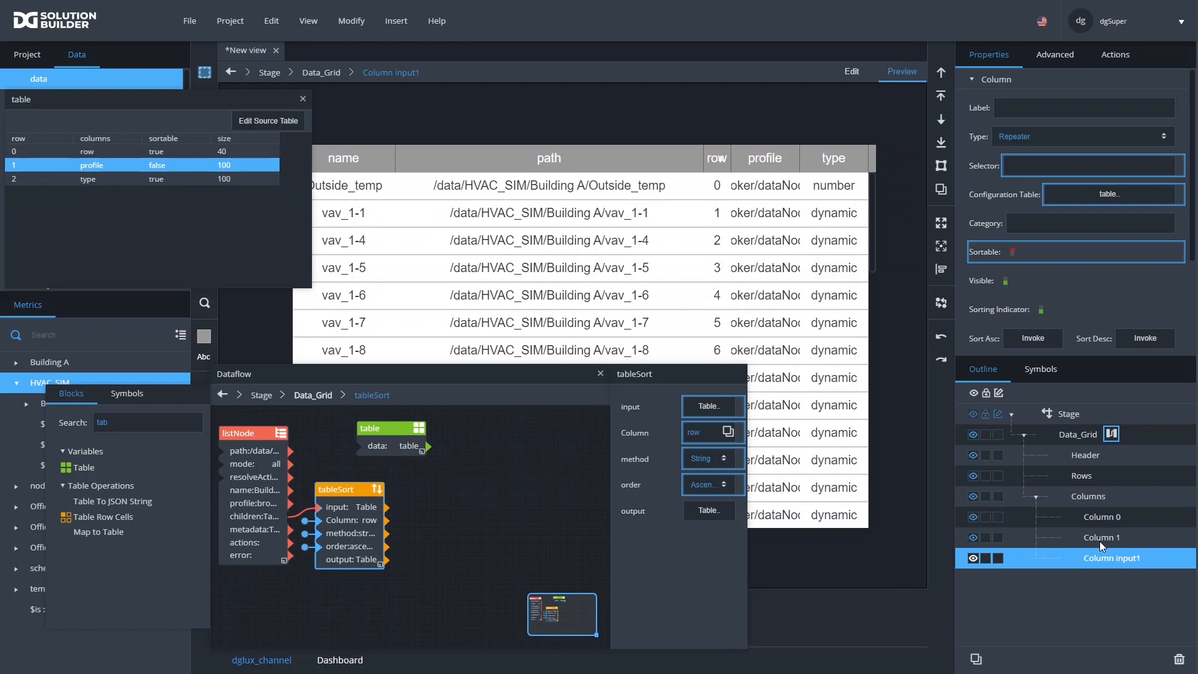
drag(340, 489, 340, 487)
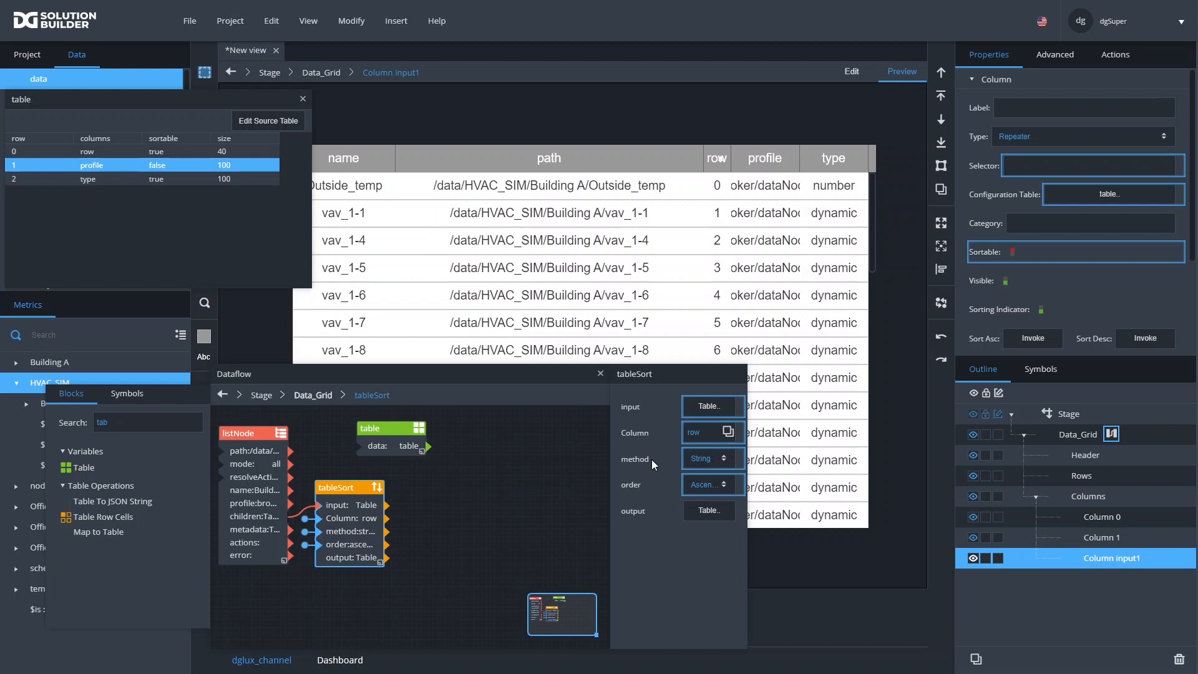
drag(373, 429, 330, 428)
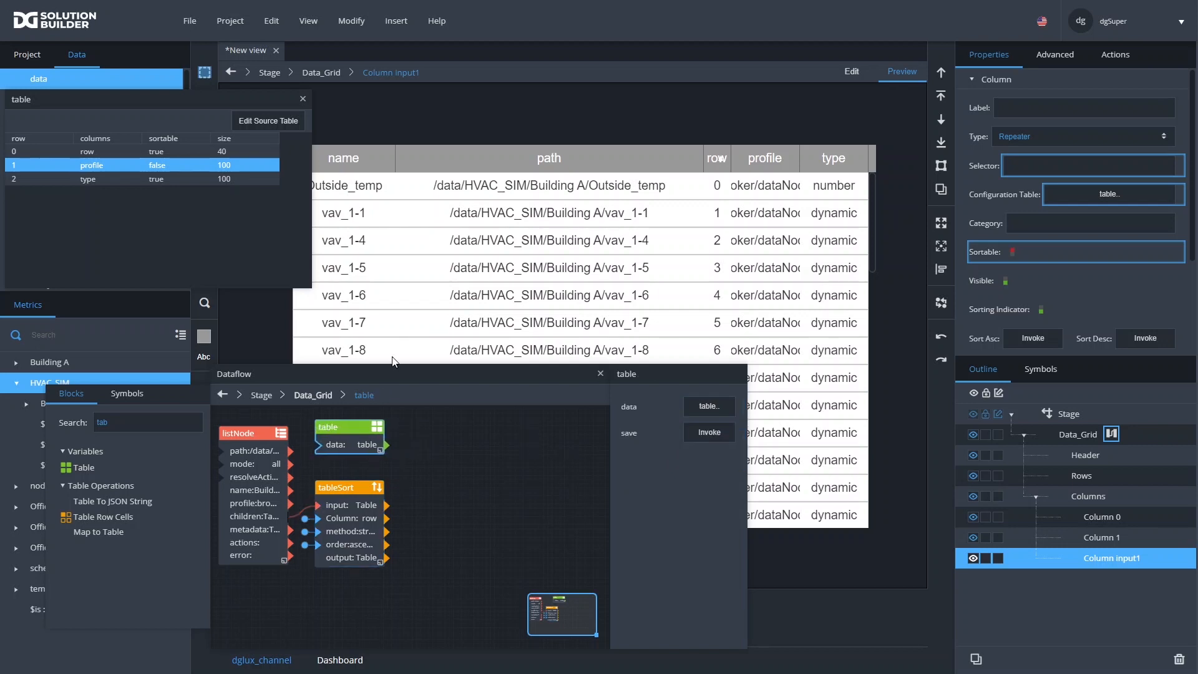
Sort the grid by the type column to check the tableSort block's inputs, and close the table and Dataflow windows
click(844, 161)
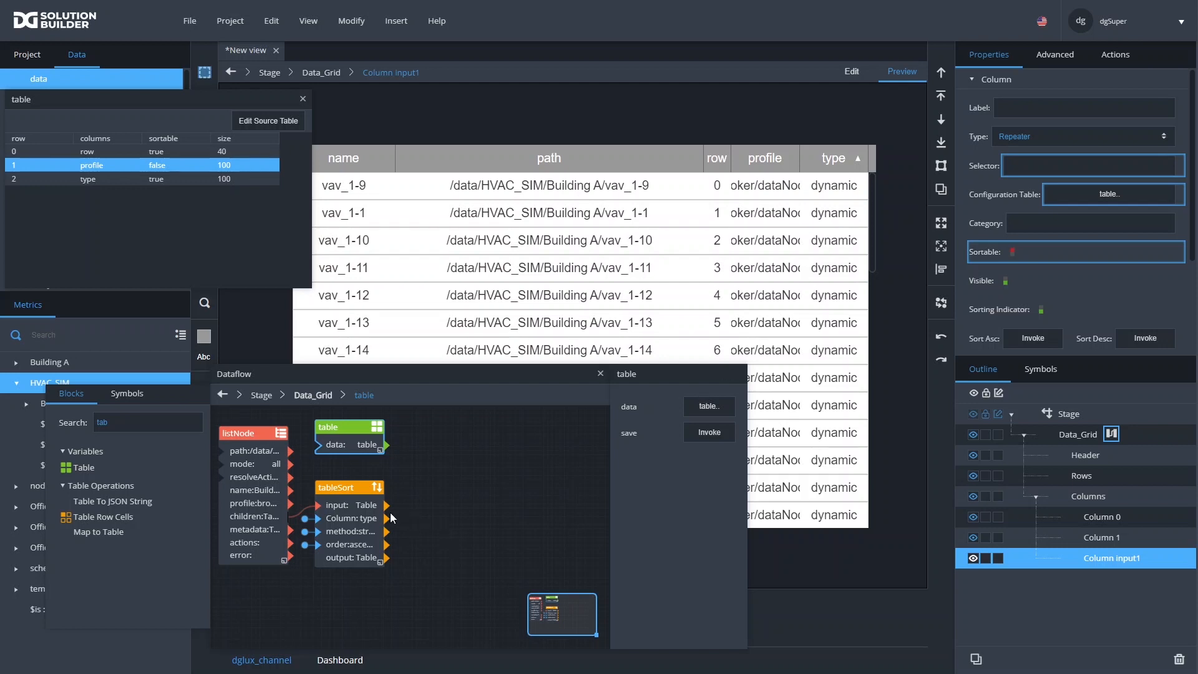
click(357, 507)
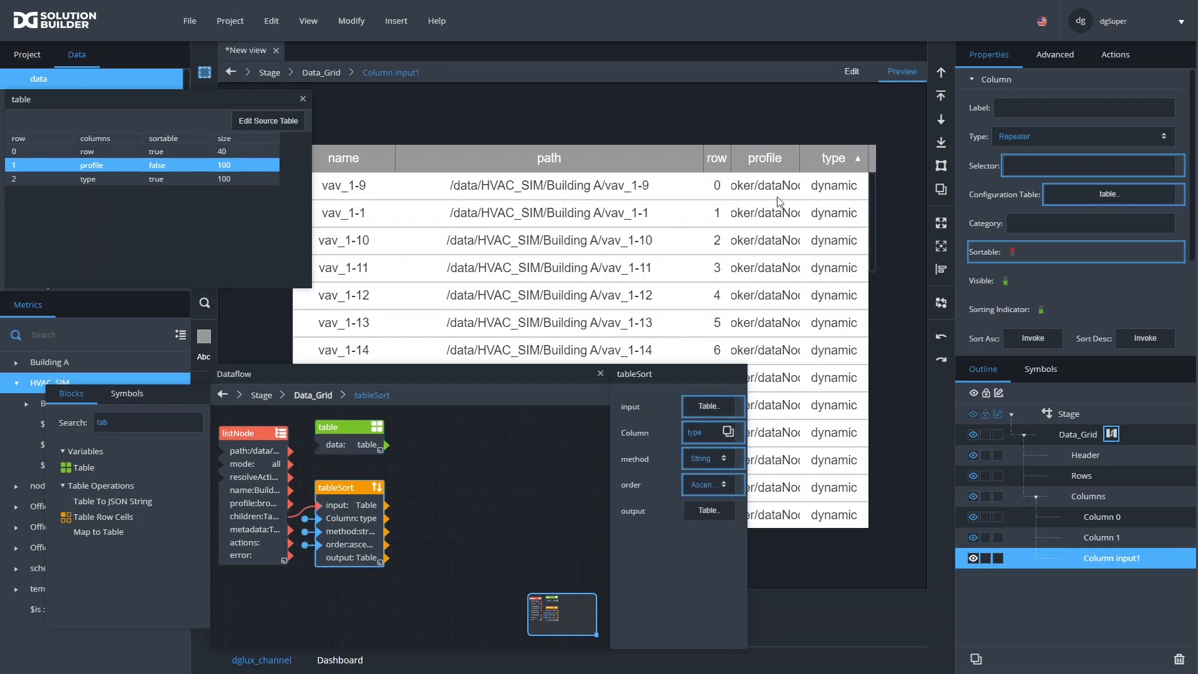
click(835, 160)
click(835, 160)
click(302, 98)
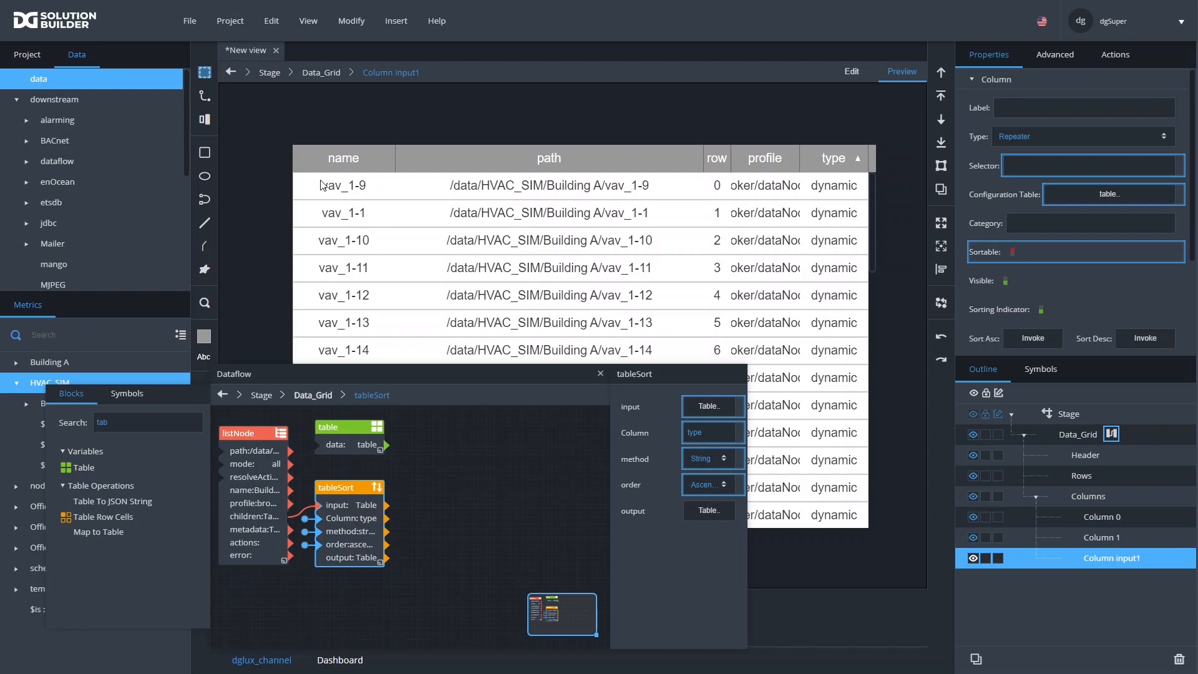
click(600, 374)
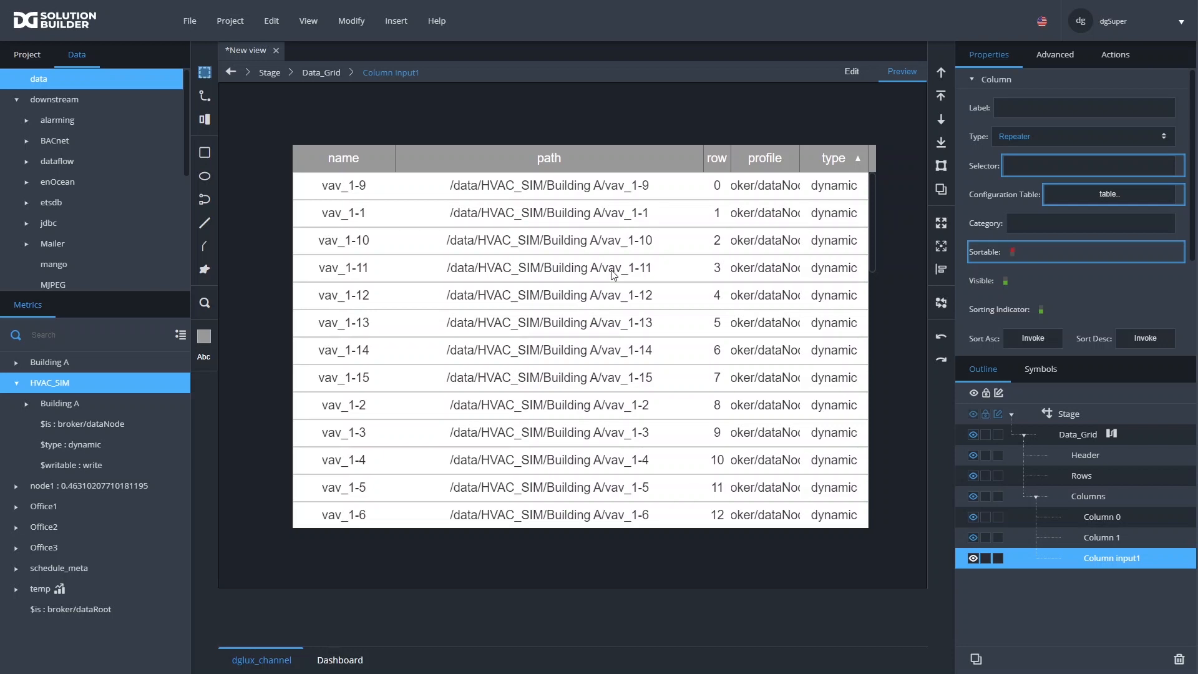
Set the Data_Grid's selection mode to single-row selection after trying the other selection modes
click(1081, 436)
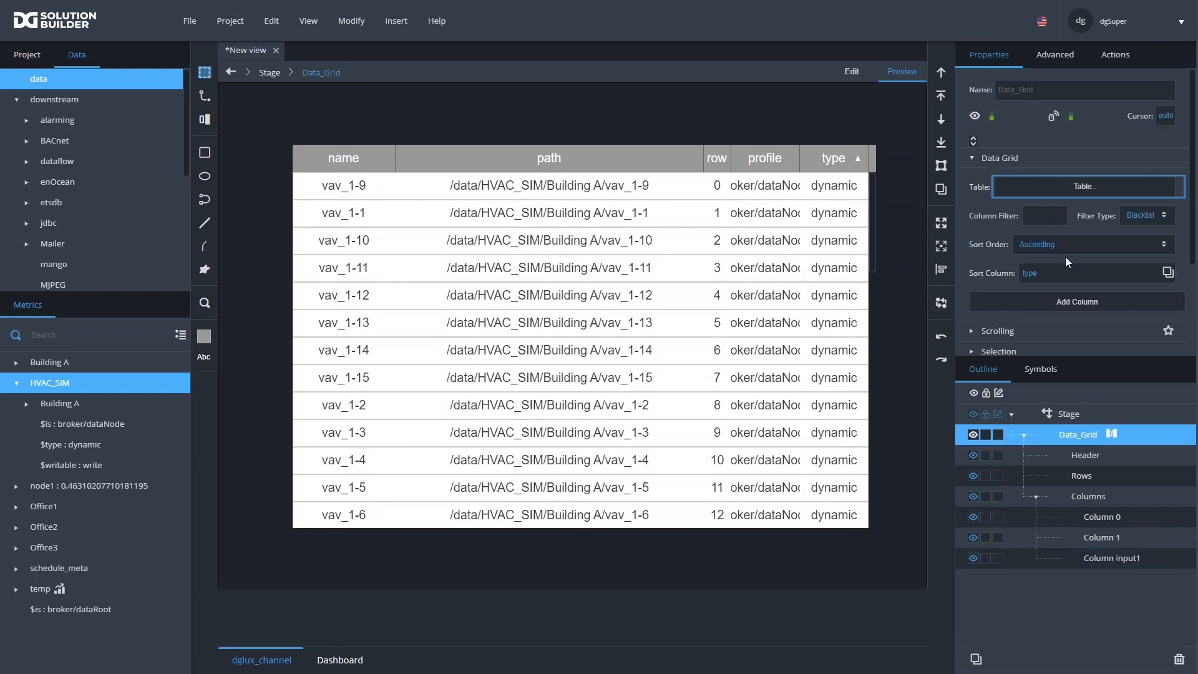
scroll(1064, 264, down, 3)
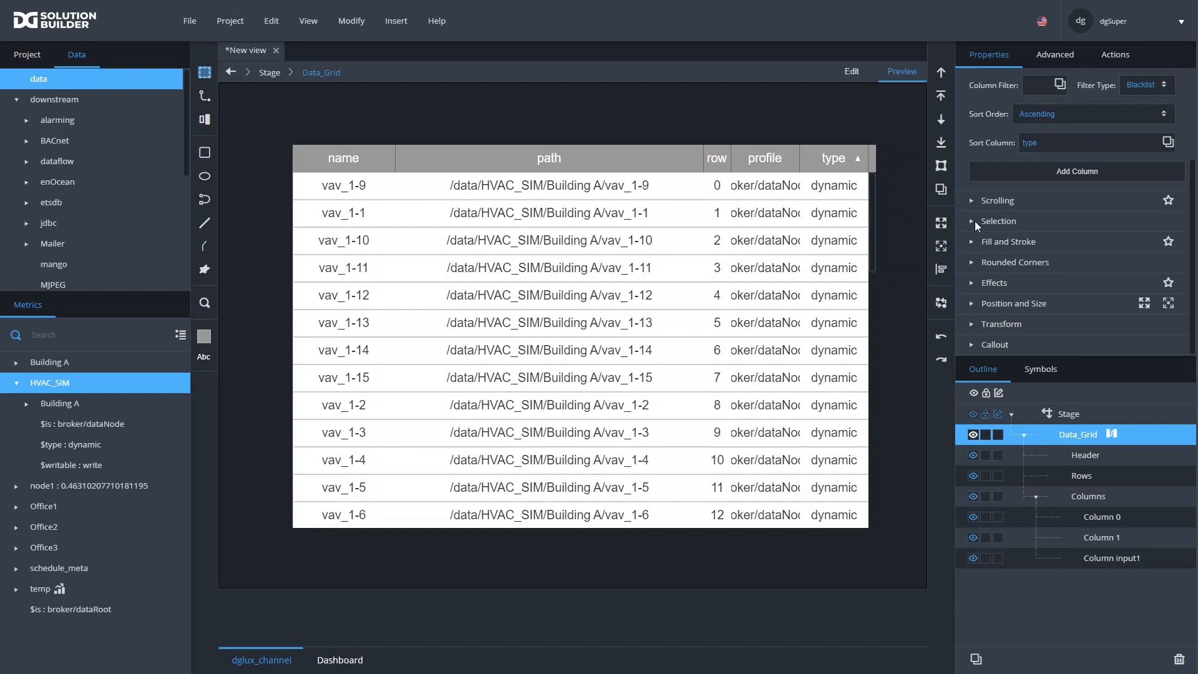
click(975, 221)
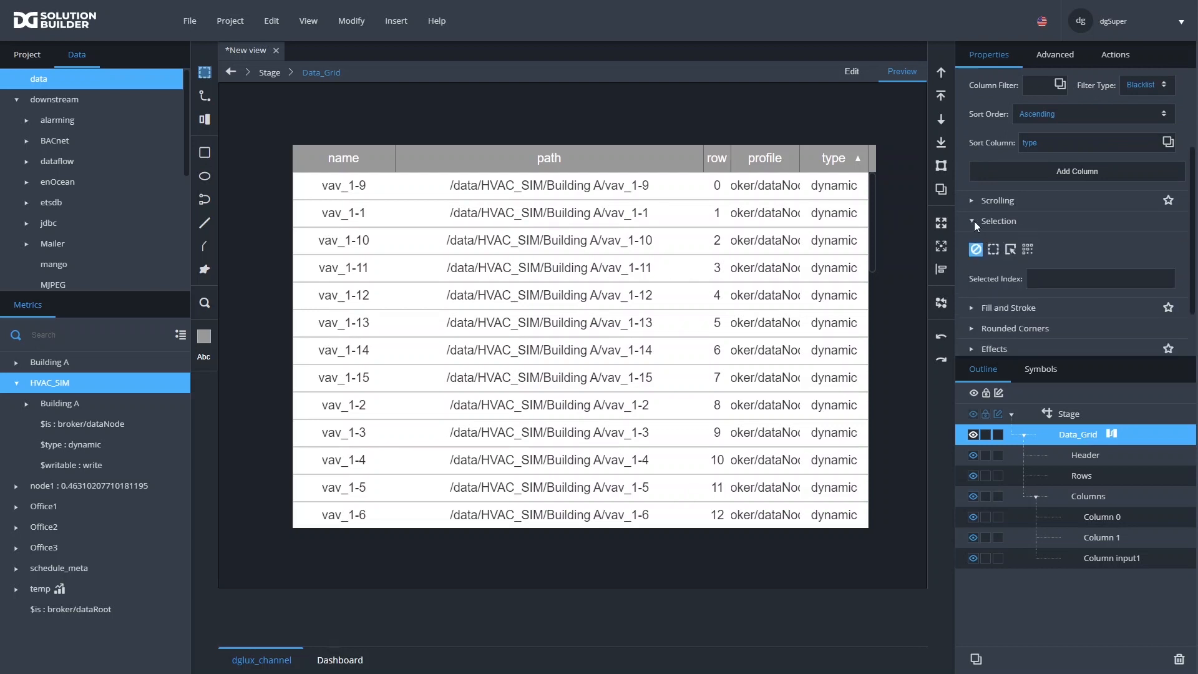
click(993, 252)
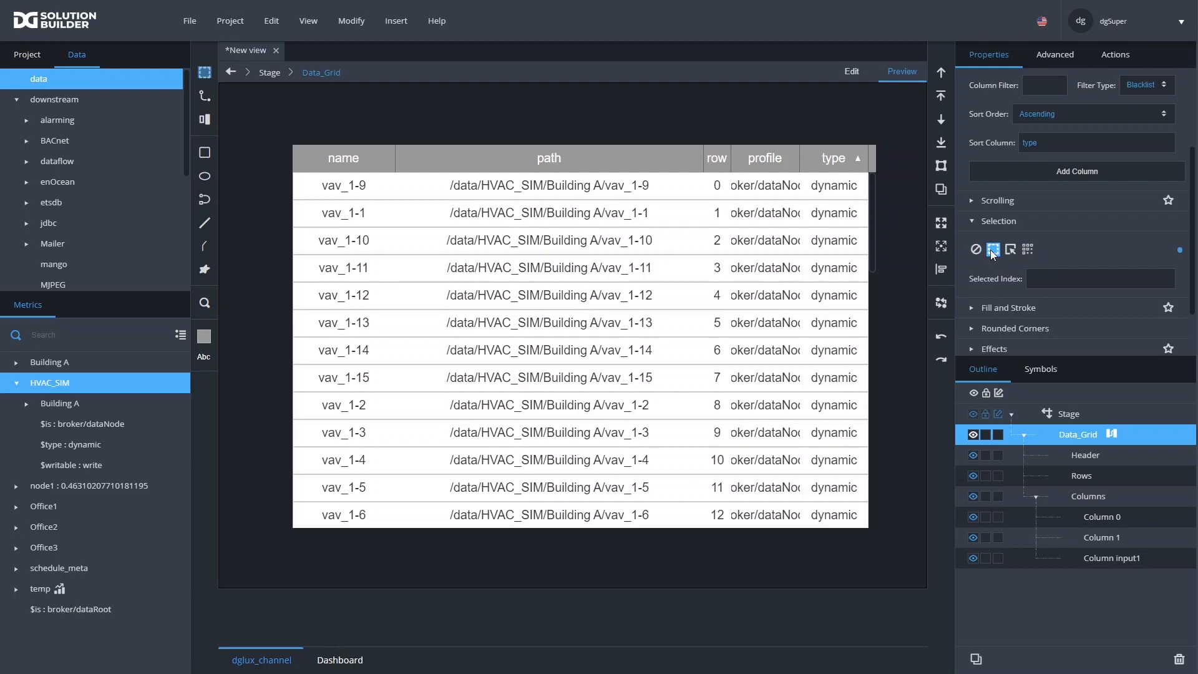
click(1010, 252)
click(1028, 250)
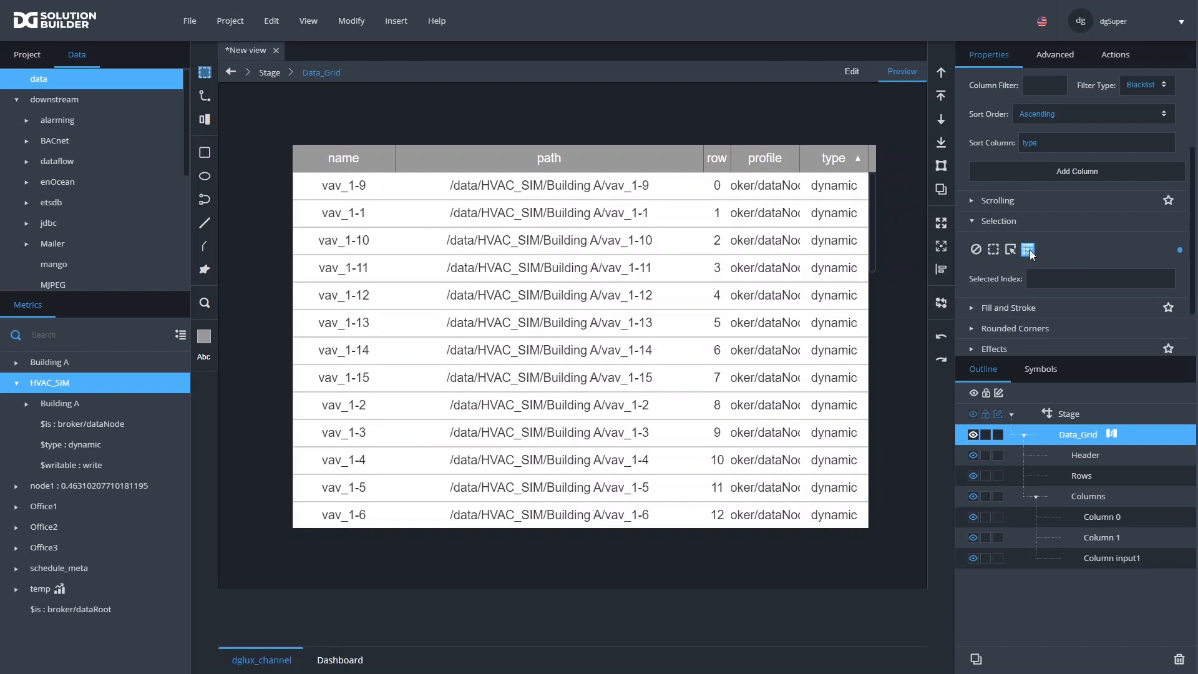
click(993, 251)
Give the Rows' selected state a solid blue fill
click(1067, 478)
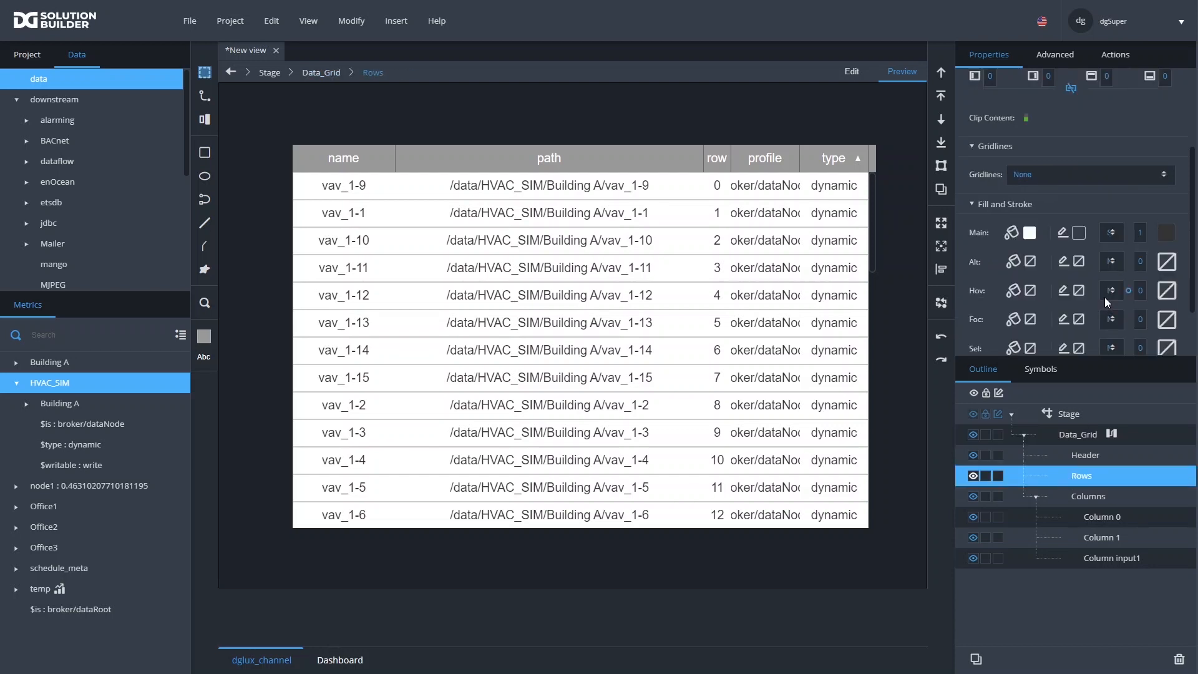
scroll(1104, 297, down, 2)
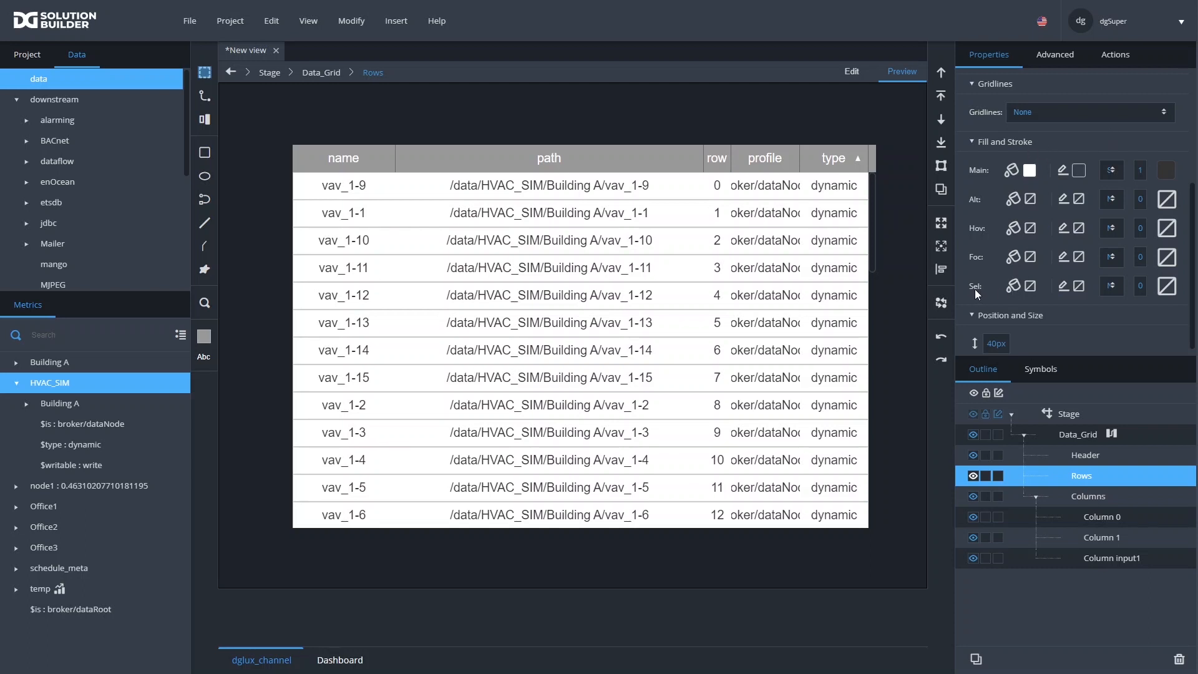
click(1030, 287)
click(847, 319)
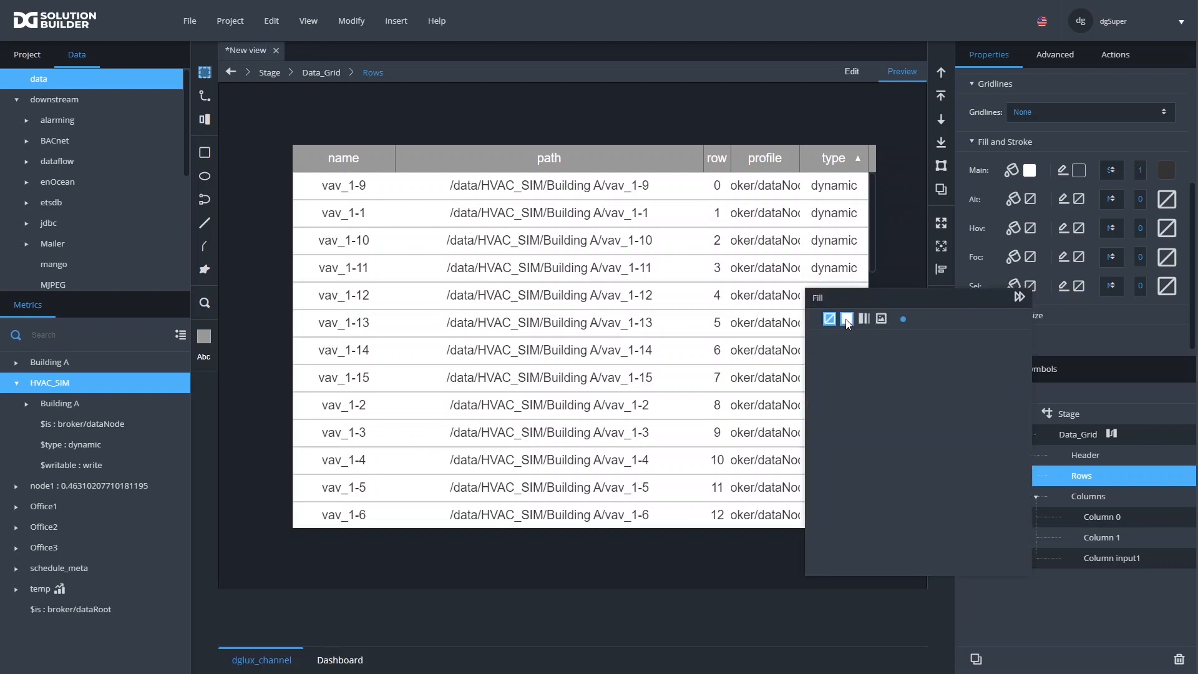
click(871, 407)
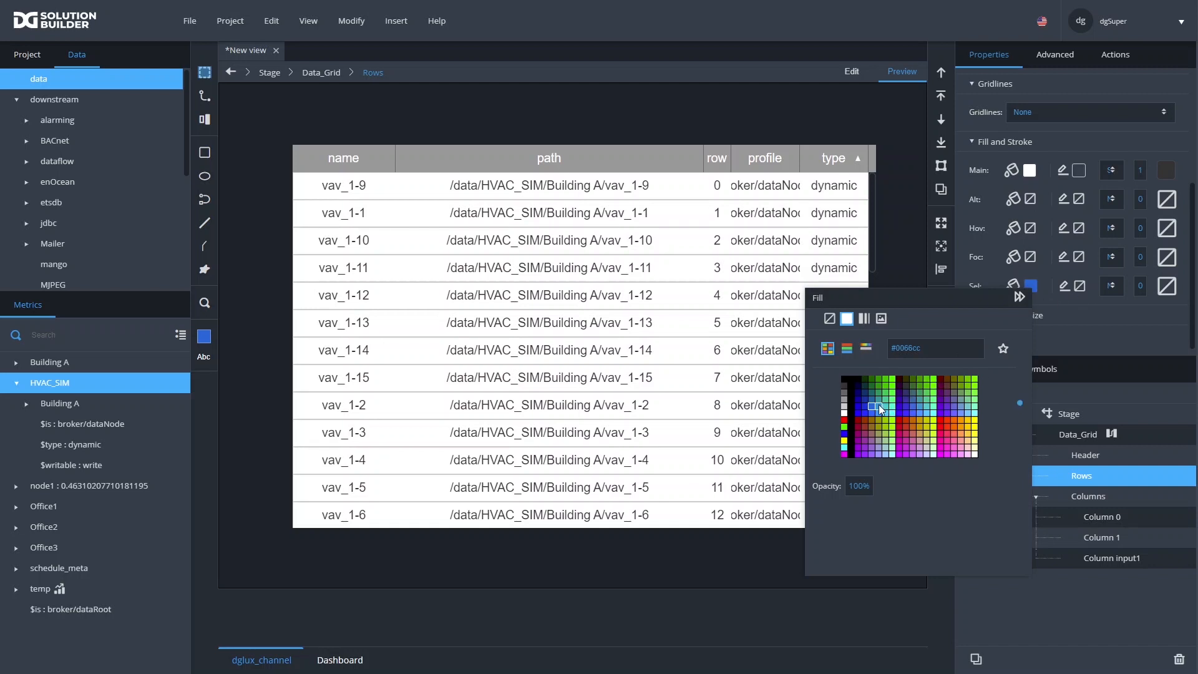
click(872, 400)
Give the Rows' selected state a solid blue border
click(1080, 286)
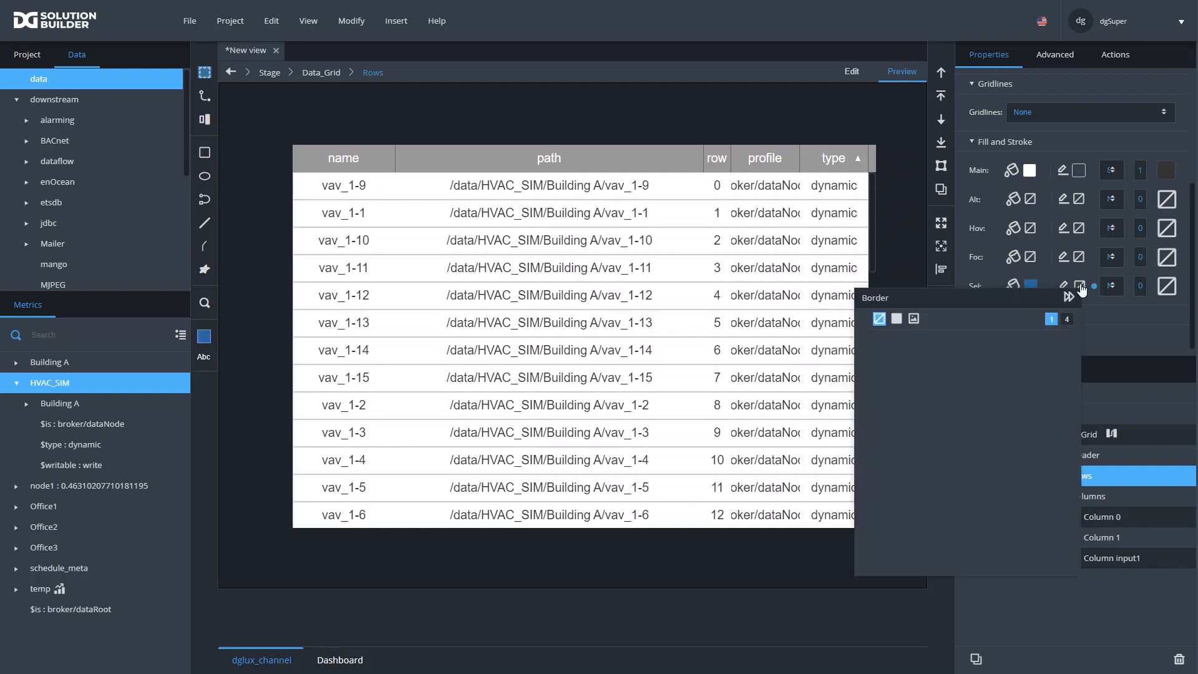
click(897, 320)
click(930, 417)
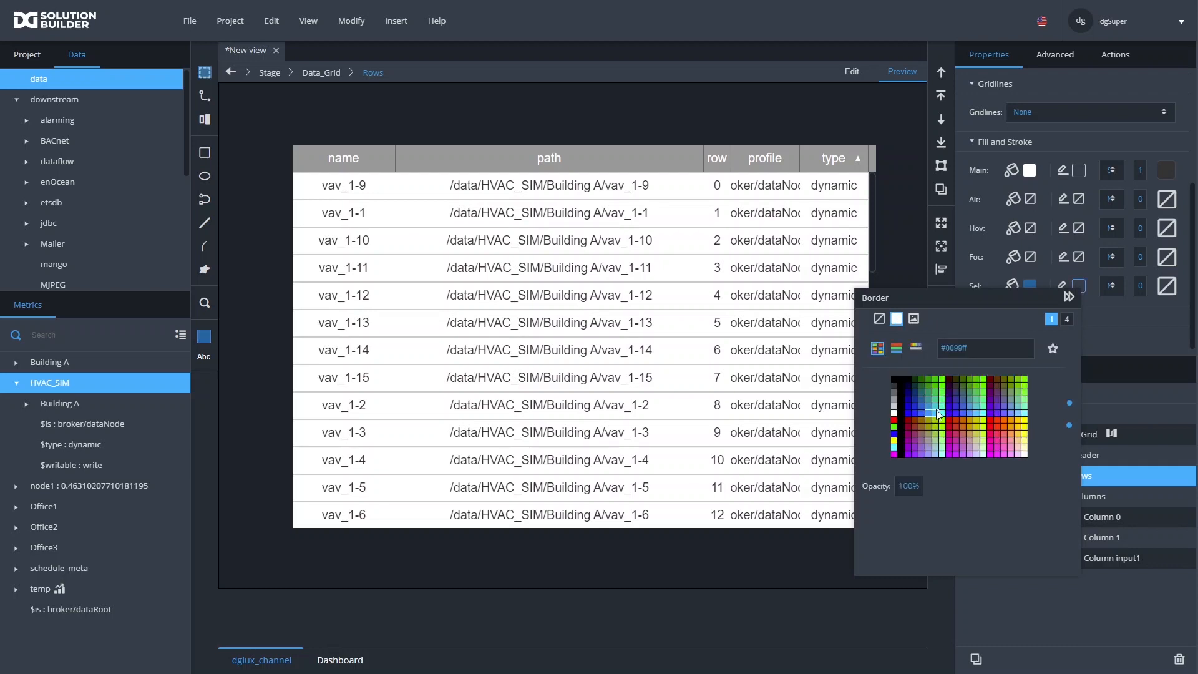
Set the text color of the Rows' selected state to white
click(1137, 285)
click(1106, 288)
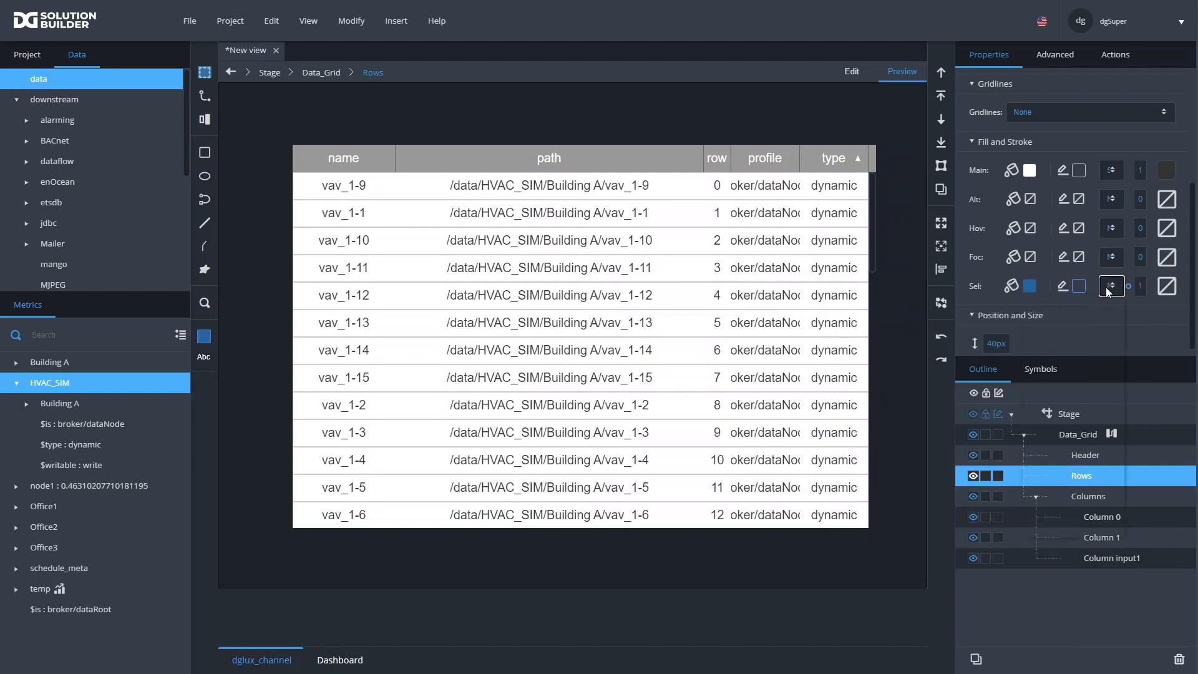
click(1031, 386)
click(1166, 286)
click(1012, 388)
click(1153, 292)
Test the selection styling by selecting several different rows in the previewed grid
click(516, 271)
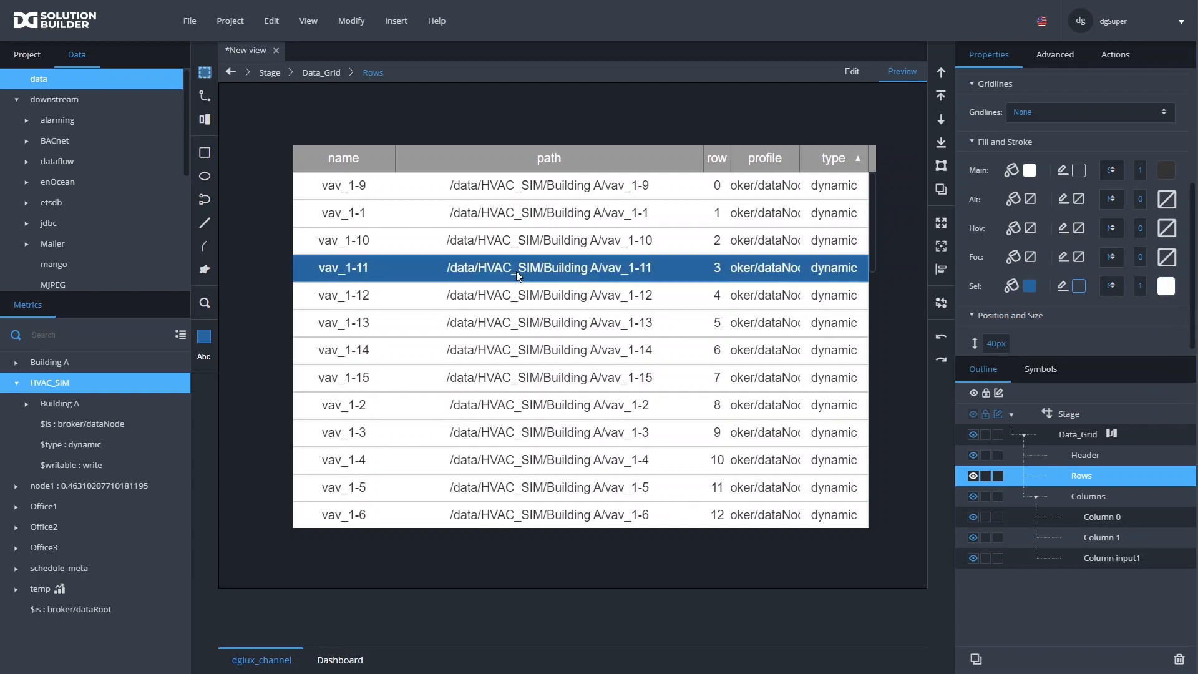
click(500, 303)
click(495, 322)
click(471, 349)
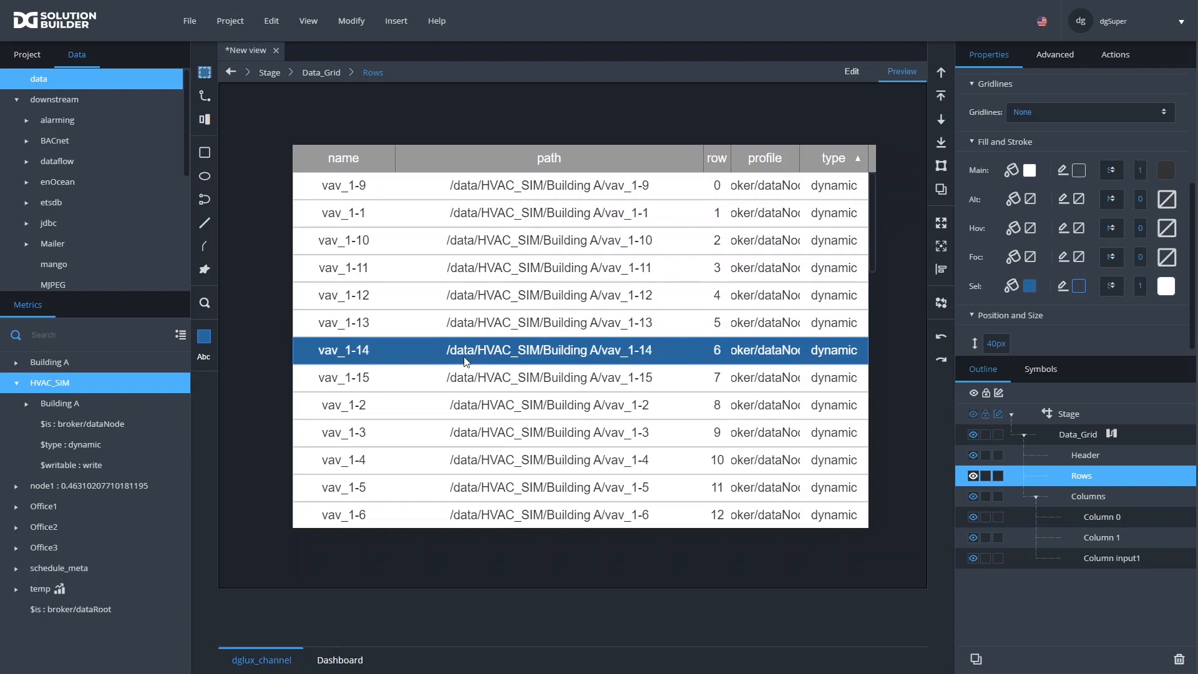
click(477, 326)
click(491, 294)
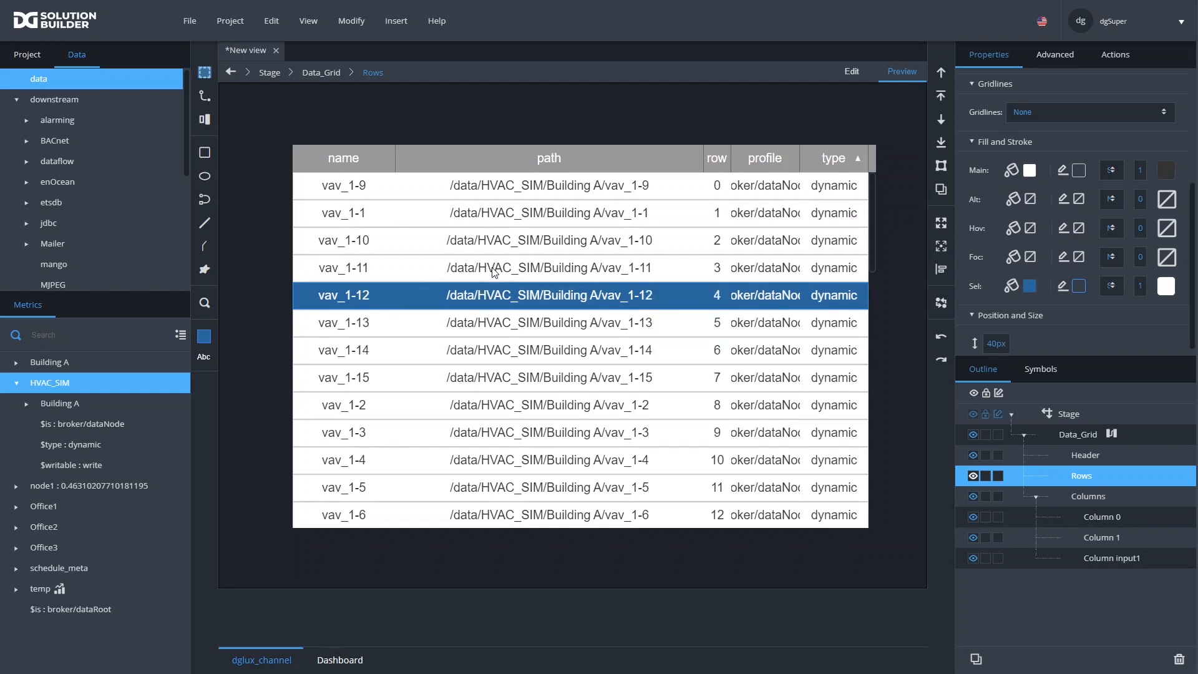
Examine how the Data_Grid's Selected Index property responds to selecting various rows in the preview
click(492, 268)
click(498, 244)
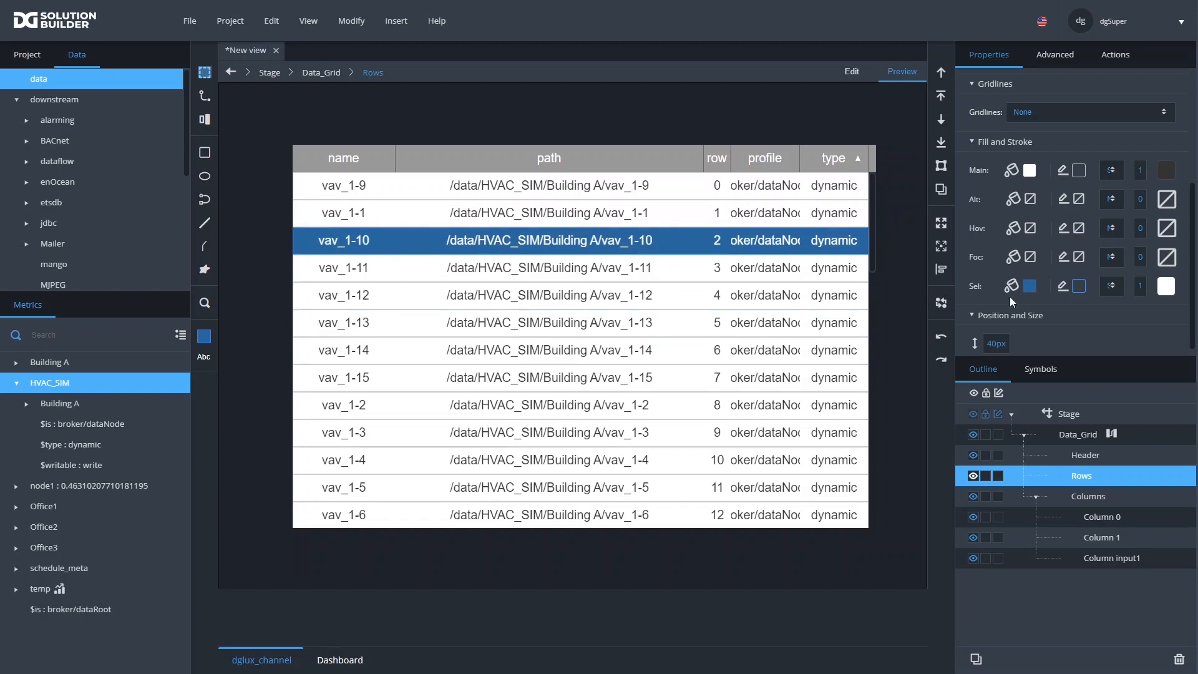
click(1088, 438)
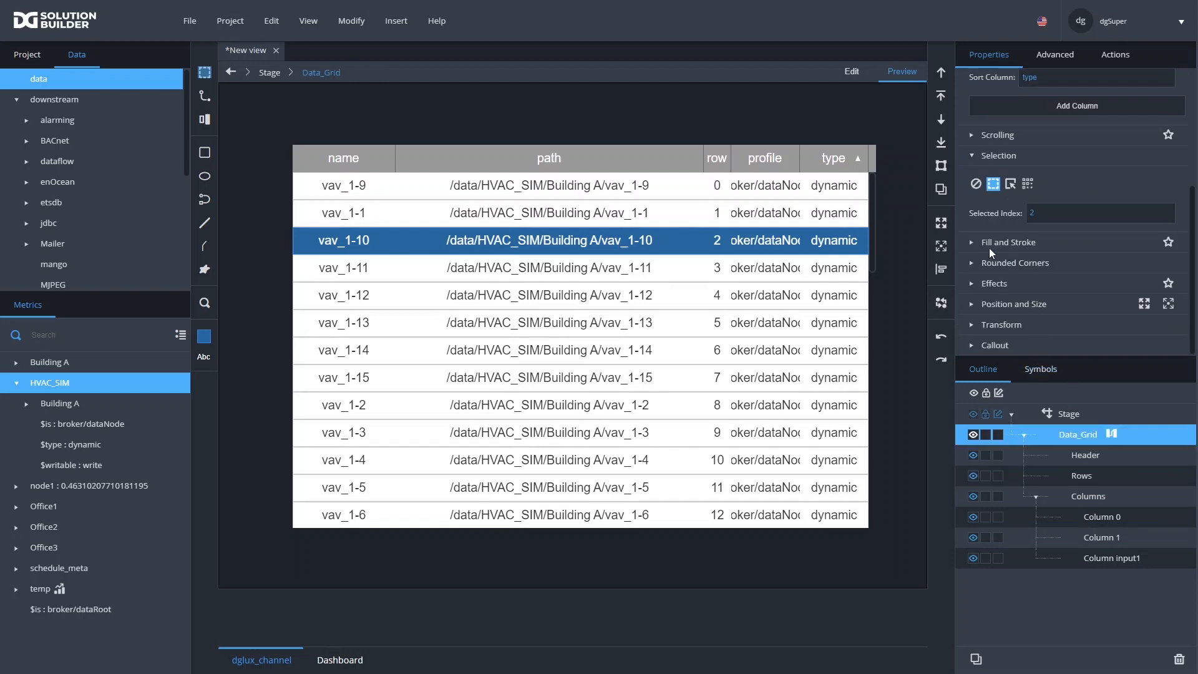
scroll(992, 246, up, 3)
scroll(1013, 275, down, 3)
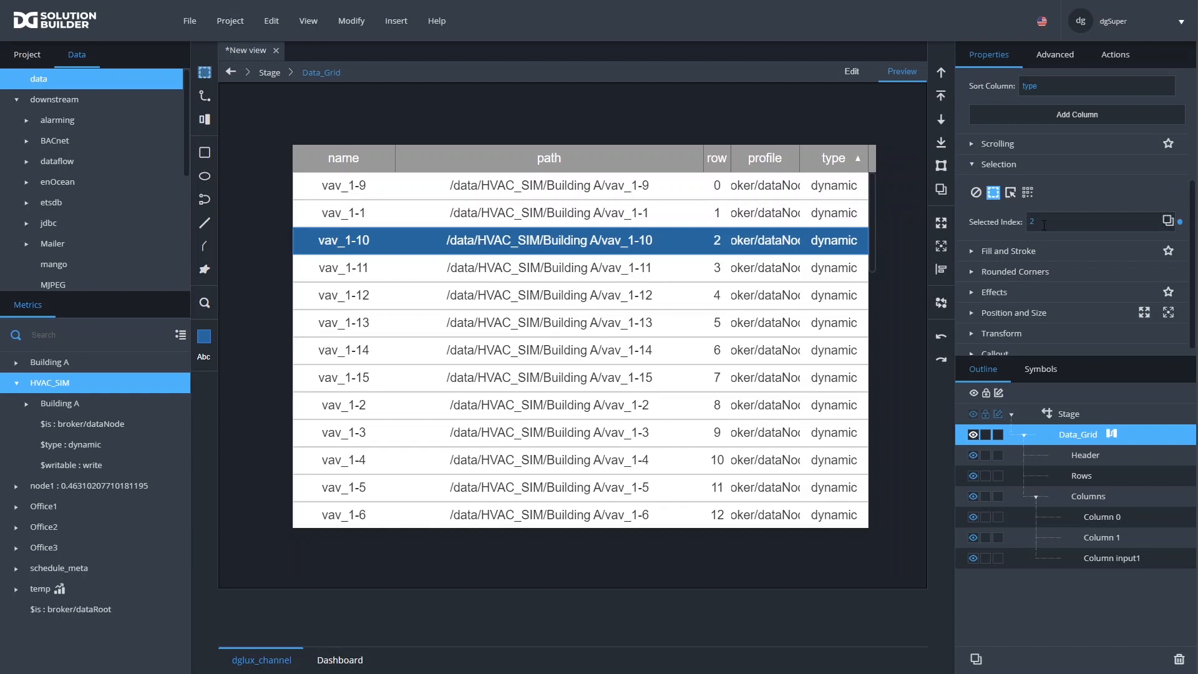
click(535, 350)
click(563, 429)
click(578, 349)
click(602, 272)
click(597, 378)
click(584, 413)
click(598, 442)
click(601, 462)
click(624, 401)
click(631, 362)
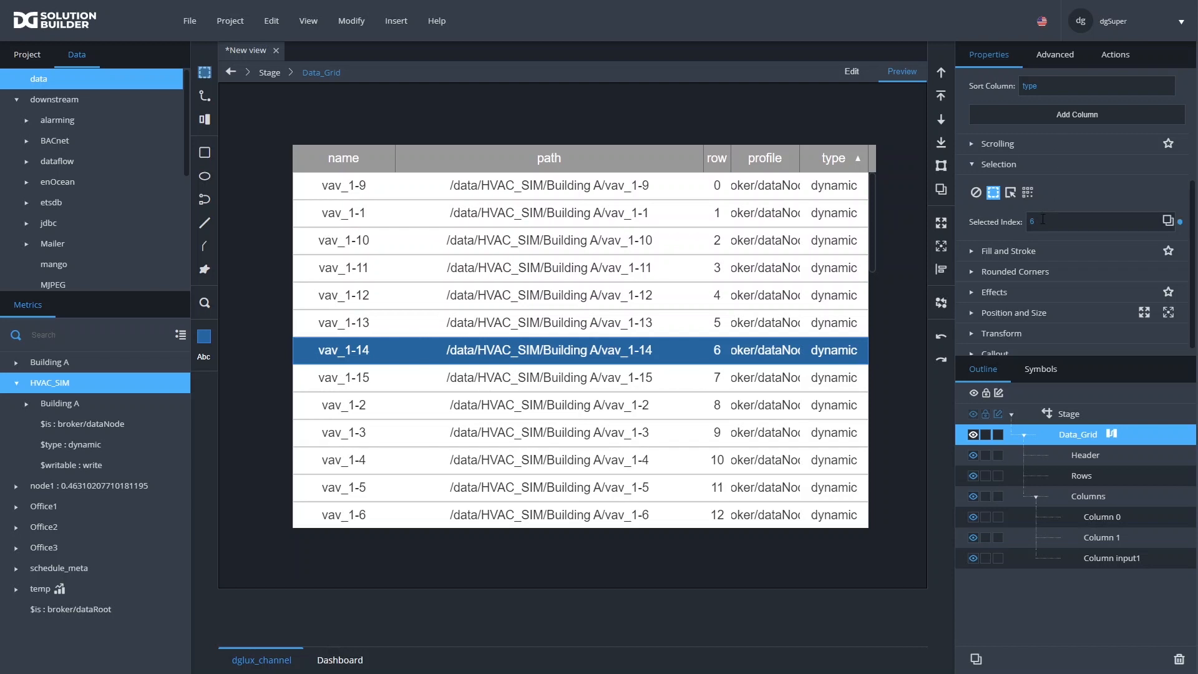
Find the Select Rows table operation and add it as a block to the Data_Grid's dataflow
click(1111, 433)
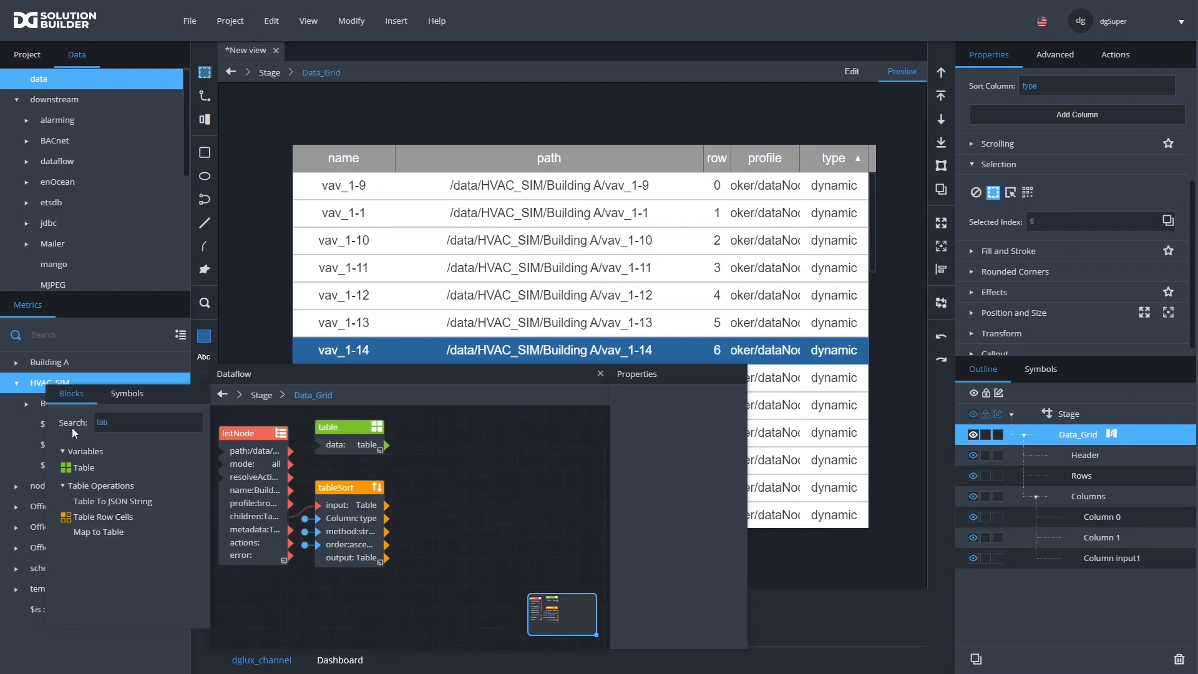
double_click(122, 420)
text(se)
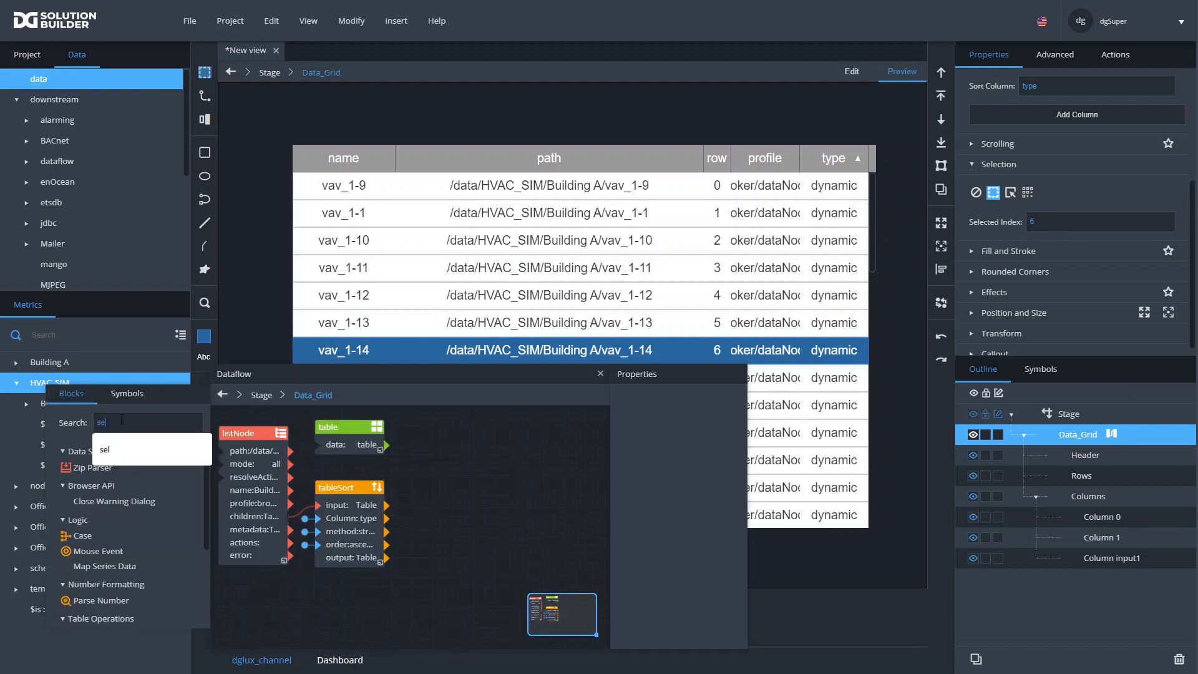
text(l)
drag(103, 467, 454, 430)
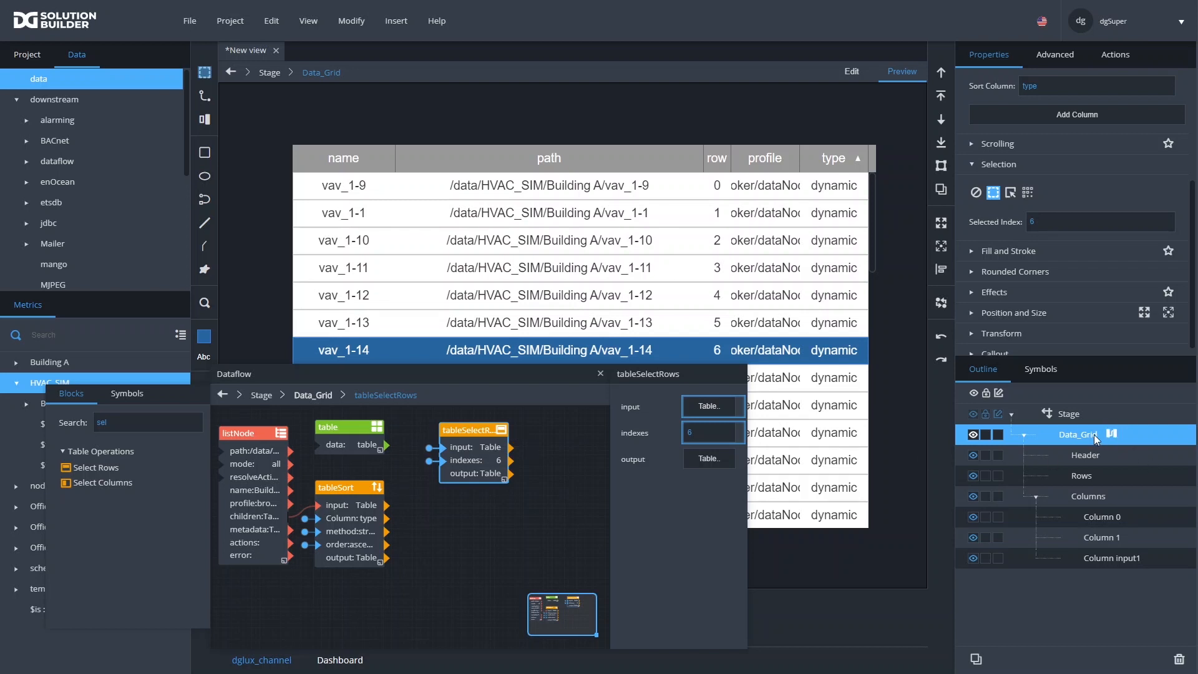
Bind the Data_Grid's Table property to the Select Rows block's input and its Selected Index to the block's indexes
scroll(1012, 306, up, 5)
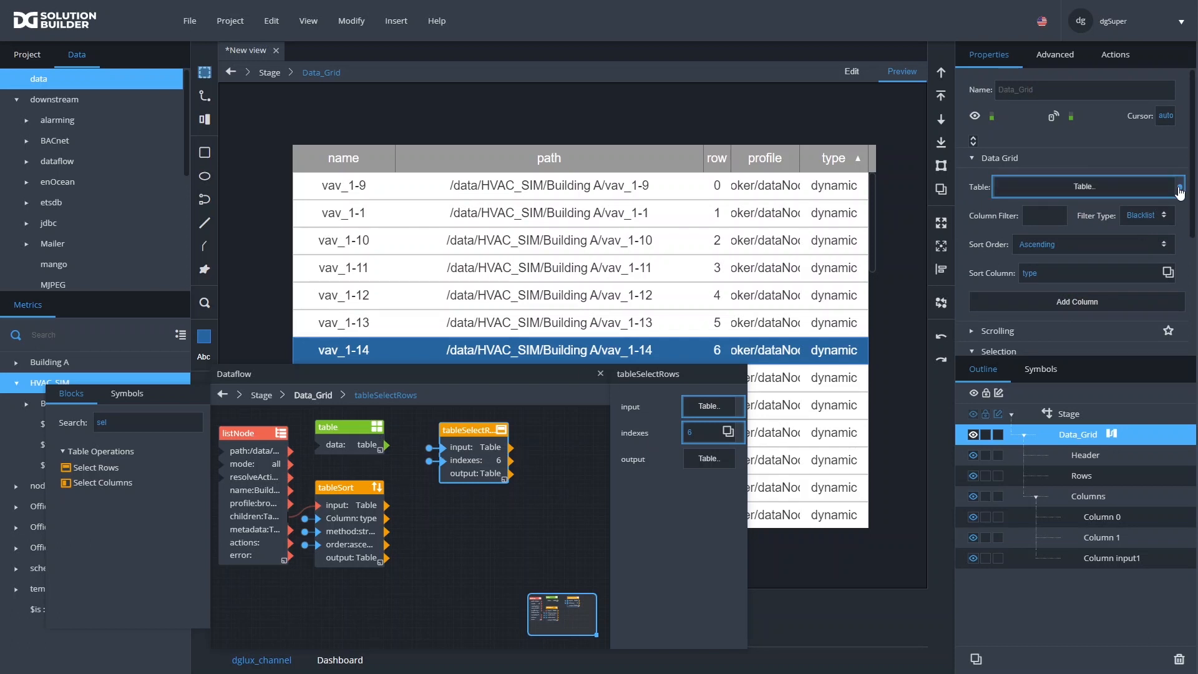
drag(1180, 192, 472, 451)
scroll(1113, 243, down, 3)
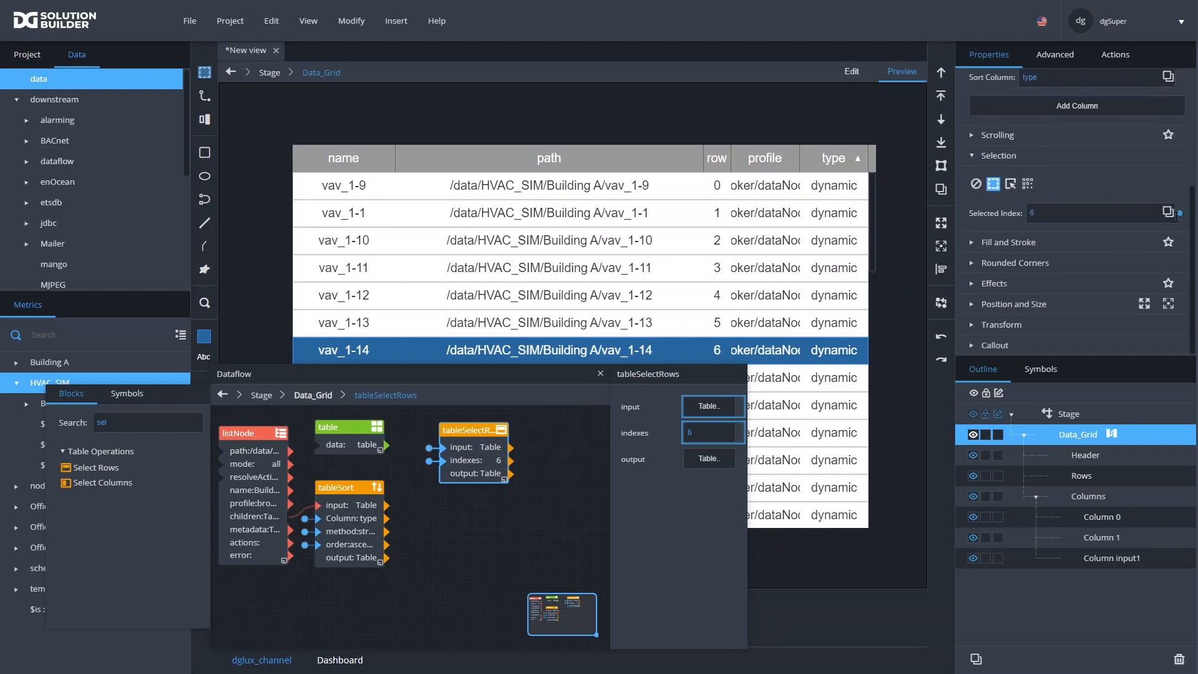
drag(1180, 219, 460, 459)
View the Select Rows block's output table and check it while selecting different grid rows
click(694, 456)
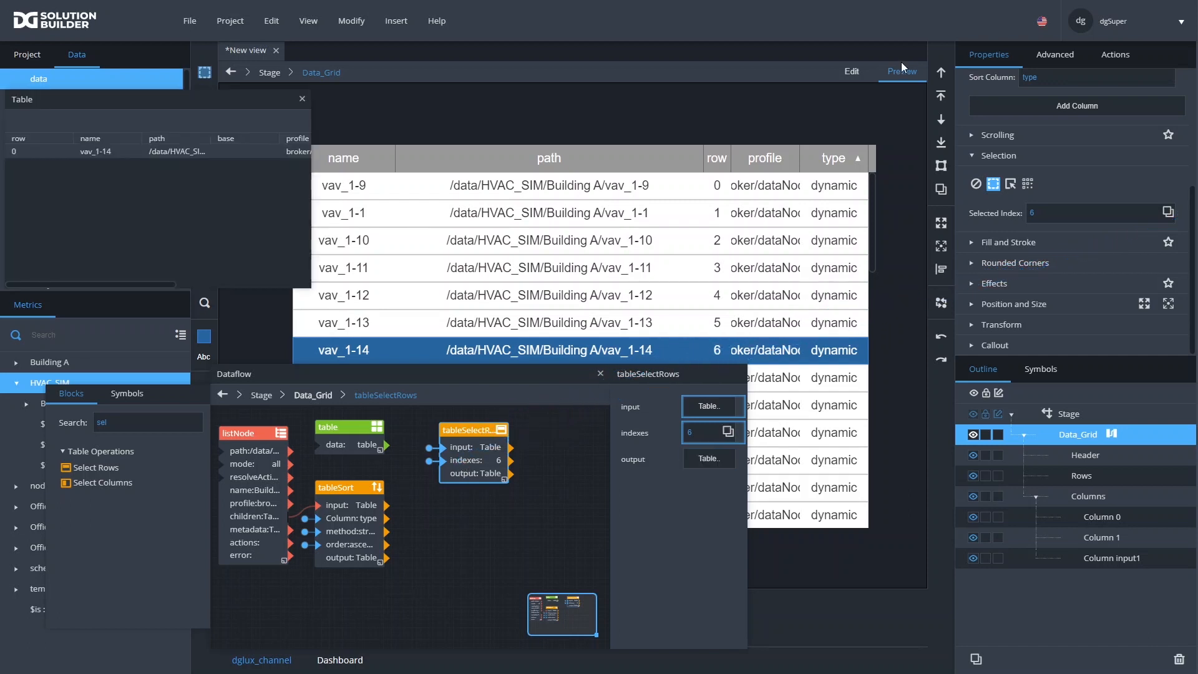
click(606, 219)
click(584, 266)
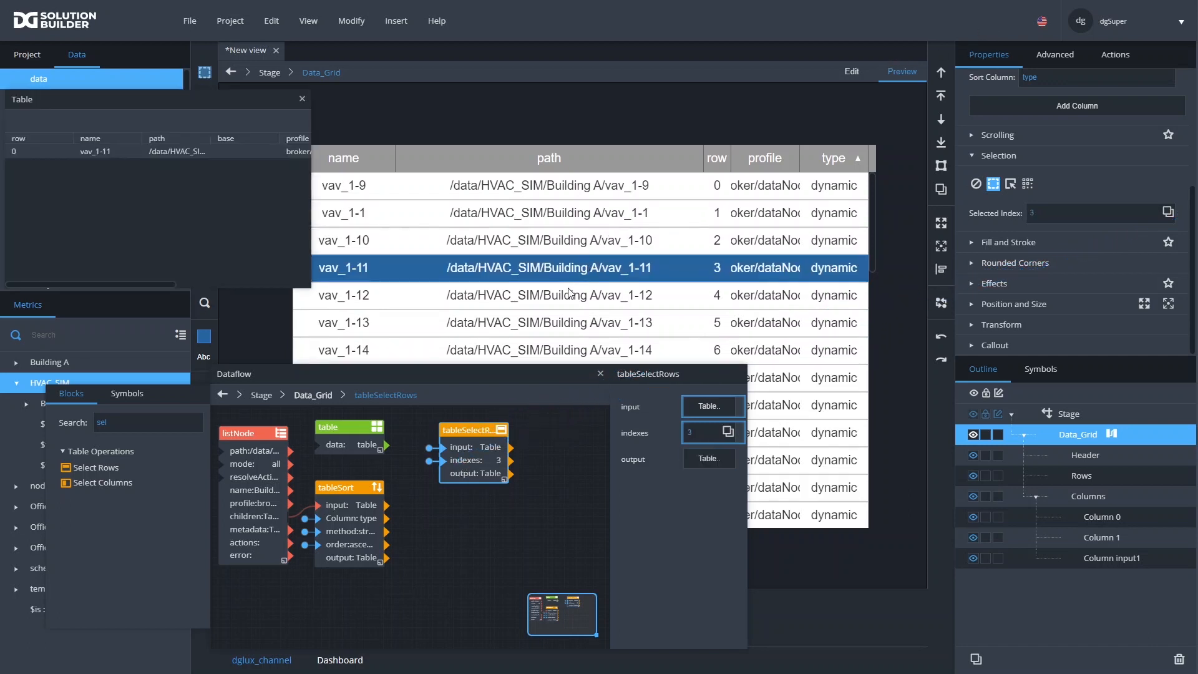
click(568, 293)
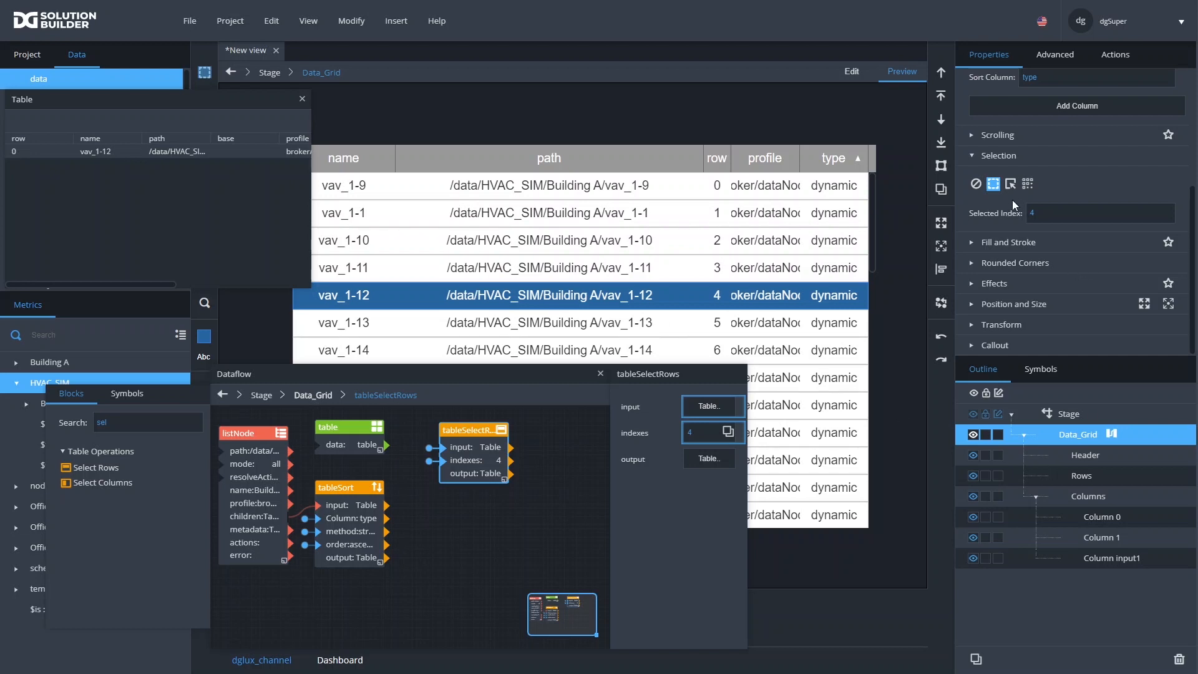
Try the toggling single-row selection mode on the Data_Grid by repeatedly selecting rows 4, 3 and 2
click(1011, 184)
click(578, 298)
click(579, 302)
click(578, 302)
click(586, 272)
click(593, 250)
click(573, 295)
click(572, 297)
click(572, 297)
Switch the Data_Grid to multiple-row selection and add rows 2, 1, 0 and 6 to the selection
click(1025, 184)
click(574, 245)
click(578, 215)
click(581, 189)
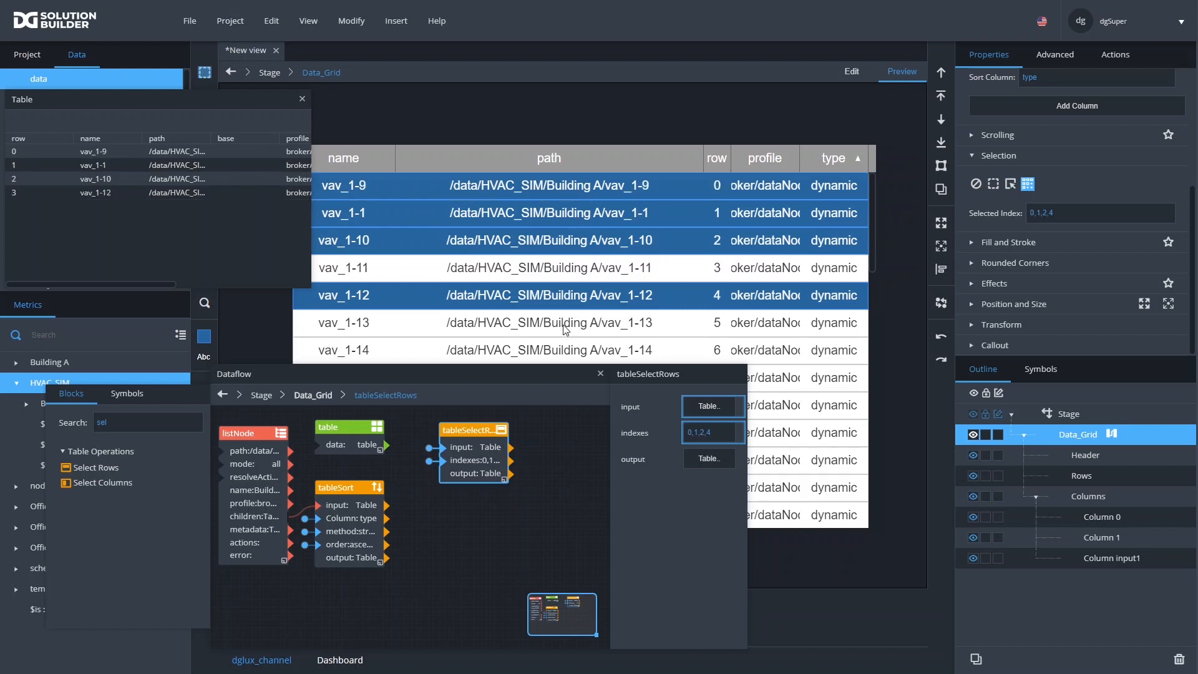
click(658, 347)
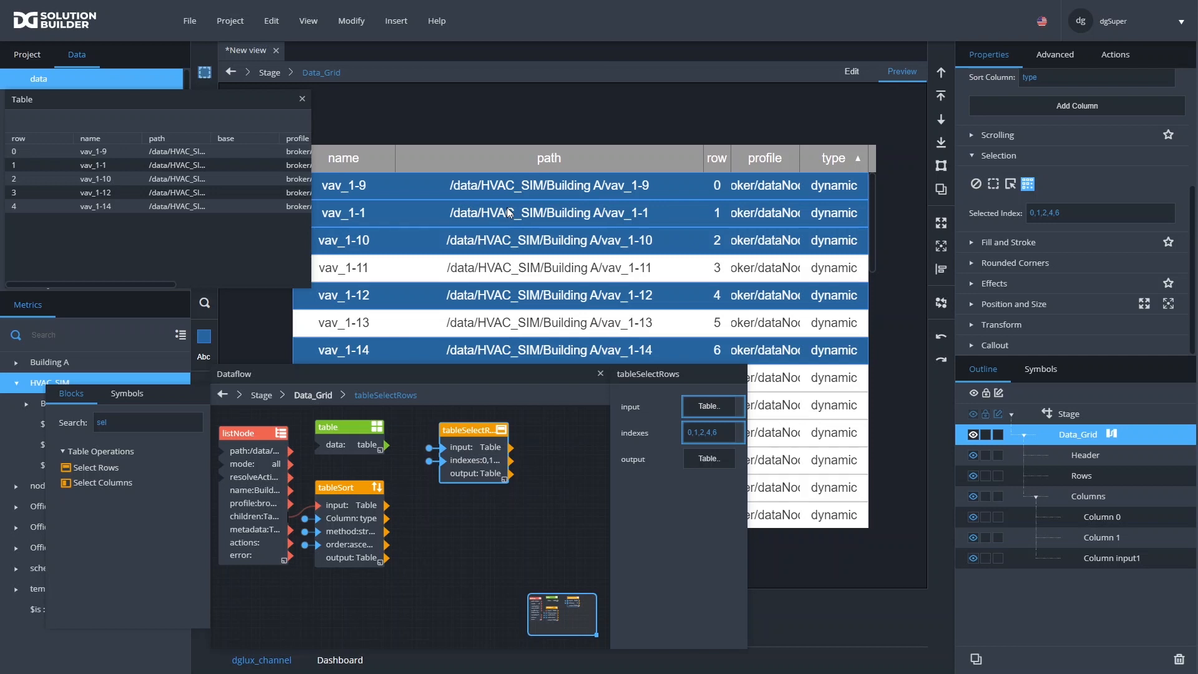
ctrl+click(436, 235)
ctrl+click(436, 235)
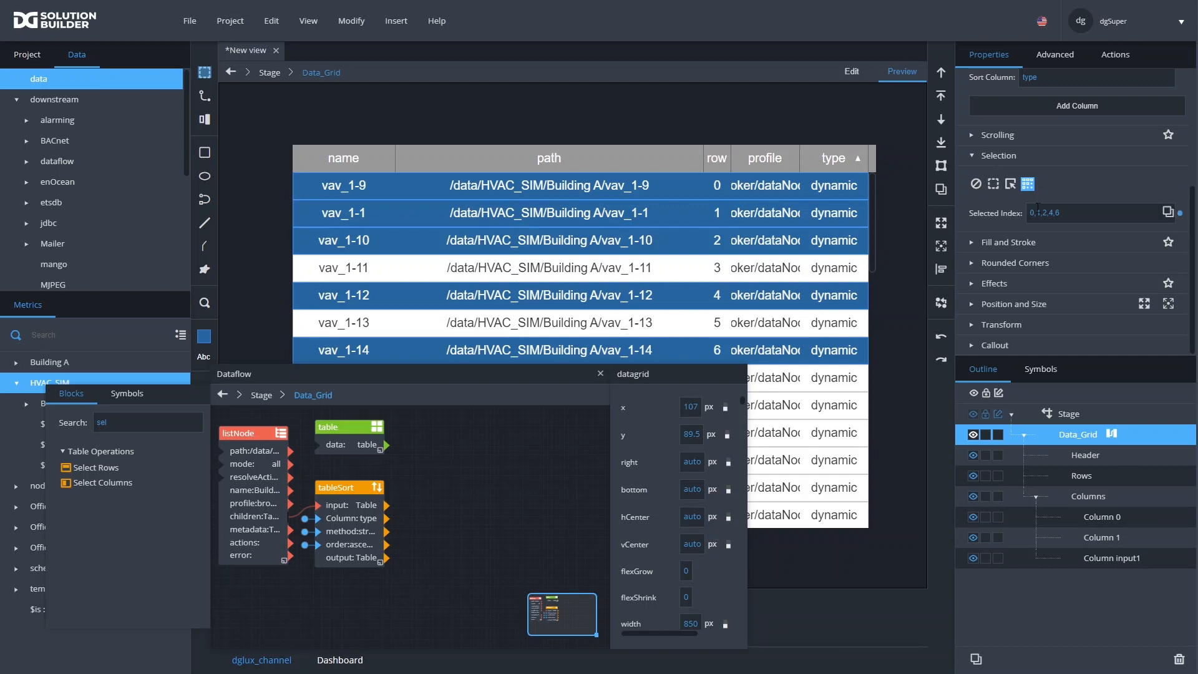
Clear the Data_Grid's selection by setting Selected Index to -1, and set the selection mode to none
double_click(1063, 211)
text(-1)
key(Return)
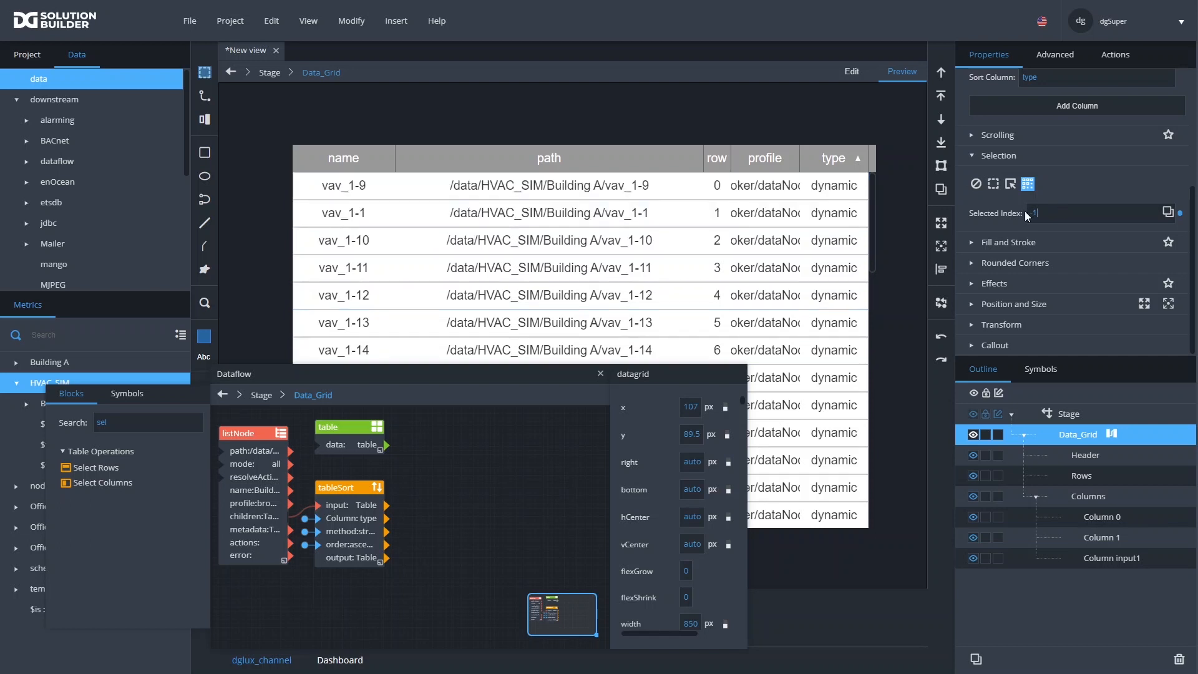
click(976, 184)
Enlarge the dataflow workspace and add a second Table block named "selection" to the Data_Grid's dataflow
drag(537, 373, 545, 335)
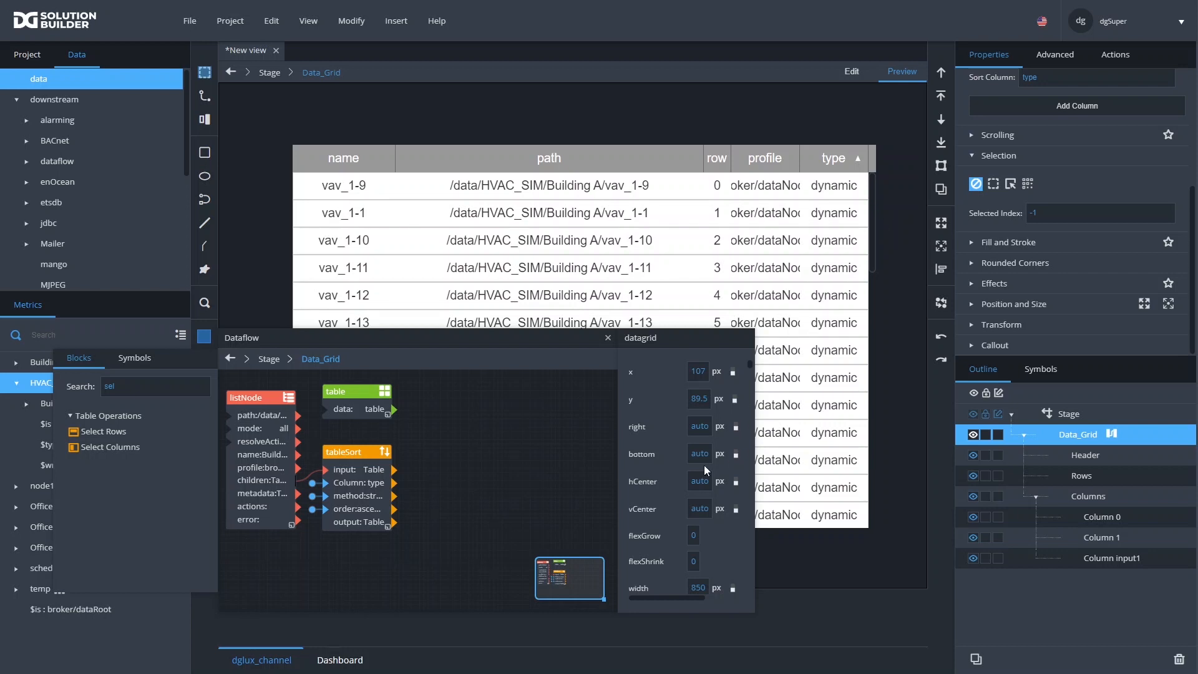
drag(614, 493, 759, 496)
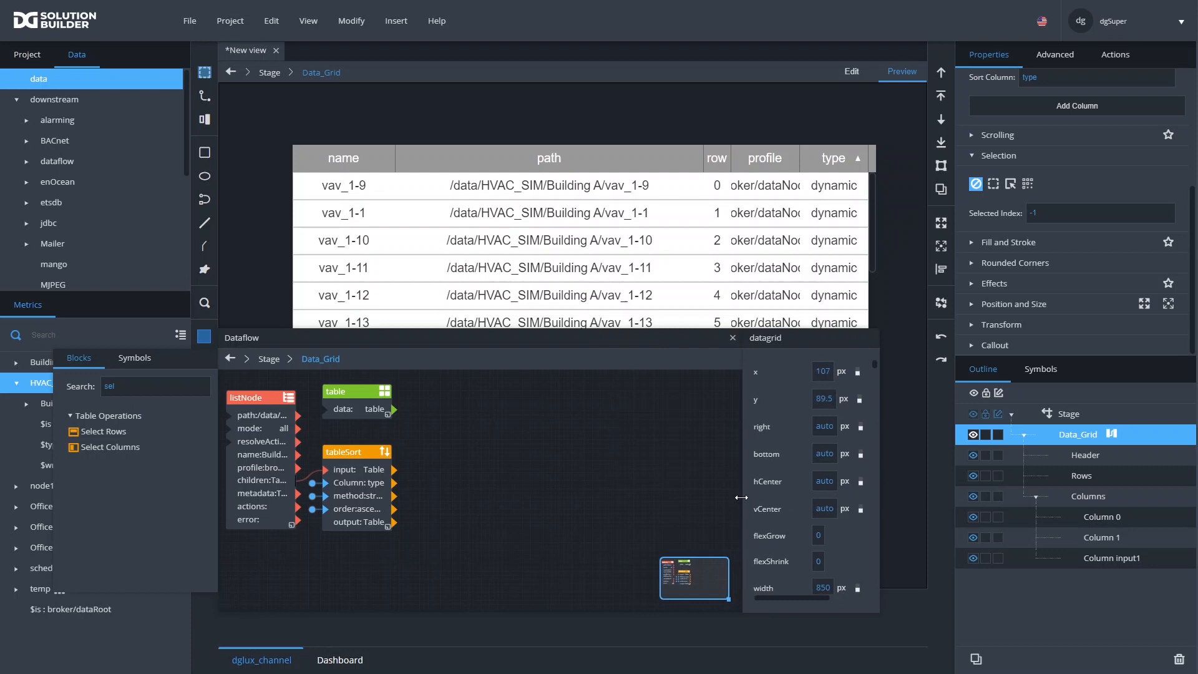
drag(615, 337, 574, 391)
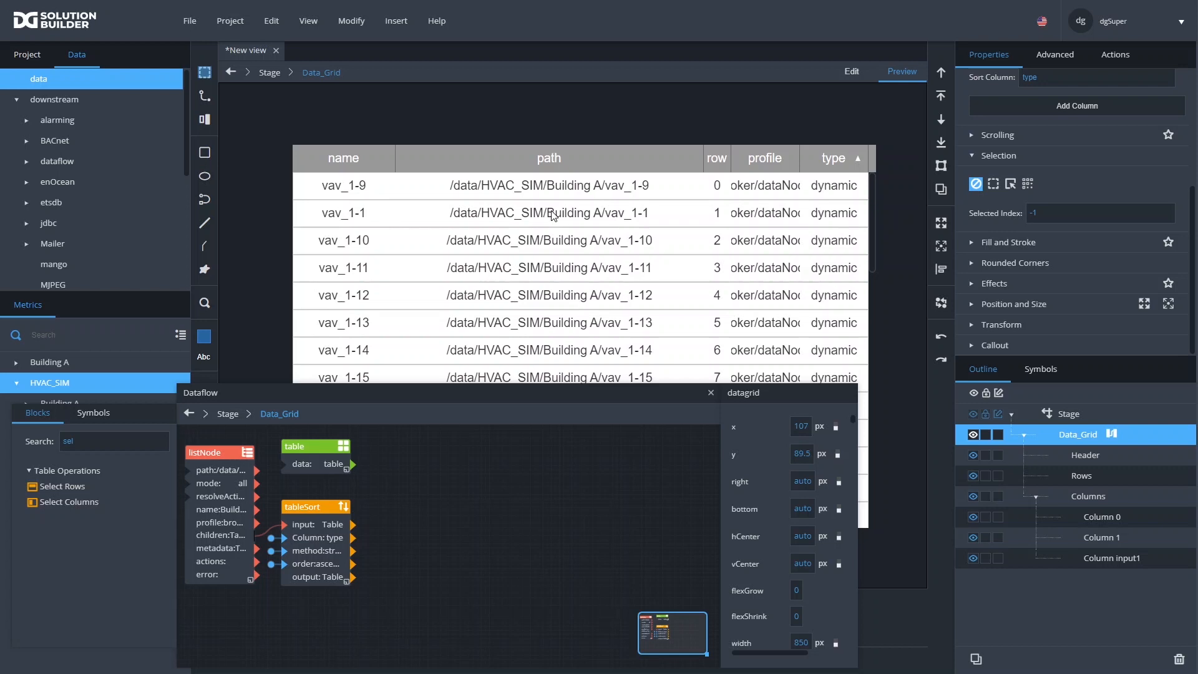
drag(315, 446, 314, 450)
double_click(104, 442)
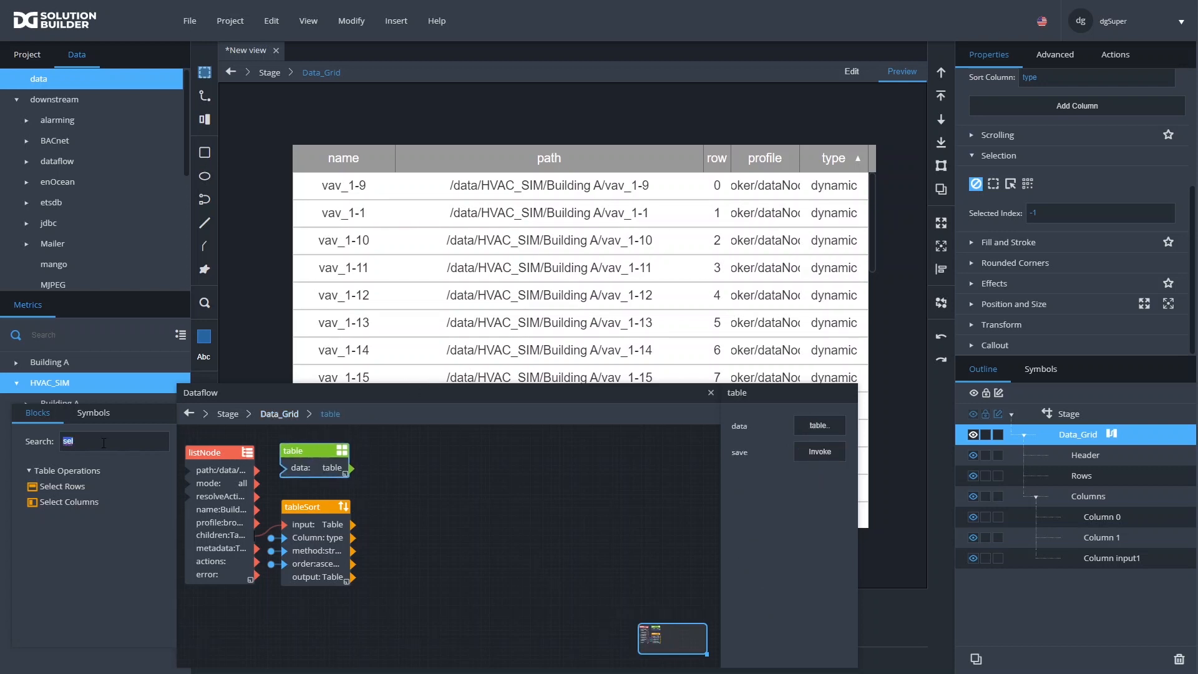
text(tab)
drag(38, 488, 410, 506)
double_click(436, 510)
text(selec)
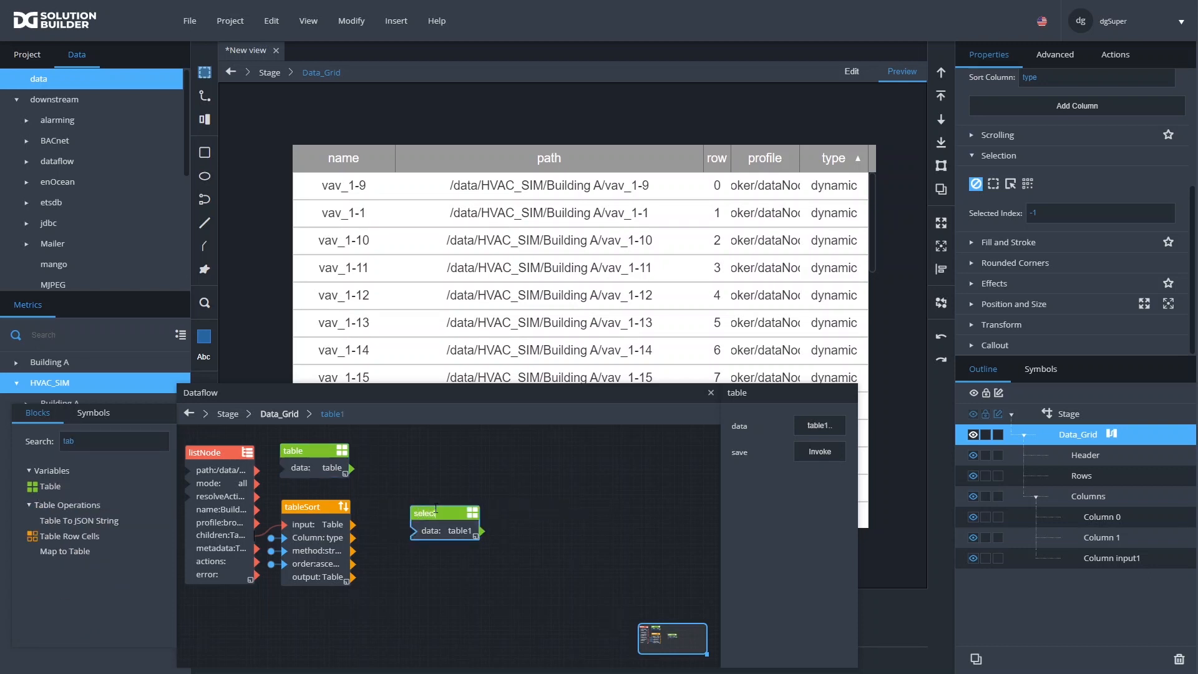
text(tion)
key(Return)
Rename the selection table's first column "uuid" and delete its other two columns
click(819, 424)
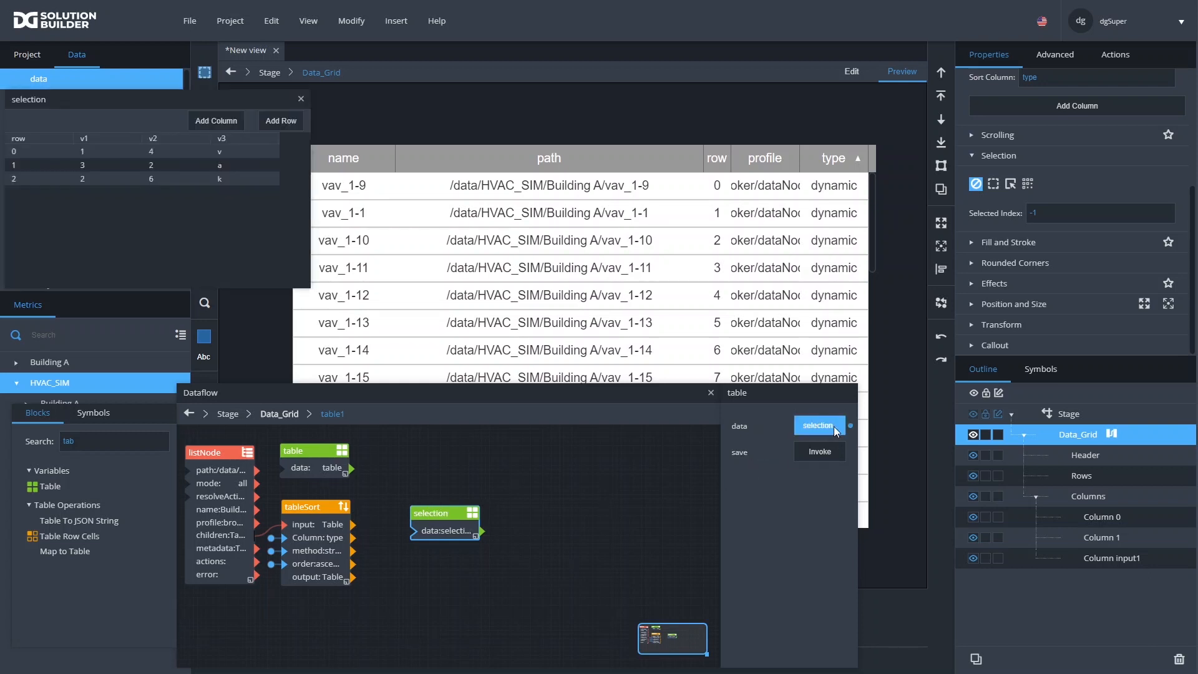
click(94, 142)
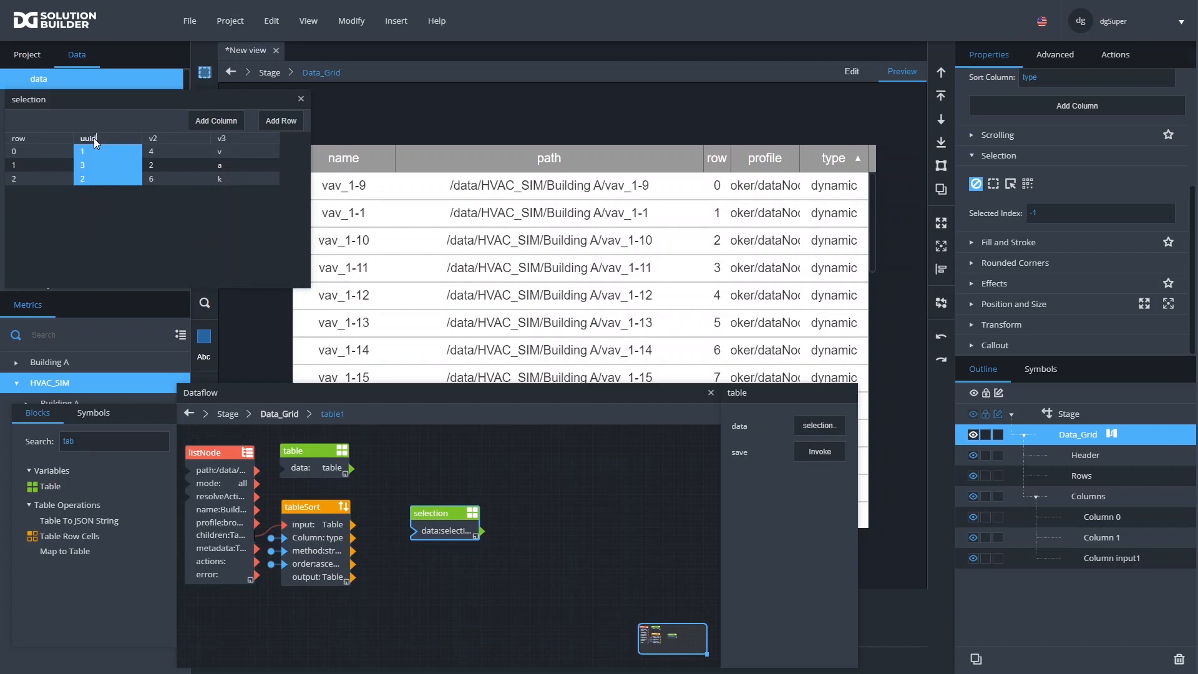
click(179, 141)
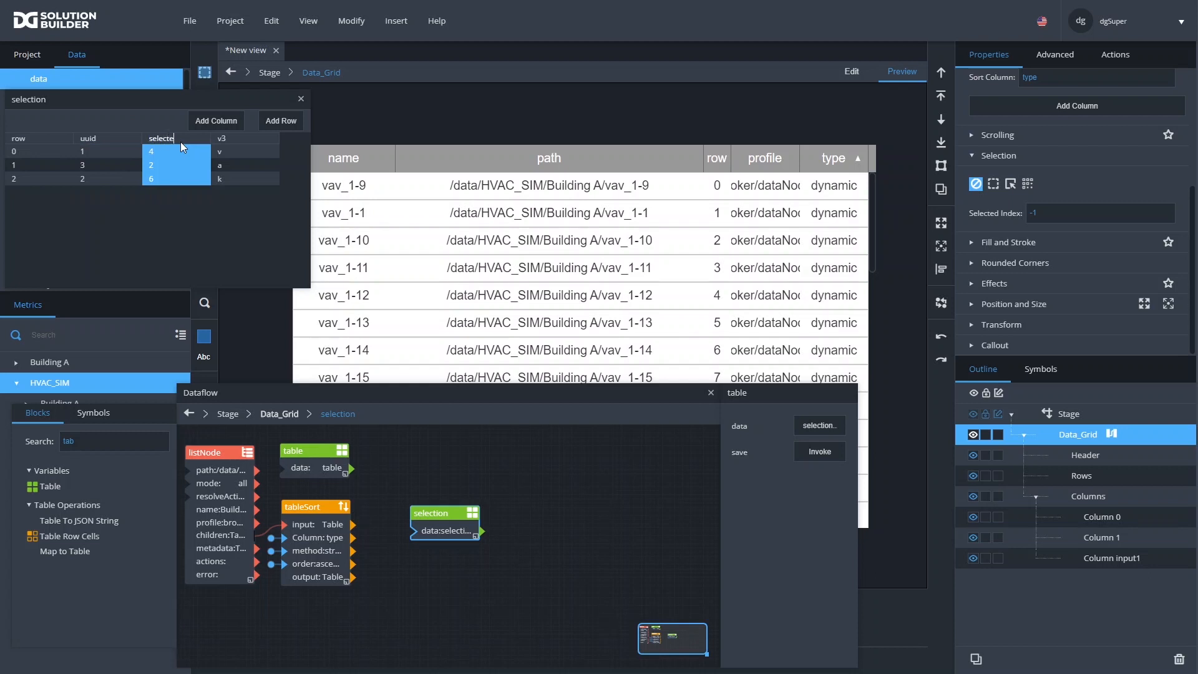
right_click(181, 139)
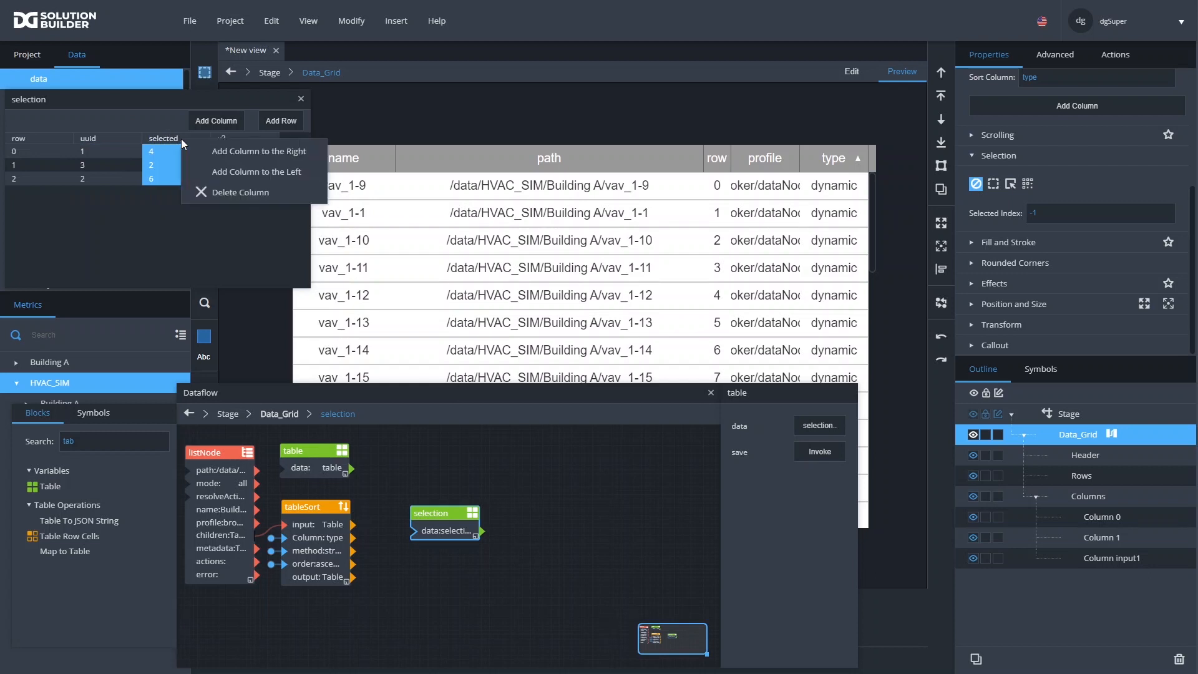
click(214, 191)
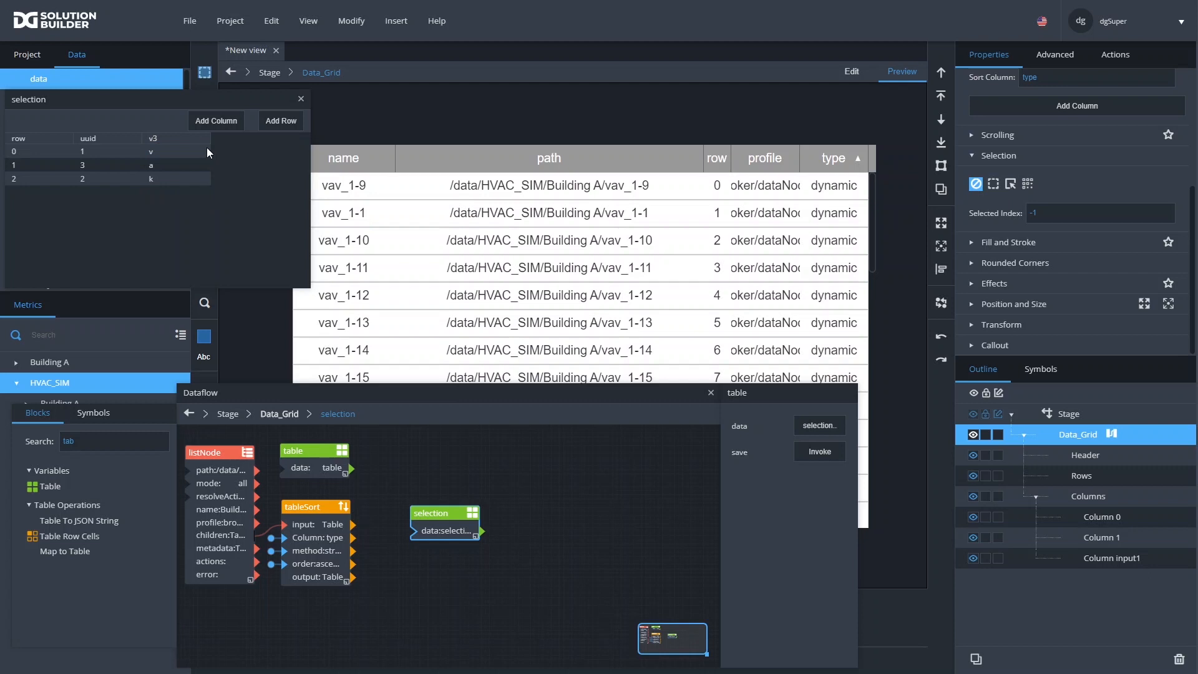
right_click(159, 138)
click(187, 192)
Delete all three default rows from the selection table
click(119, 179)
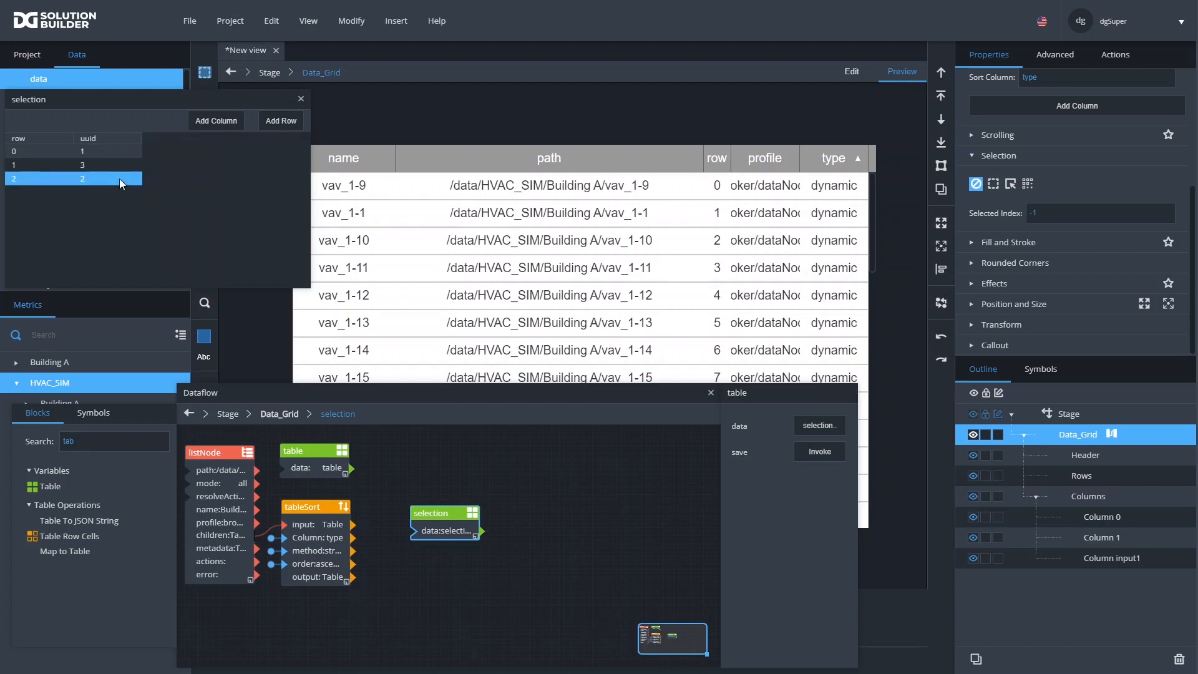
right_click(118, 178)
click(124, 233)
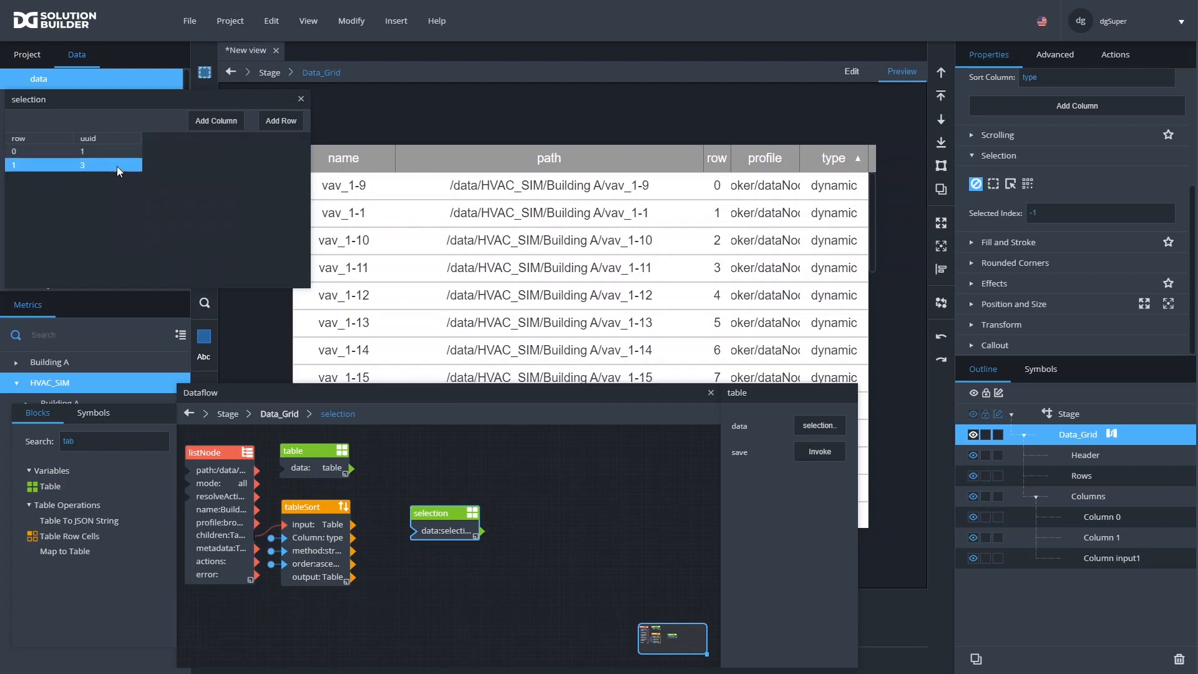
right_click(117, 166)
click(127, 219)
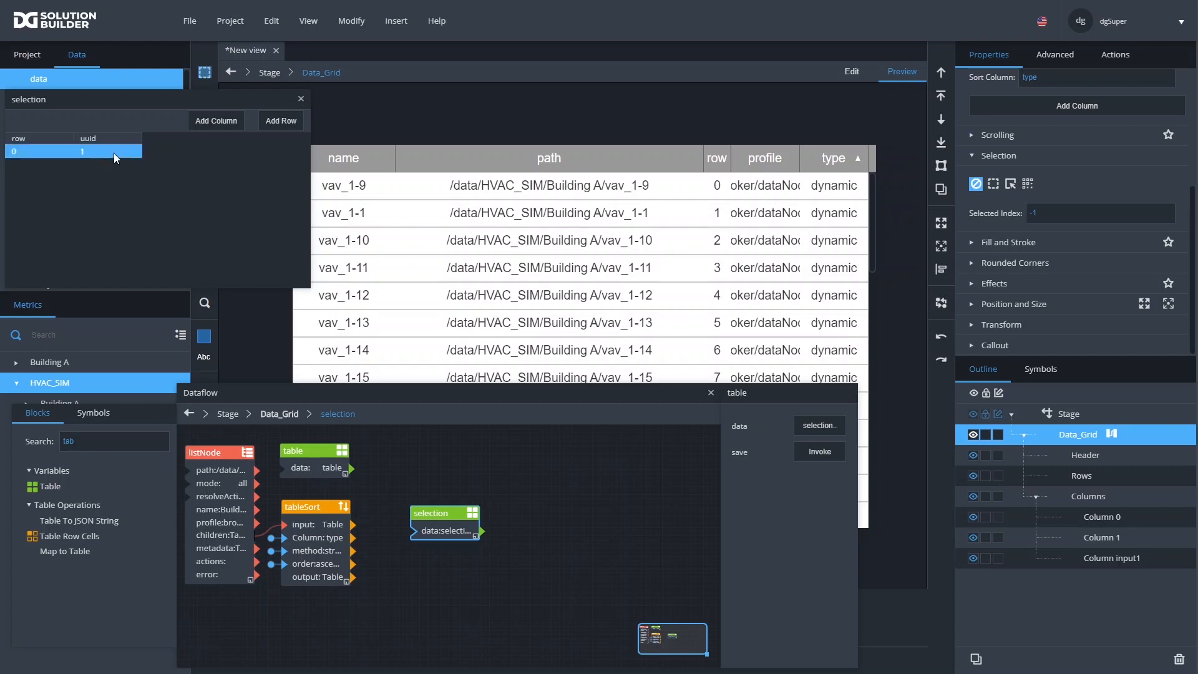
right_click(113, 152)
click(123, 204)
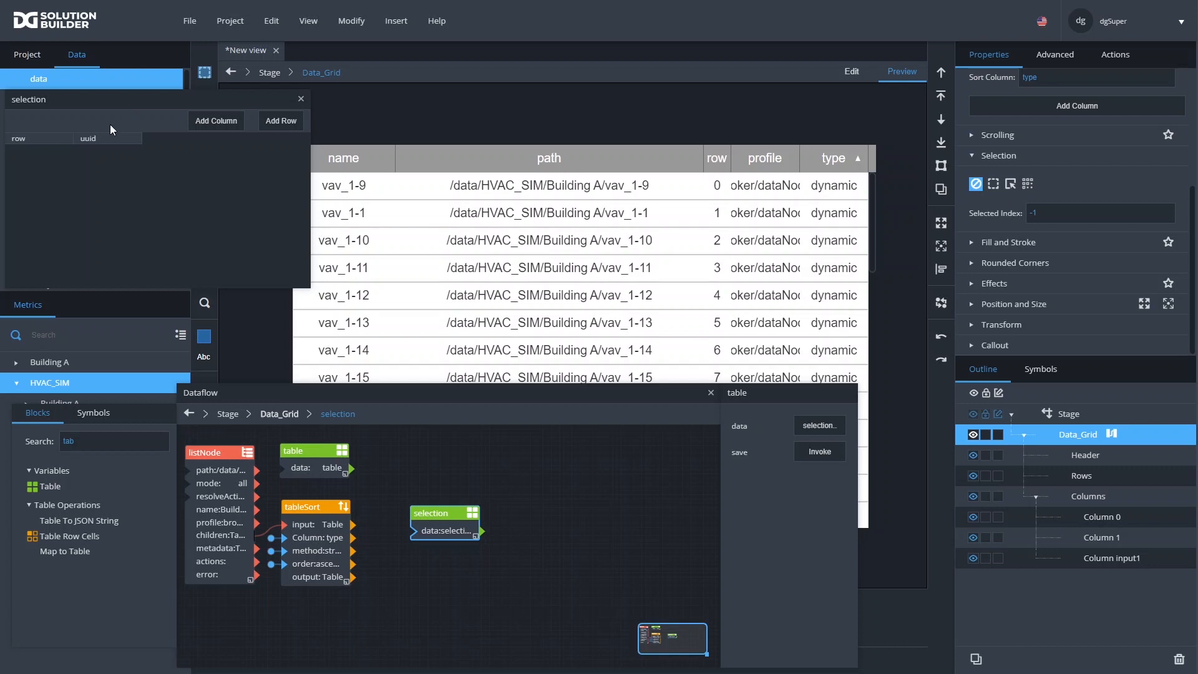
Add a column named "selected" to the selection table, reposition its block slightly, and close the table editor
drag(137, 100, 281, 120)
drag(449, 304, 425, 245)
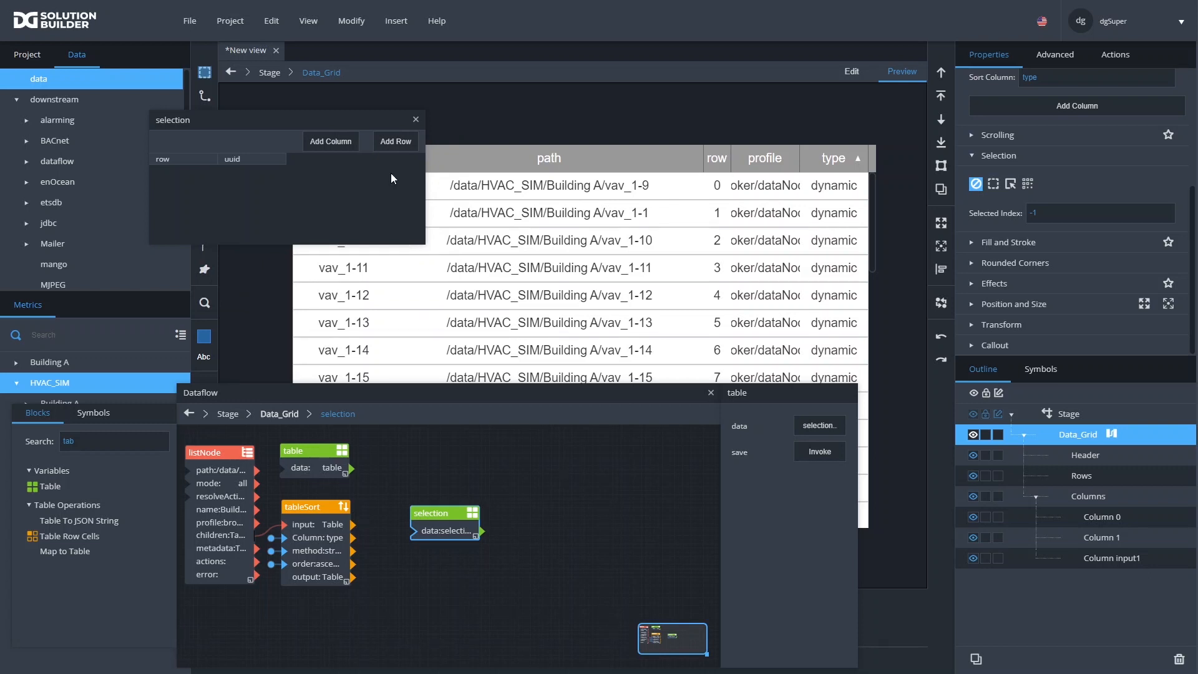
click(343, 148)
text(selec)
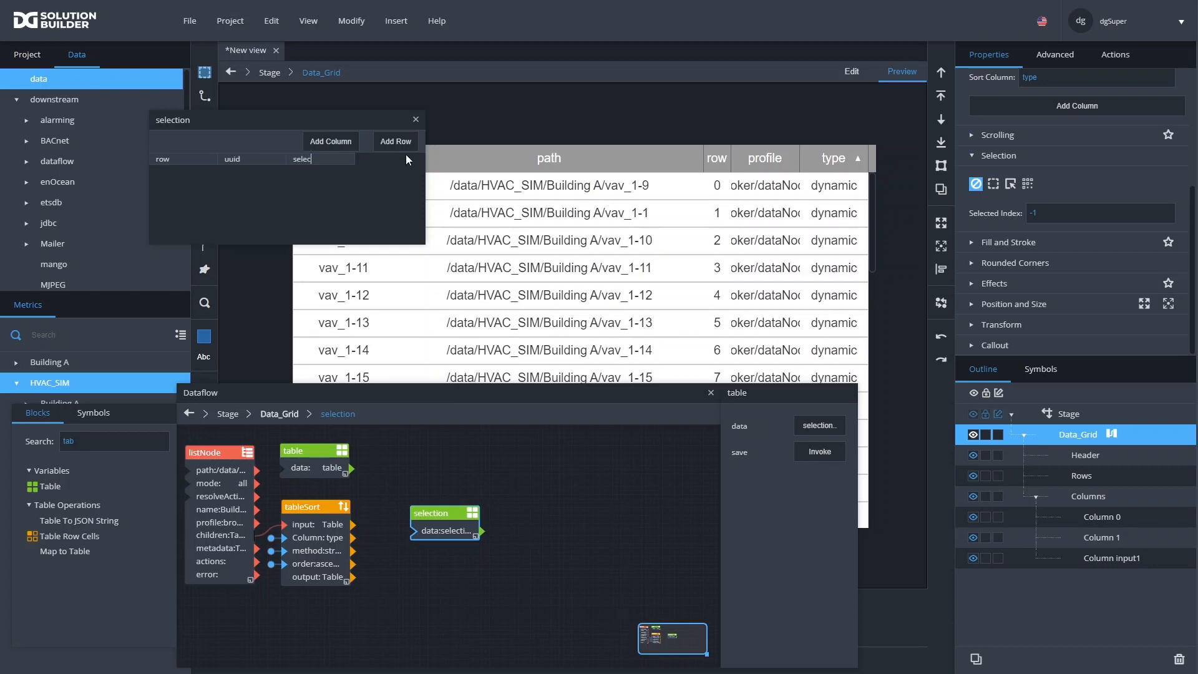
text(ted)
drag(445, 518, 424, 517)
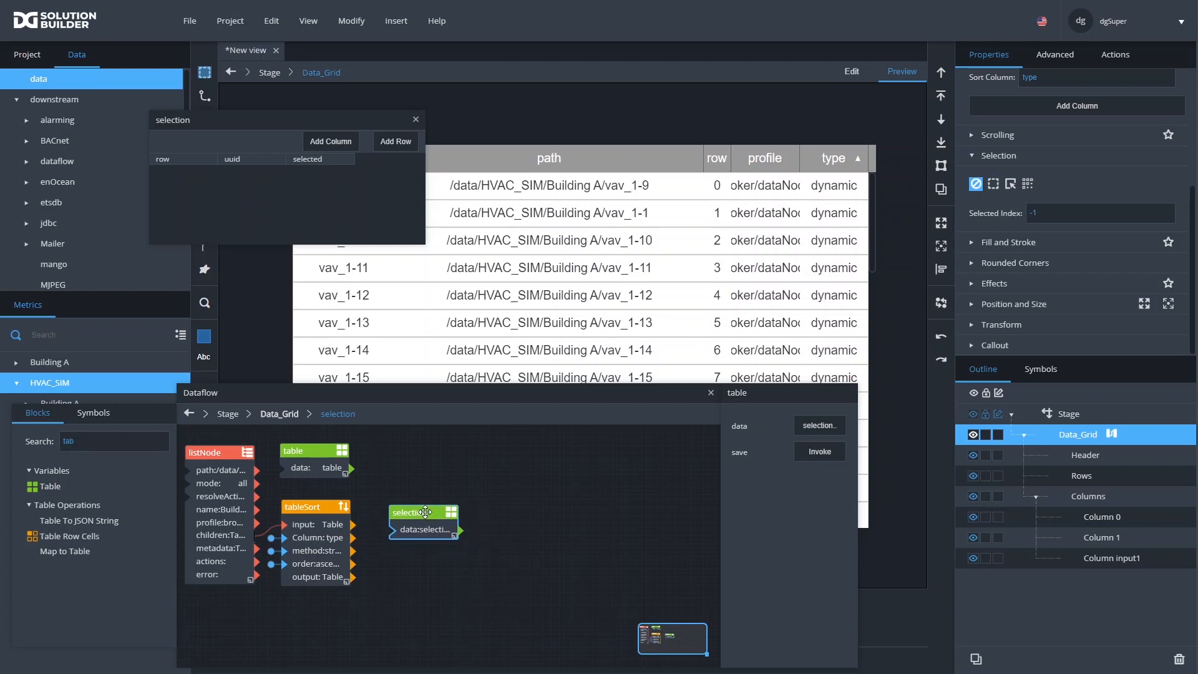
click(416, 119)
Return the view to edit mode and move the data grid slightly up and to the right on the stage
drag(545, 394, 493, 433)
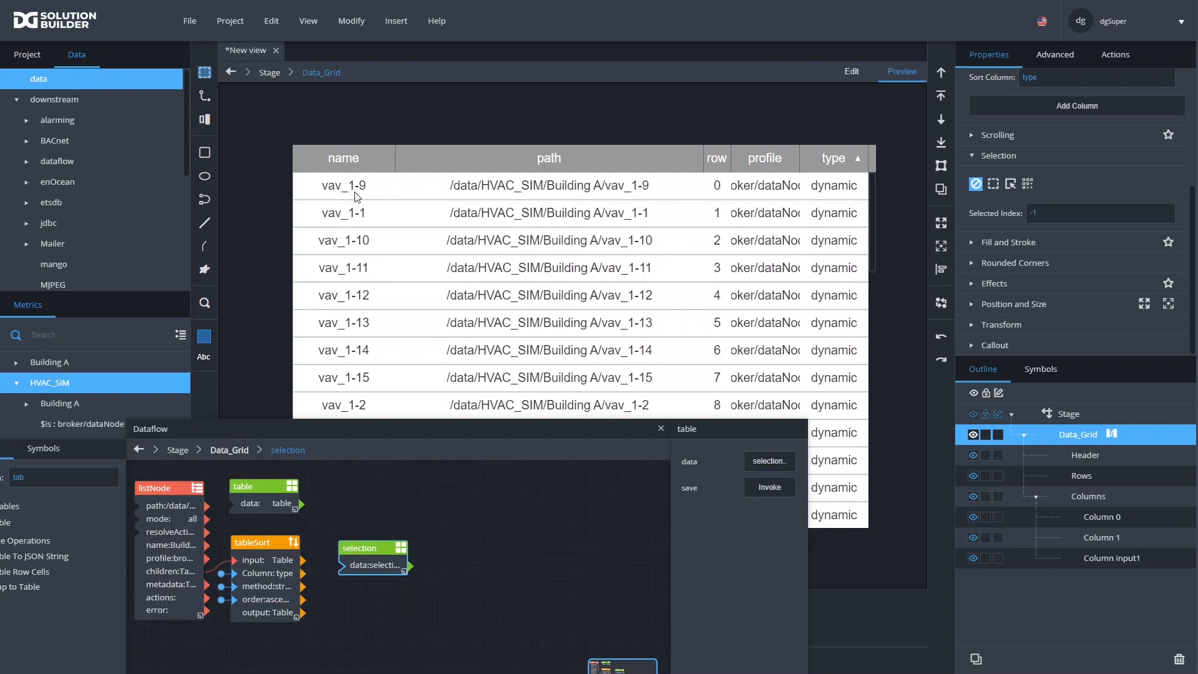
click(848, 72)
drag(508, 152, 544, 138)
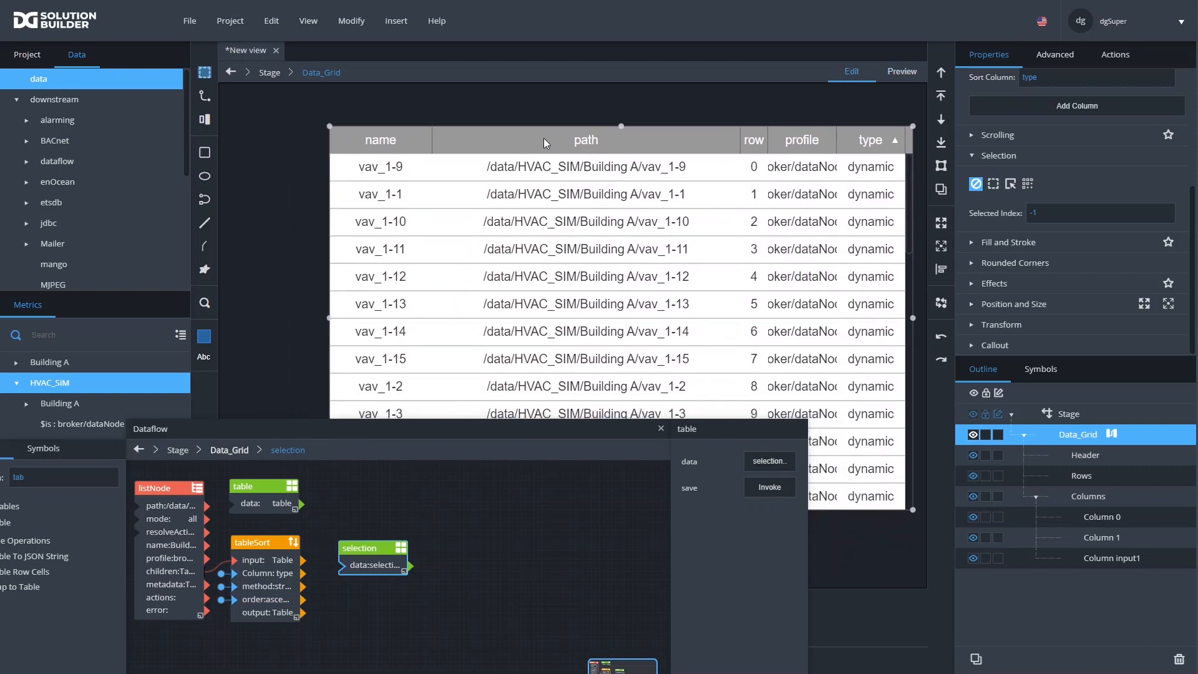
Insert a group on the stage beside the data grid and set its size to 35 by 35 px
right_click(270, 118)
mouse_move(312, 132)
mouse_move(507, 131)
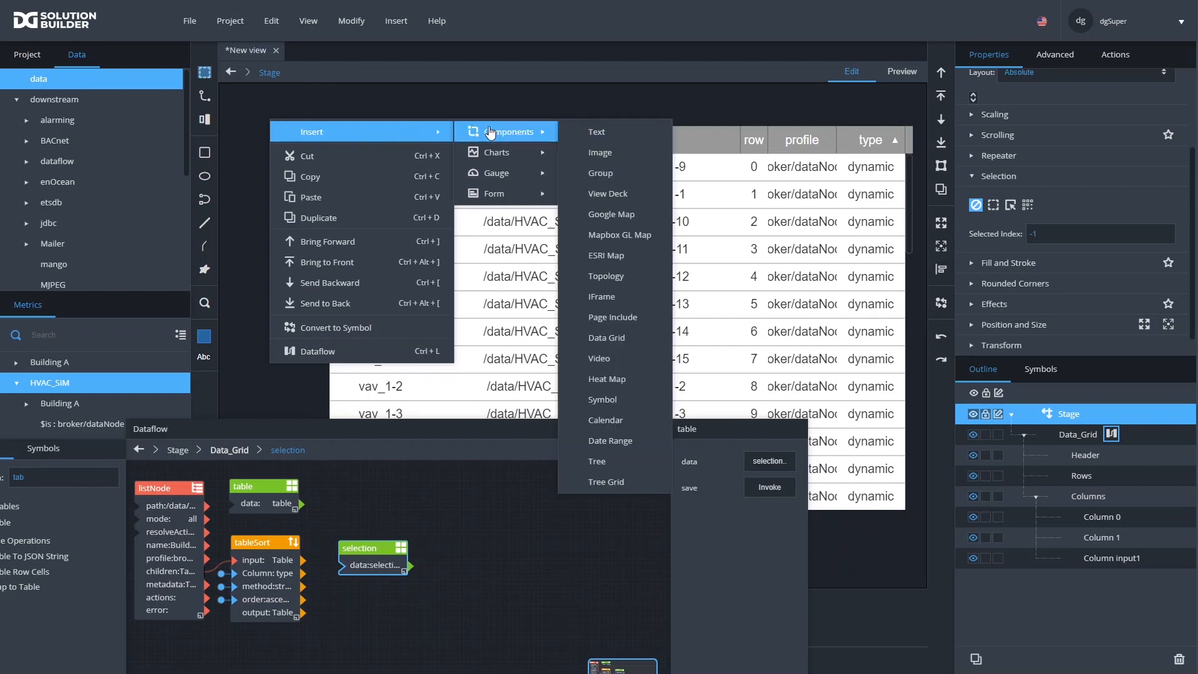
click(600, 173)
scroll(1082, 285, down, 2)
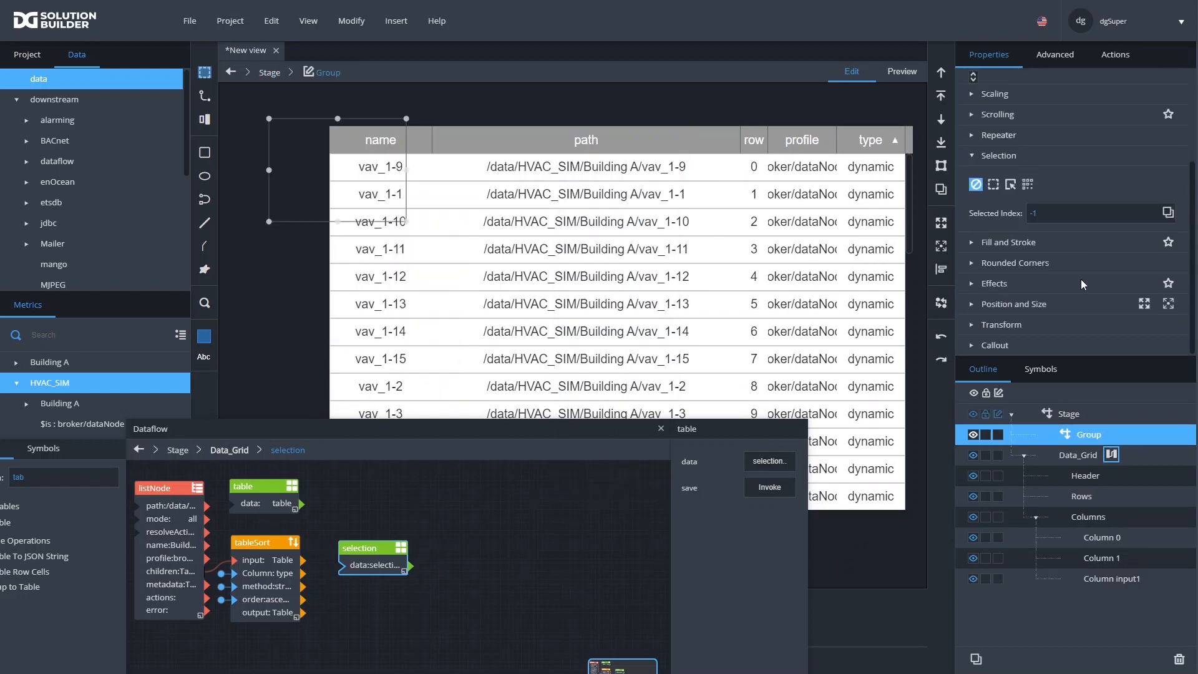
click(1053, 311)
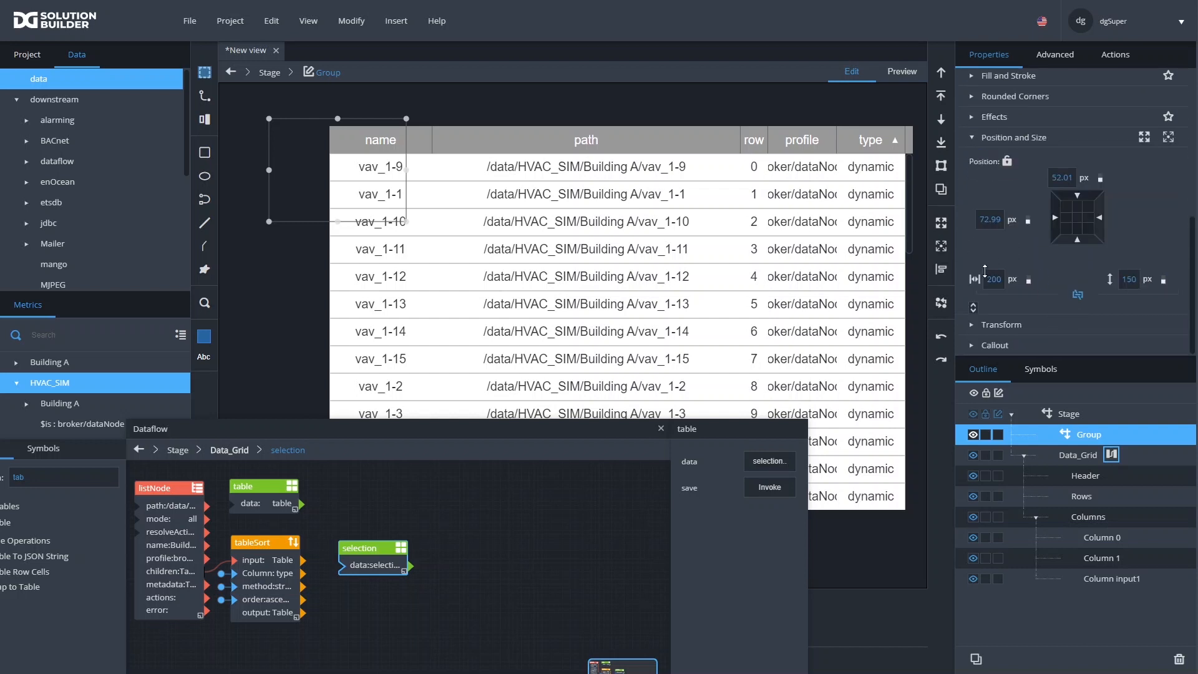
double_click(994, 280)
text(35)
double_click(1125, 277)
text(35)
key(Return)
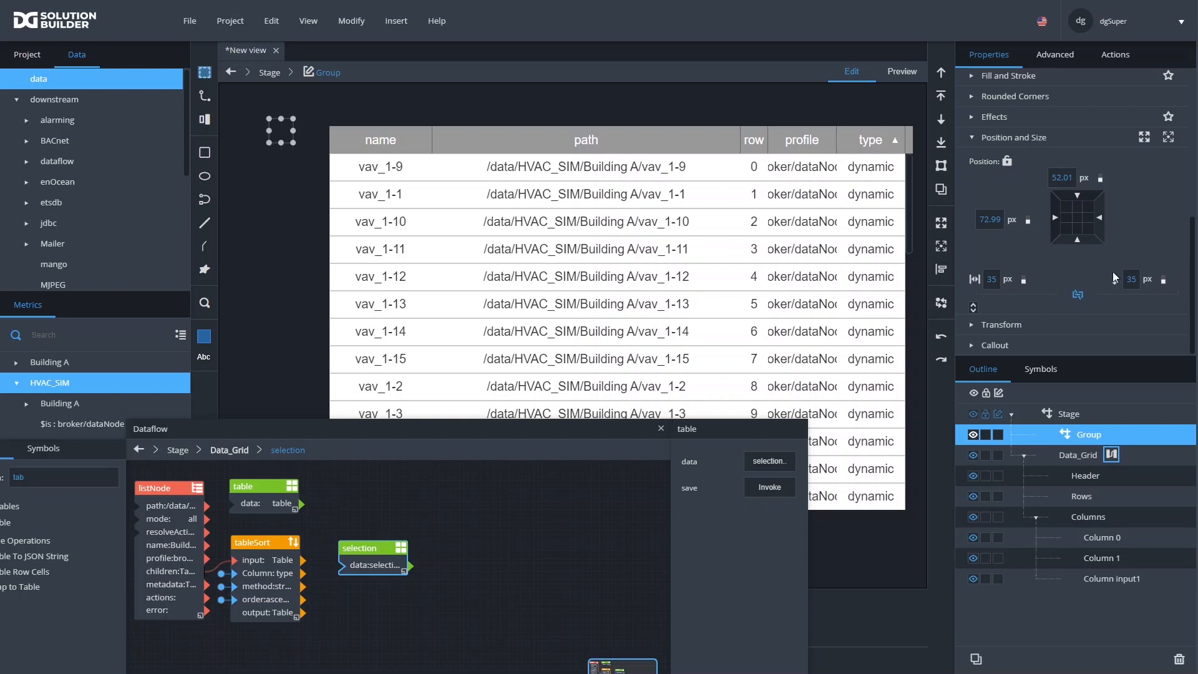
Set the group's layout to Horizontal with both horizontal and vertical alignment set to Center
scroll(1113, 265, up, 5)
click(1024, 187)
click(1014, 200)
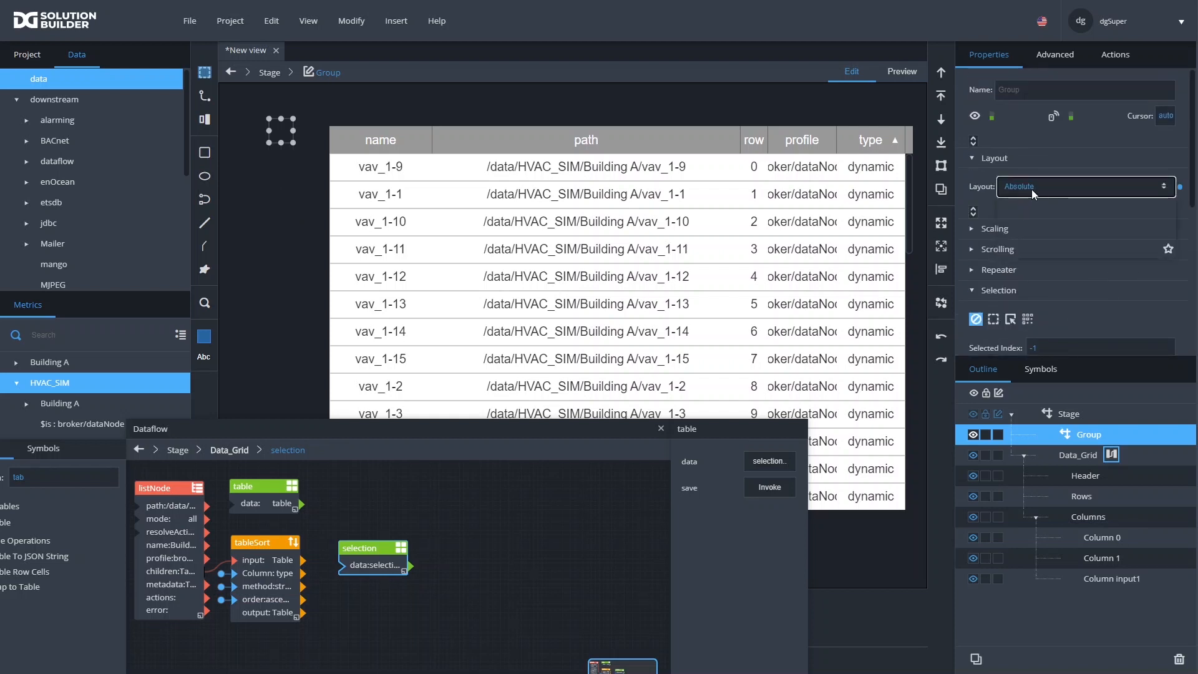
click(1031, 189)
click(1018, 222)
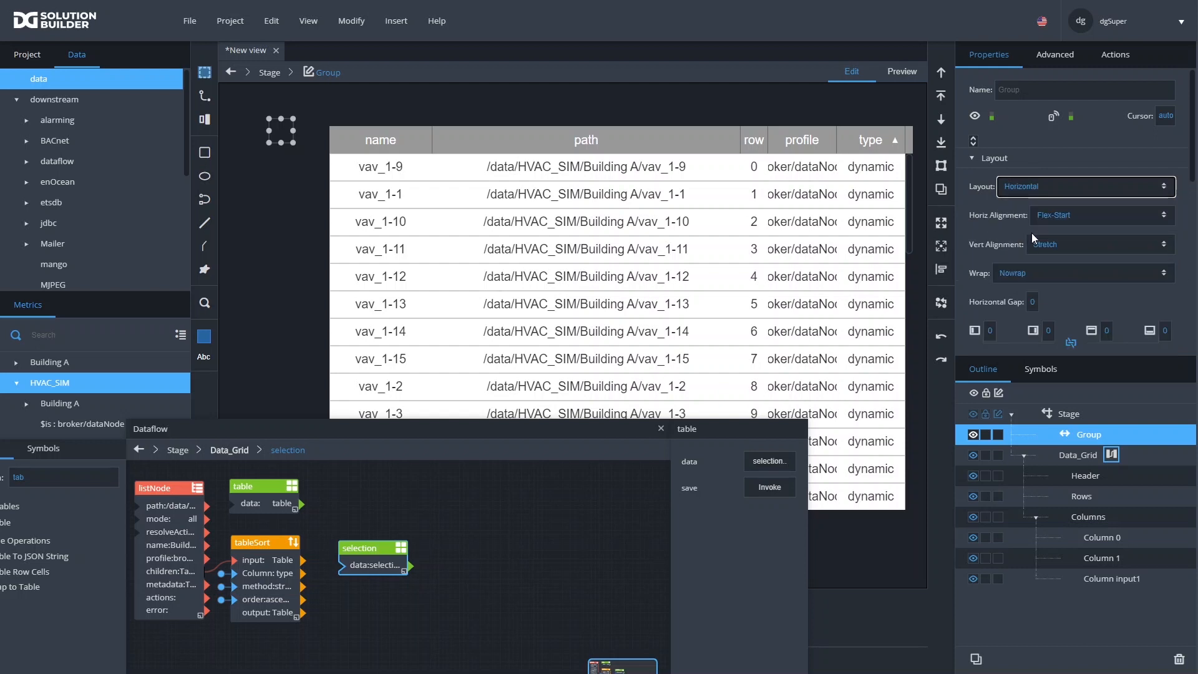
click(1057, 219)
click(1061, 268)
click(1046, 246)
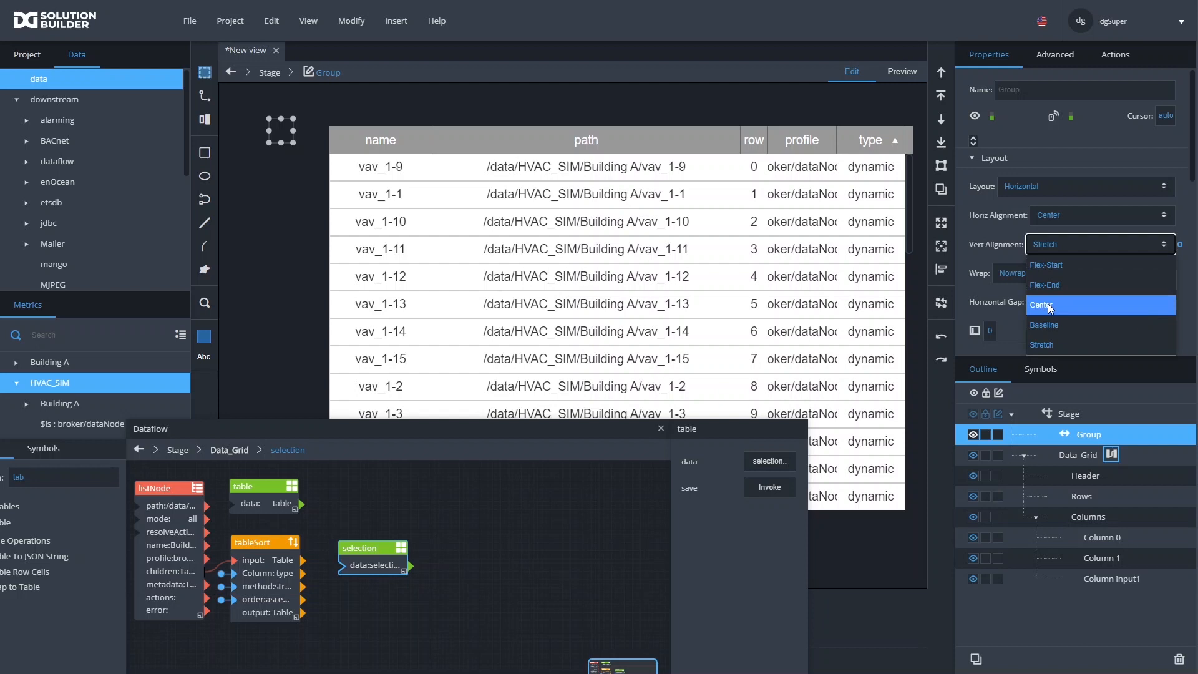
click(1047, 303)
scroll(1043, 279, down, 5)
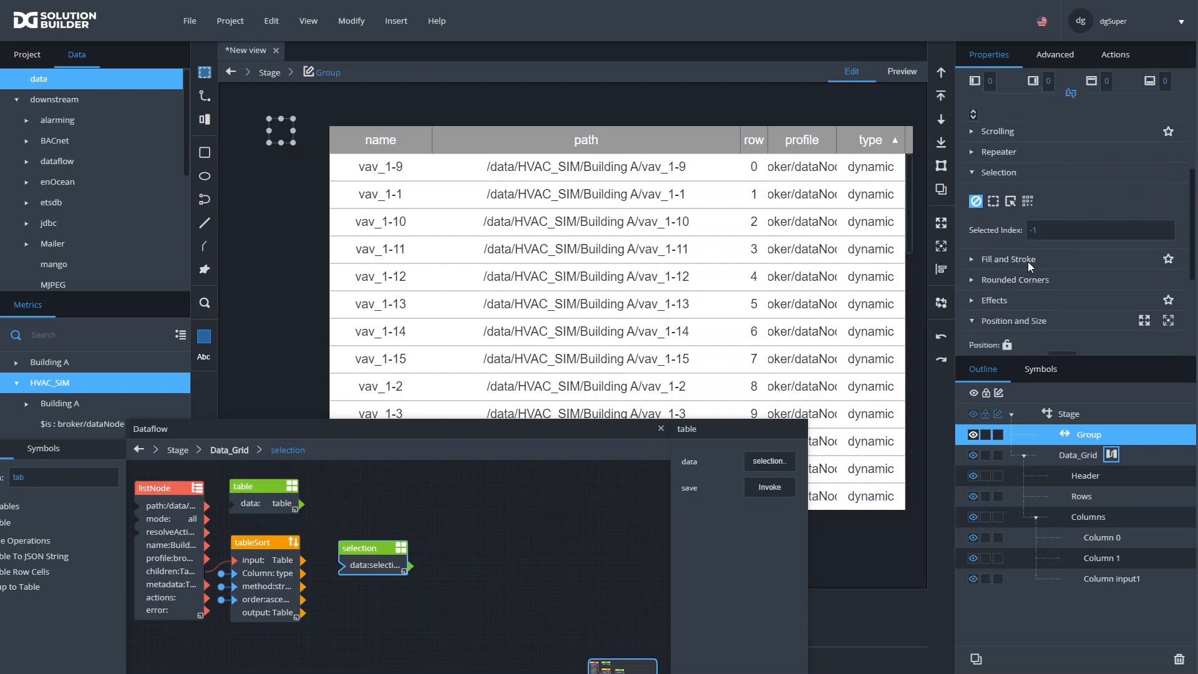
scroll(1027, 260, up, 5)
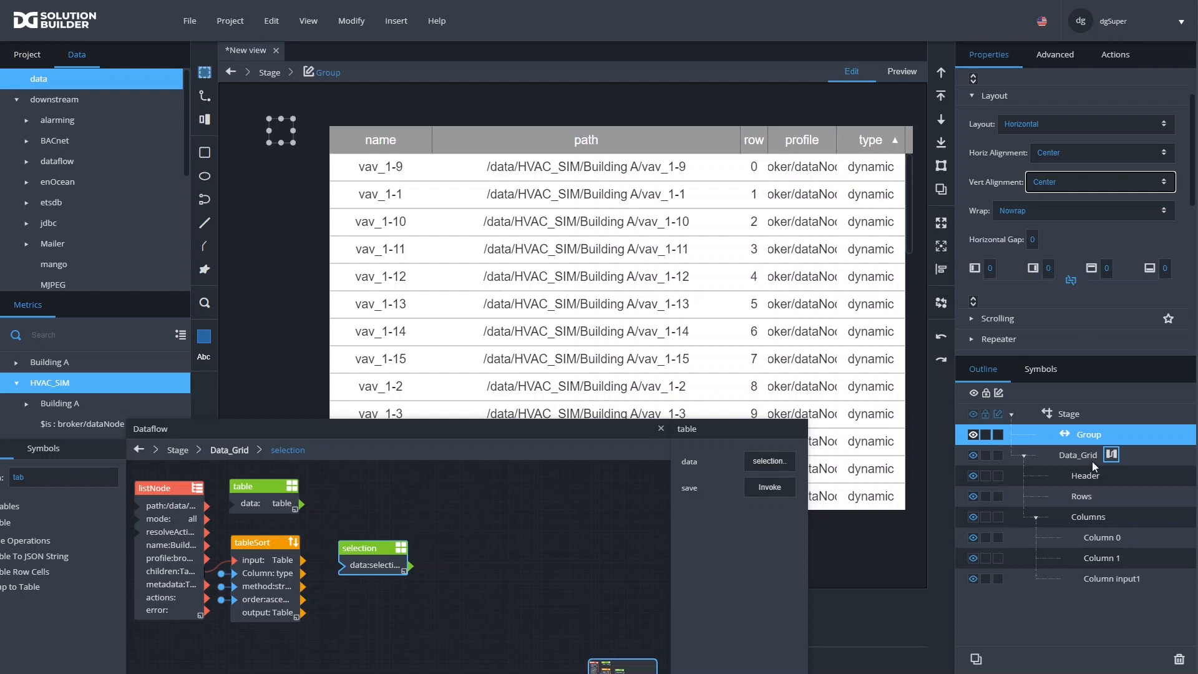
Insert a nested group inside the new horizontal group
right_click(1081, 434)
mouse_move(1013, 385)
mouse_move(892, 377)
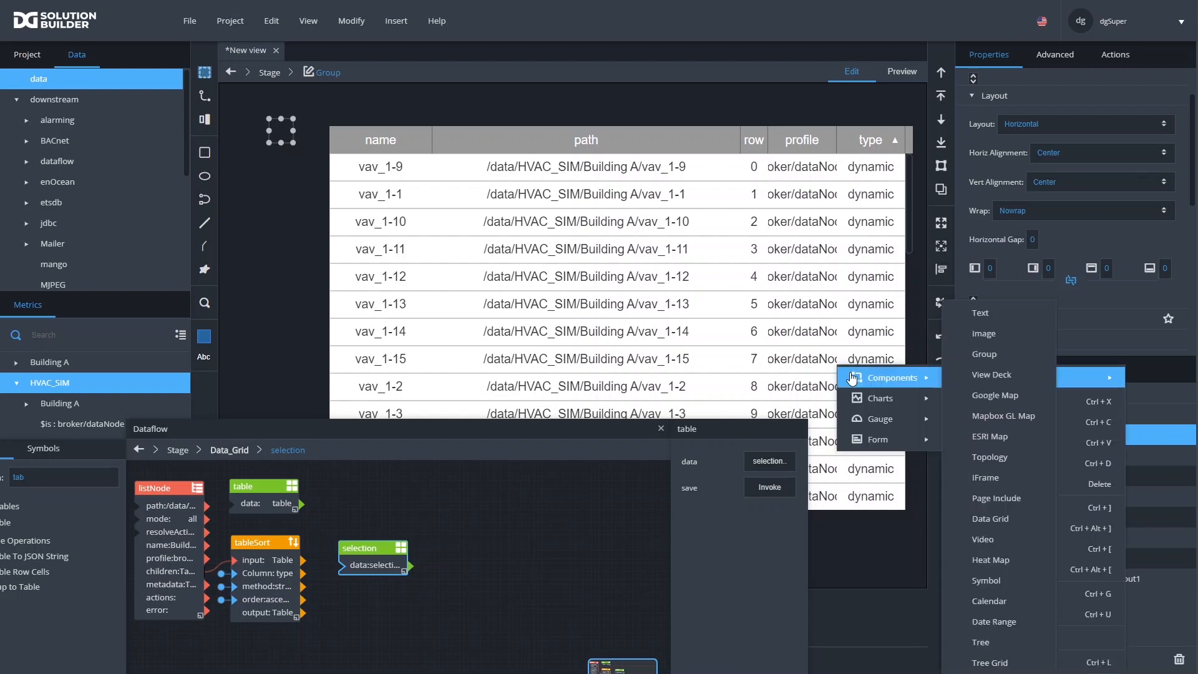
click(1001, 367)
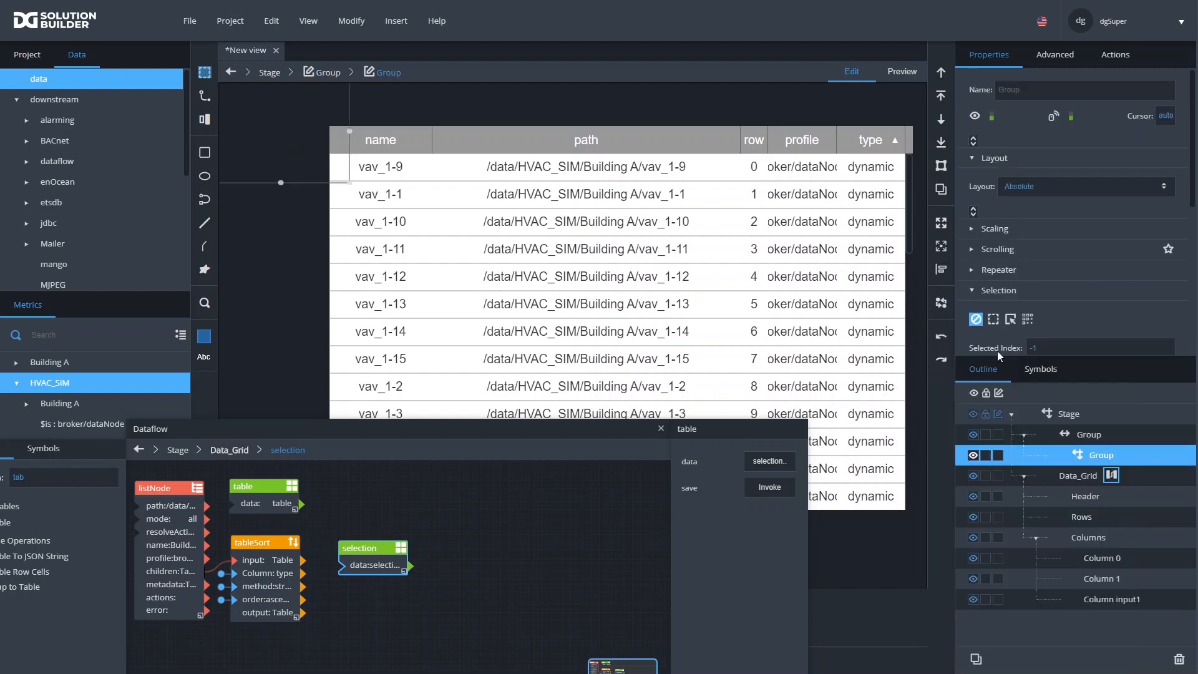
Set the nested group's width and height to 31 px
scroll(1036, 281, down, 5)
click(999, 280)
text(31)
click(1129, 279)
text(31)
key(Return)
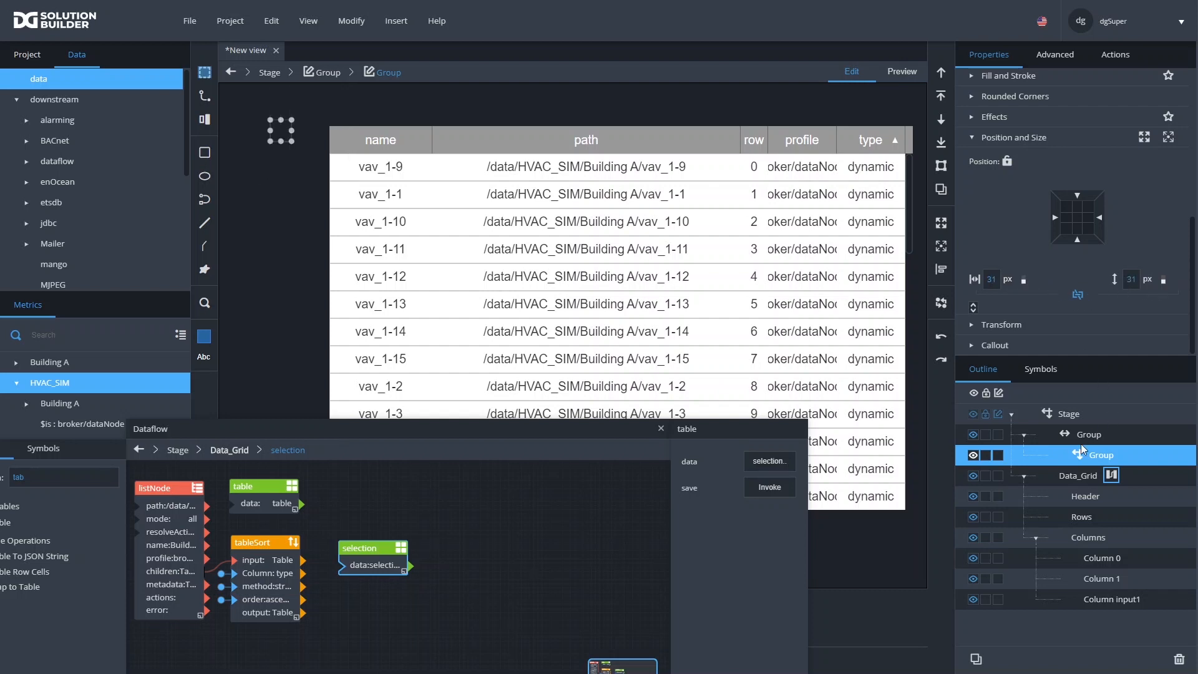
Resize the nested group to 25 by 25 px
click(1082, 439)
click(1081, 449)
click(991, 279)
text(25)
click(1126, 280)
text(25)
Give the nested group a solid #cccccc border with a stroke width of 1
scroll(1110, 283, up, 5)
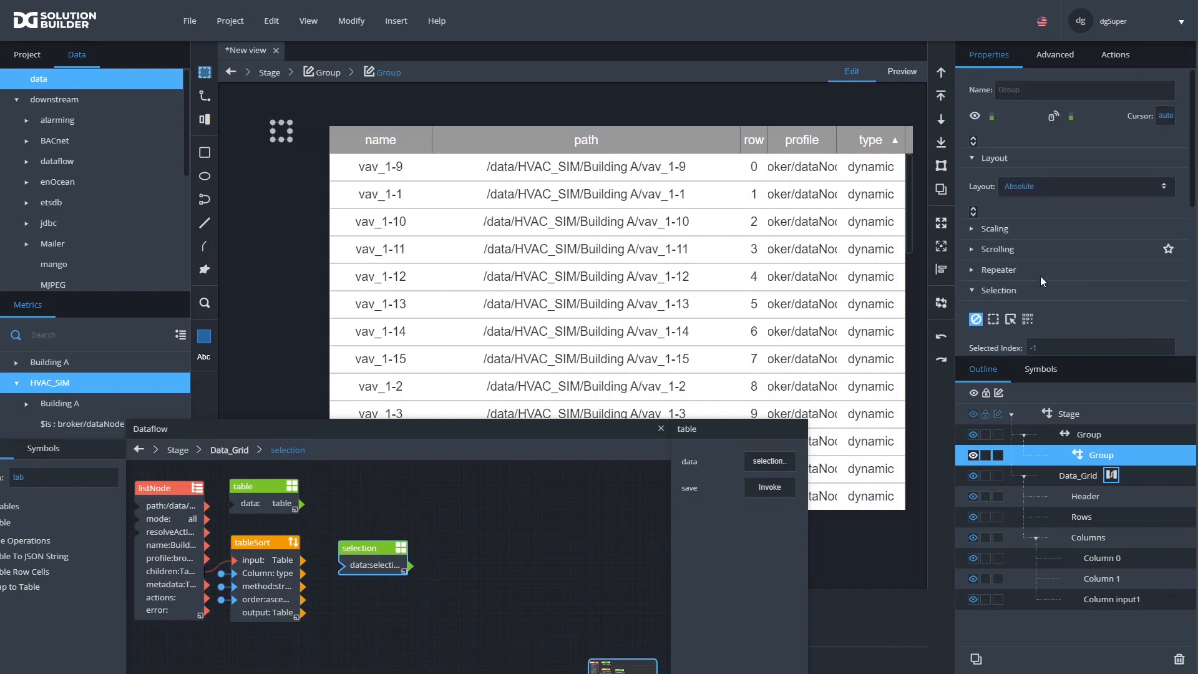
scroll(1017, 266, down, 1)
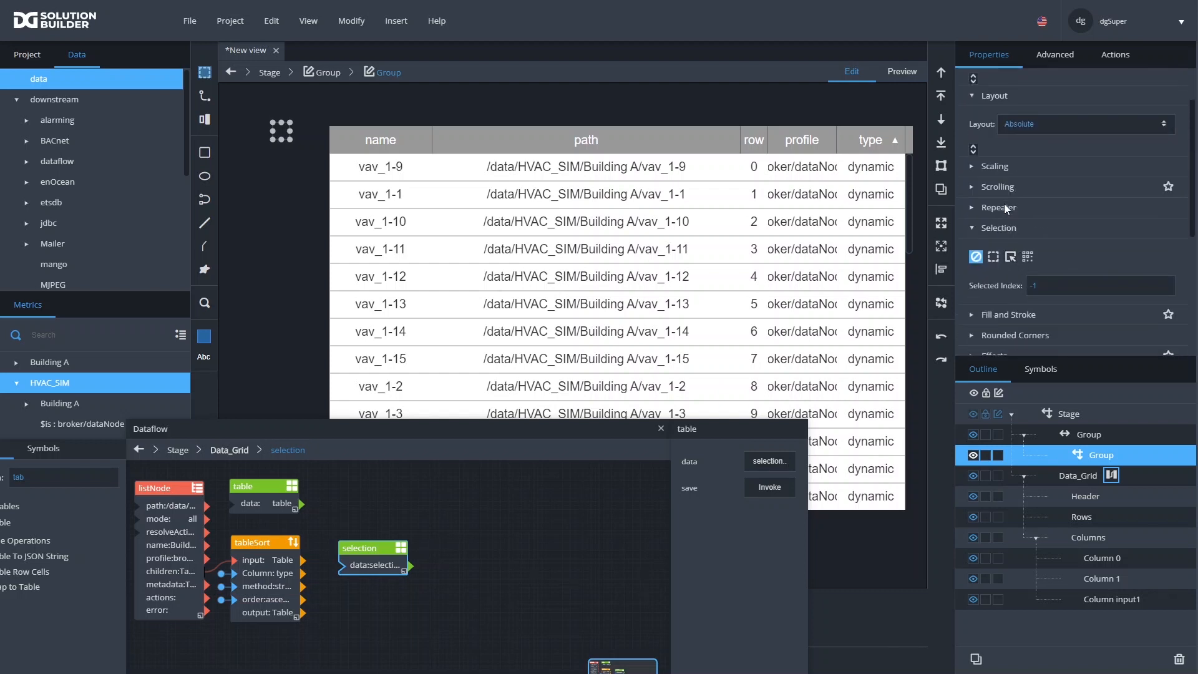
click(1016, 316)
scroll(1092, 293, down, 2)
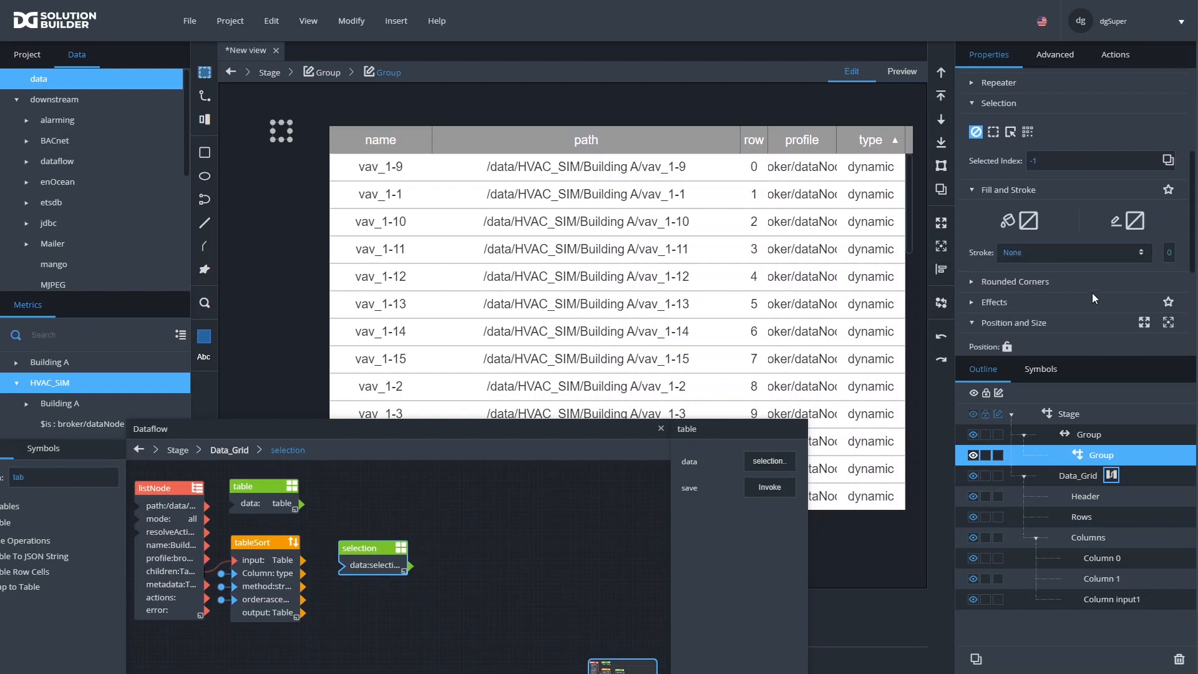
click(1135, 220)
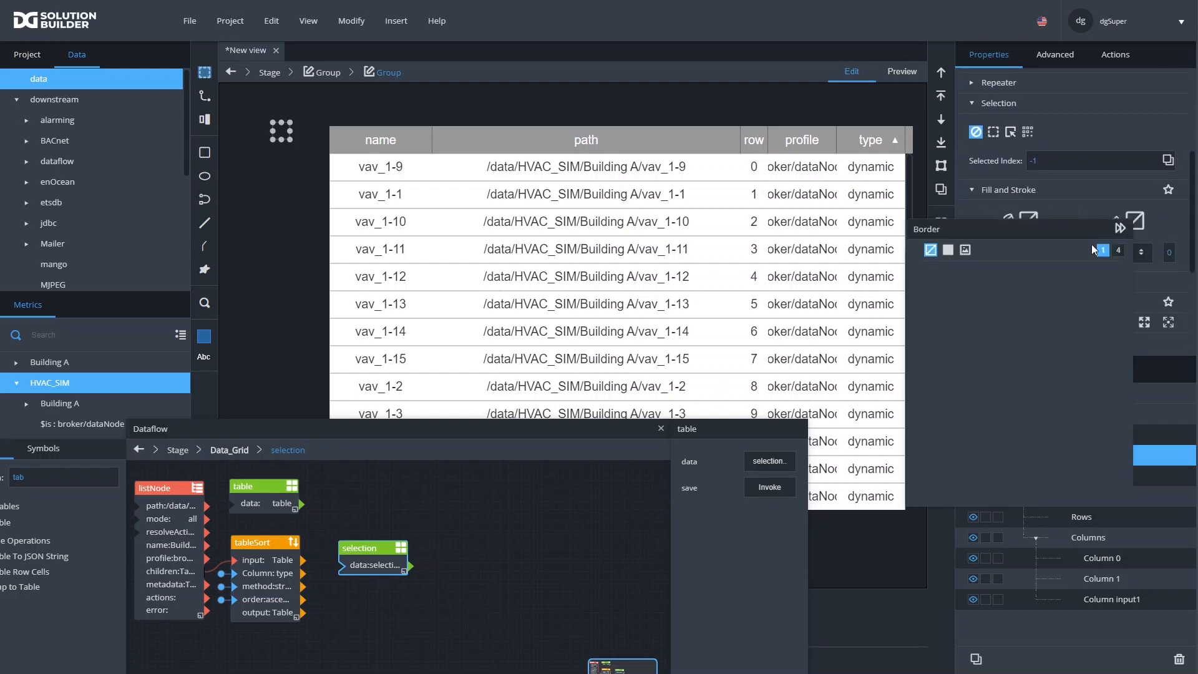
click(948, 249)
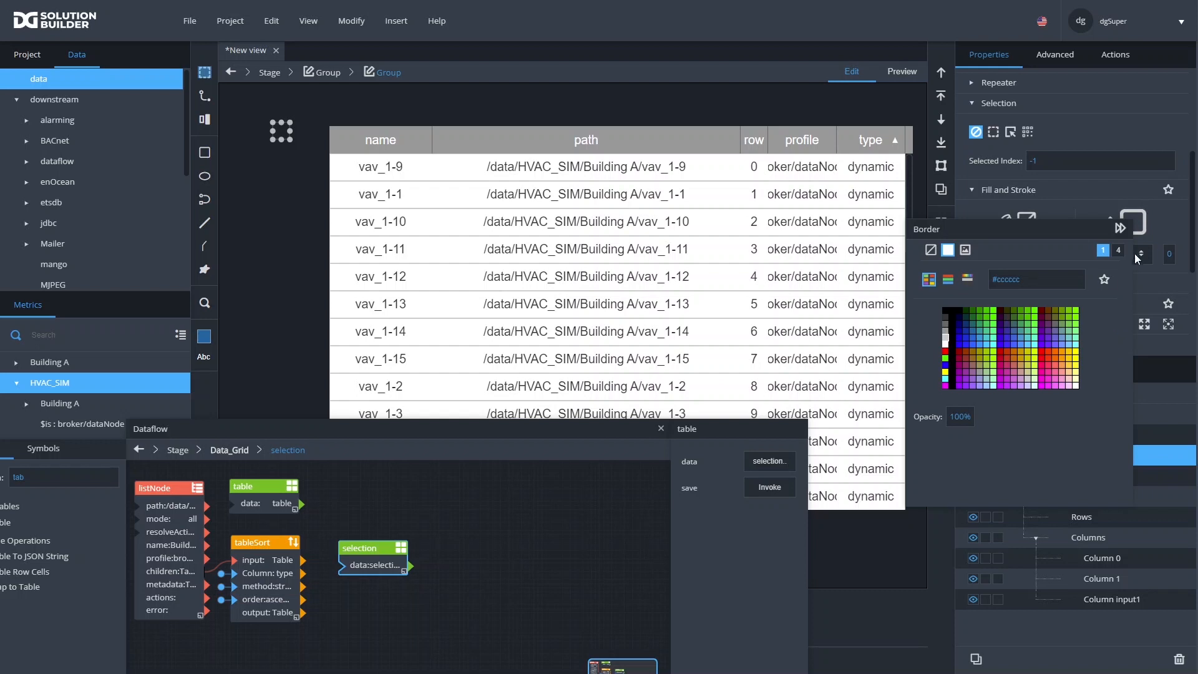
click(1166, 255)
text(1)
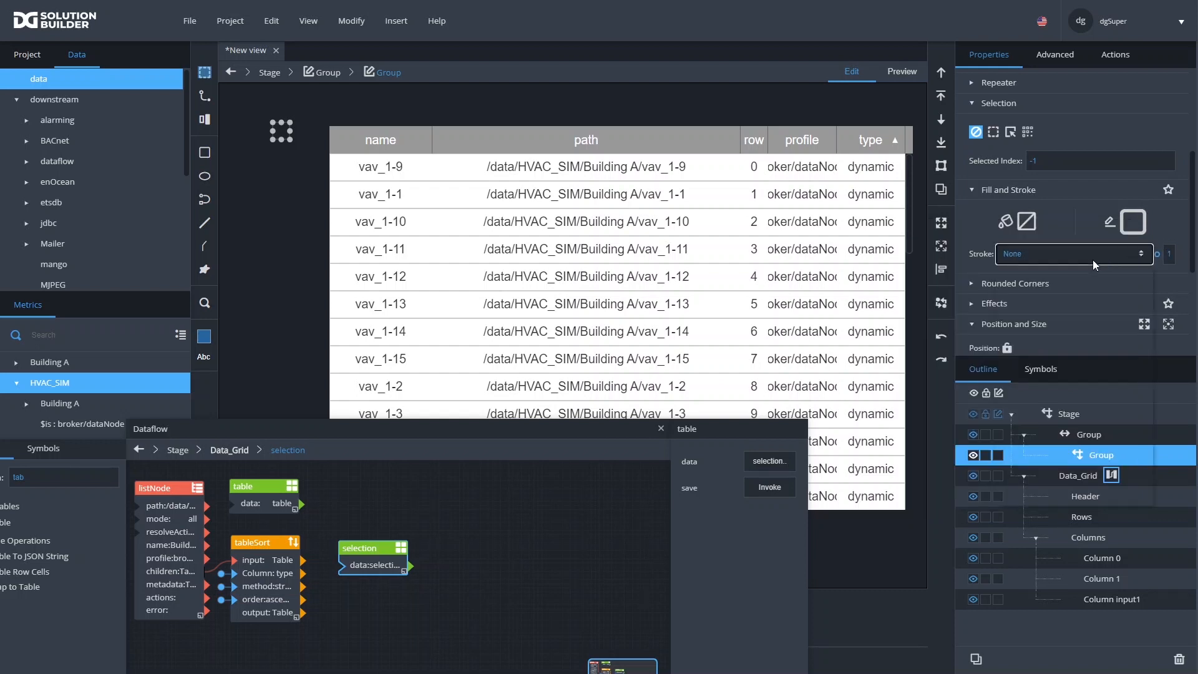
click(1092, 256)
click(1009, 355)
Round the nested group's corners to a 5 px radius, preview the box, and return to edit mode
click(1027, 285)
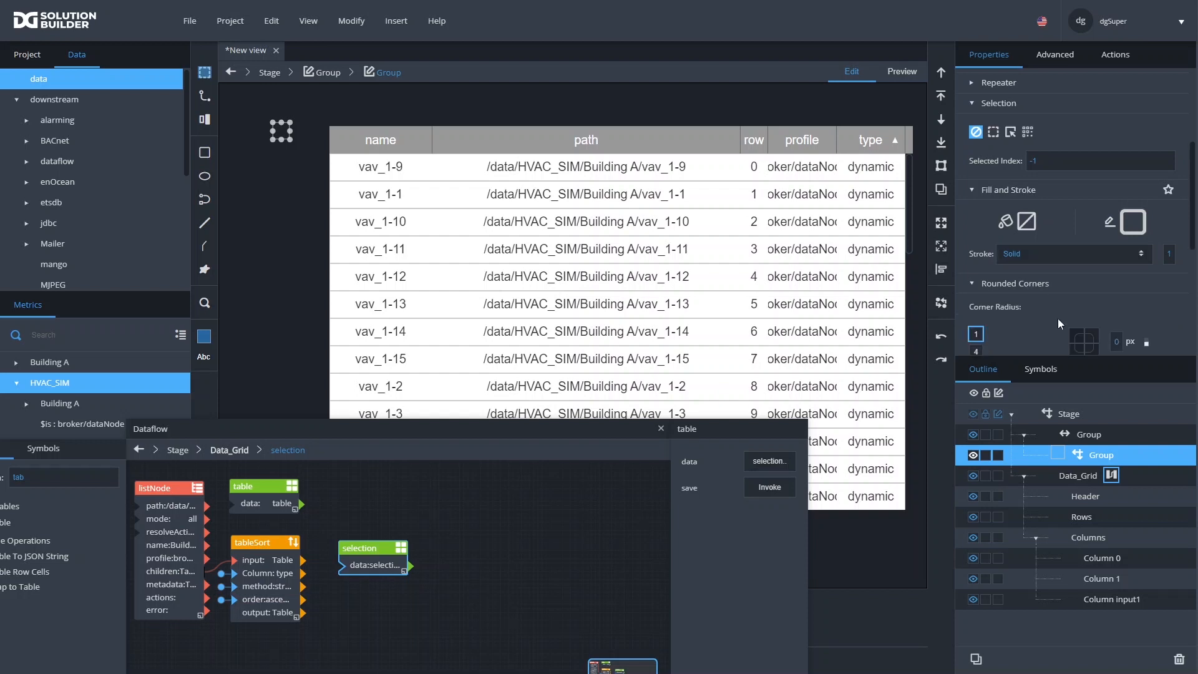
scroll(1091, 319, down, 1)
click(1119, 282)
text(5)
key(Return)
click(911, 71)
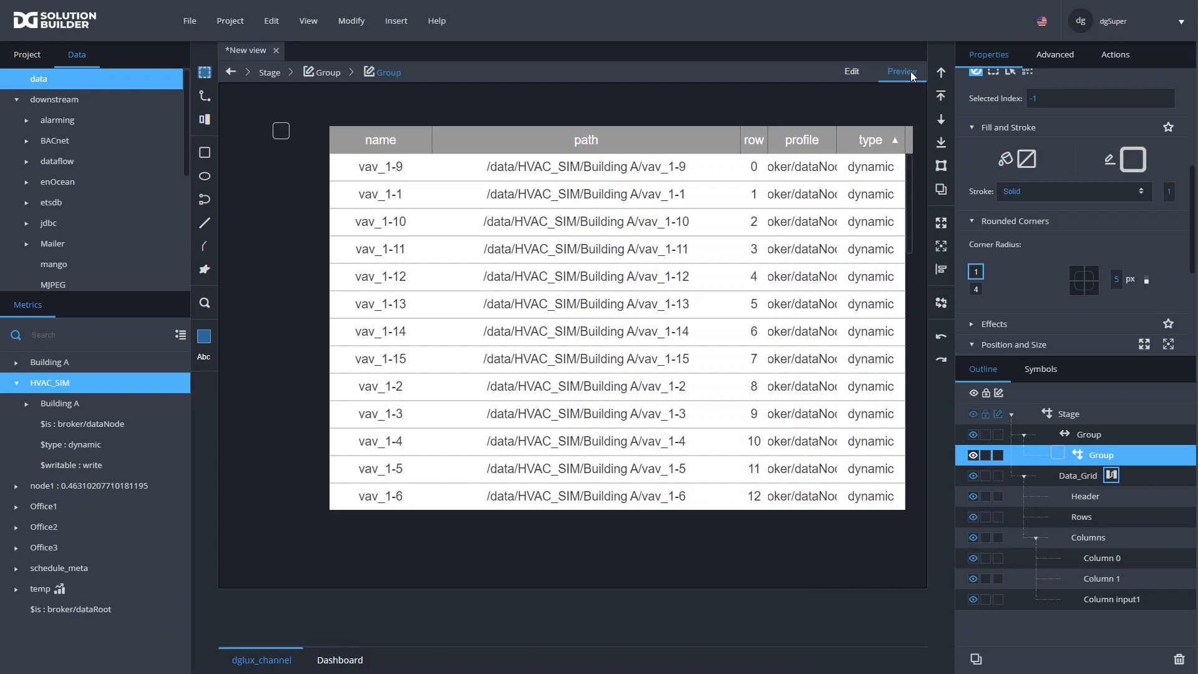
click(858, 72)
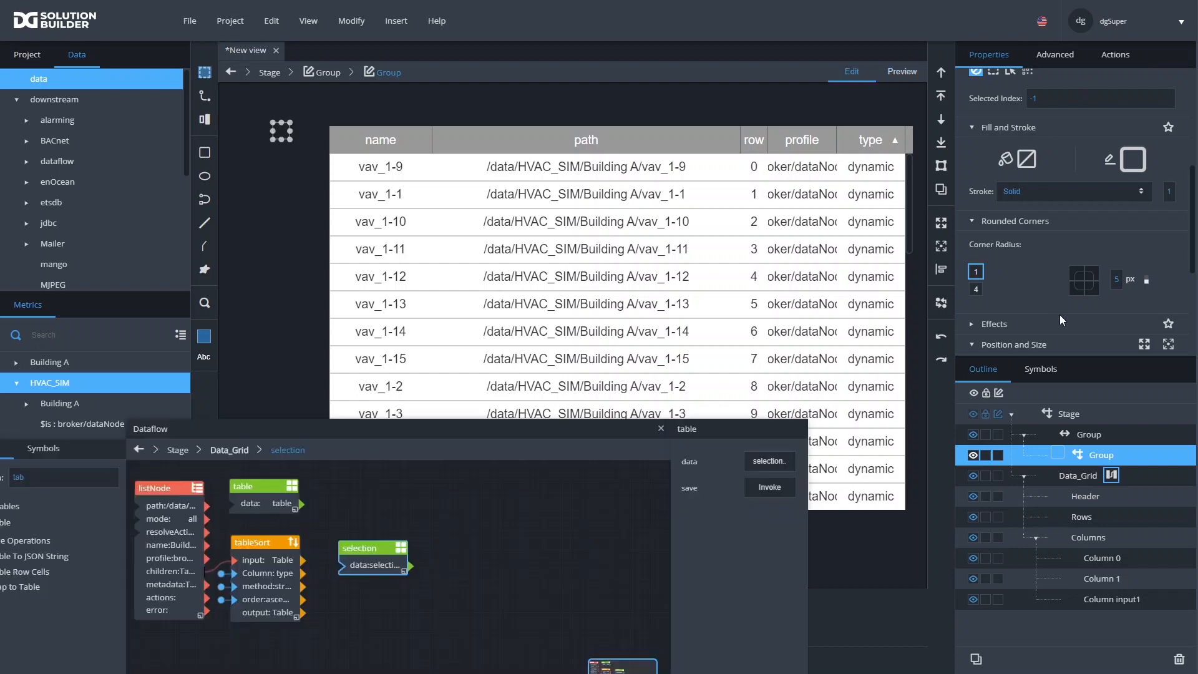
Insert a text element reading "X" inside the nested group
right_click(1106, 456)
mouse_move(1061, 379)
mouse_move(924, 377)
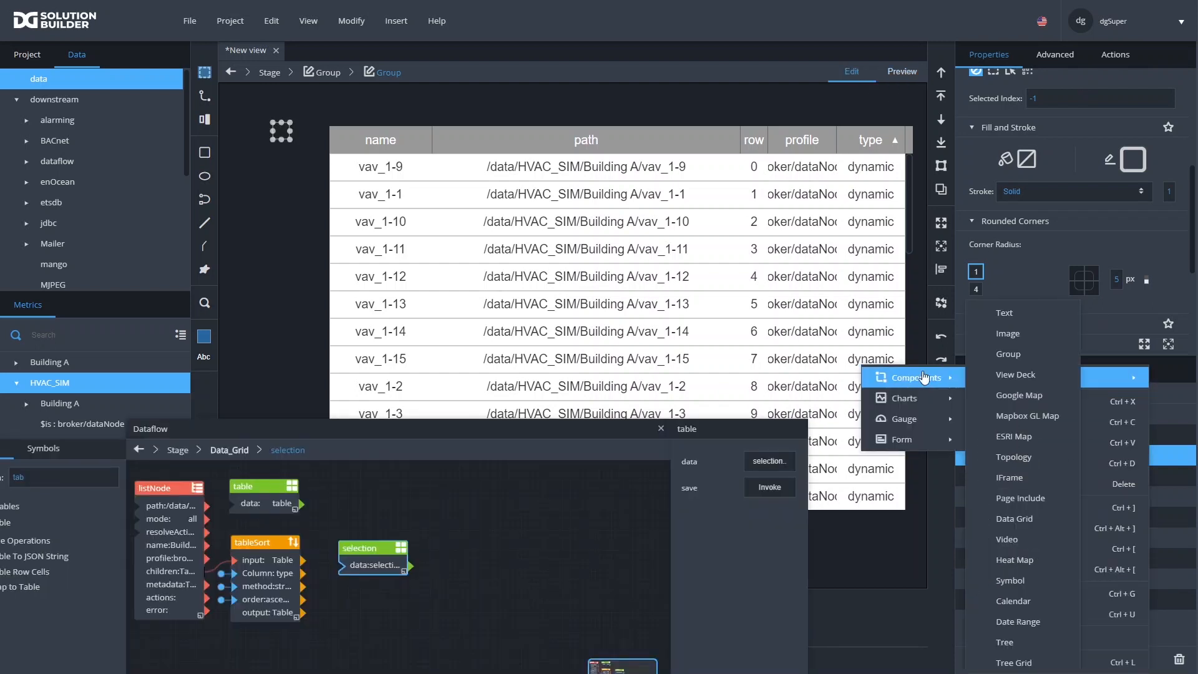
click(1028, 313)
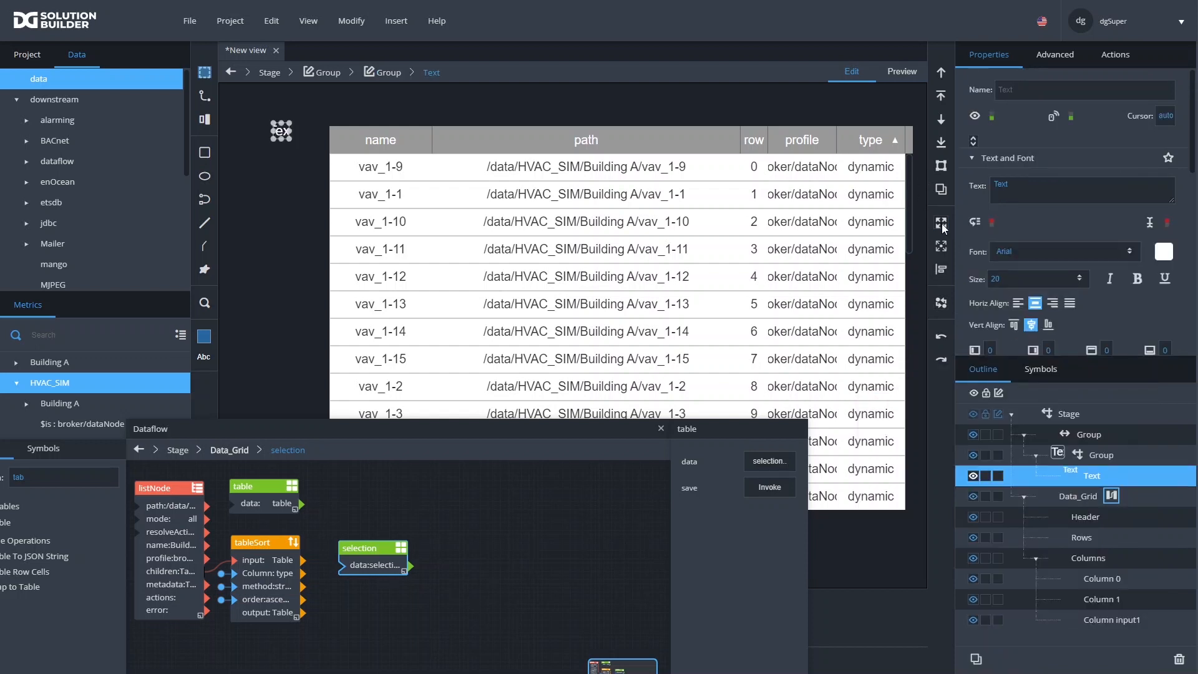
click(1050, 193)
key(ctrl+a)
text(X)
Set the X text's font size to 15 and preview the checkbox
double_click(1012, 279)
text(15)
key(Delete)
click(918, 73)
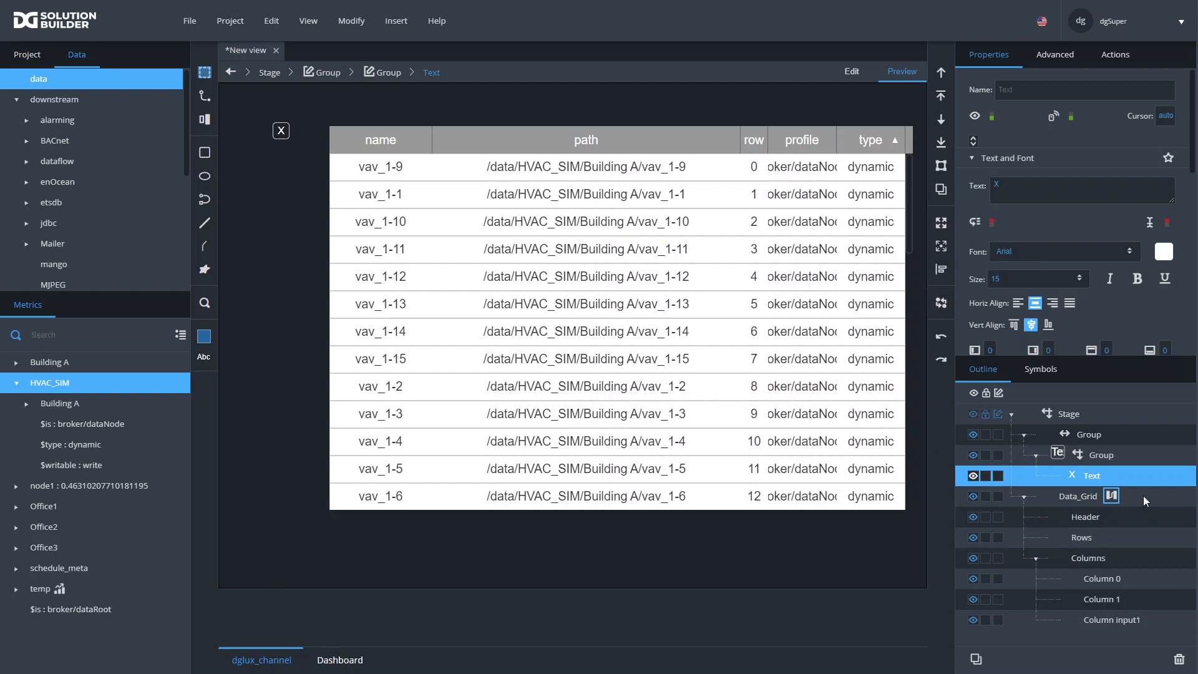
Set the nested group's cursor to the pointing hand
click(1092, 453)
click(1165, 115)
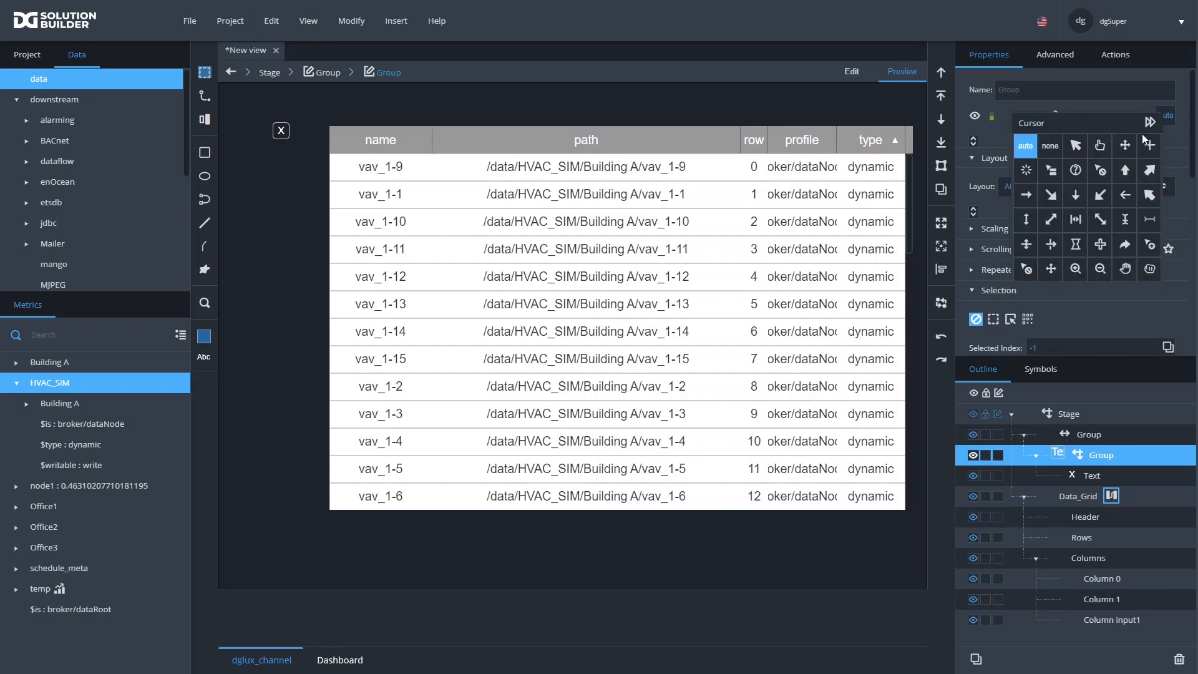
click(1101, 147)
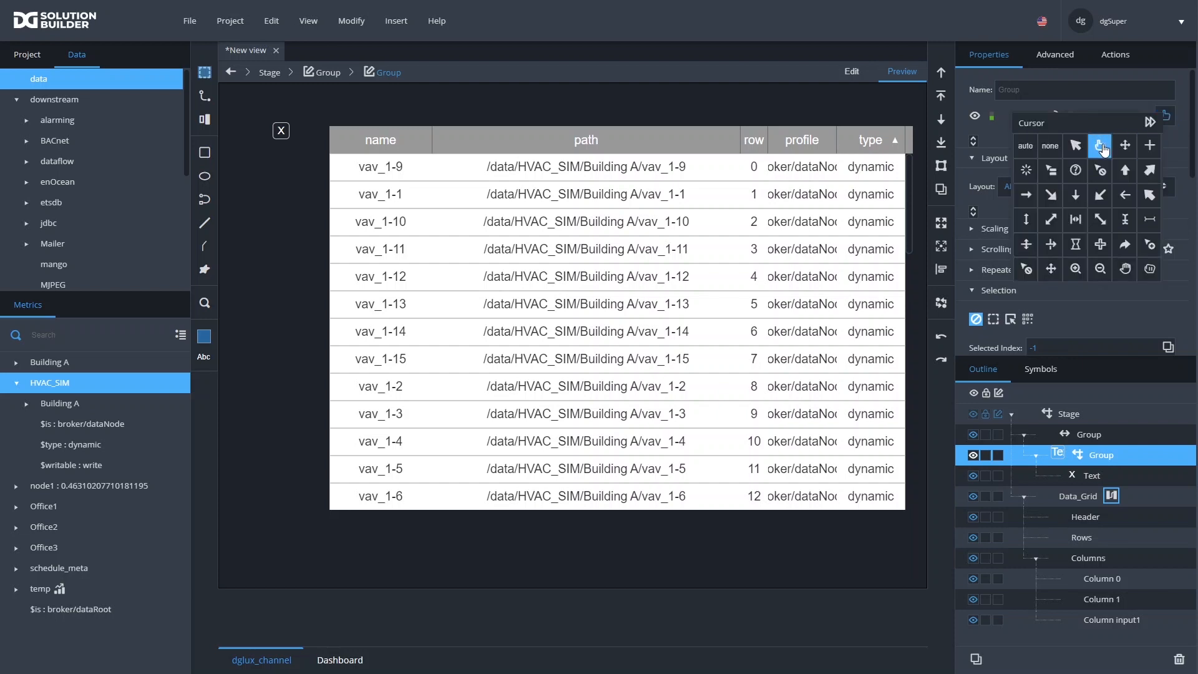
Fill the outer group with the solid dark gray #333333
click(1101, 441)
scroll(1024, 274, down, 5)
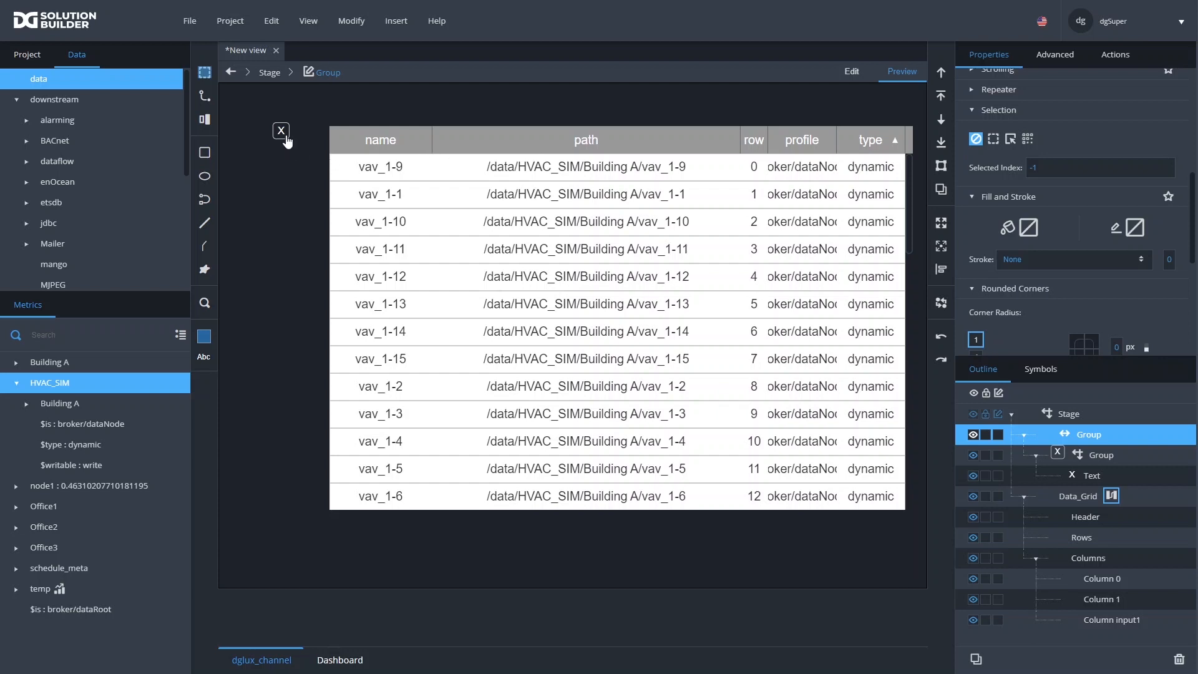
click(1023, 230)
click(841, 257)
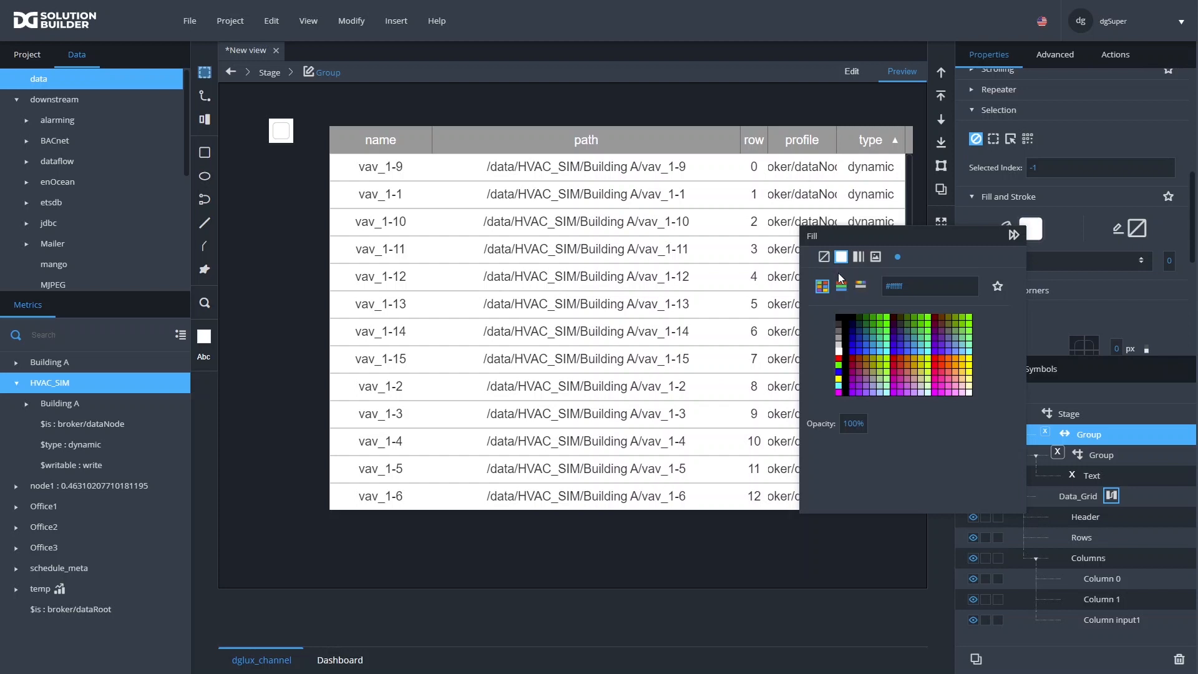
click(839, 329)
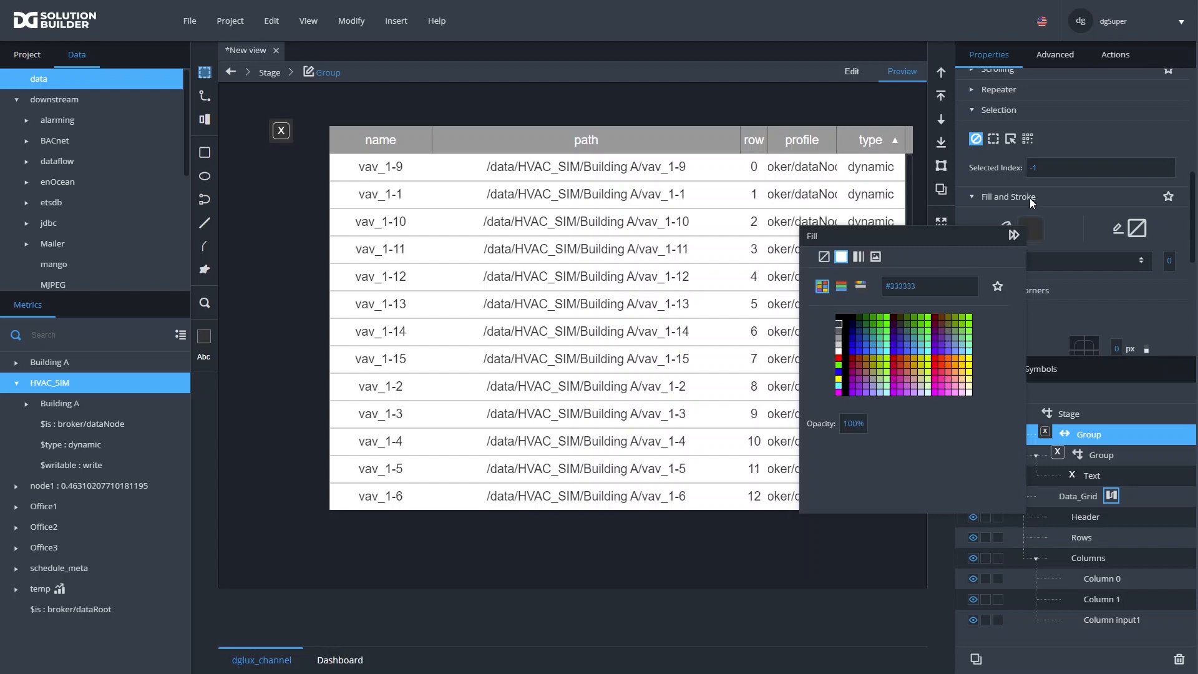
click(1013, 236)
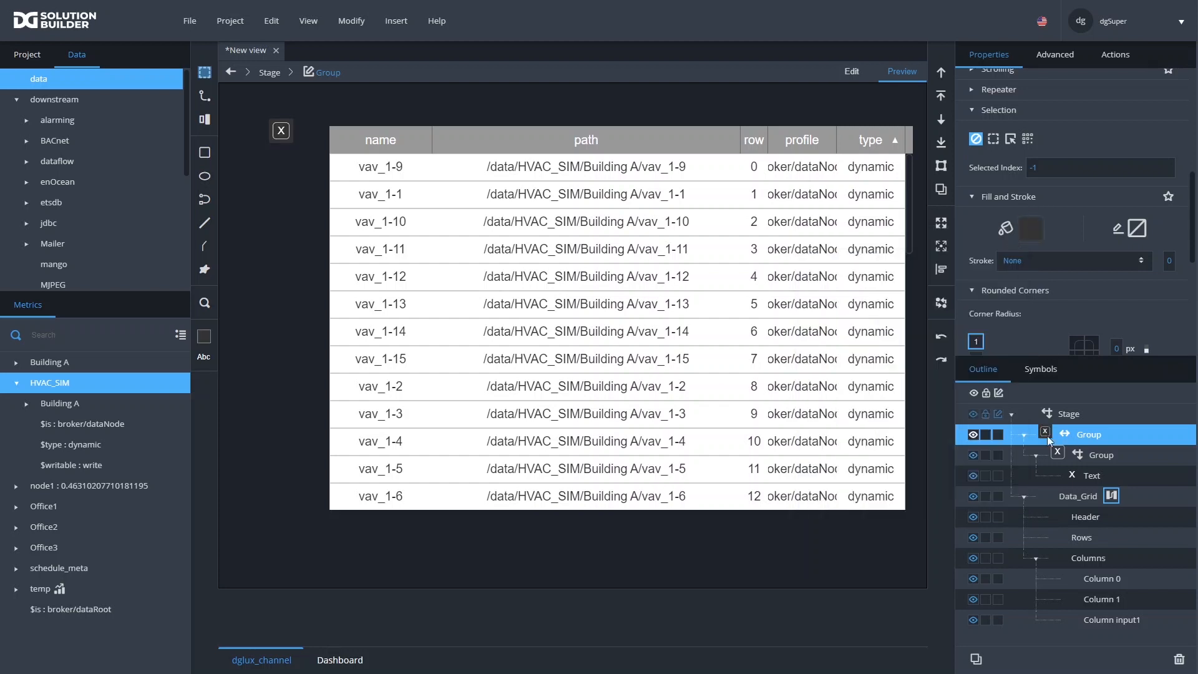
Convert the outer group to a symbol named "cell_checkbox"
click(1023, 435)
right_click(1083, 434)
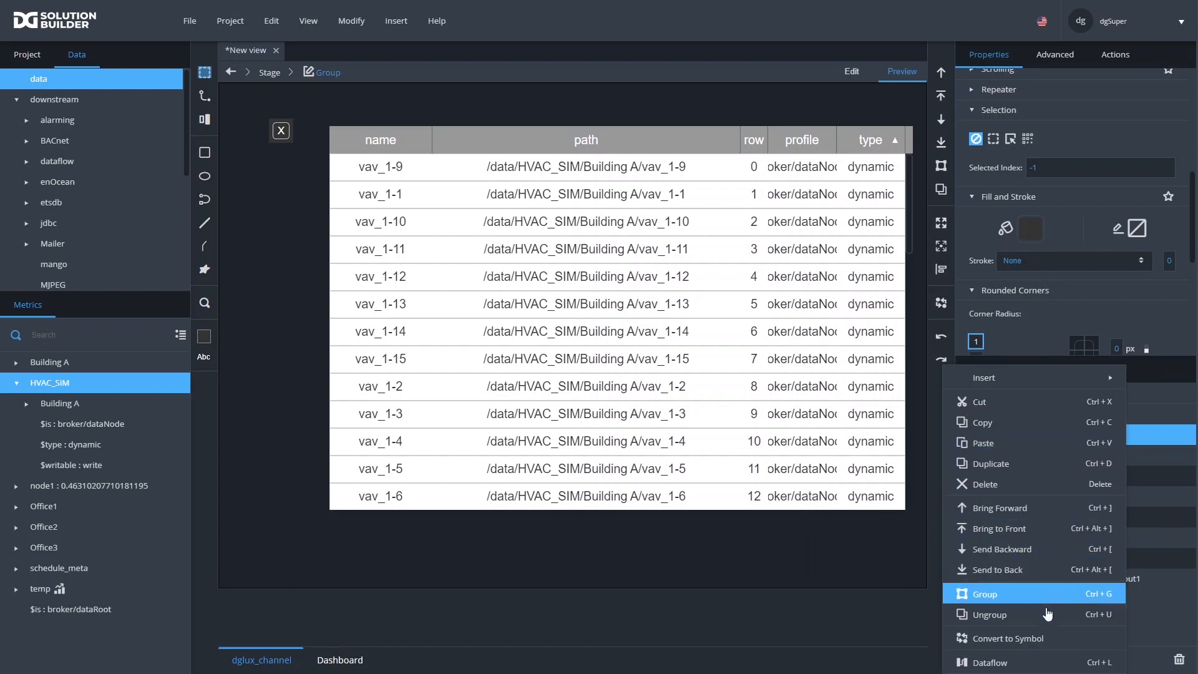
click(1031, 641)
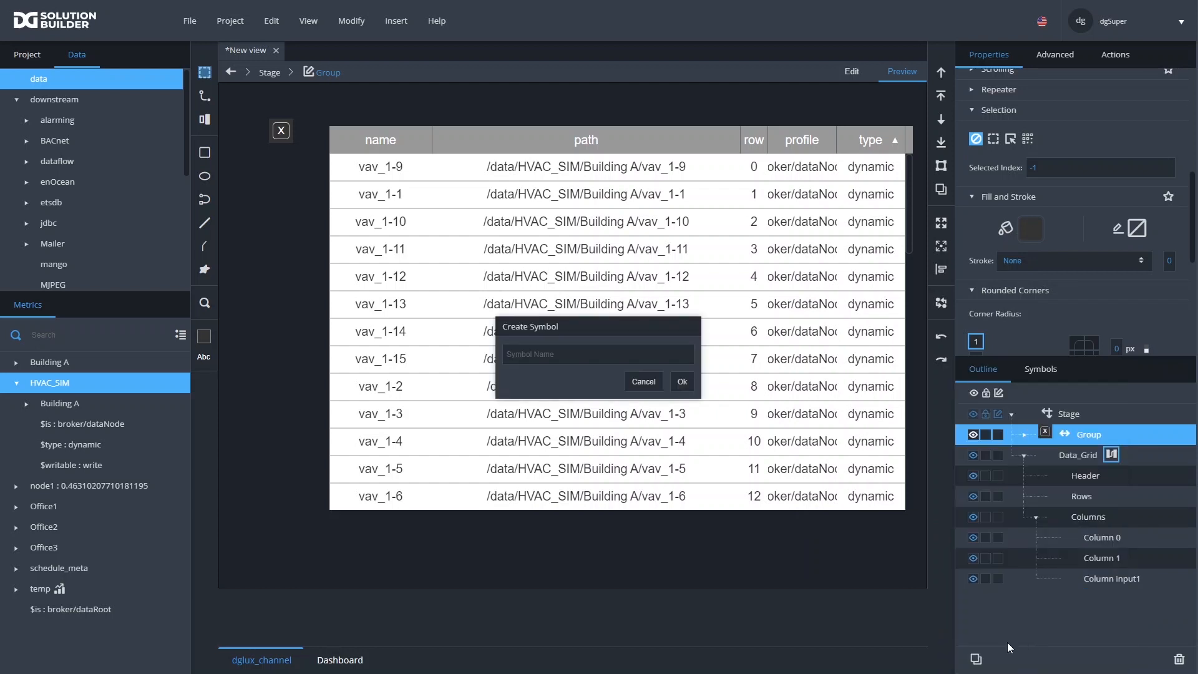
text(cell_checkbox)
key(Return)
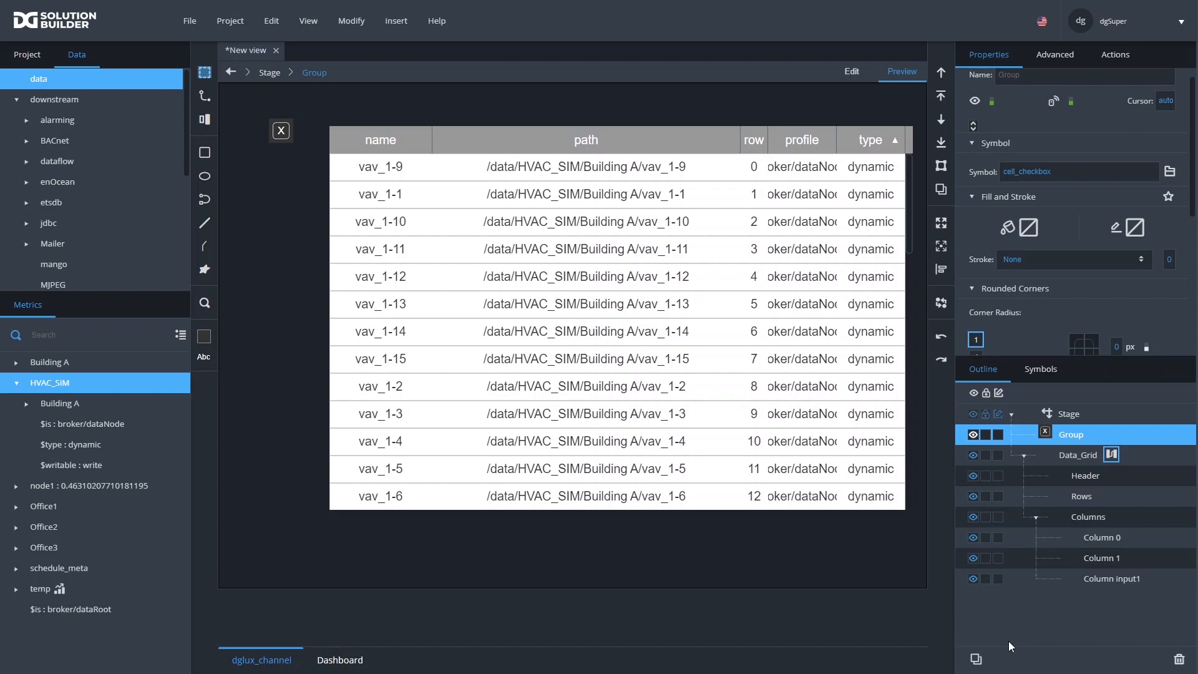
Check the group's assigned symbol and display the project's list of symbols
scroll(1110, 201, up, 1)
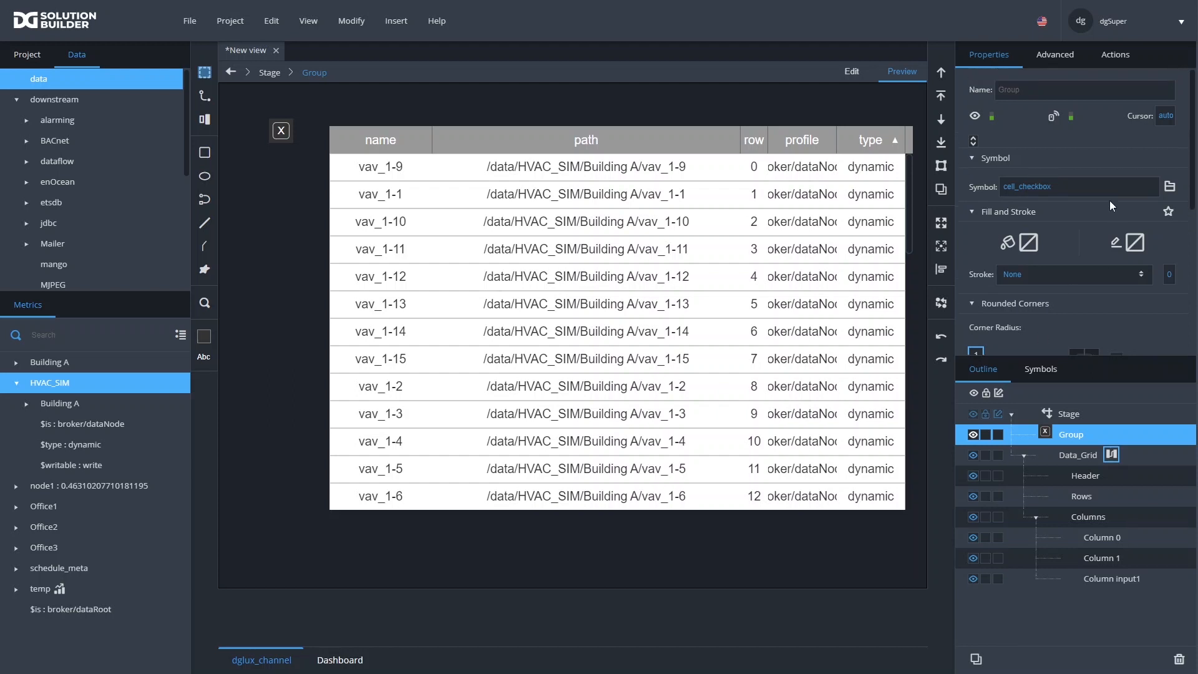
double_click(1072, 187)
click(1041, 371)
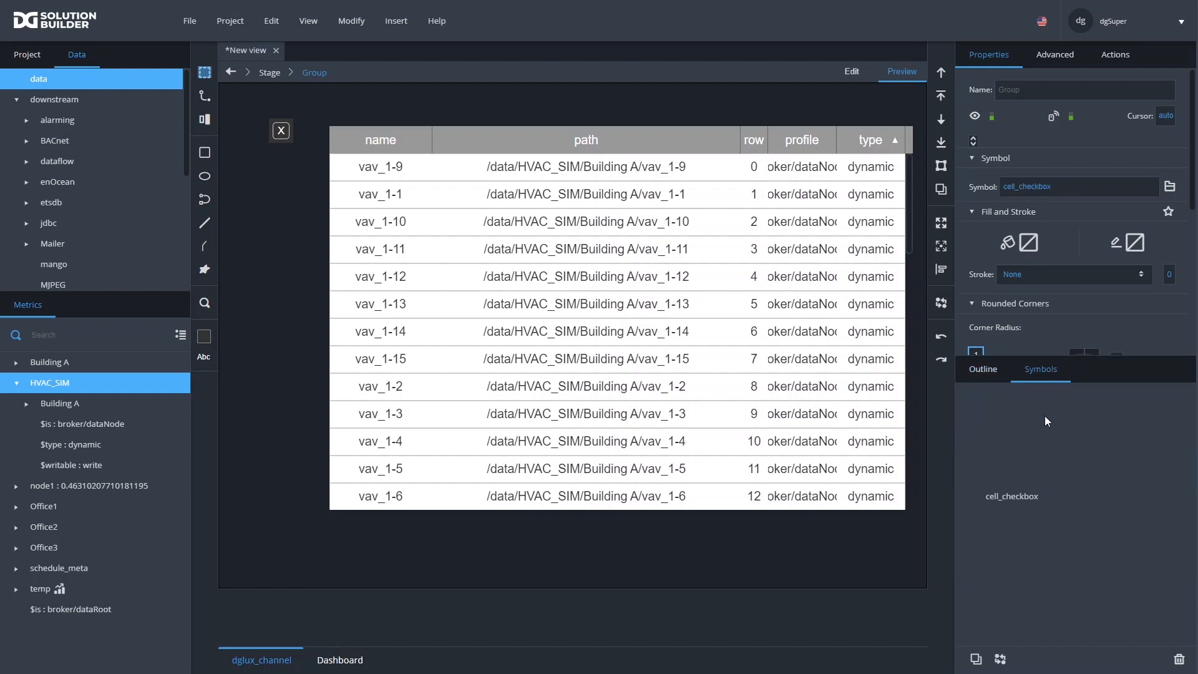
Set the selector of the data grid's Column 0 to "row"
click(983, 371)
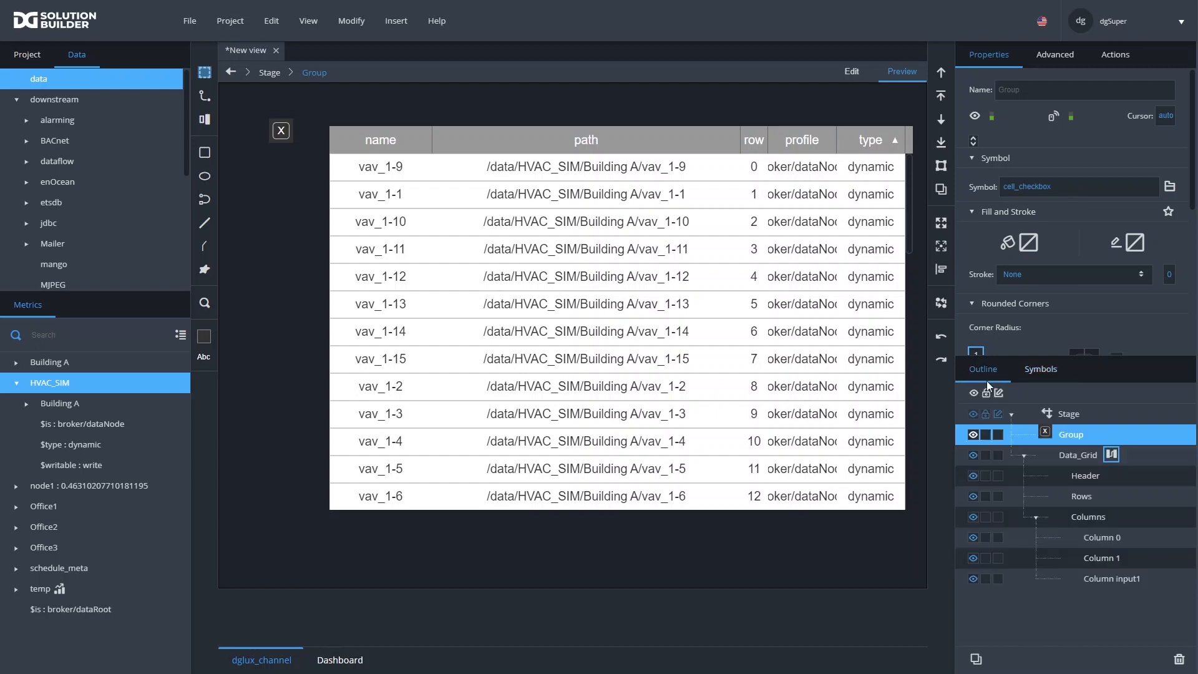
click(1098, 540)
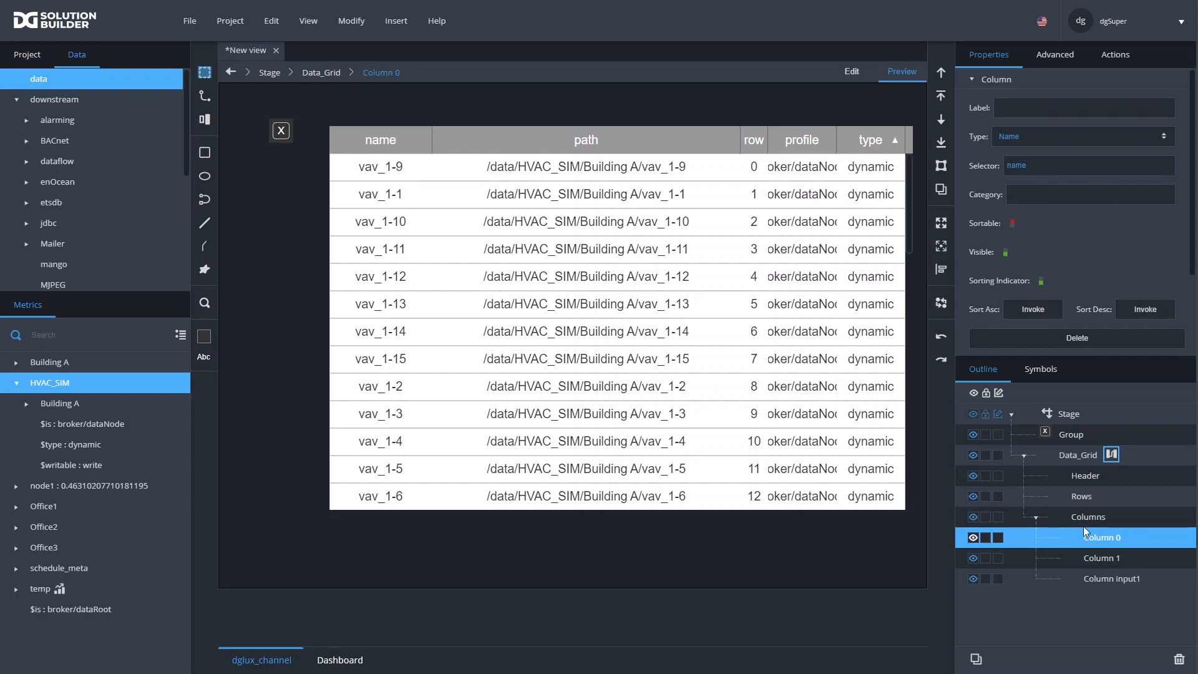
double_click(1051, 165)
text(row)
key(Return)
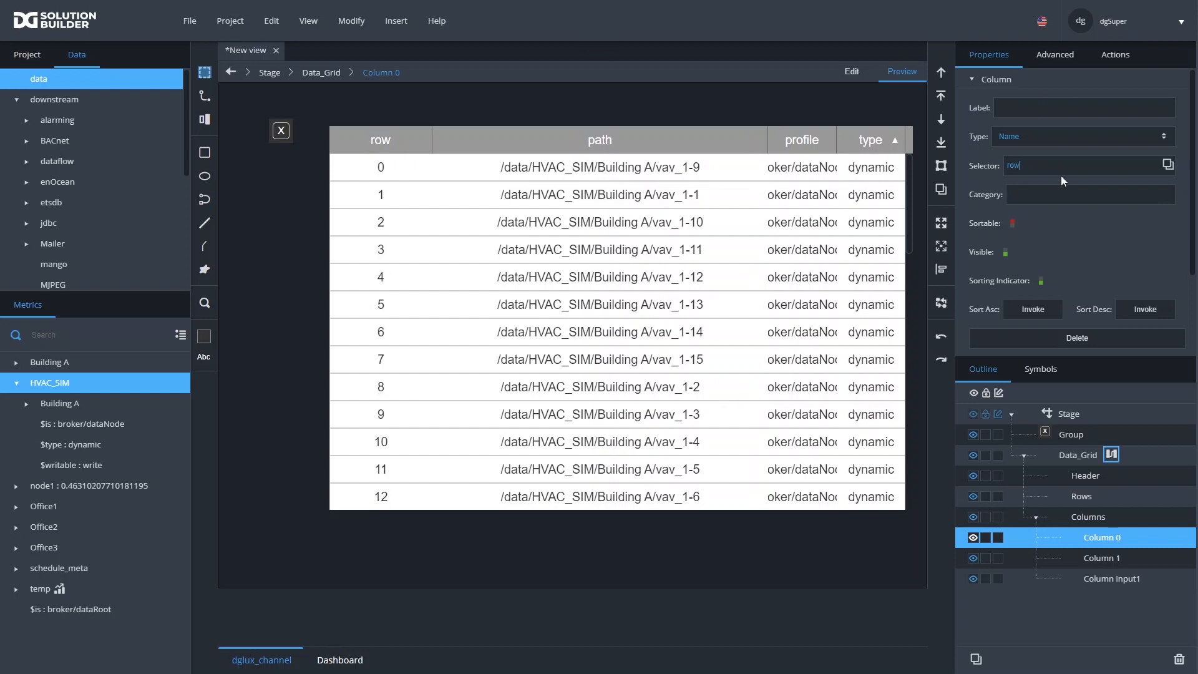
Set the width of Column 0 to 35
scroll(994, 177, down, 3)
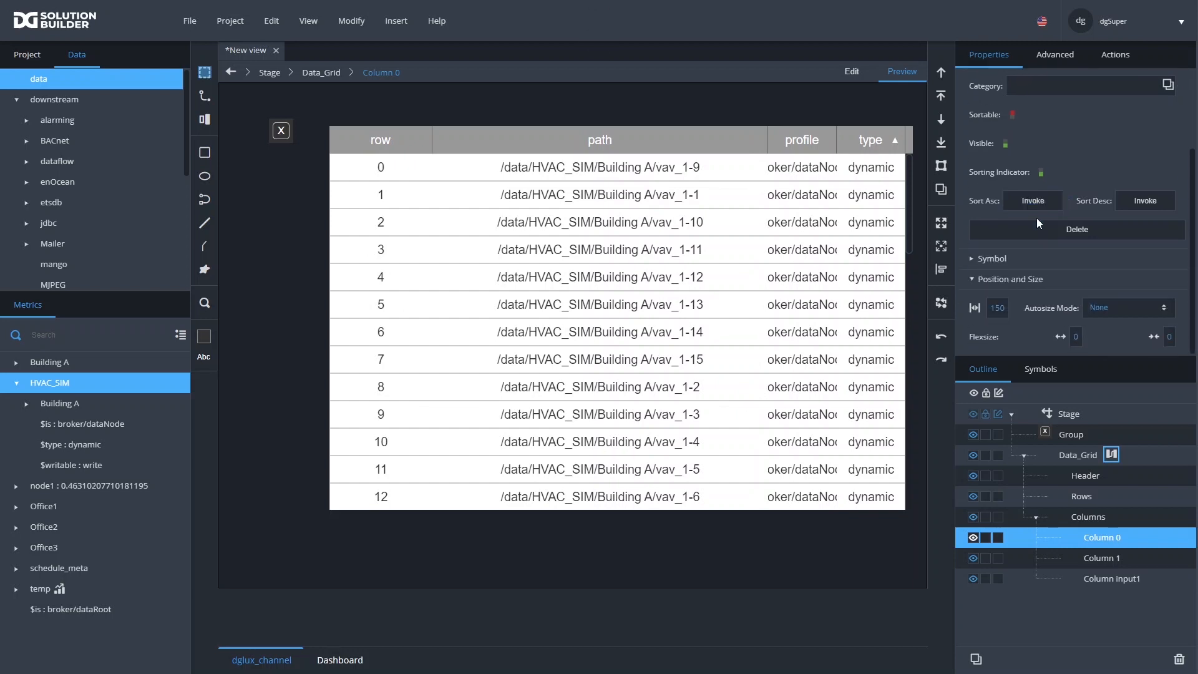
click(999, 309)
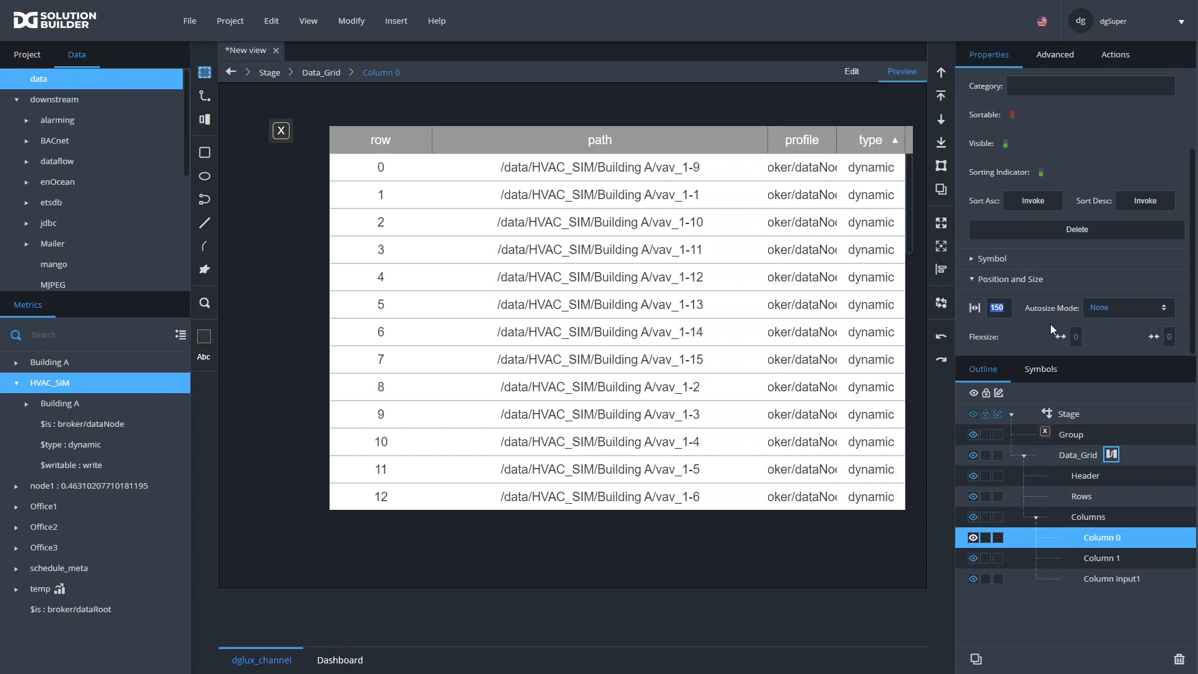
text(35)
key(Return)
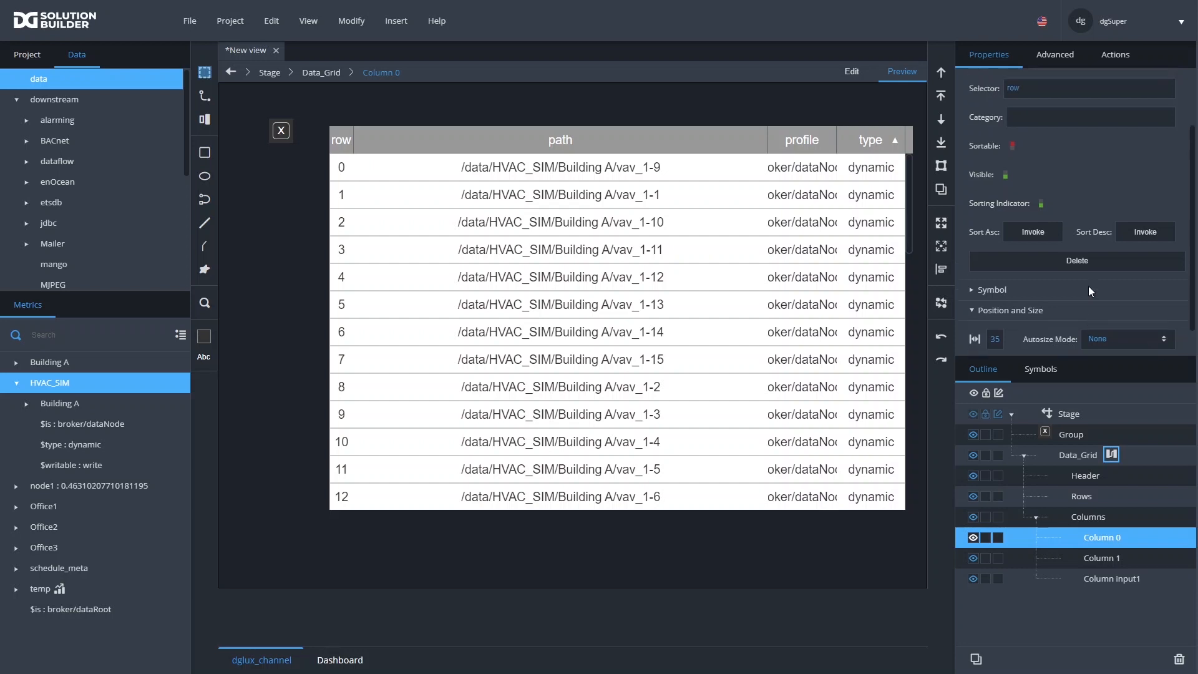
Assign the cell_checkbox symbol to Column 0 of the data grid
click(992, 258)
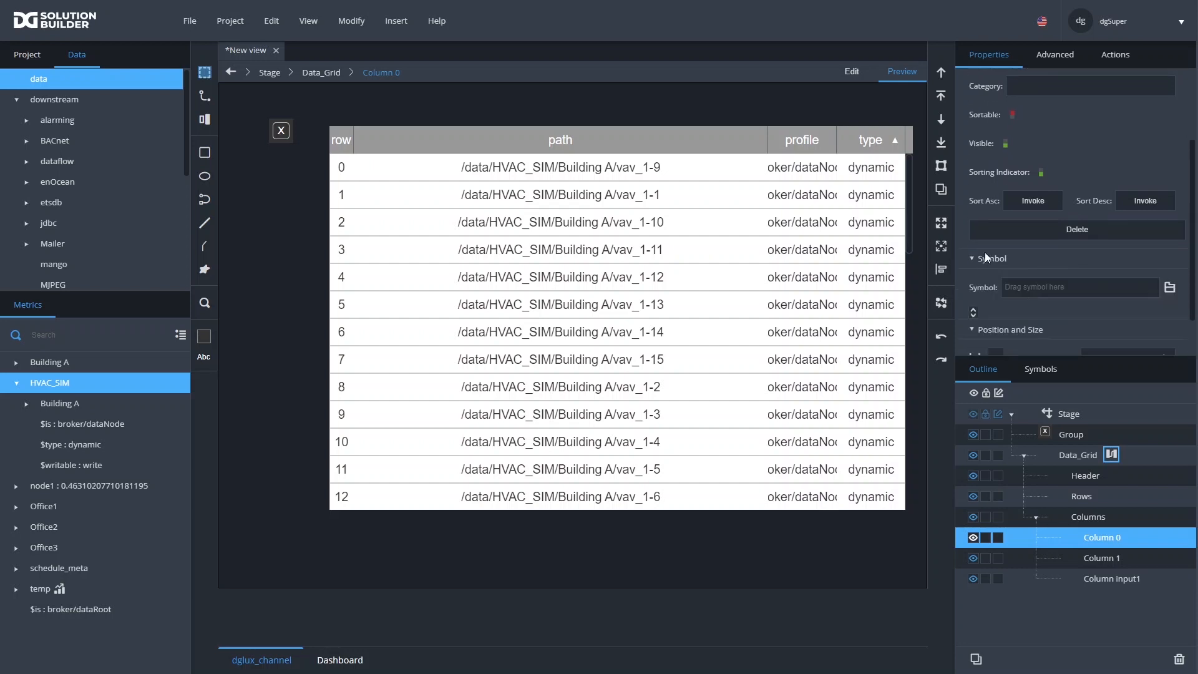
text(cell_checkbox)
key(Return)
scroll(1049, 286, up, 1)
click(1069, 348)
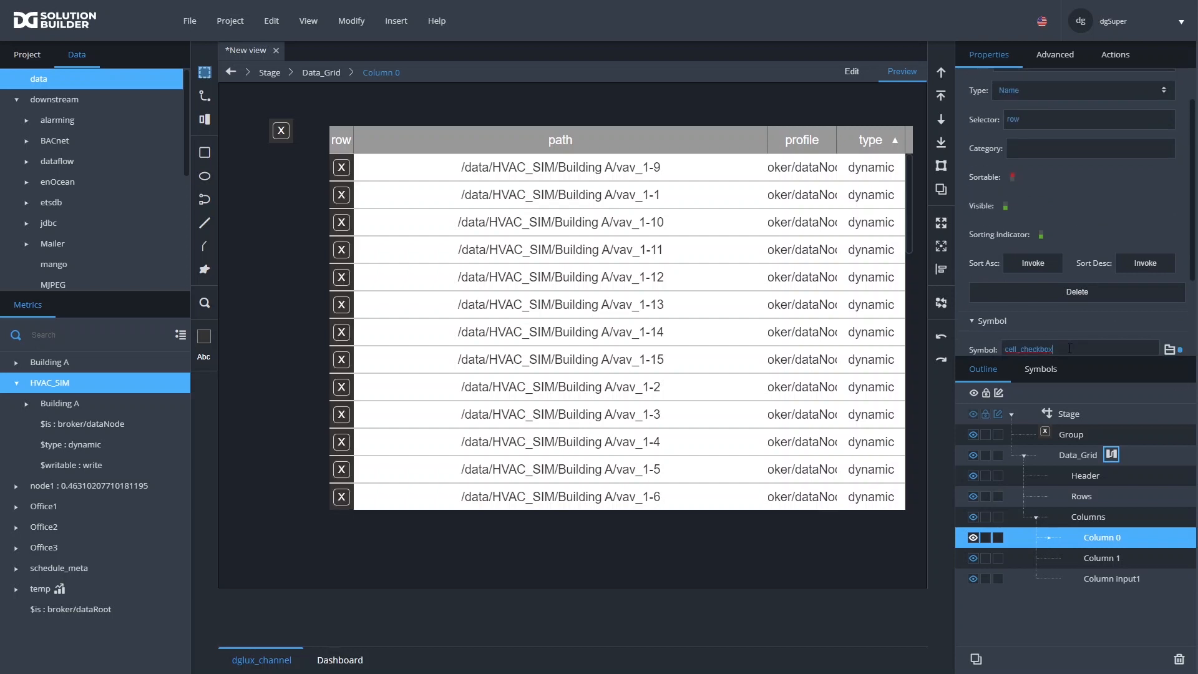
click(1041, 369)
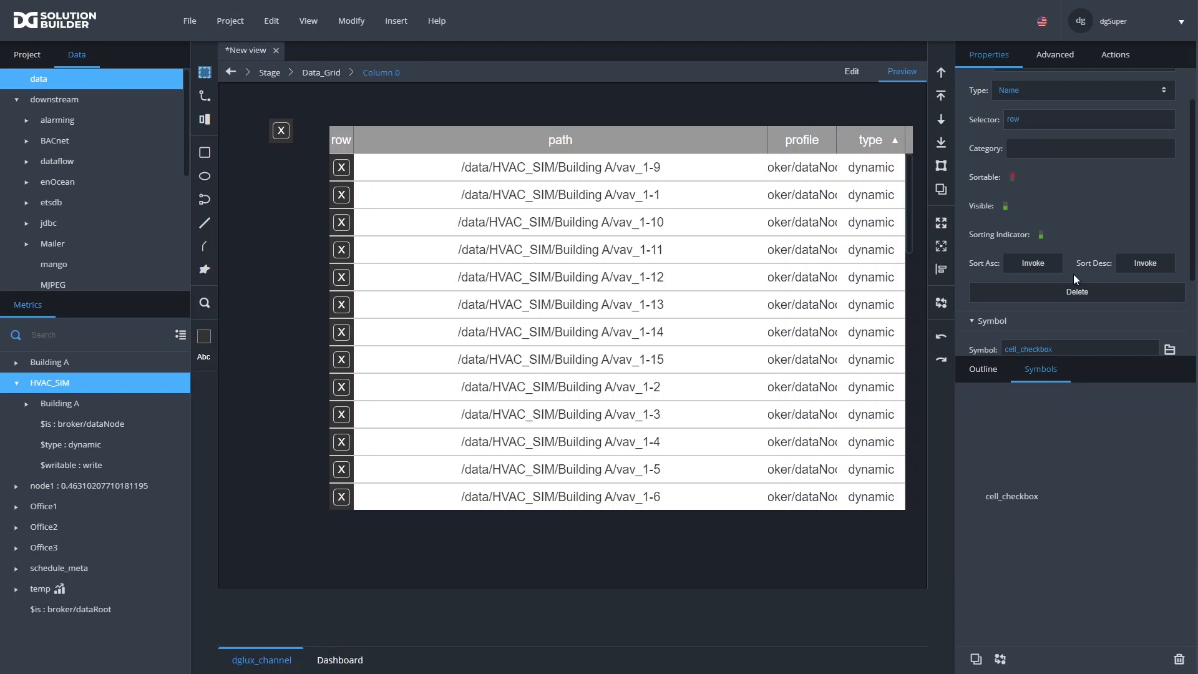
click(991, 370)
scroll(1022, 236, down, 2)
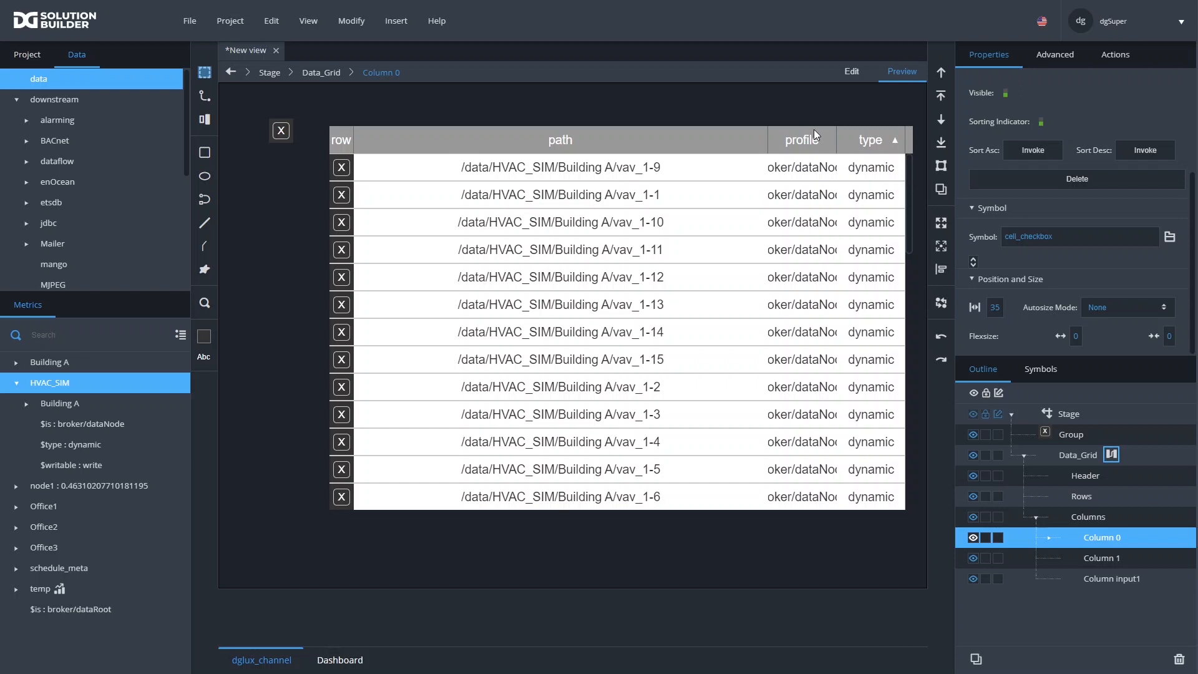
Edit the cell_checkbox symbol from the grid's first row, add a tabledata parameter named "selection", and save the symbol
click(850, 72)
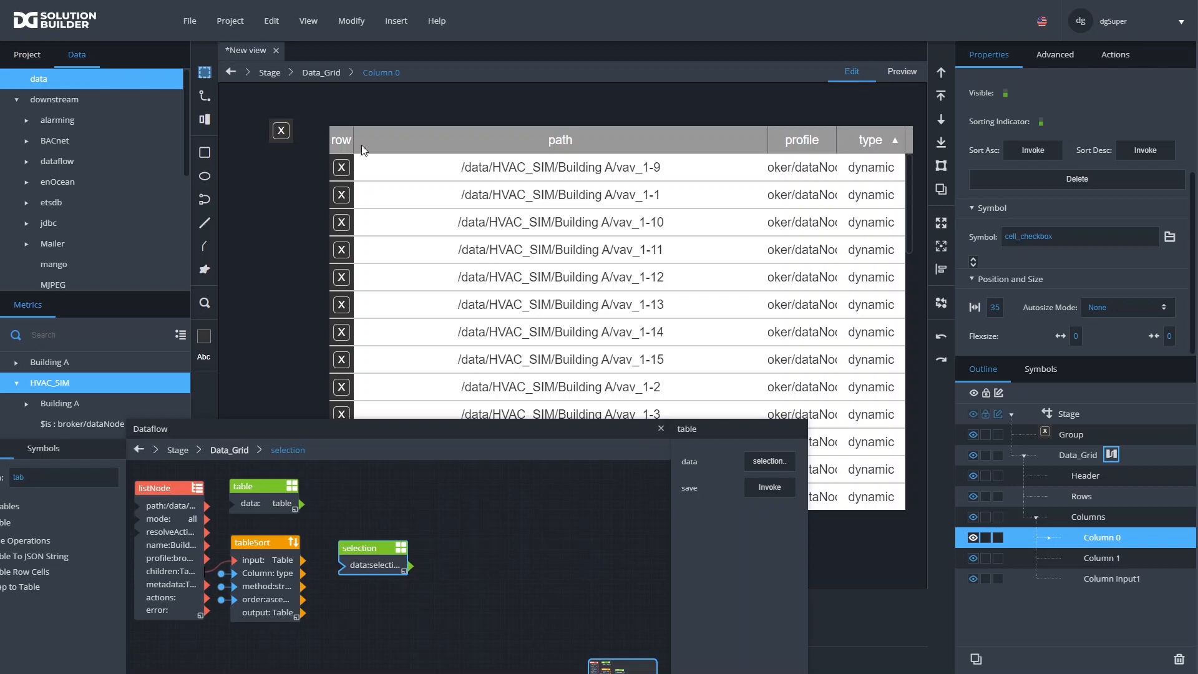
double_click(340, 170)
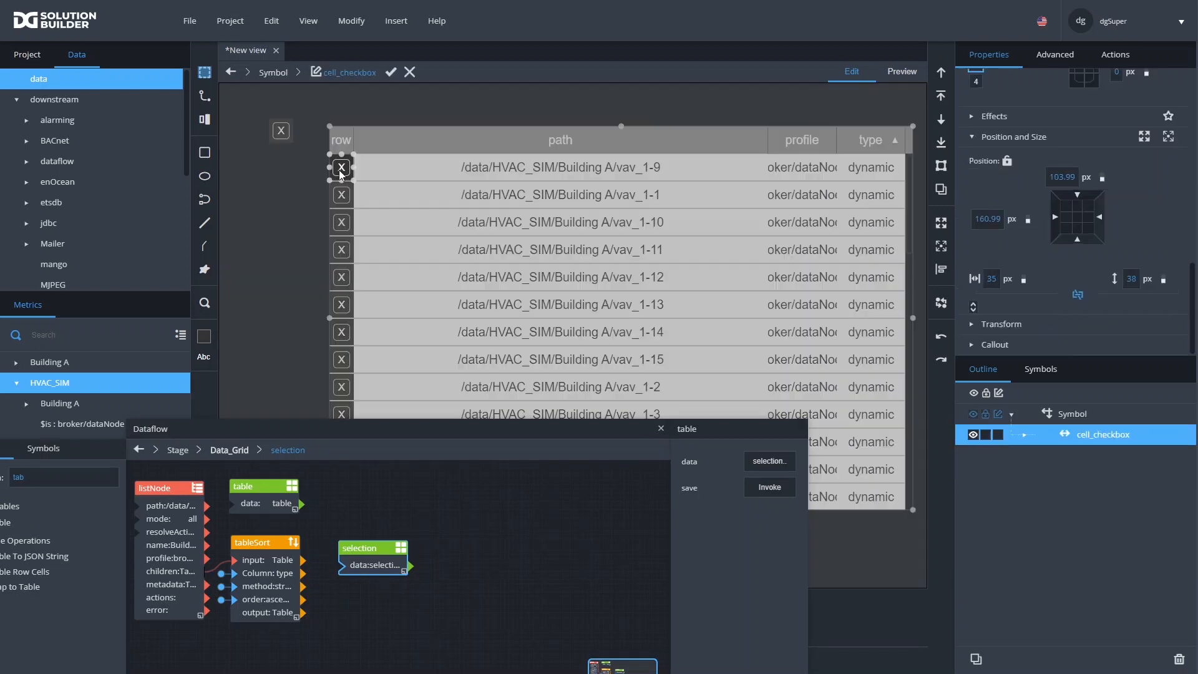
click(351, 22)
click(362, 119)
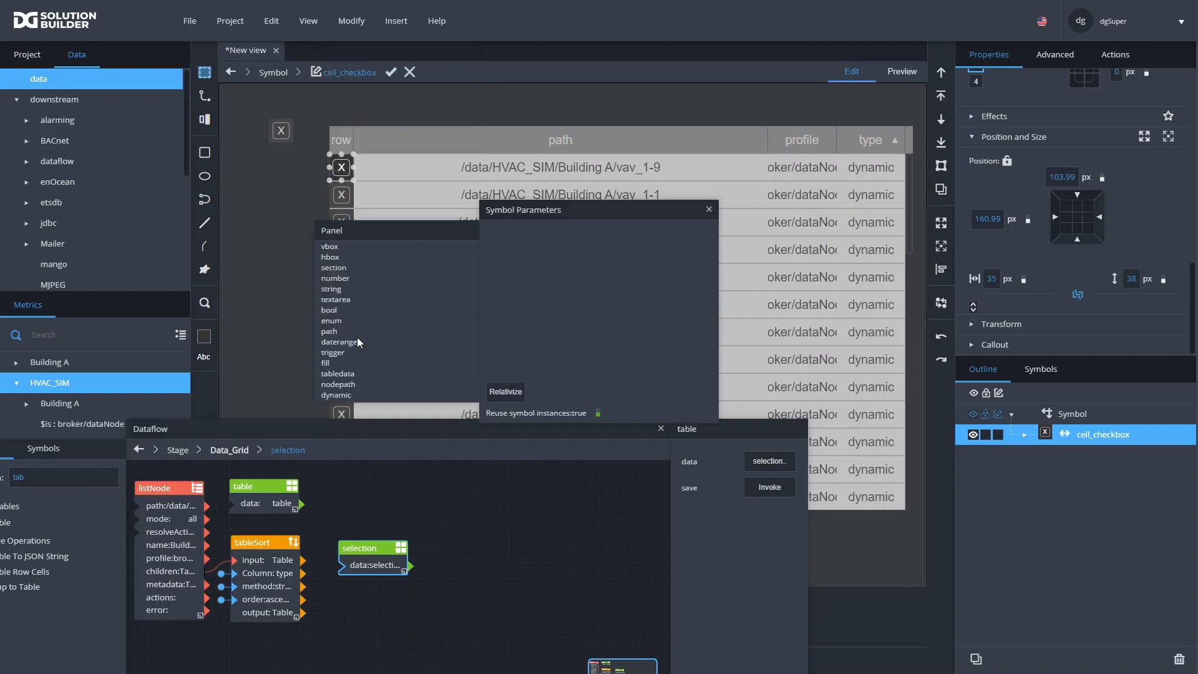
drag(335, 373, 518, 250)
double_click(506, 234)
text(selection)
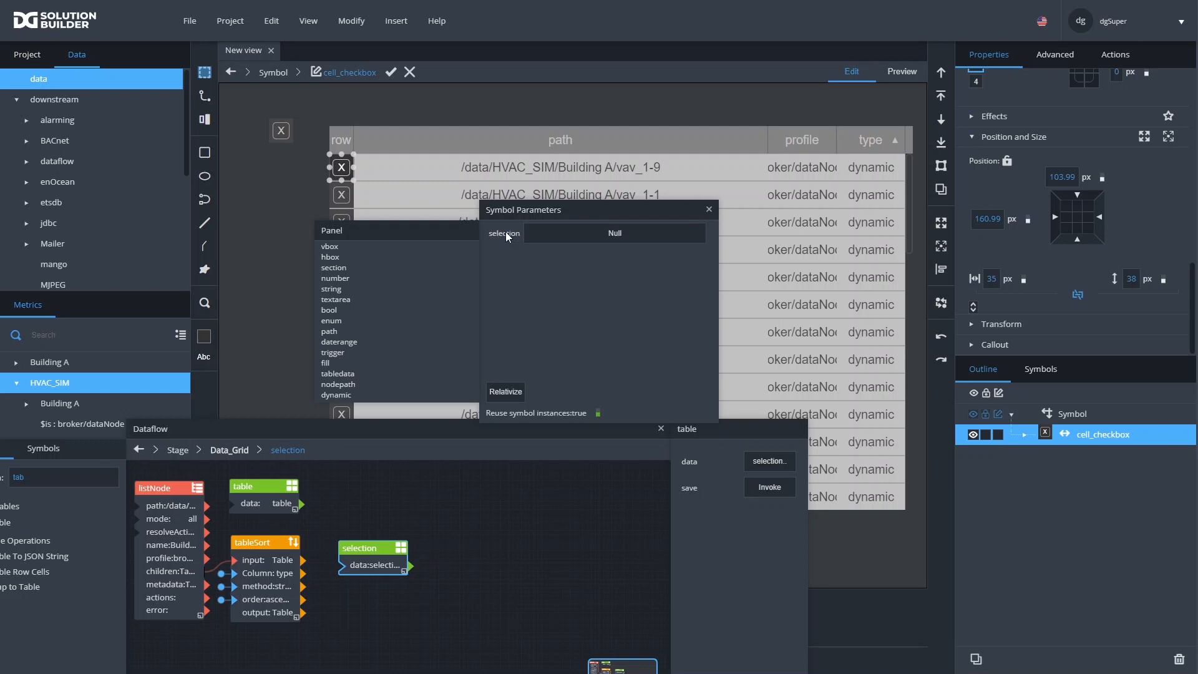
click(392, 72)
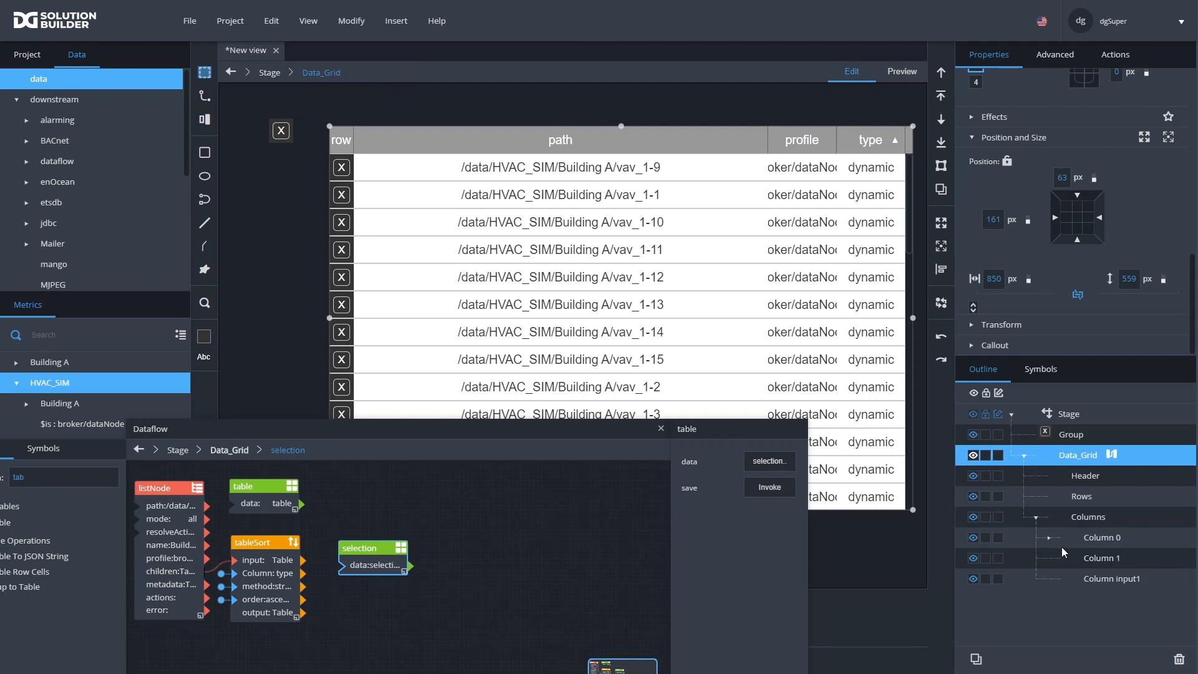
Bind the data of the dataflow's selection table to the selection parameter of Column 0's renderer
click(1048, 538)
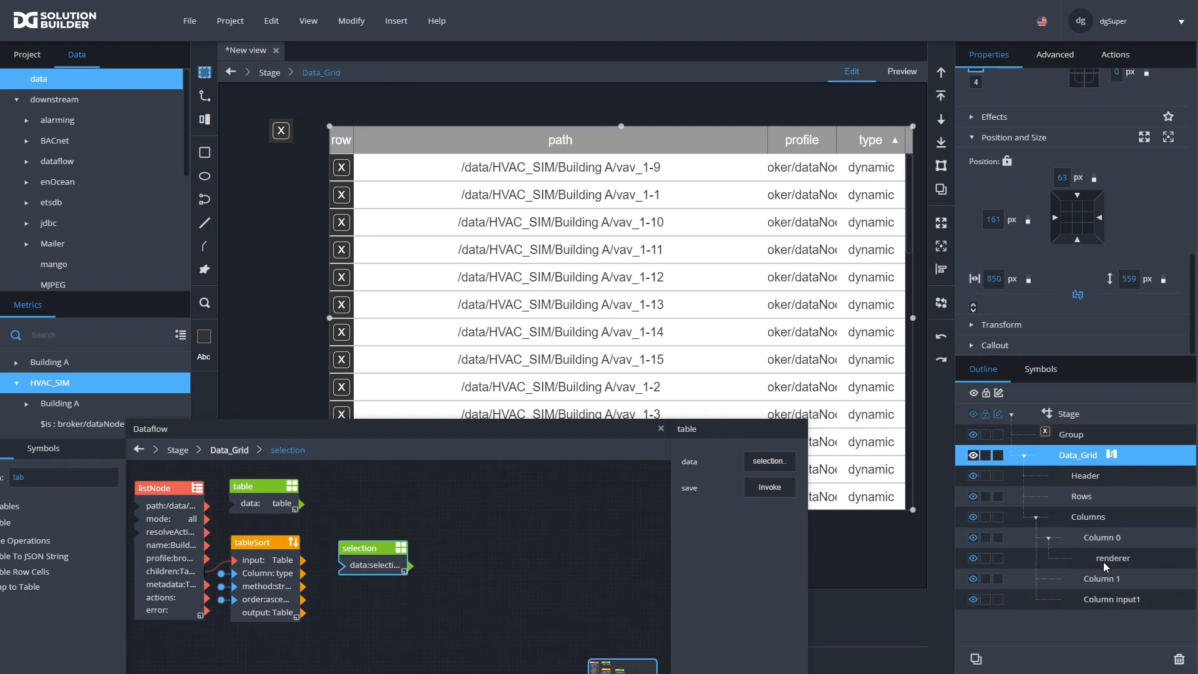
click(1099, 536)
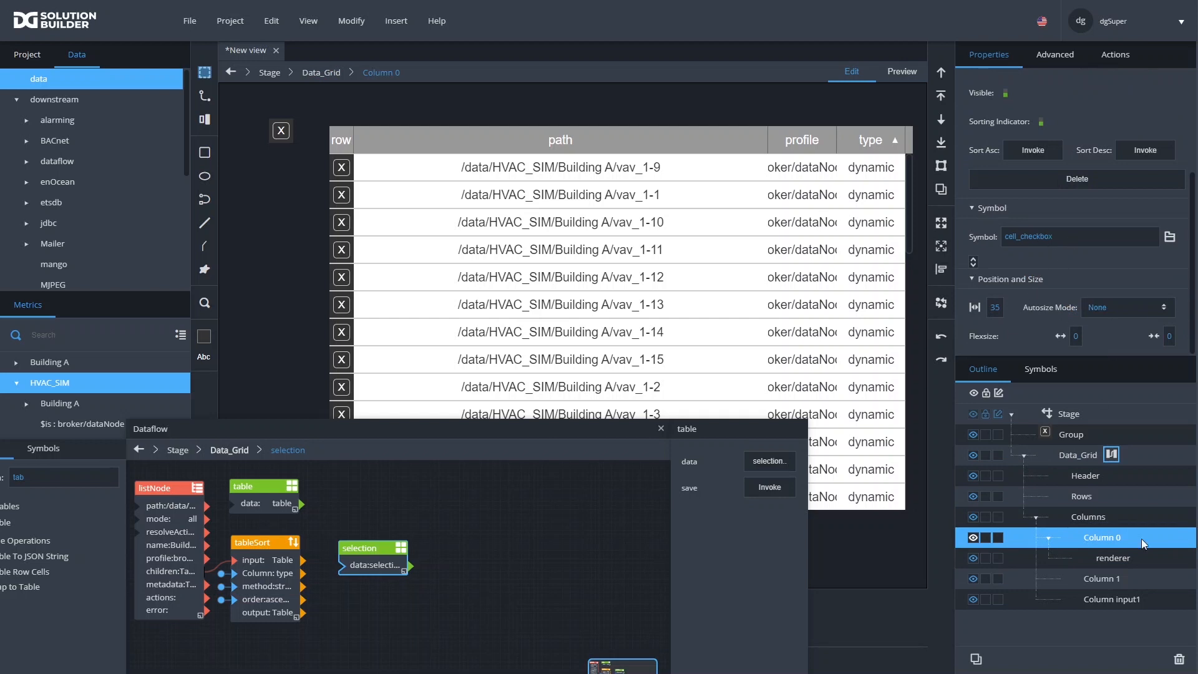
click(1117, 558)
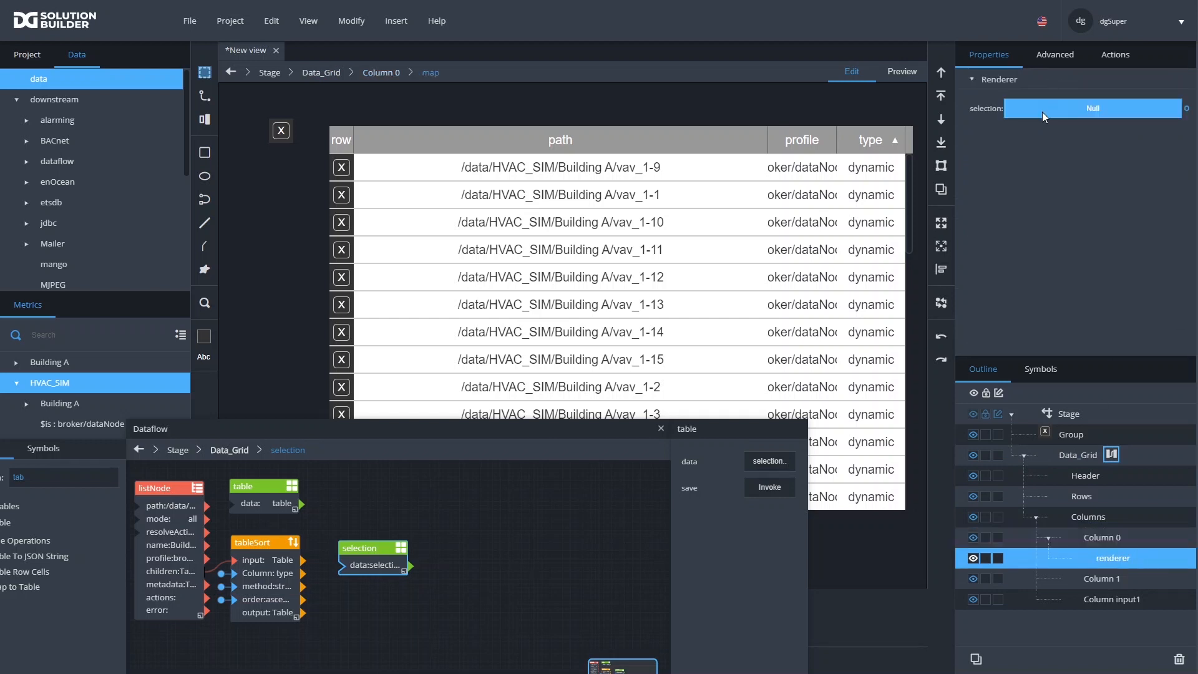
drag(405, 564, 1081, 107)
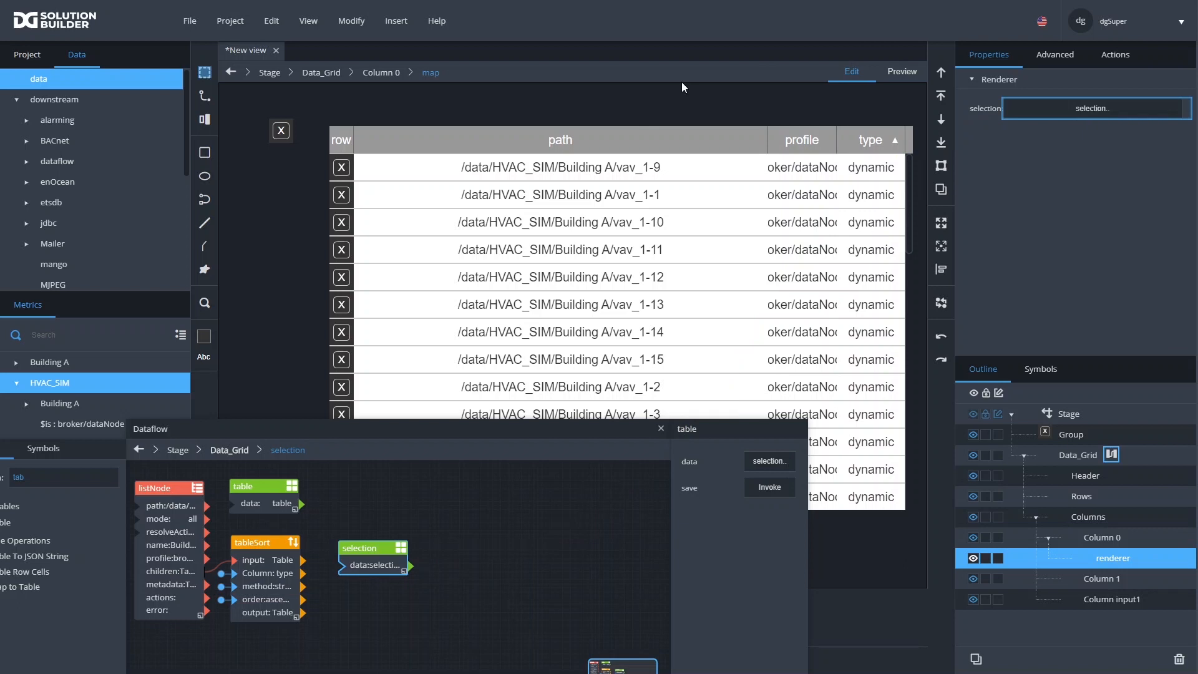
Add a string parameter named "uuid" to the cell_checkbox symbol and save the symbol
click(344, 166)
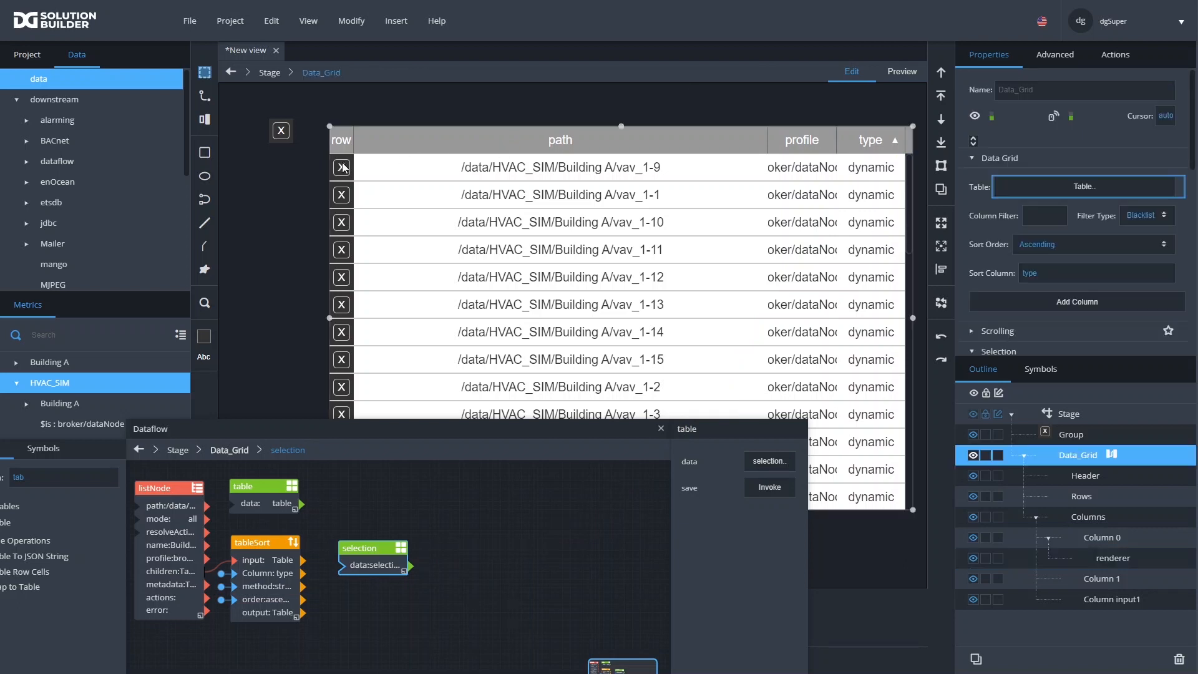
double_click(343, 166)
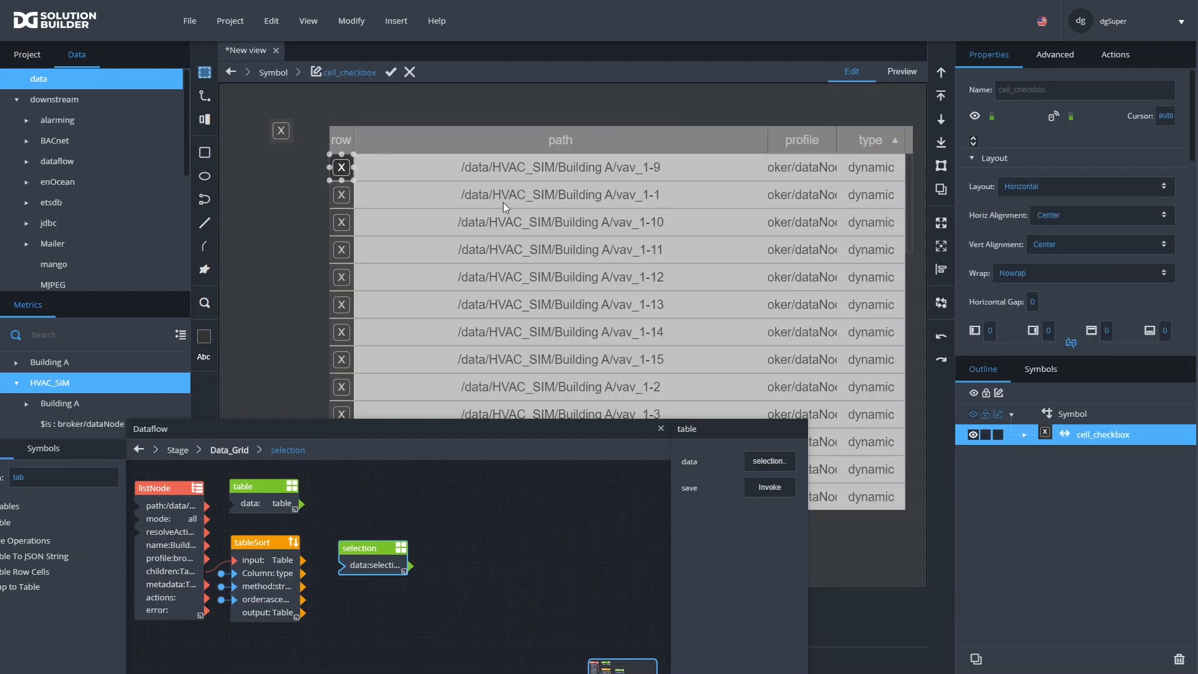
click(351, 20)
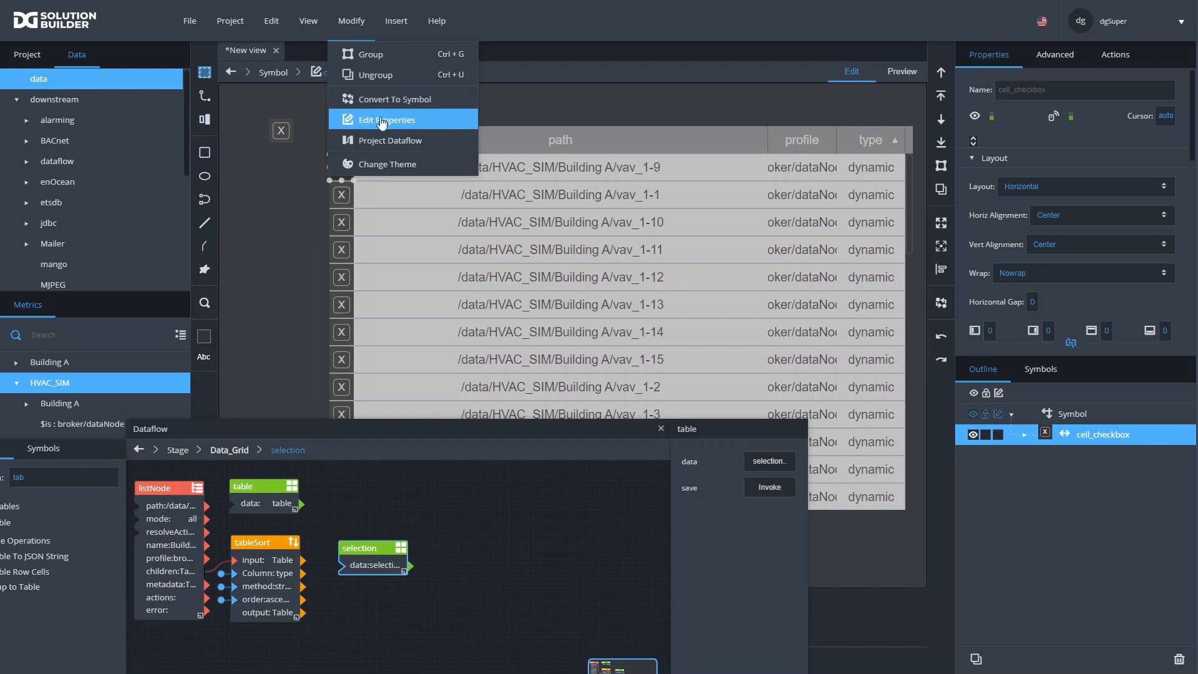
click(382, 120)
drag(329, 287, 499, 243)
double_click(499, 234)
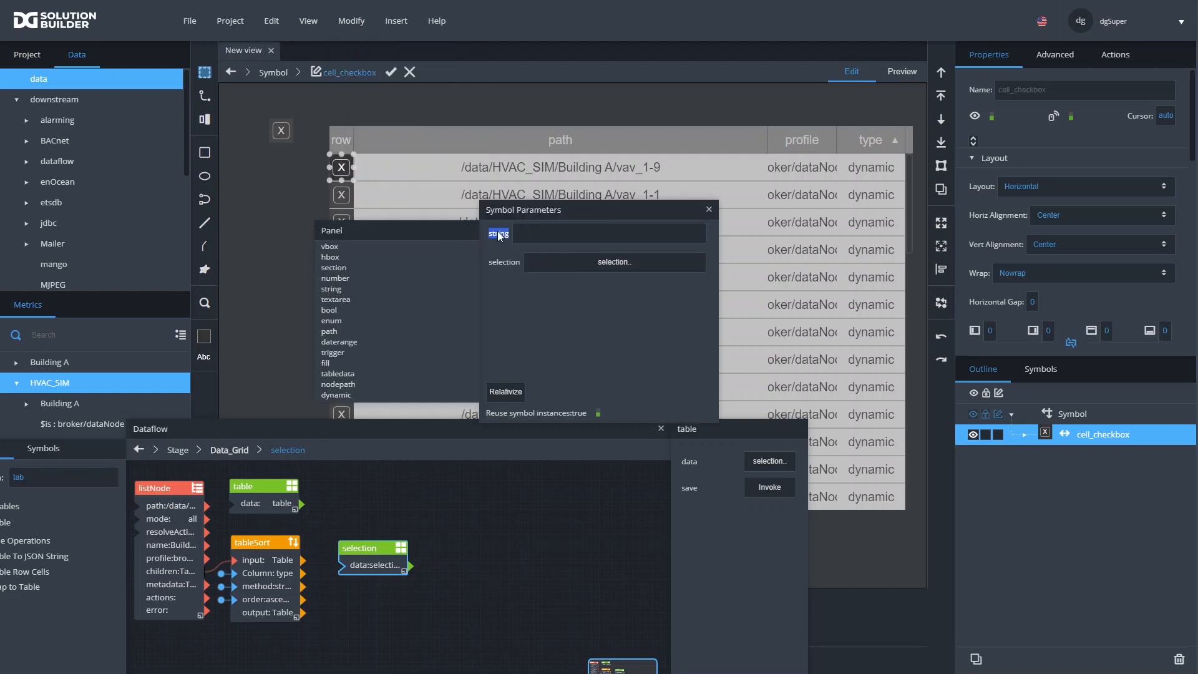
text(uuid)
click(392, 73)
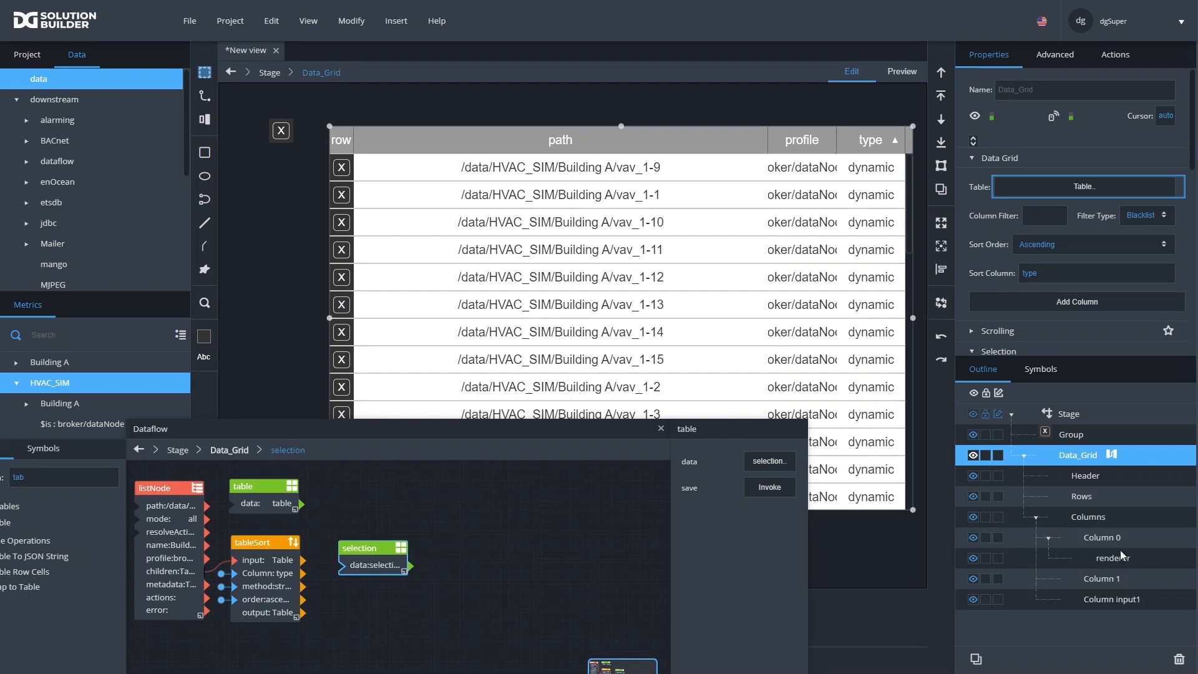
Bind the path column of the data grid's table to the uuid parameter of Column 0's renderer
click(1069, 190)
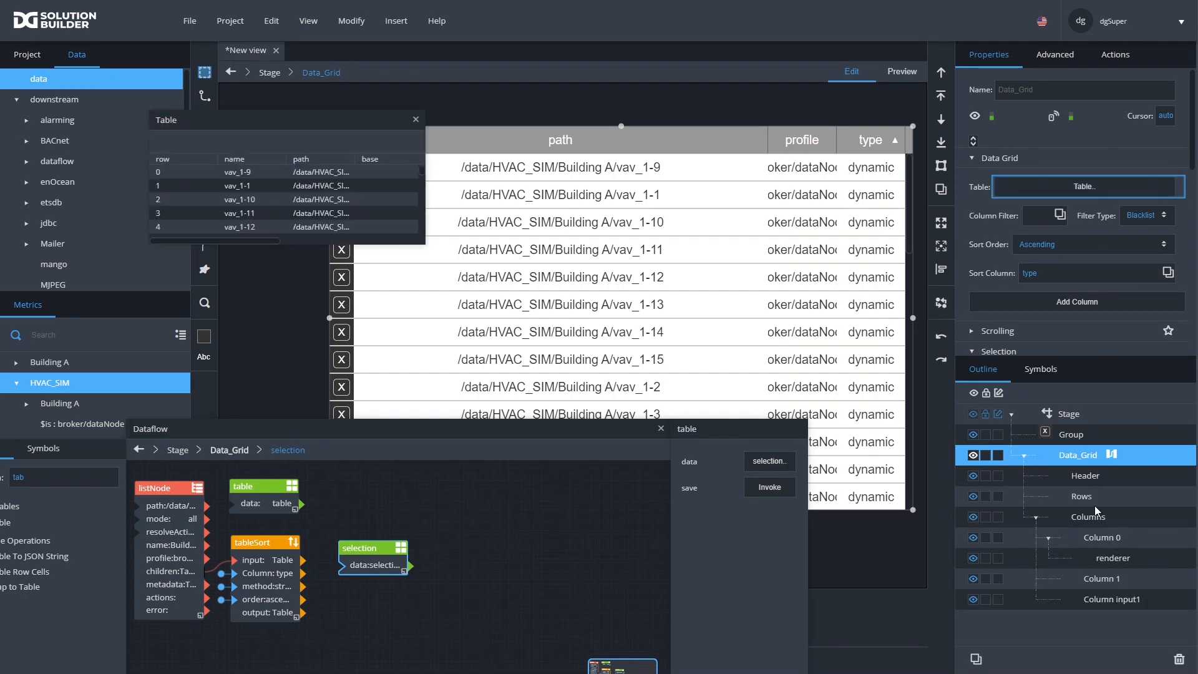
click(1112, 558)
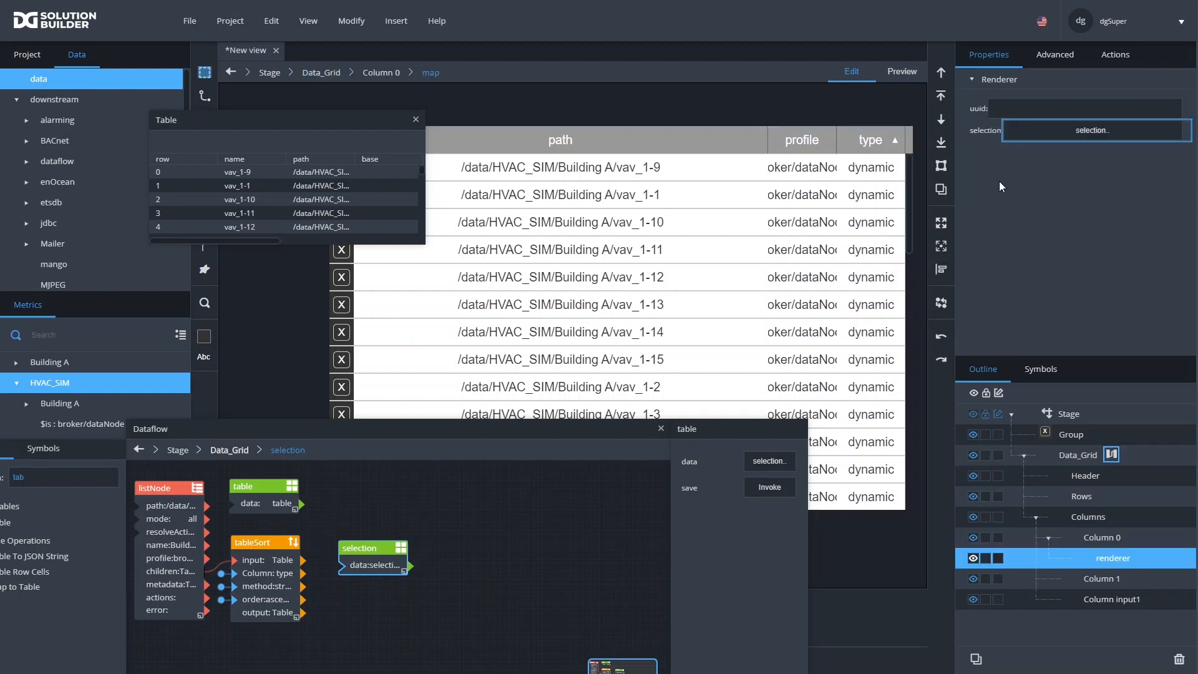
drag(319, 158, 1087, 108)
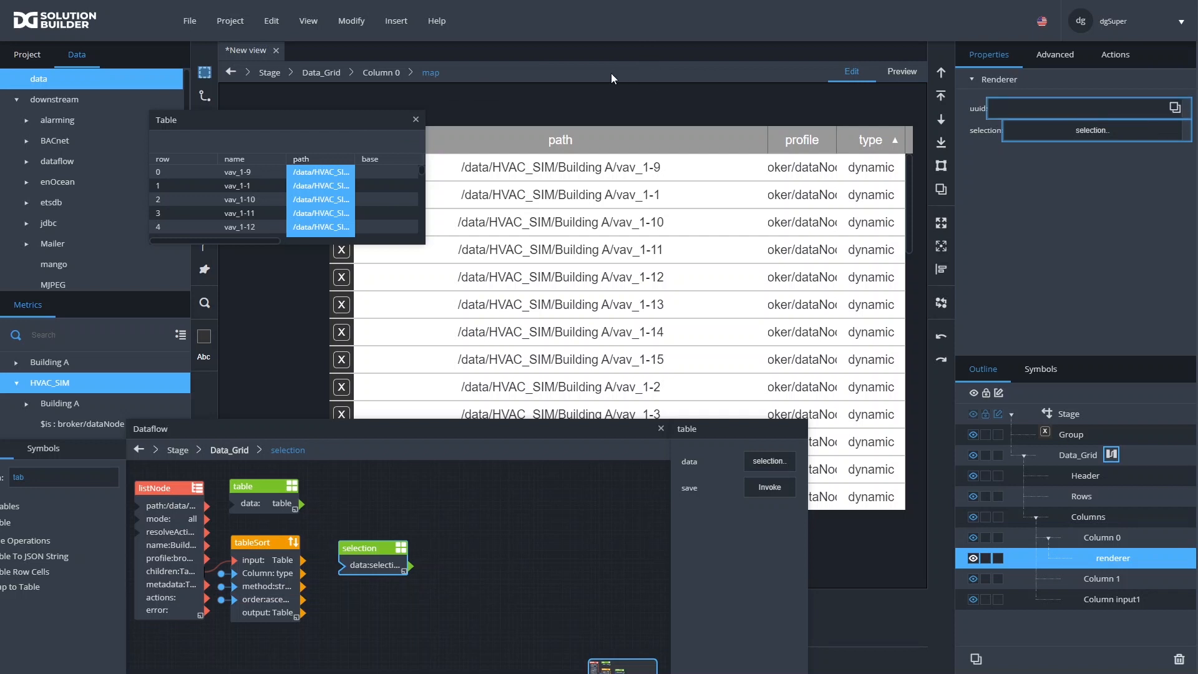
click(415, 120)
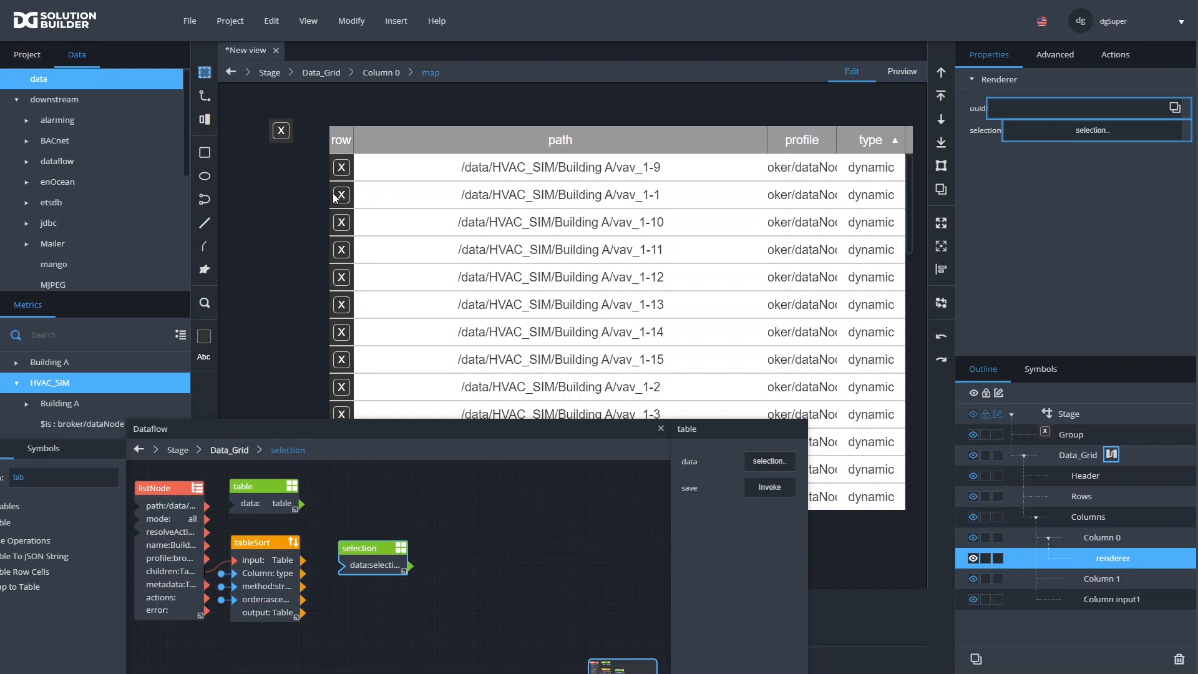
Open the cell_checkbox symbol in the vav_1-1 row for editing and inspect its uuid and selection parameters
click(341, 198)
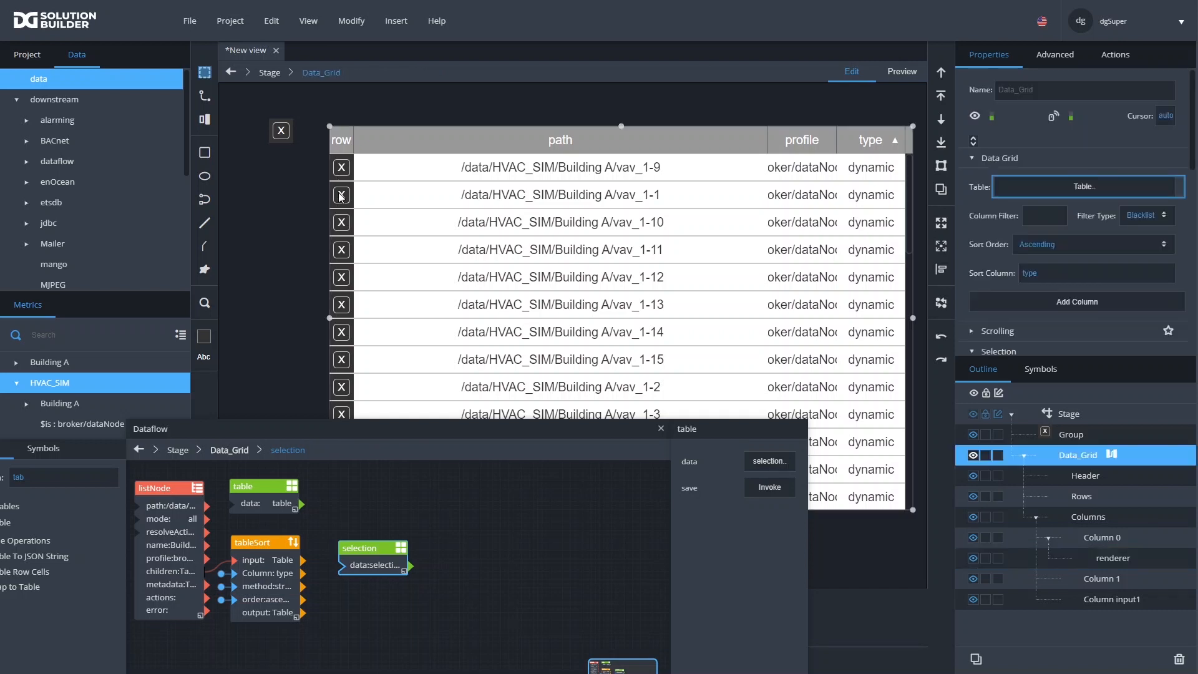
double_click(341, 196)
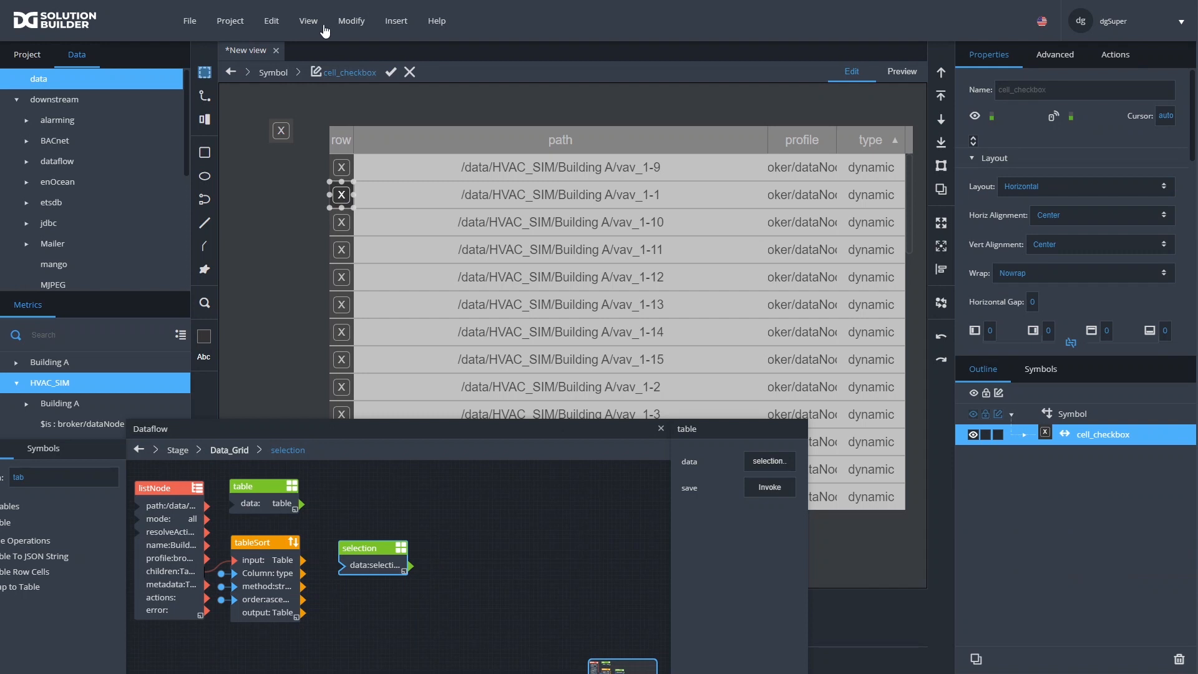
click(360, 38)
click(386, 120)
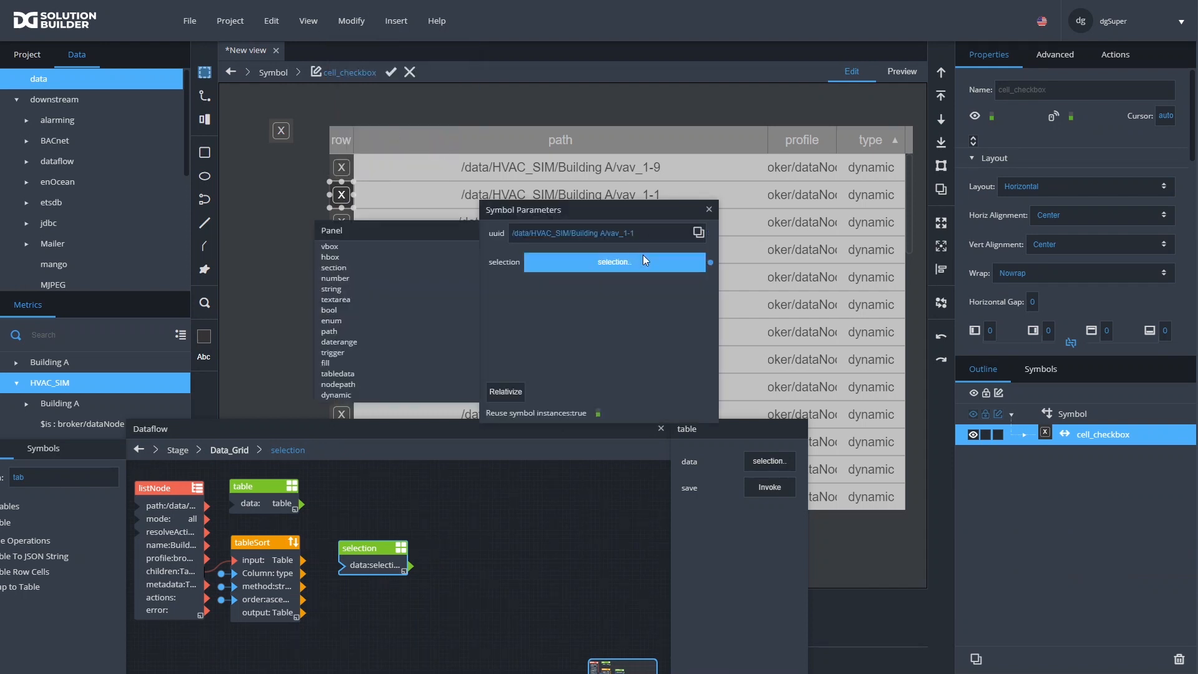
drag(633, 232, 493, 262)
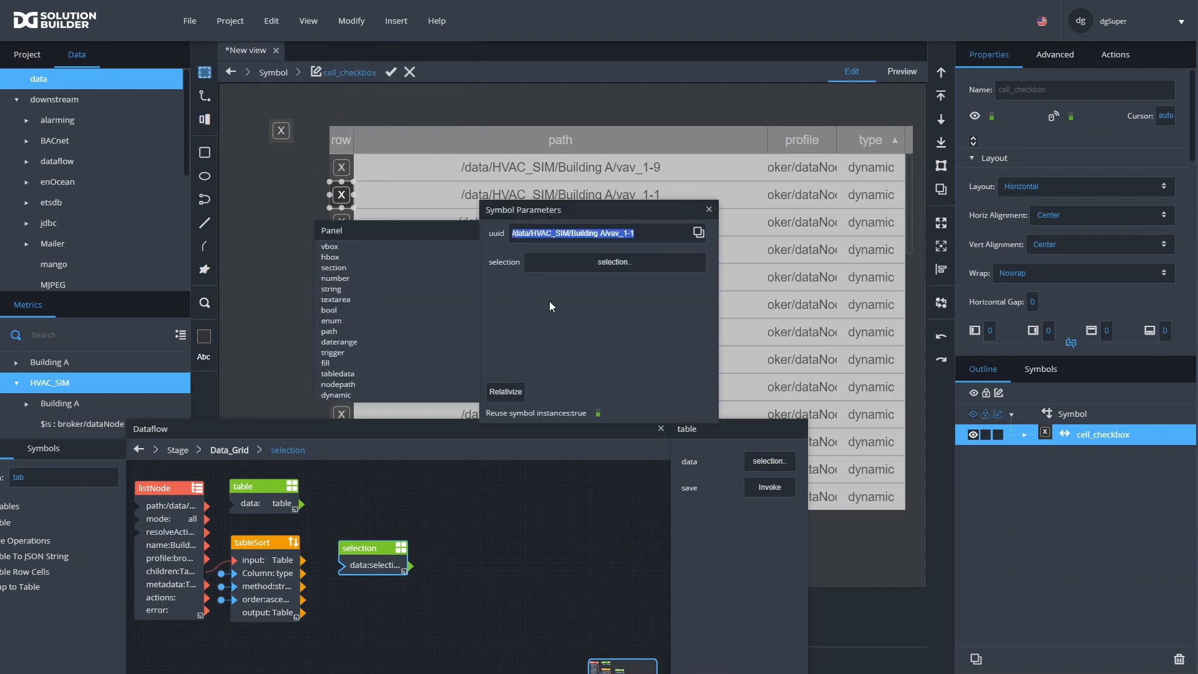
Open the dataflow of the cell_checkbox symbol and shift its window to expose the block library
right_click(1024, 433)
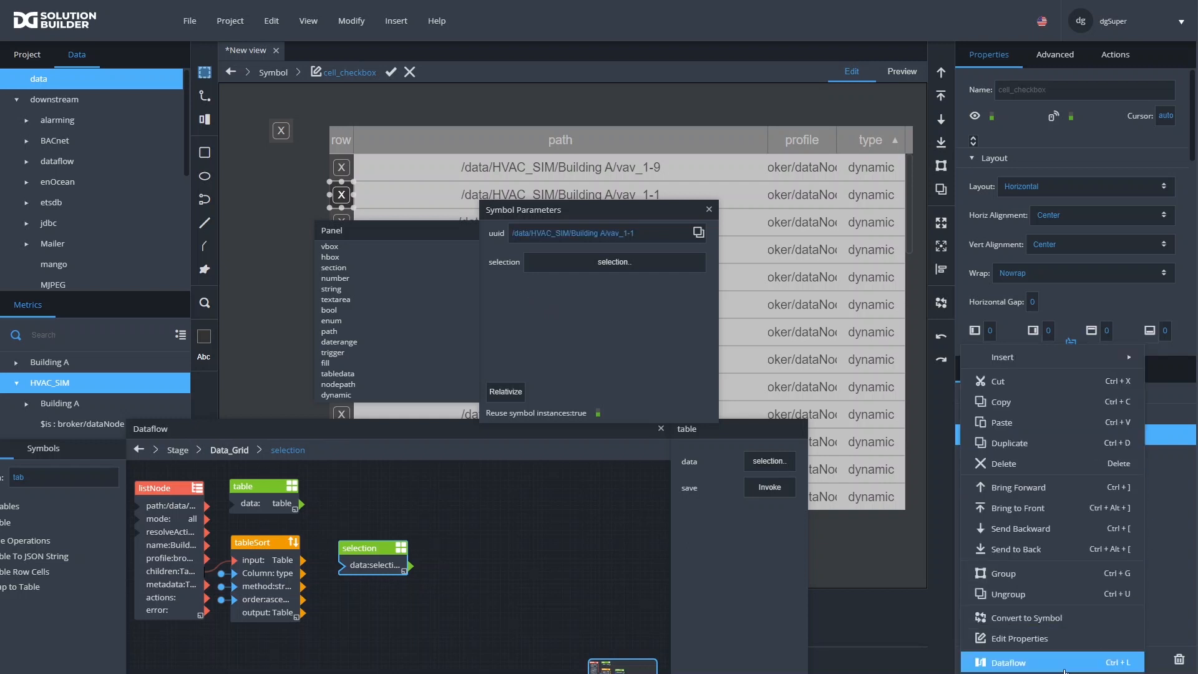
click(1009, 662)
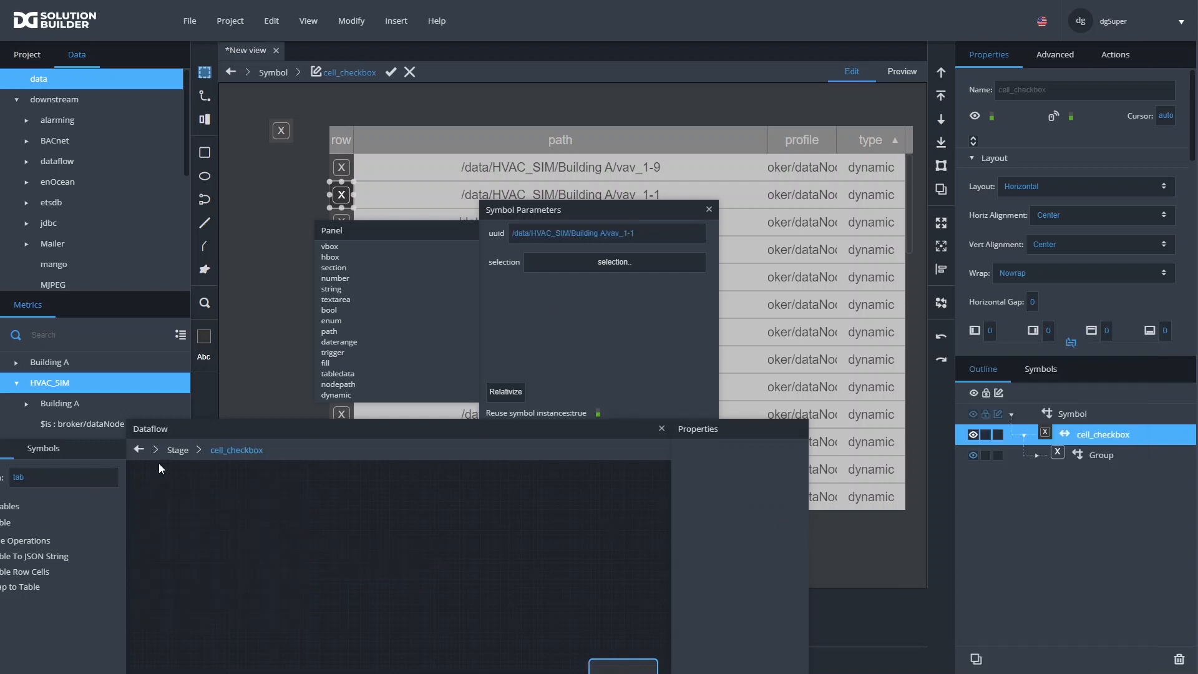
drag(181, 438, 249, 439)
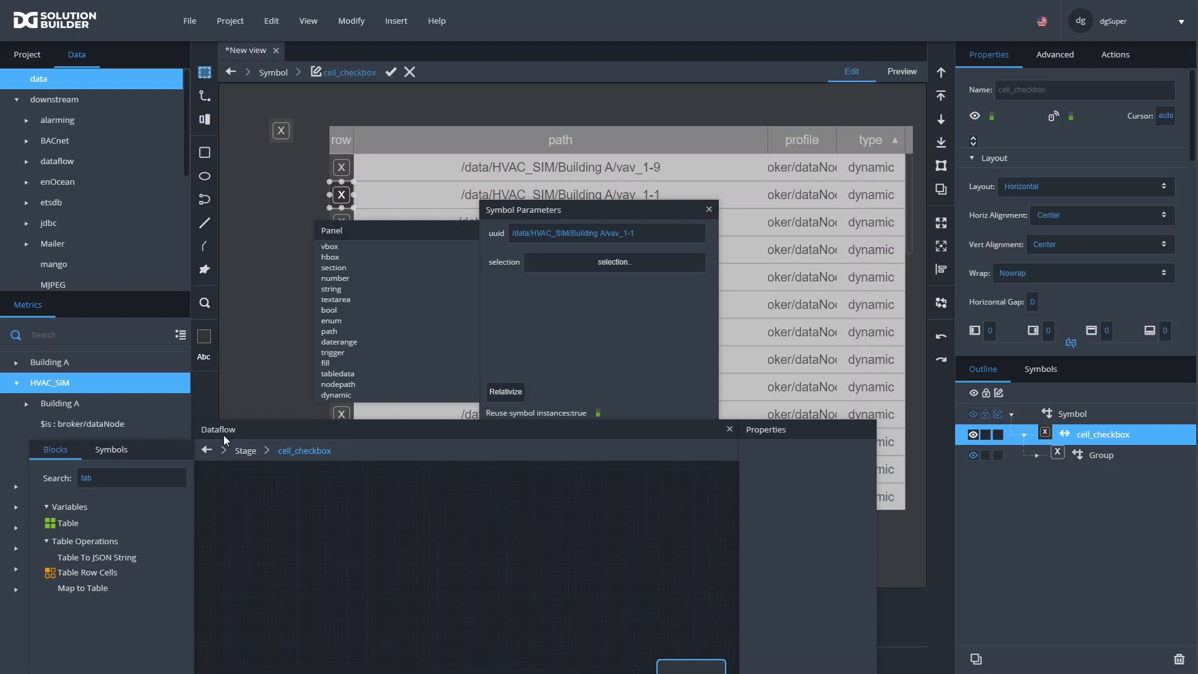
Add a table Filter block to the cell_checkbox dataflow and bind the selection parameter to its input
double_click(130, 478)
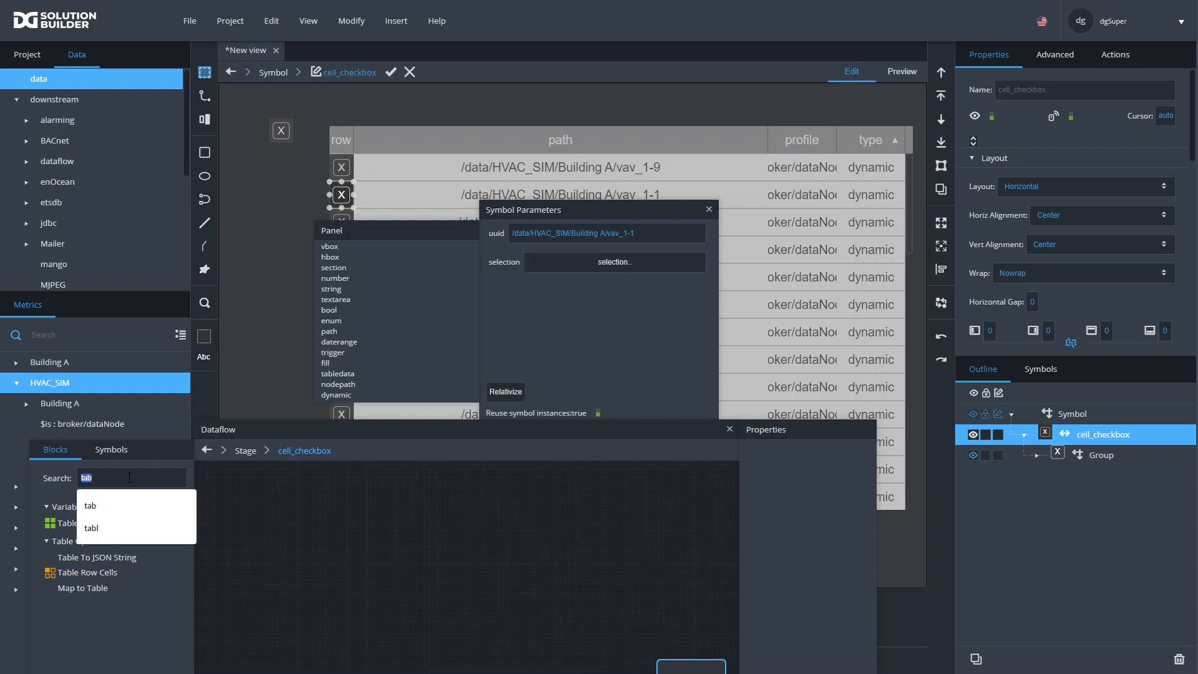
text(fil)
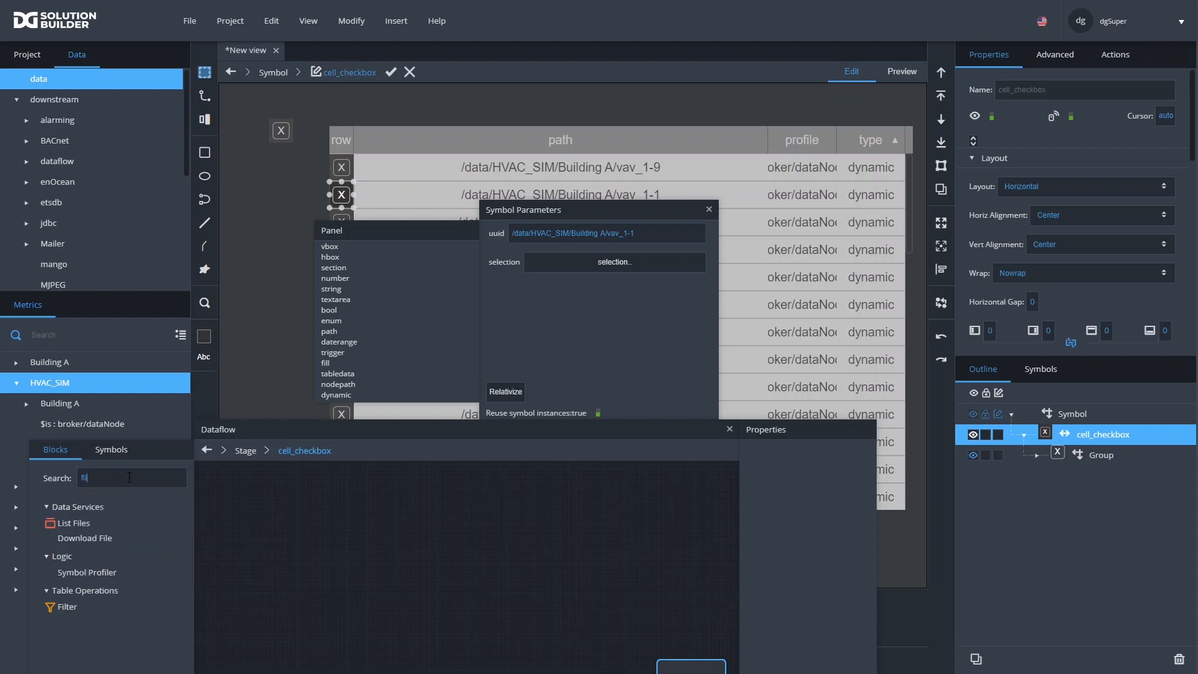
drag(49, 615, 250, 485)
click(286, 504)
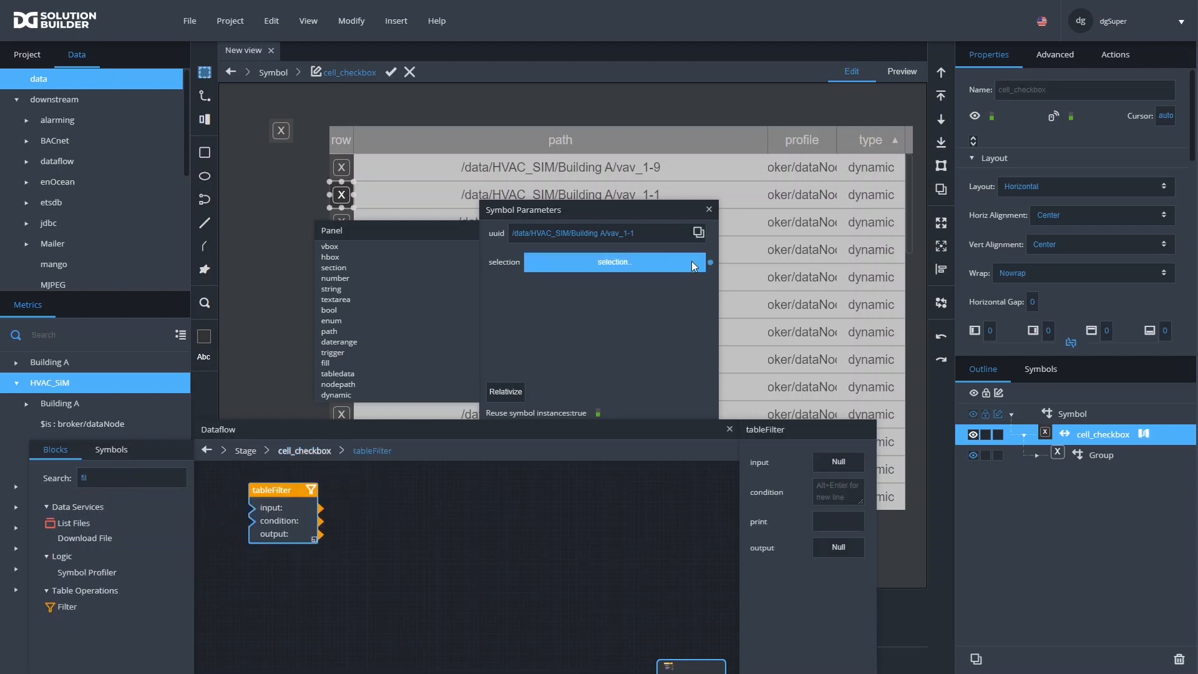
drag(709, 262, 838, 461)
Add a Replace block below the table filter and set its input to path == '<uuid>'
double_click(100, 479)
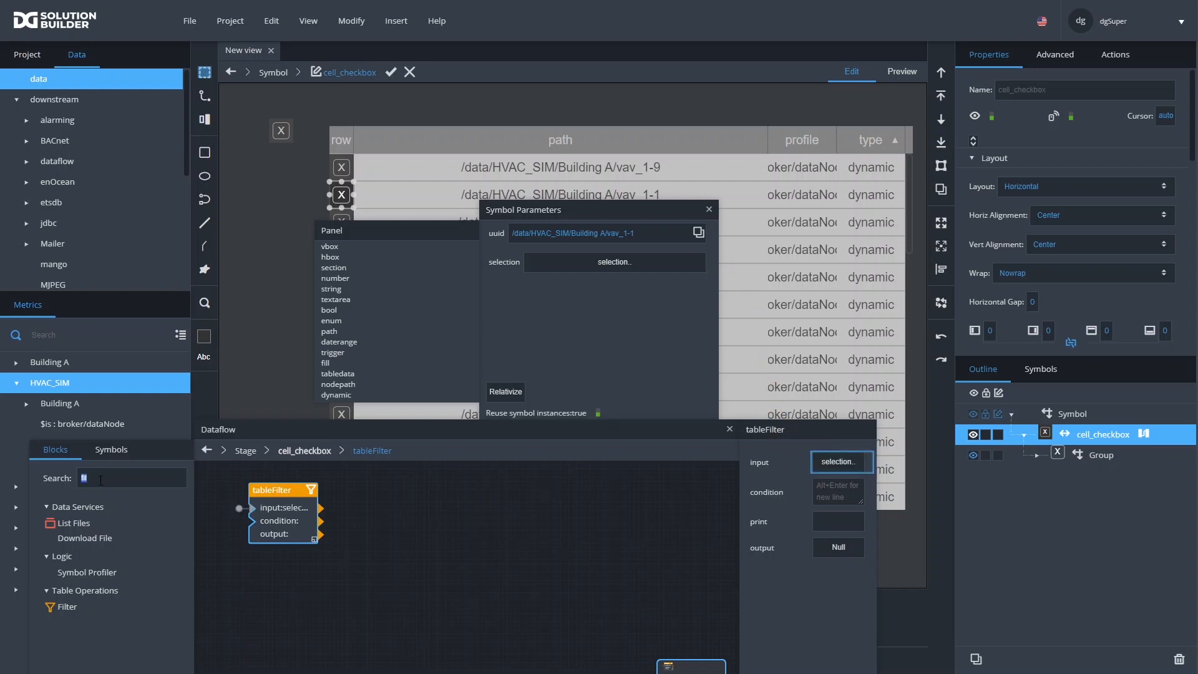
text(repl)
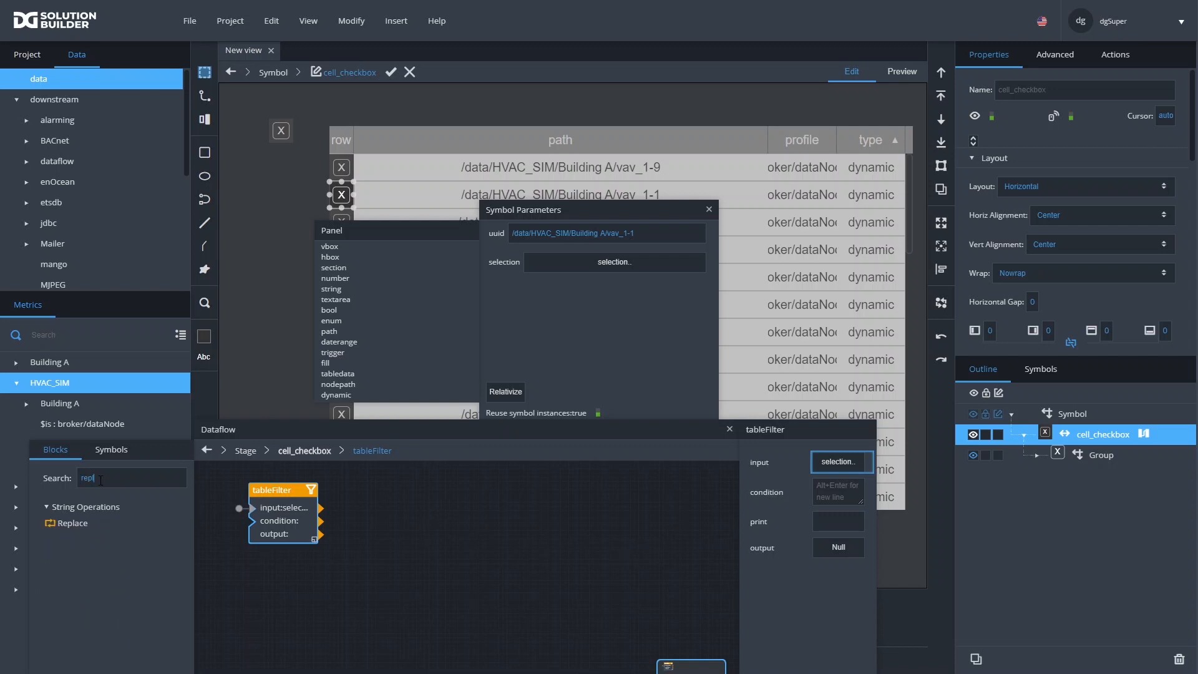
drag(67, 529, 281, 575)
click(281, 576)
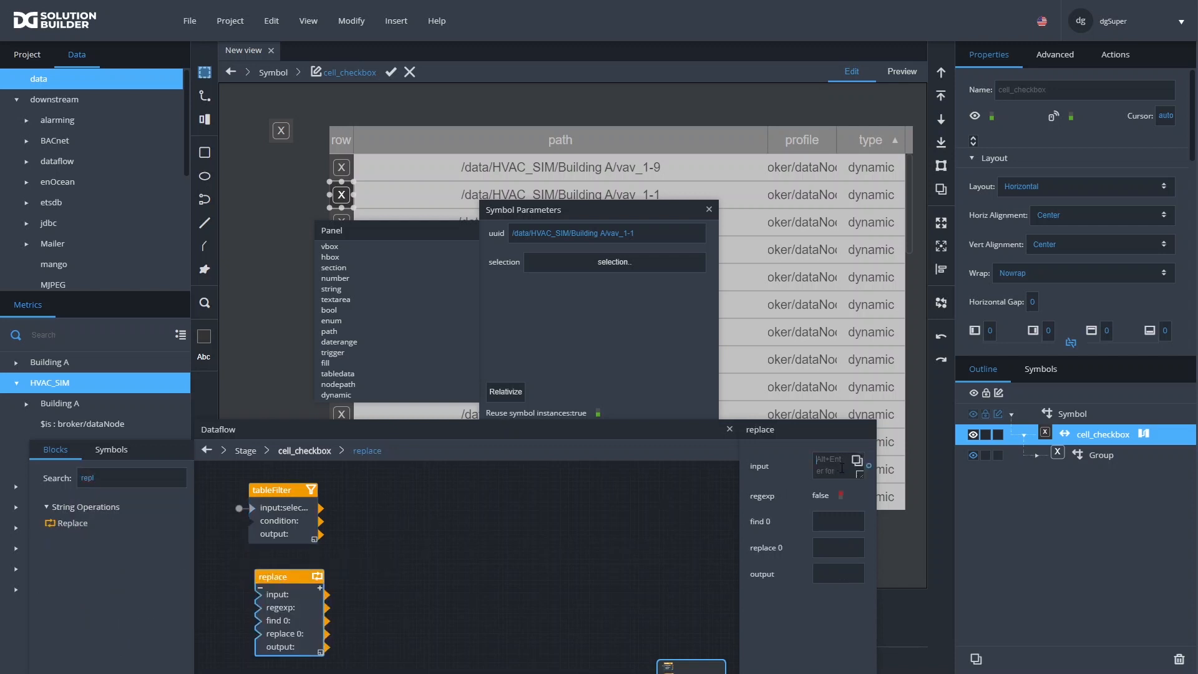
click(842, 468)
text(path)
text( ==)
text( '<)
text(pa)
text(uid)
text(>)
text(')
Make the Replace block substitute <uuid> with the uuid parameter, and feed its output into the table filter's condition
click(843, 526)
text(<uuid>)
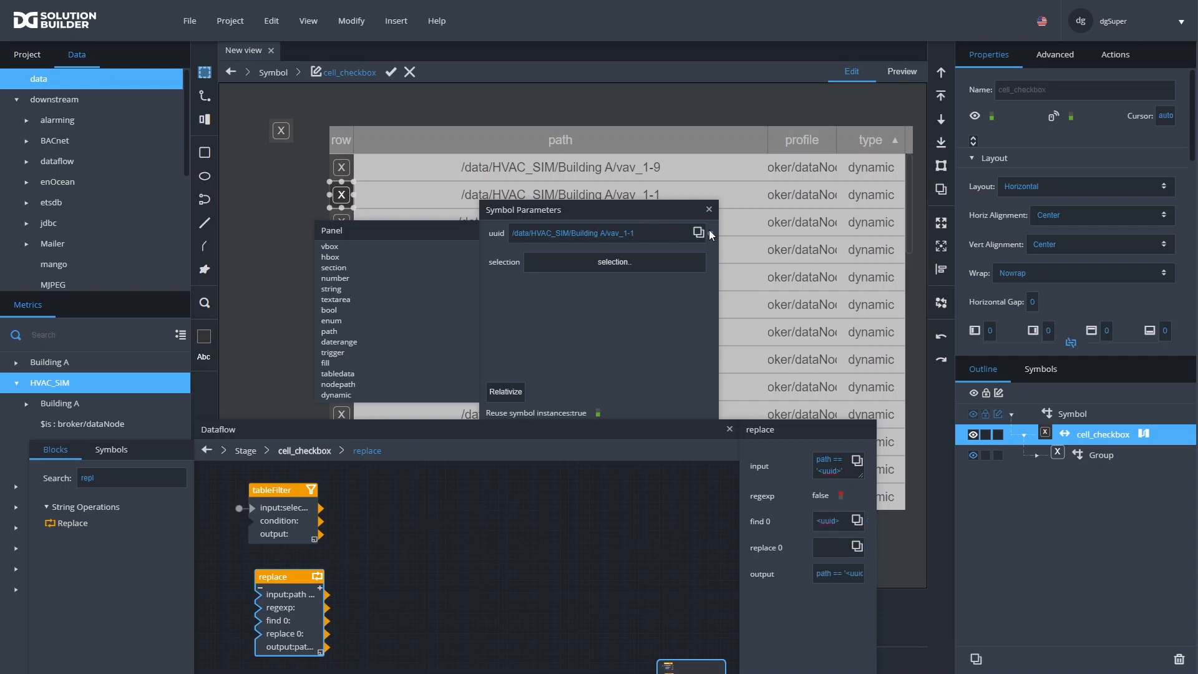
drag(711, 236, 839, 547)
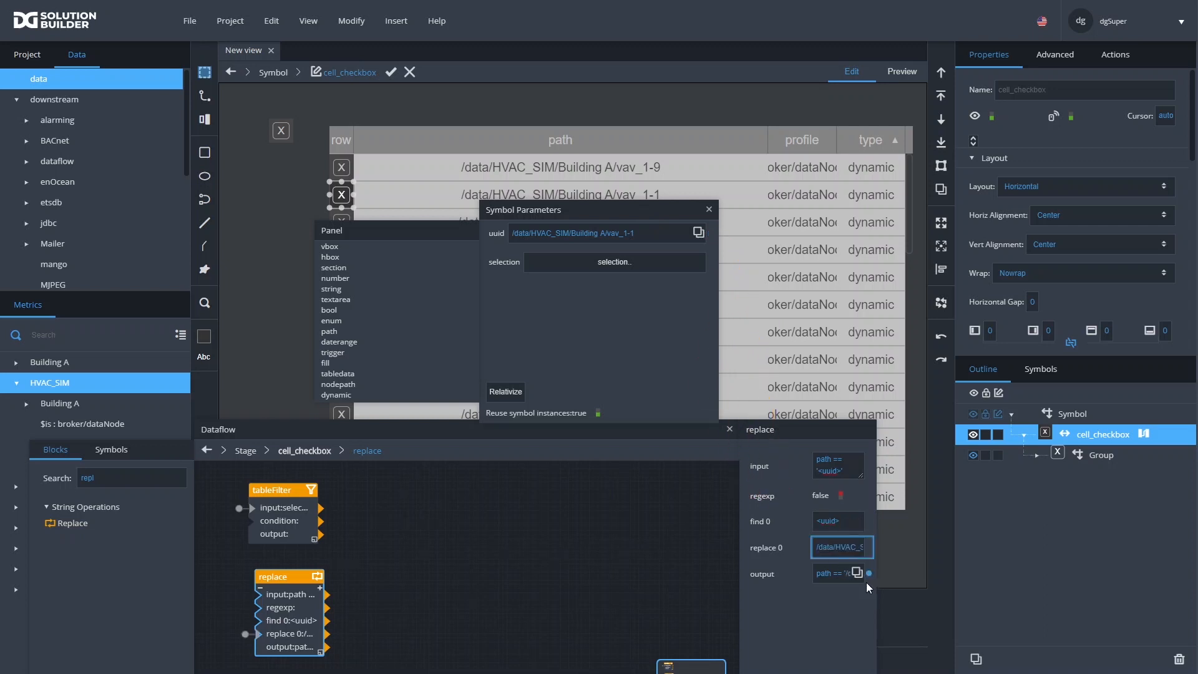
drag(877, 583, 1079, 575)
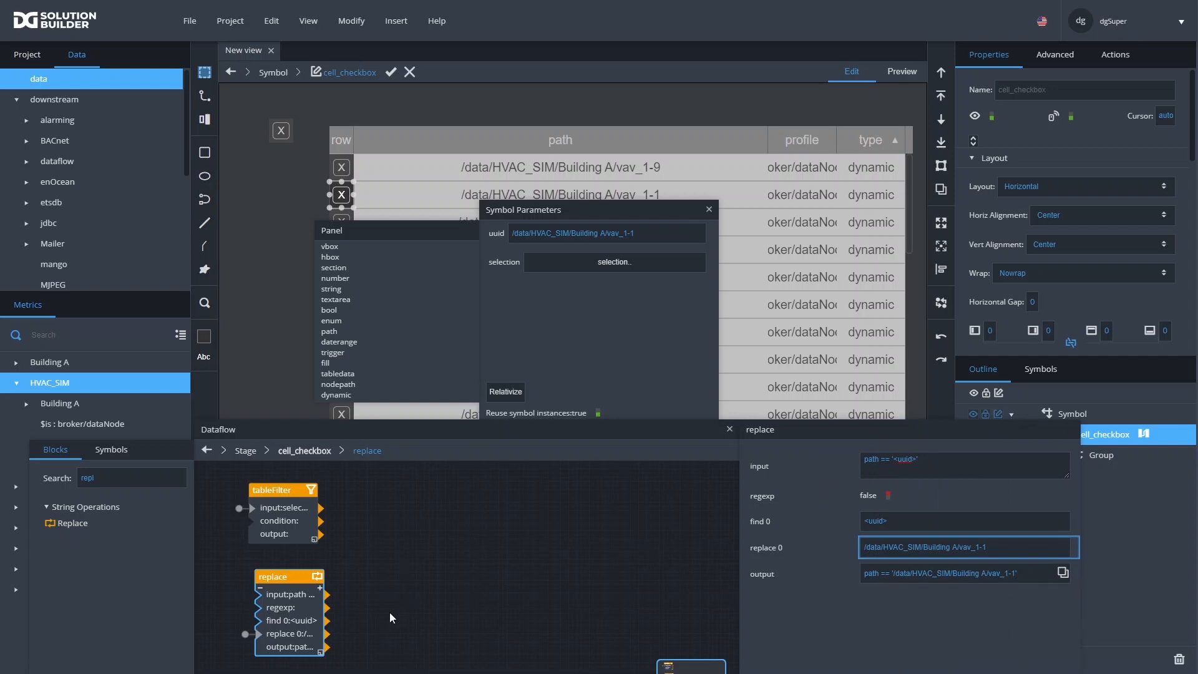
drag(308, 649, 253, 521)
Add a Length block beside the table filter and feed the filter's output into its input
double_click(155, 482)
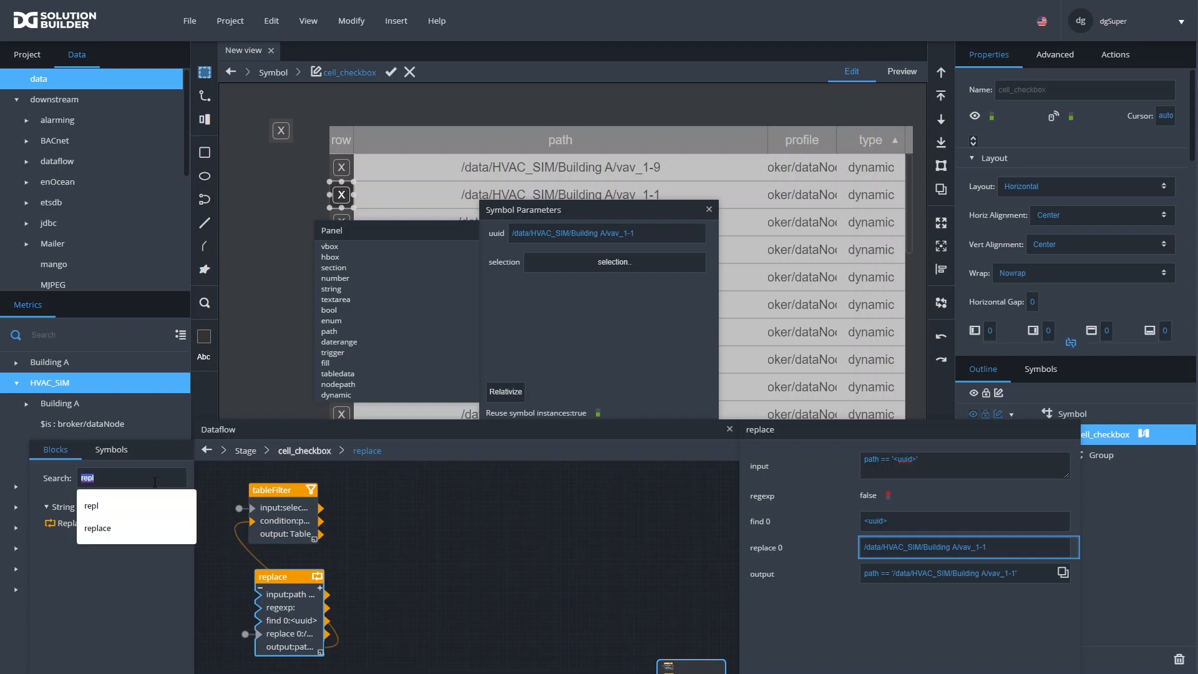
text(len)
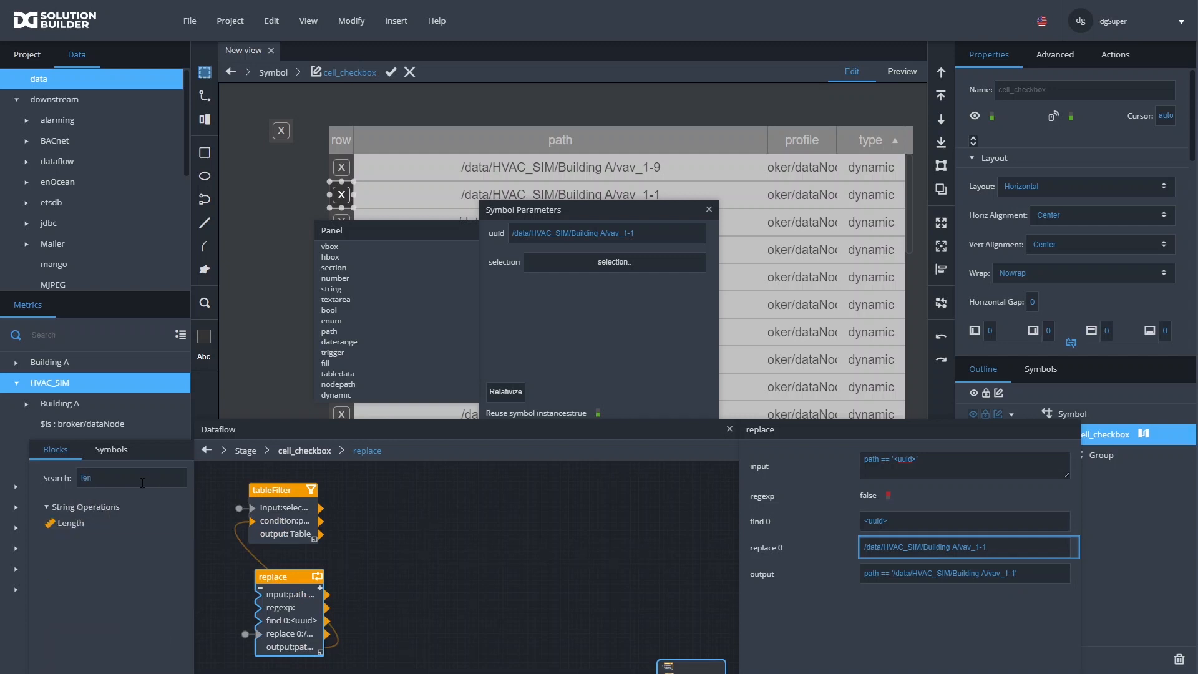
drag(66, 523, 367, 497)
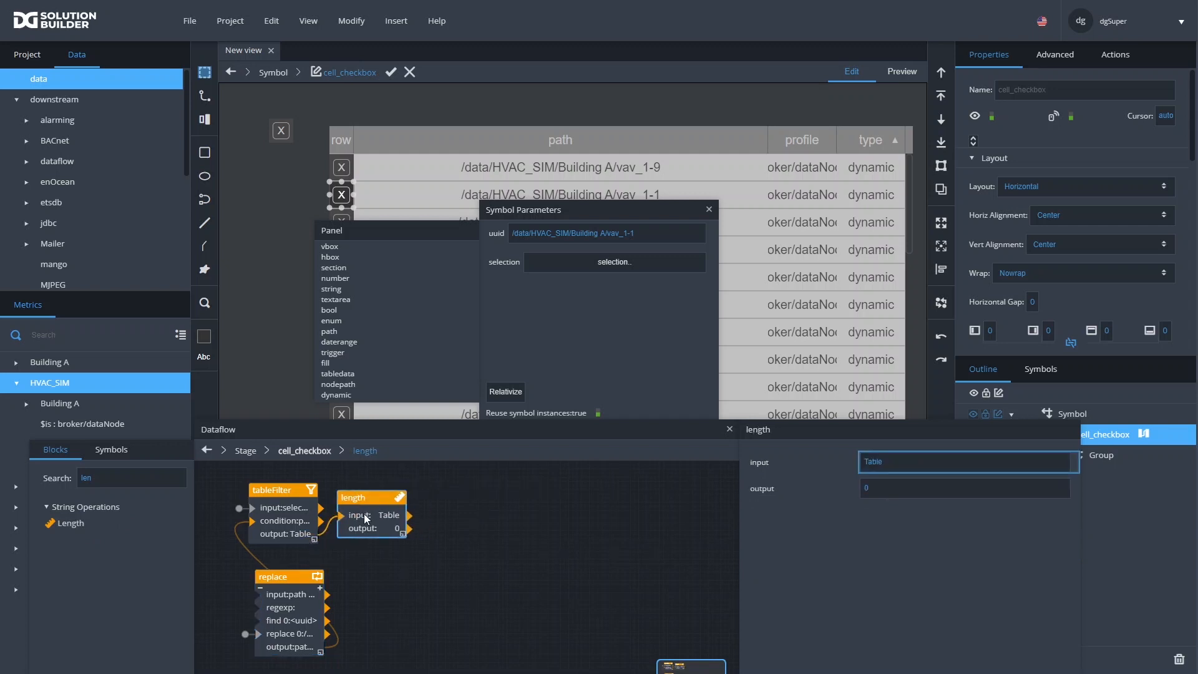
Add an If block that outputs true when the Length block's output is > 0 and false otherwise
double_click(109, 472)
text(if)
drag(60, 564, 464, 526)
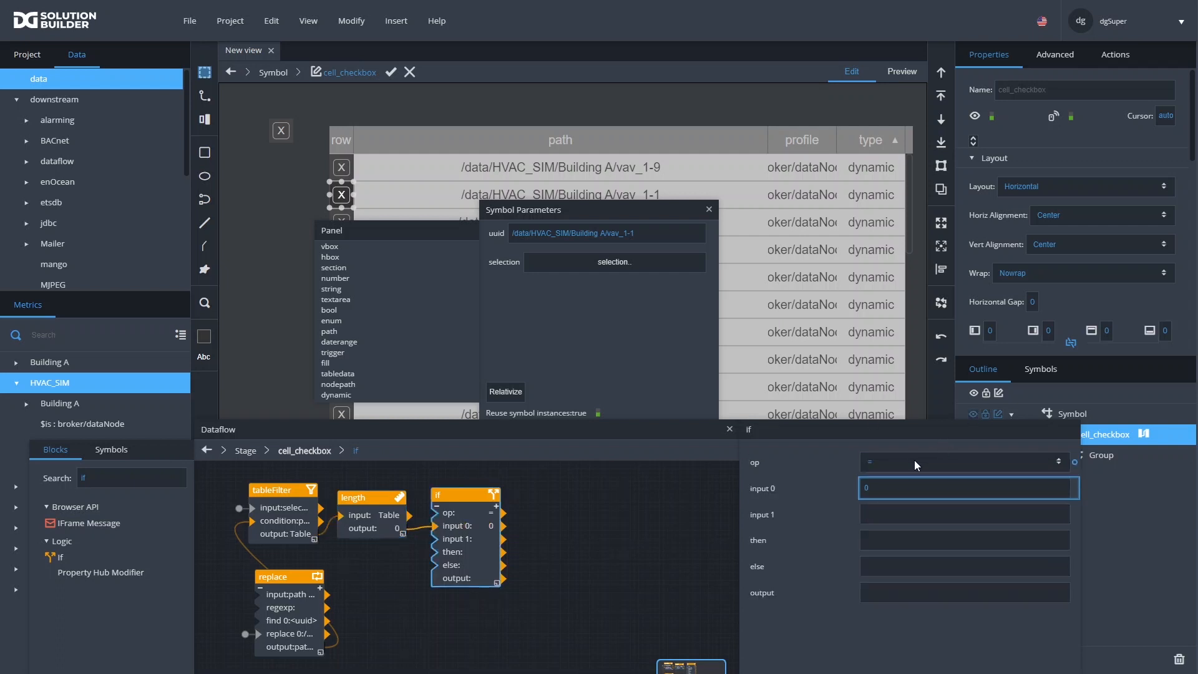
click(885, 466)
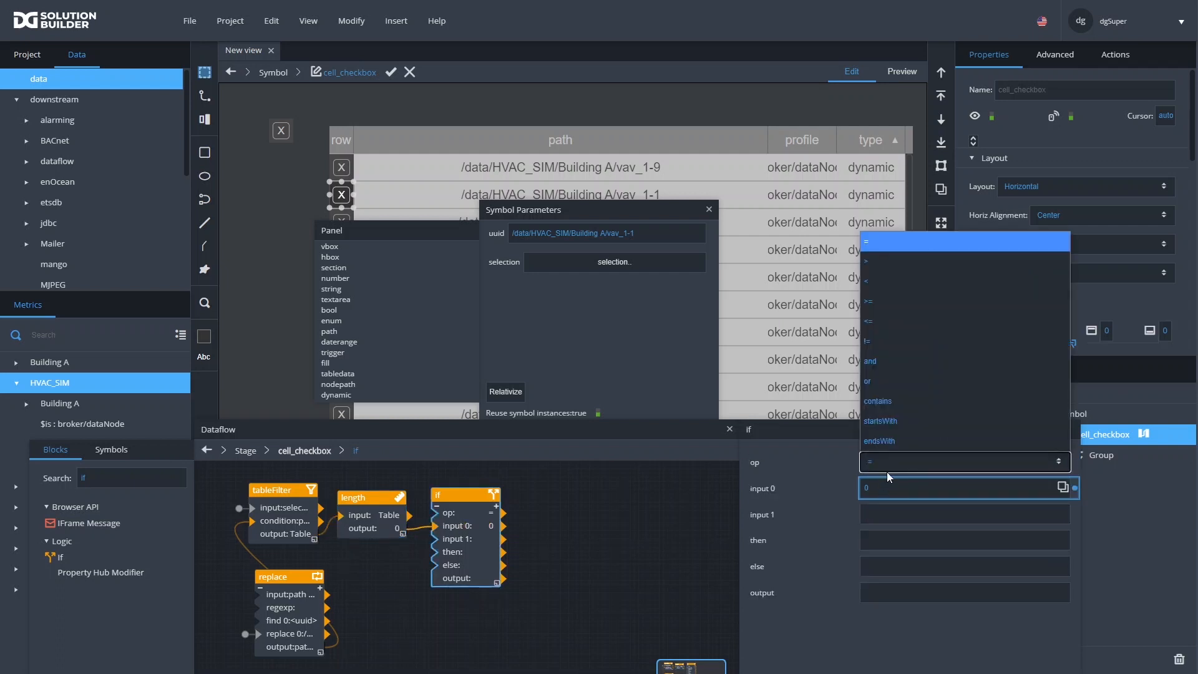
click(906, 265)
click(896, 515)
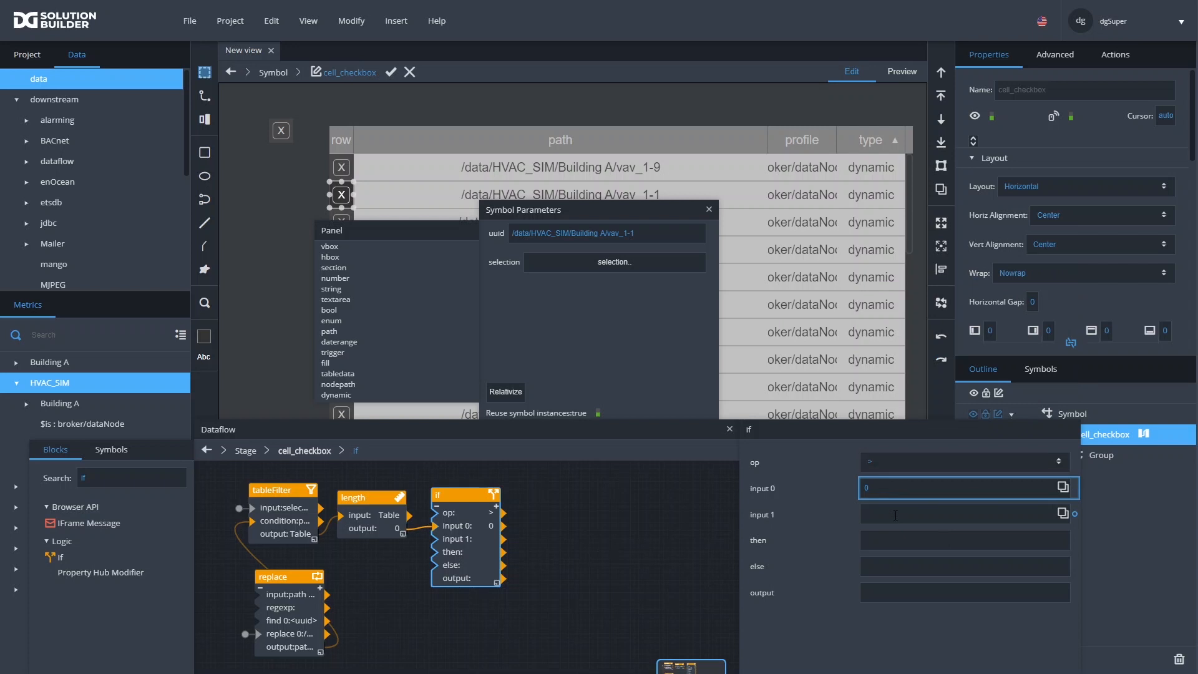
text(true)
key(Tab)
text(false)
Bind the If block's output to the visibility of the X text inside the symbol's Group
drag(1076, 635, 994, 649)
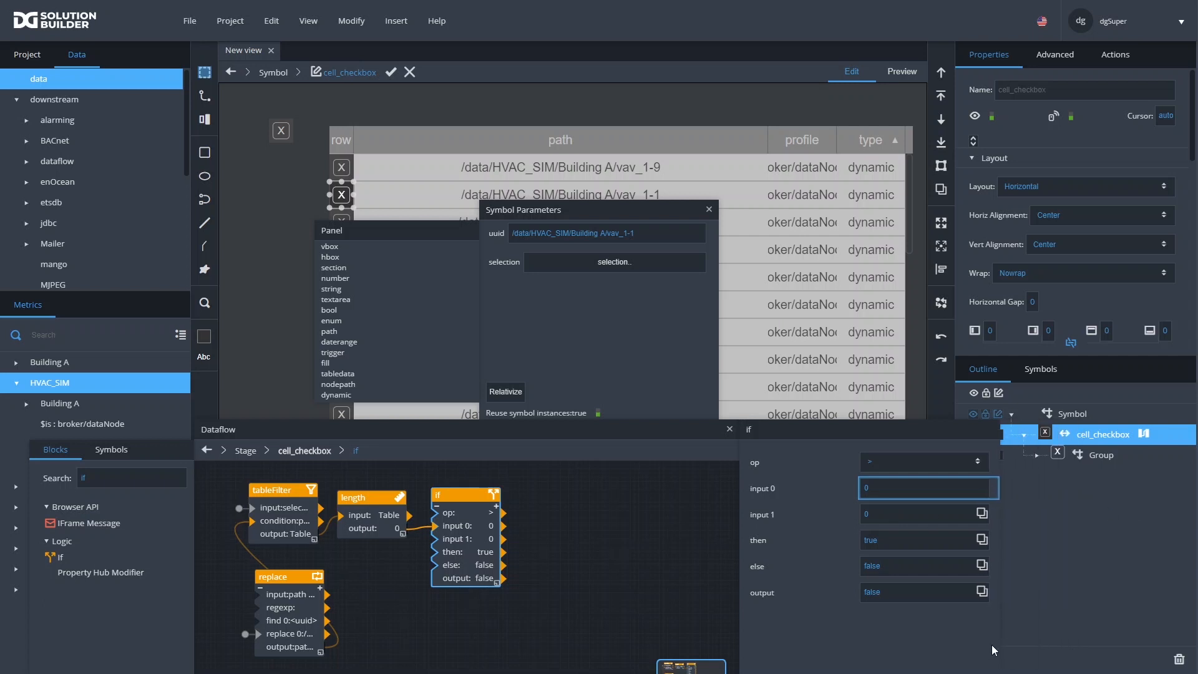
click(1049, 452)
click(1093, 475)
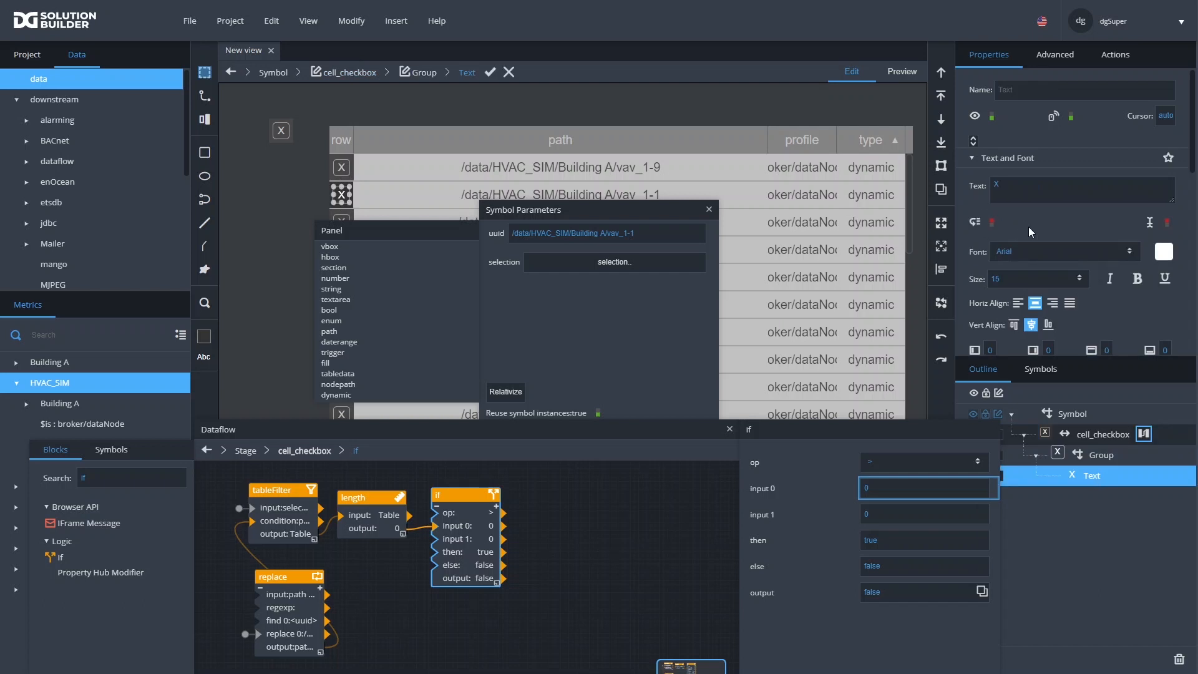
drag(994, 591, 983, 117)
Show the replace.output and if.output properties in a floating cell_checkbox window, and close the dataflow
drag(290, 578, 284, 566)
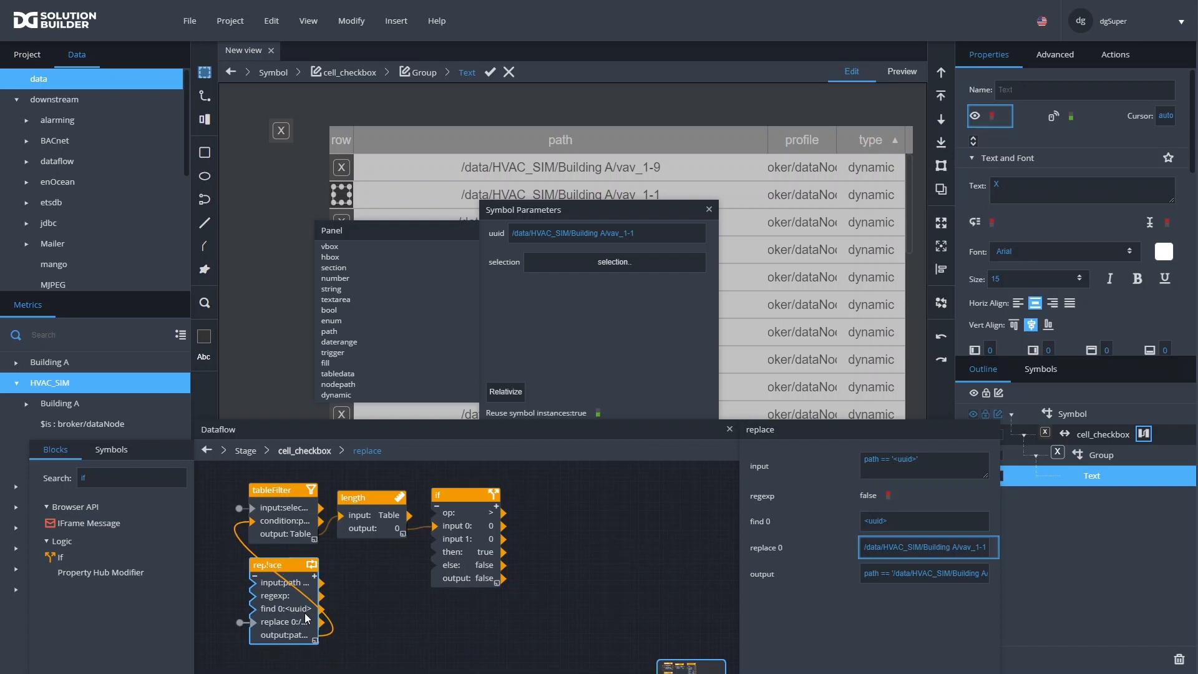
right_click(992, 573)
click(1054, 622)
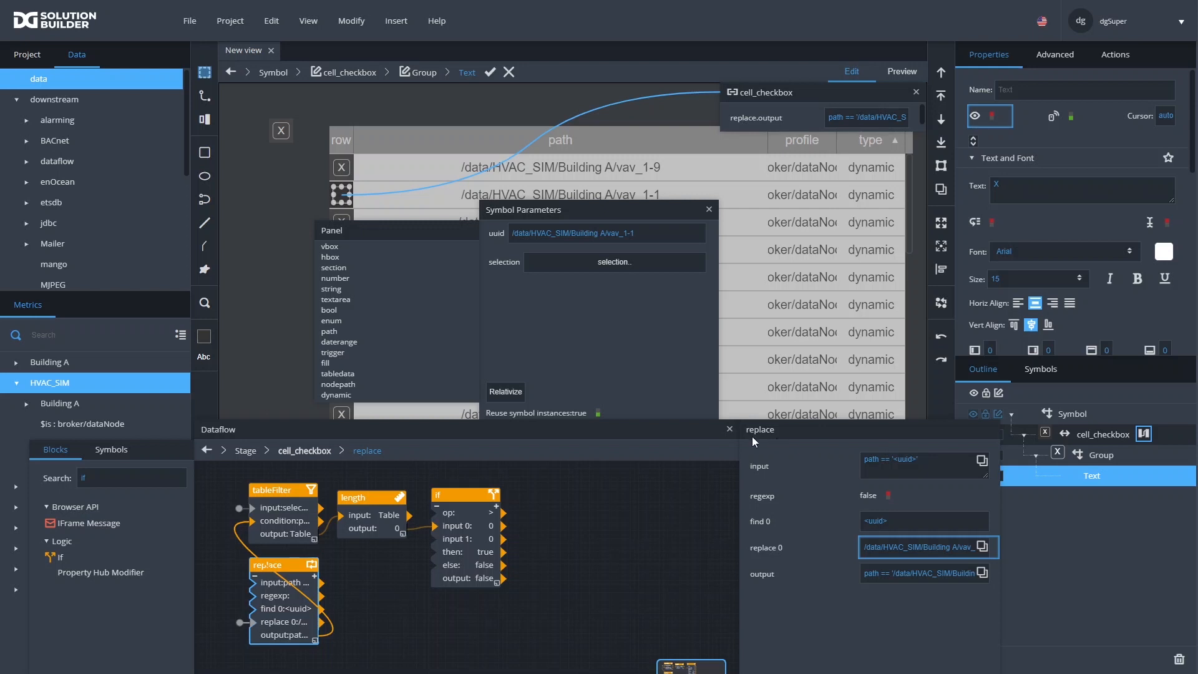
click(457, 552)
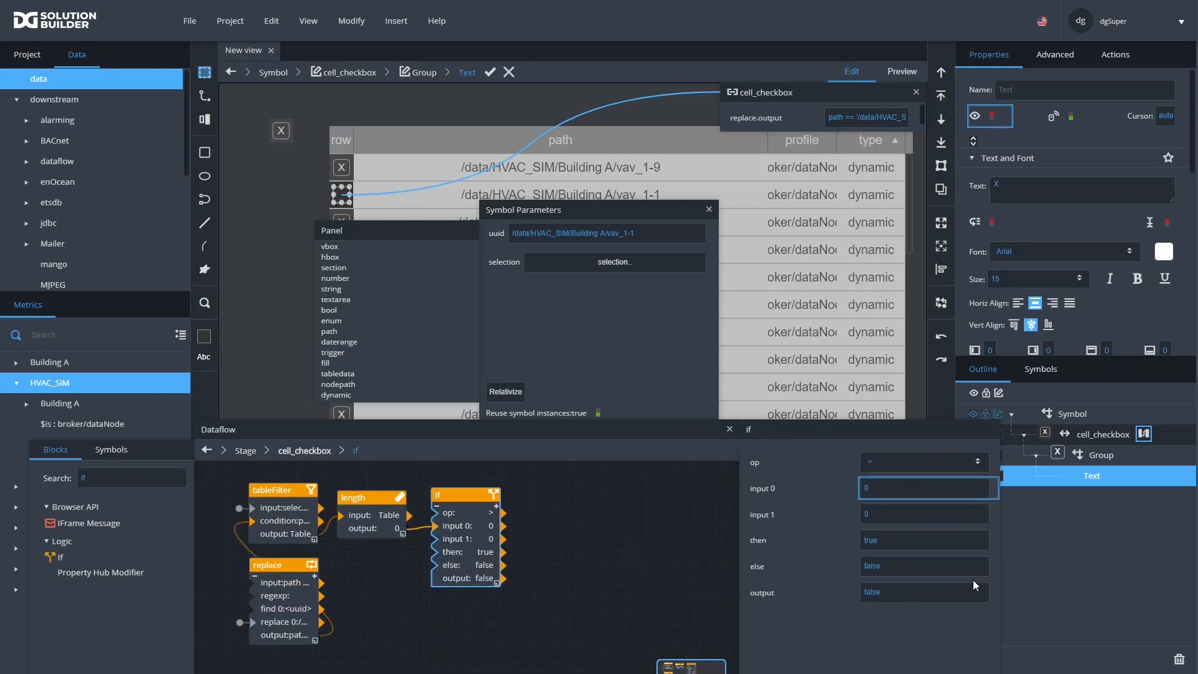
click(993, 592)
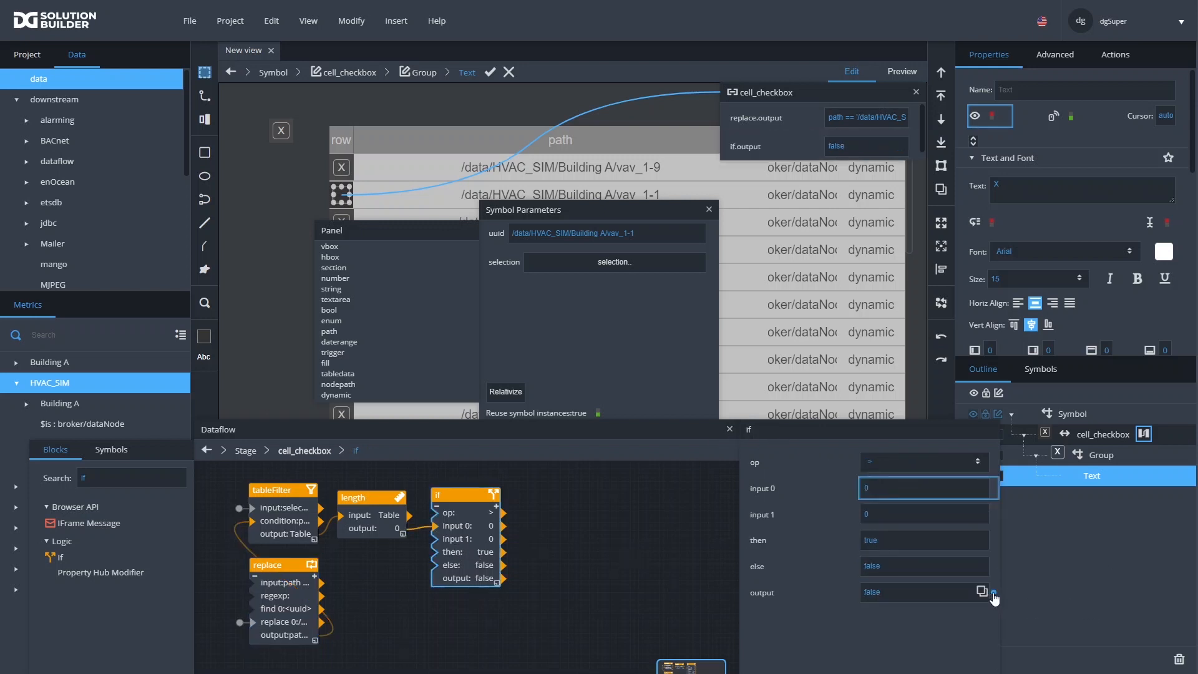
click(728, 429)
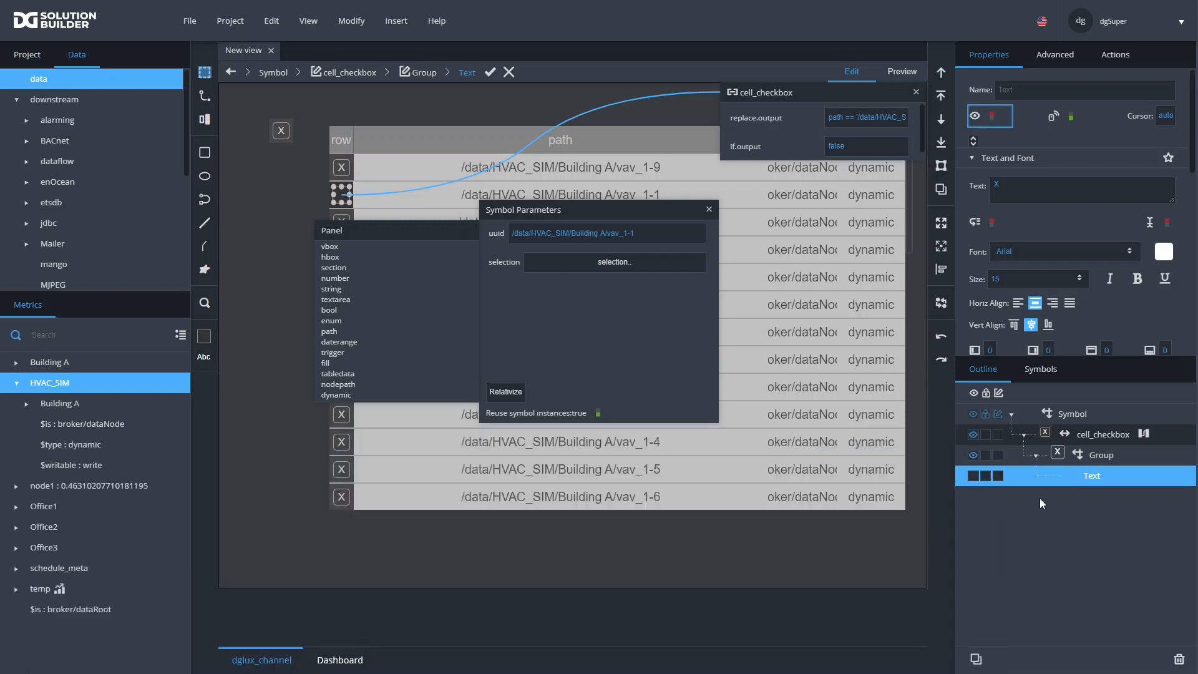
Open the dataflow of the Group inside cell_checkbox and reposition its window to show the whole canvas
right_click(1107, 456)
click(1014, 662)
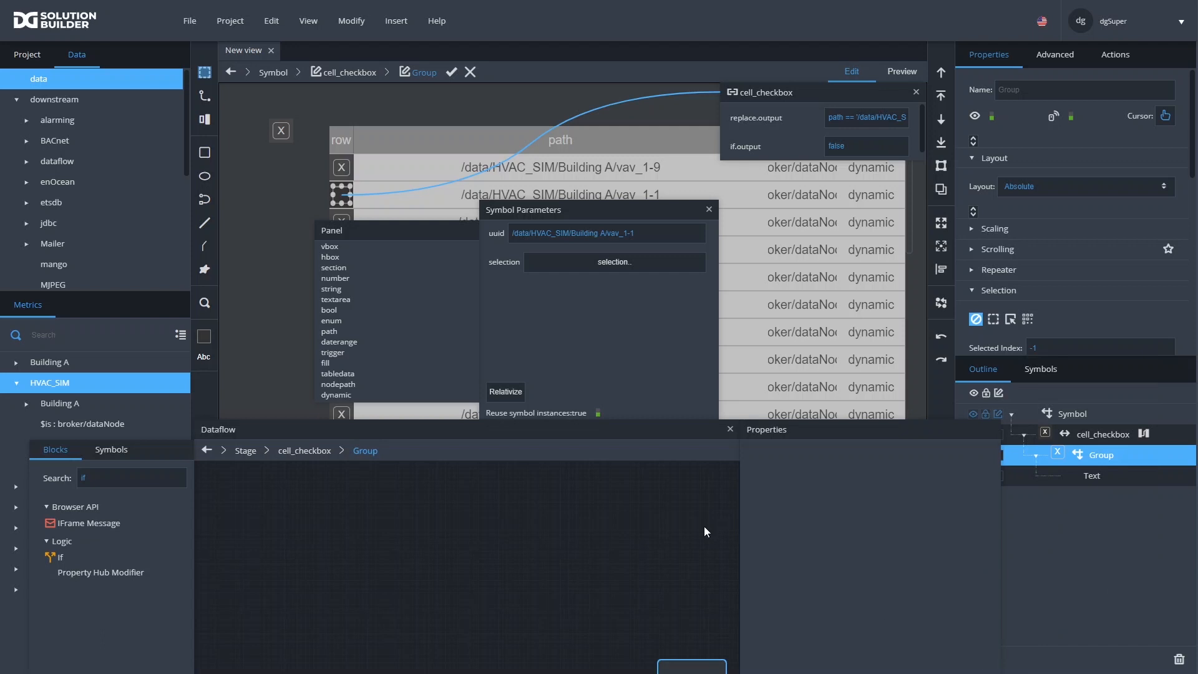
drag(515, 422, 519, 369)
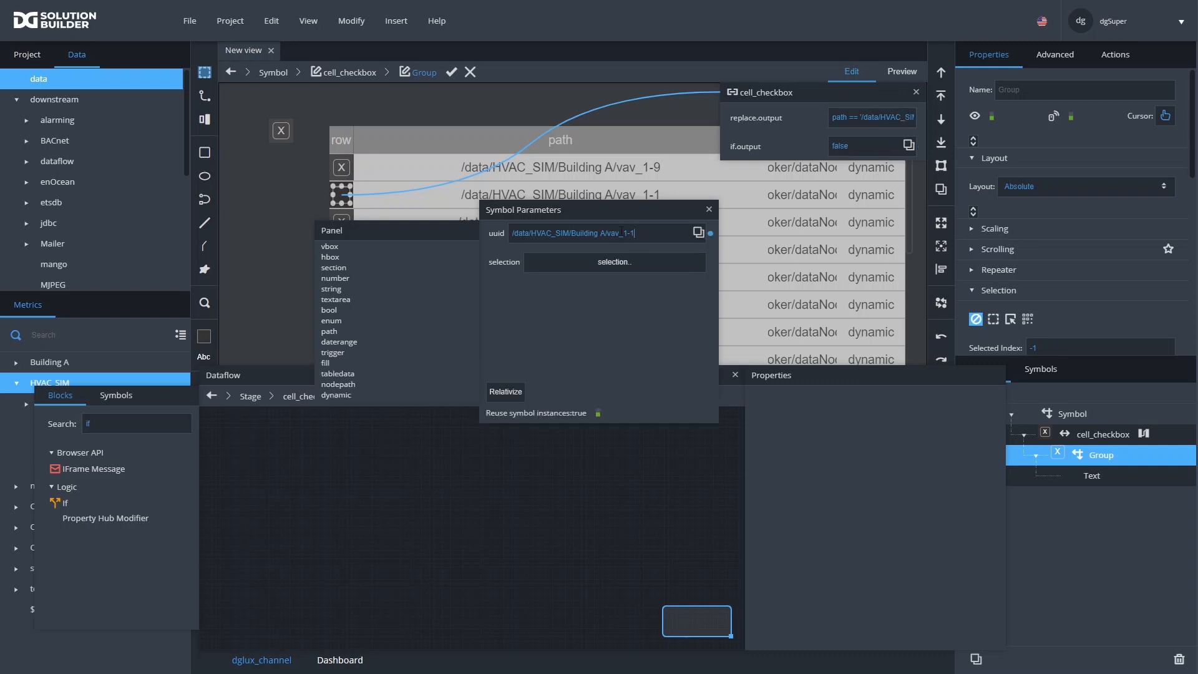
drag(635, 233, 518, 232)
click(378, 480)
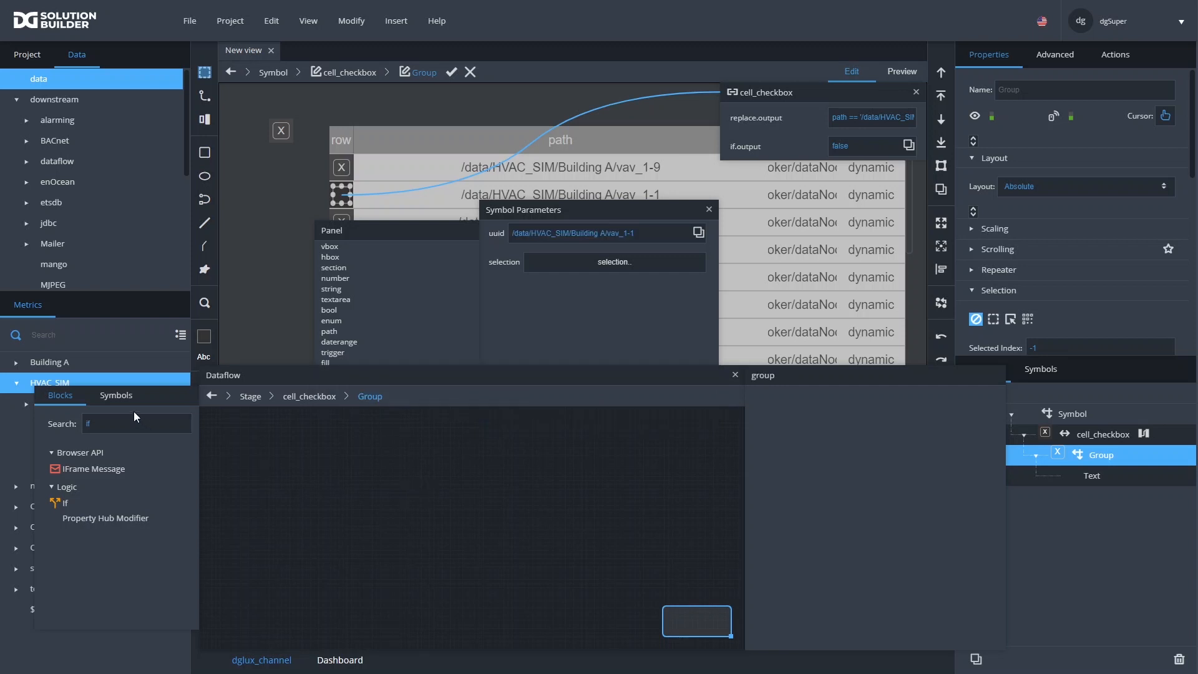
Add an Add Row table block to the Group's dataflow and bind the selection parameter to its table
double_click(119, 424)
text(and)
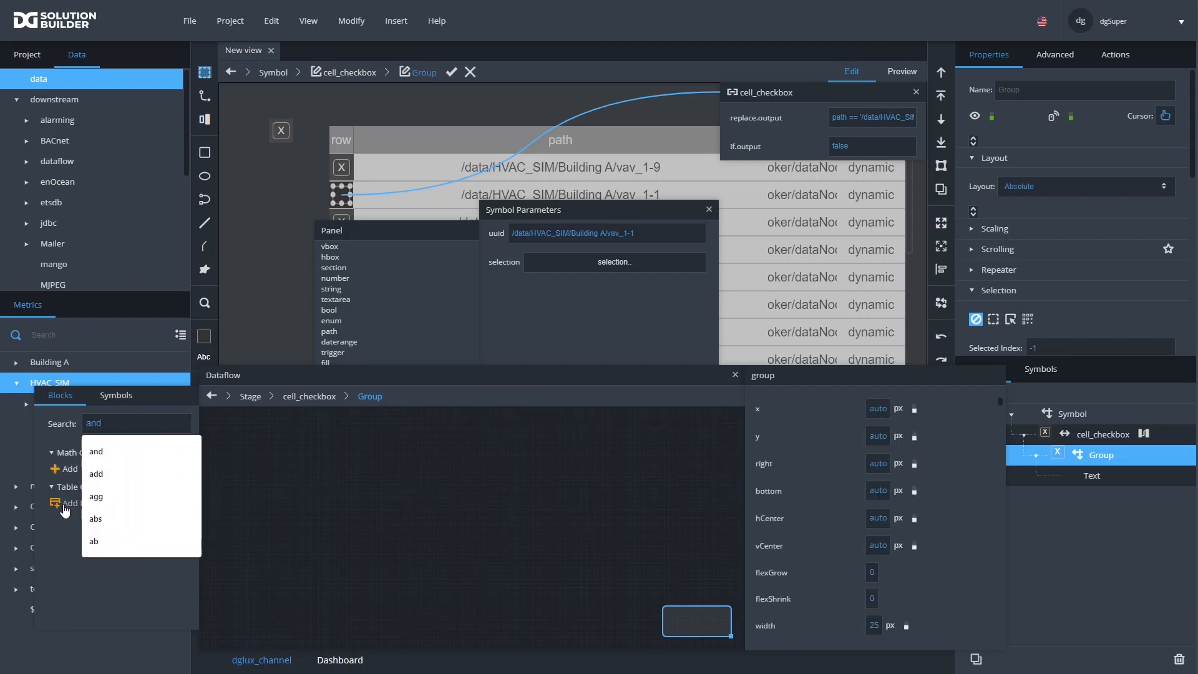
click(119, 474)
drag(219, 471, 263, 436)
drag(714, 262, 291, 492)
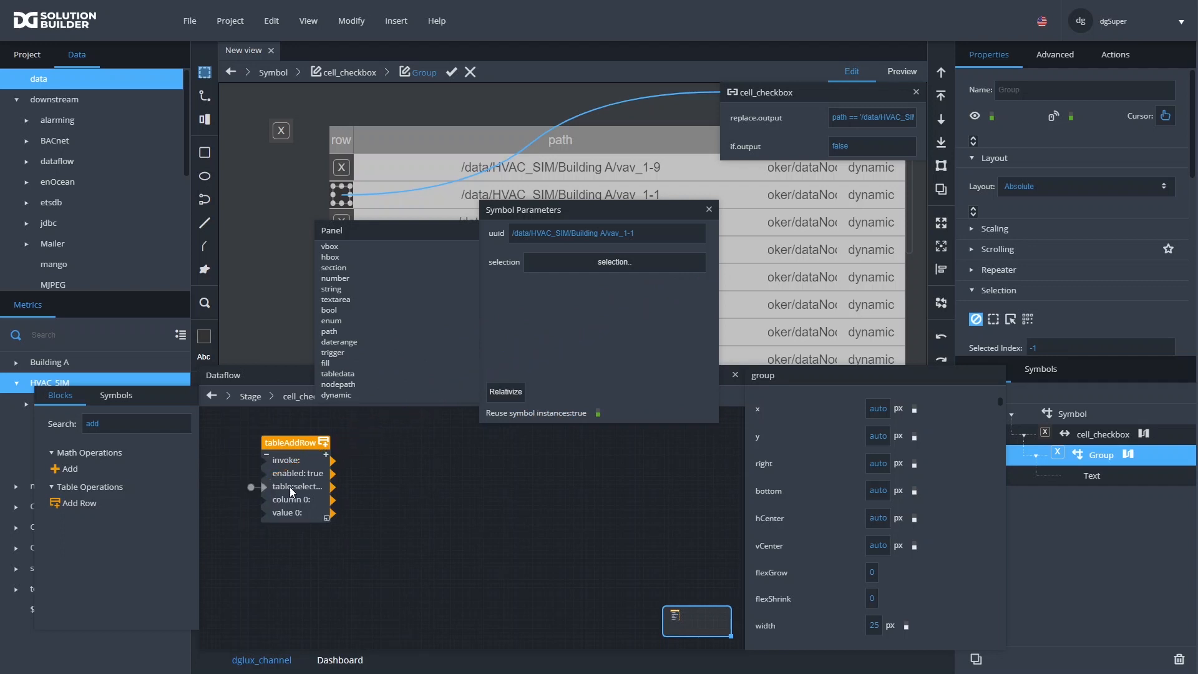
Set the tableAddRow block's column 0 to uuid and bind the uuid parameter to its value 0
click(297, 493)
click(888, 515)
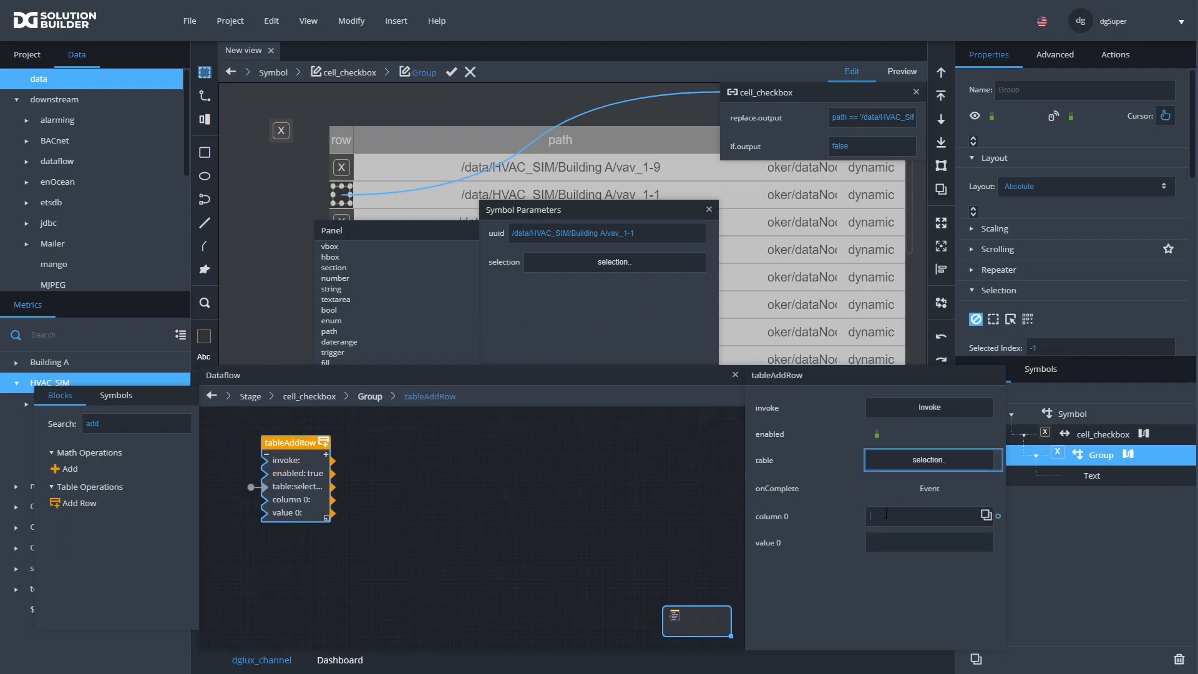
text(uuid)
drag(710, 234, 903, 544)
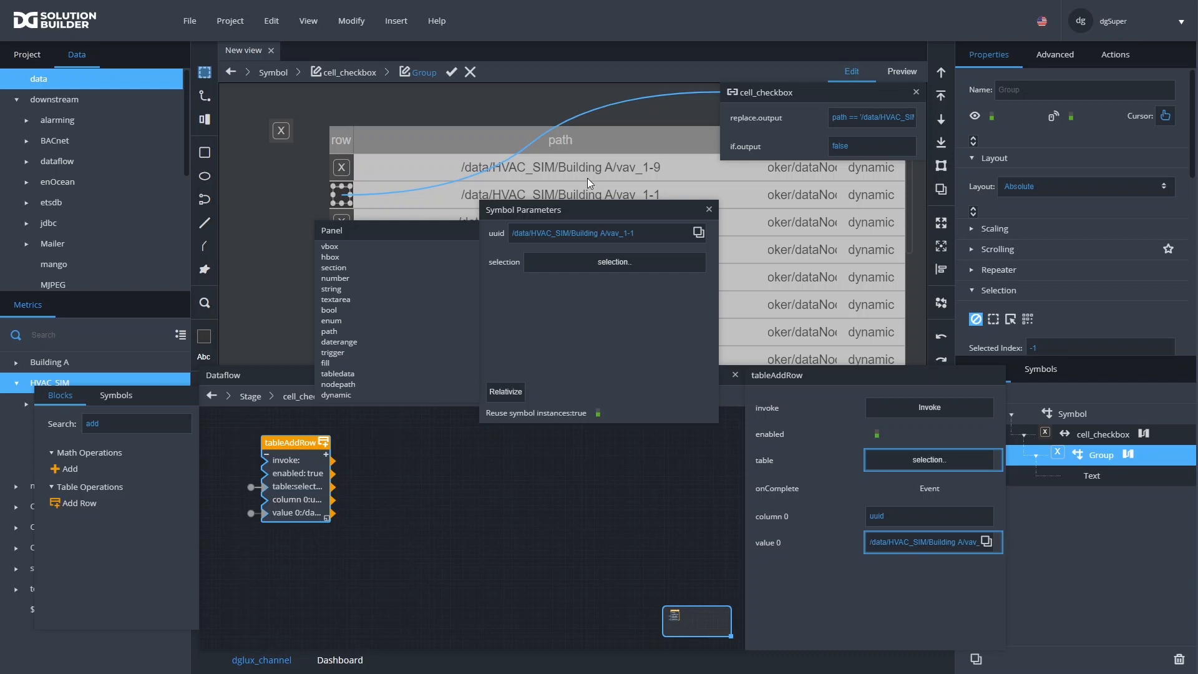
Add a Not block driven by if.output and connect its output to the tableAddRow block's enabled property
drag(582, 204, 581, 145)
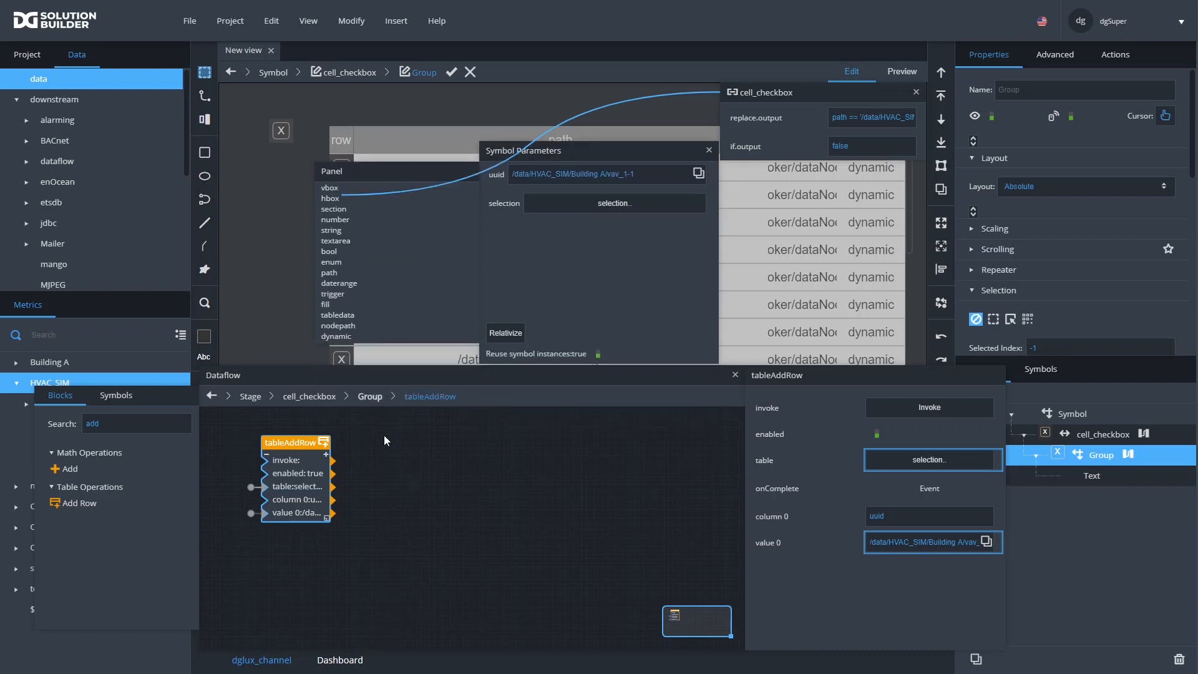
drag(300, 442, 364, 431)
double_click(137, 428)
text(not)
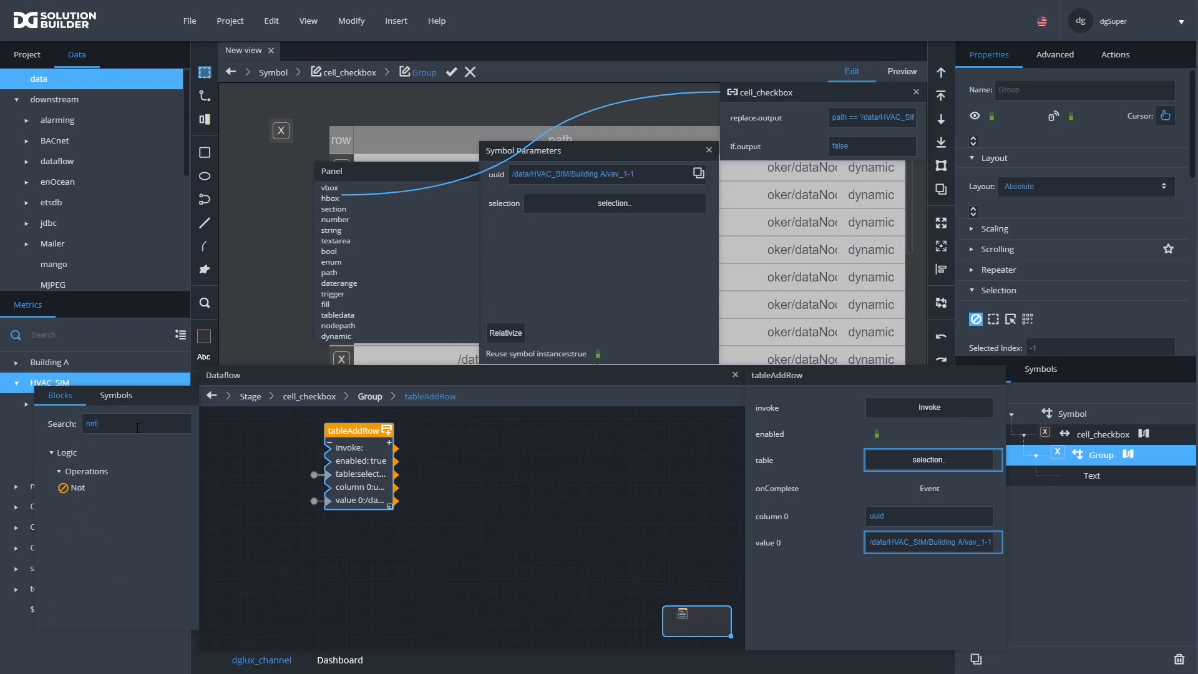
drag(76, 494, 223, 425)
drag(909, 146, 237, 451)
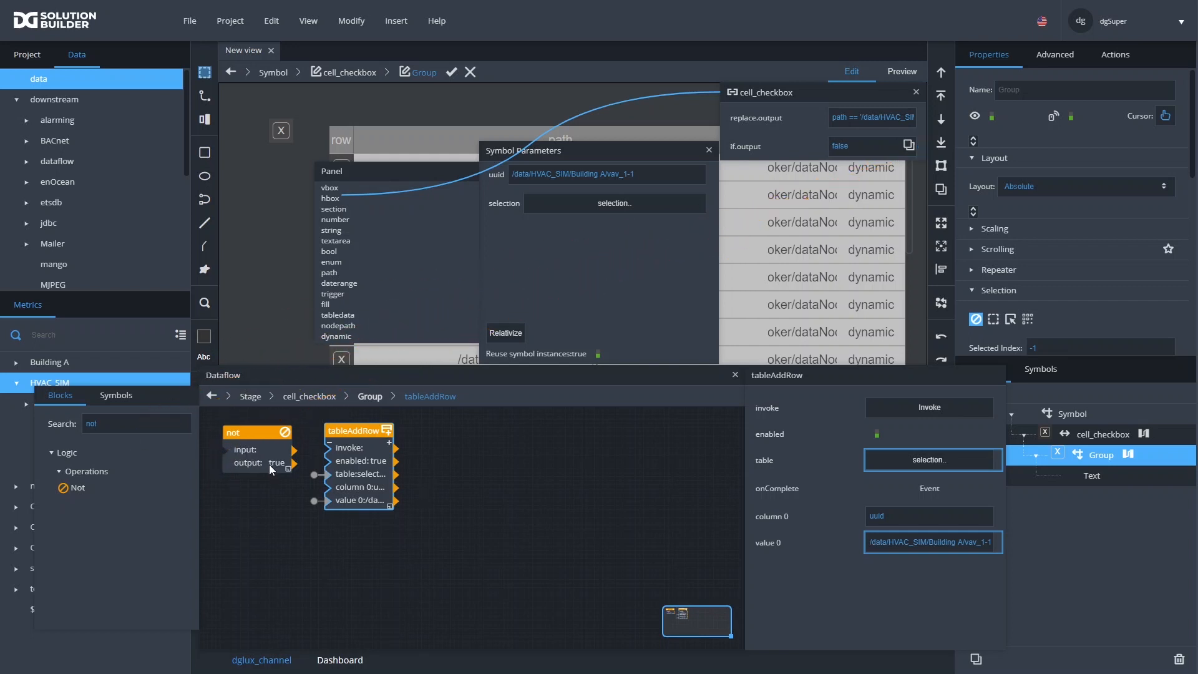
drag(910, 147, 328, 461)
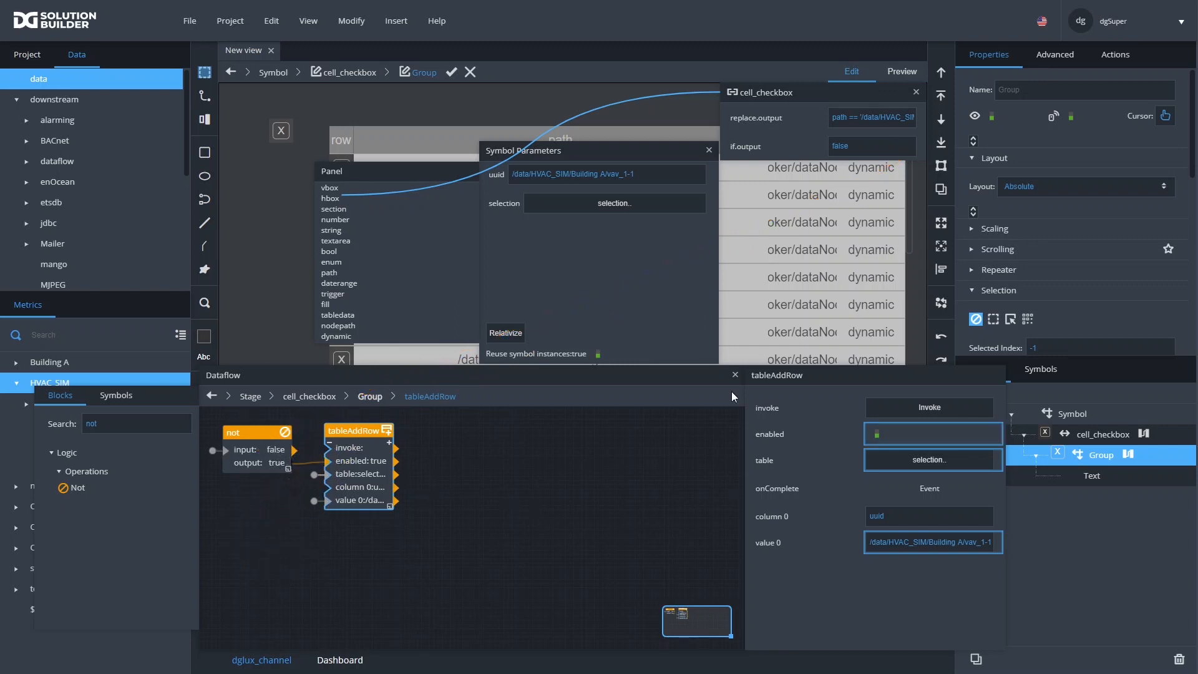
Bind the Group's onClick event to the tableAddRow block's invoke property
click(1105, 55)
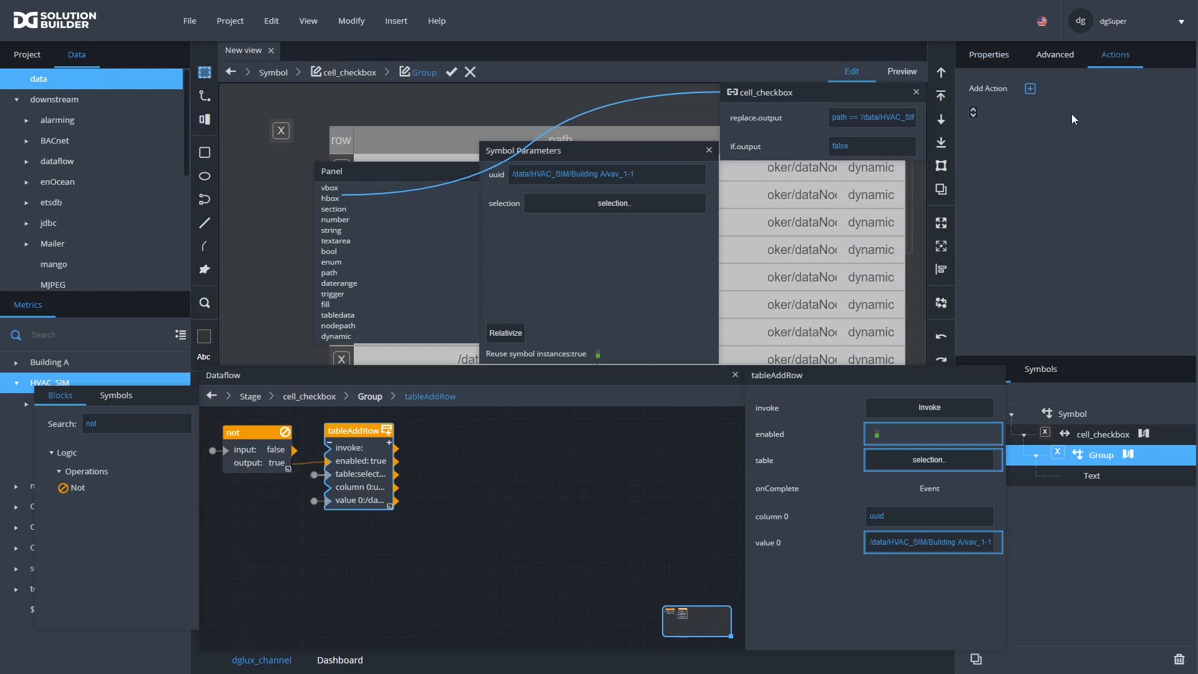
click(972, 112)
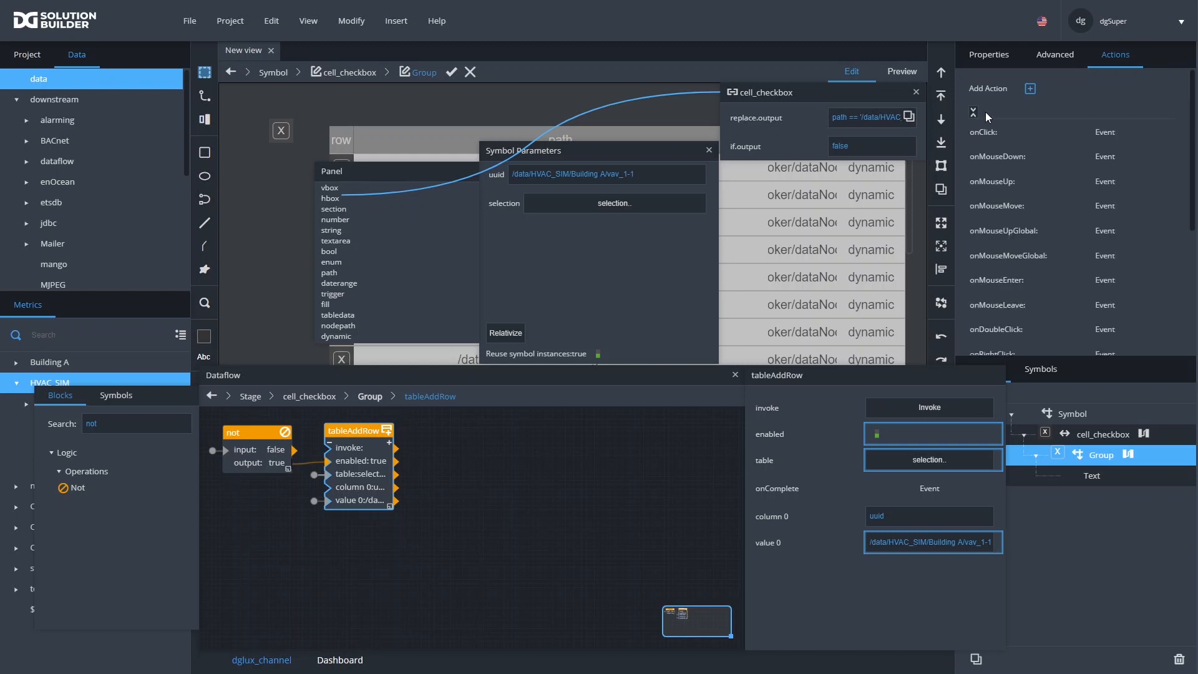
drag(1174, 133, 892, 410)
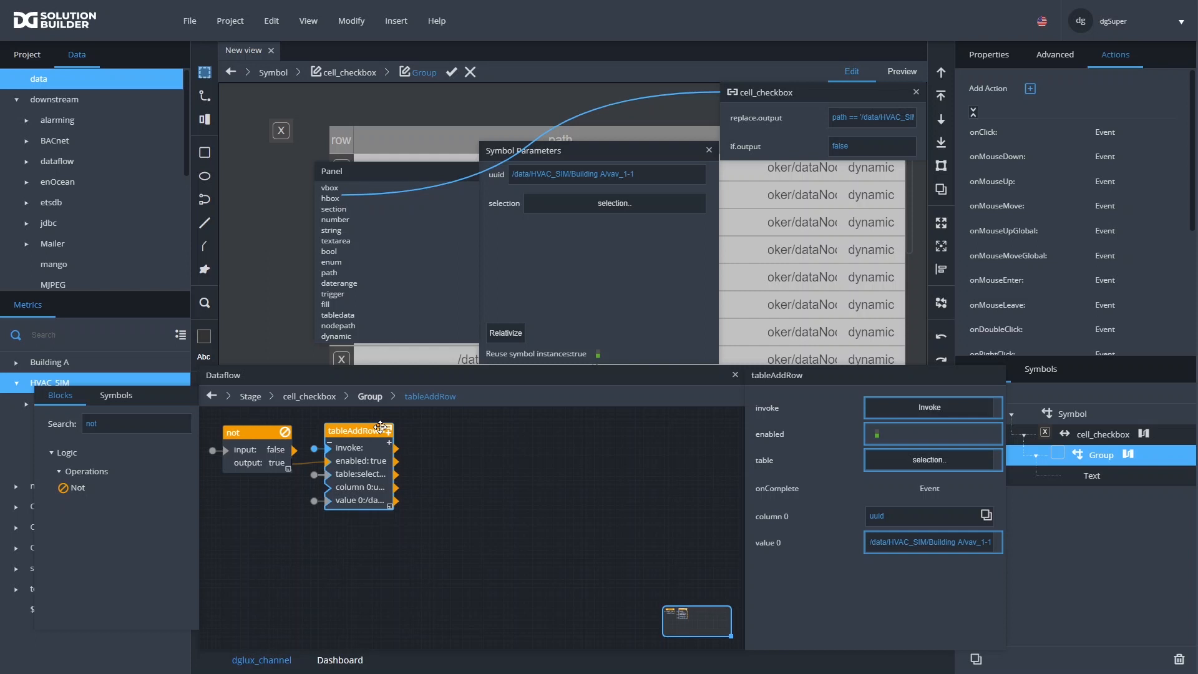
Add a Remove Rows block below tableAddRow and bind the selection parameter to its table
double_click(132, 421)
text(remo)
drag(82, 474, 341, 545)
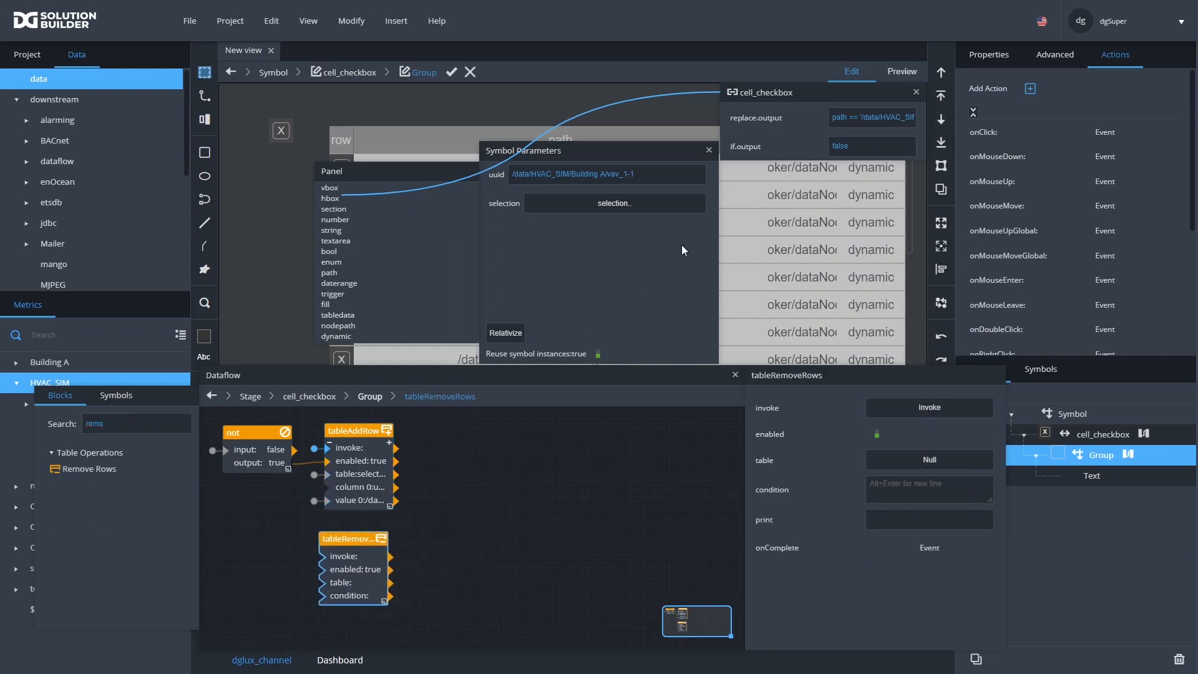
drag(710, 204, 905, 465)
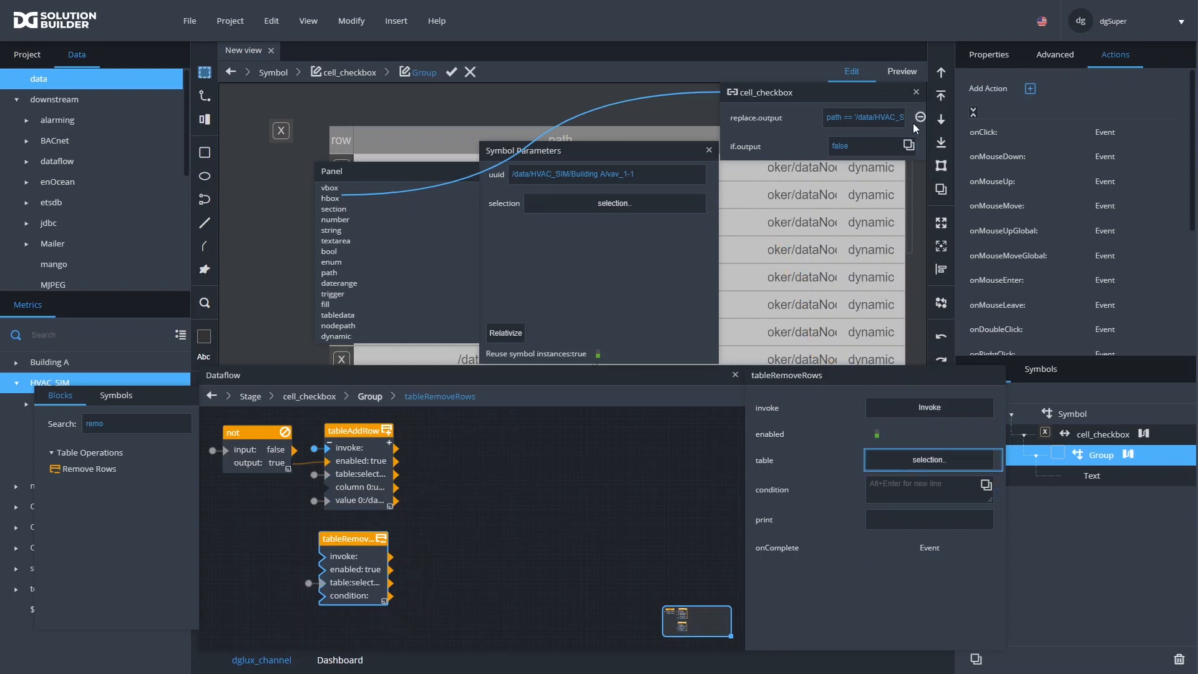
Bind tableRemoveRows' condition to replace.output, enabled to if.output and invoke to the Group's onClick event, and apply the symbol edits
drag(909, 119, 894, 499)
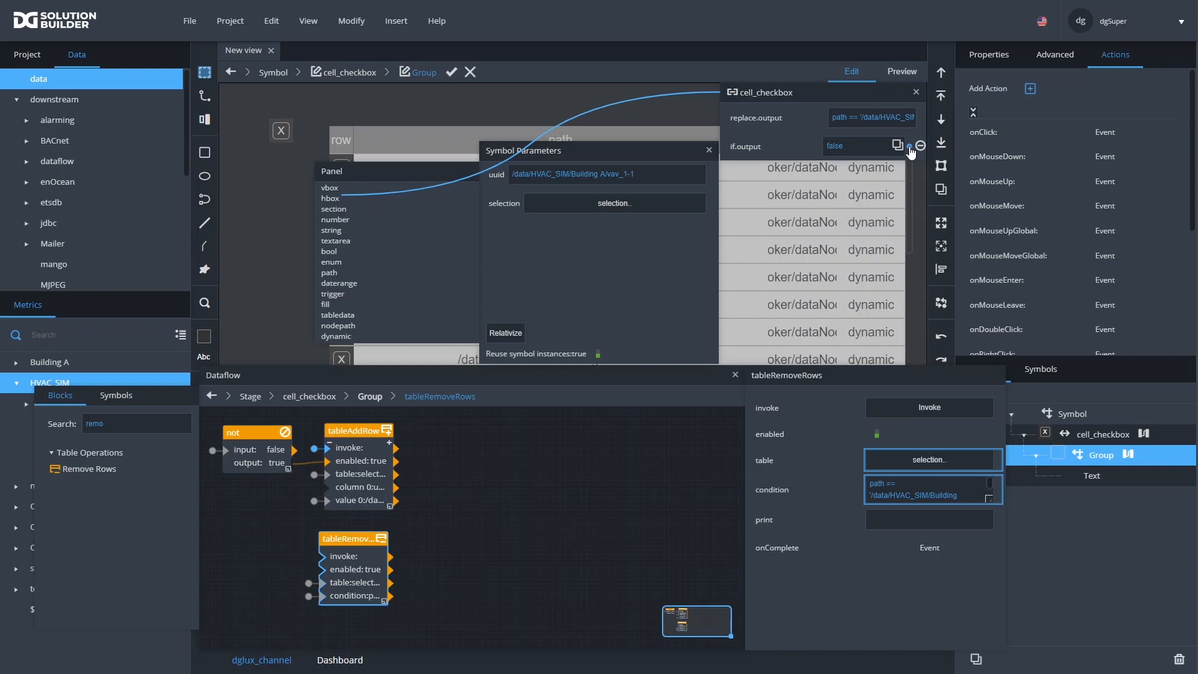
drag(909, 146, 881, 436)
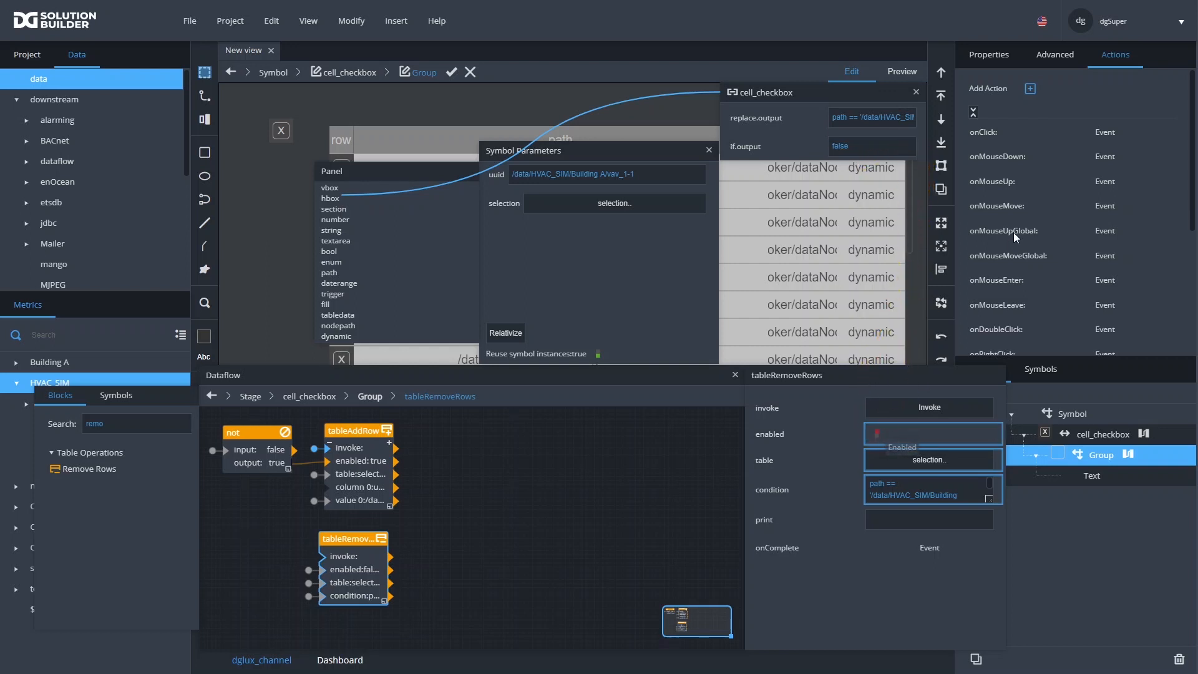
drag(1178, 133, 893, 409)
drag(339, 541, 342, 535)
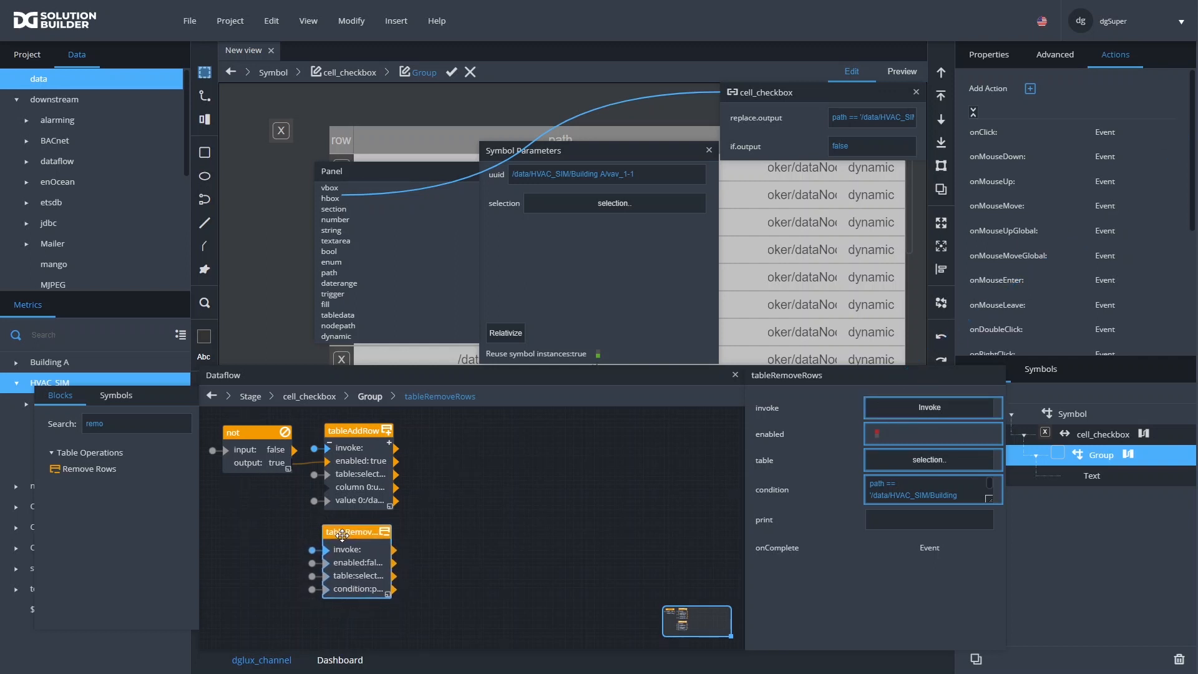
click(451, 73)
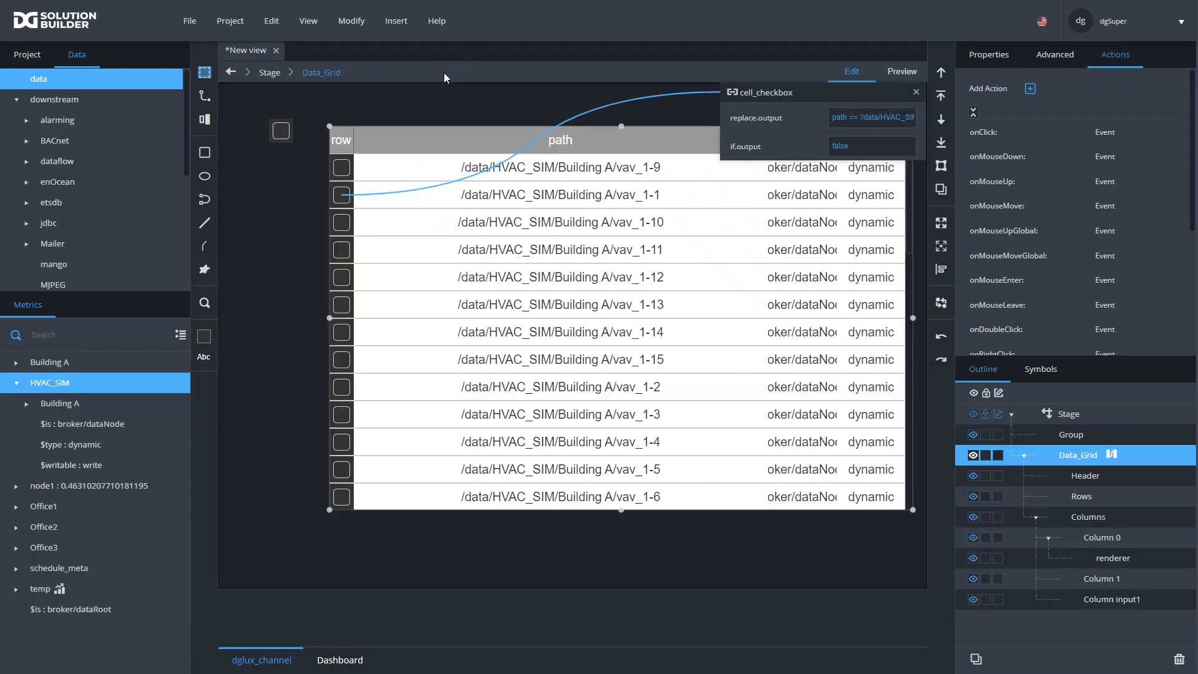
Preview the grid's row checkboxes and examine the selection table's contents in Data_Grid's dataflow
click(909, 73)
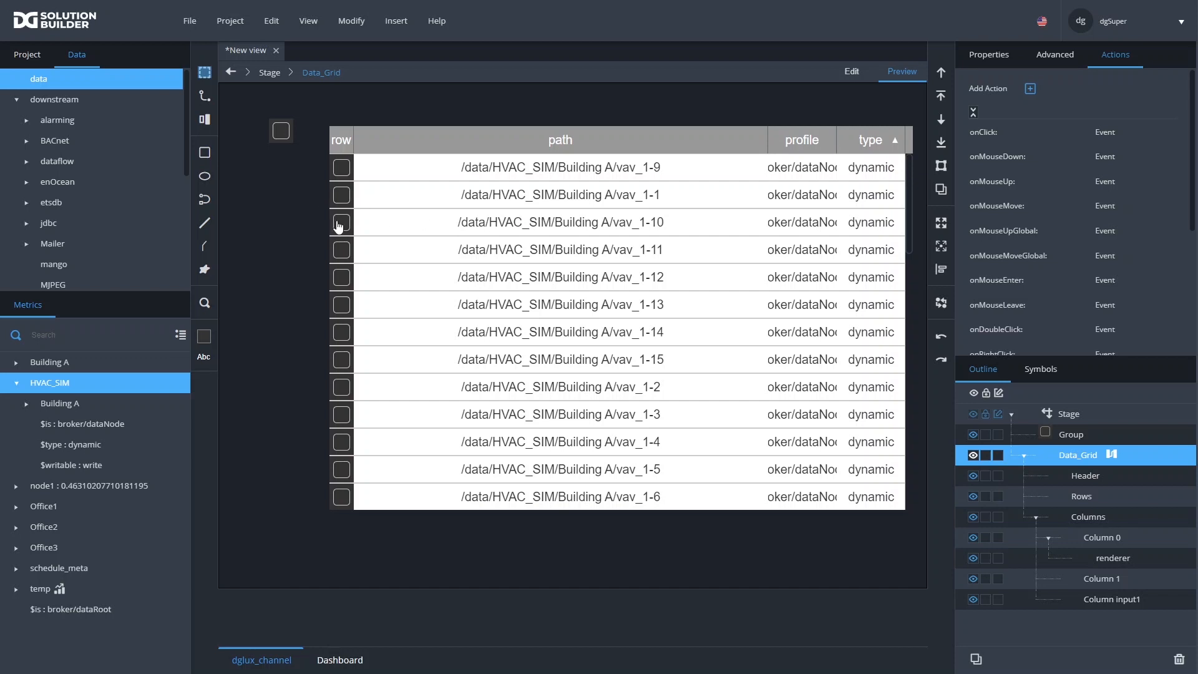
click(855, 72)
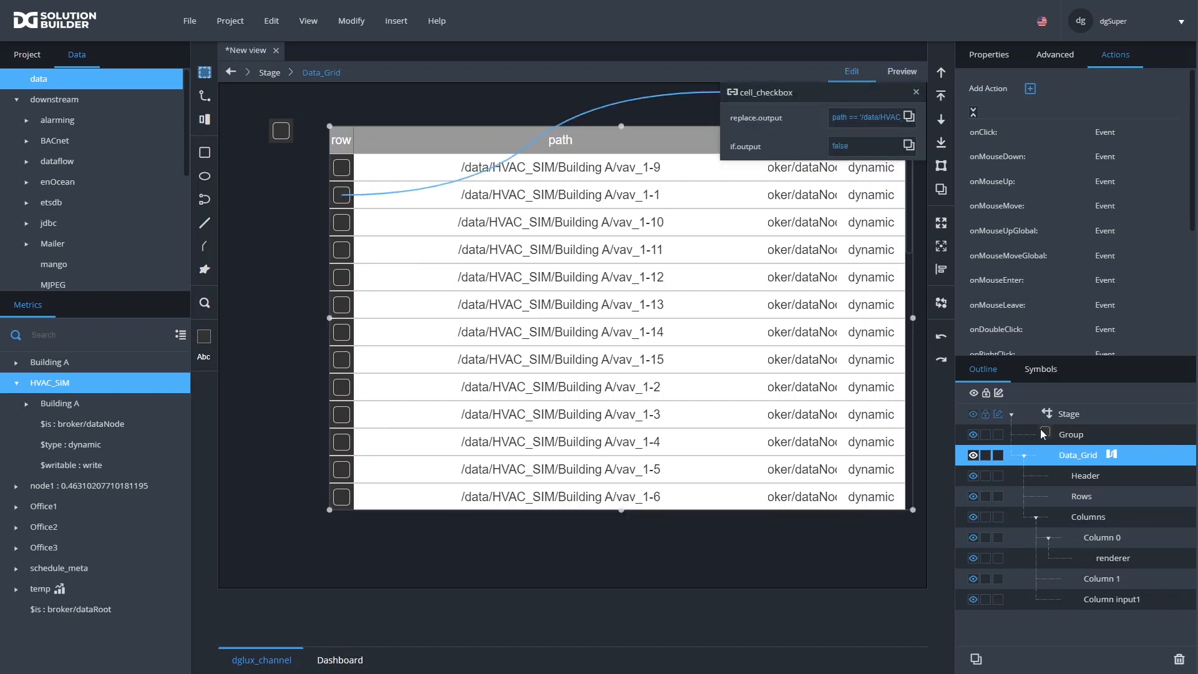
click(1114, 456)
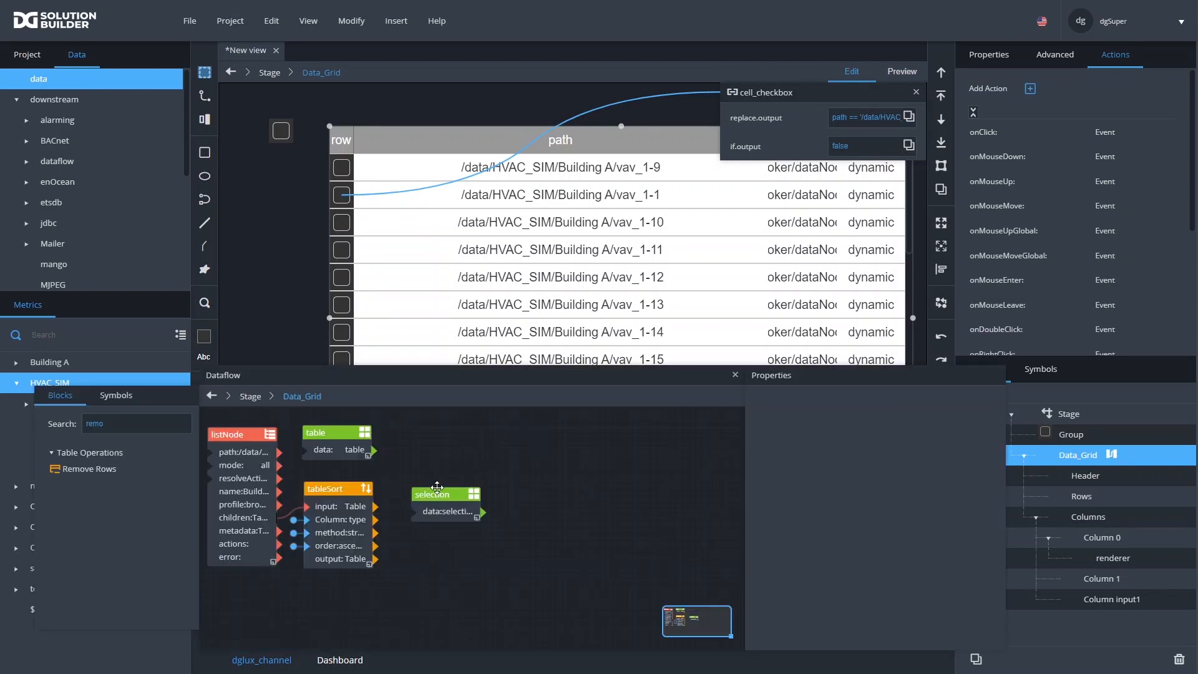
click(437, 494)
click(899, 411)
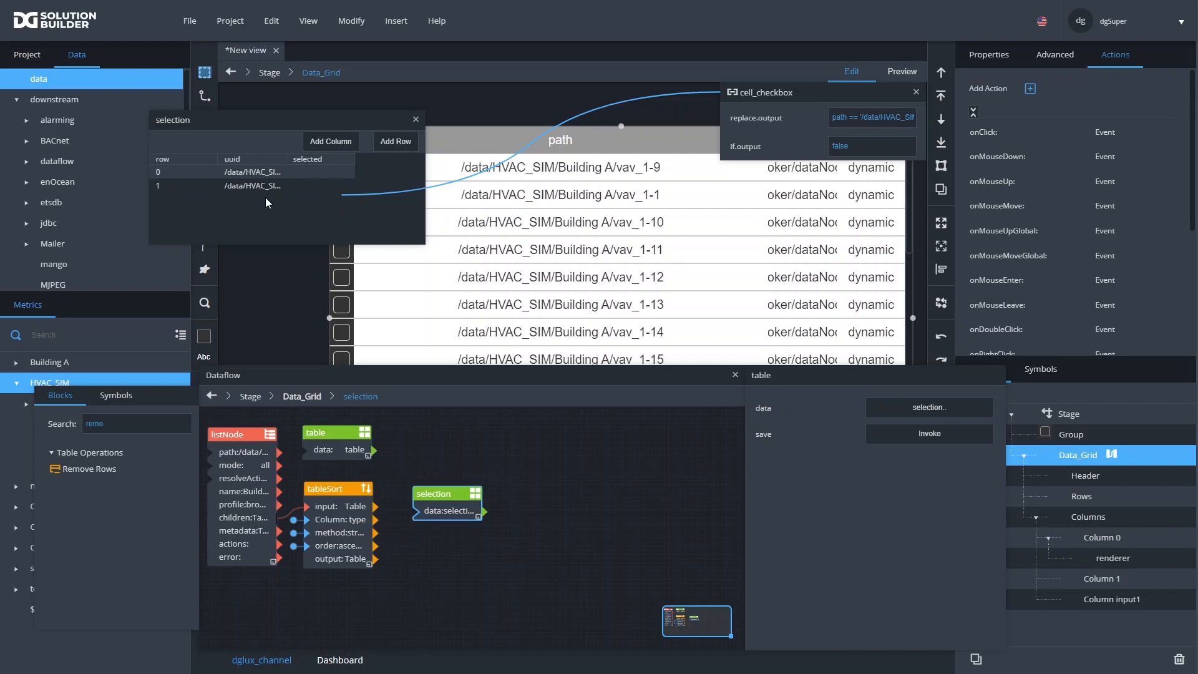
click(312, 172)
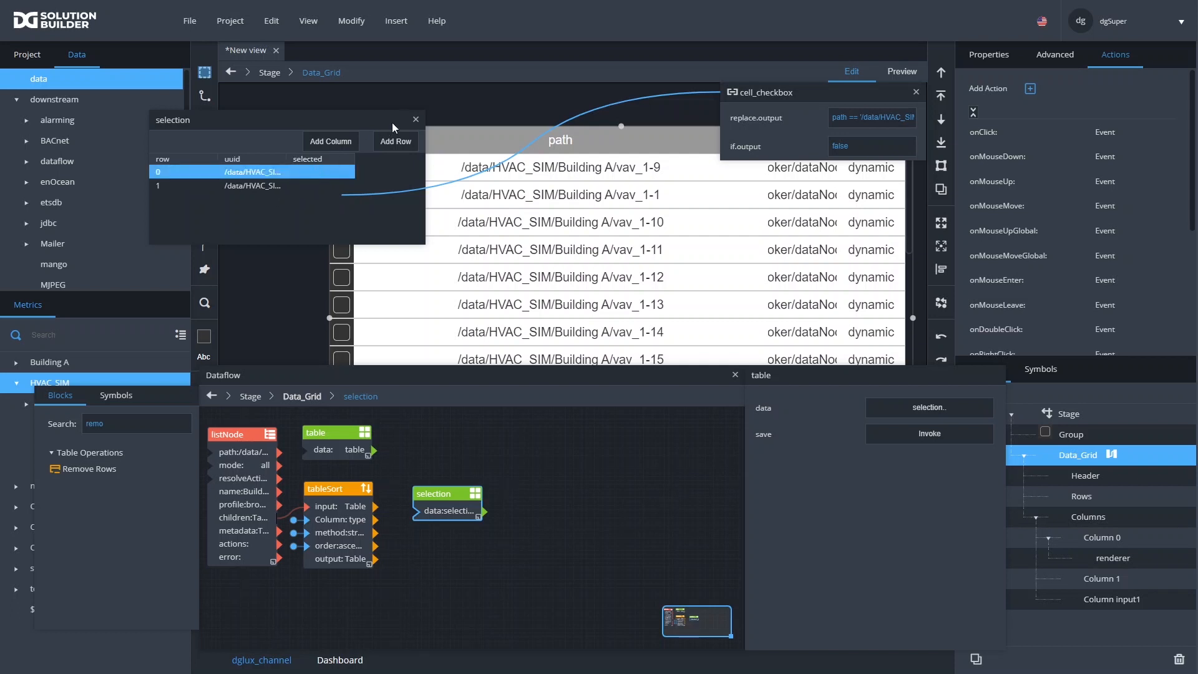
click(415, 120)
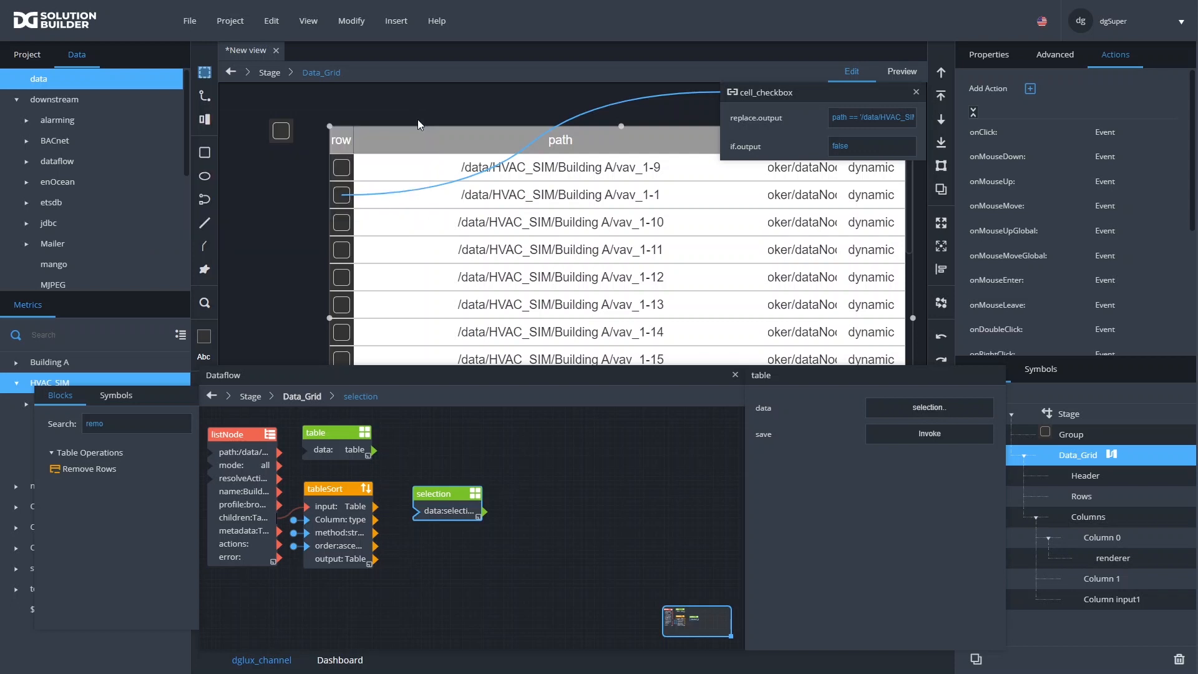
Reopen cell_checkbox for editing, move the dataflow window clear of the outline, and open the inner Group's dataflow
click(915, 93)
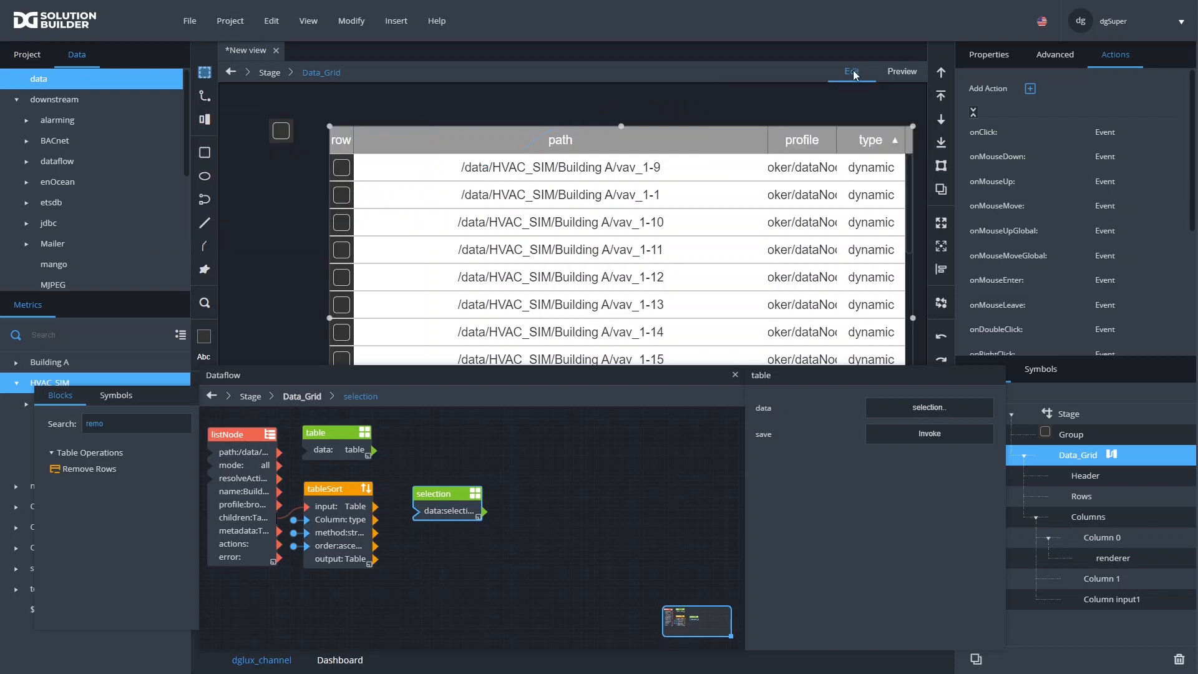
double_click(345, 167)
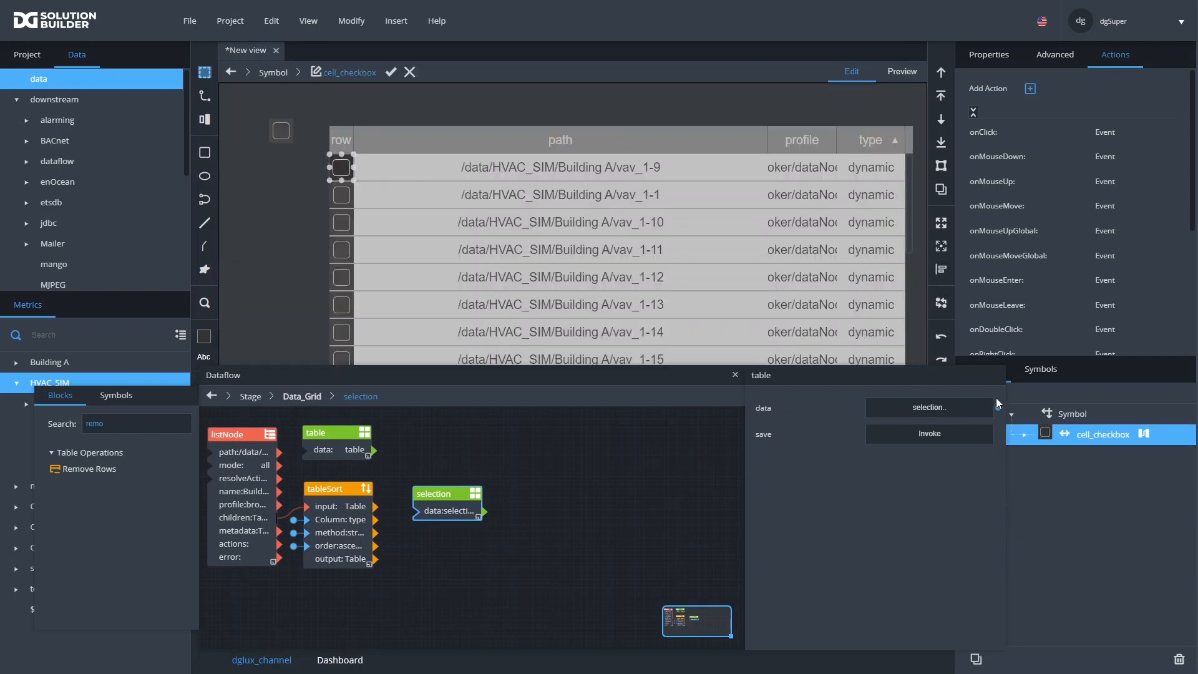
drag(903, 380, 734, 417)
click(1036, 437)
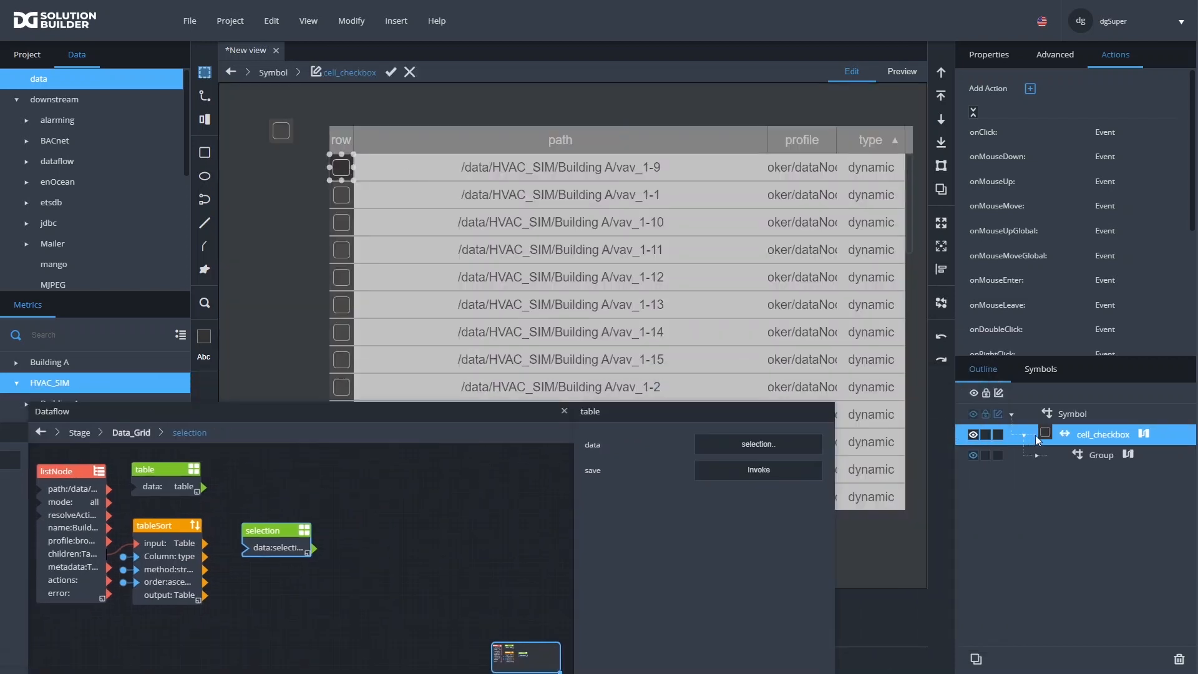
click(1139, 454)
Add column 1 named selected with value true to the tableAddRow block and move tableRemoveRows clear below it
click(188, 499)
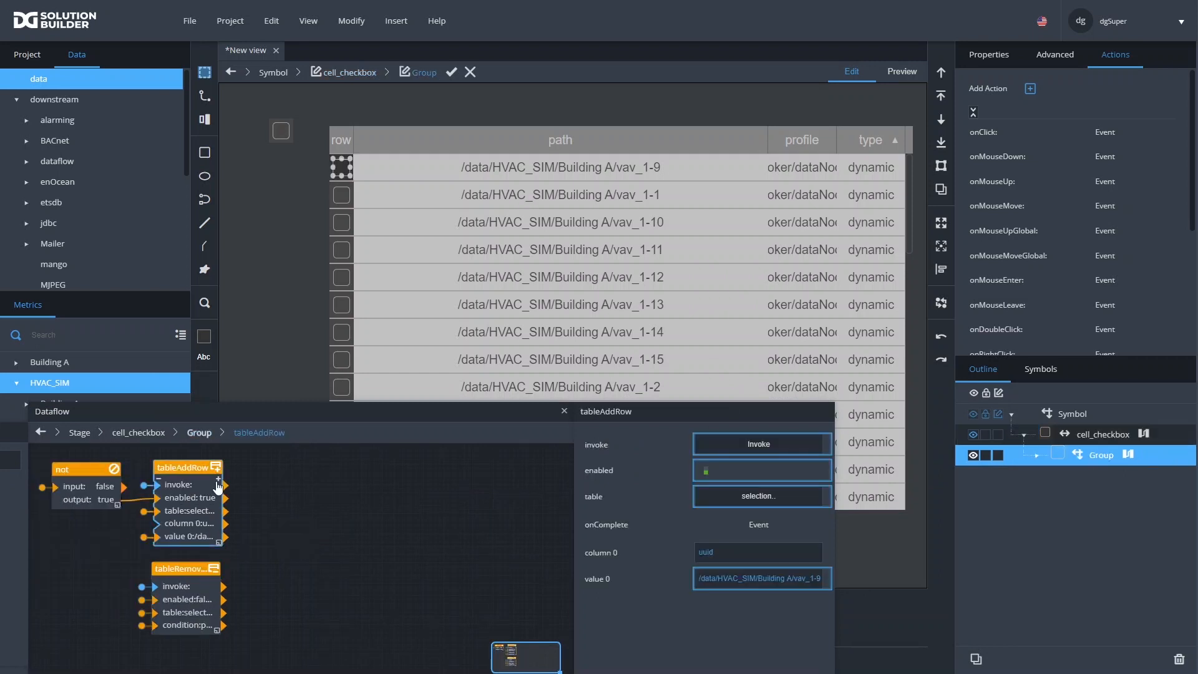
click(218, 478)
click(728, 603)
text(selected)
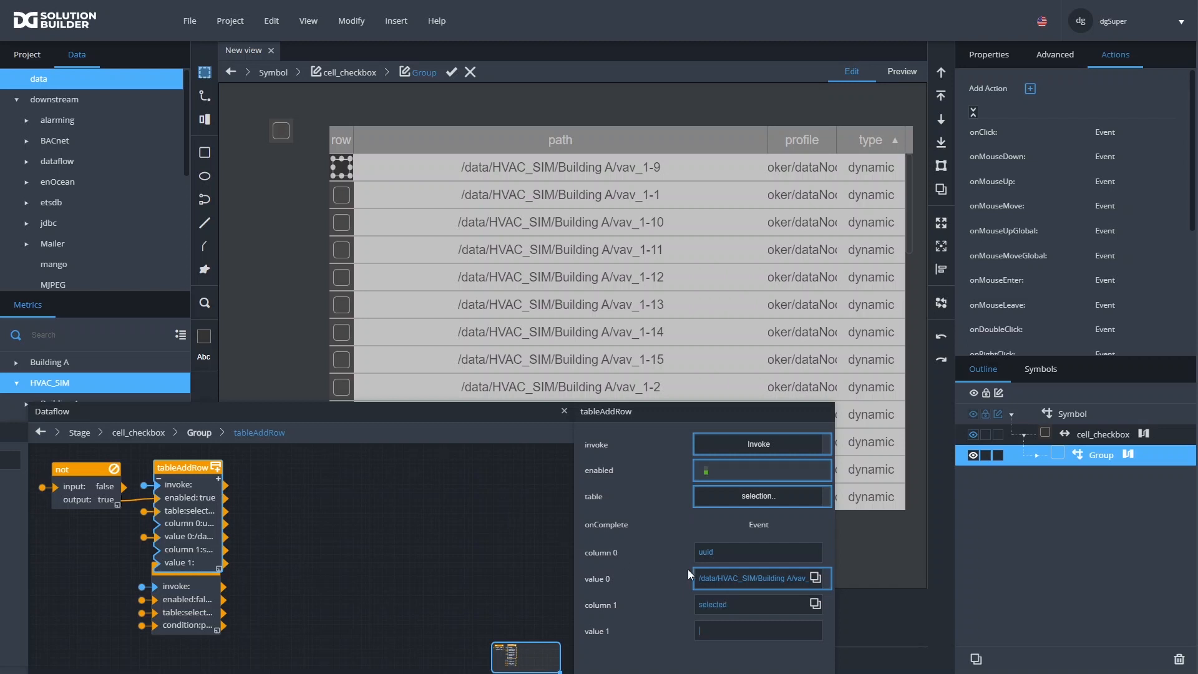
click(725, 632)
text(true)
click(197, 573)
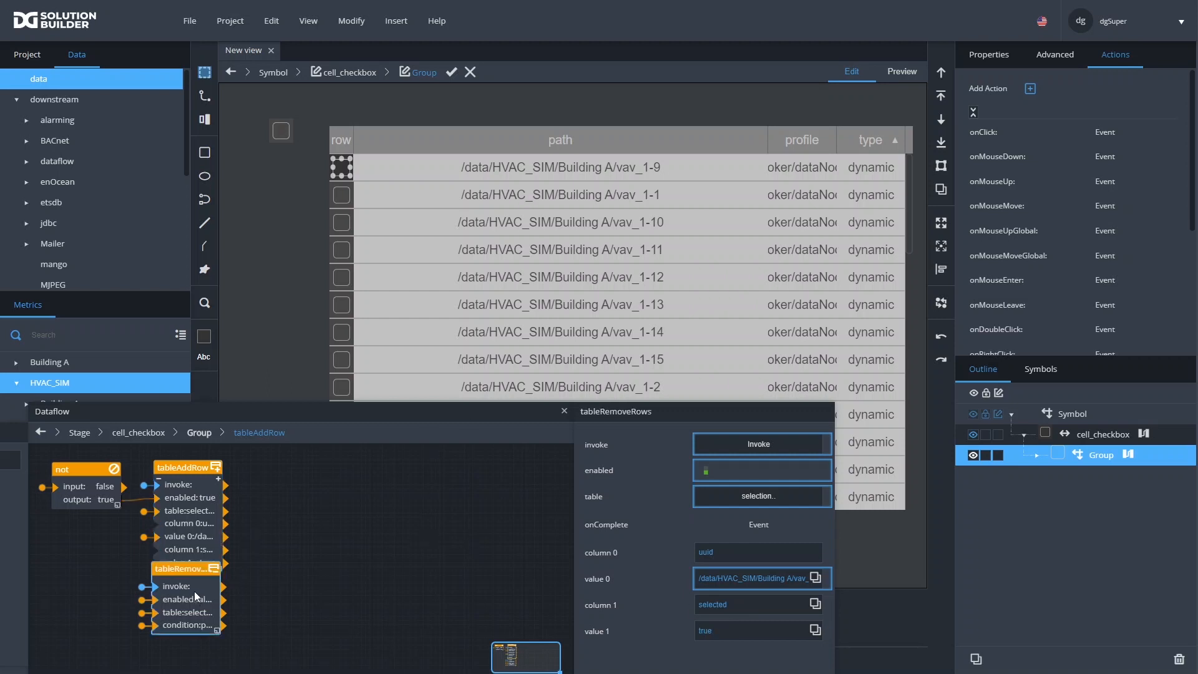
drag(197, 572, 199, 592)
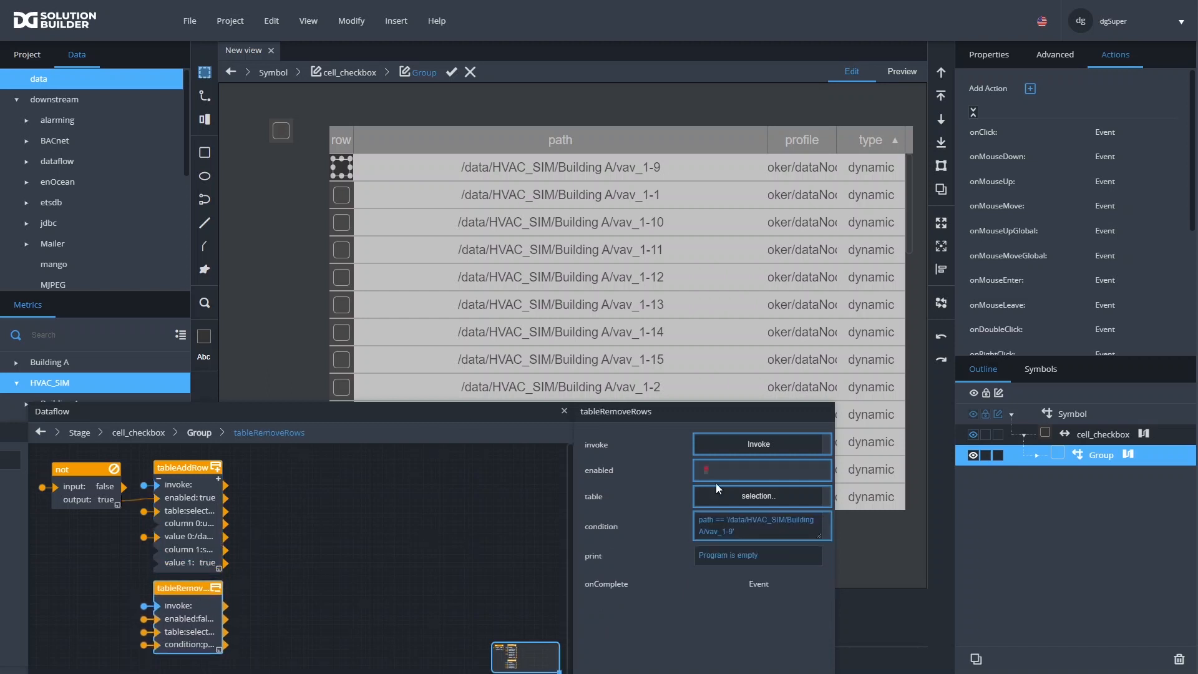
Check the if block and the tableFilter condition in cell_checkbox's dataflow, and apply the symbol edits
click(986, 59)
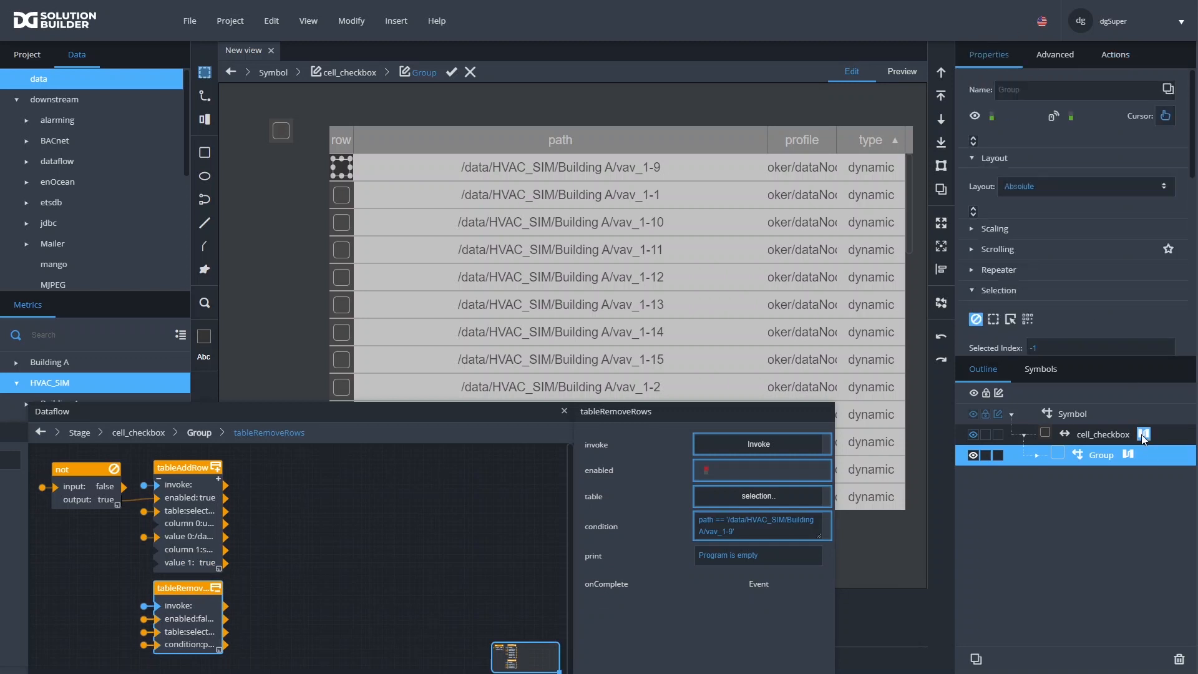
click(1140, 435)
click(326, 542)
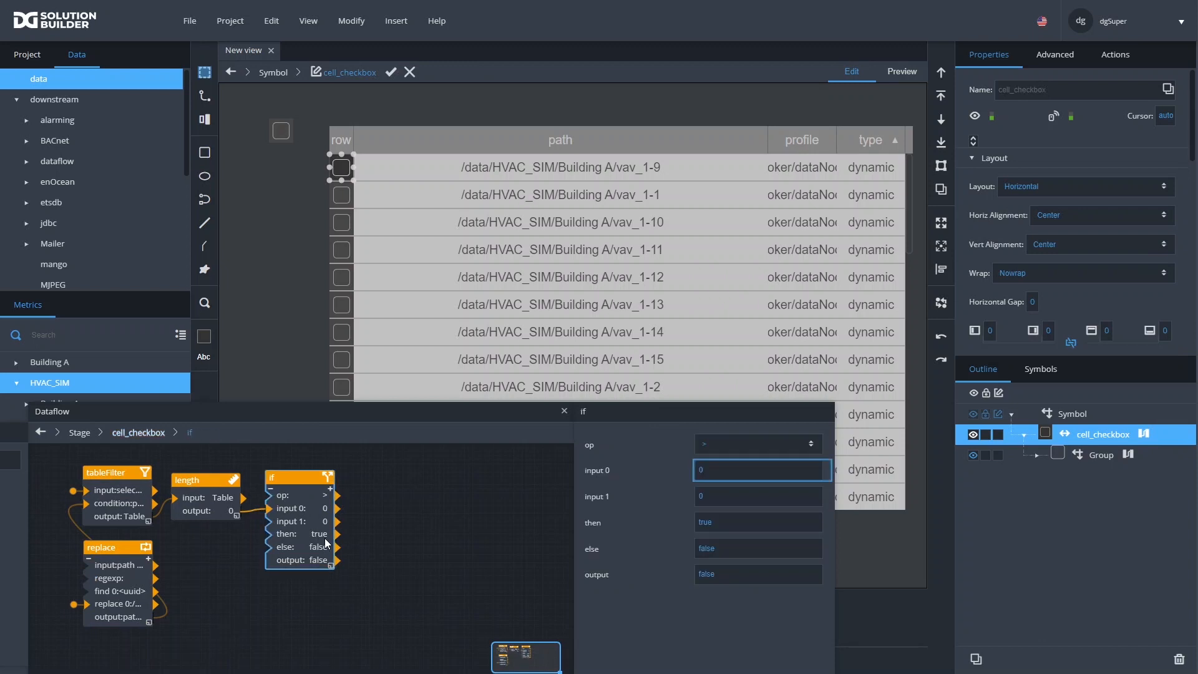
click(113, 510)
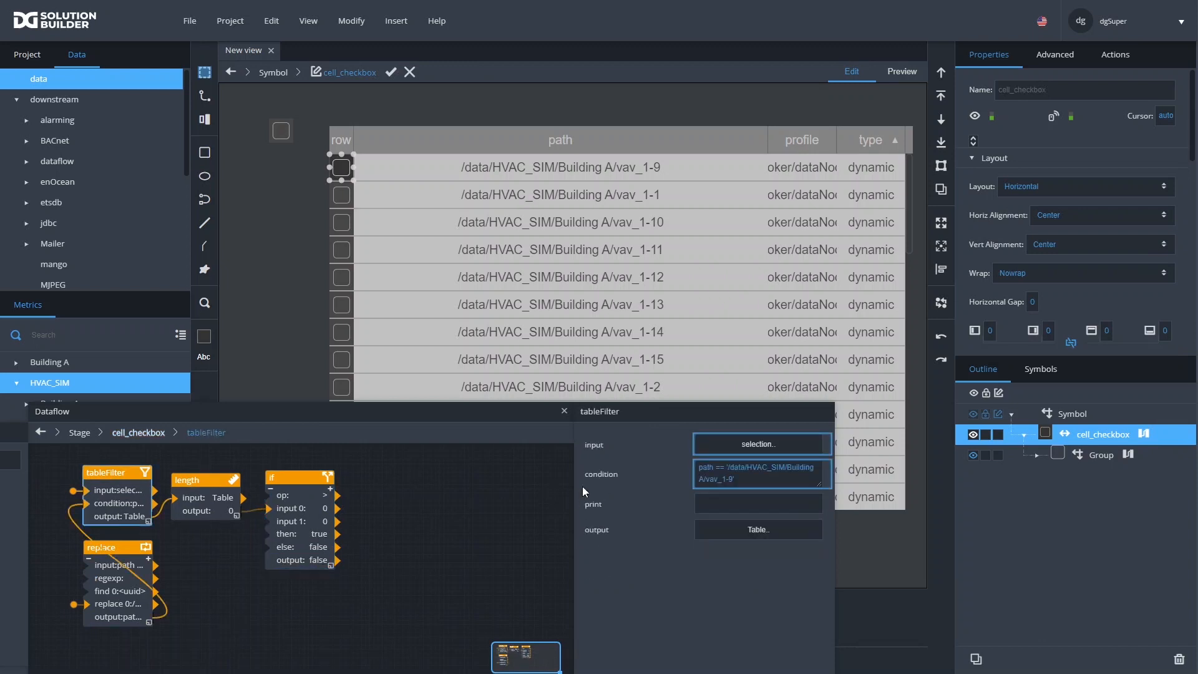
click(711, 477)
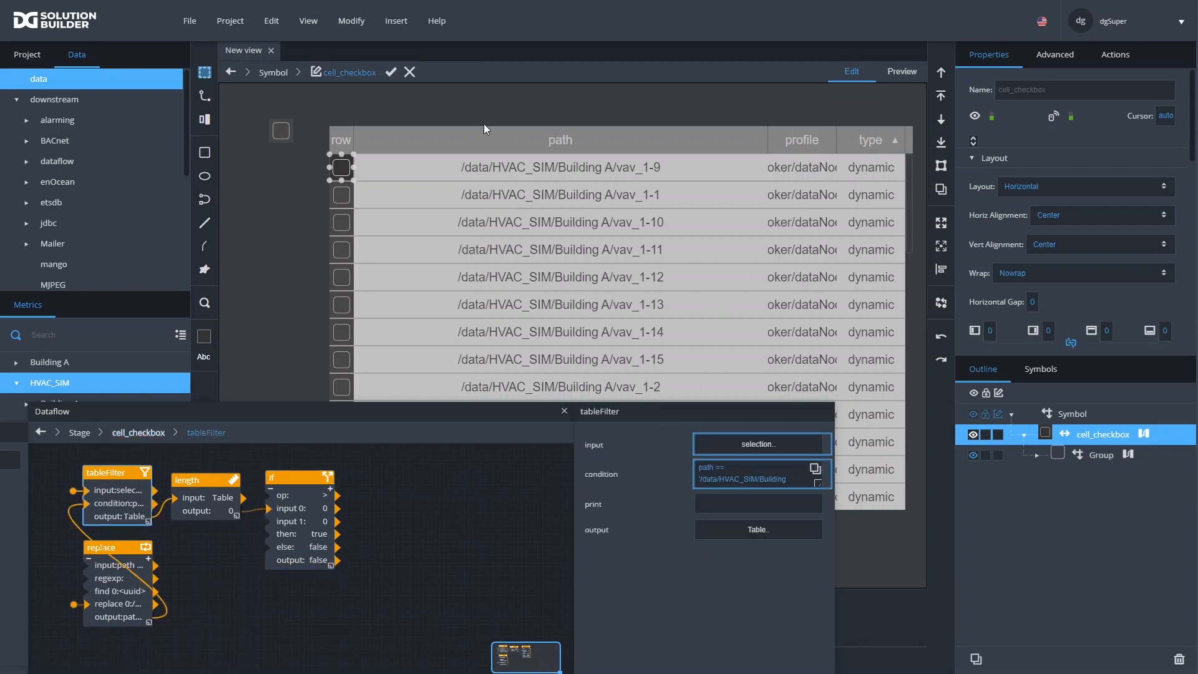
click(390, 72)
Test the row checkboxes in preview and examine the selection table's rows, moving its window off the grid
click(903, 72)
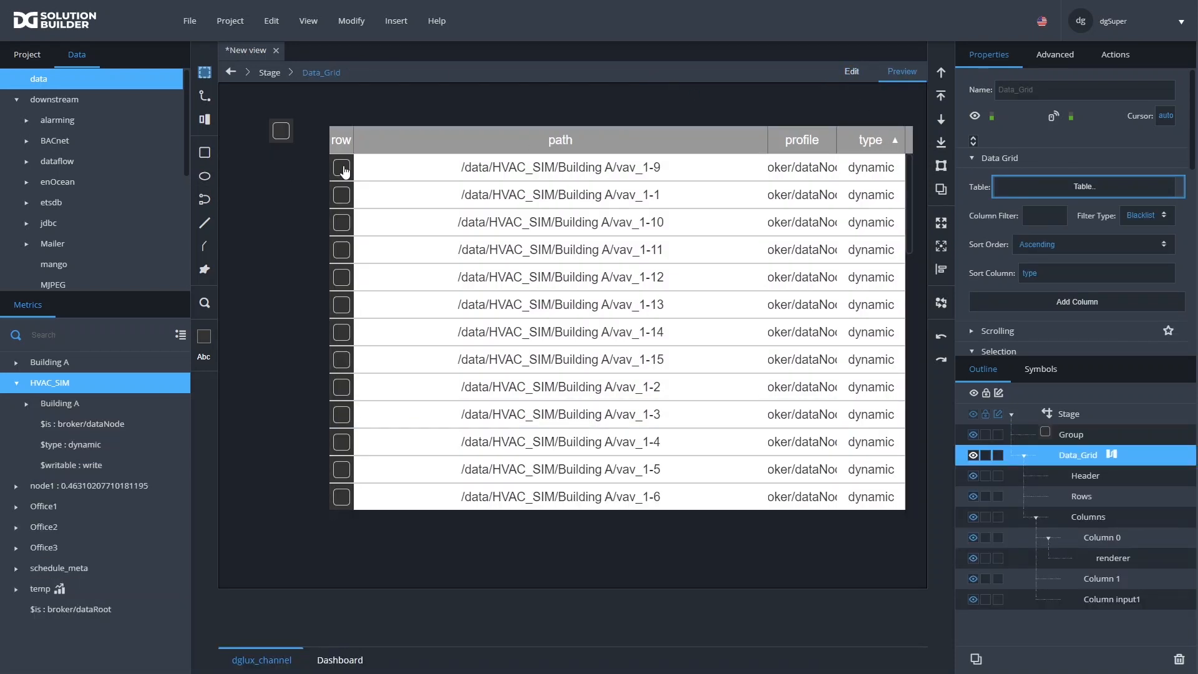
click(1111, 454)
click(252, 539)
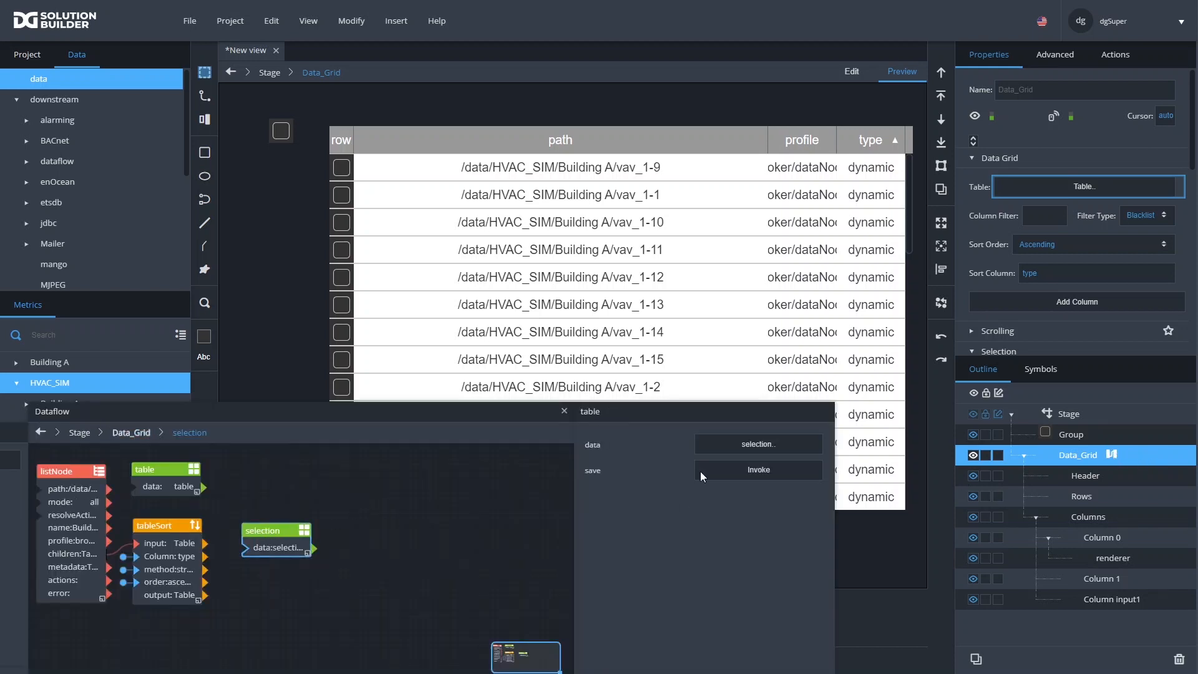
click(735, 451)
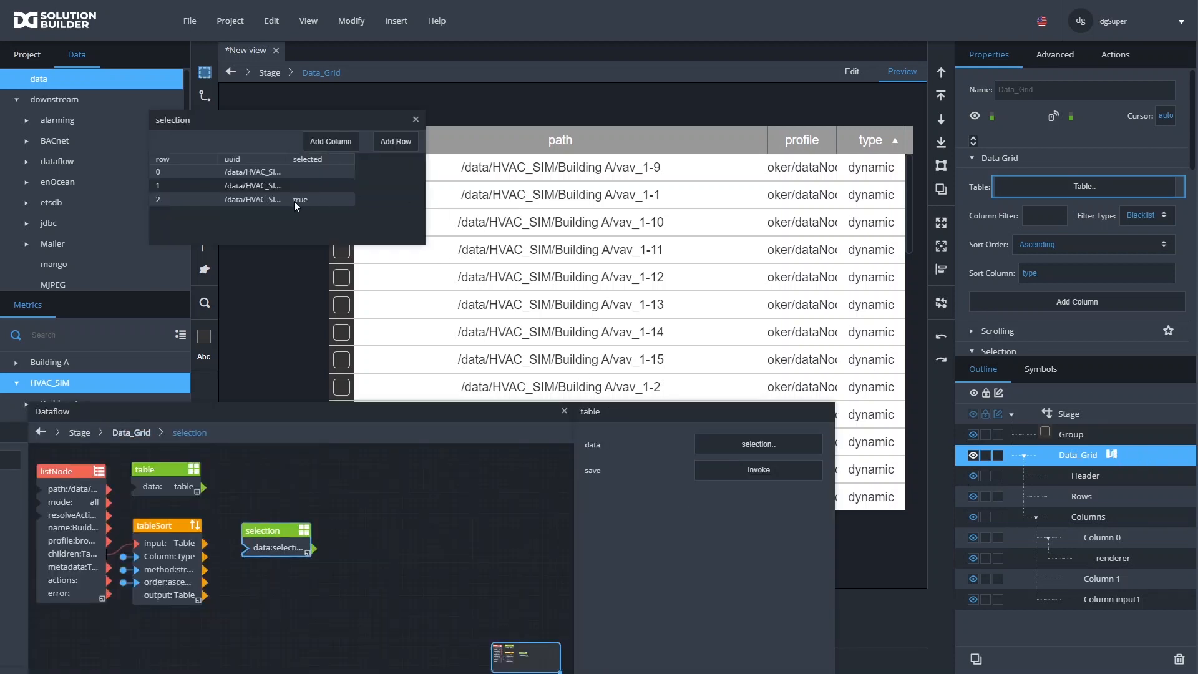
drag(291, 126, 197, 136)
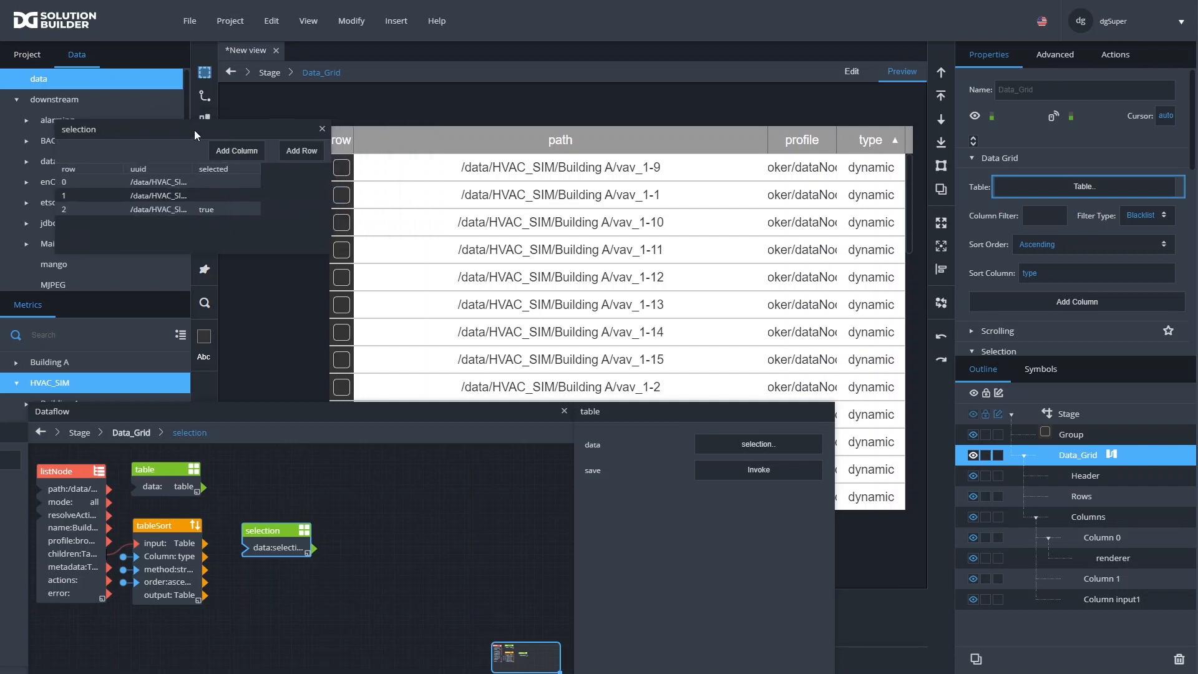
Change the replace block's input in cell_checkbox's dataflow to uuid == '<uuid>', save the view, and apply the symbol edits
click(851, 75)
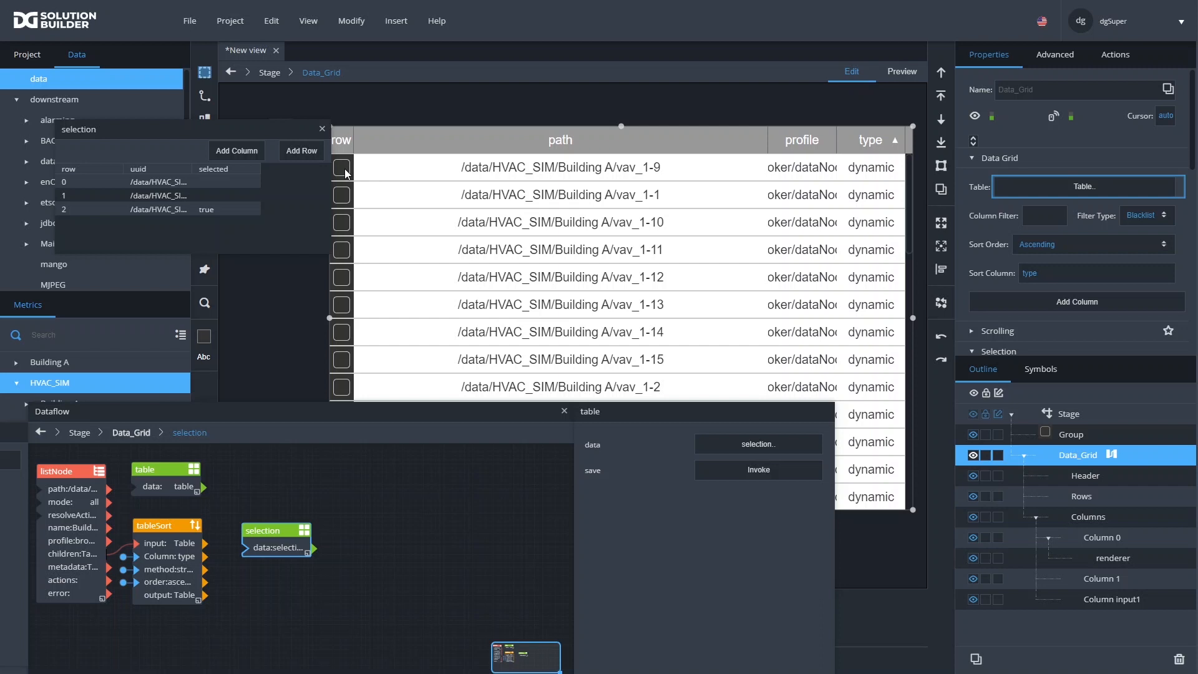
double_click(345, 170)
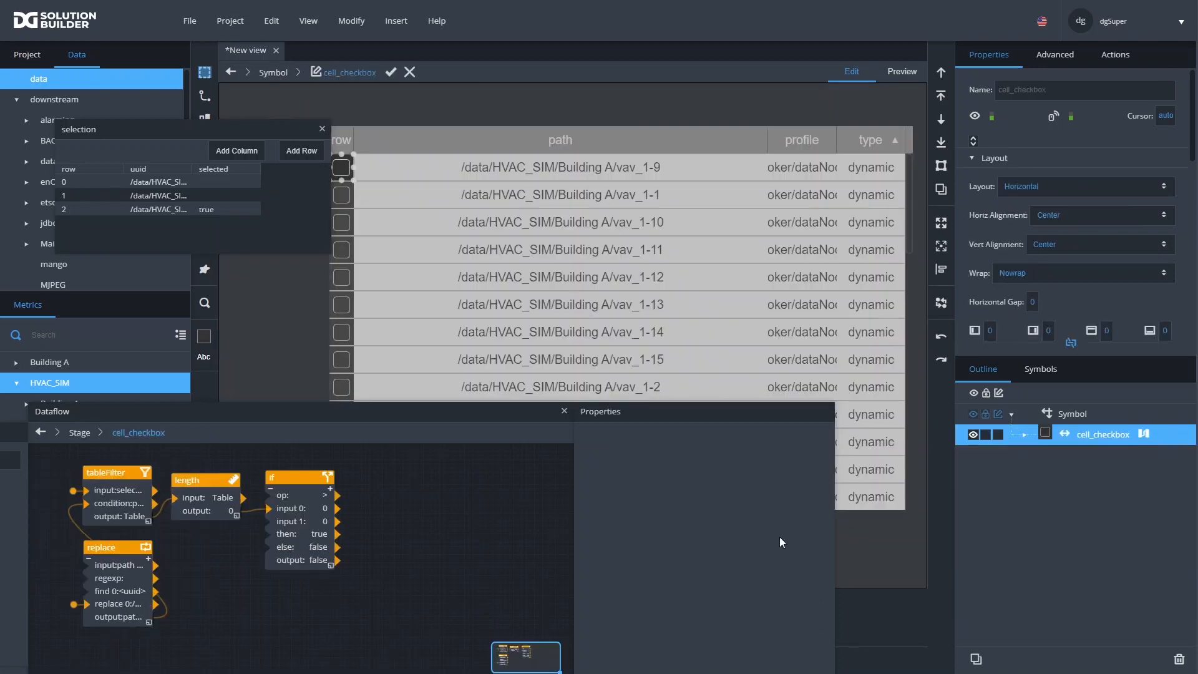
click(116, 582)
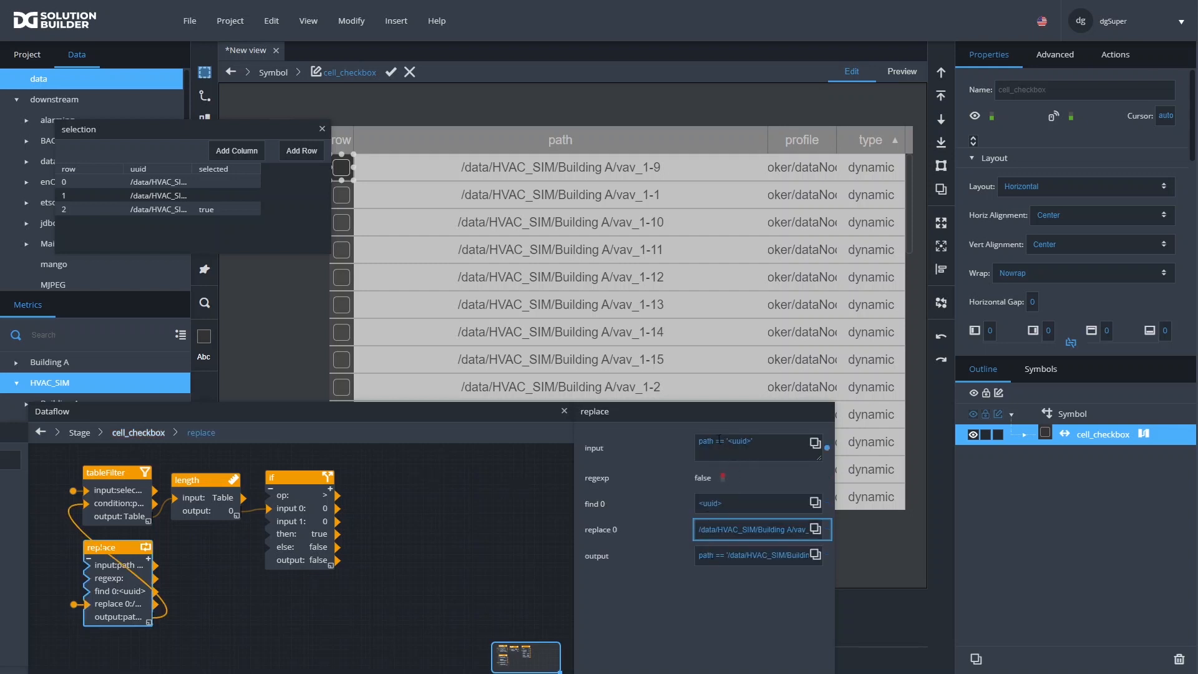
double_click(714, 440)
text(uuid)
key(ctrl+s)
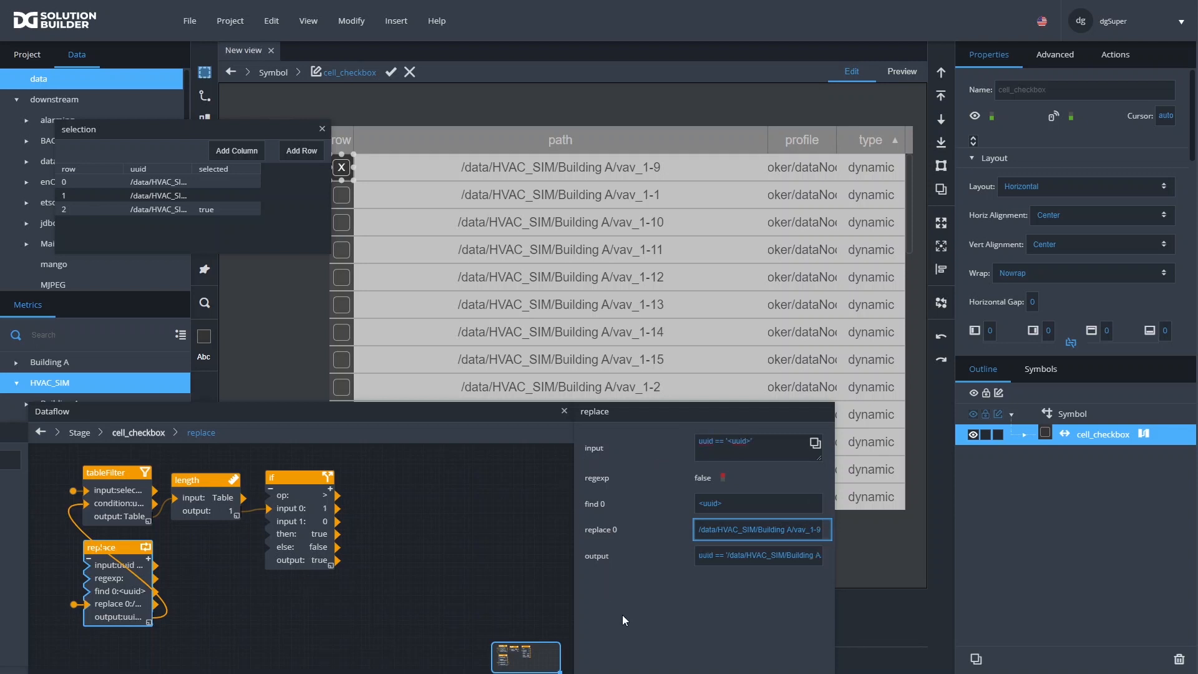
click(392, 74)
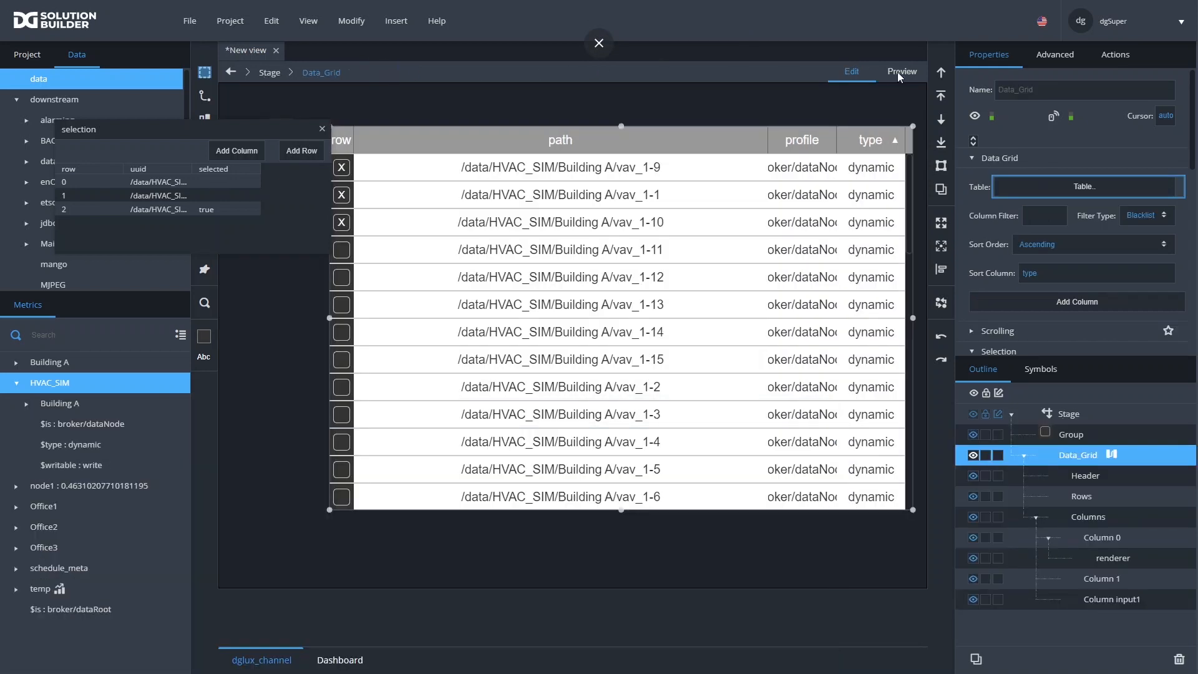
Tick the vav_1-13, vav_1-14 and vav_1-2 row checkboxes in preview and inspect the selection table, moving its window off the grid
click(899, 72)
click(345, 308)
click(343, 335)
click(342, 388)
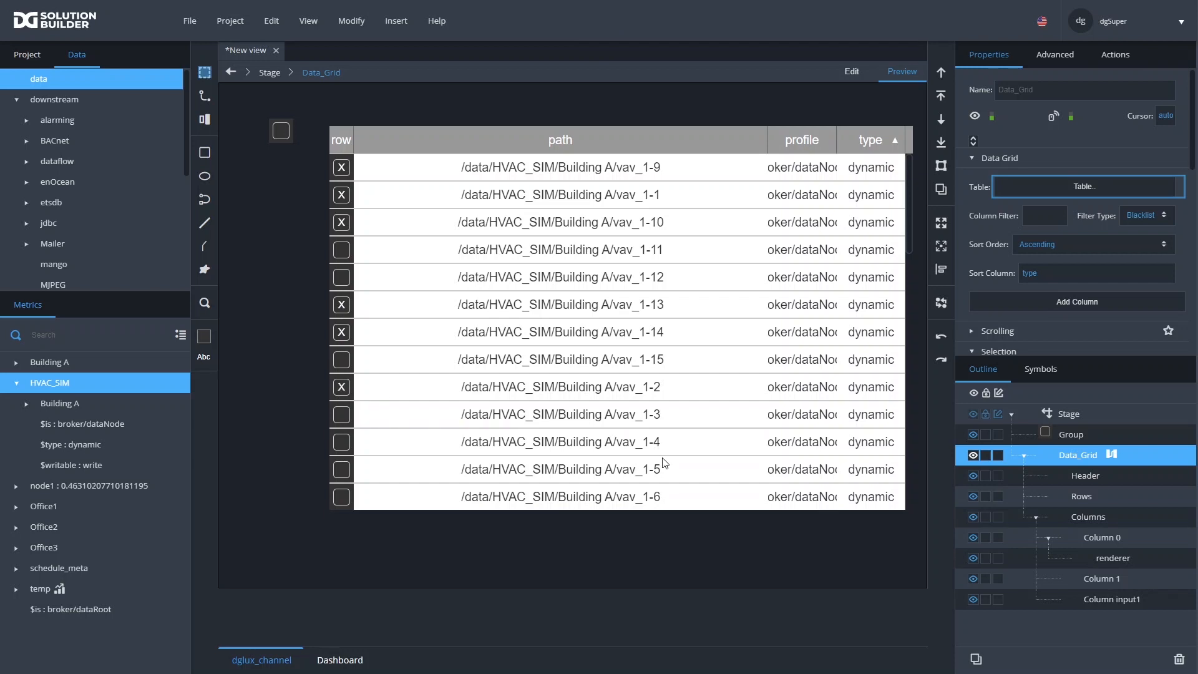
click(1111, 455)
click(268, 549)
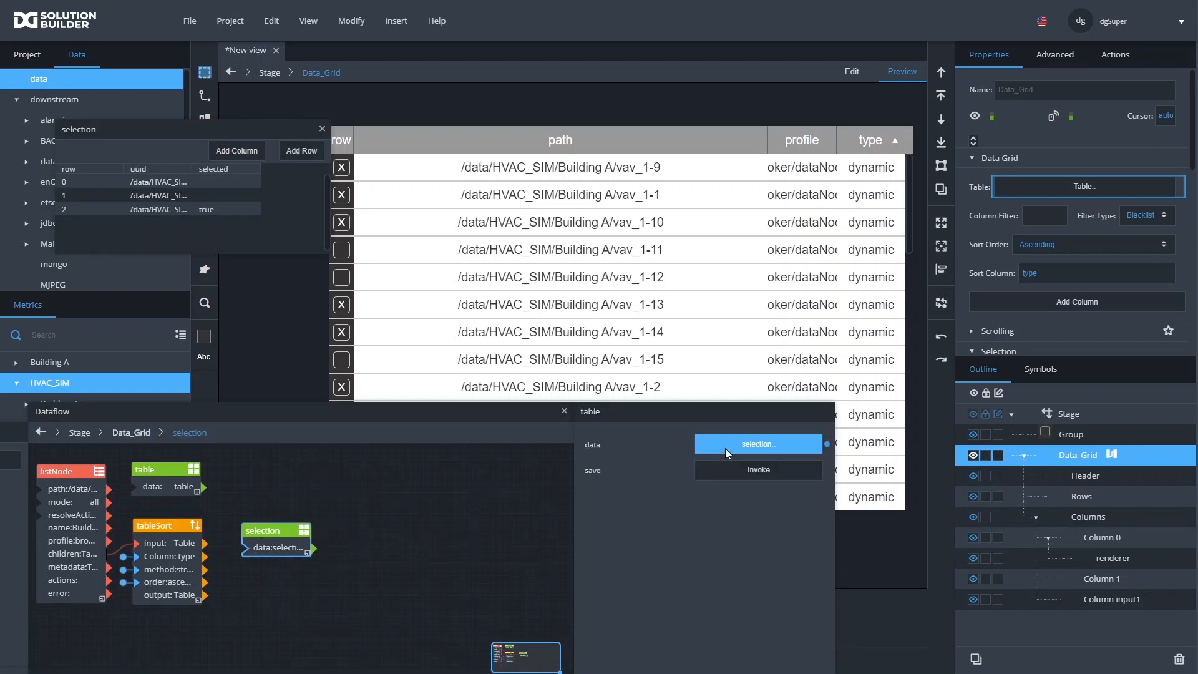
click(758, 443)
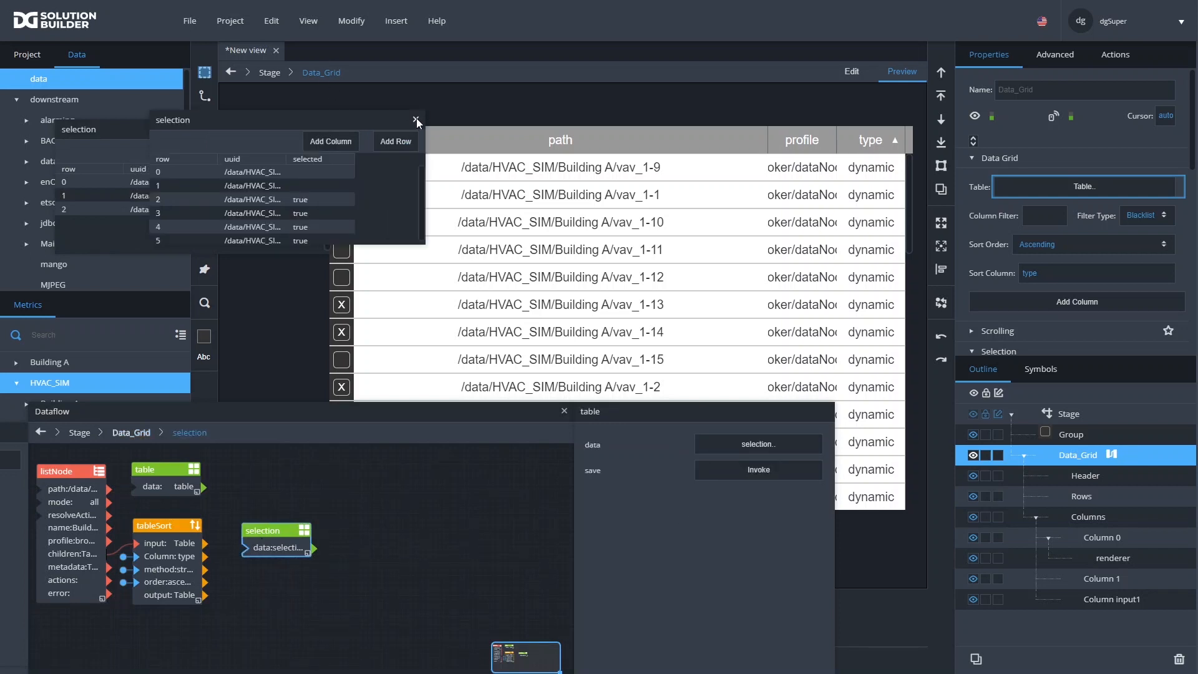
drag(417, 118, 294, 110)
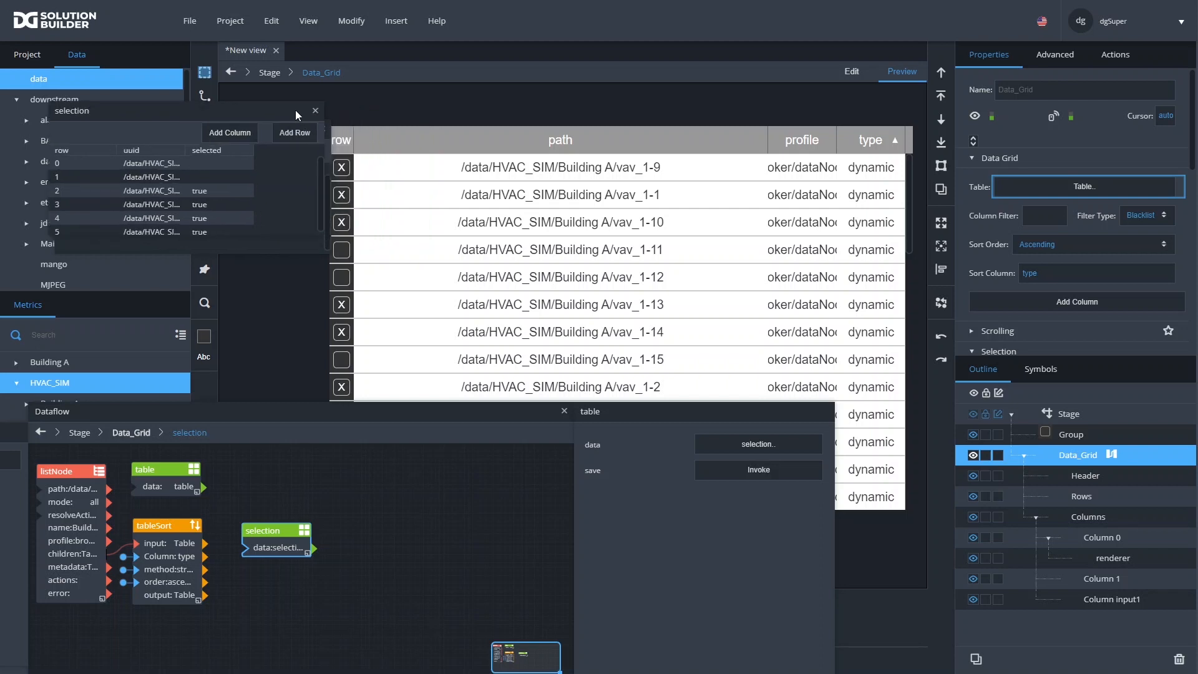
Toggle the vav_1-10, vav_1-1 and vav_1-11 checkboxes while watching the selection table, and reposition the table and dataflow windows
click(341, 223)
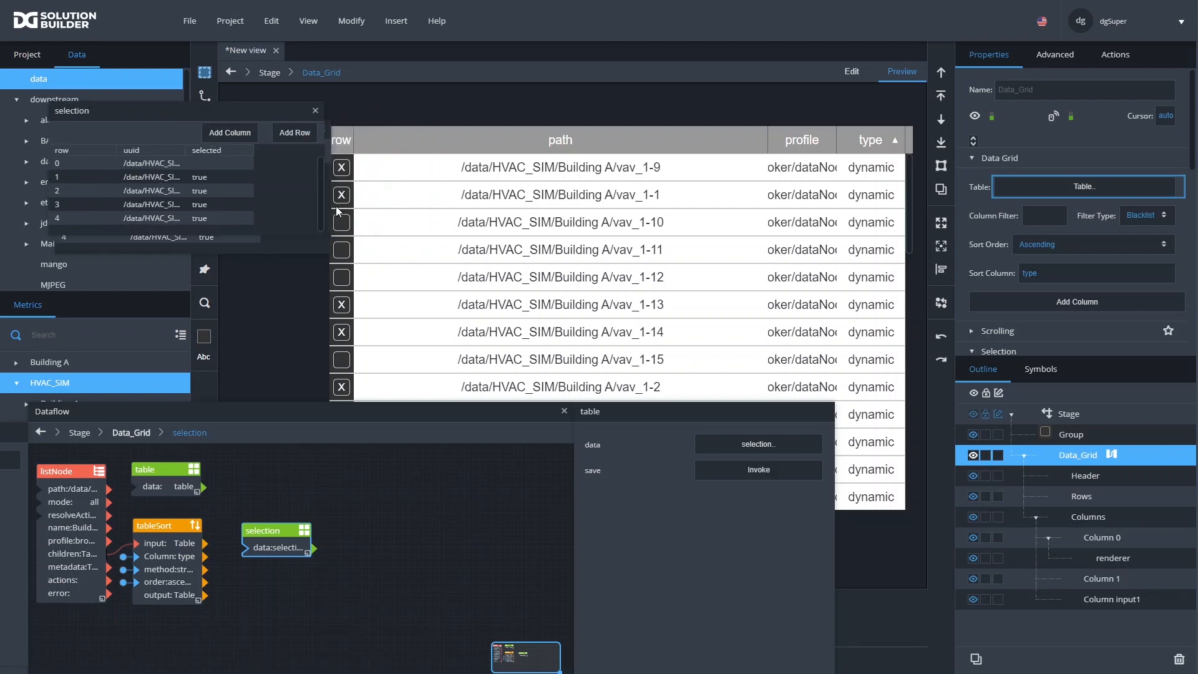
click(343, 196)
click(343, 251)
click(343, 224)
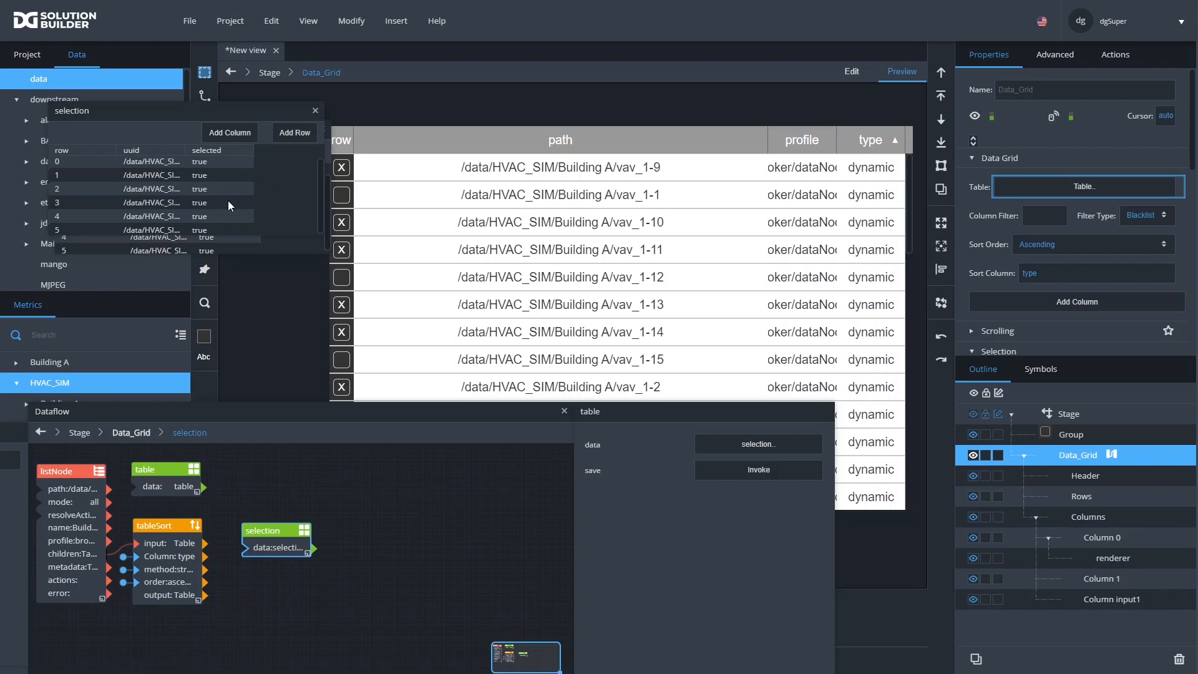
drag(249, 118, 219, 94)
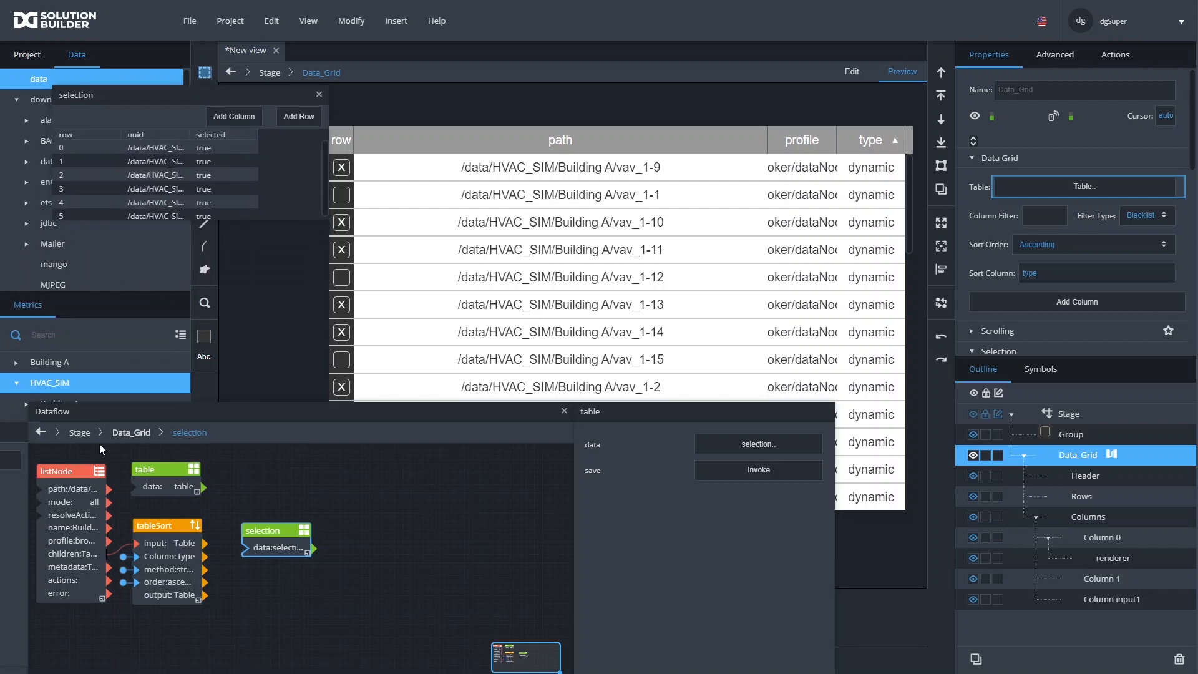
drag(114, 413, 209, 410)
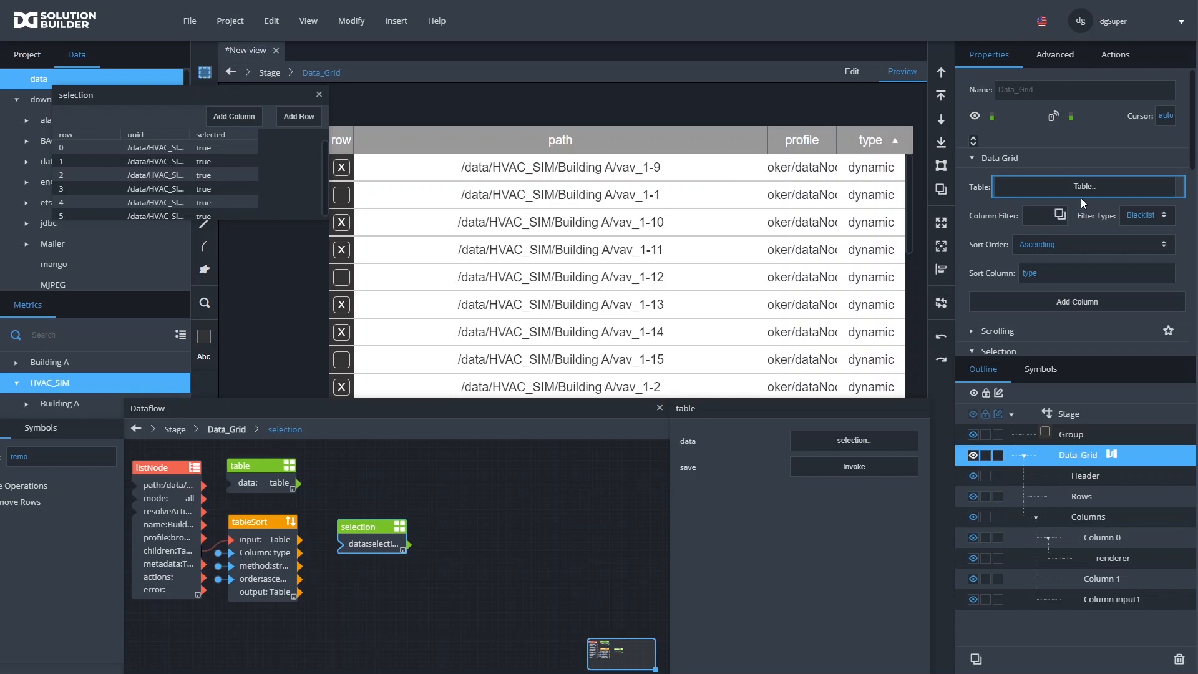
Examine the fill and stroke settings of the data grid's Rows
scroll(1065, 249, down, 3)
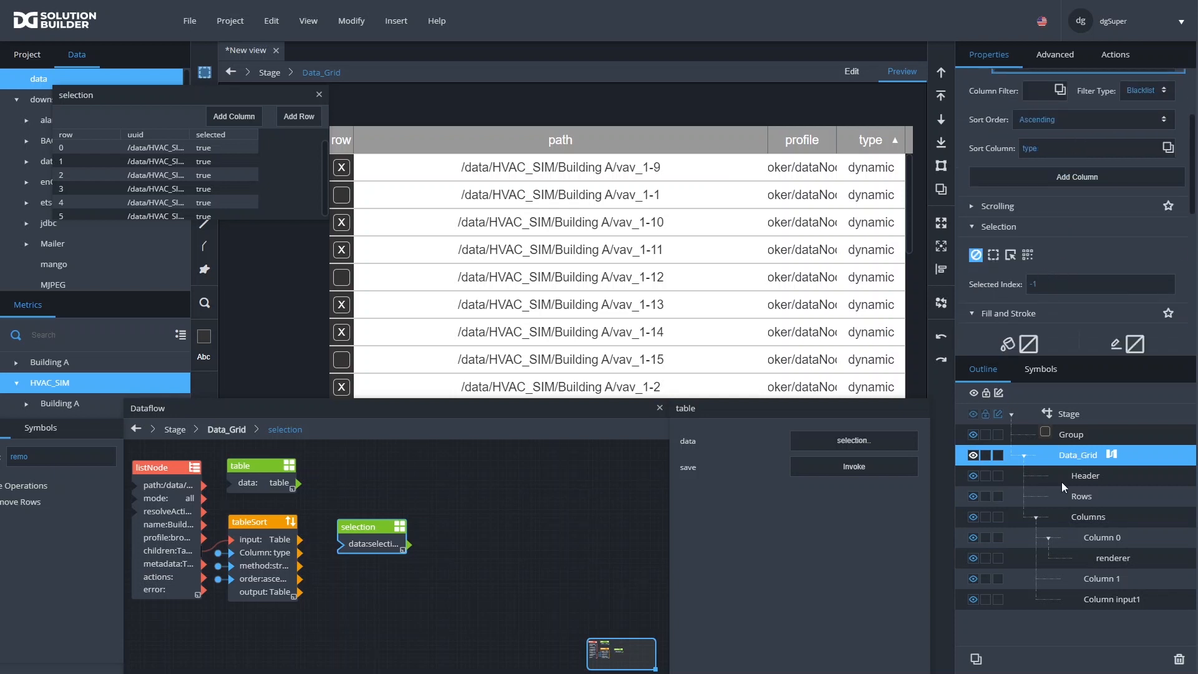
click(1094, 495)
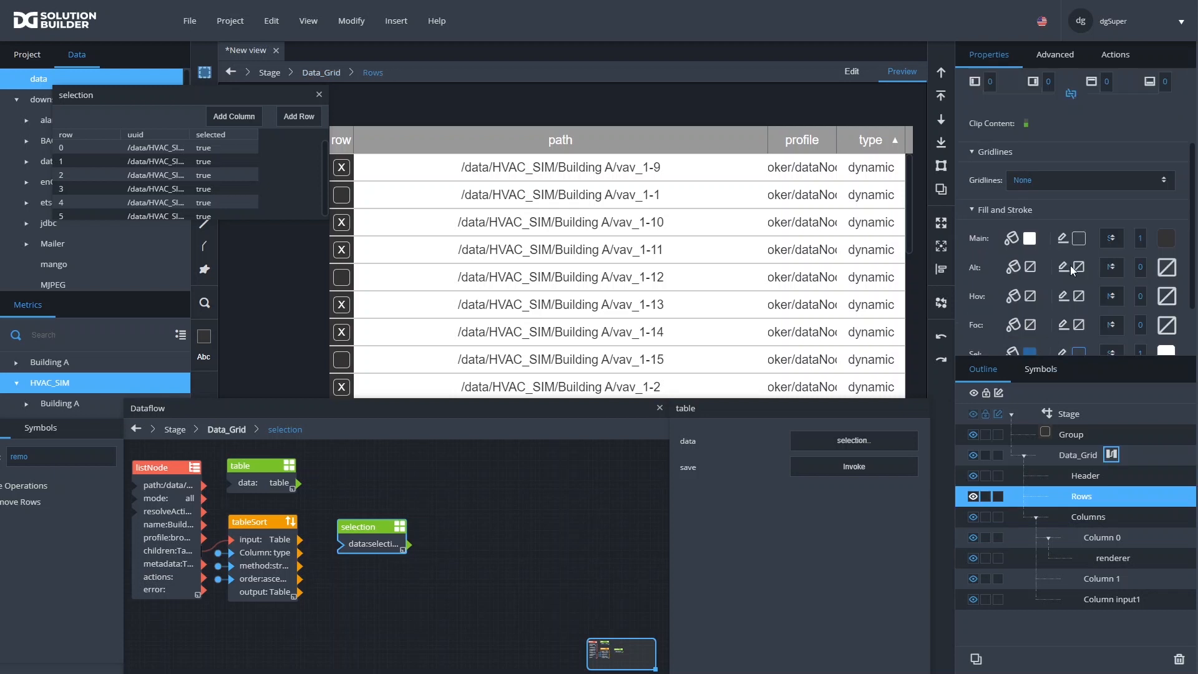
scroll(1110, 262, down, 2)
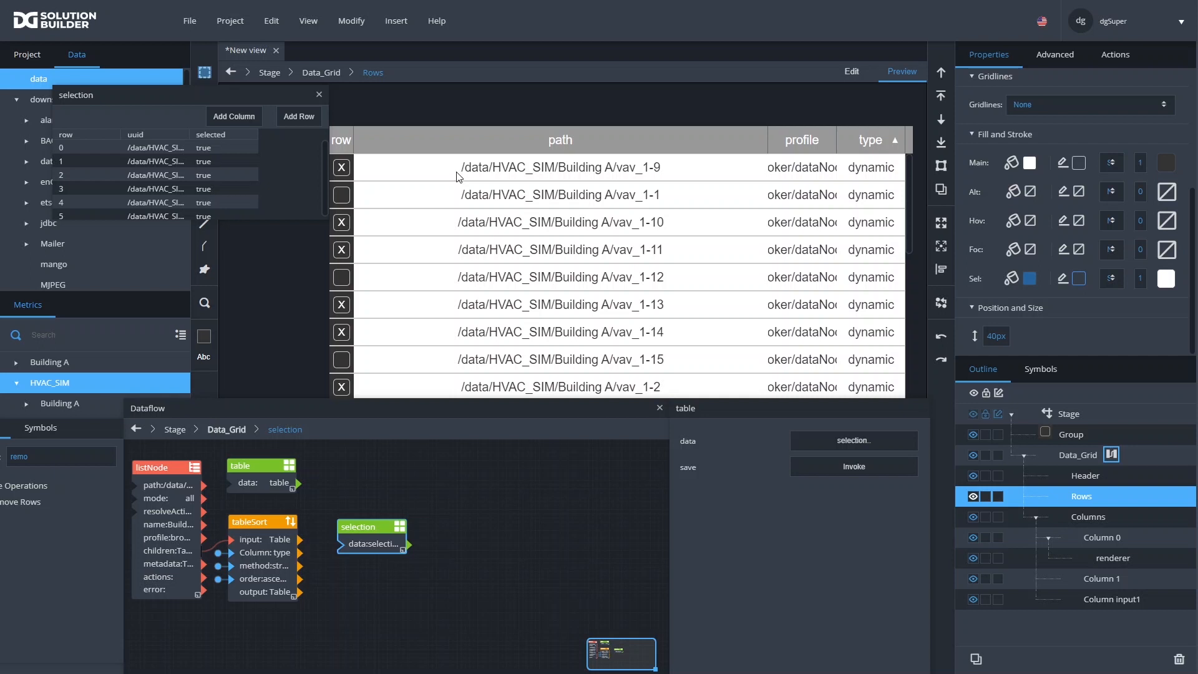
Add a Join block to Data_Grid's dataflow, connecting tableSort's output to input1 and the selection table to input2
double_click(85, 459)
key(BackSpace)
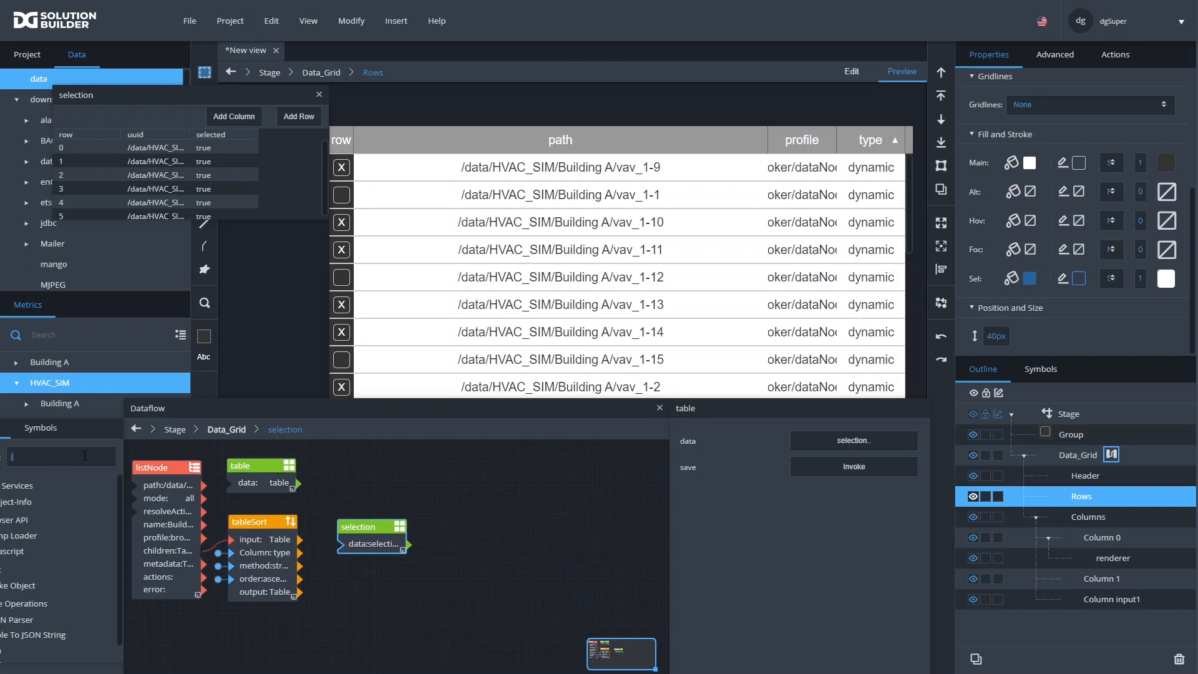
text(join)
drag(288, 410, 353, 408)
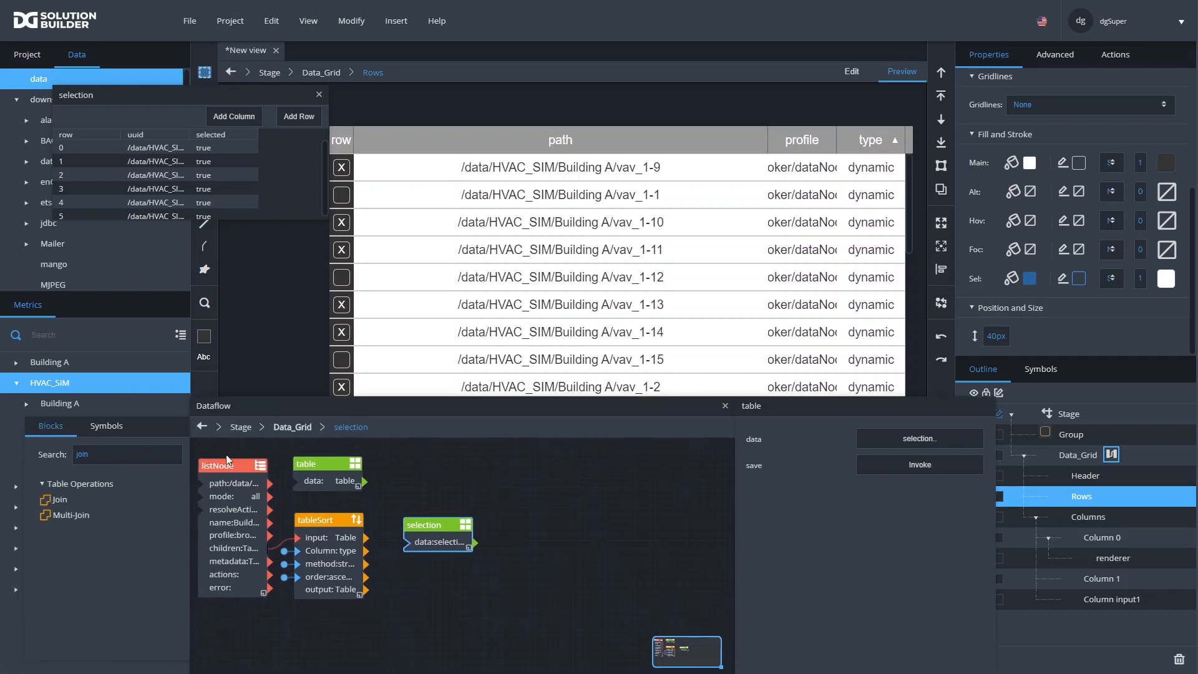
drag(59, 500, 528, 486)
drag(366, 590, 528, 516)
click(574, 518)
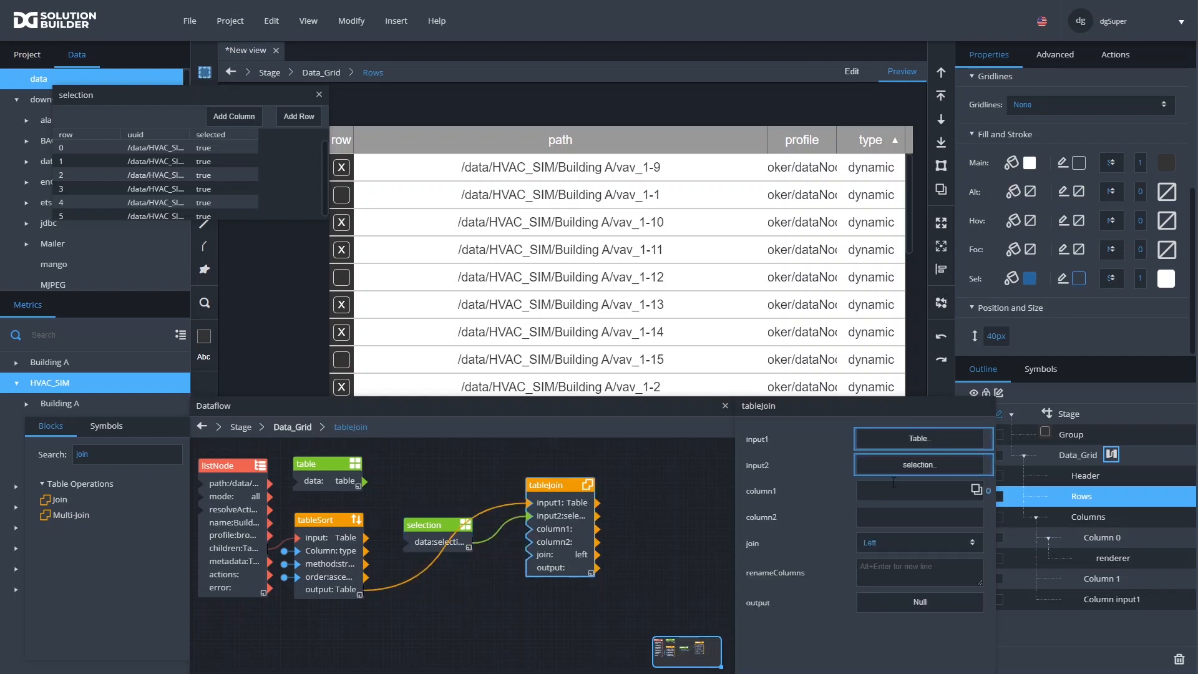
Set the tableJoin block's column1 to path and column2 to uuid
click(872, 488)
text(path)
text(uuid)
Examine the selected column in tableJoin's output table, and close the output, selection and dataflow windows
click(885, 607)
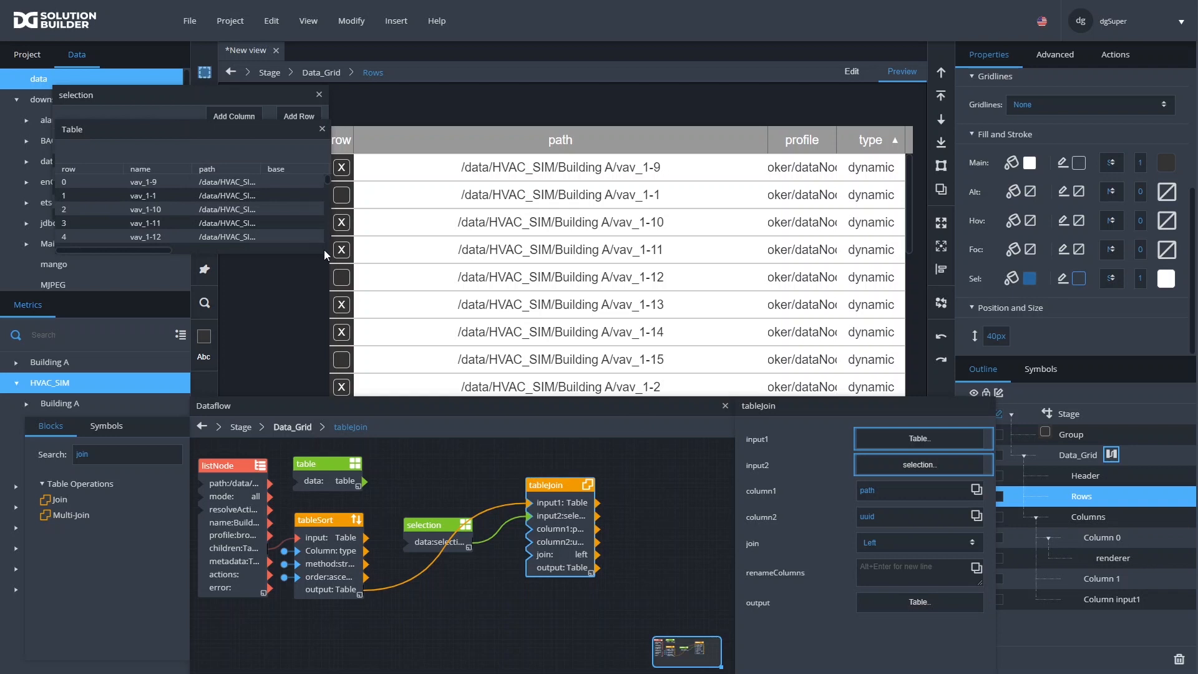
drag(321, 248, 850, 302)
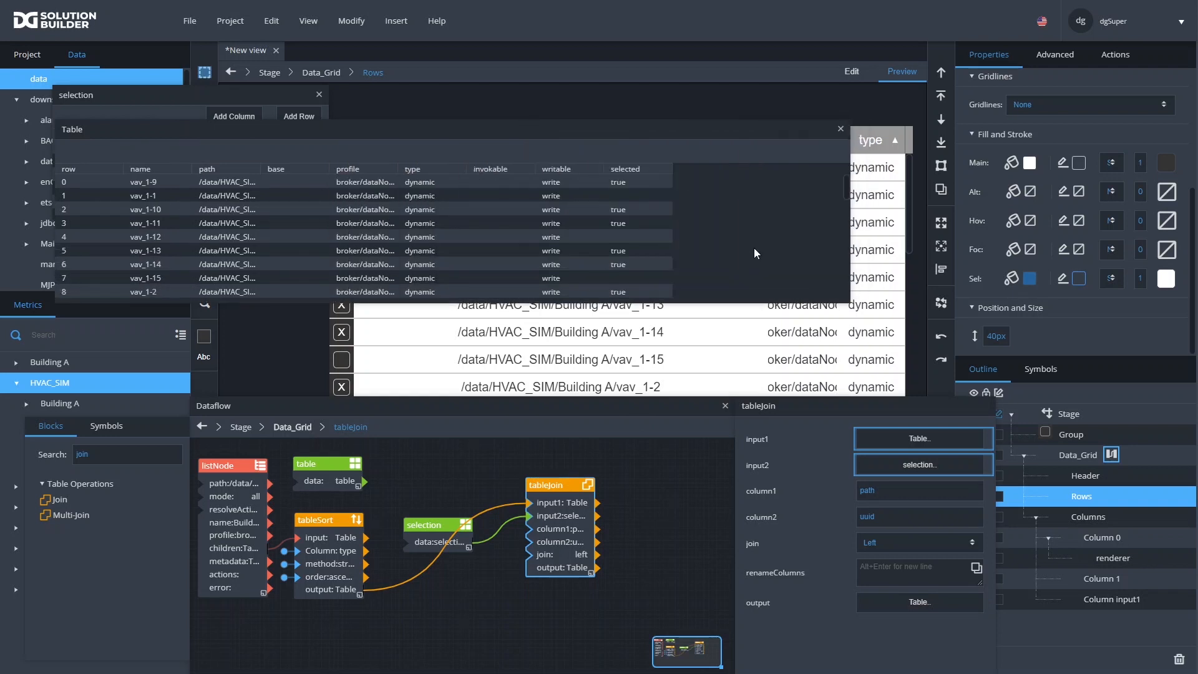
scroll(630, 186, down, 4)
scroll(629, 189, up, 5)
scroll(628, 195, down, 4)
scroll(627, 202, up, 4)
click(841, 131)
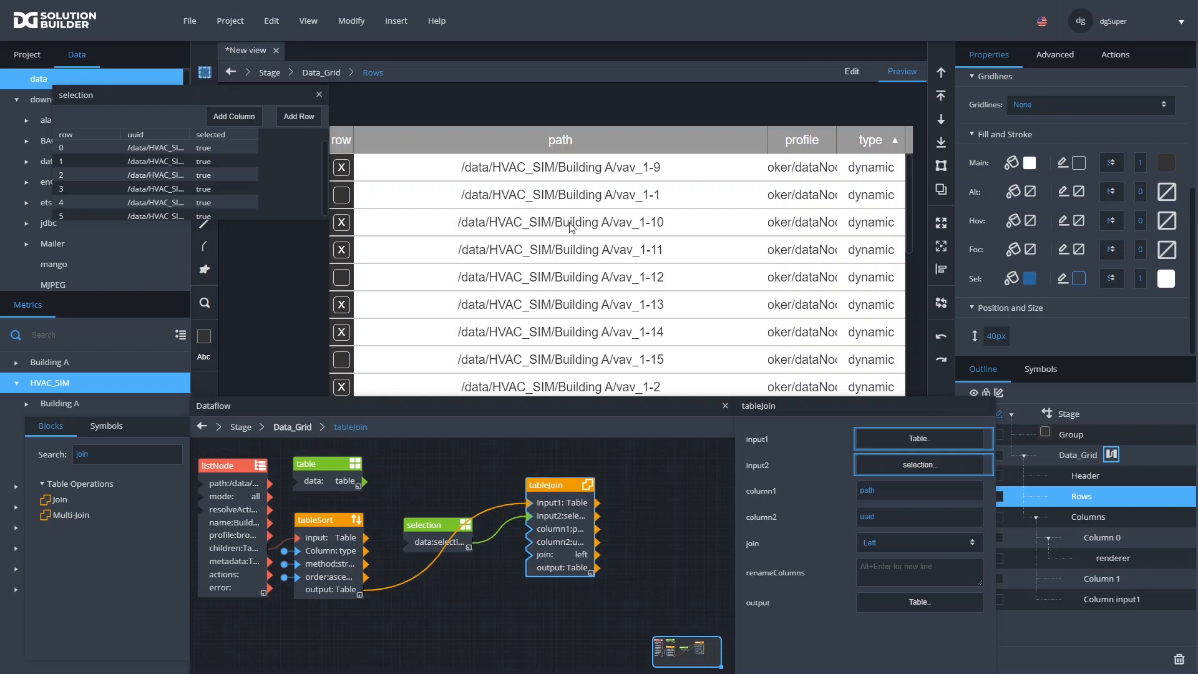
click(320, 94)
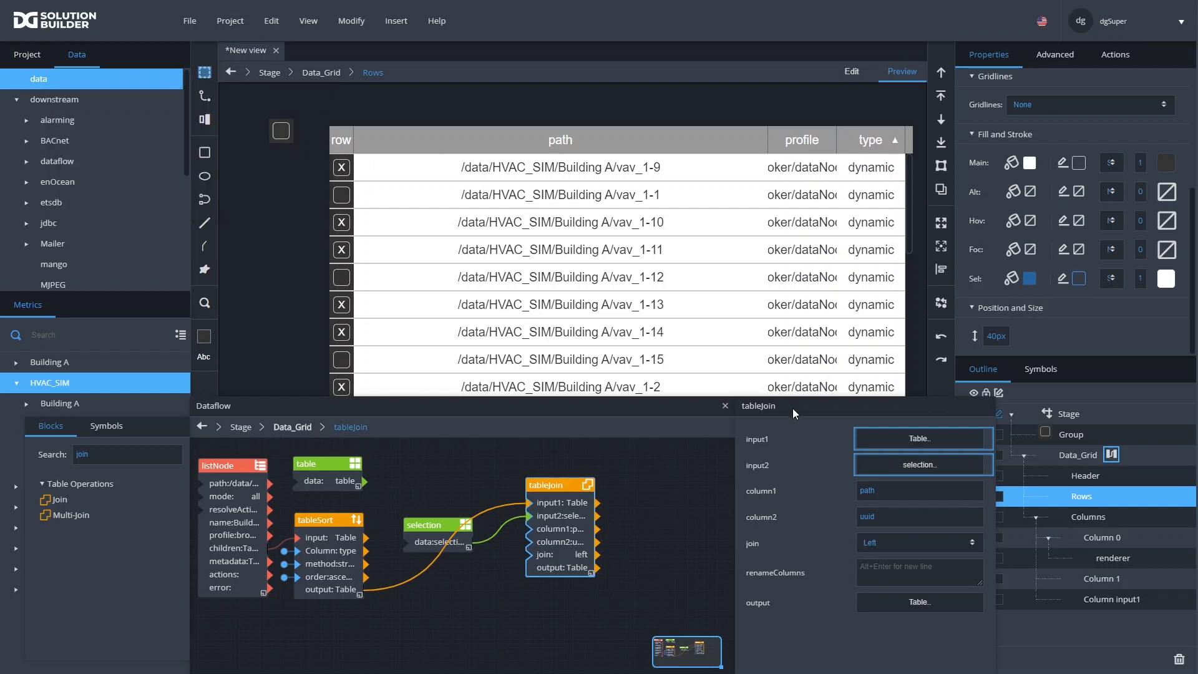
click(724, 406)
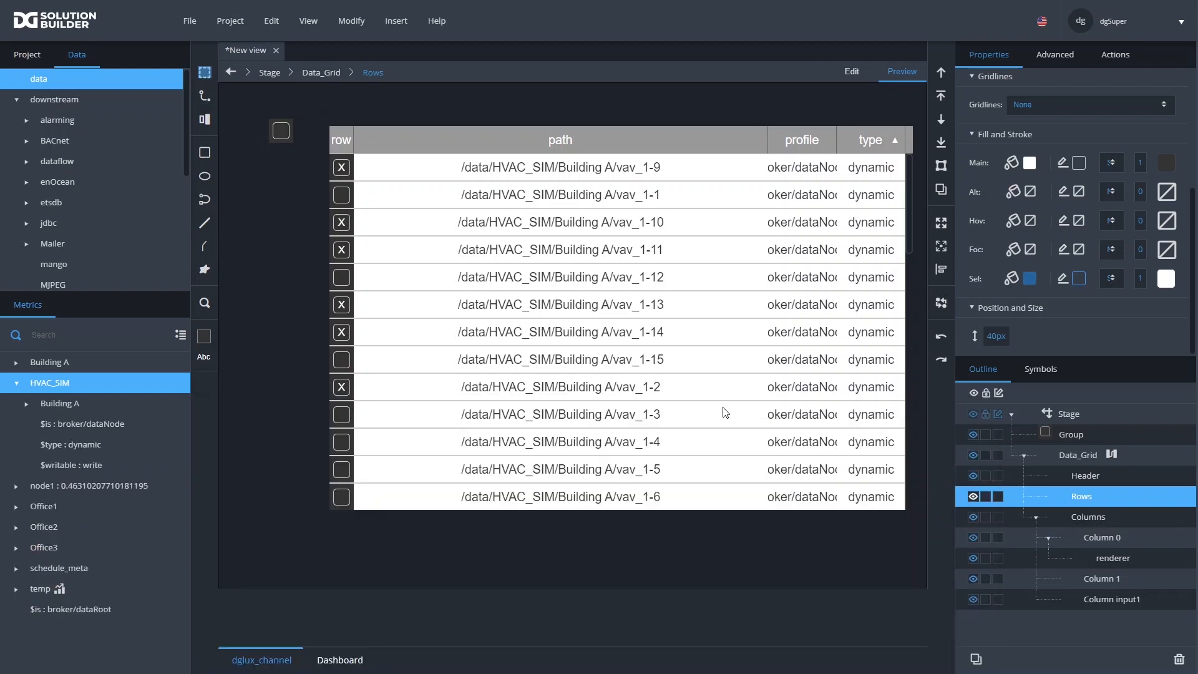
Test multiple row selection in preview by toggling the vav_1-1, vav_1-13, vav_1-14, vav_1-12 and vav_1-11 checkboxes
click(341, 195)
click(342, 306)
click(345, 335)
click(343, 278)
click(342, 251)
click(343, 251)
Return to edit mode, enter the cell_checkbox symbol of the vav_1-1 row, and open its nested Group's dataflow
click(852, 71)
click(343, 198)
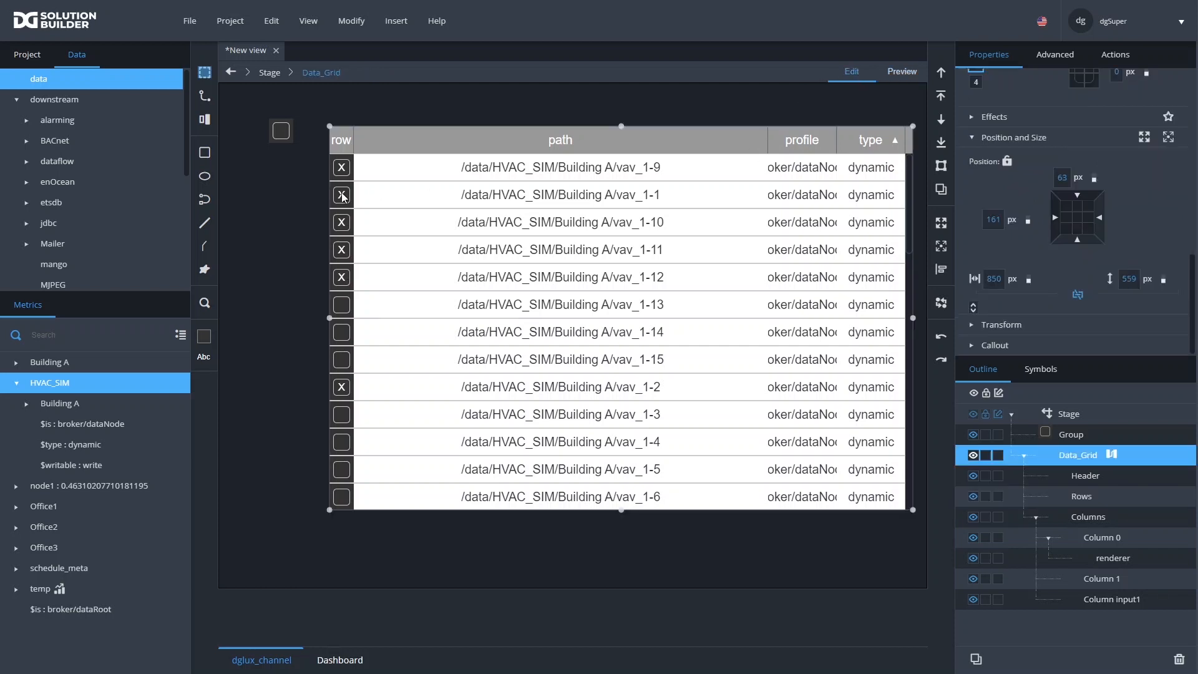
double_click(343, 197)
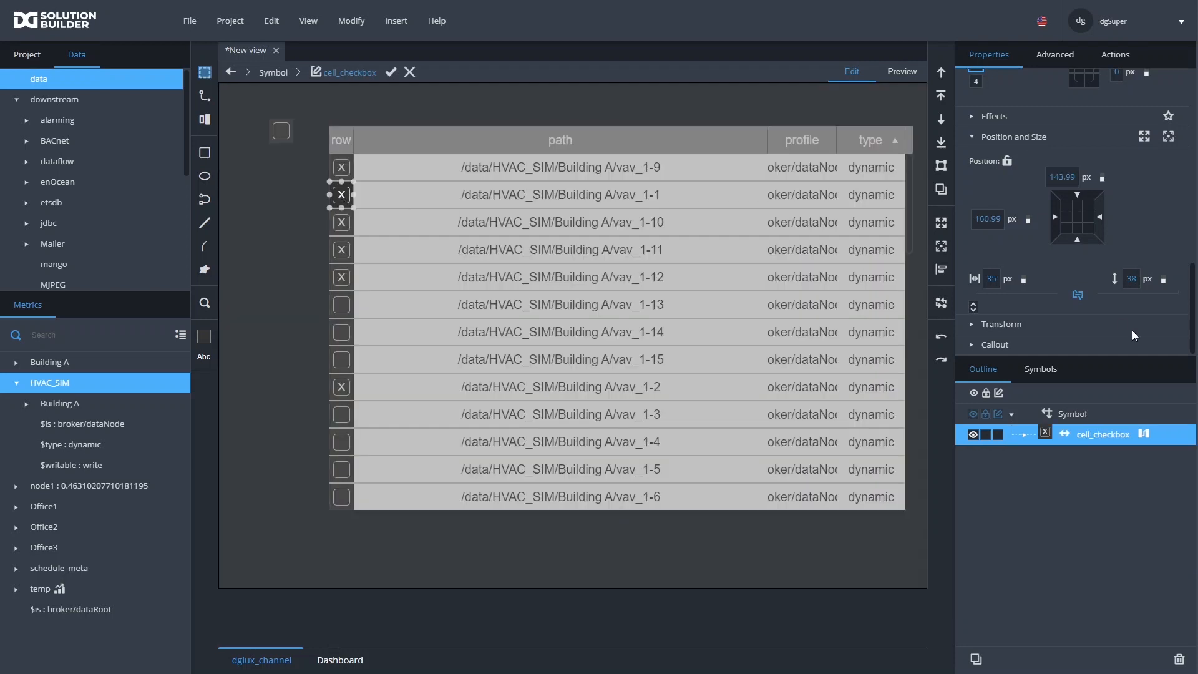
click(1022, 436)
click(1035, 455)
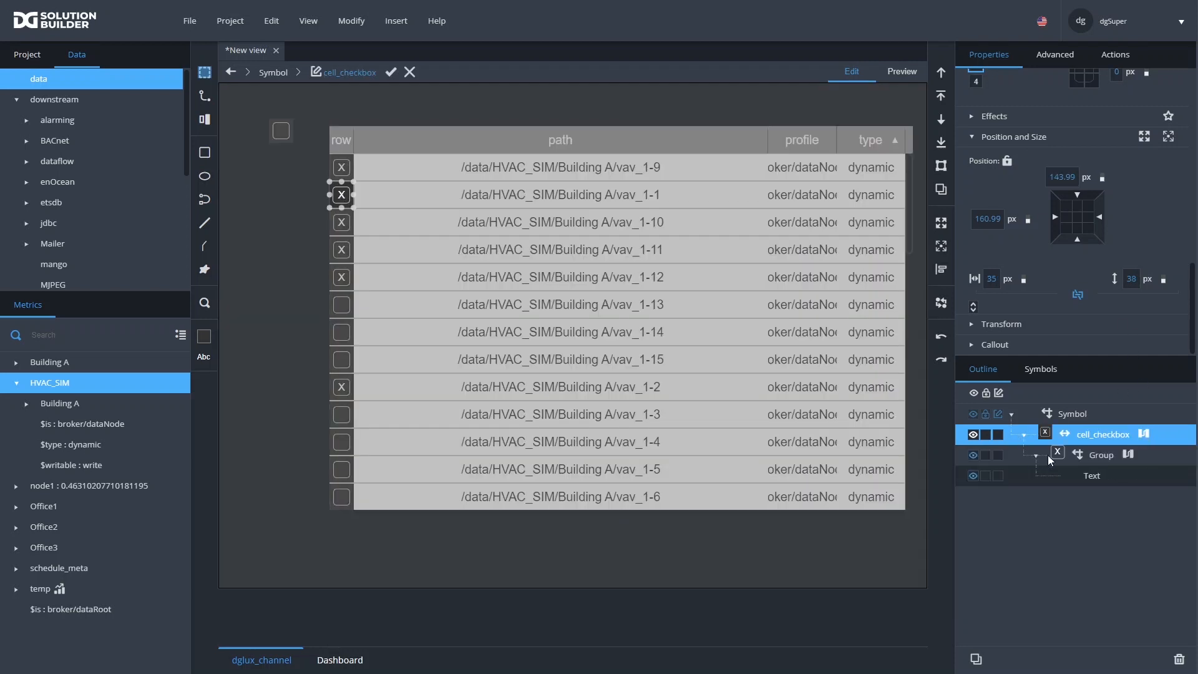
double_click(1122, 463)
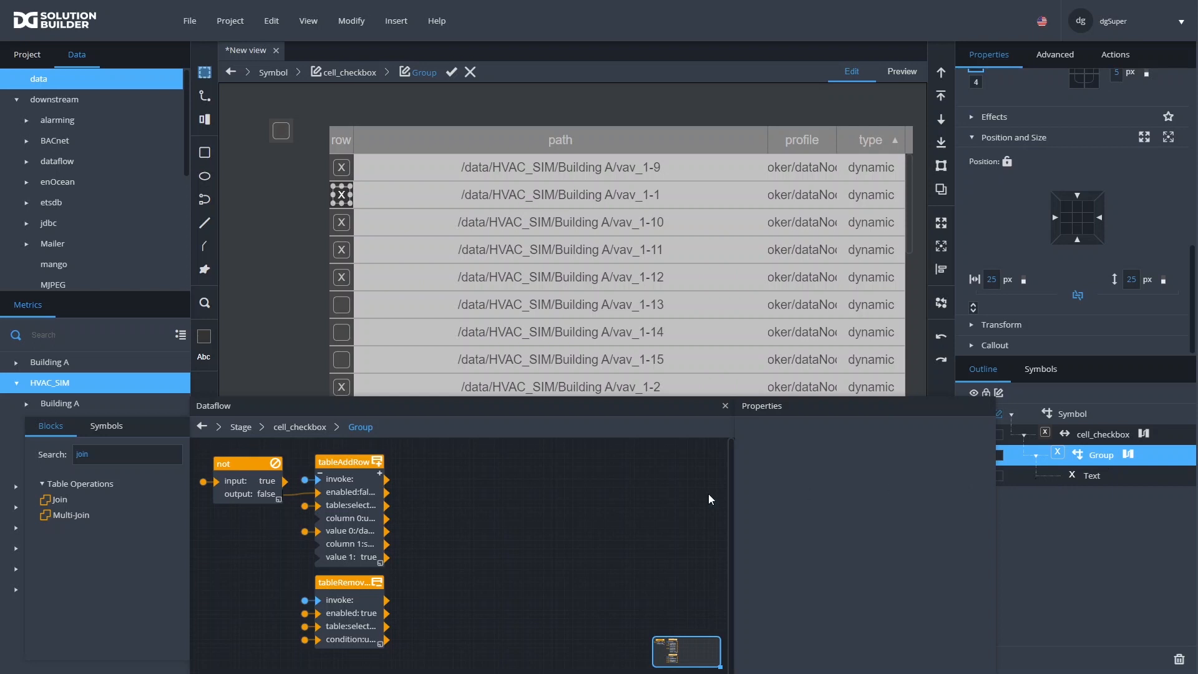
Make room beside tableAddRow, save the view, and add a second Remove Rows block with condition row >= 0
drag(348, 460, 453, 459)
key(ctrl+s)
double_click(163, 458)
text(remo)
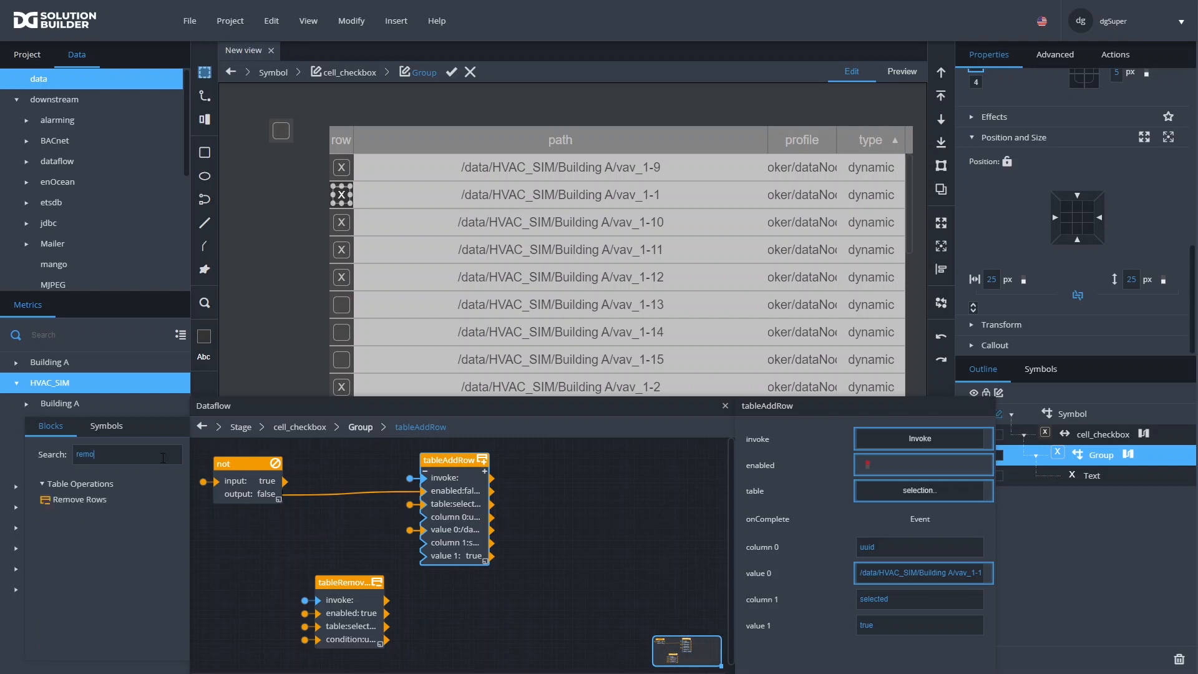
drag(79, 515, 340, 459)
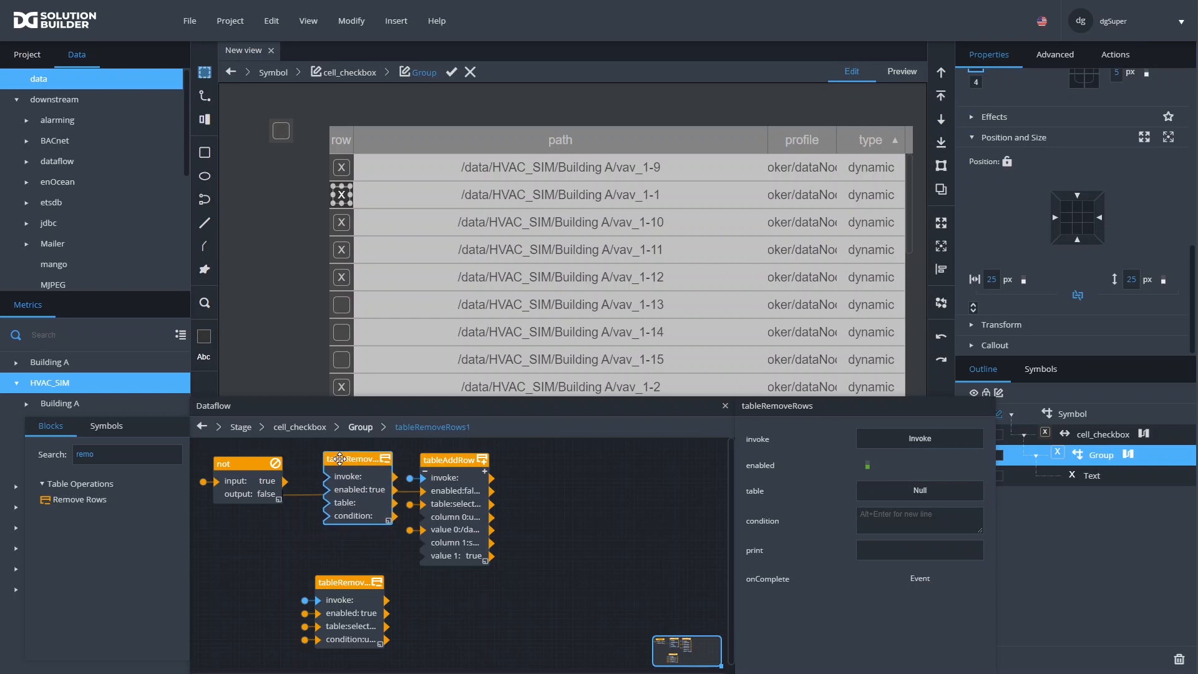
text(row >= 0)
Bind the new tableRemoveRows block's table to the selection symbol parameter
click(308, 21)
click(380, 121)
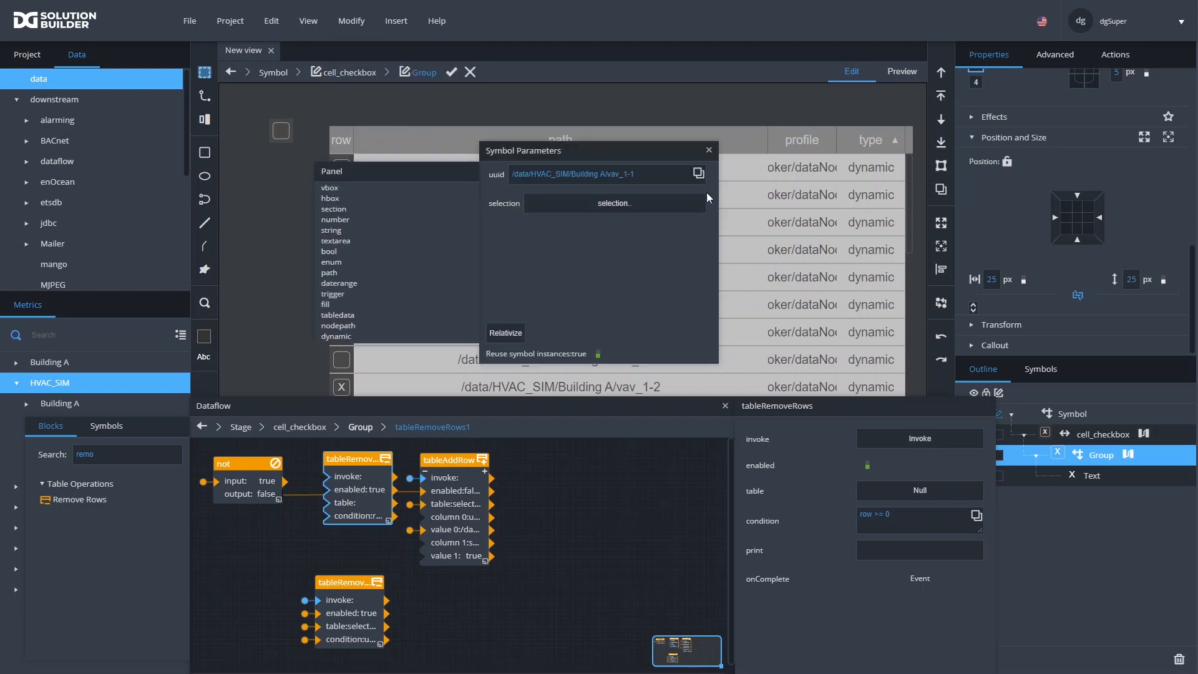
drag(710, 204, 915, 494)
Copy tableAddRow's invoke binding to the new tableRemoveRows block and connect the not block's output to its enabled input
click(464, 499)
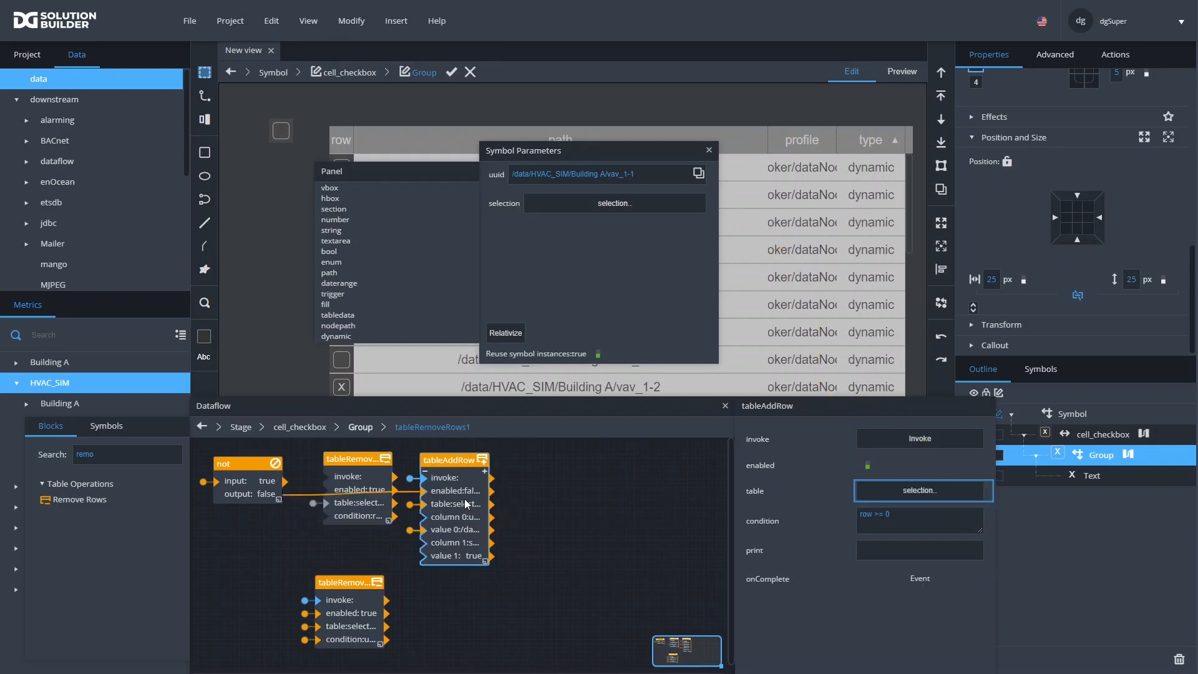
click(989, 440)
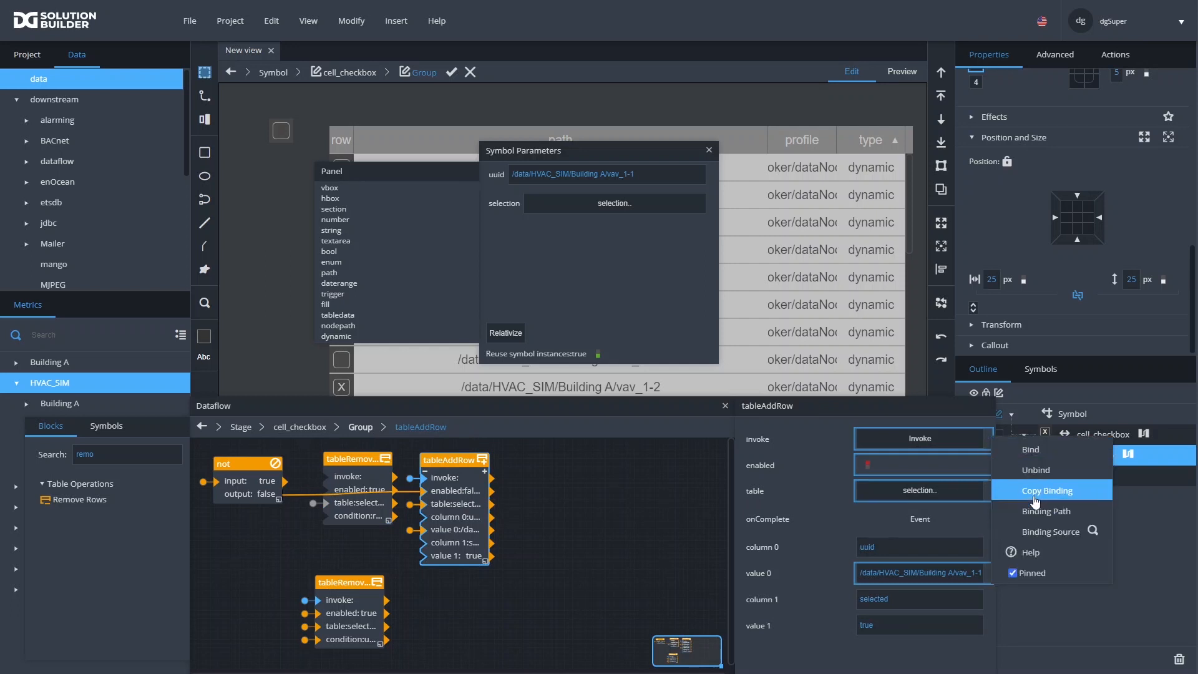
click(1037, 497)
click(339, 482)
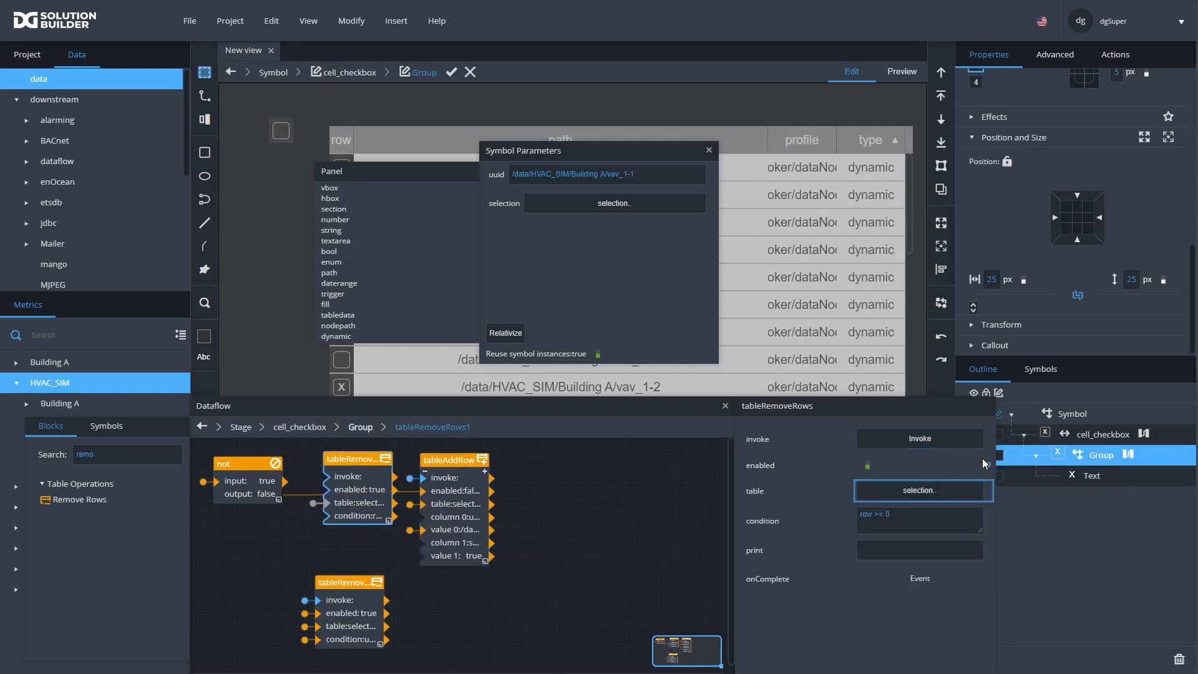
click(989, 439)
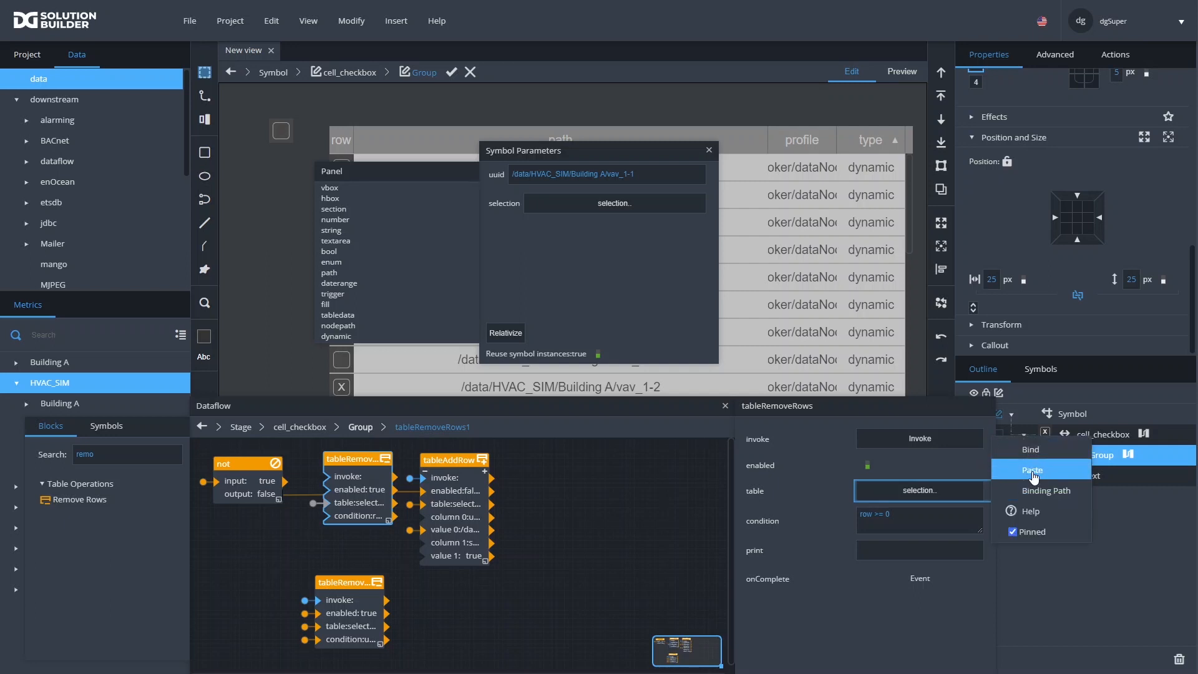
click(1037, 457)
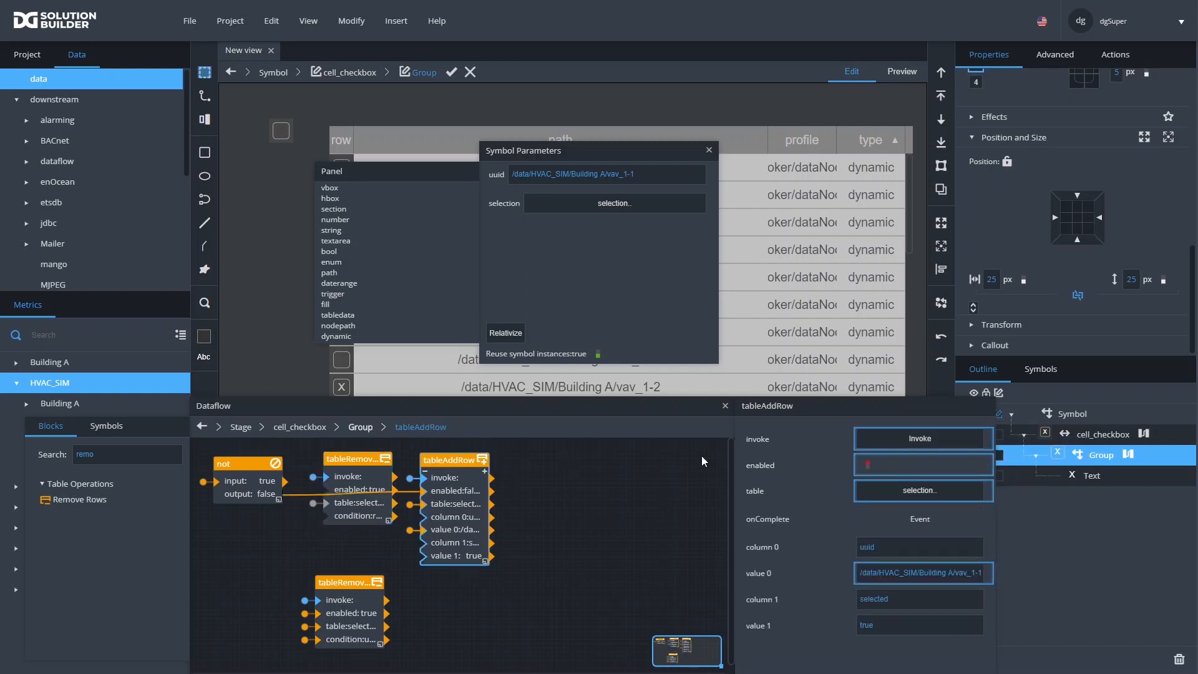
click(347, 485)
drag(277, 495, 327, 490)
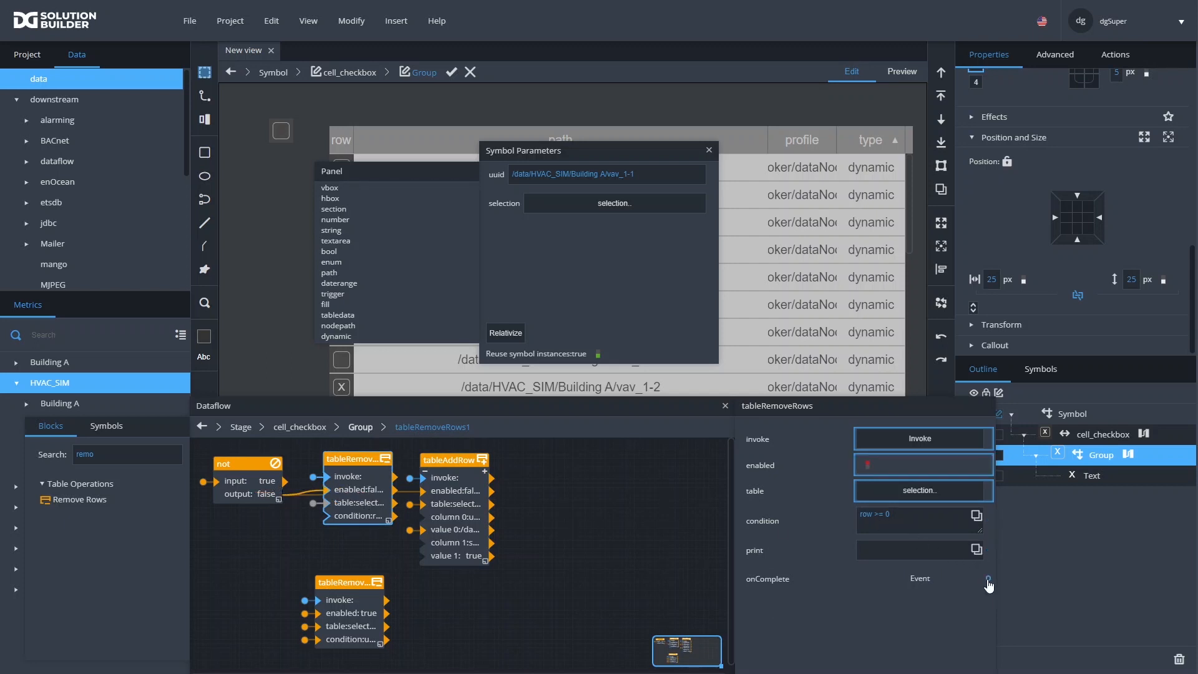
Pin the new tableRemoveRows block's onComplete event, connect it to tableAddRow's invoke, and apply the symbol edits
click(987, 579)
click(1012, 610)
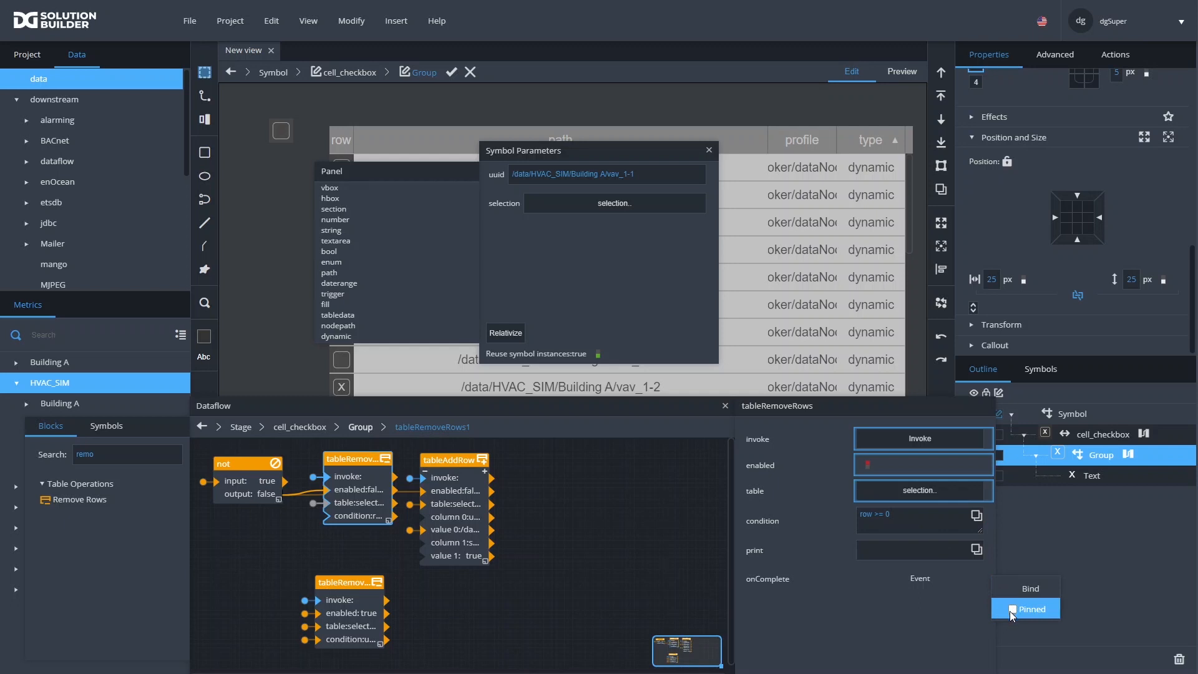
drag(364, 531, 450, 483)
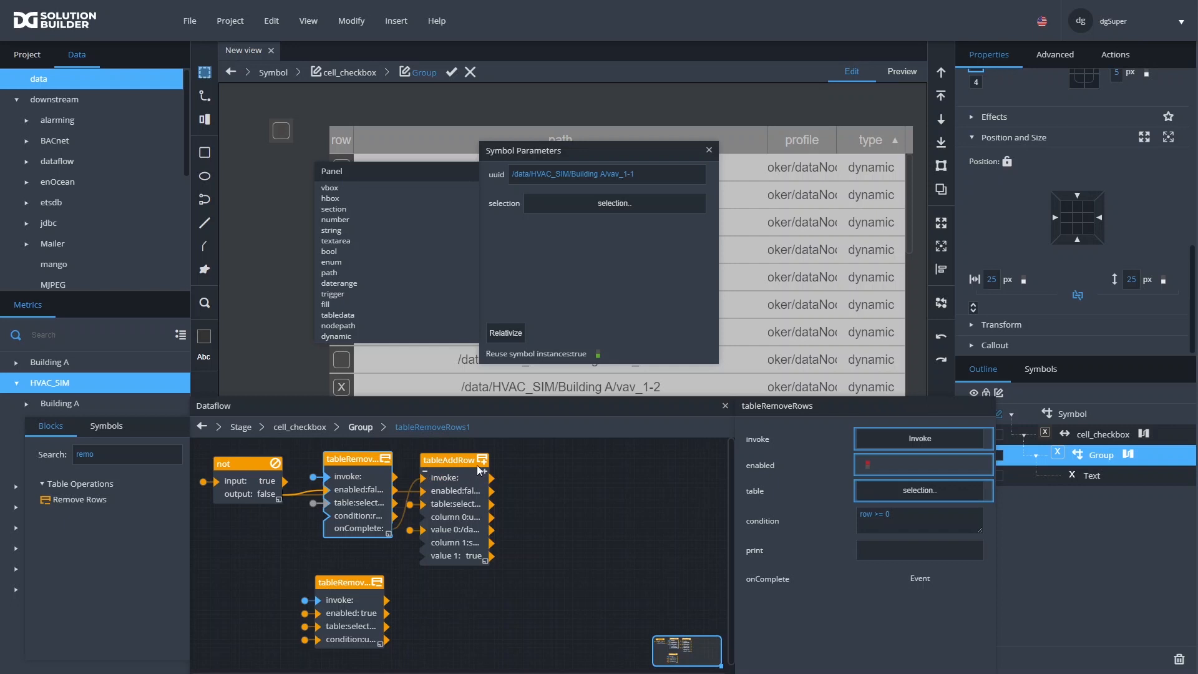
click(455, 73)
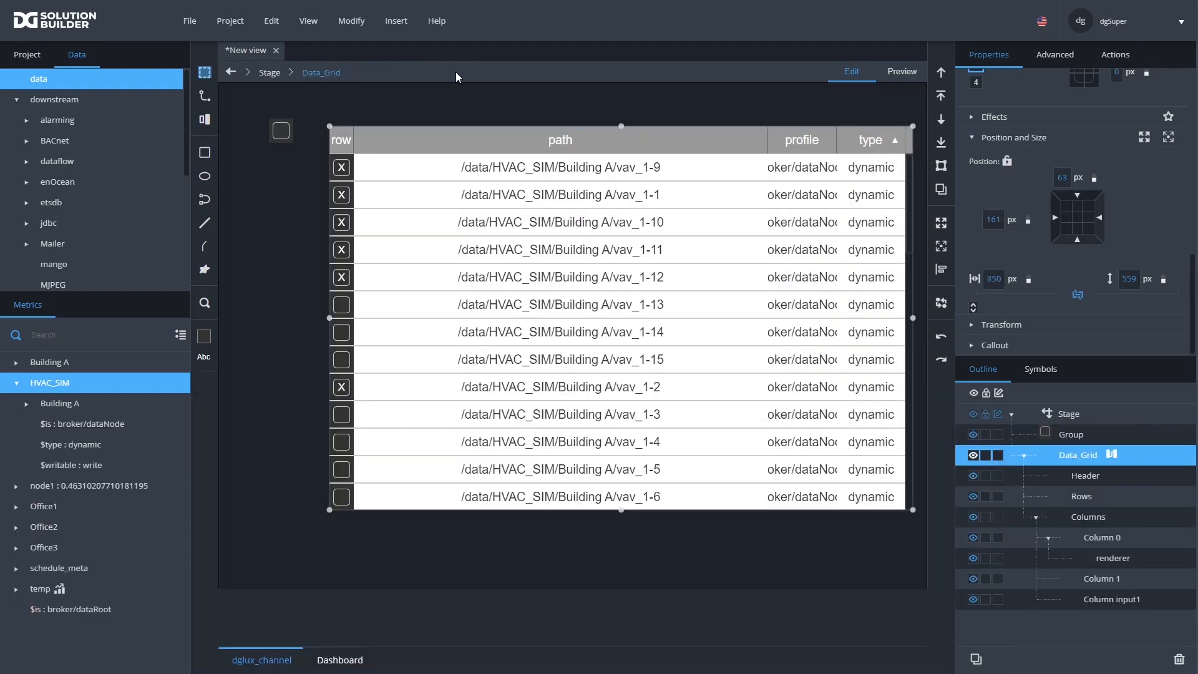
Preview the grid and toggle checkboxes on several rows to test how the selection behaves
click(912, 74)
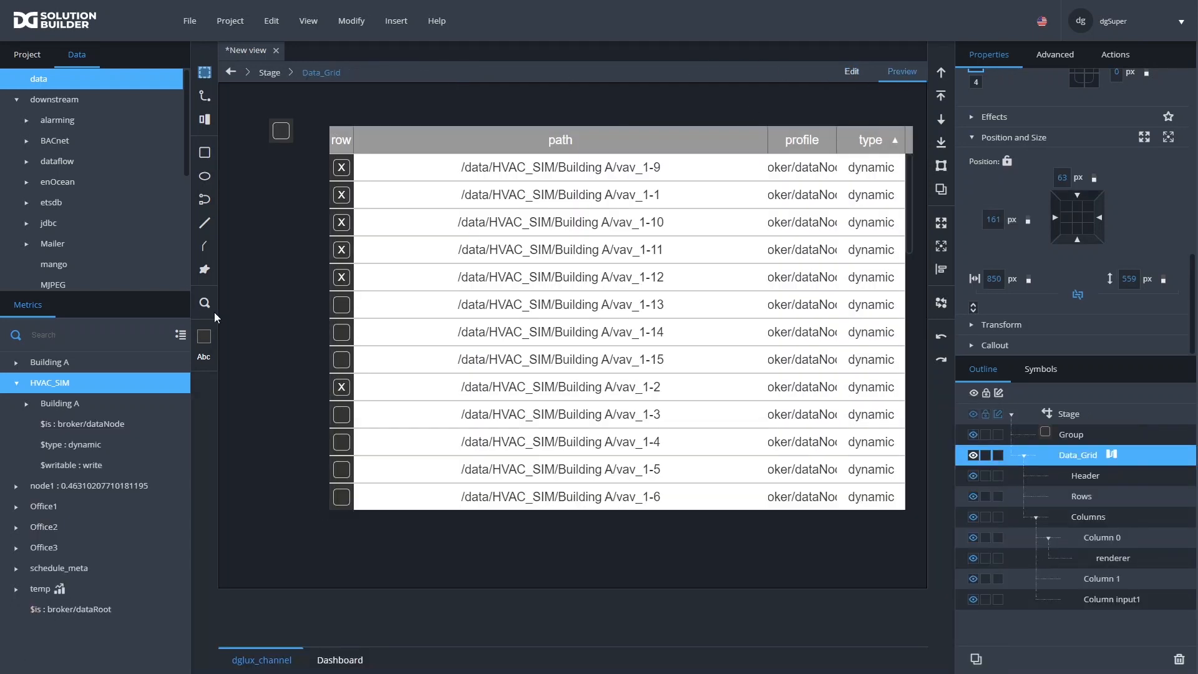
click(349, 278)
click(341, 305)
click(342, 332)
click(342, 360)
click(341, 413)
click(342, 280)
click(343, 251)
click(344, 224)
click(345, 225)
click(347, 226)
click(347, 225)
click(347, 226)
click(343, 254)
click(341, 282)
click(342, 255)
click(341, 280)
click(338, 311)
scroll(1071, 260, down, 5)
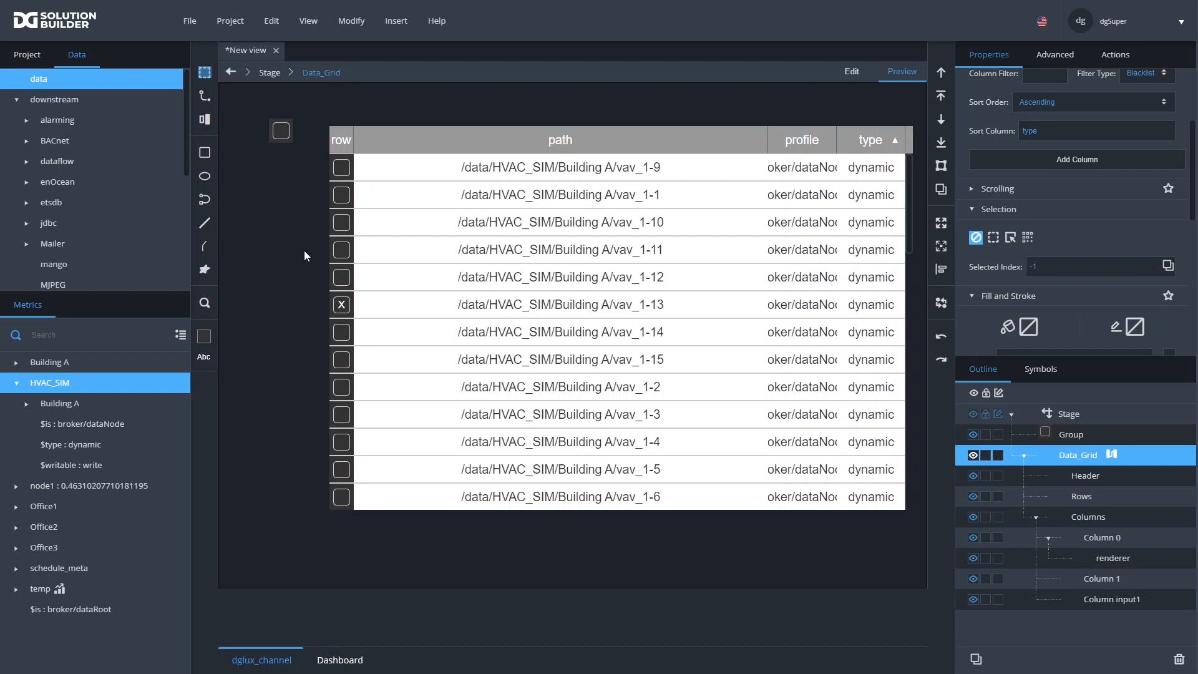
click(349, 251)
Return to editing, open the dataflow of the cell_checkbox Group, inspect the tableRemoveRows block with condition row >= 0, and save the view
click(848, 73)
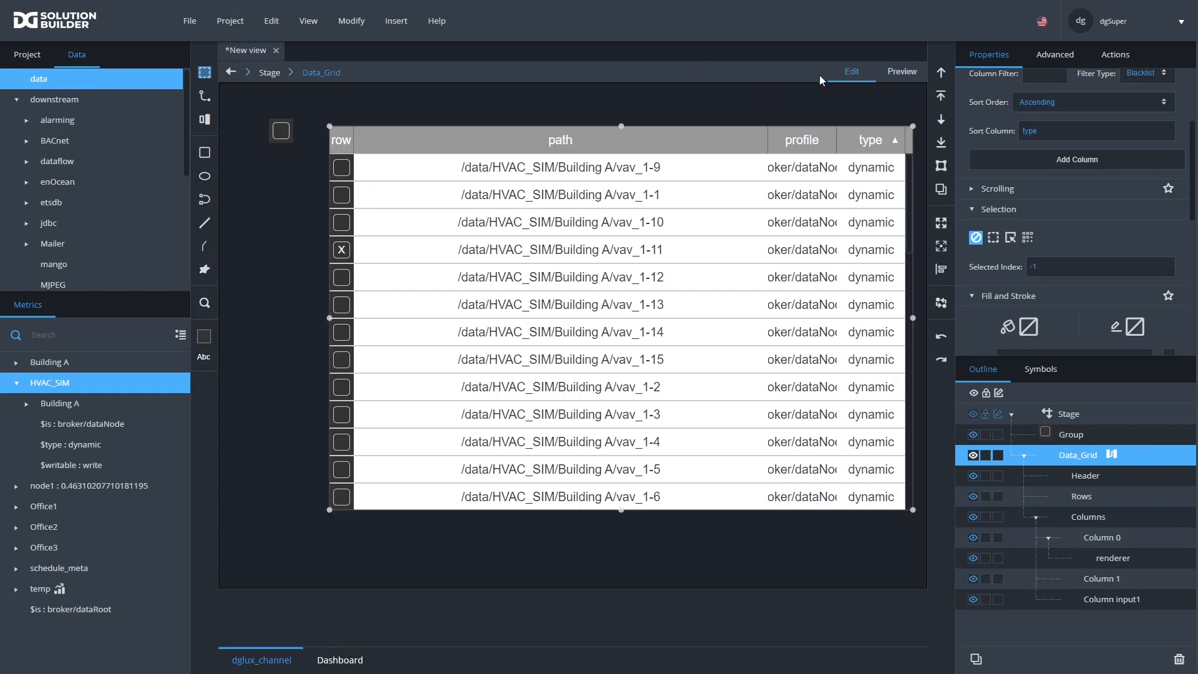
double_click(342, 249)
double_click(342, 248)
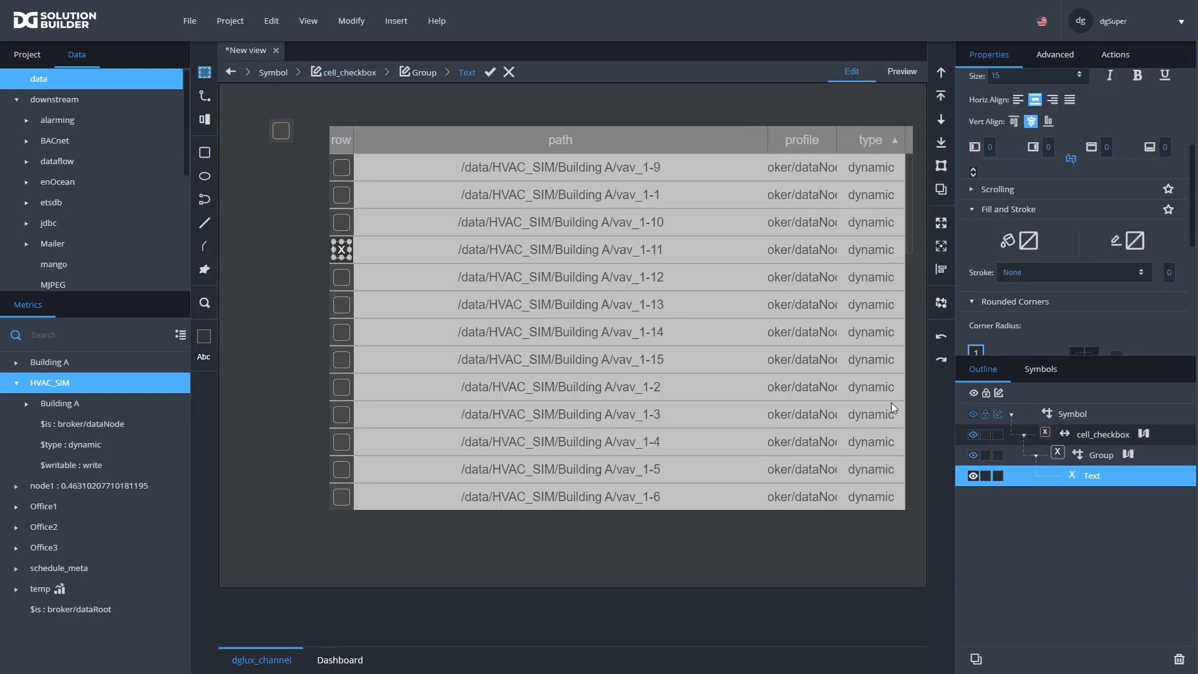
click(1128, 454)
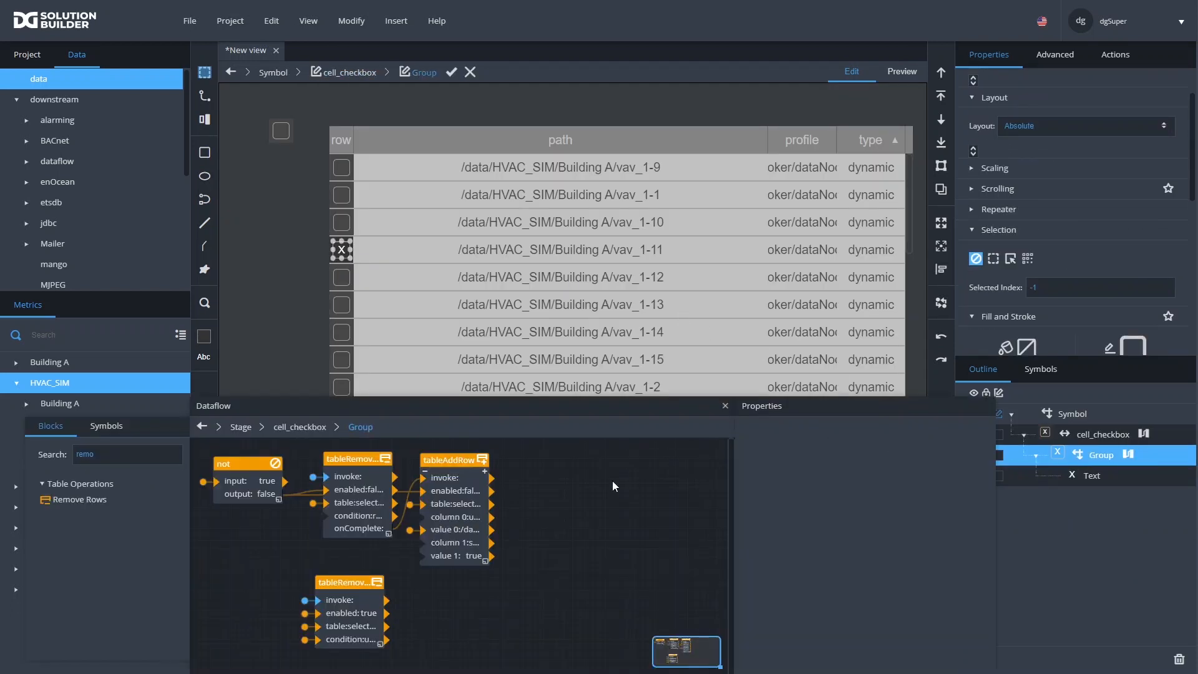
click(349, 478)
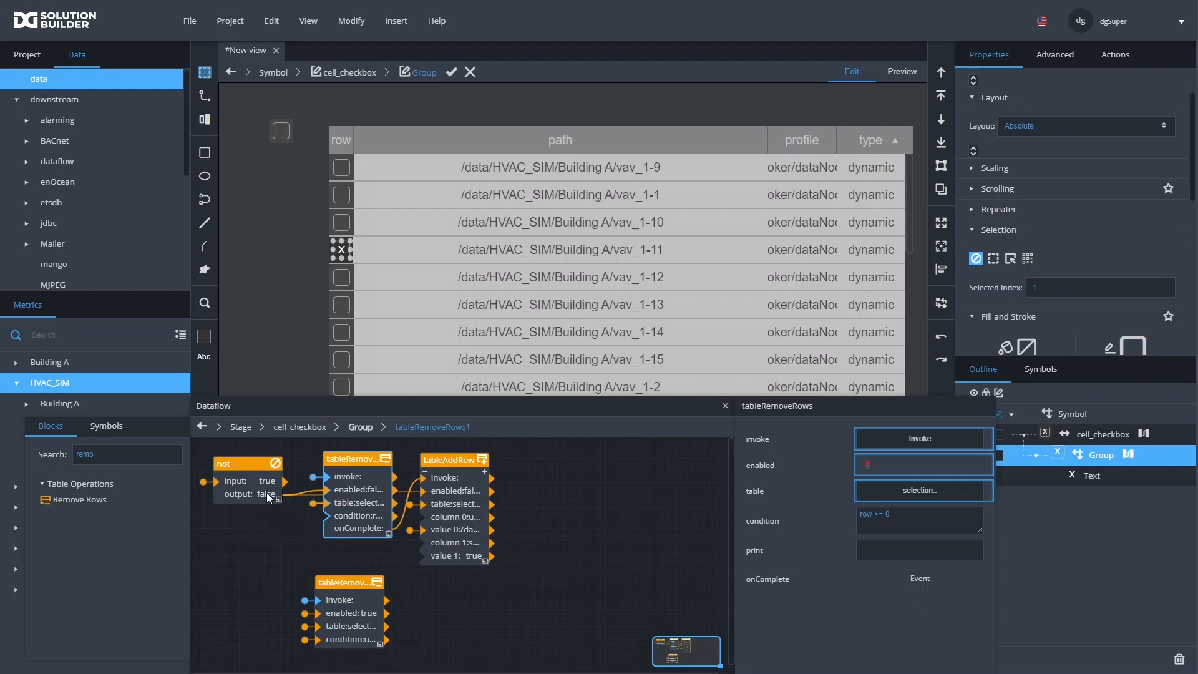
drag(349, 460, 337, 462)
key(ctrl+s)
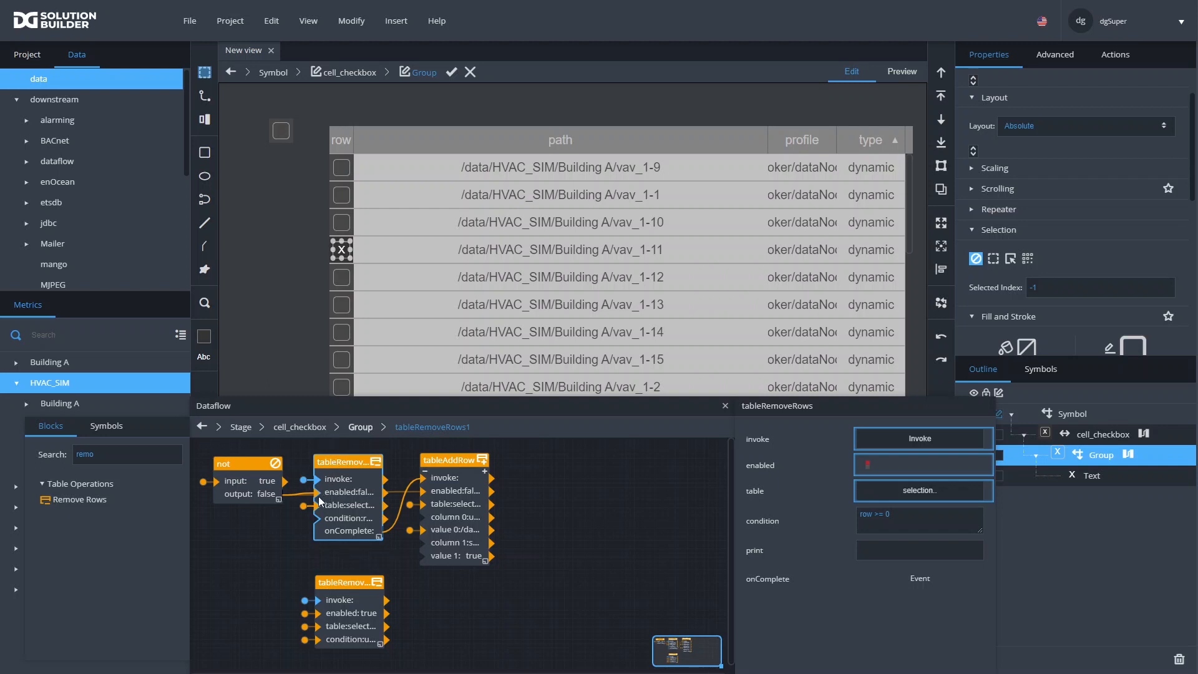
Delete the tableRemoveRows block with condition row >= 0 and move tableAddRow next to the not block
drag(332, 465, 201, 522)
key(Delete)
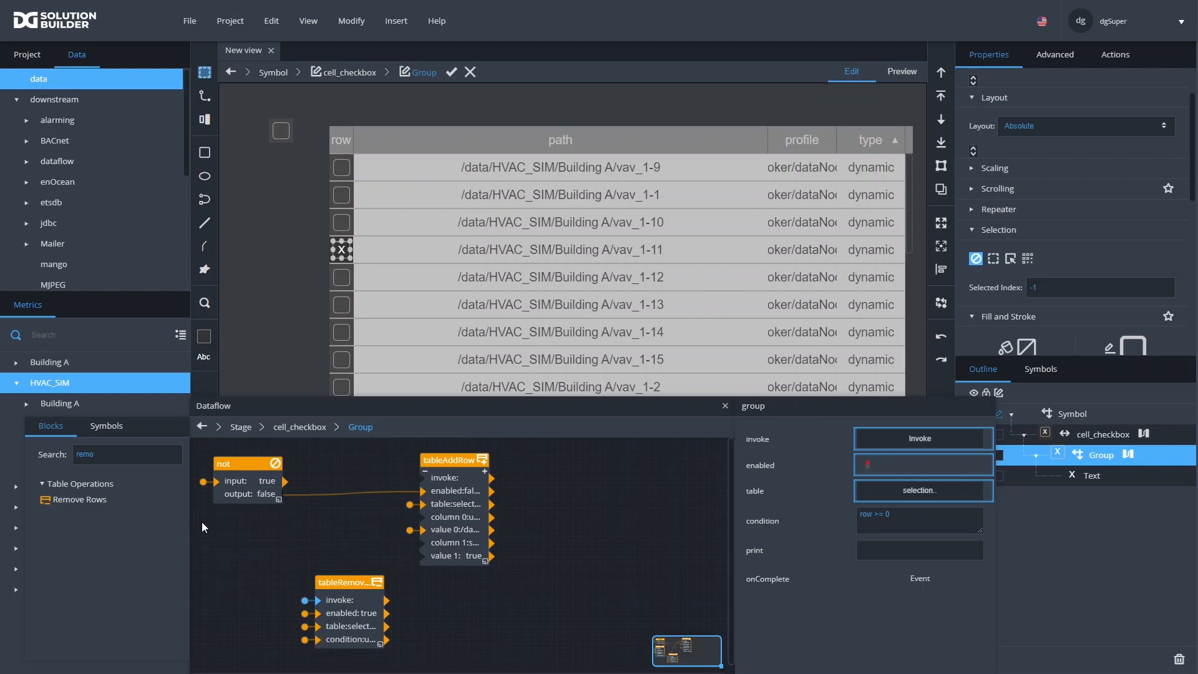
drag(462, 463, 359, 460)
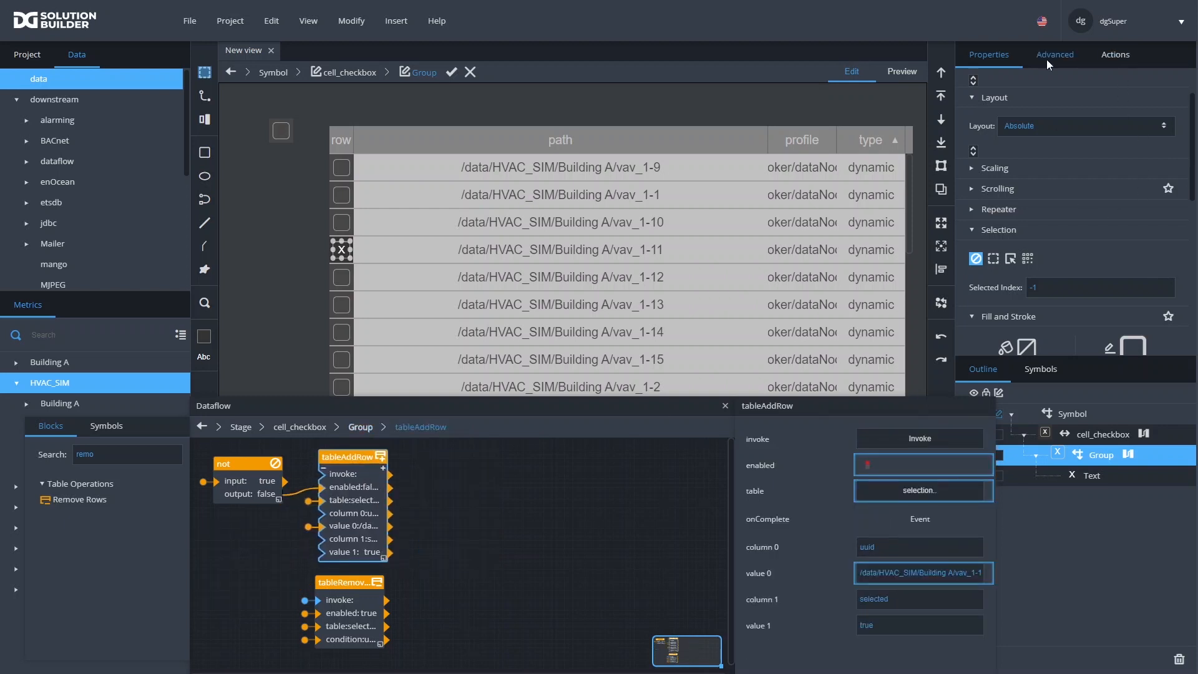
Bind the Group's onClick event to tableAddRow's invoke and apply the symbol edits
click(1108, 56)
drag(1180, 132, 335, 477)
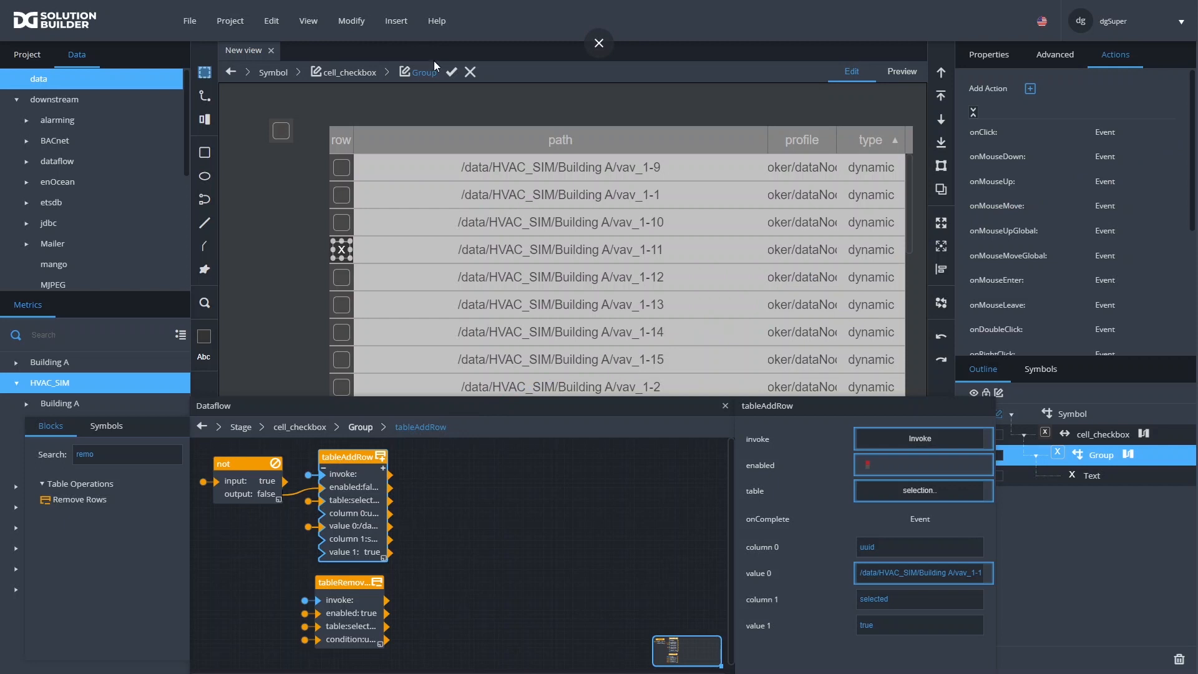
click(450, 72)
Preview the grid and check the boxes for vav_1-12 and vav_1-13
click(908, 72)
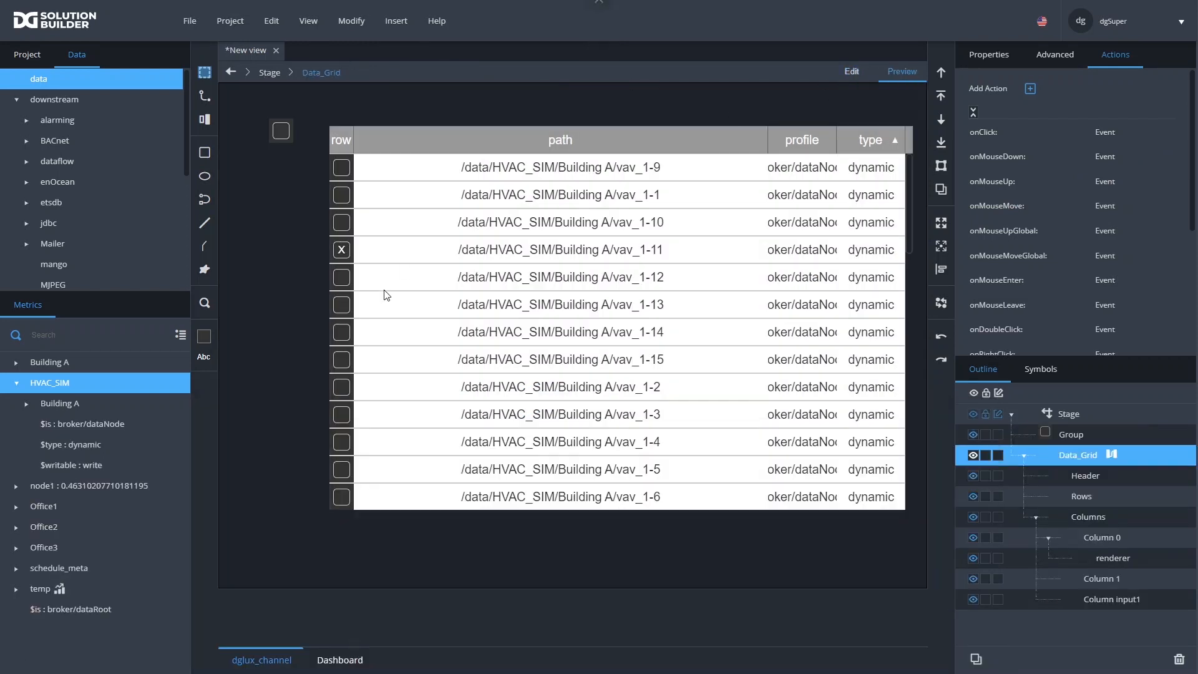
click(342, 277)
click(342, 305)
Open Data_Grid's dataflow and examine the rows recorded in the selection table, closing both views again
click(1112, 454)
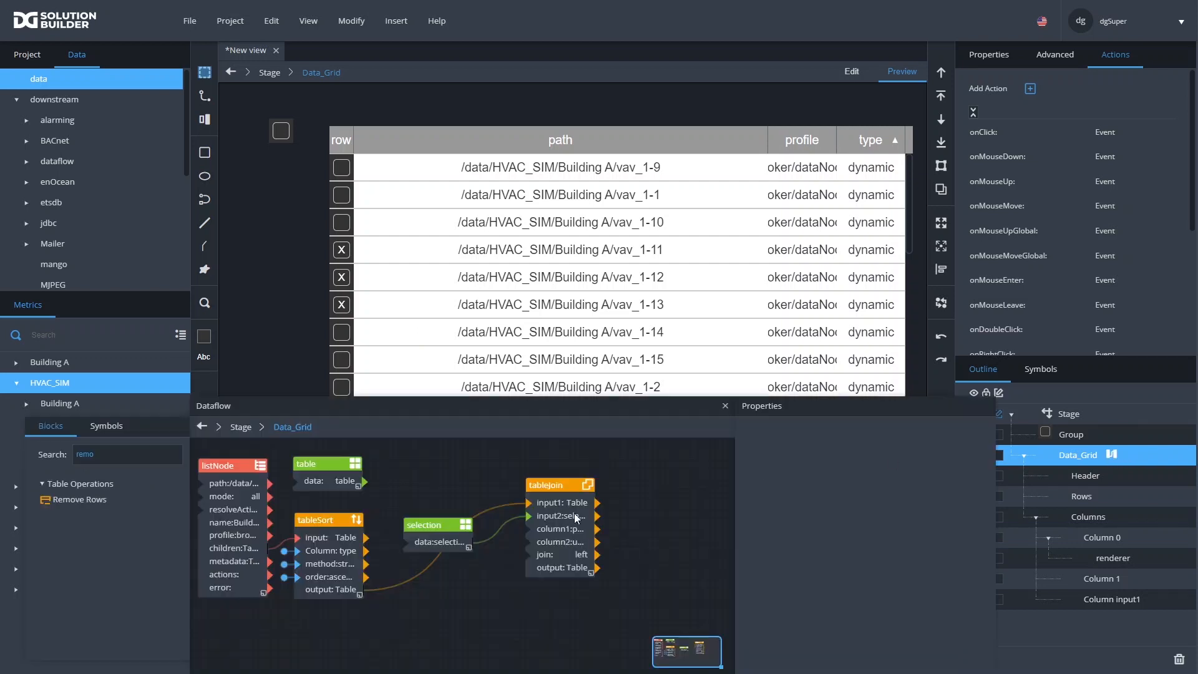
click(459, 547)
click(904, 439)
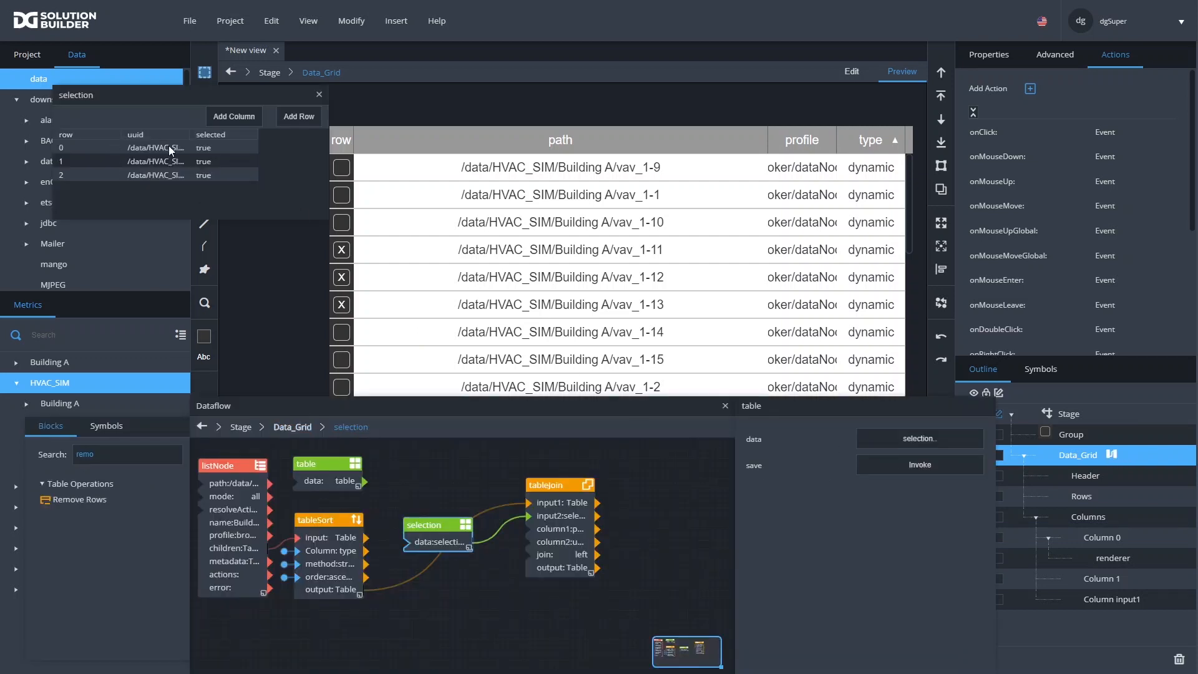
click(320, 95)
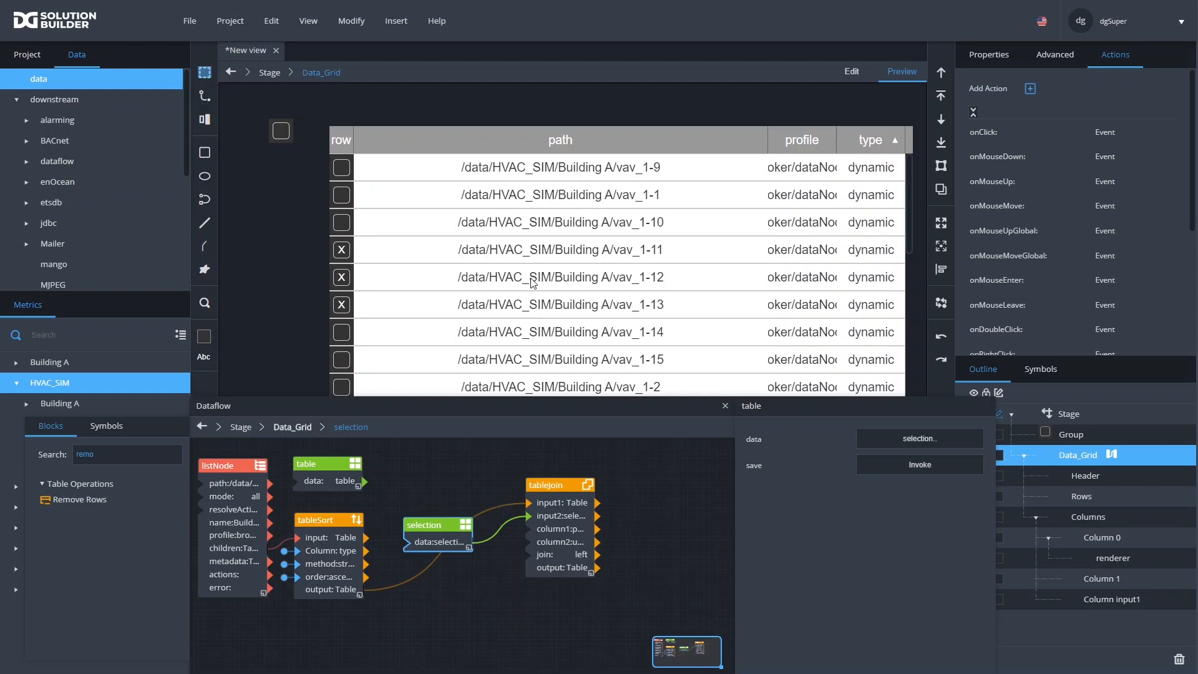
click(725, 406)
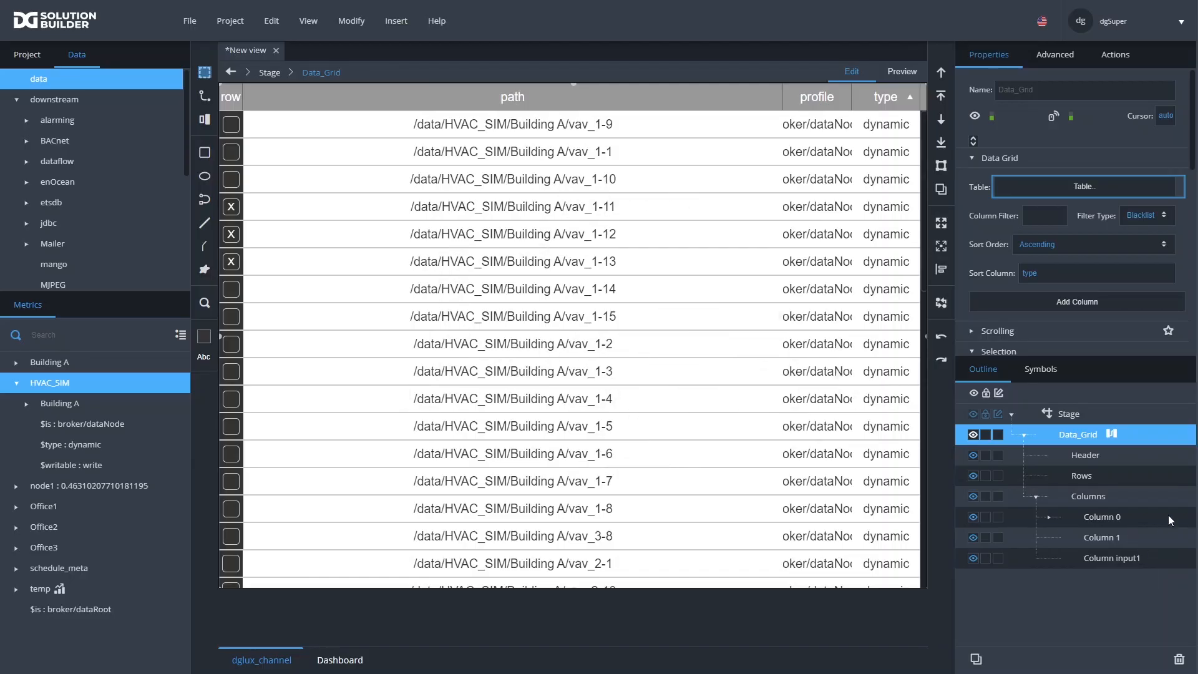
Duplicate Column 1, move the copy directly after Column 0, and set its selector to name
click(1098, 537)
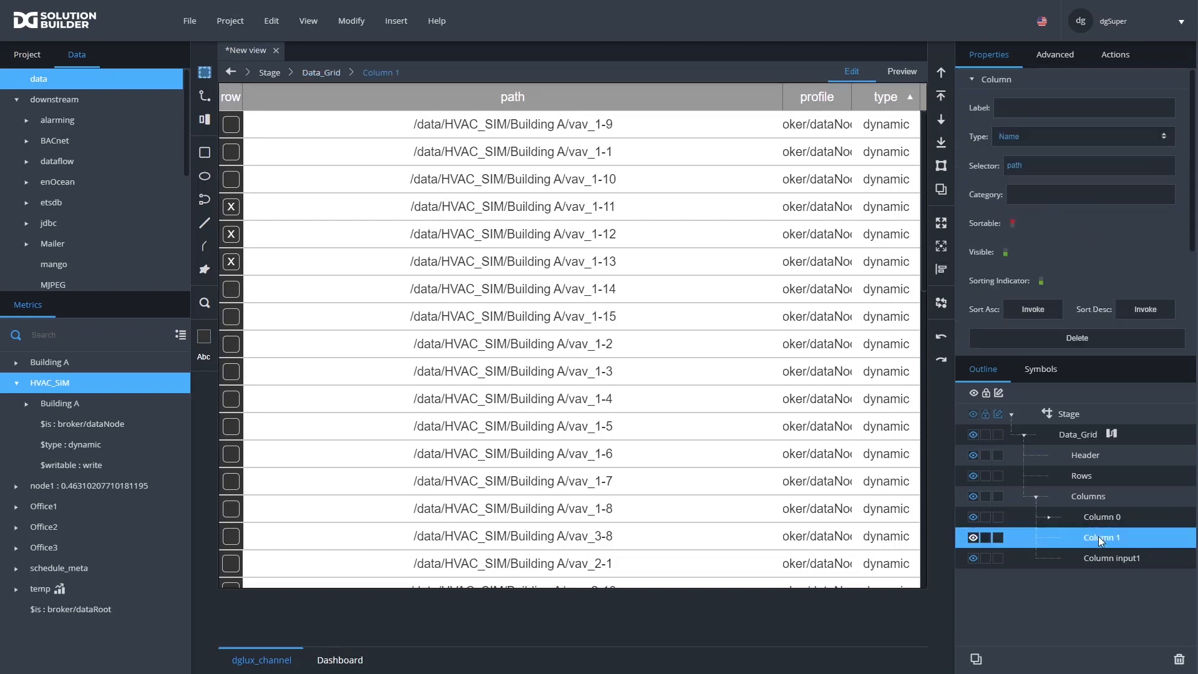
key(ctrl+d)
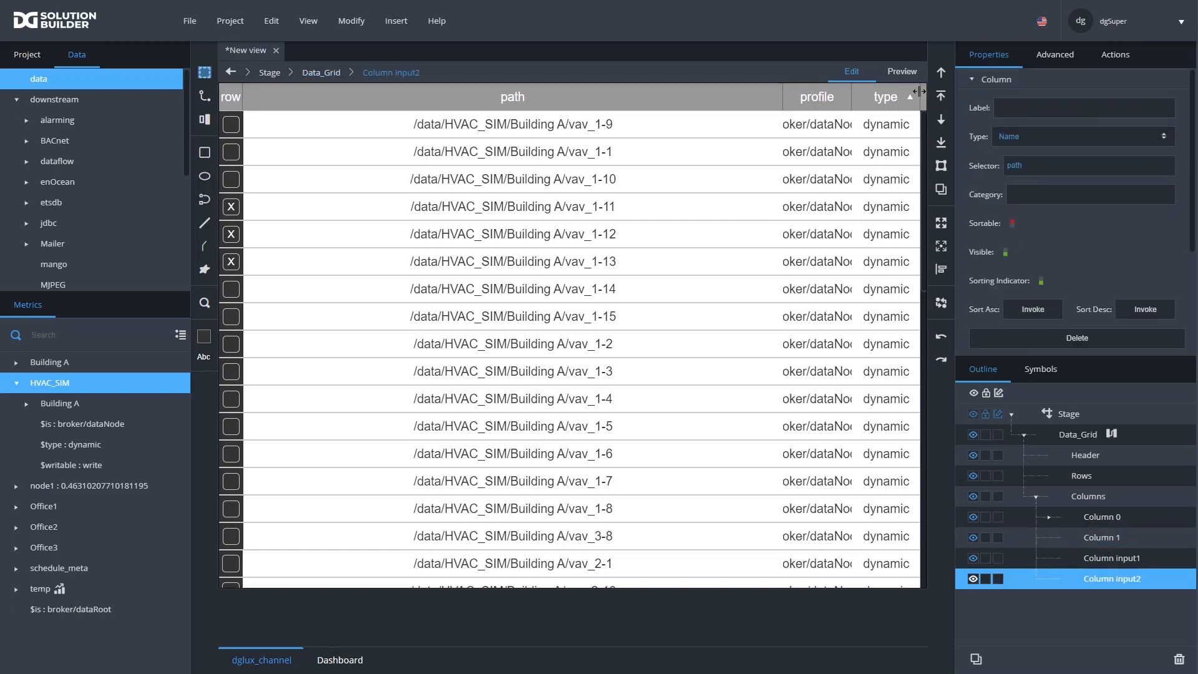
click(937, 73)
click(938, 73)
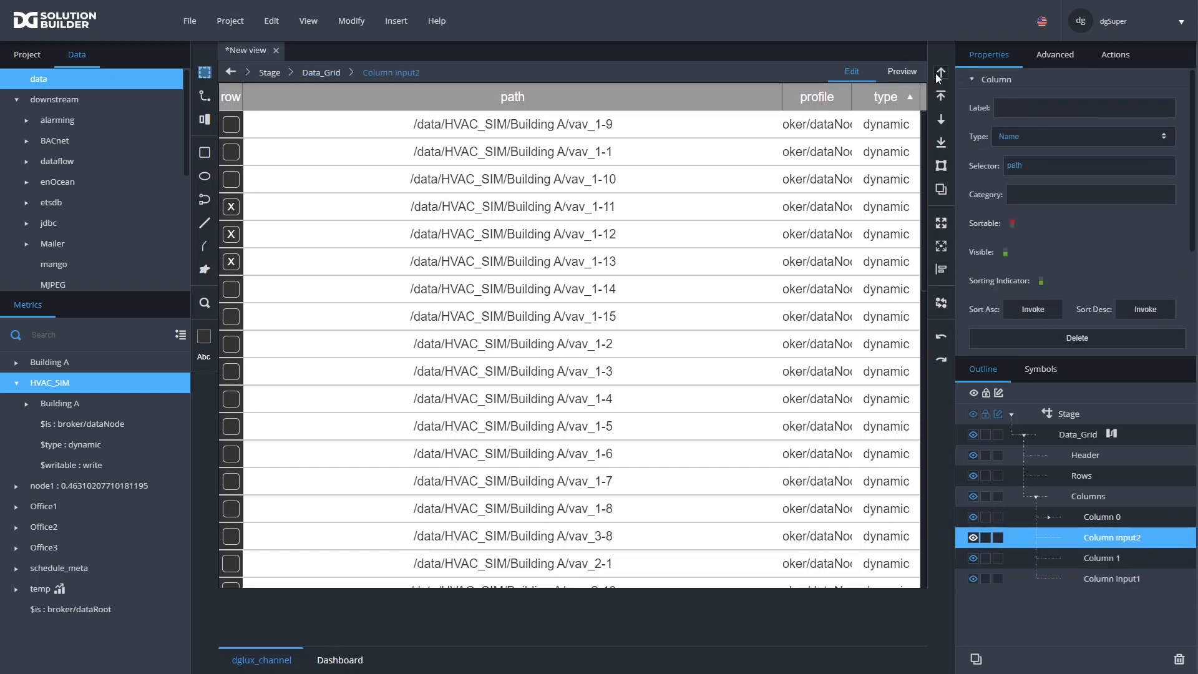
double_click(1027, 164)
text(name)
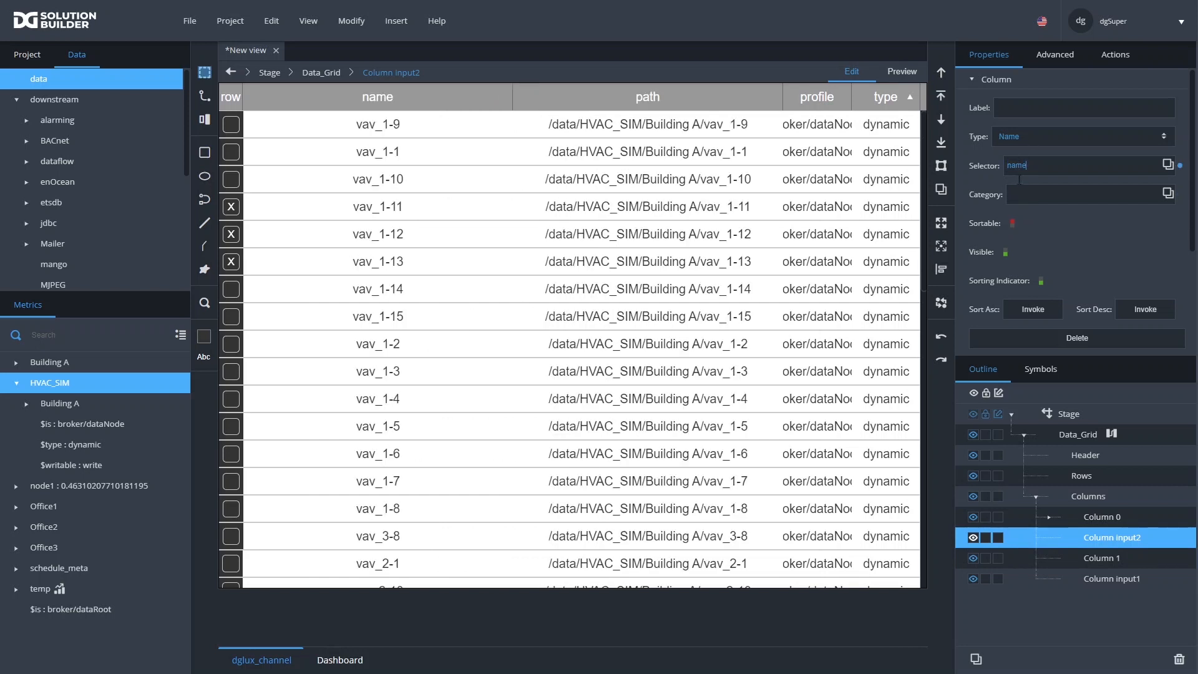
Set the name column's flexsize to 0 and its width to 150
scroll(1039, 264, down, 3)
click(1077, 336)
text(0)
key(Return)
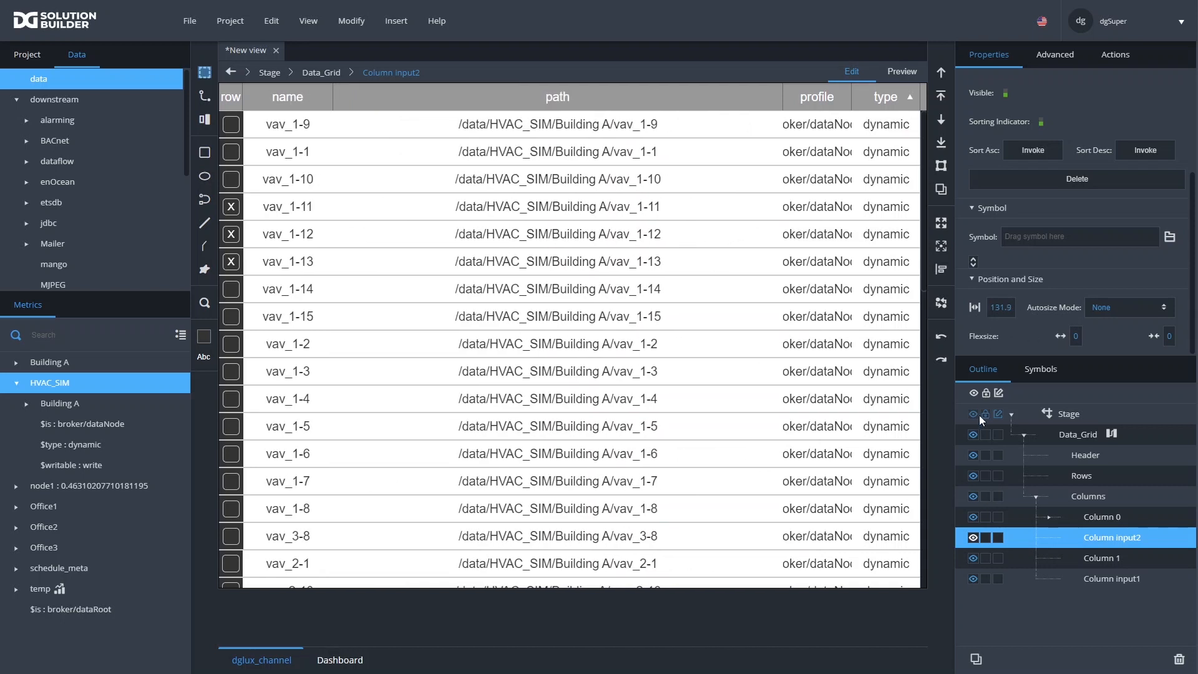
click(1003, 309)
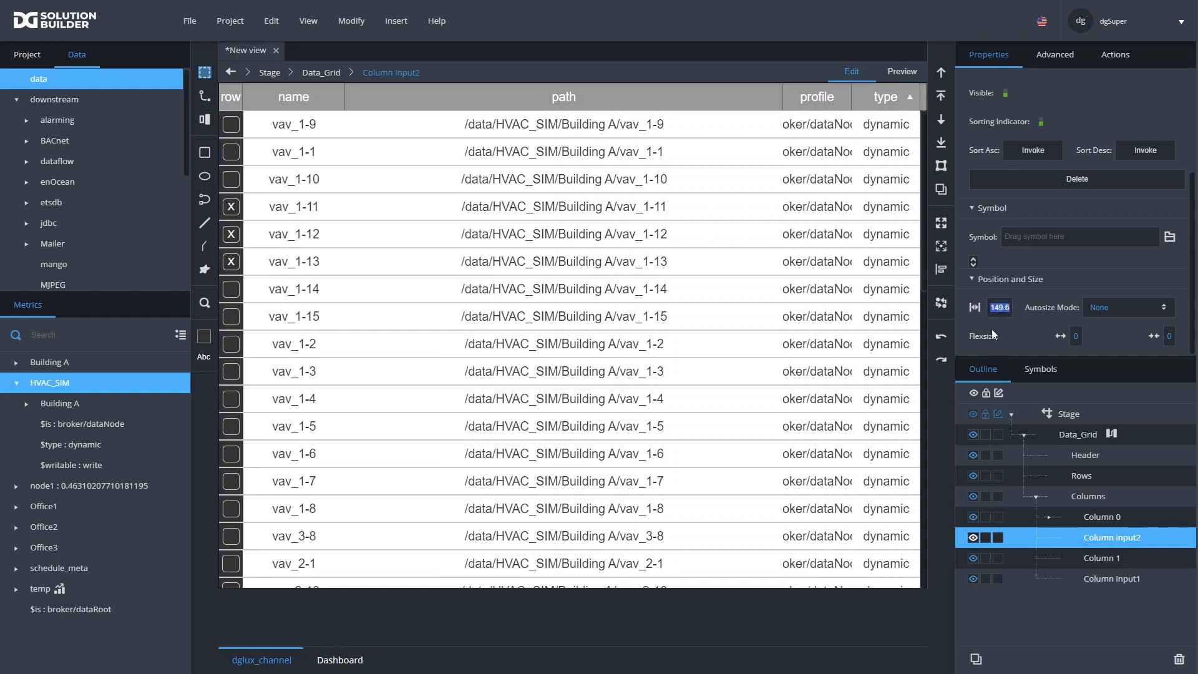
key(Return)
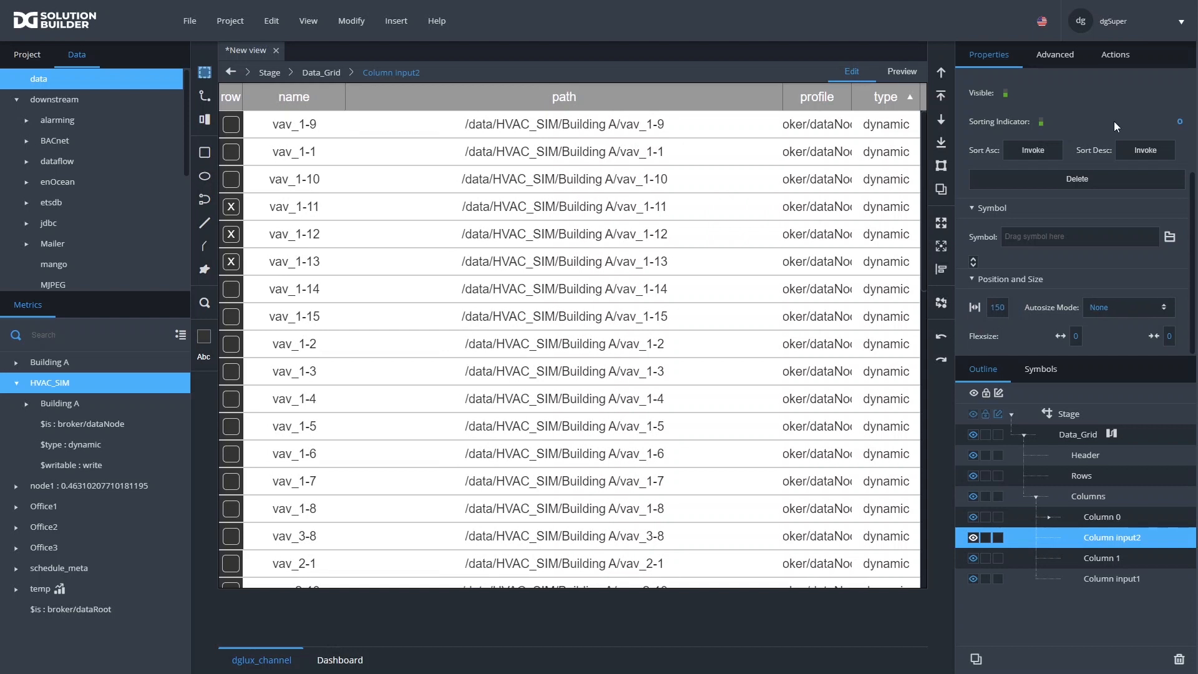
Align the grid's row text left and set its left and right padding to 5
click(1091, 476)
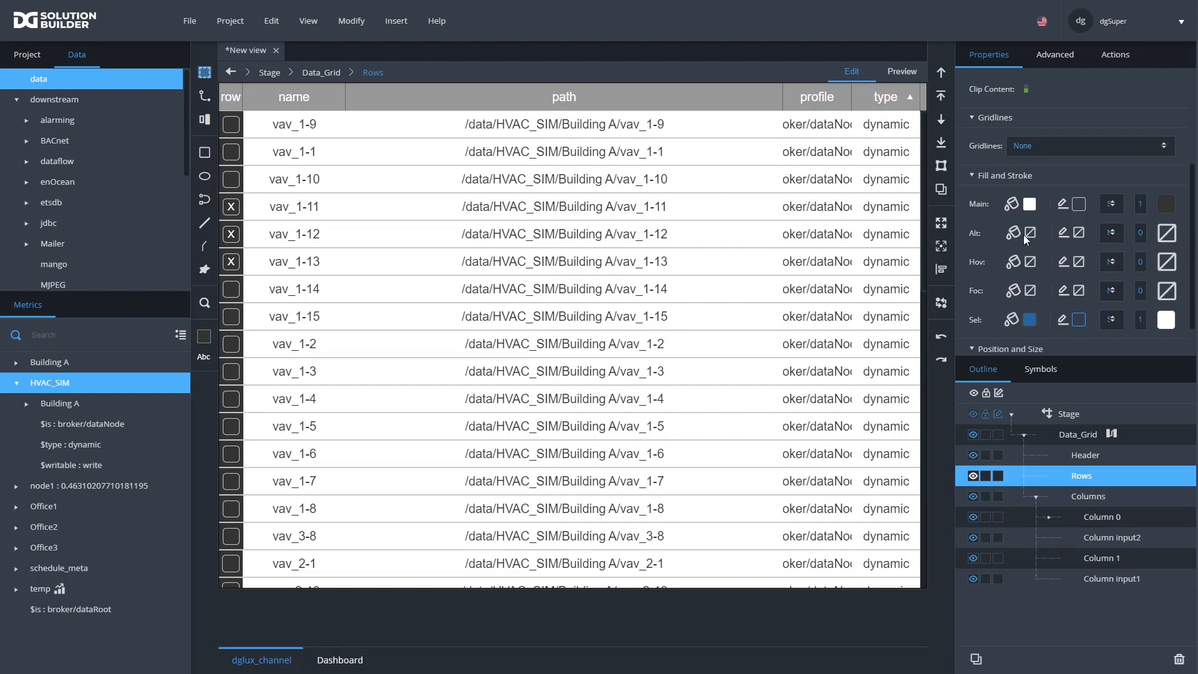
scroll(1036, 241, up, 3)
click(1037, 159)
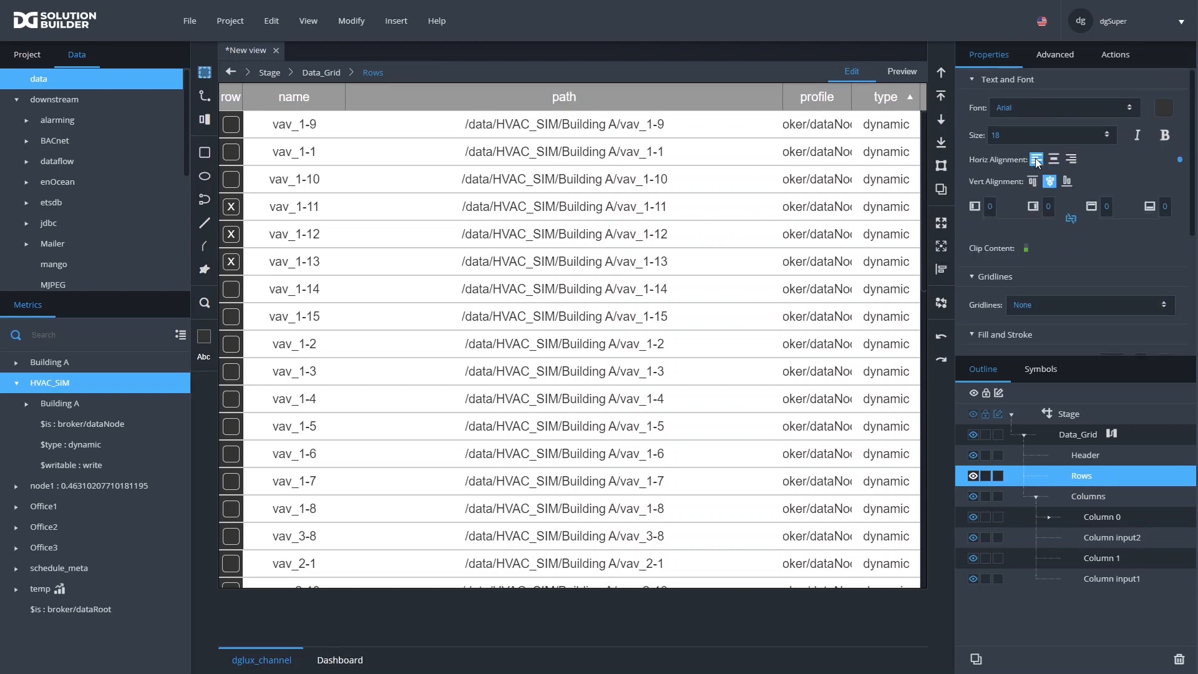
click(990, 206)
text(5)
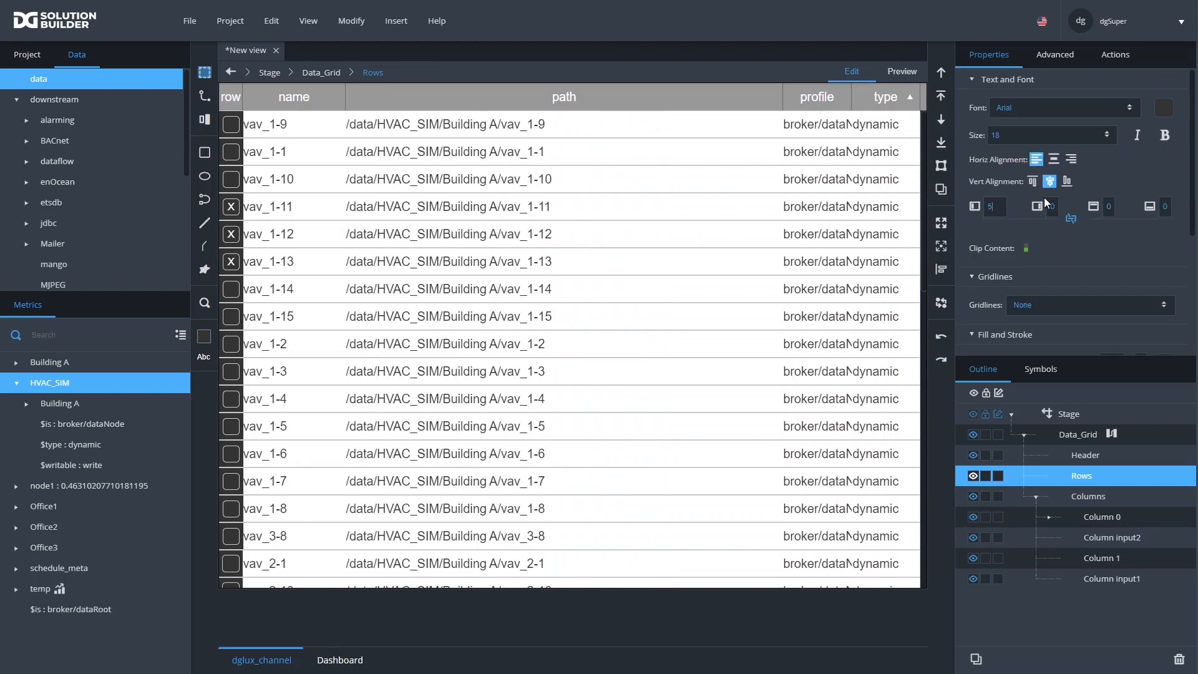
drag(1057, 204, 1036, 205)
text(5)
key(Return)
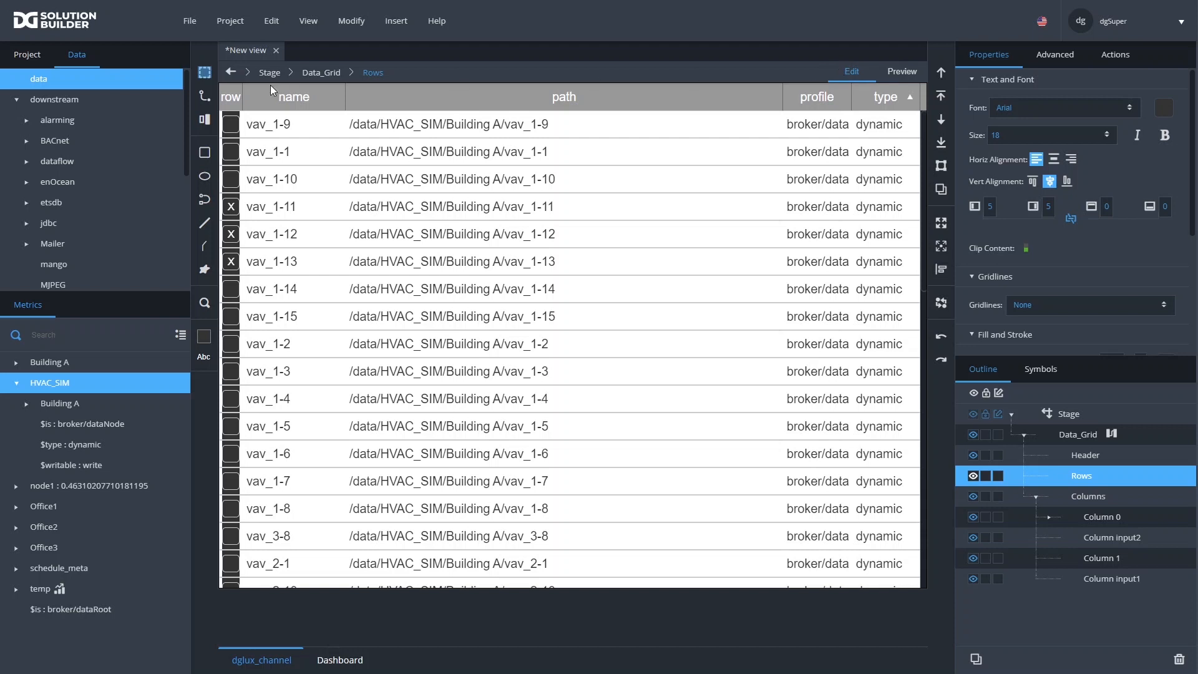
Open the cell_checkbox symbol from the vav_1-9 row and change its fill to white
click(227, 127)
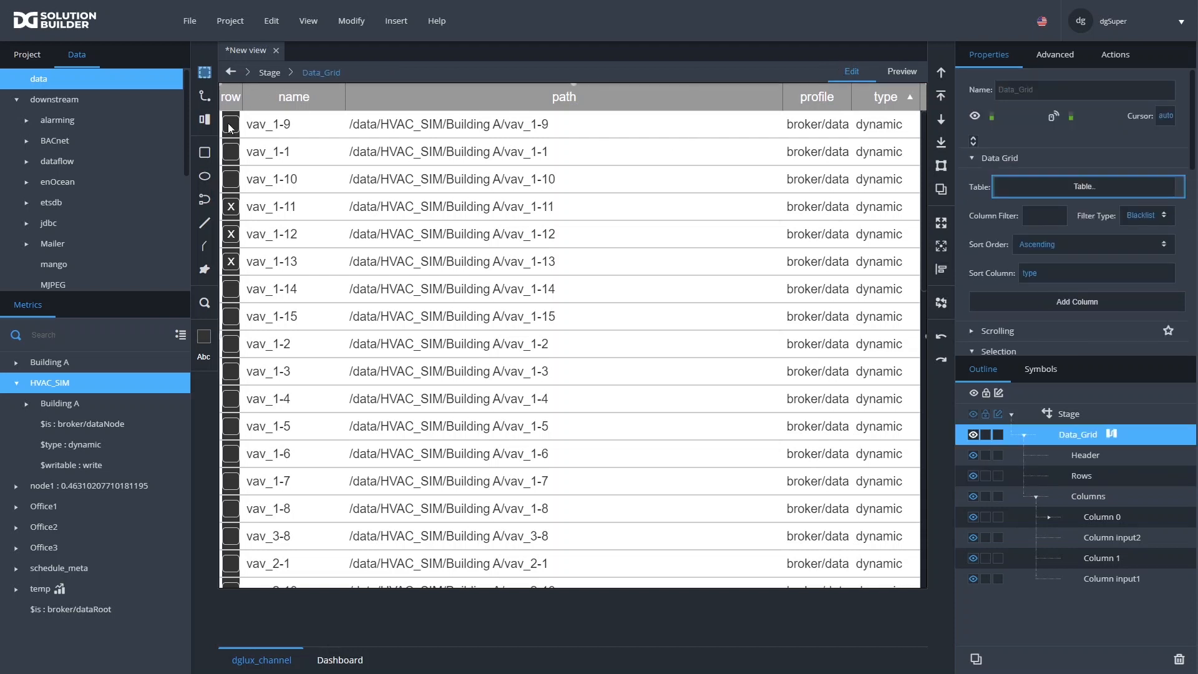
double_click(228, 128)
click(1025, 436)
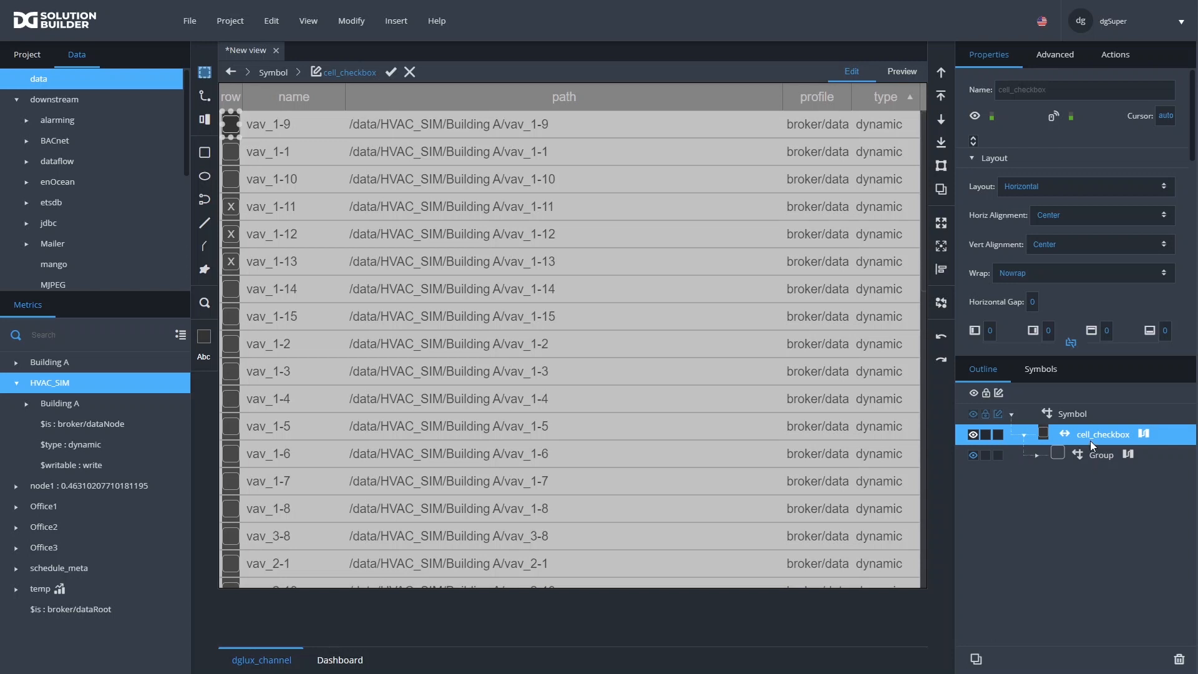
scroll(1004, 230, down, 5)
click(1012, 229)
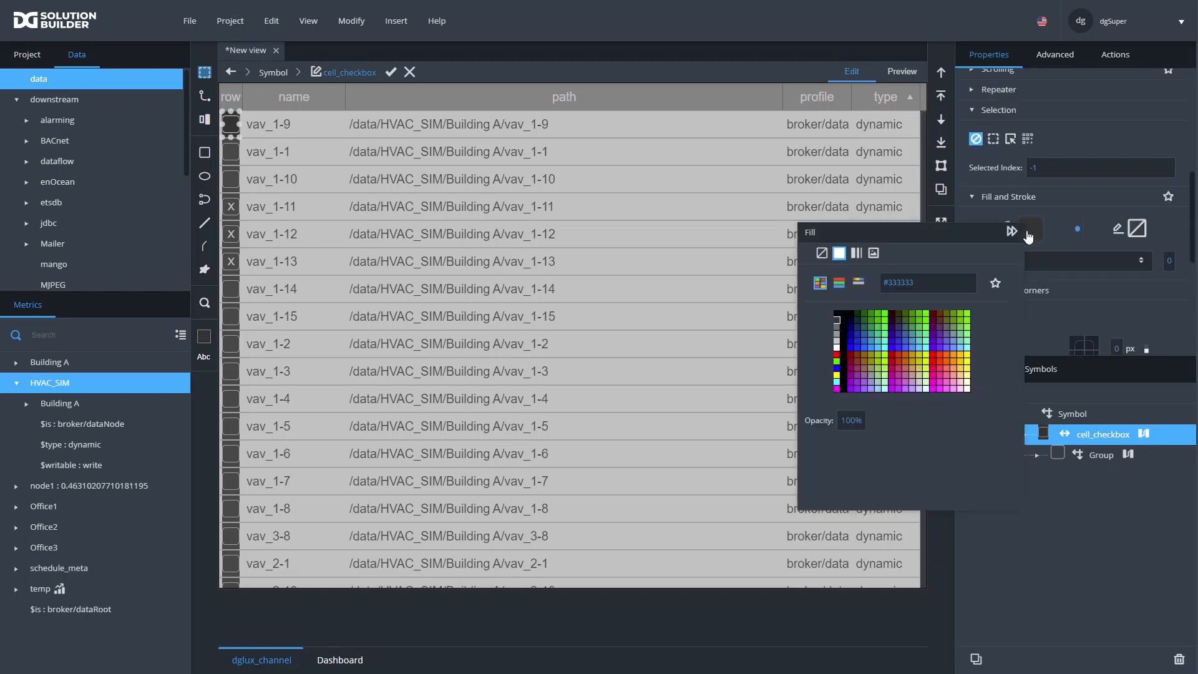
click(836, 349)
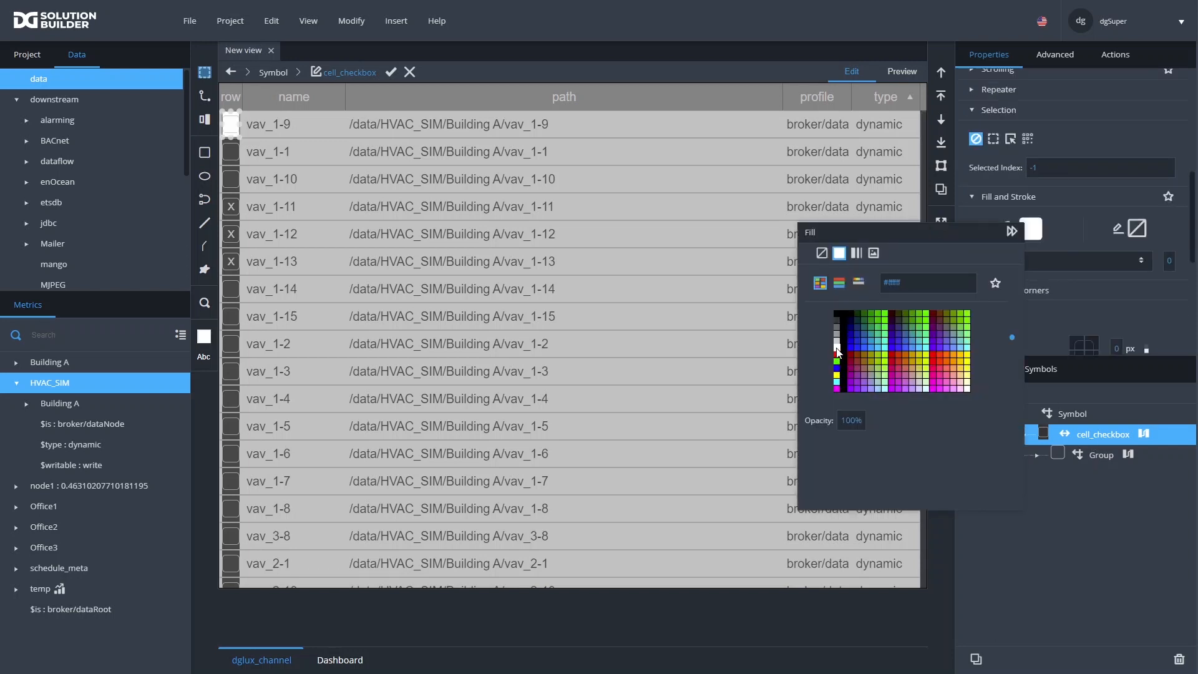
click(1016, 237)
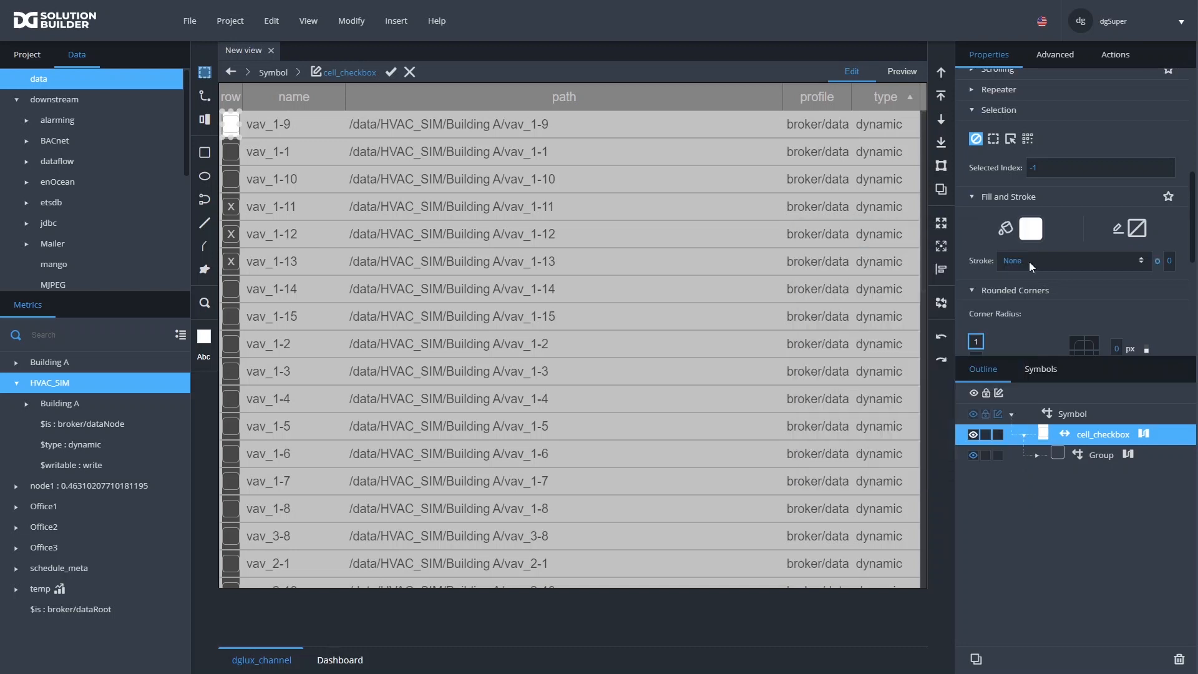
Change the border color of the checkbox Group to dark gray
click(1072, 453)
click(1132, 230)
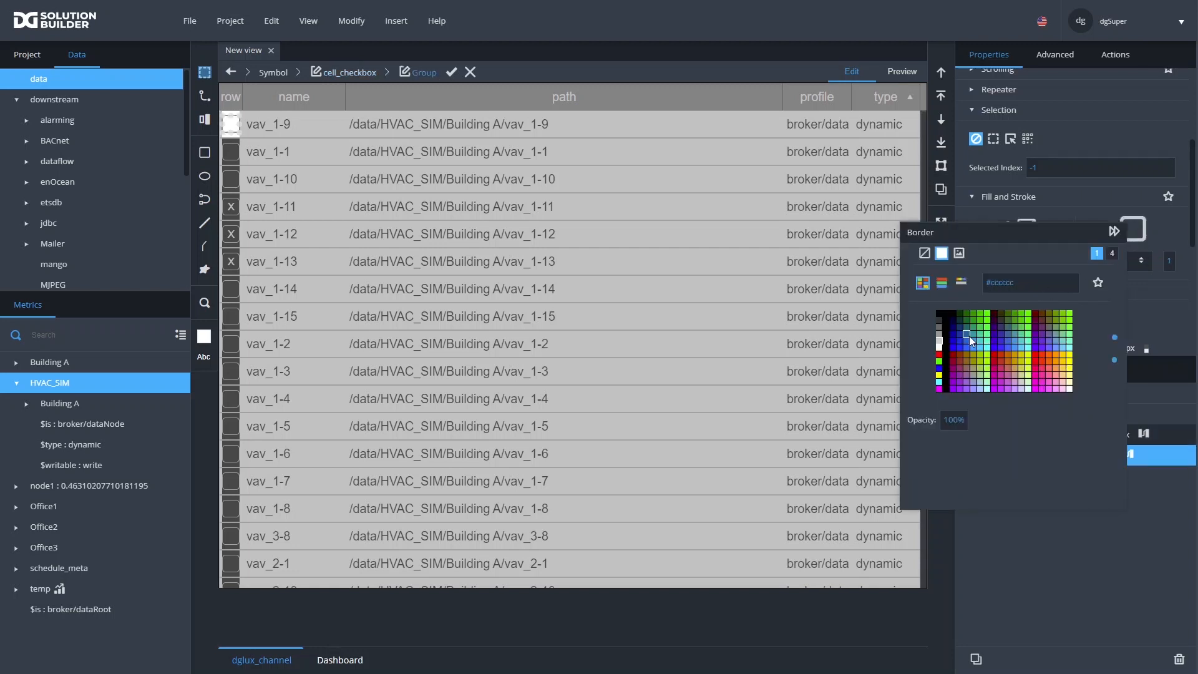
click(939, 326)
click(1113, 231)
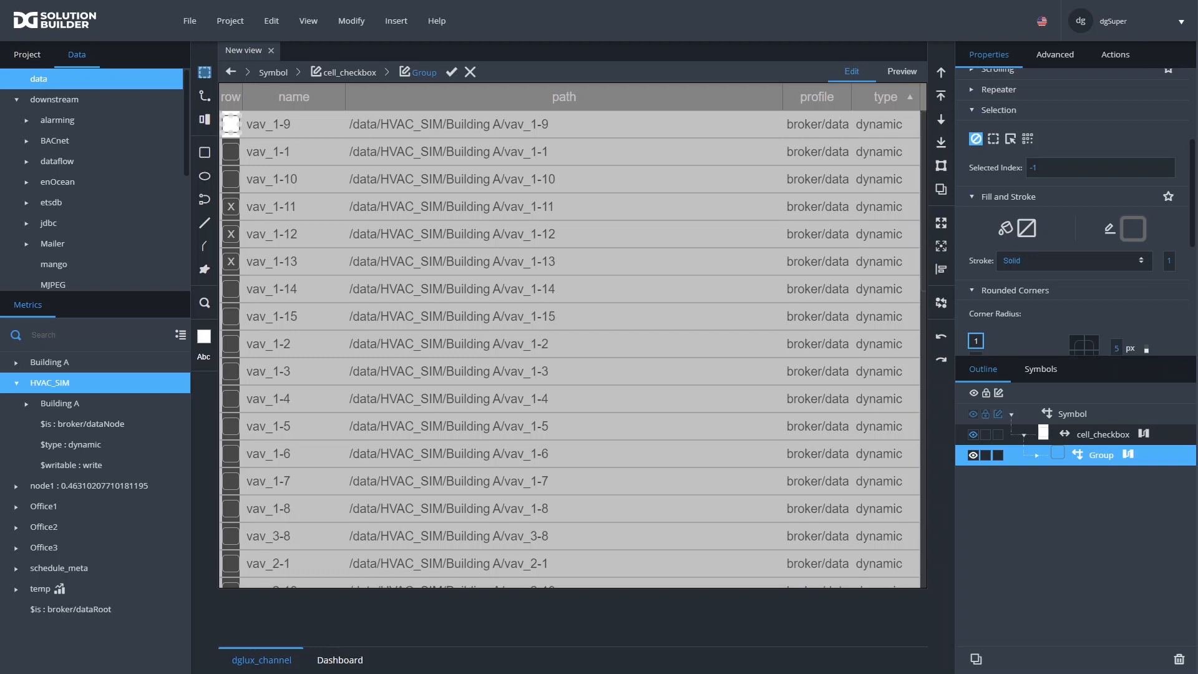
Change the font color of the checkbox Group's X text to dark gray and apply the symbol edits to the grid
click(1036, 456)
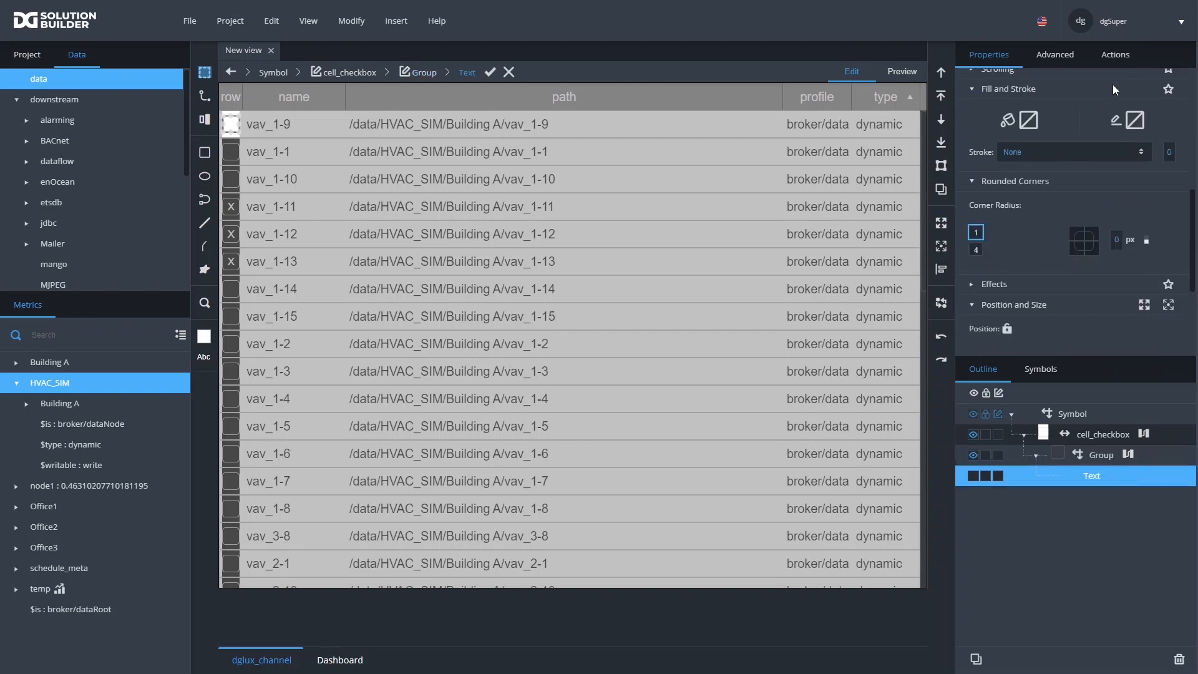
scroll(1083, 136, up, 5)
click(1161, 253)
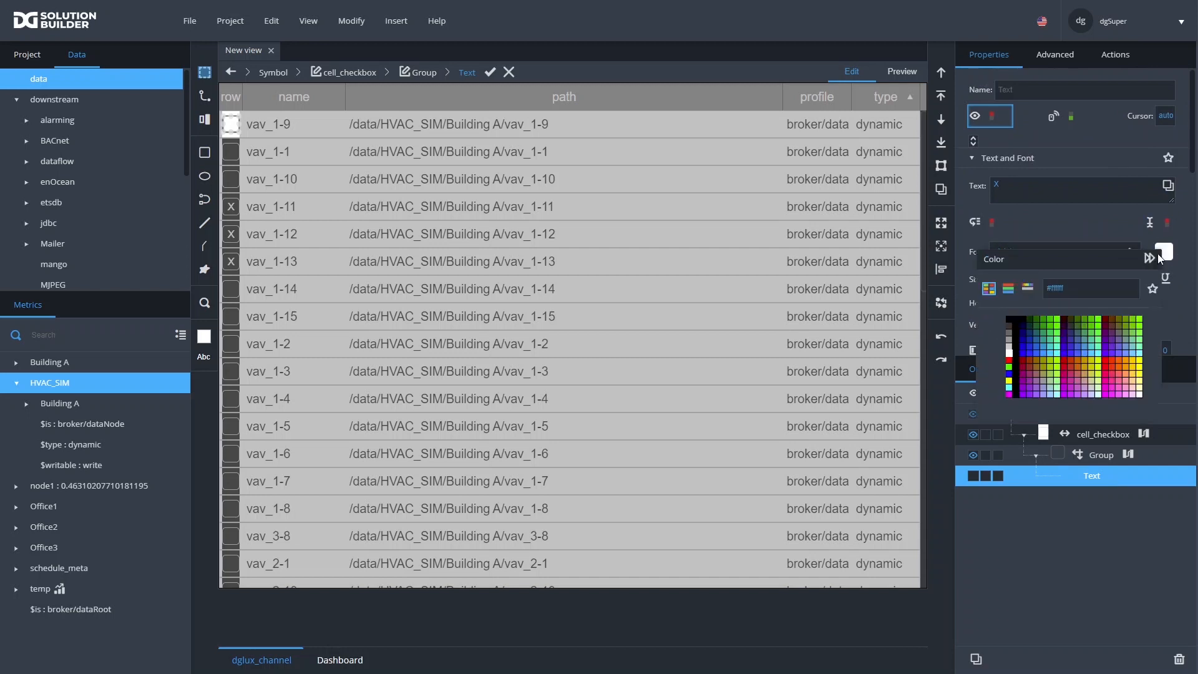
click(1009, 337)
click(490, 72)
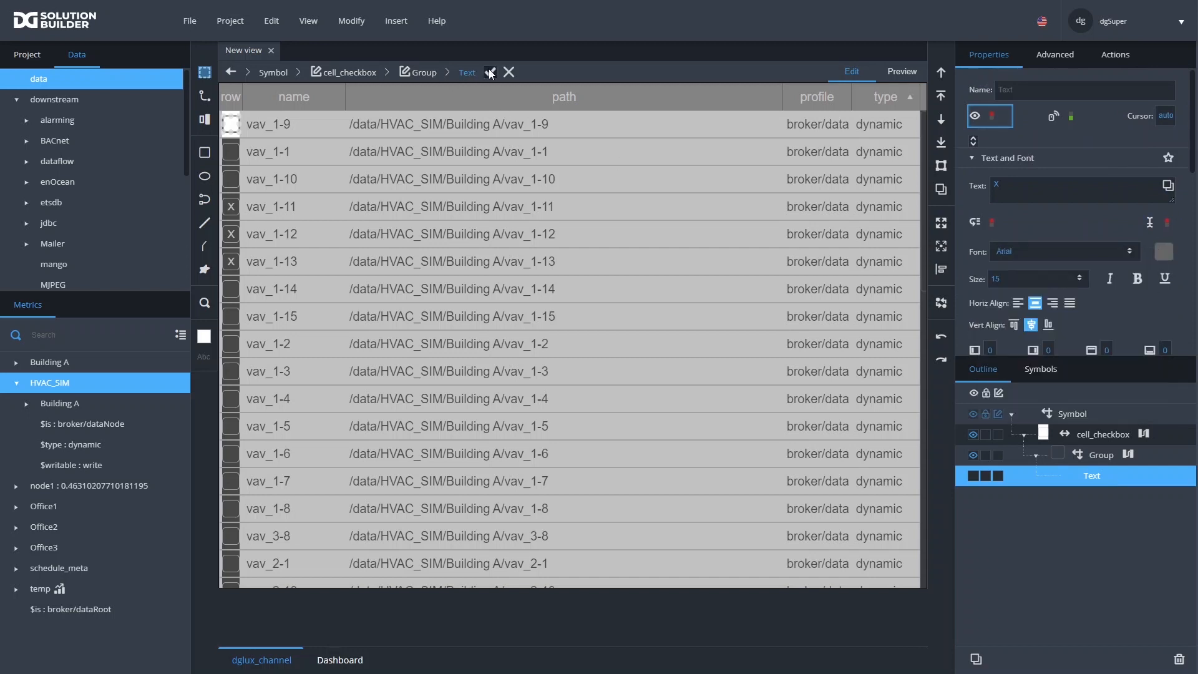
click(490, 72)
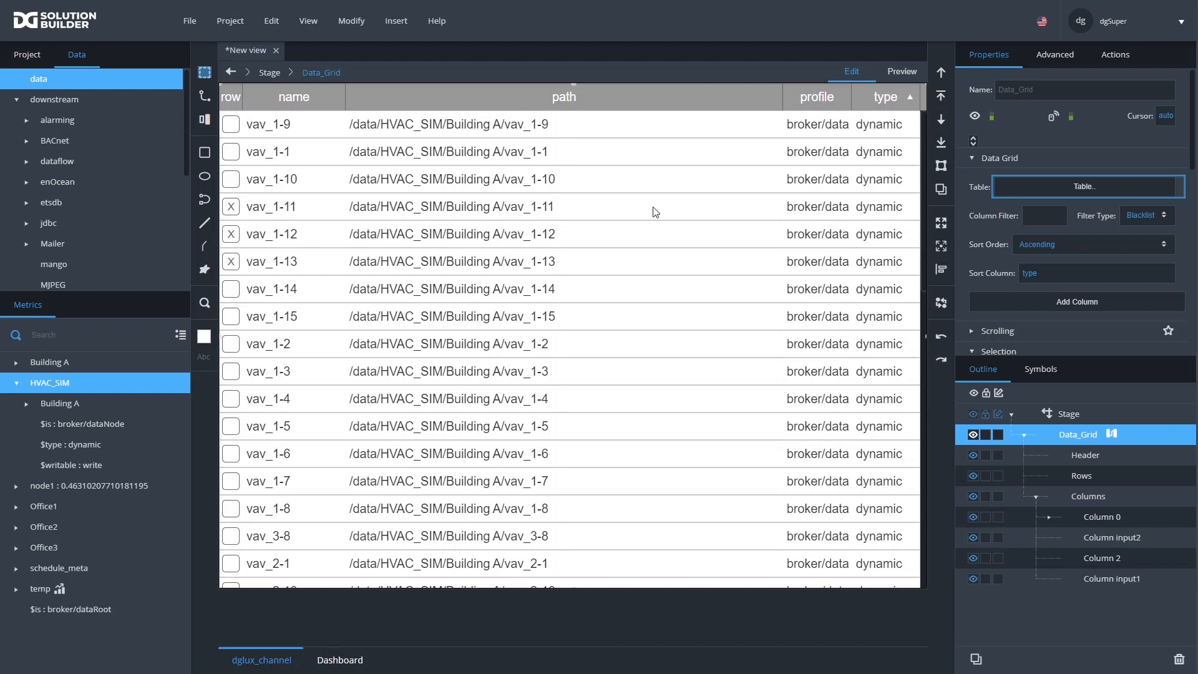
Insert a new Group on the Stage, starting in the empty space above the data grid's header
scroll(515, 185, up, 1)
scroll(515, 184, up, 1)
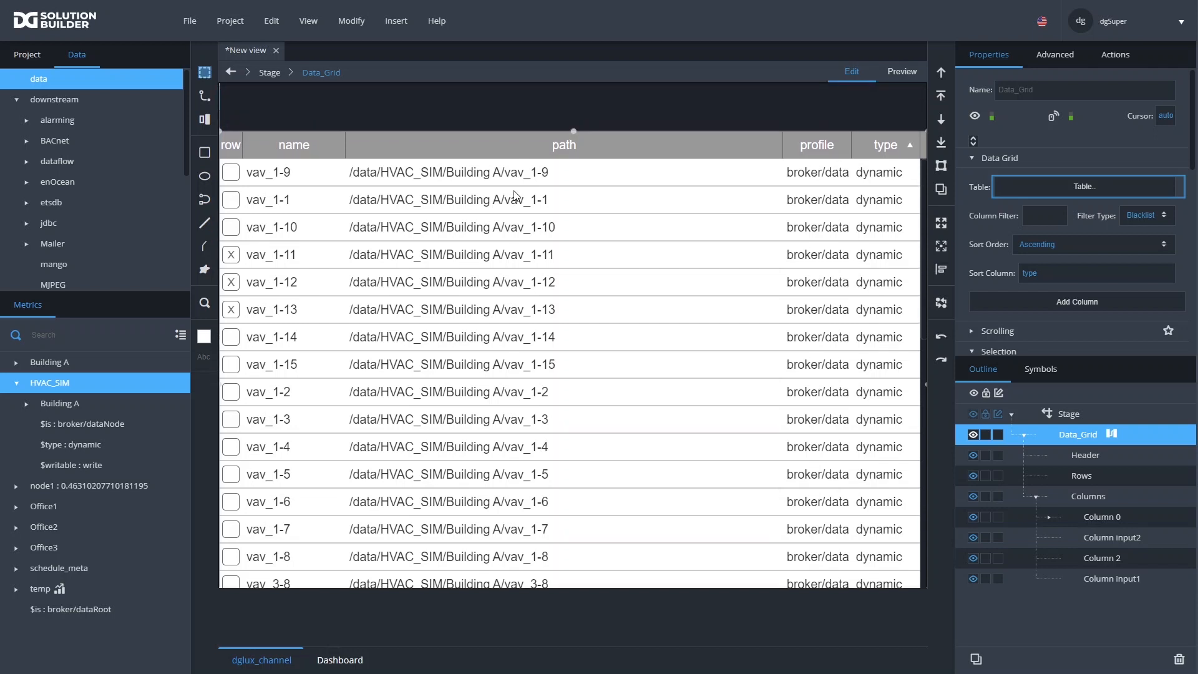
right_click(350, 92)
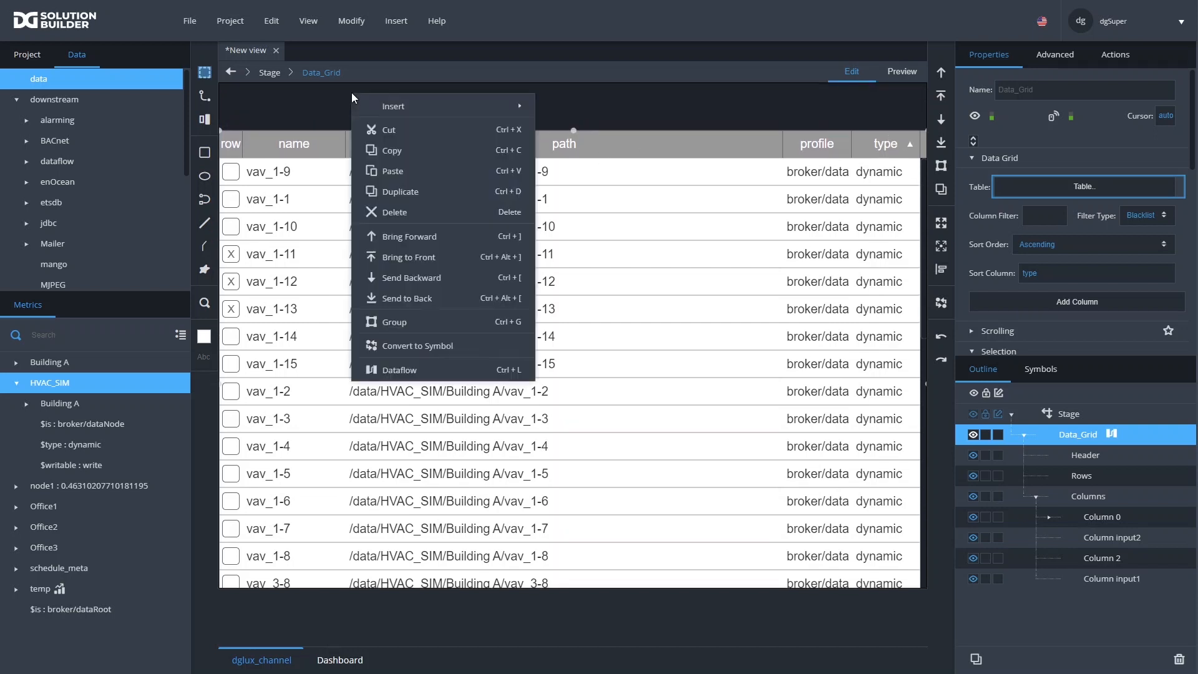
mouse_move(437, 106)
mouse_move(589, 106)
click(682, 148)
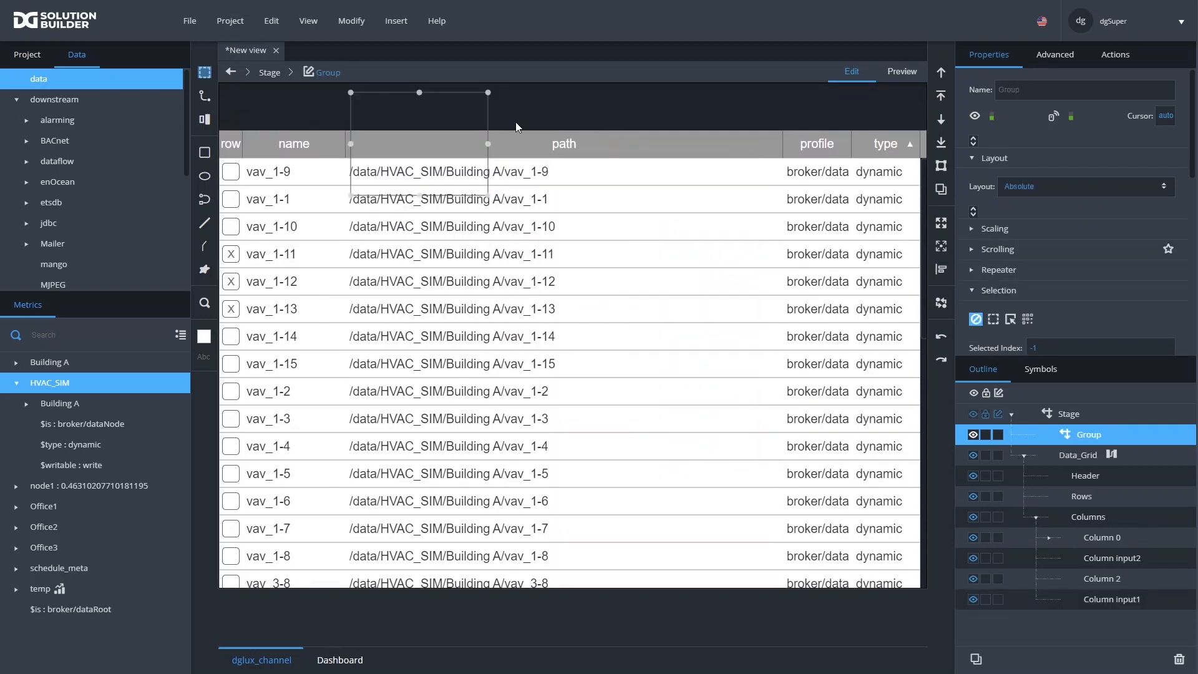
Set the new Group's height to 40 px
scroll(1113, 245, down, 3)
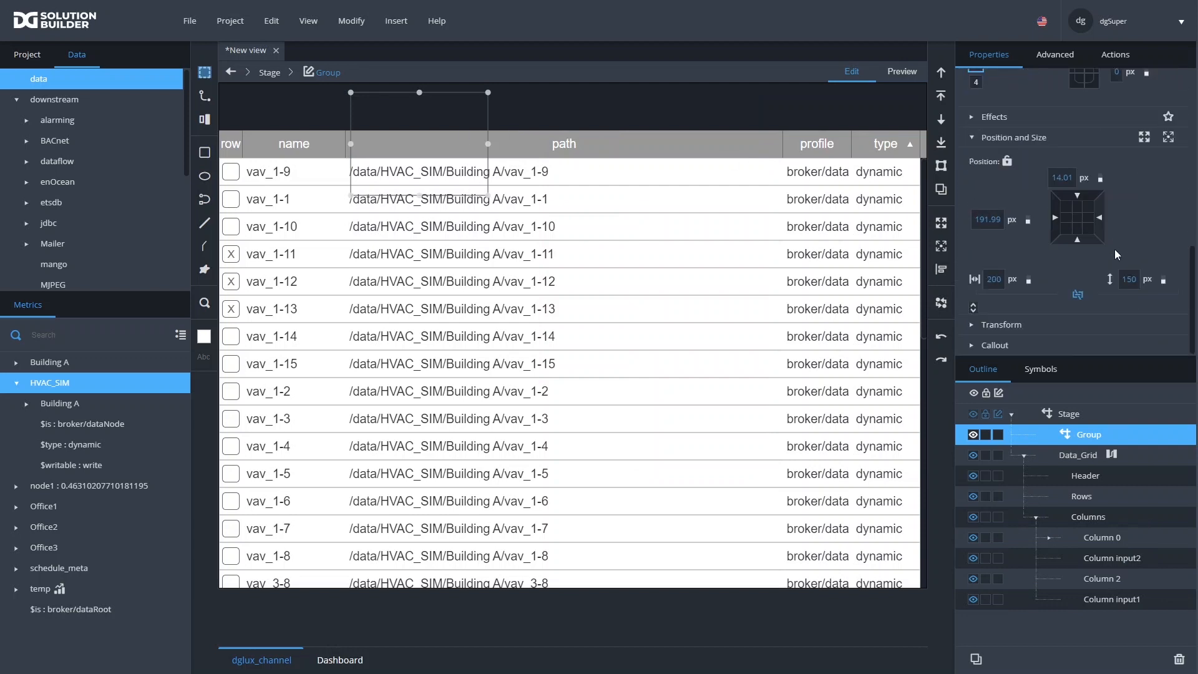
click(1126, 279)
text(40)
key(Return)
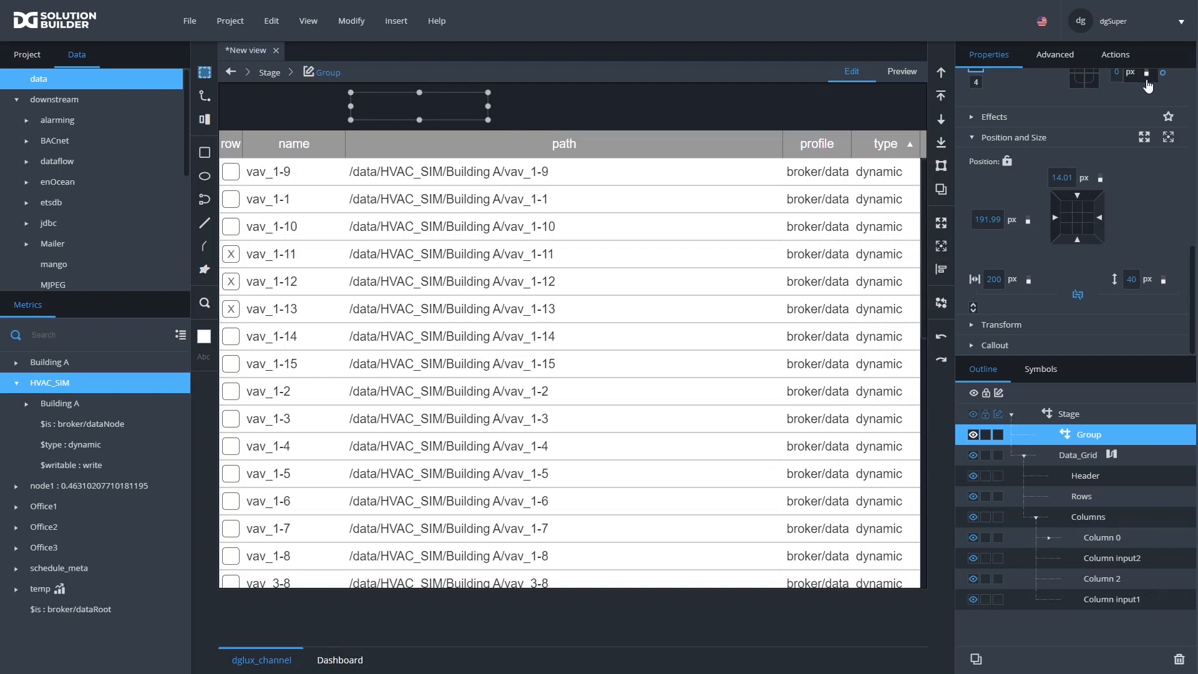
scroll(1054, 234, up, 5)
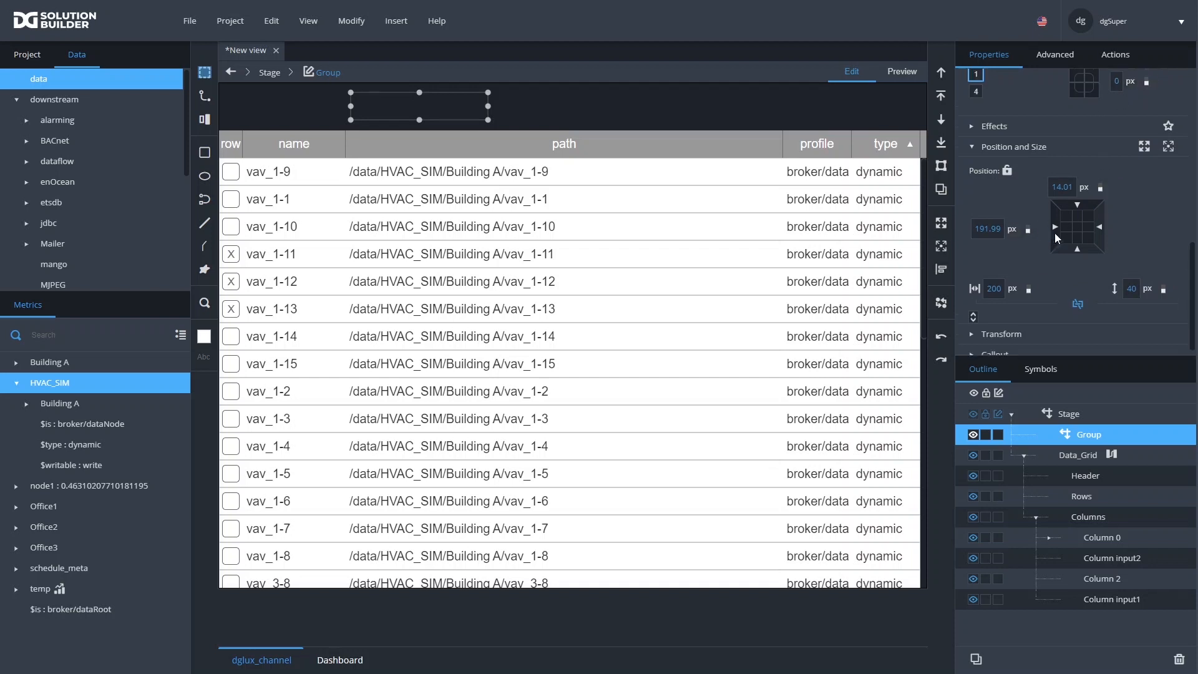
scroll(1026, 300, down, 2)
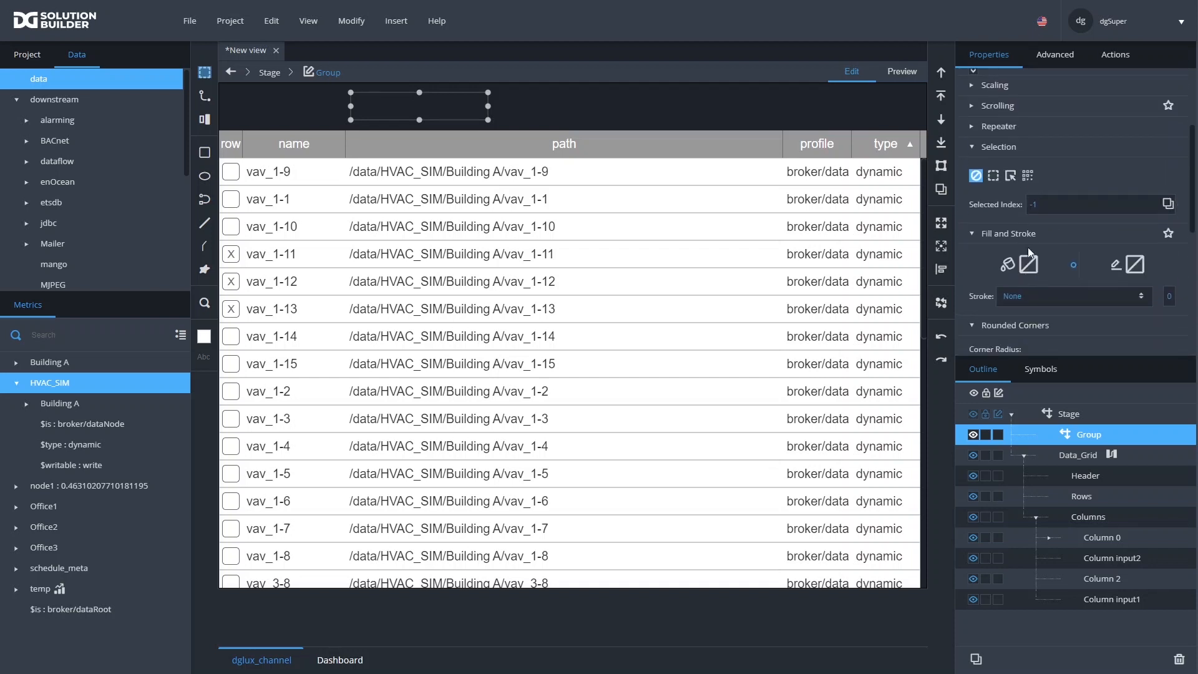
Give the selected group a solid white fill and set its layout to Horizontal
click(1030, 264)
click(841, 293)
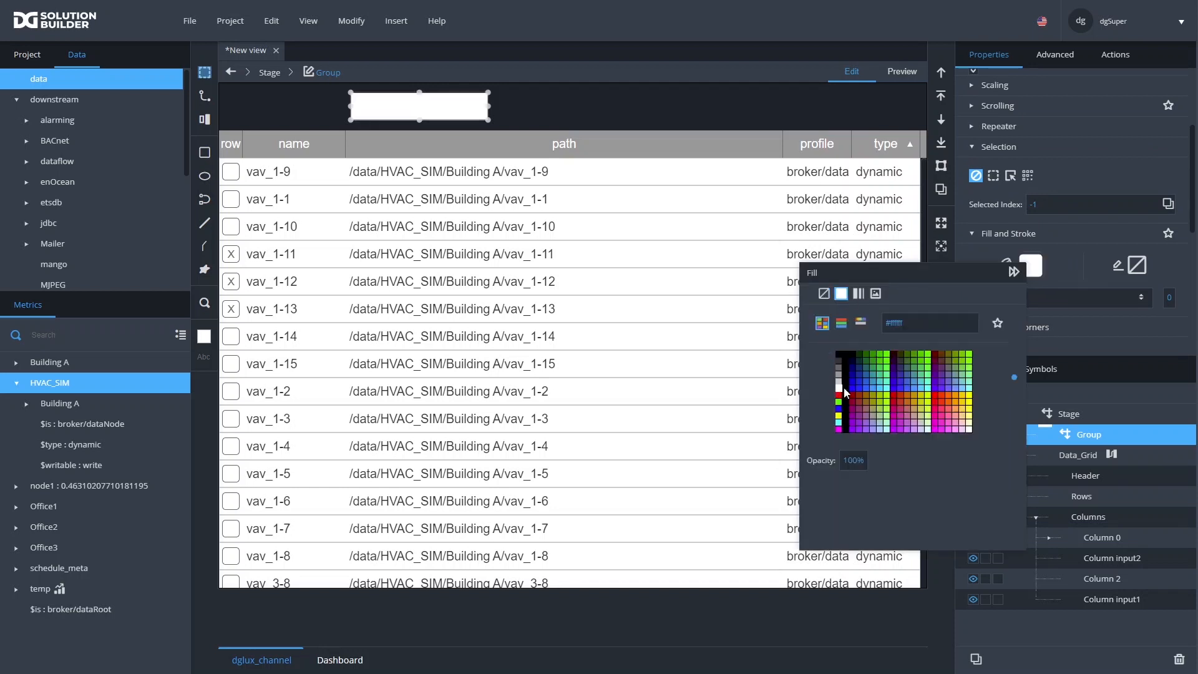
scroll(1074, 191, up, 3)
click(1056, 187)
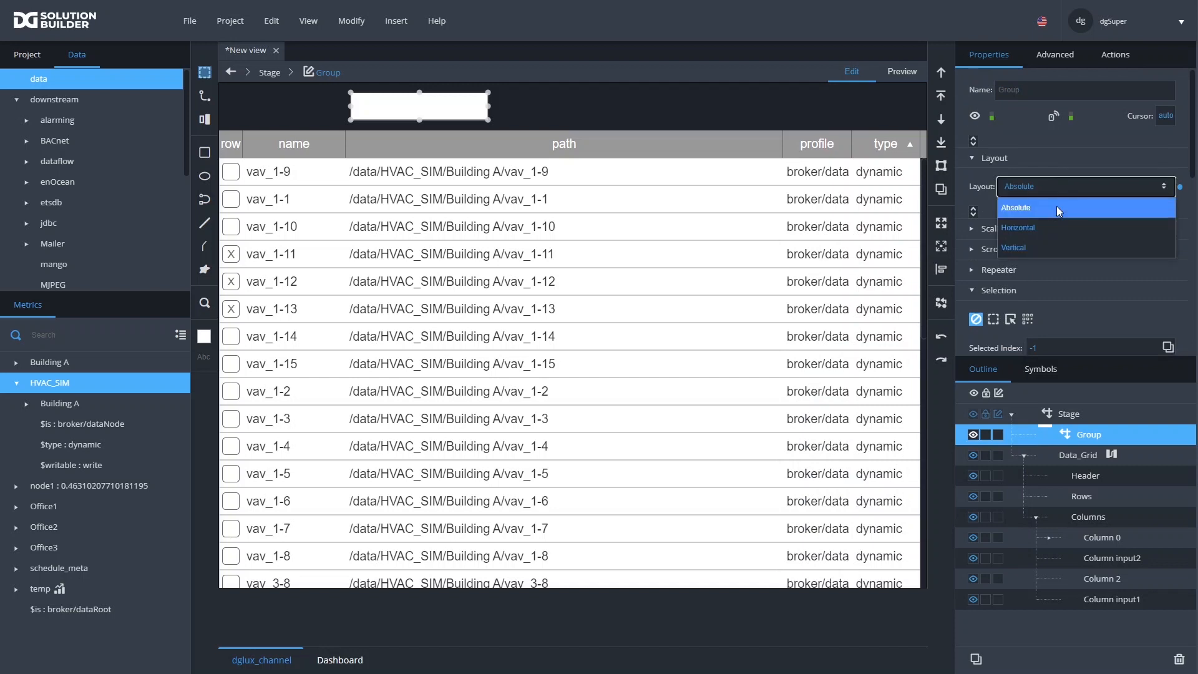
click(1043, 222)
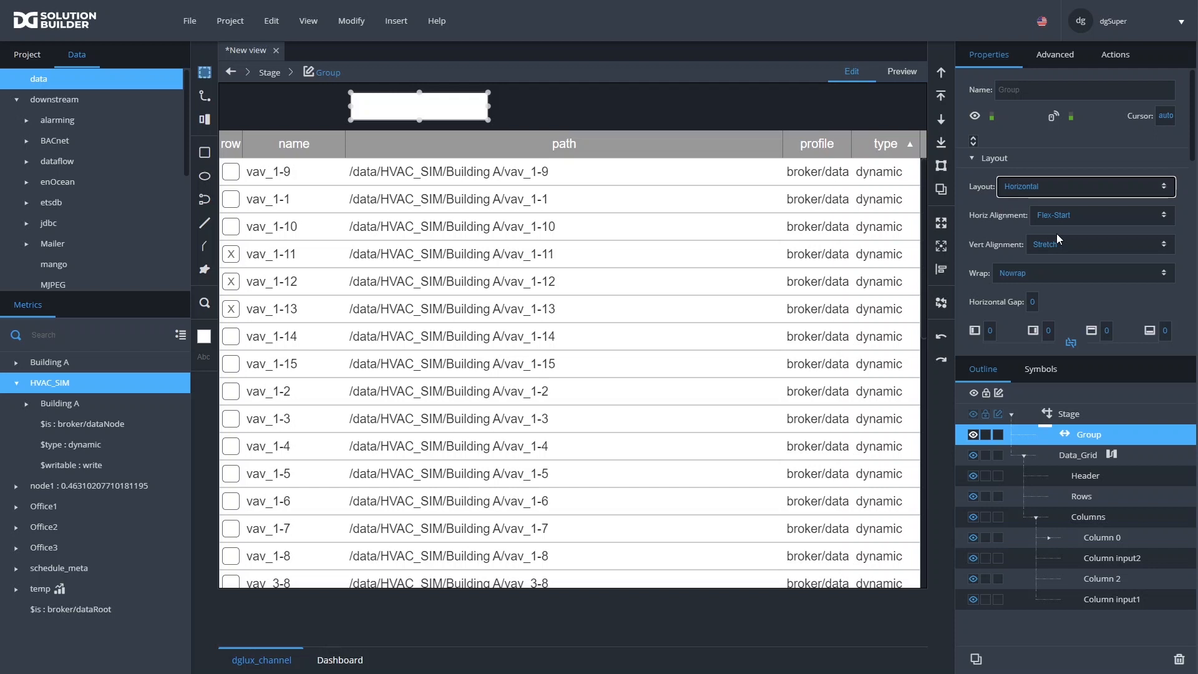
Set the group's left and right padding to 10
click(992, 331)
text(10)
click(1048, 331)
text(10)
key(Return)
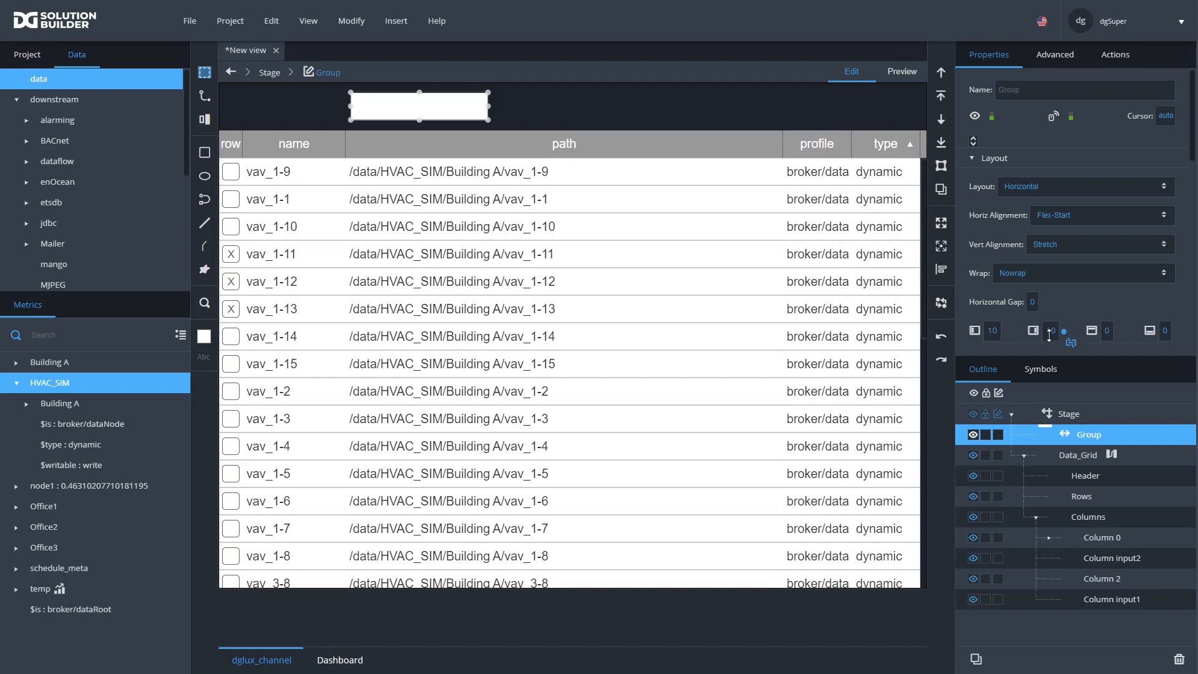
Insert a Text component into the group, expand it to fill the group, and align its text left
right_click(1076, 433)
mouse_move(1086, 378)
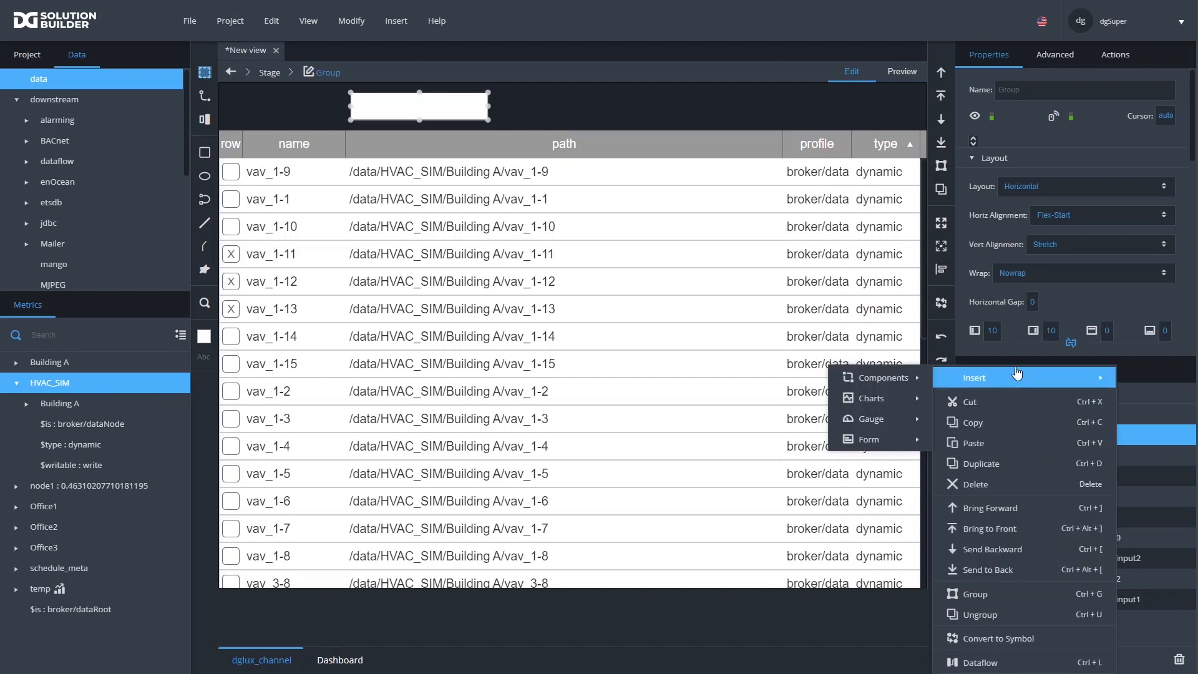
mouse_move(899, 378)
click(977, 313)
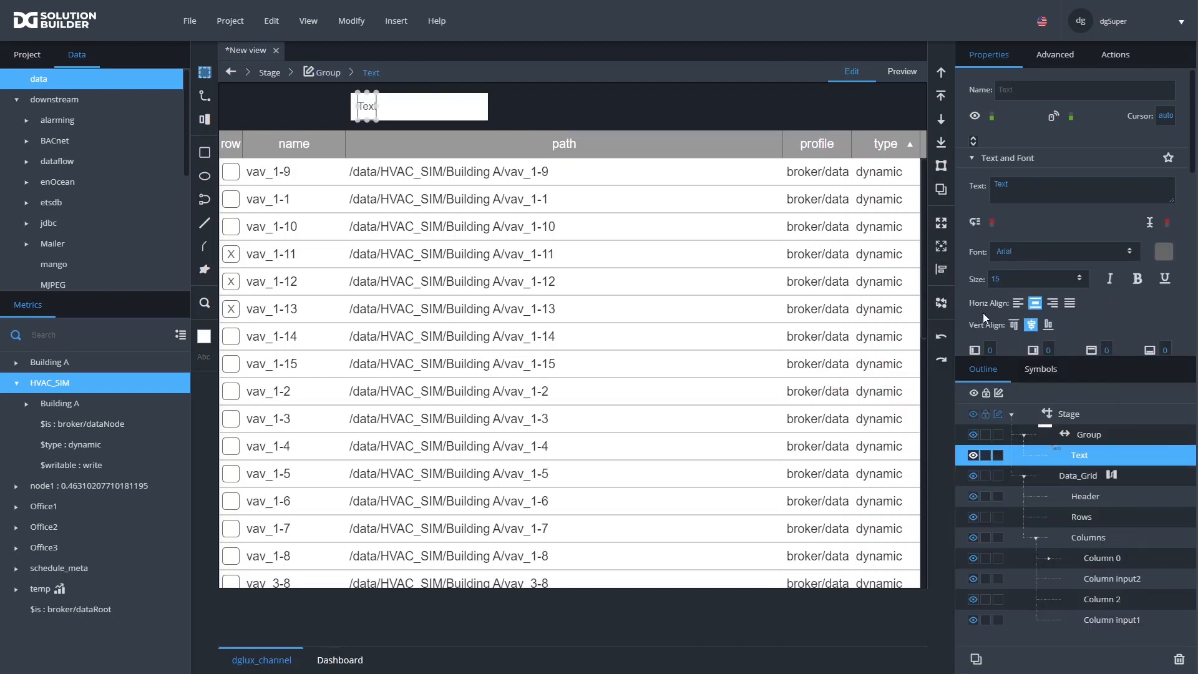
click(940, 224)
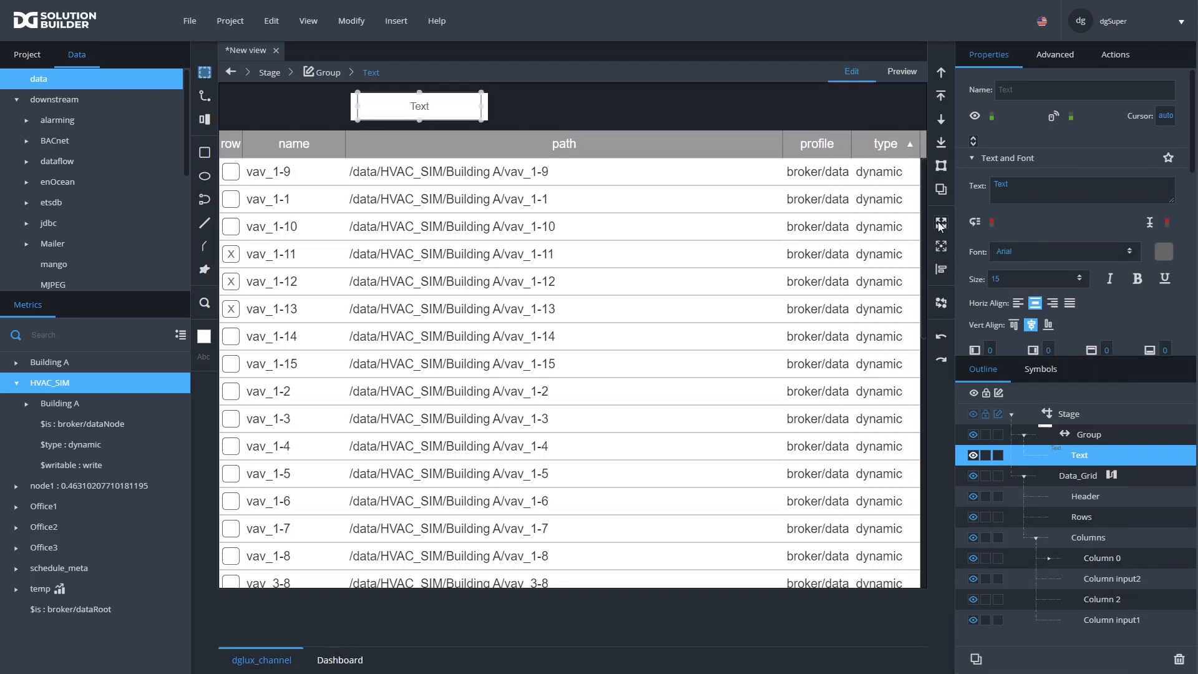
click(1017, 304)
Convert the group with its text into a symbol named cell_string
click(1080, 438)
right_click(1080, 438)
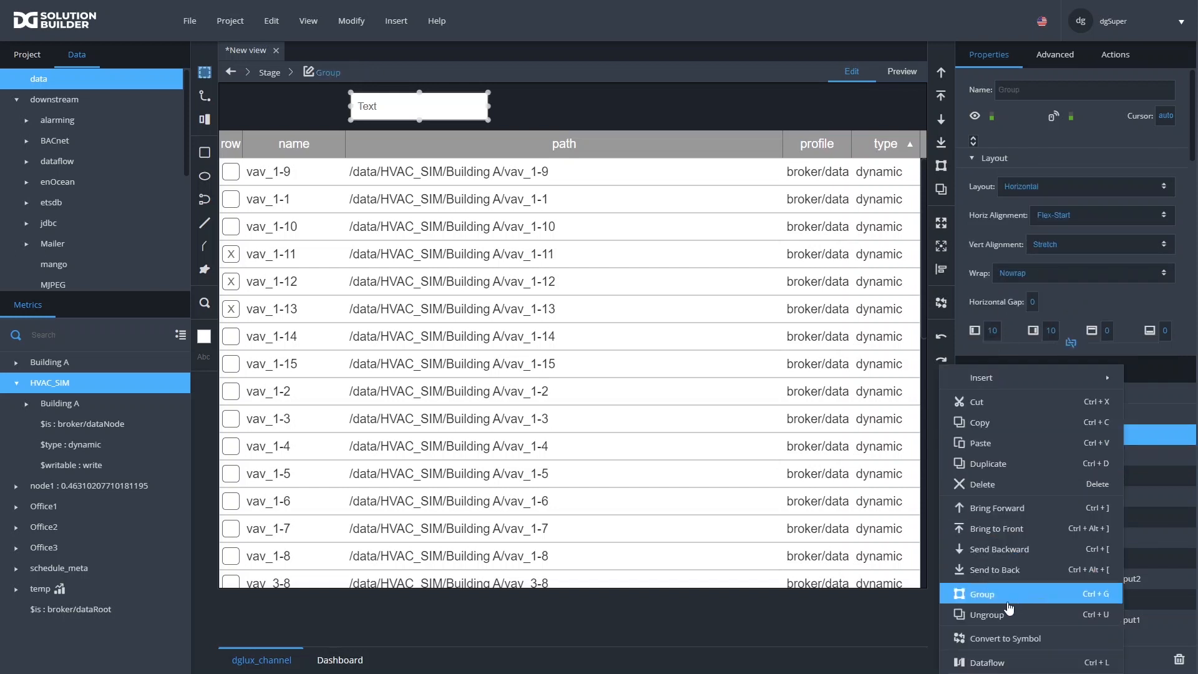
click(992, 639)
text(ce)
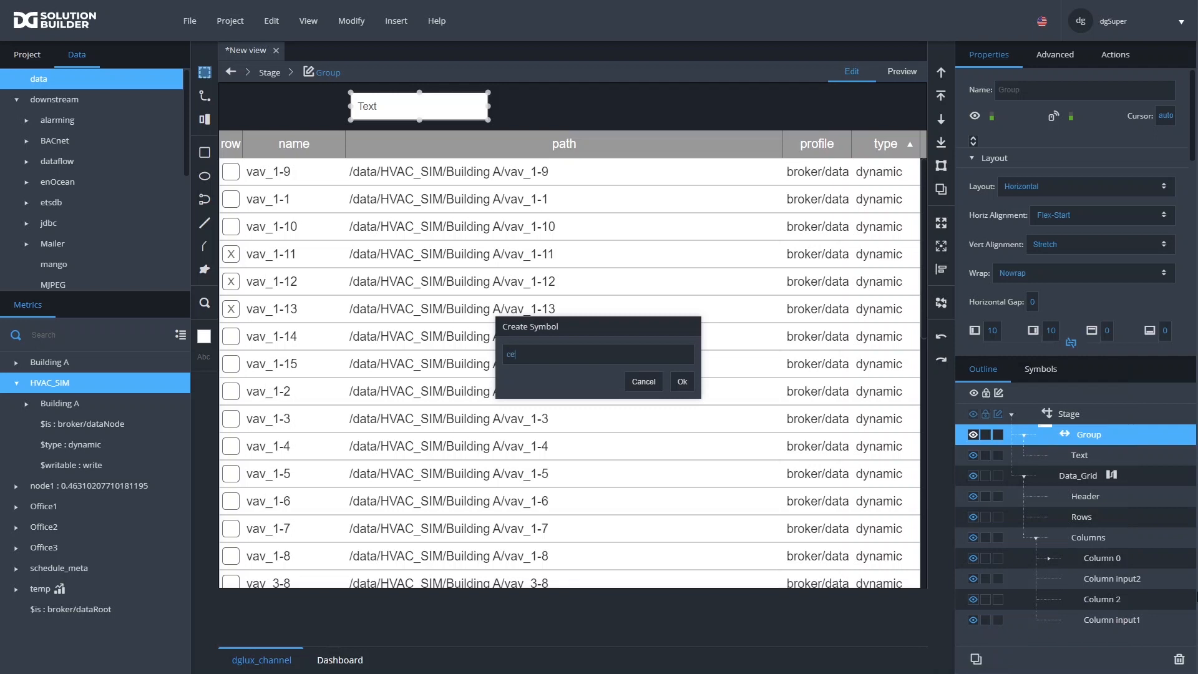
text(ll_string)
click(681, 383)
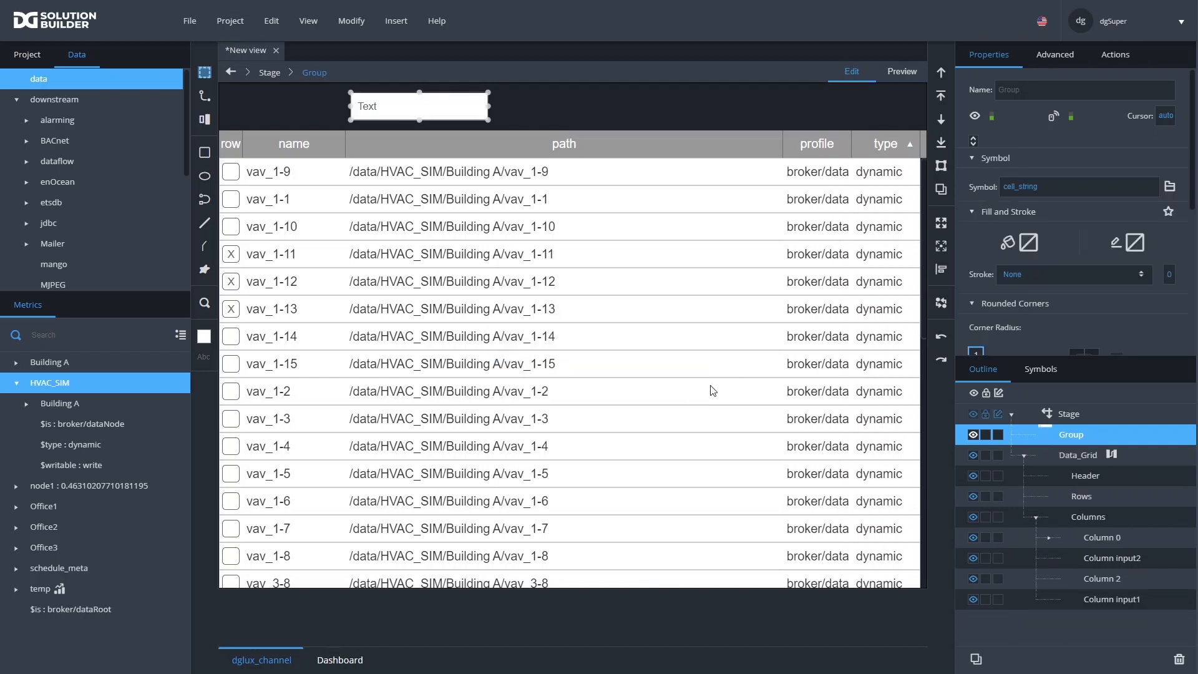
Assign the cell_string symbol to Column input2 of the data grid and delete the original group from the stage
click(1060, 188)
key(ctrl+c)
click(1104, 557)
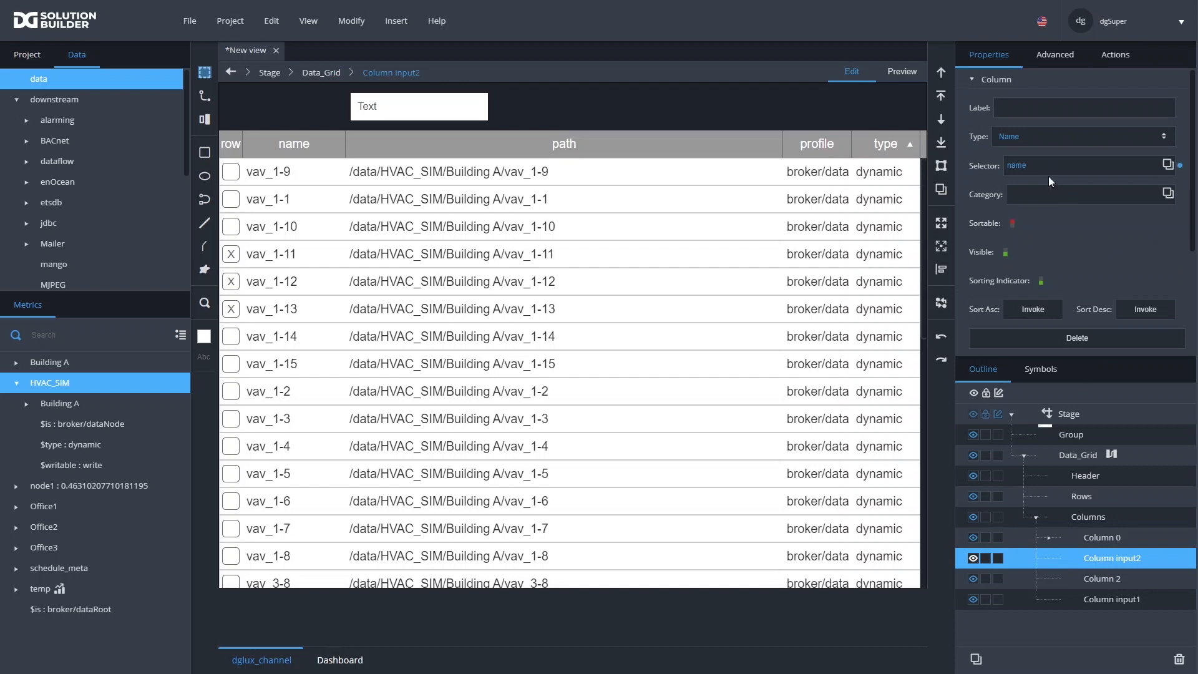
scroll(1005, 291, down, 2)
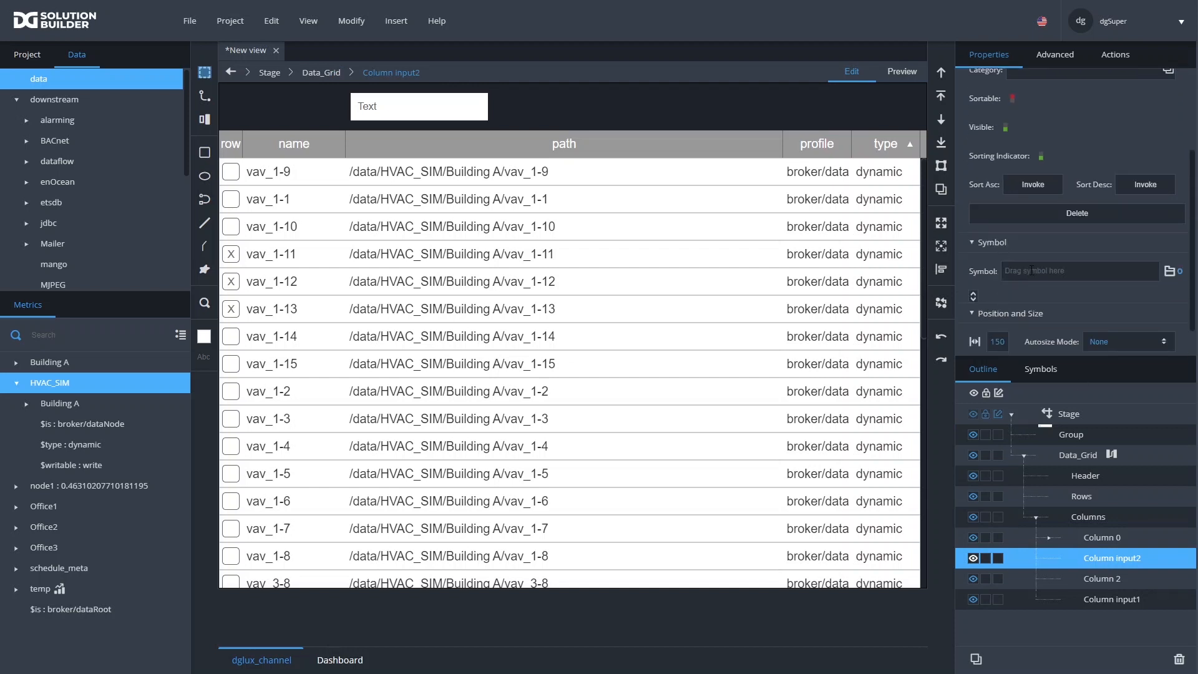
key(ctrl+v)
key(Return)
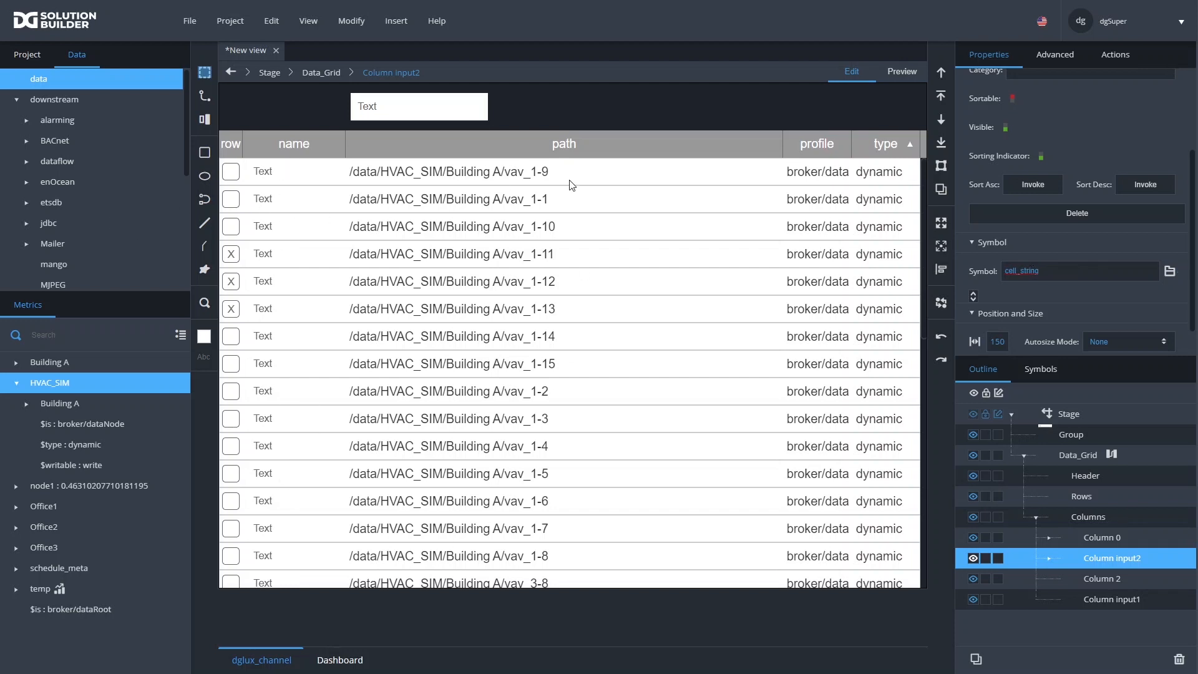
click(418, 103)
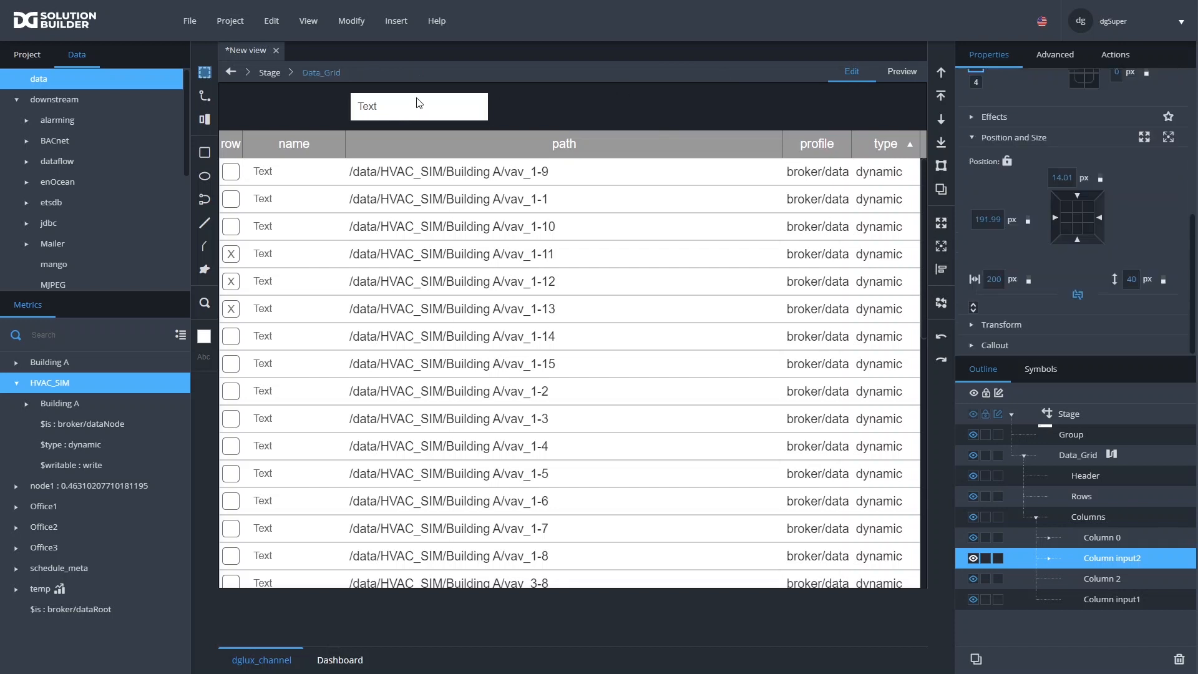
key(Delete)
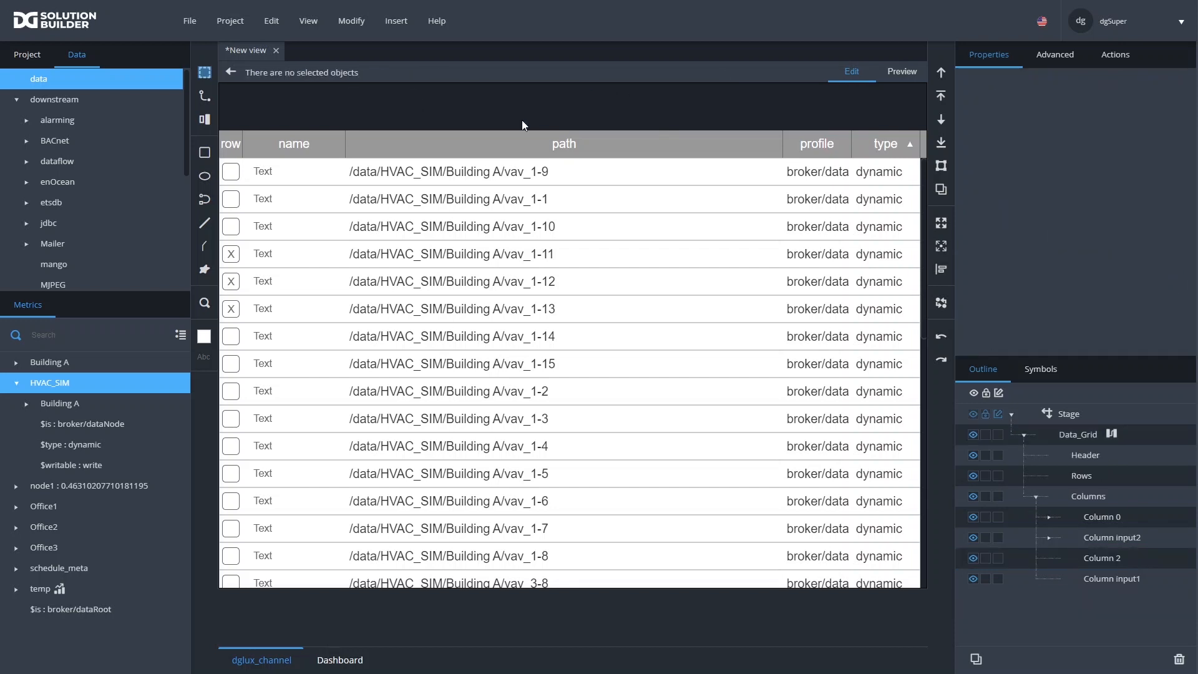
Open the cell_string symbol from a name cell, add a string parameter named value, and save the symbol
click(329, 192)
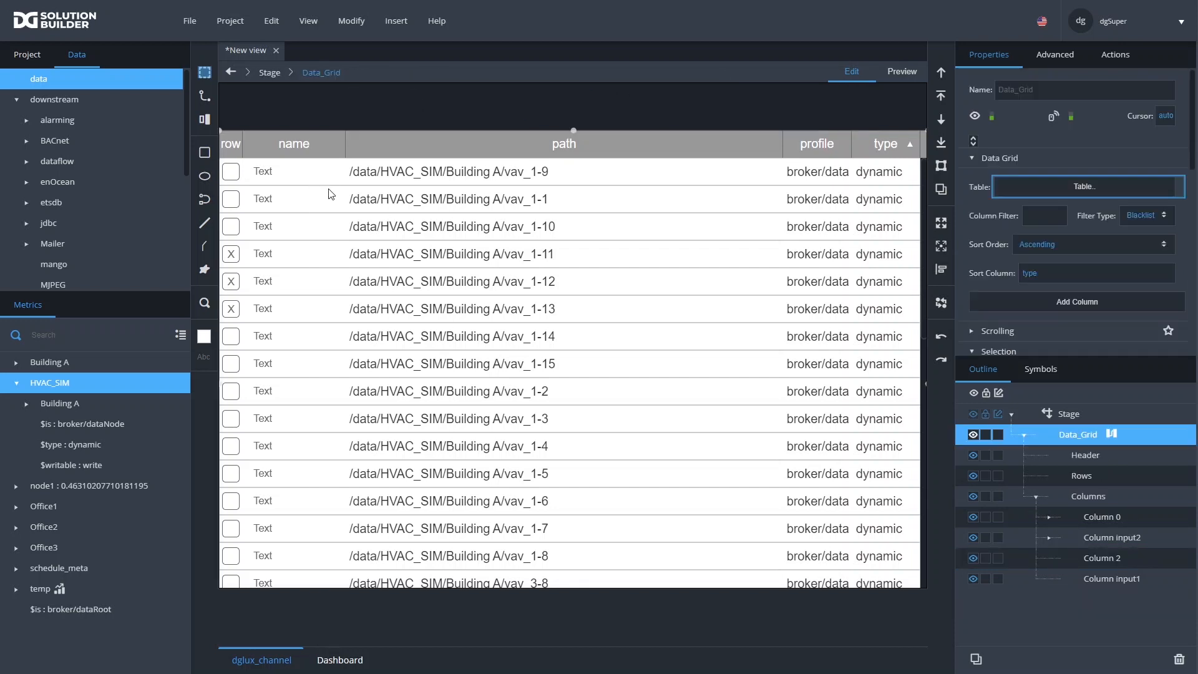
double_click(287, 175)
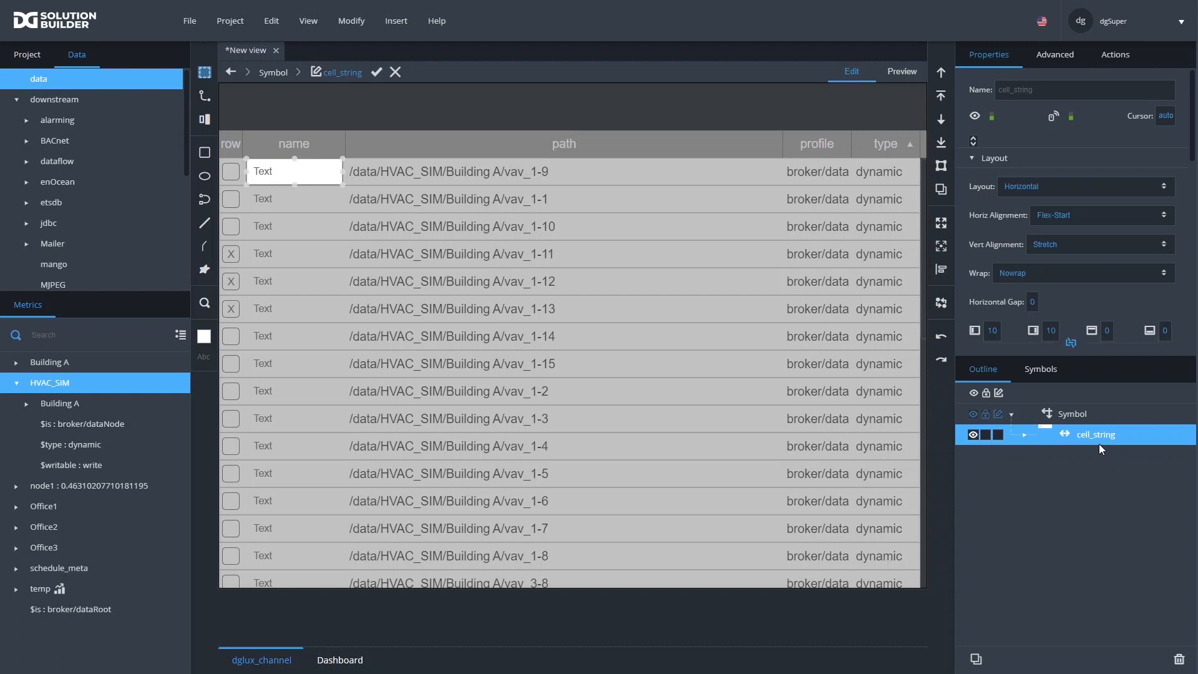
click(350, 24)
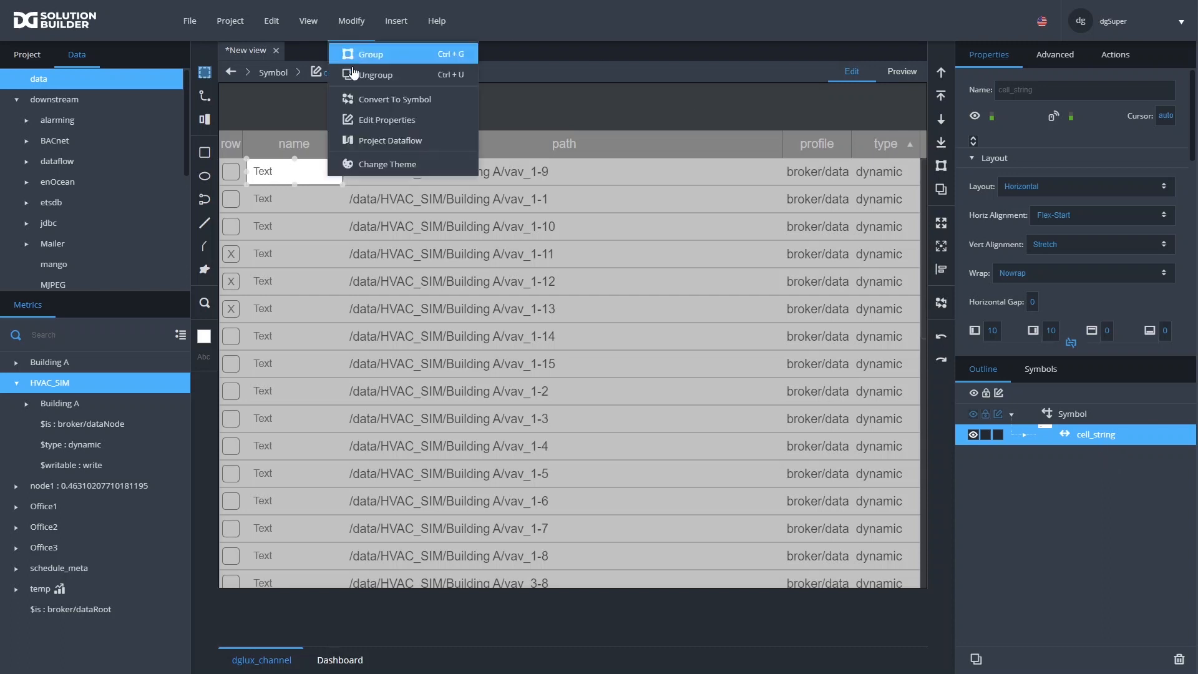
click(362, 120)
drag(335, 231, 506, 184)
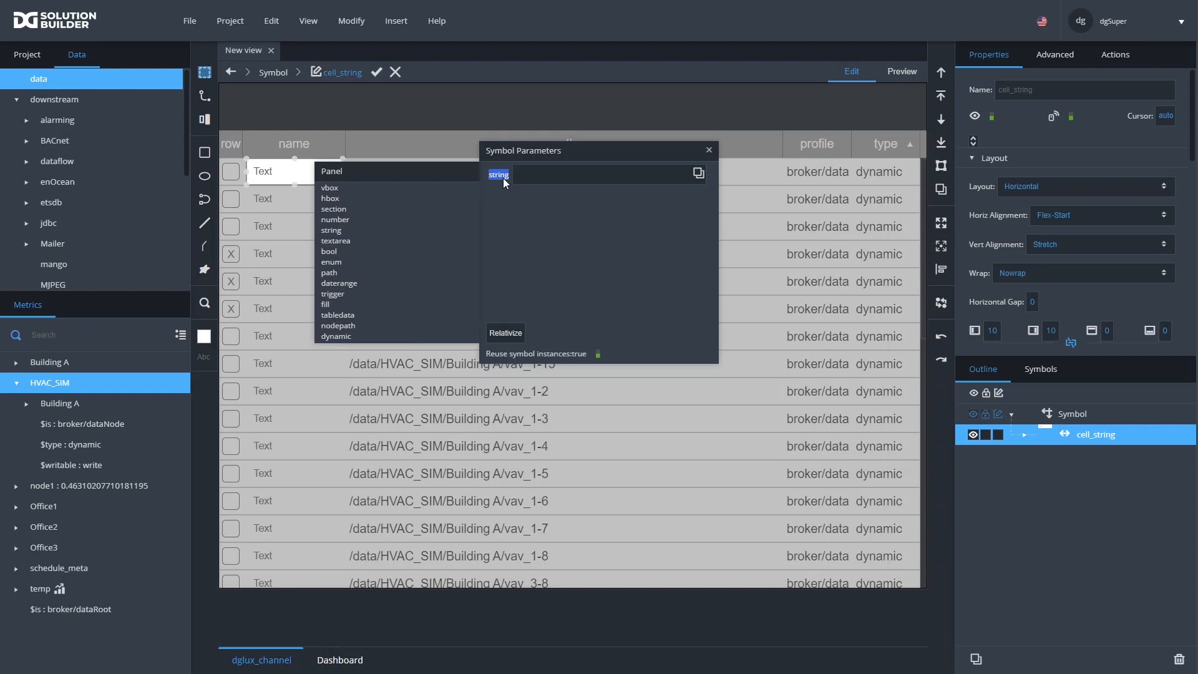
text(value)
click(376, 71)
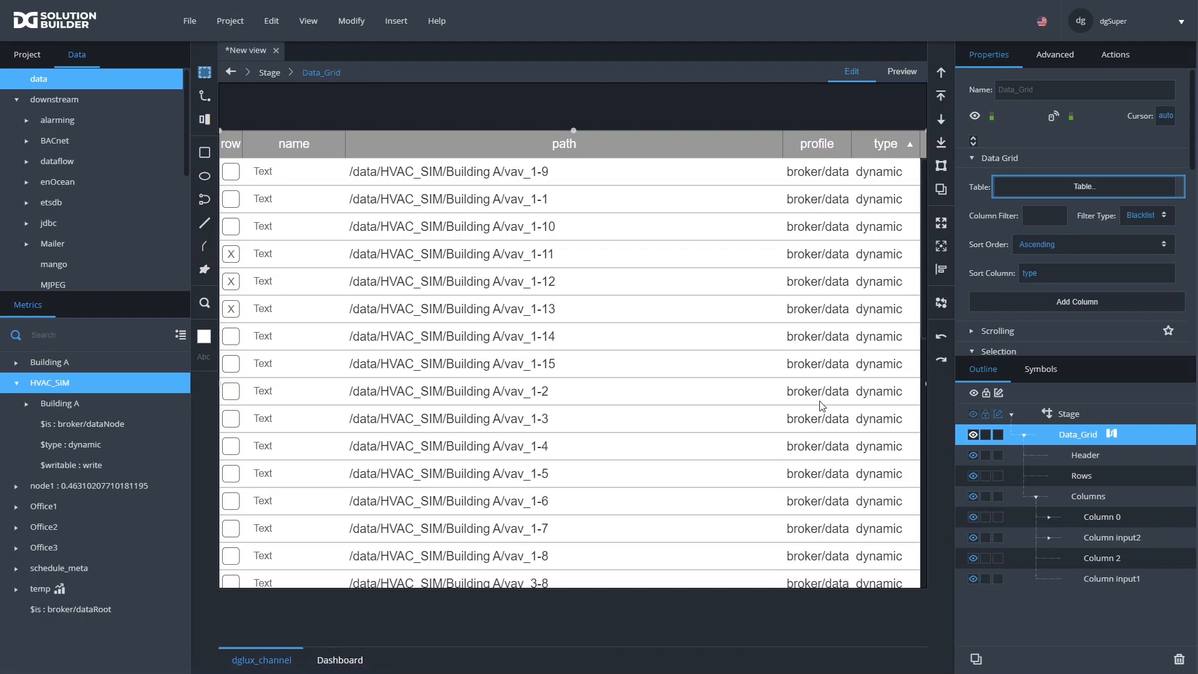
Bind the name column of the grid's table to the value property of Column input2's renderer
click(1068, 186)
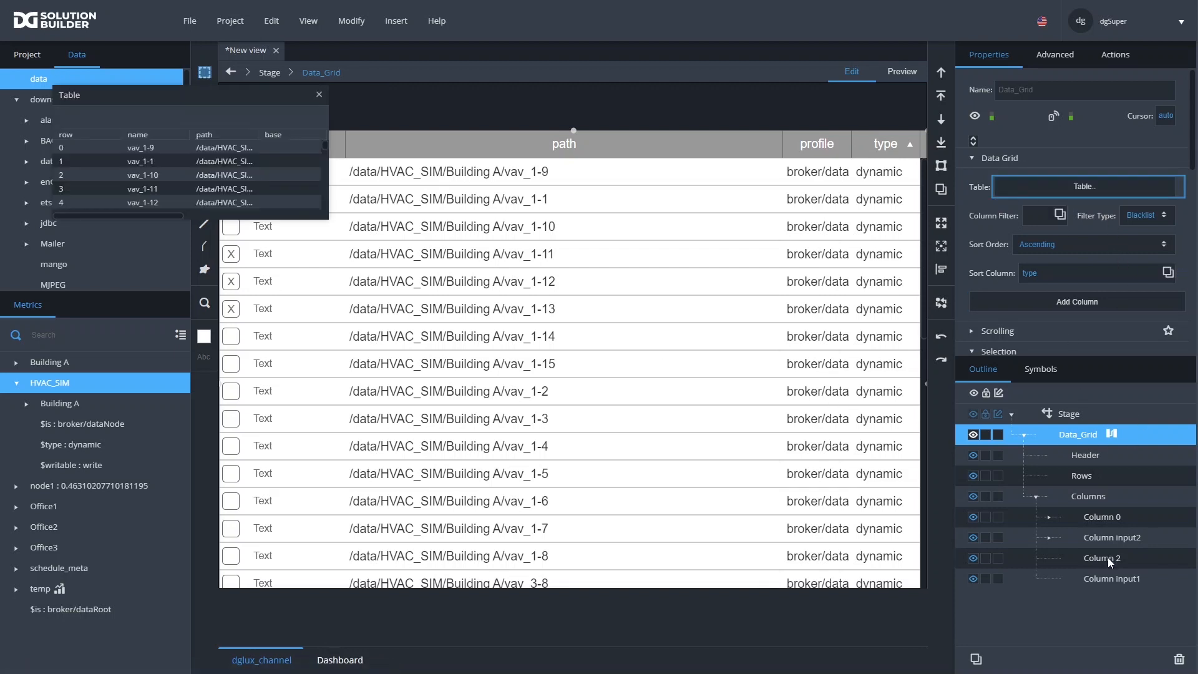
click(1102, 537)
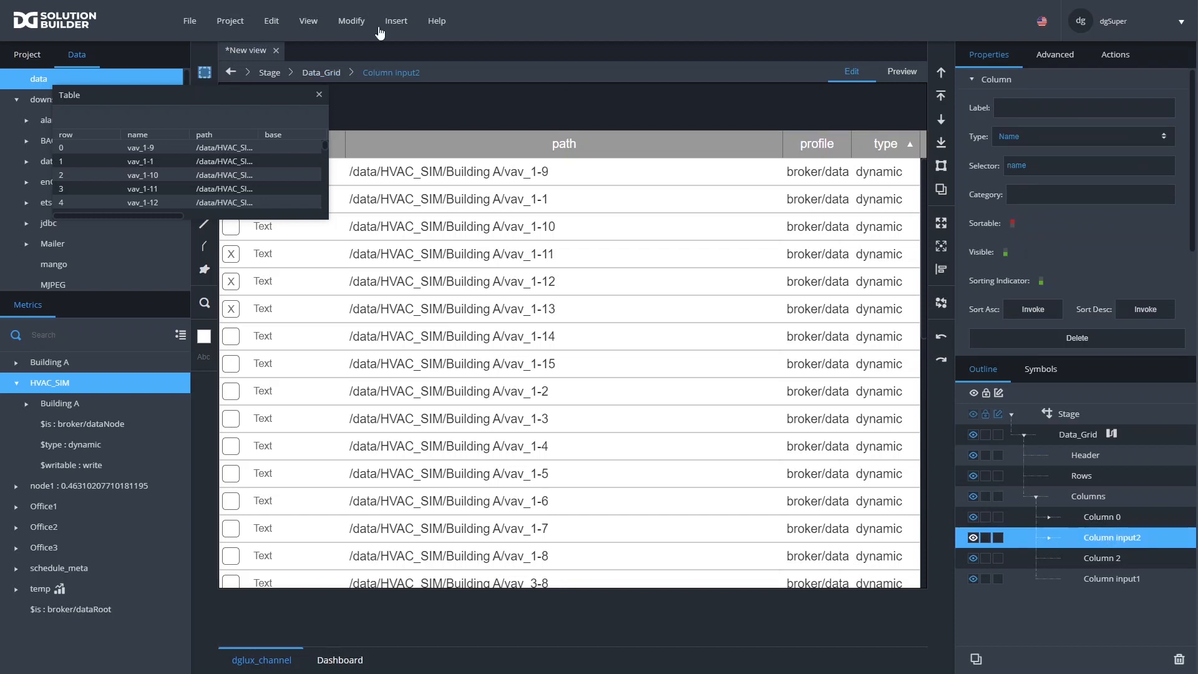
drag(155, 138, 175, 158)
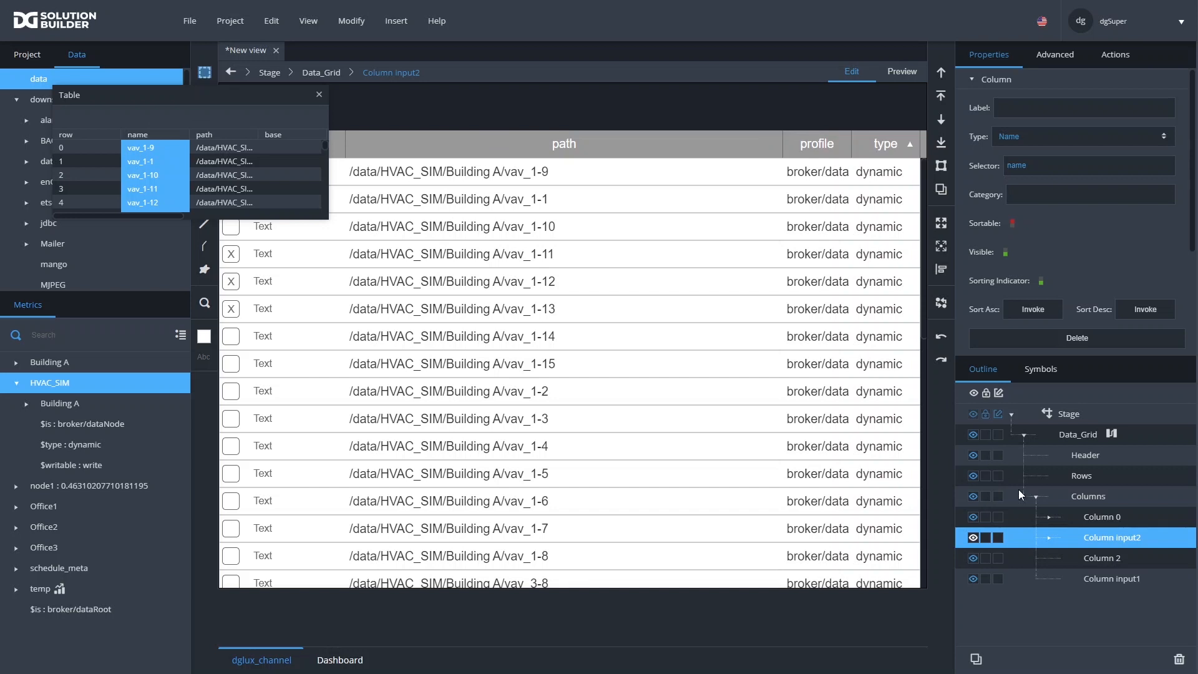
click(1049, 539)
click(1107, 557)
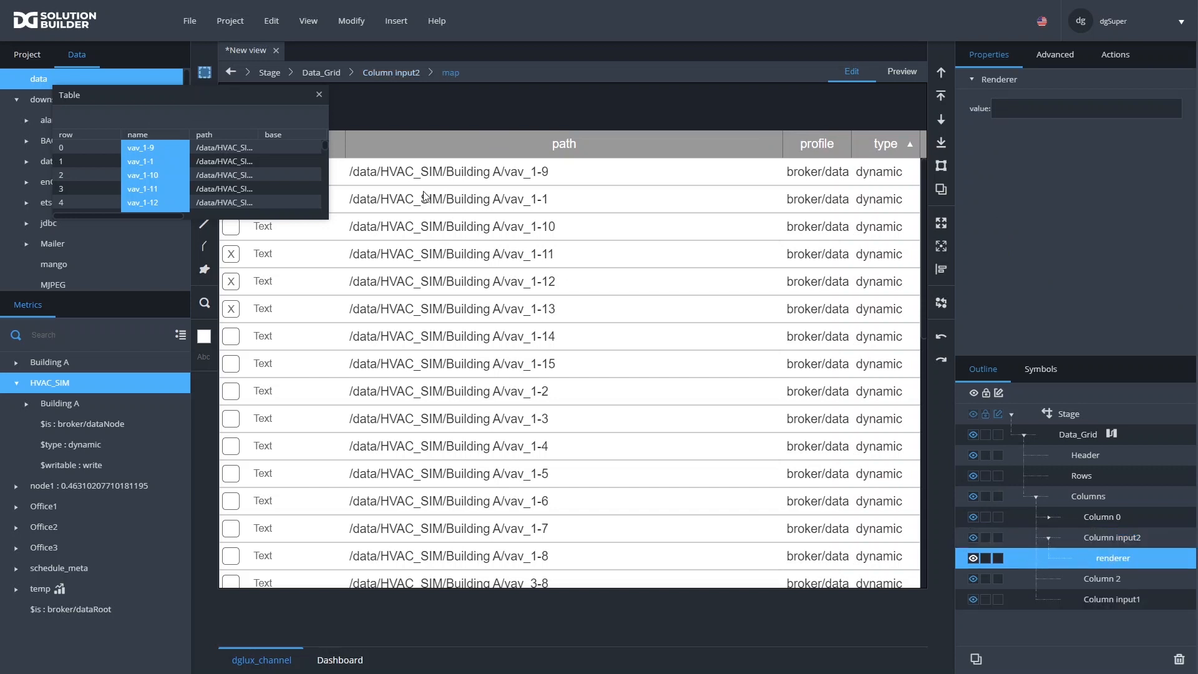
drag(130, 136, 1025, 107)
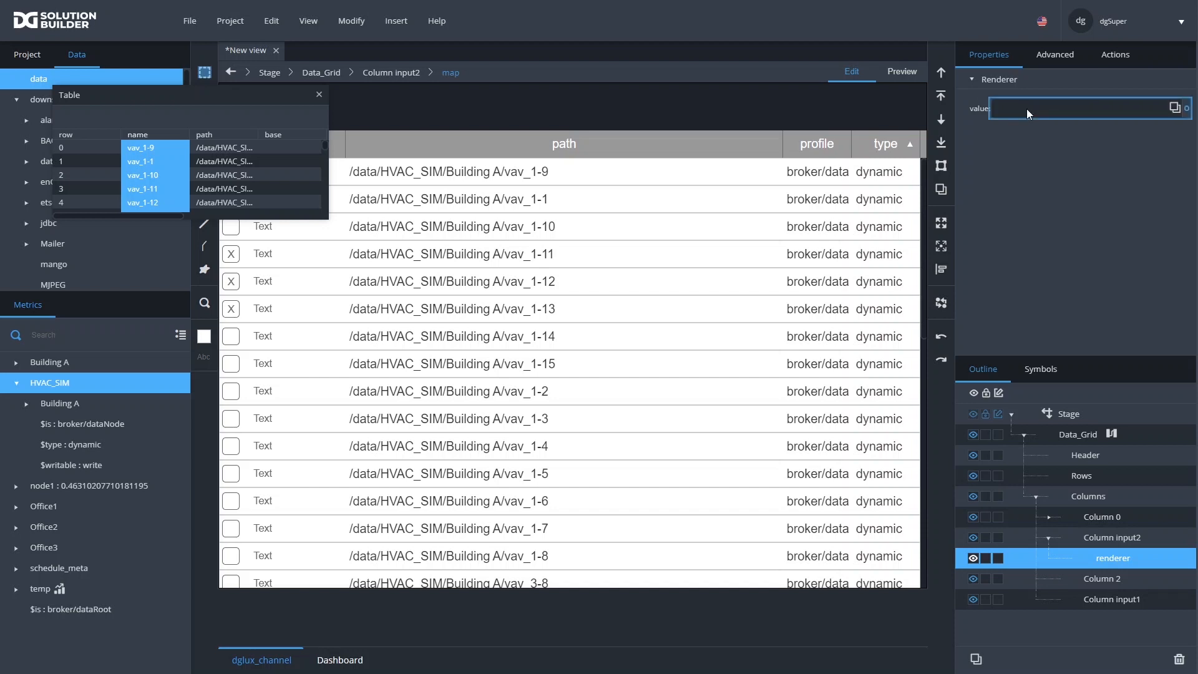
click(319, 95)
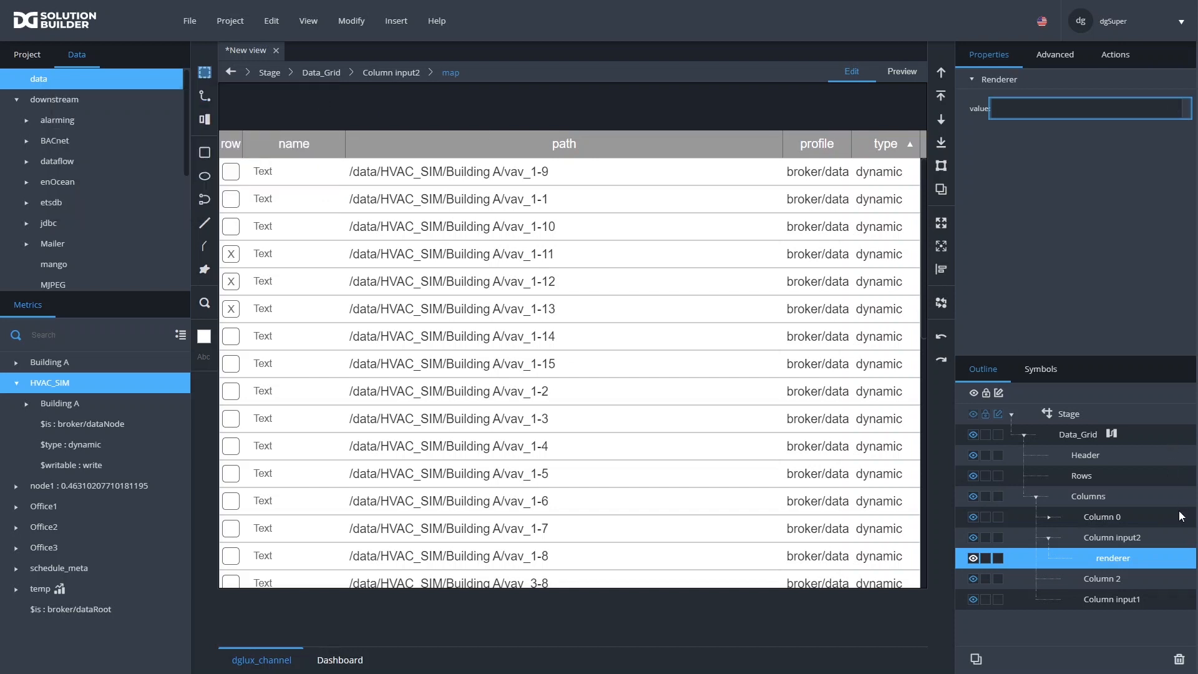
click(1126, 540)
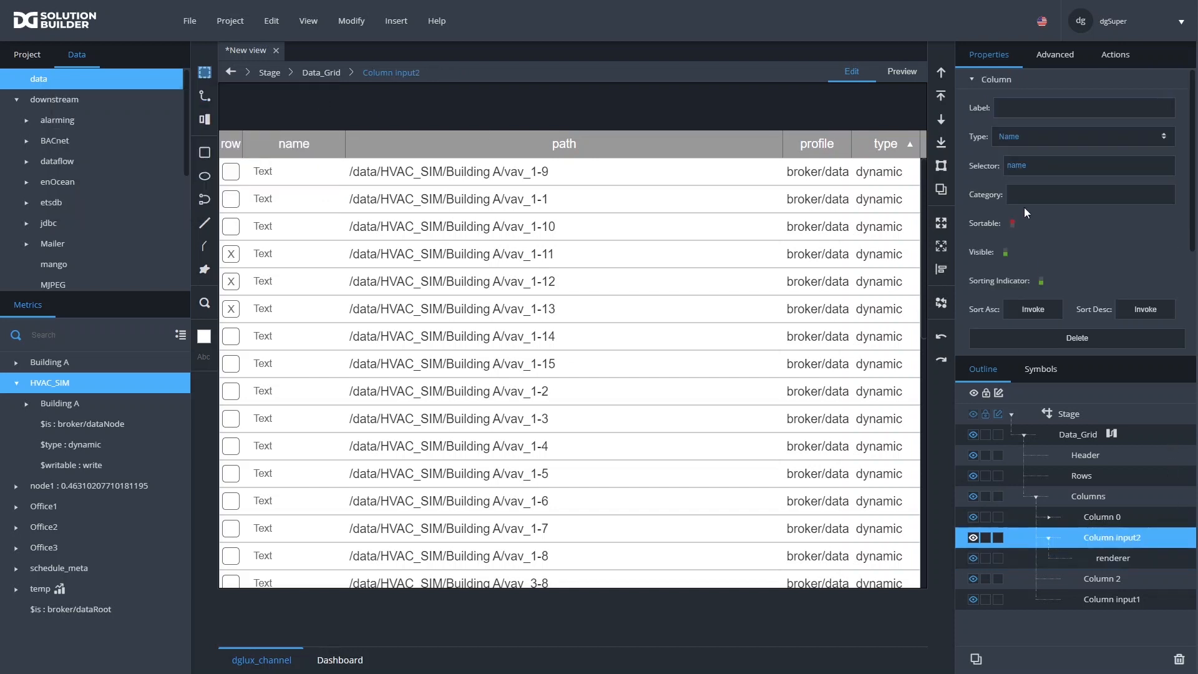
click(1096, 554)
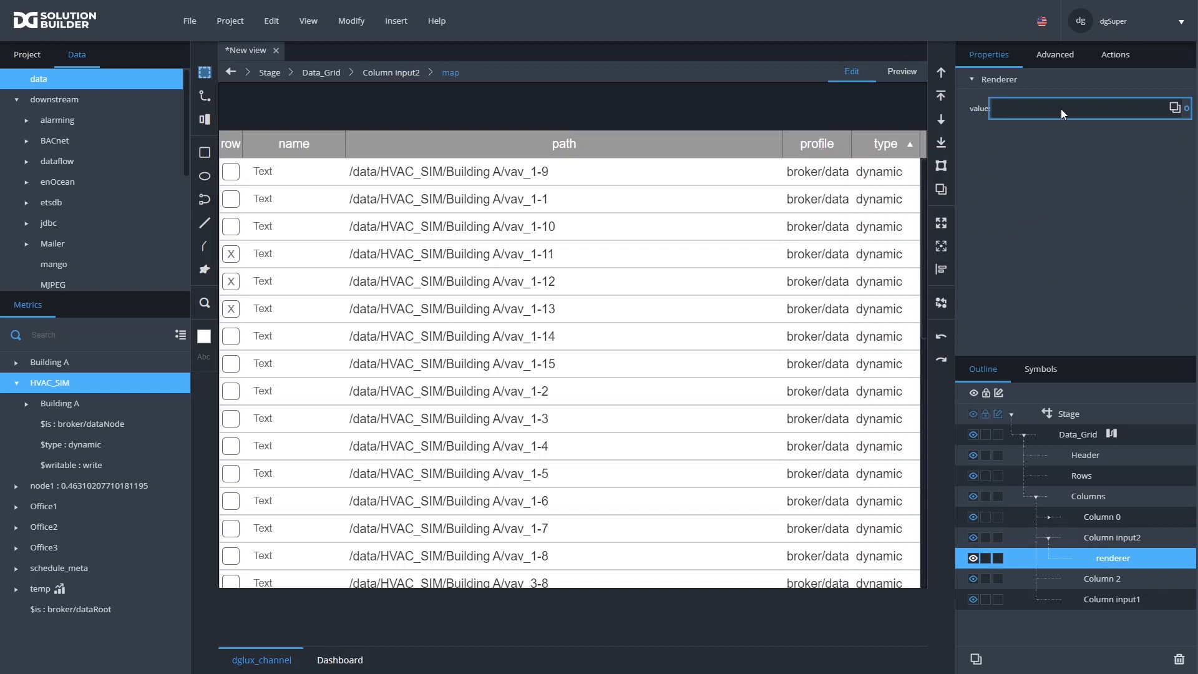
Reopen the cell_string symbol for editing and bind its value parameter to the Text component's text
double_click(288, 170)
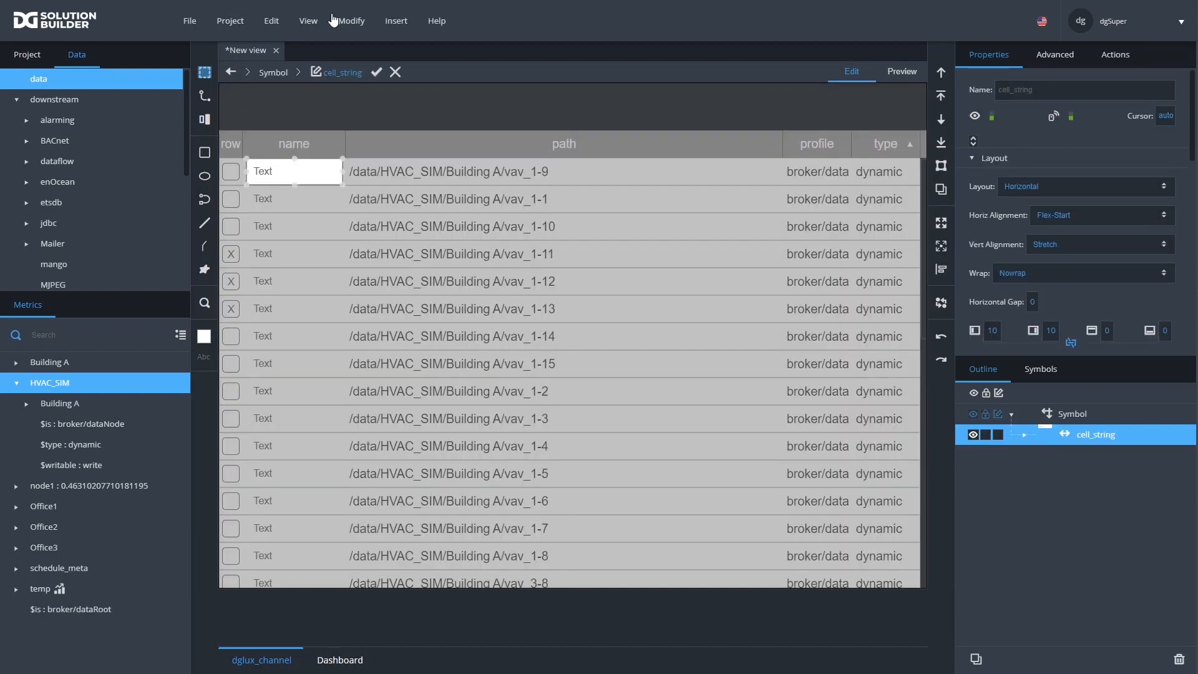
click(353, 26)
click(355, 119)
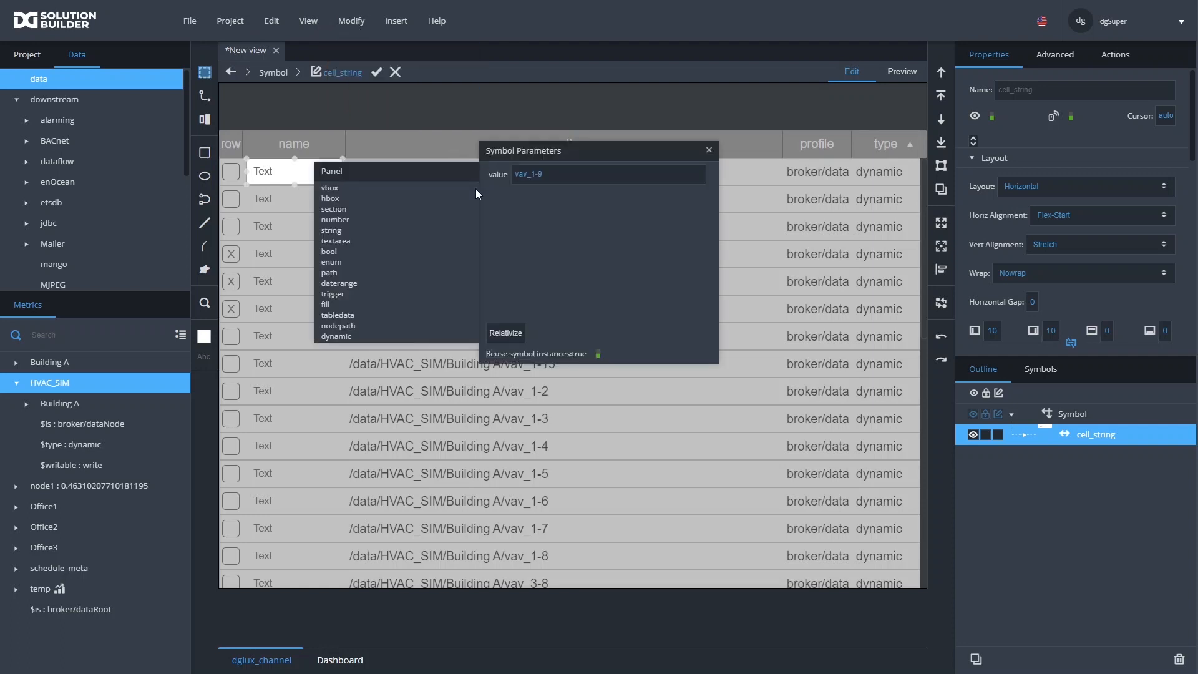
click(1024, 435)
click(1072, 455)
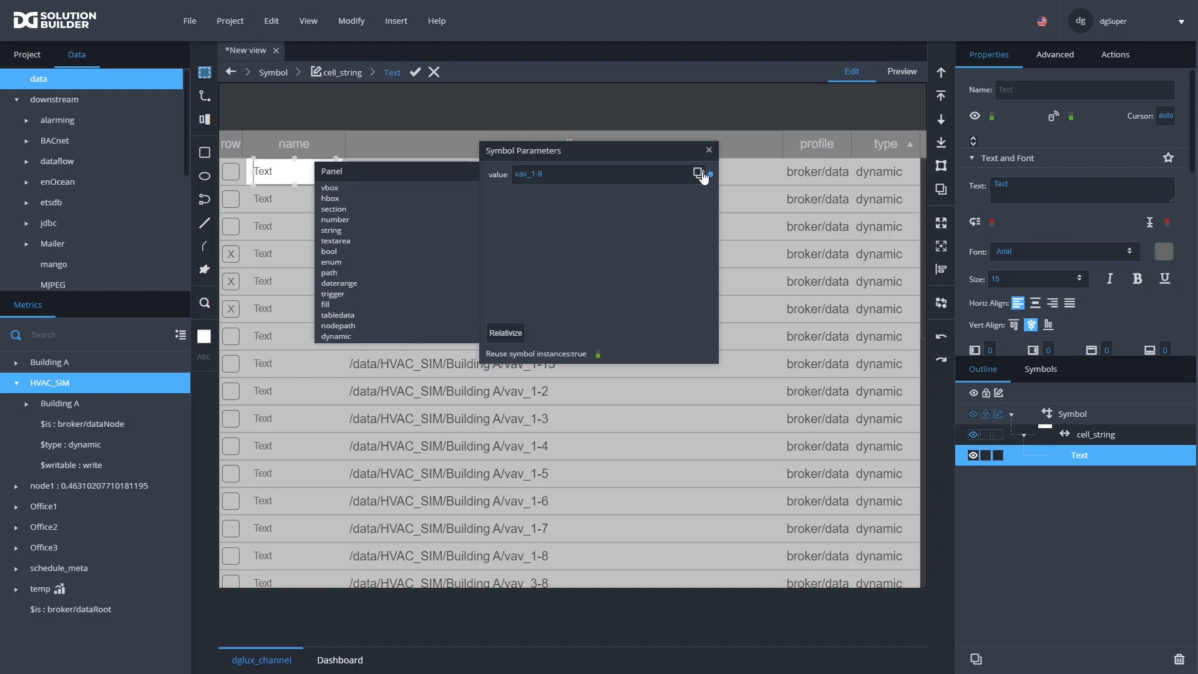
drag(699, 174, 1094, 191)
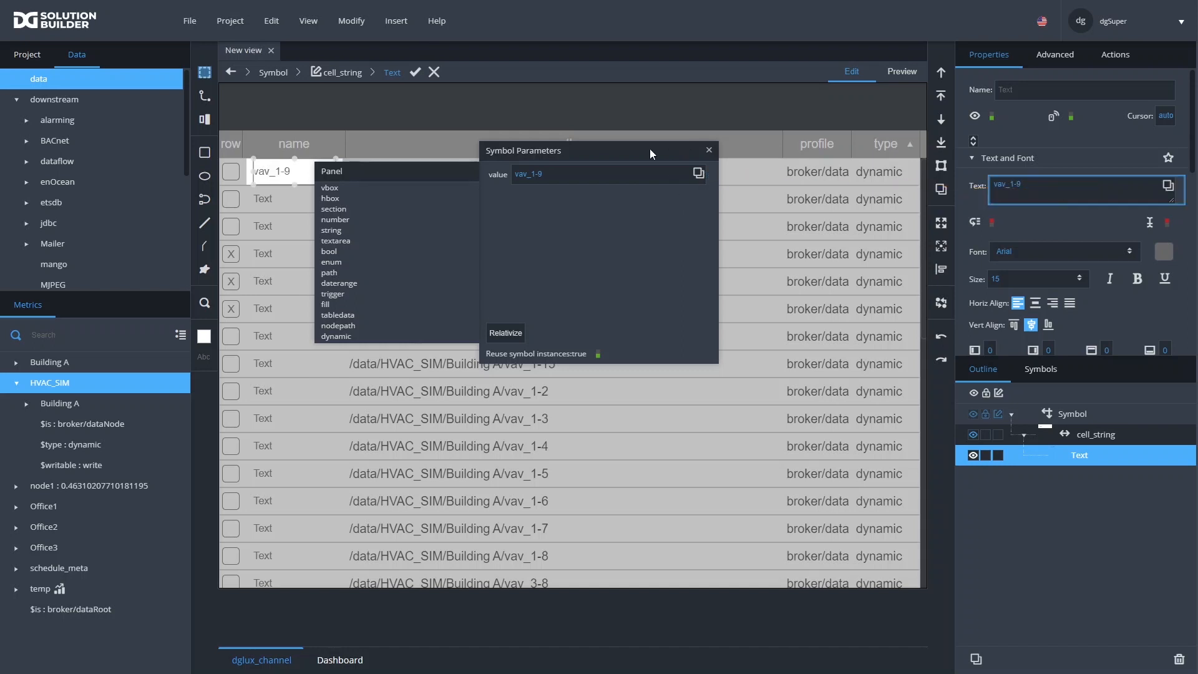
click(709, 150)
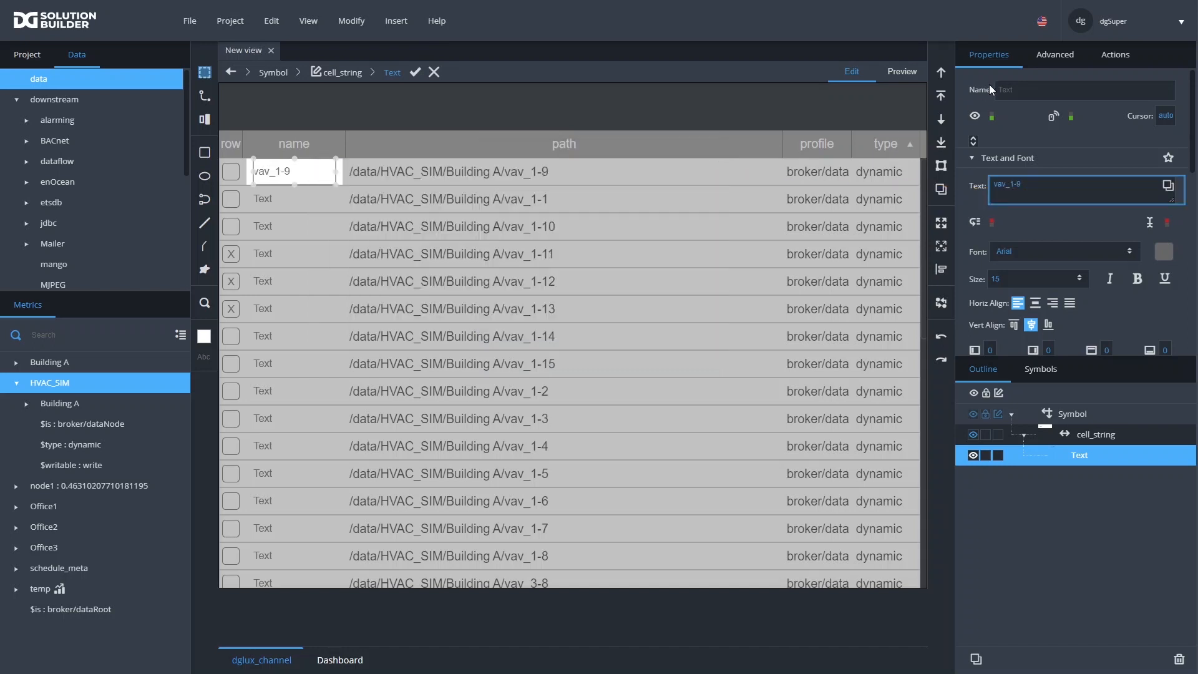
Enable the ellipsis property on the Text component inside the cell_string symbol
click(1054, 56)
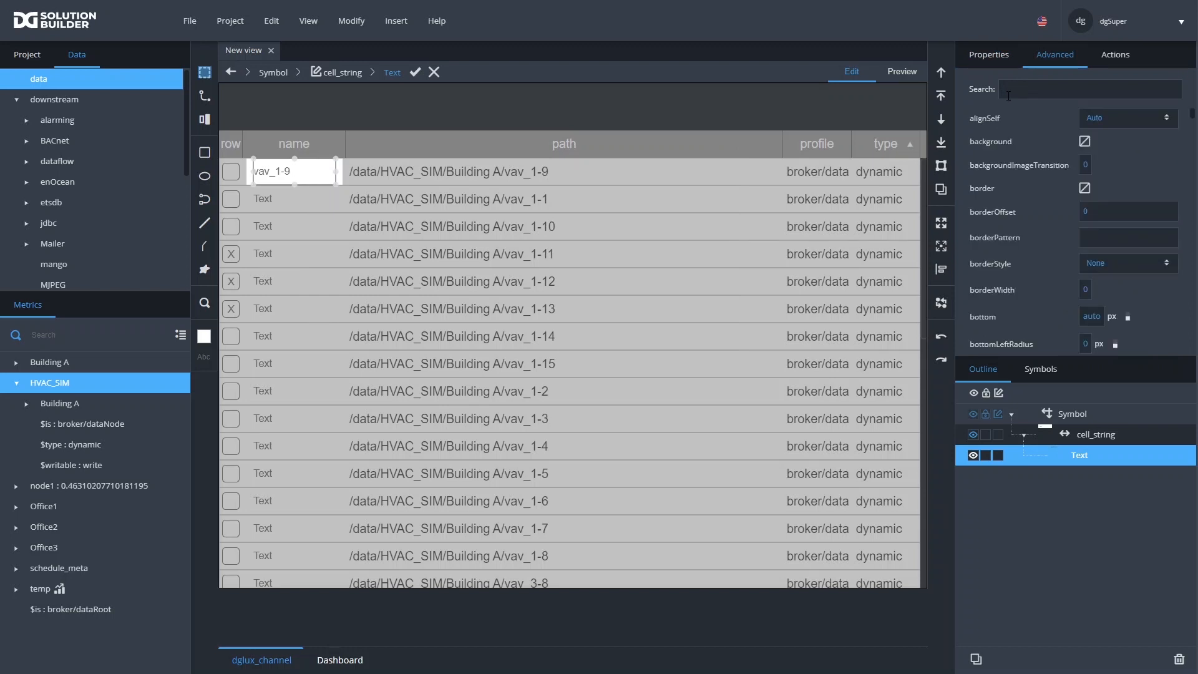
text(ell)
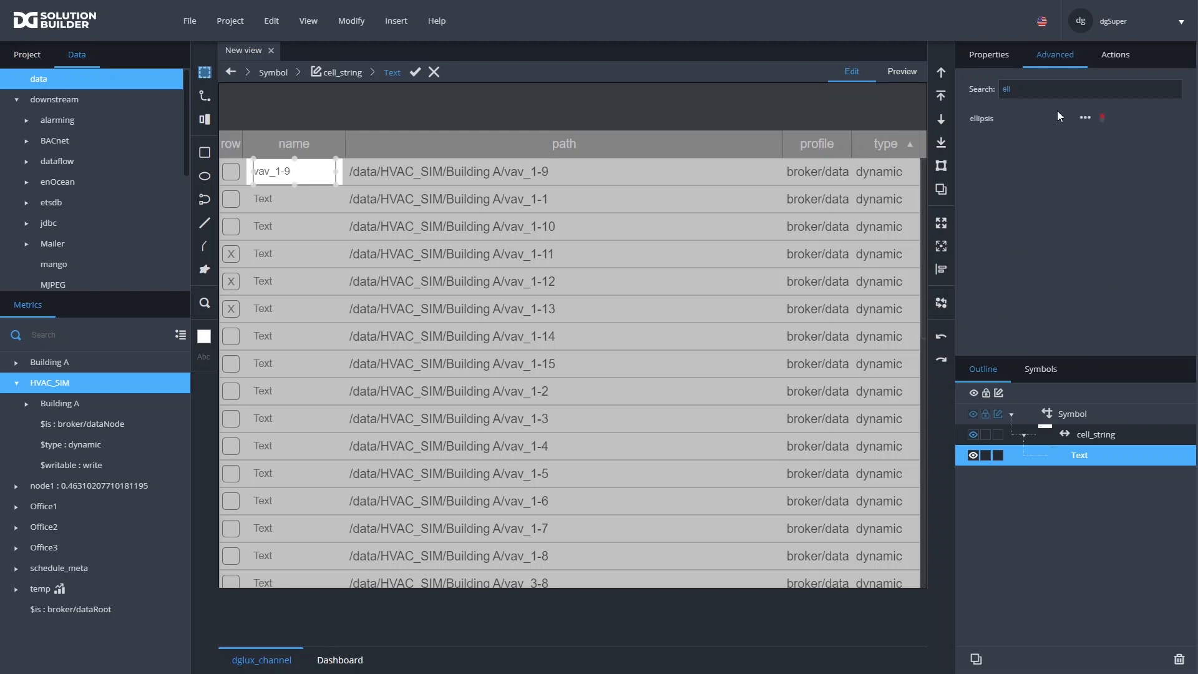
click(1103, 118)
Reset the Text component's height to auto
click(979, 53)
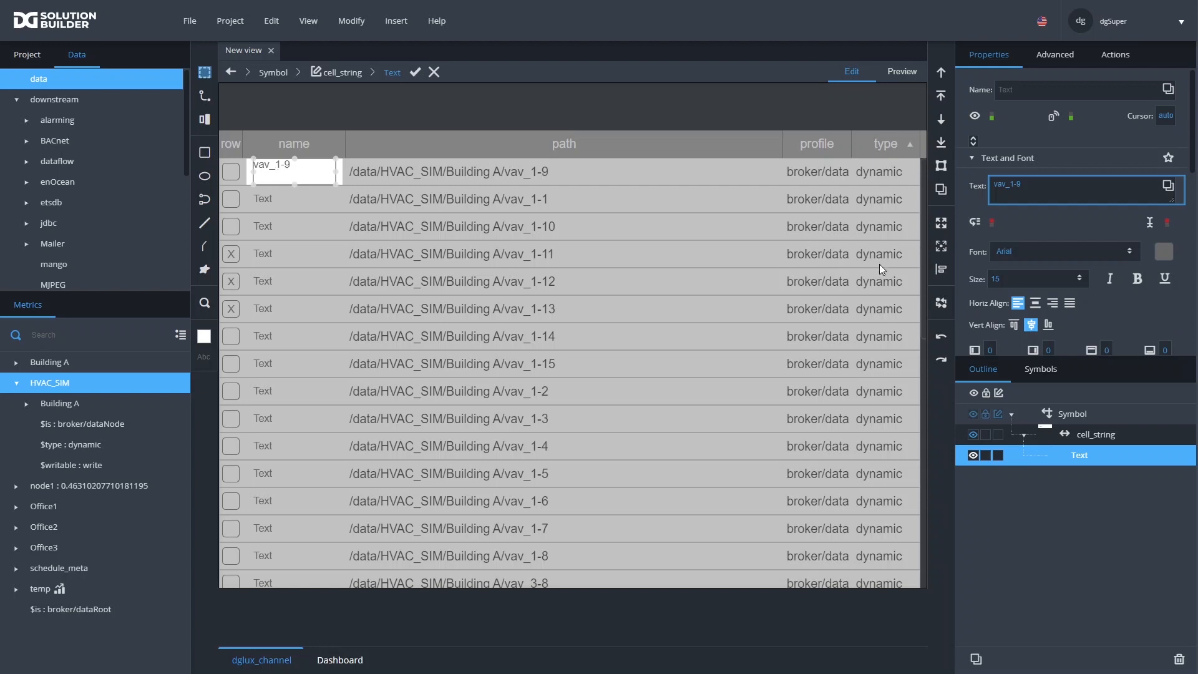
scroll(1064, 300, down, 3)
scroll(1067, 297, down, 5)
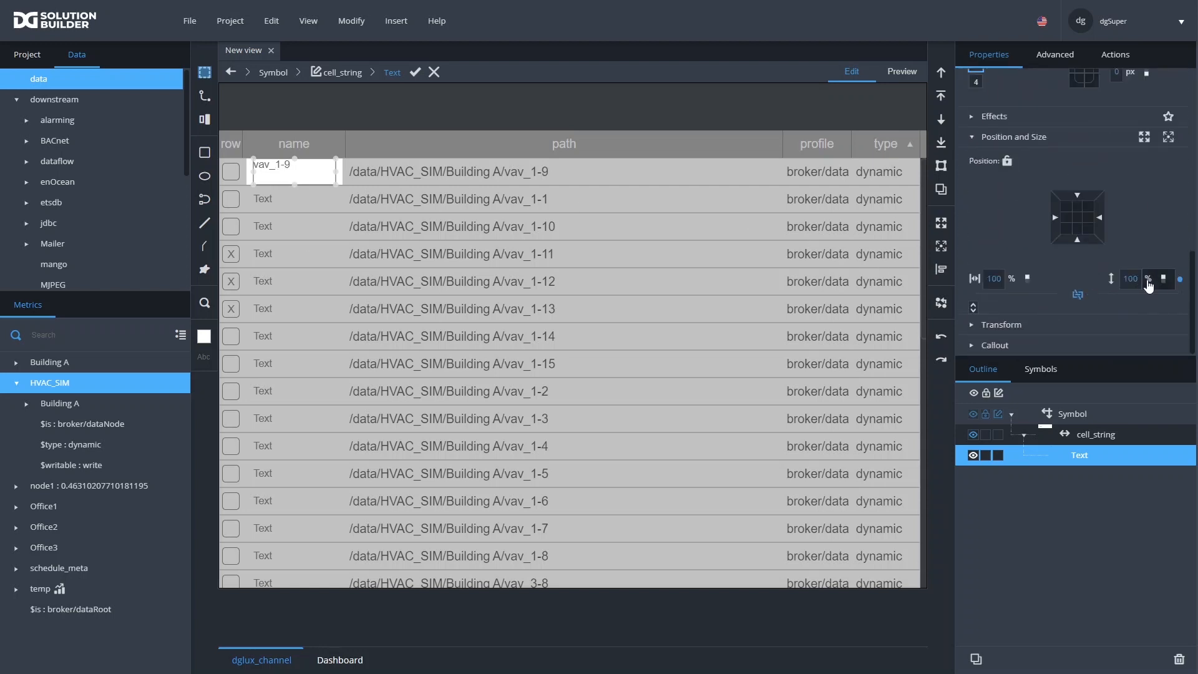
click(1179, 279)
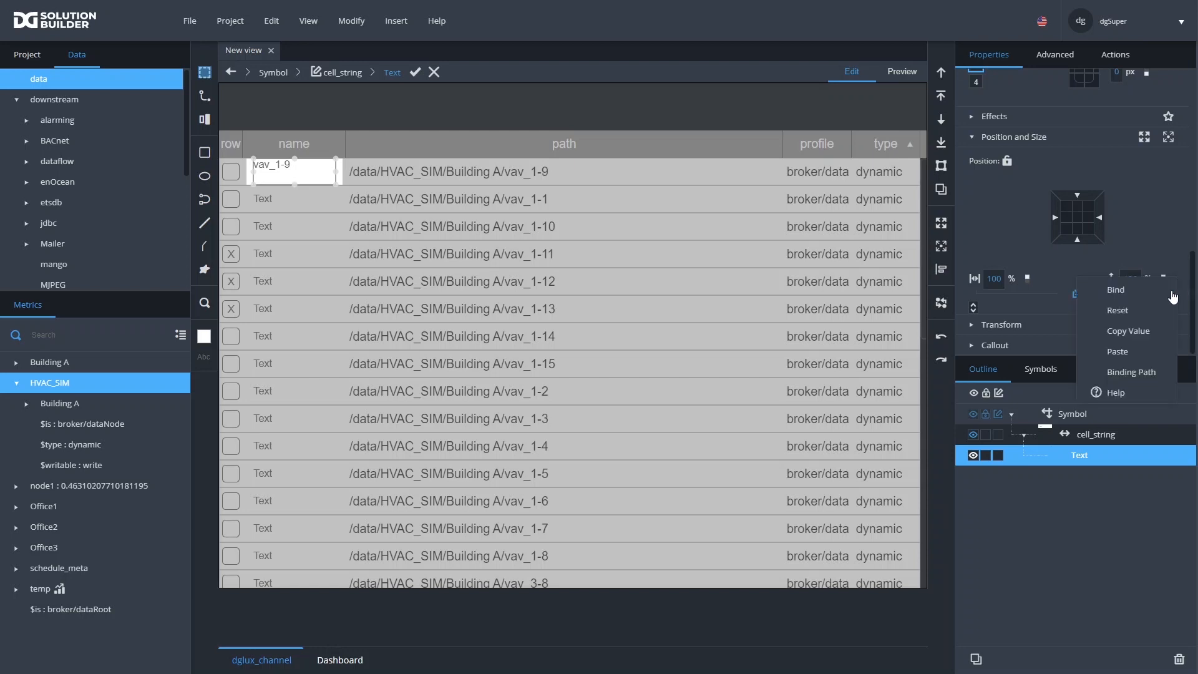
click(1146, 311)
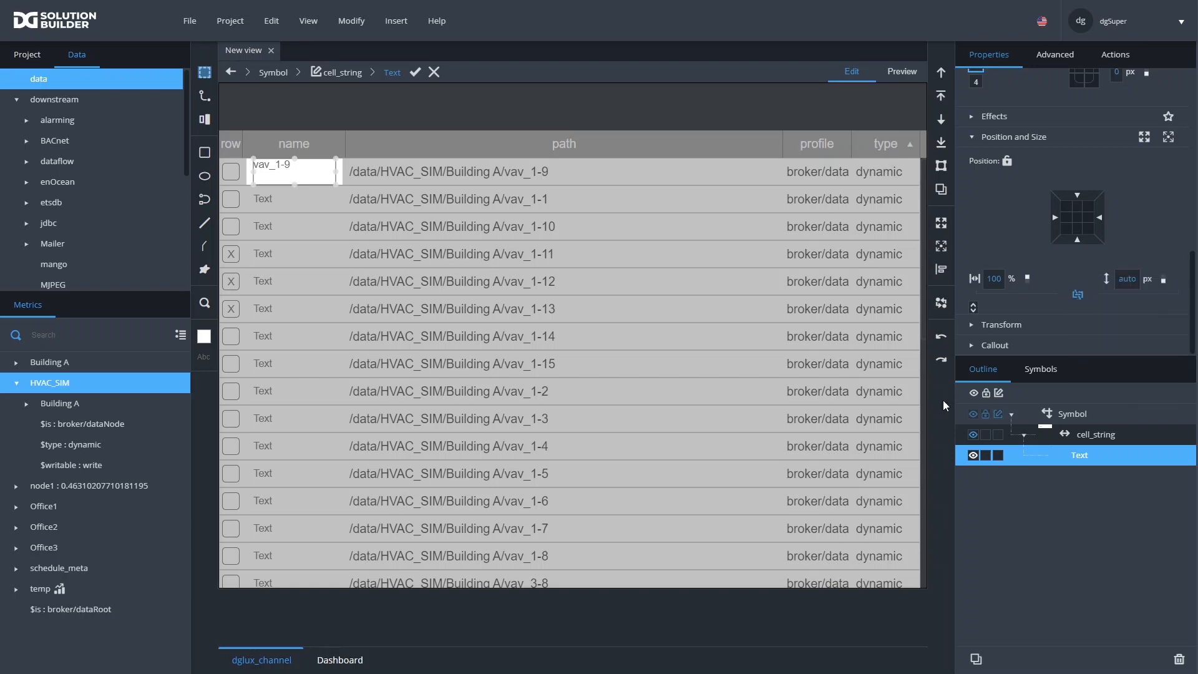
Set the vertical alignment of the cell_string group to Center and save the symbol
click(1095, 435)
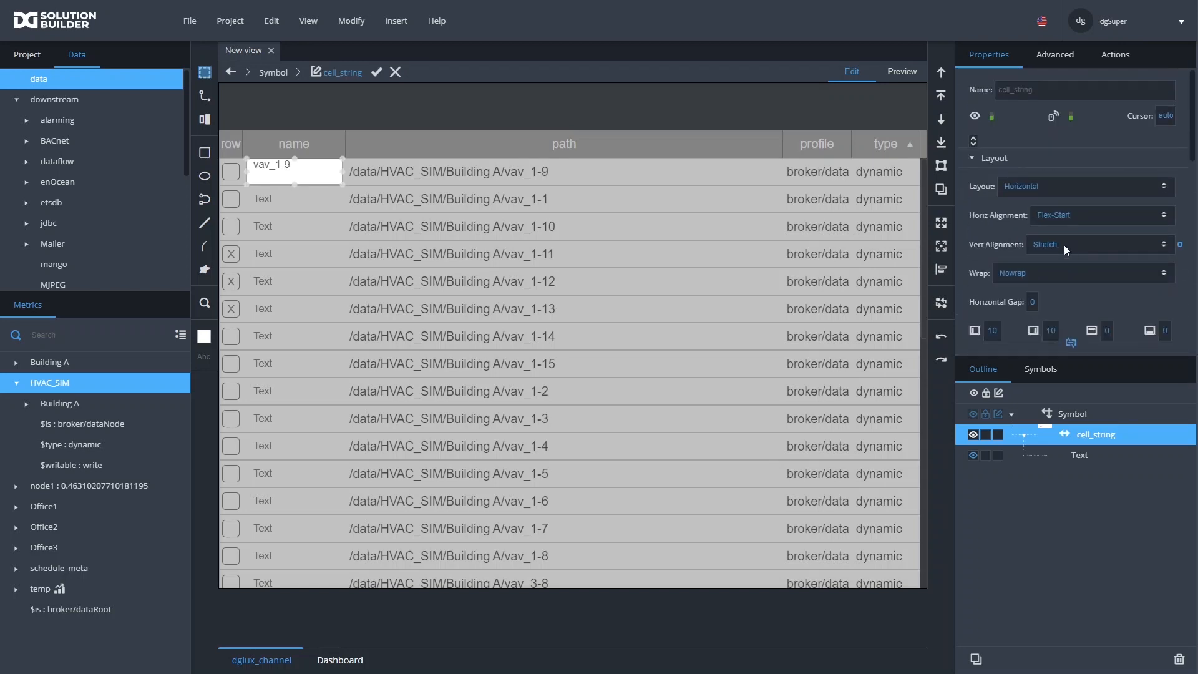
click(1065, 244)
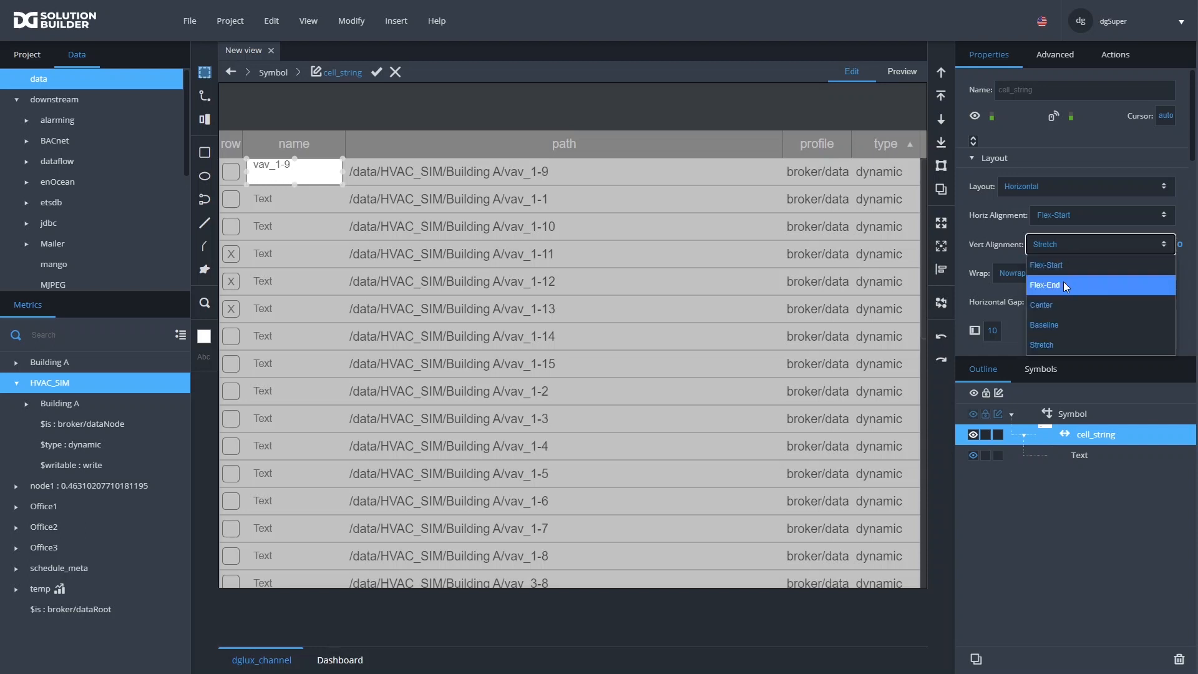
click(1057, 305)
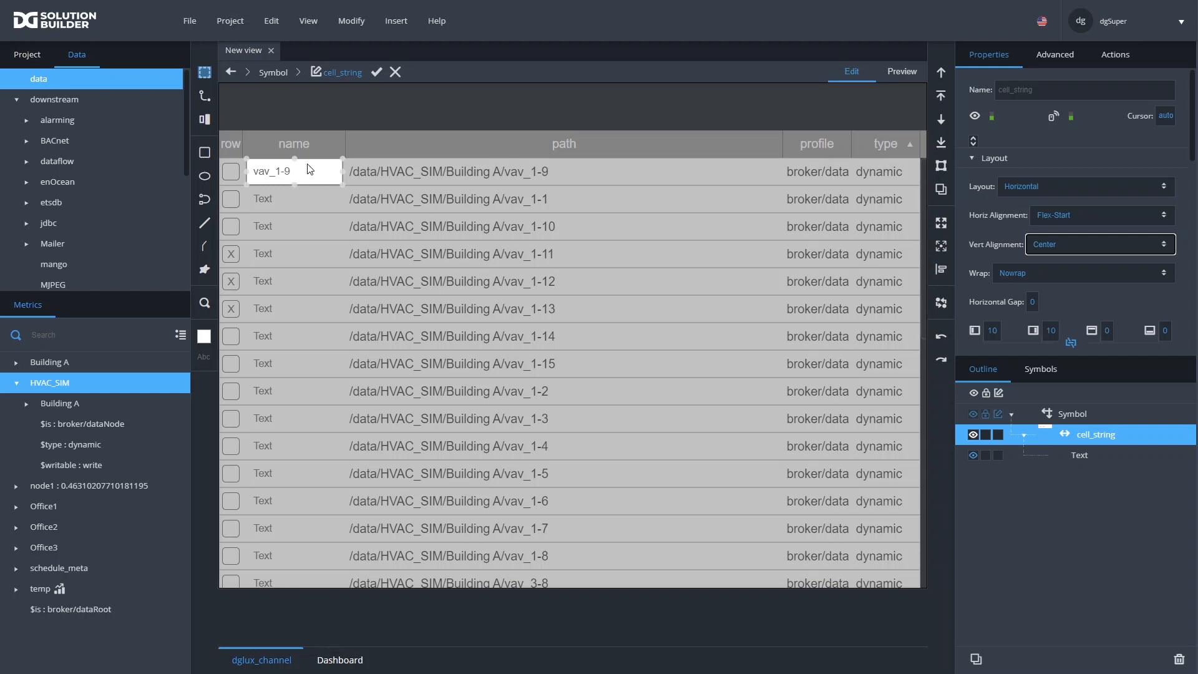
click(378, 70)
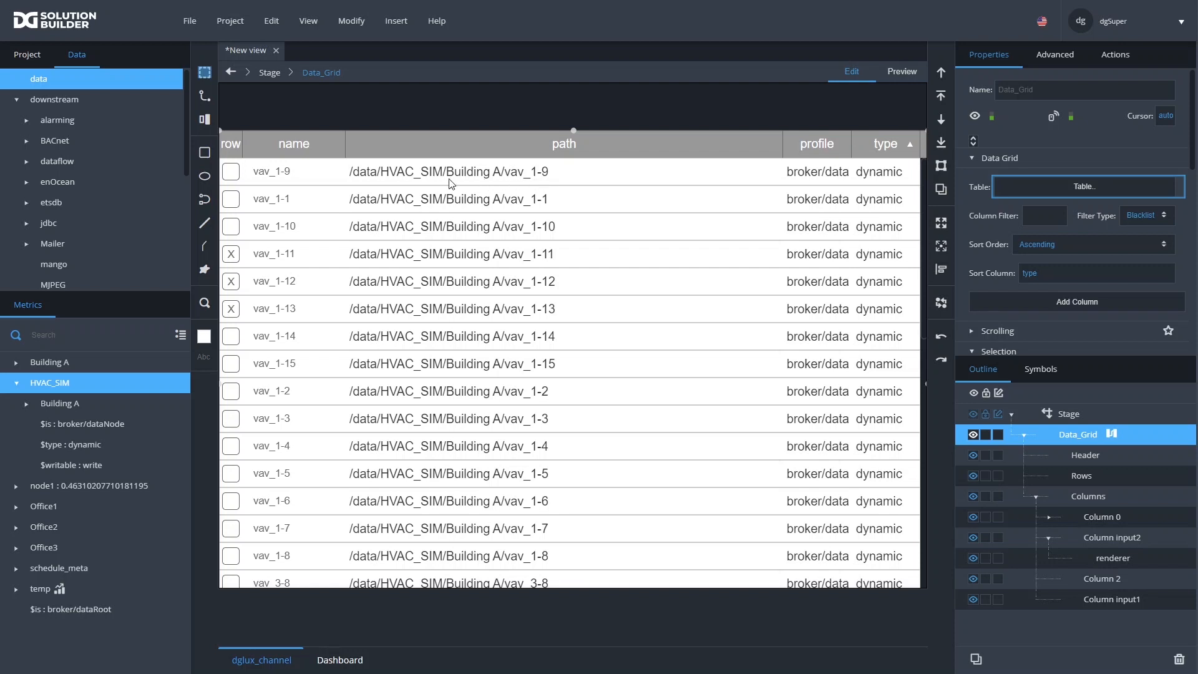
Open the cell_string symbol from the vav_1-11 name cell and review its symbol parameters
double_click(272, 256)
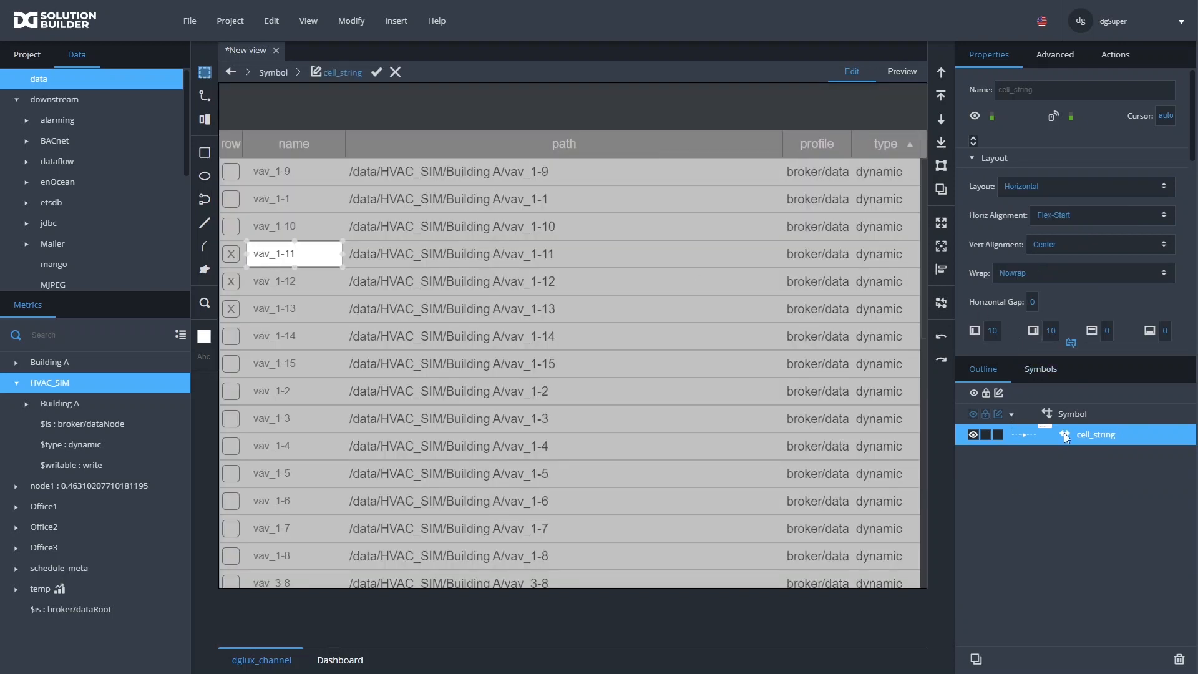
click(351, 21)
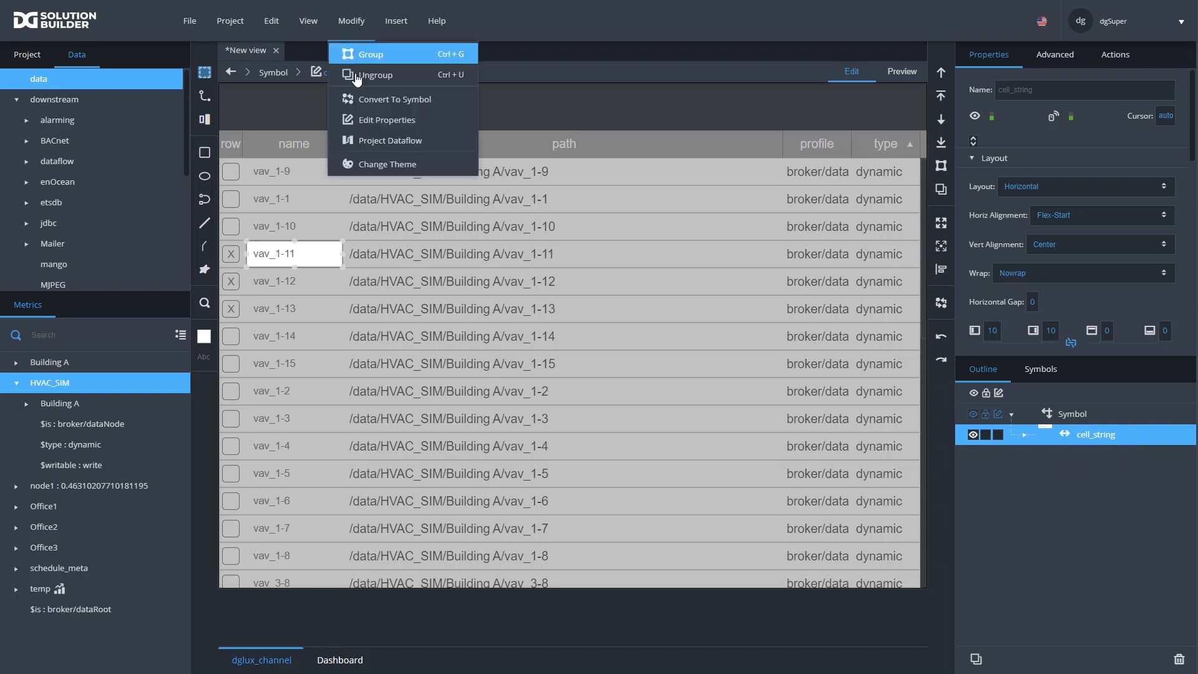
click(353, 118)
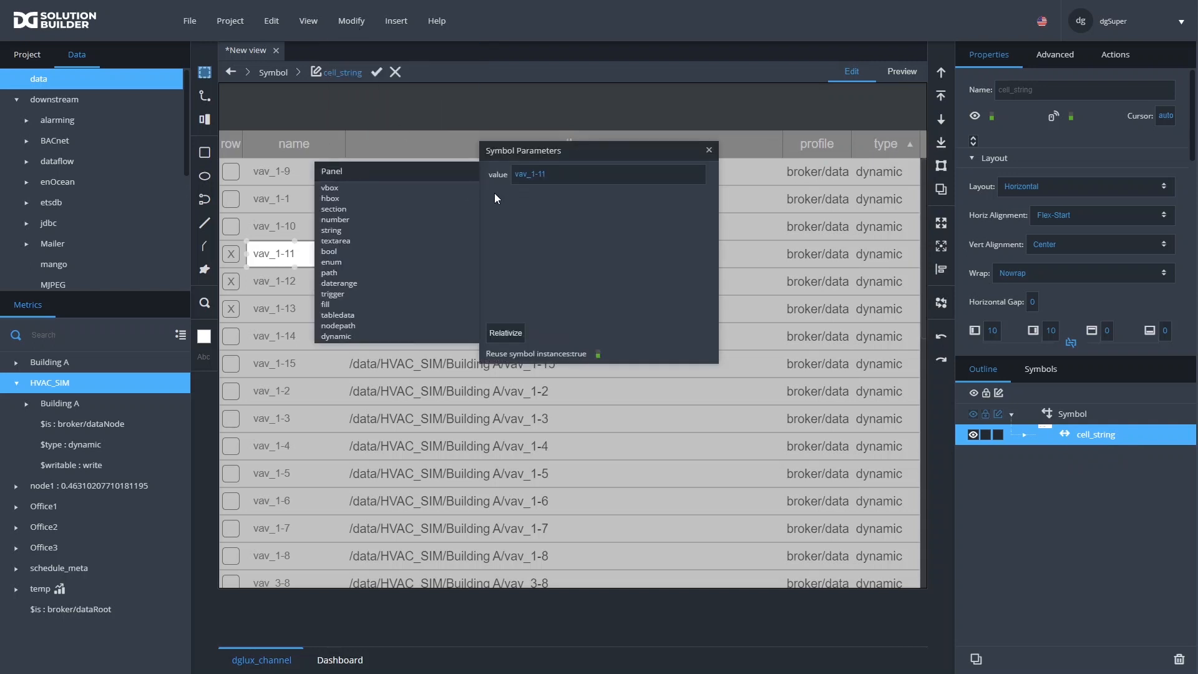
click(710, 150)
Add a Map to Table block to cell_string's dataflow and bind the cell's row data to its input
right_click(1079, 438)
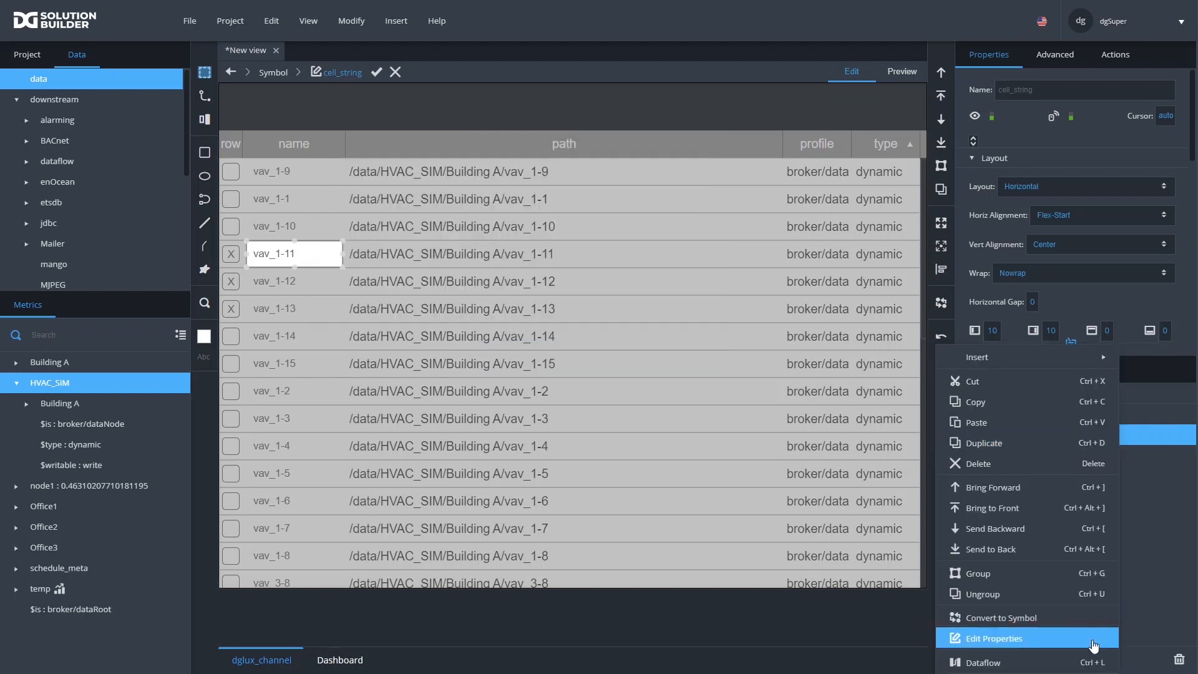
click(999, 663)
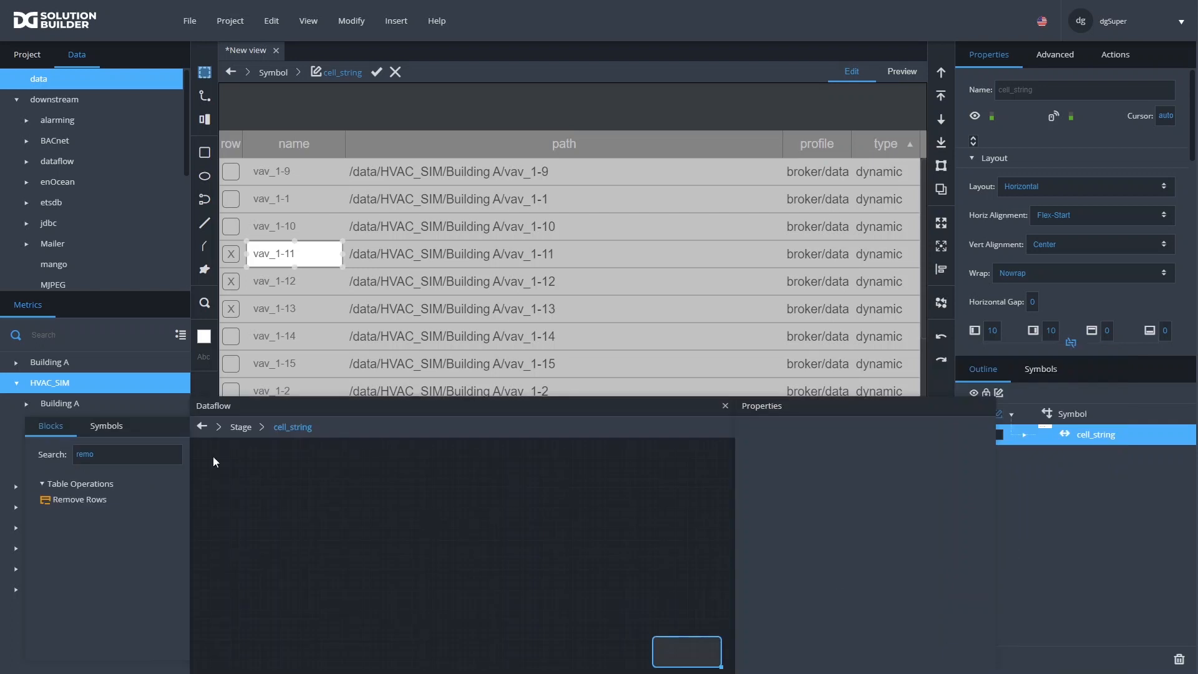
double_click(113, 462)
text(m)
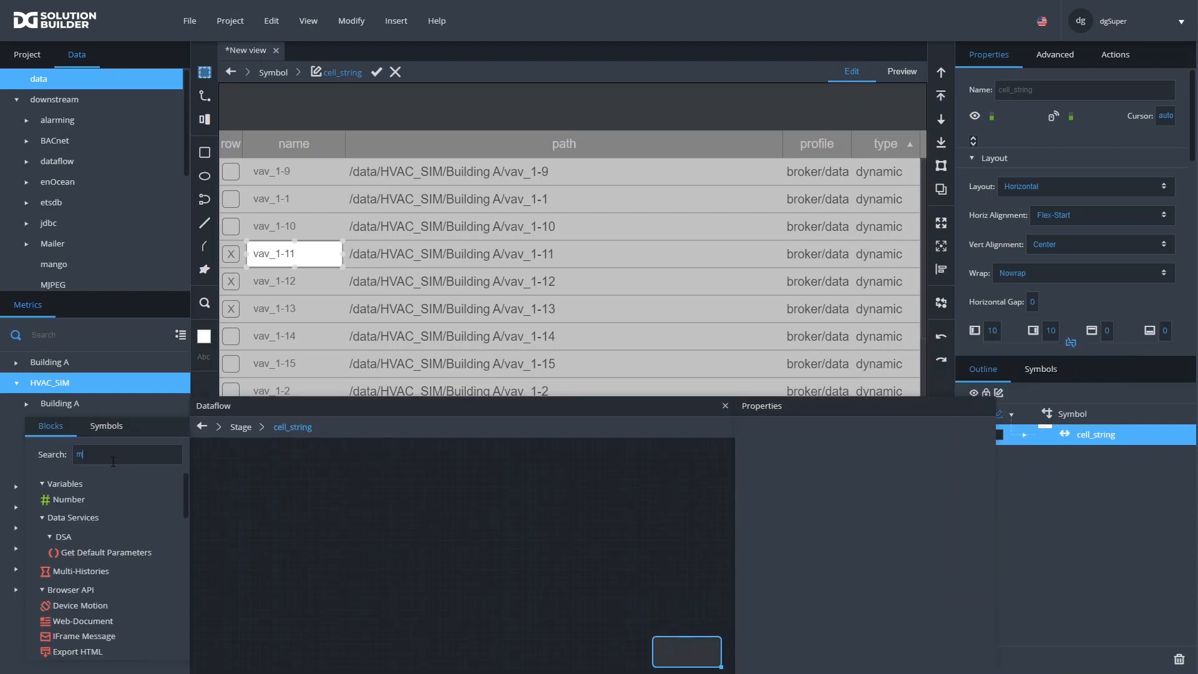
text(ap)
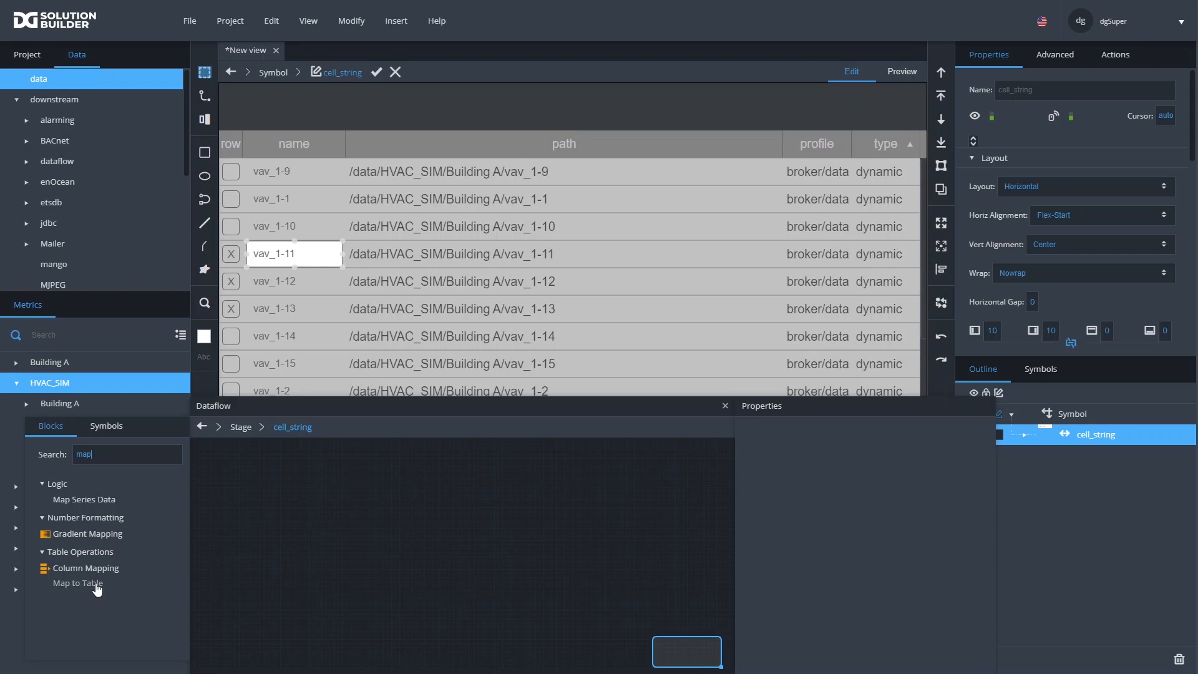
drag(96, 589, 248, 467)
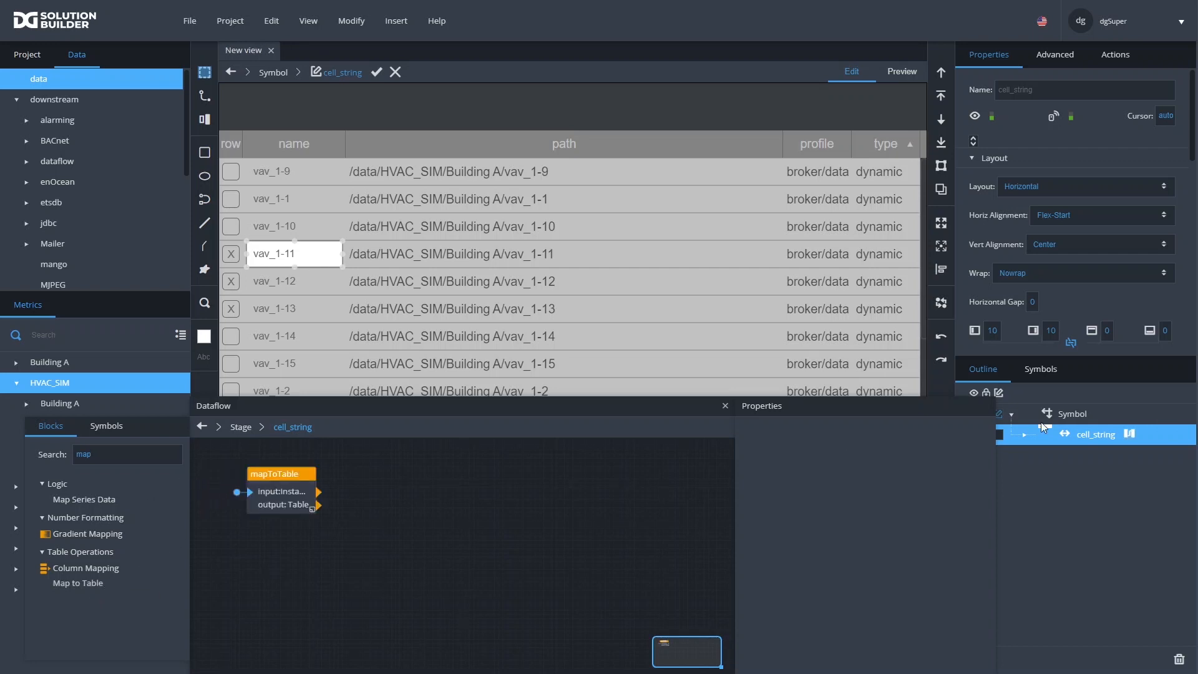
Examine the columns in the mapToTable block's output table, close the dataflow, and save the cell_string symbol
click(313, 498)
click(885, 476)
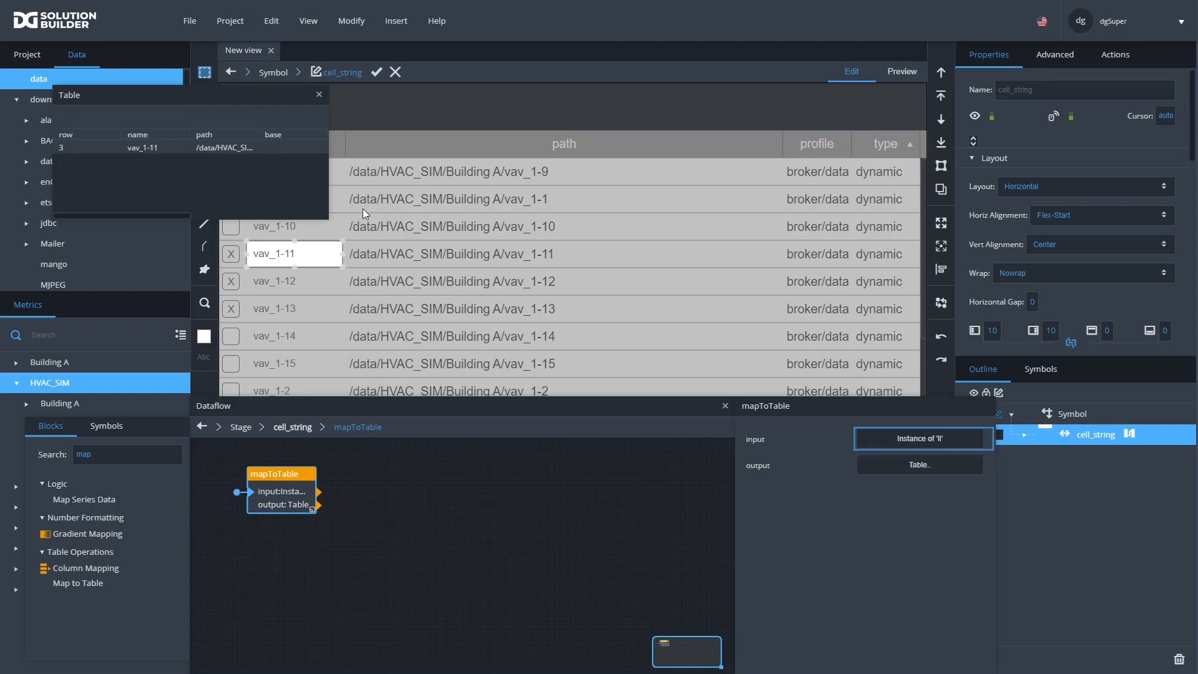
drag(320, 215, 649, 152)
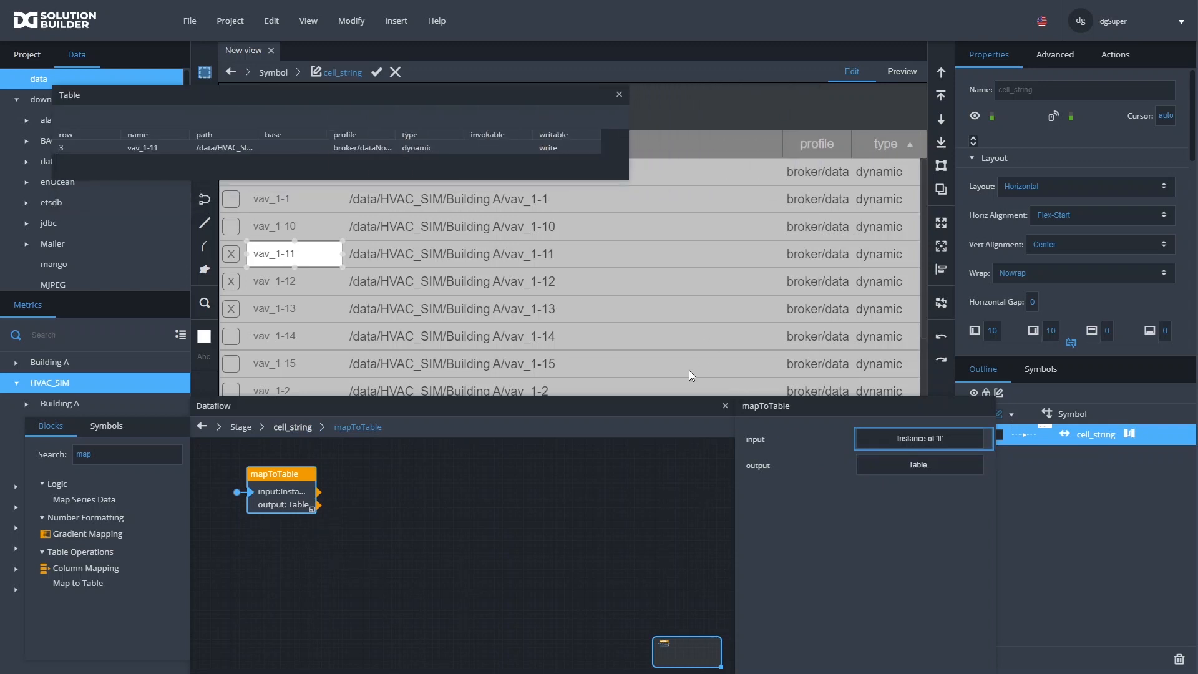
click(725, 406)
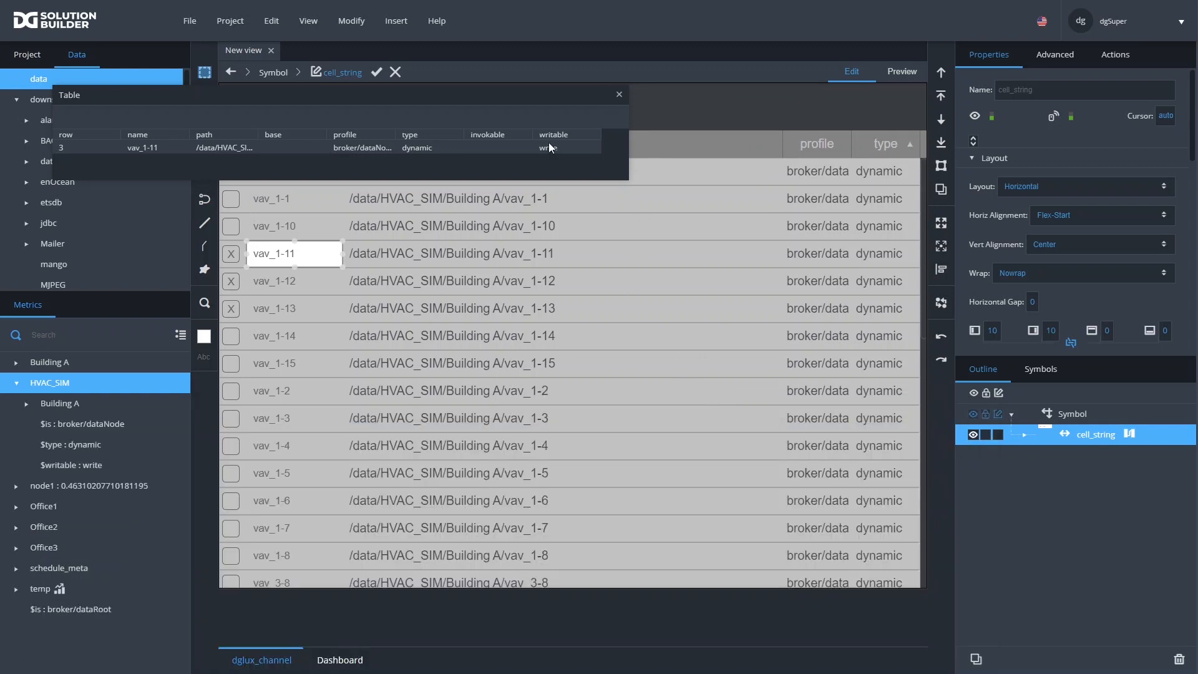
click(375, 73)
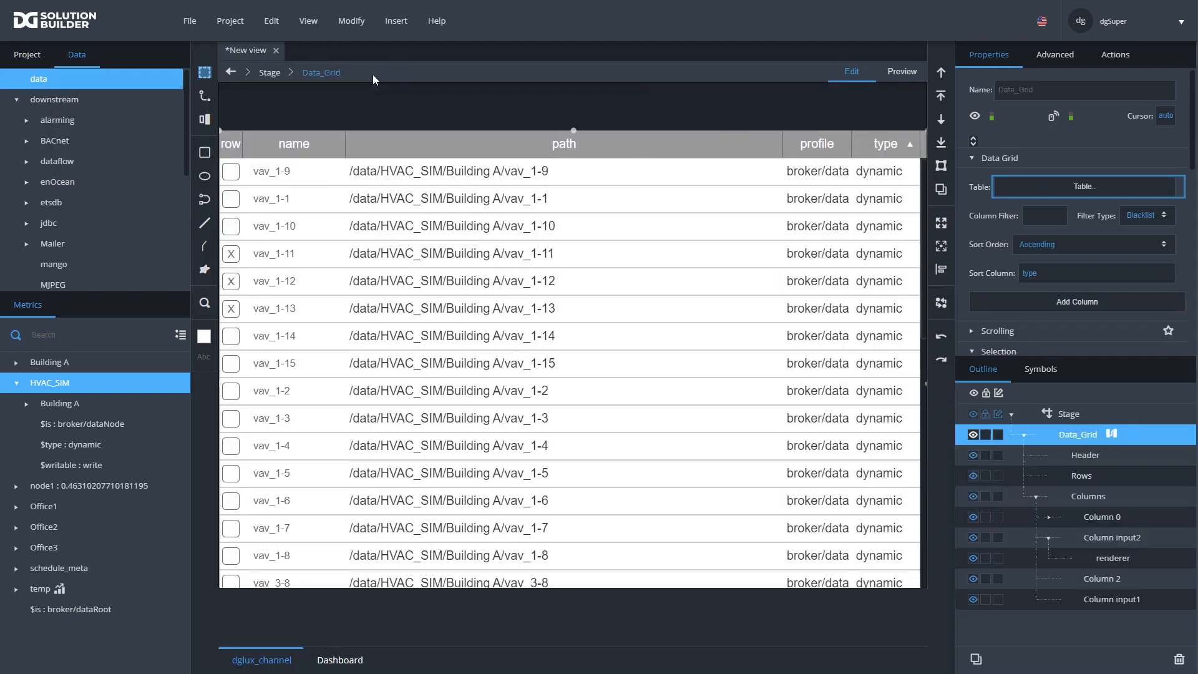
Bind the output of the tableJoin block to the data grid's Table property and close the dataflow
click(1112, 435)
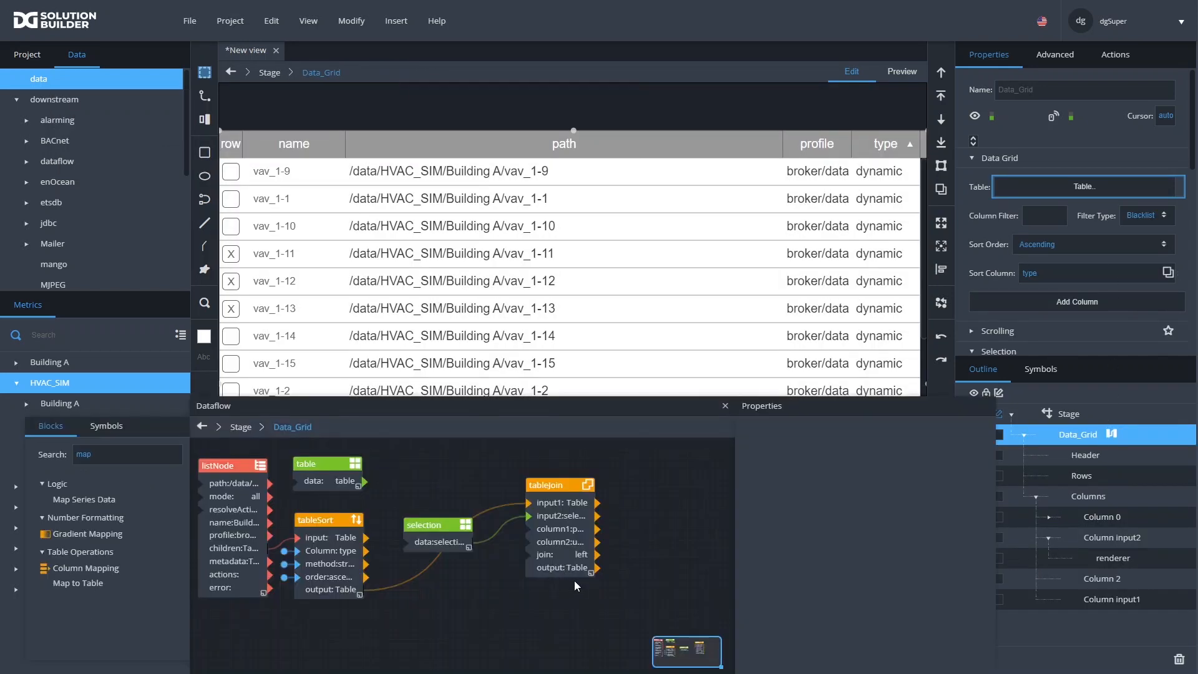
drag(573, 567, 1042, 186)
click(725, 405)
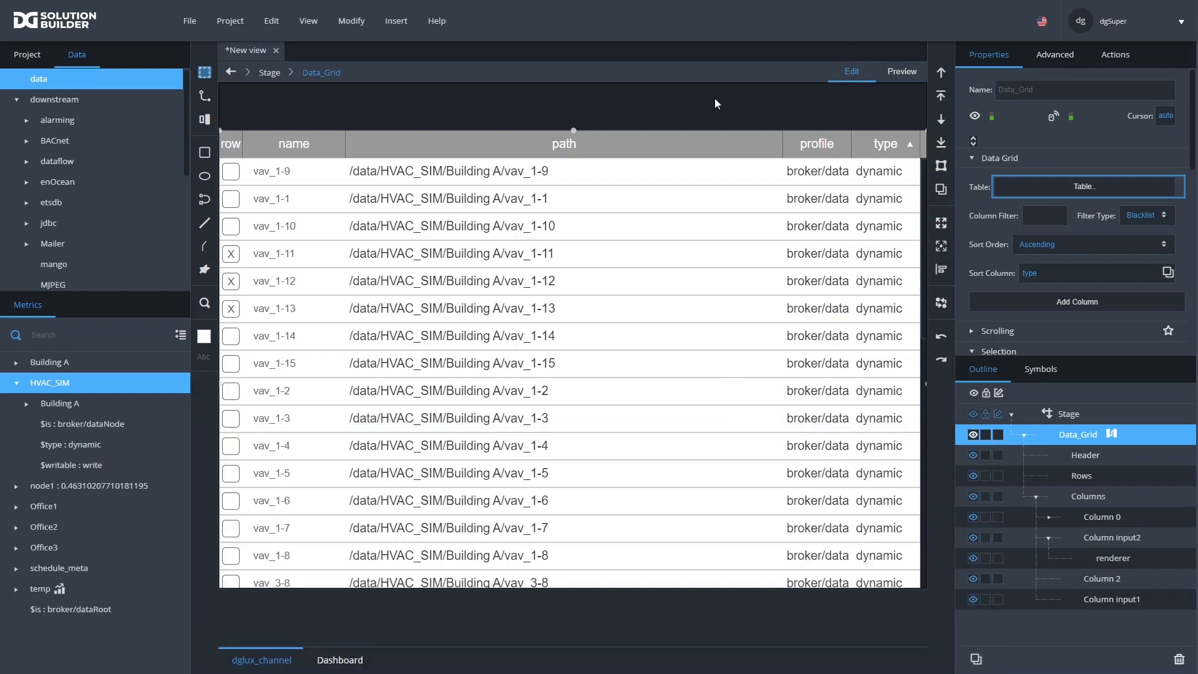
Reopen cell_string from the vav_1-9 cell, display the mapToTable output table up to its selected column, and close the dataflow
double_click(277, 179)
click(1129, 434)
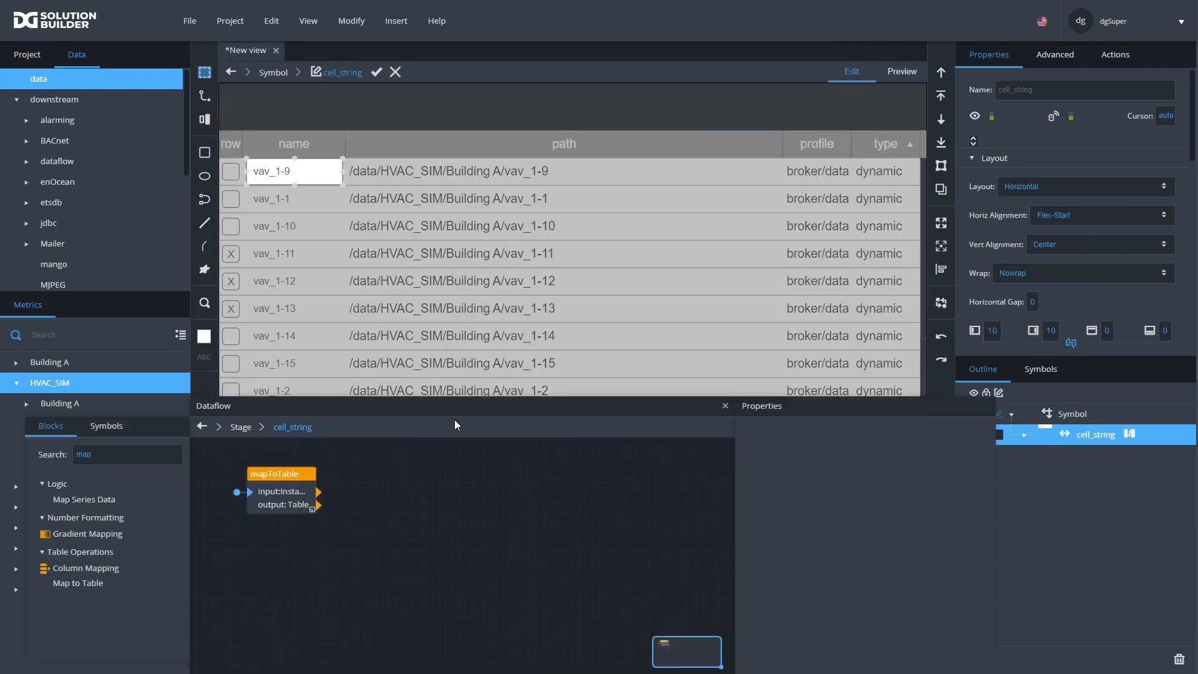
click(269, 499)
click(947, 464)
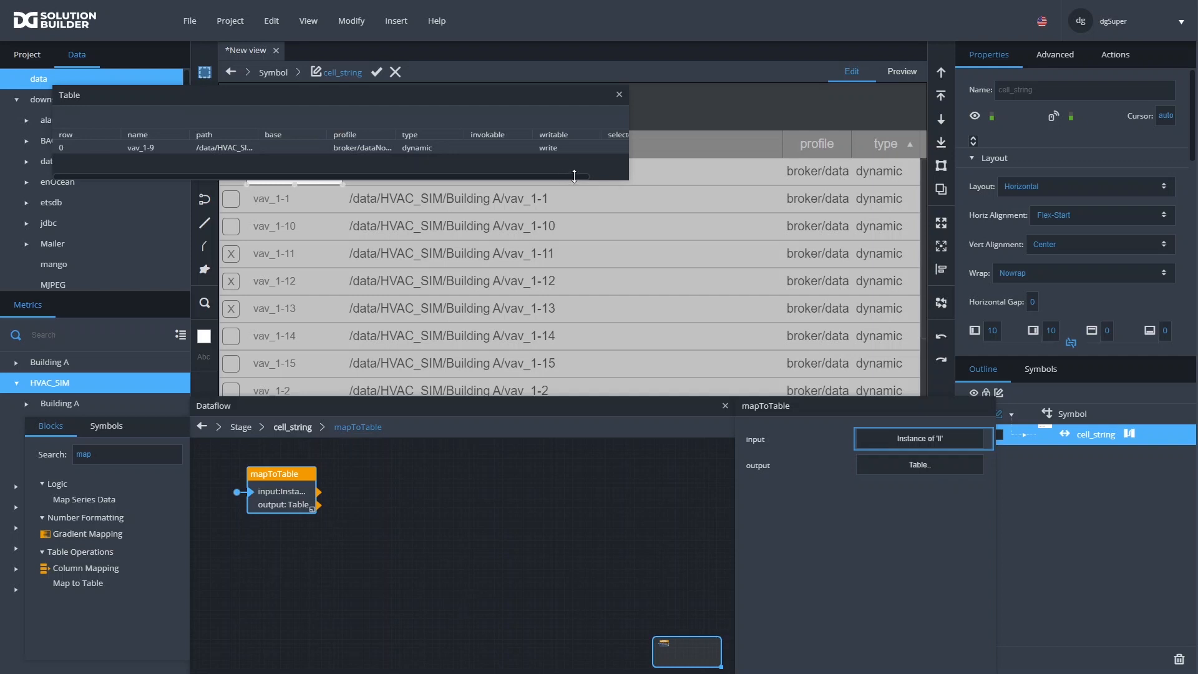
drag(574, 175, 610, 172)
drag(574, 88, 579, 34)
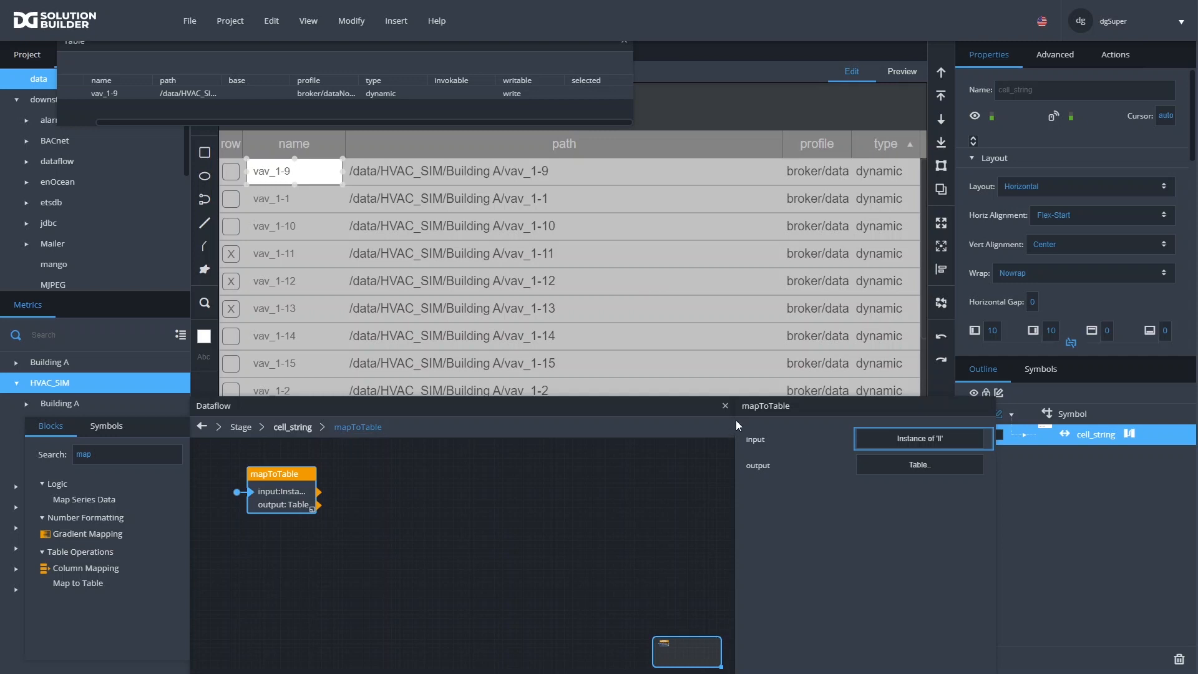
click(725, 405)
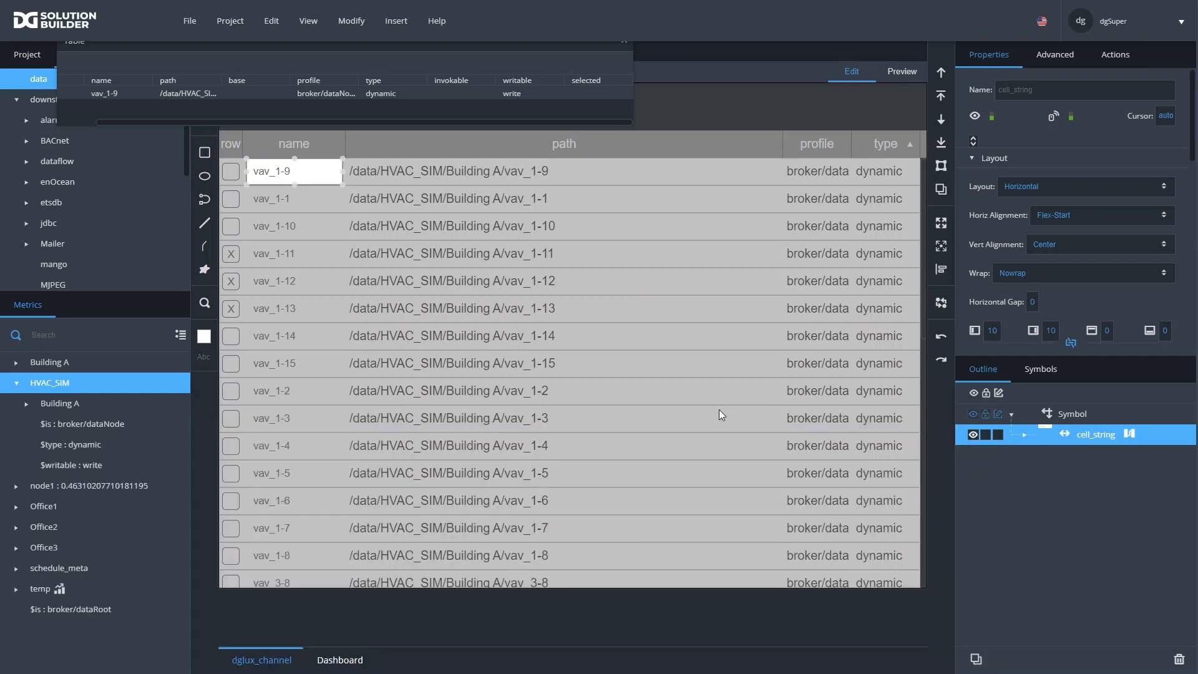
Bind the selected value from the output table to the cell_string group's fill, using bool data mapping with a true case
click(1026, 436)
scroll(1081, 272, down, 4)
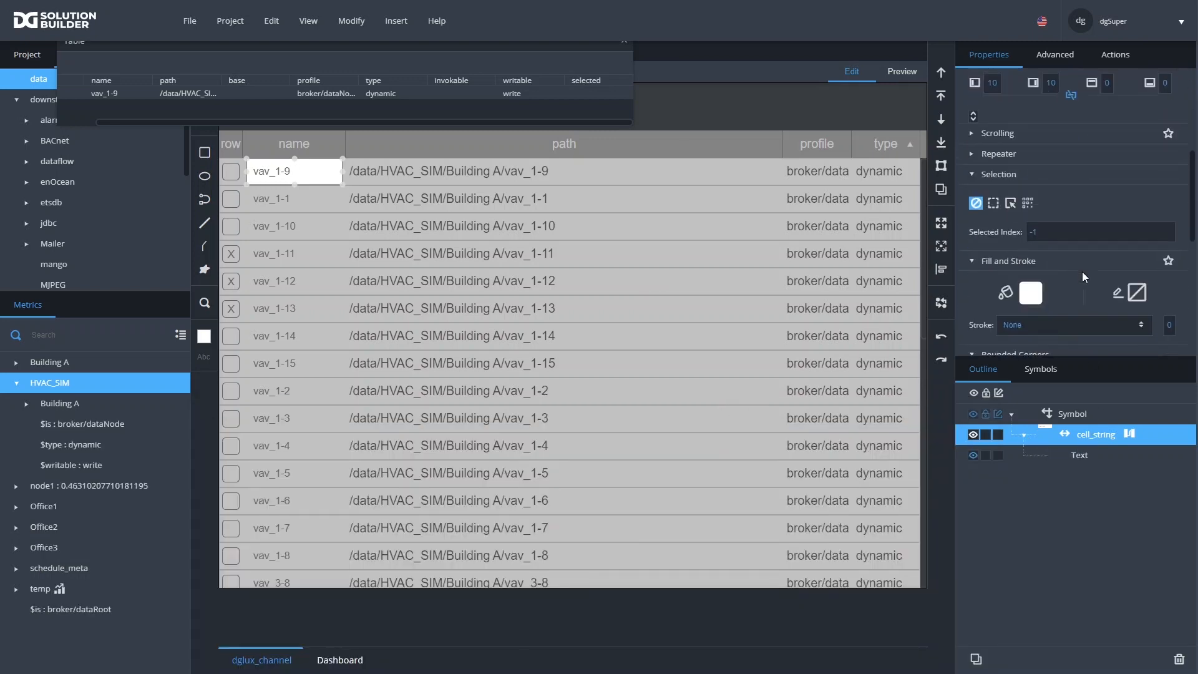
click(597, 95)
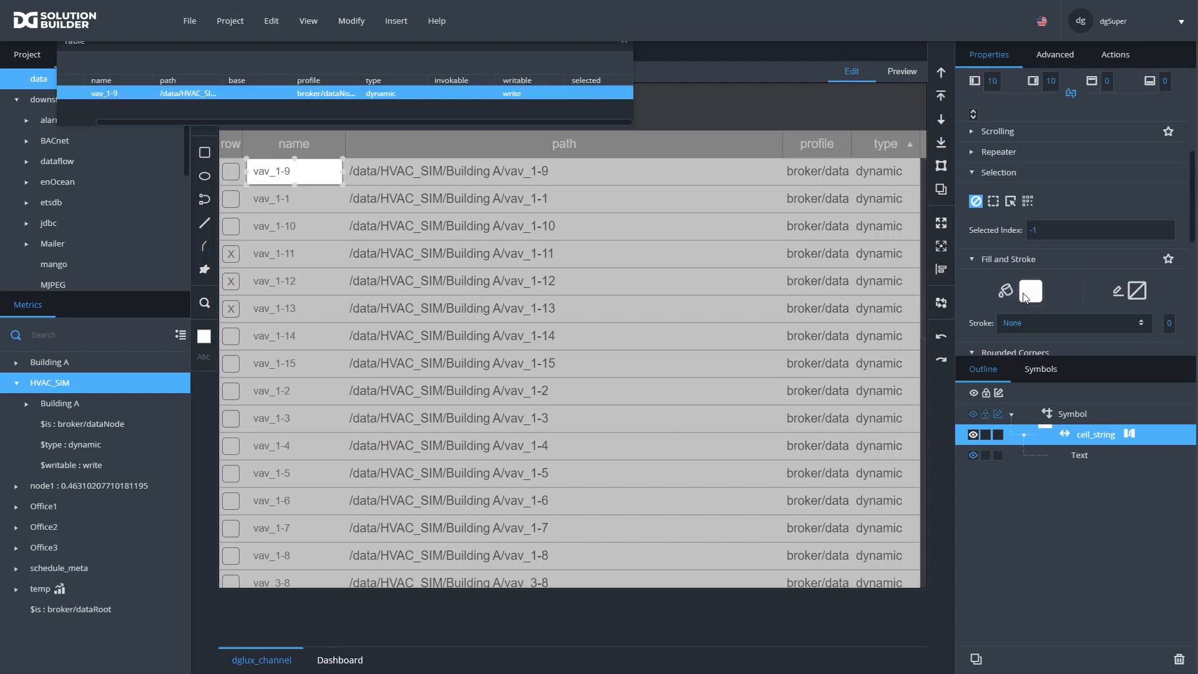
click(1028, 292)
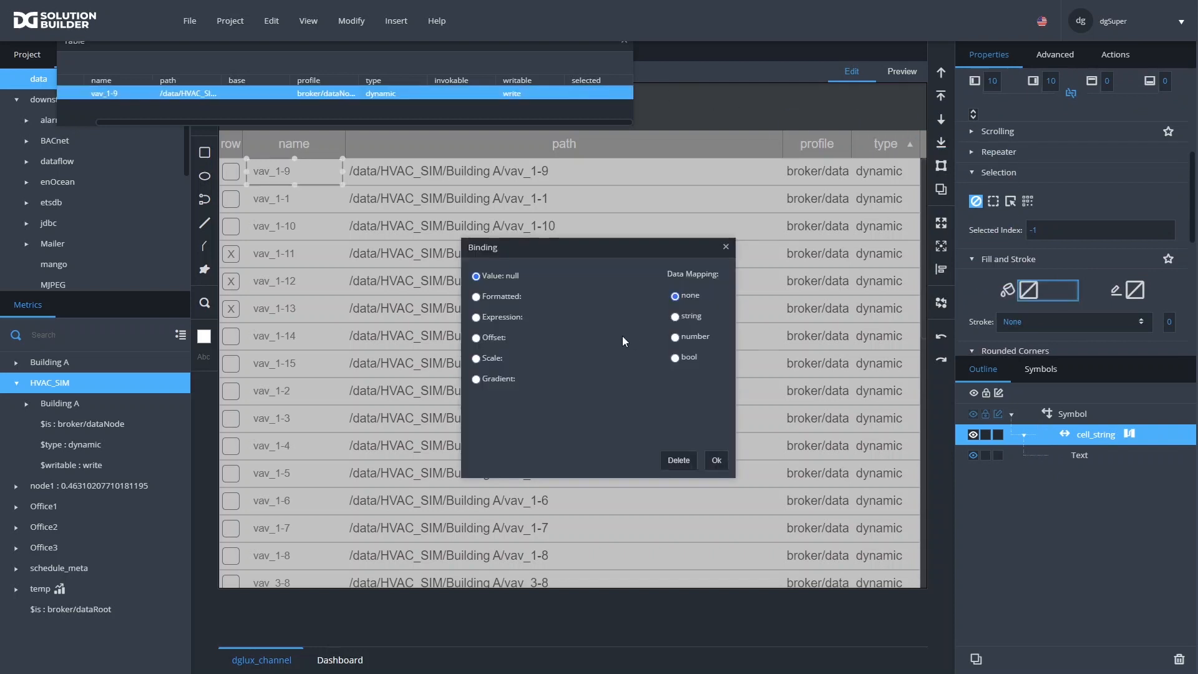
click(674, 357)
click(714, 337)
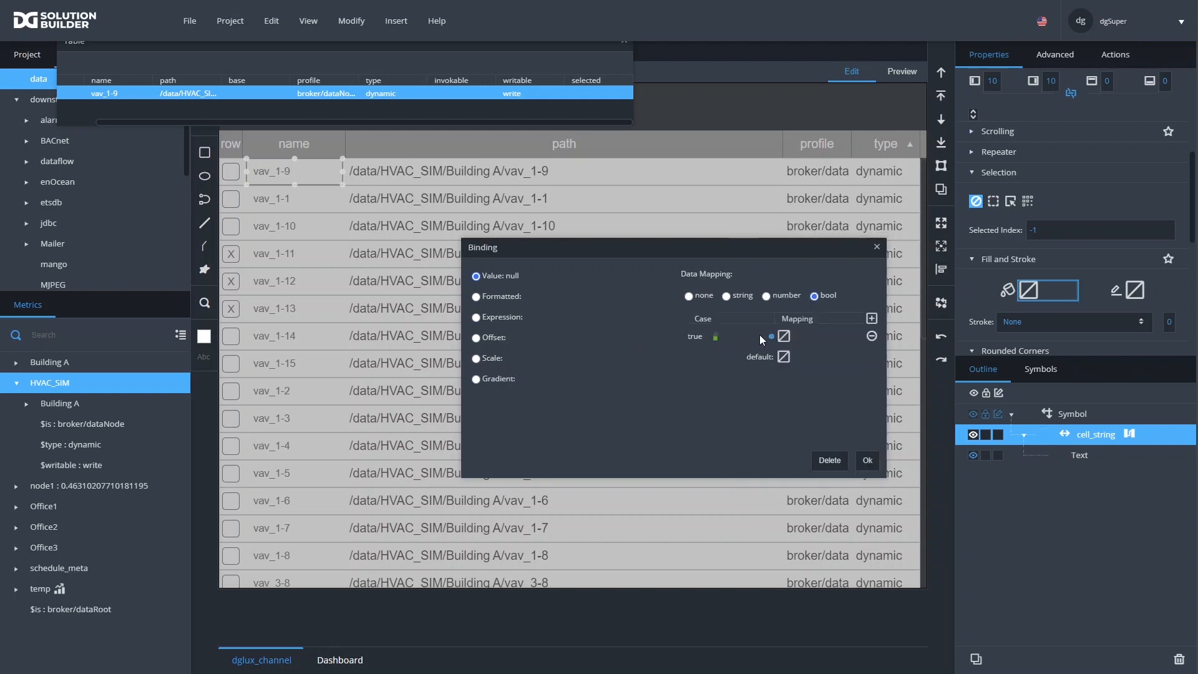
Map the cell_string fill to solid blue for the true case and white (#ffffff) by default, and accept the binding
click(783, 337)
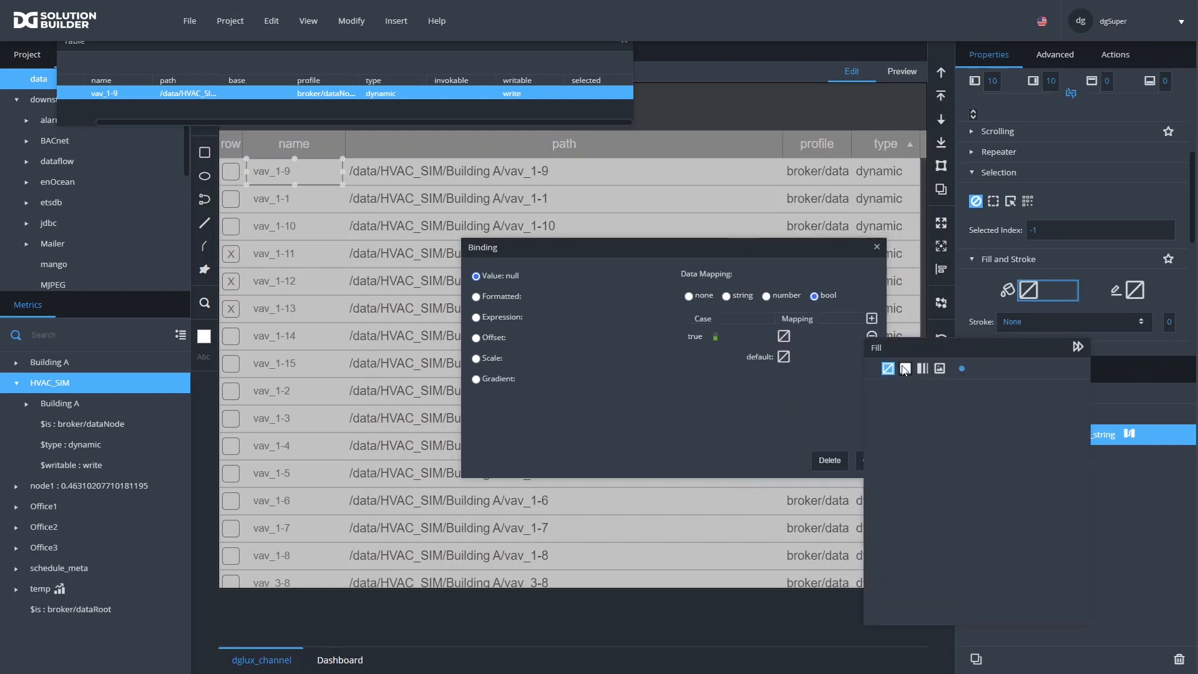
click(905, 368)
click(930, 448)
click(783, 357)
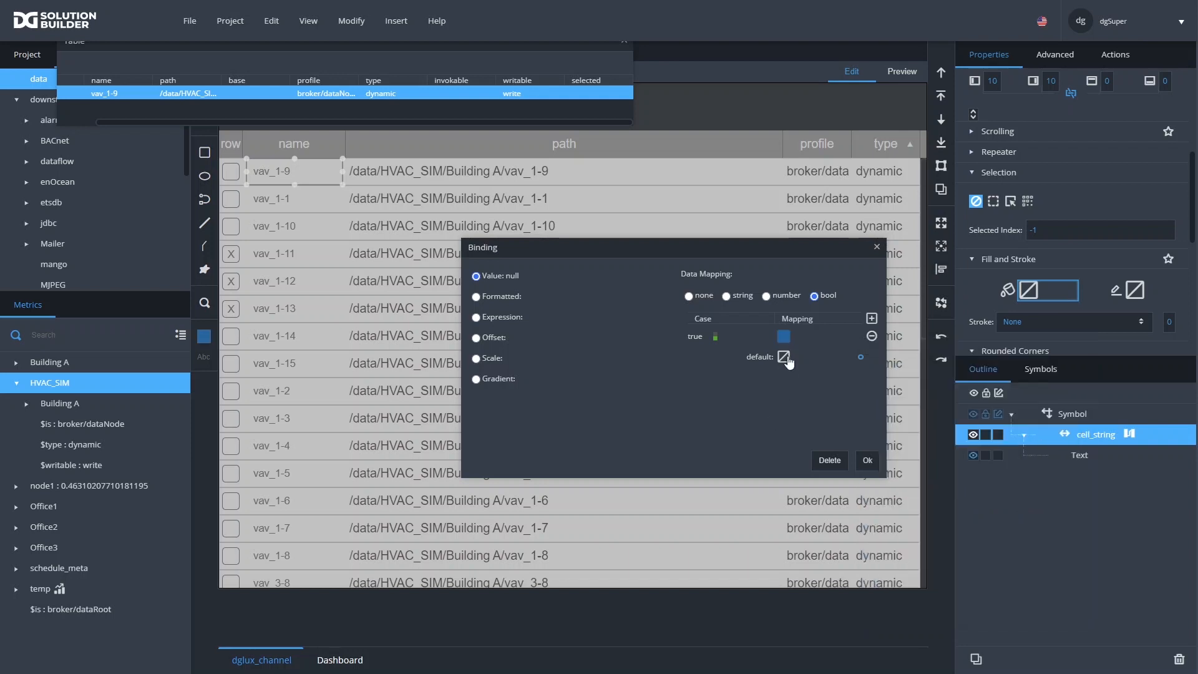
click(905, 388)
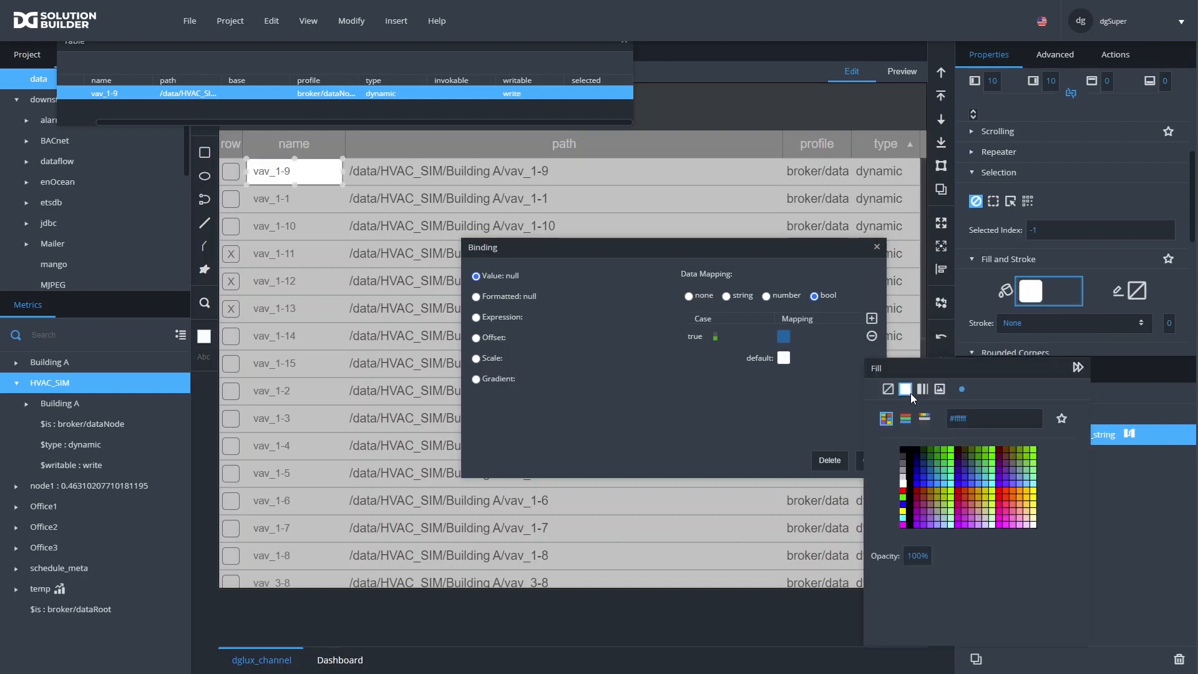
click(820, 410)
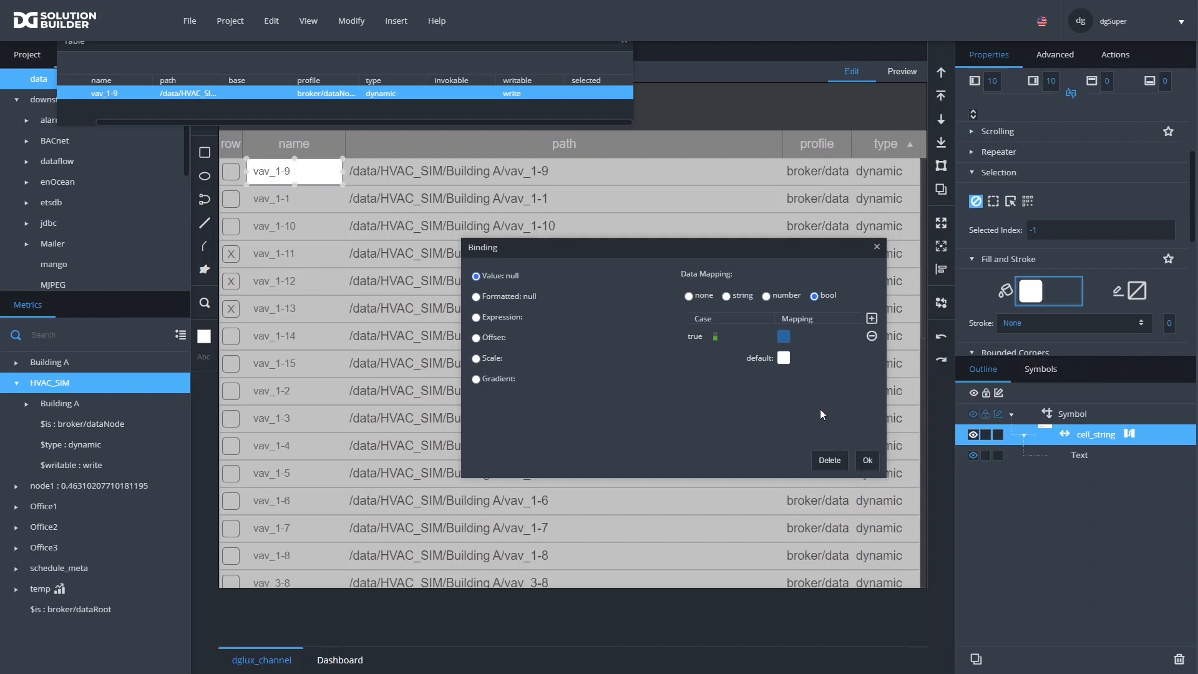
click(871, 461)
Bind the selected value to the Text element's font color with bool mapping, using white for true and dark gray by default
click(1074, 454)
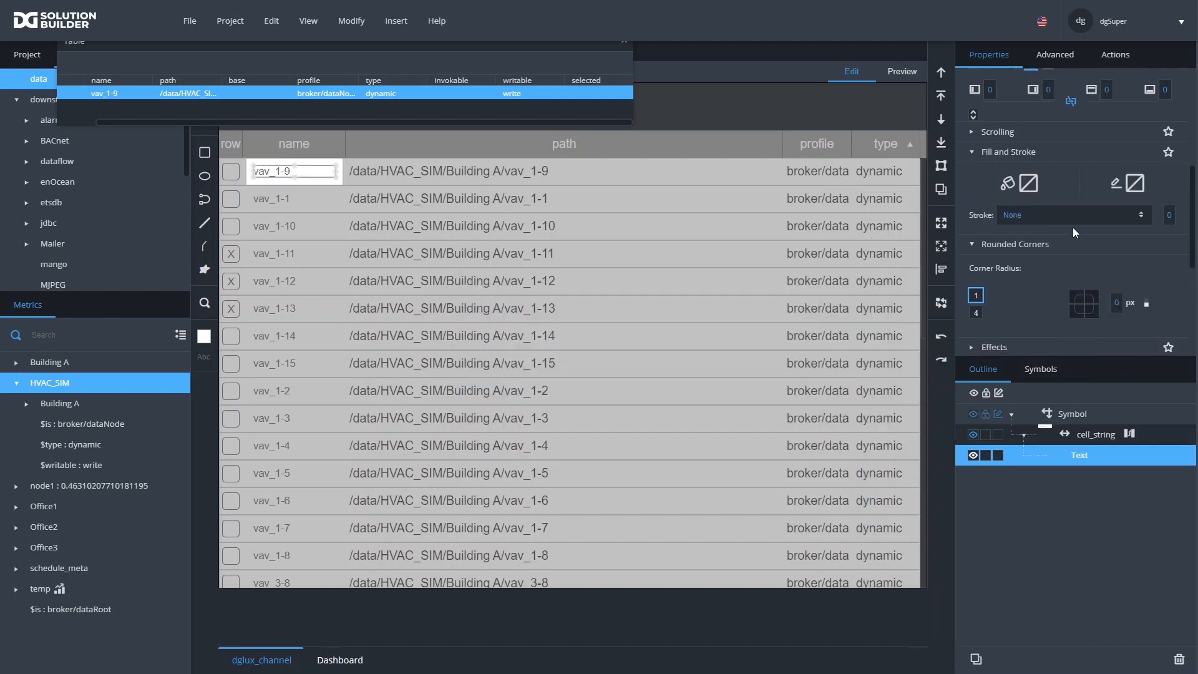
scroll(1073, 227, up, 5)
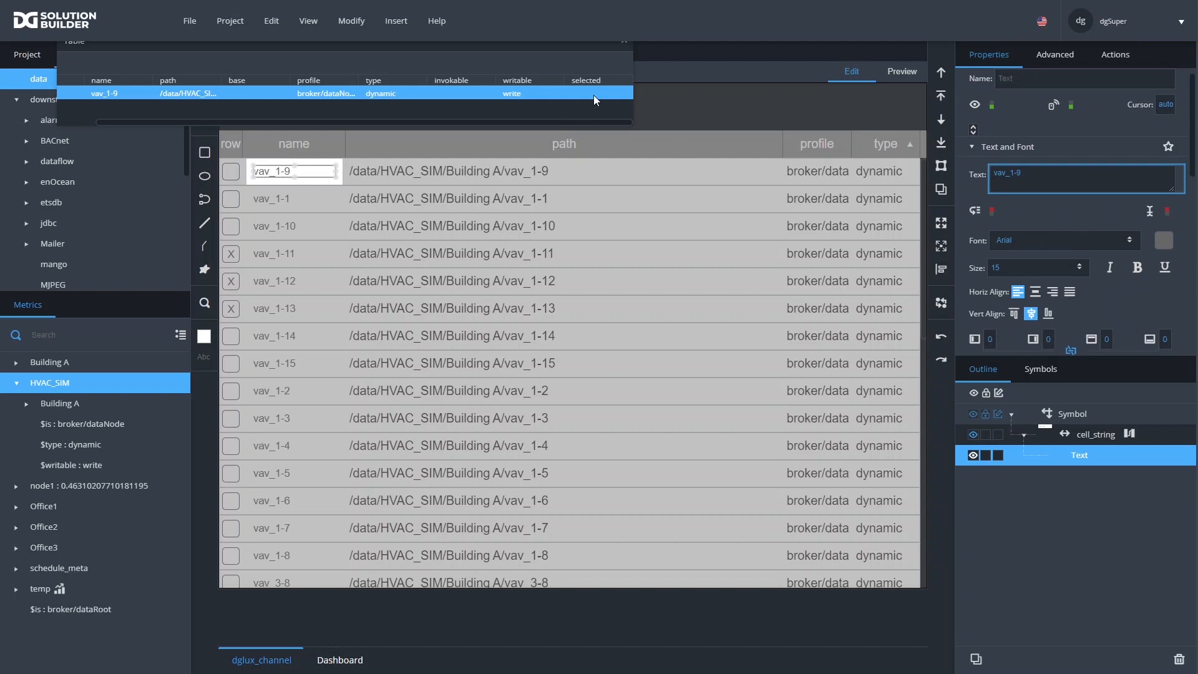
drag(594, 88, 1163, 241)
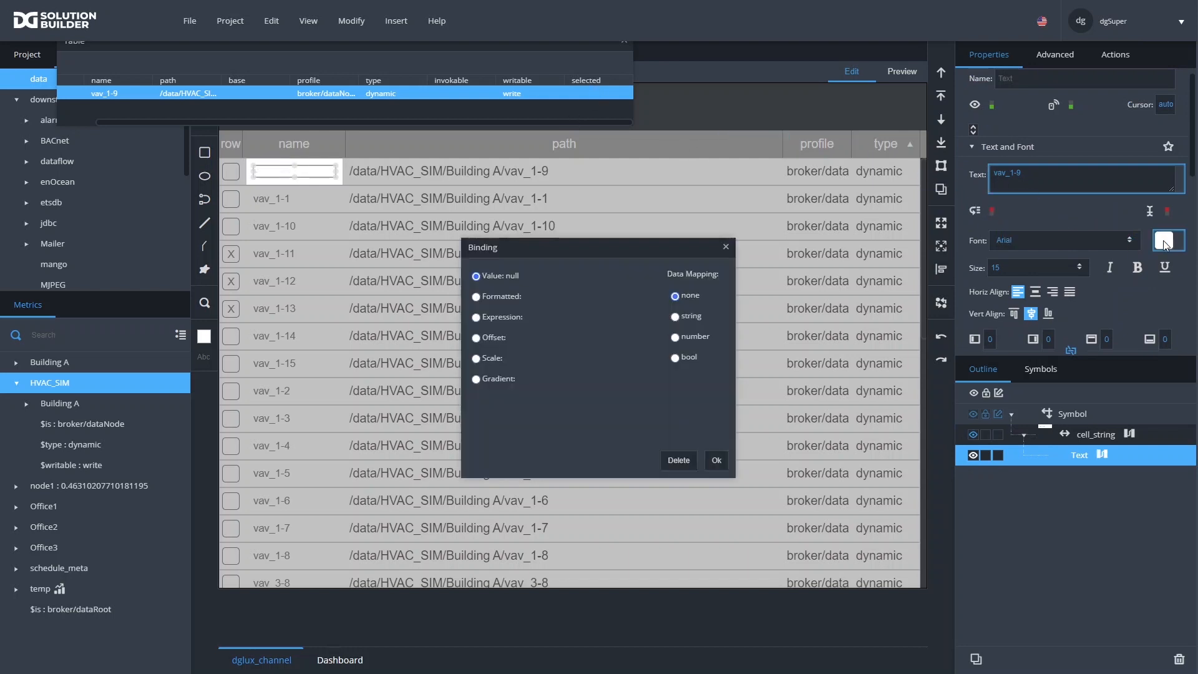
click(674, 357)
click(715, 336)
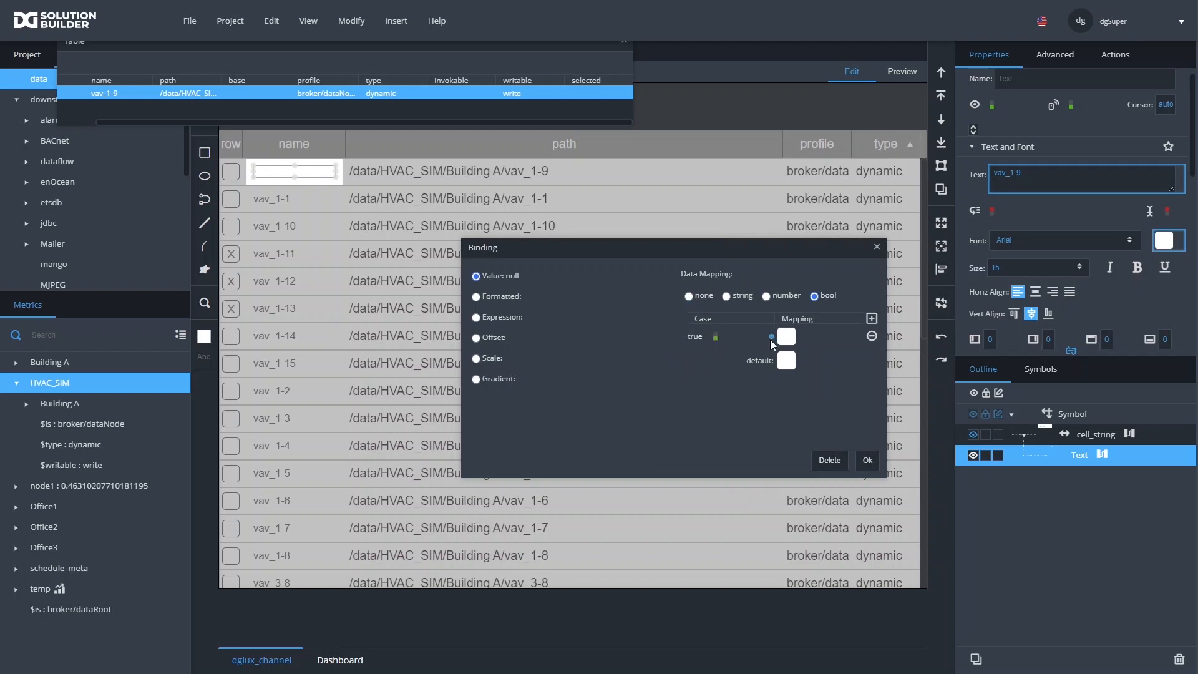
click(788, 361)
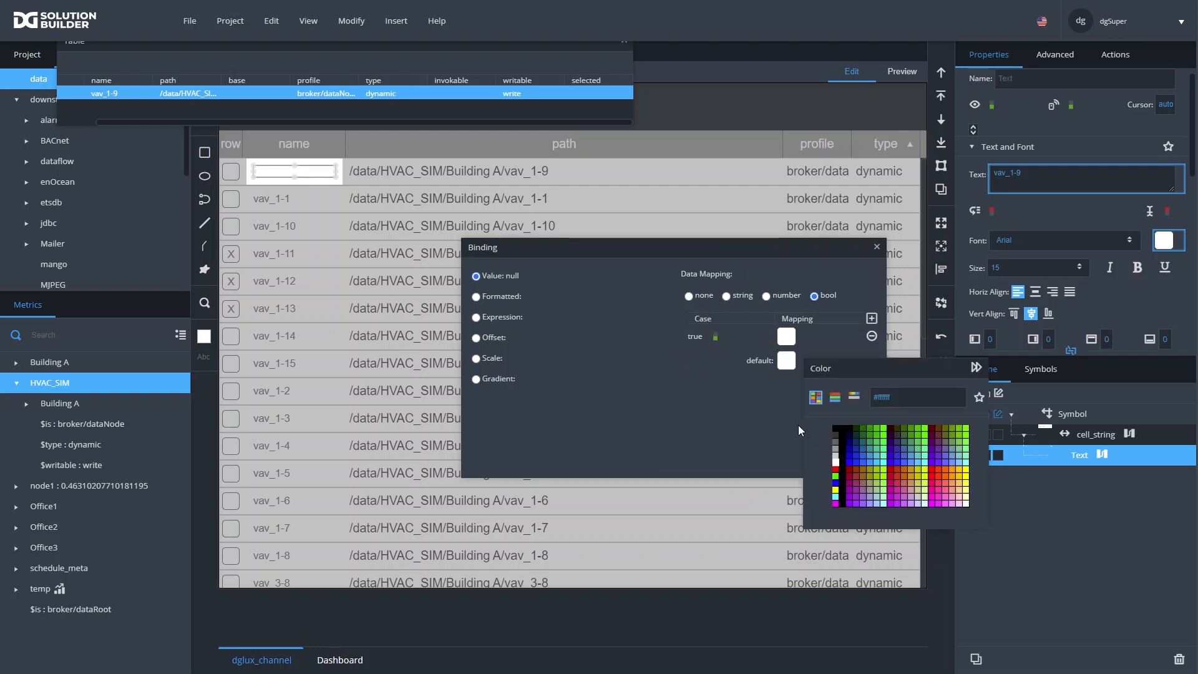
click(842, 435)
click(755, 421)
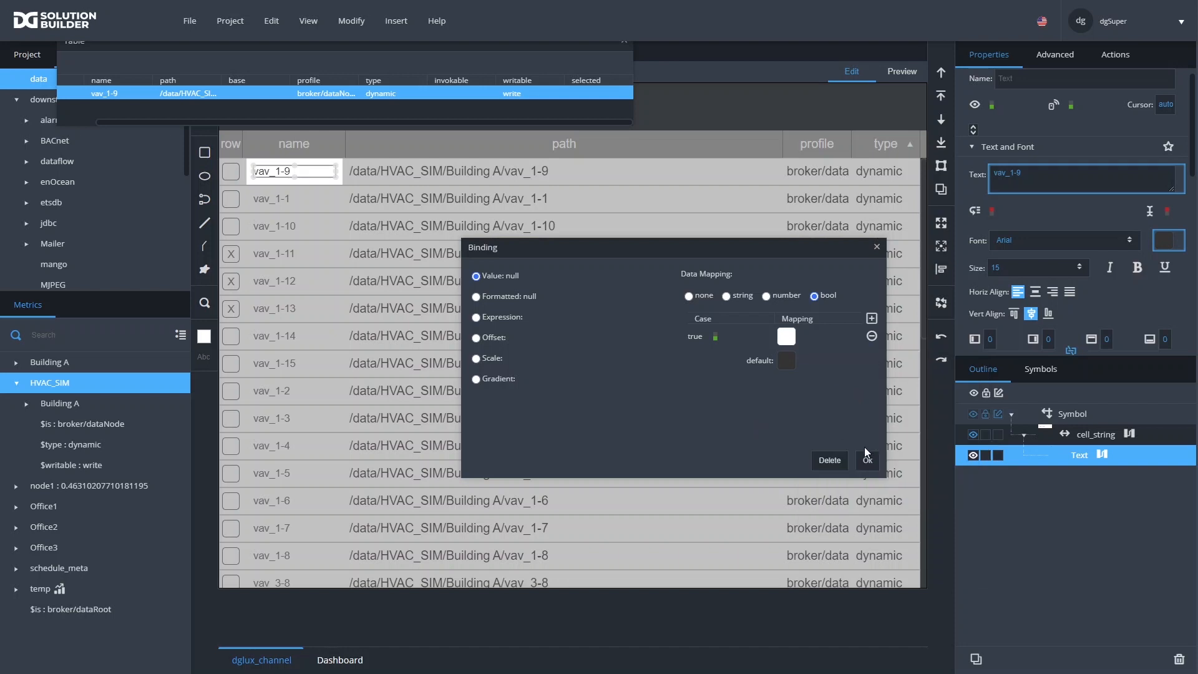
click(869, 460)
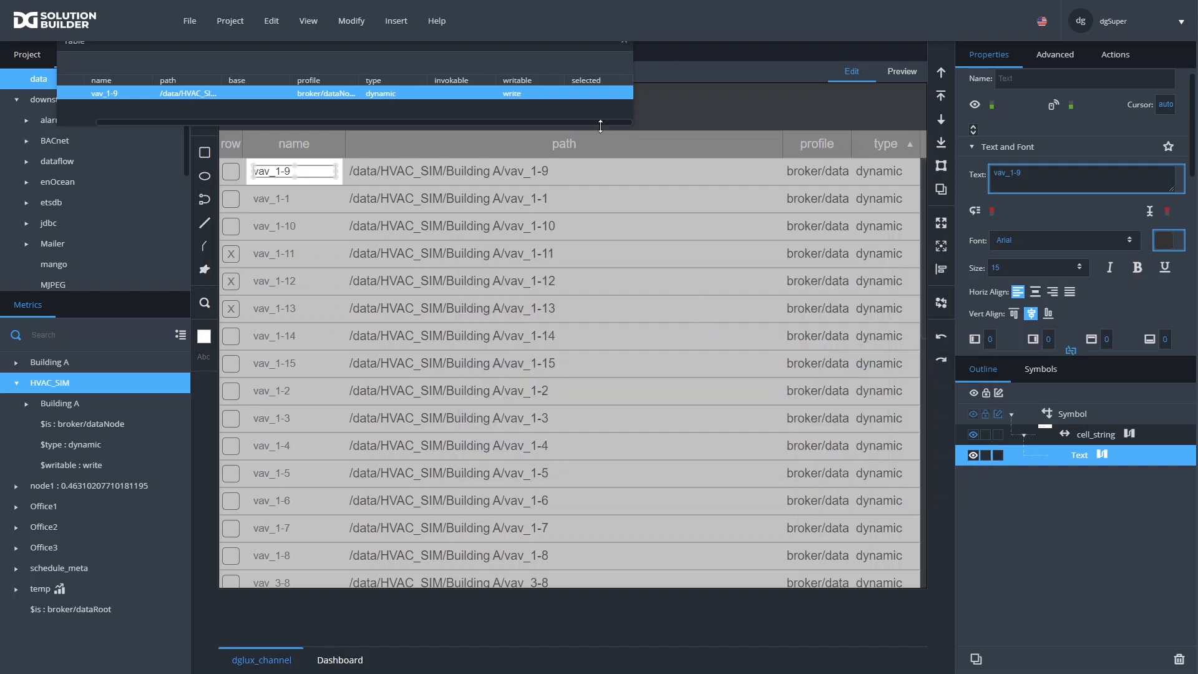
Close the output table, save the cell_string symbol, and preview the data grid before returning to editing
click(623, 43)
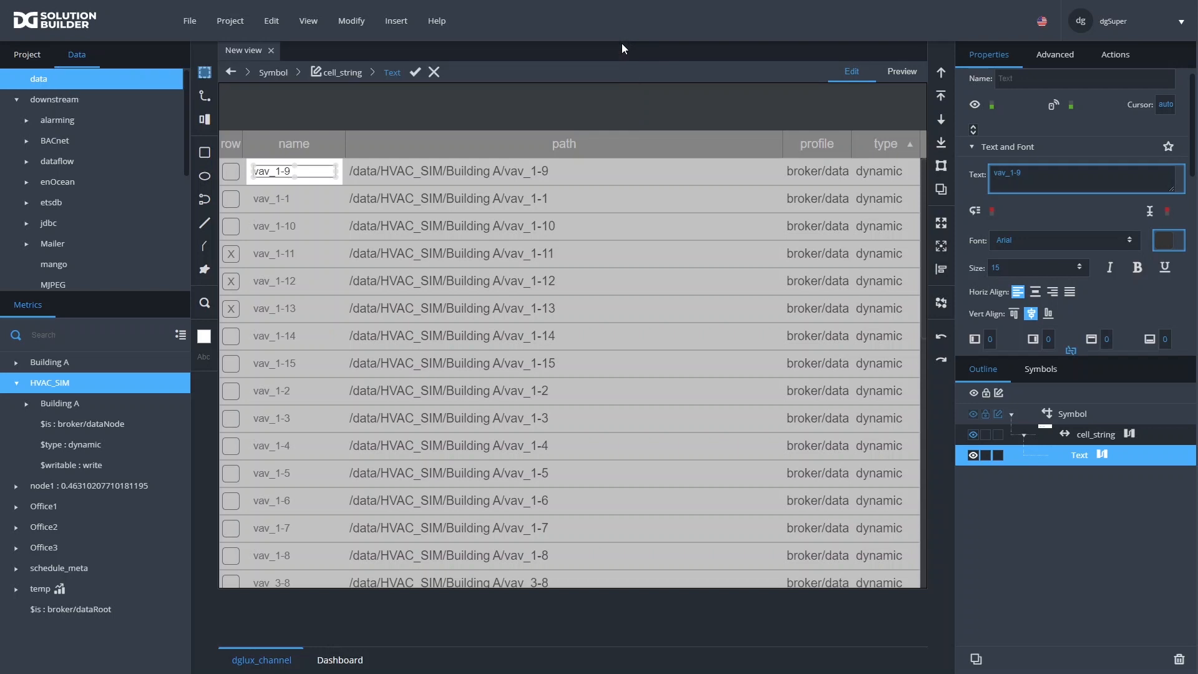
click(415, 72)
click(901, 75)
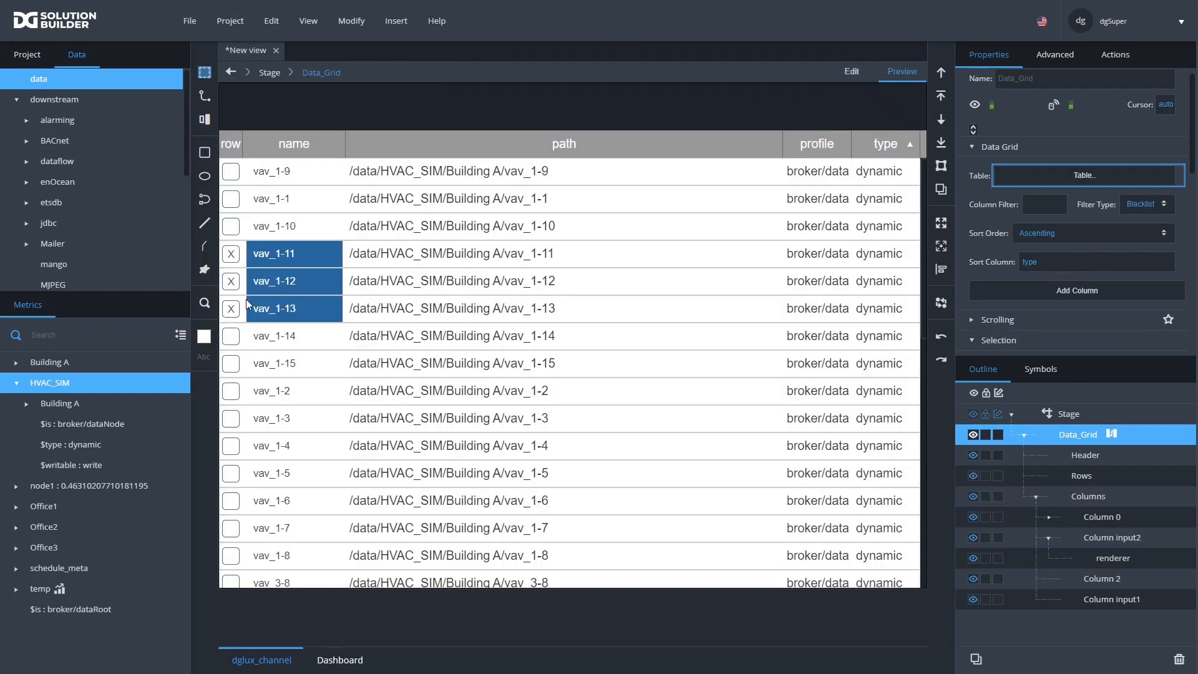
click(859, 75)
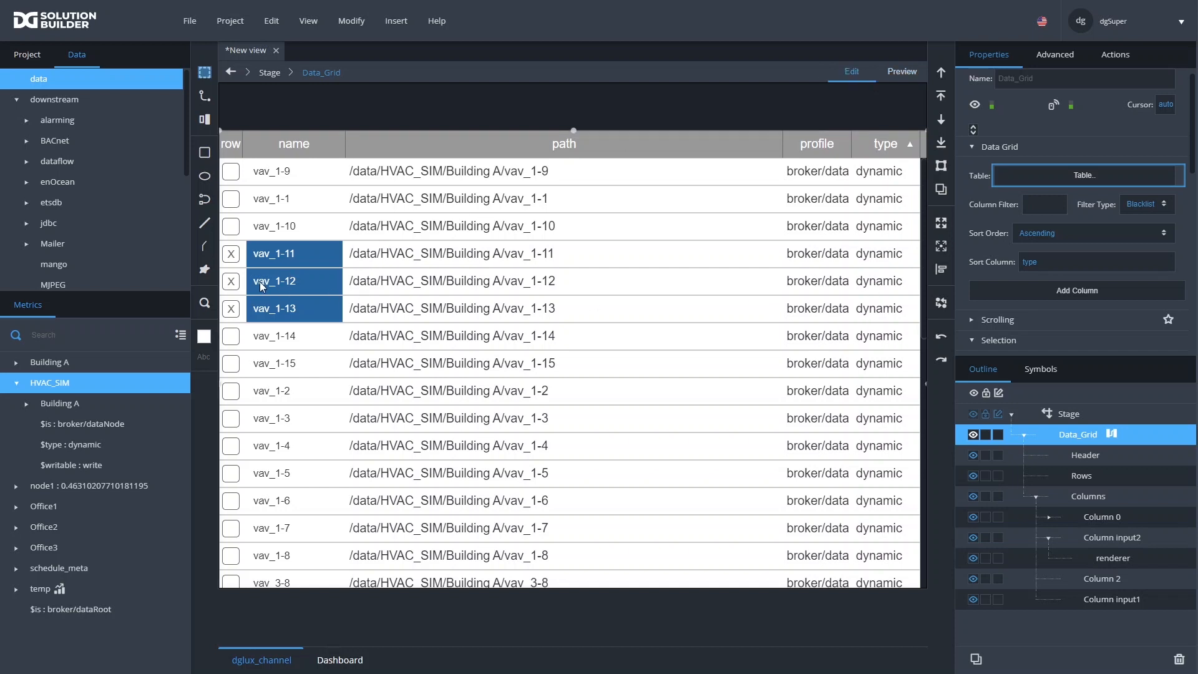
Copy the cell_string symbol name from Column input2 and assign it as the symbol of Column 2
click(1110, 539)
scroll(1017, 270, down, 2)
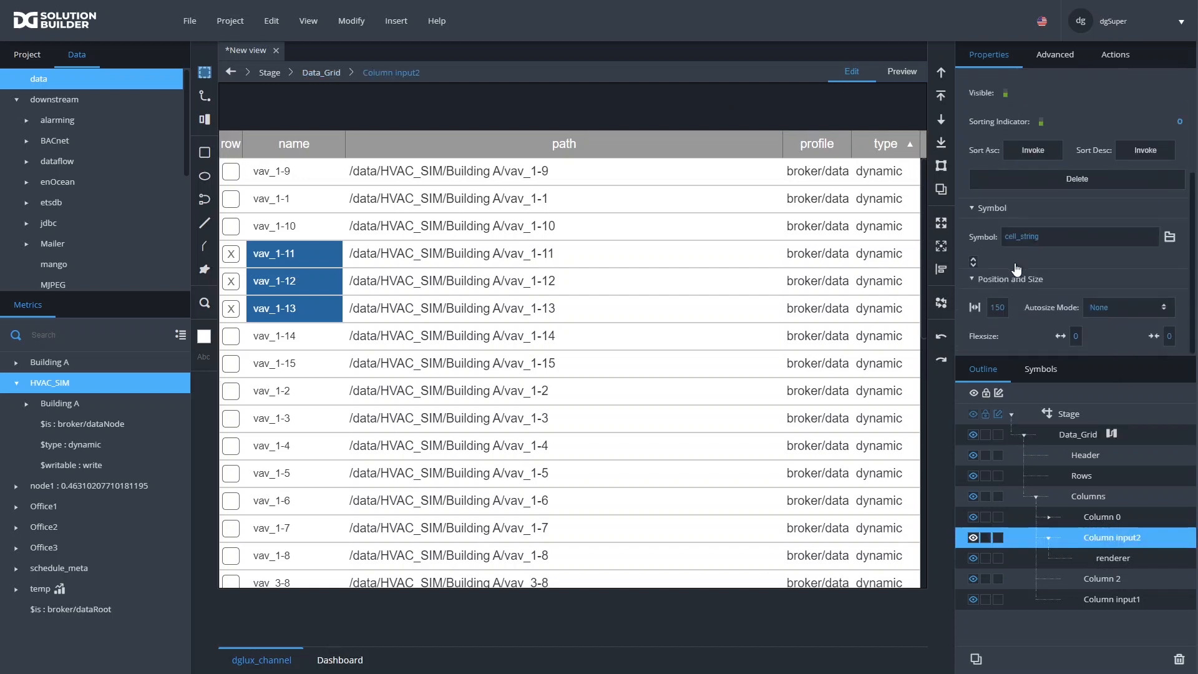
double_click(1043, 241)
key(ctrl+c)
click(1103, 582)
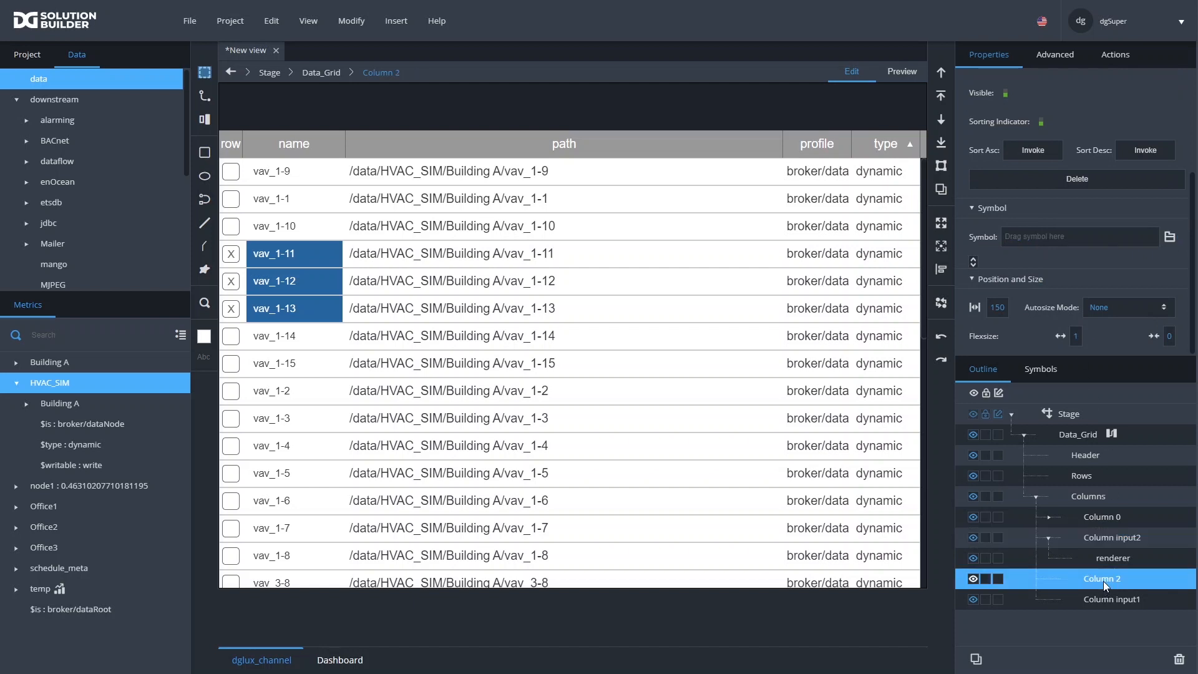
click(1032, 236)
key(ctrl+v)
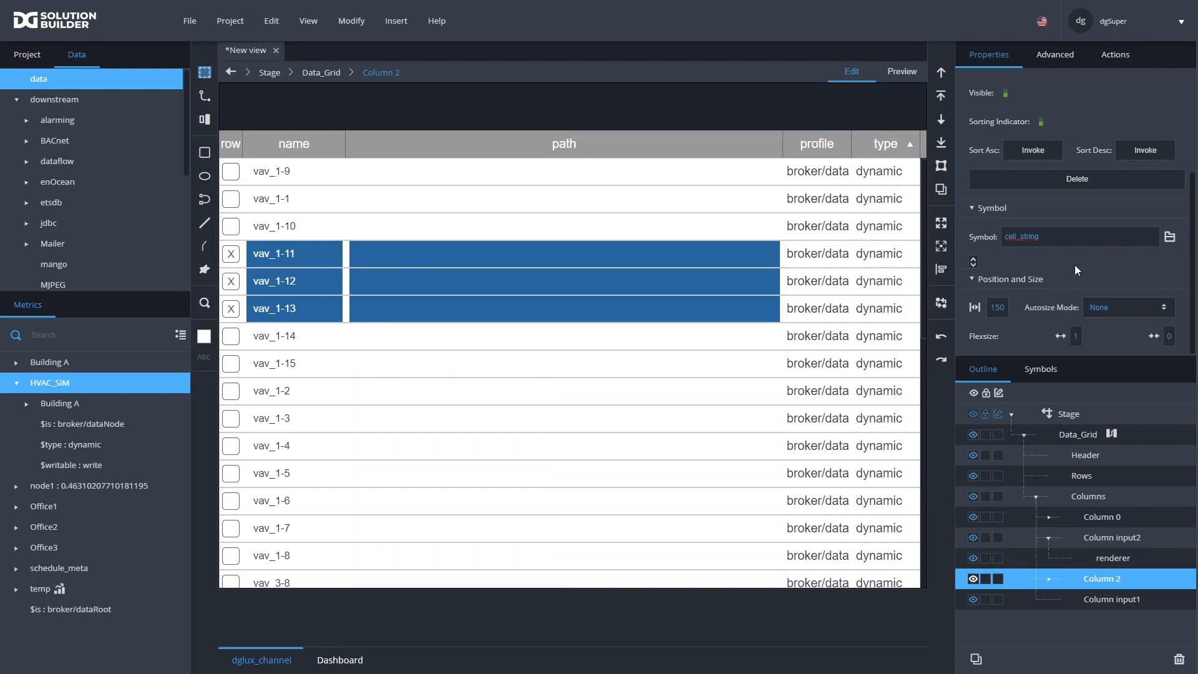
Bind the path column of the data grid's table to the value of Column 2's renderer, and close the table
click(1088, 496)
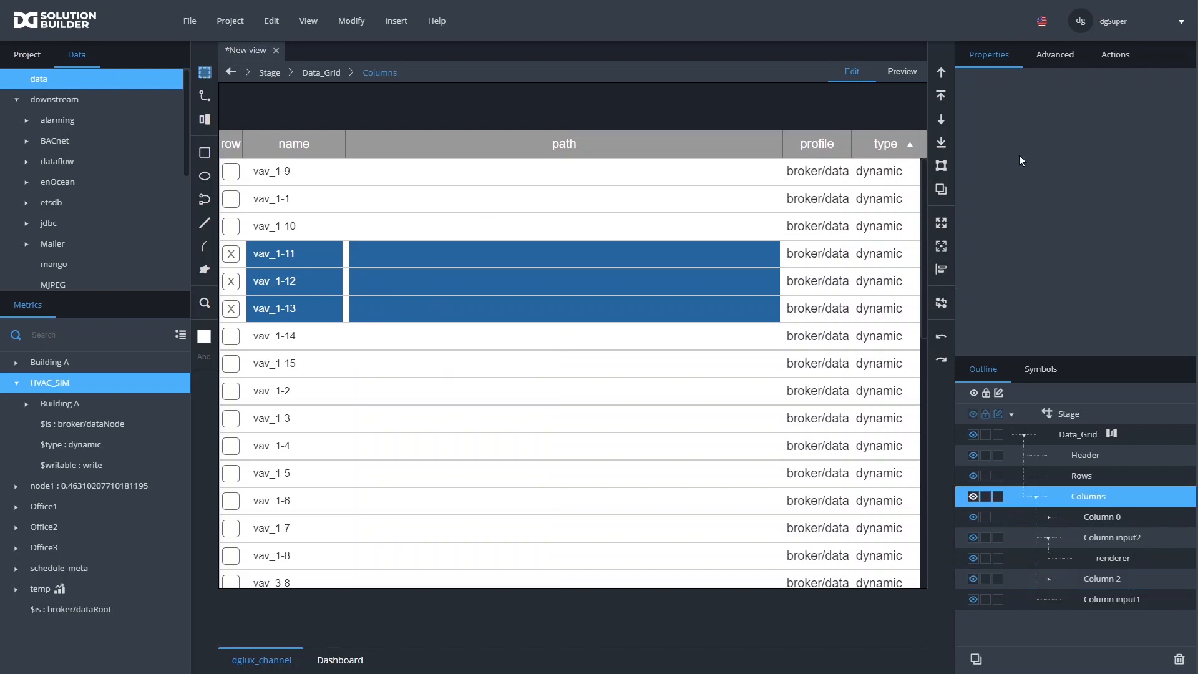
click(1086, 434)
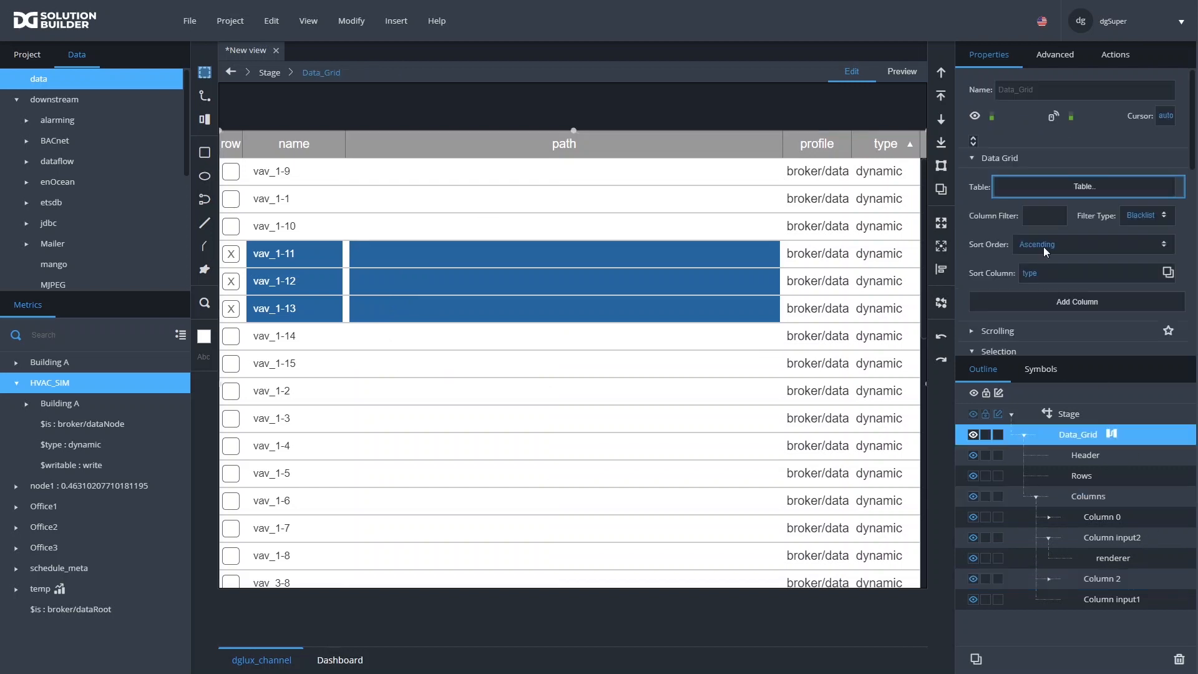
click(1043, 184)
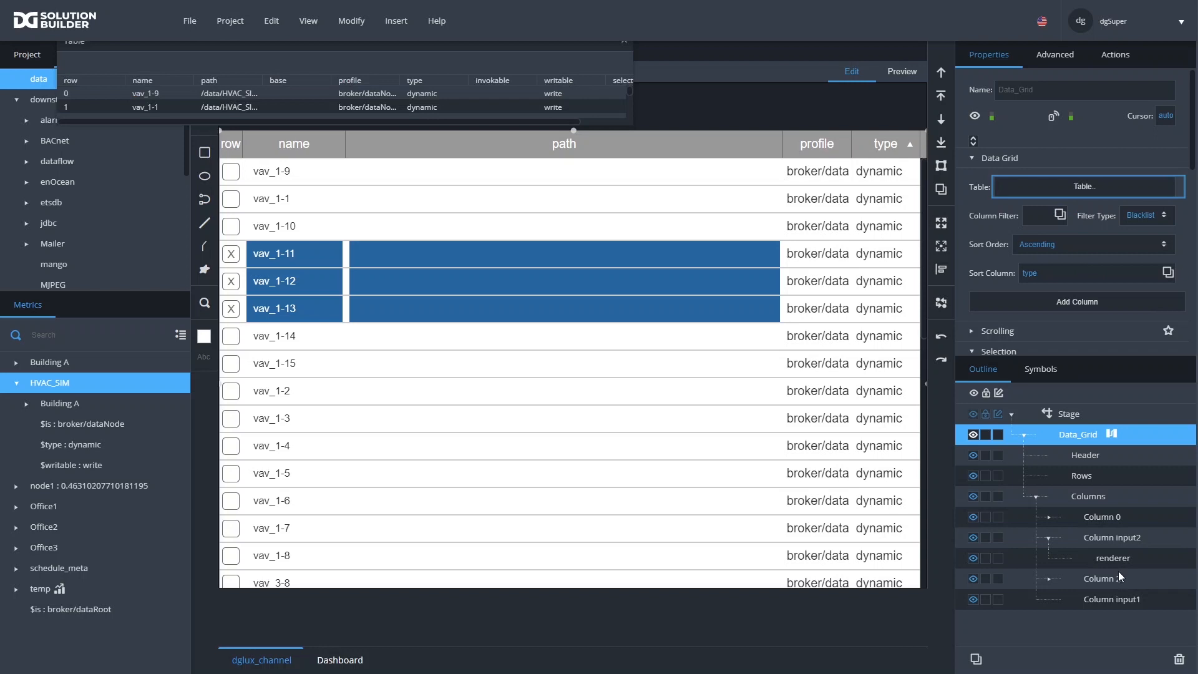
click(1049, 579)
click(1072, 578)
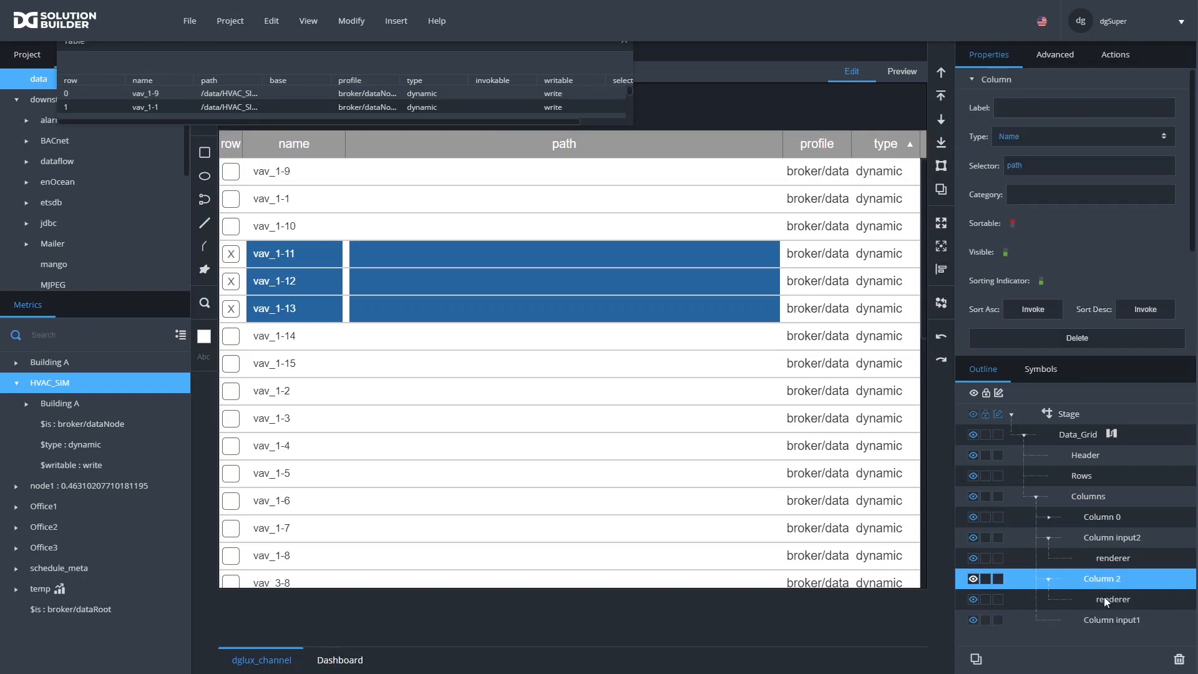
click(1103, 599)
drag(208, 81, 1058, 107)
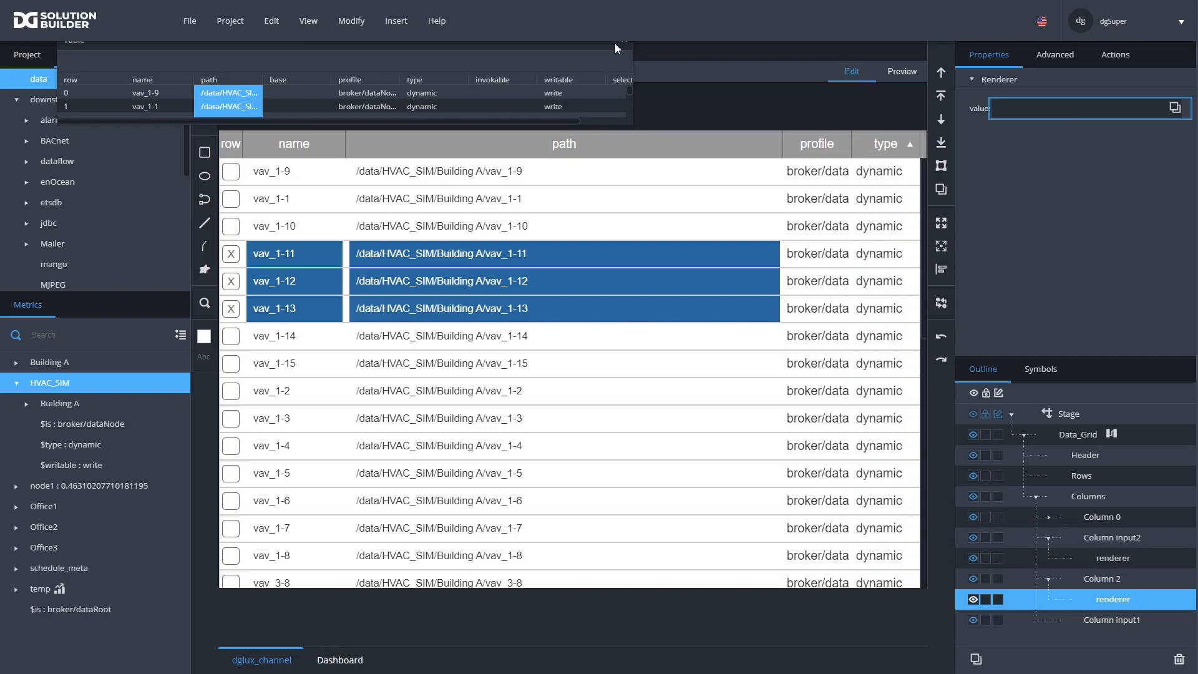
drag(615, 44, 621, 55)
click(632, 54)
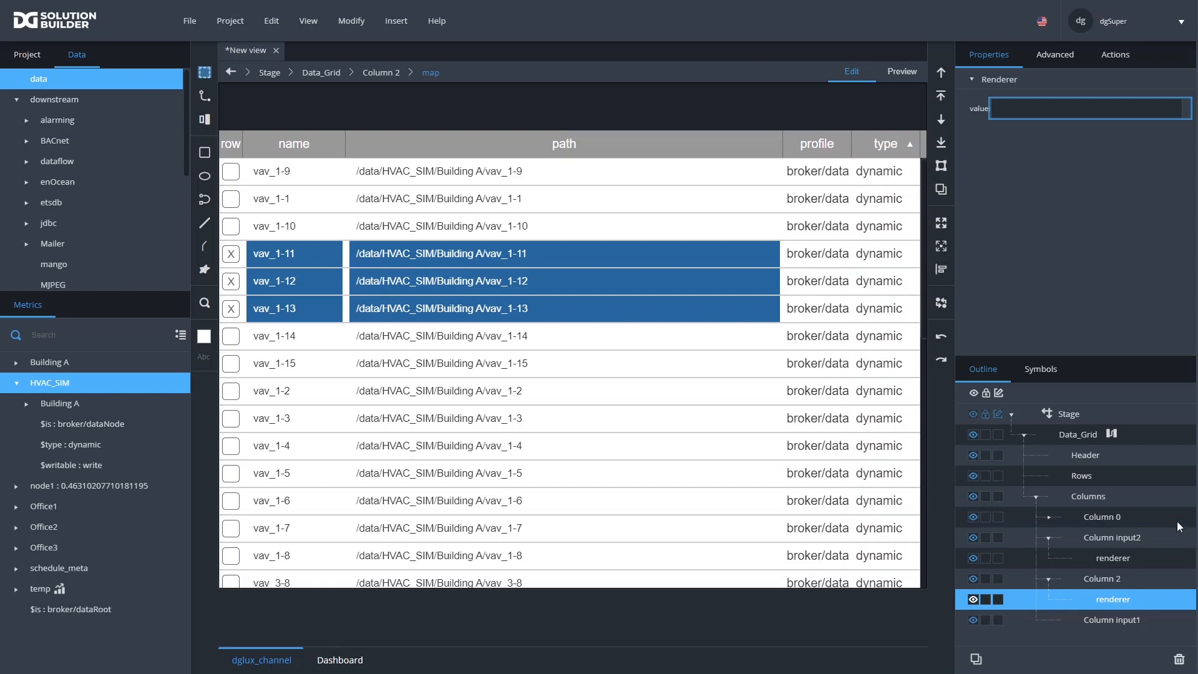
Set the left and right padding of the data grid's Rows to 0
click(1069, 476)
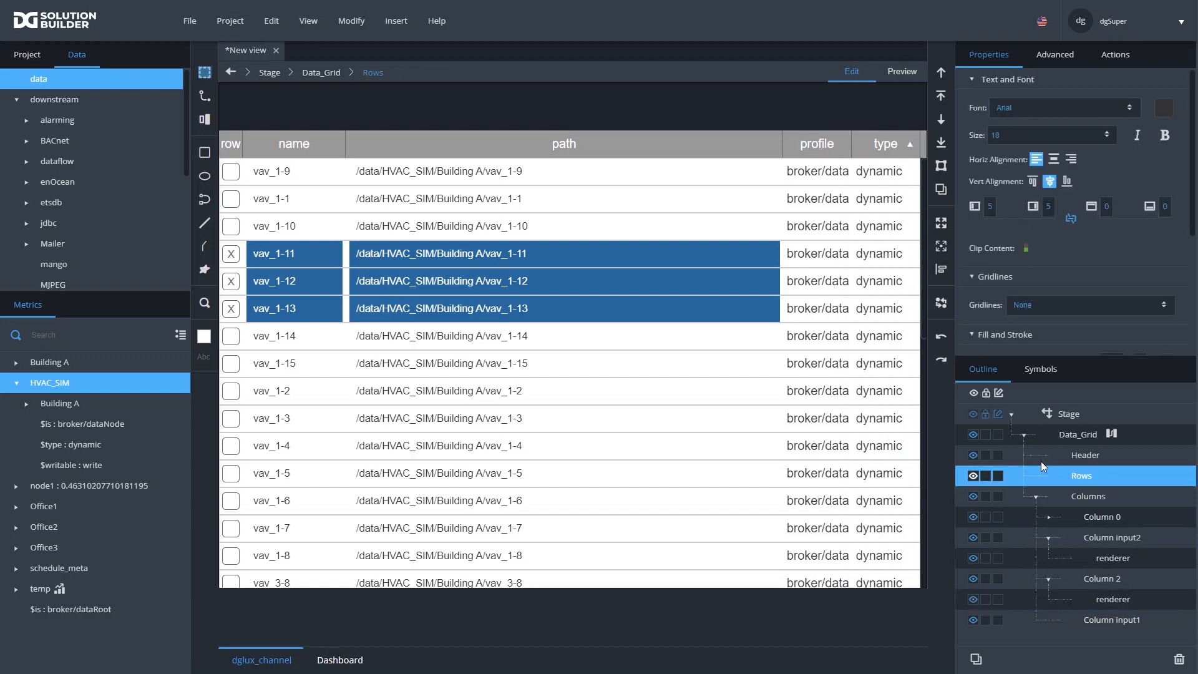
click(990, 207)
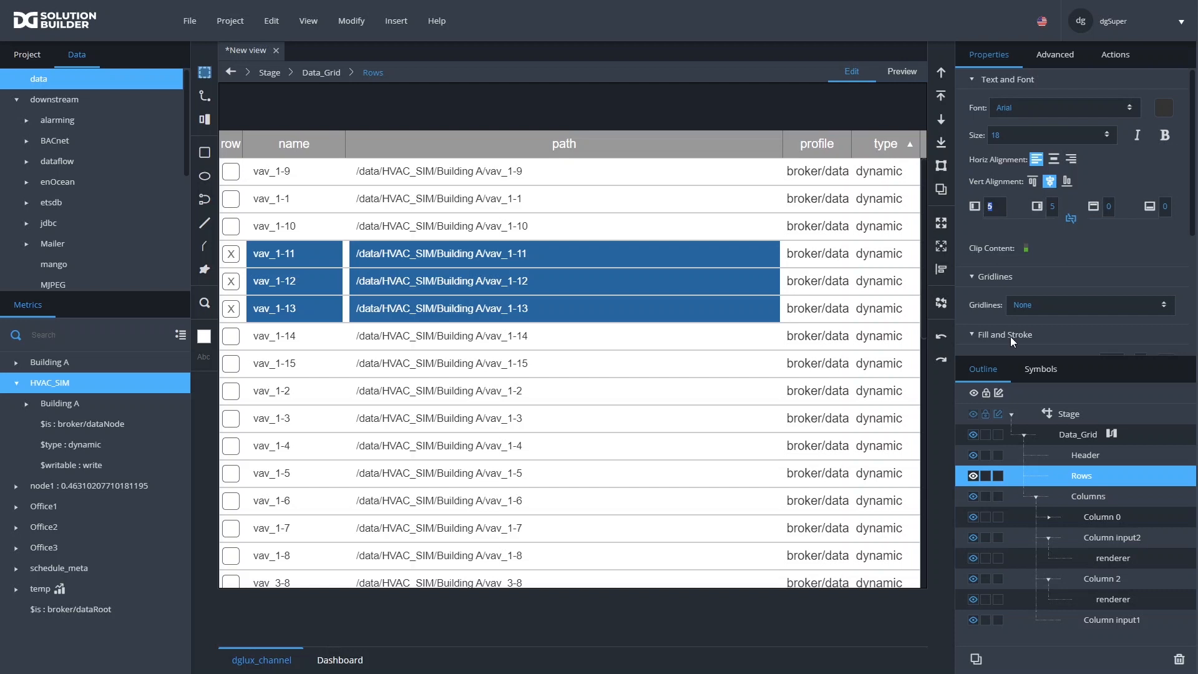
text(0)
click(1049, 213)
text(0)
key(Return)
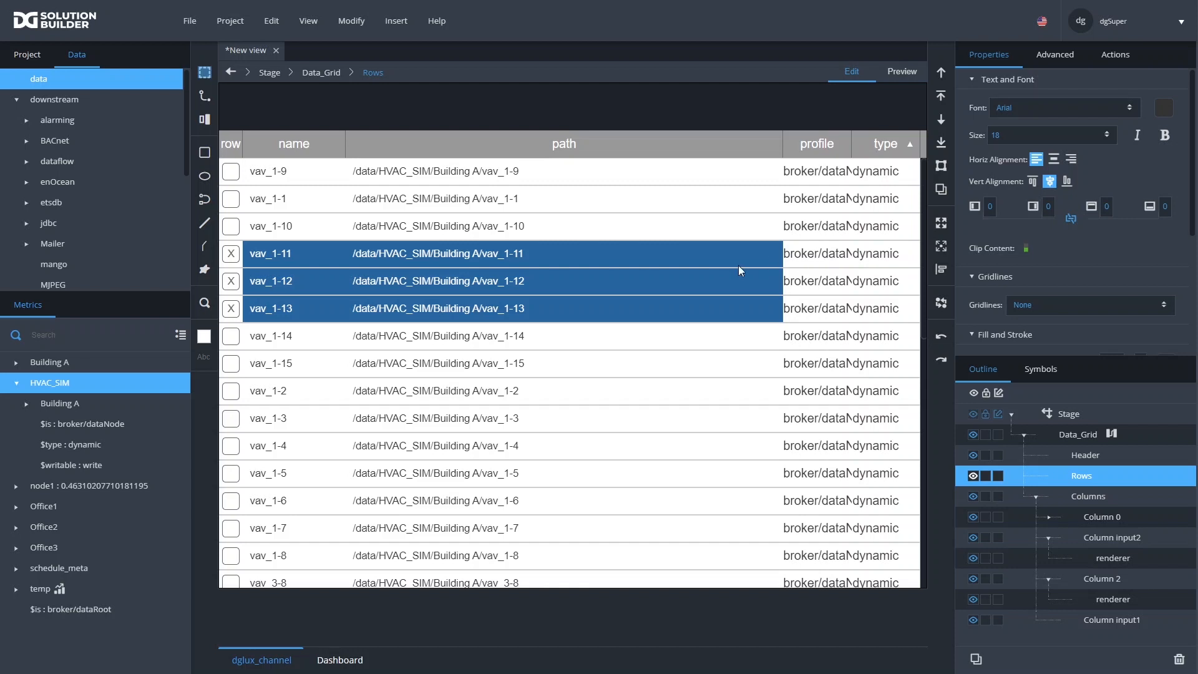
Duplicate the cell_string symbol in the symbol list
click(629, 256)
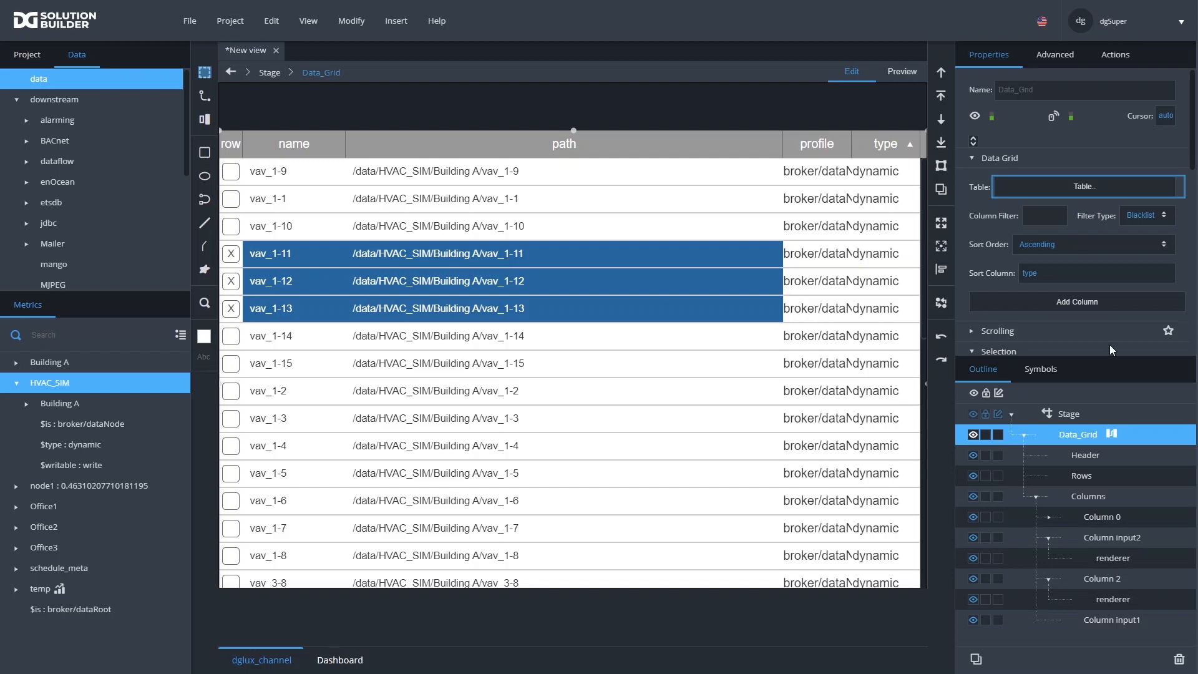
click(1050, 373)
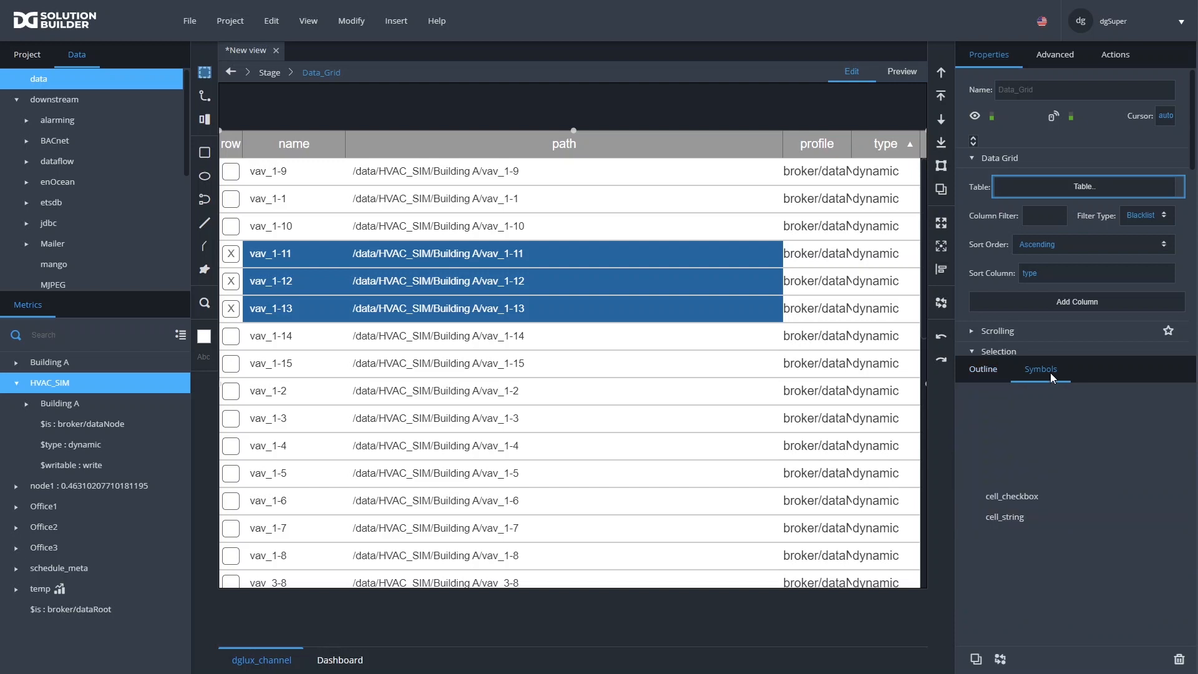
click(1014, 517)
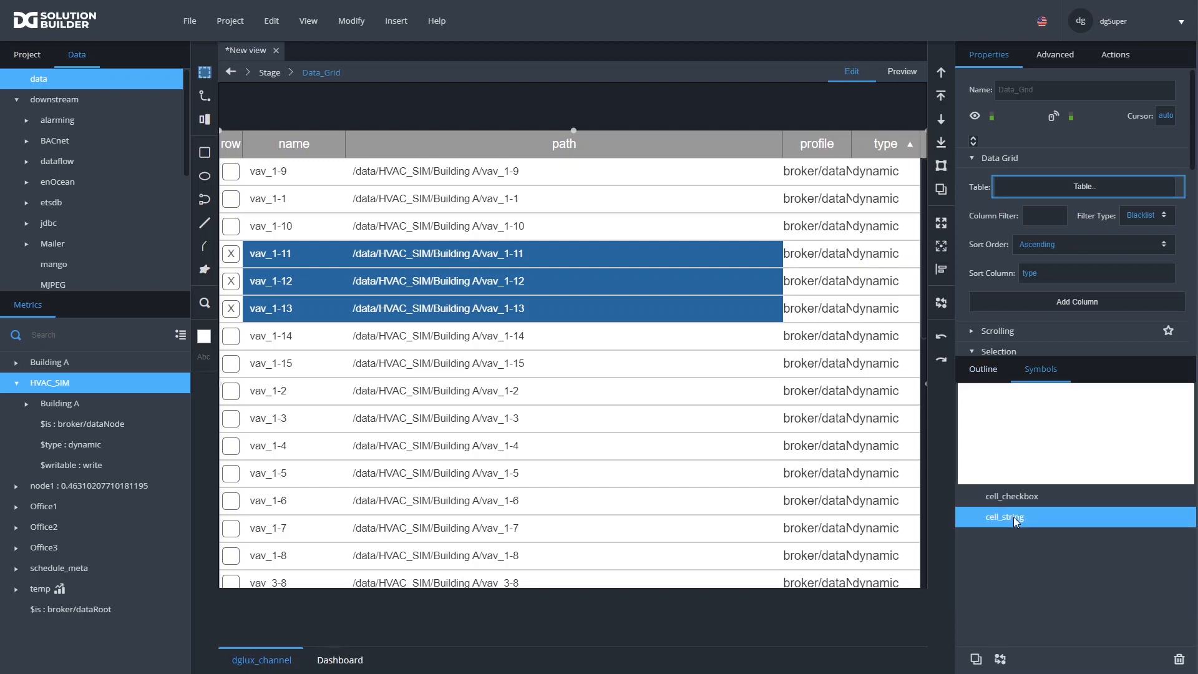
right_click(1013, 517)
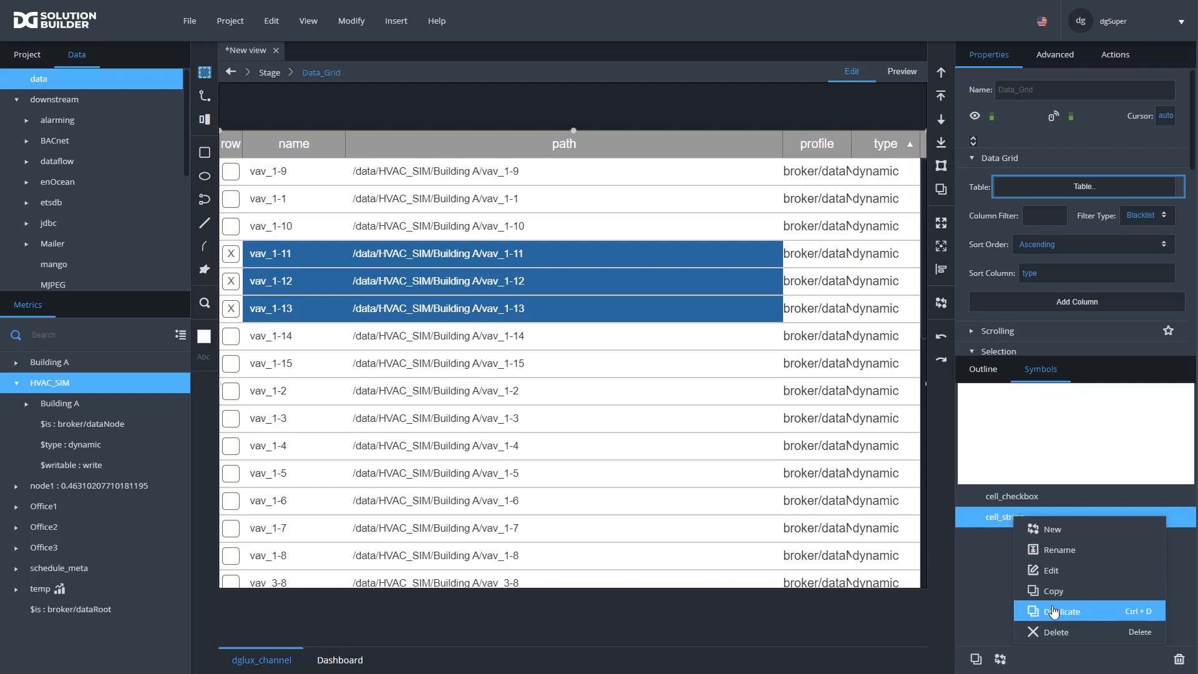
click(1052, 610)
Rename the copied symbol as cell_textArea and return to the data grid's outline
click(1013, 538)
right_click(1017, 537)
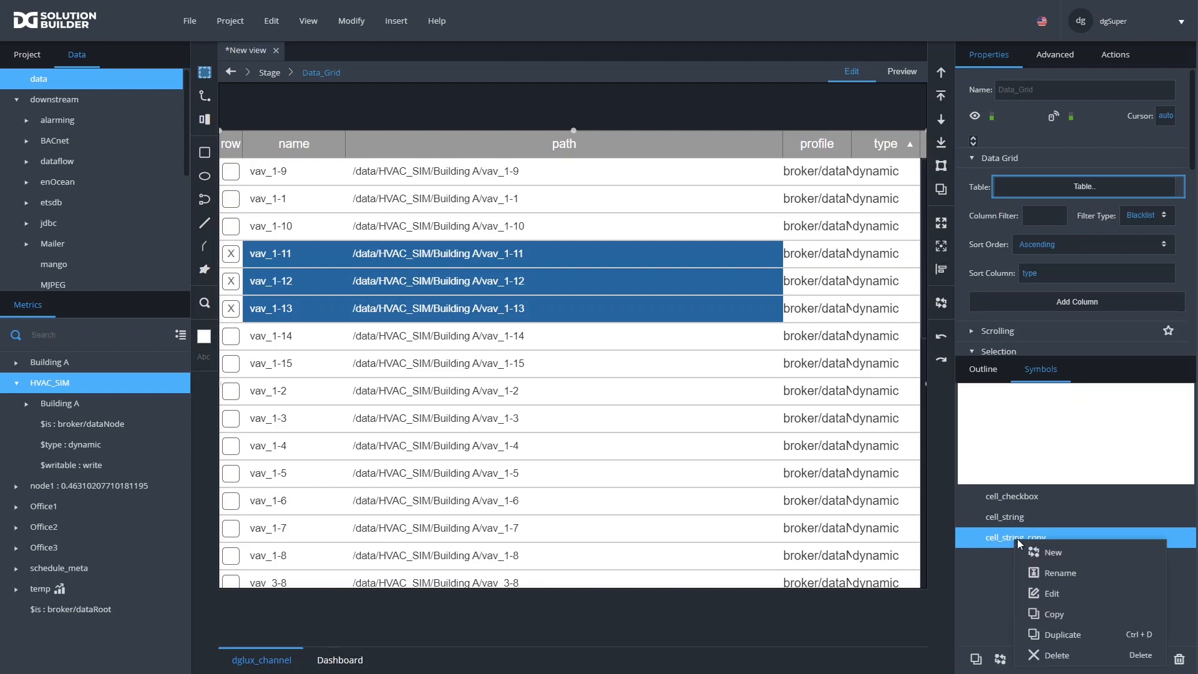
click(1045, 570)
click(1031, 537)
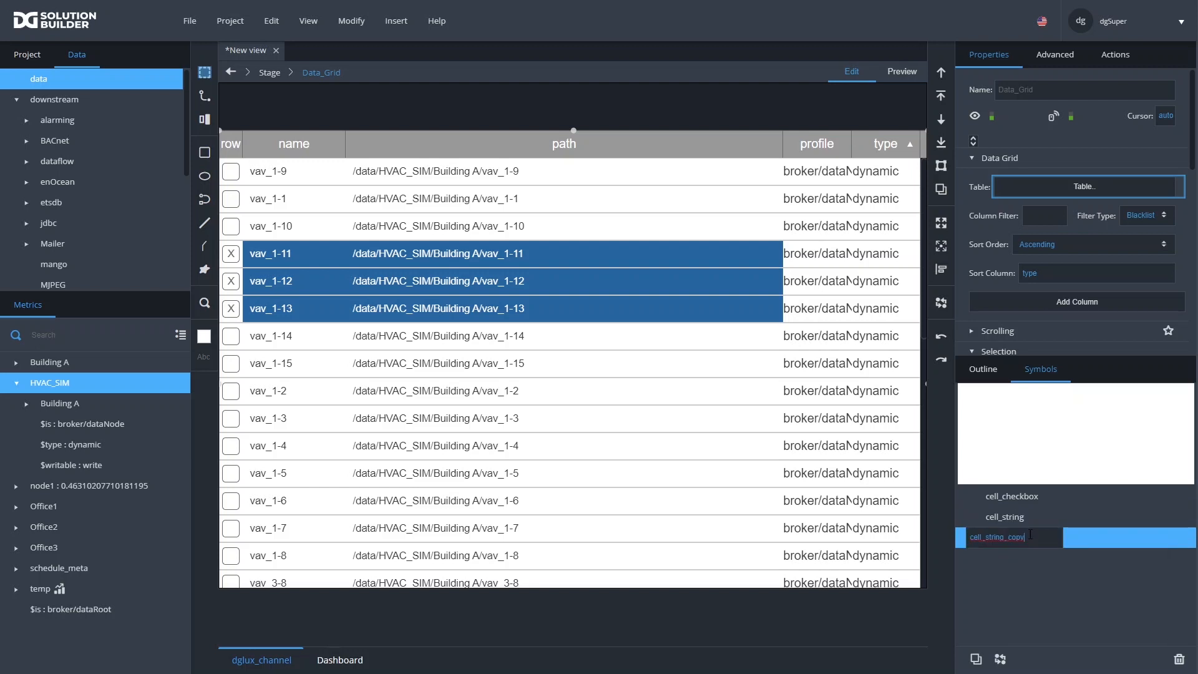
key(BackSpace)
key(BackSpace)
key(BackSpace)
key(BackSpace)
key(BackSpace)
key(BackSpace)
key(BackSpace)
text(textArea)
key(Return)
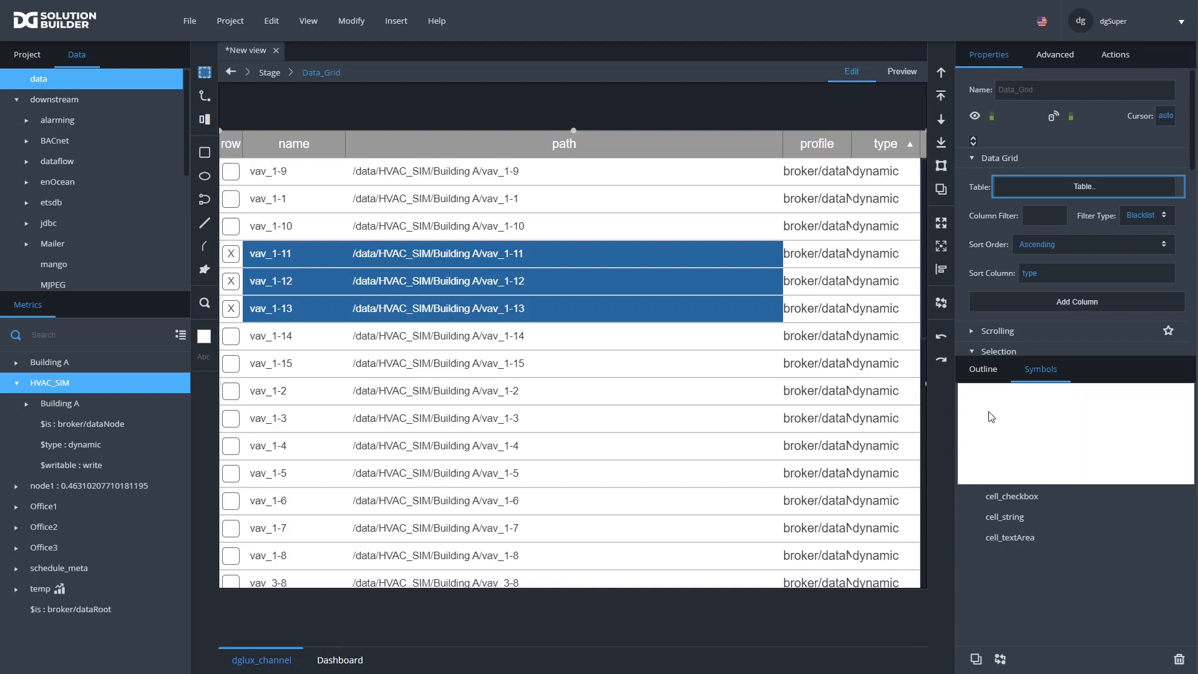
scroll(1080, 293, down, 4)
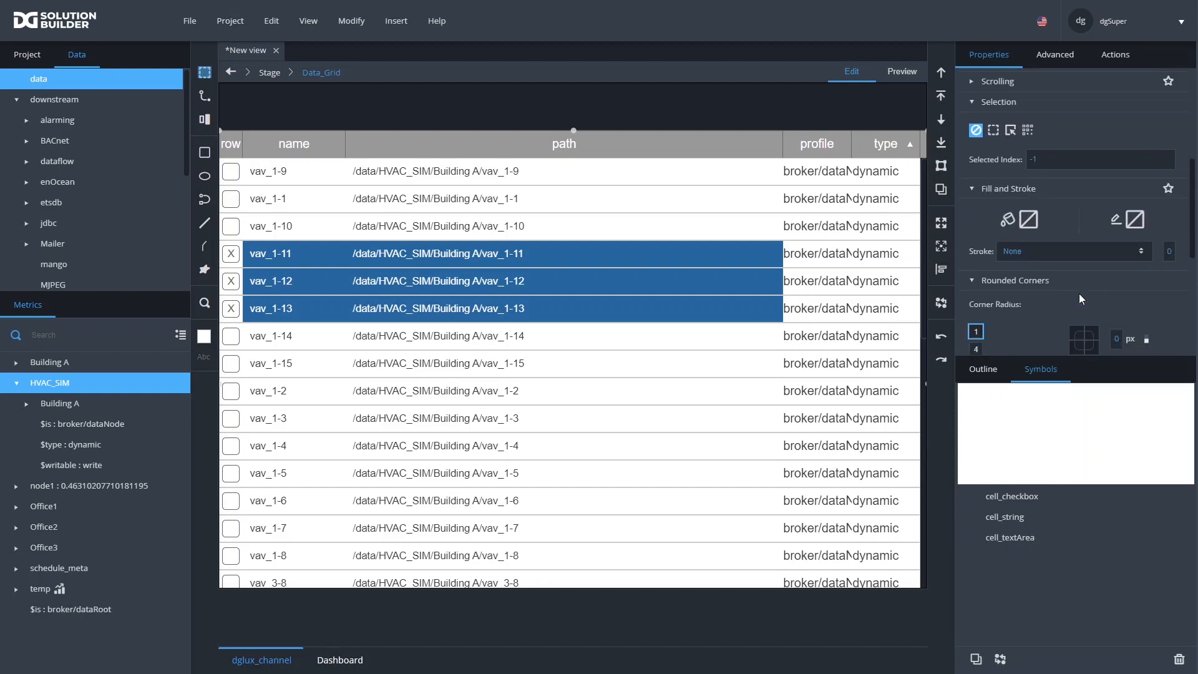
click(996, 372)
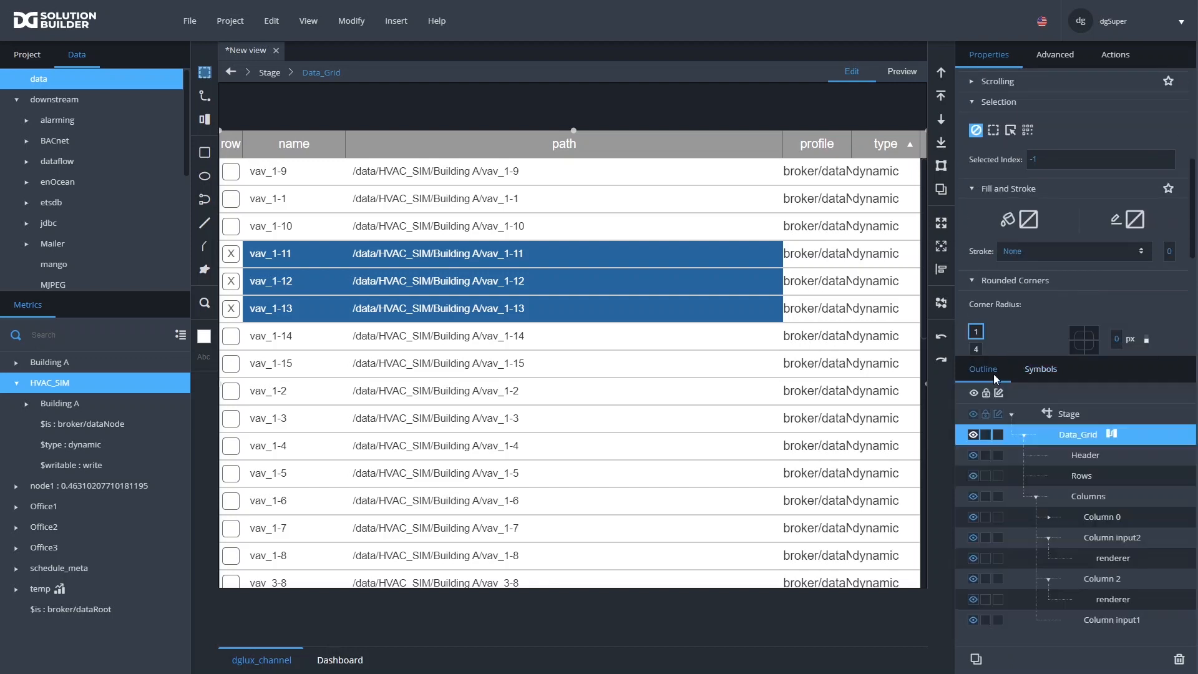
Assign the cell_textArea symbol to Column 2 of the data grid in place of cell_string
click(1105, 580)
double_click(1044, 241)
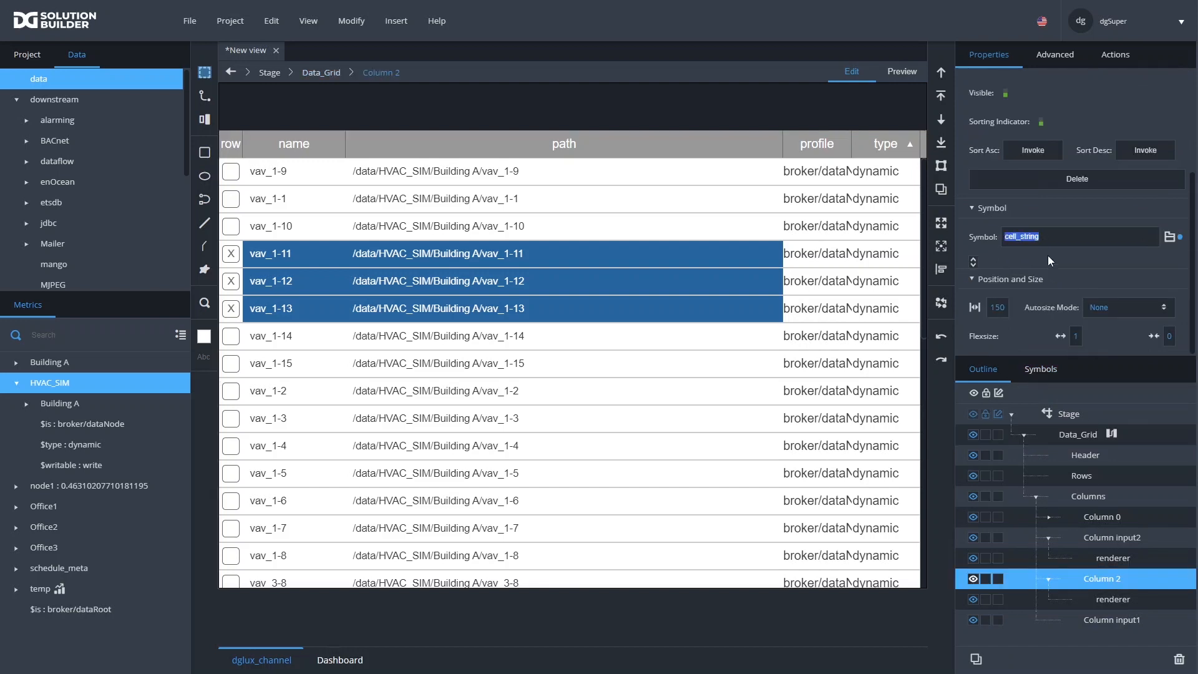
click(1040, 370)
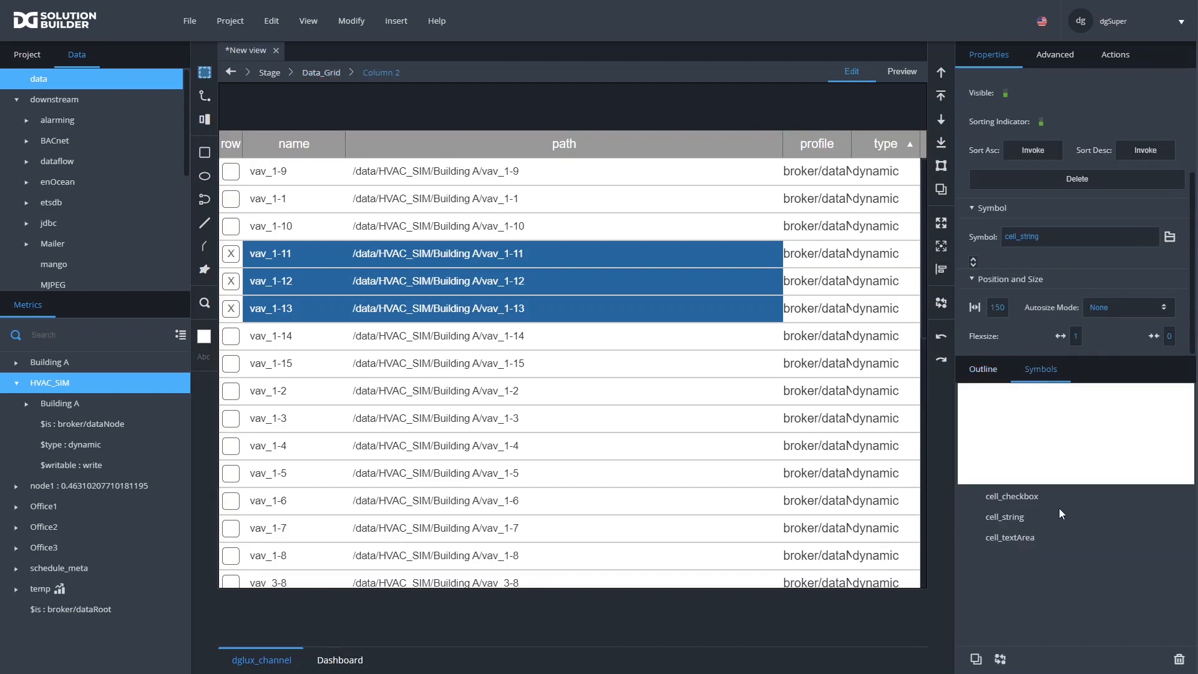
drag(1015, 538, 1006, 247)
Open the cell_textArea symbol for editing and enable word wrap on its Text element, using the second wrap mode
double_click(469, 249)
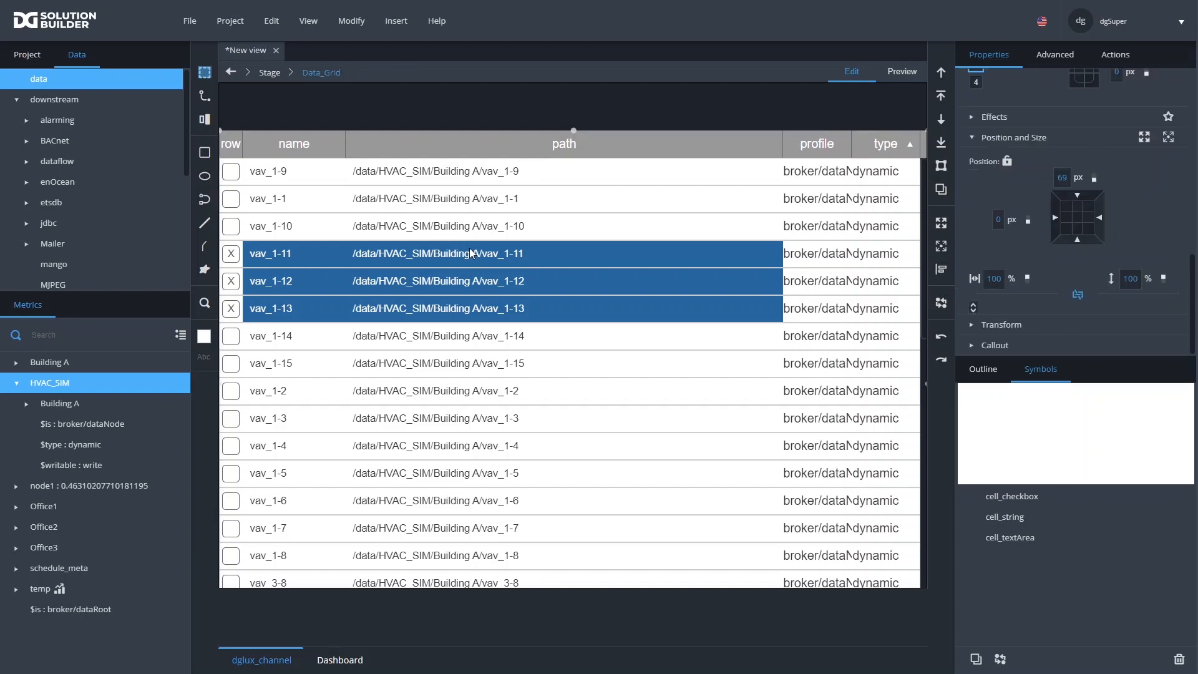
click(984, 368)
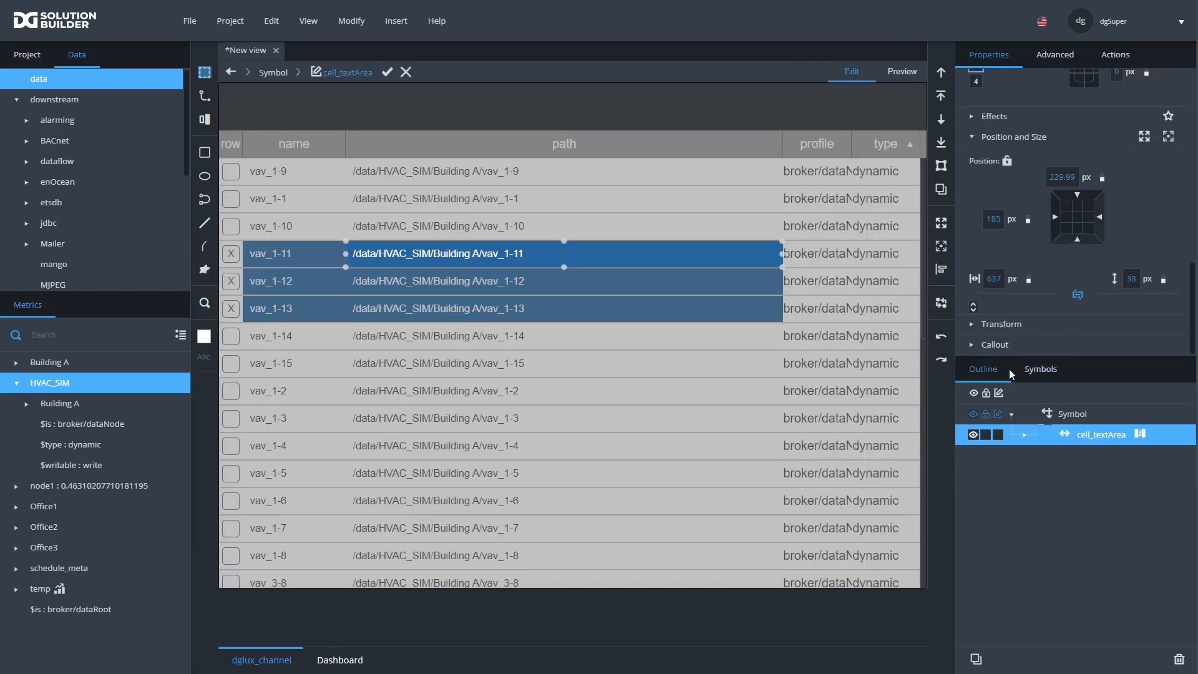
click(1025, 435)
click(1072, 454)
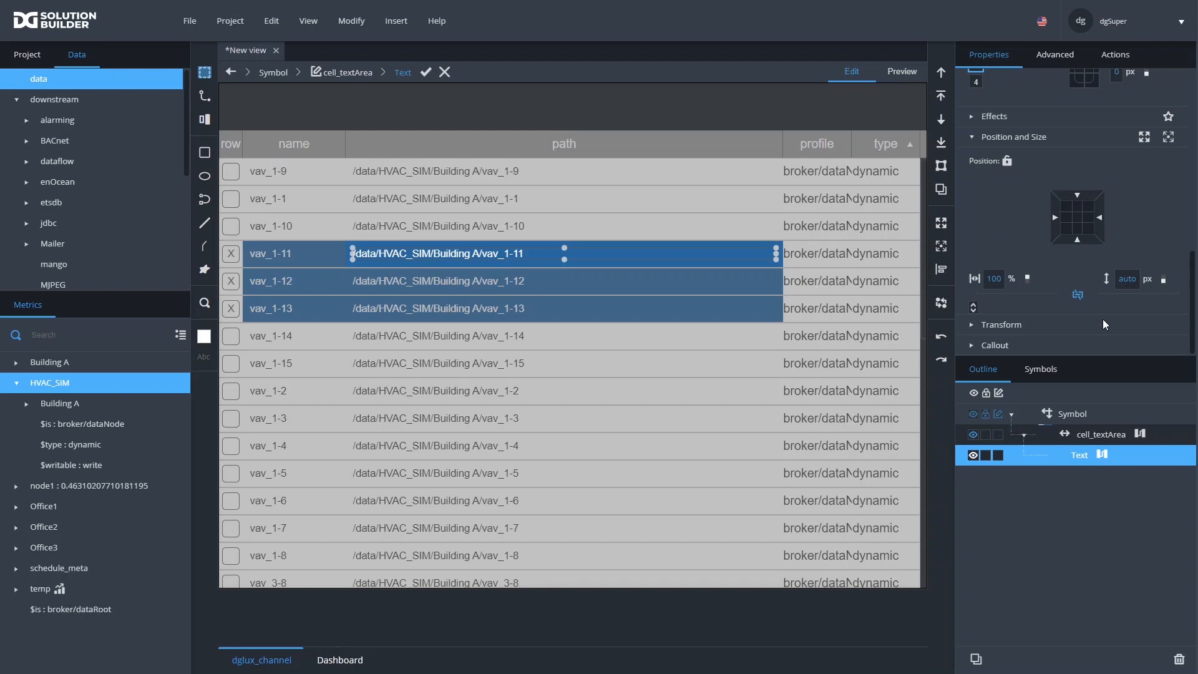
scroll(1089, 305, up, 5)
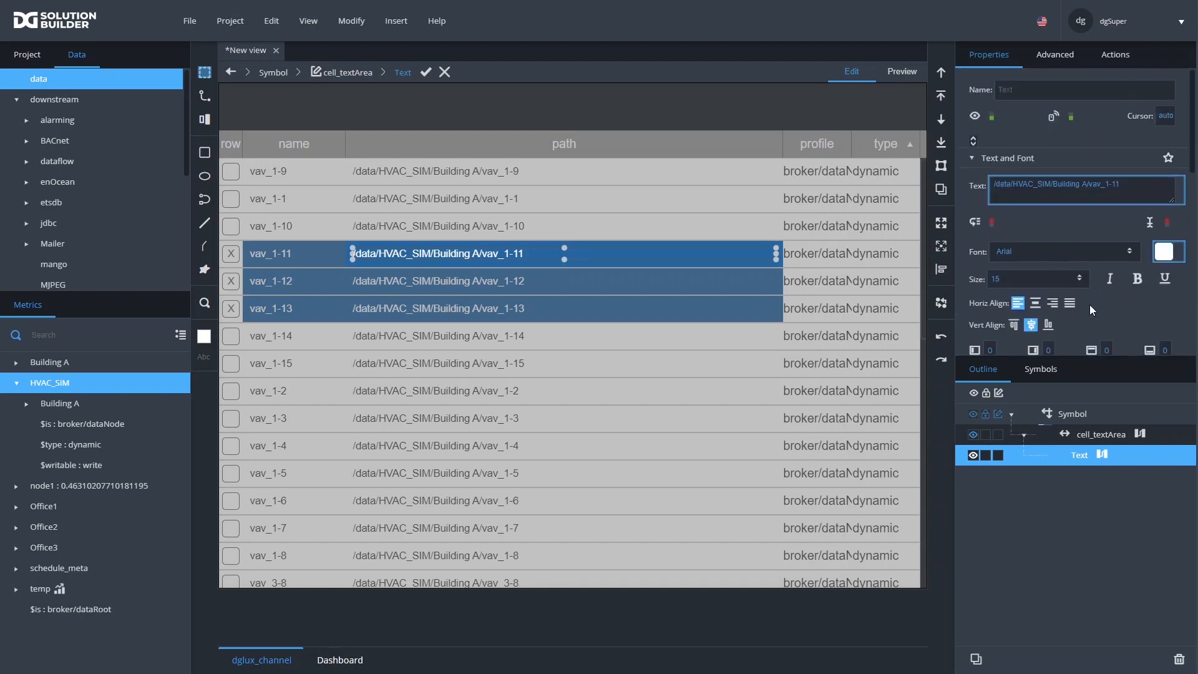
click(990, 223)
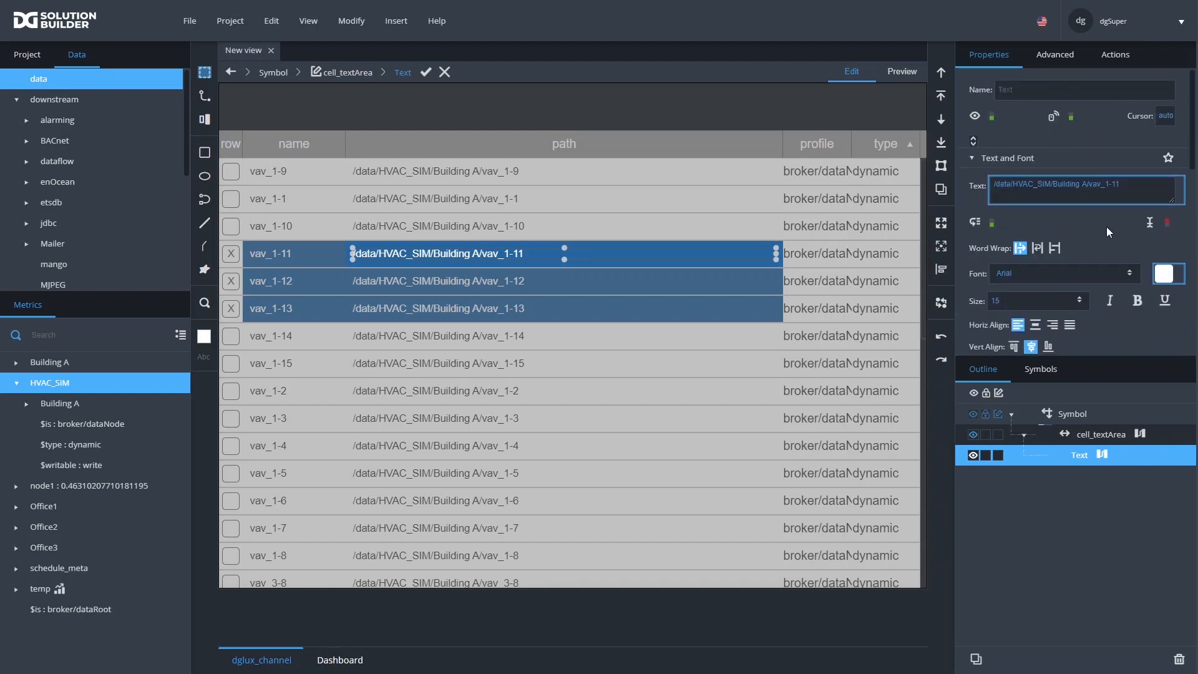
click(1037, 249)
Set the font size of the Text element in cell_textArea to 14
double_click(996, 300)
text(140)
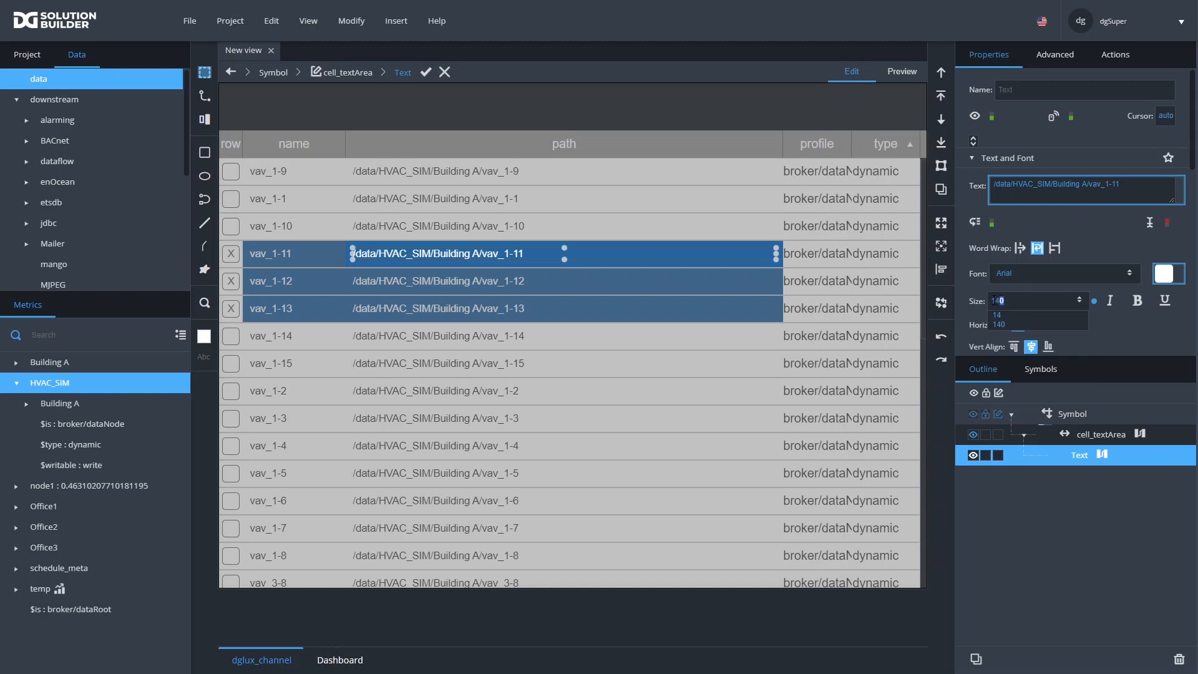
key(BackSpace)
key(Return)
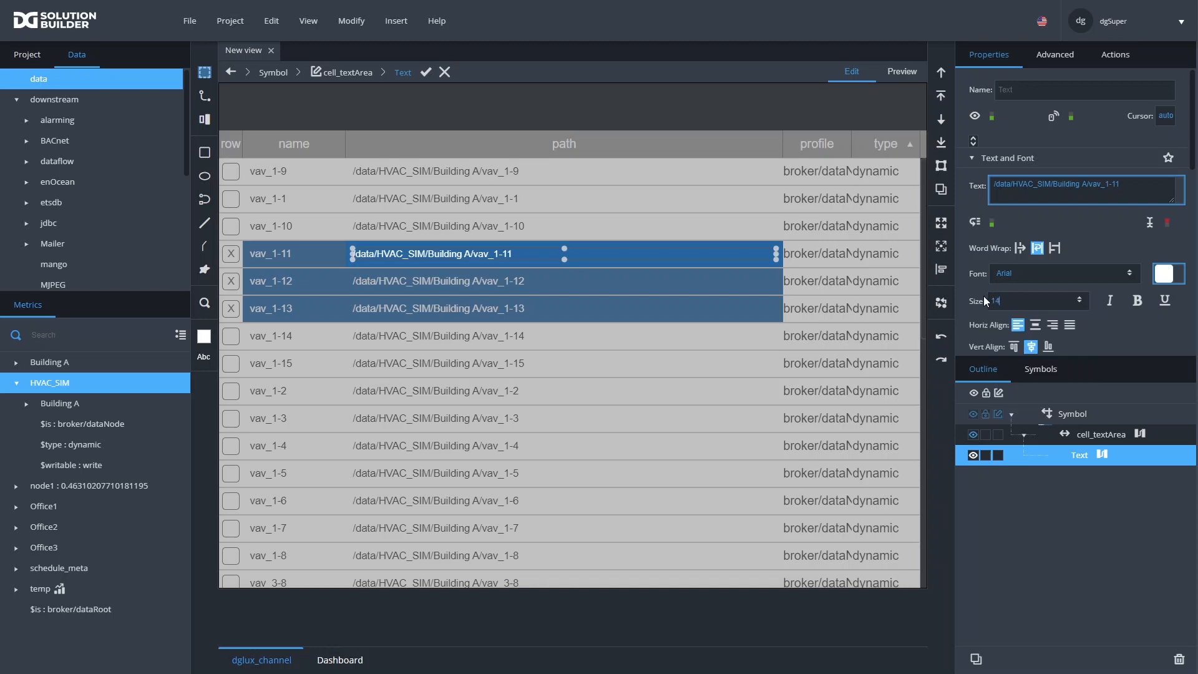
scroll(984, 296, down, 2)
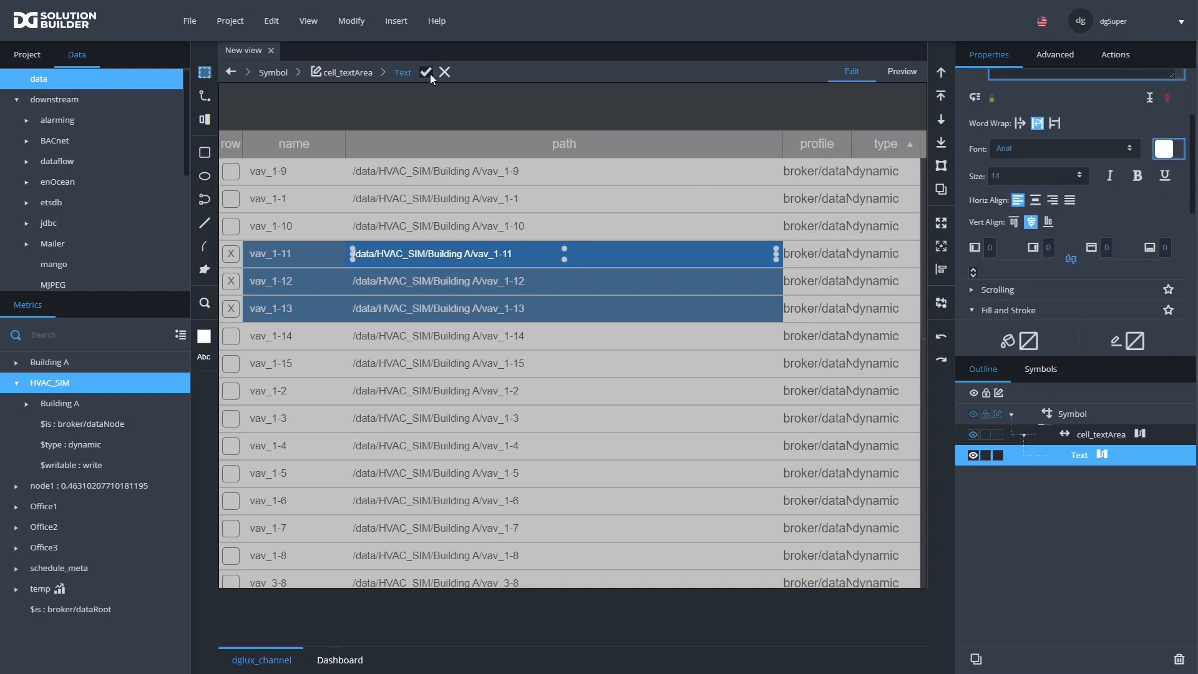
Look up the Text element's advanced ellipsis property and save the cell_textArea symbol edits
click(1044, 54)
click(1027, 87)
text(ell)
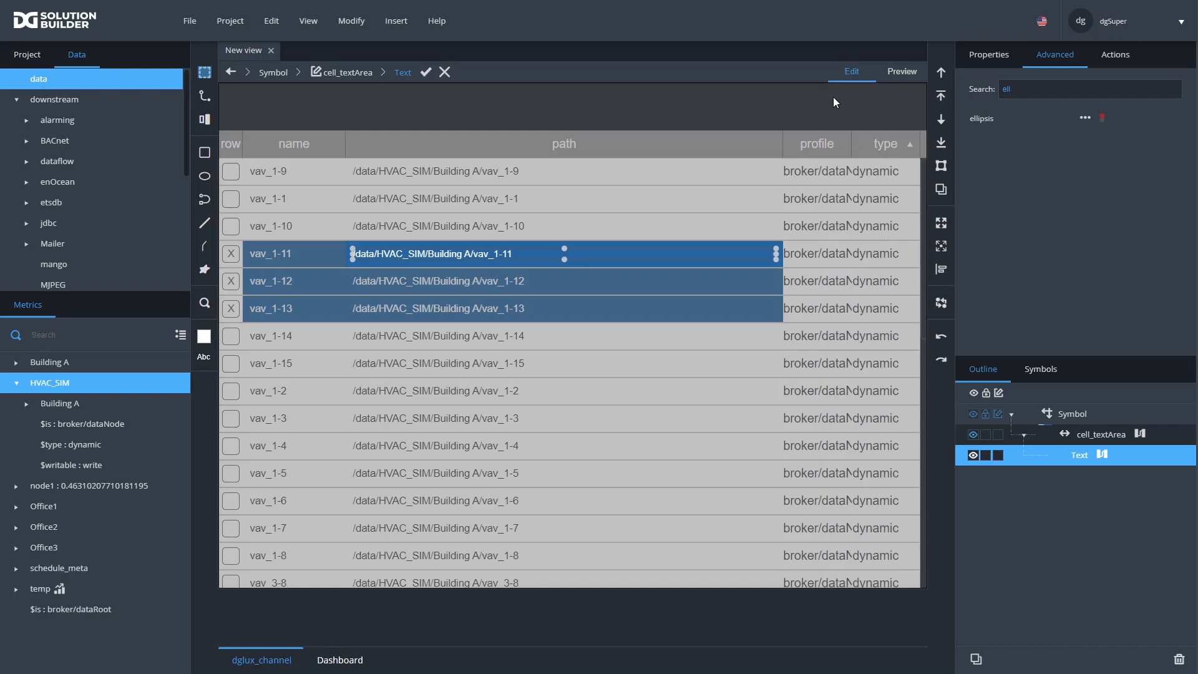
click(429, 73)
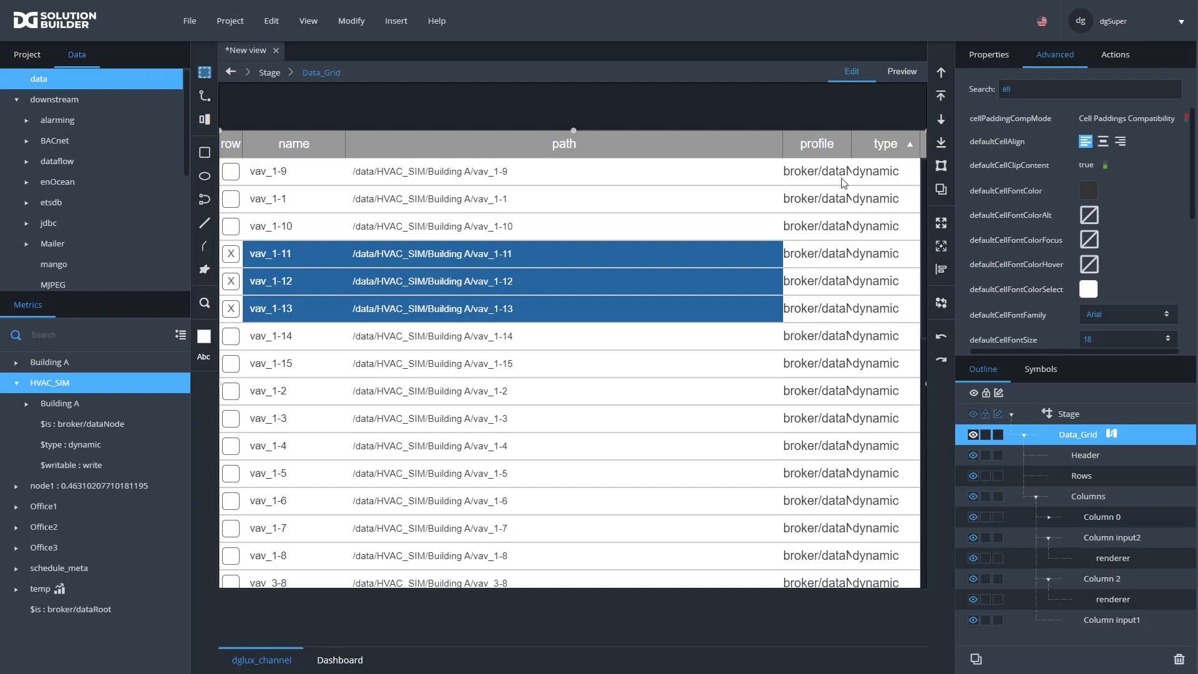
Preview the data grid, narrow the name column and check the rows vav_1-10, vav_1-1, vav_1-14 and vav_1-15
click(900, 73)
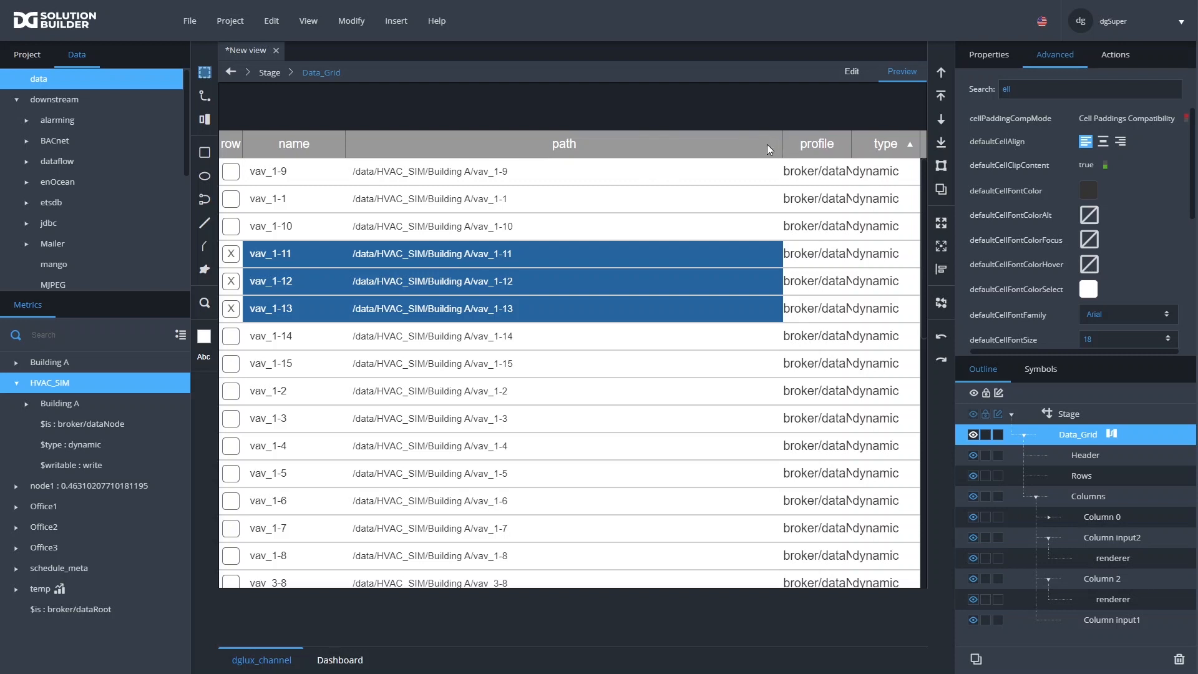
drag(345, 150, 316, 181)
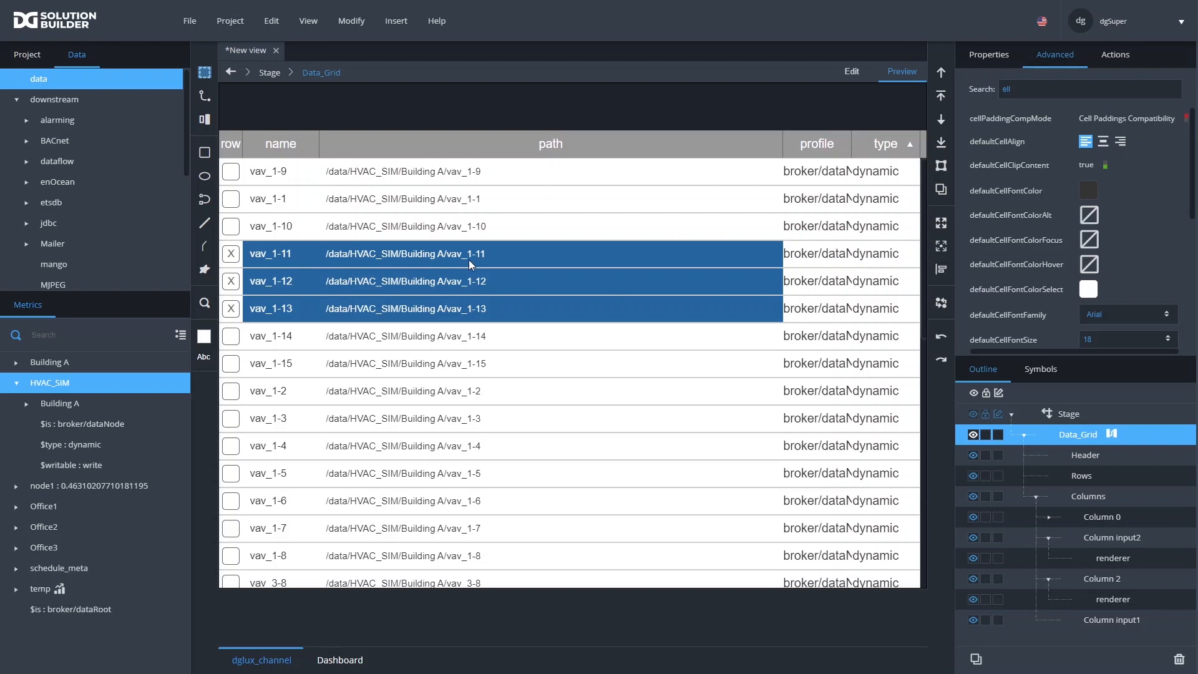
click(230, 227)
click(237, 202)
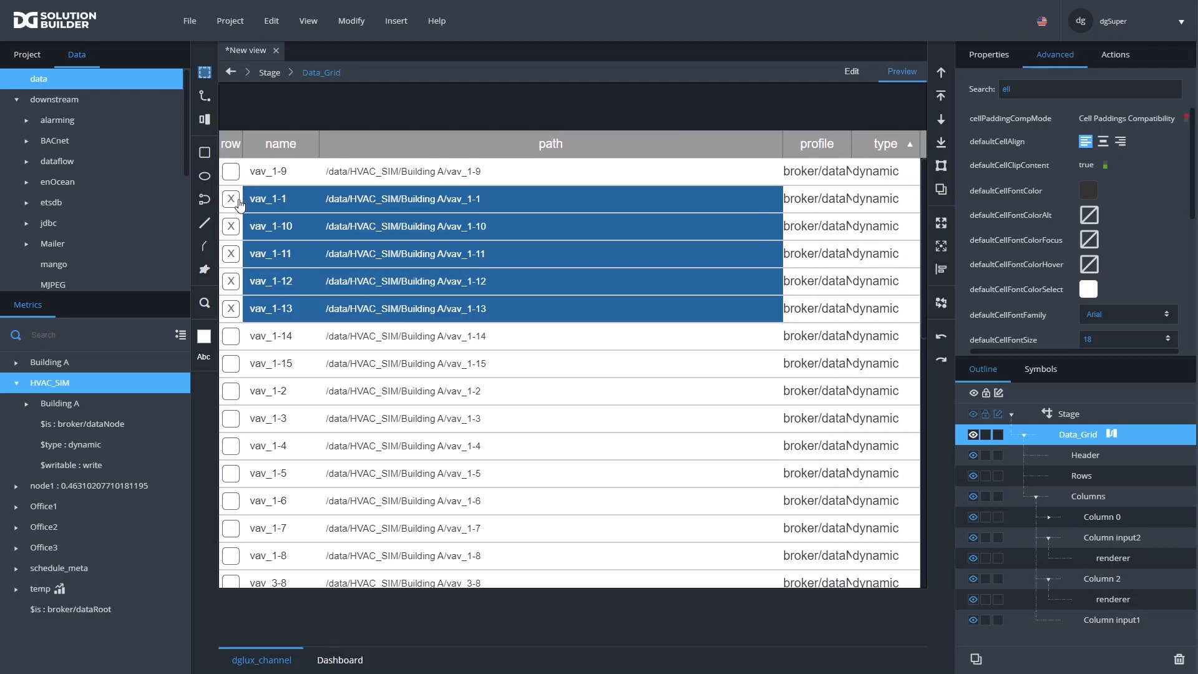
click(232, 337)
click(230, 364)
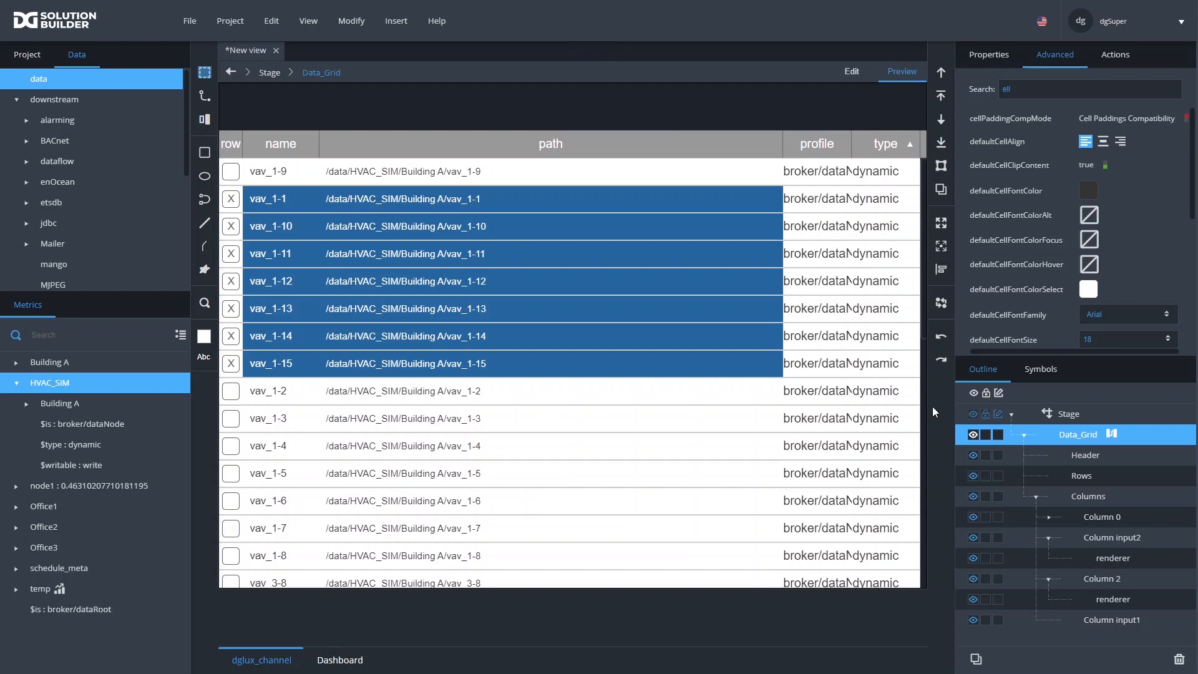
Open the data grid's dataflow and rearrange the selection, tableSort and tableJoin blocks, leaving a gap between tableSort and tableJoin
click(1111, 435)
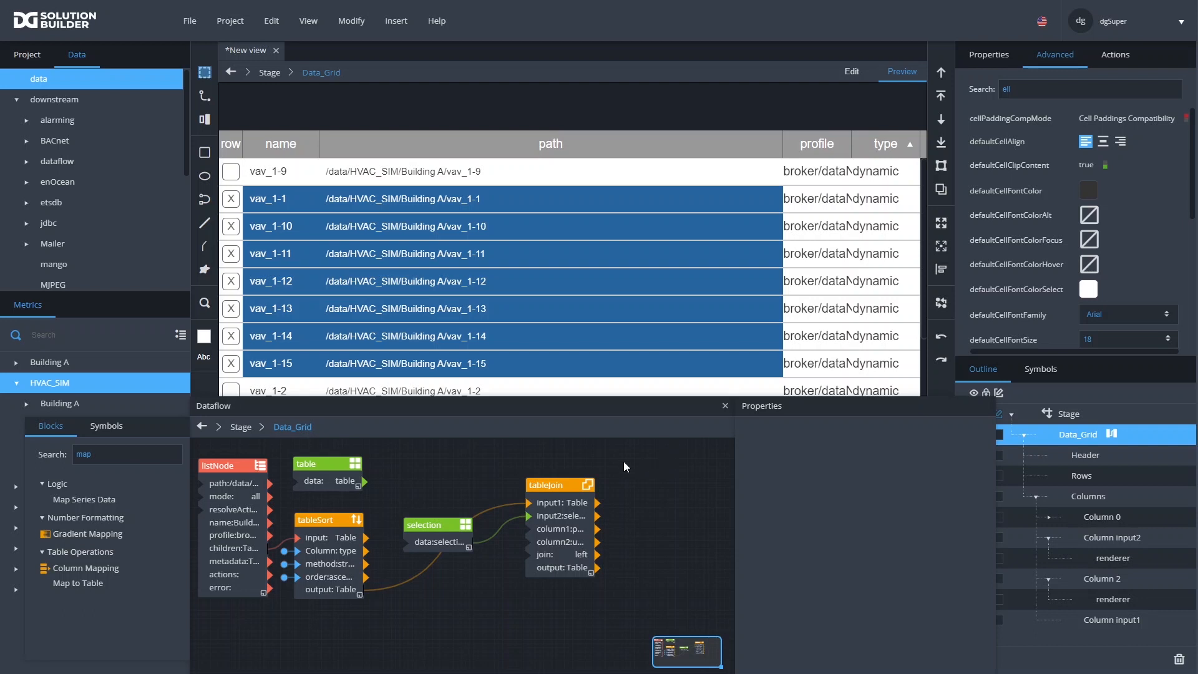
drag(563, 485, 542, 510)
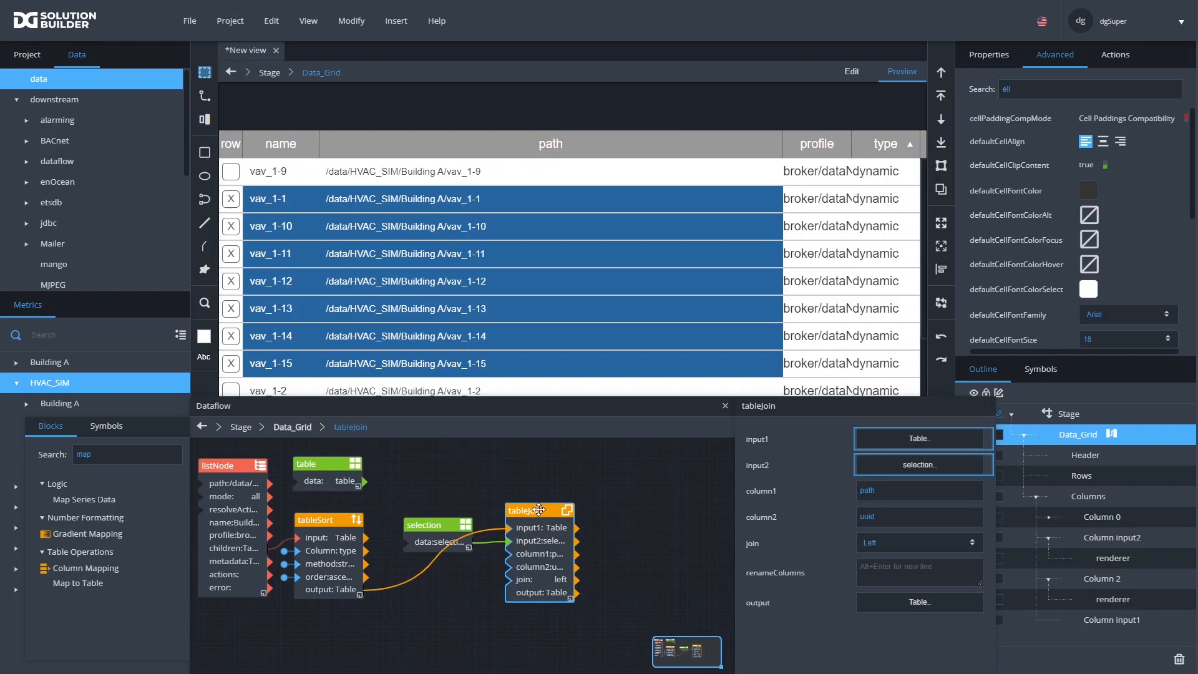
drag(419, 526, 527, 468)
drag(317, 514, 438, 513)
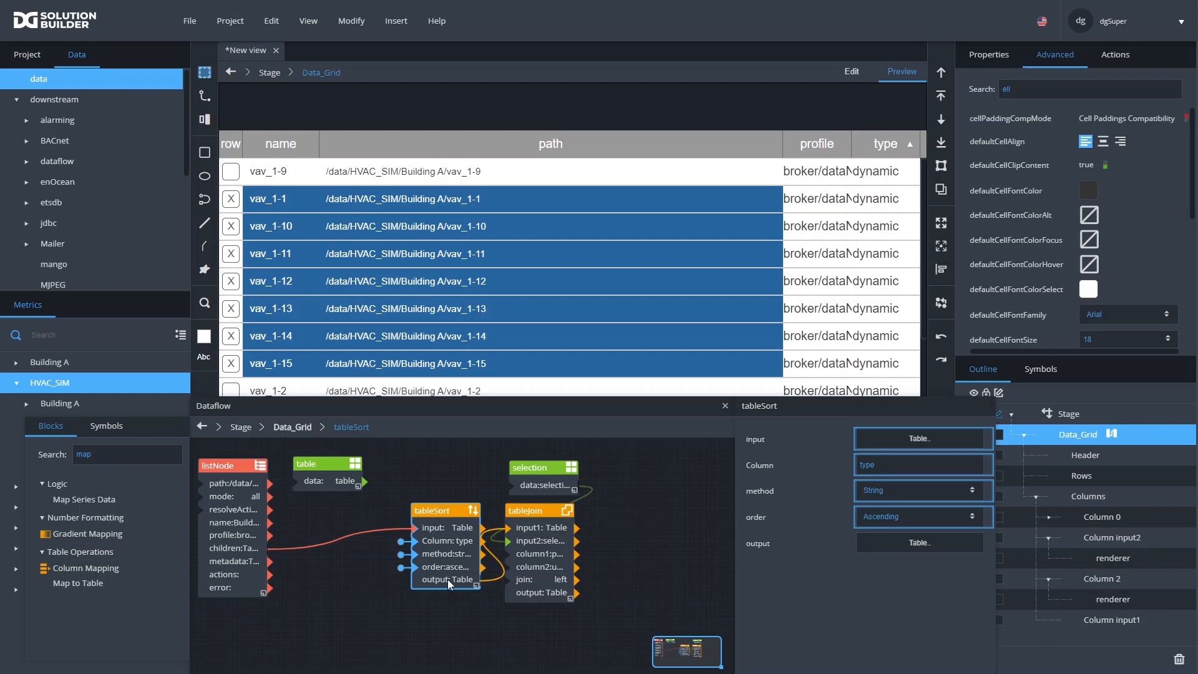
click(542, 467)
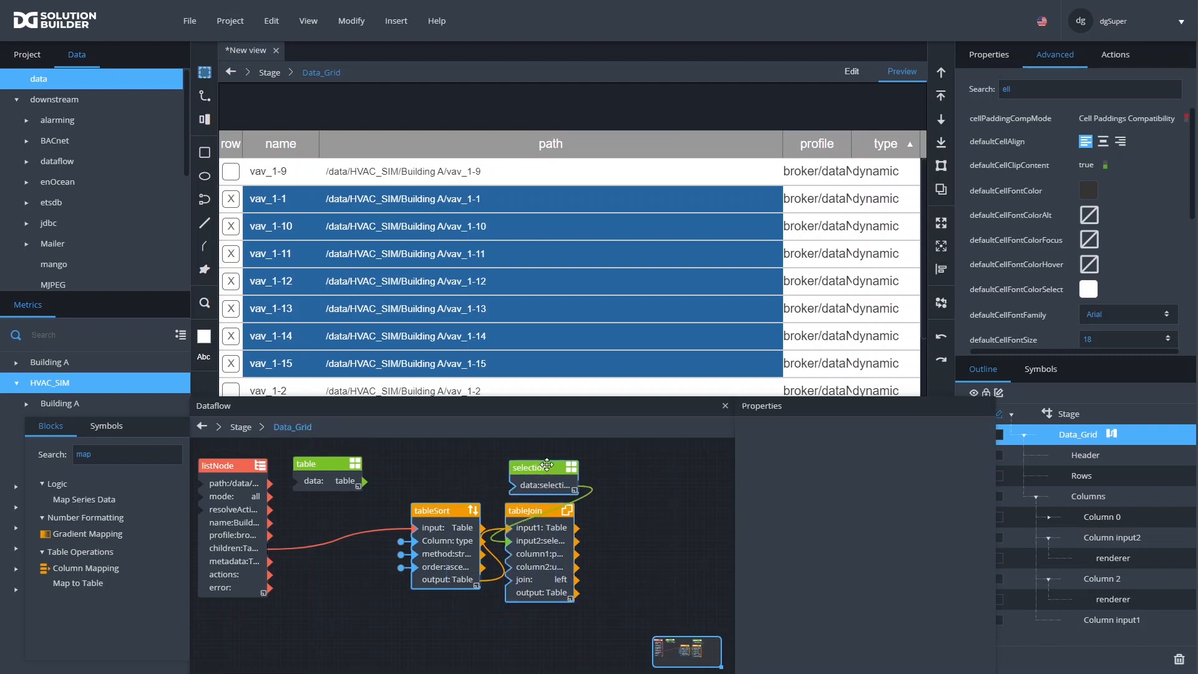
drag(540, 465, 424, 469)
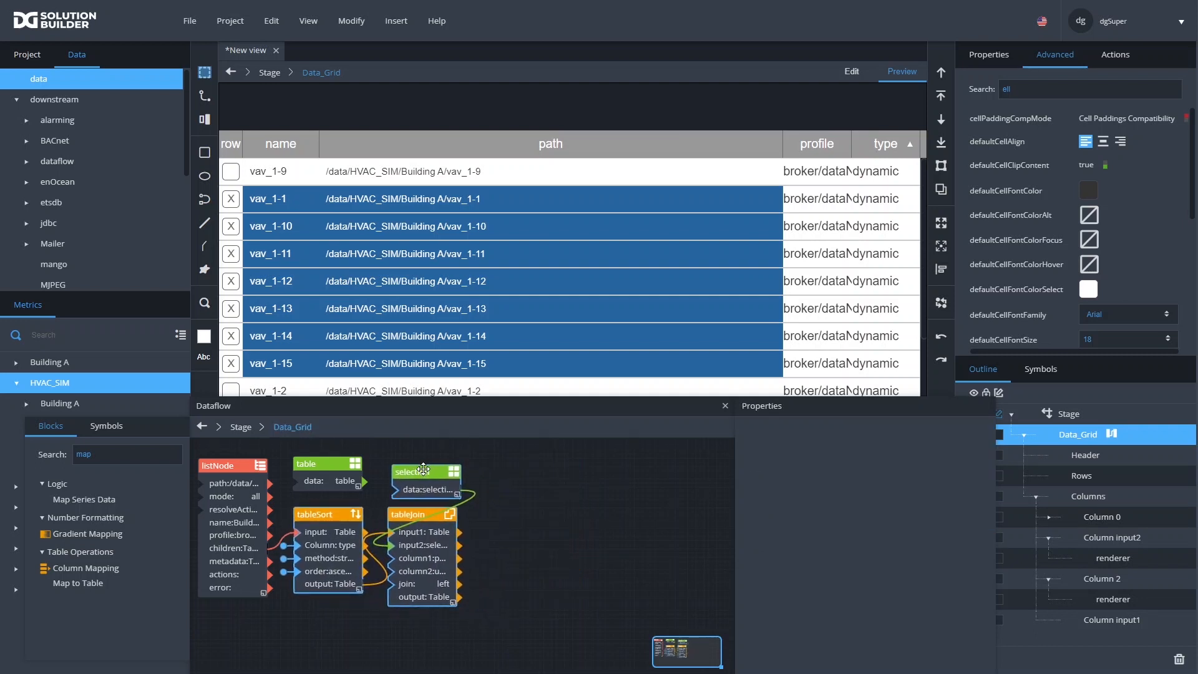
click(308, 514)
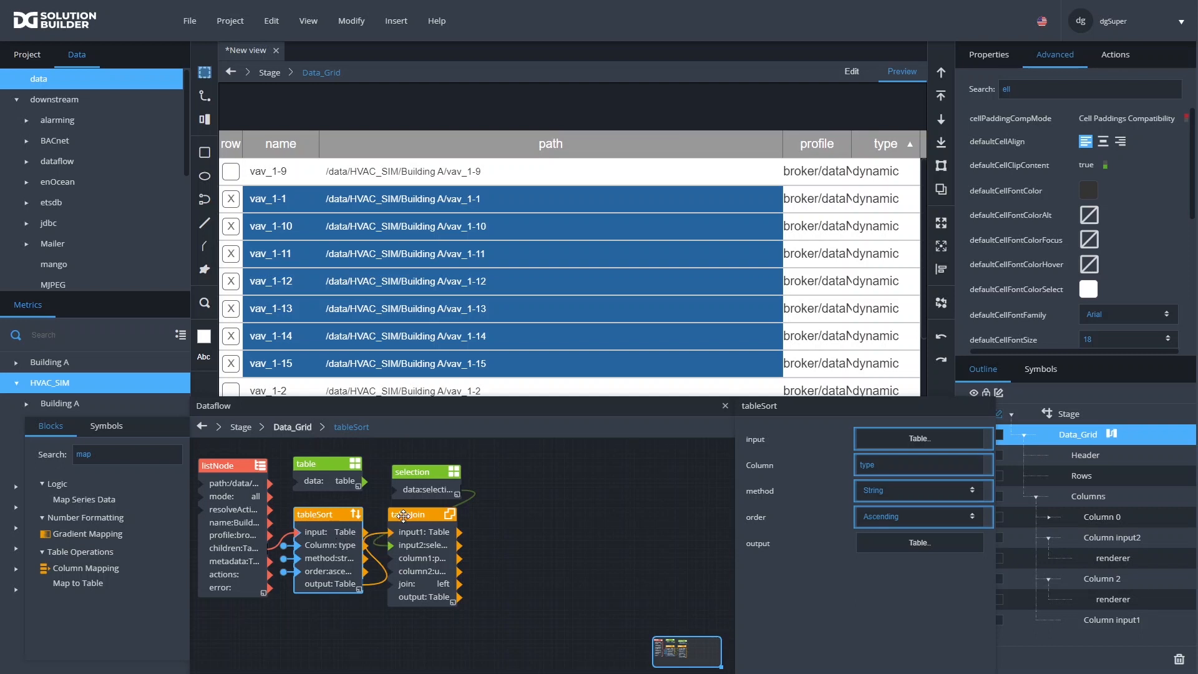
drag(411, 482, 410, 472)
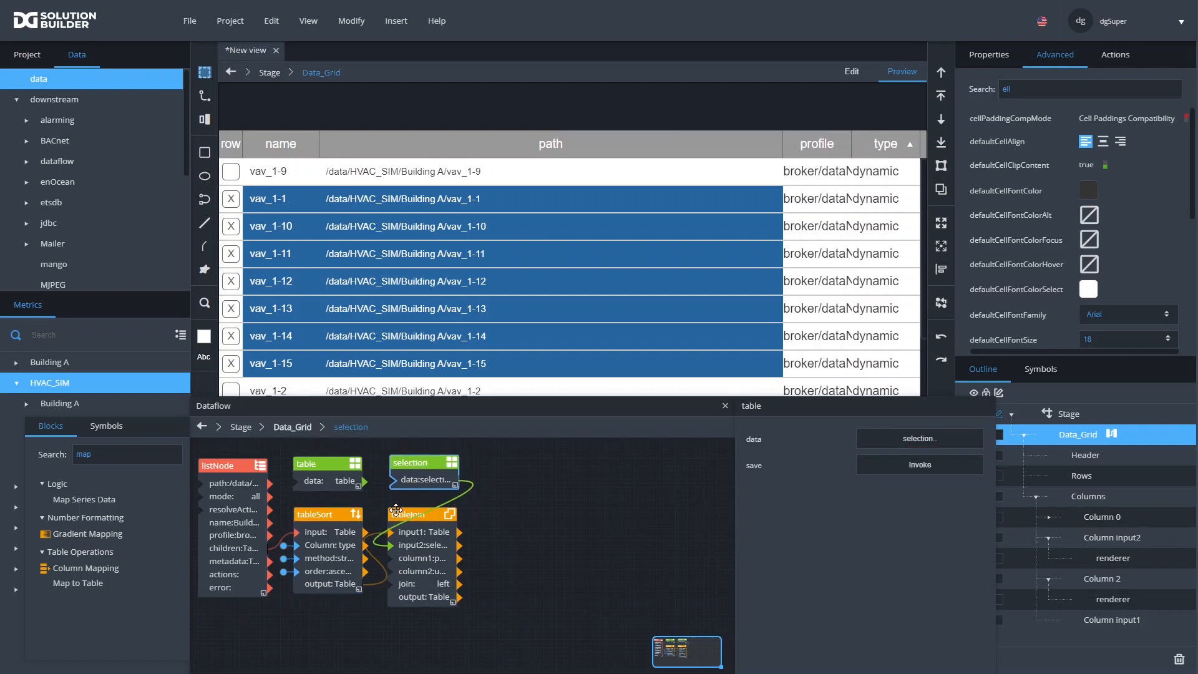
drag(400, 514, 403, 508)
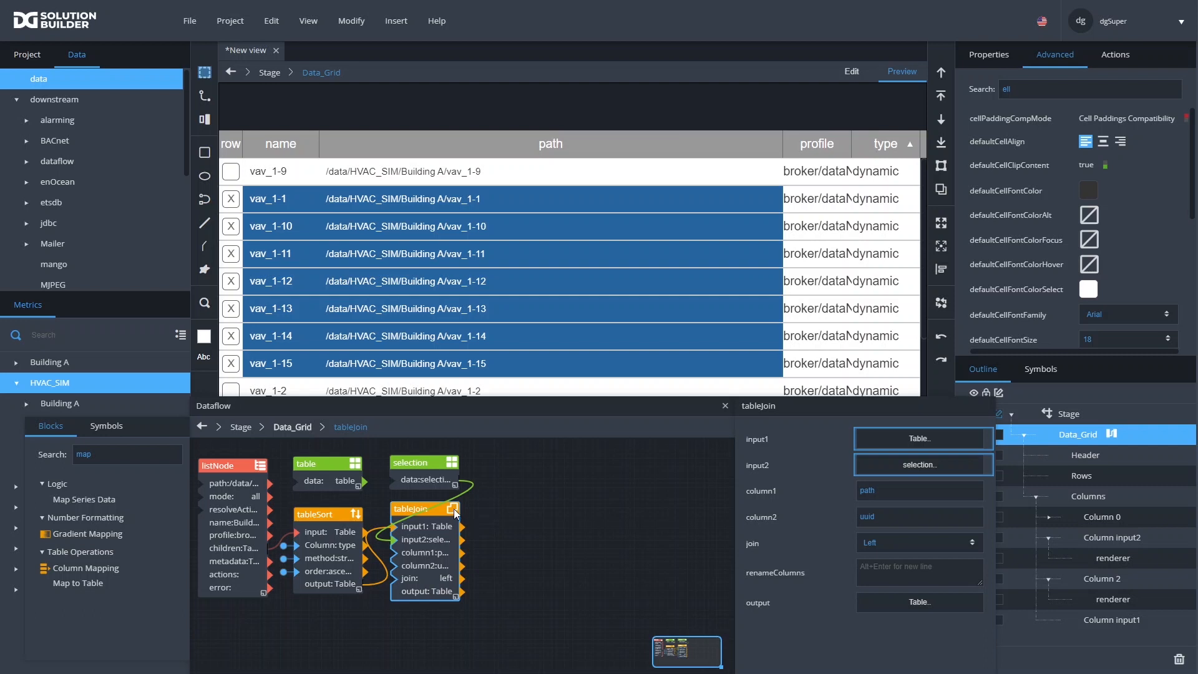
drag(435, 506, 517, 501)
drag(315, 512, 310, 516)
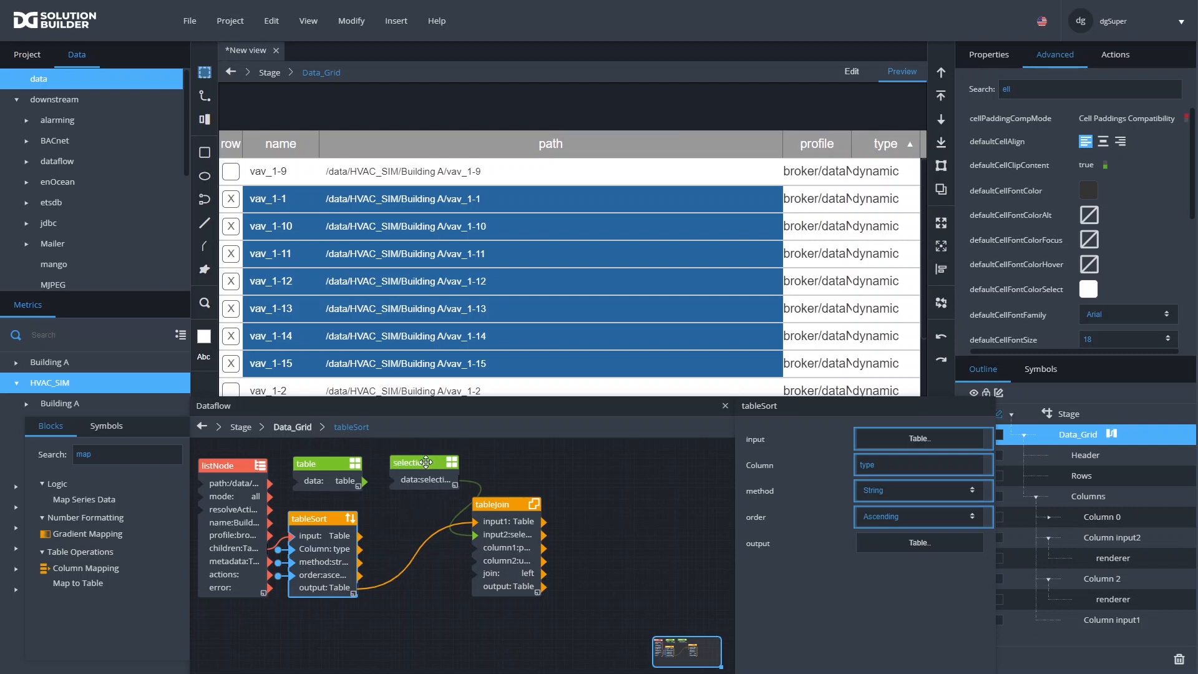
click(425, 462)
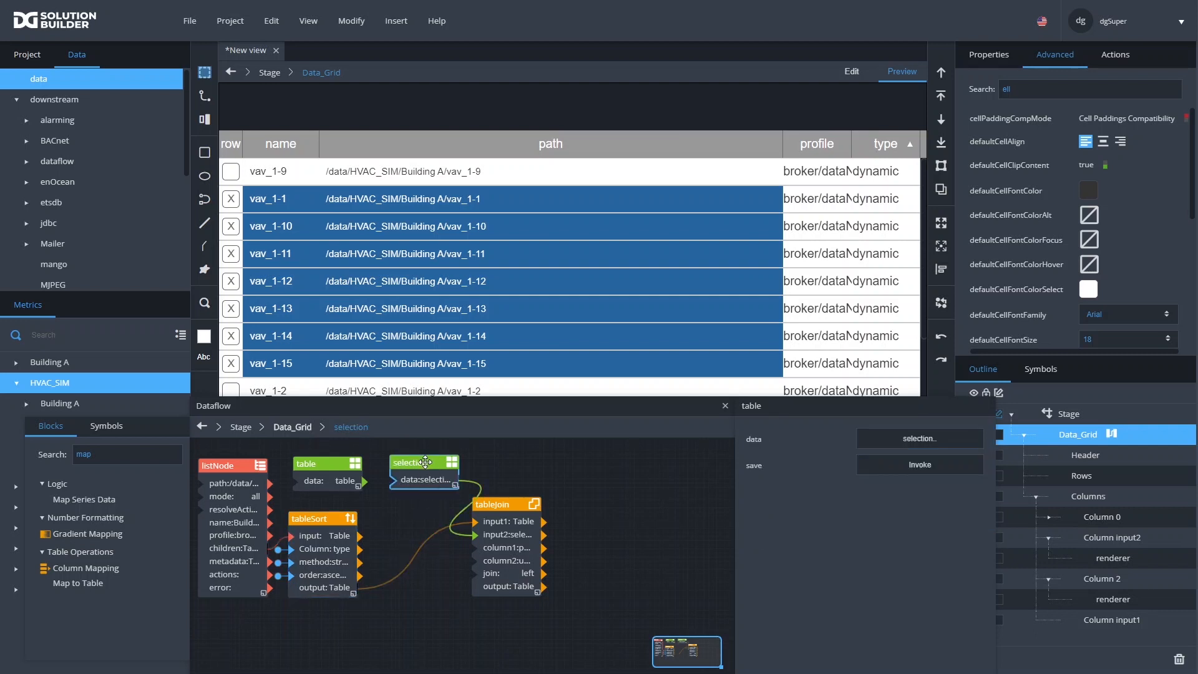
Add a Table block between tableSort and tableJoin in the dataflow and name it data_table
double_click(144, 456)
text(tab)
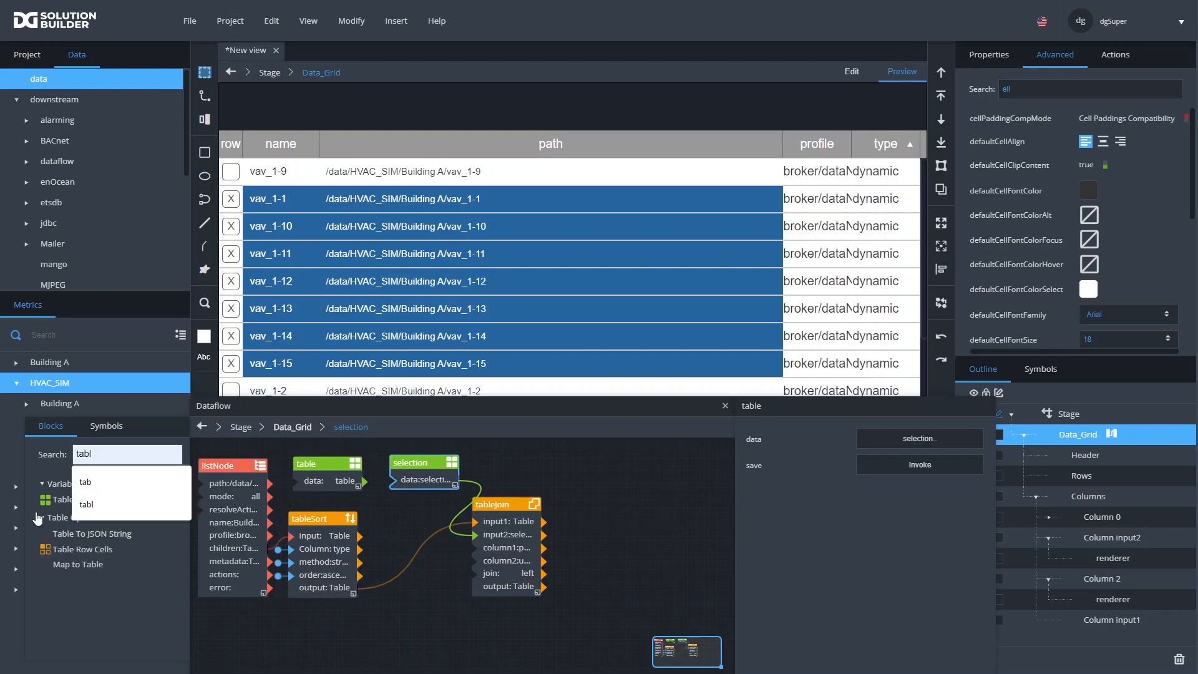
drag(62, 499, 401, 568)
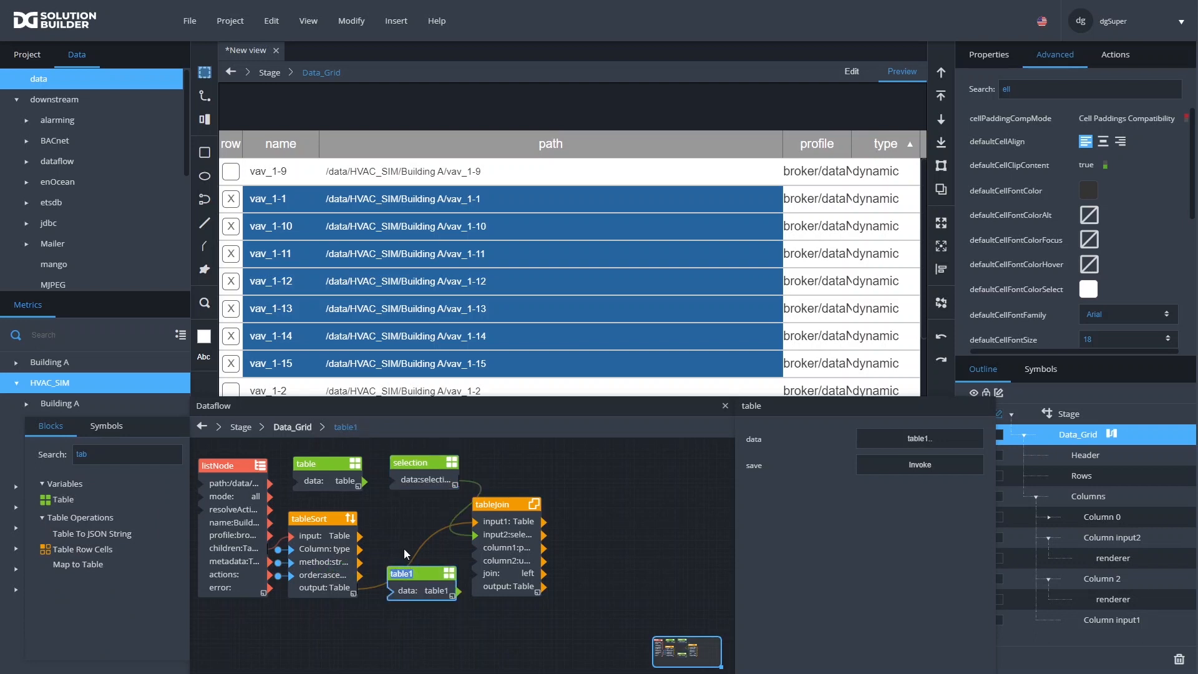
text(data)
key(Return)
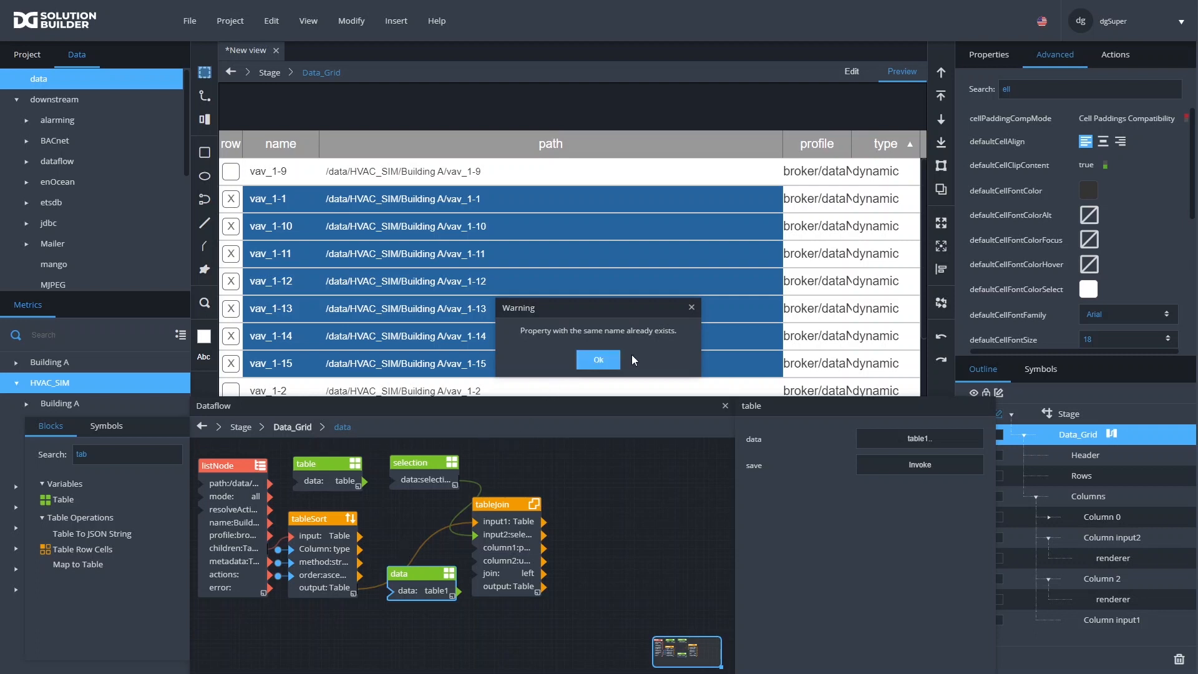
click(613, 361)
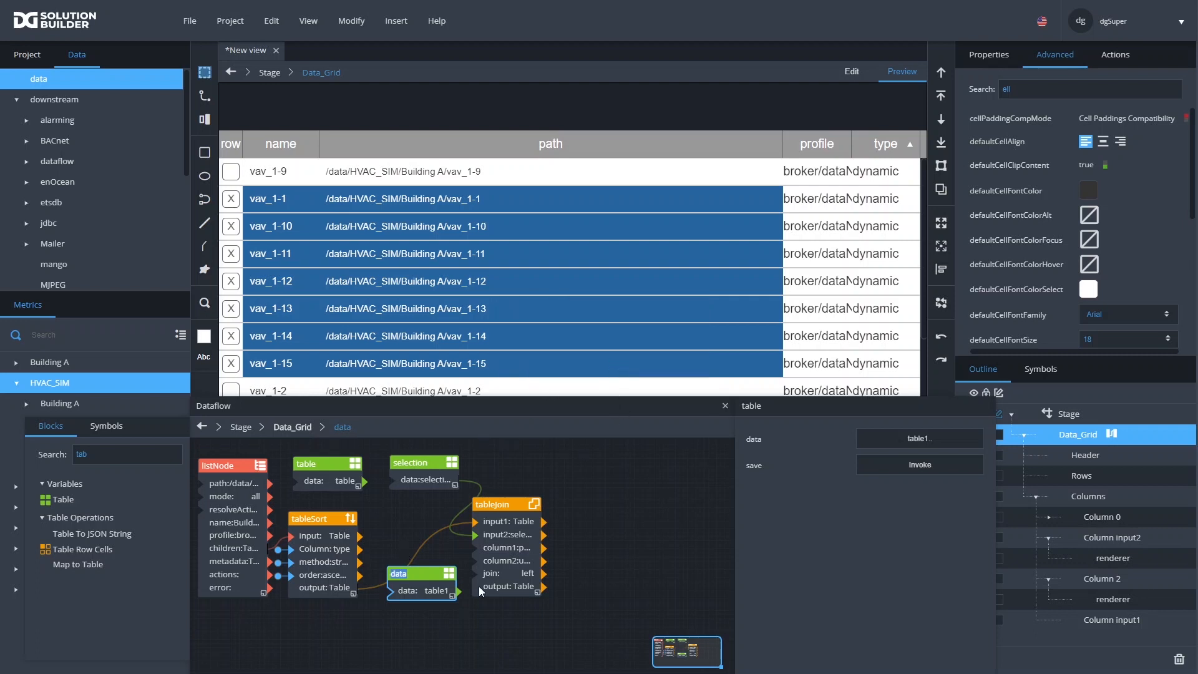
click(420, 576)
text(_table)
key(Return)
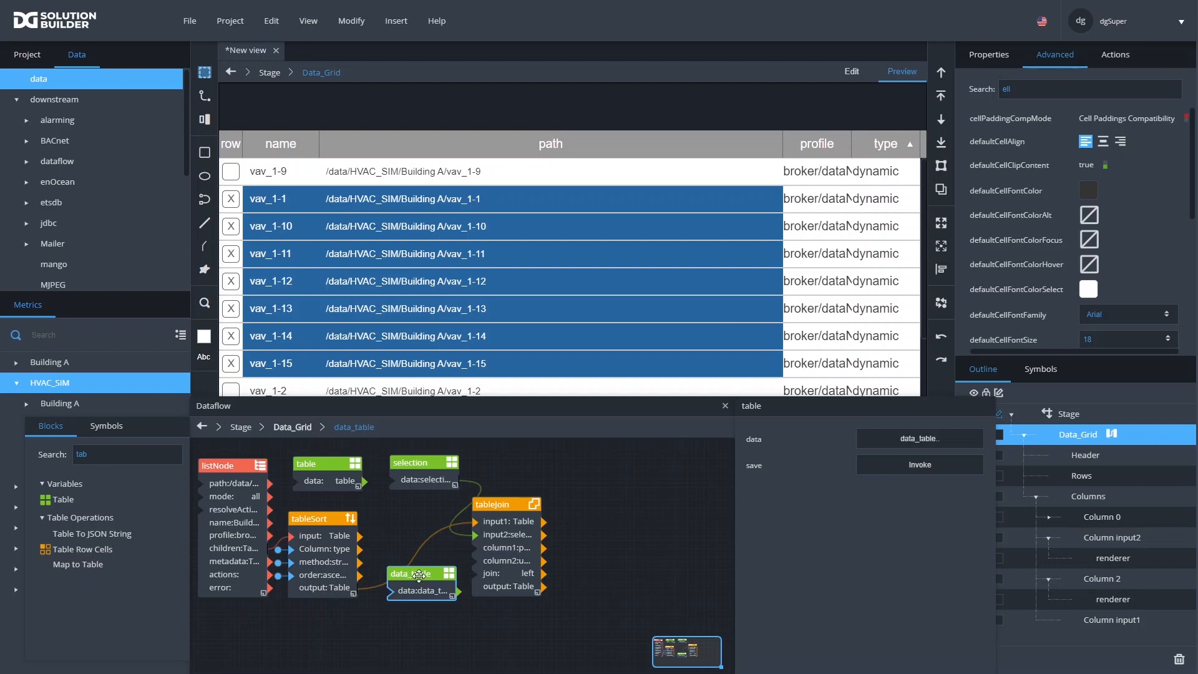
Move tableJoin and data_table farther from tableSort, and add a State block below tableSort
drag(519, 504, 589, 495)
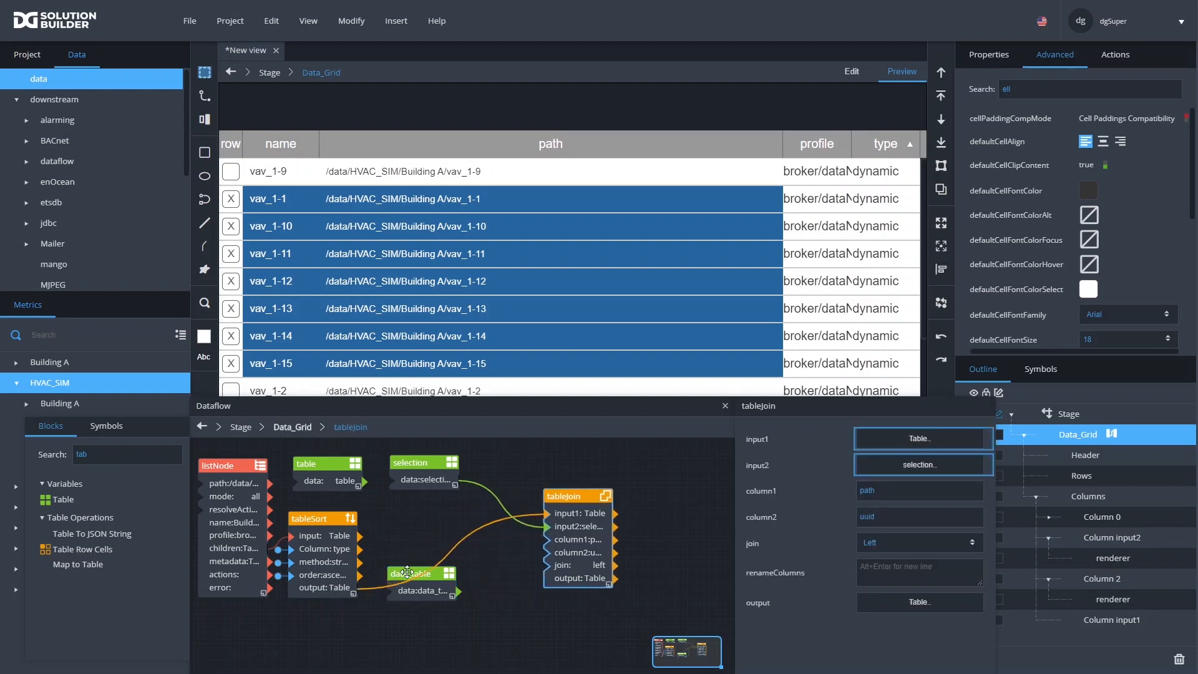
drag(407, 572, 422, 570)
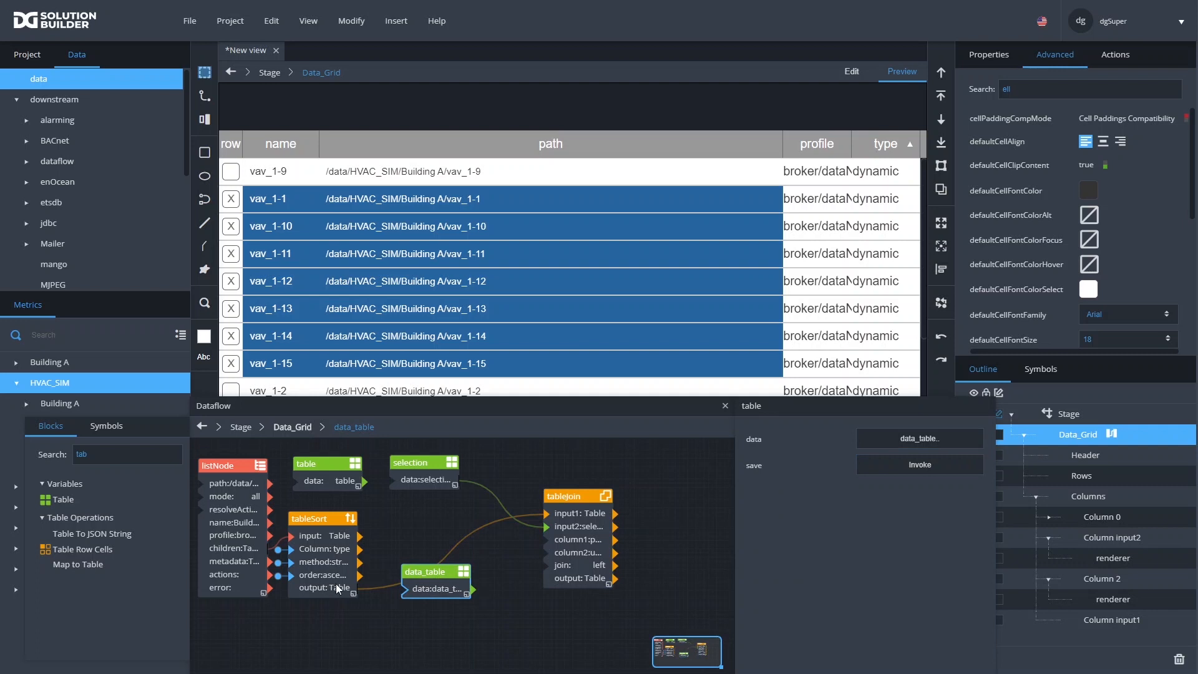
double_click(125, 447)
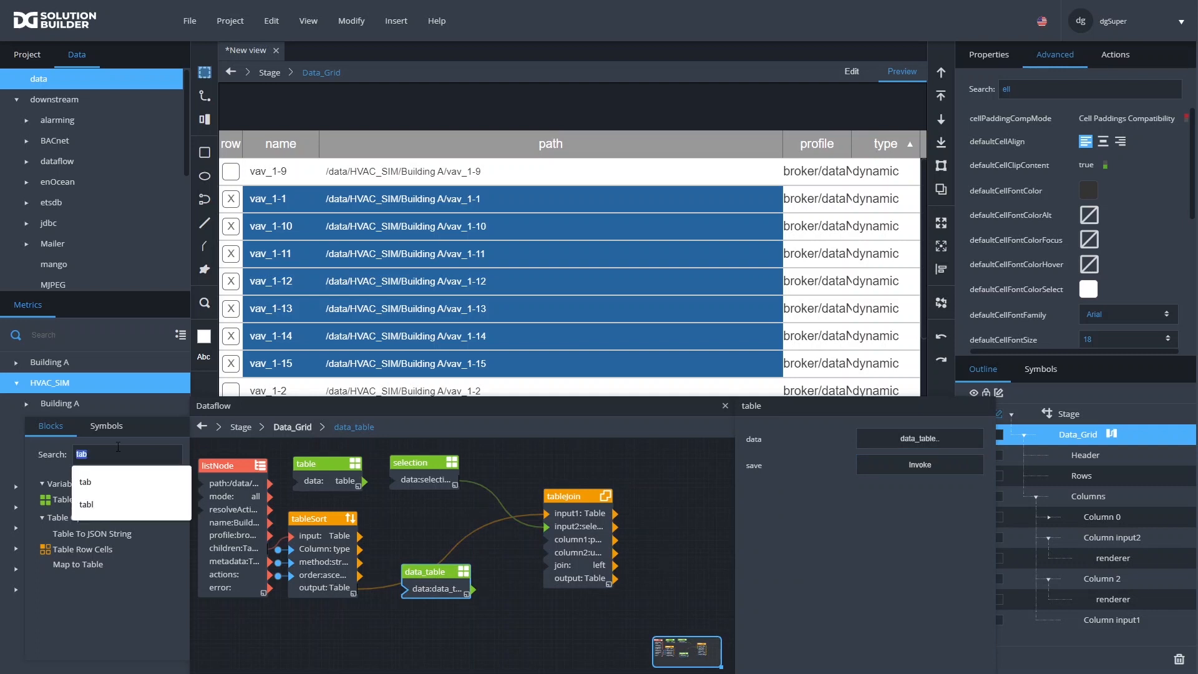
text(st)
click(88, 482)
drag(59, 502, 305, 616)
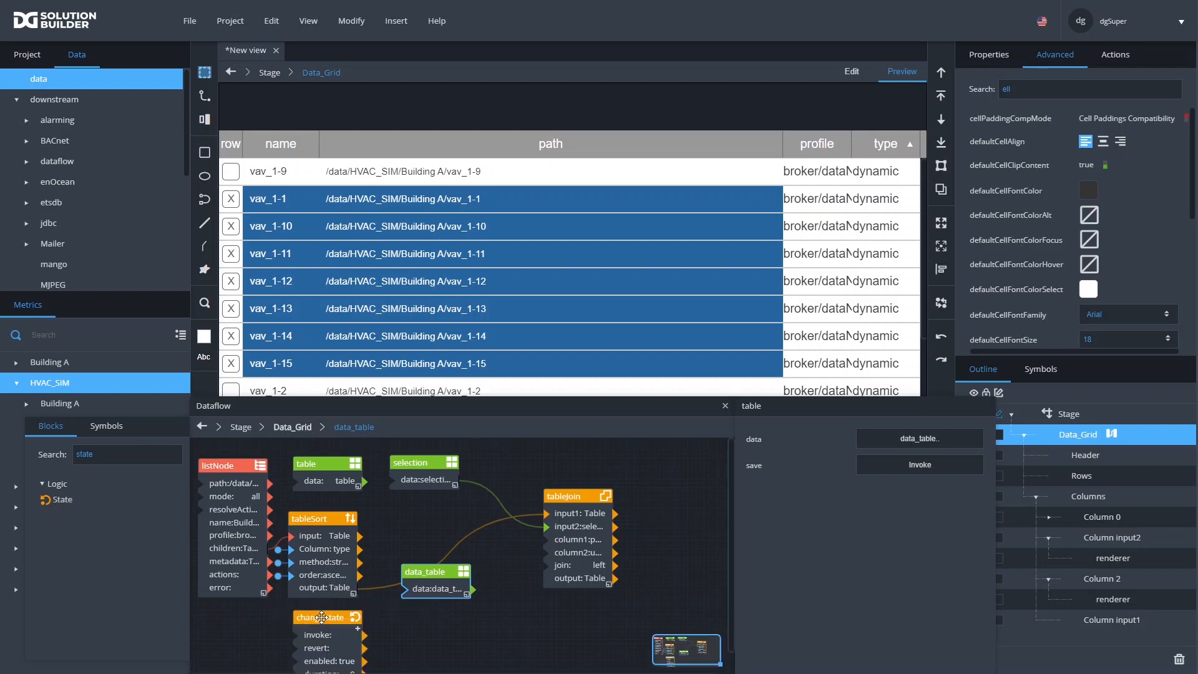
Point changeState's path 0 at data_table's data and bind its change 0 to tableSort's output
click(360, 627)
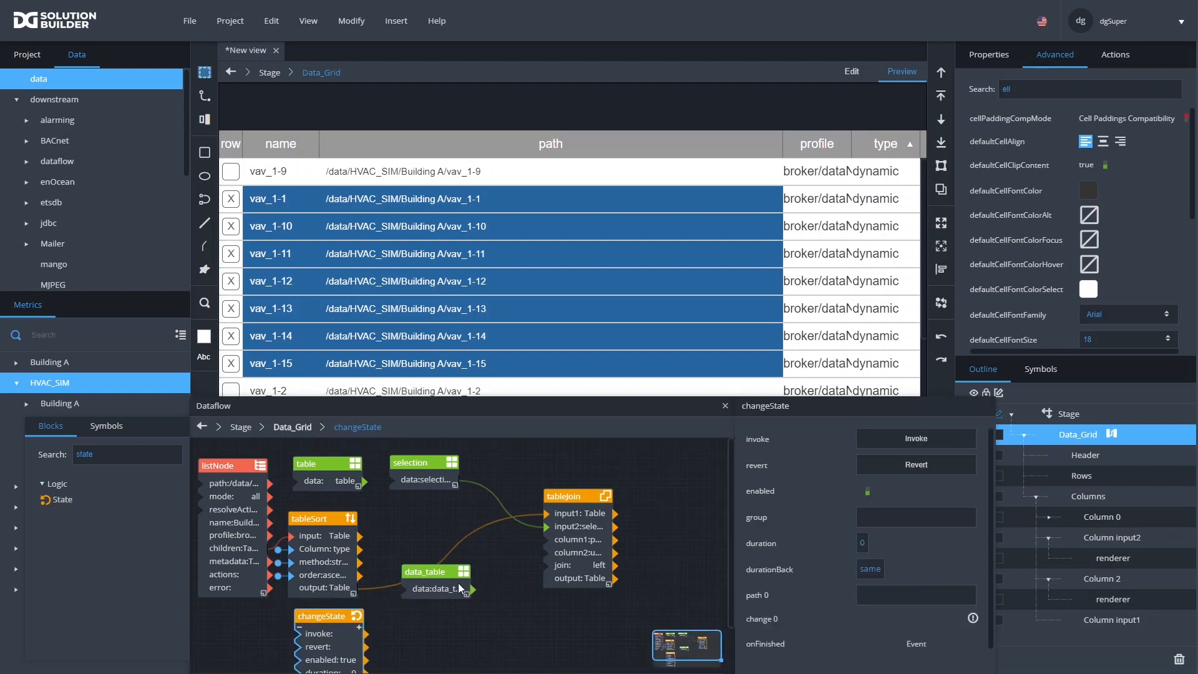
drag(510, 568, 907, 594)
click(480, 618)
click(451, 582)
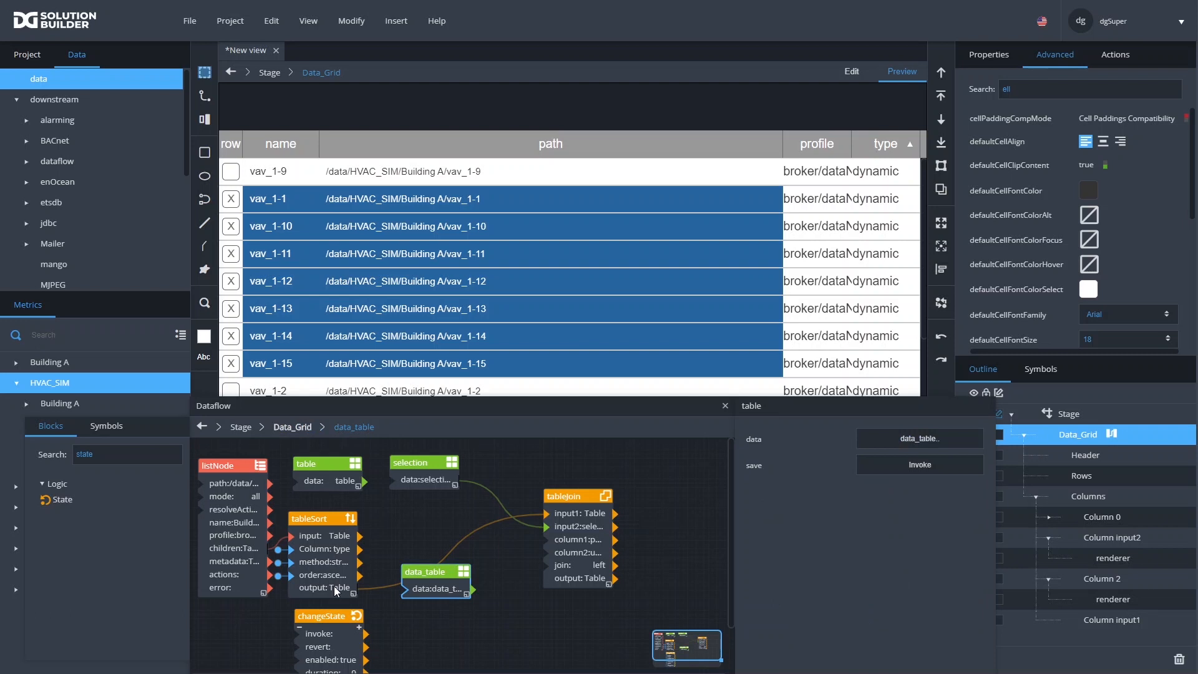
click(327, 611)
drag(338, 592, 882, 623)
drag(559, 409, 539, 338)
drag(646, 343, 648, 173)
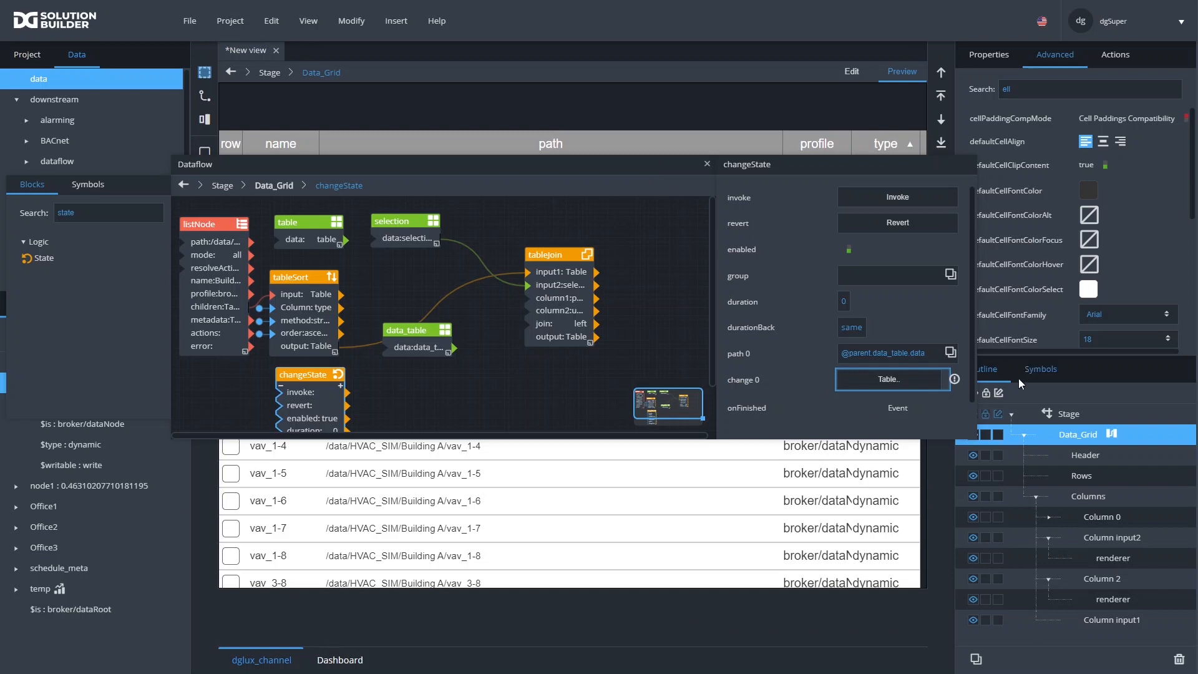
Move data_table below tableJoin and changeState beside tableSort, and bind changeState's invoke to its own change 0 table
click(954, 380)
drag(392, 334, 533, 369)
drag(297, 369, 374, 269)
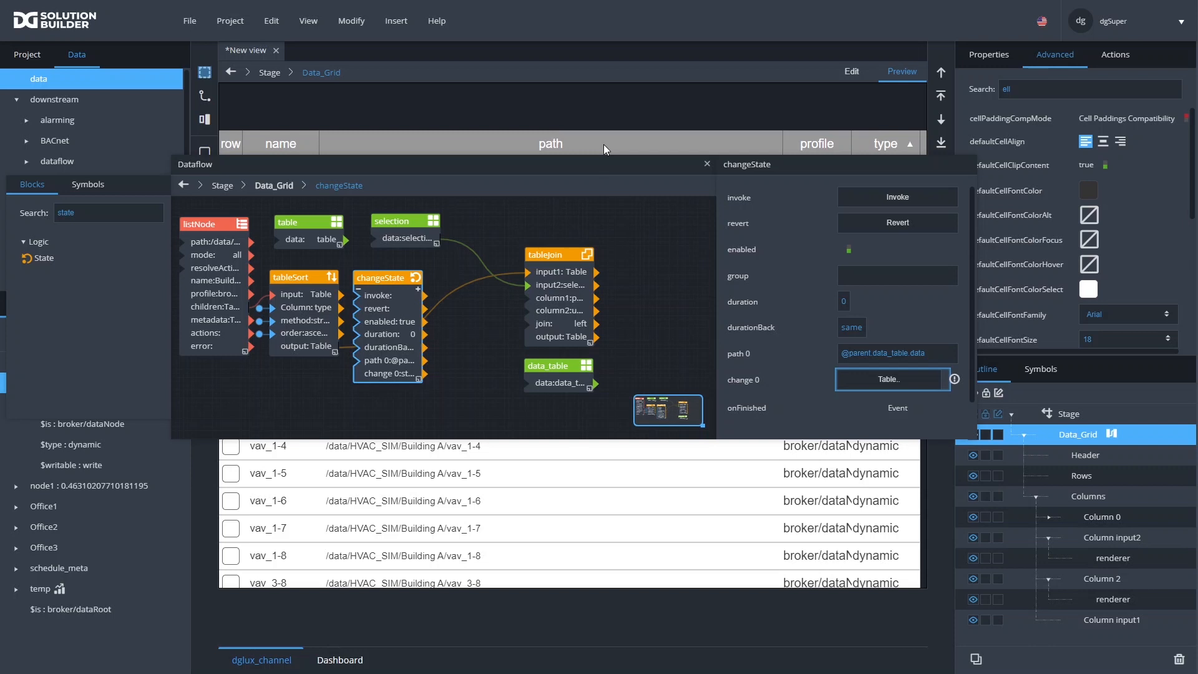
drag(583, 160, 553, 223)
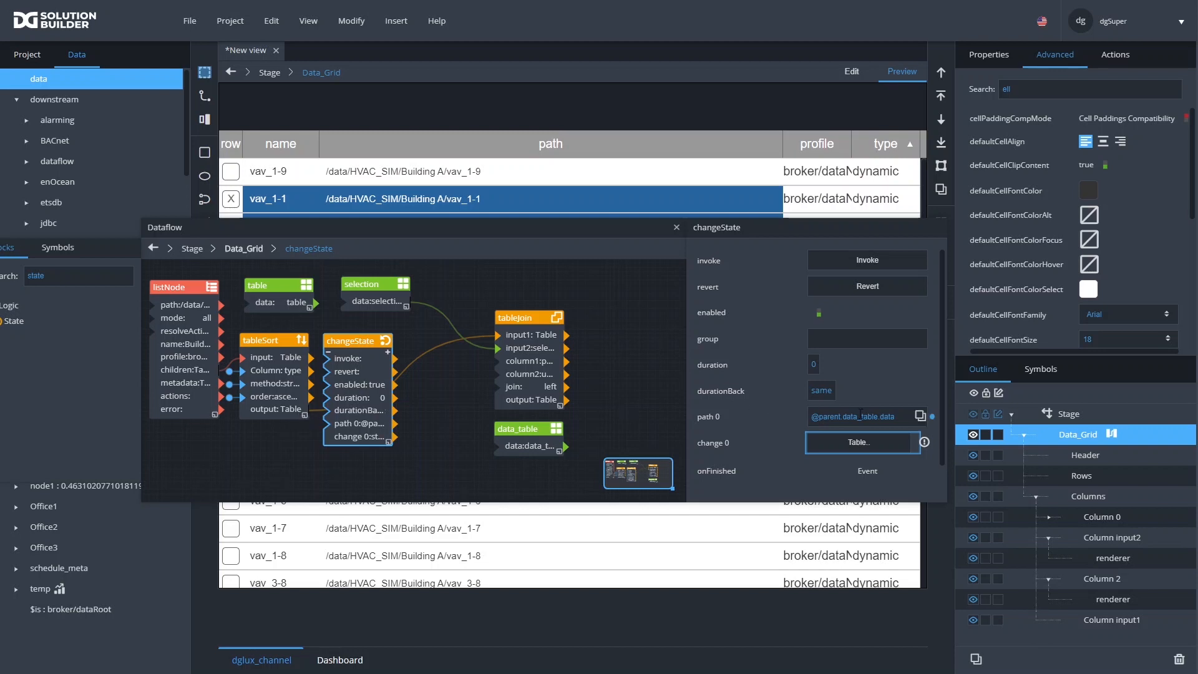
drag(913, 445, 840, 262)
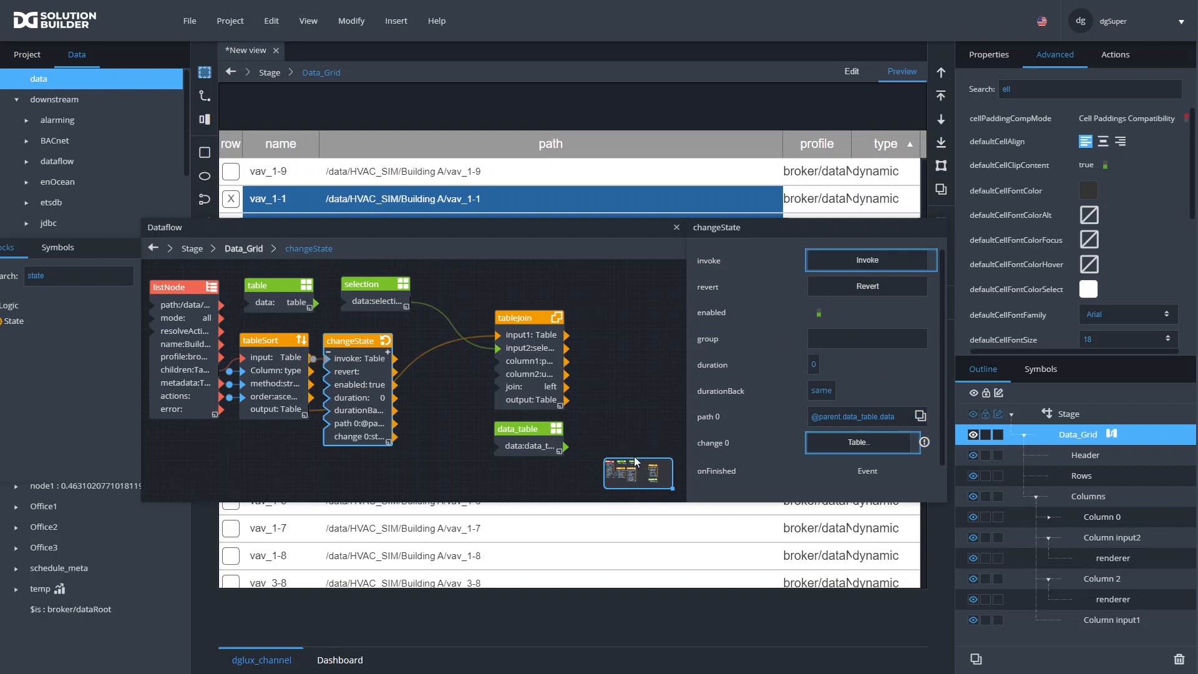
Open data_table's data in a table window and enlarge the window to examine its rows
click(522, 428)
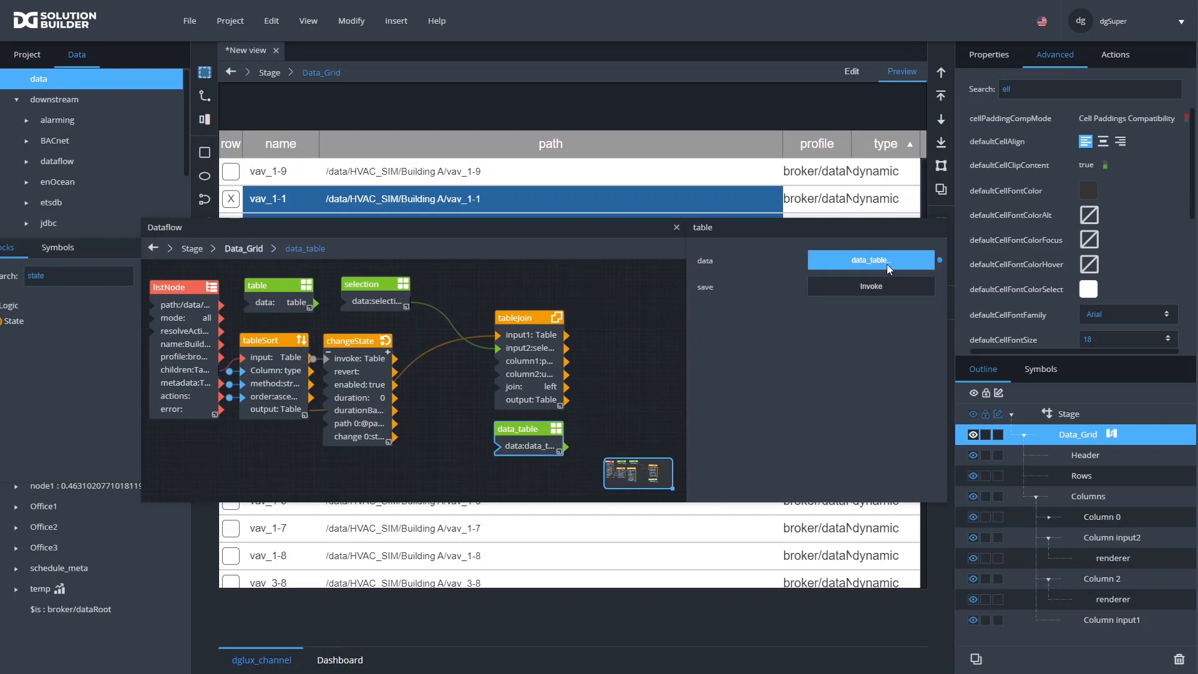
click(882, 263)
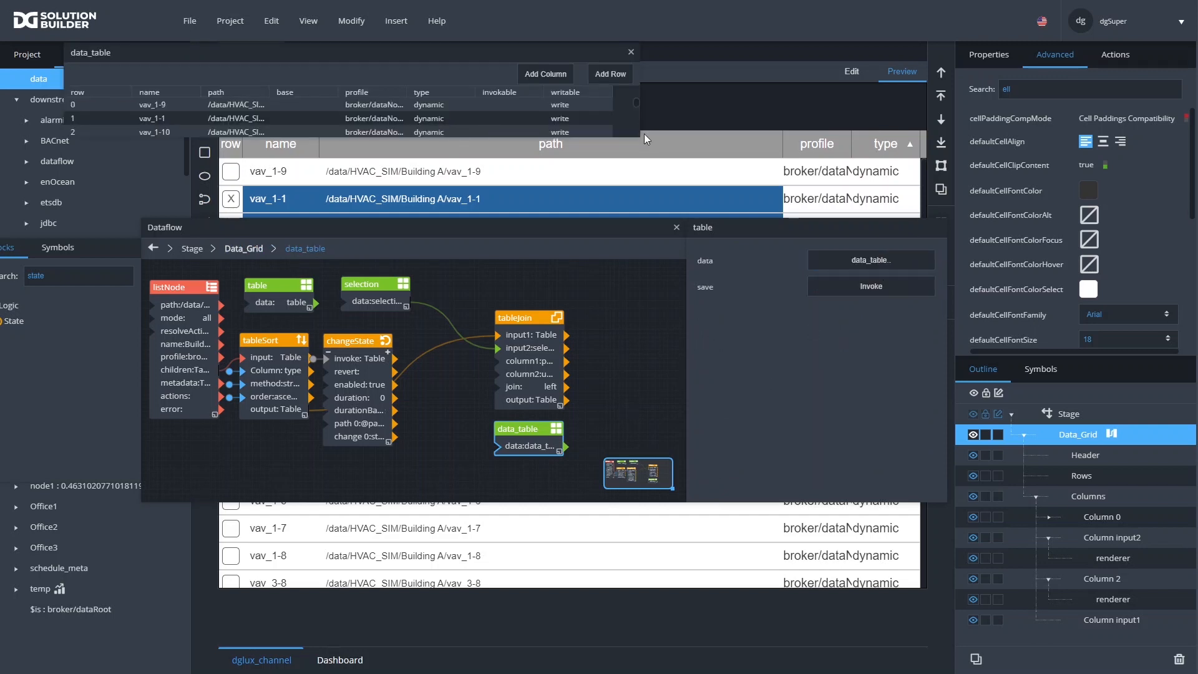
drag(644, 134, 659, 190)
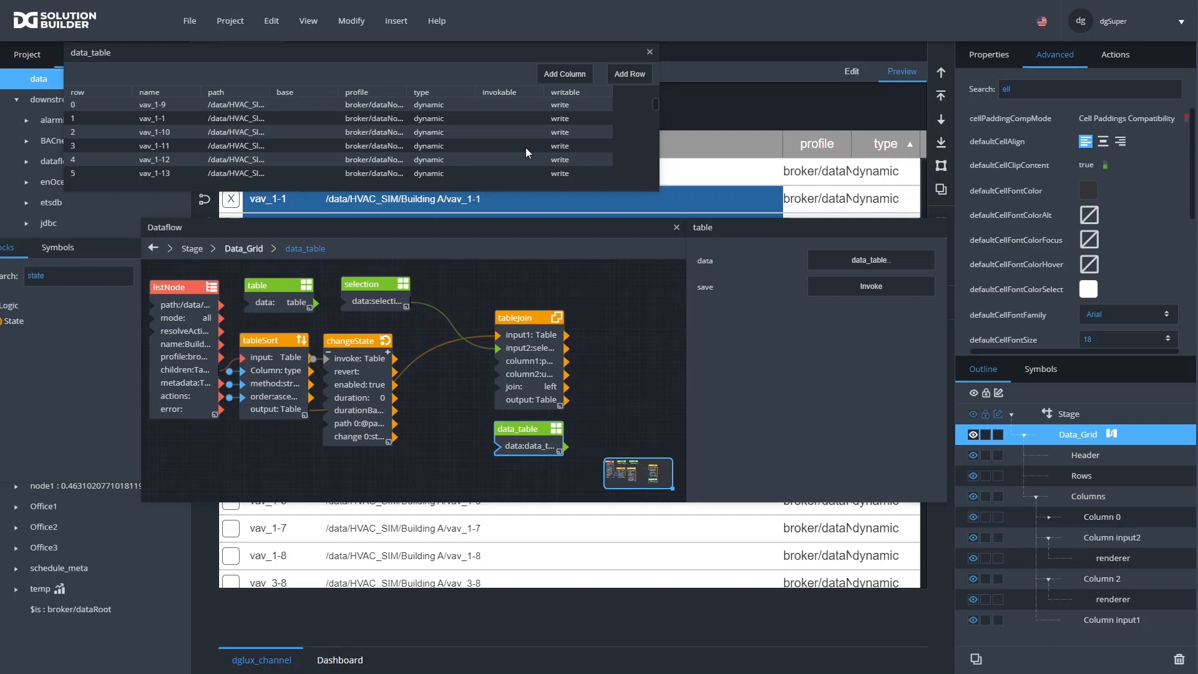
Move changeState aside, add a Select Columns block below tableSort and feed it tableSort's output
drag(370, 338, 429, 399)
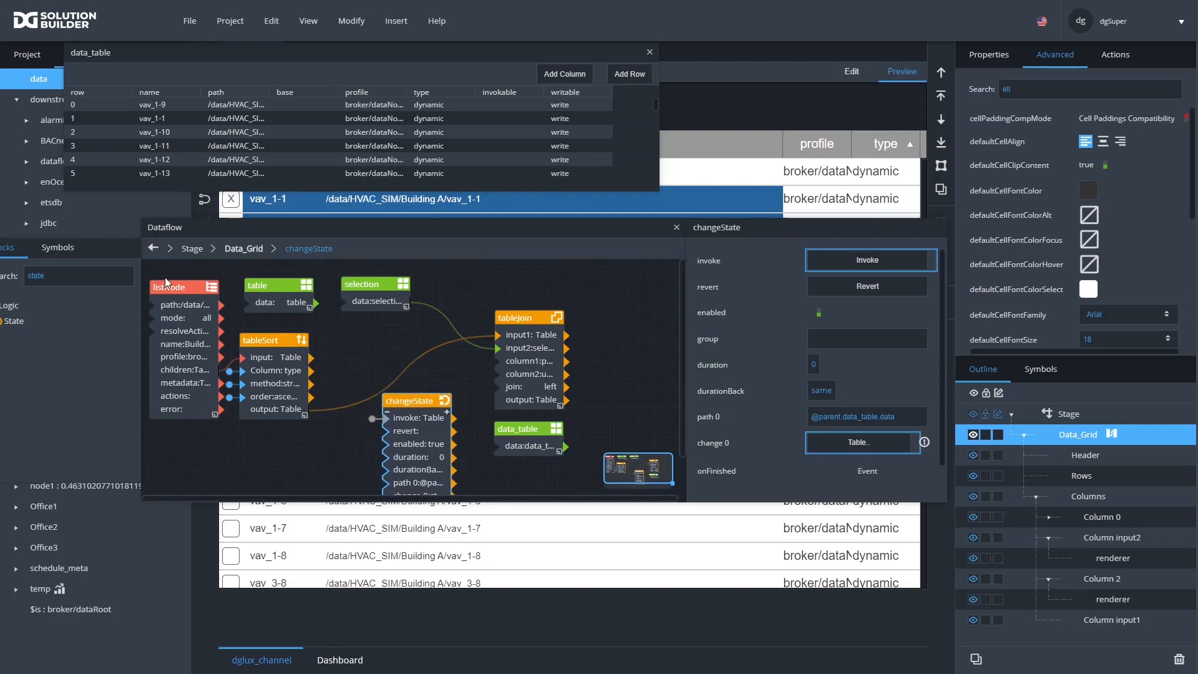
click(61, 275)
drag(217, 226, 345, 232)
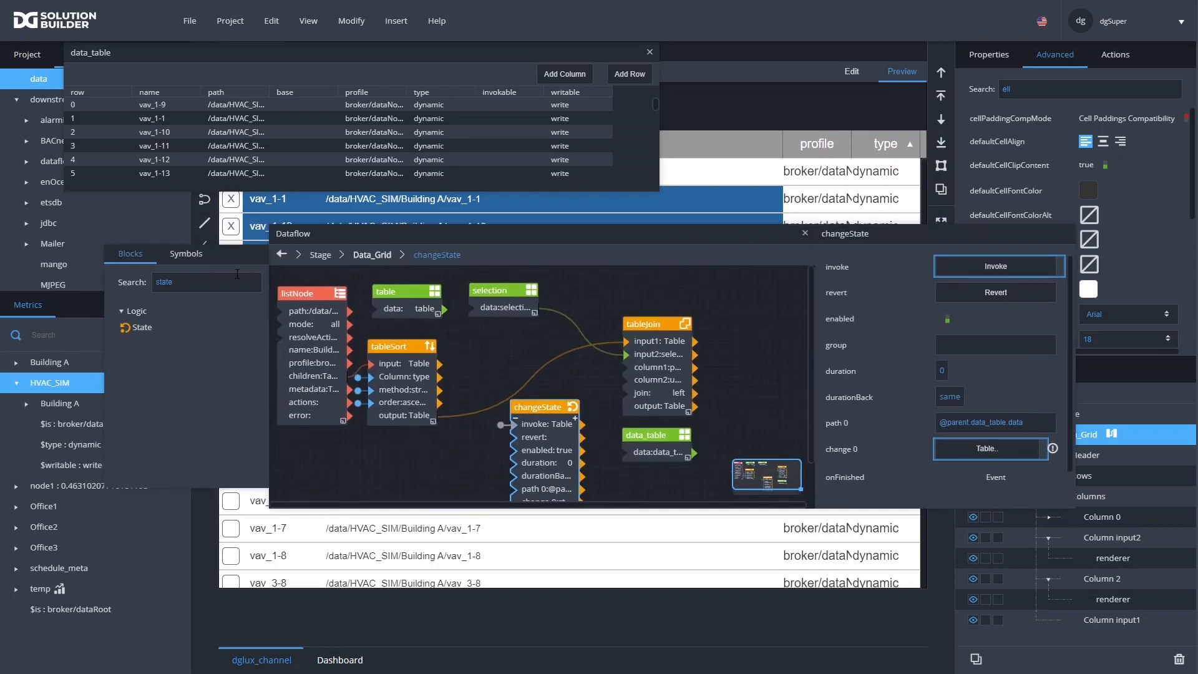
double_click(213, 280)
text(s)
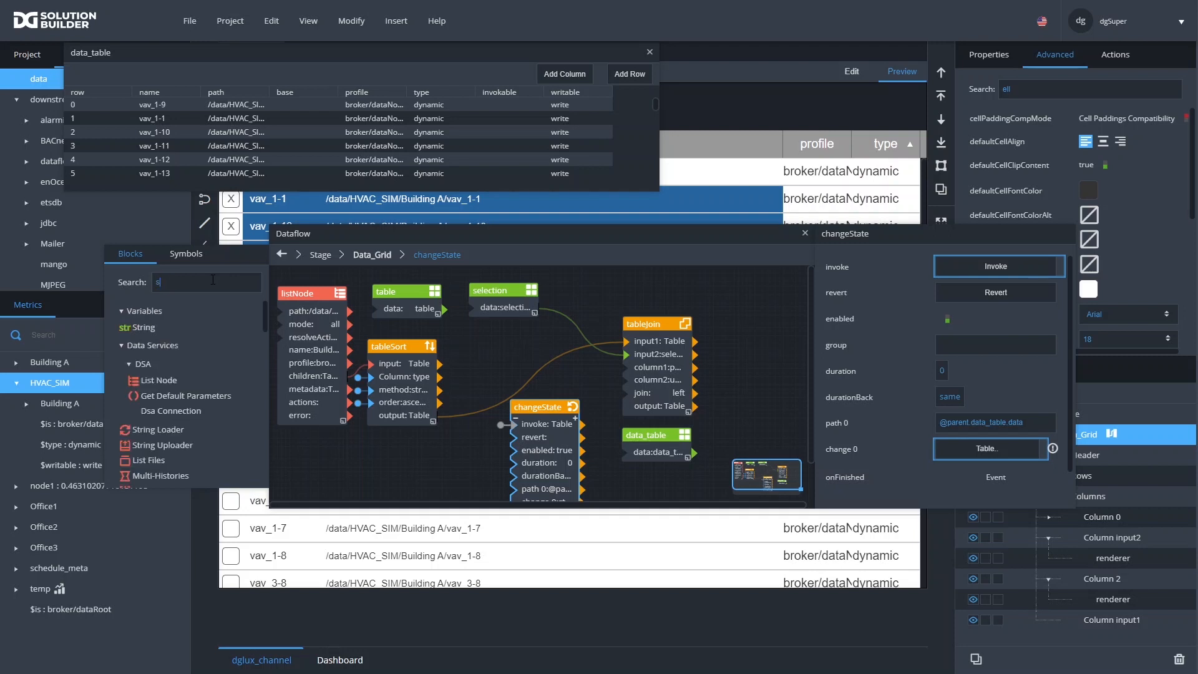
text(el)
drag(170, 343, 395, 441)
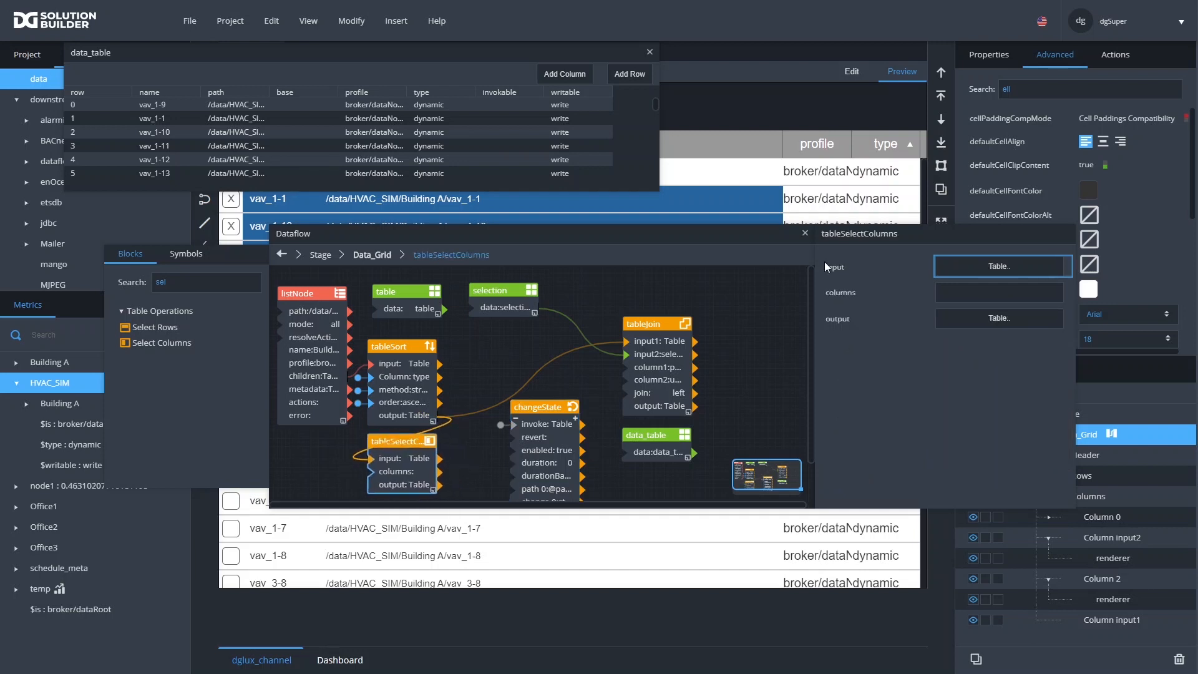
Set the tableSelectColumns block's columns to path and make the Dataflow window taller
click(980, 292)
text(path)
scroll(577, 437, down, 1)
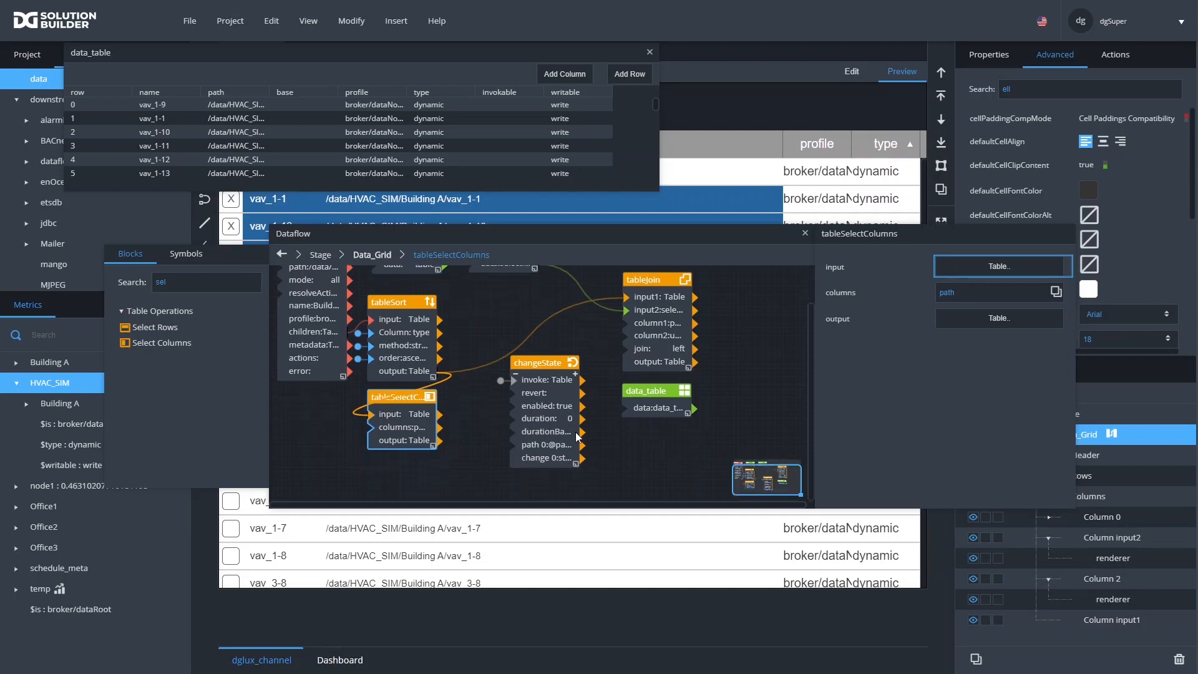
drag(813, 506, 828, 603)
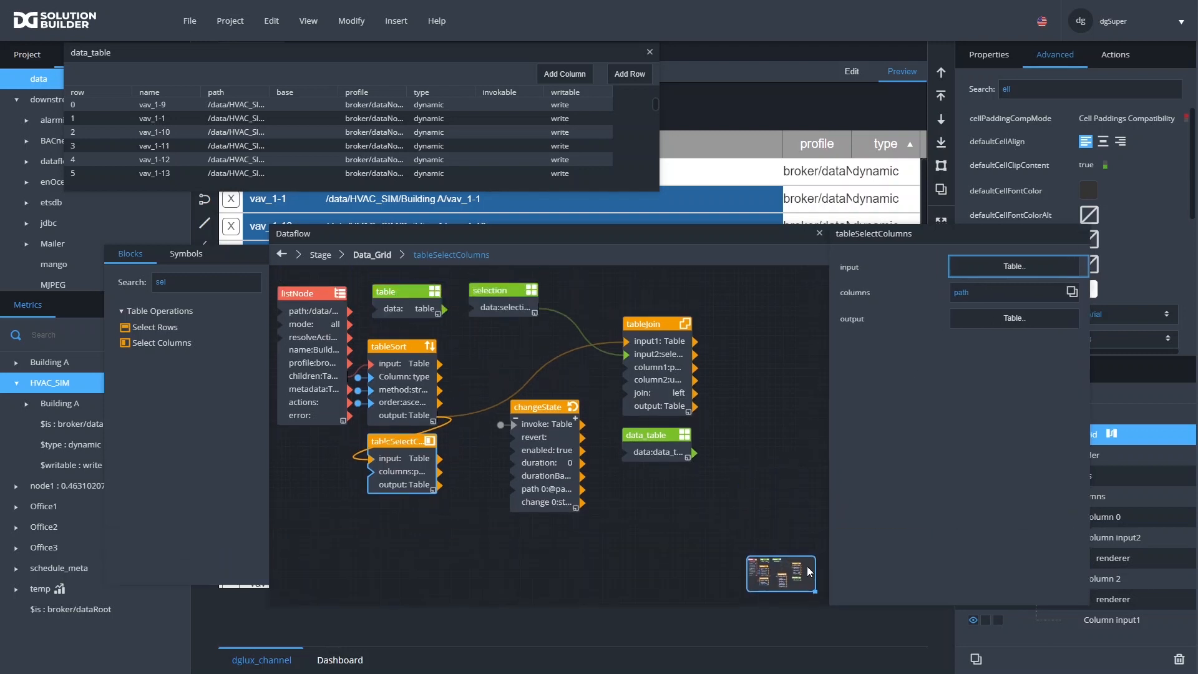
Bind tableSelectColumns' output to changeState's change 0 and widen the path column in the data_table window
click(549, 485)
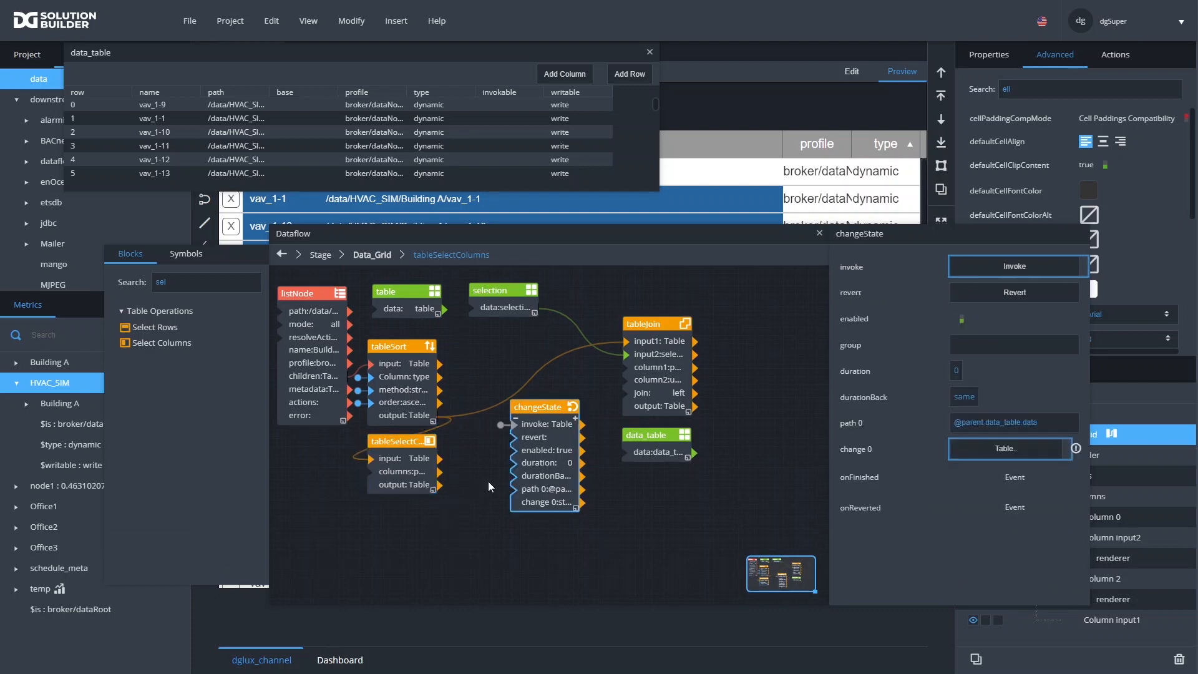
drag(538, 398, 545, 439)
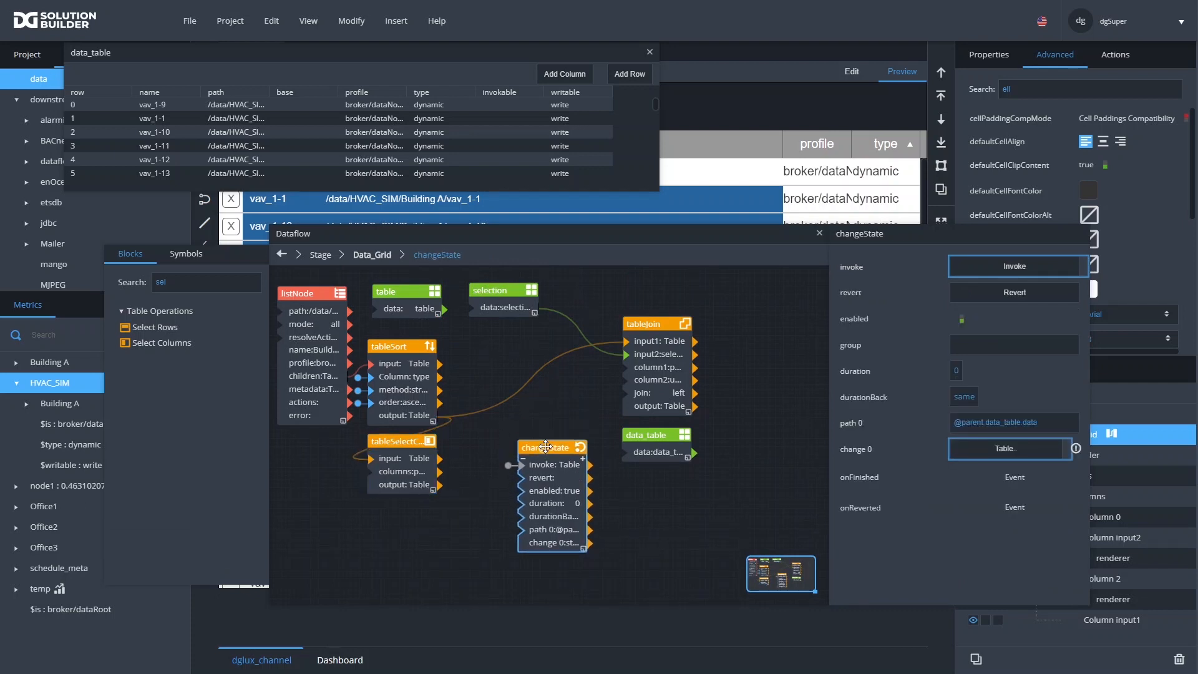
drag(413, 484, 971, 449)
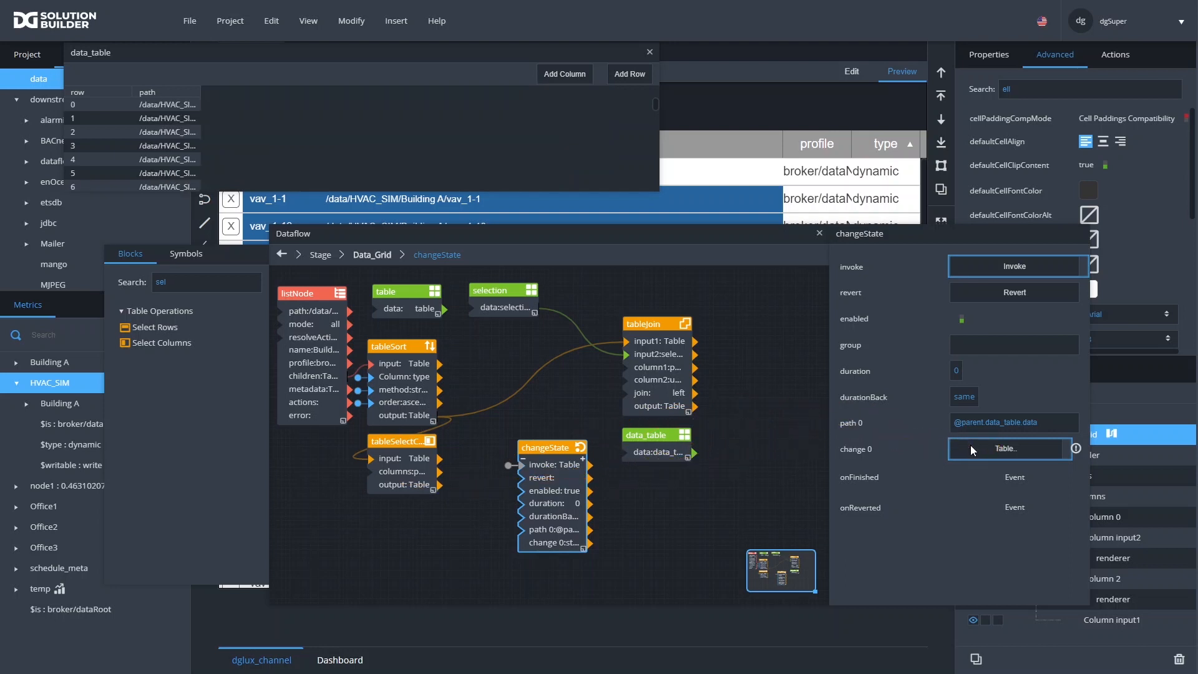
click(195, 95)
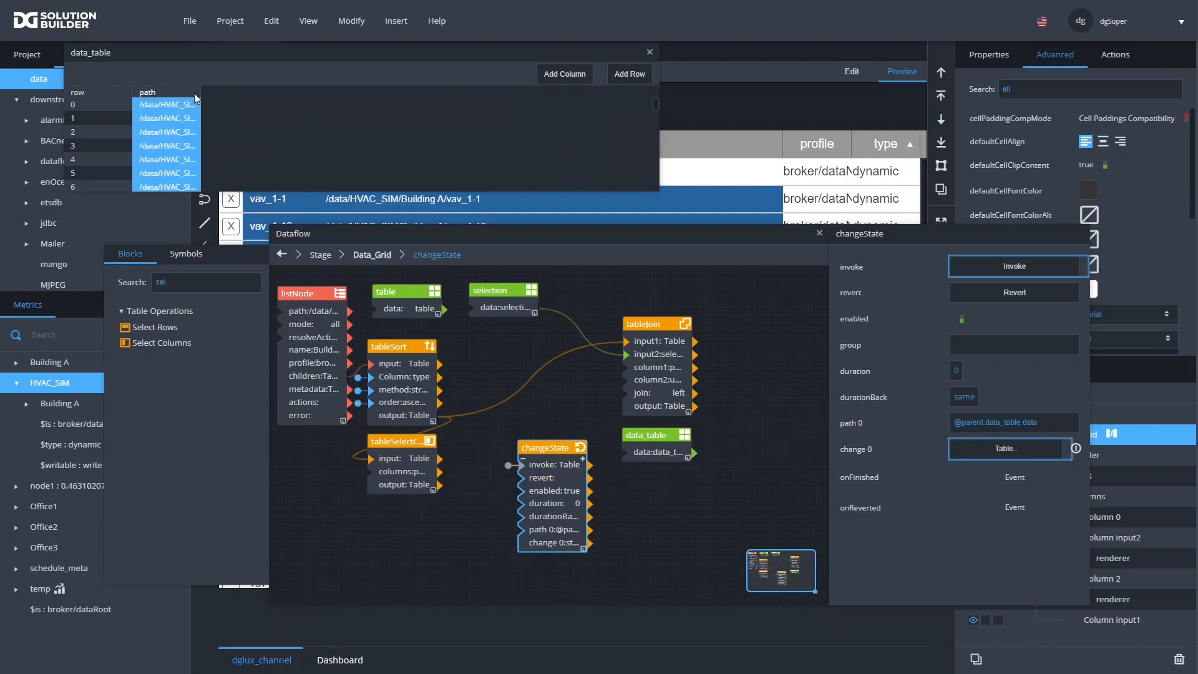
drag(197, 93, 289, 98)
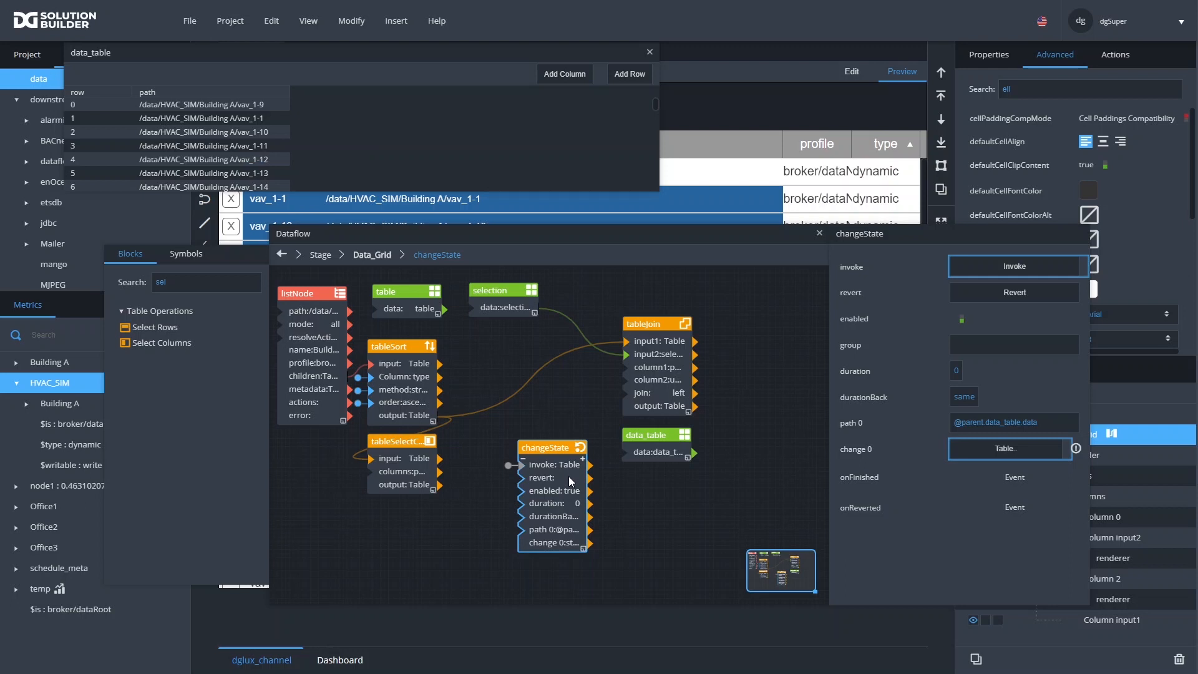
Add a second Sort block below tableSelectColumns, taking tableSelectColumns' output as its input
click(378, 394)
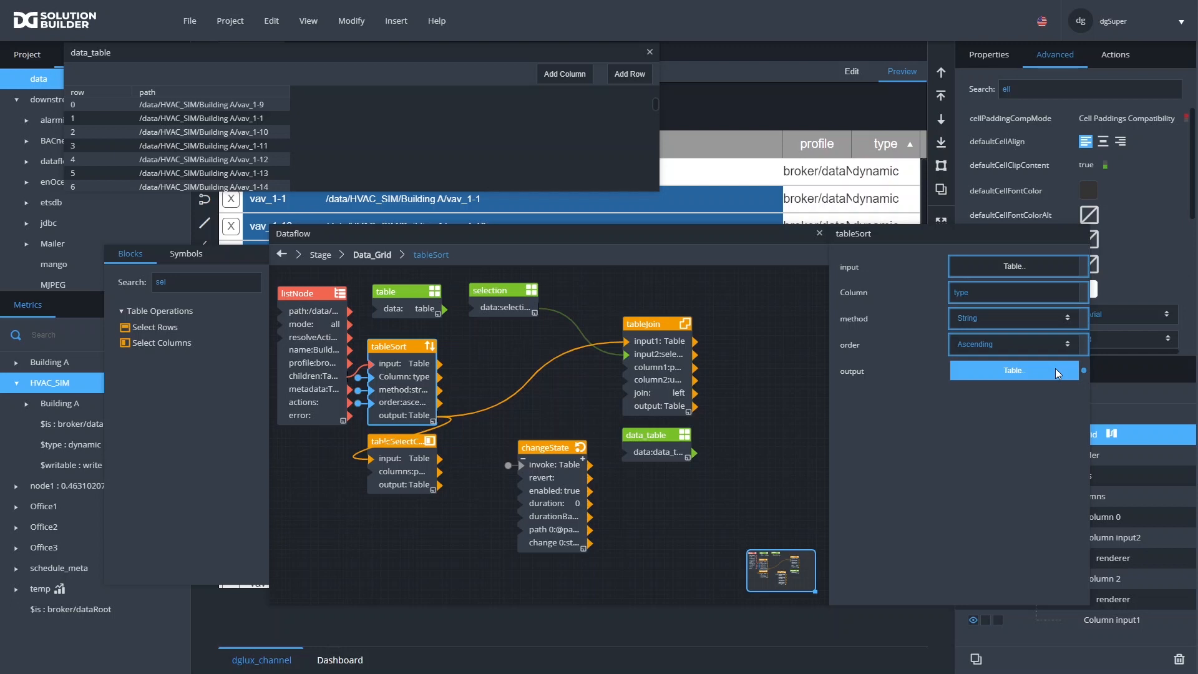
click(385, 463)
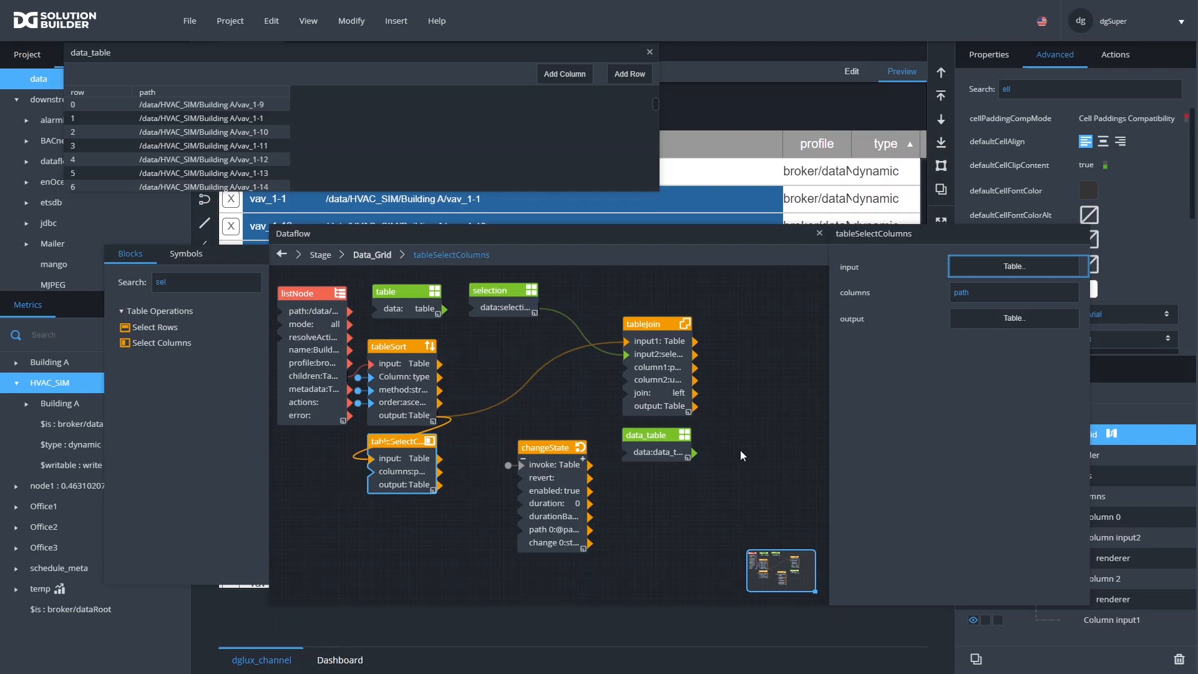
click(556, 449)
drag(555, 449, 570, 443)
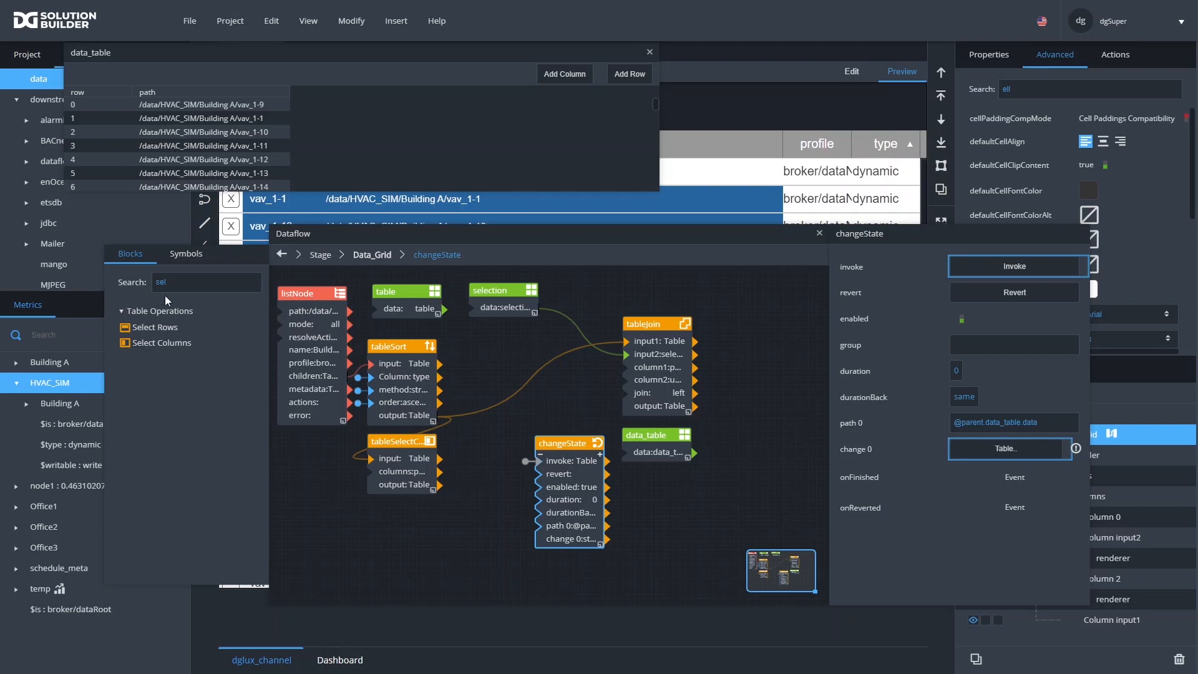
double_click(193, 283)
text(sort)
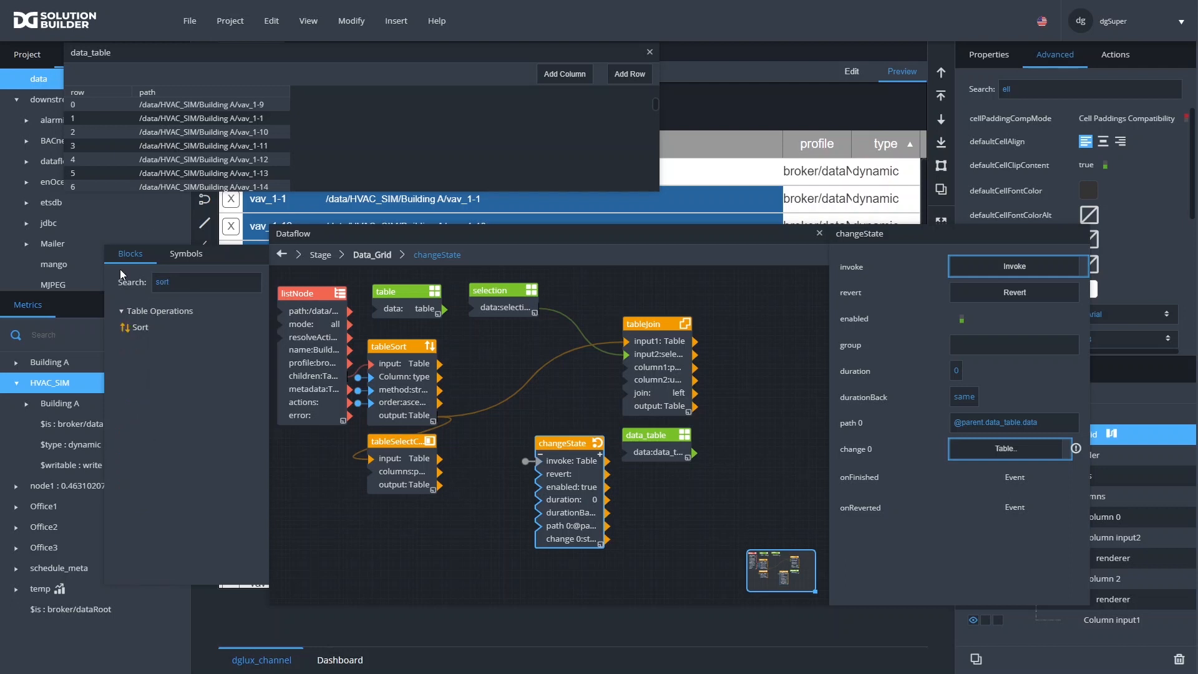
drag(141, 327, 376, 521)
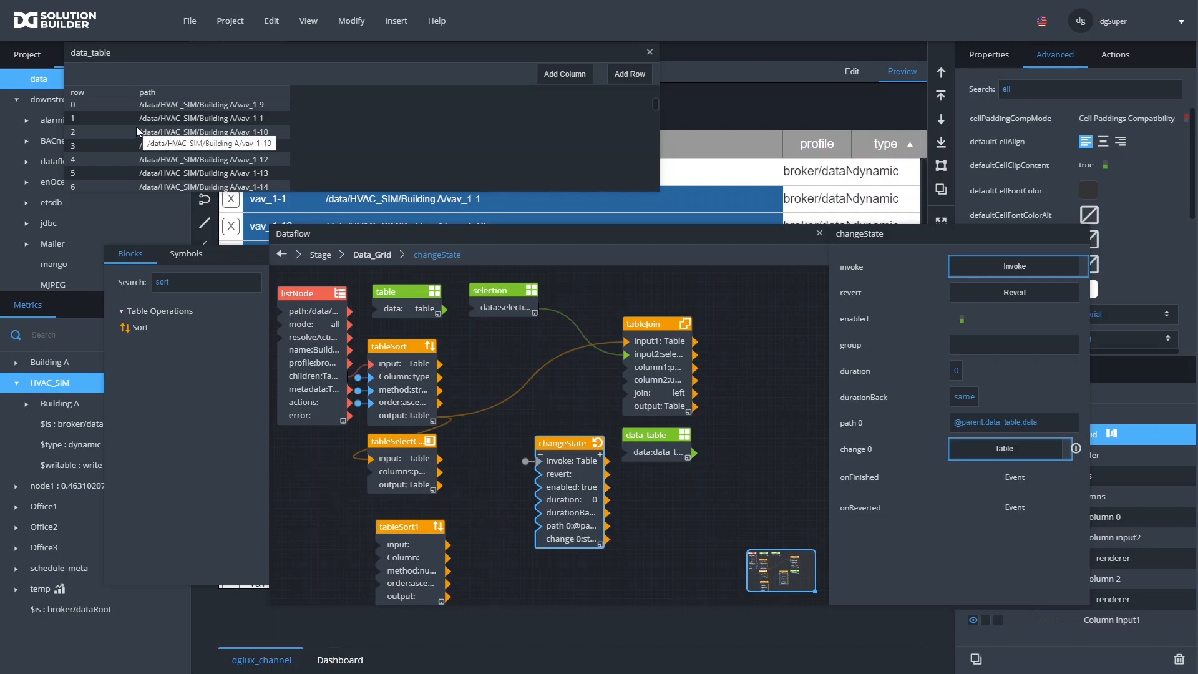
drag(397, 527, 369, 528)
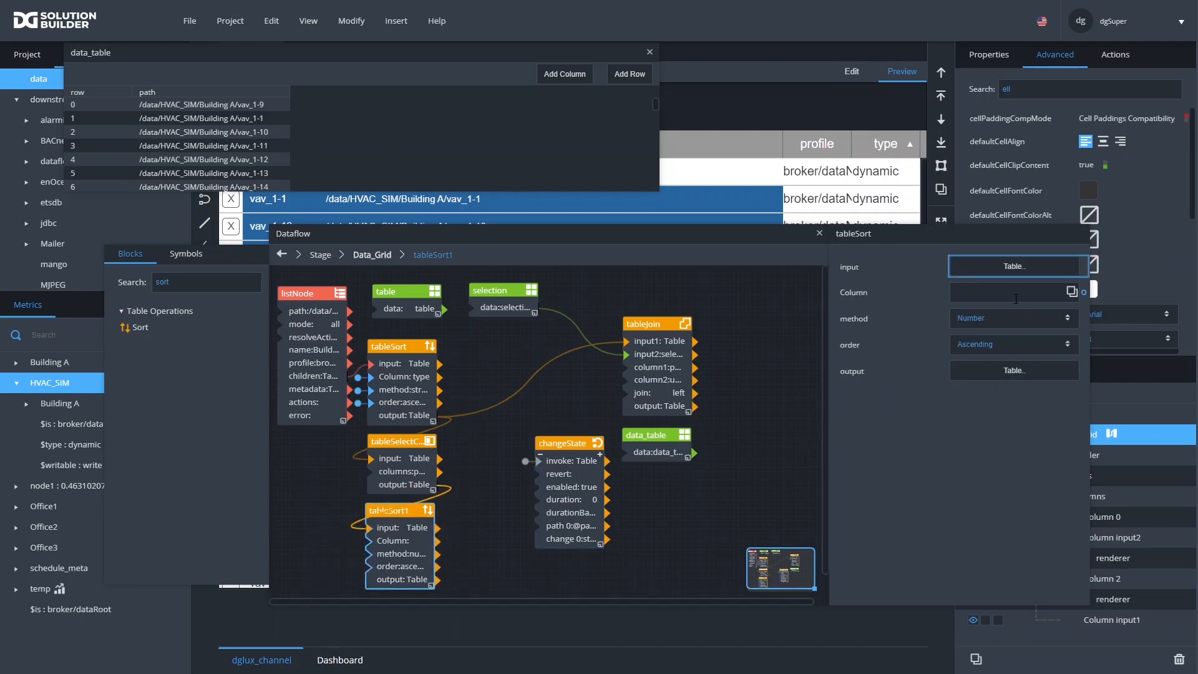
Set the new Sort block to sort the path column with the String method
click(1003, 321)
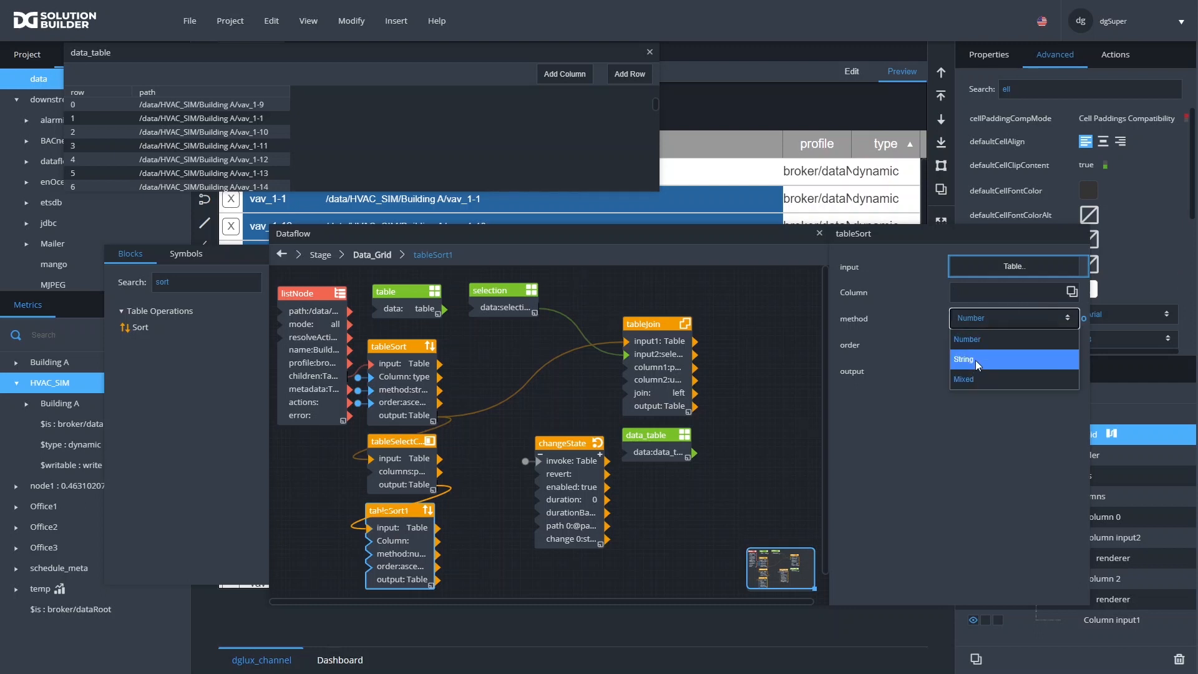
click(975, 360)
click(973, 288)
text(path)
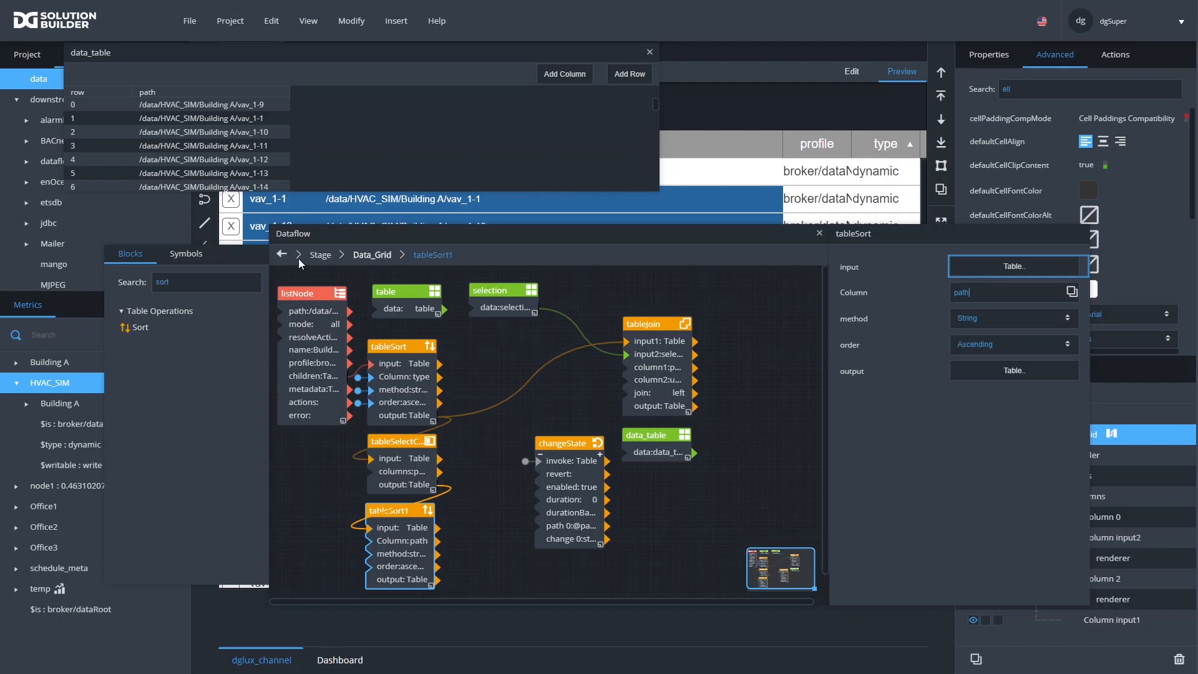
Add a CSV Writer block beside tableSort1, feed it tableSort1's output and set withHeader to true
double_click(199, 284)
text(parse)
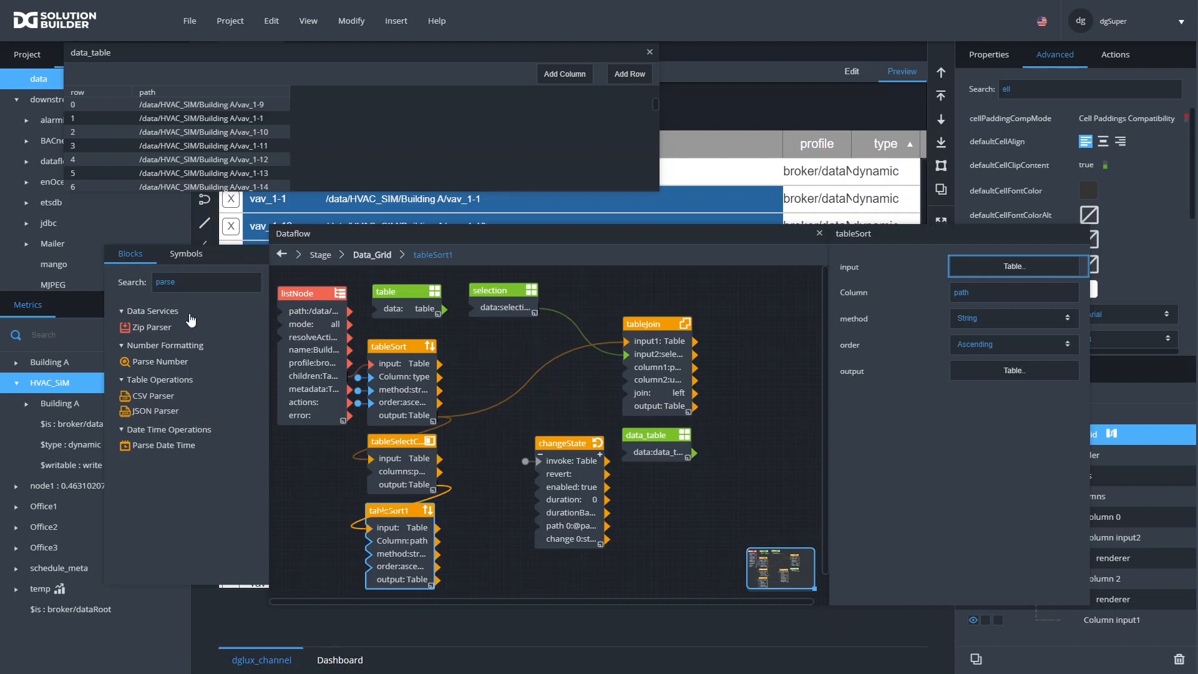
double_click(197, 279)
text(c)
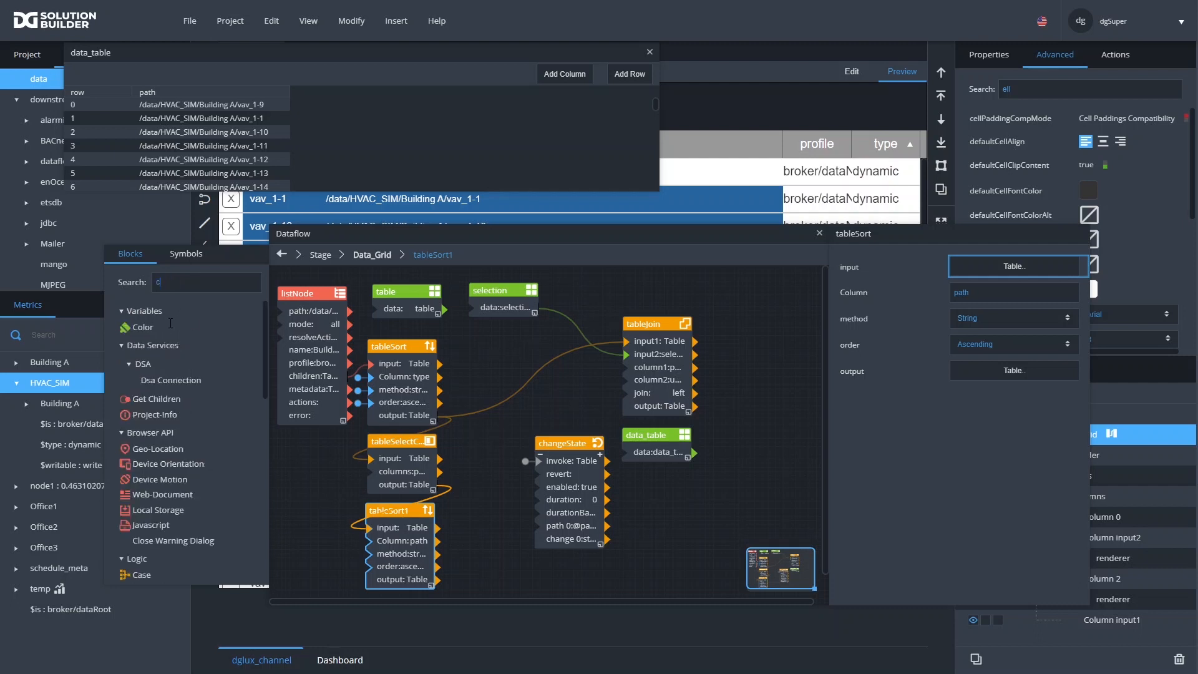
text(sv)
drag(147, 339, 469, 507)
drag(437, 580, 480, 512)
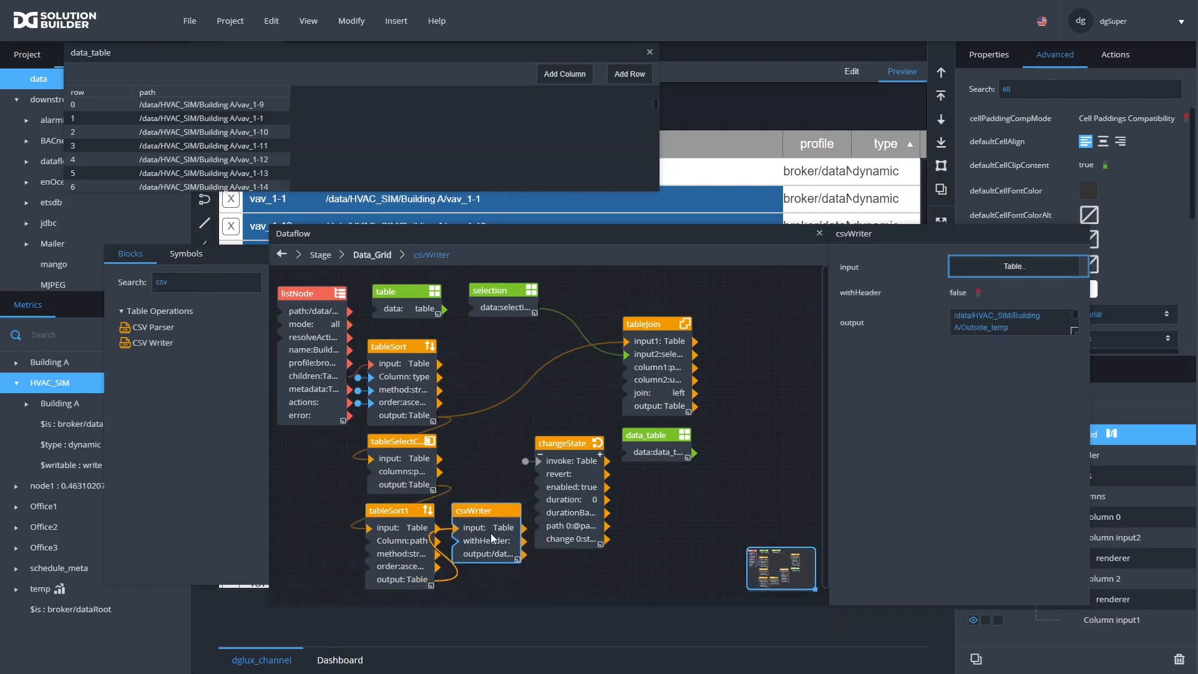
click(979, 294)
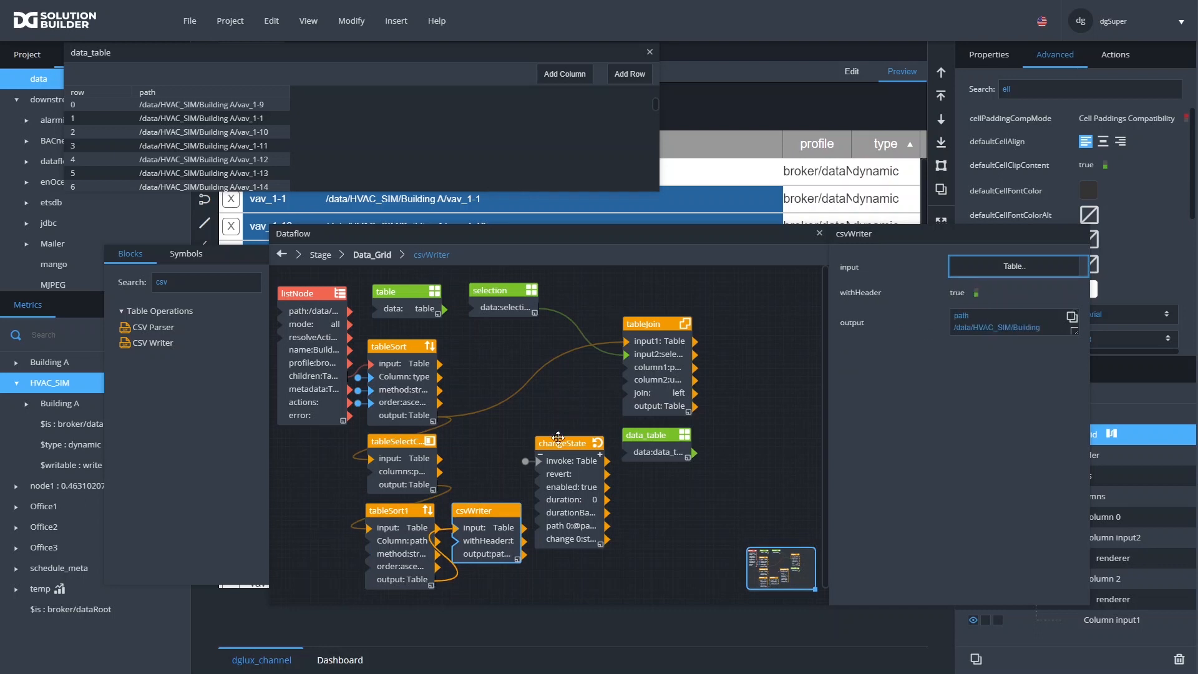
Add a CSV Parser block fed by csvWriter's output, set its withHeader to true and view its output table
drag(570, 444, 682, 480)
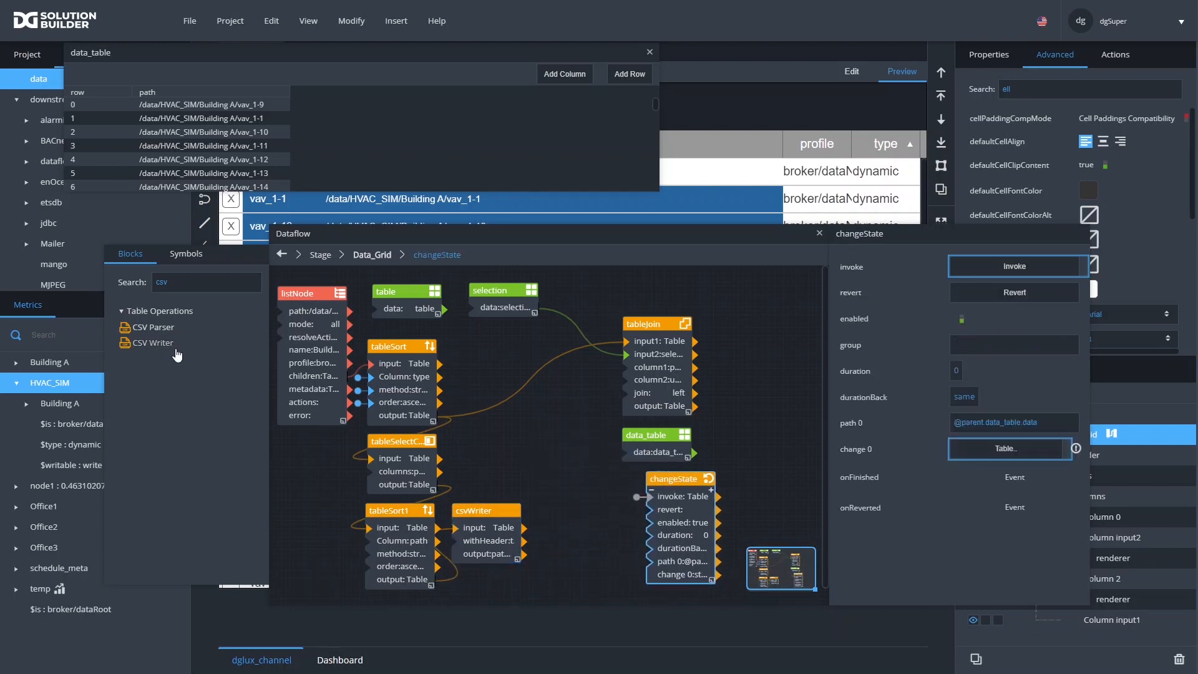
drag(168, 335, 549, 500)
drag(490, 556, 564, 508)
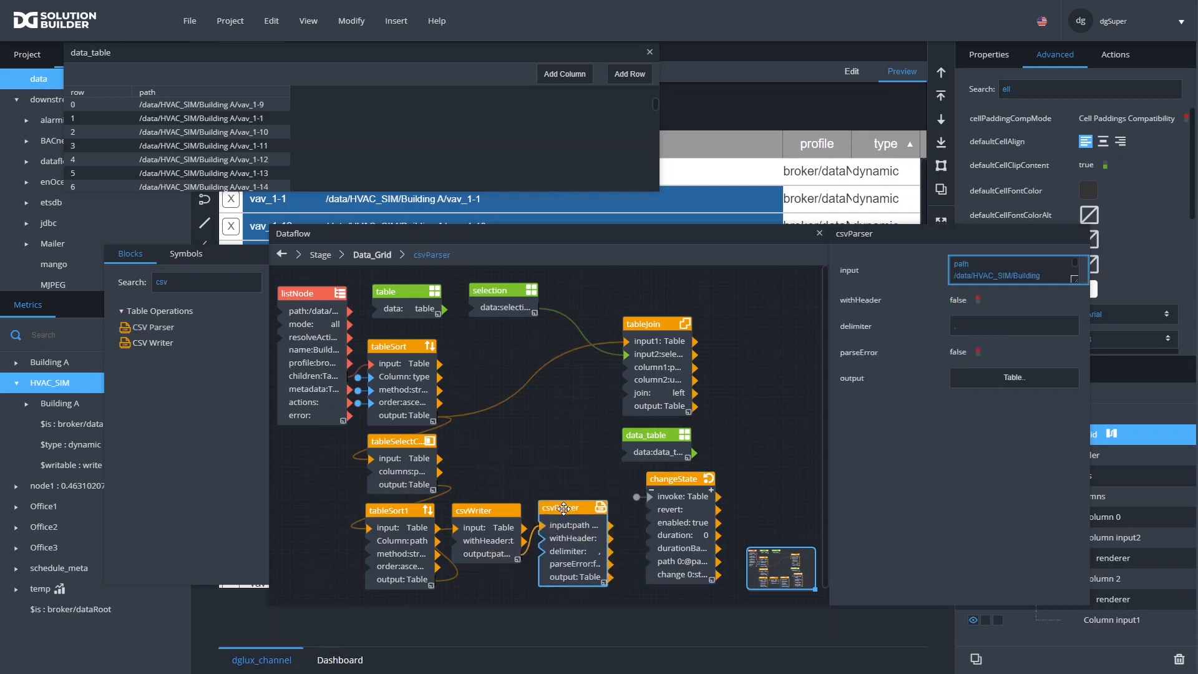
click(961, 302)
click(991, 381)
scroll(312, 152, down, 6)
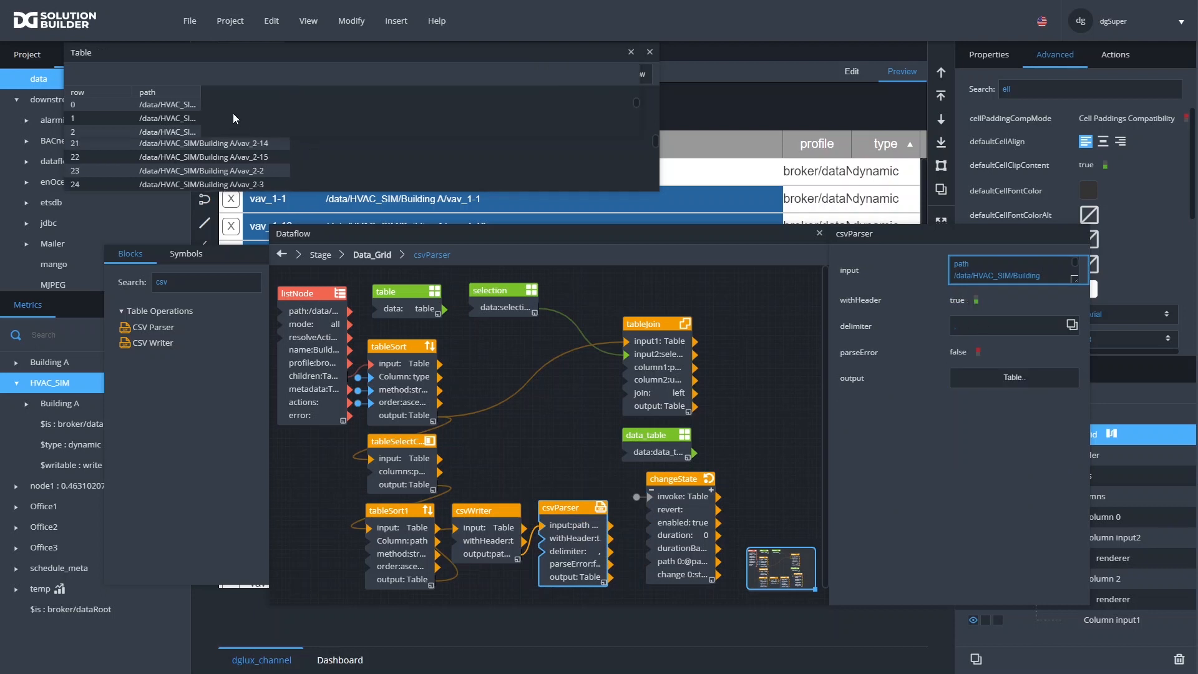
Close the overlapping table windows, reopen csvParser's output table and widen its path column to read the full paths
drag(204, 54, 486, 88)
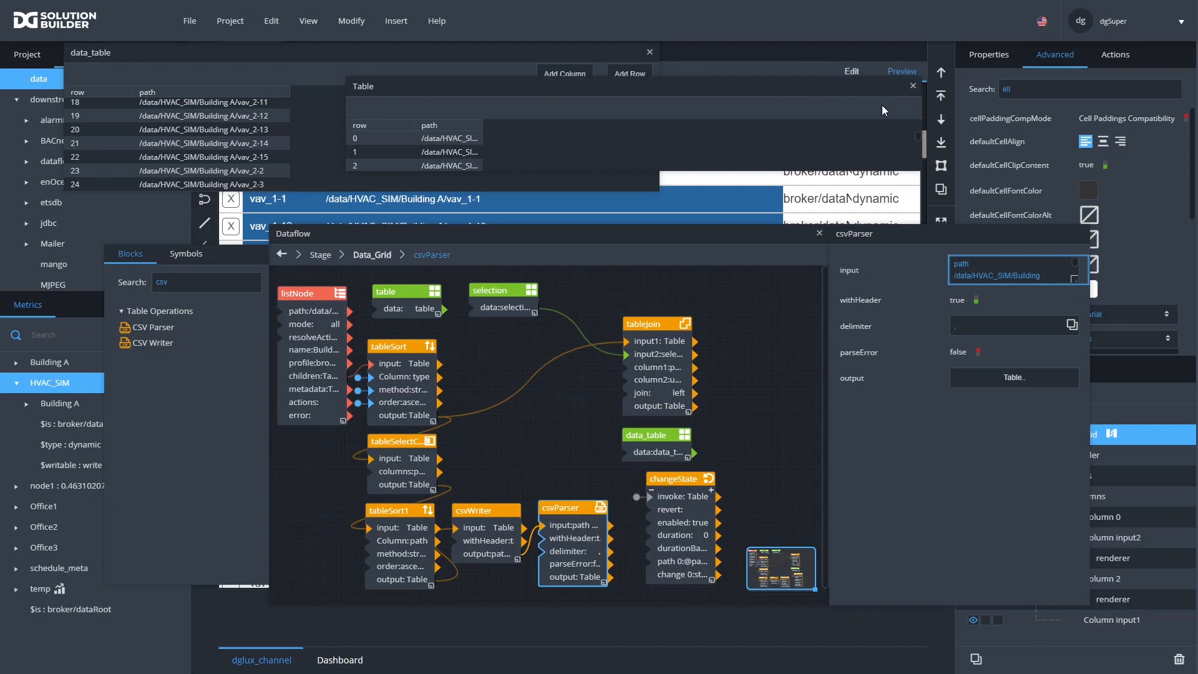
click(912, 86)
click(650, 52)
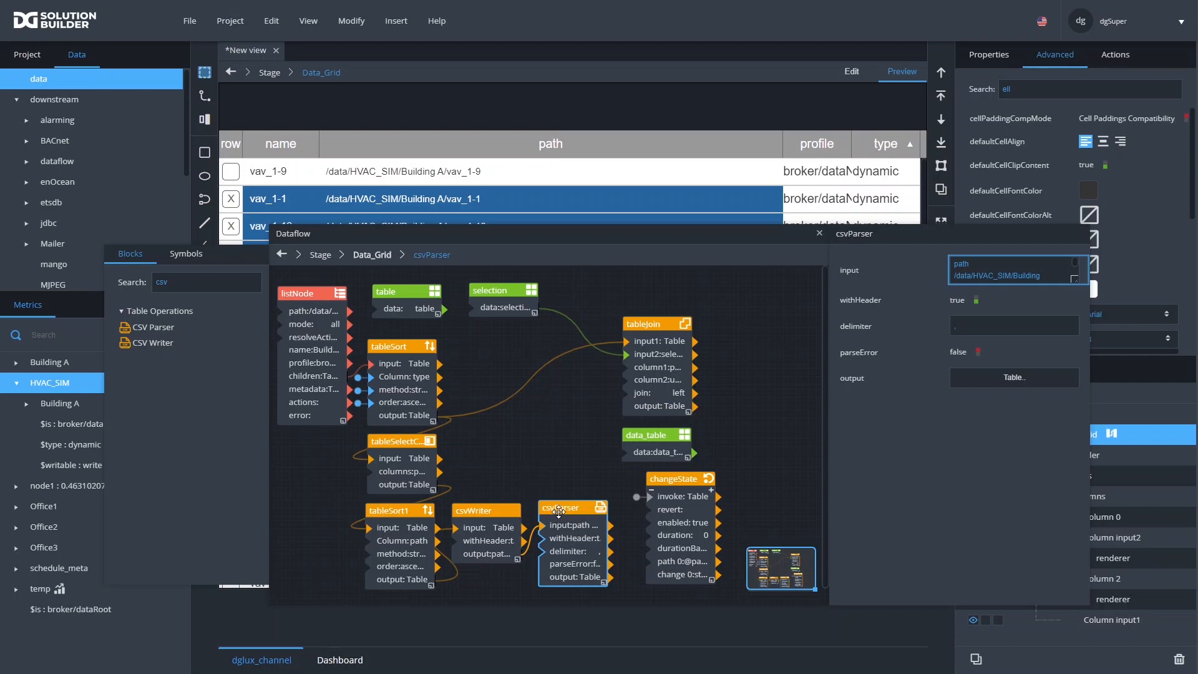
drag(558, 512, 558, 515)
click(986, 380)
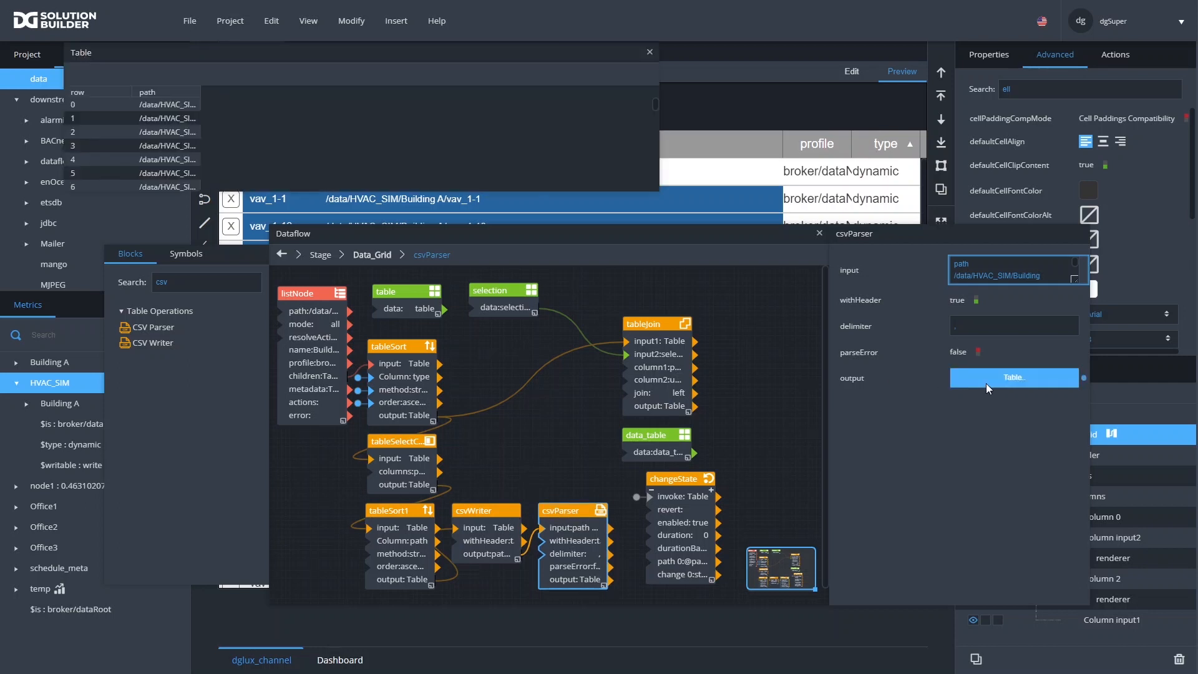
drag(199, 93, 347, 94)
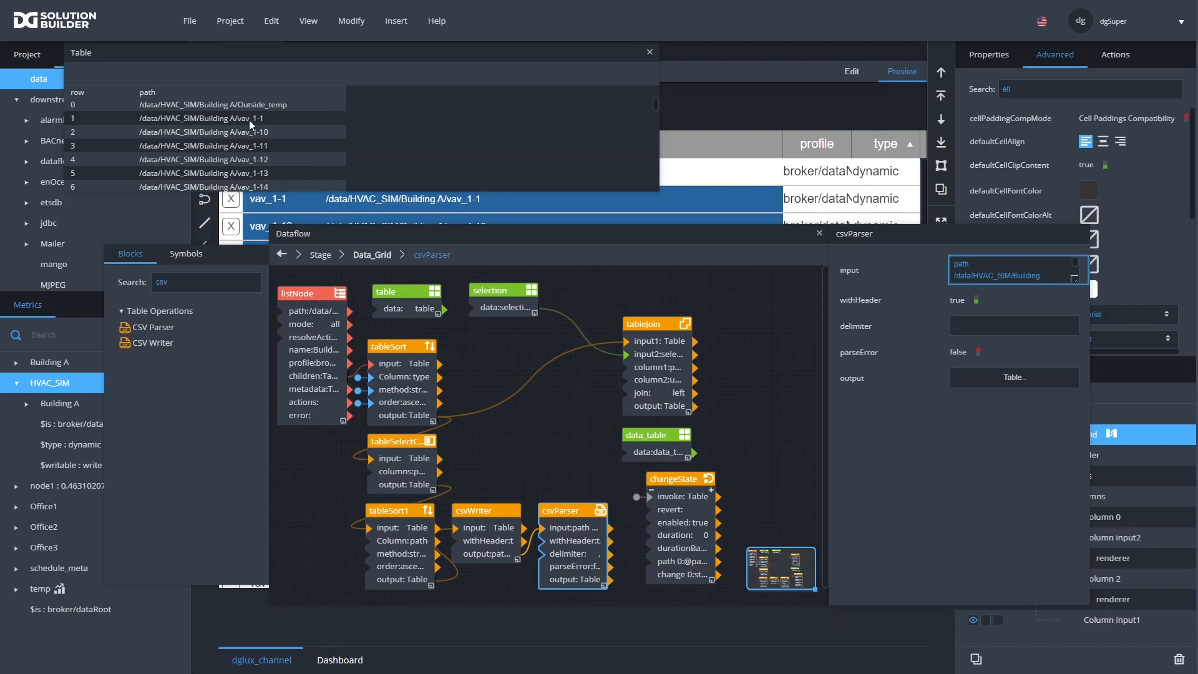
click(265, 106)
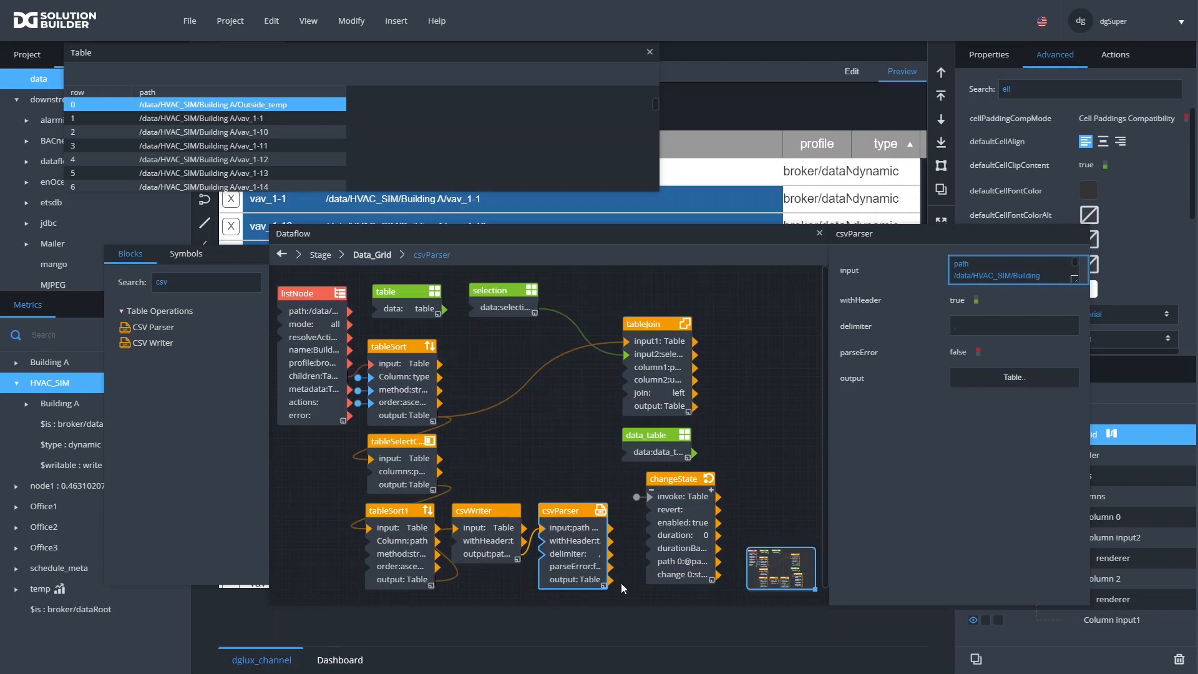
Review the settings of tableSort1, tableSelectColumns, csvWriter and csvParser along the path-column chain
click(414, 578)
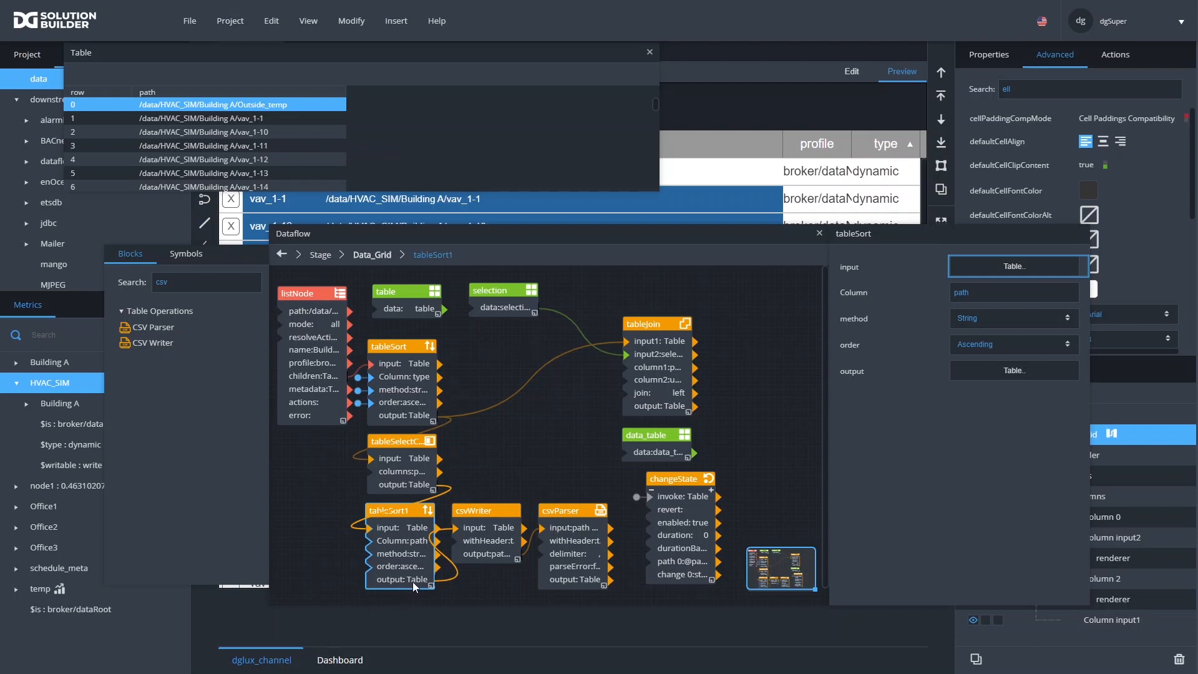
click(405, 462)
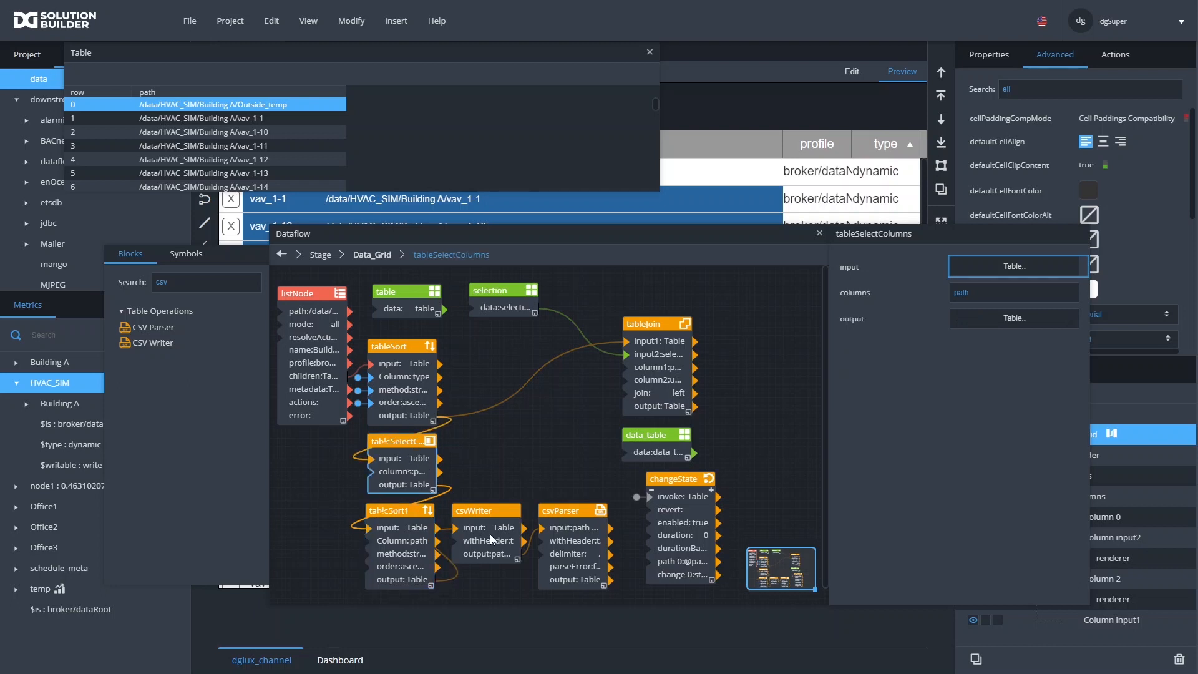
click(493, 540)
click(587, 535)
click(498, 542)
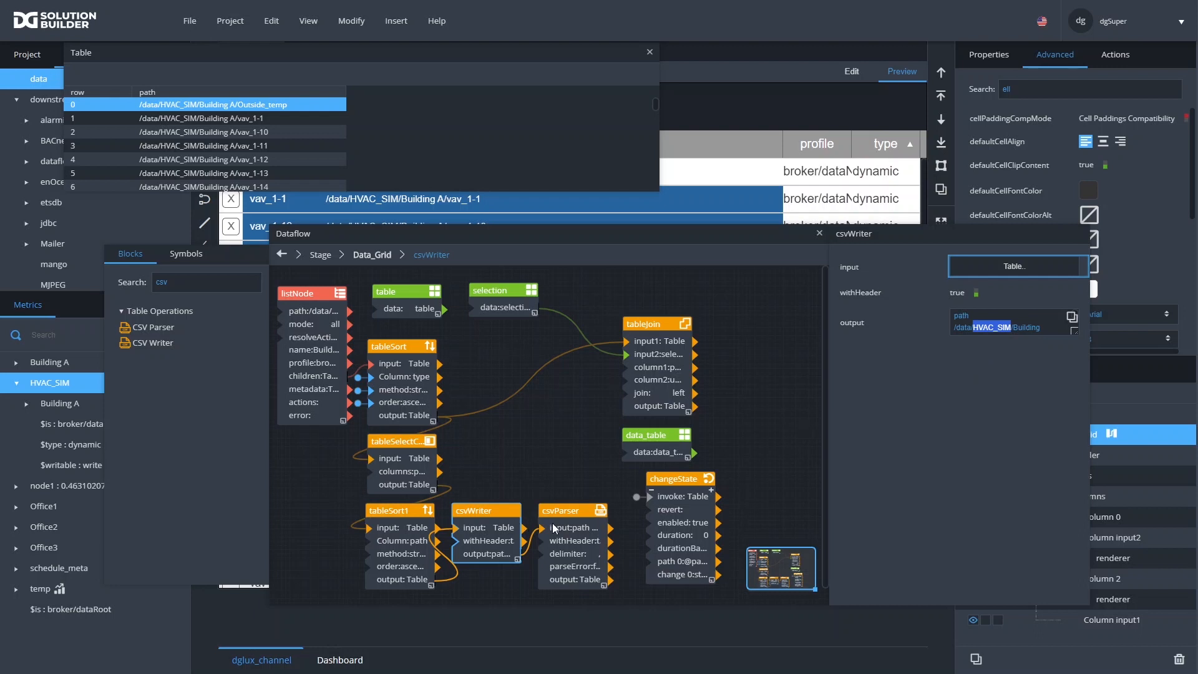
click(567, 530)
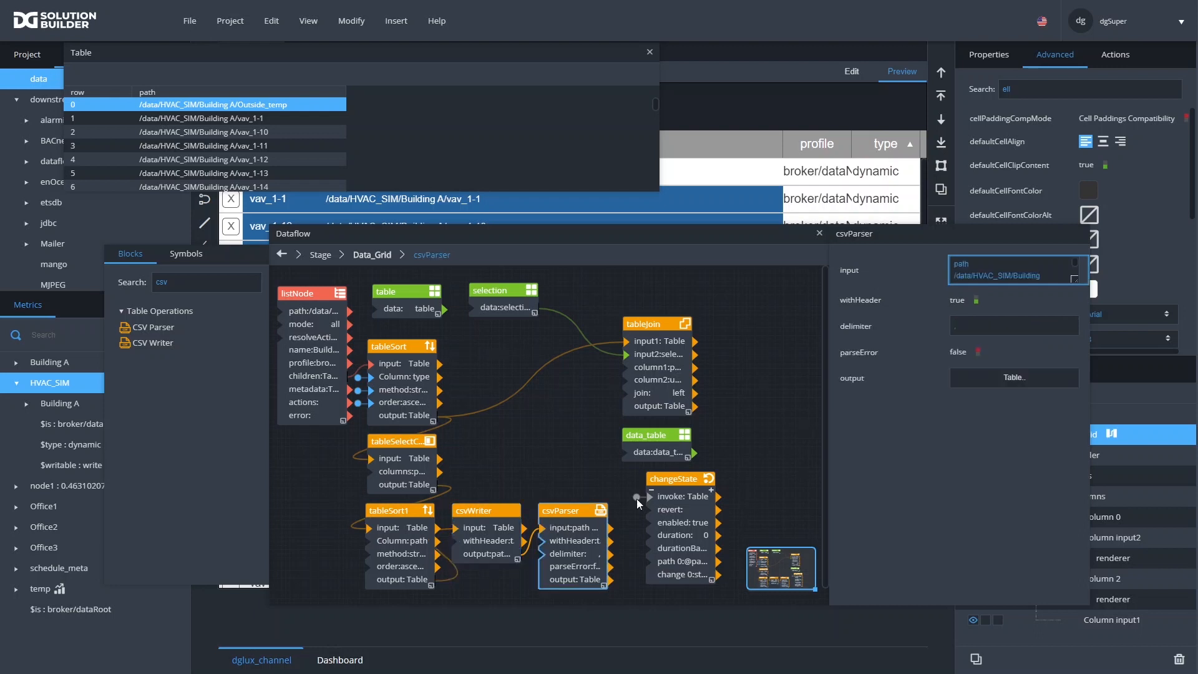
Examine the sorted paths in csvParser's output table in a single resized window, then close it
click(991, 378)
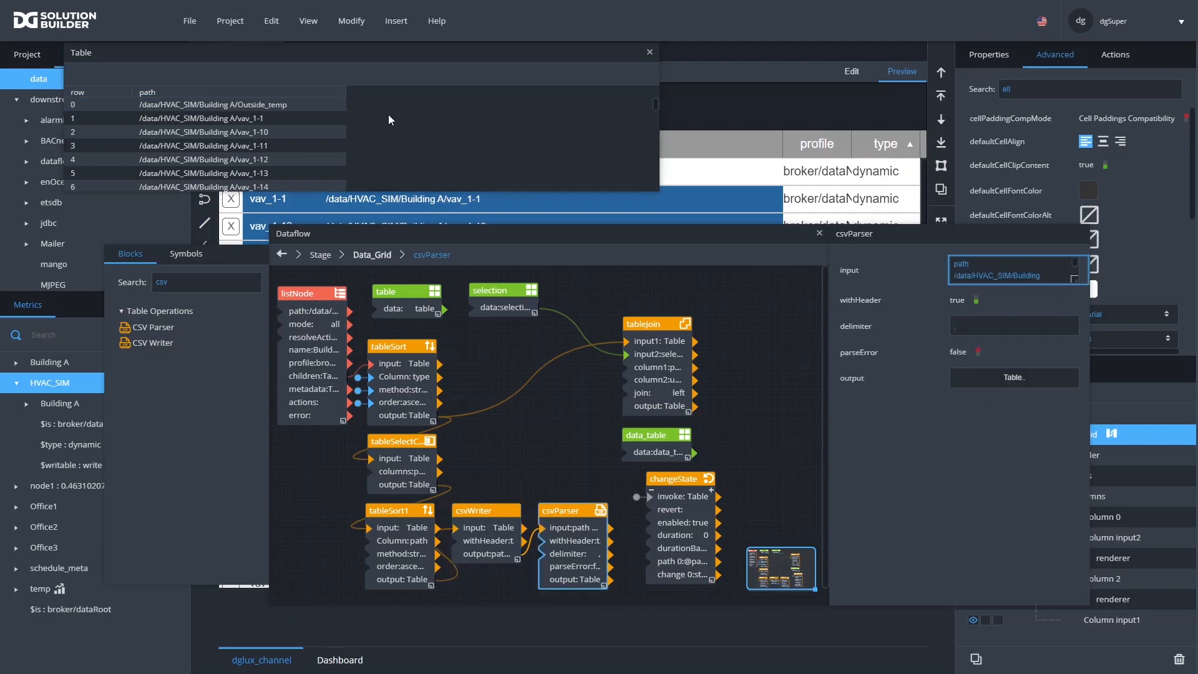
drag(388, 61, 735, 91)
click(650, 53)
drag(784, 80, 640, 62)
drag(861, 200, 574, 243)
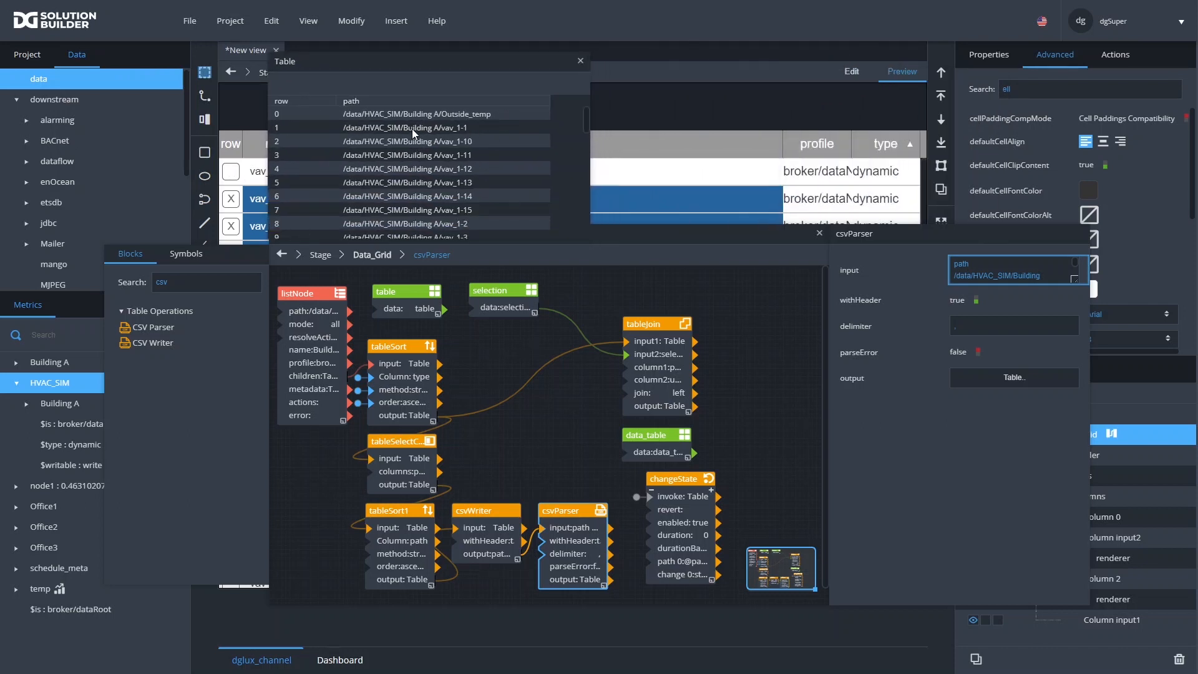
click(440, 130)
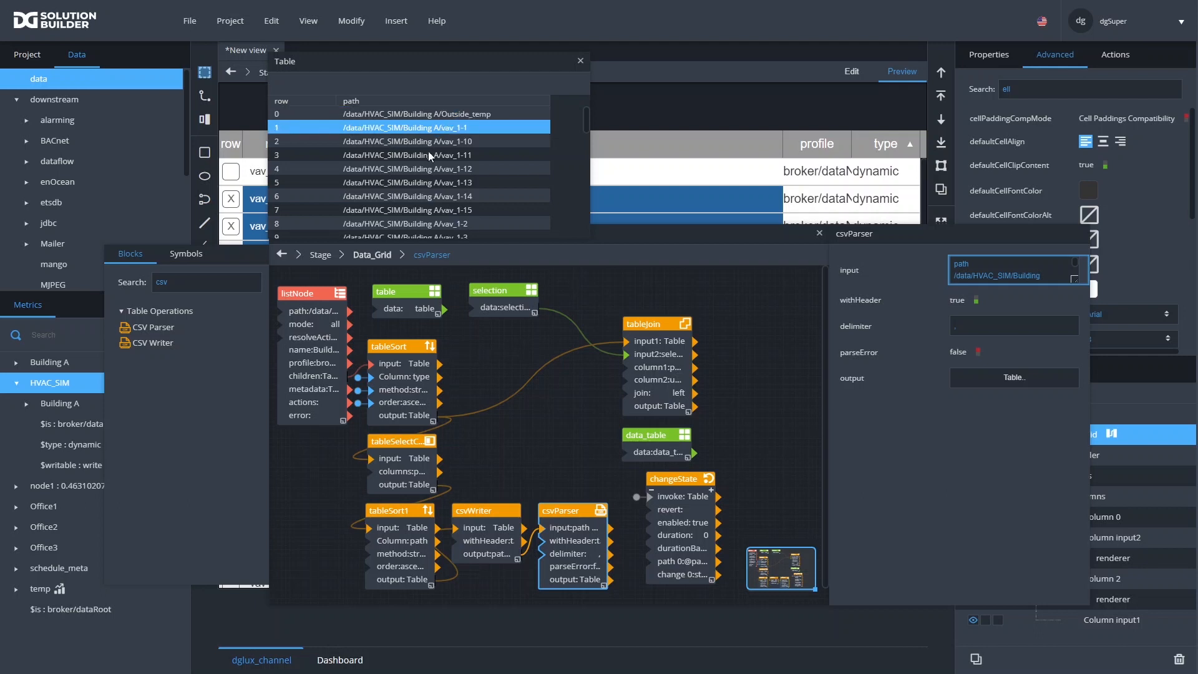
click(580, 61)
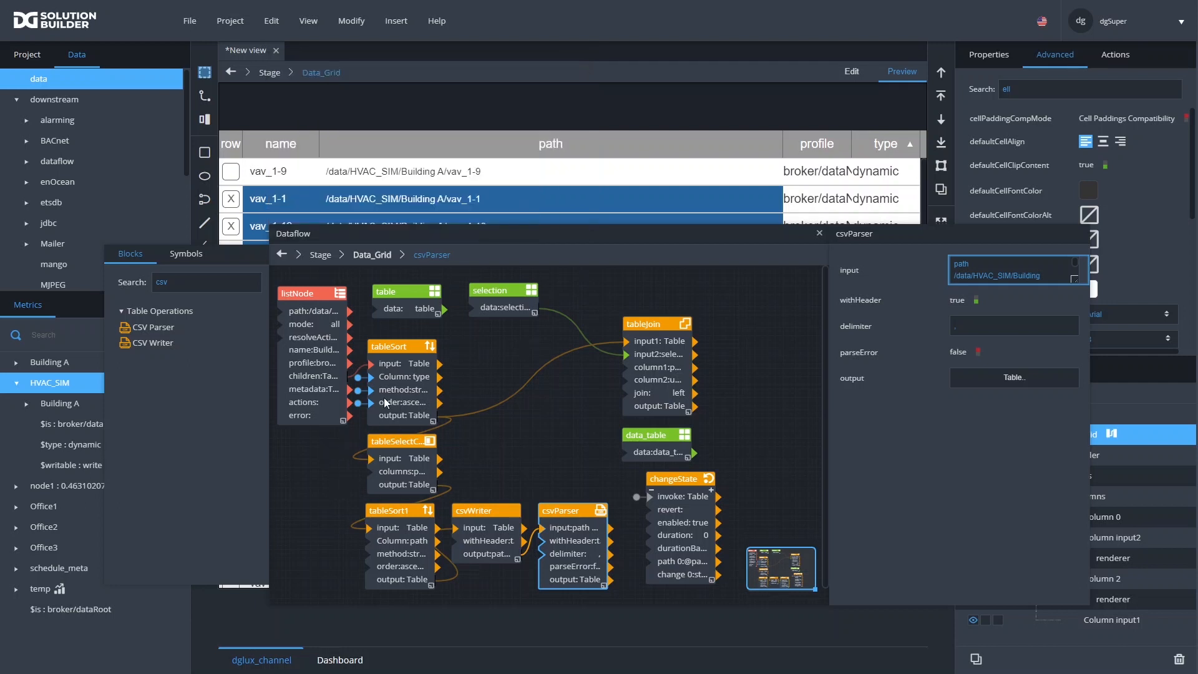
Bind csvParser's output to changeState's change 0 value and place changeState beside csvParser
click(388, 405)
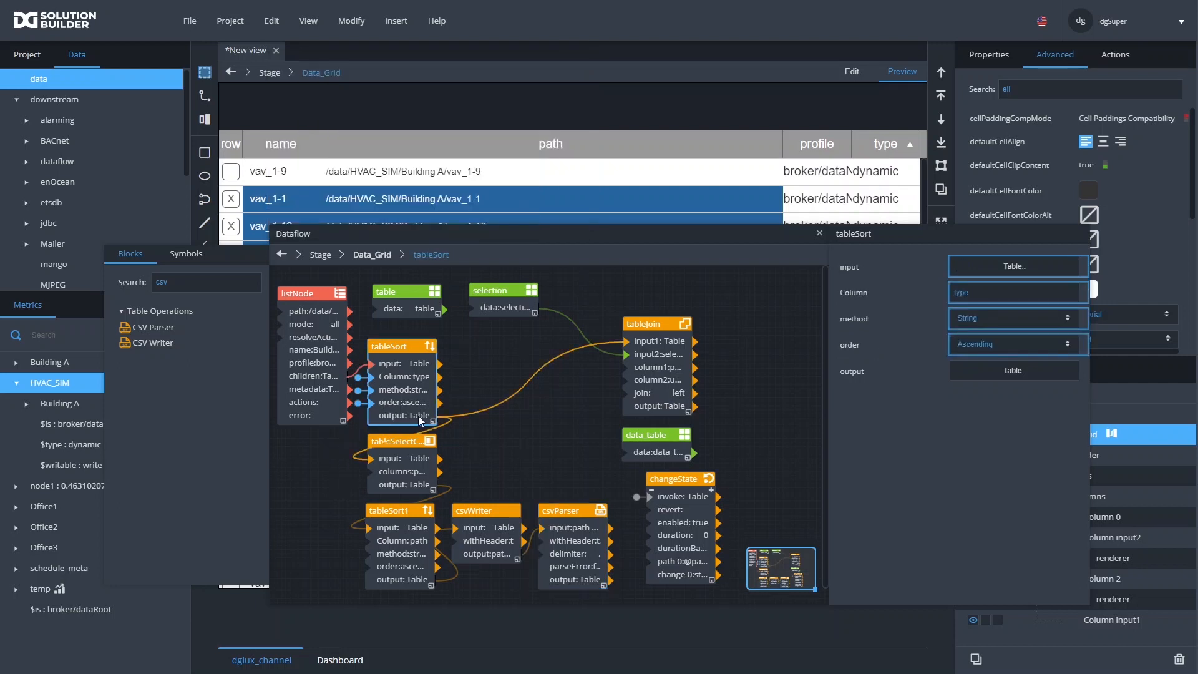
click(578, 544)
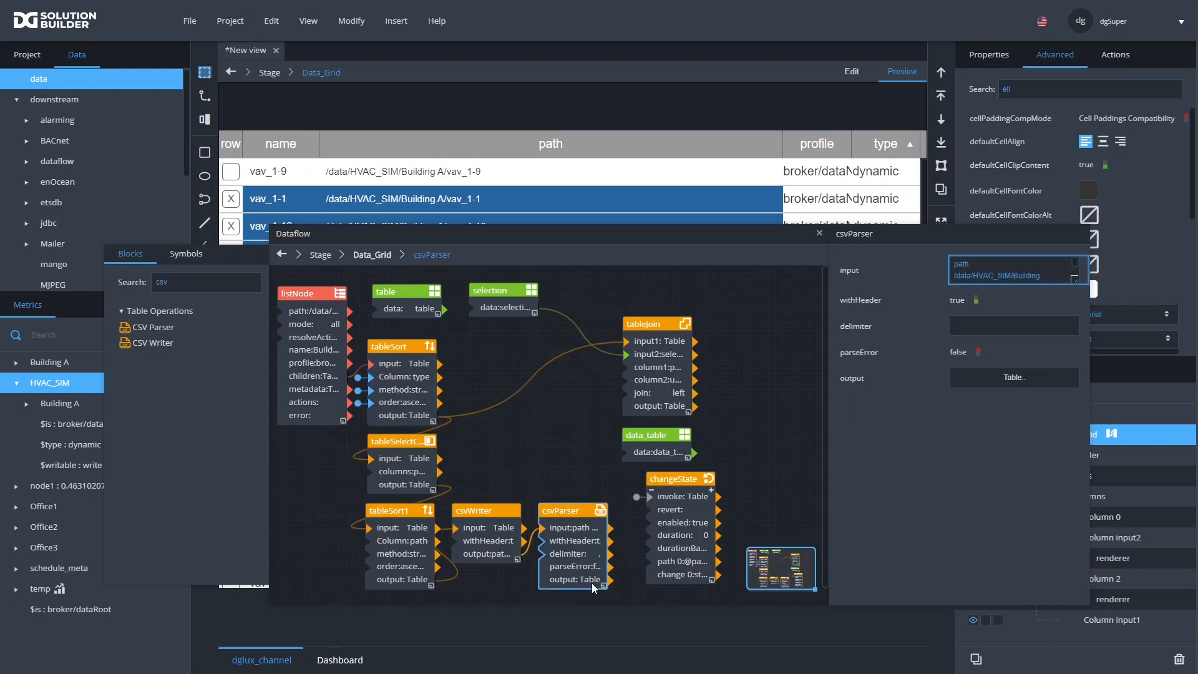
click(702, 552)
drag(582, 590, 1004, 449)
drag(693, 480, 673, 508)
View the rows stored in data_table and close its table window
click(649, 441)
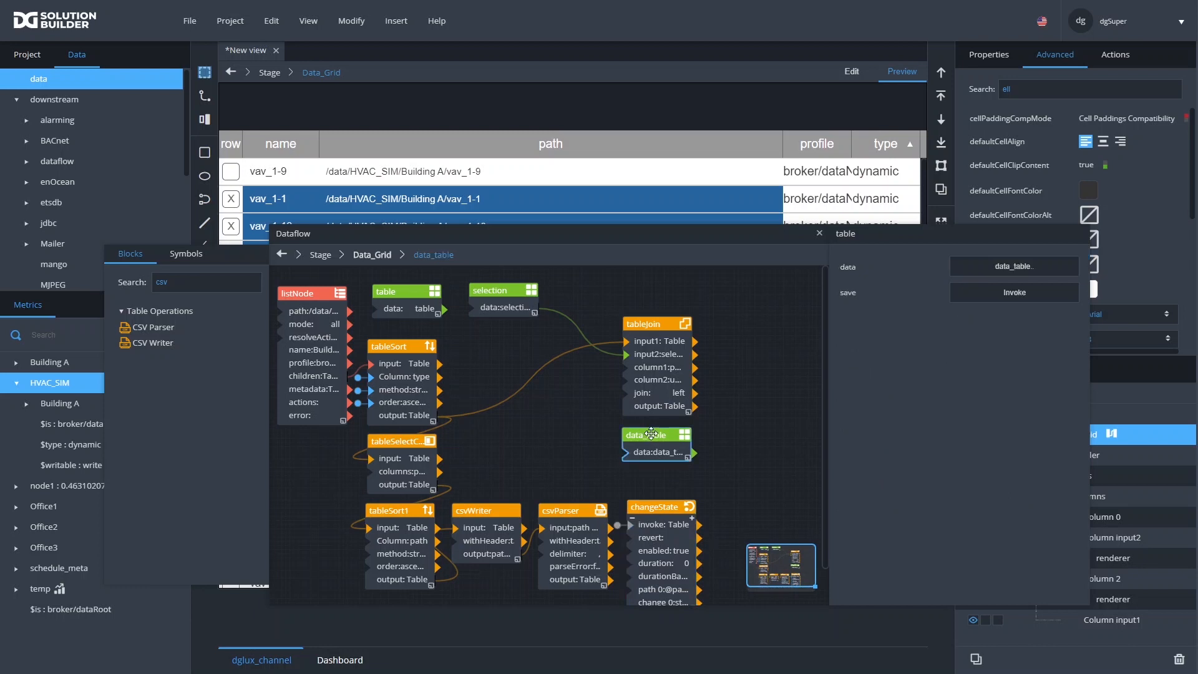
click(1047, 263)
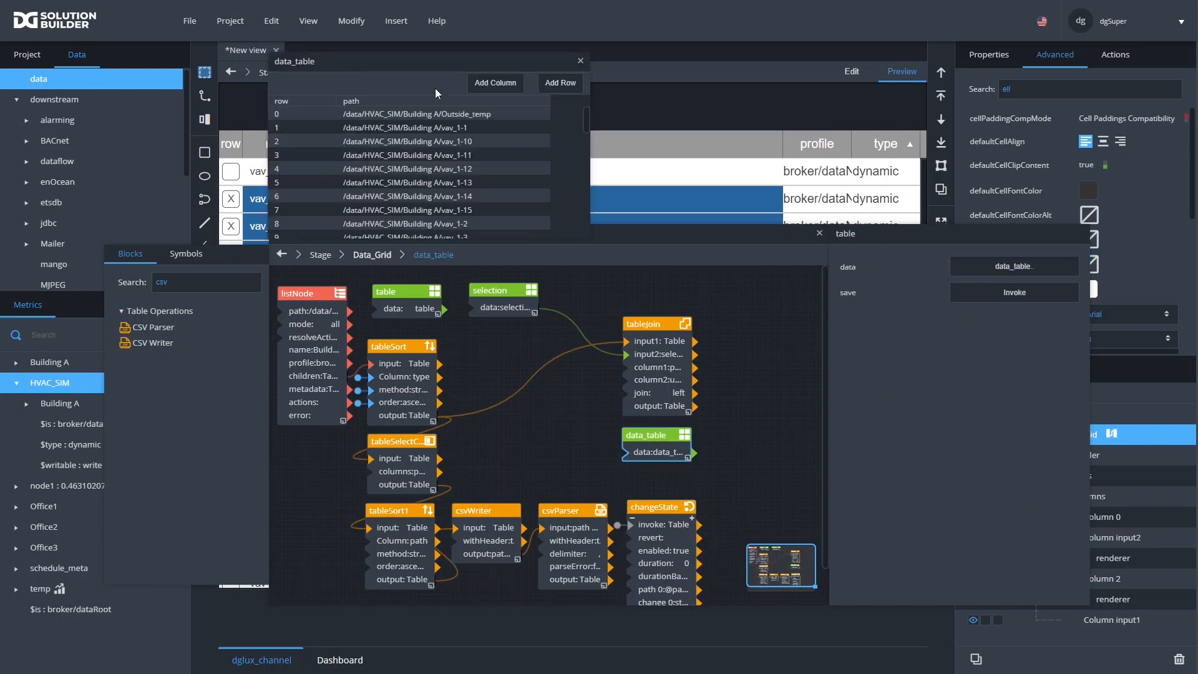
click(580, 61)
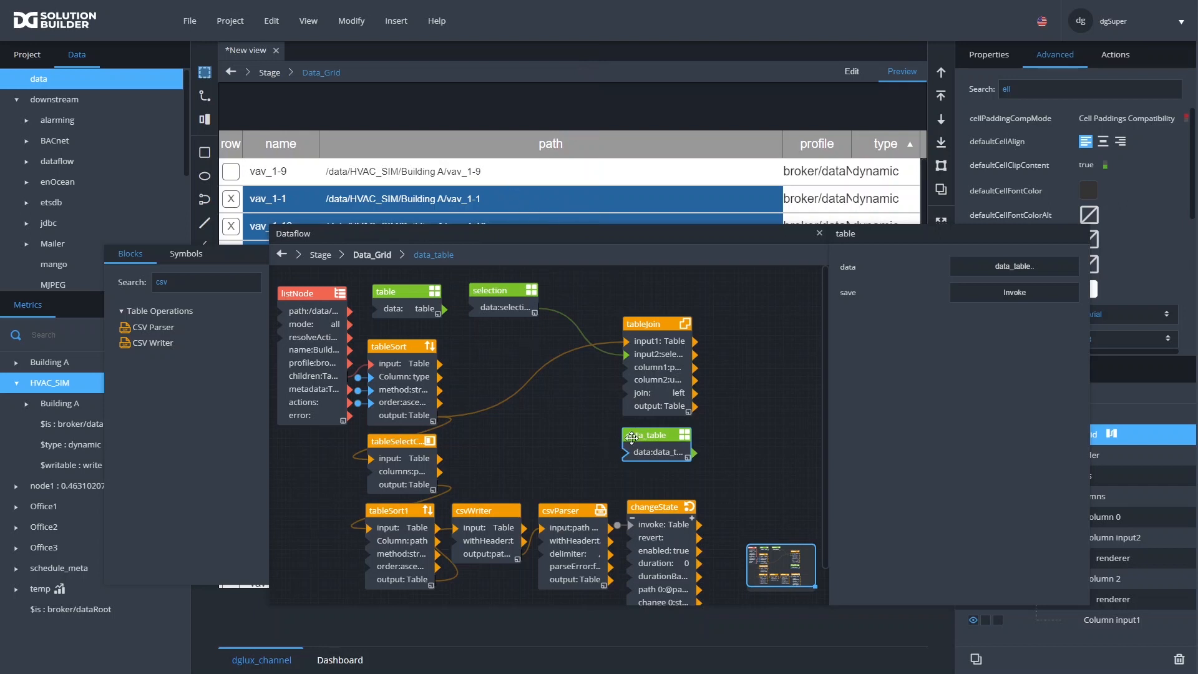
Make room around data_table, add a second Join block beside it and feed data_table's data into the new block's input1
drag(657, 324, 742, 299)
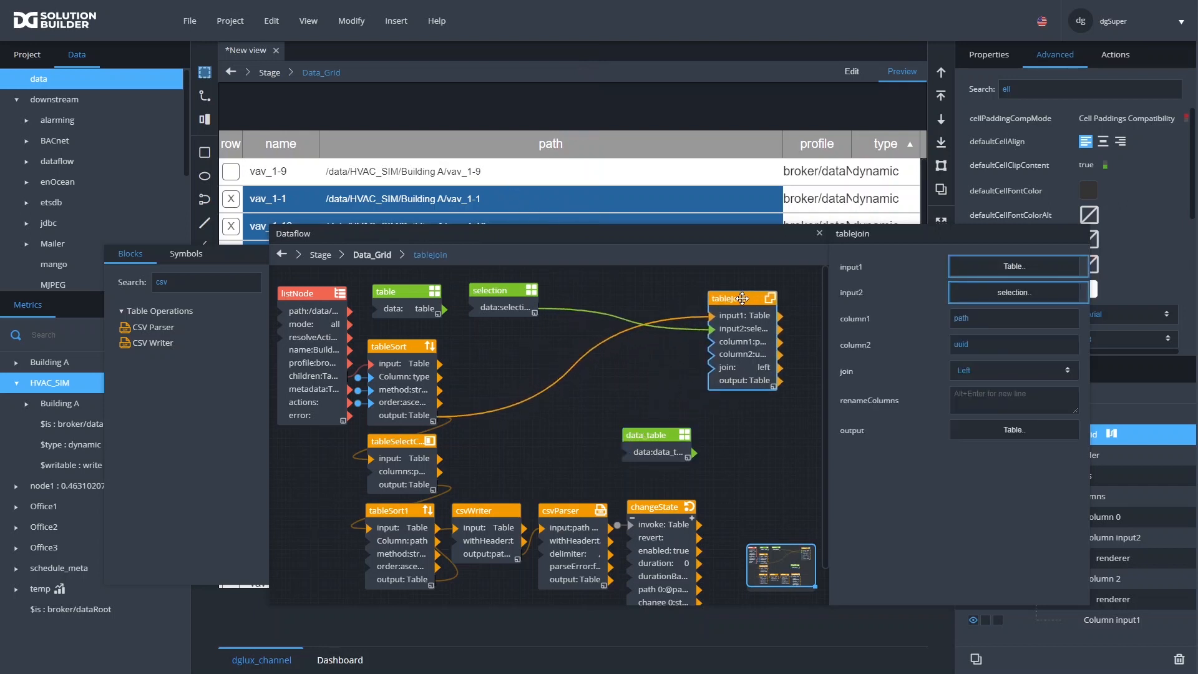
drag(657, 430, 651, 432)
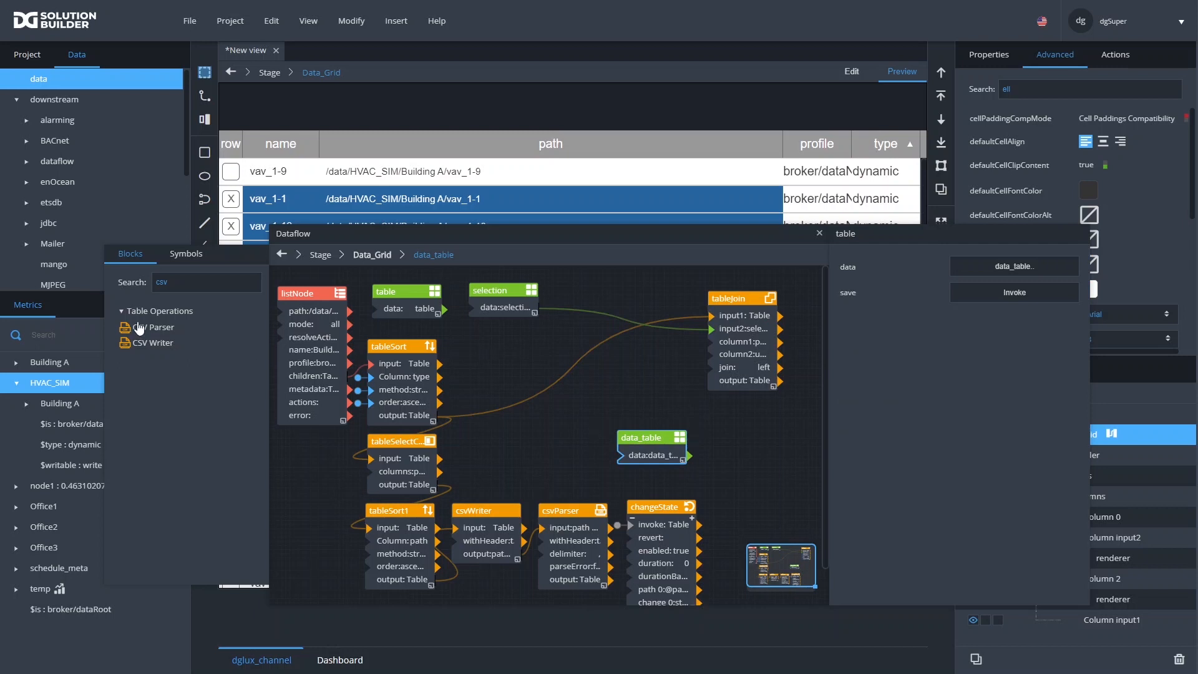
double_click(205, 289)
text(join)
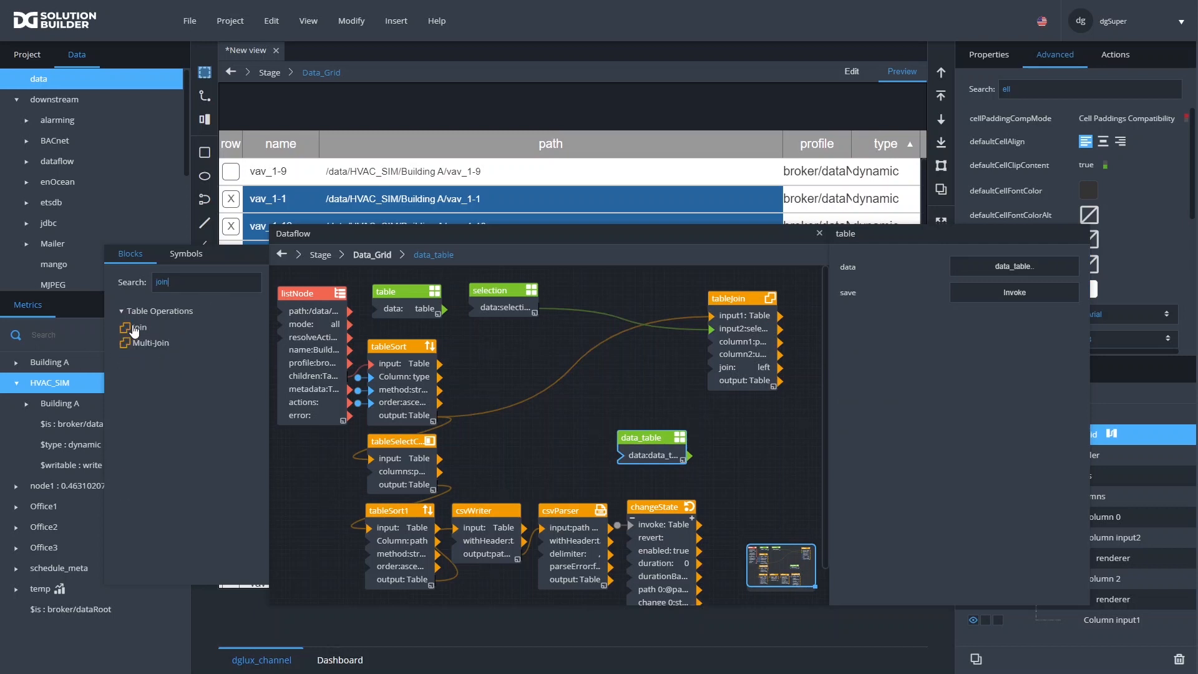
drag(139, 327, 748, 428)
drag(689, 454, 731, 450)
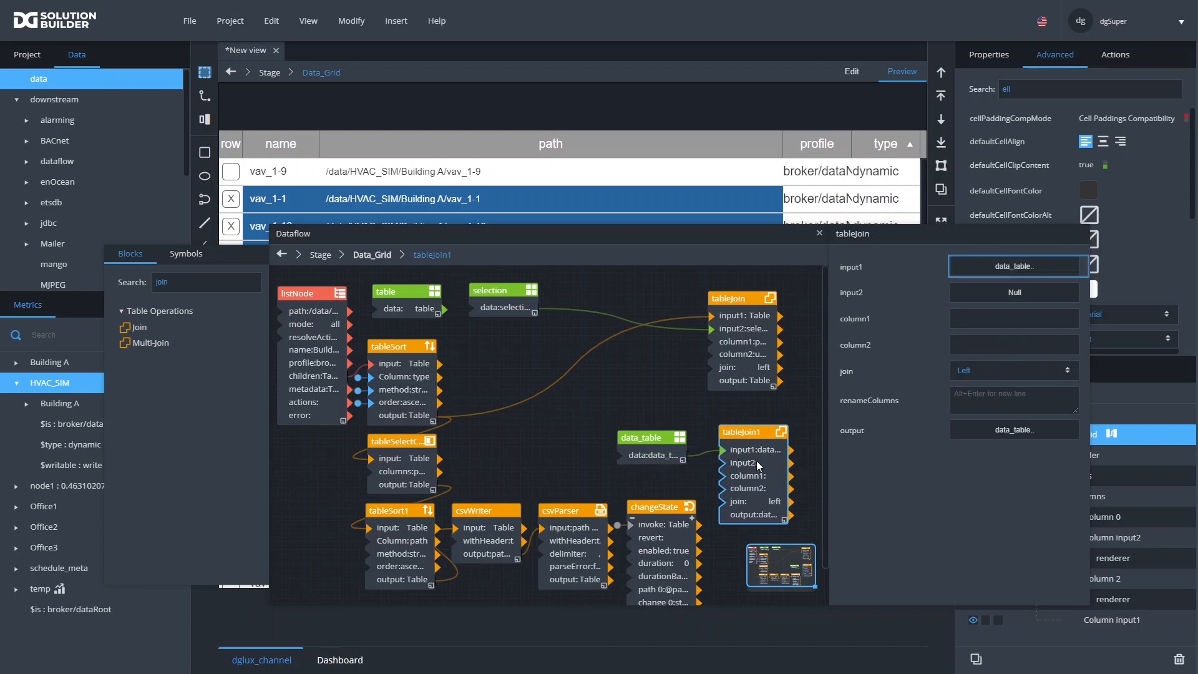
Set tableJoin1's column1 and column2 to path and feed tableJoin's output into its input2
click(971, 322)
text(path)
drag(780, 380, 968, 343)
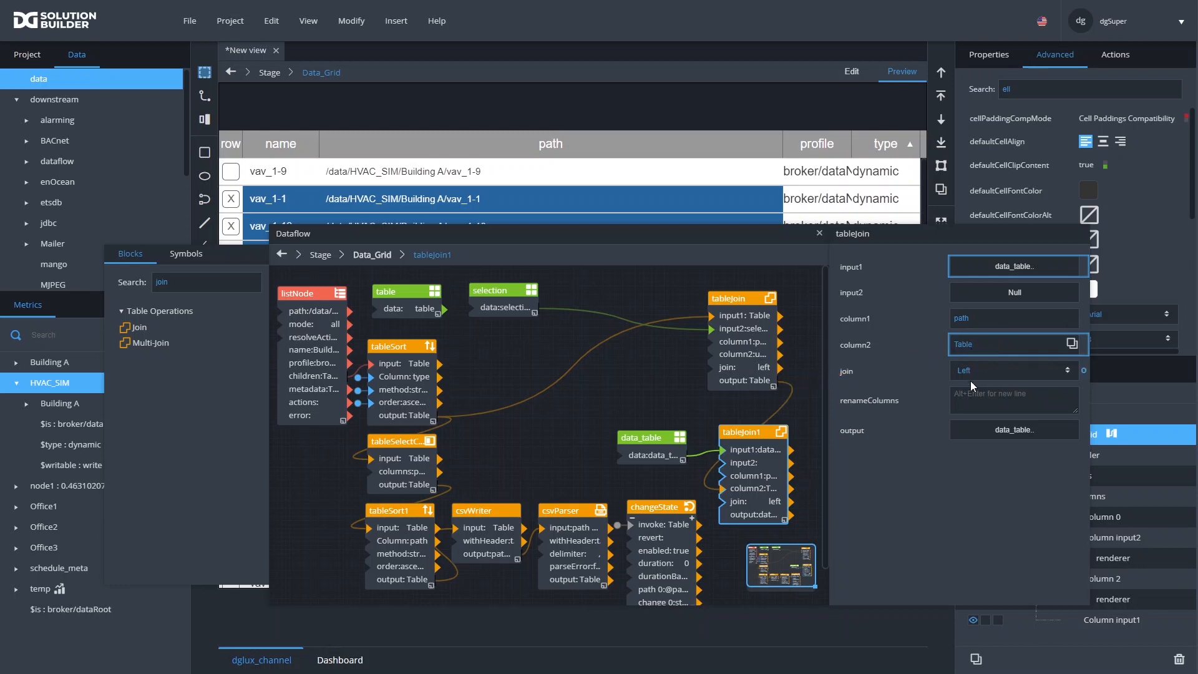
drag(780, 381, 970, 293)
click(1084, 345)
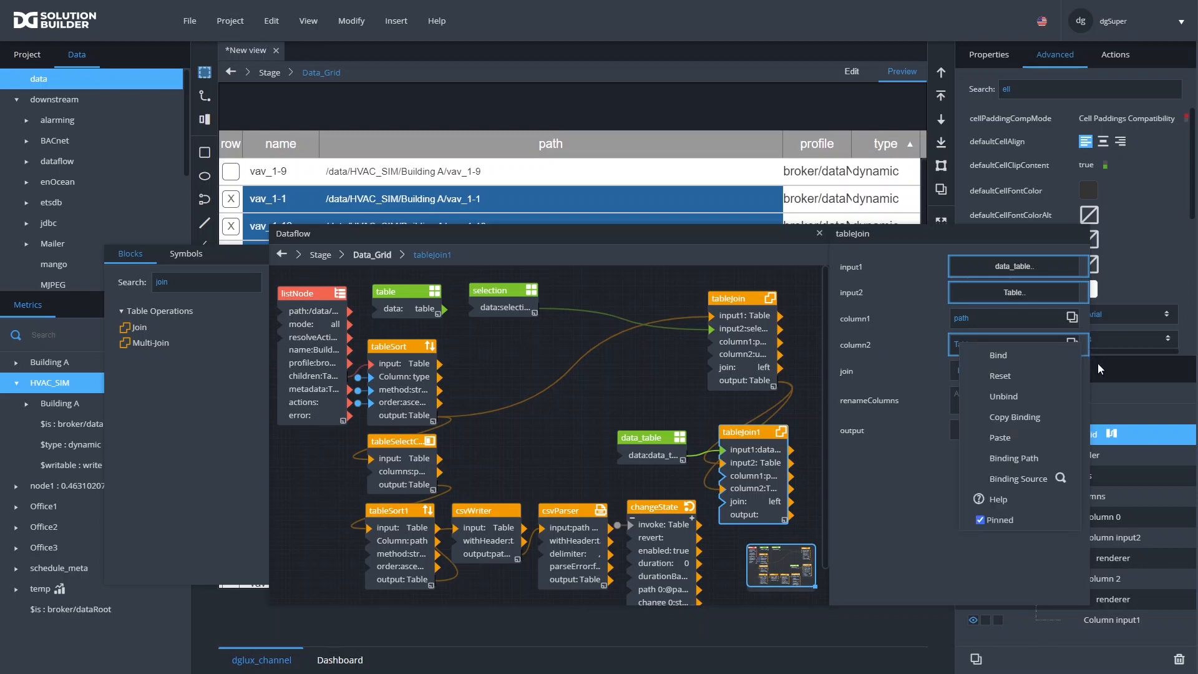
click(1001, 376)
click(965, 342)
text(path)
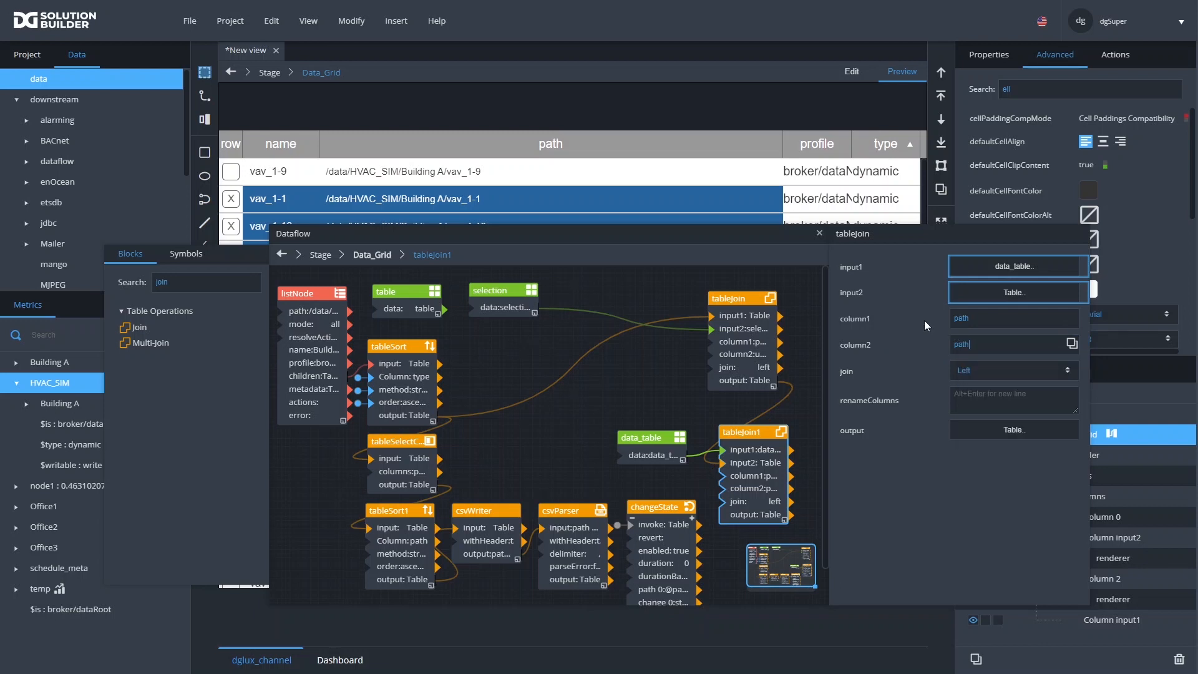
Rearrange the blocks so tableJoin sits beside selection, tableJoin1 beside tableJoin and data_table below tableJoin
drag(744, 300, 599, 290)
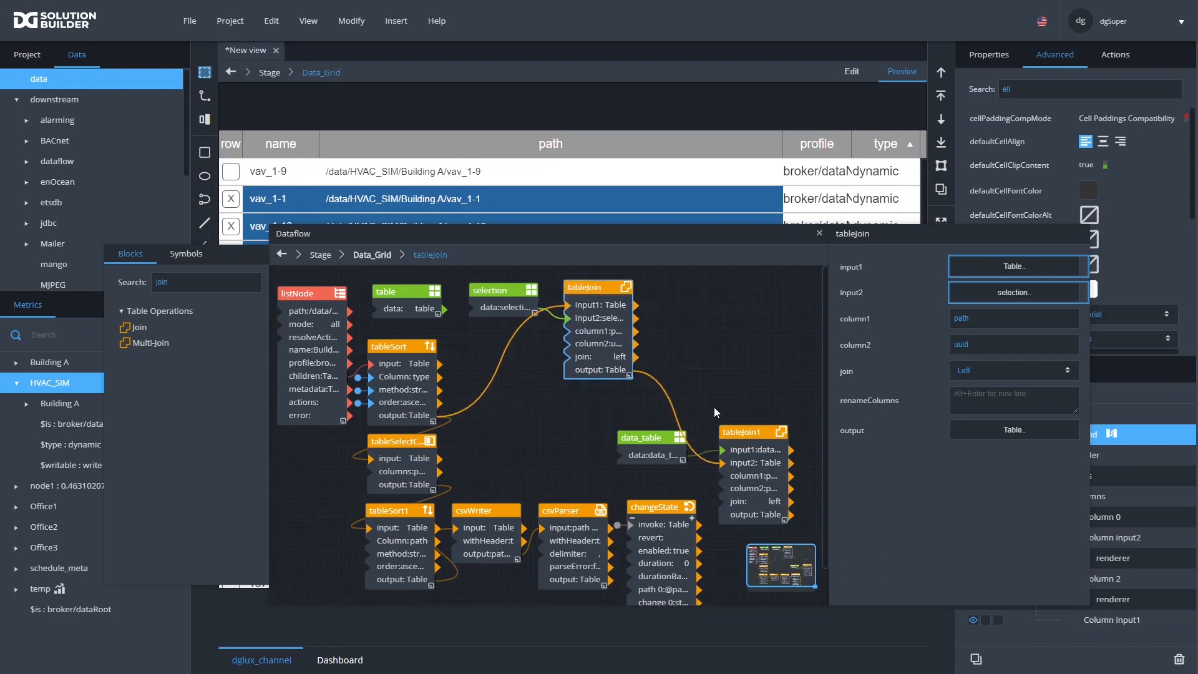
drag(760, 430, 761, 289)
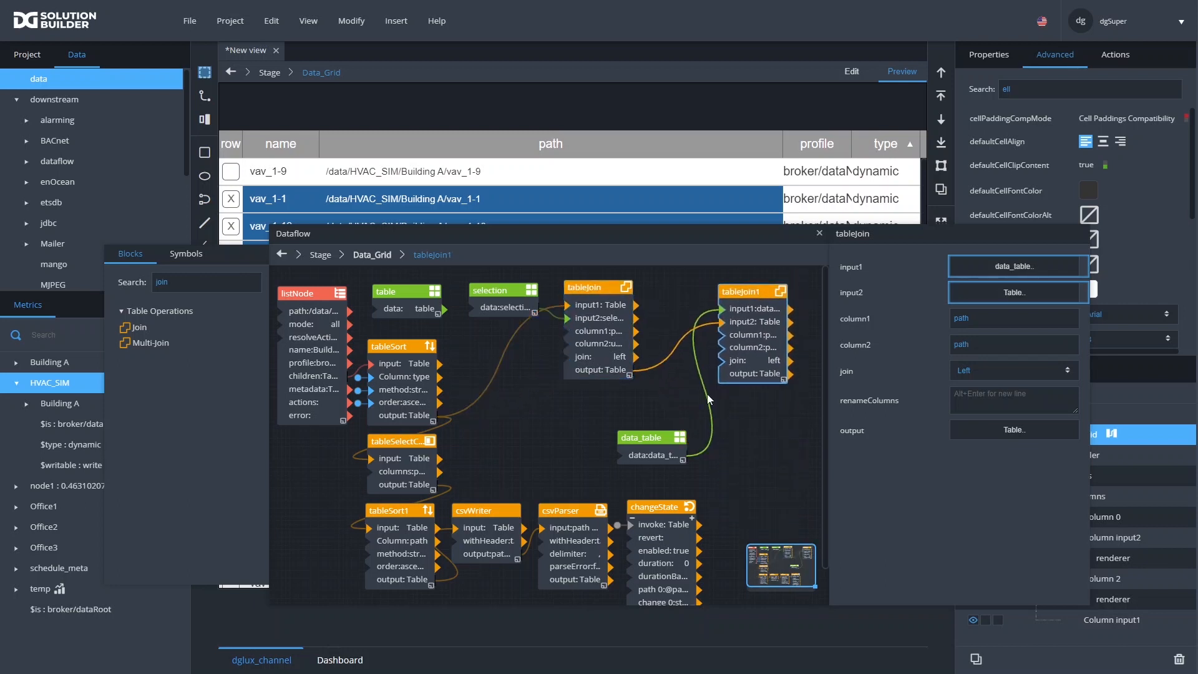
drag(657, 435, 601, 404)
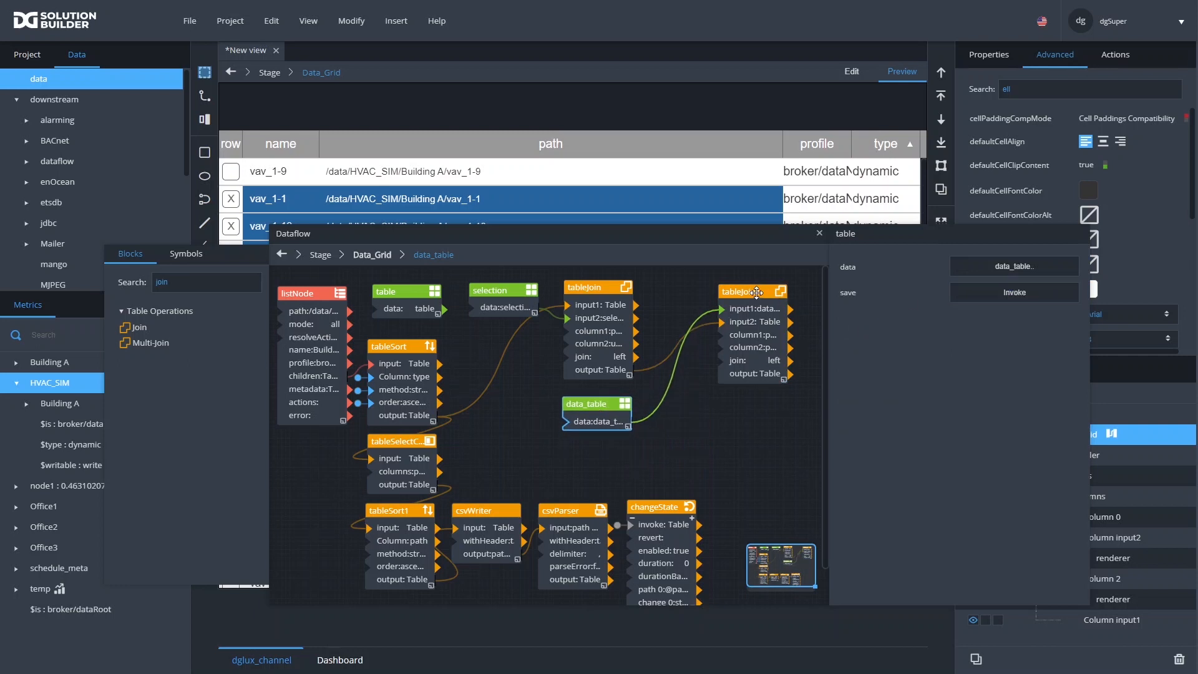
View tableJoin1's output table widened to show all its columns, then close it
drag(757, 290, 757, 288)
click(1013, 429)
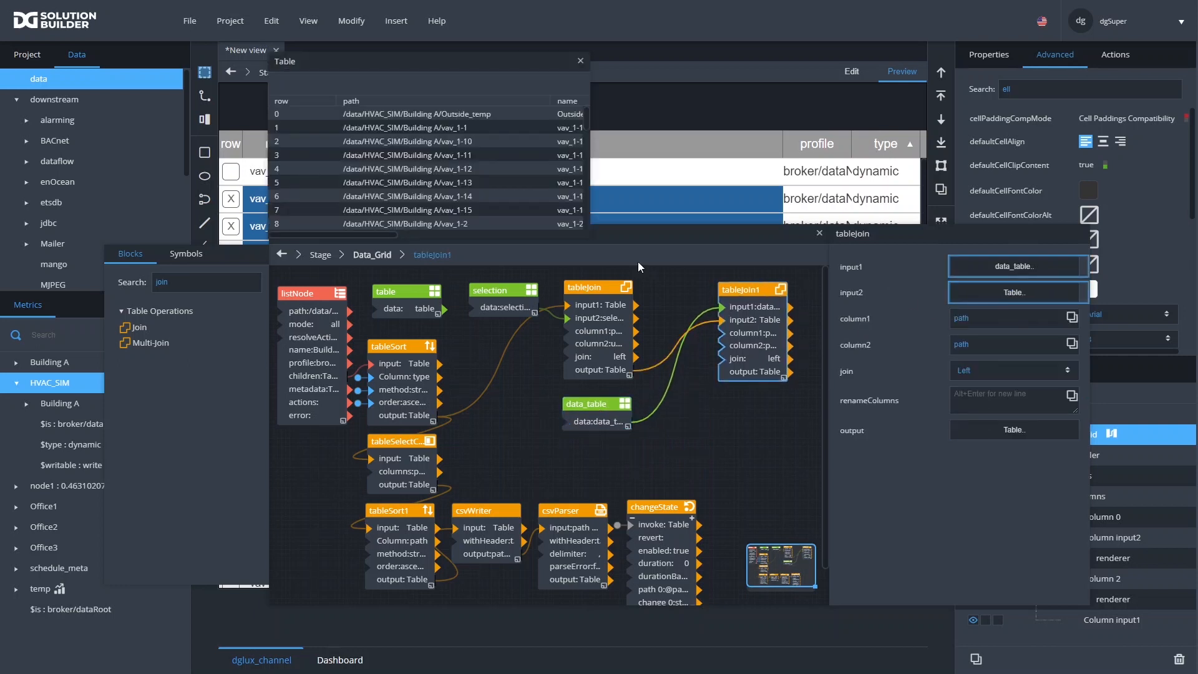
drag(587, 235, 1083, 244)
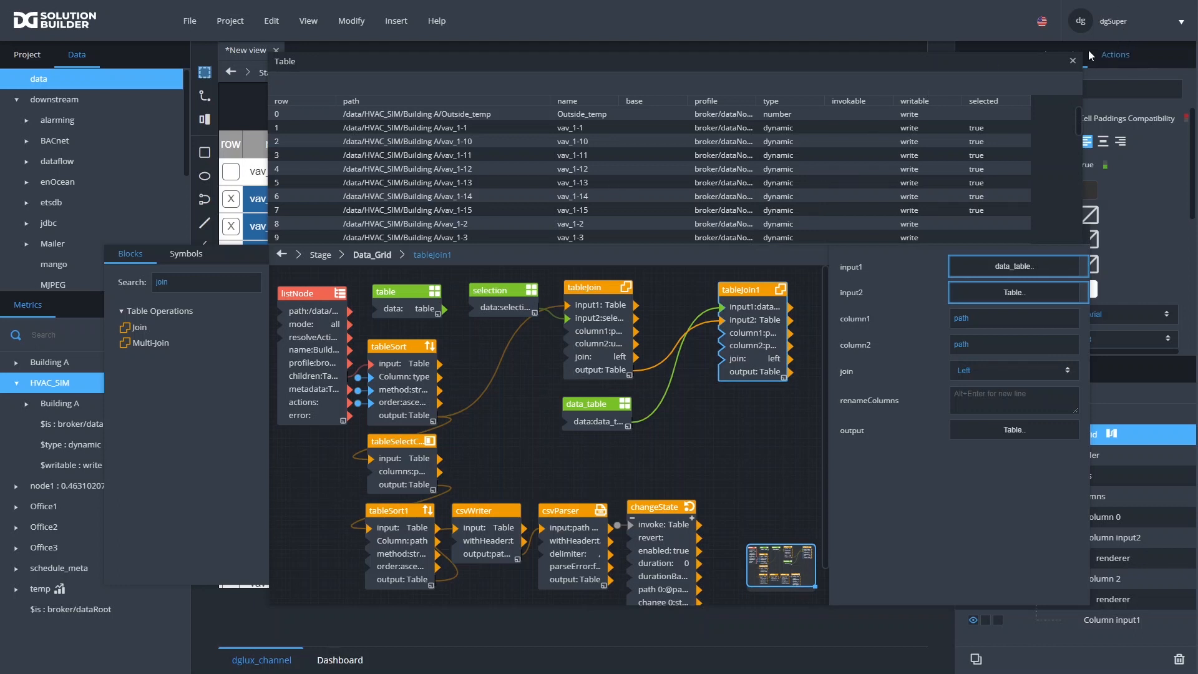
click(1072, 61)
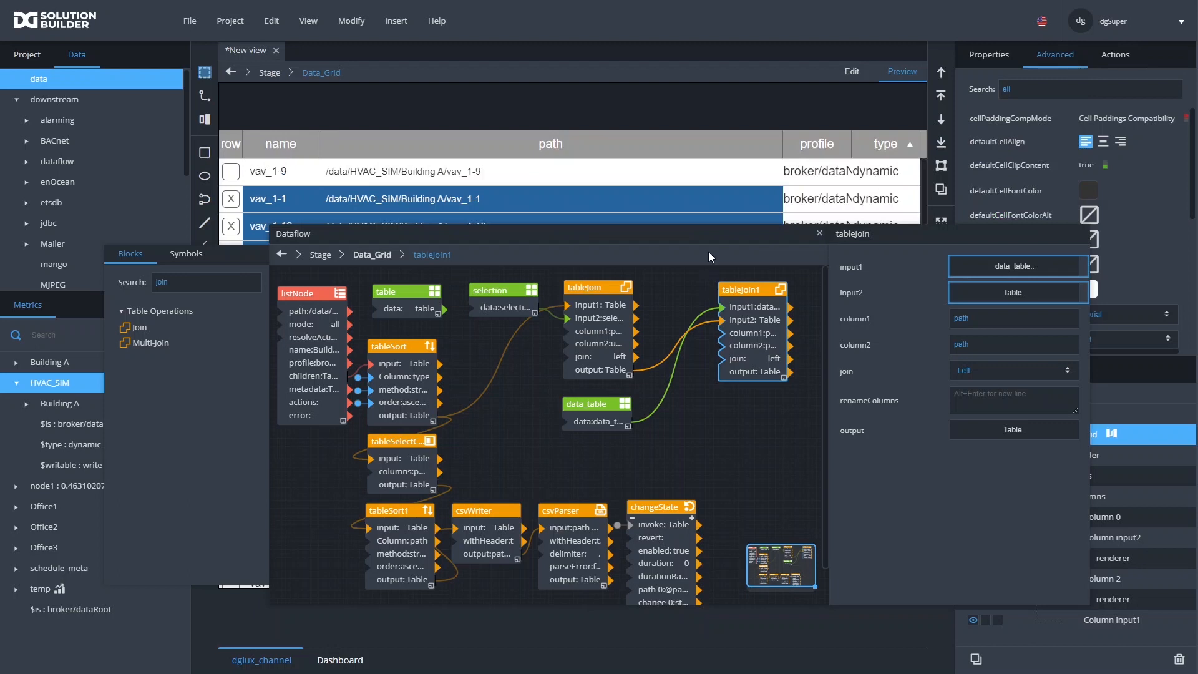
Bind tableJoin1's output to Data_Grid's Table property, move tableJoin1 closer to tableJoin and select data_table
drag(691, 237, 508, 254)
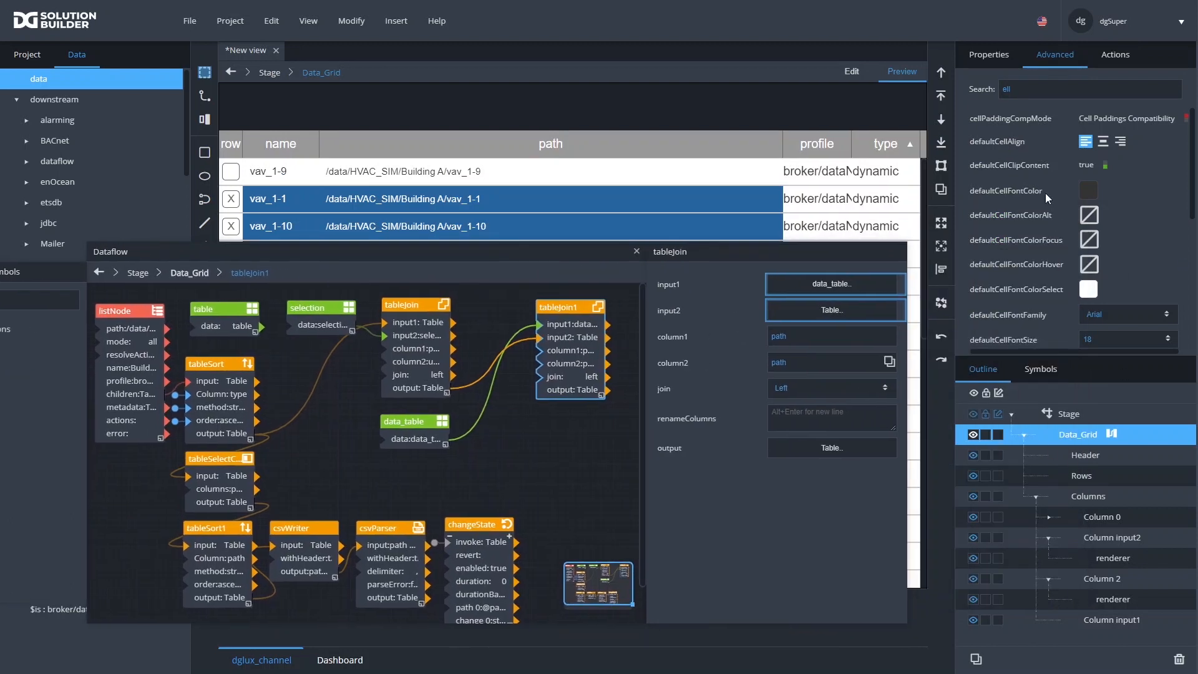
click(995, 58)
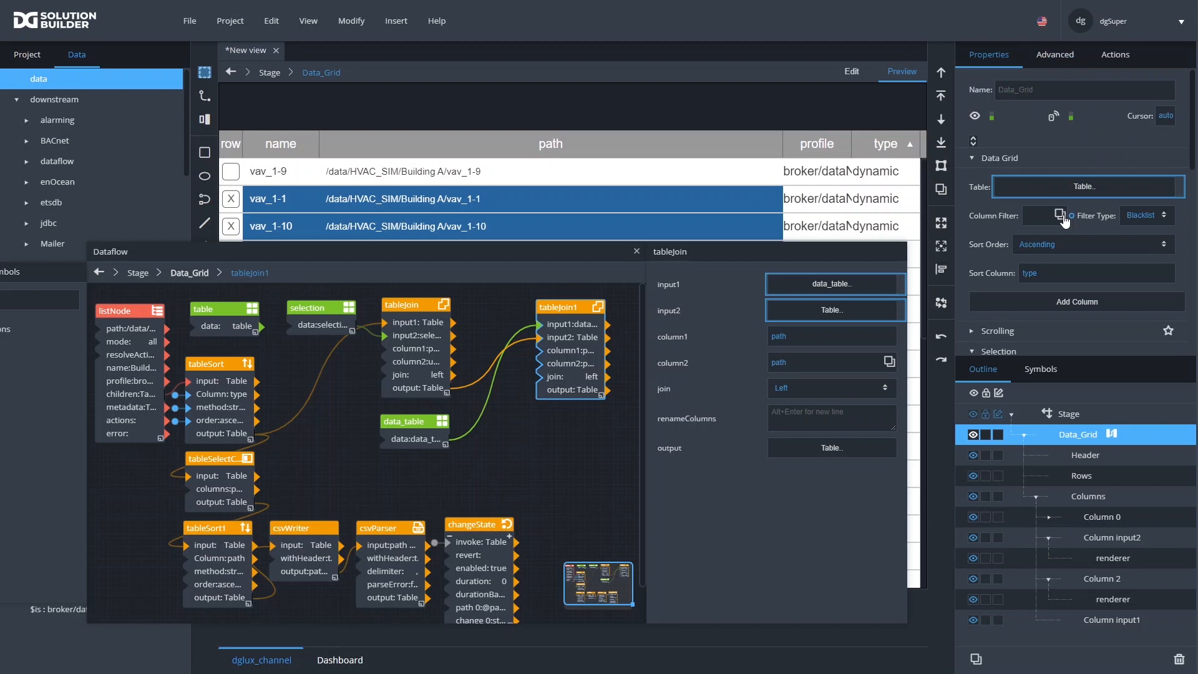
drag(603, 395, 511, 305)
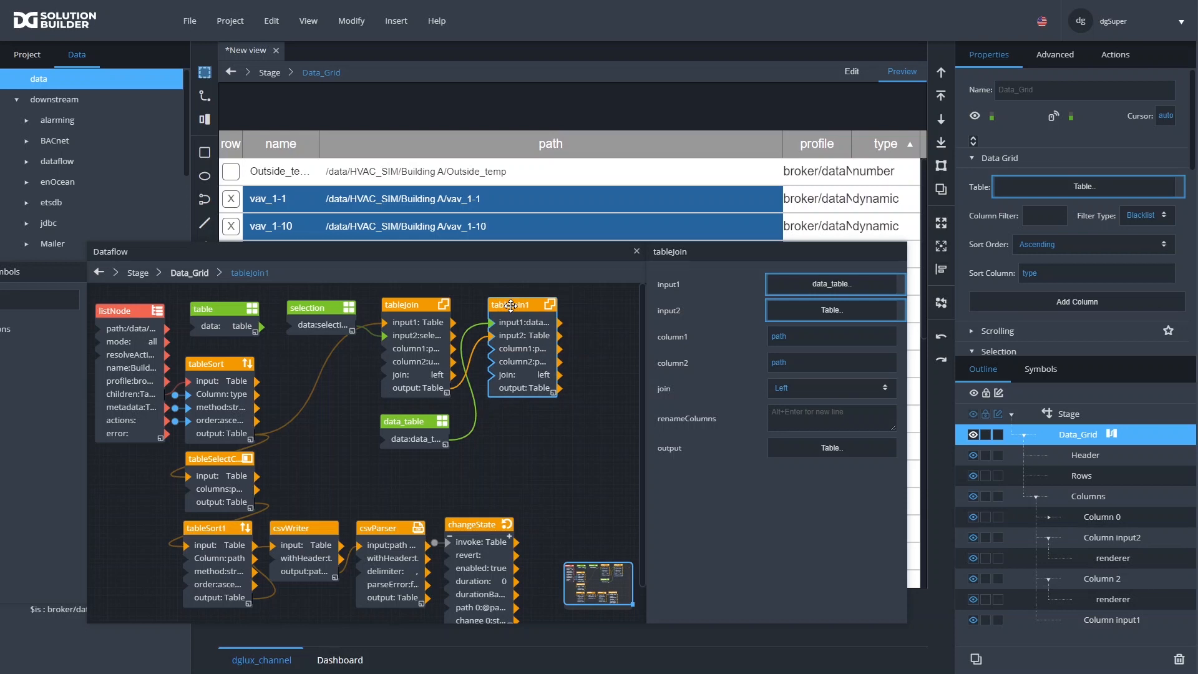
click(409, 422)
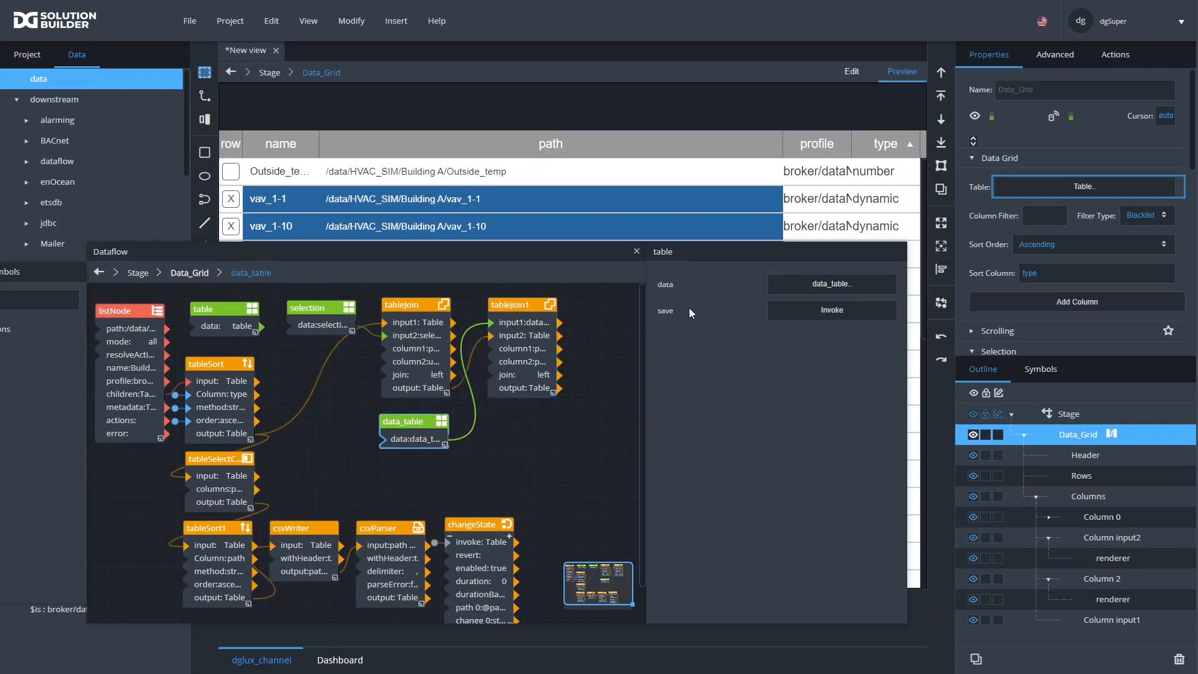
View data_table's contents, then close the table and the dataflow editor
click(843, 280)
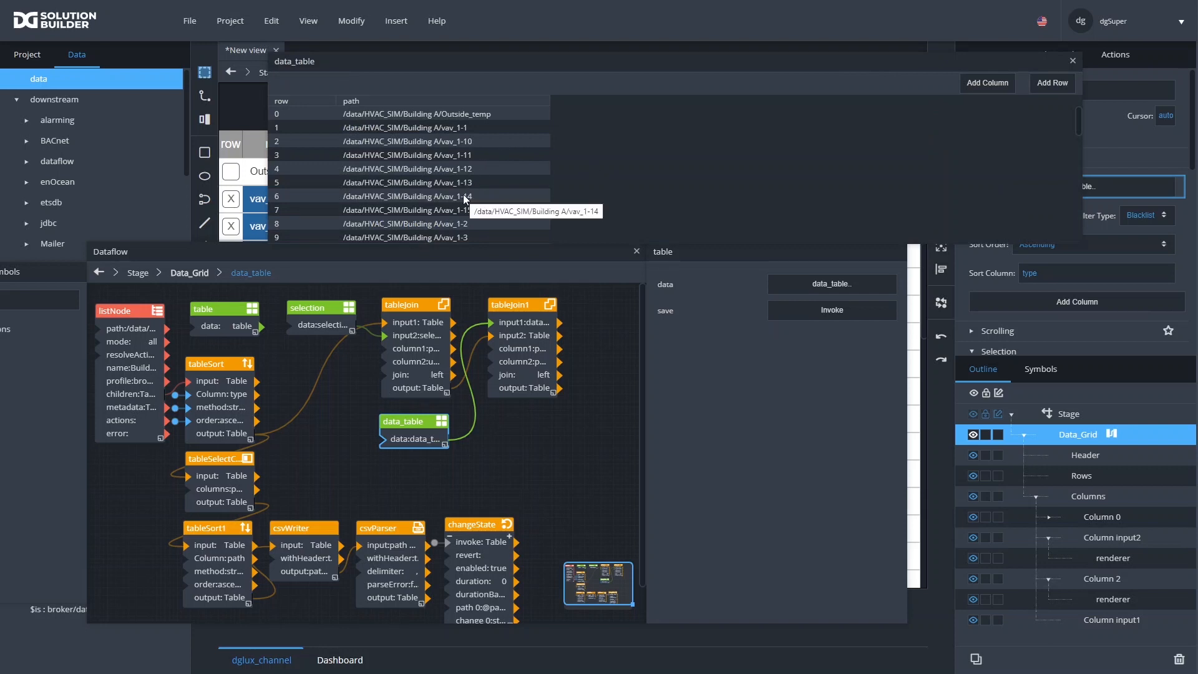
click(1072, 62)
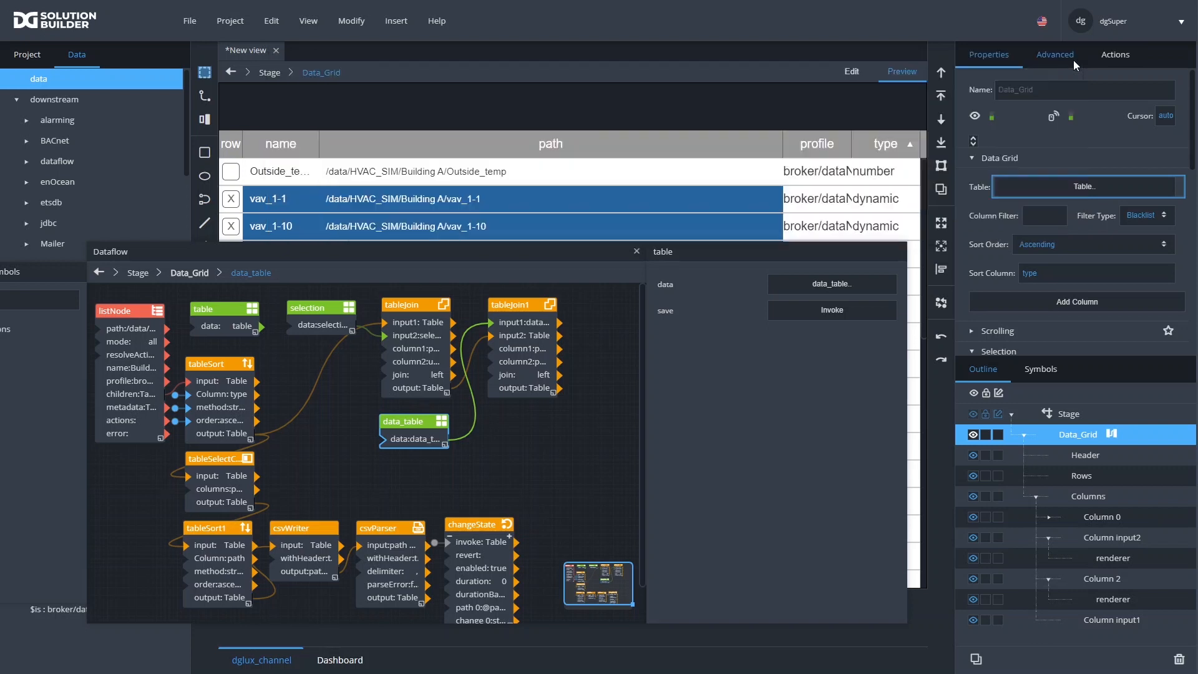
click(636, 252)
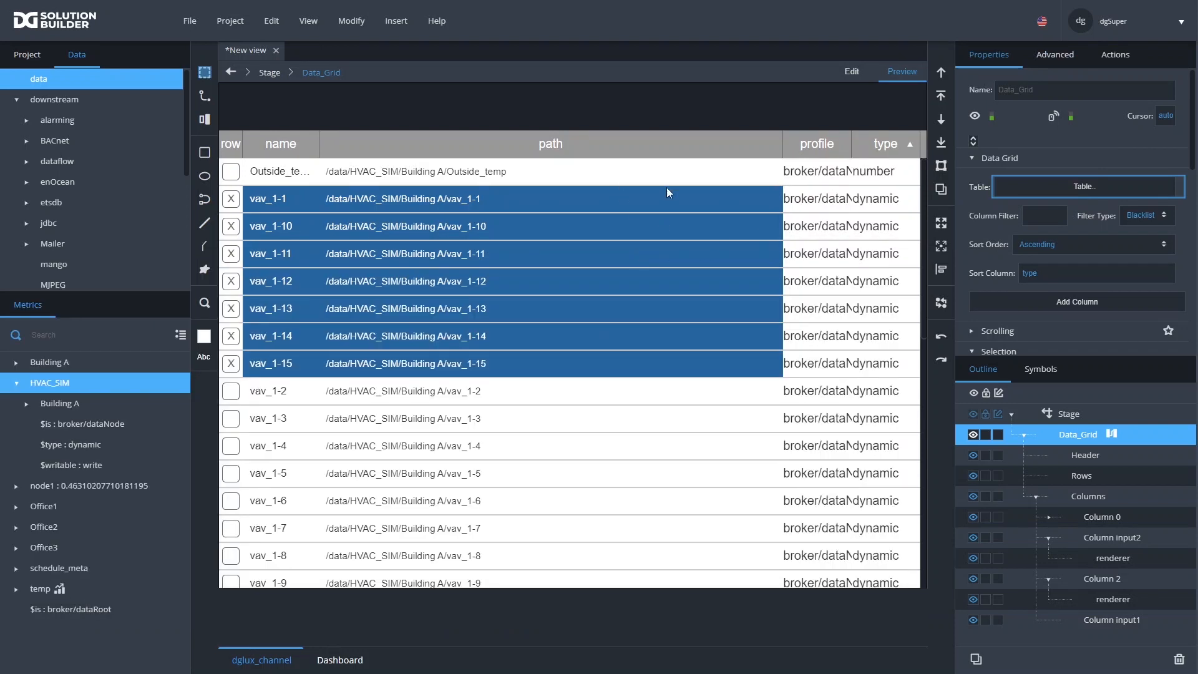
Insert a Group component directly under the Stage
click(1062, 414)
right_click(1067, 413)
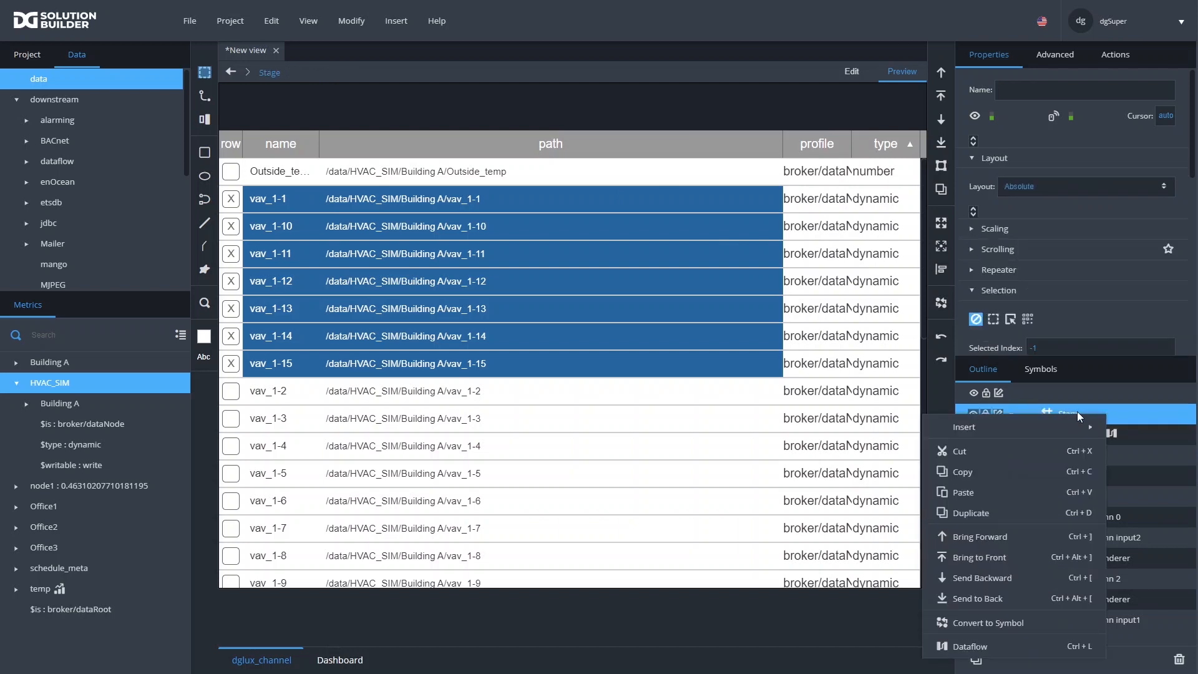
mouse_move(924, 432)
mouse_move(867, 426)
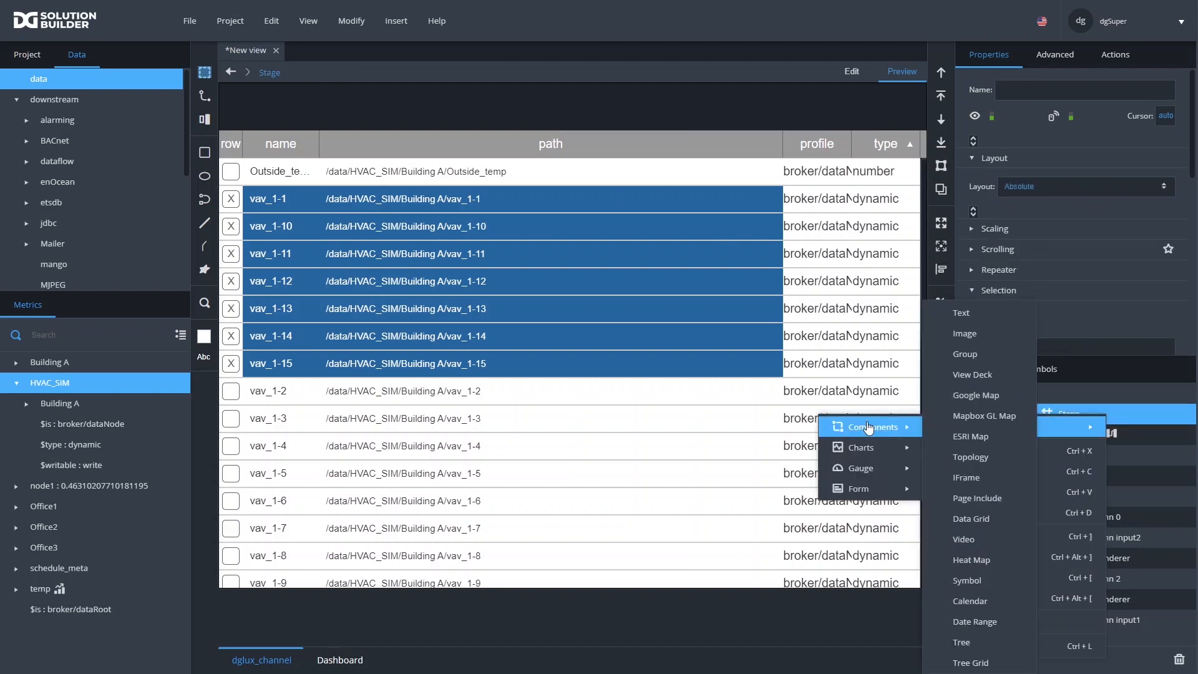
click(998, 354)
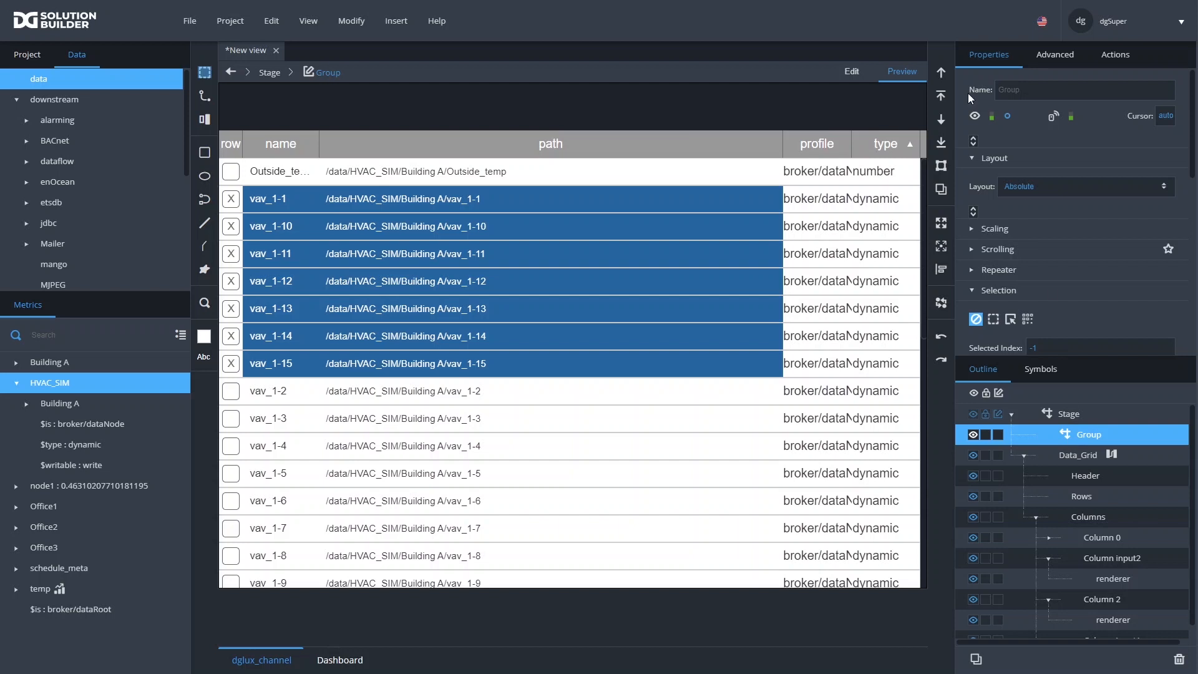
Switch the view to editing and set the new Group's height and width to 45 px each
click(850, 69)
scroll(1048, 194, down, 5)
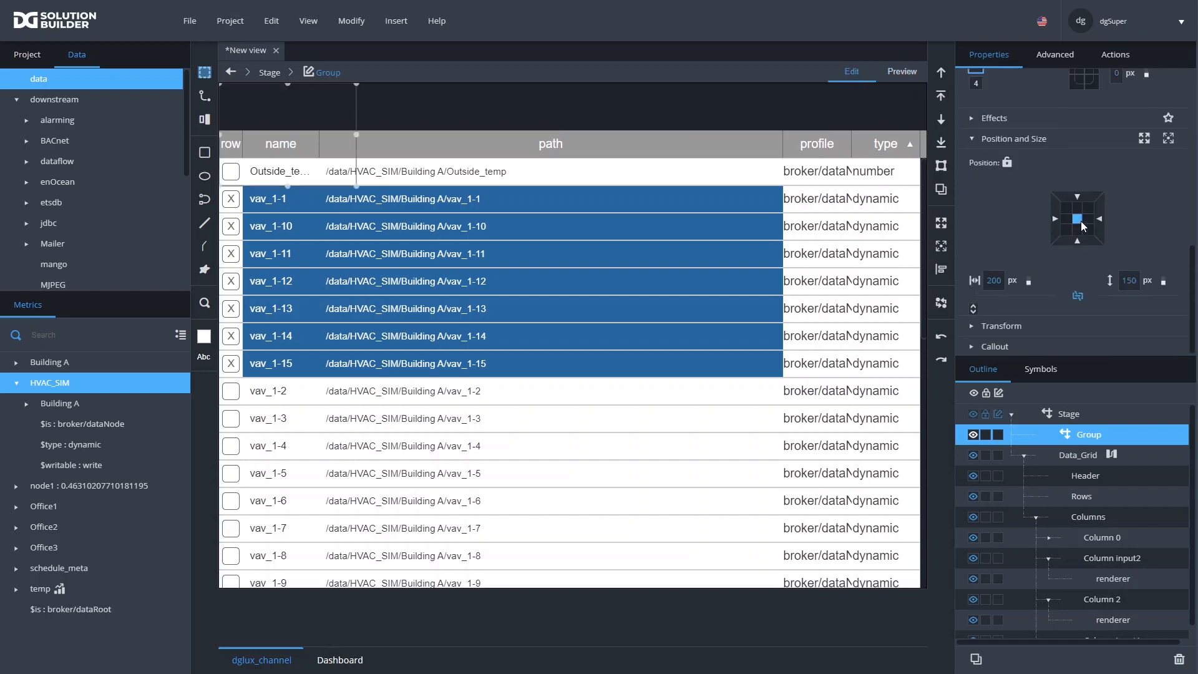
double_click(1129, 278)
key(Return)
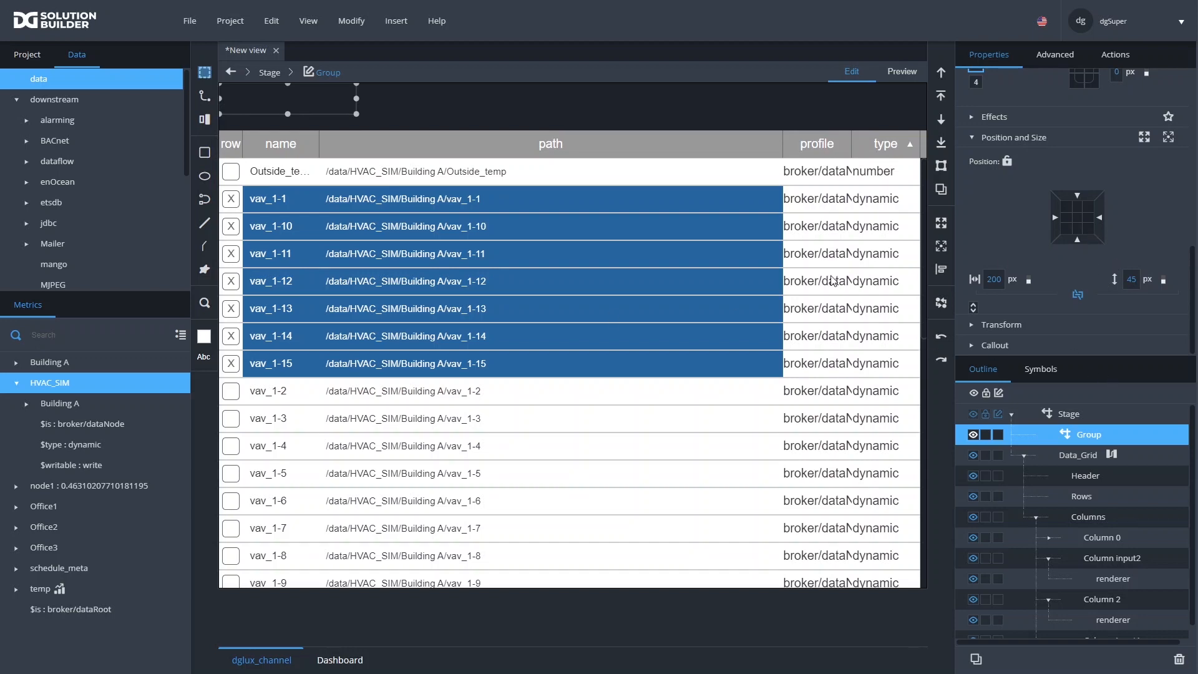
double_click(993, 280)
text(45)
key(Return)
Set the Group's layout to Vertical
scroll(1064, 231, up, 6)
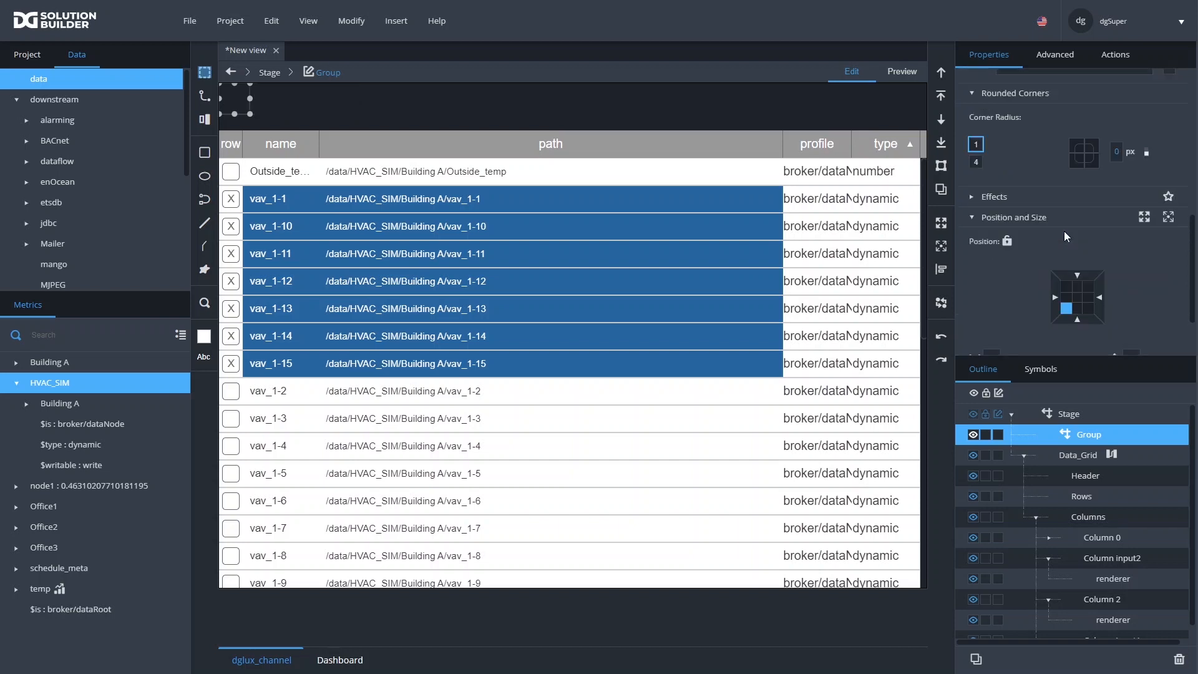
click(1041, 188)
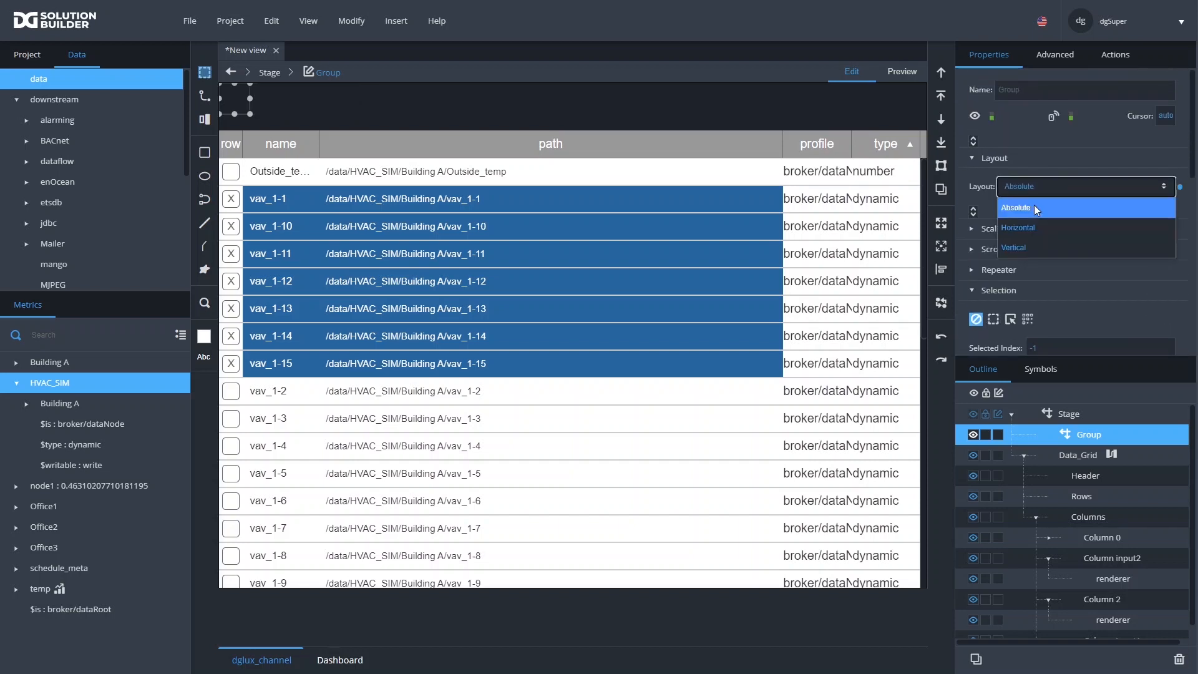
click(1022, 247)
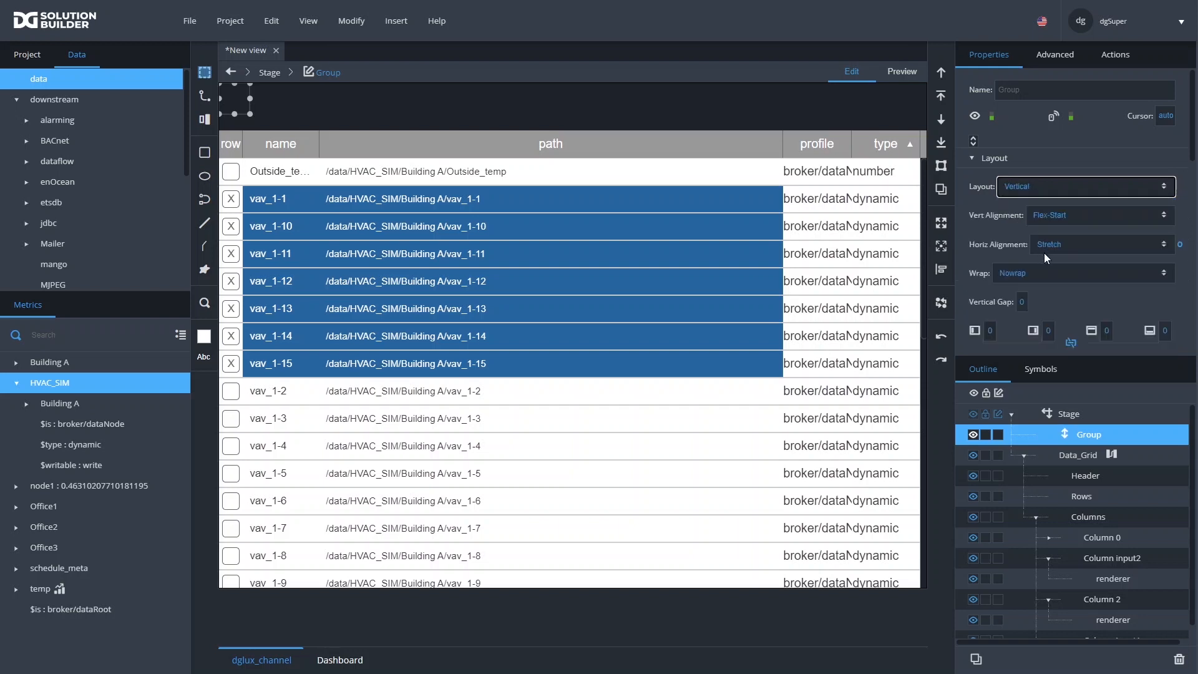
Insert a Text component inside the Group
right_click(1075, 435)
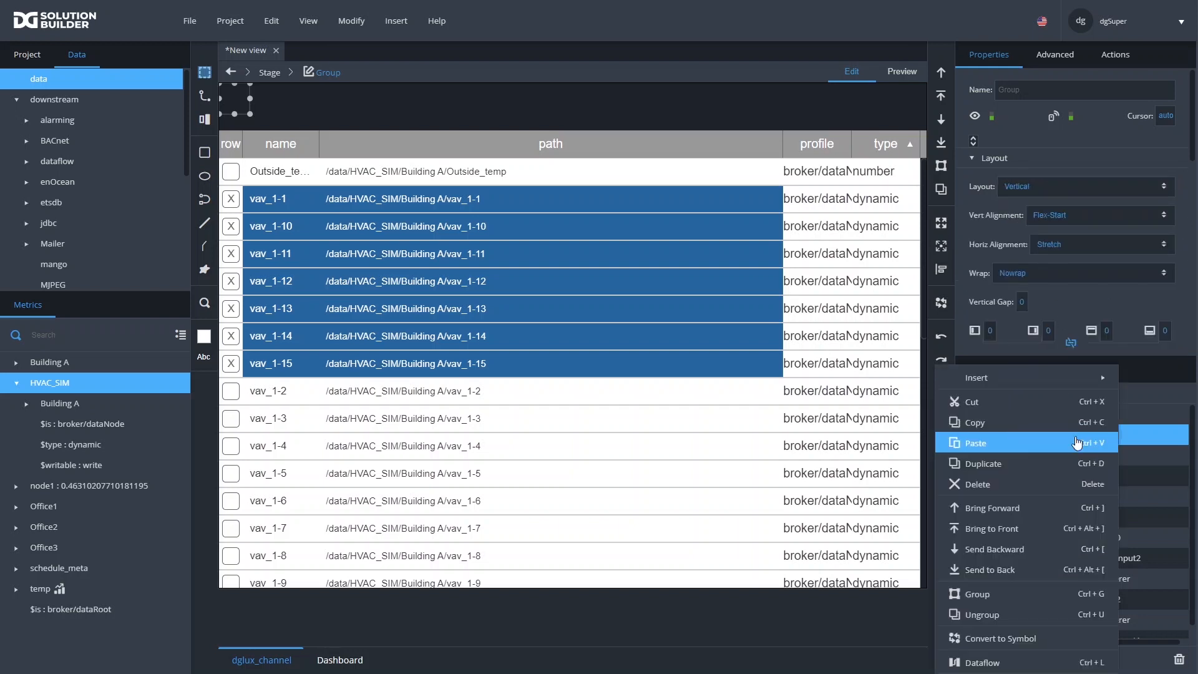
mouse_move(1036, 377)
mouse_move(915, 375)
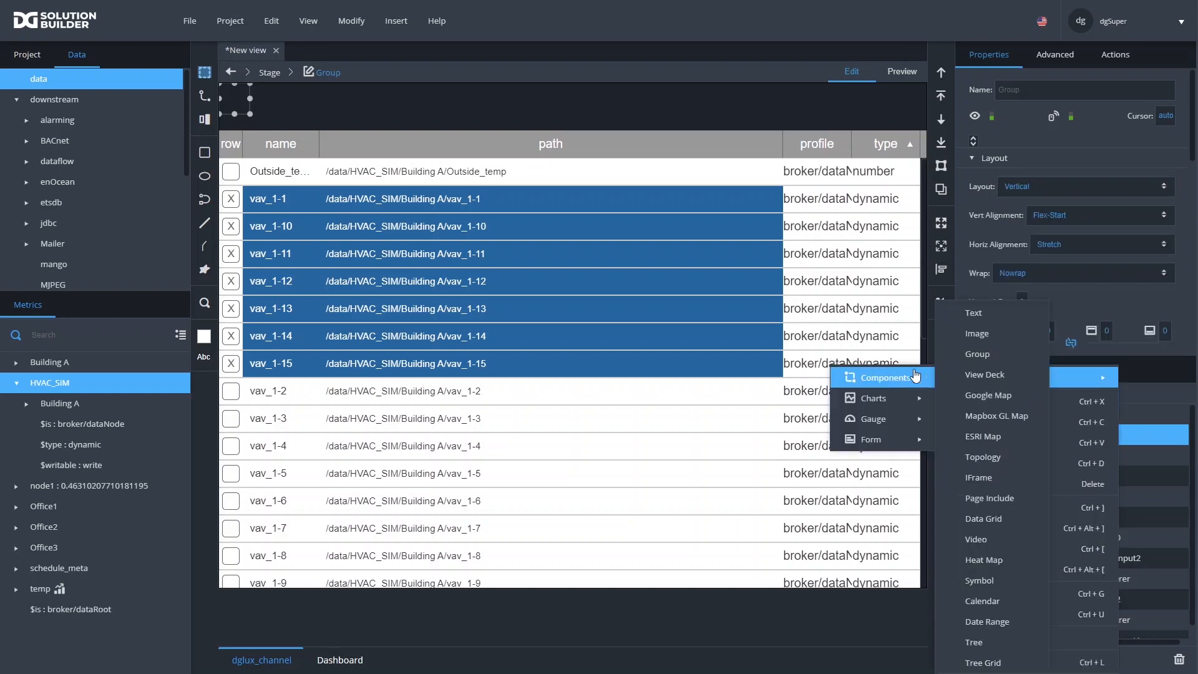
click(996, 314)
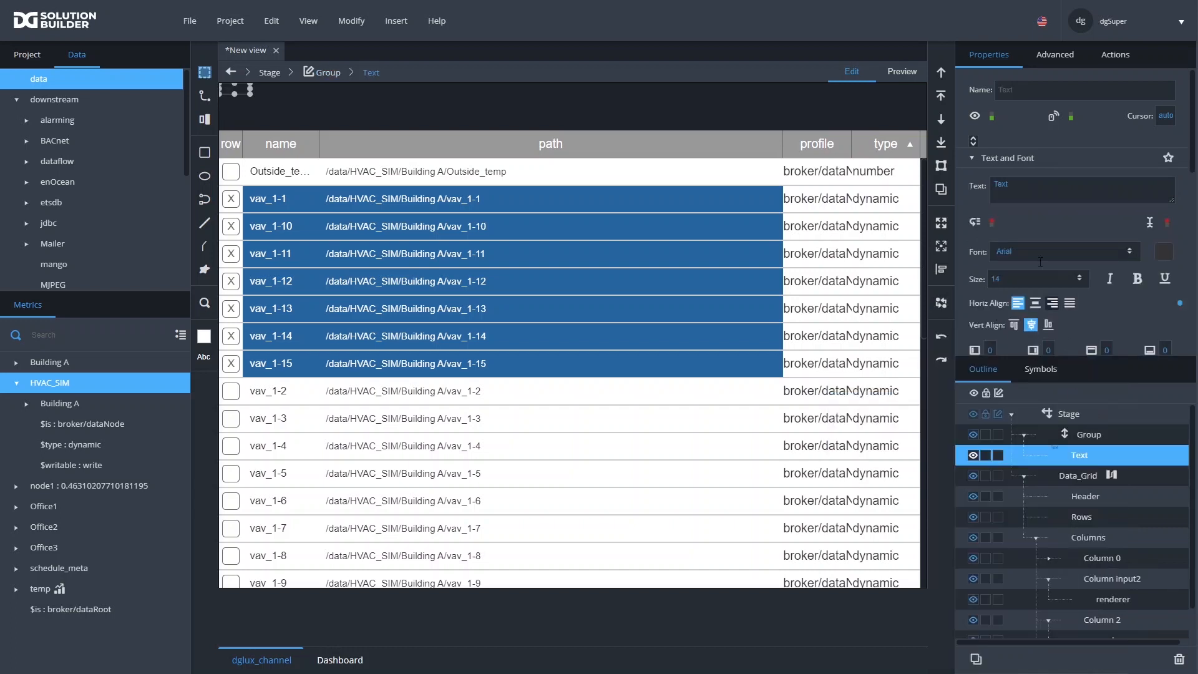
Switch to Character Map and look through its Arial and Calibri symbols for a suitable arrowhead
double_click(1002, 187)
key(alt+Tab)
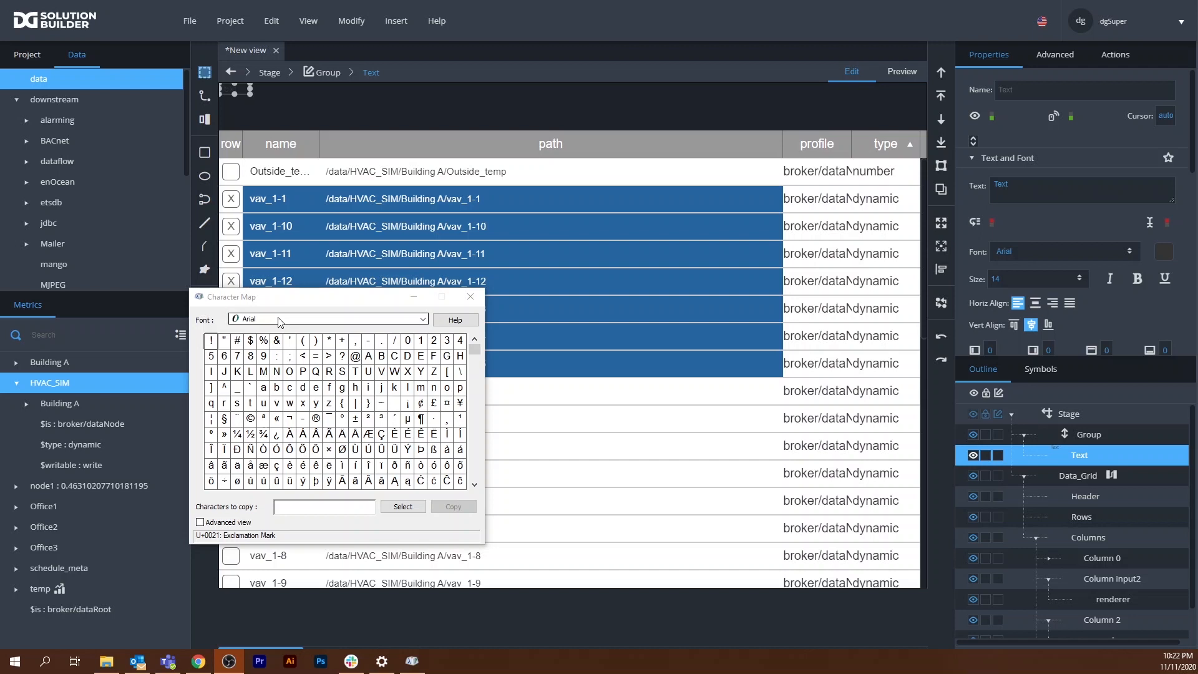
click(318, 507)
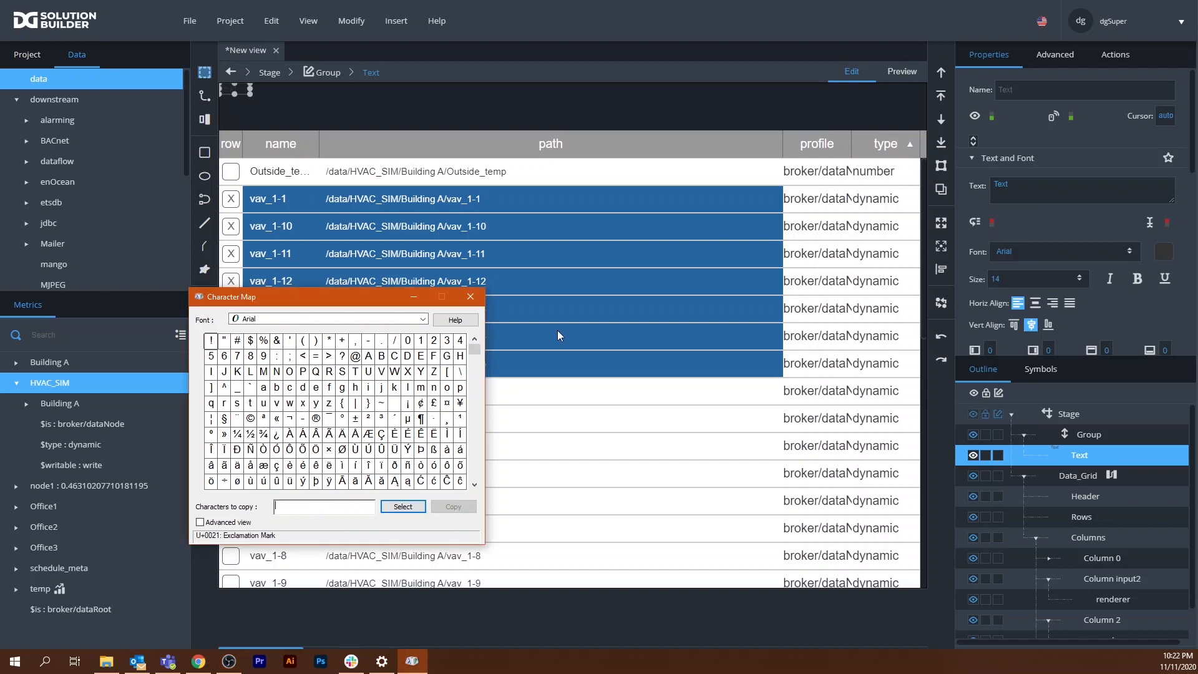
drag(474, 348, 479, 379)
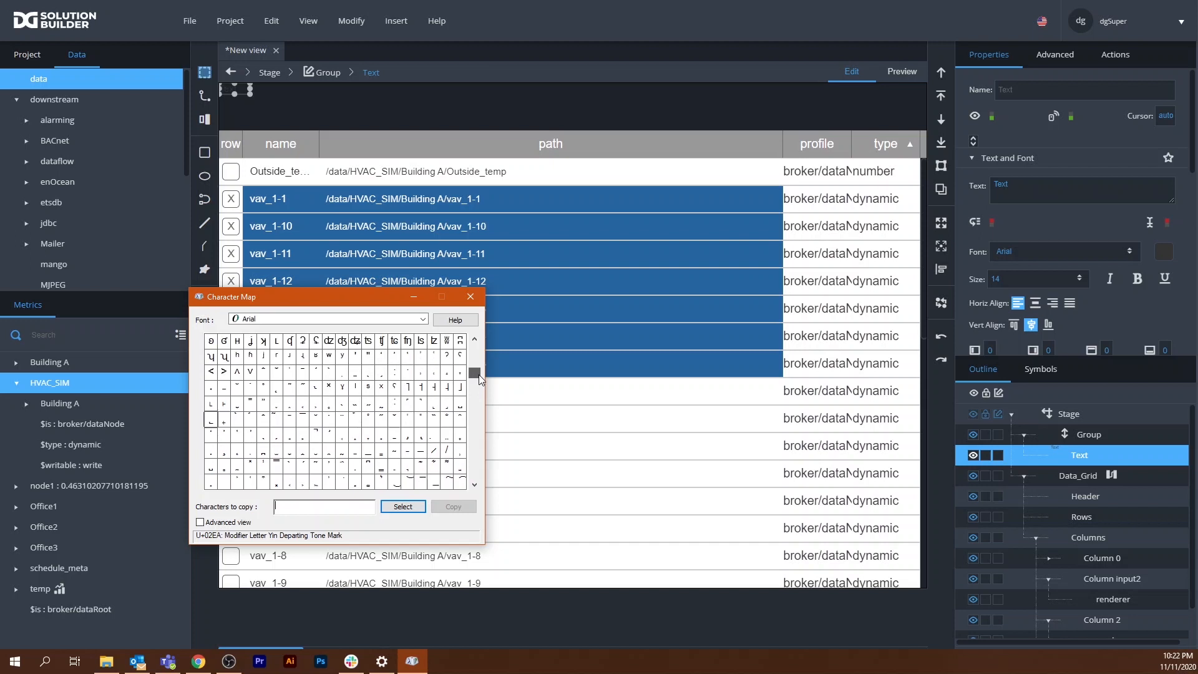
double_click(290, 403)
mouse_move(476, 374)
mouse_down()
mouse_move(476, 449)
mouse_move(490, 340)
mouse_move(475, 373)
mouse_up()
click(473, 485)
click(422, 319)
click(262, 541)
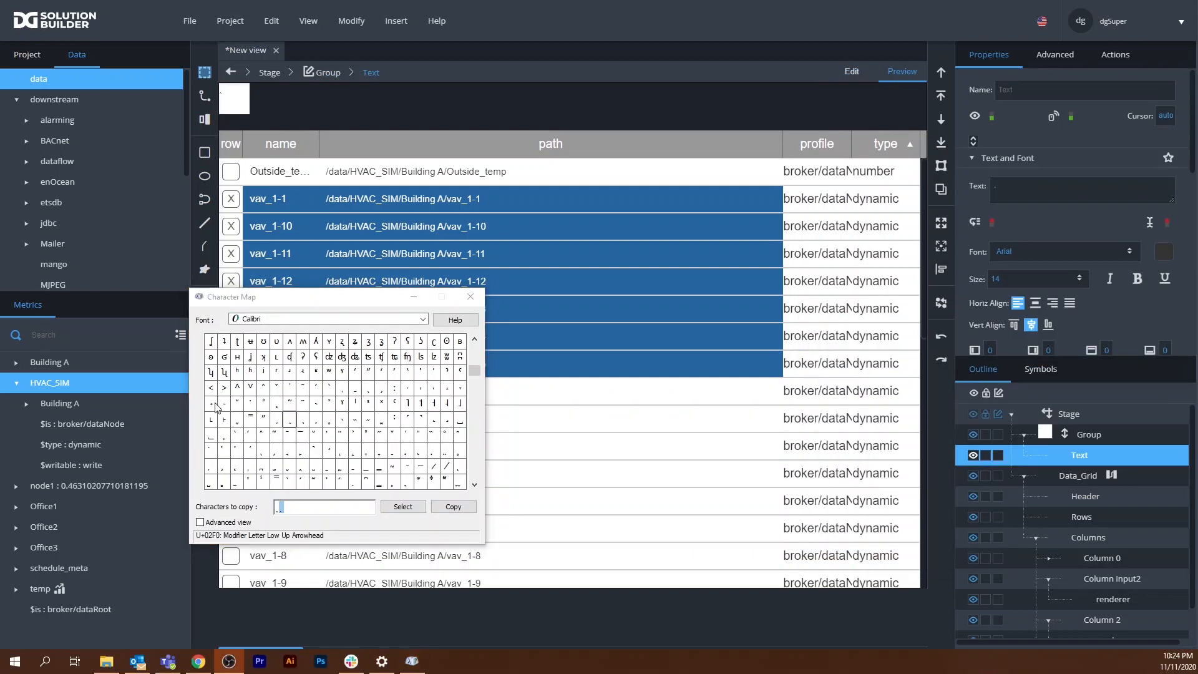
Copy Arial's Modifier Letter Up Arrowhead (U+02C4) from Character Map and paste it as the Text component's text
scroll(216, 408, down, 10)
scroll(266, 440, down, 1)
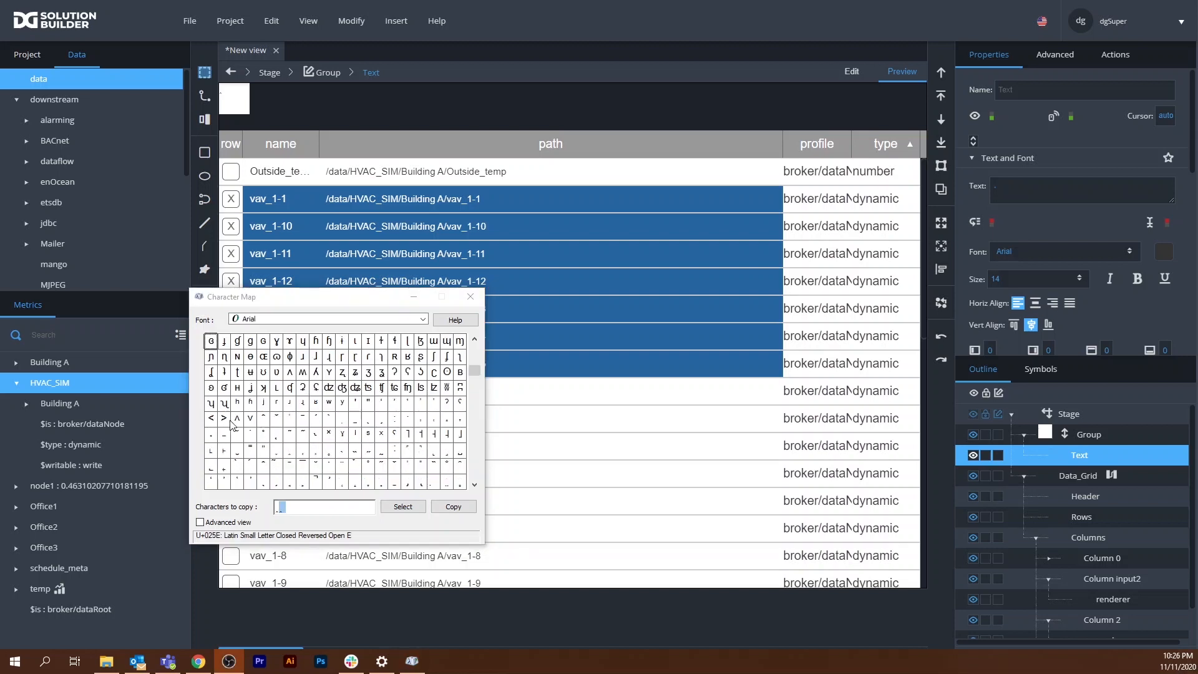
click(237, 418)
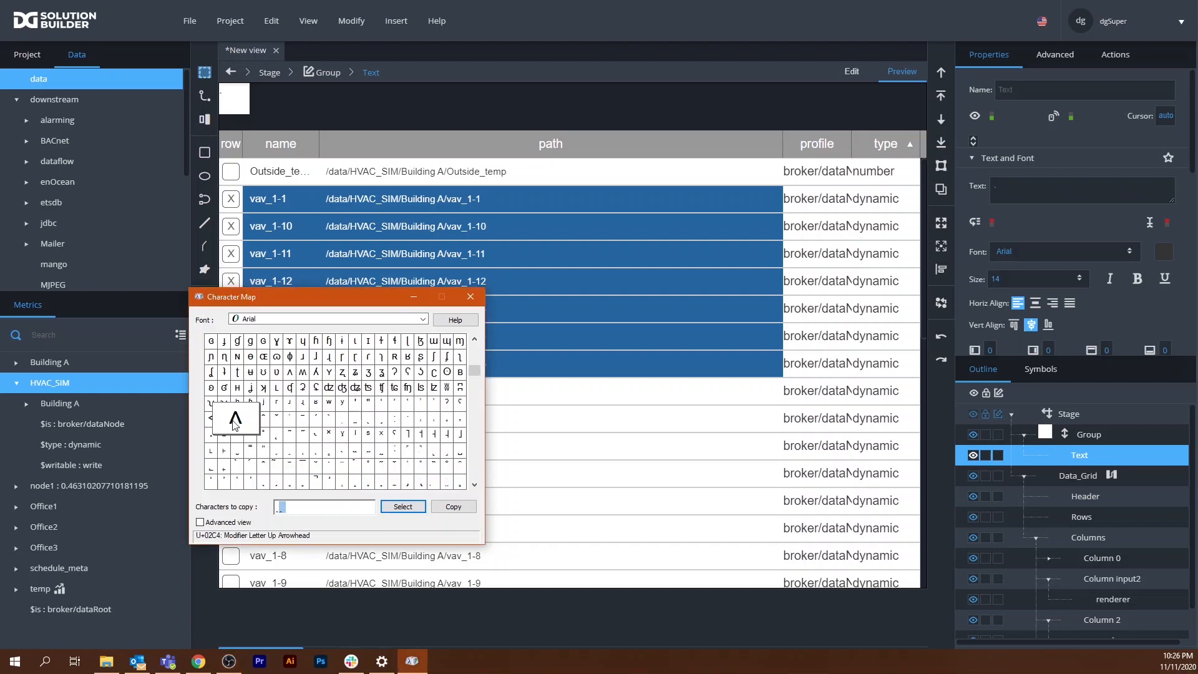
double_click(284, 507)
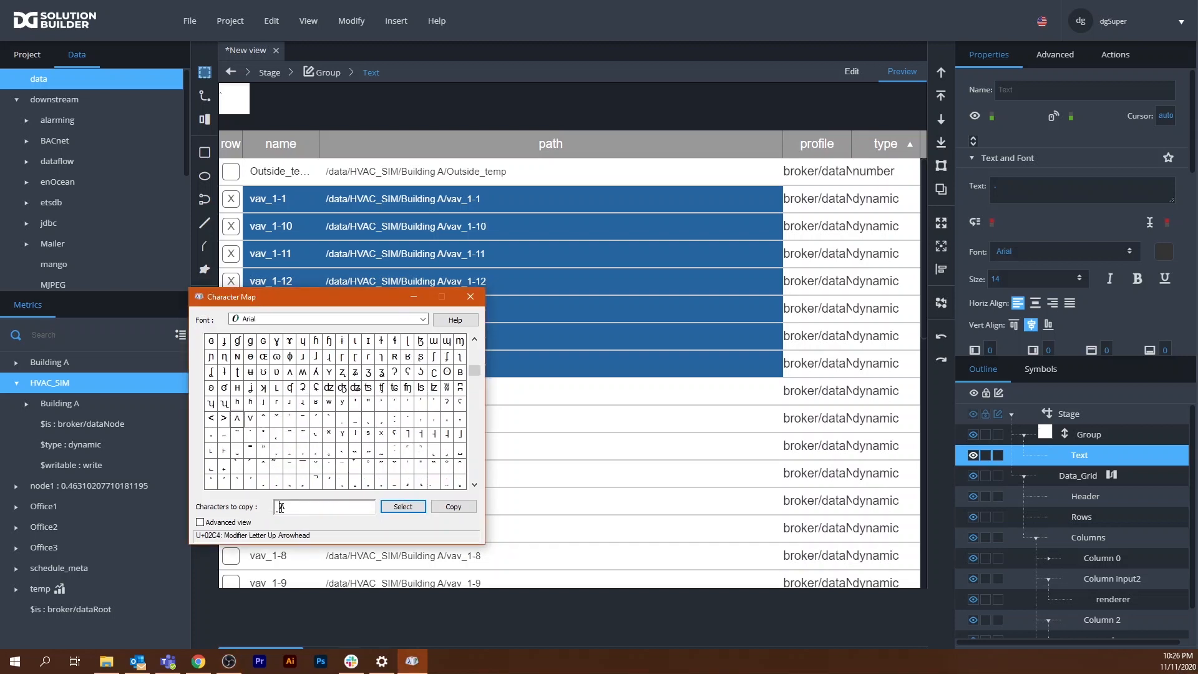
key(ctrl+c)
click(1037, 186)
key(ctrl+v)
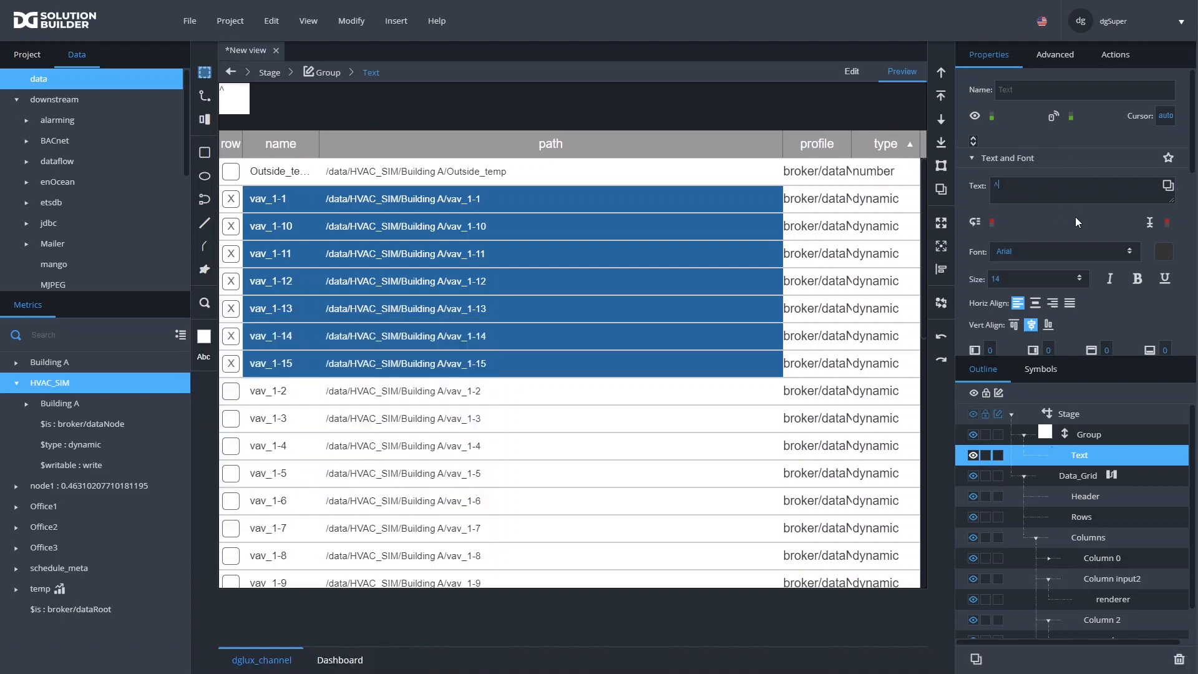
Duplicate the arrowhead Text inside the Group and center both texts horizontally
click(1075, 455)
key(ctrl+d)
click(1088, 448)
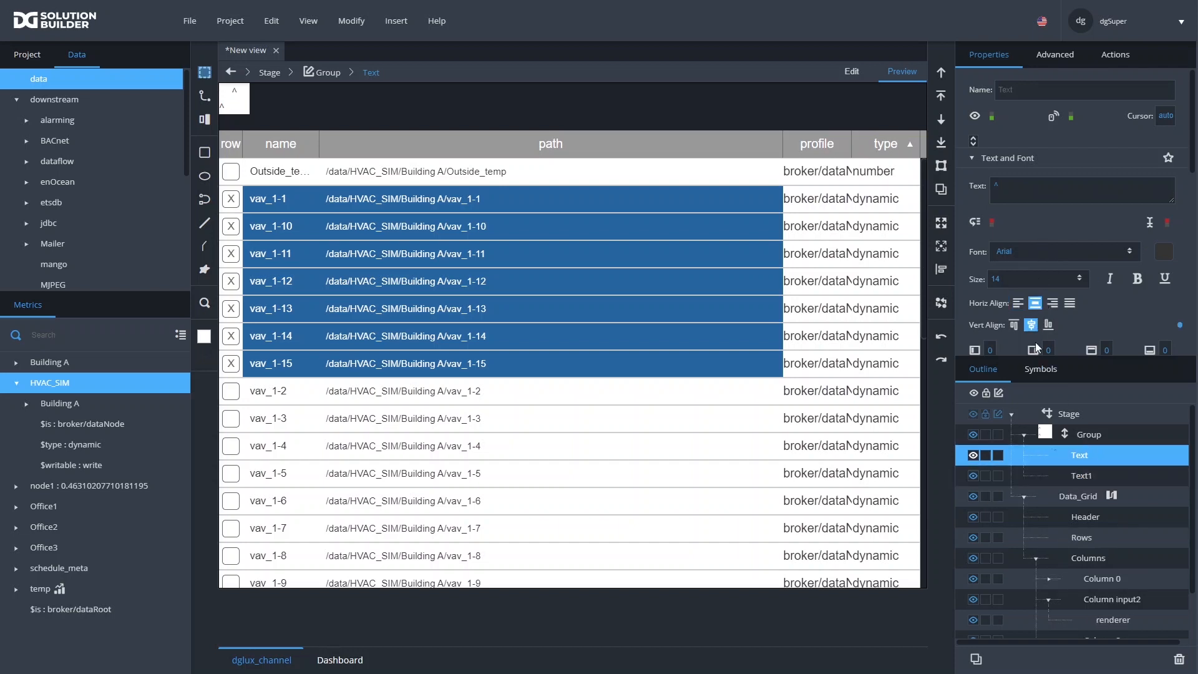
click(1078, 478)
click(1035, 303)
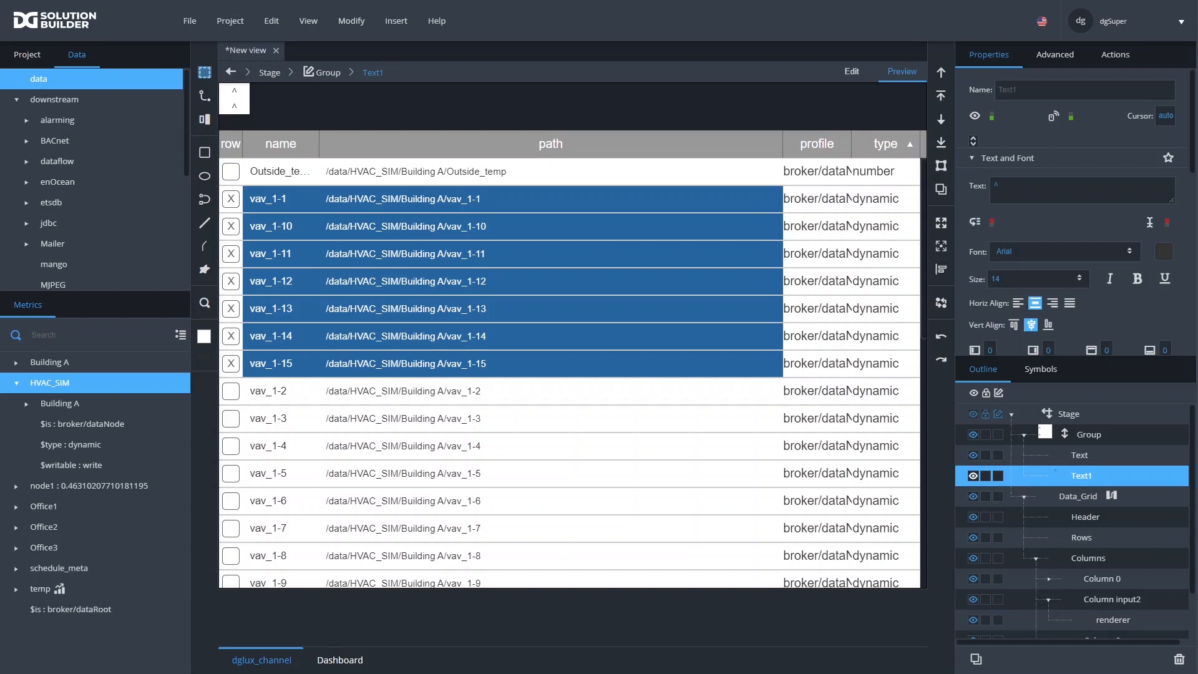
Copy the Modifier Letter Down Arrowhead (U+02C5) from Character Map and paste it as Text1's text
key(alt+Tab)
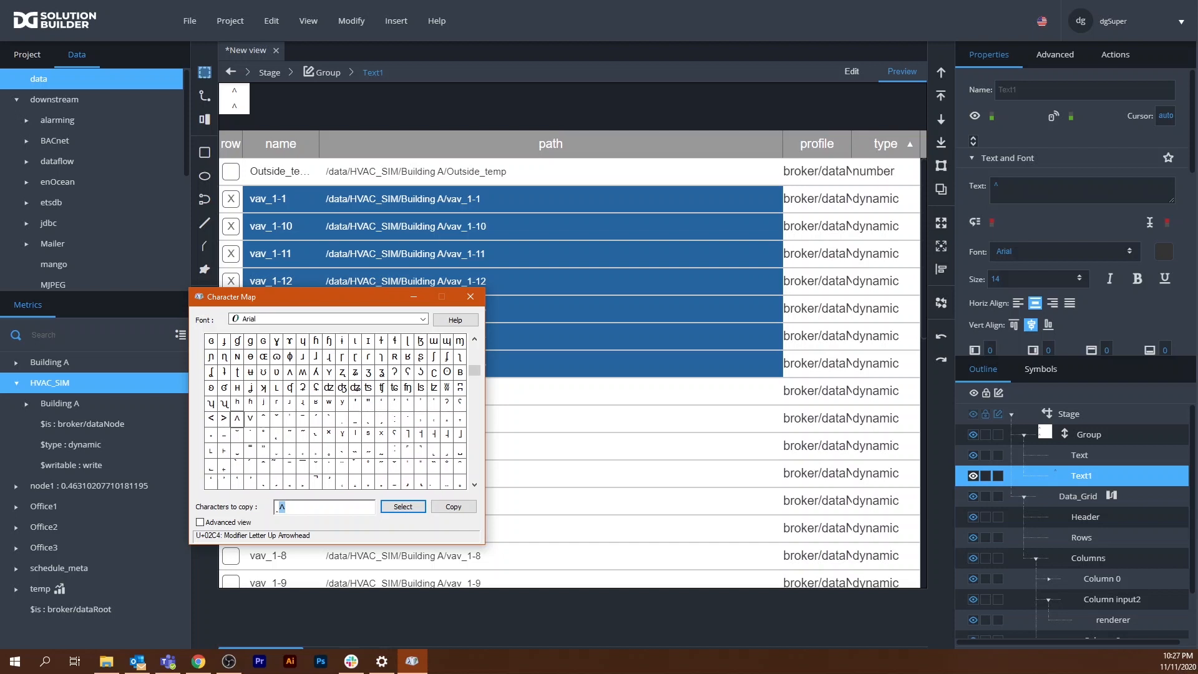
key(alt+Tab)
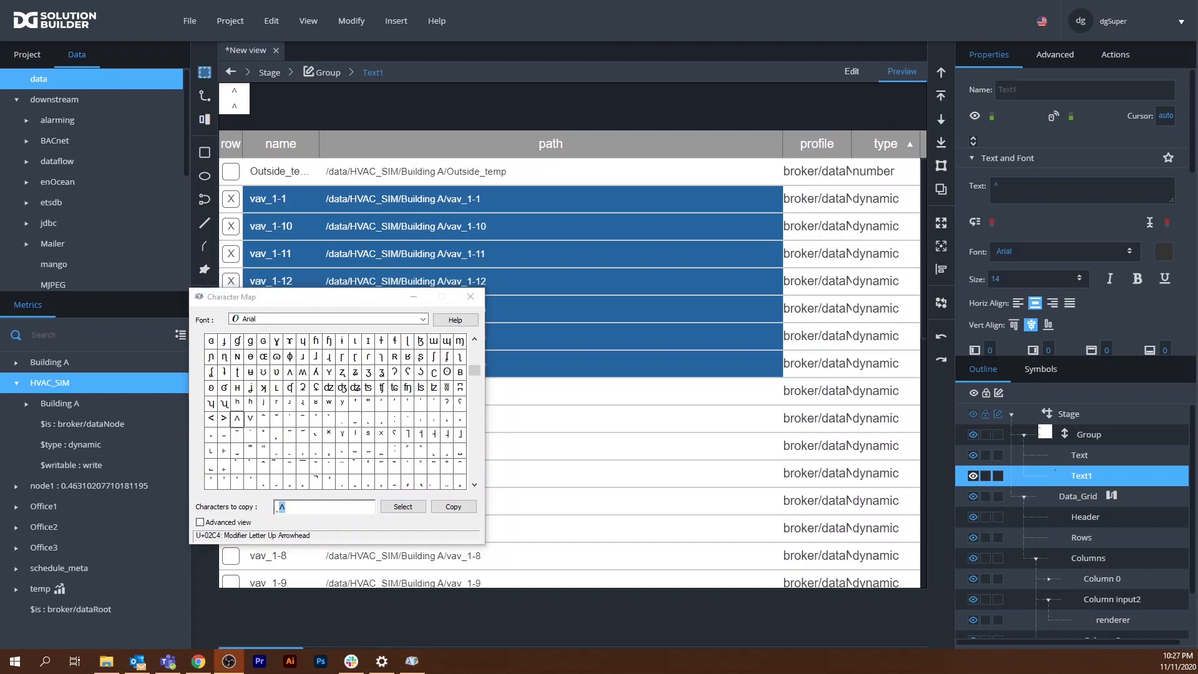
double_click(250, 418)
click(283, 507)
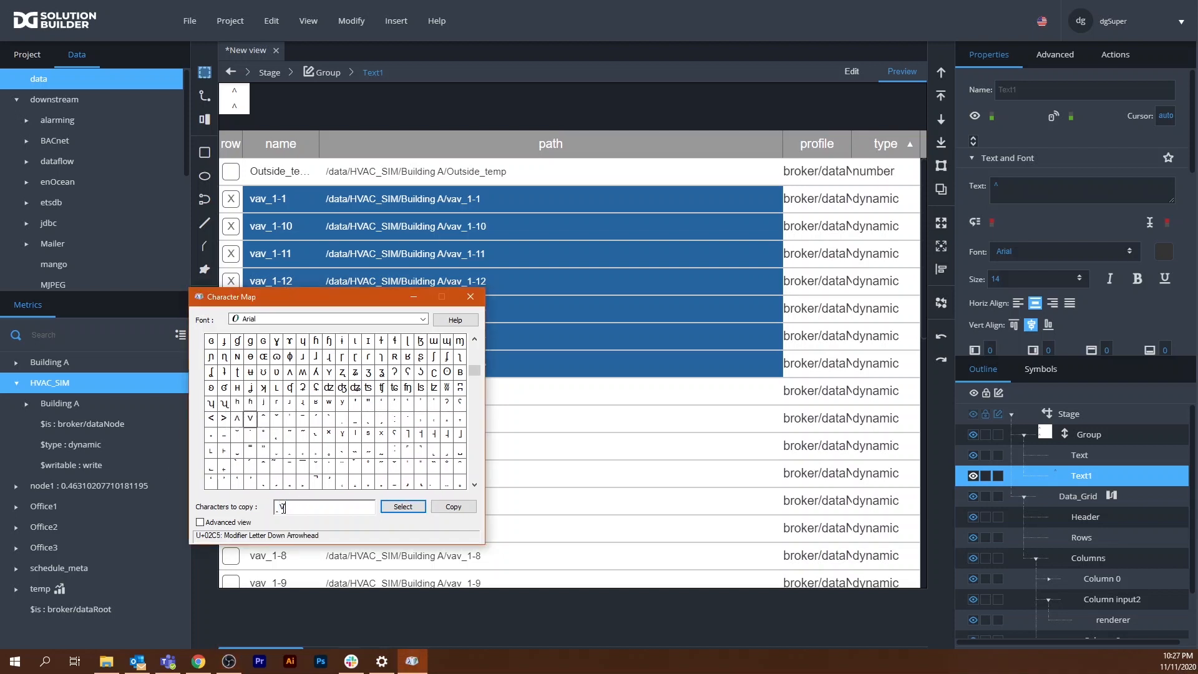
double_click(282, 508)
click(1027, 195)
key(ctrl+v)
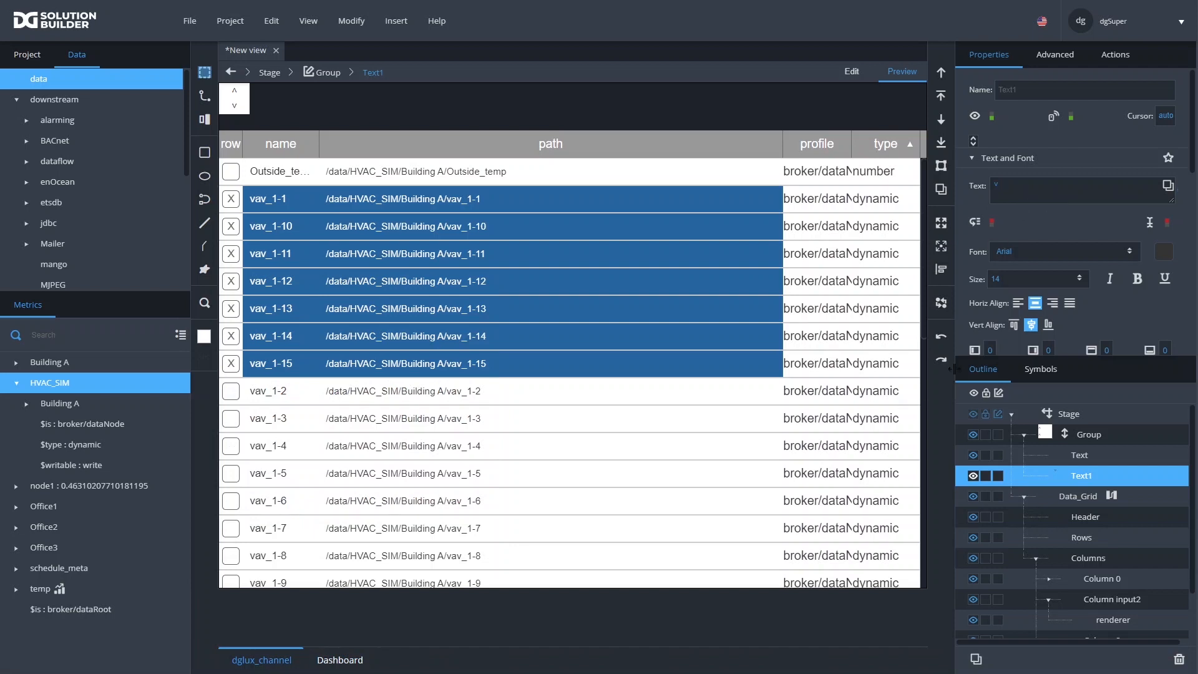
Rename the Text component to up and Text1 to dn
click(1076, 458)
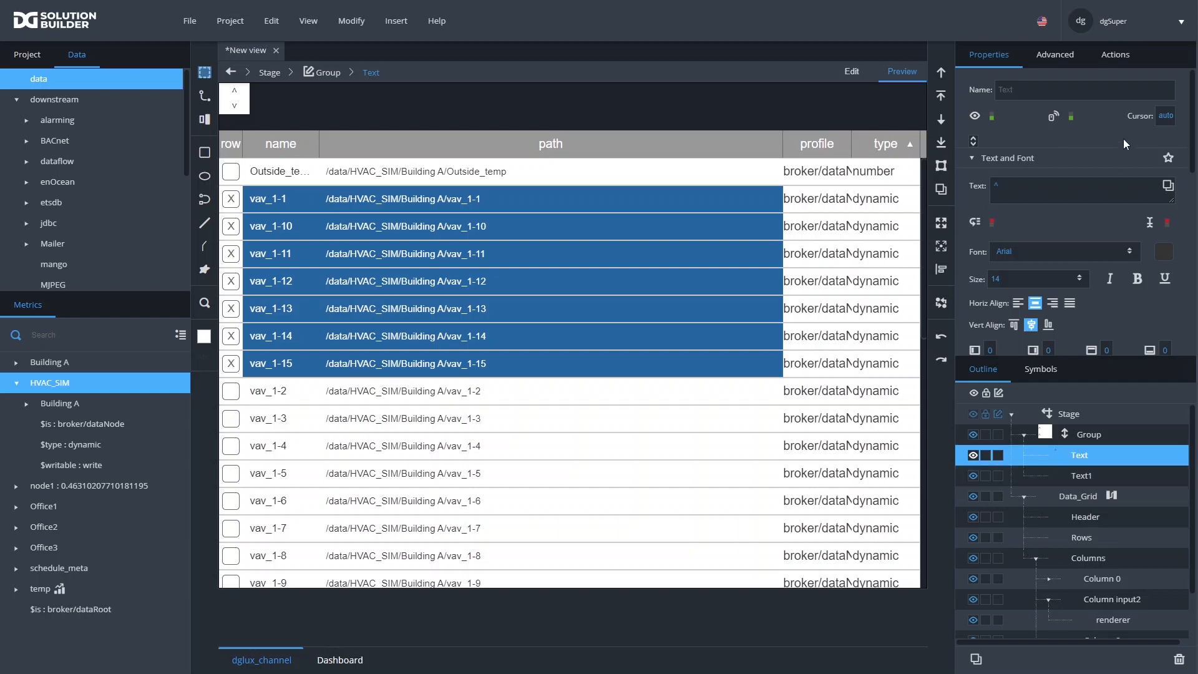
click(1077, 451)
text(up)
key(Return)
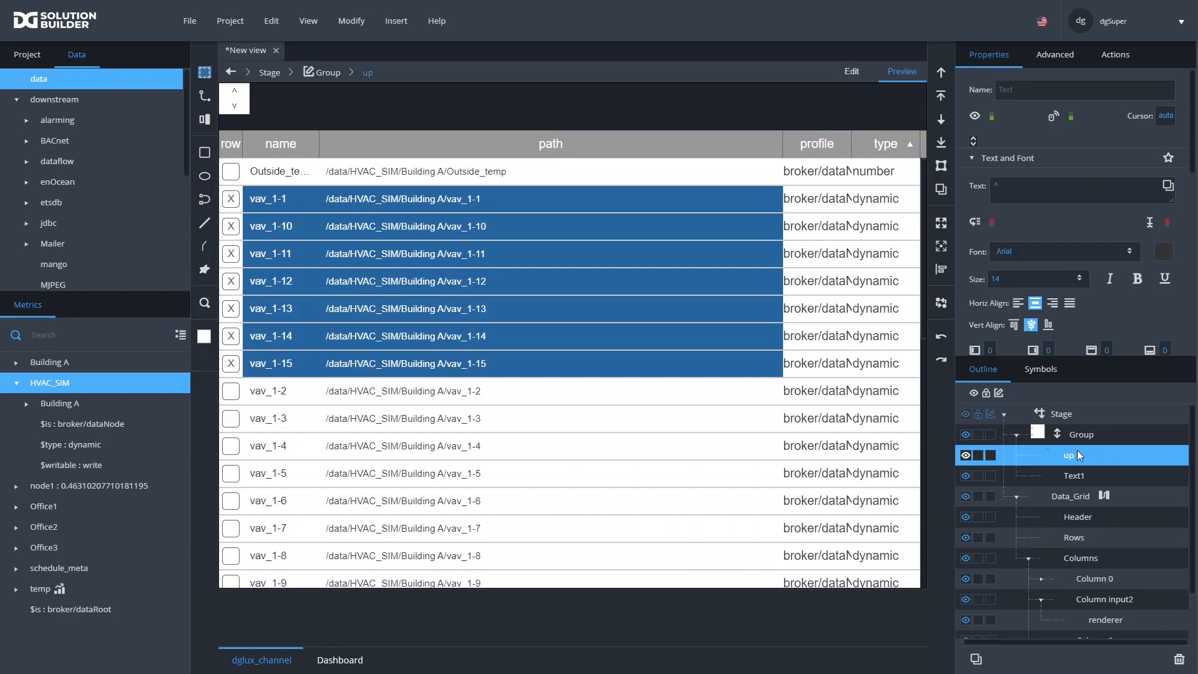
double_click(1095, 473)
text(dn)
key(Return)
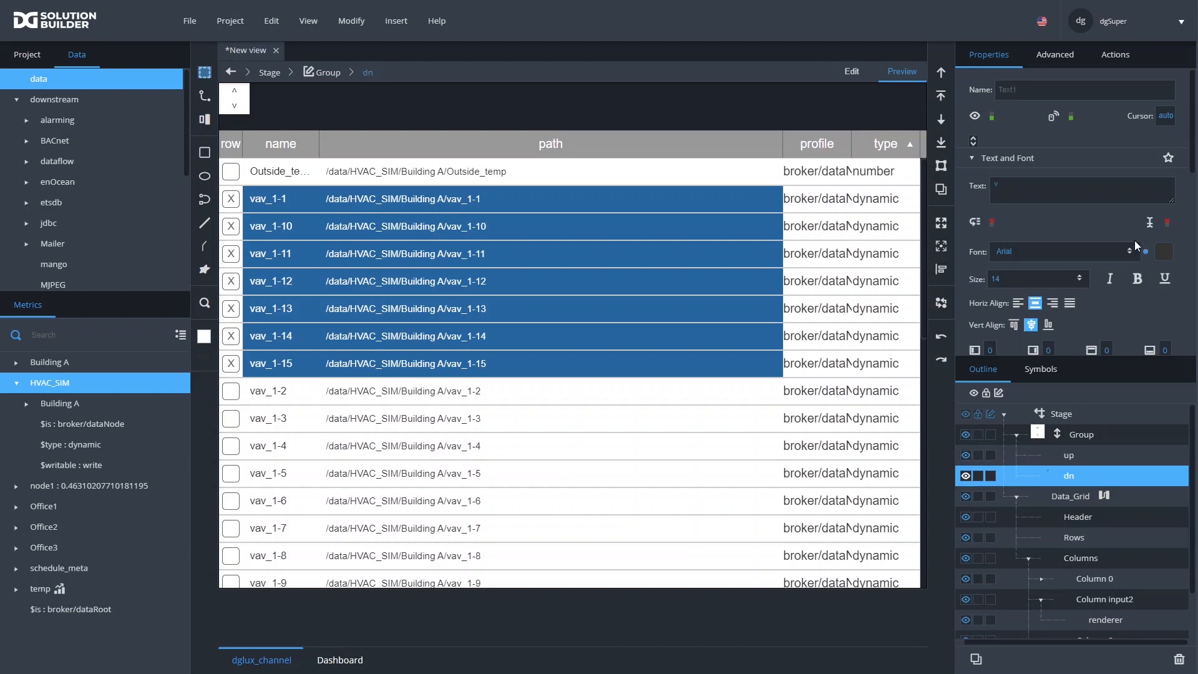
Set the cursor of both dn and up to the pointing hand
click(1166, 115)
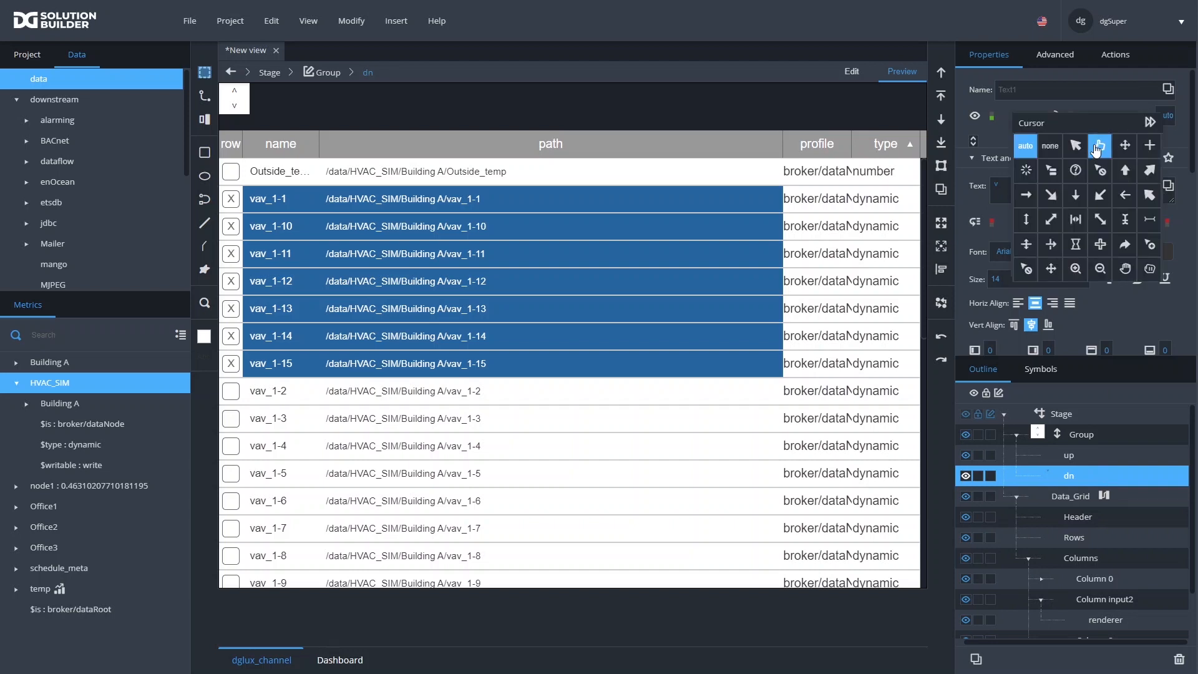
click(1098, 146)
click(1069, 455)
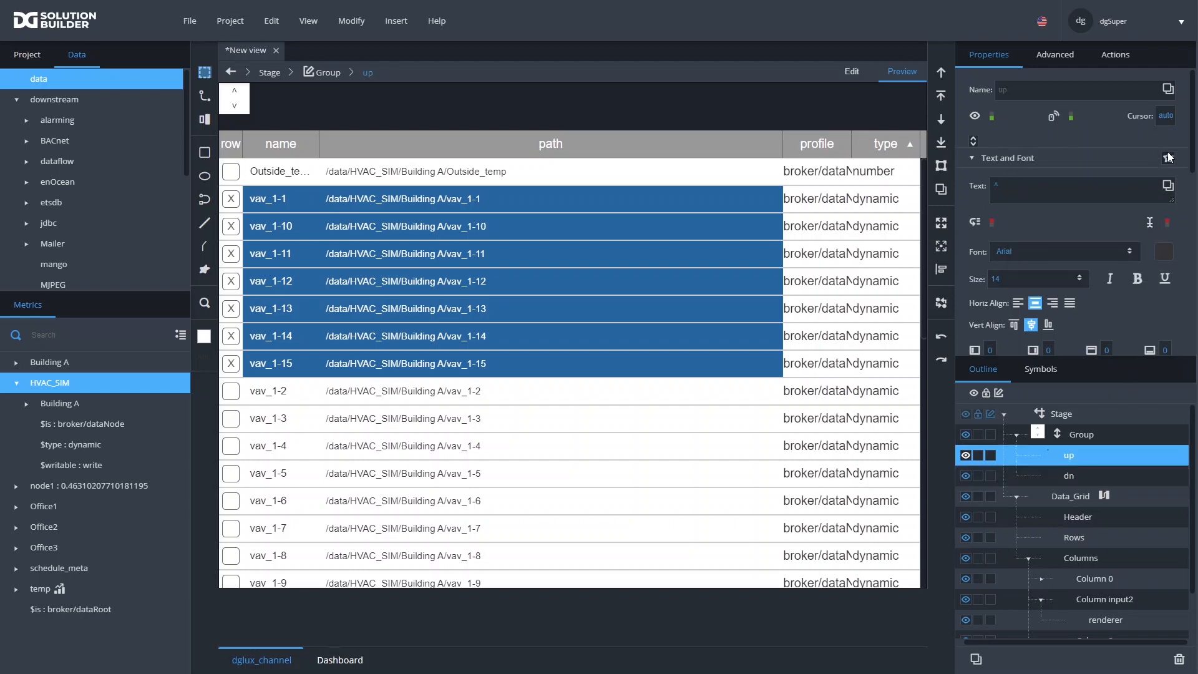
click(1166, 116)
click(1100, 148)
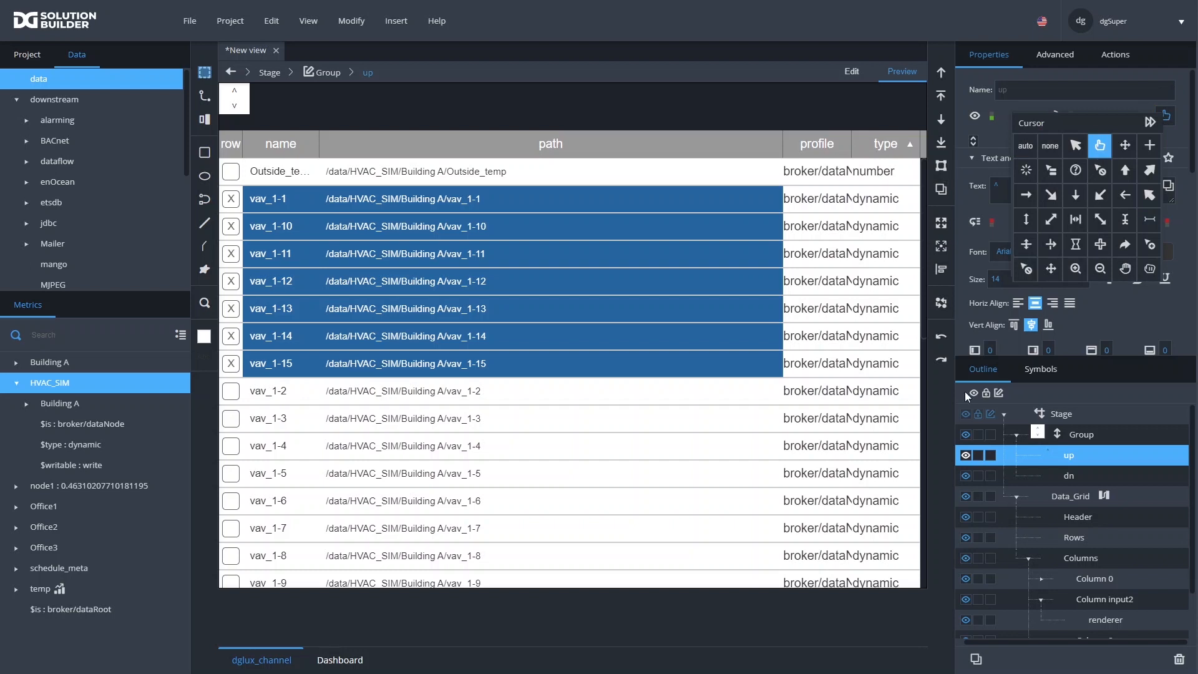
Convert the Group holding the up and dn arrows into a symbol named cell_reorder
right_click(1077, 437)
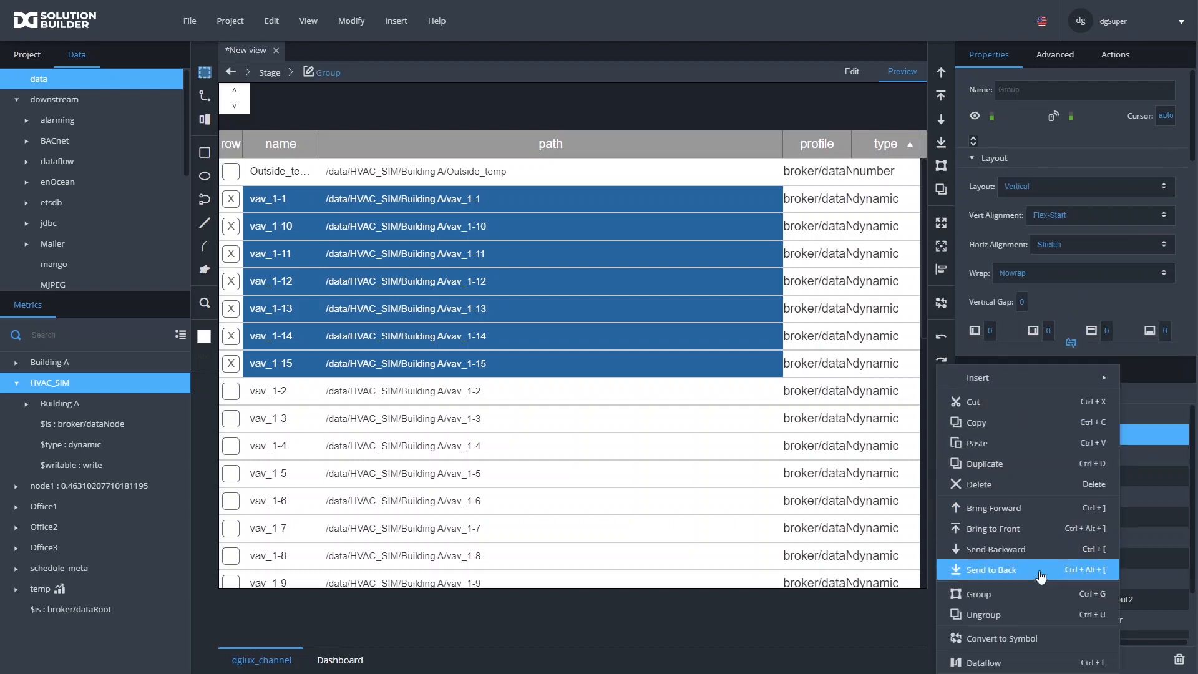
click(1022, 636)
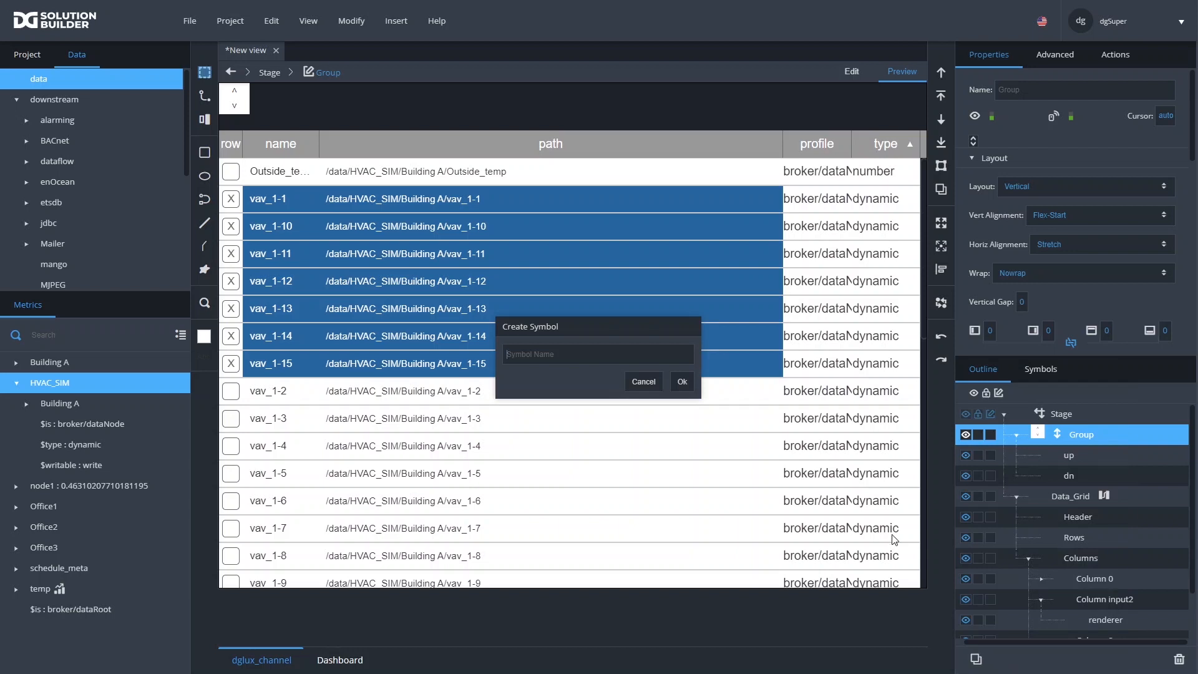
text(reor)
key(BackSpace)
key(BackSpace)
key(BackSpace)
text(cell_reorder)
click(671, 383)
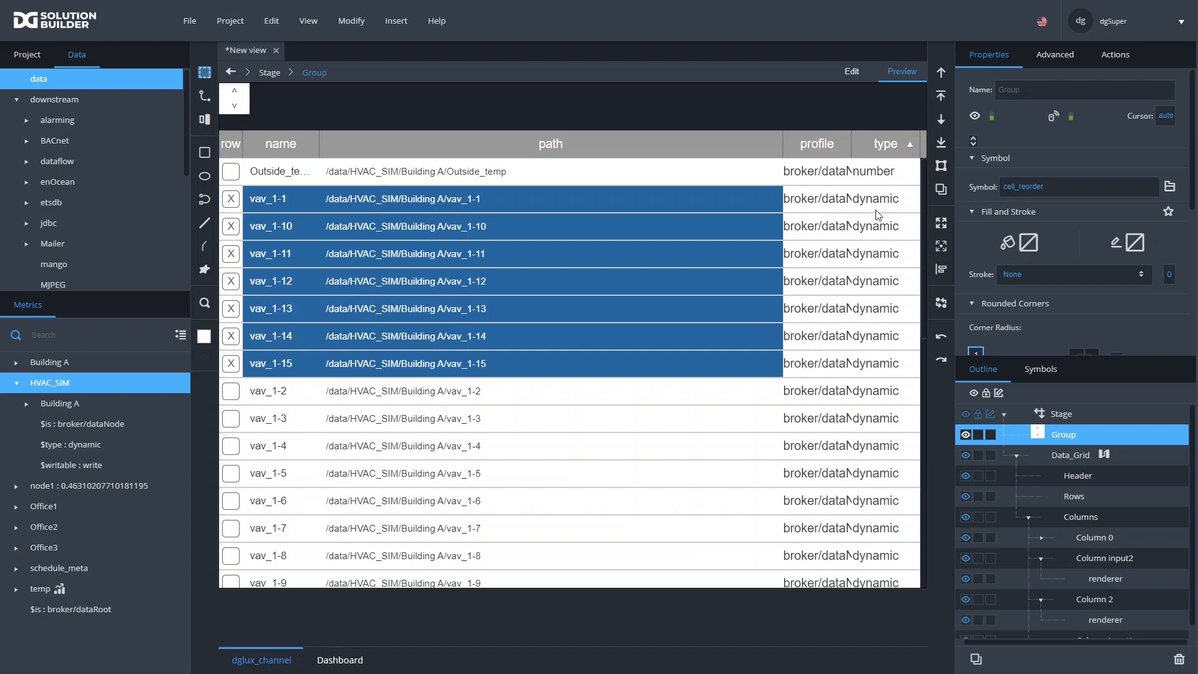
Delete Column input1 from the data grid and duplicate Column 2 in its place
click(1043, 558)
click(1050, 579)
click(1096, 578)
click(1107, 599)
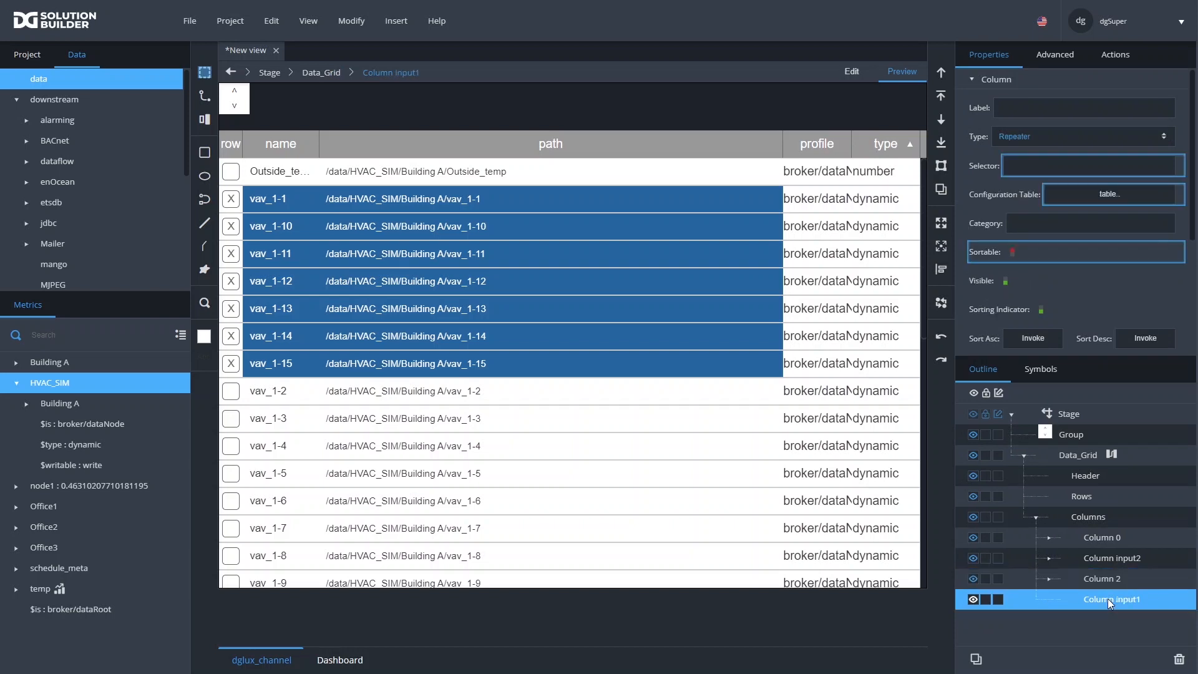
click(1180, 659)
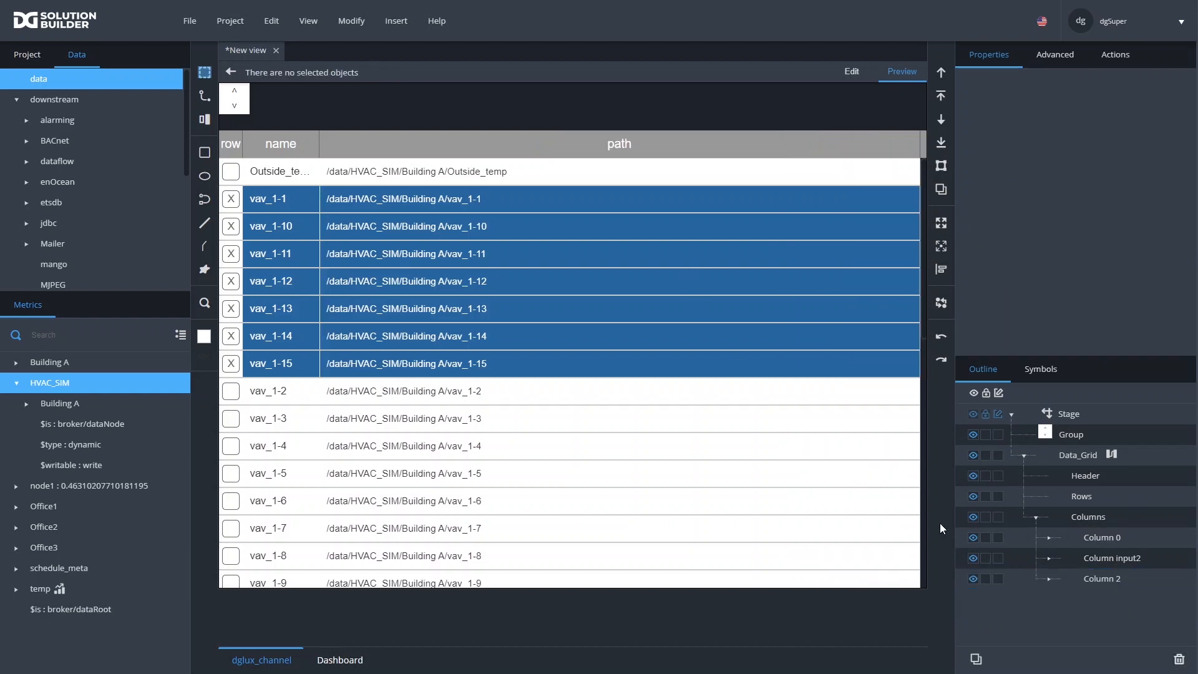
click(1092, 577)
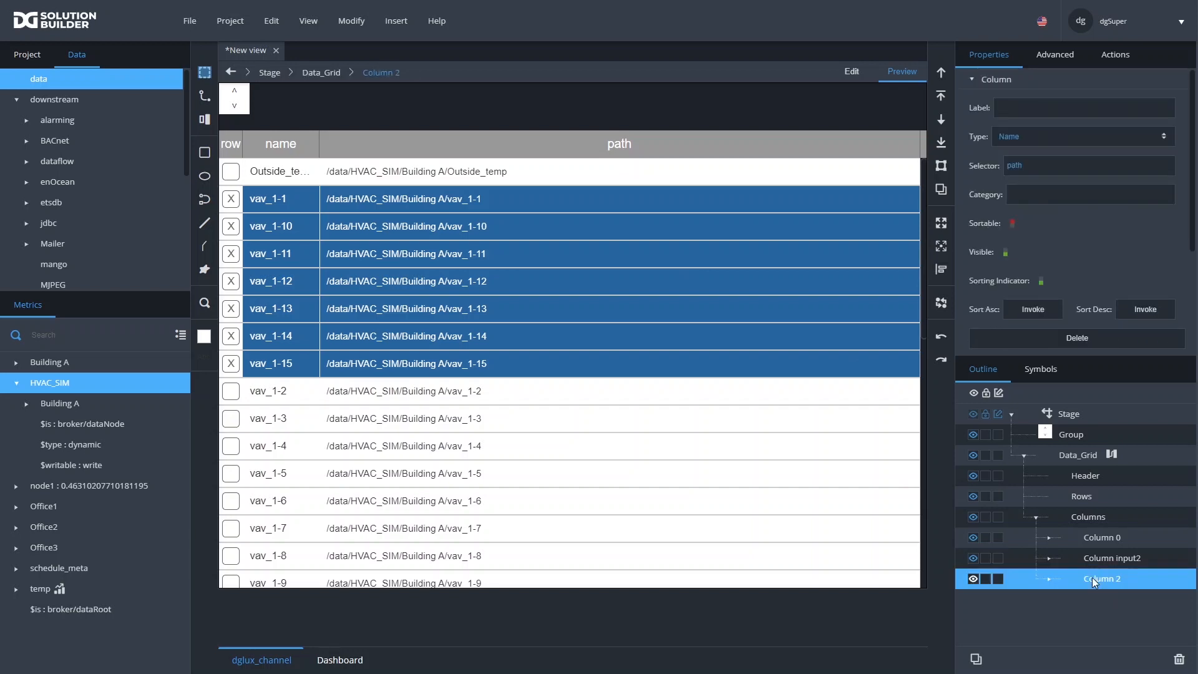
key(ctrl+z)
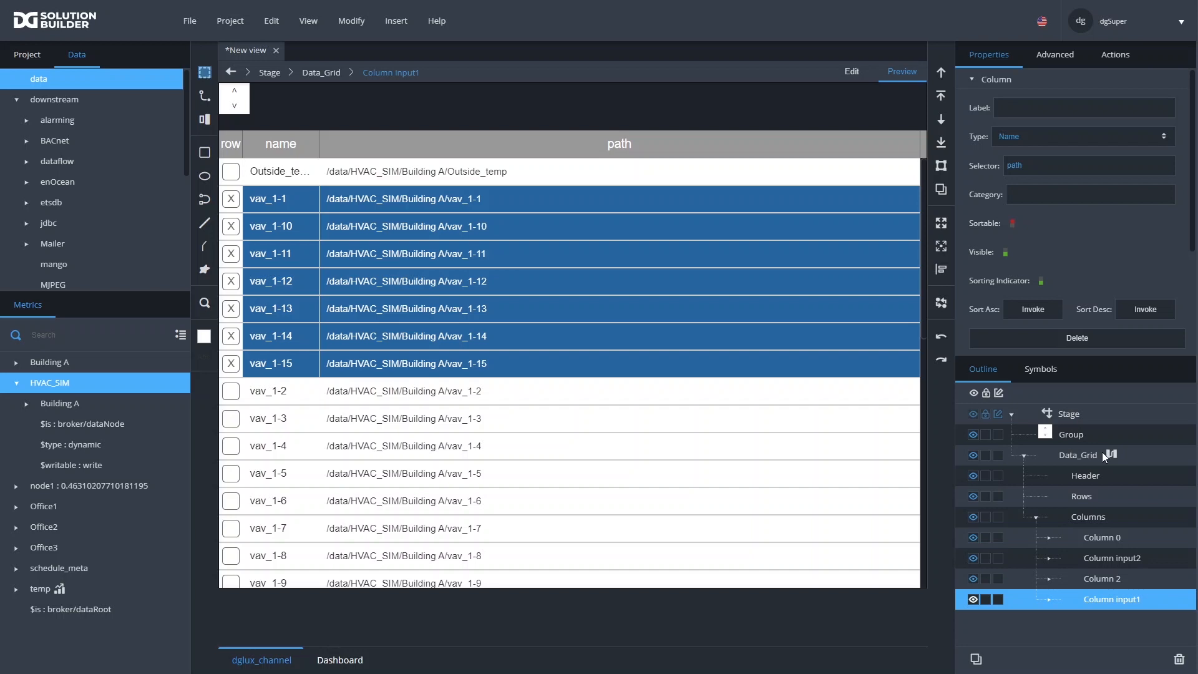
Look up the writable column in the grid's table and set the duplicated column's selector to writable
click(1084, 454)
click(1077, 186)
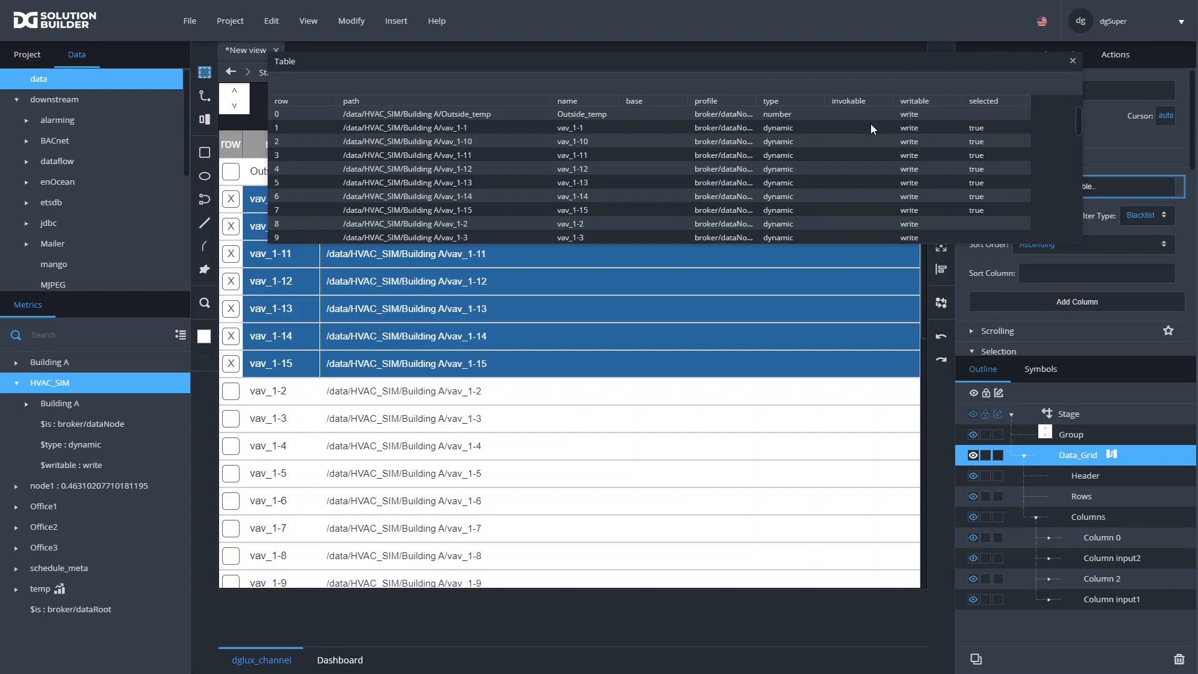
click(908, 100)
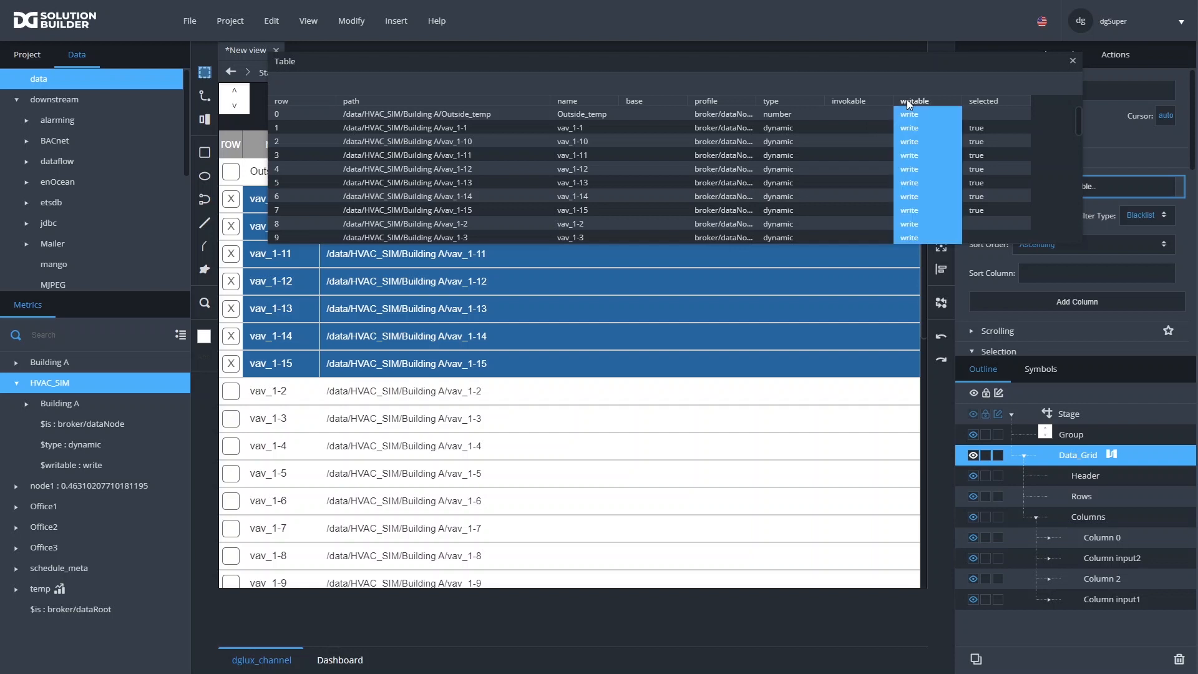
click(1073, 61)
click(1094, 599)
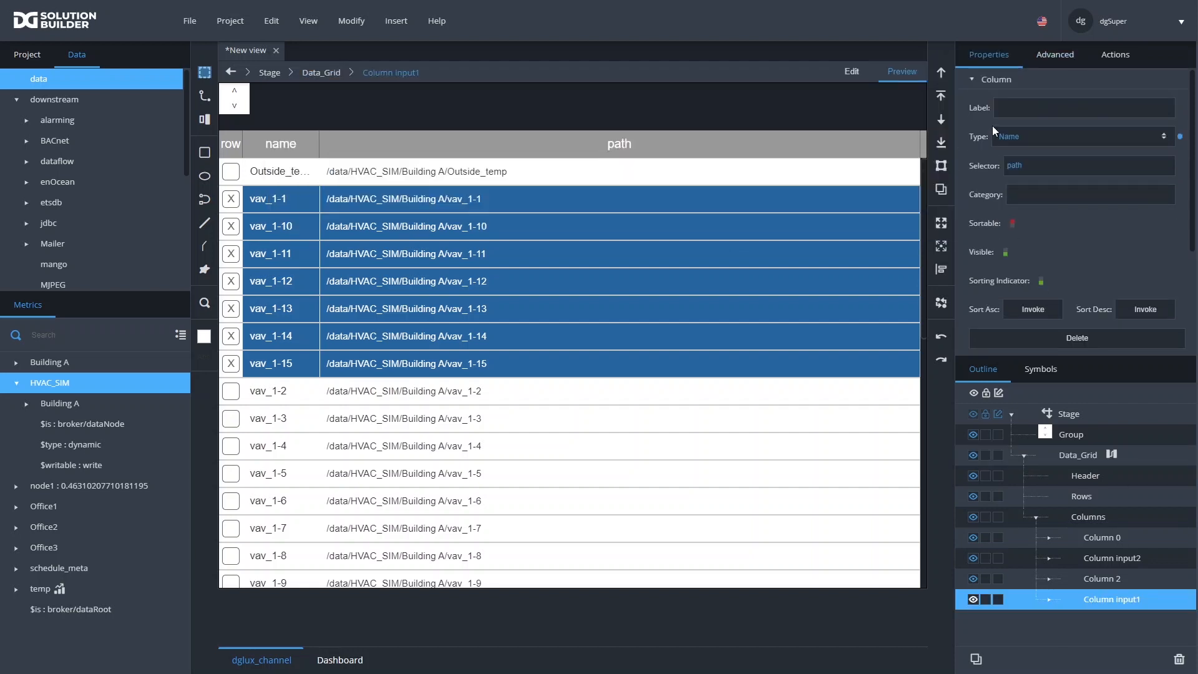
click(1039, 164)
text(writable)
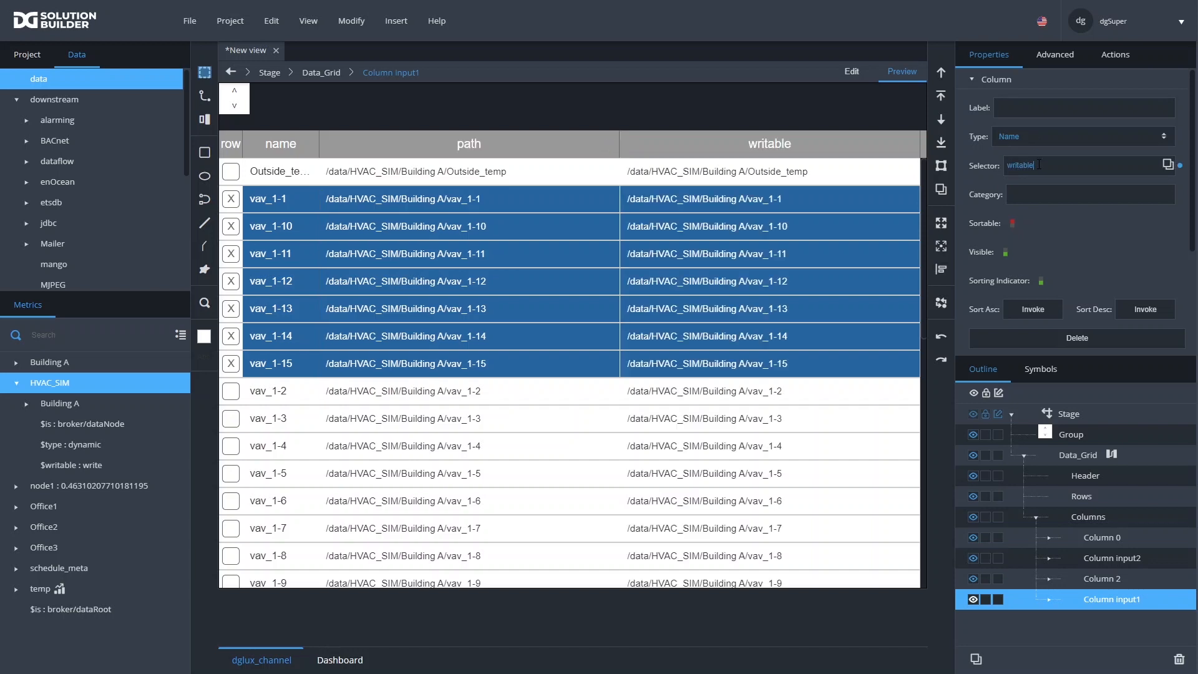
Set the writable column's flex grow size to 0 and its width to 45
scroll(1061, 244, down, 3)
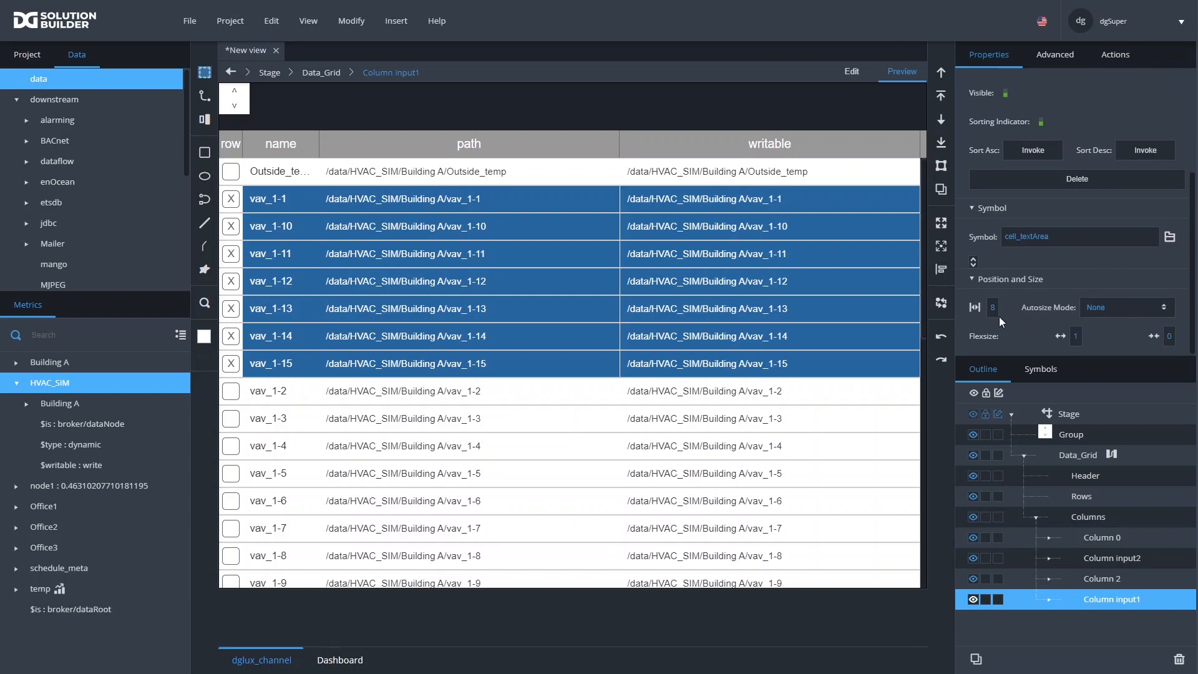
click(1075, 336)
text(0)
key(Return)
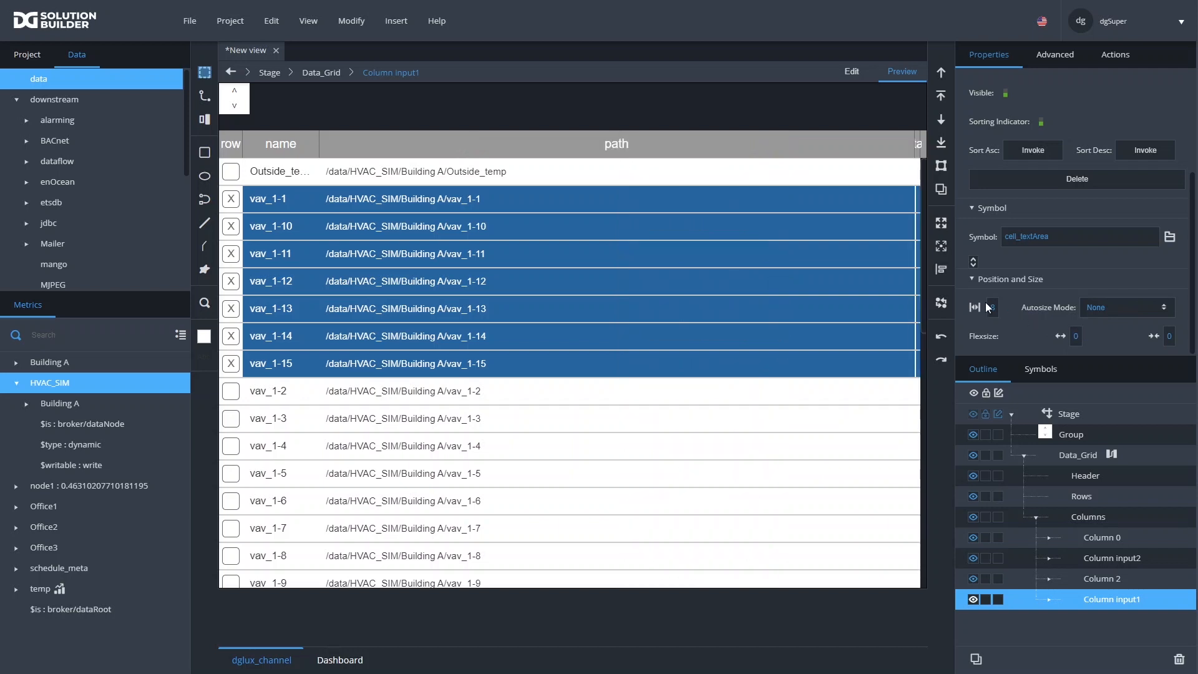
click(991, 306)
text(45)
key(Return)
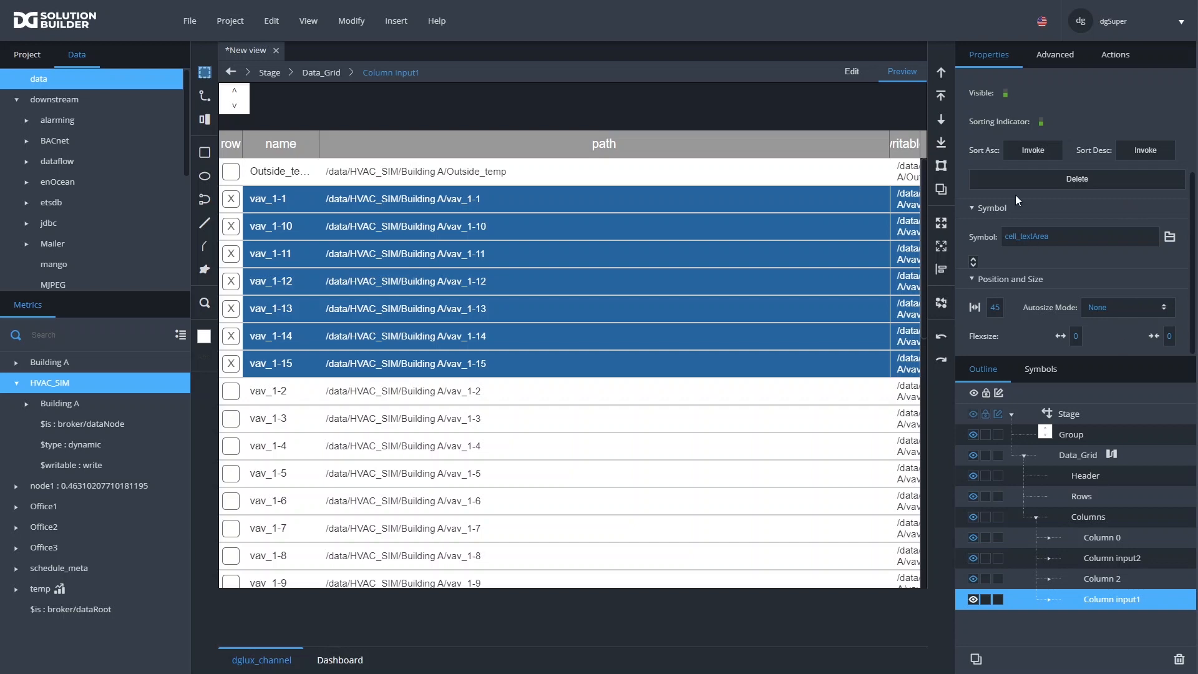
Replace the writable column's cell_textArea symbol with cell_reorder
double_click(1046, 240)
key(BackSpace)
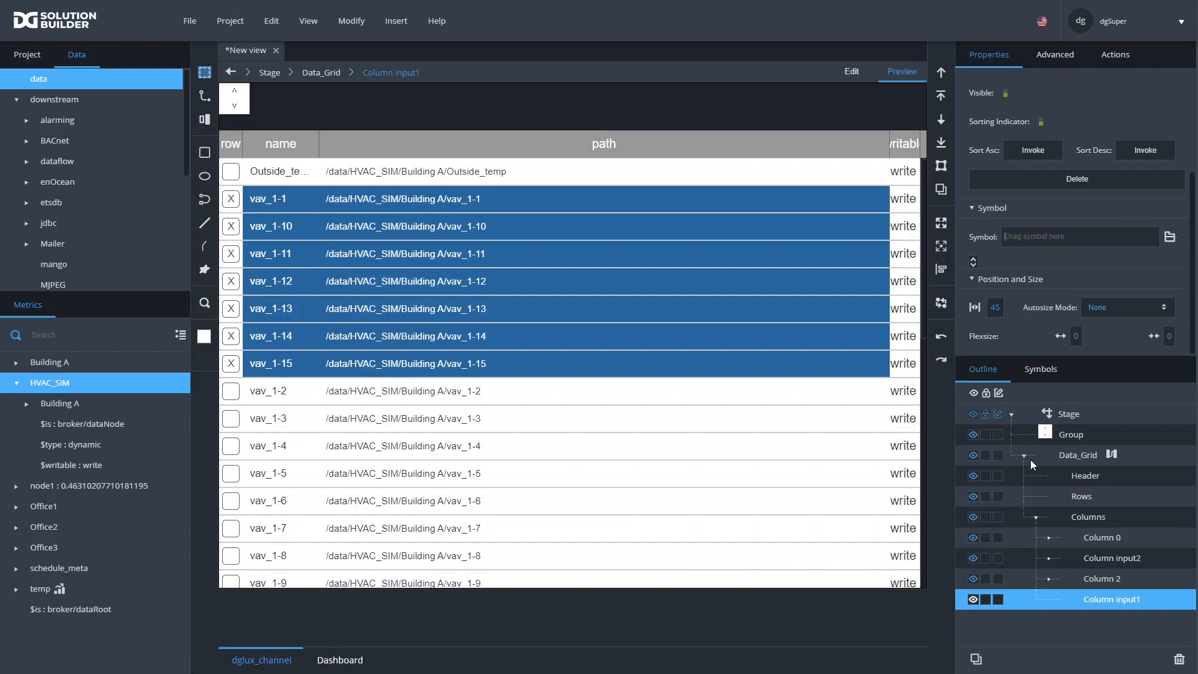
click(1039, 371)
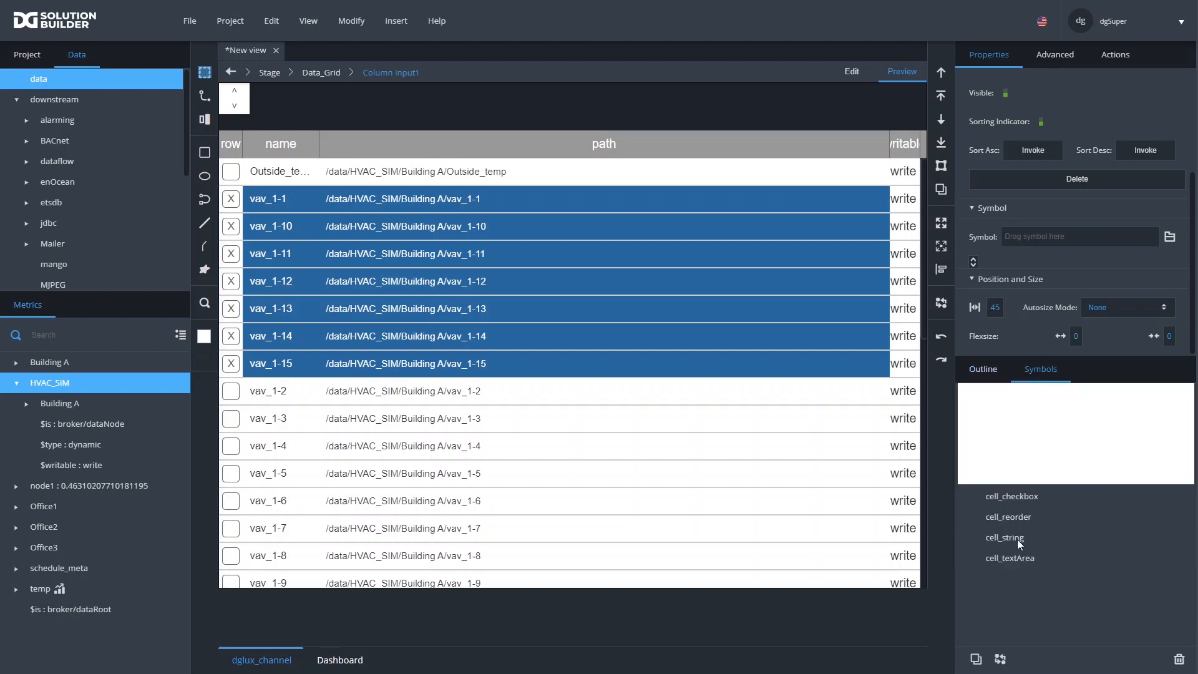
drag(1017, 515, 1040, 237)
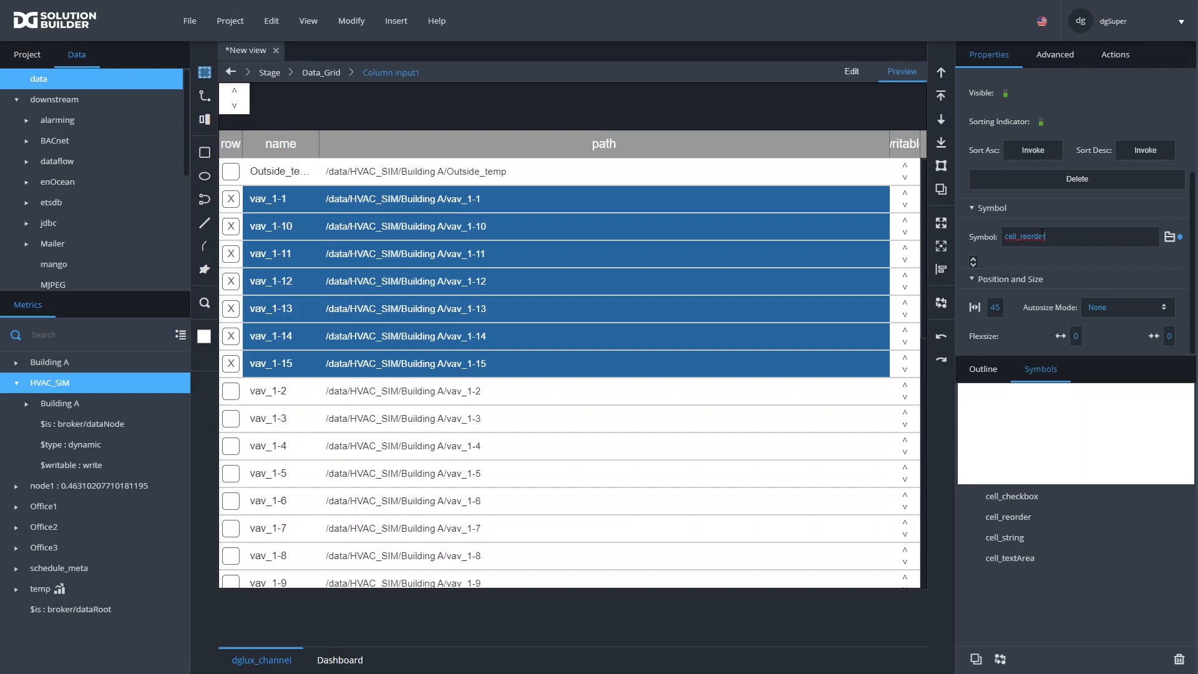
click(983, 370)
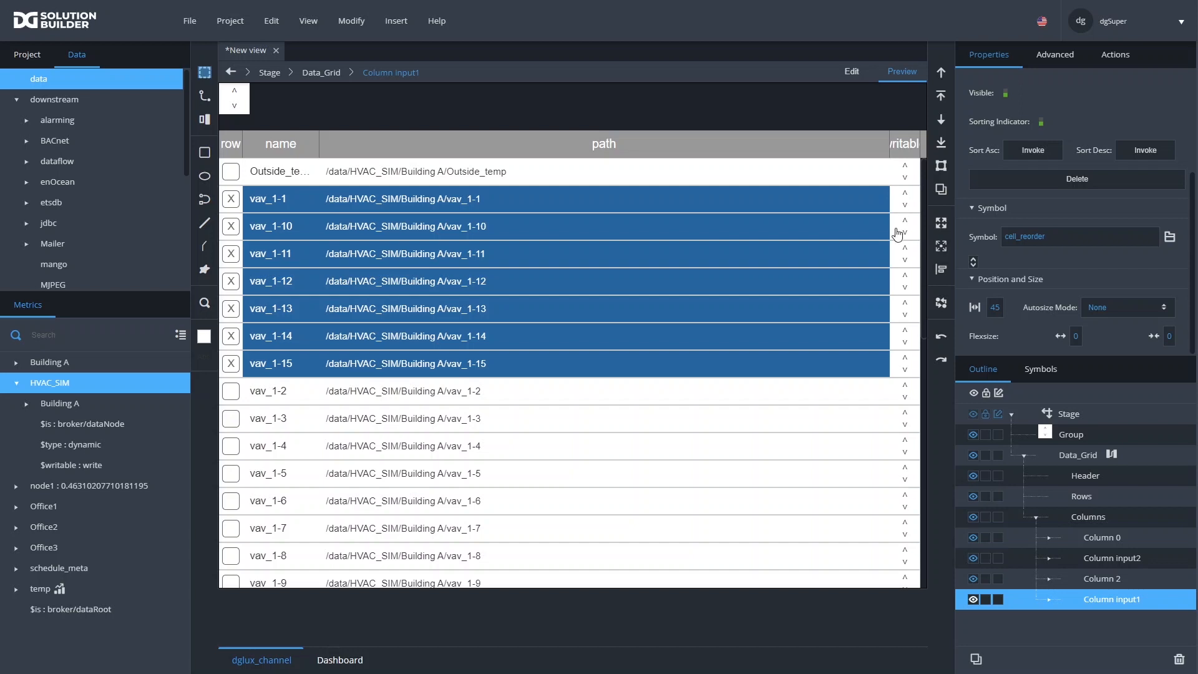
Open the cell_reorder symbol for editing from the vav_1-1 row and open the dataflow of its dn text
click(853, 72)
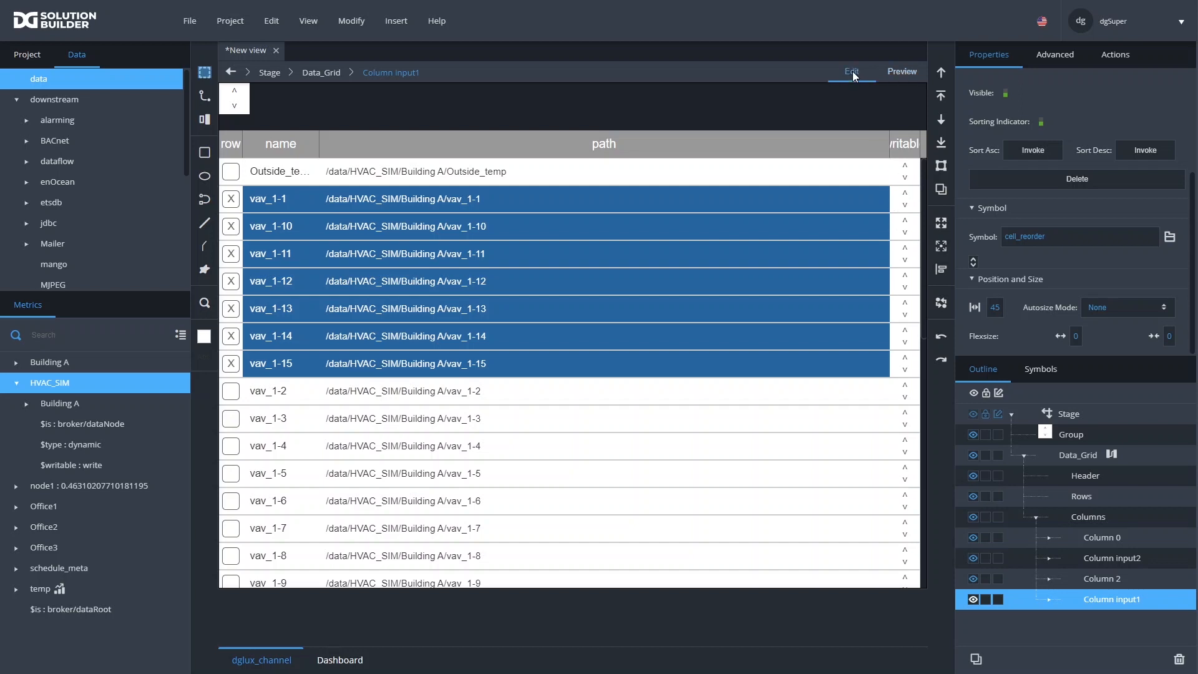
click(905, 197)
double_click(905, 197)
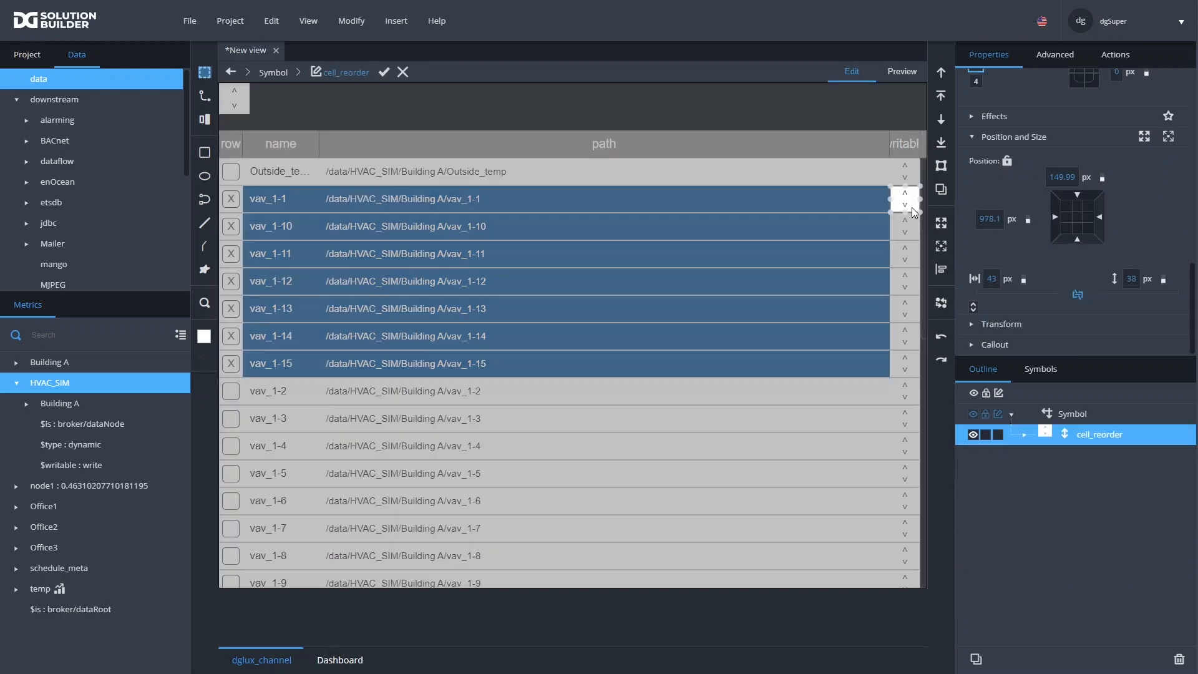
click(1024, 435)
click(1075, 477)
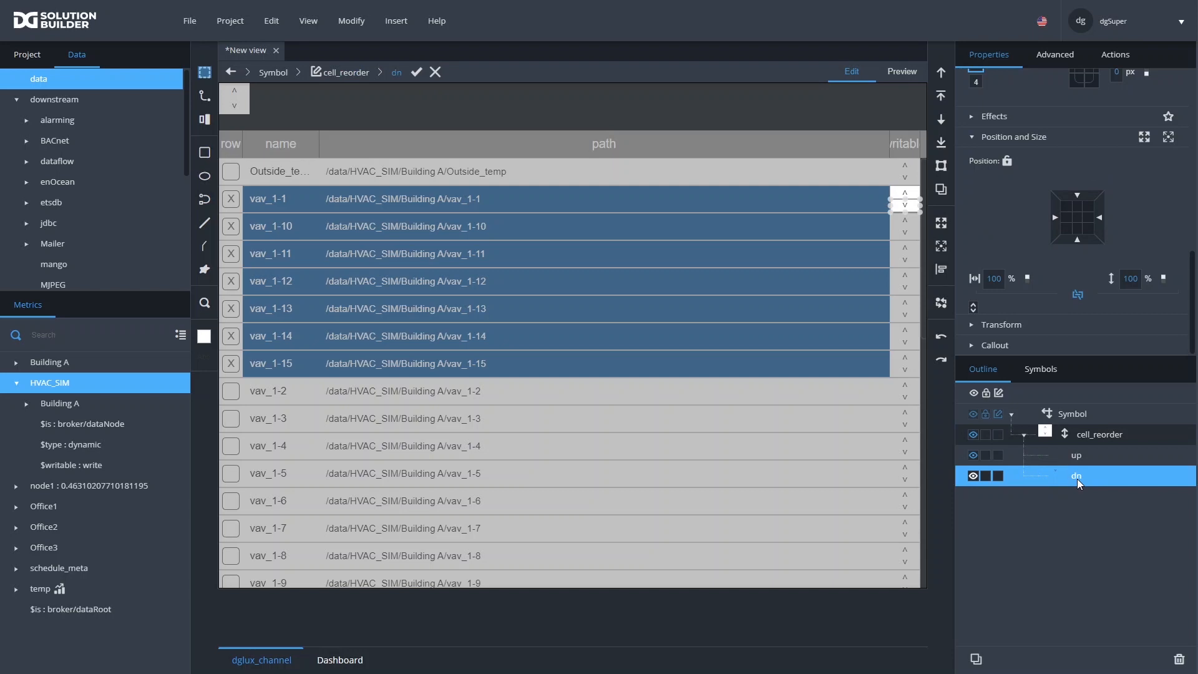
right_click(1077, 478)
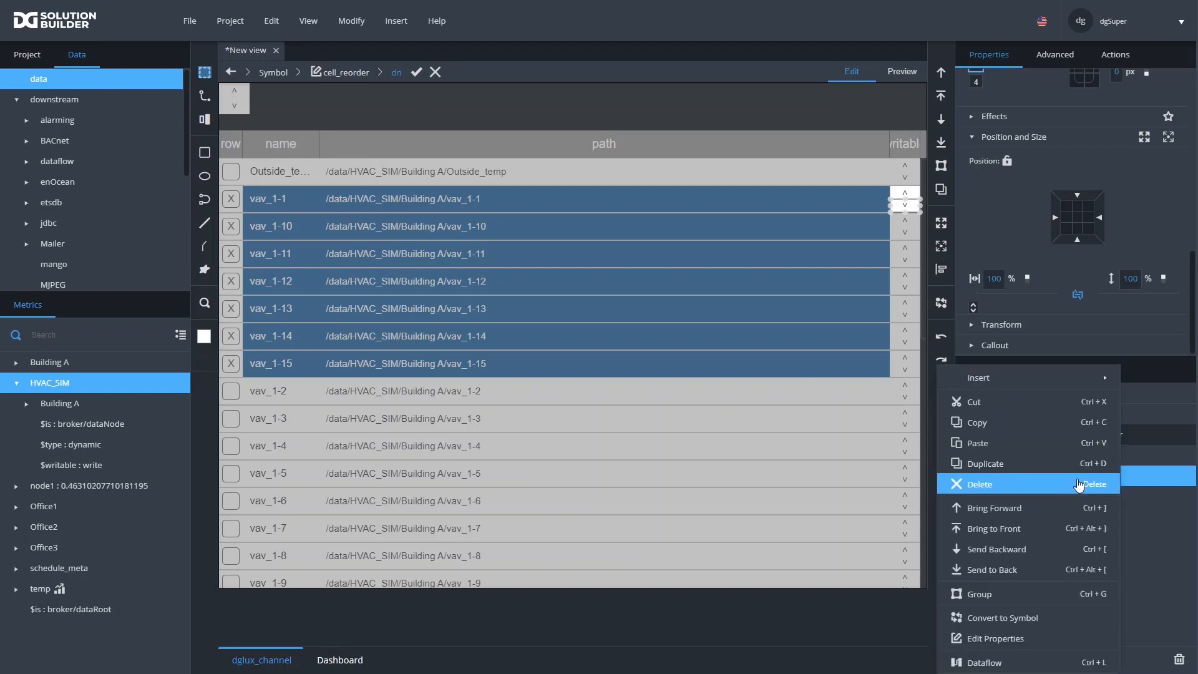
click(984, 663)
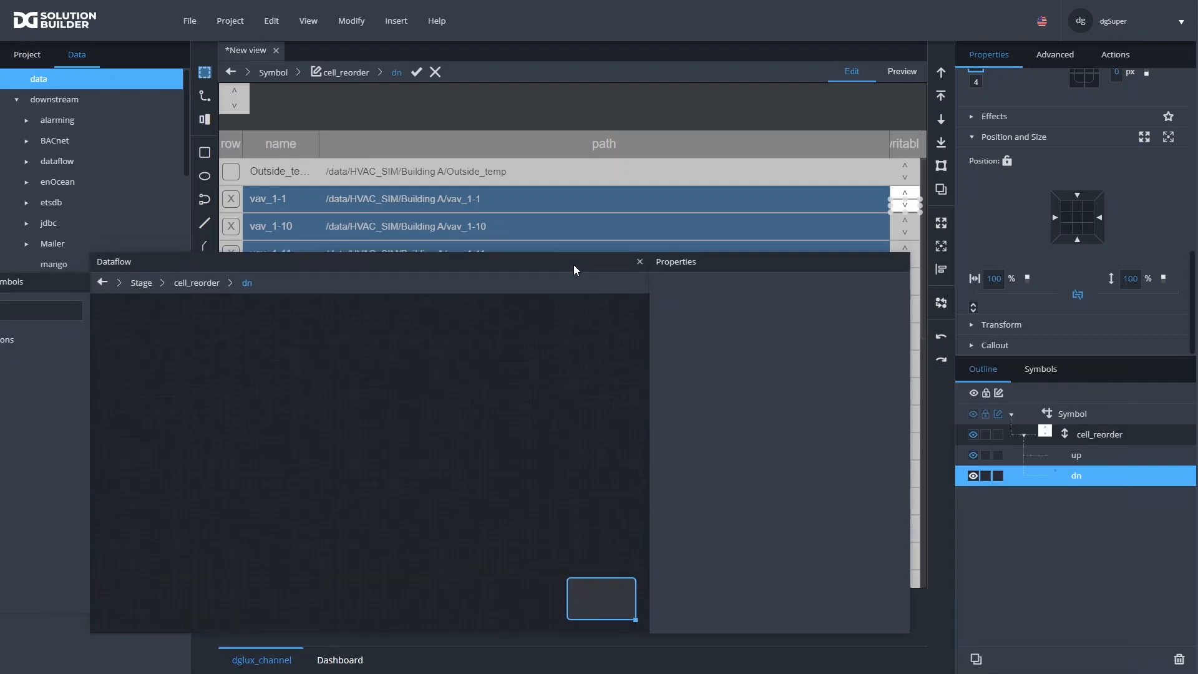
Add a tabledata parameter named data_table to the cell_reorder symbol and save the symbol
click(343, 22)
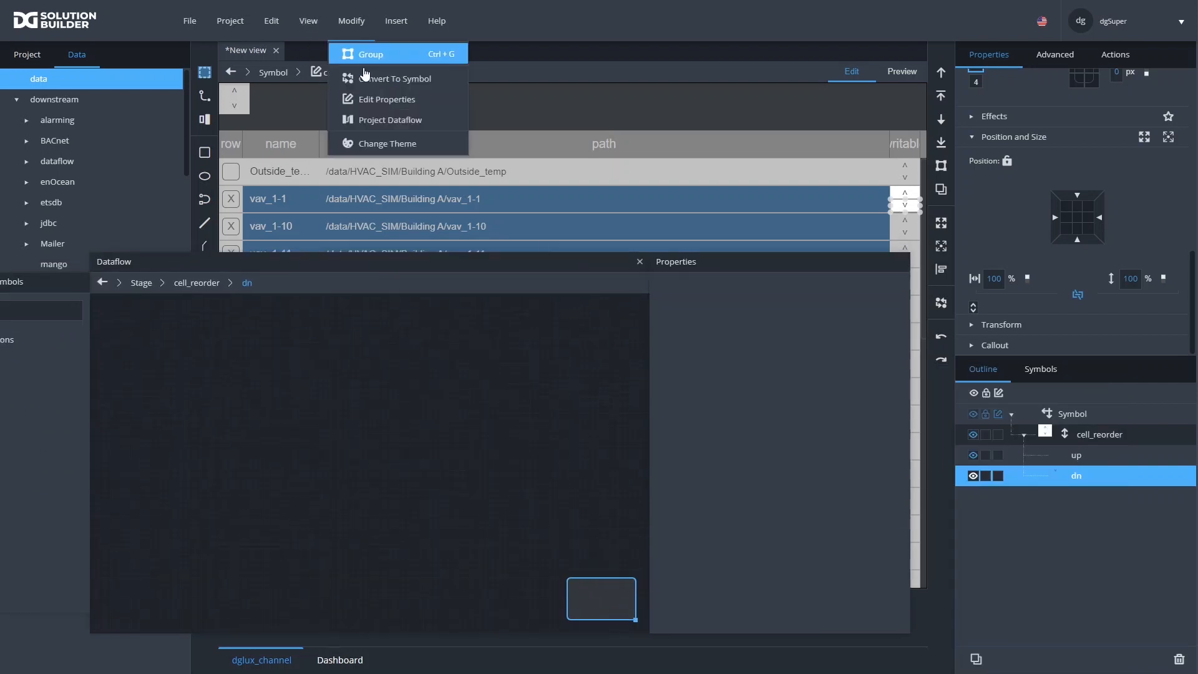
click(368, 103)
drag(448, 238, 513, 216)
double_click(517, 177)
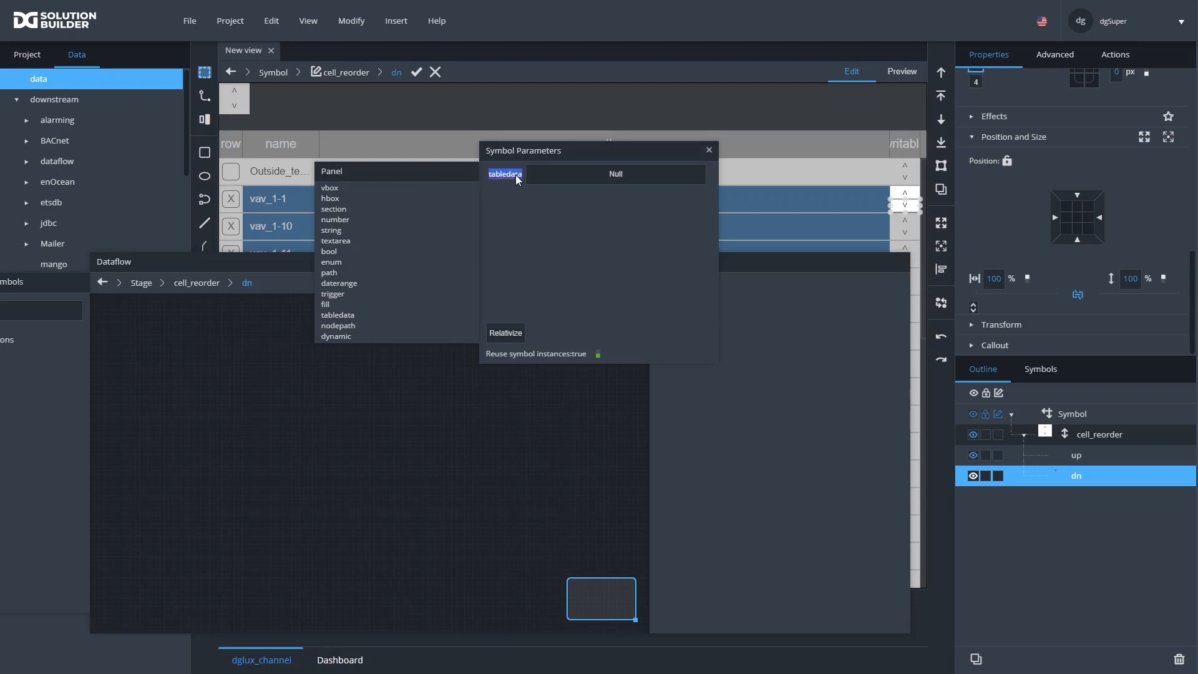
text(s)
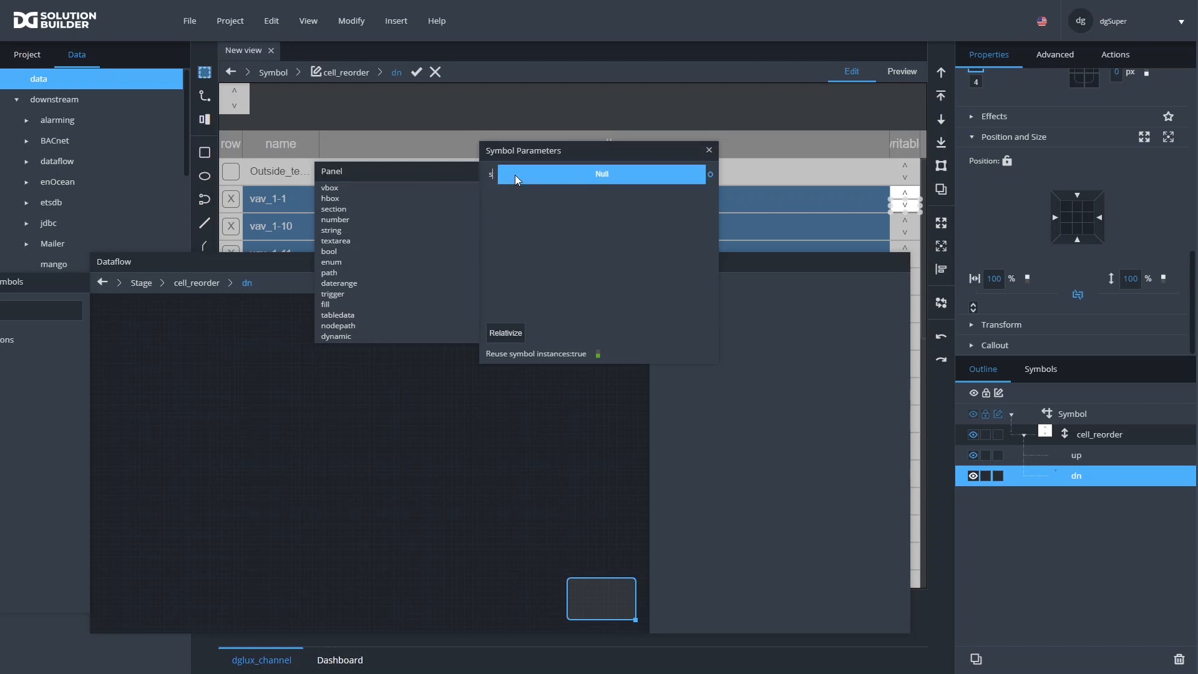
text(ATA_TABLE)
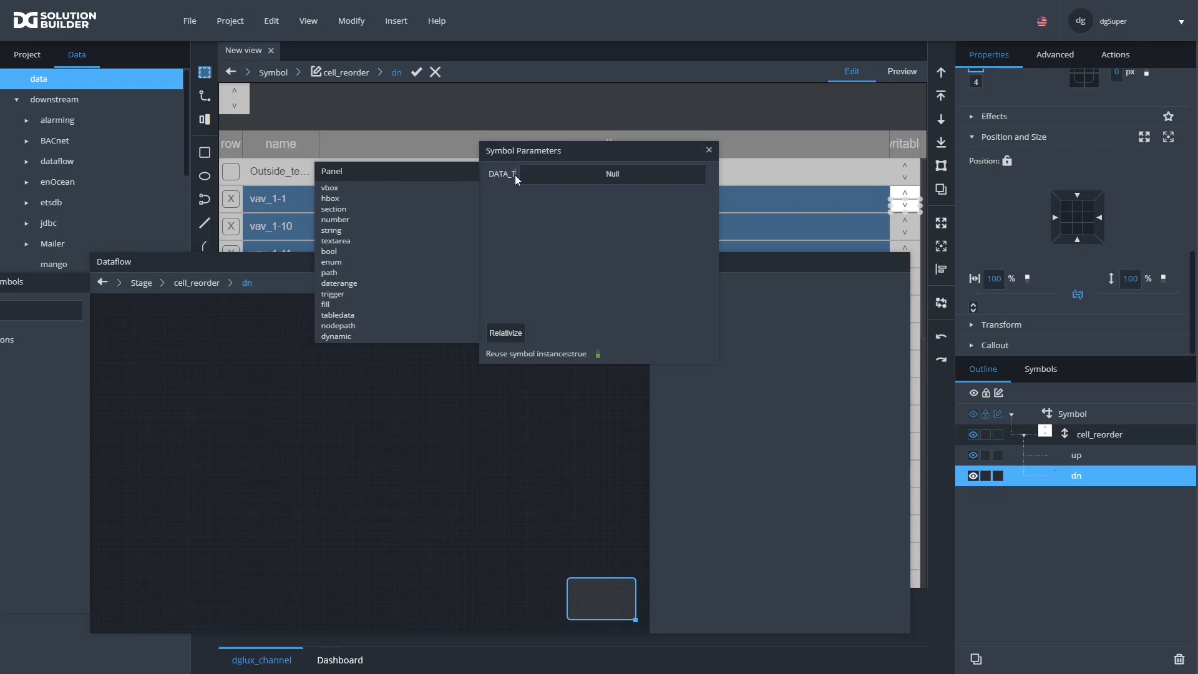
key(BackSpace)
key(BackSpace)
key(BackSpace)
key(BackSpace)
key(BackSpace)
key(BackSpace)
key(BackSpace)
key(BackSpace)
key(BackSpace)
key(BackSpace)
text(data_table)
click(417, 72)
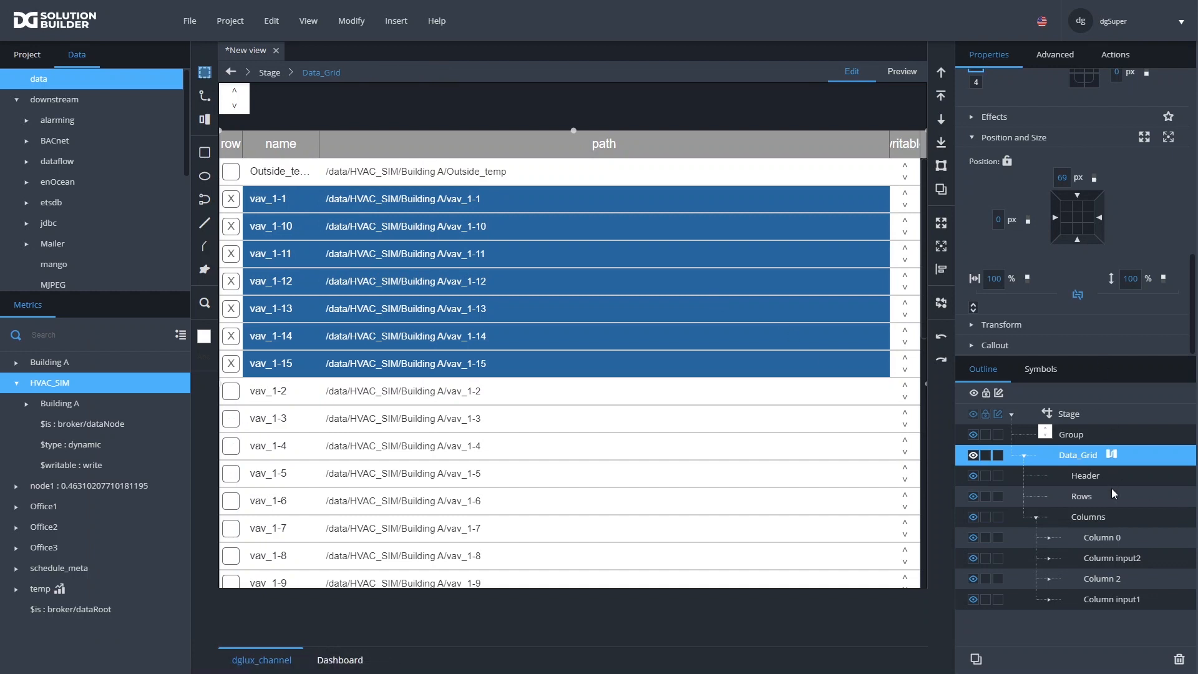
Bind the data_table parameter of Column input1's renderer to the data_table block in the Data_Grid dataflow
click(1106, 597)
click(1048, 600)
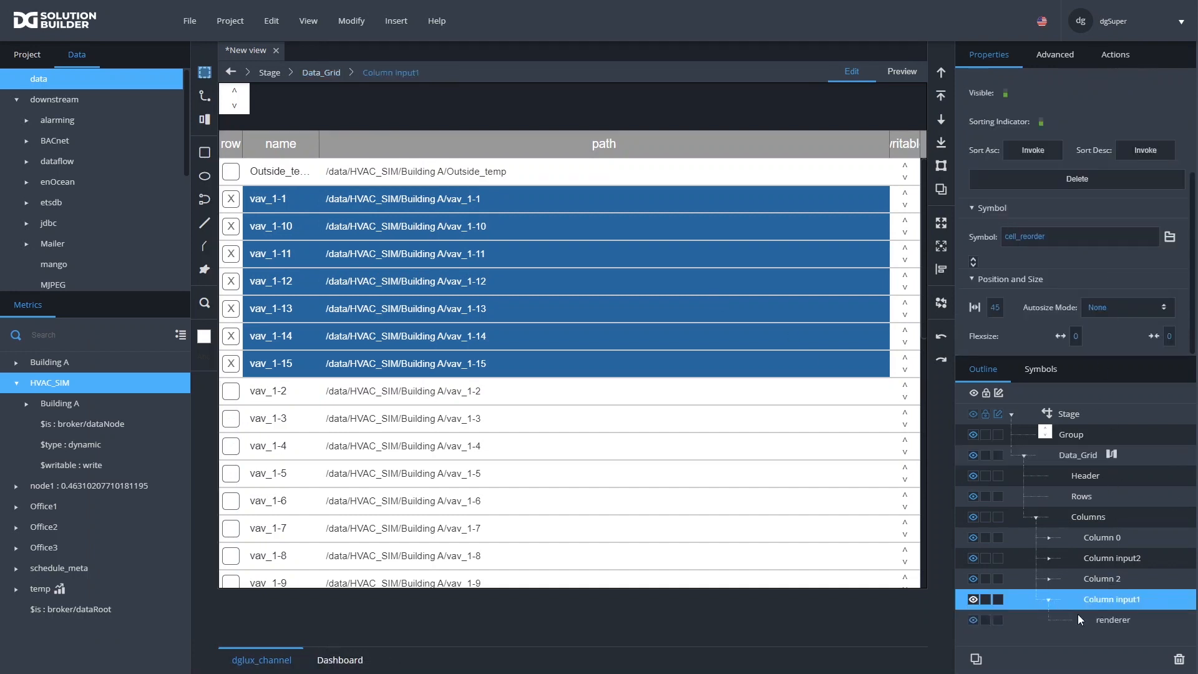
click(1099, 619)
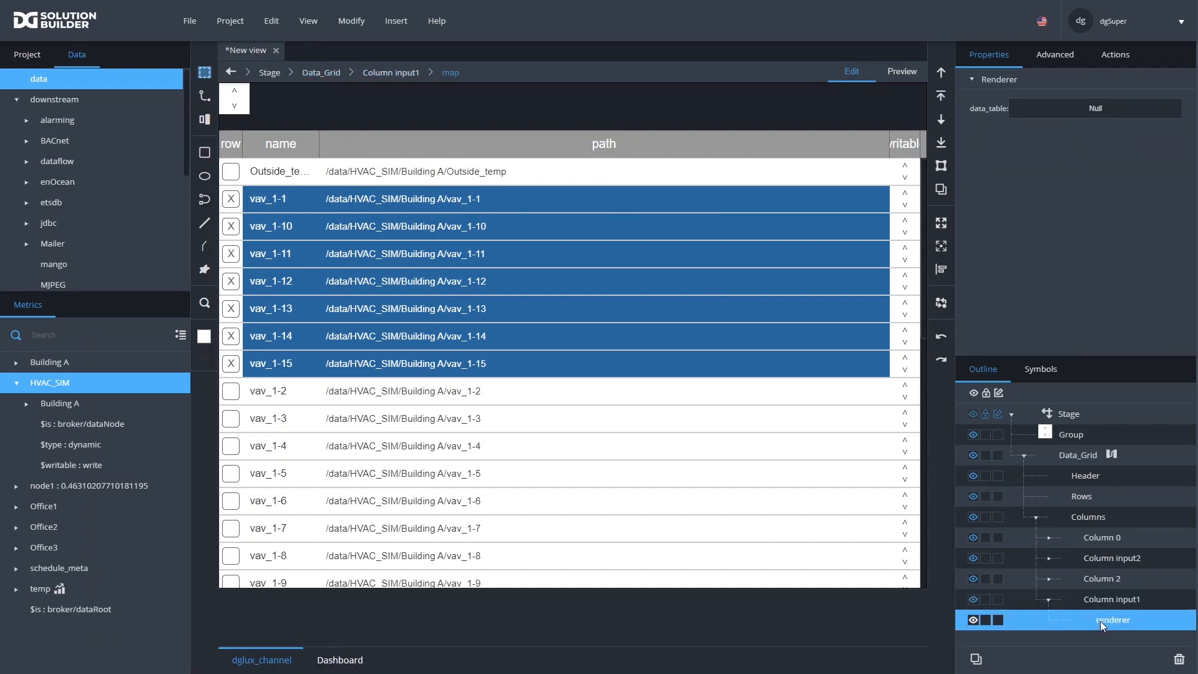
click(1111, 454)
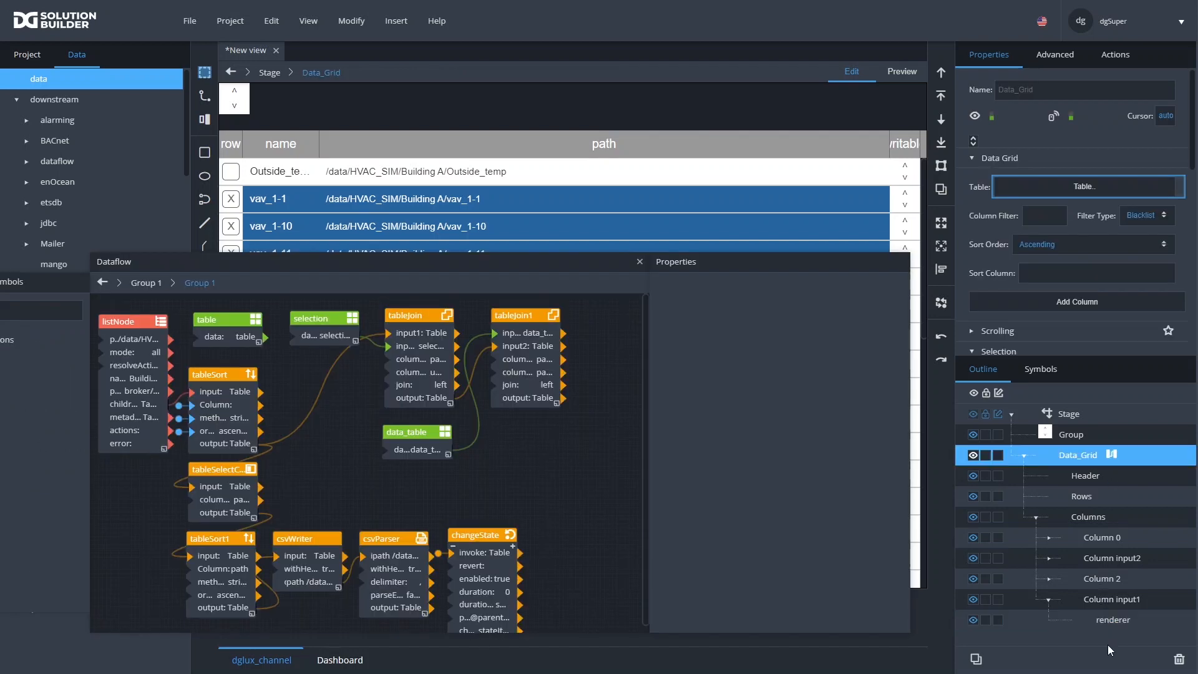
click(1110, 622)
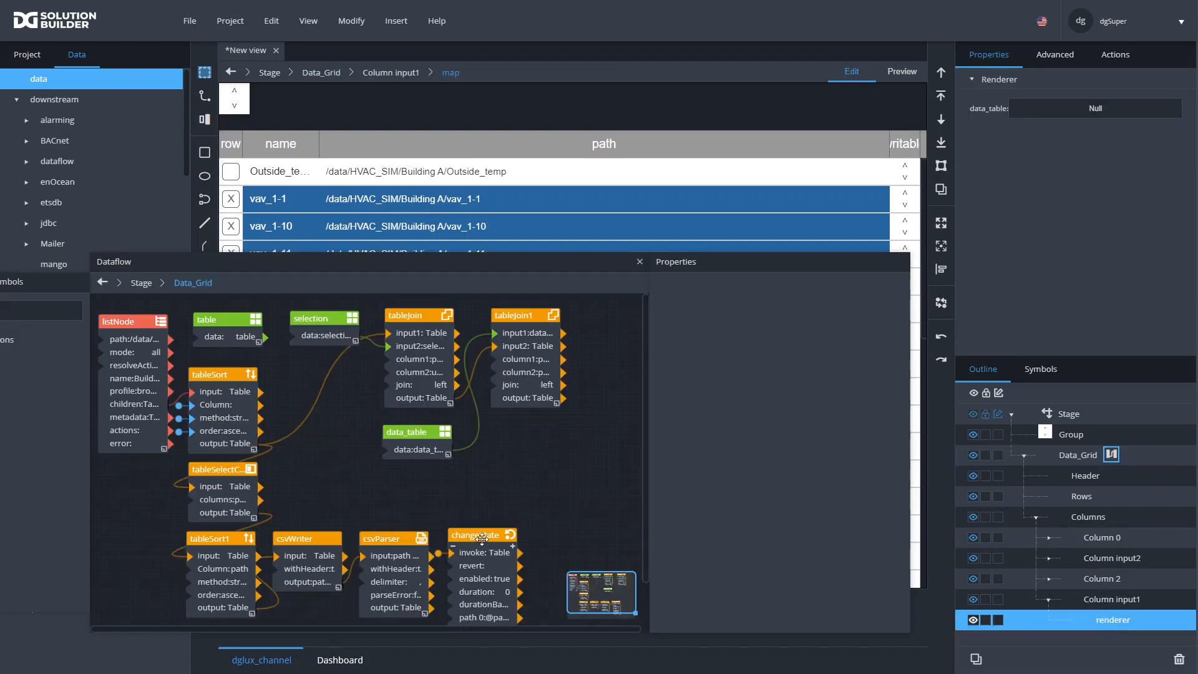
drag(418, 449, 1073, 107)
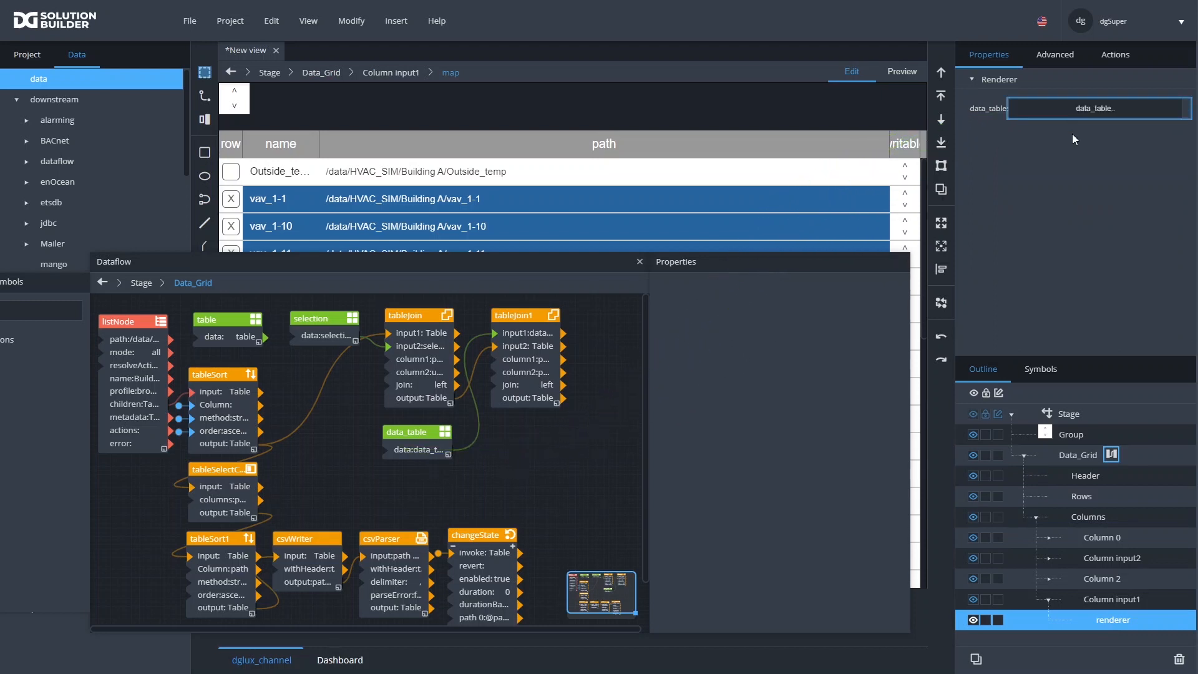
click(640, 260)
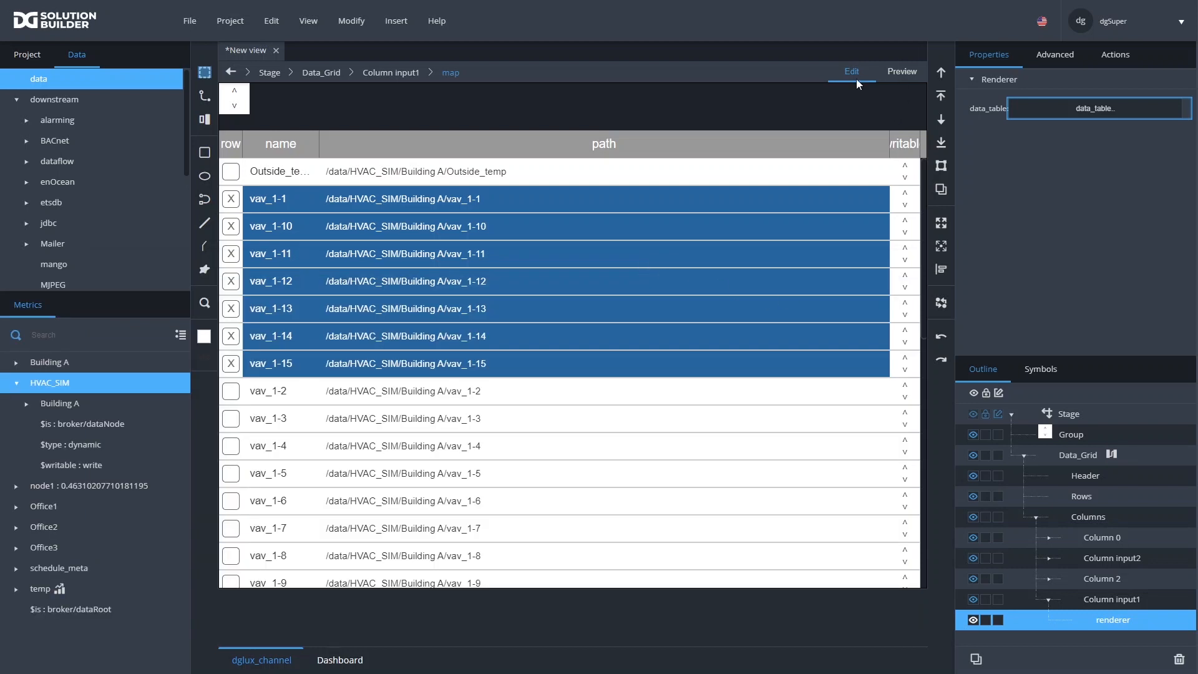
Open cell_reorder for editing from the vav_1-1 row, then bring up its dn text's dataflow and the symbol parameters
click(906, 209)
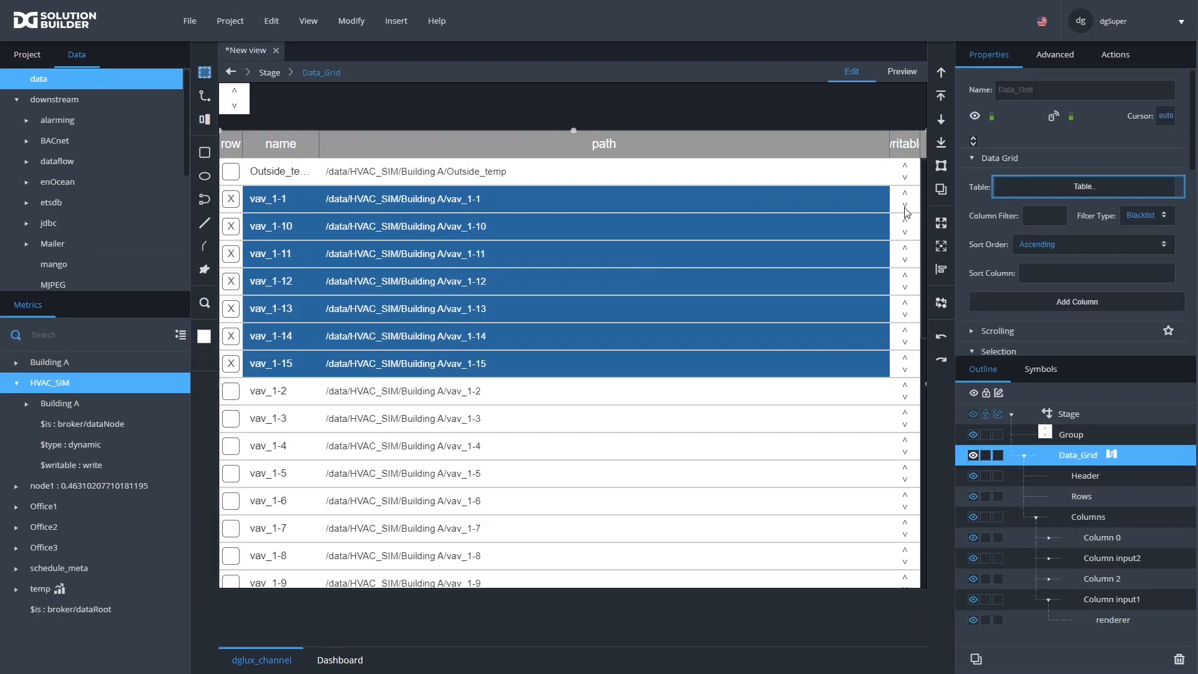
click(905, 209)
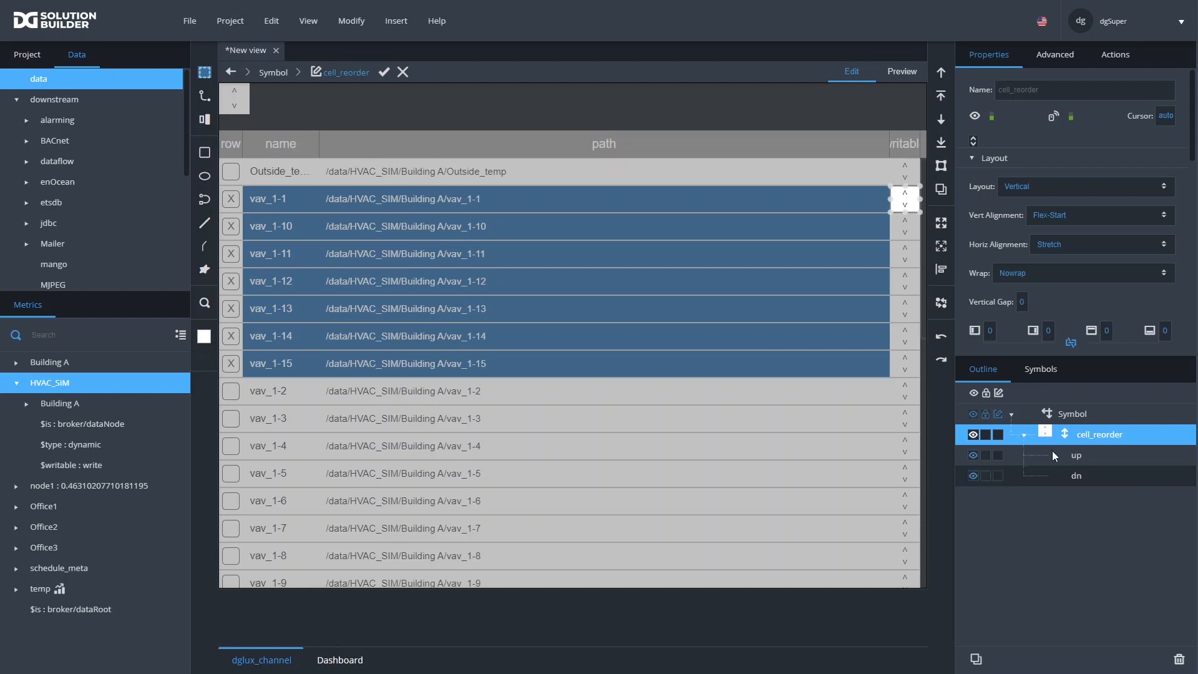
click(1070, 478)
right_click(1109, 482)
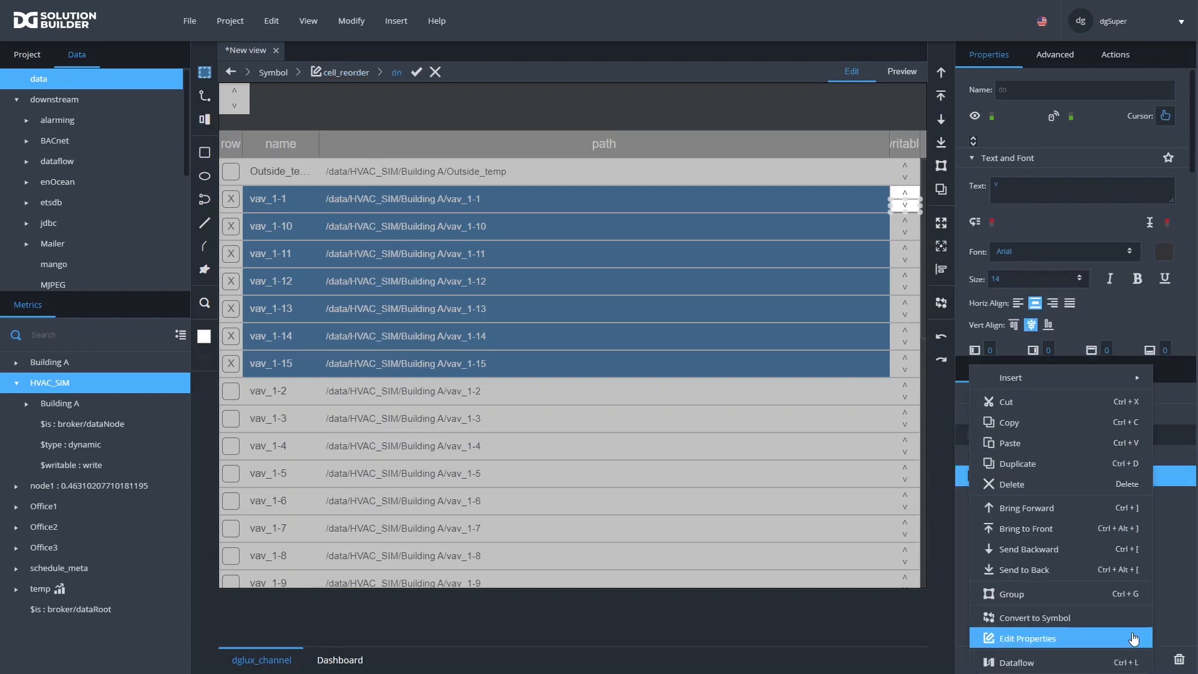
click(1098, 663)
click(344, 24)
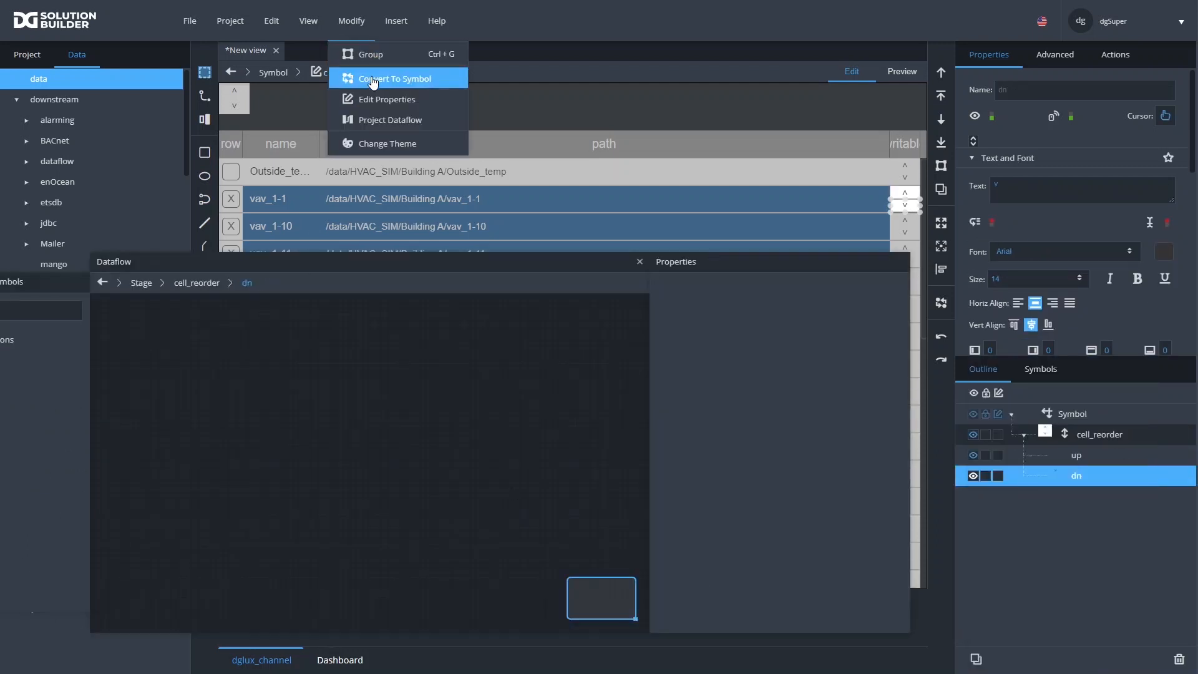
click(381, 74)
drag(617, 144, 906, 63)
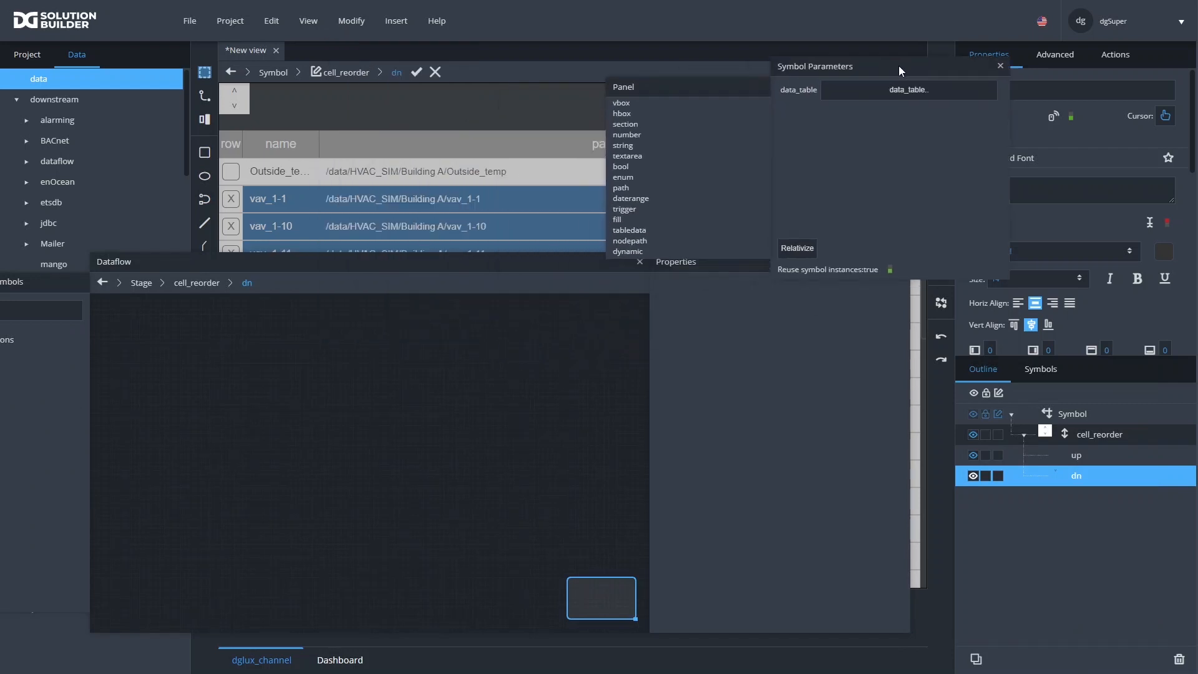
Display the contents of the data_table parameter in a narrower window clear of the symbol parameters
click(903, 86)
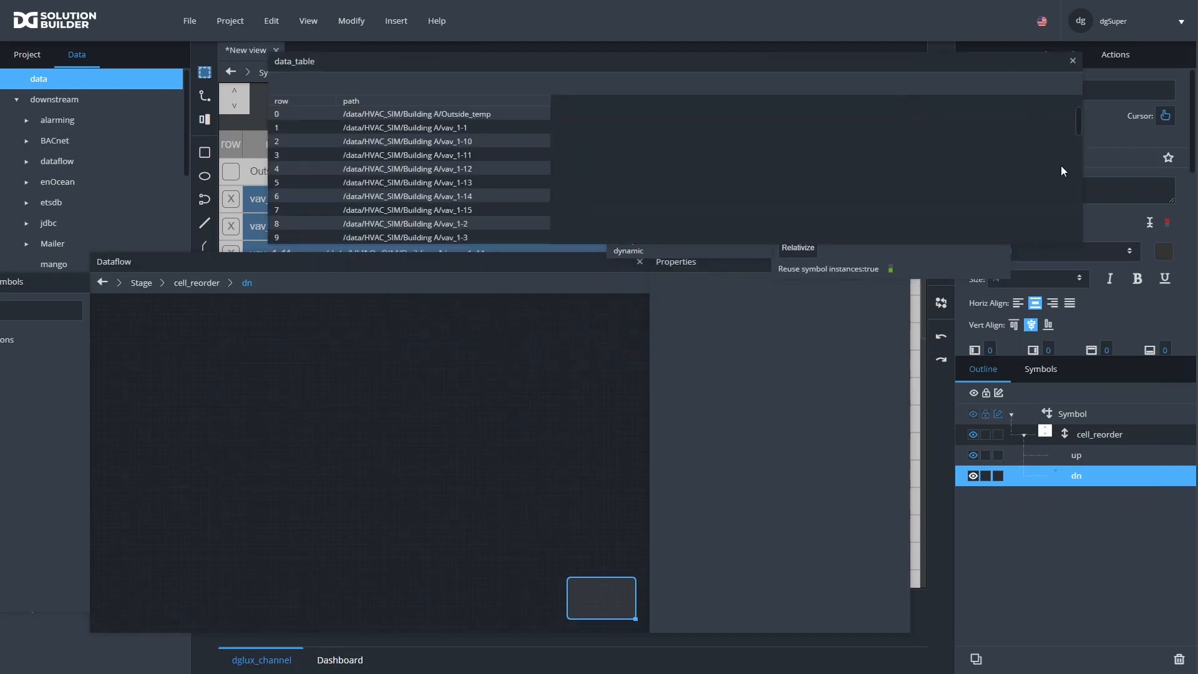
drag(1079, 241, 608, 240)
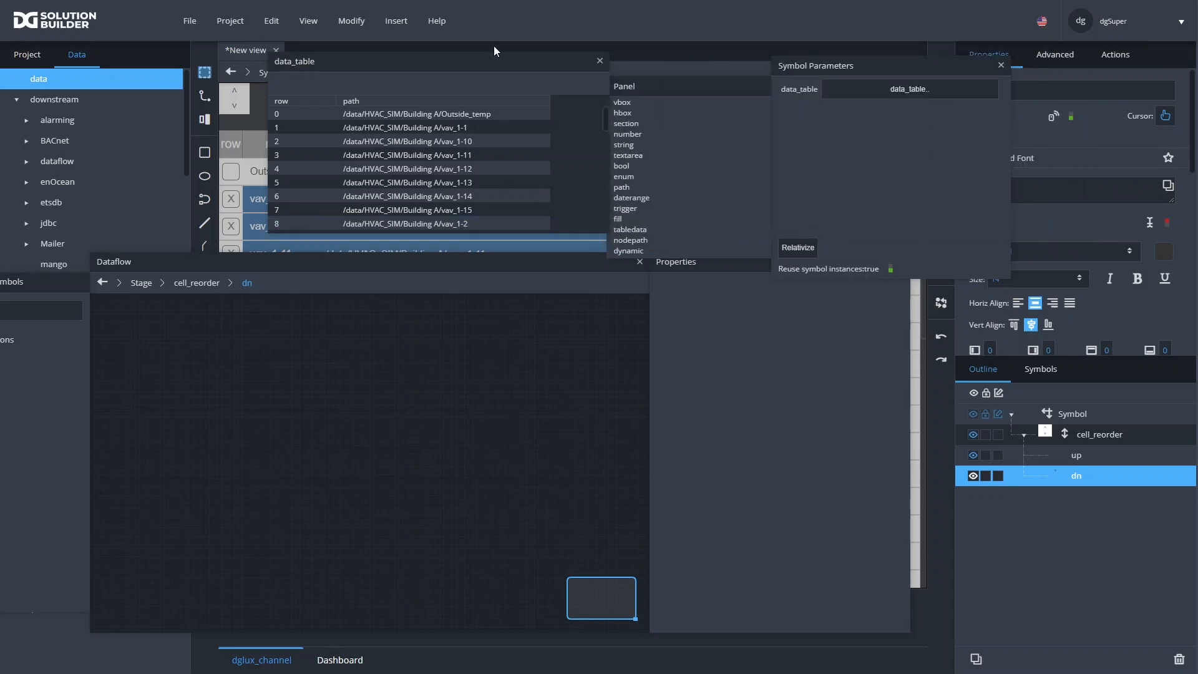
drag(474, 65, 261, 111)
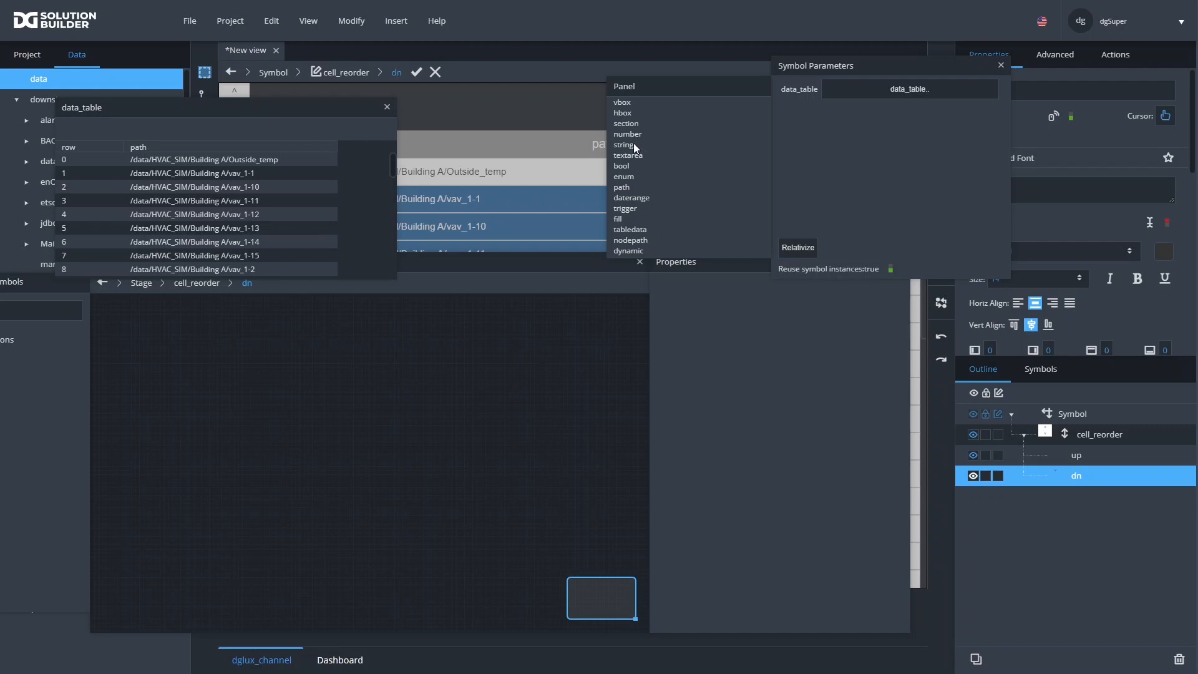
Add a string parameter named uuid to the cell_reorder symbol and save the symbol
drag(634, 143, 793, 88)
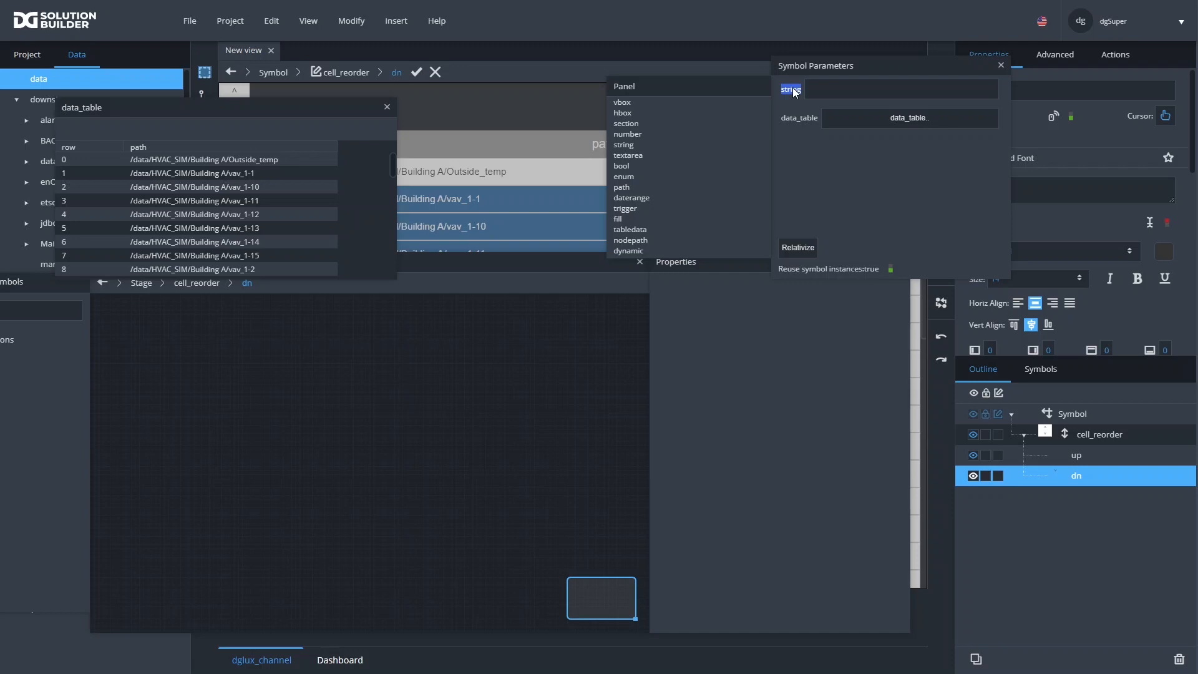
text(uuid)
click(416, 72)
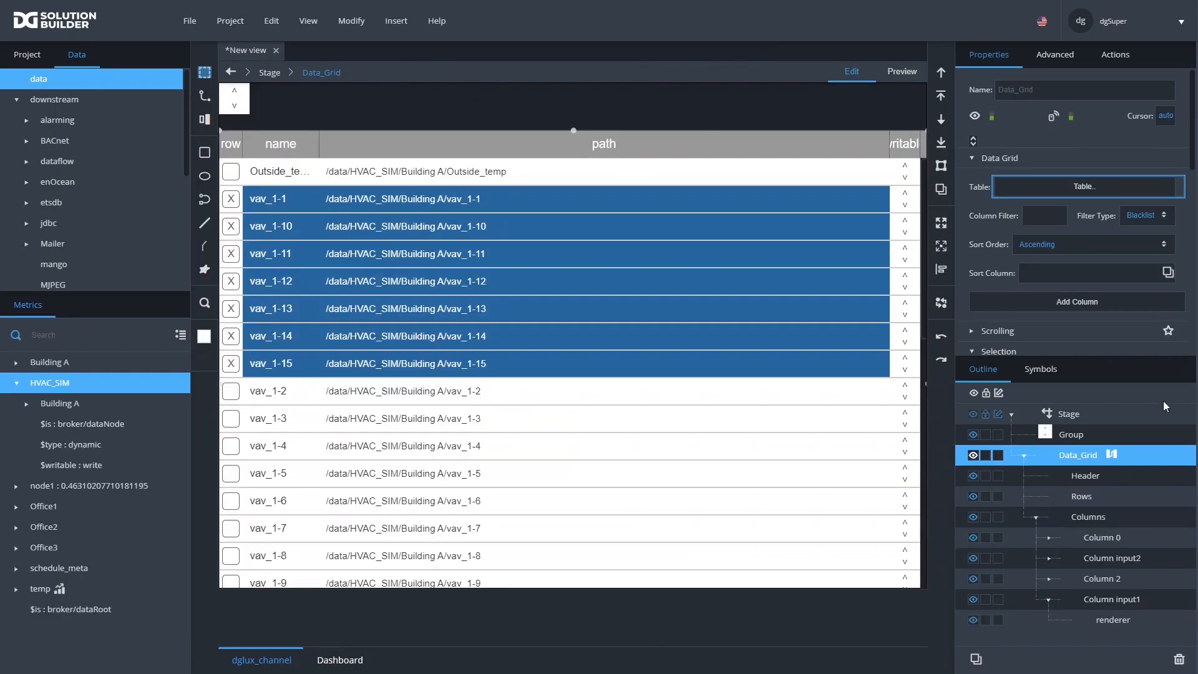
Bind the uuid parameter of Column input1's renderer to the path column of the Data_Grid table
click(1080, 185)
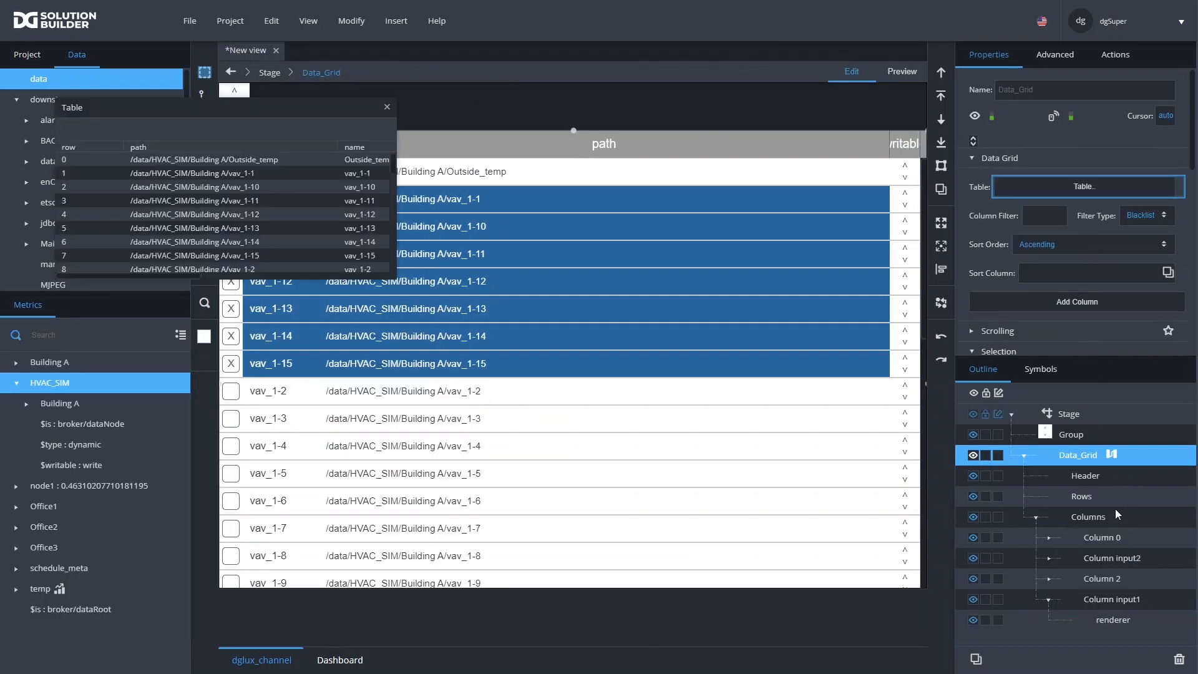
click(1120, 619)
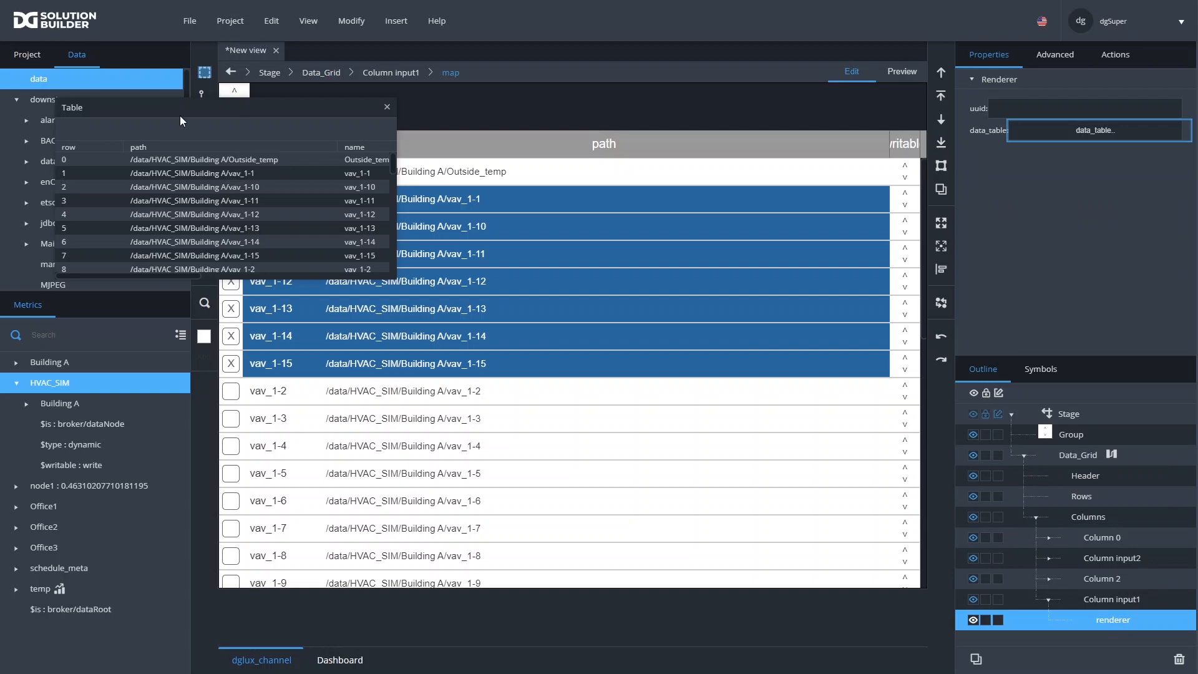
drag(183, 150, 1108, 110)
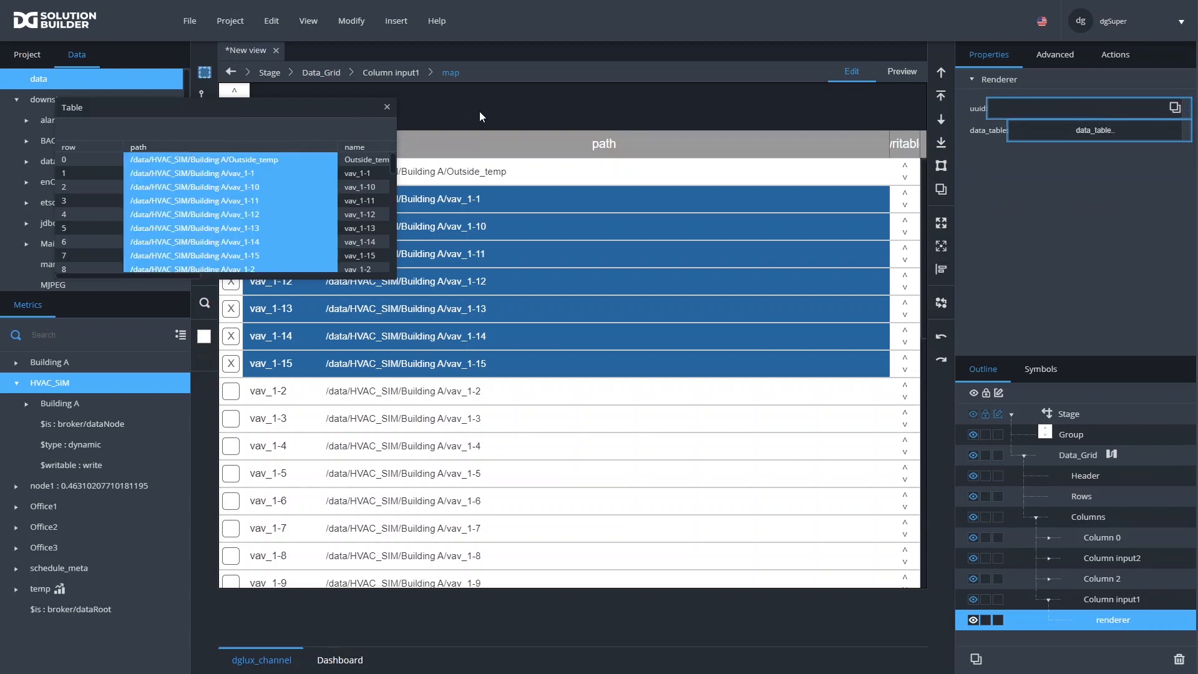
click(387, 107)
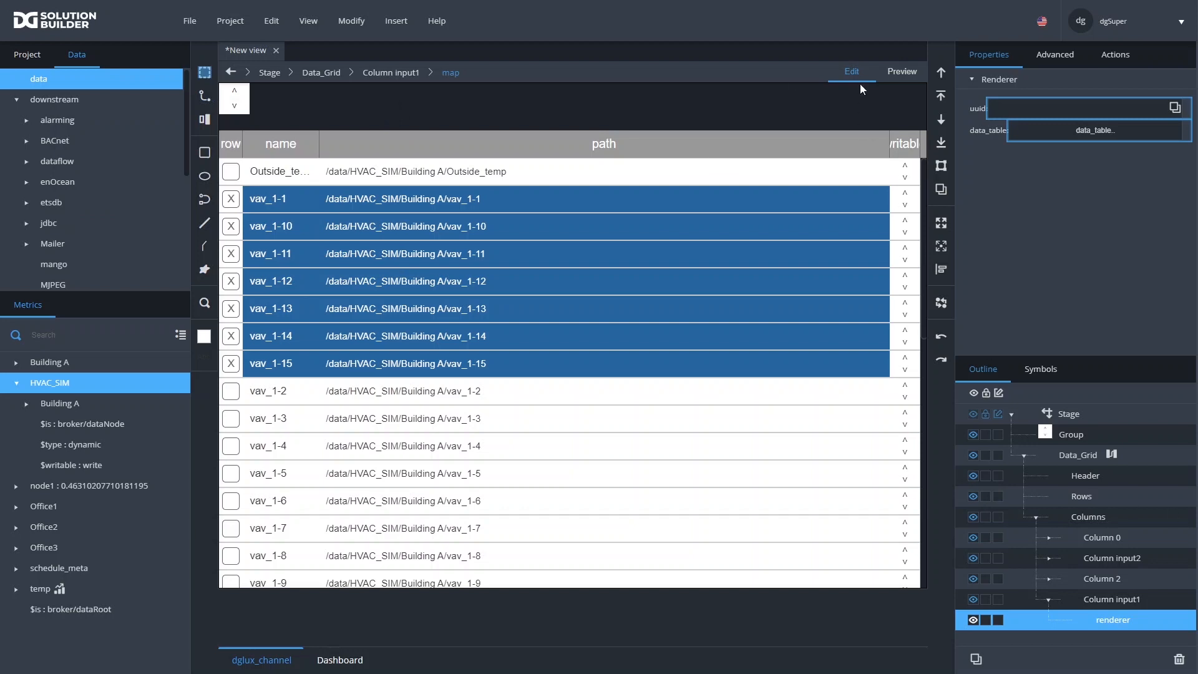
Reopen the vav_1-1 row's cell_reorder symbol with the dn dataflow and the symbol parameters displayed together
double_click(907, 206)
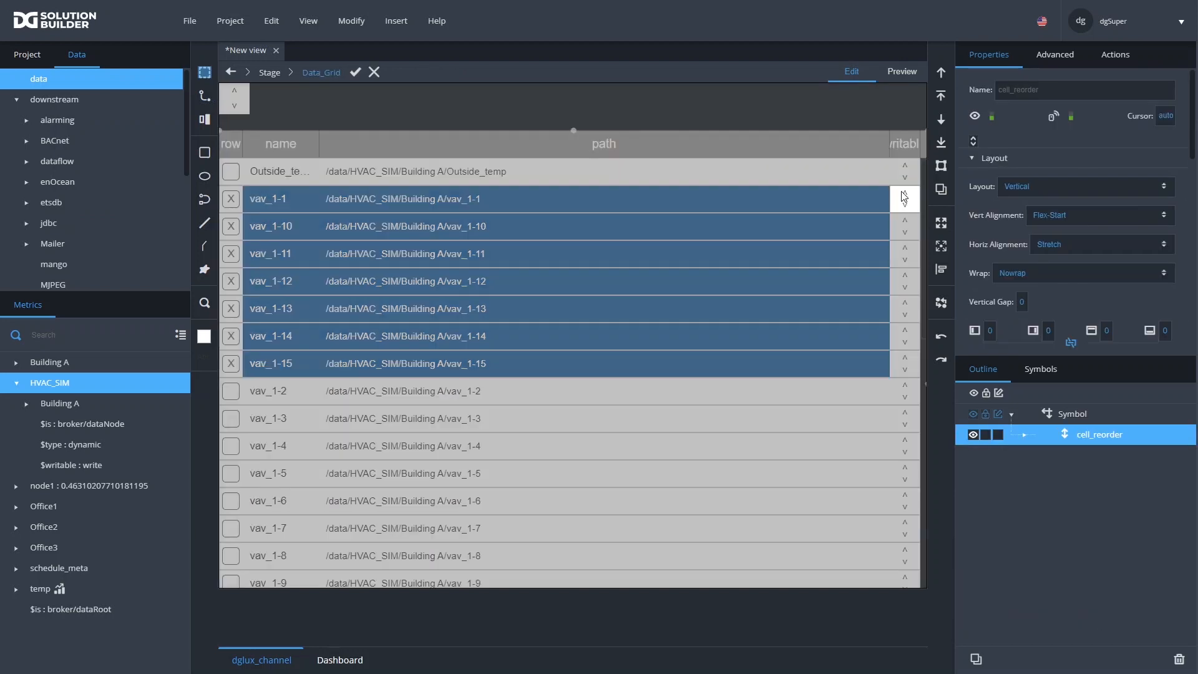
click(907, 206)
right_click(1088, 476)
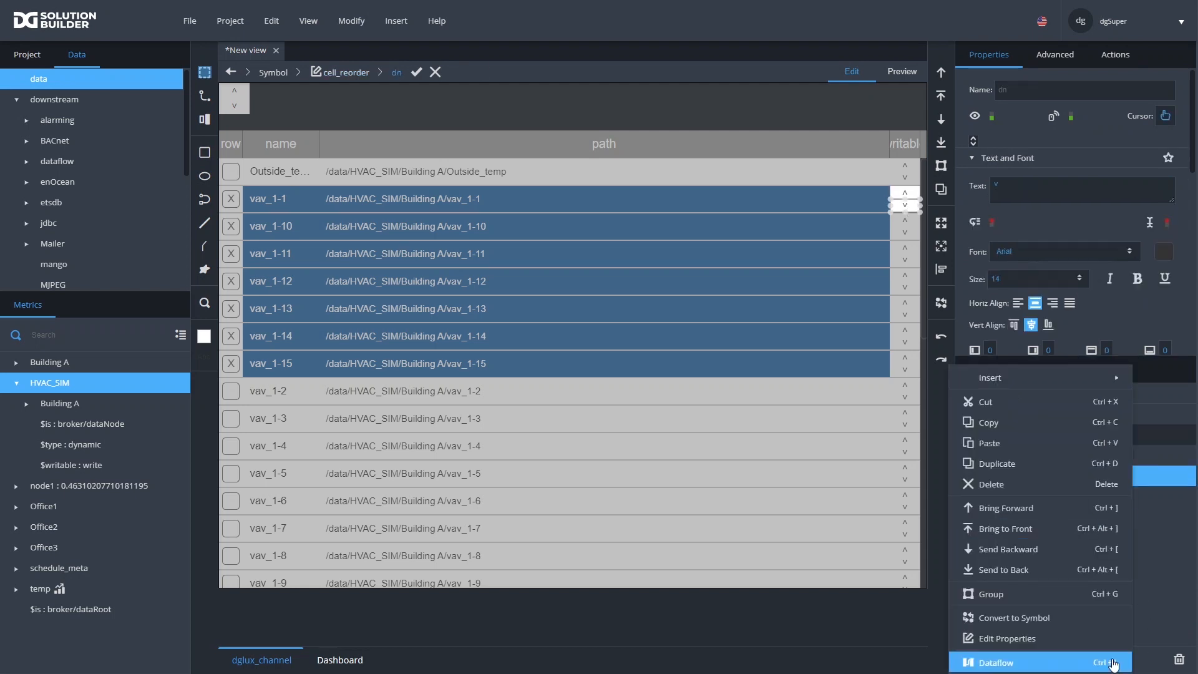
click(1068, 661)
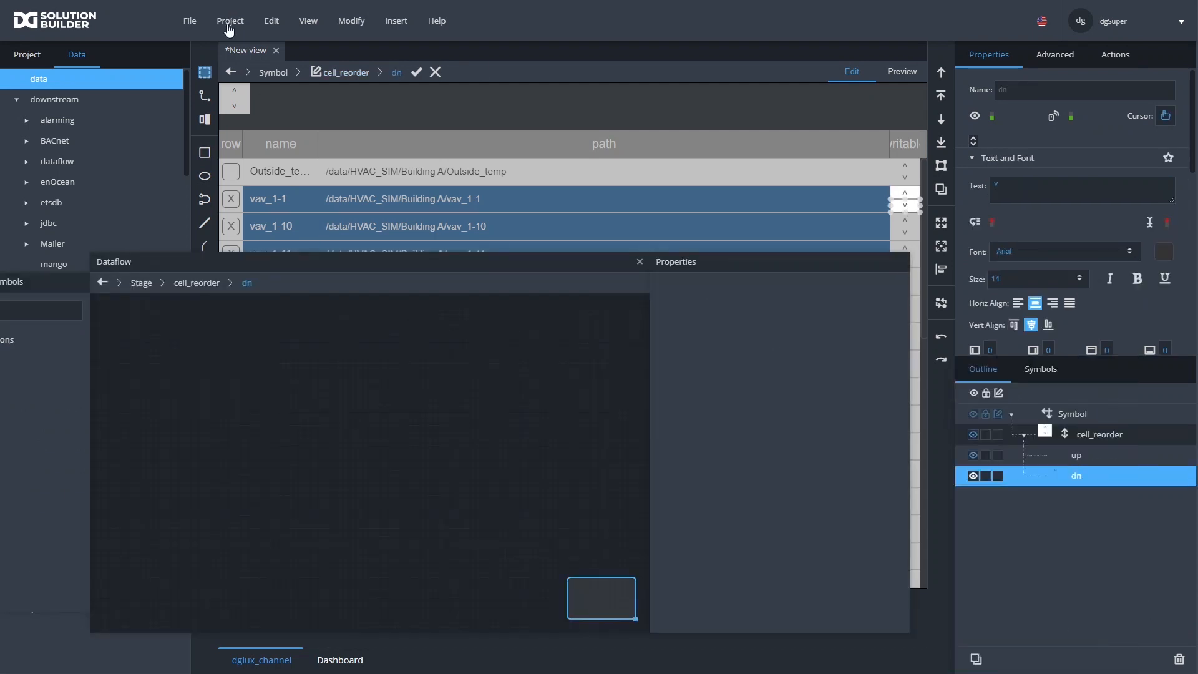
click(352, 23)
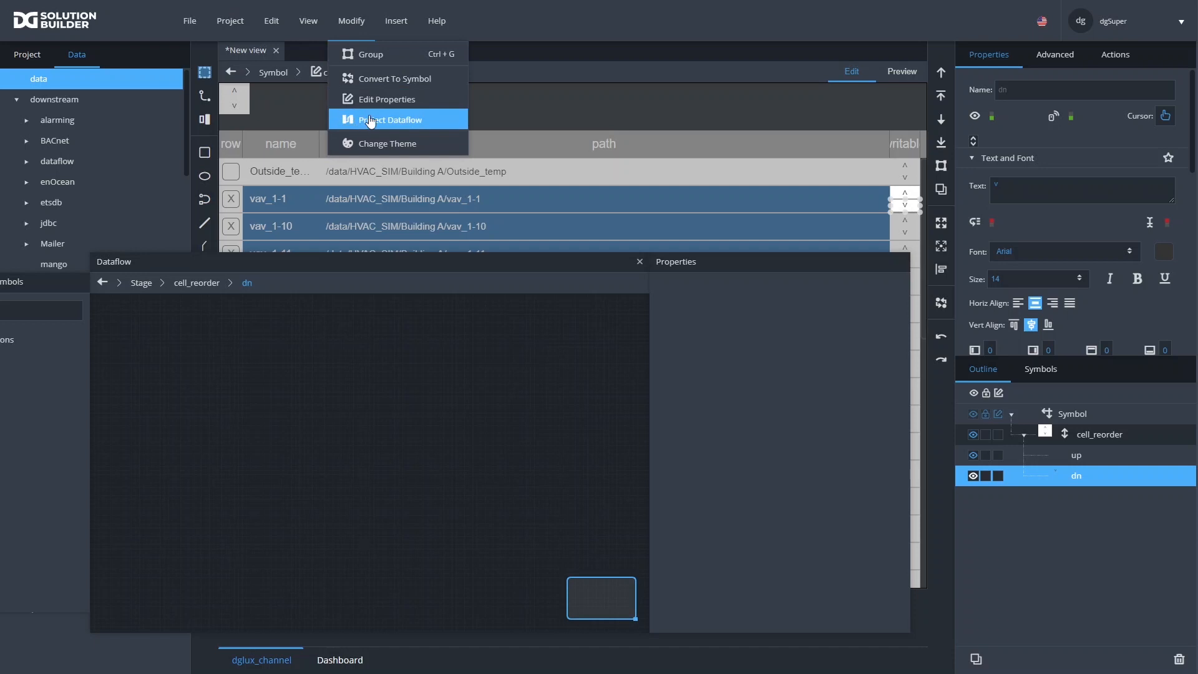
click(390, 106)
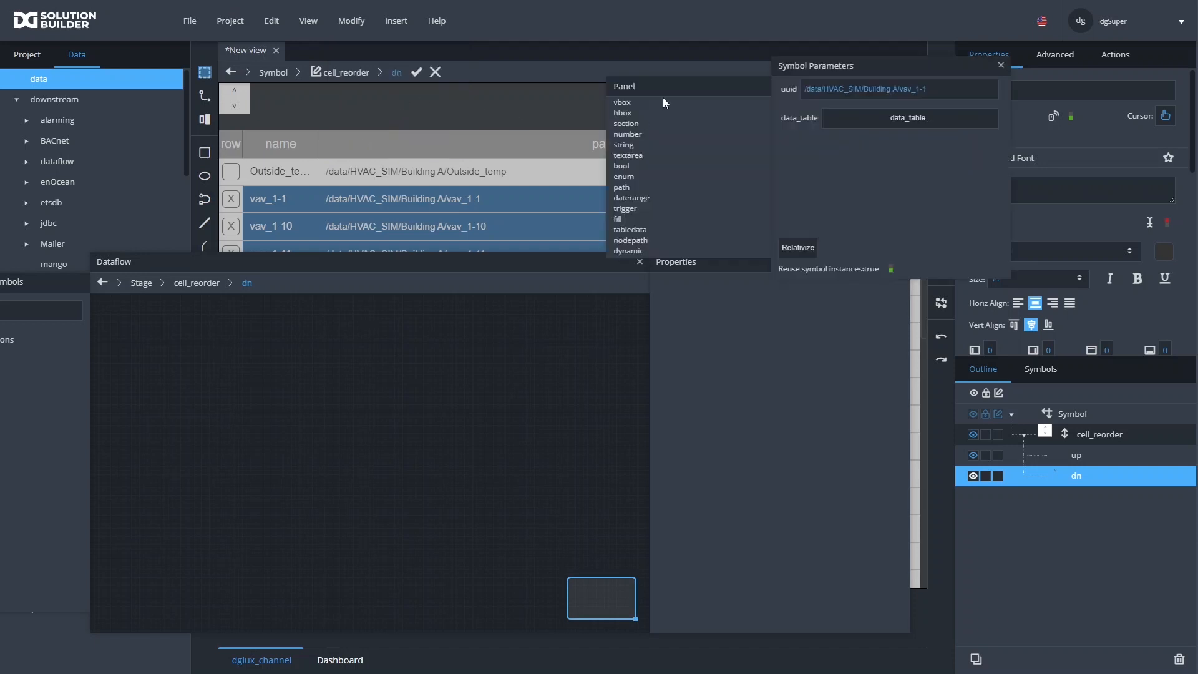
drag(829, 69, 447, 53)
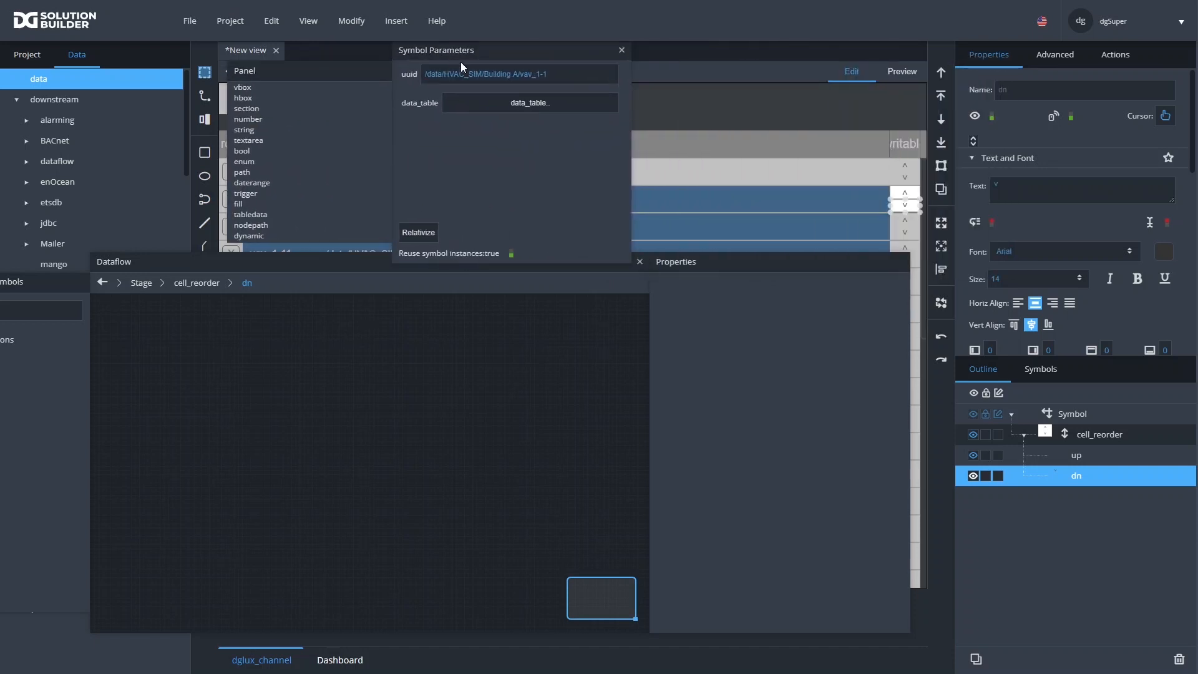
Examine the uuid parameter's value alongside the path entries in the data_table contents
click(469, 106)
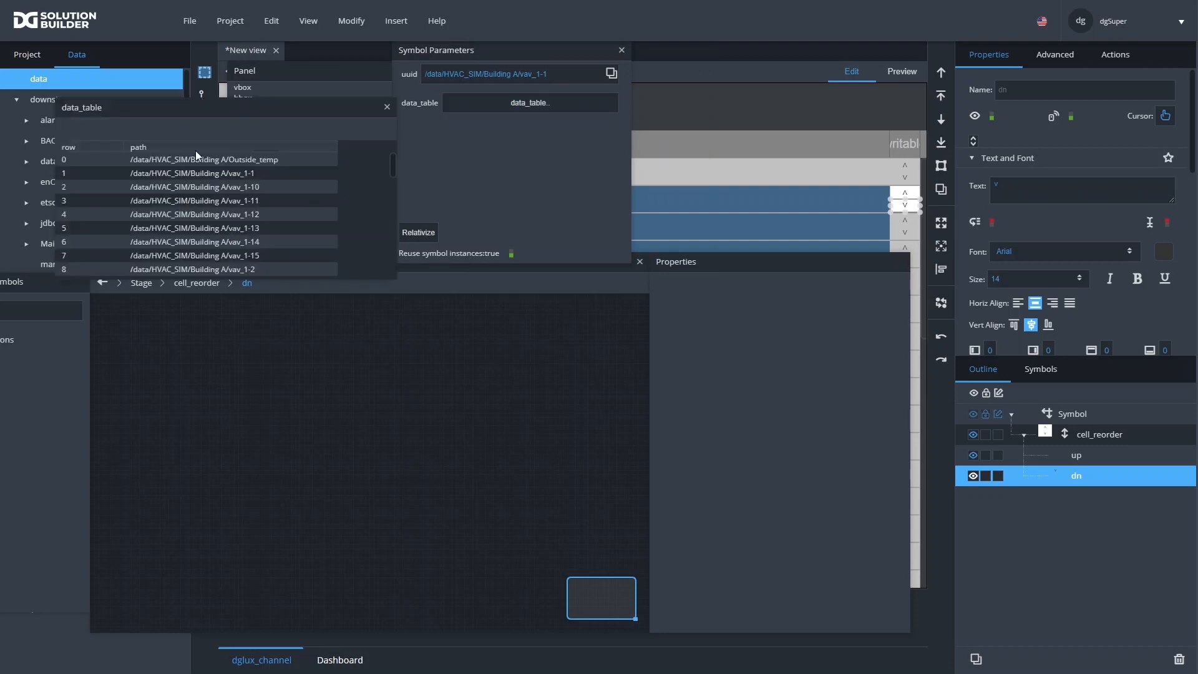
drag(182, 110, 947, 81)
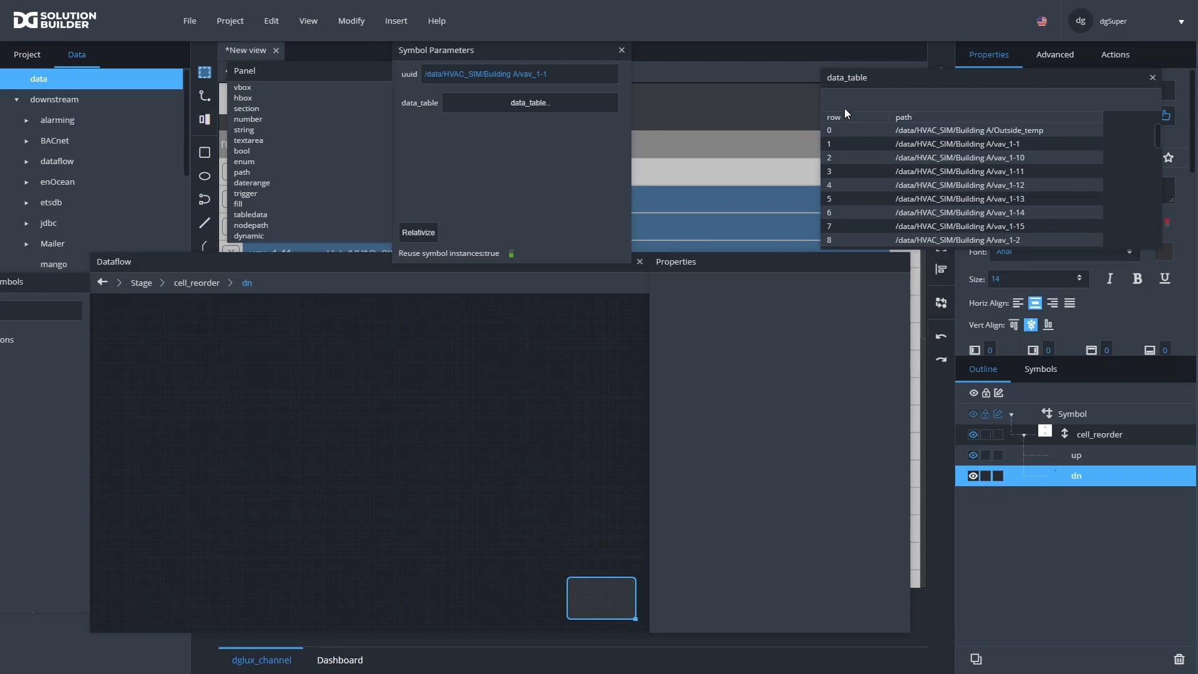
drag(589, 78, 363, 103)
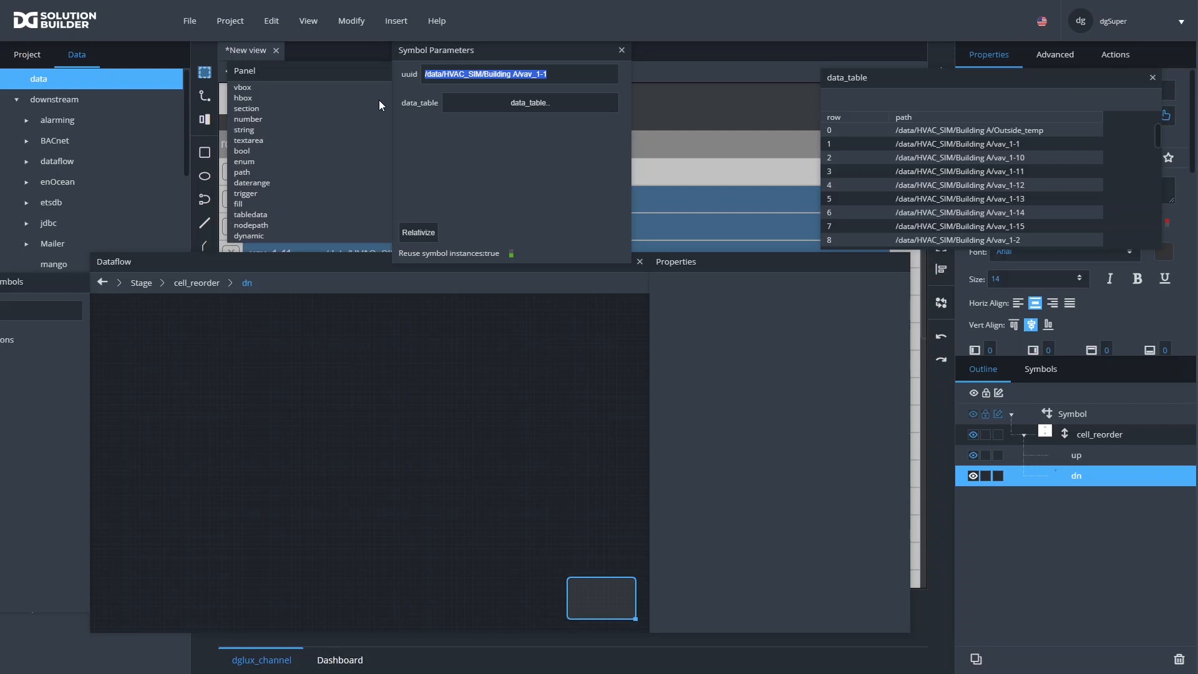
click(566, 74)
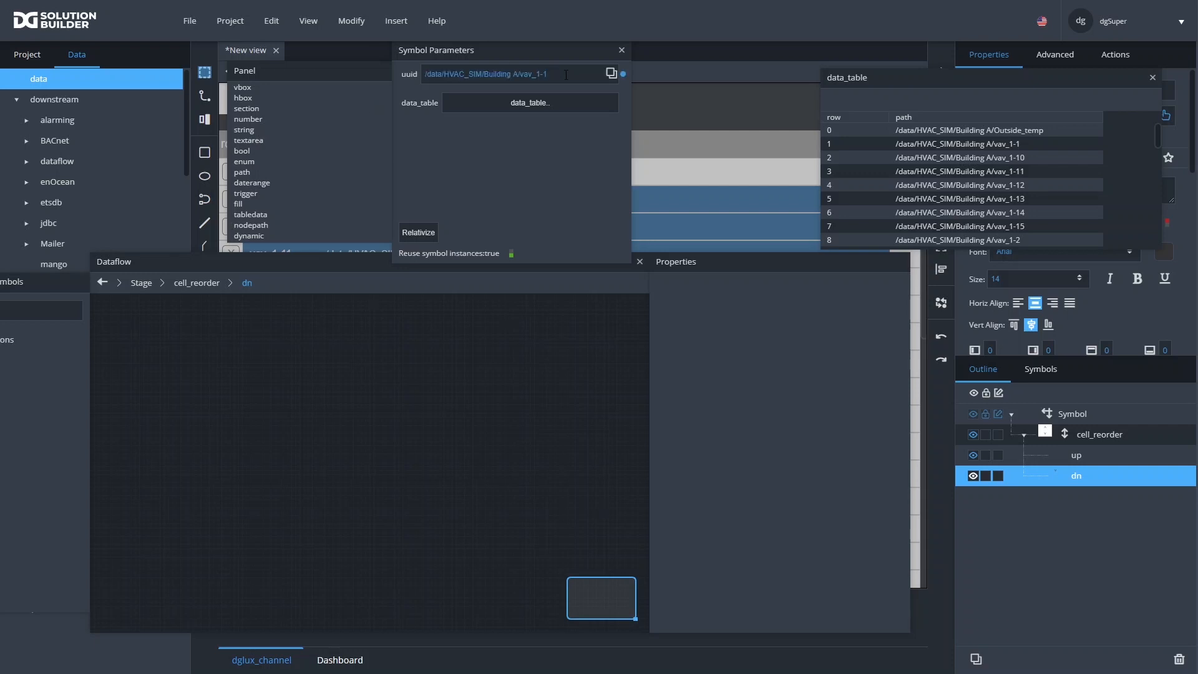
drag(565, 75, 420, 76)
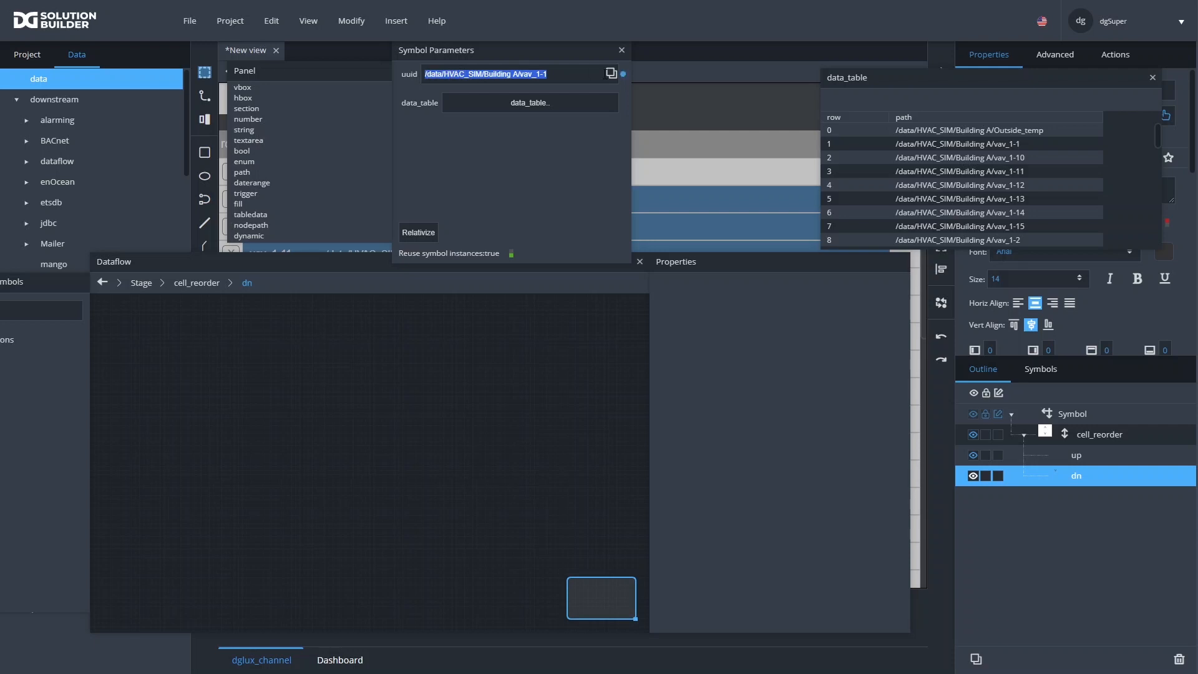
click(604, 75)
drag(601, 75, 413, 75)
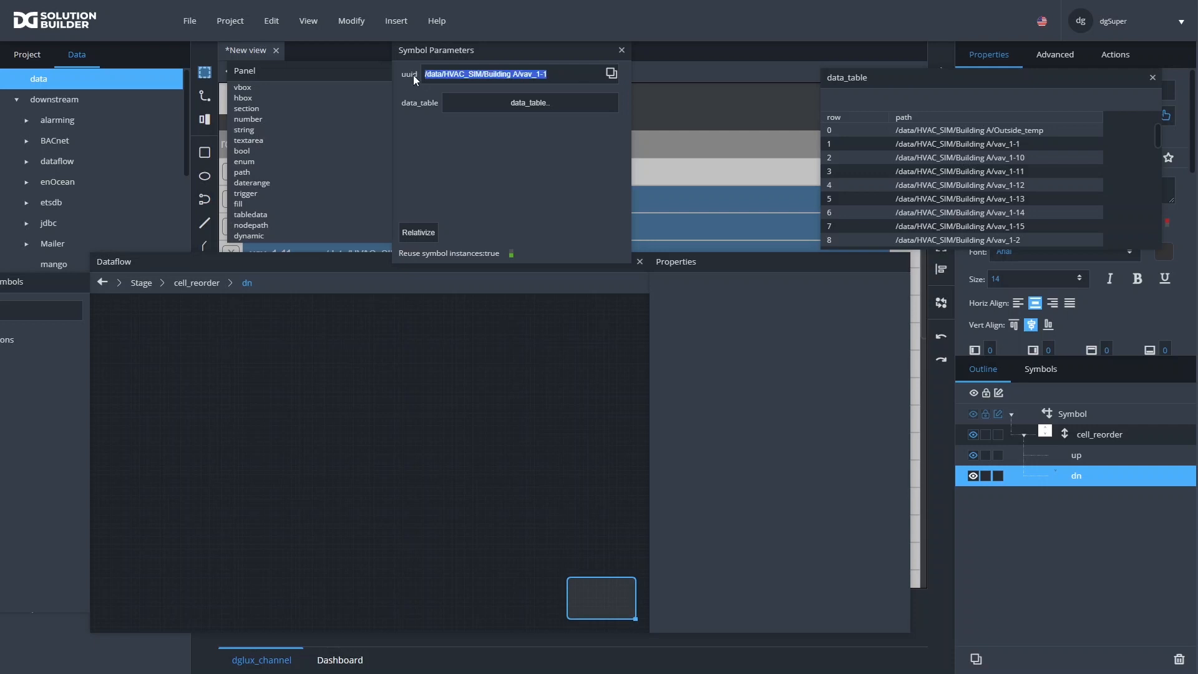
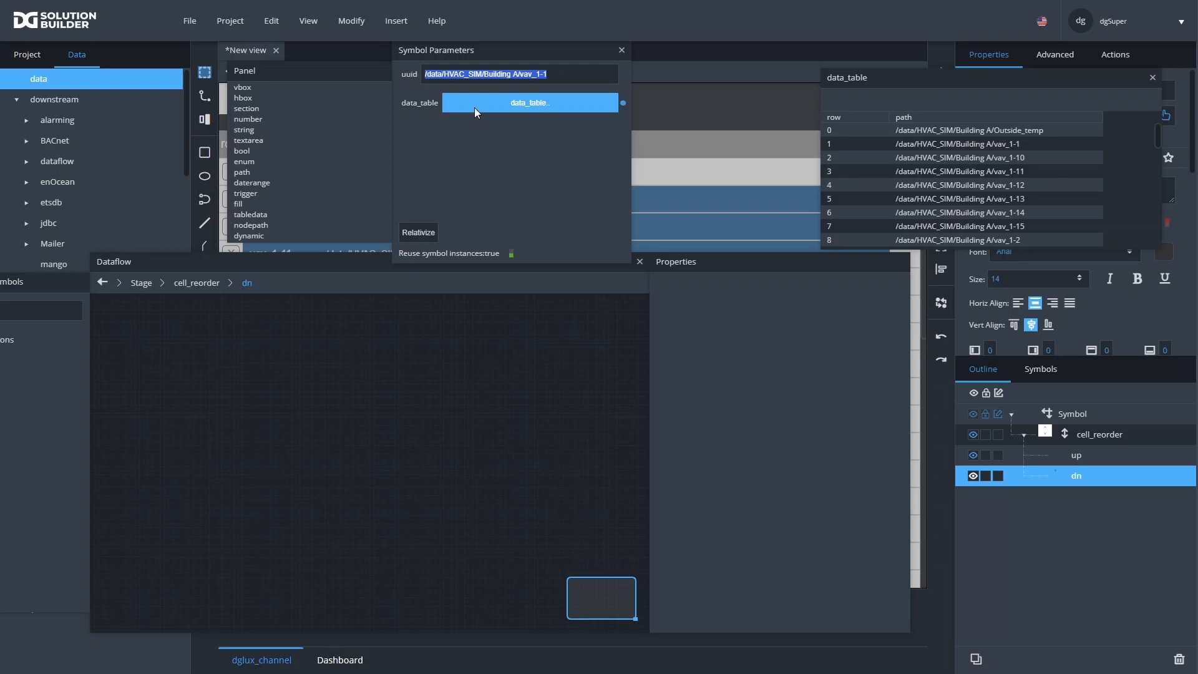
Insert a table Filter block into the dn dataflow and feed its input from the data_table parameter
drag(332, 260, 466, 282)
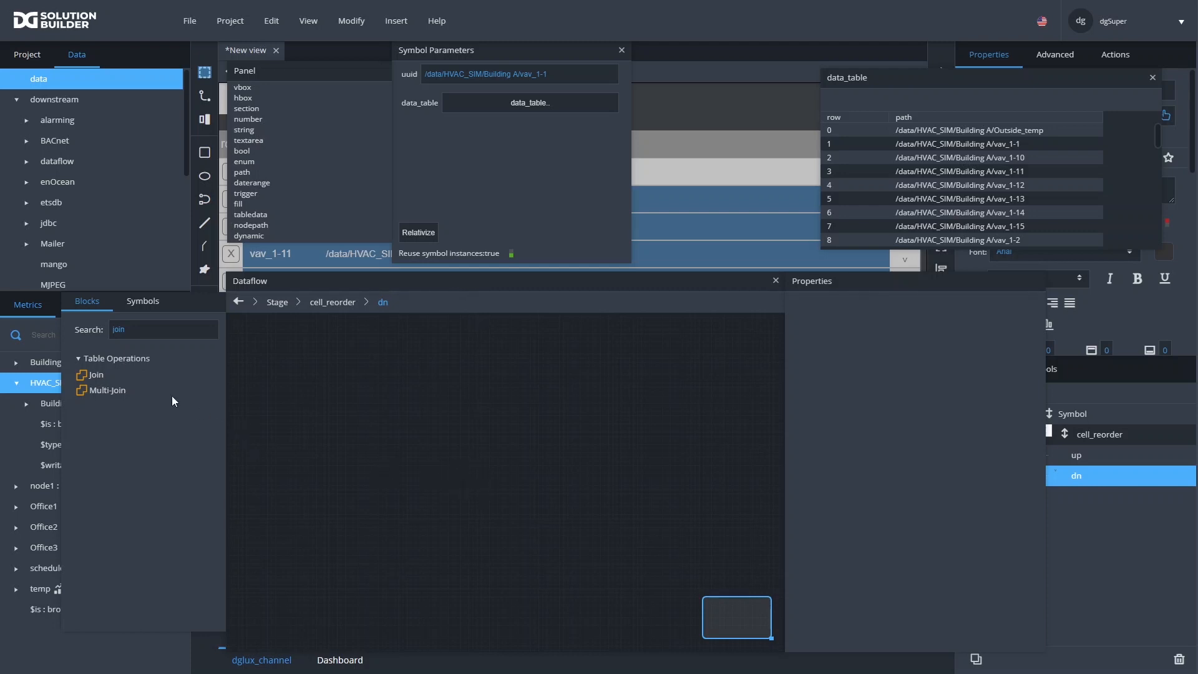
double_click(181, 334)
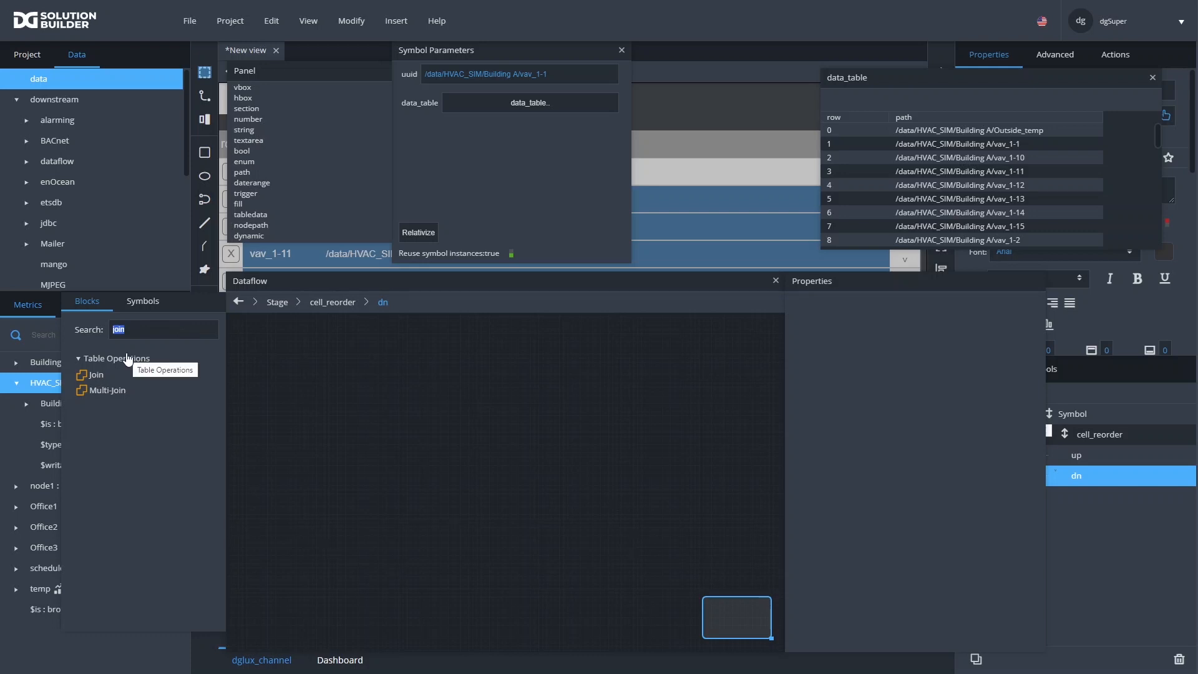
text(fil)
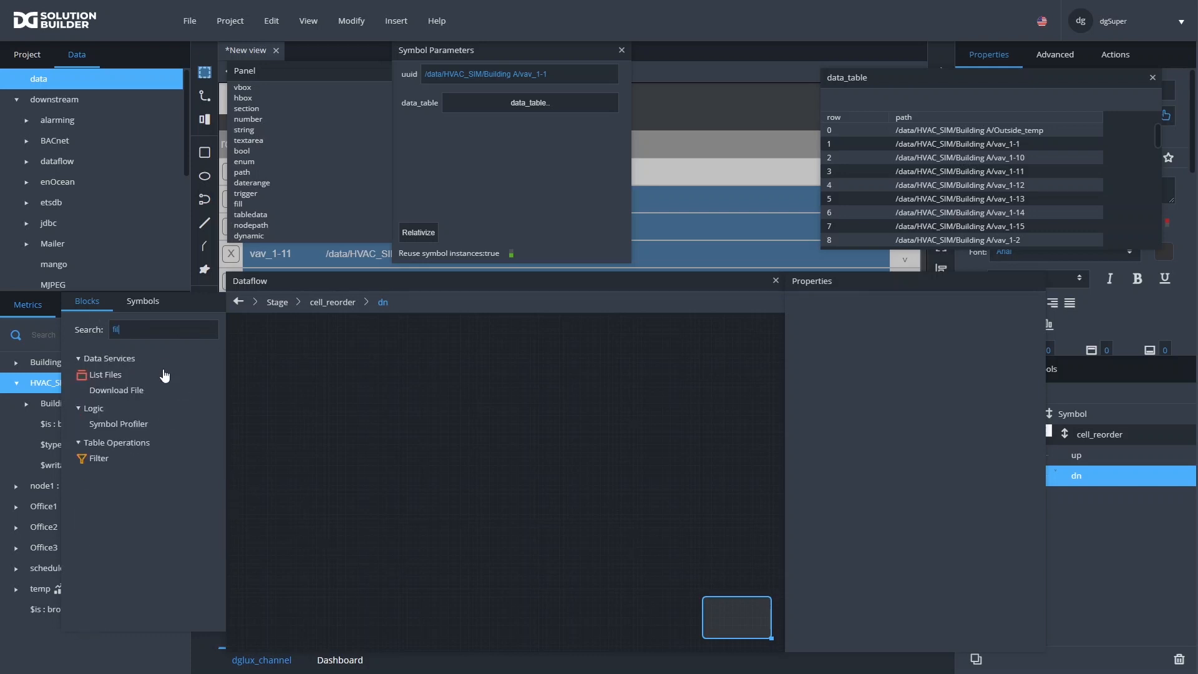
drag(282, 361, 282, 356)
click(287, 353)
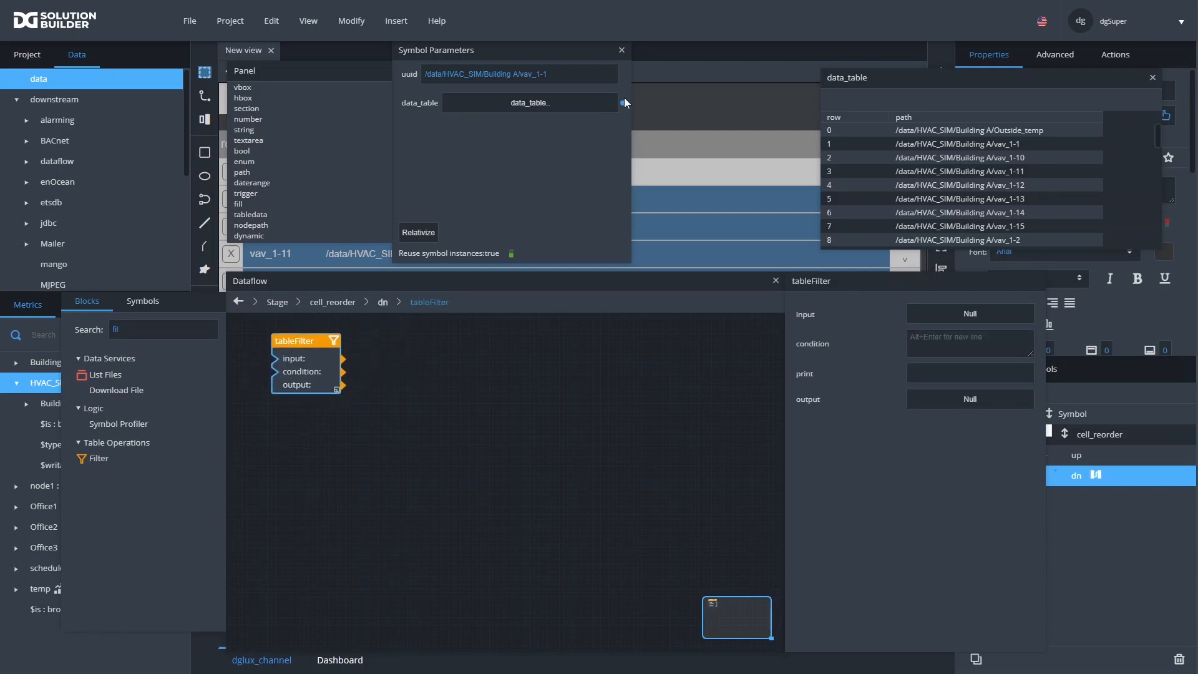
drag(622, 102, 275, 359)
Insert a string Replace block below the tableFilter block in the dn dataflow
double_click(164, 334)
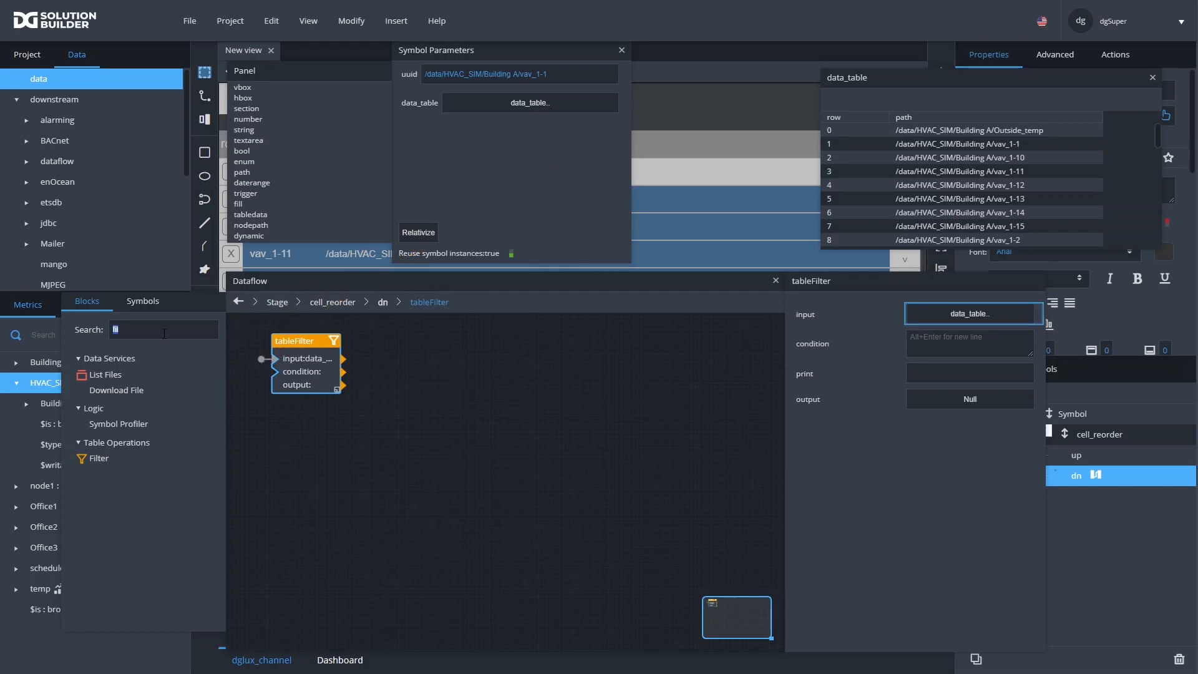
text(repl)
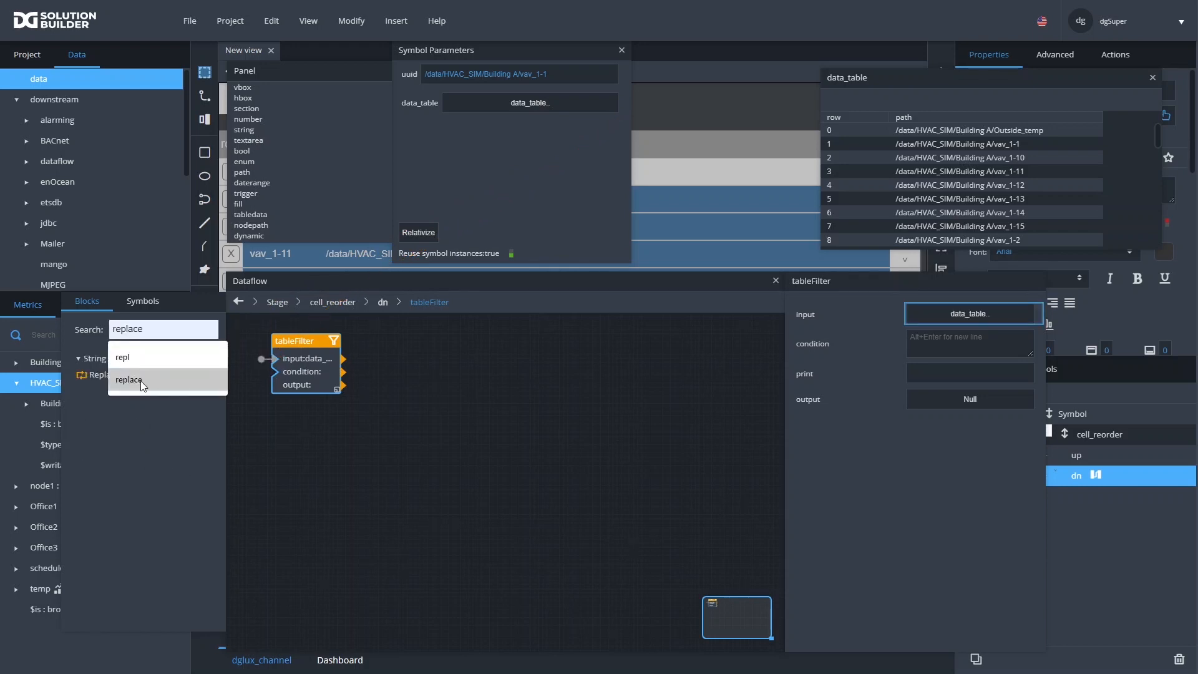
drag(92, 383, 282, 443)
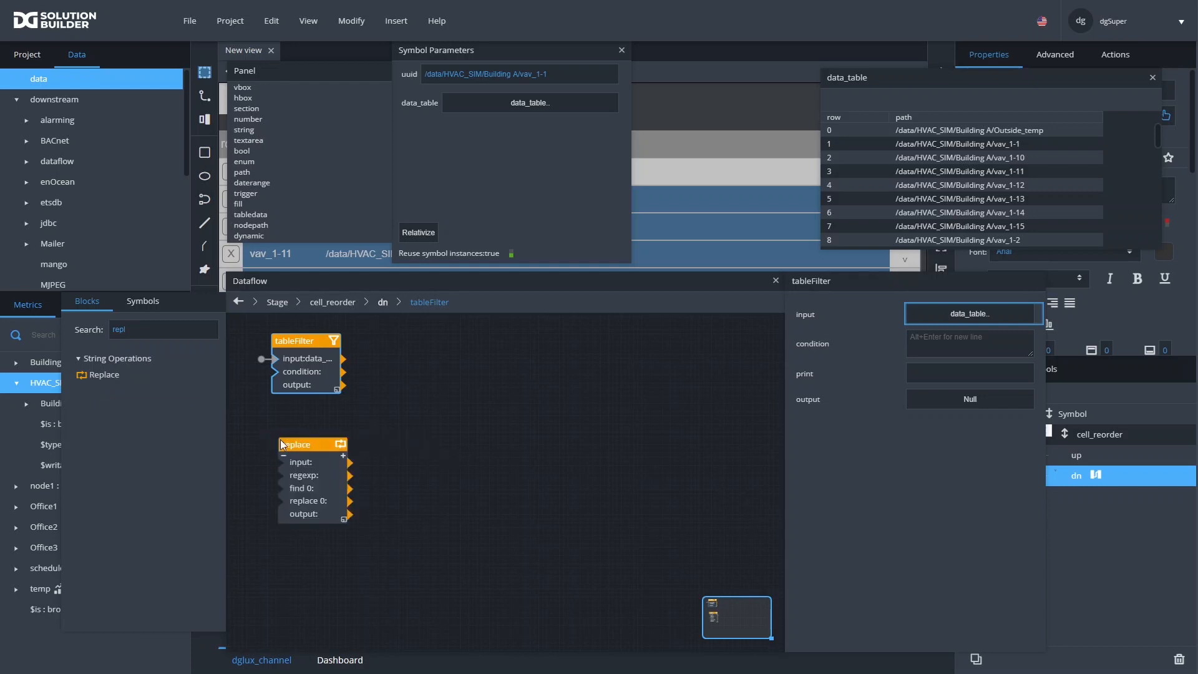
click(325, 338)
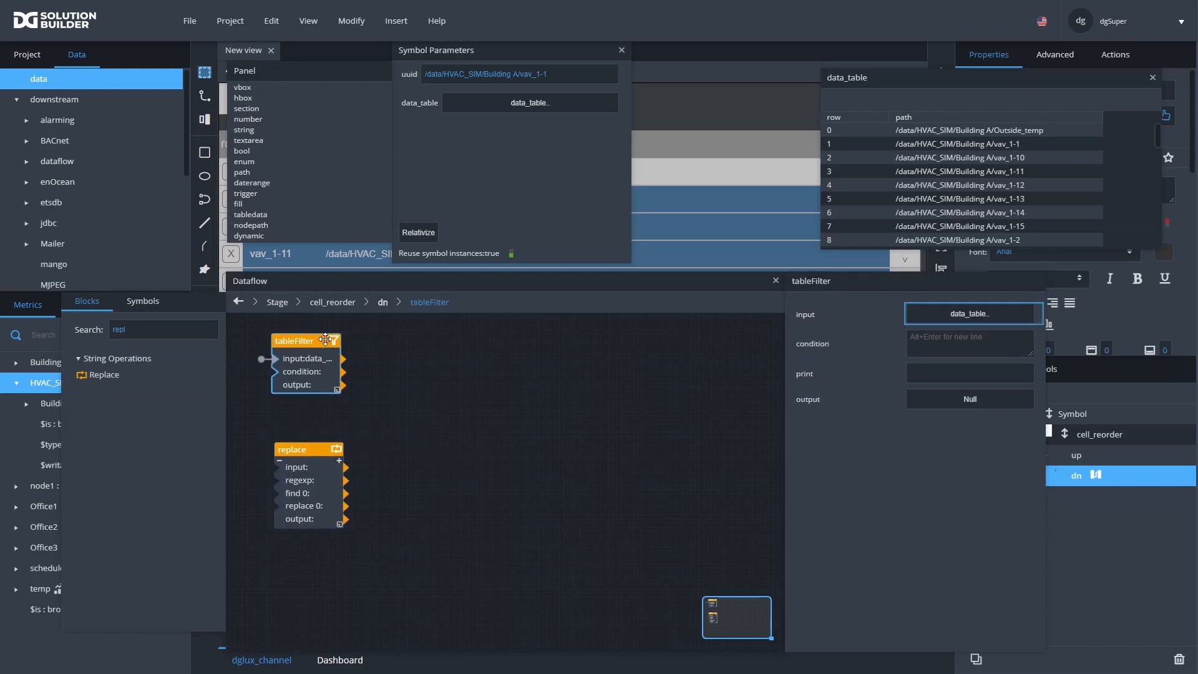
Place the replace block closer beneath the tableFilter block and move the data_table window over the Symbol Parameters window
drag(290, 449, 285, 429)
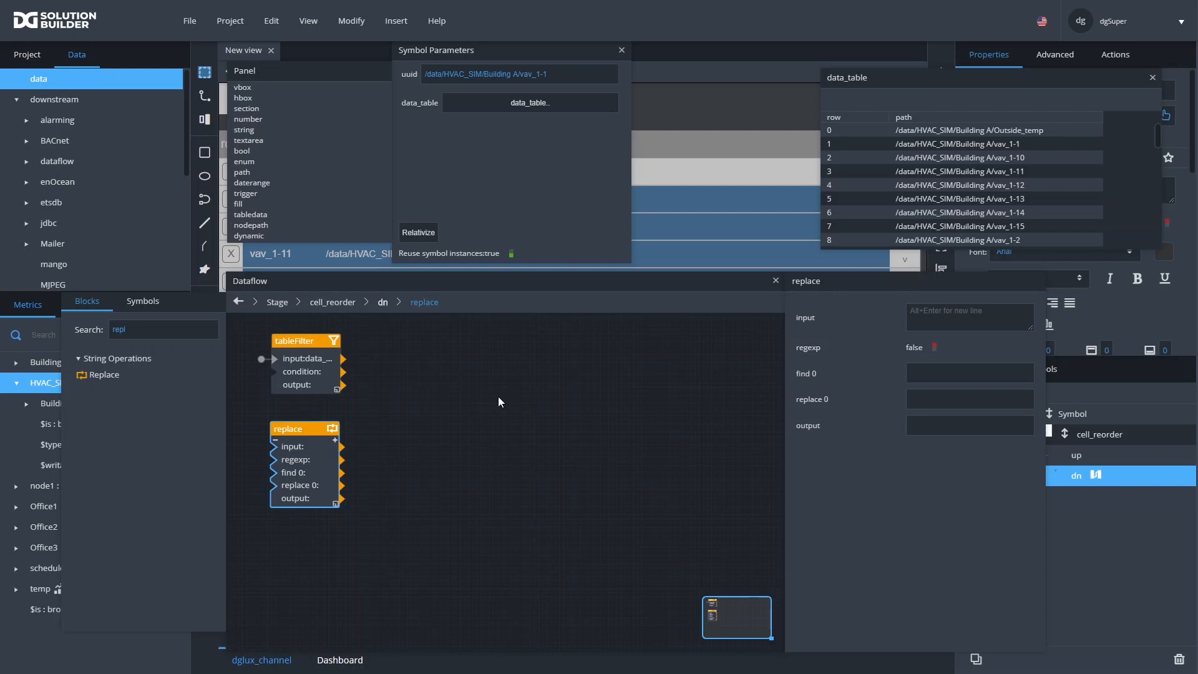
click(939, 325)
drag(962, 85, 632, 100)
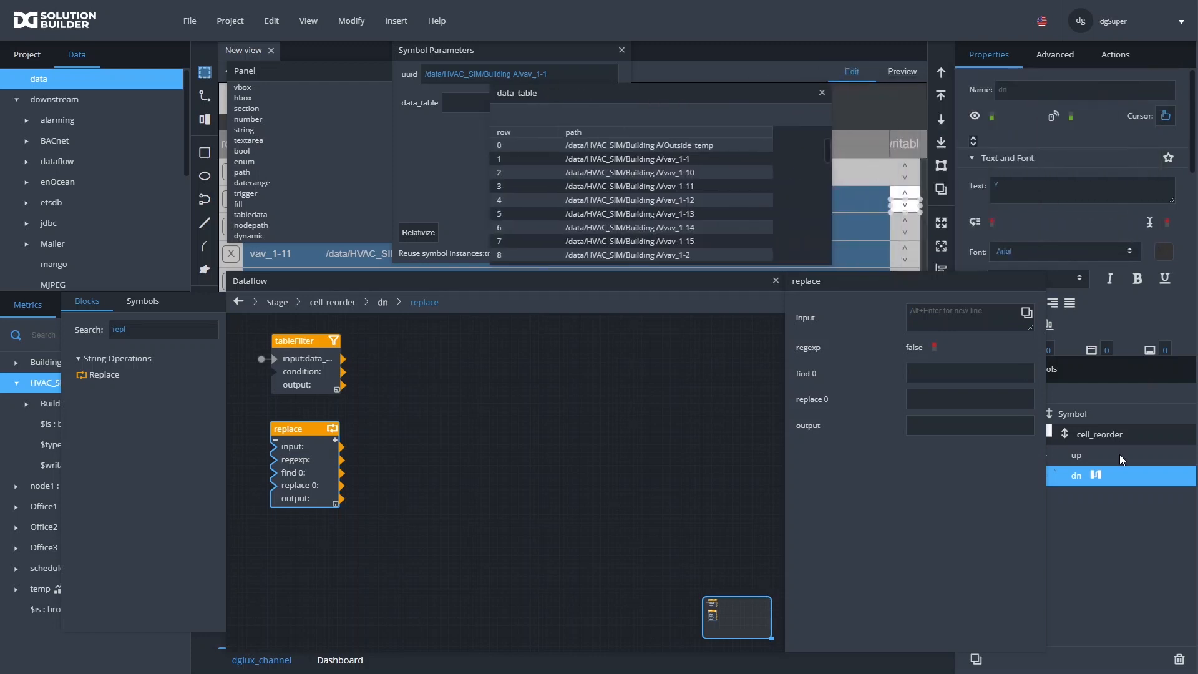
Search the cell_reorder symbol's advanced properties for index and examine its Index property
click(1111, 439)
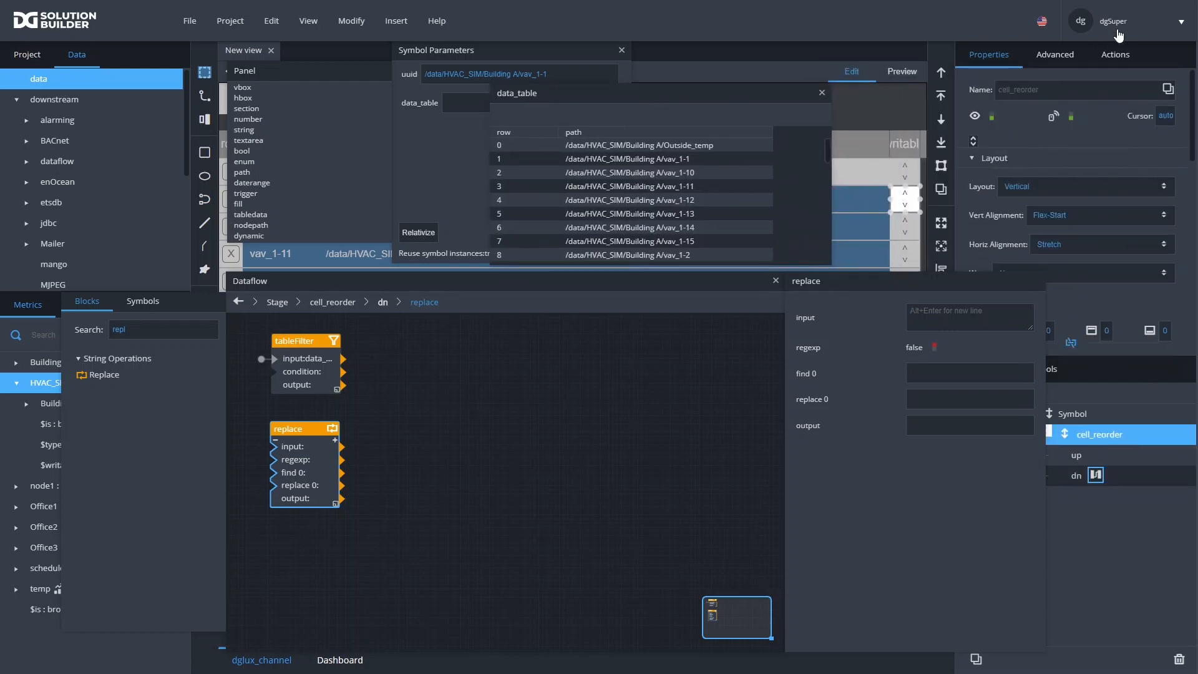
click(1064, 57)
click(1038, 89)
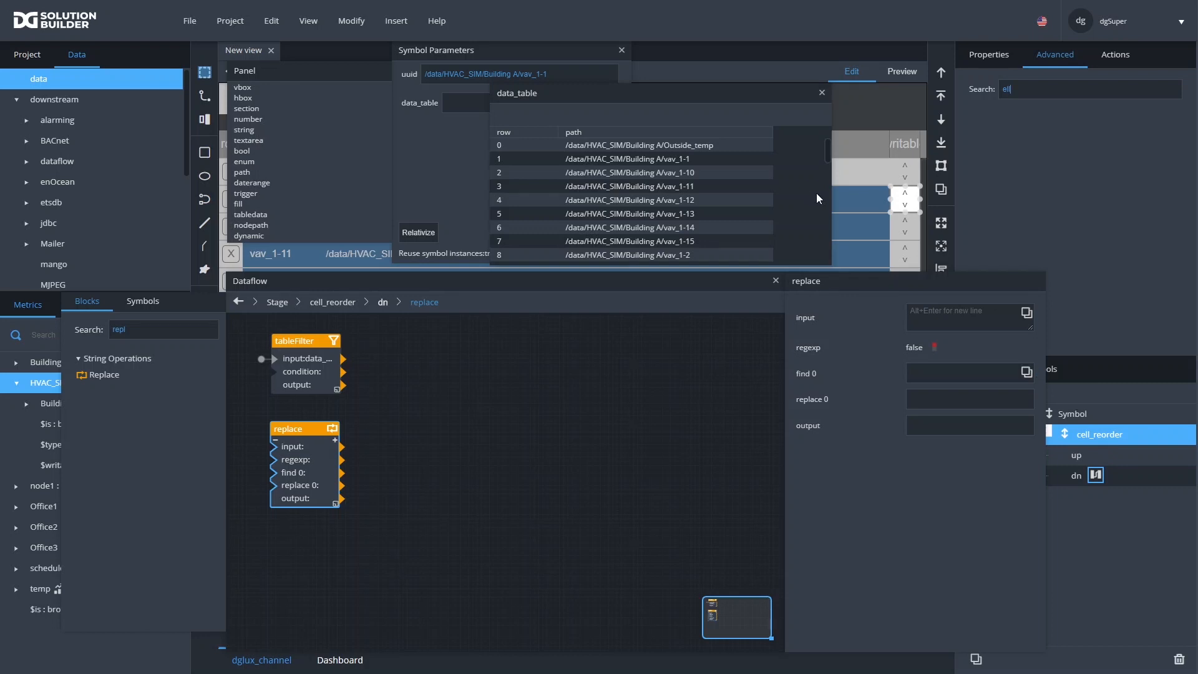
double_click(1032, 88)
text(index)
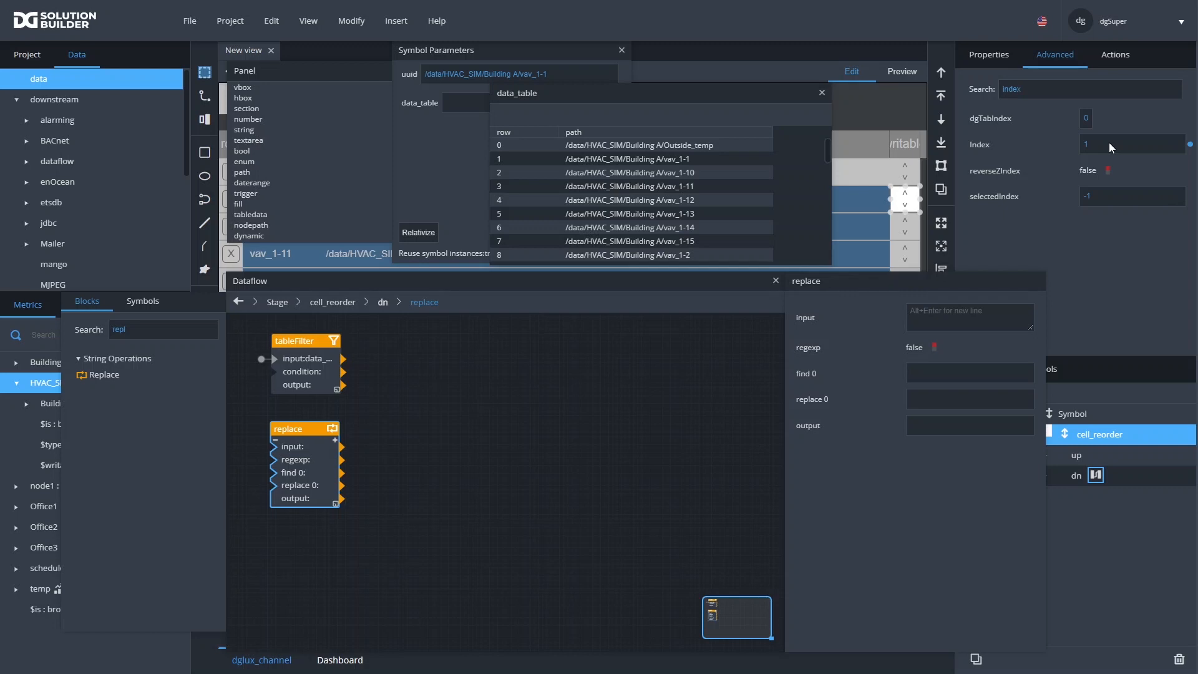
click(985, 55)
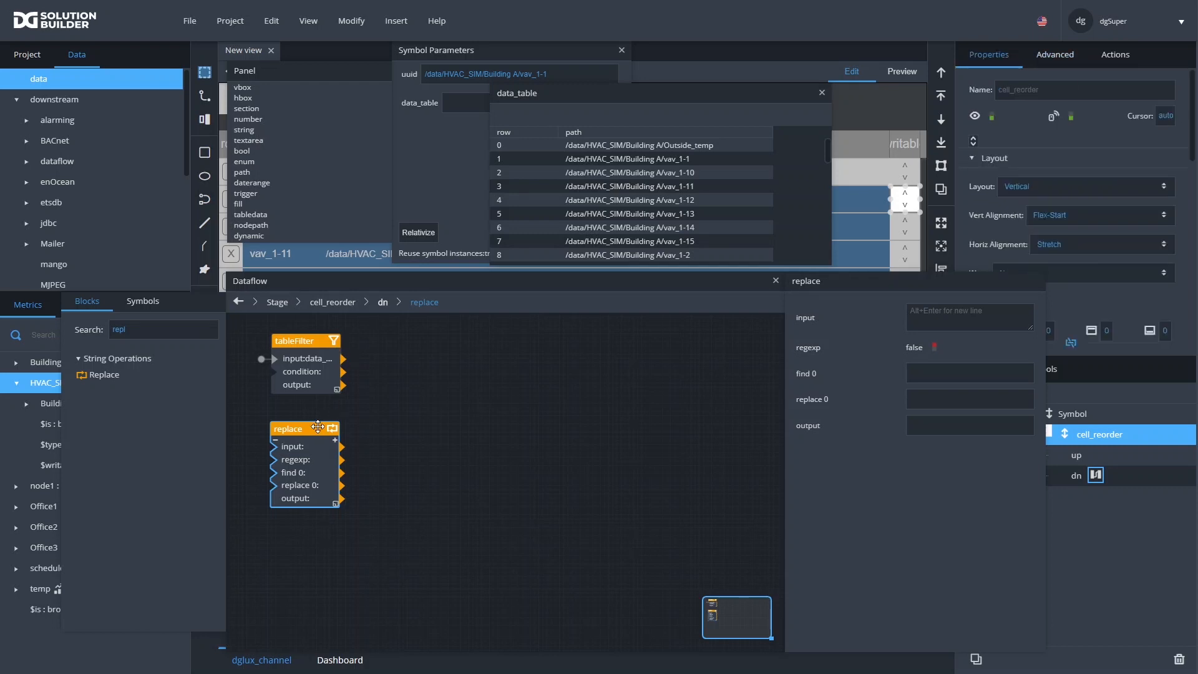
Set the replace block's input to path=='<uuid>' and its find 0 value to <uuid>
click(934, 310)
text(path=='<uuid>')
click(926, 364)
text(<uuid>)
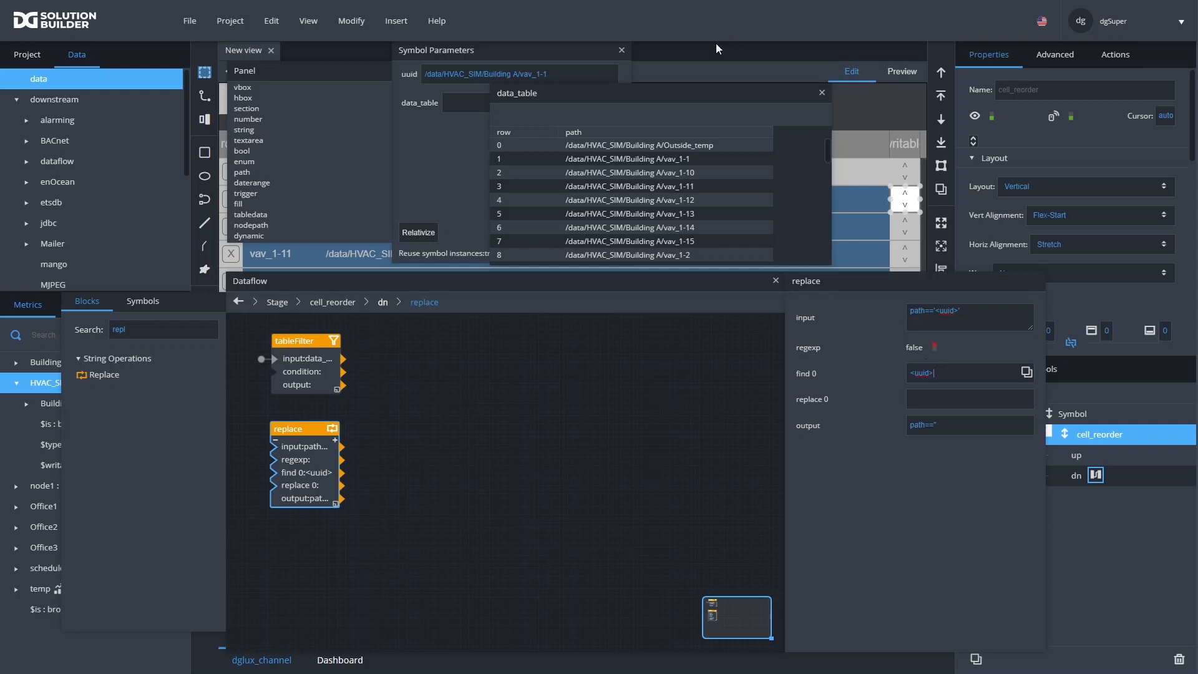
Feed the replace block's replace 0 from the uuid parameter and link its output to the tableFilter's condition
click(555, 54)
drag(623, 75, 950, 406)
drag(305, 500, 275, 372)
click(301, 372)
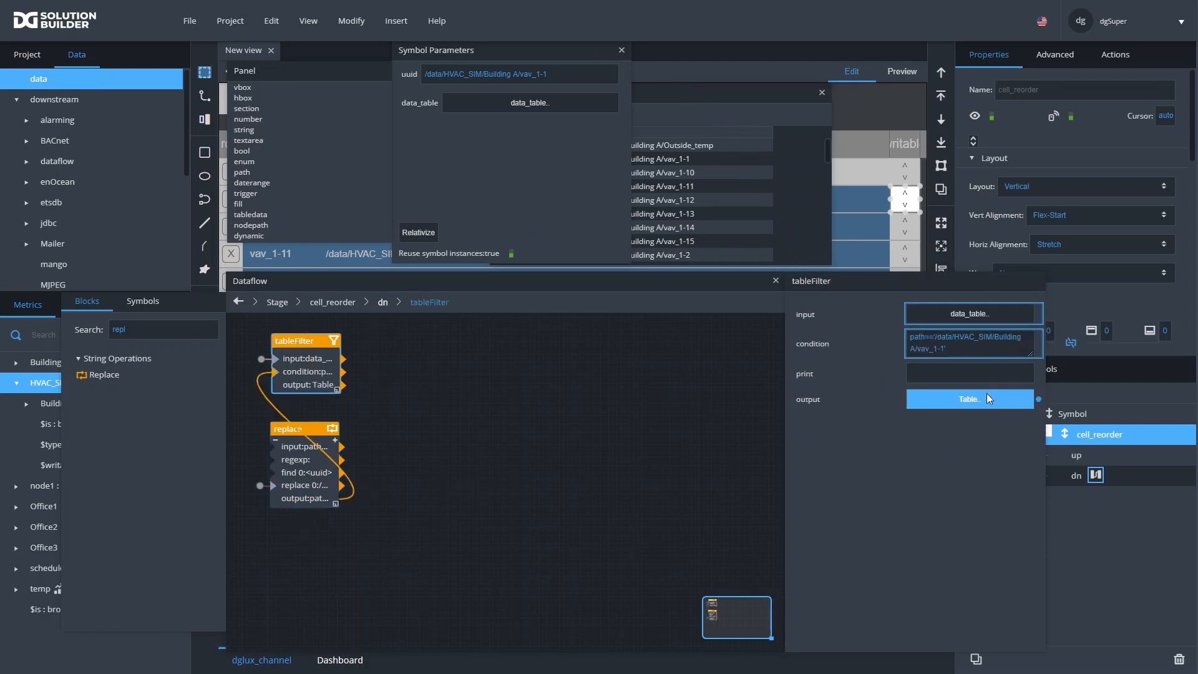
Examine the tableFilter's output table and compare its row number with the vav_1-1 entry in data_table
click(987, 398)
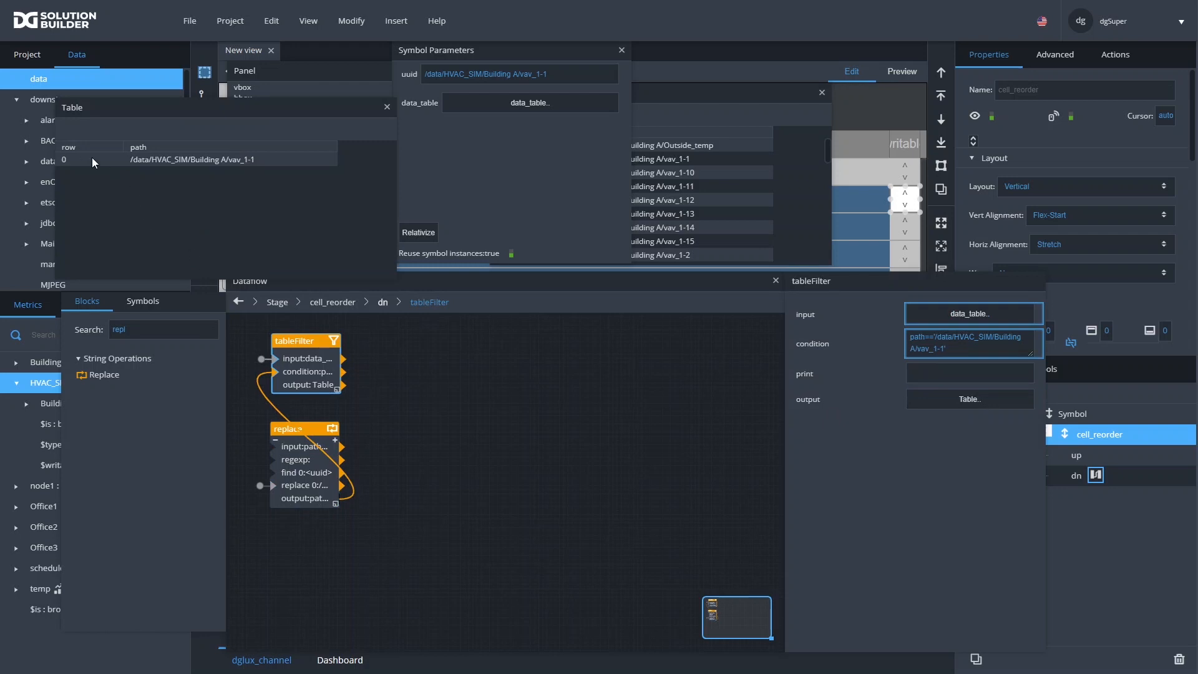
click(137, 160)
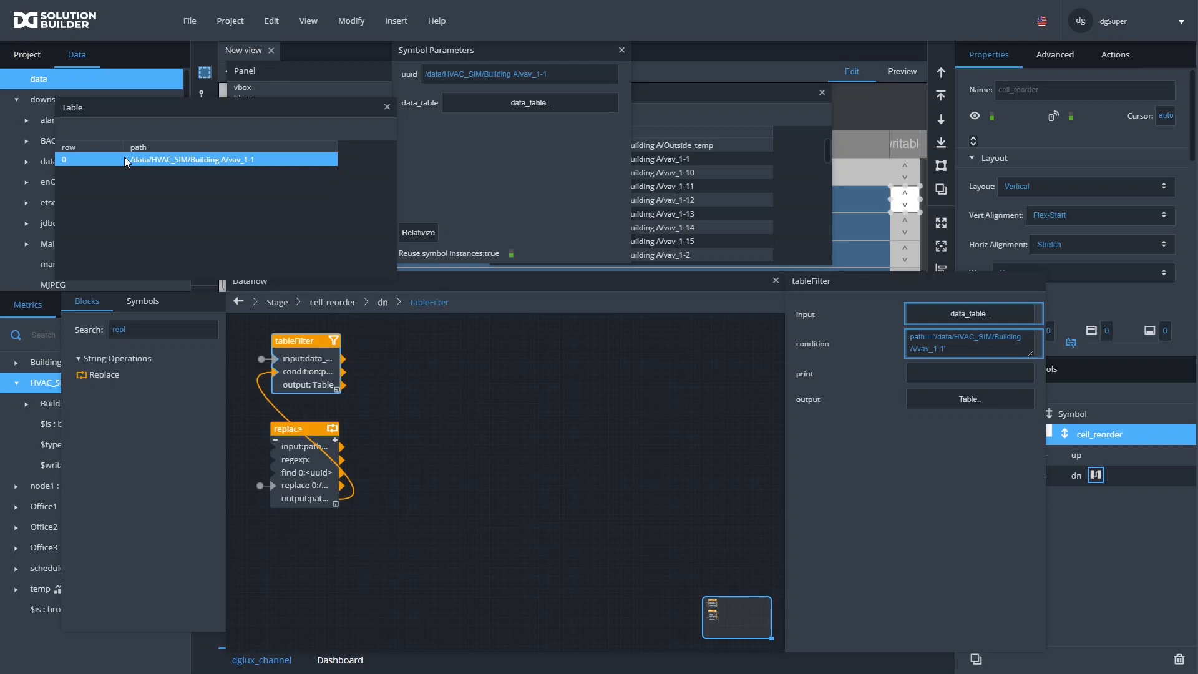
click(743, 186)
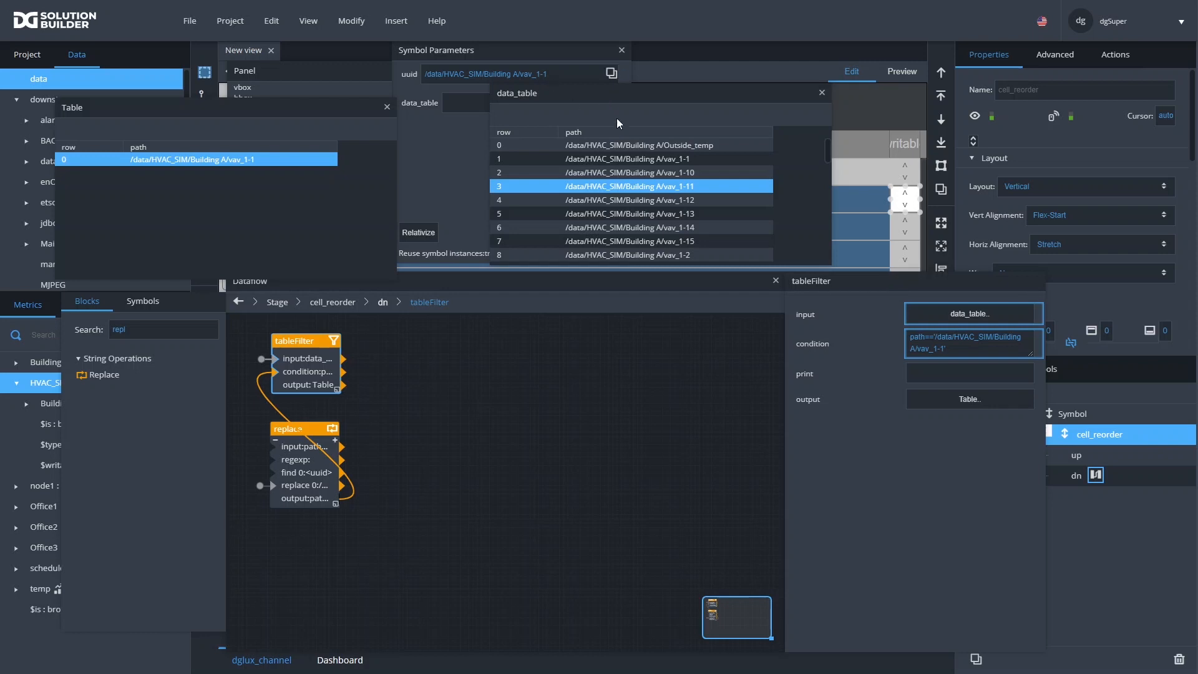
click(669, 159)
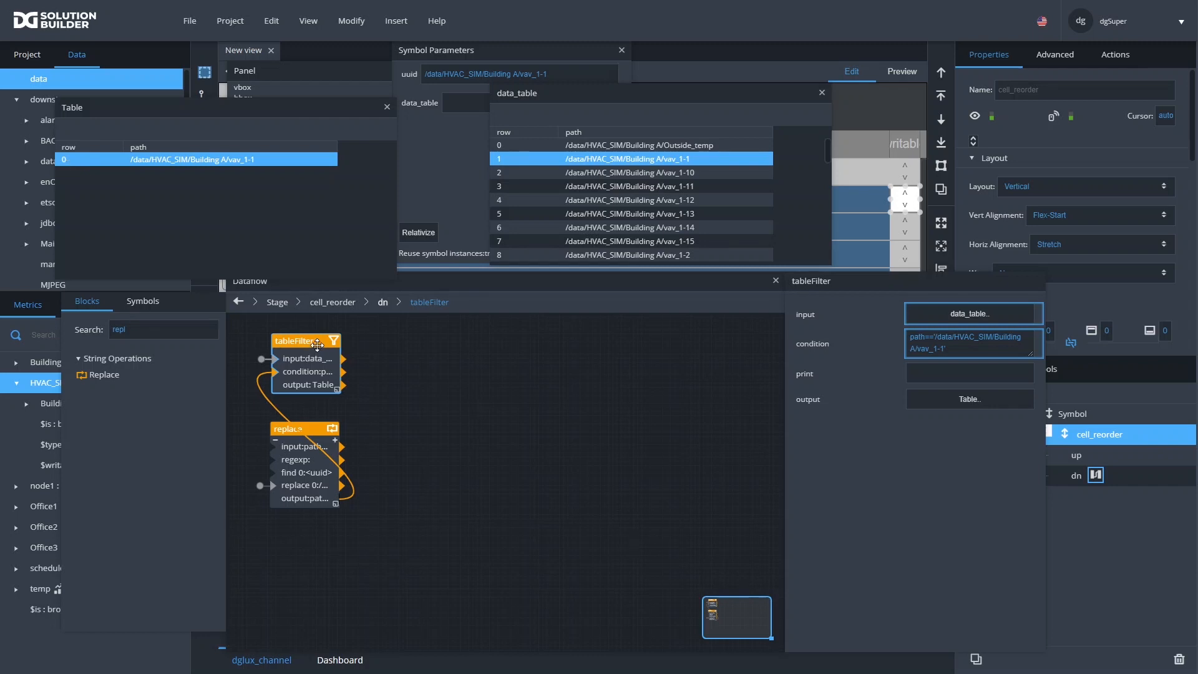
Move the tableFilter and replace blocks aside and insert a table Column Mapping block in front of them
drag(316, 344, 383, 338)
drag(300, 428, 363, 408)
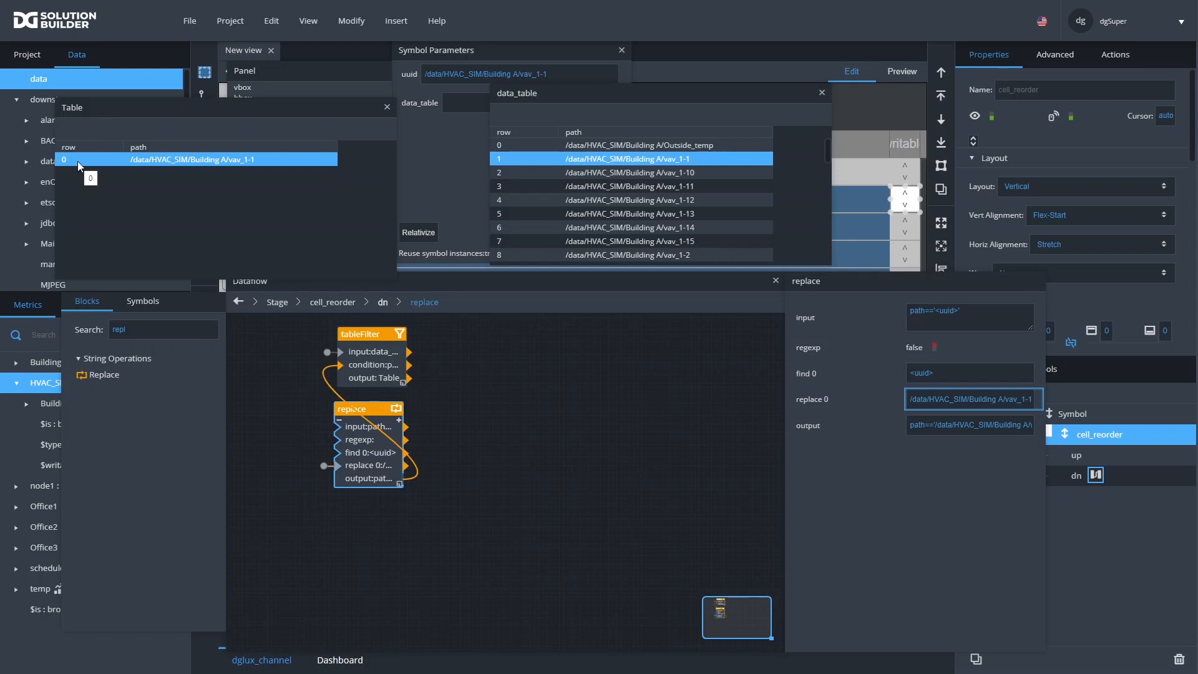
double_click(131, 328)
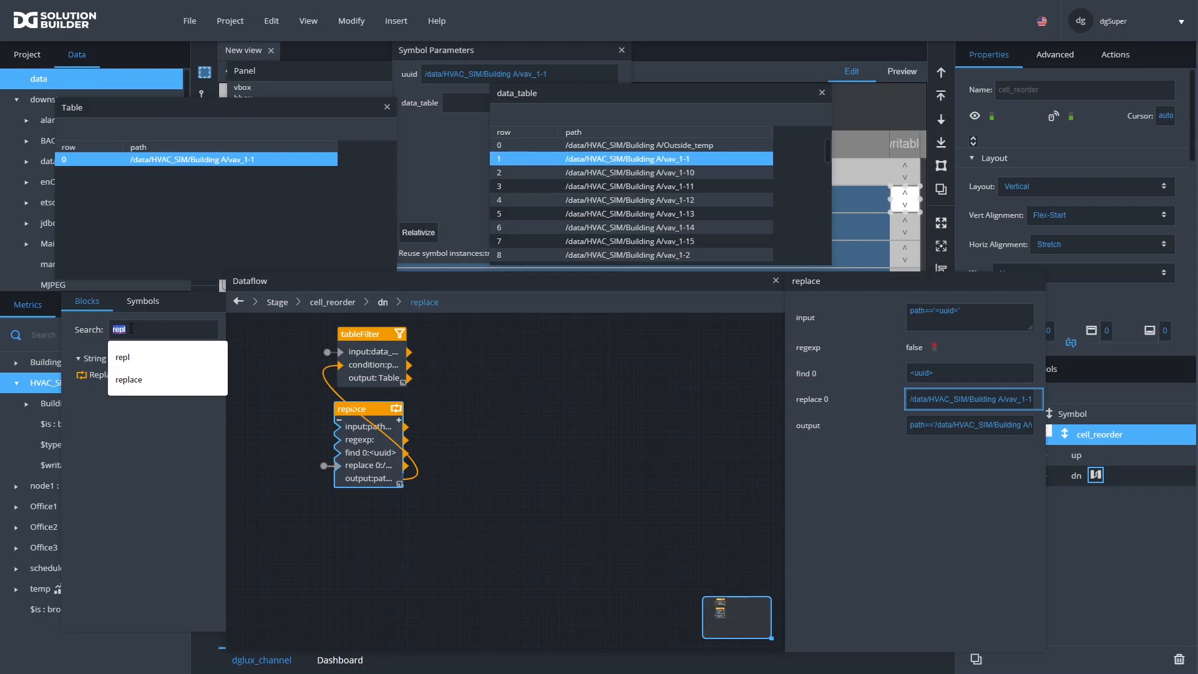
text(map)
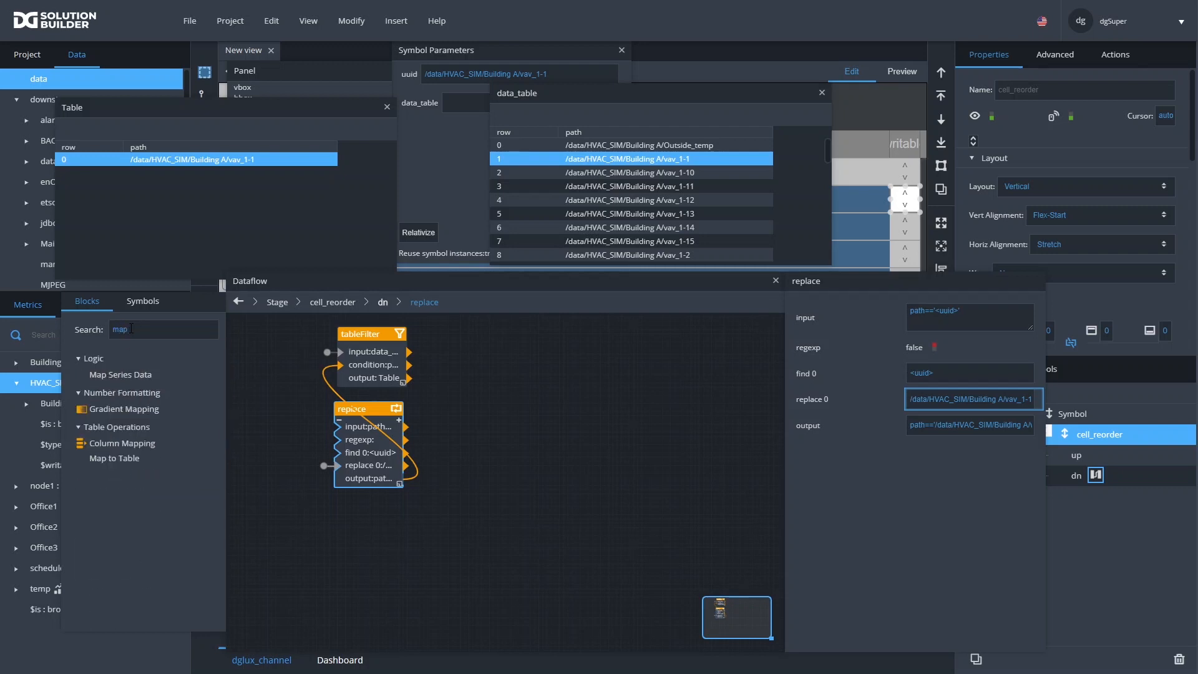
drag(143, 445, 251, 337)
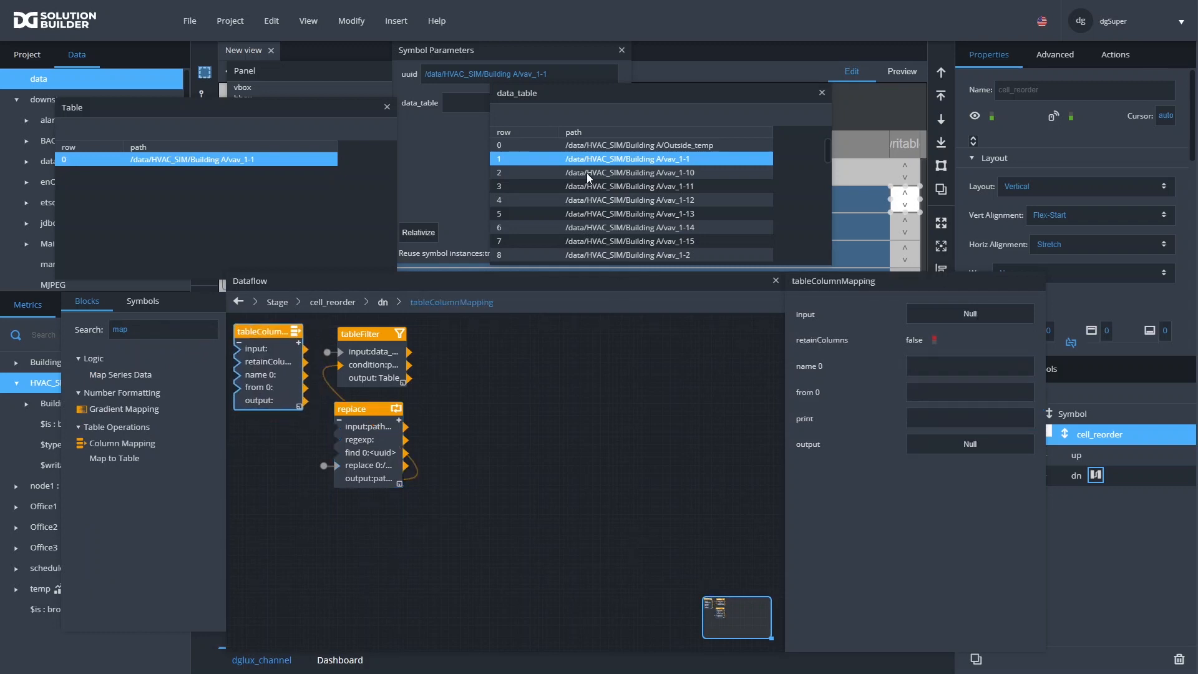
Feed the column mapping from the data_table parameter, enable retainColumns, and map a new index column from row
click(546, 50)
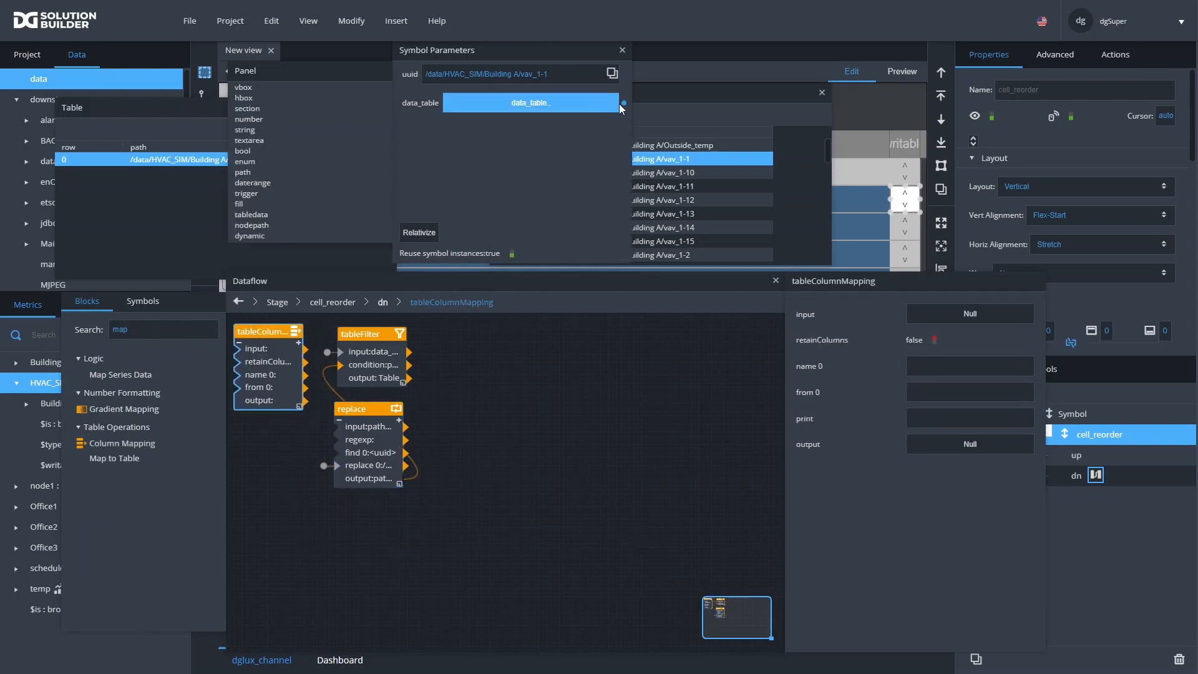
drag(620, 104, 238, 348)
click(935, 342)
click(927, 363)
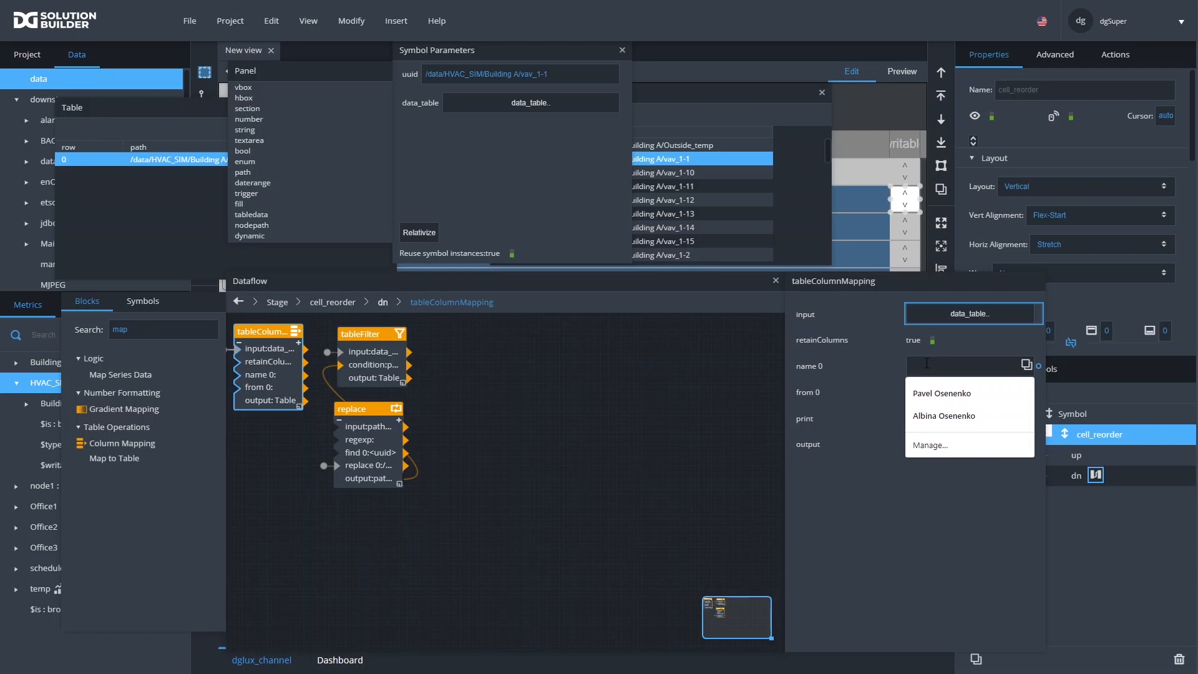
text(index)
key(Tab)
text(row)
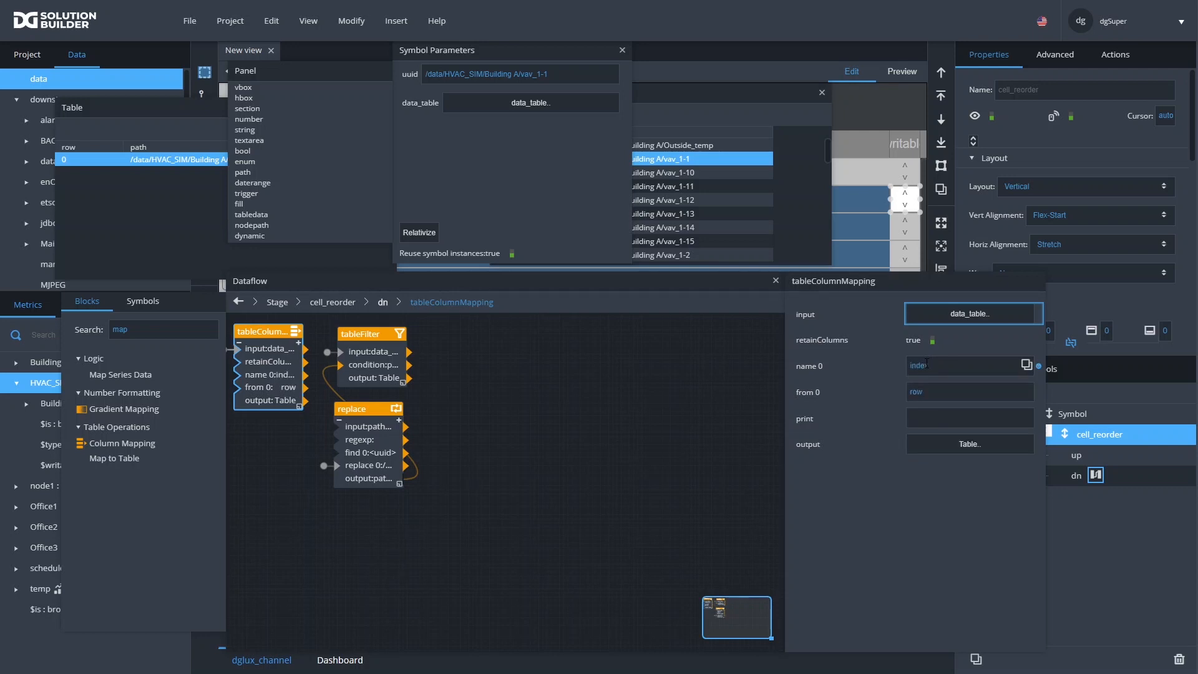
Check the column mapping's output table, link that output to the tableFilter's input, and inspect the filtered row's index
click(970, 444)
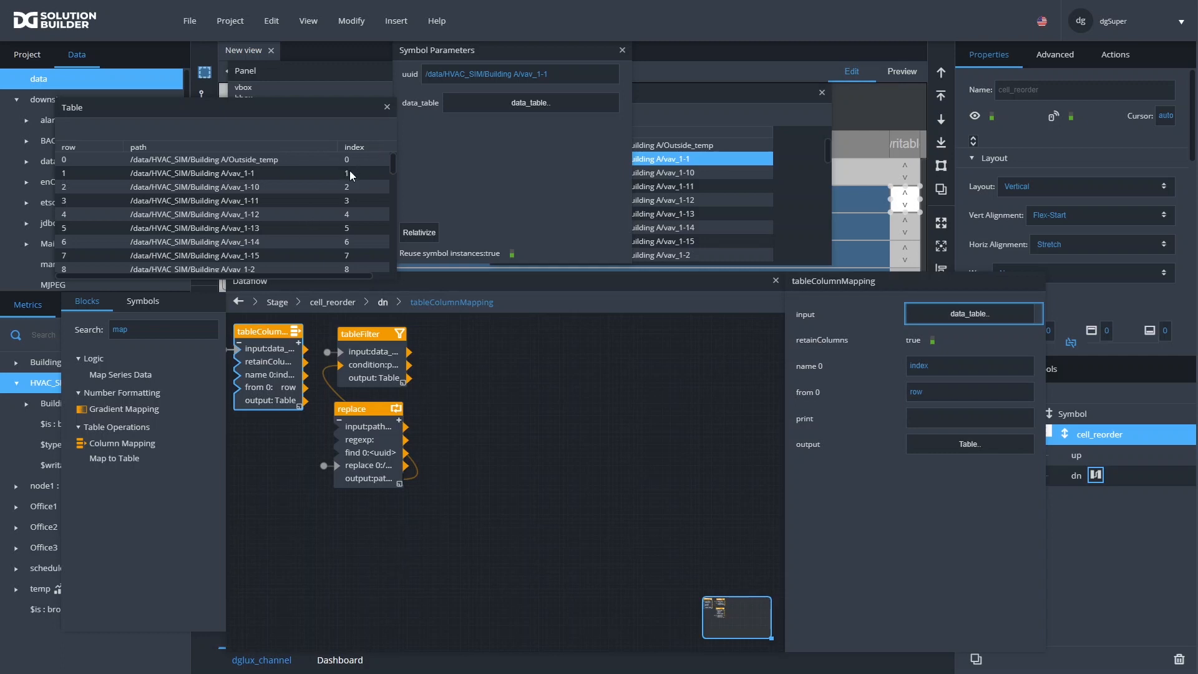
click(387, 108)
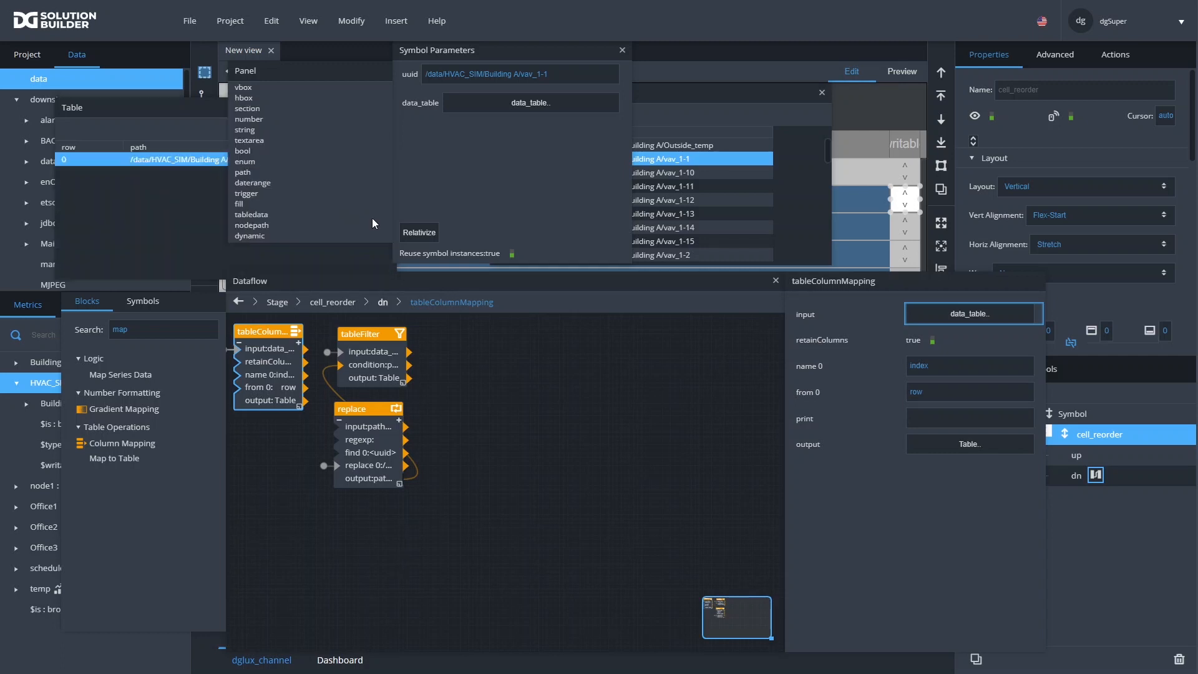
drag(354, 348, 354, 352)
click(359, 354)
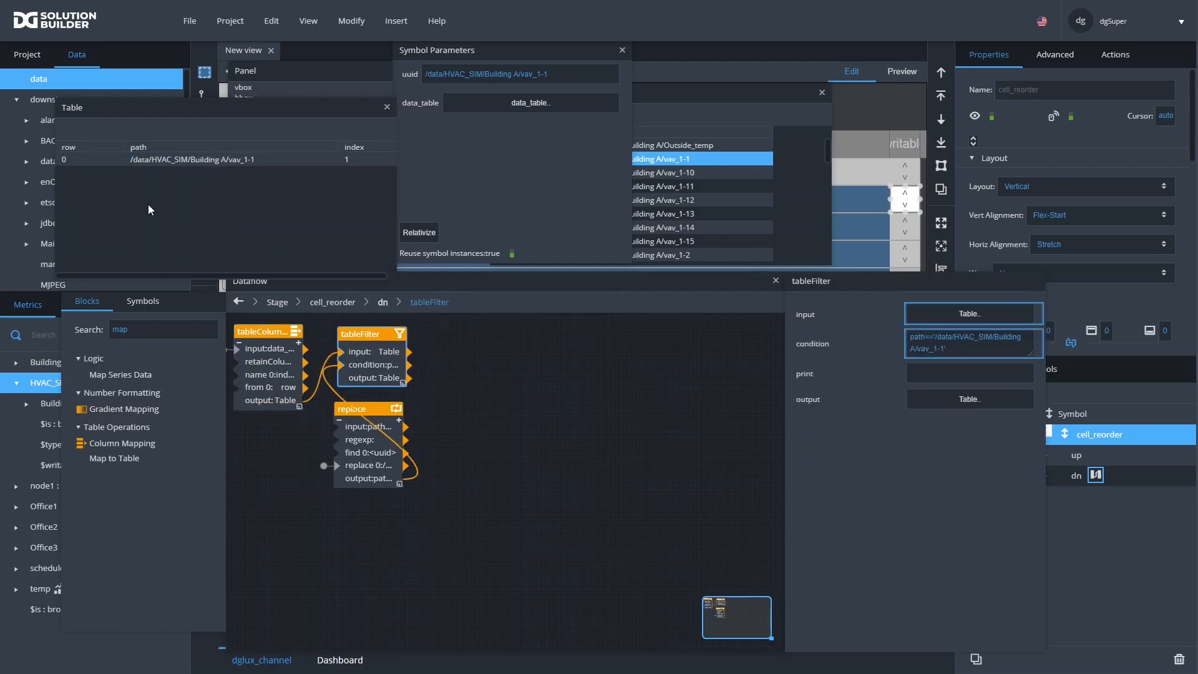
click(352, 158)
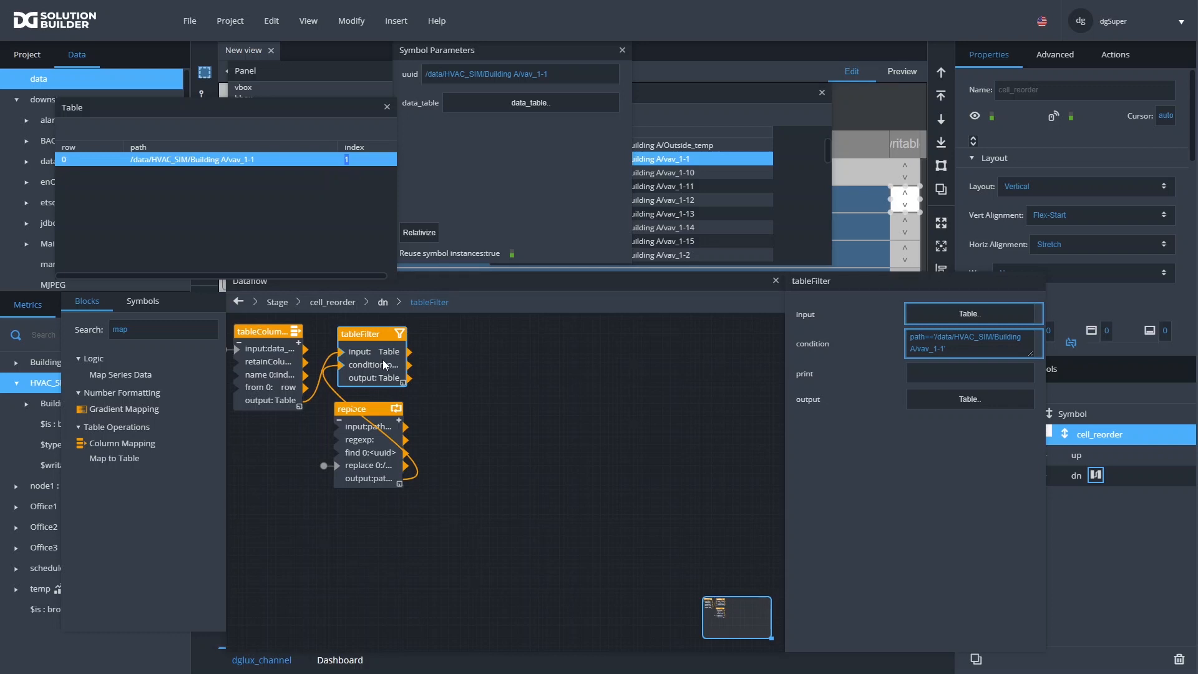
Arrange the replace block beneath the column mapping, shift tableFilter closer, and bring the data_table contents forward
drag(373, 402, 274, 417)
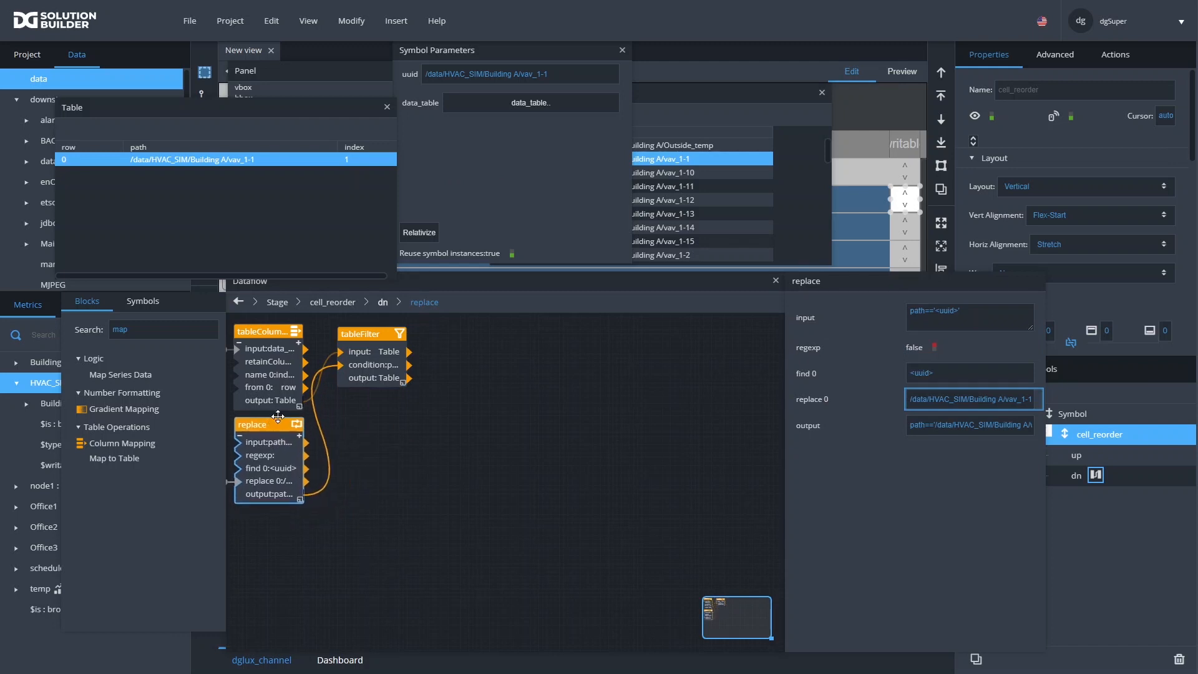
click(370, 362)
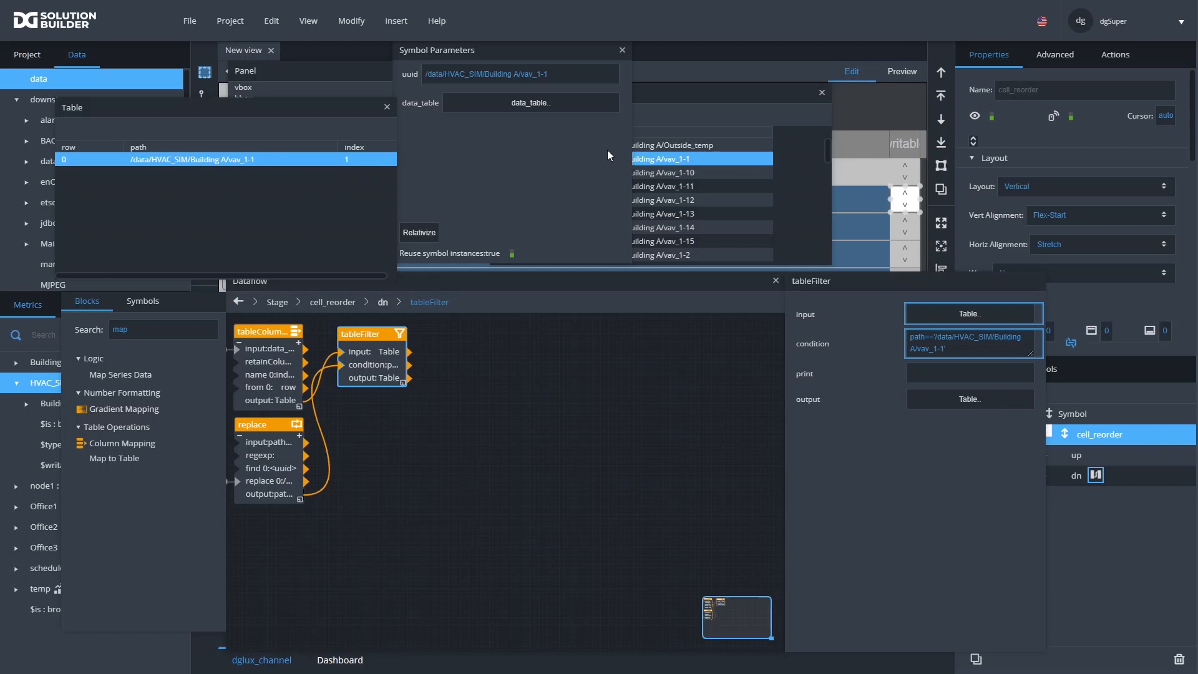
drag(382, 334, 371, 333)
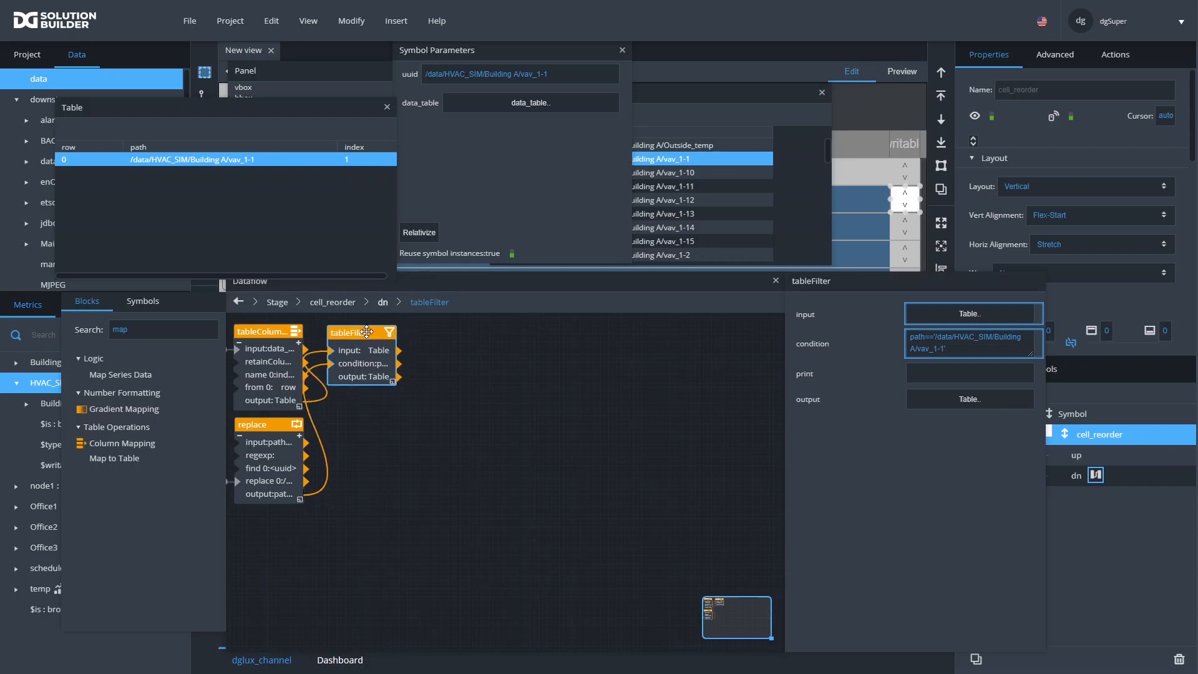
click(732, 95)
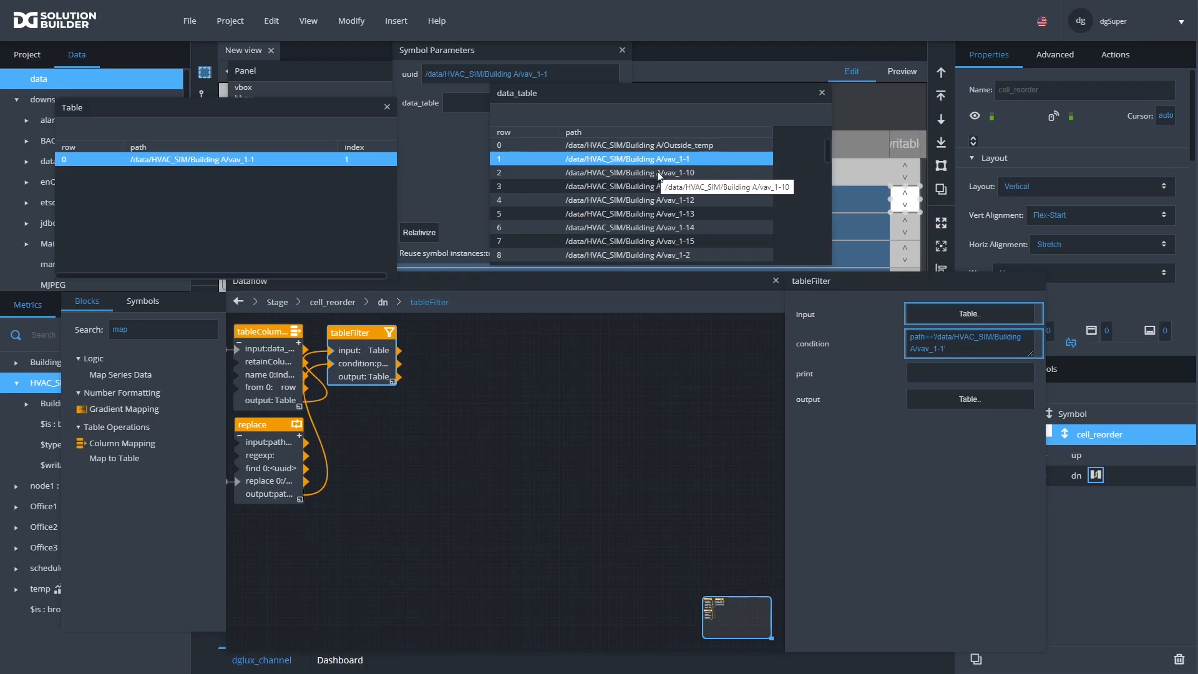
Insert a Number block beside tableFilter, bind its value to the filtered row's index cell, and rename it myIndex
double_click(132, 337)
text(fil)
double_click(146, 335)
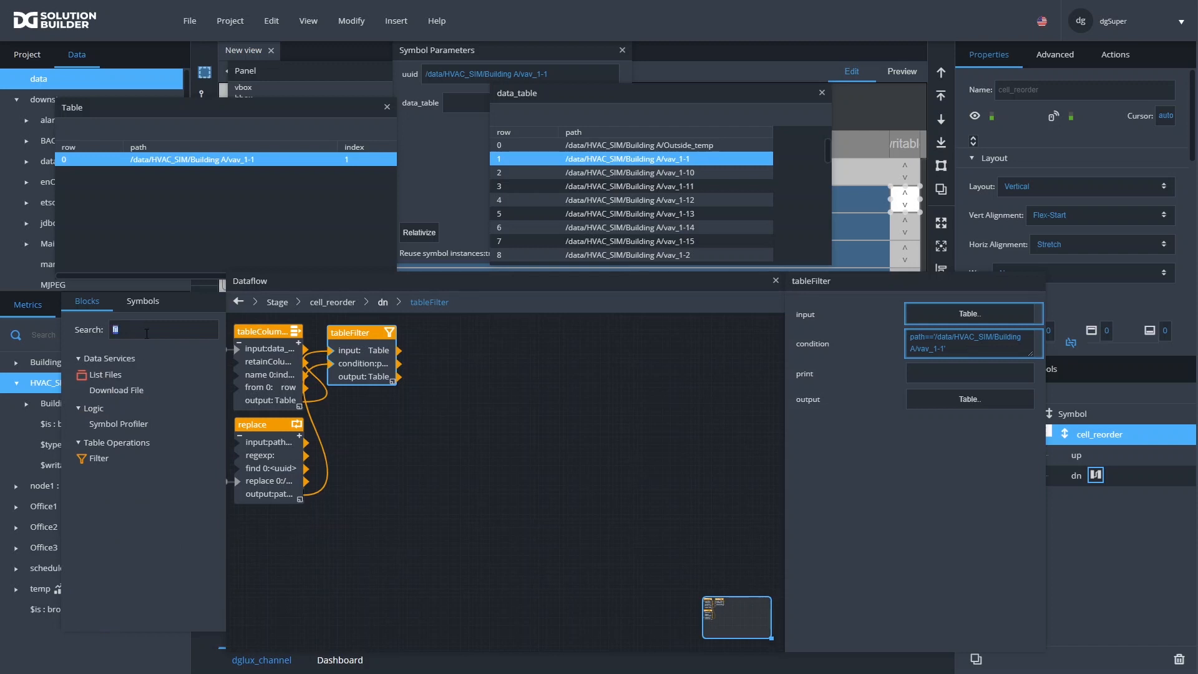
text(num)
drag(111, 380, 450, 339)
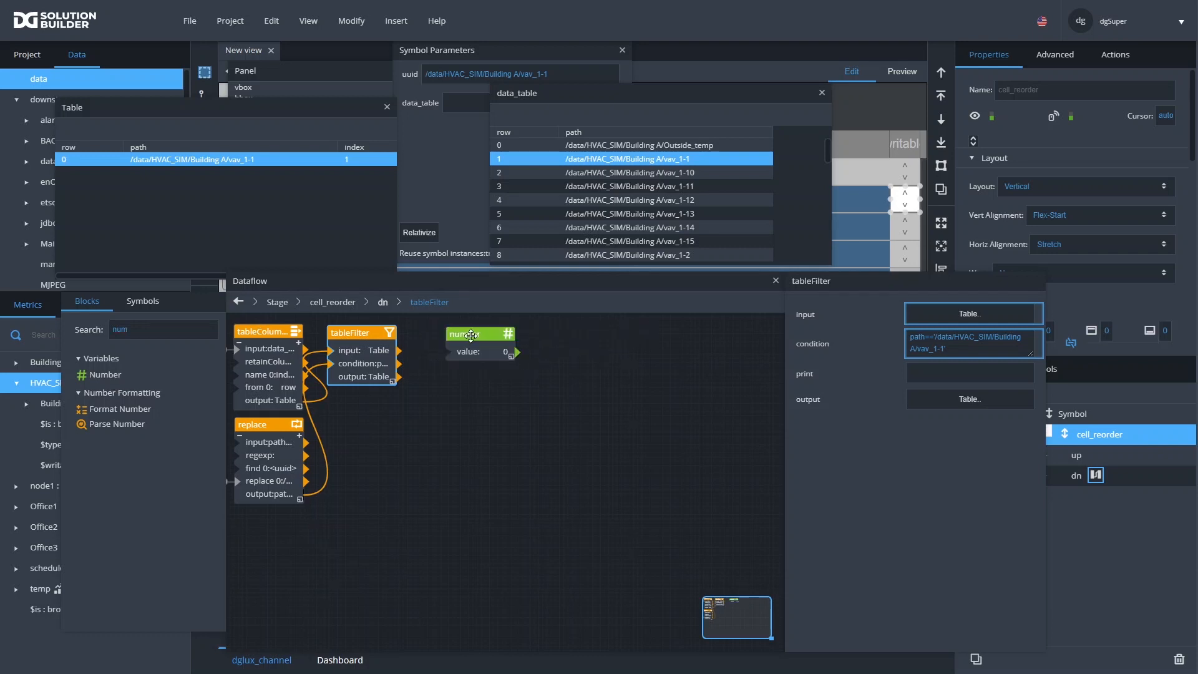
drag(350, 158, 446, 328)
double_click(447, 329)
text(myIndex)
key(Return)
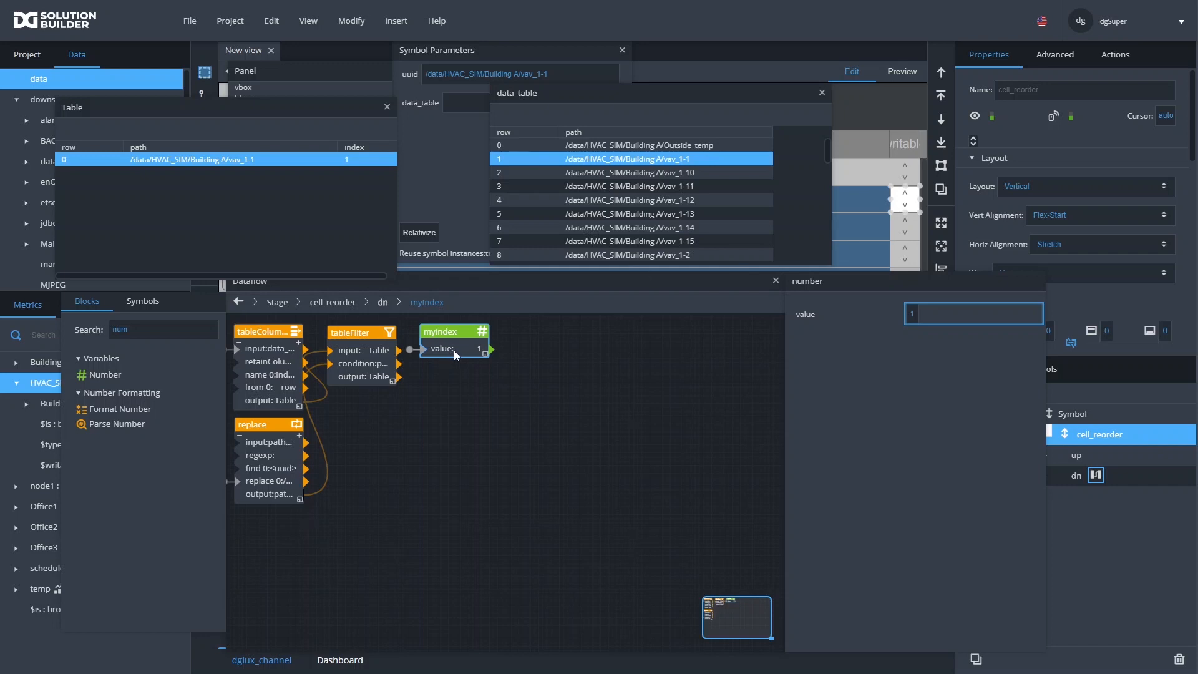
Insert a second table Filter block beyond myIndex, close the data_table window, and feed the block's input from the data_table parameter
double_click(147, 323)
text(f)
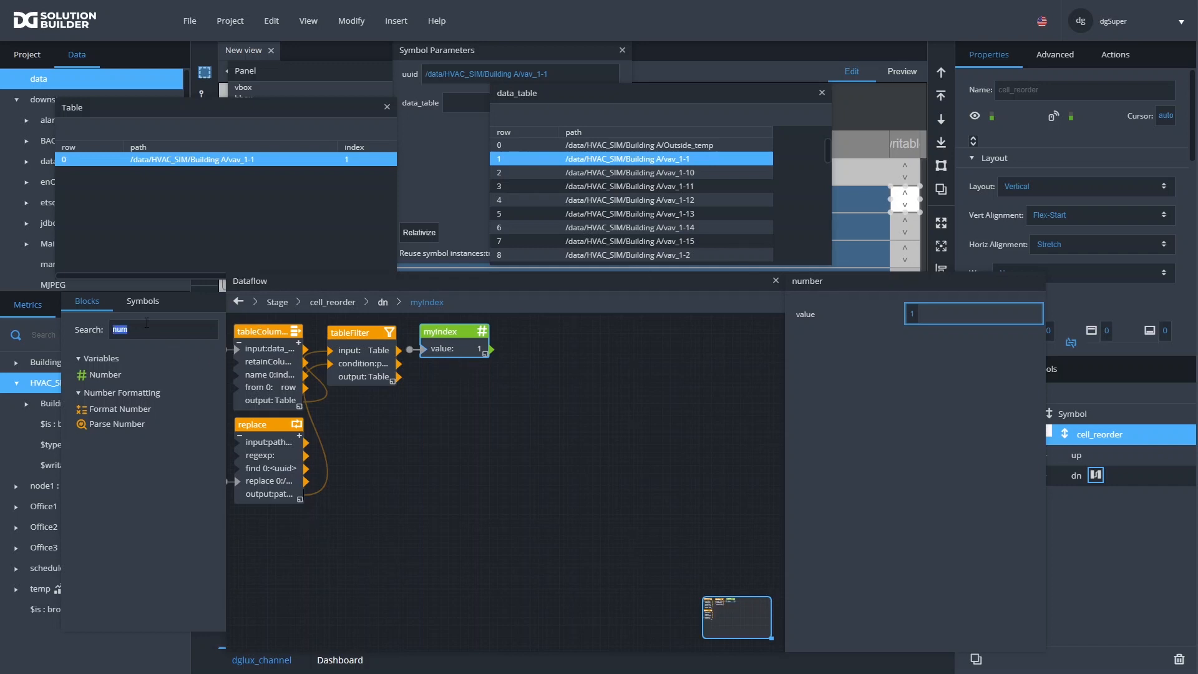
text(il)
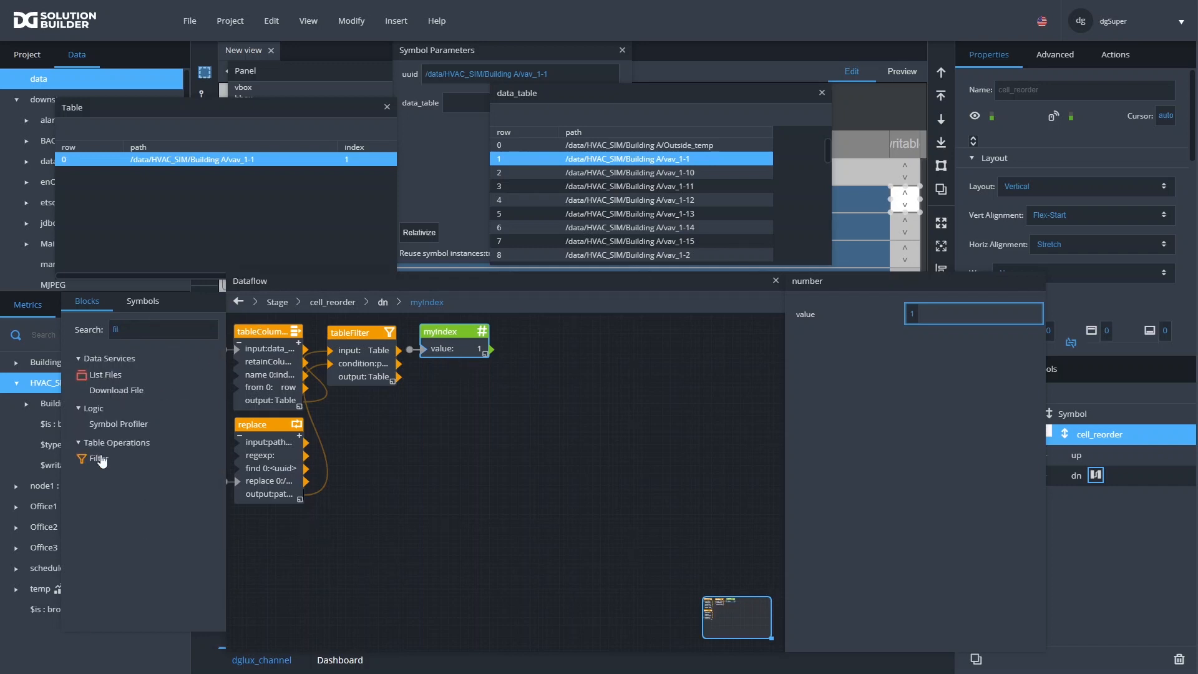
drag(93, 471, 556, 336)
click(822, 93)
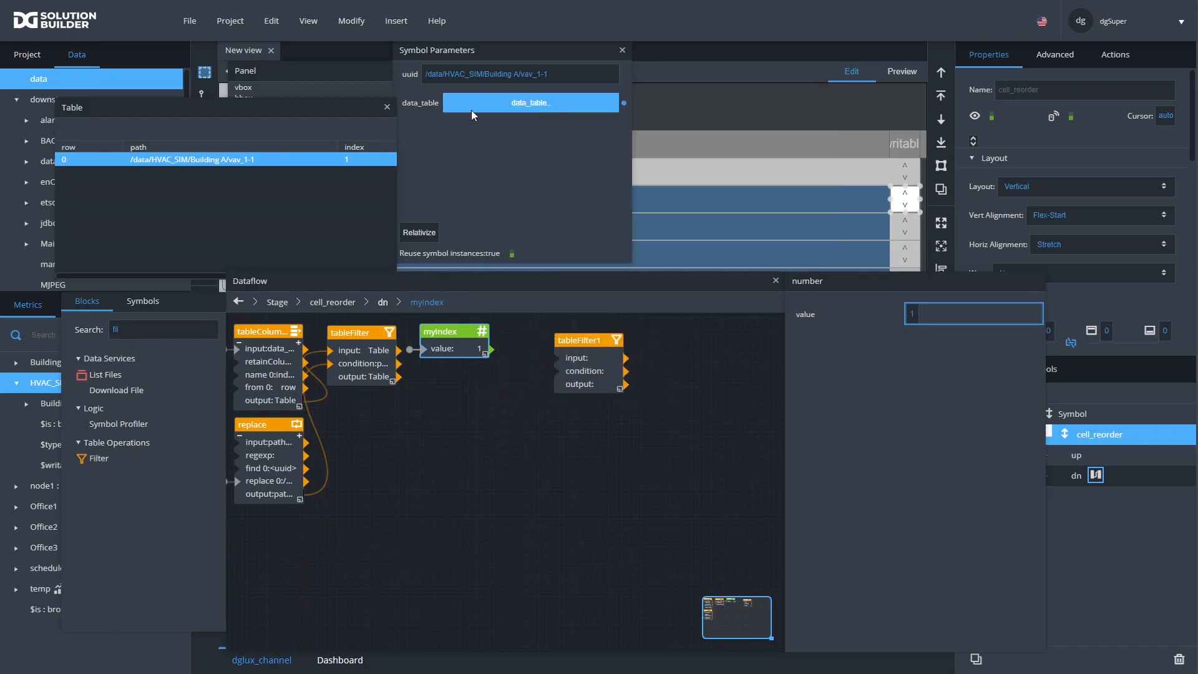
drag(624, 103, 574, 336)
Insert a second string Replace block below the myIndex and tableFilter1 blocks
double_click(173, 331)
text(repl)
drag(78, 384, 485, 412)
Configure replace1 with input row < <index>, find 0 <index> and replace 0 from myIndex, and link its output to tableFilter1's condition
click(955, 322)
text(row < <index>)
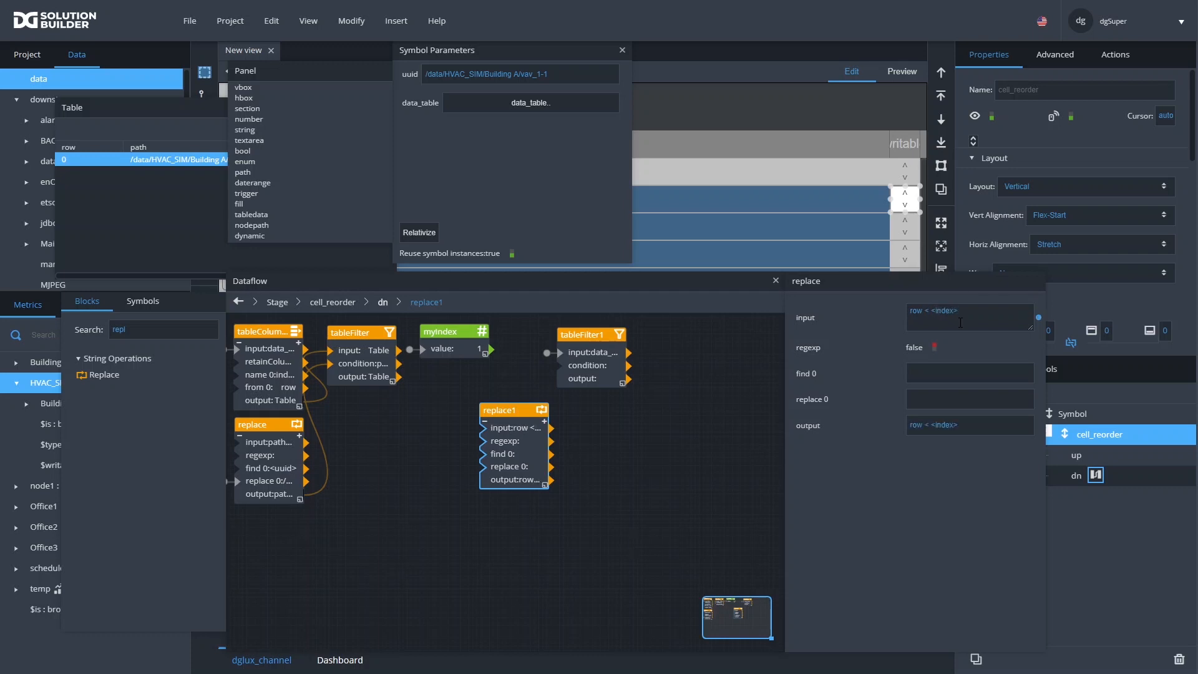
click(929, 379)
text(<index>)
drag(490, 349, 966, 401)
drag(540, 480, 589, 408)
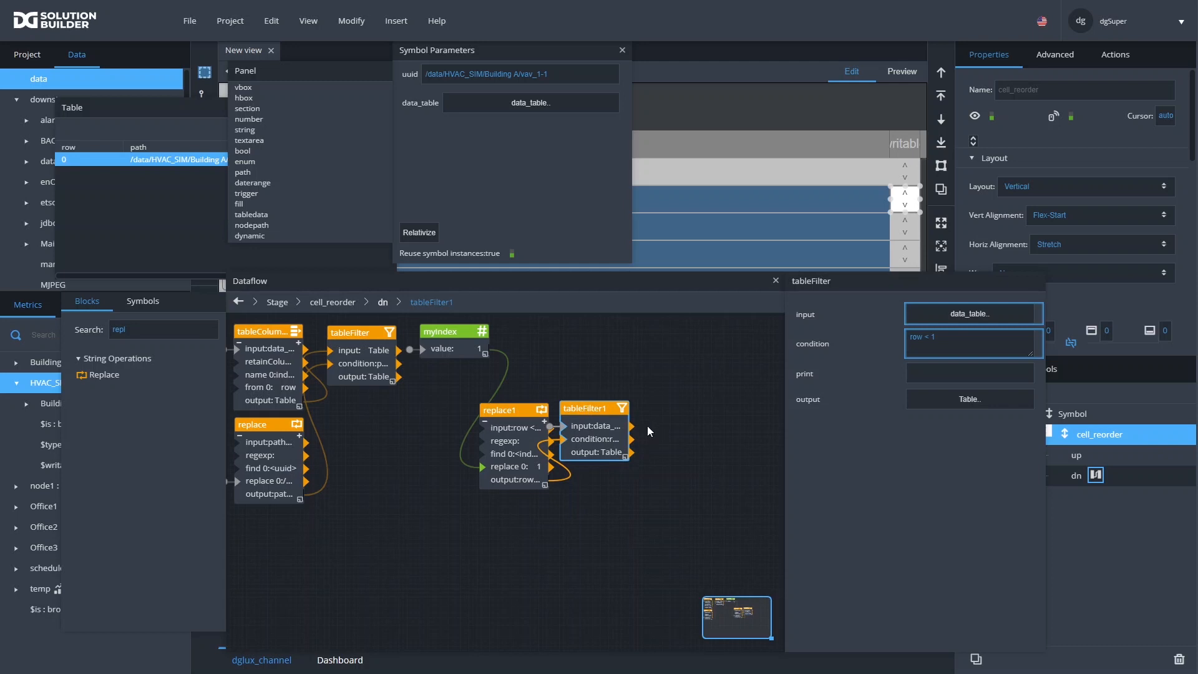
Check the rows in tableFilter1's output table and close its window
click(980, 400)
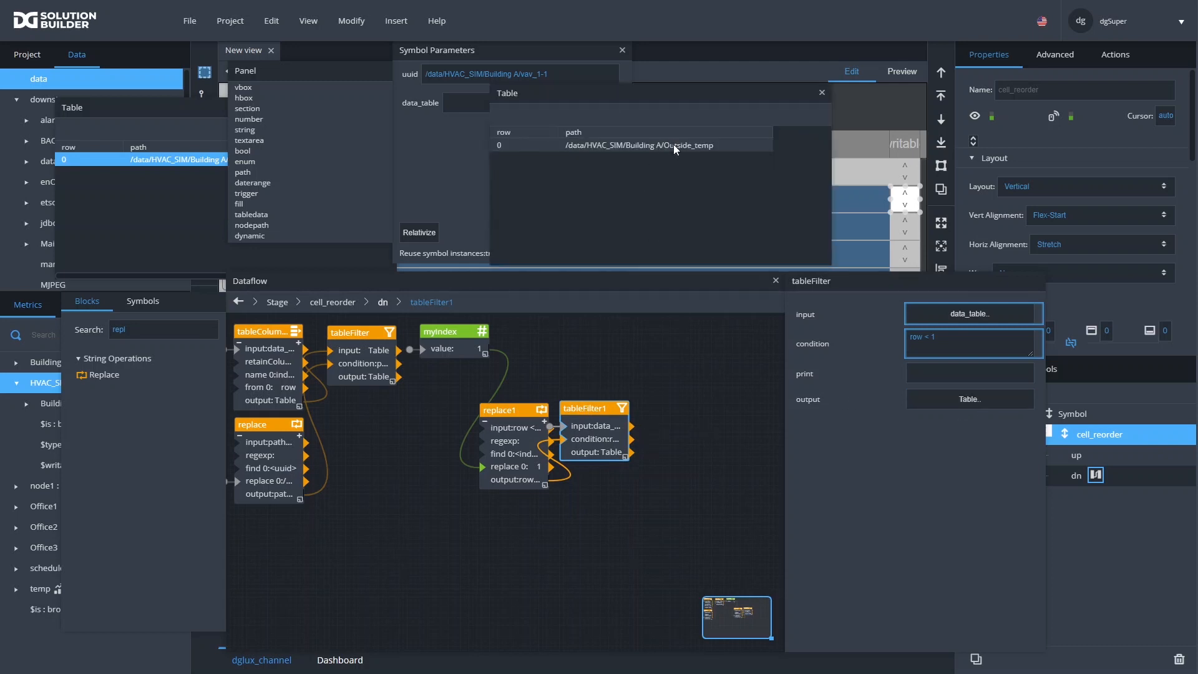
click(821, 93)
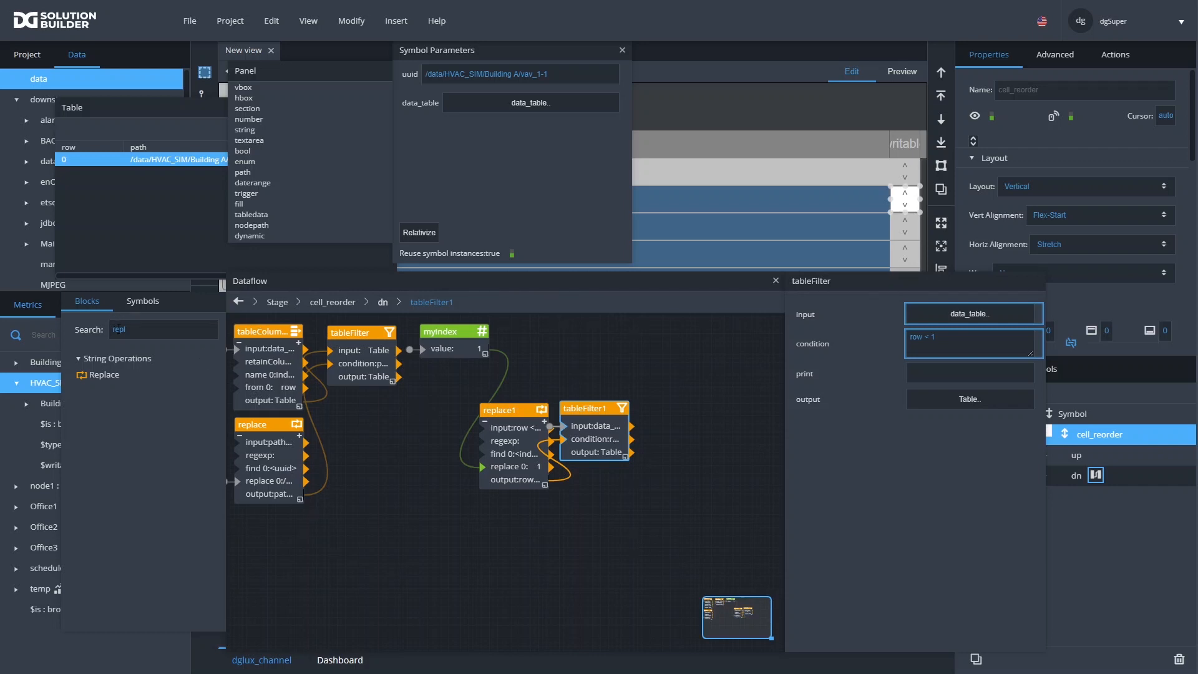
Insert an Add block below replace1, feed its input 0 from myIndex and set input 1 to 1
click(117, 329)
key(BackSpace)
key(BackSpace)
key(BackSpace)
key(BackSpace)
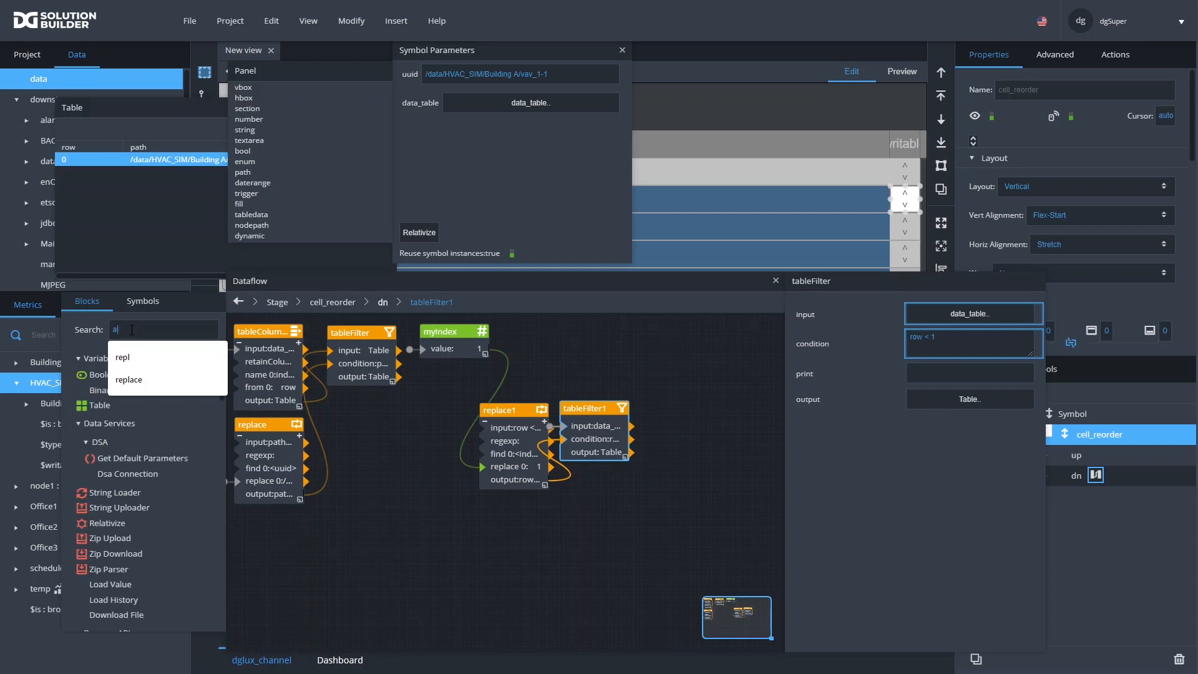
text(add)
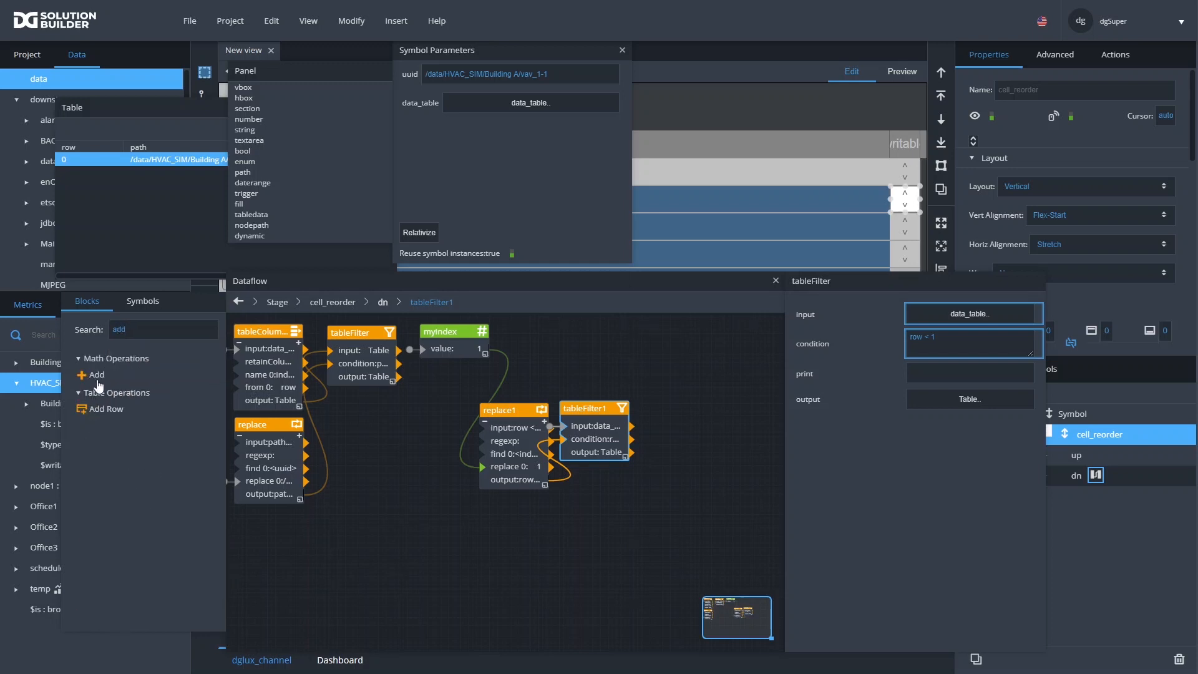
drag(123, 382, 435, 503)
drag(489, 350, 418, 527)
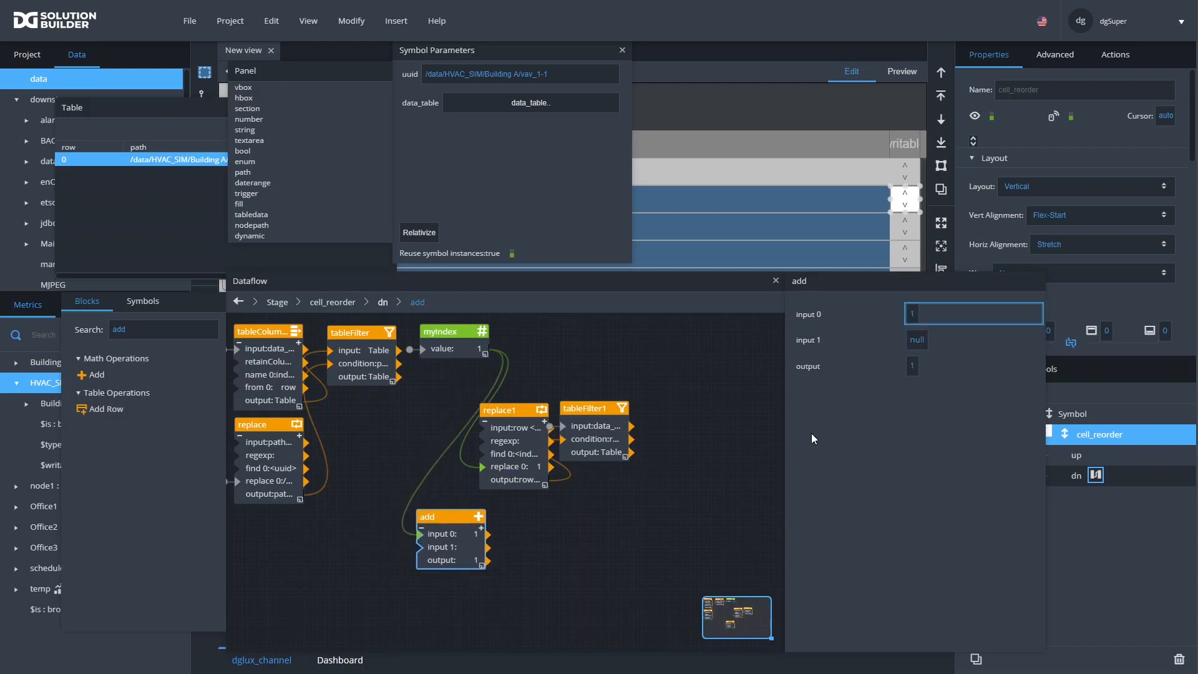
click(921, 341)
key(Return)
Insert a Select Rows block beside add, feeding its input from data_table and its indexes from add's output, and check its output table
double_click(131, 333)
text(sel)
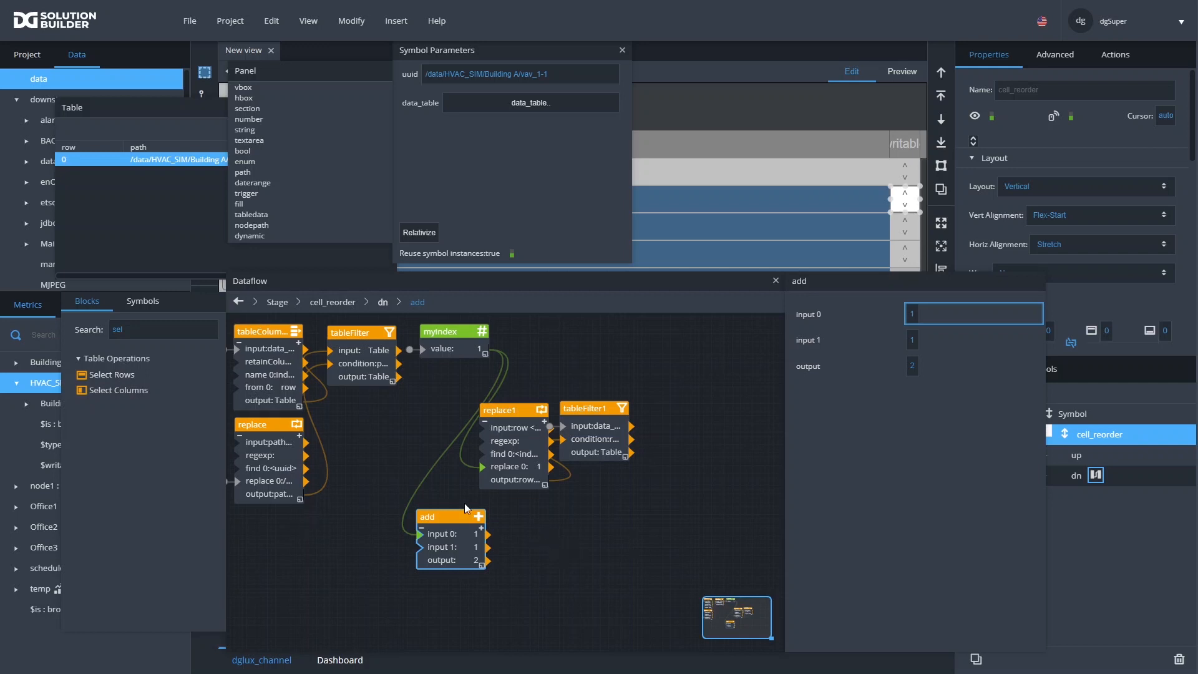
drag(100, 375, 539, 509)
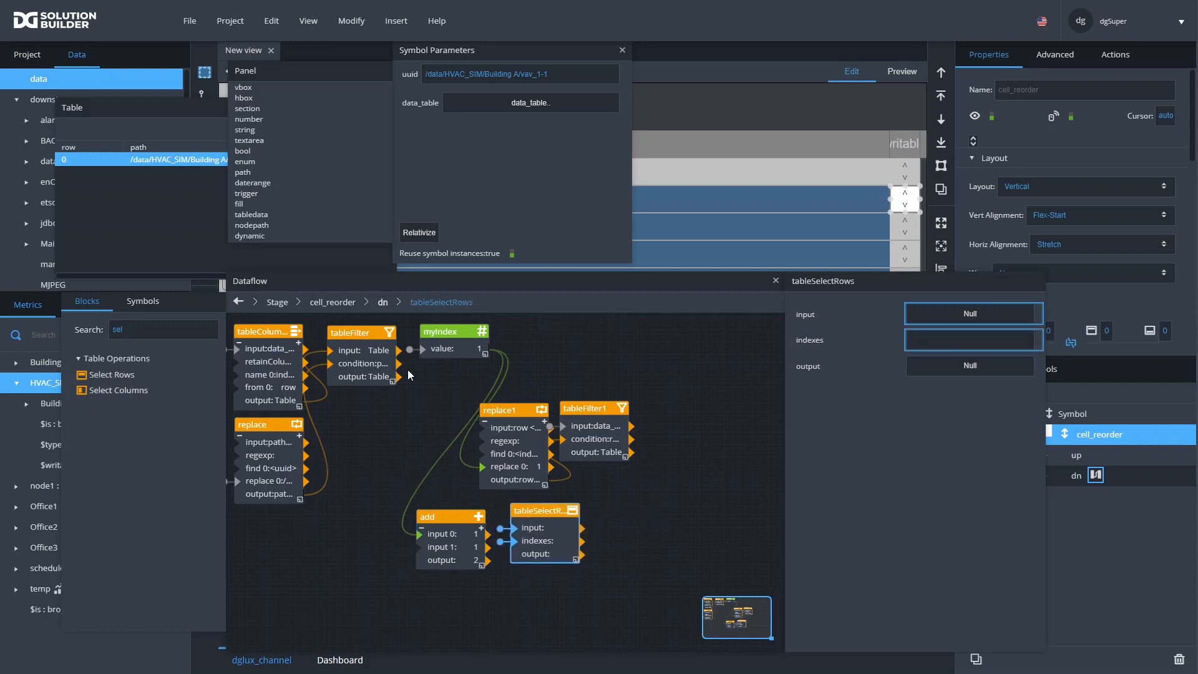
drag(624, 103, 532, 527)
drag(487, 559, 517, 547)
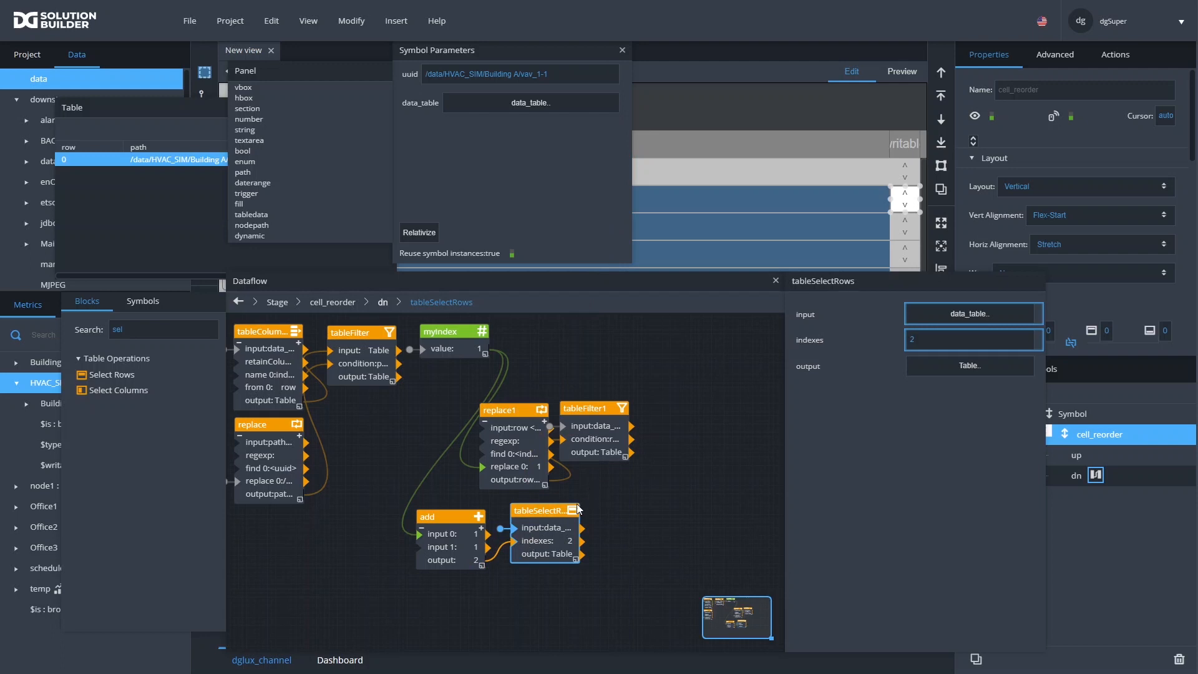
click(970, 366)
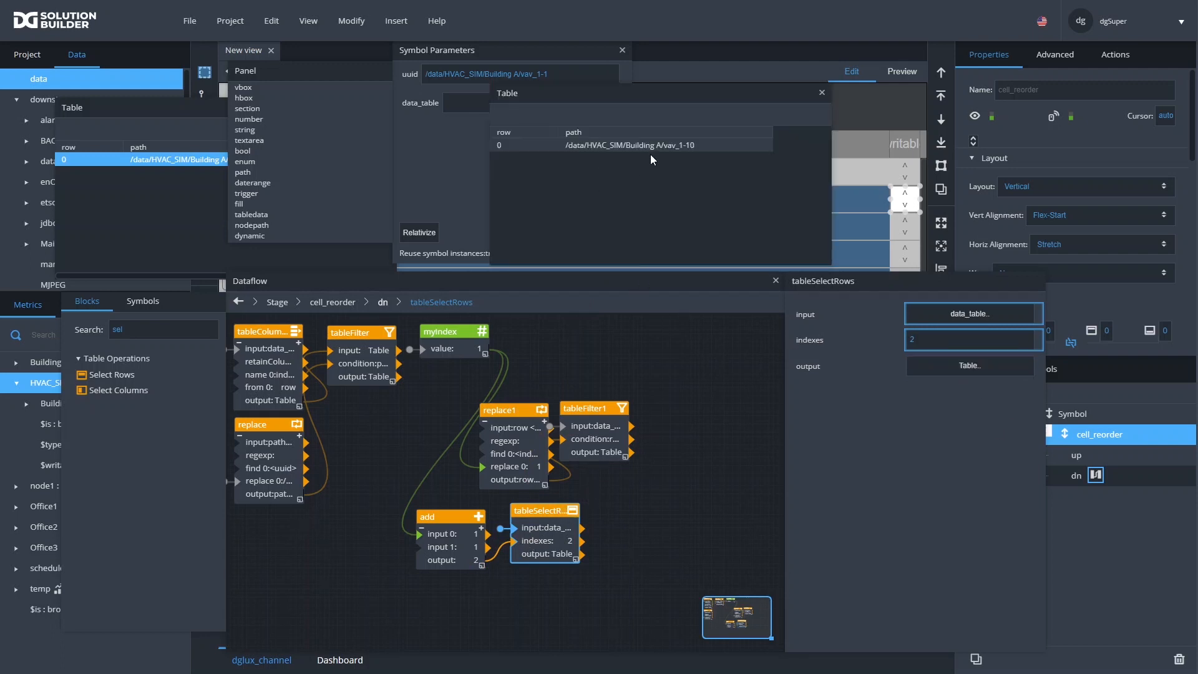
drag(644, 99, 795, 94)
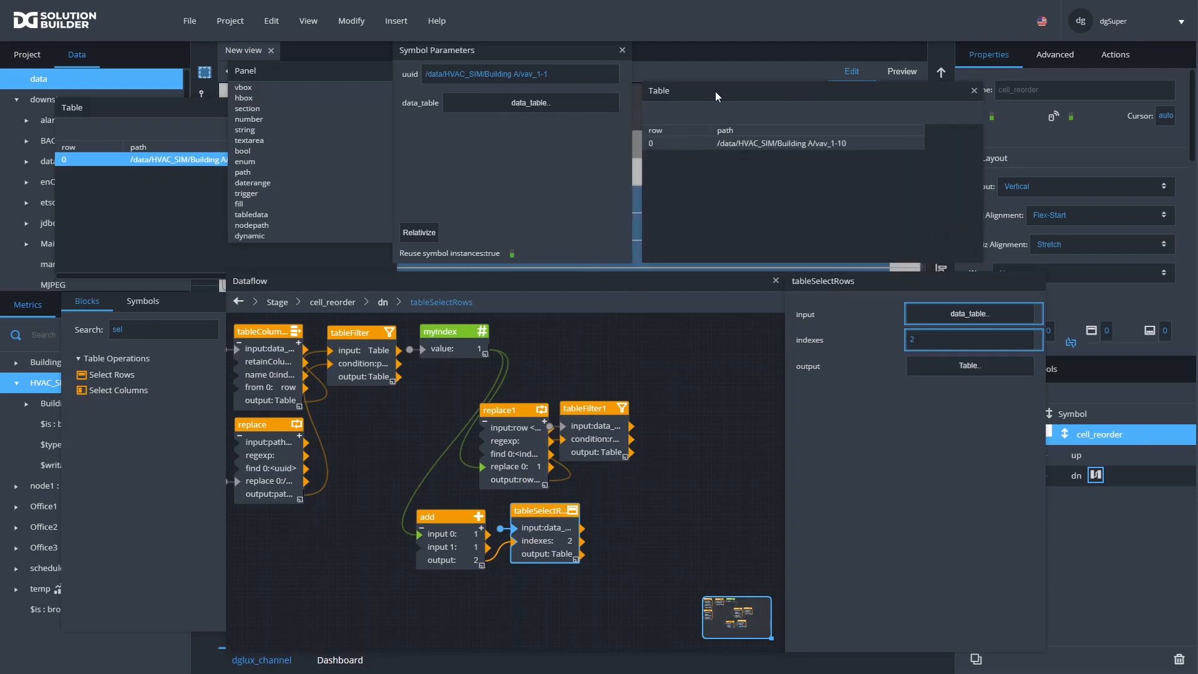
click(975, 91)
Insert a table Join block beyond tableFilter1, with input1 from tableFilter1's output and input2 from tableSelectRows' output
double_click(124, 331)
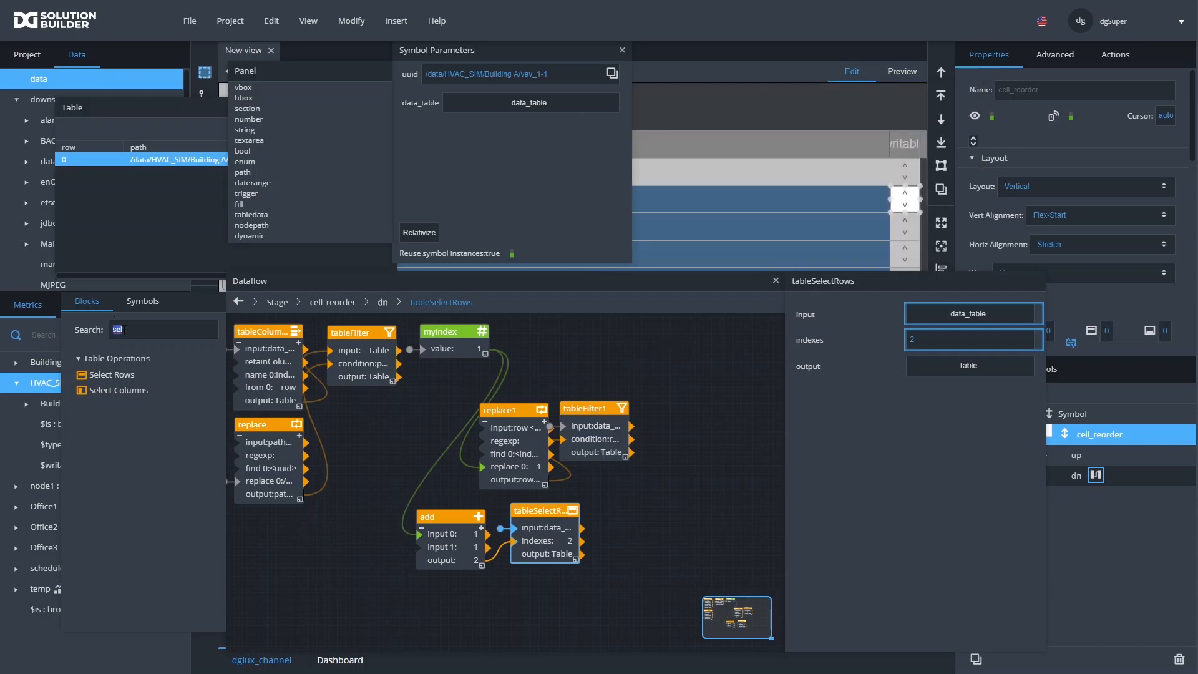
text(join)
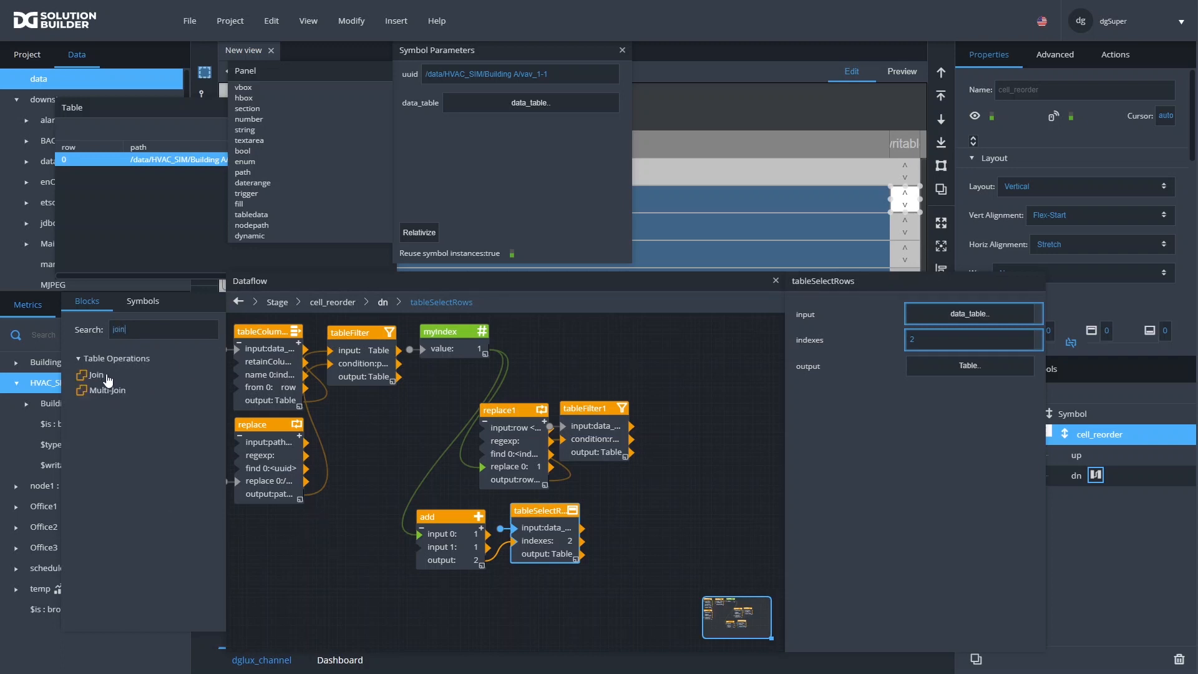
drag(670, 410, 671, 409)
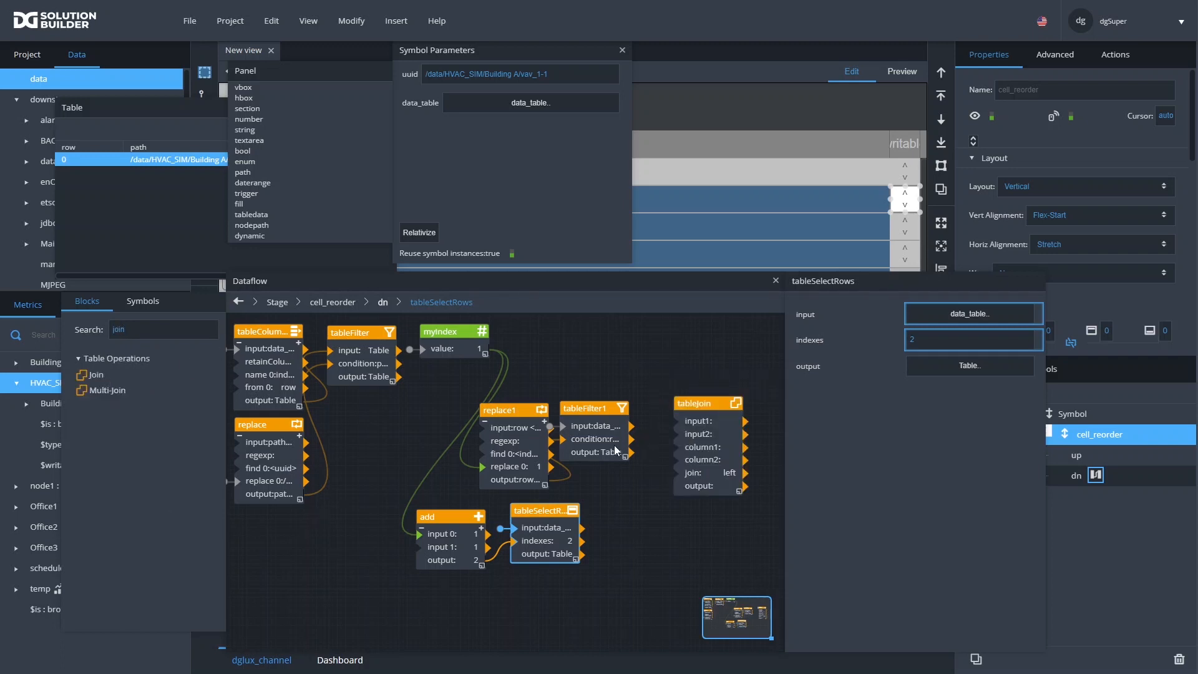
drag(631, 451, 669, 423)
drag(580, 554, 662, 440)
Set tableJoin's join type to Union, remove the stray column1 binding, and open its output table
click(679, 452)
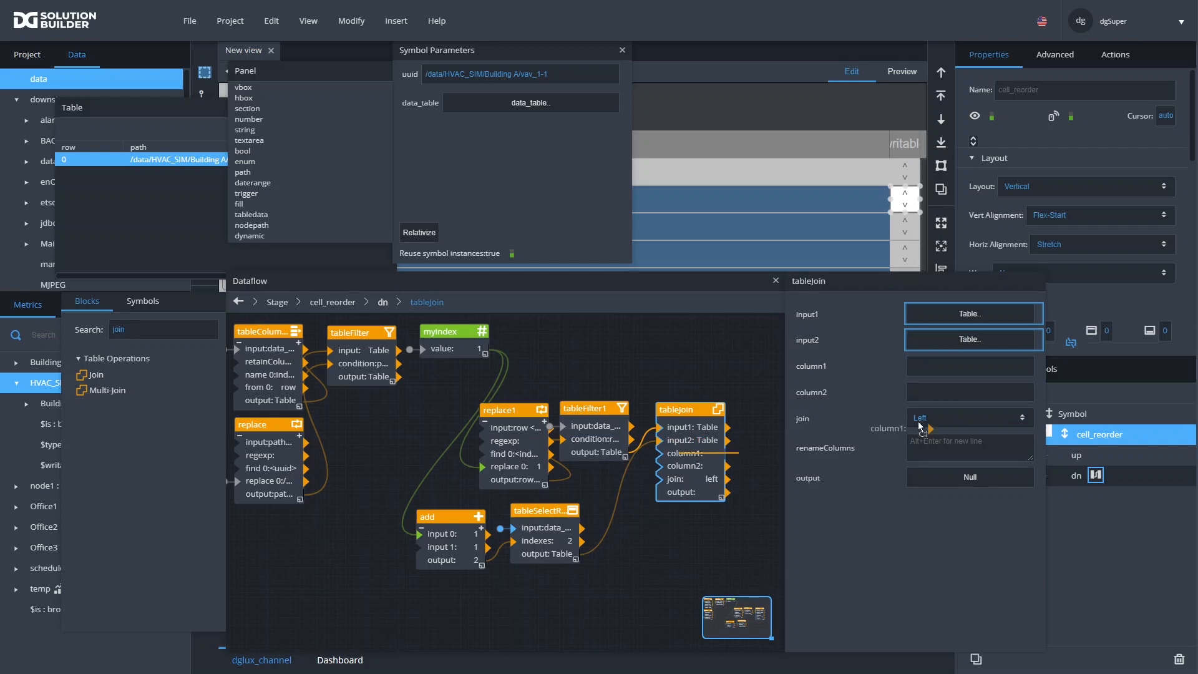
click(969, 413)
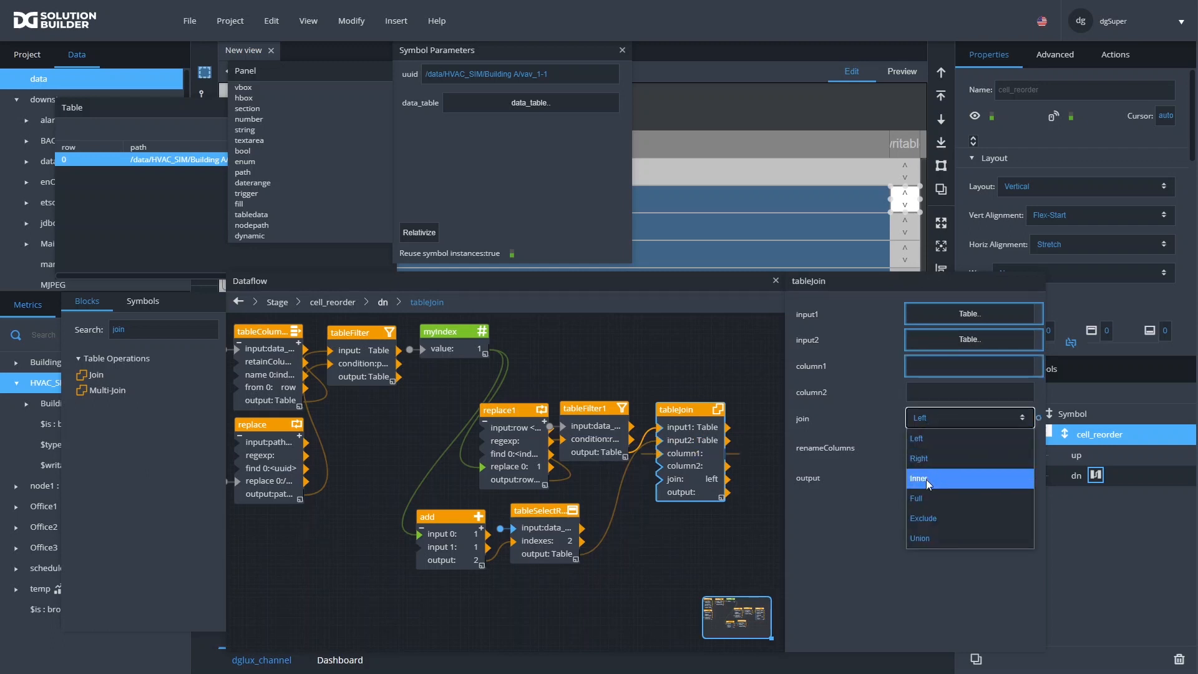
click(922, 537)
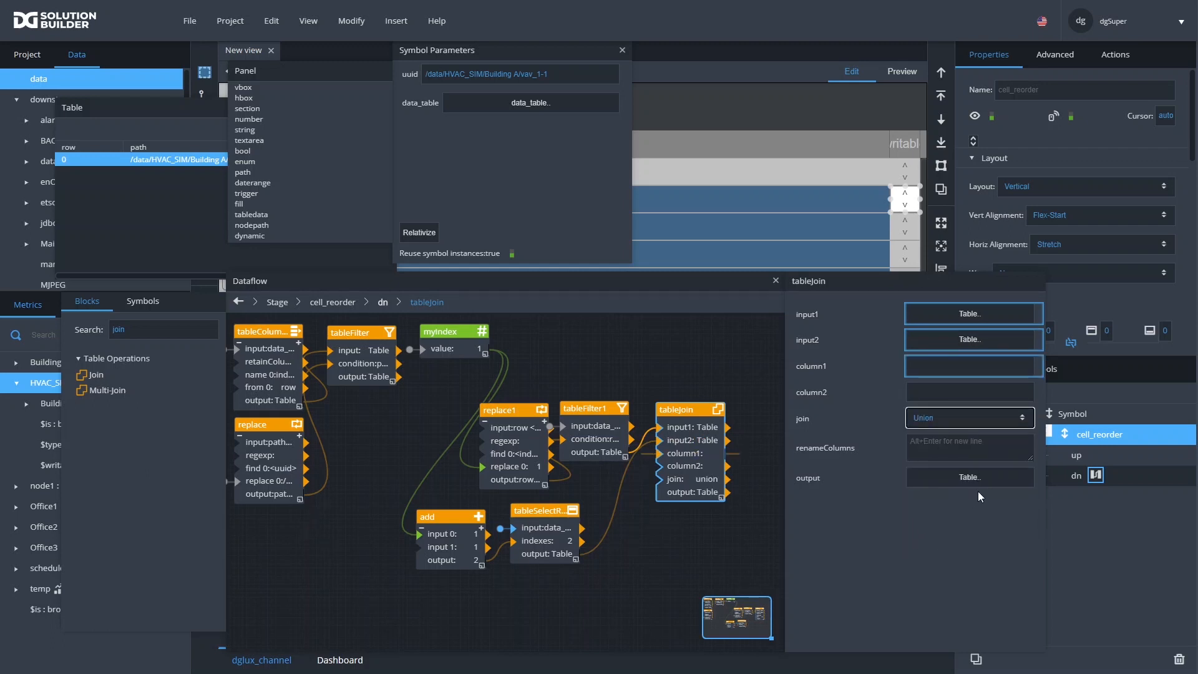
click(1039, 367)
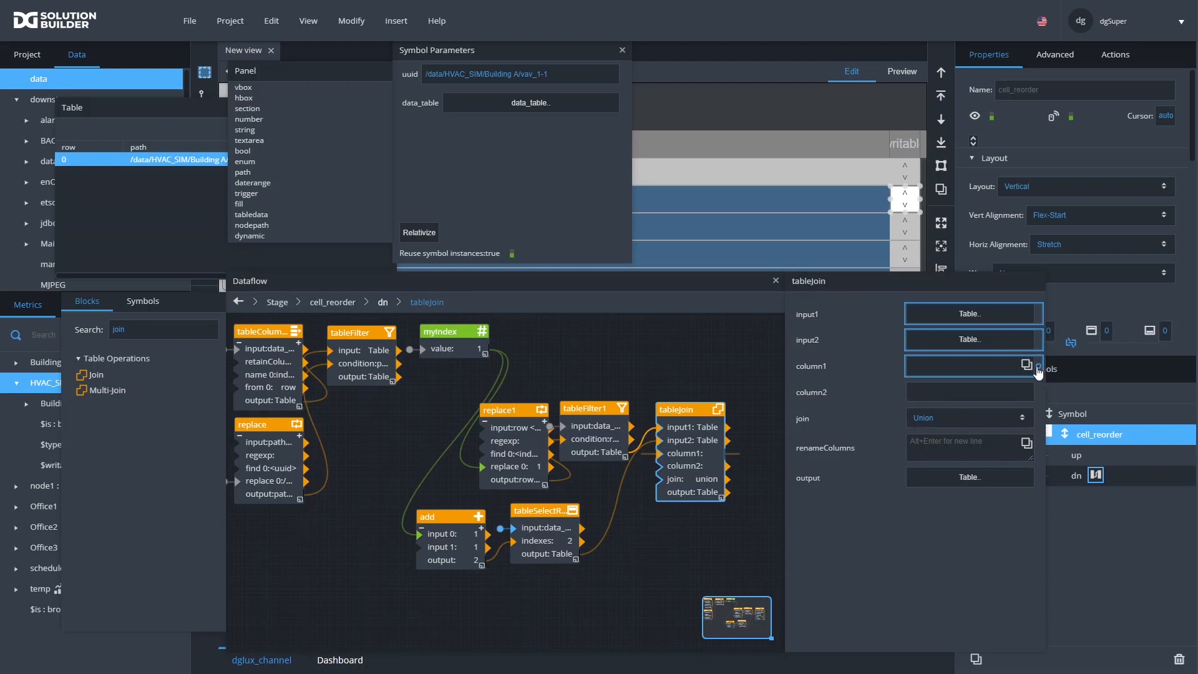
click(1056, 397)
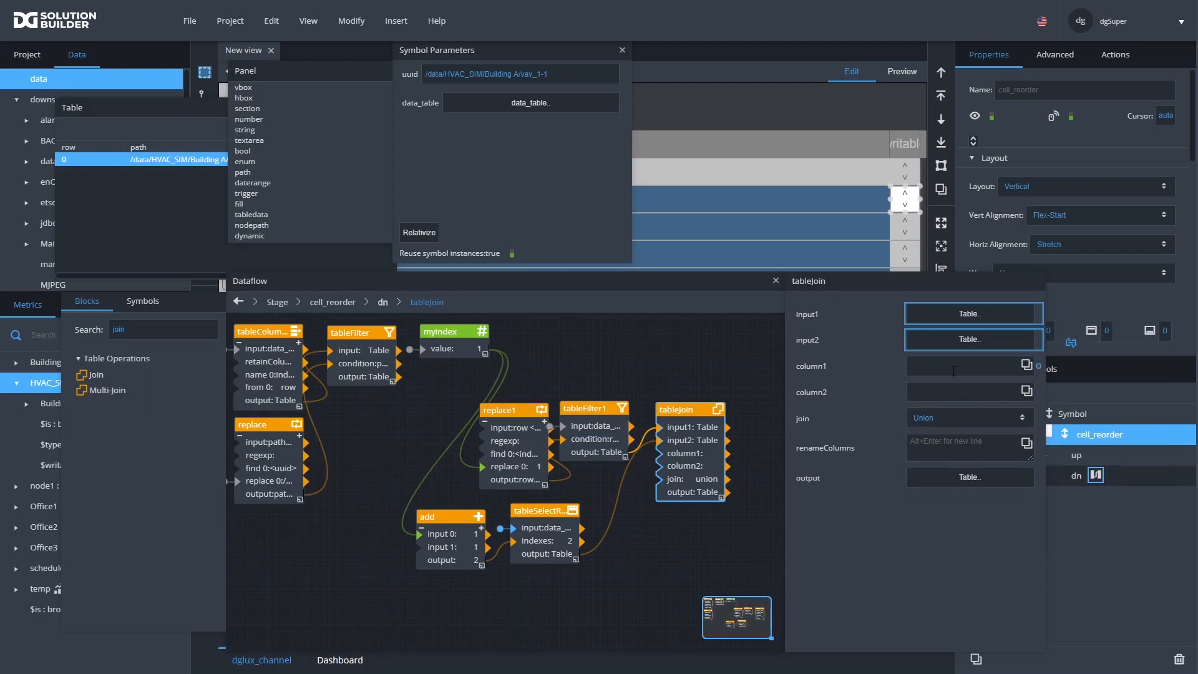
click(951, 483)
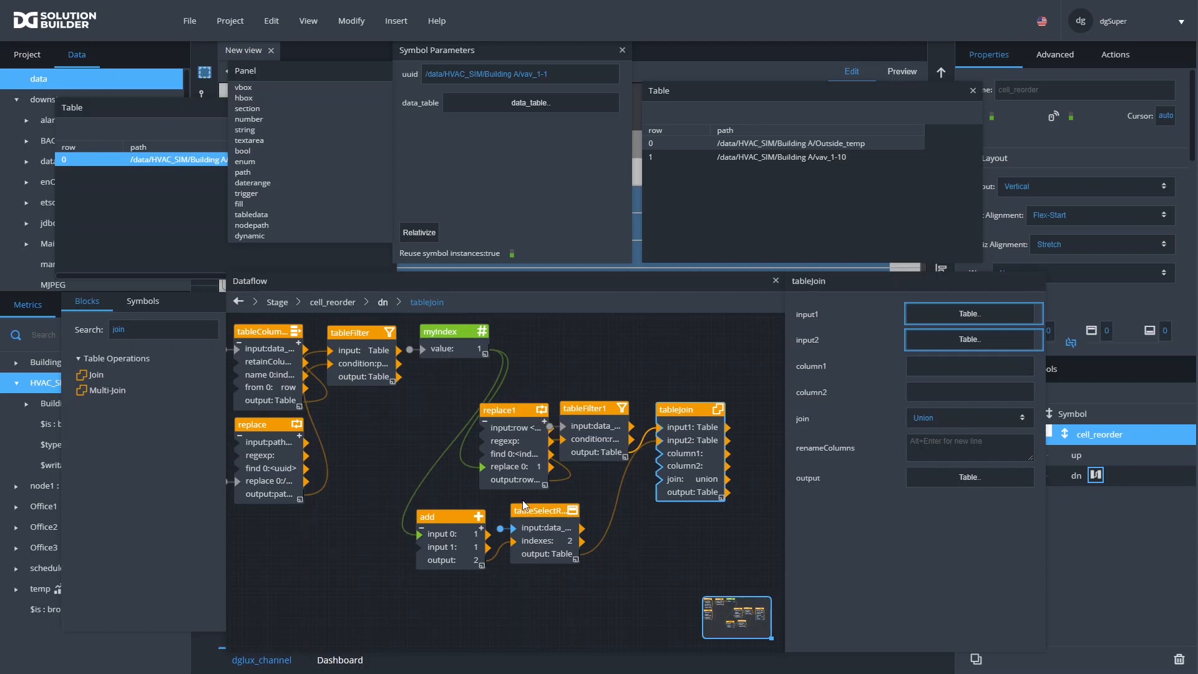
Rearrange the dataflow blocks so replace1, tableFilter1 and tableJoin form one row, with add and tableSelectRows beneath
drag(531, 510, 391, 409)
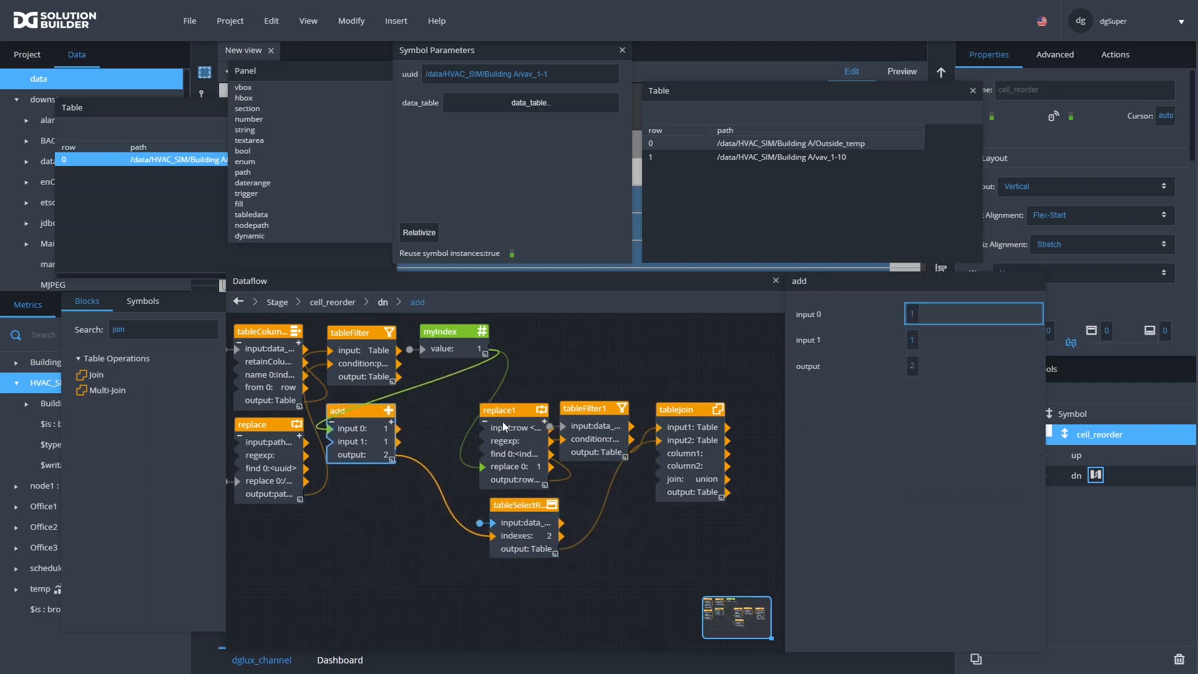
drag(506, 412, 582, 389)
drag(671, 408, 665, 394)
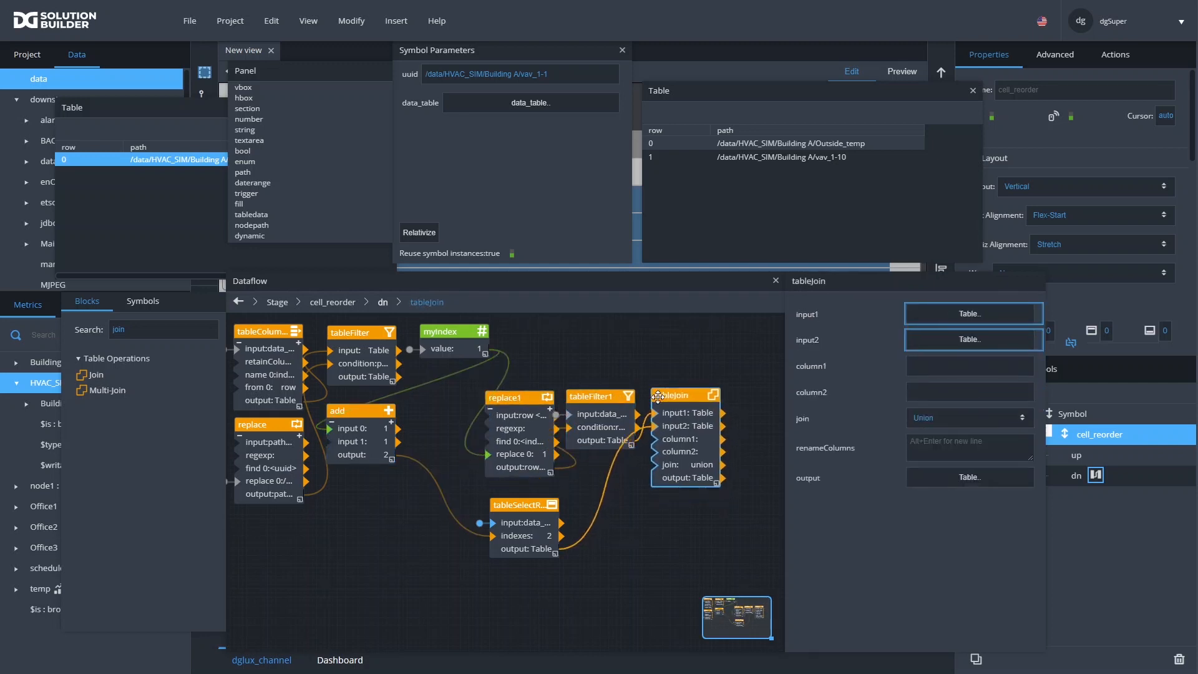
drag(520, 509, 519, 499)
drag(364, 409, 435, 493)
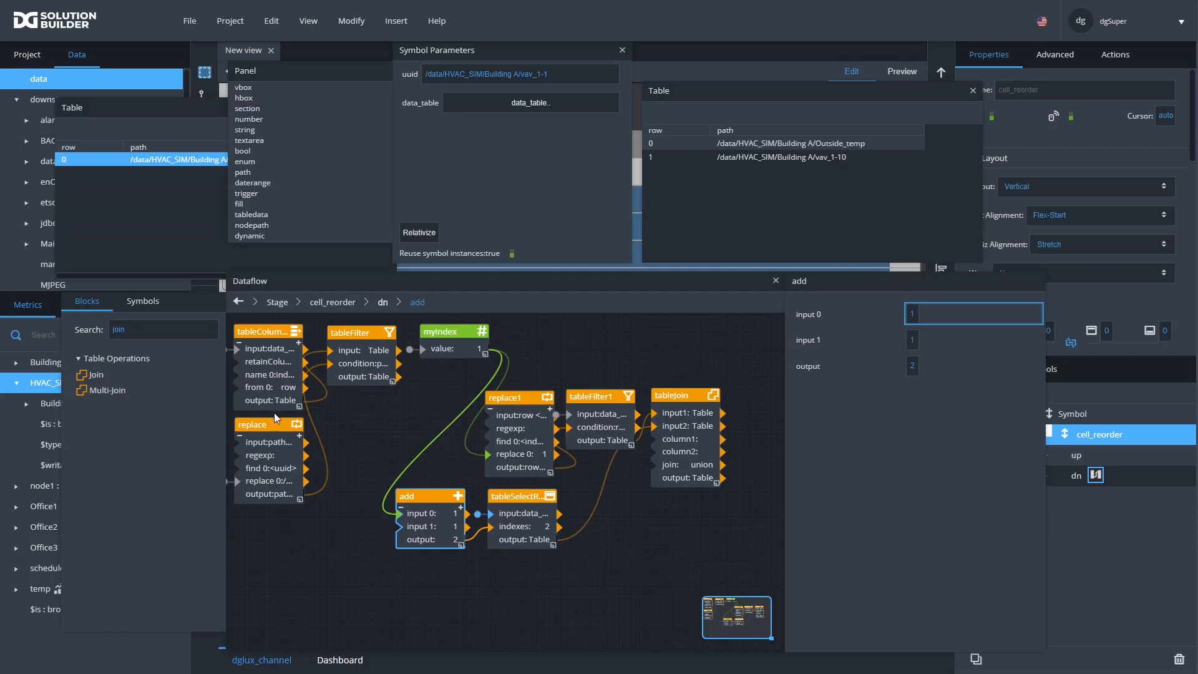
Check the matched row in tableFilter's output table and close both output table windows
click(368, 377)
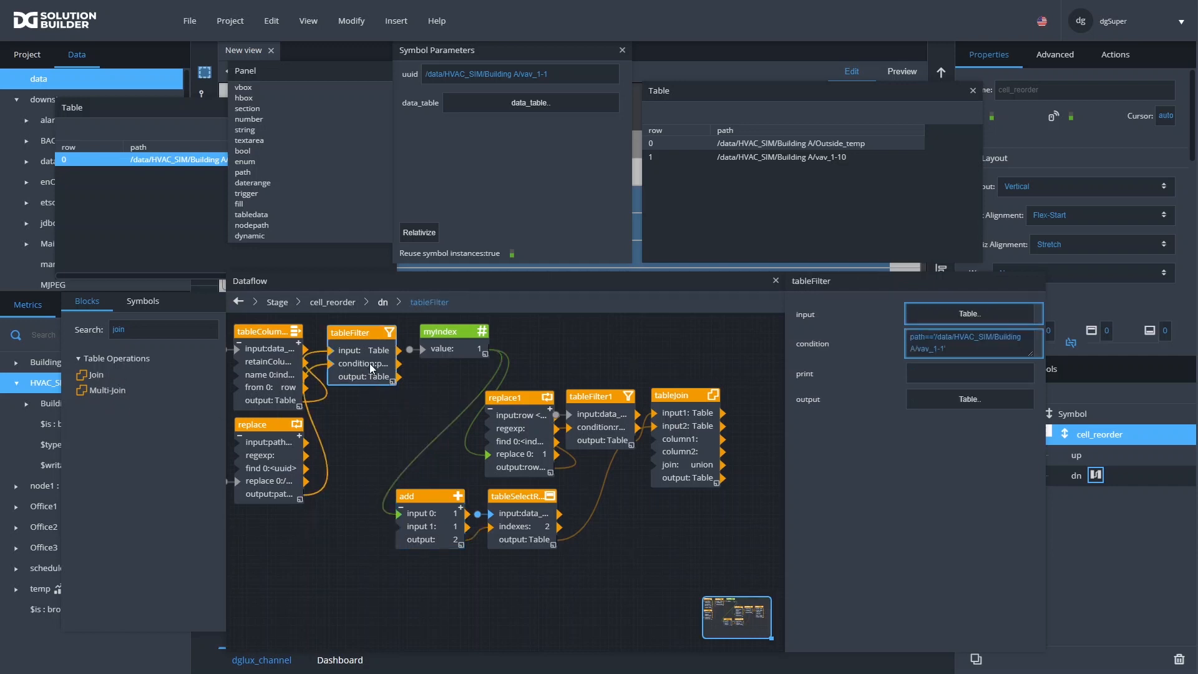
click(965, 400)
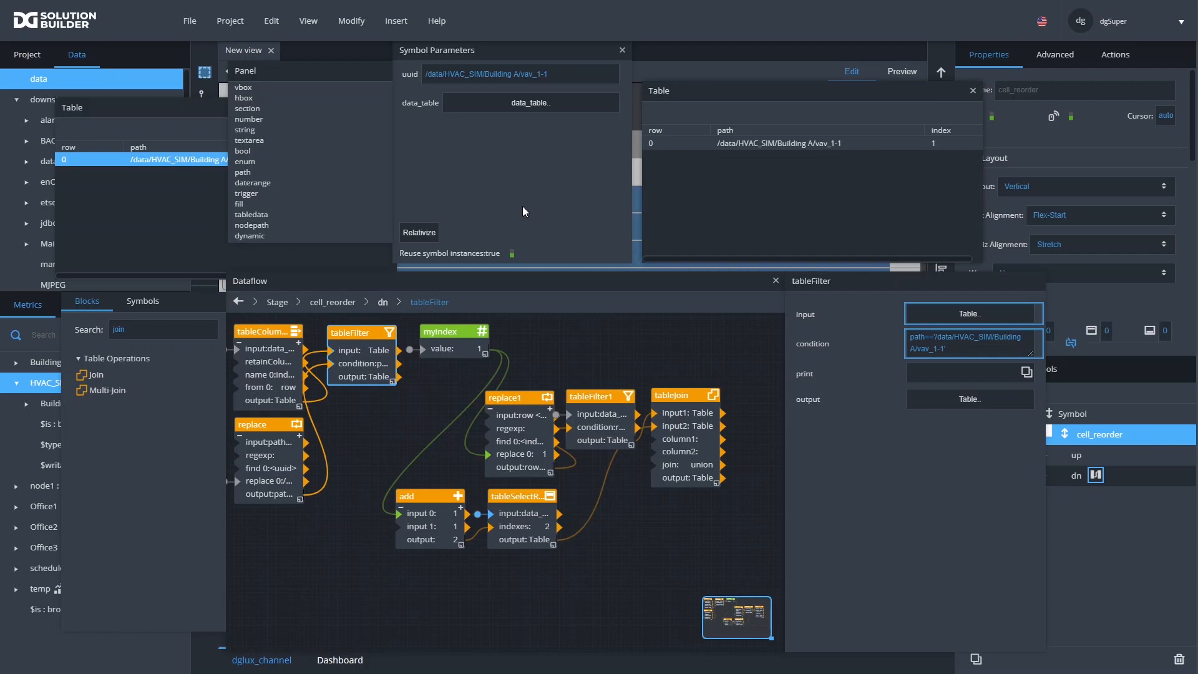
click(972, 91)
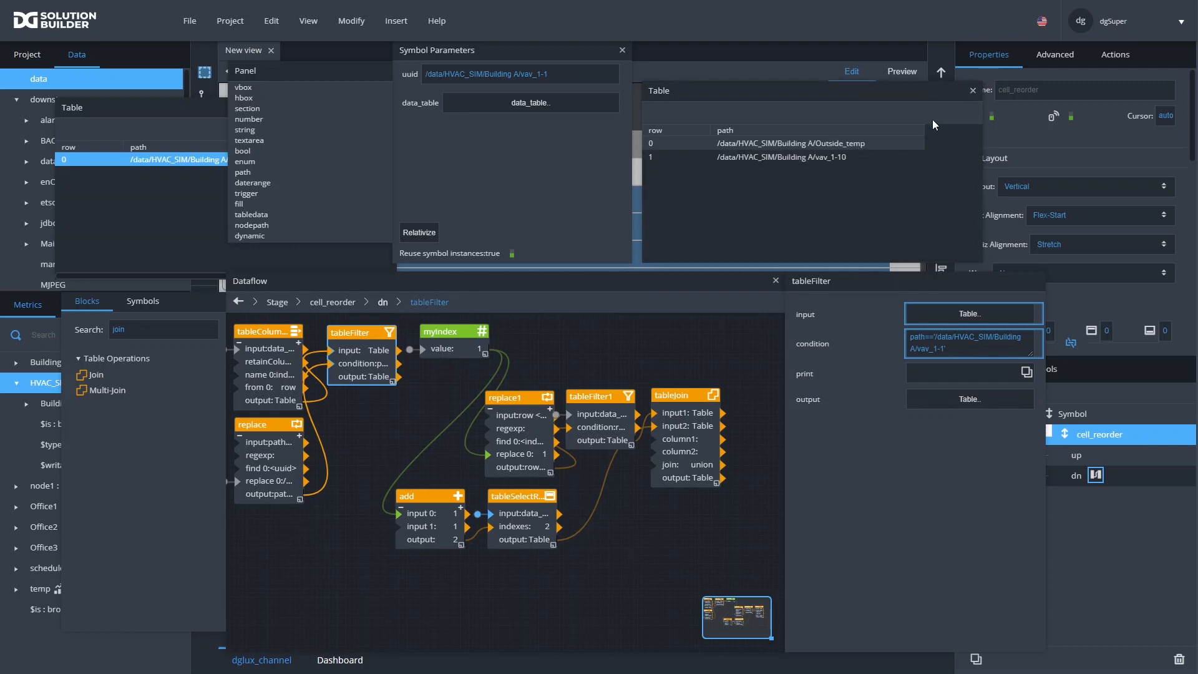
click(973, 91)
Duplicate the tableSelectRows block and feed the copy's indexes from myIndex's value
click(524, 528)
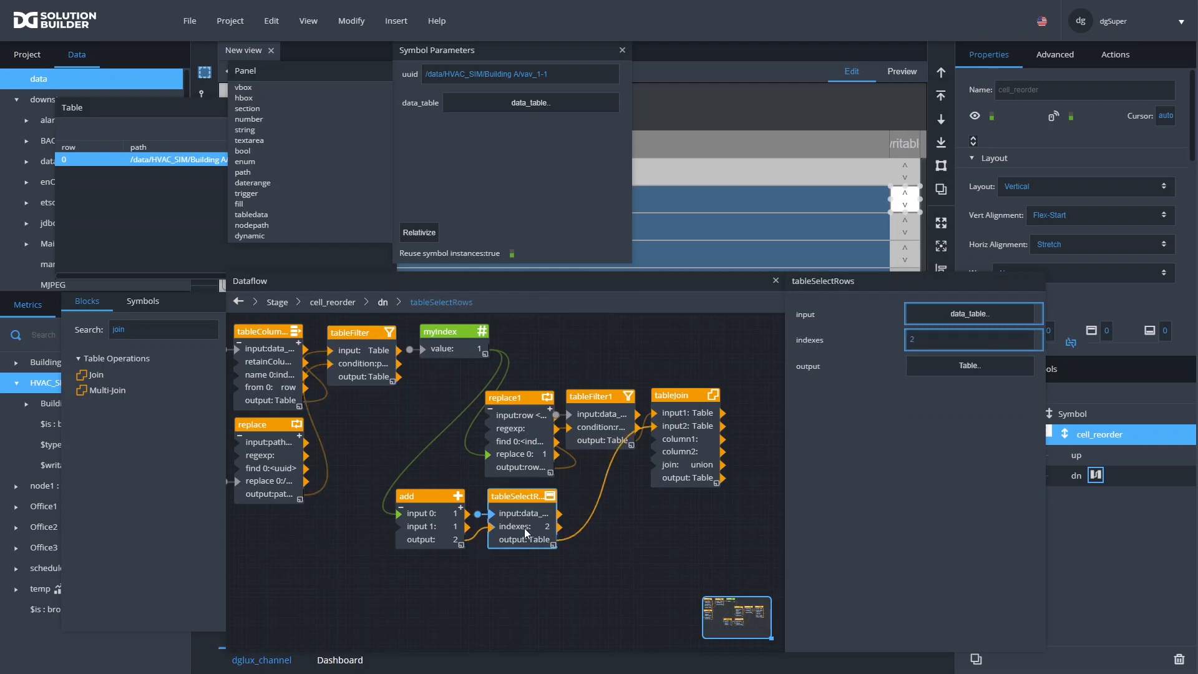
key(ctrl+c)
key(ctrl+v)
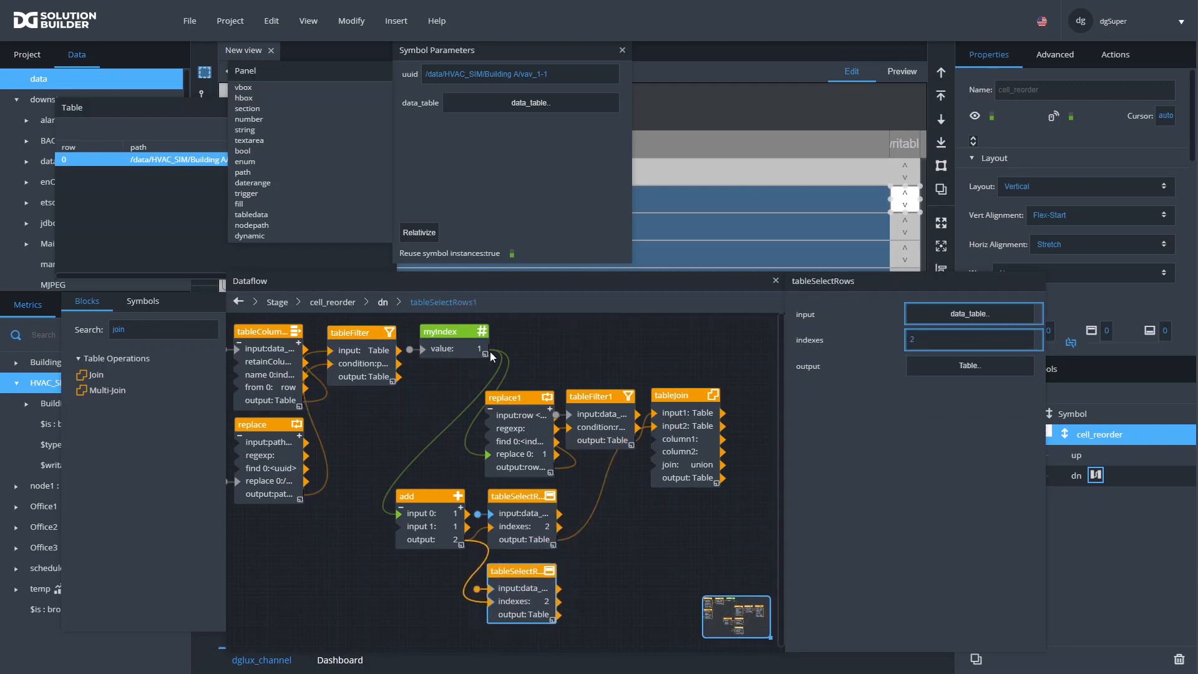
drag(485, 350, 491, 603)
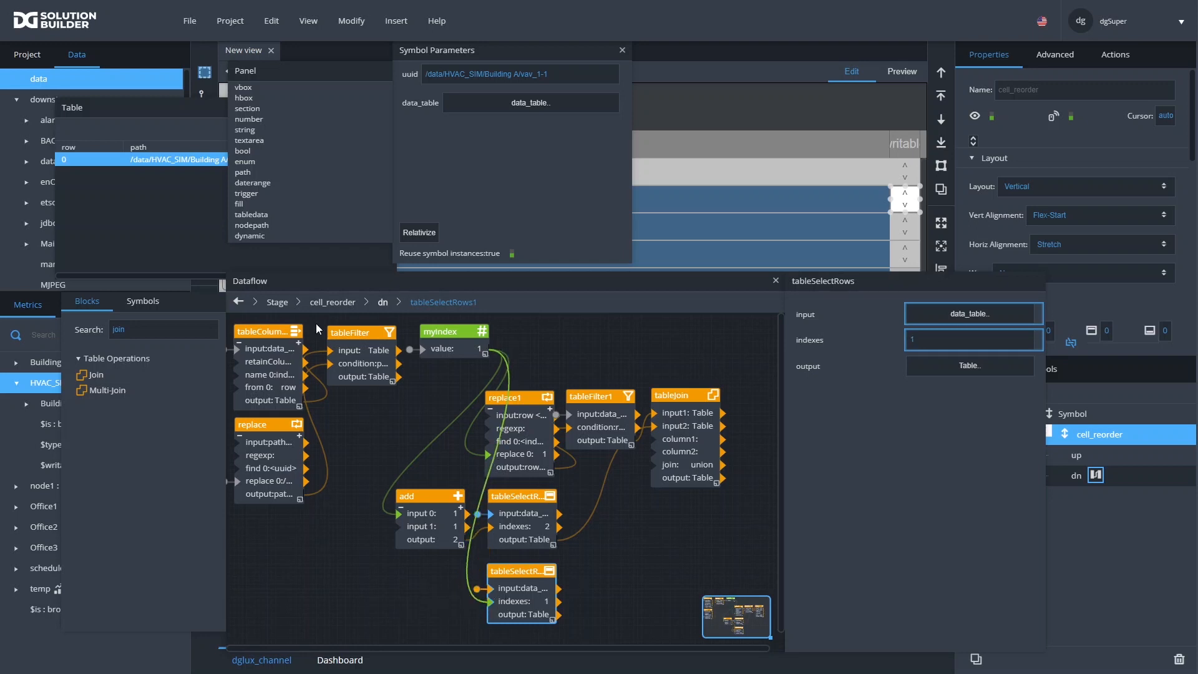
Insert a second Join block beyond tableJoin, widen the Dataflow window, and link tableJoin's output to input1 and tableSelectRows1's output to input2
drag(96, 376, 740, 392)
drag(783, 452, 910, 449)
drag(699, 481, 776, 394)
drag(548, 616, 756, 428)
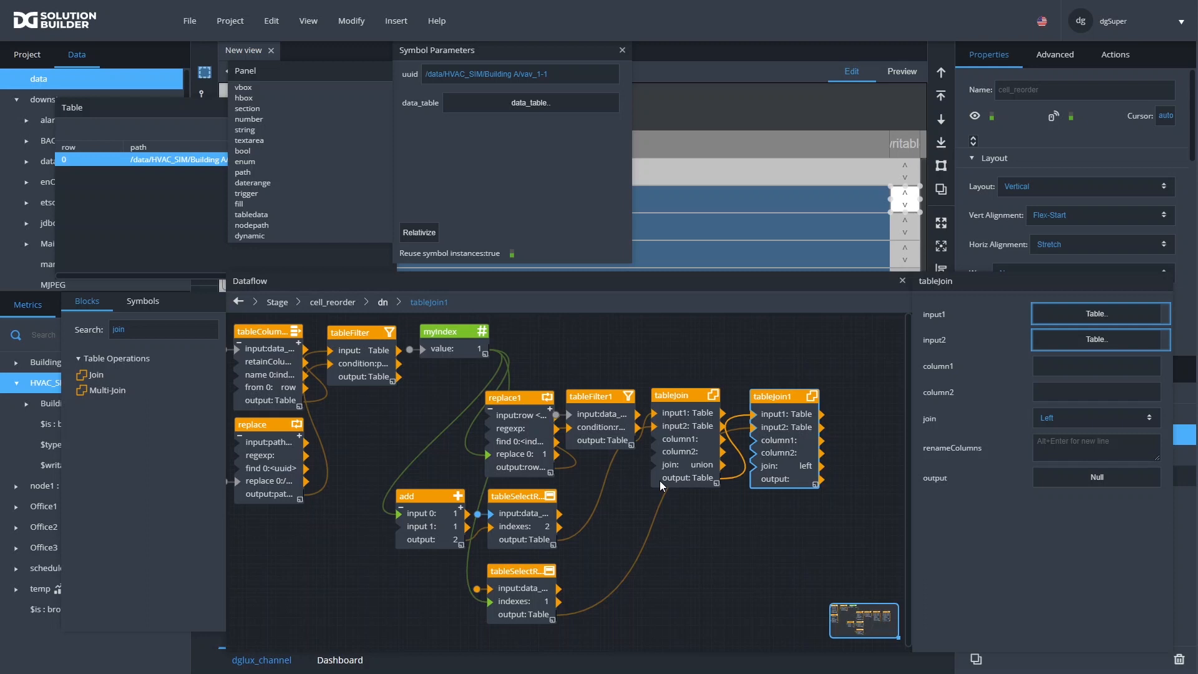
Set tableJoin1's join type to Union and inspect the row order in its output table
click(458, 351)
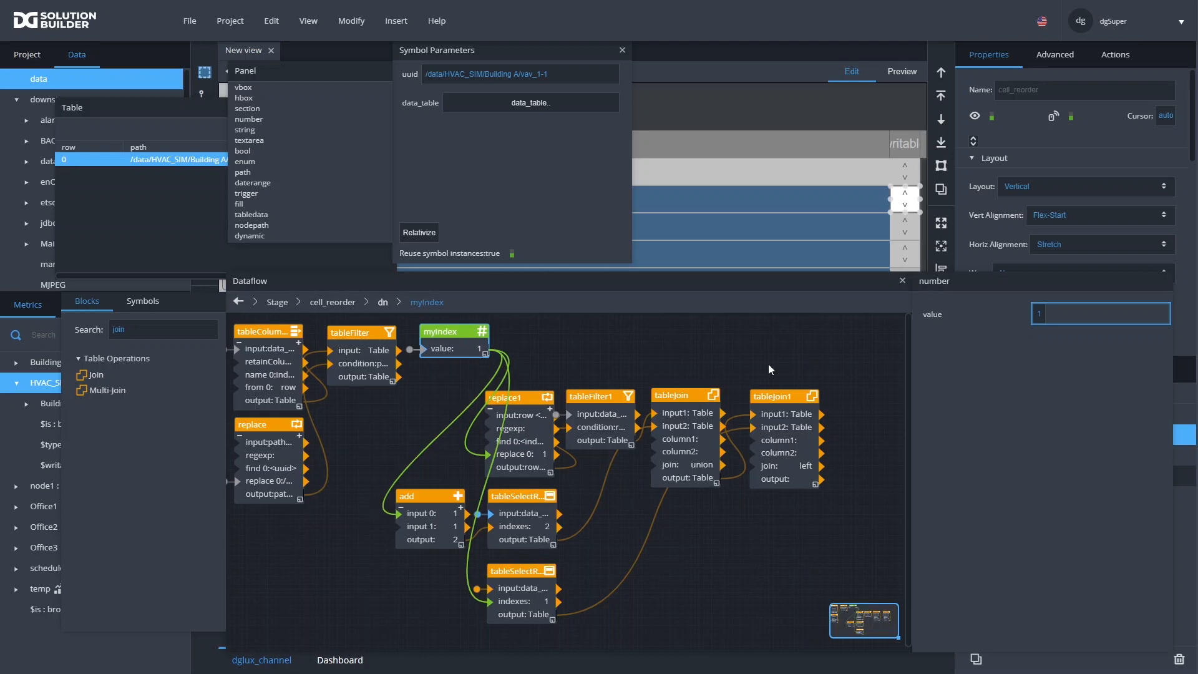
click(792, 469)
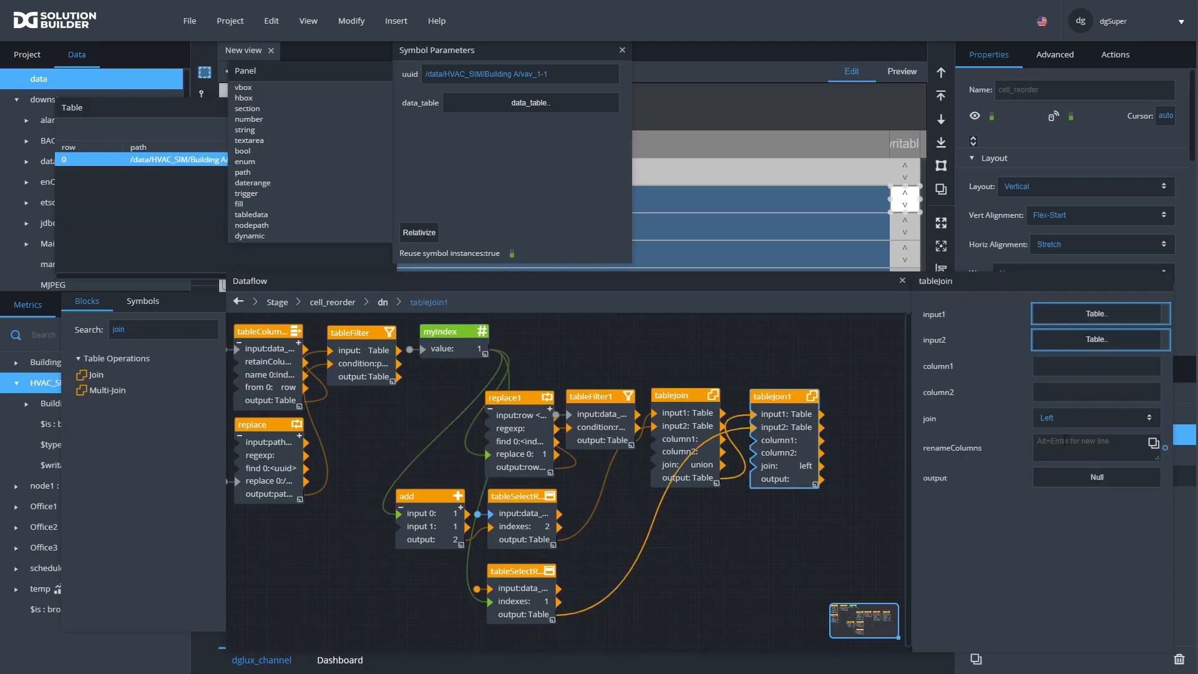
click(1089, 418)
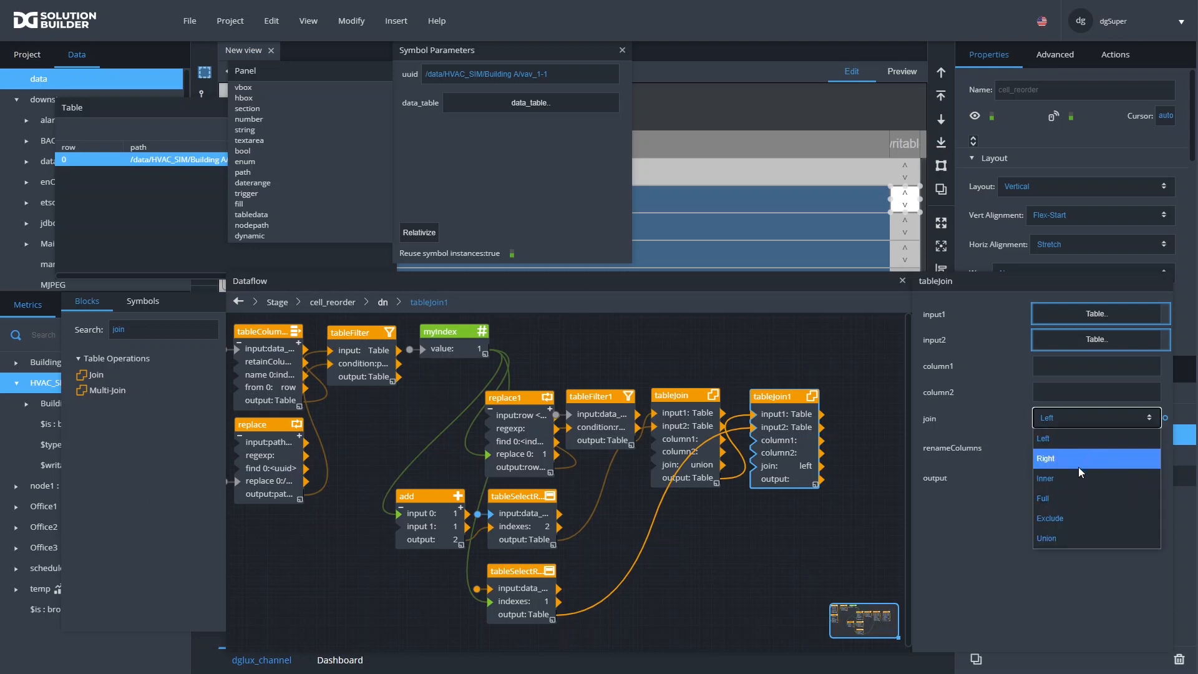
click(1048, 537)
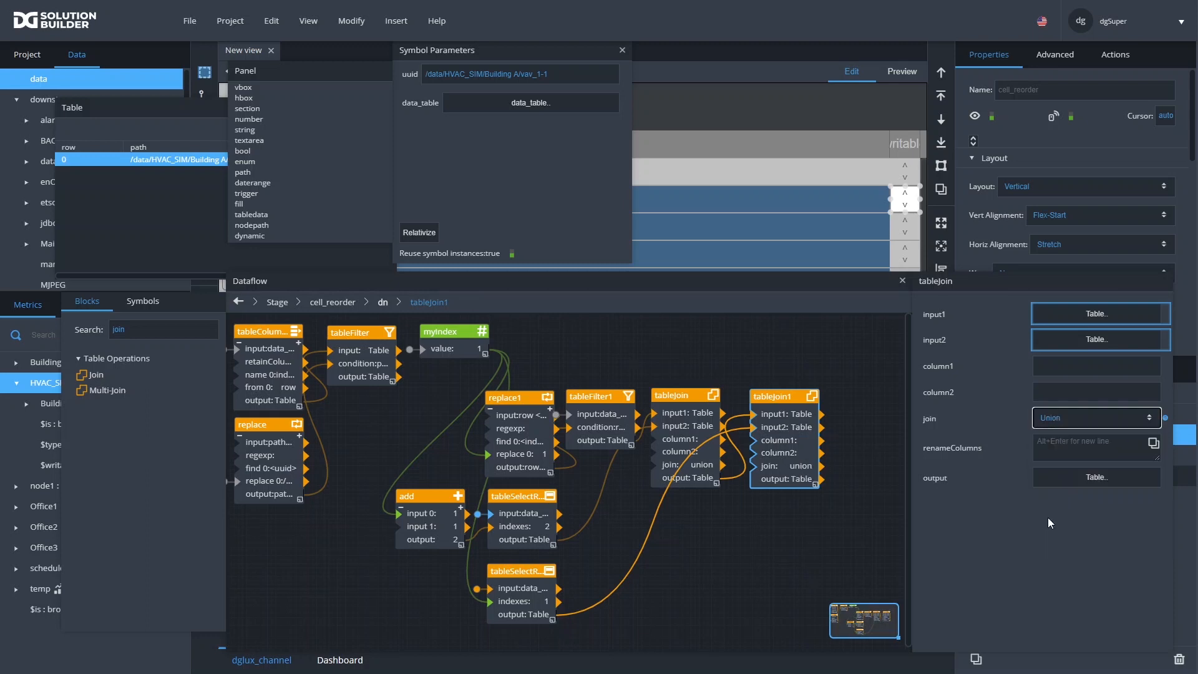
click(1057, 477)
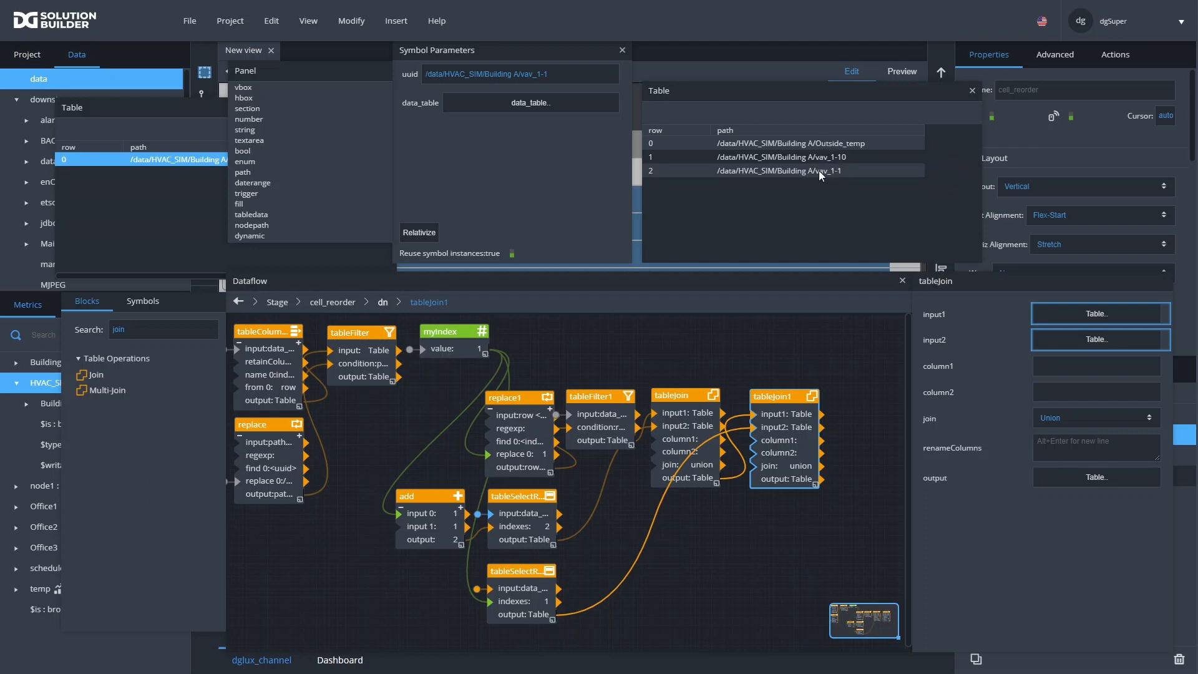
click(756, 170)
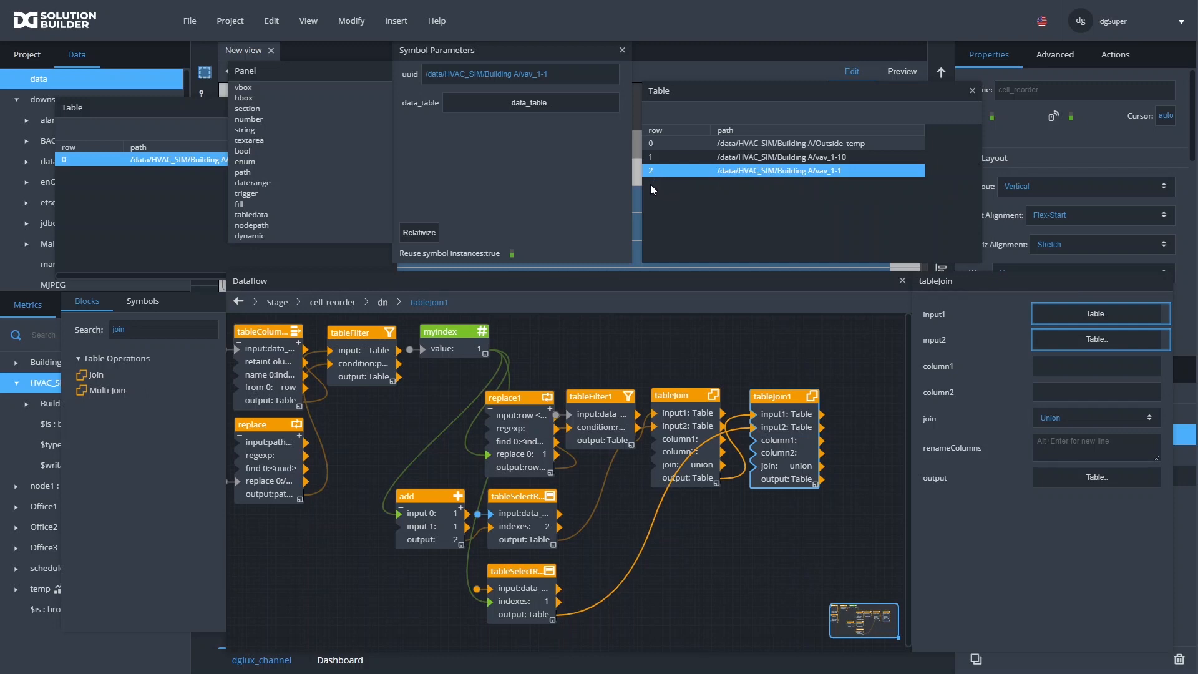
Close the output table window, duplicate the replace1 block, and place the copy below tableSelectRows1
click(972, 91)
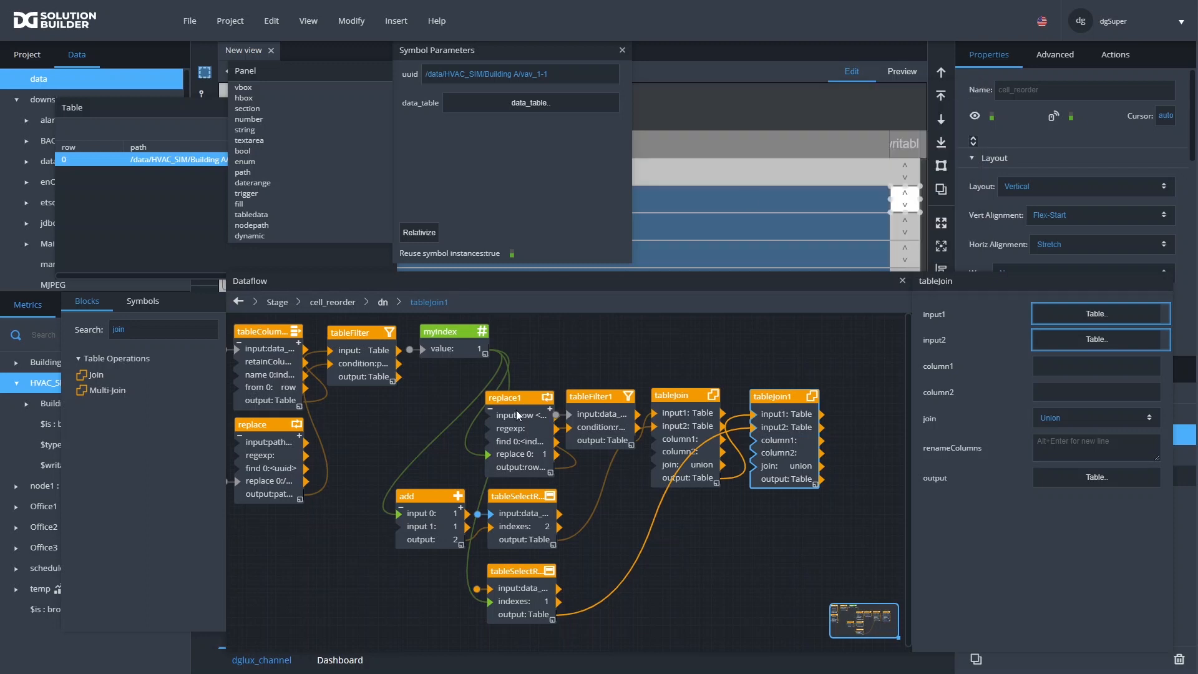
click(517, 428)
key(ctrl+c)
key(ctrl+v)
drag(535, 400, 541, 638)
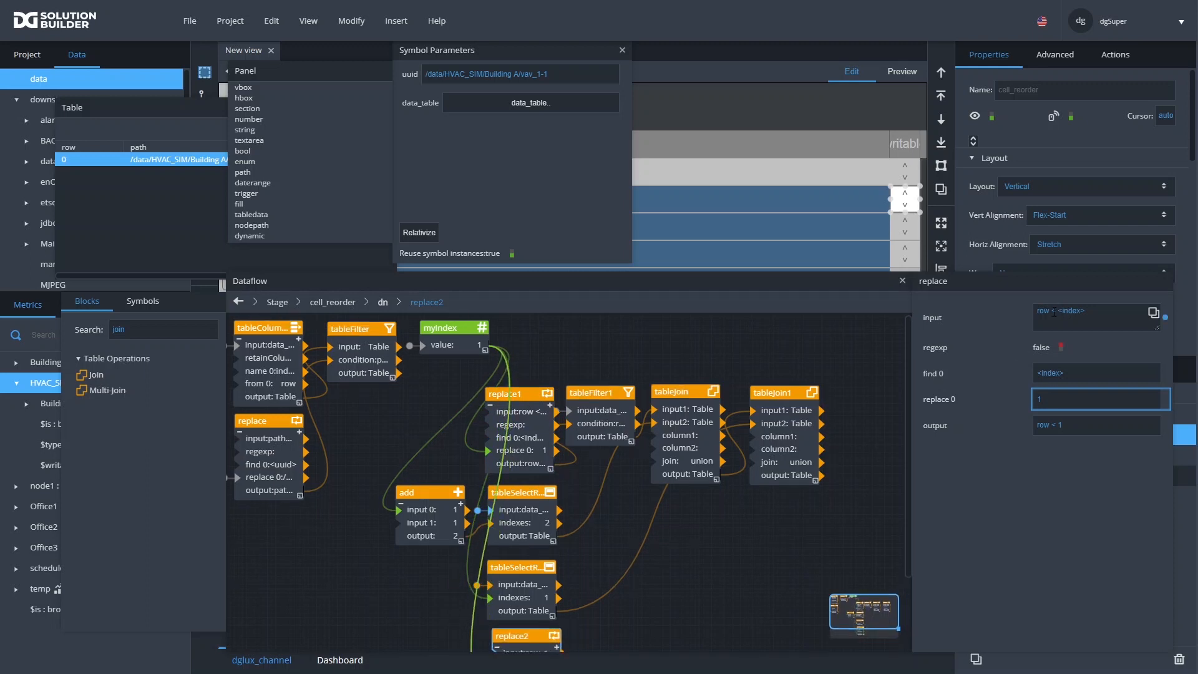
Change replace2's input to "row > <index>" and feed its replace 0 from the add block's output
key(shift+Right)
text(>)
drag(467, 536, 1098, 399)
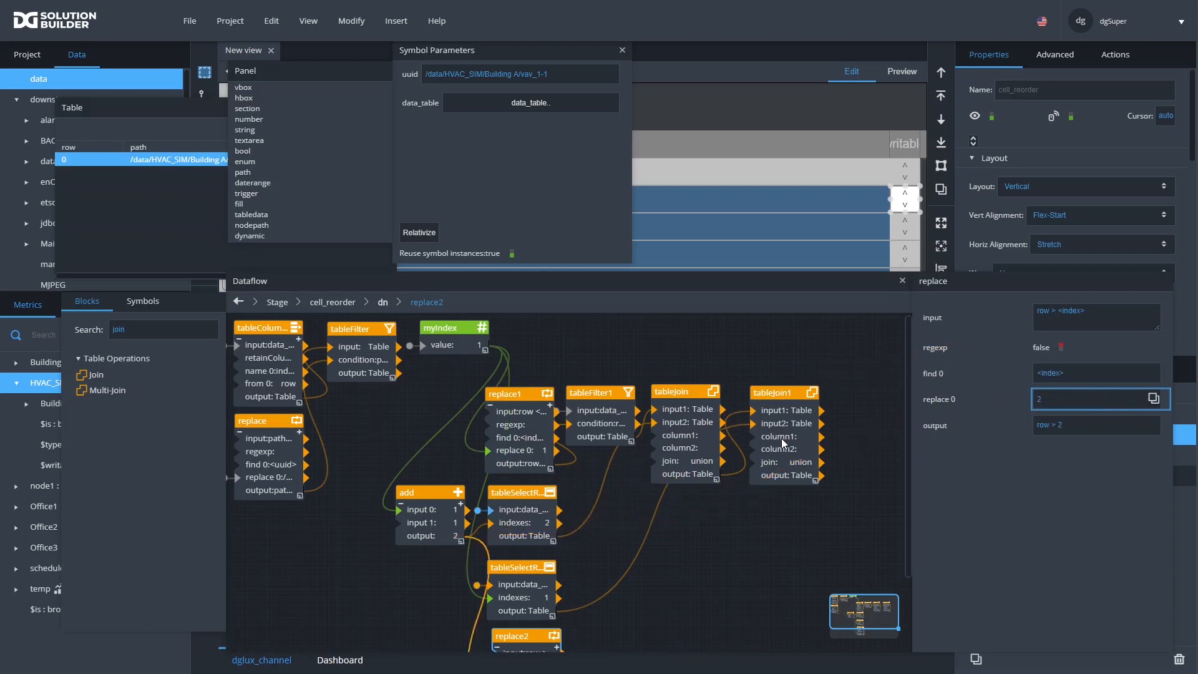
scroll(826, 461, down, 3)
drag(547, 535, 545, 543)
scroll(556, 536, up, 3)
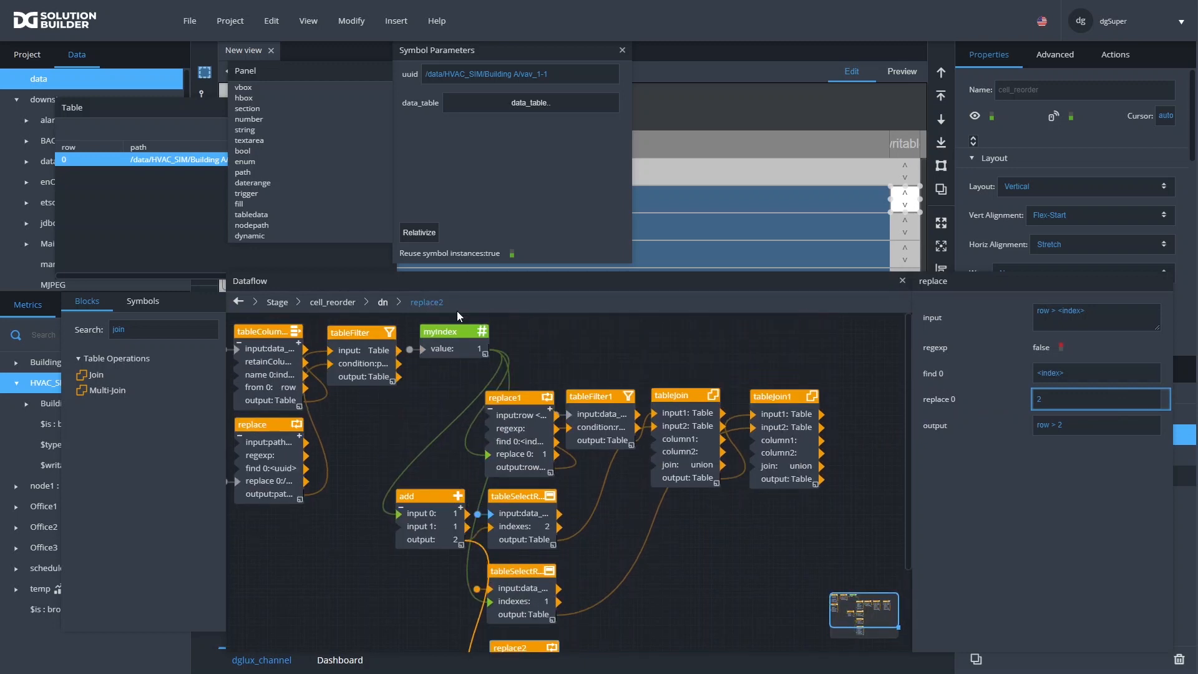
Duplicate the tableFilter1 block and place the copy beside replace2
click(595, 429)
key(ctrl+c)
key(ctrl+v)
drag(605, 403, 607, 556)
scroll(628, 523, down, 3)
drag(616, 446, 606, 539)
Link replace2's output to tableFilter2's condition and feed its input from the symbol's data_table parameter
drag(559, 605, 578, 557)
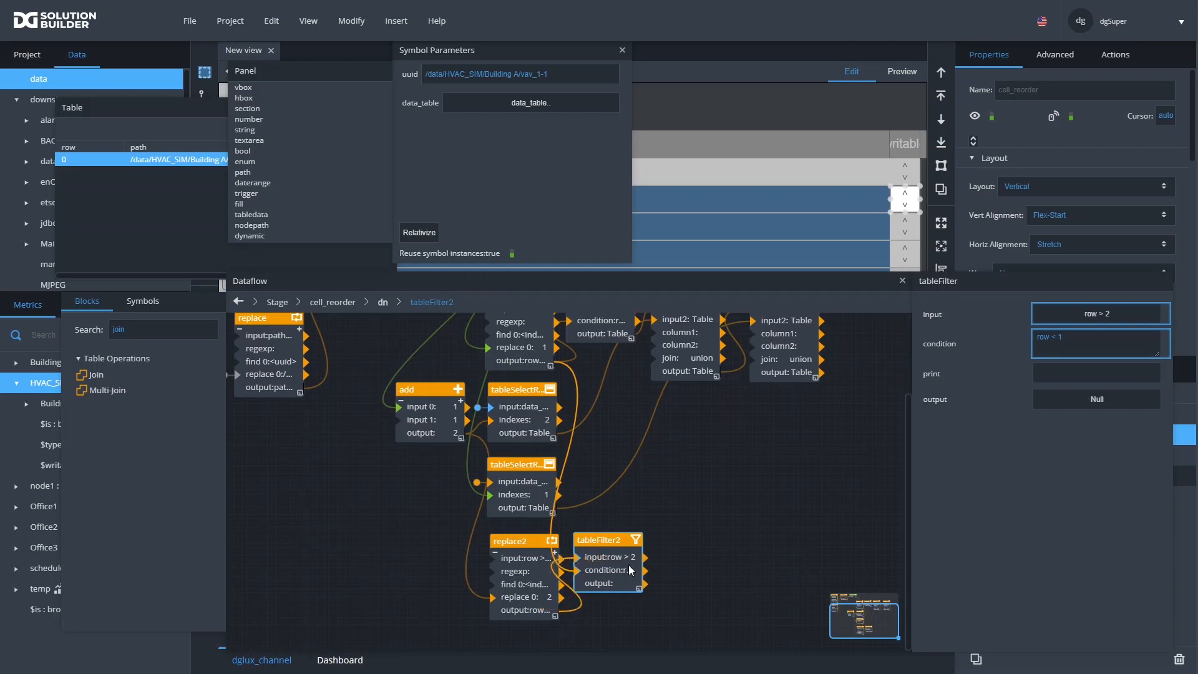
click(555, 595)
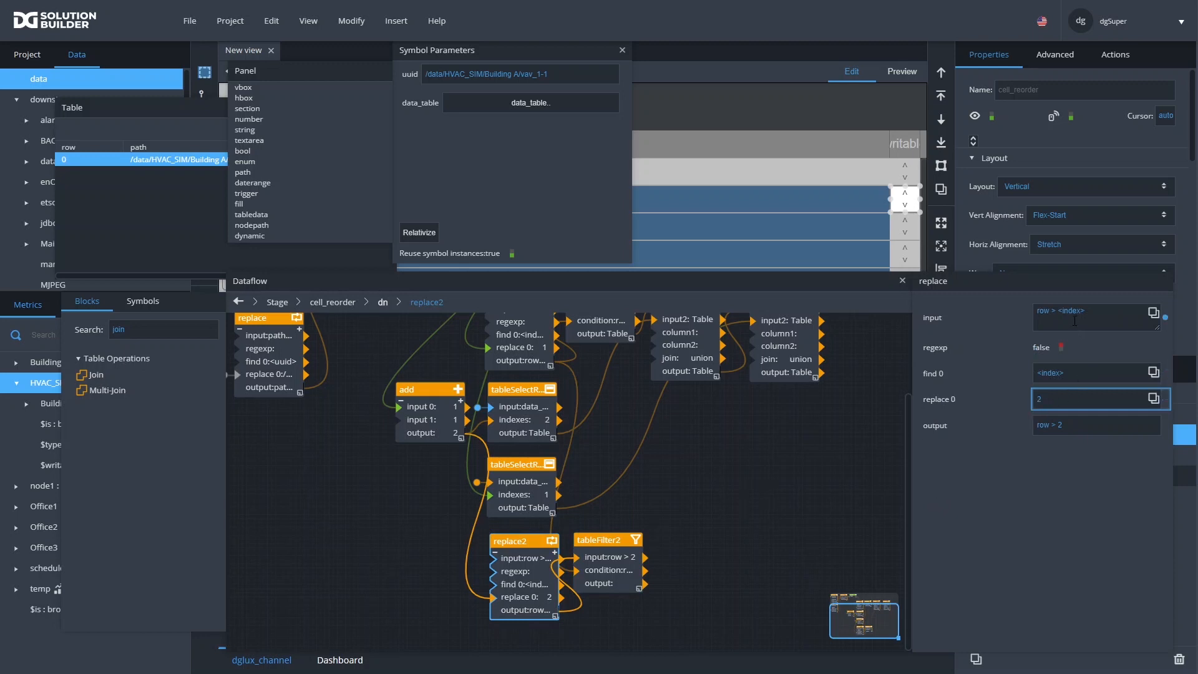
mouse_move(603, 577)
mouse_down()
mouse_move(635, 578)
mouse_move(607, 571)
mouse_up()
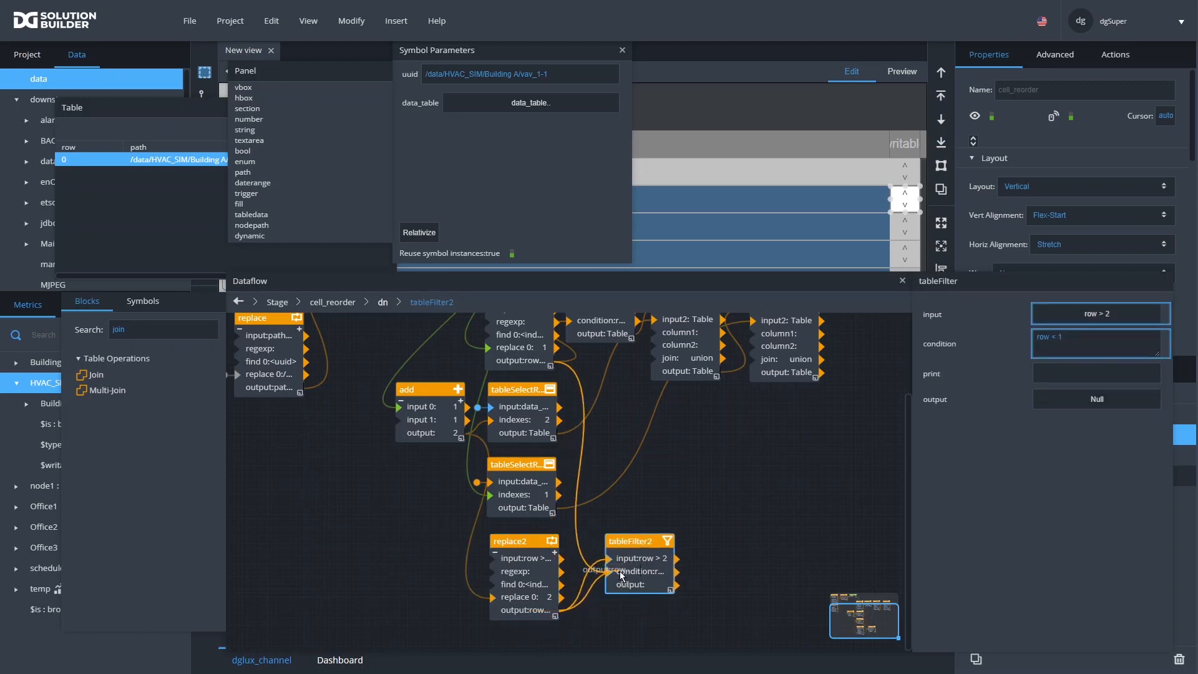
scroll(623, 568, up, 3)
scroll(624, 567, down, 3)
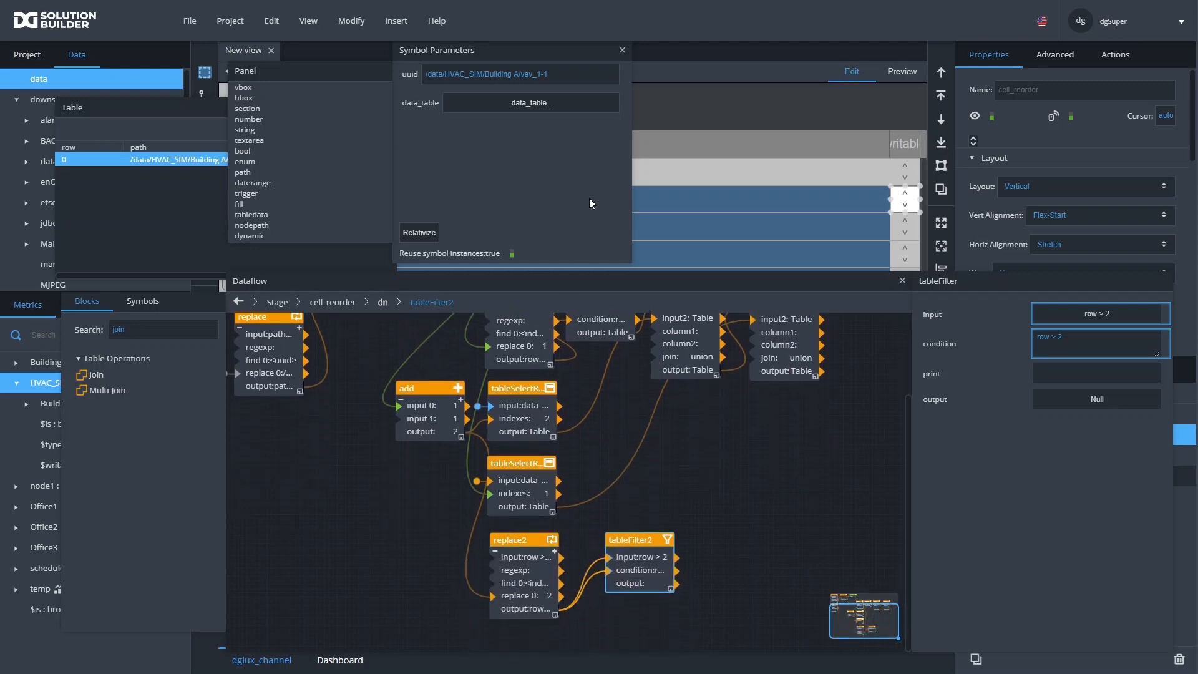
drag(625, 103, 592, 537)
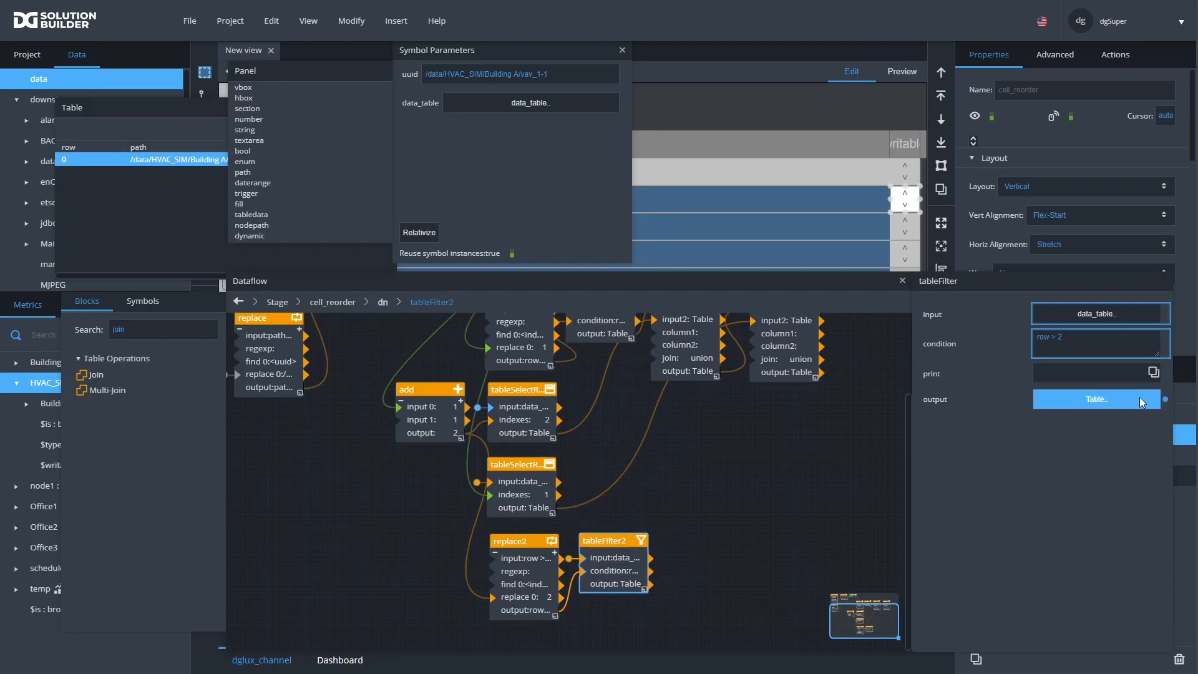
Open tableFilter2's output table and examine which rows follow the swapped pair
click(1122, 399)
click(663, 183)
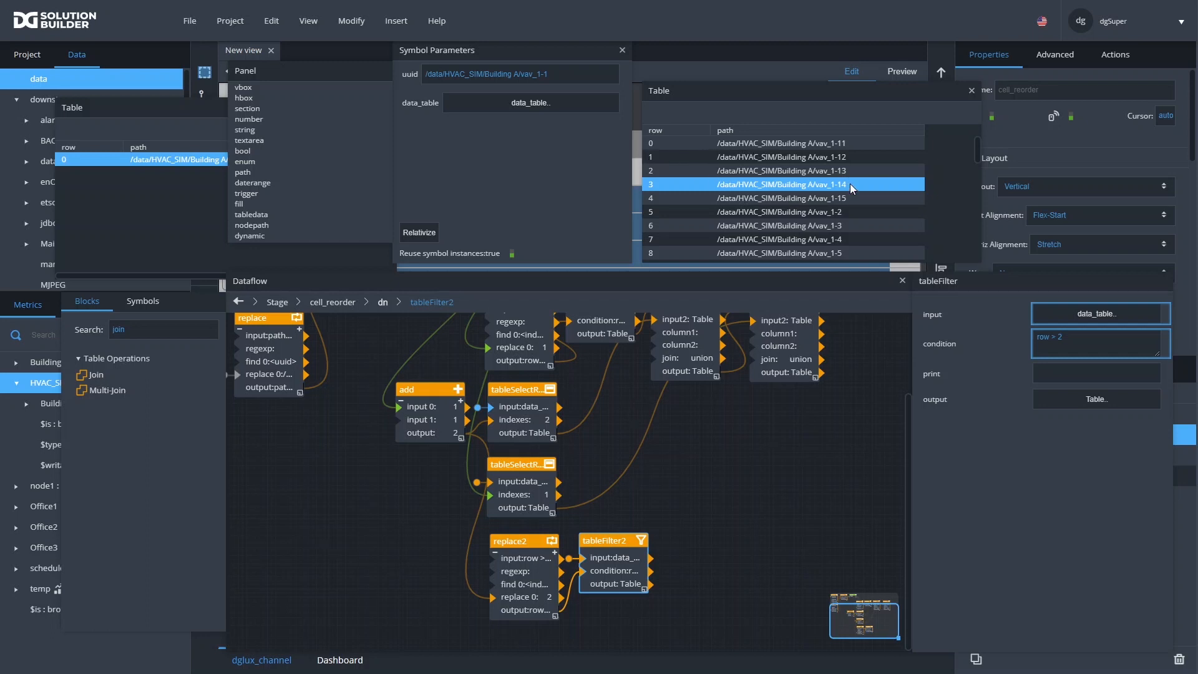
scroll(852, 190, down, 4)
scroll(856, 189, up, 4)
scroll(851, 205, down, 6)
scroll(848, 198, up, 6)
click(853, 149)
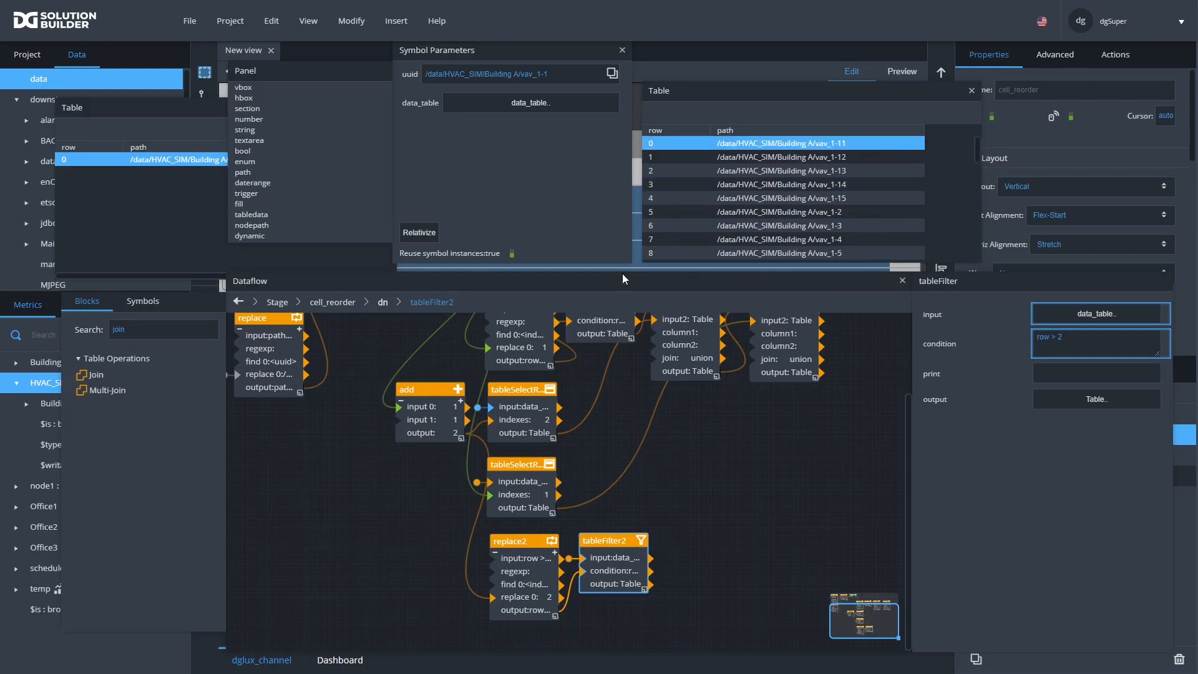
Open the data_table symbol parameter and inspect the order of its vav_1-10 and vav_1-11 rows
drag(619, 282, 559, 238)
scroll(593, 353, up, 4)
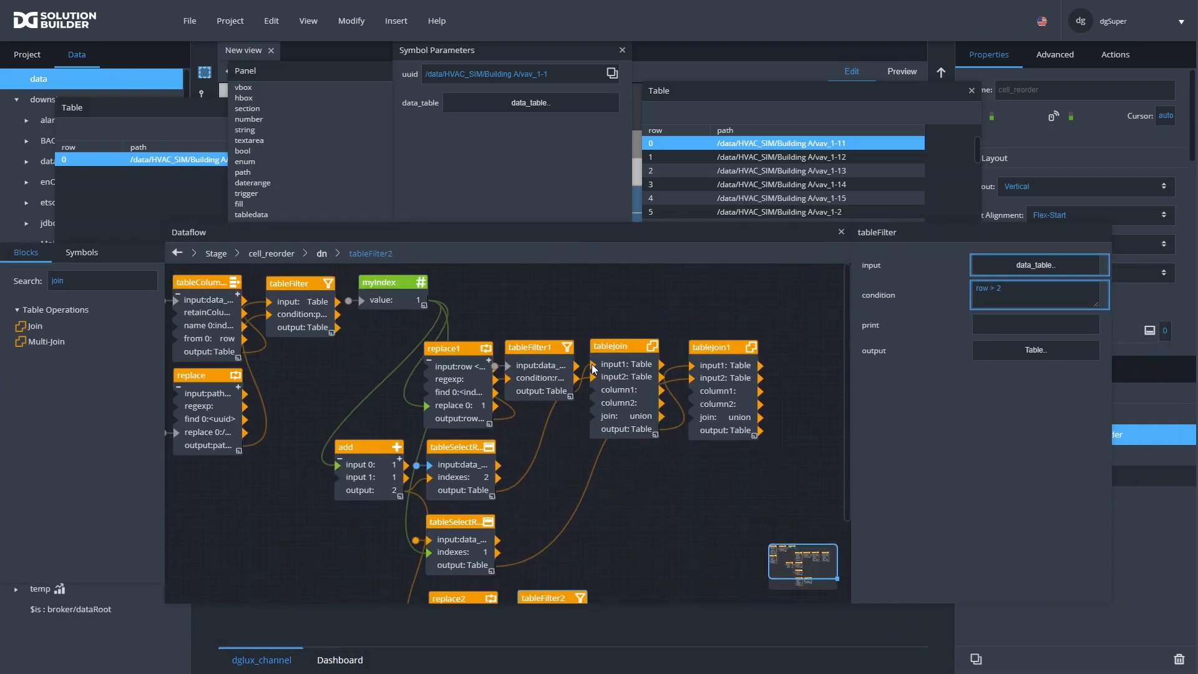
click(549, 98)
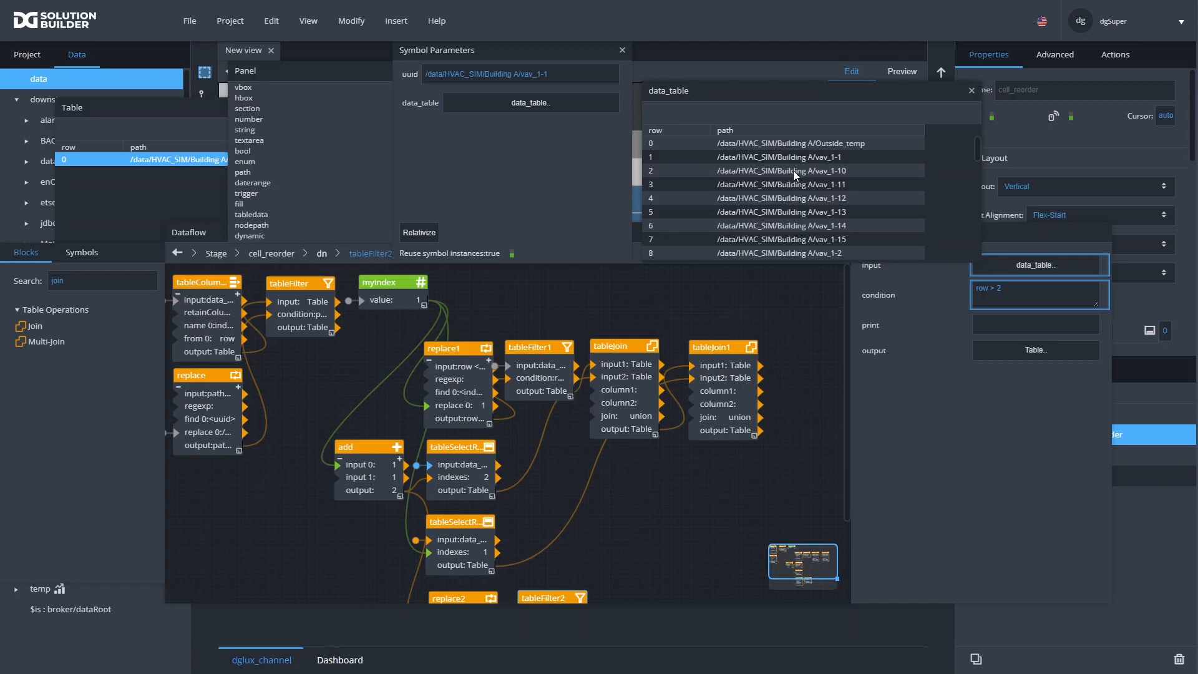
click(873, 166)
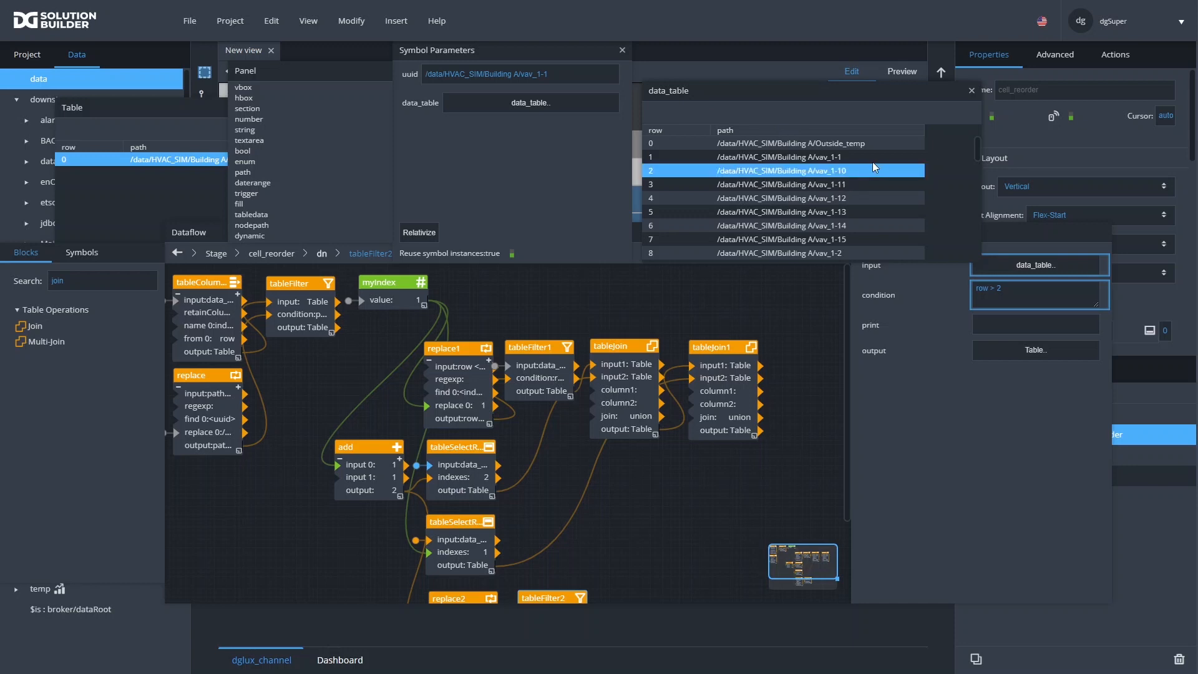
click(738, 186)
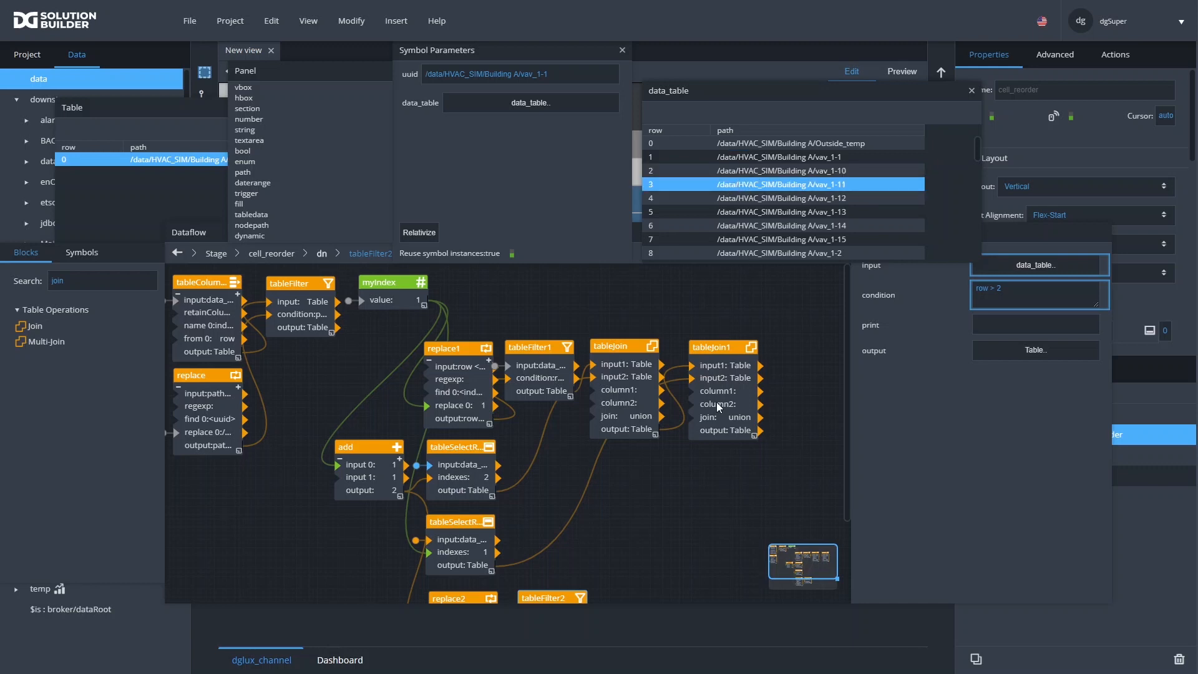
Duplicate the tableJoin1 block and place the copy beside the original in the dn dataflow
scroll(704, 428, down, 3)
scroll(697, 428, up, 3)
click(696, 425)
scroll(711, 393, down, 3)
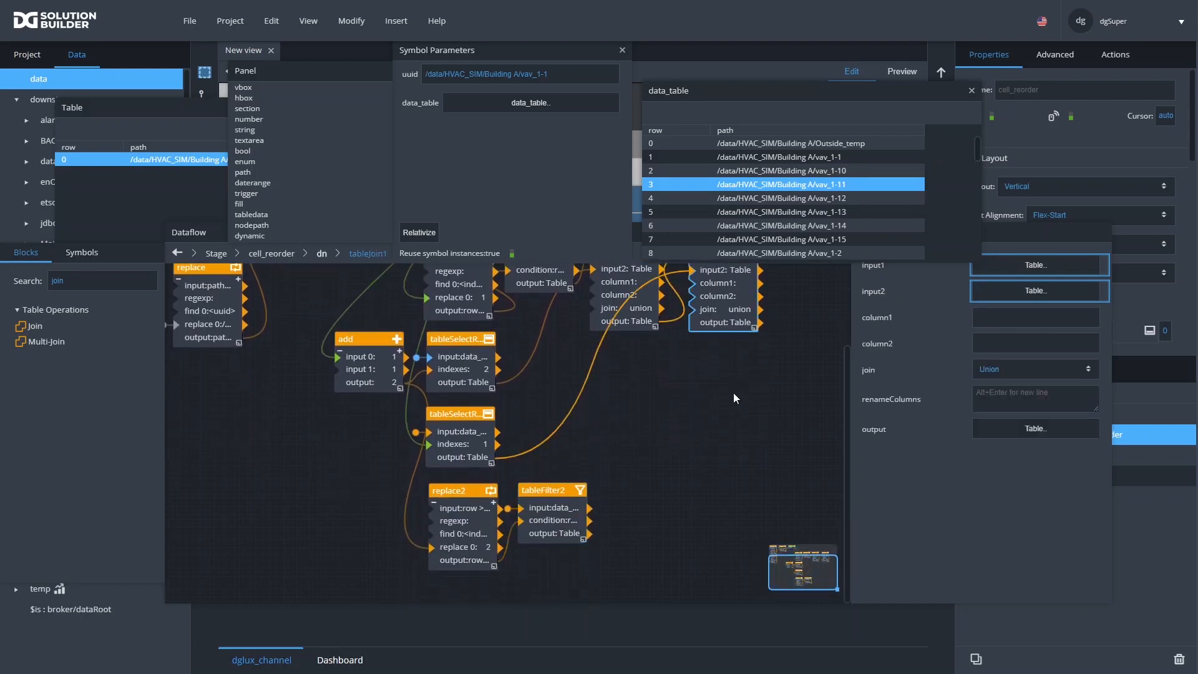
scroll(747, 452, up, 3)
drag(705, 350, 795, 347)
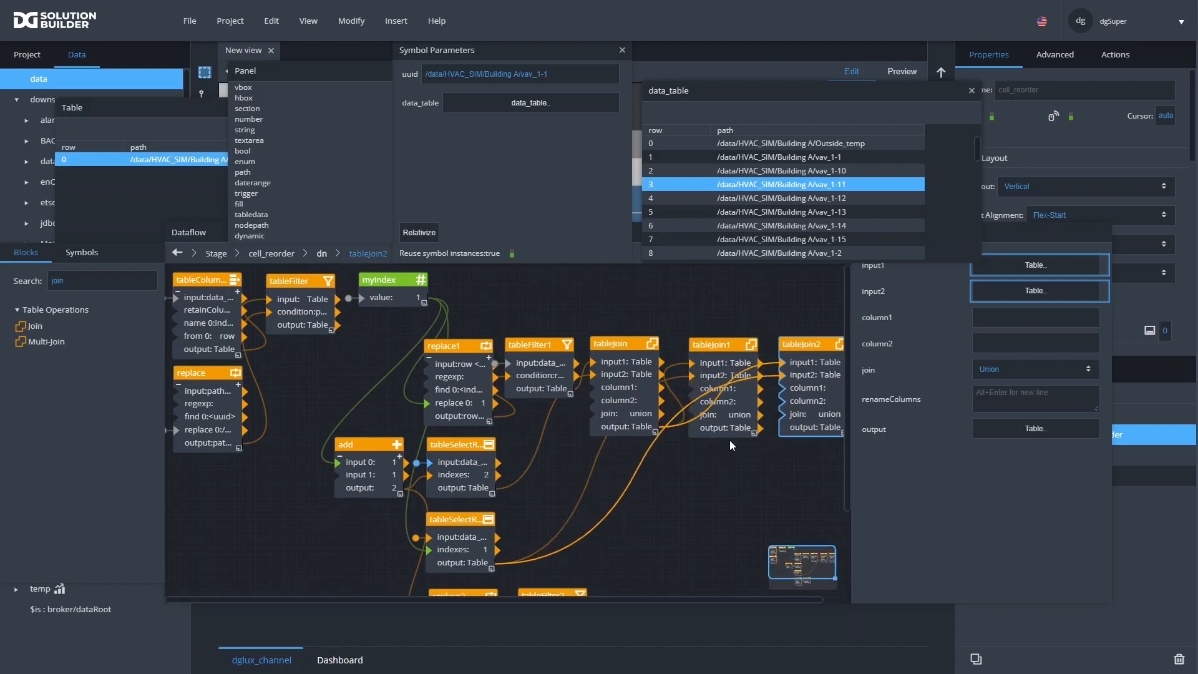
Connect tableJoin1's output to input1 of tableJoin2 and tableFilter2's output to its input2, then check the joined table
drag(760, 428, 791, 363)
scroll(701, 455, down, 3)
drag(559, 528, 1017, 301)
scroll(816, 228, down, 8)
scroll(817, 226, up, 8)
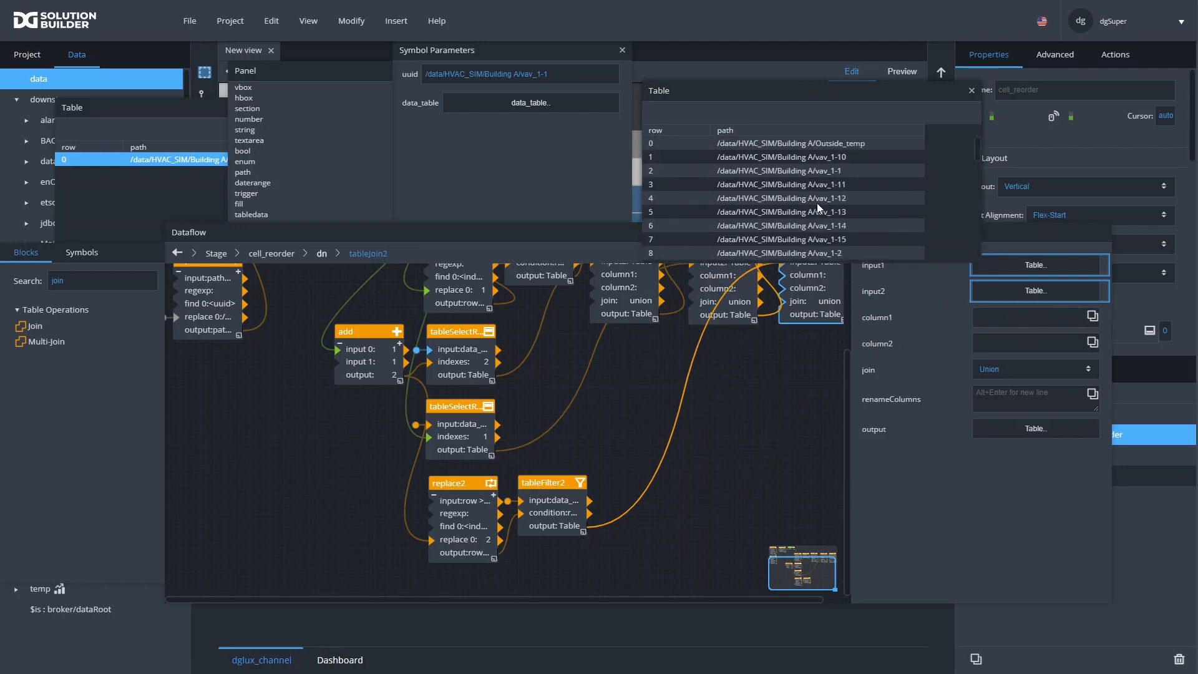
click(971, 90)
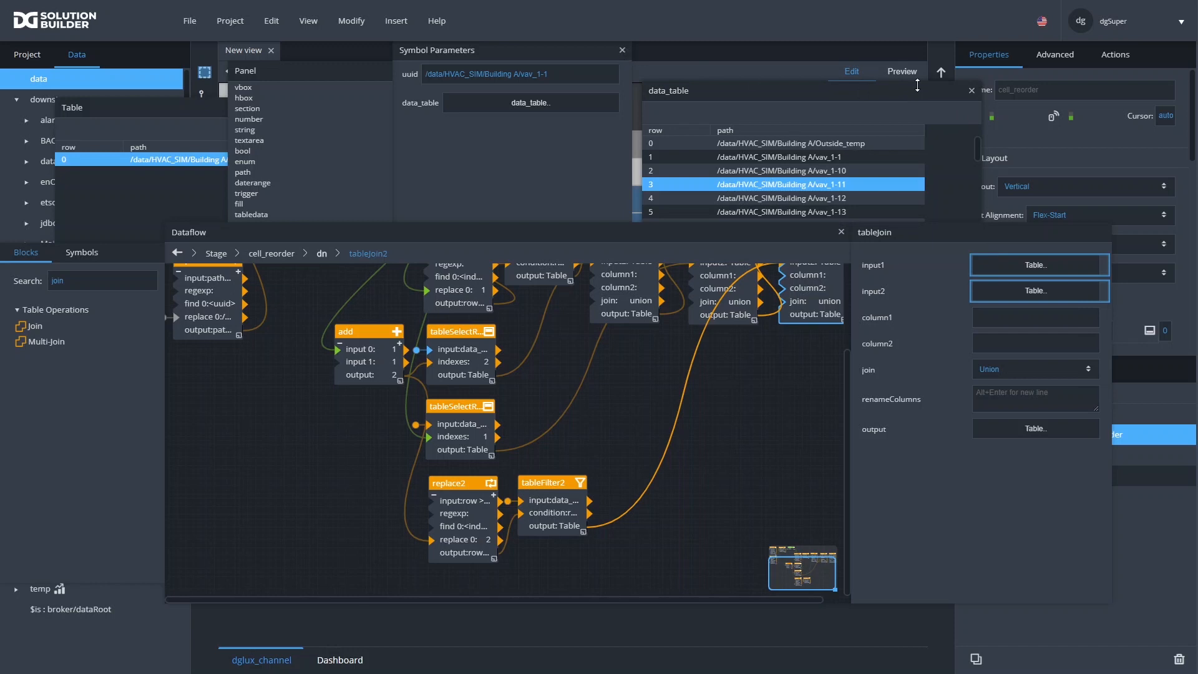
click(972, 91)
Search the blocks for "state" and add a State block below tableJoin2
drag(815, 581, 821, 573)
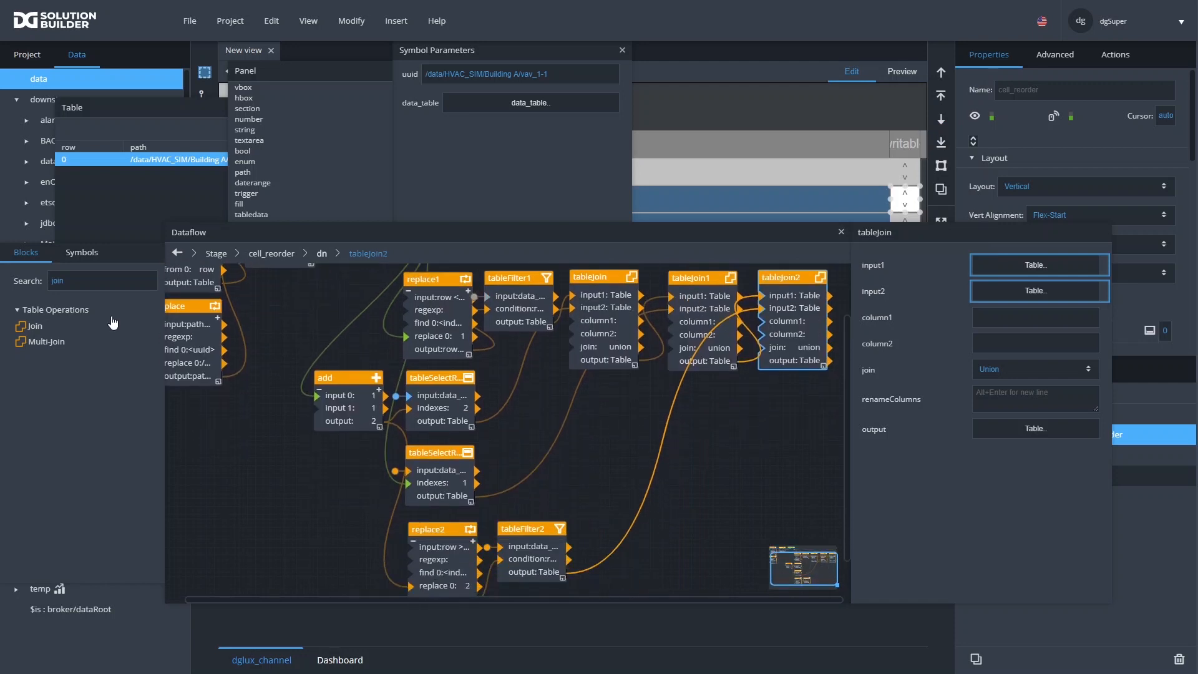
double_click(107, 289)
key(BackSpace)
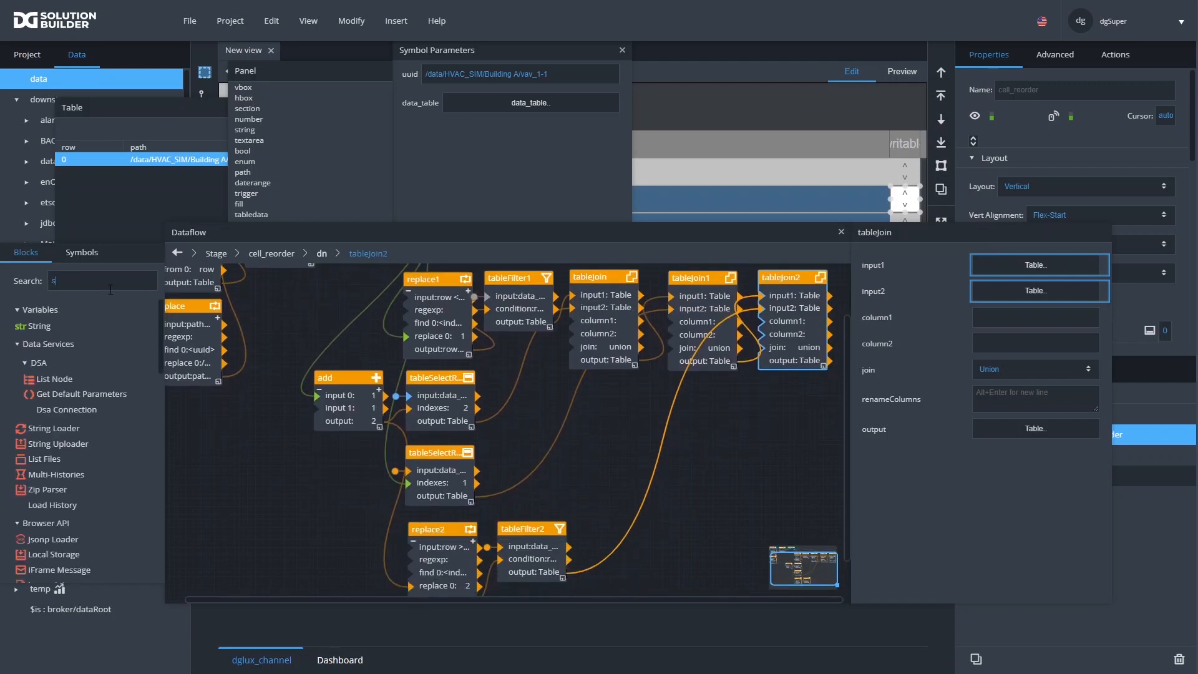
text(state)
text(et)
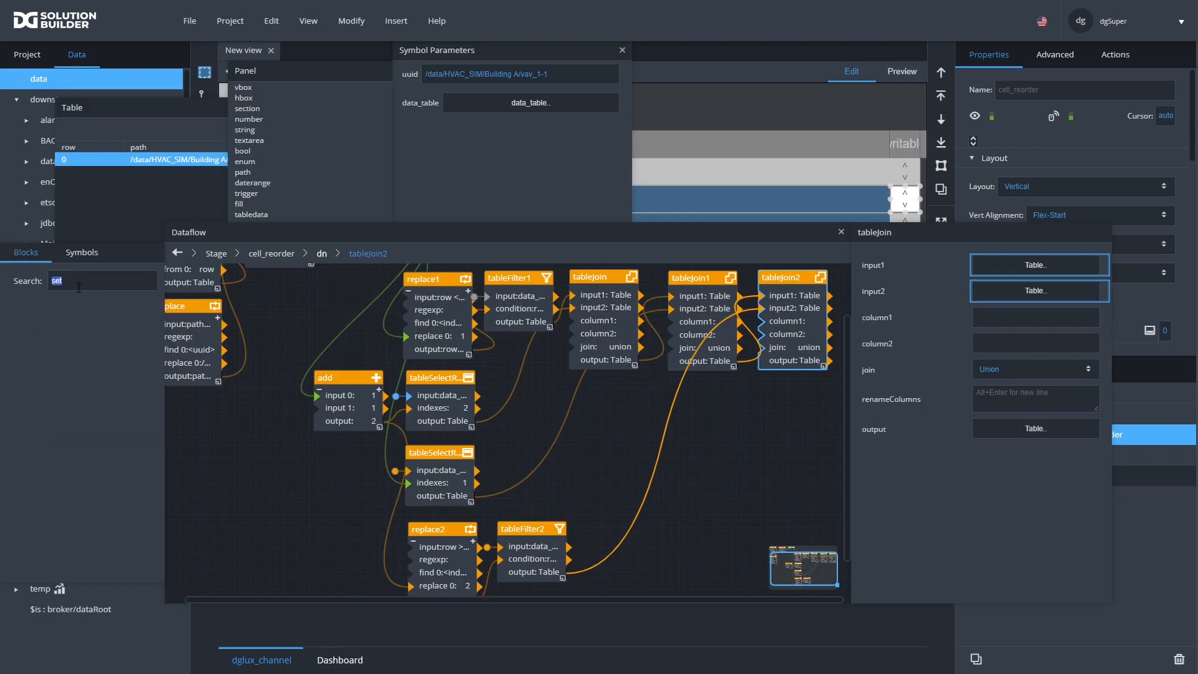
text(state)
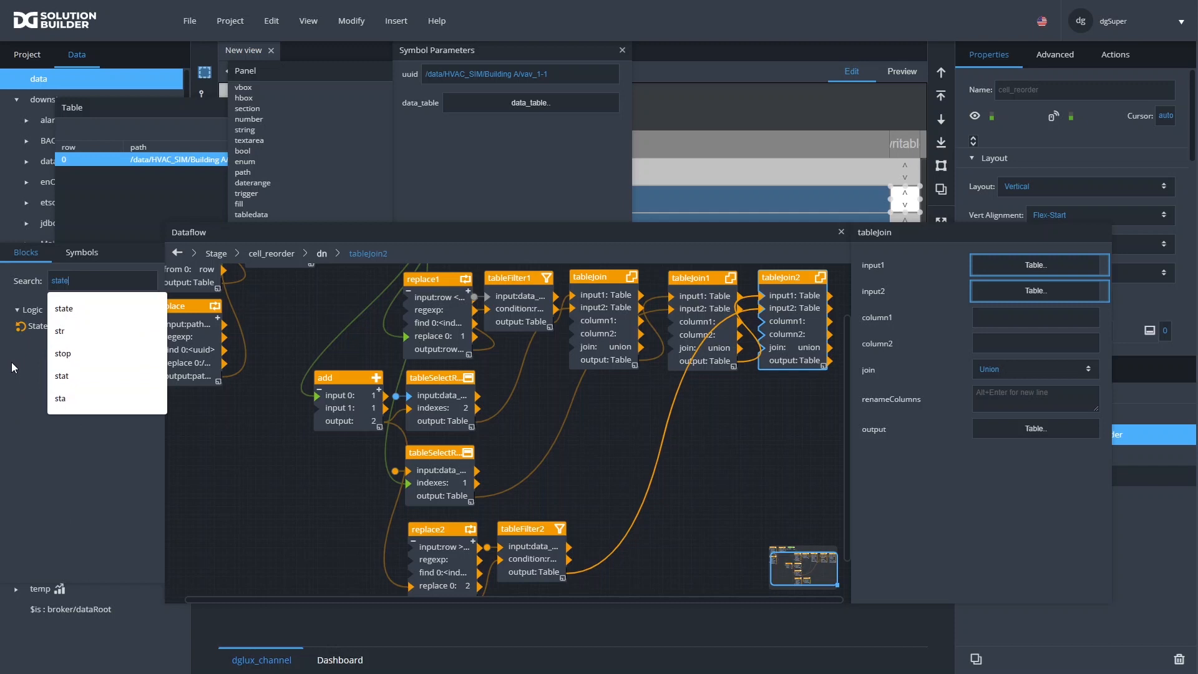
drag(33, 332, 778, 393)
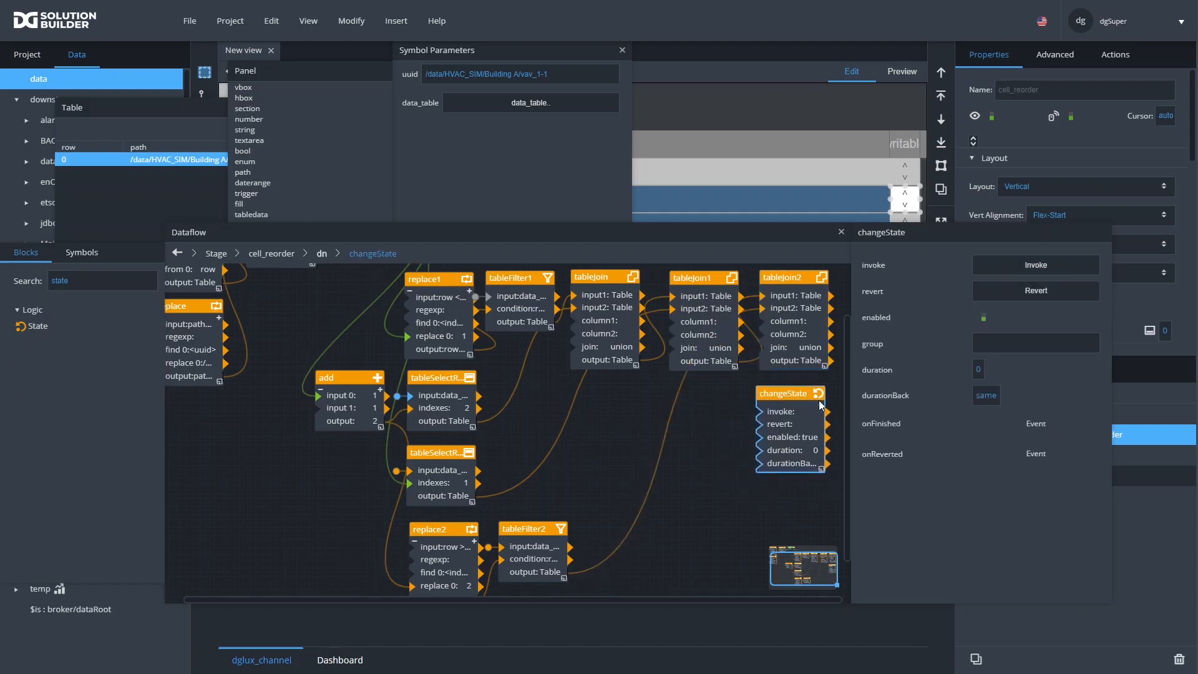
Add a change entry to changeState, with path 0 pointing to the data_table parameter and change 0 bound to tableJoin2's output
click(821, 407)
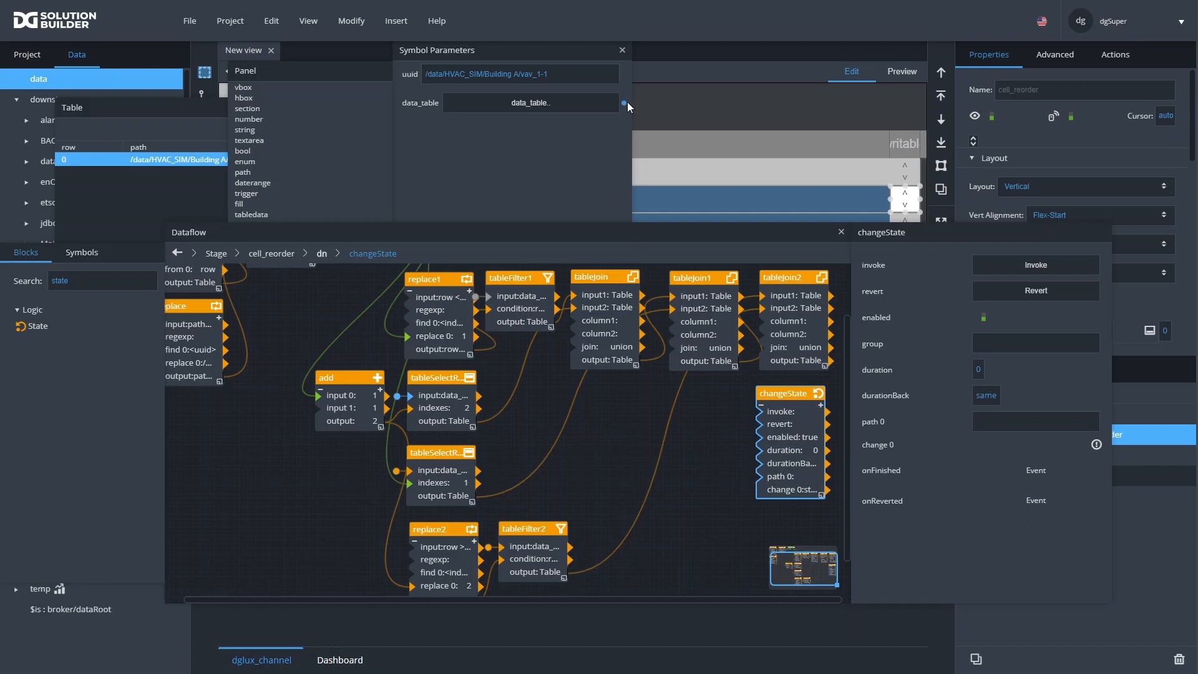
drag(624, 103, 1043, 428)
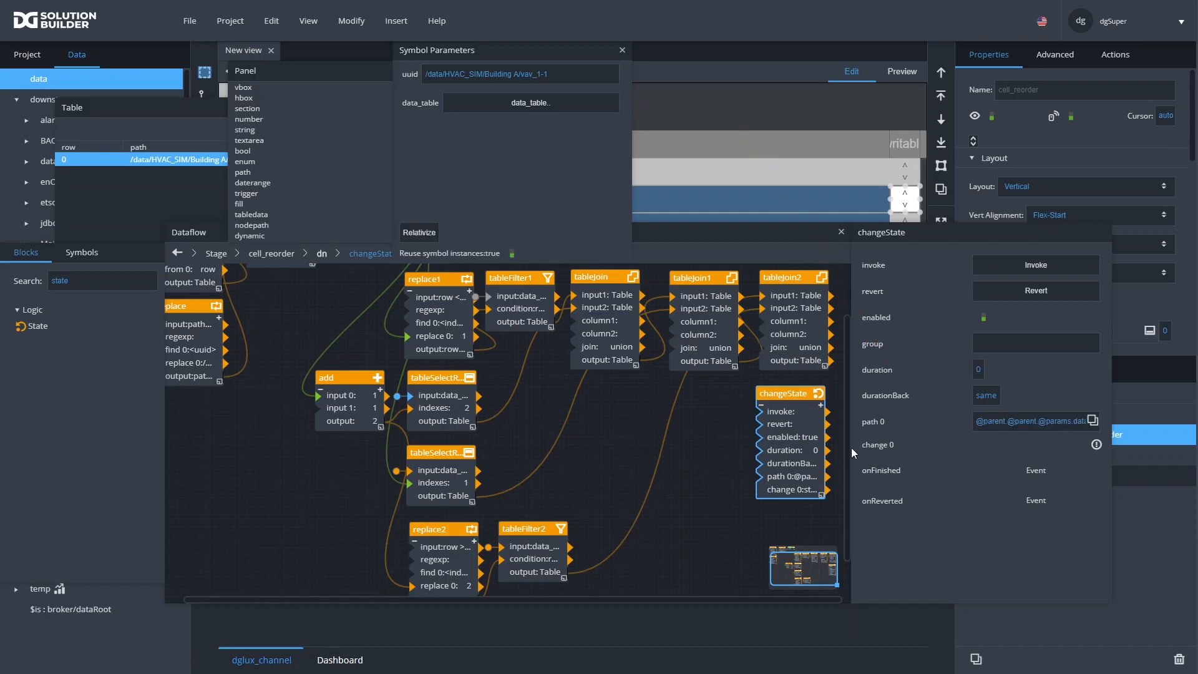
click(783, 464)
drag(831, 361, 1023, 446)
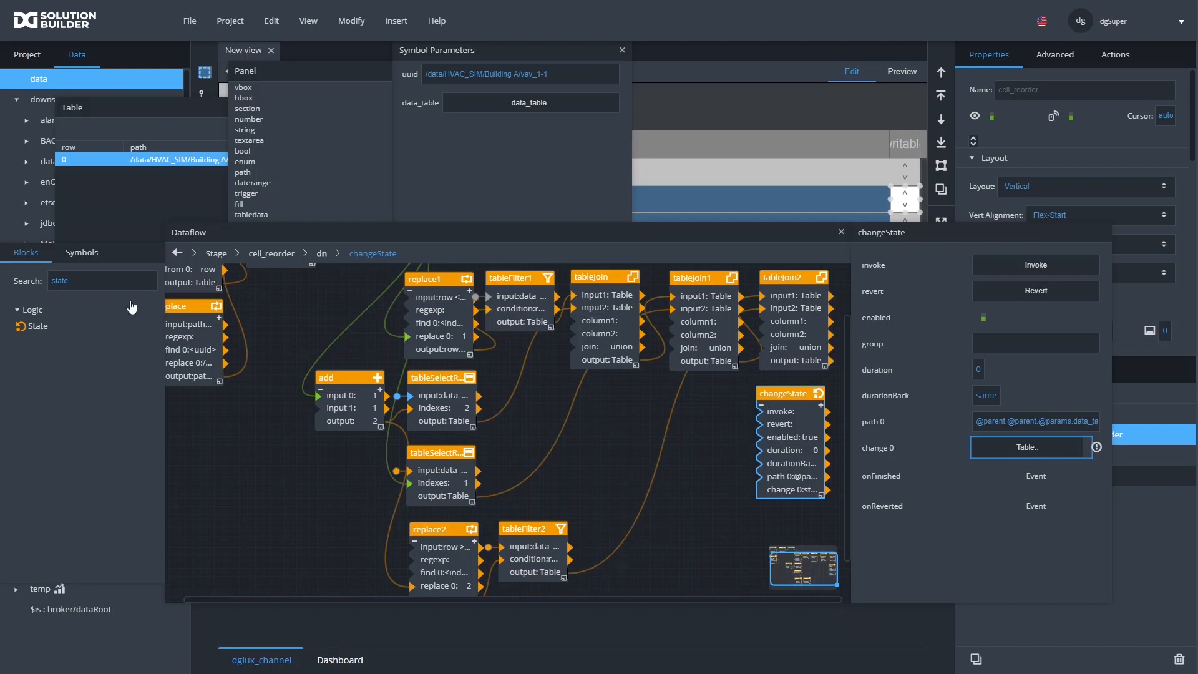
Search the blocks for "len" and add a Length block that takes tableJoin2's output as its input
key(BackSpace)
key(BackSpace)
key(BackSpace)
key(BackSpace)
key(BackSpace)
text(len)
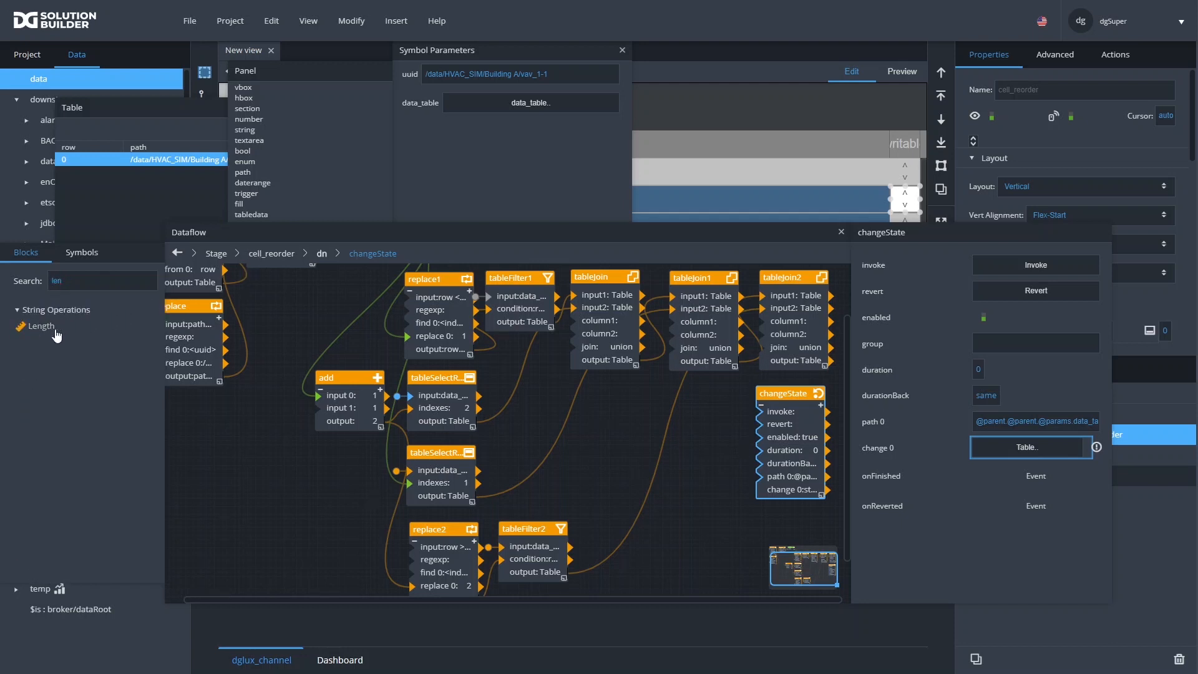
drag(44, 326, 654, 425)
drag(831, 360, 640, 406)
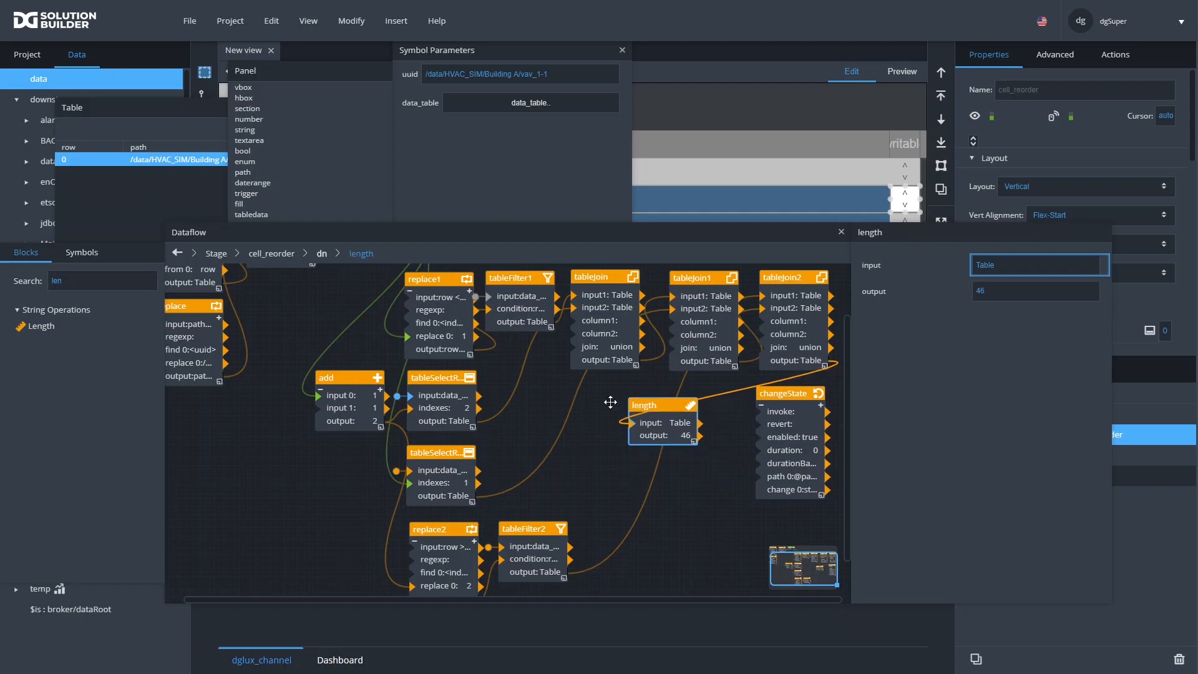
Add an If block below the length block and feed the length output into its input 0
click(99, 285)
text(if)
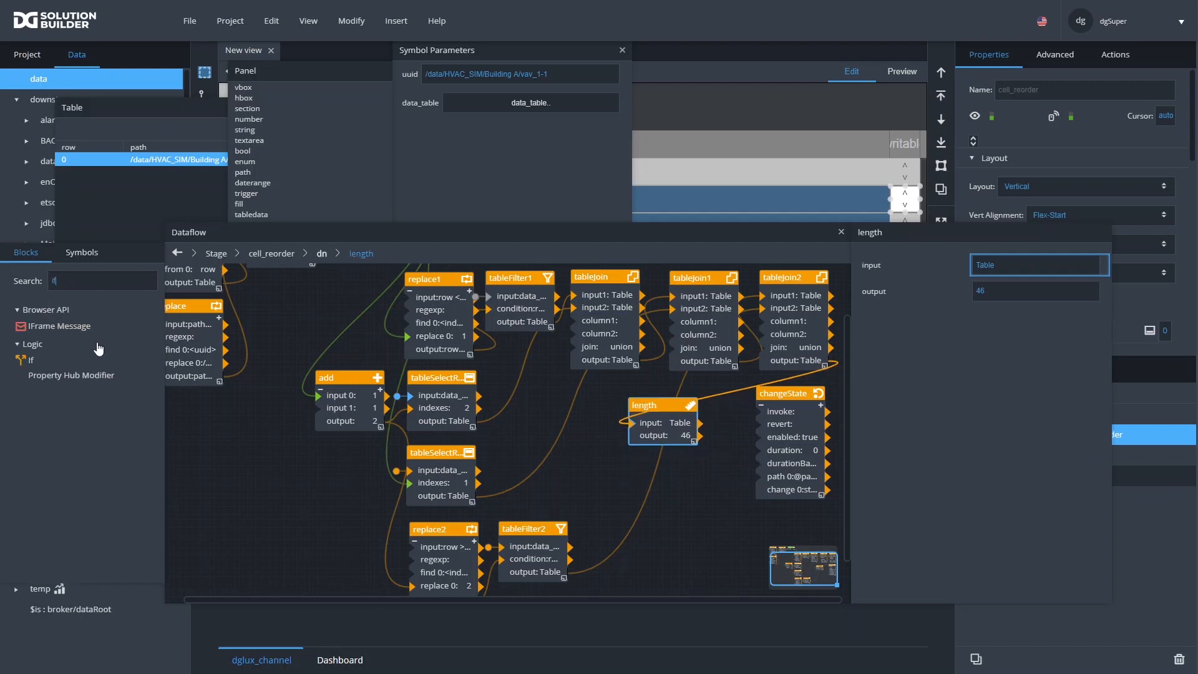
drag(35, 366, 638, 490)
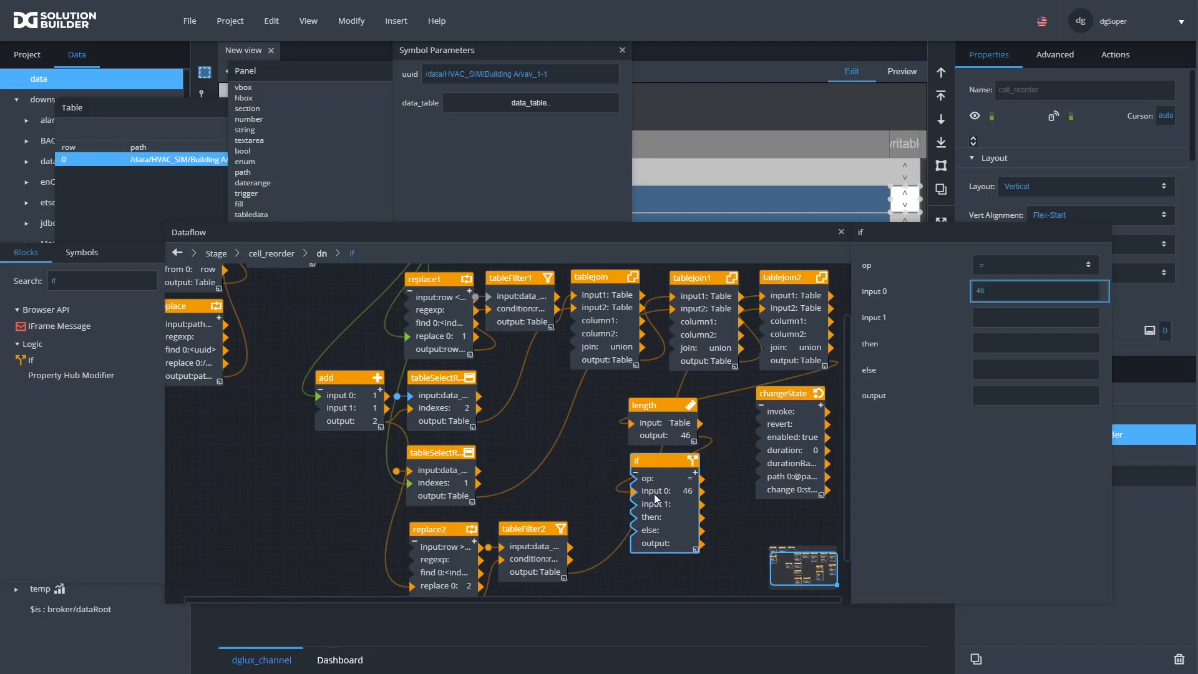
Configure the If block with operator >=, input 1 set to 1, then set to true and else set to false
click(1004, 272)
click(997, 300)
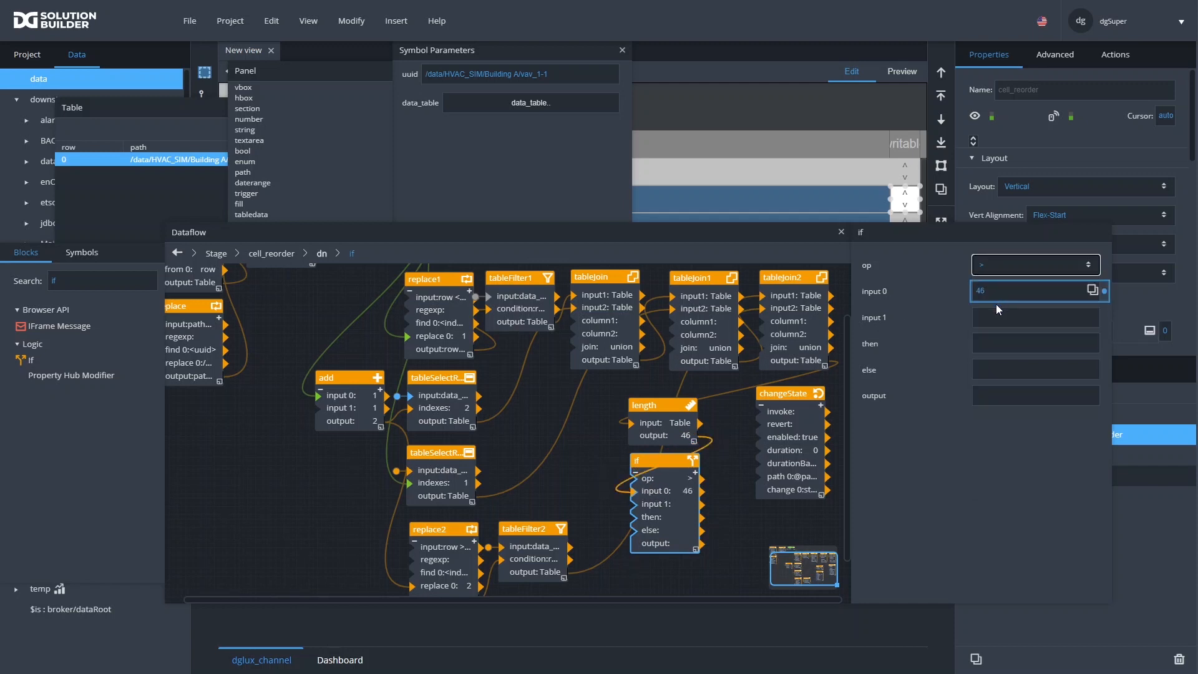
click(997, 317)
text(1)
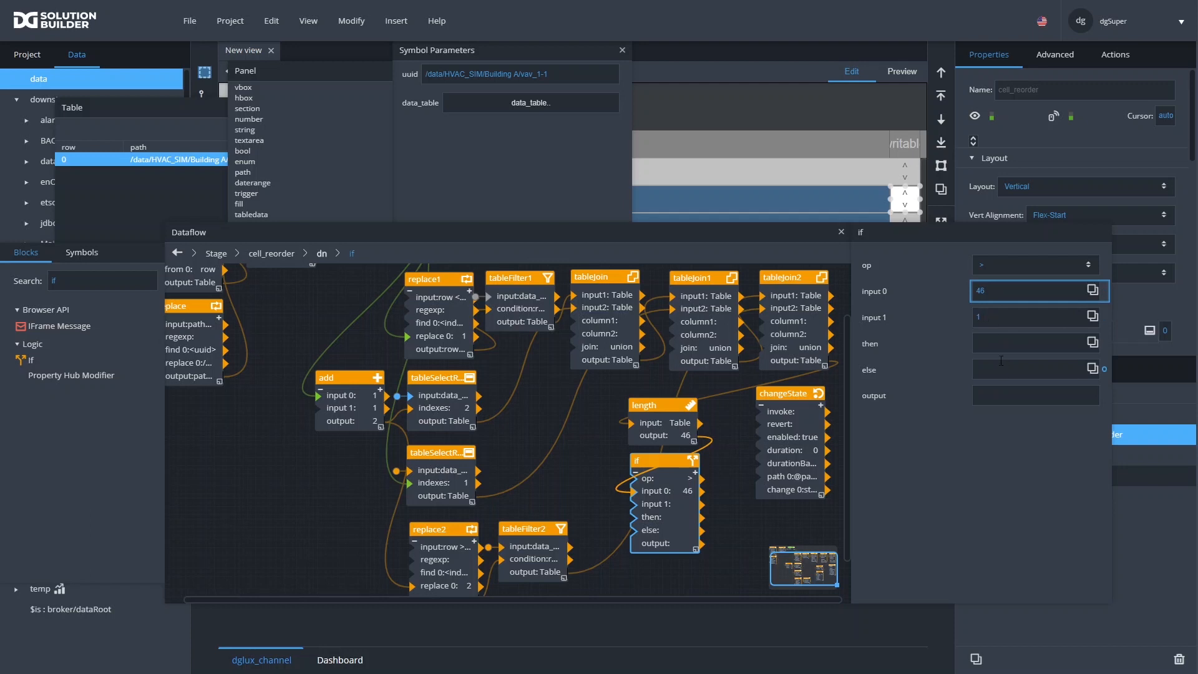
click(1007, 268)
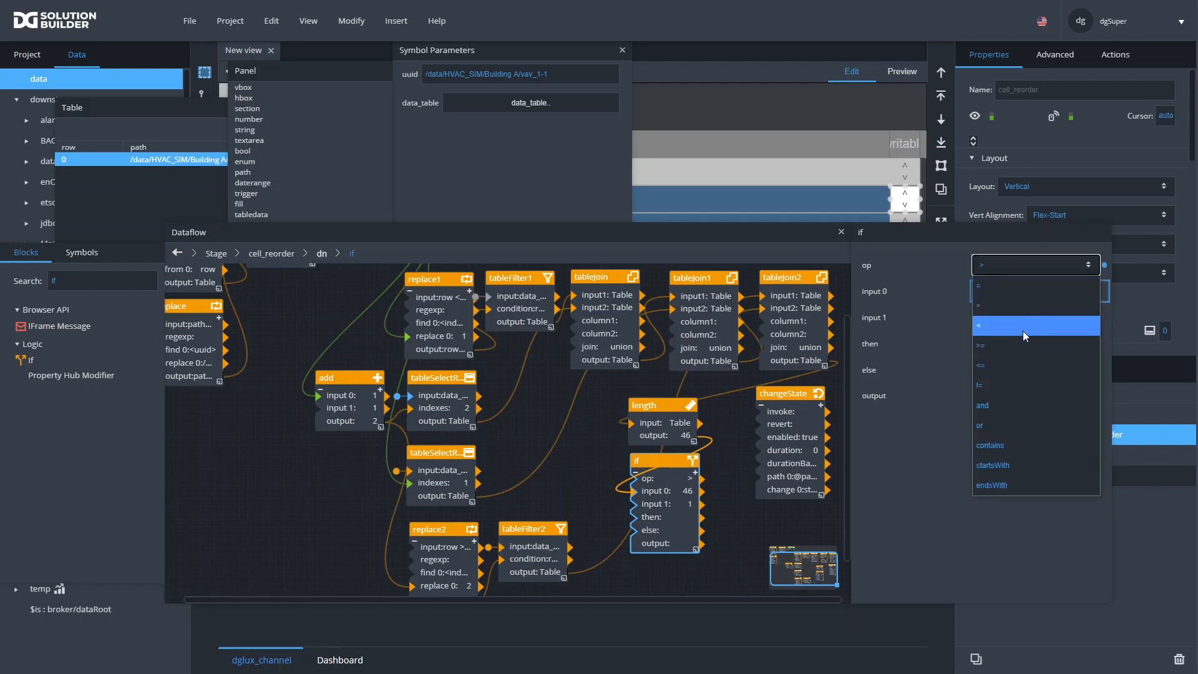
click(1010, 345)
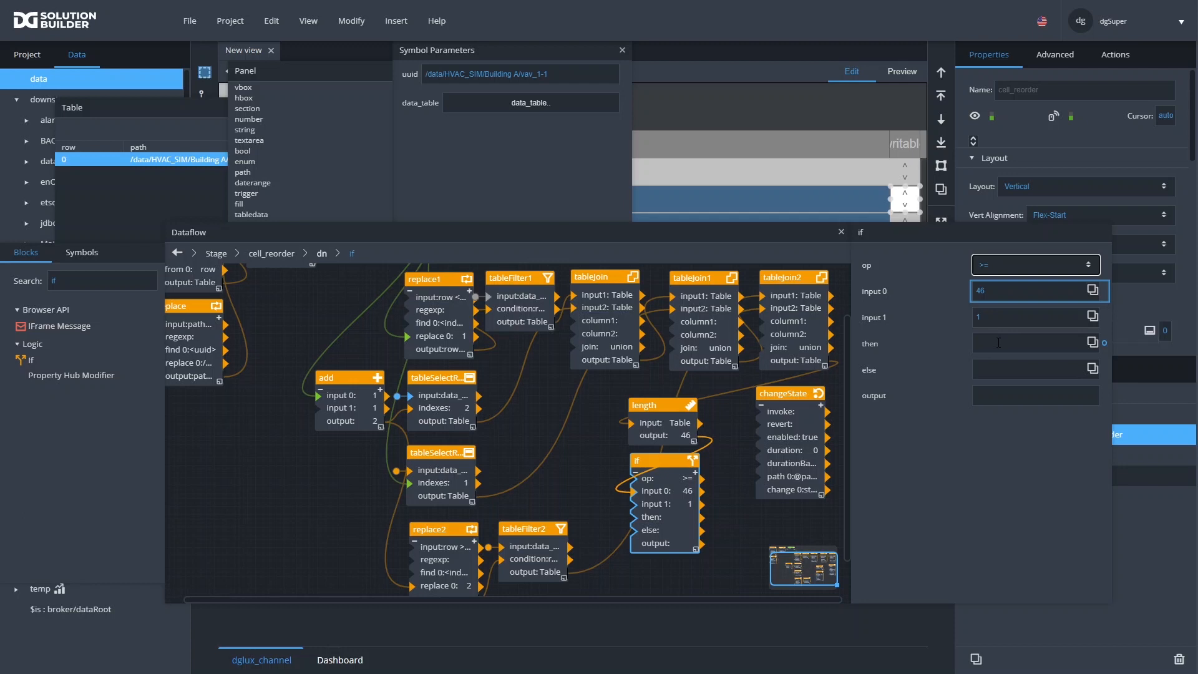
click(998, 342)
text(true)
key(Tab)
text(false)
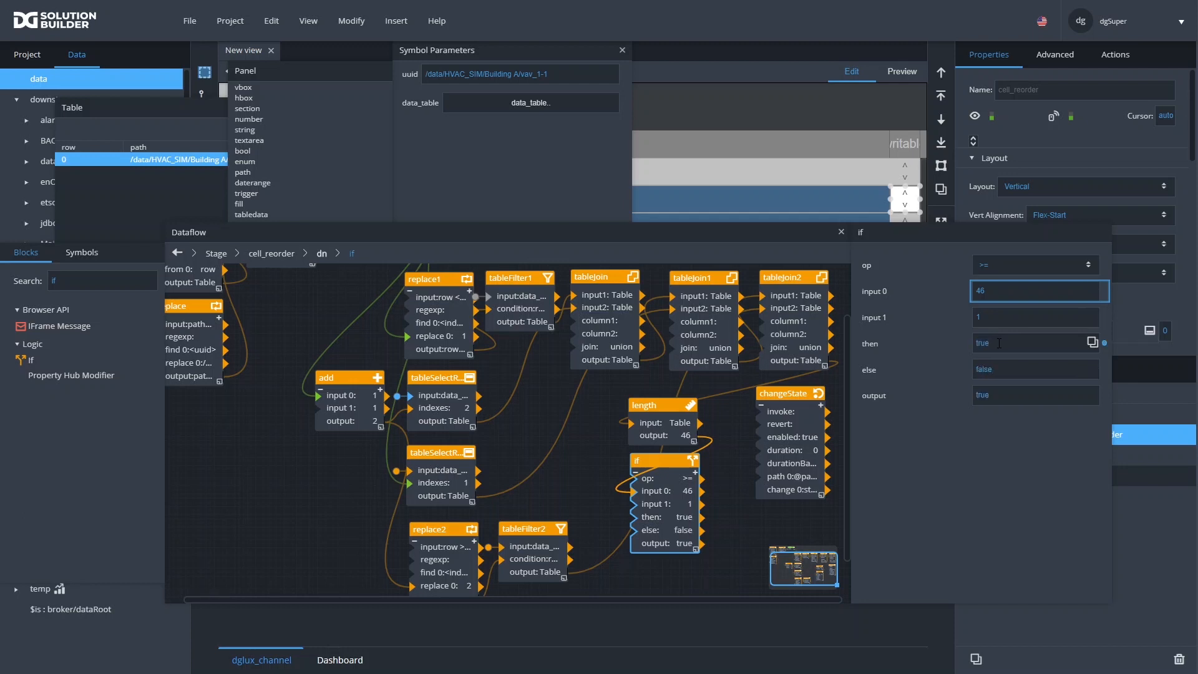
Bind the If block's output to changeState's enabled property and move changeState closer to the If block
click(806, 462)
drag(692, 549, 1002, 329)
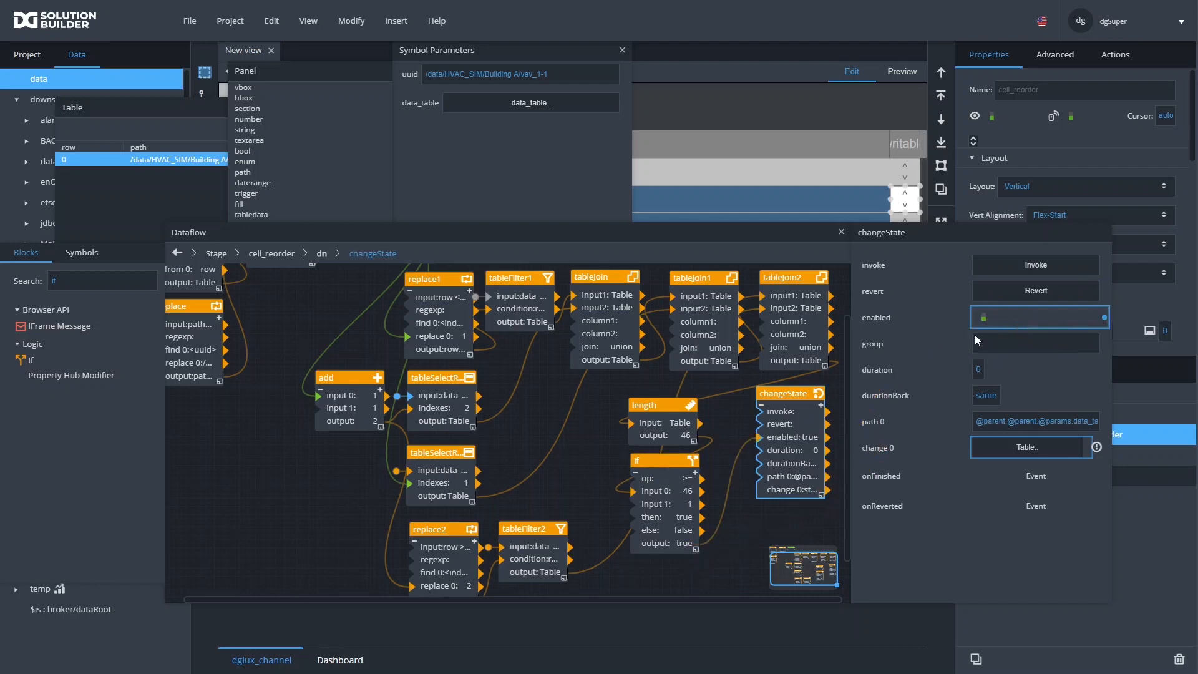
drag(799, 393, 766, 403)
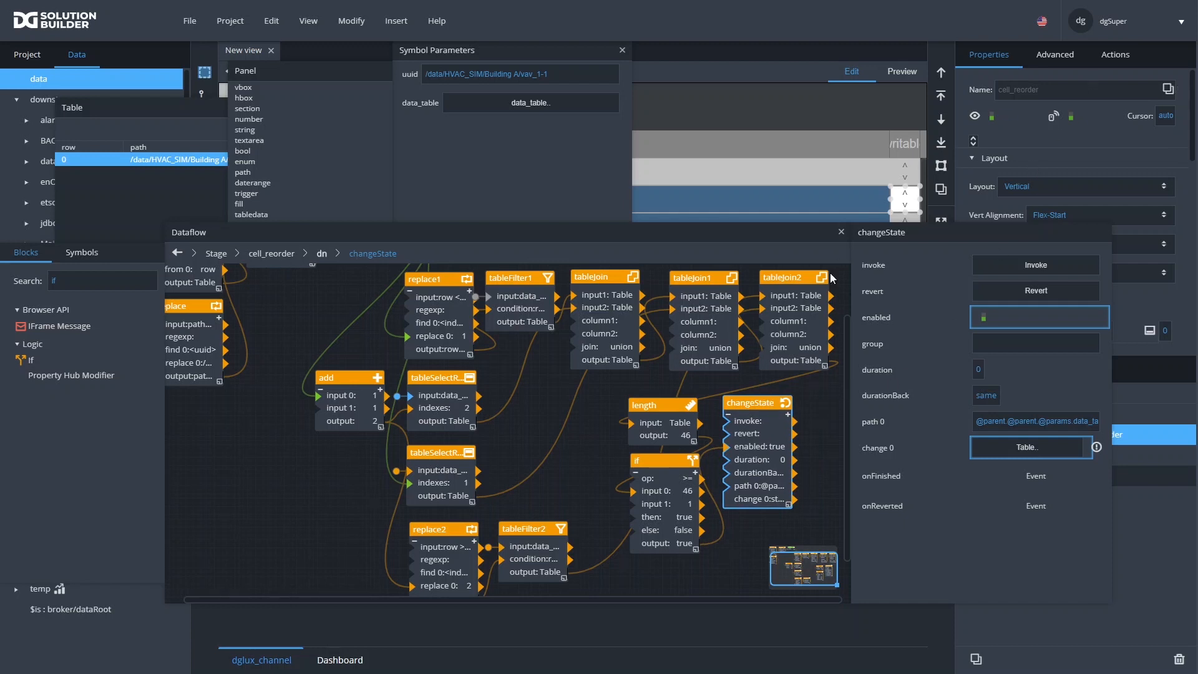
Bind the cell_reorder onClick event to changeState's invoke and commit the symbol edits
drag(748, 231, 662, 257)
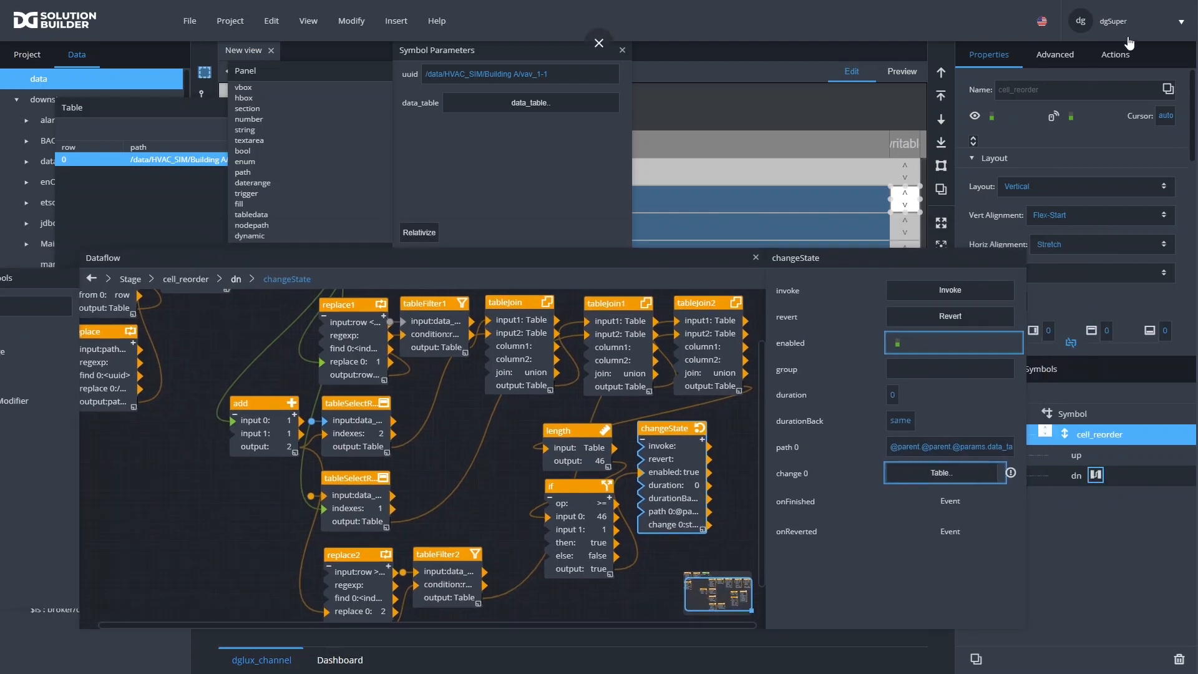
click(1117, 55)
drag(1178, 133, 1014, 313)
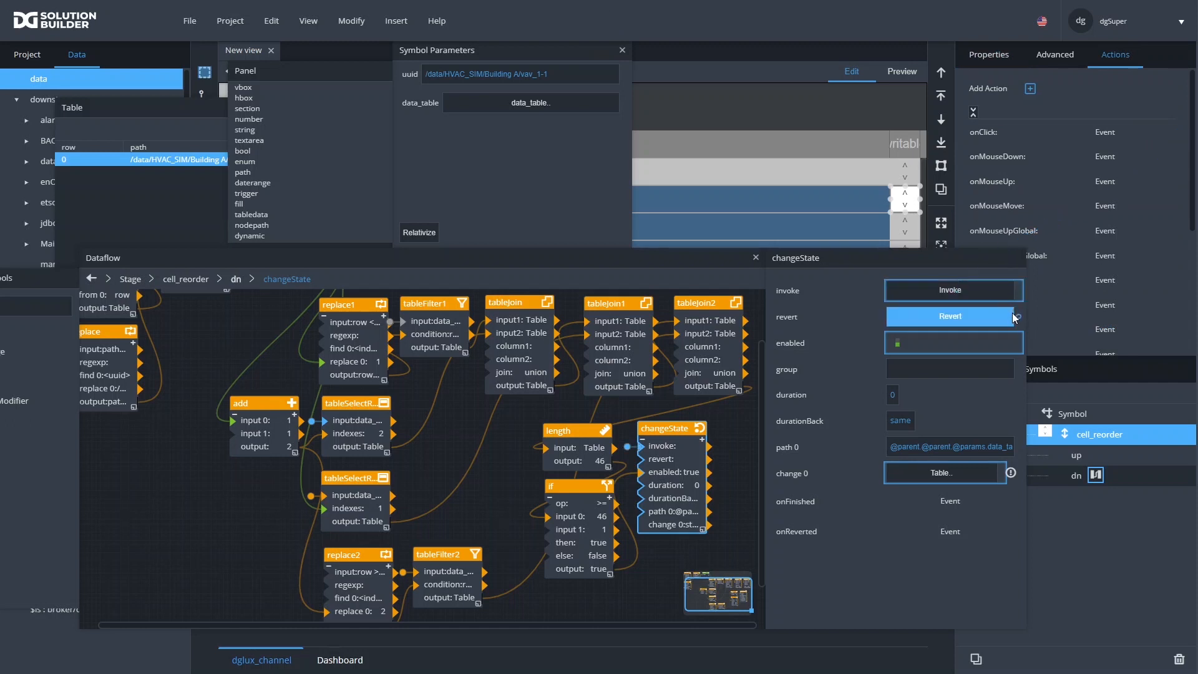
click(622, 50)
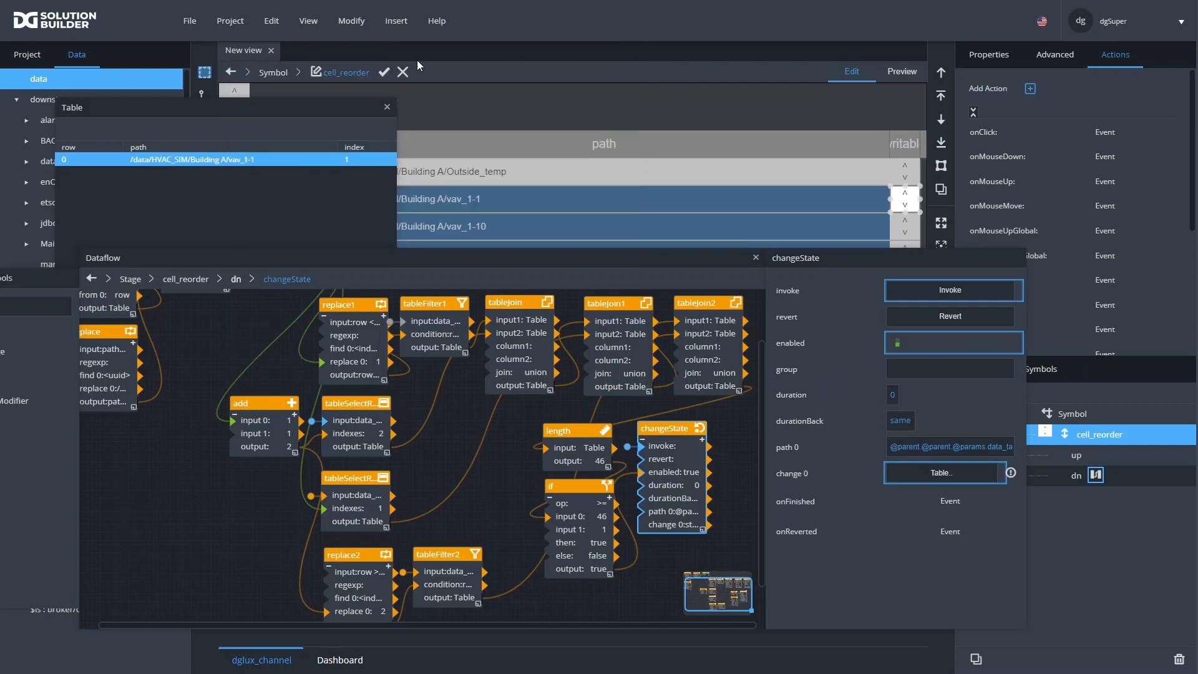
click(384, 73)
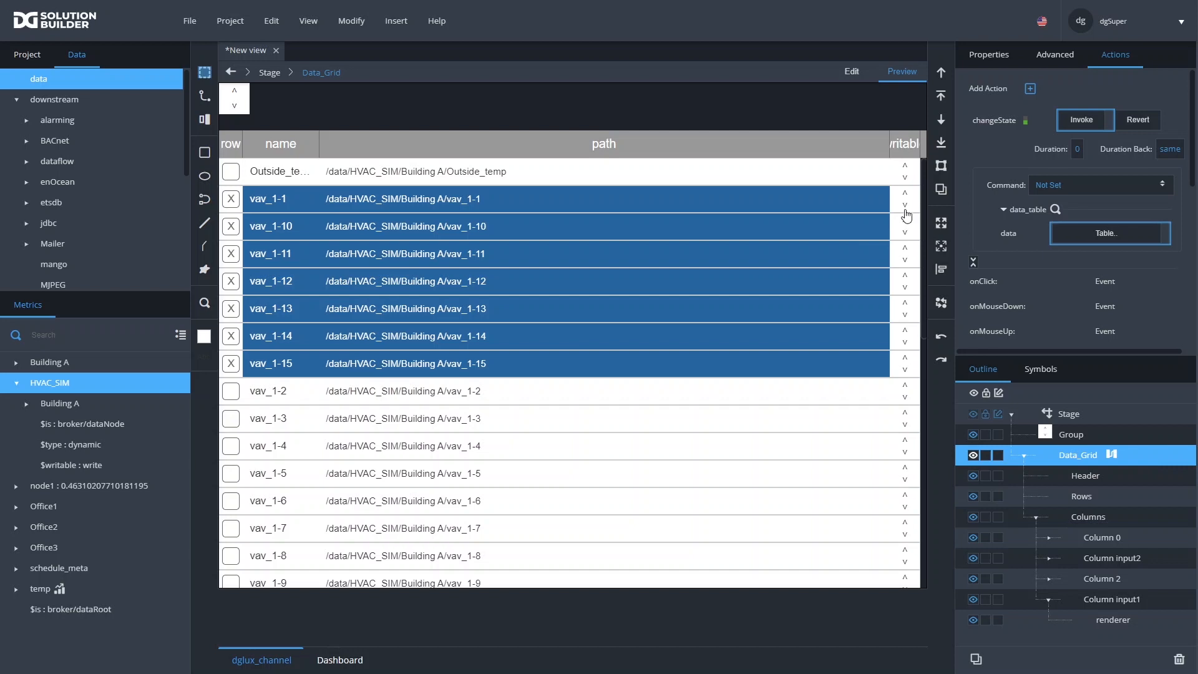
Open the Data_Grid dataflow and inspect the rows stored in its data_table block
click(1112, 454)
click(379, 441)
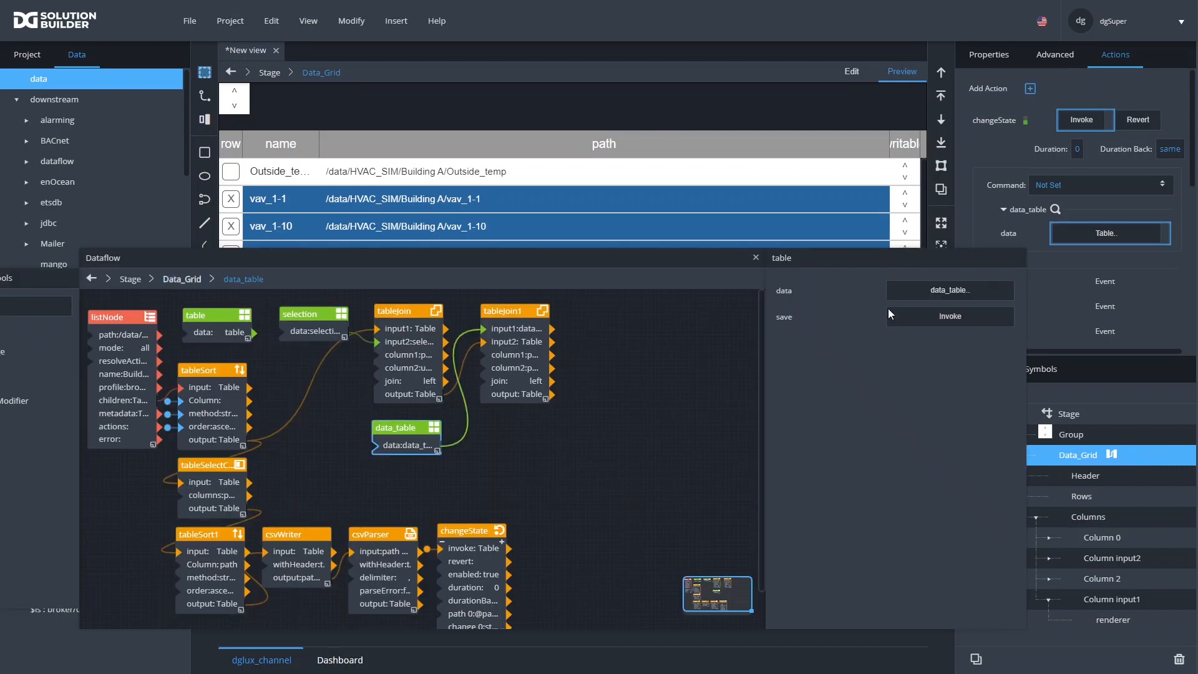
click(959, 296)
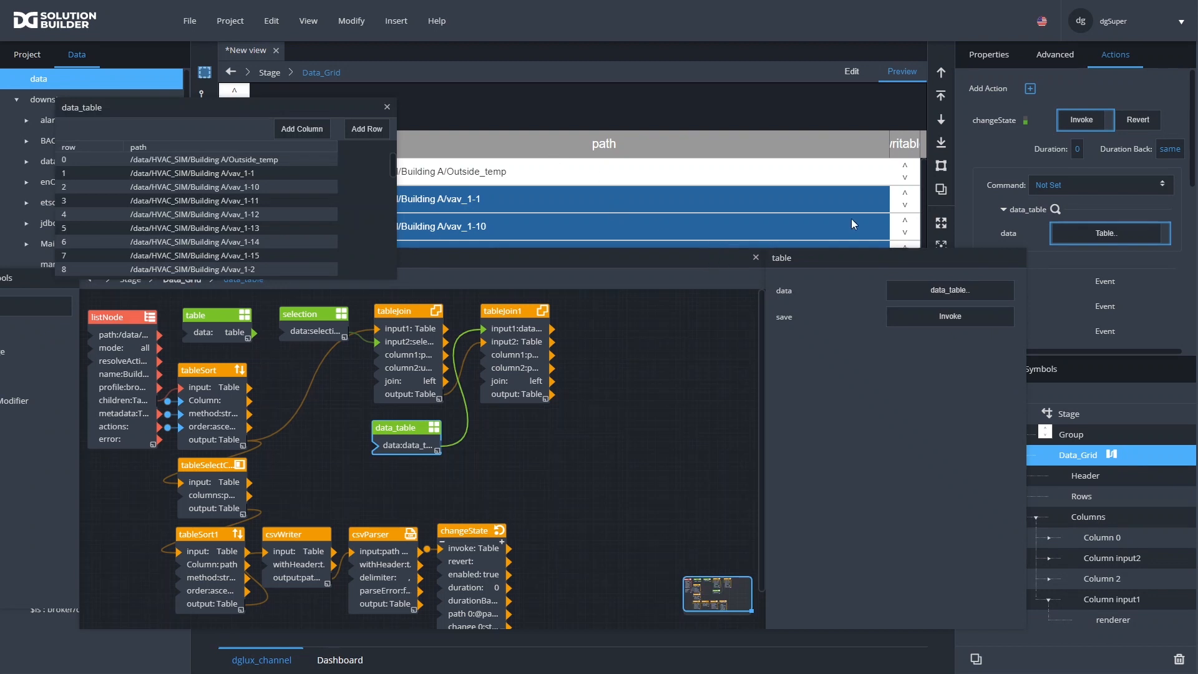
drag(677, 264, 650, 368)
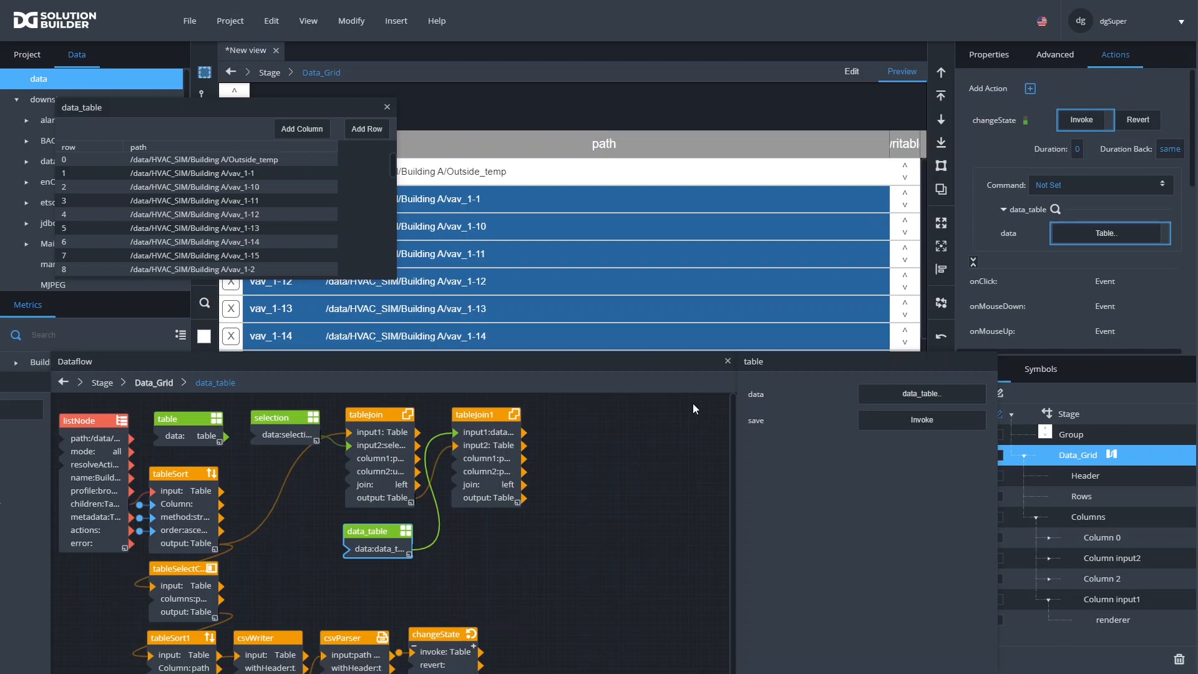
click(728, 362)
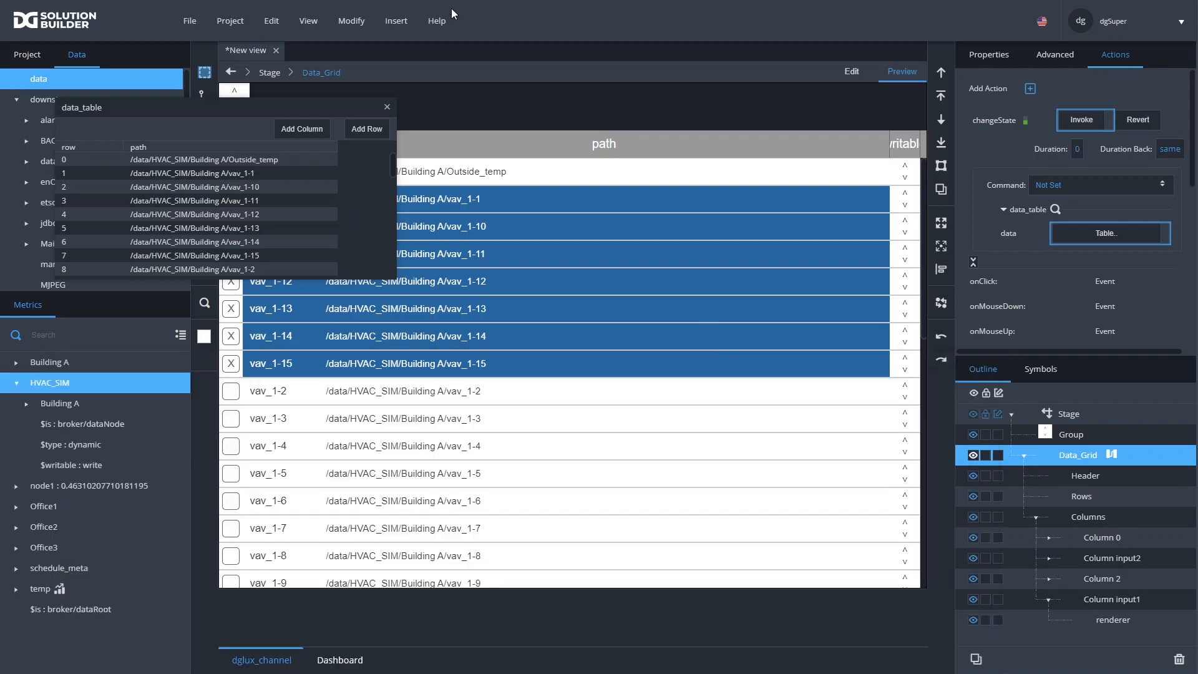
Reopen the cell_reorder symbol's dn dataflow and inspect the changeState block's change 0 table and path 0
click(859, 72)
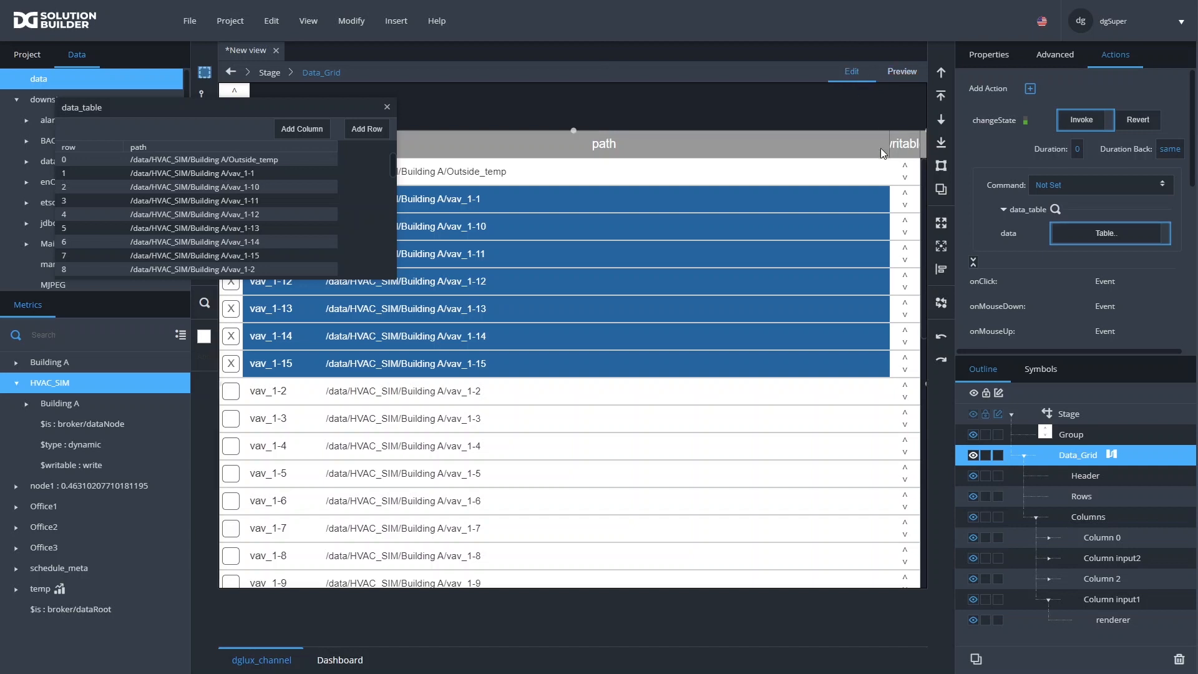
double_click(904, 204)
click(905, 206)
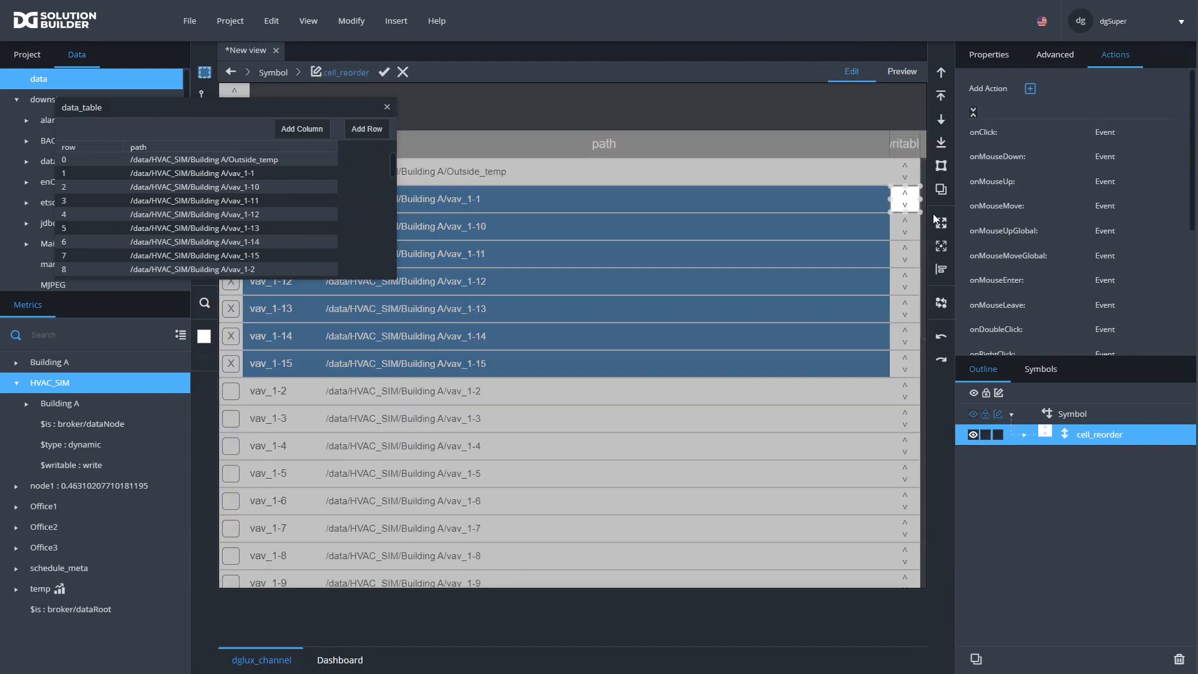
click(1096, 475)
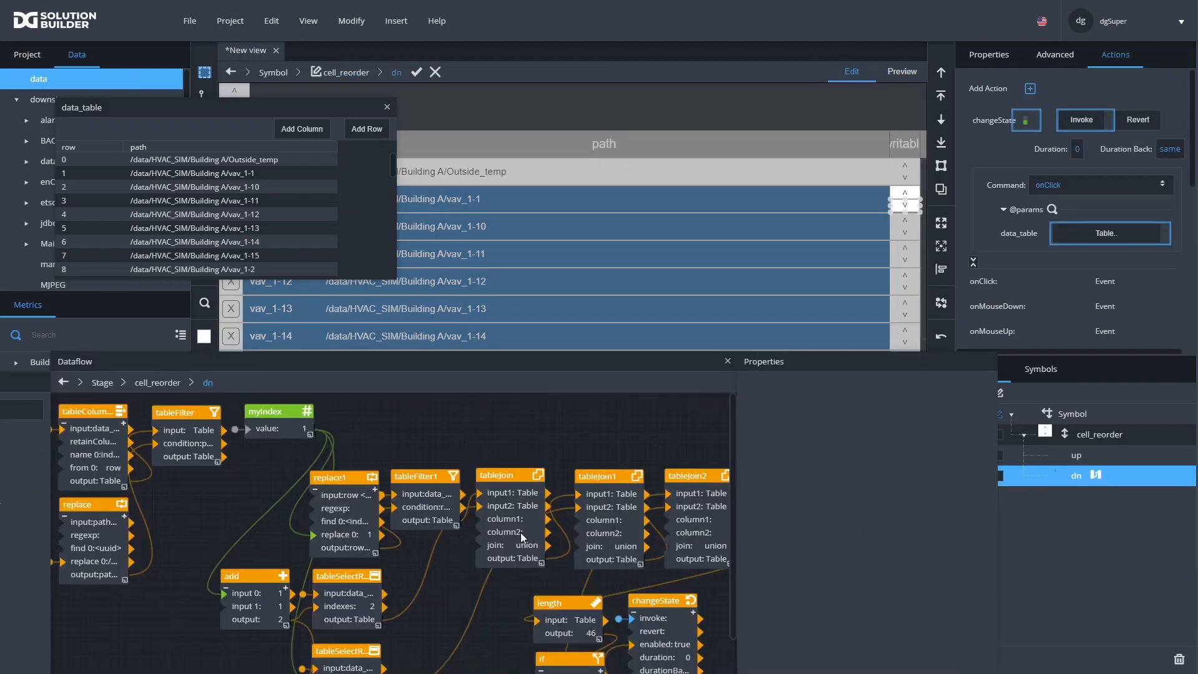
drag(469, 362, 424, 275)
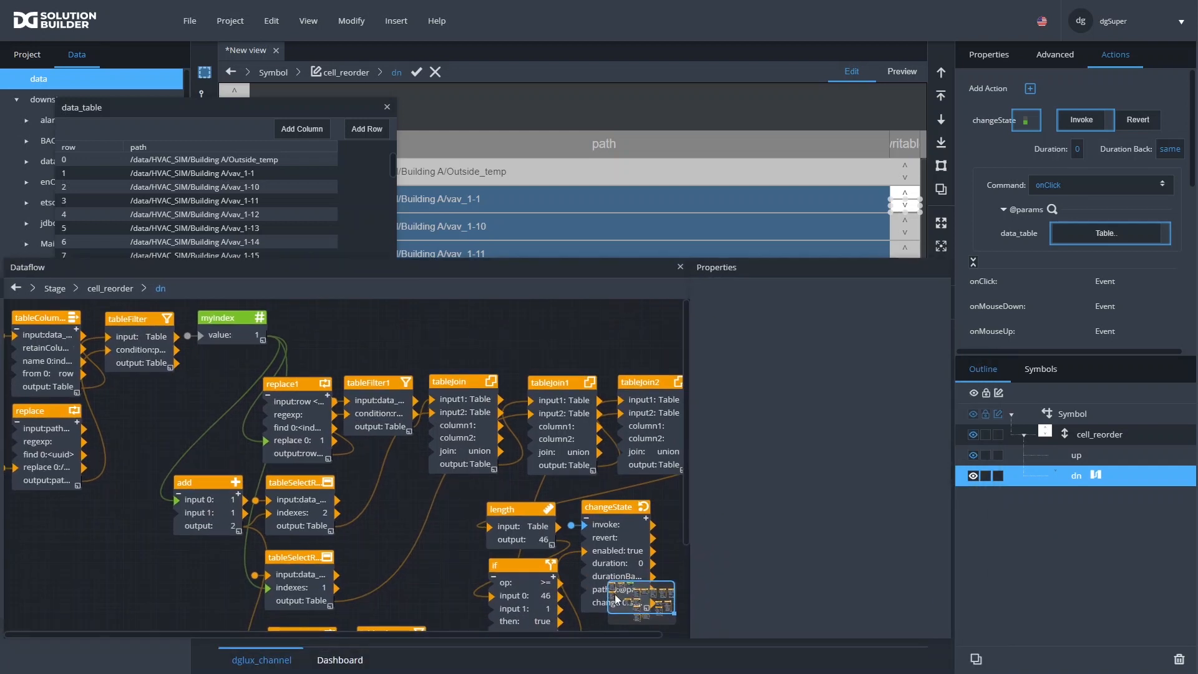
scroll(665, 561, down, 3)
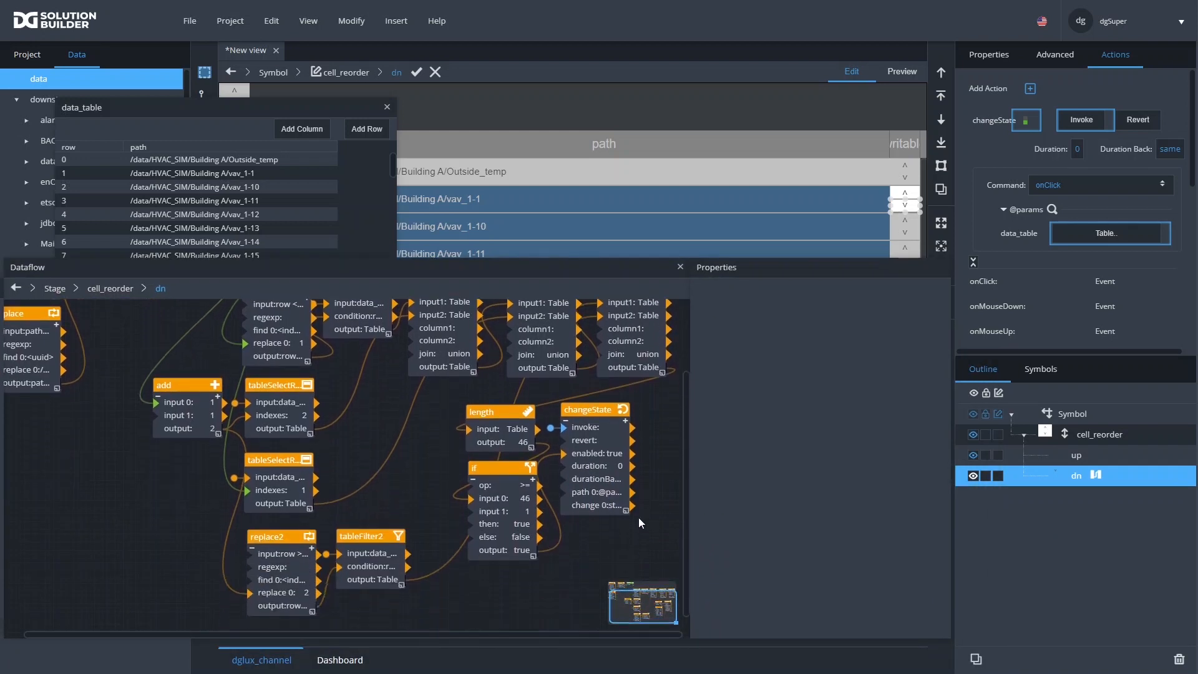
click(614, 477)
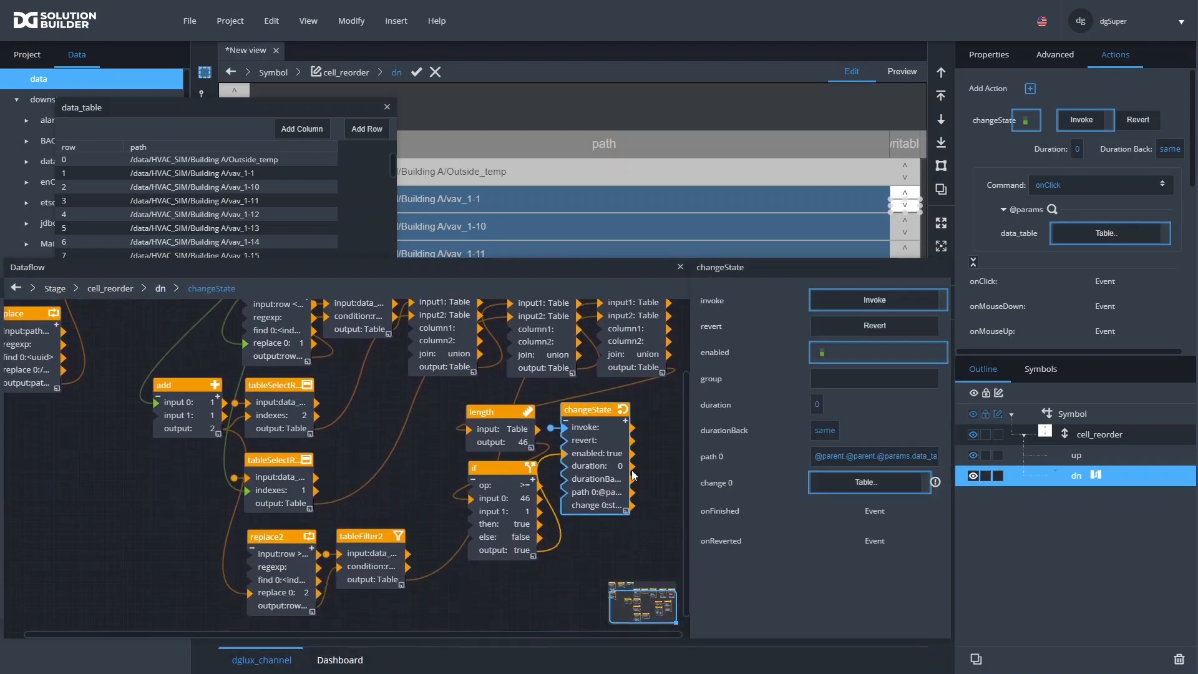
click(908, 482)
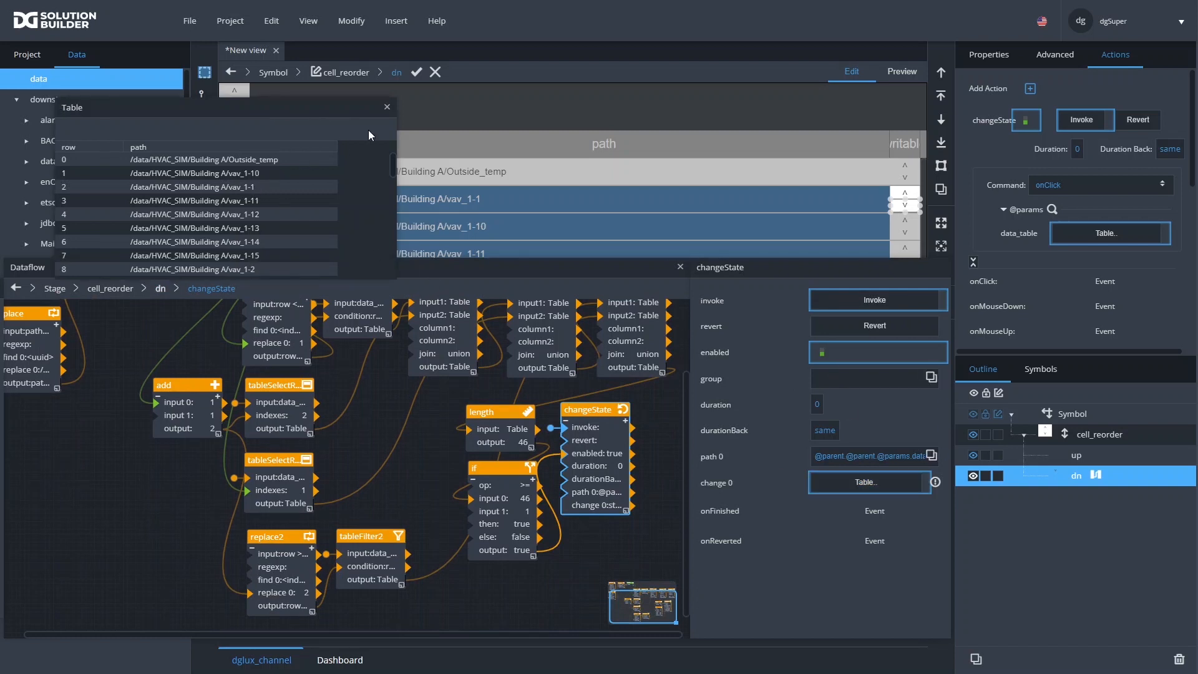
click(386, 107)
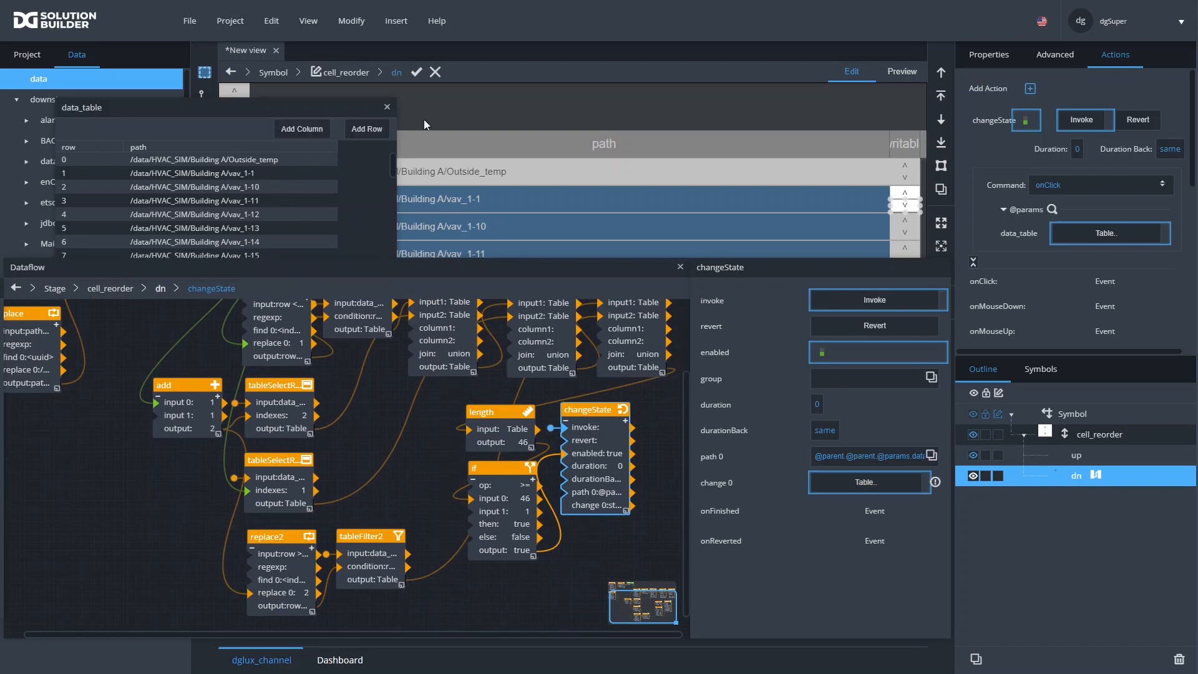
click(917, 455)
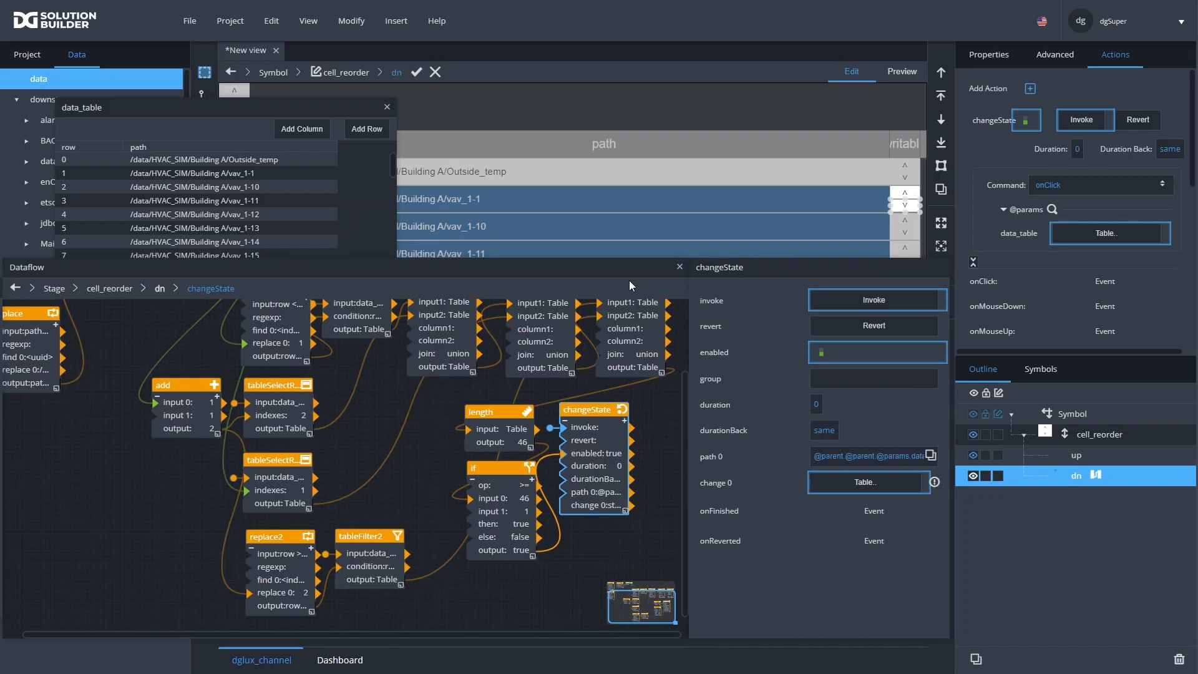
Close the data_table viewer and test the down button on the vav_1-1 row in preview
drag(637, 274, 576, 331)
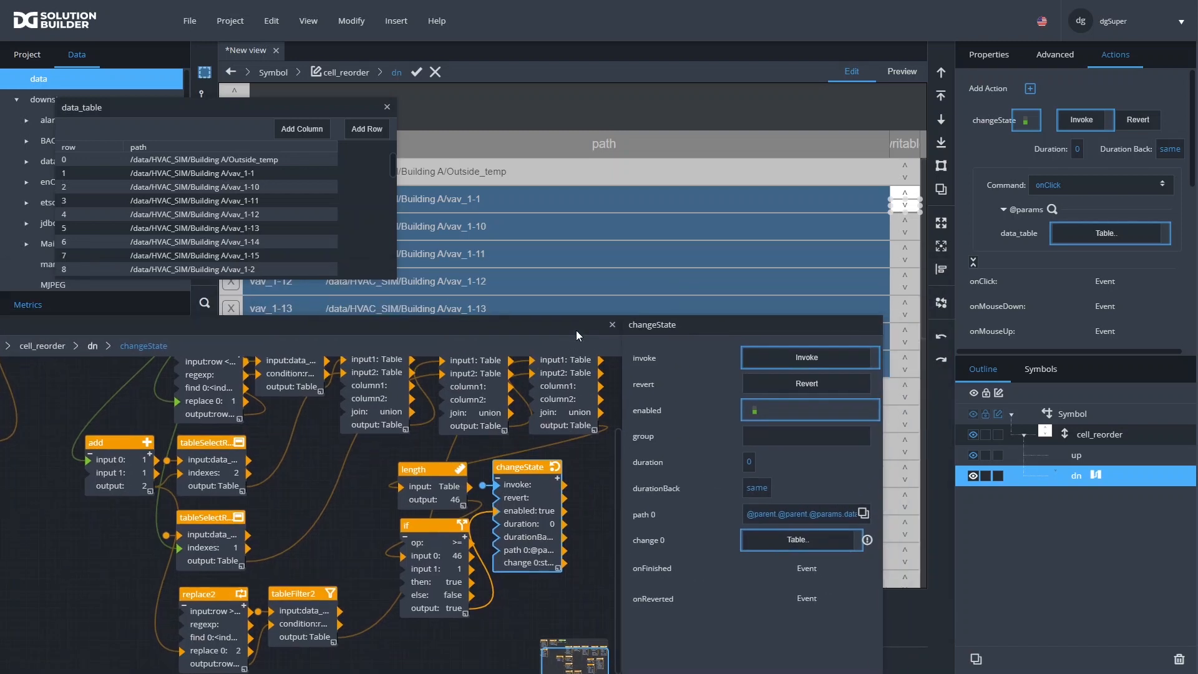
click(387, 107)
click(907, 74)
click(906, 206)
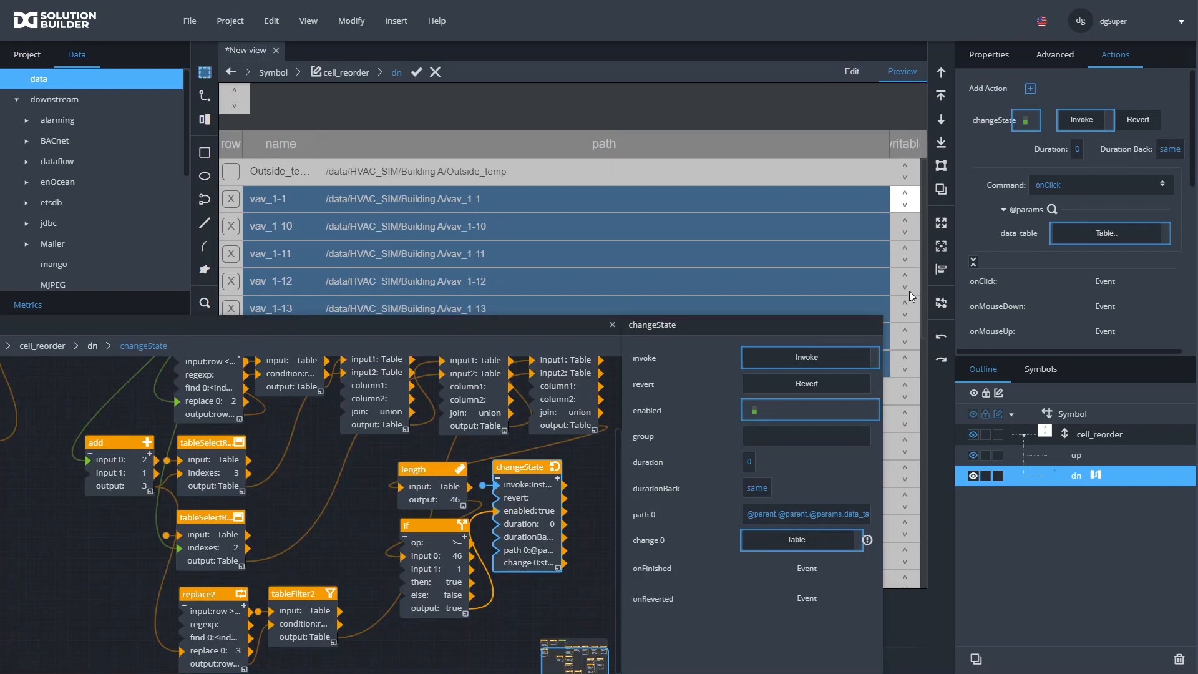
Inspect the data_table rows held in the cell_reorder symbol parameters, and commit the symbol edits
click(351, 24)
click(369, 100)
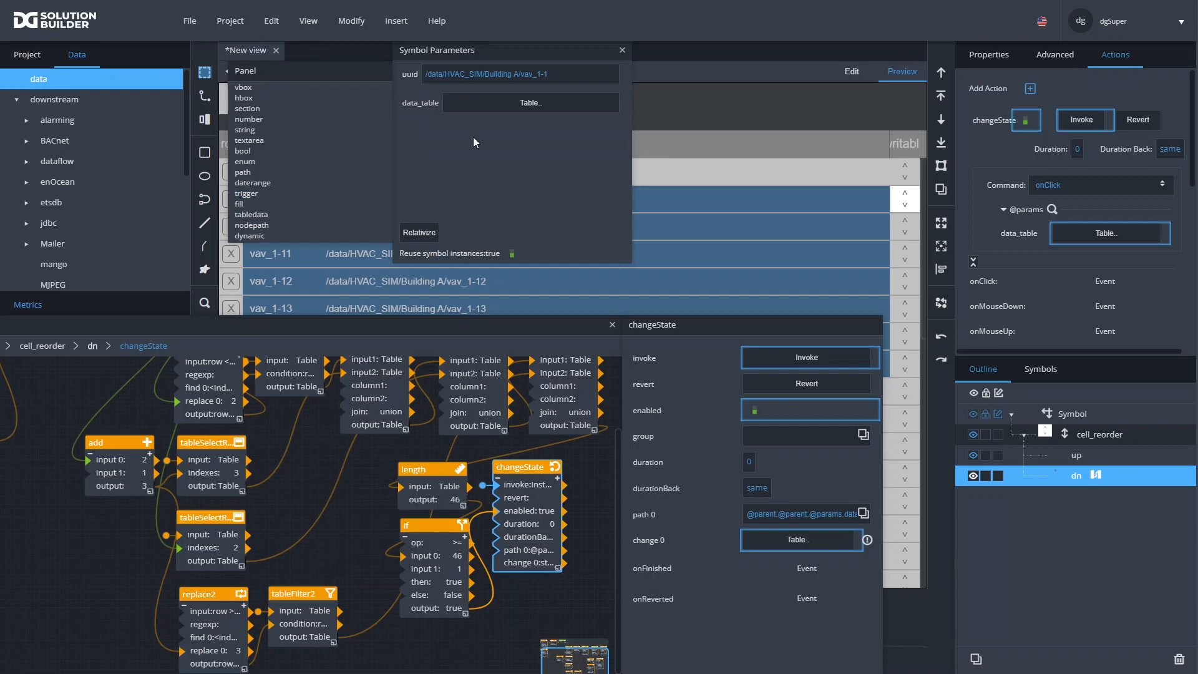
click(489, 104)
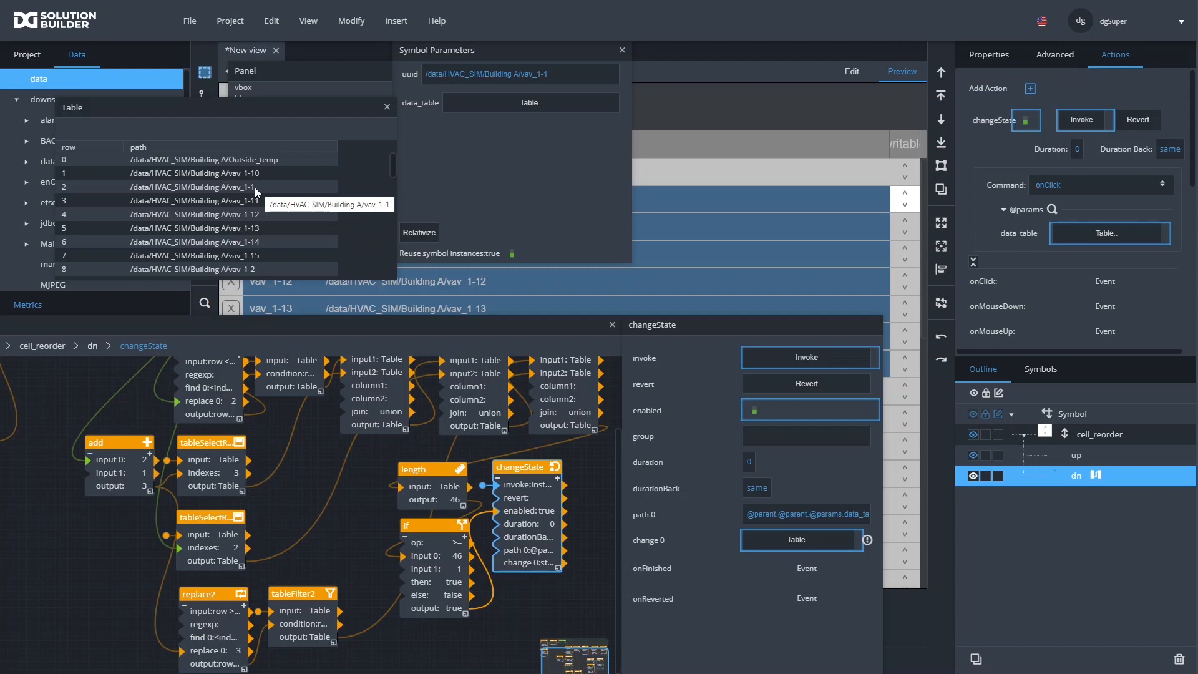
click(622, 50)
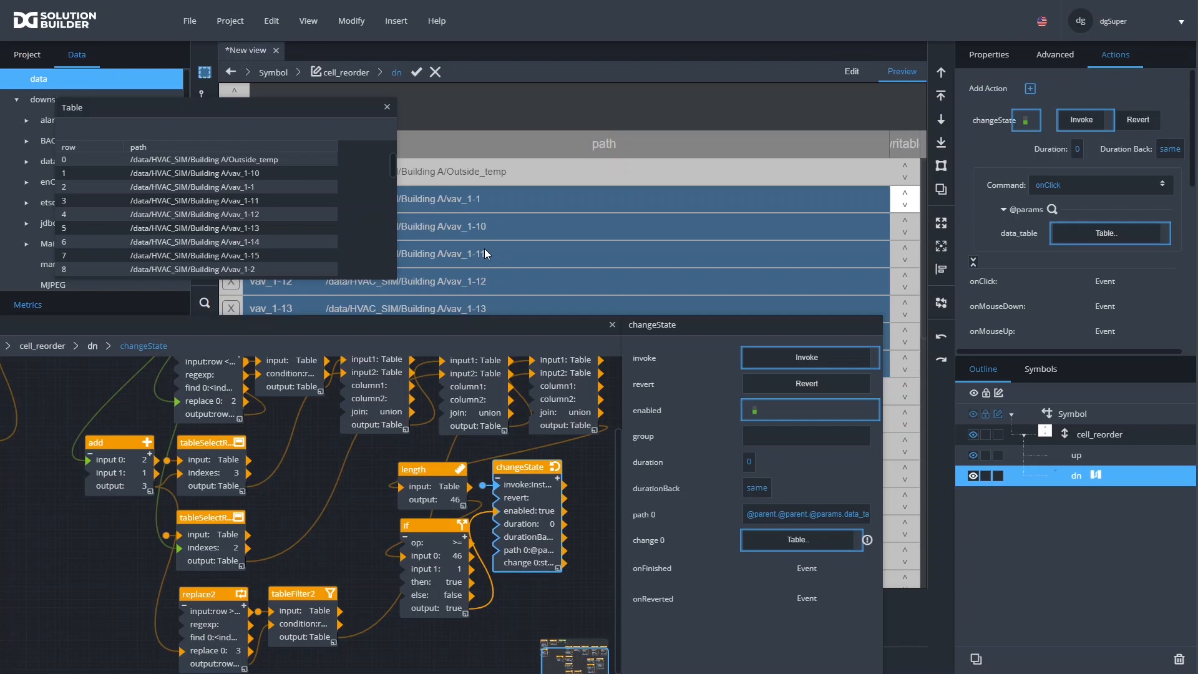
click(387, 108)
click(416, 72)
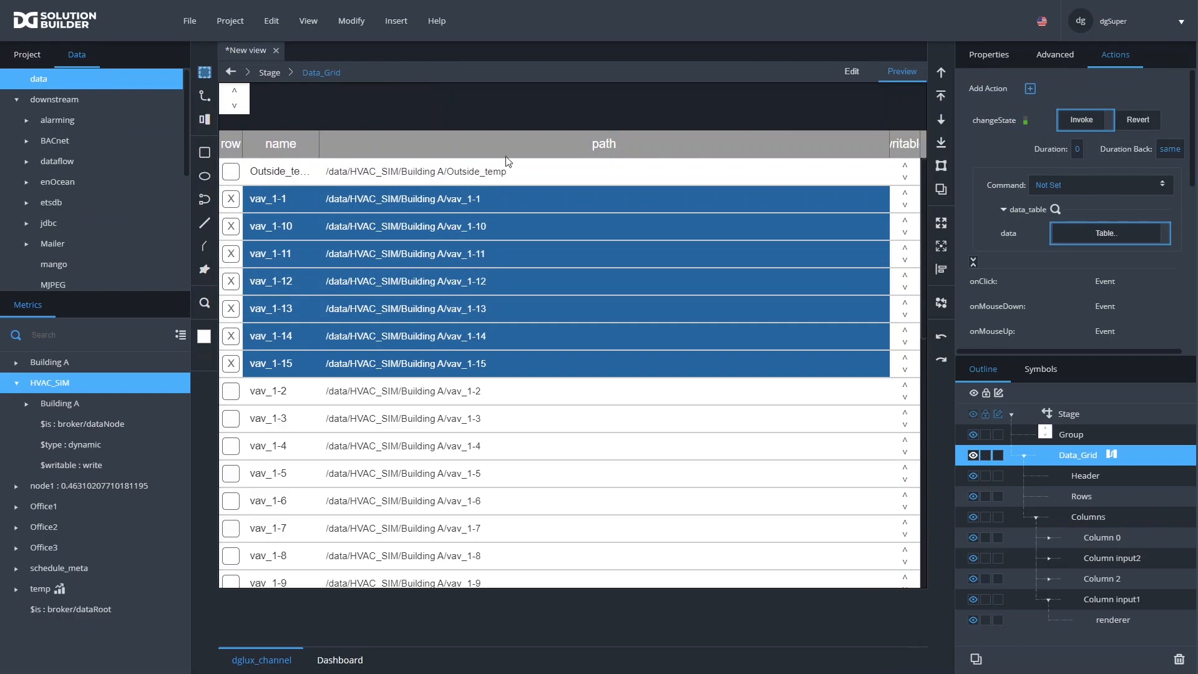
Open the Data_Grid dataflow and check the row order in its data_table block against the symbol parameter
click(1111, 451)
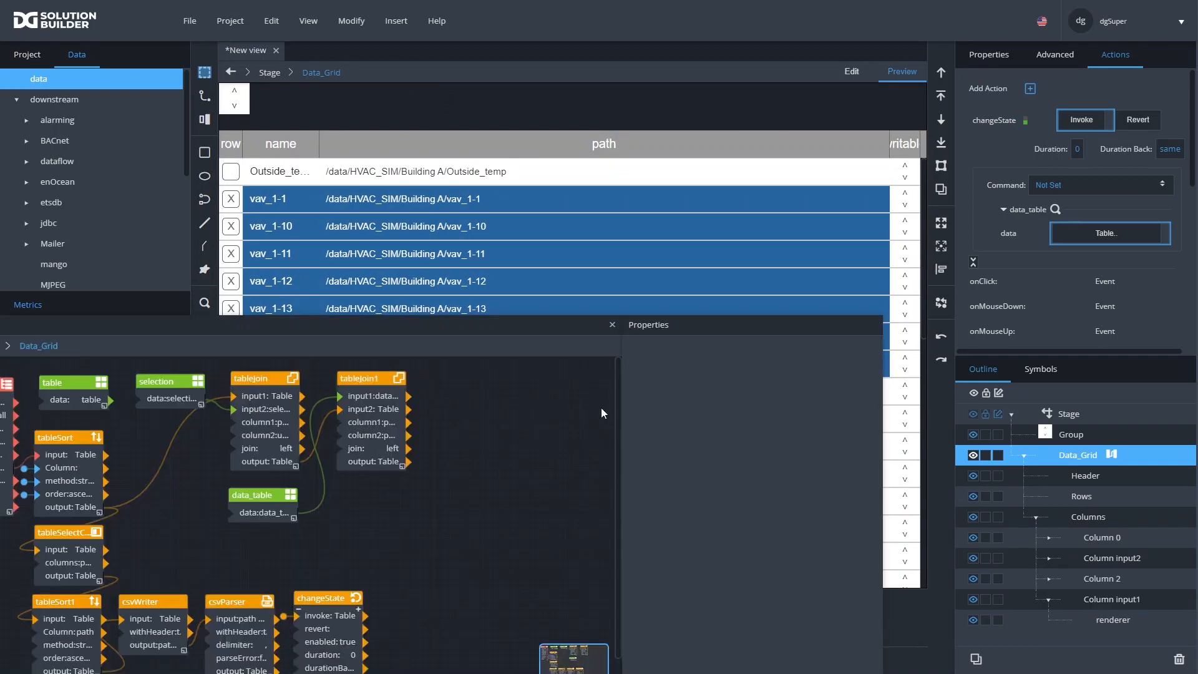
click(264, 502)
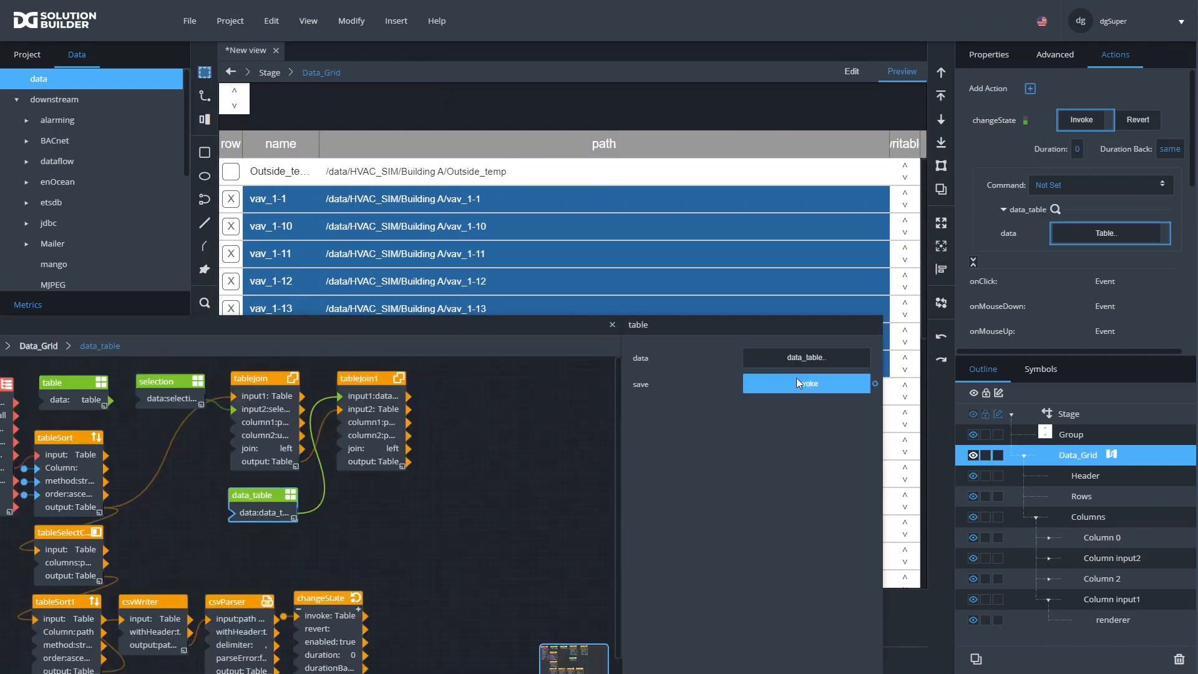
click(833, 358)
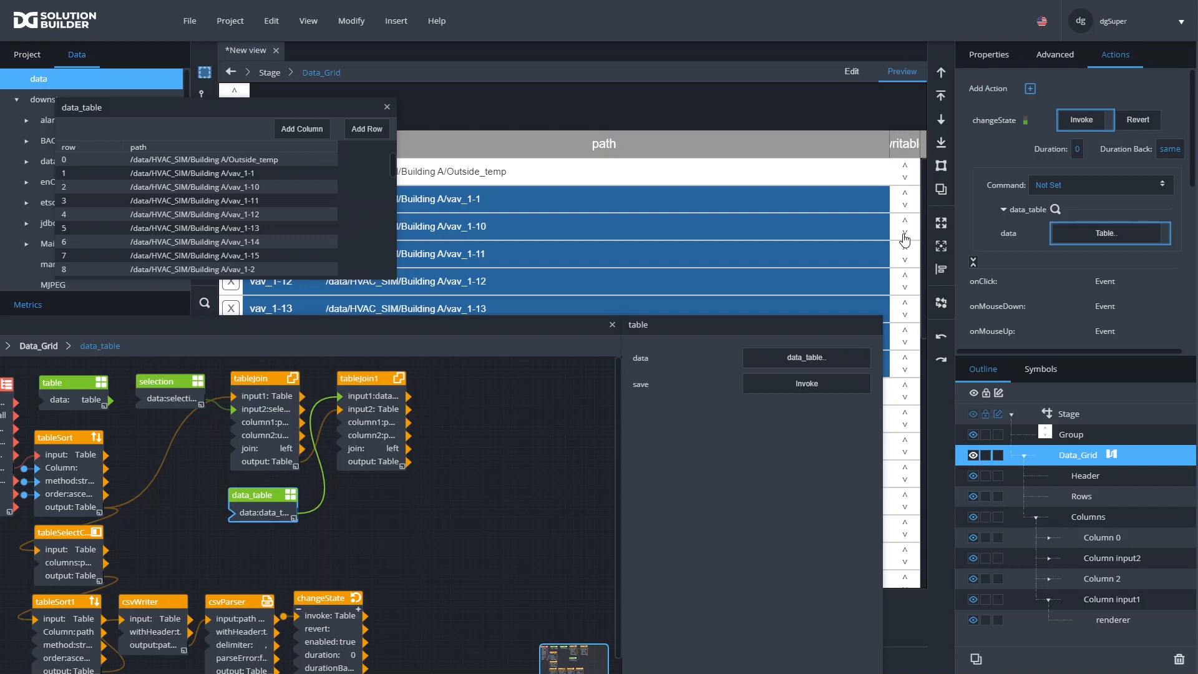
Select the Data_Grid dataflow's changeState block and toggle its enabled setting twice
drag(342, 324, 367, 287)
click(377, 577)
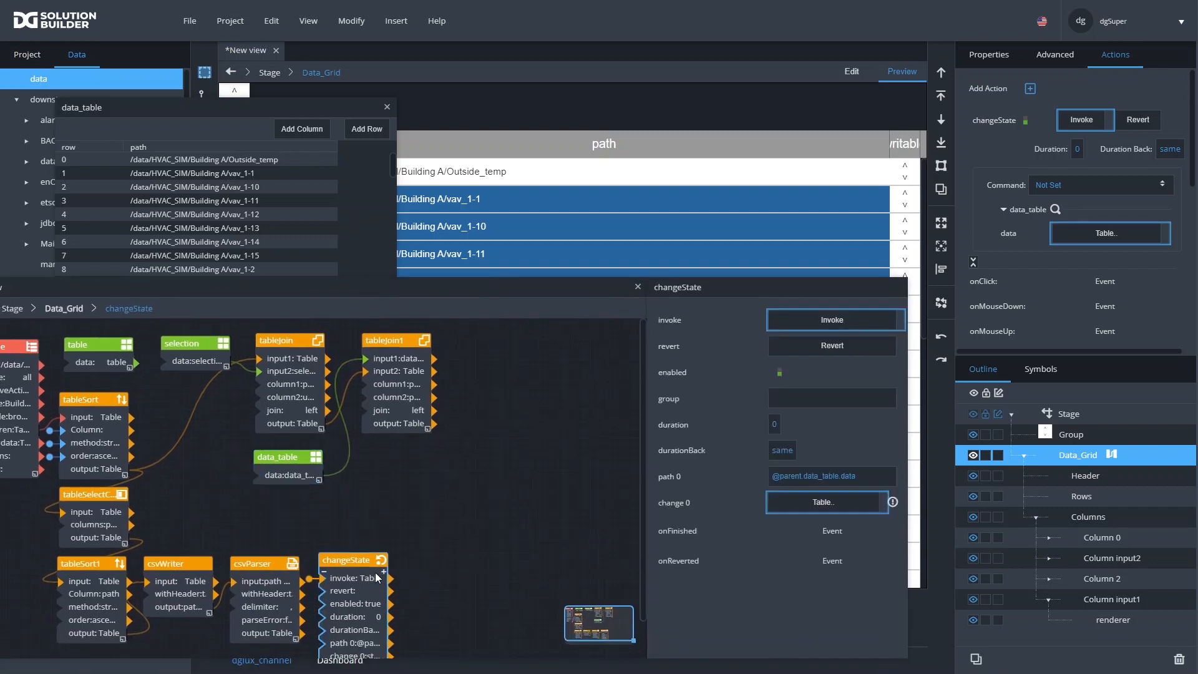
click(779, 373)
click(779, 373)
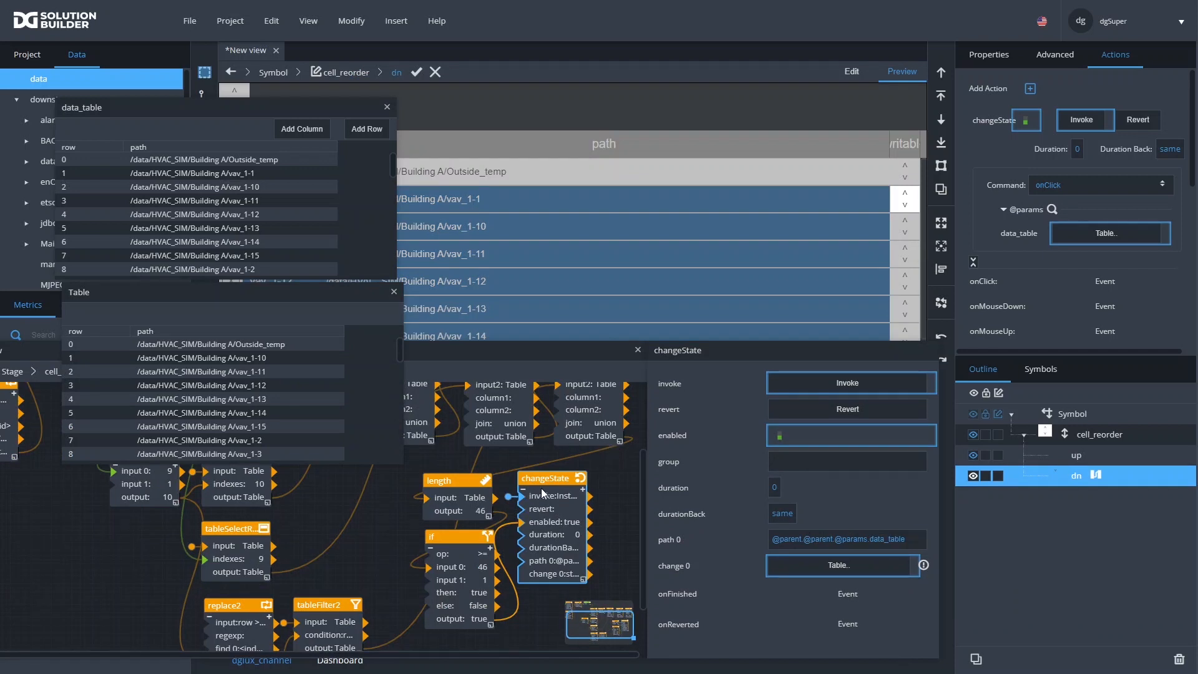
Review the cell_reorder symbol parameters again and commit the symbol edits
click(351, 20)
click(348, 100)
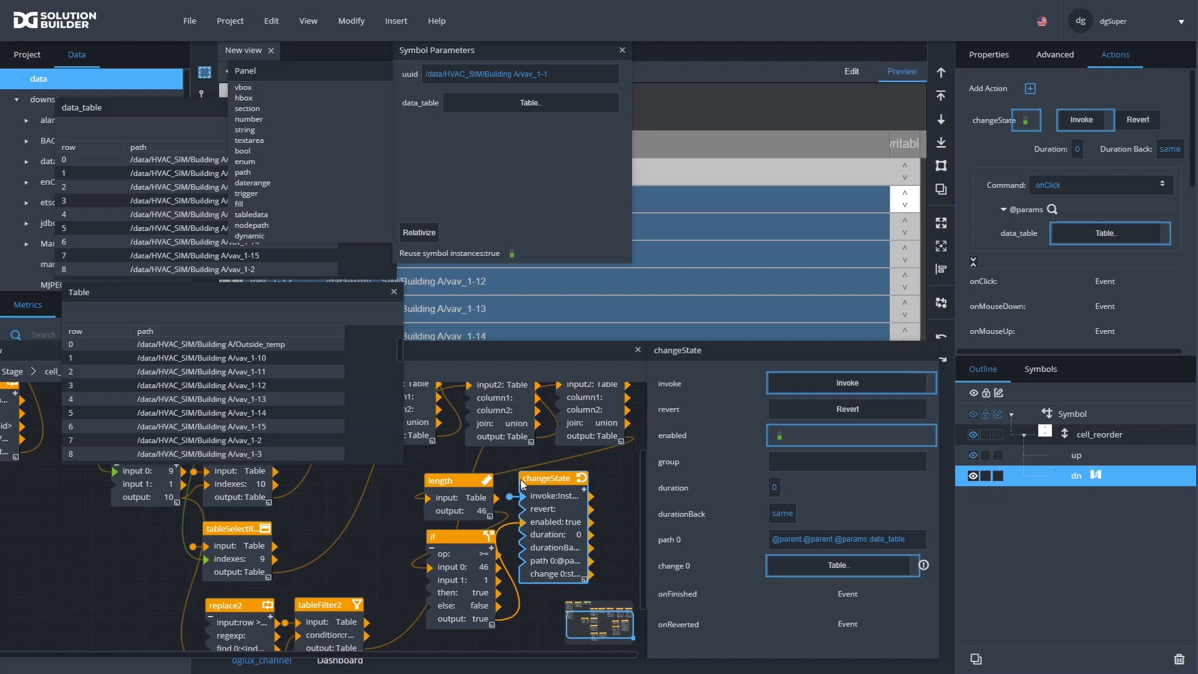
click(621, 50)
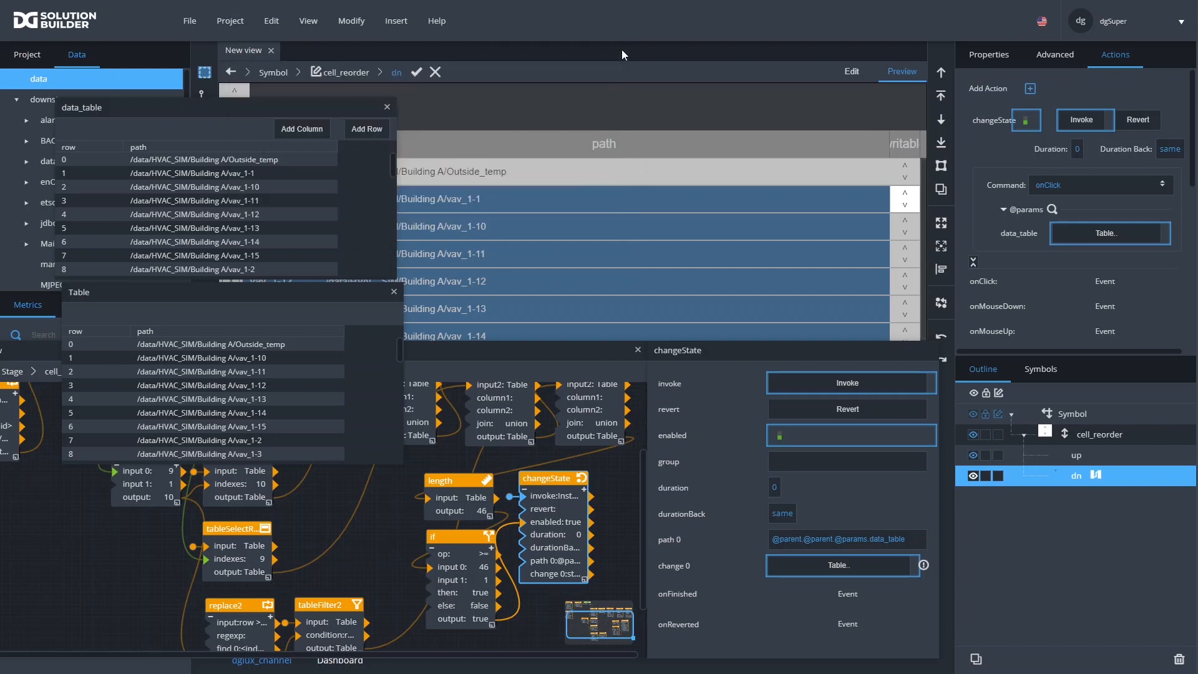
click(414, 73)
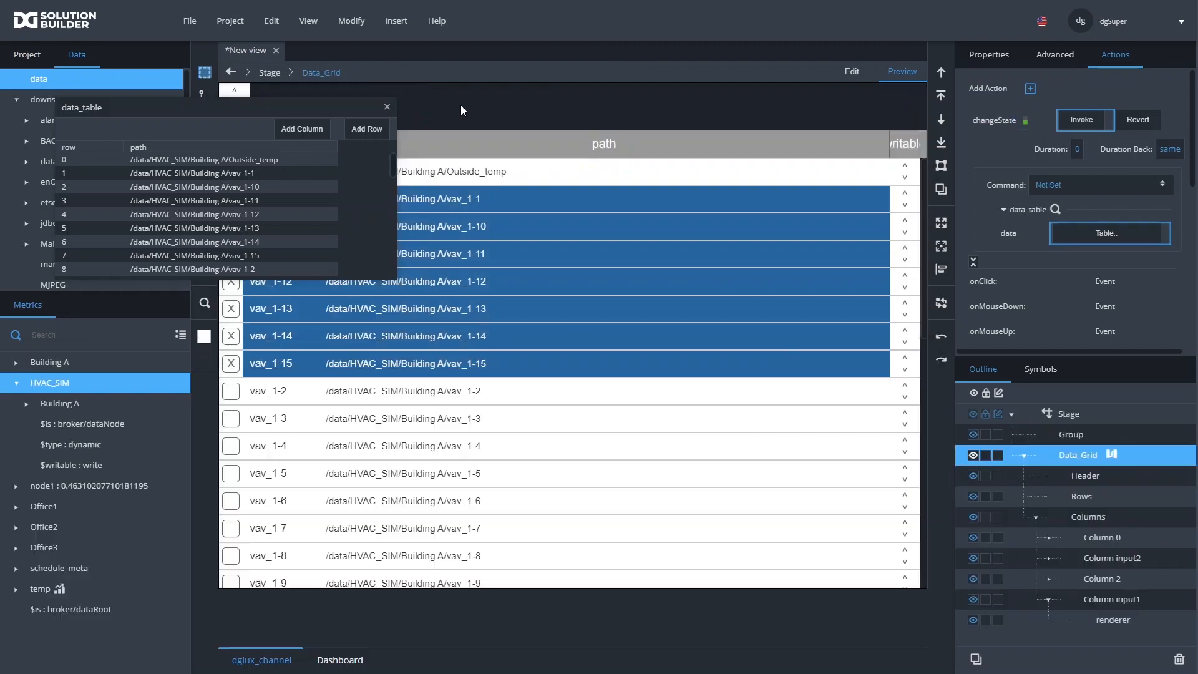
Pin the data property of Data_Grid's data_table block as a binding source
click(1111, 454)
click(274, 523)
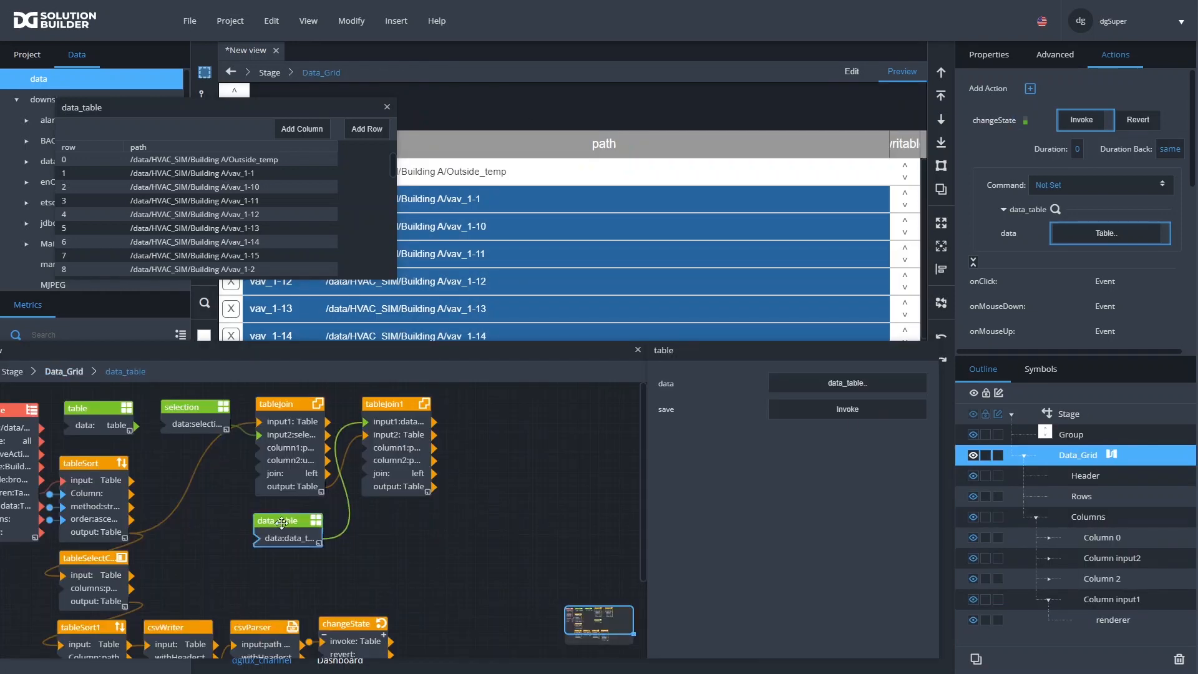
click(932, 385)
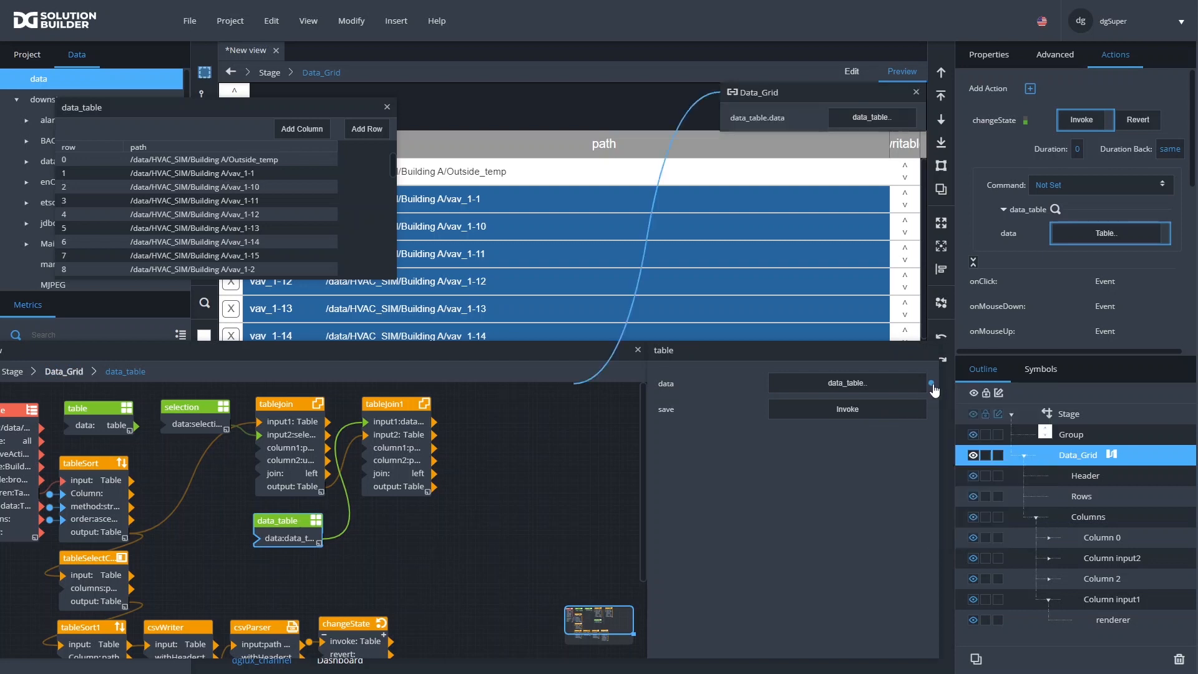
Point path 0 of the dn dataflow's changeState at the pinned data_table.data property, and commit the cell_reorder edits
click(851, 71)
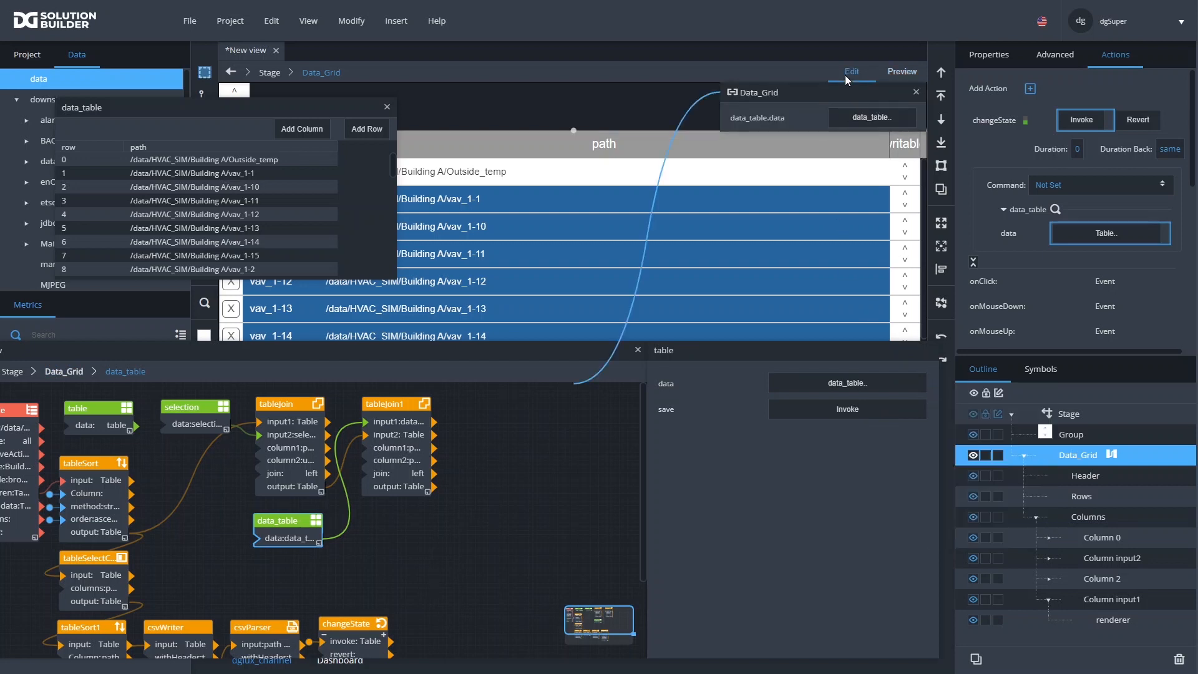
double_click(906, 206)
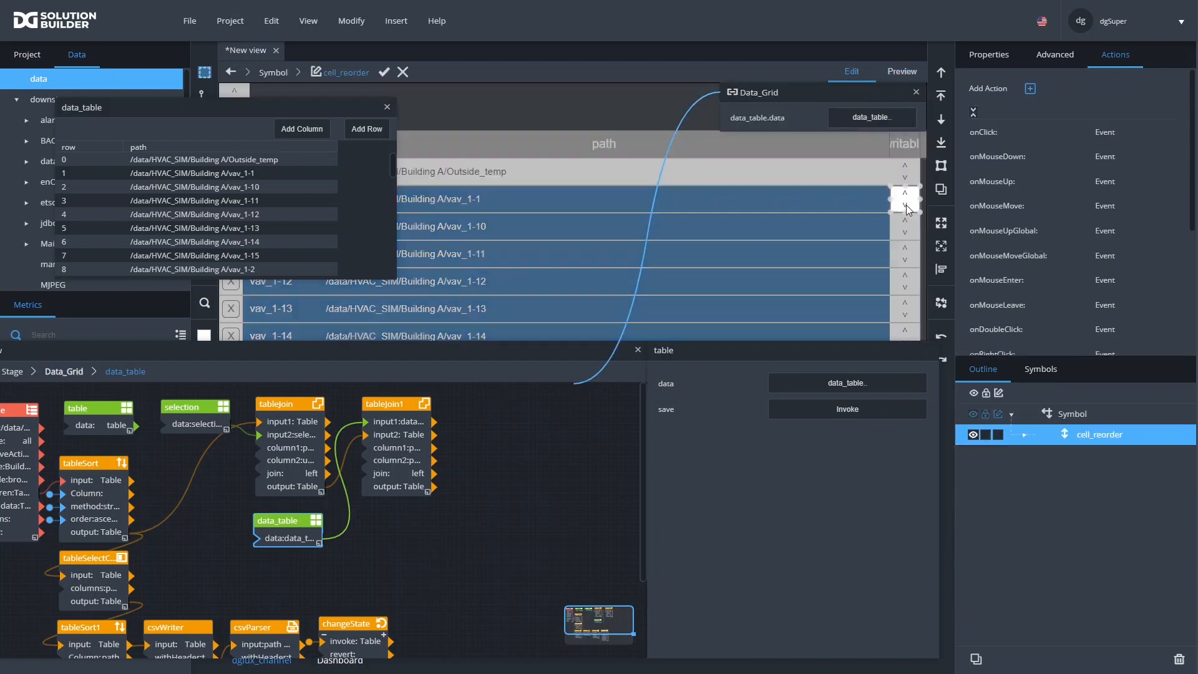
click(906, 206)
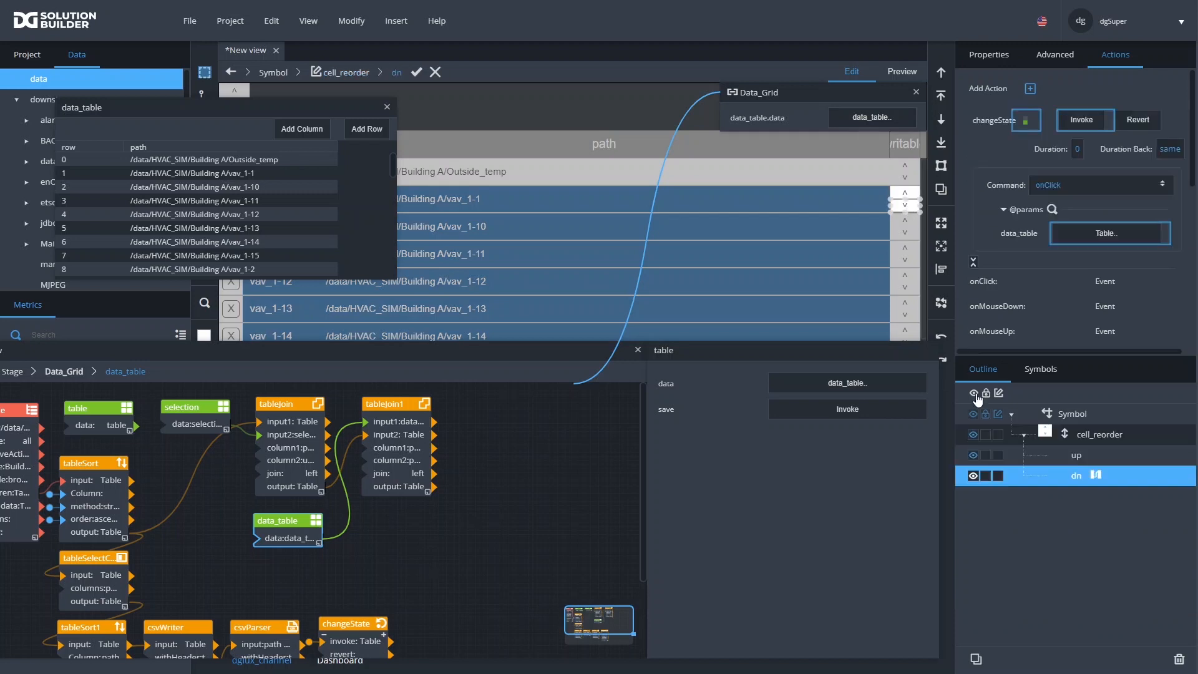
click(1097, 477)
scroll(523, 522, down, 4)
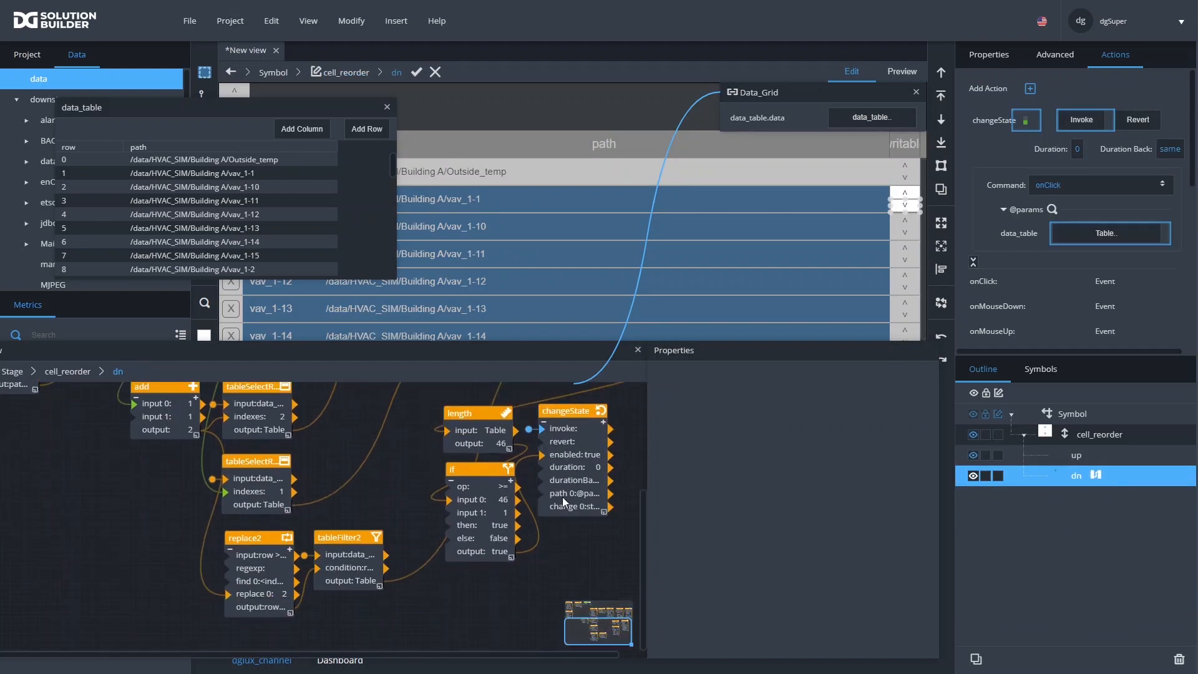
click(561, 500)
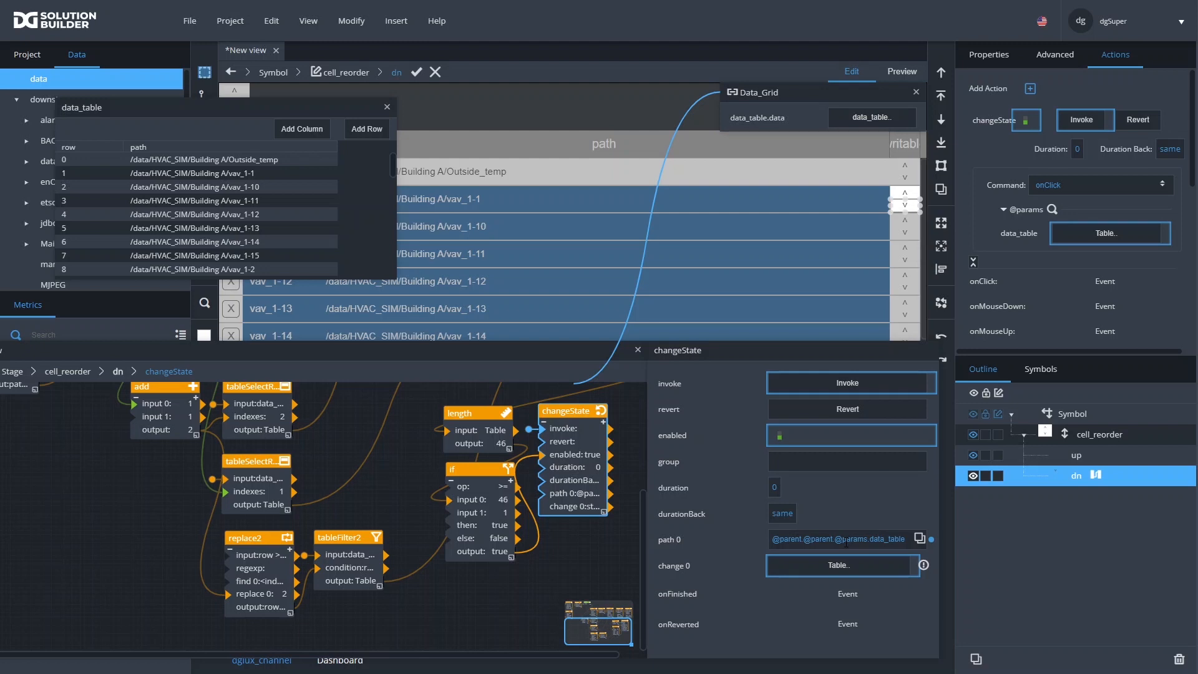
drag(909, 117, 819, 548)
click(387, 107)
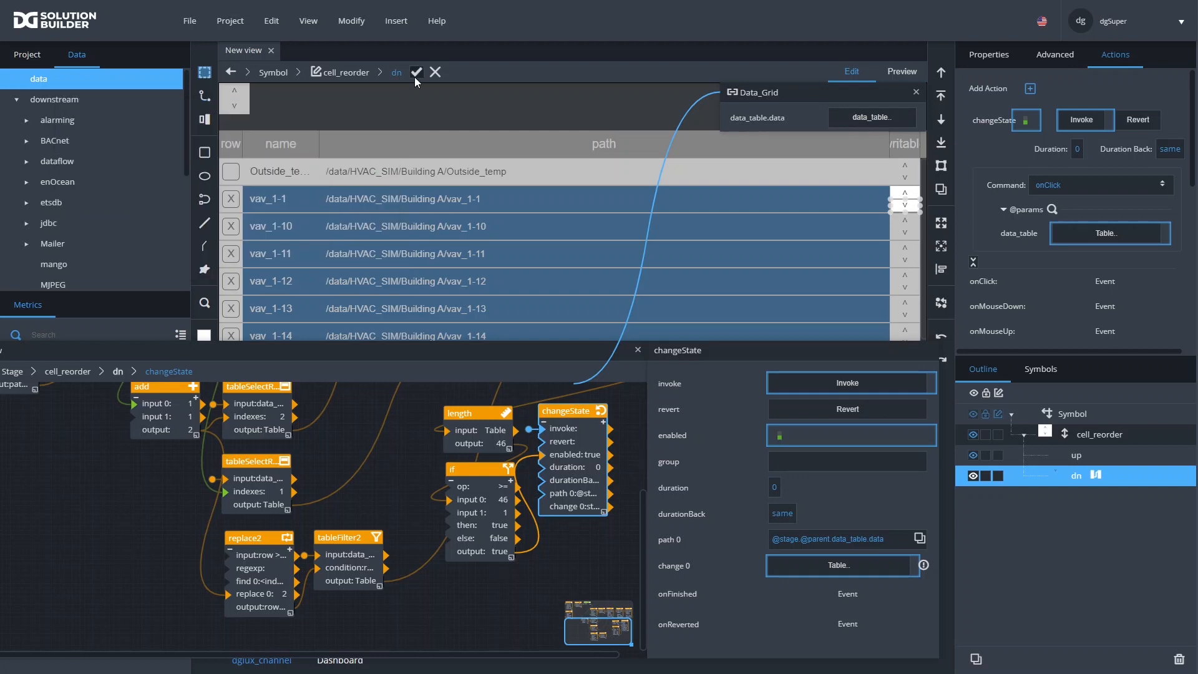
click(417, 72)
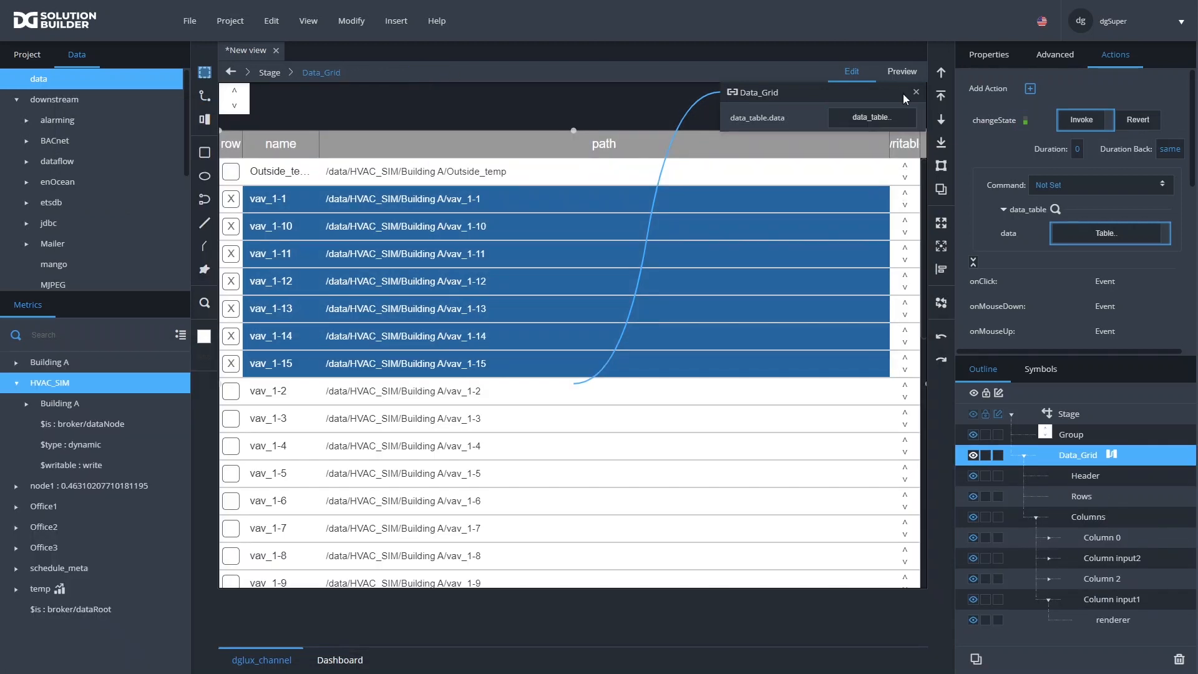
Preview the grid and move the vav_1-15 row down two places with its down button
click(914, 69)
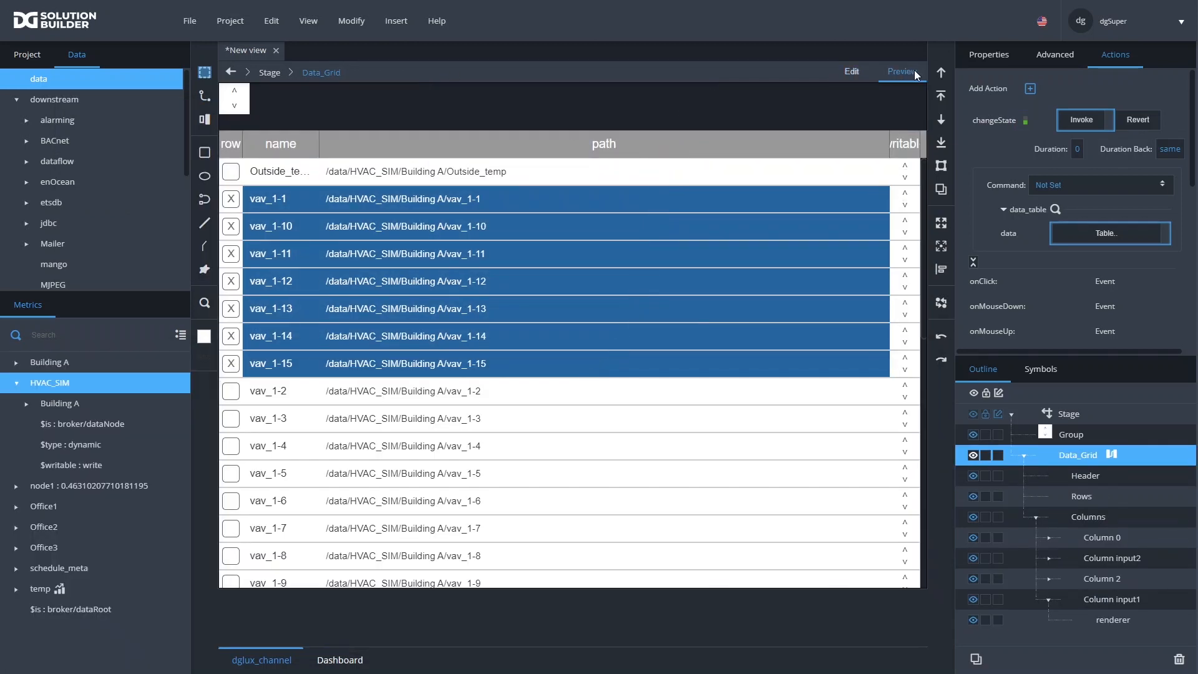
click(906, 370)
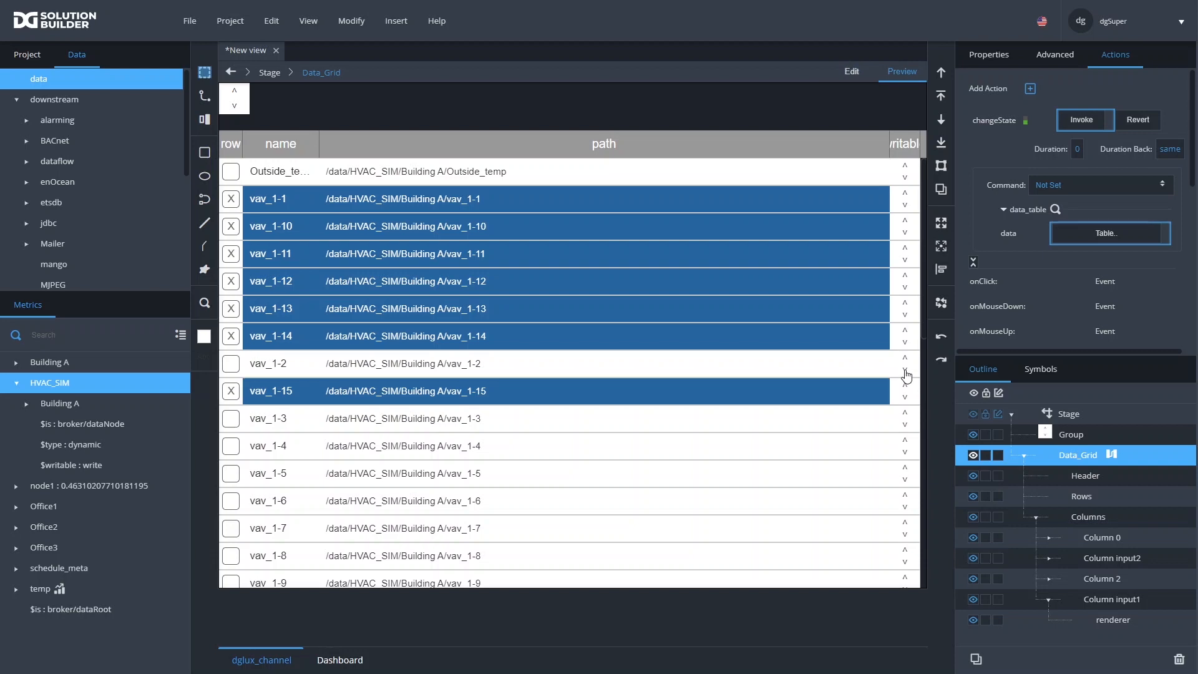
click(905, 396)
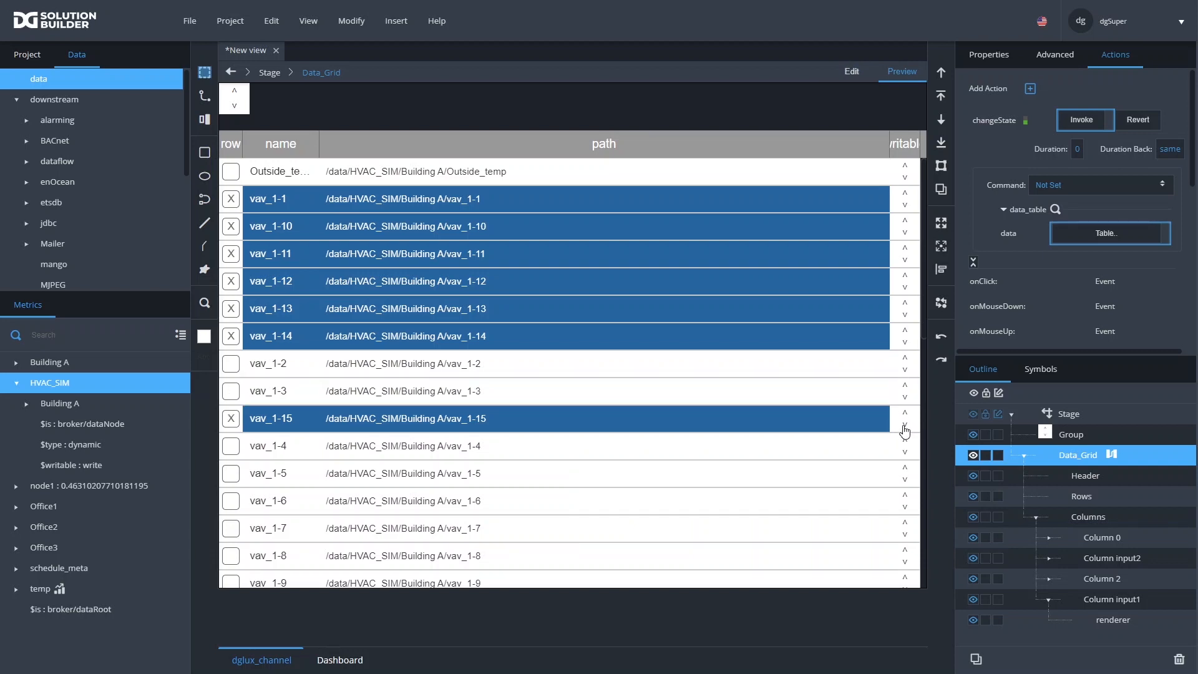
Move the vav_1-15, vav_1-13 and vav_1-12 rows down one place and vav_1-14 down two, and return to editing
click(904, 427)
click(906, 344)
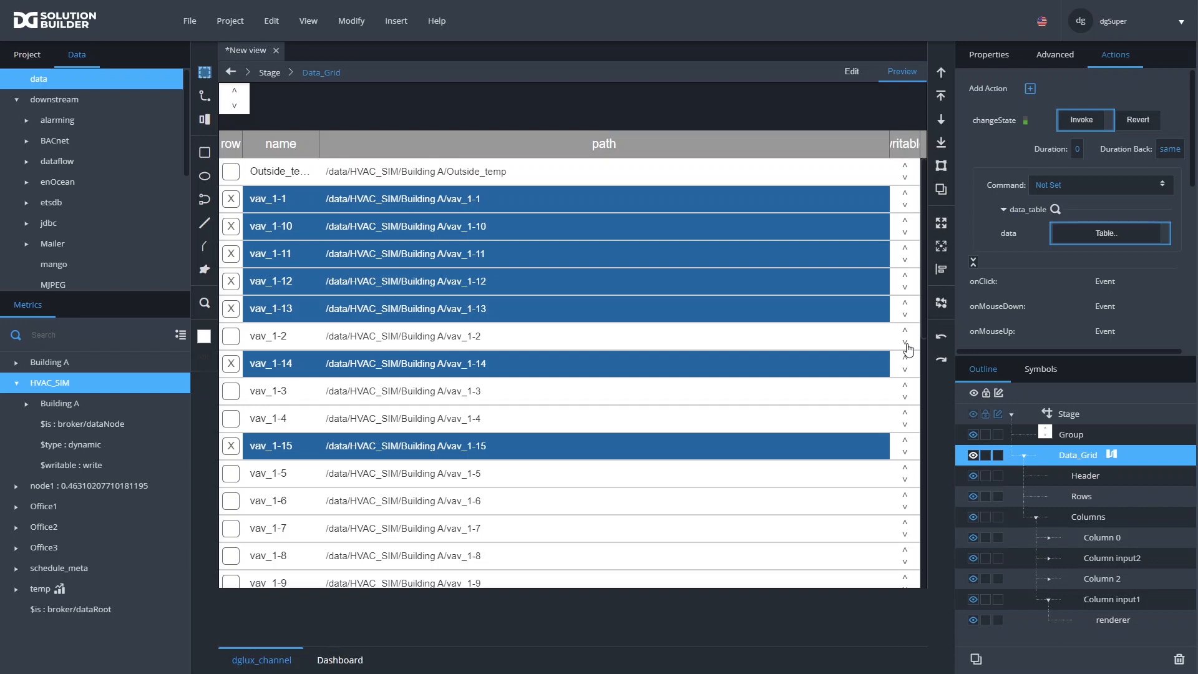
click(905, 371)
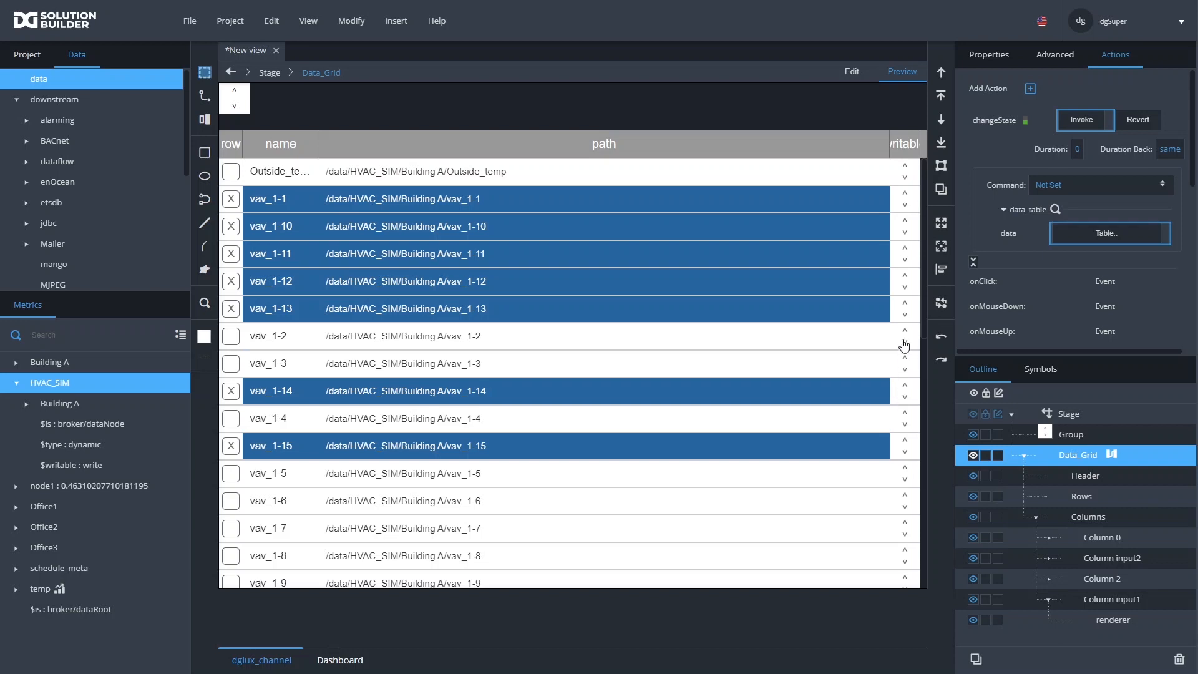
click(904, 315)
click(905, 289)
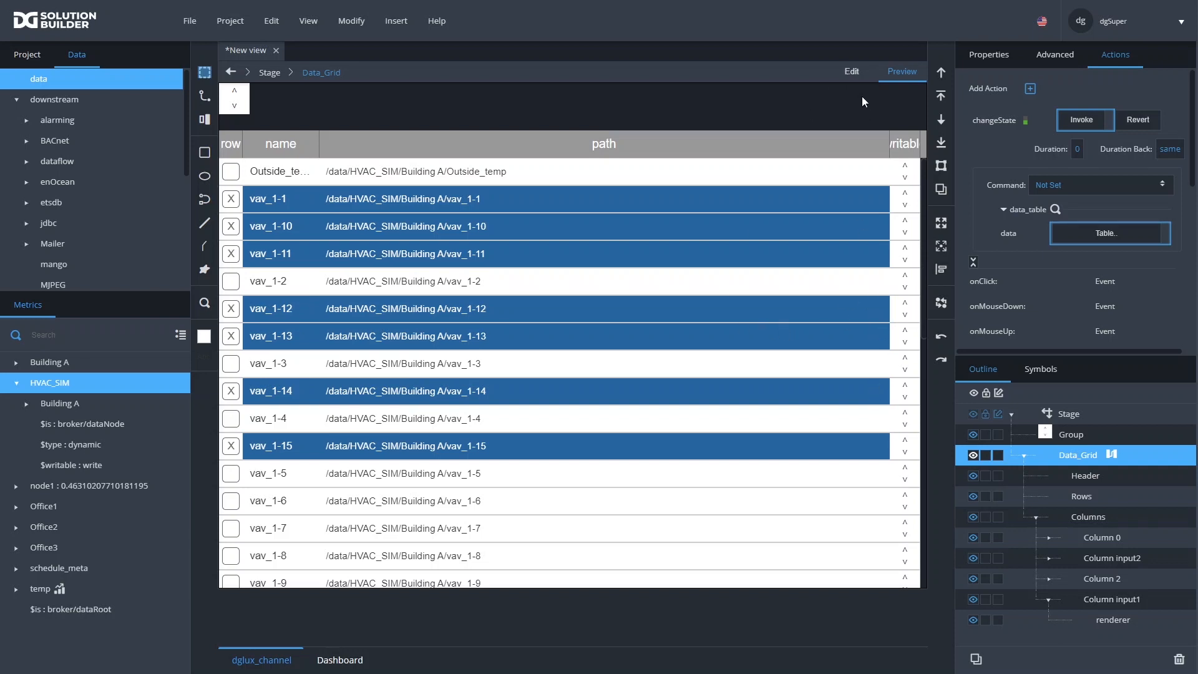
click(848, 71)
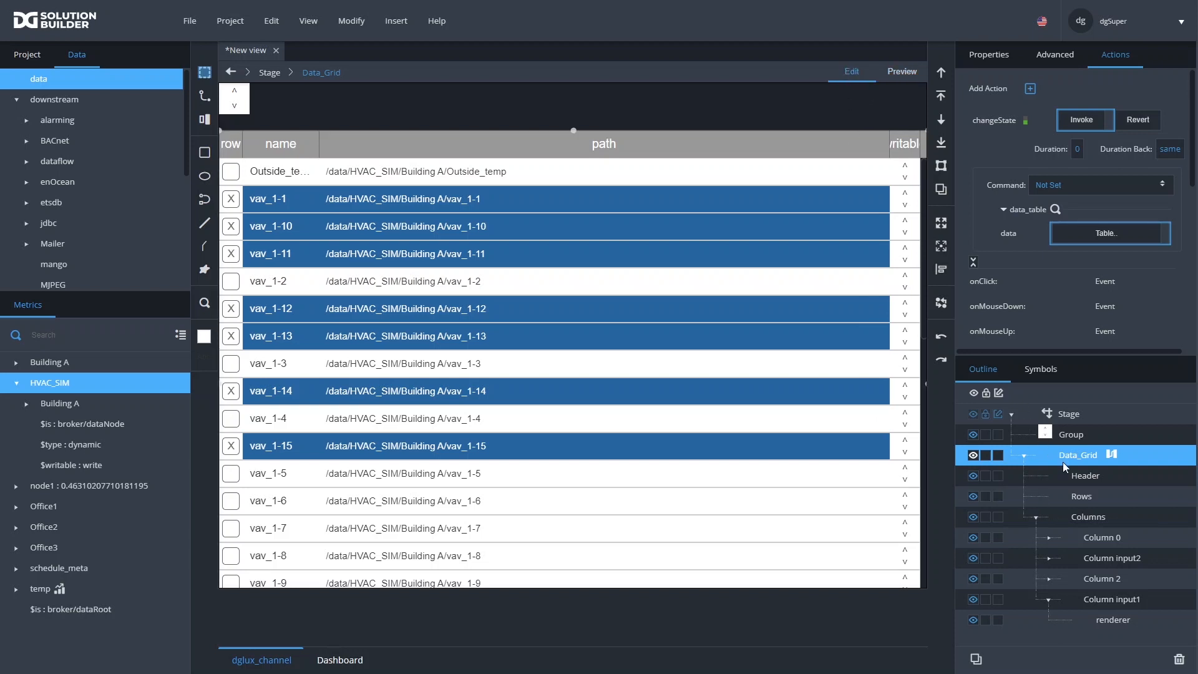
Open the dn dataflow inside the cell_reorder symbol, select its length, if and changeState blocks, and save the view
double_click(904, 453)
click(904, 452)
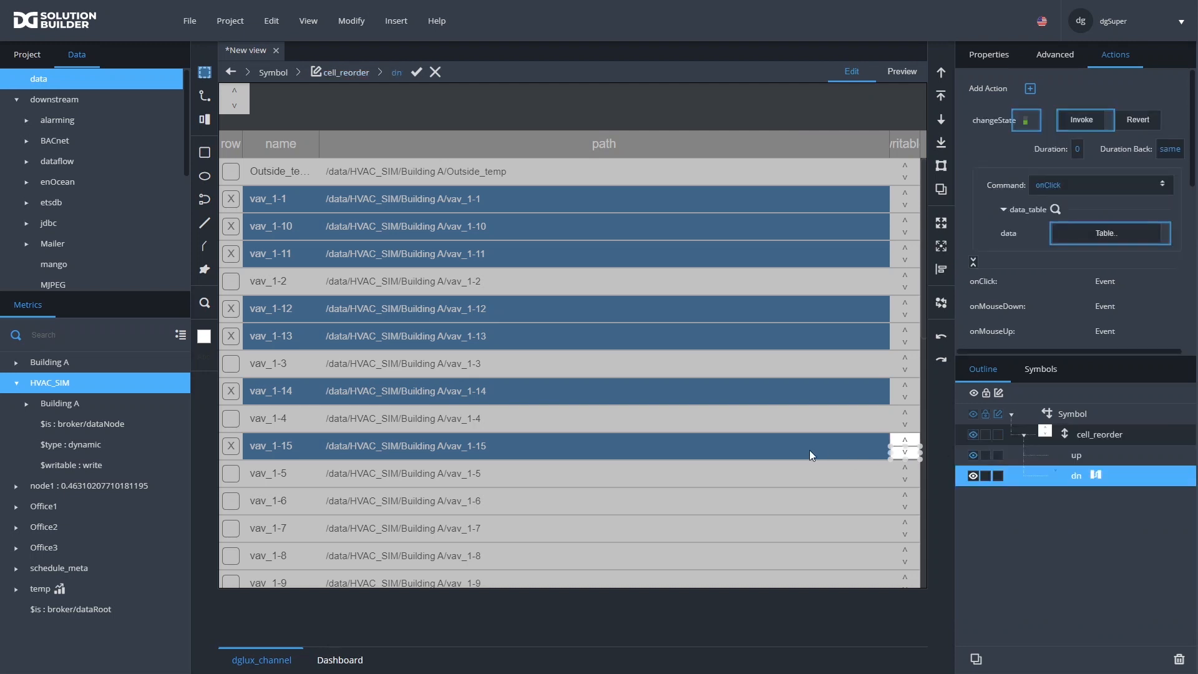
click(1095, 475)
drag(366, 359, 444, 175)
drag(723, 473, 820, 671)
drag(508, 596, 715, 388)
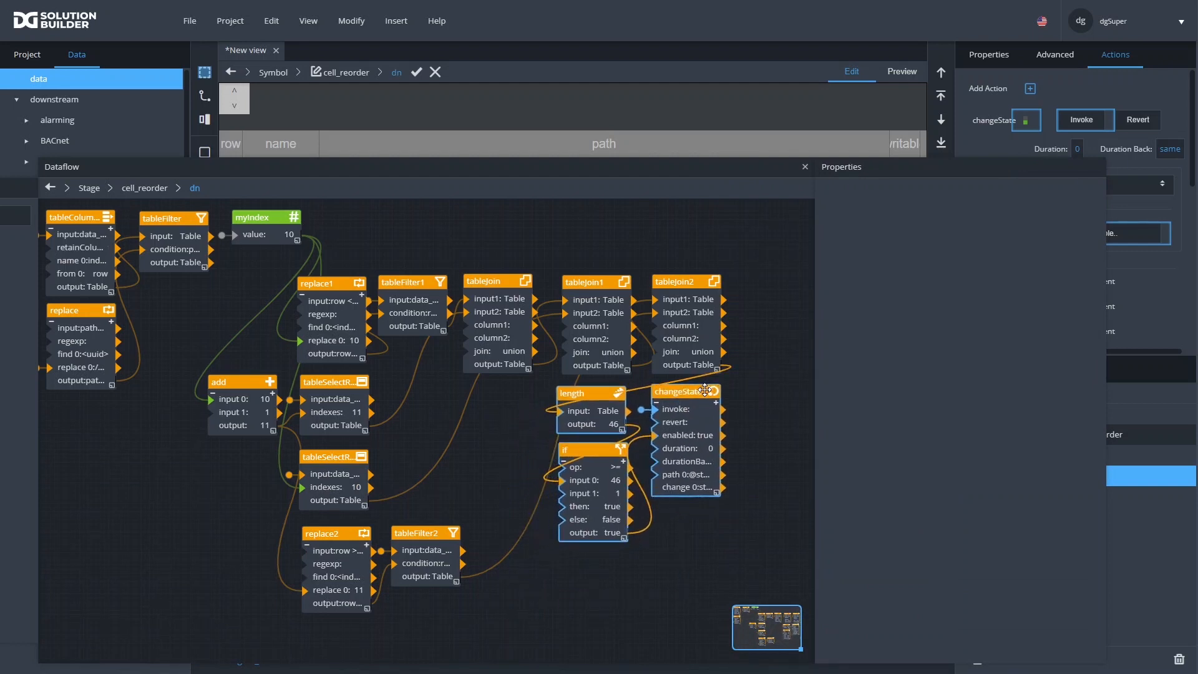
key(ctrl+s)
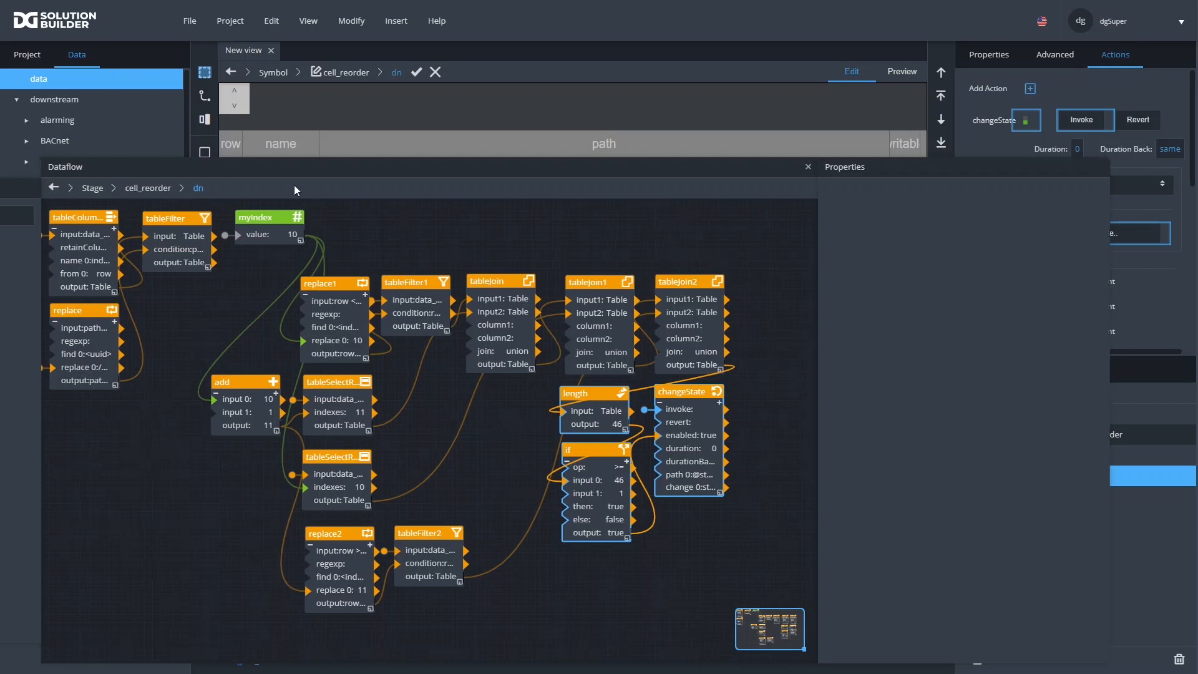
Find the Aggregation table operation in the block library and add it to the dn dataflow below the replace block
drag(227, 172, 468, 193)
text(len)
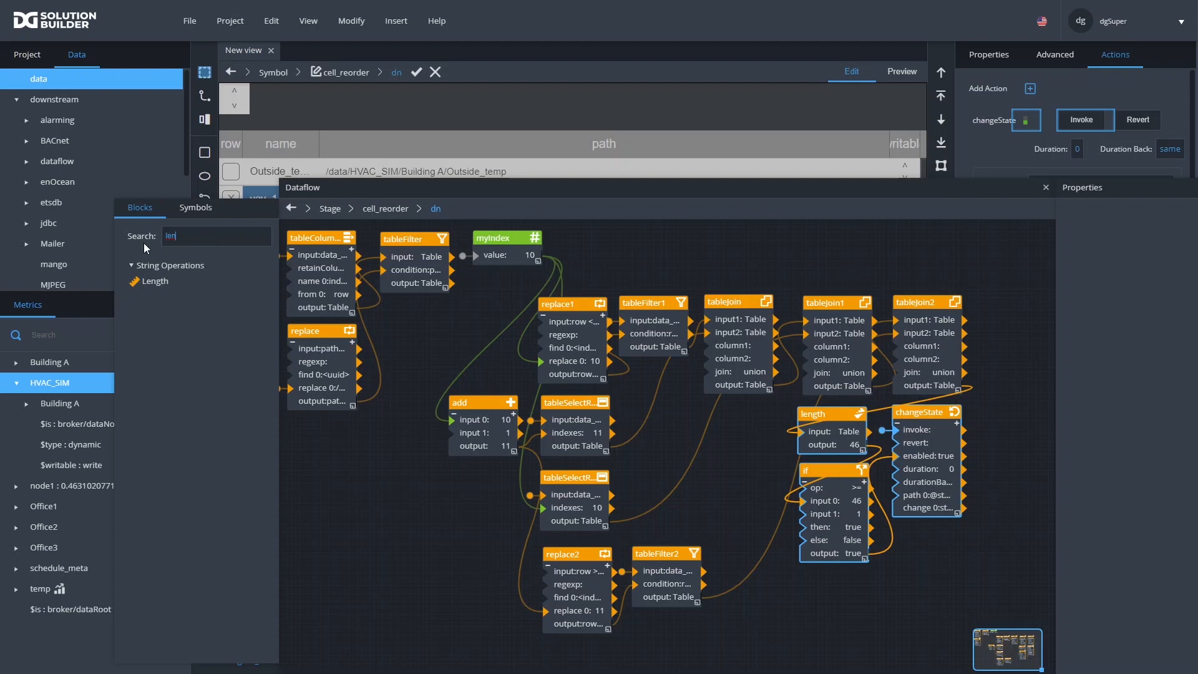
key(BackSpace)
key(BackSpace)
key(BackSpace)
text(a)
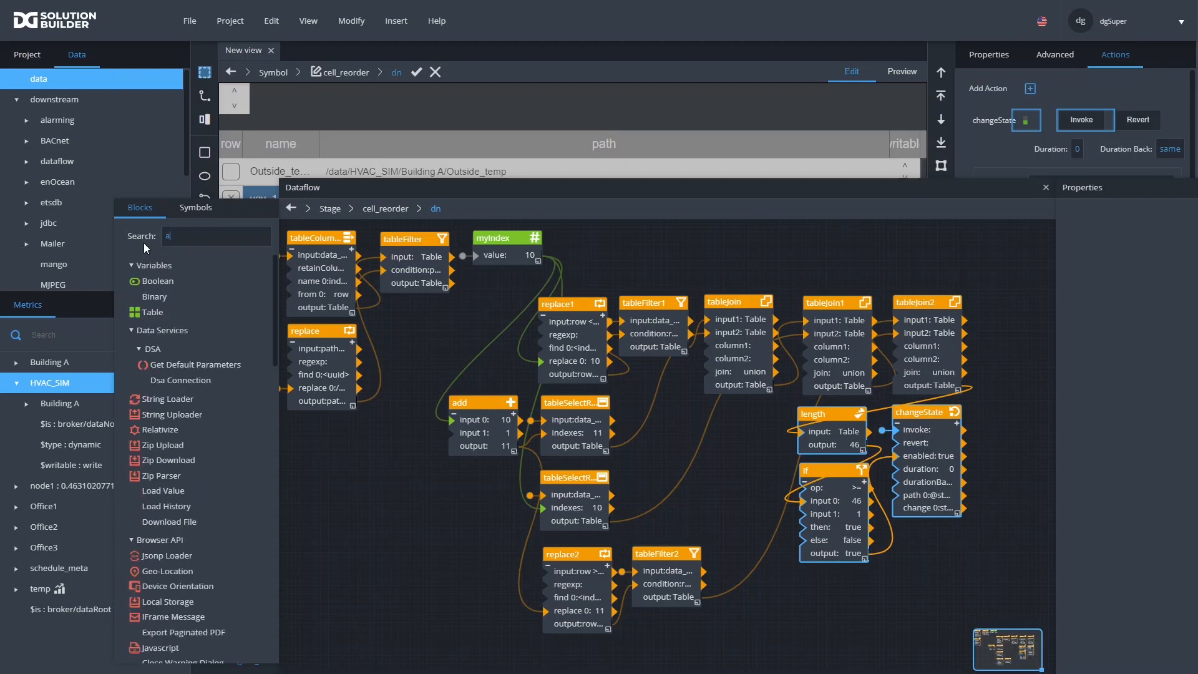
text(gg)
drag(149, 288, 309, 438)
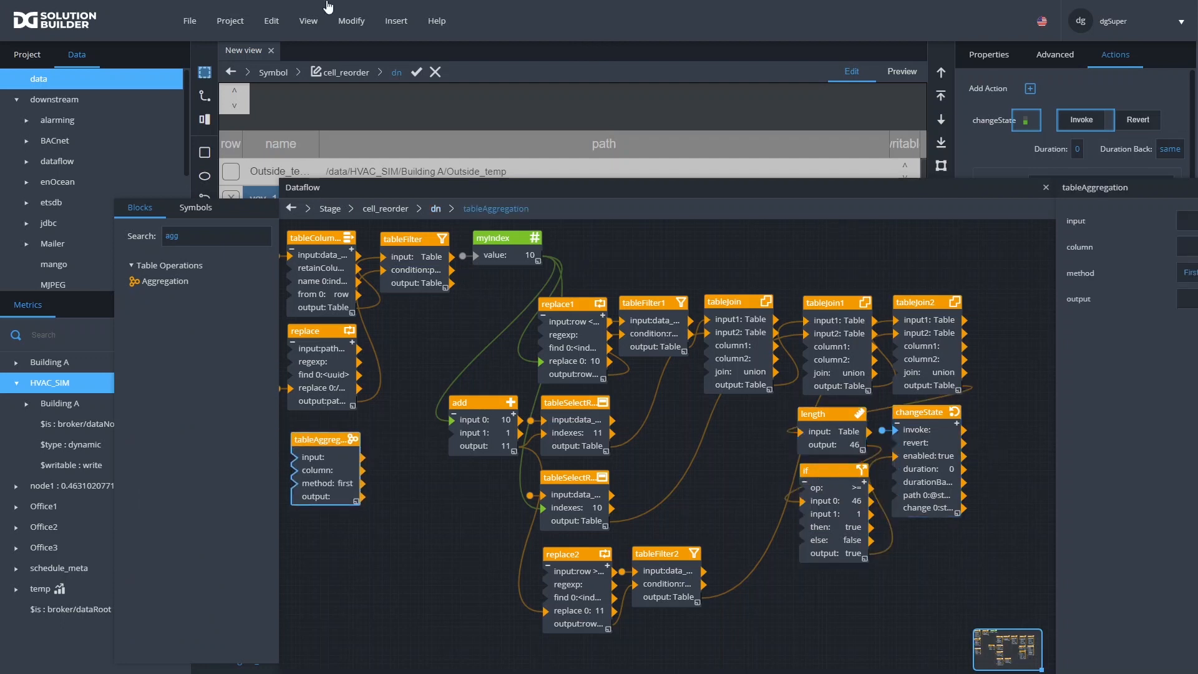
Bind the tableAggregation input to the symbol's data_table parameter, with column row and method Last
click(351, 20)
click(409, 98)
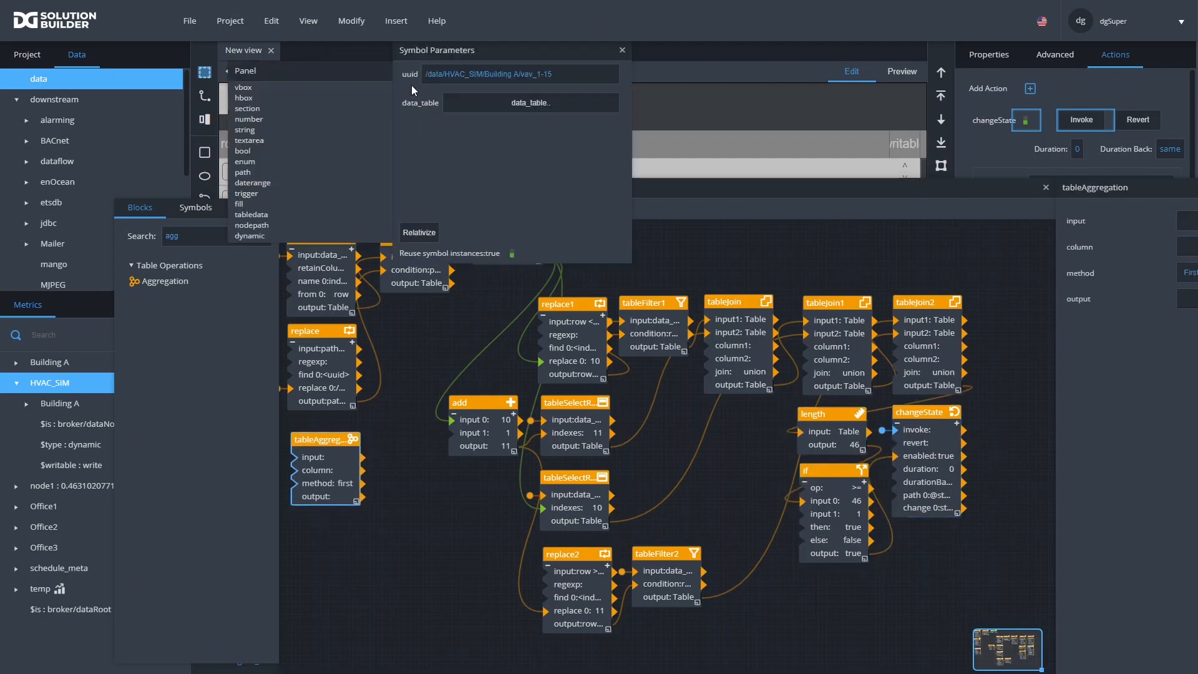
drag(624, 102, 298, 459)
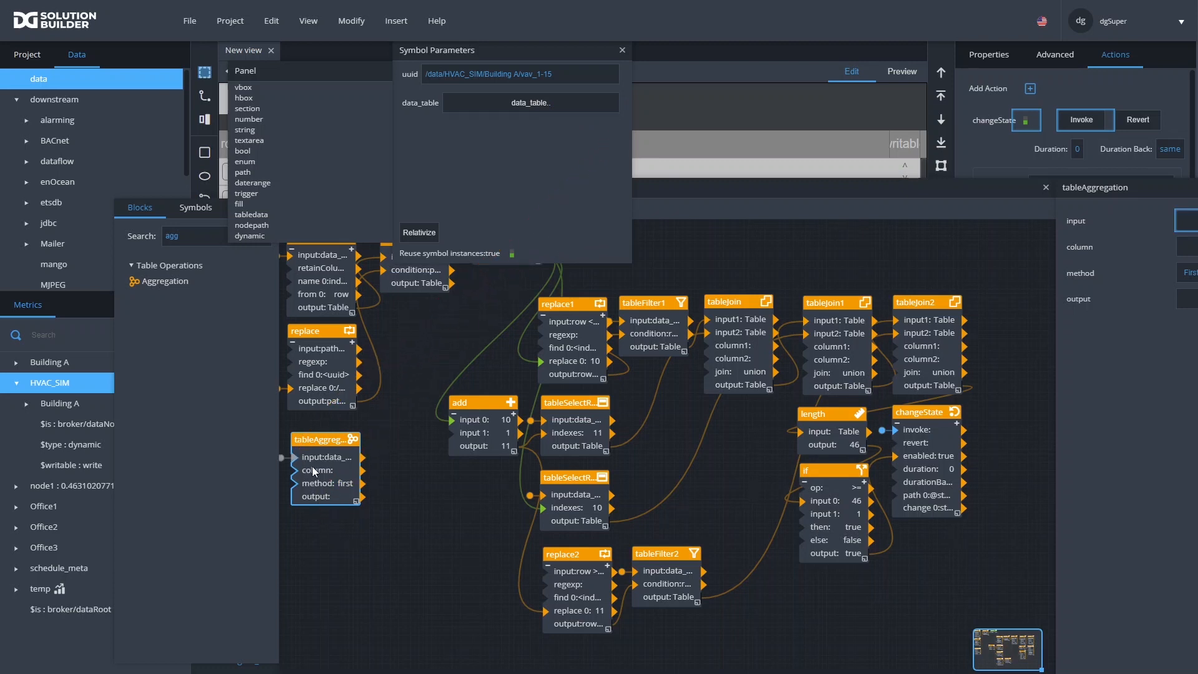
drag(983, 189, 880, 208)
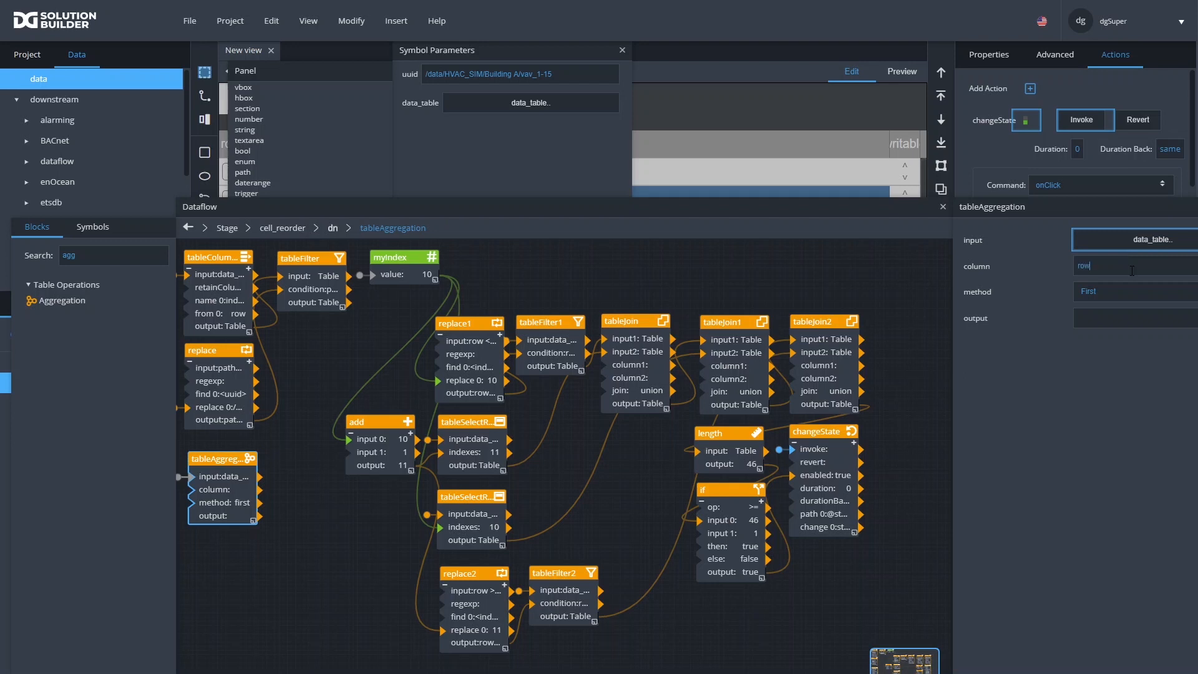
click(1106, 292)
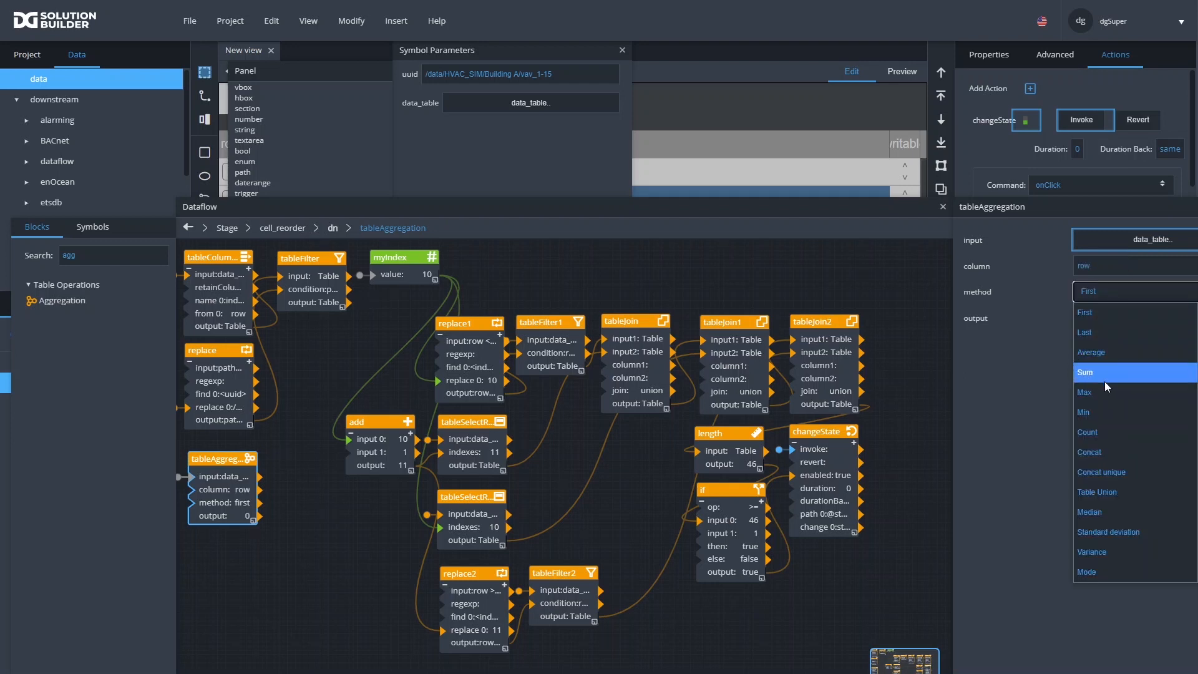
click(1101, 335)
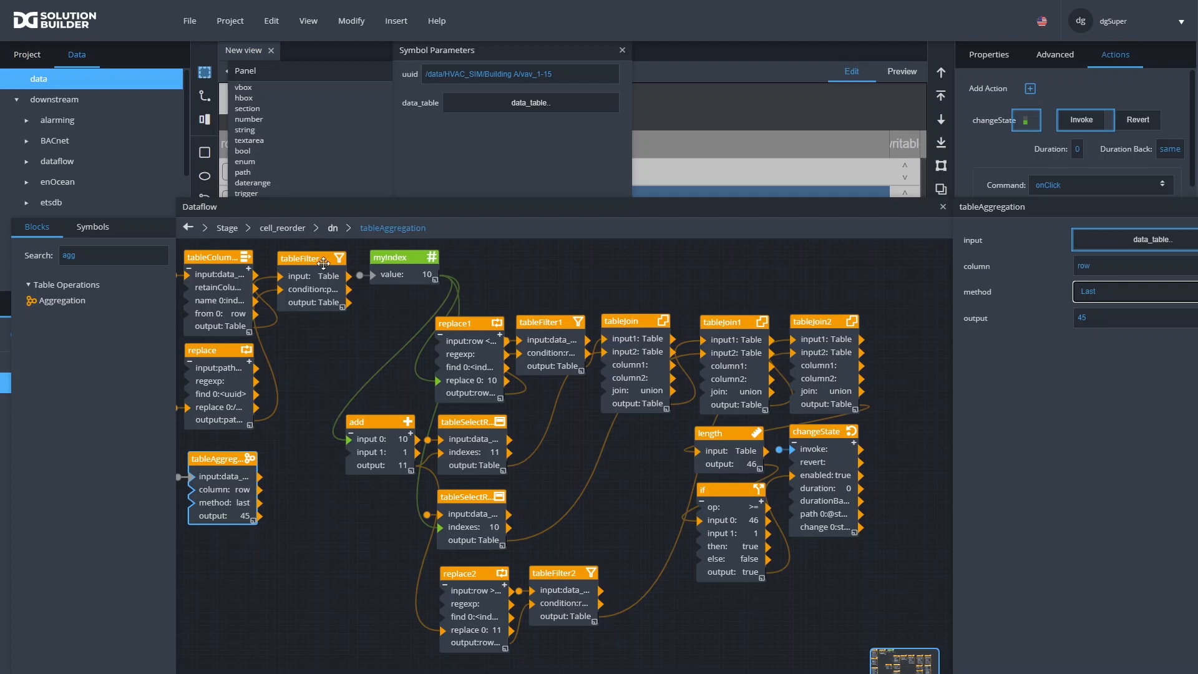
Add an If block below tableAggregation and connect the myIndex value to its input 0
double_click(125, 259)
text(if)
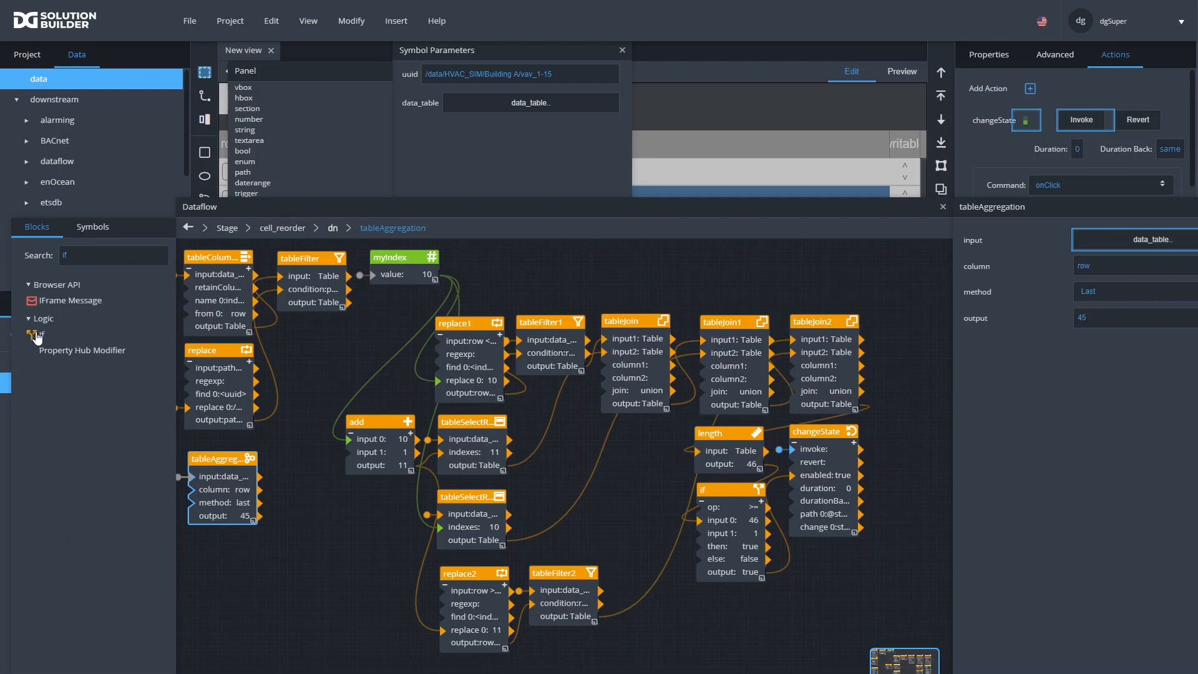
drag(42, 335, 209, 542)
drag(418, 275, 192, 574)
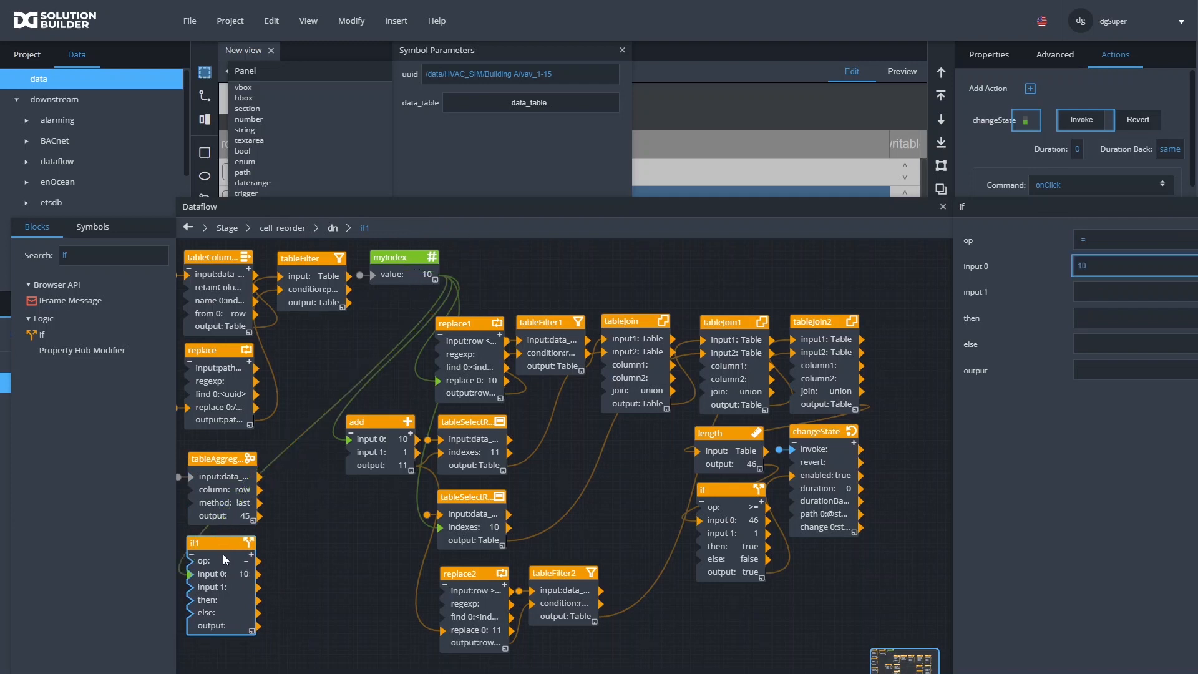
Set the new If block to >= with the tableAggregation output as input 1, then false and else true
click(1103, 247)
click(1085, 322)
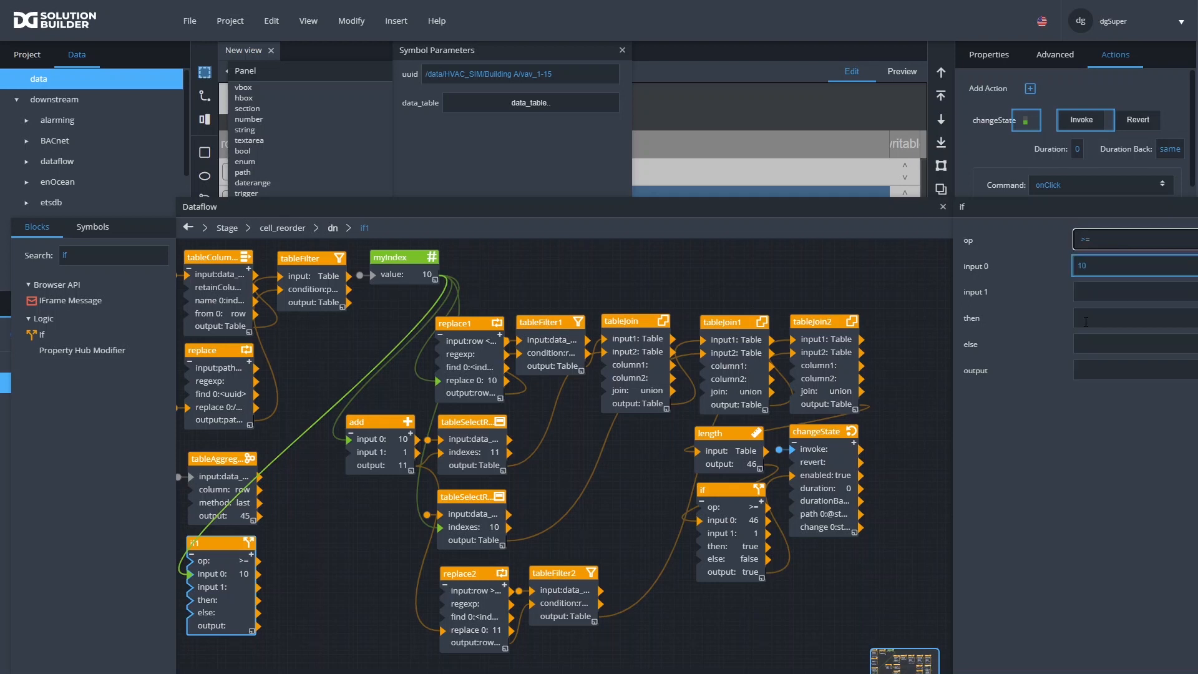
drag(259, 515, 195, 588)
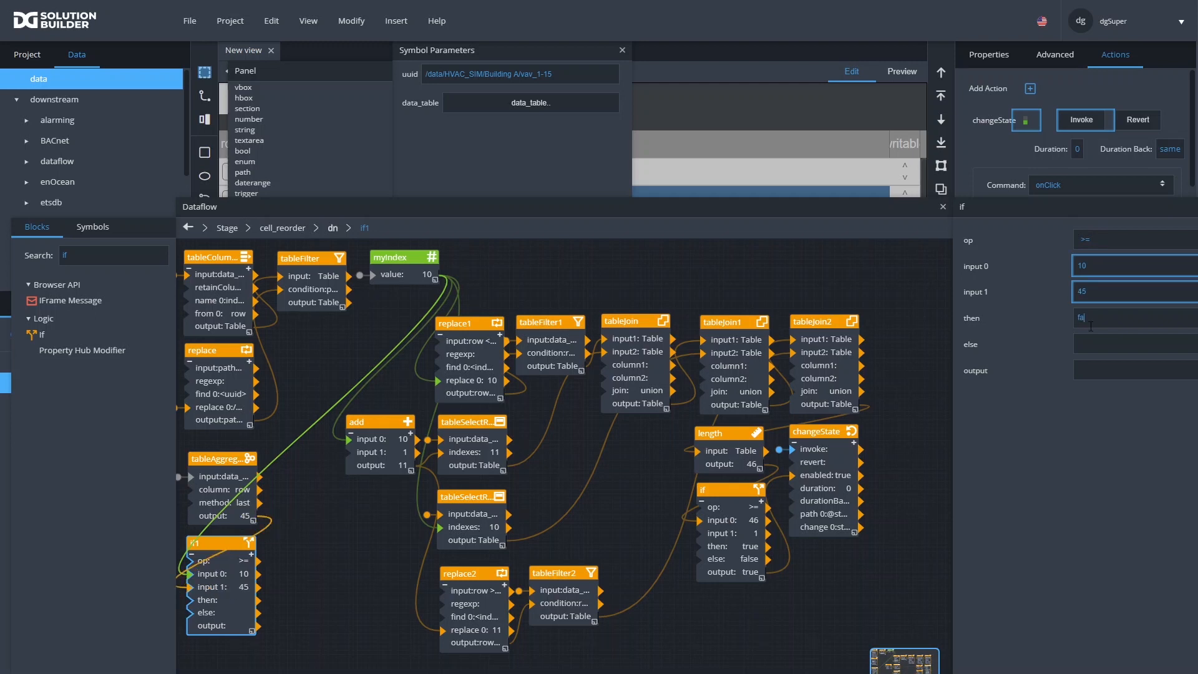
key(Tab)
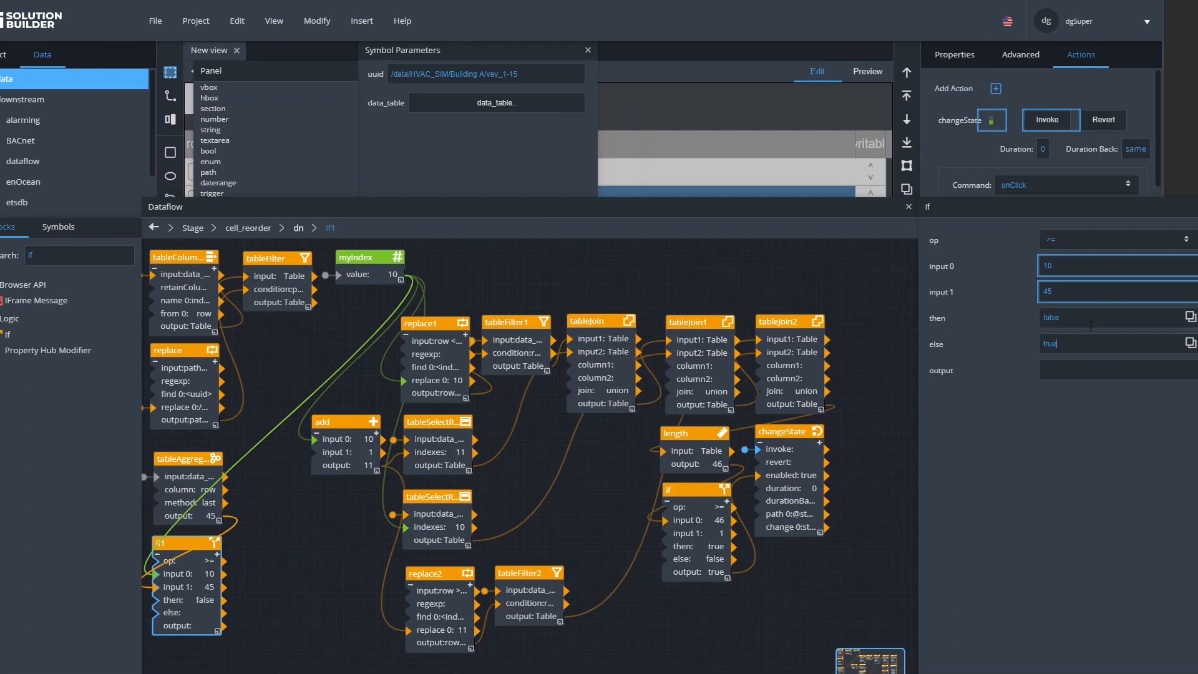
click(1092, 465)
Bind the dn button's mouse-enabled property to the output of the new If block
drag(807, 208, 581, 244)
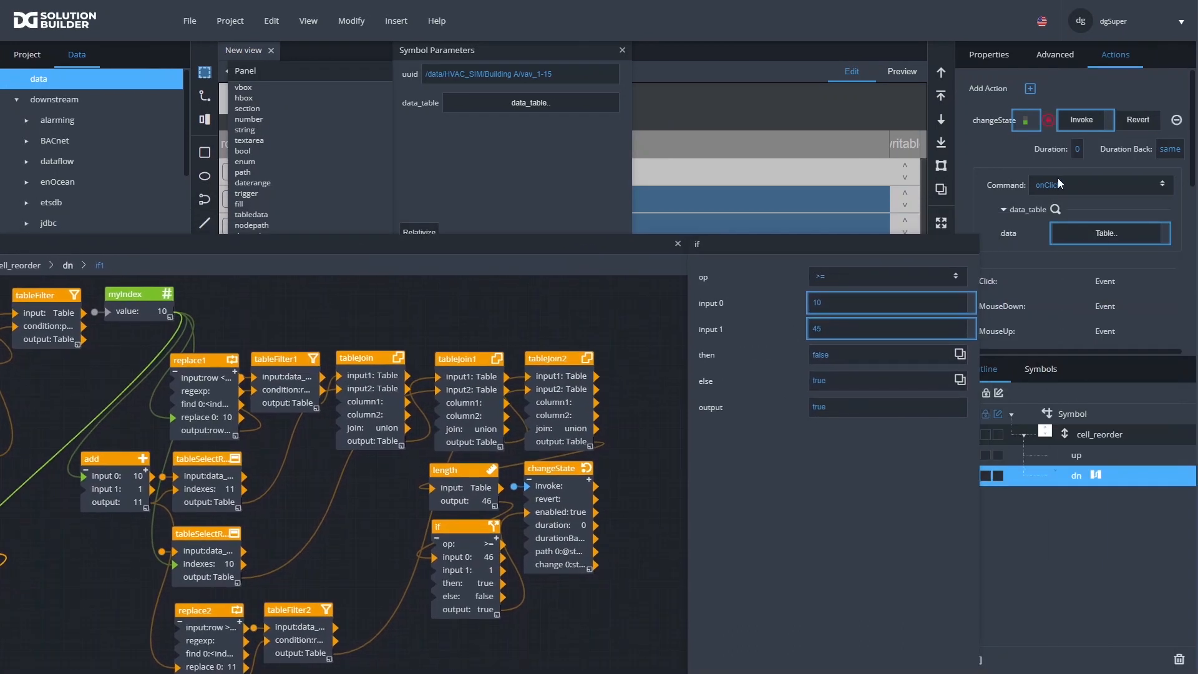
click(987, 56)
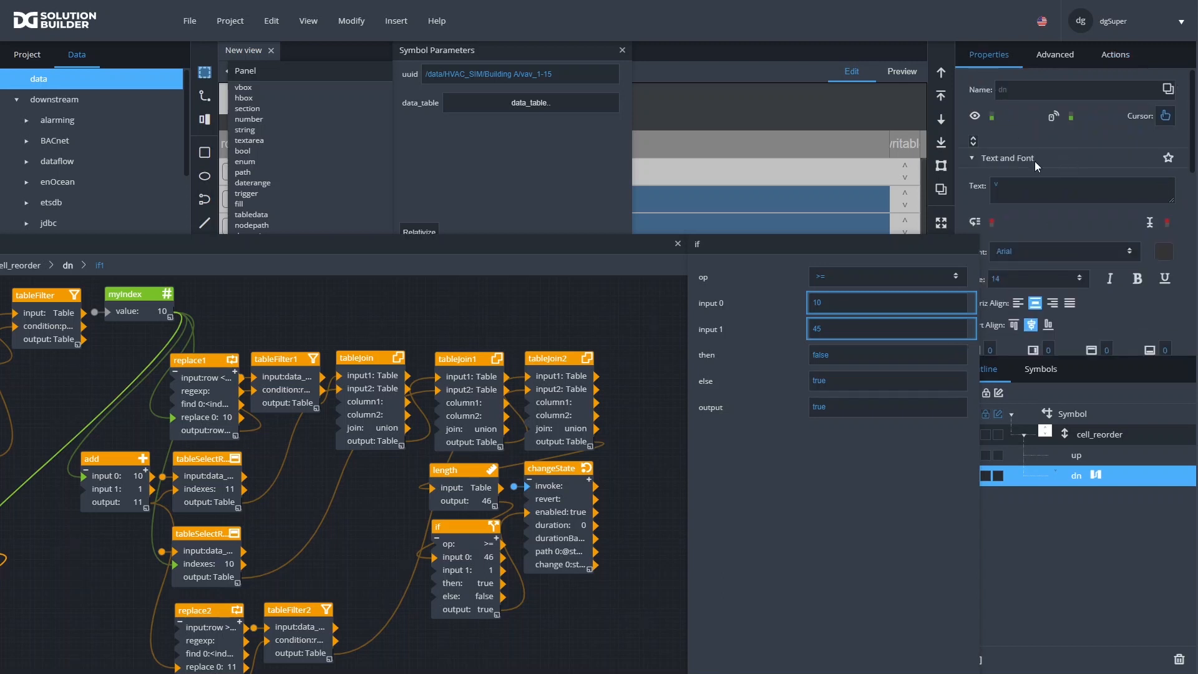
click(974, 142)
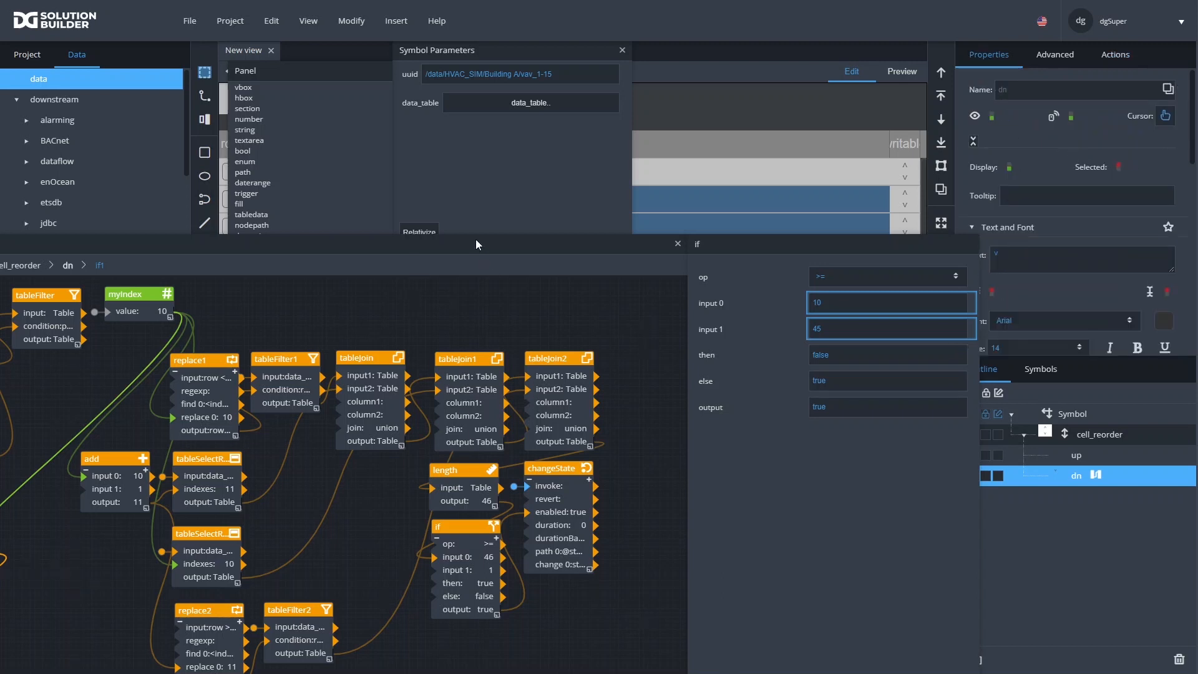
drag(473, 245, 661, 249)
drag(181, 664, 1074, 118)
click(868, 246)
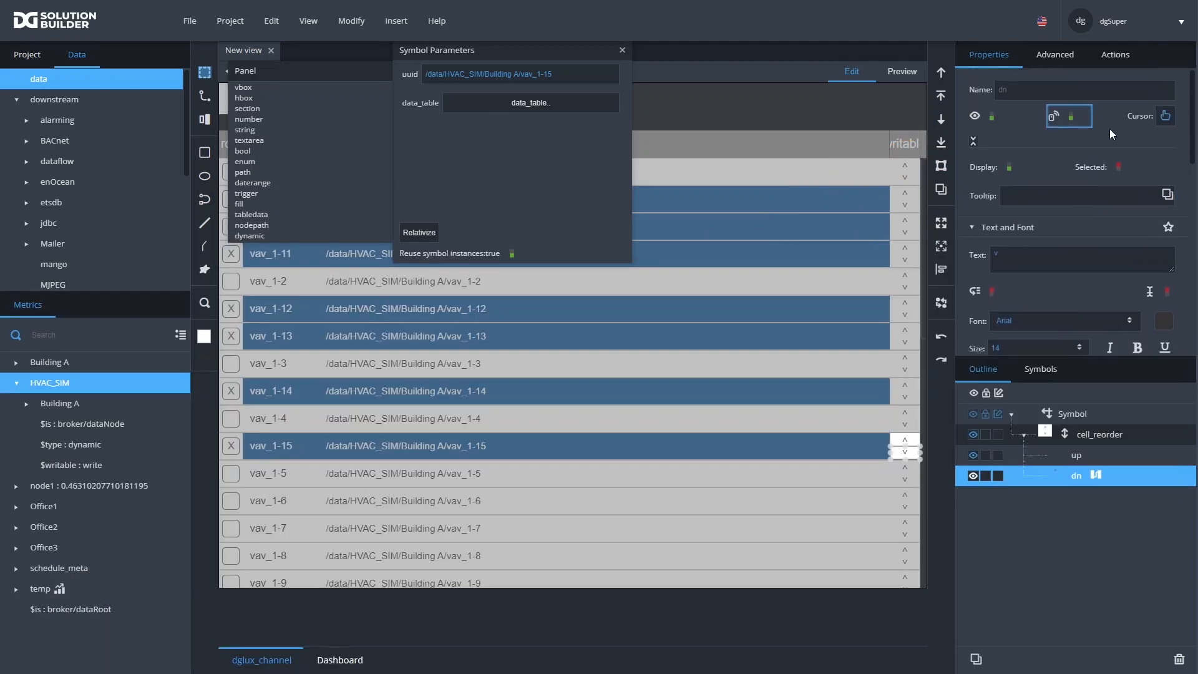
Pin dn's mouseEnabled property as a binding source and bind the button's opacity to it
click(1086, 118)
scroll(1067, 196, down, 5)
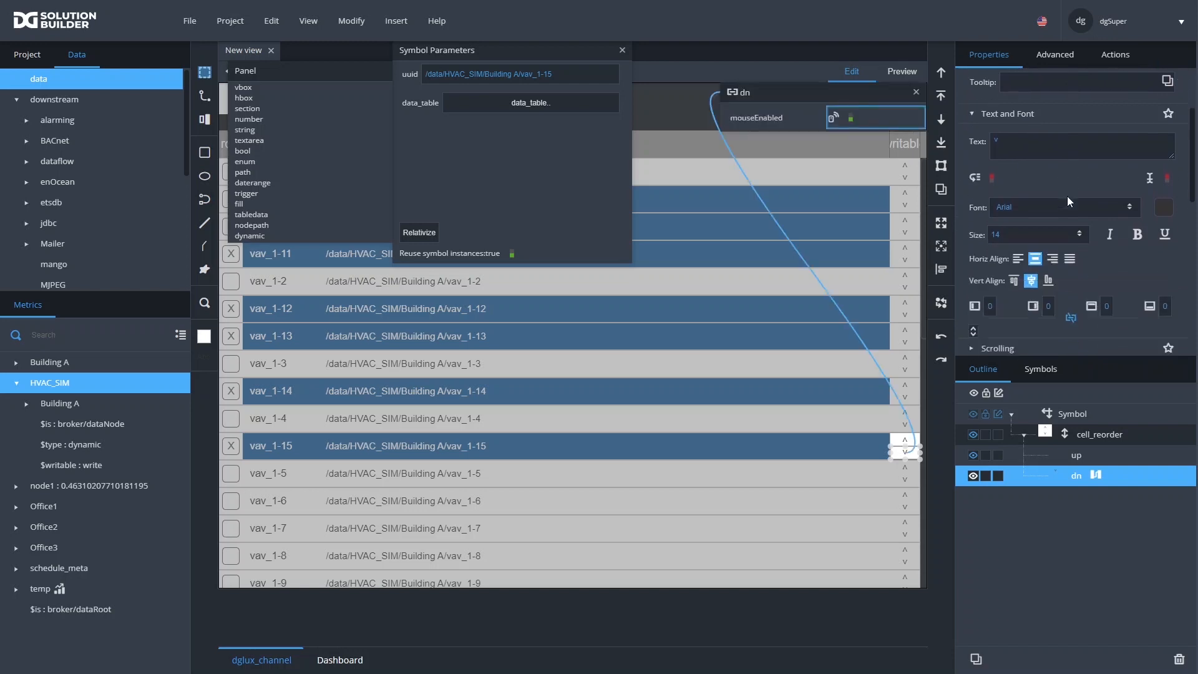
scroll(1067, 196, down, 3)
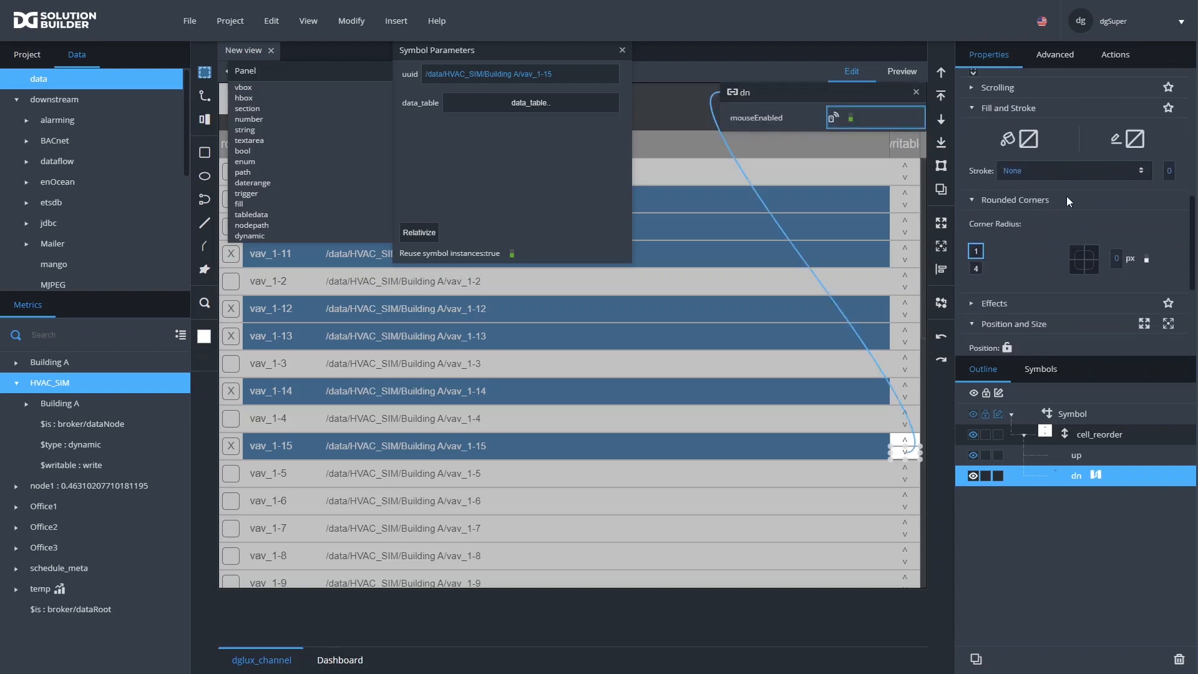
click(1001, 243)
mouse_move(912, 116)
drag(912, 117, 982, 284)
Map the opacity binding as bool, with true giving 100% and a default of 50%, and accept it
click(674, 356)
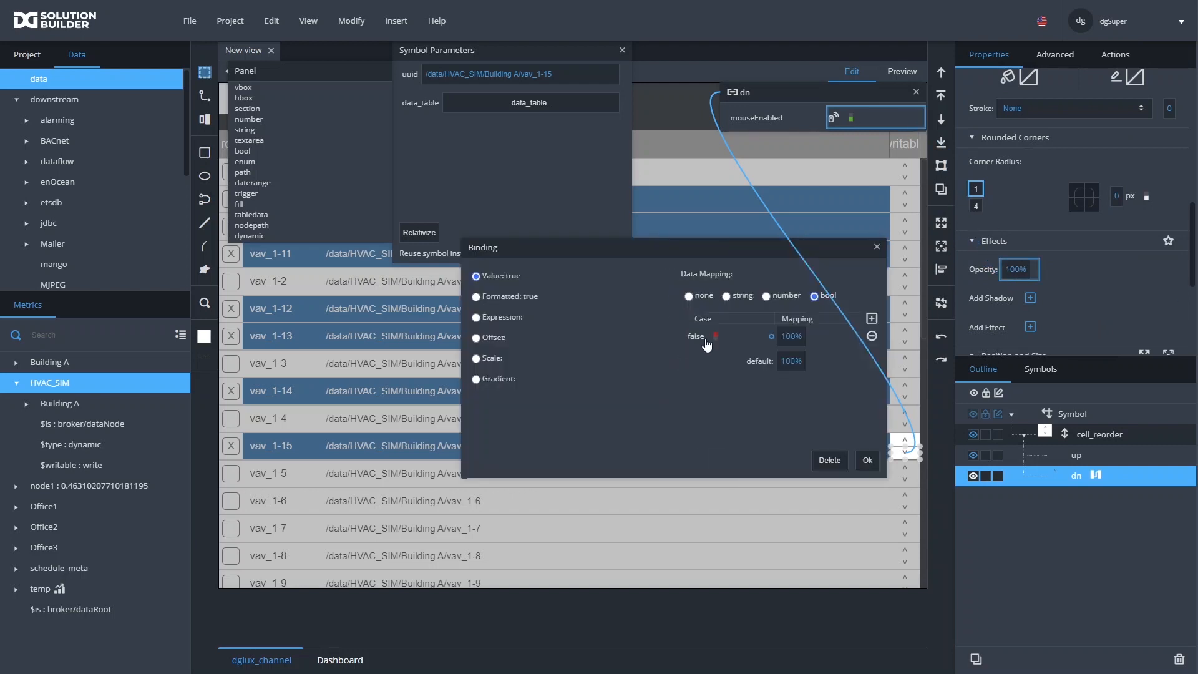
double_click(788, 361)
text(50)
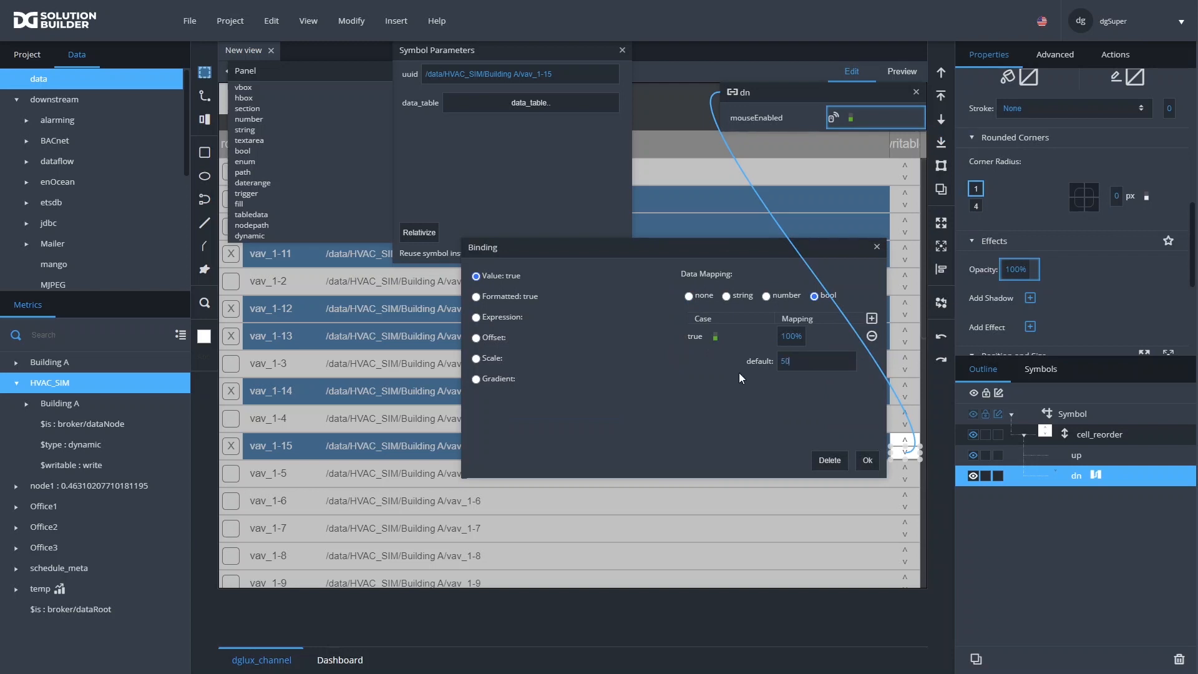
click(813, 417)
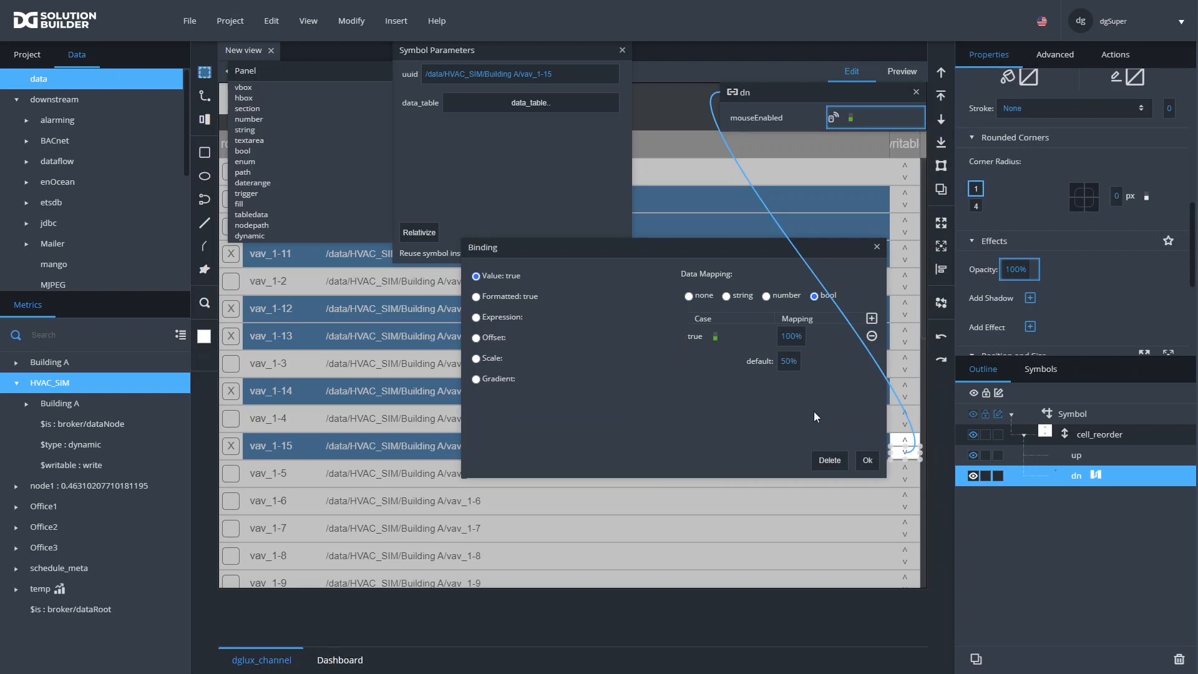
click(866, 460)
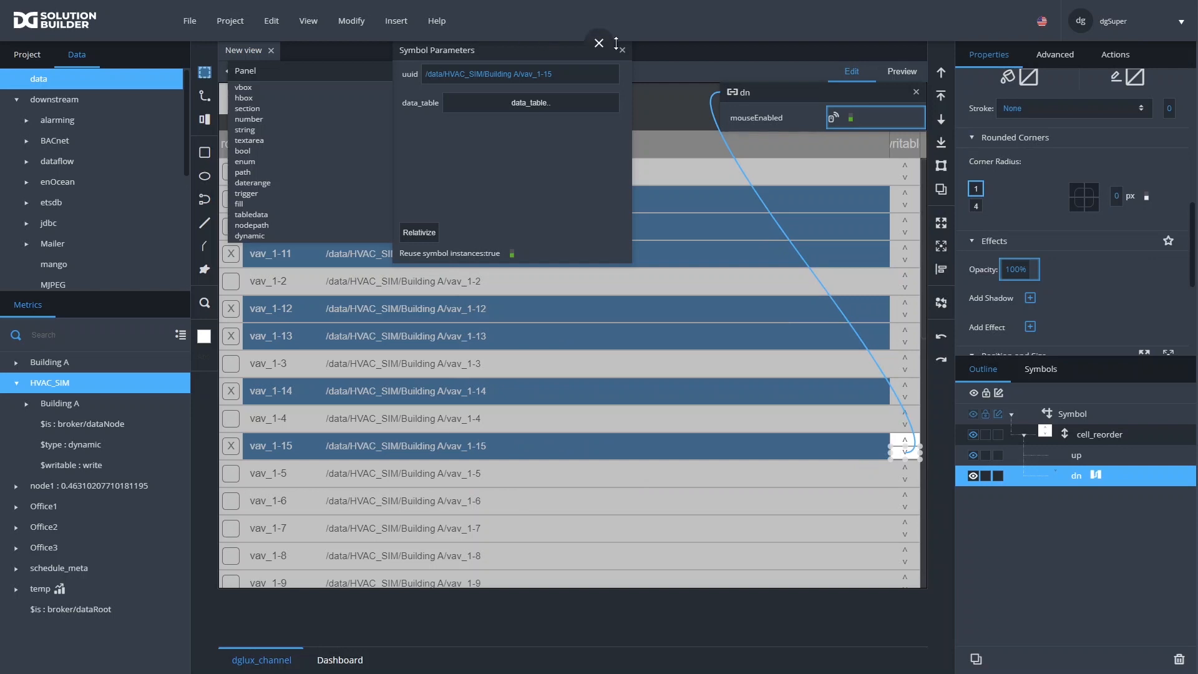
Commit the cell_reorder symbol edits and dismiss the pinned mouseEnabled property
drag(477, 47, 442, 135)
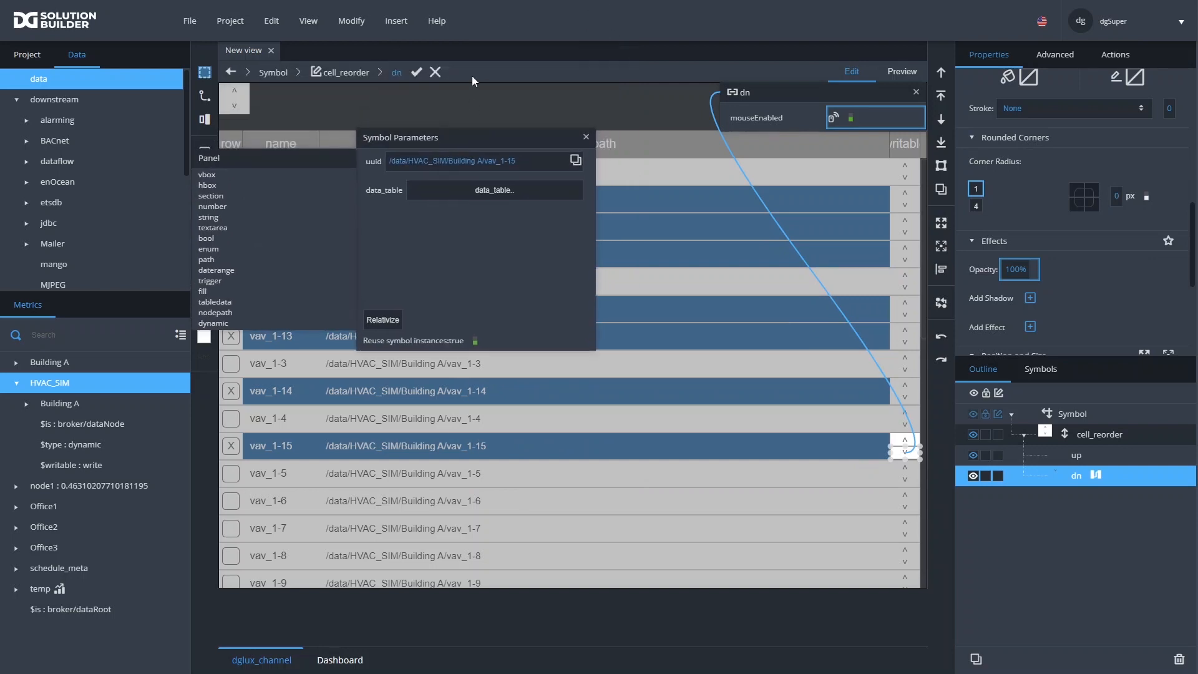
click(416, 73)
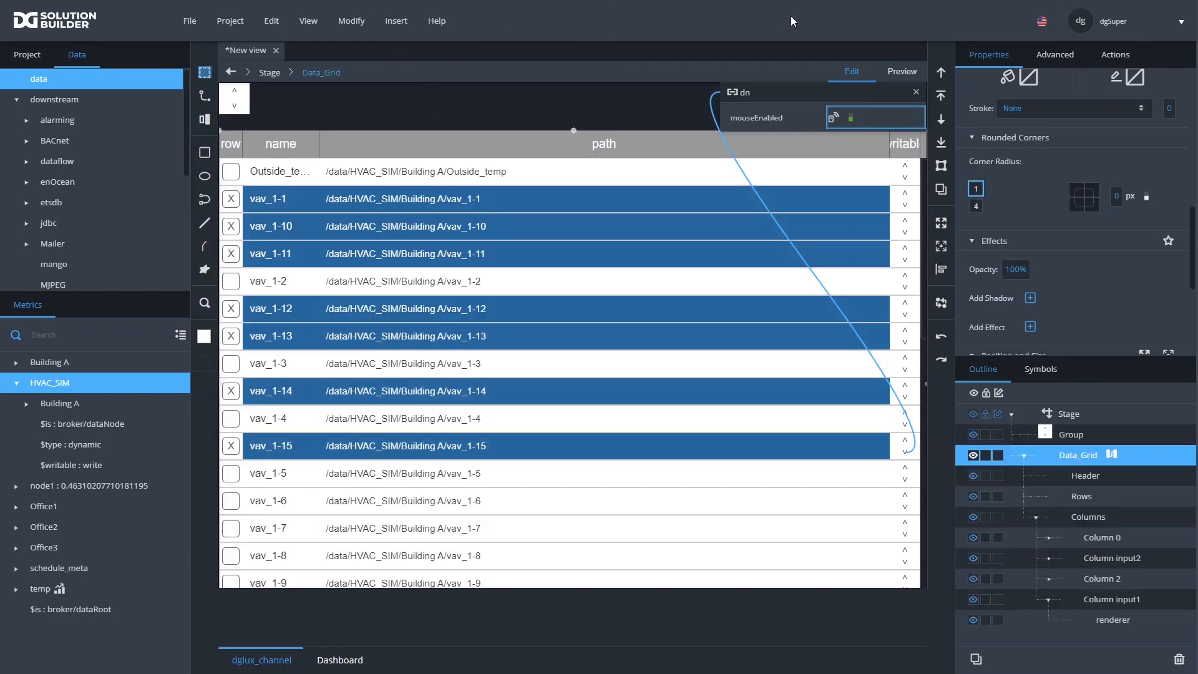
click(916, 92)
Preview the grid, check the down buttons on the last rows, and return to editing
click(902, 72)
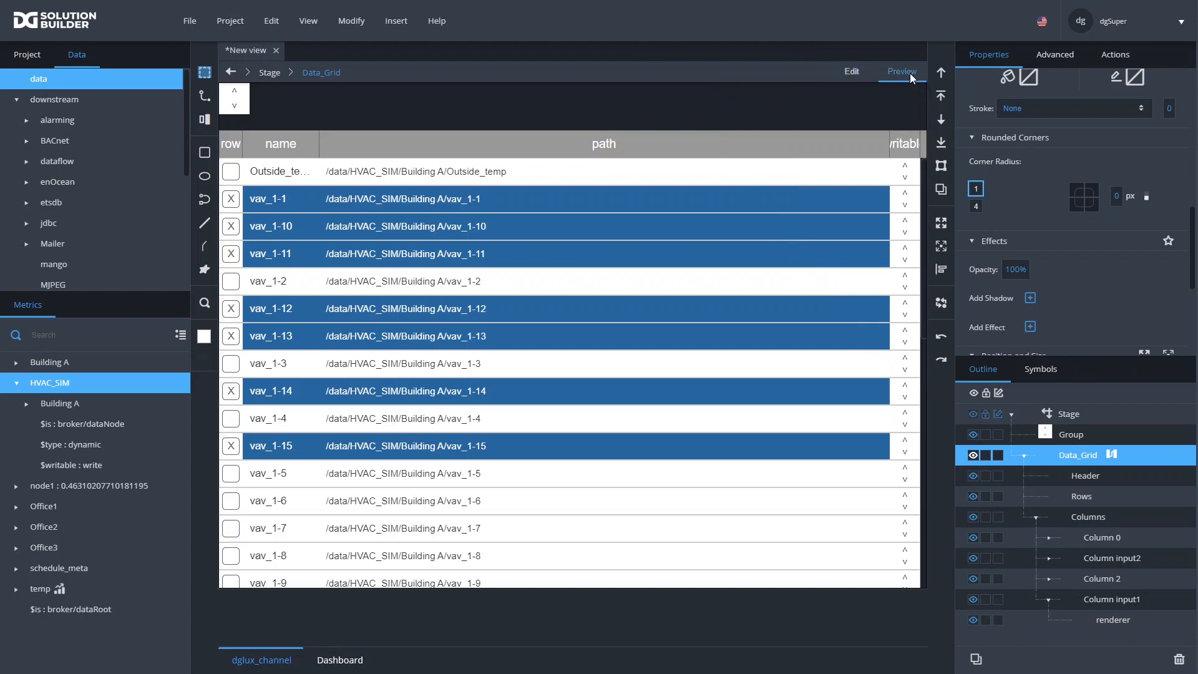
scroll(828, 342, down, 4)
scroll(824, 356, down, 6)
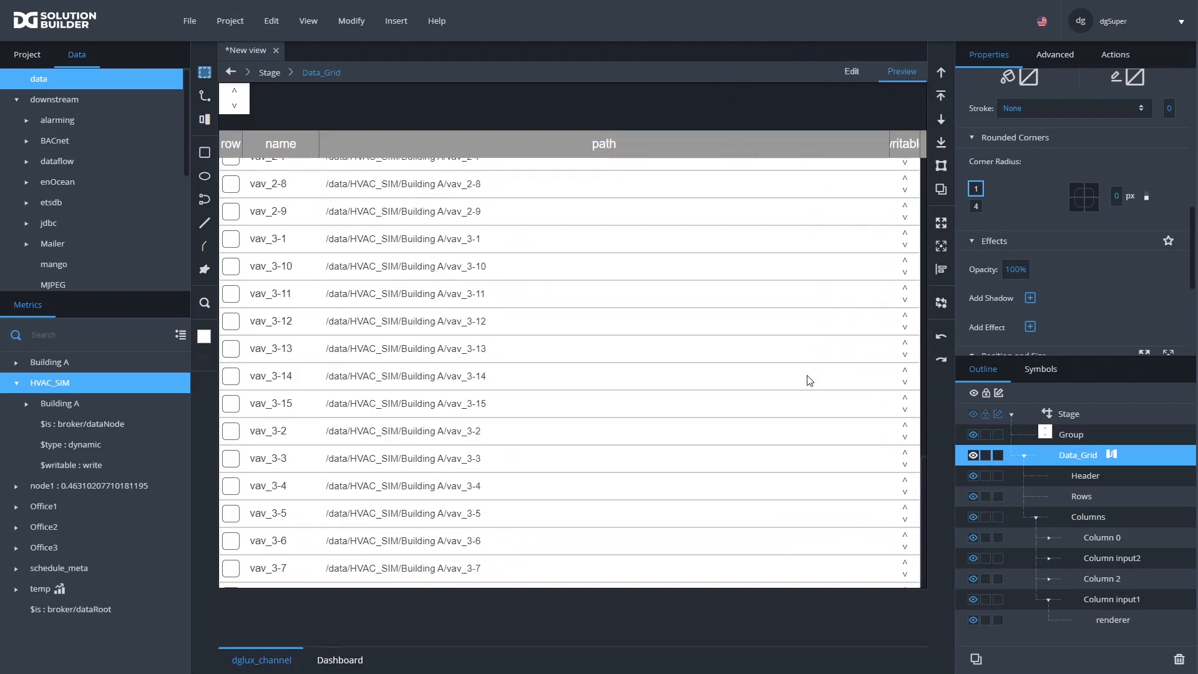
scroll(790, 409, down, 1)
click(853, 72)
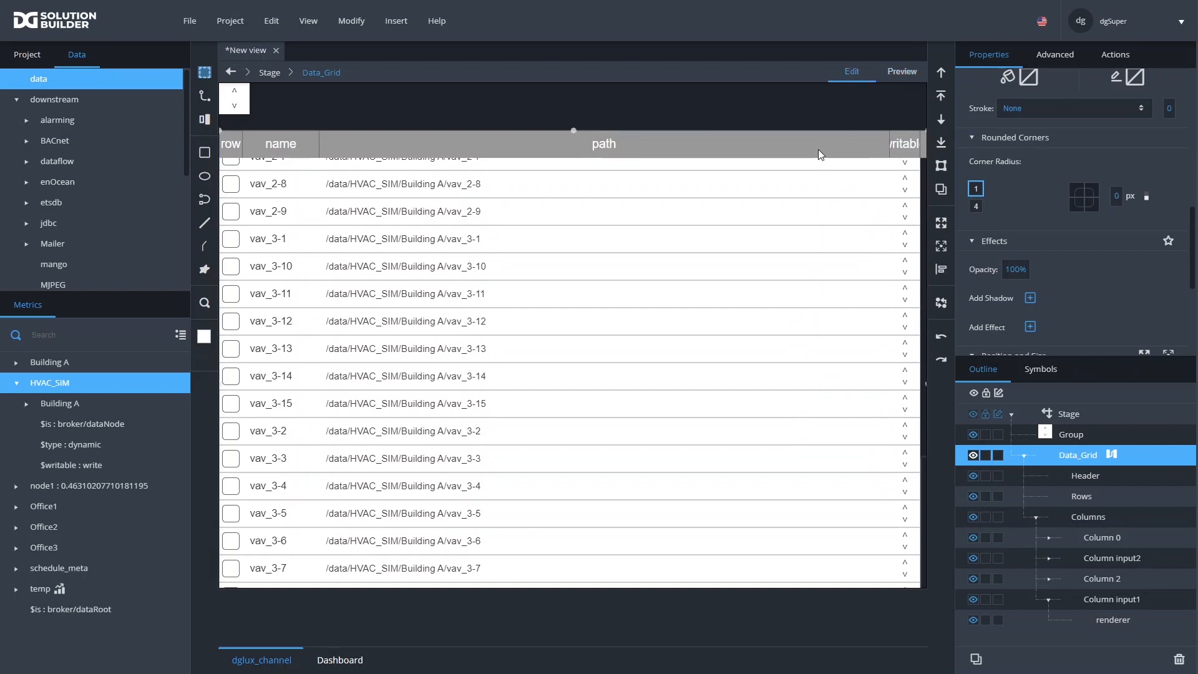
Delete the leftover Group above the grid and expand Data_Grid to fill the stage
click(239, 109)
key(Delete)
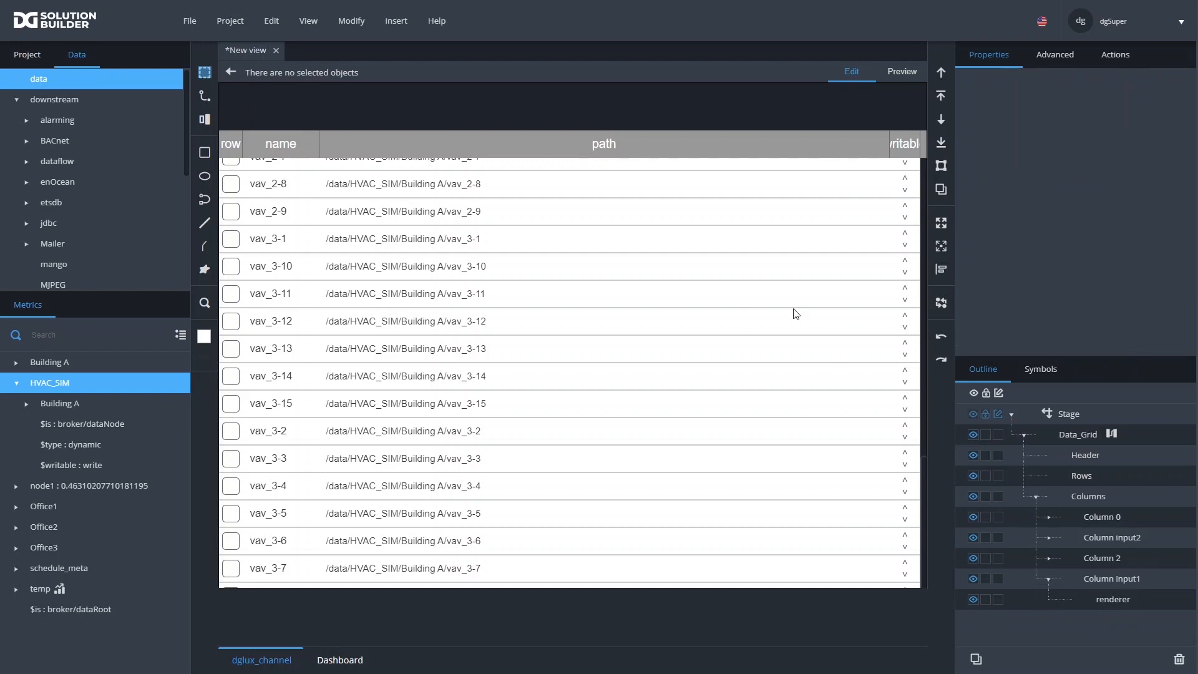
click(818, 191)
click(942, 224)
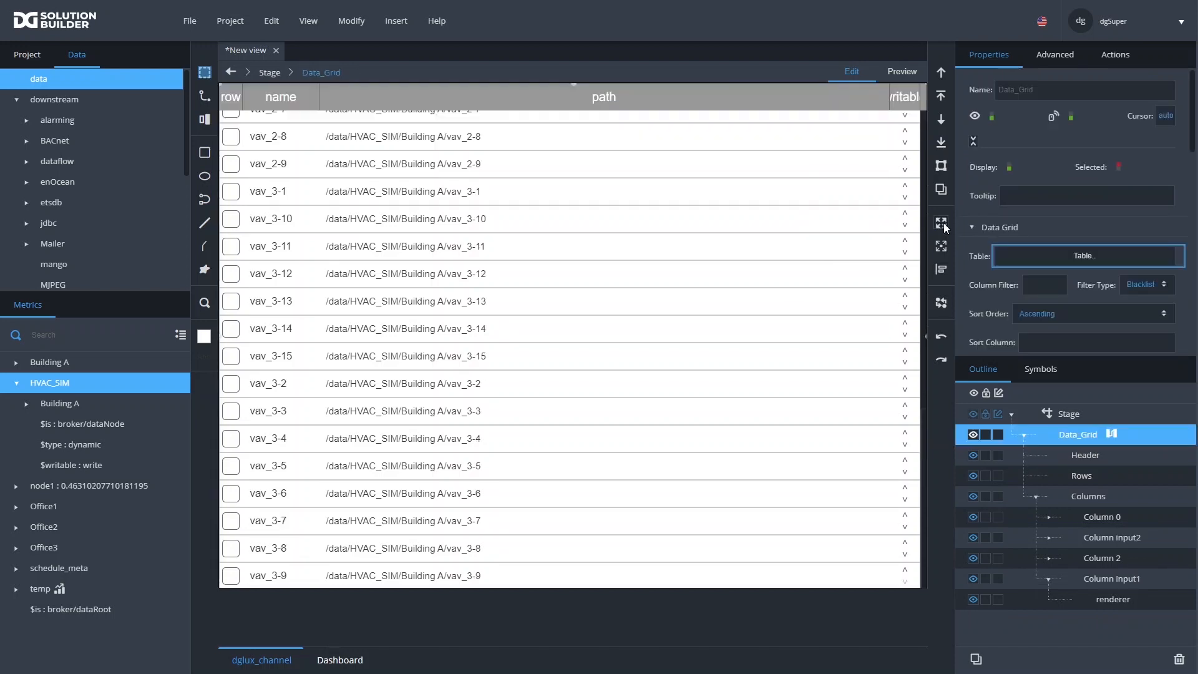
Preview the grid, test moving row vav_3-14 down four places with it selected partway, and return to editing
click(912, 67)
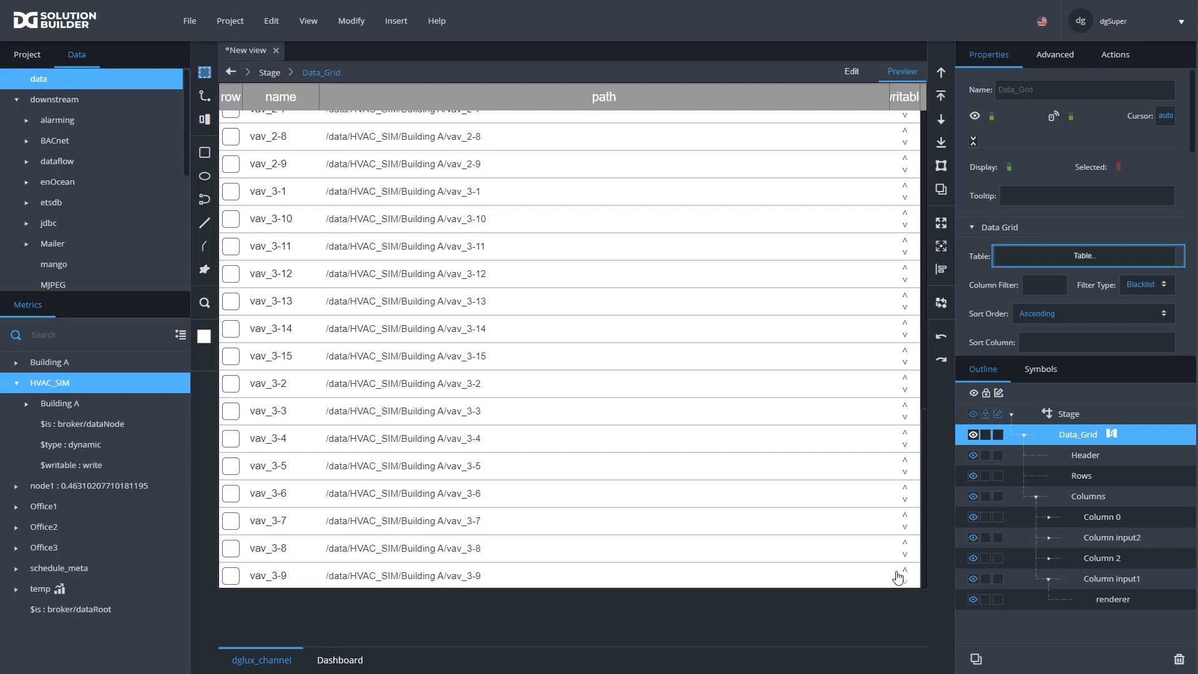
click(903, 336)
click(905, 363)
click(230, 385)
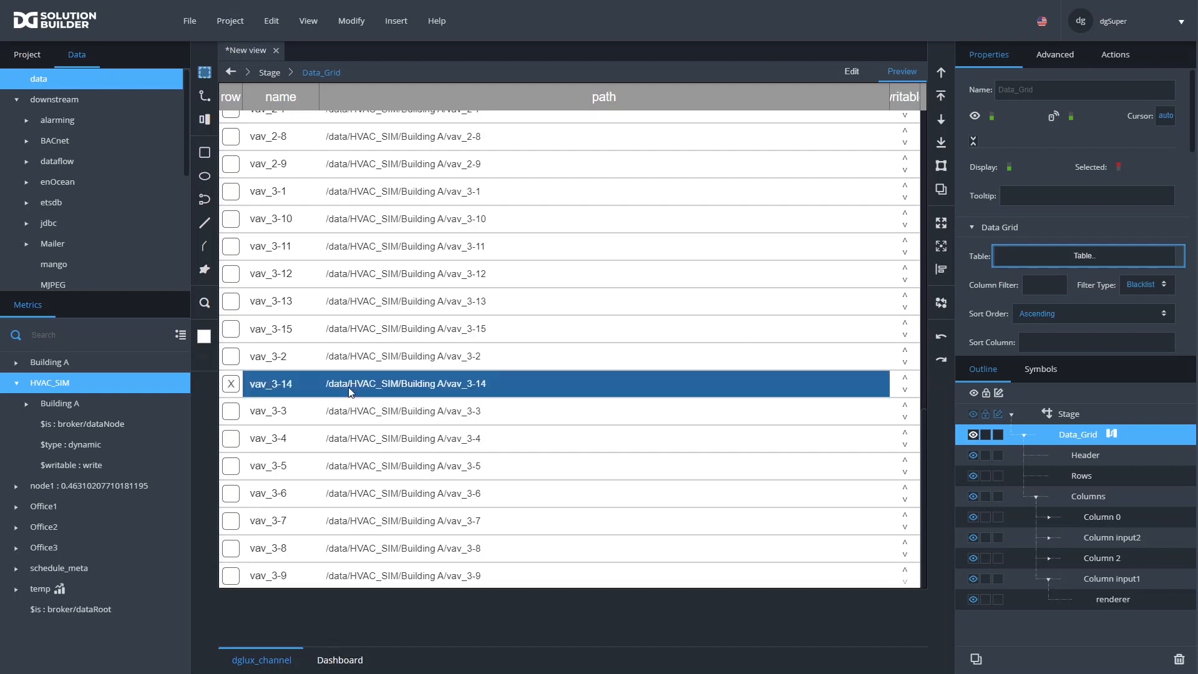
click(904, 390)
click(905, 419)
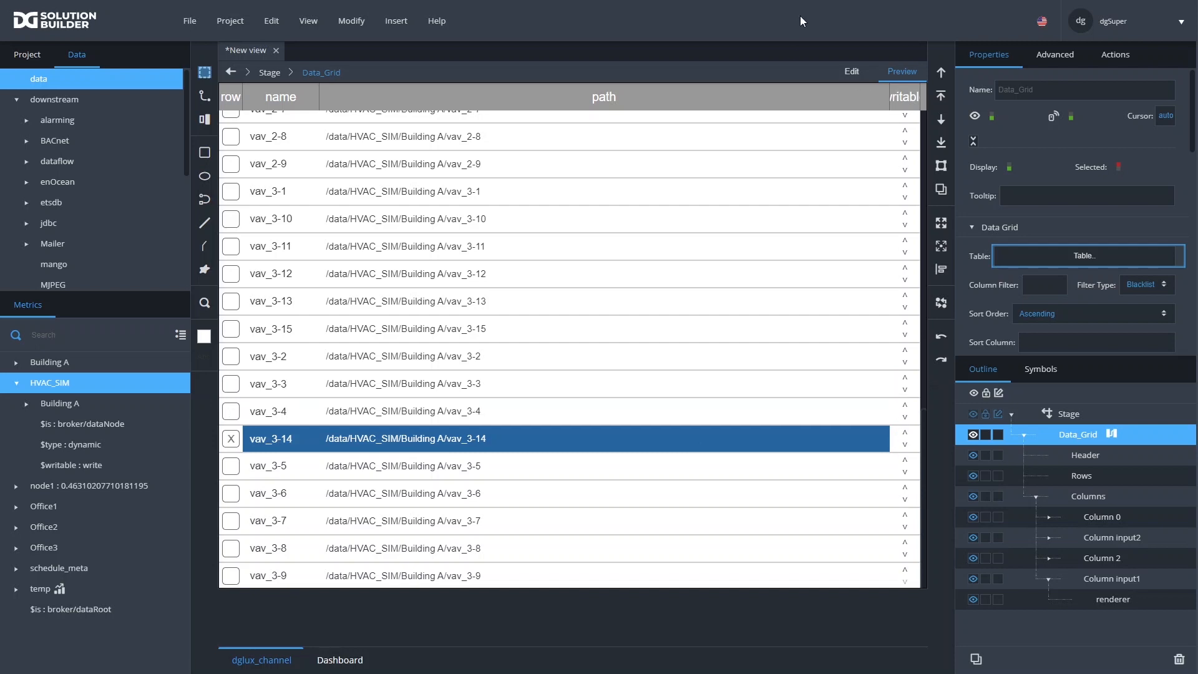
click(850, 72)
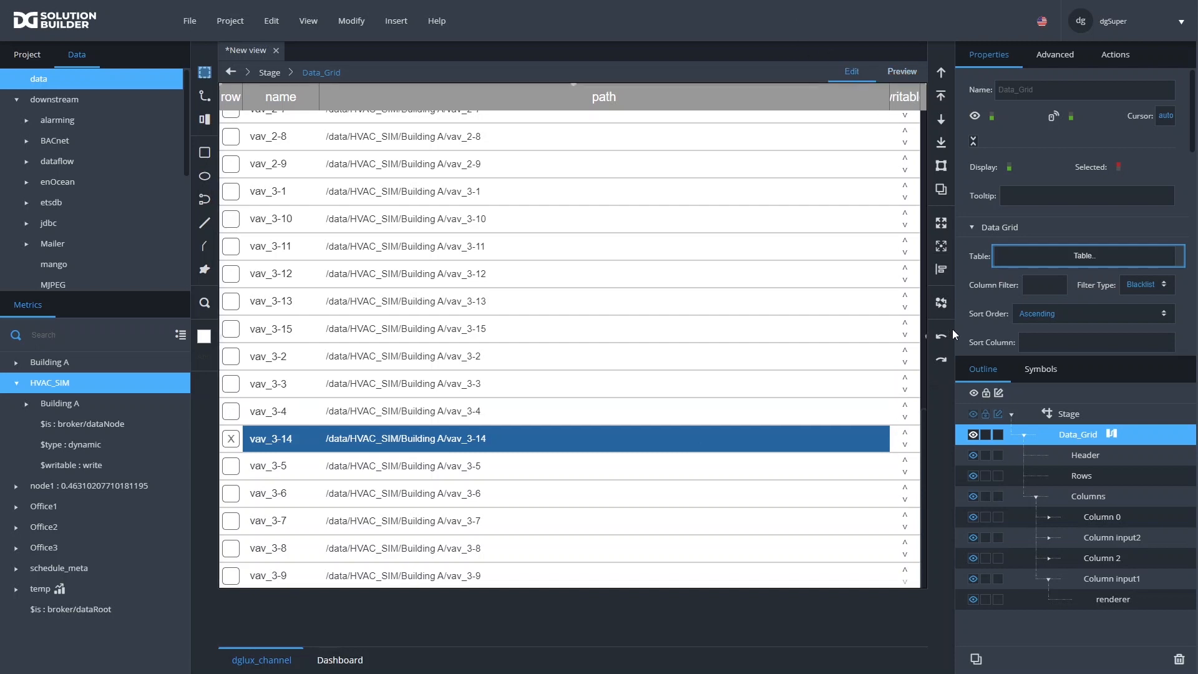
Open the cell_reorder symbol and dn's dataflow, place the bindIopacity block below if1, and save the view
double_click(906, 437)
click(1013, 447)
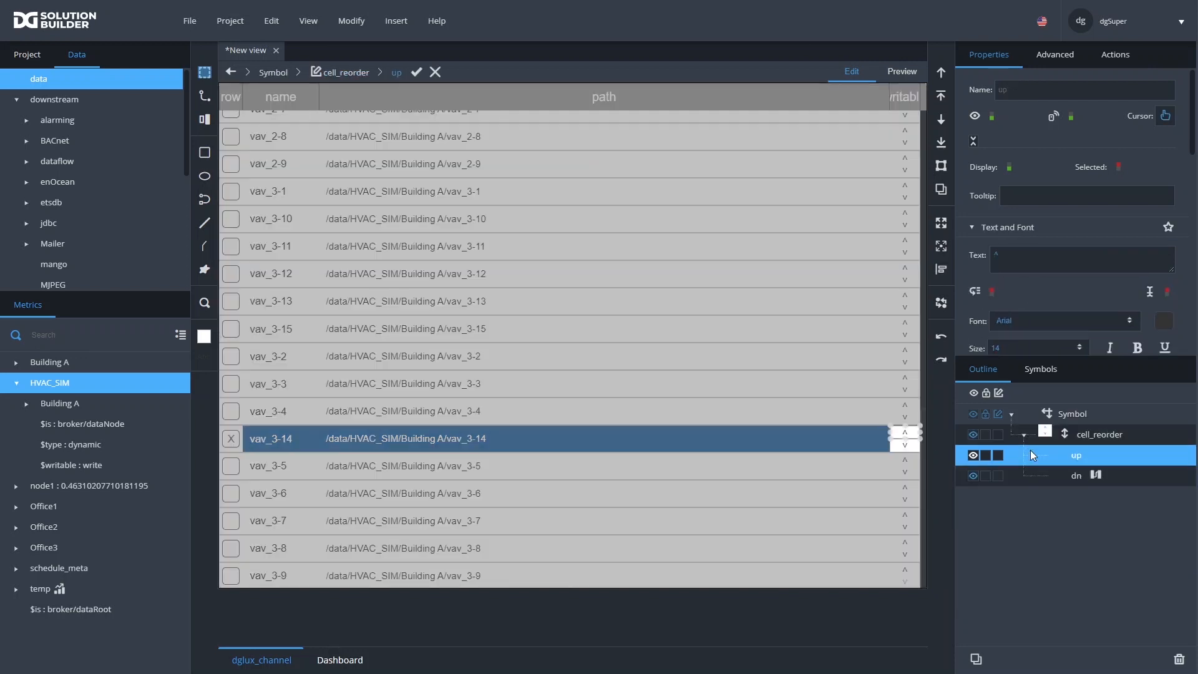
click(1093, 476)
drag(467, 248, 513, 165)
drag(164, 219, 178, 615)
key(ctrl+s)
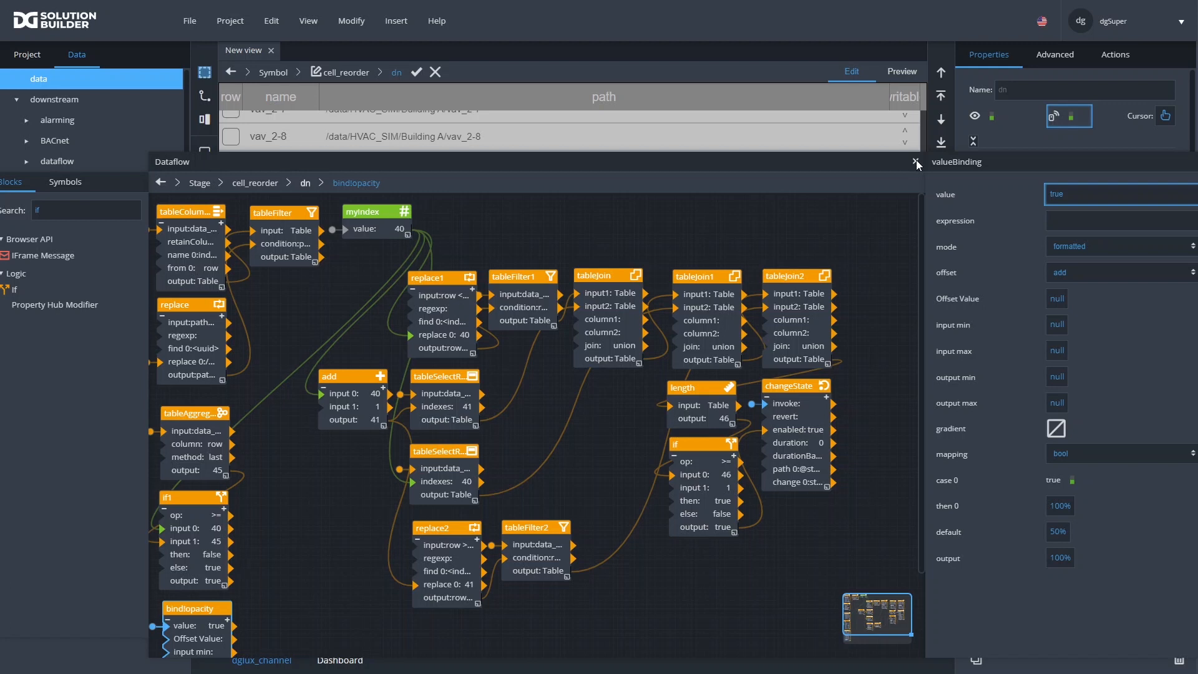
Copy all of dn's dataflow blocks except bindIopacity into the up button's dataflow
scroll(840, 359, down, 1)
drag(880, 546, 204, 214)
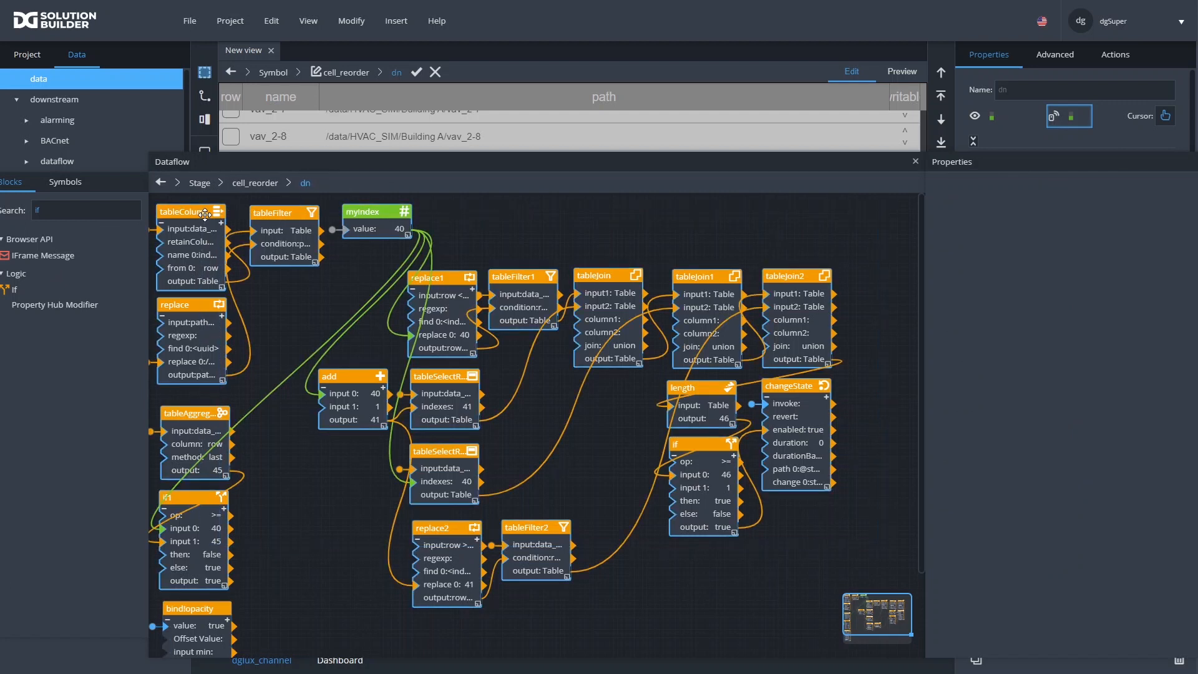
click(915, 161)
right_click(1097, 456)
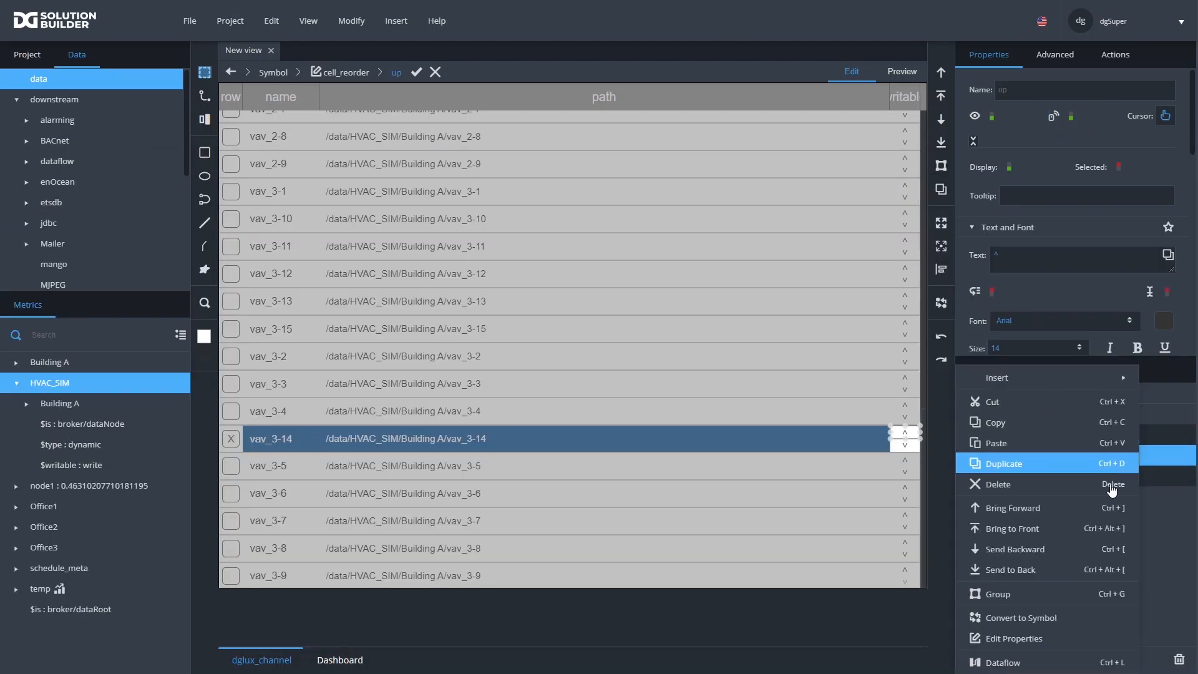
click(998, 662)
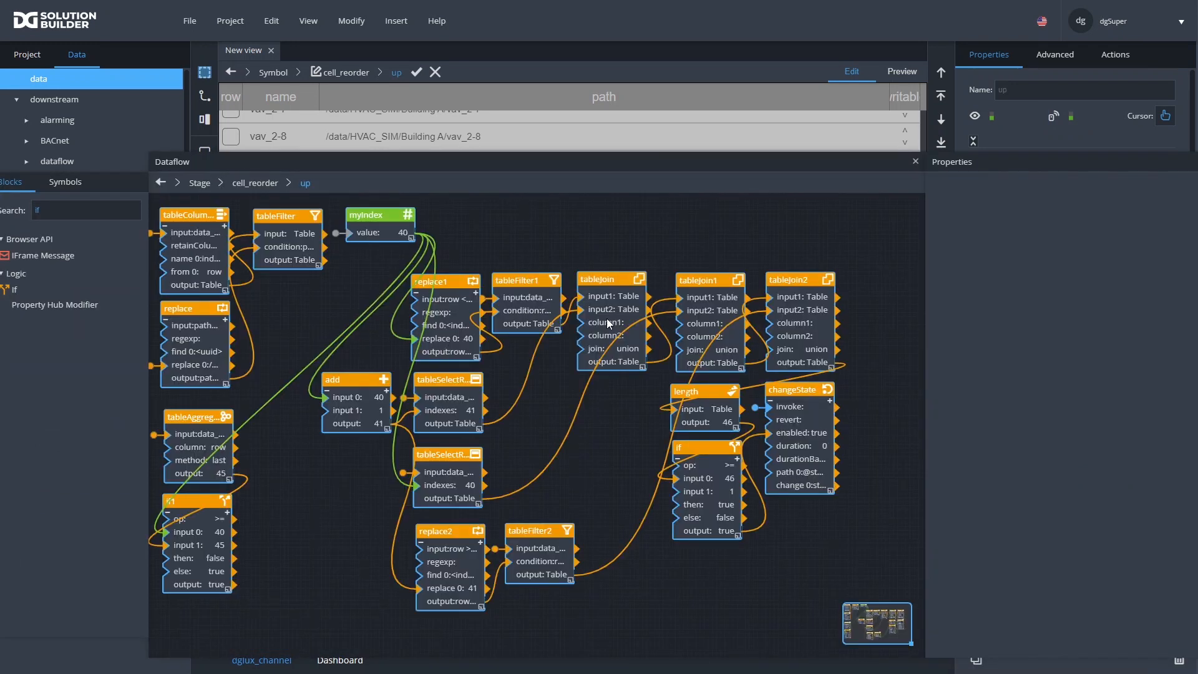
click(604, 237)
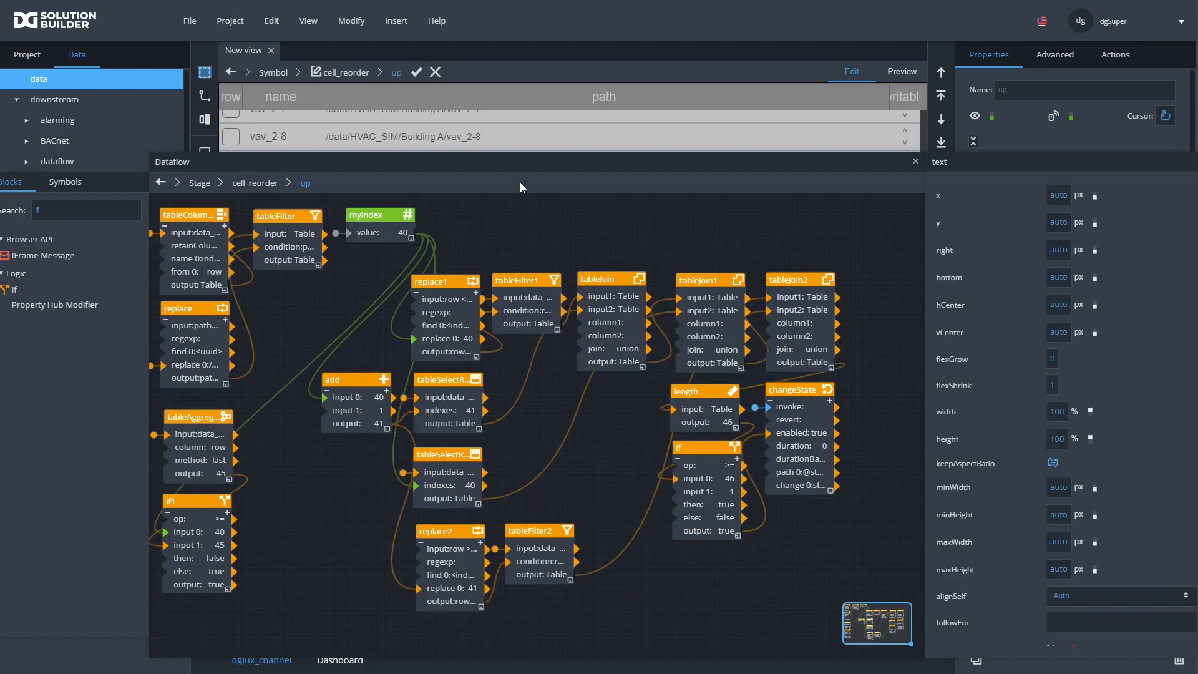
drag(512, 163, 519, 135)
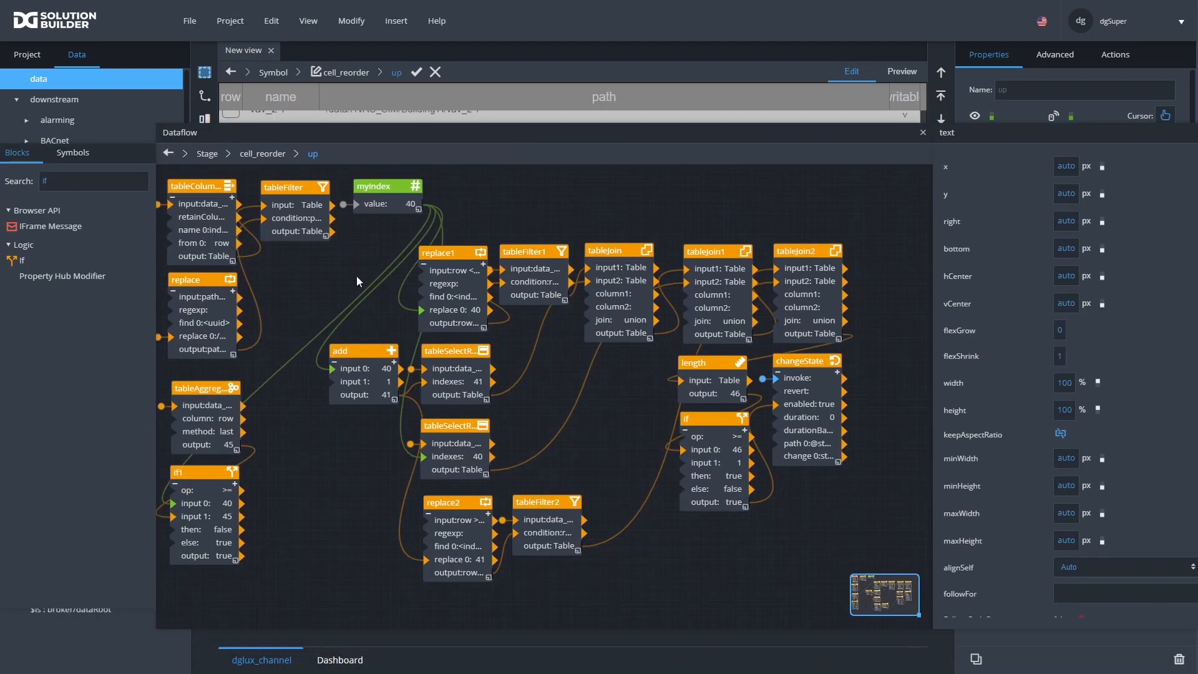
Delete the tableAggregation block from up's dataflow and move if1 into its place
click(212, 483)
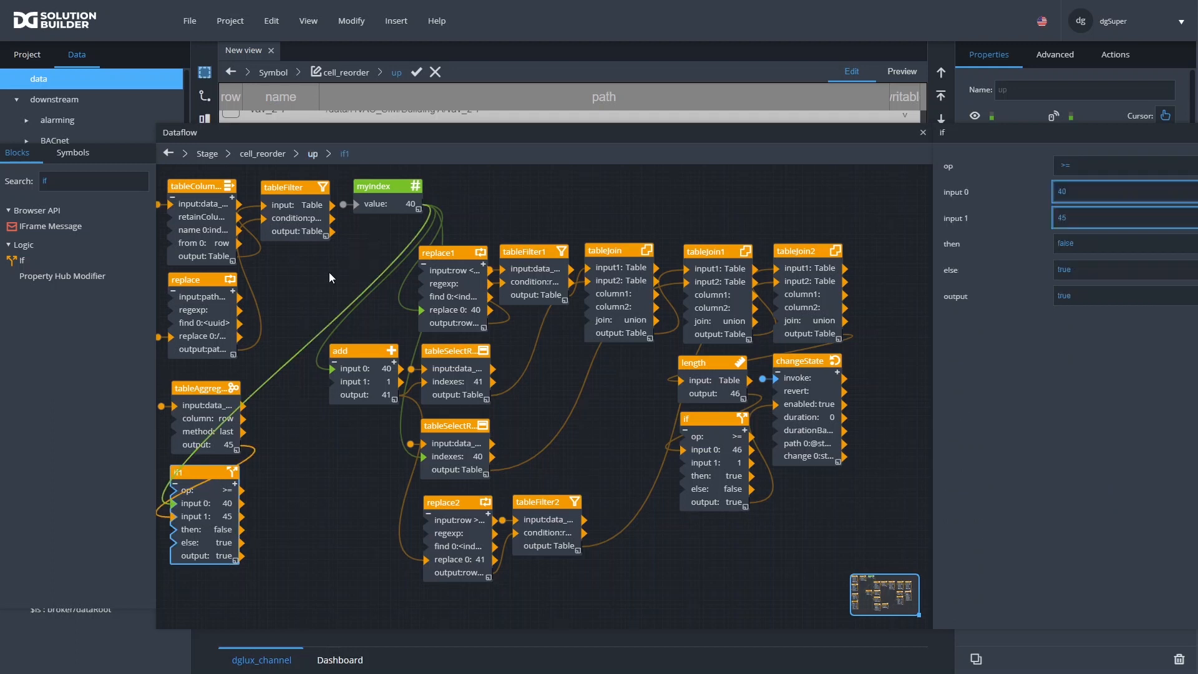
click(223, 418)
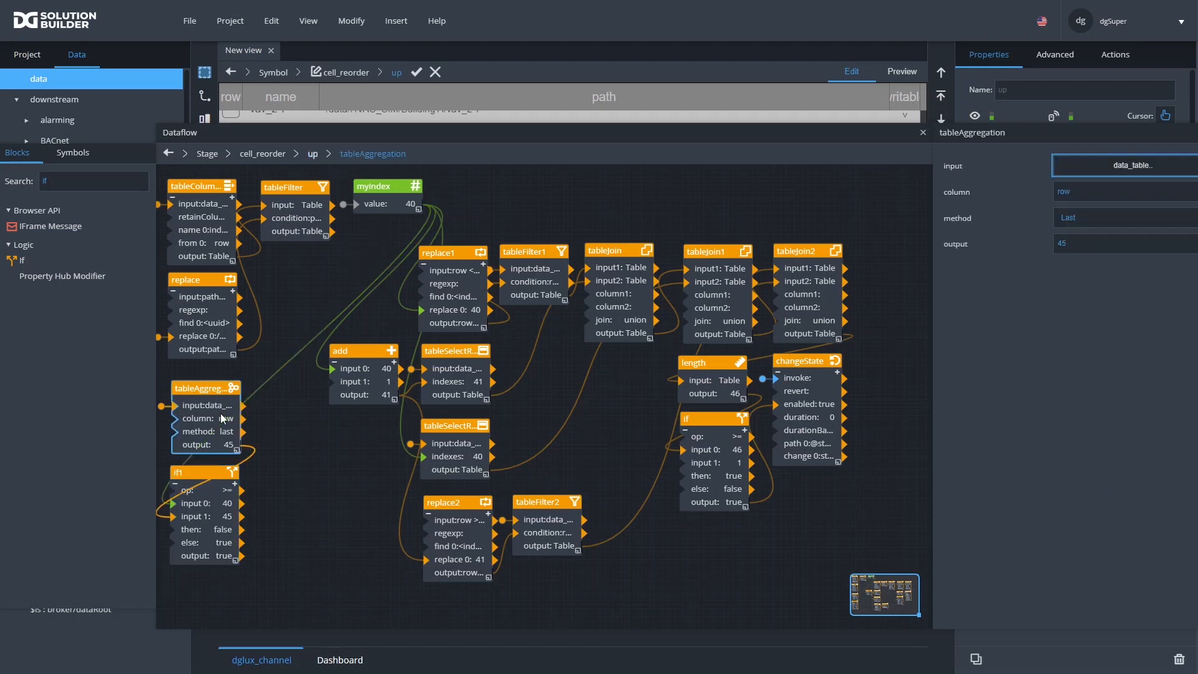
key(Delete)
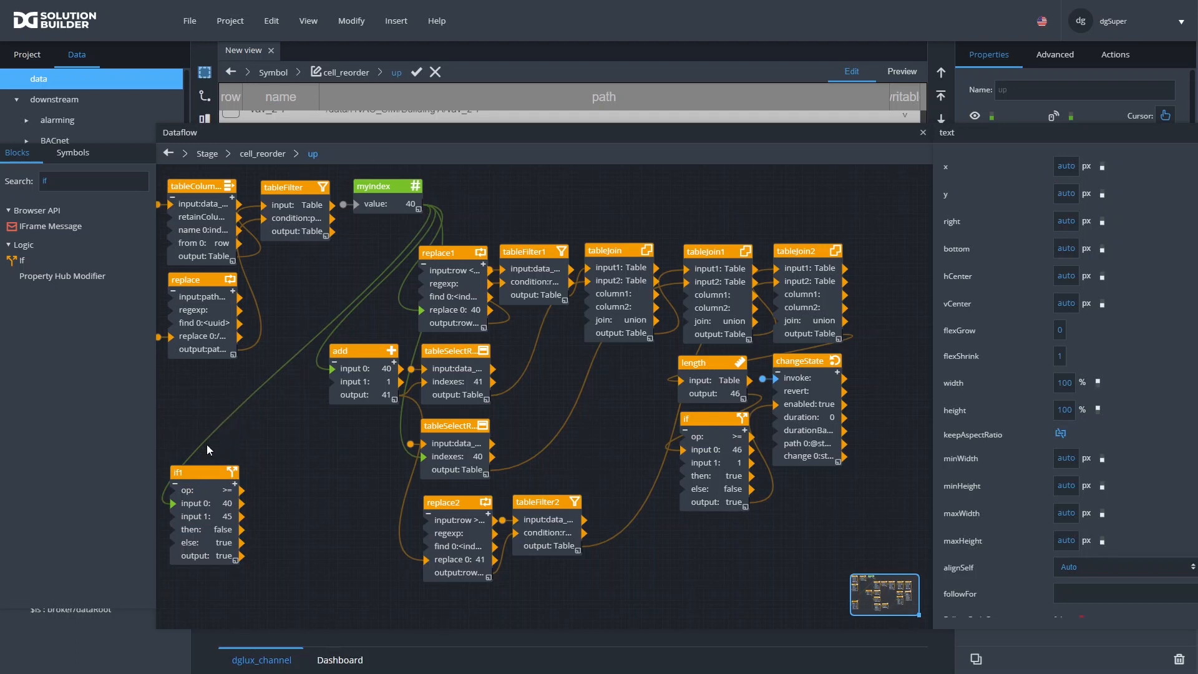
drag(190, 472, 187, 385)
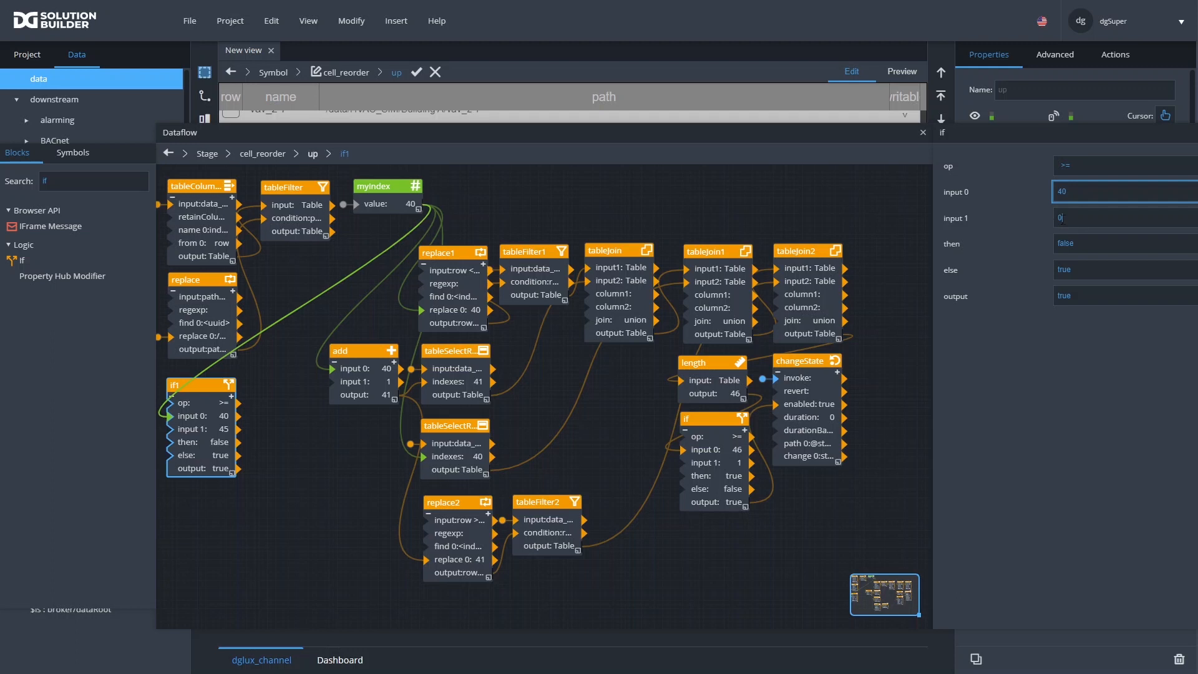
Set if1's input 1 to 1, its then value to true and its else value to false
text(1)
double_click(1071, 245)
text(true)
key(Tab)
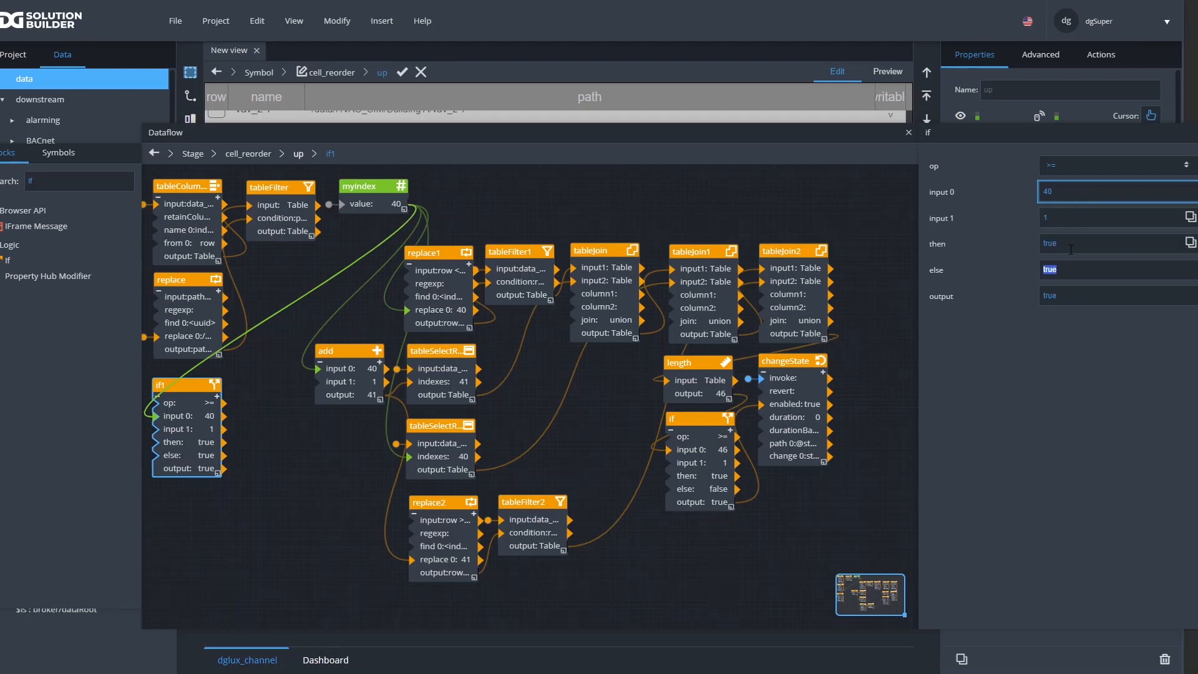
text(false)
Bind if1's output to the up button's mouseEnabled property and pin that property as a binding source
drag(914, 250, 612, 250)
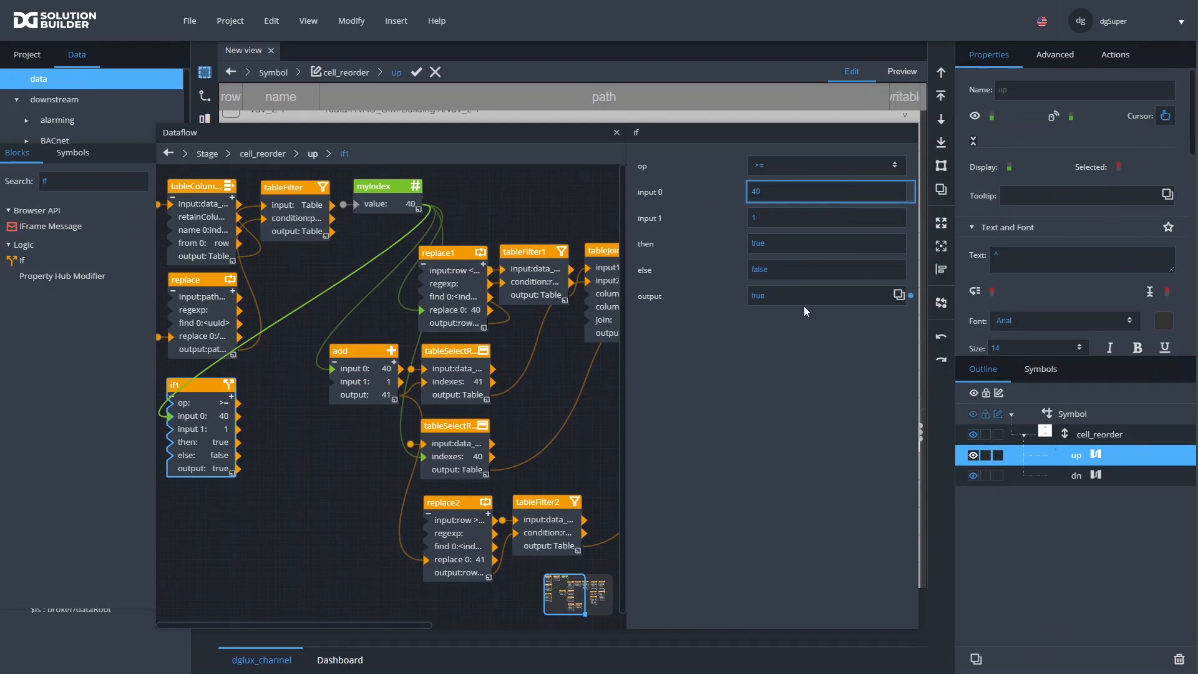
drag(238, 468, 1054, 117)
click(1087, 121)
Bind the up button's opacity to its pinned mouseEnabled property
scroll(1087, 200, down, 5)
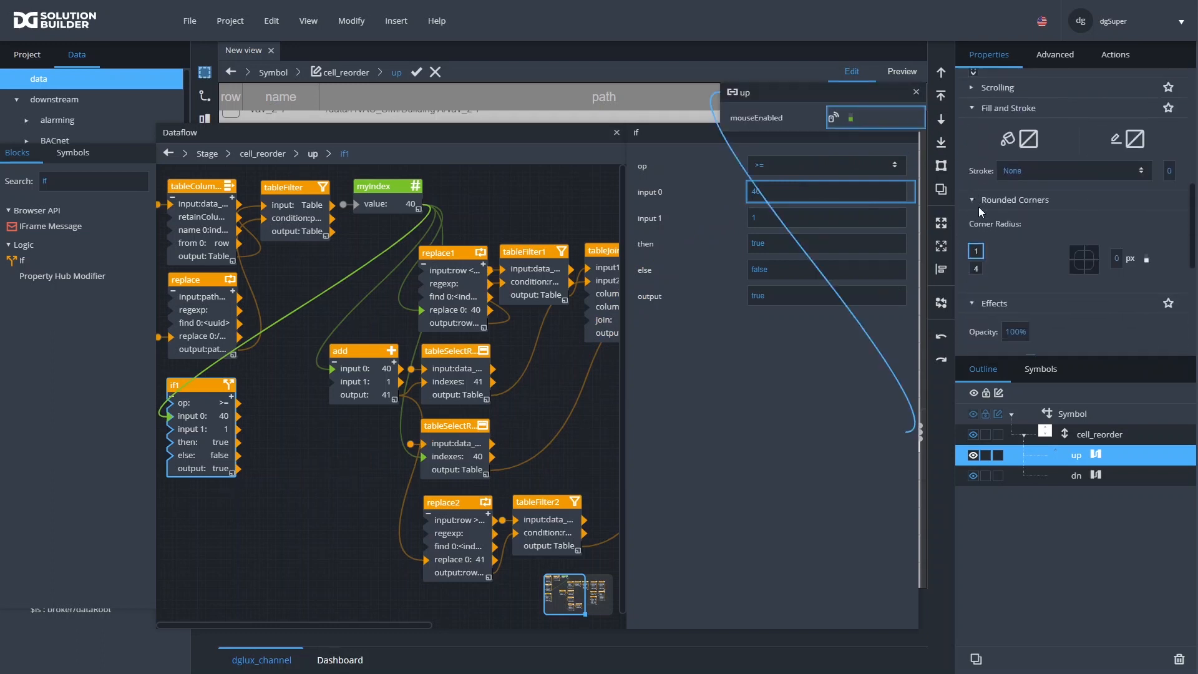
scroll(997, 226, up, 1)
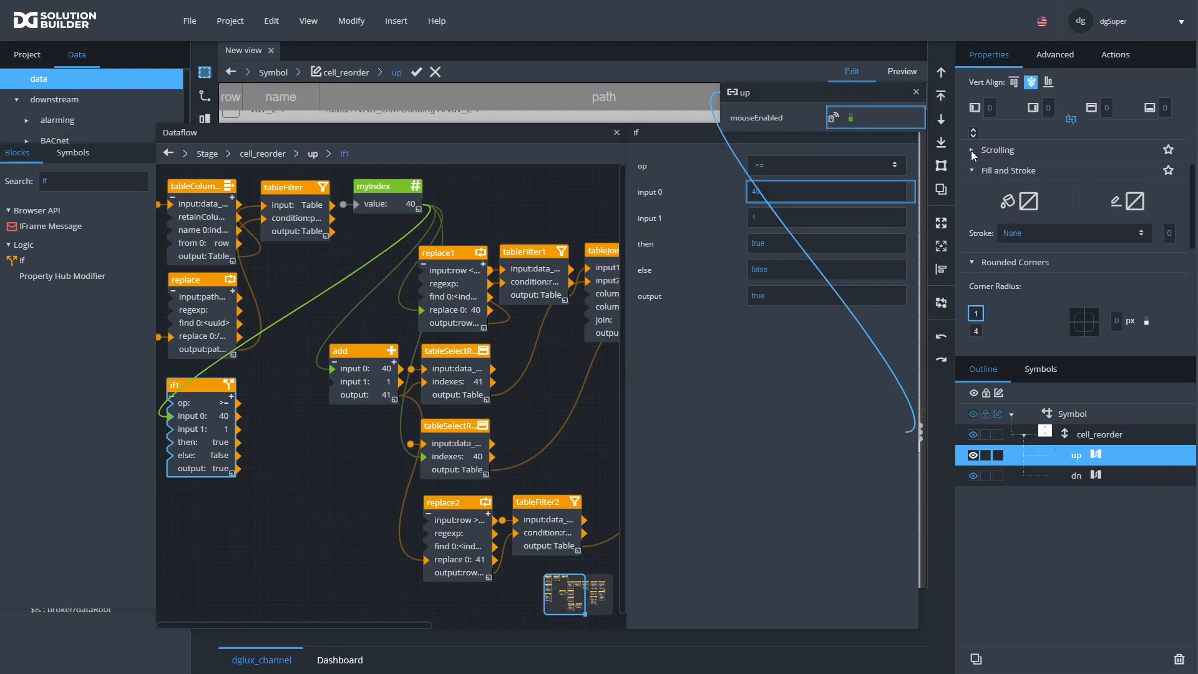
scroll(974, 204, down, 3)
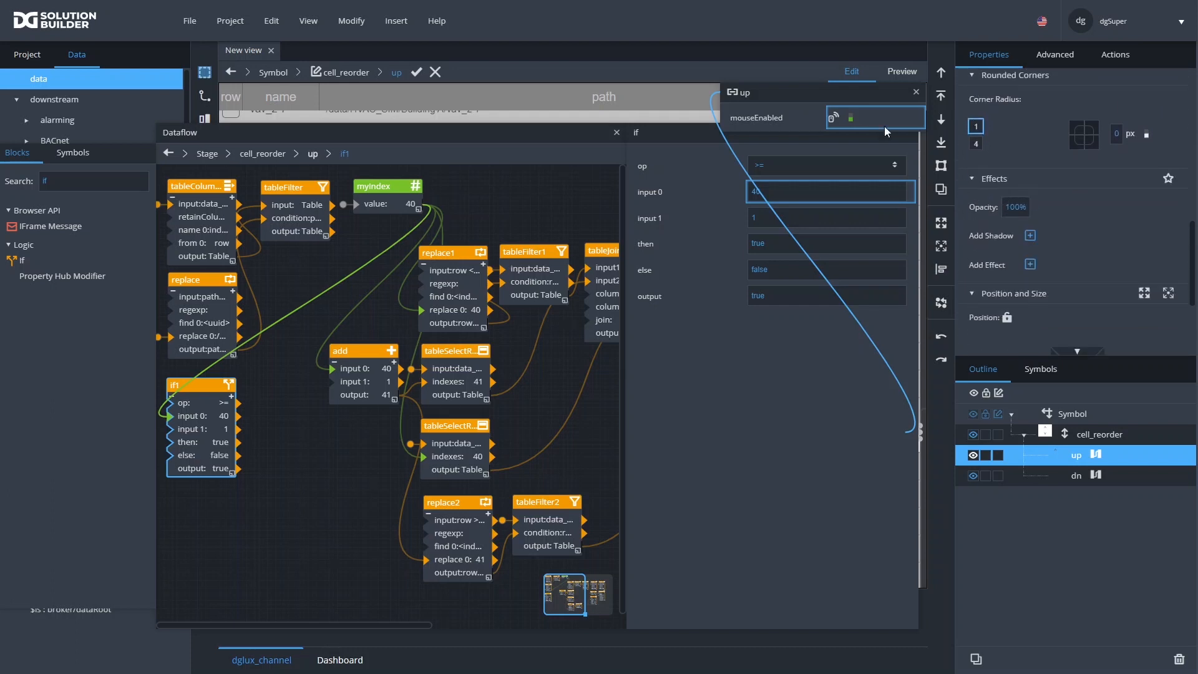
drag(909, 118, 1022, 205)
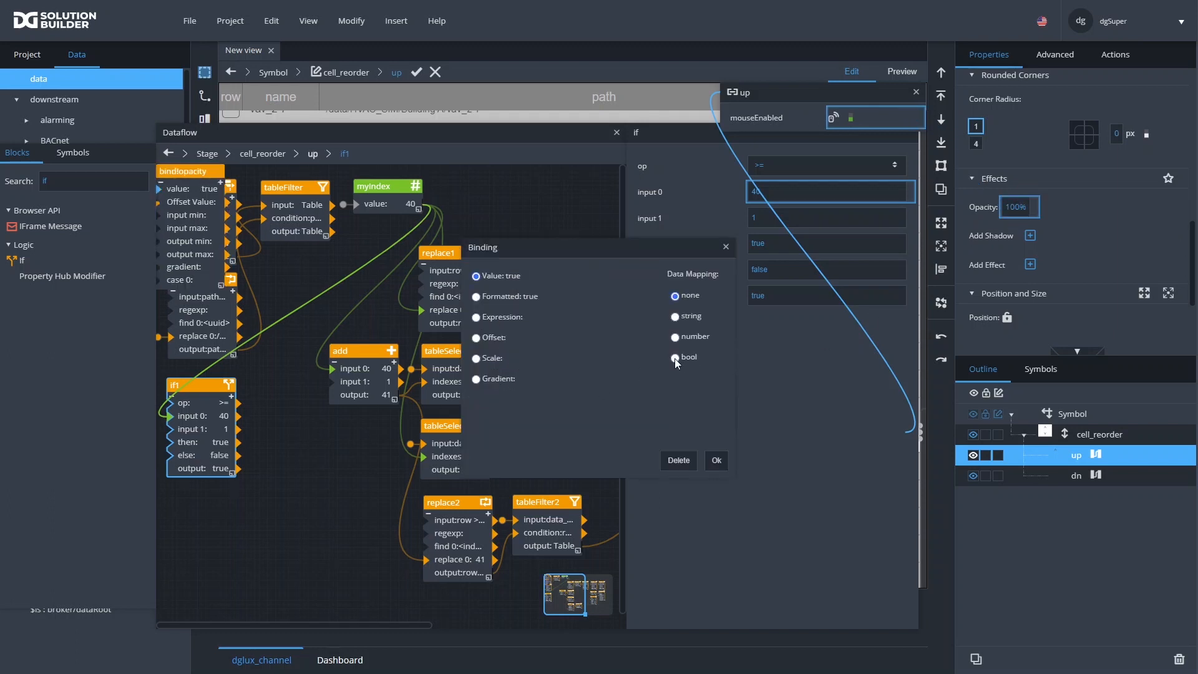
Map up's opacity binding as bool, with true giving 100% and a default of 50%, and accept it
click(675, 358)
click(715, 336)
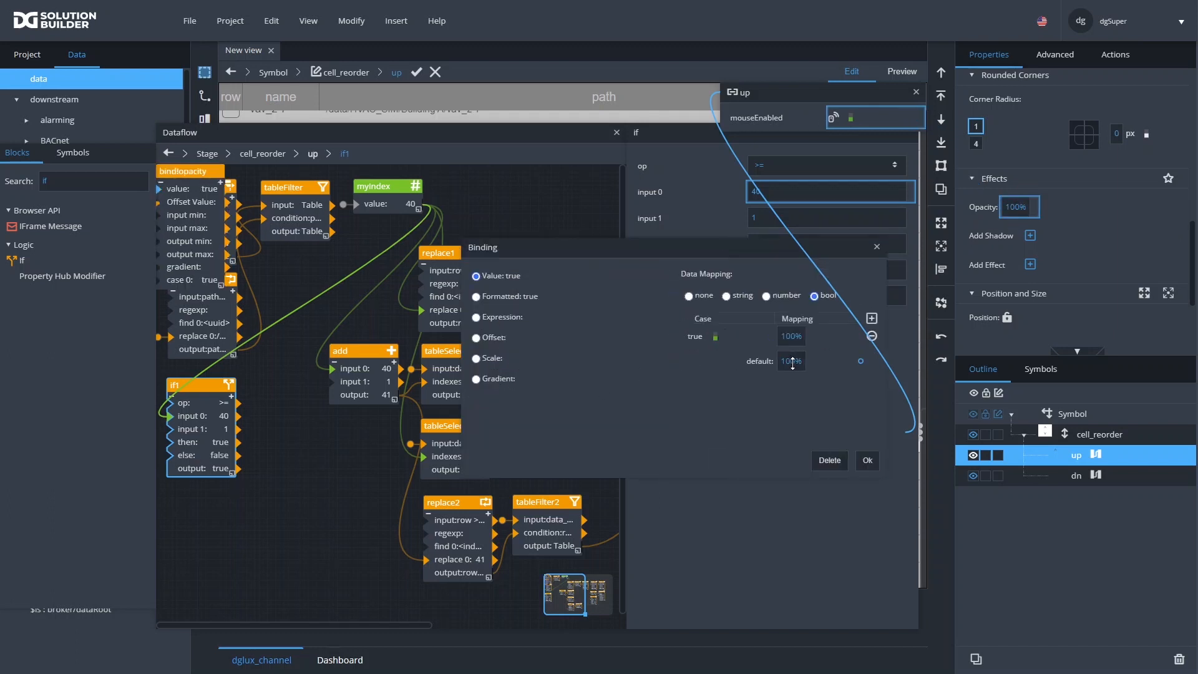
click(786, 364)
text(30)
key(Return)
click(866, 462)
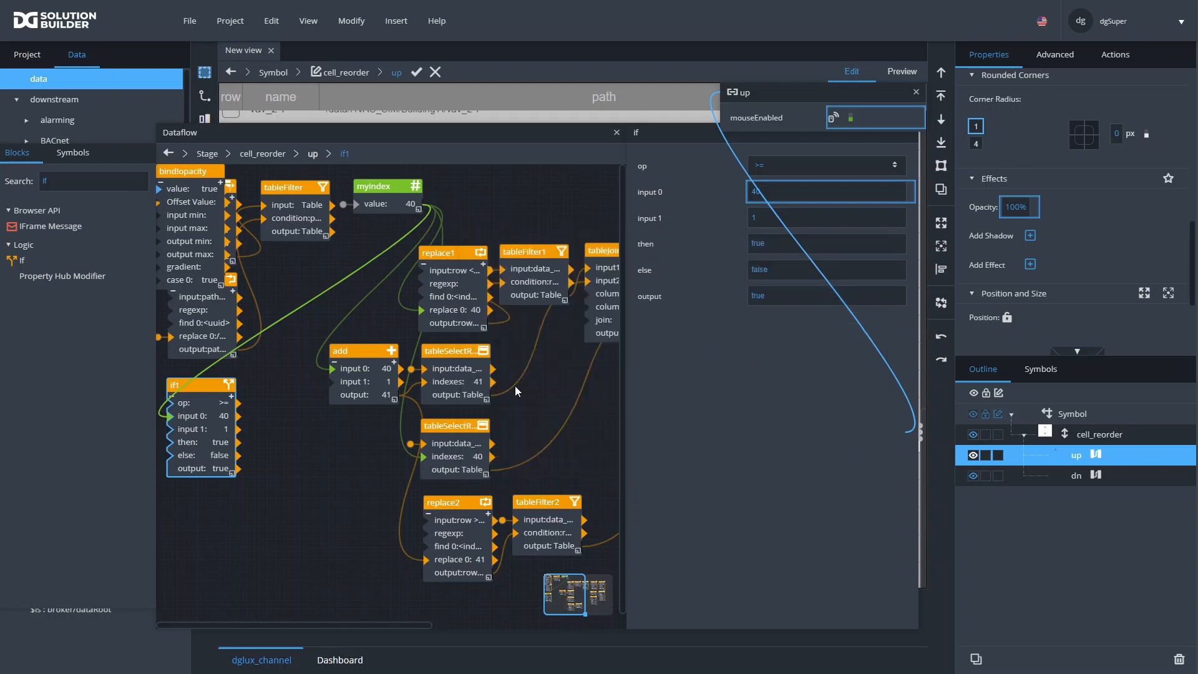
Place up's bindIopacity block below if1 and widen the dataflow canvas to show every block
click(196, 198)
drag(196, 198, 201, 526)
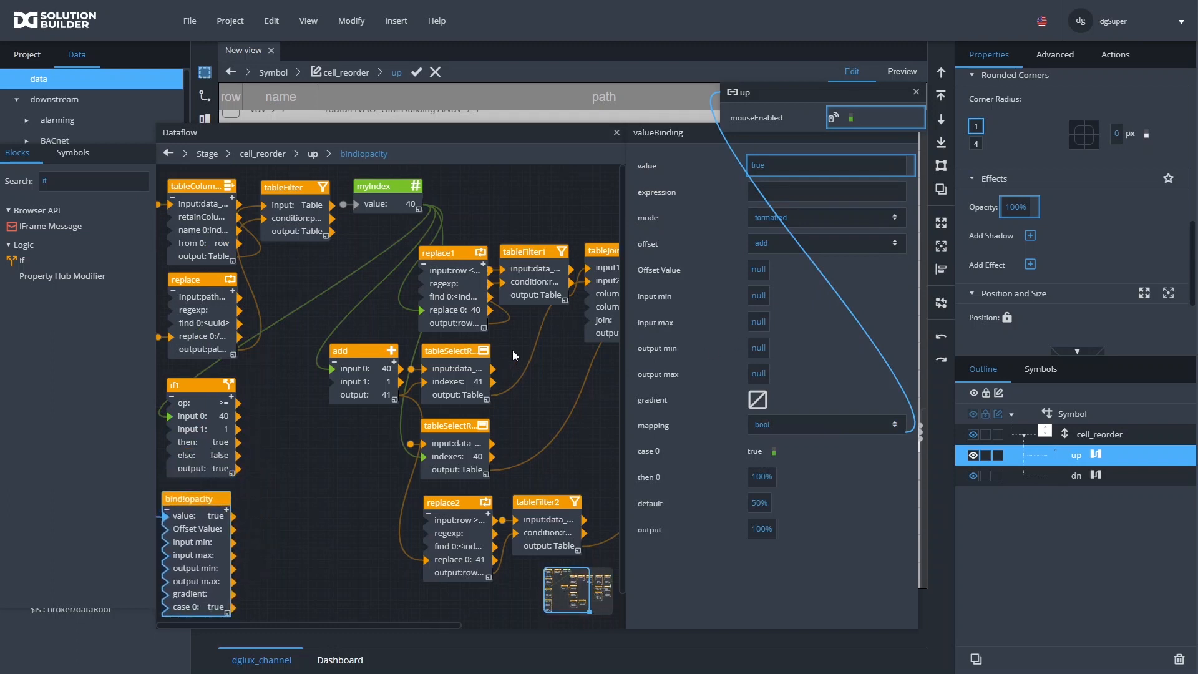
drag(622, 451, 922, 454)
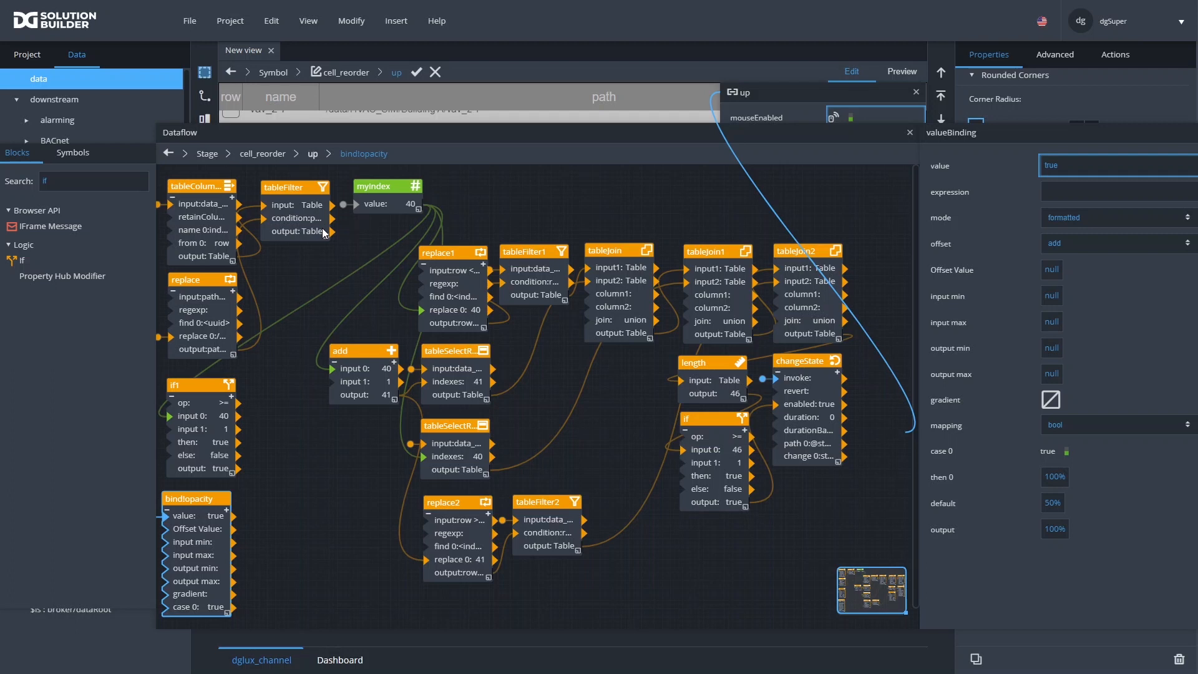
Add a Subtract block that takes 1 from myIndex, feed its output into replace1's replace 0, and place it above add
click(470, 308)
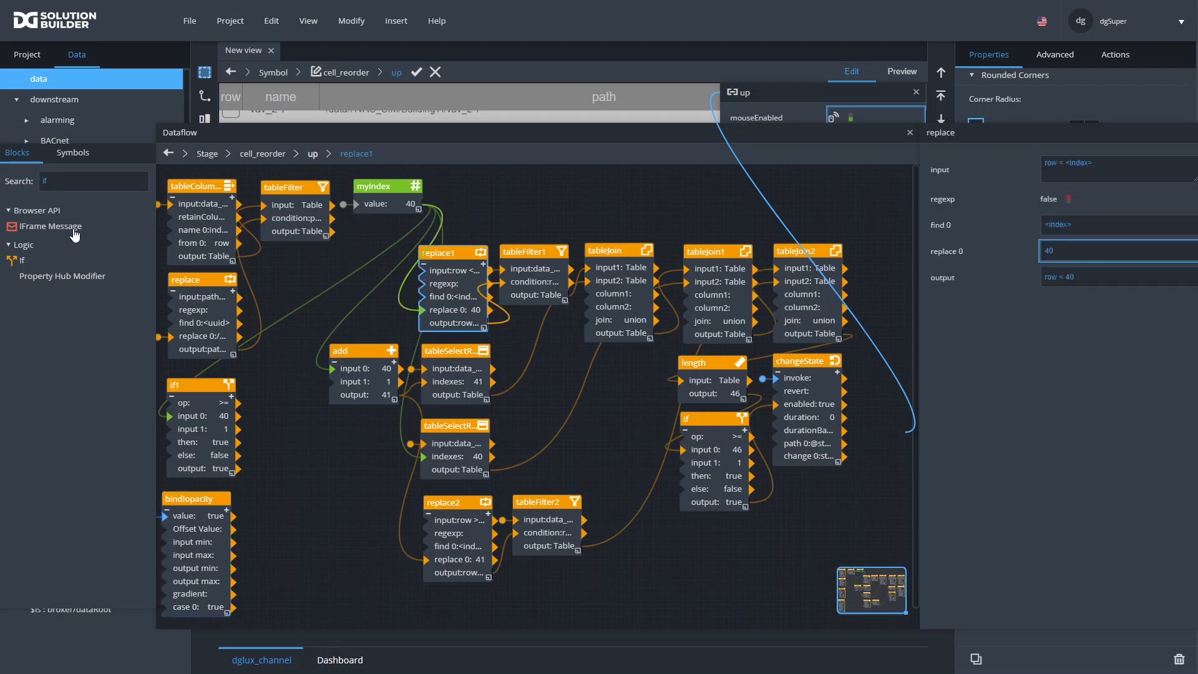
text(sub)
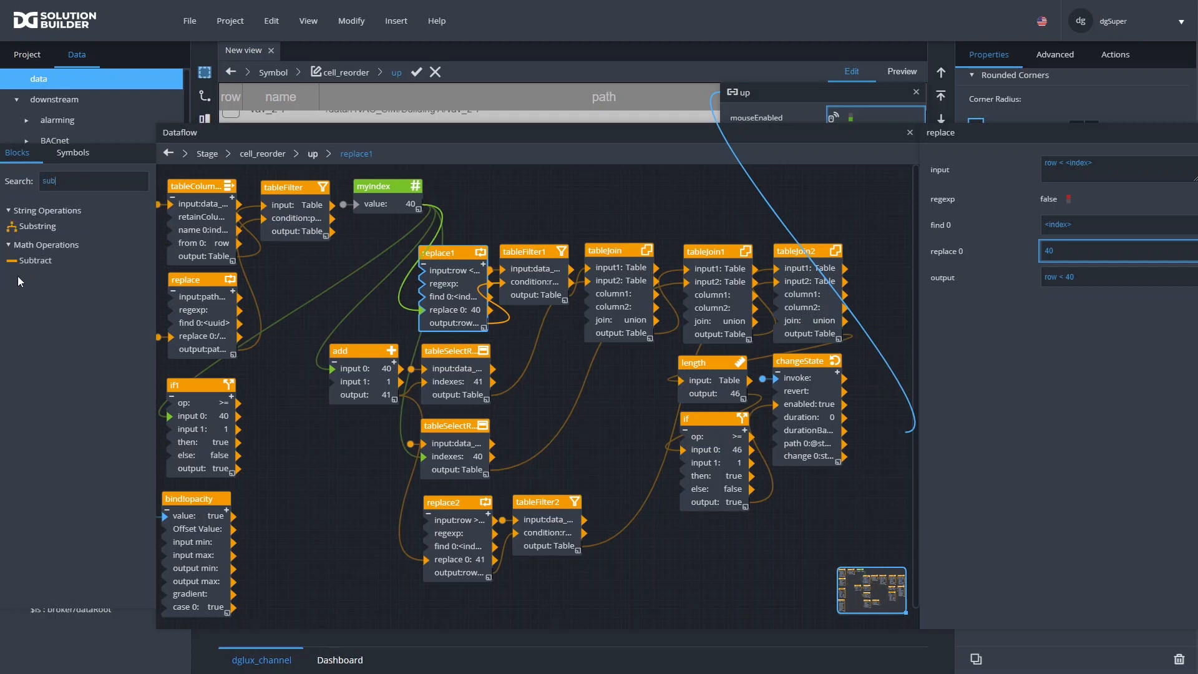
drag(34, 260, 345, 281)
drag(410, 205, 349, 277)
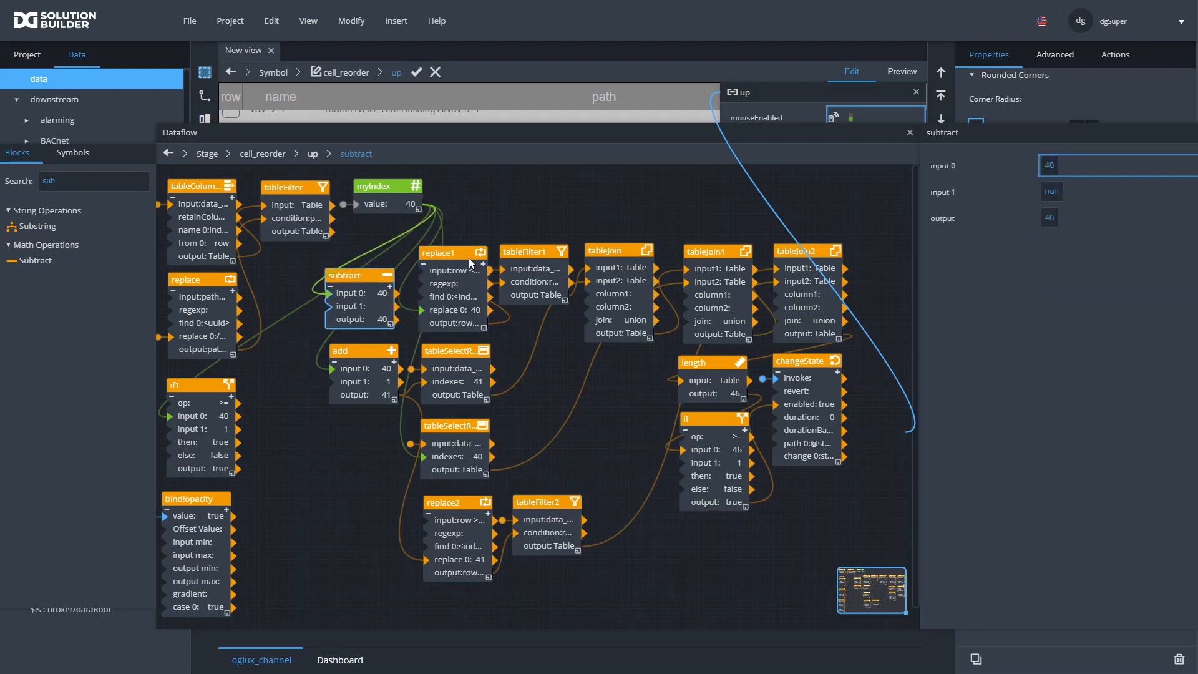
click(1051, 191)
text(1)
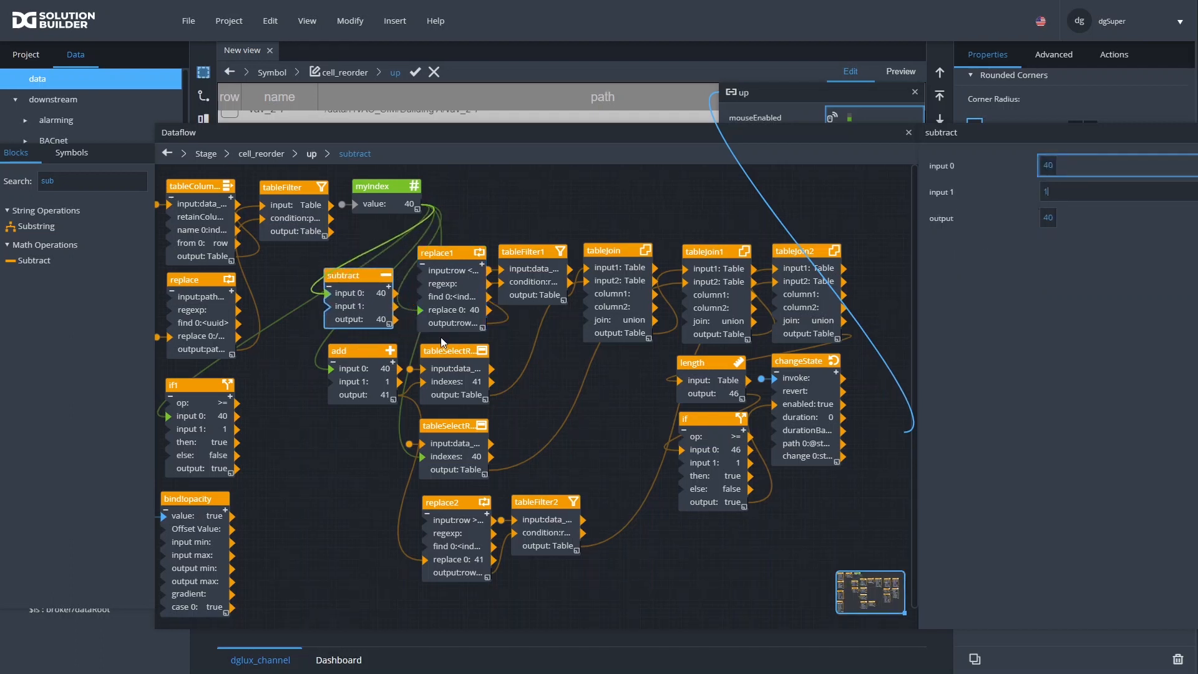
key(Return)
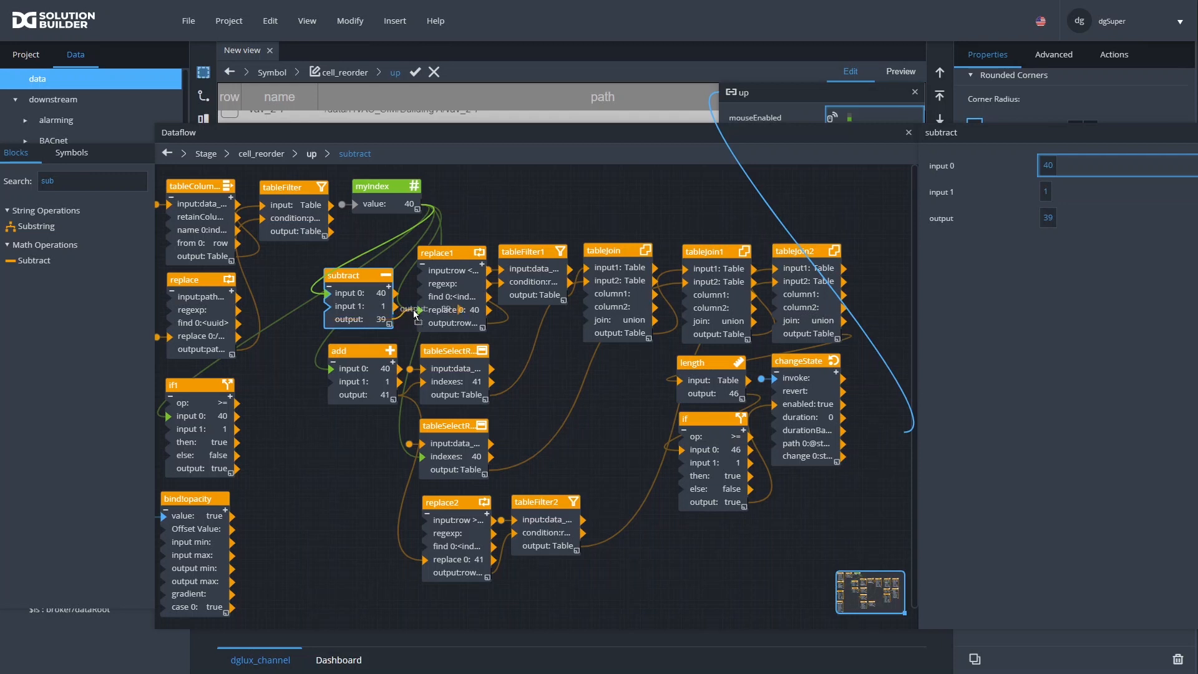
mouse_move(362, 273)
mouse_down()
mouse_move(353, 265)
mouse_move(369, 254)
mouse_up()
Feed tableSelectRows1's output table into tableJoin's input2 in place of the output from tableSelectRows
click(538, 272)
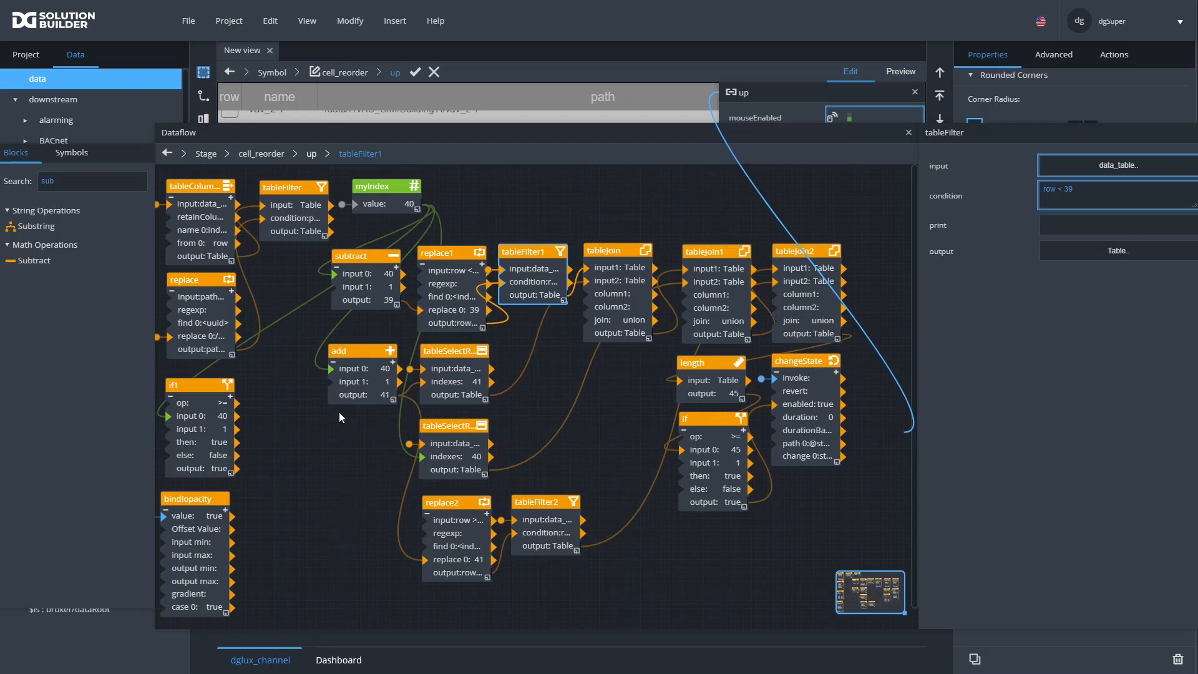
click(716, 251)
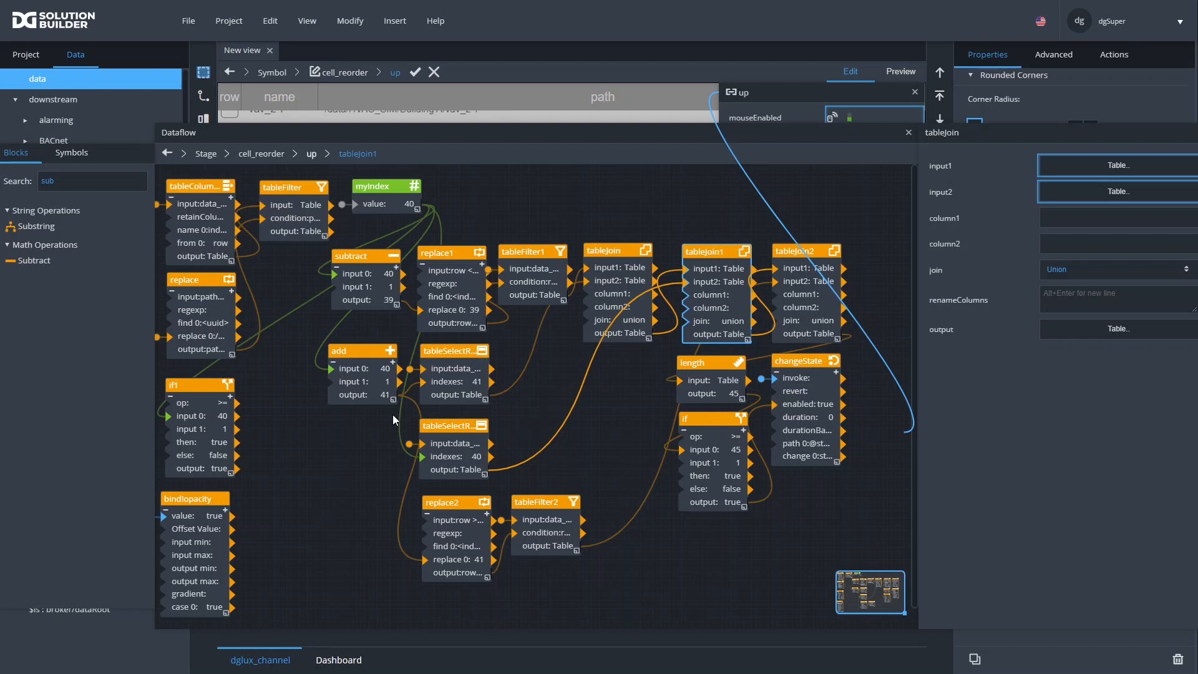
click(473, 386)
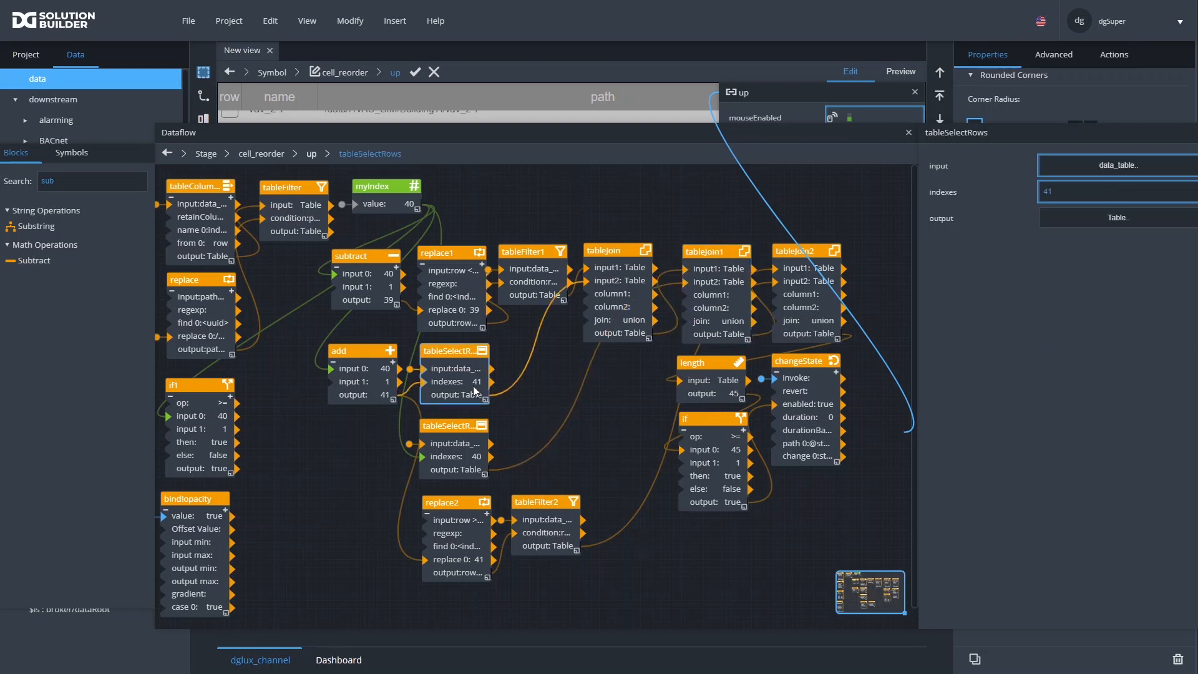
click(601, 320)
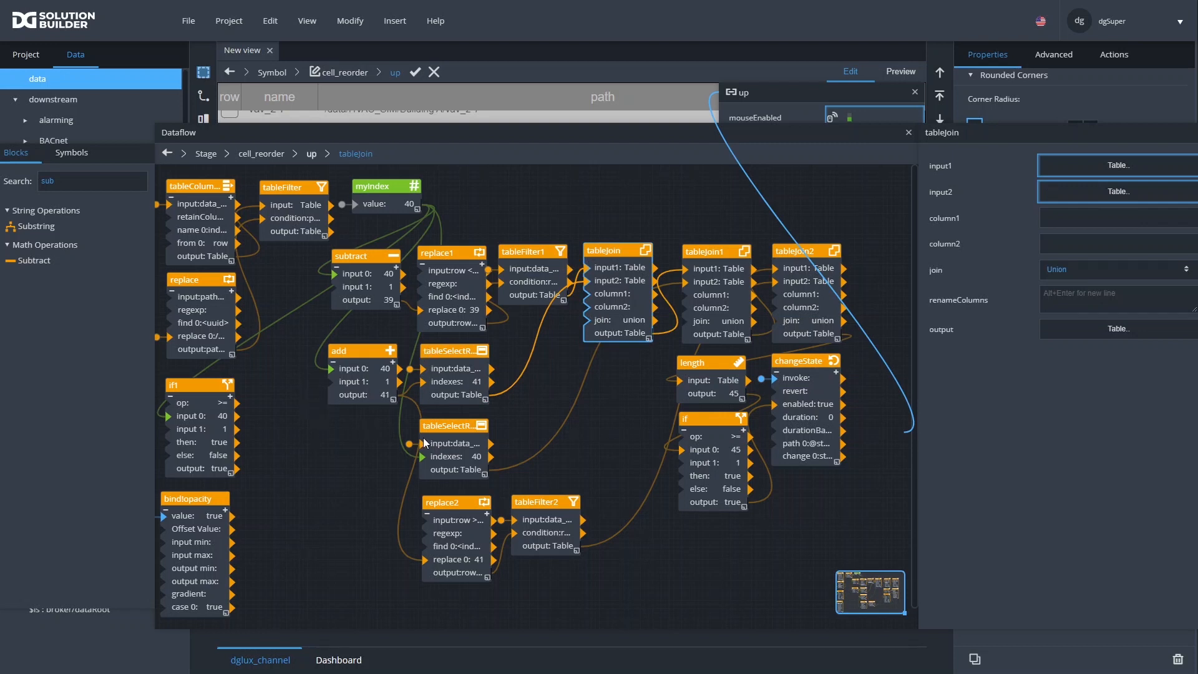
drag(453, 469, 595, 287)
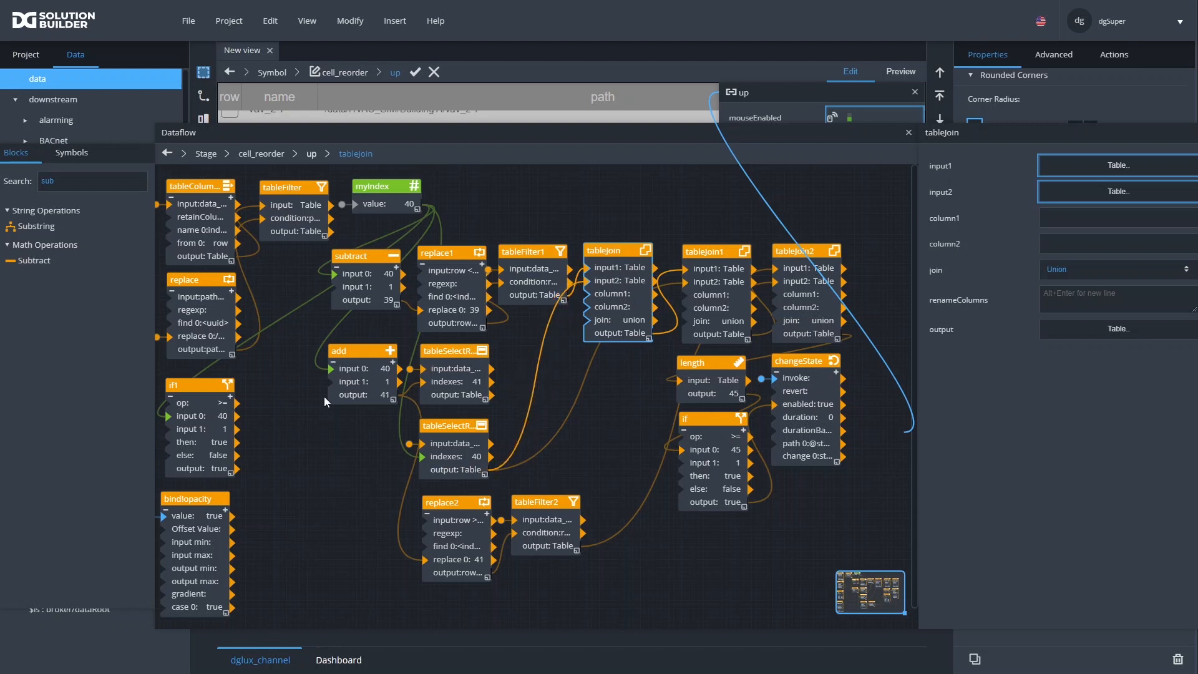
Rearrange the dataflow so tableSelectRows1 sits directly below replace1, with add and tableSelectRows beneath it
click(410, 425)
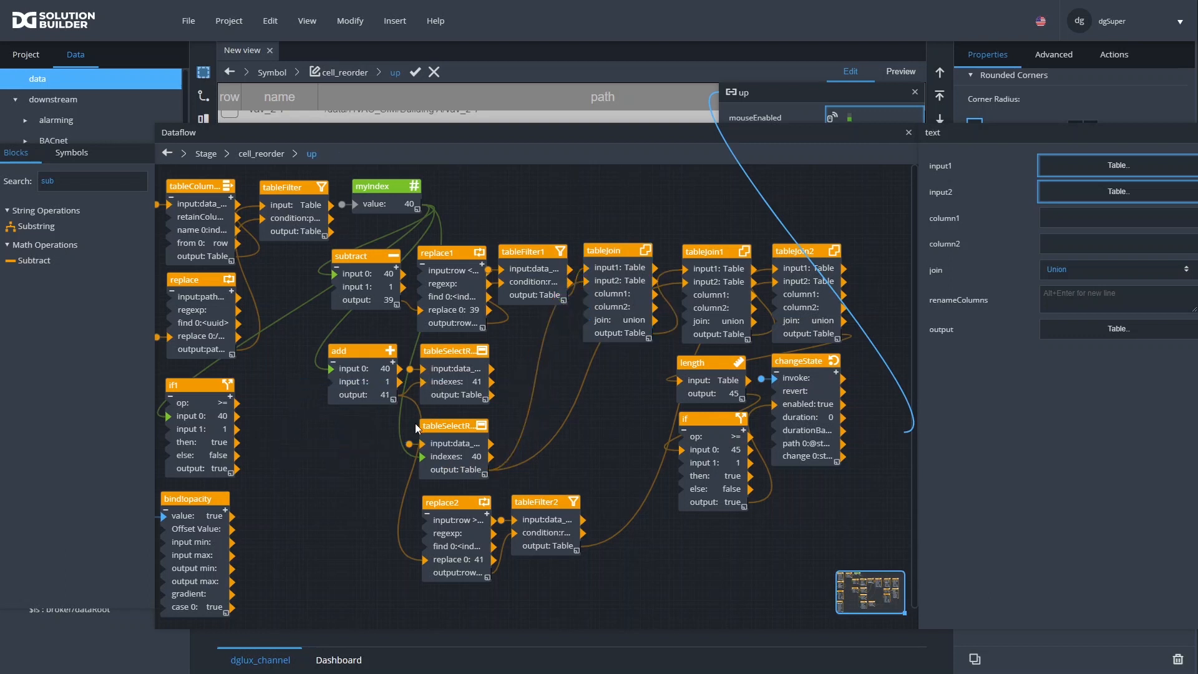
drag(426, 431, 532, 357)
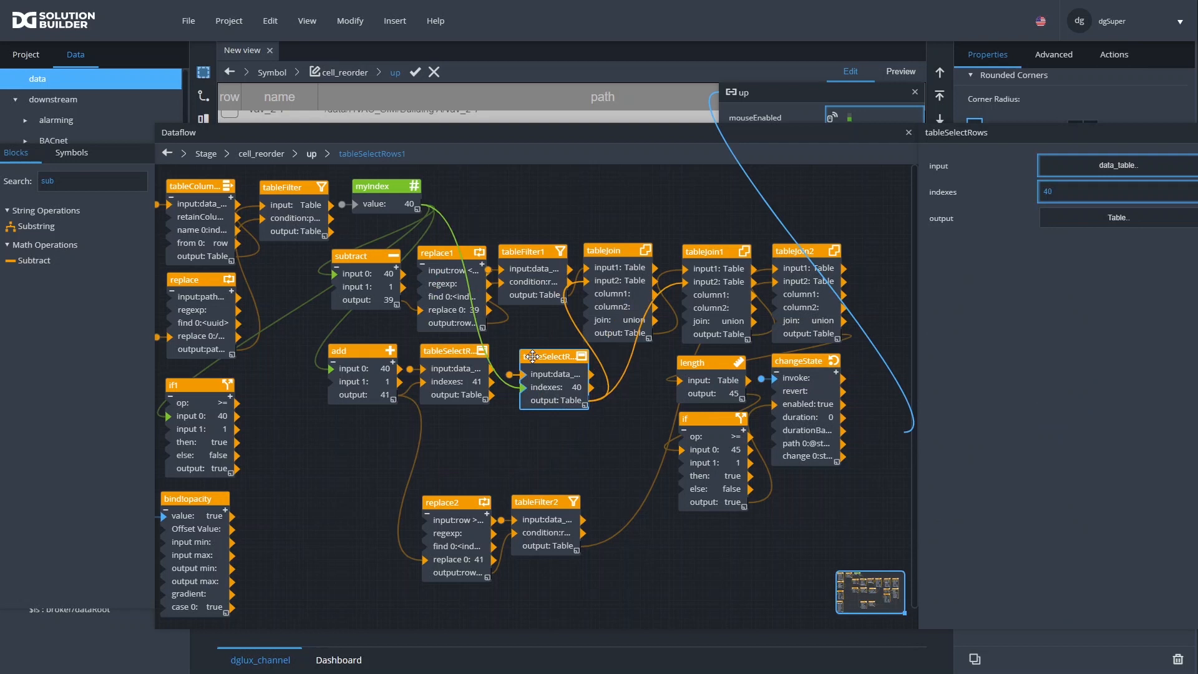
drag(305, 461, 445, 432)
drag(561, 350, 461, 343)
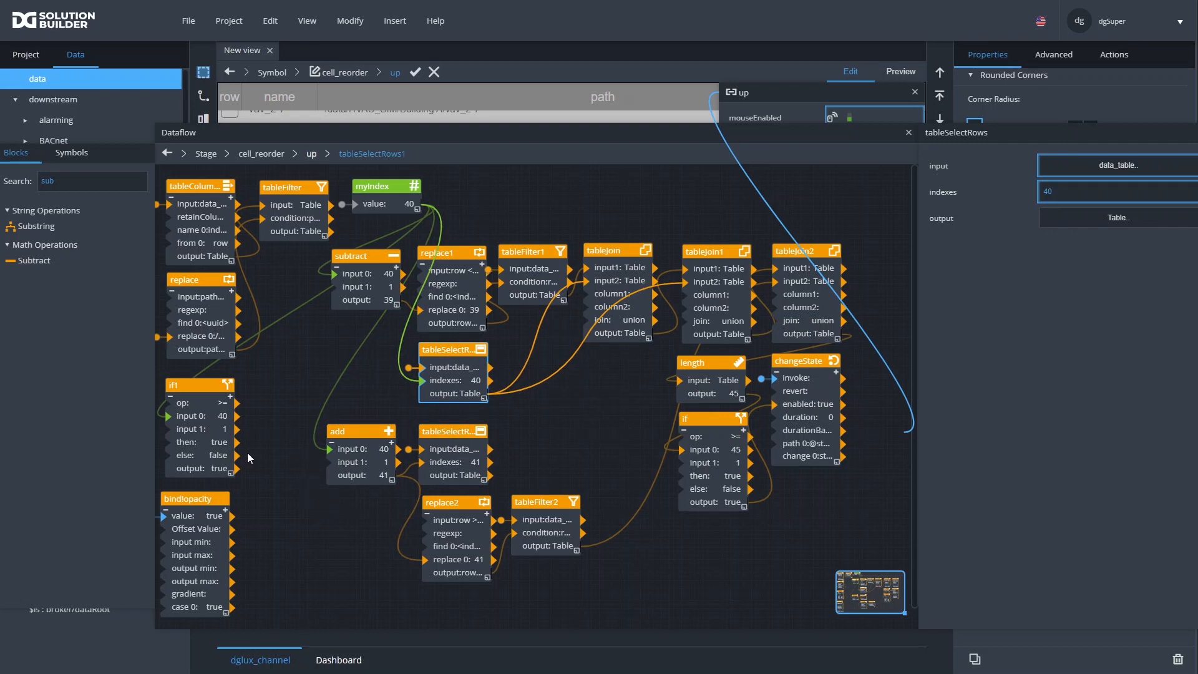
drag(367, 447, 450, 420)
click(568, 426)
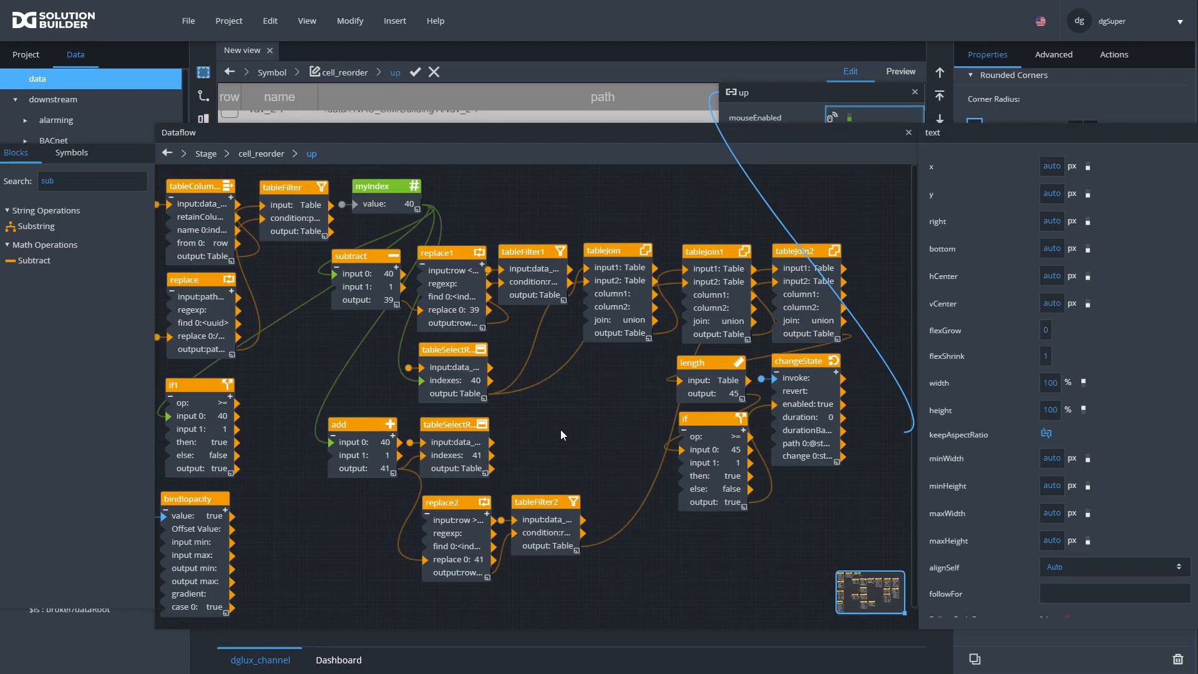
Feed tableSelectRows's output table into tableJoin1's input2
click(475, 464)
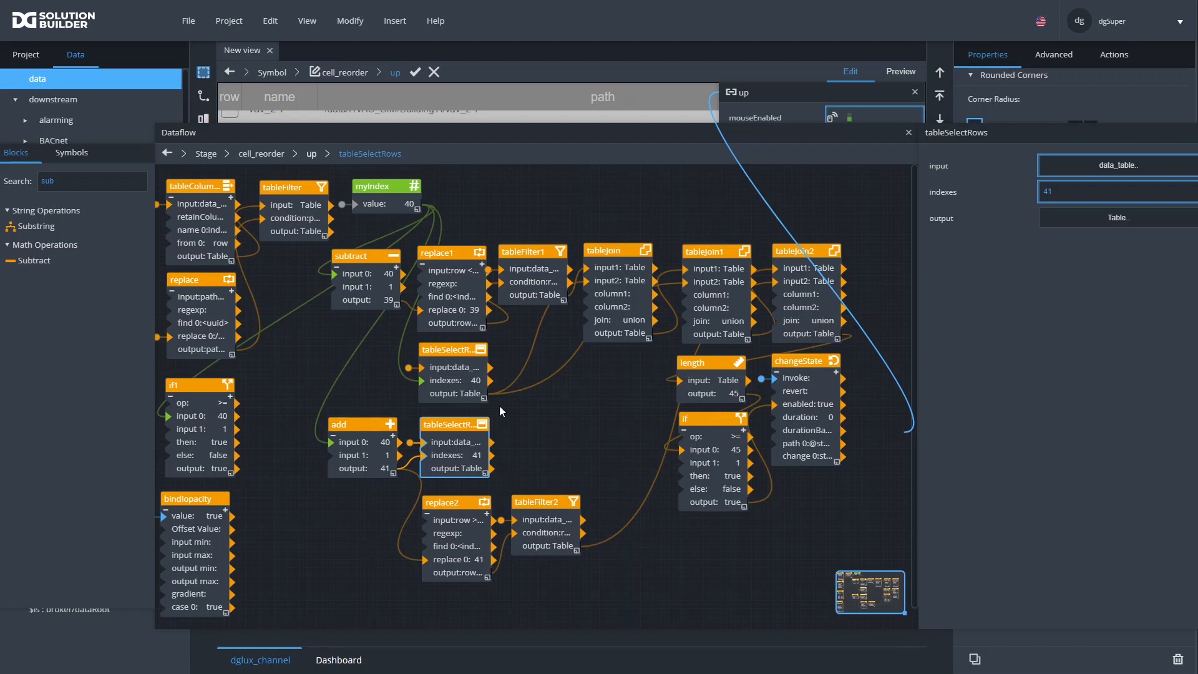
click(706, 337)
drag(479, 471, 703, 288)
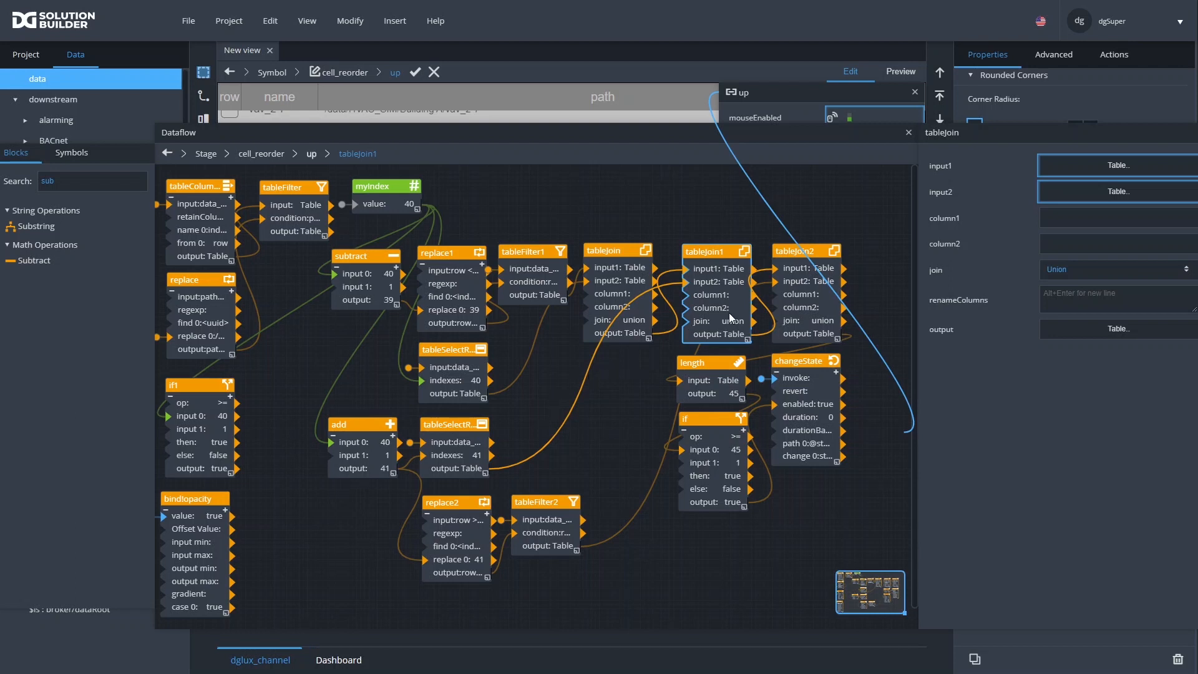
View tableJoin1's output table in an enlarged window and examine its last rows
click(1071, 335)
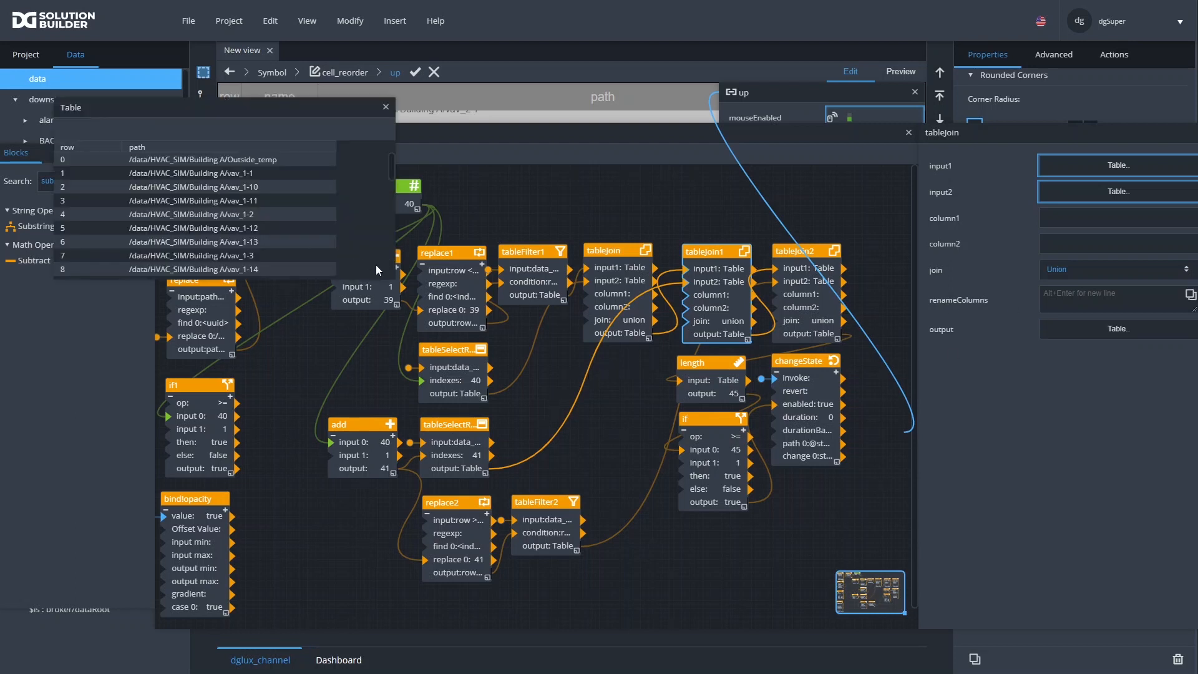
drag(392, 275, 392, 364)
scroll(208, 319, down, 8)
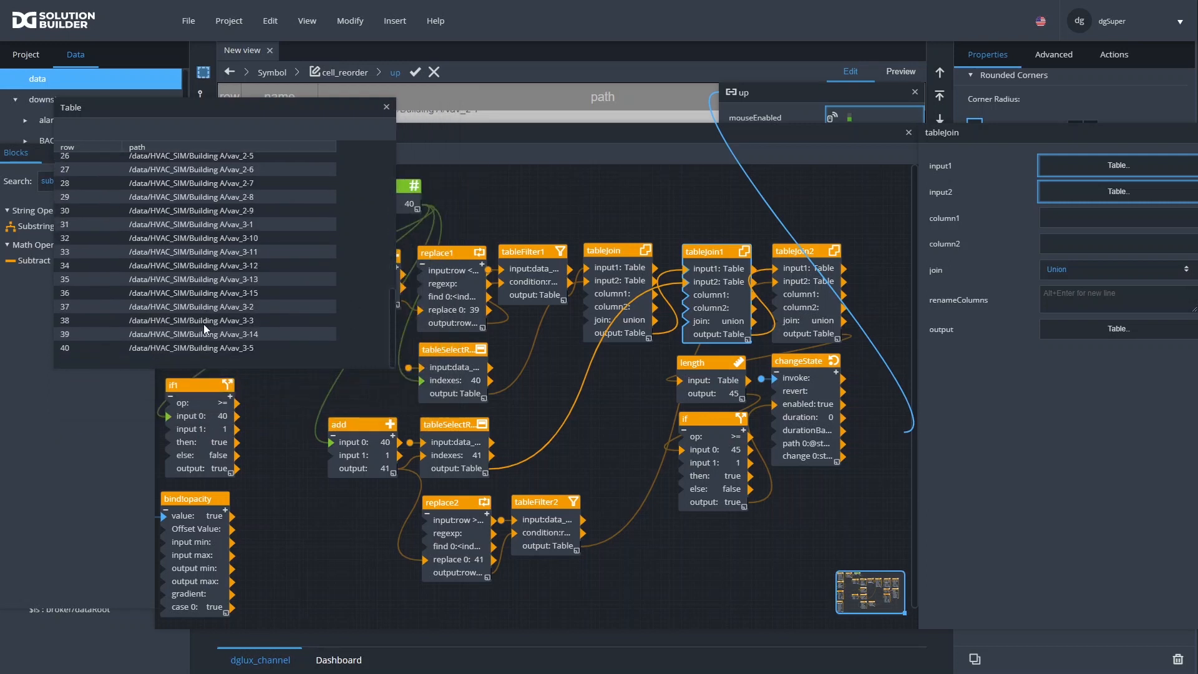
View the symbol's data_table parameter and compare the row position of vav_3-14 with that in tableJoin1's output
click(350, 21)
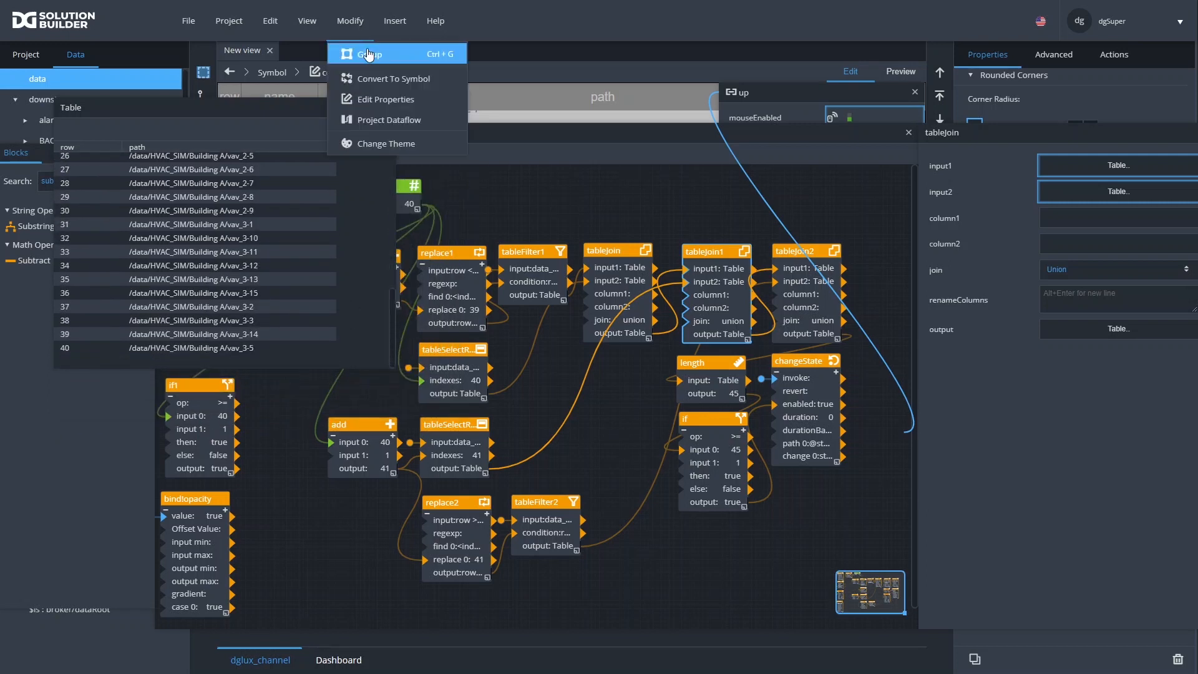
click(368, 88)
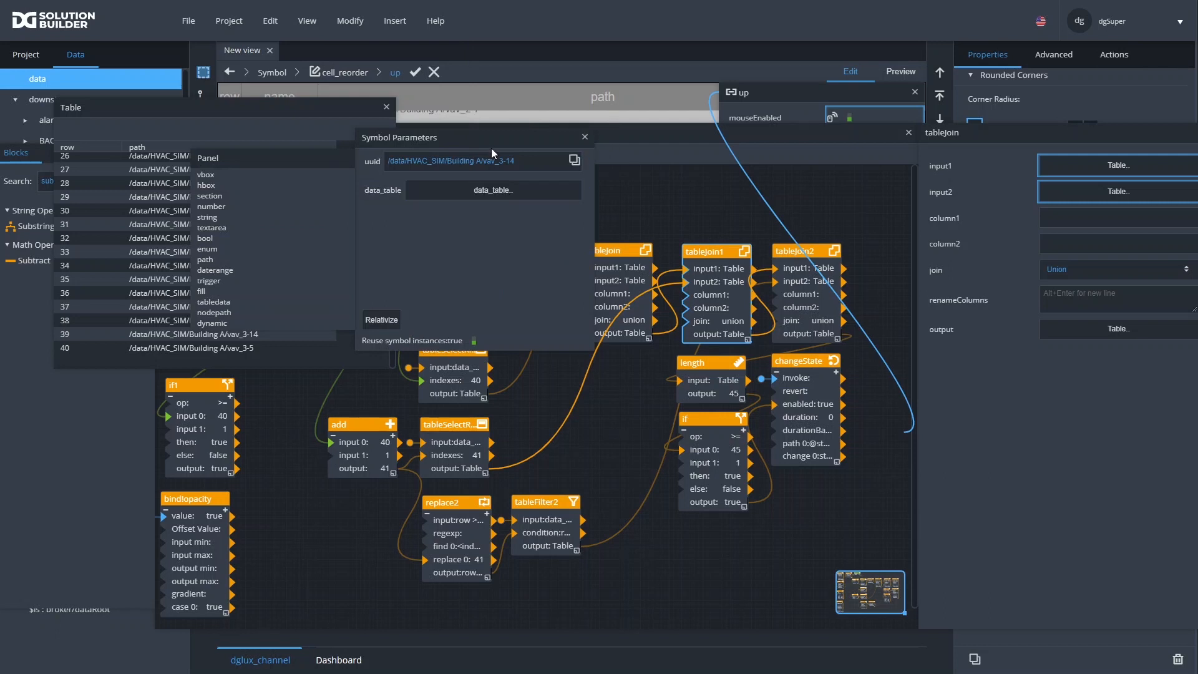
drag(493, 141, 737, 197)
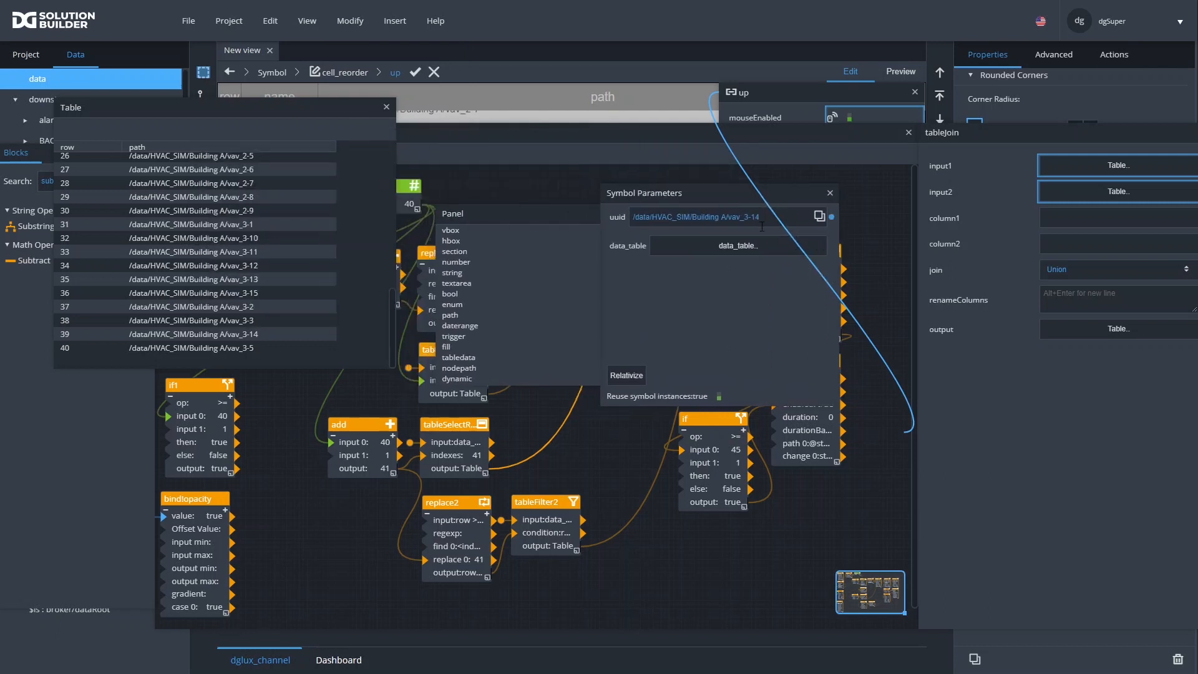
click(713, 261)
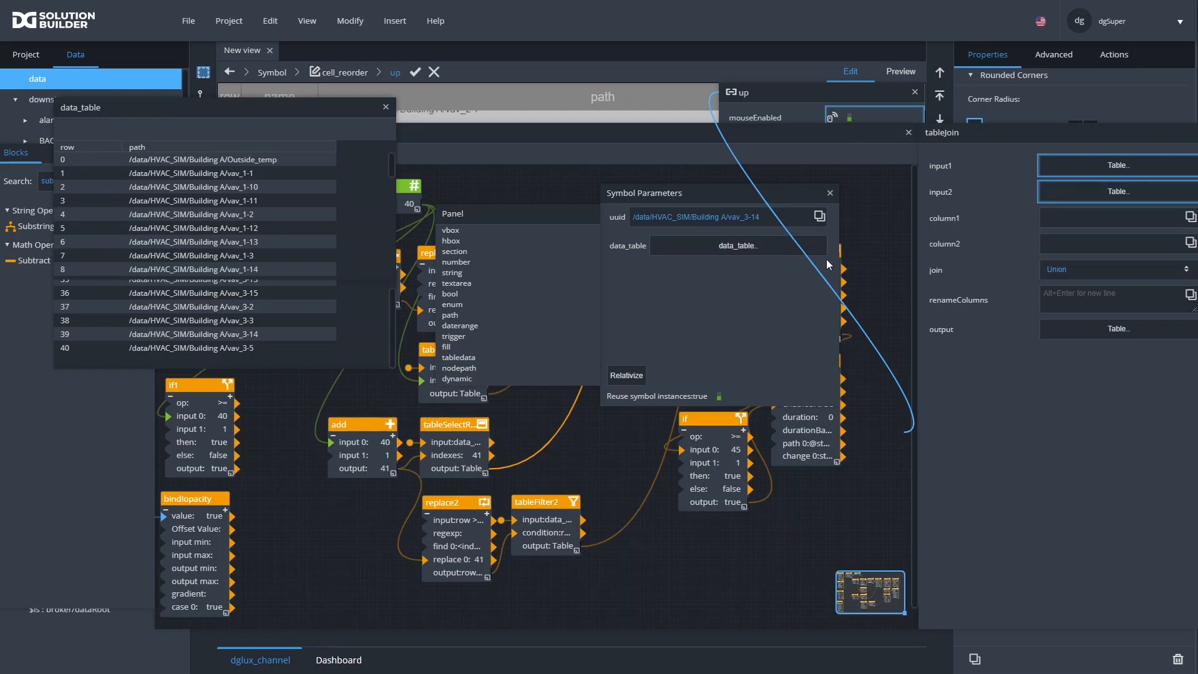
click(691, 251)
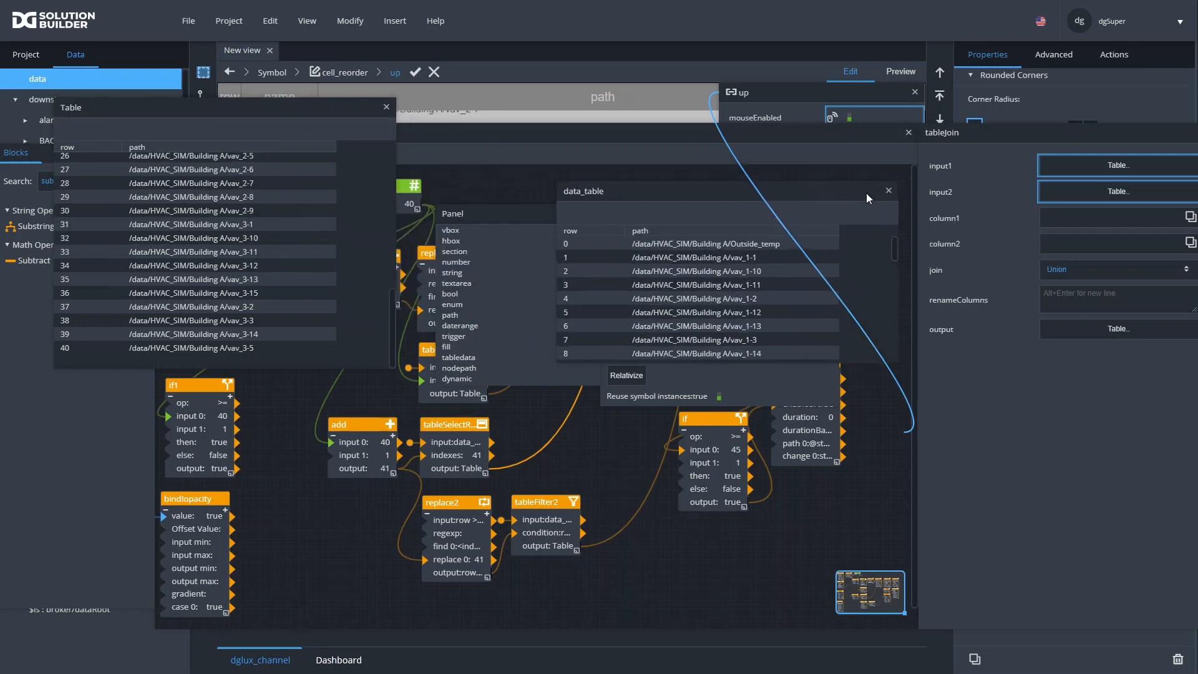
scroll(874, 307, down, 10)
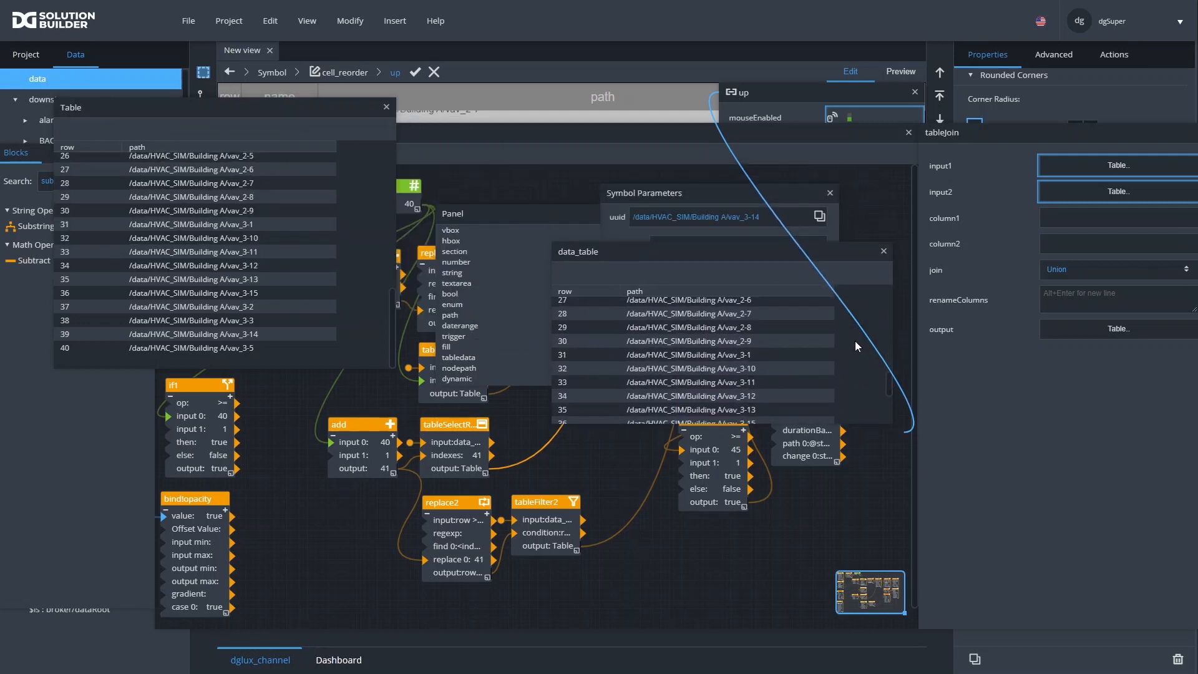
scroll(857, 345, down, 3)
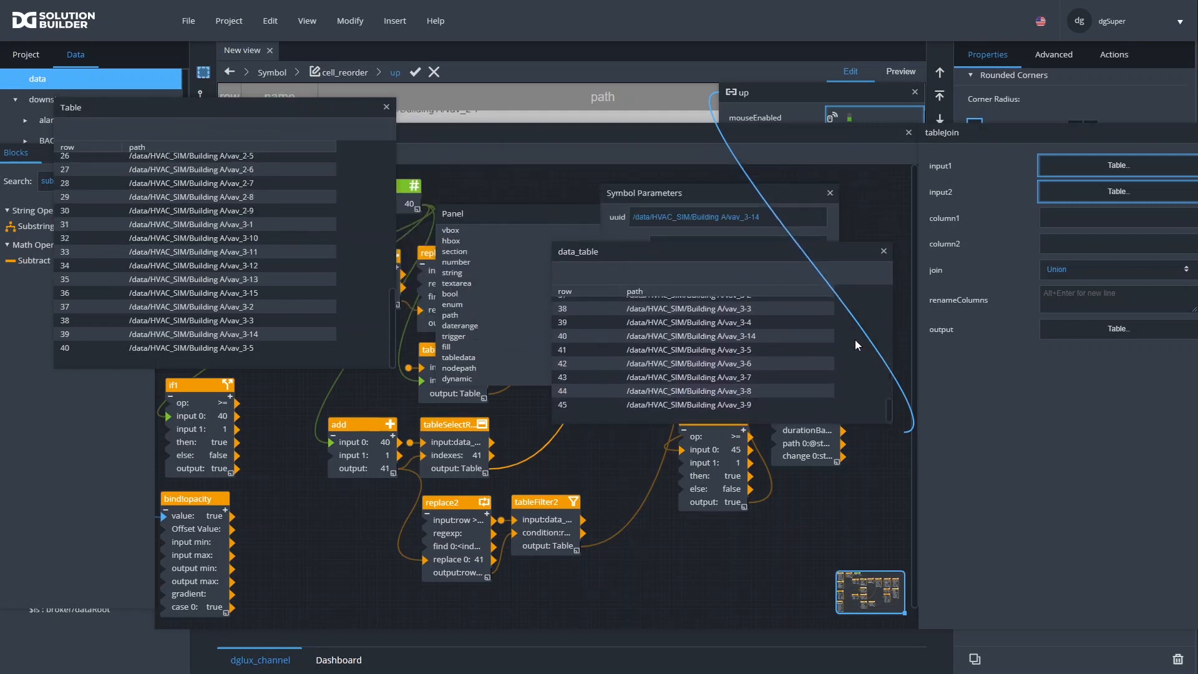
click(660, 336)
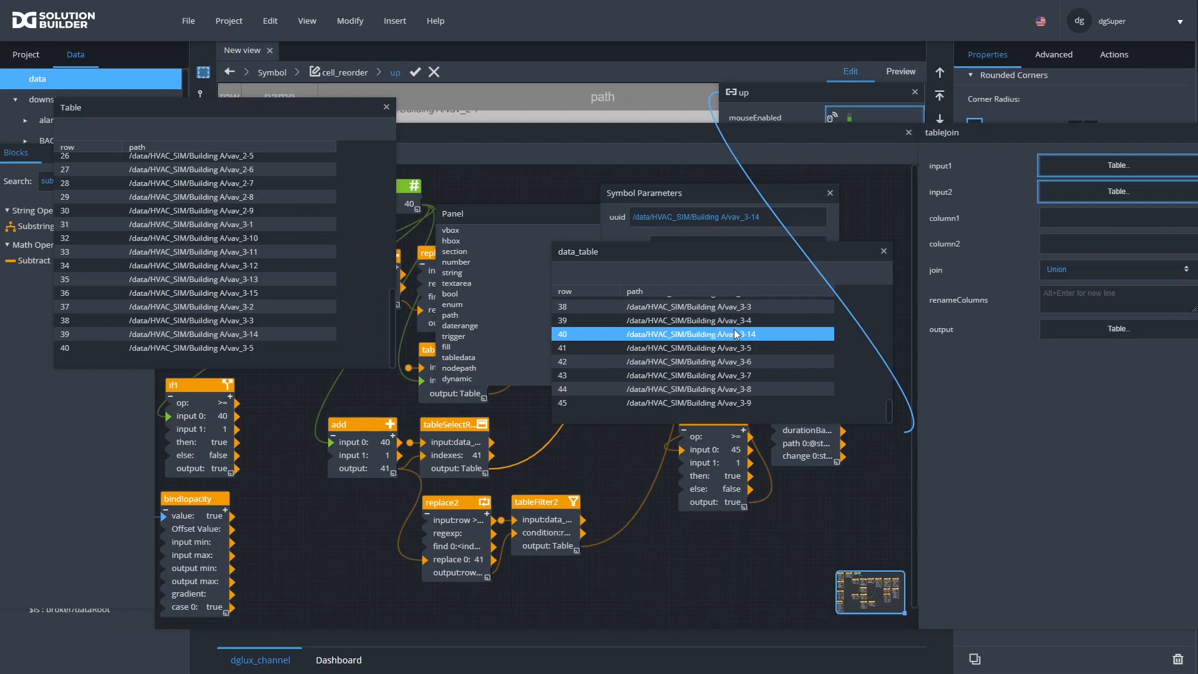
click(253, 341)
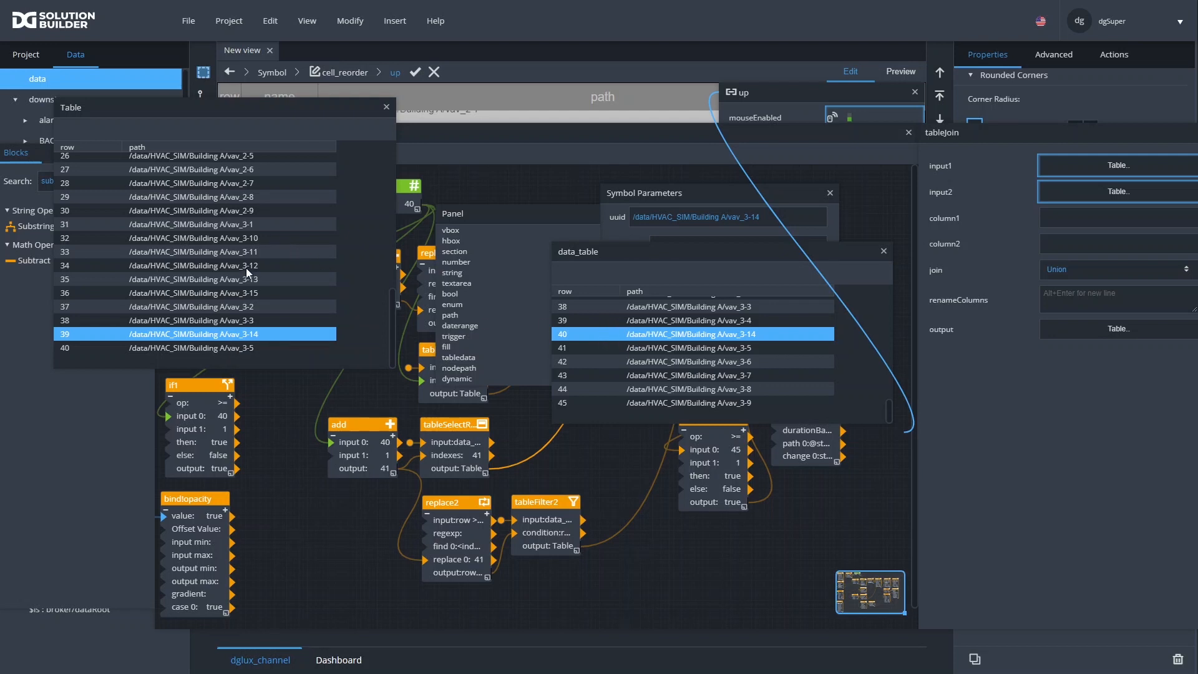
Clear the windows covering the blocks, delete the subtract block and feed myIndex's value directly into replace1's replace 0
drag(660, 201, 855, 406)
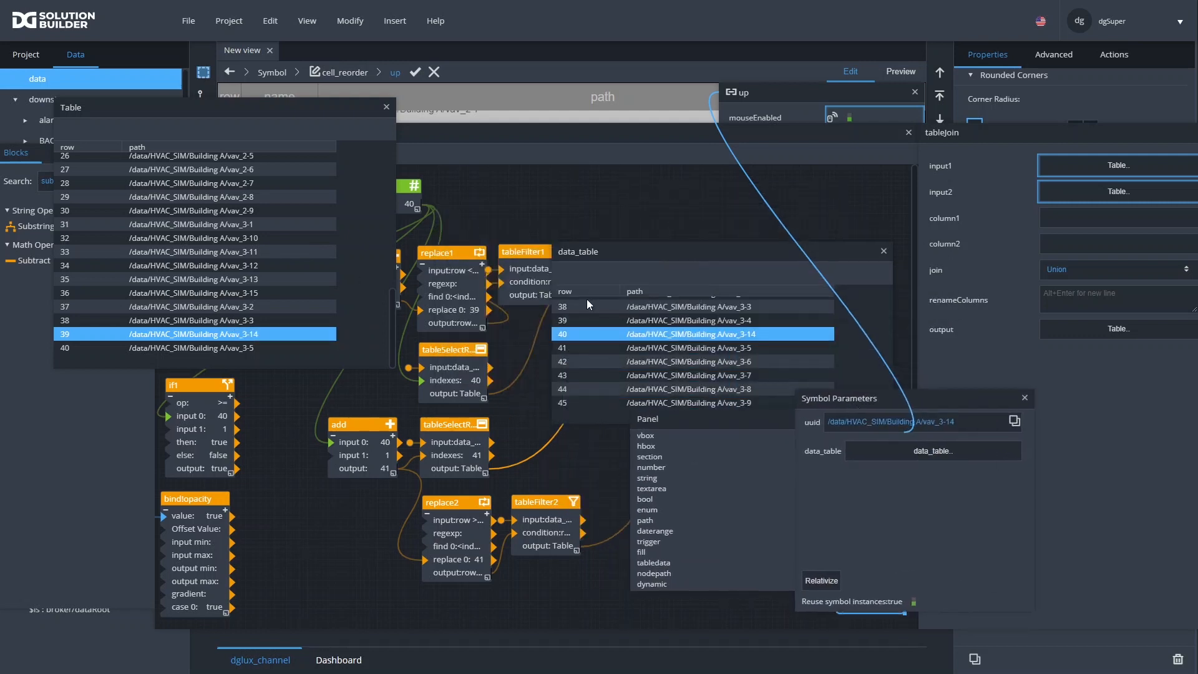
click(444, 298)
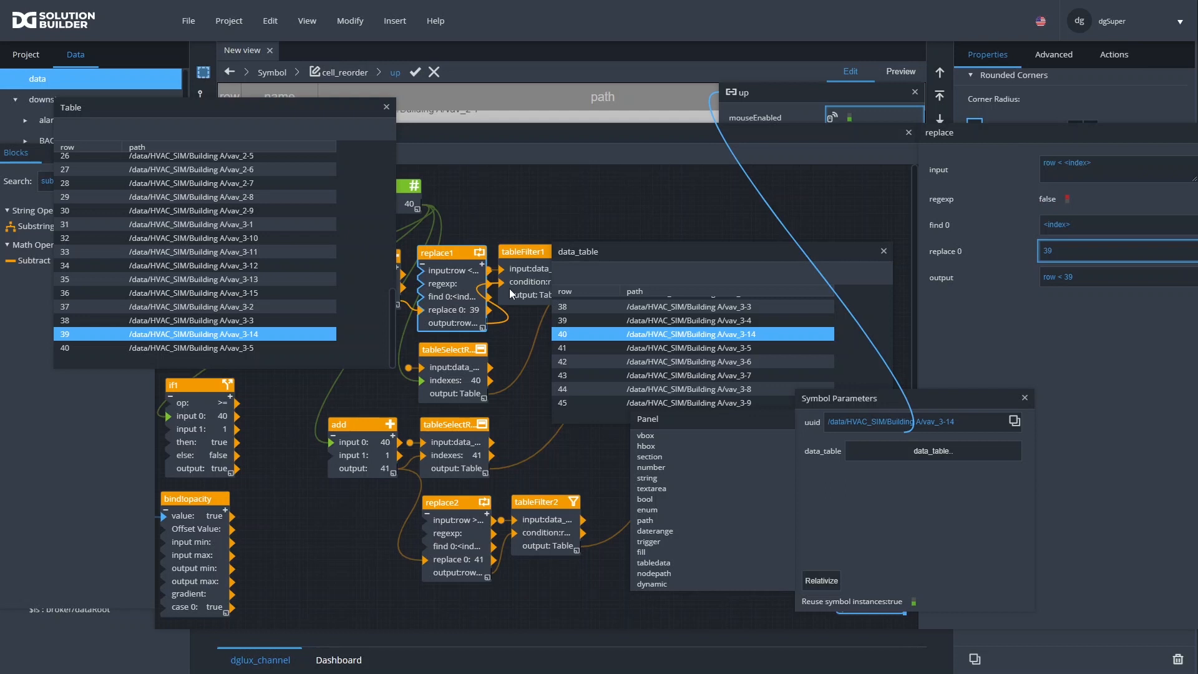
drag(306, 125, 316, 346)
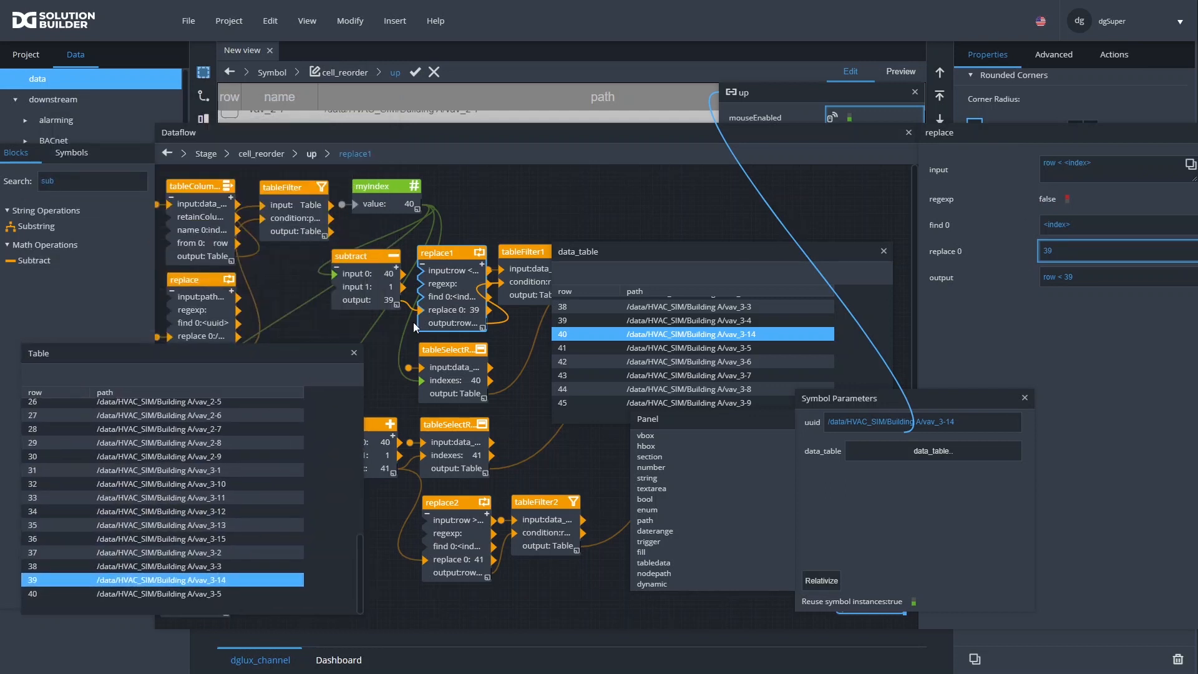
click(373, 282)
key(Delete)
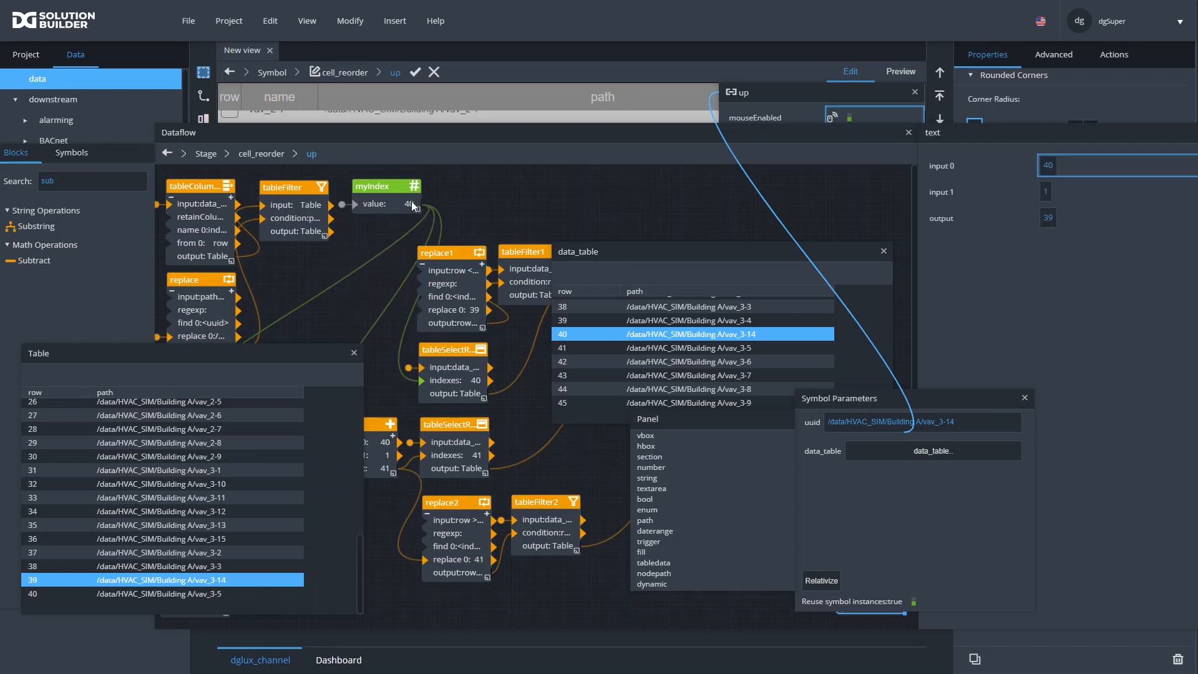
drag(410, 207, 419, 309)
click(458, 321)
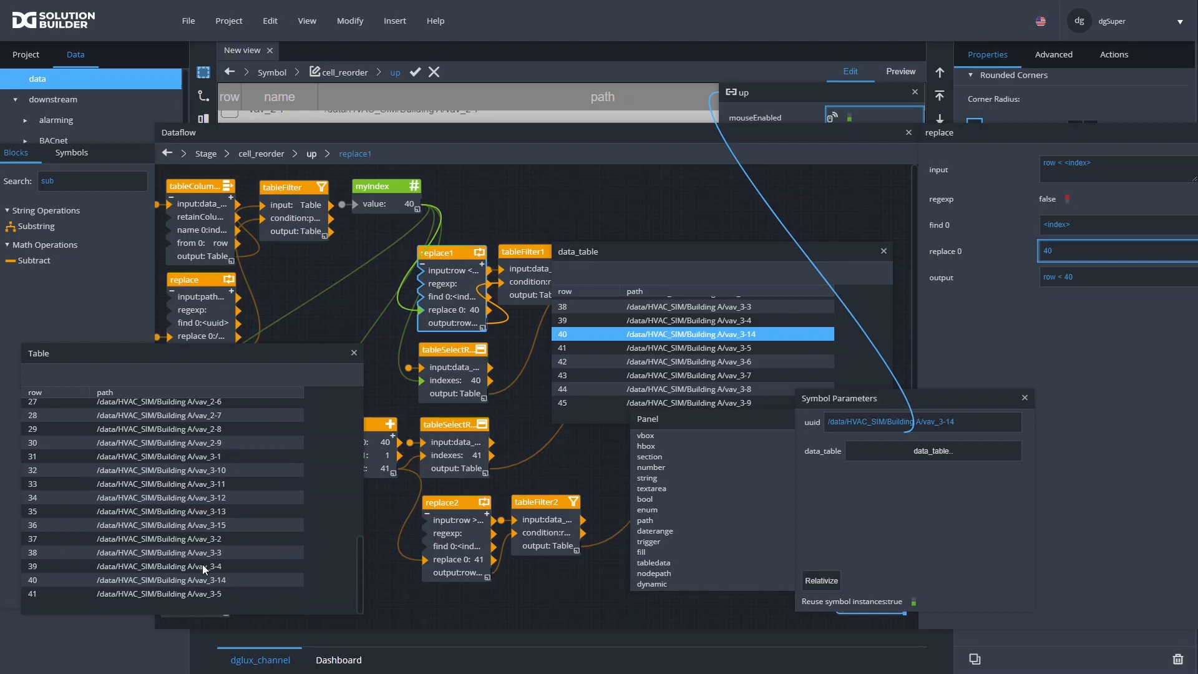
View tableJoin's output table and examine its last rows, including the vav_3-4 row
drag(845, 258, 1054, 274)
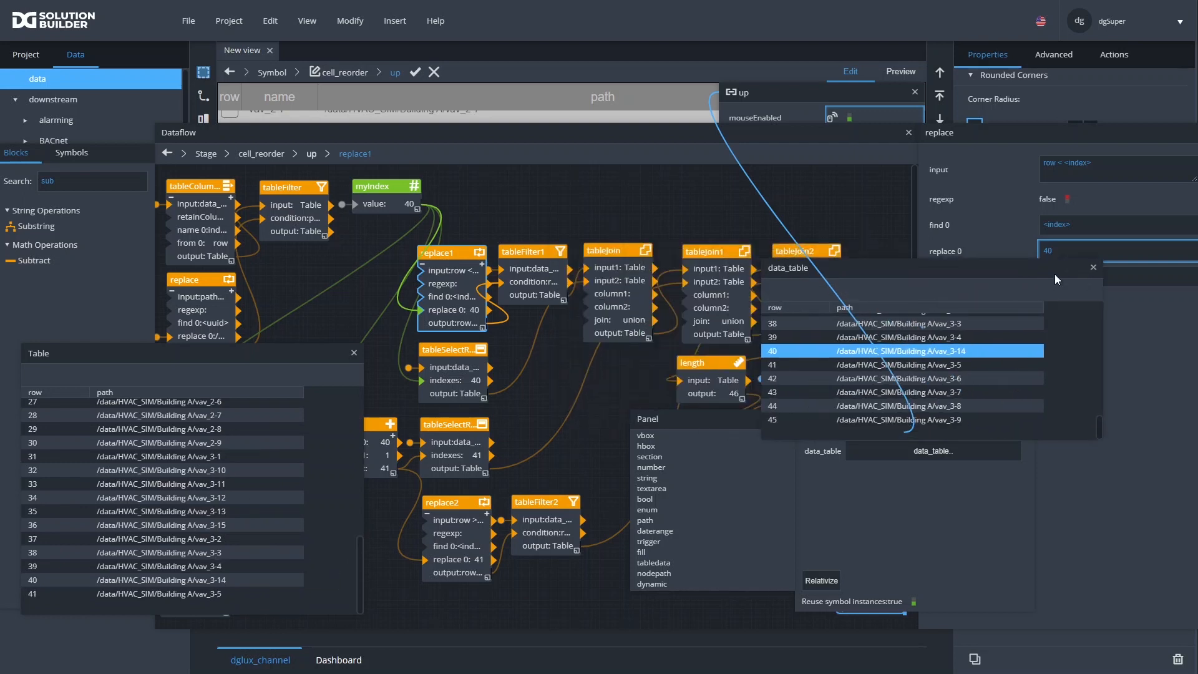
click(622, 293)
click(1150, 333)
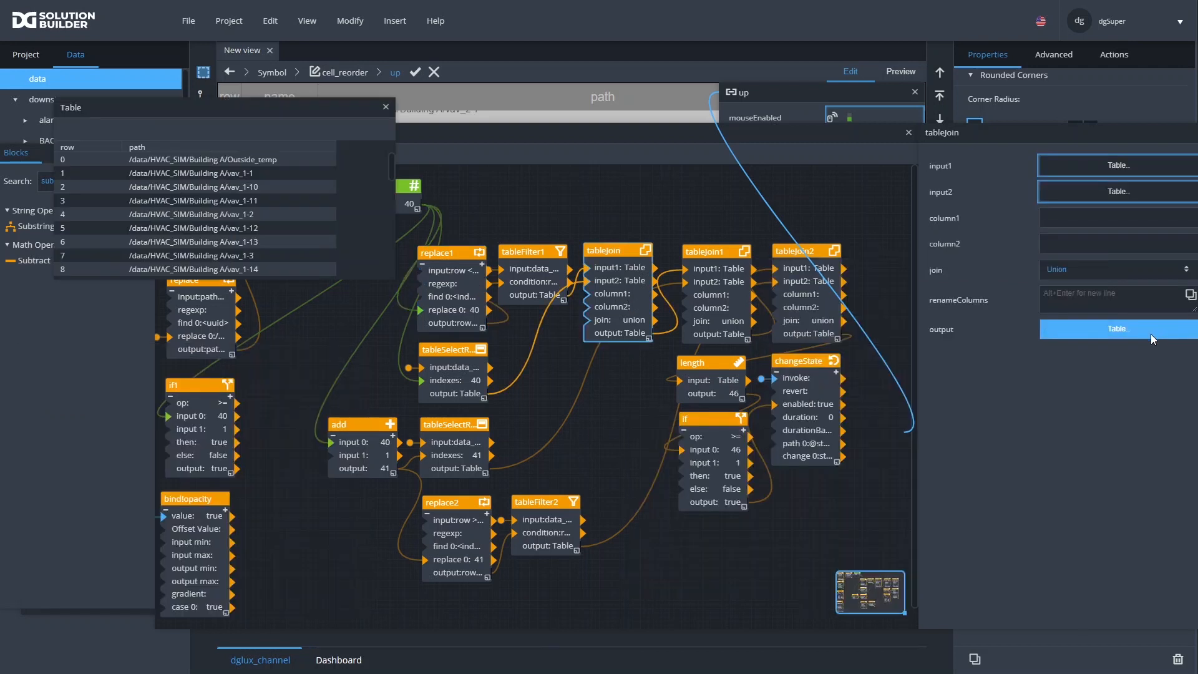
scroll(322, 232, down, 10)
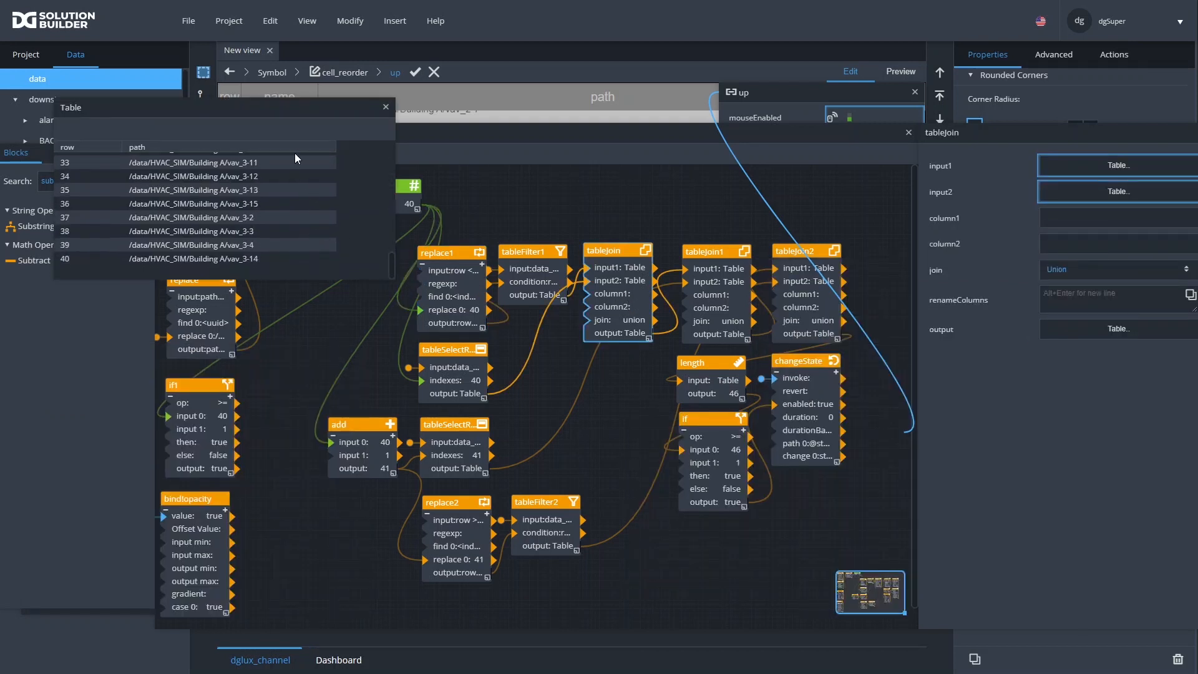
click(194, 245)
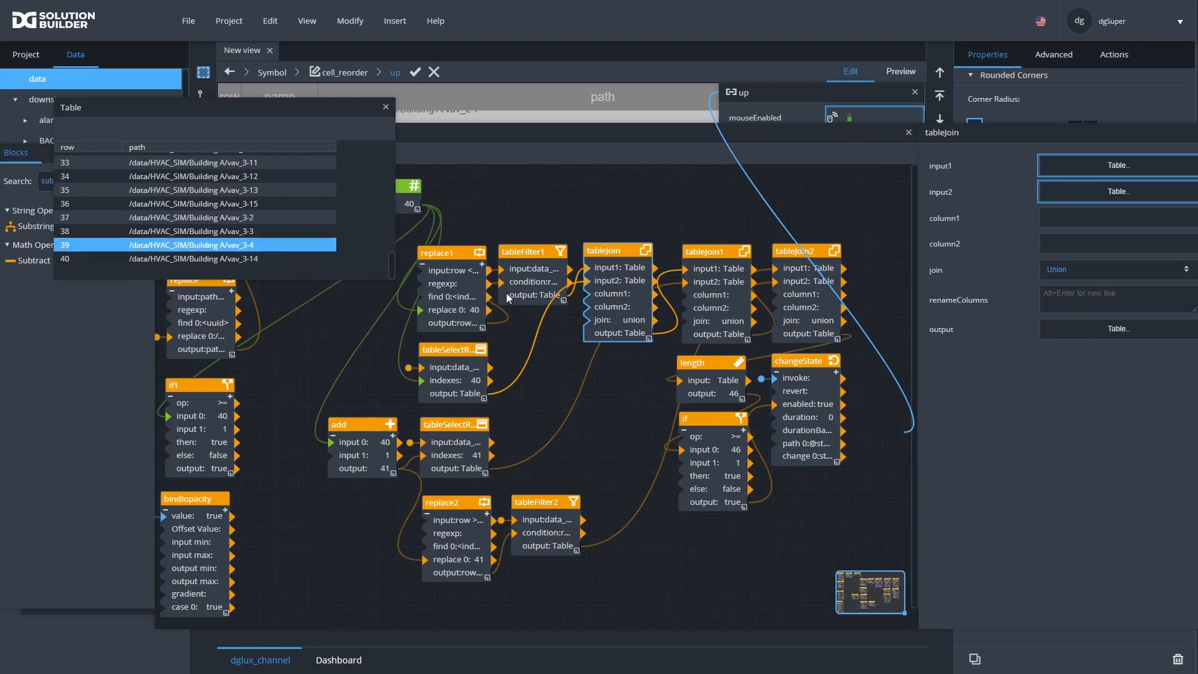
drag(347, 108, 324, 429)
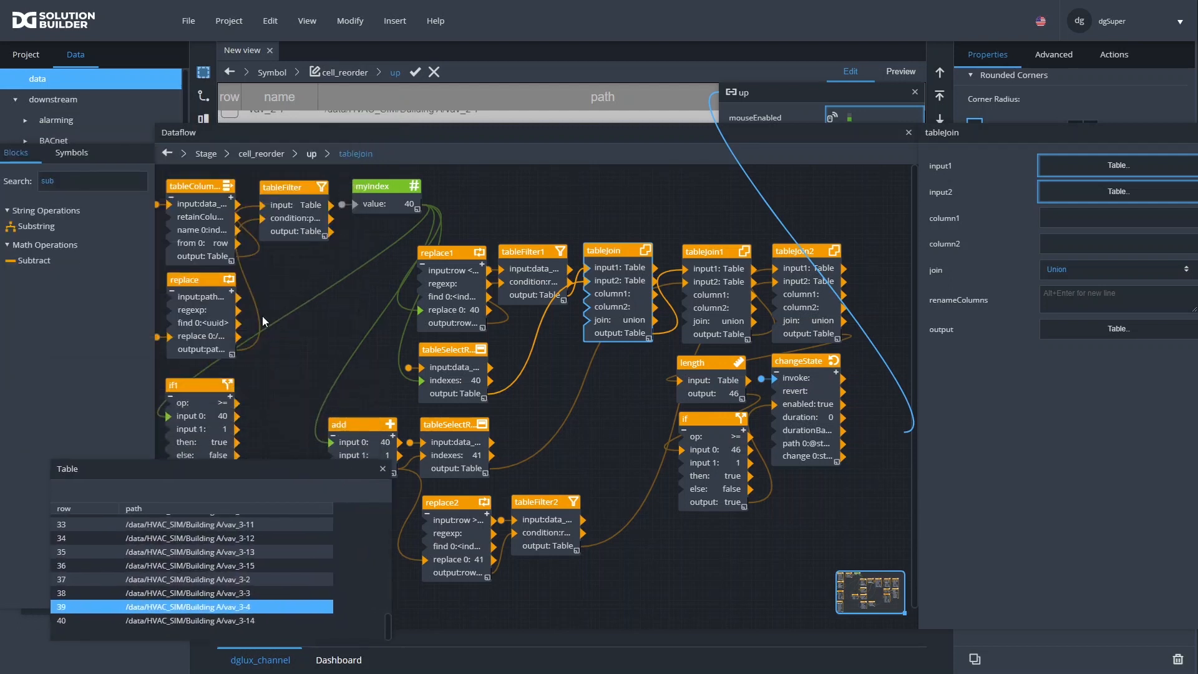
Add a Subtract block beside replace1 that takes 1 from myIndex's value, and feed its output into replace1's replace 0
drag(39, 262, 350, 267)
drag(416, 204, 331, 275)
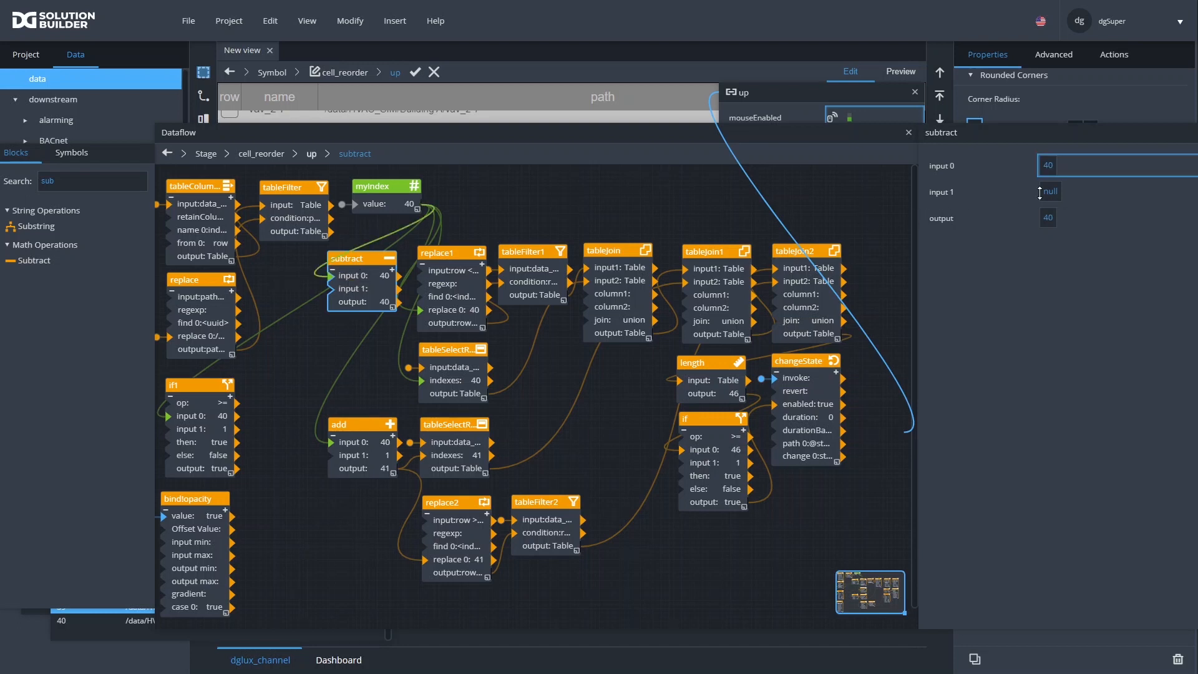
click(1057, 191)
text(1)
key(Return)
mouse_move(418, 306)
mouse_down()
mouse_move(415, 315)
mouse_move(439, 315)
mouse_move(423, 310)
mouse_up()
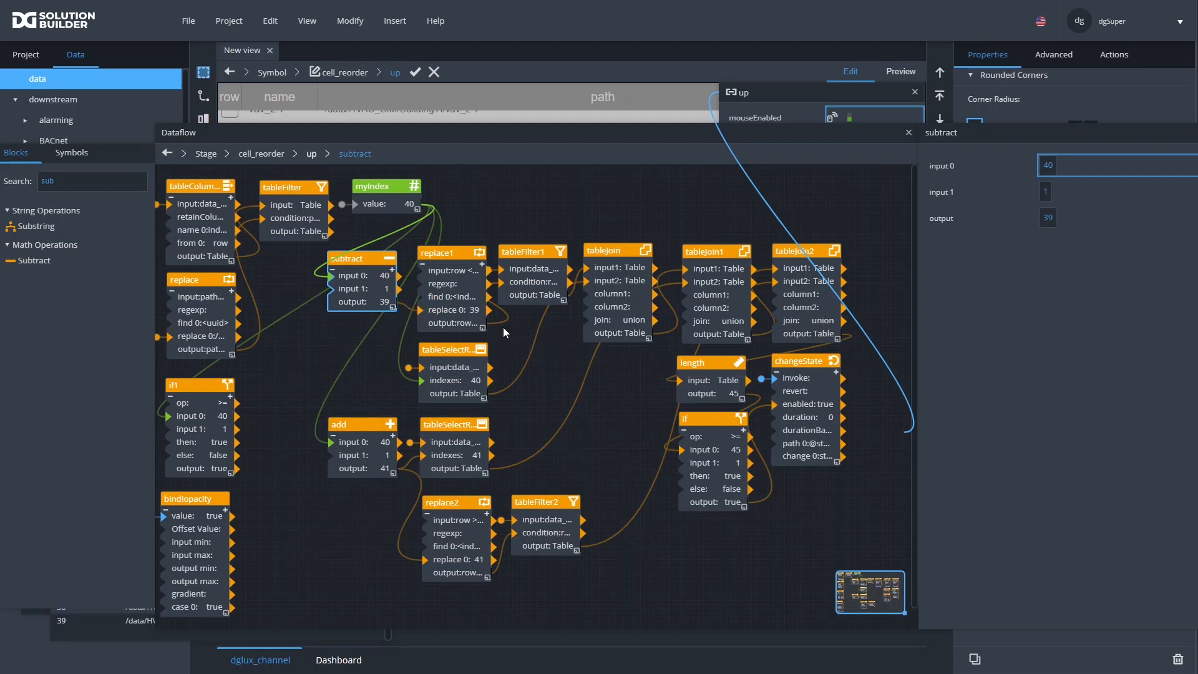
drag(462, 350, 463, 349)
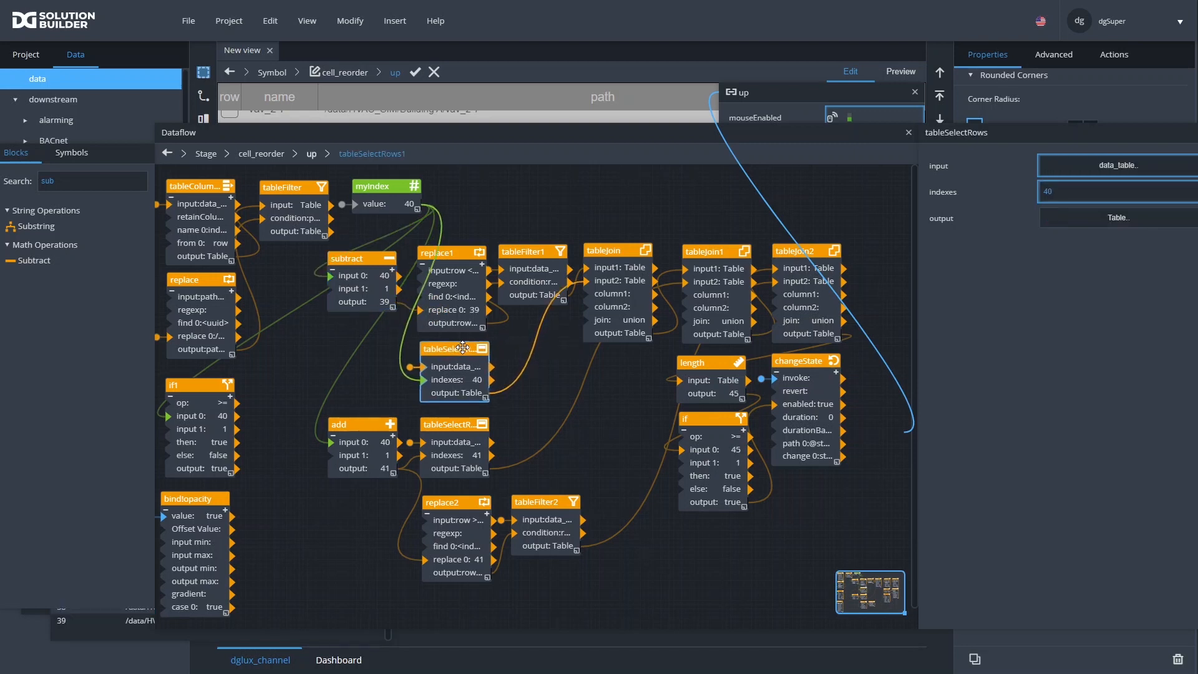
Replace the add block with a copy of the subtract block and feed its output into the lower tableSelectRows block's indexes
click(376, 424)
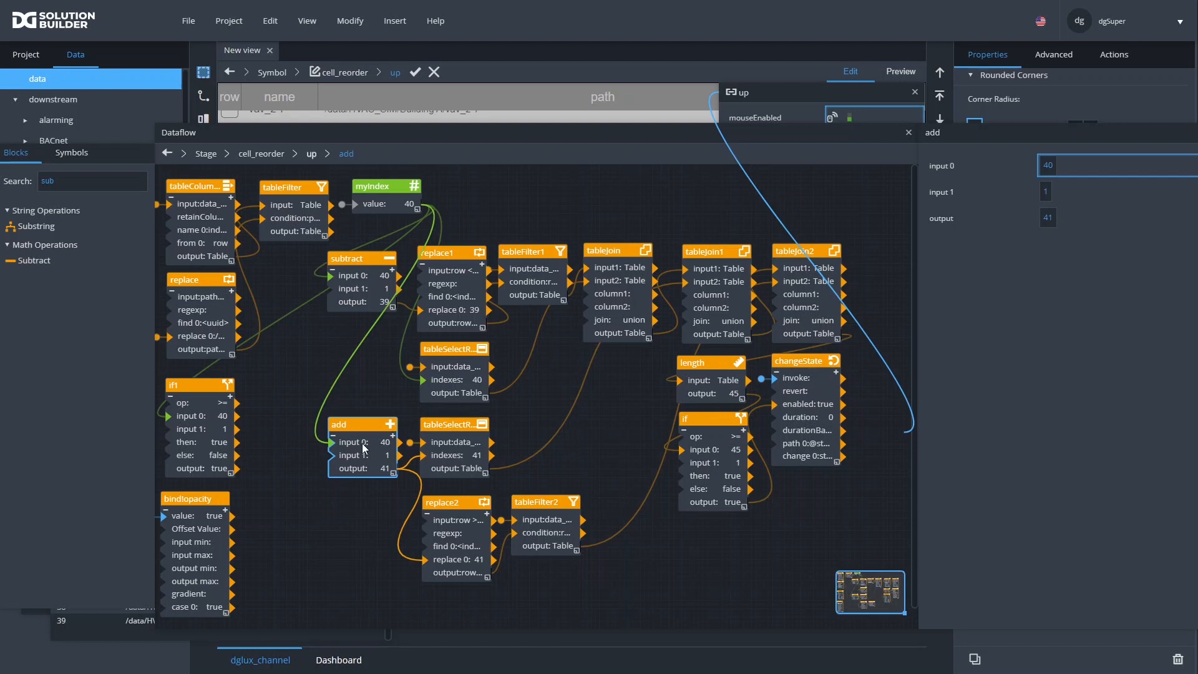
key(Delete)
click(365, 296)
key(ctrl+c)
key(ctrl+v)
drag(370, 262, 359, 423)
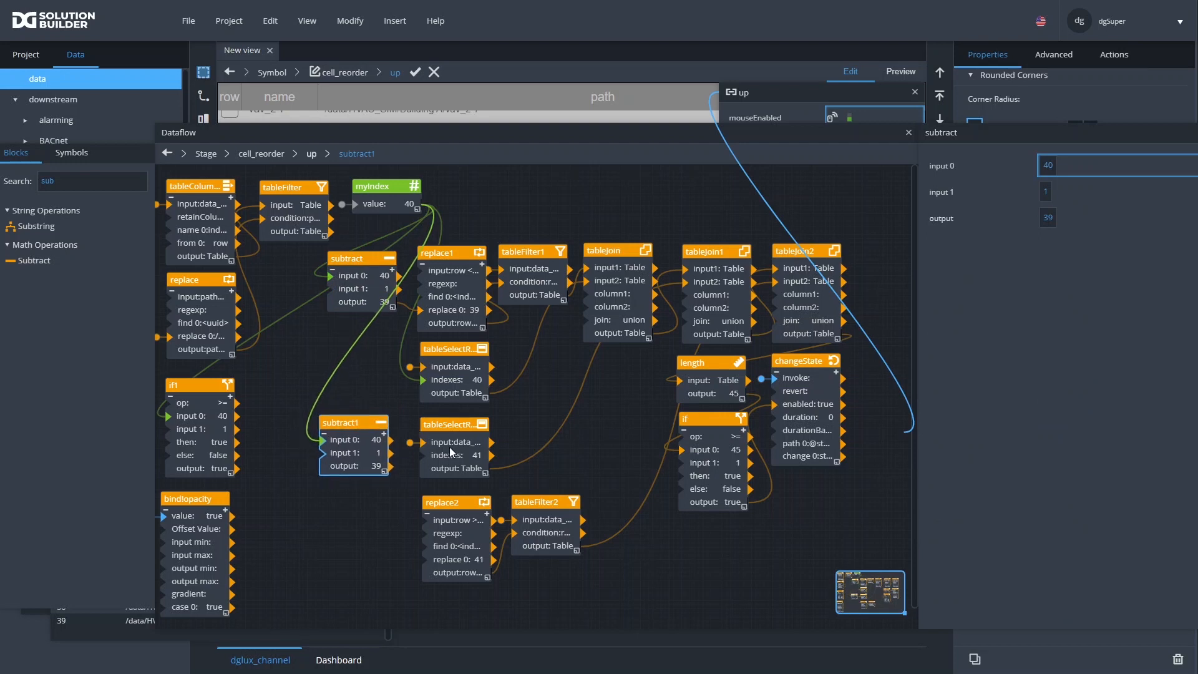
drag(364, 466, 451, 458)
View tableJoin1's output table and examine its last rows
click(713, 312)
click(1057, 328)
scroll(271, 259, down, 10)
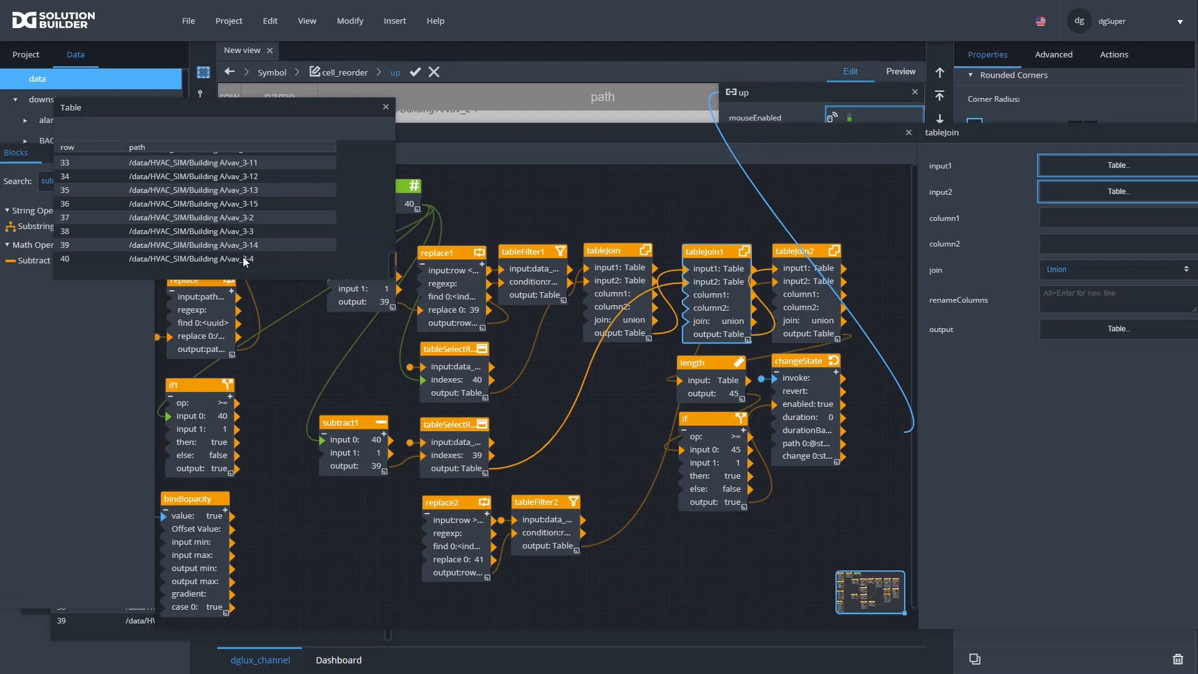
Move the table window off myIndex and feed myIndex's value directly into replace2's replace 0
click(463, 529)
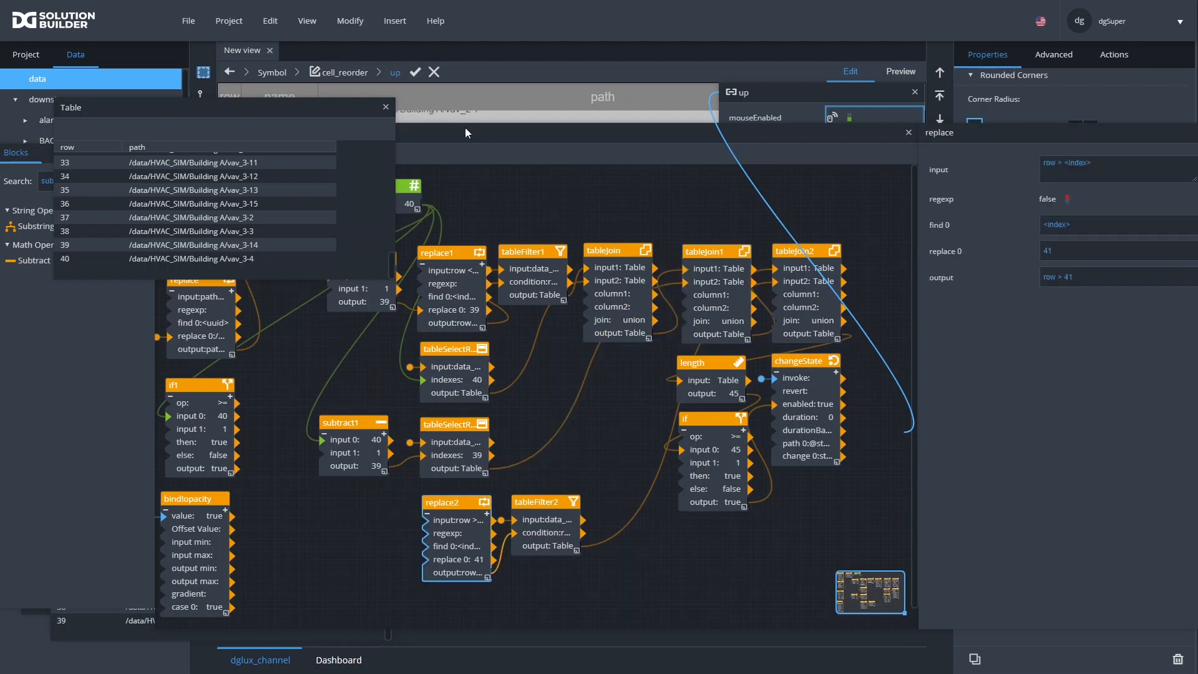
drag(346, 112, 228, 86)
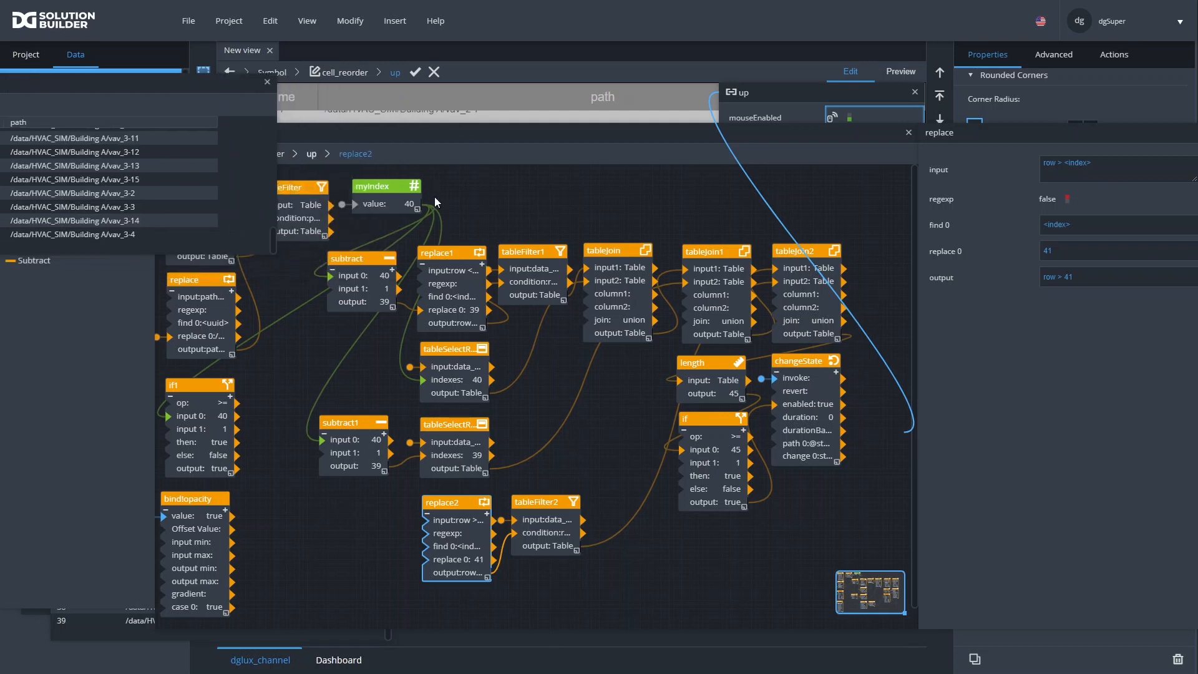
drag(407, 207, 426, 565)
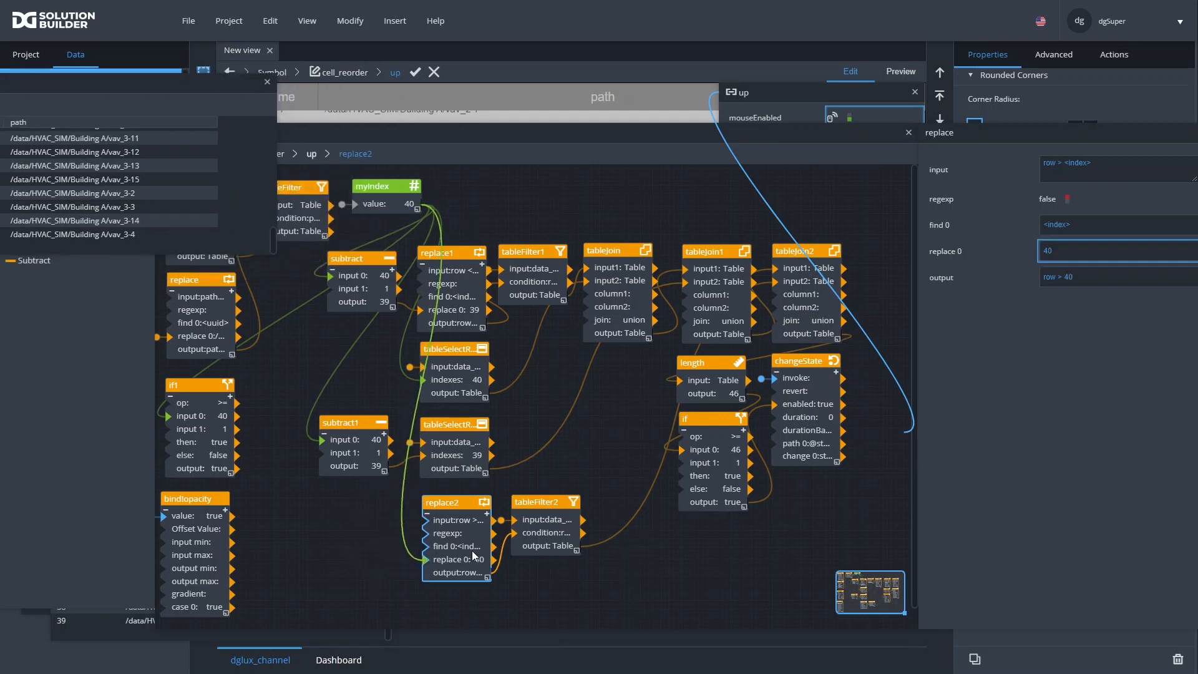
Check the rows in tableFilter2's output table and close it
click(529, 540)
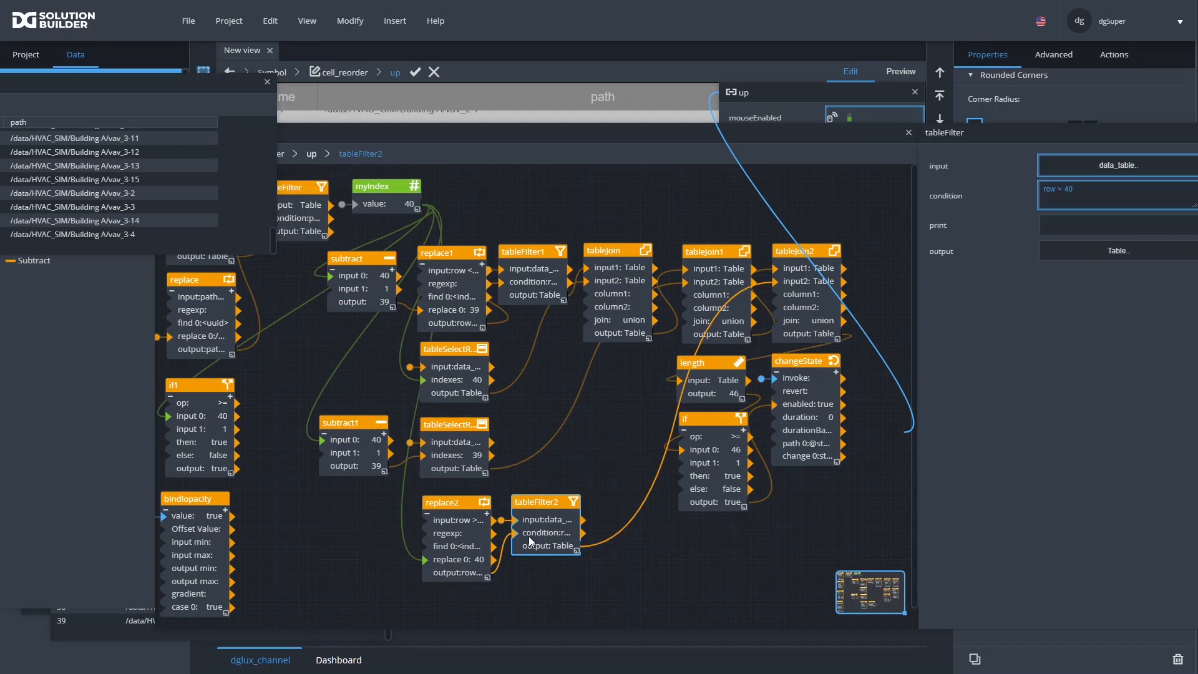
click(1118, 252)
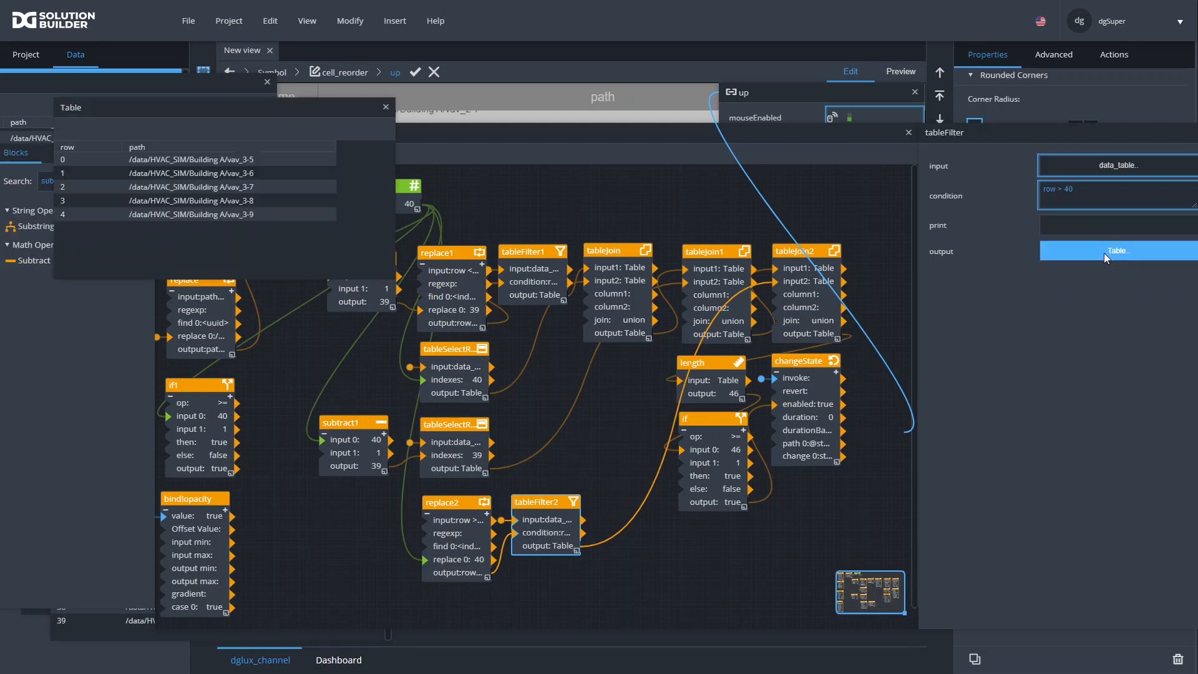
click(386, 107)
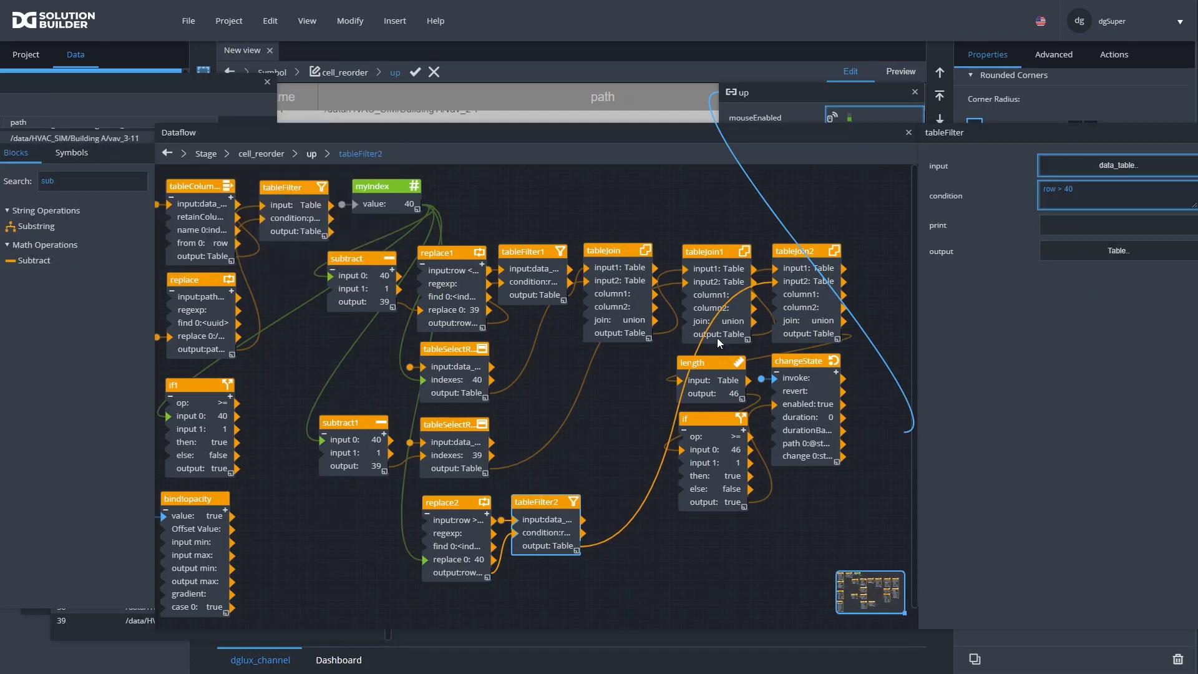
View tableJoin2's output table, examine its last rows including vav_3-4, and clear the older table window away
click(820, 306)
click(1133, 330)
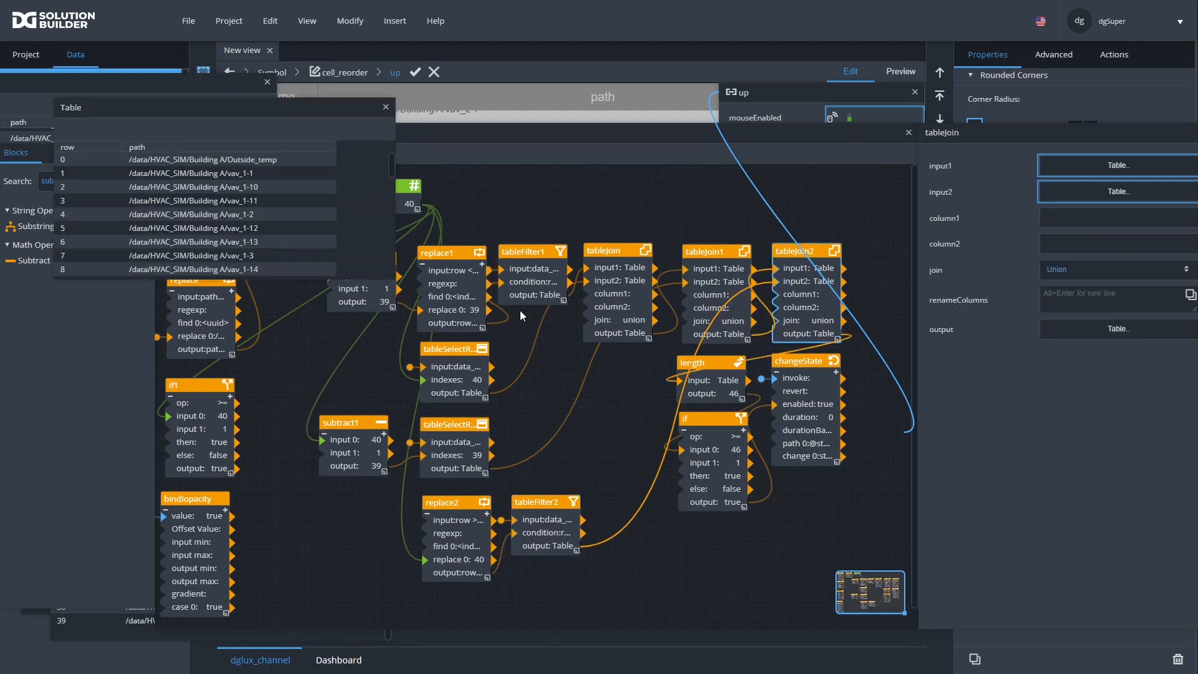
scroll(278, 237, down, 5)
scroll(288, 242, down, 5)
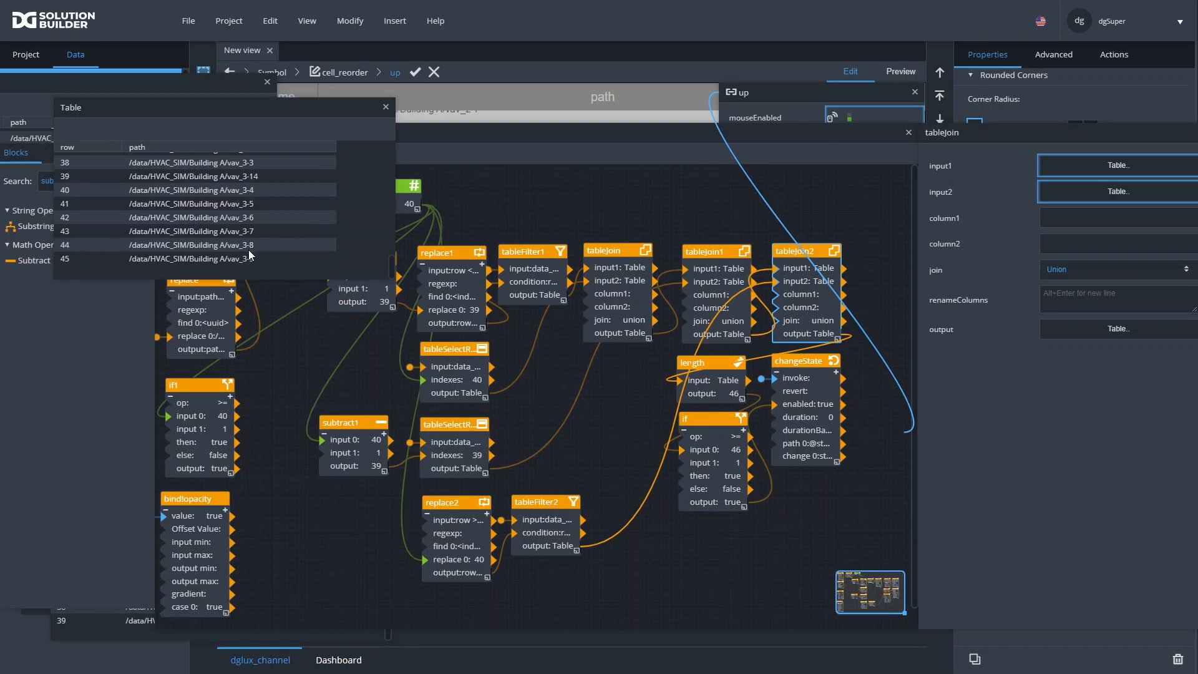
click(223, 189)
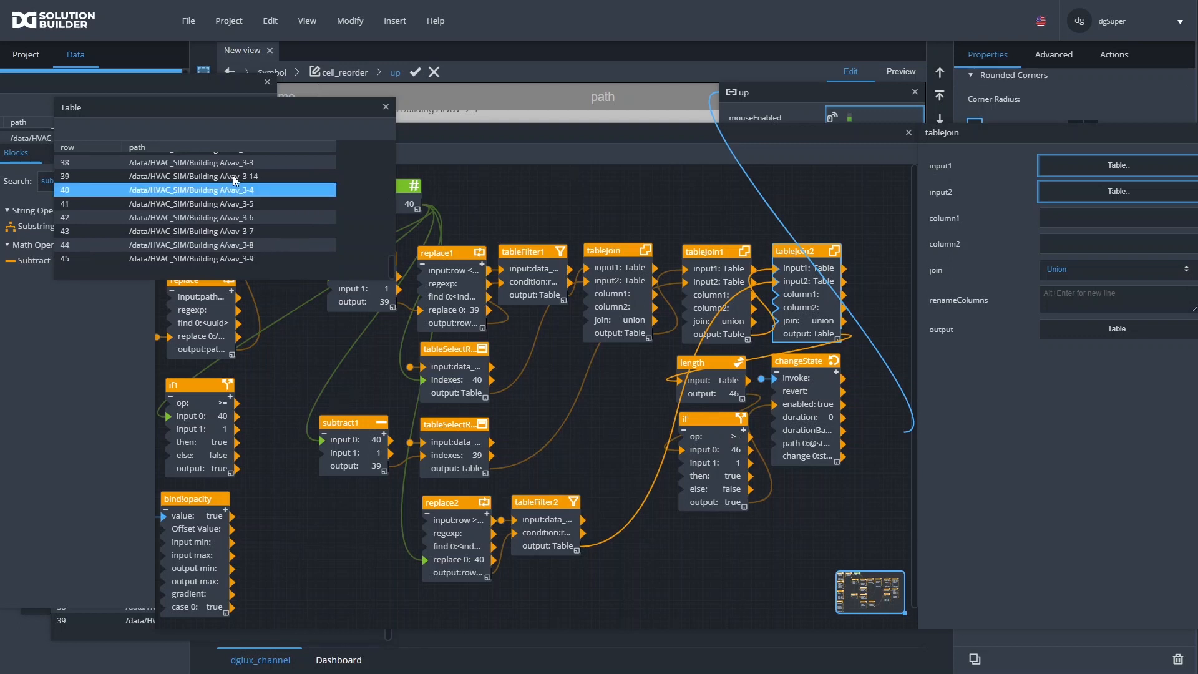
drag(267, 109, 1032, 272)
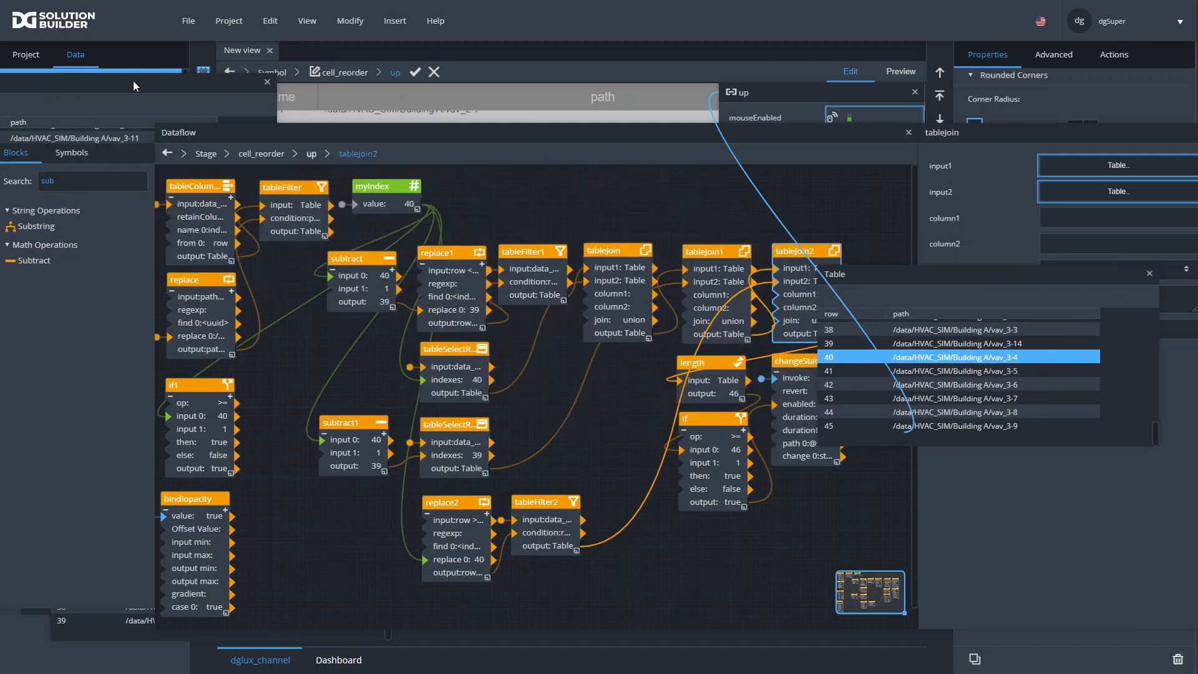
drag(133, 80, 234, 87)
click(290, 83)
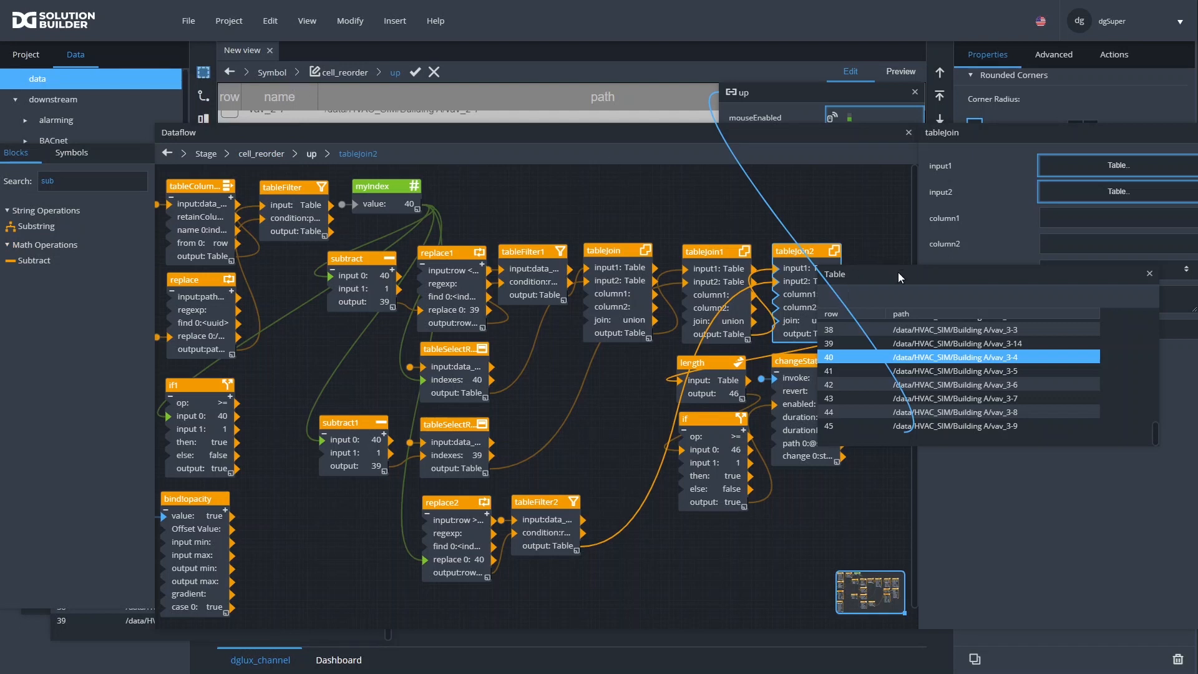
View the symbol's data_table parameter beside tableJoin2's output, compare the positions of vav_3-14 and vav_3-4, and close both tables
click(350, 20)
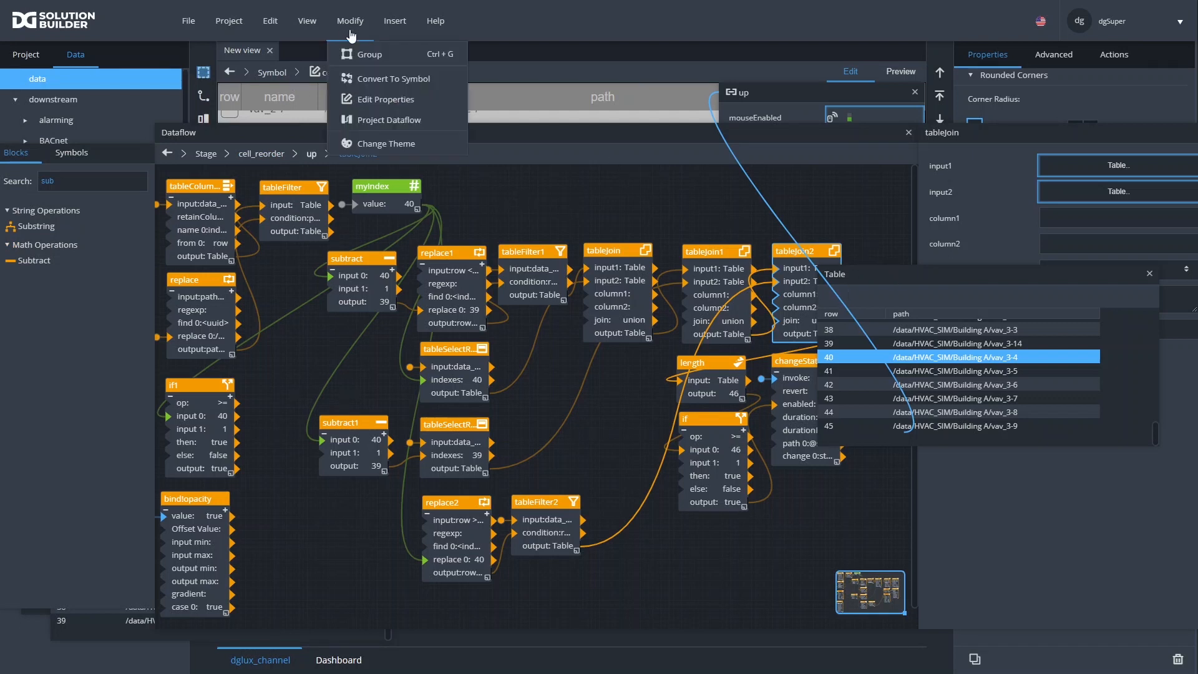
click(362, 98)
click(906, 453)
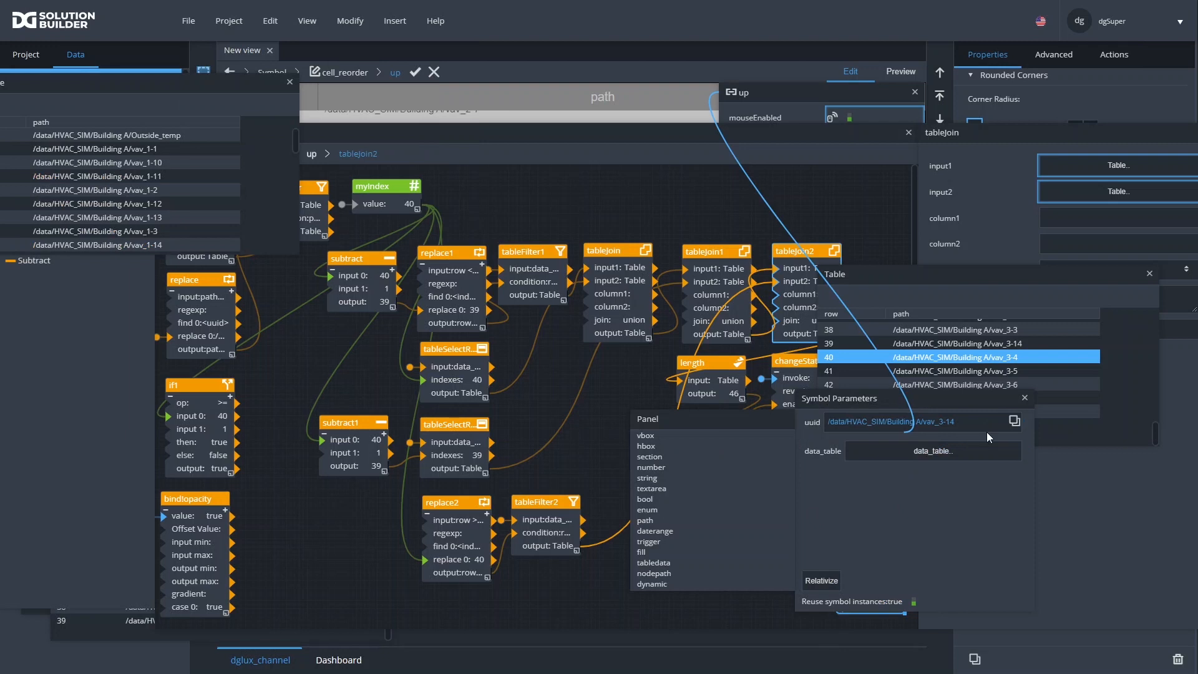
click(1026, 398)
drag(180, 91, 591, 302)
scroll(617, 414, down, 1)
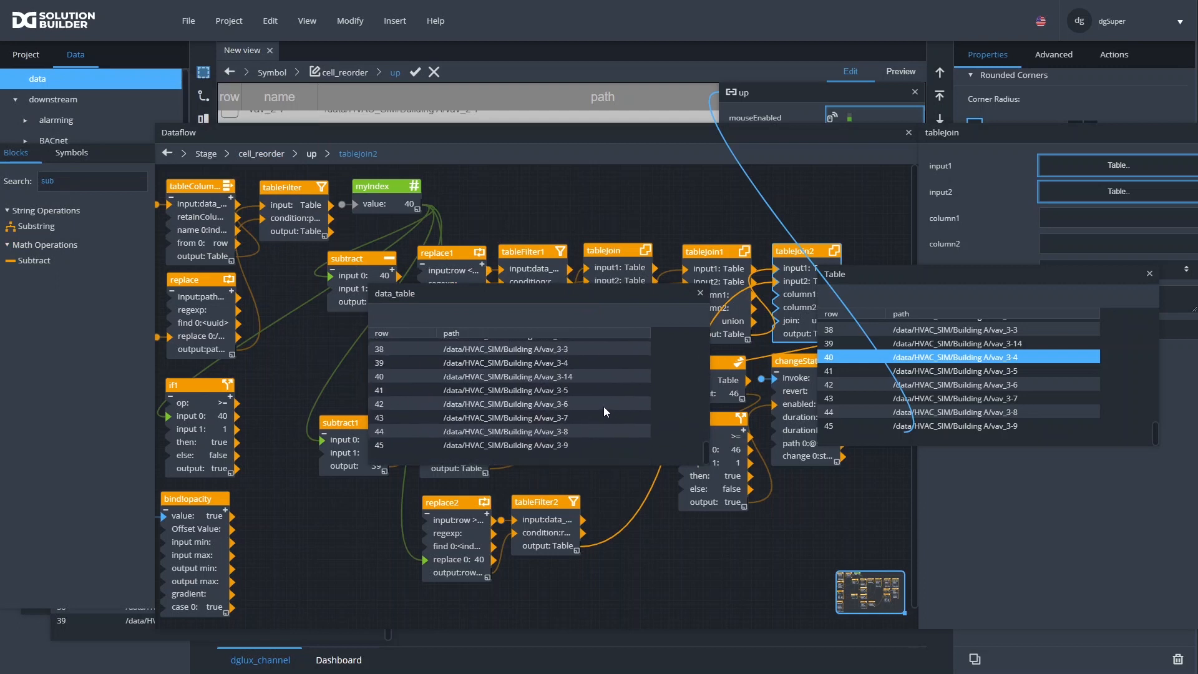
click(511, 375)
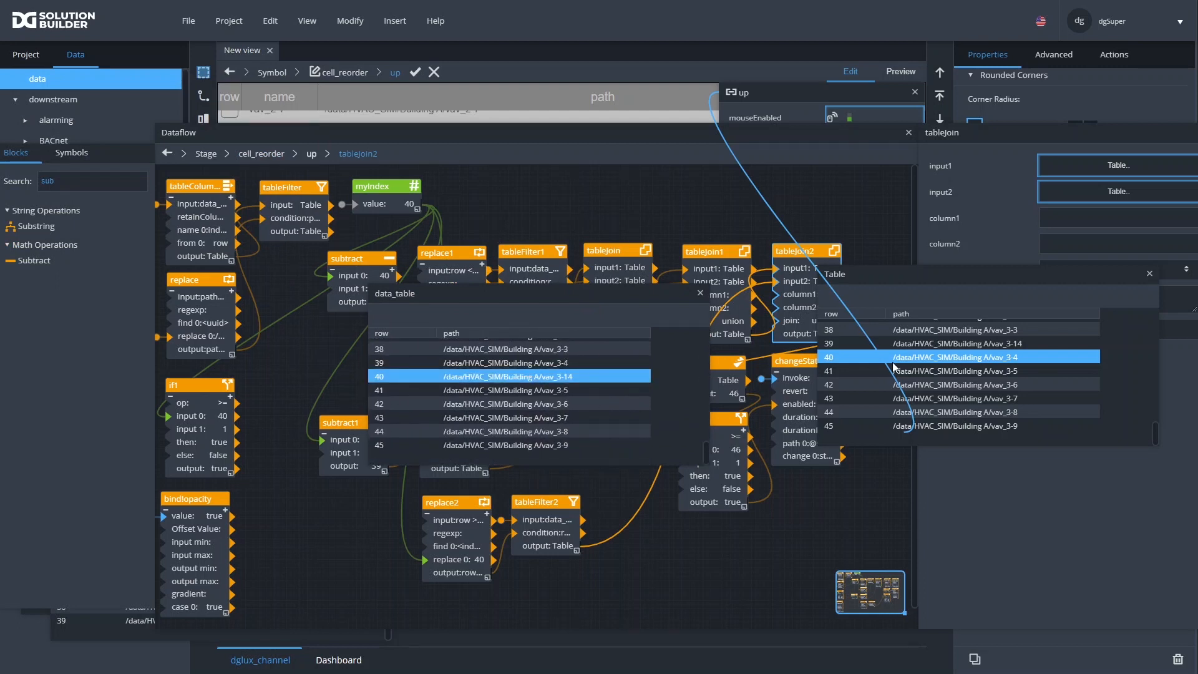
drag(865, 279, 745, 294)
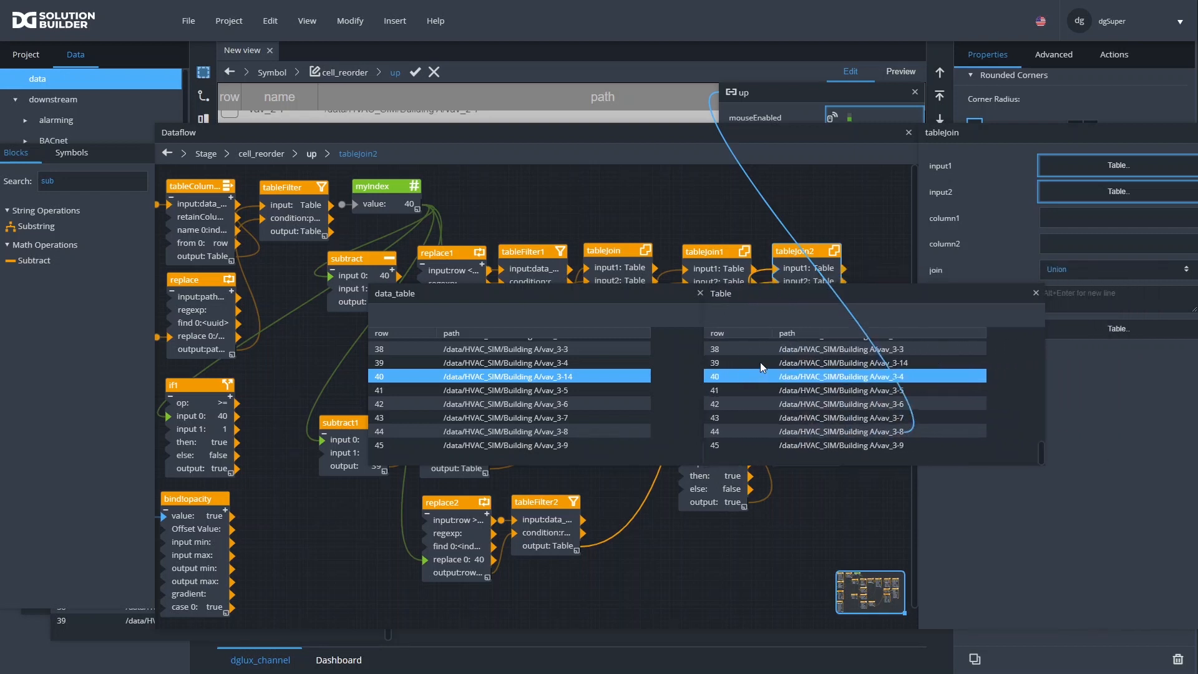
click(760, 362)
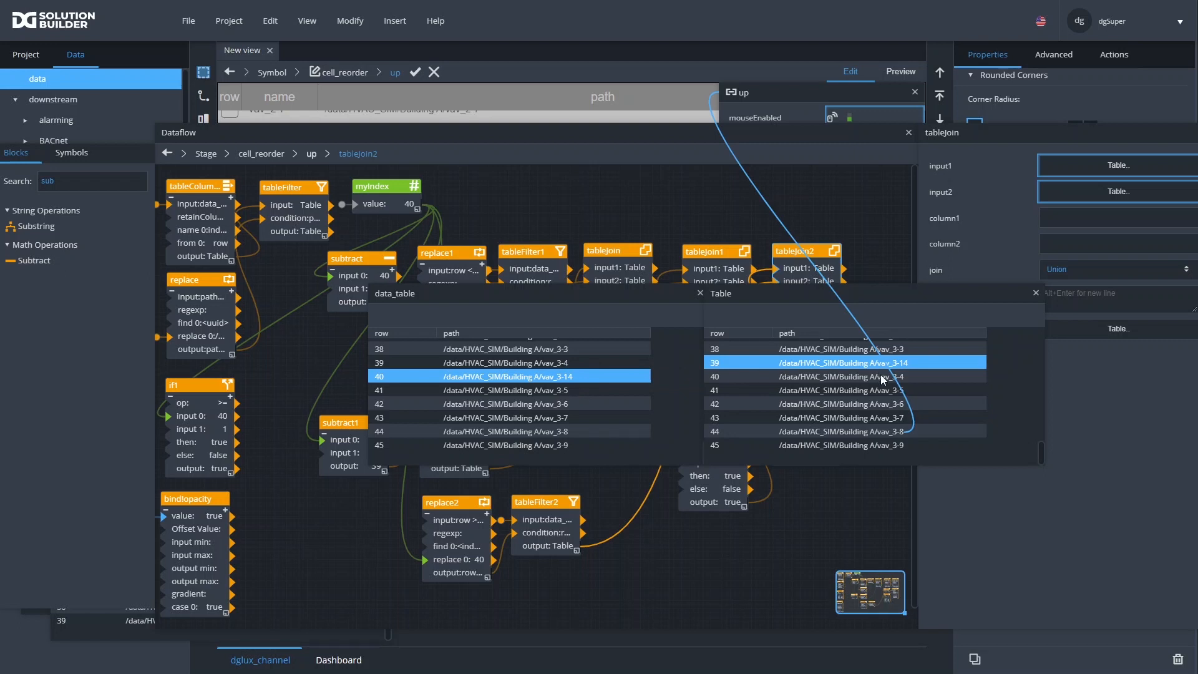
click(901, 380)
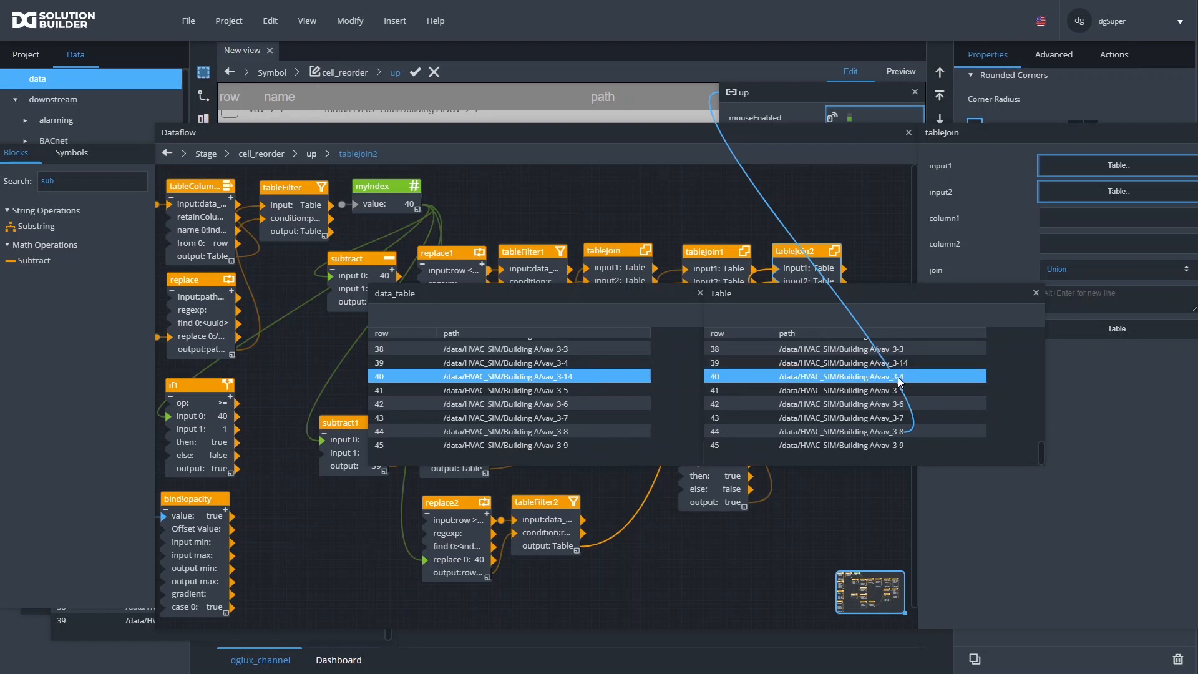
click(904, 351)
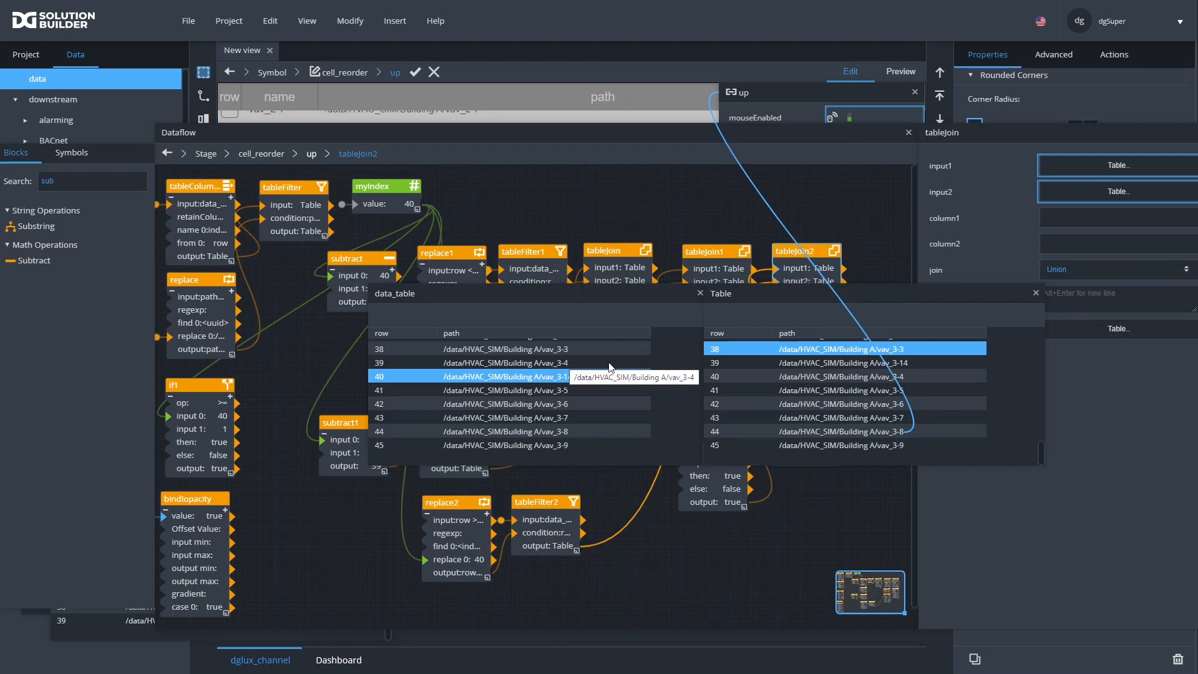
click(1035, 293)
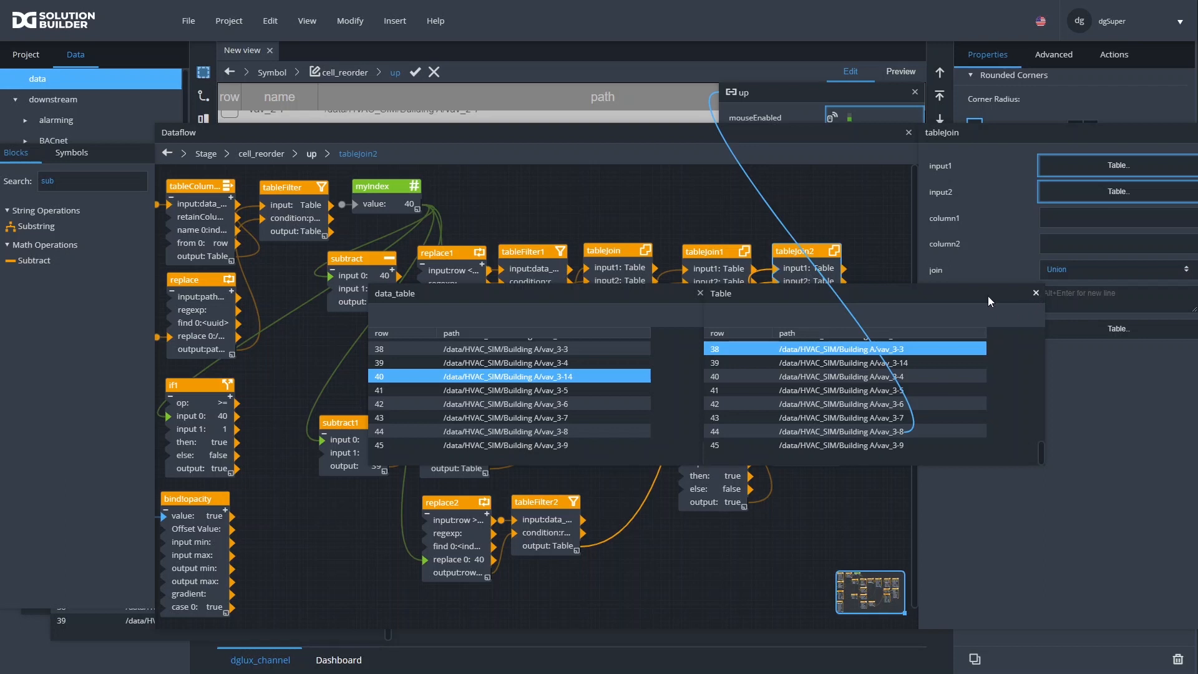
click(699, 294)
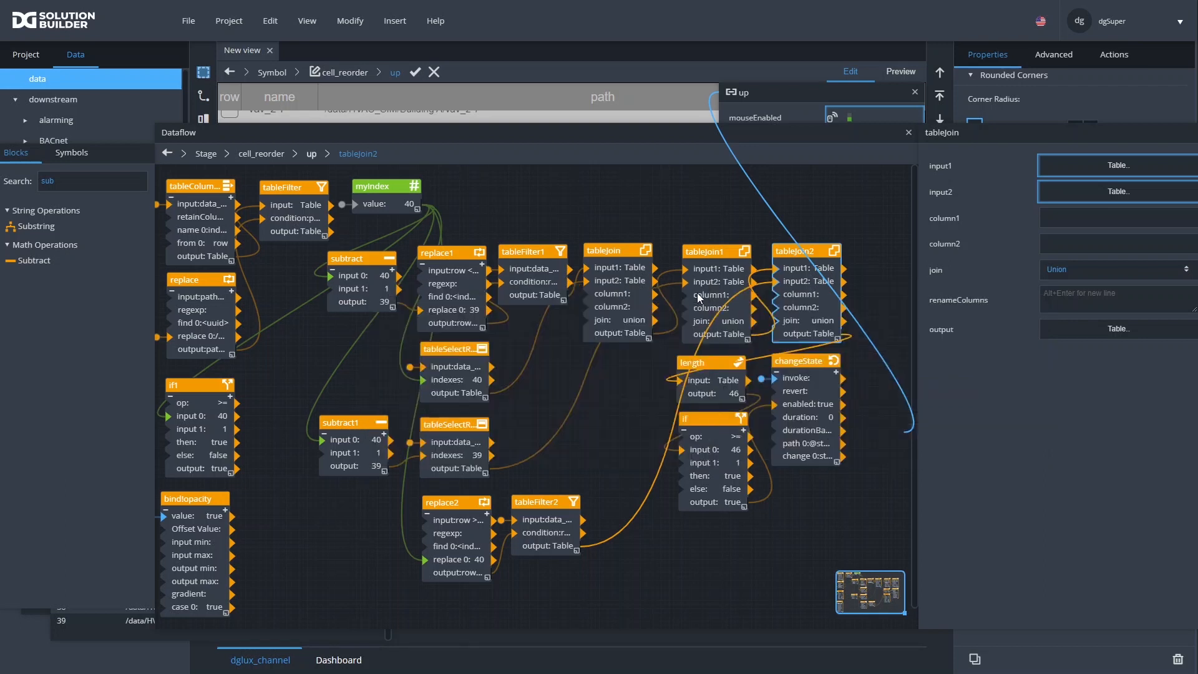
Inspect the length block and the if block that enables changeState
click(717, 462)
click(700, 390)
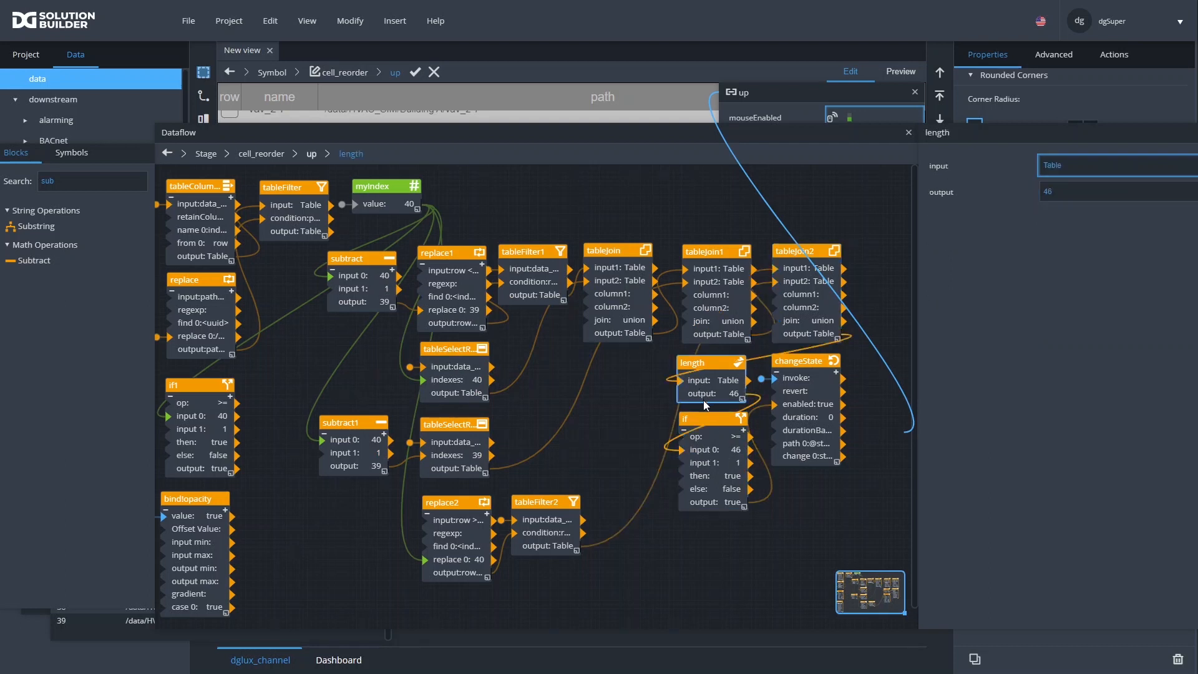
click(715, 449)
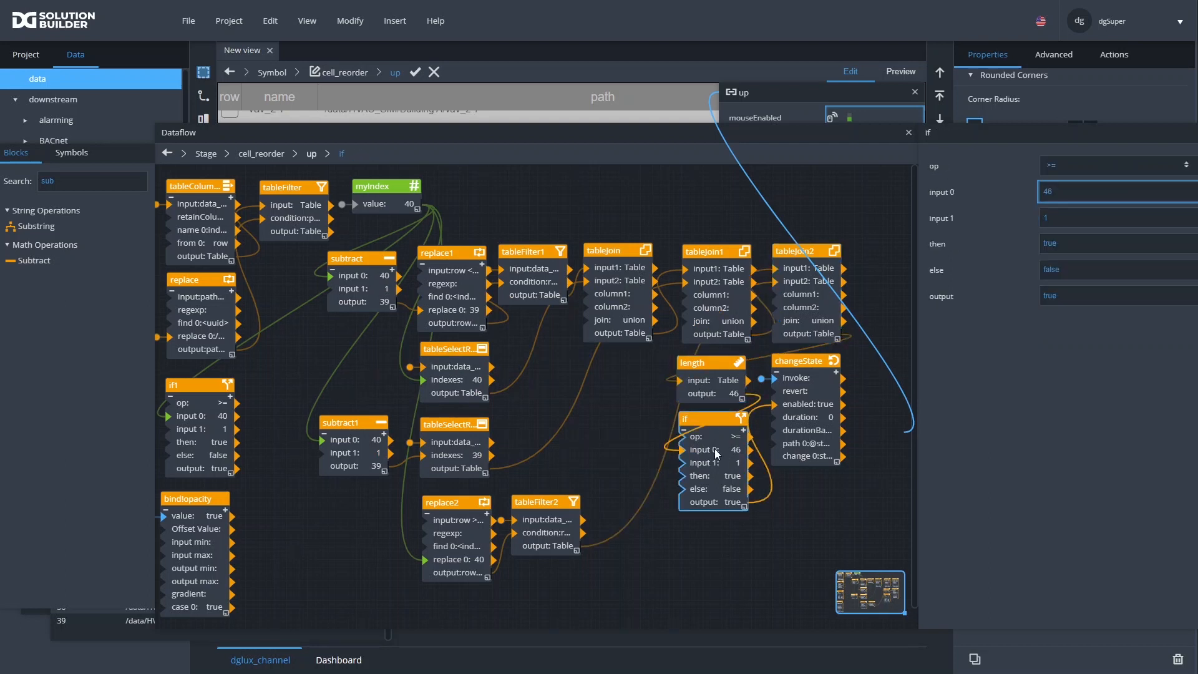
Close the dataflow and parameter windows and apply the edits to the cell_reorder symbol
click(915, 94)
click(909, 133)
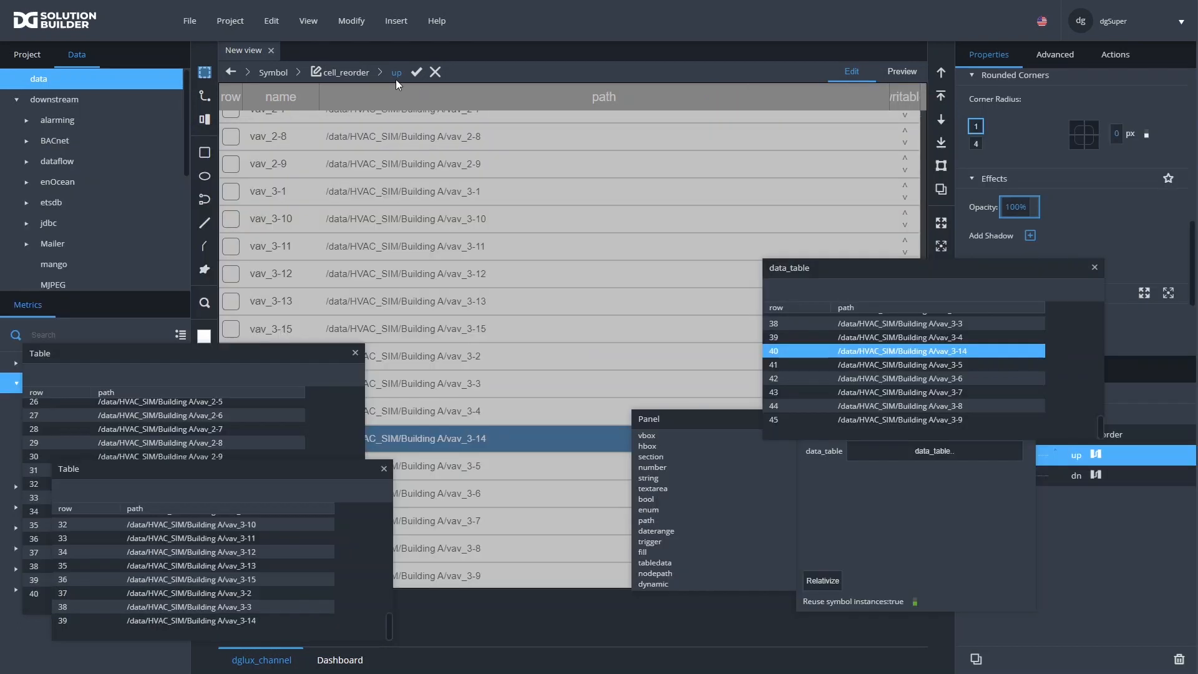
click(415, 71)
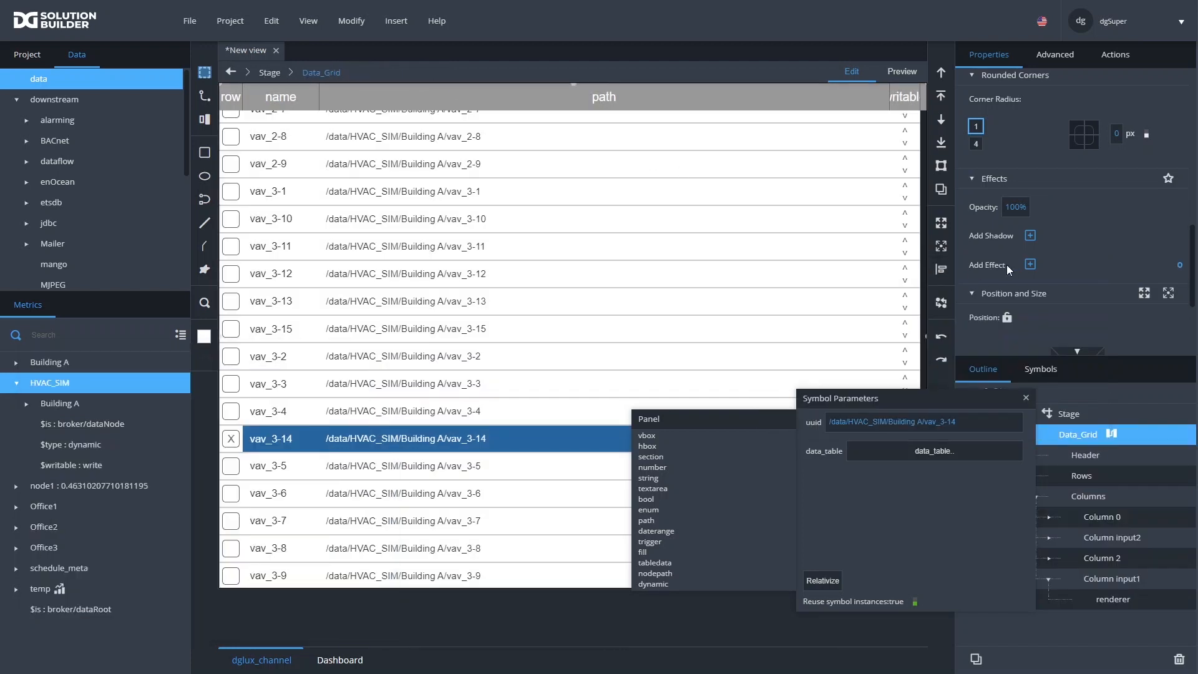
click(1025, 397)
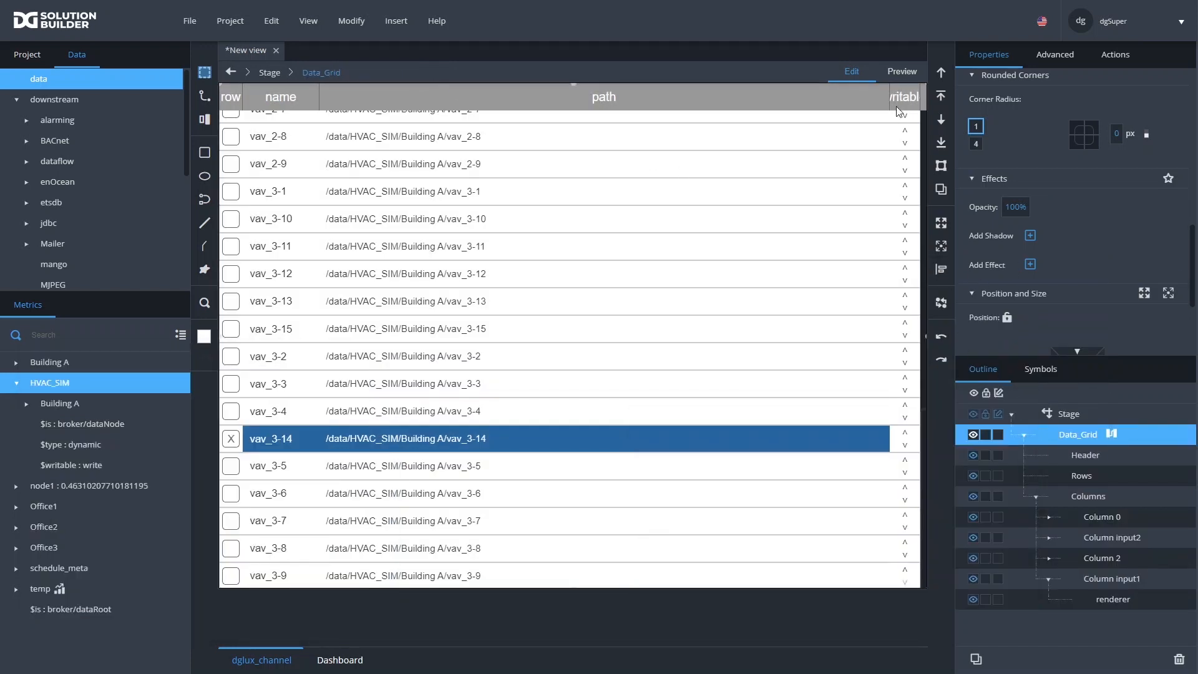
Preview the data grid and test the up button repeatedly on its first row
click(906, 73)
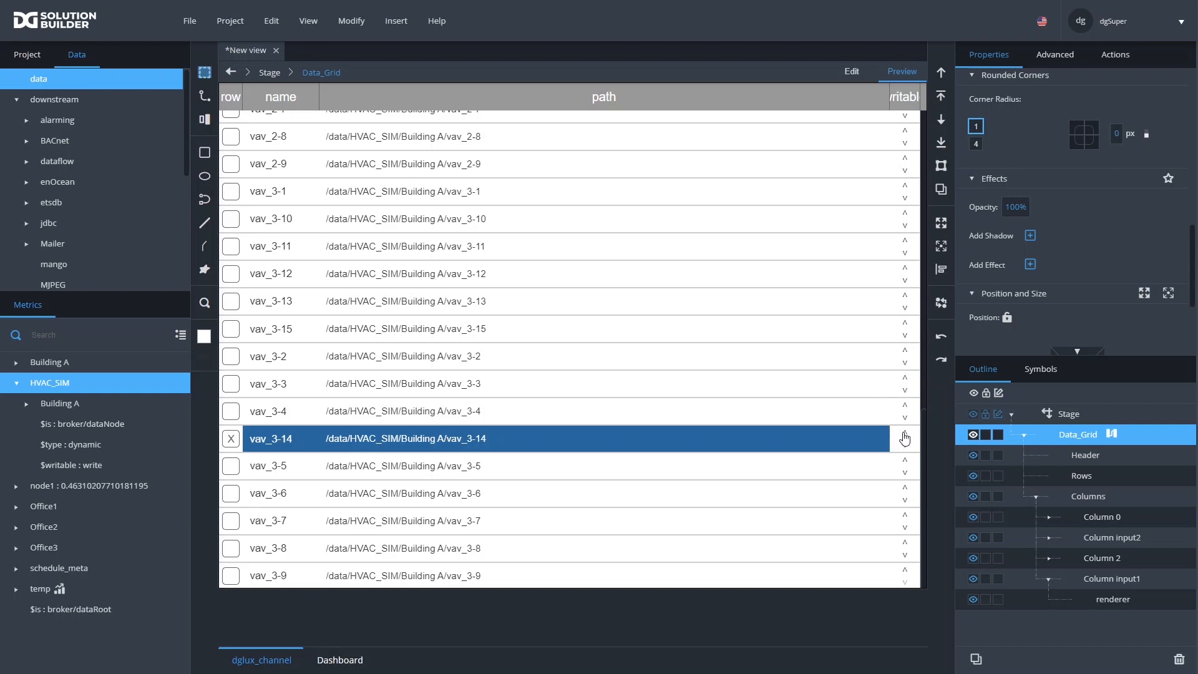
scroll(785, 287, up, 4)
scroll(786, 287, up, 10)
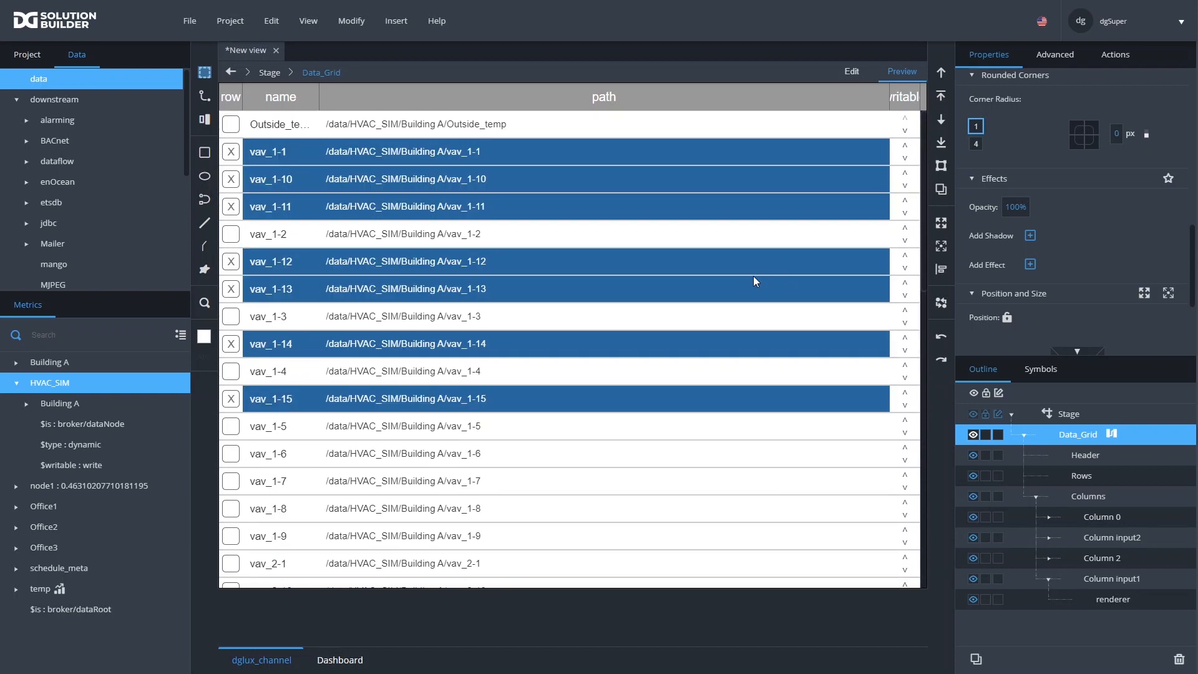
click(905, 118)
click(905, 119)
click(906, 122)
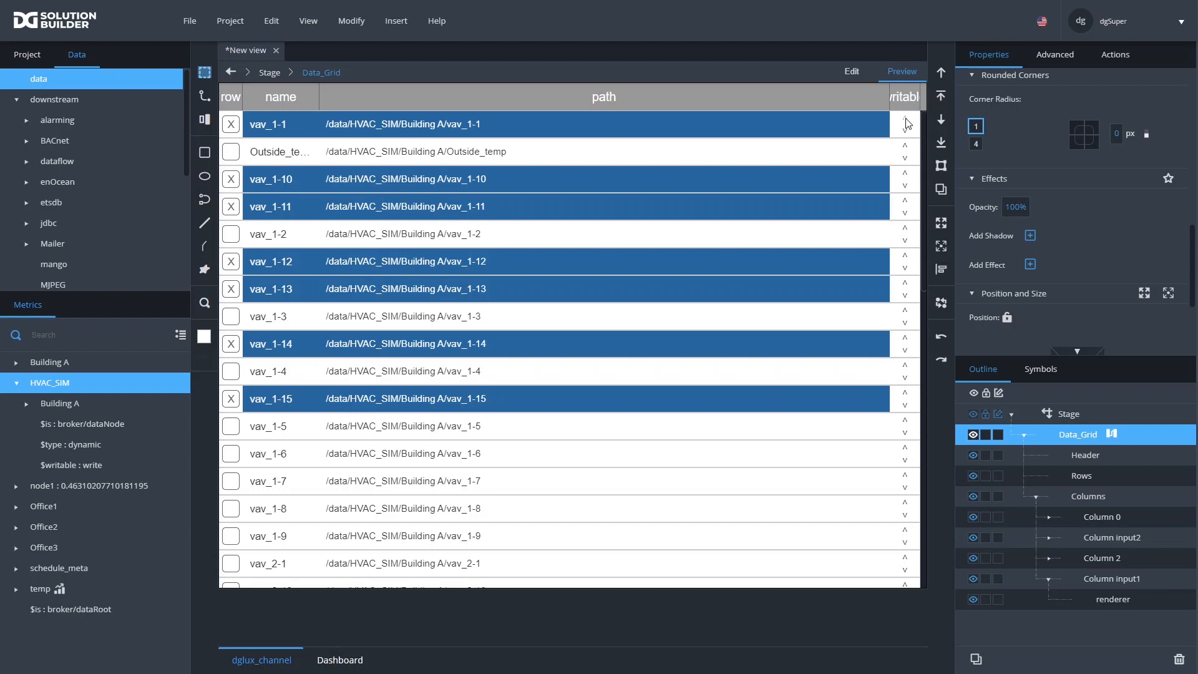
click(906, 122)
Return to editing and open the first row's cell_reorder symbol with its up button selected
click(850, 72)
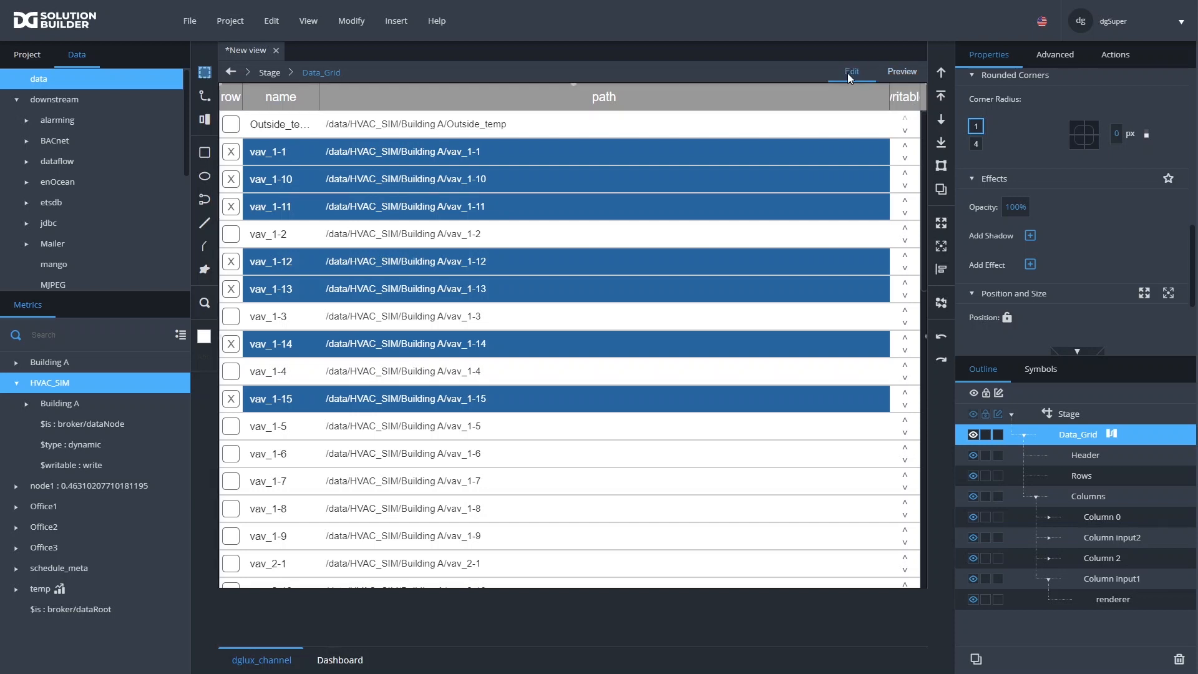
double_click(906, 121)
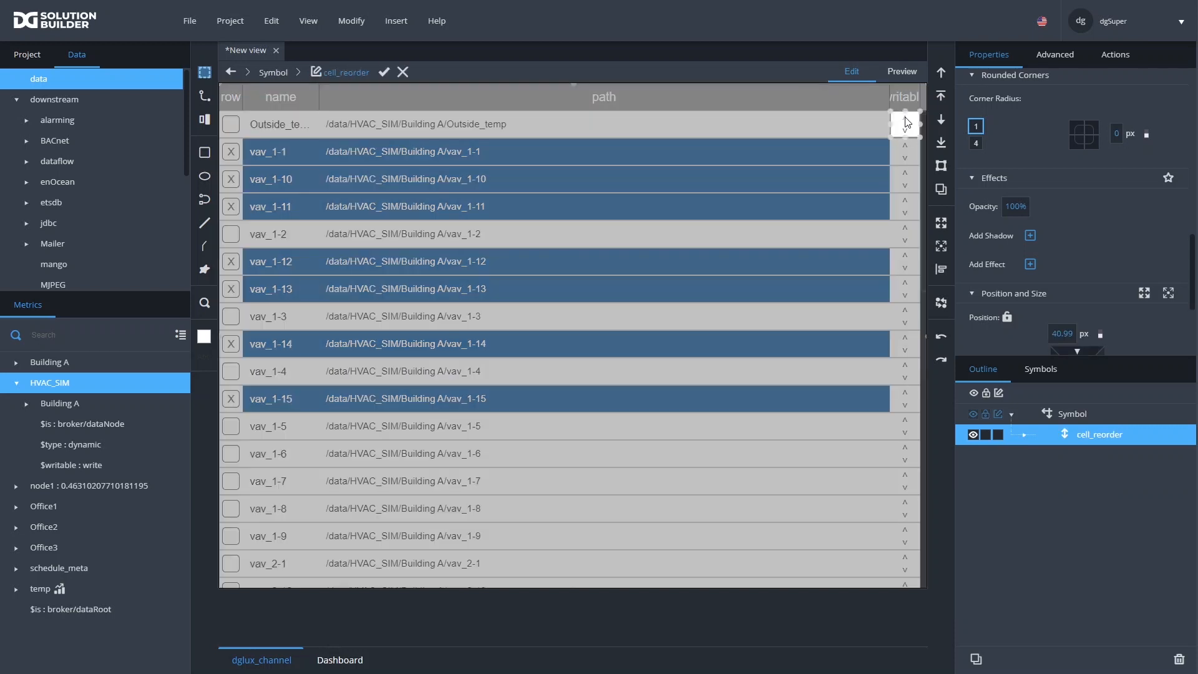
click(906, 118)
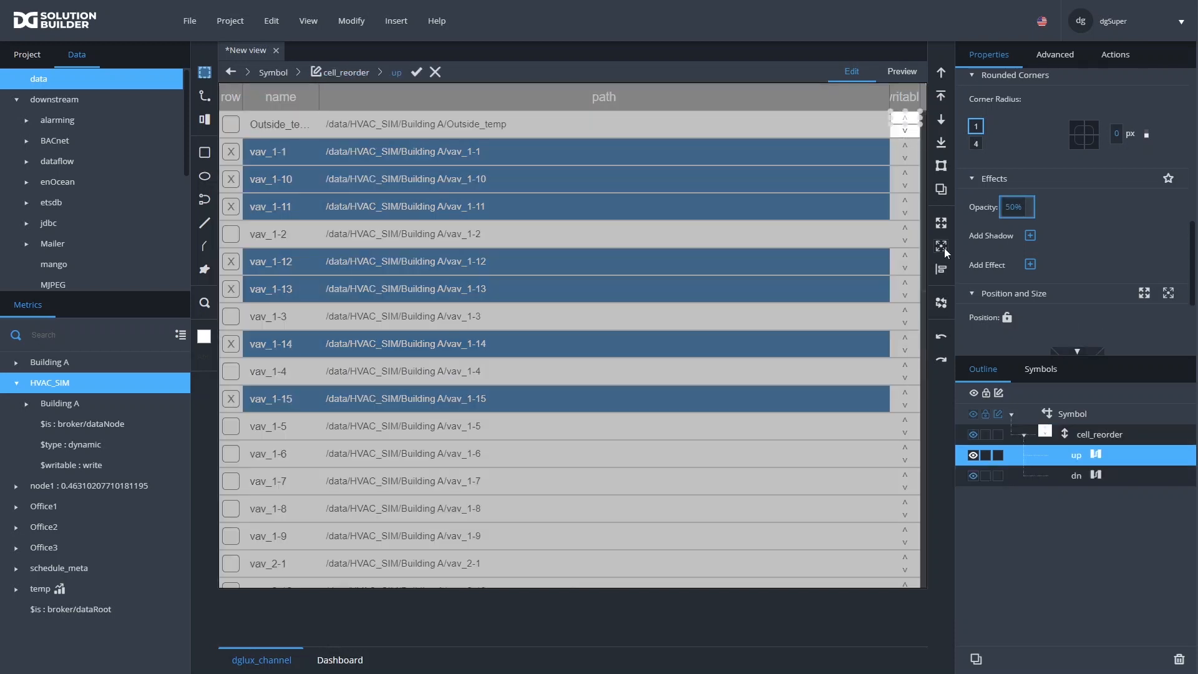
Open the up and dn dataflows and bind the dn button's onClick event to its changeState block's invoke
click(1095, 454)
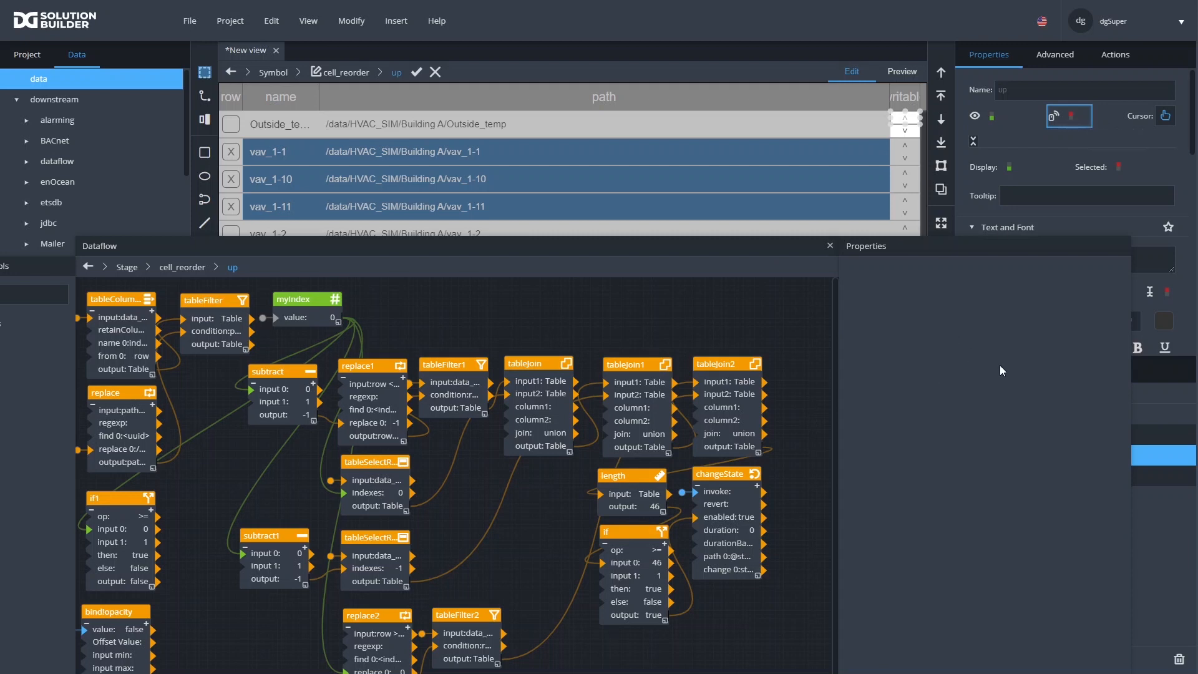
drag(755, 246, 418, 208)
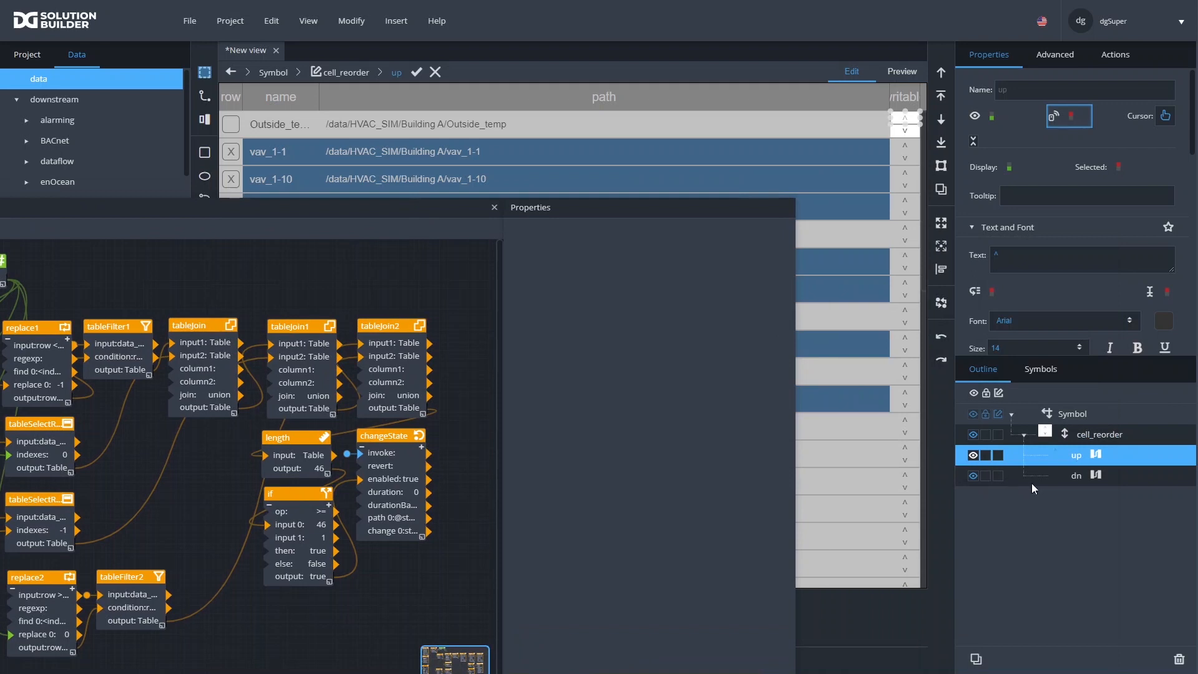
click(1068, 480)
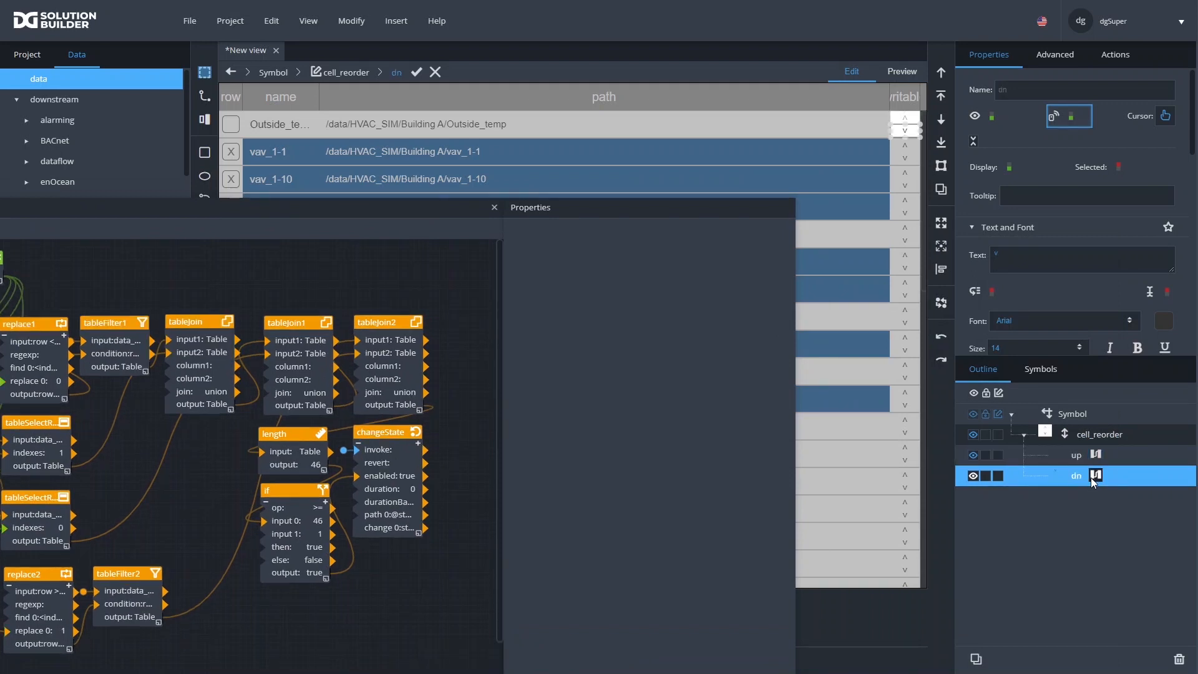
click(402, 466)
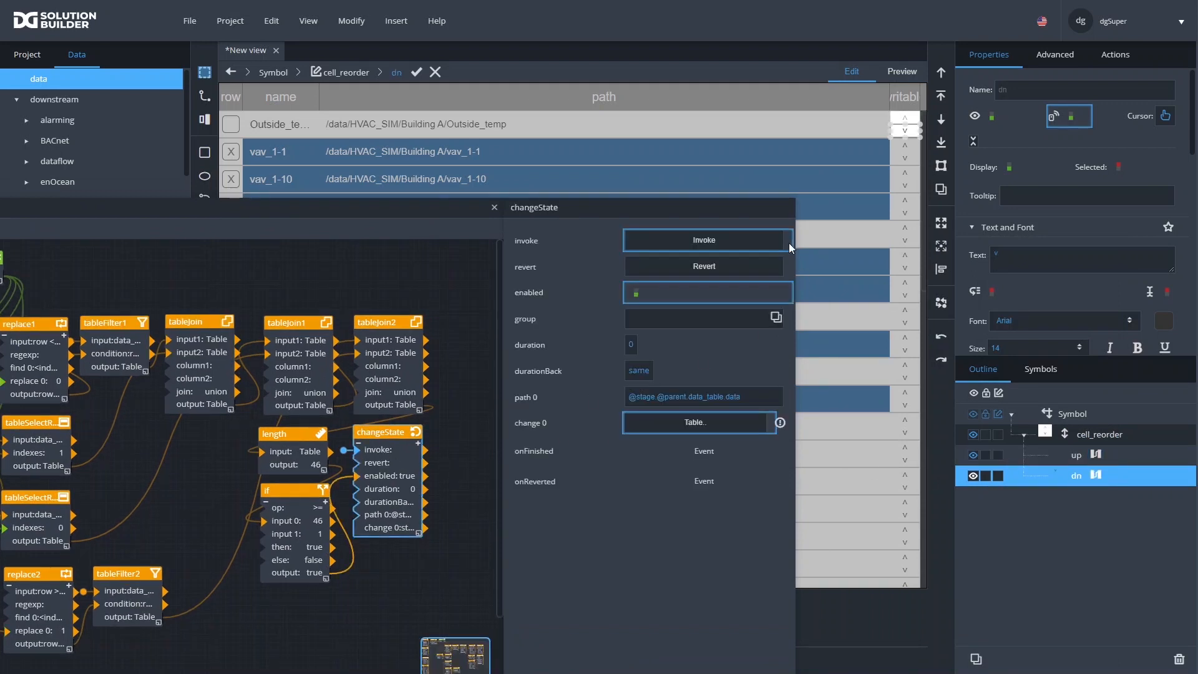
mouse_move(788, 247)
click(1106, 59)
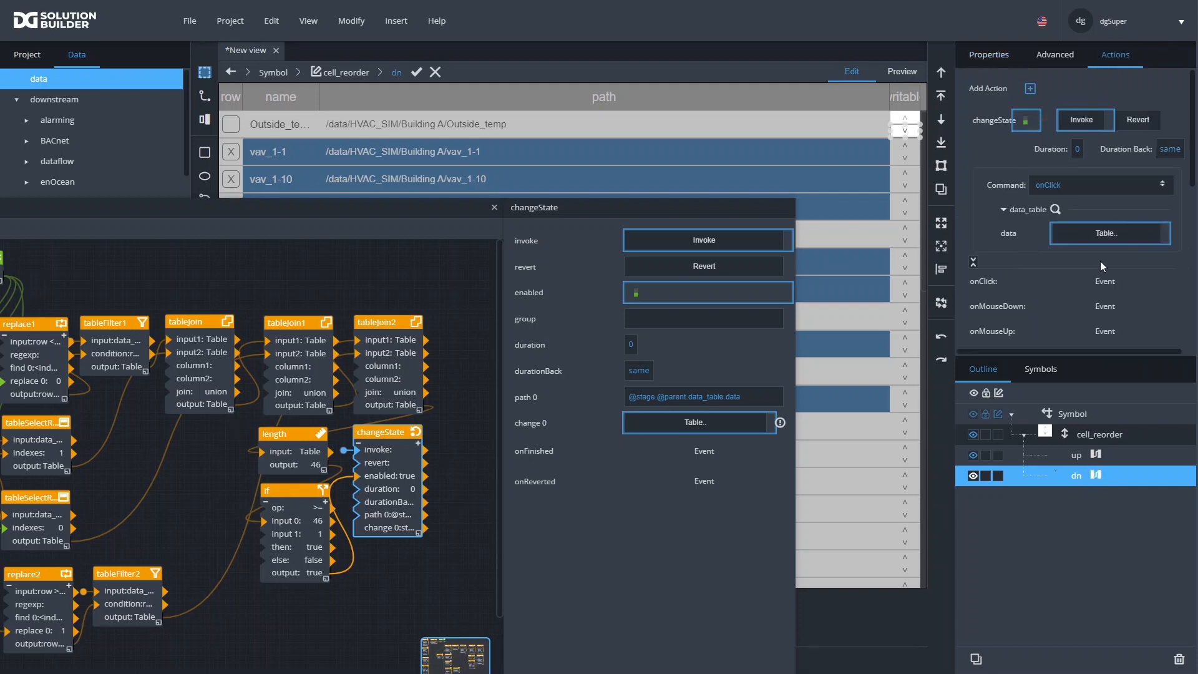
drag(1180, 281, 690, 245)
Bind the up button's onClick event to its changeState block's invoke and apply the cell_reorder symbol edits
click(1098, 458)
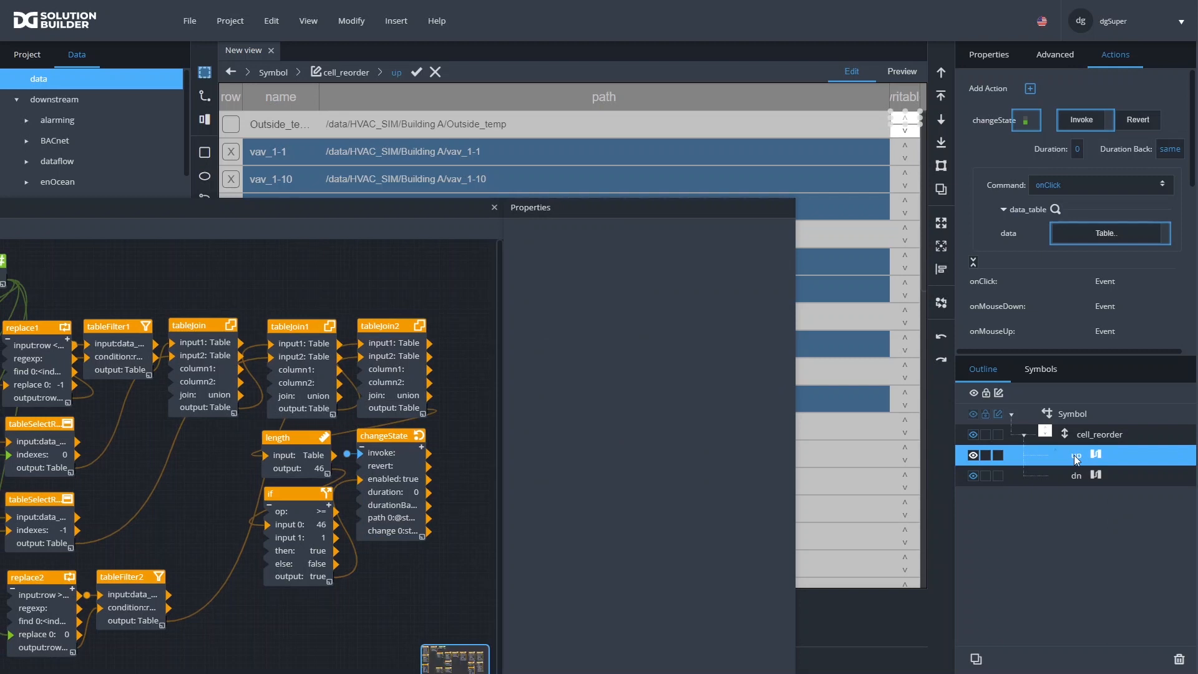
click(372, 467)
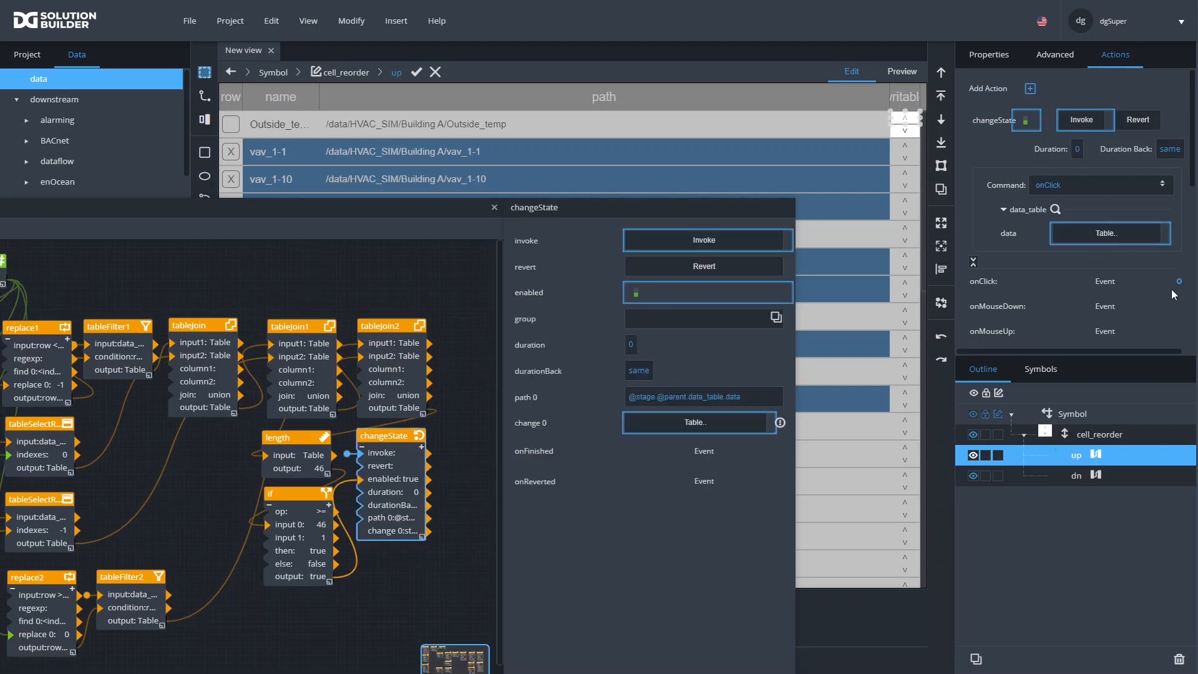
drag(1179, 282, 666, 252)
click(416, 73)
Preview the data grid and test the up and down buttons on several rows, including vav_1-15, vav_1-1, vav_1-11 and vav_1-13
click(902, 73)
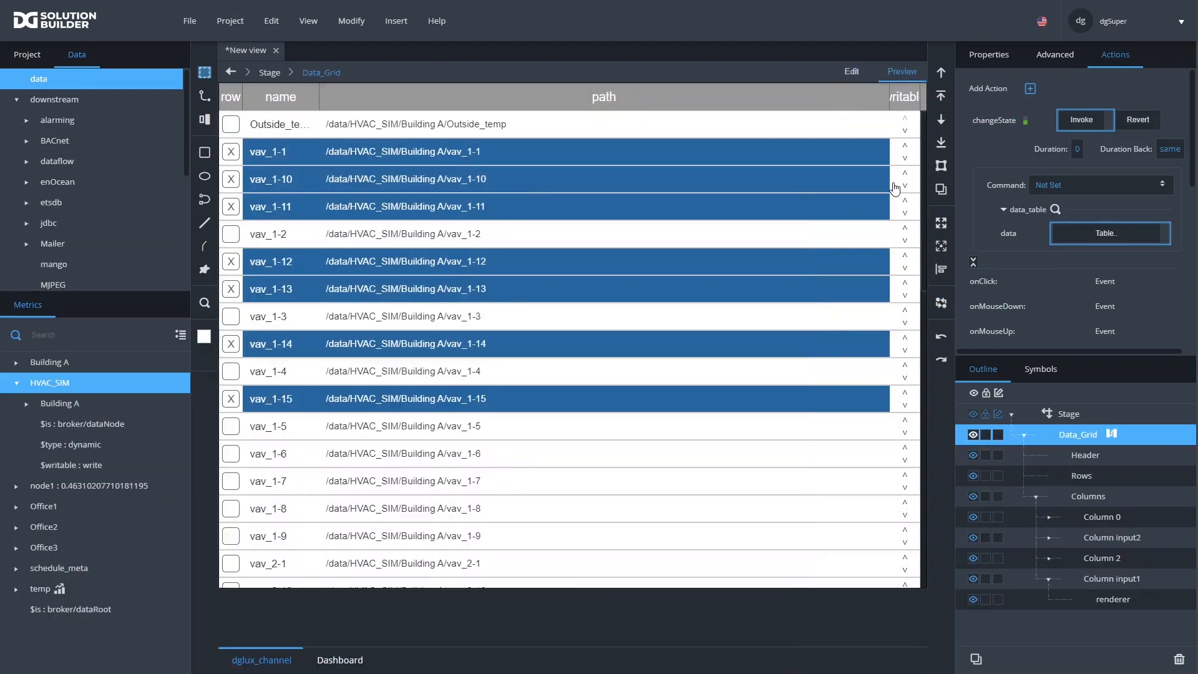
click(907, 409)
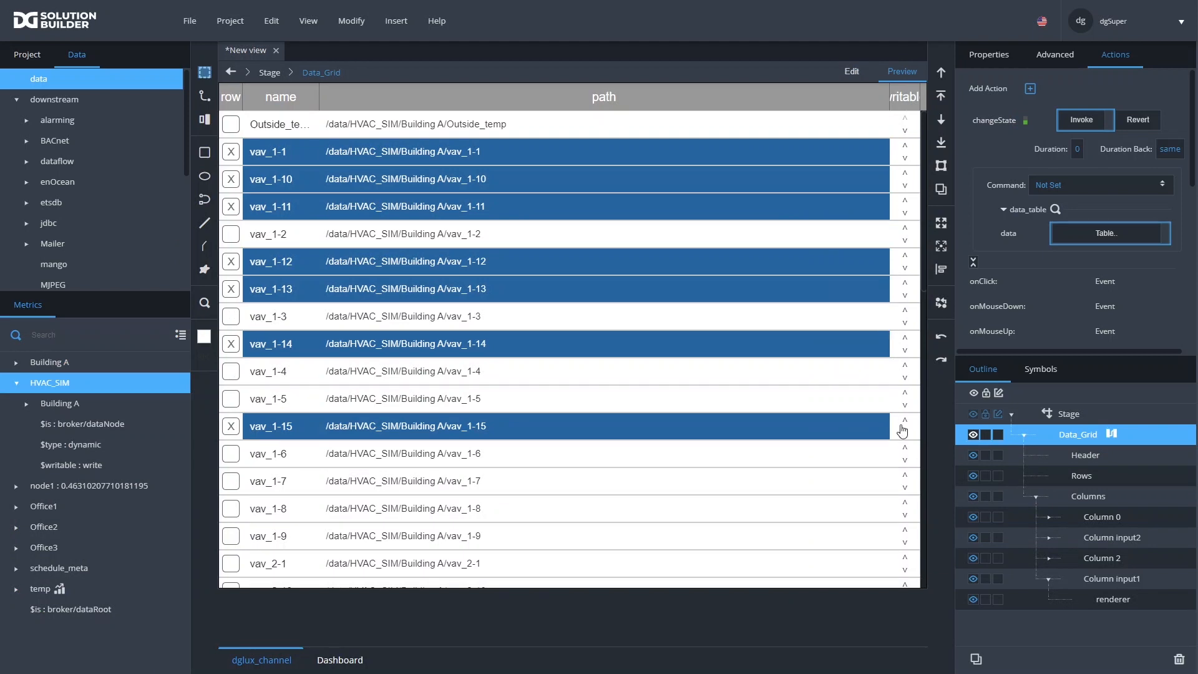
click(906, 435)
click(906, 448)
click(908, 421)
click(905, 394)
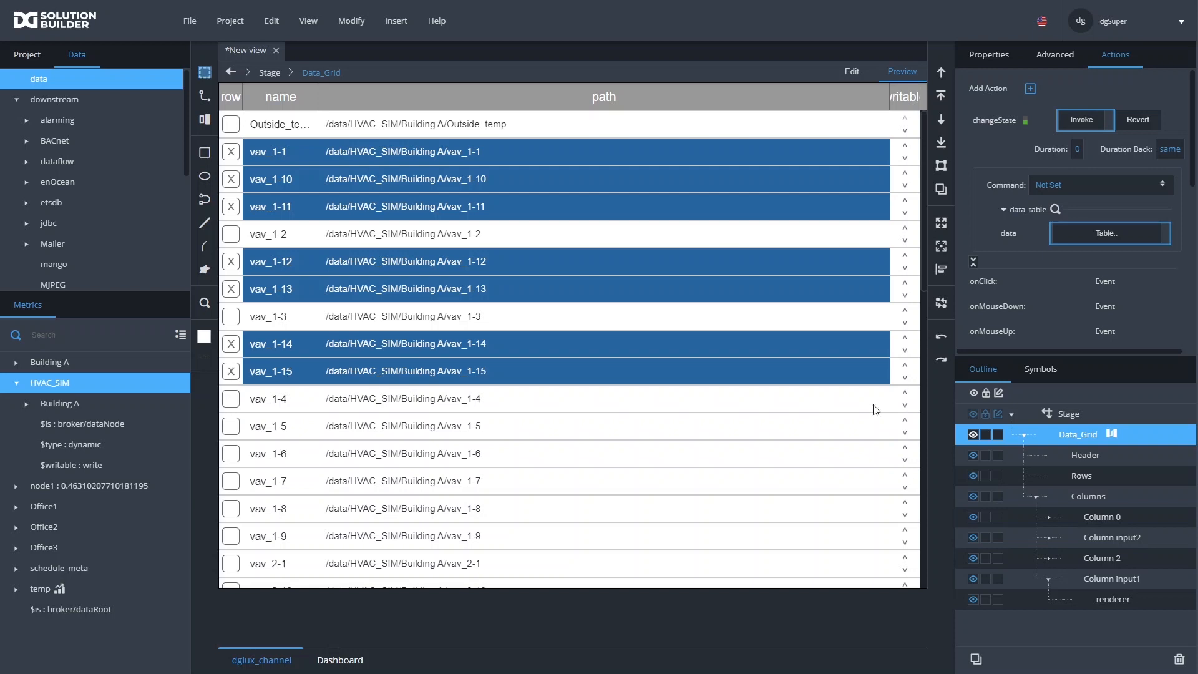
click(905, 146)
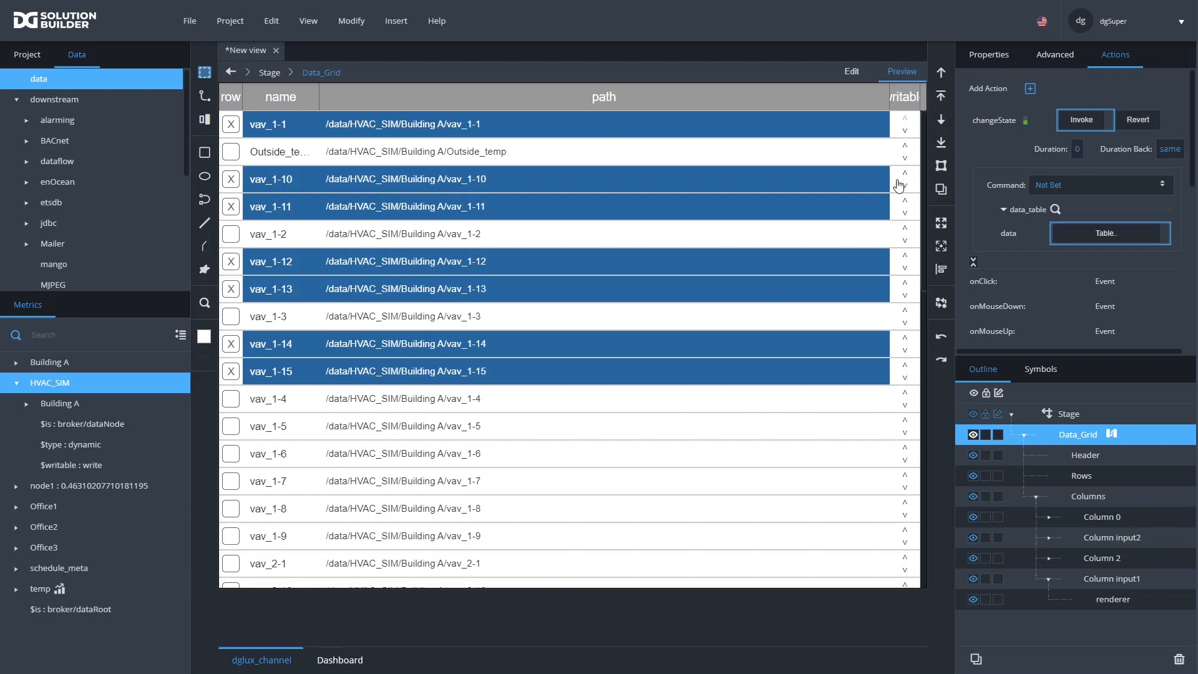
click(903, 215)
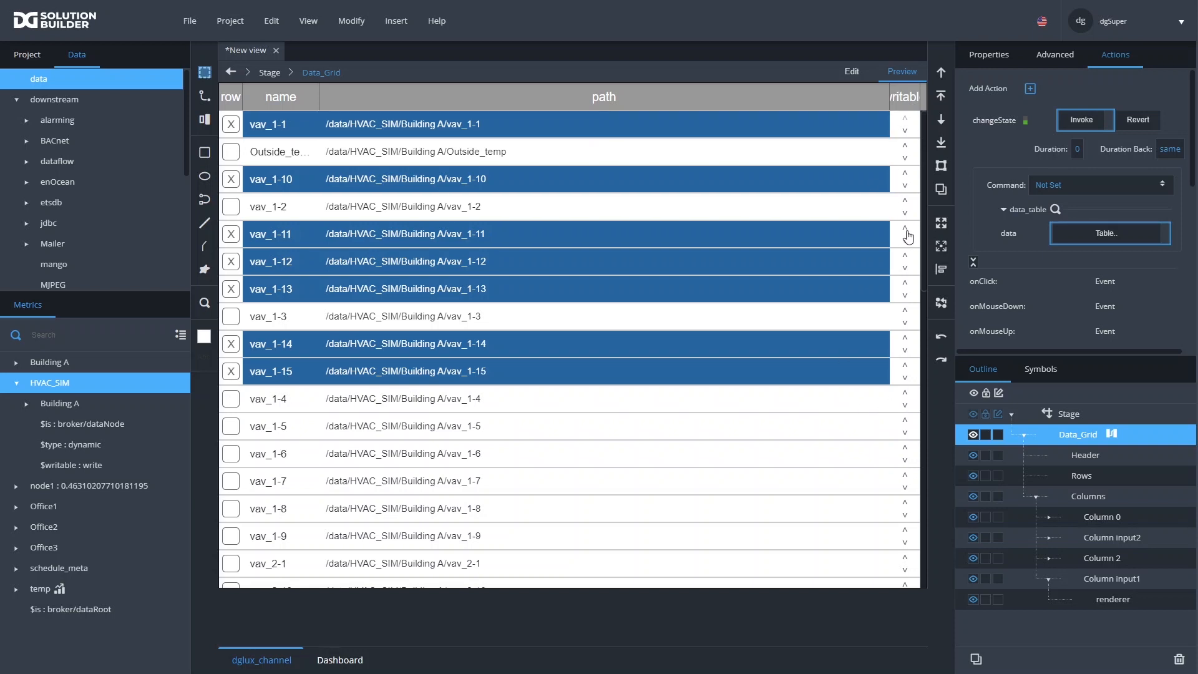
click(904, 297)
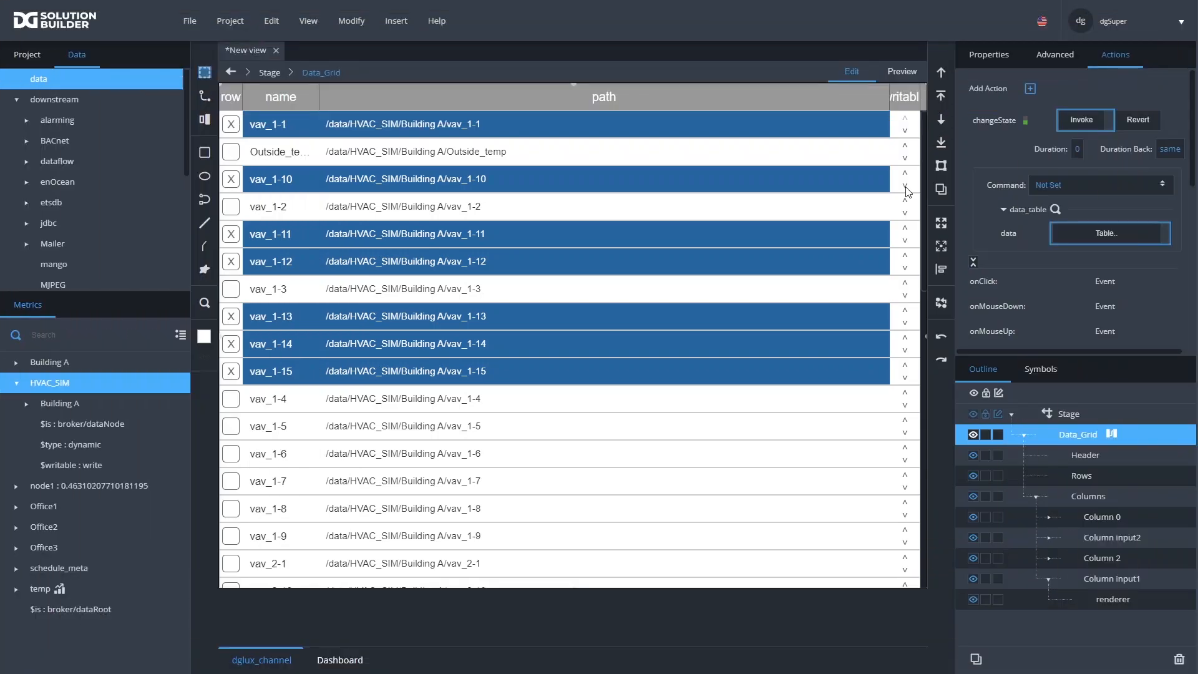
Duplicate the cell_reorder symbol
click(1044, 368)
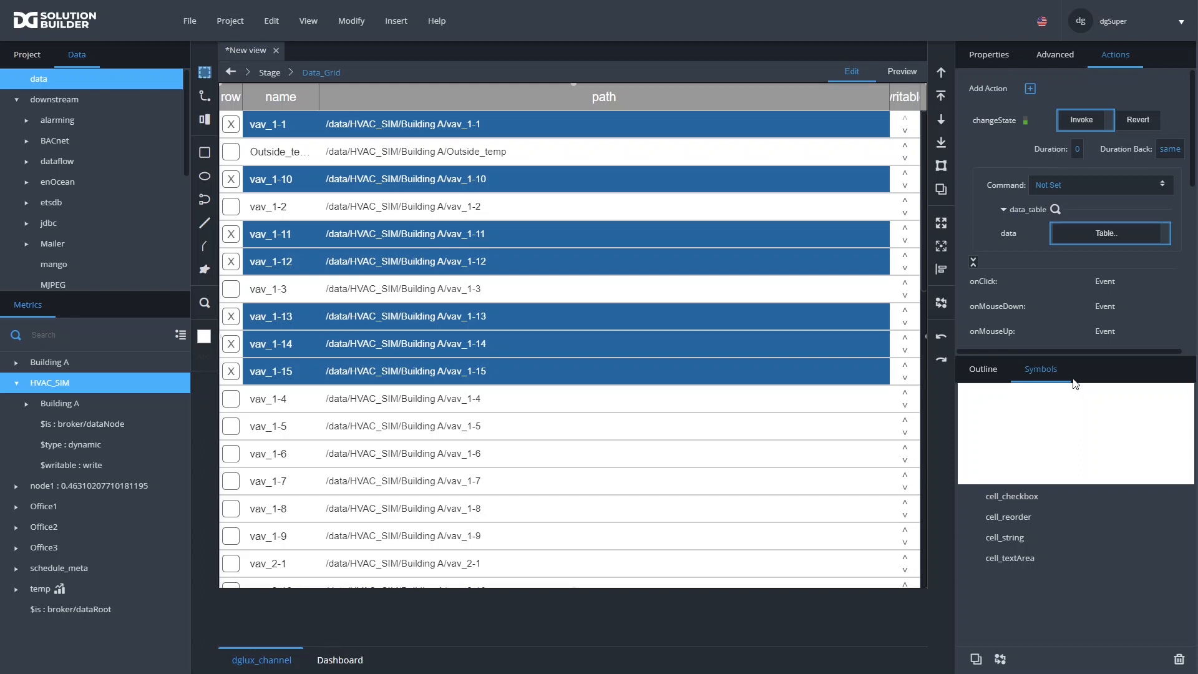
click(1028, 522)
right_click(1028, 522)
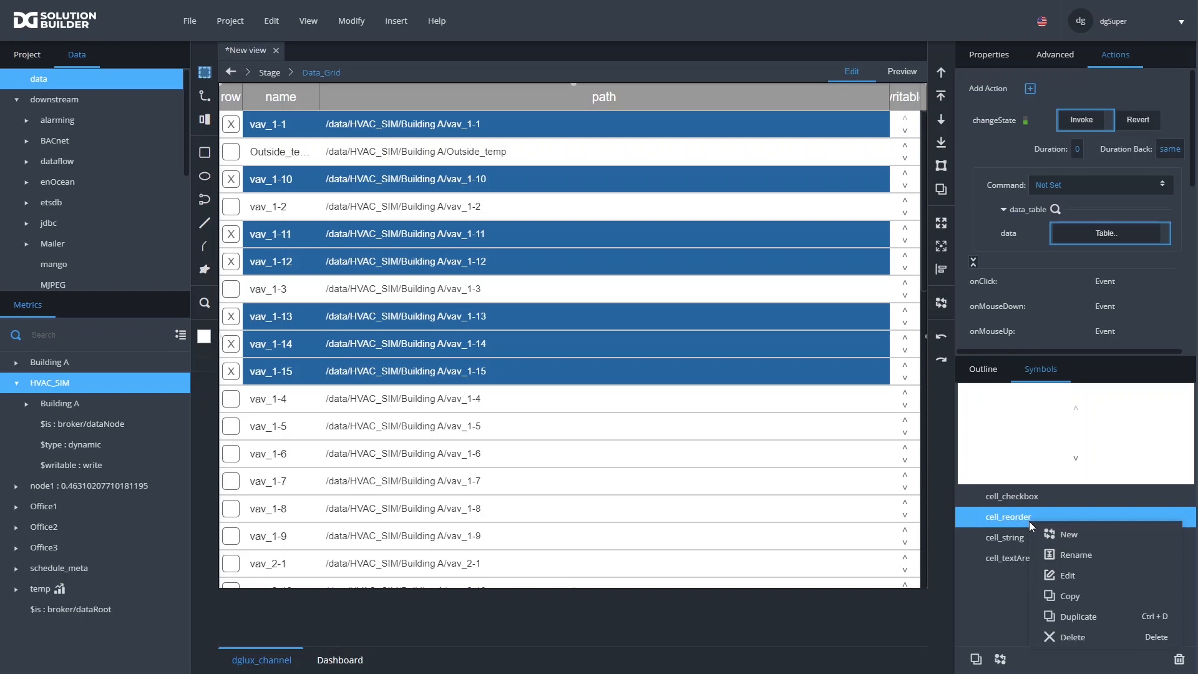
click(1082, 616)
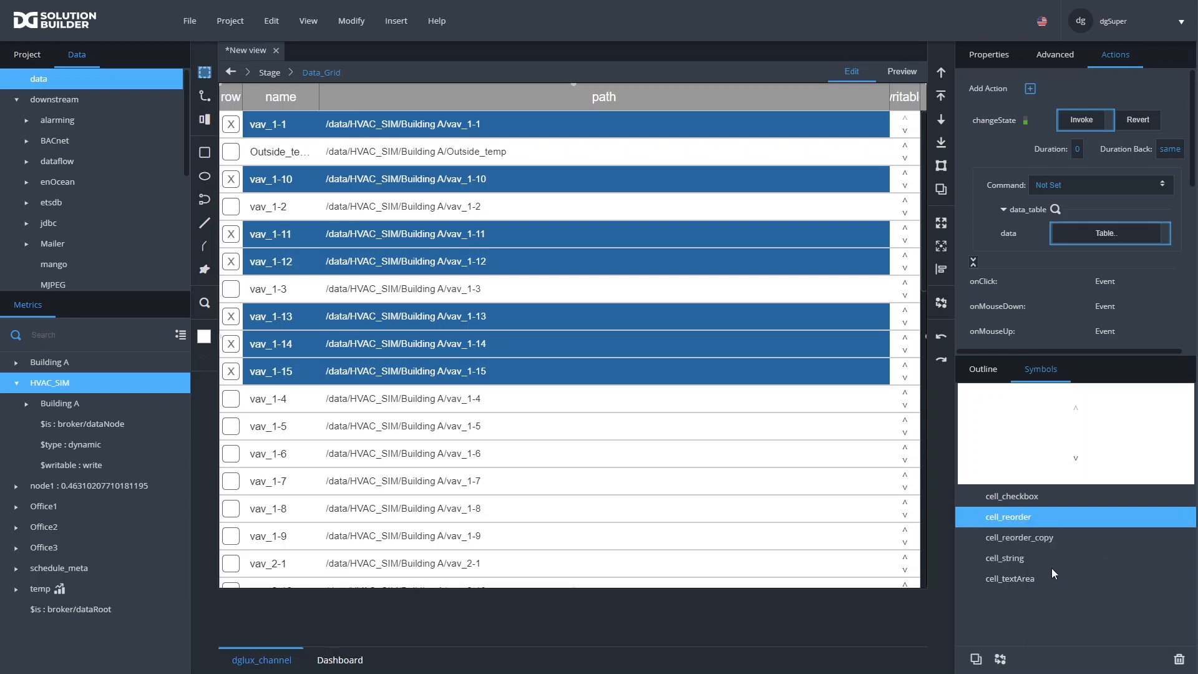
Rename the duplicated symbol as cell_reorder_script
right_click(1044, 534)
click(1057, 567)
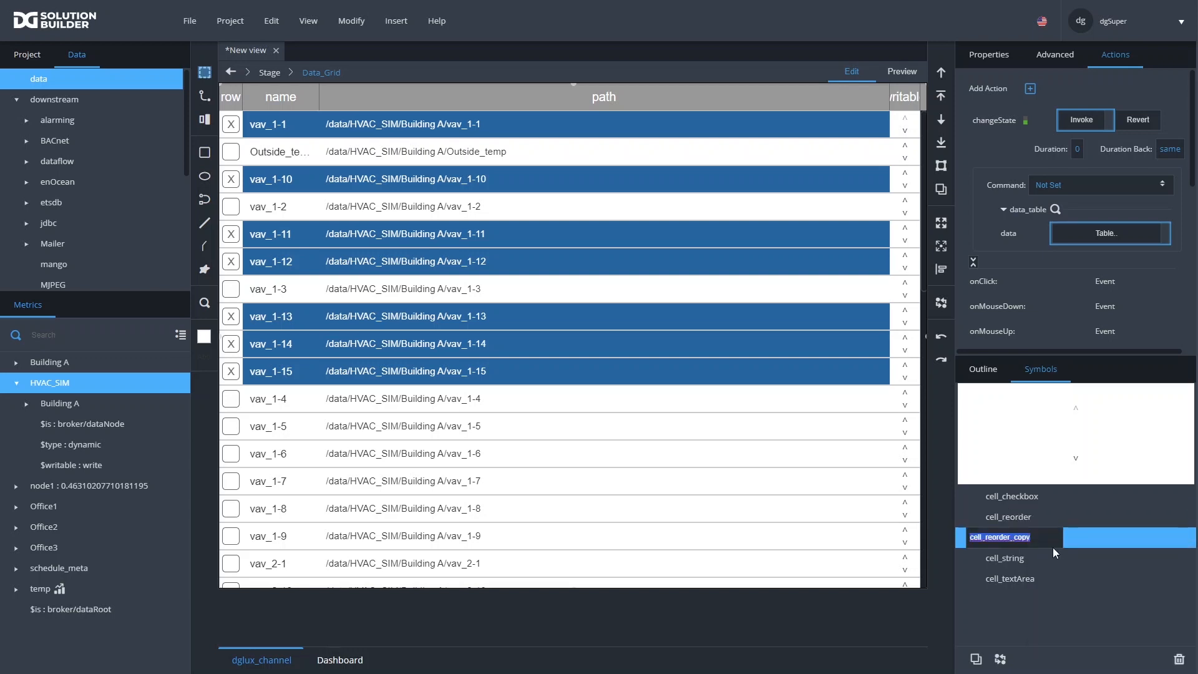
click(1049, 540)
key(BackSpace)
key(BackSpace)
key(BackSpace)
text(script)
key(Return)
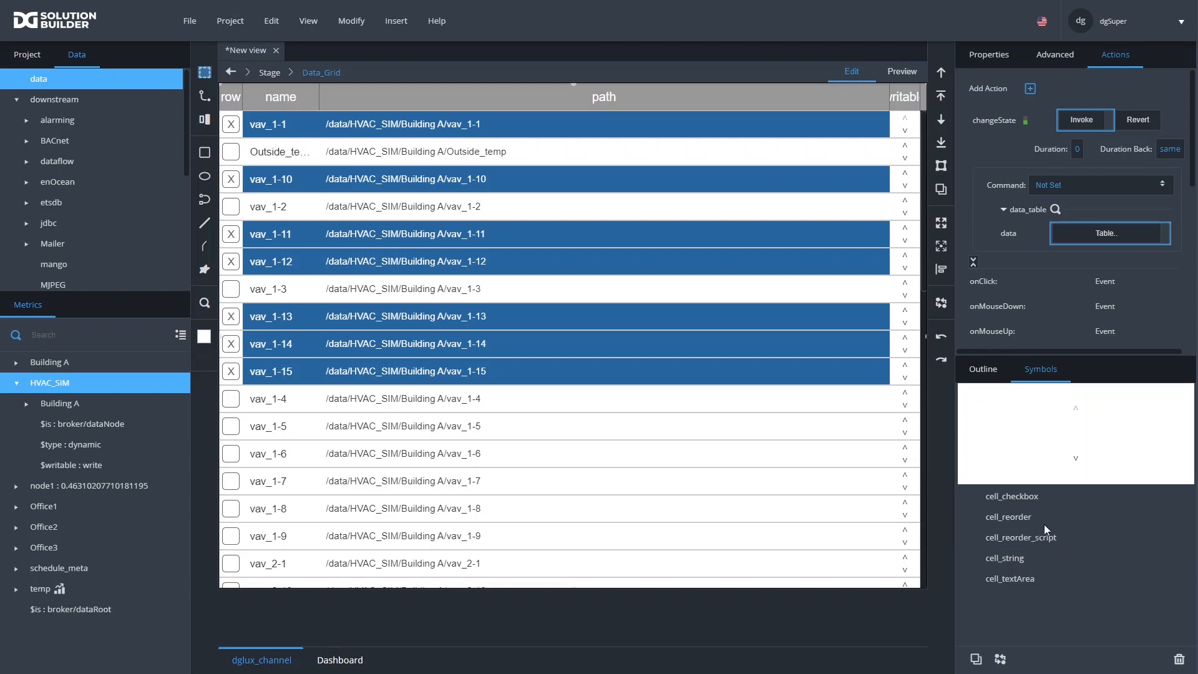
Assign the cell_reorder_script symbol to the data grid's Column input1
click(988, 372)
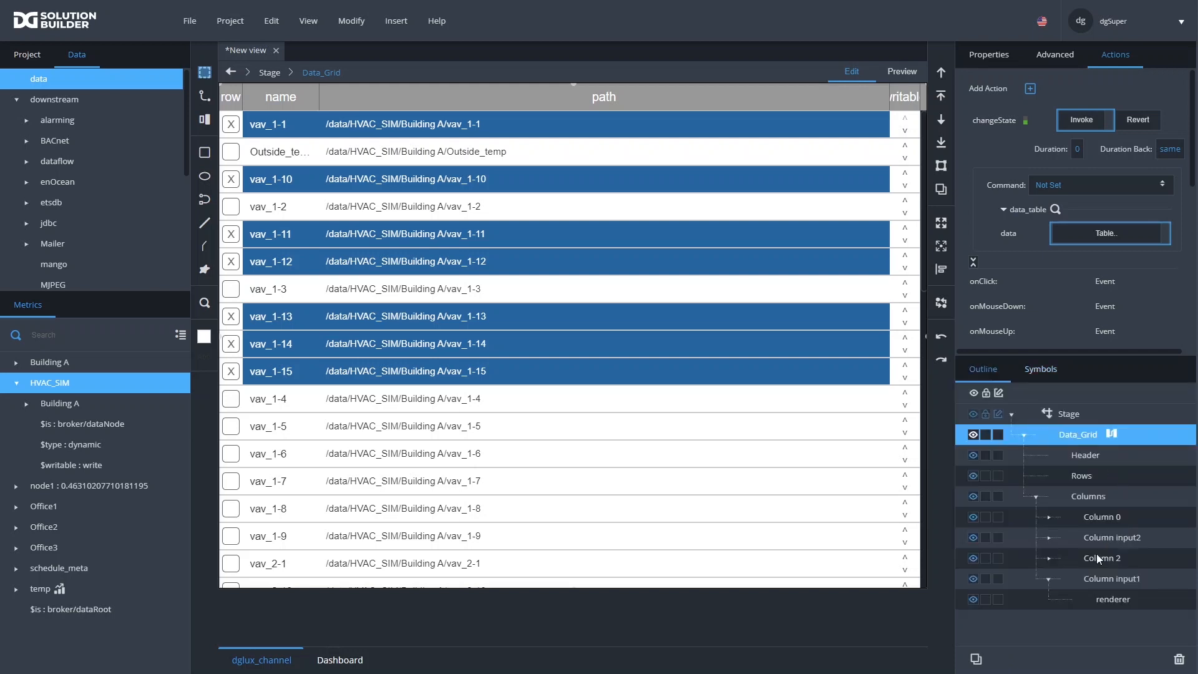
click(1105, 580)
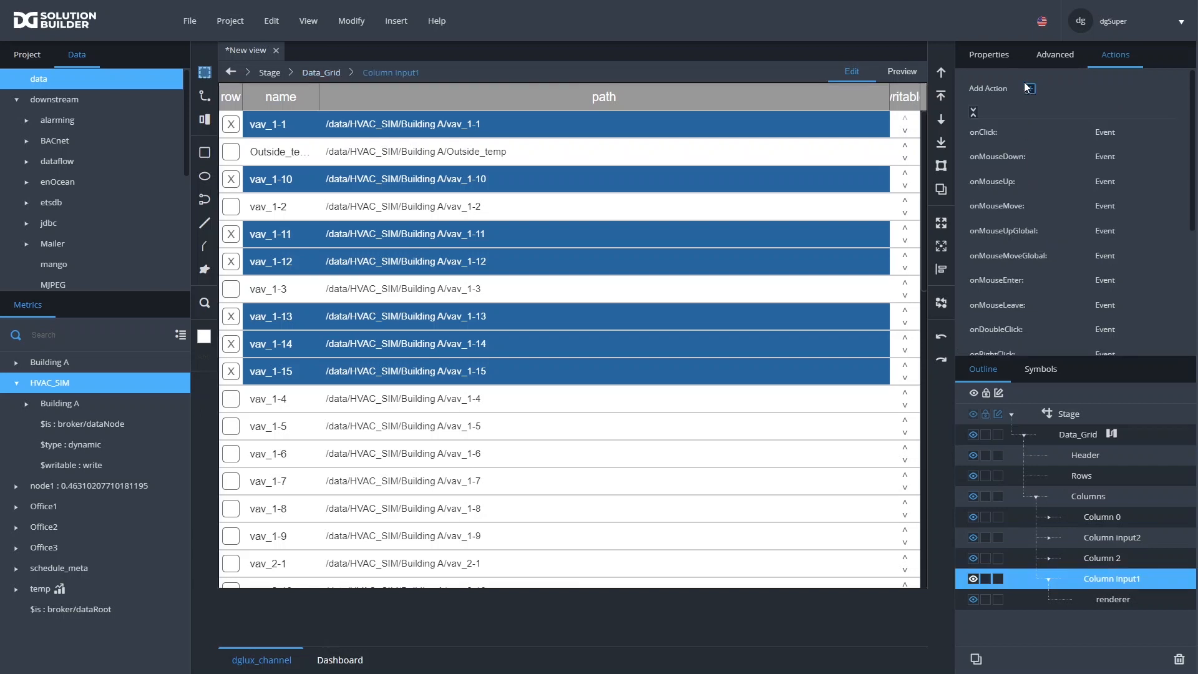
click(1003, 62)
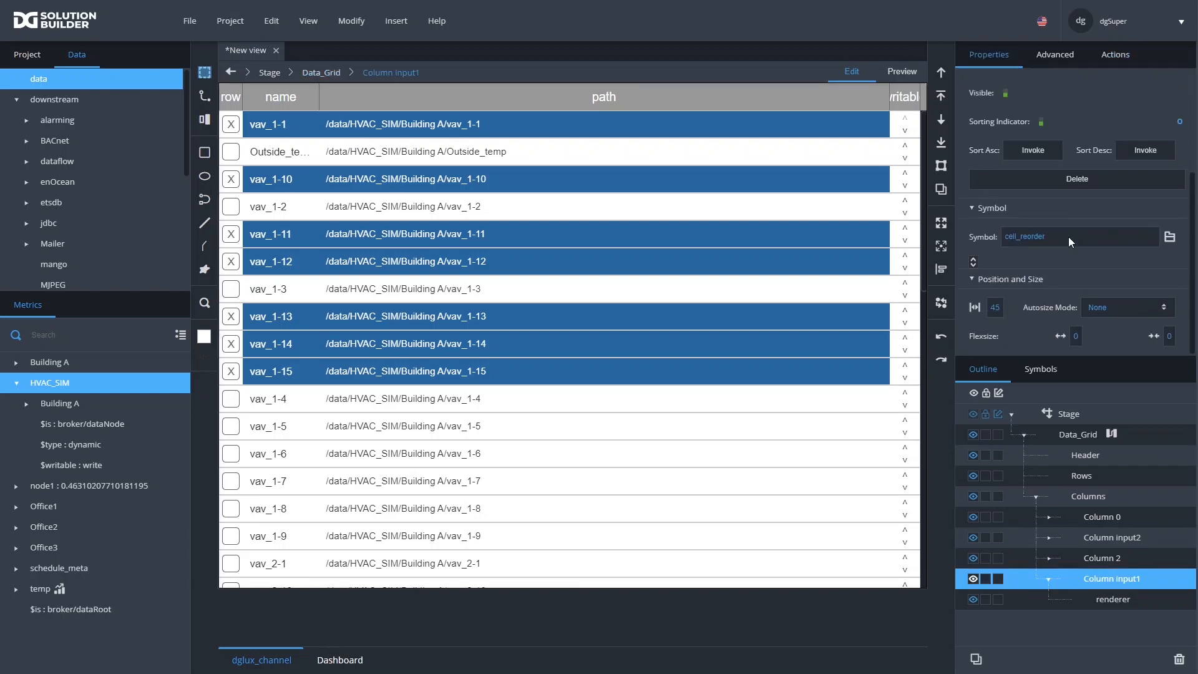
click(1041, 369)
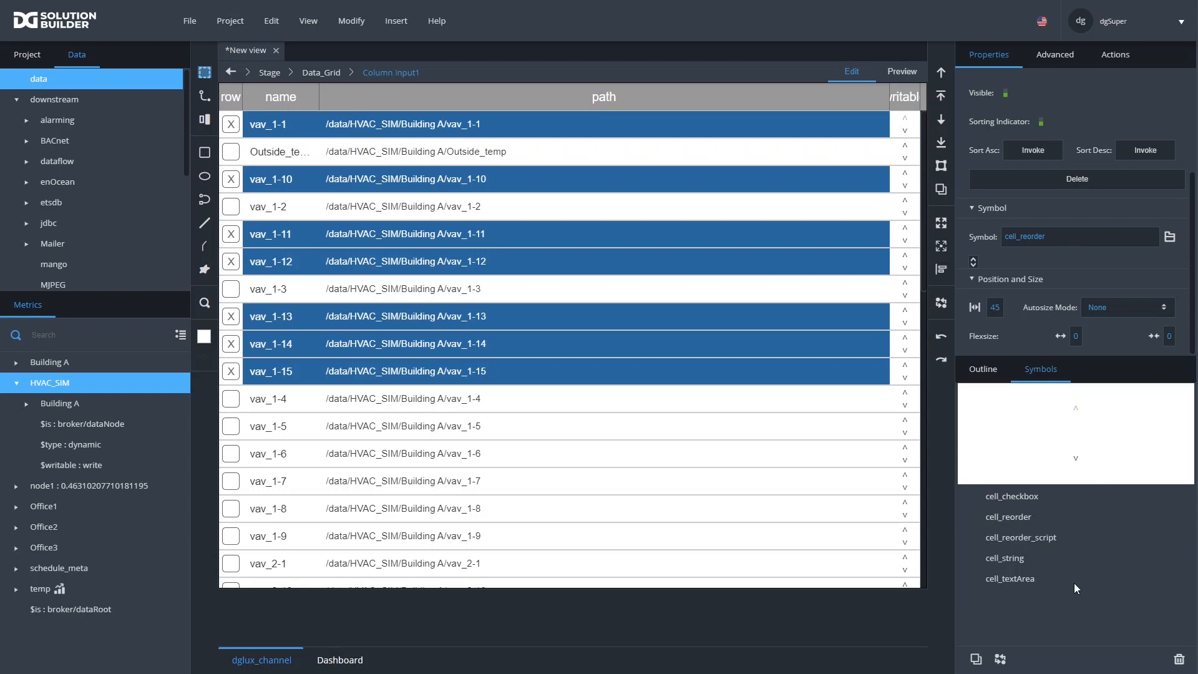
drag(1021, 534, 1050, 244)
click(992, 377)
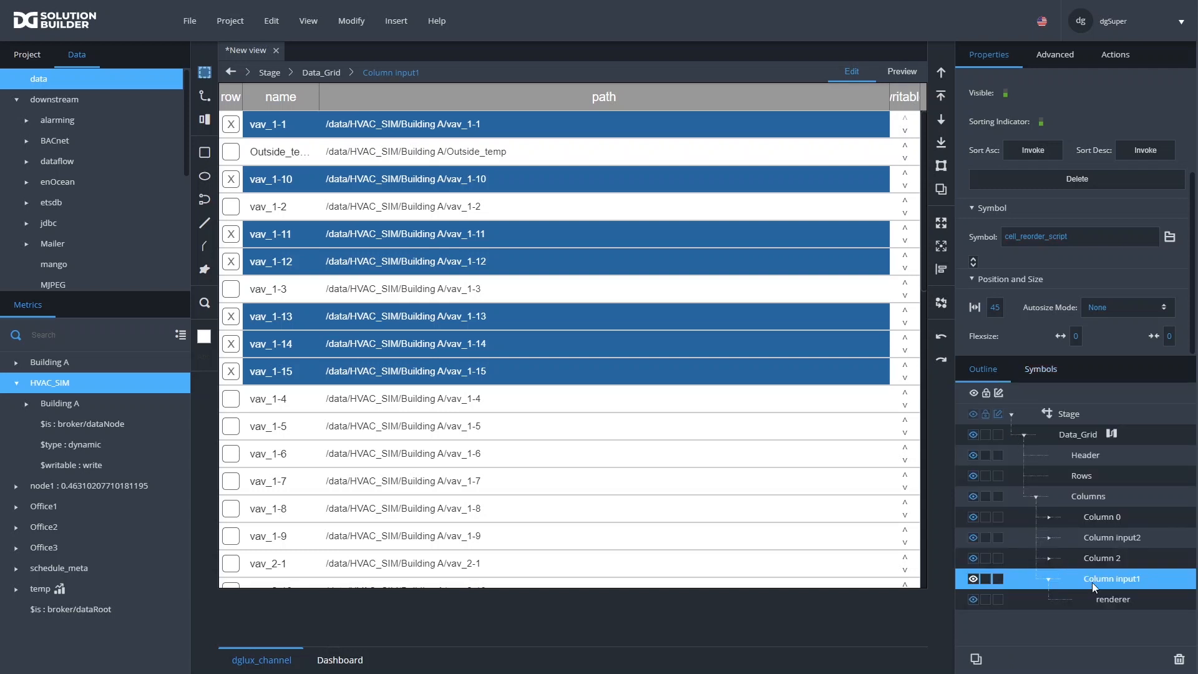
Duplicate Column input1 and set the new column's selector to invokable
key(ctrl+d)
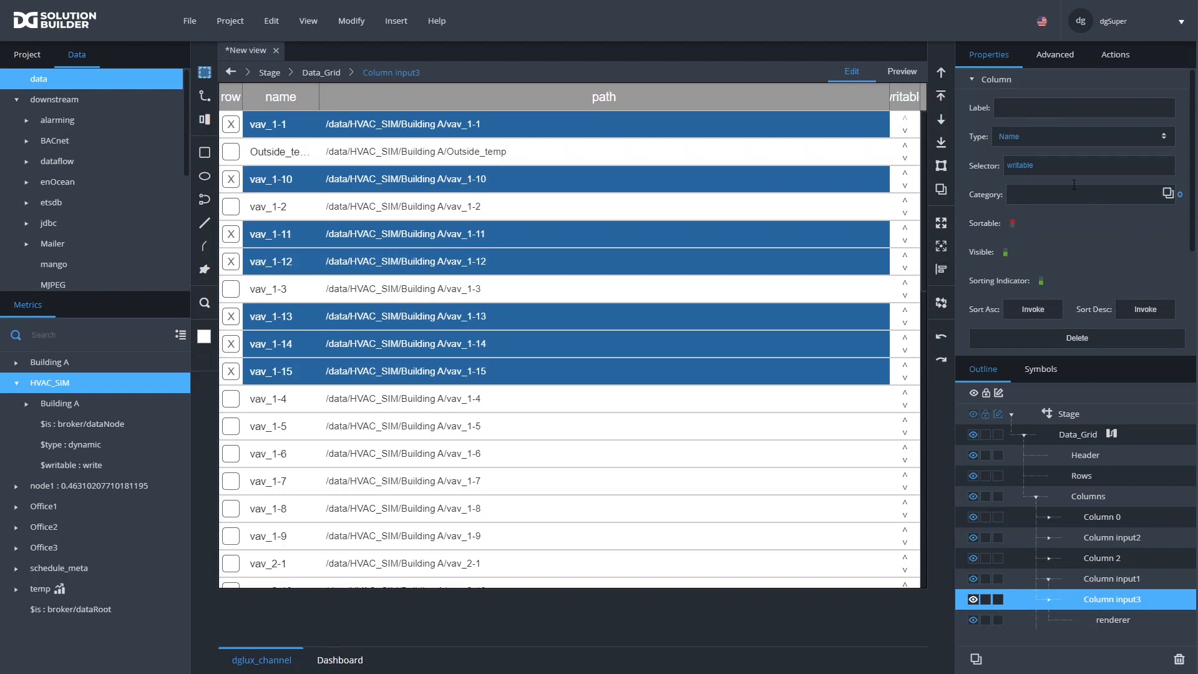
double_click(1050, 168)
text(invokable)
key(Return)
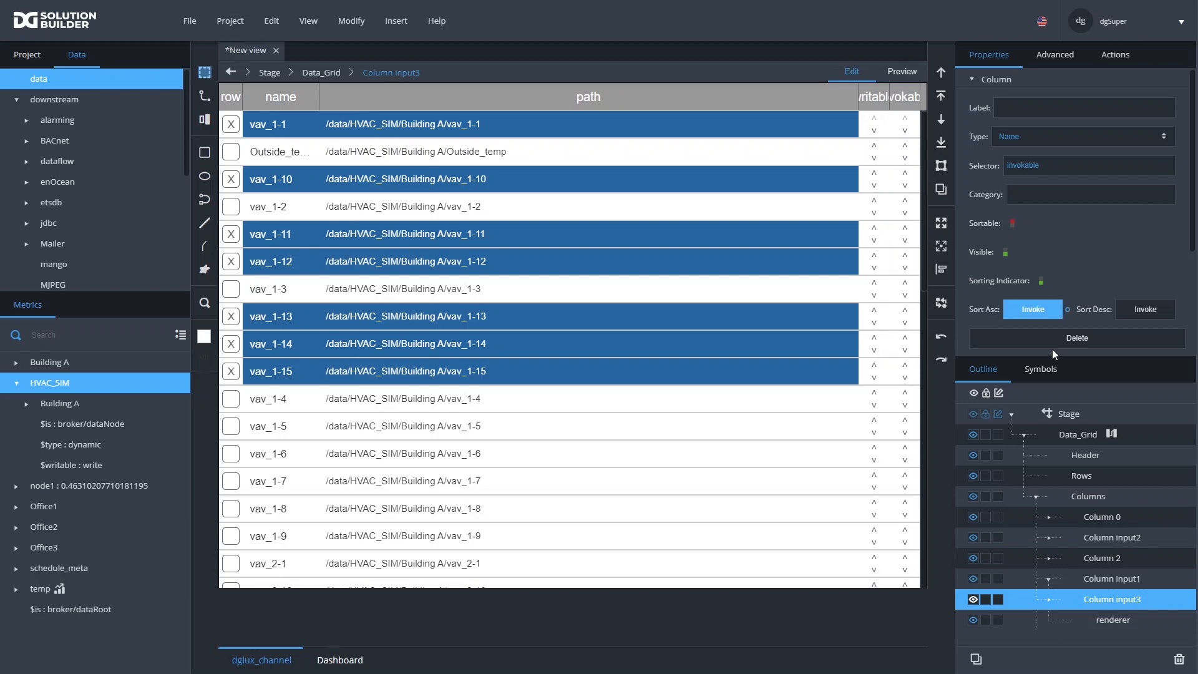
Set Column input1's symbol to cell_reorder and check the symbol assigned to the invokable column
click(1094, 581)
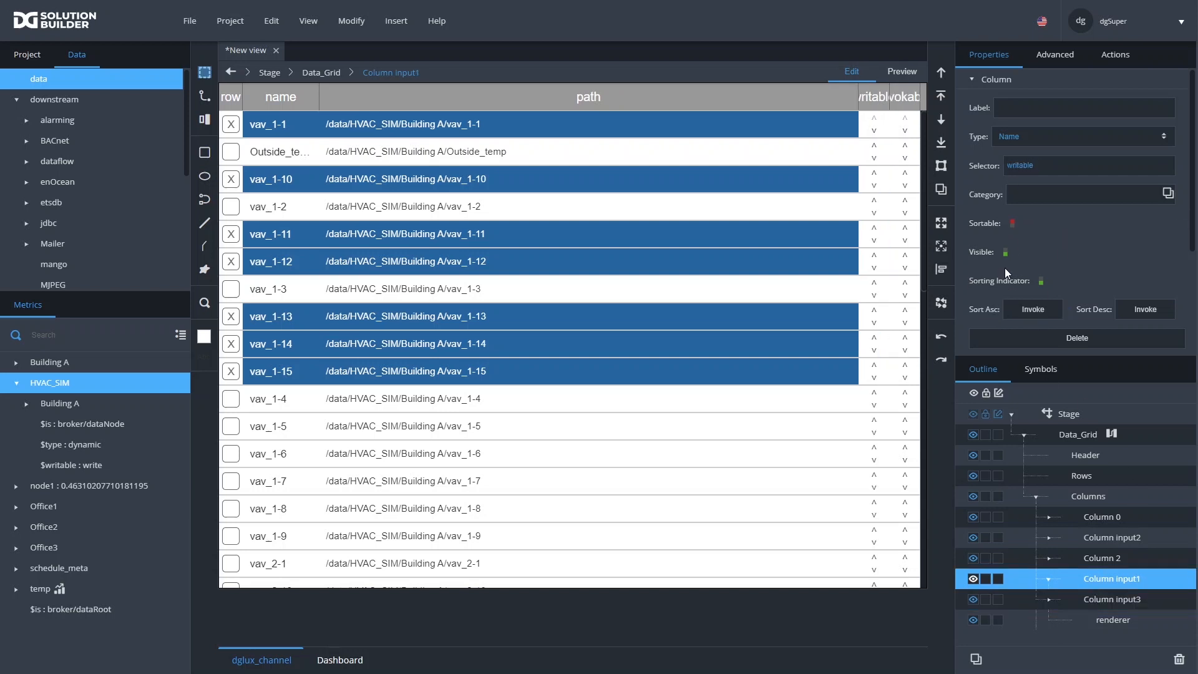
scroll(1006, 269, down, 3)
drag(1080, 236, 1048, 237)
key(BackSpace)
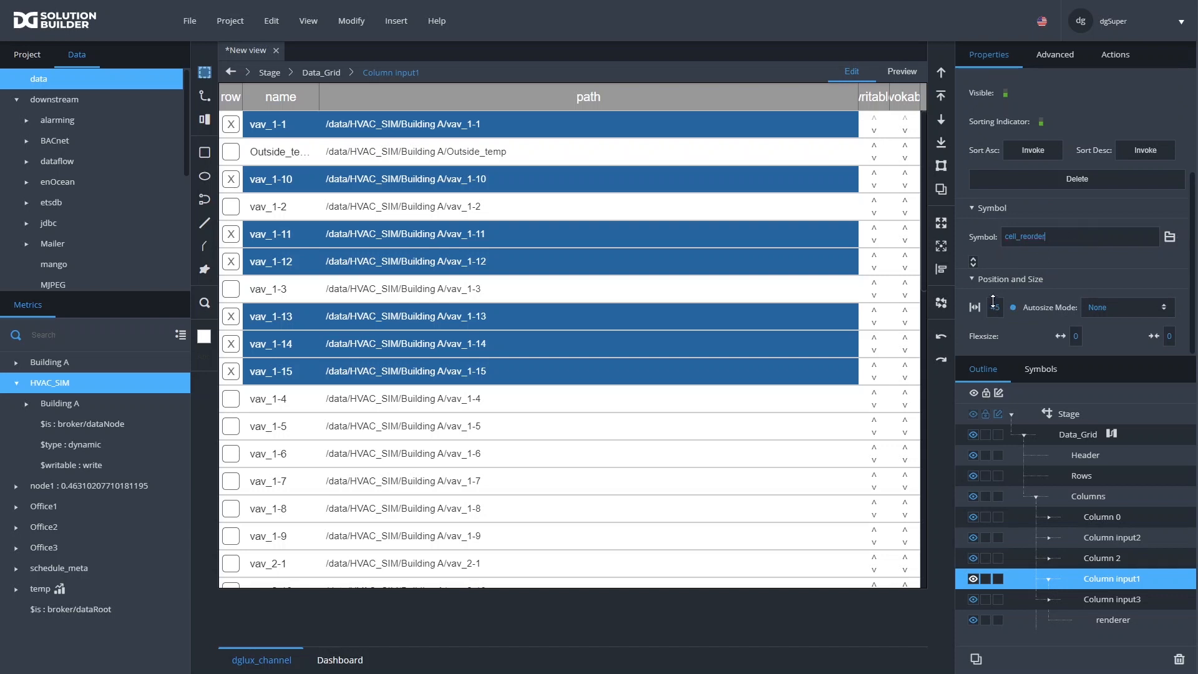
click(1132, 599)
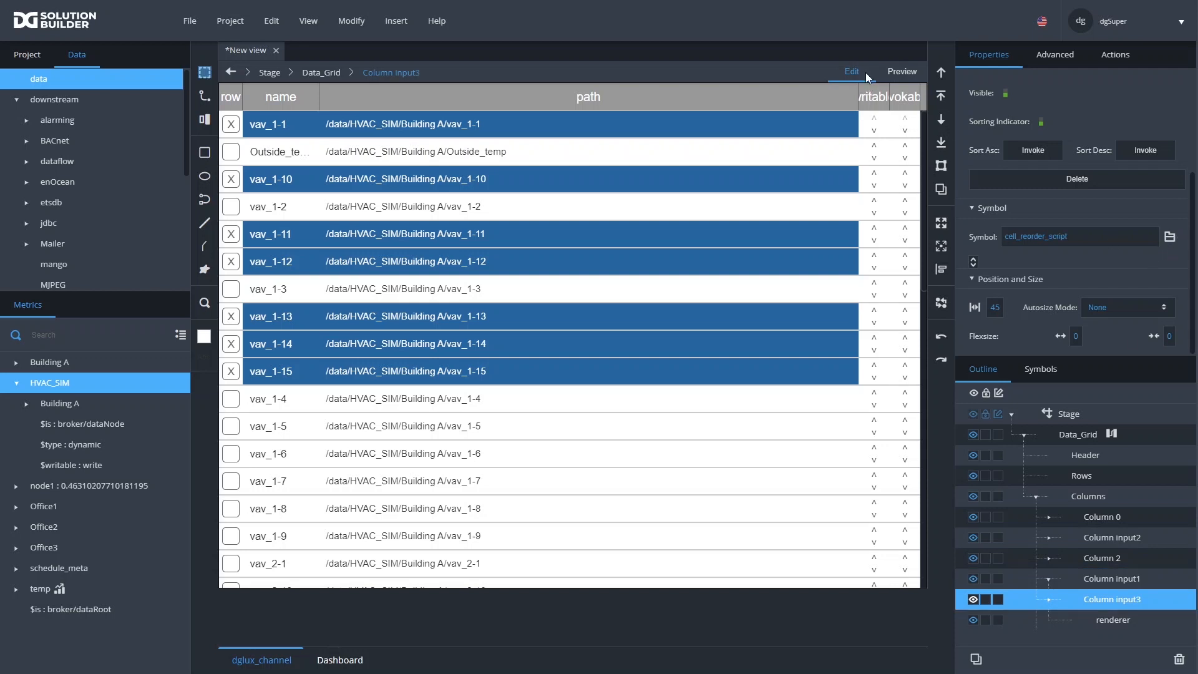
Open the cell_reorder_script symbol from the invokable column's second row and show its dn button's dataflow
click(908, 162)
double_click(908, 162)
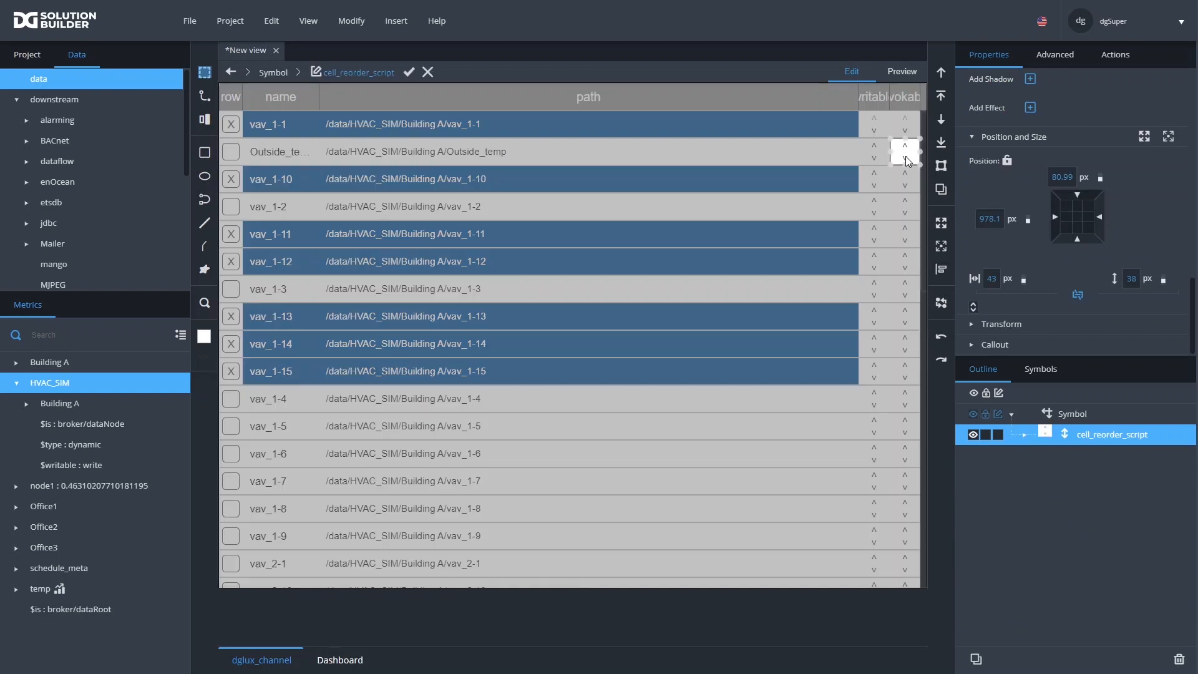
click(906, 158)
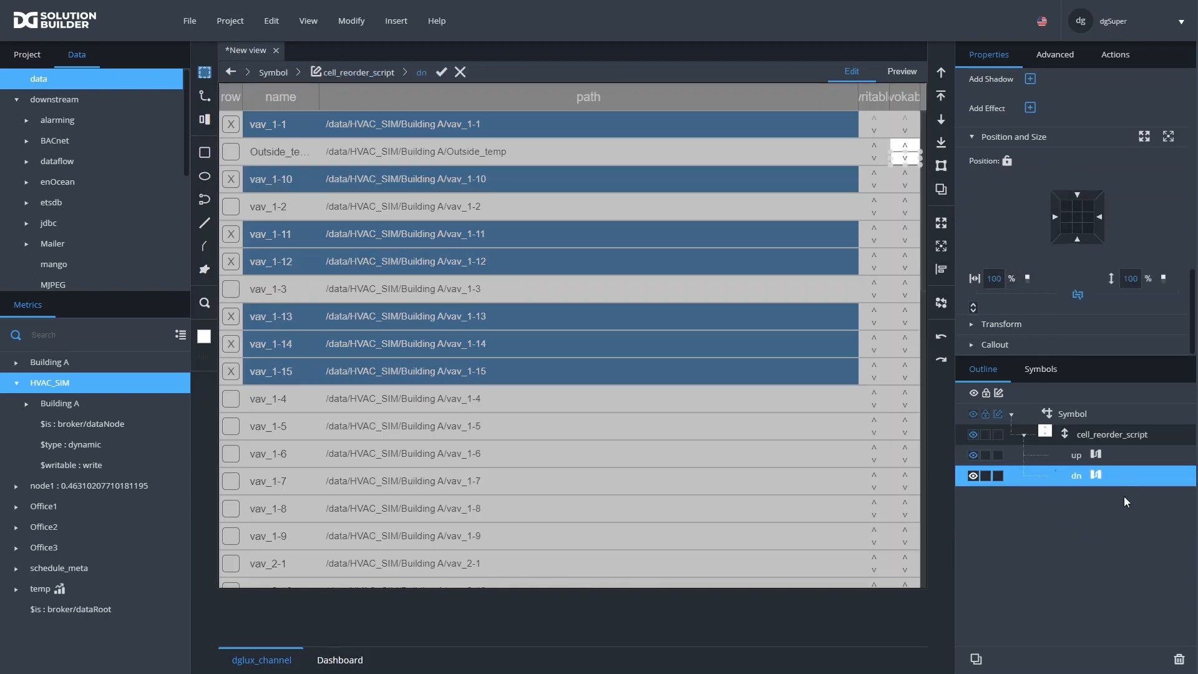
click(1095, 476)
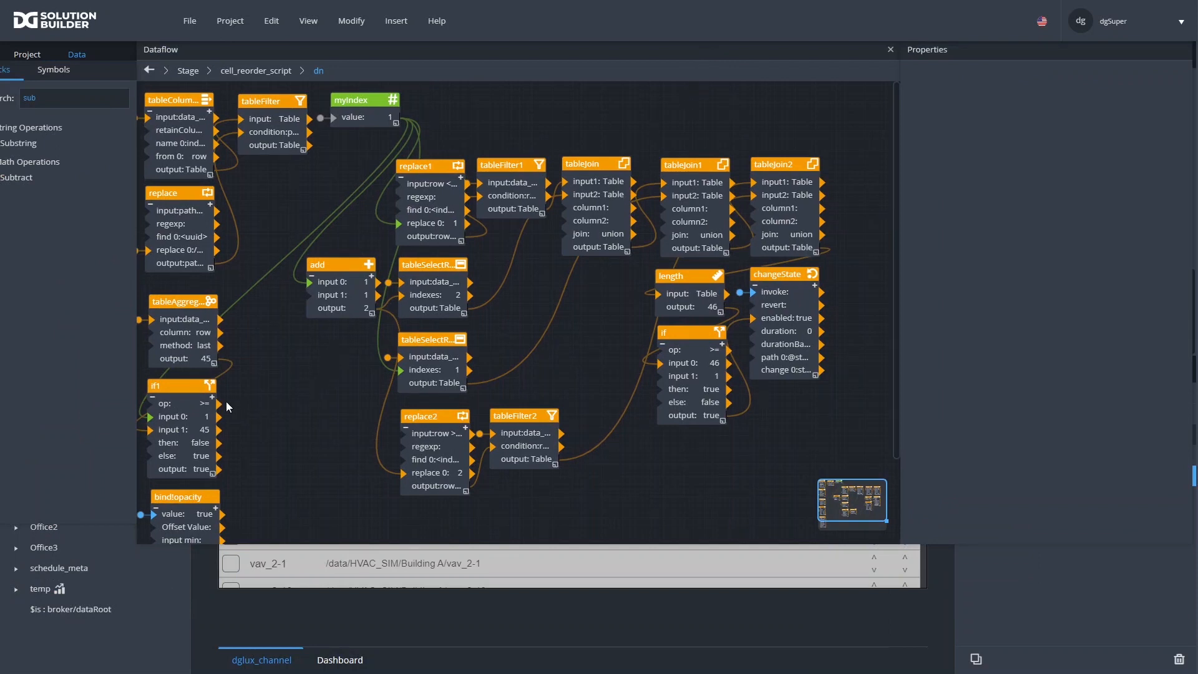
Delete the row-swapping blocks from dn's dataflow, from add and replace1 through changeState, and select the remaining myindex block
mouse_move(188, 388)
mouse_down()
mouse_move(239, 392)
mouse_move(190, 385)
mouse_up()
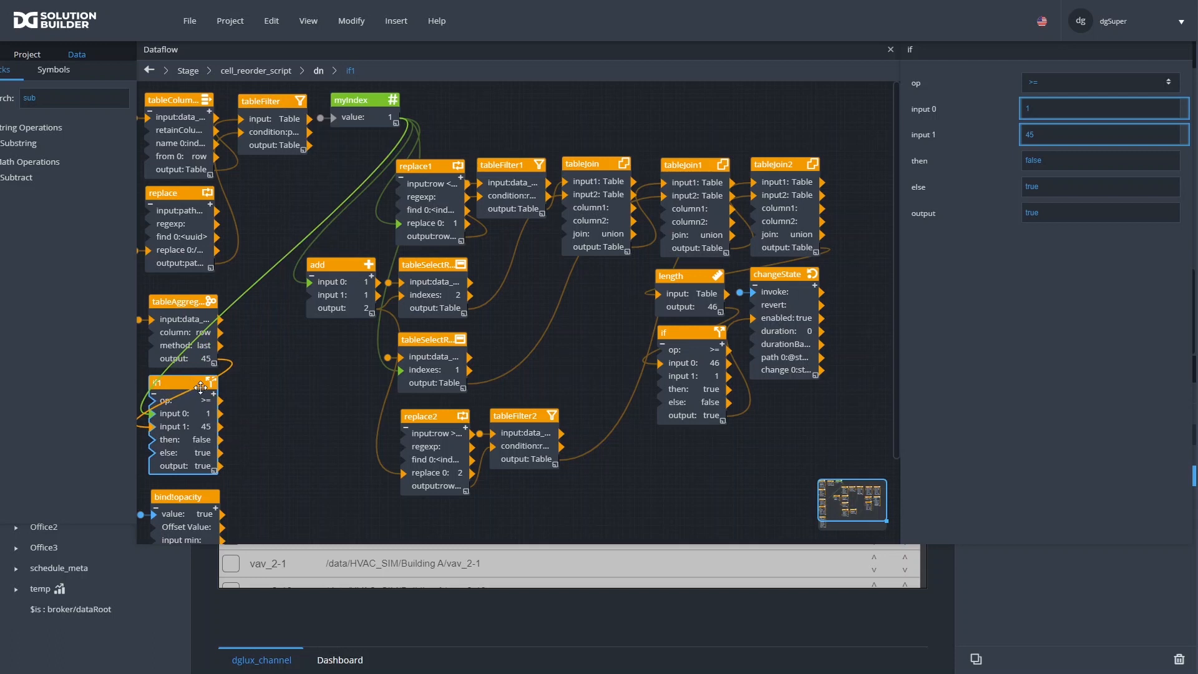
scroll(290, 431, down, 3)
scroll(331, 442, up, 3)
drag(324, 485, 839, 170)
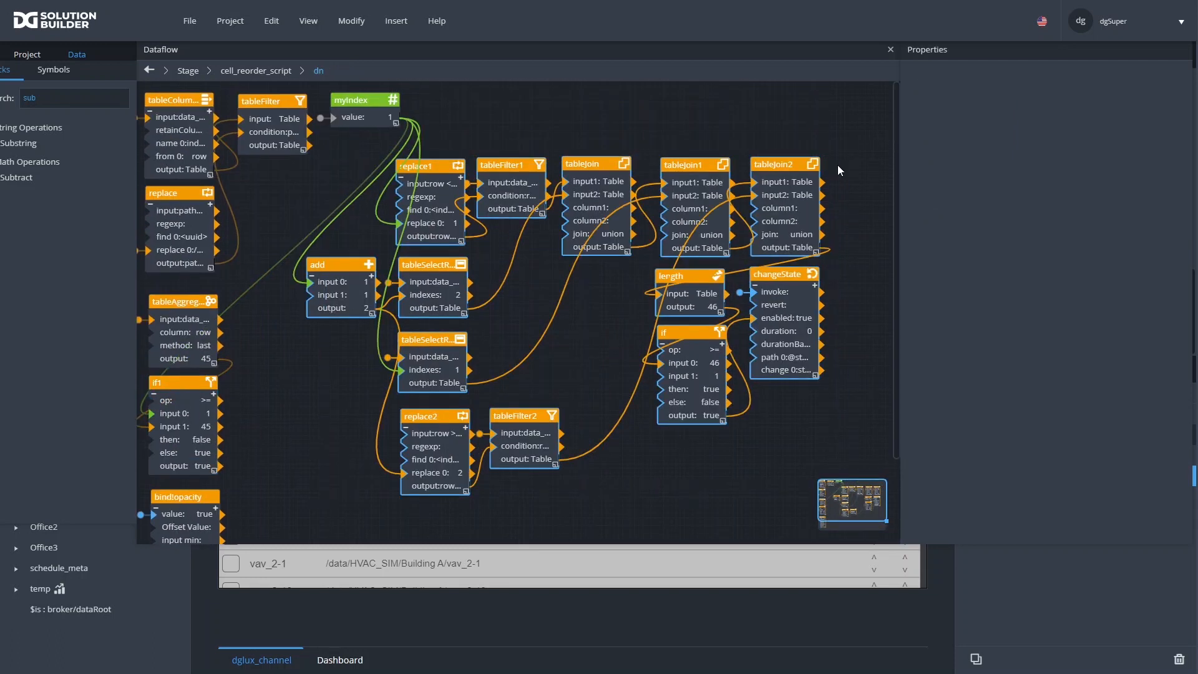
key(Delete)
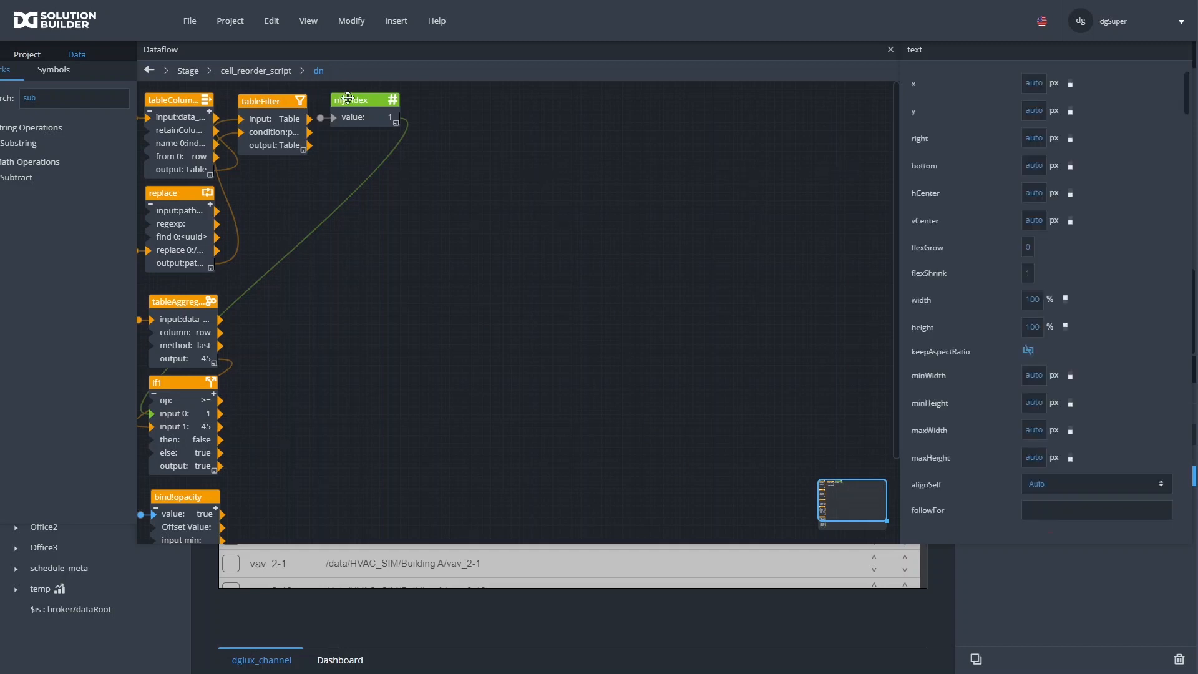
click(348, 97)
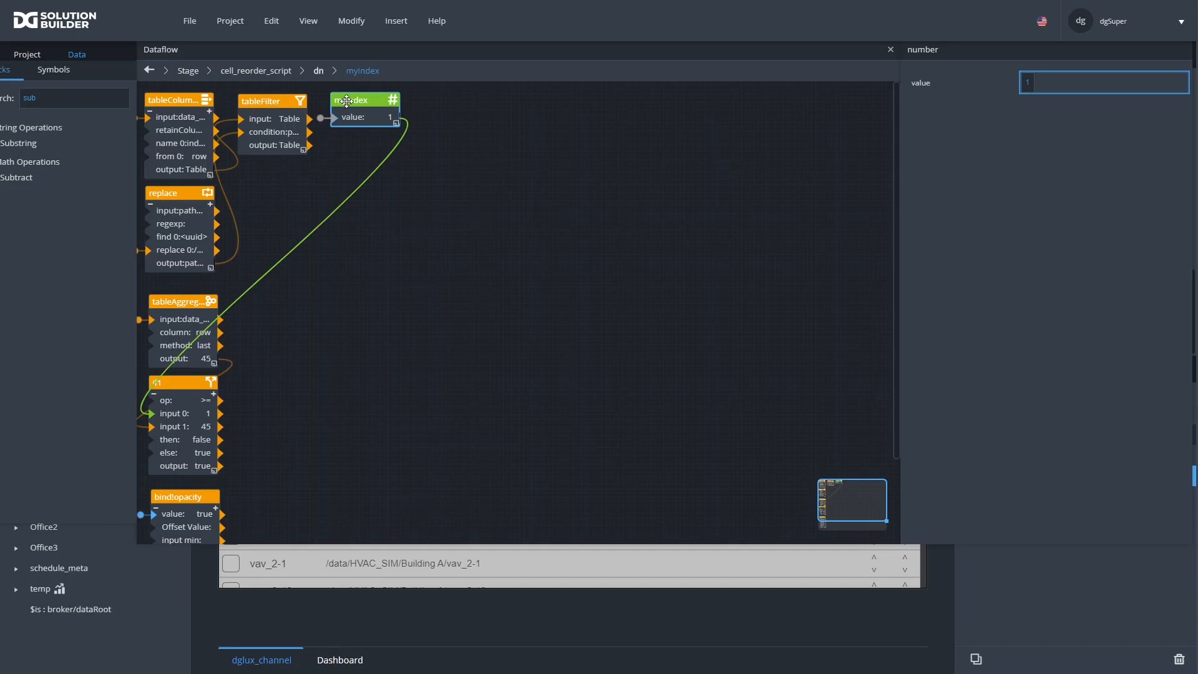
Find the Script block and add it to the dn dataflow beside the myIndex block
drag(526, 107, 537, 129)
double_click(99, 186)
text(scr)
drag(45, 260, 457, 268)
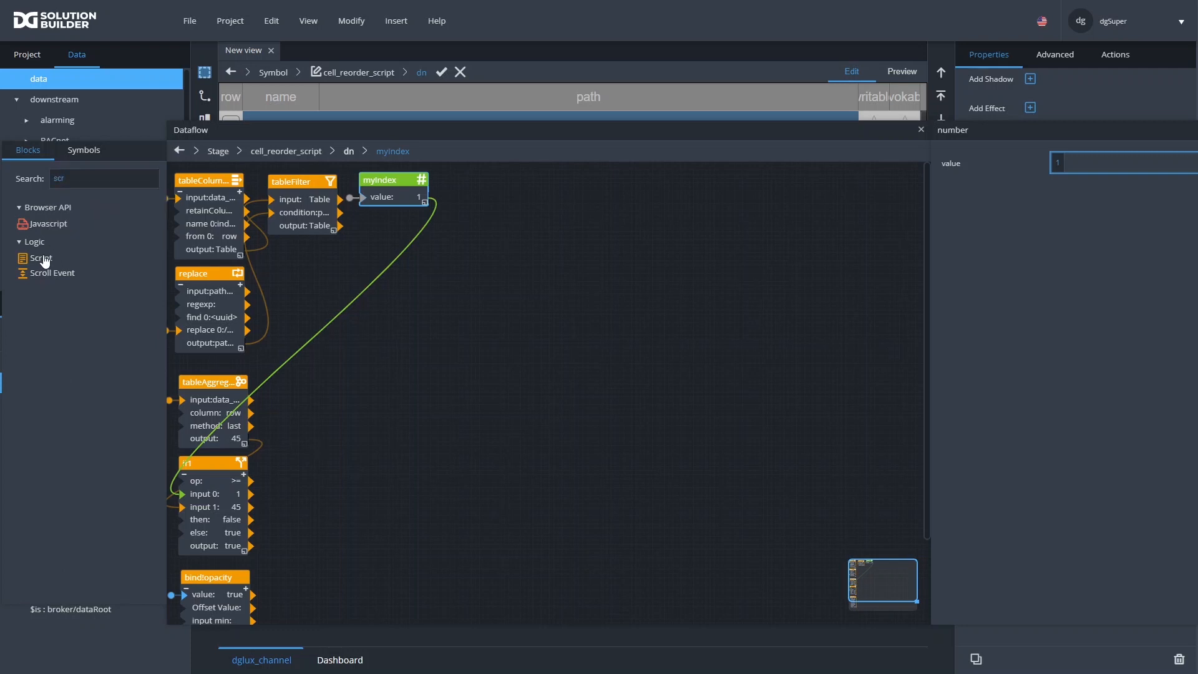
drag(62, 265, 504, 178)
Add a parameter named data_table of type tabledata to the script block
click(549, 190)
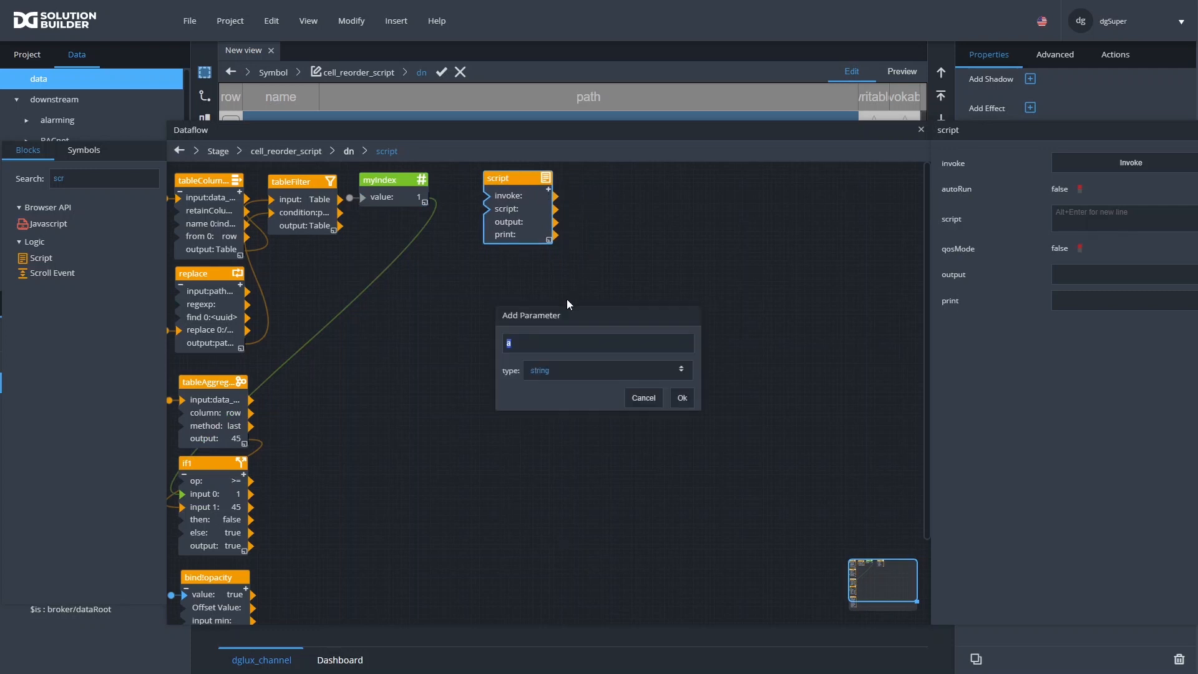
text(data_tabl)
click(545, 380)
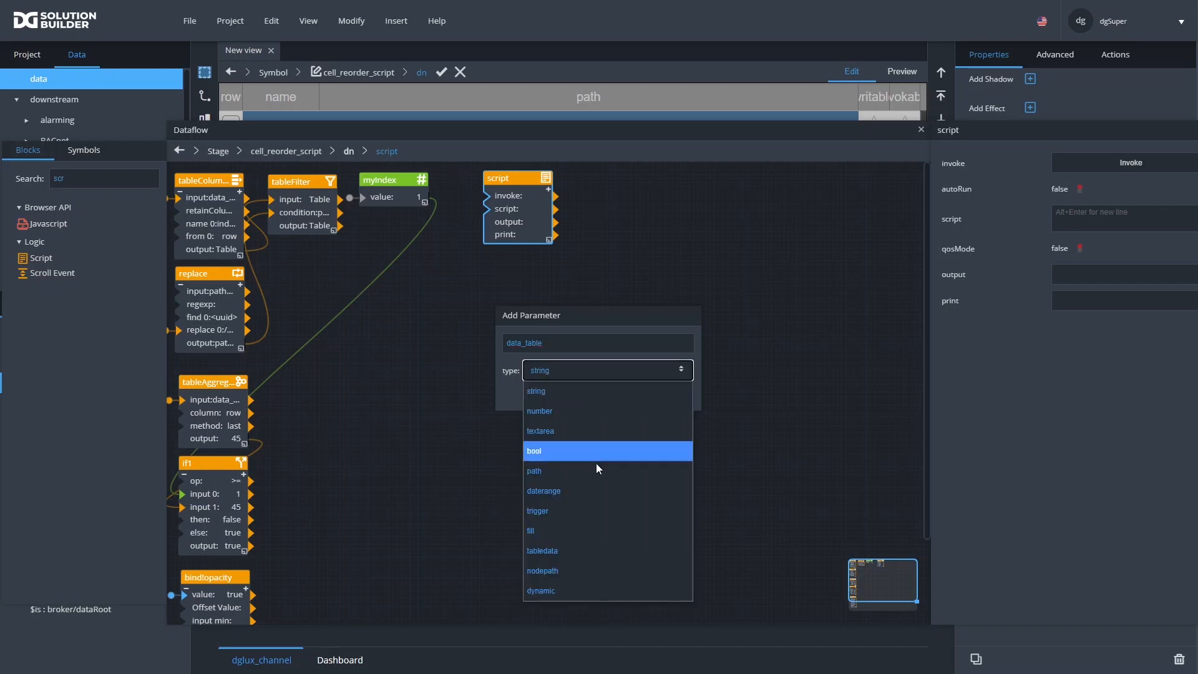
click(575, 557)
click(682, 397)
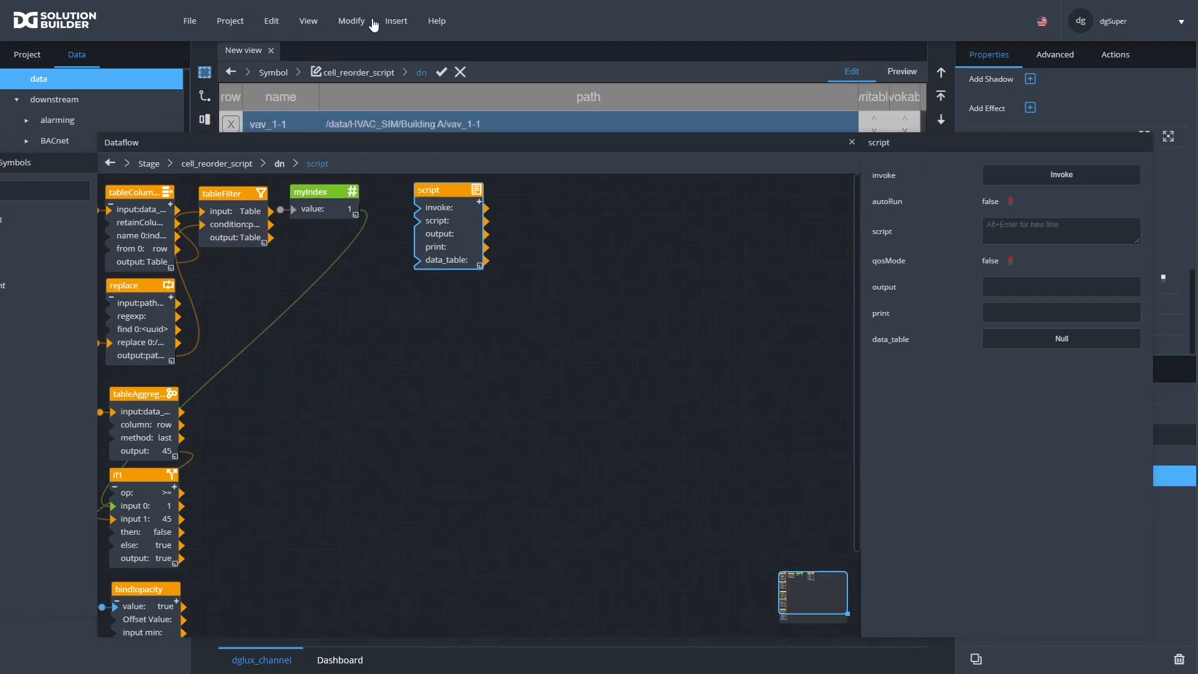
Bind the symbol's data_table parameter to the script block's data_table input
click(343, 23)
click(376, 101)
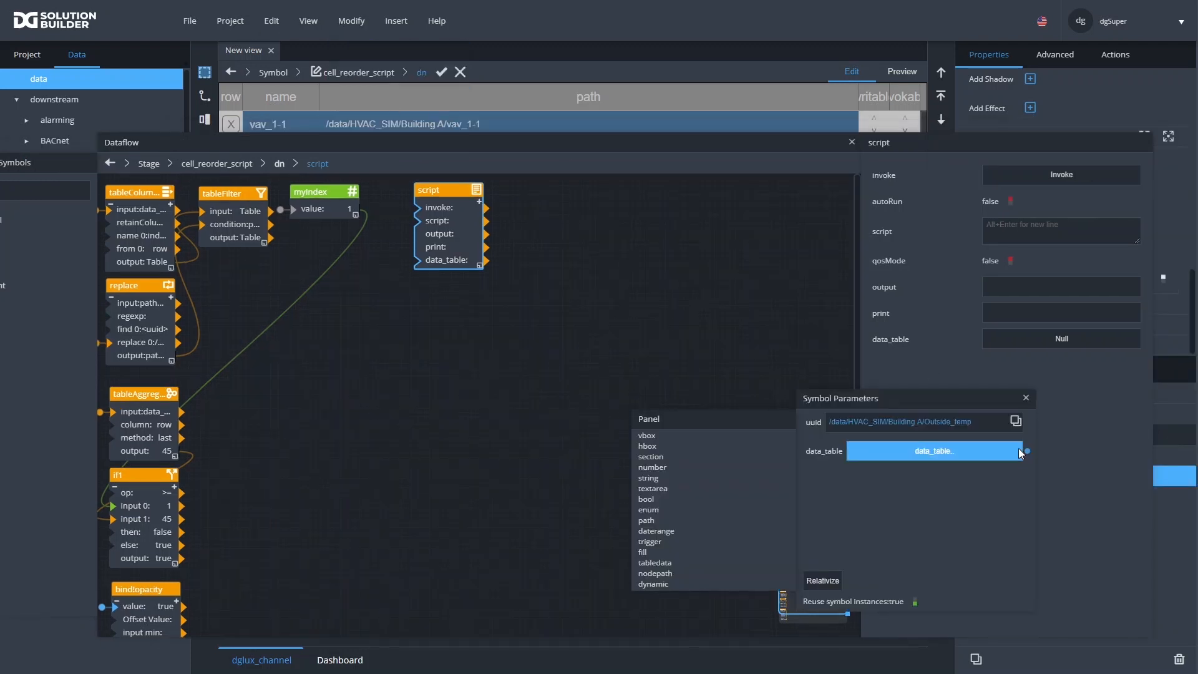
drag(1027, 451, 1039, 342)
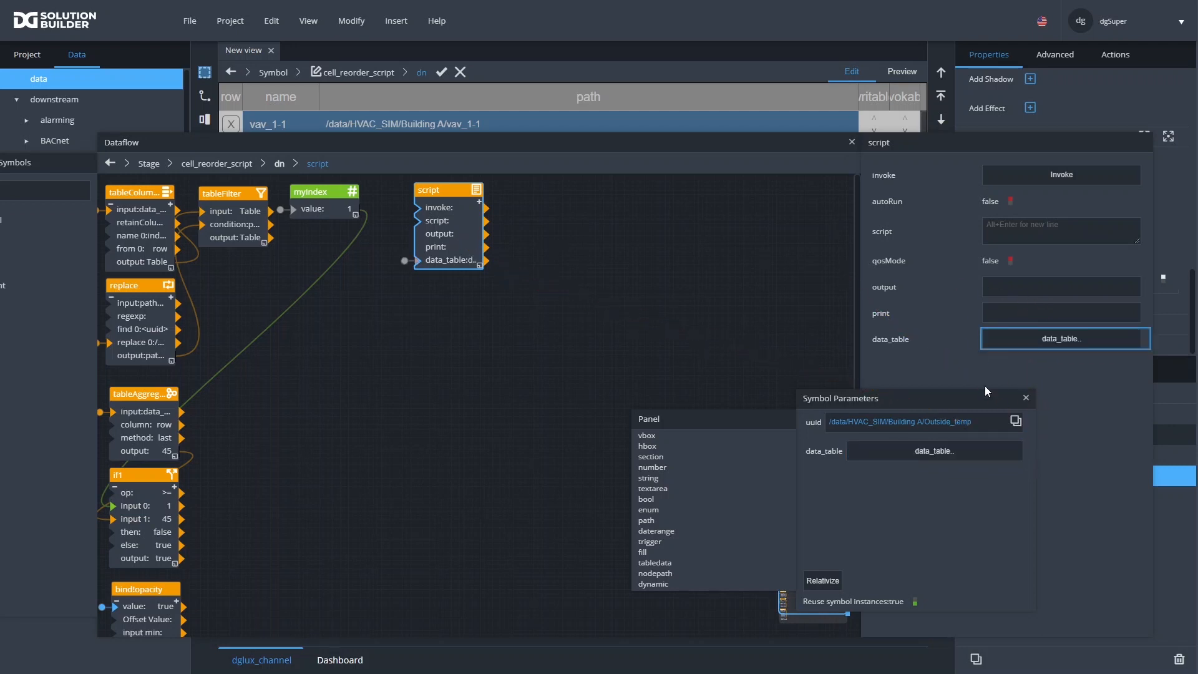
click(1025, 398)
Add a number parameter named my_index to the script block and bind the myIndex block's value to it
click(479, 203)
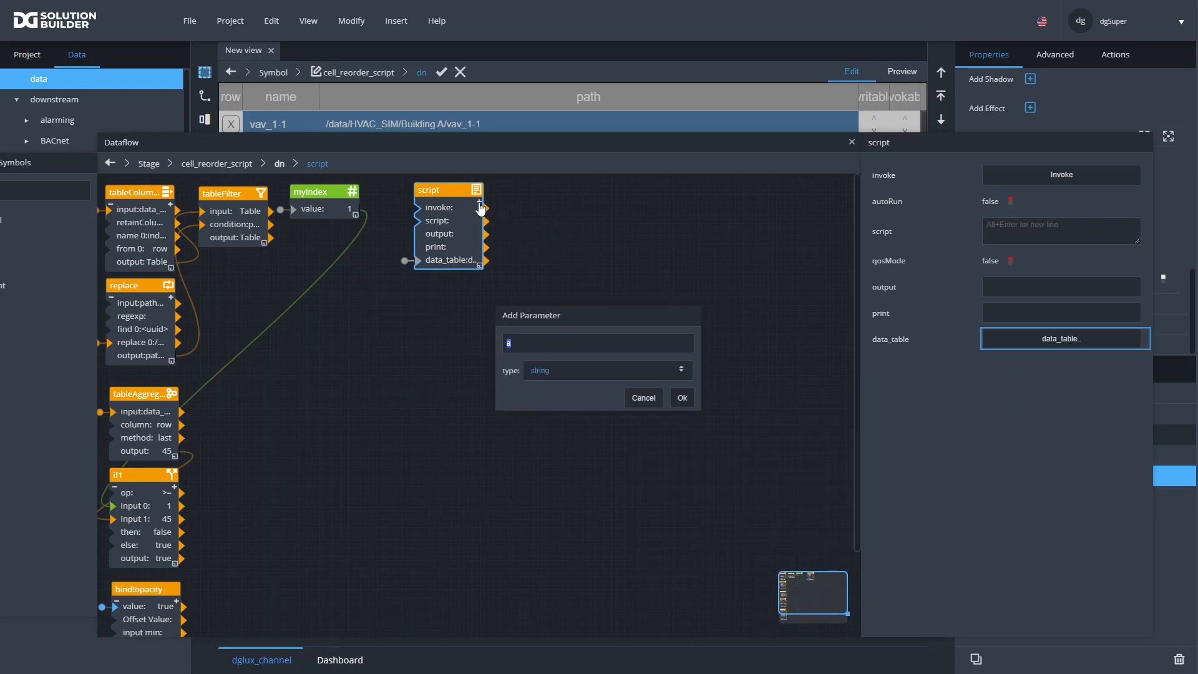
text(mu)
text(_index)
click(514, 343)
key(BackSpace)
text(y)
click(598, 370)
click(552, 417)
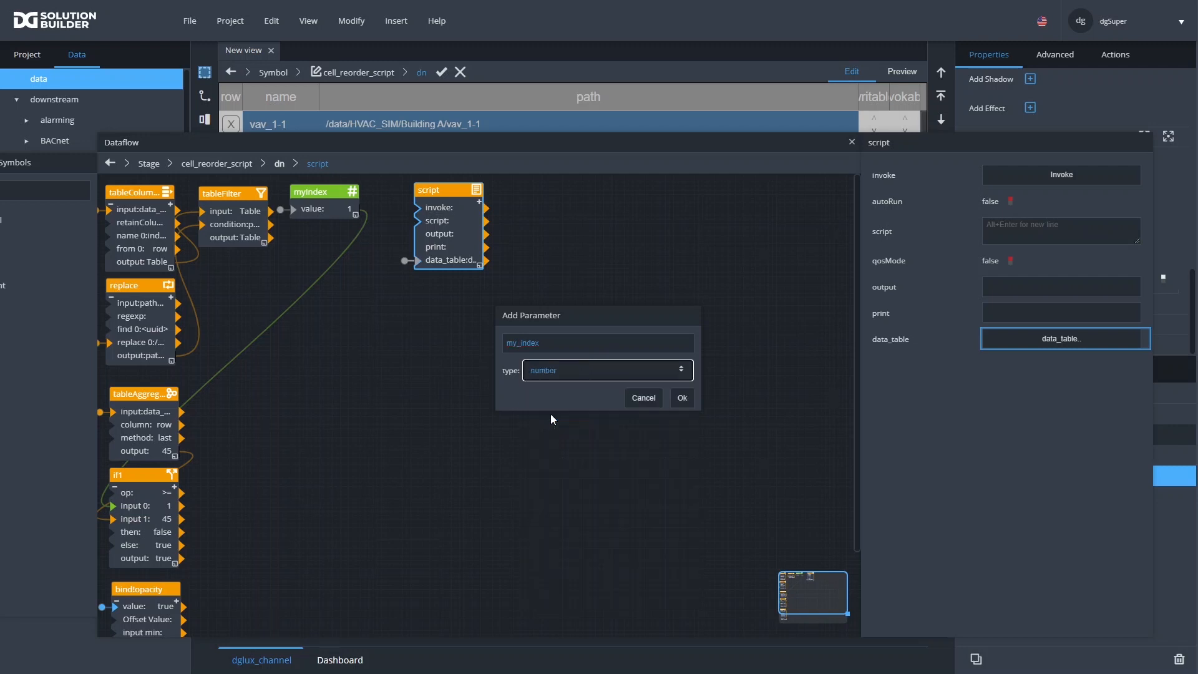
click(685, 400)
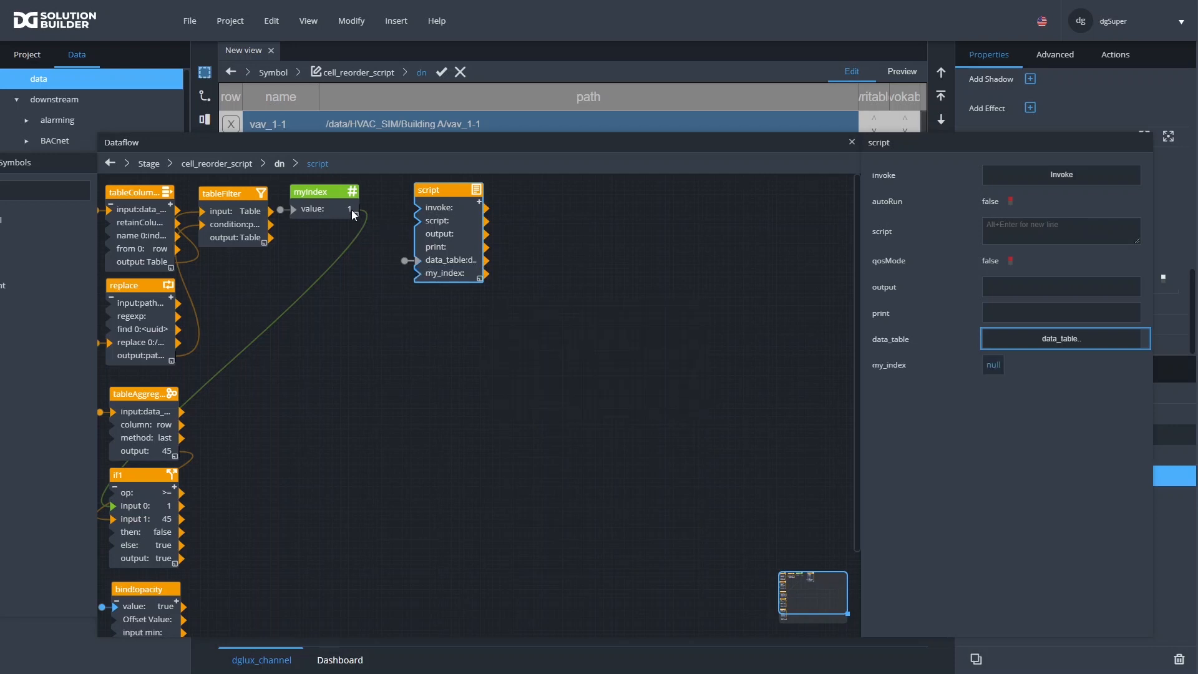
drag(353, 214, 998, 366)
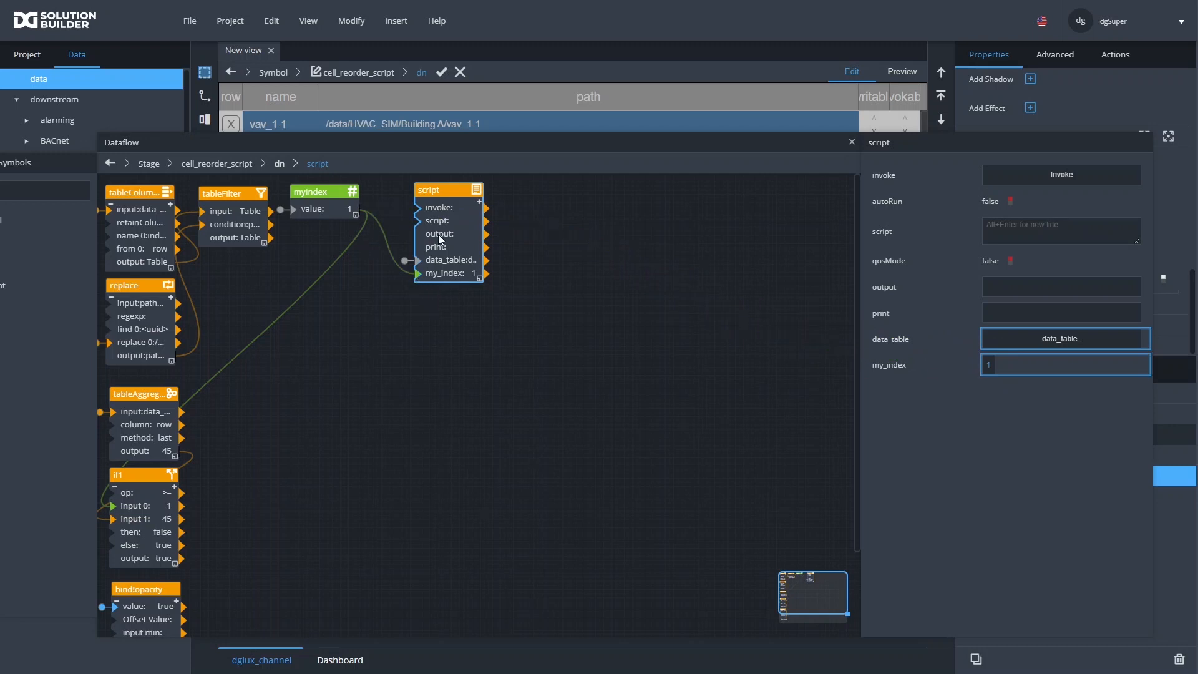
drag(438, 193, 420, 195)
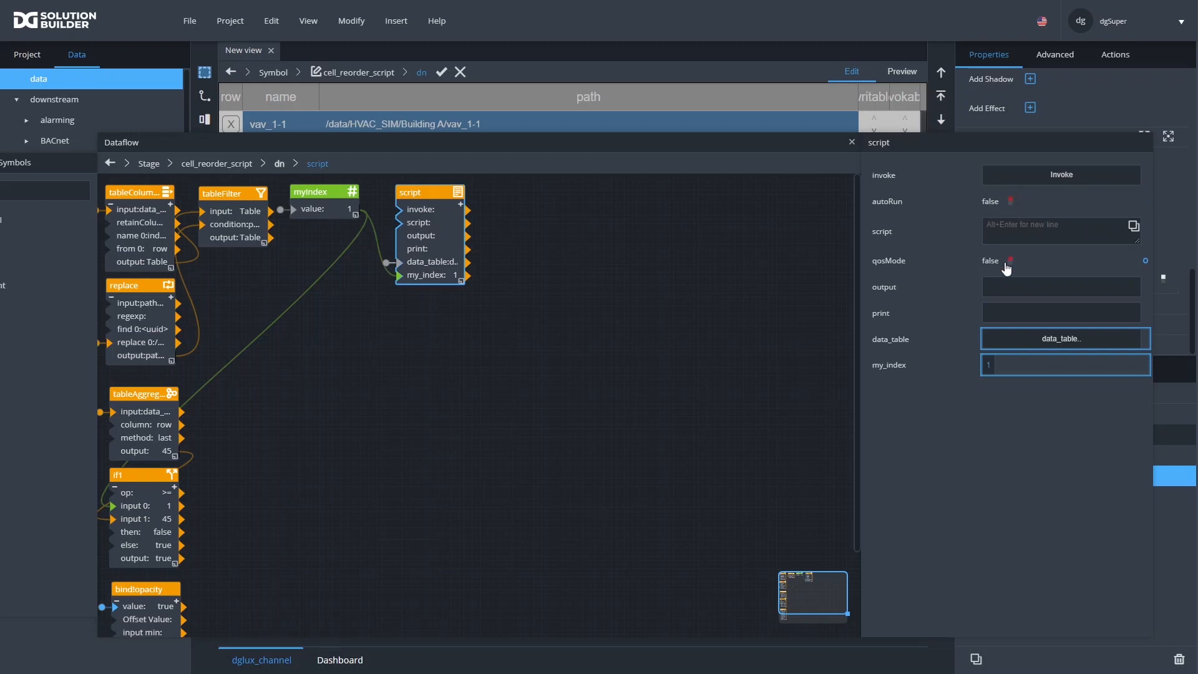
Start the block's script with var data = tableGetRows(@.data_table, 'object'); and var myIndex = @.my_index;
click(1134, 226)
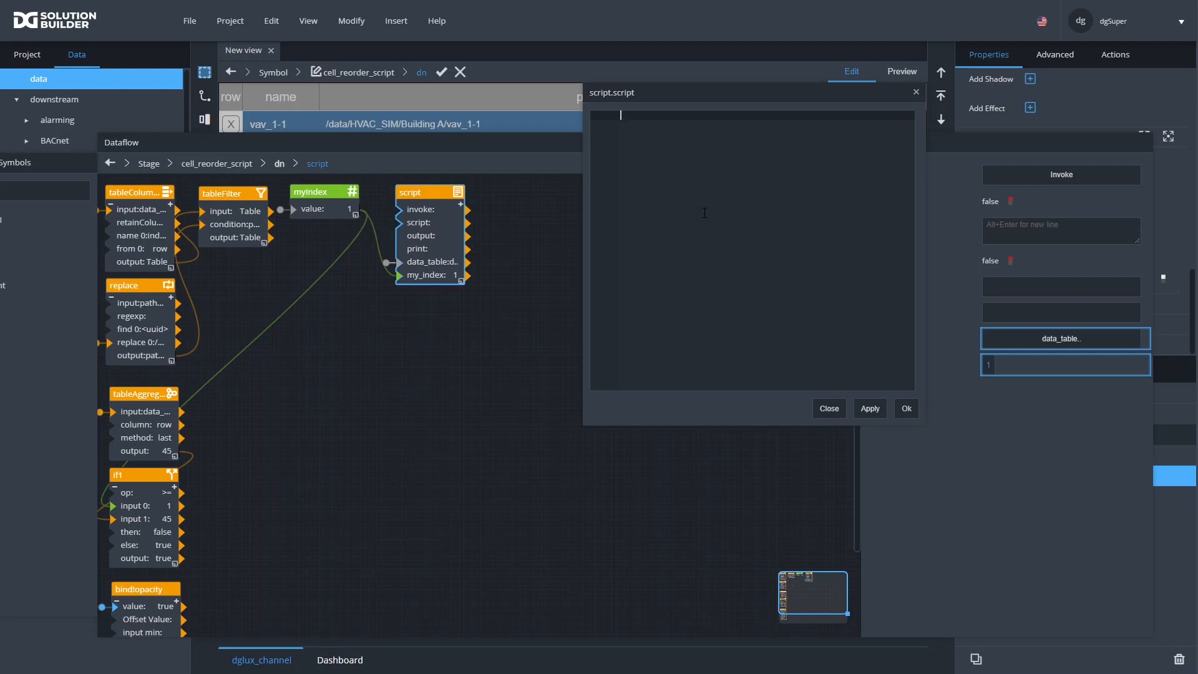
text(var data = tabl)
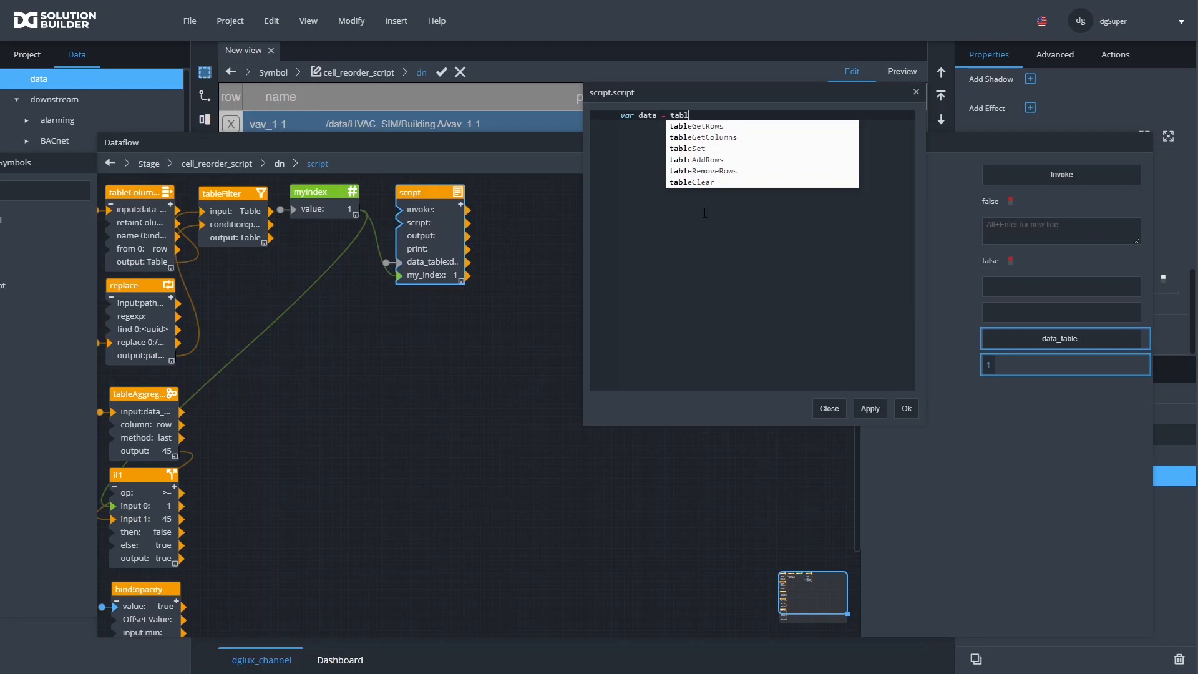
text(eGetRows()
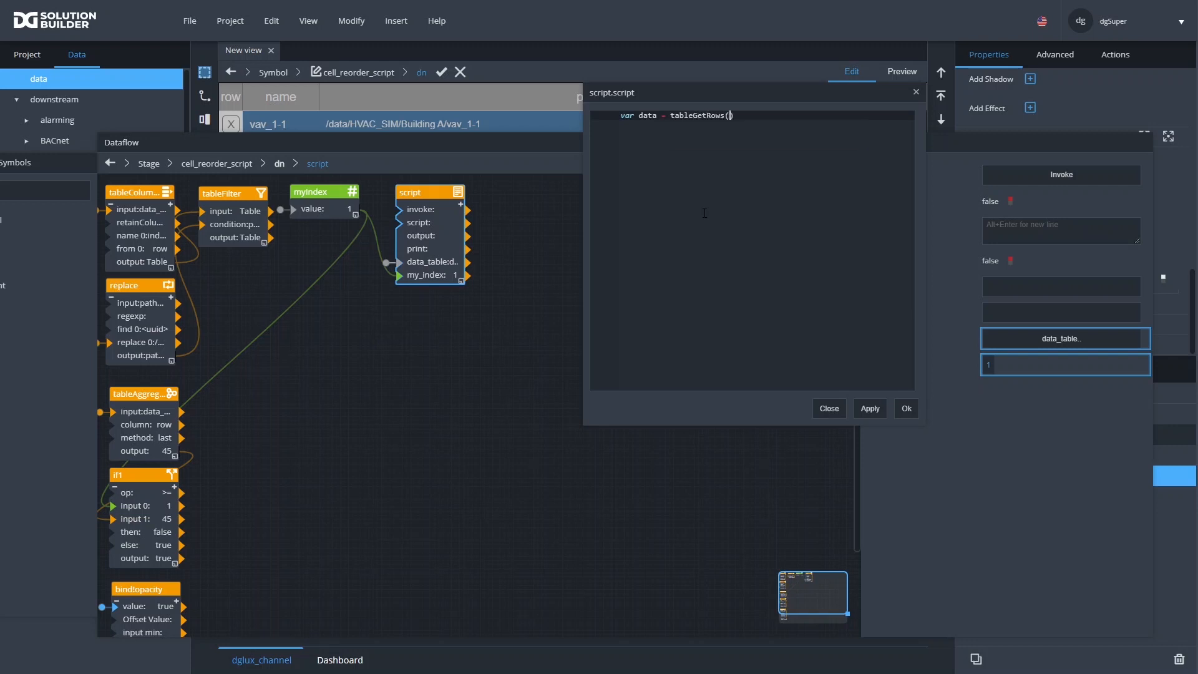
text(@.)
drag(642, 96, 548, 120)
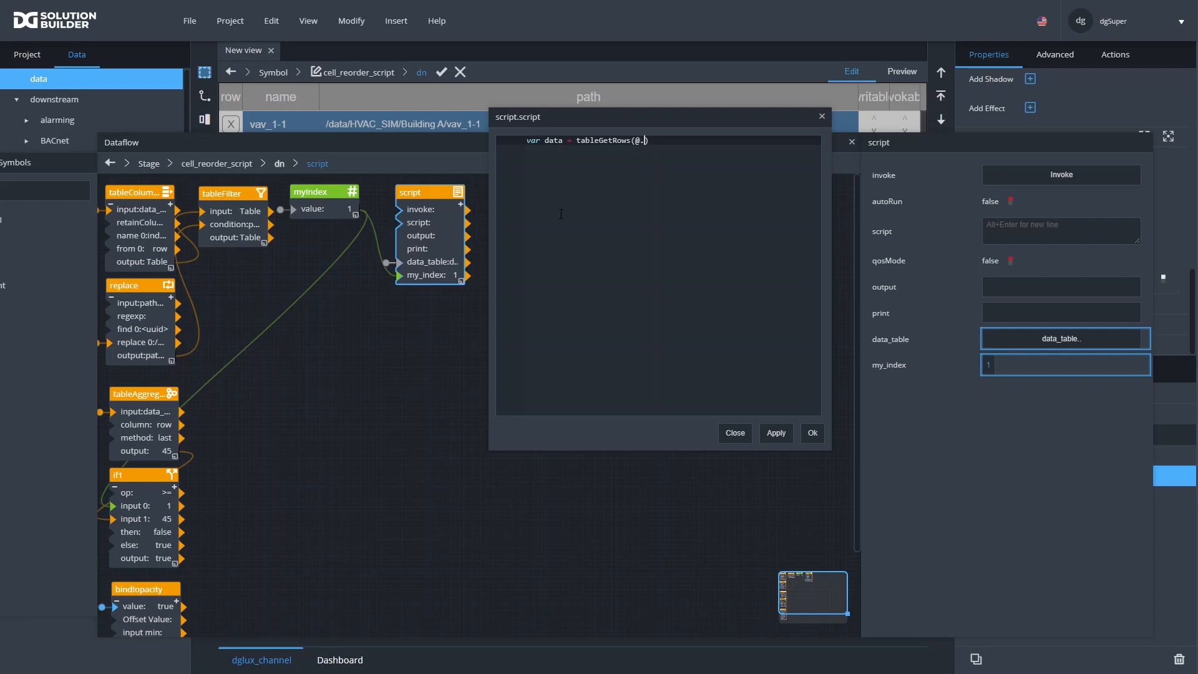
text(dat_)
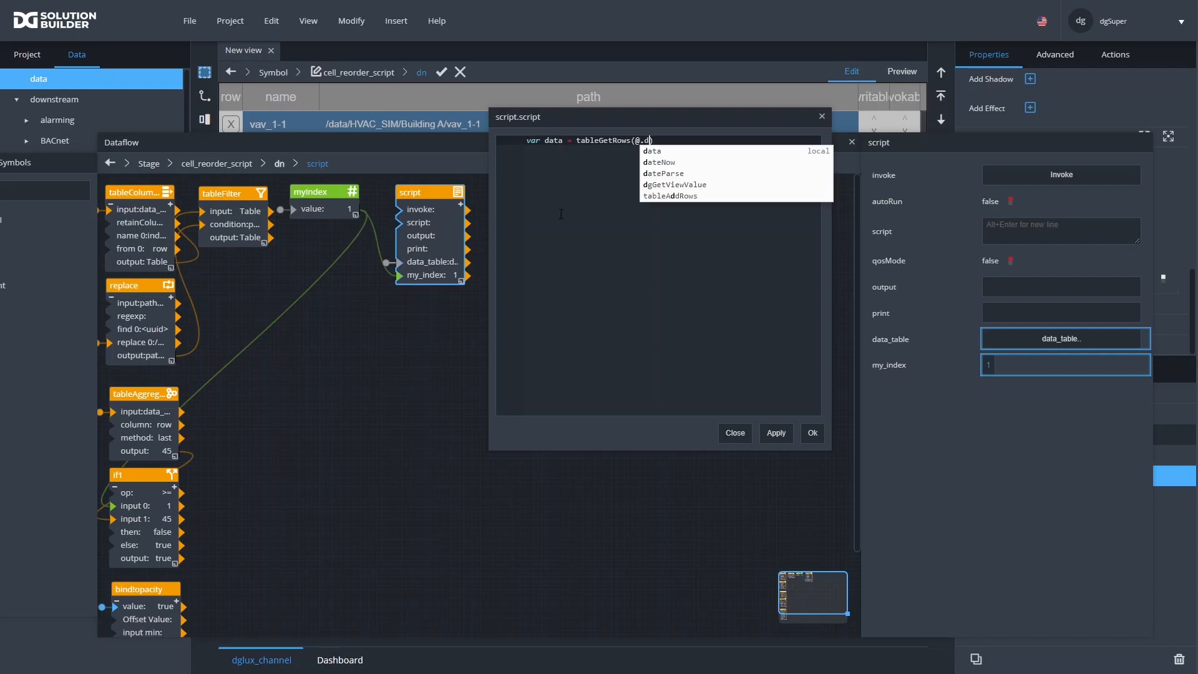
text(ata)
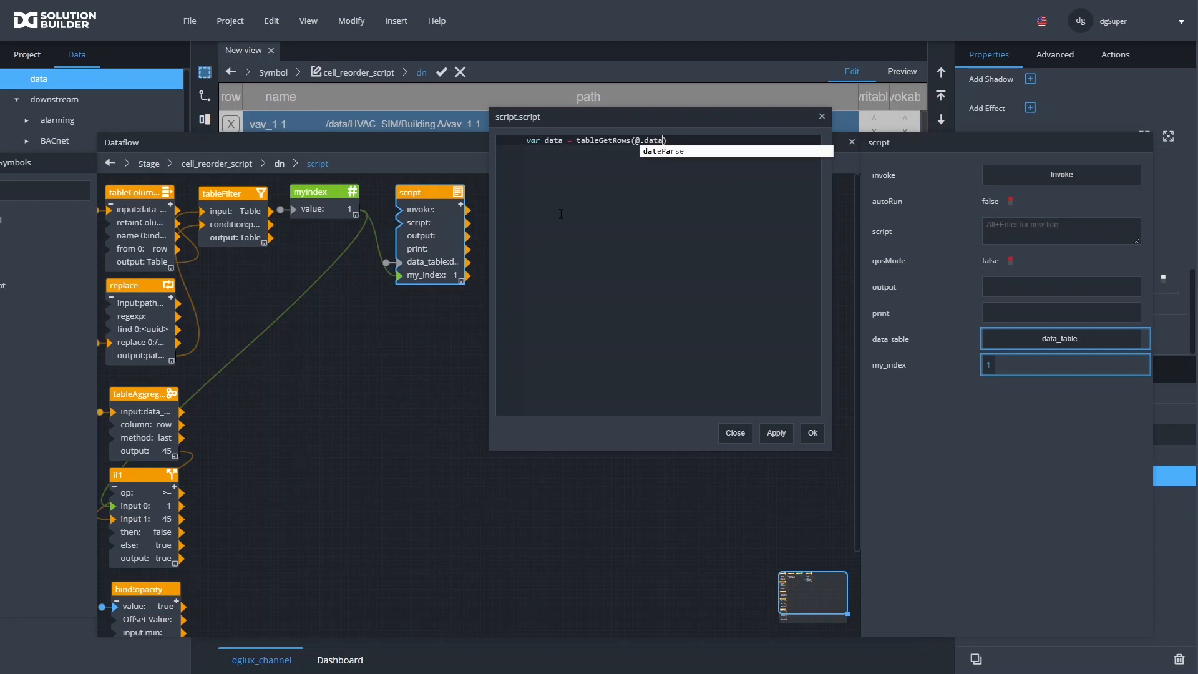
text(_table)
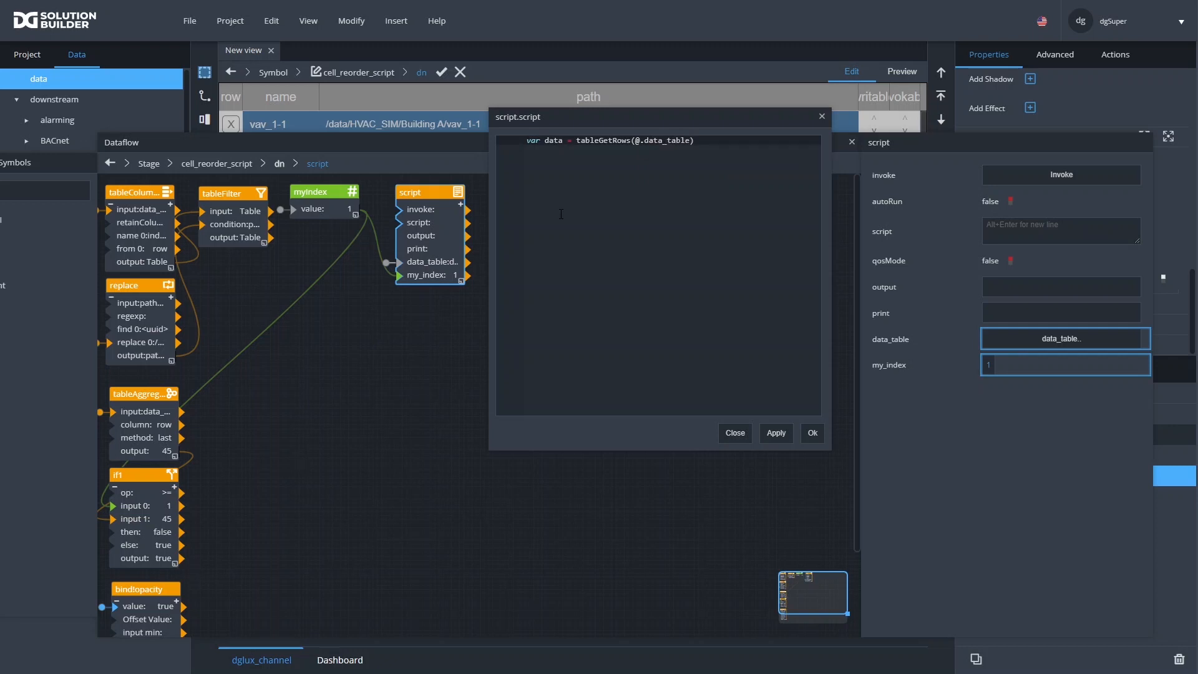
text(, 'objec)
text(t')
text(;)
key(Return)
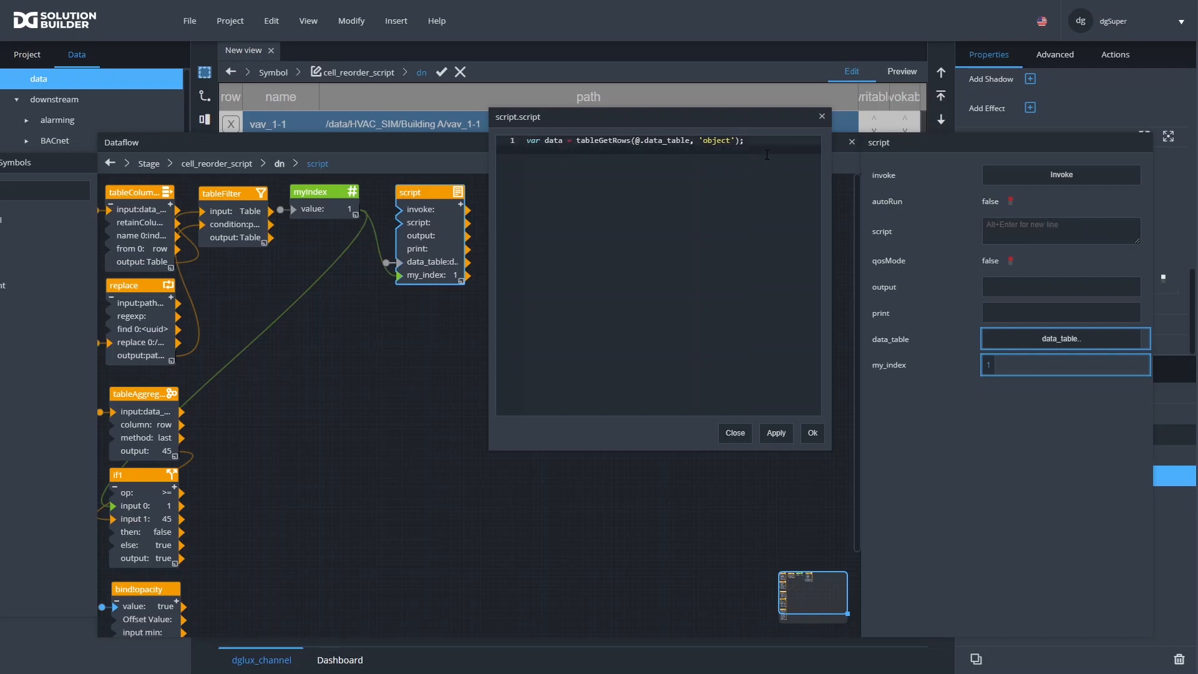
text(var myIndex = @.my_index;)
key(Return)
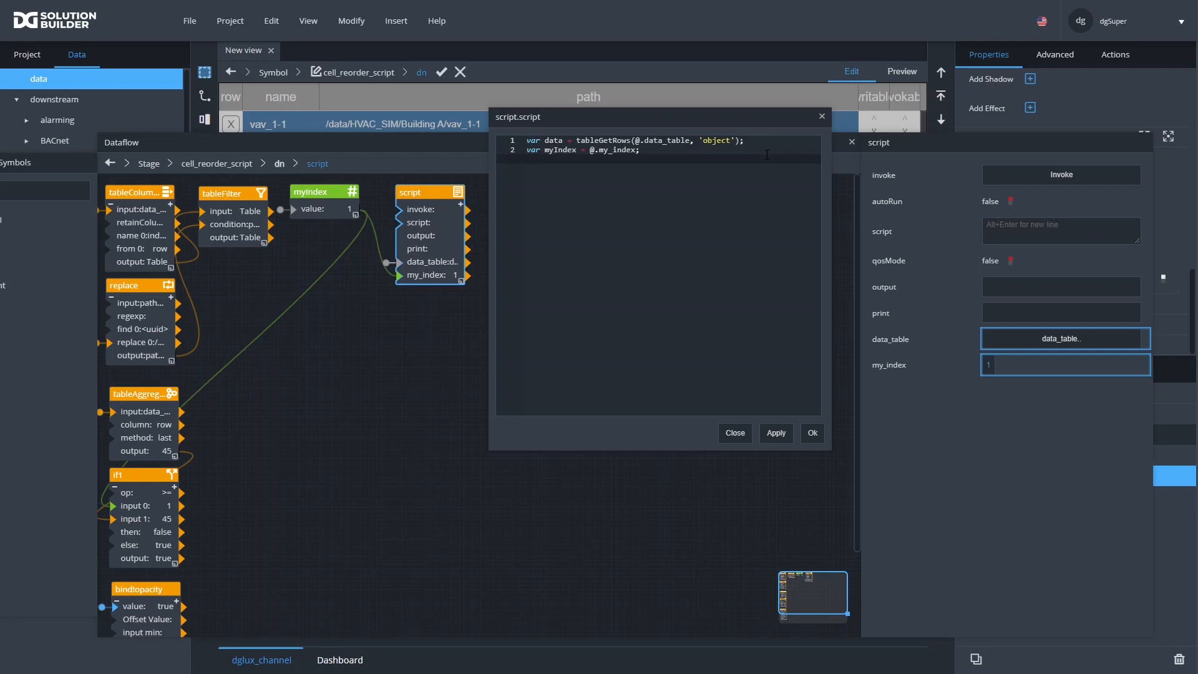
Add a for (i in data) loop with an empty braced body below the script's variable declarations
key(Return)
text(for ()
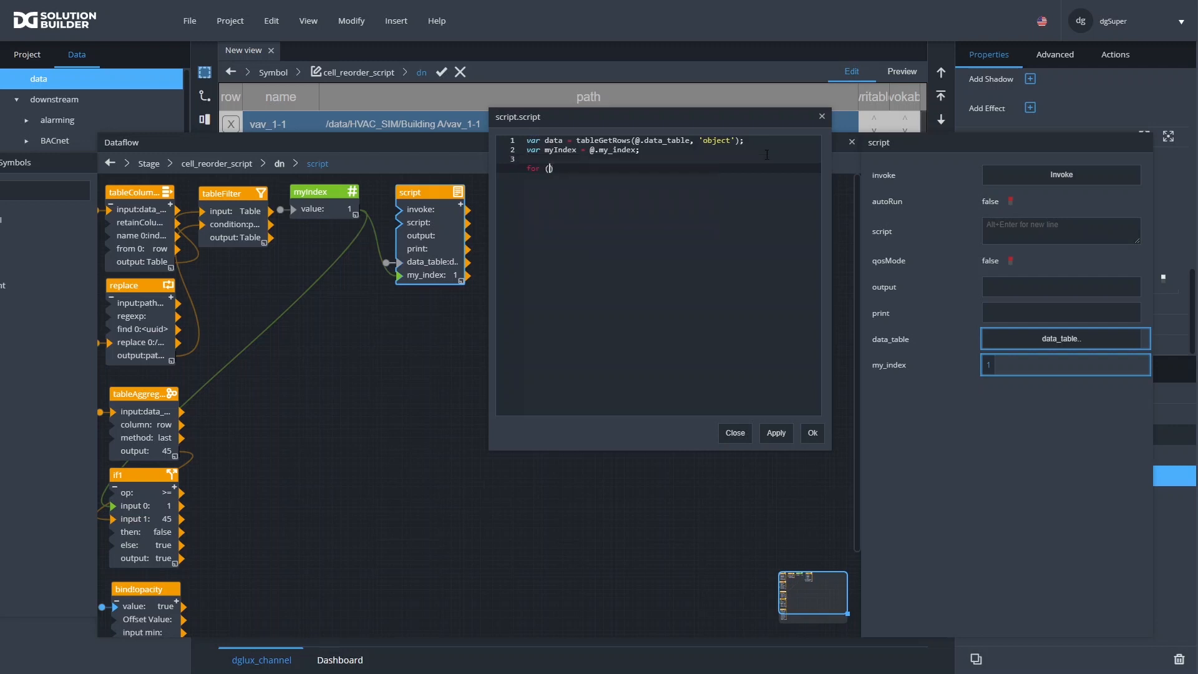
text(i in )
text(data)
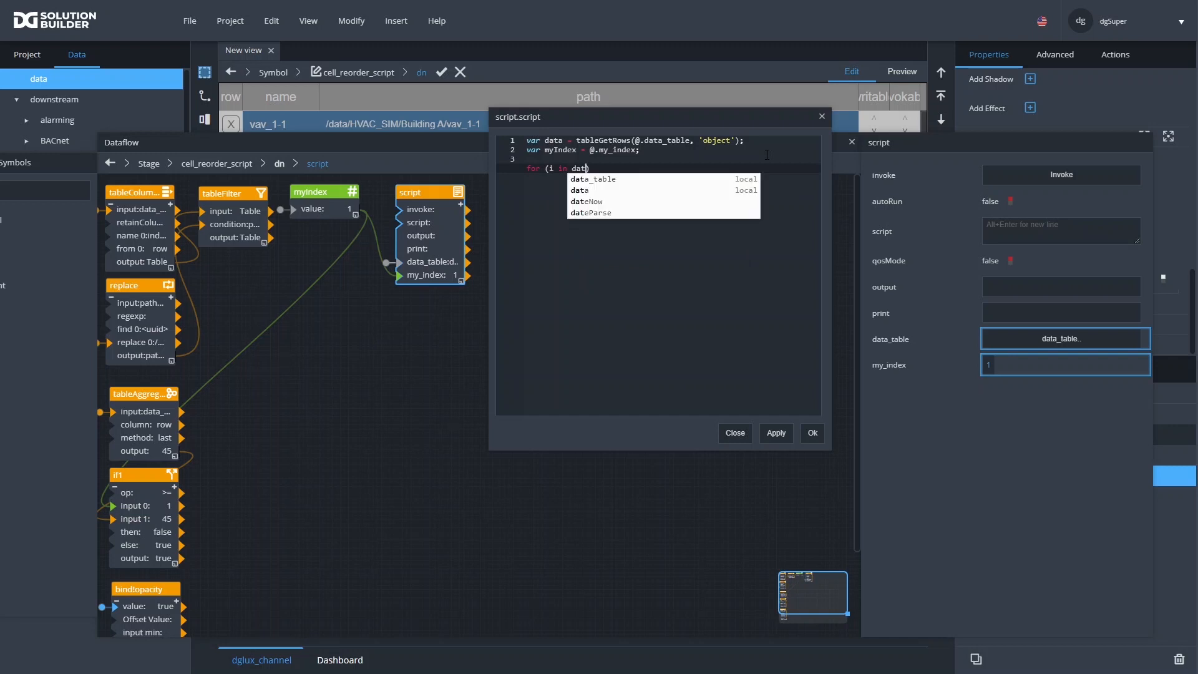
key(Right)
key(Return)
text({)
key(Return)
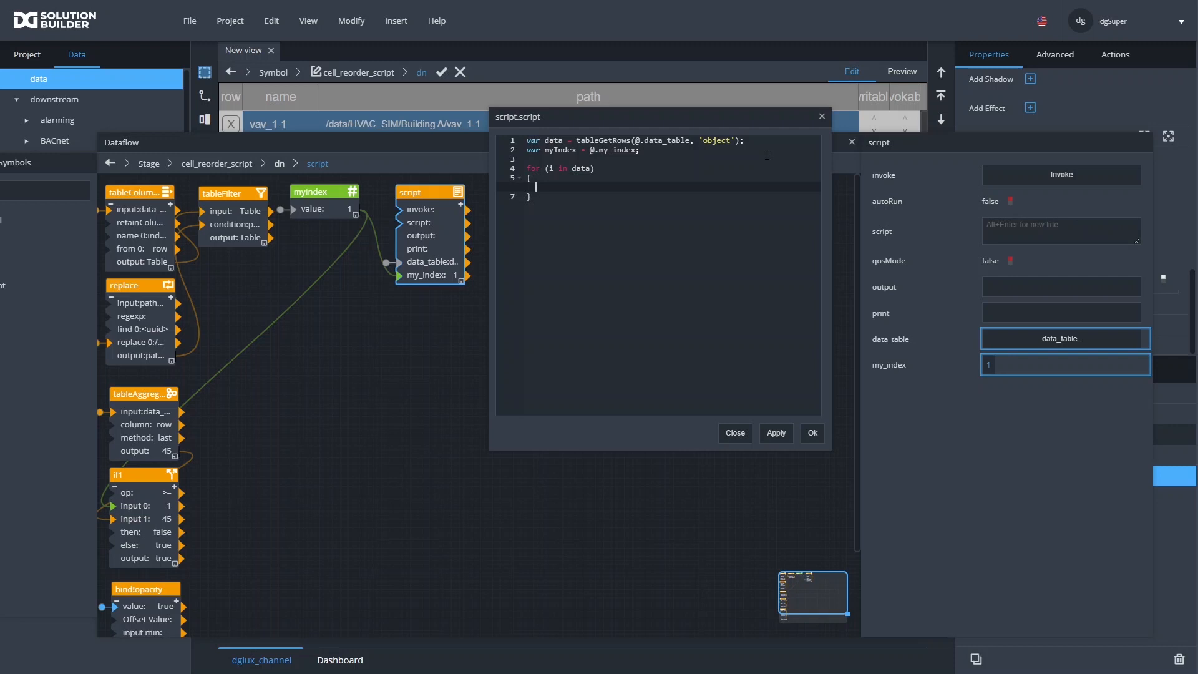
Change the for loop's header condition to i = 0; i < myIndex; i++
key(Up)
key(Up)
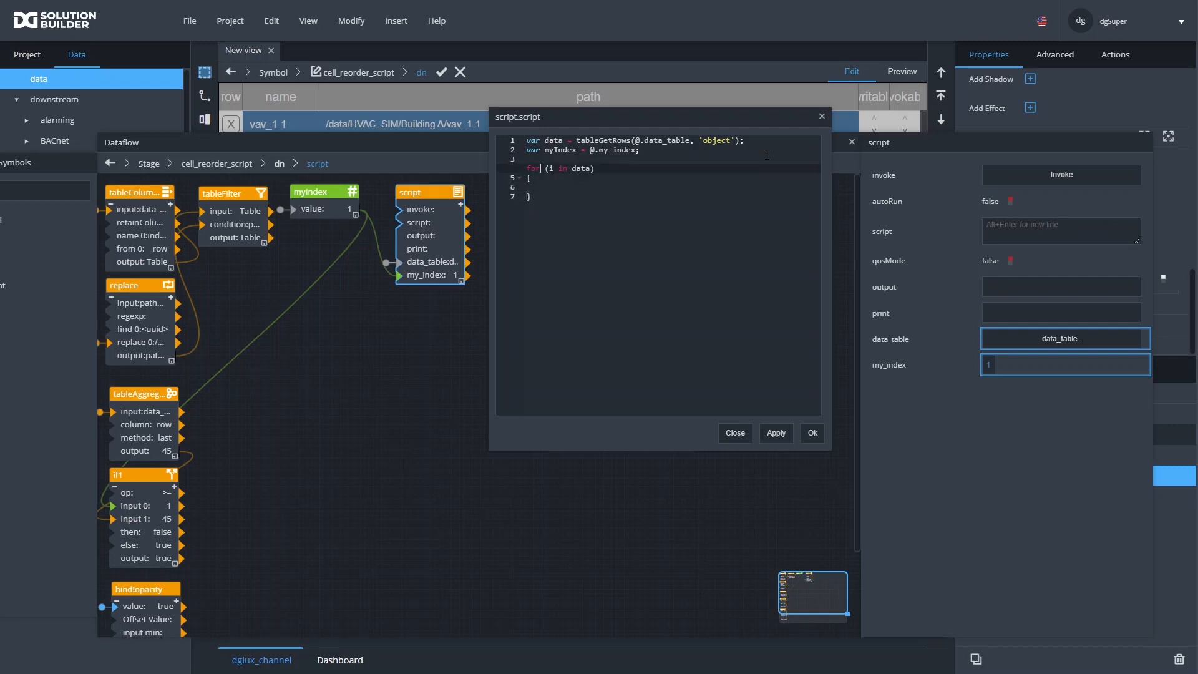
key(shift+Right)
key(shift+Right)
key(shift+Right)
key(shift+Right)
key(shift+Right)
key(shift+Right)
key(shift+Right)
key(shift+Right)
key(shift+Right)
key(shift+Right)
key(shift+Left)
text(i = 0; i )
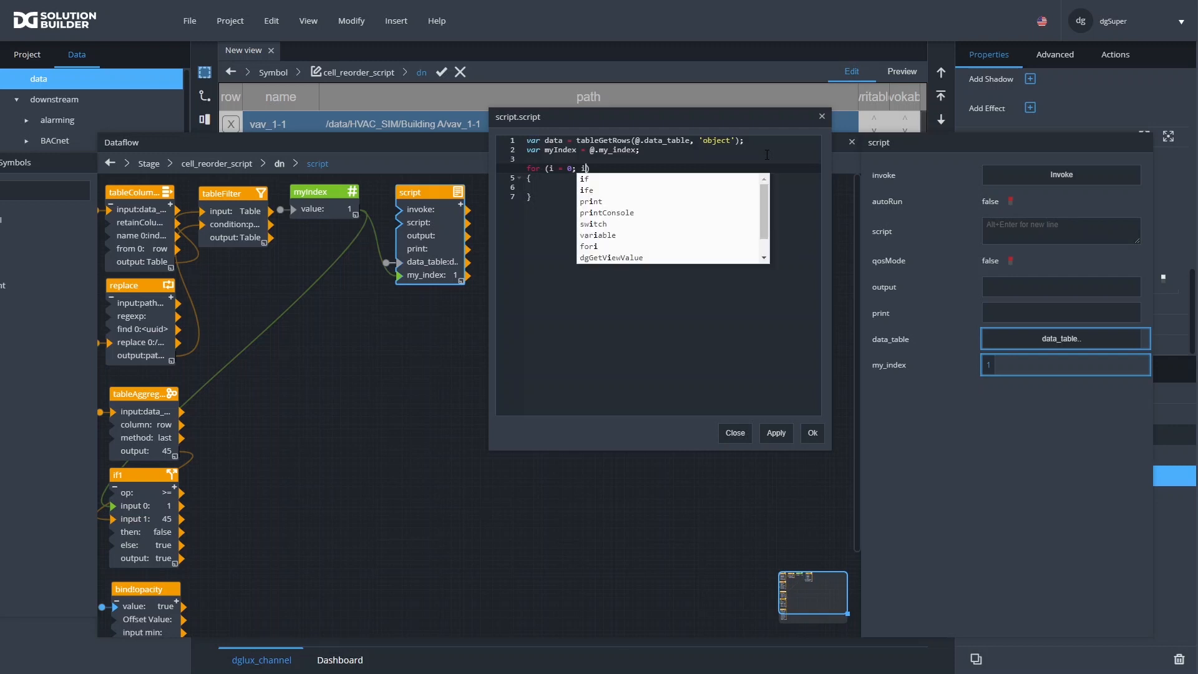
text(< )
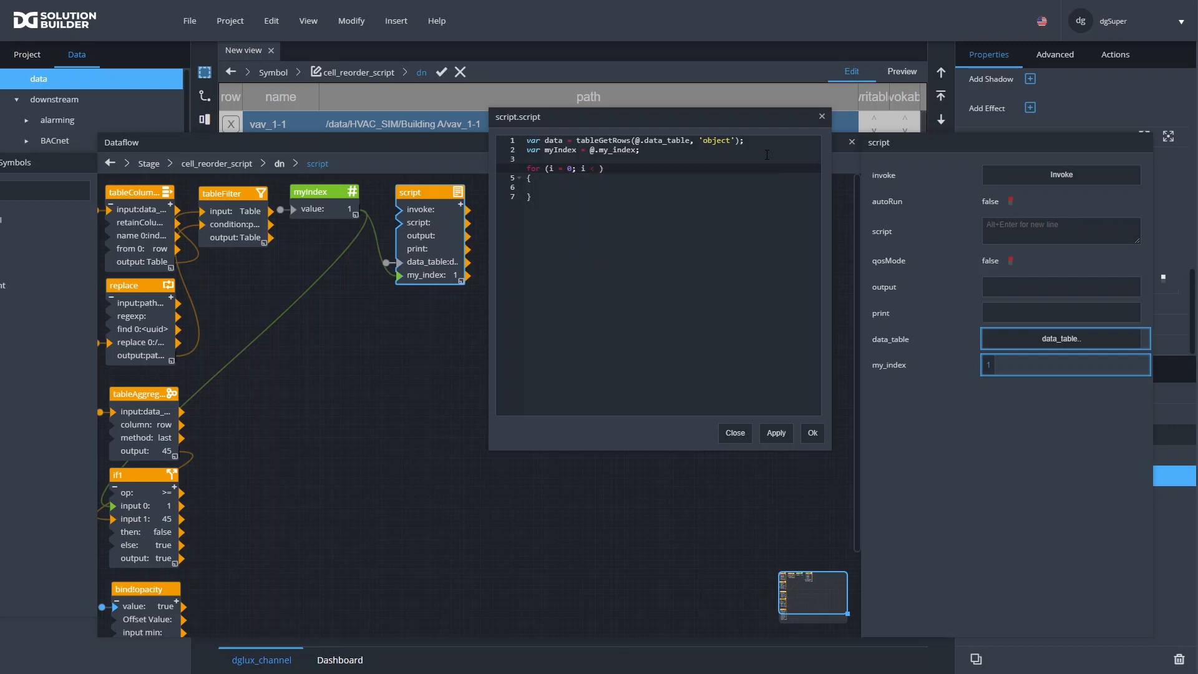
text(myIndex)
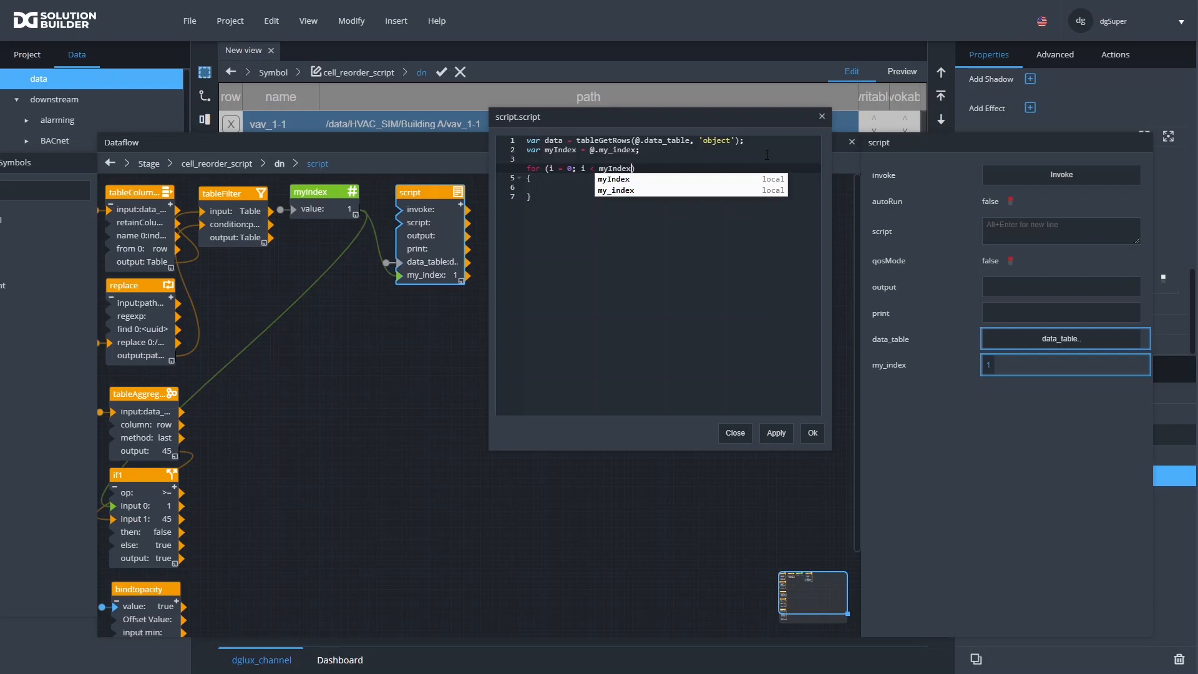
text(; )
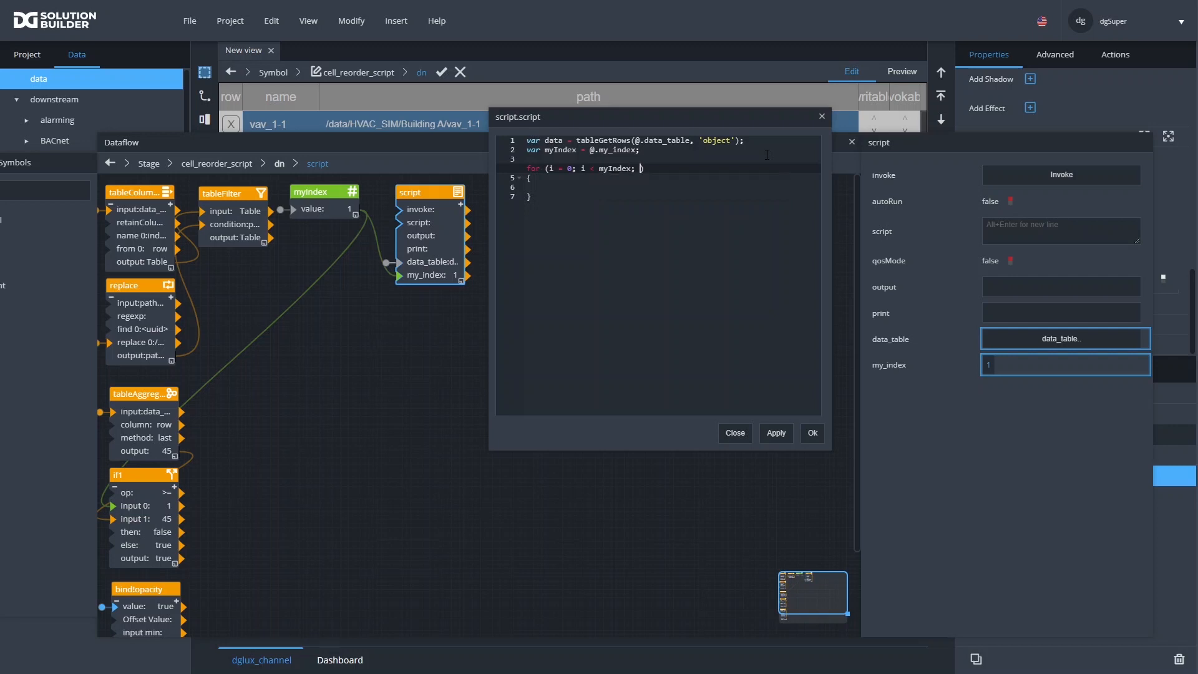
text(i ++)
key(BackSpace)
Declare an empty rows array with var rows = []; below the myIndex declaration
key(Down)
key(Up)
key(Up)
key(Up)
key(Return)
text(var )
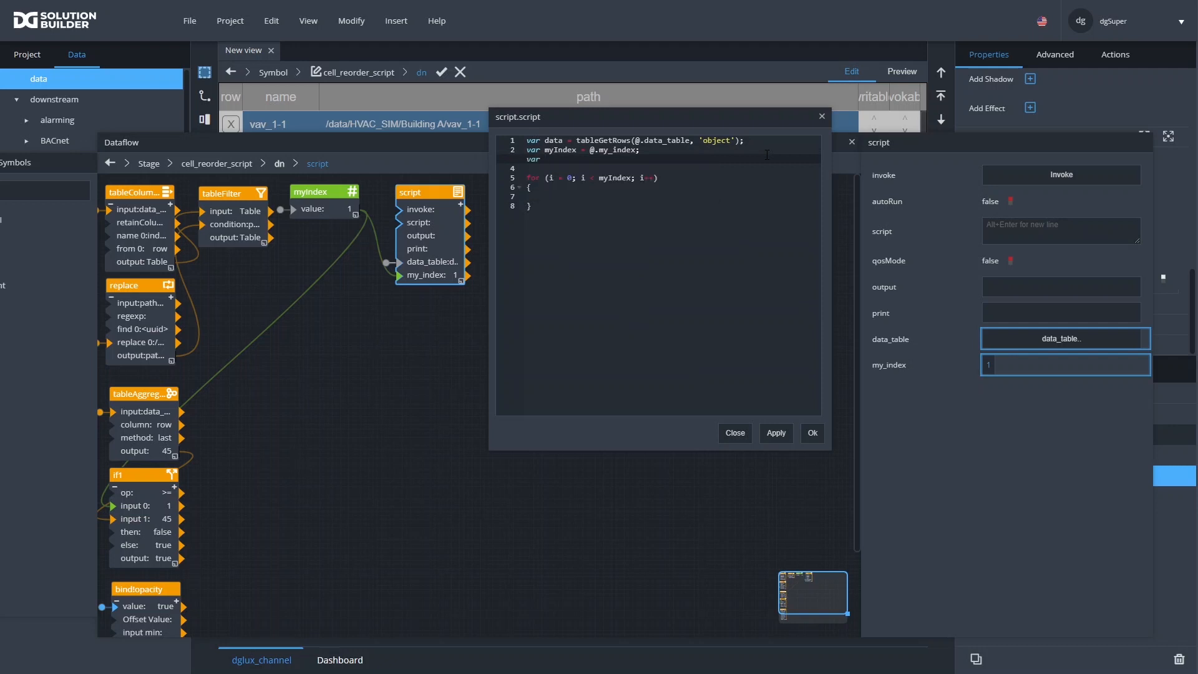
text(rows = [];)
Inside the for loop, declare var row = {}; and assign row[i].path = data[i].path
key(Down)
key(Down)
key(Down)
key(Down)
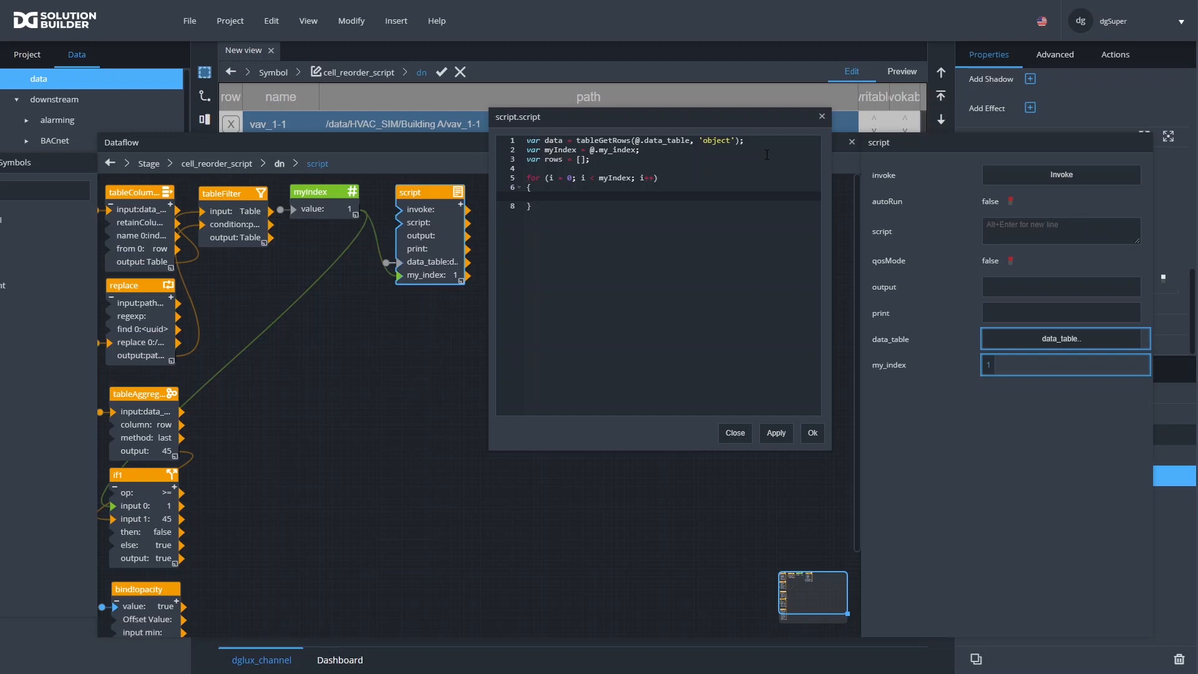
text(var row = {};)
key(Return)
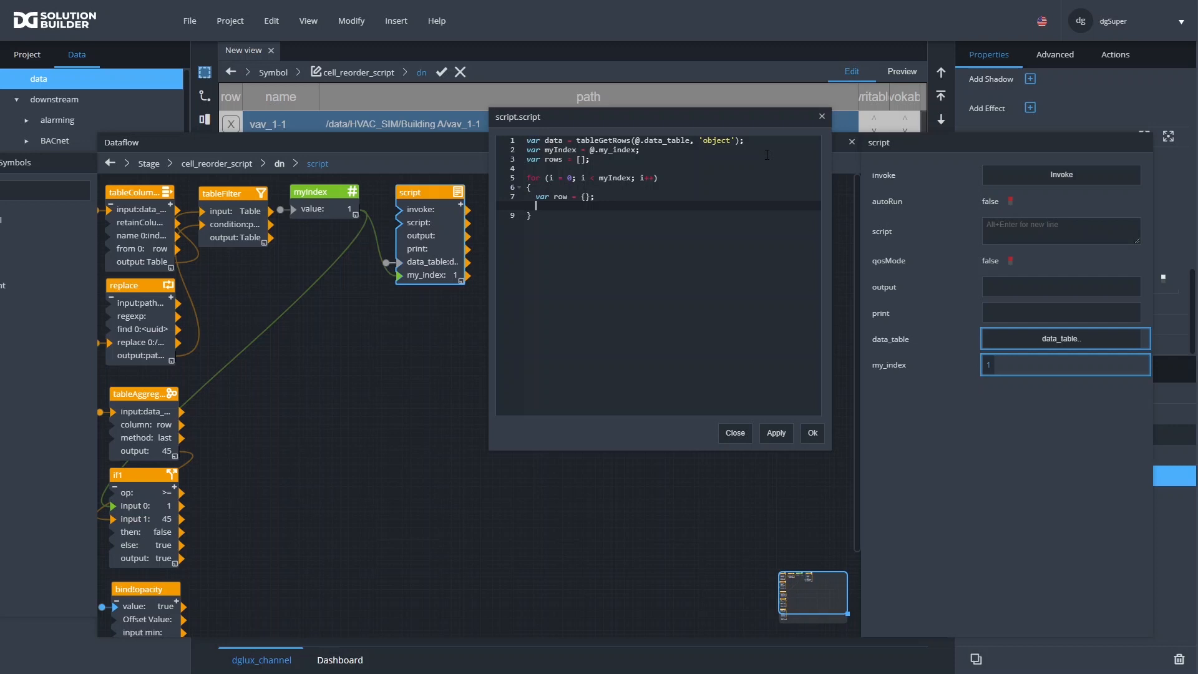
text(ro)
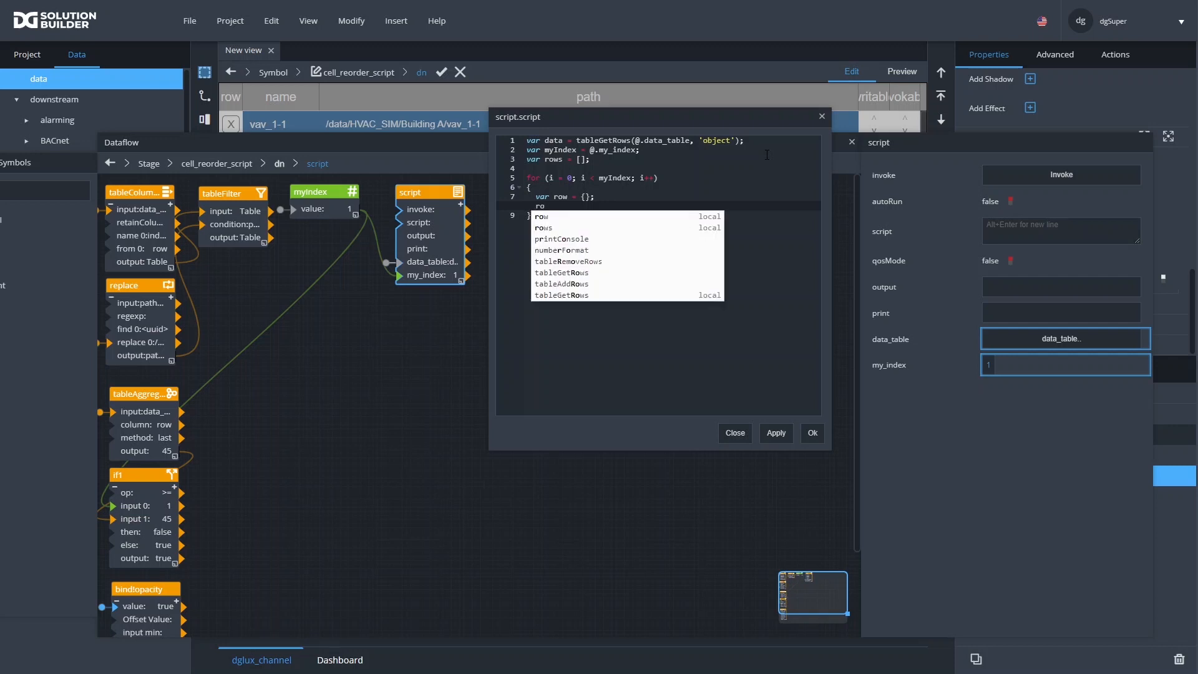
text(w[i])
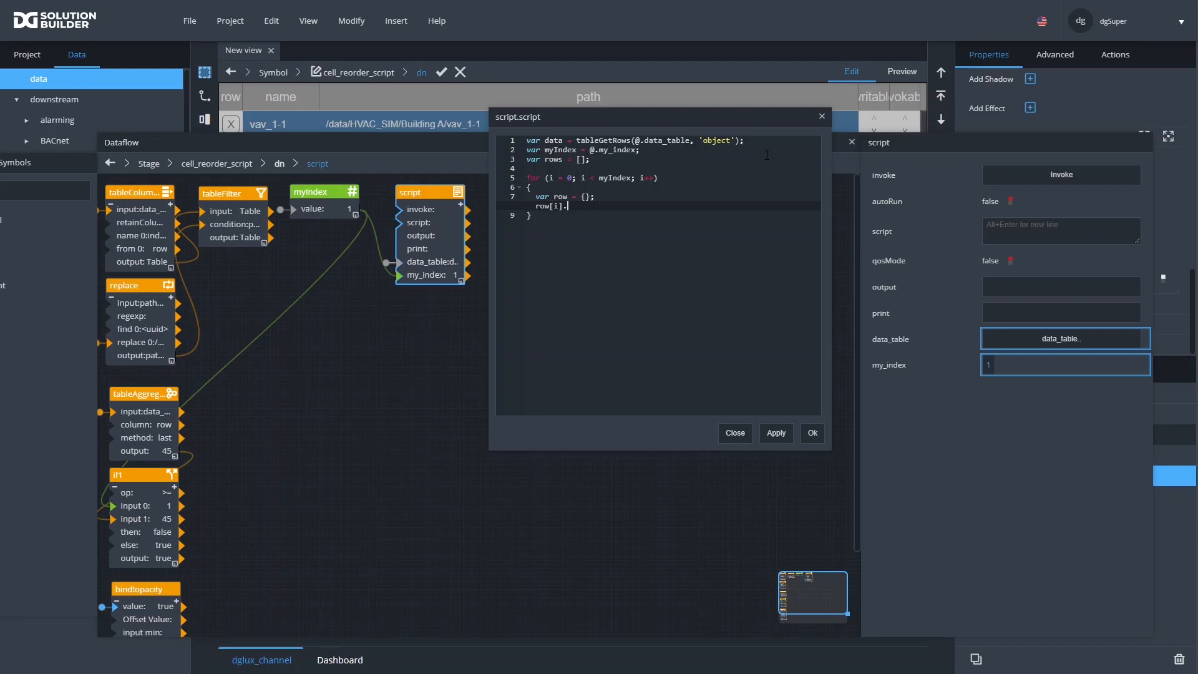
text(.path)
text(= data[i])
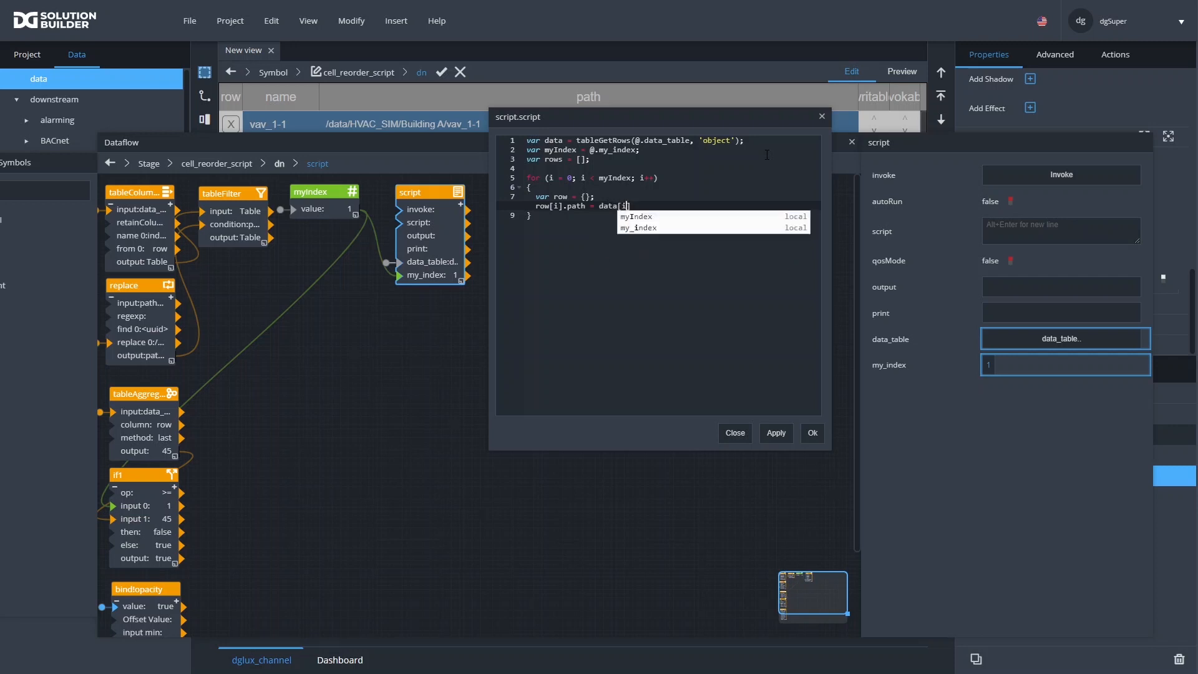
text(.path)
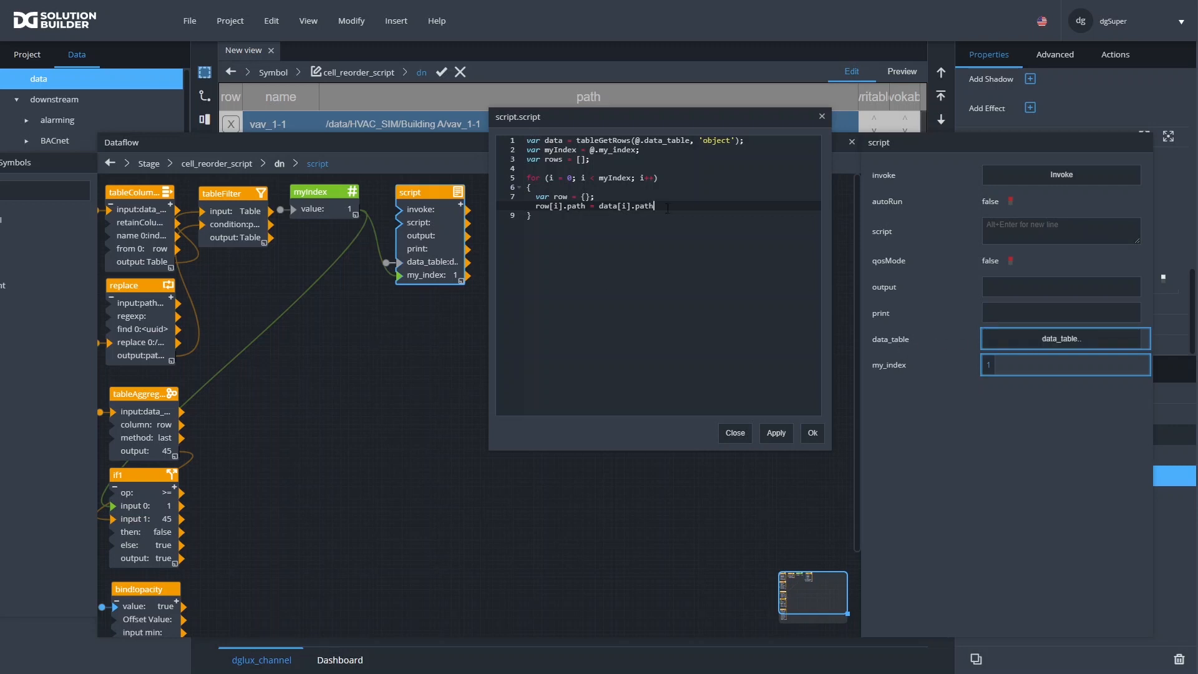
Add rows.push(row) as the last statement inside the first for loop, and open a new line below the loop
click(569, 232)
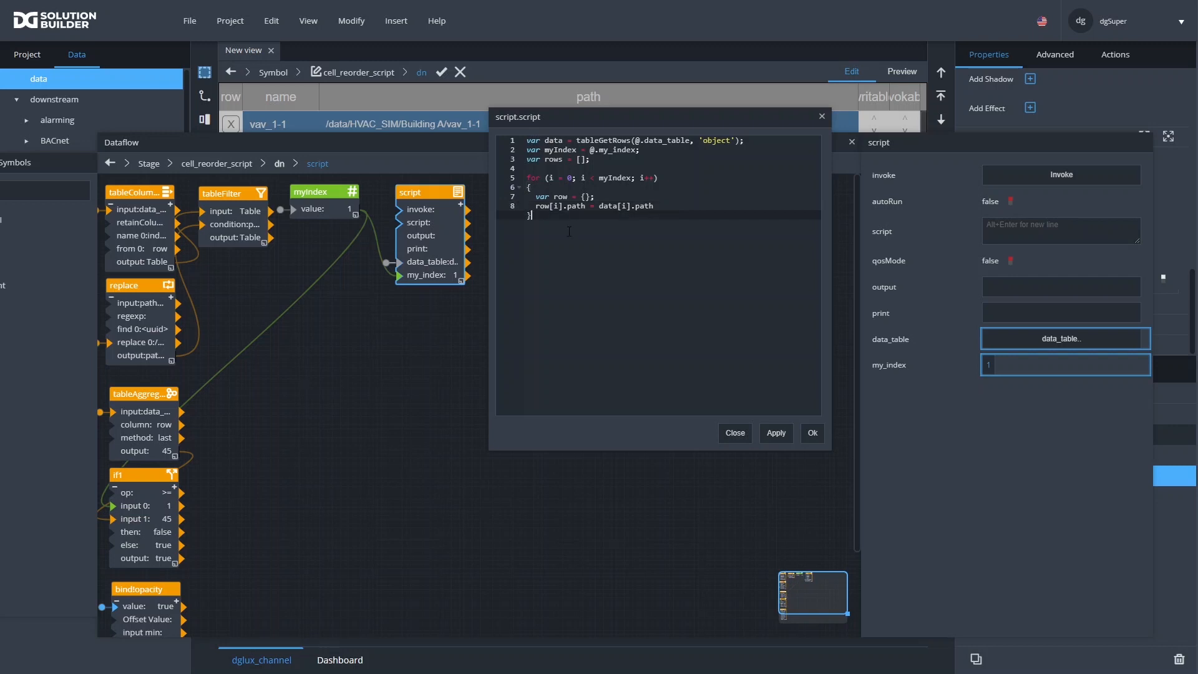
key(Return)
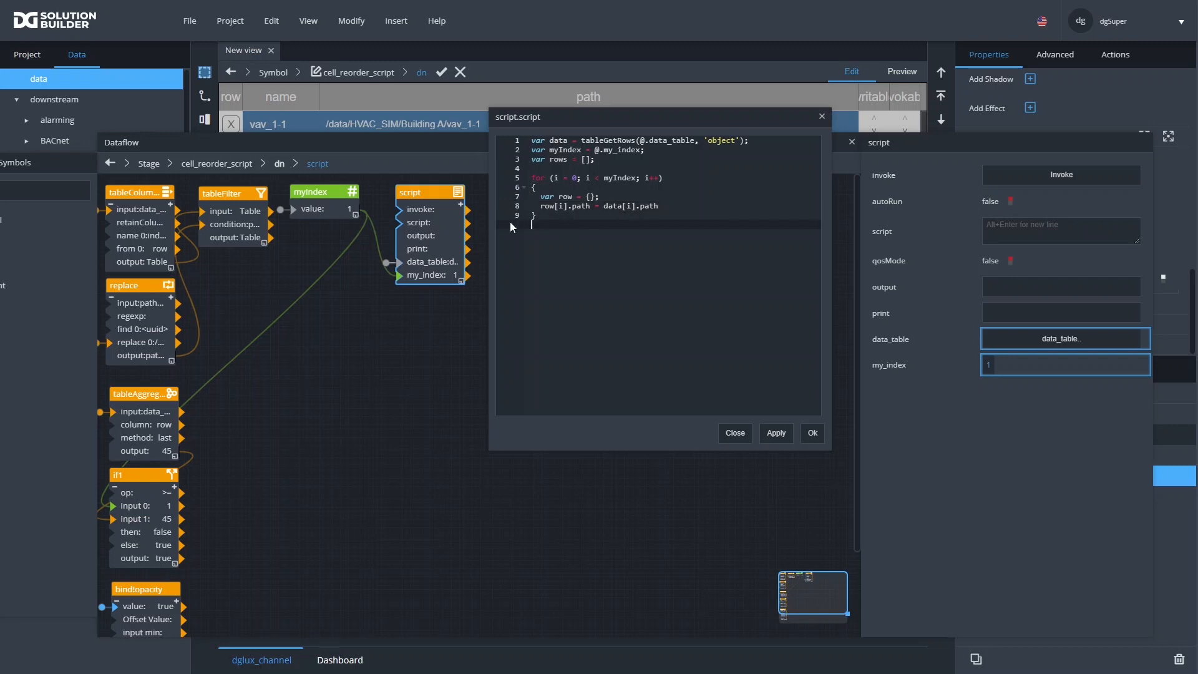
click(672, 202)
key(Return)
text(push)
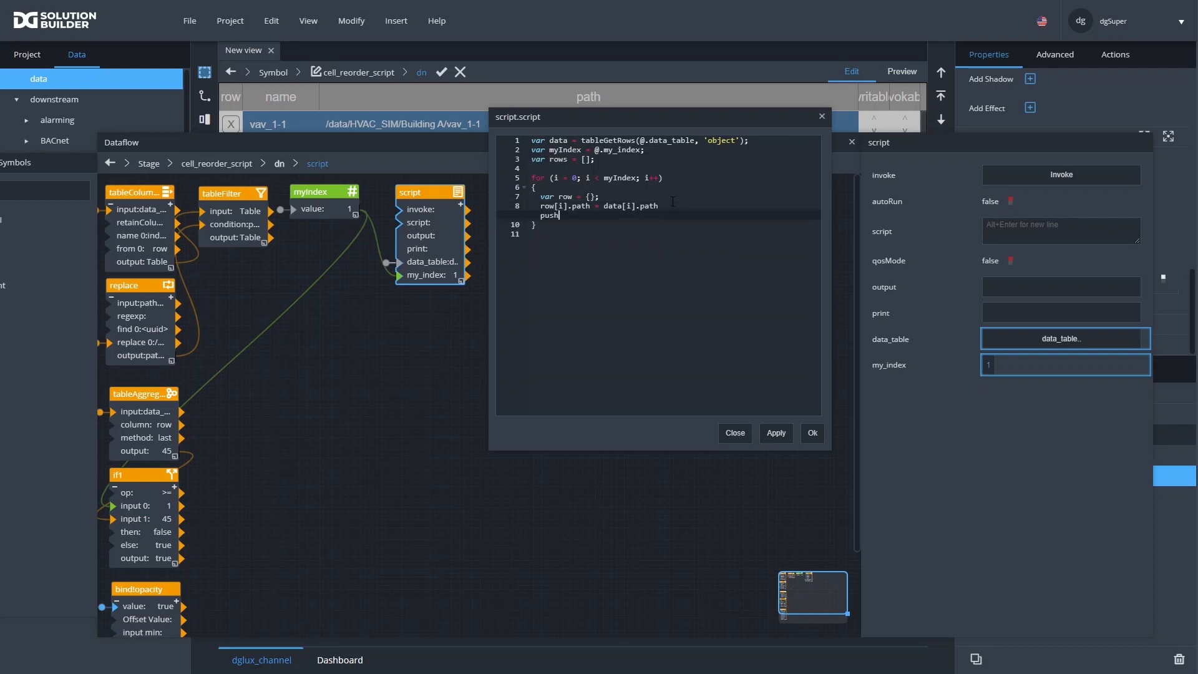
key(BackSpace)
key(BackSpace)
key(BackSpace)
key(BackSpace)
text(da)
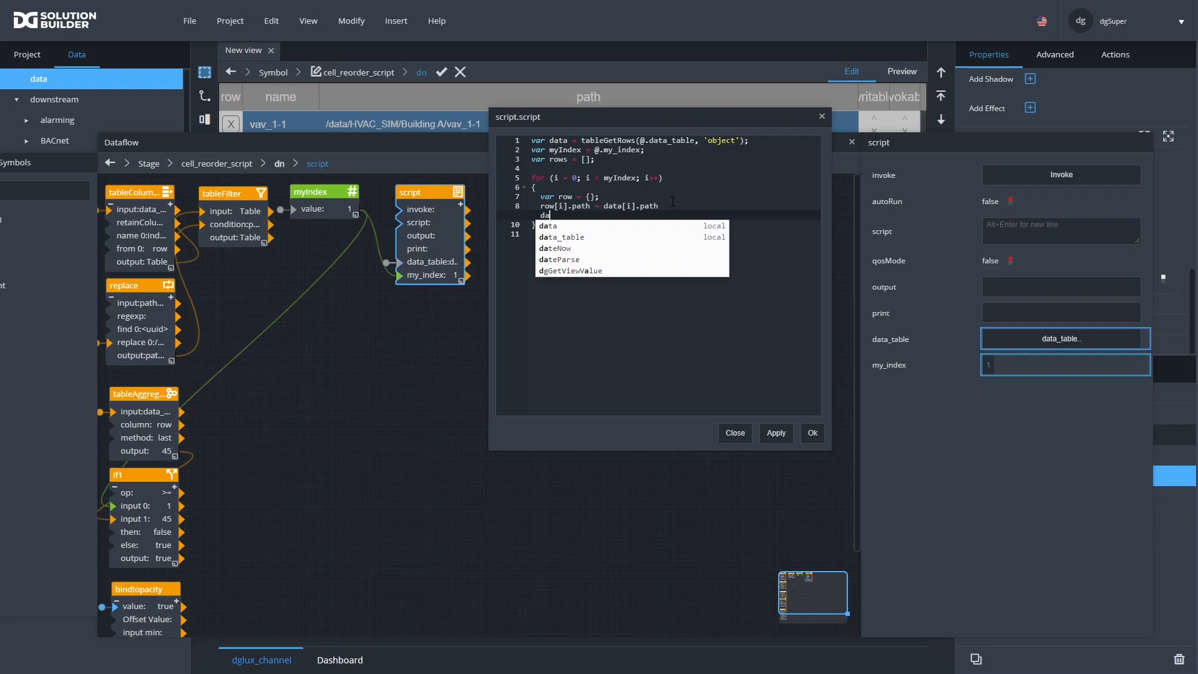
key(BackSpace)
key(BackSpace)
text(rows.push)
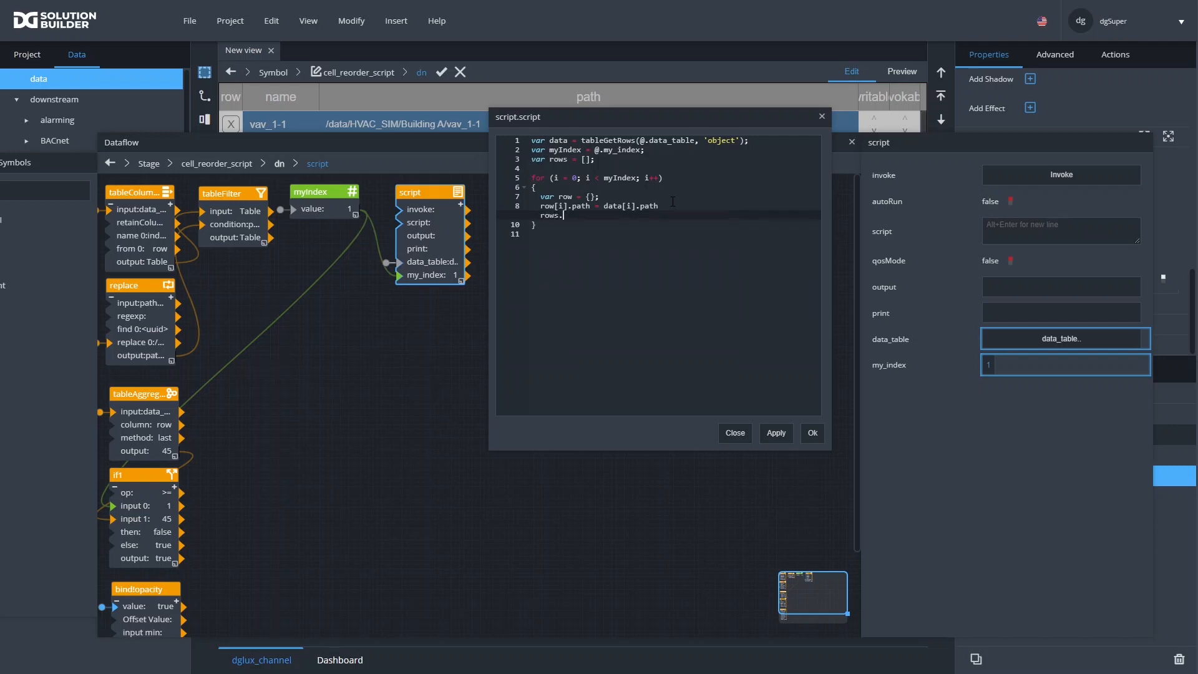
text((row)
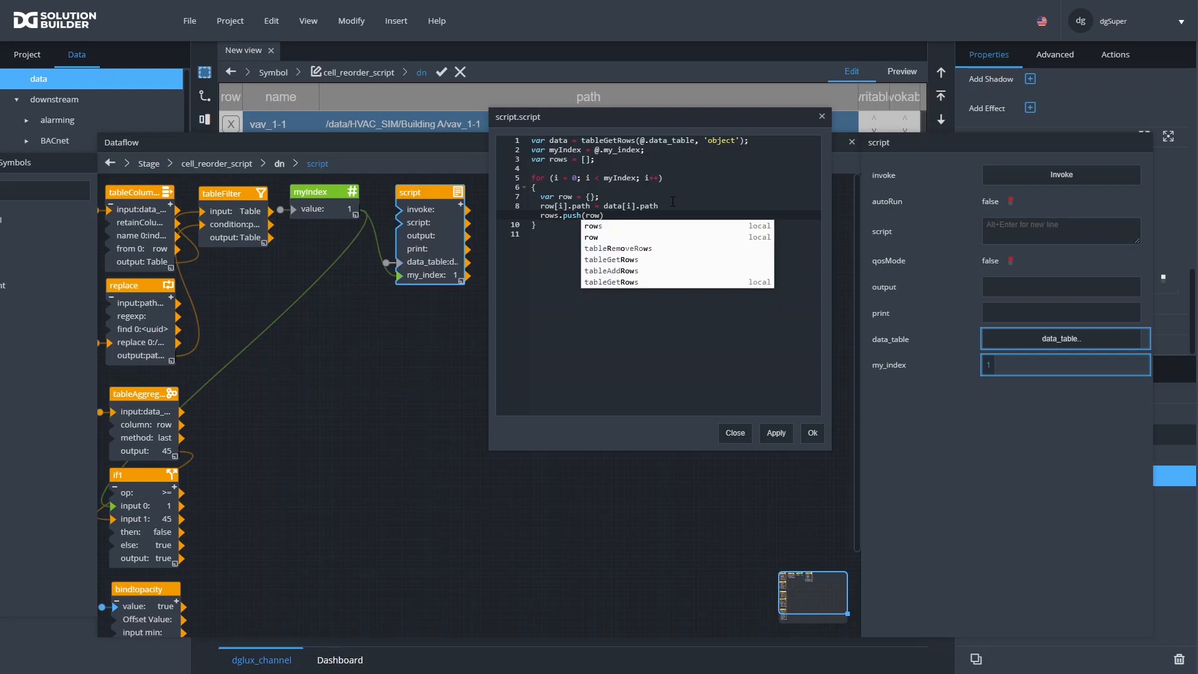
Below the first loop, add the statement rows.push(data[myIndex + 1]); to the script
click(549, 340)
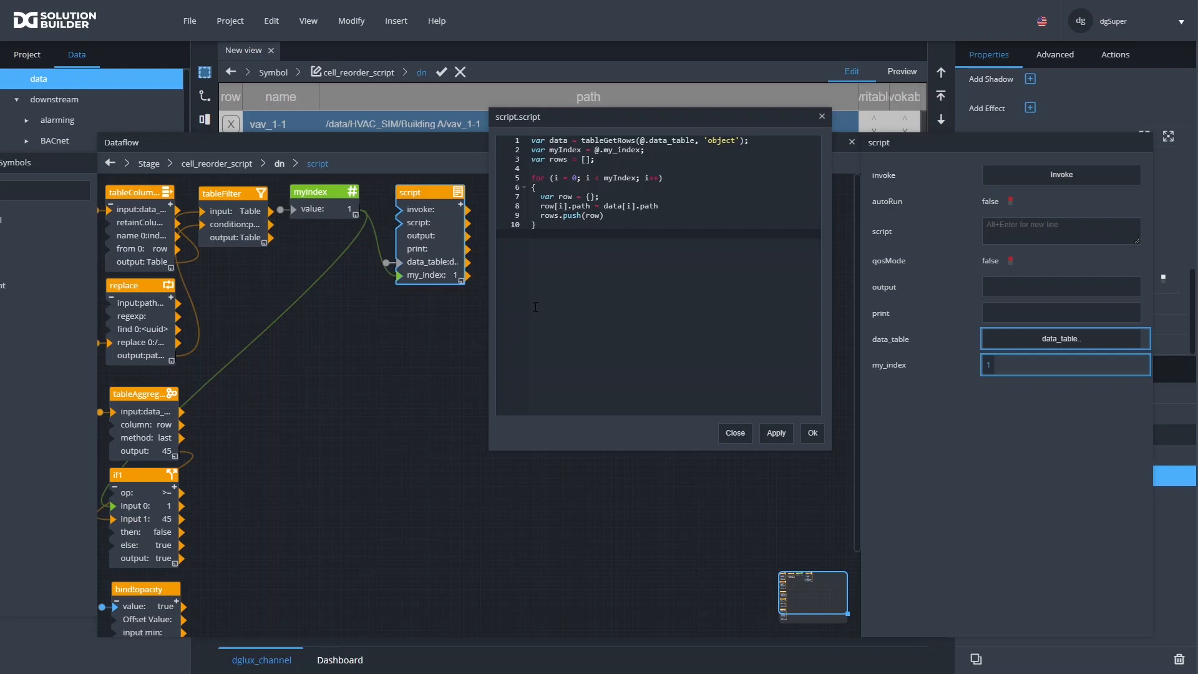
text(rows)
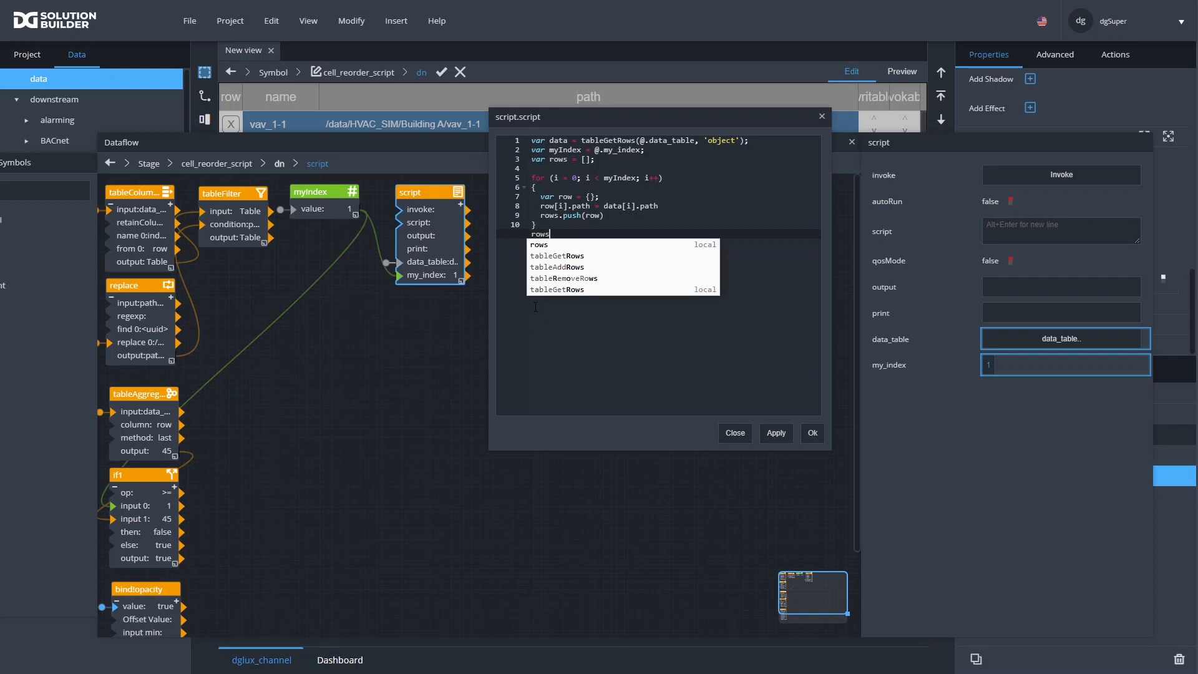
text(.push)
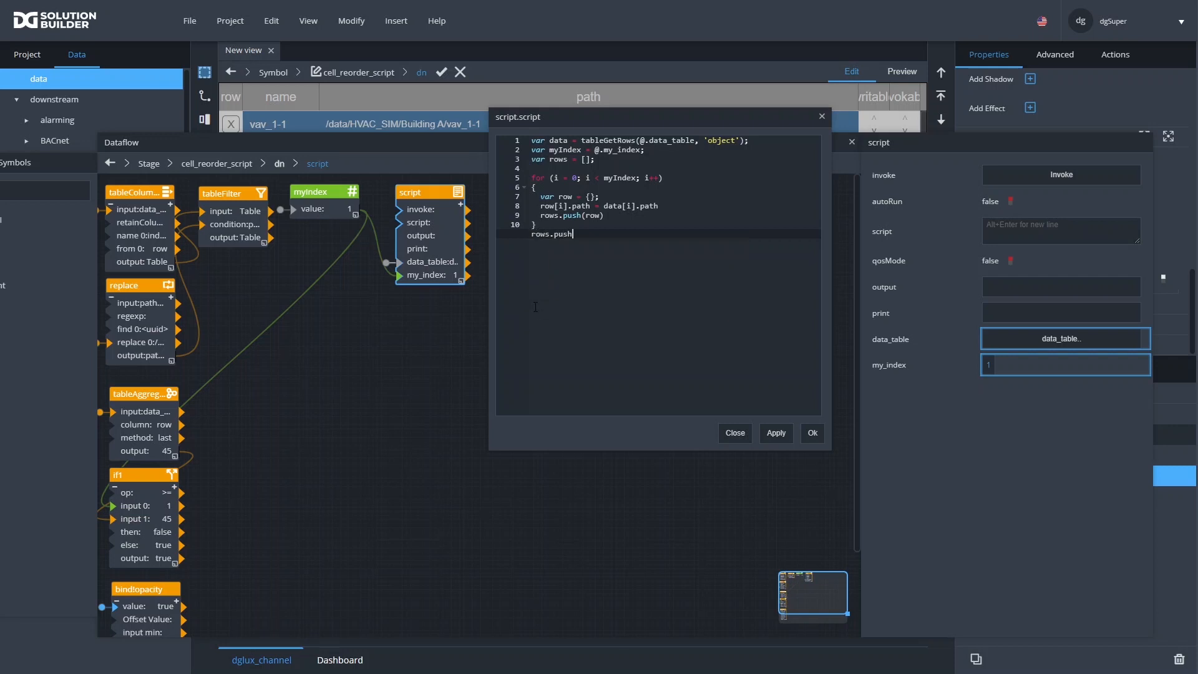
text((data)
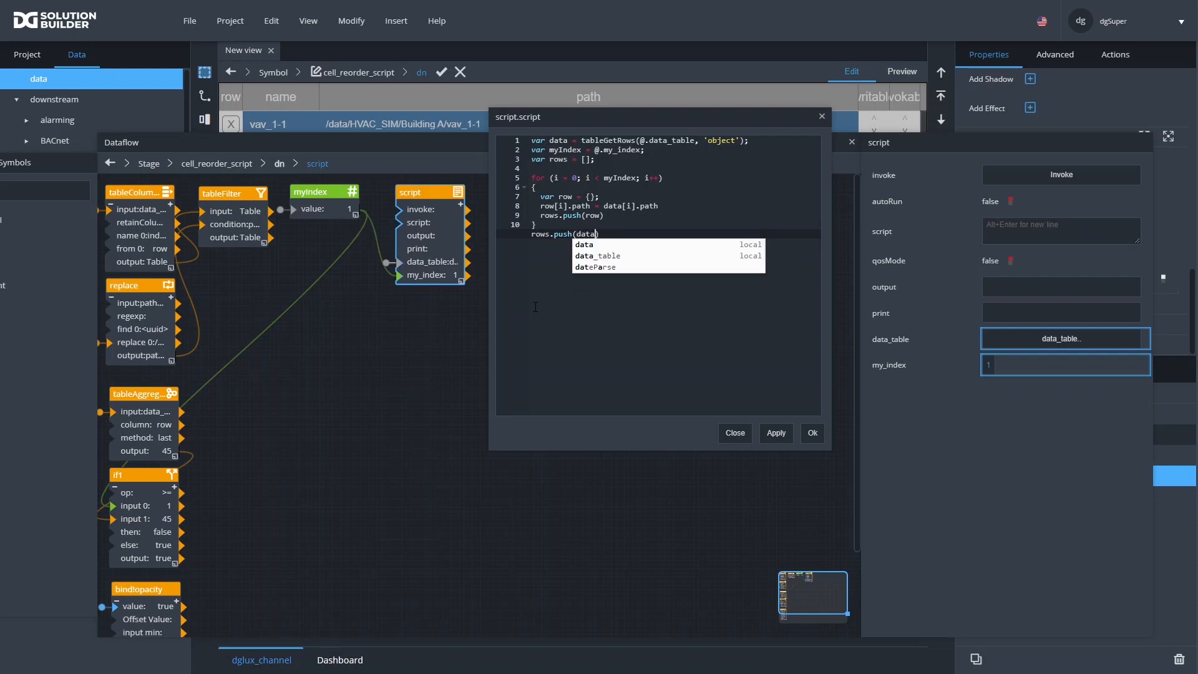
text([)
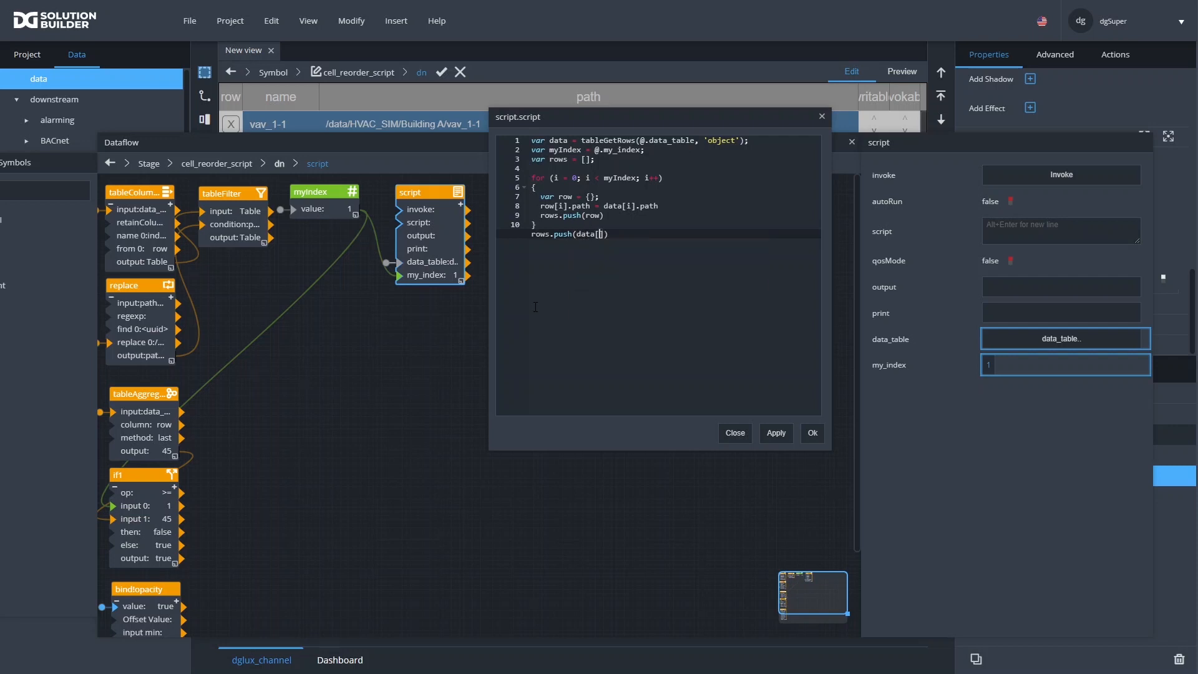
text(my)
text(Index -)
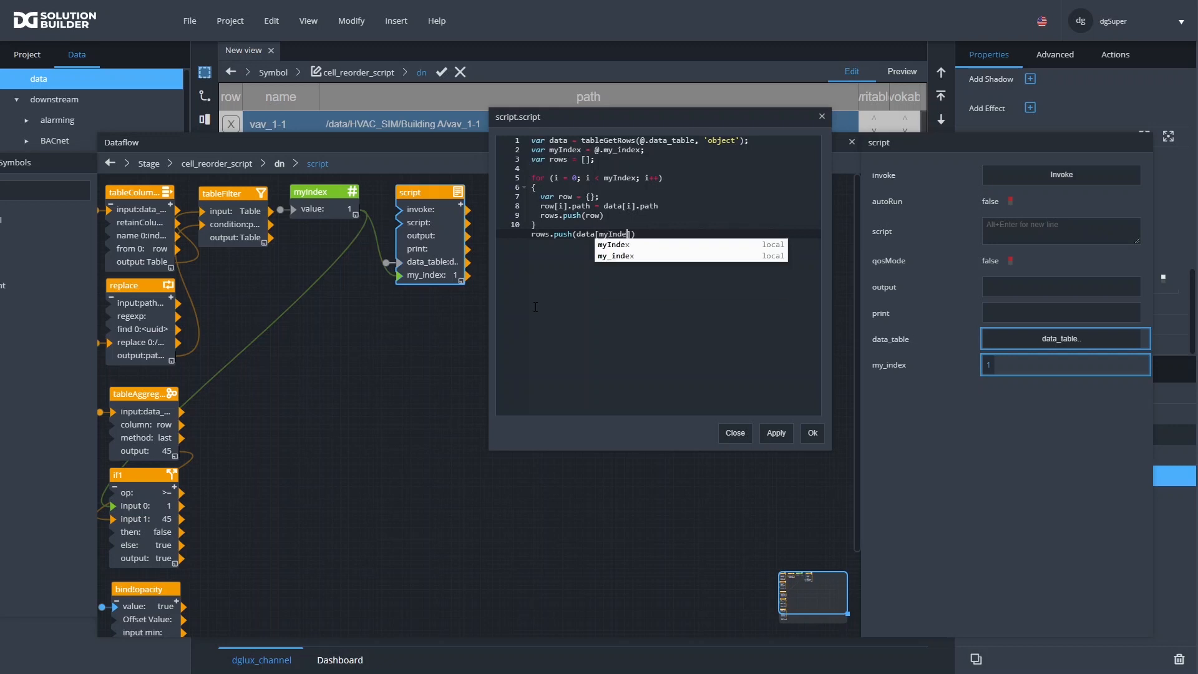
text( 1)
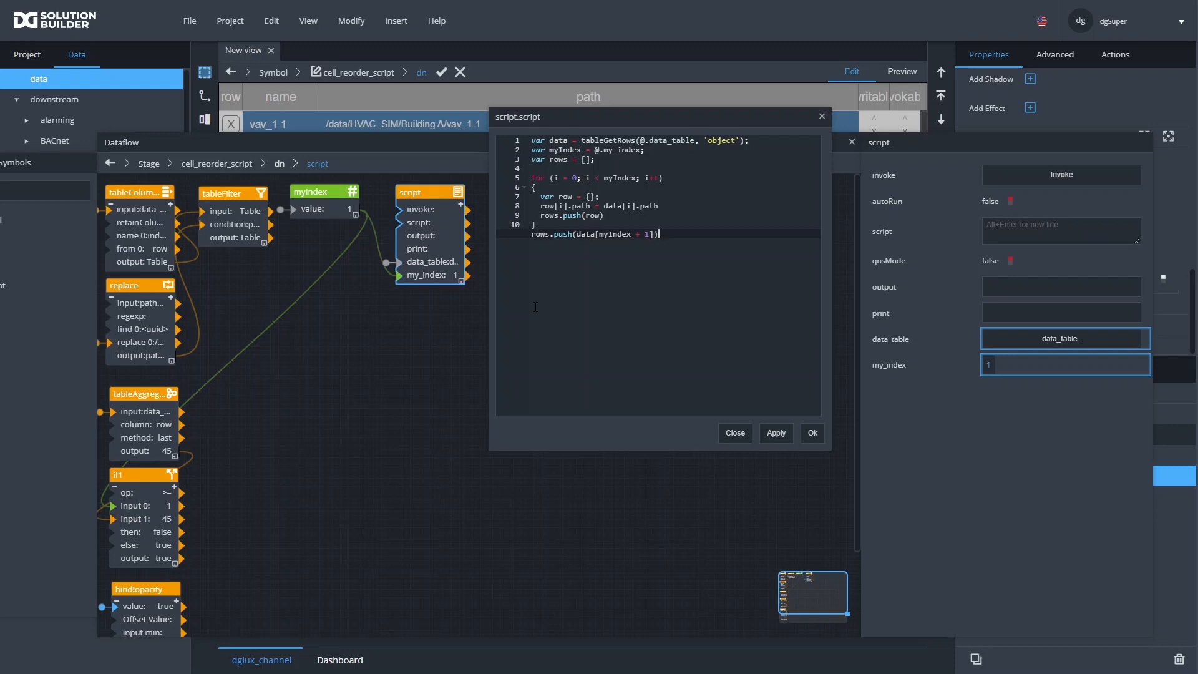
text(;)
key(Return)
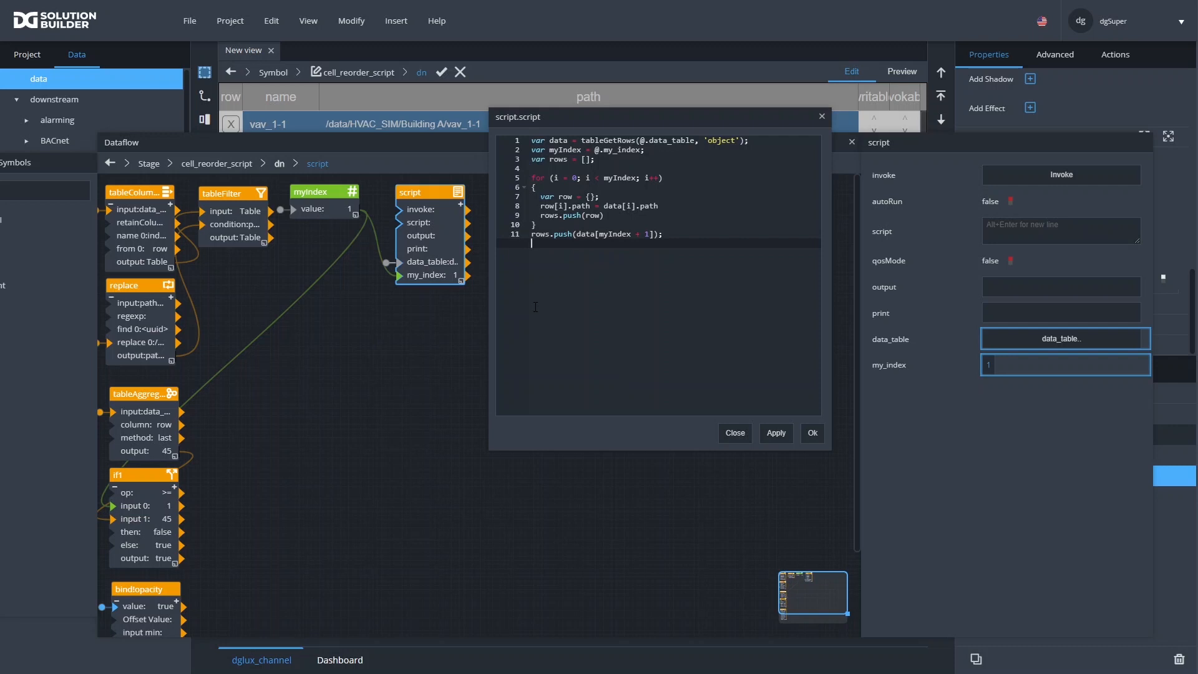
Add the statement rows.push(data[myIndex]); on the following line of the script
text(rows.push(dat)
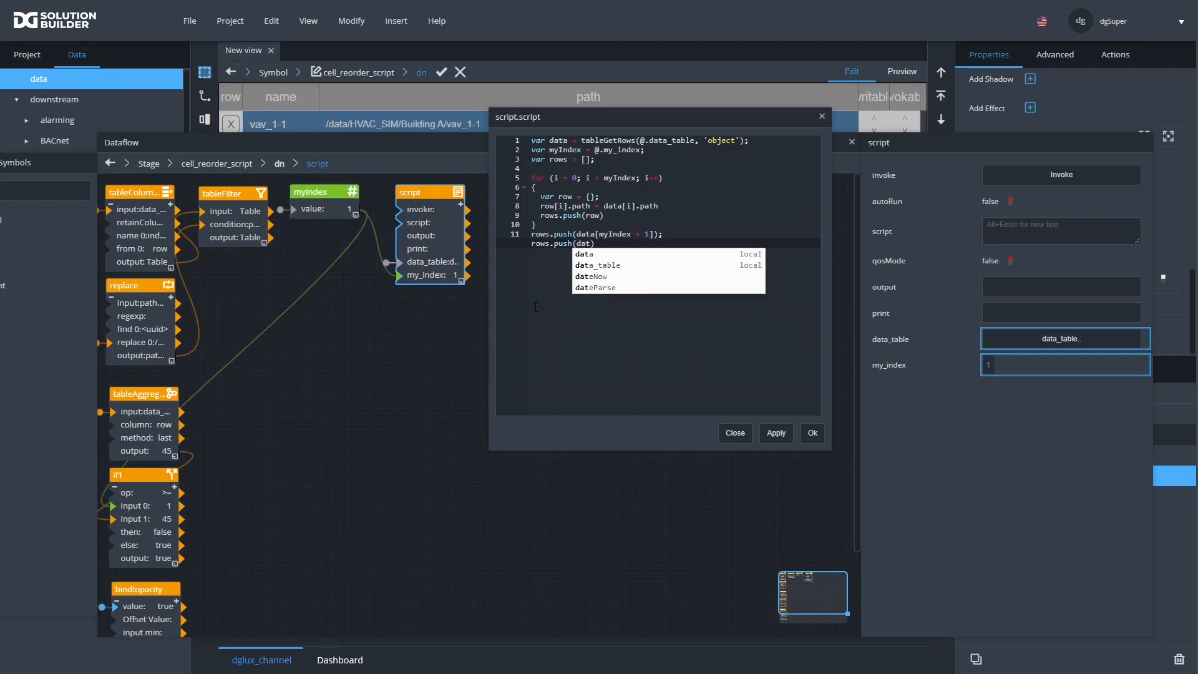
text(a)
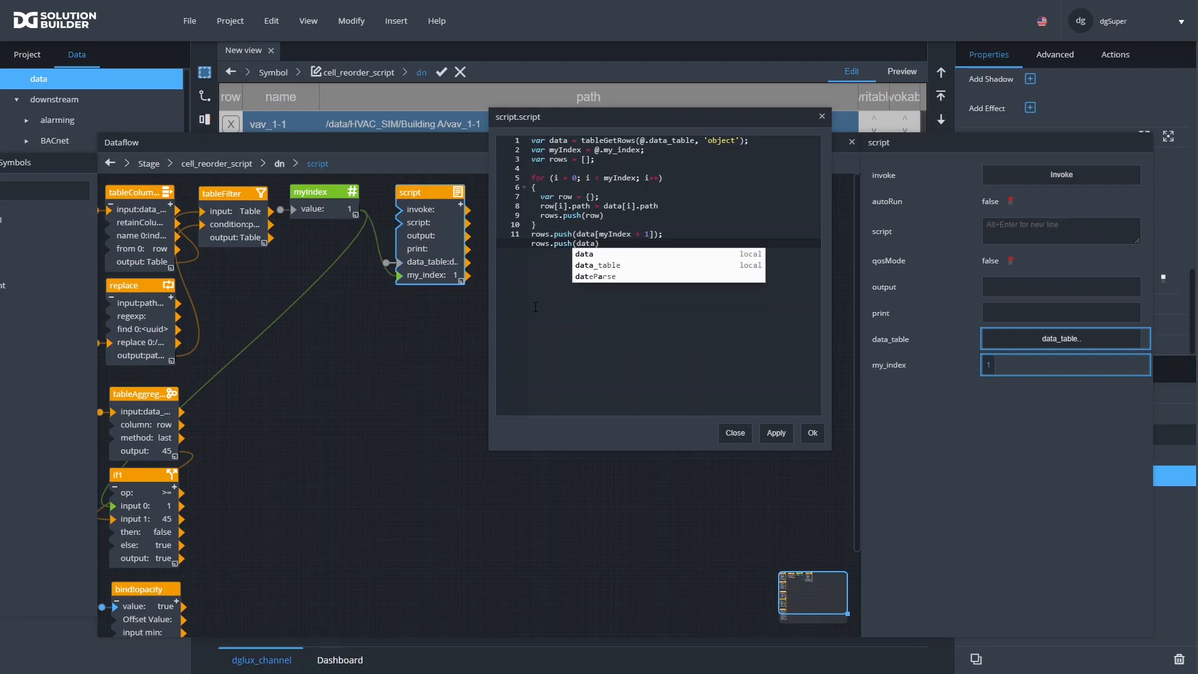
text([myIndex)
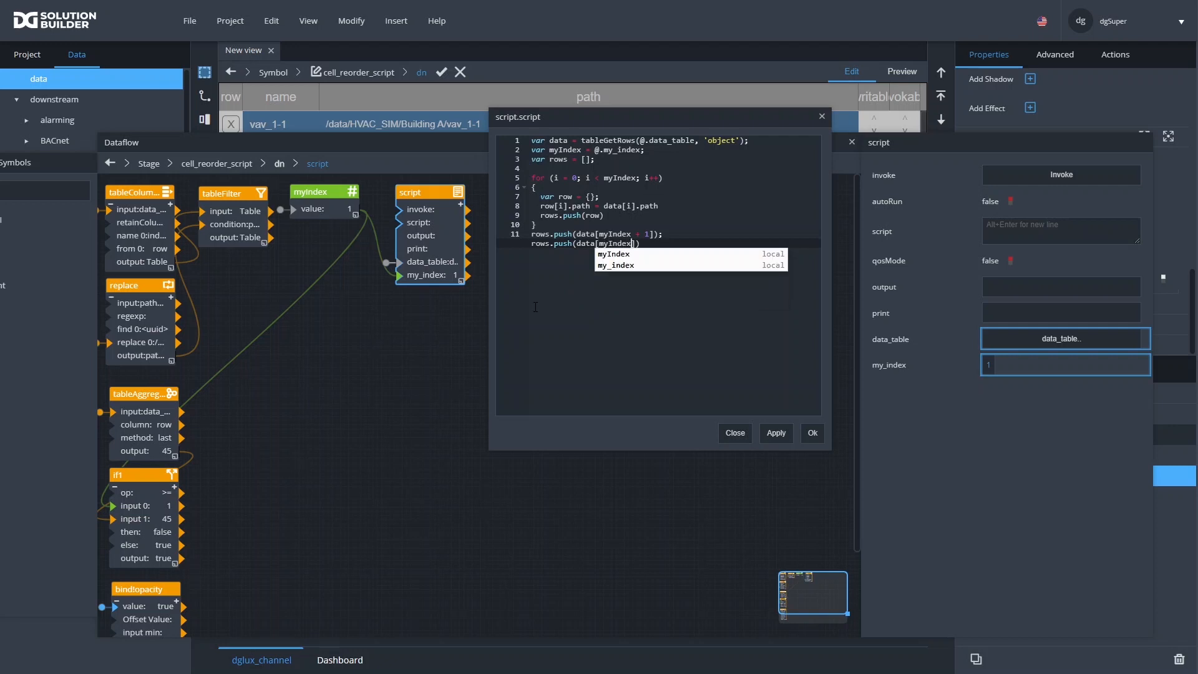
text(]))
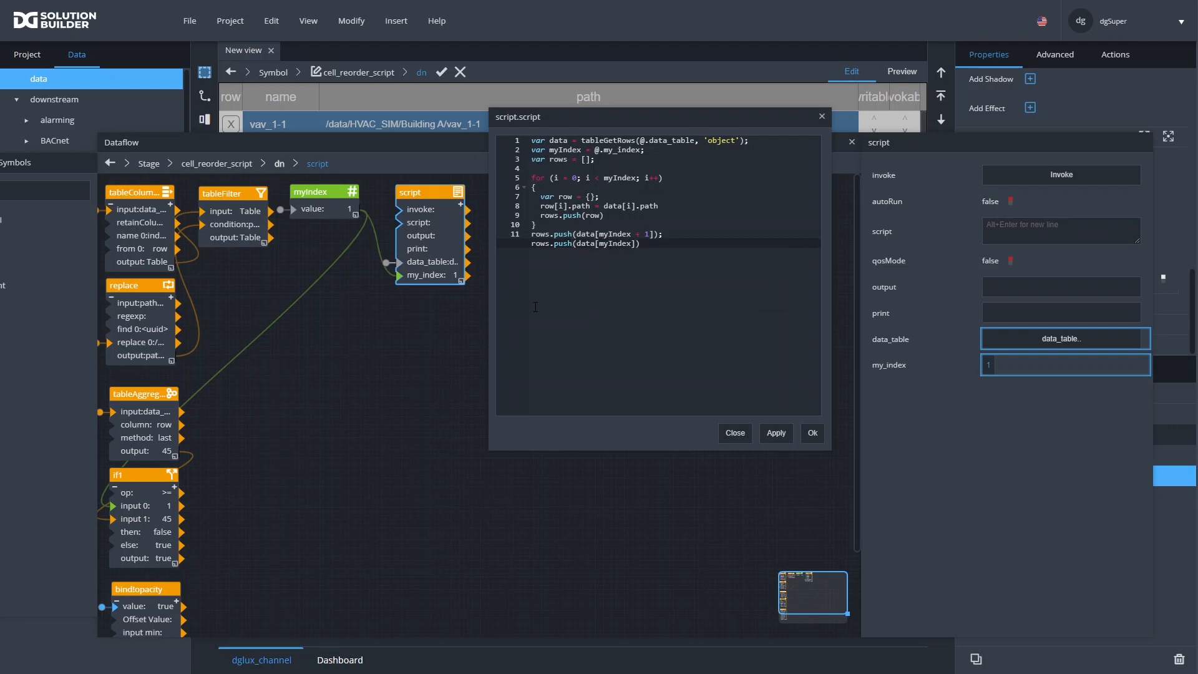
text(;)
key(Return)
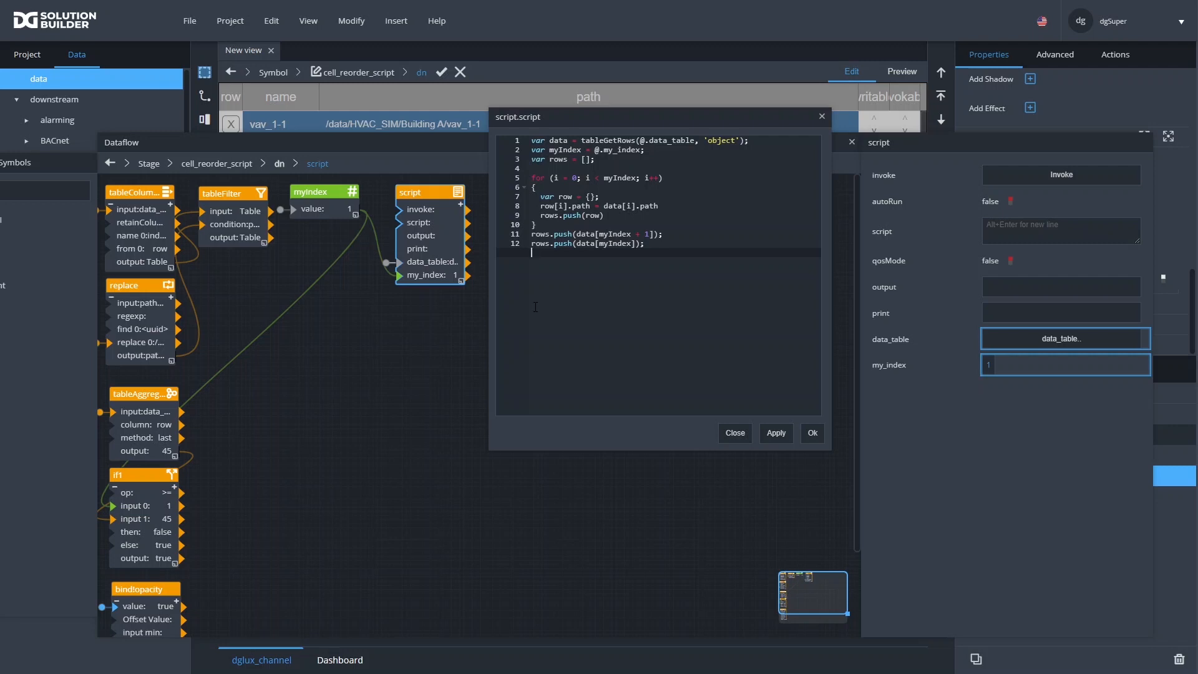
Add a second loop, for (i = myIndex + 1; i < data.length; i++), with an empty braced body below the push statements
text(for )
text((i )
text(= )
text(myIndex )
text(+ 1)
text(; )
text(i)
text( < )
text(data)
text(.len)
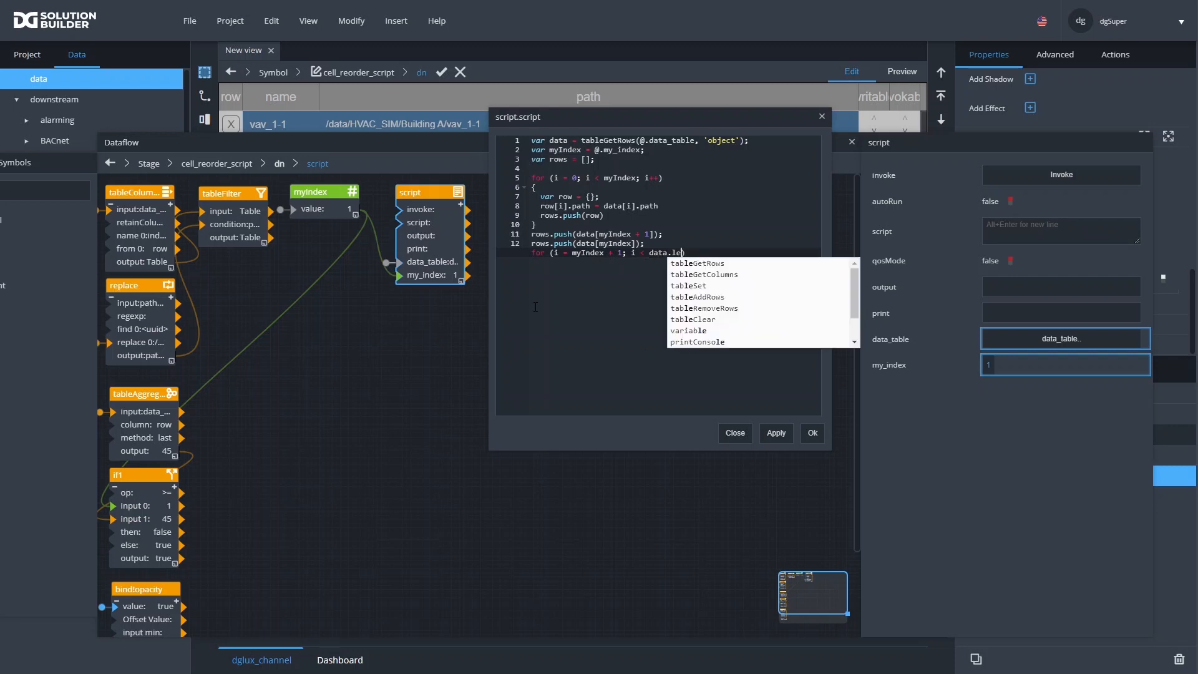
key(BackSpace)
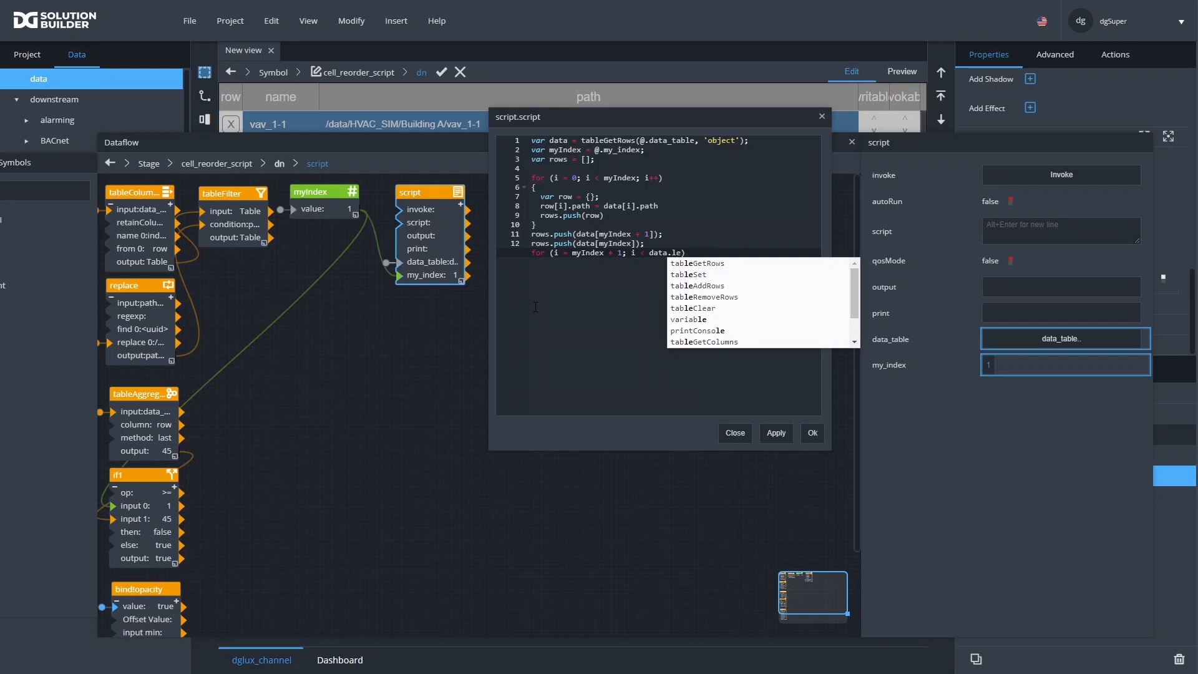
text(ngth)
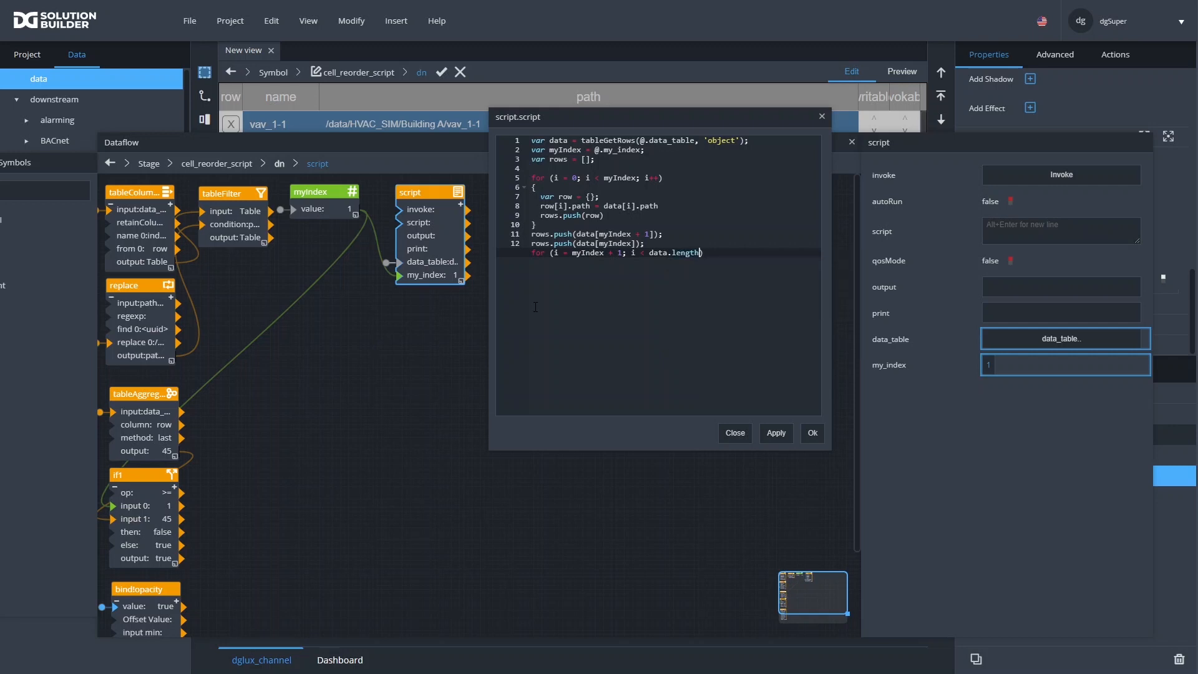
text(; i++)
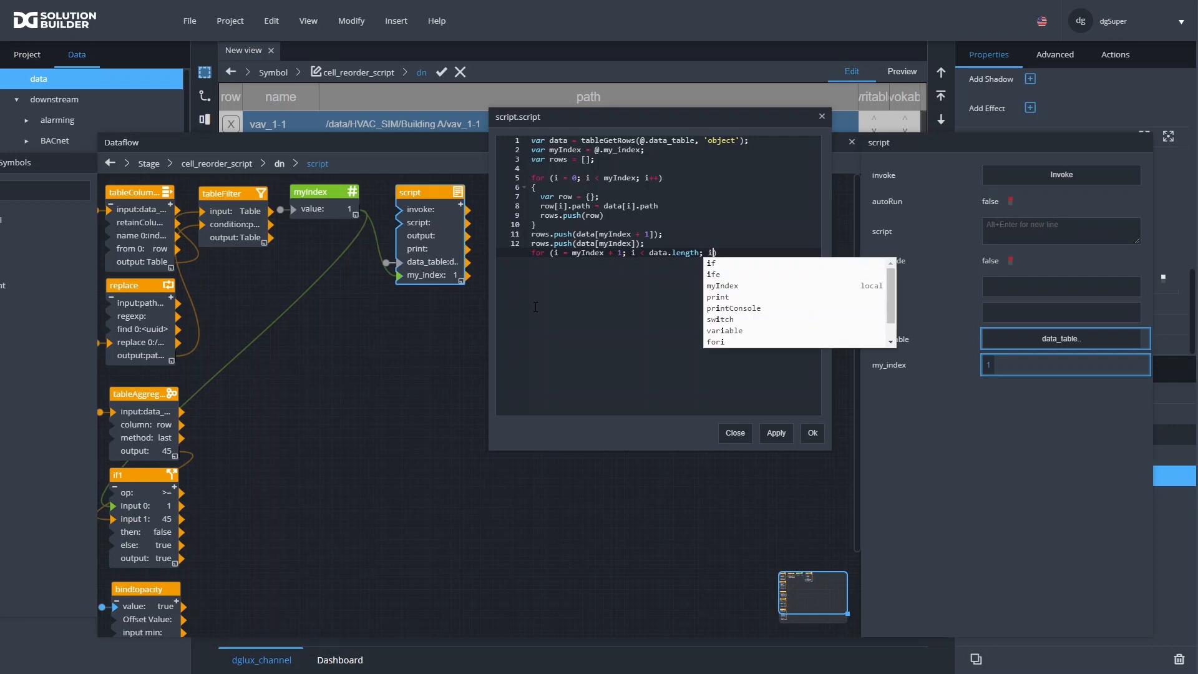
key(Return)
text({)
key(Return)
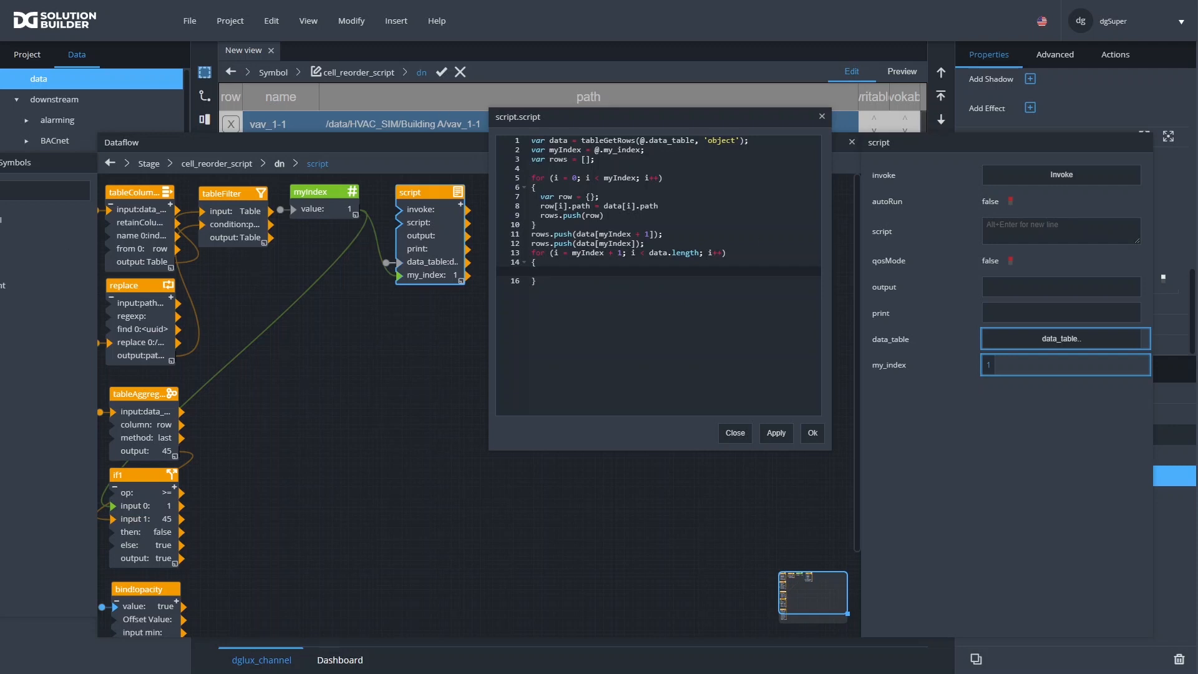
Copy the three body statements of the first for loop into the second loop's empty body
drag(605, 216, 521, 199)
key(ctrl+c)
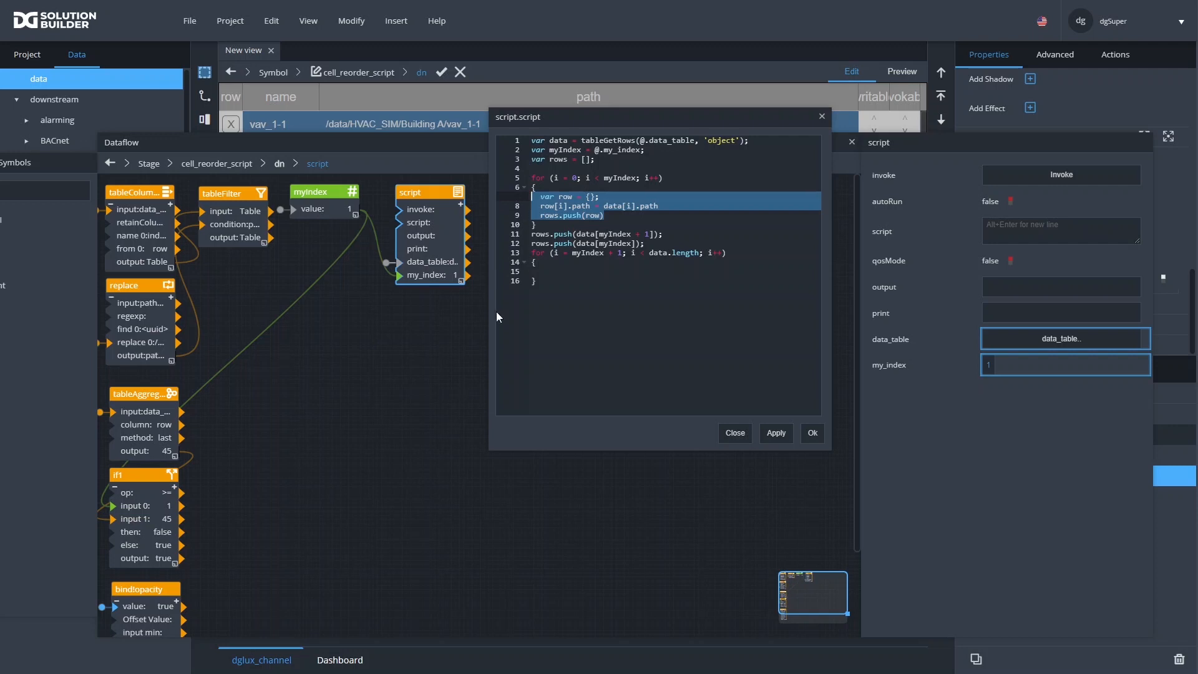
click(553, 269)
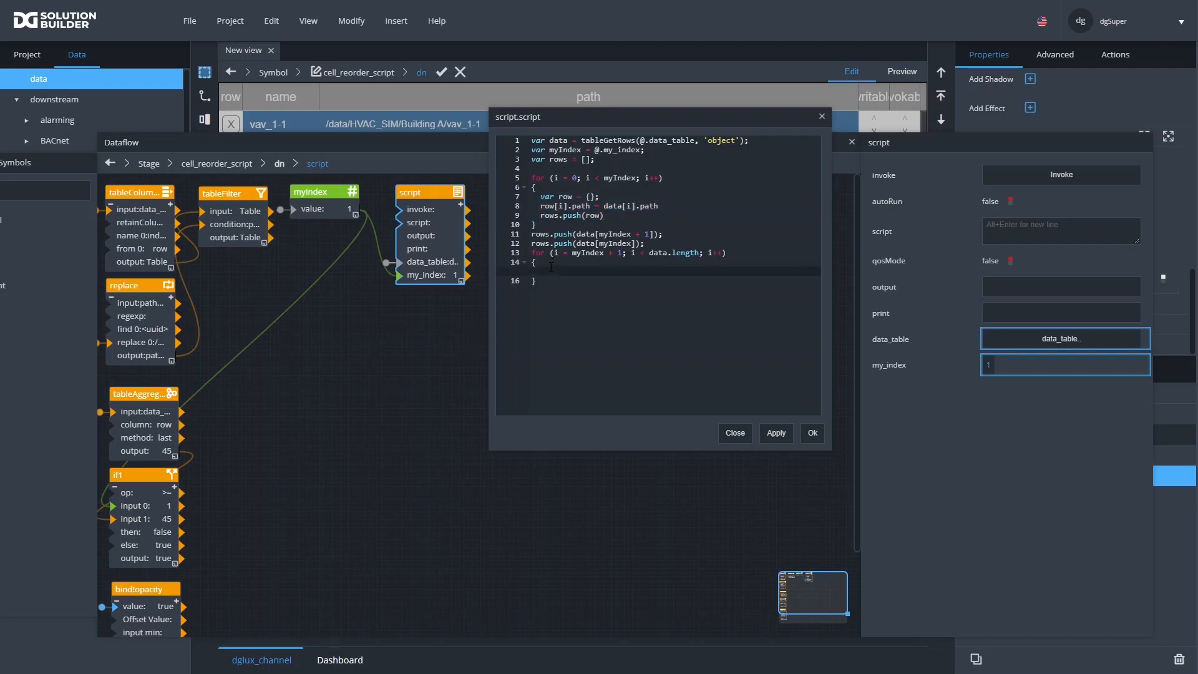
key(ctrl+v)
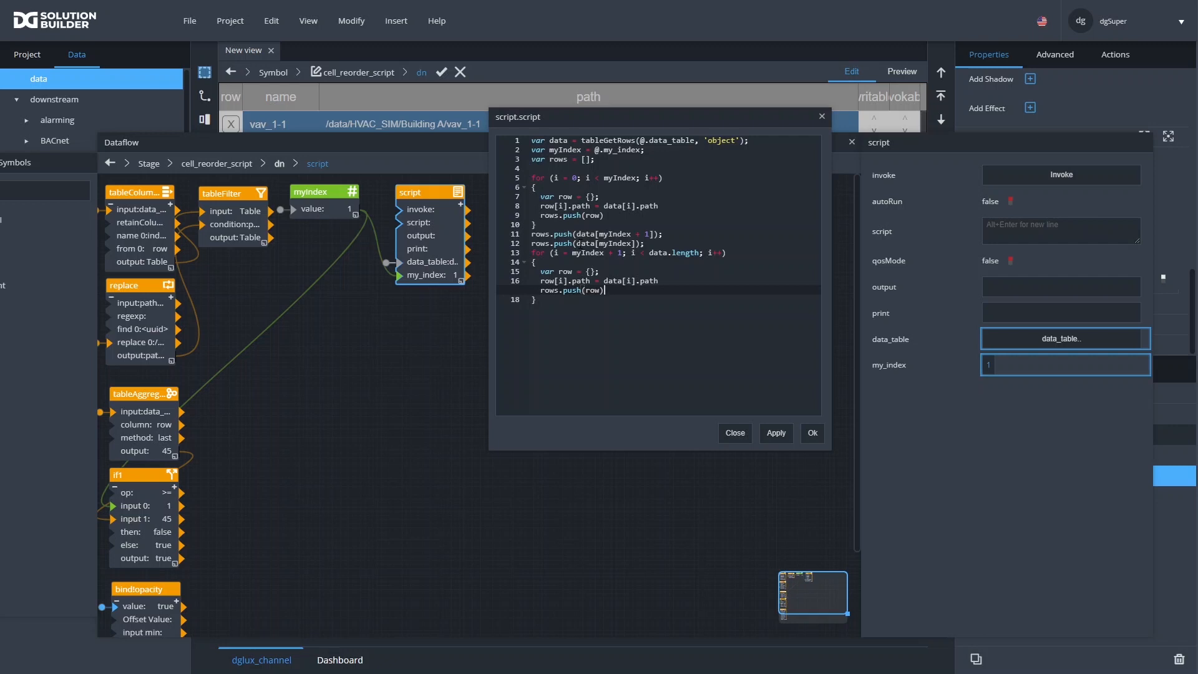
Change the second loop's start value to myIndex + 2, apply the script, and add two new lines at its end
click(617, 253)
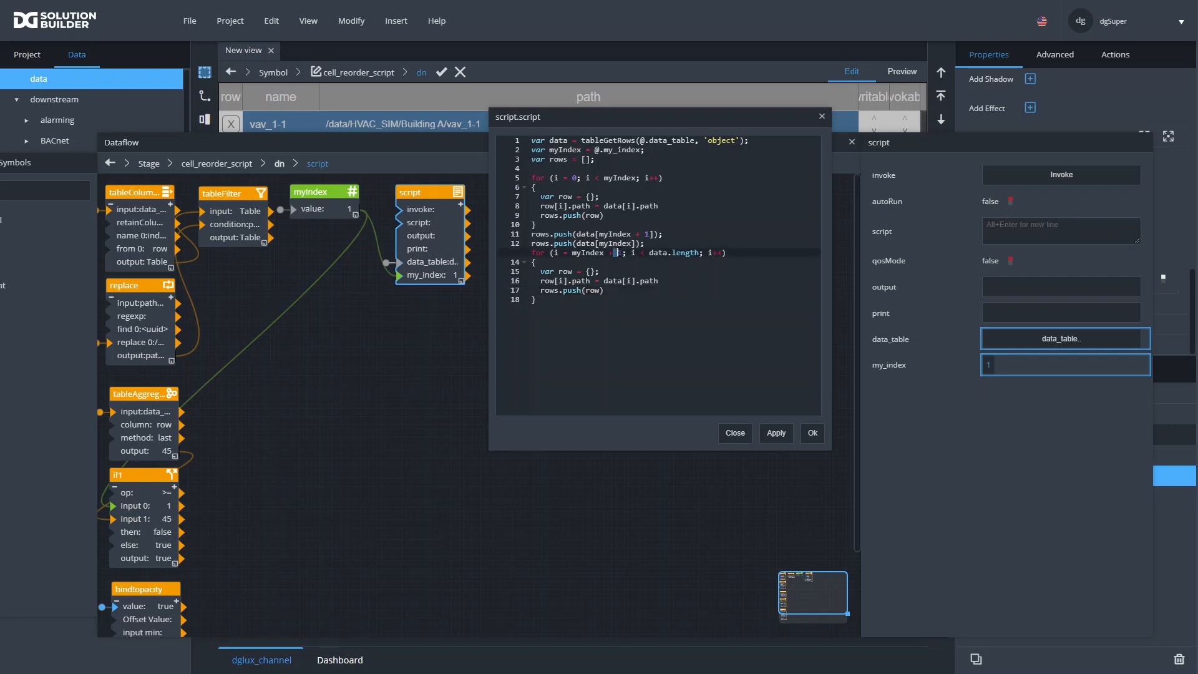
key(Delete)
text(2)
click(775, 433)
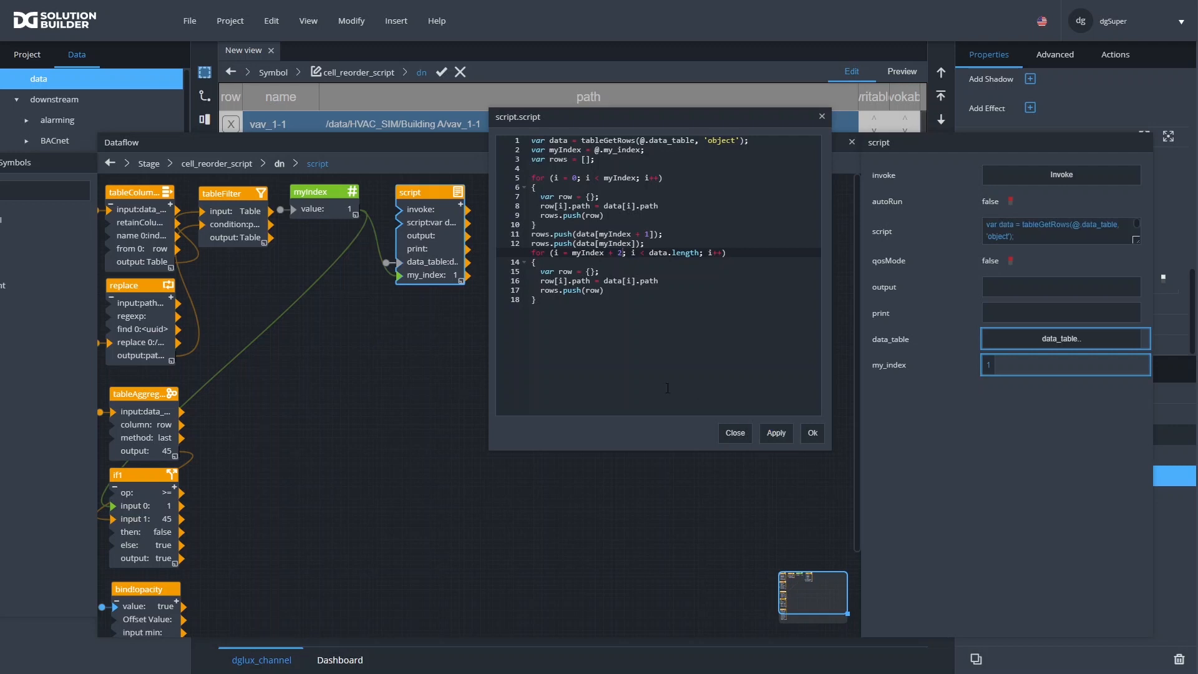
click(624, 340)
key(Return)
key(Return)
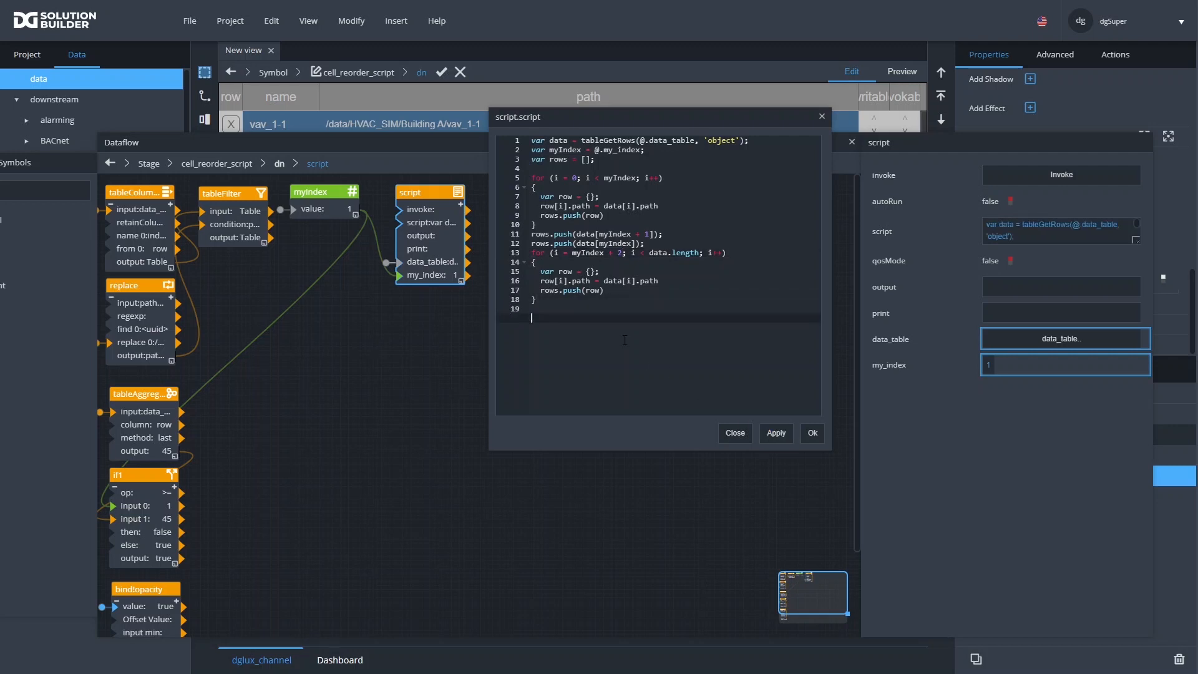
Move the script editor aside and add a parameter named result of type tabledata to the script block
drag(687, 119, 472, 91)
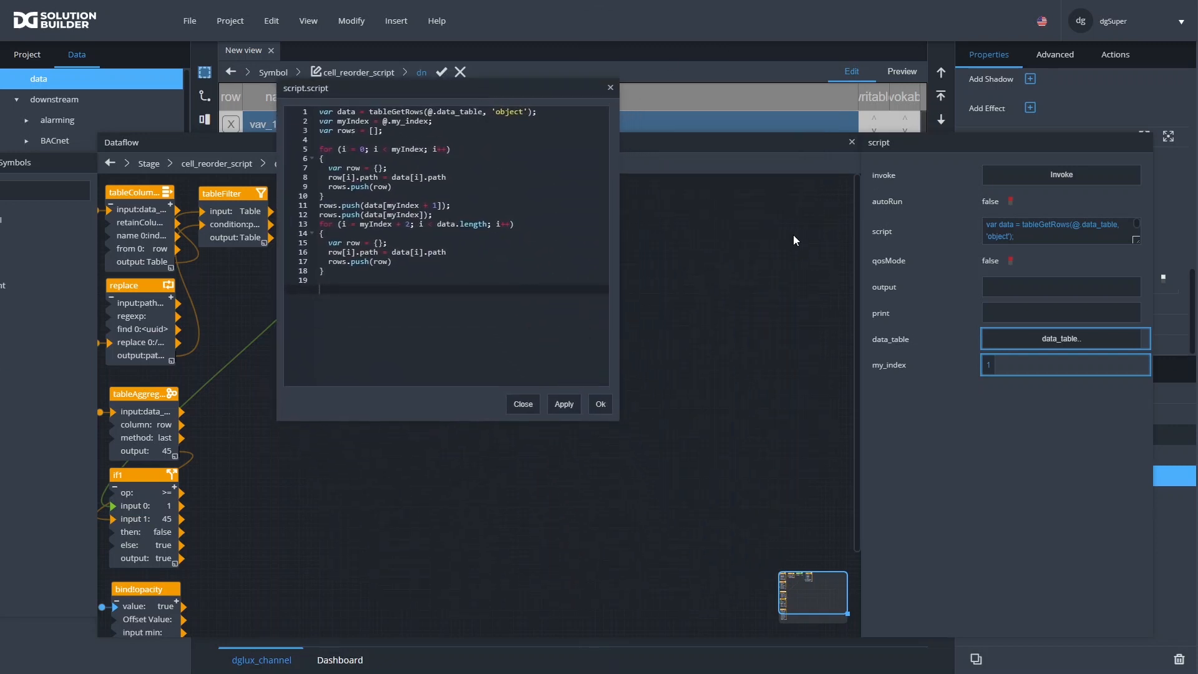
click(690, 160)
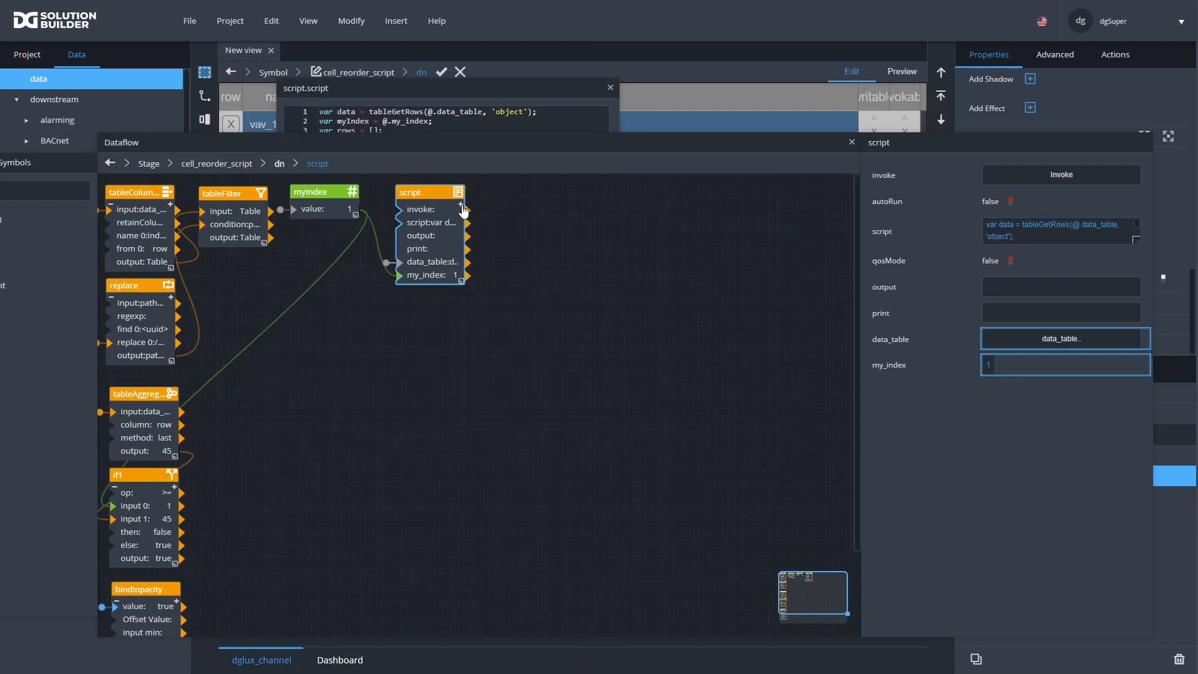
click(461, 205)
text(result)
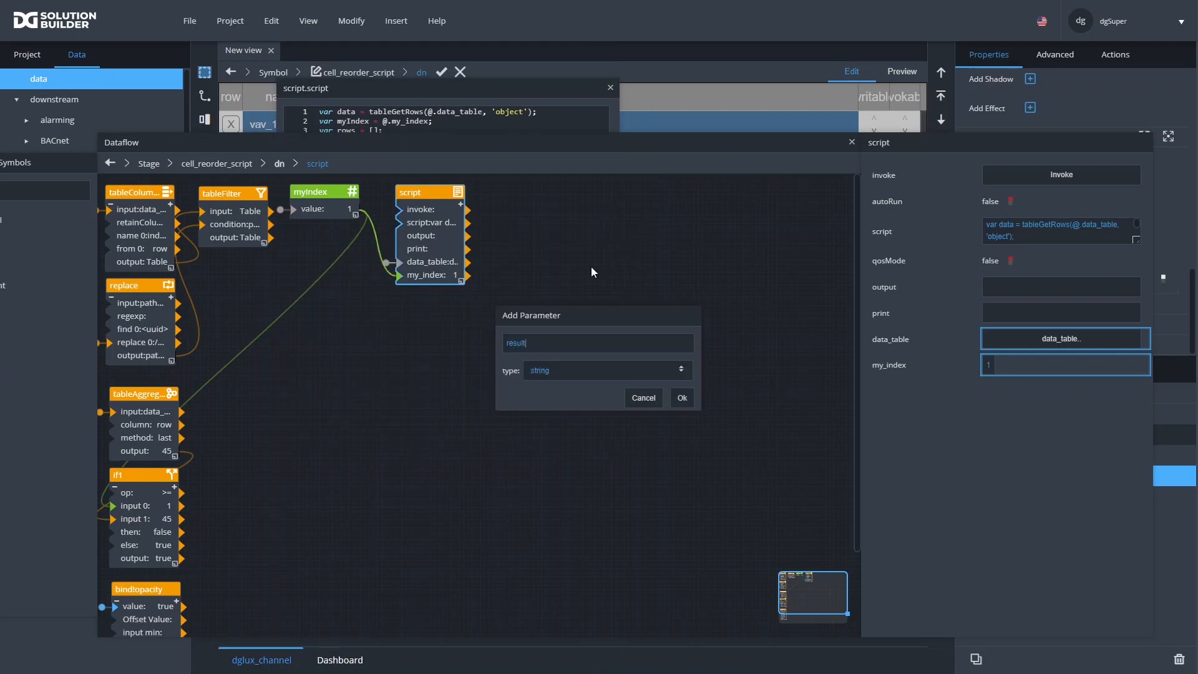
click(543, 370)
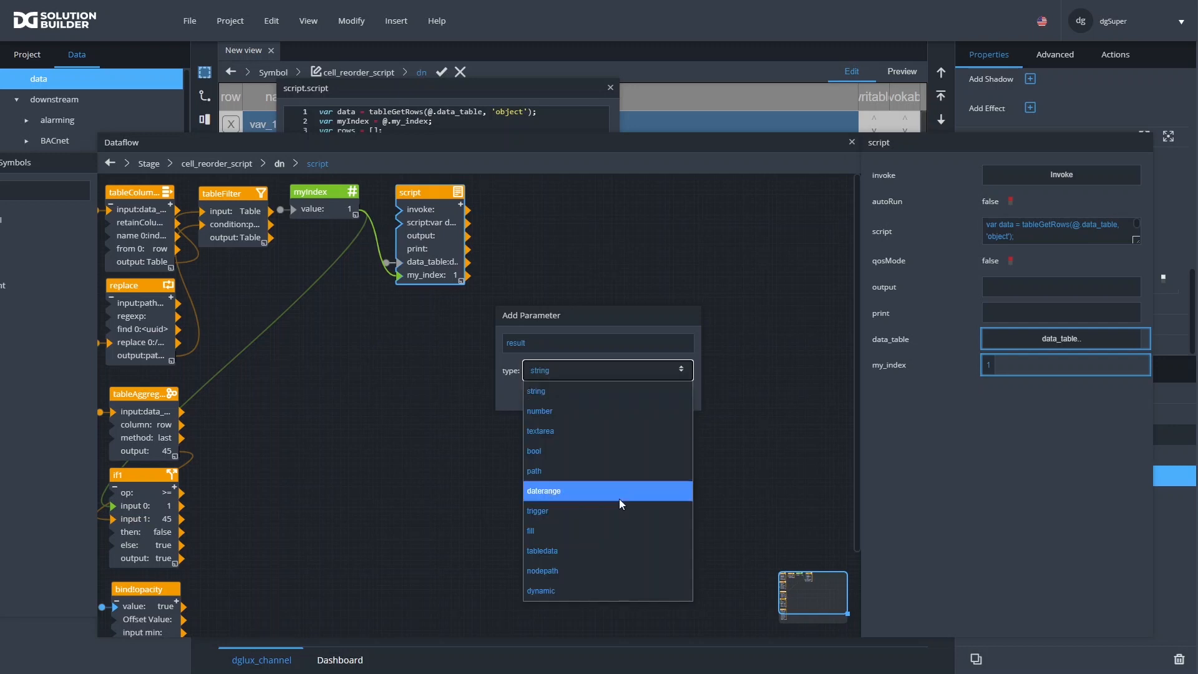
click(605, 551)
click(687, 402)
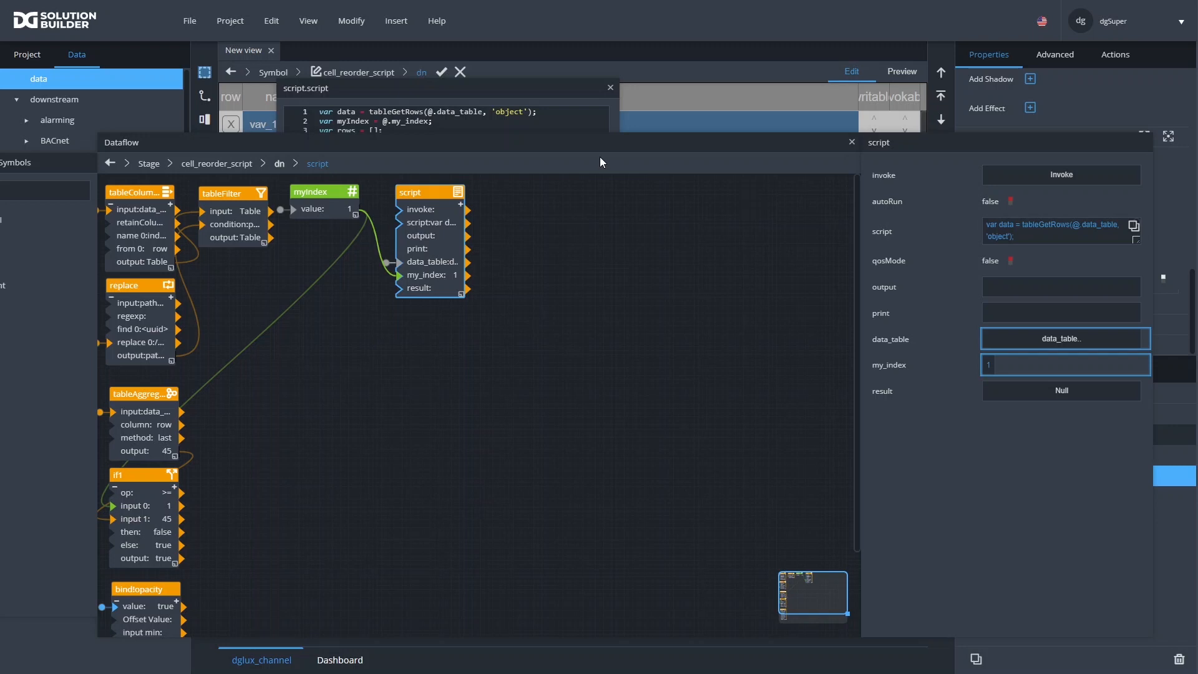
Add the line tableSet (@.result,rows,["path"]) at the end of the script
click(551, 116)
click(364, 347)
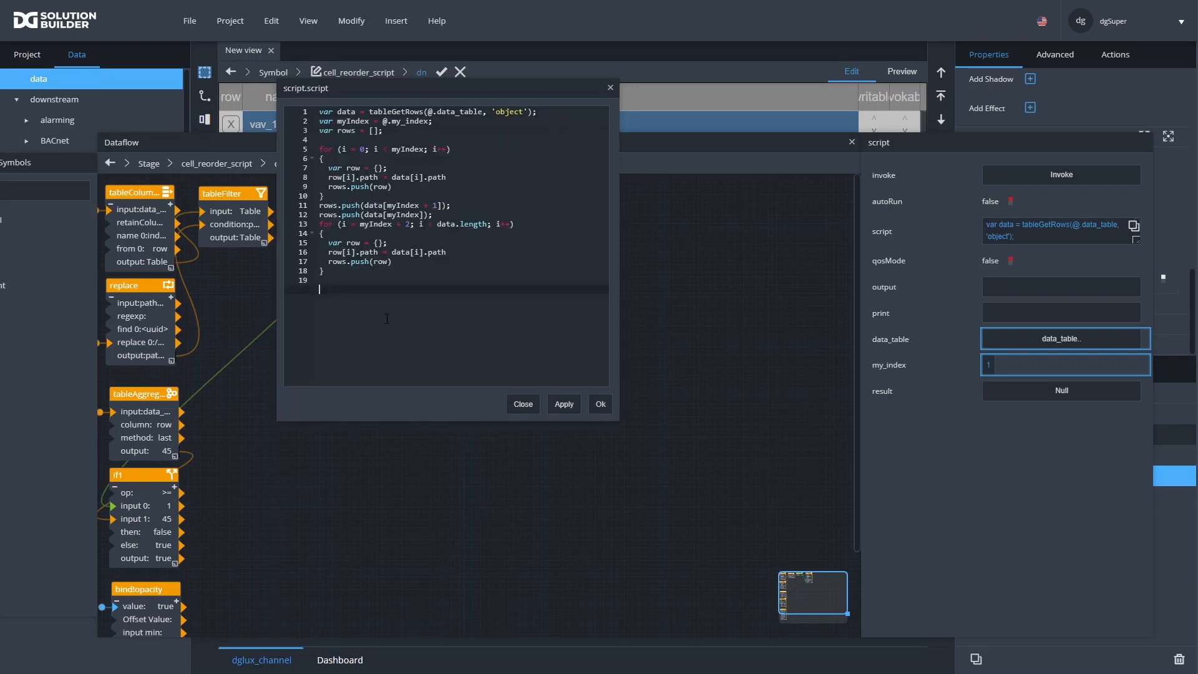
text(tableSet)
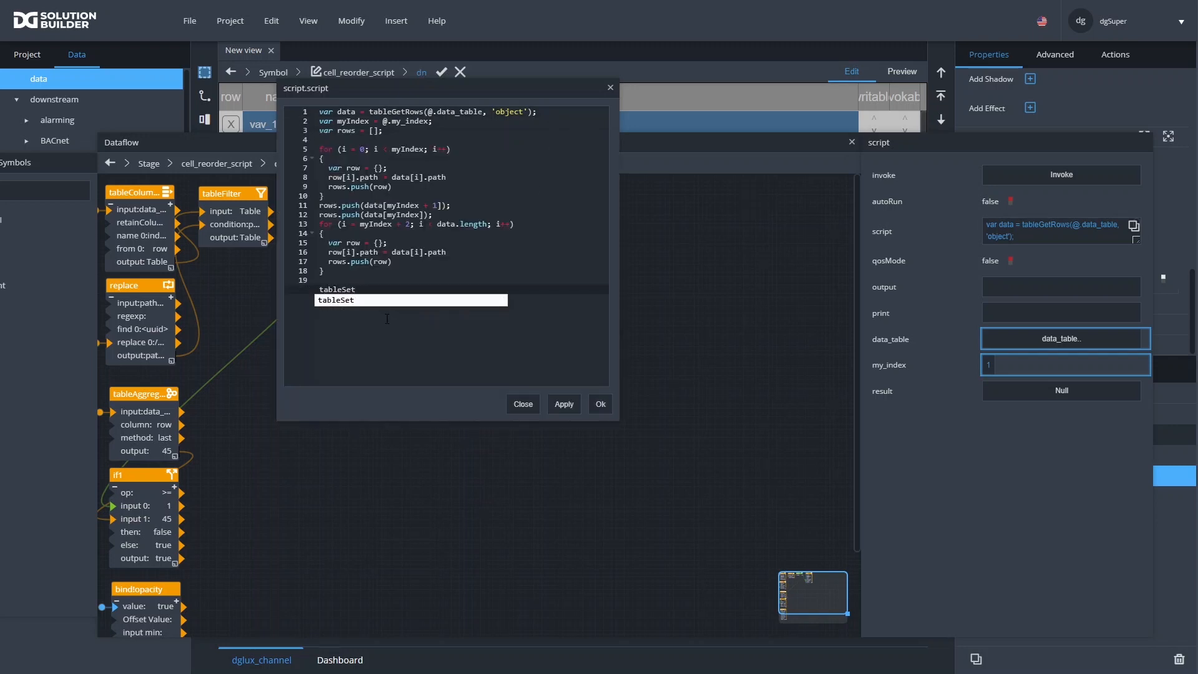
text( (@.results)
key(BackSpace)
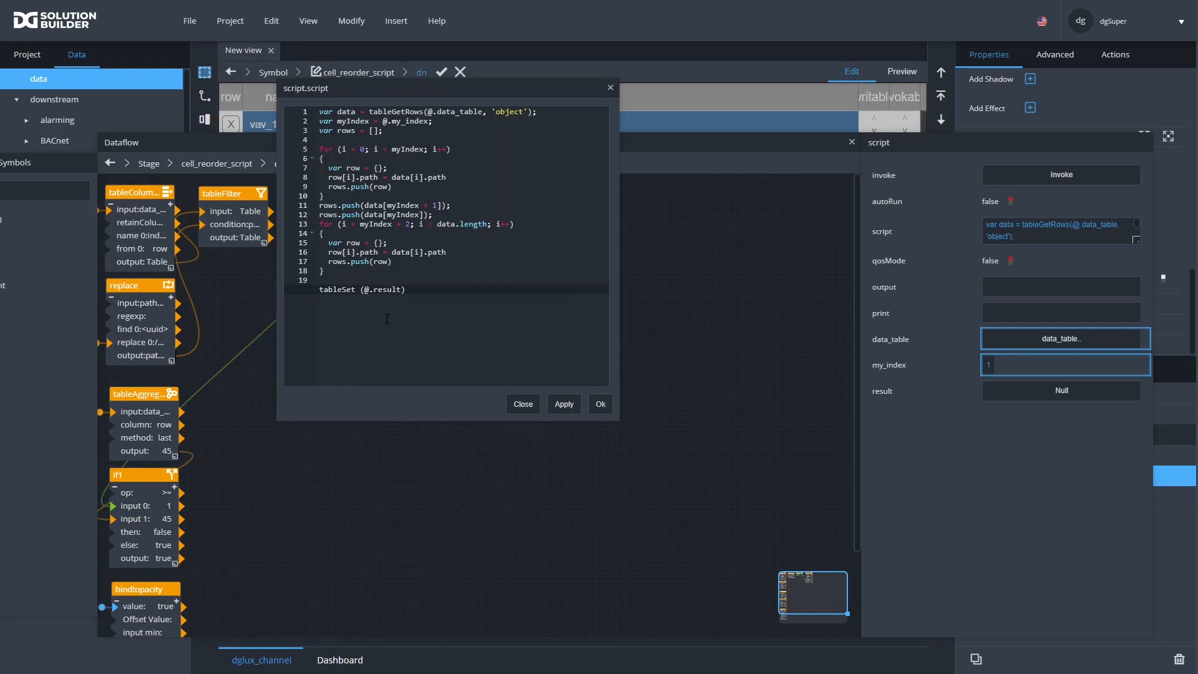
text(,)
text(rows)
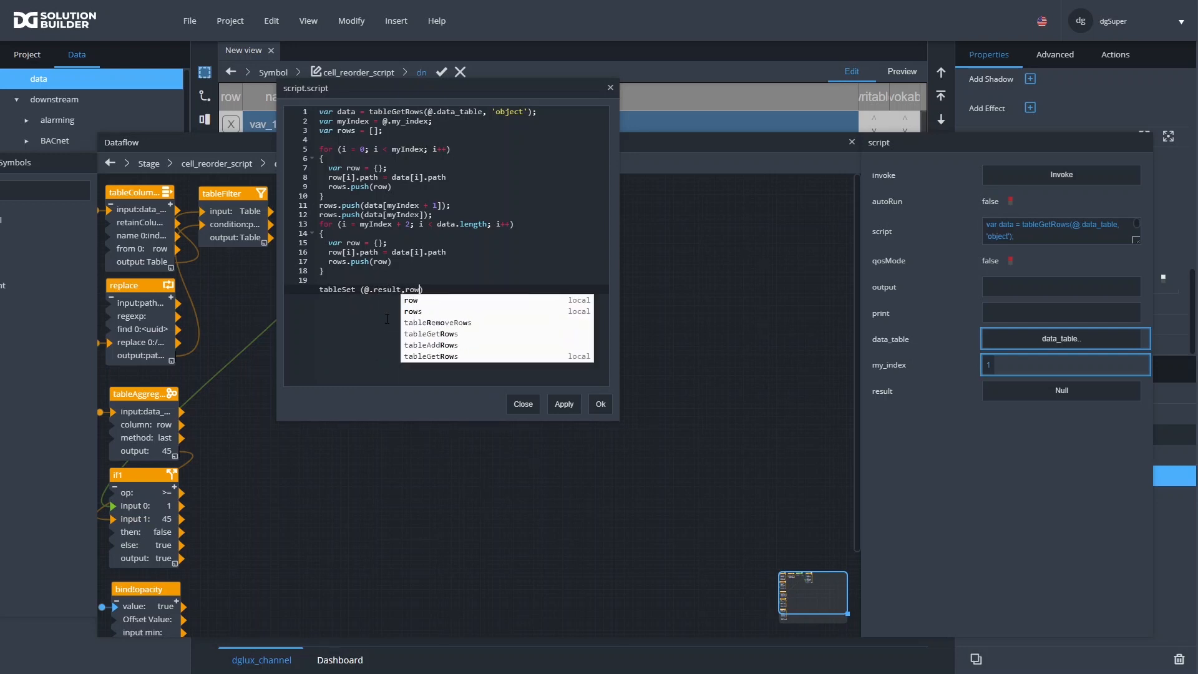
text(,)
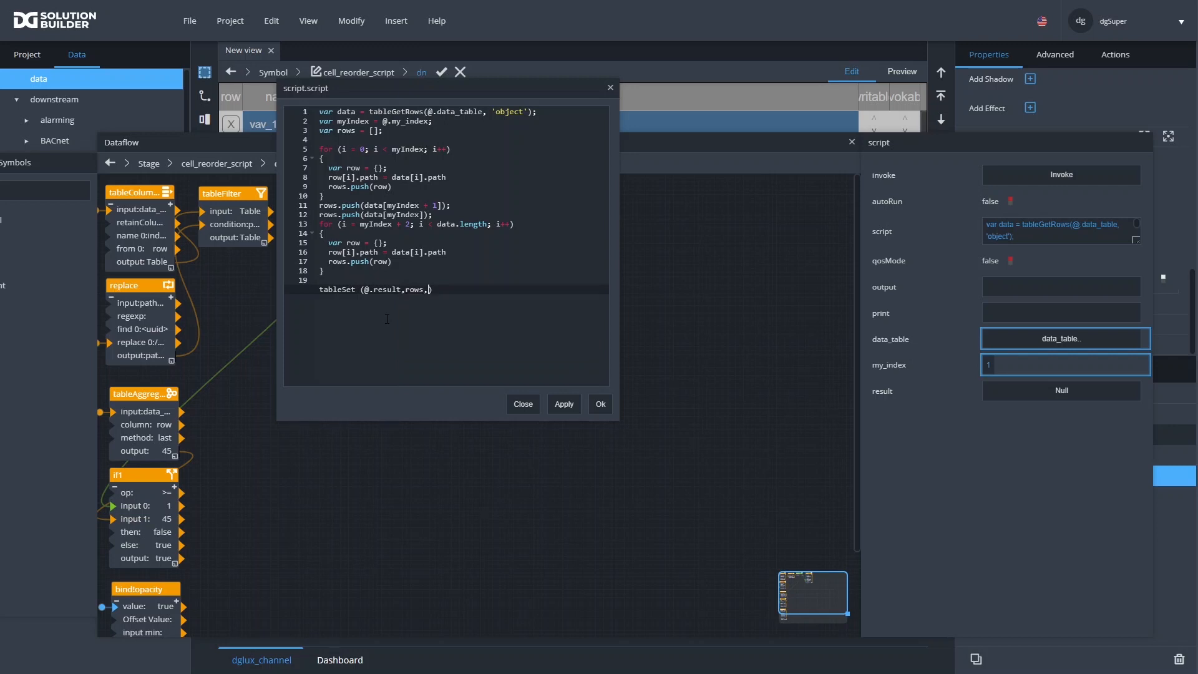
text(["path)
Turn on autoRun for the script block and inspect the path column of its result table
click(1010, 201)
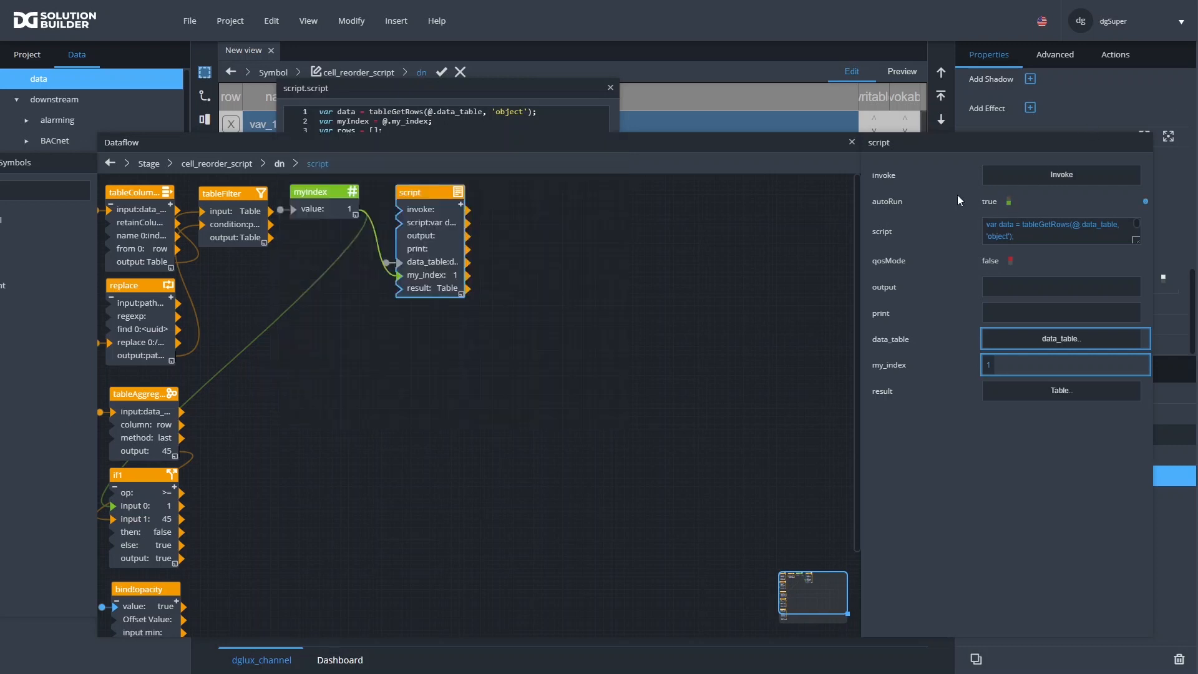
click(534, 105)
click(1023, 390)
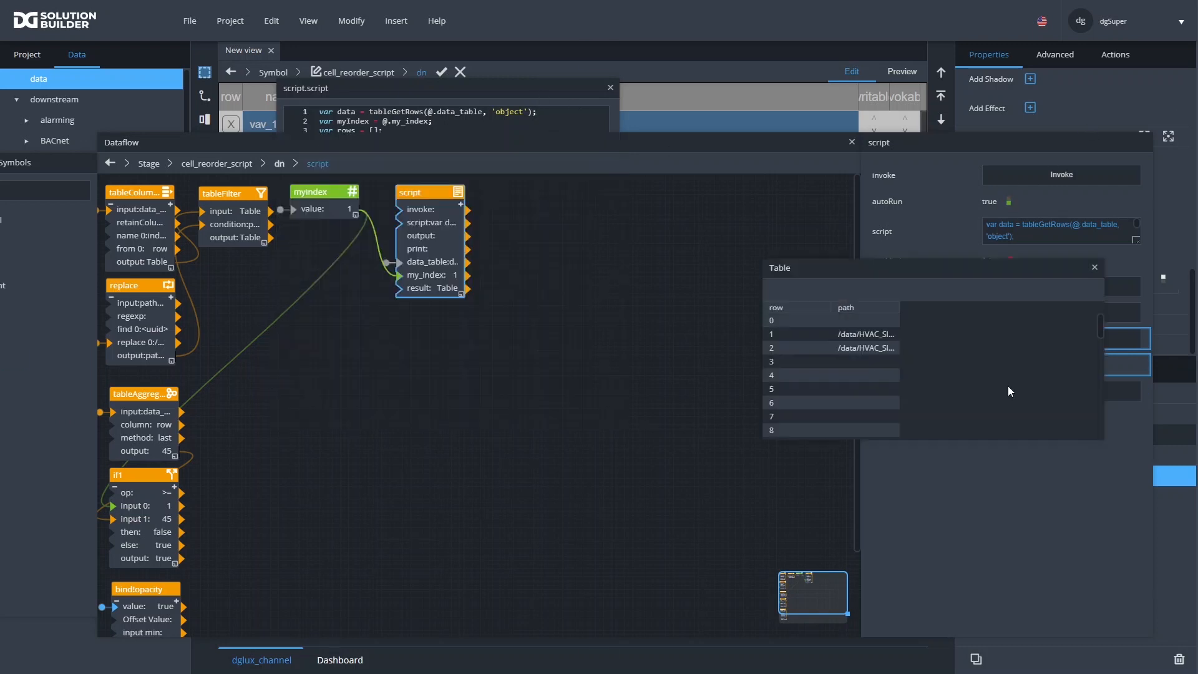
scroll(890, 340, down, 2)
drag(899, 306, 1009, 307)
scroll(942, 340, up, 2)
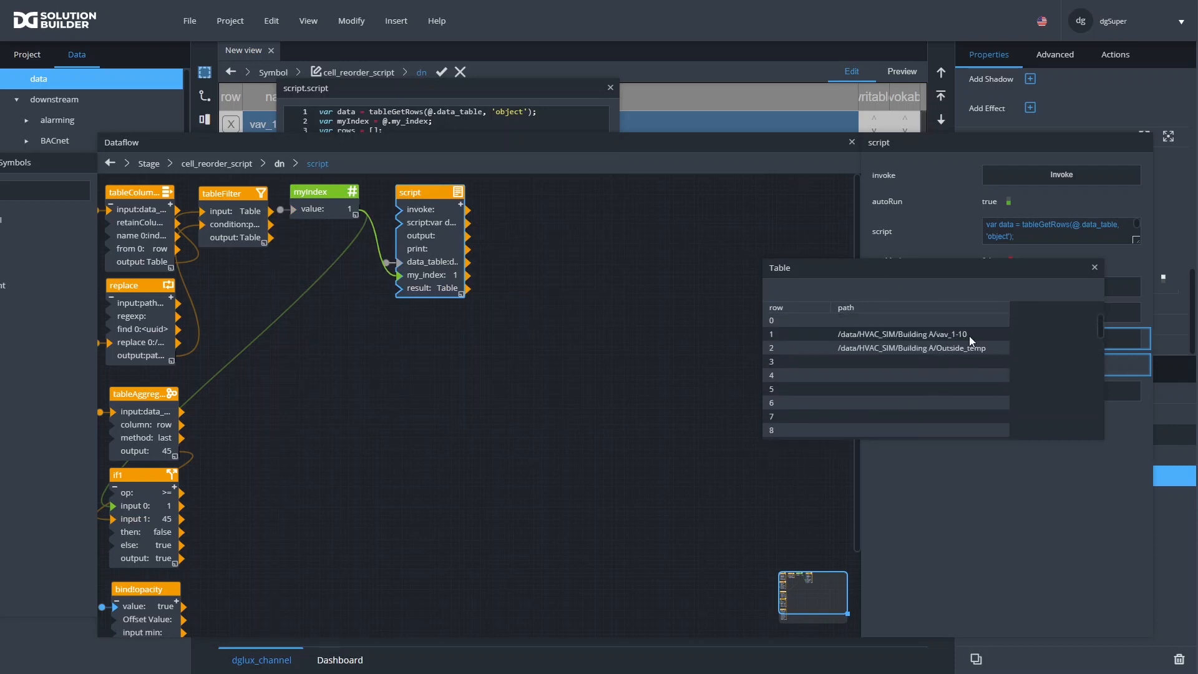
click(908, 320)
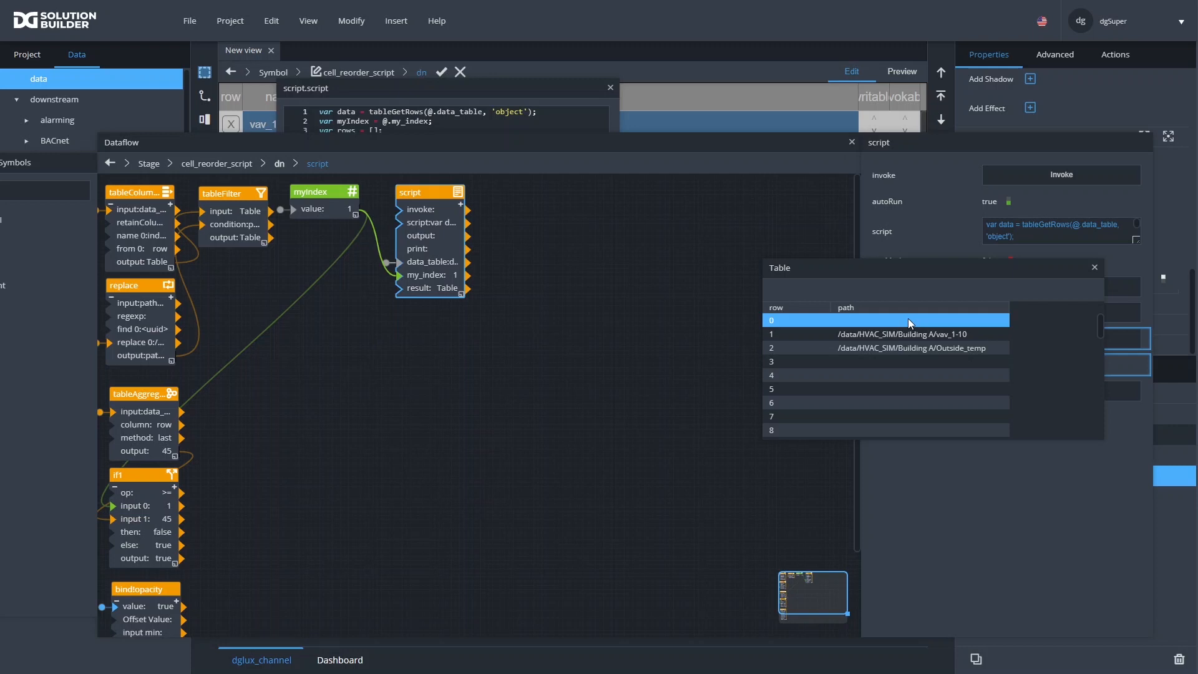
Open the script block's data_table input and arrange it beside the script editor and result table for comparison
drag(922, 272, 867, 60)
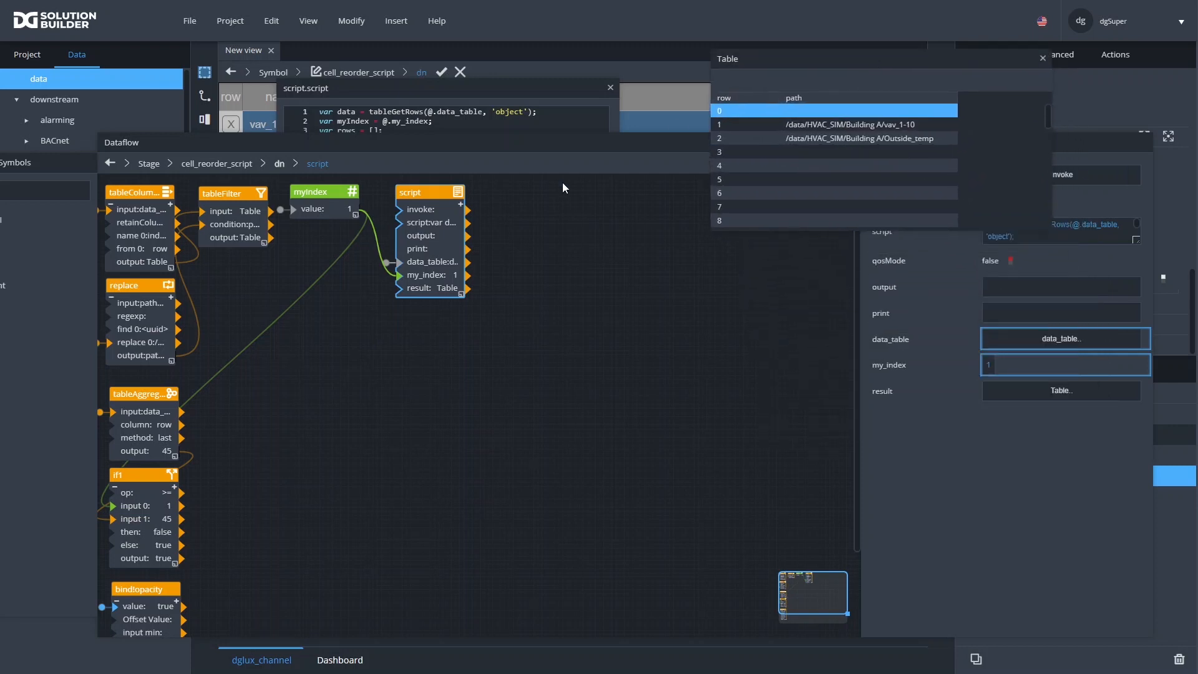
drag(502, 150, 474, 275)
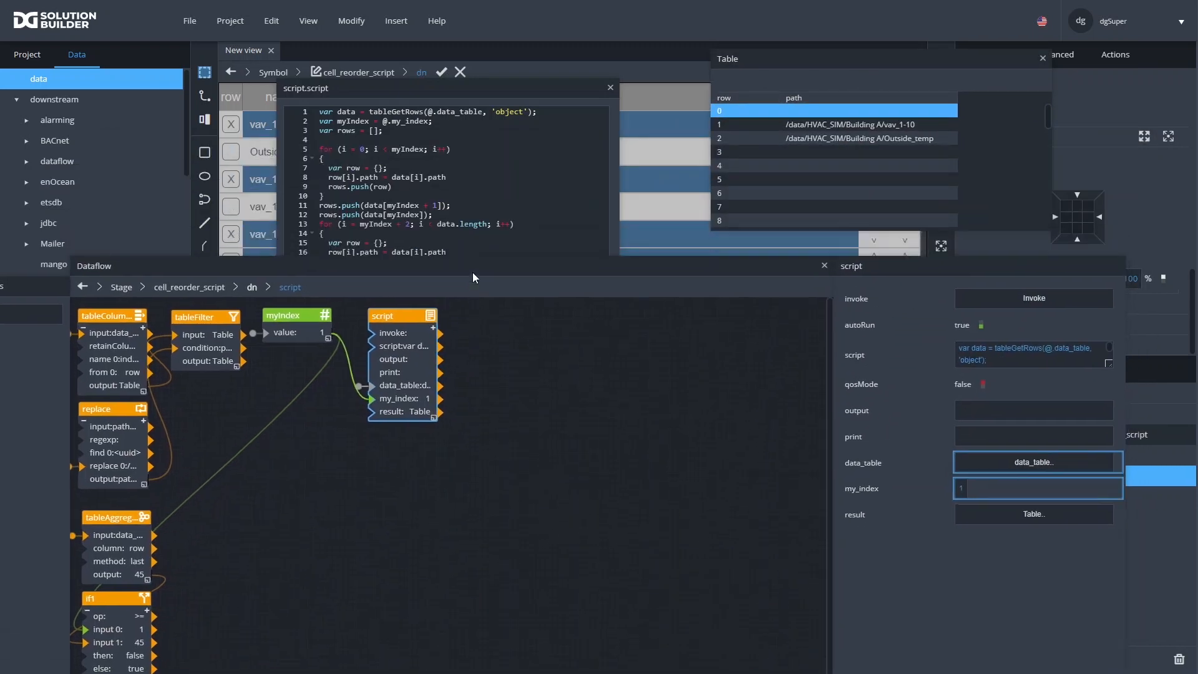
click(495, 198)
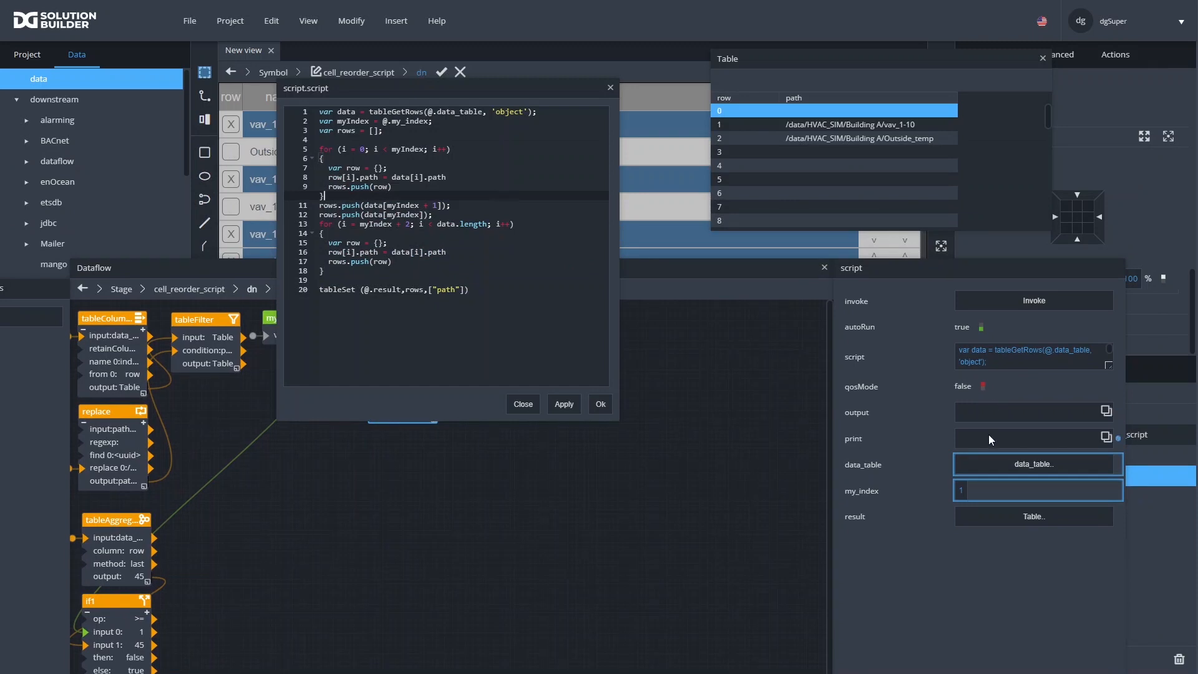
click(993, 463)
drag(882, 267, 196, 81)
drag(435, 87, 583, 83)
click(832, 77)
drag(853, 66, 892, 89)
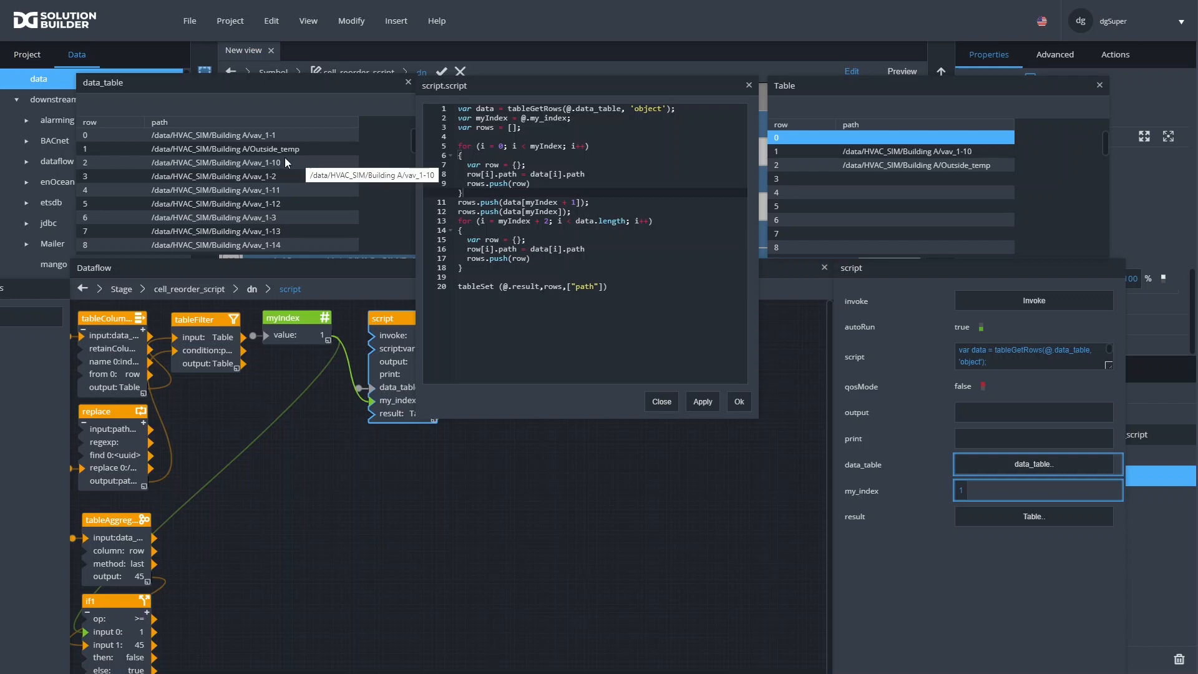
Change row[i].path to row.path in the first for loop and apply the script
click(592, 157)
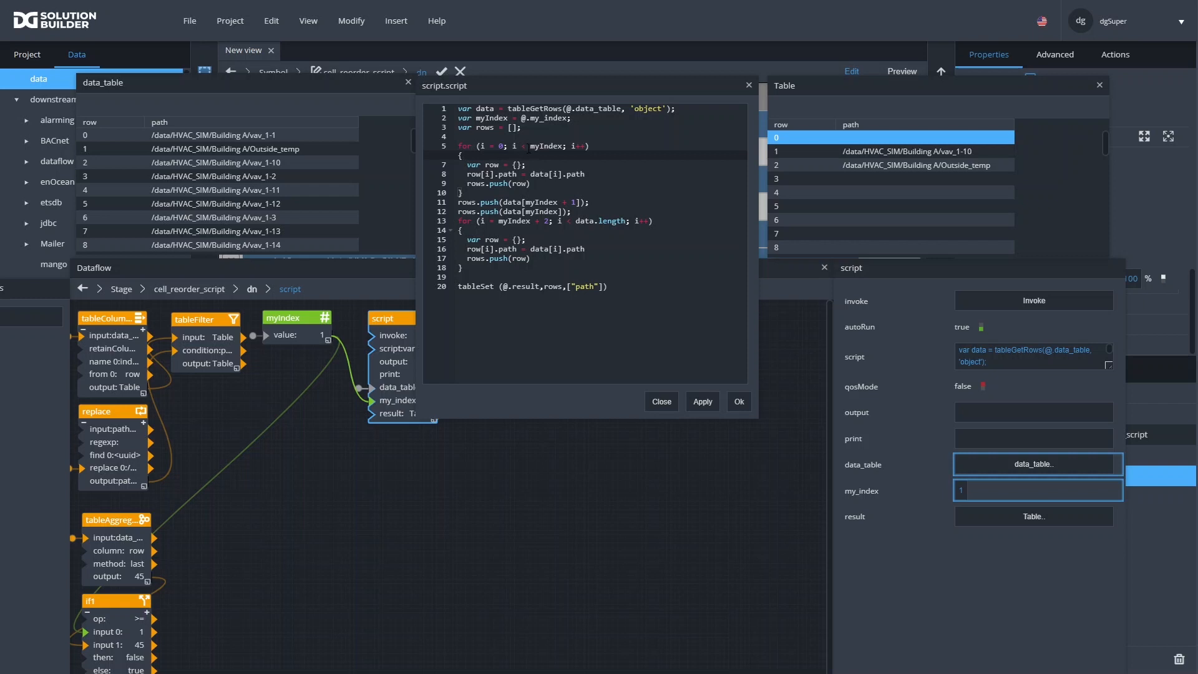
click(495, 175)
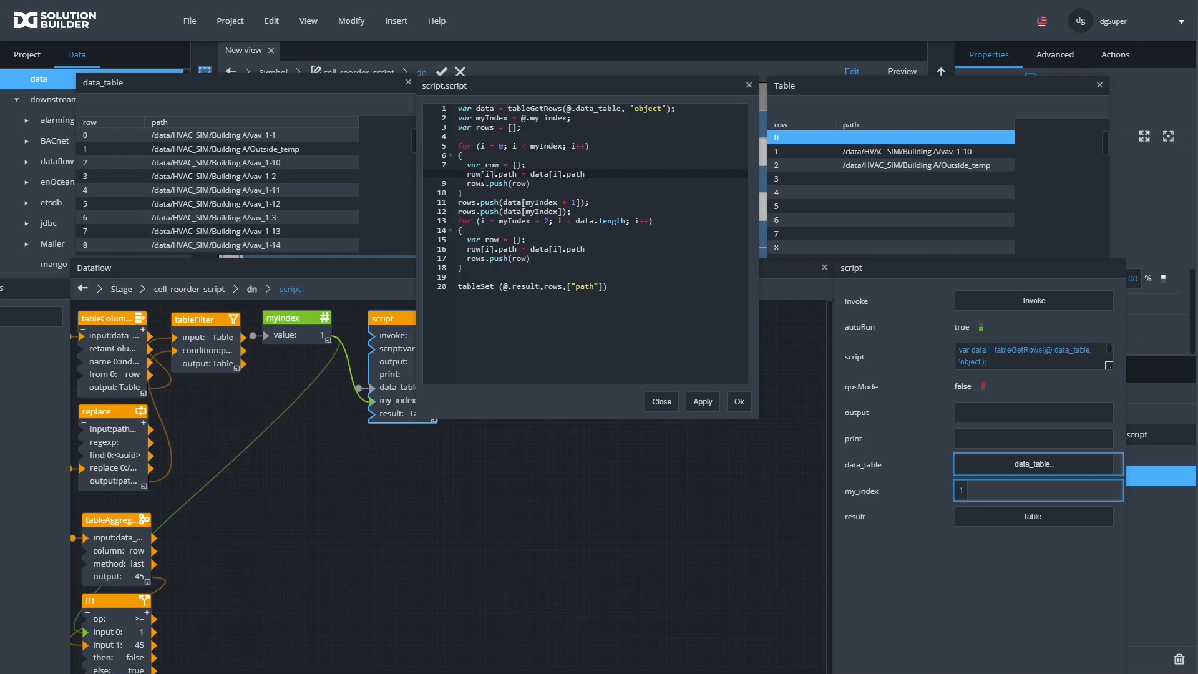
key(BackSpace)
key(BackSpace)
key(BackSpace)
click(712, 407)
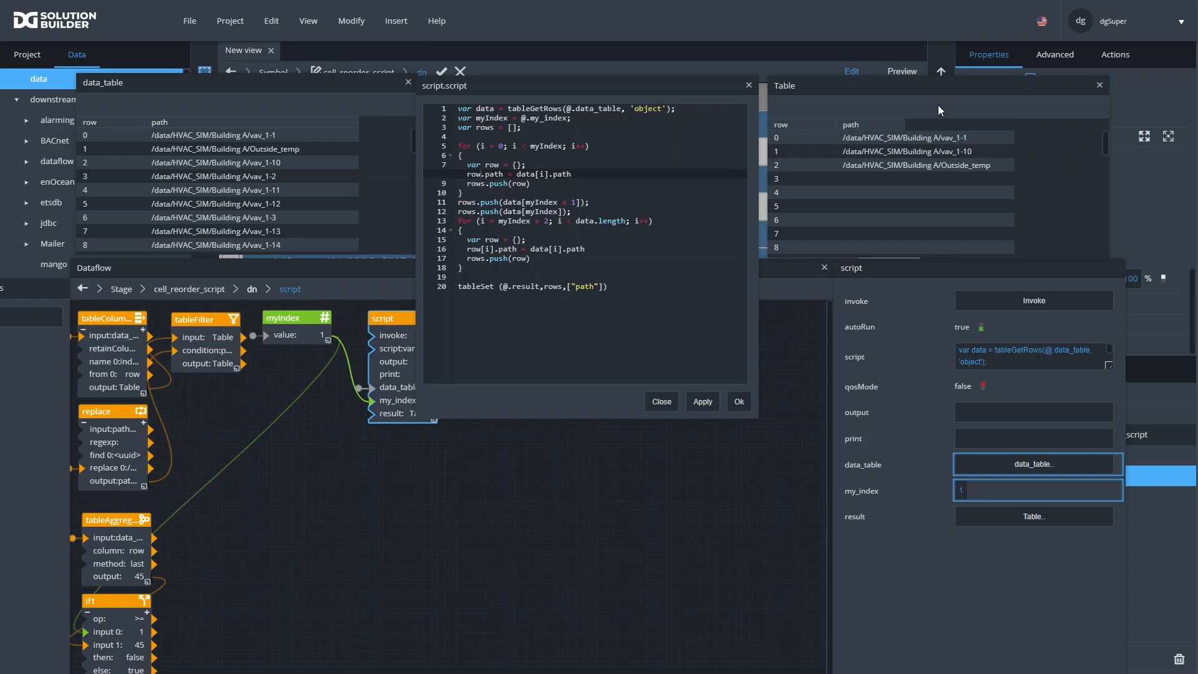
Change row[i].path to row.path in the second for loop and apply the script
click(496, 249)
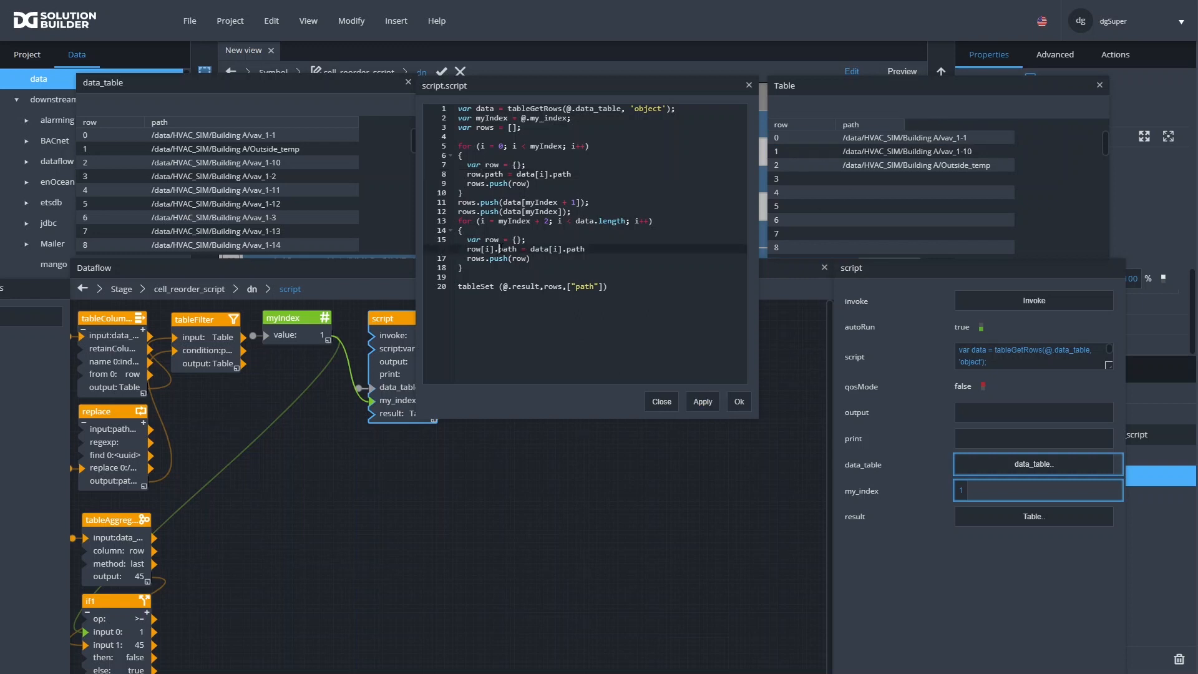
key(BackSpace)
key(BackSpace)
key(BackSpace)
click(704, 403)
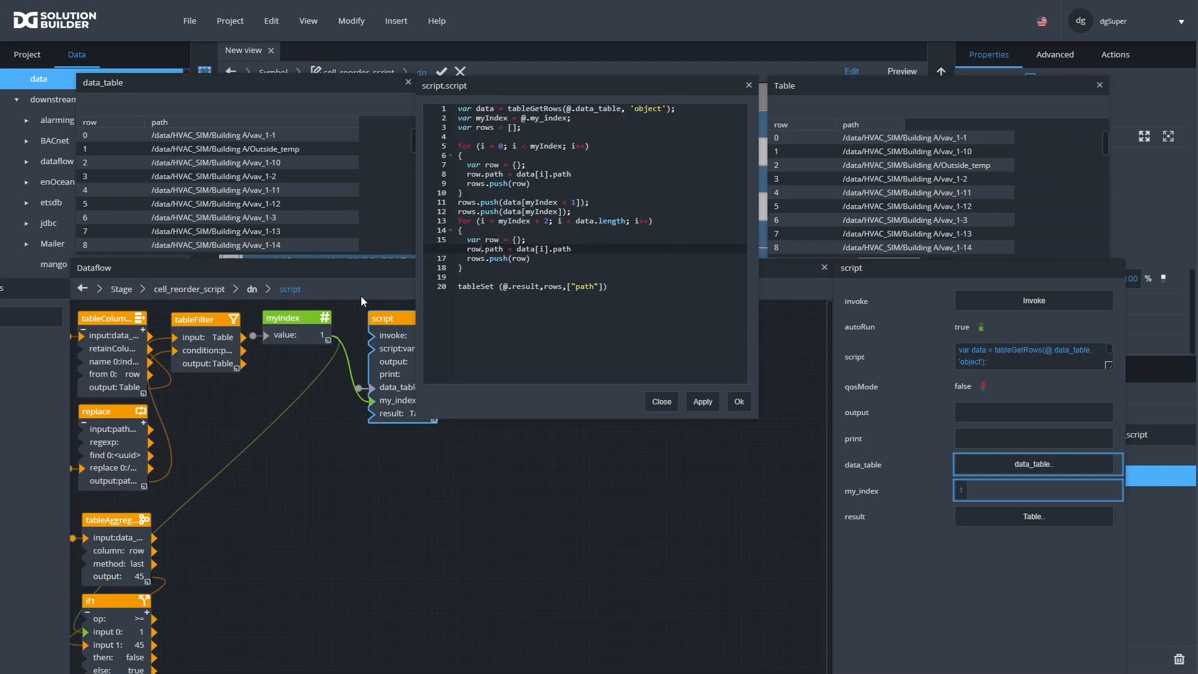
Compare the Outside_temp row's position in data_table and the result table, and turn off the script block's autoRun
click(169, 148)
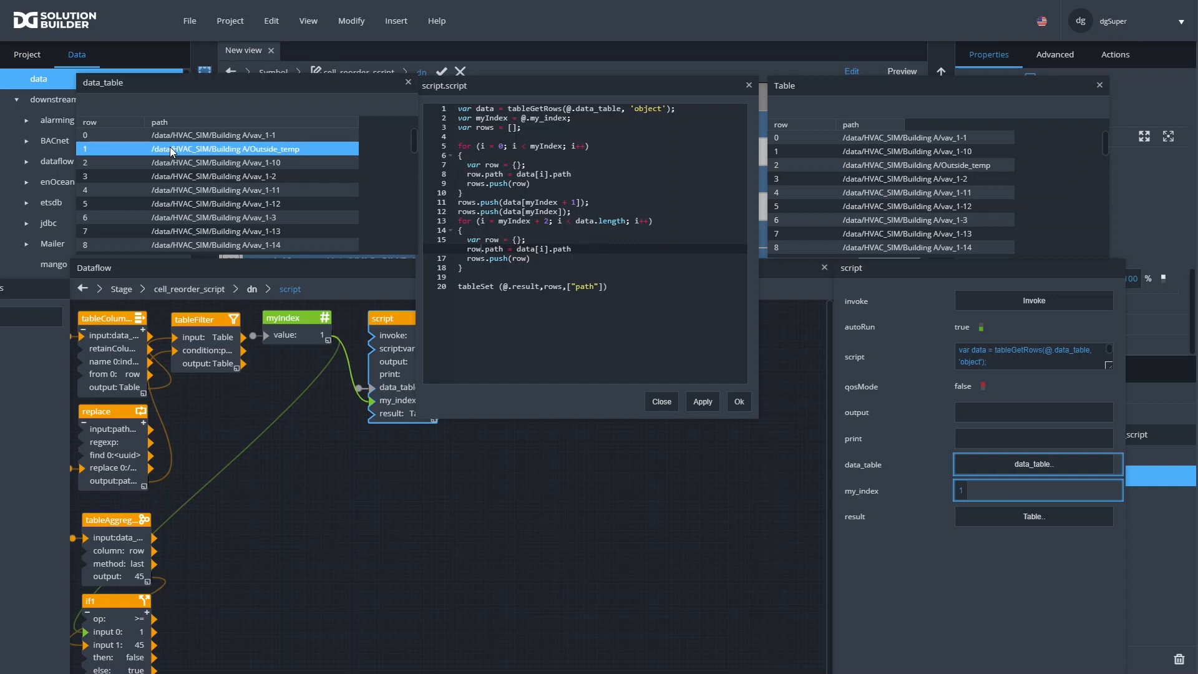
click(941, 165)
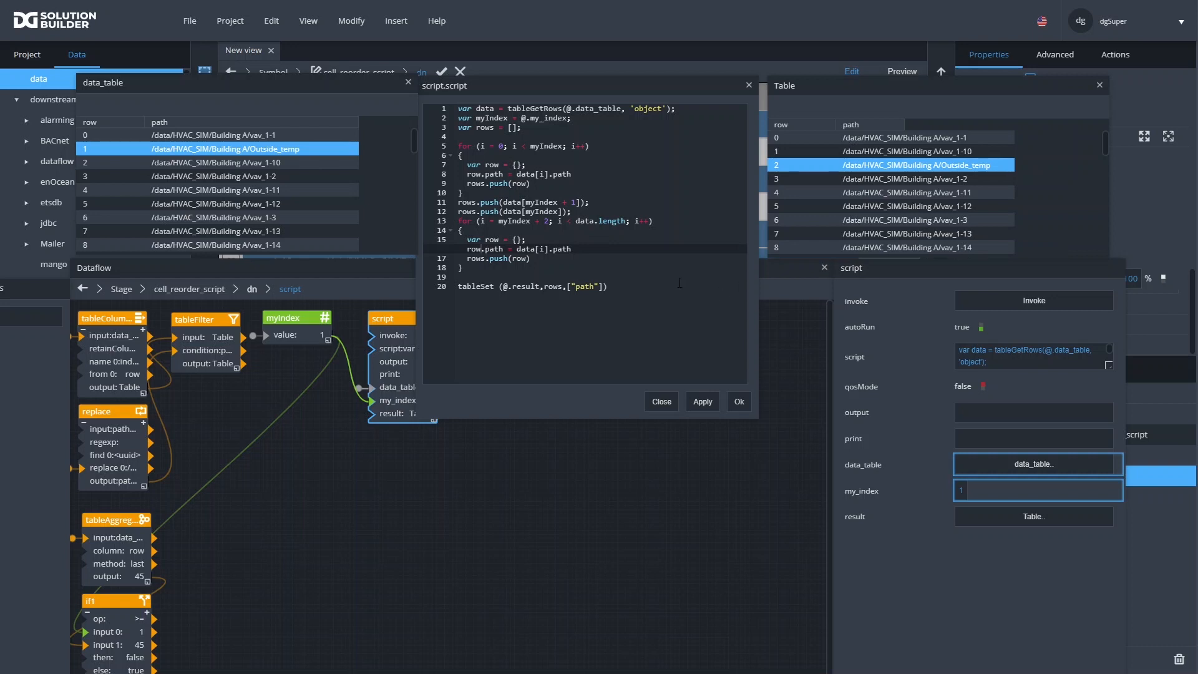
click(960, 335)
Duplicate the final tableSet statement onto a new line below it in the script
click(637, 198)
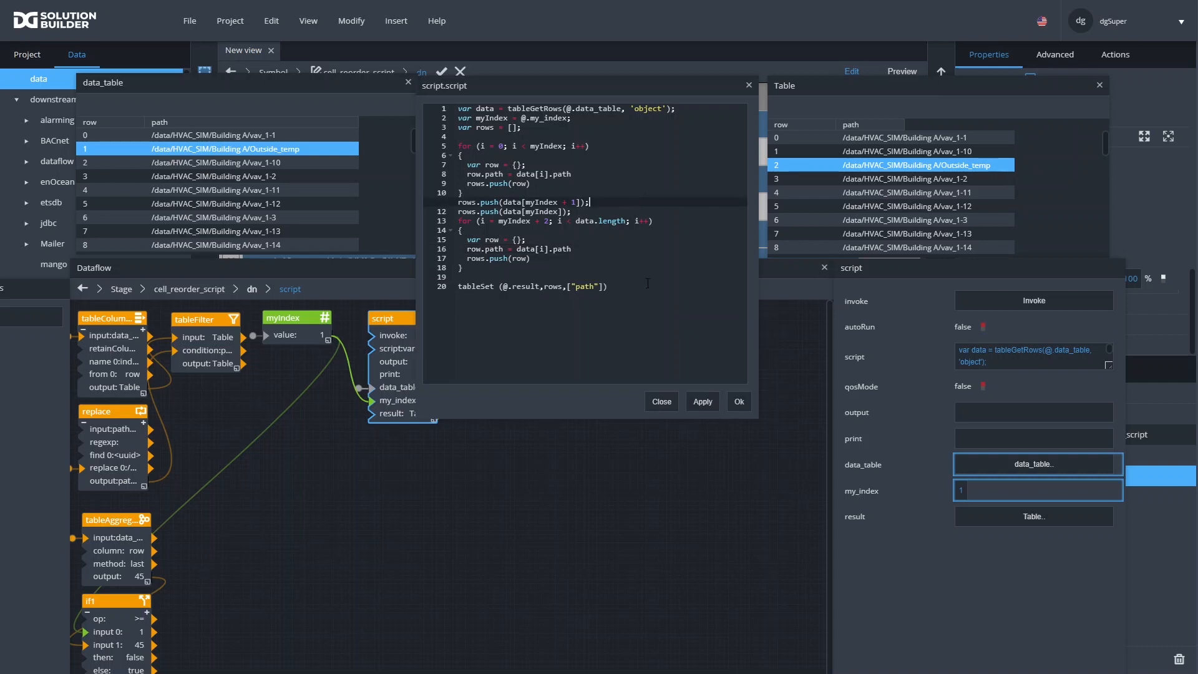
click(499, 276)
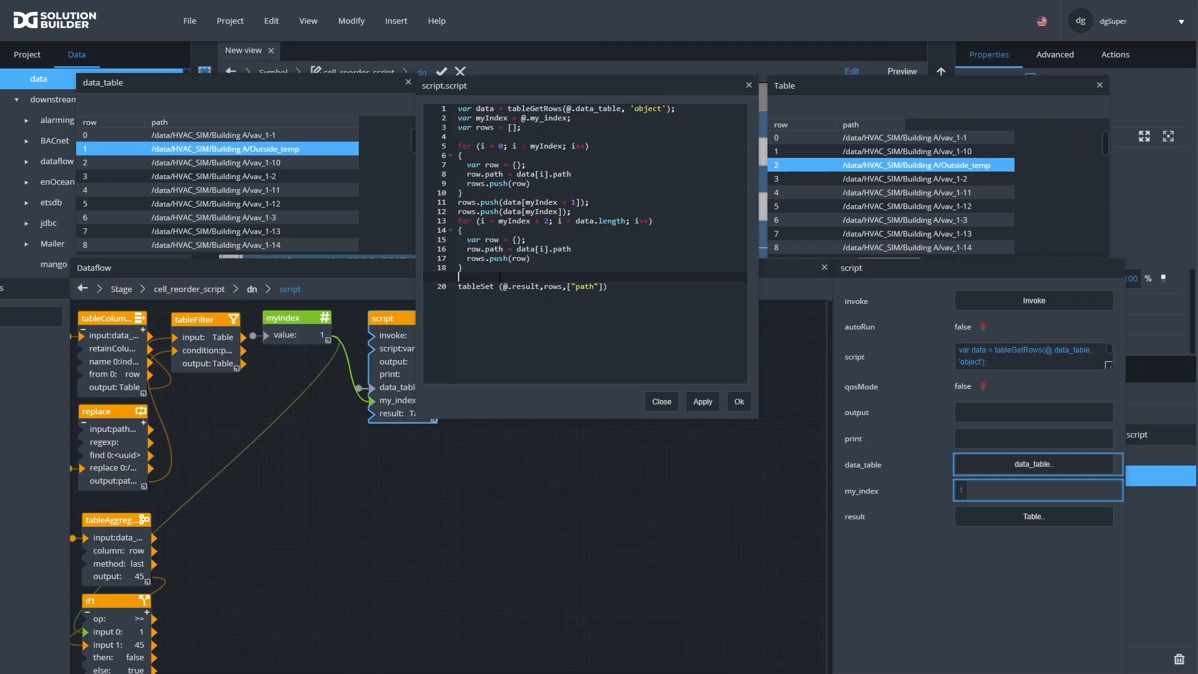
key(Down)
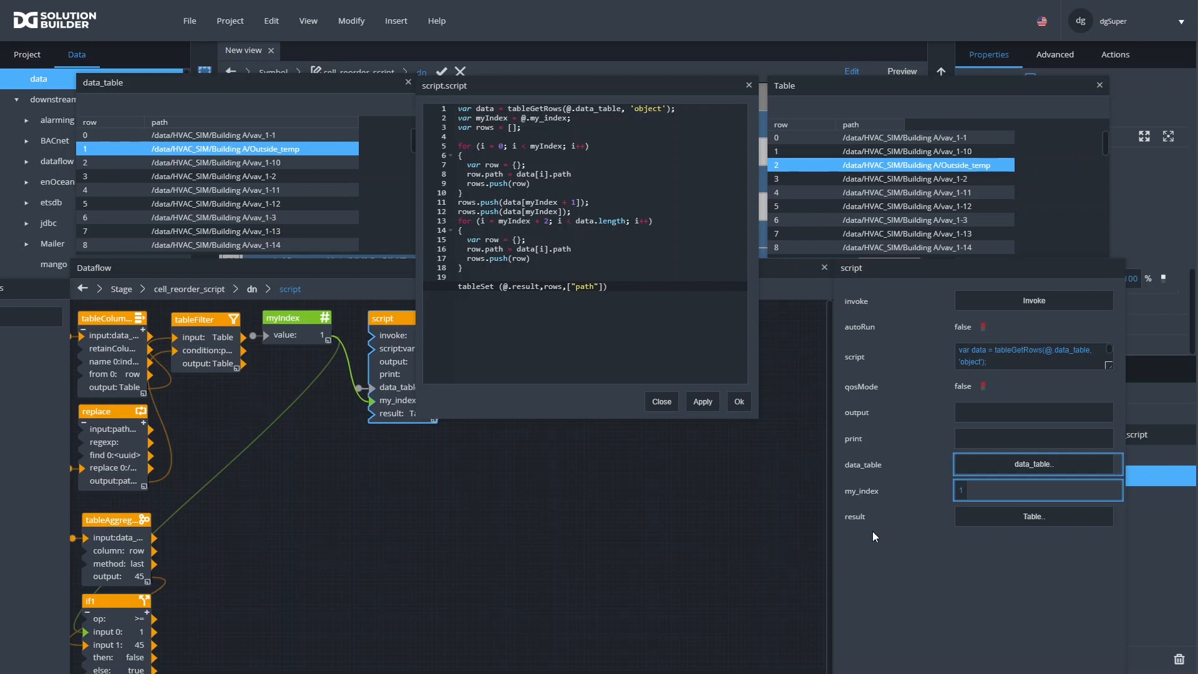
click(607, 274)
click(624, 292)
key(Return)
key(Up)
key(shift+Right)
key(shift+Right)
key(shift+Right)
key(shift+Right)
key(shift+Right)
key(shift+Right)
key(shift+Right)
key(shift+Right)
key(shift+Right)
key(shift+Right)
key(shift+Right)
key(shift+Right)
key(shift+Right)
key(shift+Right)
key(shift+Right)
key(shift+Right)
key(shift+Right)
key(shift+Right)
key(shift+Right)
key(shift+Right)
key(shift+Right)
key(shift+Right)
key(shift+Right)
key(shift+Right)
key(shift+Right)
key(shift+Right)
key(shift+Right)
key(shift+Right)
key(shift+Right)
key(shift+Right)
key(shift+Right)
key(shift+Right)
key(shift+Right)
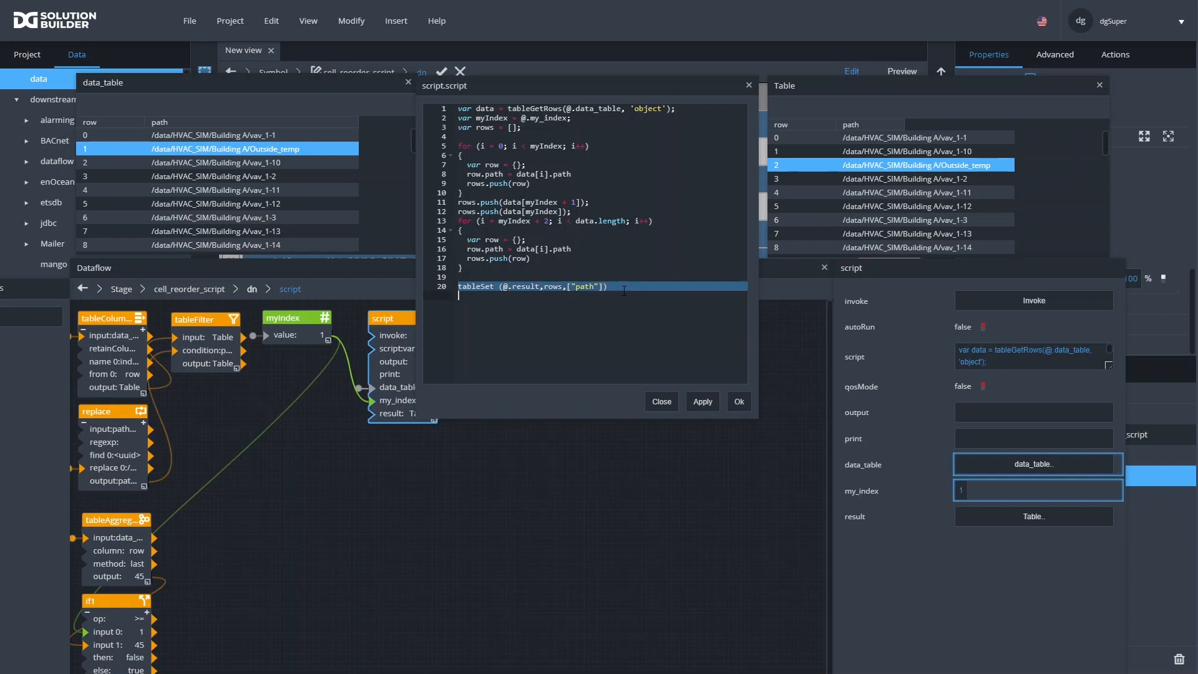
key(ctrl+c)
key(Down)
key(ctrl+v)
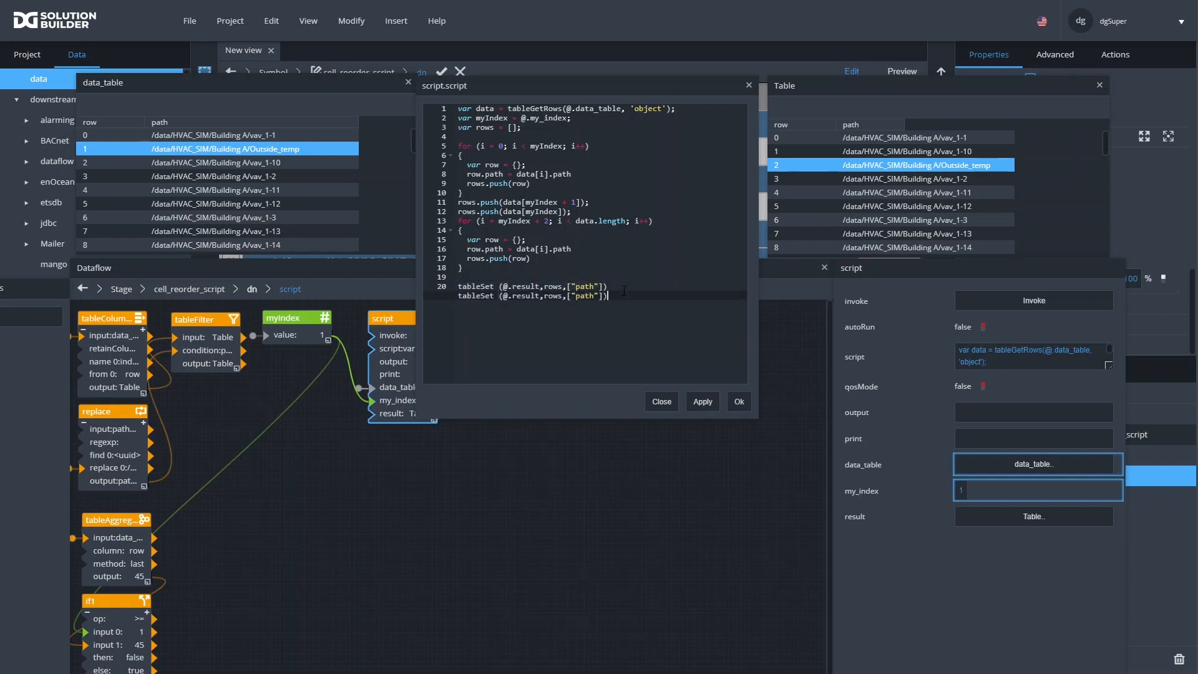
Change the copied statement to tableSet (@.data_table,rows,["path"],true) and accept the script
key(Right)
key(Right)
key(shift+Left)
key(shift+Left)
key(shift+Left)
key(shift+Left)
key(shift+Left)
key(shift+Left)
text(data_table)
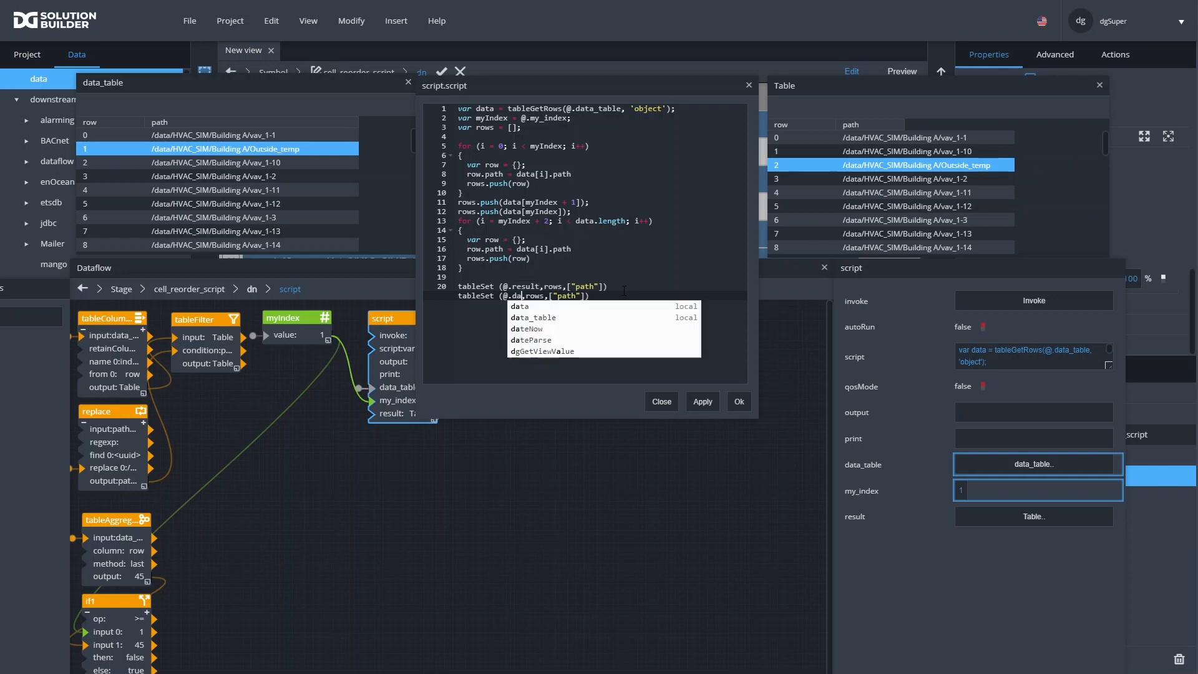
key(Return)
key(Right)
key(End)
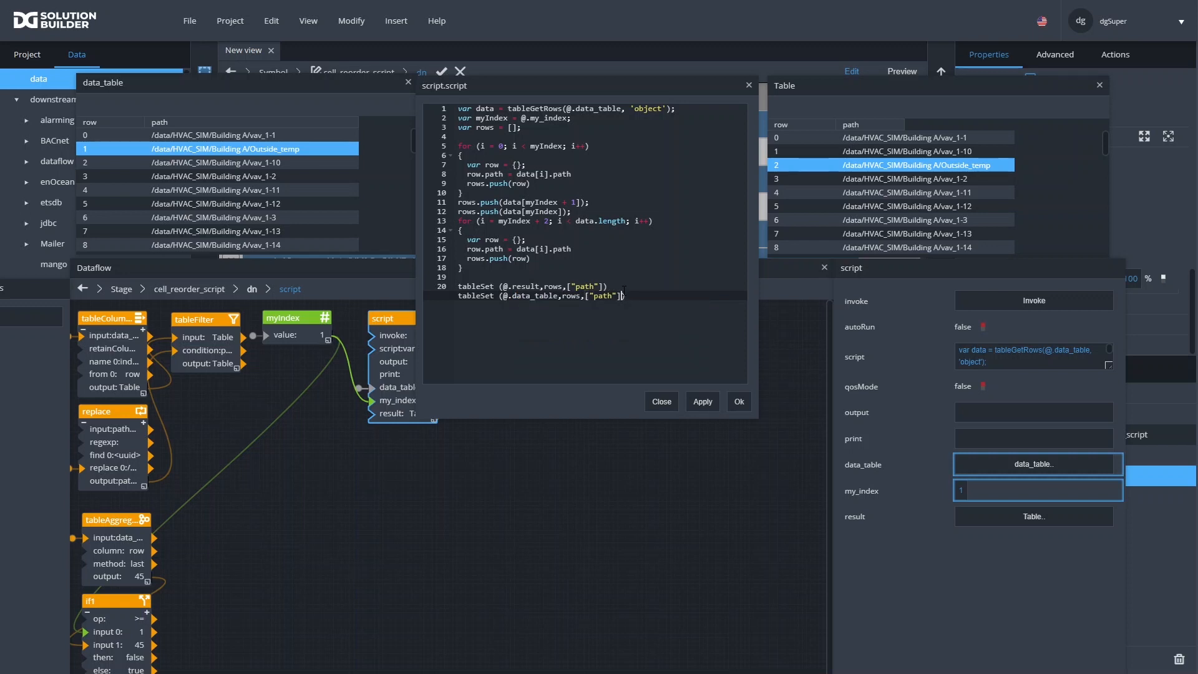
key(Left)
text(,true)
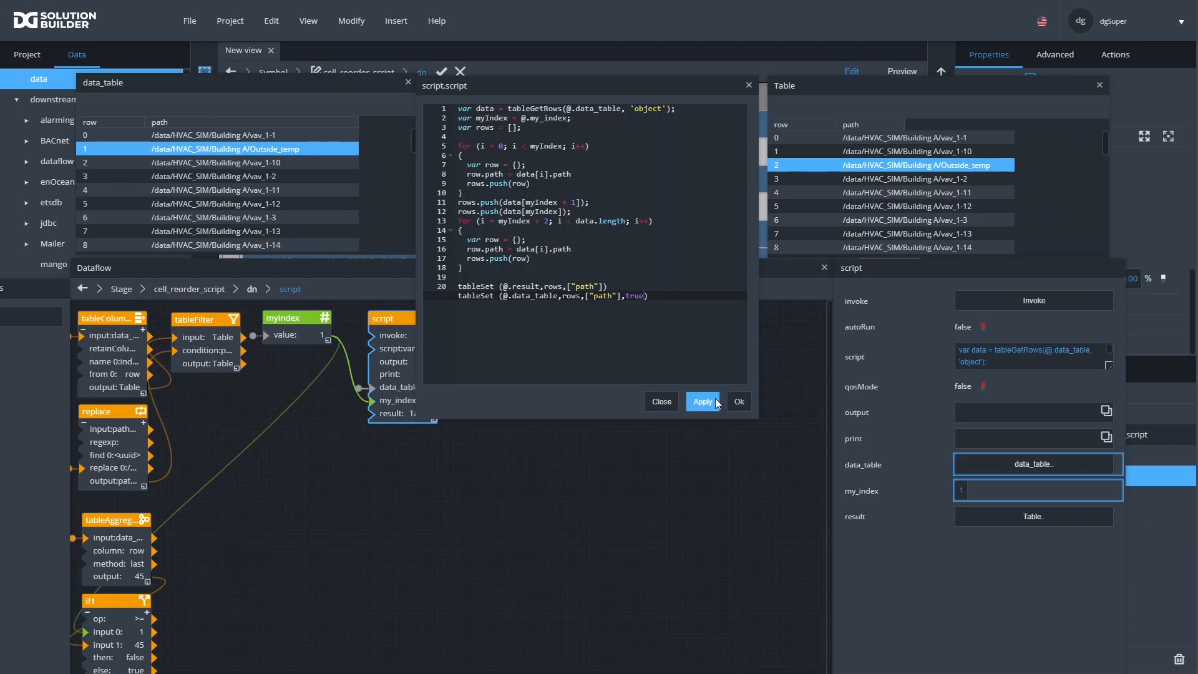
click(740, 401)
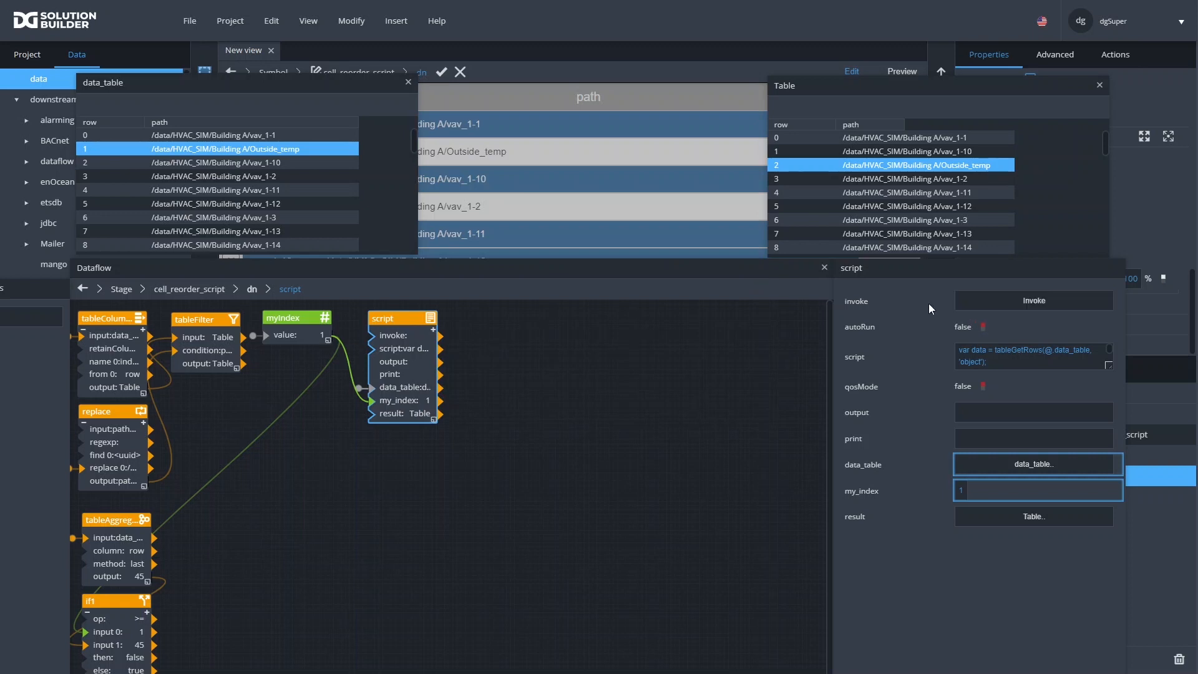
Bind the dn button's onClick event to the script block's invoke property, close both table windows, and commit the edits to dn
drag(783, 271, 680, 286)
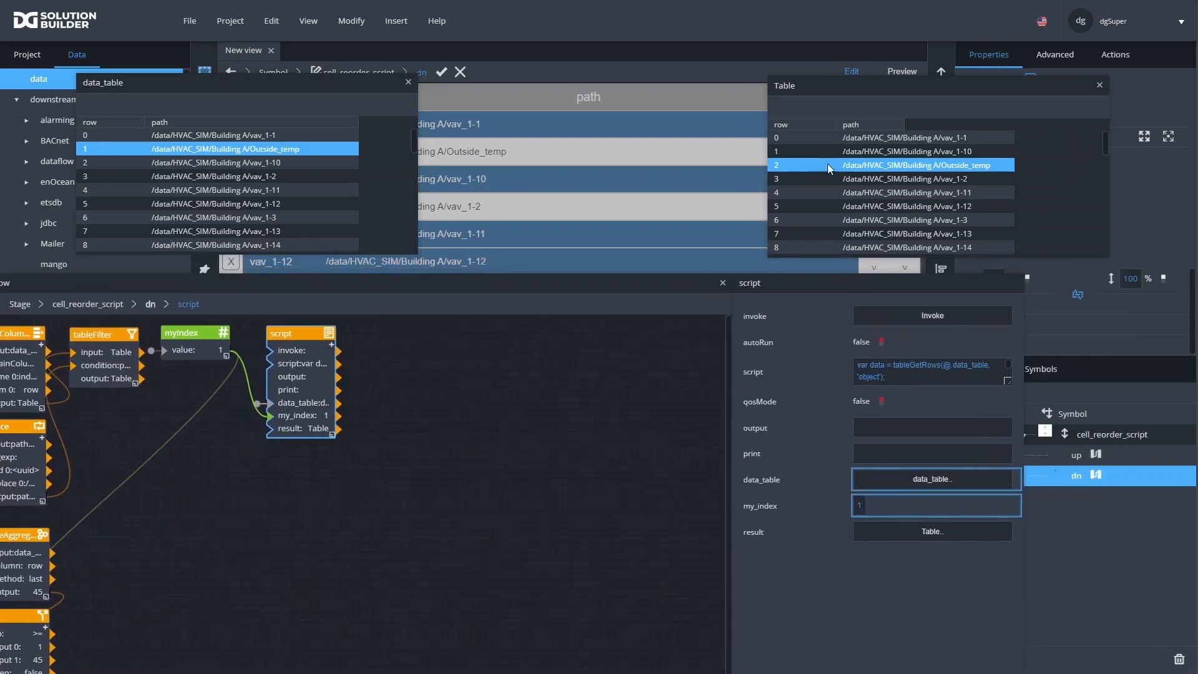
click(1101, 85)
scroll(1108, 75, down, 5)
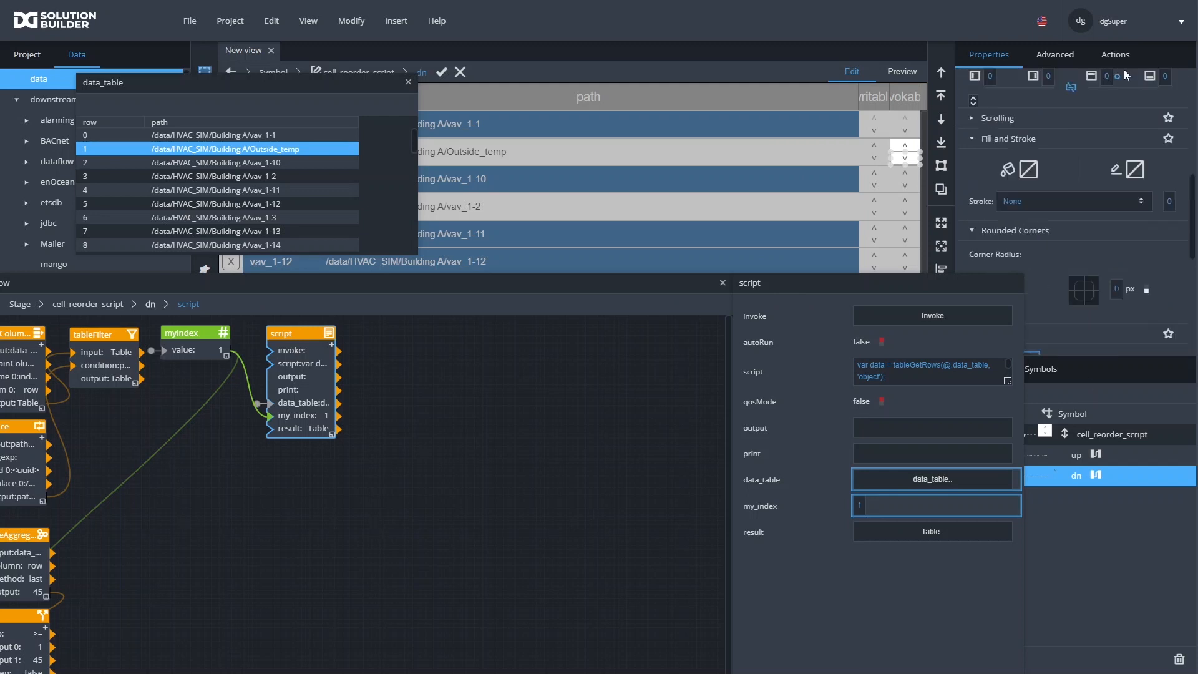
click(1116, 55)
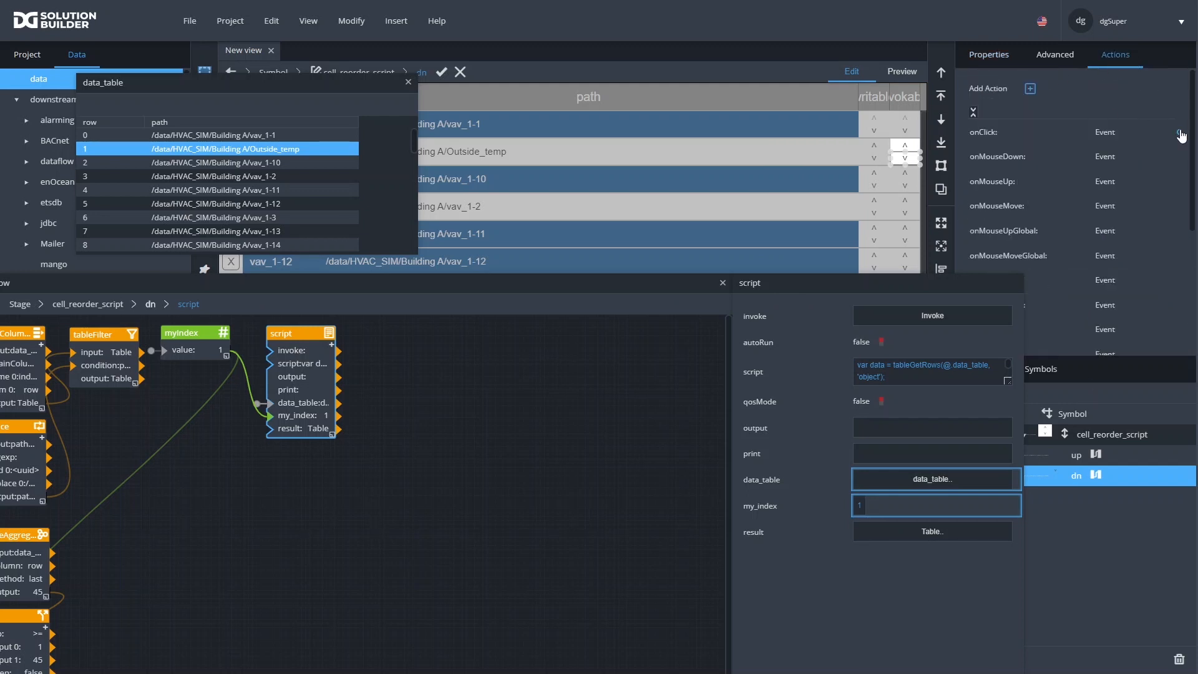
drag(1179, 133, 934, 318)
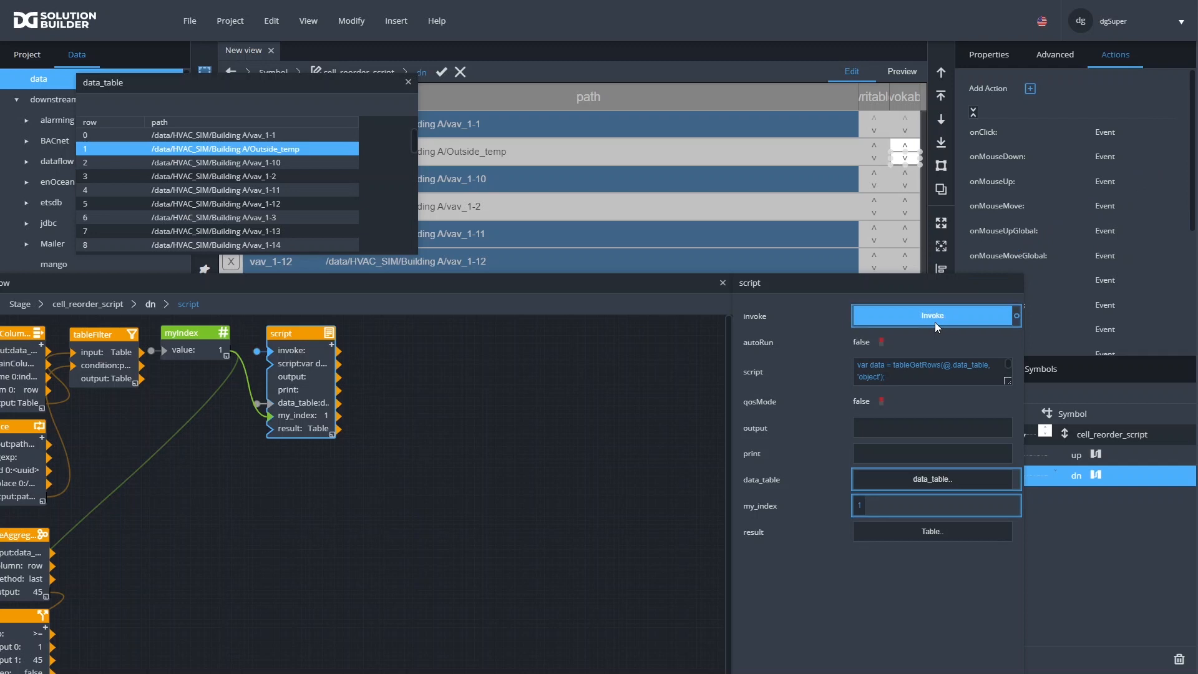
click(408, 82)
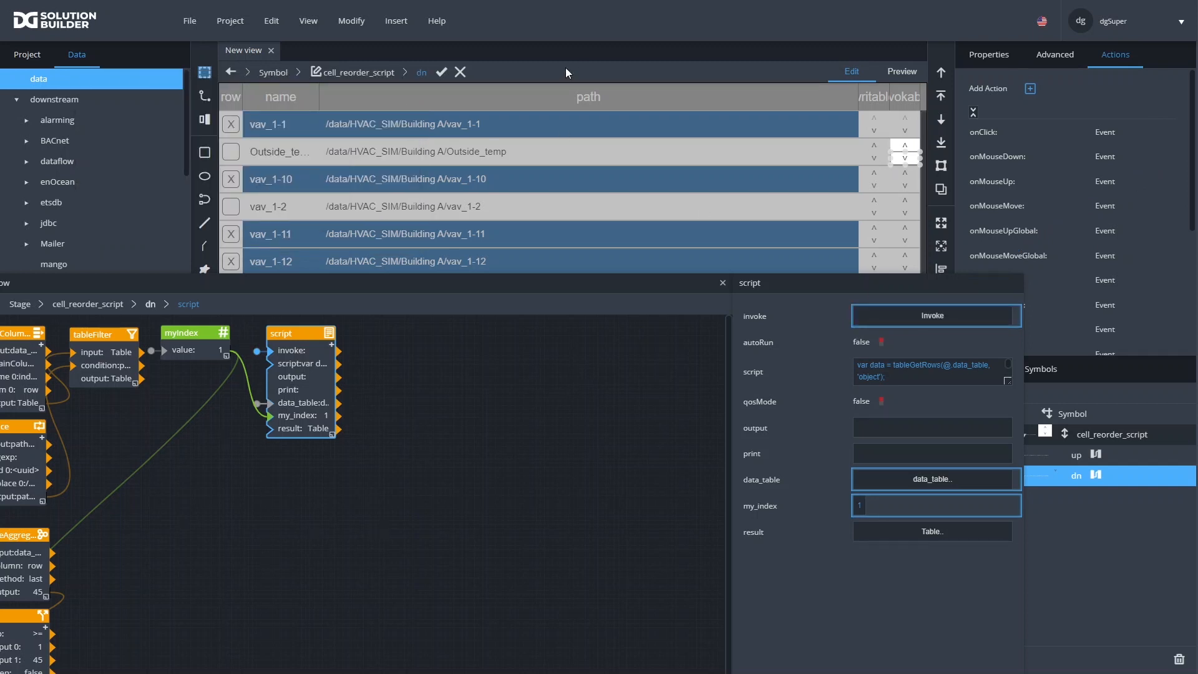
click(442, 73)
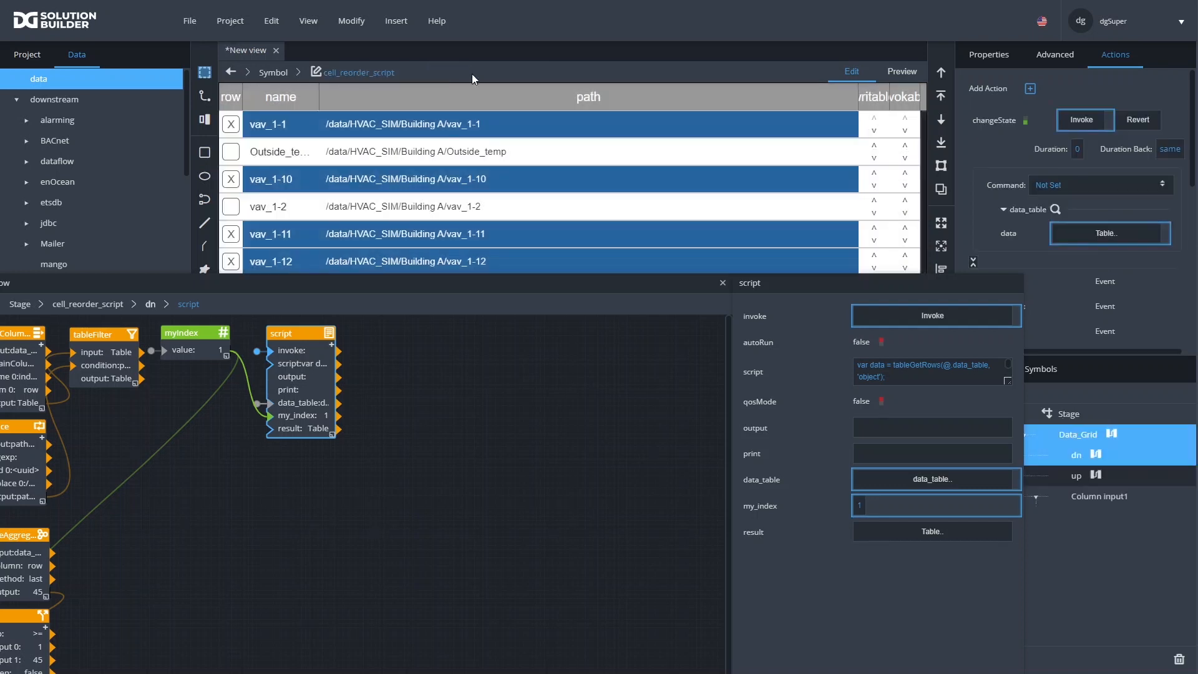
Preview the Data_Grid and test the dn button by moving the vav_1-15 row down four rows
click(1111, 433)
click(290, 453)
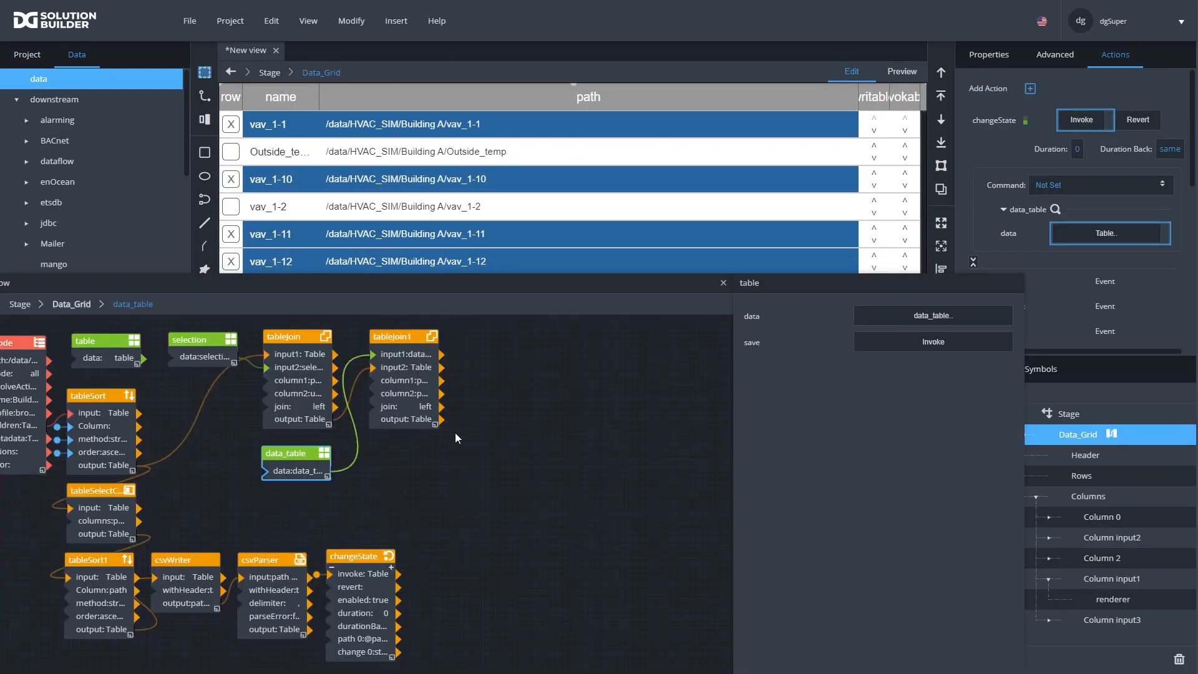
click(903, 74)
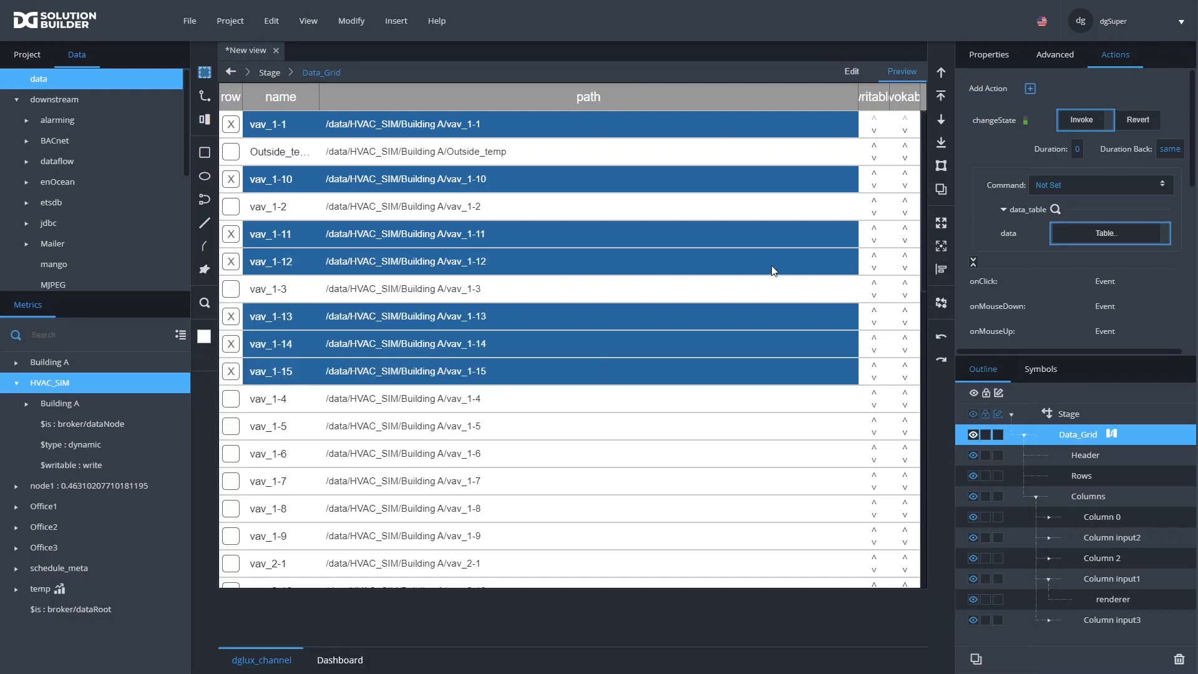
click(904, 378)
click(905, 405)
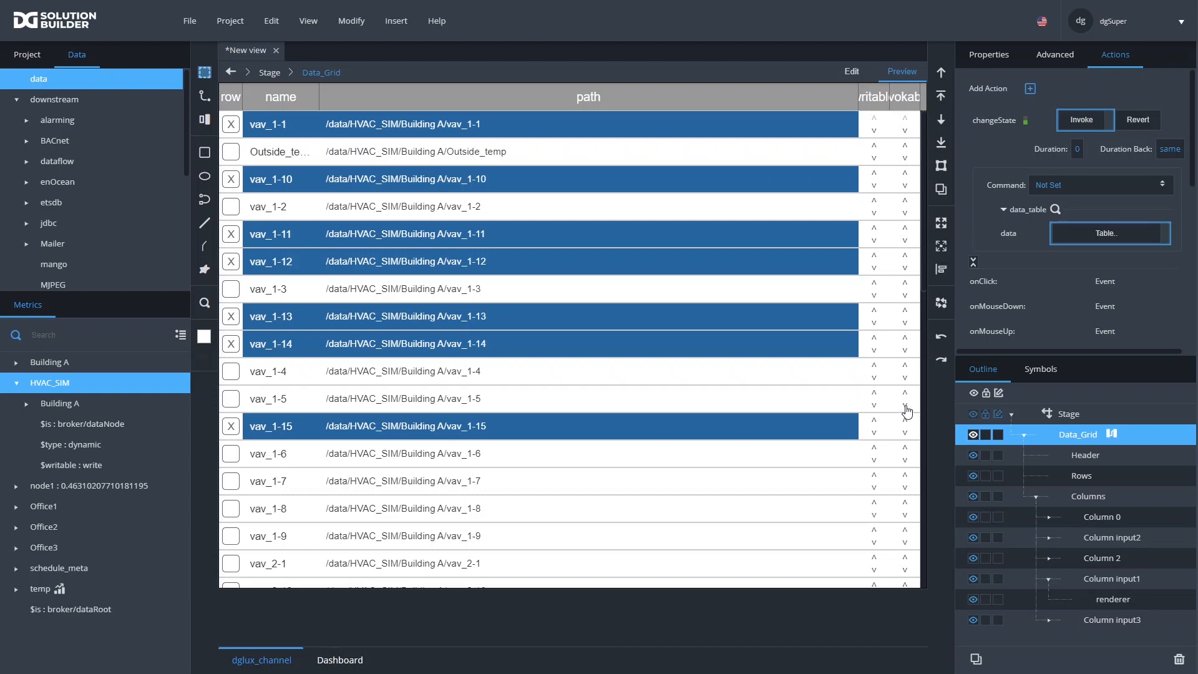
click(904, 435)
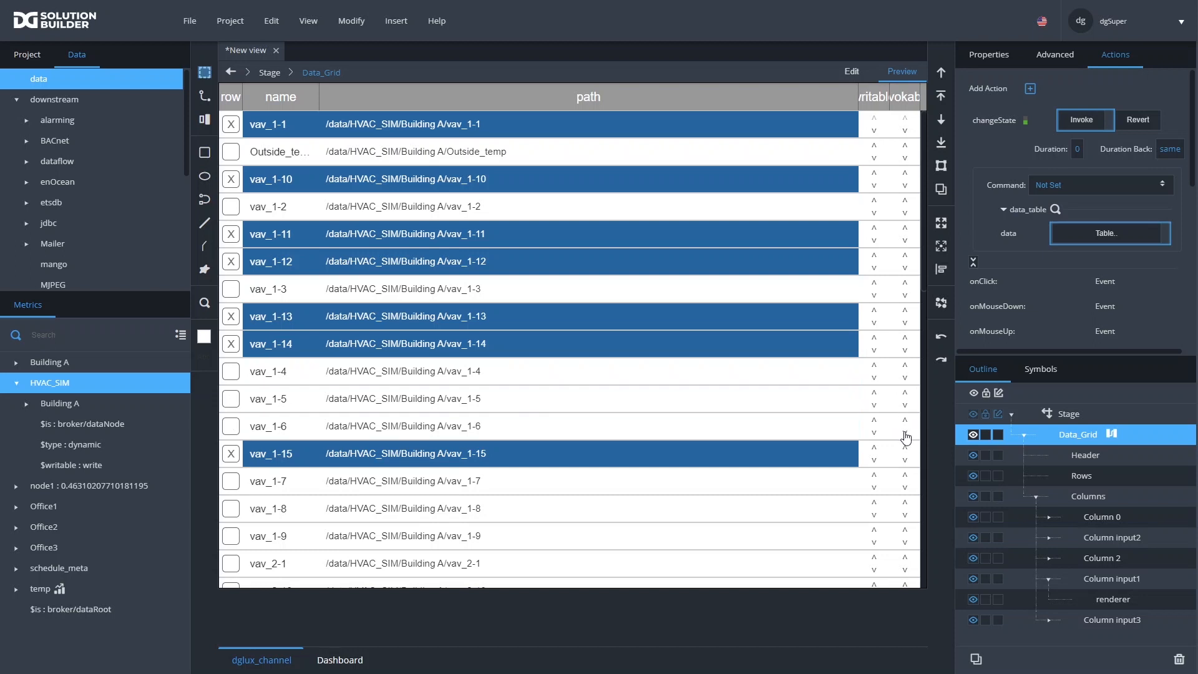
click(905, 461)
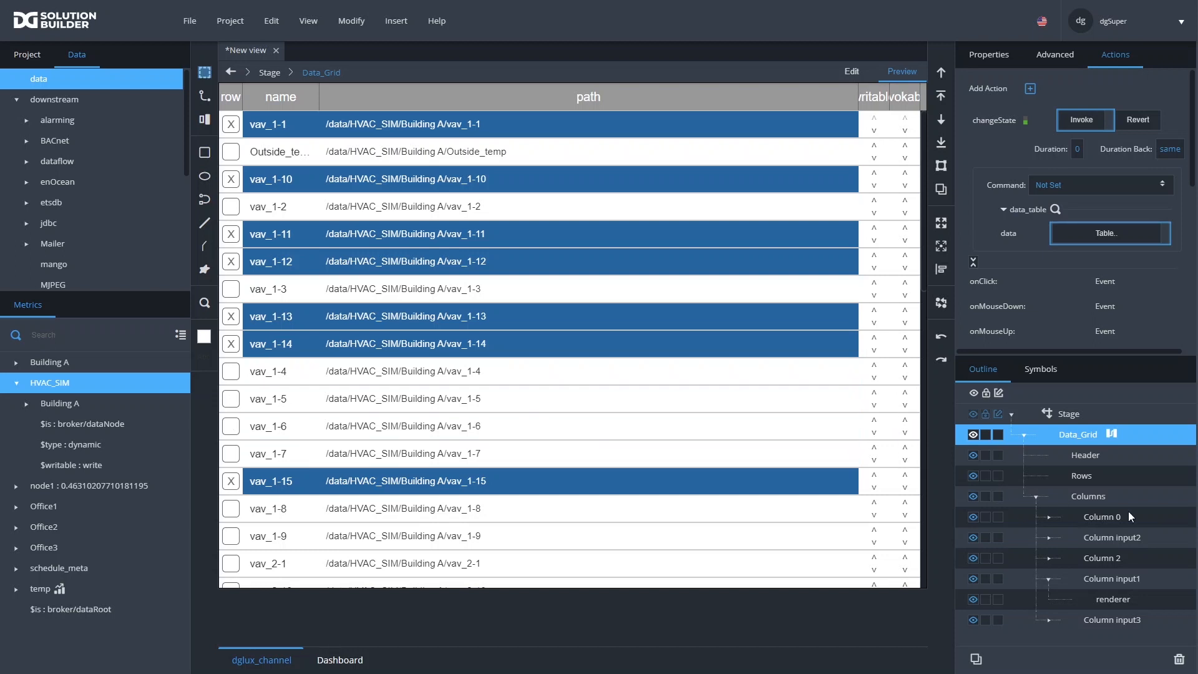
Return to editing, close the dataflow window, and open the cell_reorder_script symbol in the vav_1-15 row with its child buttons listed
click(1049, 580)
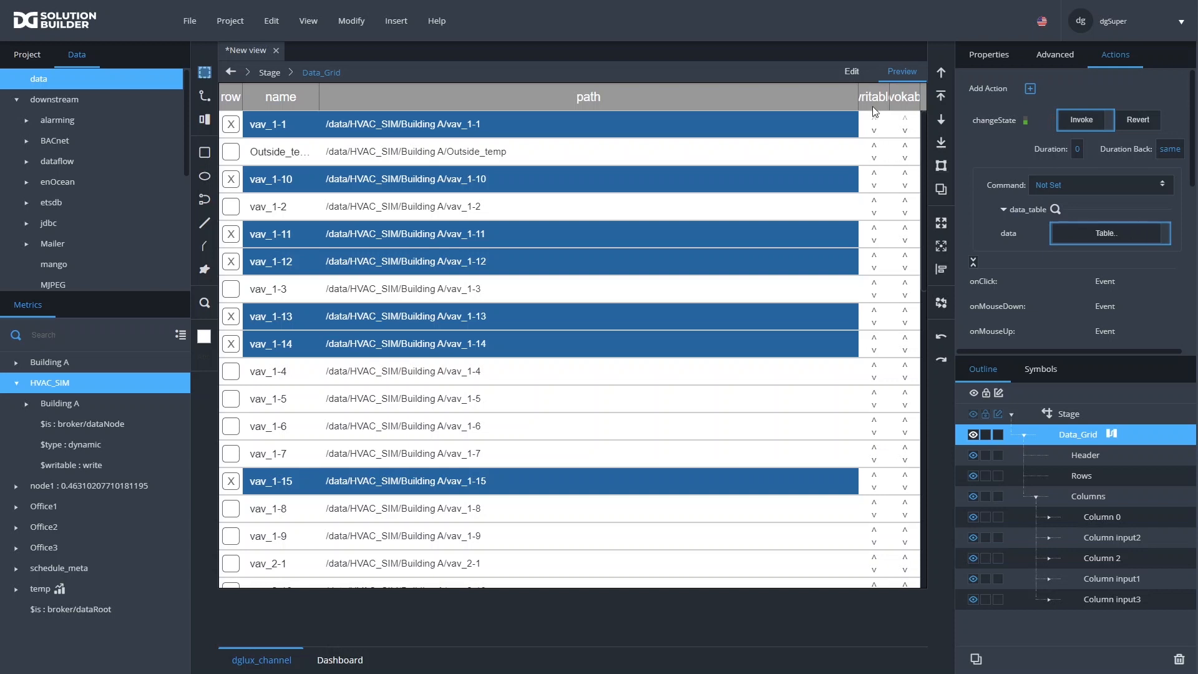
click(858, 73)
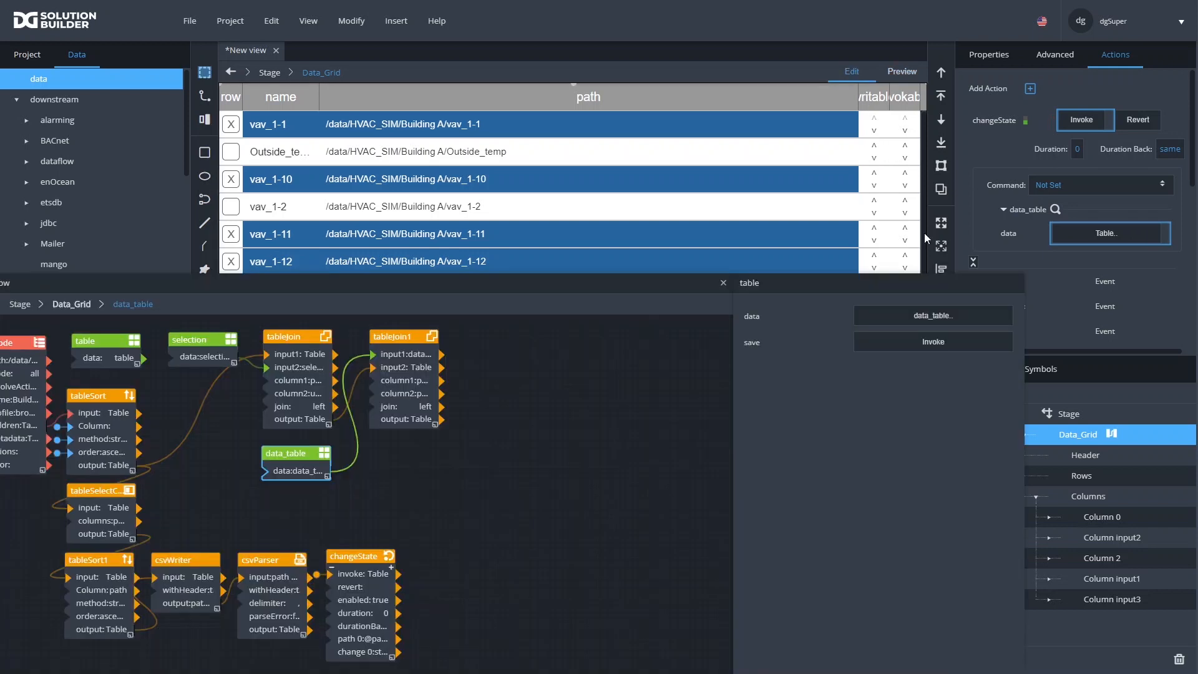
click(723, 283)
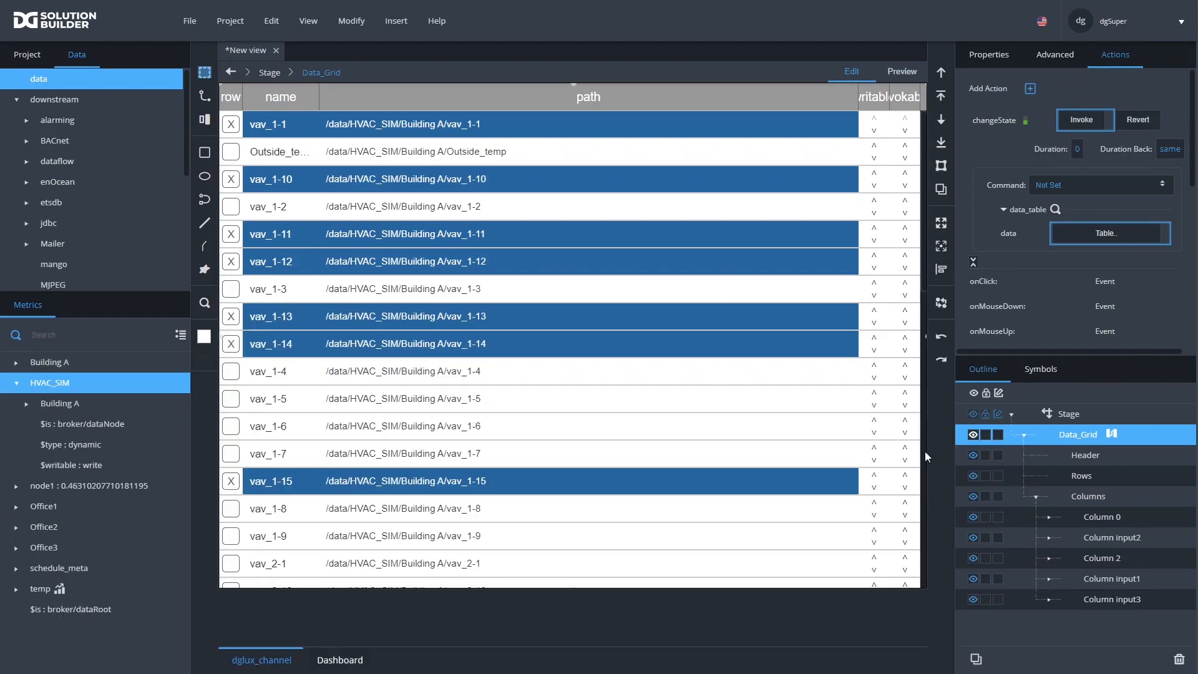
double_click(905, 481)
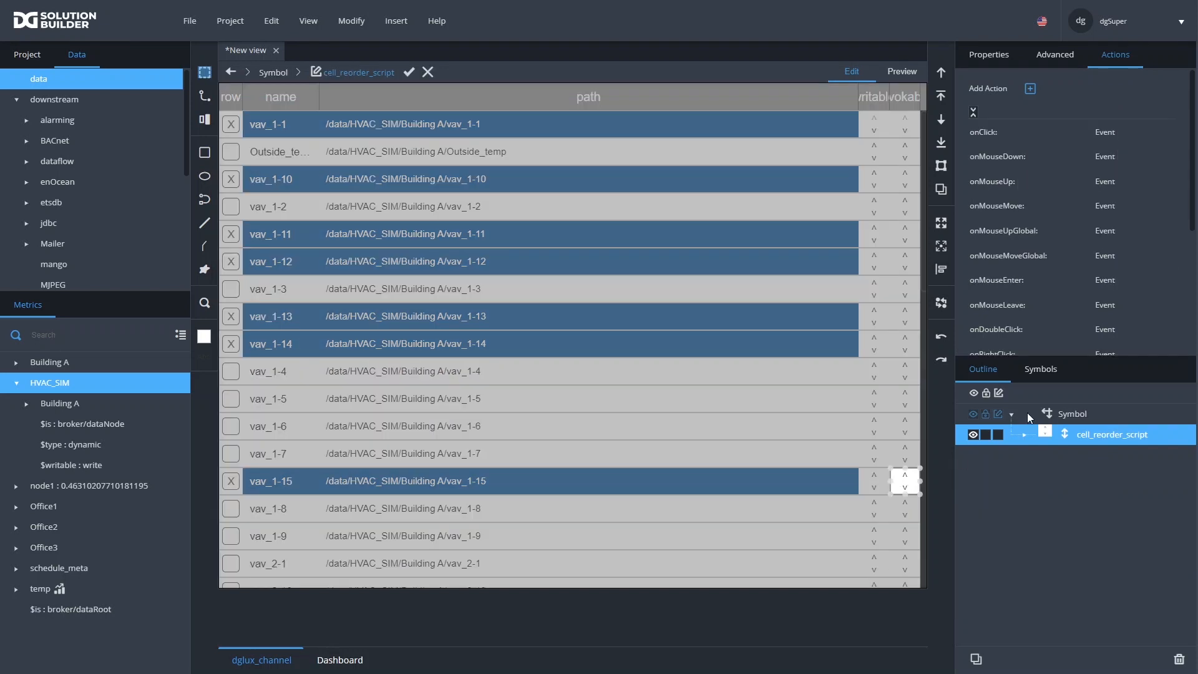
click(1024, 435)
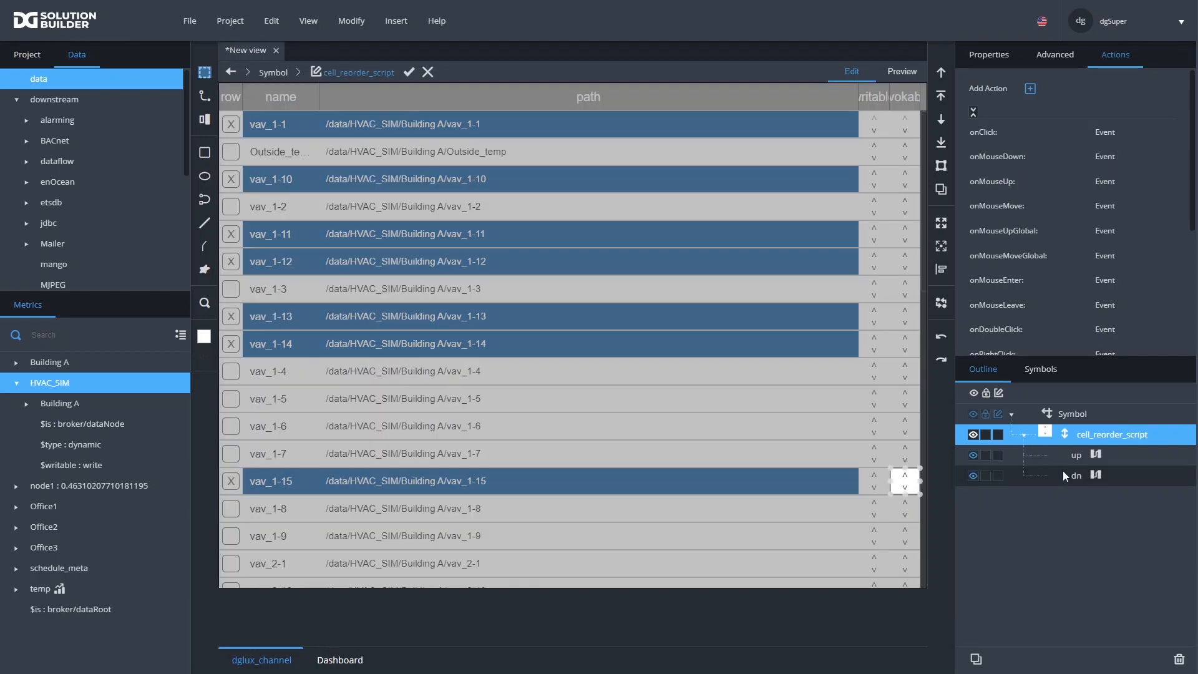
Delete the up button from the cell_reorder_script symbol
click(971, 54)
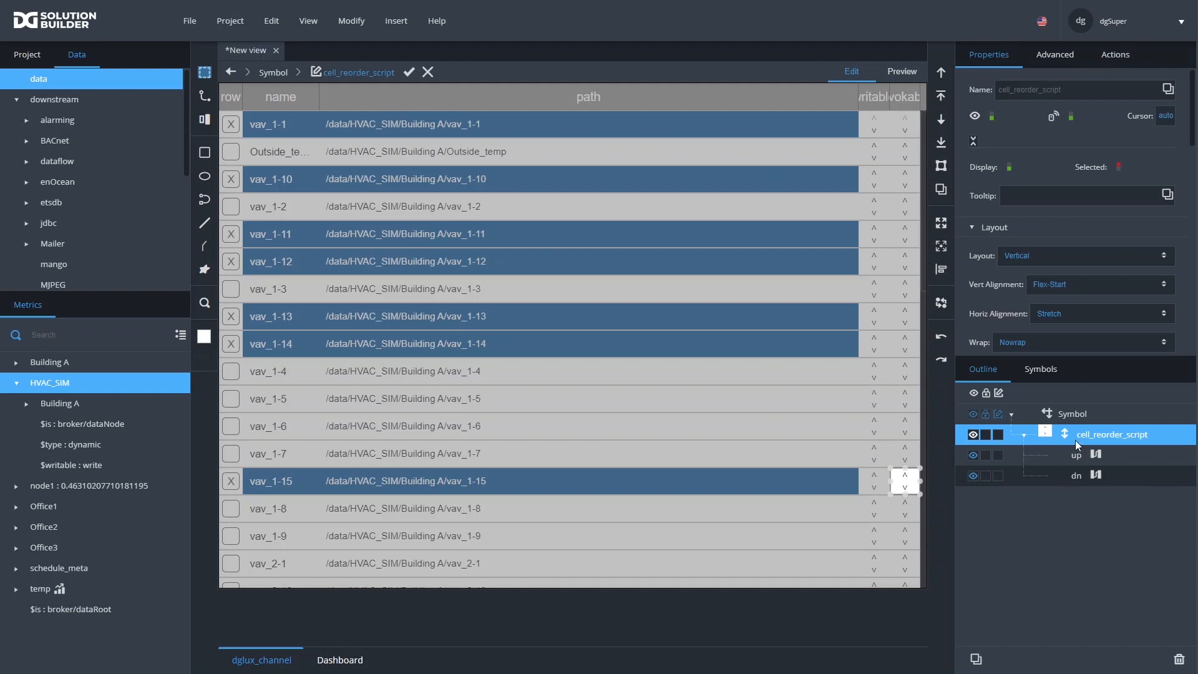
click(1075, 456)
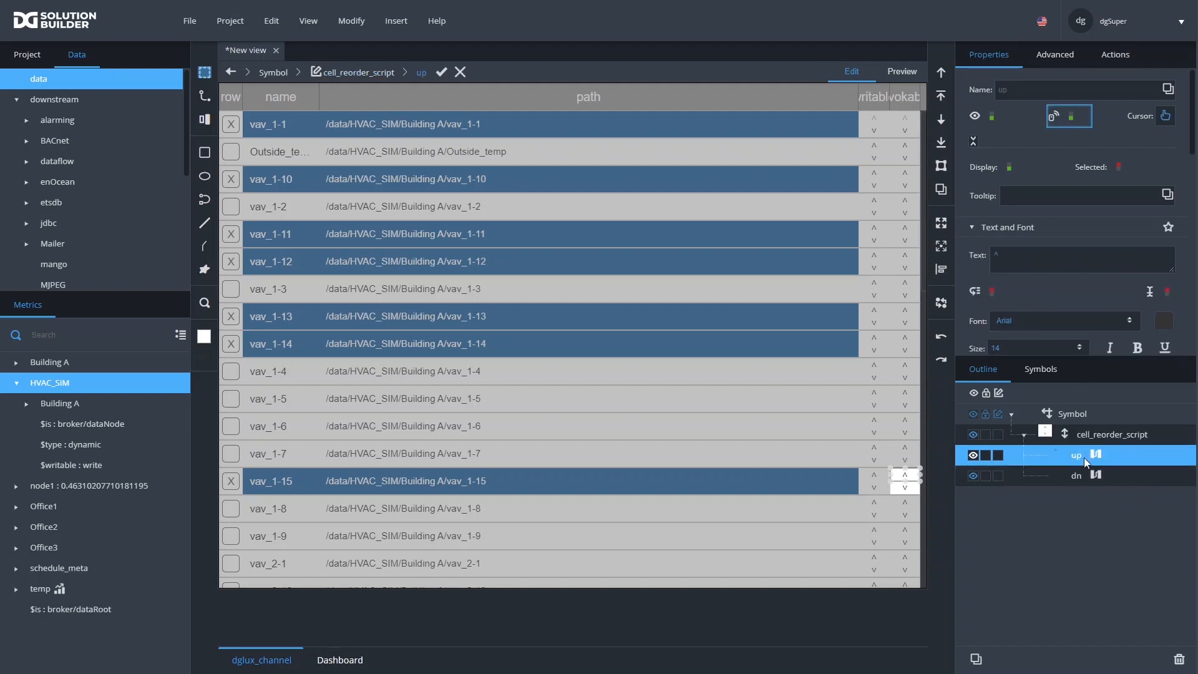
double_click(1042, 264)
click(1179, 659)
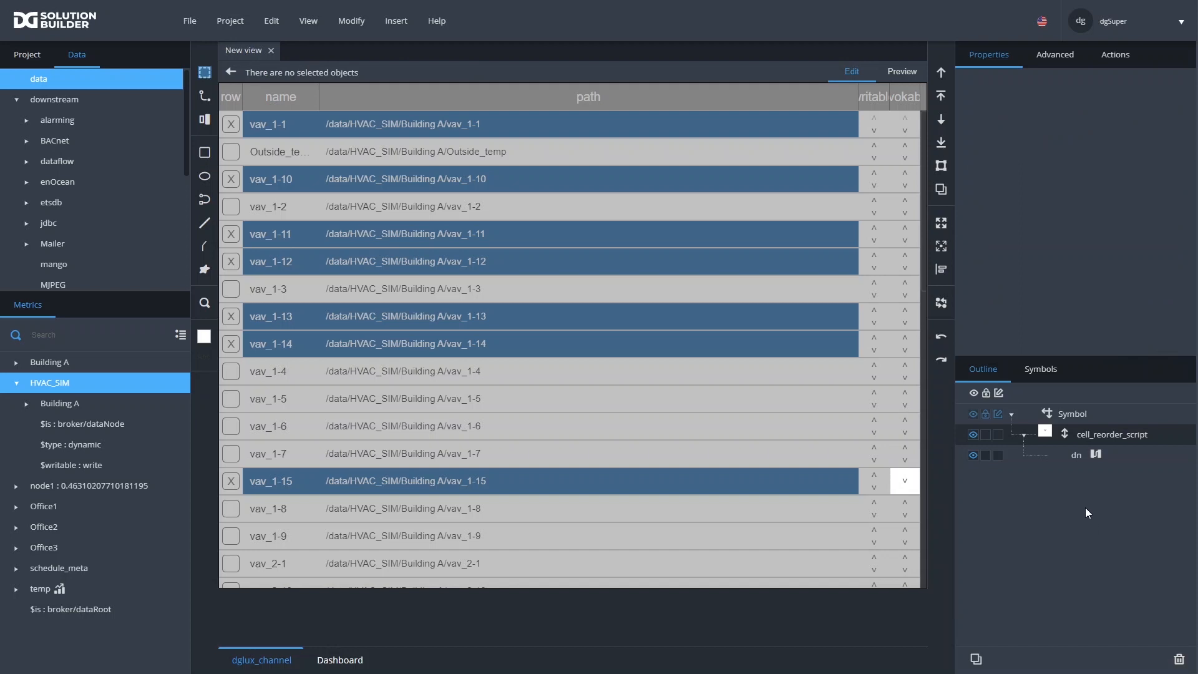
Duplicate the dn button and move the copy above the original in the symbol
click(1073, 453)
key(ctrl+d)
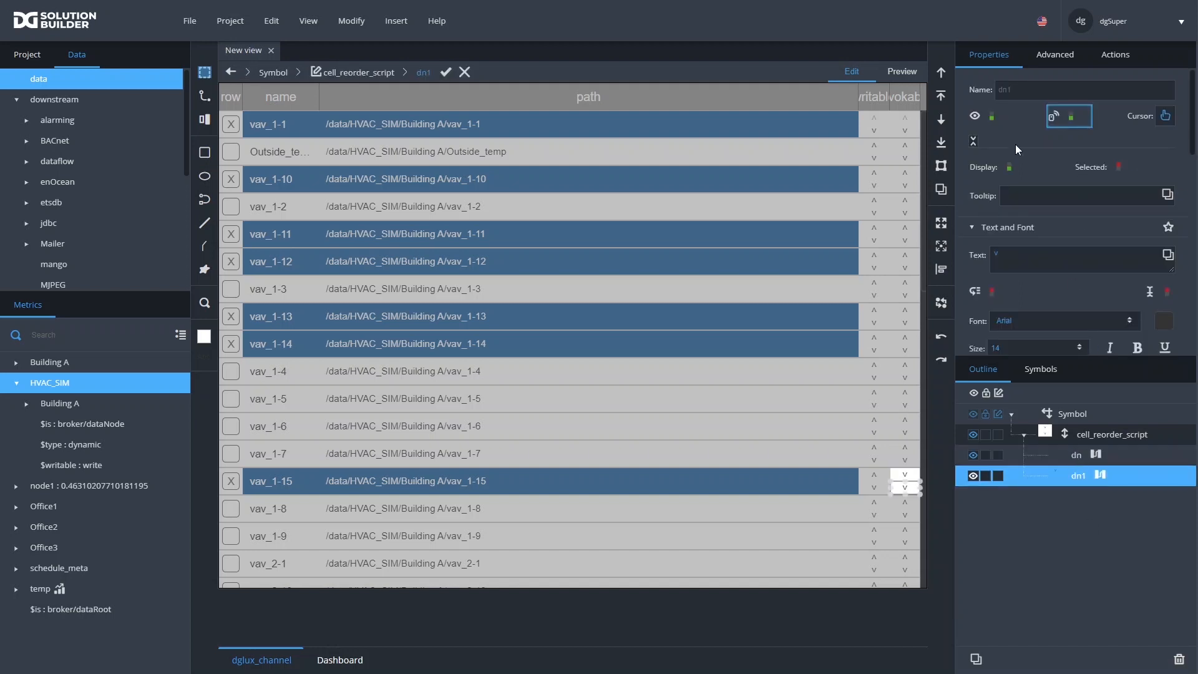
click(941, 73)
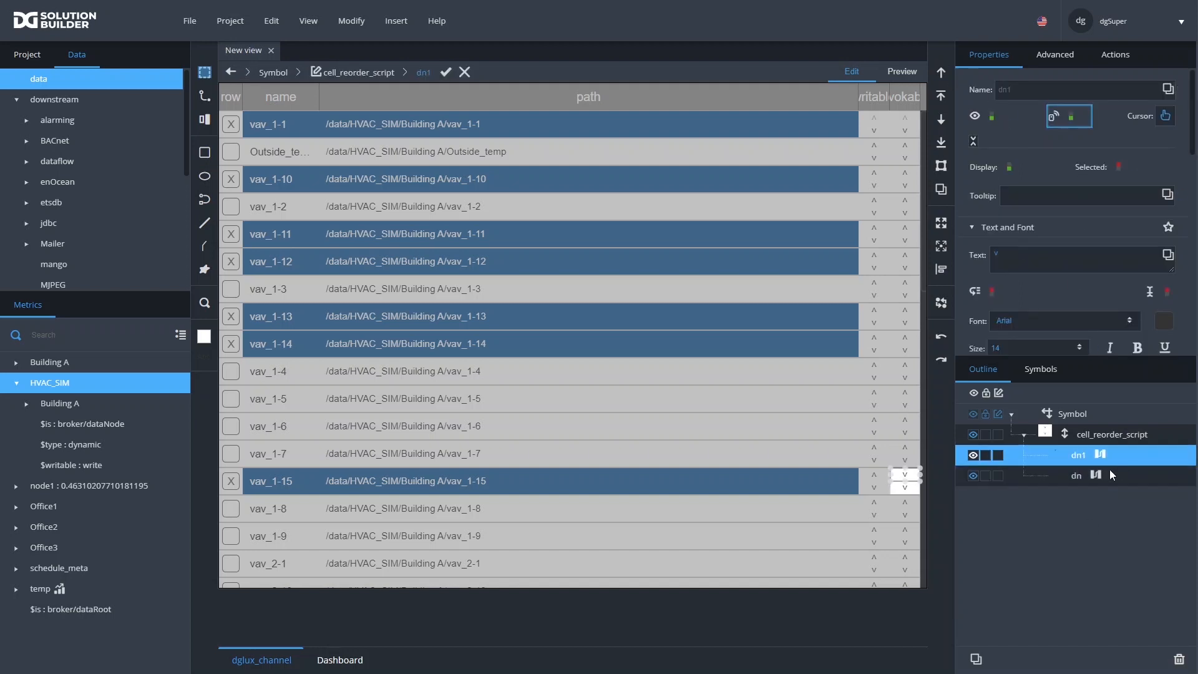
Rename the copied button to up and set its text to ^
double_click(1077, 456)
text(up)
key(Return)
double_click(1043, 258)
text(^)
Open the up button's dataflow and reset input 1 of the if1 block to 0
click(1095, 456)
drag(441, 289, 604, 164)
click(166, 526)
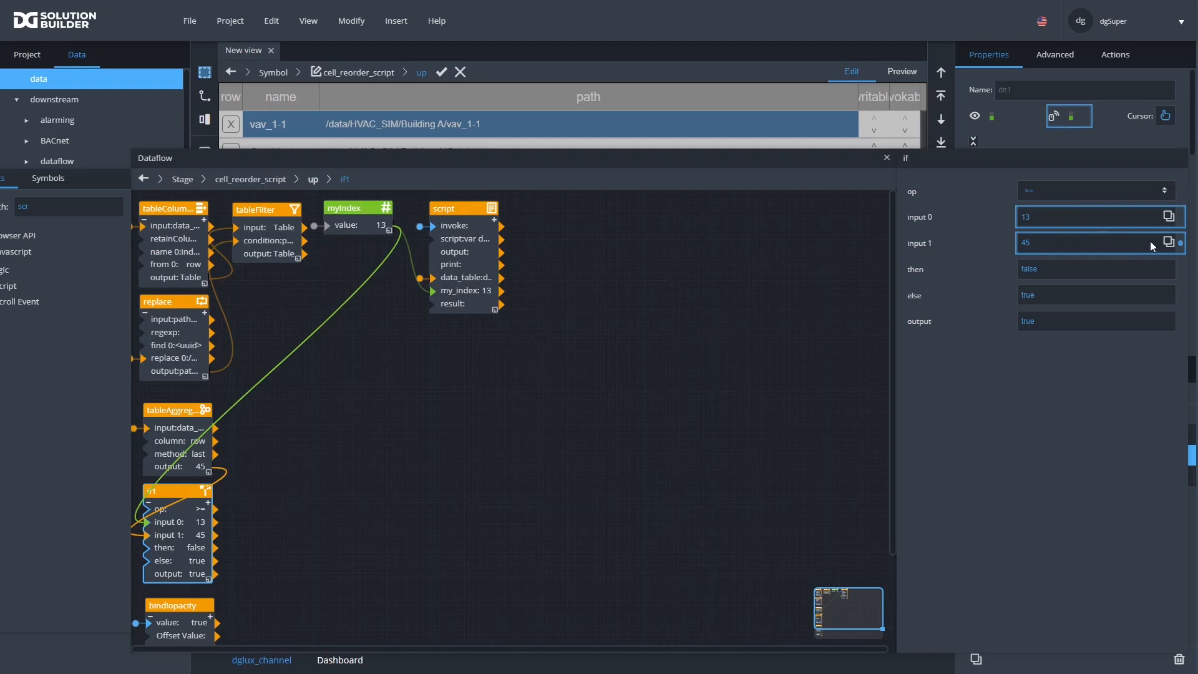
click(1180, 243)
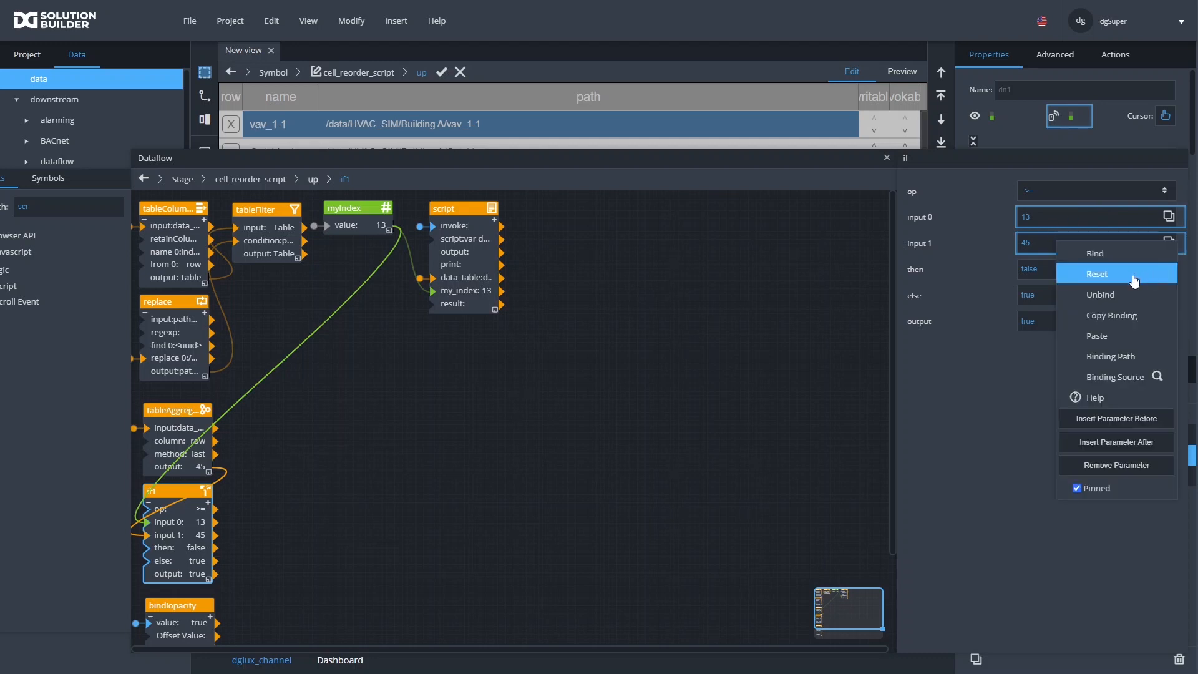
click(1091, 272)
key(Return)
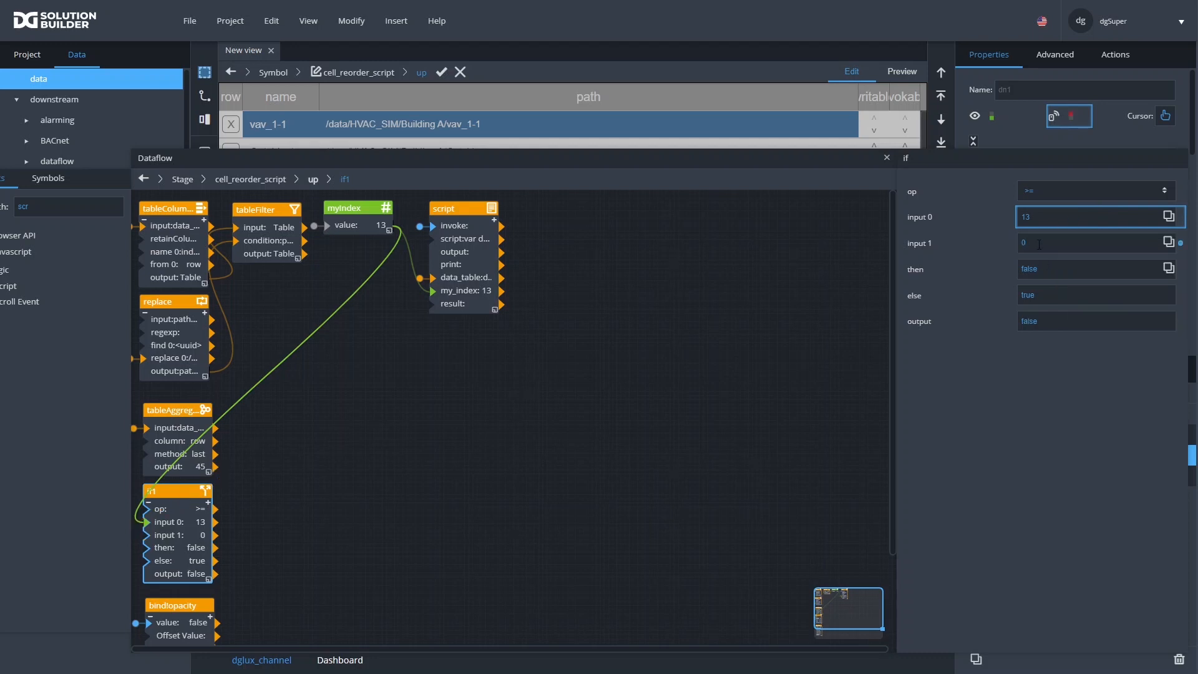
Set the if1 block's then value to true and its else value to false
double_click(1043, 268)
text(true)
key(Tab)
text(false)
key(Return)
Shrink and reposition the dataflow window, and open the up button's script block code in a separate editor beneath the blocks
drag(602, 182, 453, 141)
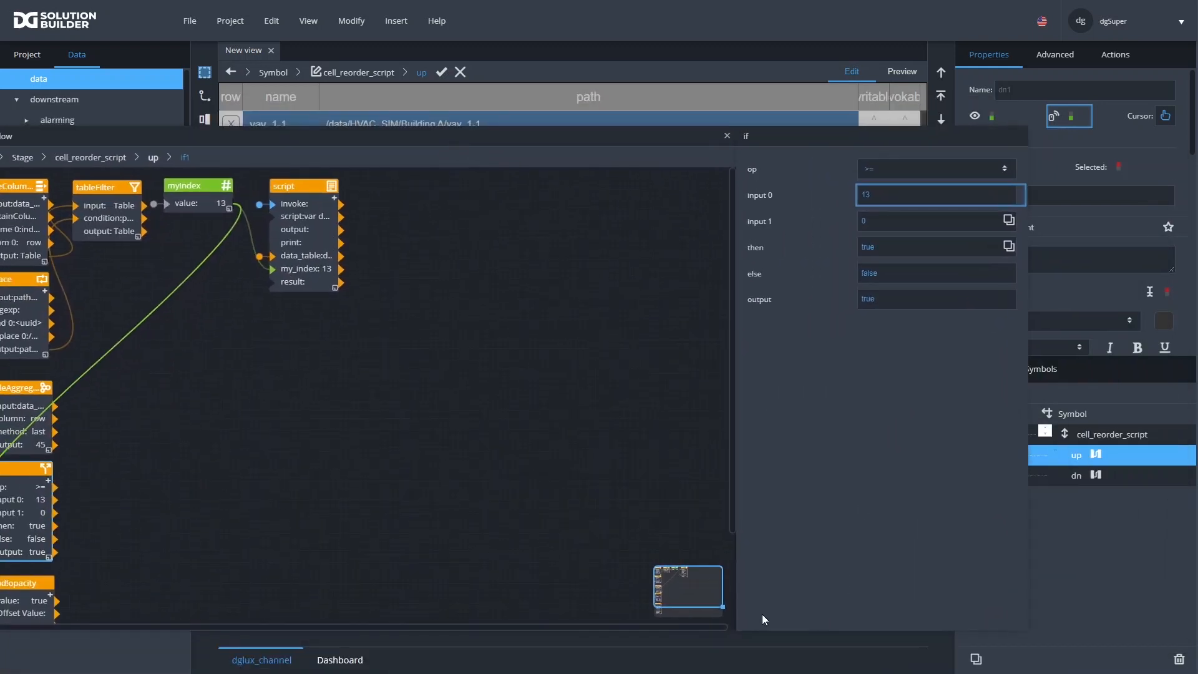
drag(725, 632, 461, 455)
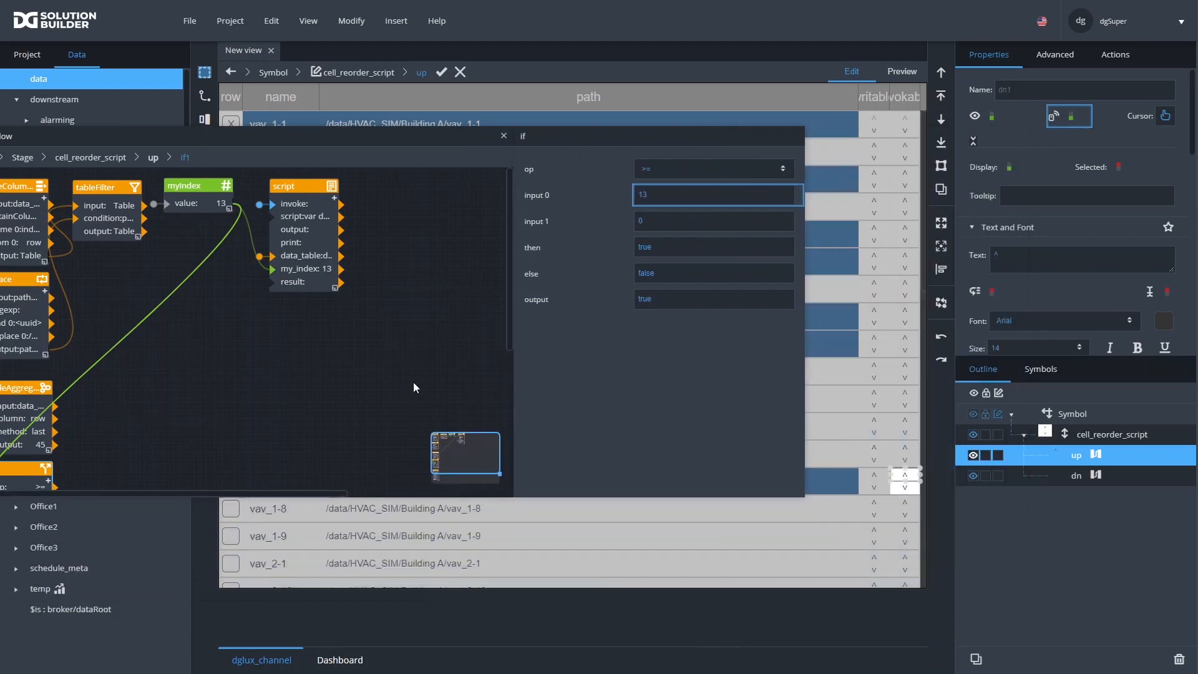
drag(305, 142, 425, 88)
click(417, 169)
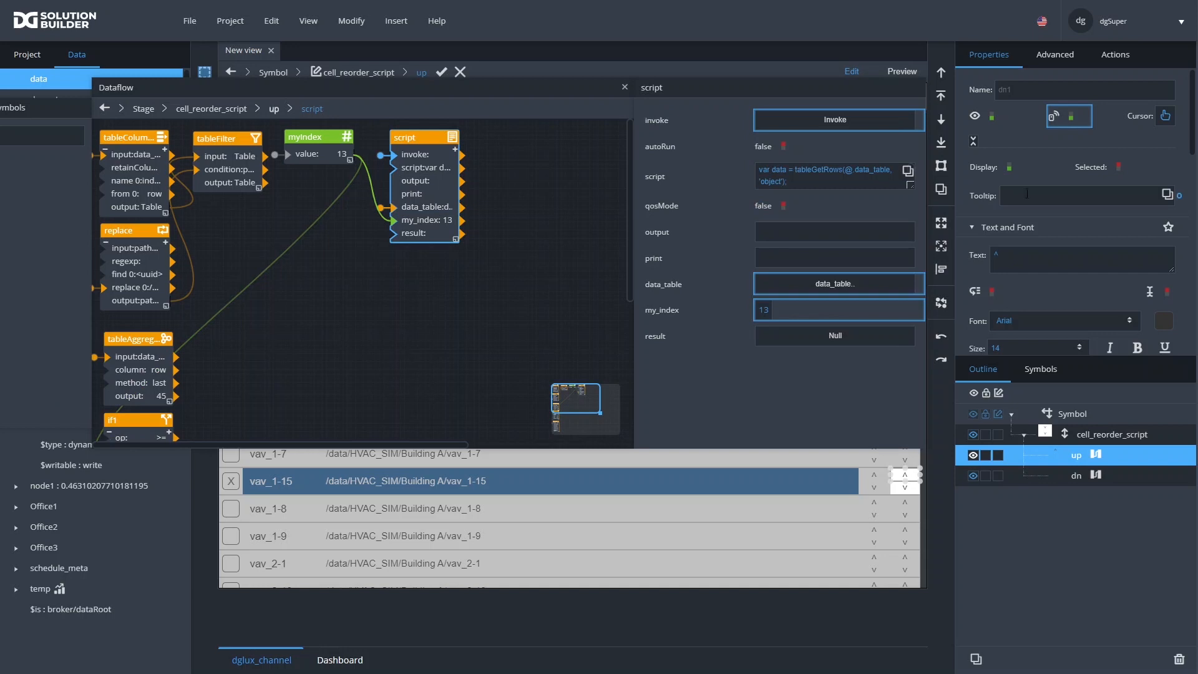
click(907, 171)
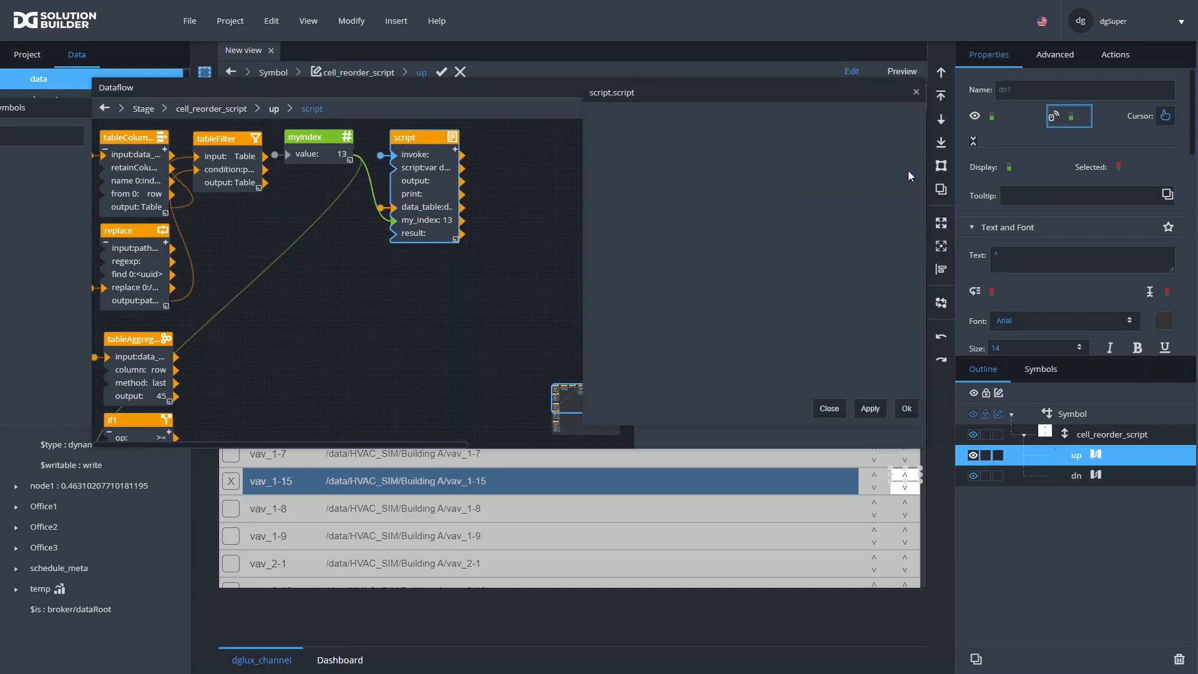
drag(725, 96, 350, 271)
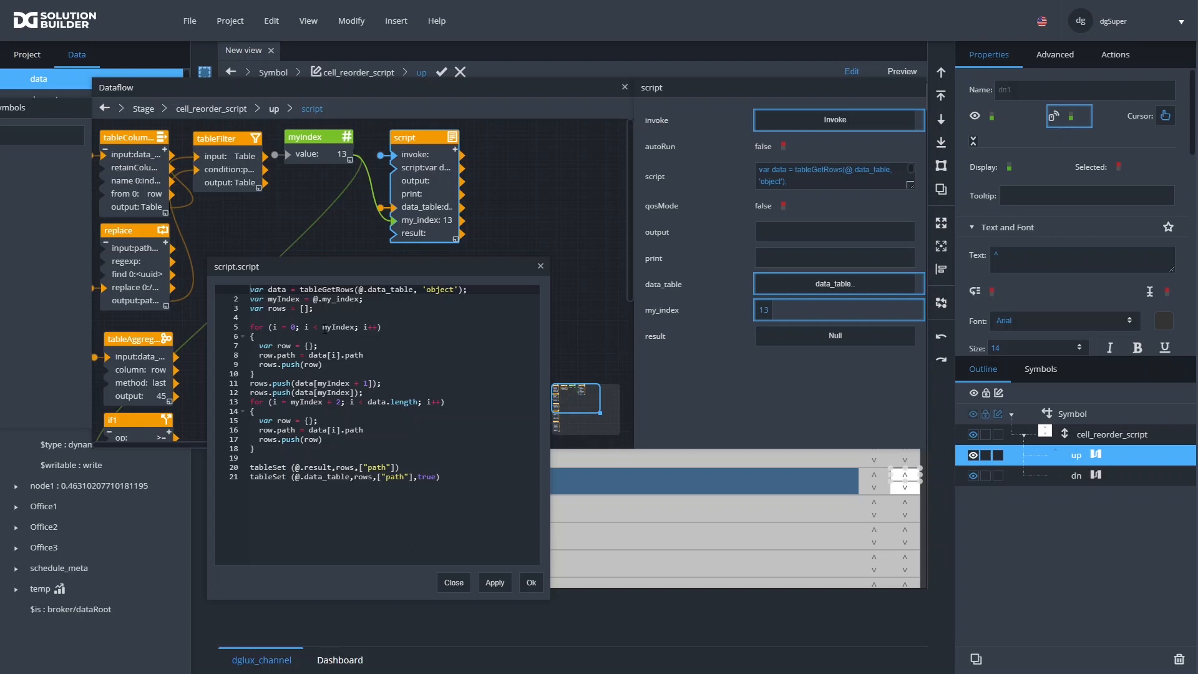
Change the first for loop's condition to i < (myIndex - 1)
click(323, 328)
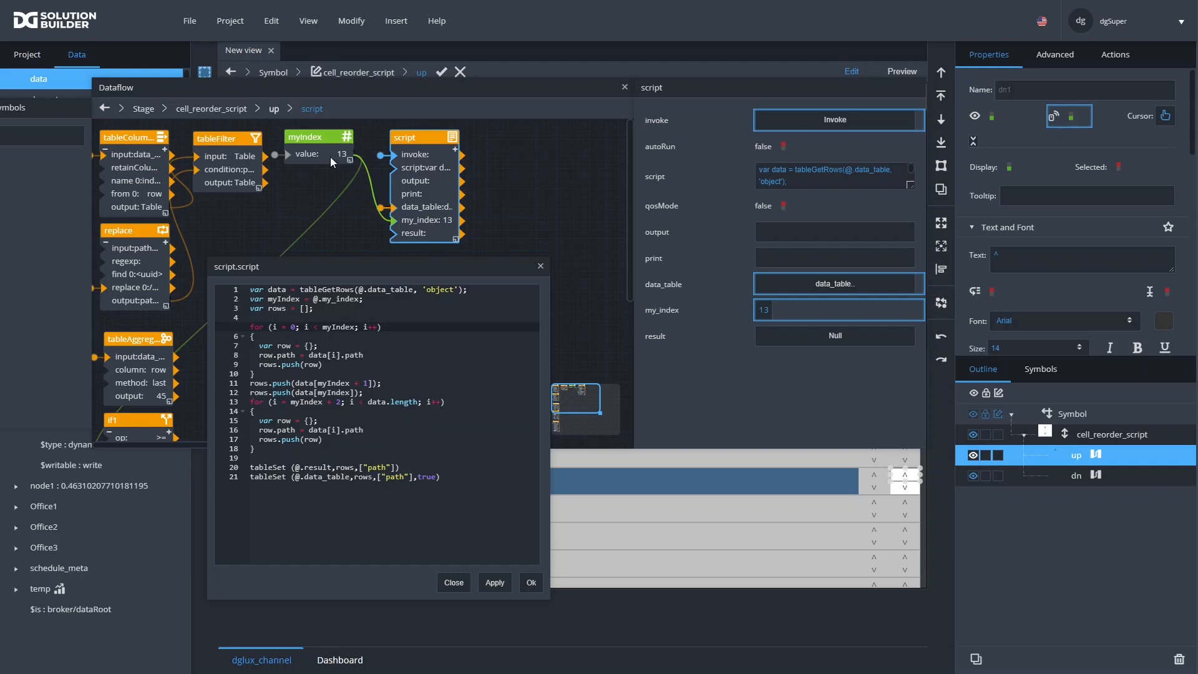
text(()
key(Down)
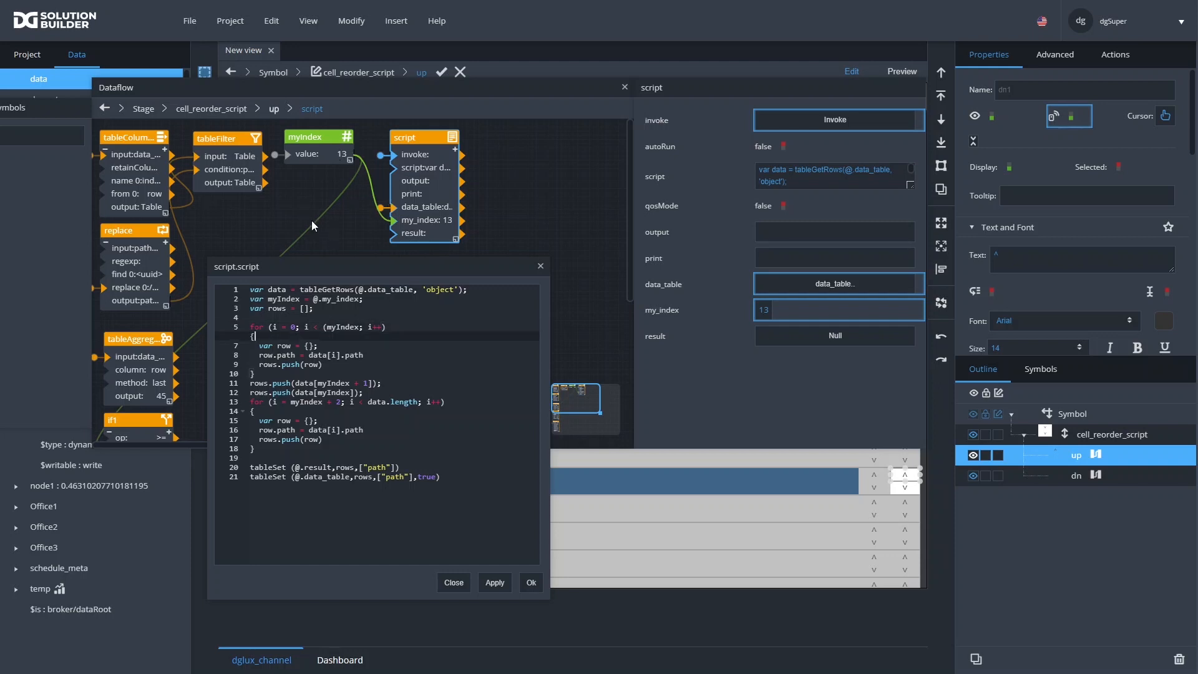
click(359, 327)
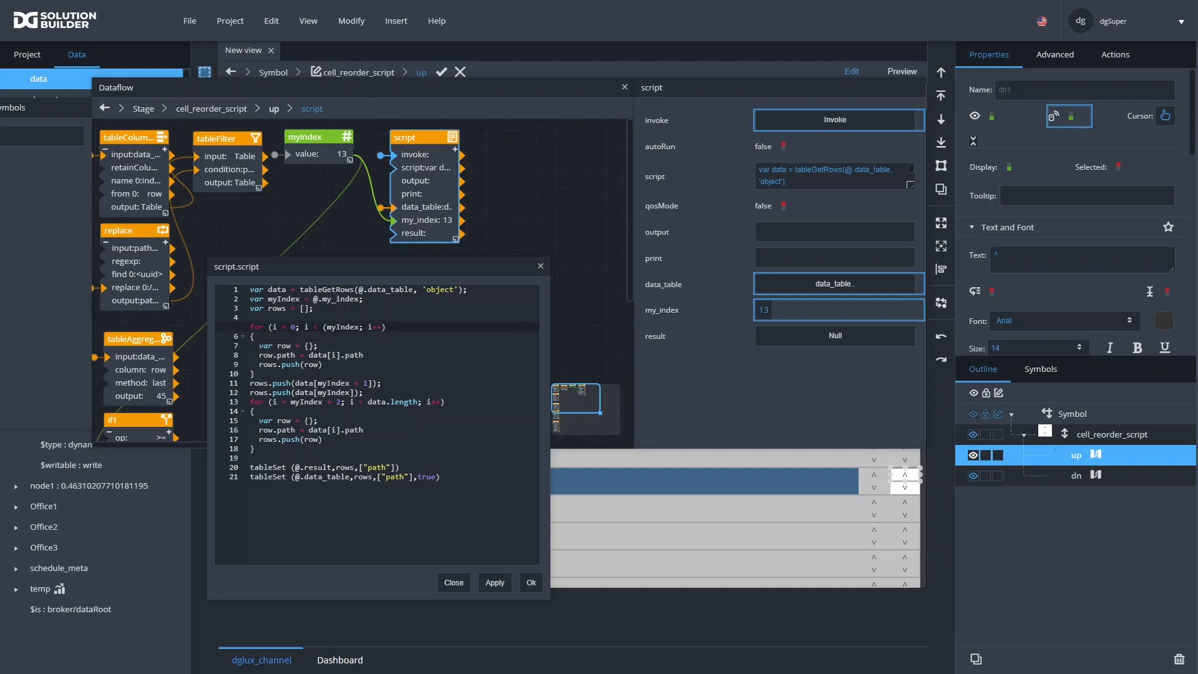
text(- 1;)
key(Right)
text())
Move the rows.push(data[myIndex]); statement above the rows.push(data[myIndex + 1]); line
drag(382, 389, 232, 394)
key(ctrl+c)
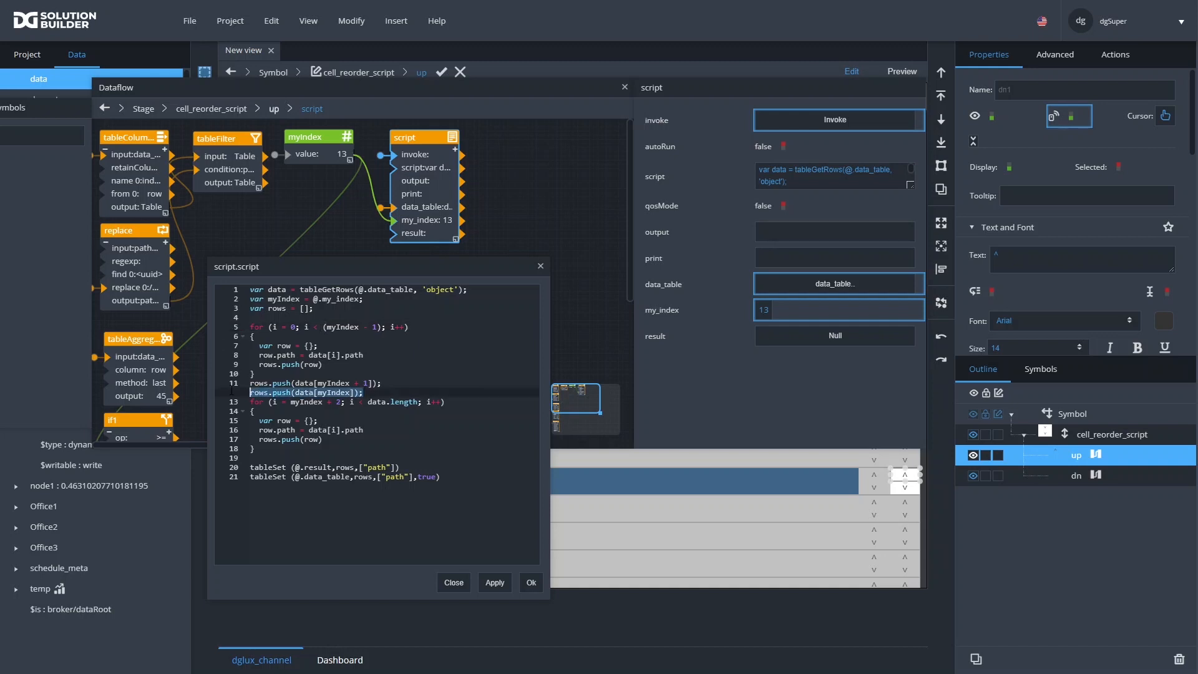
key(Delete)
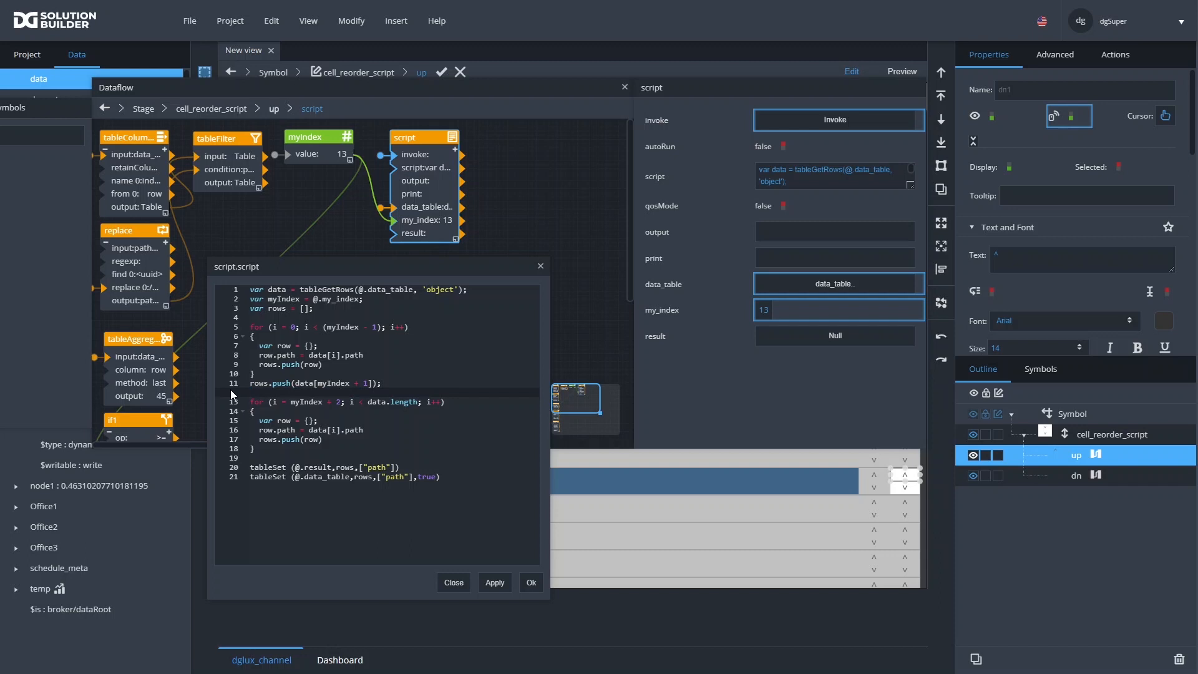
key(BackSpace)
key(Up)
key(Return)
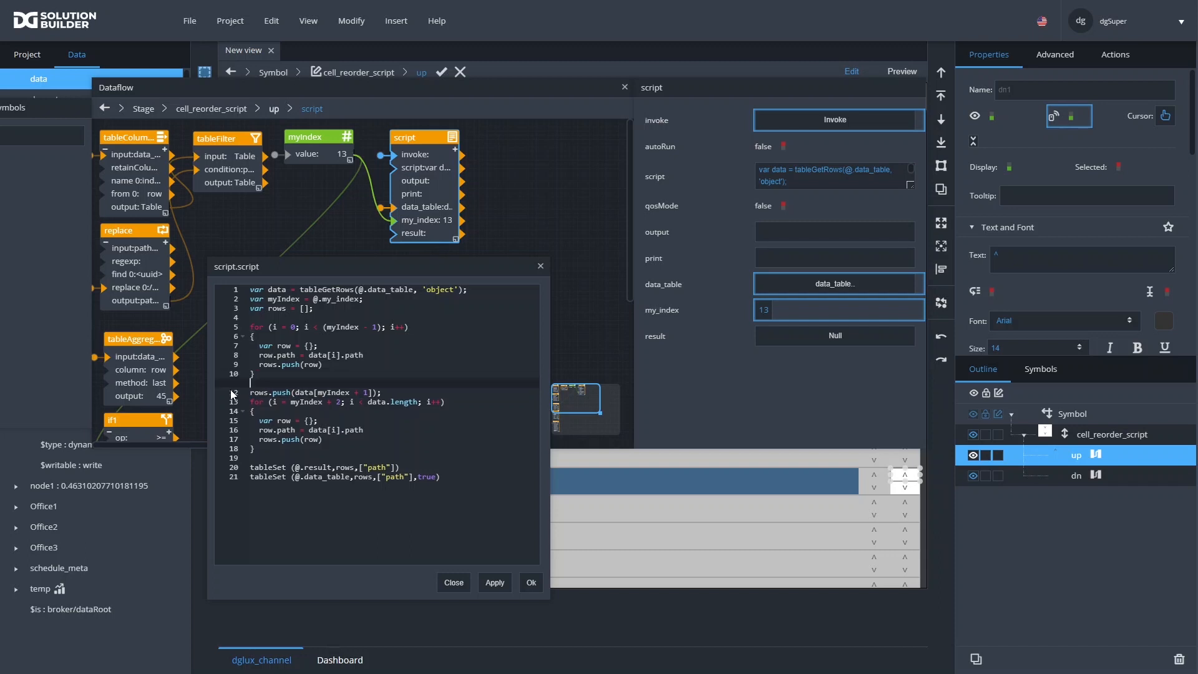
key(ctrl+v)
Change the second push statement to rows.push(data[myIndex - 1]);
click(331, 393)
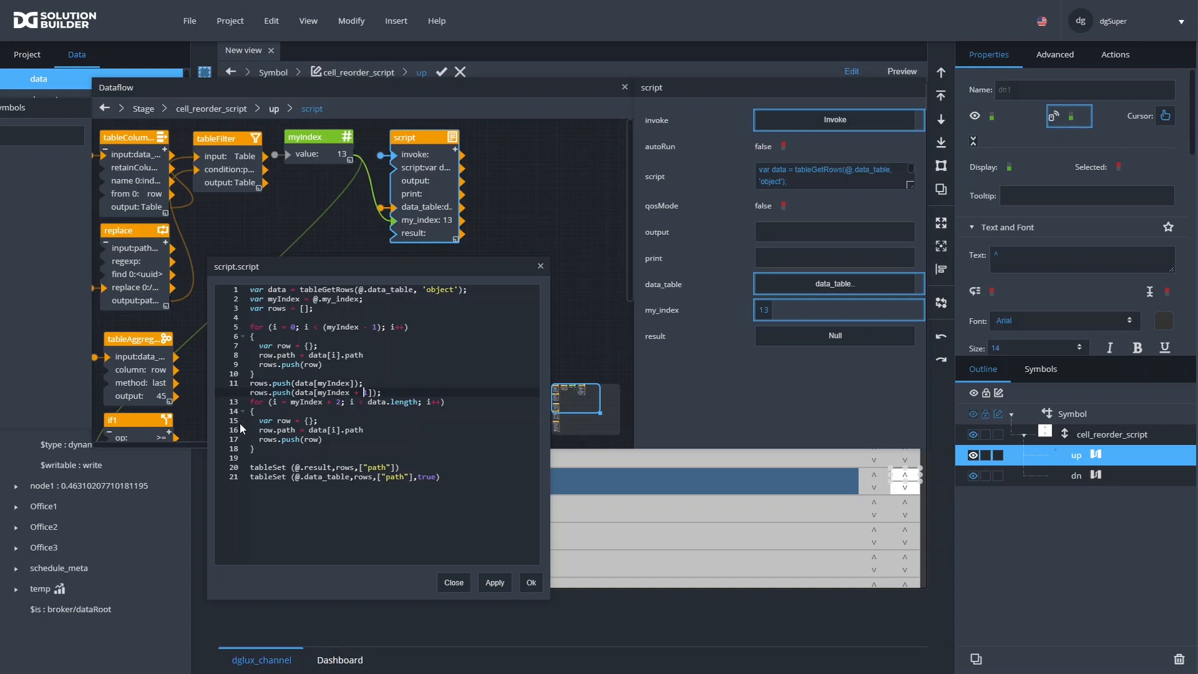
key(BackSpace)
key(BackSpace)
text(-)
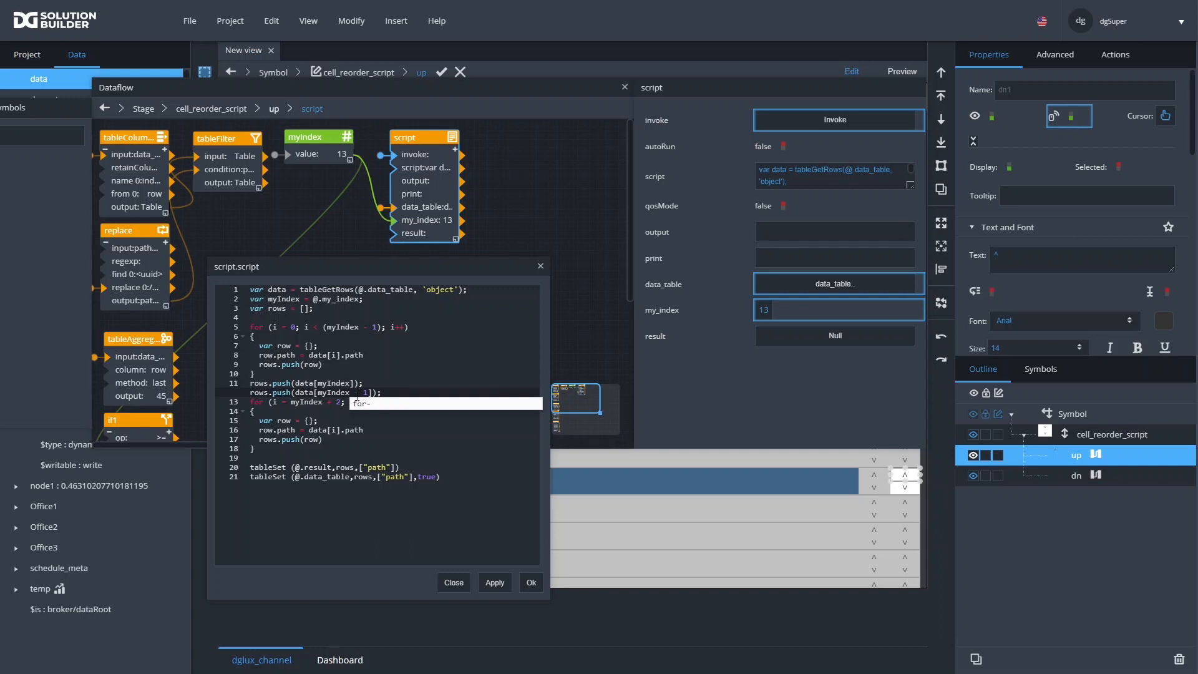
Make the second for loop start at i = myIndex by removing the + 2 offset
click(335, 403)
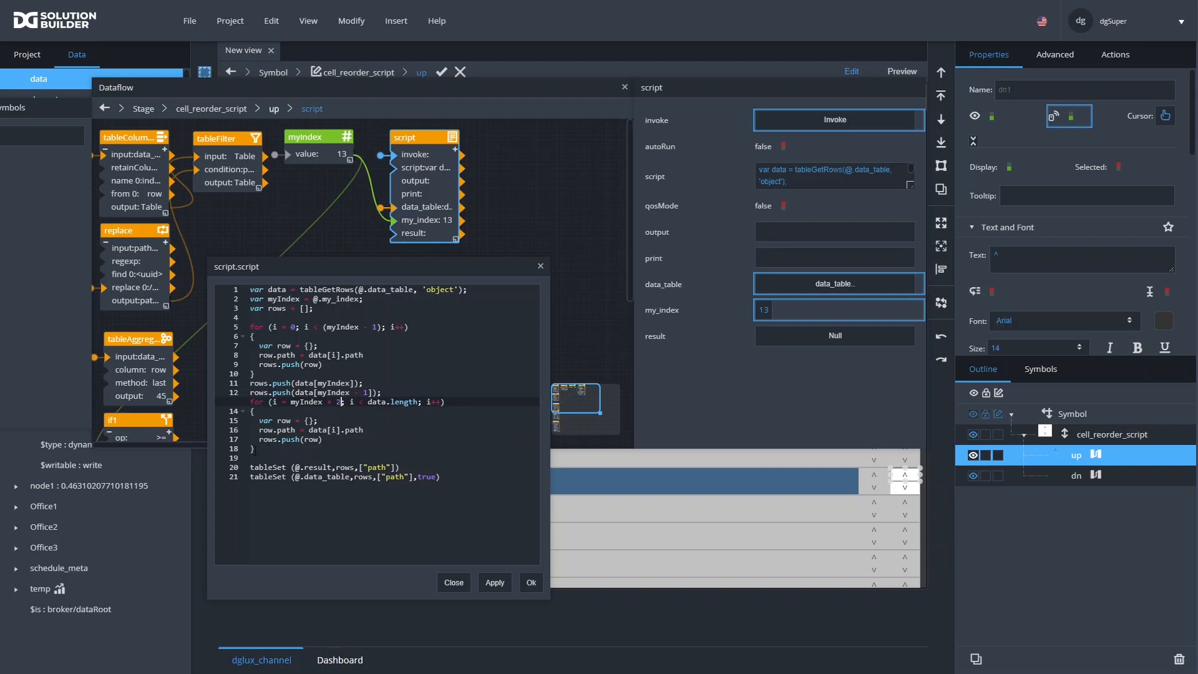
key(BackSpace)
key(BackSpace)
key(BackSpace)
key(BackSpace)
Comment out the data_table tableSet line with //, apply the script, and turn on the script block's autoRun
click(250, 478)
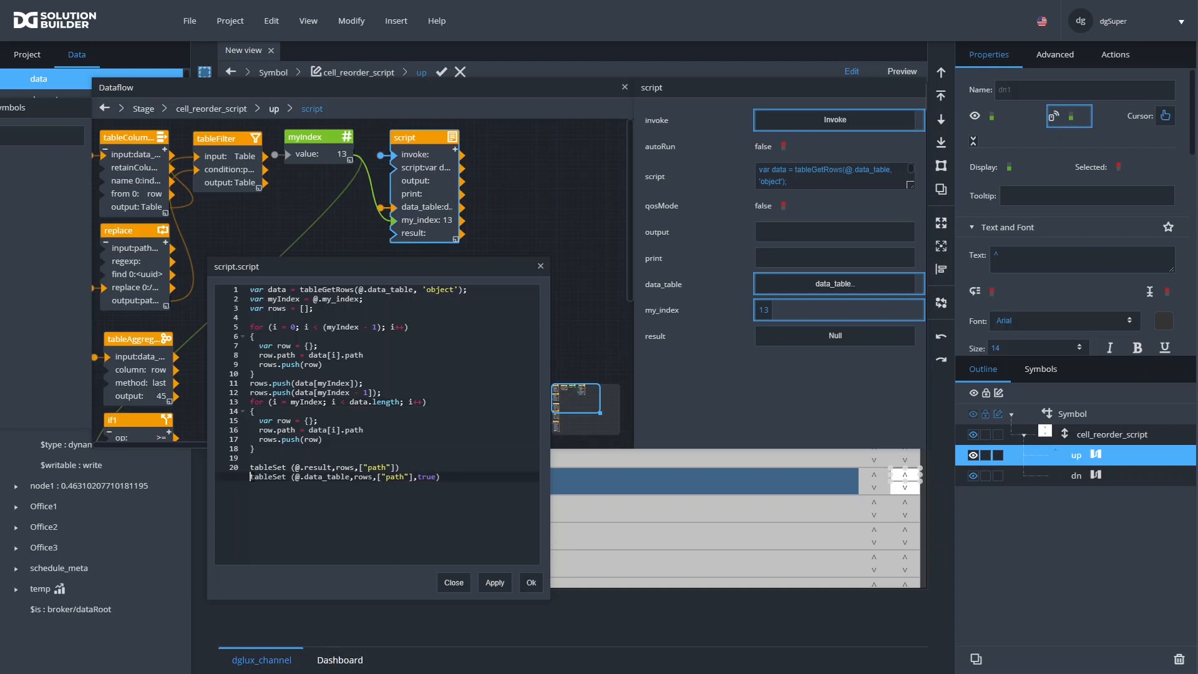
text(//)
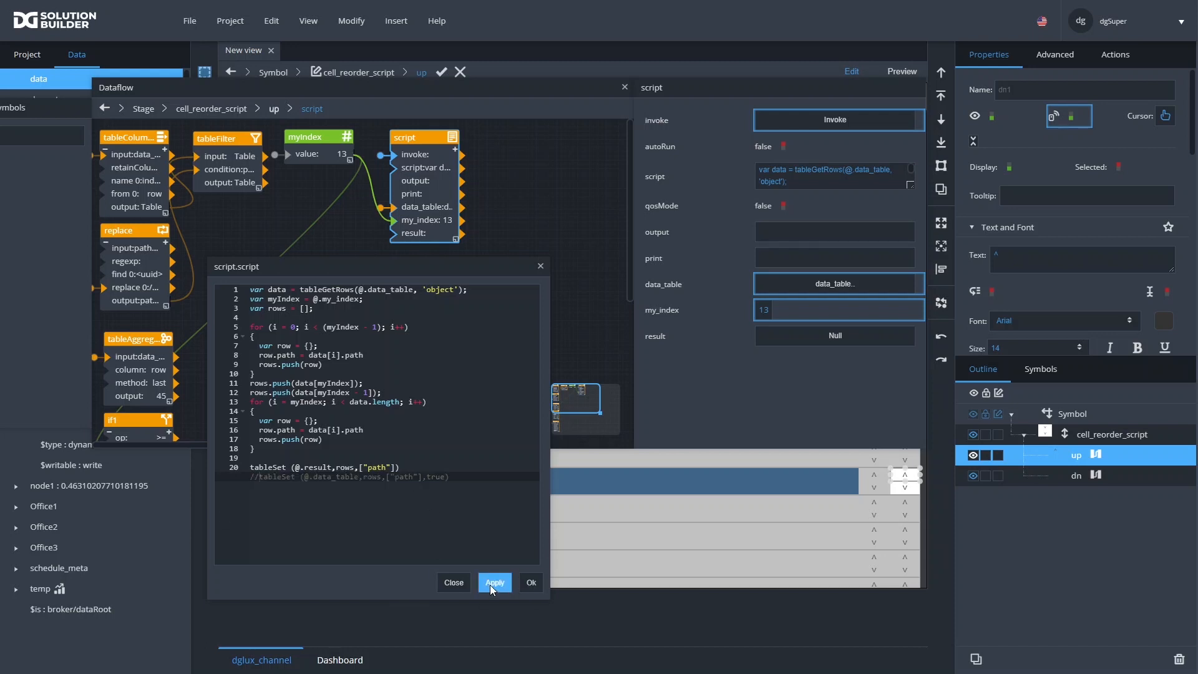
click(786, 149)
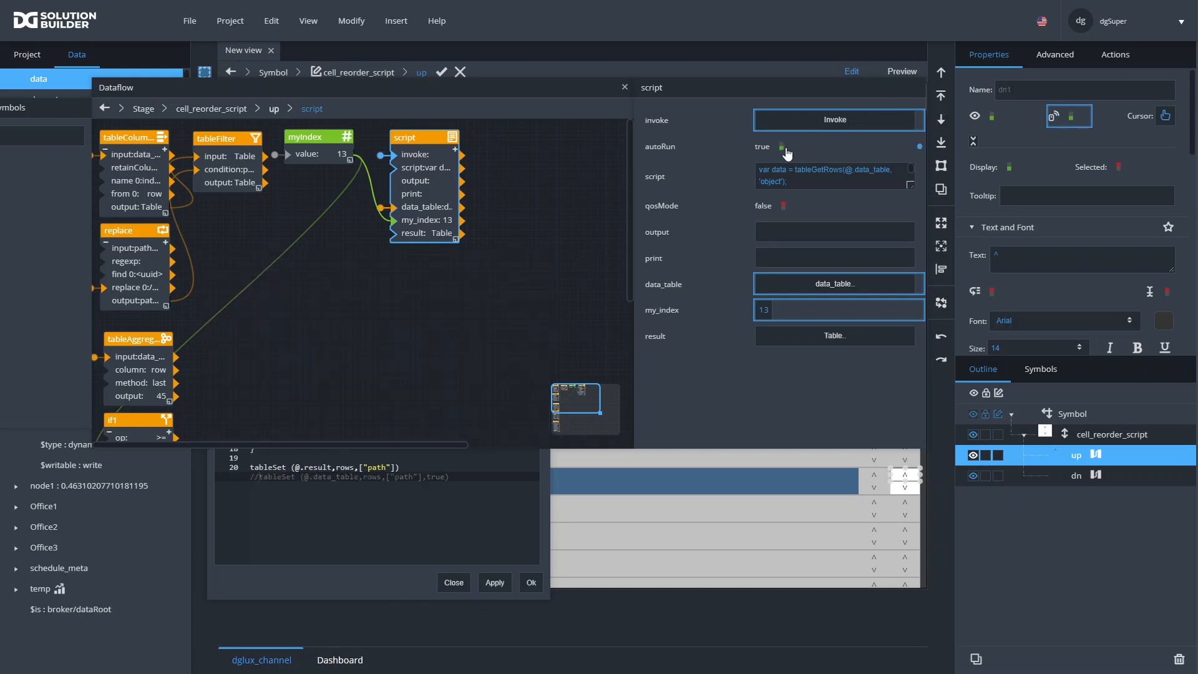
Open the script block's result table with its full path column readable and place it beside the script properties
click(824, 335)
drag(234, 84, 912, 305)
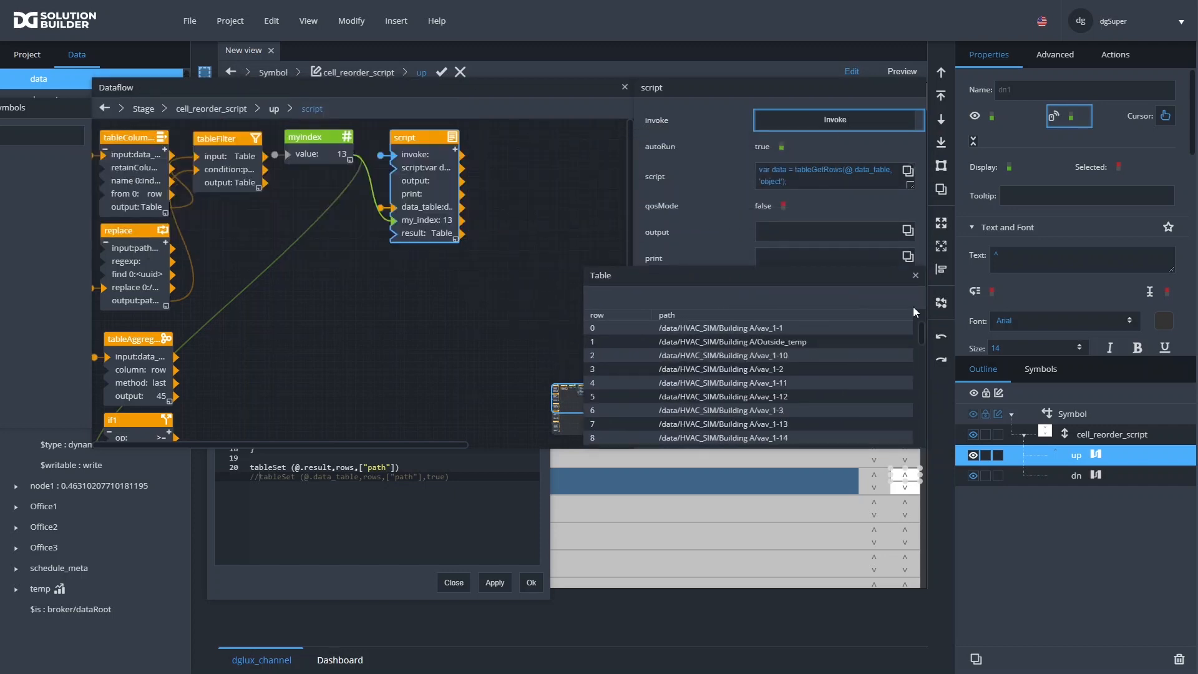
click(349, 21)
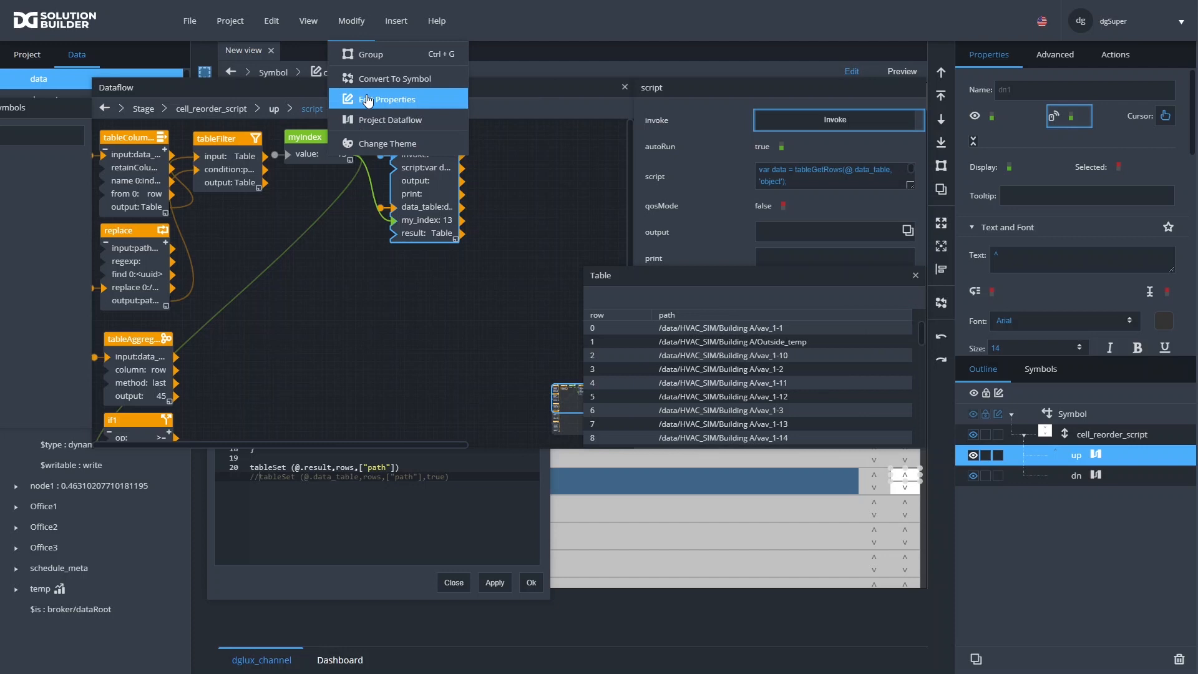
drag(799, 274, 660, 105)
Open the script's data_table input, widen its path column, and select row 13 for comparison with the result table
click(777, 278)
click(994, 490)
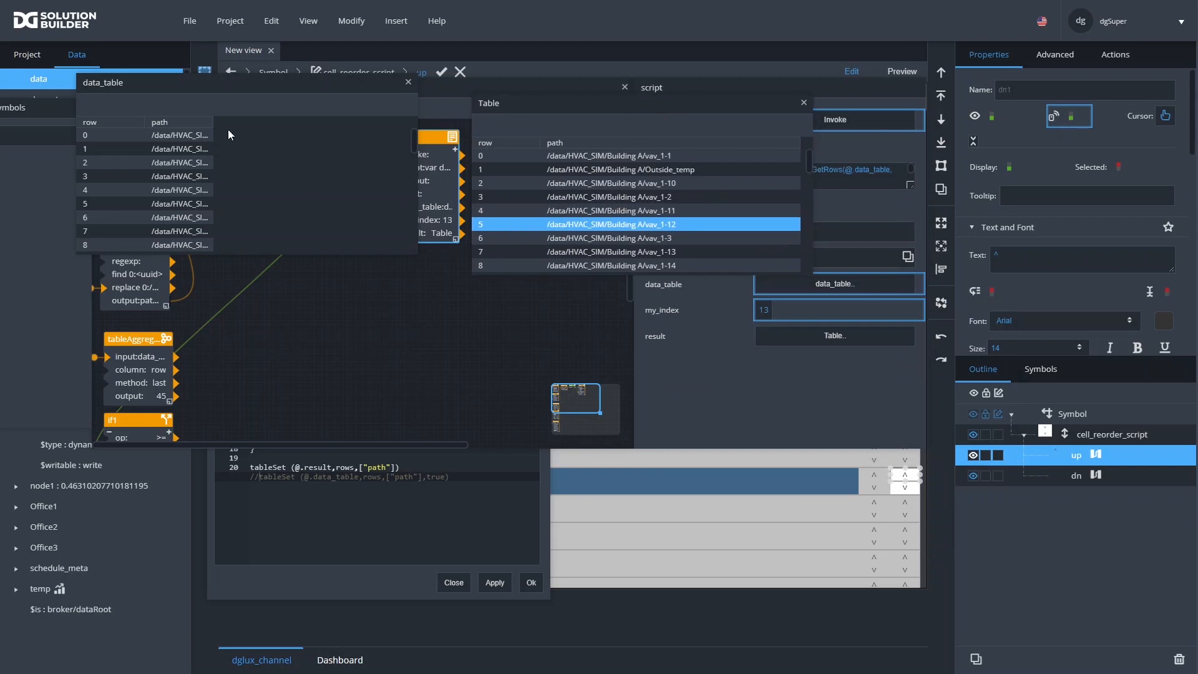
drag(212, 121, 302, 121)
scroll(198, 184, down, 3)
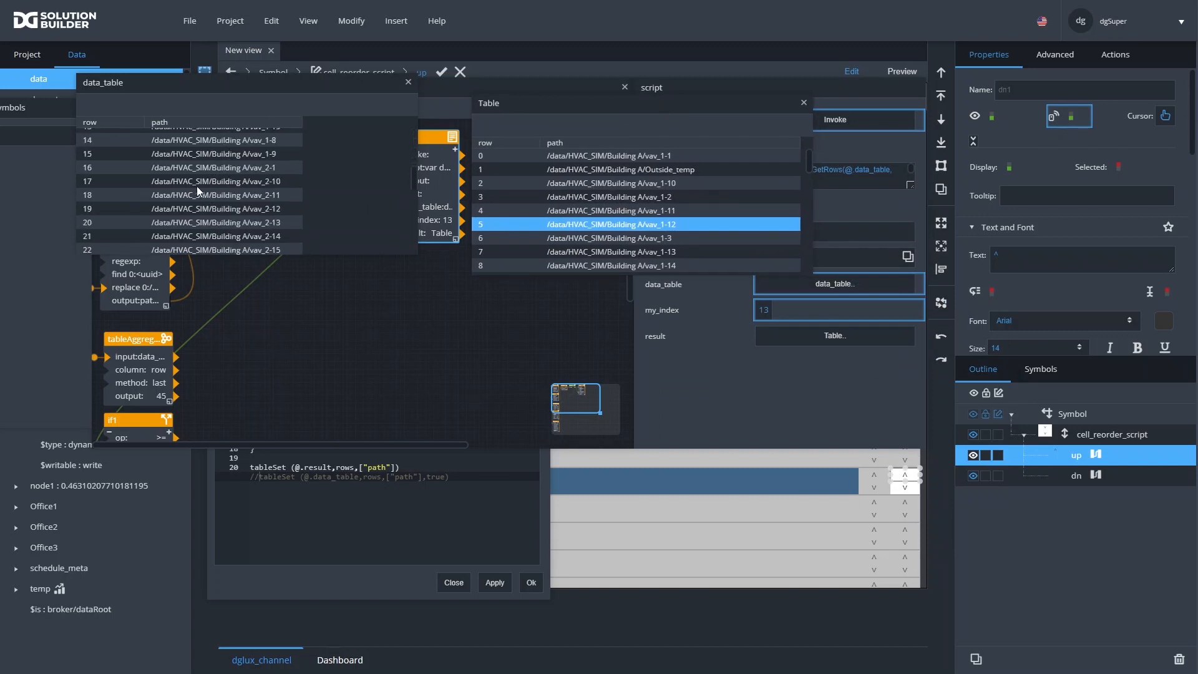
scroll(188, 157, up, 2)
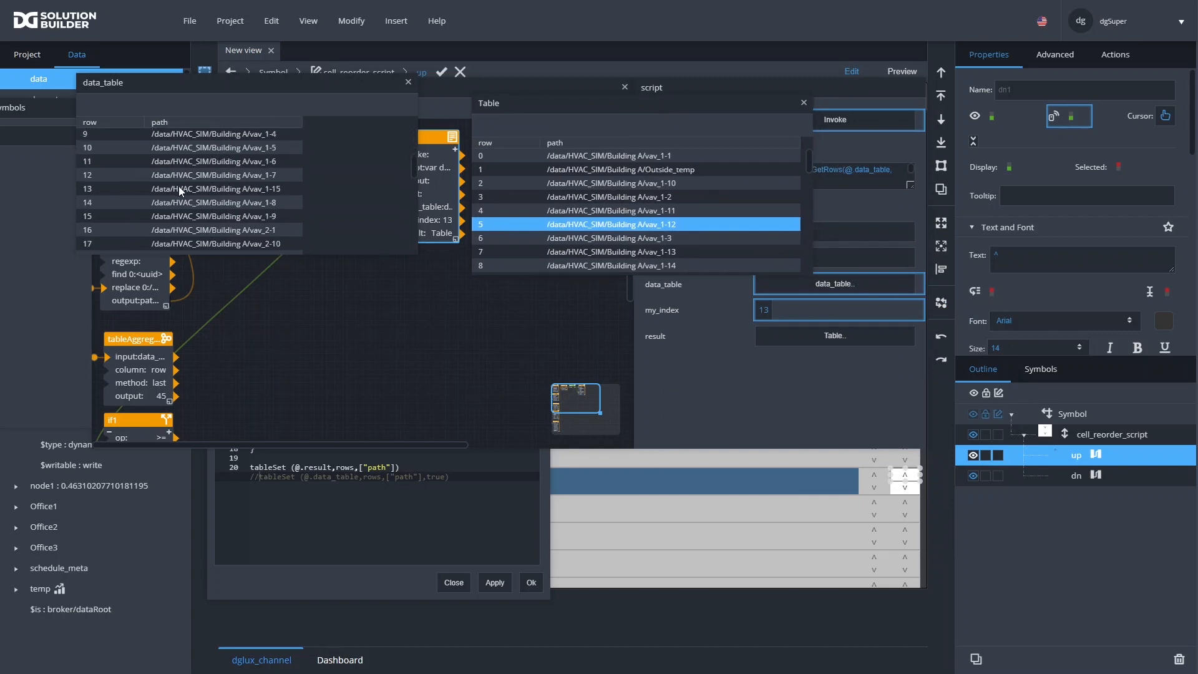
click(198, 190)
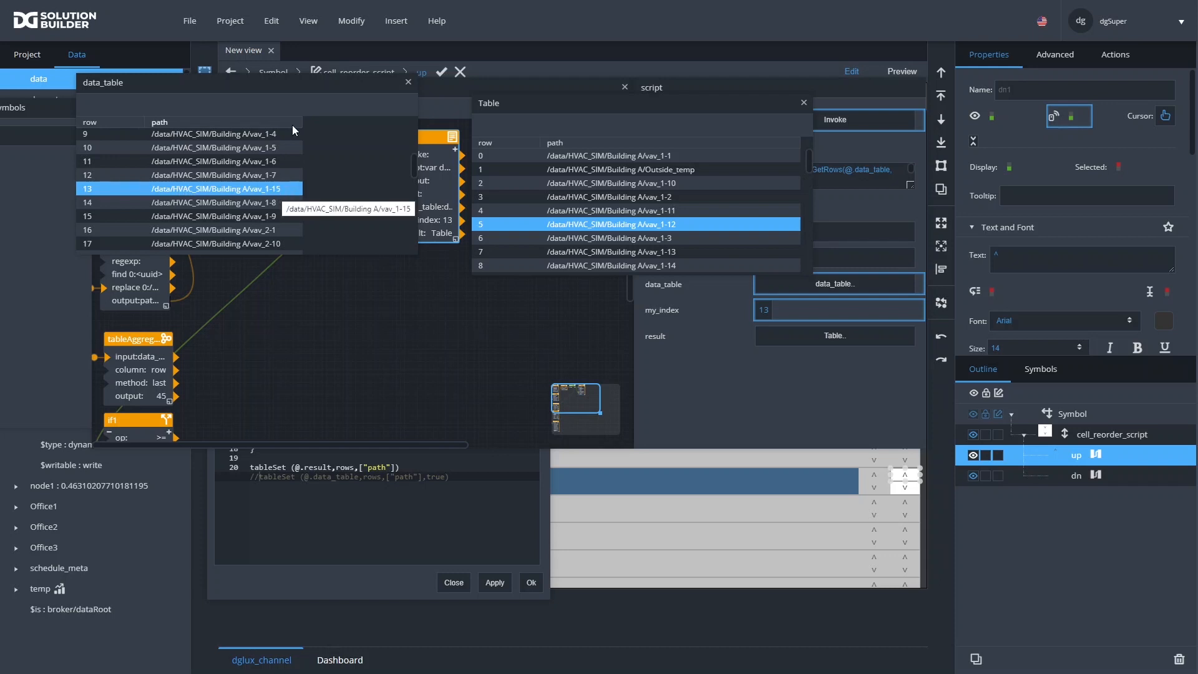
drag(297, 86, 339, 190)
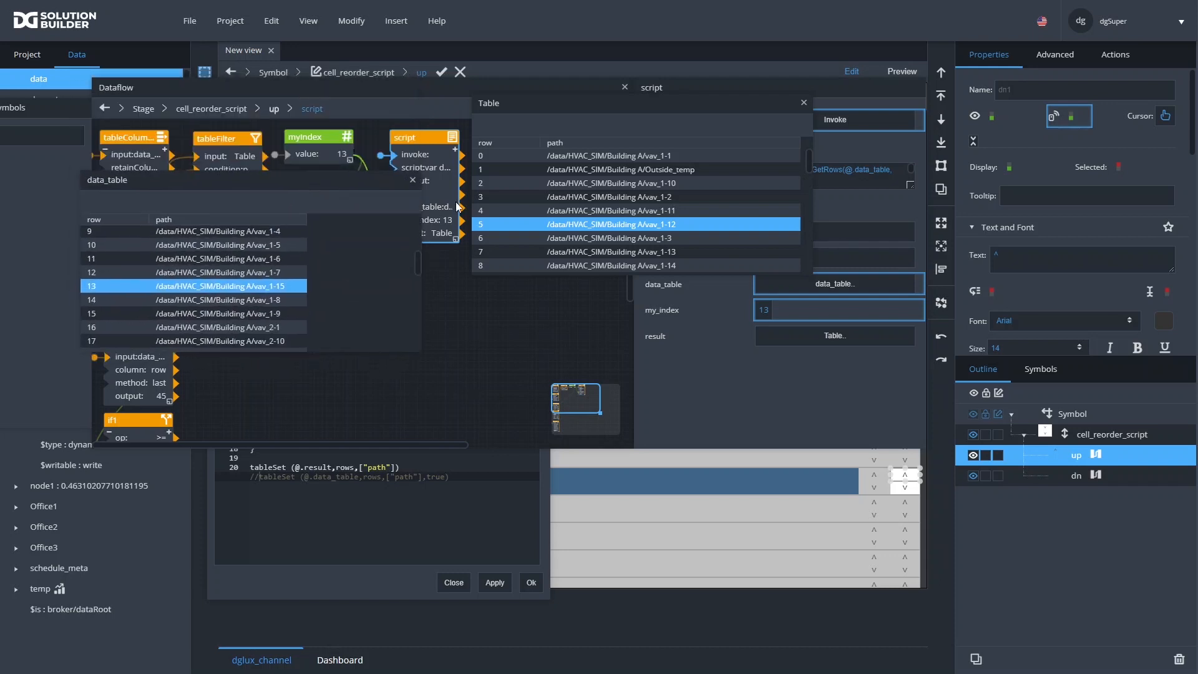
Compare rows 12 to 14 of the script's result table with the matching rows of data_table
scroll(663, 243, down, 3)
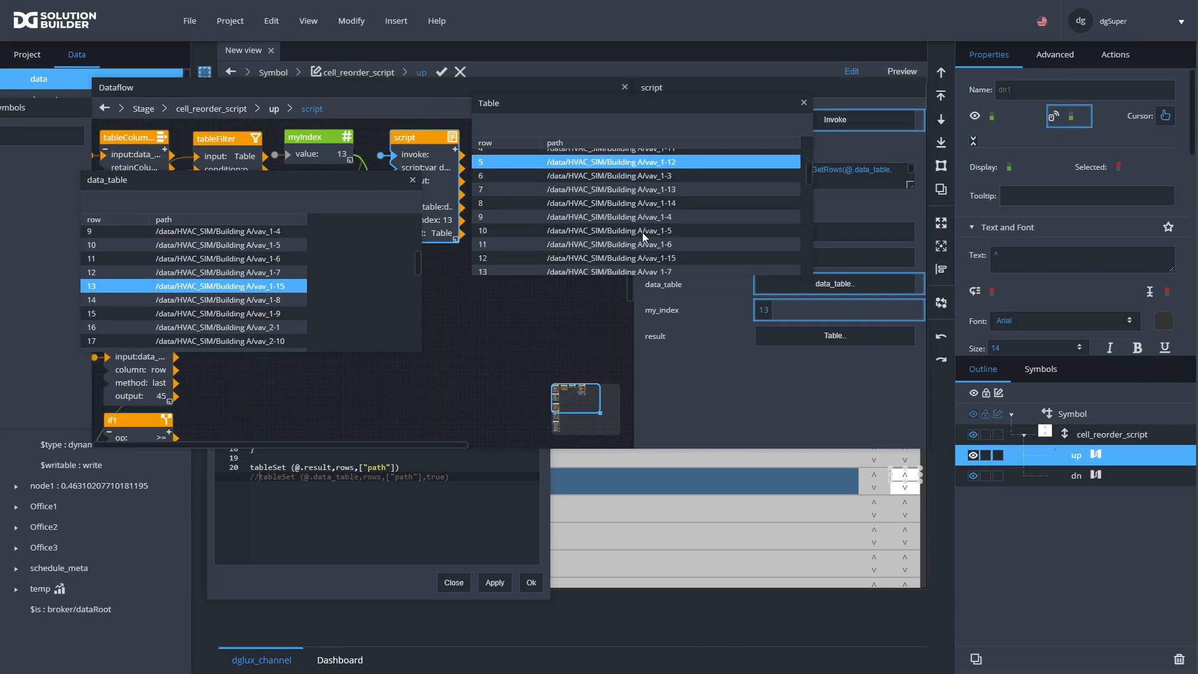
scroll(585, 238, down, 2)
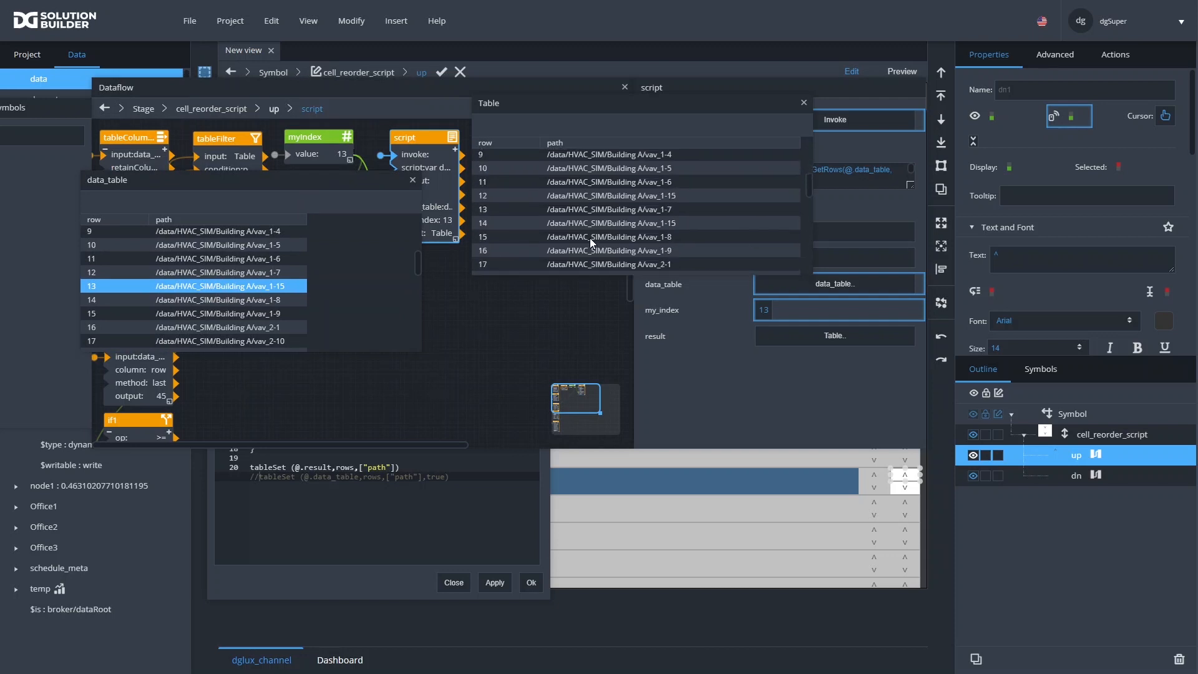
click(593, 209)
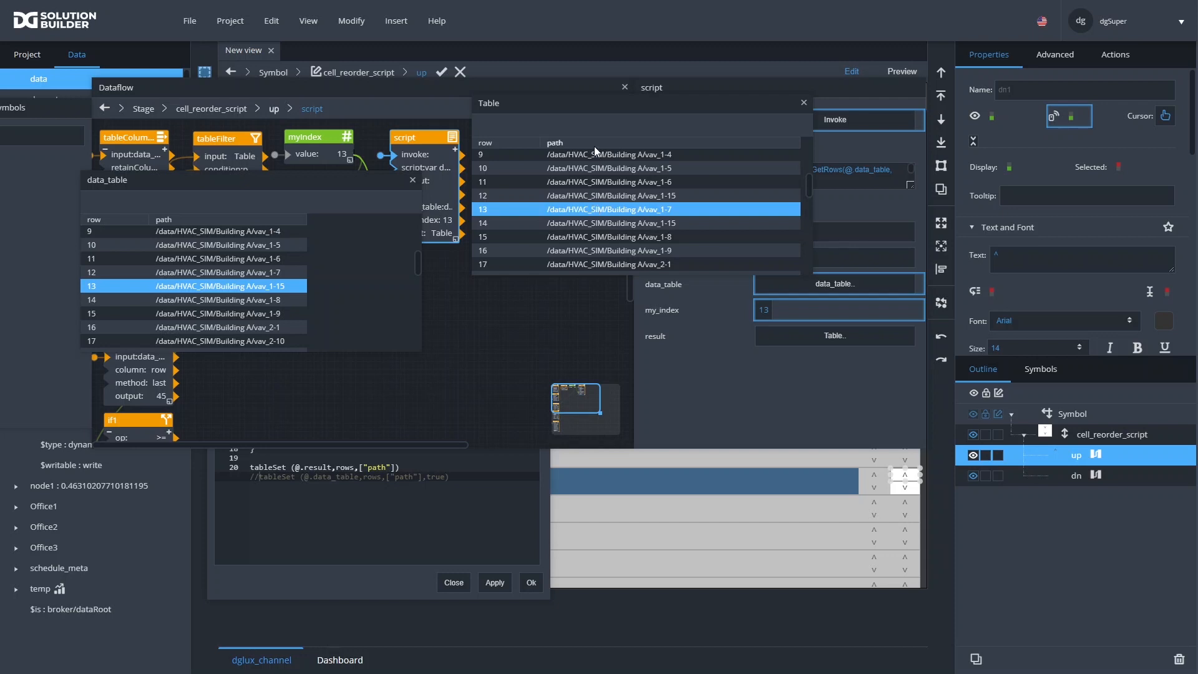
drag(599, 105, 757, 449)
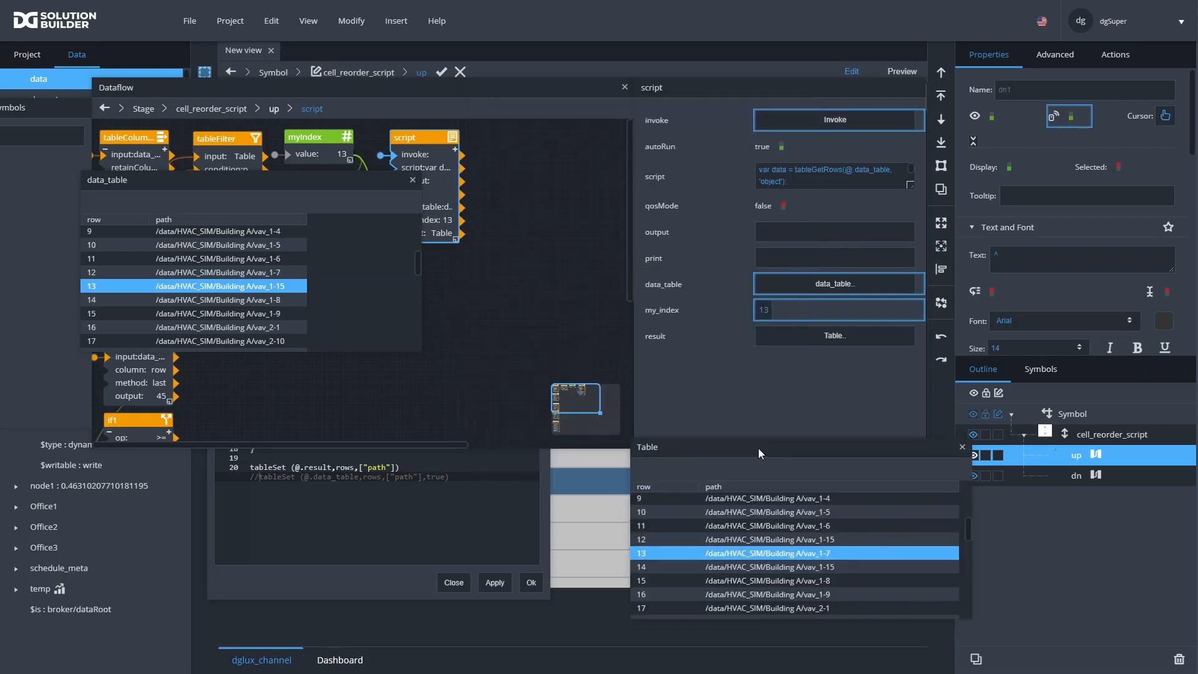
click(830, 541)
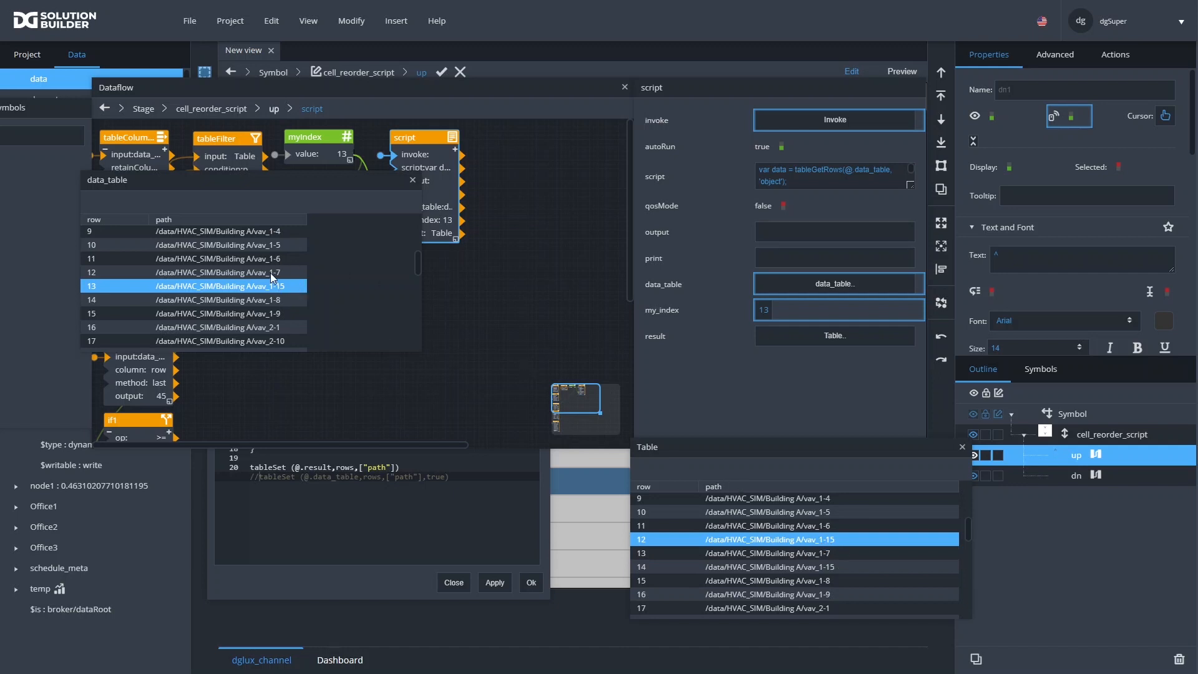
click(833, 568)
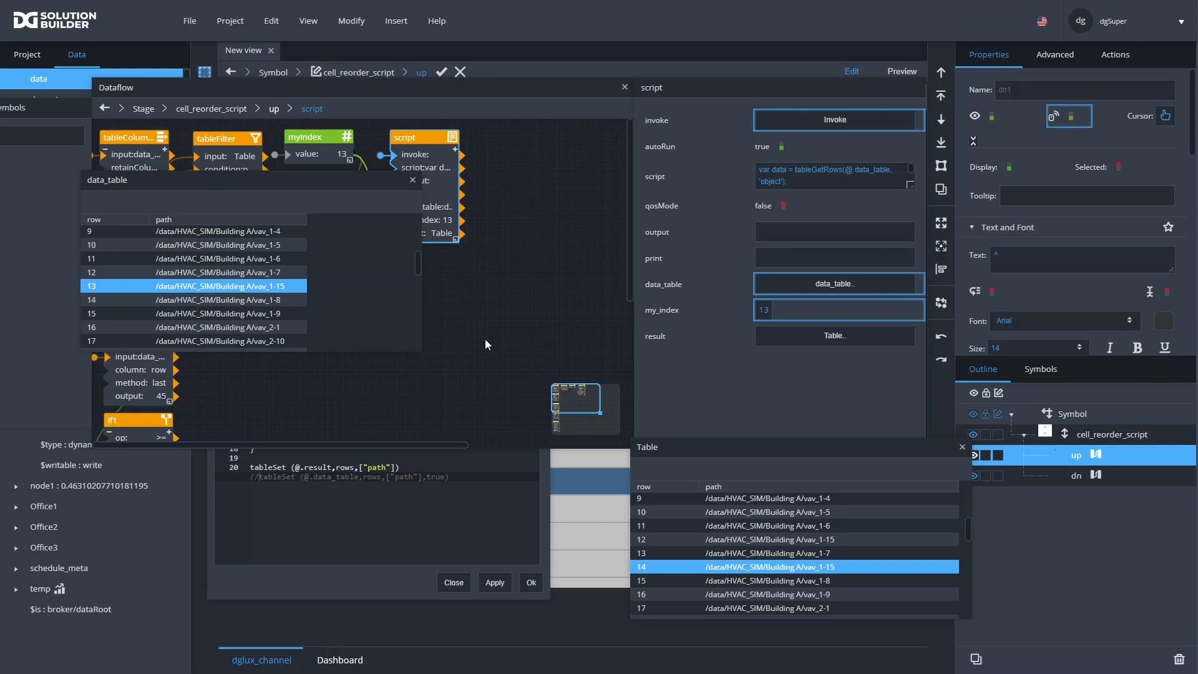
Edit the script so its second for loop starts at myIndex + 1, and apply the change
click(907, 172)
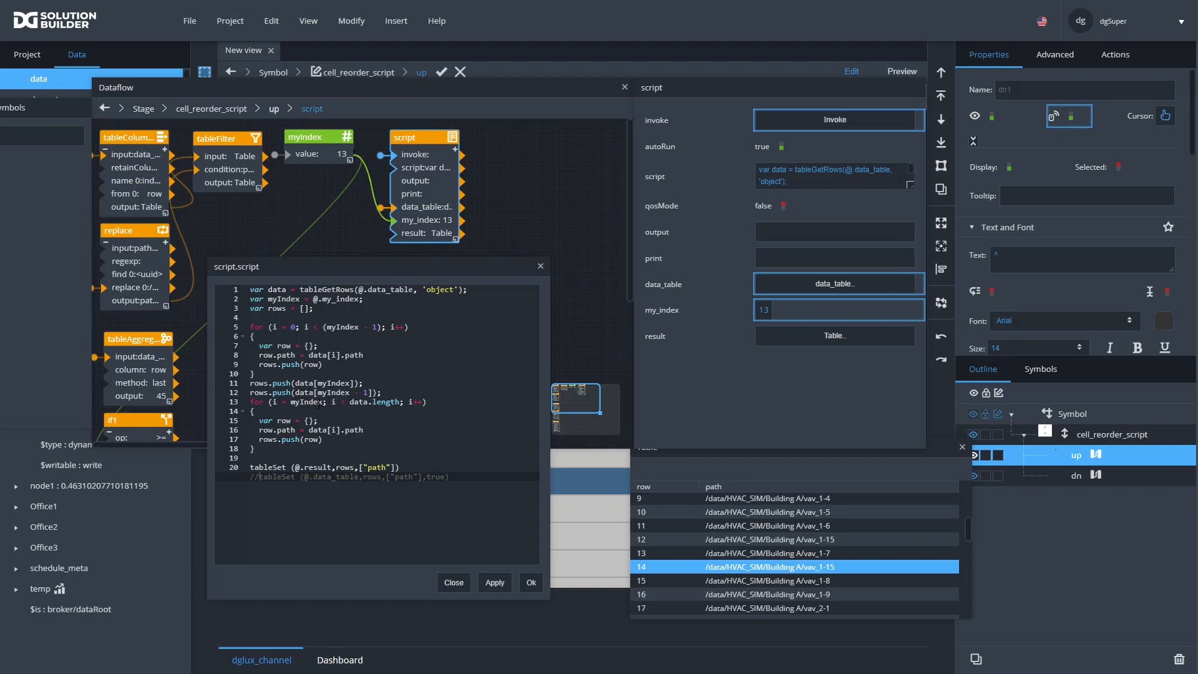
click(323, 402)
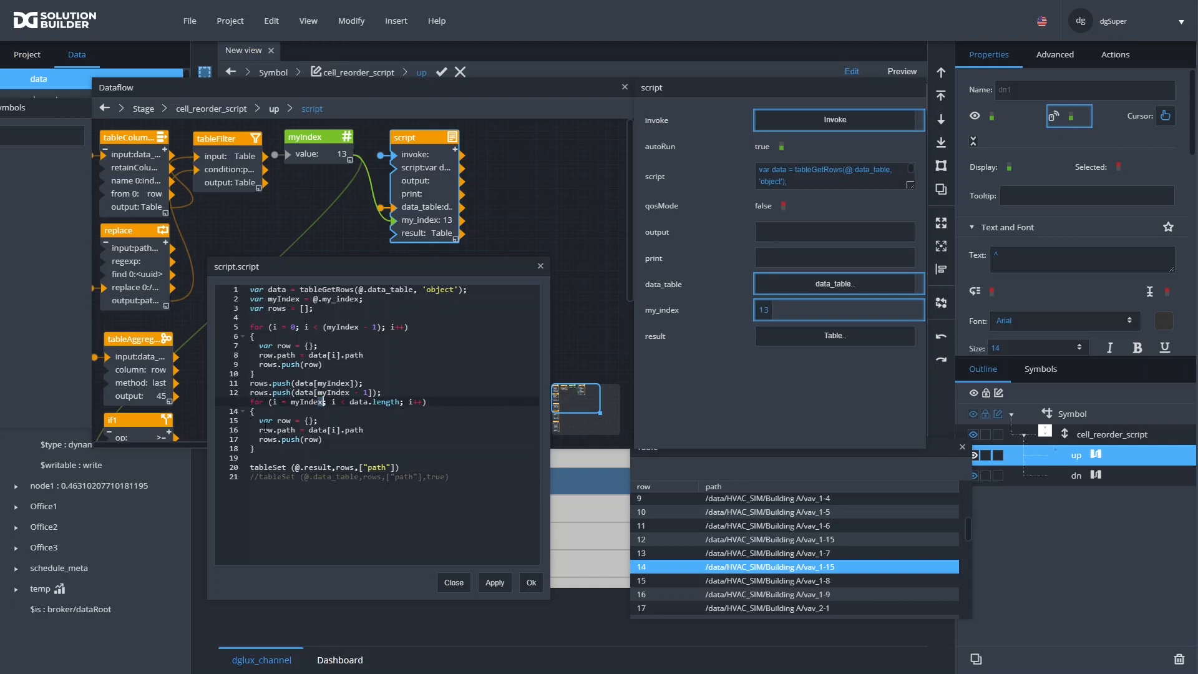
key(Left)
text(+ 1)
click(497, 583)
click(532, 583)
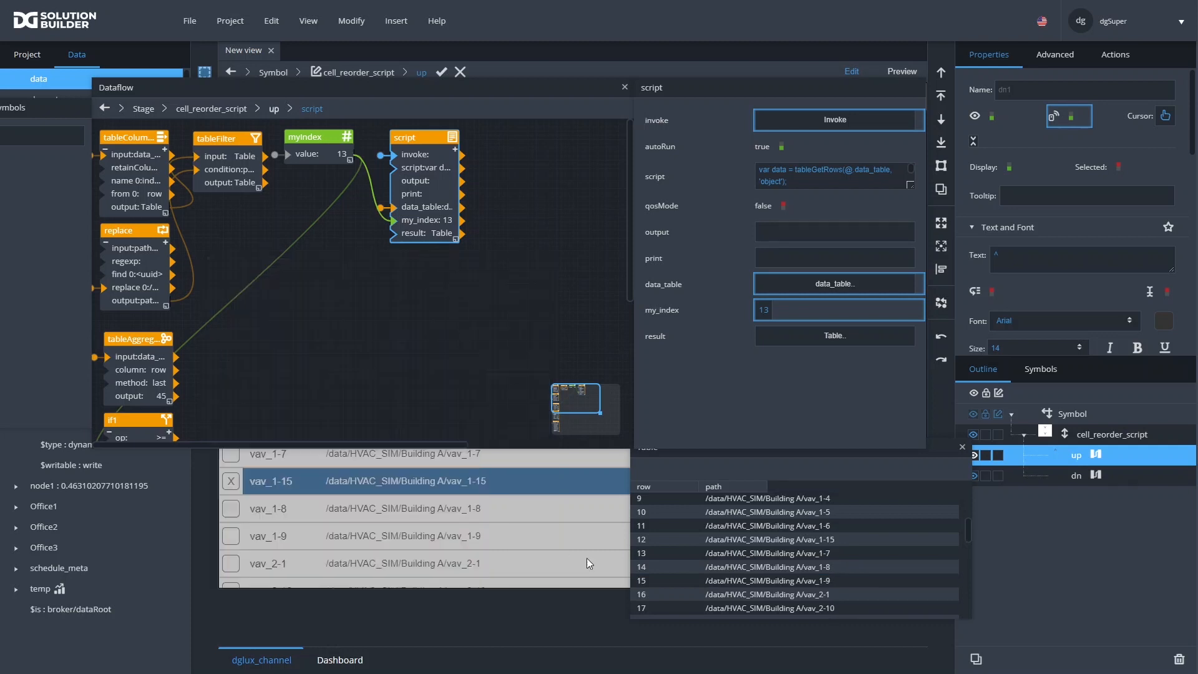
Compare the updated result table with data_table around row 12, and close both table windows
scroll(676, 585, up, 1)
scroll(676, 586, down, 1)
click(803, 541)
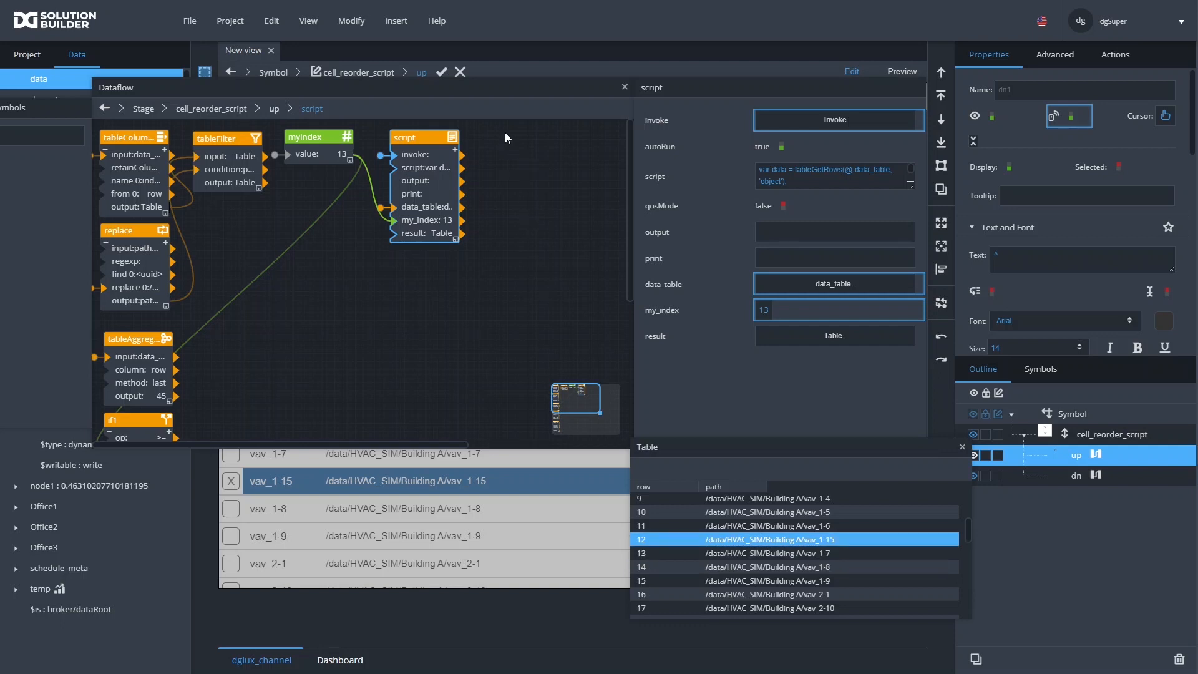
drag(487, 87, 831, 201)
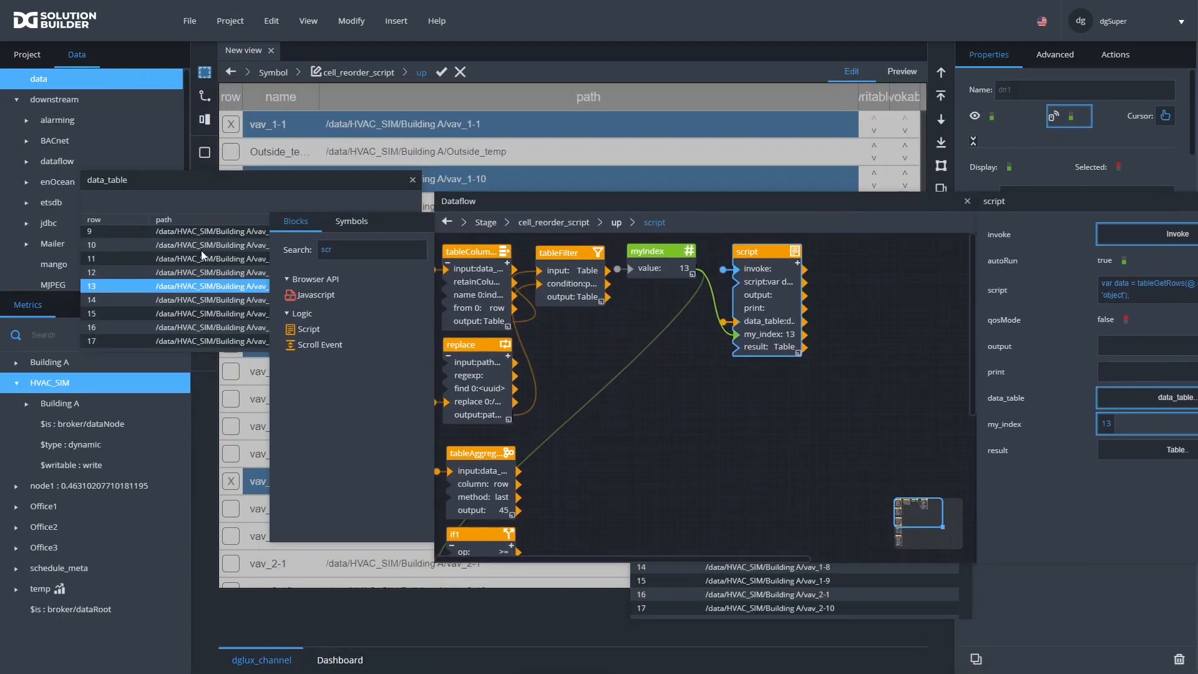
click(212, 261)
click(284, 290)
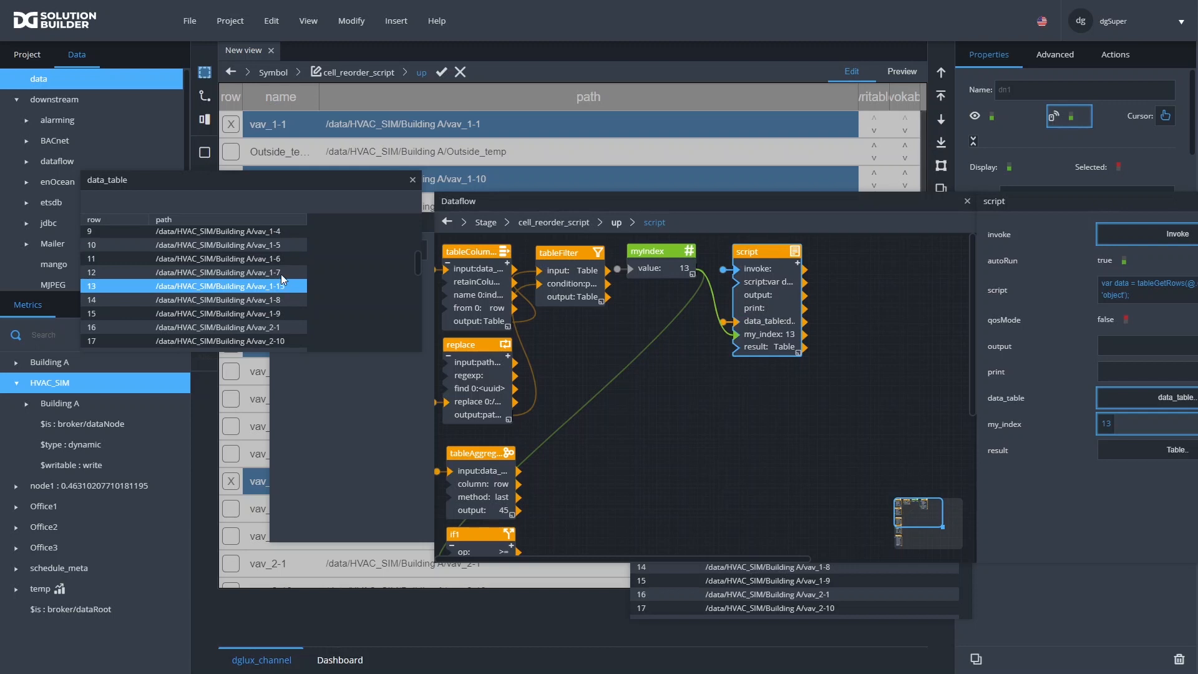
click(836, 594)
click(962, 447)
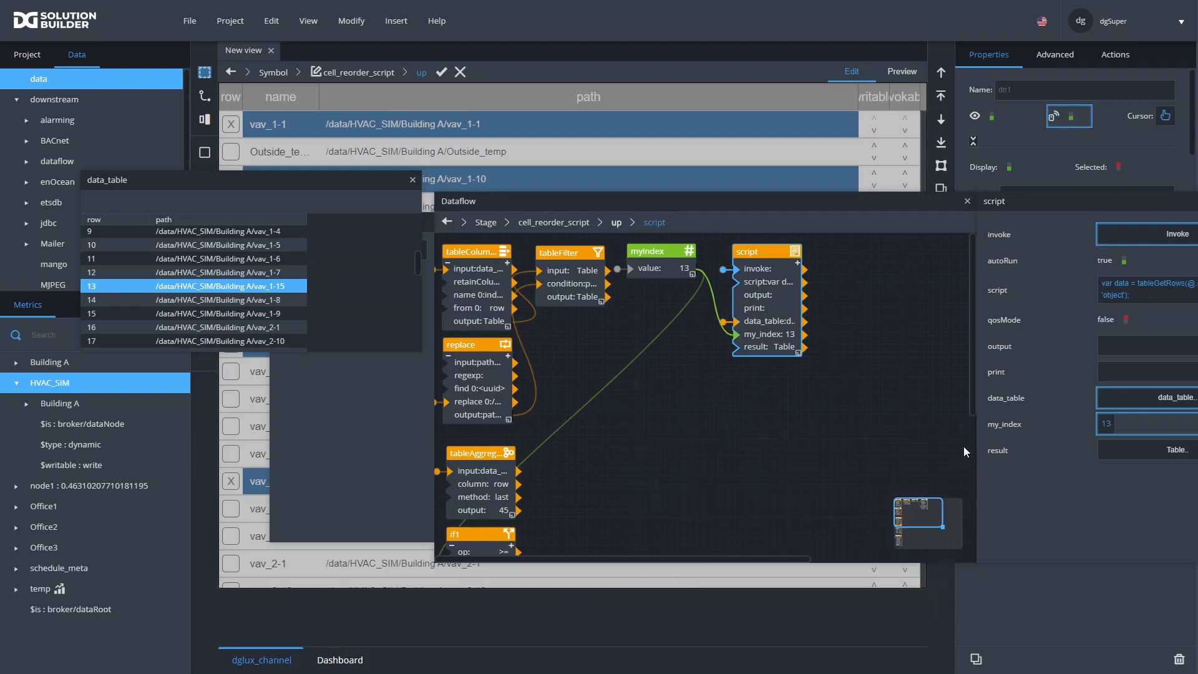
click(412, 181)
Turn off autoRun for the script block and uncomment the tableSet line that writes rows back to data_table
drag(663, 202, 264, 158)
click(724, 216)
click(851, 242)
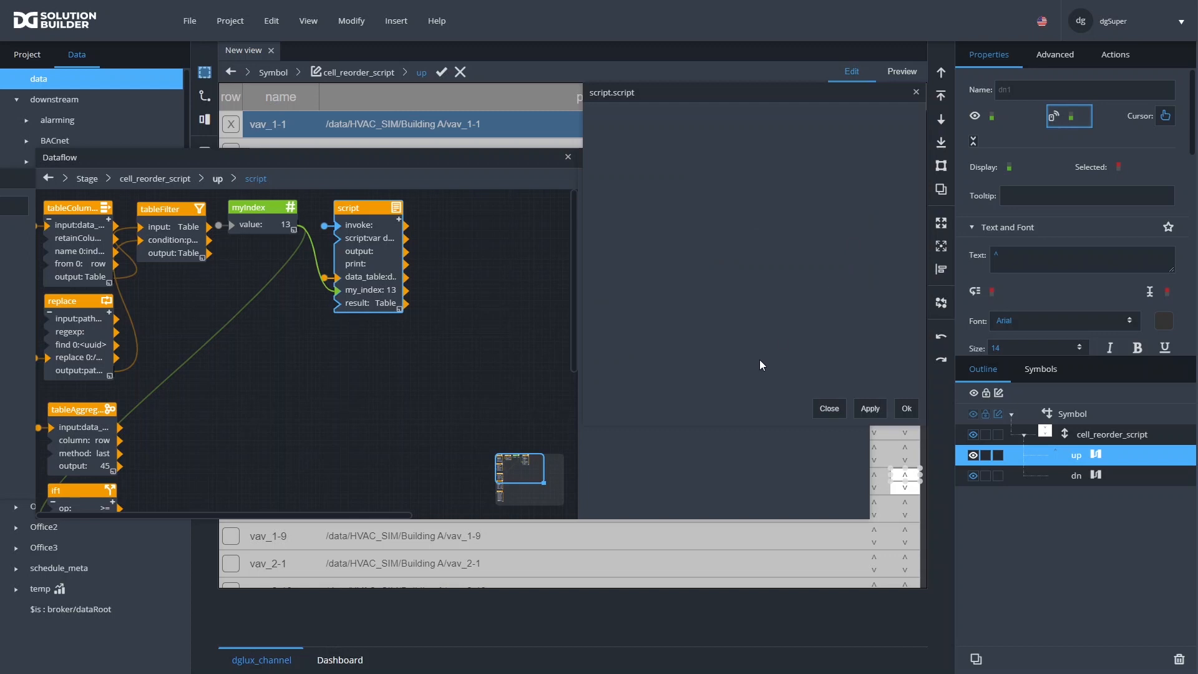
click(633, 296)
key(Down)
key(BackSpace)
key(BackSpace)
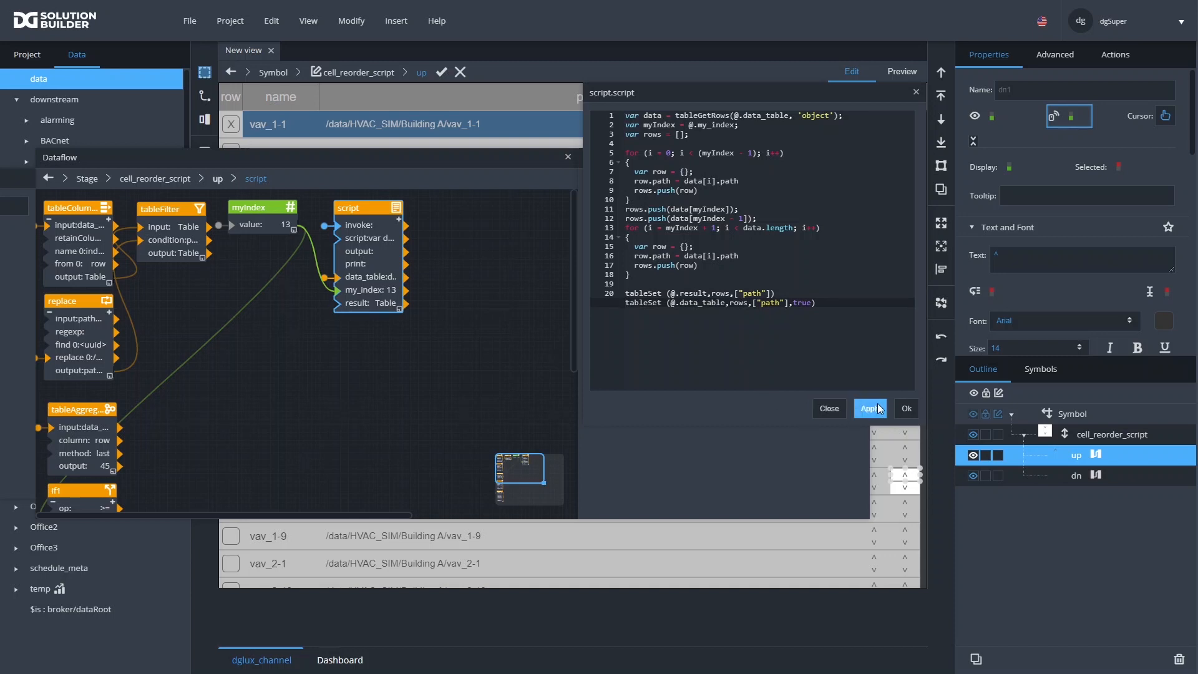
click(907, 409)
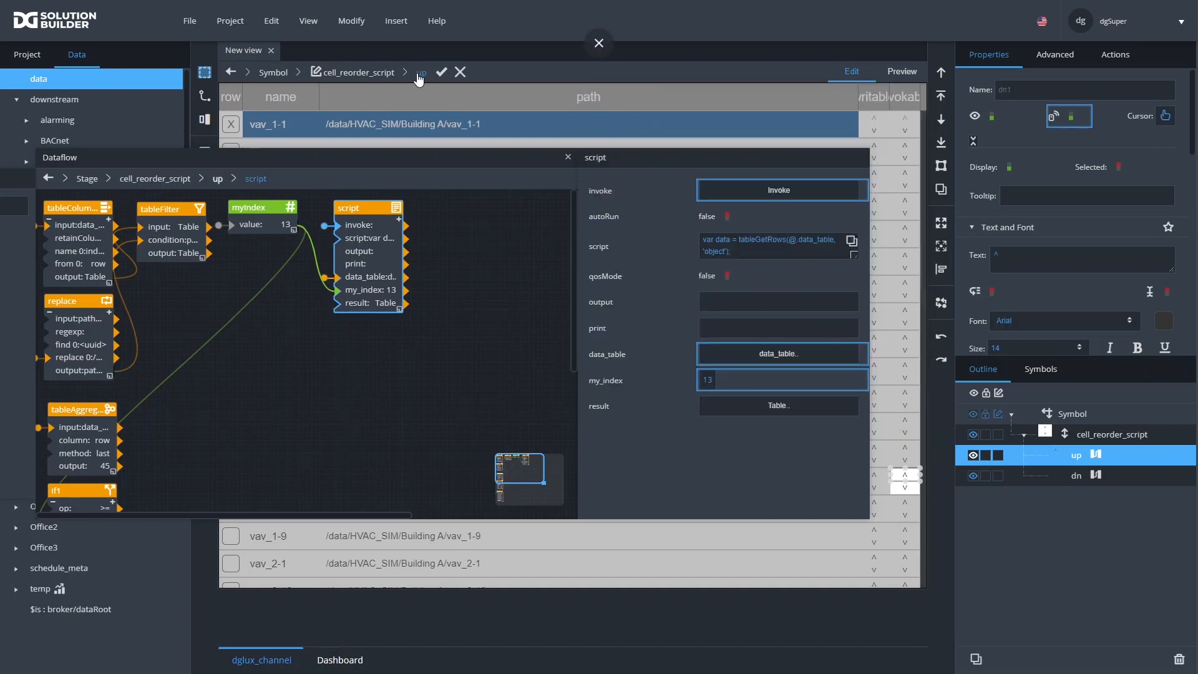
Save the symbol edits and test the reorder arrows in preview, moving vav_1-3 up two rows
click(442, 72)
click(912, 71)
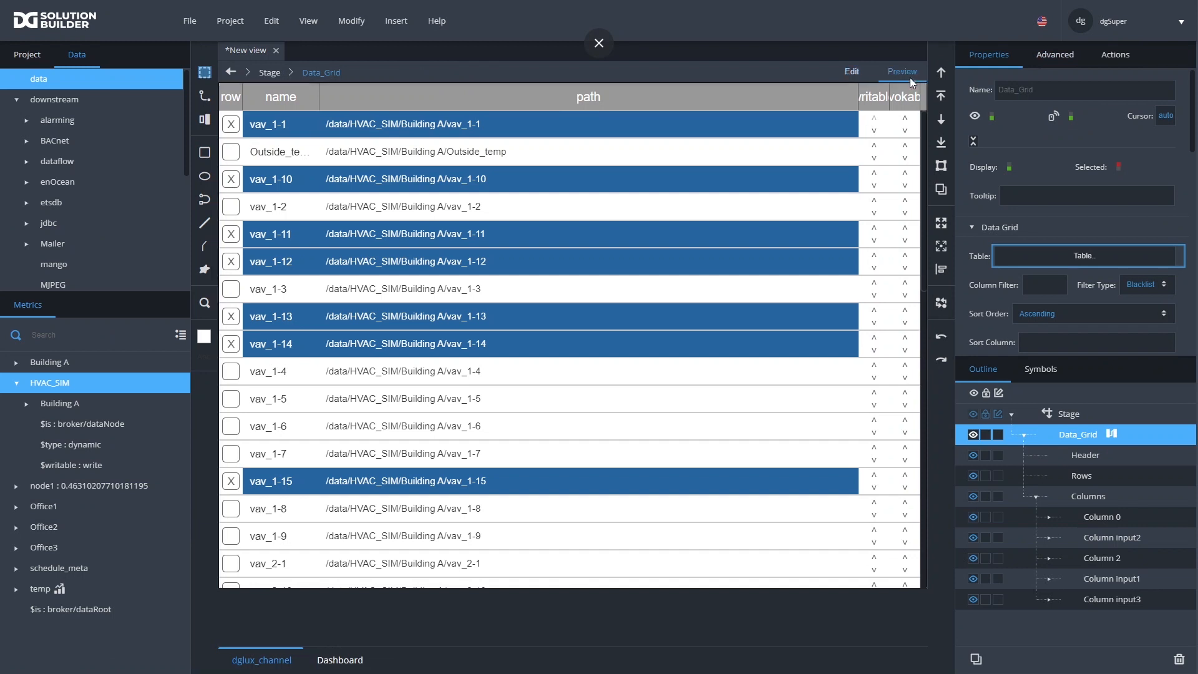
click(905, 312)
click(907, 296)
click(906, 284)
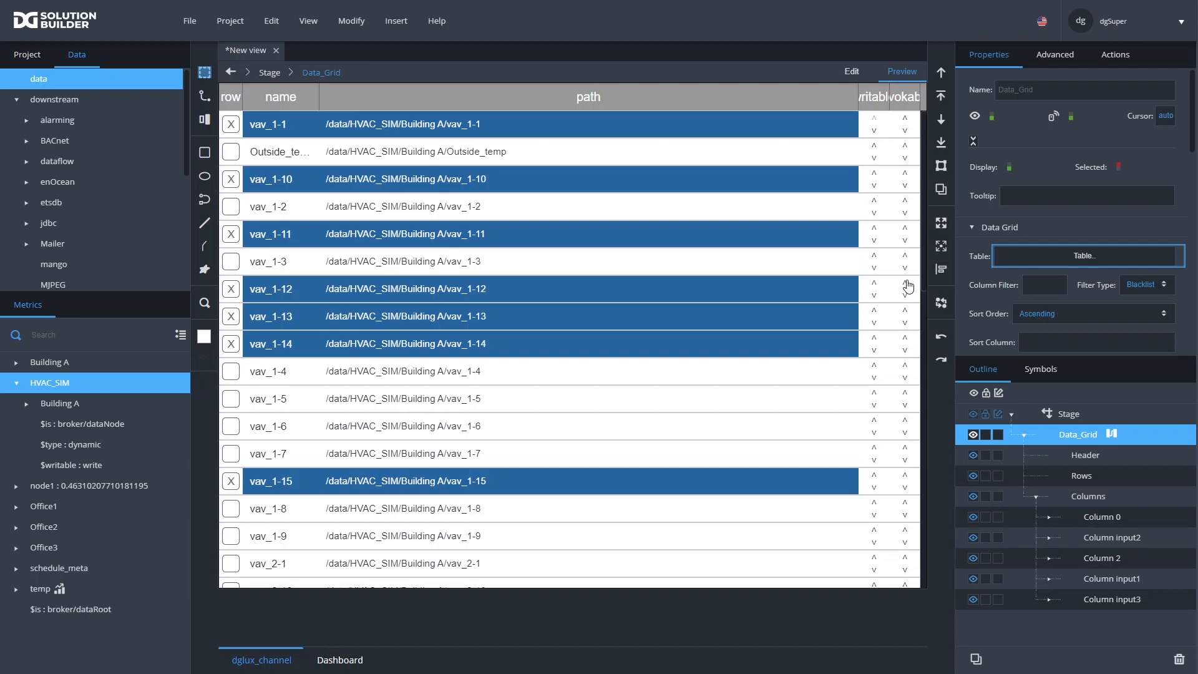
click(905, 256)
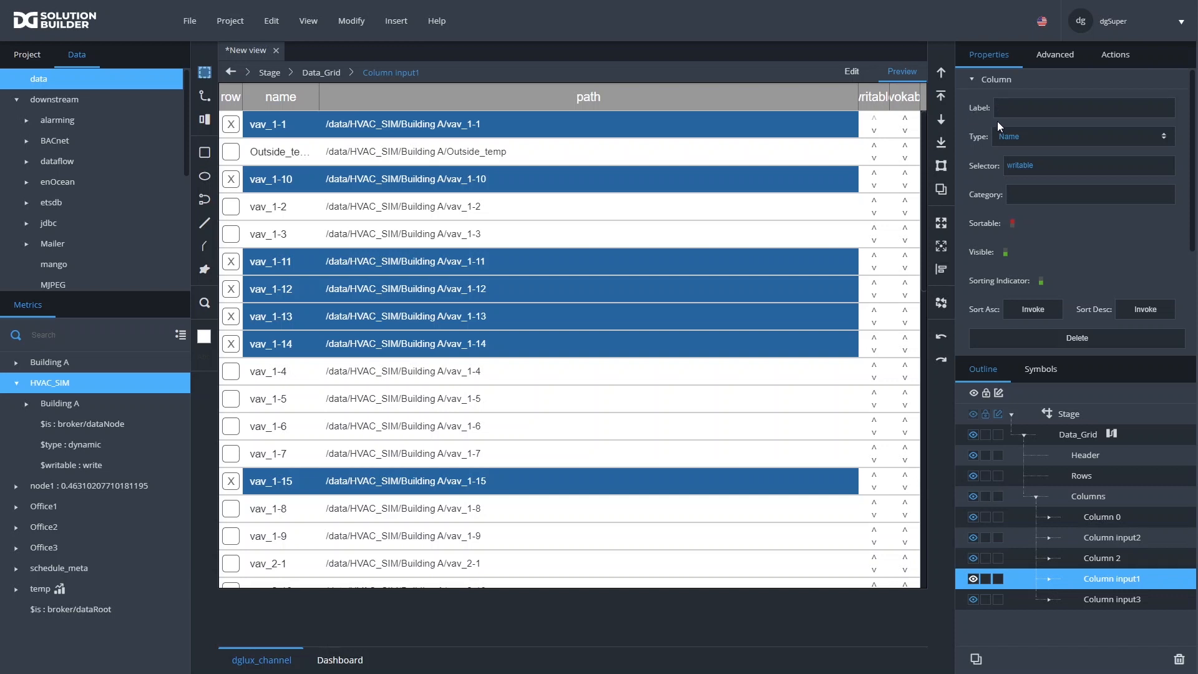
Blank out the header labels of the writable and invokable columns
key(Return)
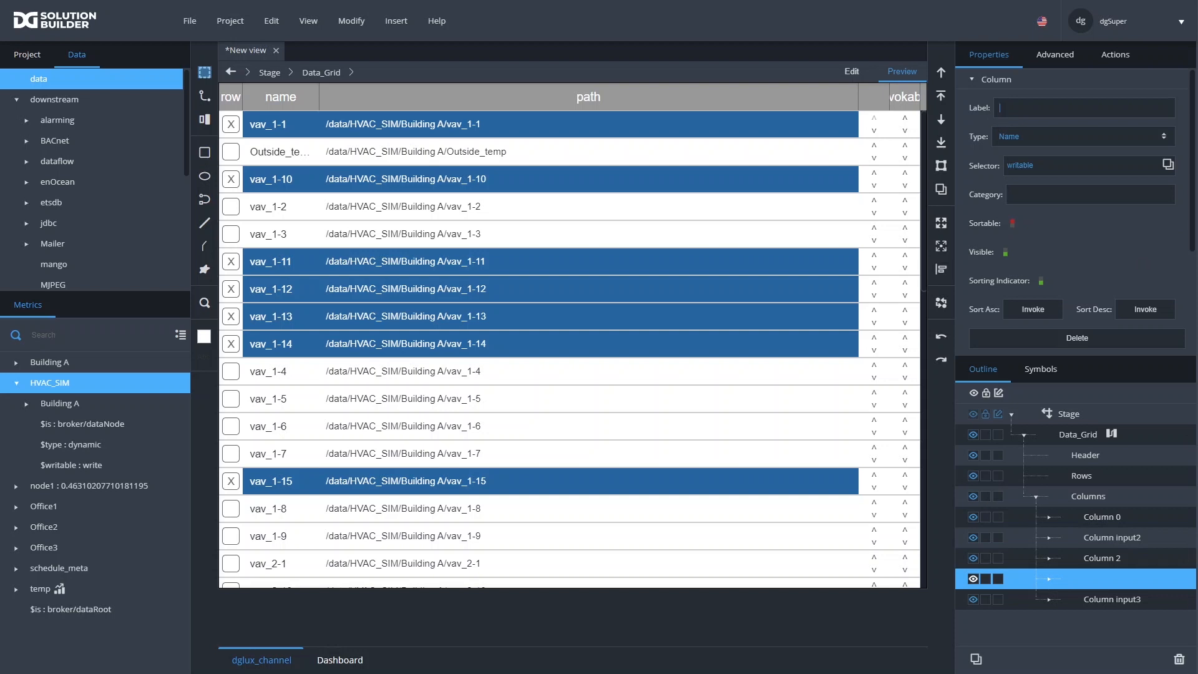
click(1111, 599)
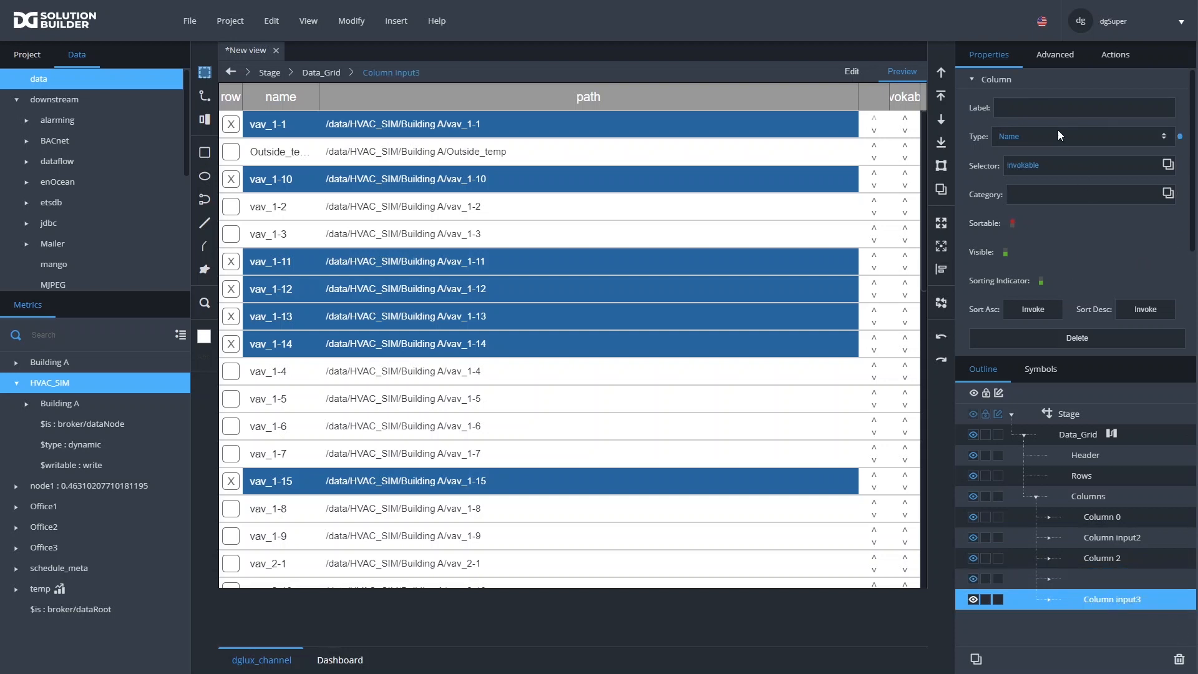
key(Return)
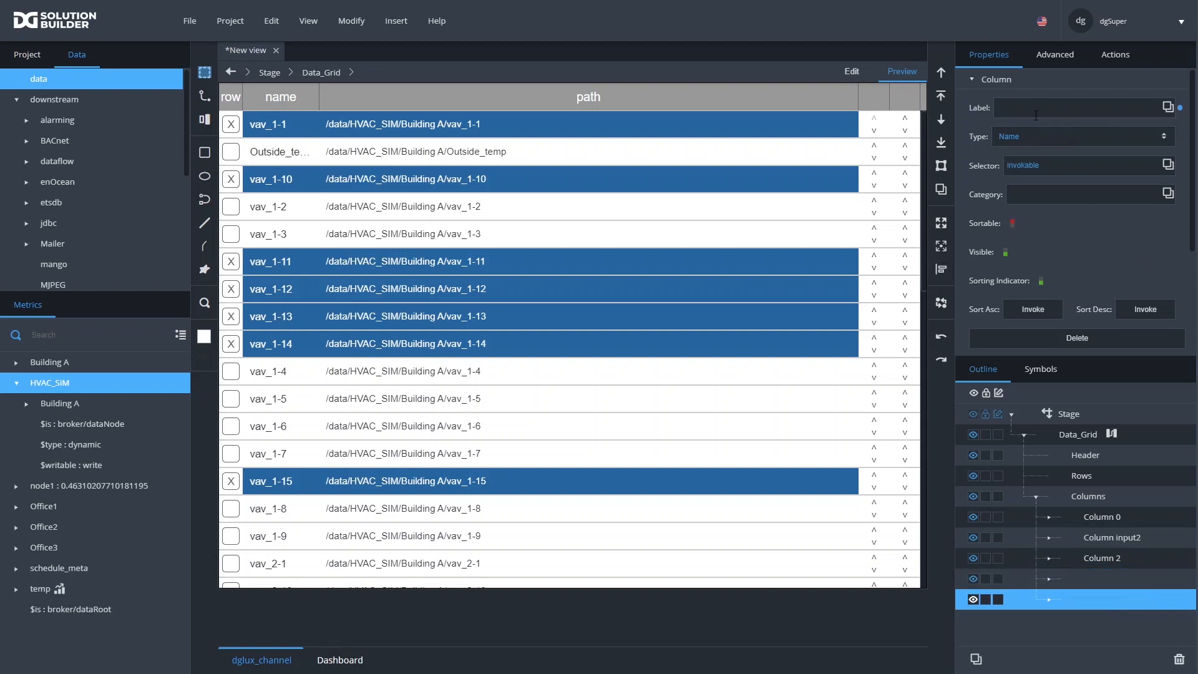
Check the Header Symbol option of the invokable column and duplicate that column
scroll(1117, 234, down, 3)
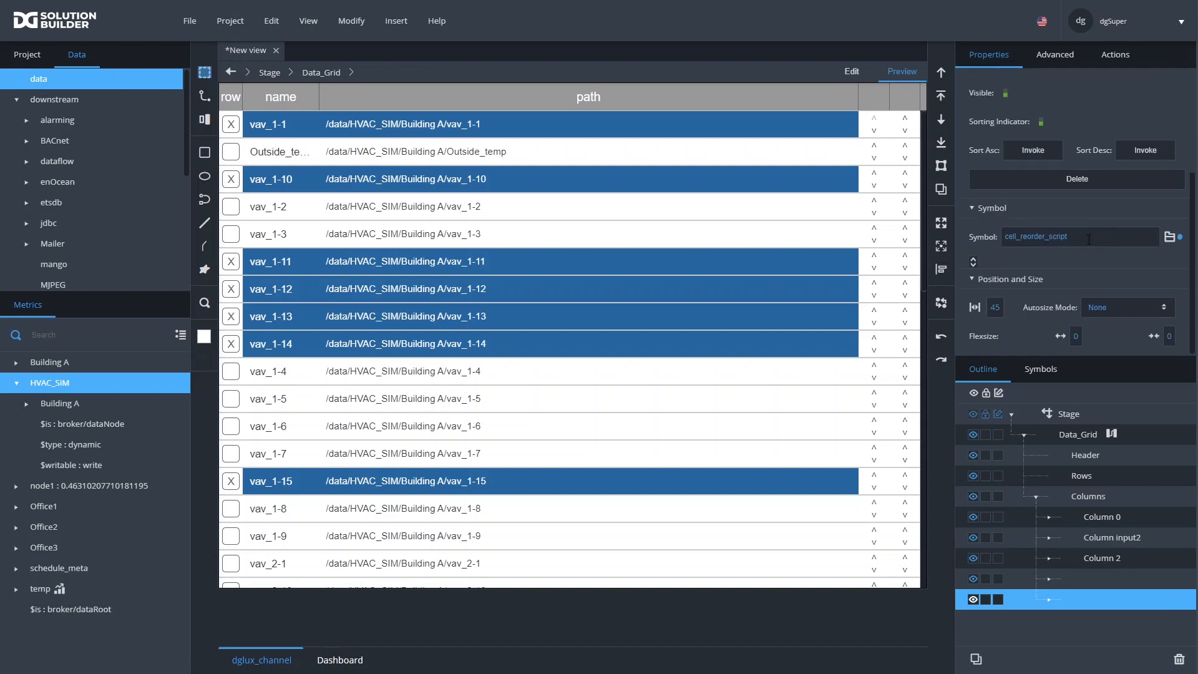
click(973, 262)
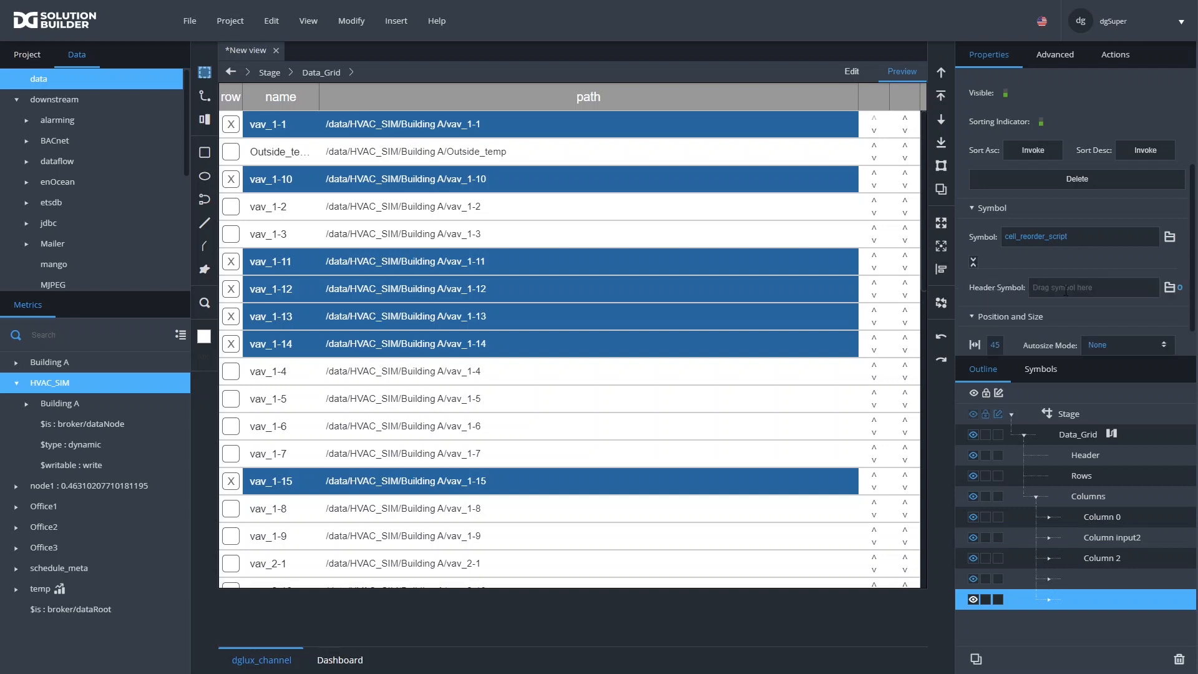
click(972, 261)
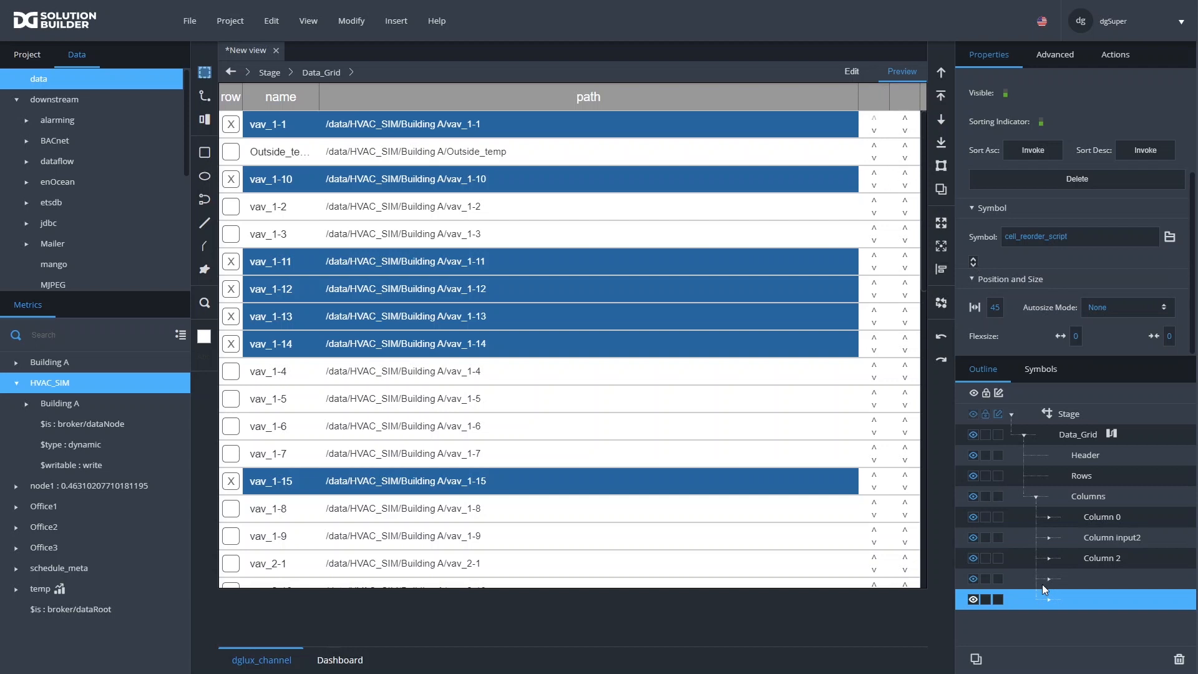
key(ctrl+d)
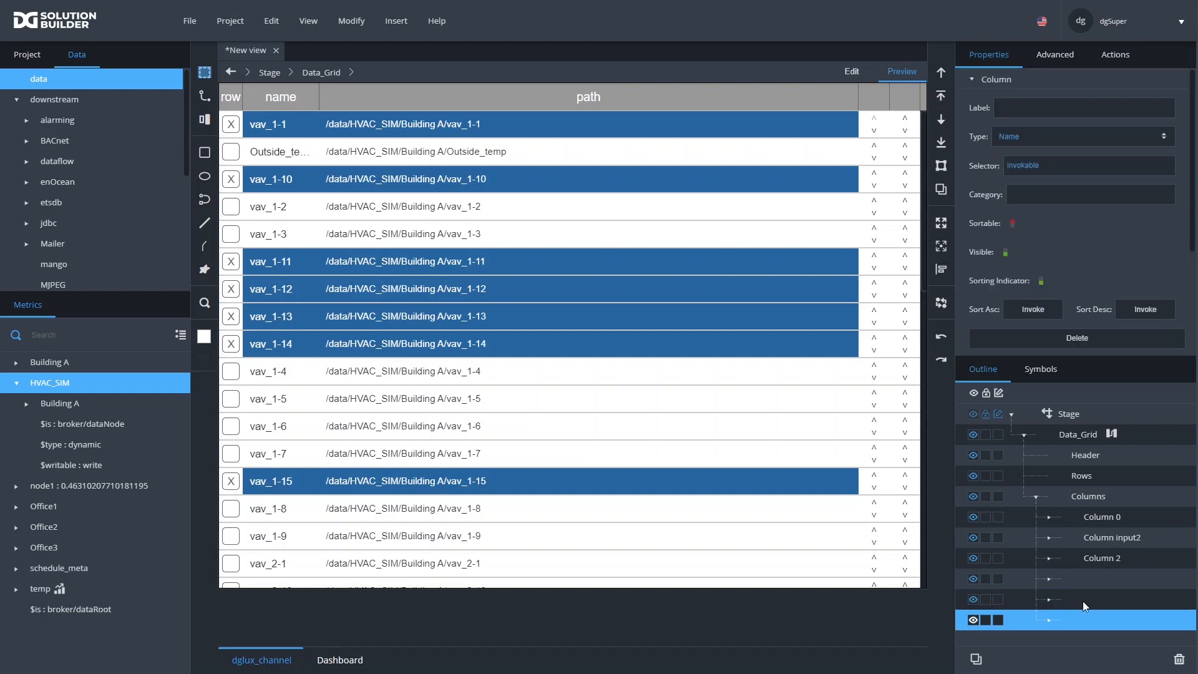
Look up the column names in the Data_Grid table and set the duplicated column's selector to base
click(1081, 437)
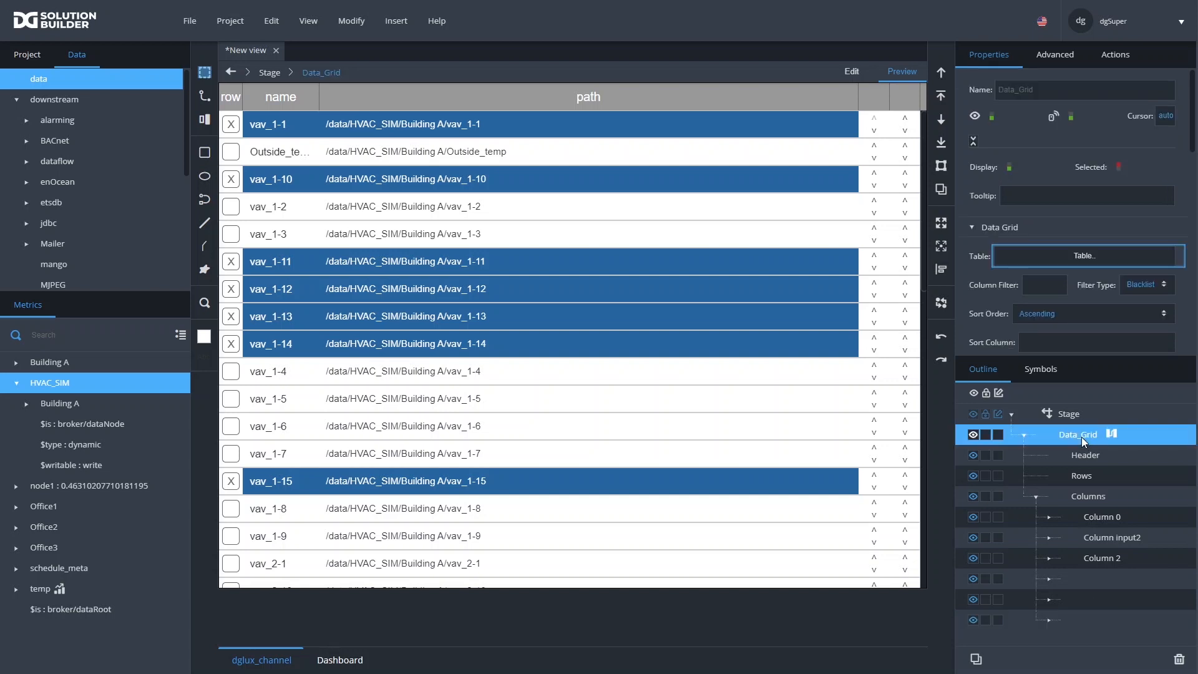
click(1023, 256)
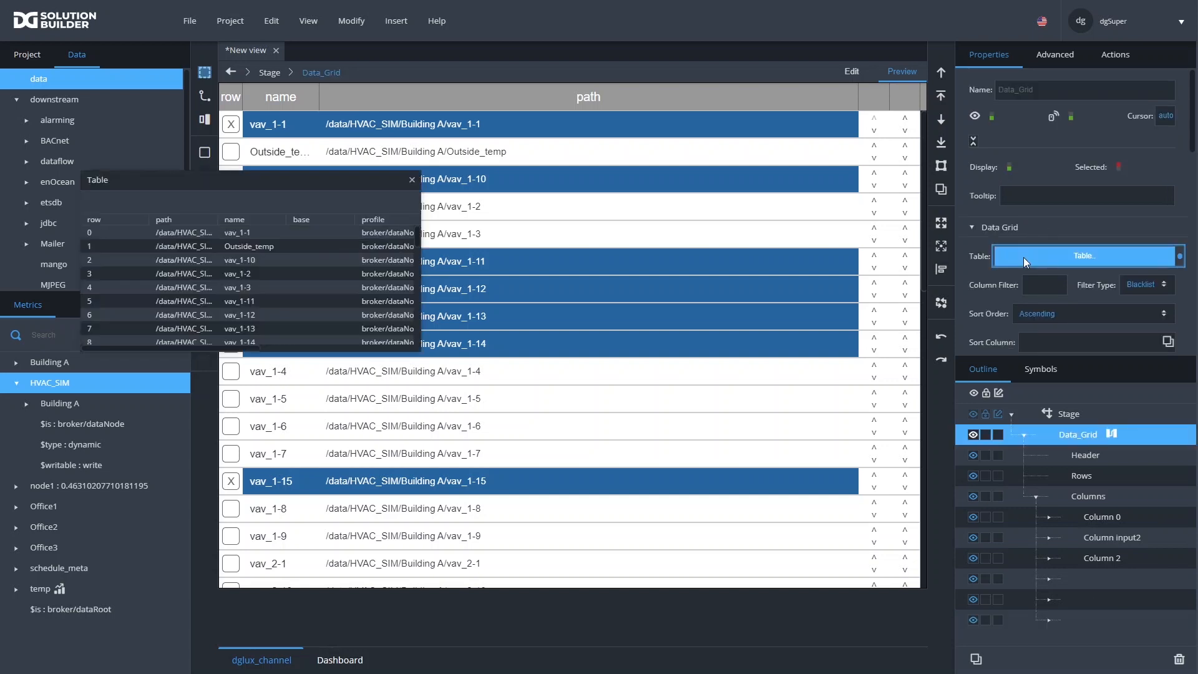
drag(415, 351, 720, 413)
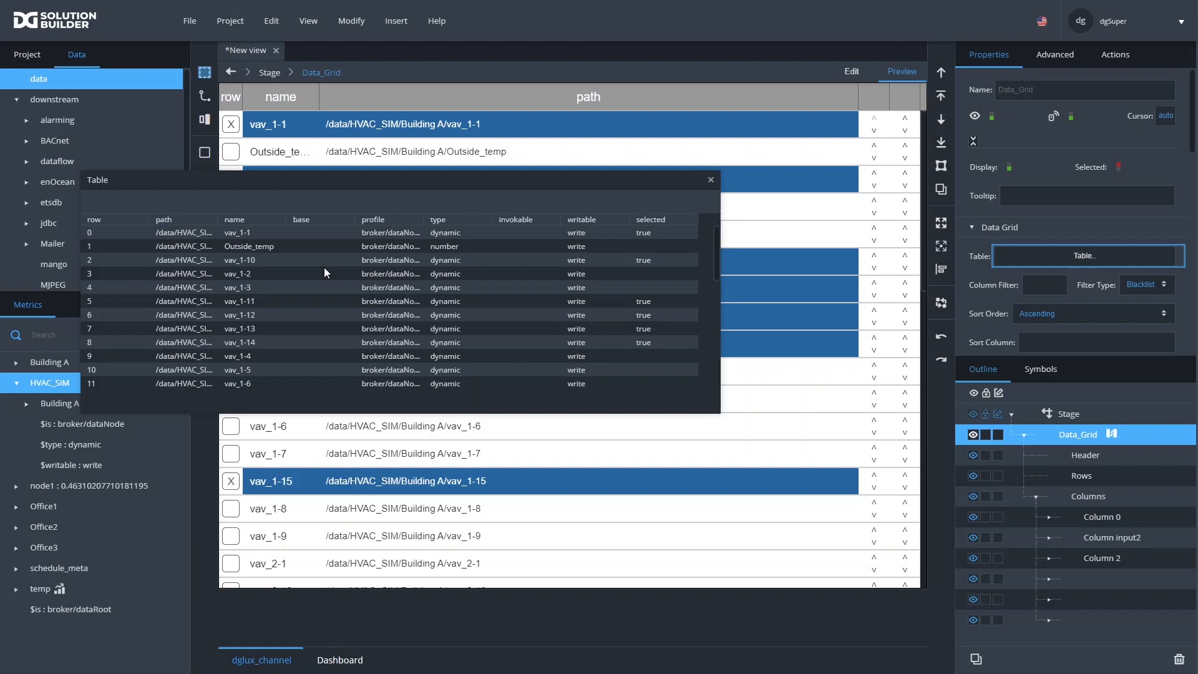
click(711, 180)
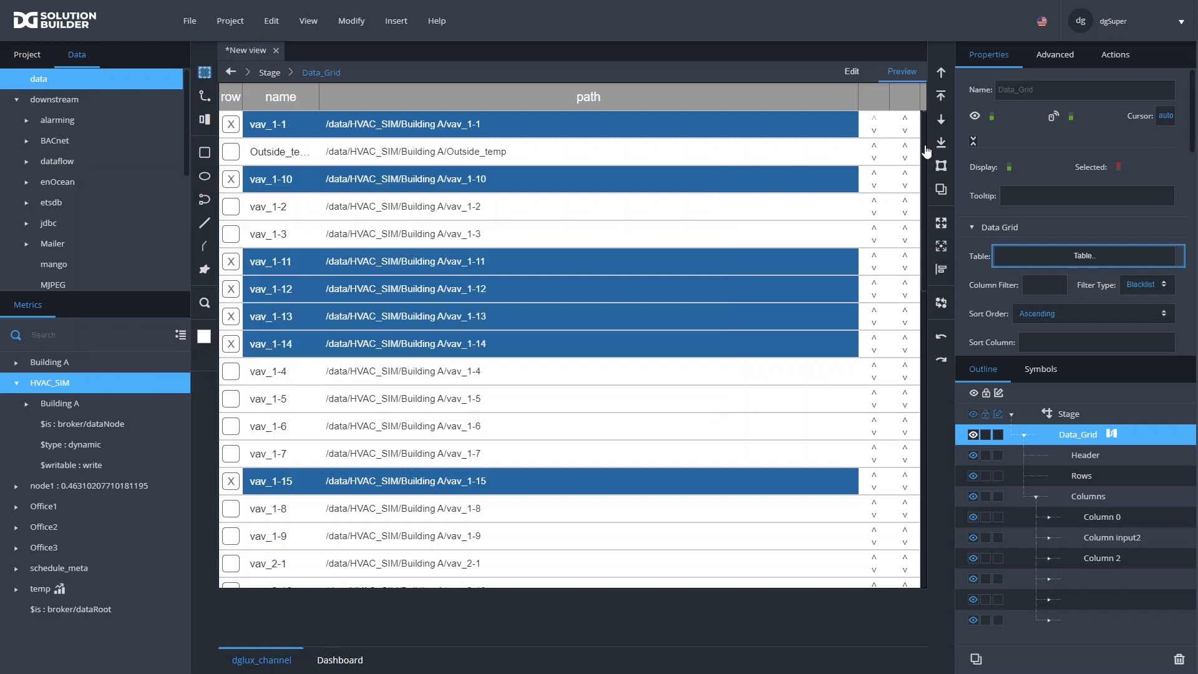
click(1099, 627)
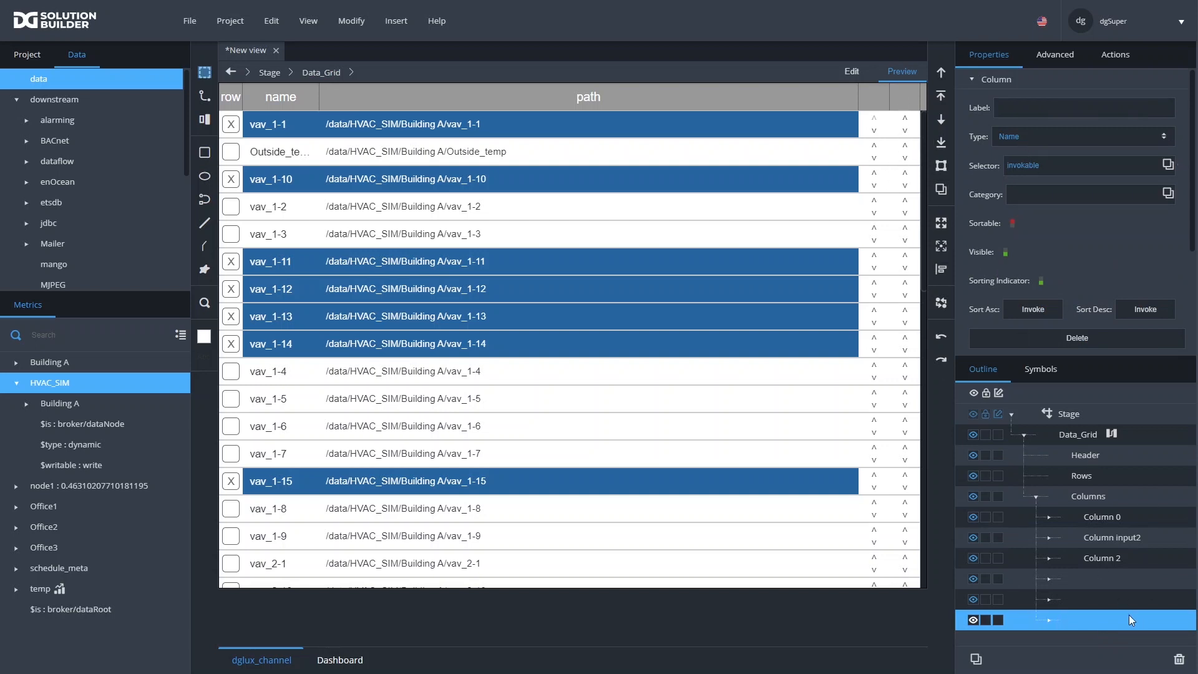
click(1118, 603)
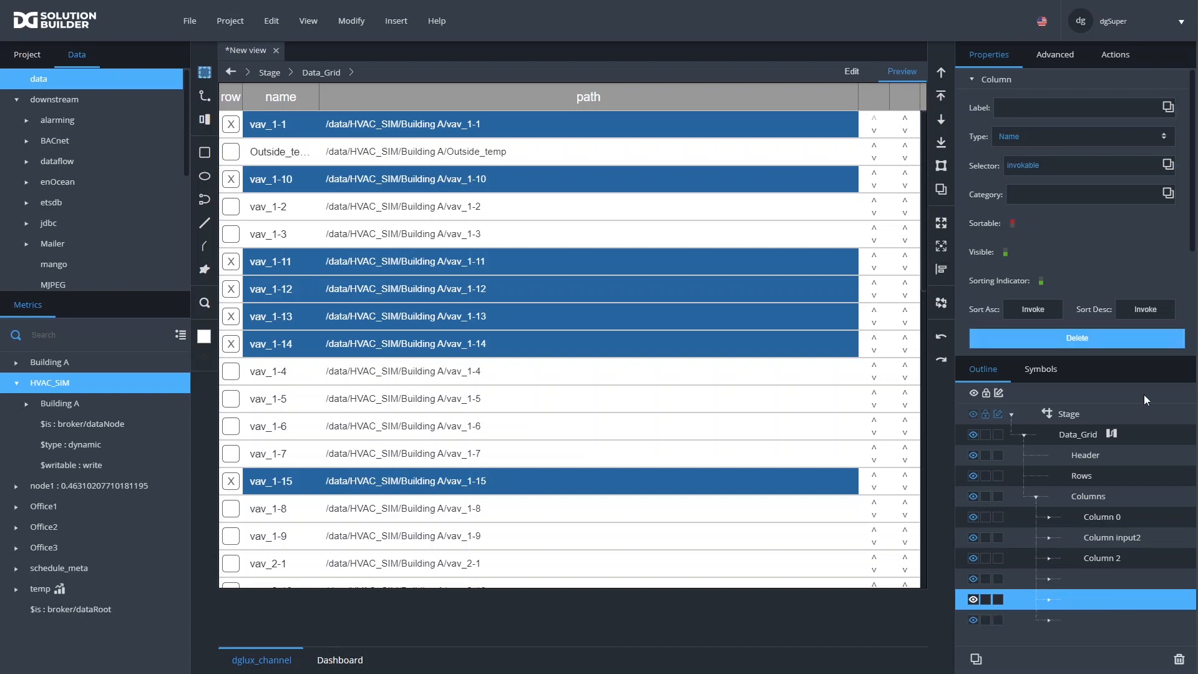
click(1092, 621)
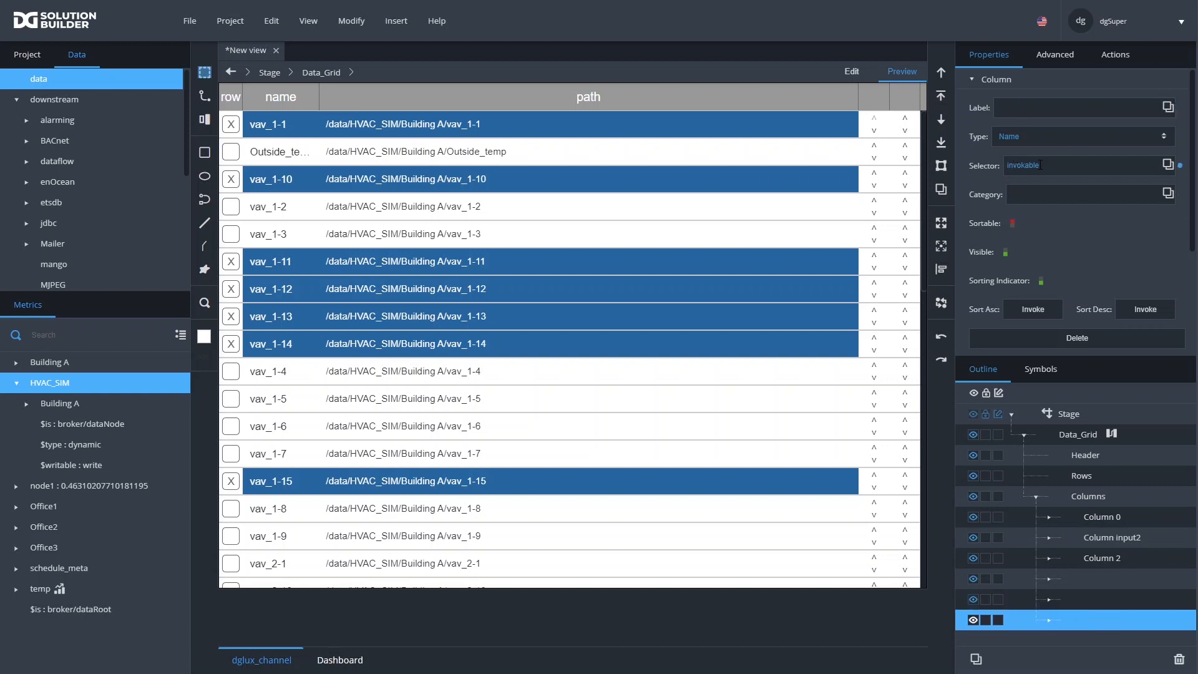
drag(1041, 165, 965, 164)
text(base)
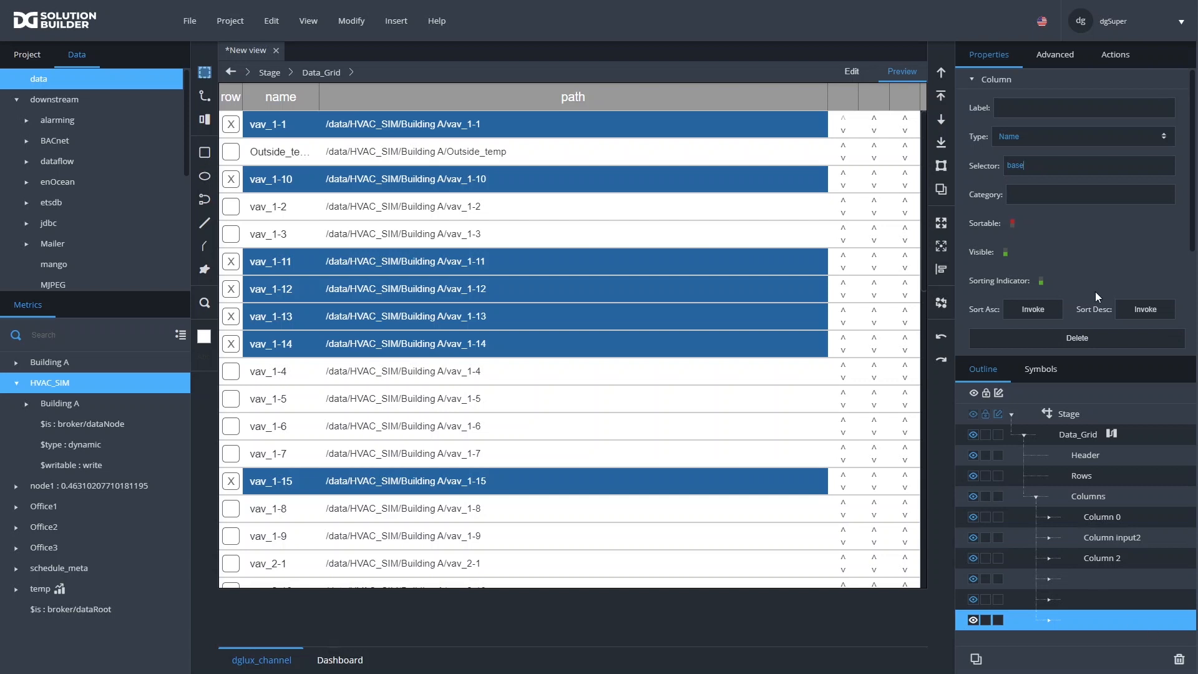
Duplicate the cell_reorder_script symbol
click(1039, 368)
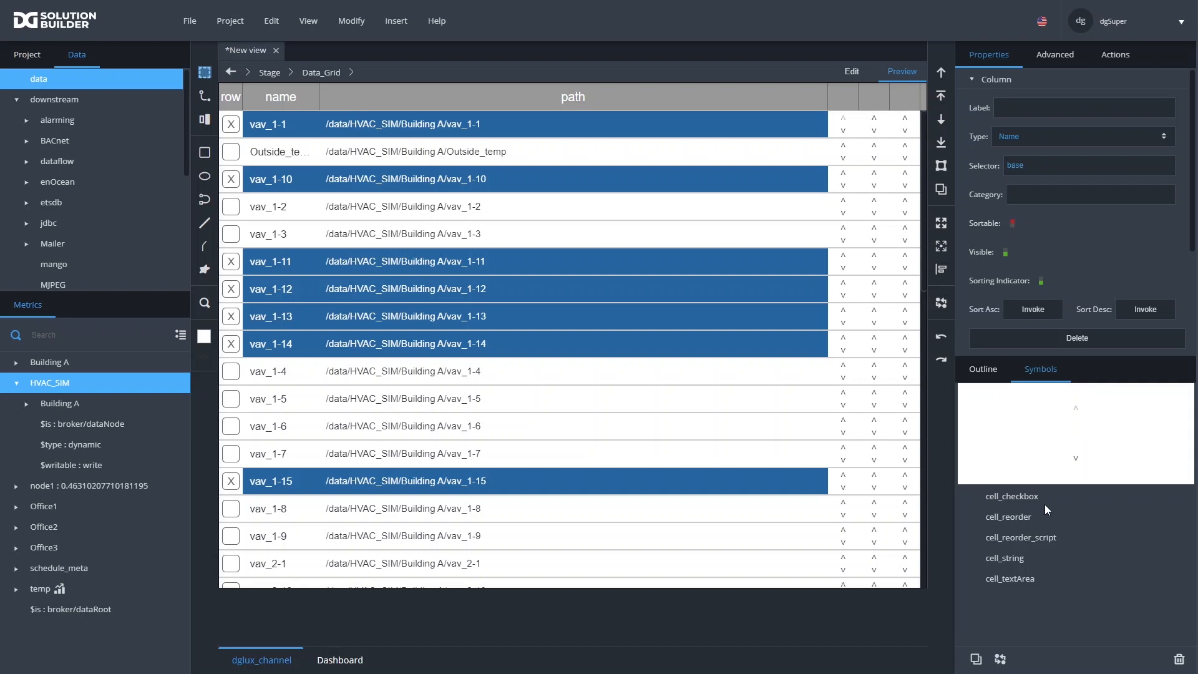
click(1032, 538)
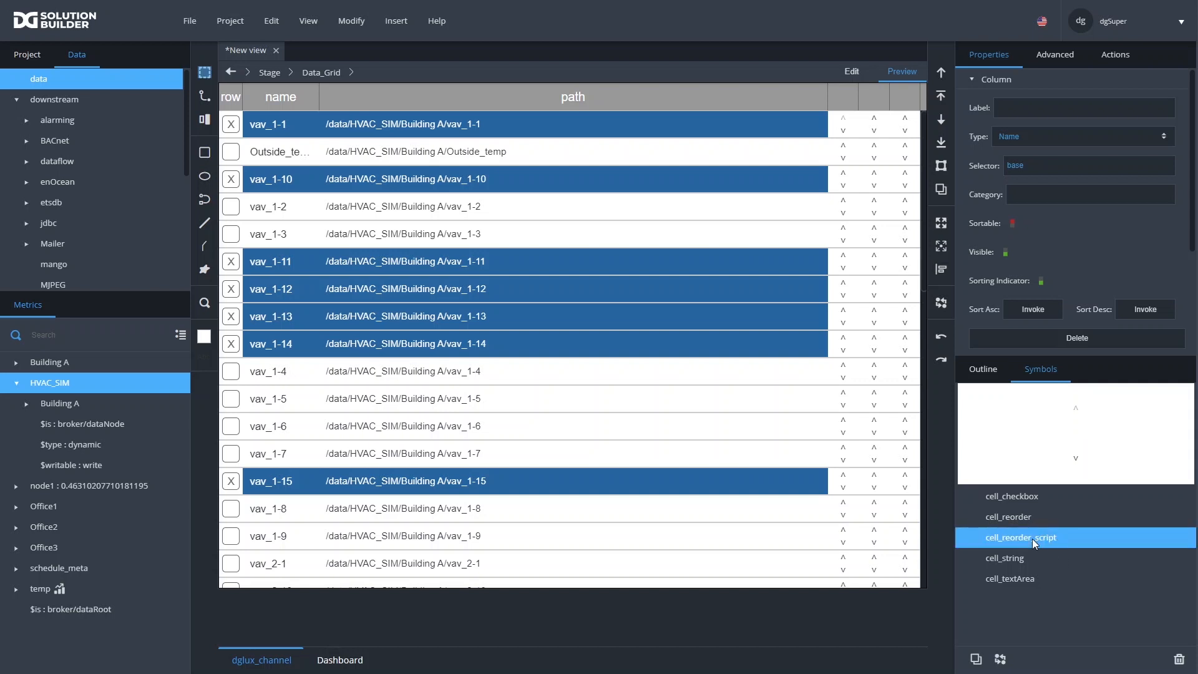
right_click(1032, 538)
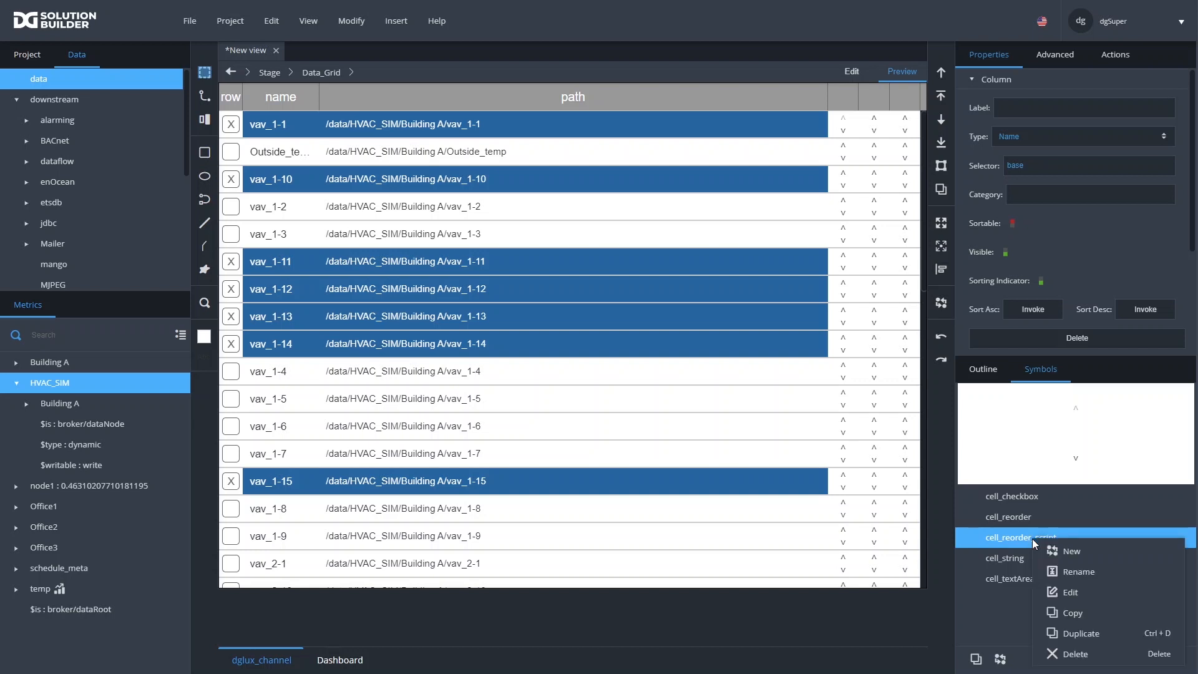
click(1069, 629)
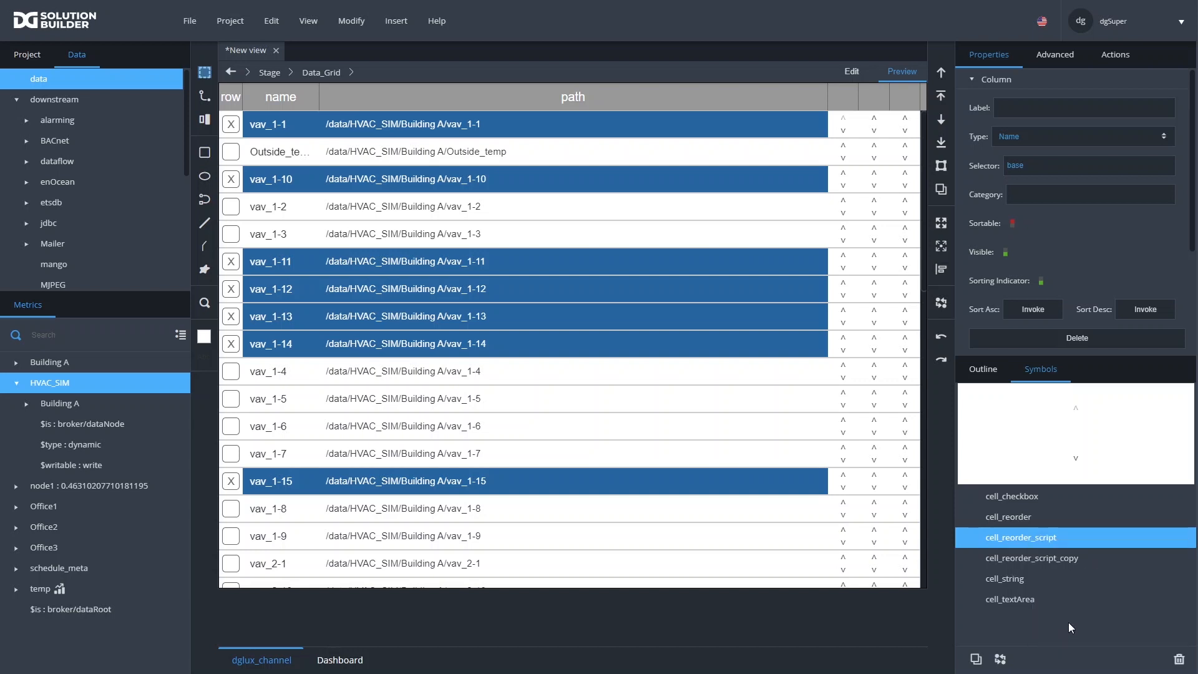
Rename the copied symbol as cell_drag_script
right_click(1053, 558)
click(1074, 579)
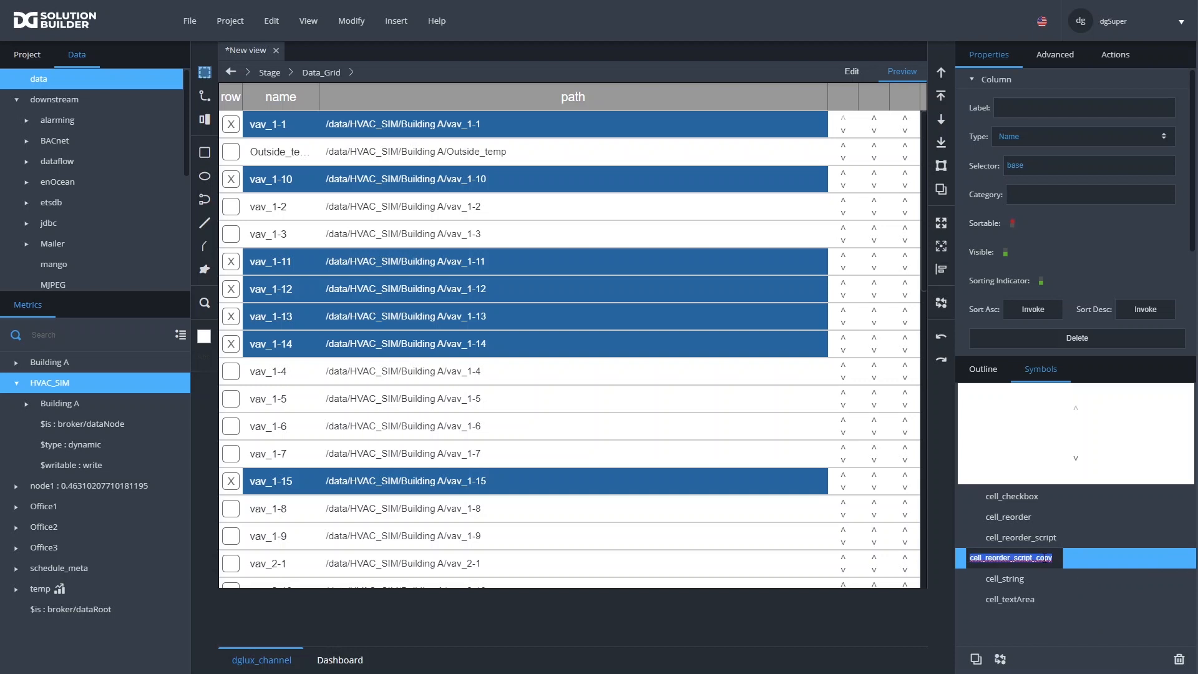
click(1053, 557)
key(BackSpace)
key(BackSpace)
key(BackSpace)
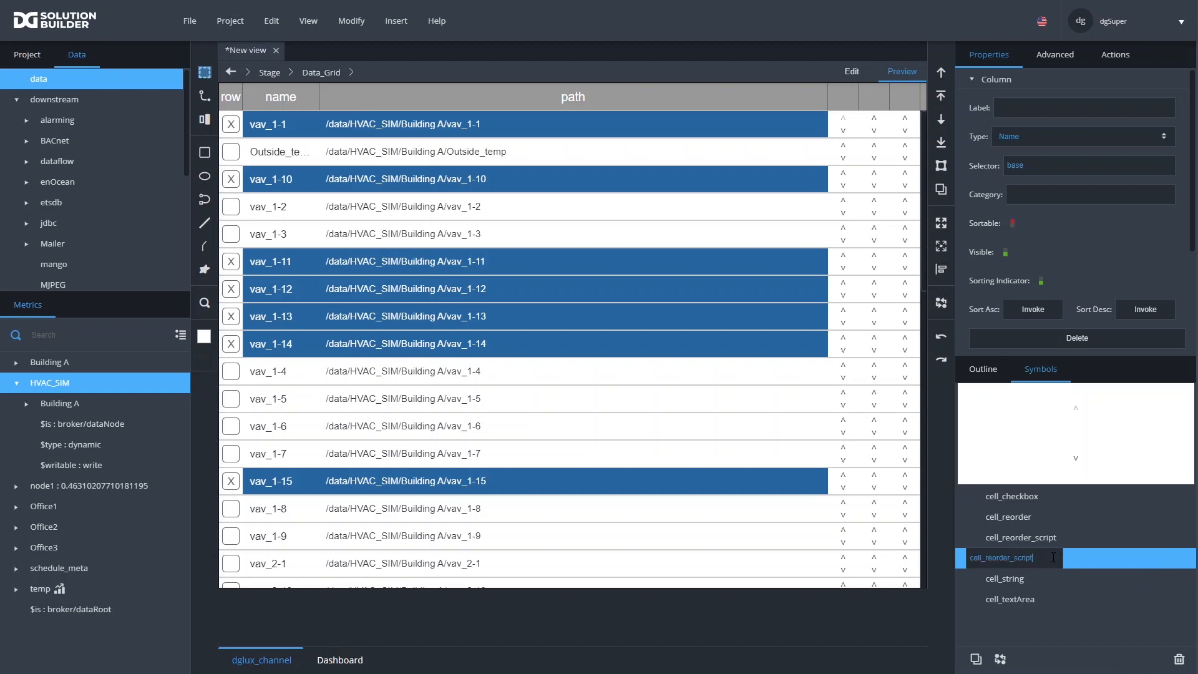
key(shift+Left)
key(shift+Left)
key(shift+Left)
key(shift+Left)
key(shift+Left)
key(shift+Left)
key(shift+Left)
text(drag)
key(Return)
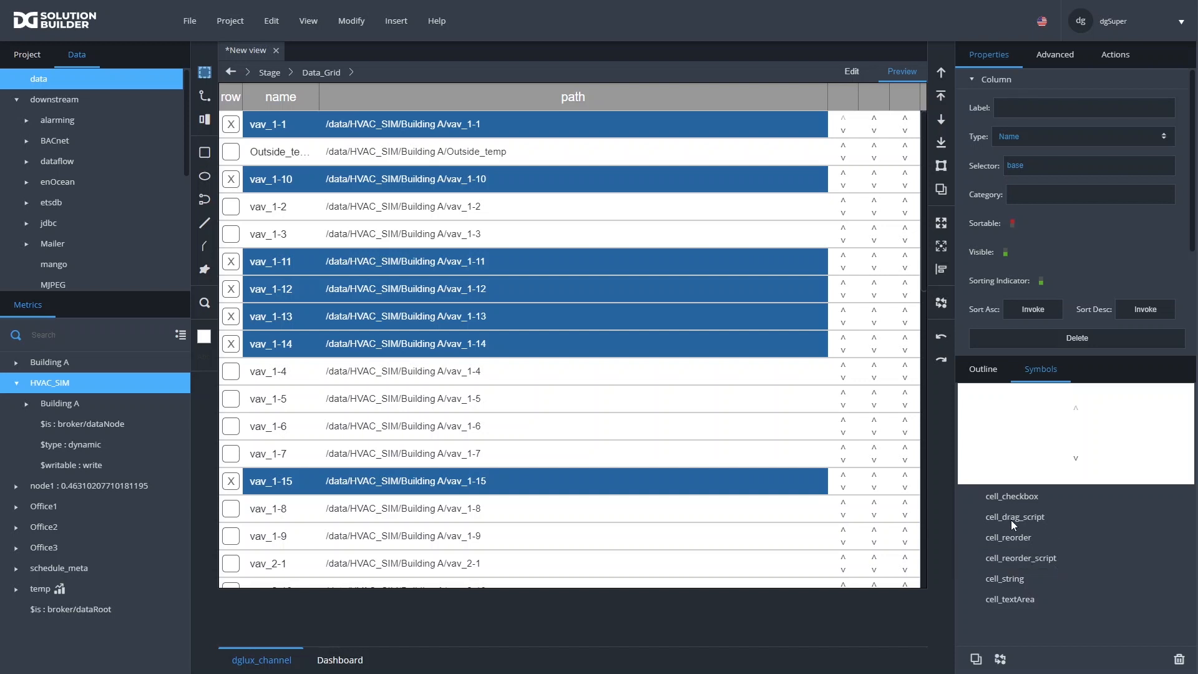
Assign cell_drag_script as the symbol of the duplicated column and return to the outline
scroll(1085, 240, down, 3)
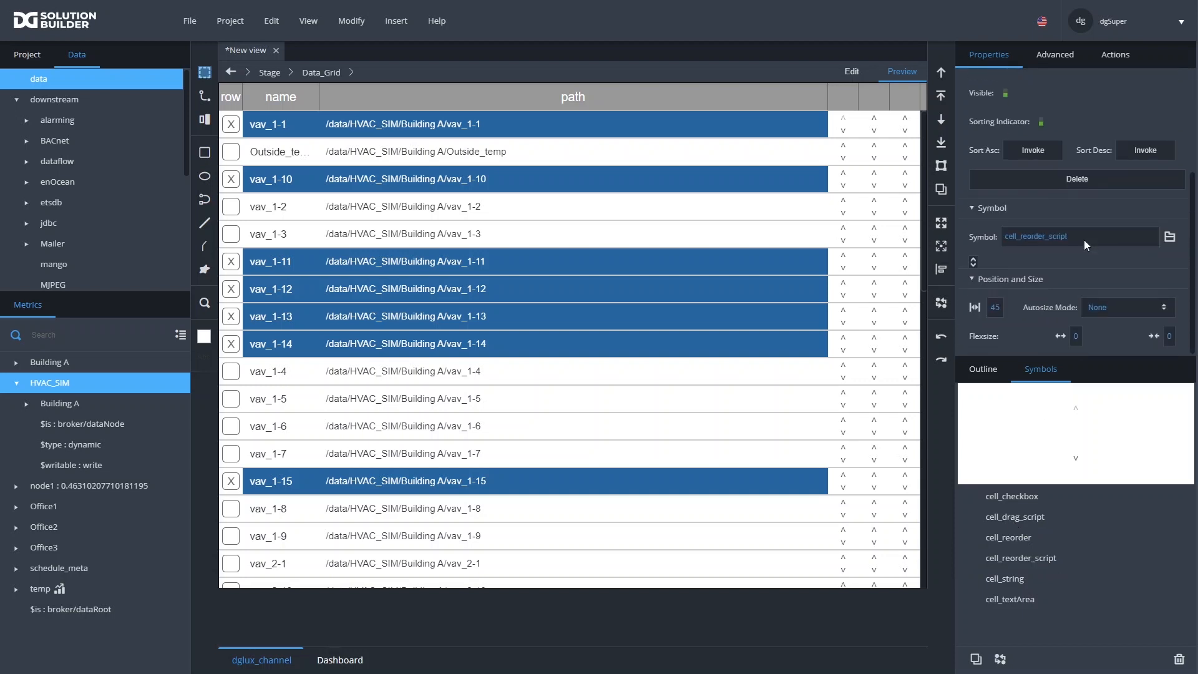
drag(1022, 516, 1078, 238)
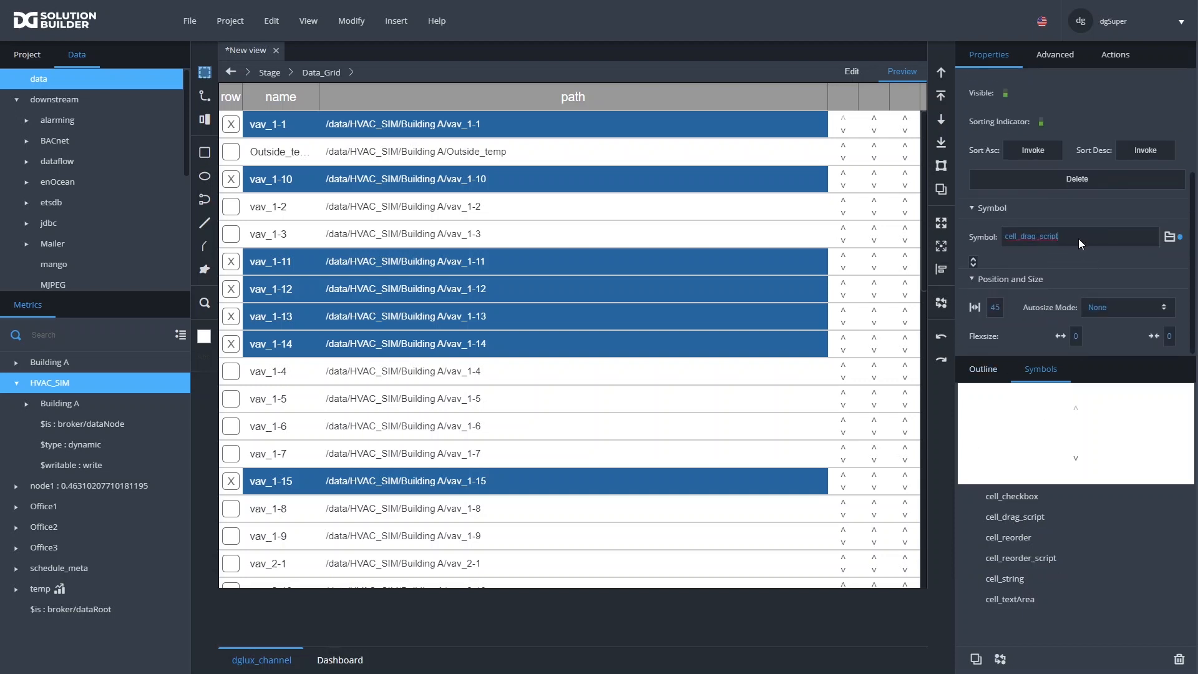
click(982, 368)
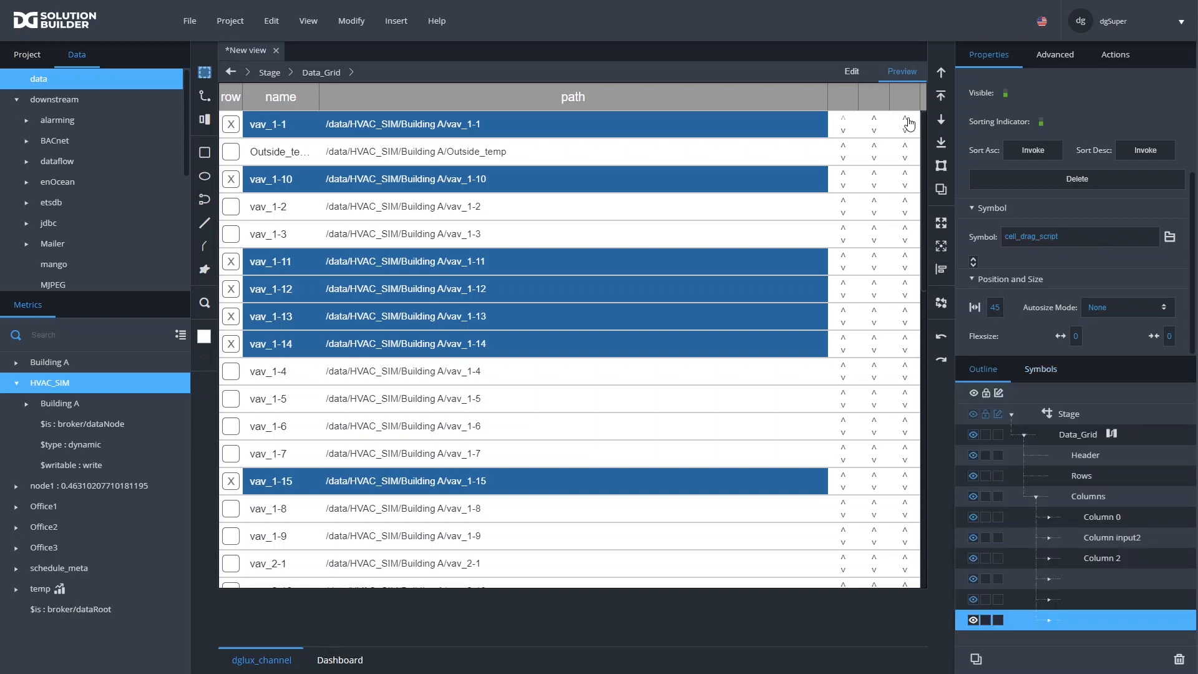
Open the cell_drag_script symbol from the grid's first row for editing and expand its elements
click(853, 71)
click(904, 123)
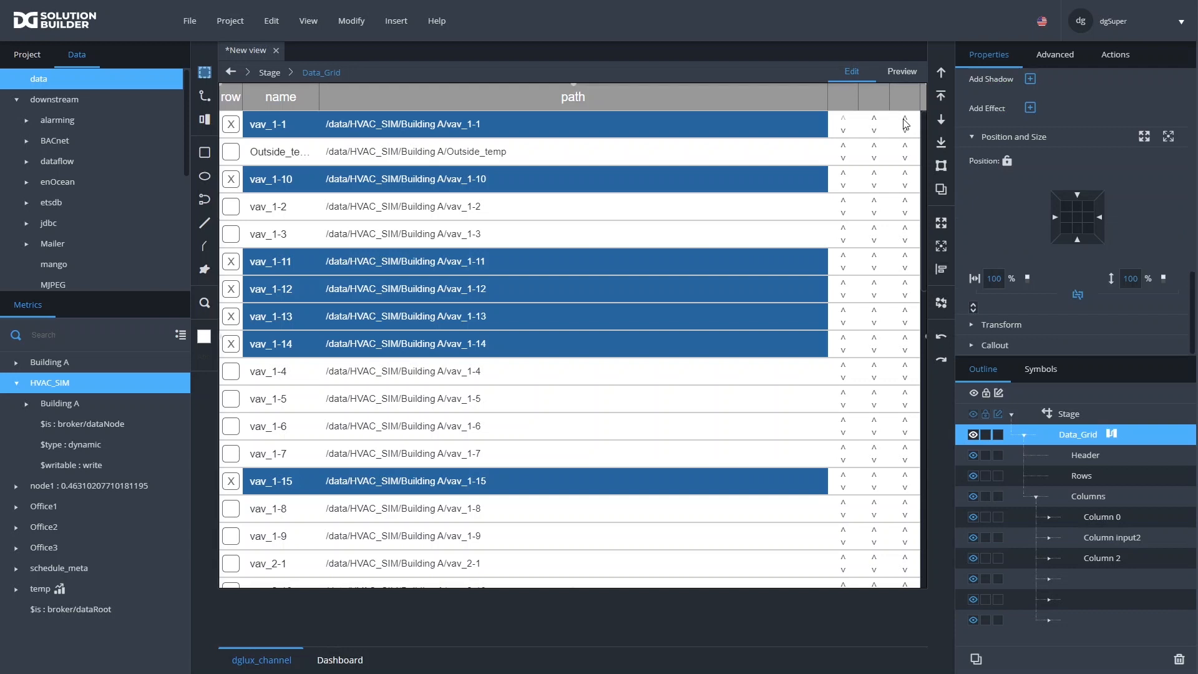
double_click(905, 123)
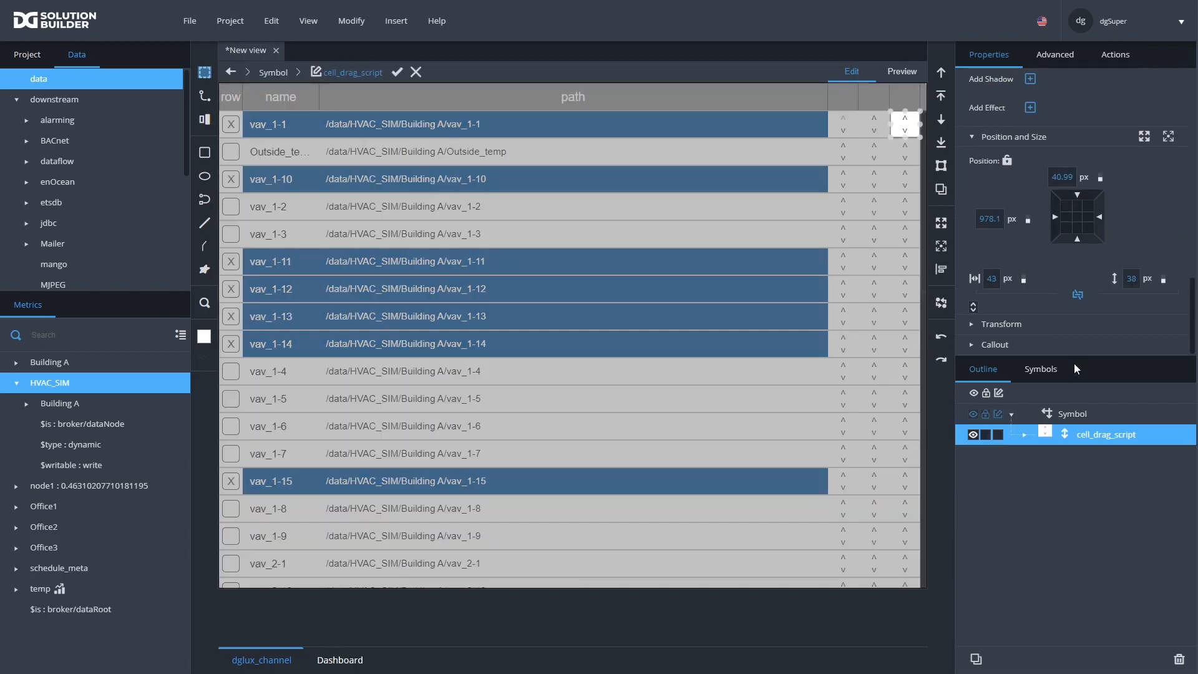
click(1025, 434)
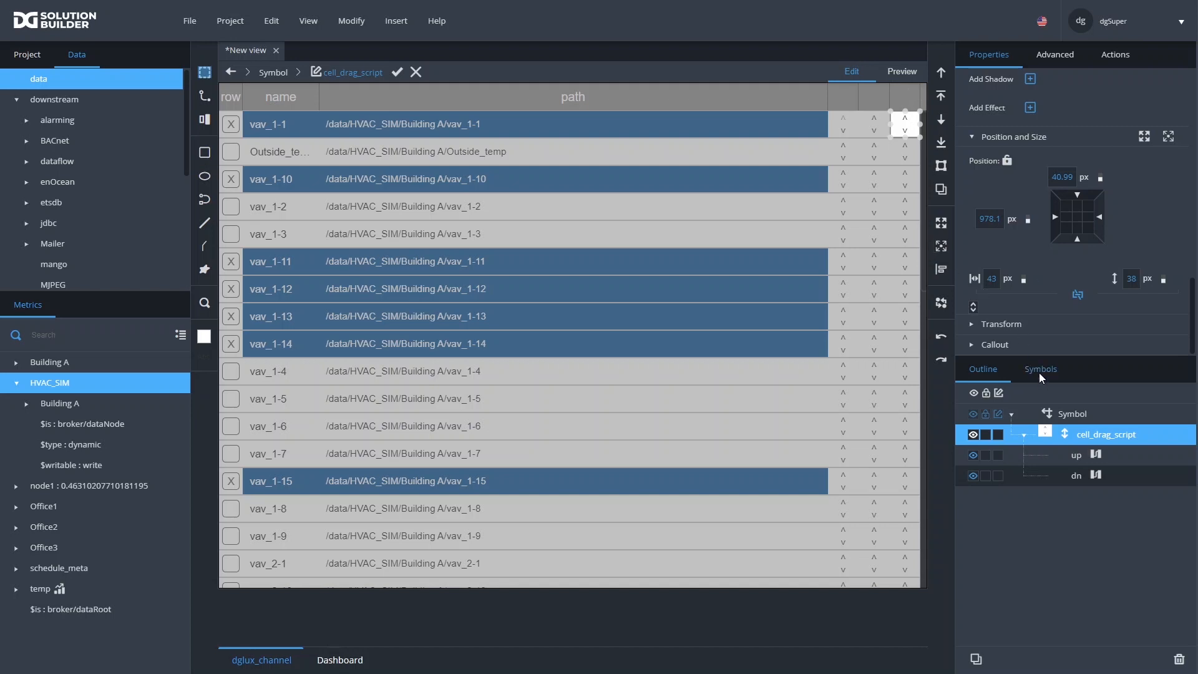
Examine the dataflow attached to the up element of cell_drag_script and close it
click(1074, 460)
click(1073, 477)
click(1076, 456)
click(1096, 455)
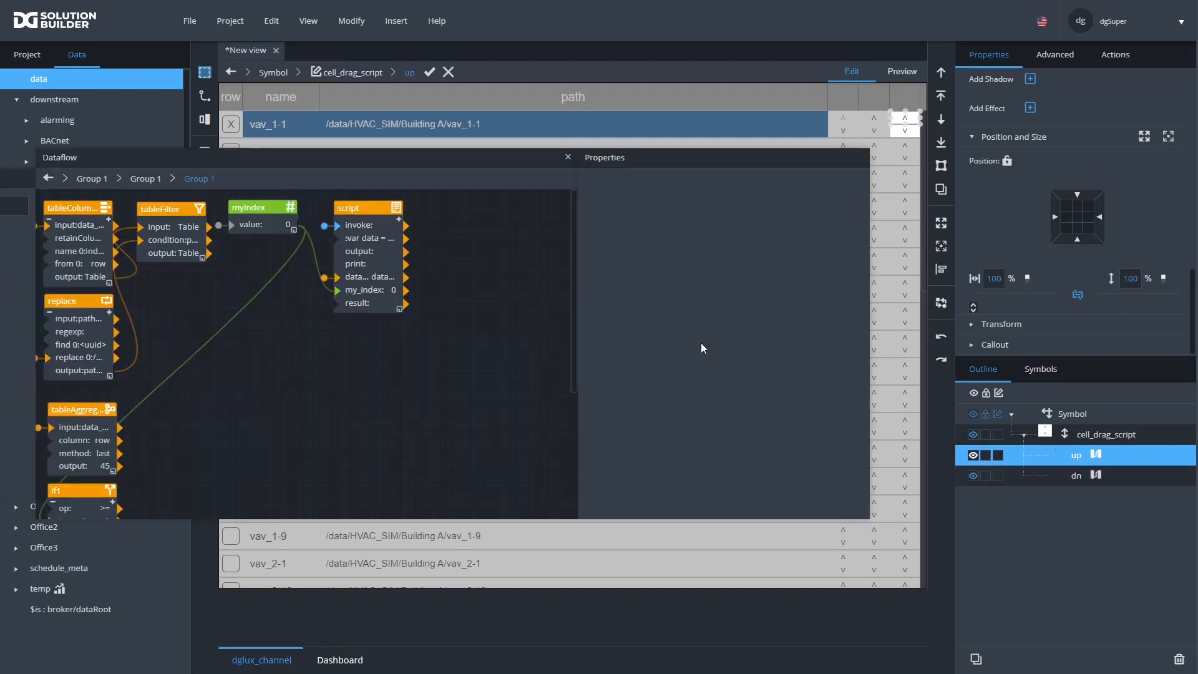
click(568, 157)
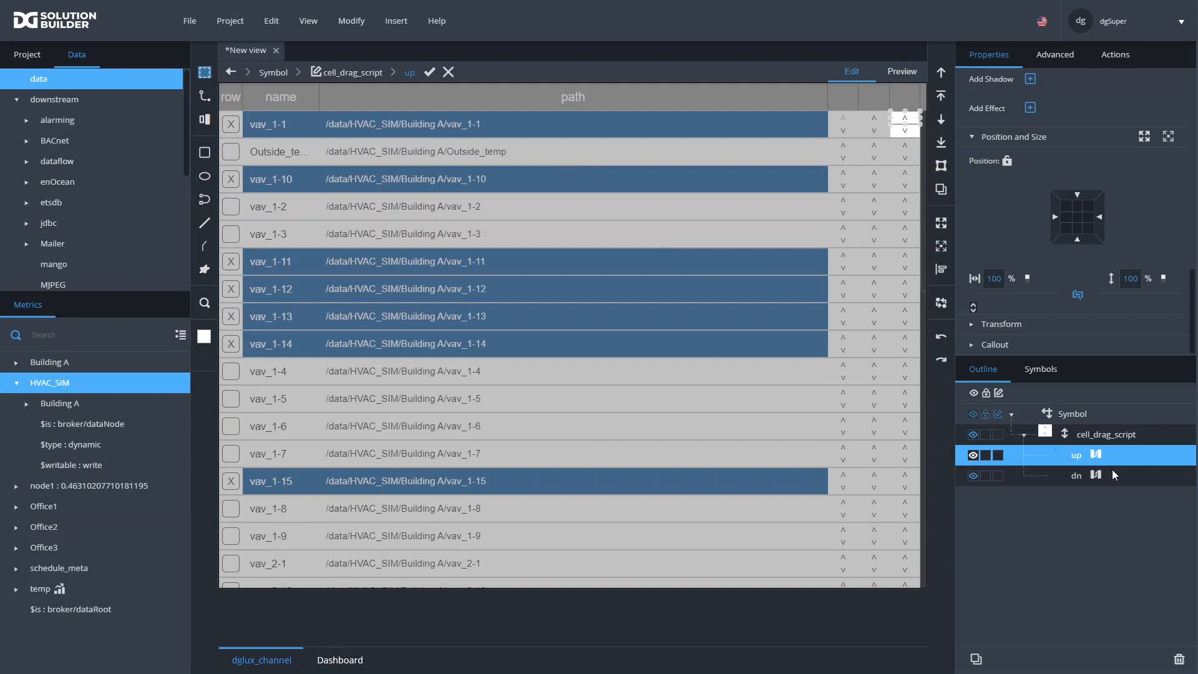
Clear the arrow text of the up and dn elements in cell_drag_script
scroll(1040, 156, up, 2)
scroll(1039, 156, up, 3)
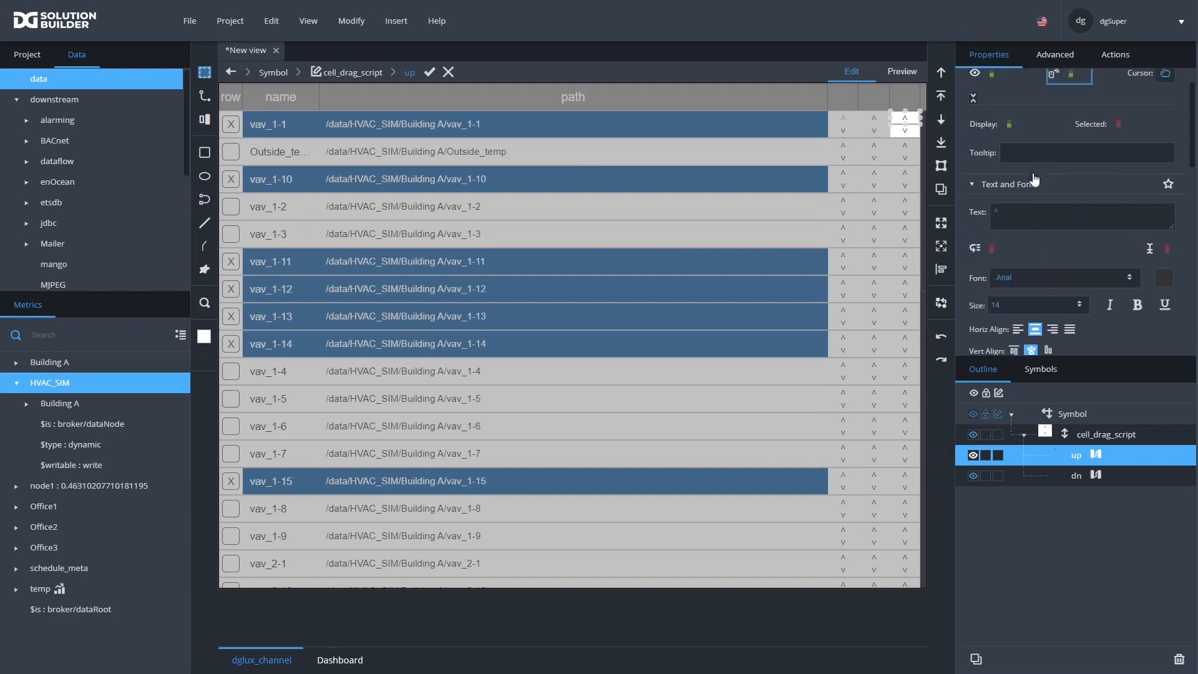
click(1033, 265)
key(BackSpace)
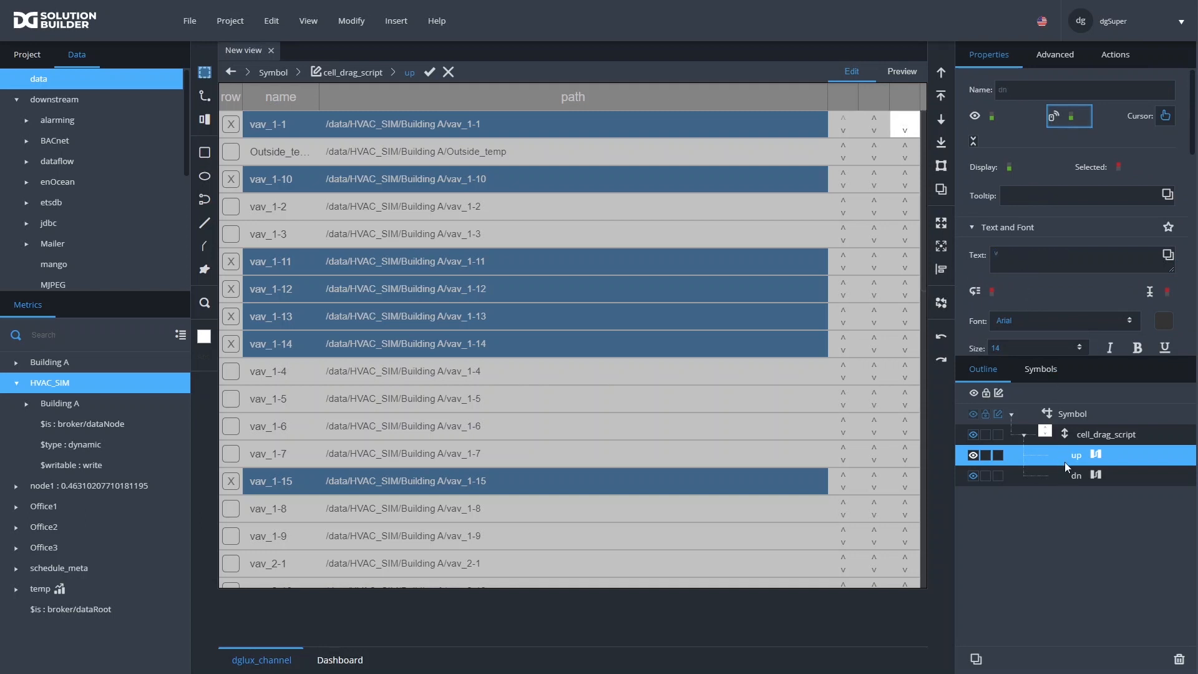
click(1063, 472)
click(1013, 255)
key(BackSpace)
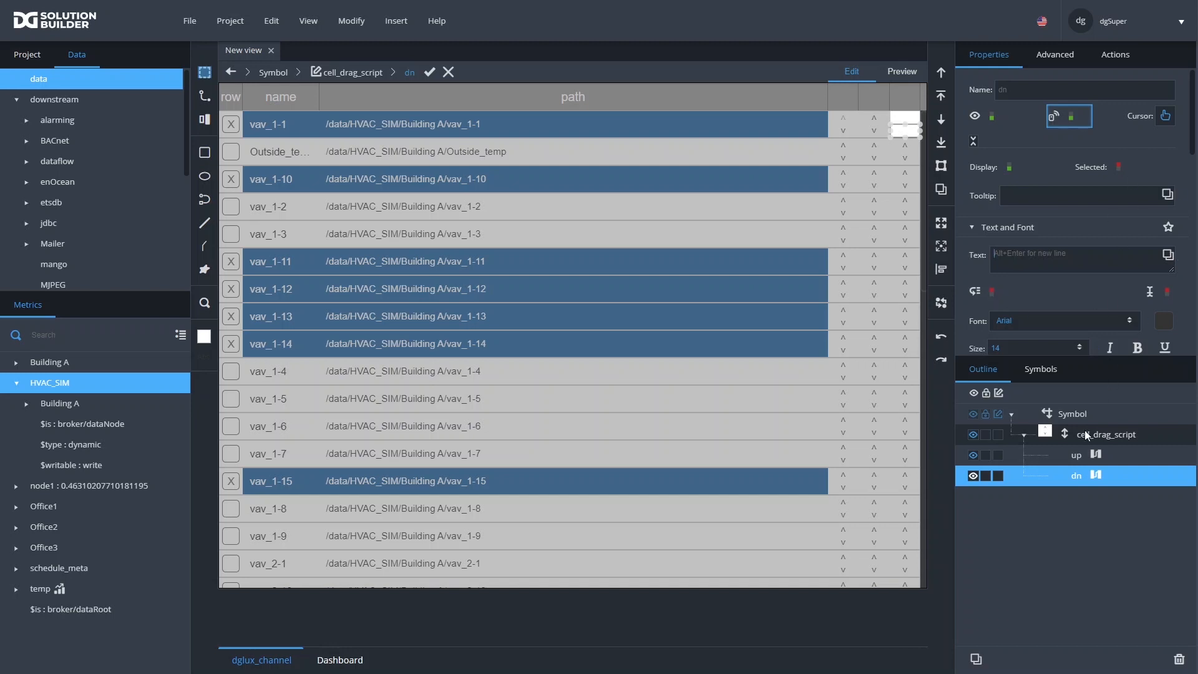
Filter the up element's advanced properties by drop, make the element droppable and enter its drop group
click(1068, 457)
click(1054, 55)
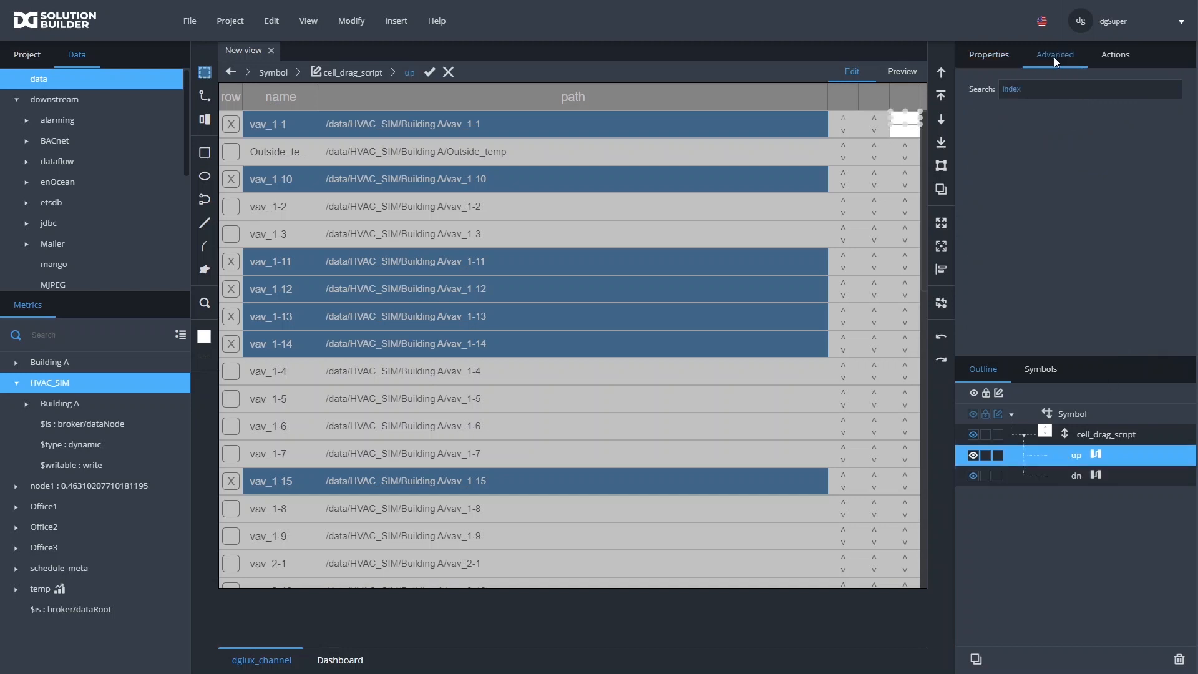
click(1024, 92)
double_click(1026, 90)
text(drop)
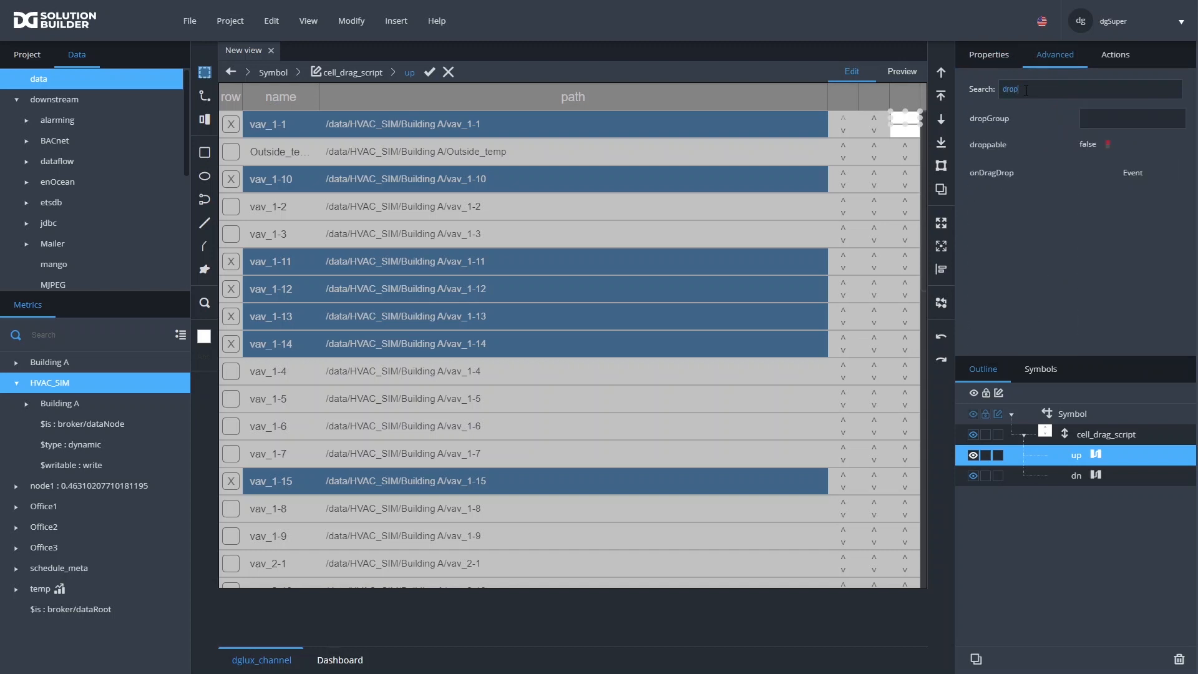
click(1108, 146)
text(w)
Set the dn element's drop group to row and make the element droppable
click(1069, 474)
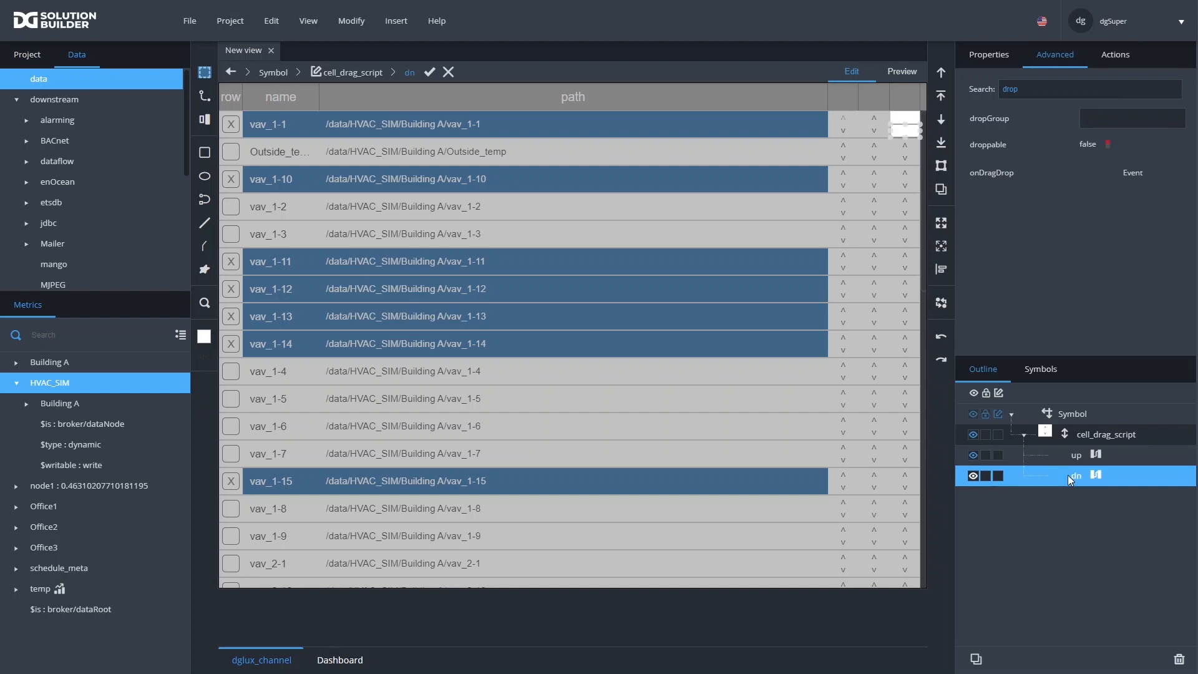
click(1103, 118)
text(row)
key(Return)
click(1104, 145)
Filter the advanced properties of cell_drag_script by drag, make it draggable and set its drag group to row
click(1088, 436)
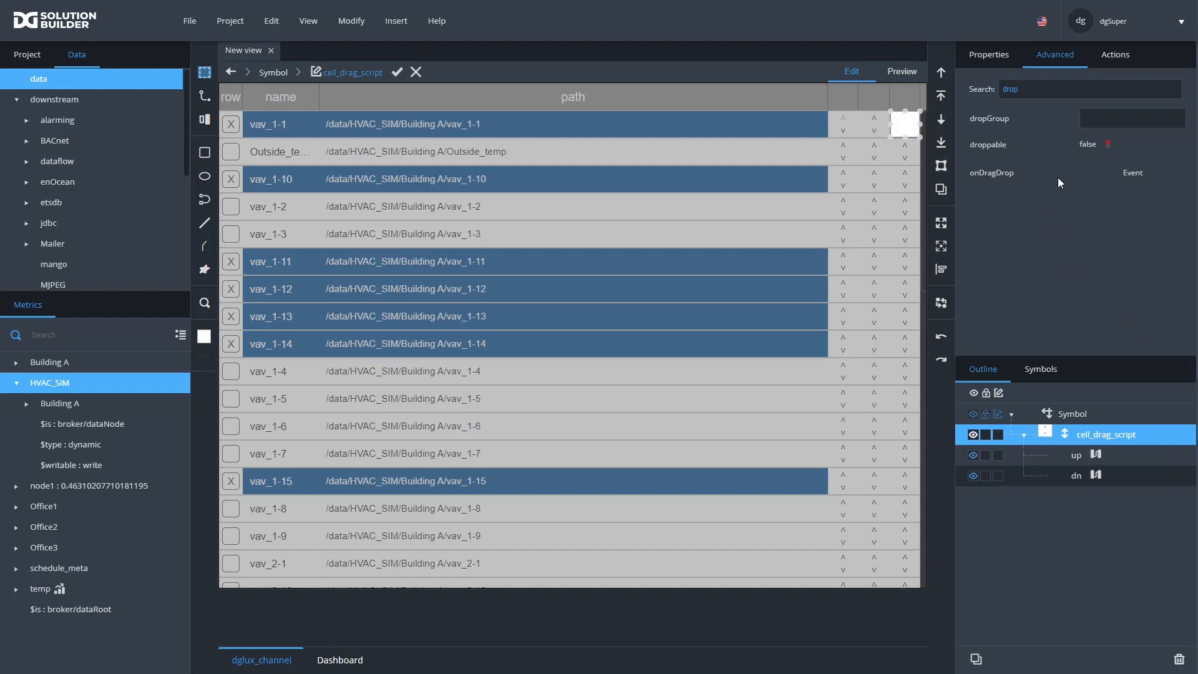
double_click(1027, 91)
text(drag)
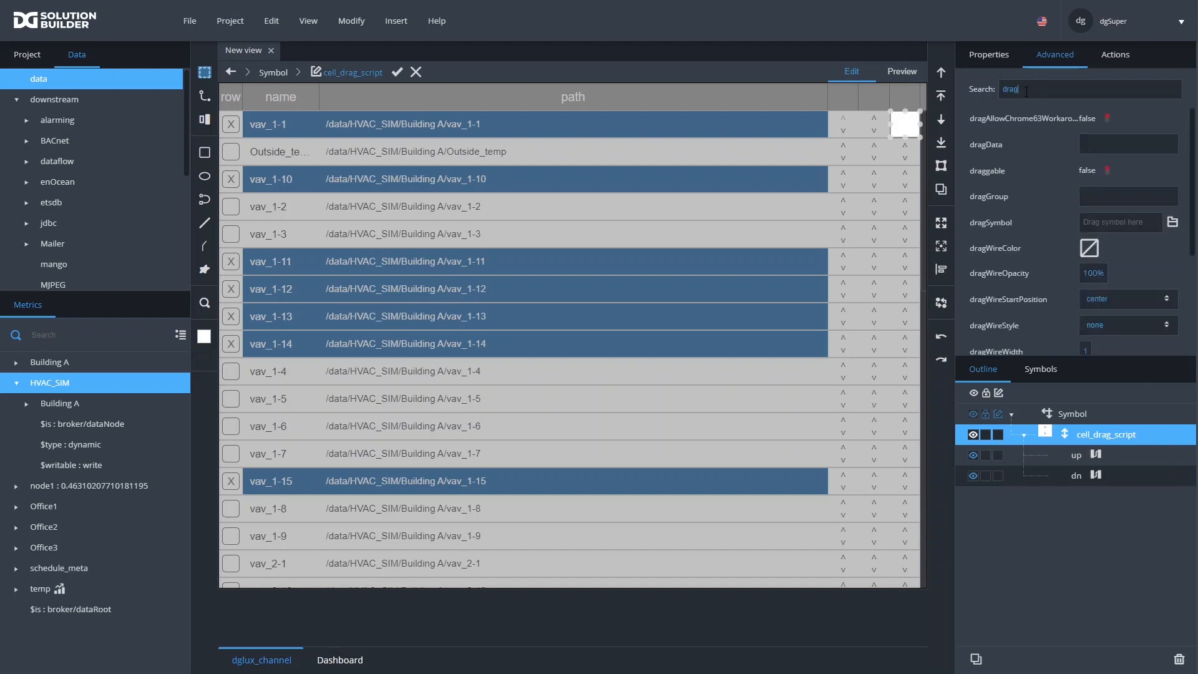
click(1106, 170)
click(1086, 195)
text(row)
Open the dataflows of cell_drag_script and its up element, and examine the output table of tableFilter
right_click(1107, 441)
click(1085, 659)
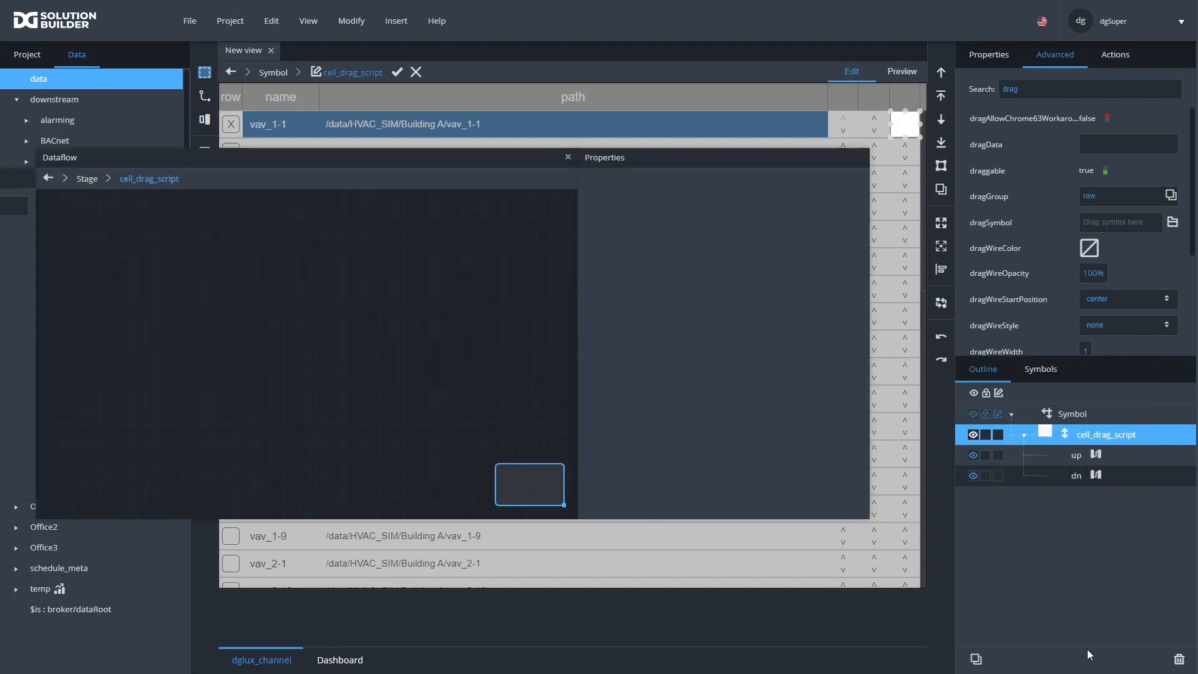
drag(483, 166, 785, 355)
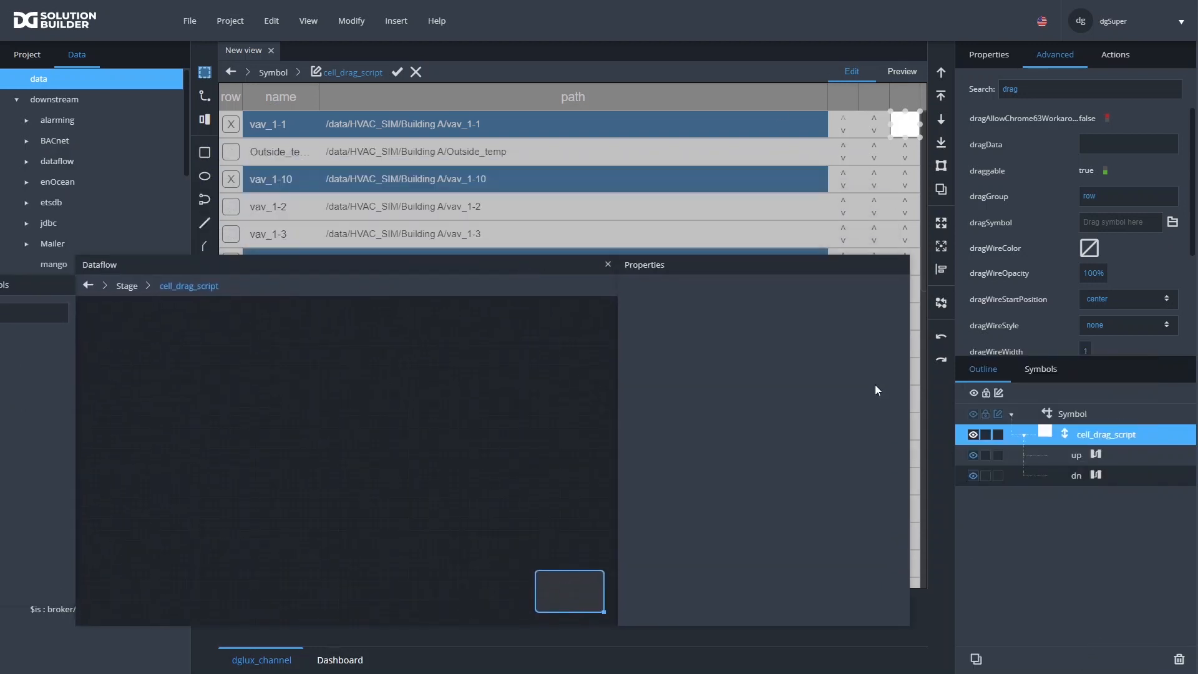
click(1096, 475)
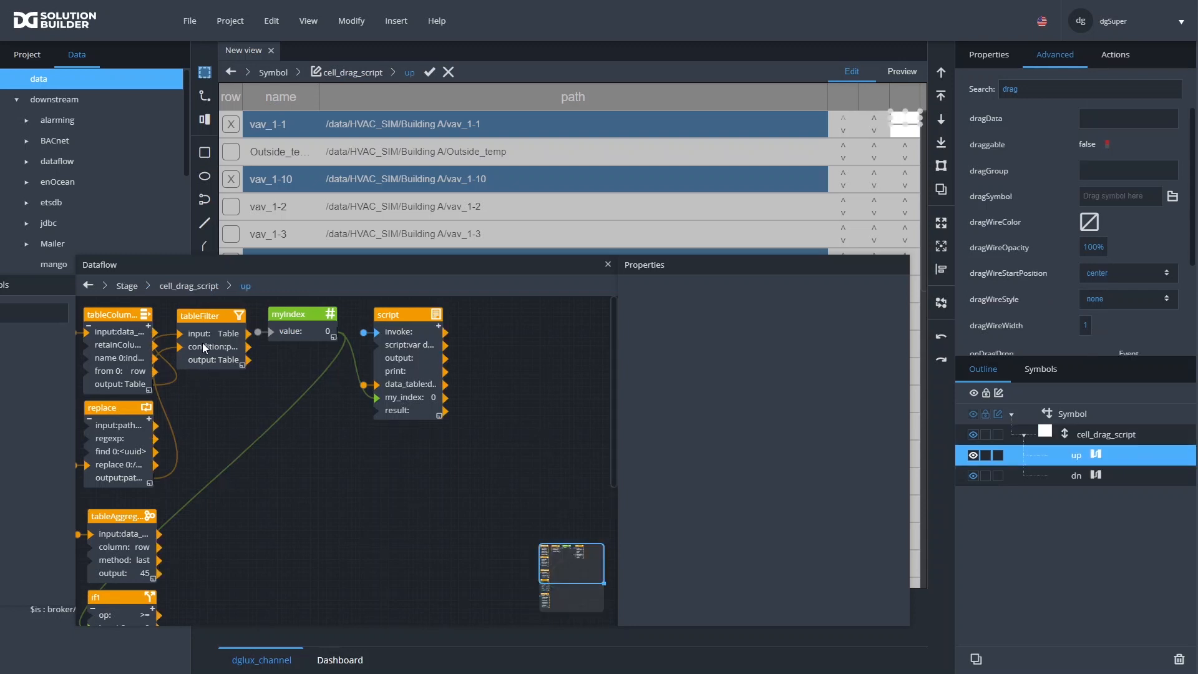
click(250, 333)
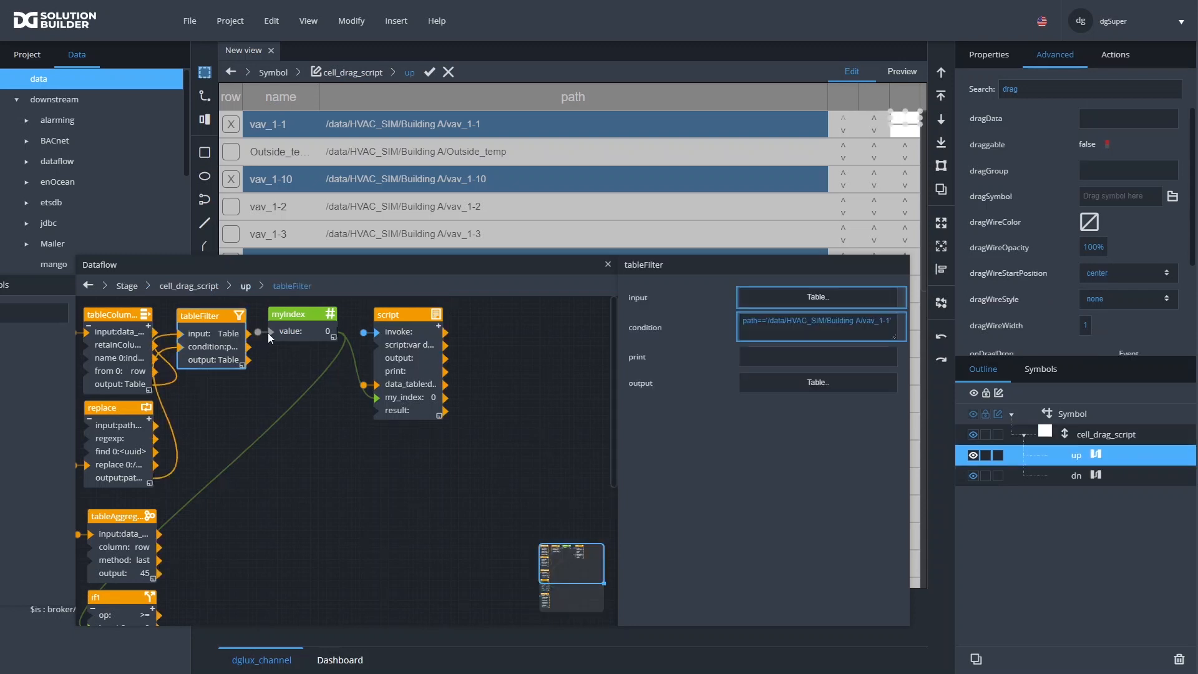
click(814, 383)
drag(216, 220, 253, 218)
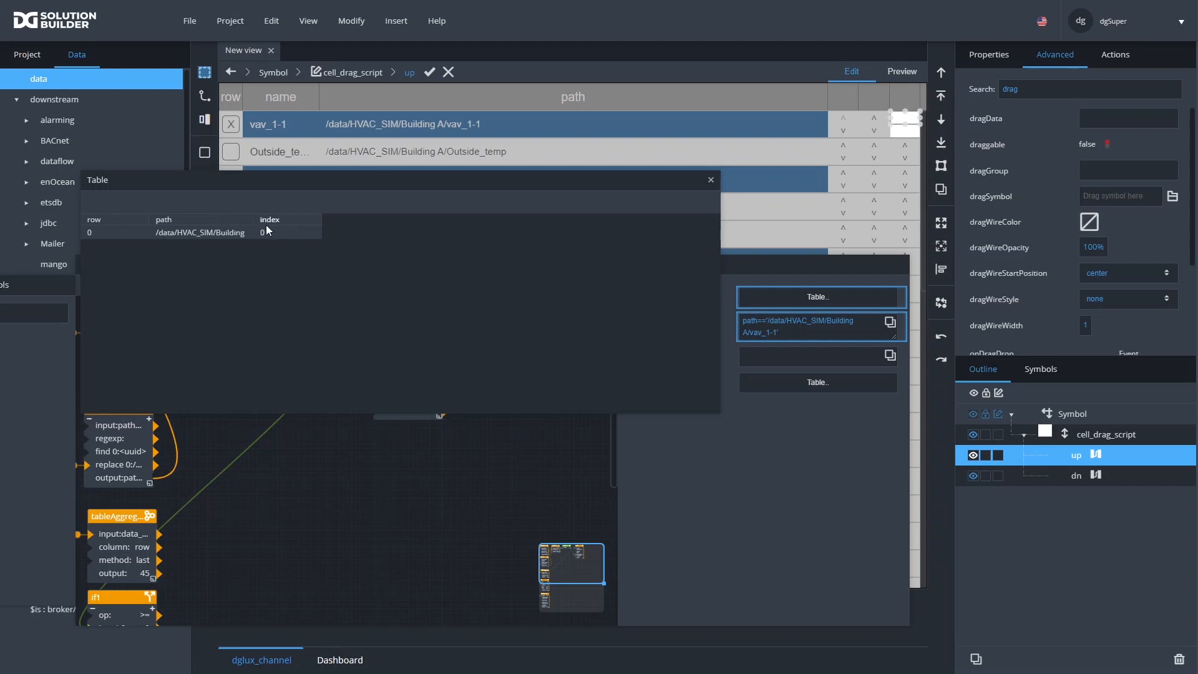
click(710, 180)
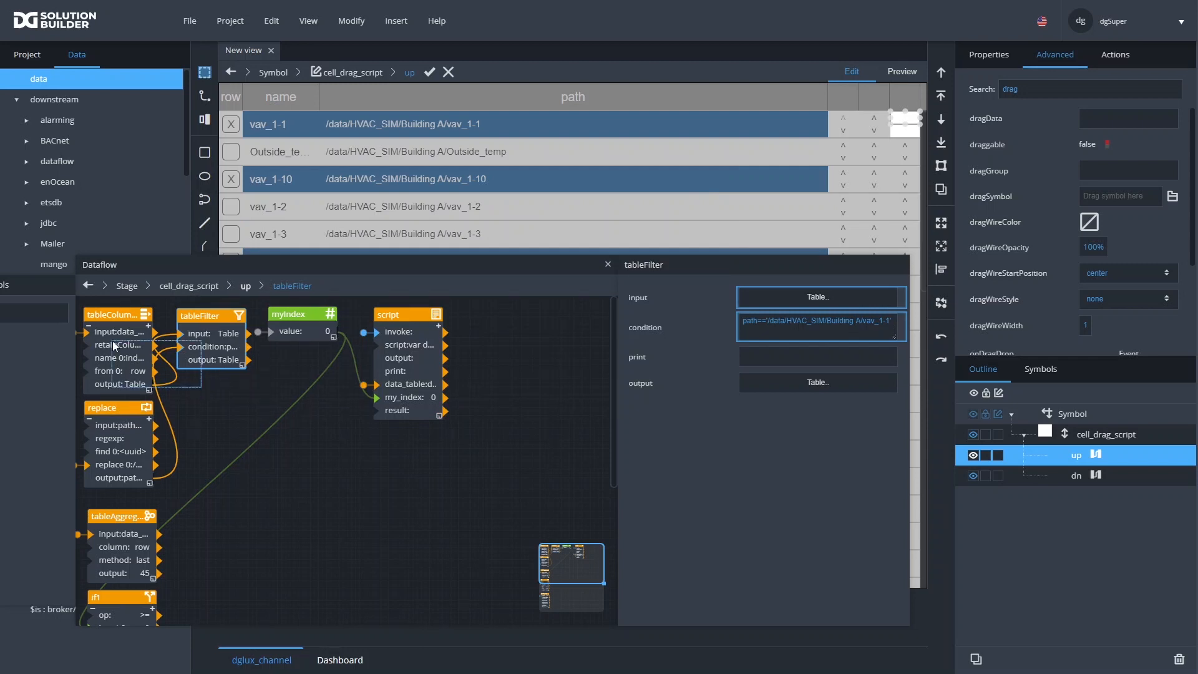
Copy the tableColumnMapping, tableFilter and replace blocks from the up element's dataflow into the cell_drag_script dataflow
click(208, 433)
drag(207, 451, 114, 331)
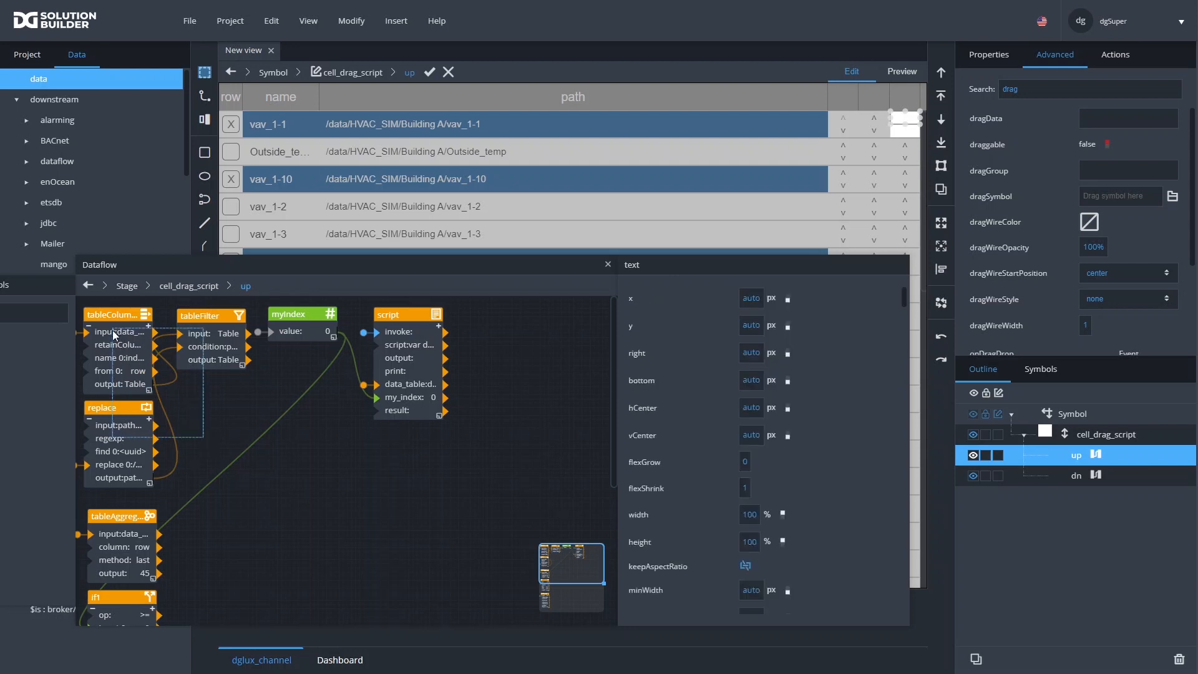
click(1125, 524)
right_click(1117, 435)
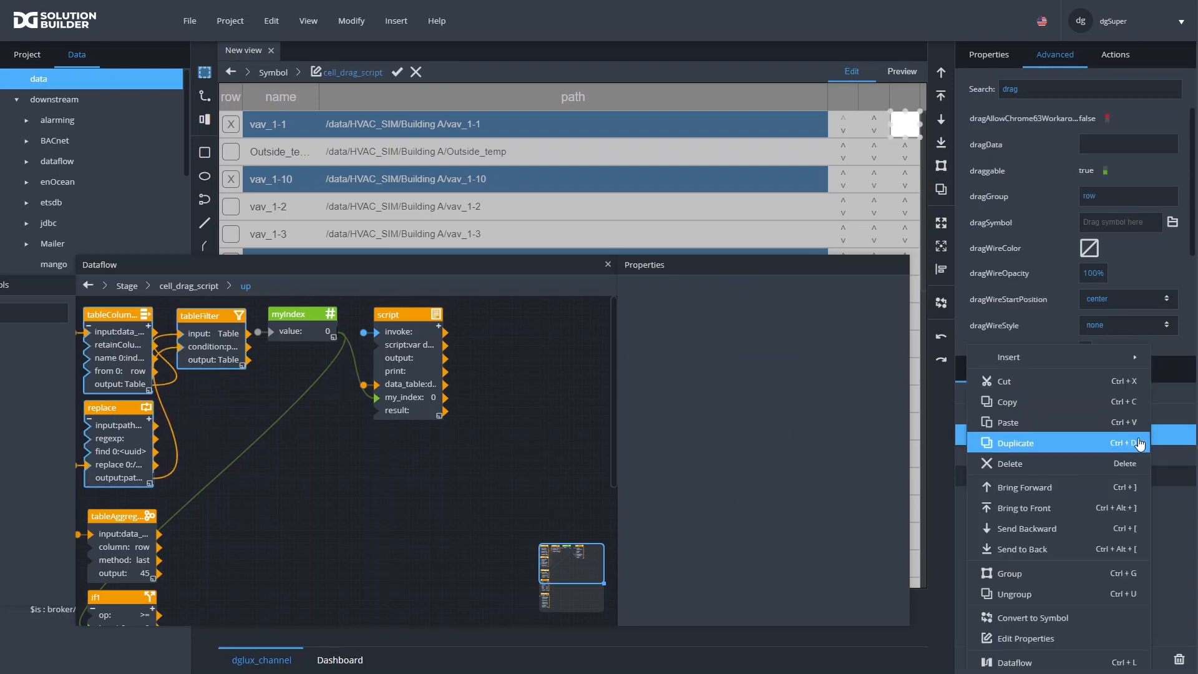
click(1017, 663)
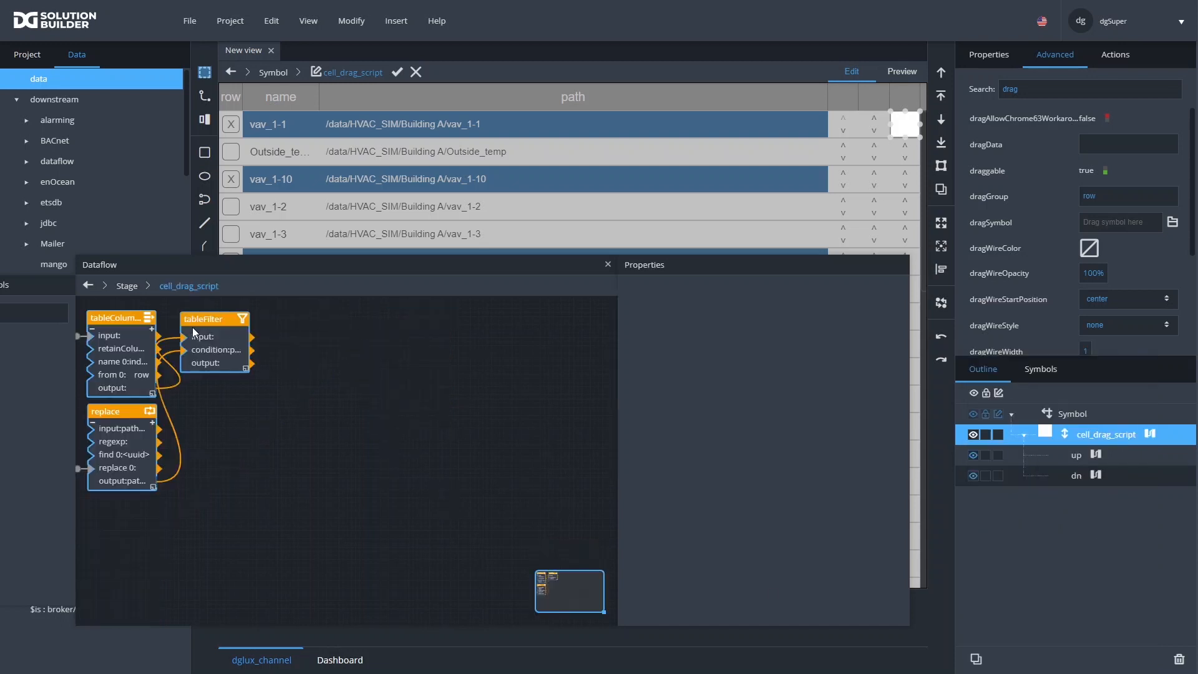
Bind the data_table symbol parameter to the input of the pasted tableColumnMapping block
click(126, 357)
click(350, 21)
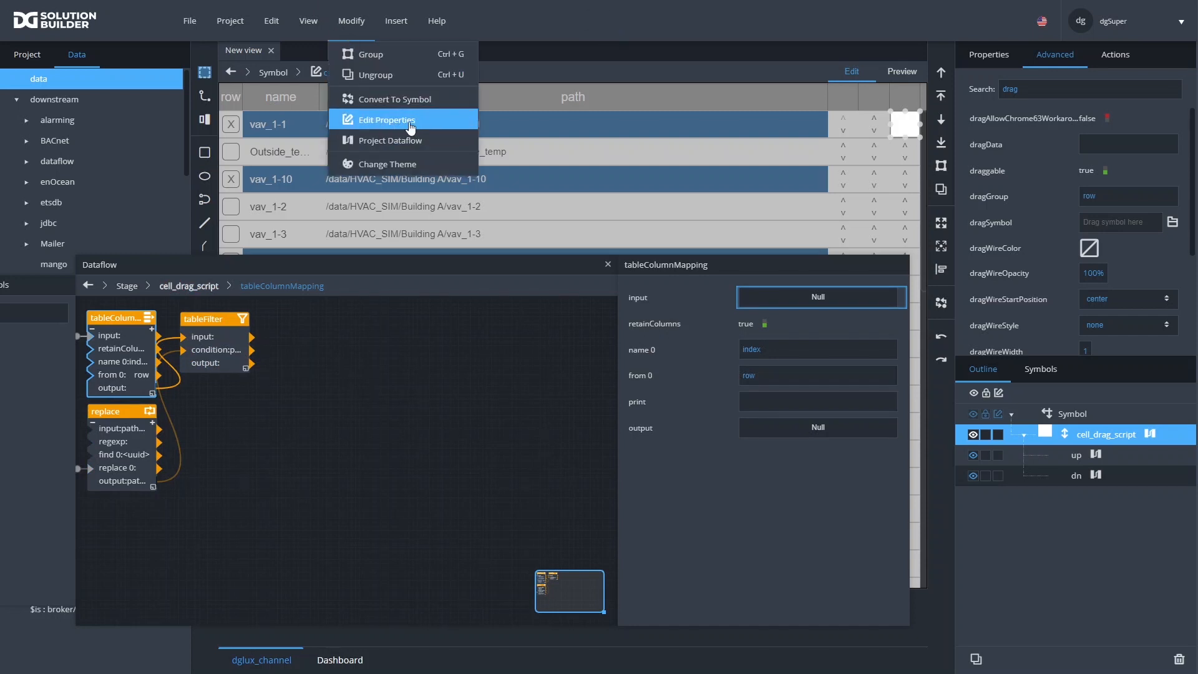
click(410, 118)
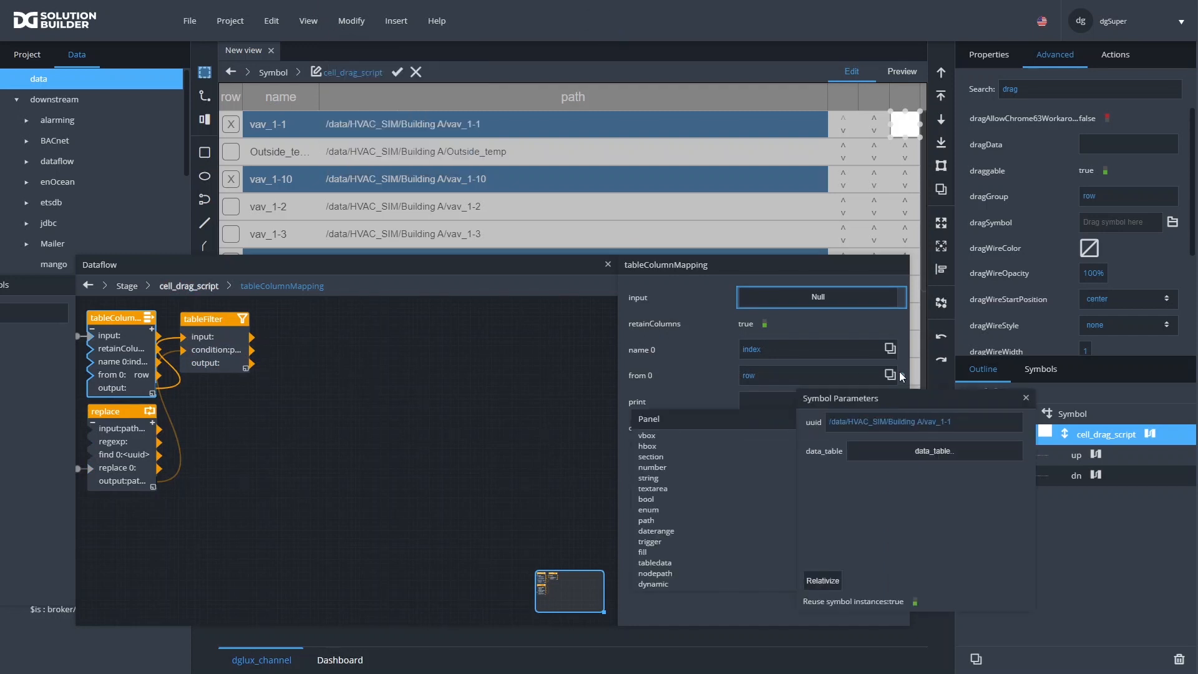
drag(1027, 450, 773, 305)
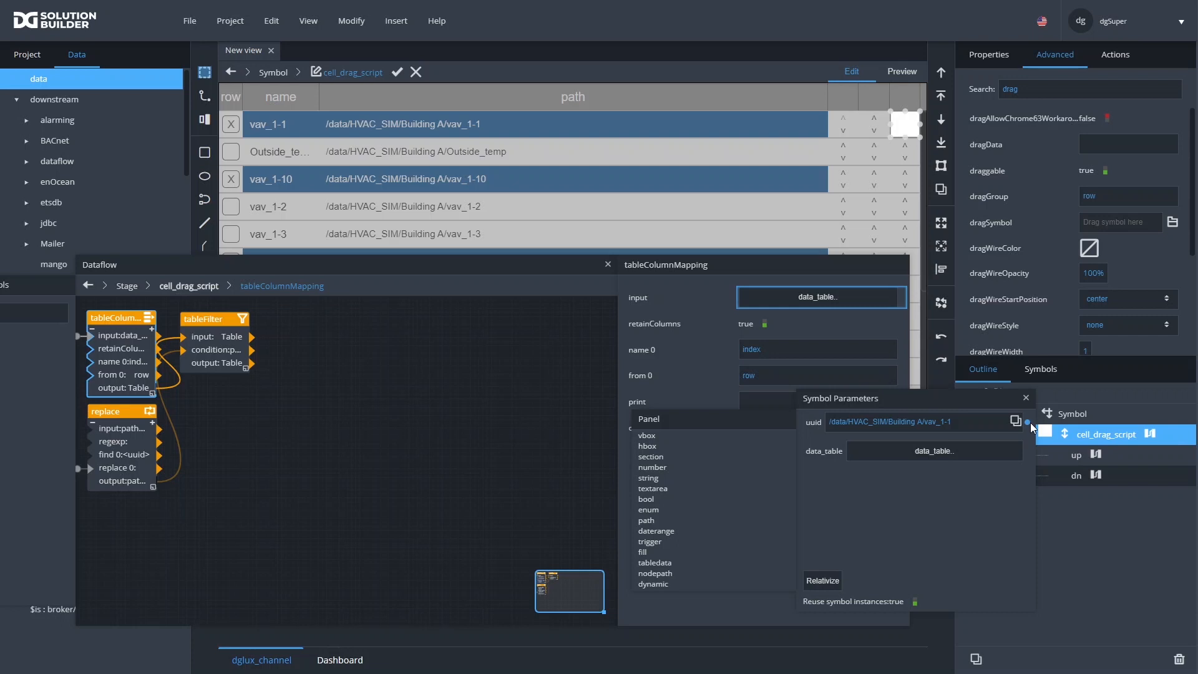
Bind the uuid parameter to replace 0 of the replace block and tableFilter's output to cell_drag_script's dragData, and save the symbol
drag(1029, 429, 131, 469)
drag(252, 363, 1139, 150)
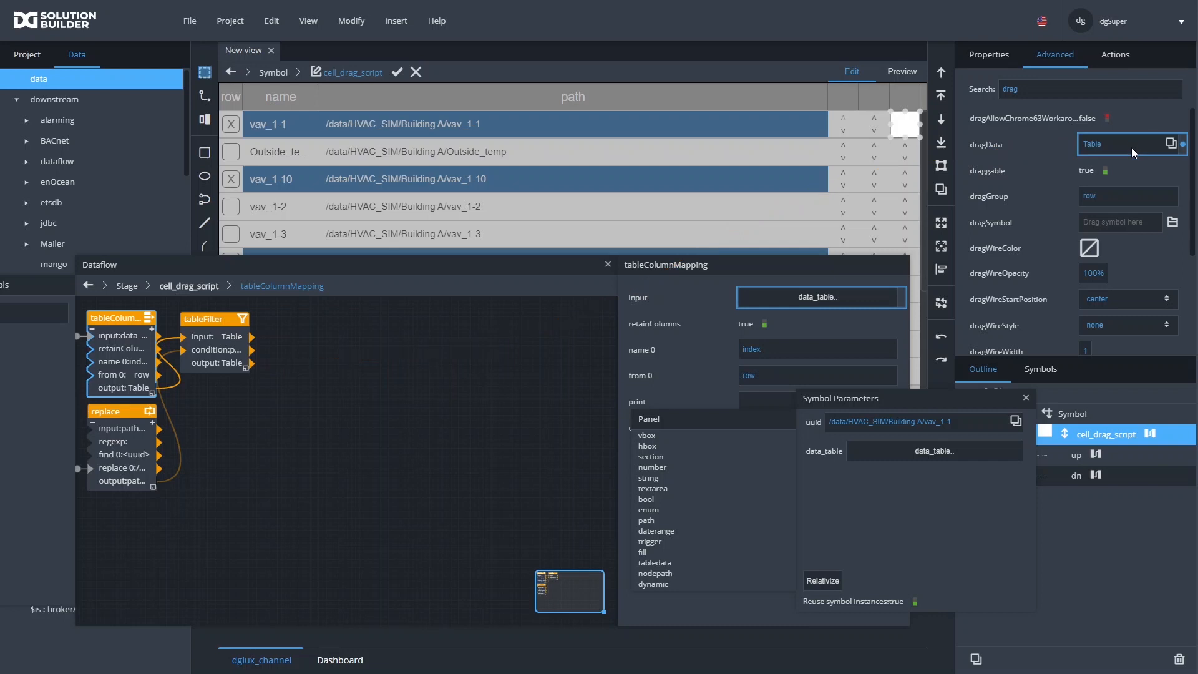
click(1026, 398)
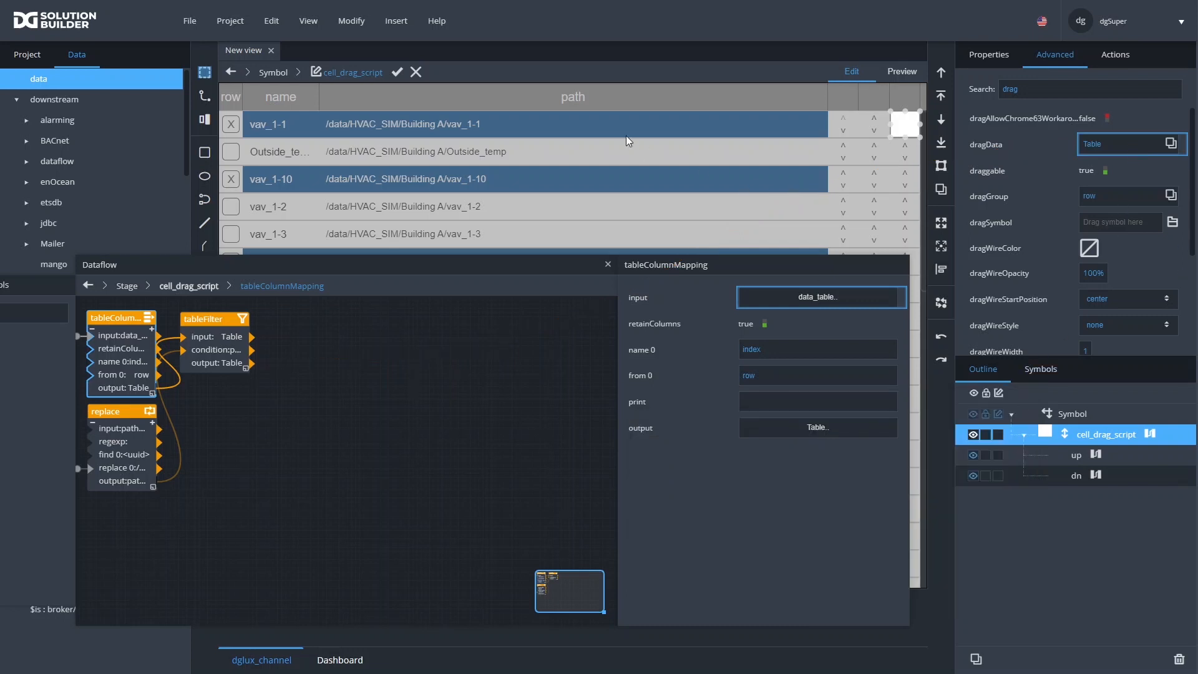
click(396, 72)
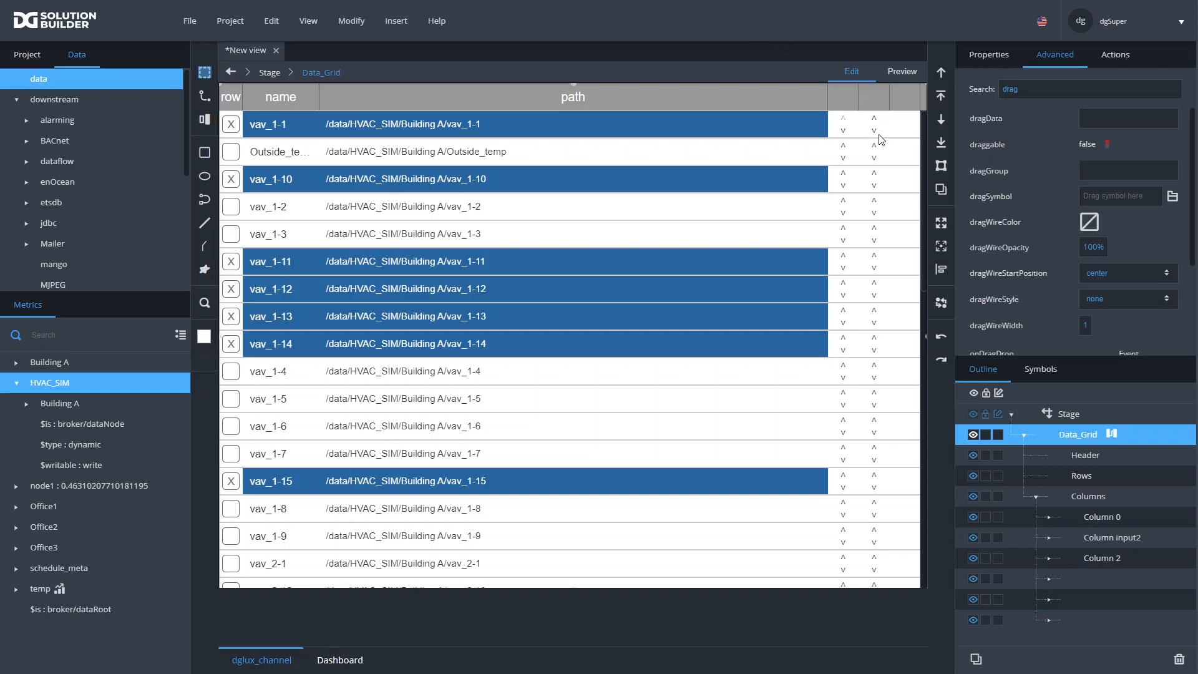
Reopen the cell_drag_script symbol in the vav_1-12 row and set its layout to Absolute
double_click(908, 298)
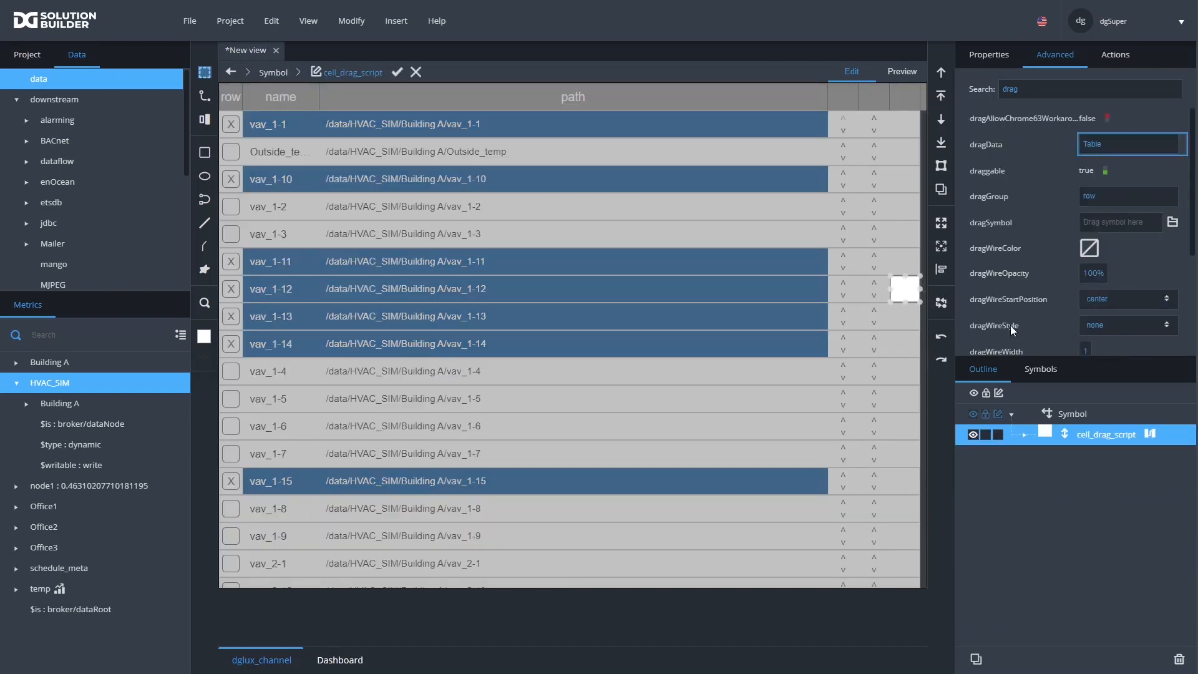
click(990, 59)
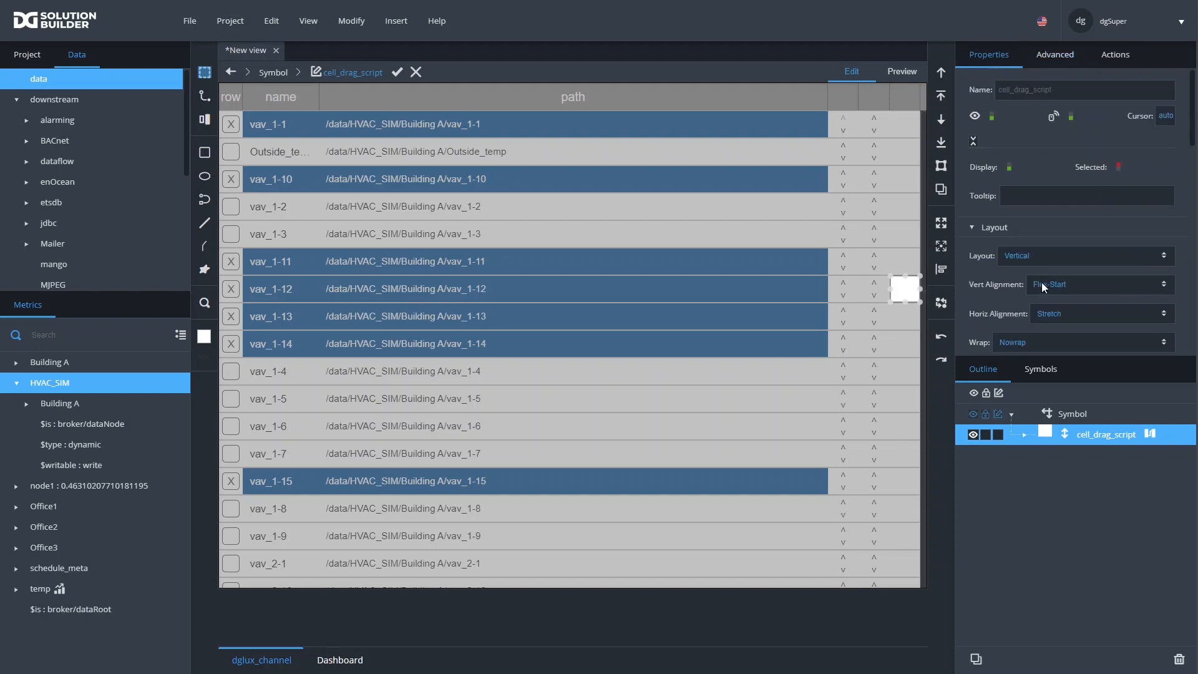
click(1023, 434)
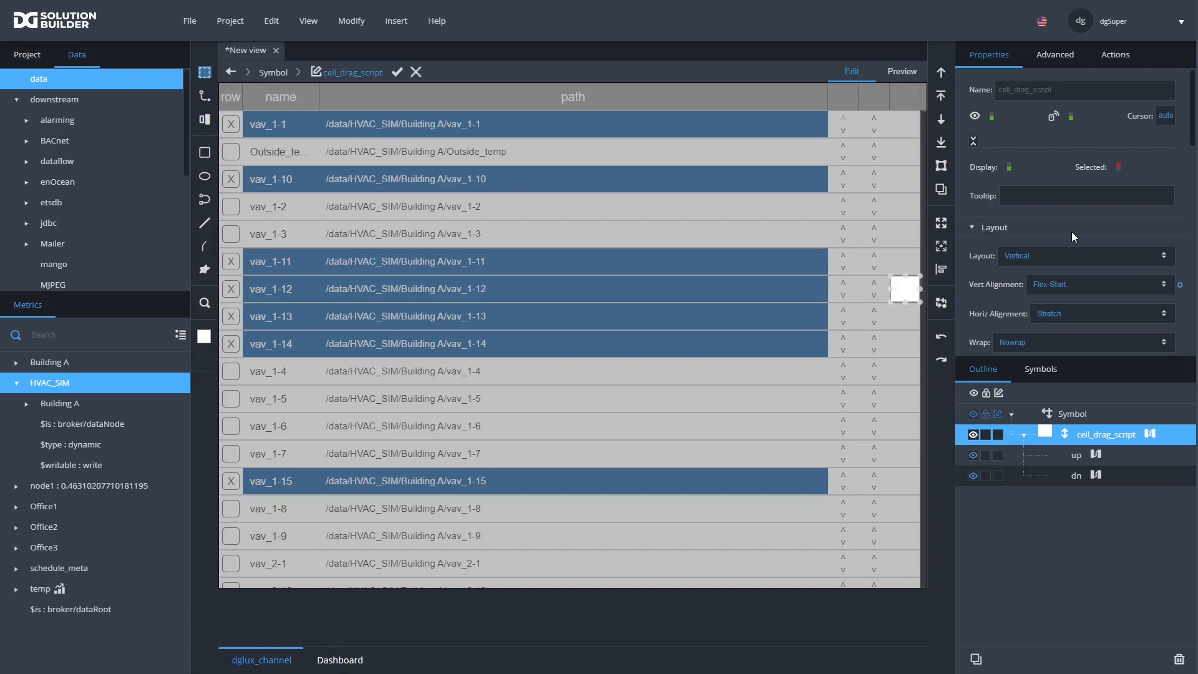
scroll(1048, 252, down, 2)
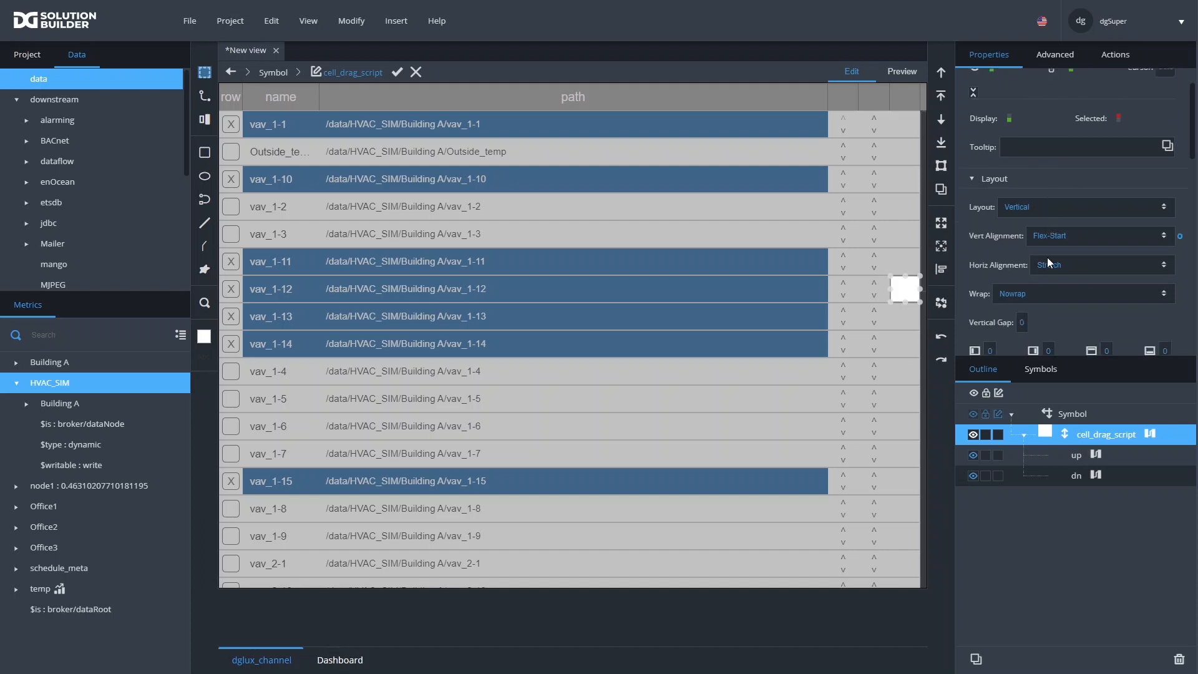
click(1028, 193)
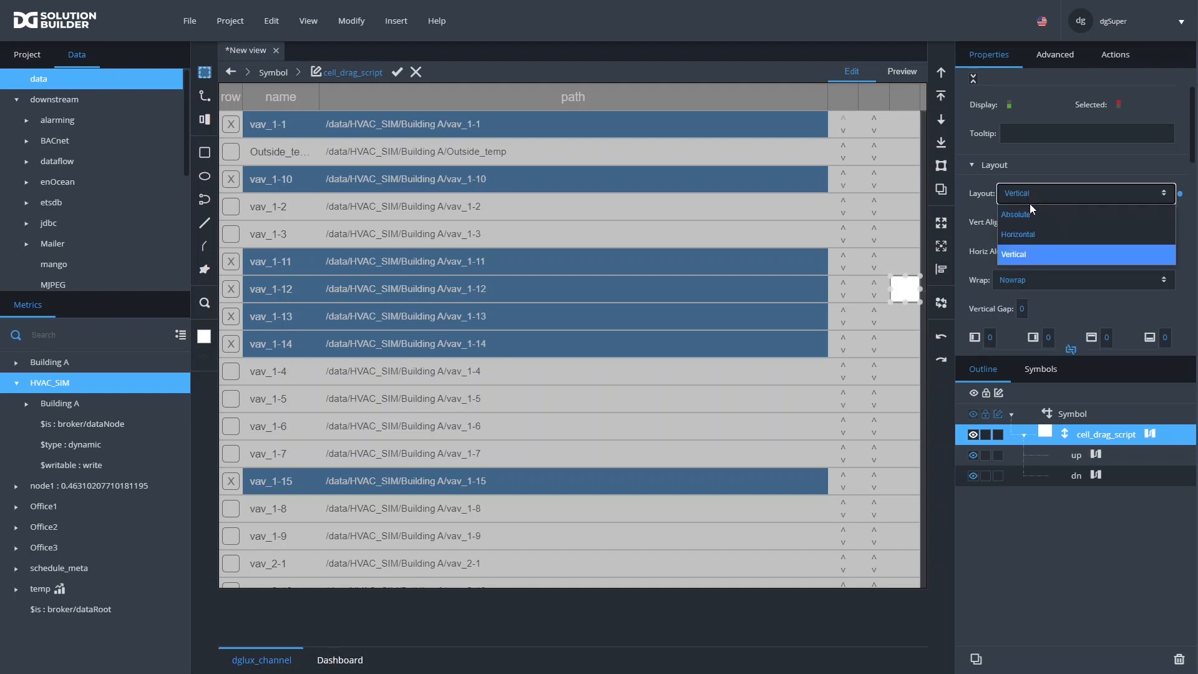
click(1031, 212)
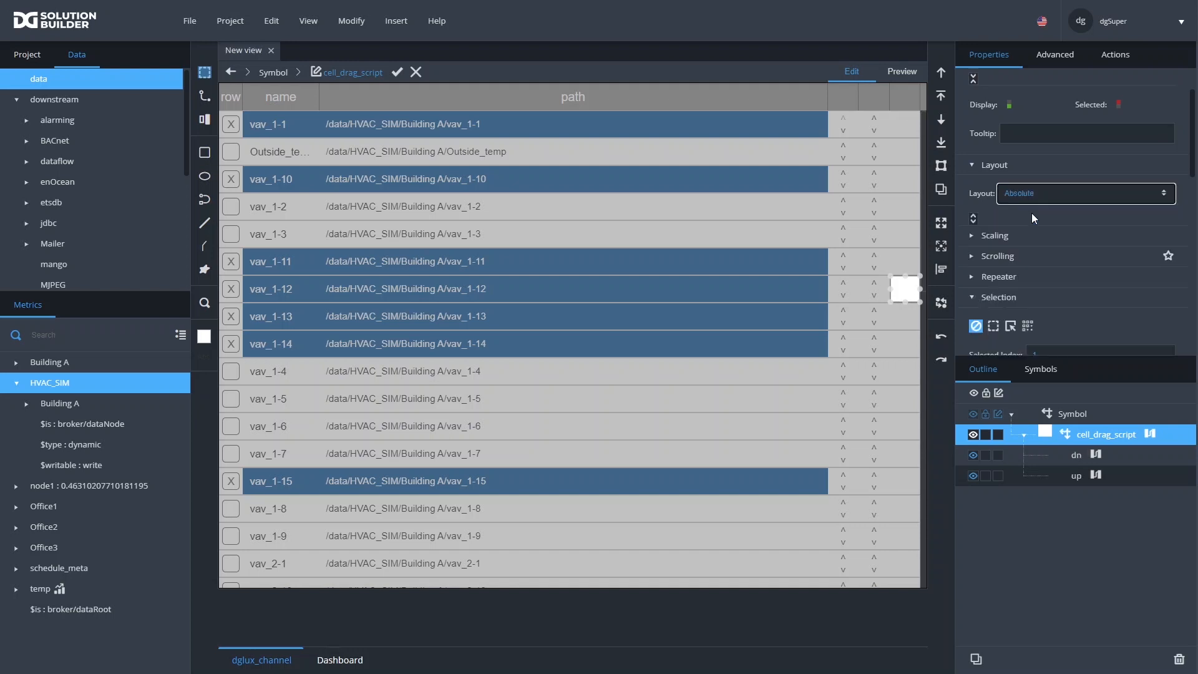
Set the heights of the dn and up elements in cell_drag_script to 50% each
click(1078, 456)
scroll(1017, 236, down, 6)
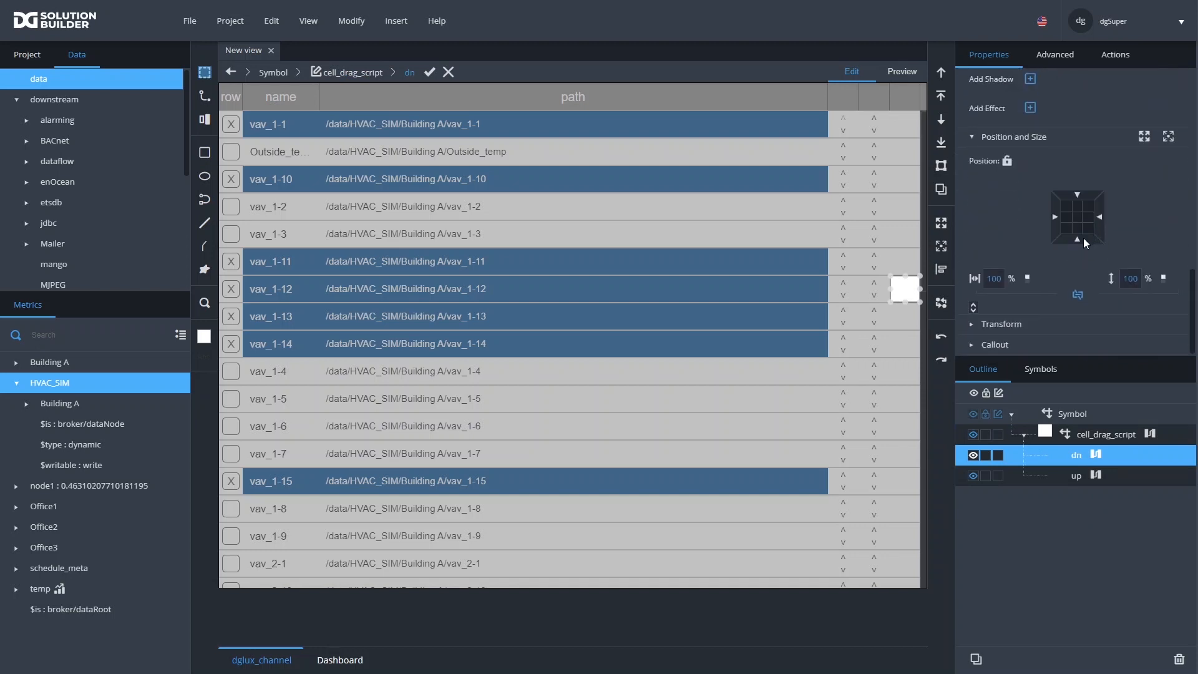
click(1130, 278)
text(50)
key(Return)
click(1073, 475)
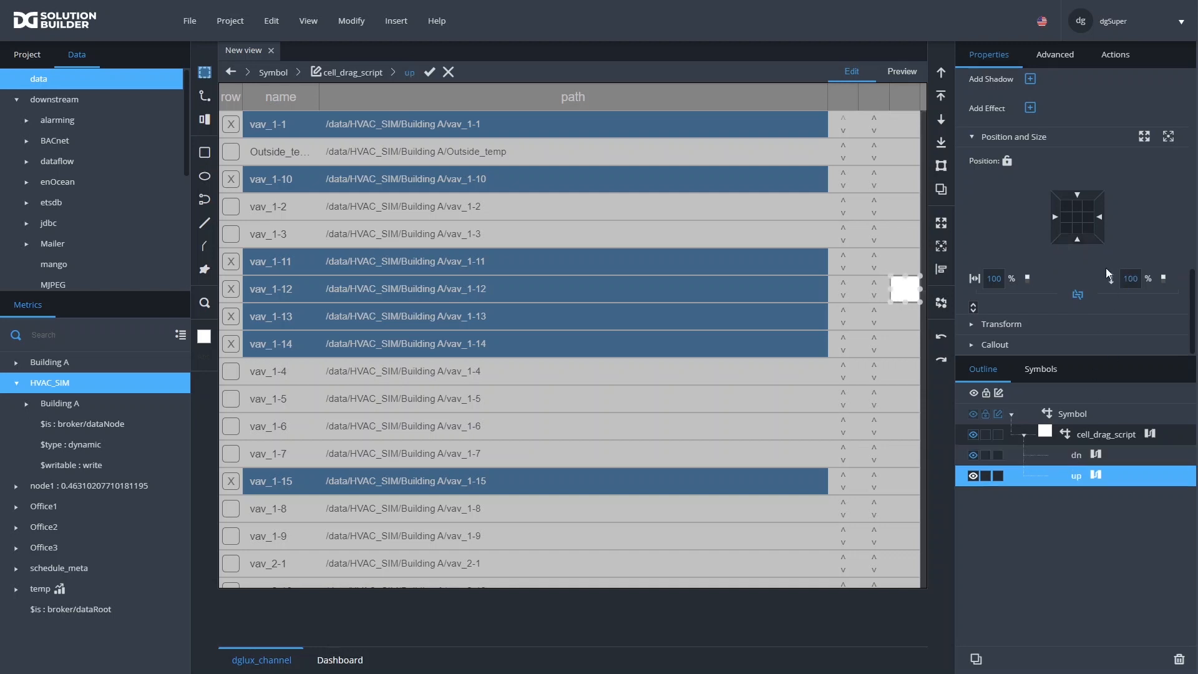
click(1129, 279)
text(50)
key(Return)
Insert a Text component into the cell_drag_script group
click(1077, 433)
right_click(1077, 433)
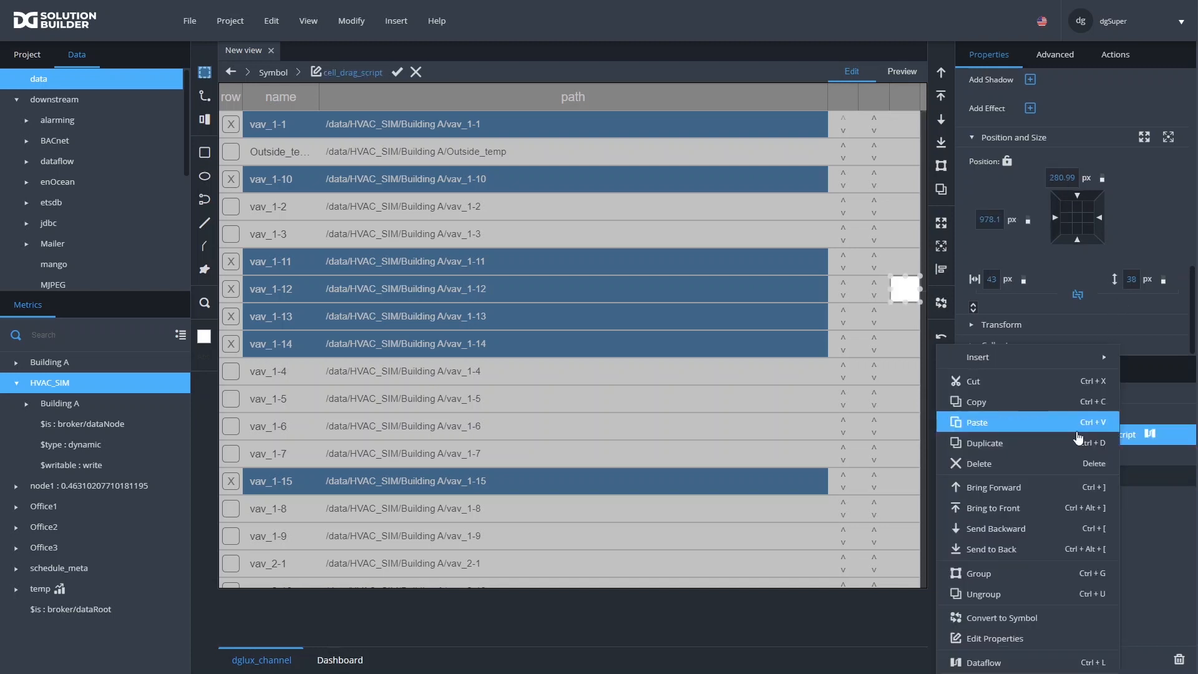
mouse_move(955, 356)
mouse_move(886, 357)
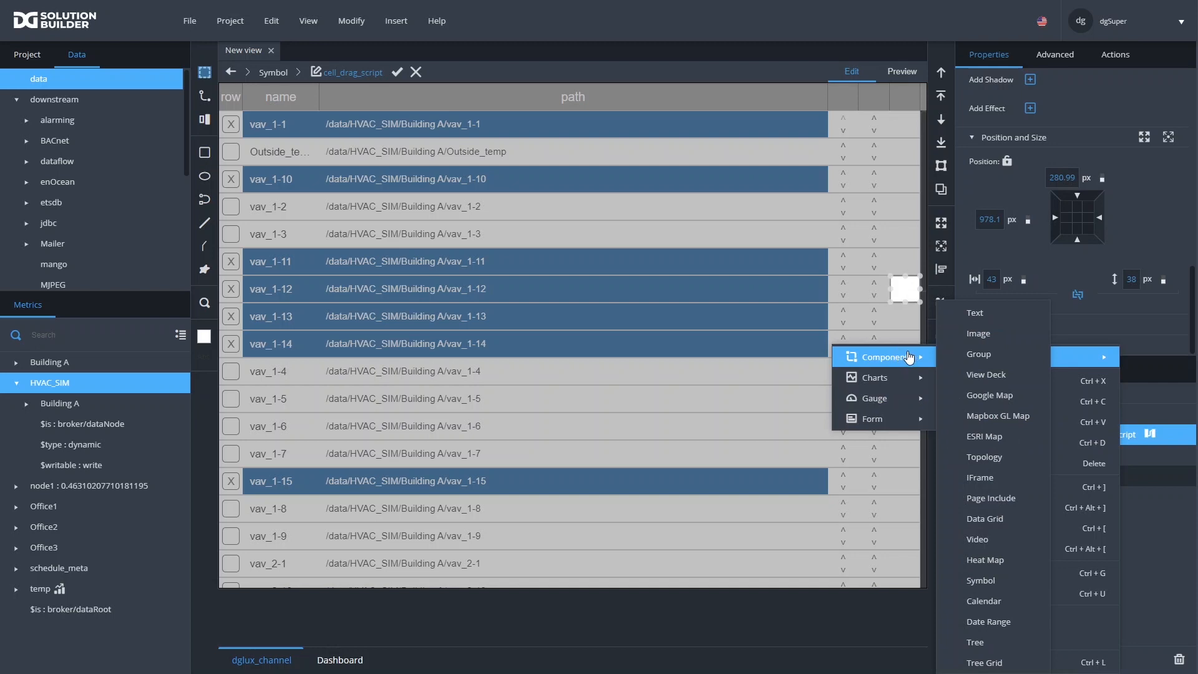
click(989, 308)
scroll(1054, 291, down, 5)
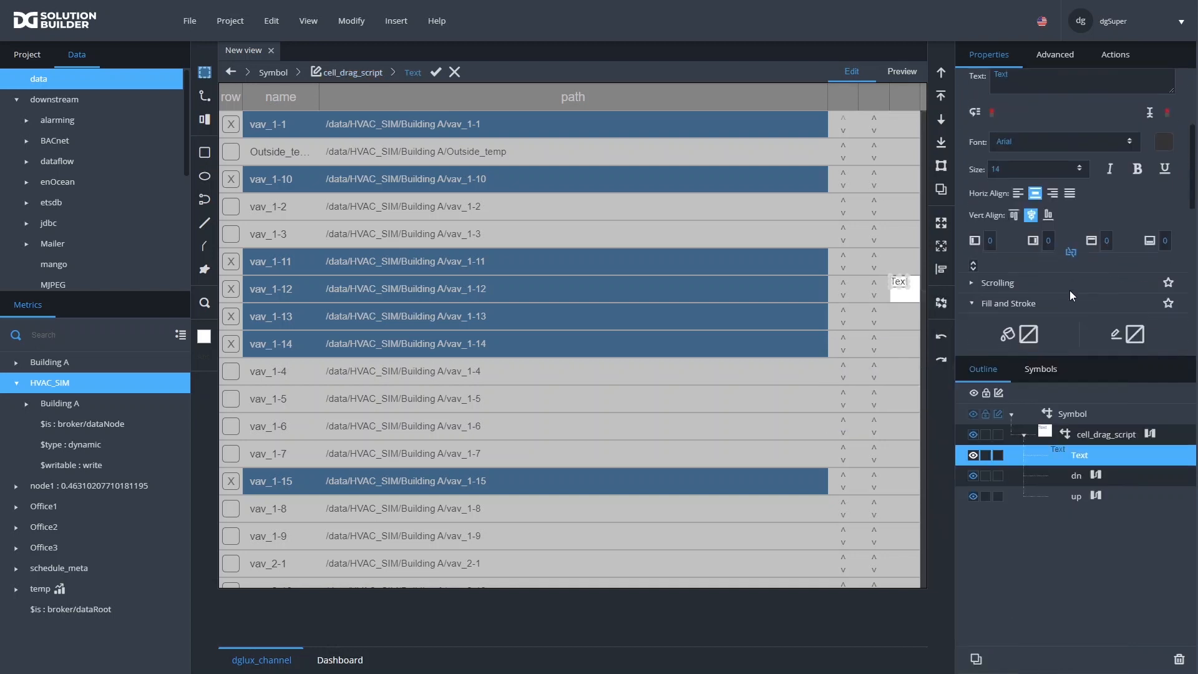
Anchor the new Text element at the centre with 0 px vertical and horizontal offsets, and turn off its mouse interaction
scroll(1084, 290, down, 5)
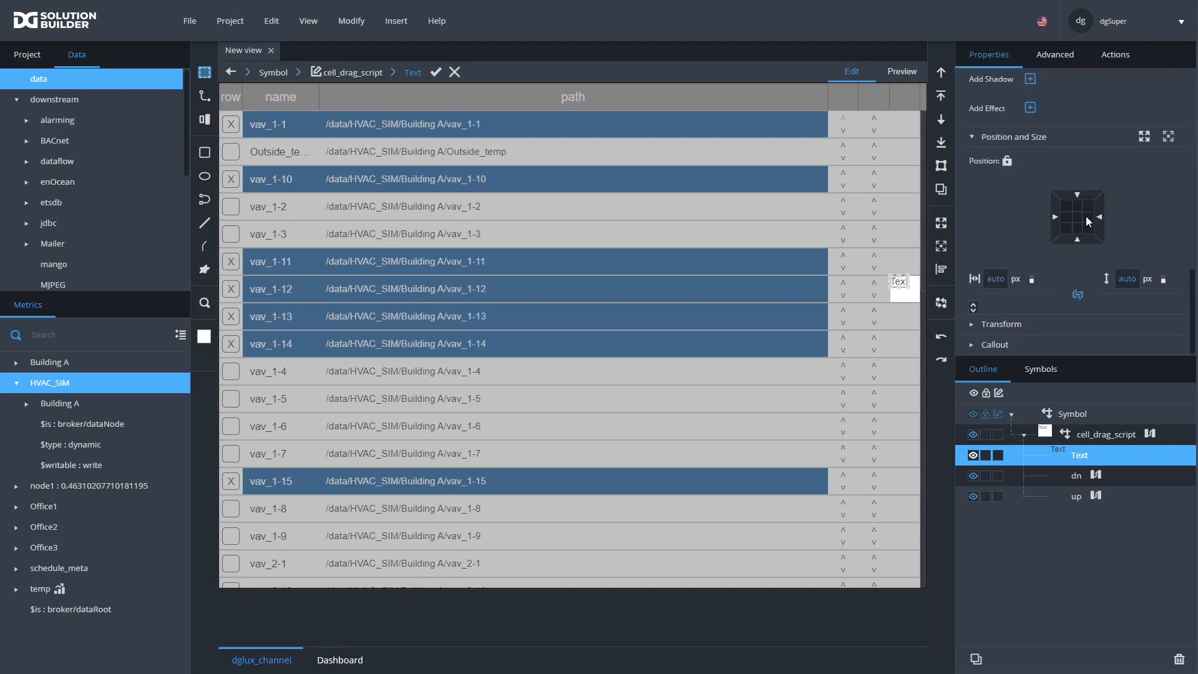
click(1075, 218)
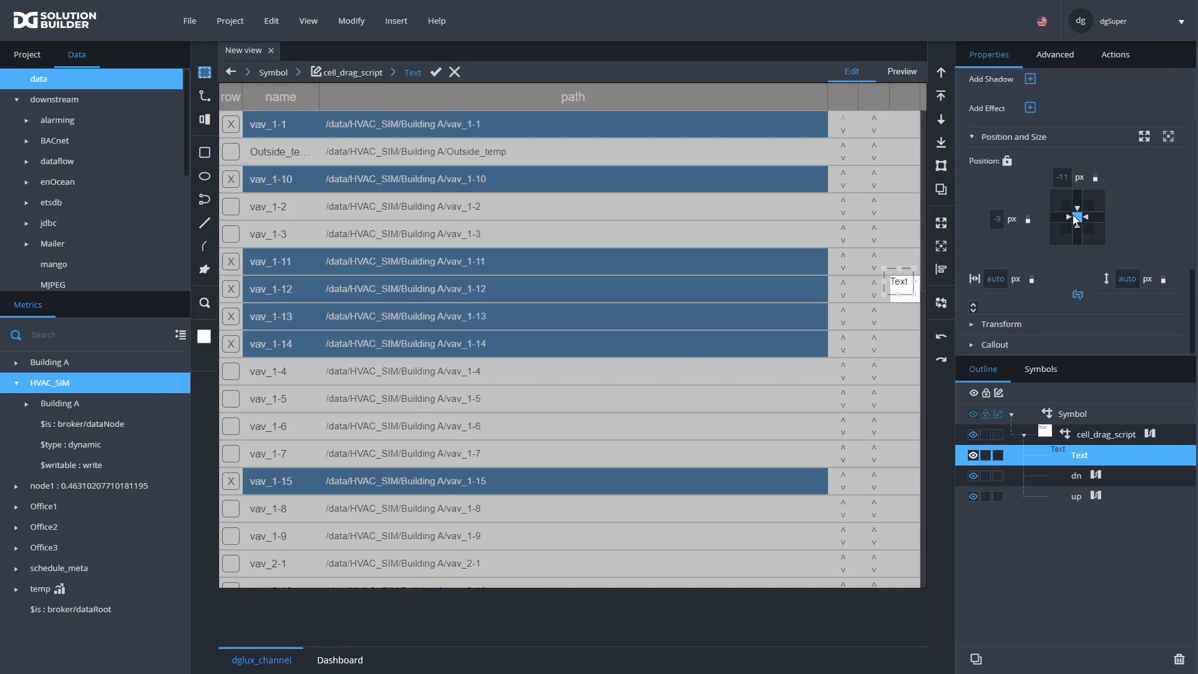
click(1064, 177)
text(0)
drag(1002, 217, 1002, 225)
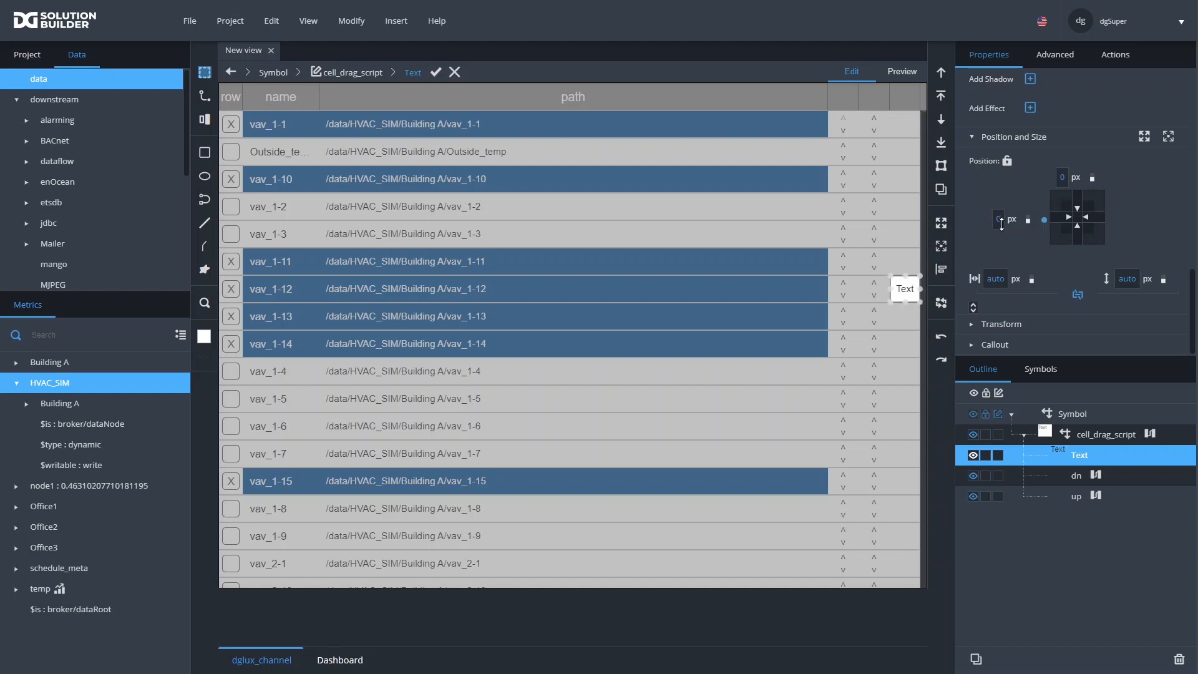
scroll(997, 256, up, 5)
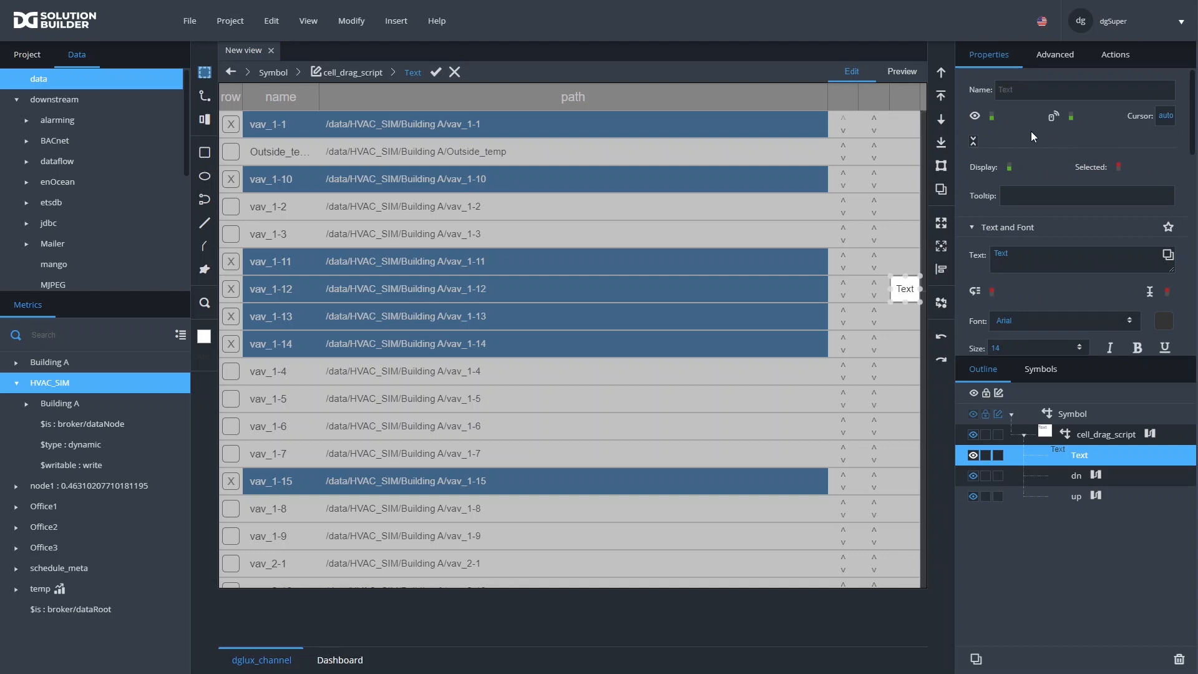
click(1064, 121)
Switch to Character Map, take the Vertical Four Dots character (U+205E), and replace the Text element's content with it
key(alt+Tab)
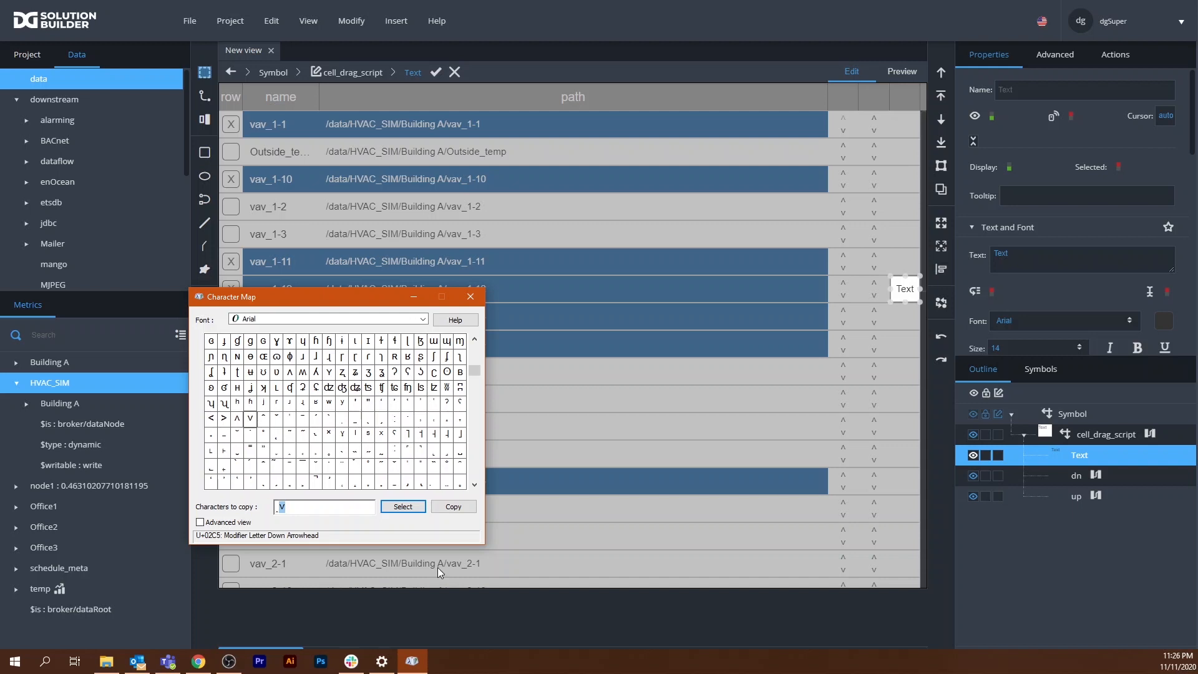
drag(391, 304, 423, 247)
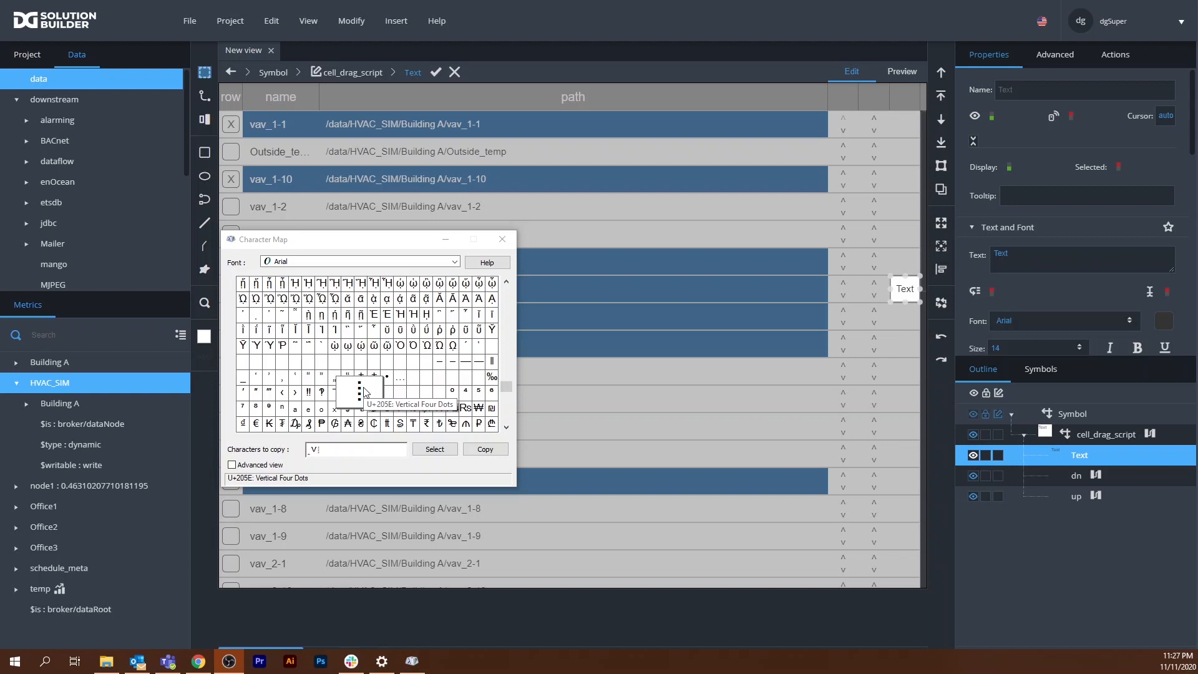
click(335, 450)
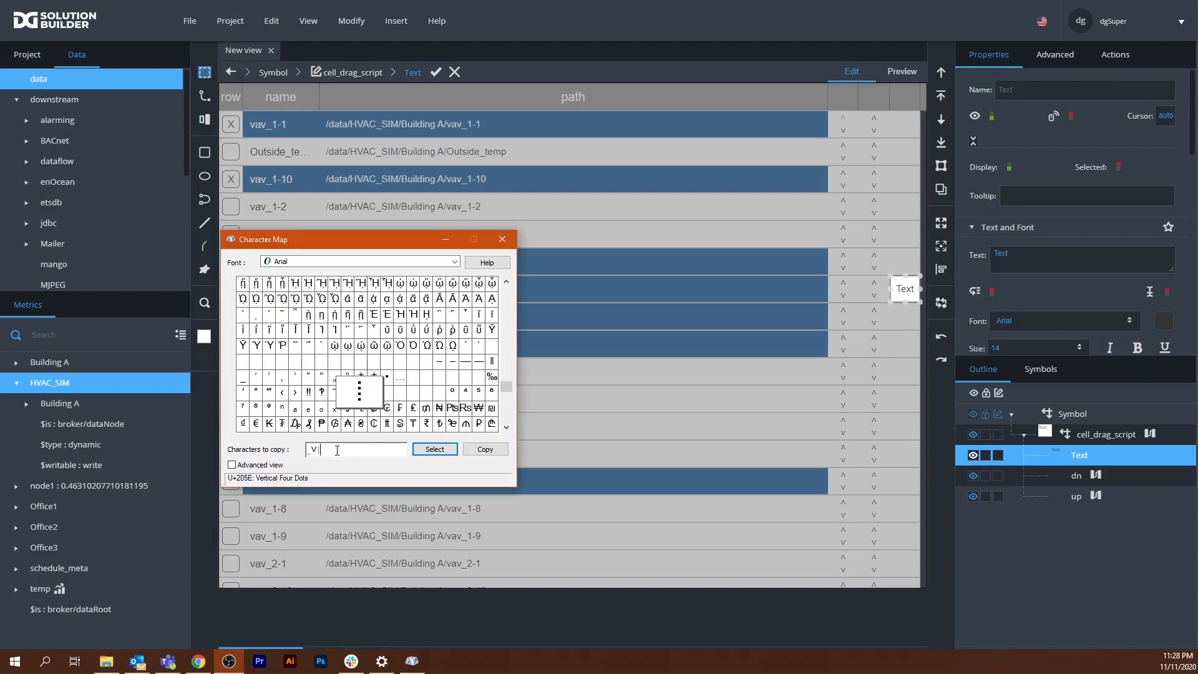
drag(321, 450, 317, 451)
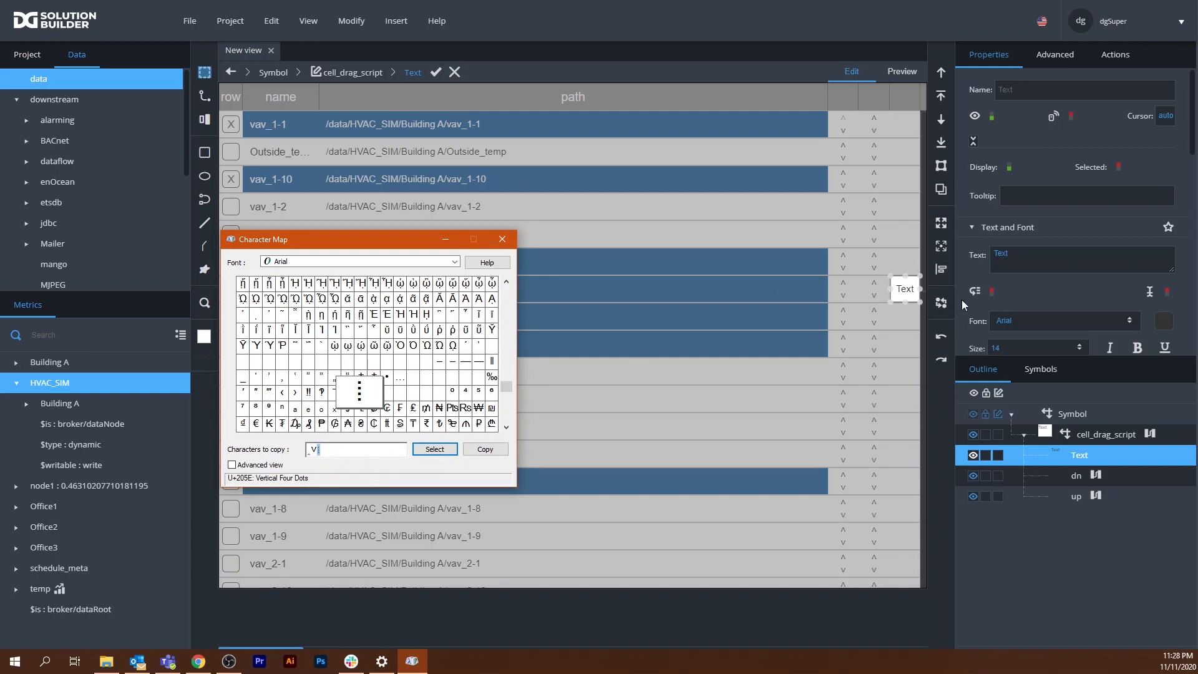
click(1018, 260)
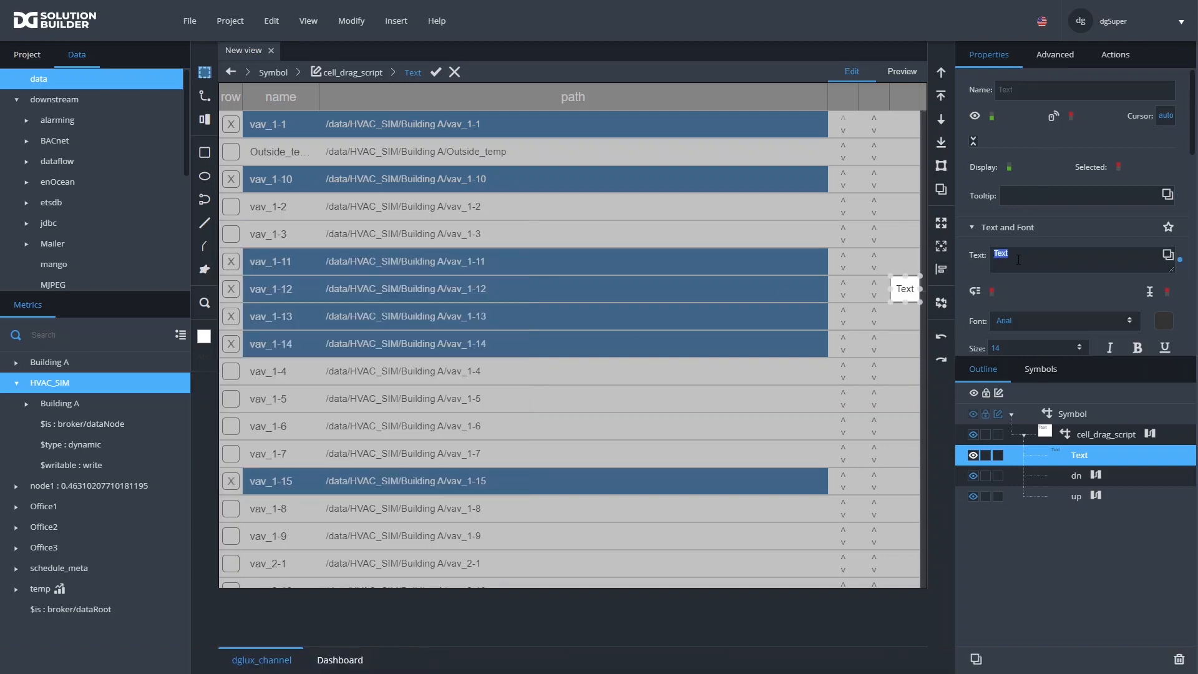
key(BackSpace)
Make the four-dots text bold and set its font size to 18
scroll(1038, 319, down, 2)
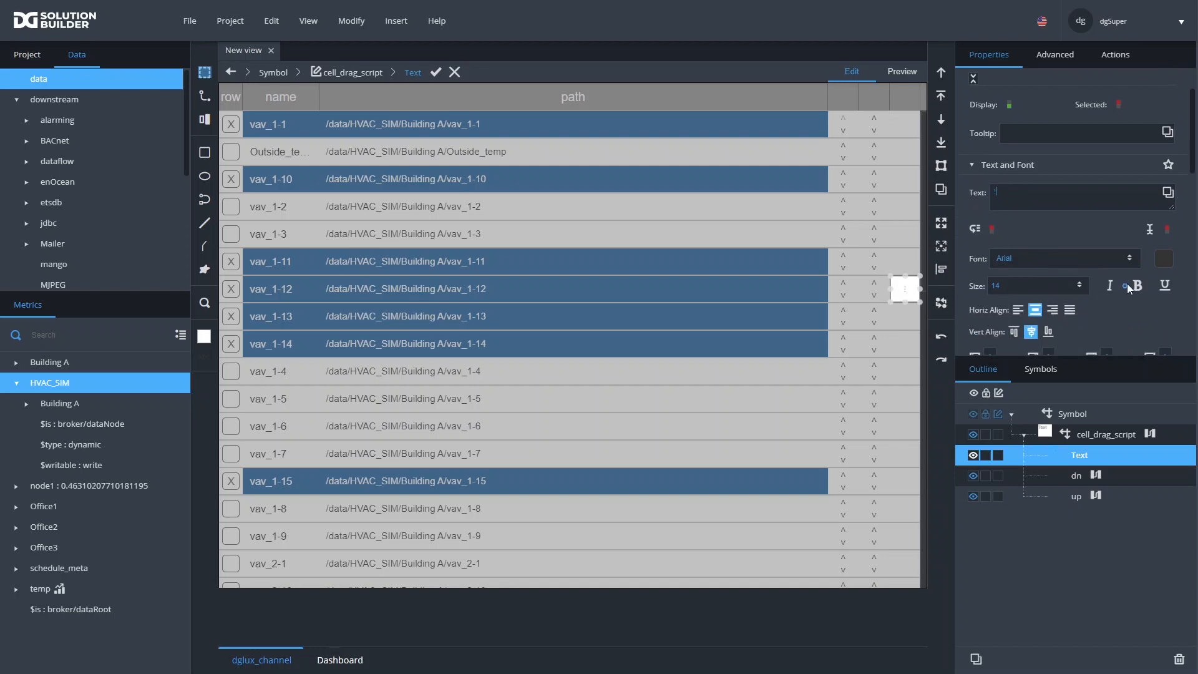
click(1138, 285)
double_click(1054, 286)
click(1080, 286)
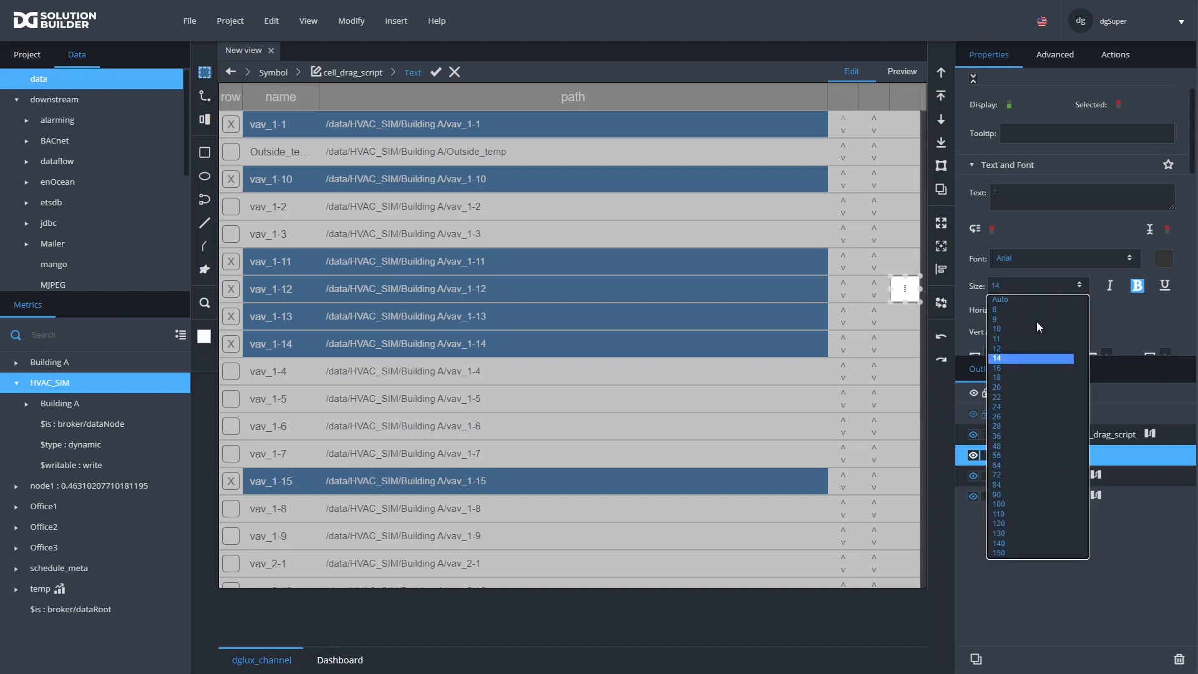
click(1005, 375)
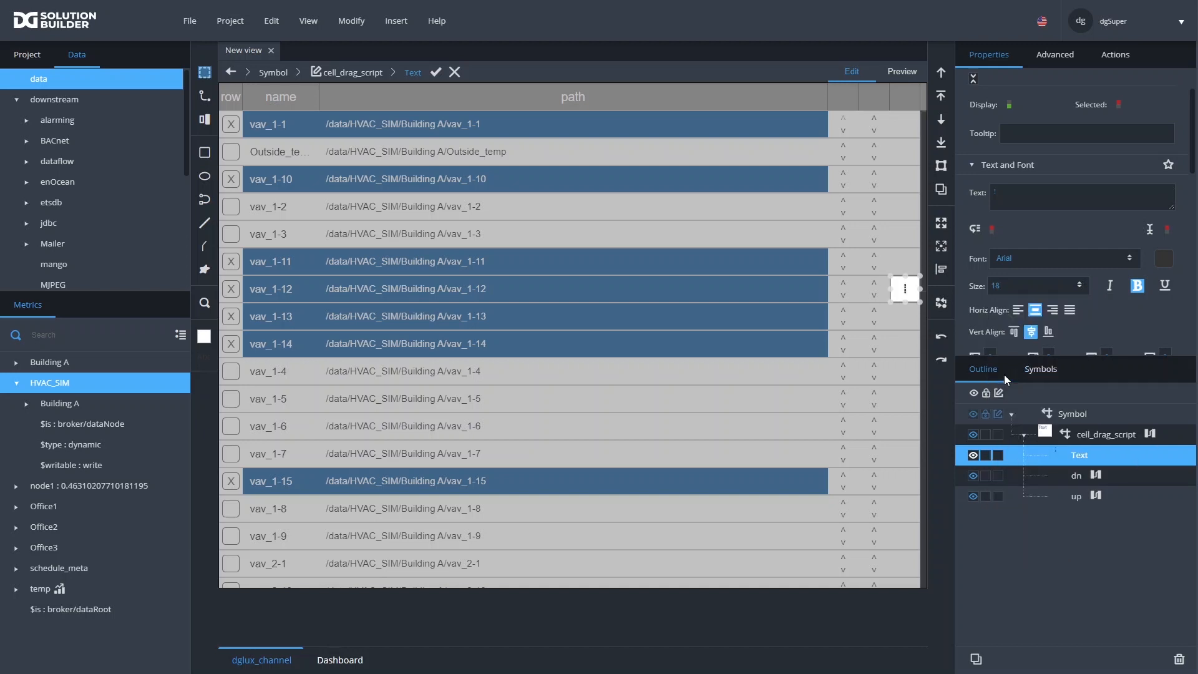
Set the cursor of cell_drag_script to the open grabbing hand and switch to the preview
click(1126, 435)
scroll(1134, 187, up, 1)
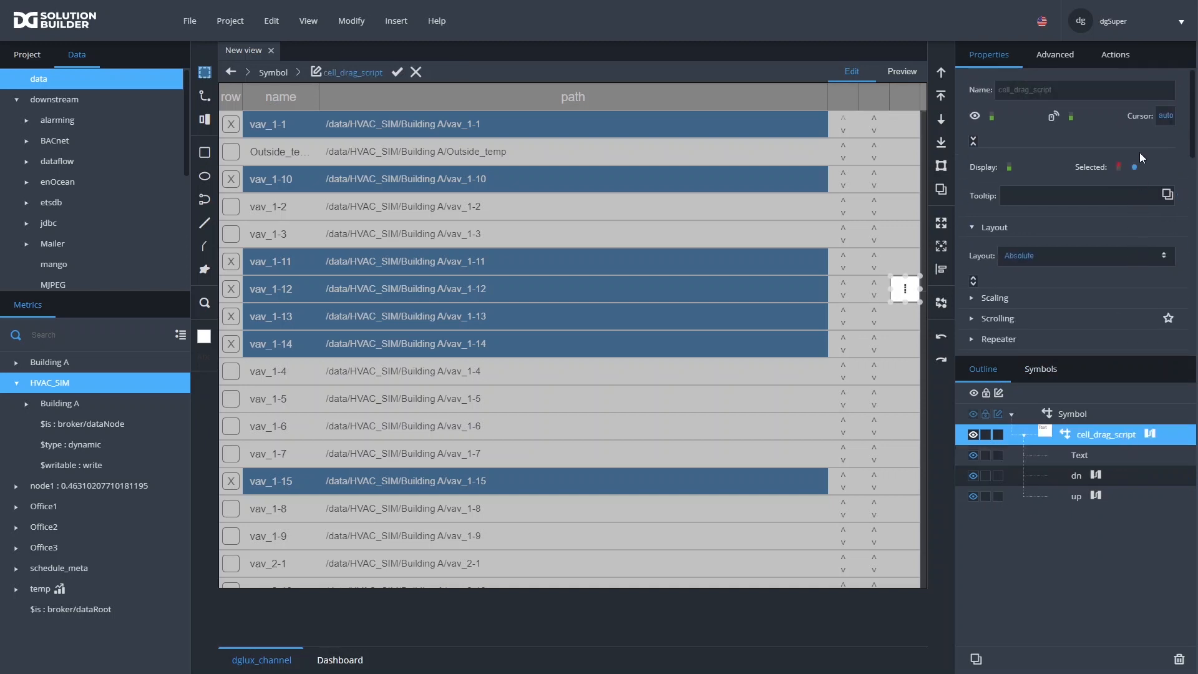
click(1164, 116)
click(1100, 146)
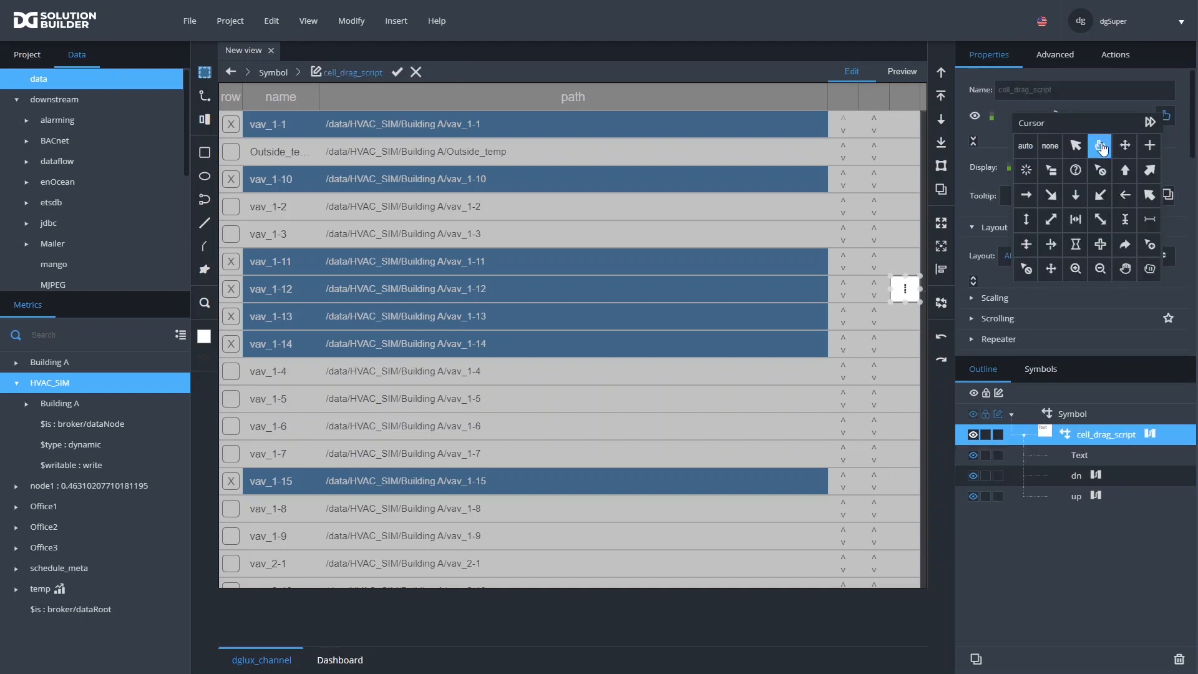
click(1124, 268)
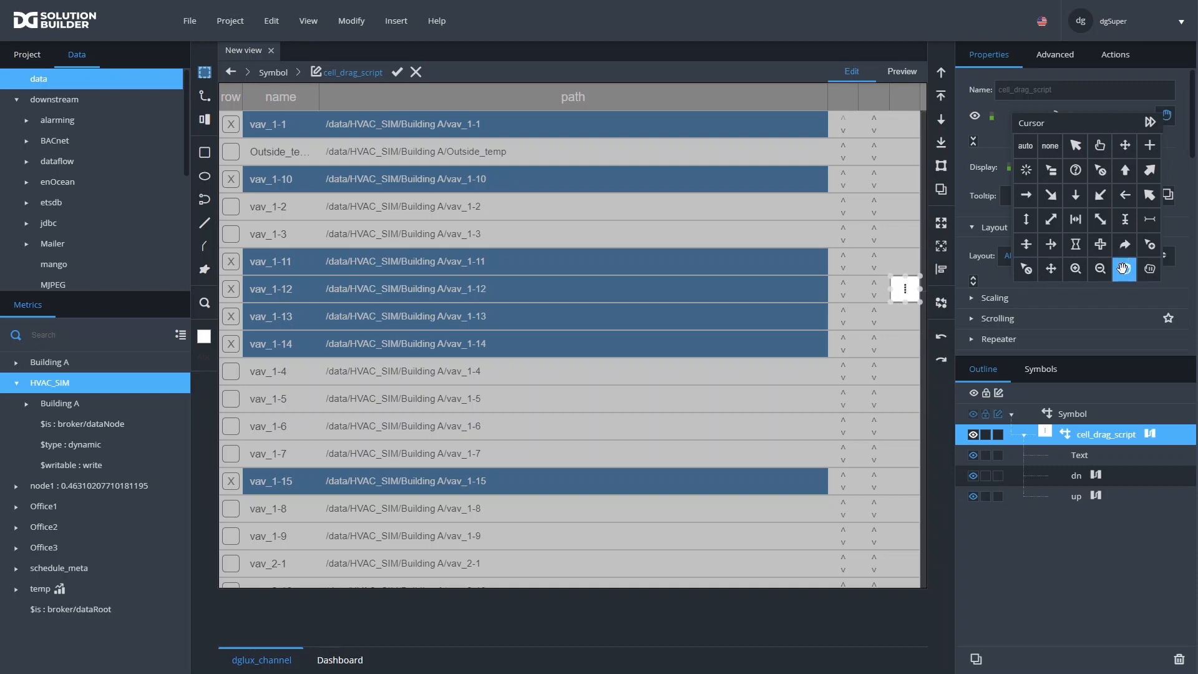
click(869, 49)
click(912, 71)
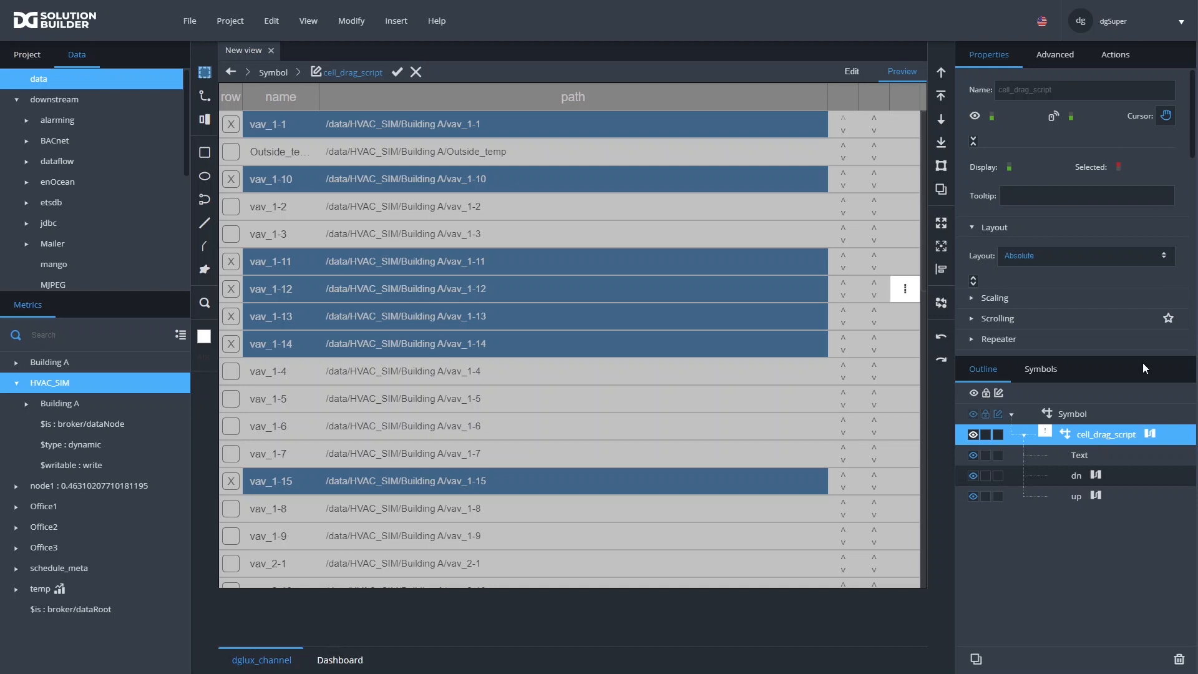
Set the cursor of the dn and up elements to auto and apply the changes to the cell_drag_script symbol
click(1067, 476)
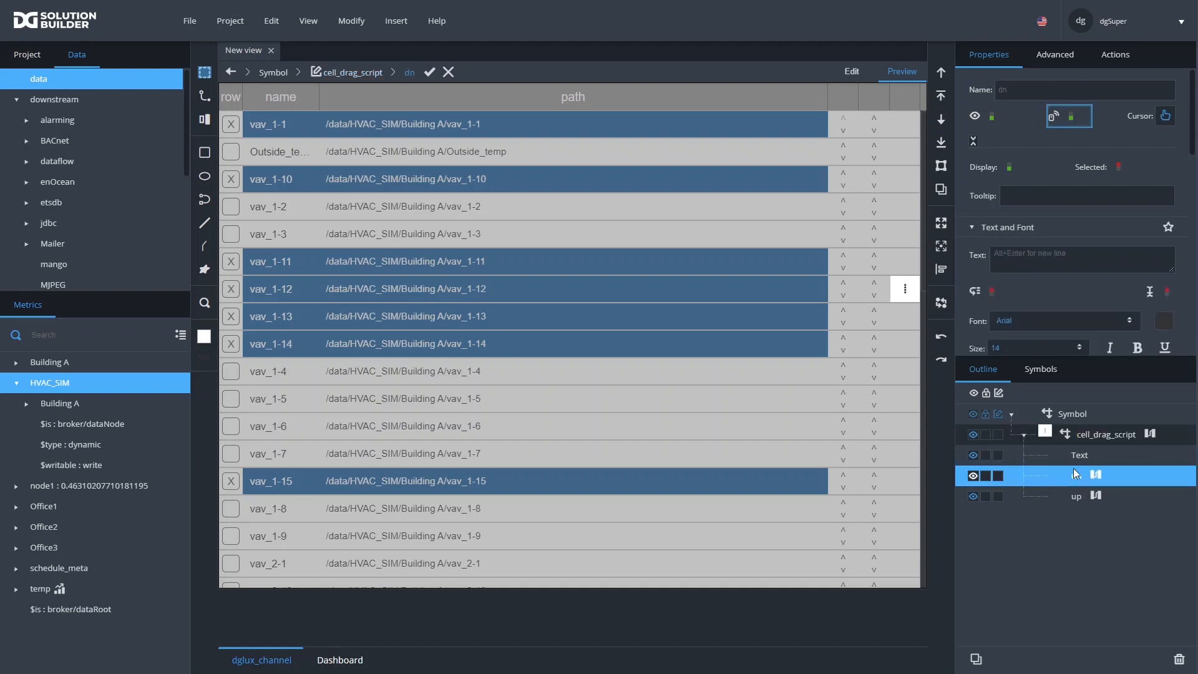
click(1165, 115)
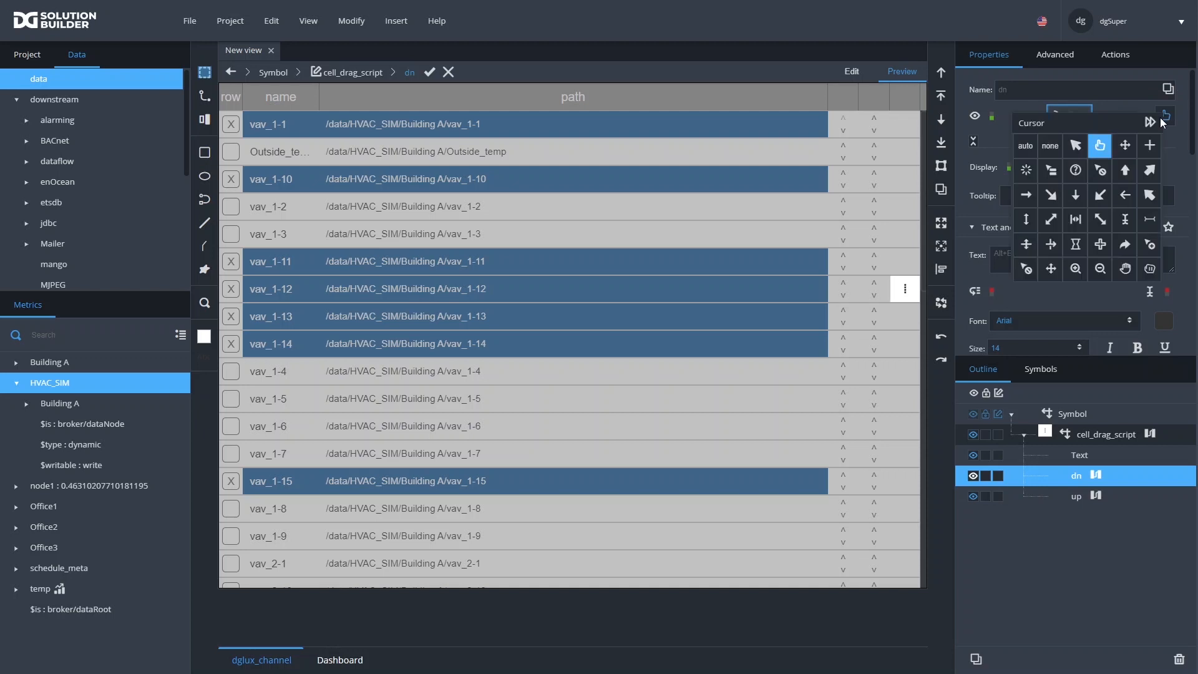
click(1030, 148)
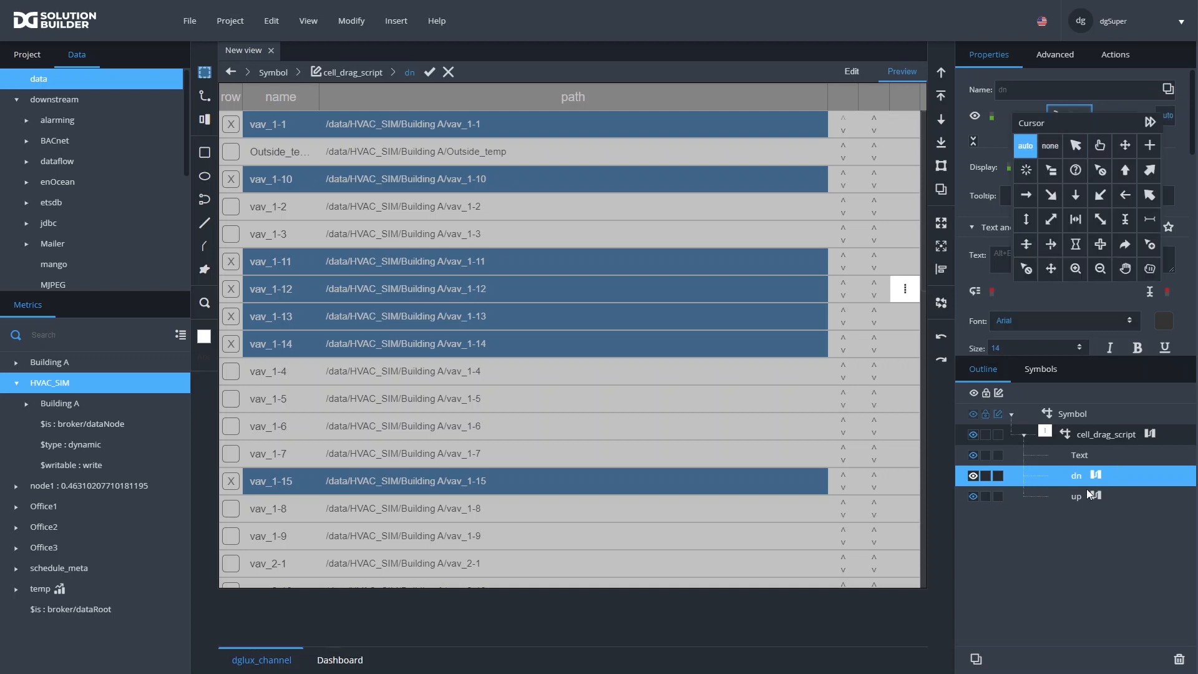
click(1069, 495)
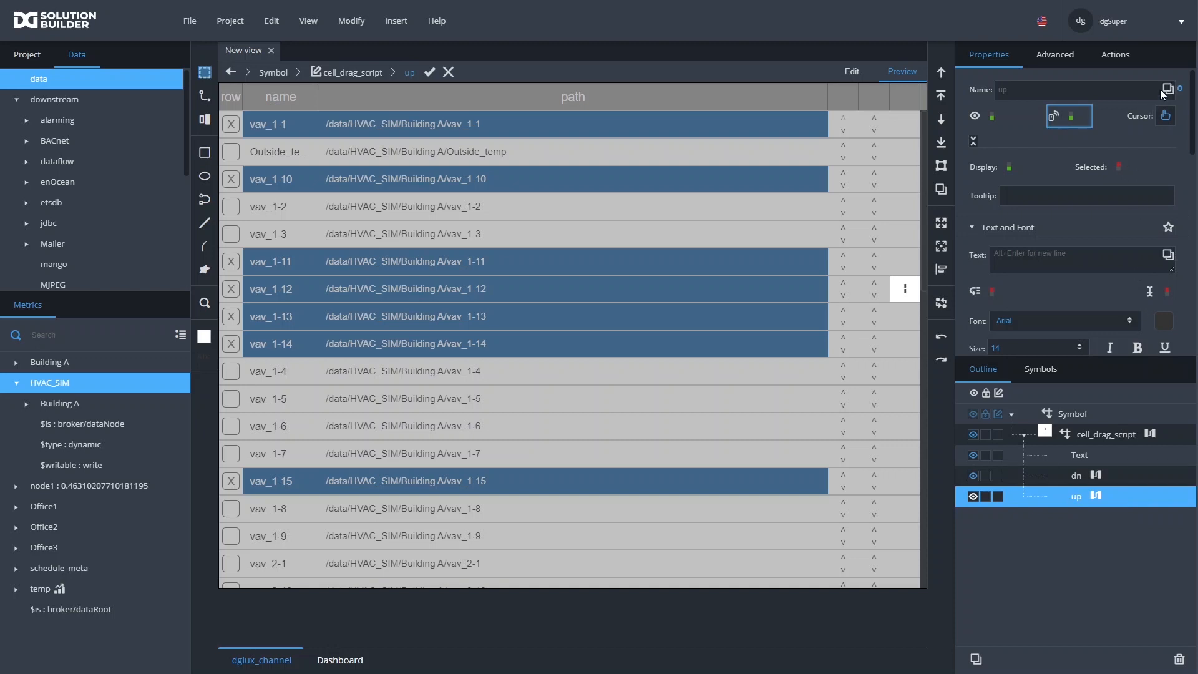
click(1164, 119)
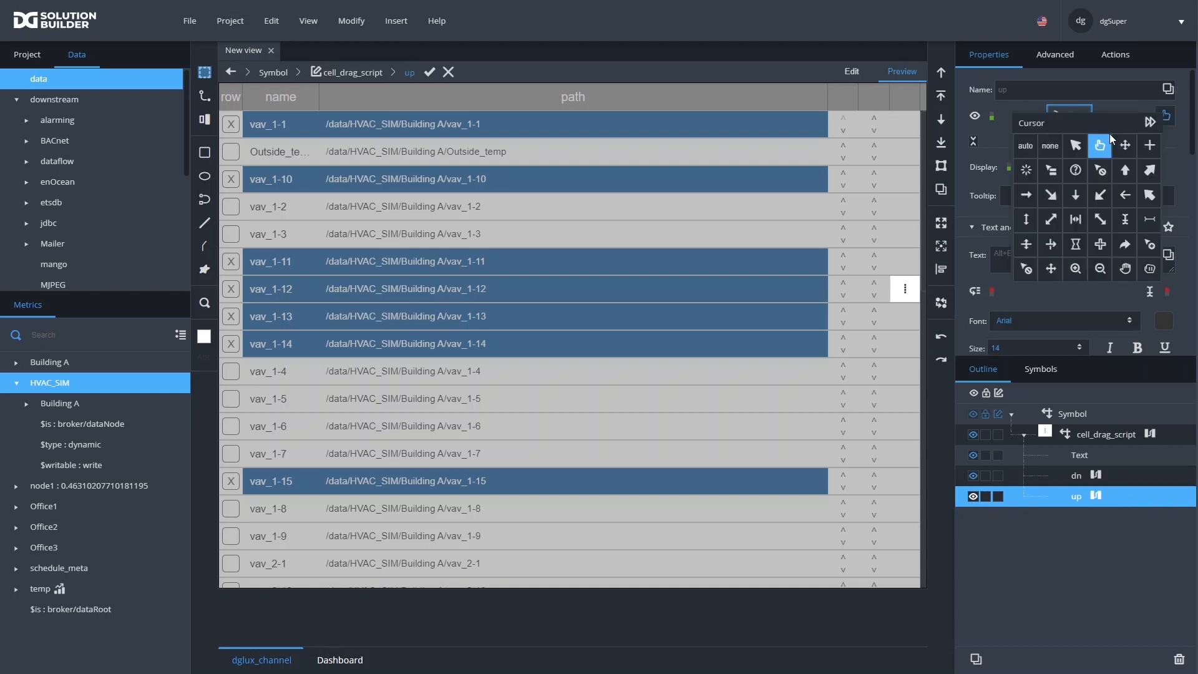
click(1018, 151)
click(908, 288)
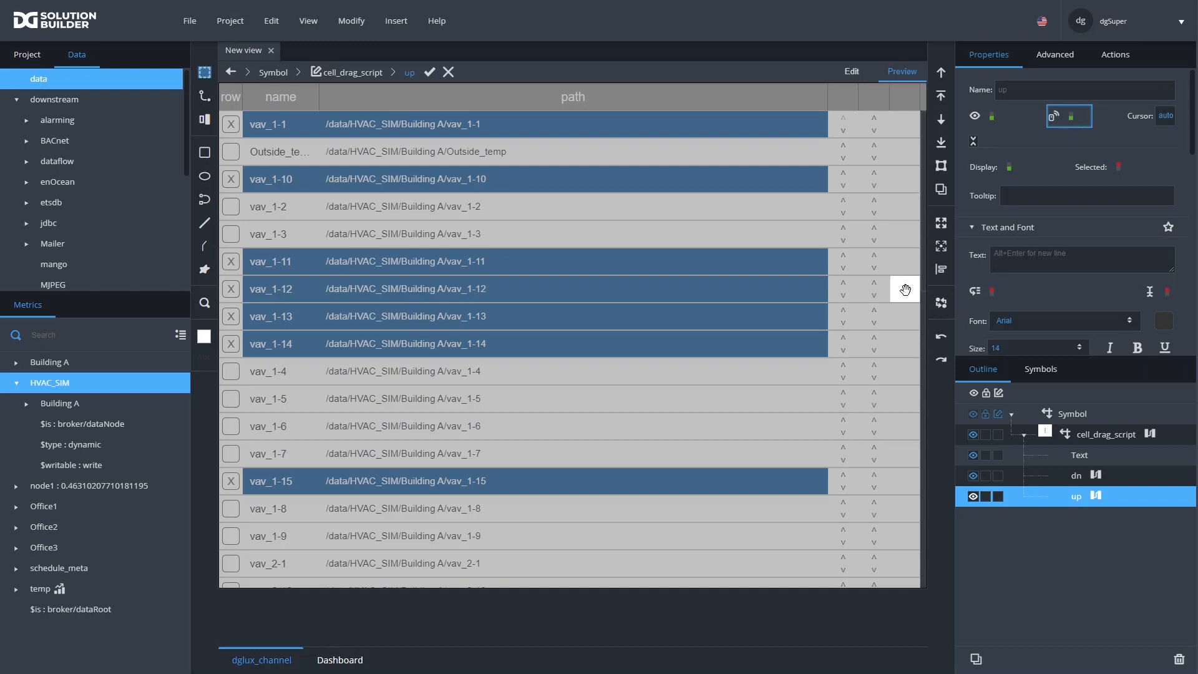
click(429, 72)
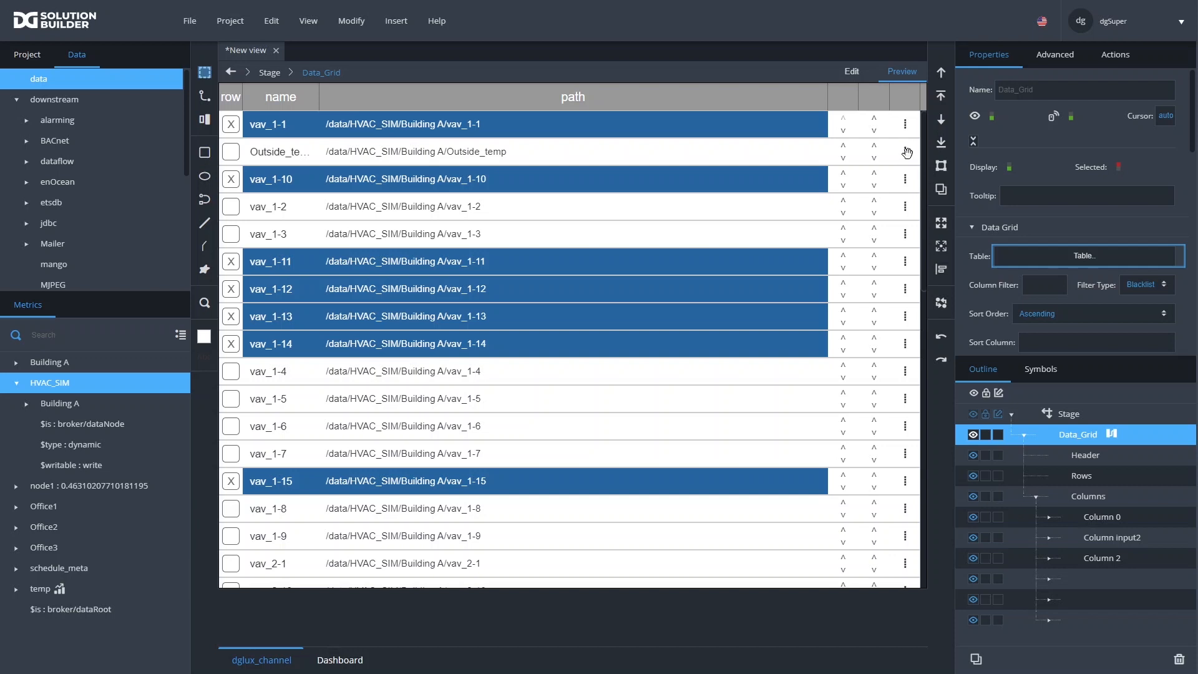
Test dragging the four-dots row handles in the preview and return to edit mode
mouse_move(906, 152)
mouse_down()
mouse_move(898, 175)
mouse_move(870, 176)
mouse_move(769, 153)
mouse_move(886, 166)
mouse_move(911, 189)
mouse_move(912, 212)
mouse_move(911, 143)
mouse_move(901, 166)
mouse_move(906, 226)
mouse_move(913, 202)
mouse_move(915, 214)
mouse_move(908, 204)
mouse_move(907, 267)
mouse_move(899, 168)
mouse_up()
click(851, 72)
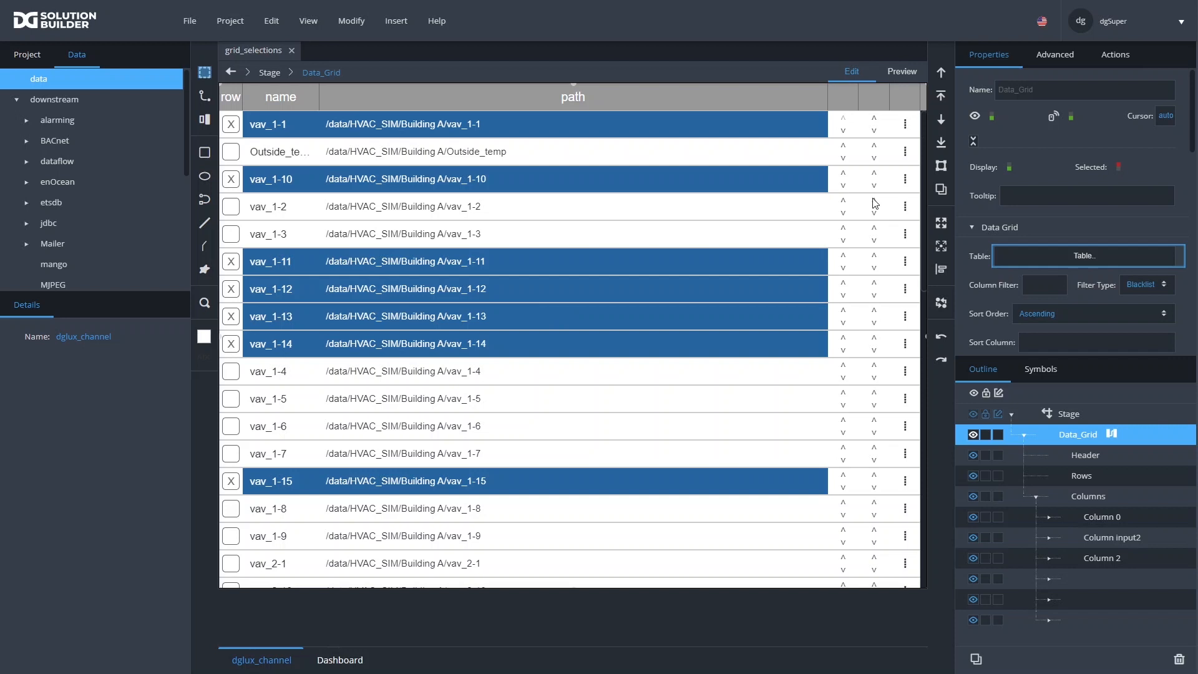
click(908, 71)
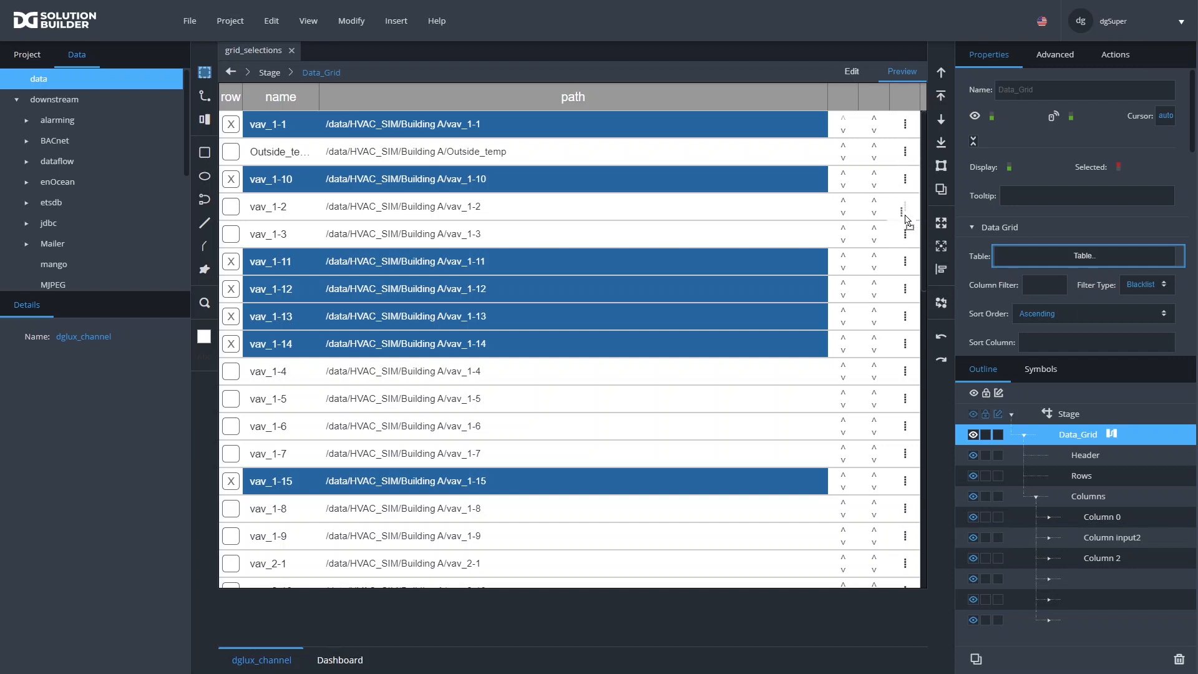
drag(907, 222, 907, 221)
drag(907, 221, 865, 194)
click(857, 72)
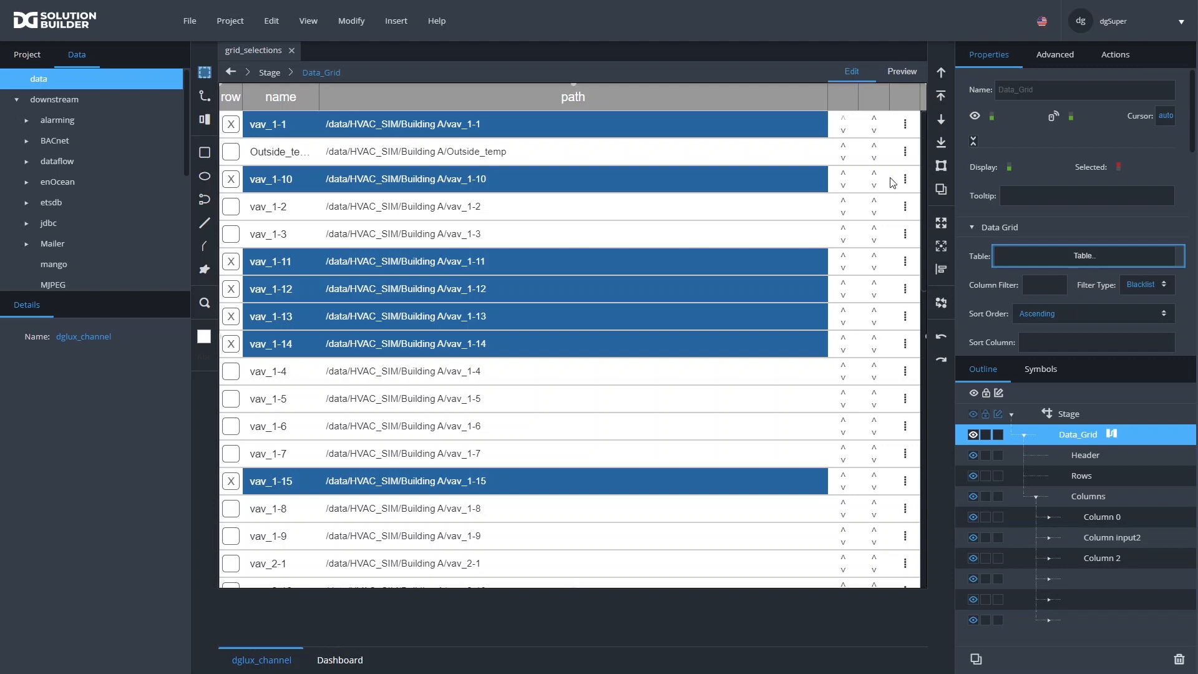
Open the cell_drag_script symbol and expose the up element's onDragOver and onDragLeave events for binding
double_click(906, 208)
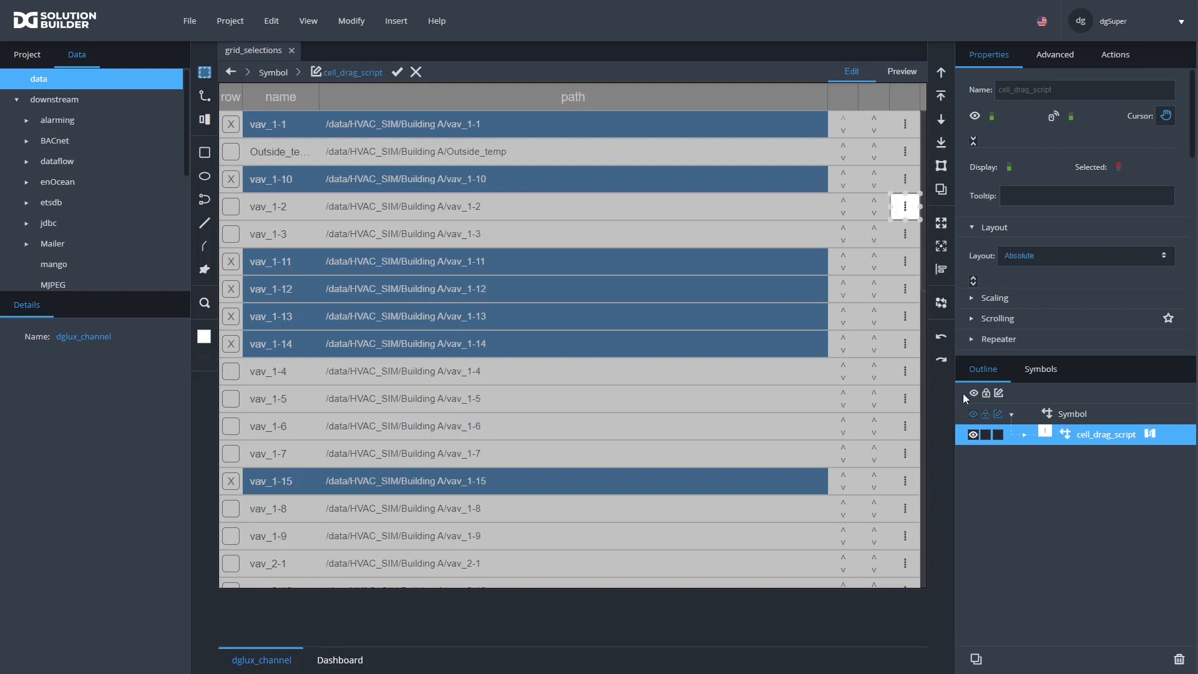
click(1023, 436)
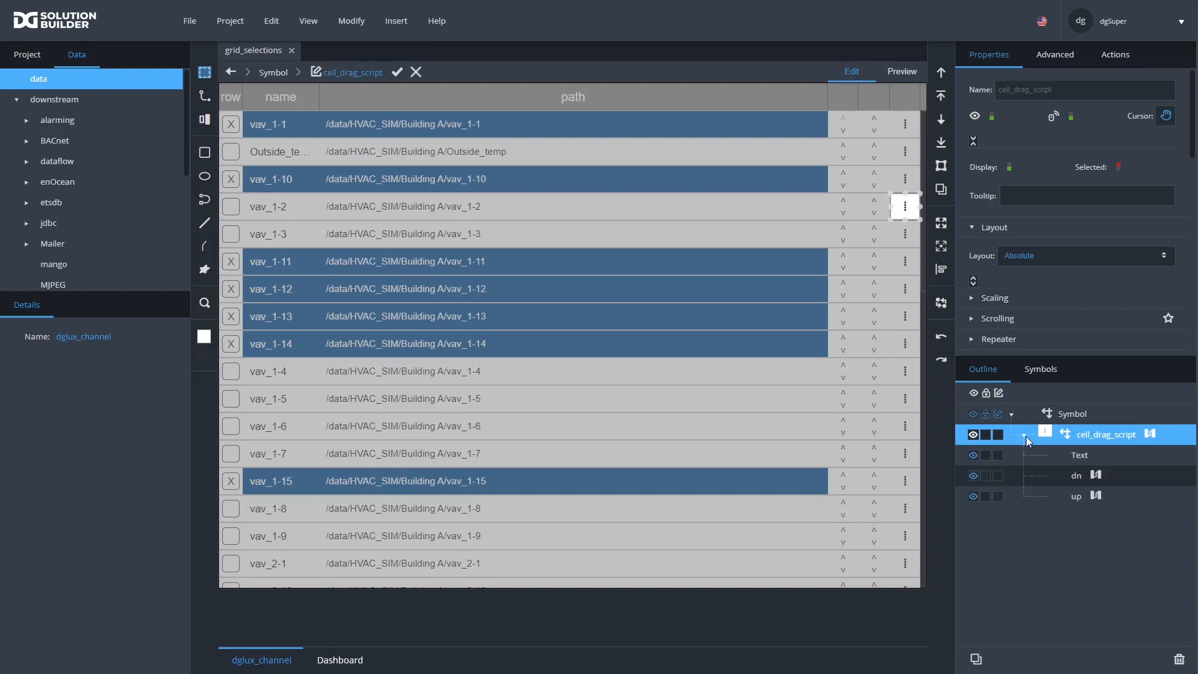
click(1078, 498)
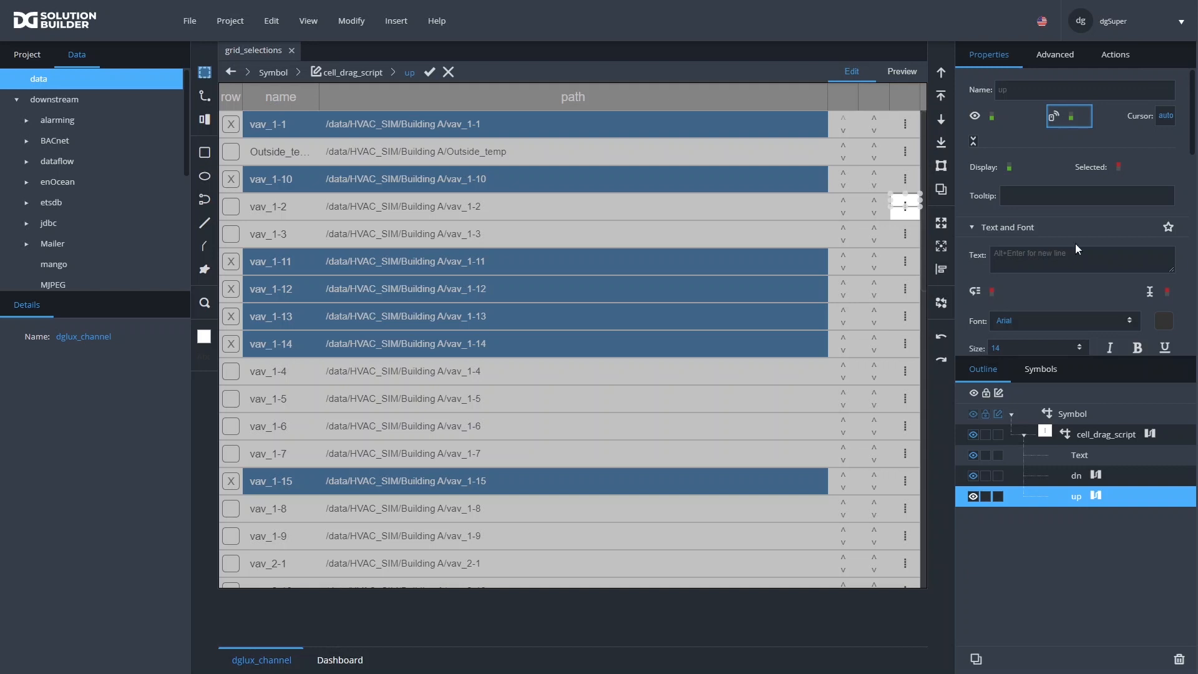
scroll(1073, 250, down, 3)
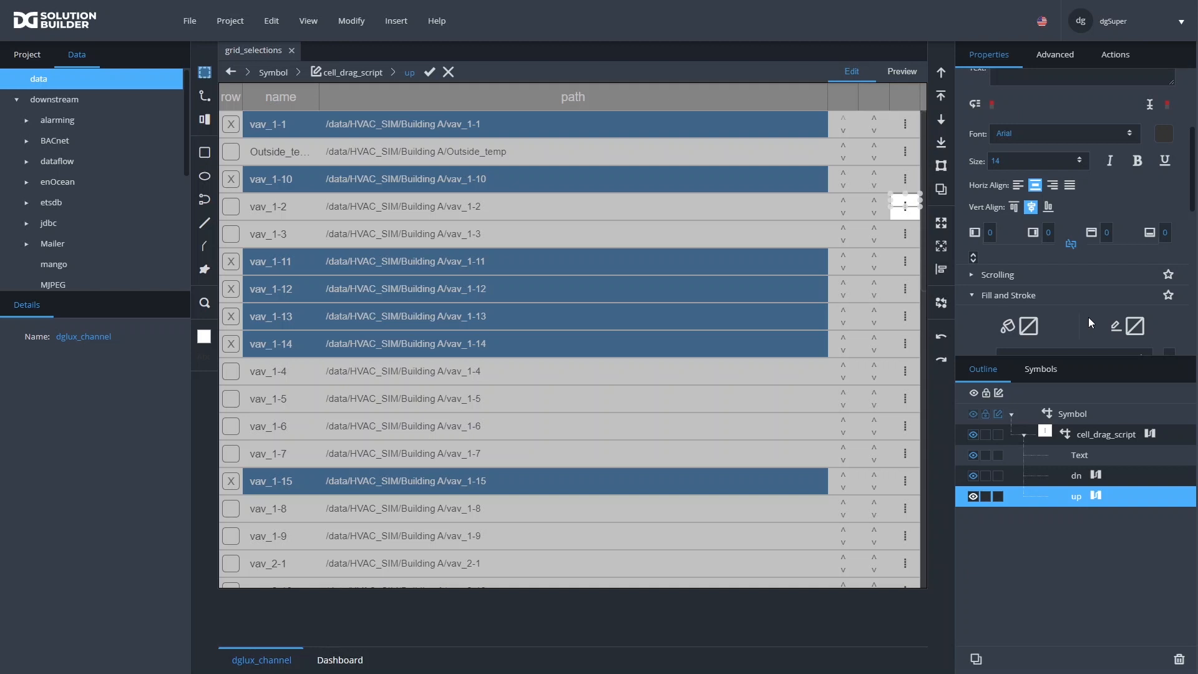
scroll(1099, 310, up, 3)
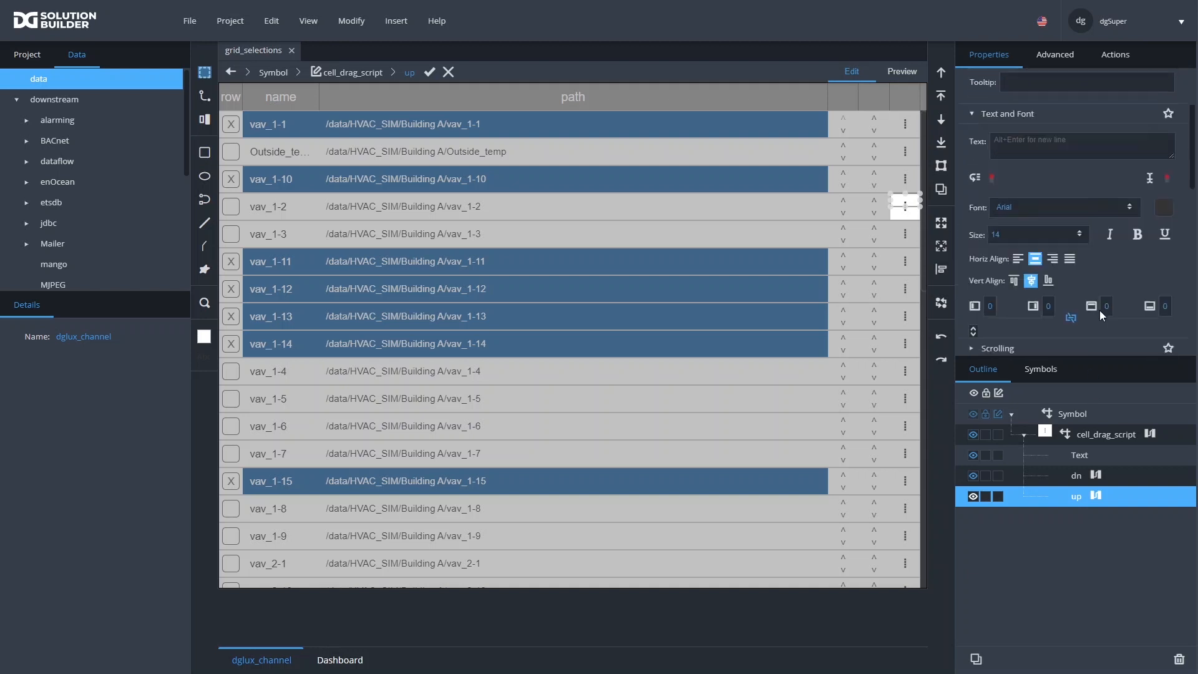
click(1118, 56)
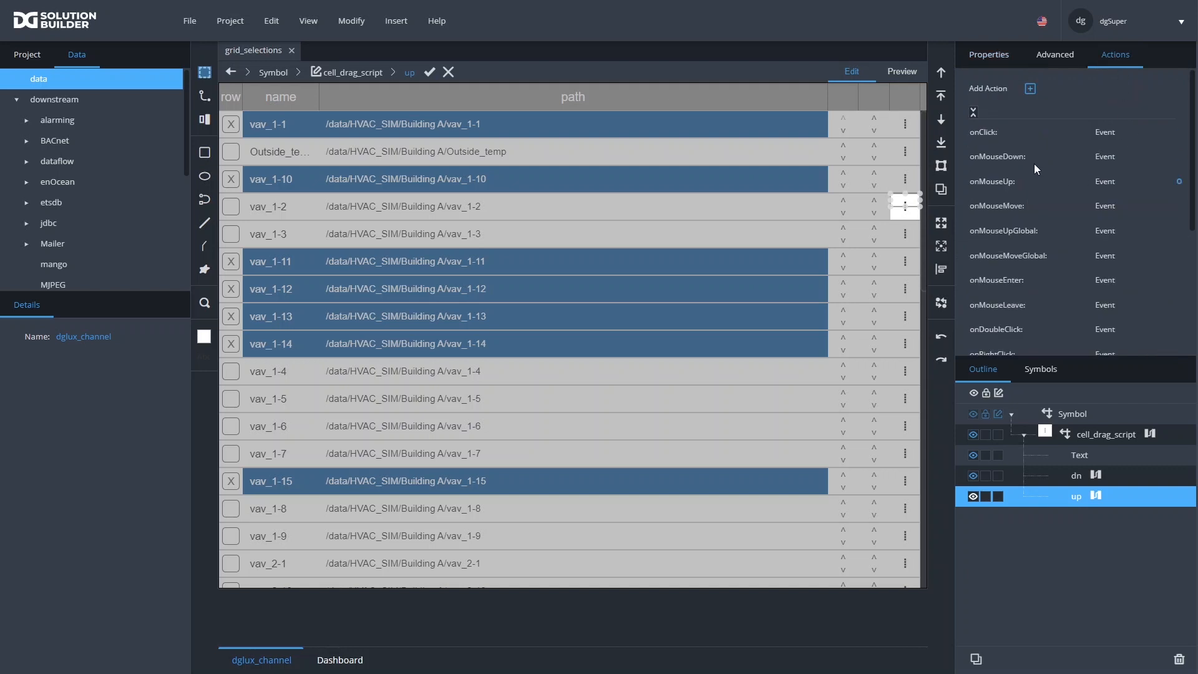
scroll(1028, 167, down, 3)
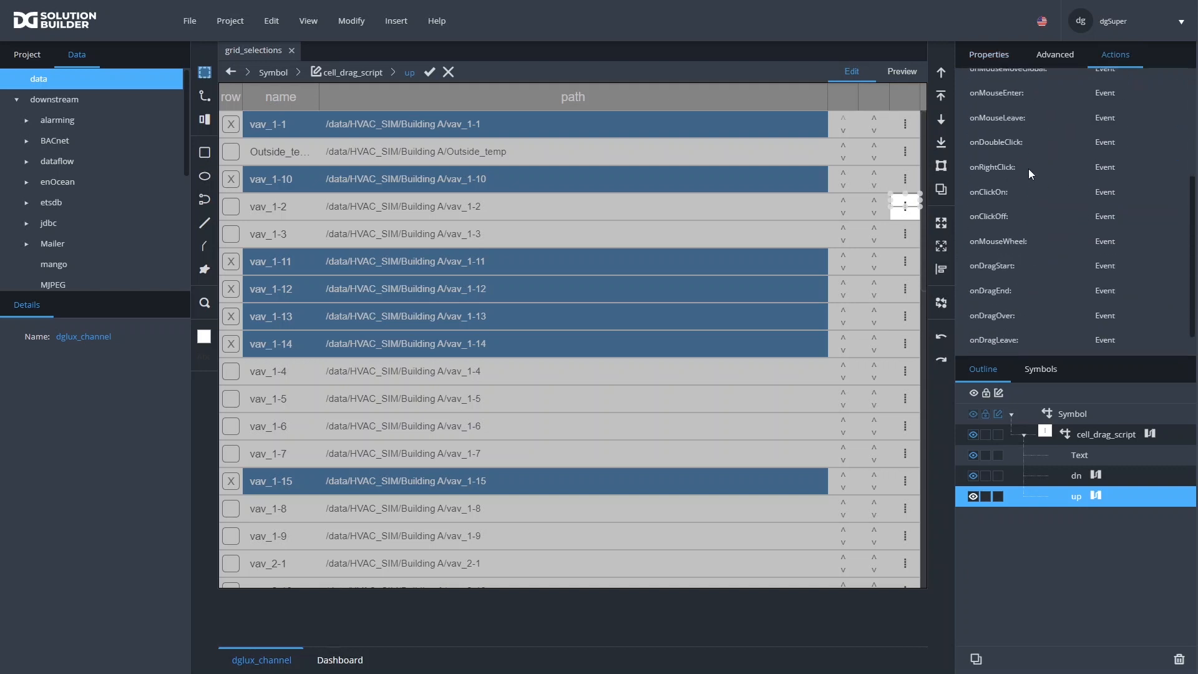
scroll(1011, 281, down, 1)
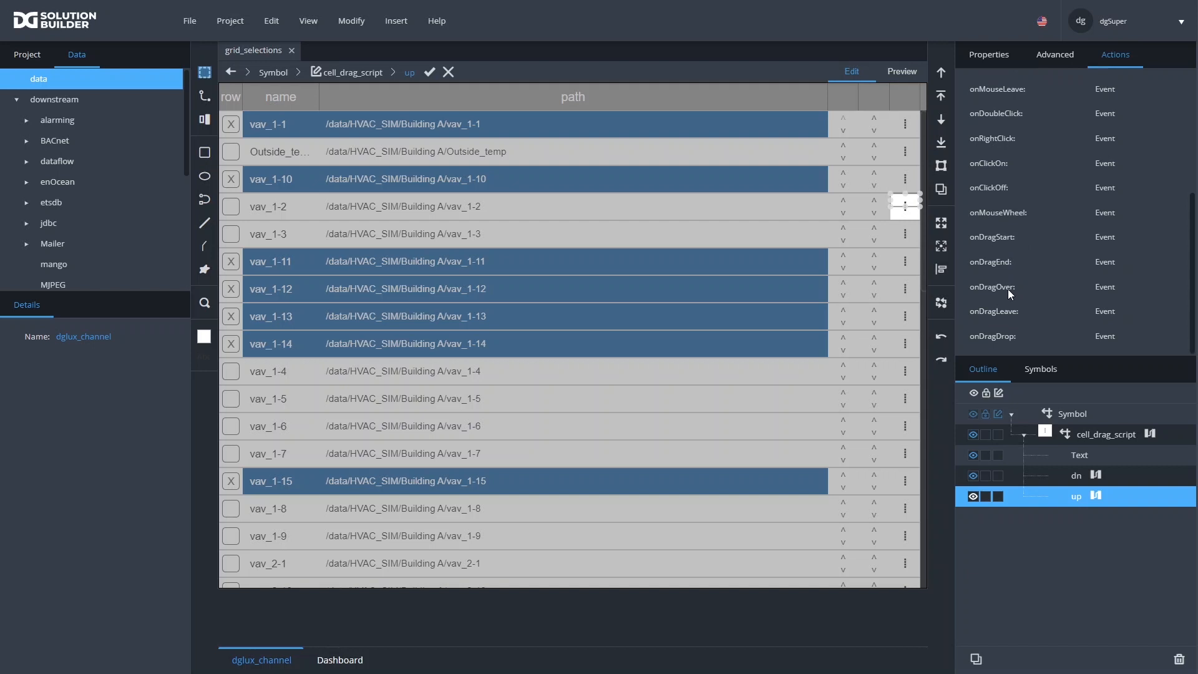
click(1179, 289)
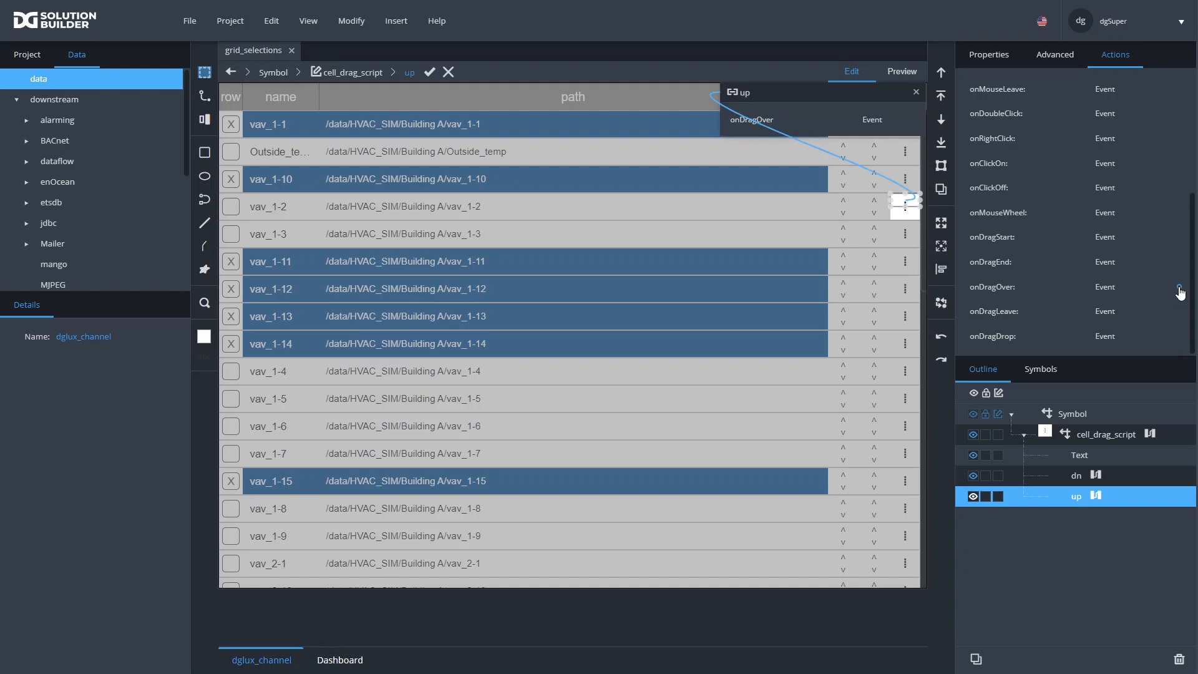
double_click(1179, 313)
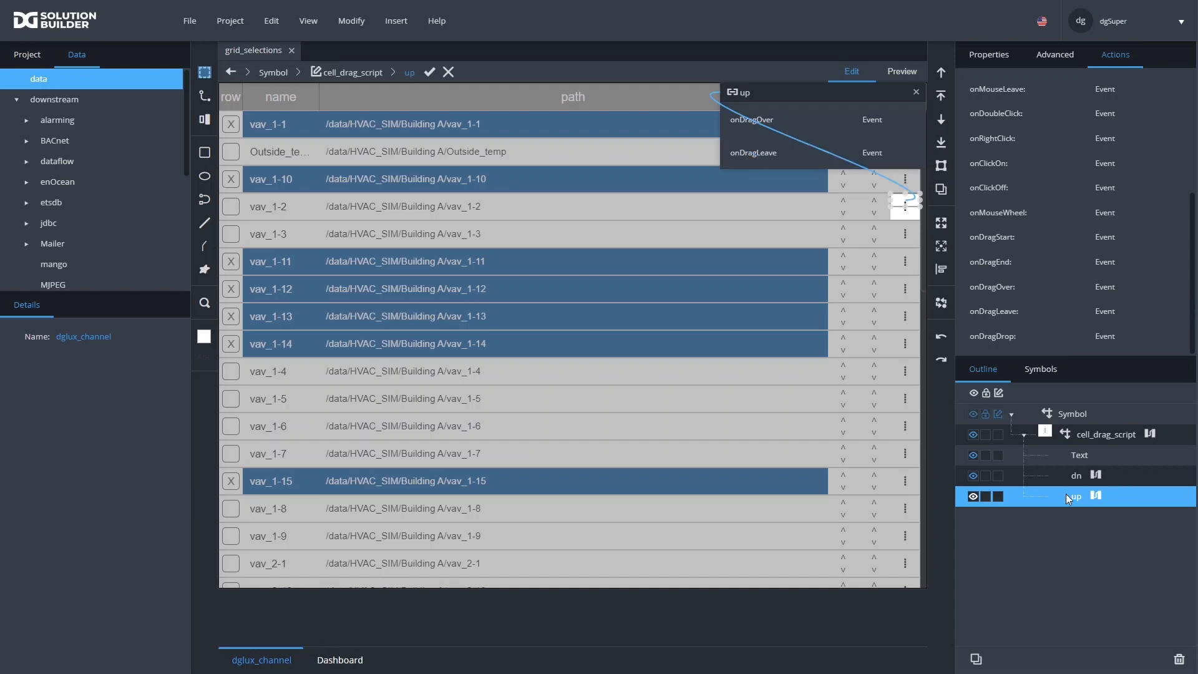
Move the up element above dn in the stacking order of cell_drag_script
click(995, 55)
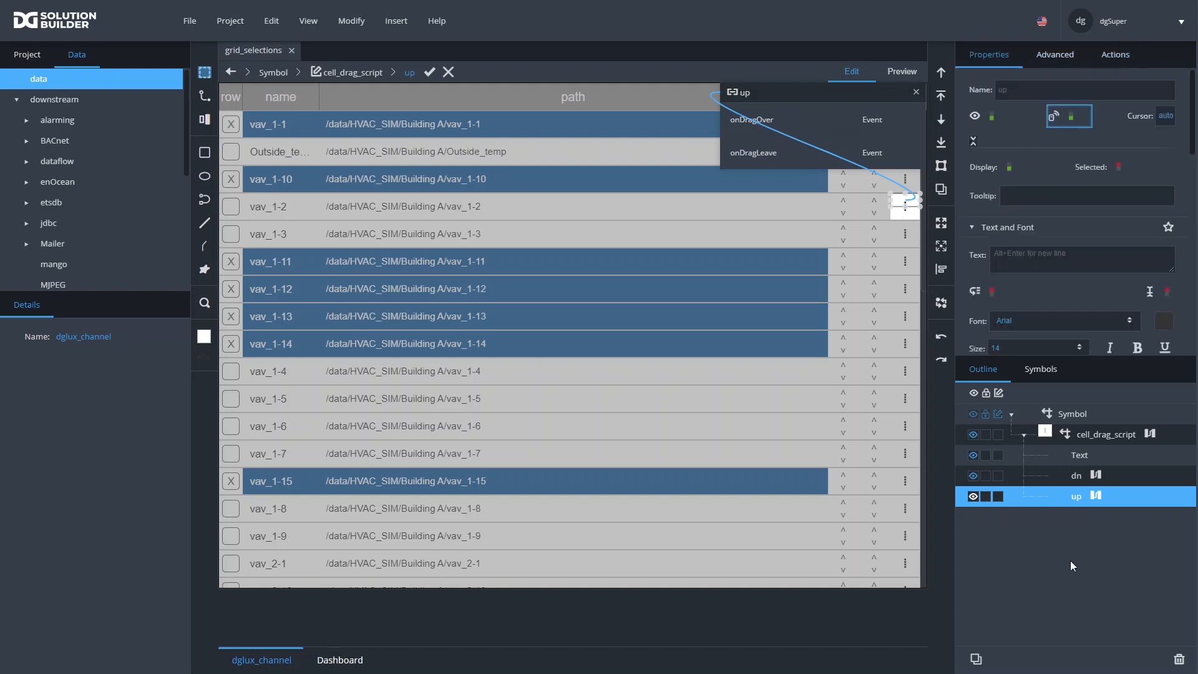
click(943, 72)
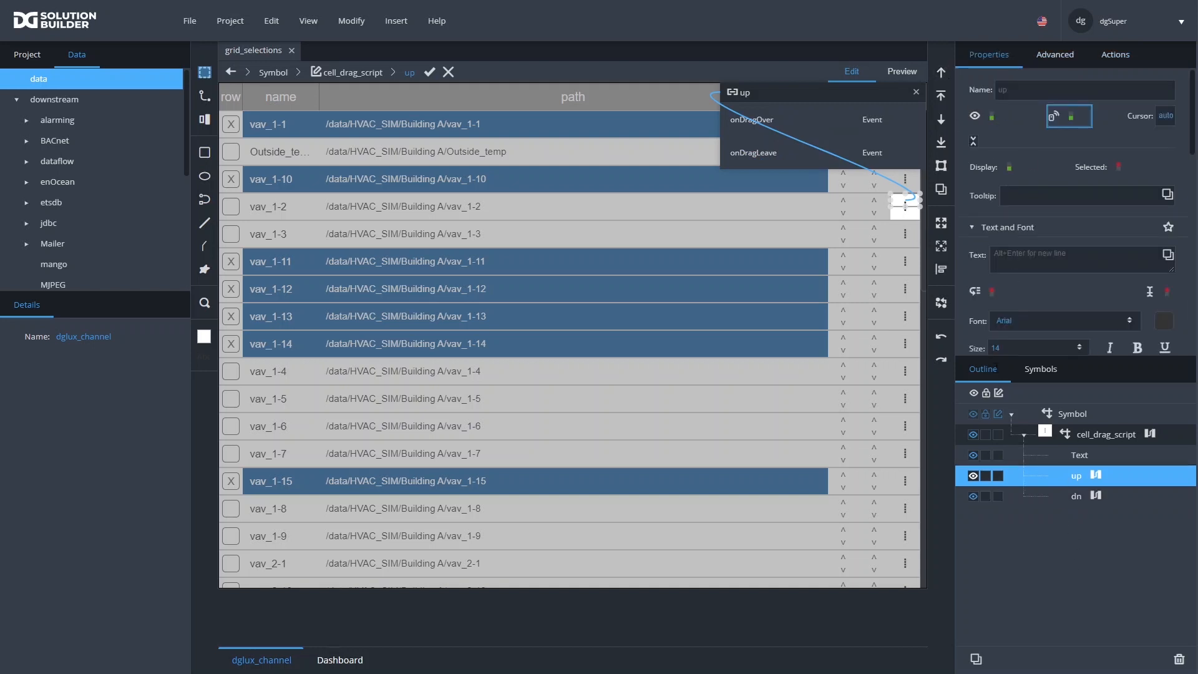
click(1074, 499)
click(1077, 476)
In the up element's dataflow, add a State block below the script block and give it one path entry
click(1097, 478)
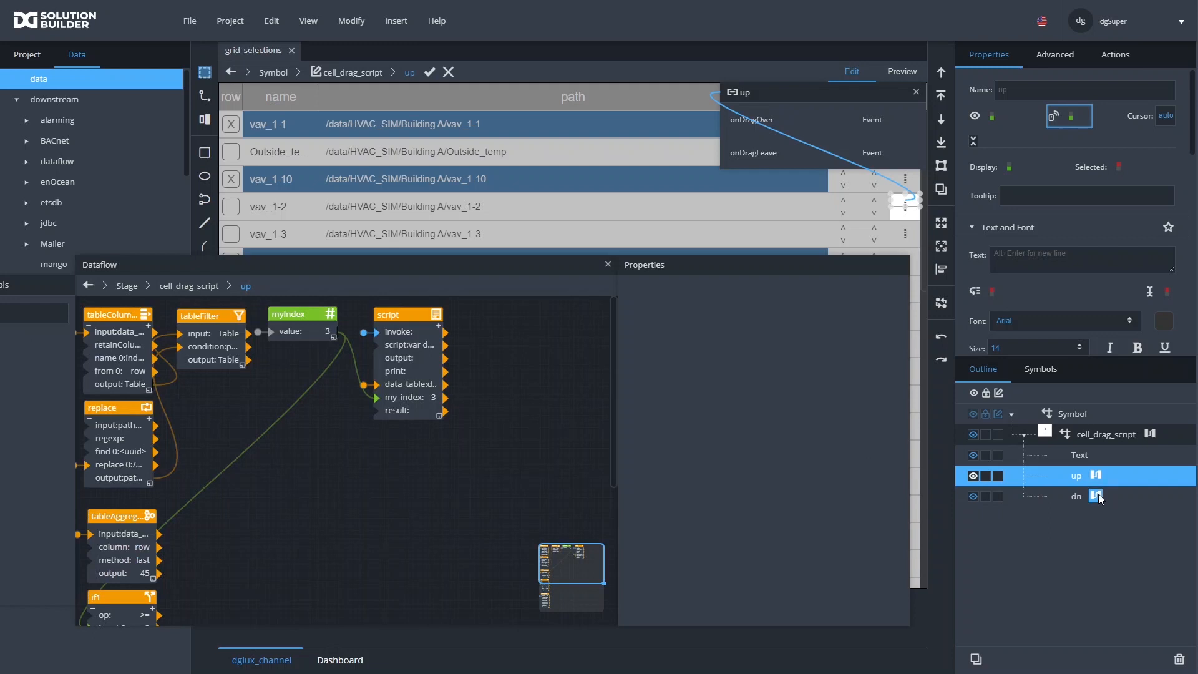
click(1096, 495)
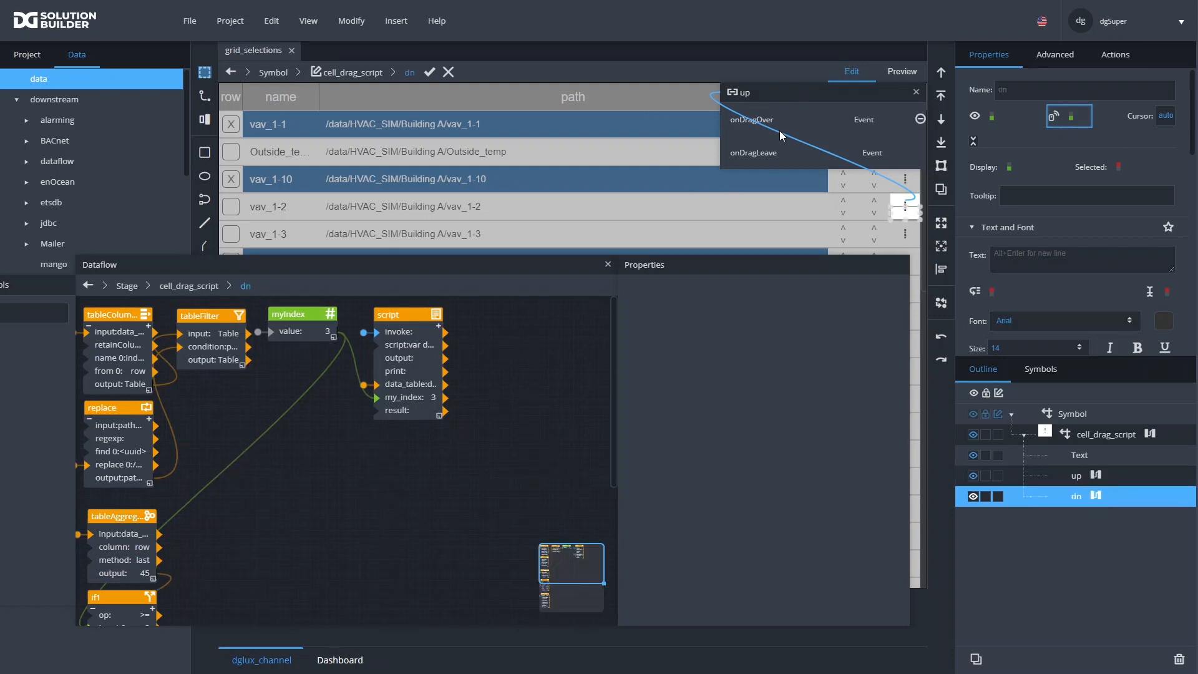
click(1098, 480)
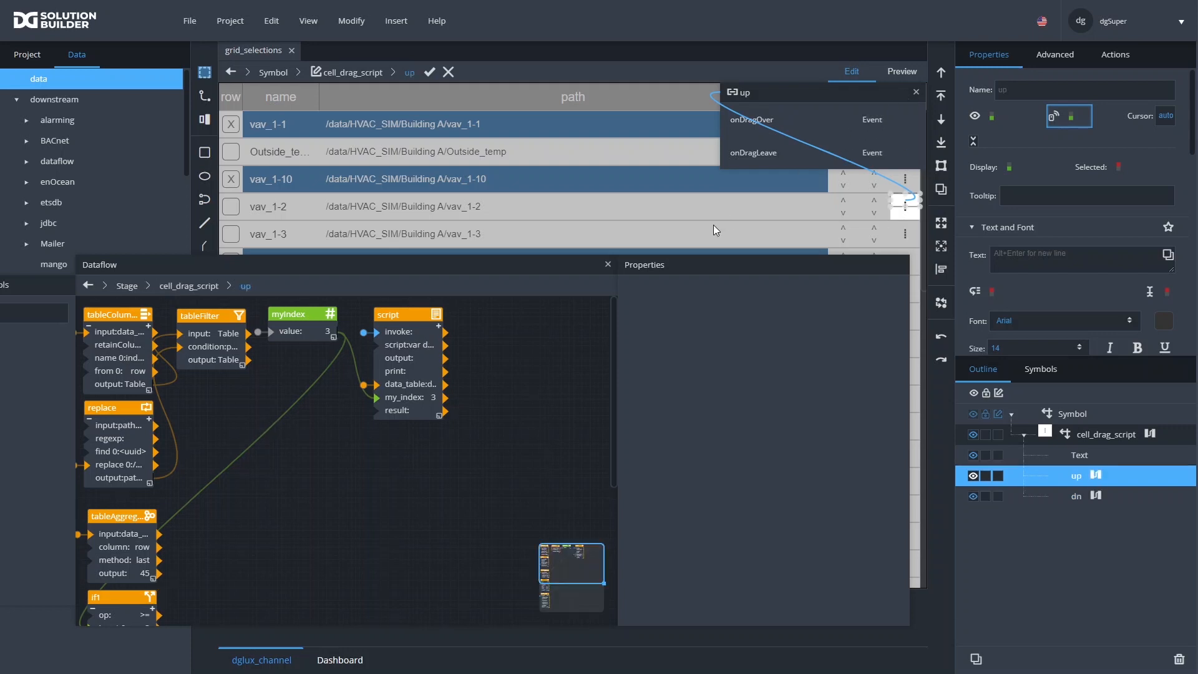
scroll(1058, 282, down, 3)
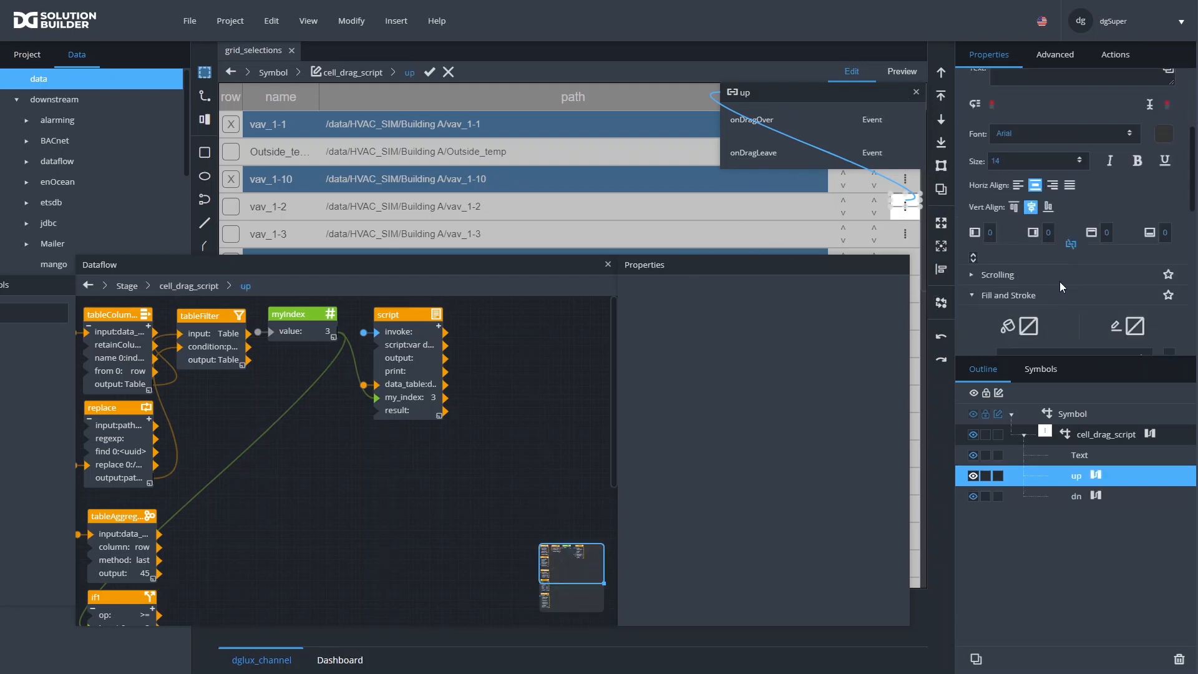
drag(148, 268, 240, 269)
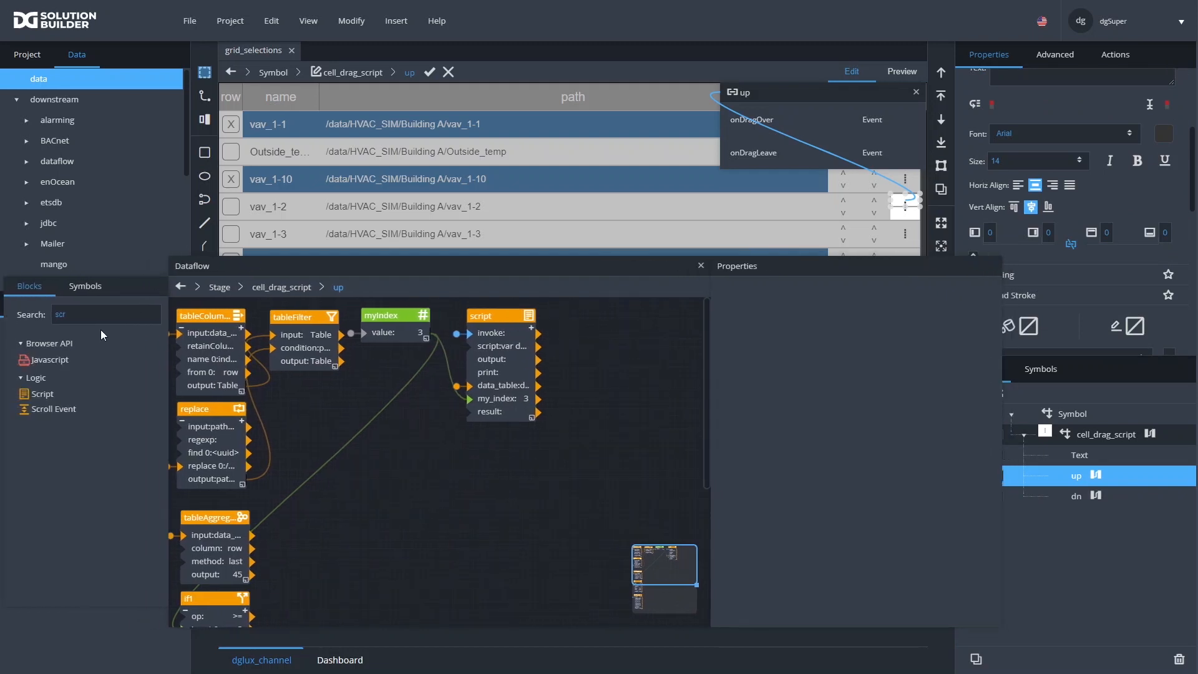
key(BackSpace)
key(BackSpace)
text(tat)
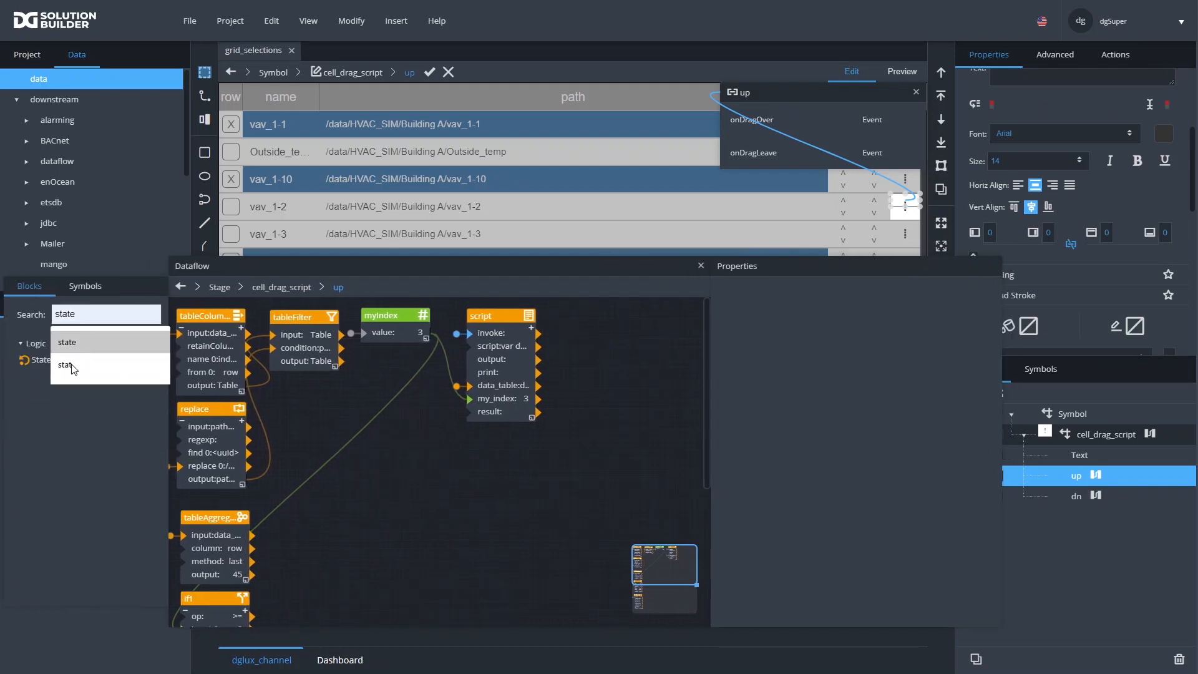
drag(28, 367, 478, 465)
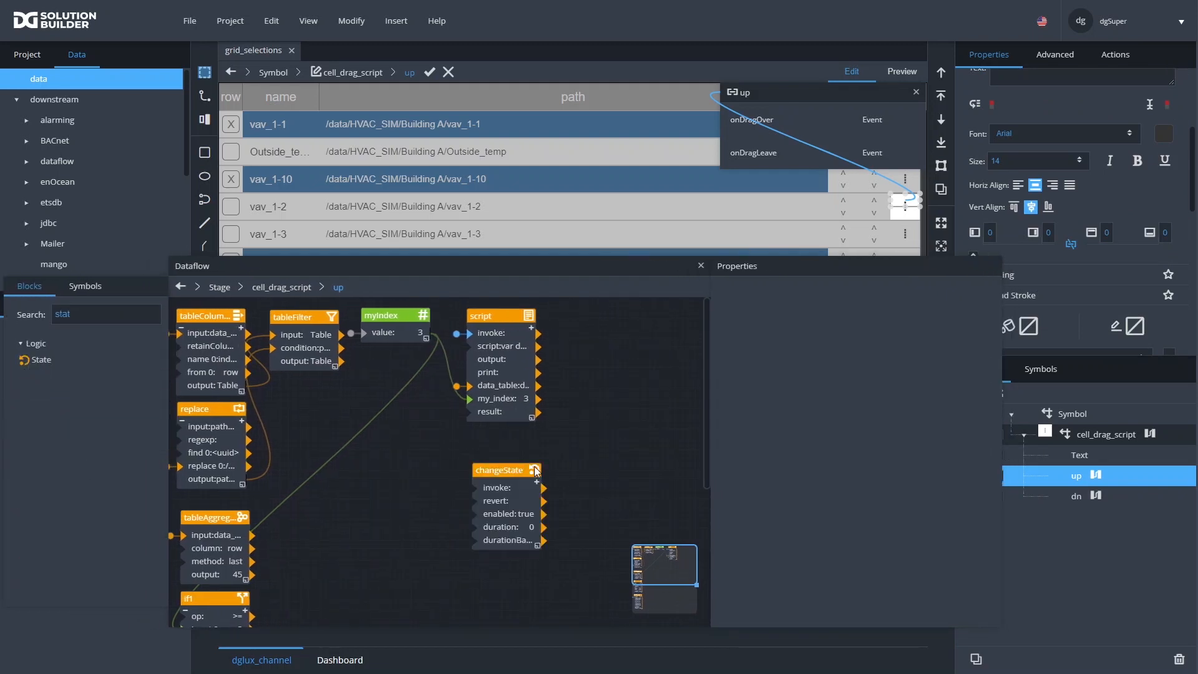
click(538, 486)
Give the up element separate side borders, with a solid top border of width 3 in colour #ff3333
scroll(1147, 271, down, 5)
click(1134, 149)
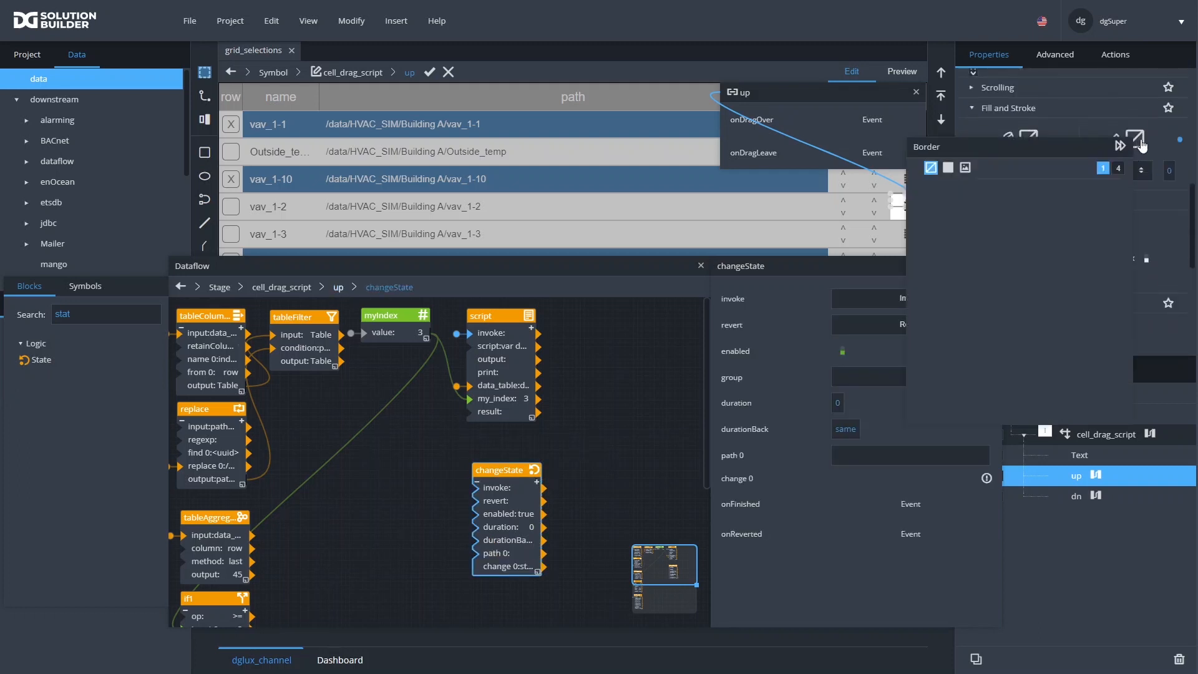
click(1117, 168)
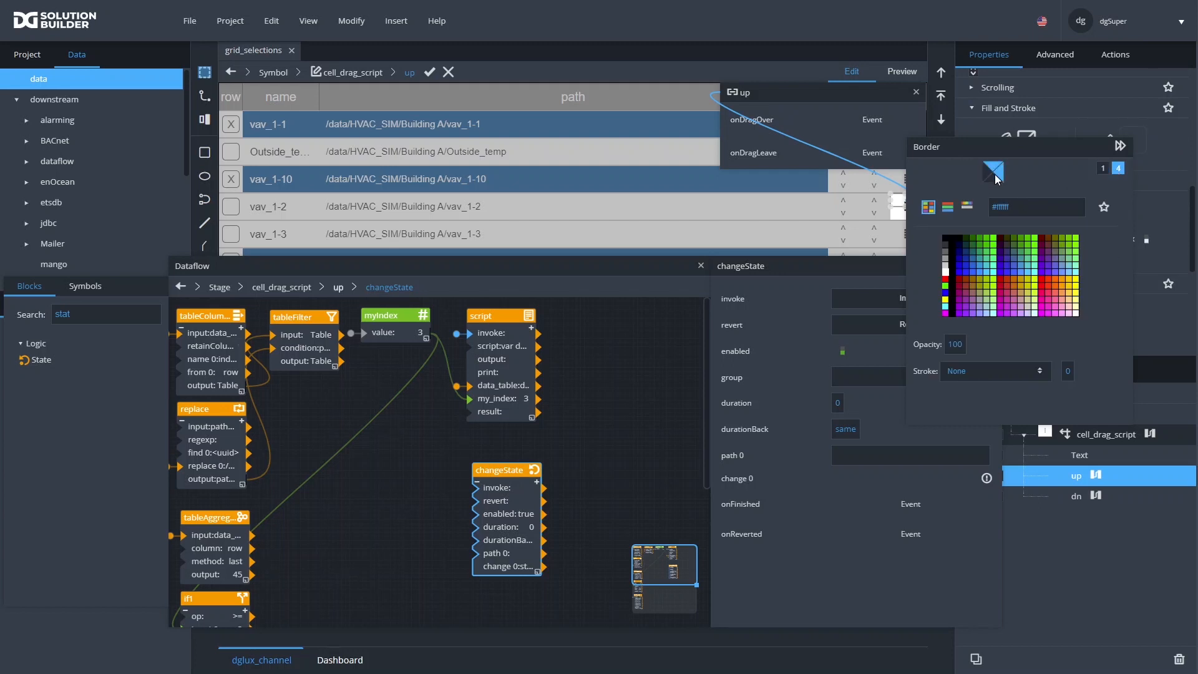
click(1048, 287)
click(1067, 371)
click(1003, 373)
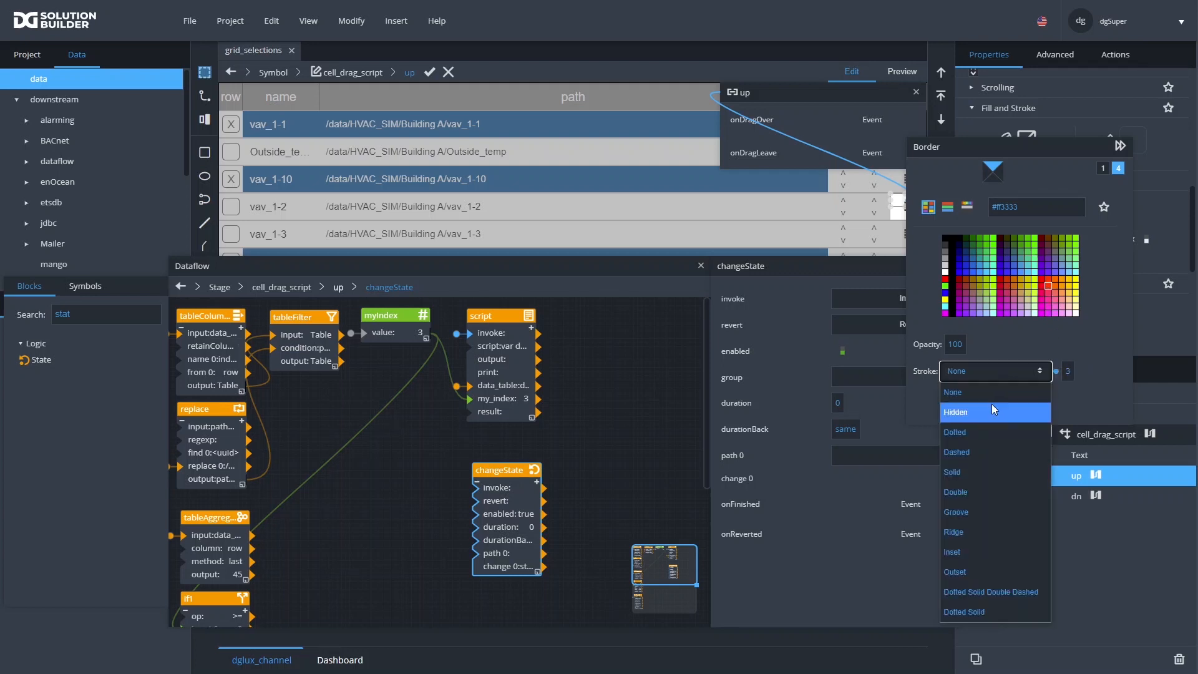
click(961, 472)
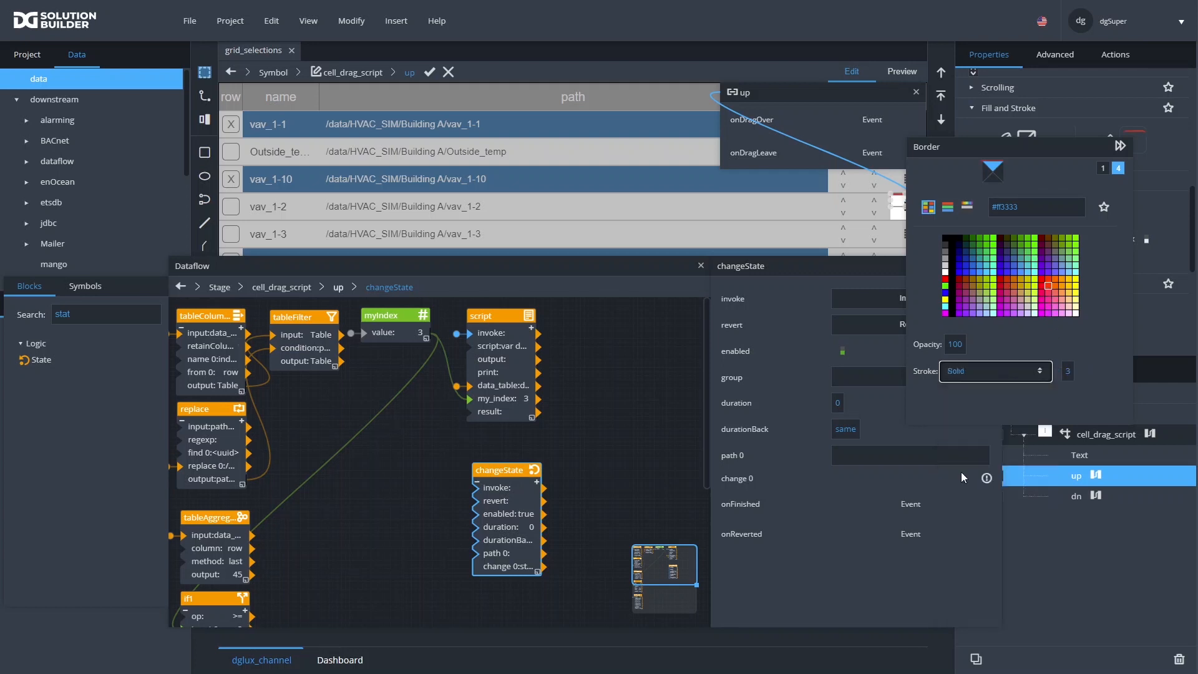
Set the top border's opacity to 0 and assign that opacity property to path 0 of the changeState block
click(961, 348)
text(0)
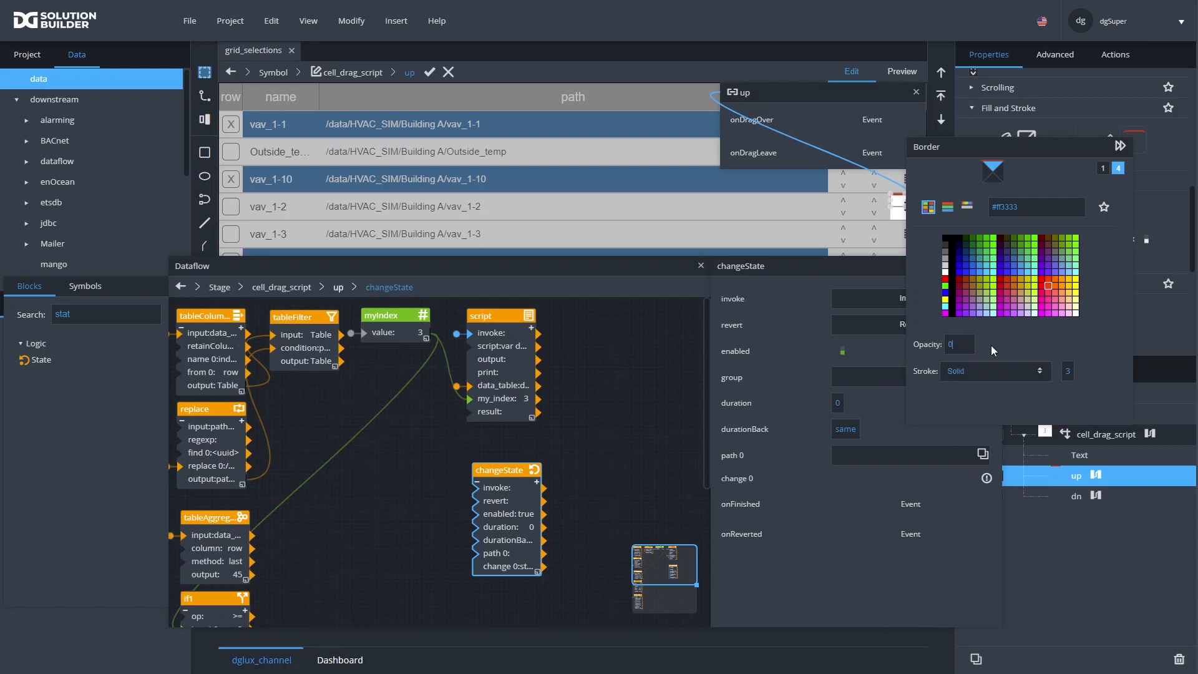
drag(979, 345, 870, 458)
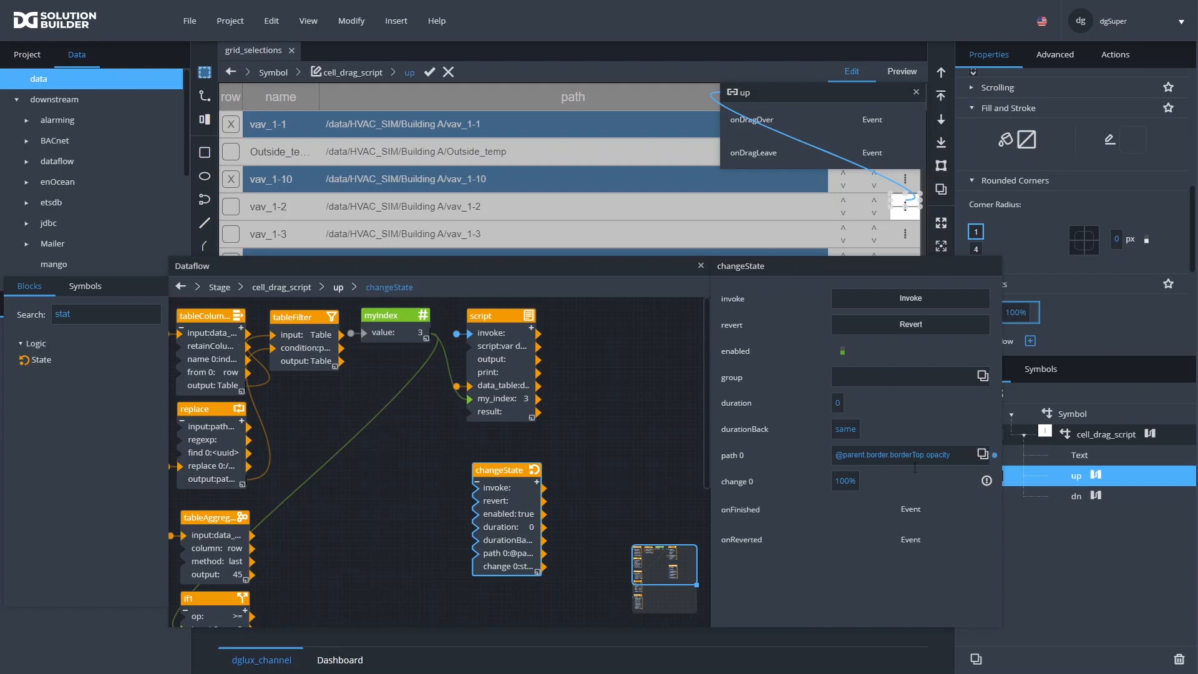
Bind the up element's onDragOver event to changeState's invoke and onDragLeave to revert, and set change 0's original value to 0%
drag(910, 121, 926, 301)
click(986, 481)
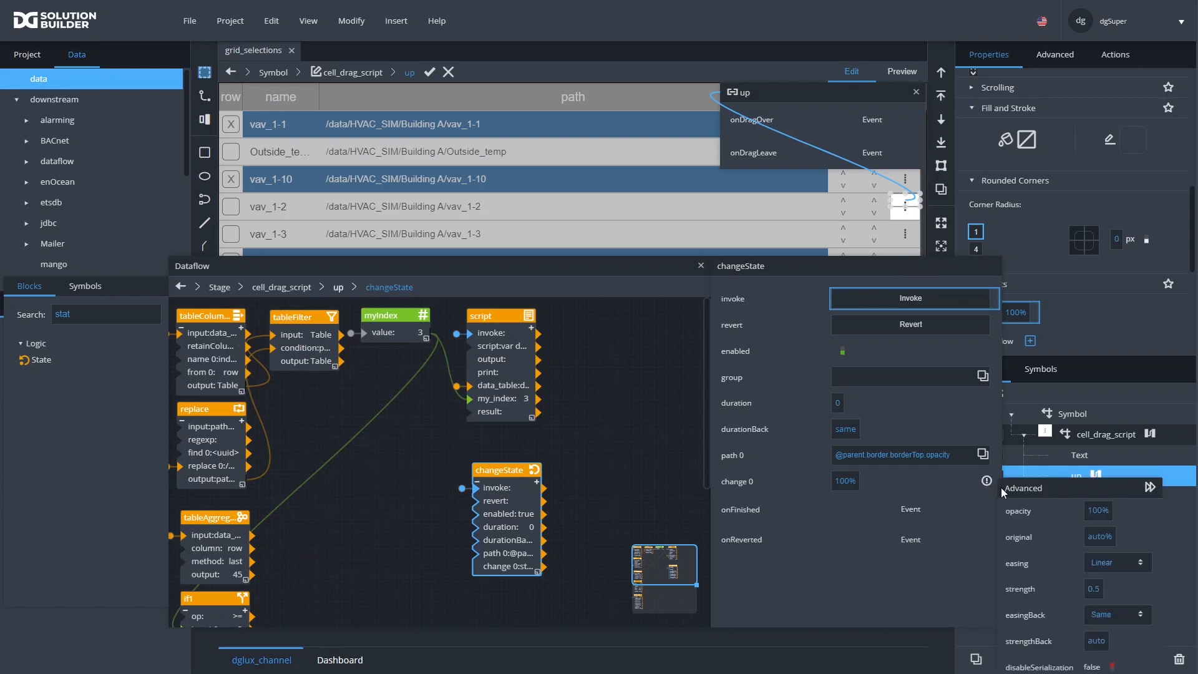
click(1104, 536)
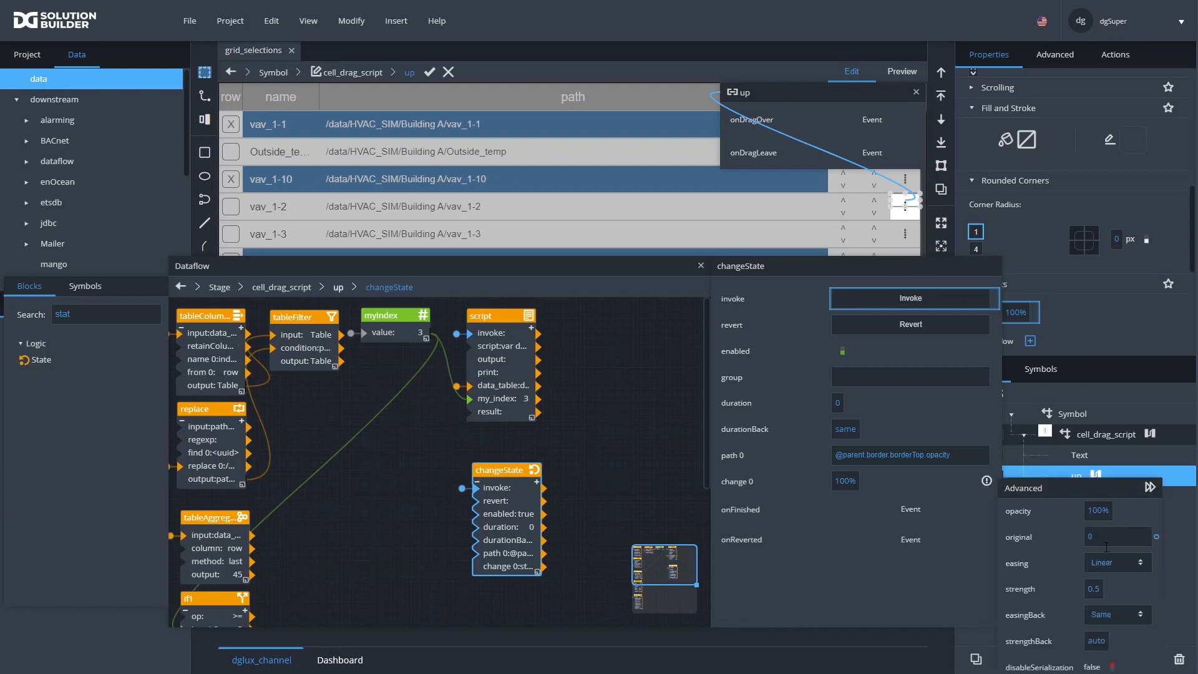
text(0)
key(Return)
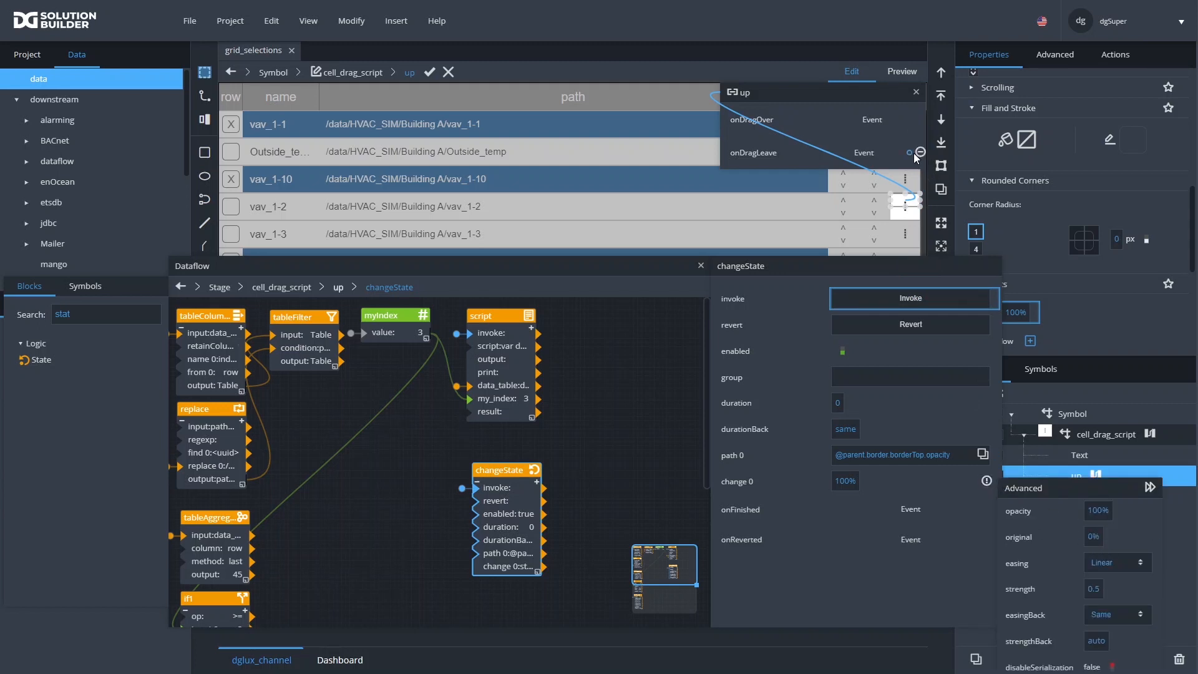
drag(912, 155, 910, 326)
drag(504, 471, 508, 457)
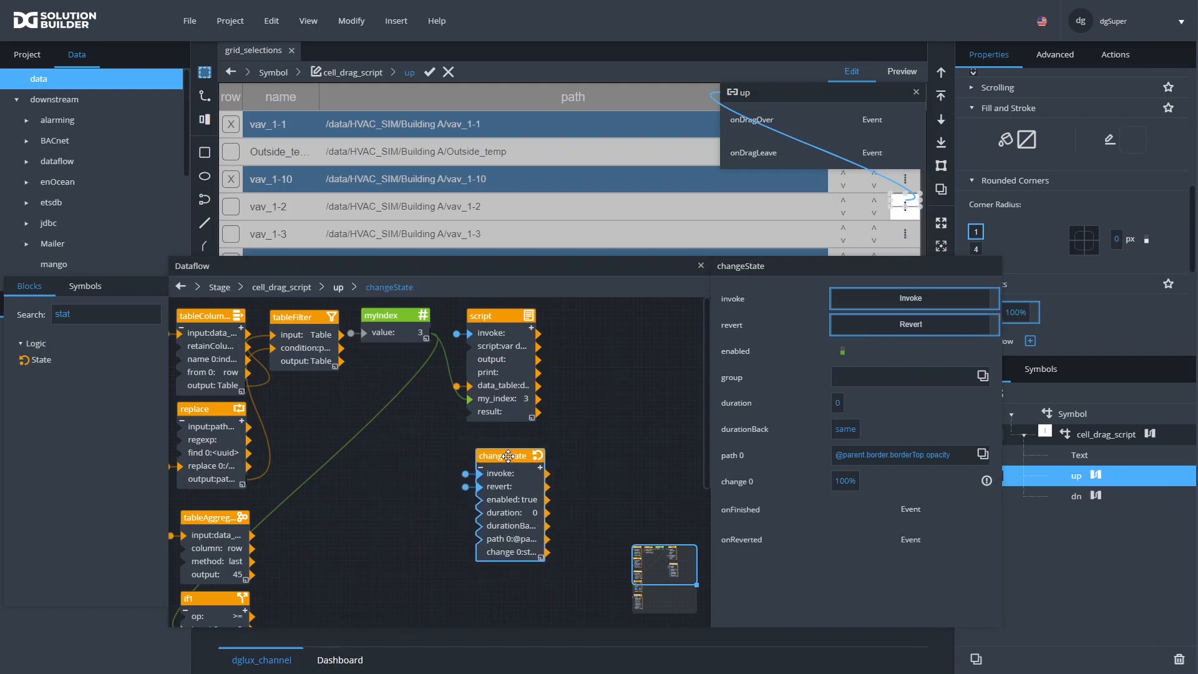
Paste a copy of the changeState block into the dn element's dataflow, below the script block
click(1092, 496)
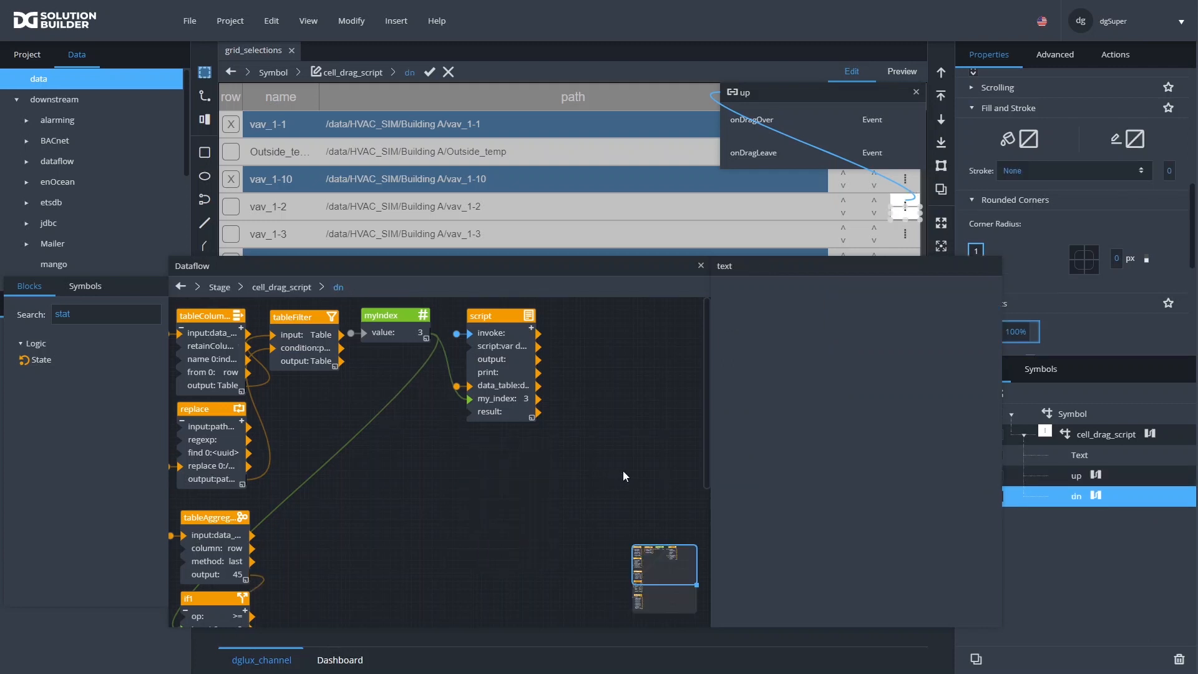
click(520, 471)
drag(509, 457, 504, 453)
Give the dn element separate side borders, with a solid top border of width 3, colour #ff3333 and opacity 0
scroll(1090, 240, down, 1)
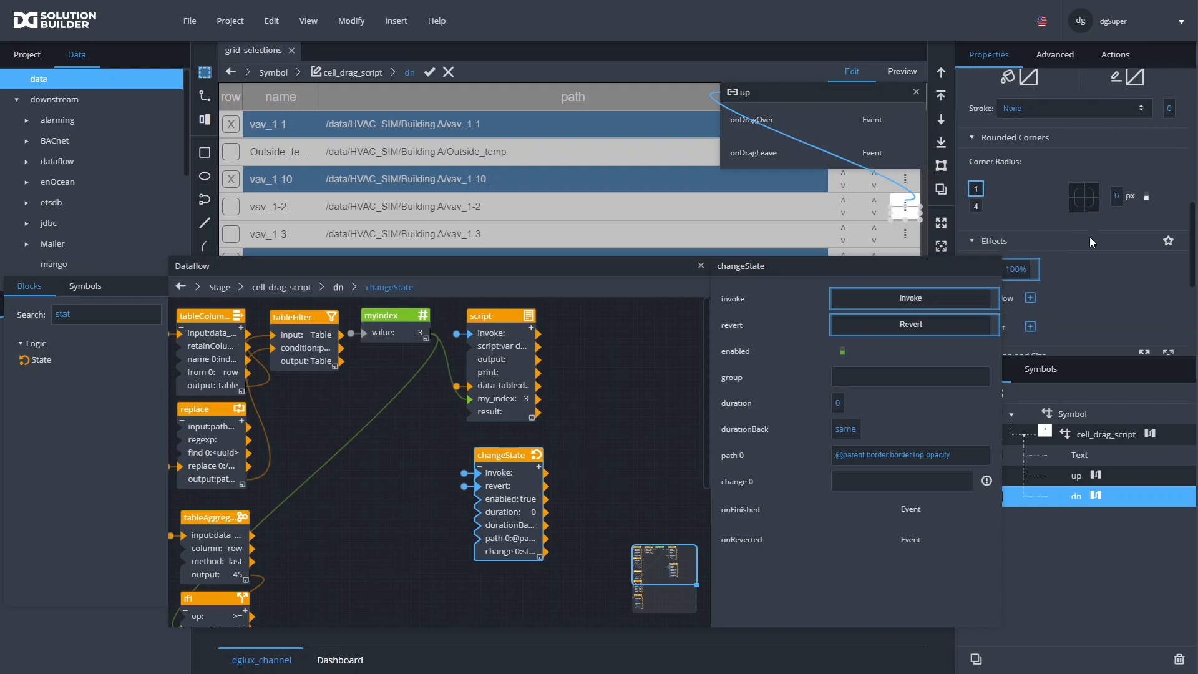
click(501, 486)
scroll(1071, 250, down, 2)
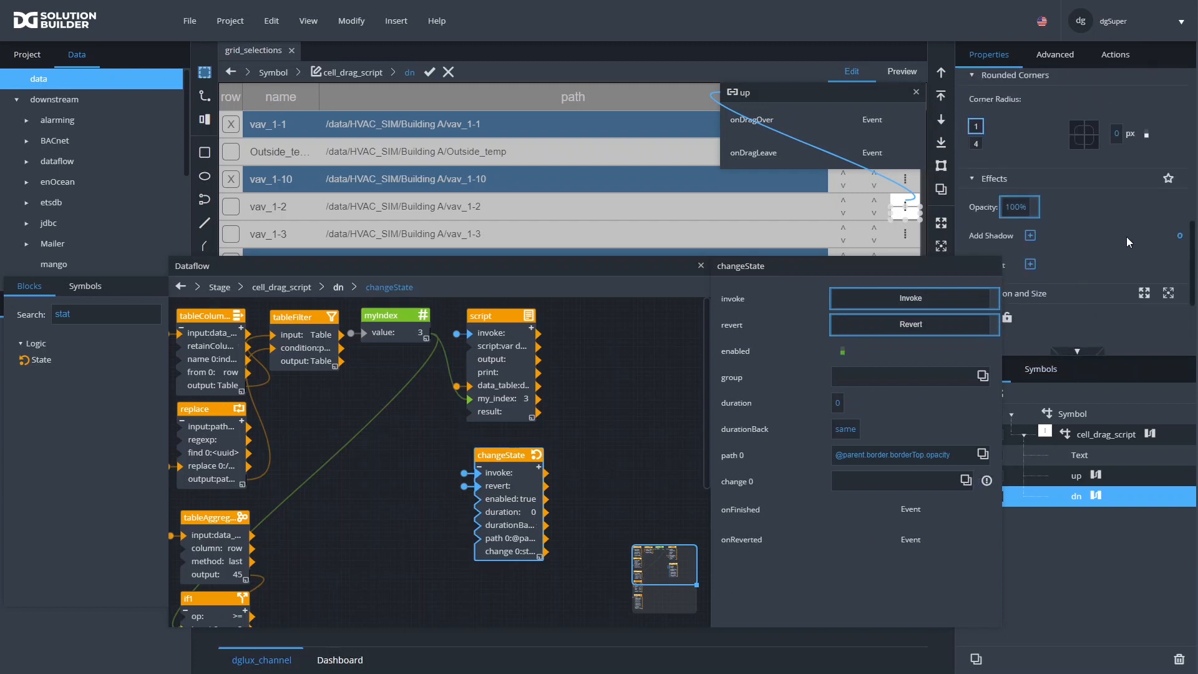
scroll(1120, 191, up, 3)
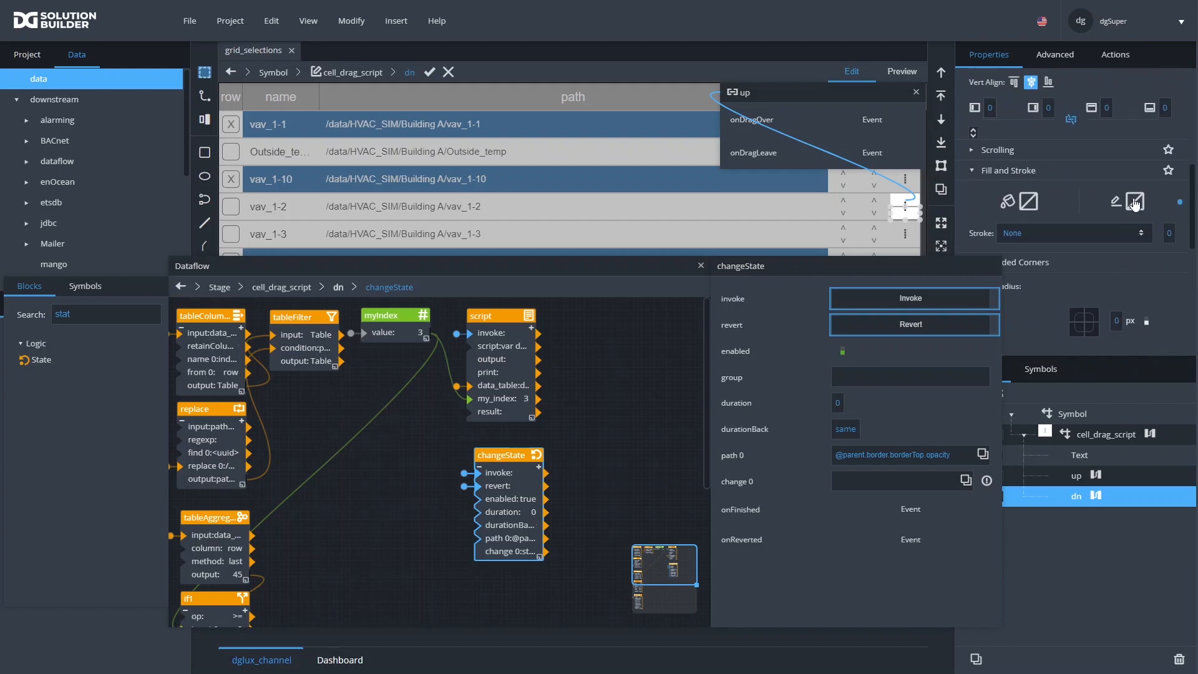
click(1134, 202)
click(1117, 231)
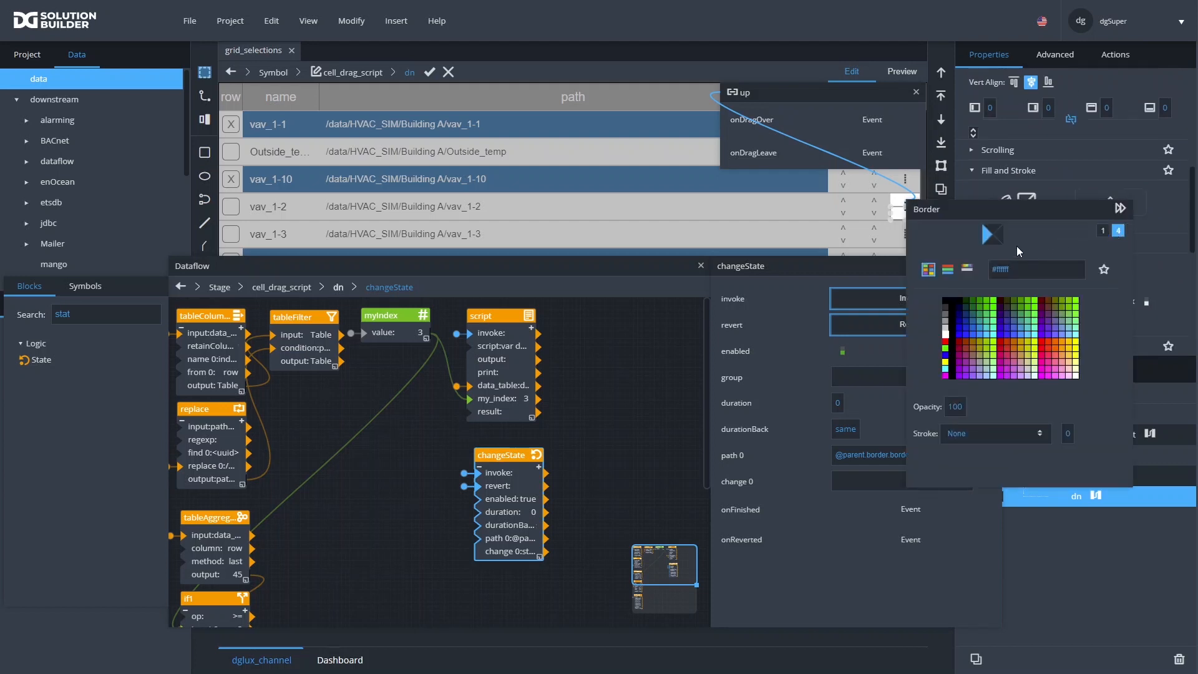
click(1049, 346)
click(1068, 433)
text(3)
click(985, 438)
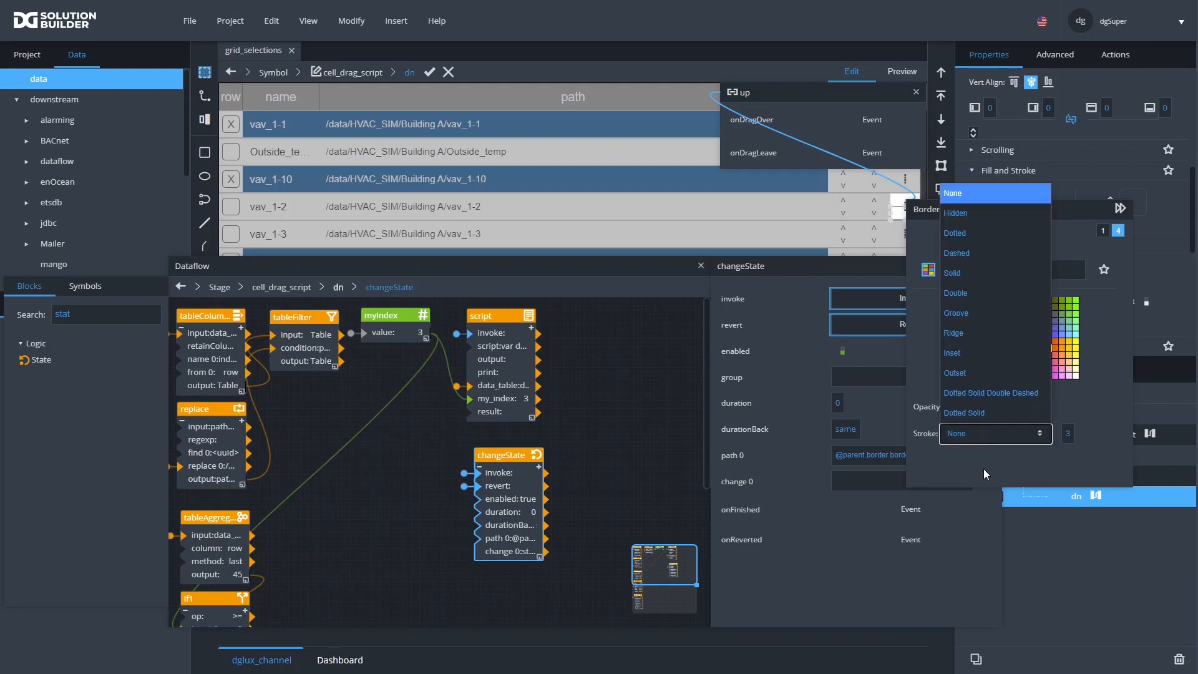
click(994, 273)
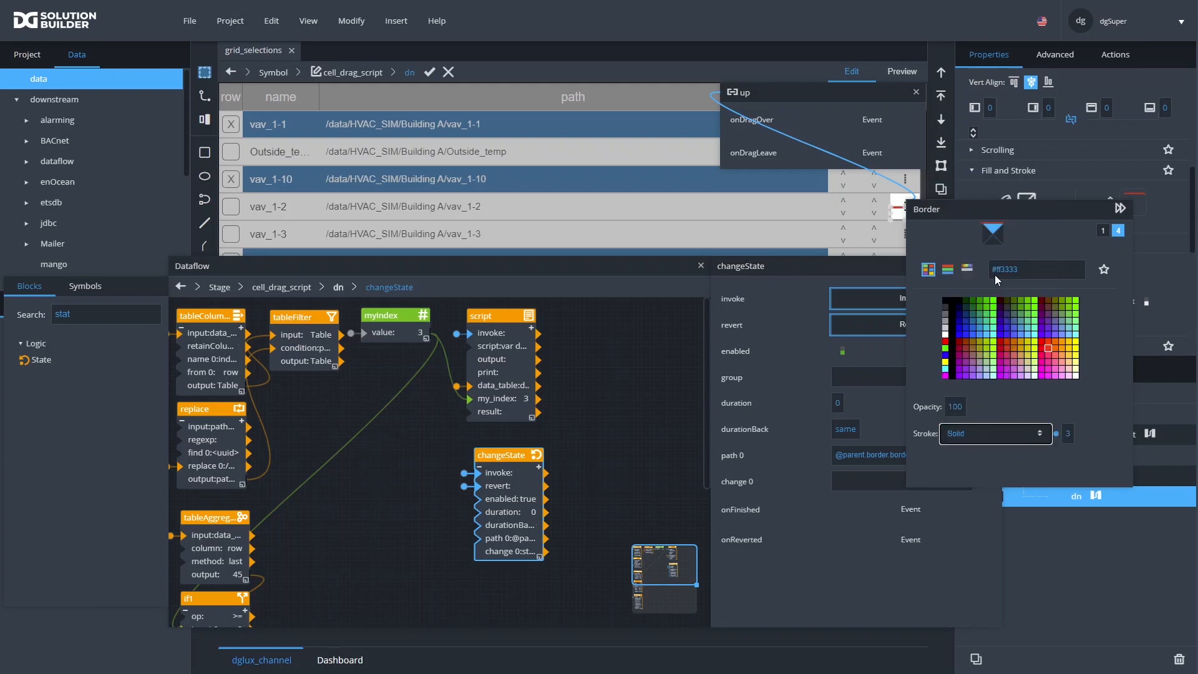
click(956, 407)
text(0)
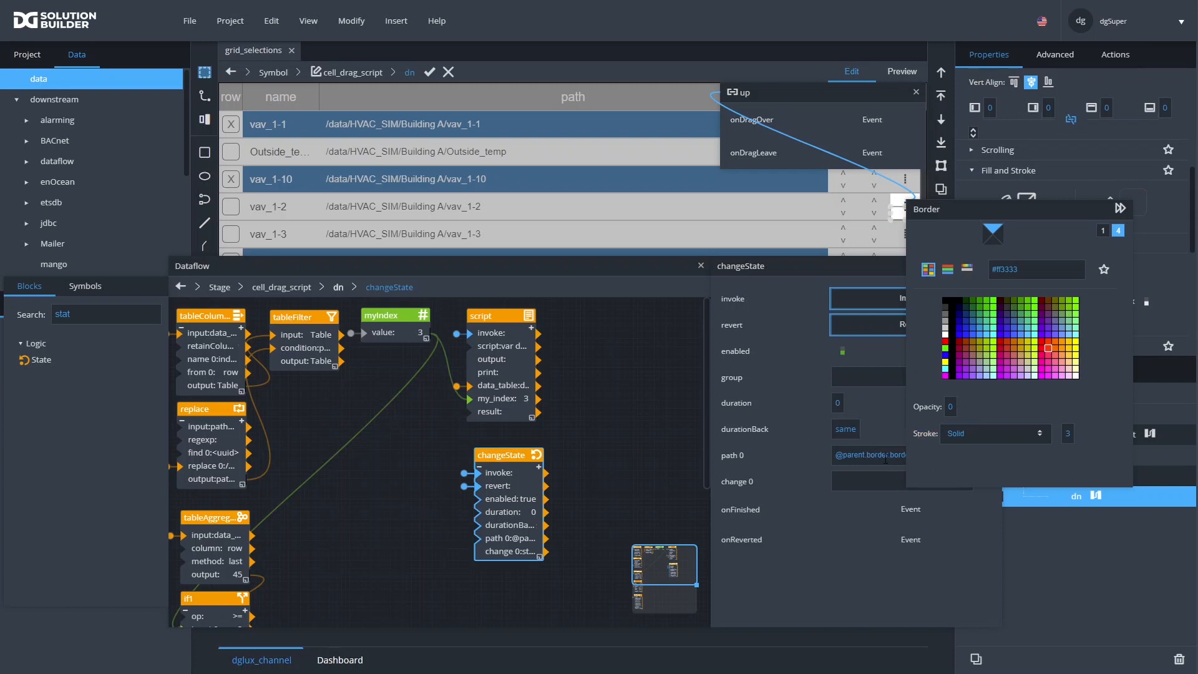
Set disableSerialization to true for change 0 in the dn element's changeState block, and dismiss the up bindings
click(678, 472)
click(477, 492)
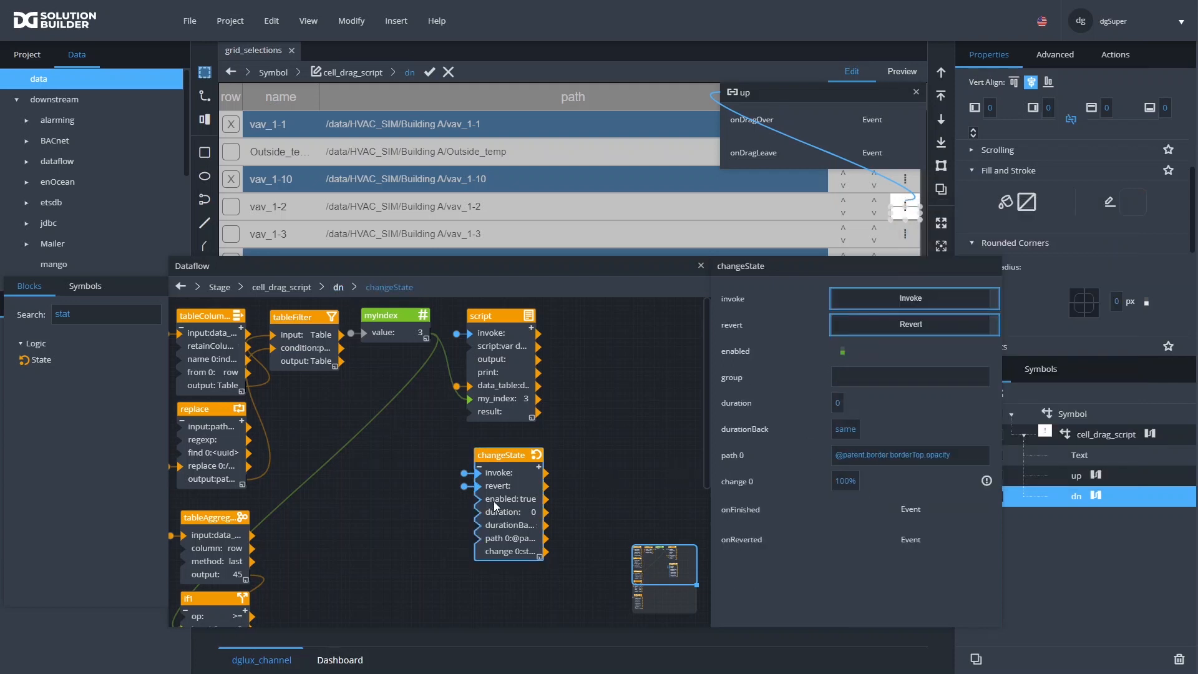
click(986, 481)
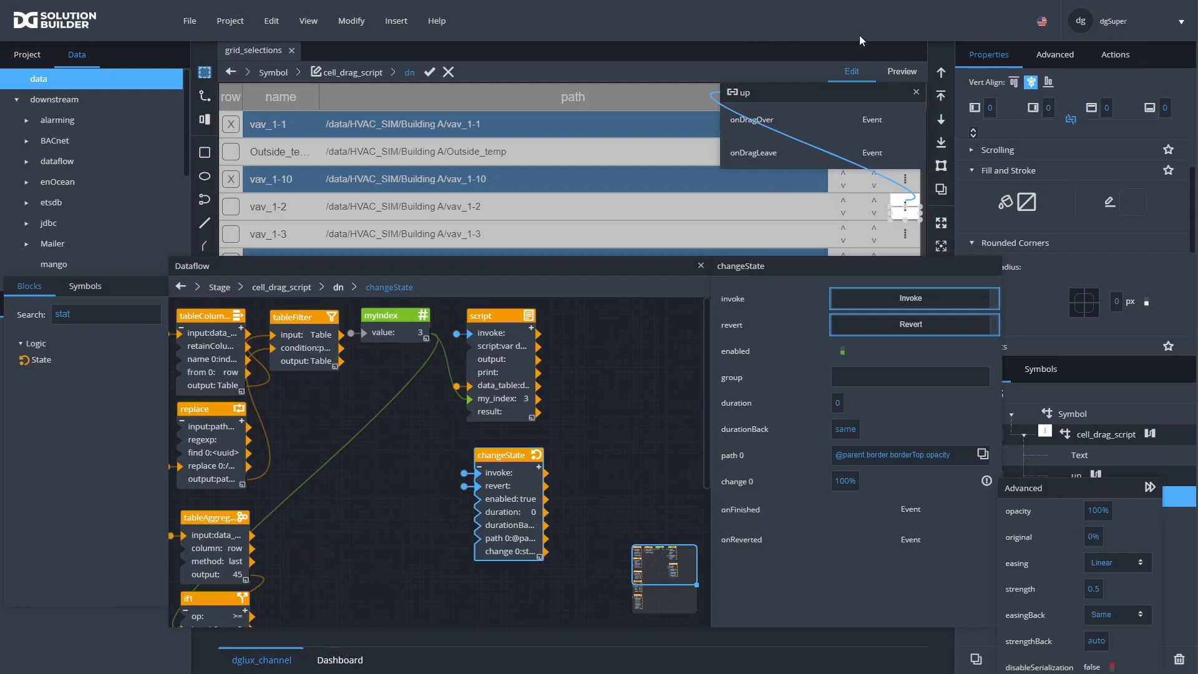
click(916, 93)
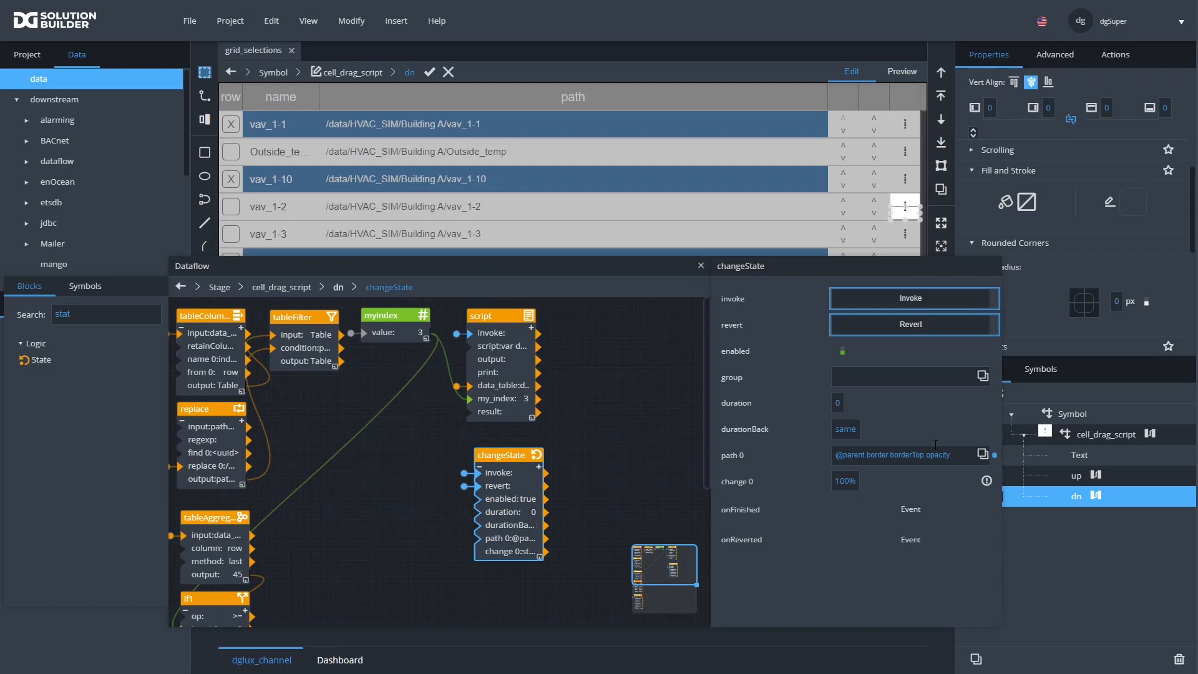
click(979, 481)
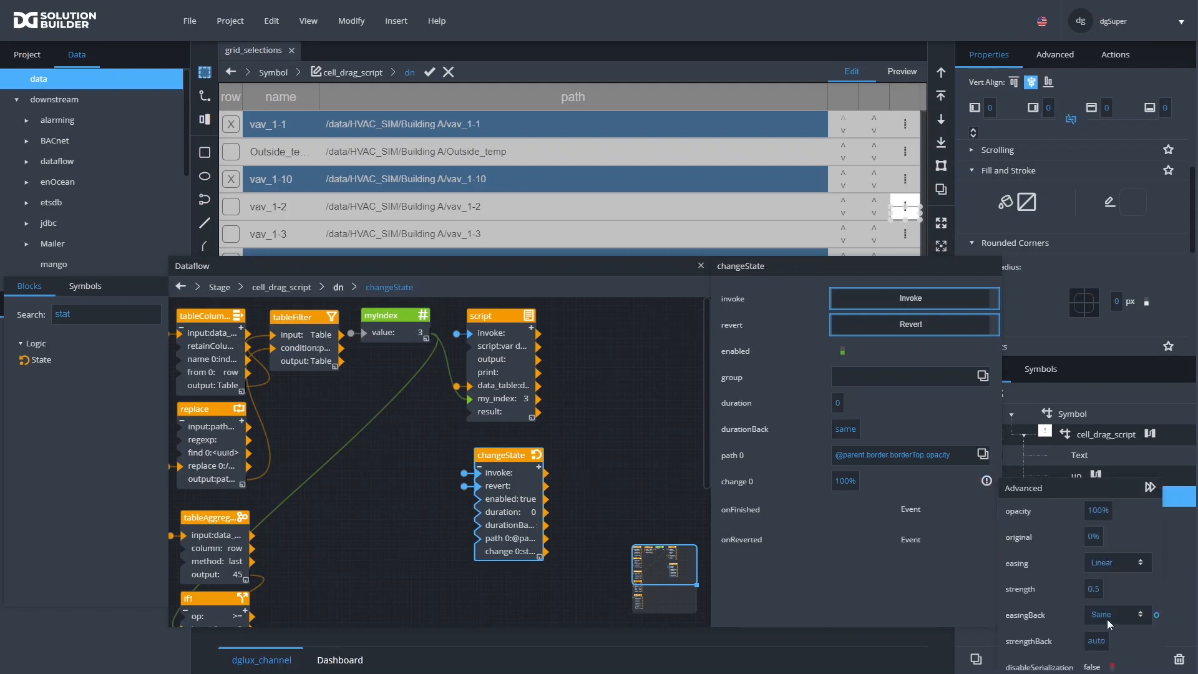
click(1111, 666)
click(754, 268)
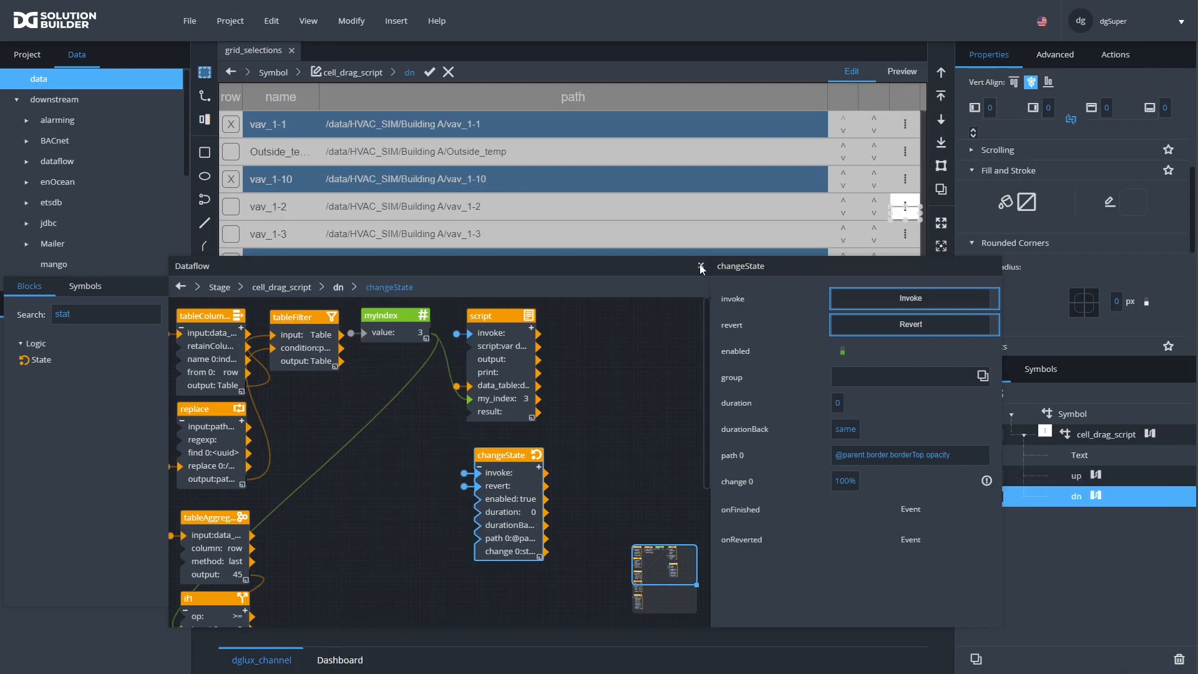
Set disableSerialization to true for change 0 in the up element's changeState block
click(700, 266)
click(1095, 475)
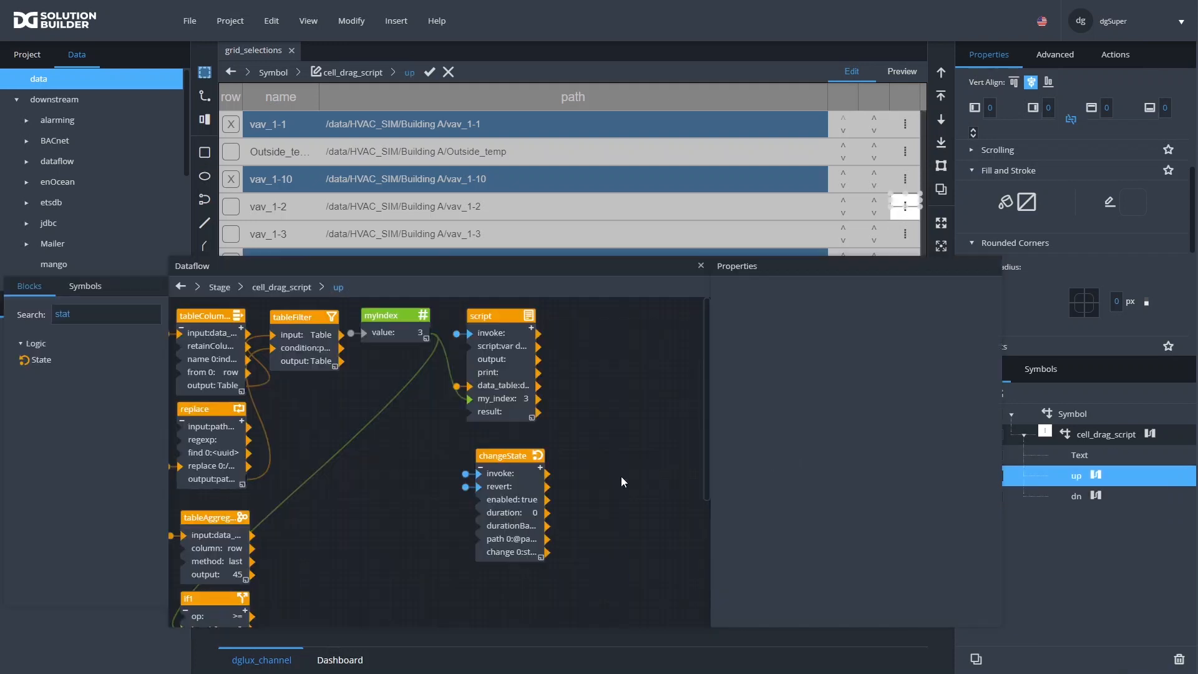
click(497, 493)
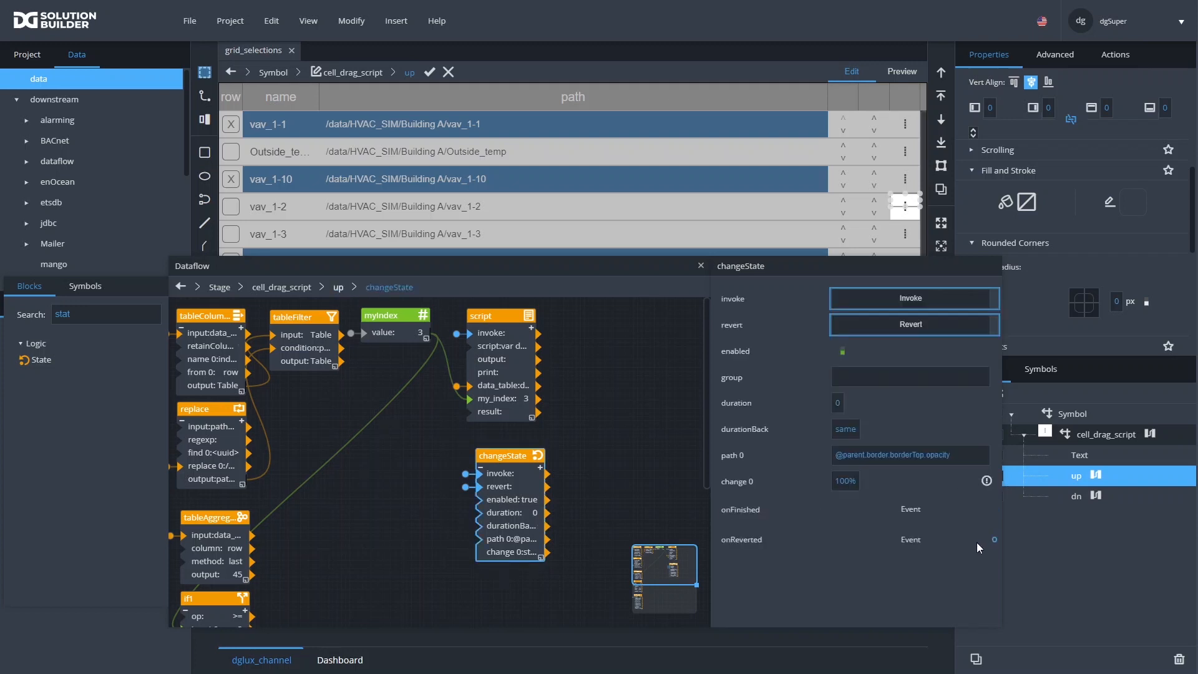
click(985, 483)
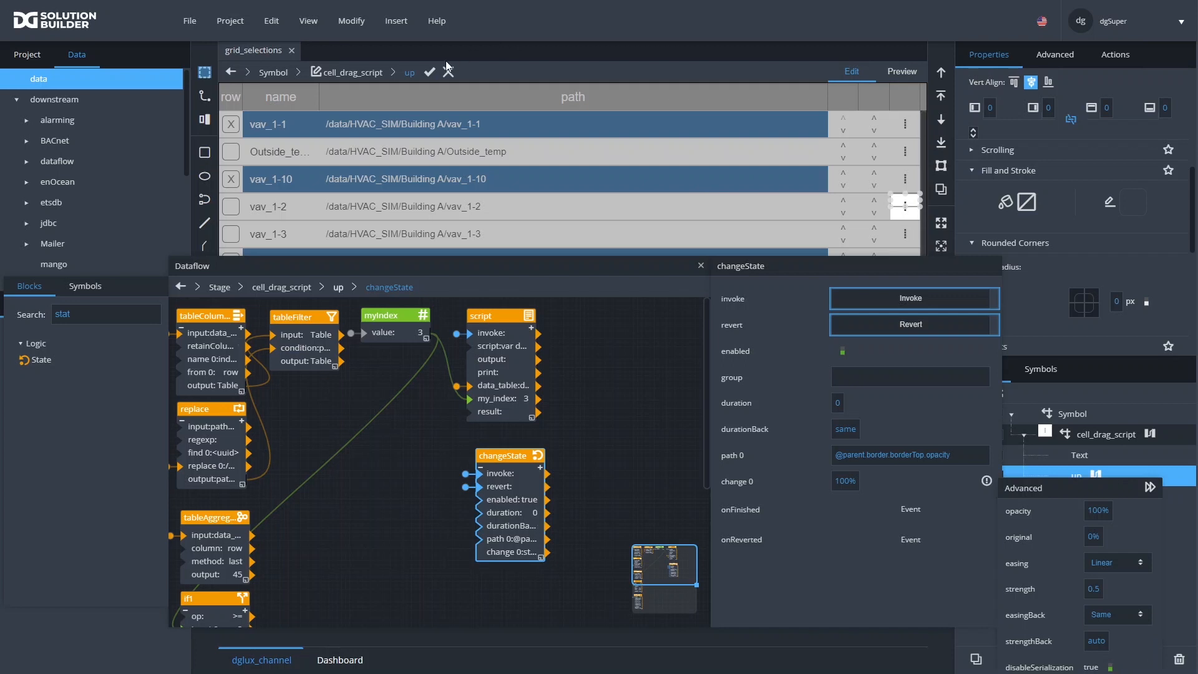
Apply the cell_drag_script symbol edits and preview the drag highlight in the grid's handle column
click(427, 73)
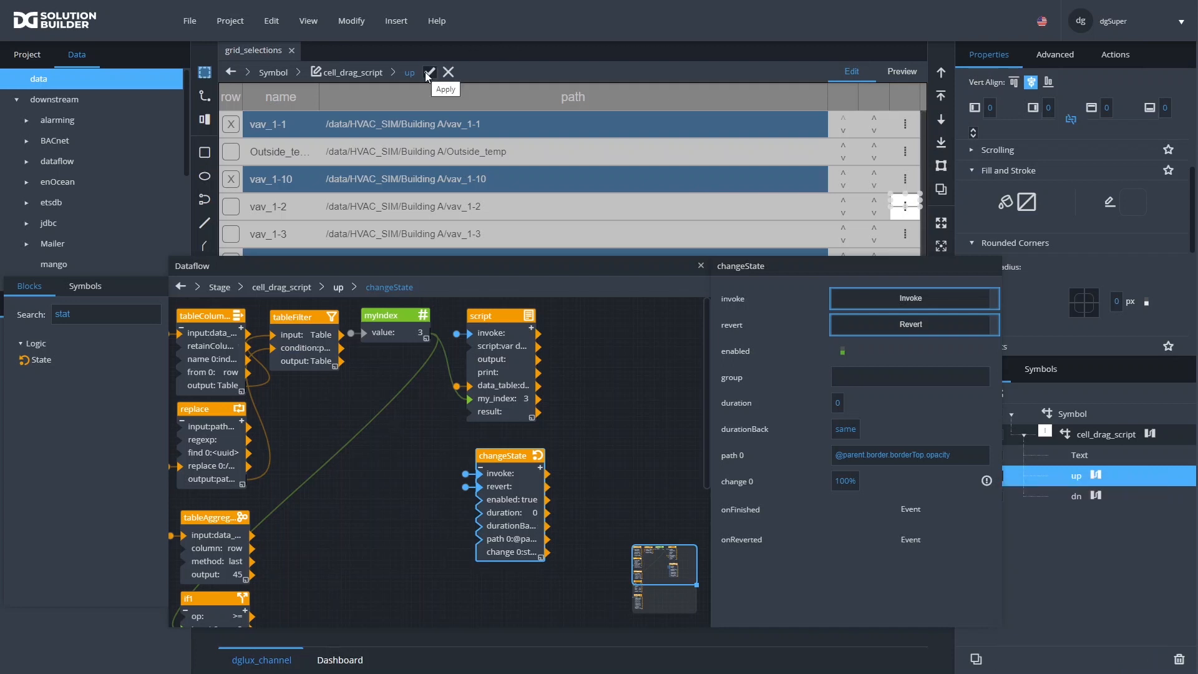
click(425, 72)
click(896, 69)
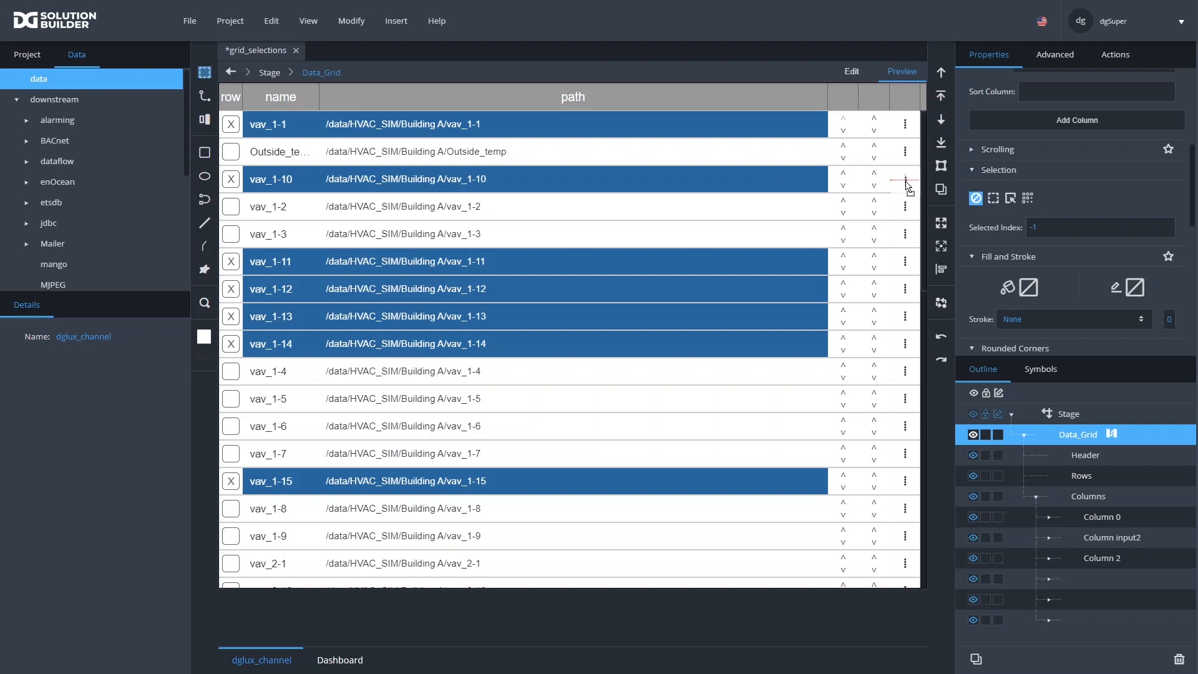
click(844, 68)
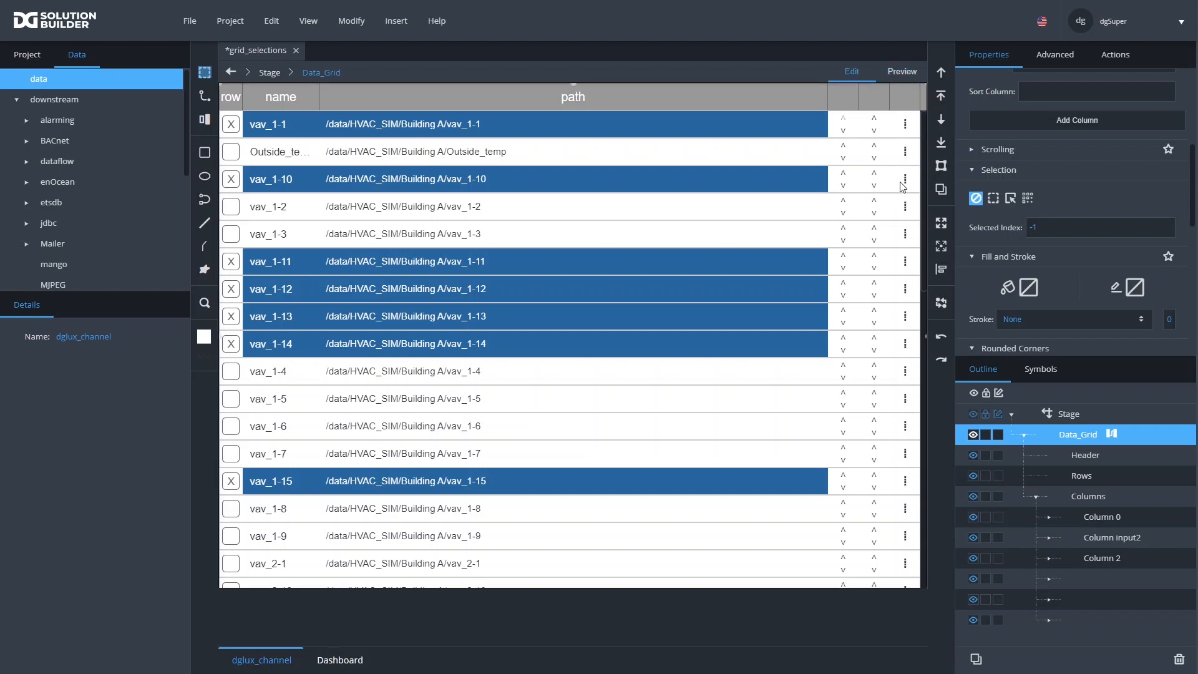
Reopen cell_drag_script from the vav_1-10 row and set the dn element's top border stroke to None
double_click(906, 180)
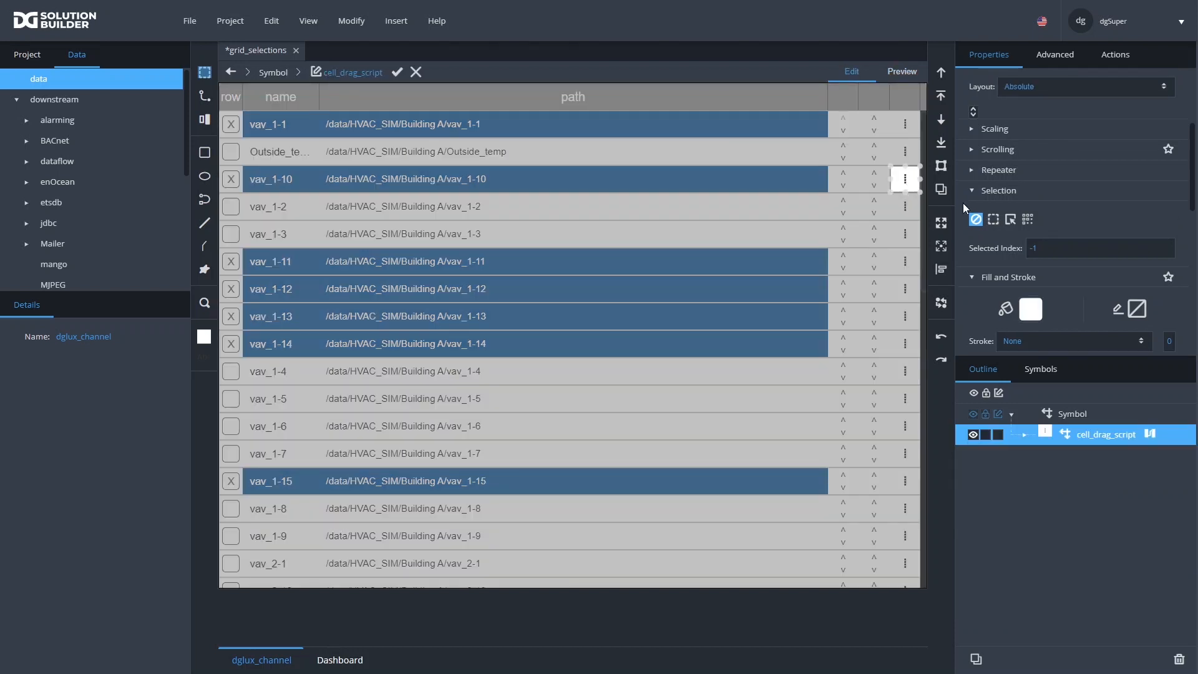
click(1076, 498)
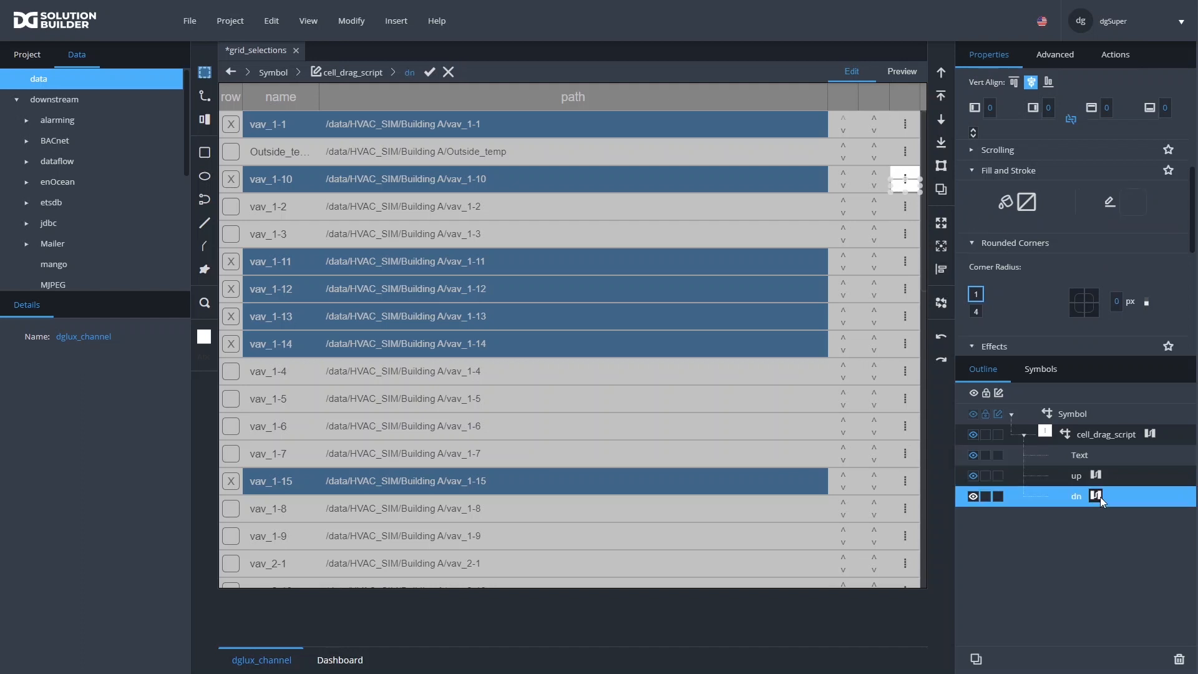
scroll(1103, 284, down, 3)
scroll(1103, 284, up, 3)
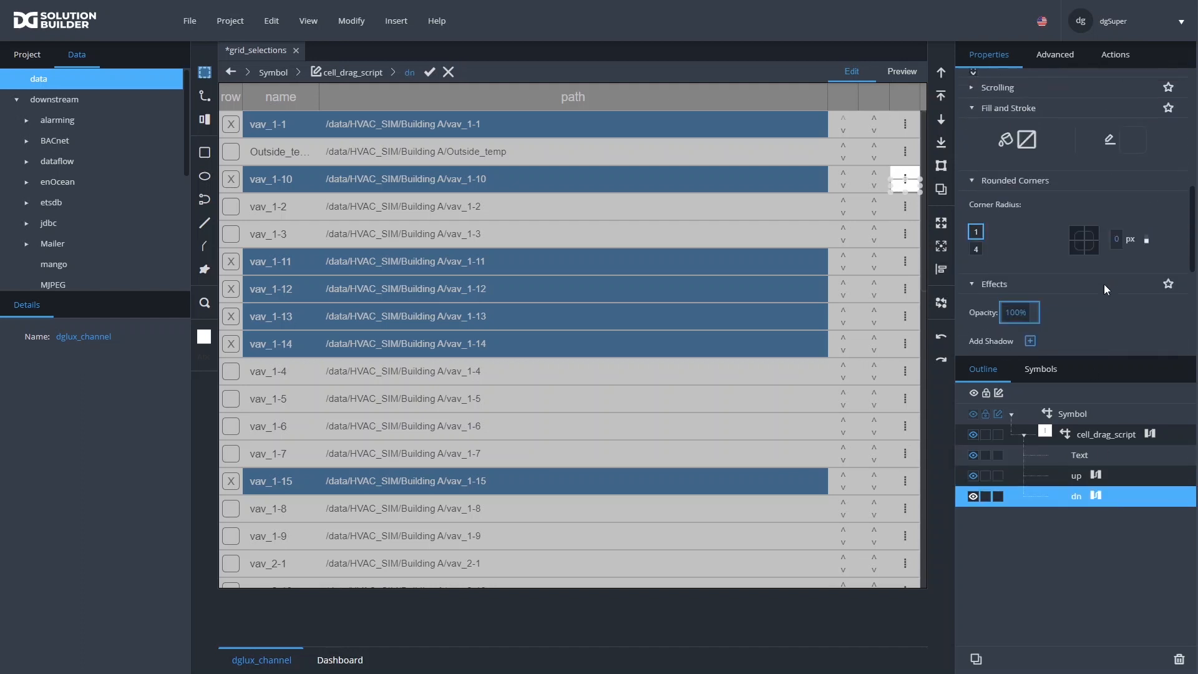
click(1121, 142)
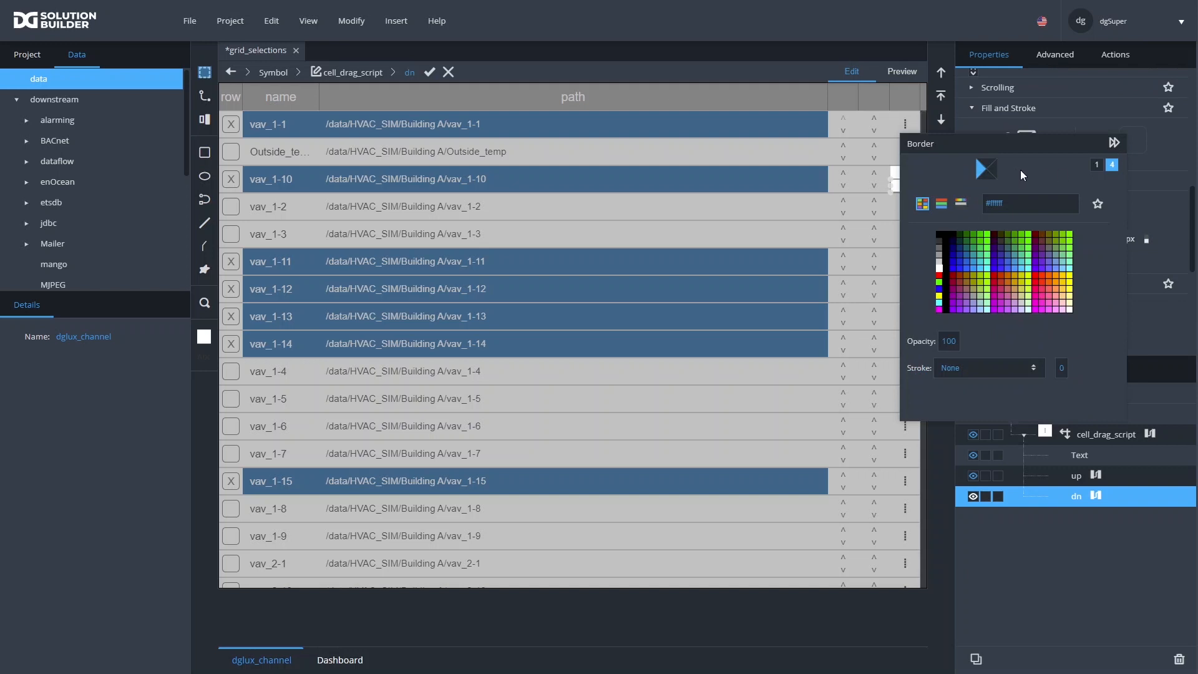
click(986, 168)
click(1061, 367)
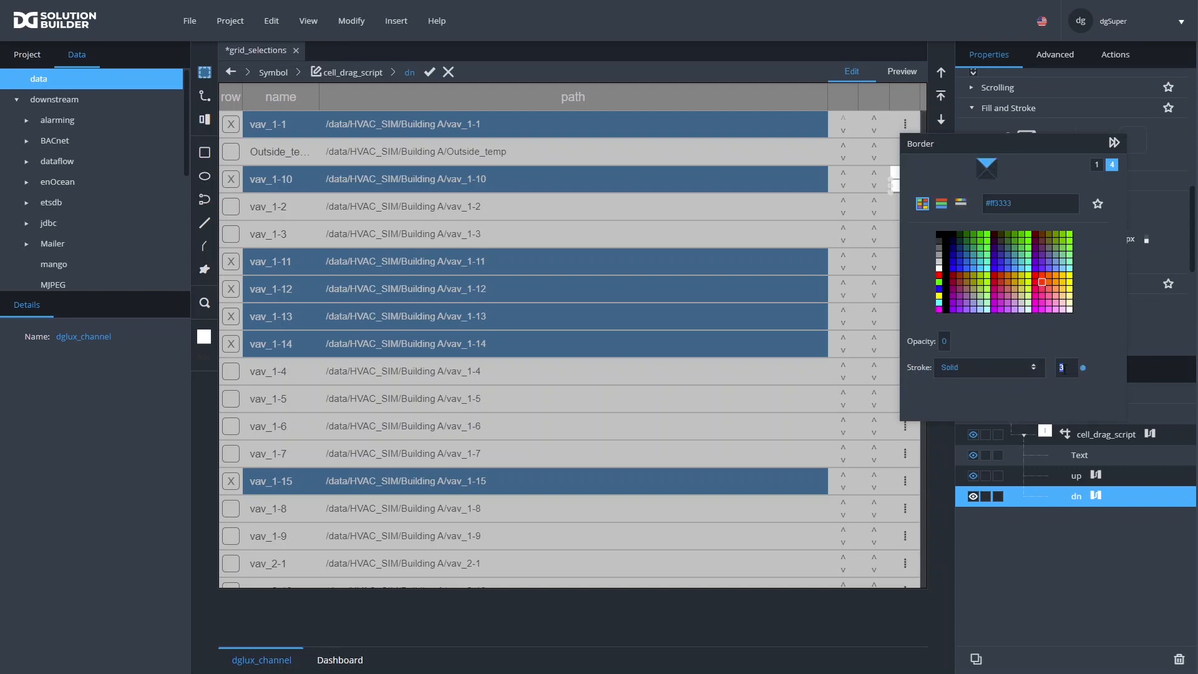
click(955, 368)
click(944, 391)
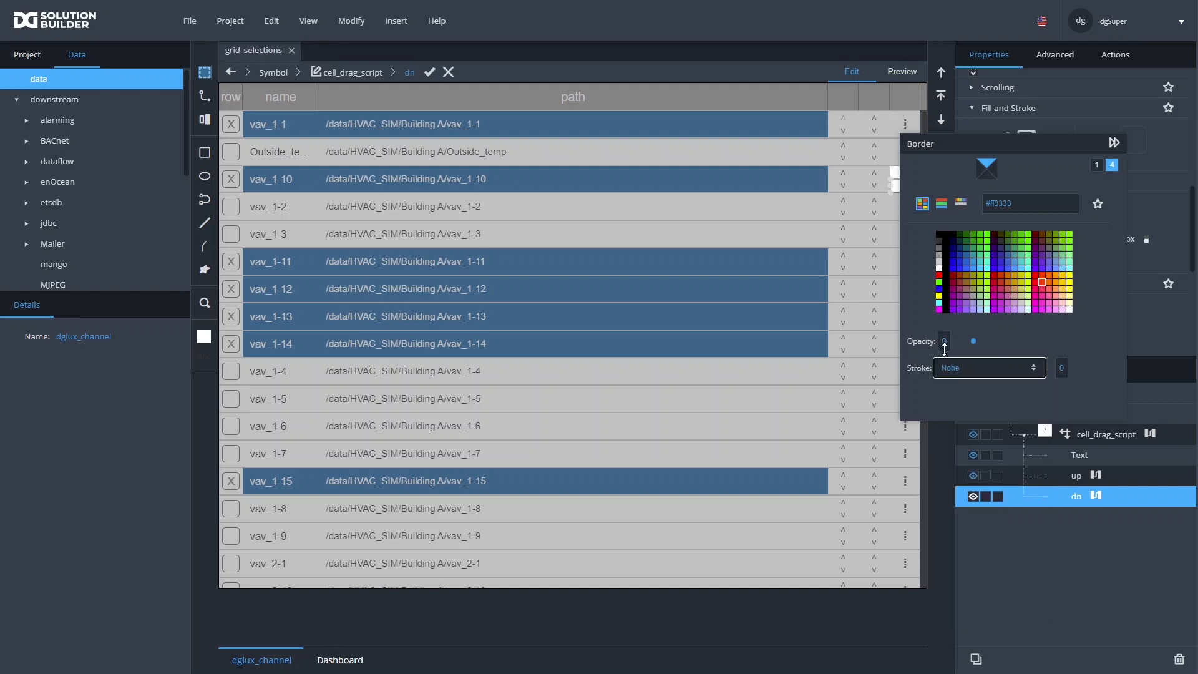
Give the dn element a solid bottom border of width 3 in colour #ff3333 with opacity 0
click(985, 173)
click(972, 368)
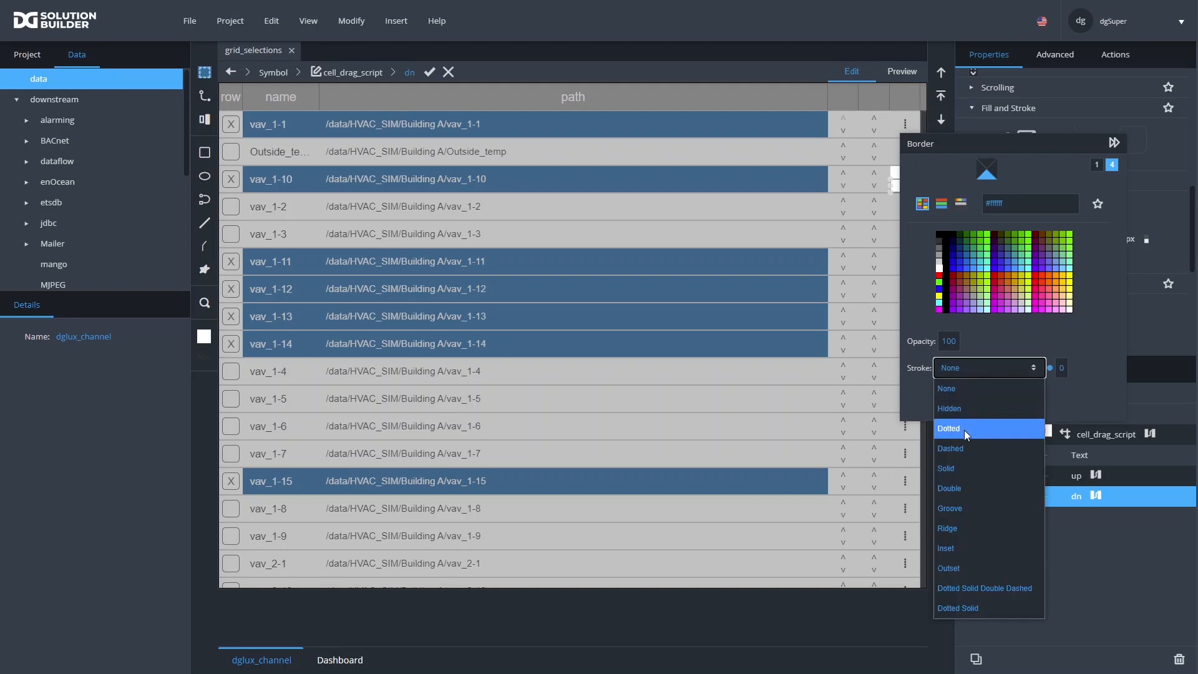
click(962, 462)
click(1061, 367)
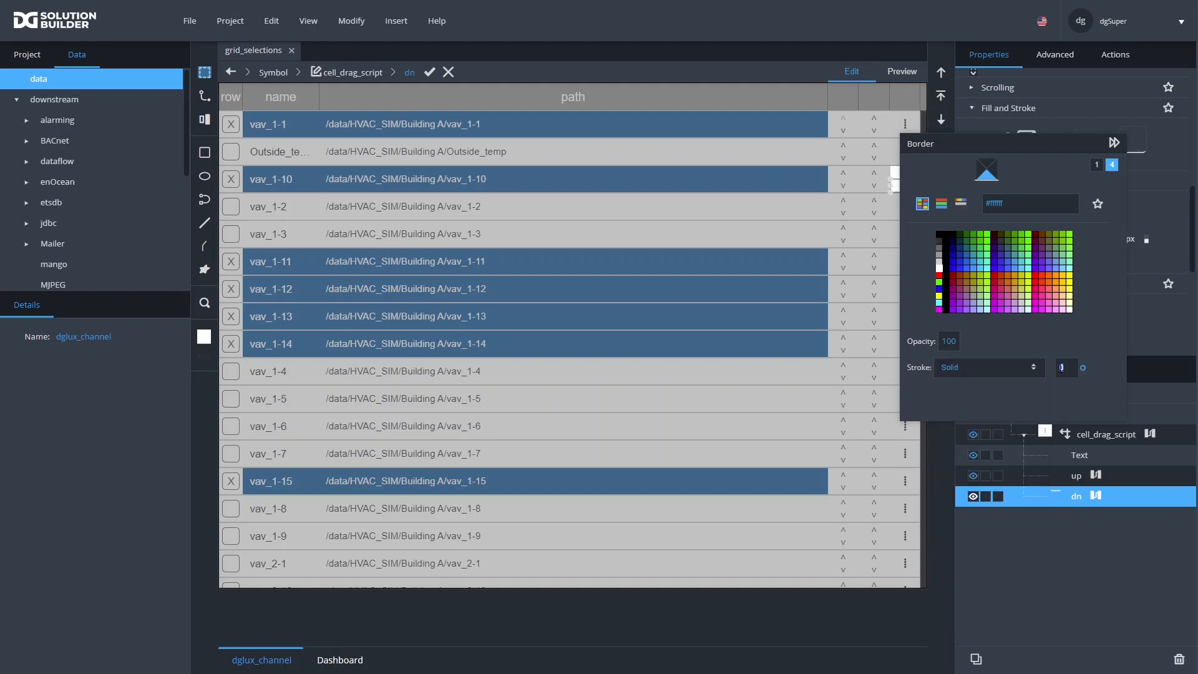
click(1041, 282)
drag(949, 340, 944, 347)
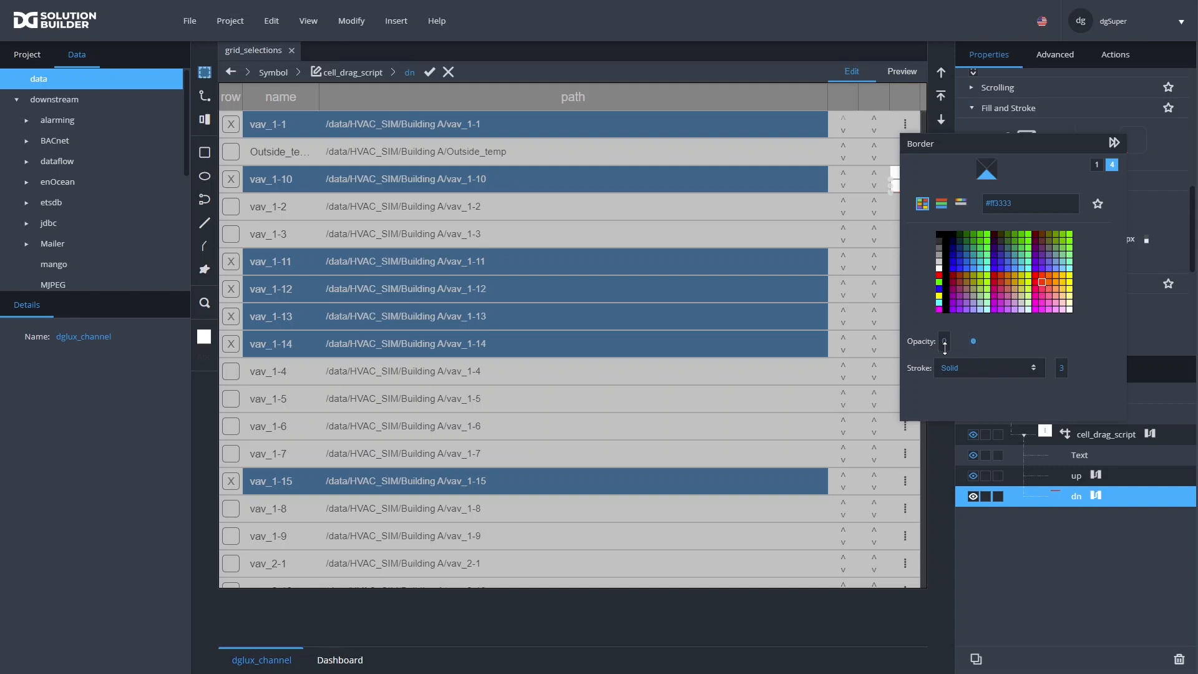
Assign the dn element's bottom border opacity to path 0 of its changeState block and review the advanced settings of change 0
click(974, 343)
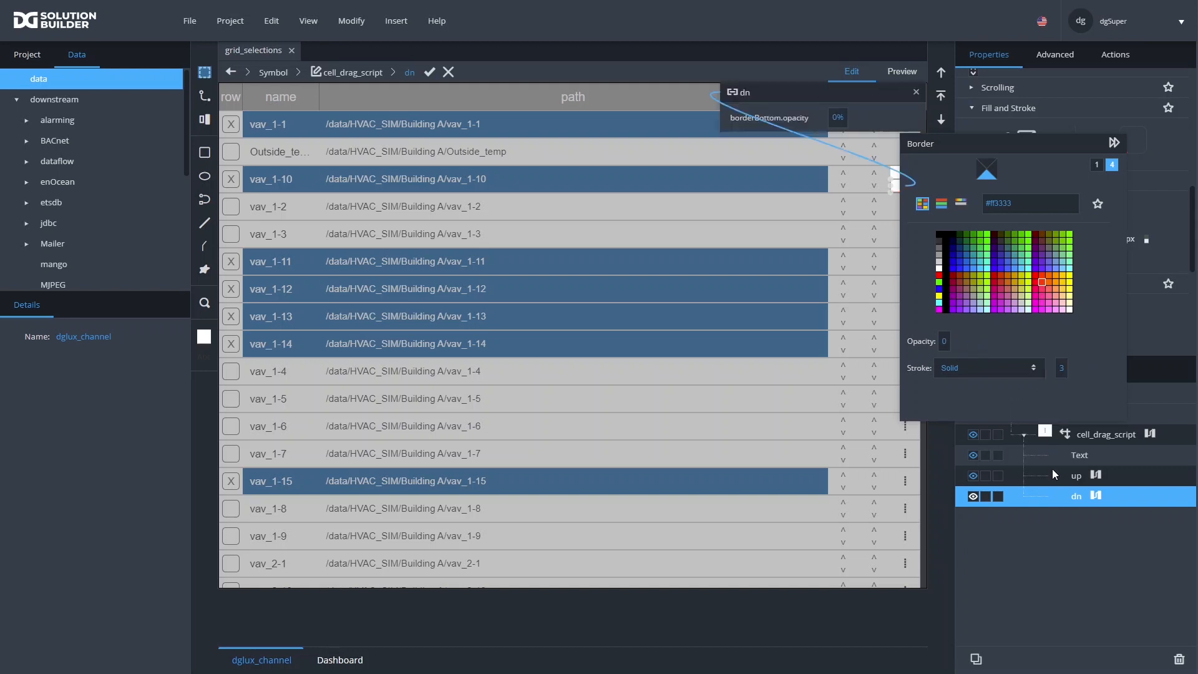
click(1097, 497)
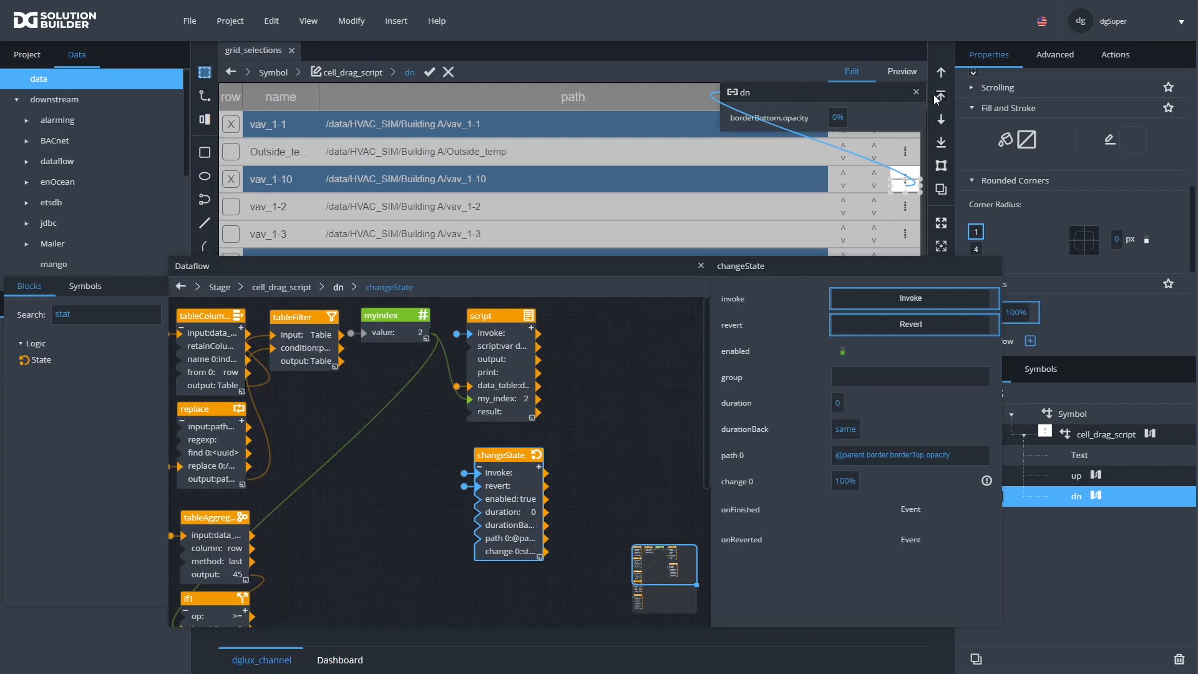
mouse_move(916, 118)
mouse_down()
mouse_move(915, 477)
mouse_move(912, 462)
mouse_up()
click(626, 497)
click(520, 502)
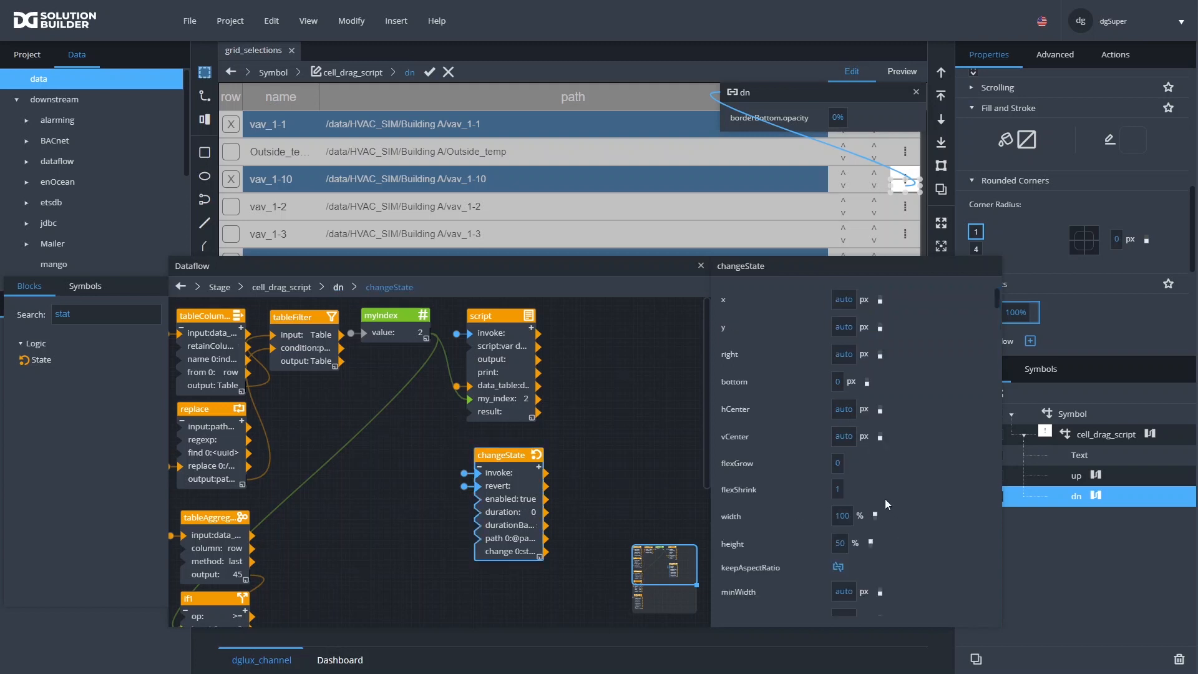
click(987, 481)
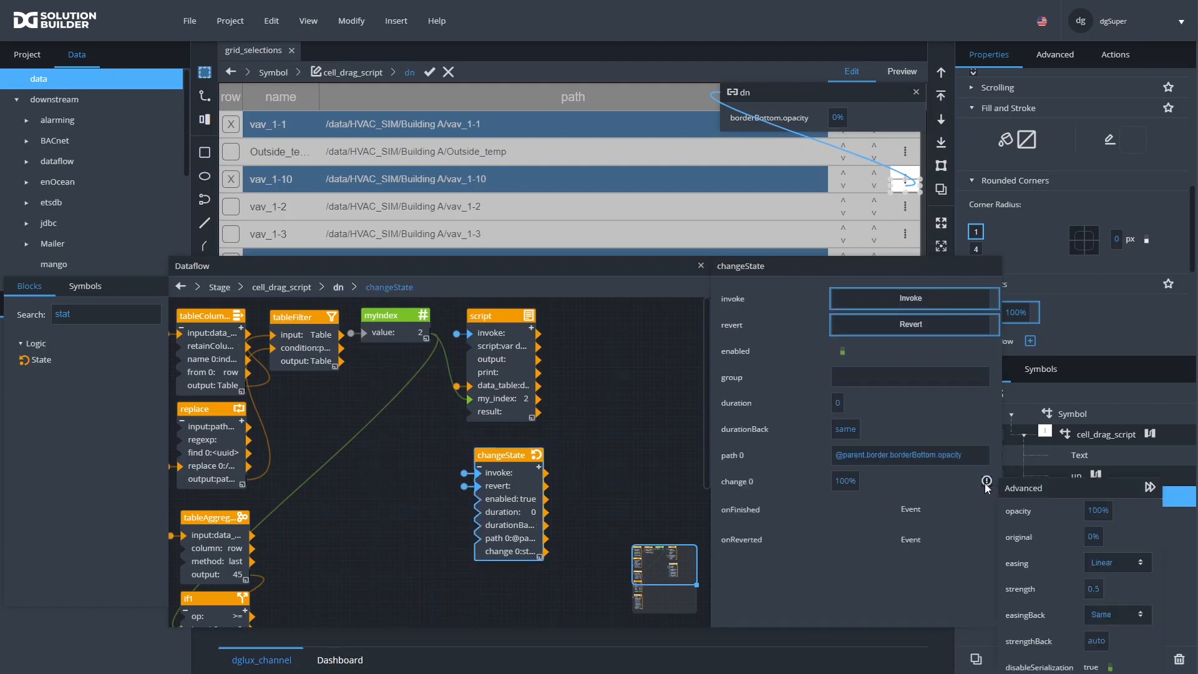
Apply the cell_drag_script symbol edits, preview the grid, then resume editing and close the dn binding window
click(430, 72)
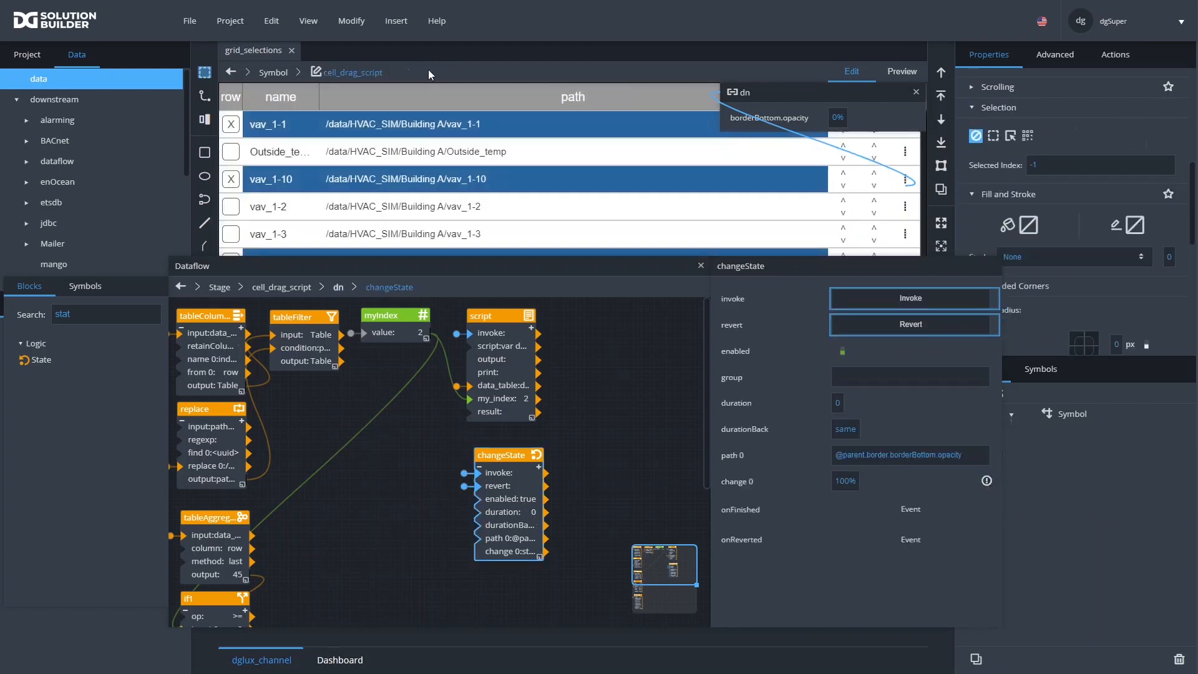
click(908, 70)
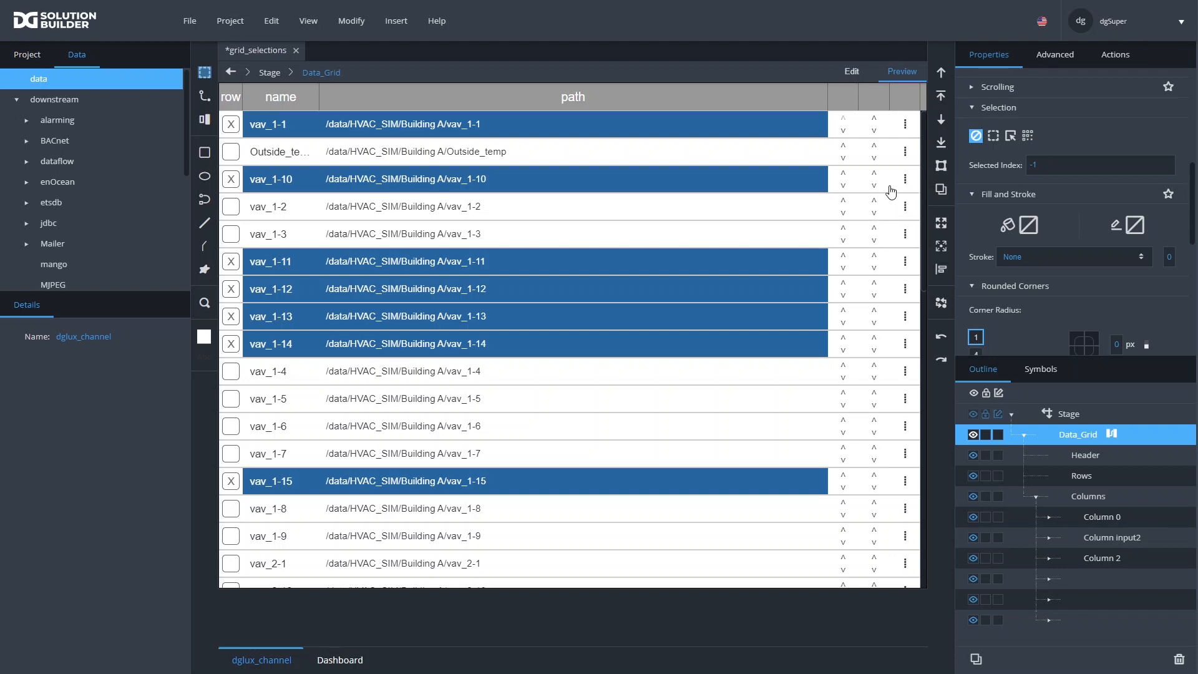
click(852, 72)
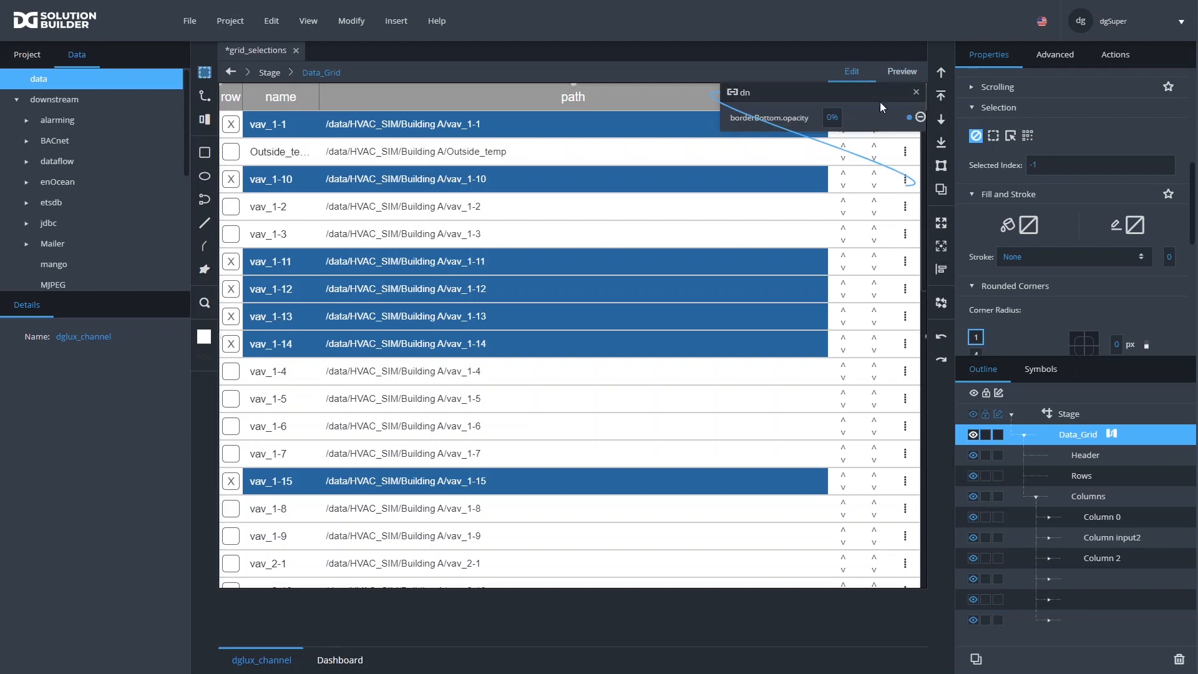
click(916, 92)
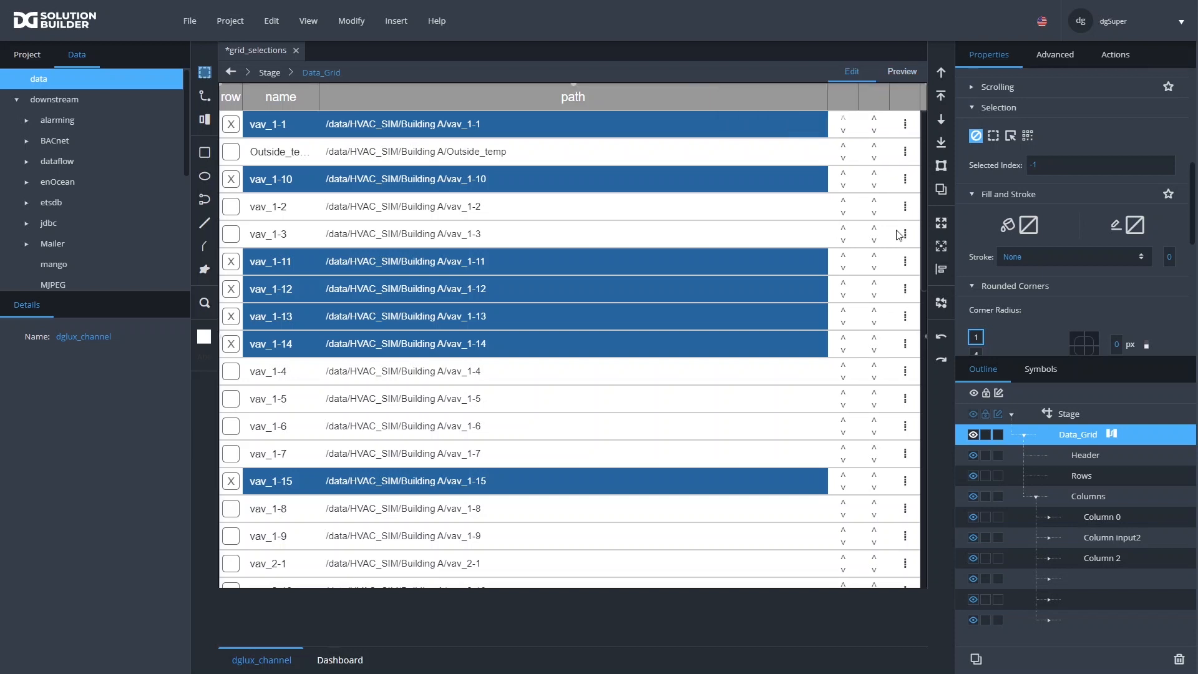
Reopen cell_drag_script from the vav_1-3 row and bring up its dataflow alongside its drag events
double_click(906, 234)
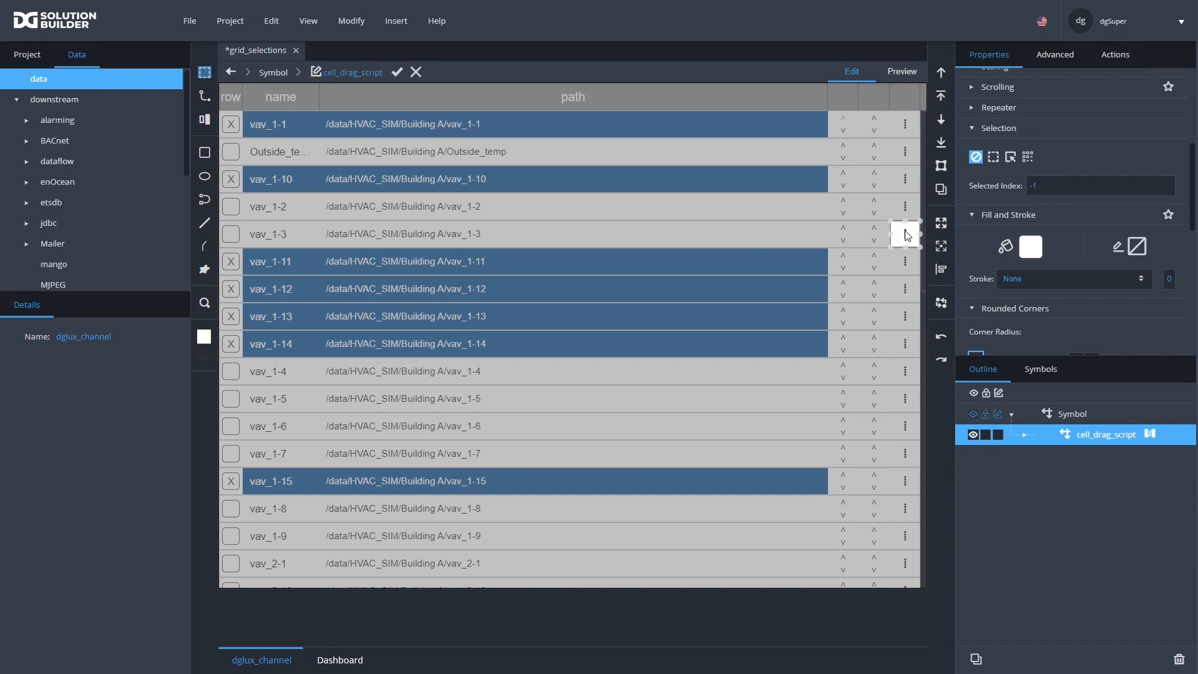
click(1031, 435)
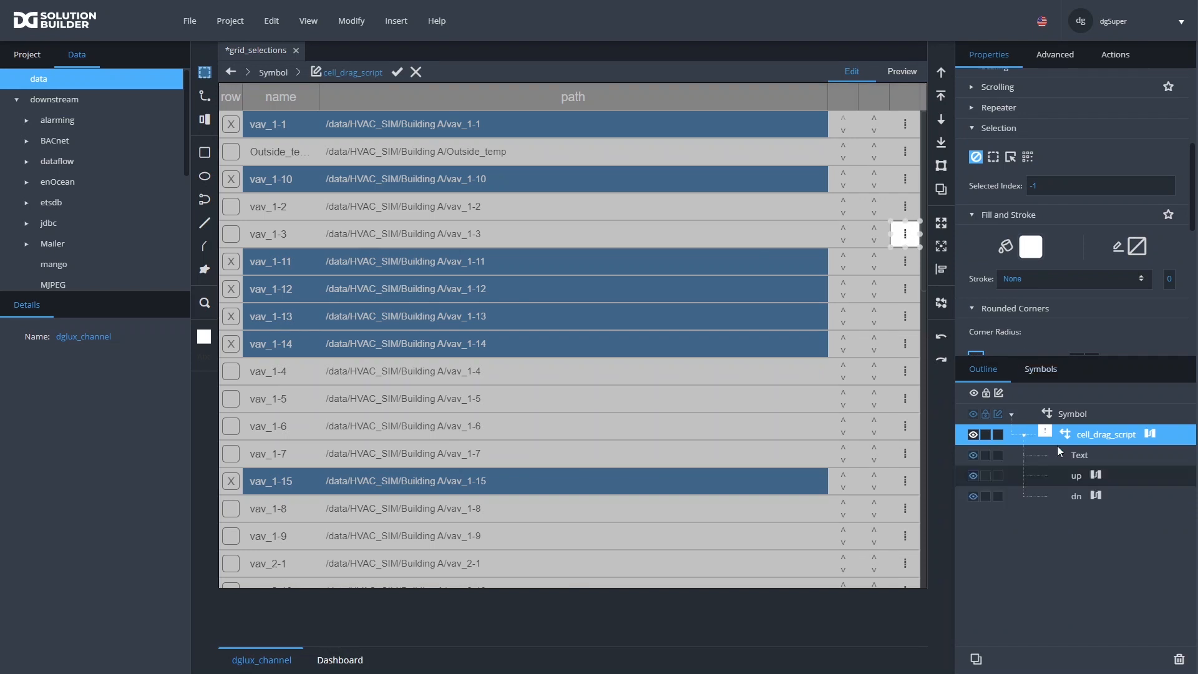
click(1150, 435)
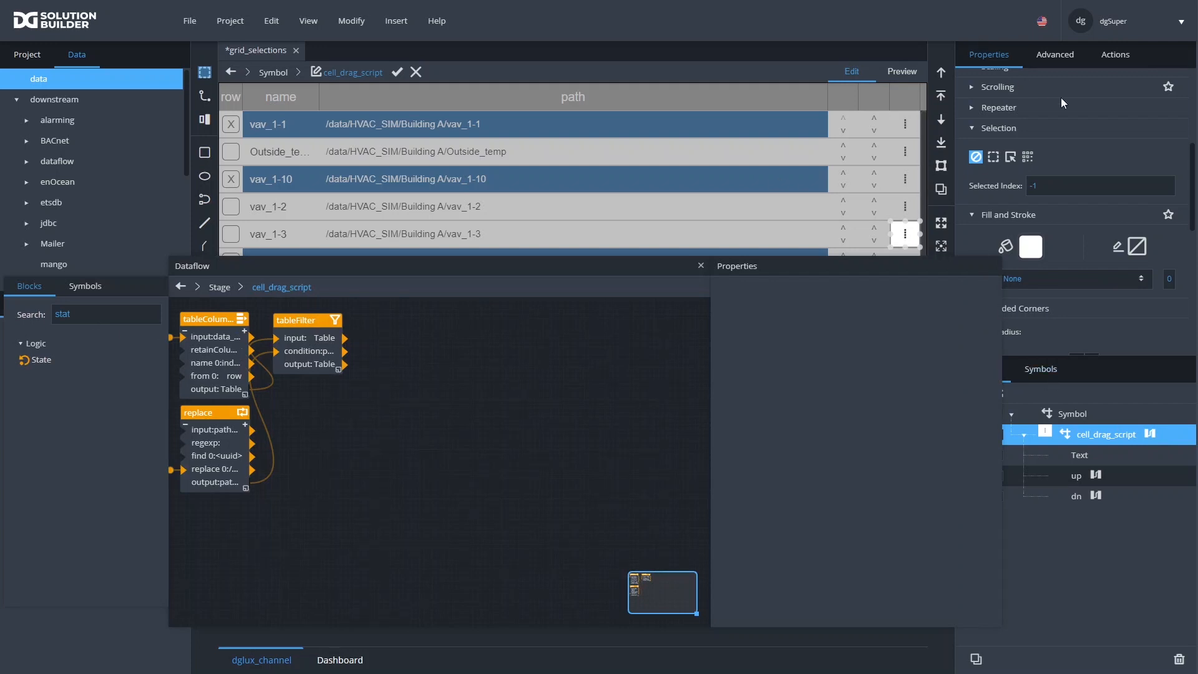
click(1117, 57)
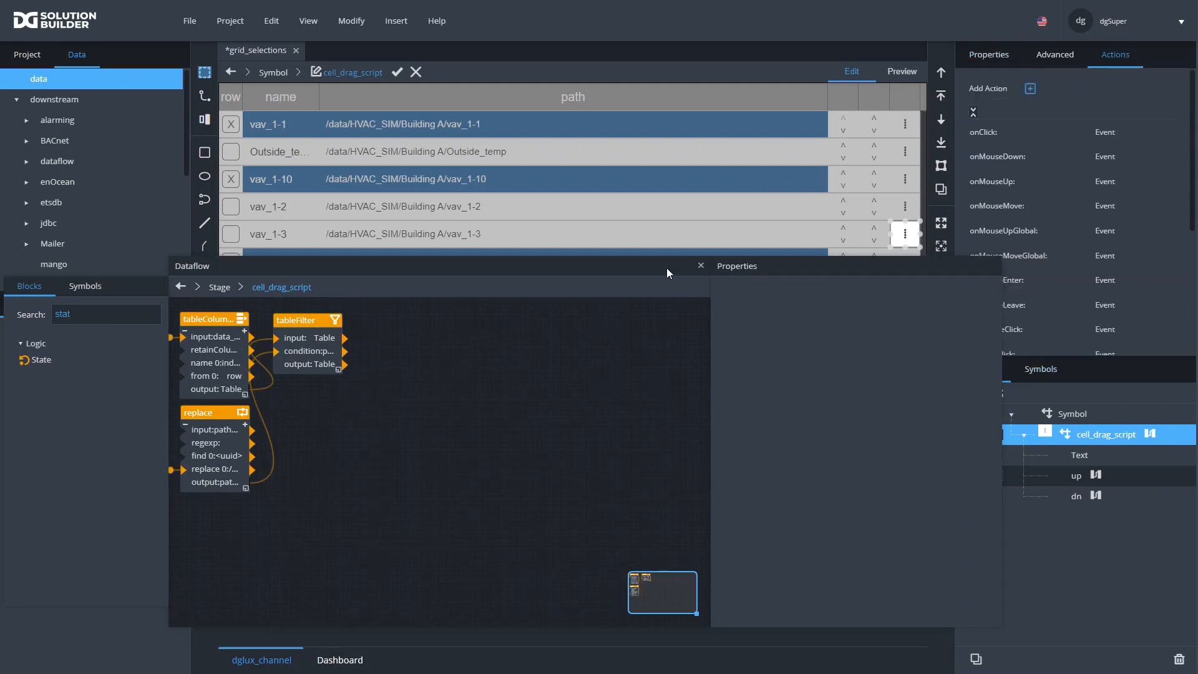
drag(667, 268, 580, 268)
scroll(1029, 264, down, 5)
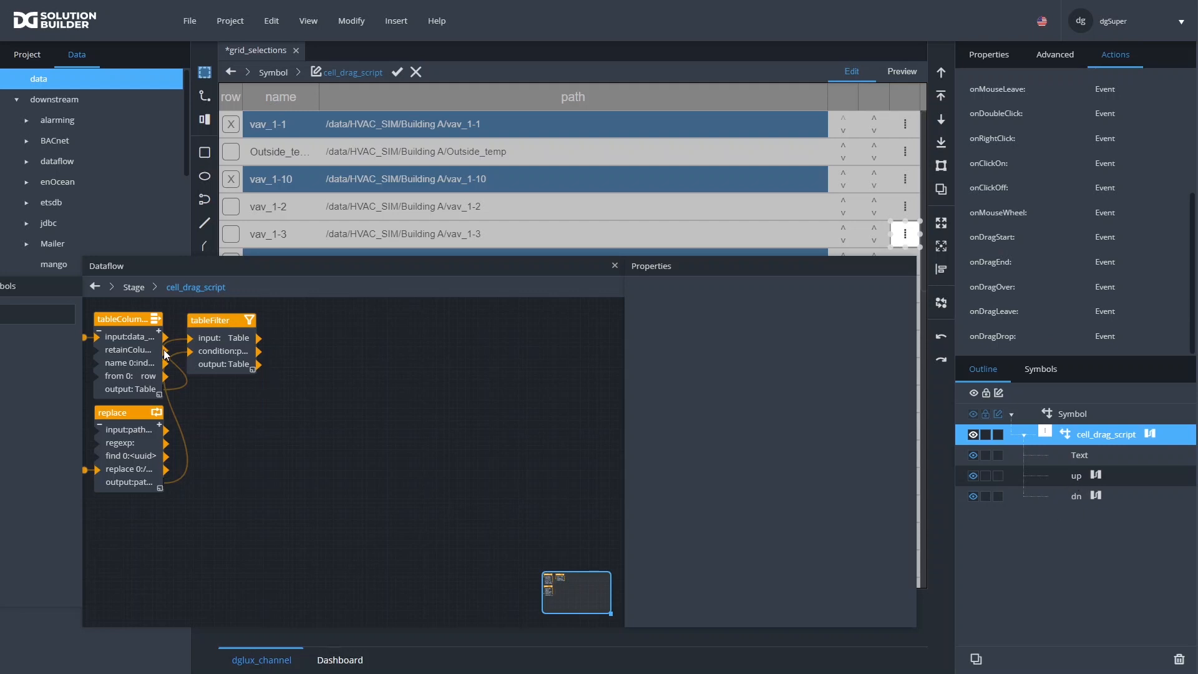
Add a State block to the cell_drag_script dataflow and give it two path and change pairs
drag(213, 260, 314, 247)
drag(74, 345, 476, 308)
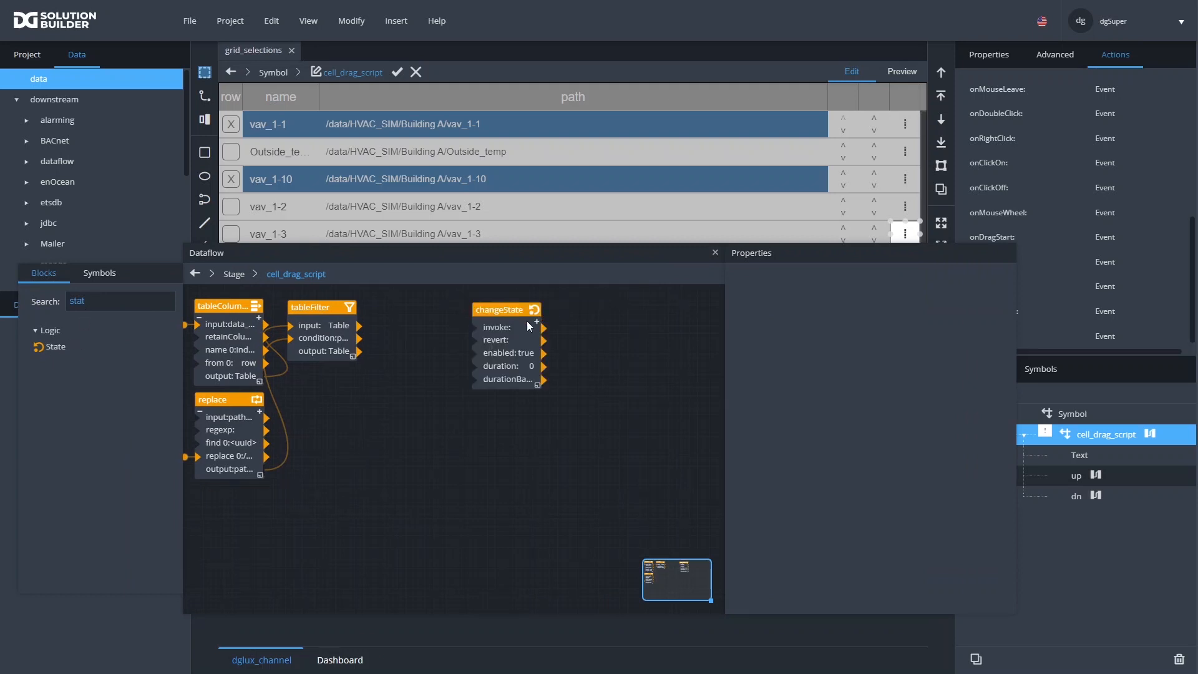
click(531, 326)
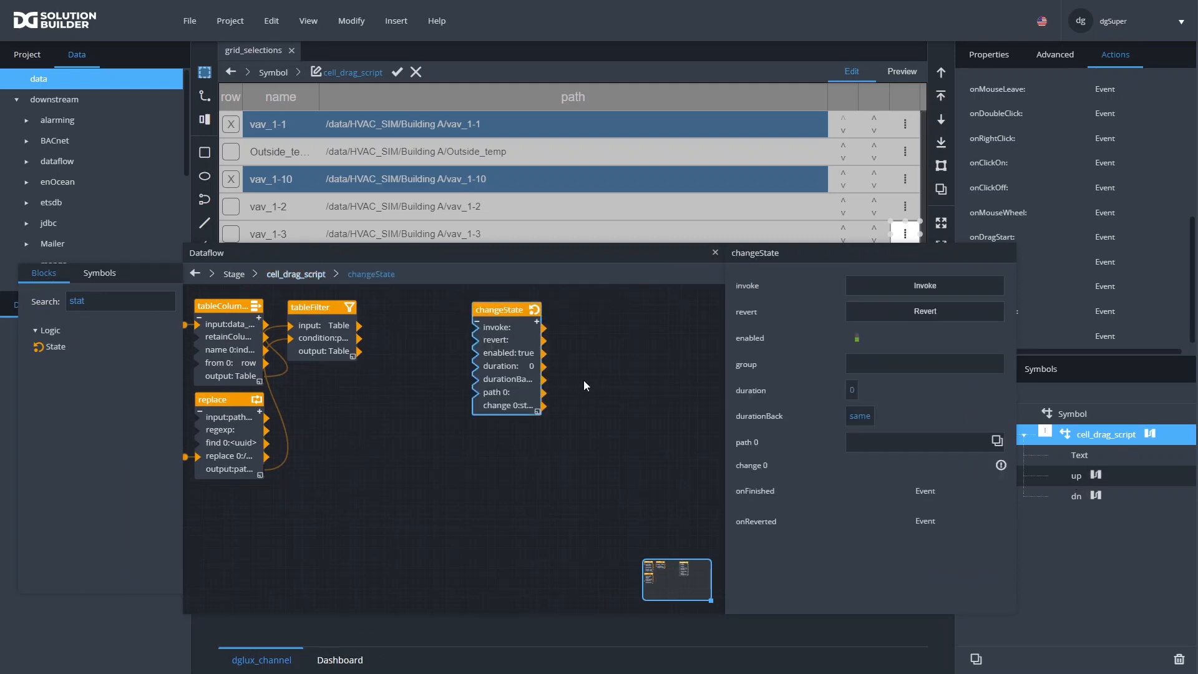
click(537, 321)
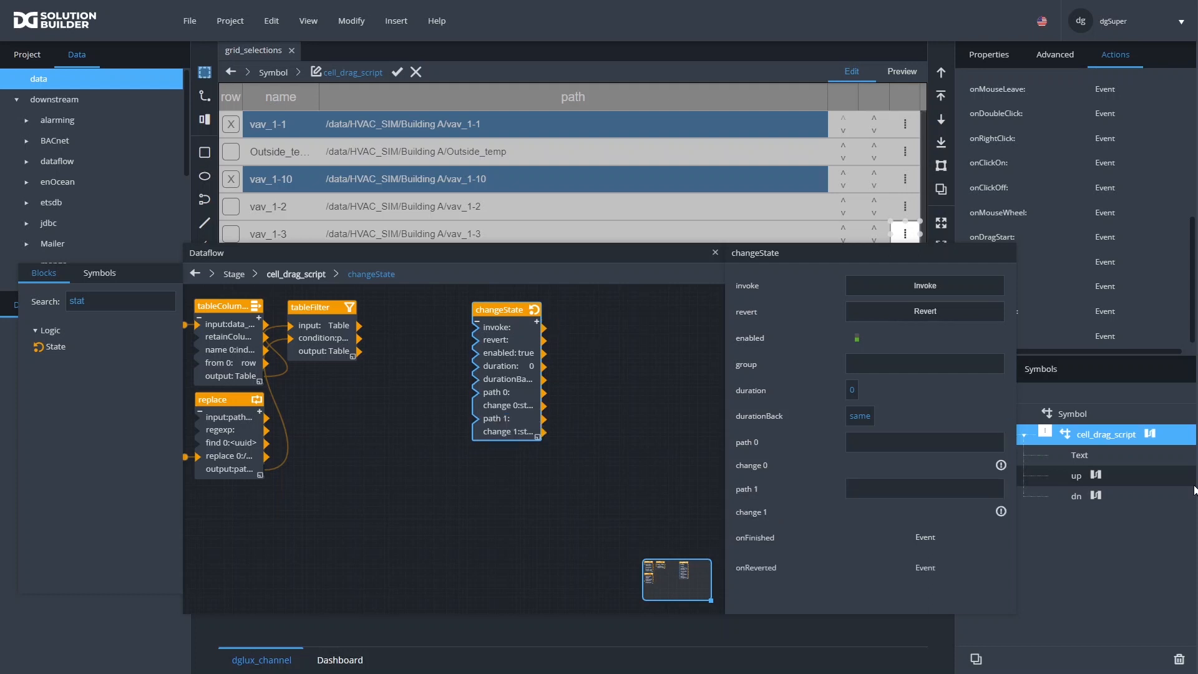
Unbind the up element's Mouse Enabled property and assign it to path 0 of the cell_drag_script changeState block
click(1075, 478)
click(987, 54)
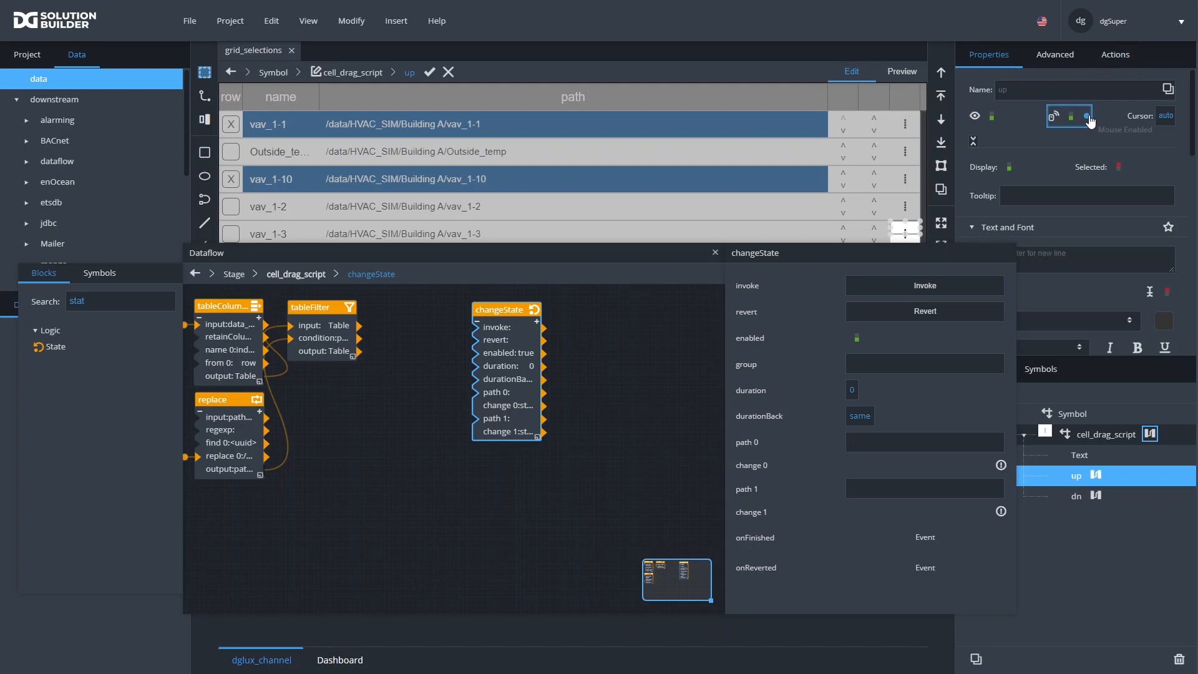
right_click(1089, 119)
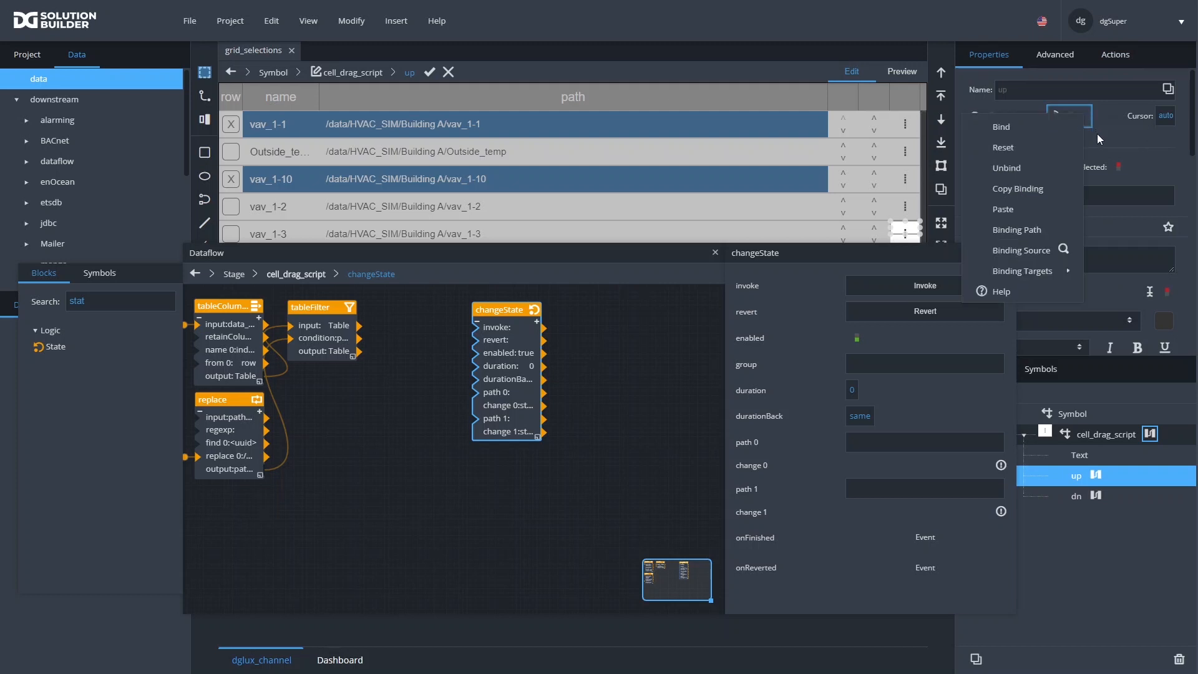
click(1001, 167)
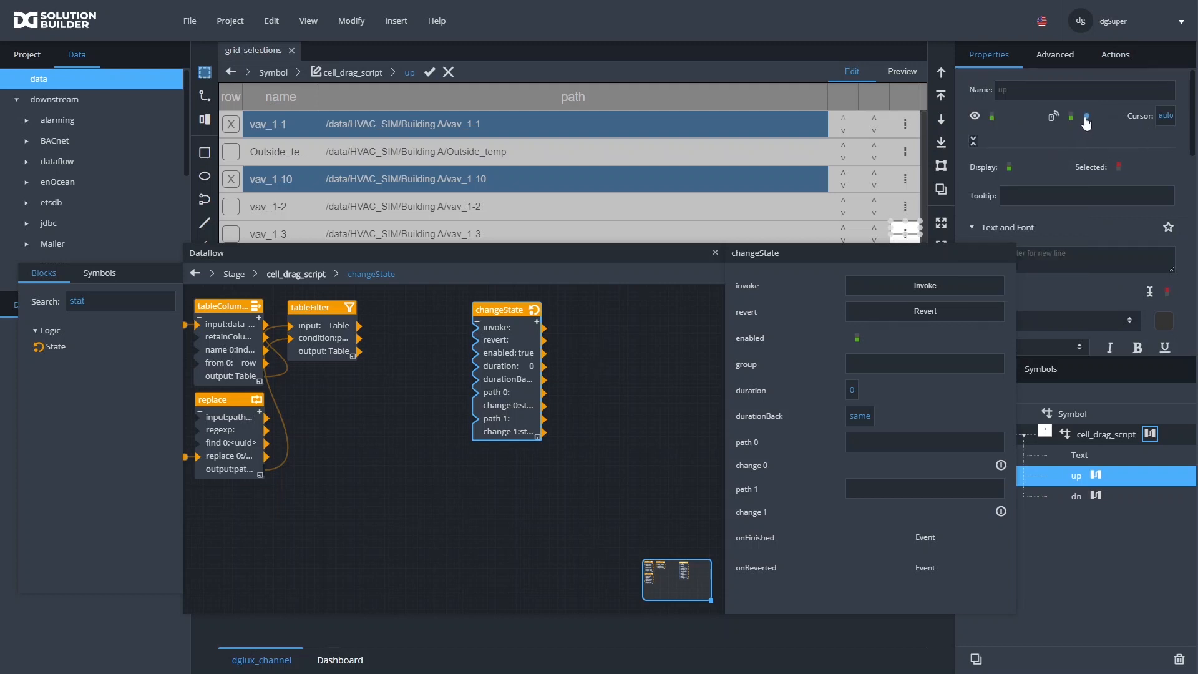
drag(1086, 117, 864, 442)
Unbind the dn element's Mouse Enabled property and assign it to path 1 of the changeState block
click(1078, 496)
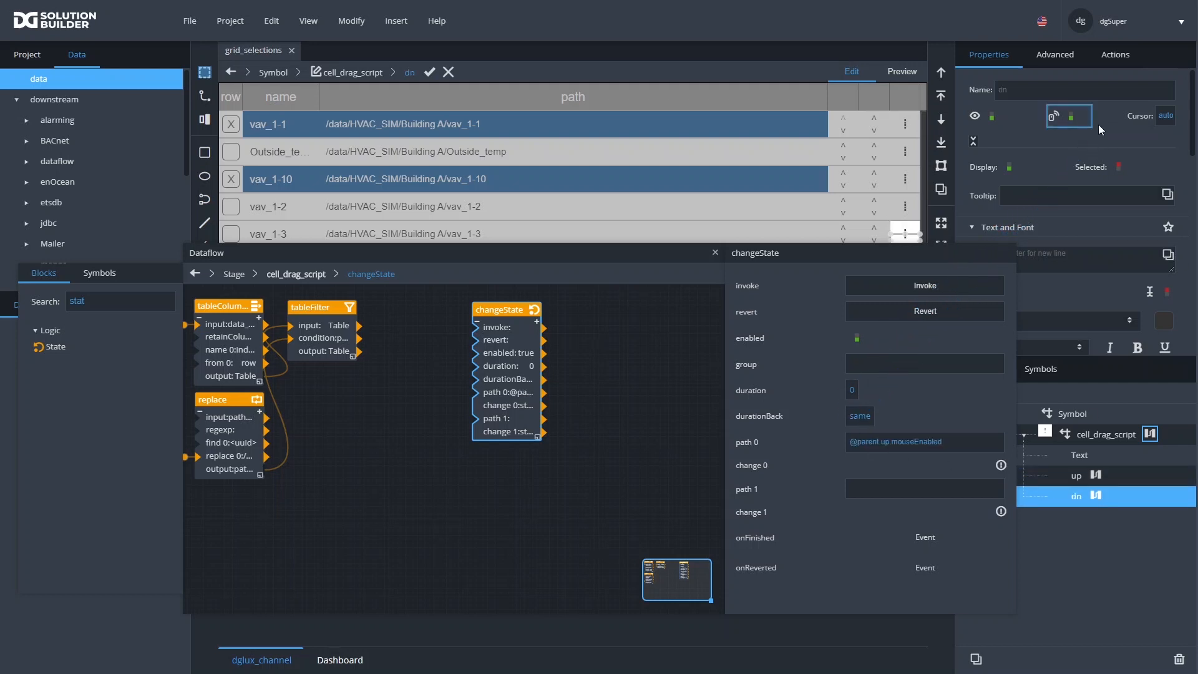
right_click(1088, 117)
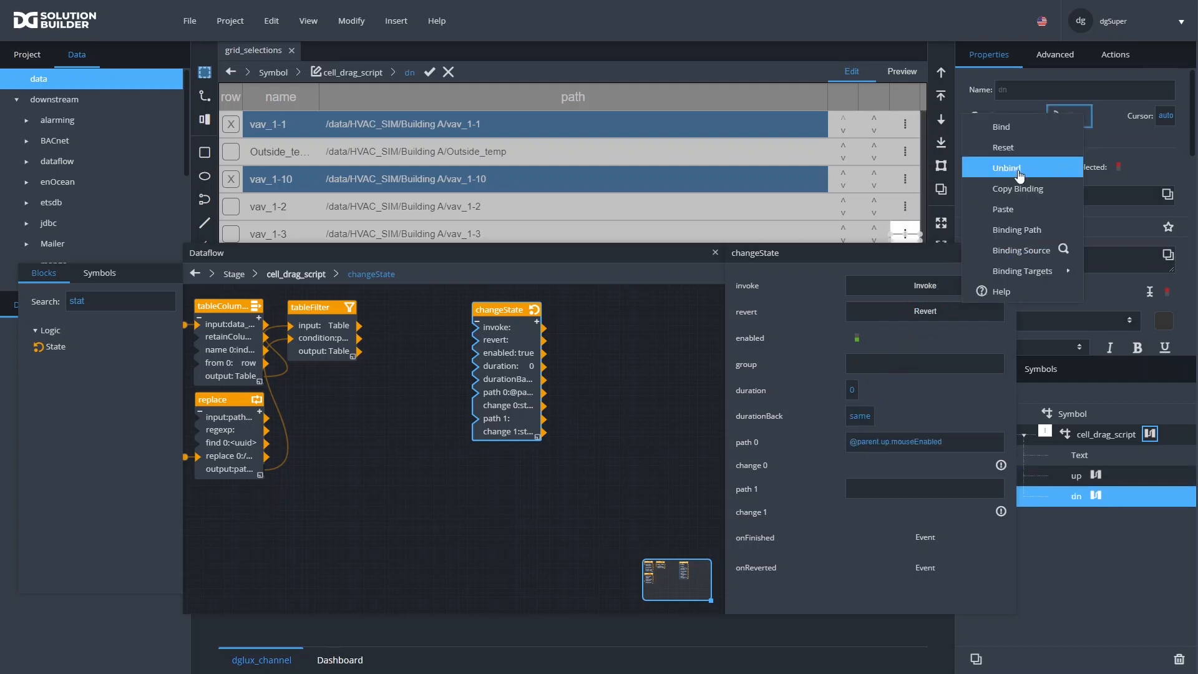
click(1051, 169)
drag(1086, 121, 933, 489)
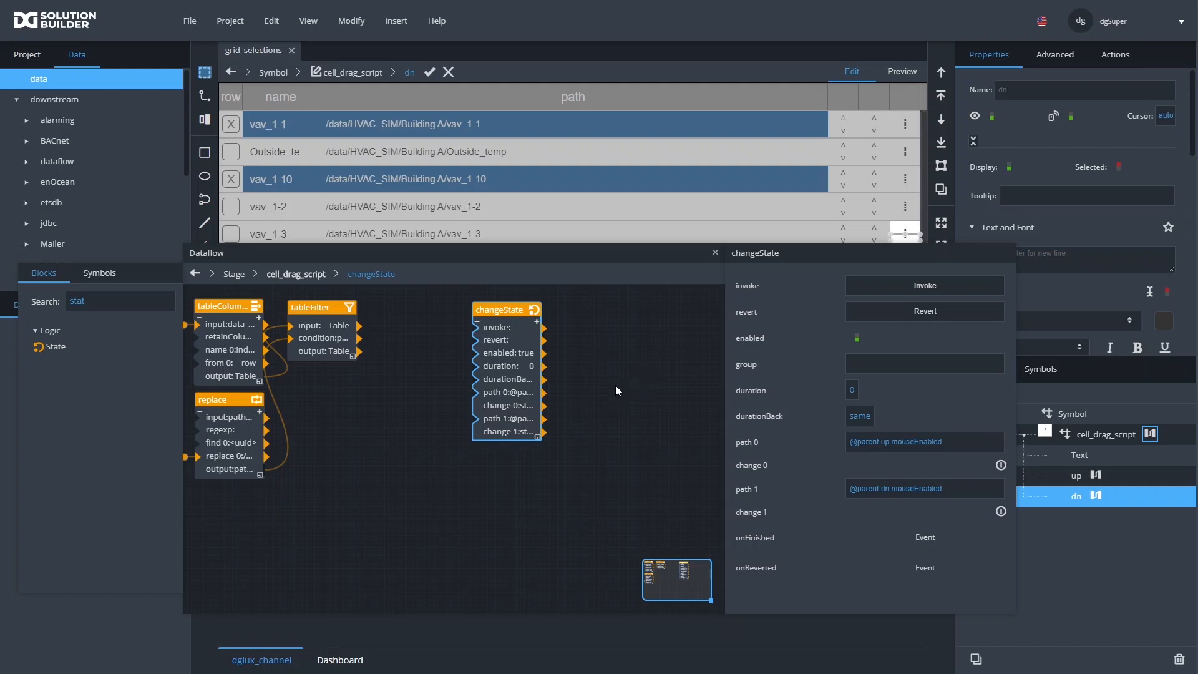
For change 0 of the changeState block, set disableSerialization to true and mouseEnabled to false, and toggle the original value
click(498, 379)
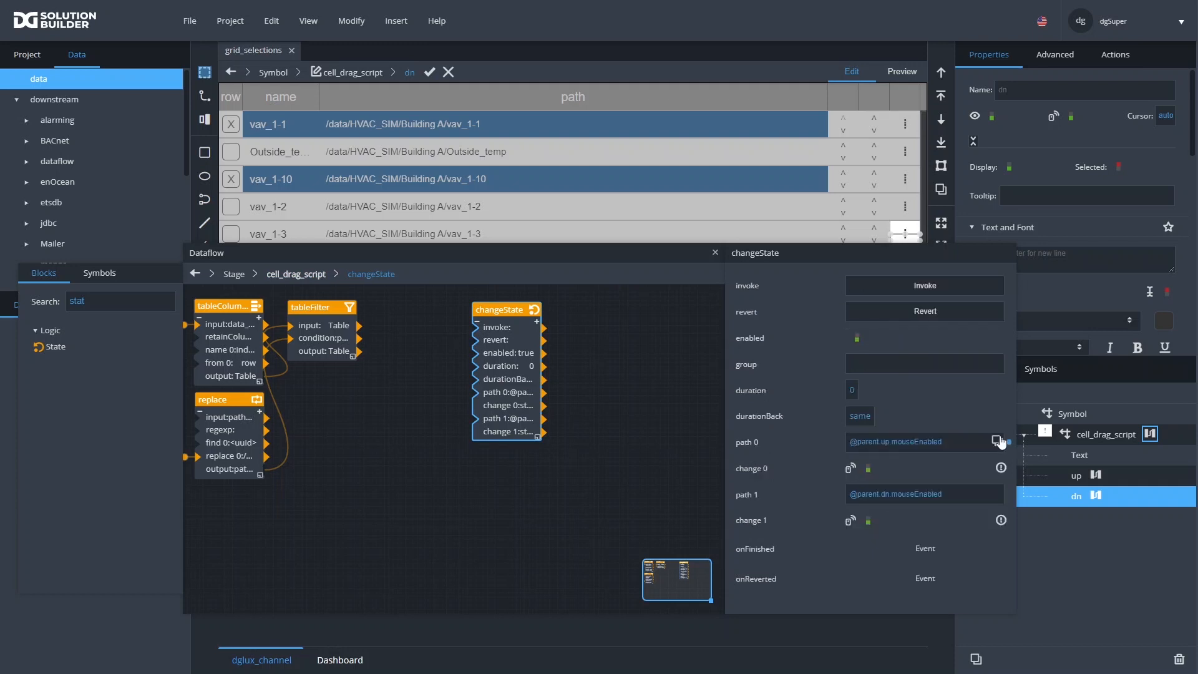
click(1001, 467)
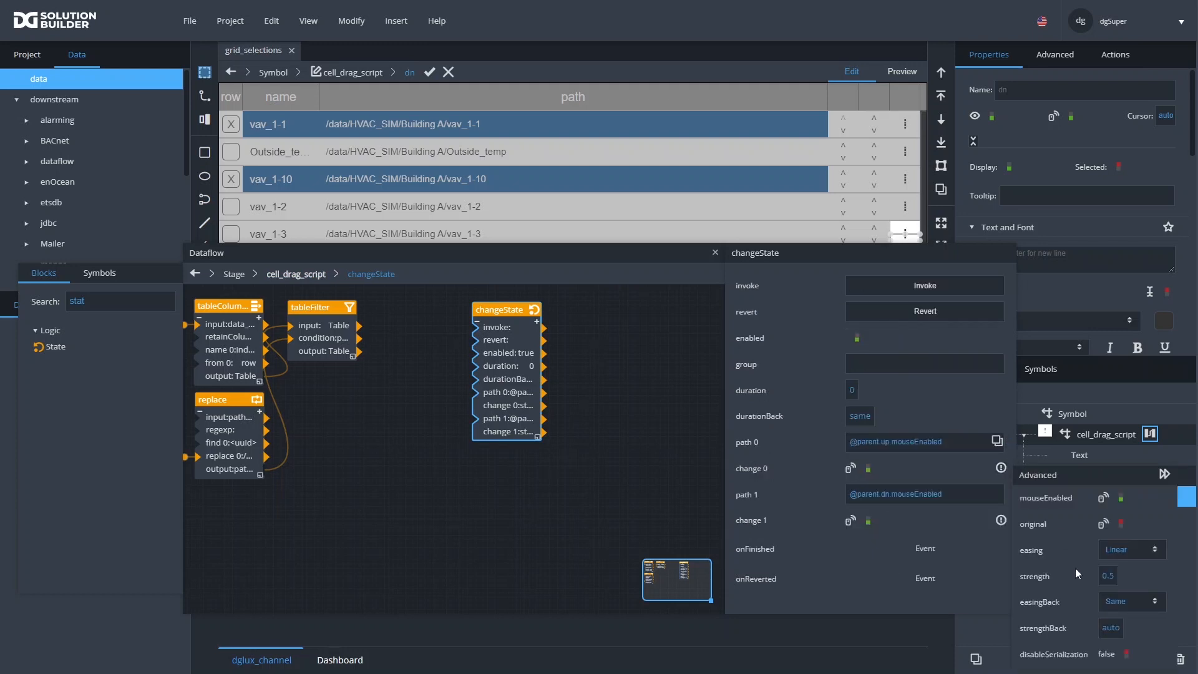
click(1115, 655)
click(1121, 499)
click(1119, 524)
For change 1 of the changeState block, set disableSerialization to true and mouseEnabled to false, and toggle the original value
click(1001, 521)
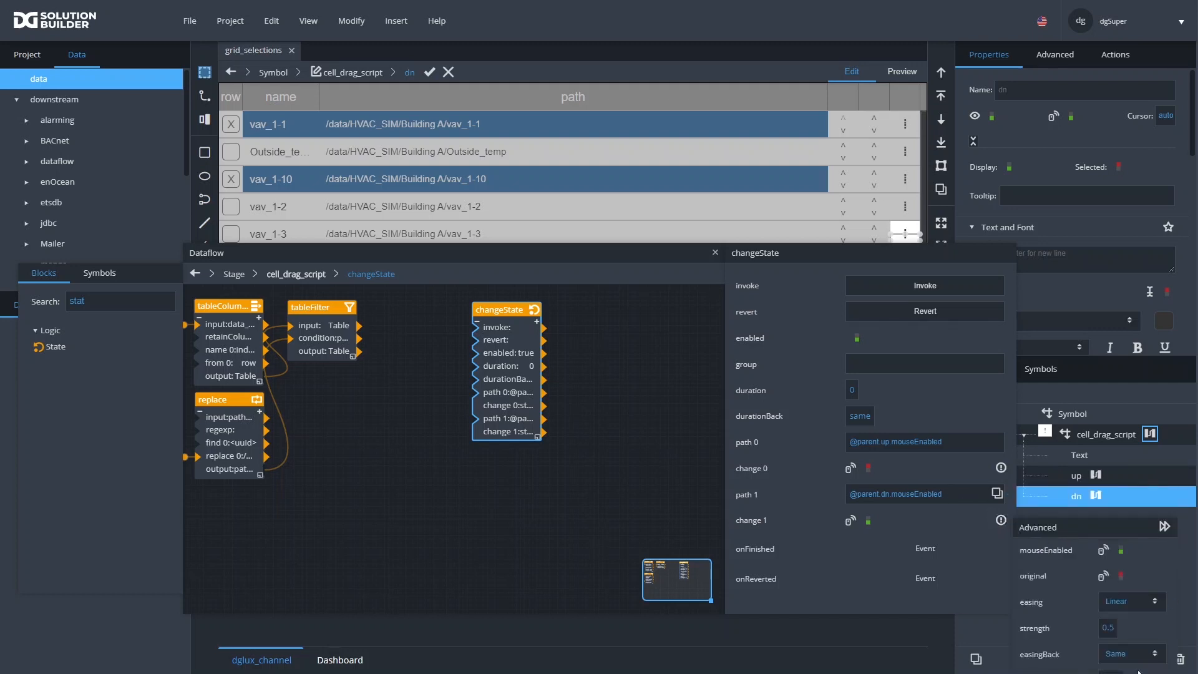
drag(593, 259, 551, 103)
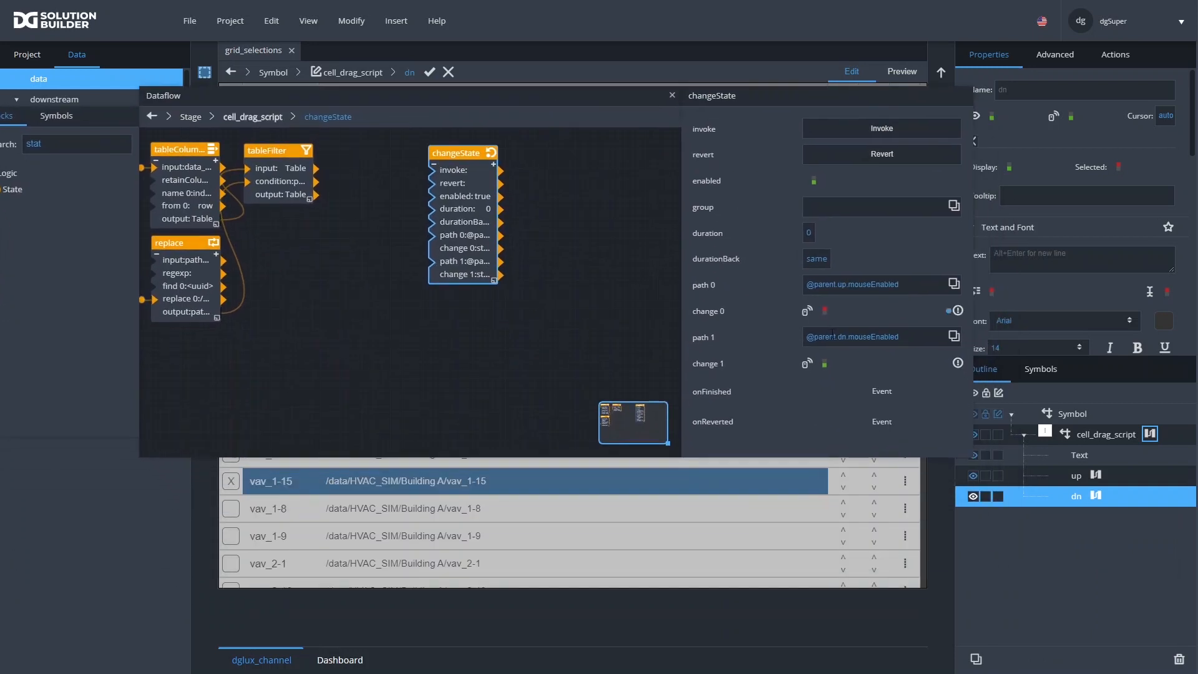
click(957, 363)
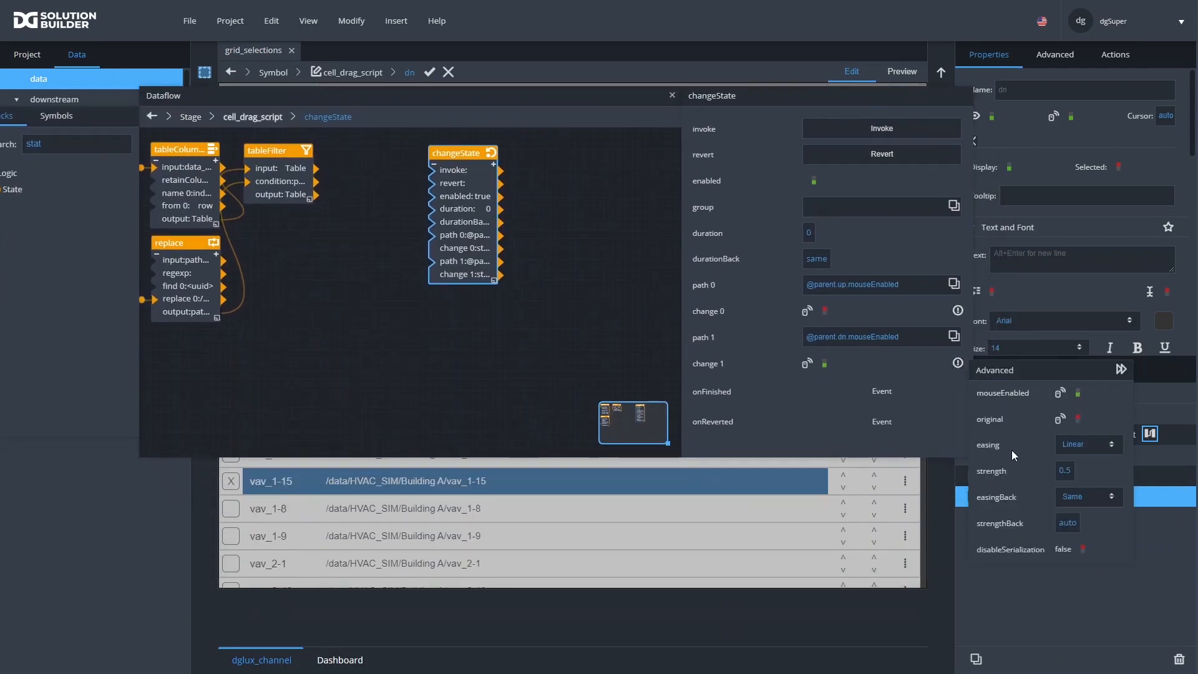
click(1078, 393)
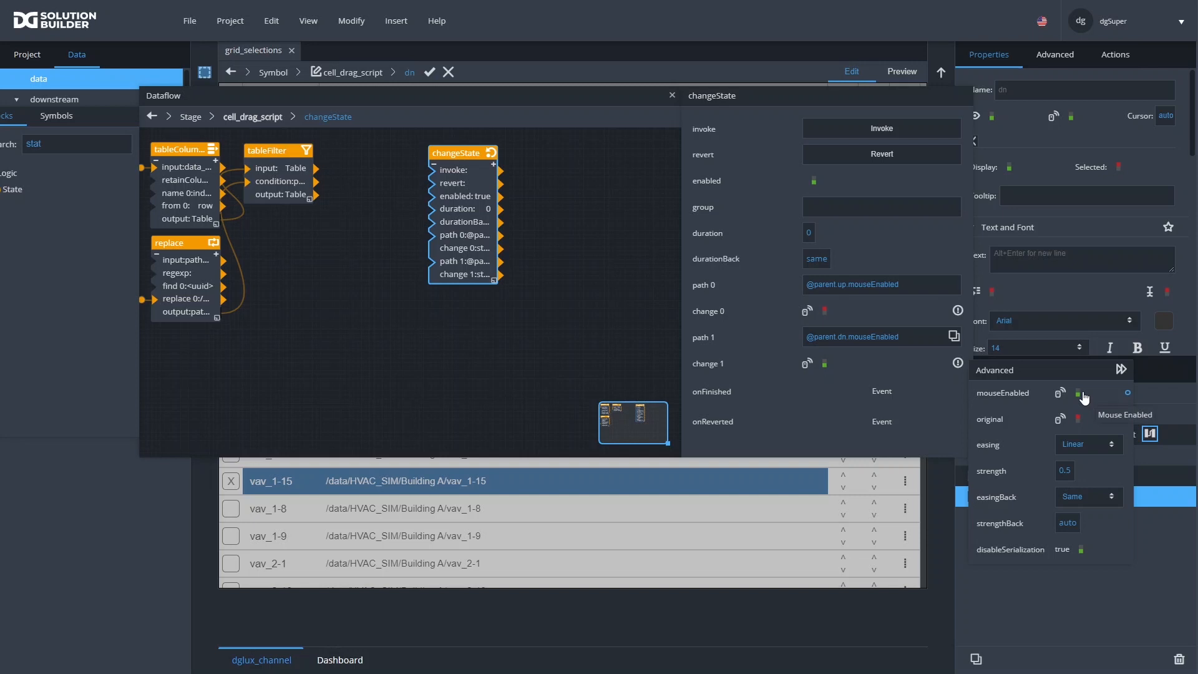
click(1078, 418)
click(508, 185)
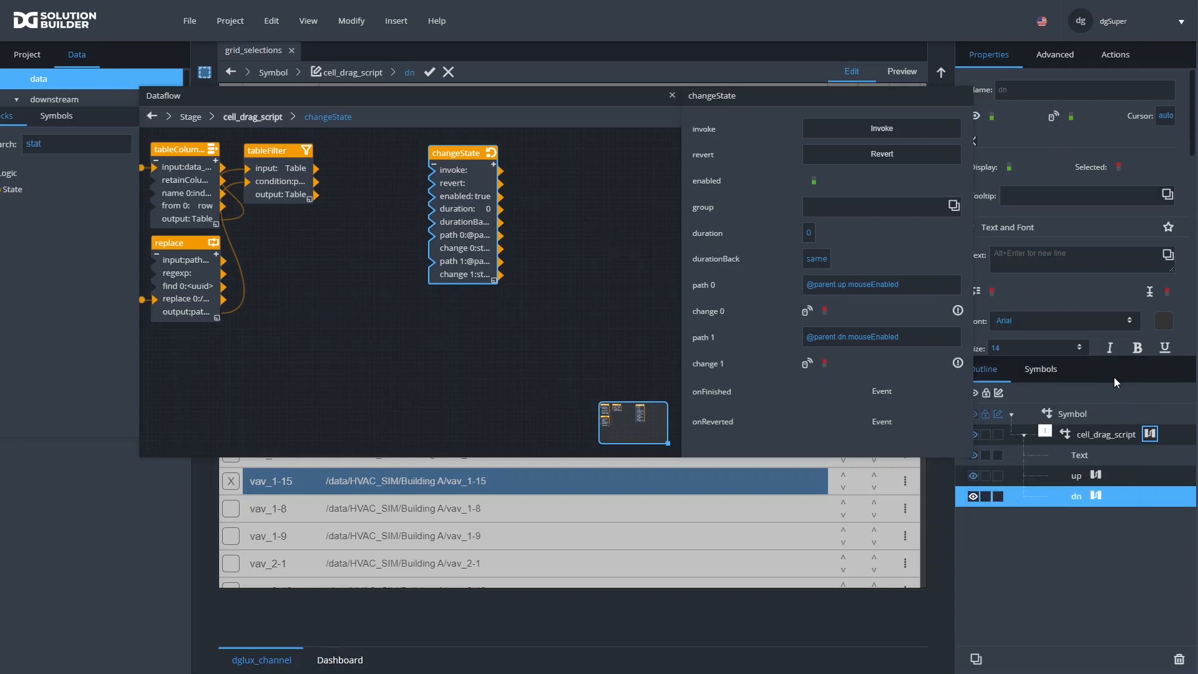
Bind cell_drag_script's onDragStart to the changeState block's invoke and onDragEnd to its revert, and apply the symbol edits
click(1090, 435)
click(1122, 56)
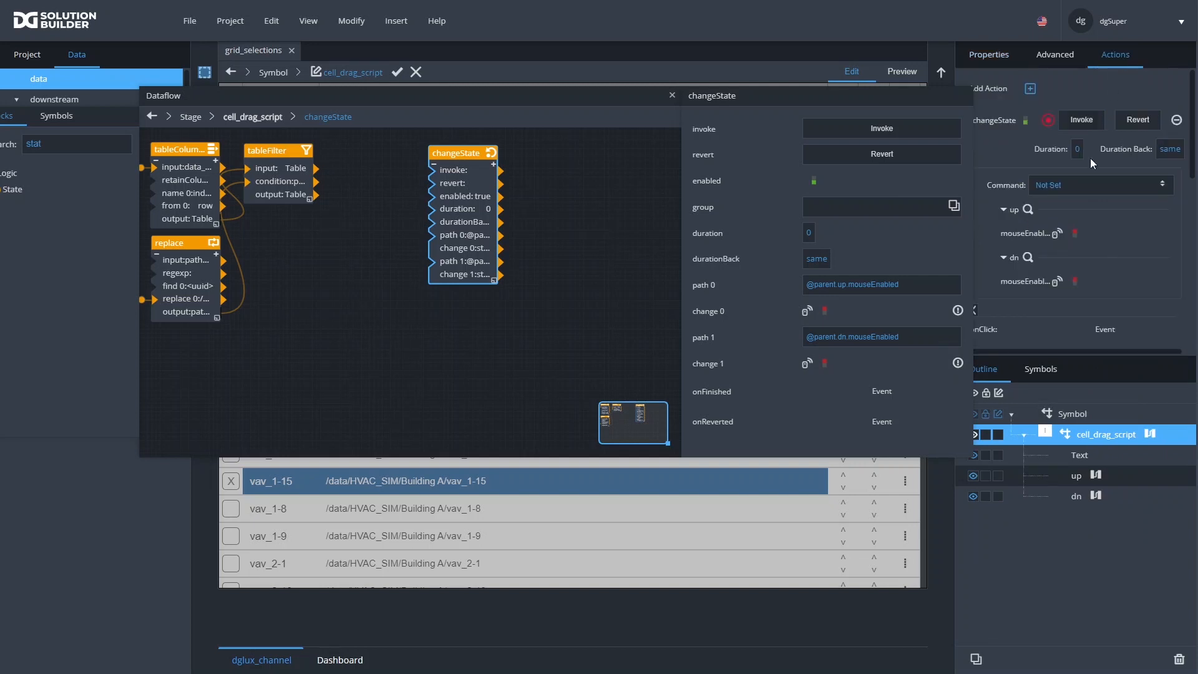
scroll(1014, 261, down, 5)
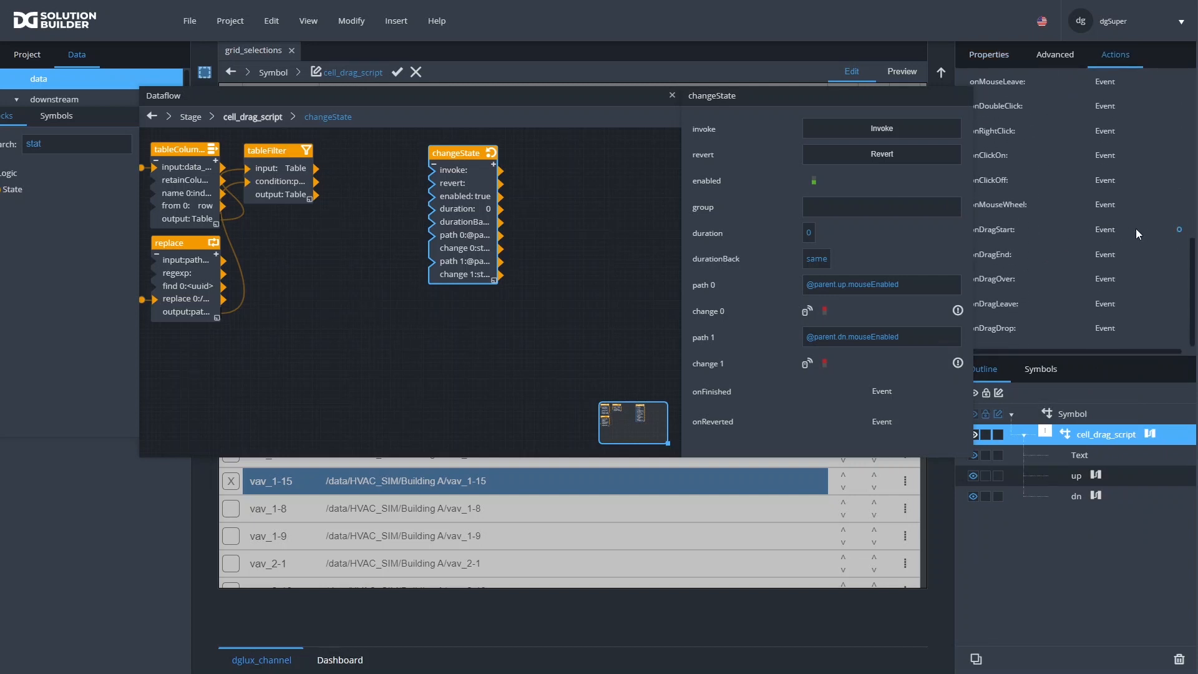
drag(1178, 234, 870, 132)
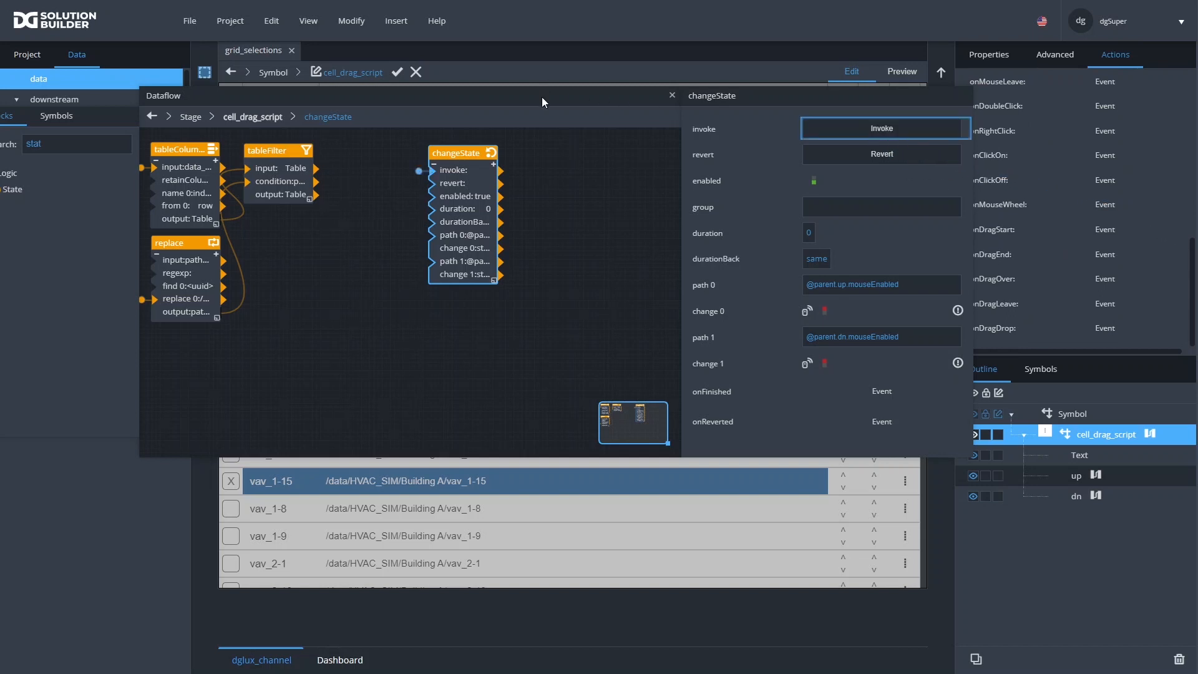
drag(541, 96, 481, 144)
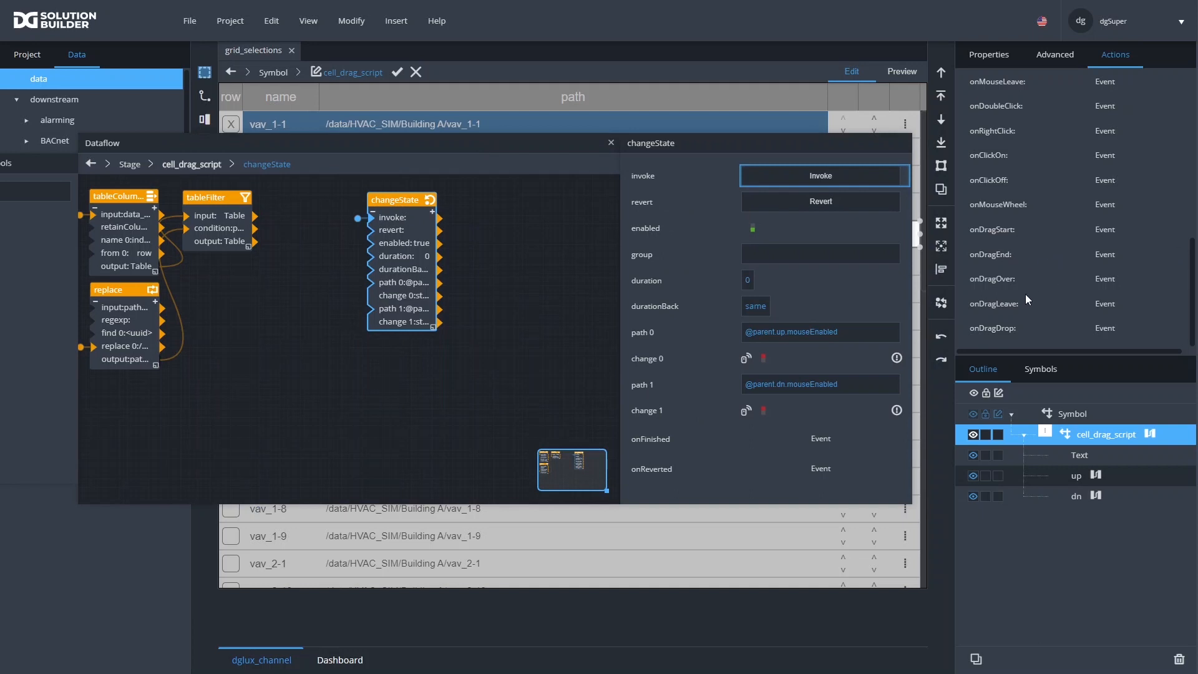
mouse_move(1180, 254)
mouse_down()
mouse_move(830, 237)
mouse_move(823, 209)
mouse_up()
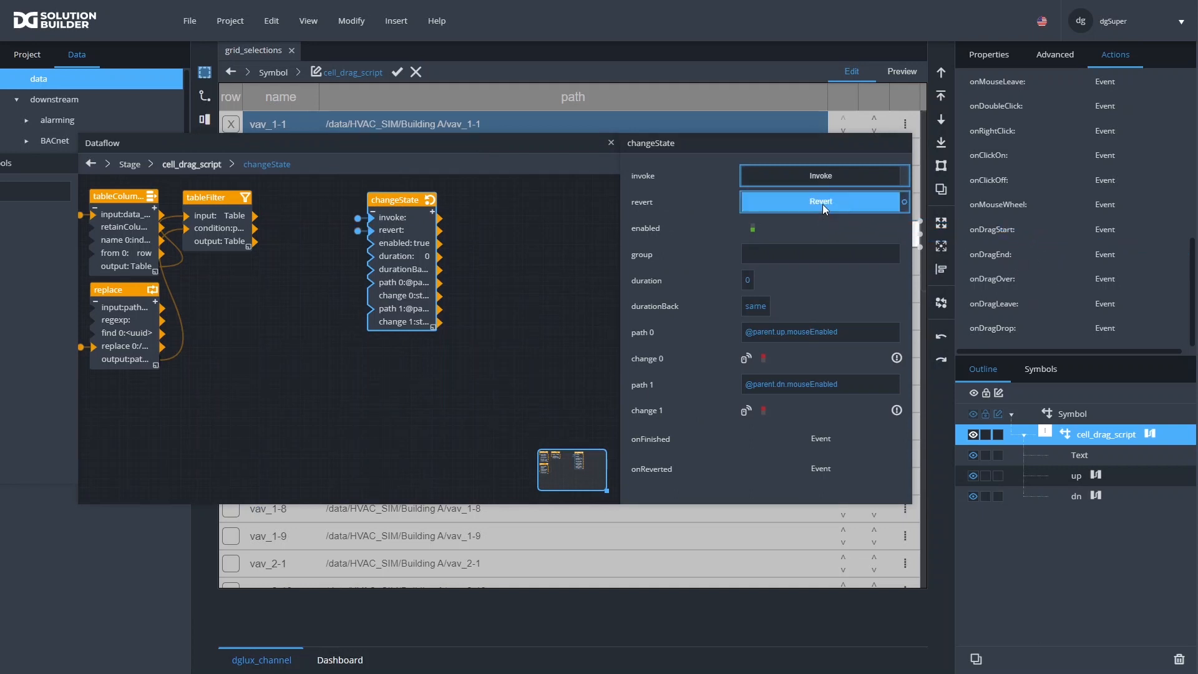
click(396, 73)
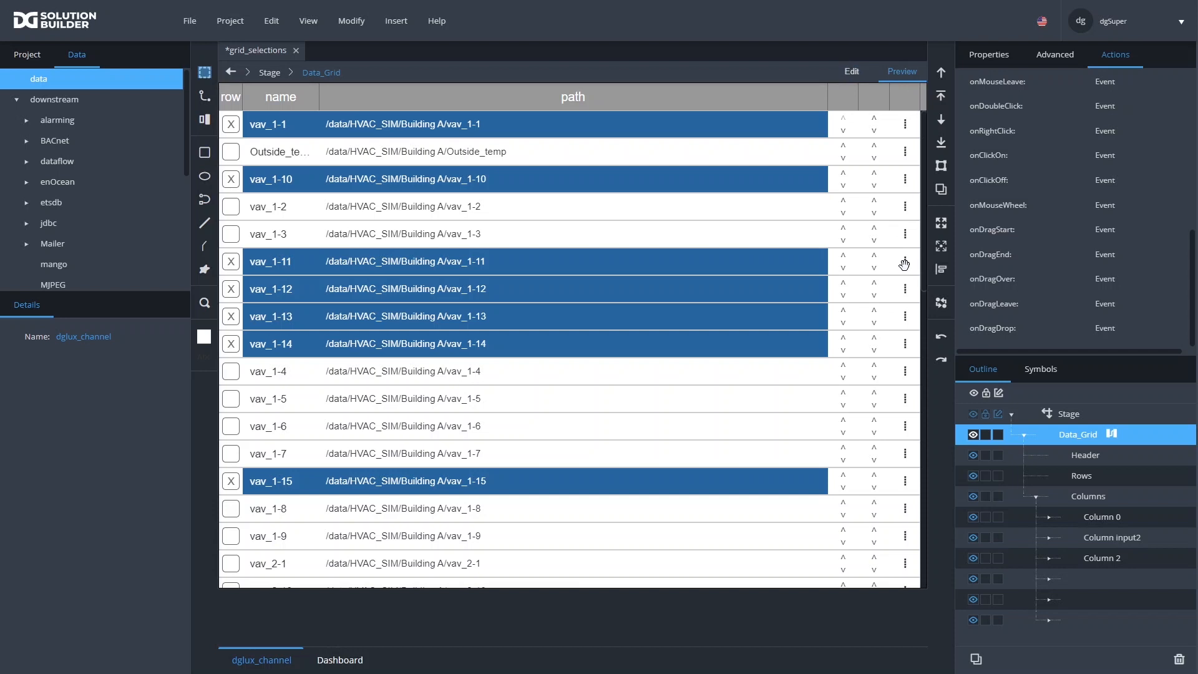
Test dragging the vav_1-11 row's handle in preview and return to edit mode
mouse_move(905, 266)
mouse_down()
mouse_move(900, 274)
mouse_move(905, 190)
mouse_move(907, 417)
mouse_move(900, 163)
mouse_move(896, 287)
mouse_move(899, 259)
mouse_up()
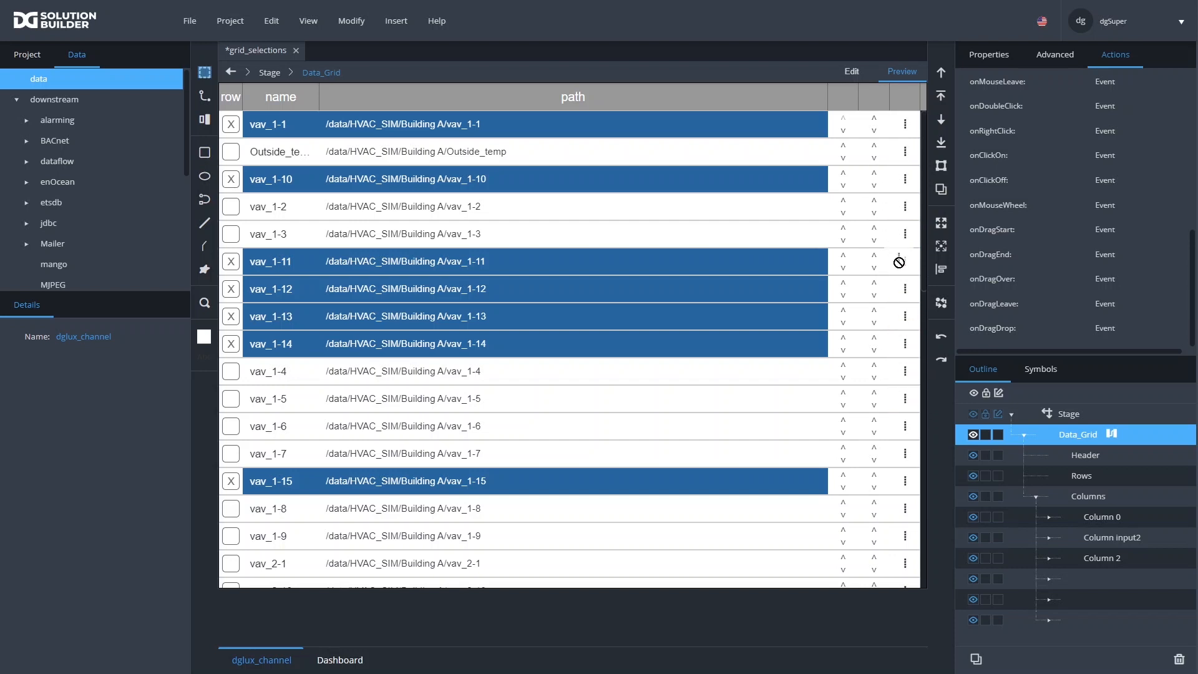
click(852, 73)
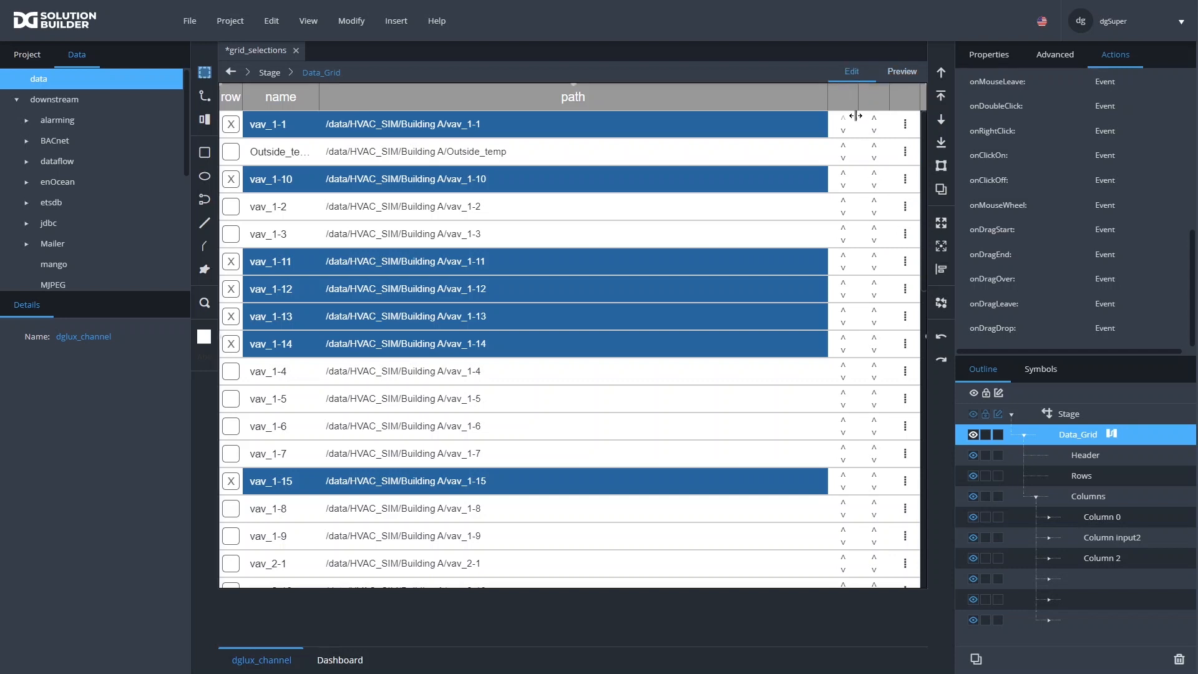
Open the cell_drag_script symbol from the vav_1-12 row for editing and show the up element's dataflow with its block library
double_click(906, 290)
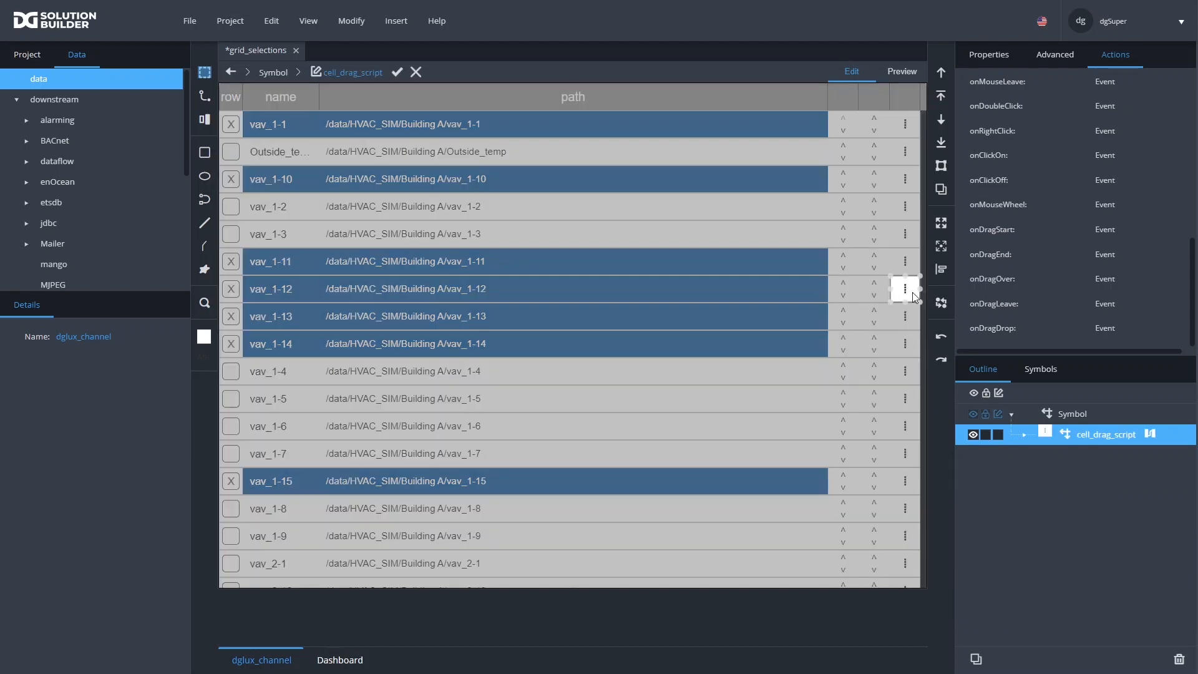
click(1004, 55)
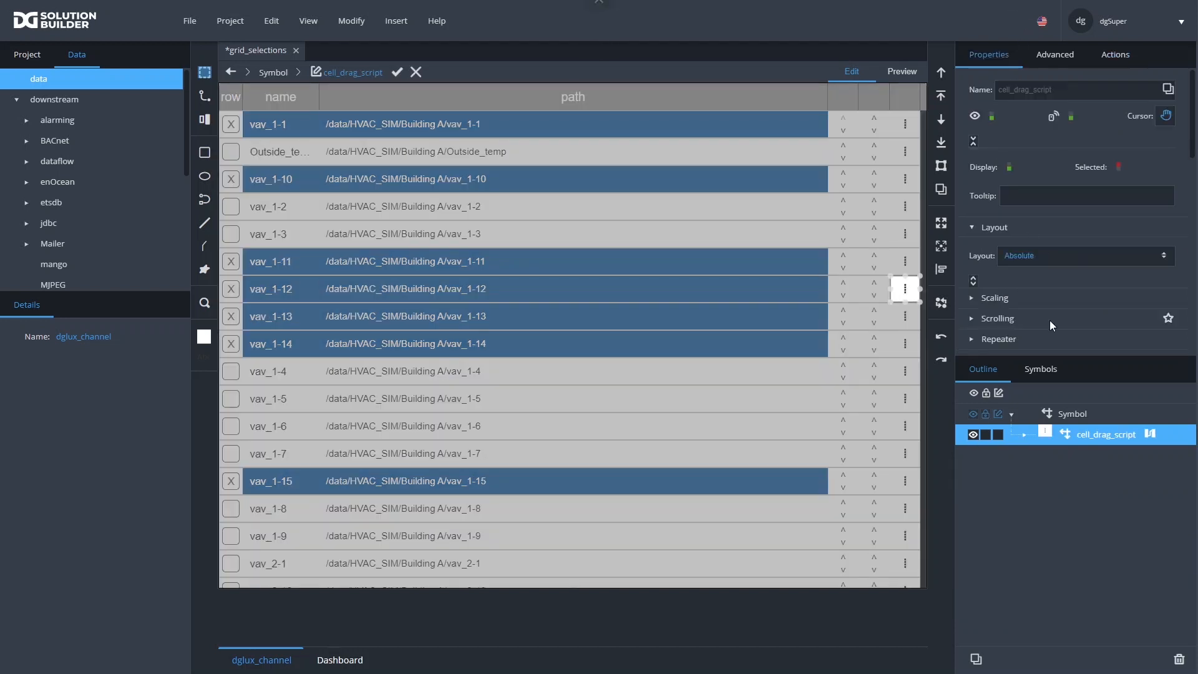
click(1024, 435)
click(1096, 474)
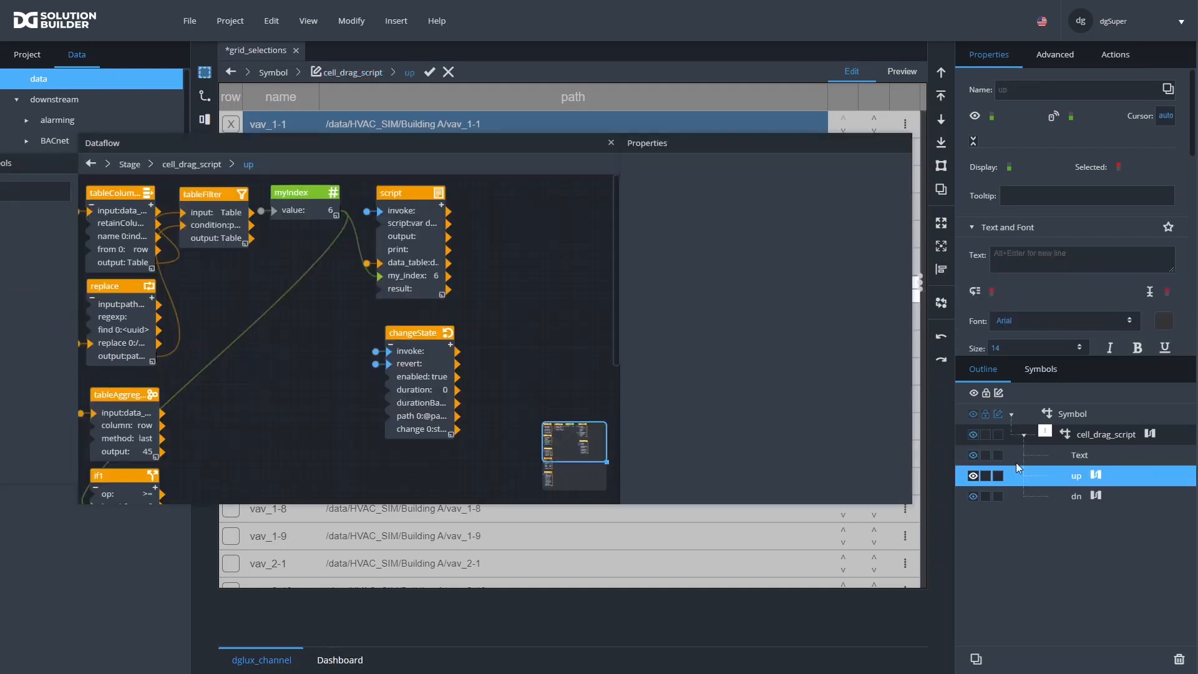
drag(405, 147, 550, 217)
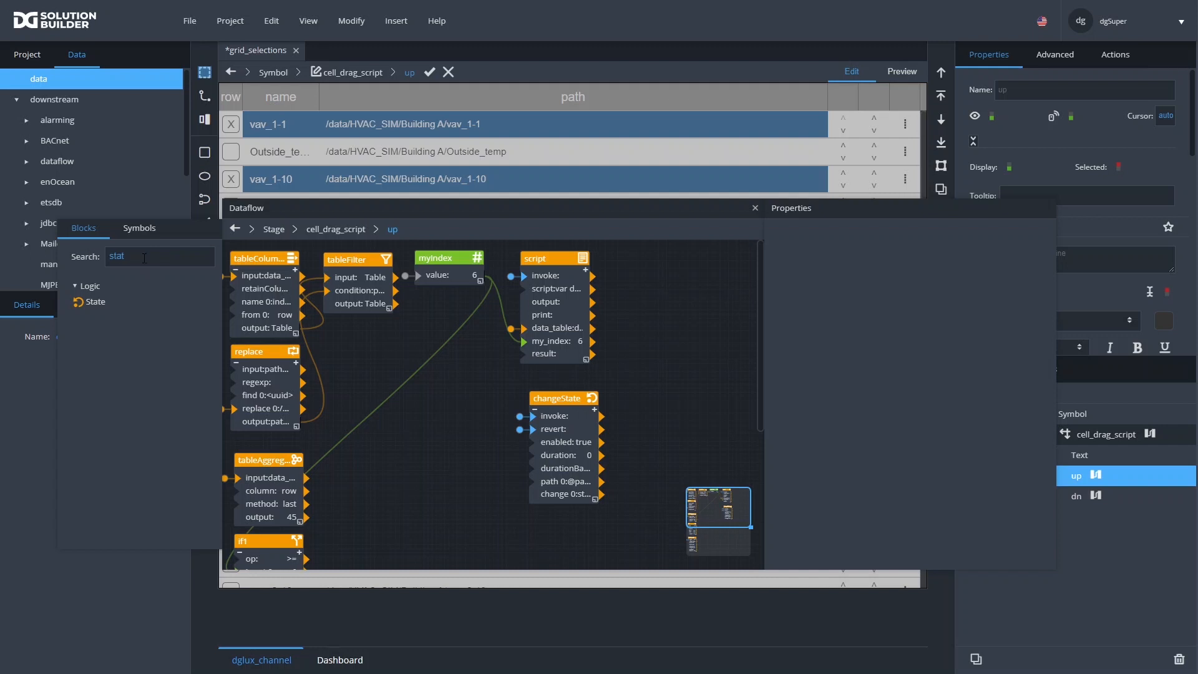
drag(283, 216, 423, 189)
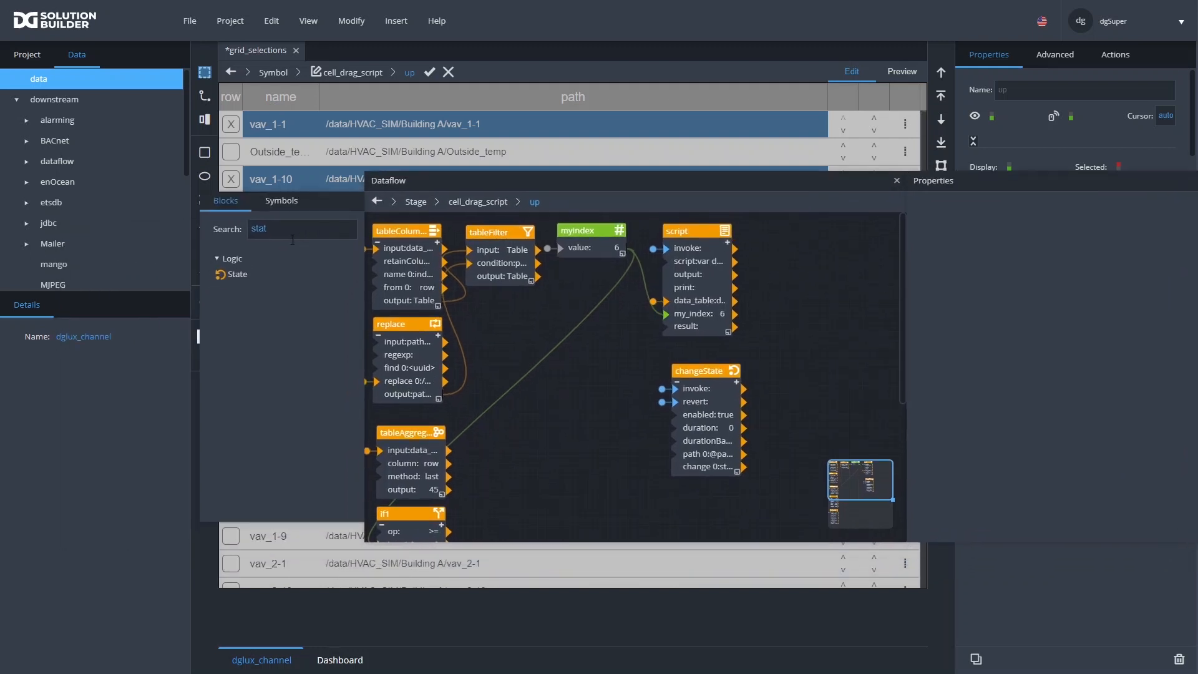
Search the block library for "mouse" and add a Mouse Event block beside the script block in the up dataflow
key(BackSpace)
key(BackSpace)
key(BackSpace)
key(BackSpace)
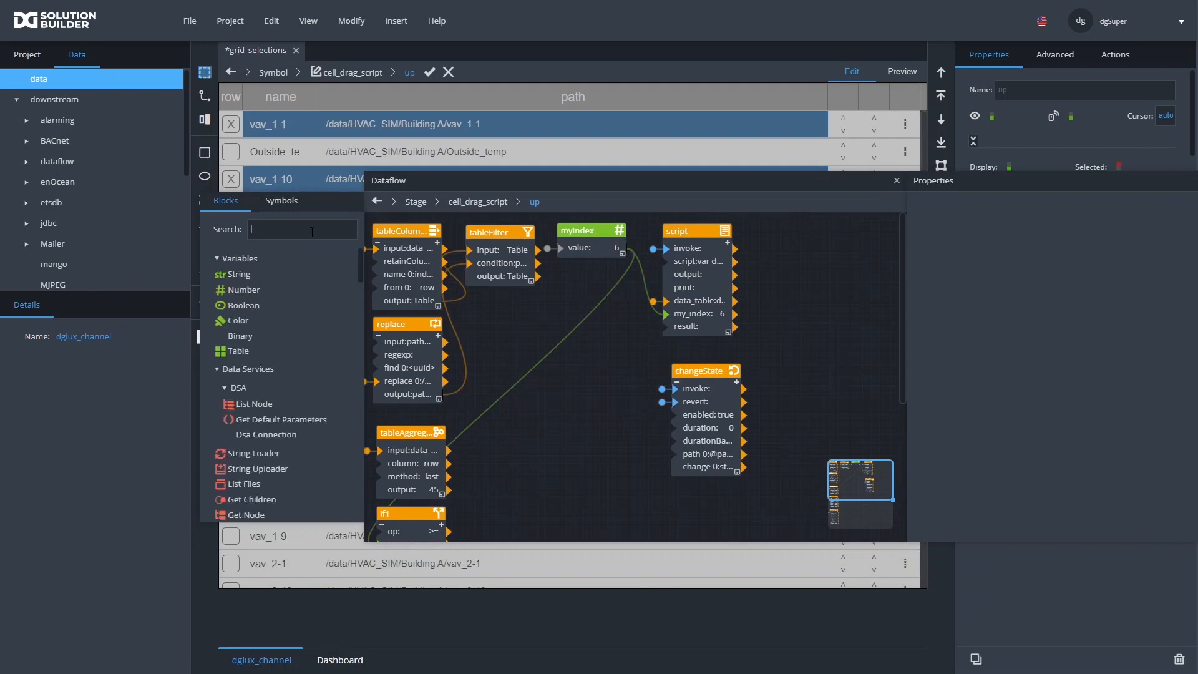
text(mouse)
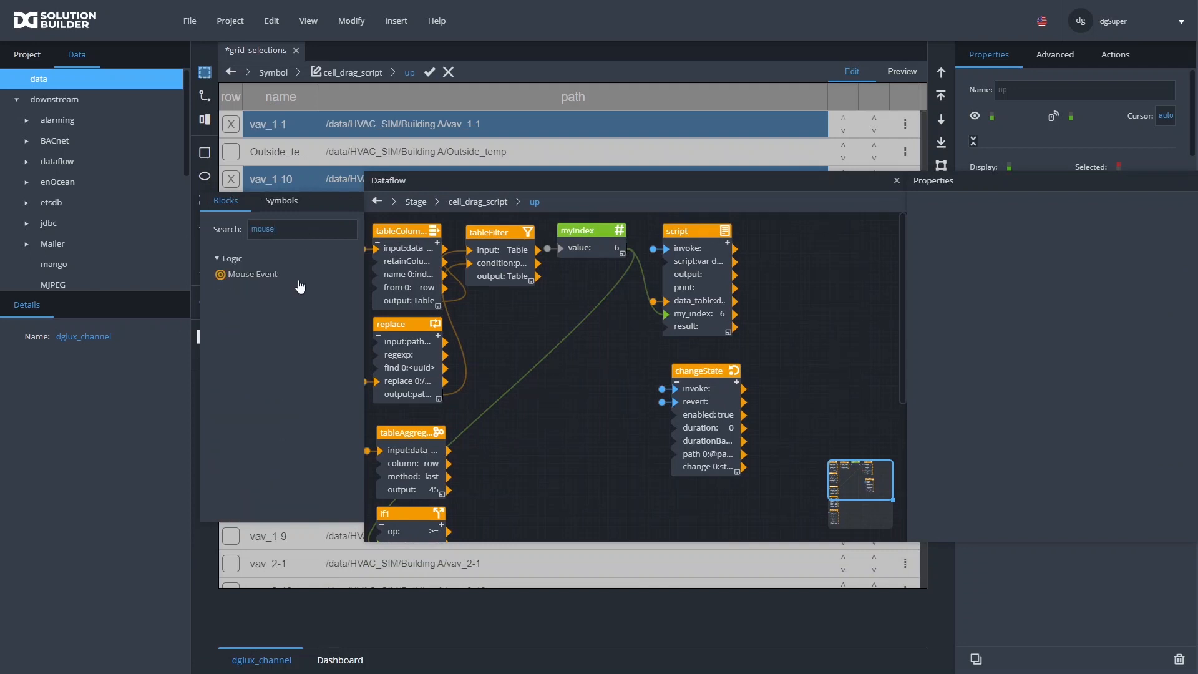
drag(256, 278, 798, 234)
drag(780, 181, 327, 267)
click(355, 319)
drag(355, 320, 336, 316)
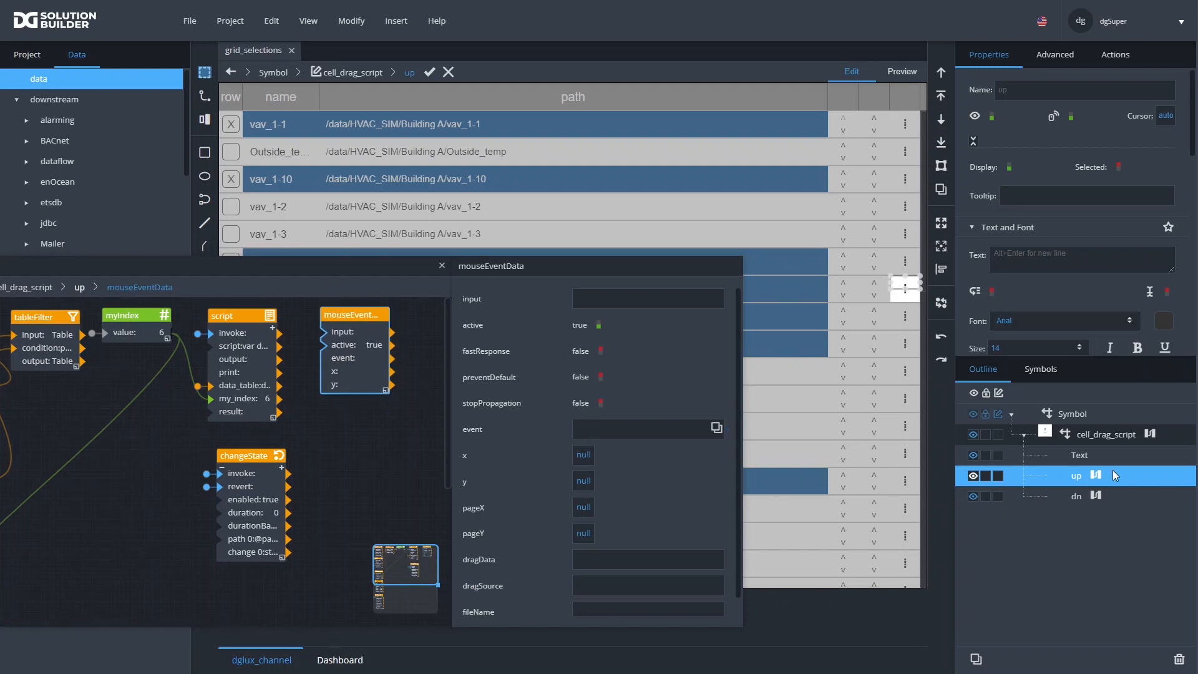
Bind the up element's onDragDrop event to the input of the mouseEventData block
click(1116, 57)
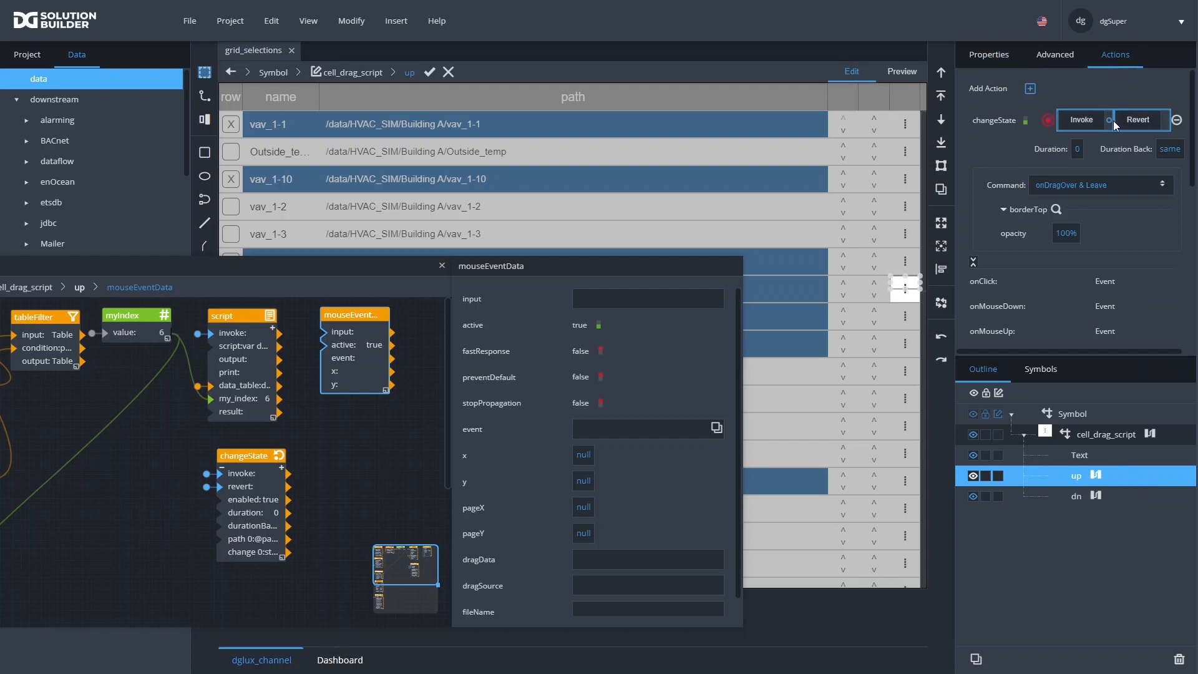
scroll(1094, 240, down, 3)
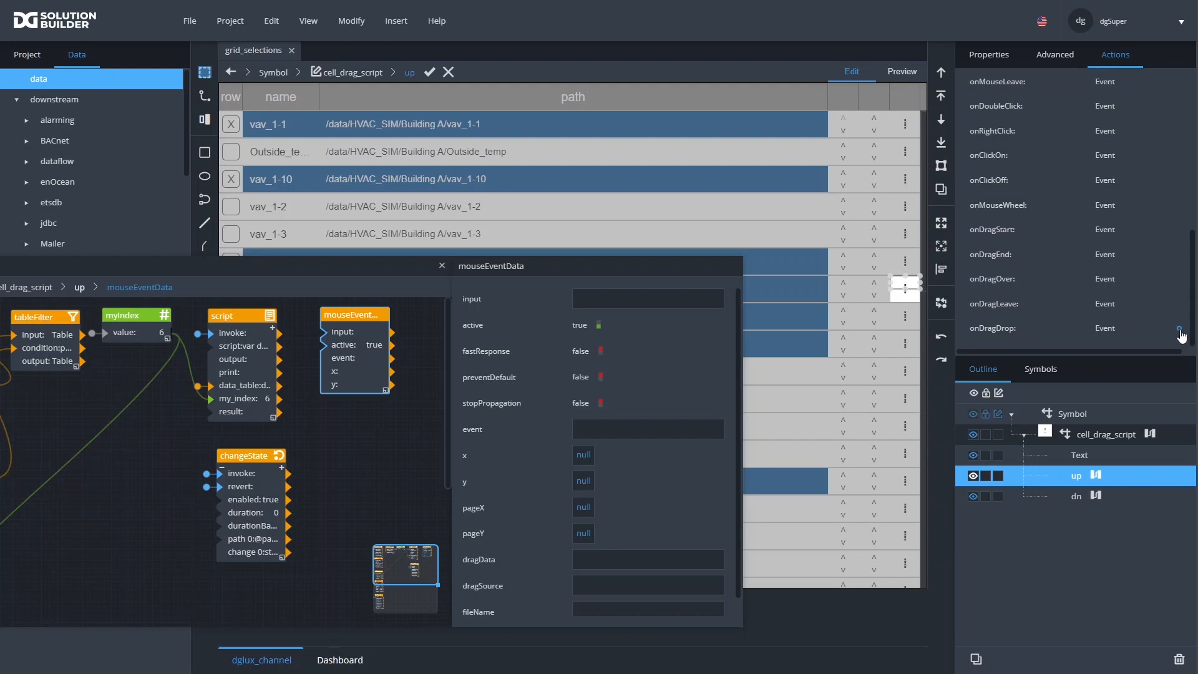
drag(1180, 330, 611, 306)
scroll(1050, 306, up, 2)
scroll(1043, 302, up, 3)
scroll(1002, 260, down, 1)
scroll(997, 259, down, 5)
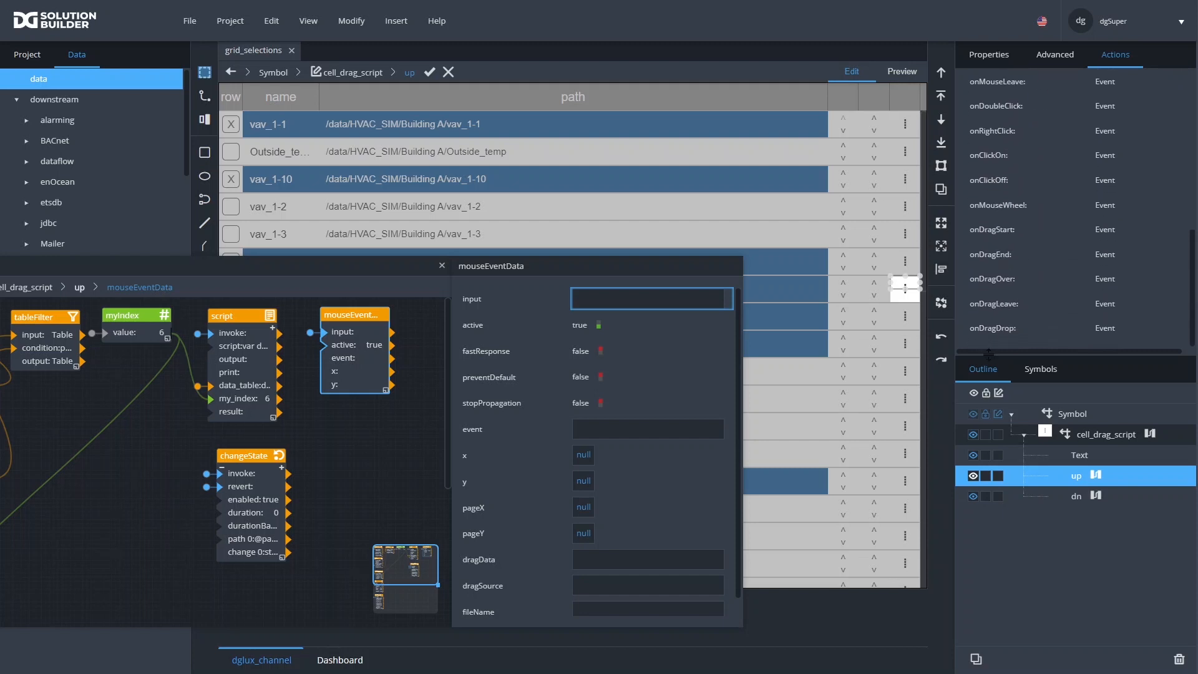
Test dragging the vav_1-12 row's handle in preview with the mouseEventData properties in view, and apply the symbol edits
drag(312, 272, 348, 172)
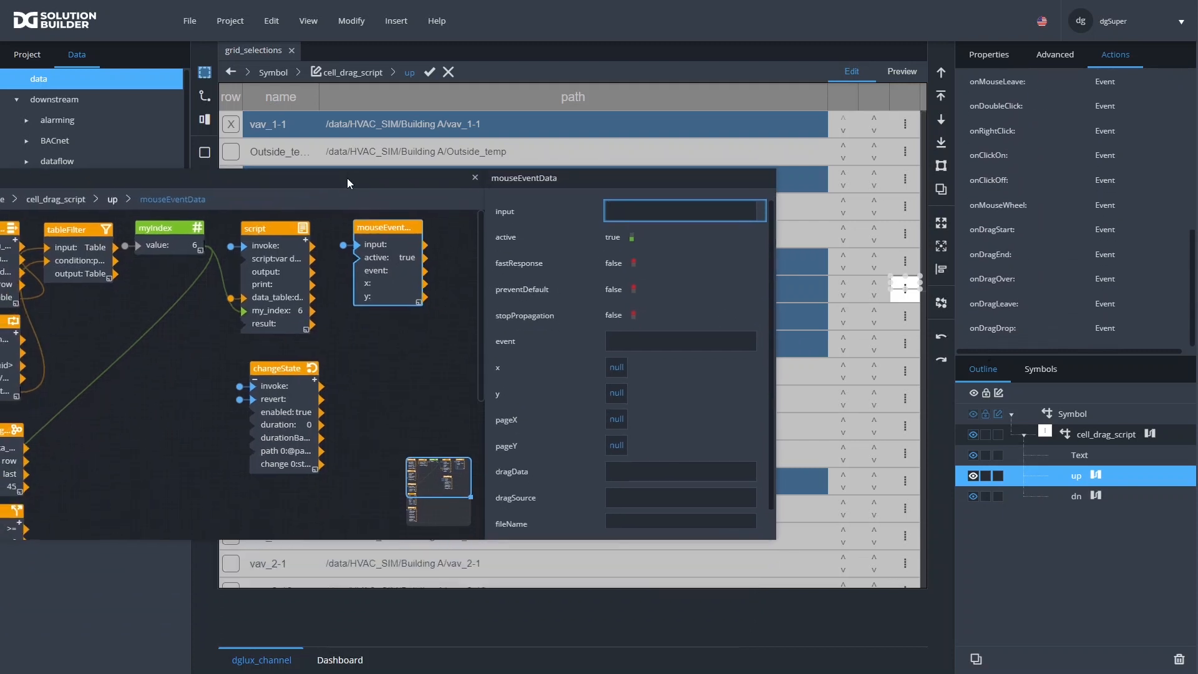
drag(483, 523, 495, 582)
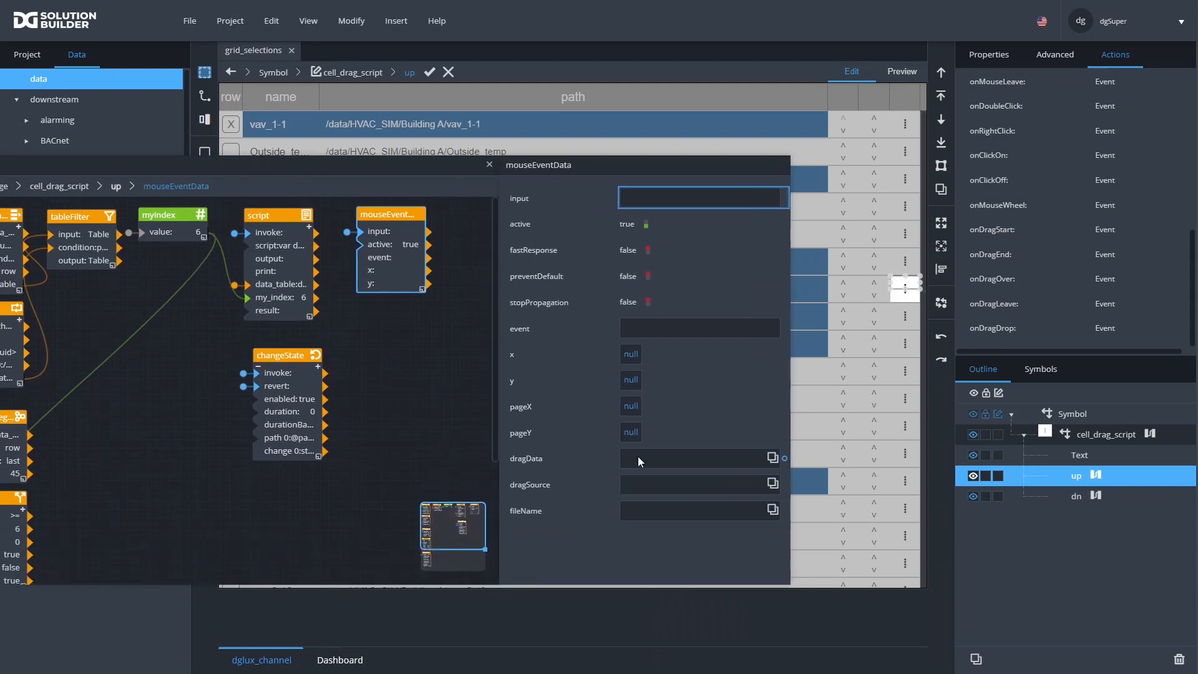
drag(492, 373, 468, 377)
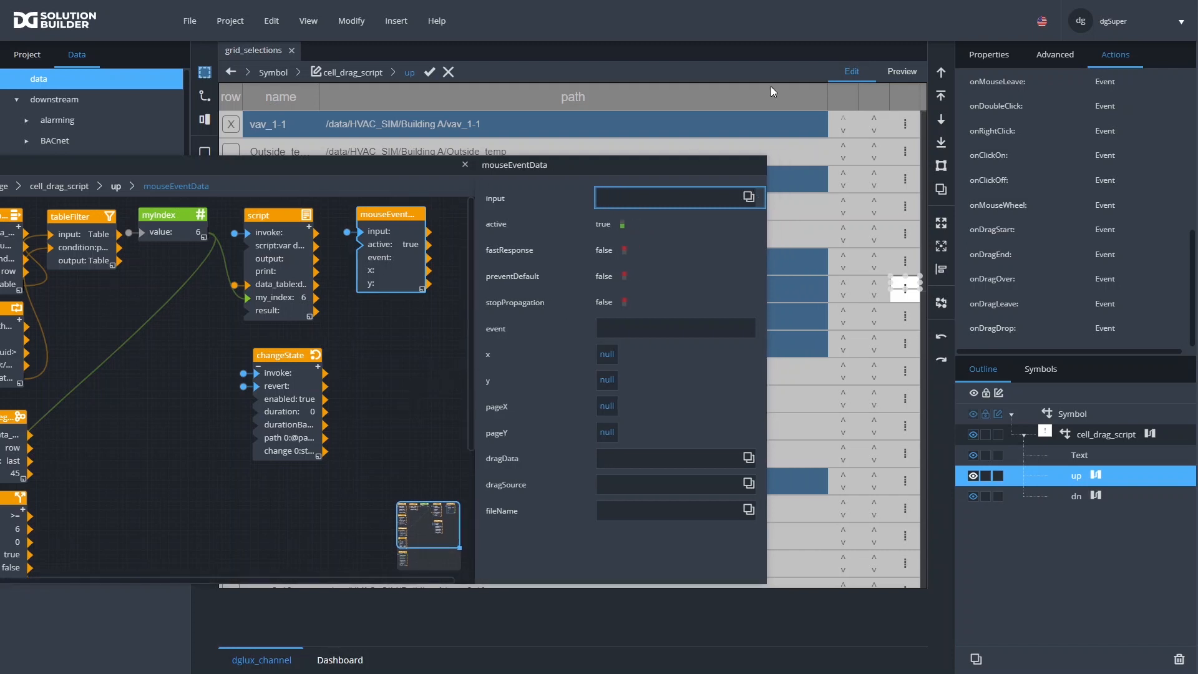
click(912, 74)
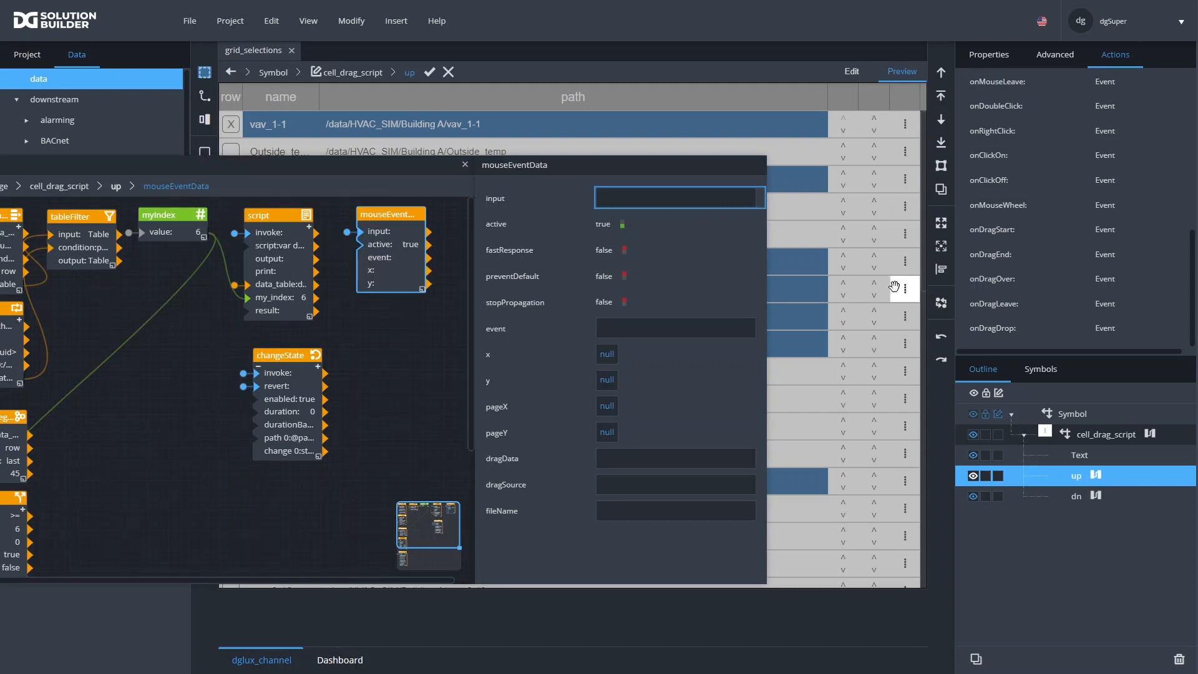
mouse_move(904, 287)
mouse_down()
mouse_move(904, 326)
mouse_move(901, 290)
mouse_up()
click(429, 73)
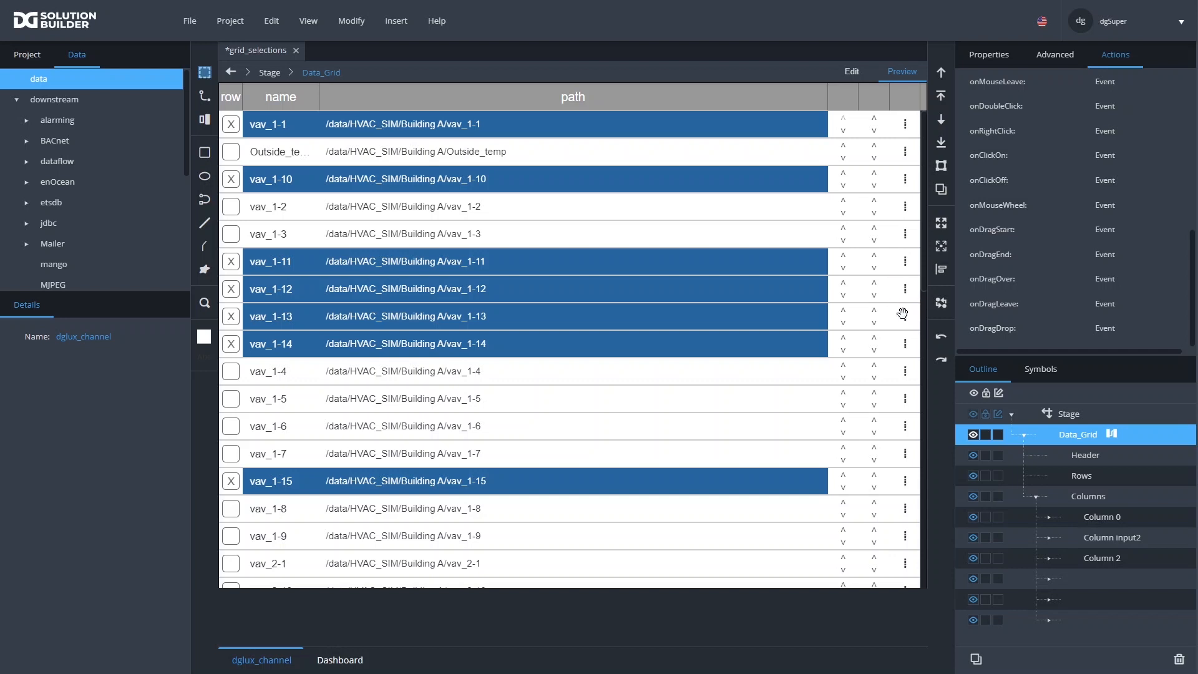
Reopen the cell_drag_script symbol from the vav_1-13 row and show the mouseEventData block in the up element's dataflow
click(855, 71)
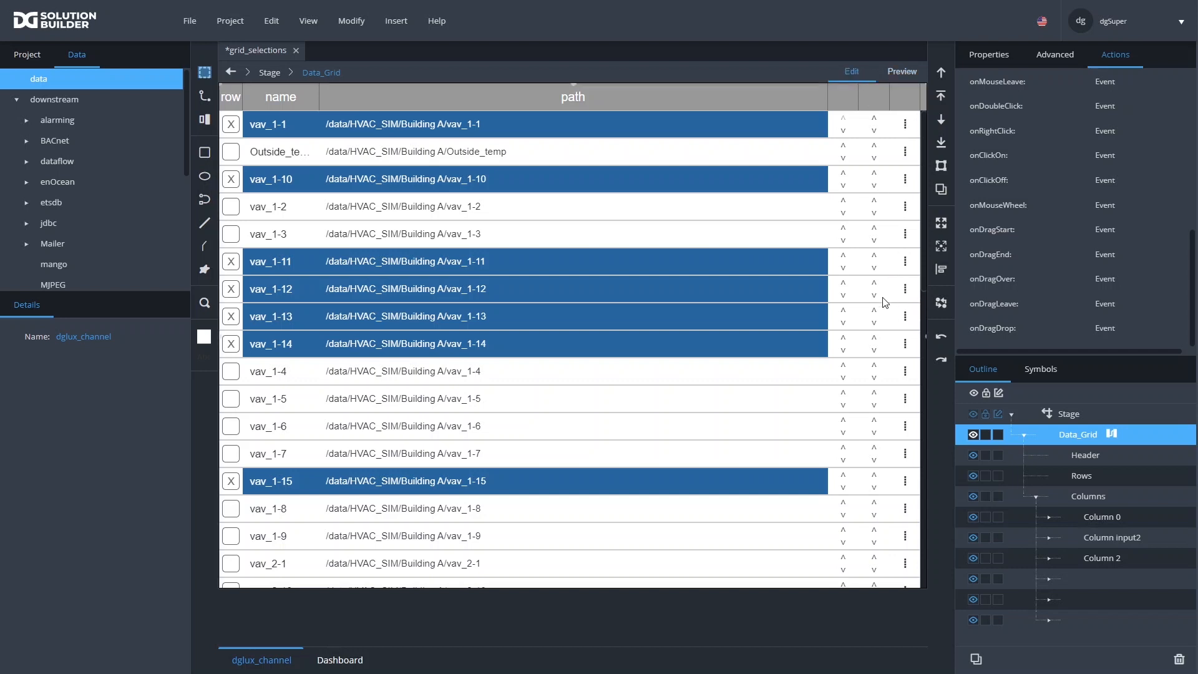
double_click(906, 317)
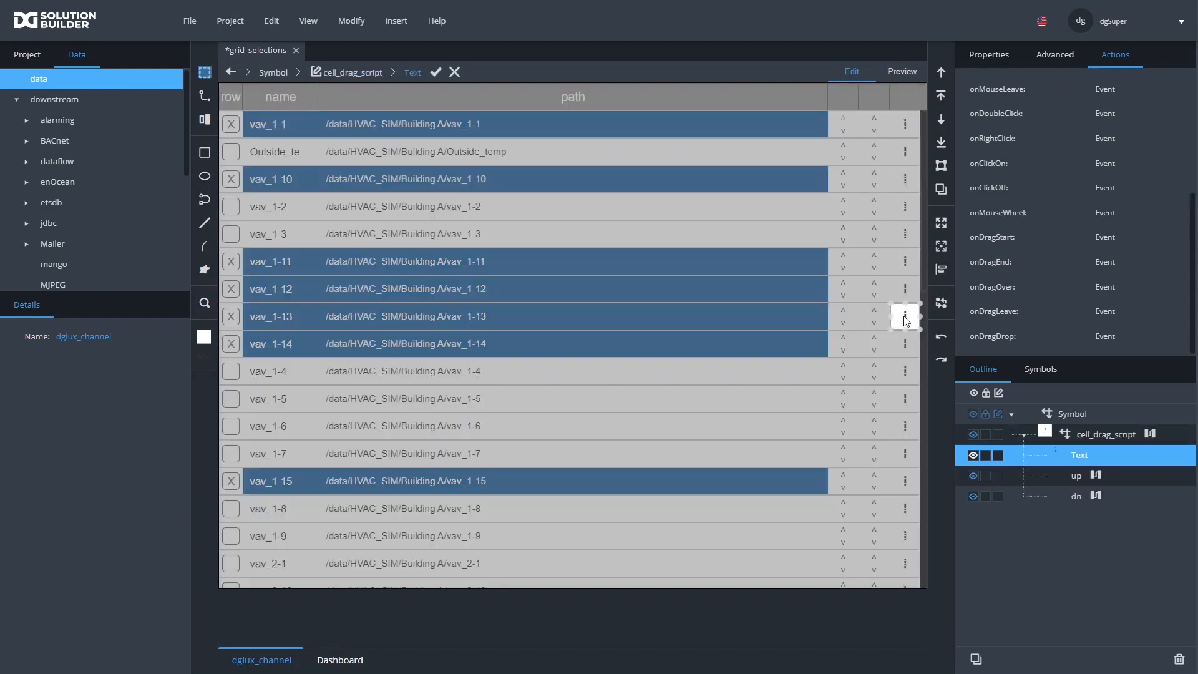
click(1098, 477)
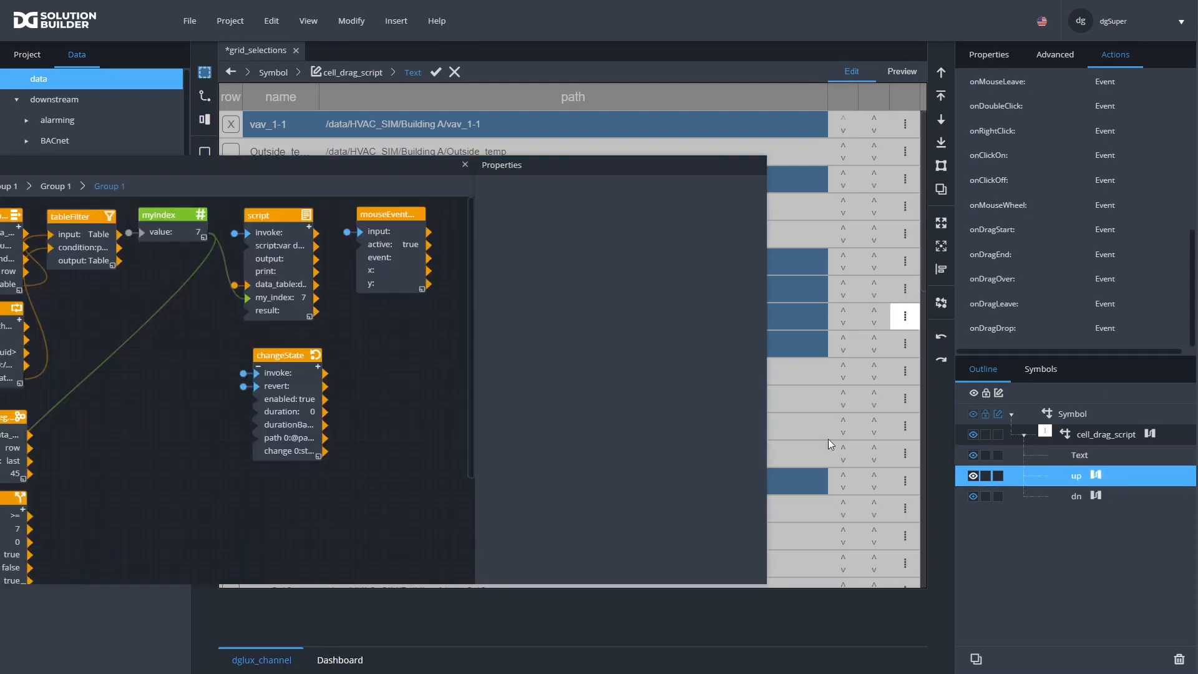
click(379, 269)
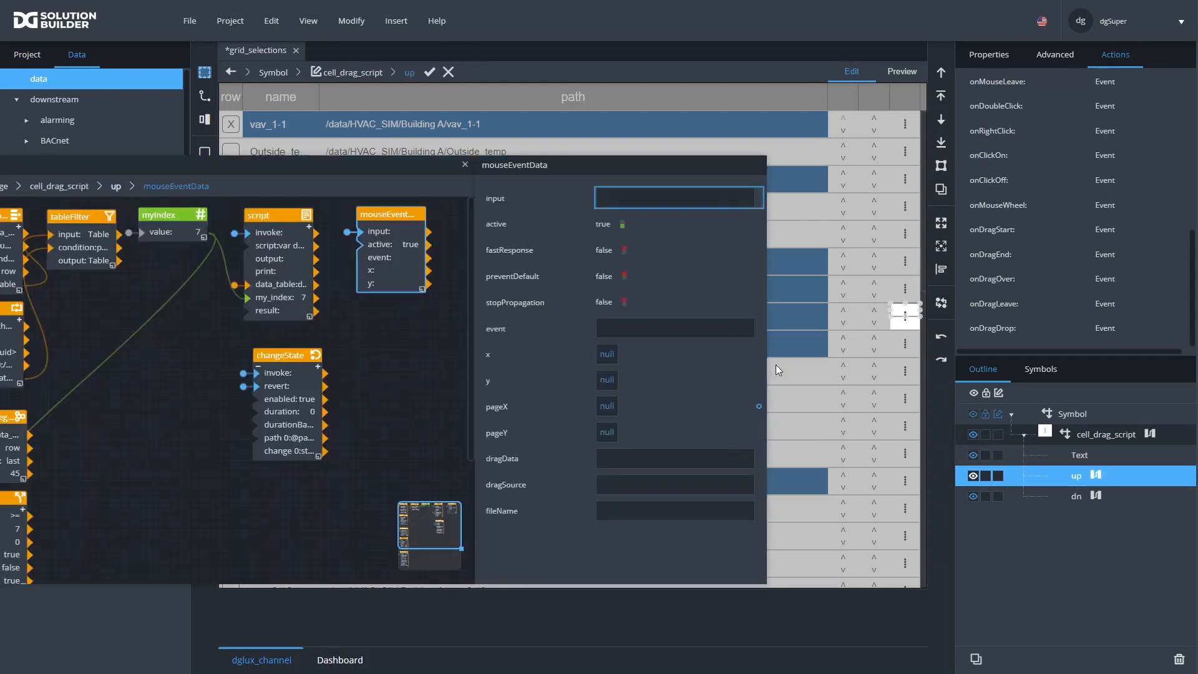
click(995, 54)
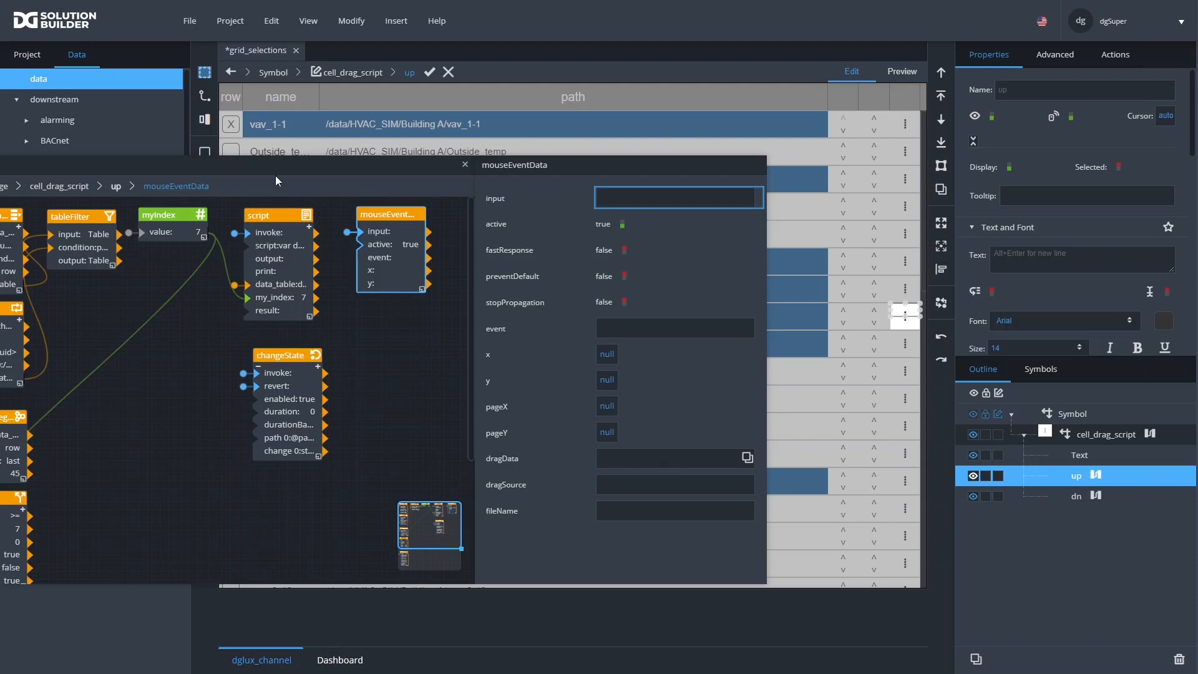
Stack the script and changeState blocks below myIndex and move the mouseEventData block closer to them
drag(257, 226, 152, 272)
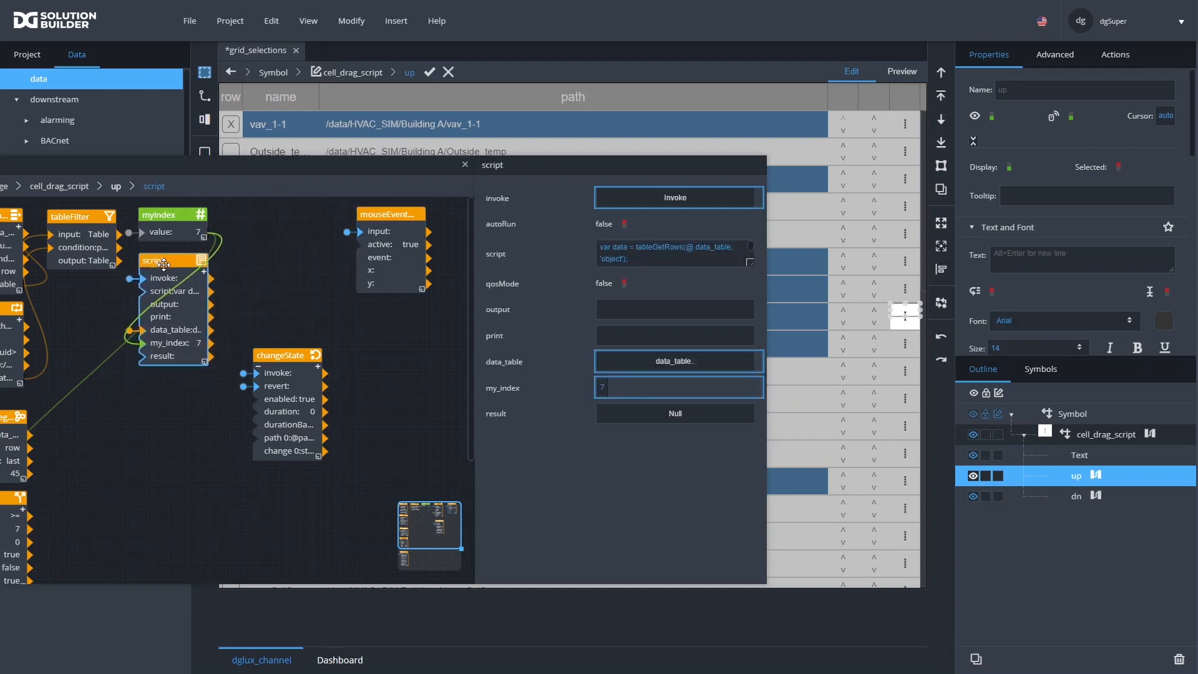
click(291, 355)
drag(290, 355, 184, 388)
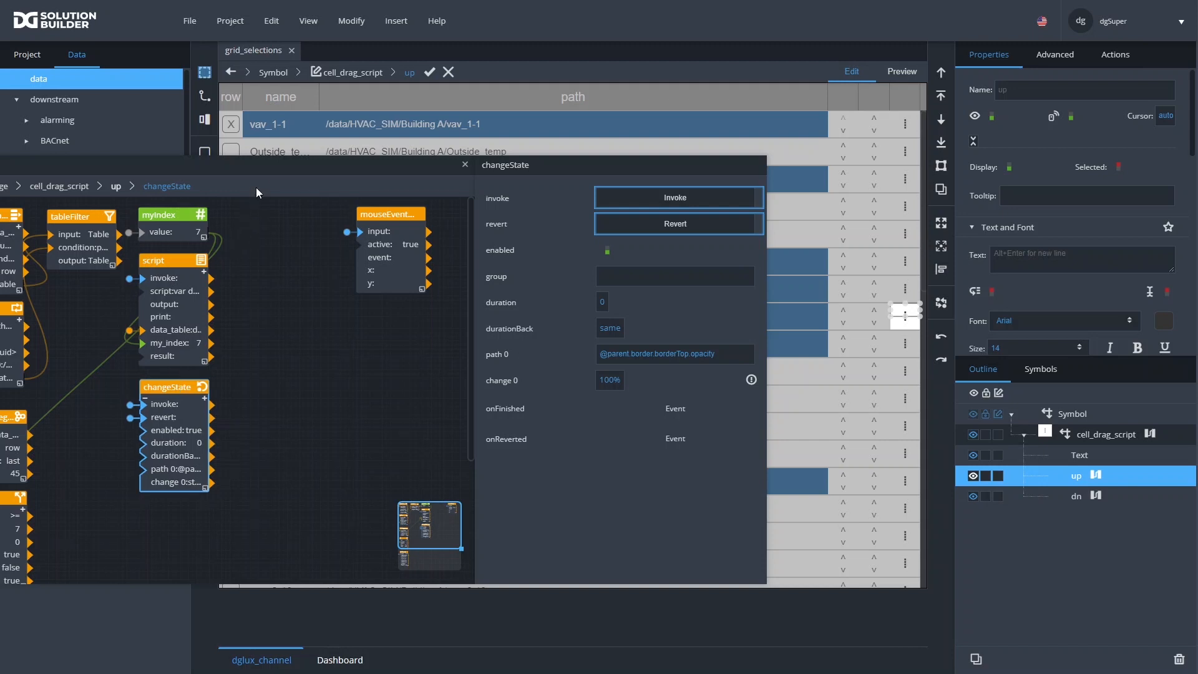
drag(265, 173, 419, 178)
drag(546, 216, 482, 214)
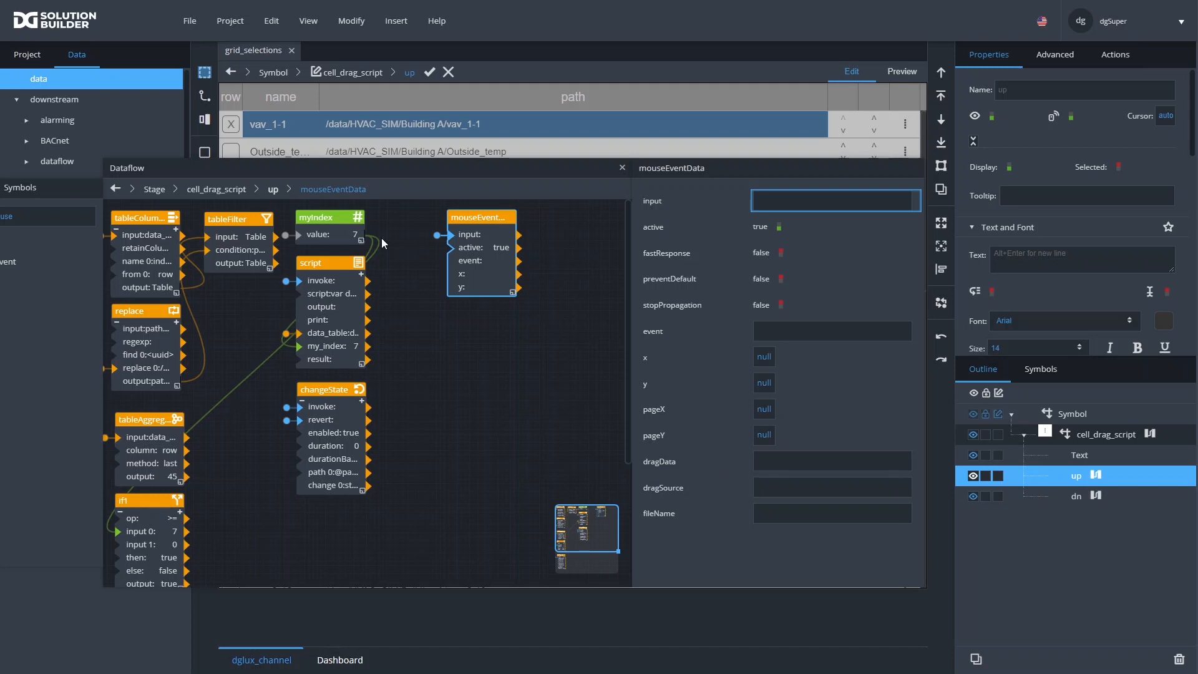
drag(414, 176, 469, 161)
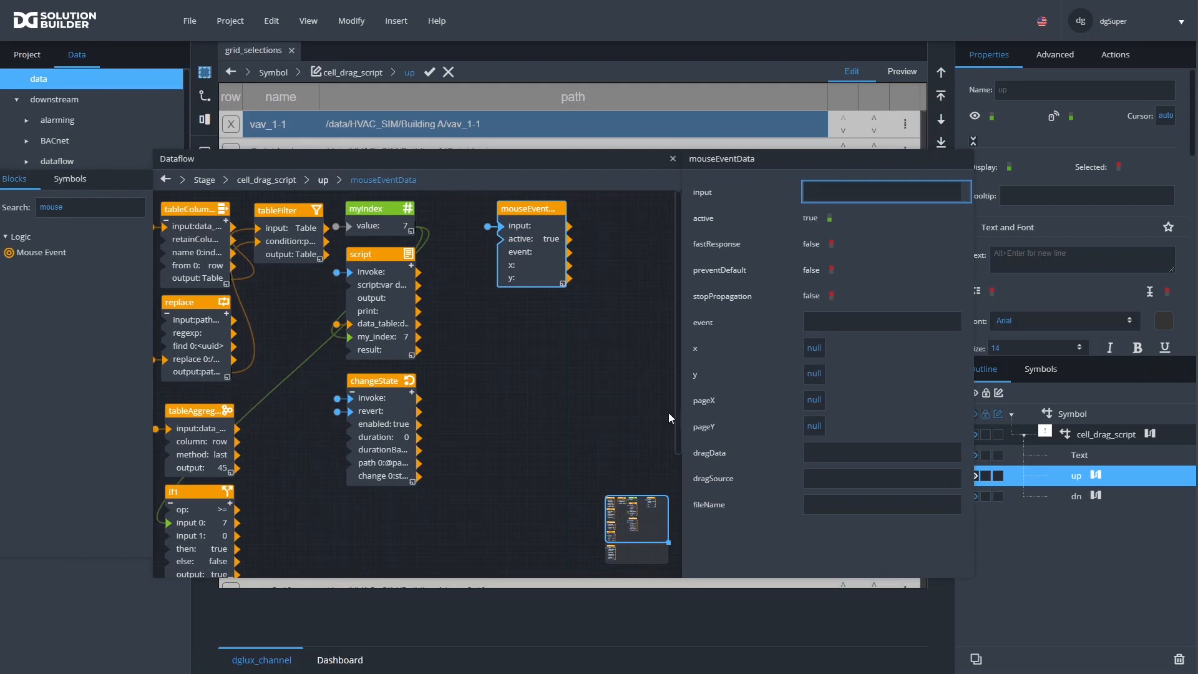
Inspect the output table of the tableFilter block
click(301, 243)
click(882, 277)
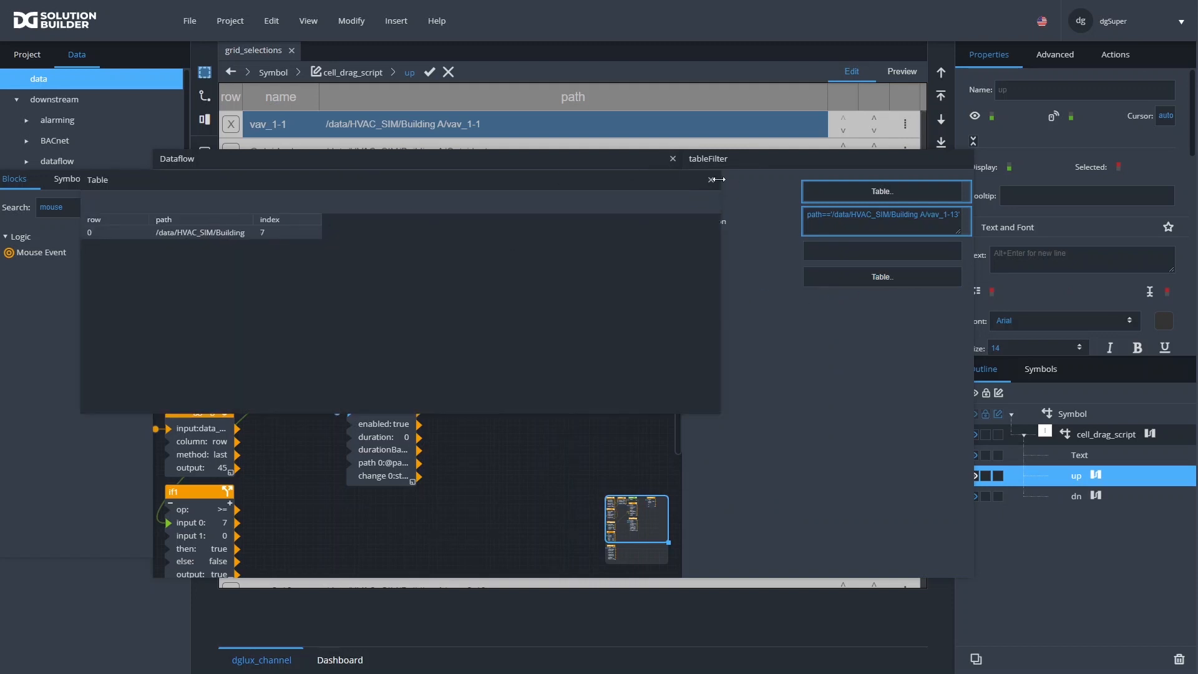
click(712, 180)
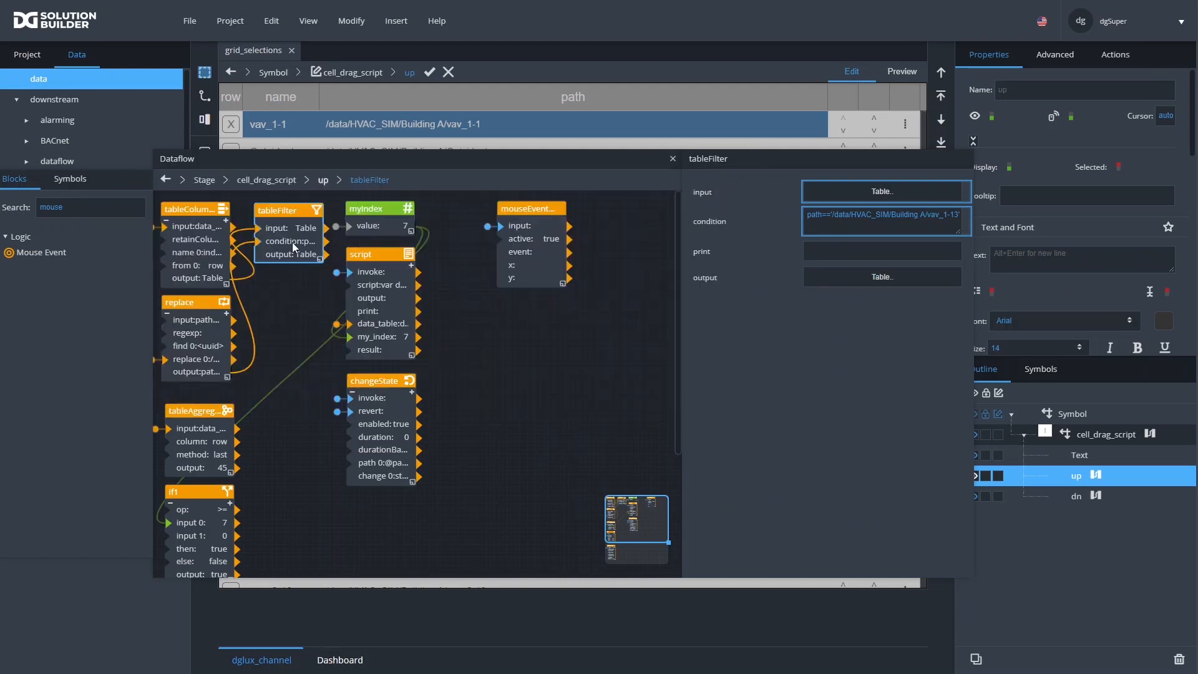
double_click(39, 204)
text(tab)
drag(25, 252, 507, 336)
drag(302, 255, 502, 353)
click(892, 229)
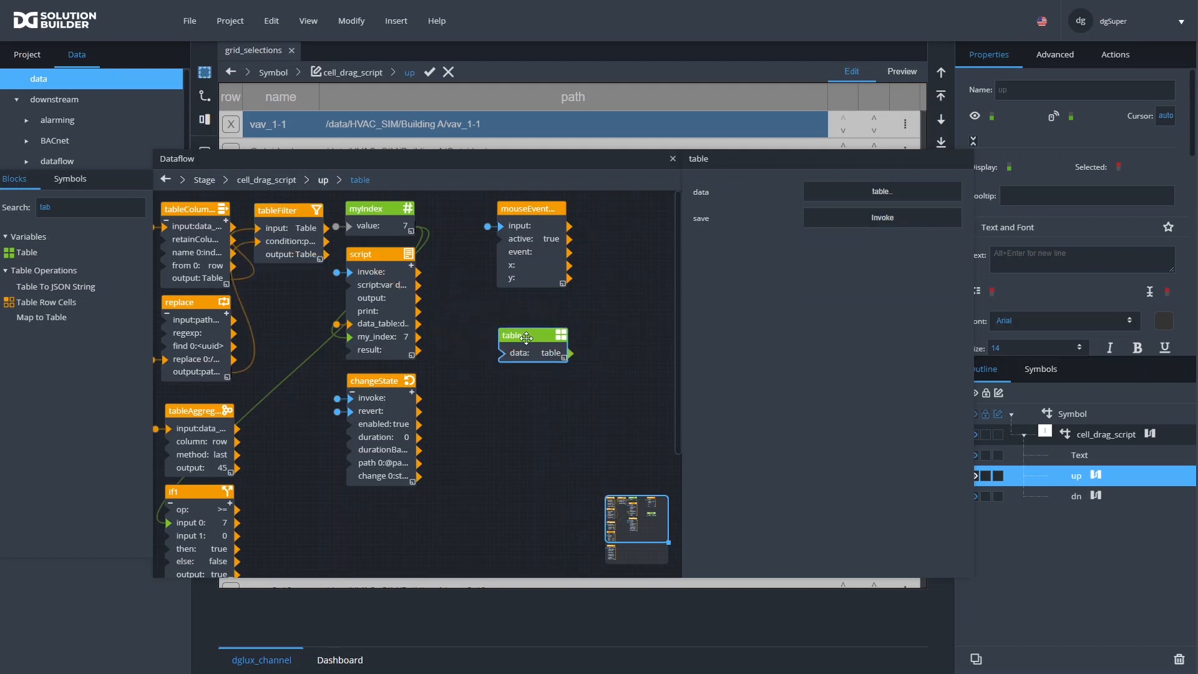
key(Delete)
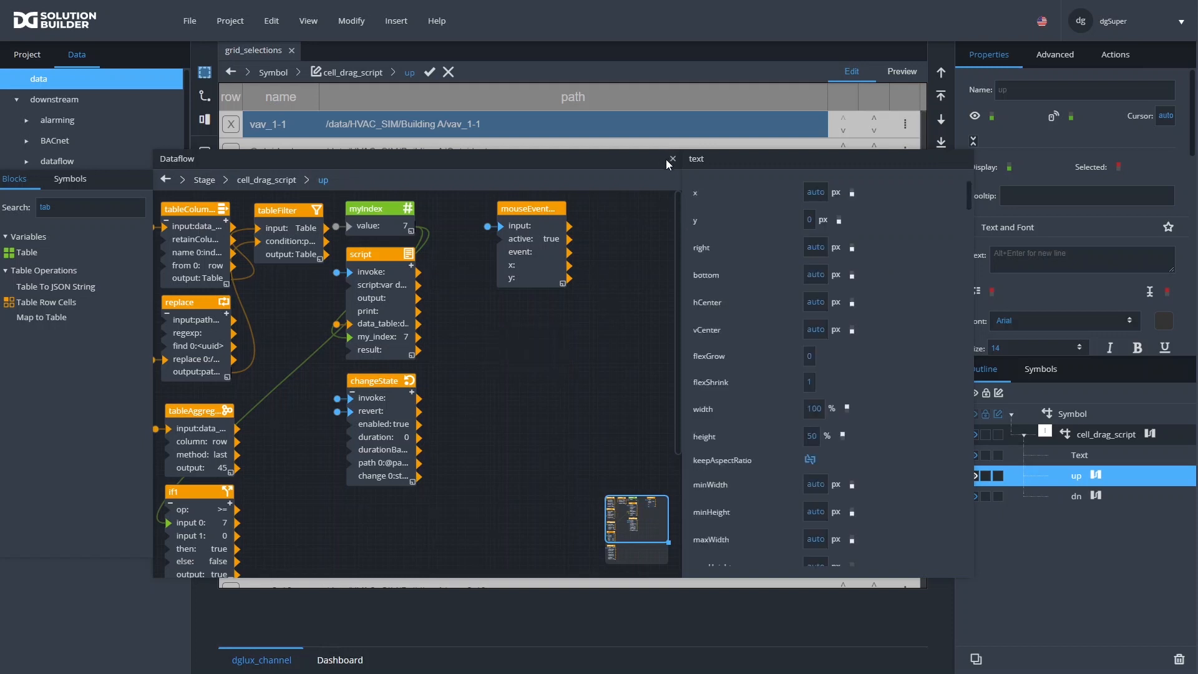
Apply the symbol edits and reopen the up element's dataflow in cell_drag_script from the vav_1-7 row
click(429, 73)
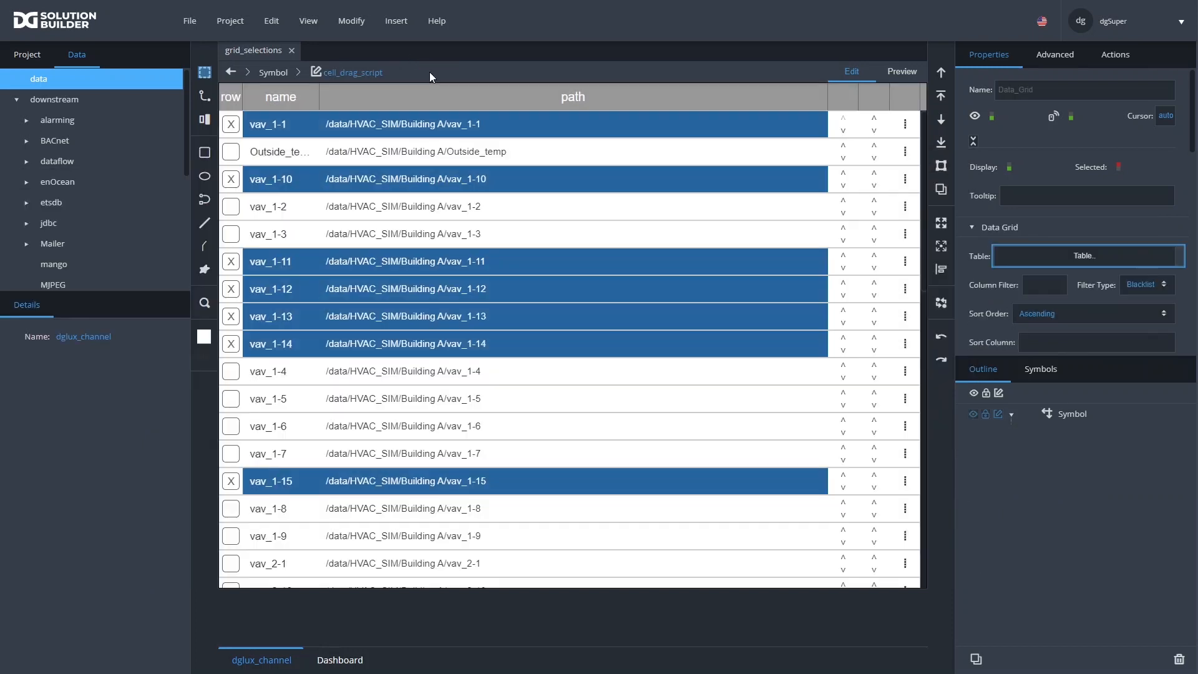
double_click(906, 455)
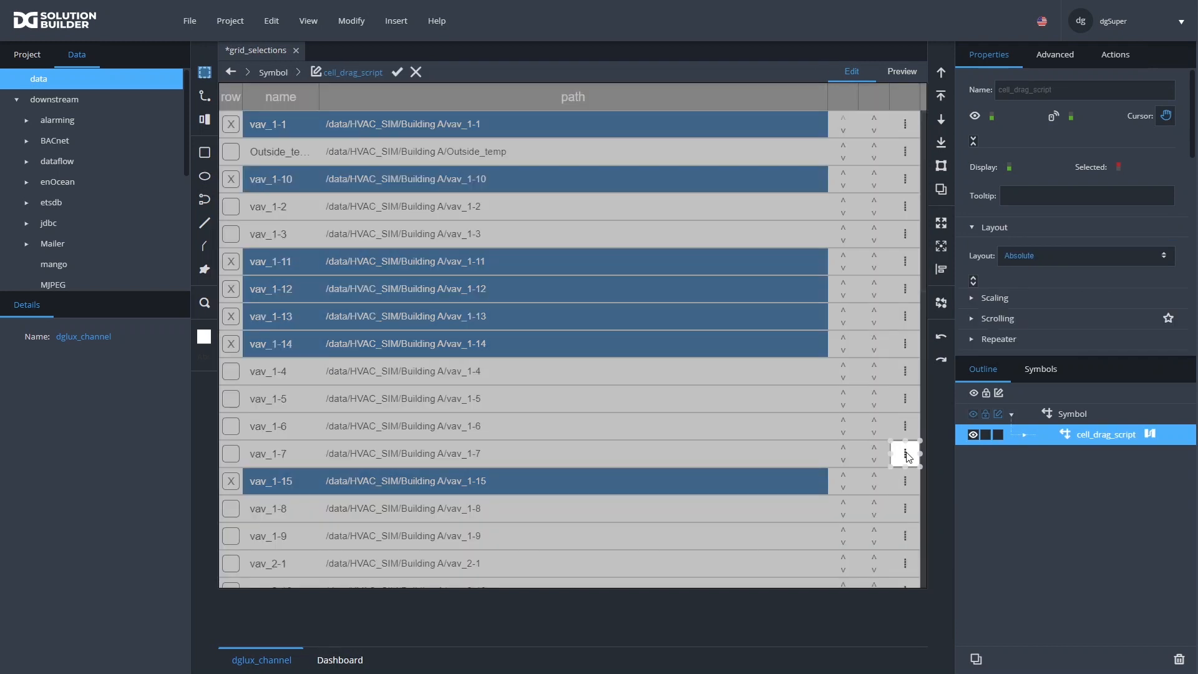
click(1024, 435)
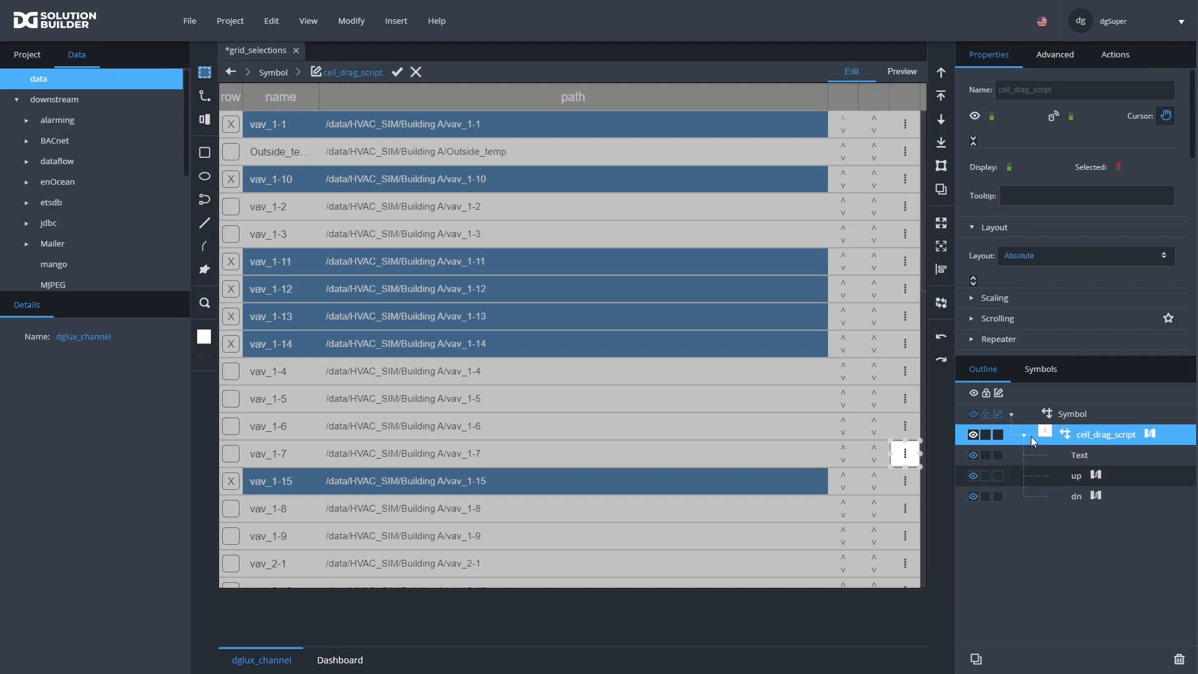
click(1095, 476)
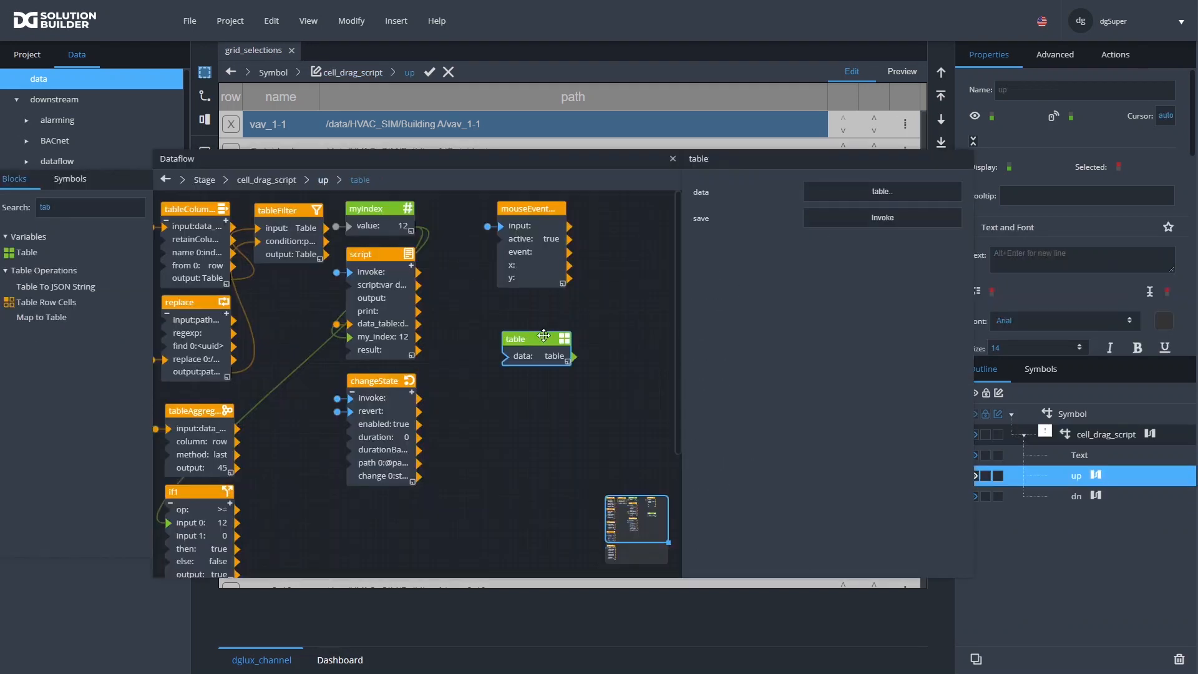
Place the table block beside mouseEventData and show the dragData property on the mouseEventData block
drag(542, 335, 566, 322)
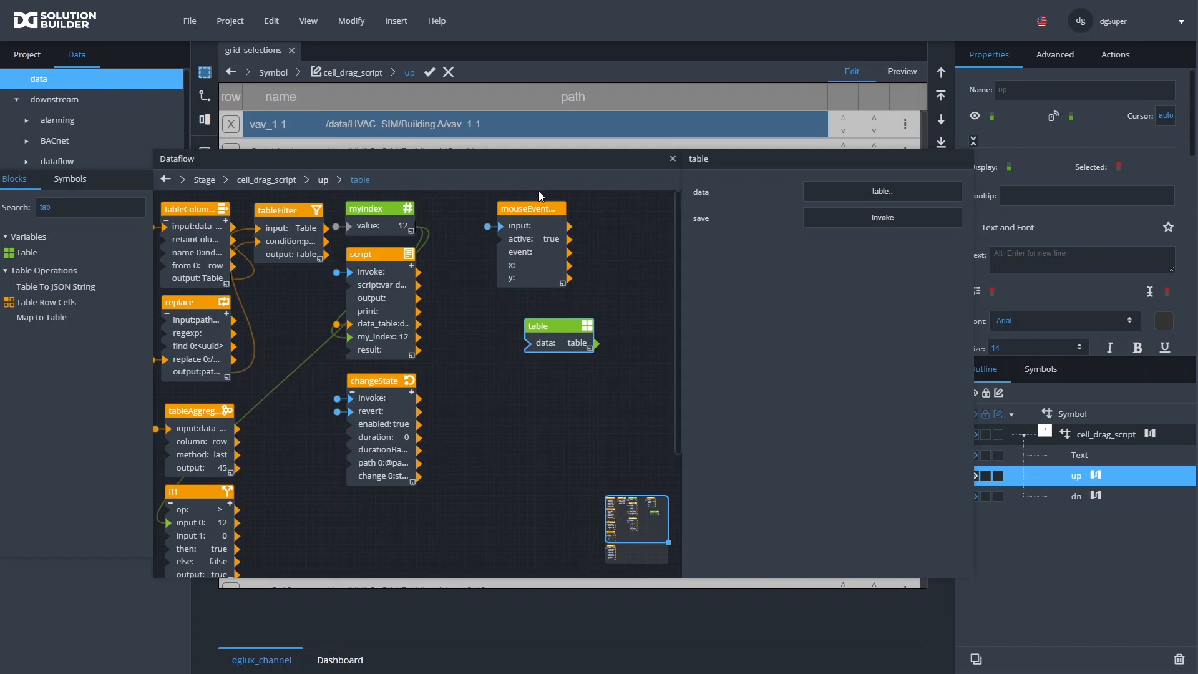
drag(530, 209, 512, 212)
drag(559, 327, 607, 261)
click(513, 280)
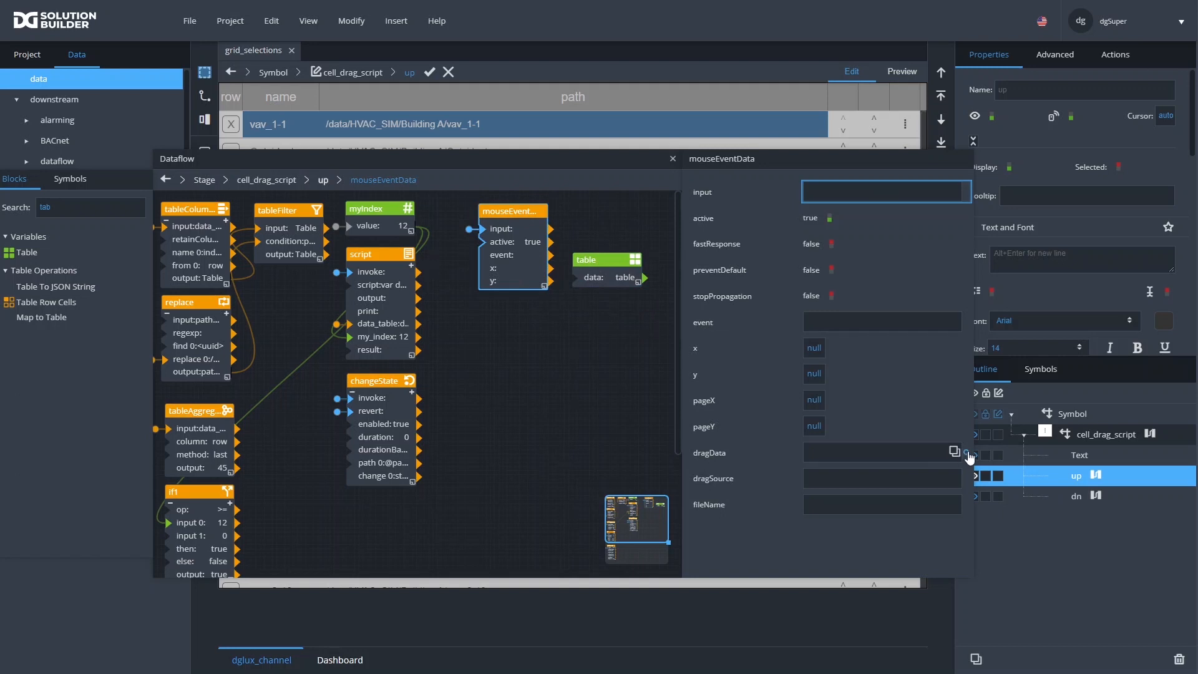
click(965, 452)
click(990, 516)
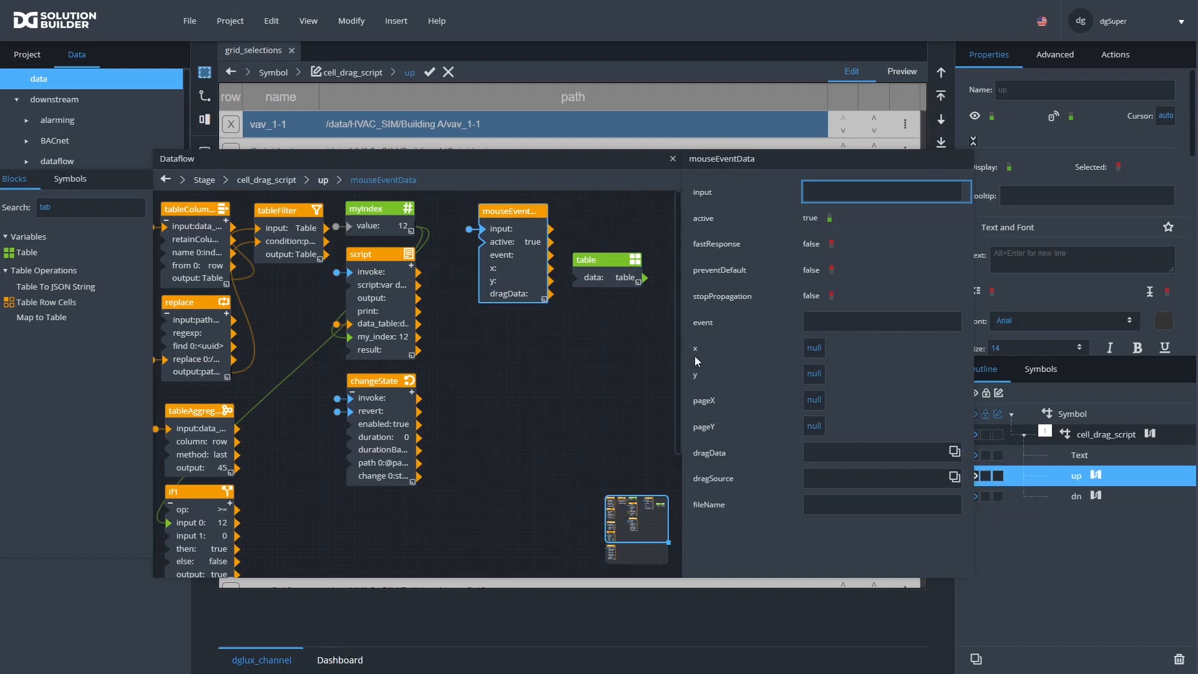
Move the table block level with the dragData row of mouseEventData and rename it dropData
drag(588, 261, 579, 303)
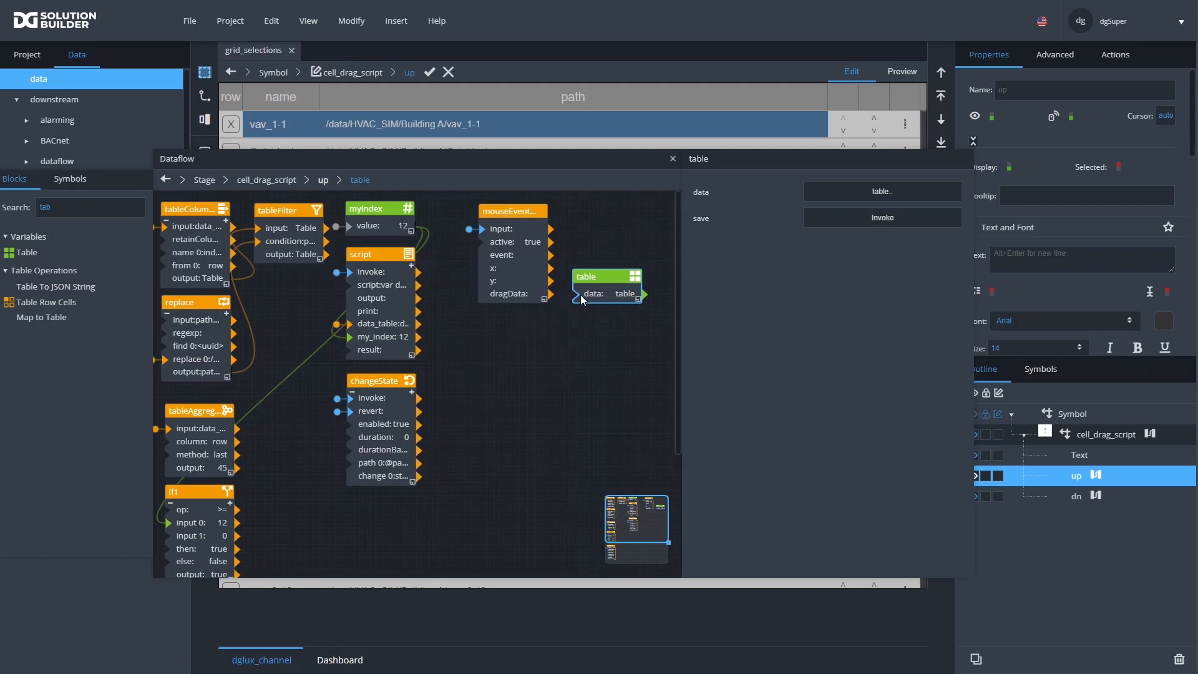
double_click(597, 276)
text(dropData)
key(Return)
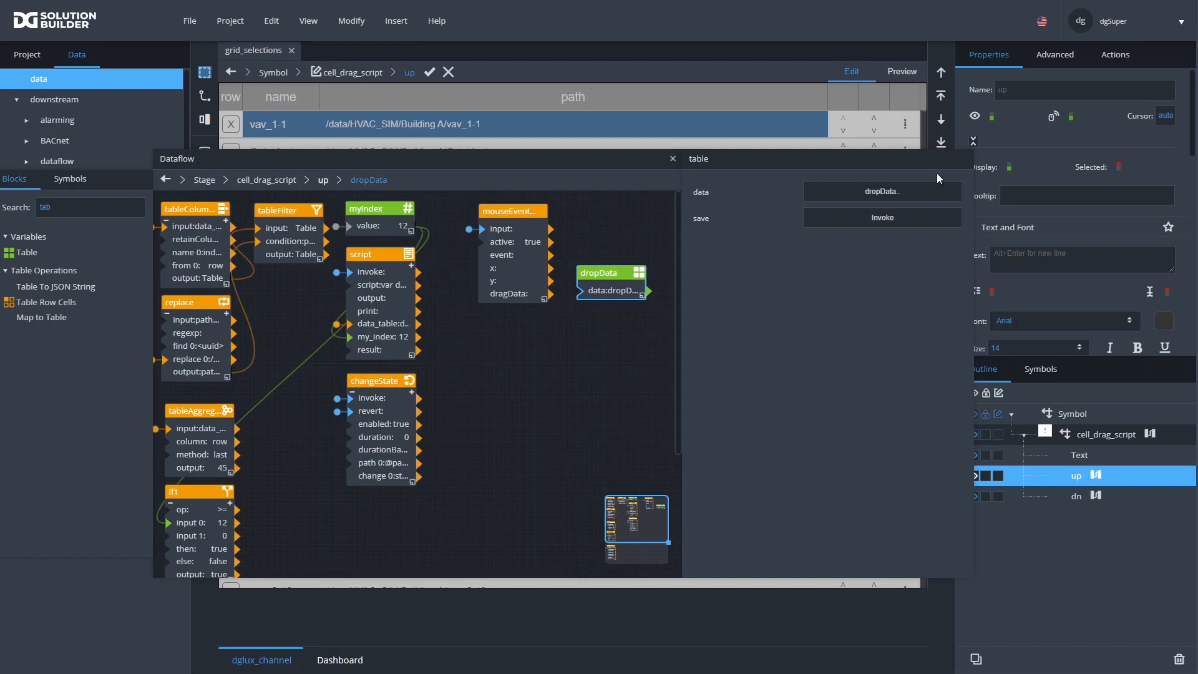
View the dropData table's contents in a compact window placed above the dataflow
click(909, 190)
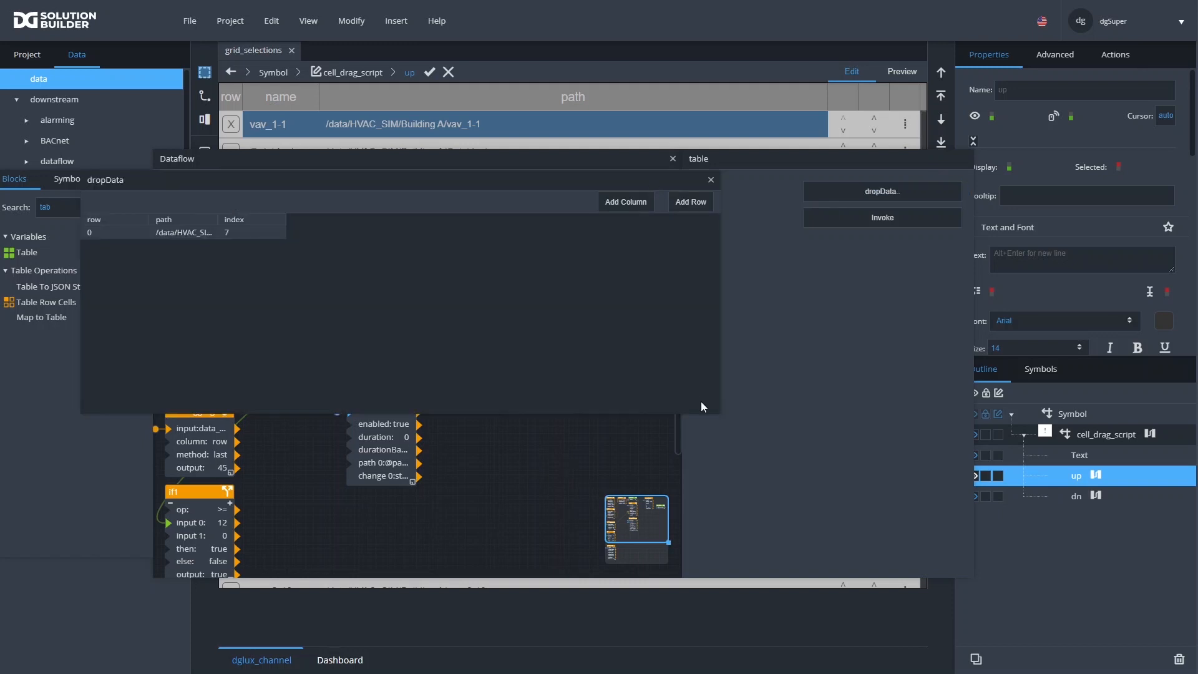
drag(699, 408, 312, 261)
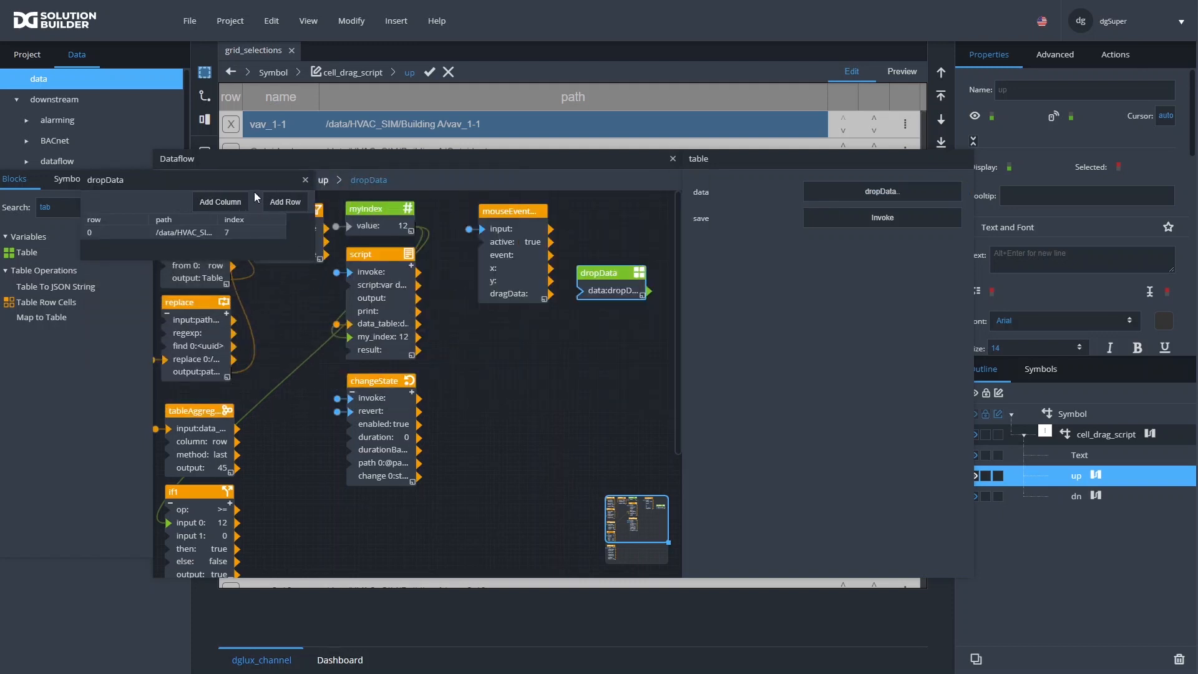
drag(365, 179, 465, 139)
drag(466, 97, 576, 39)
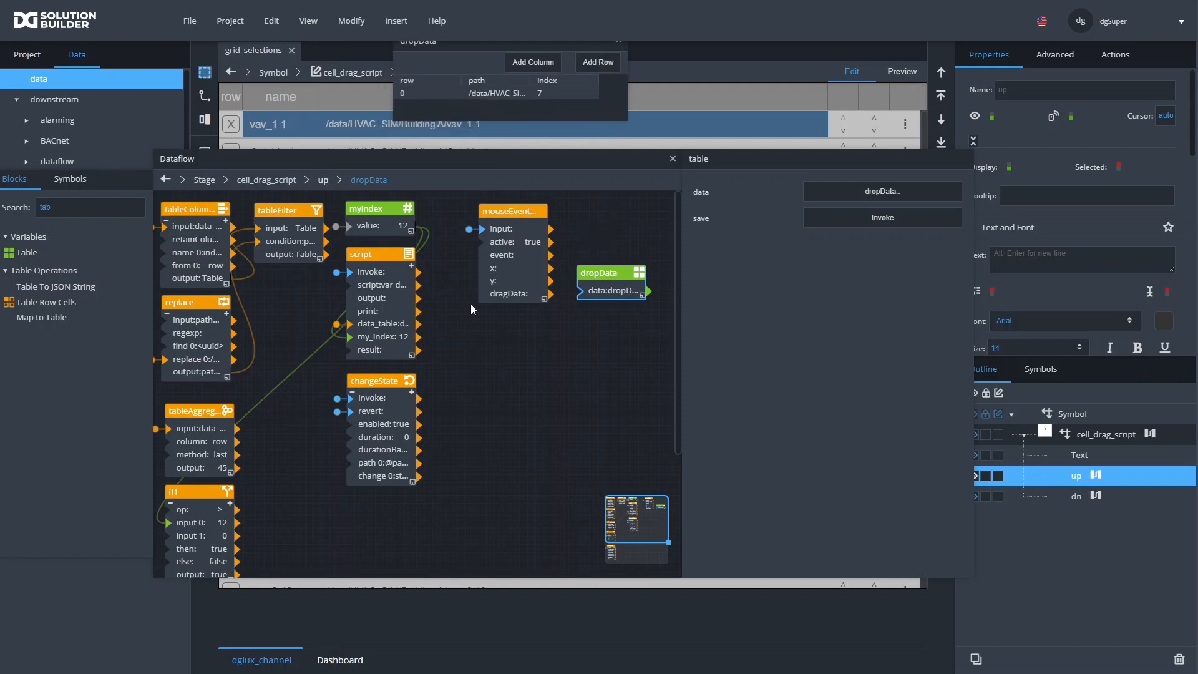
Move changeState lower in the dataflow and place the script block beneath mouseEventData
drag(368, 382, 328, 438)
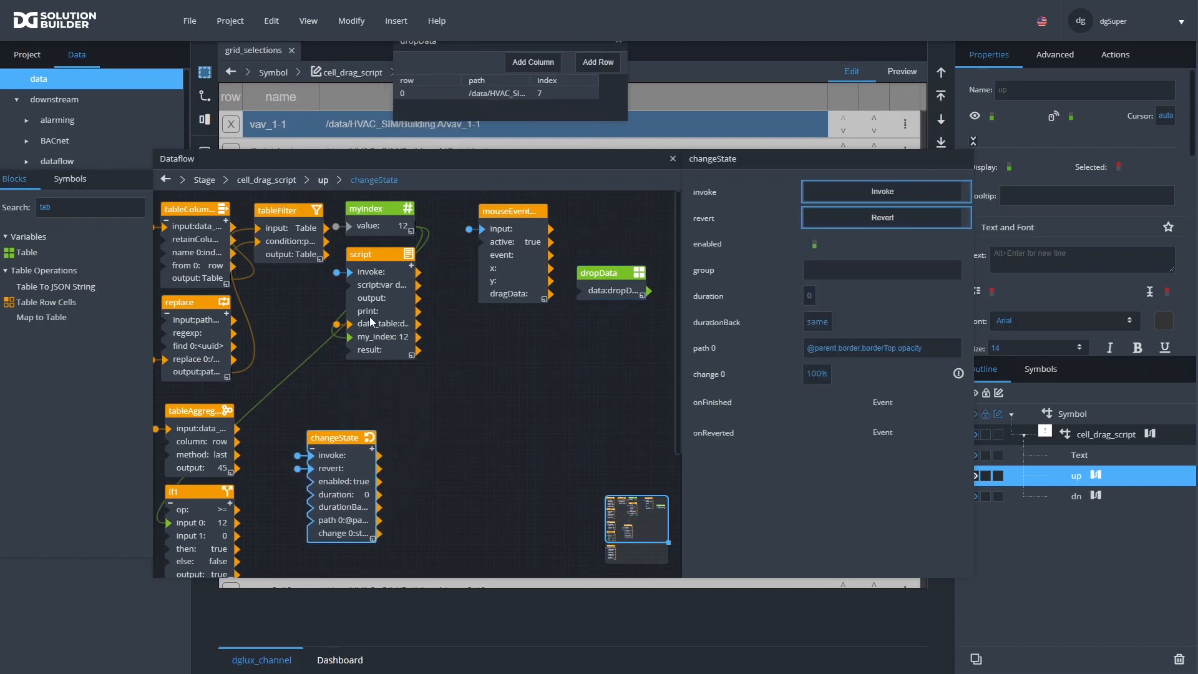
drag(382, 269, 513, 342)
click(402, 220)
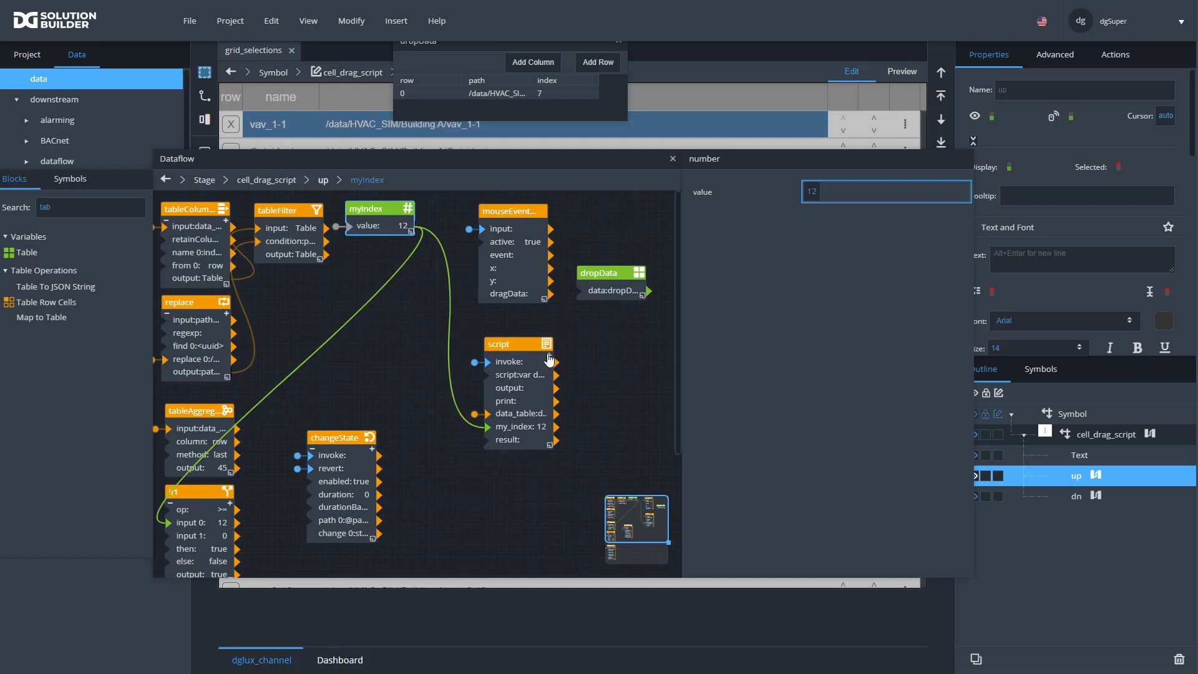
Add a number parameter named dropIndex and a string parameter named dropUuid to the script block
click(549, 359)
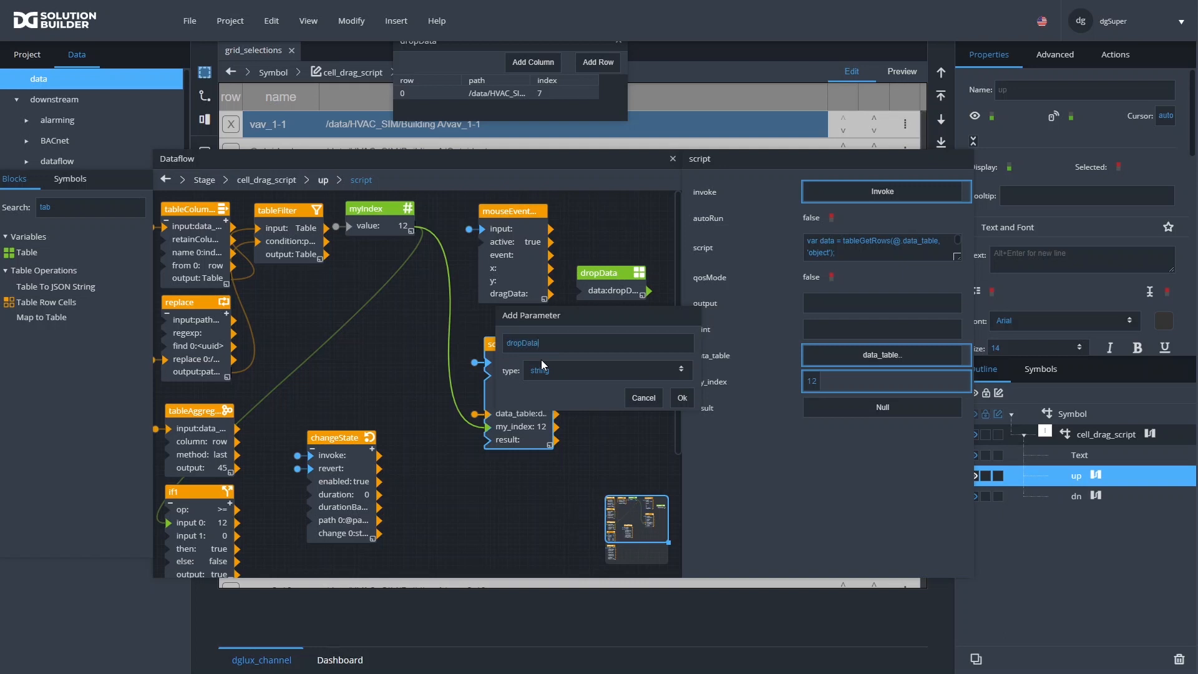
click(568, 369)
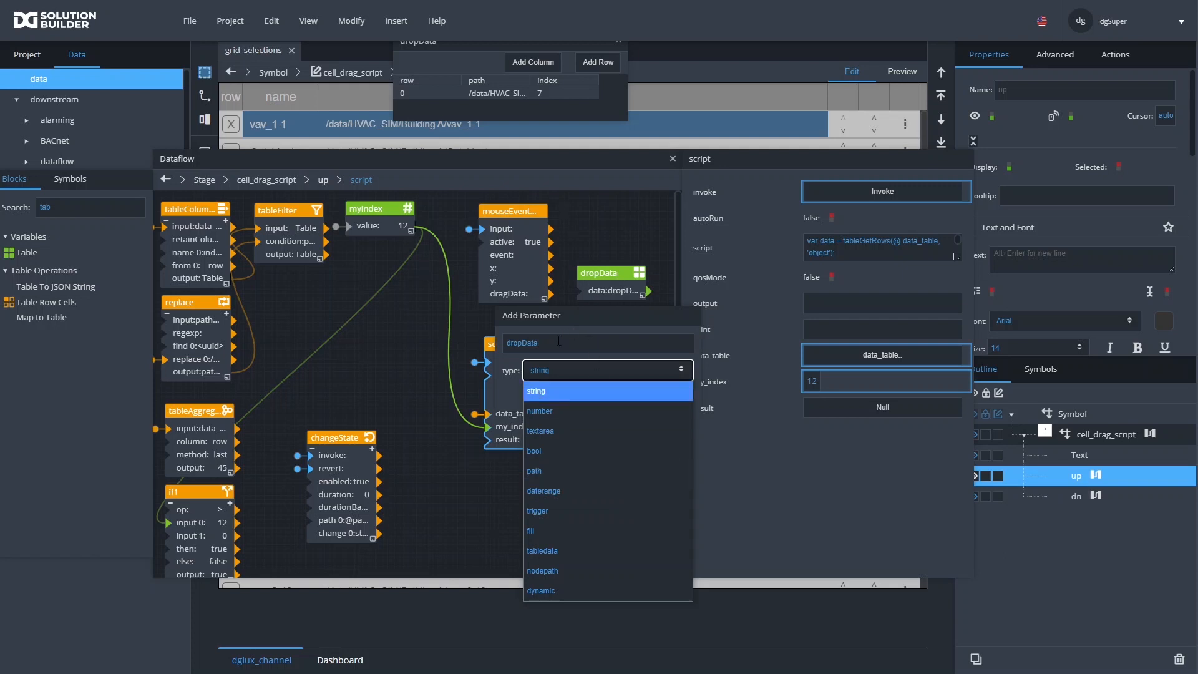
double_click(558, 341)
text(dex)
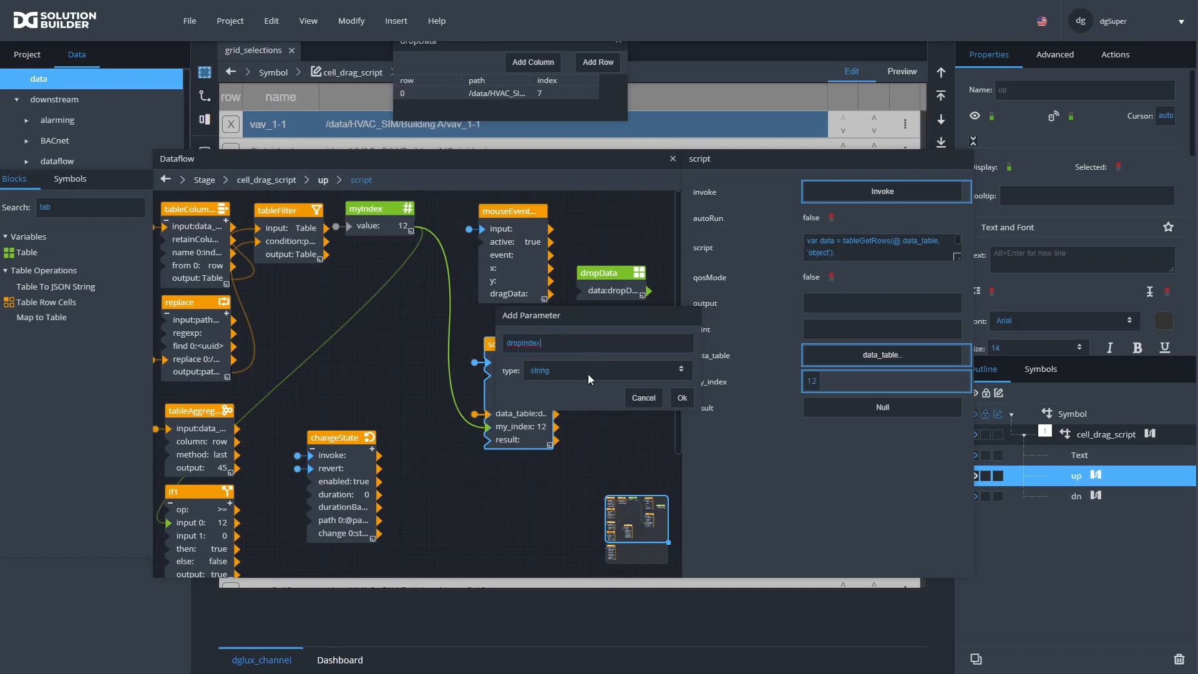
click(593, 377)
click(551, 411)
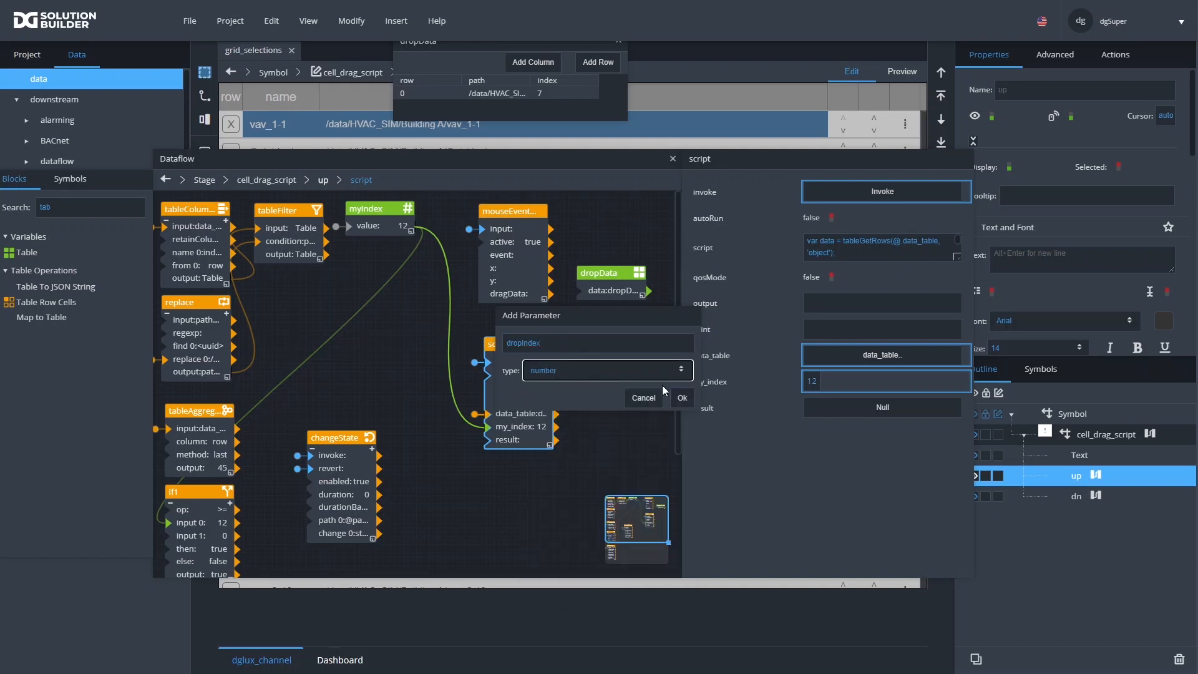
key(Return)
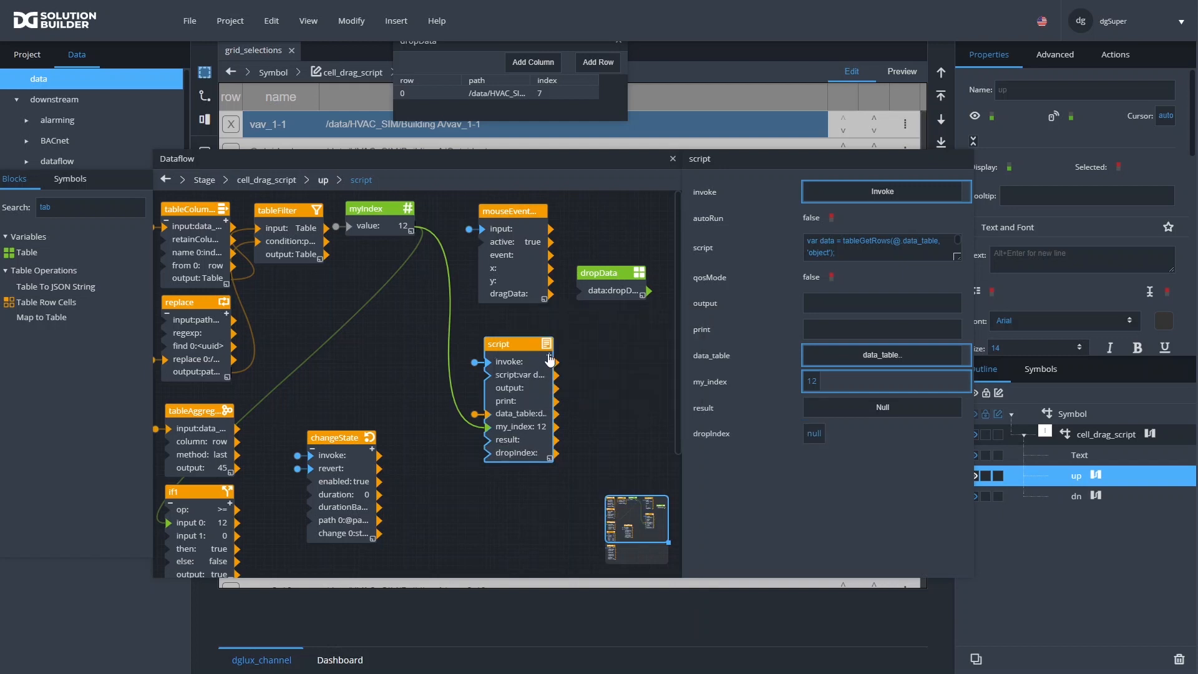
click(551, 354)
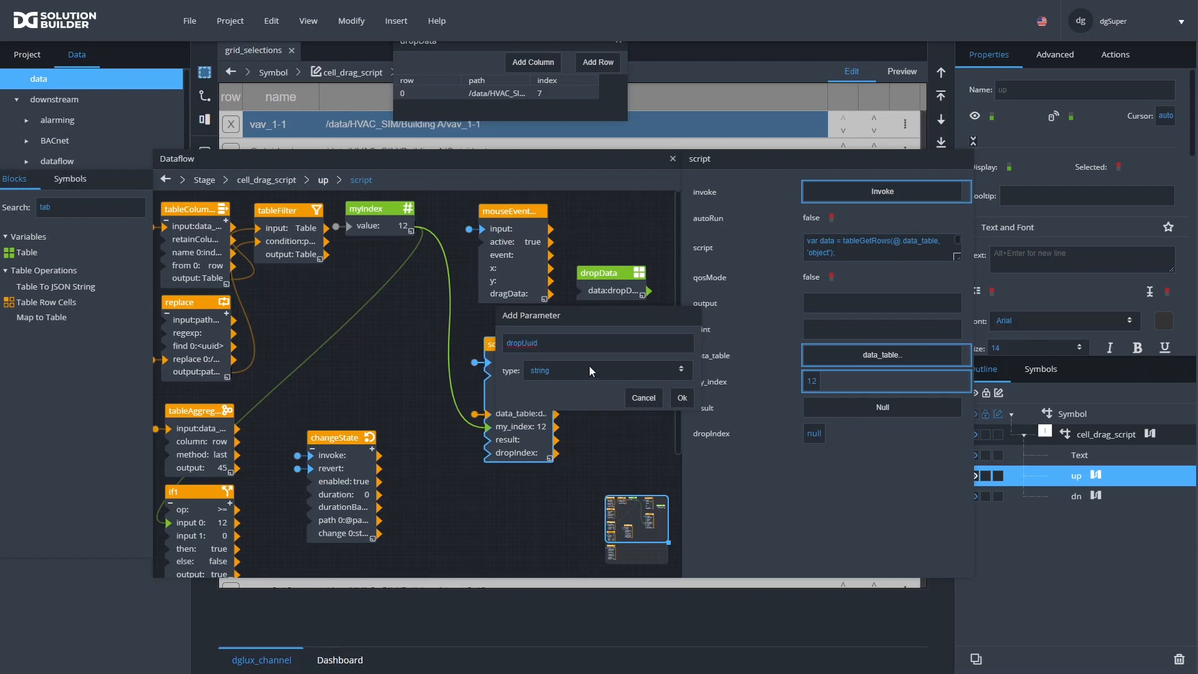
click(681, 398)
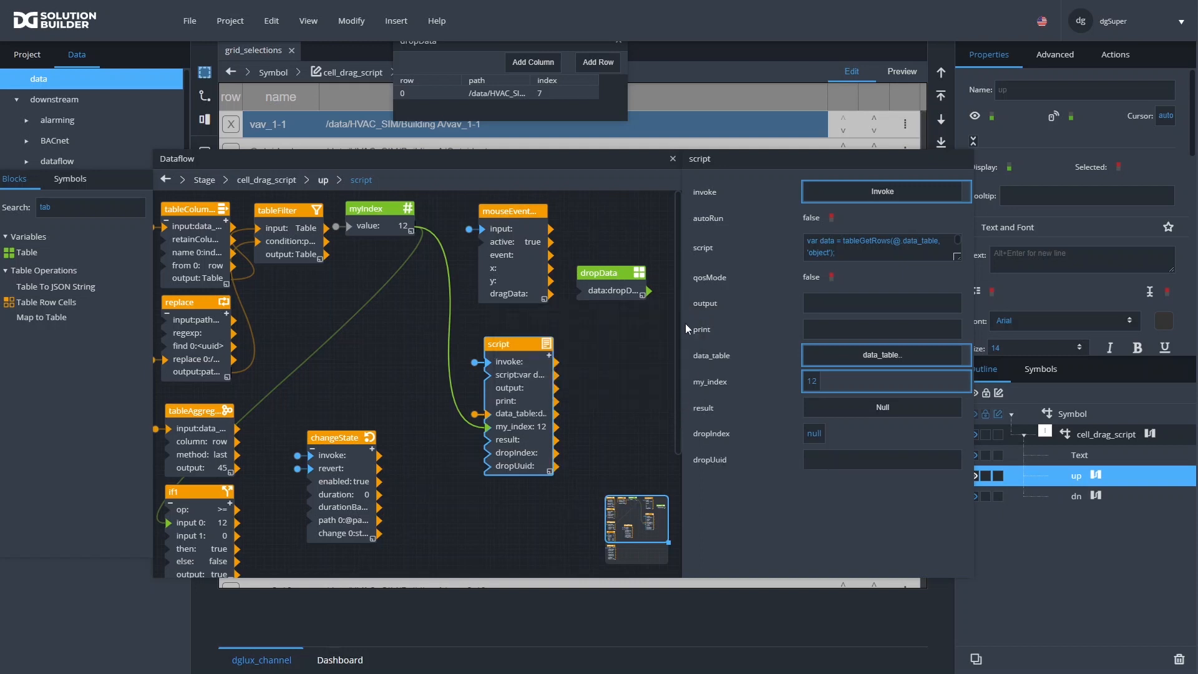
click(632, 293)
click(885, 193)
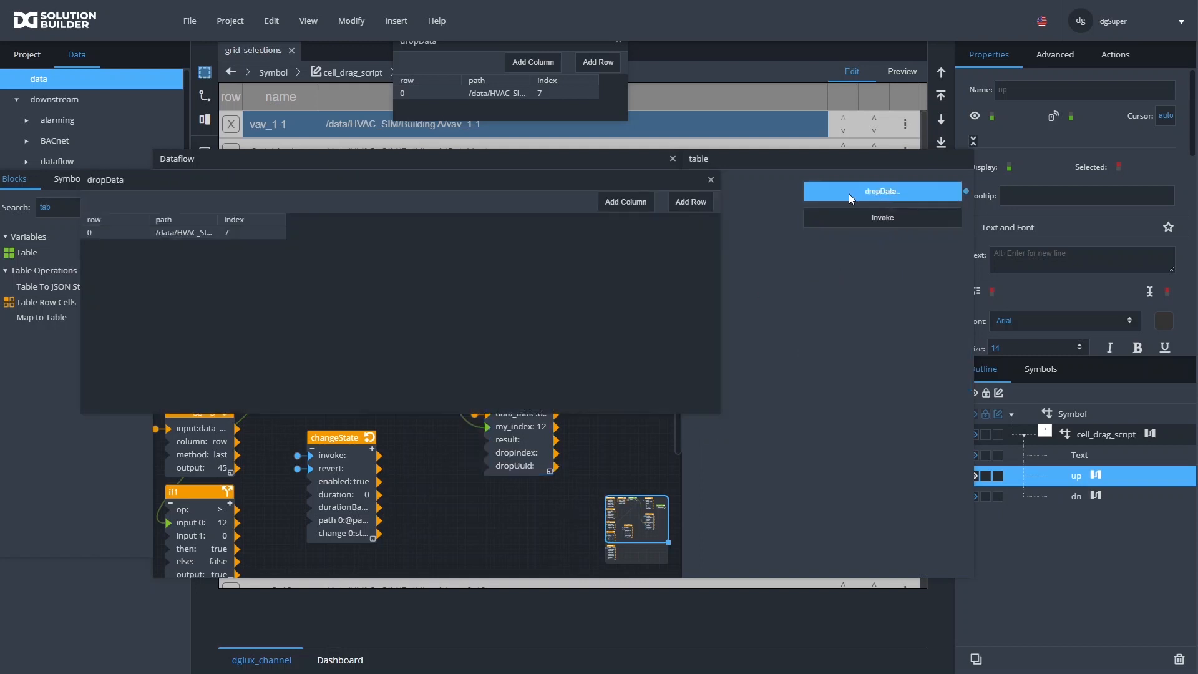
drag(712, 410, 305, 261)
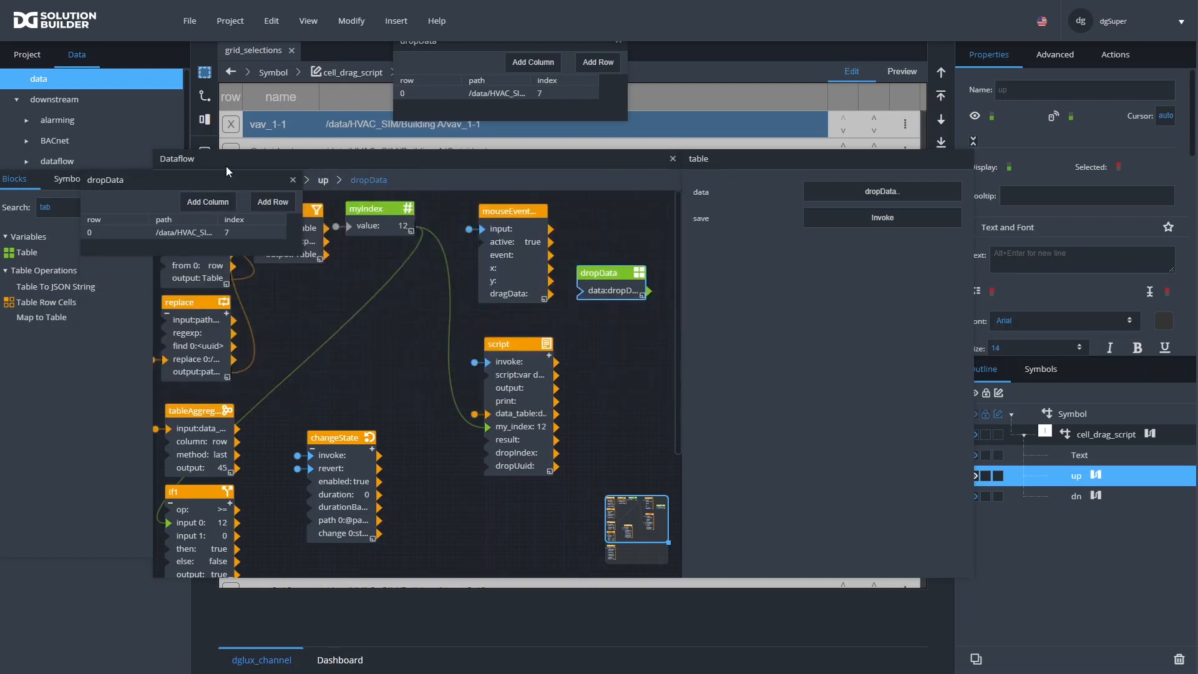
drag(220, 182, 281, 93)
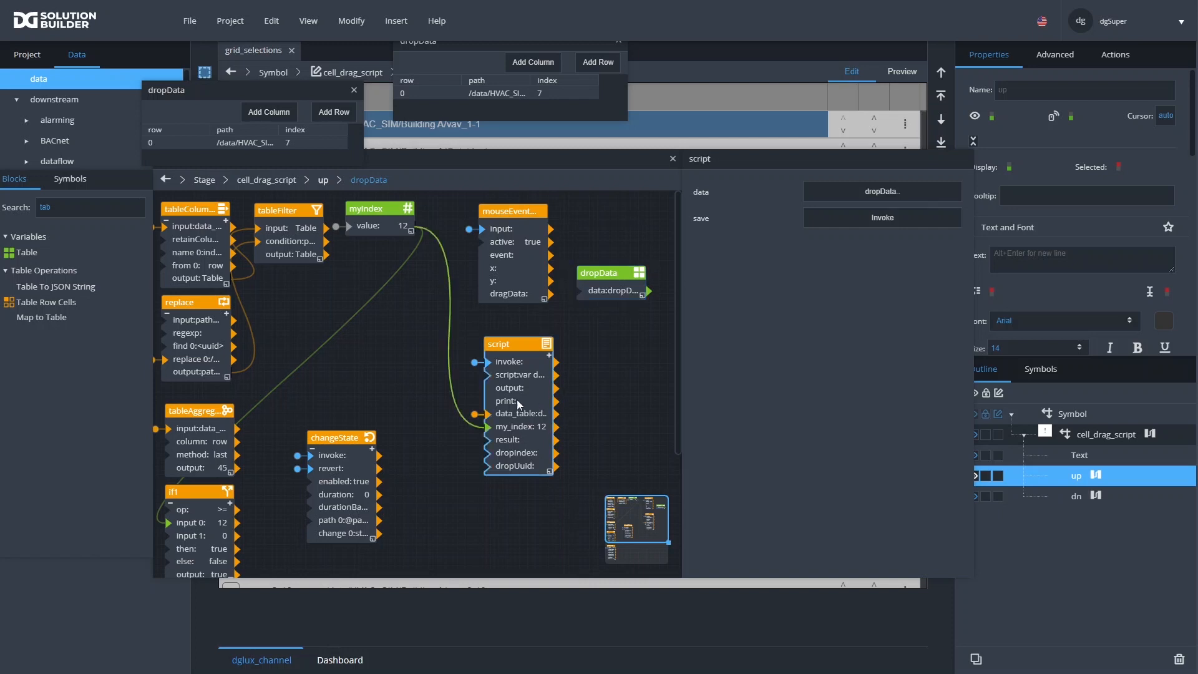
click(529, 427)
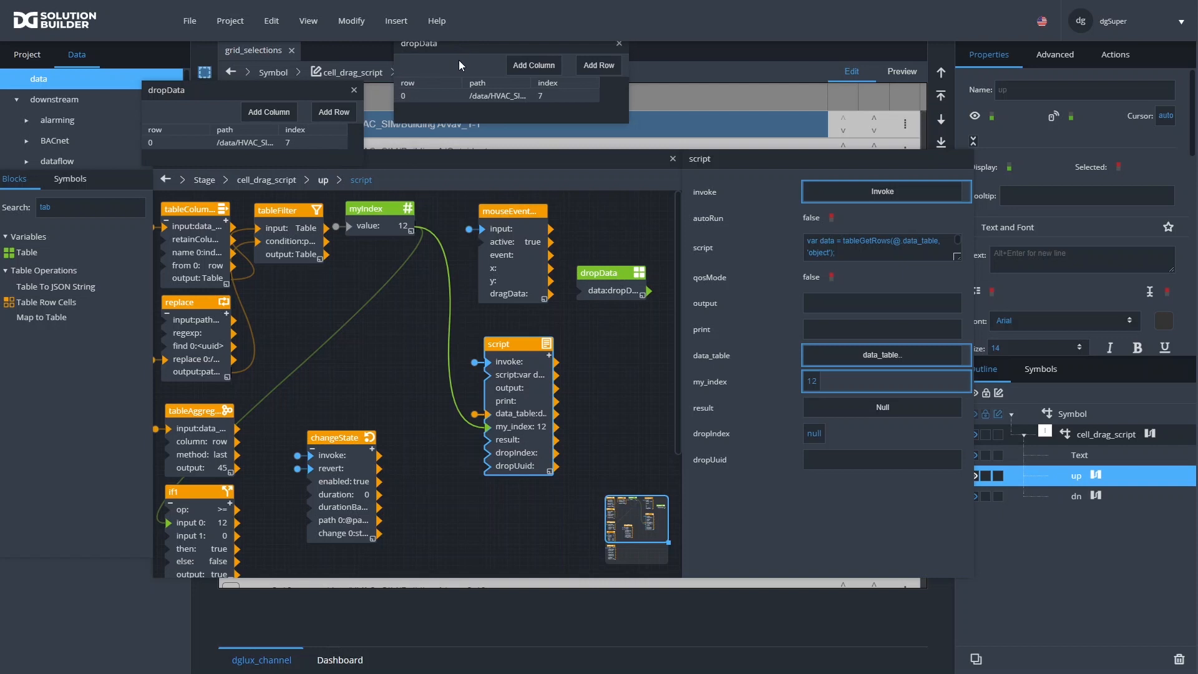
drag(455, 50, 467, 75)
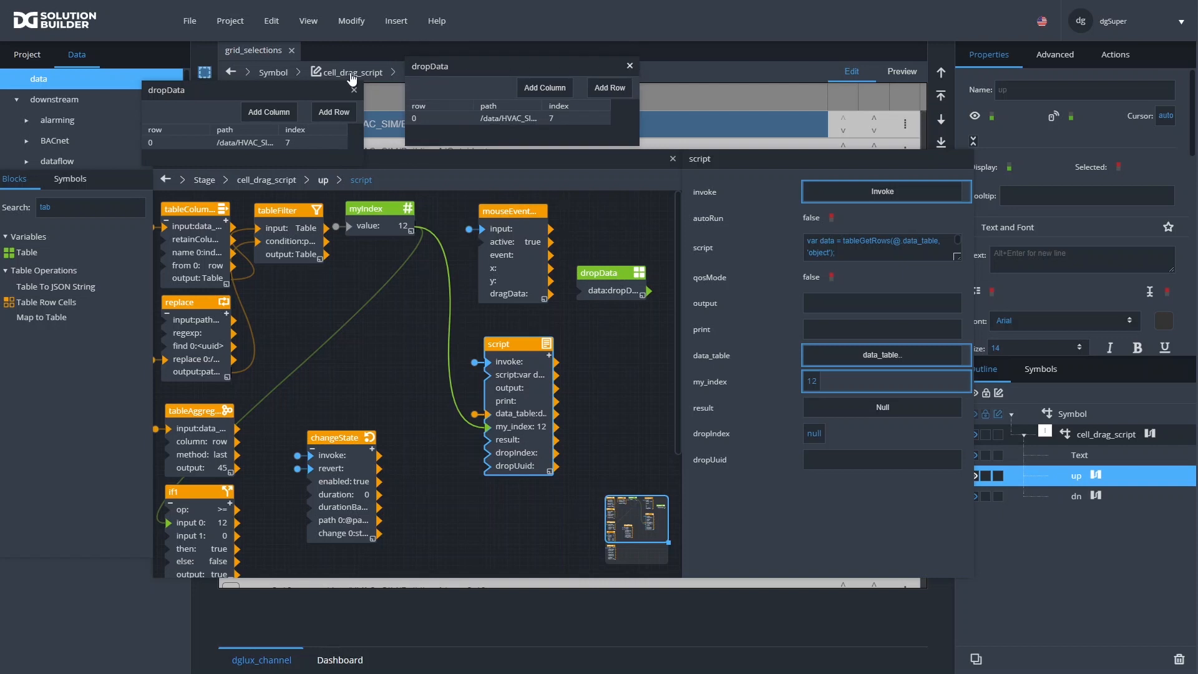
click(629, 66)
click(353, 90)
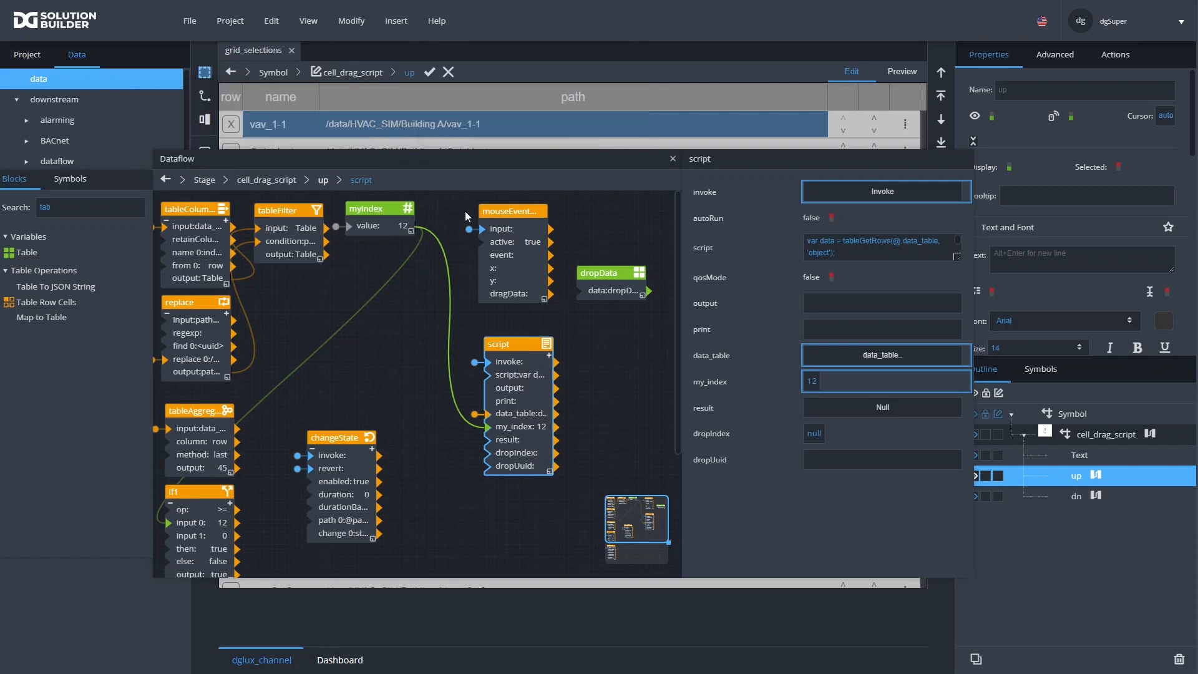
Bind the script's dropUuid to the path cell and its dropIndex to the index cell of the dropData table
click(608, 289)
click(892, 193)
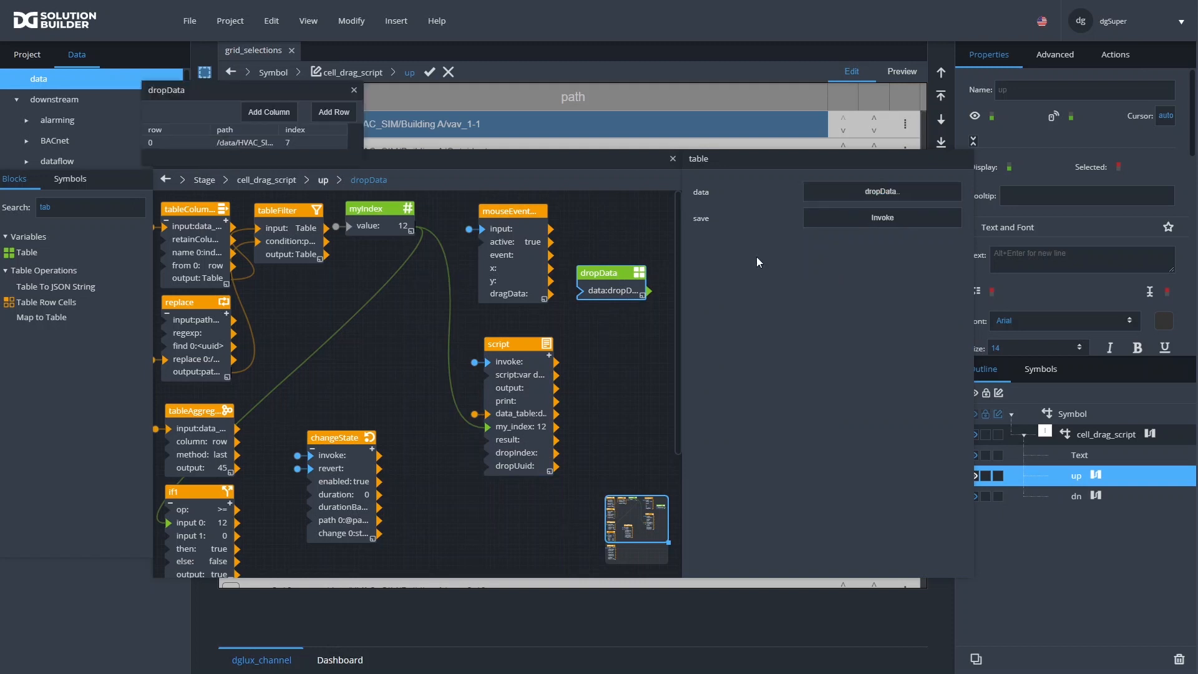
click(532, 406)
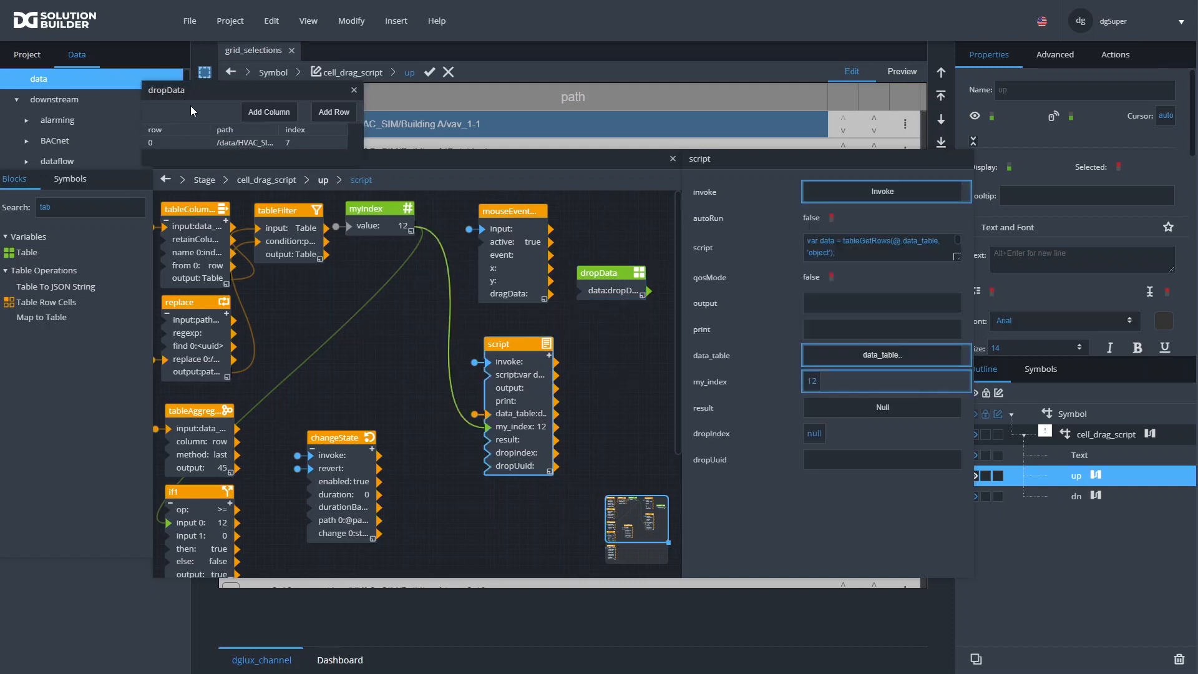
drag(239, 143, 835, 462)
drag(290, 142, 820, 438)
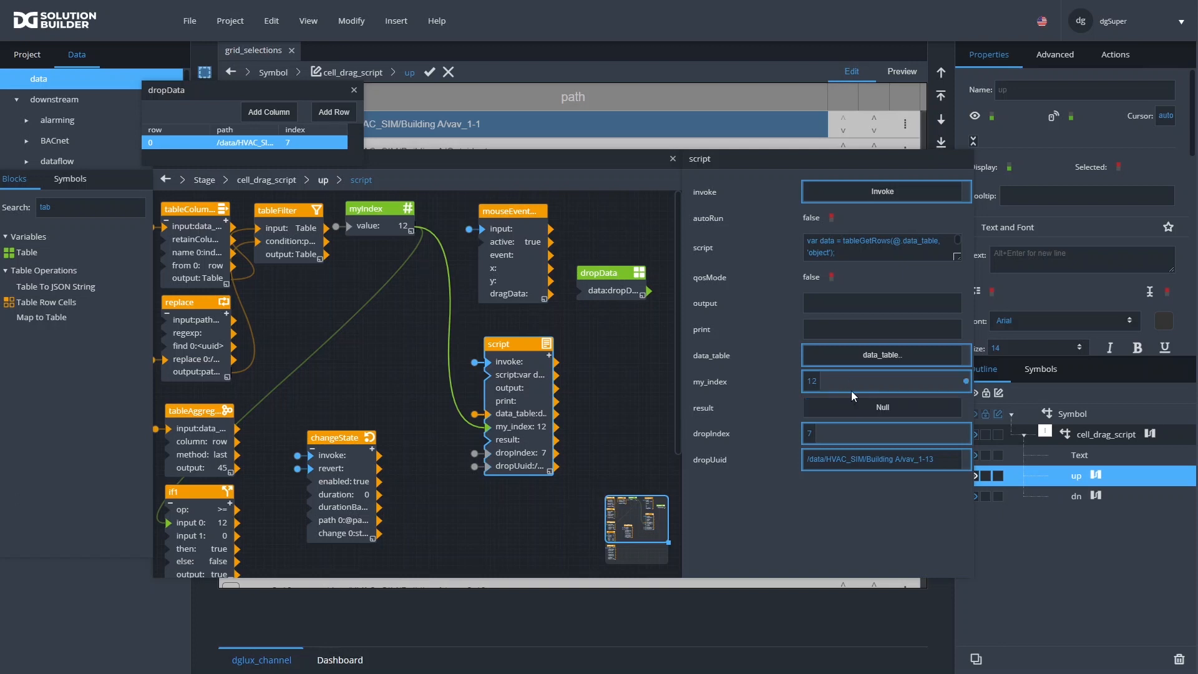
Comment out the script line that writes the rows back to data_table with tableSet
mouse_move(967, 244)
click(954, 242)
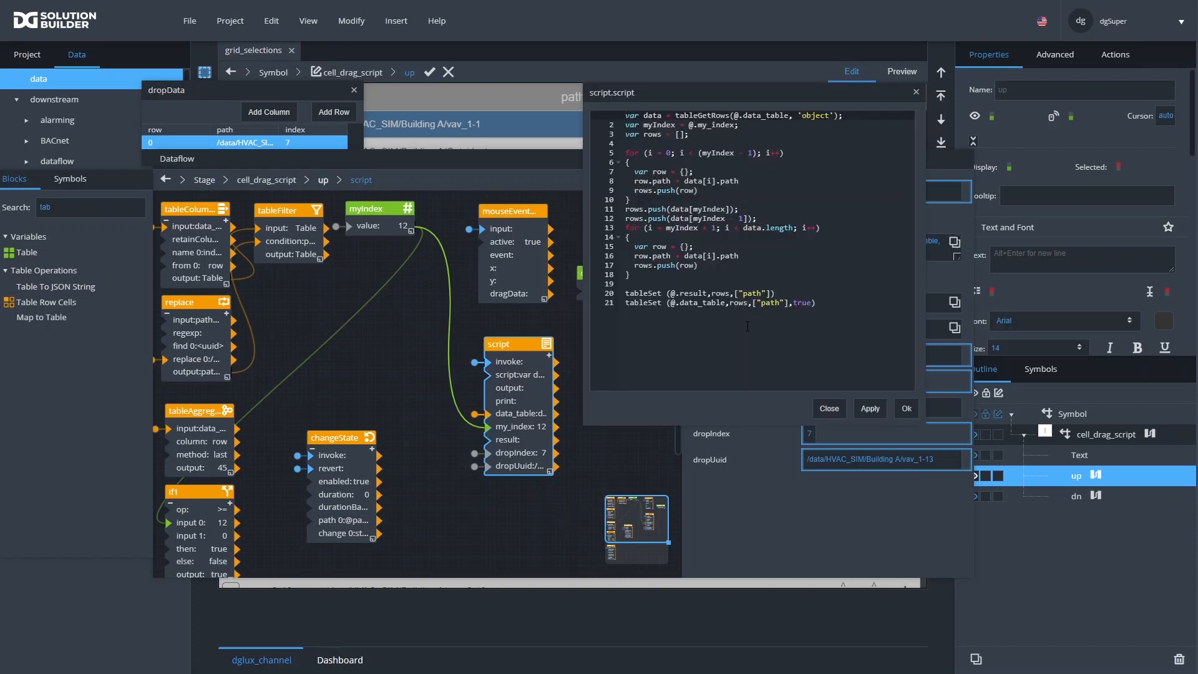
click(630, 312)
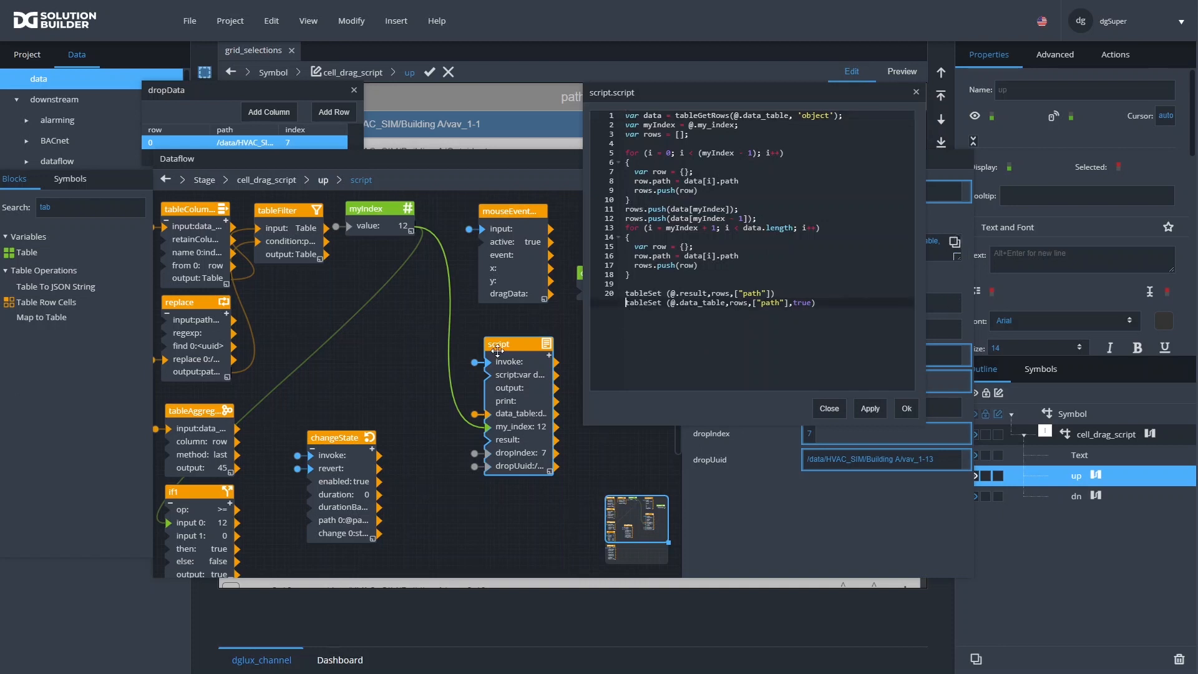
text(//)
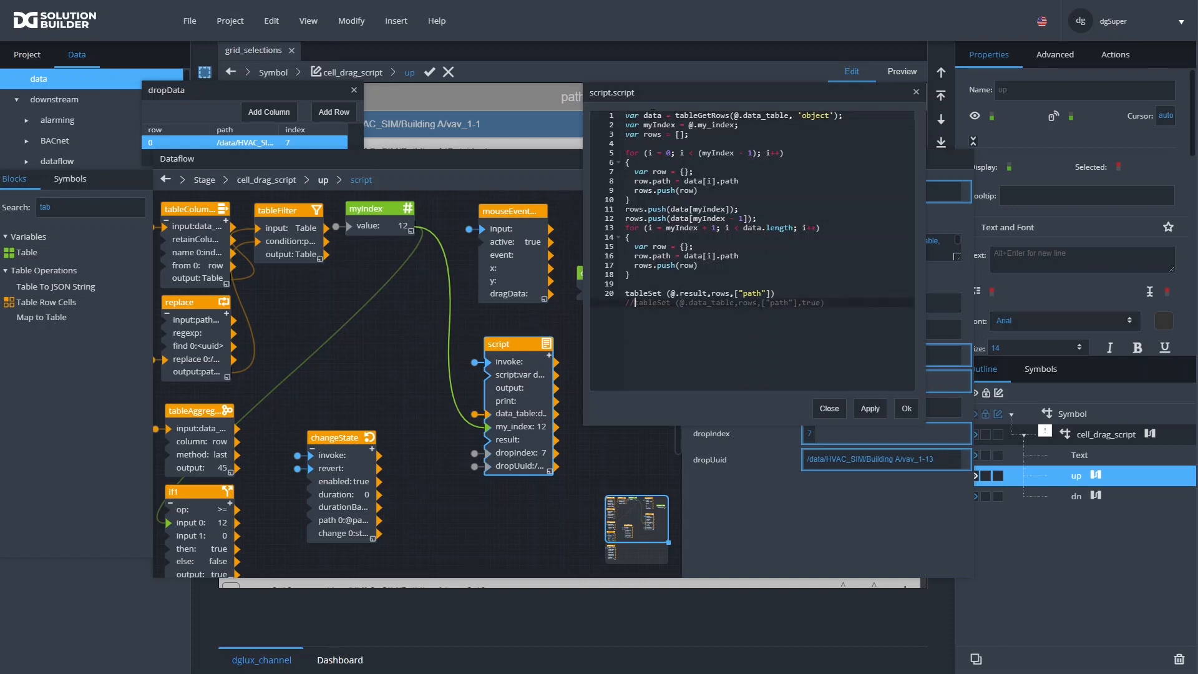
Turn on autoRun for the script block and arrange the dataflow and script editor windows side by side
drag(673, 92, 480, 89)
click(830, 218)
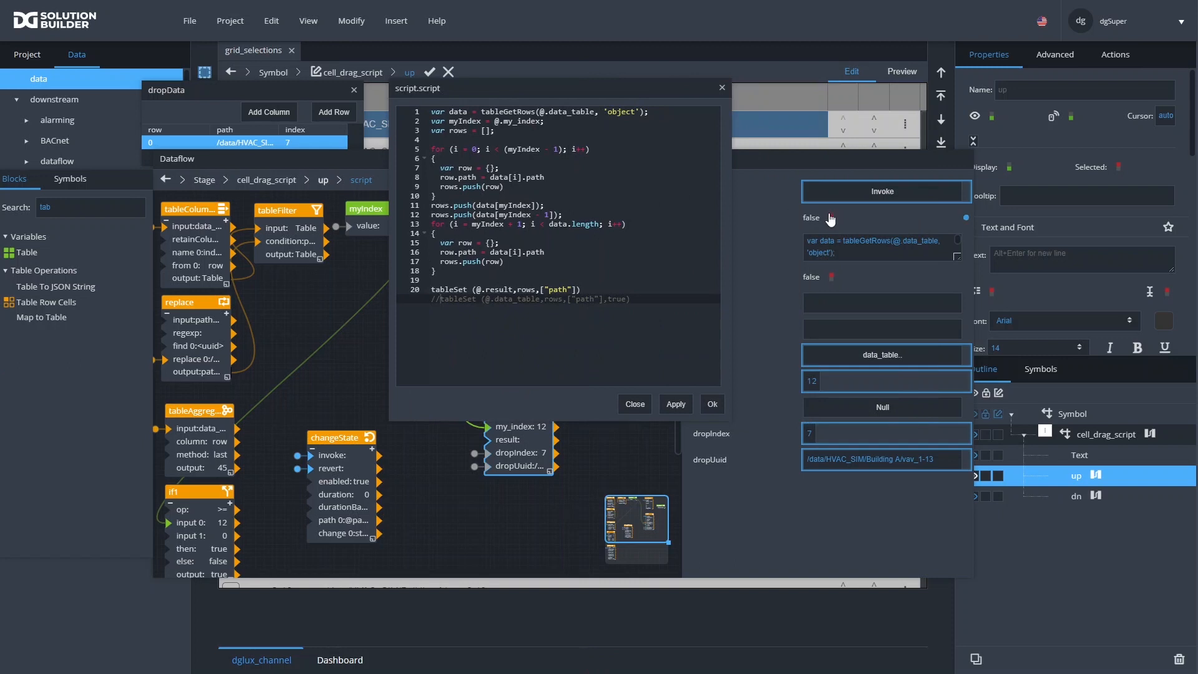
click(632, 105)
drag(610, 99, 1045, 312)
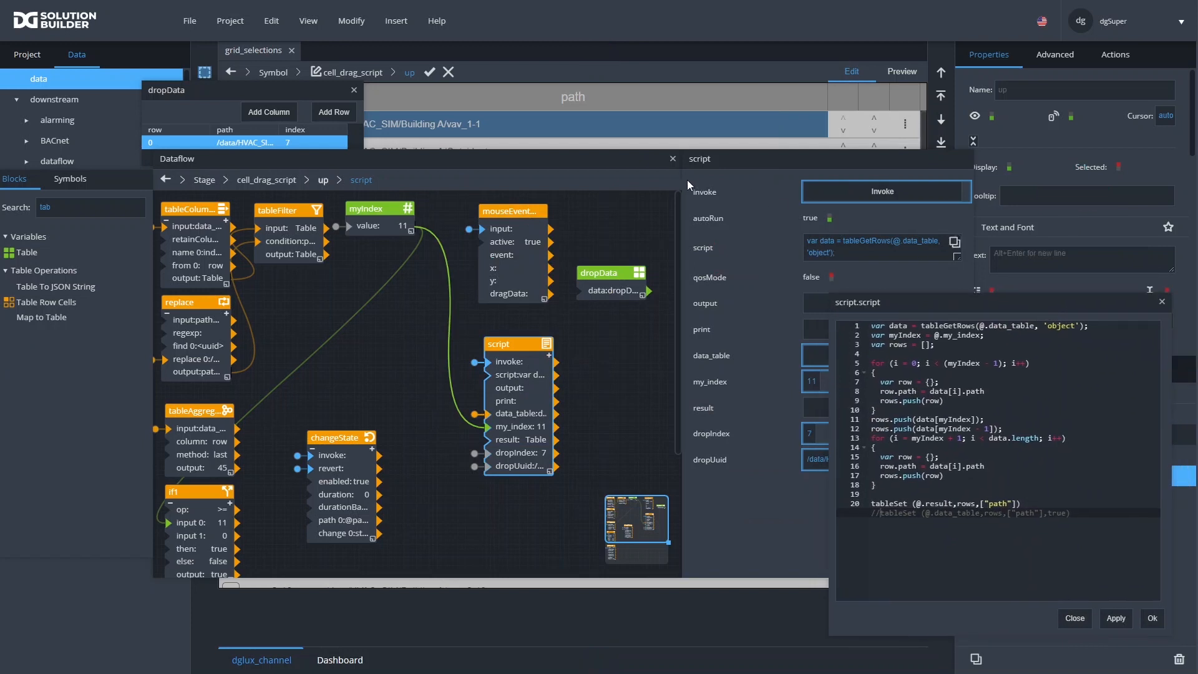
drag(552, 166, 446, 163)
drag(964, 301, 967, 244)
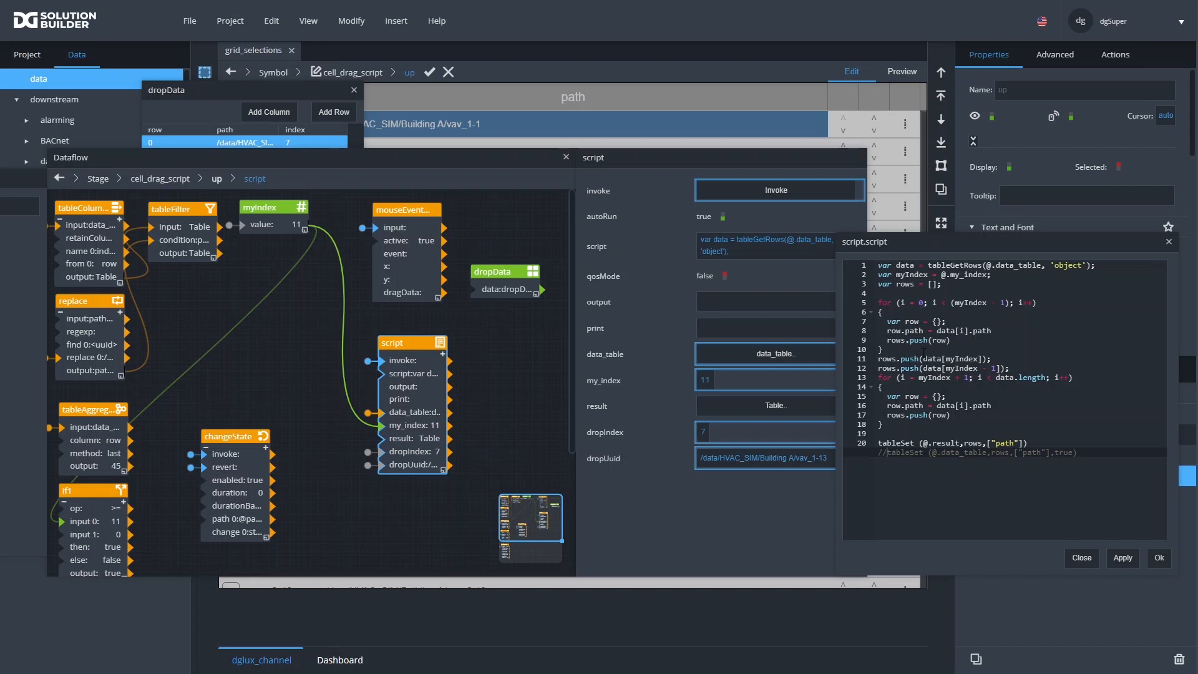
Insert the line rows.push({"path":@.dropUuid}) between the first loop and rows.push(data[myIndex]) in the script
click(923, 359)
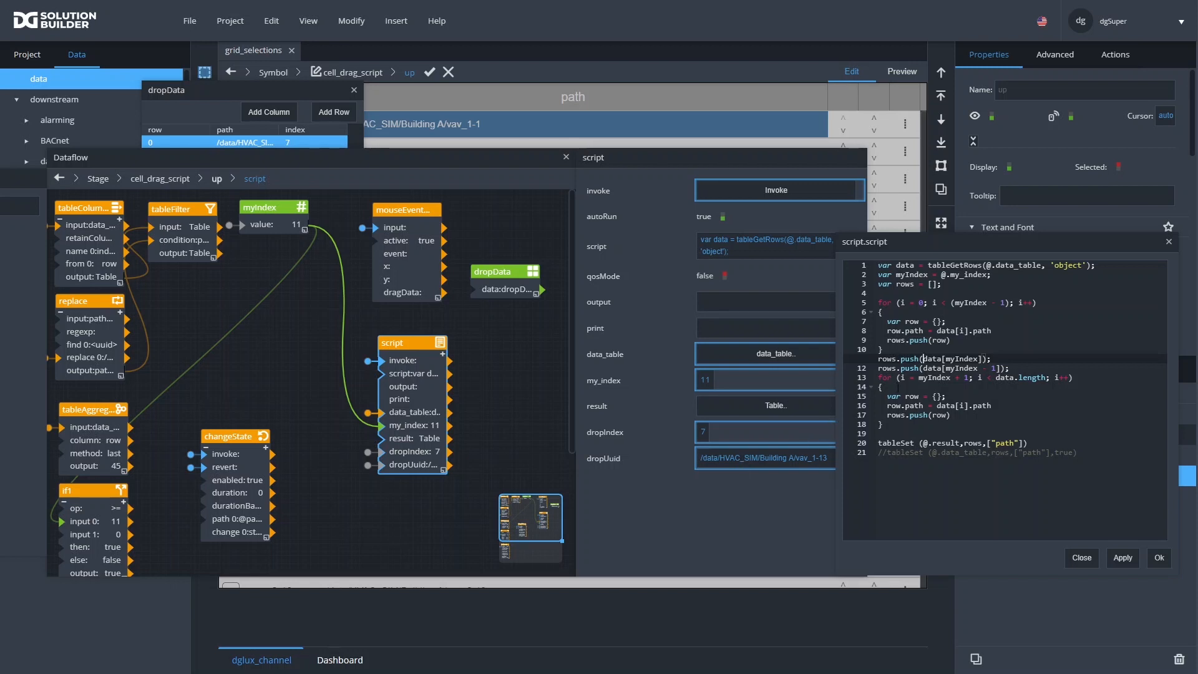
click(882, 349)
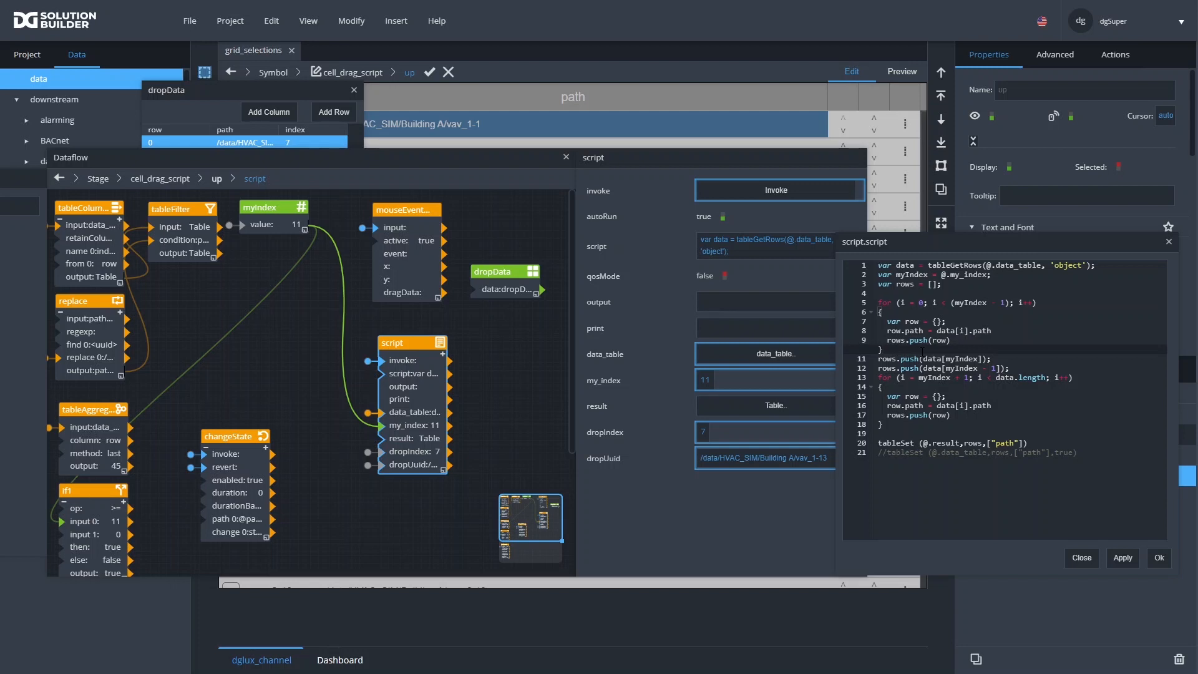
key(Return)
text(rows.)
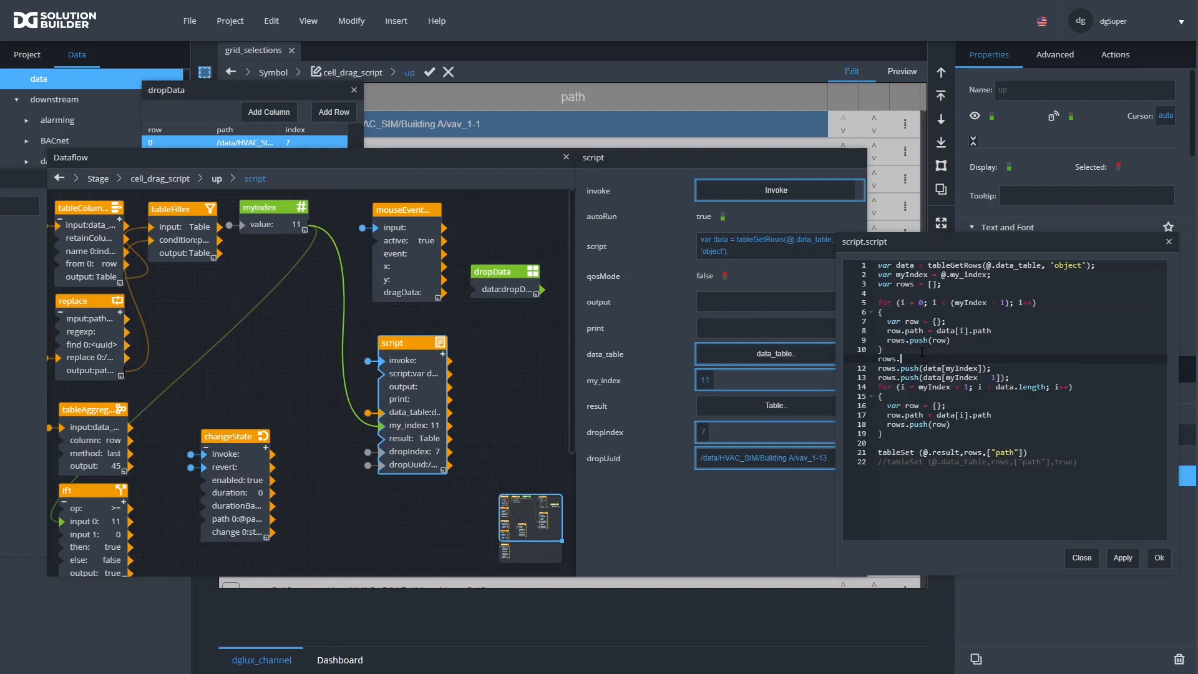
text(push()
text({")
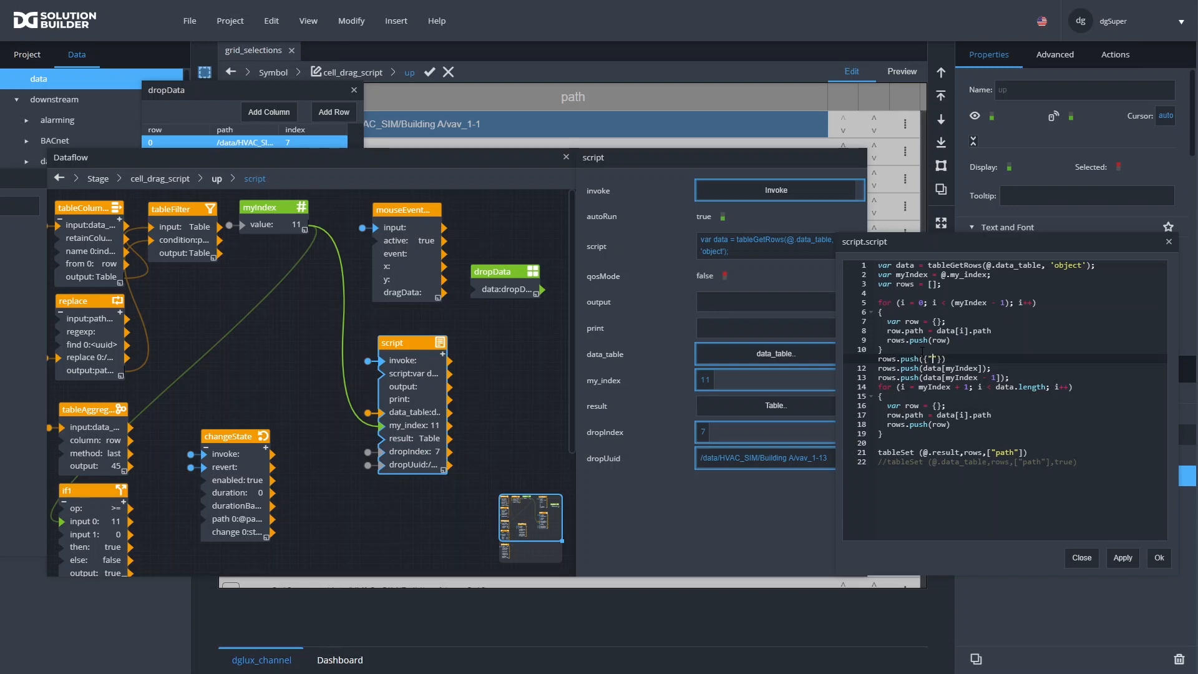
key(BackSpace)
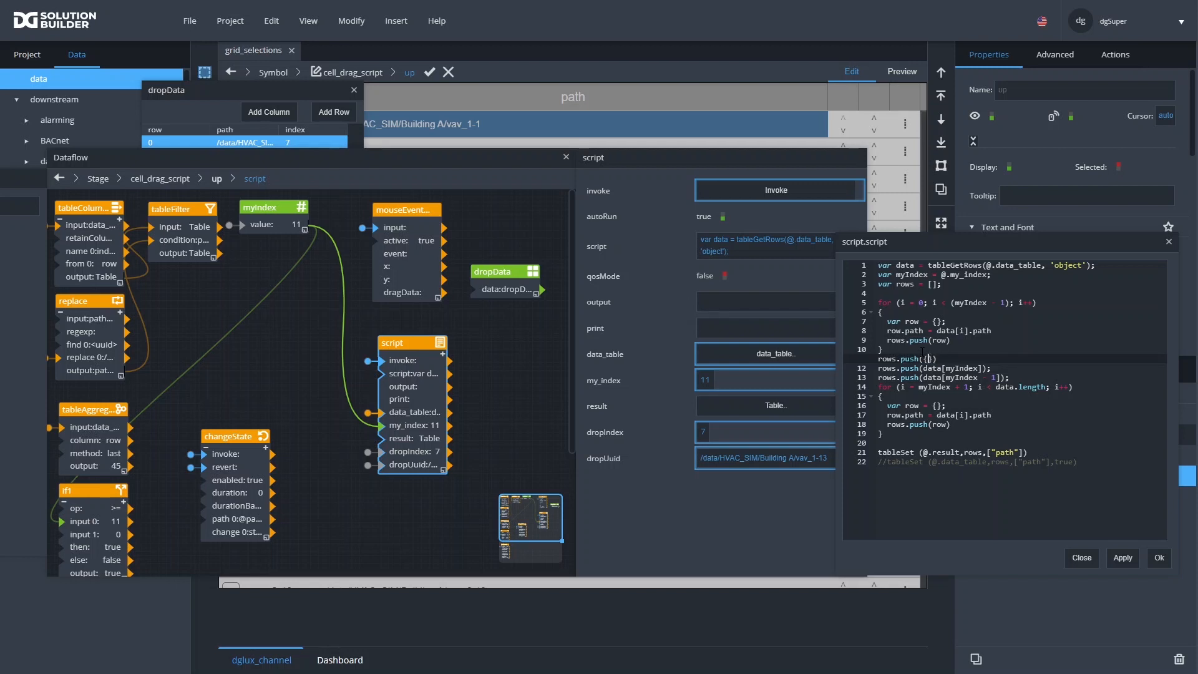
text(@)
text(.)
text(drop)
text(Uuid)
text(p)
key(BackSpace)
text("path")
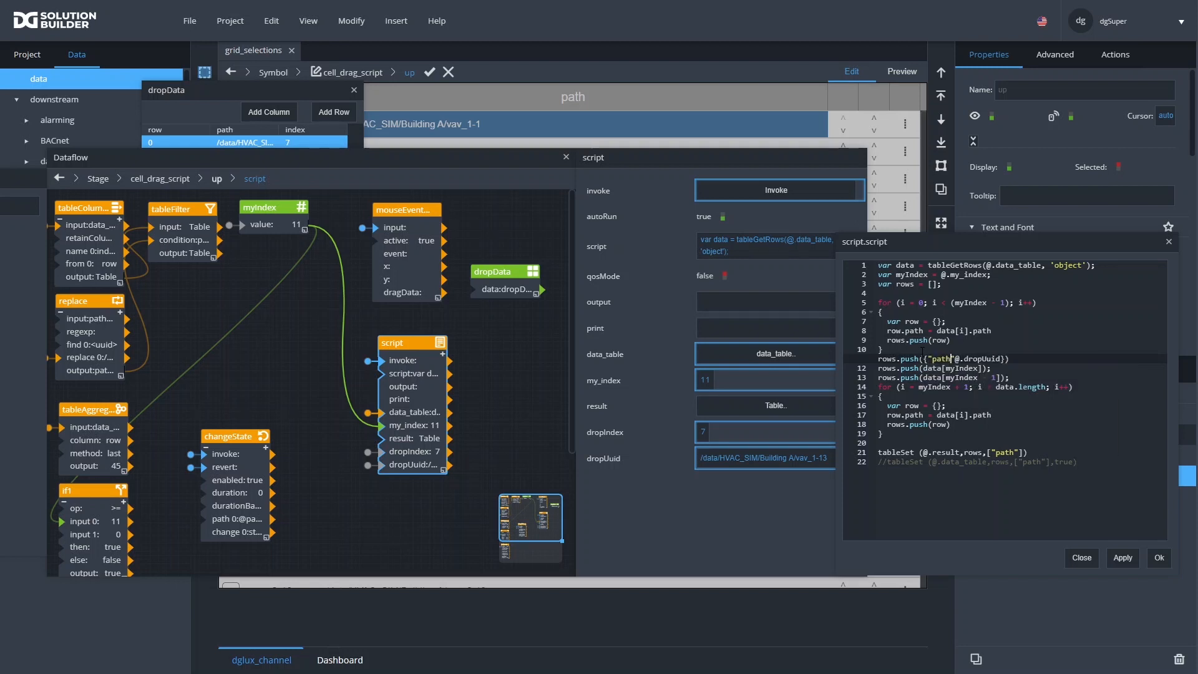
text(:)
Delete the script line rows.push(data[myIndex - 1]) above the second loop
click(1008, 371)
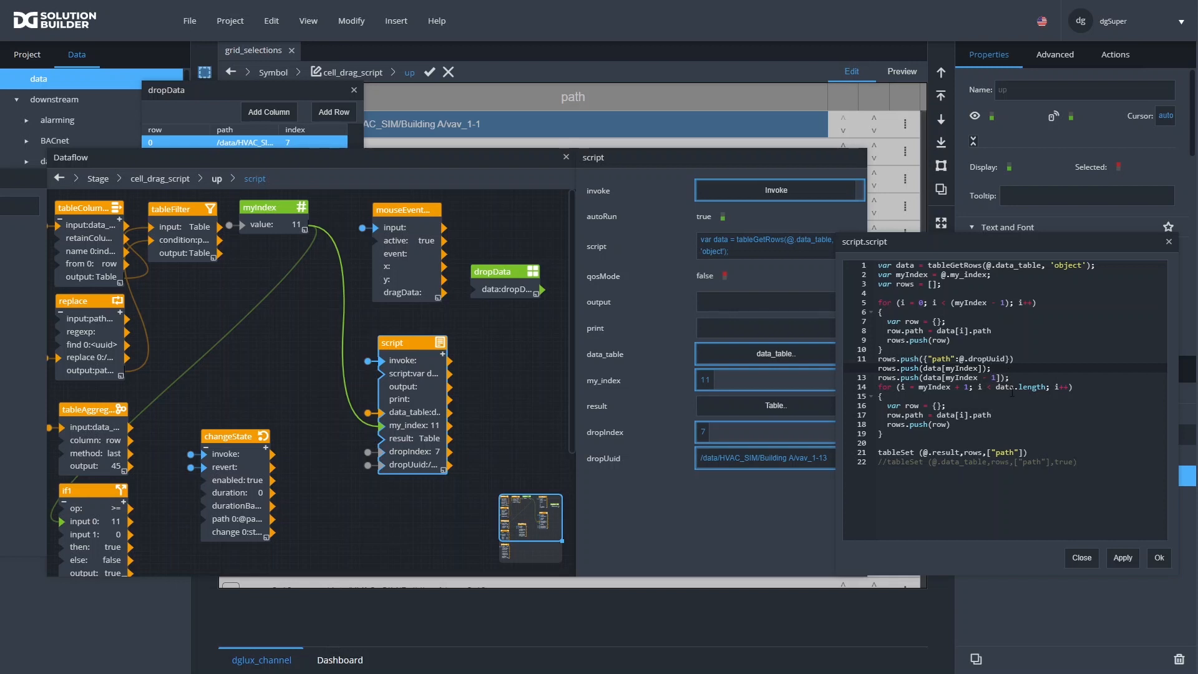
click(1017, 378)
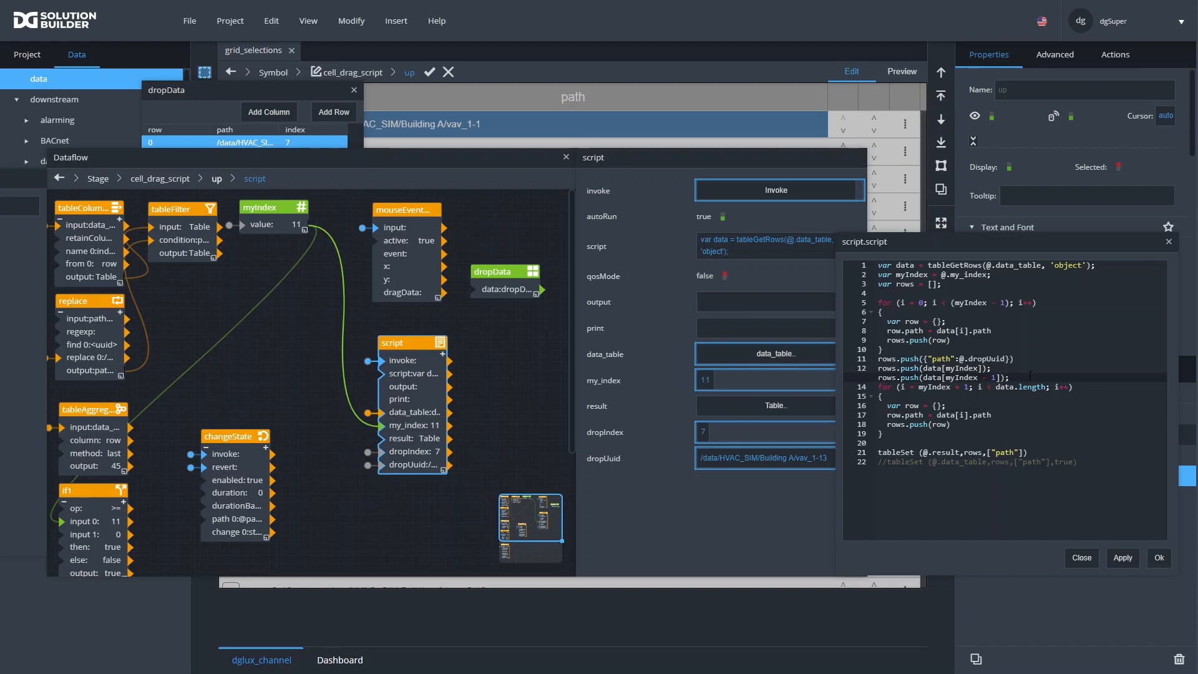
drag(1020, 374, 829, 379)
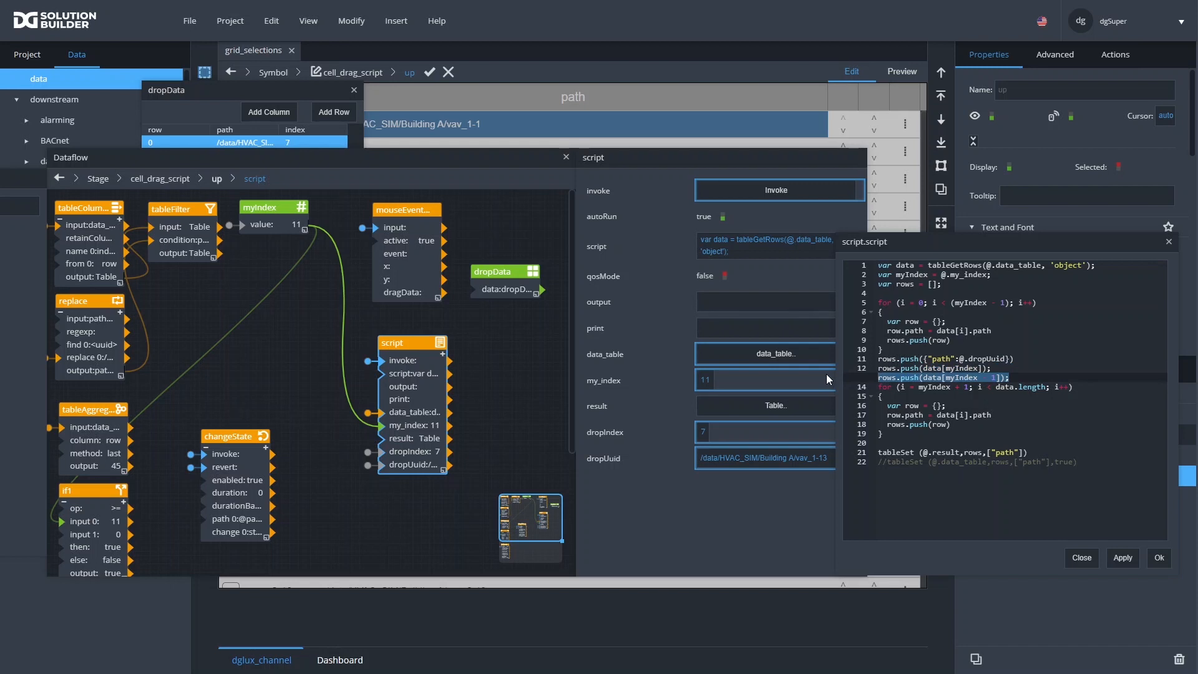
key(BackSpace)
key(BackSpace)
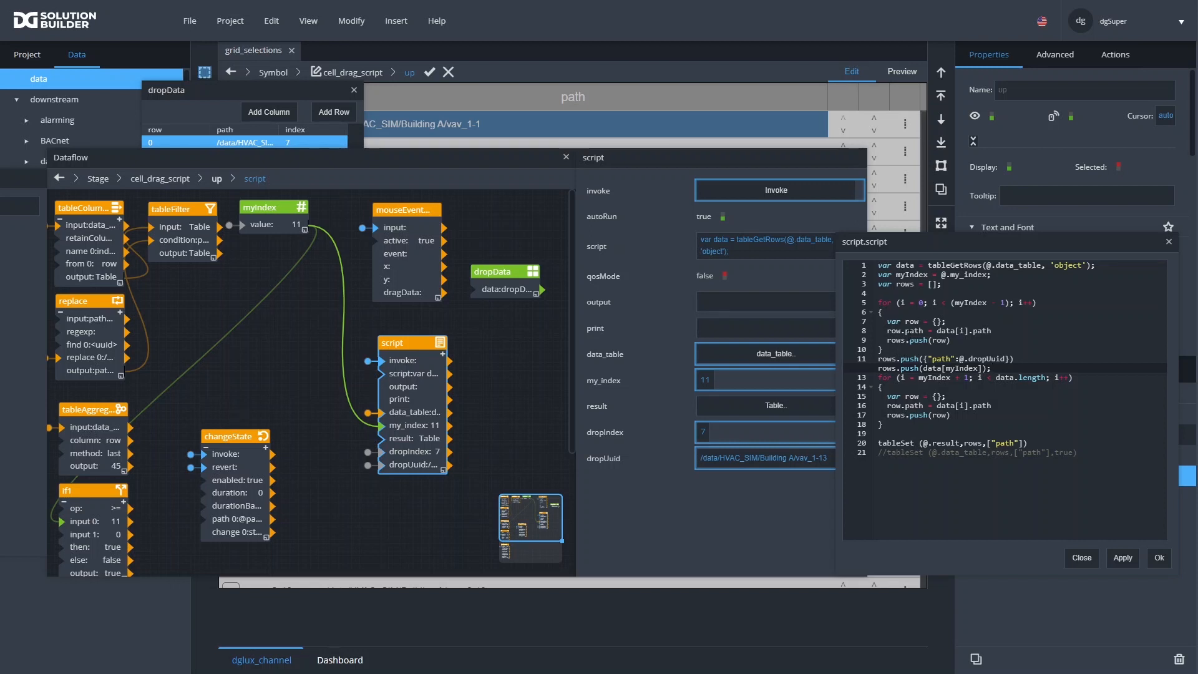
Add the condition if (data[i].path != @.dropUuid) at the start of the first loop's body
click(992, 333)
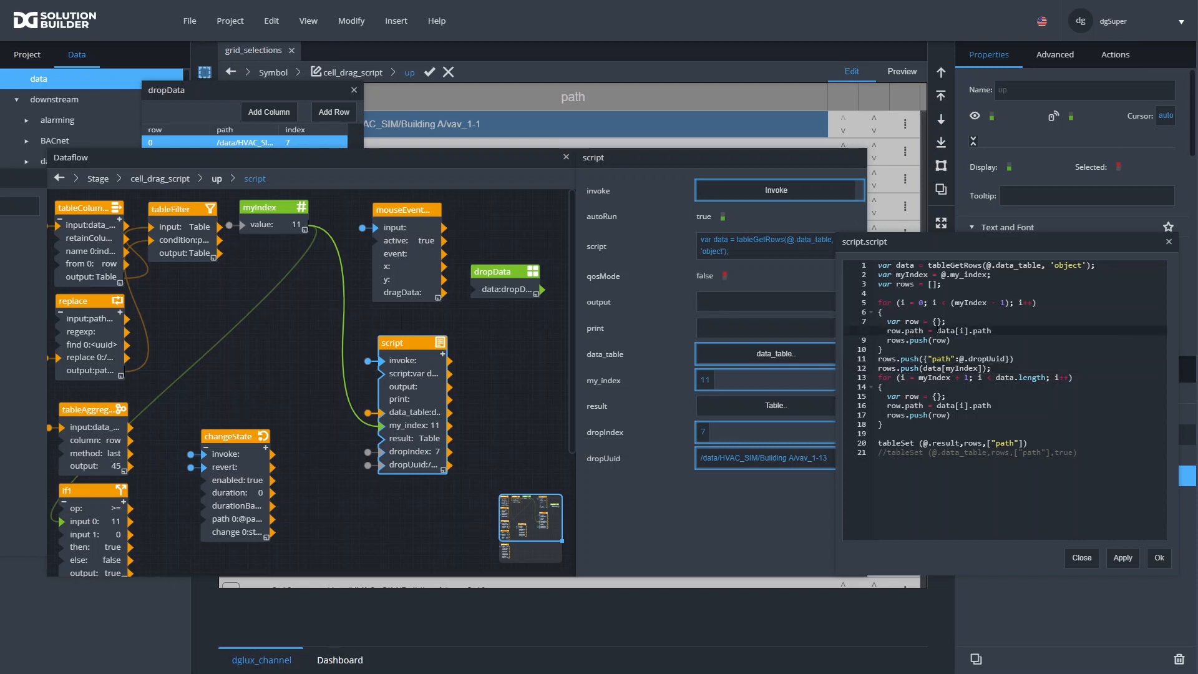
click(905, 312)
key(Return)
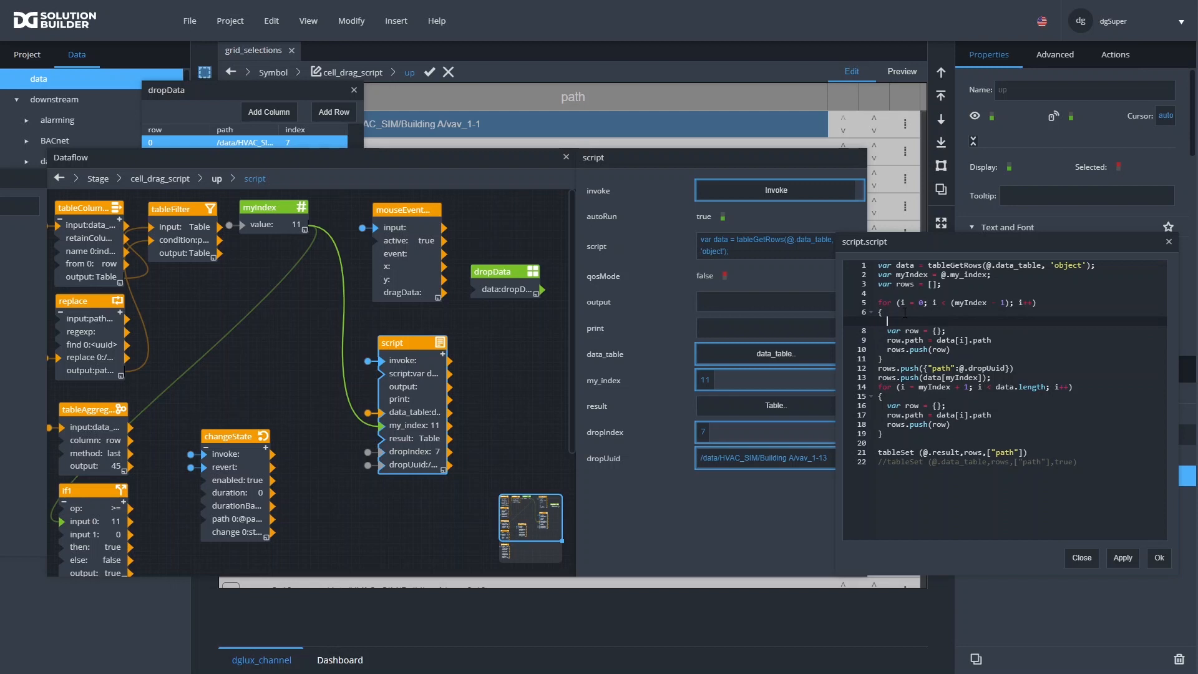
text(if ())
text(data)
text([i])
text(.path != )
text(@)
text(.)
text(dropUui)
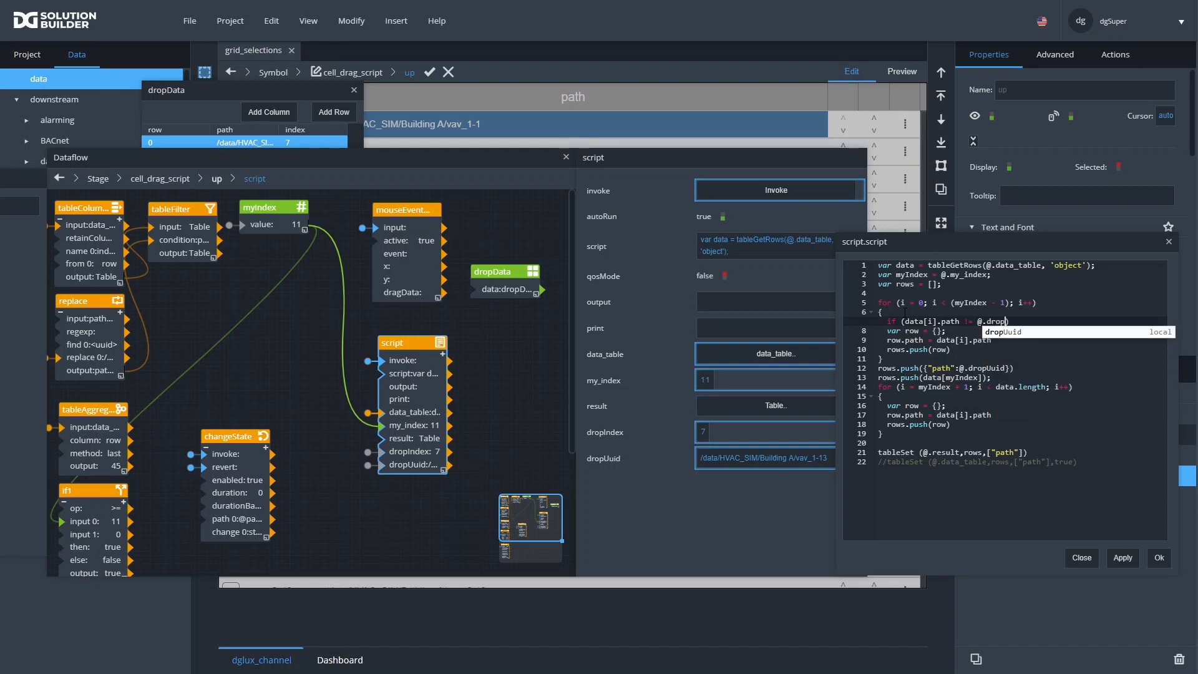
text(d)
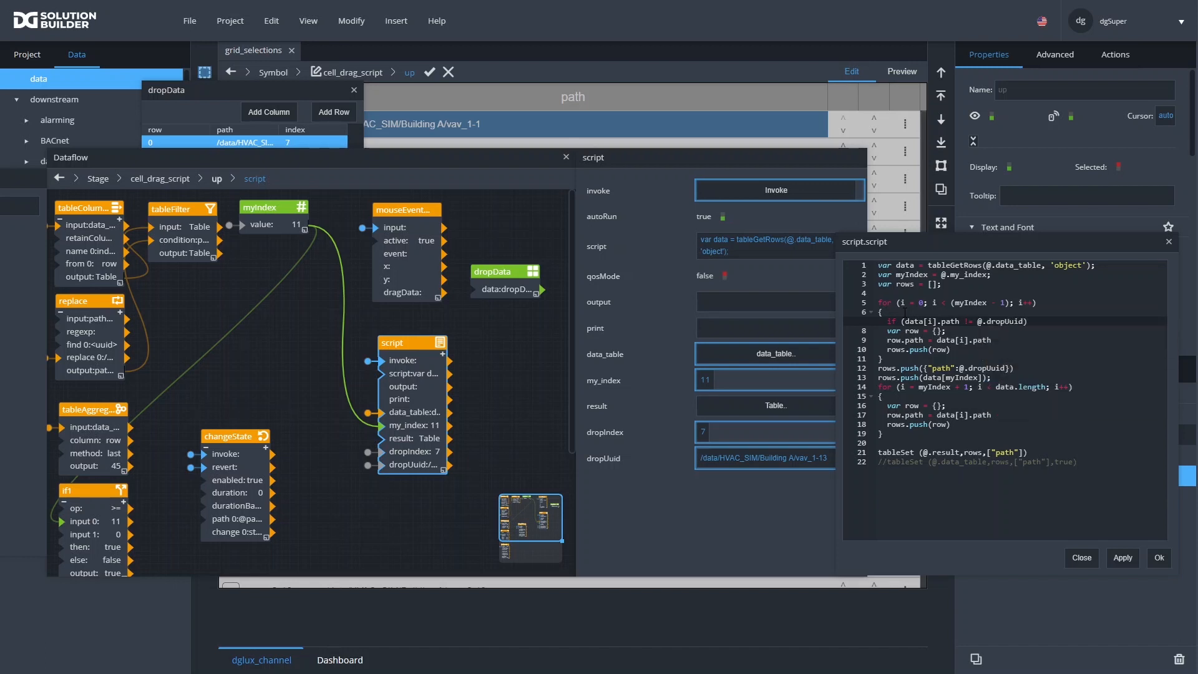
Enclose the first loop's three row statements in curly braces under the if condition
key(Return)
text({)
key(Down)
key(Down)
key(Down)
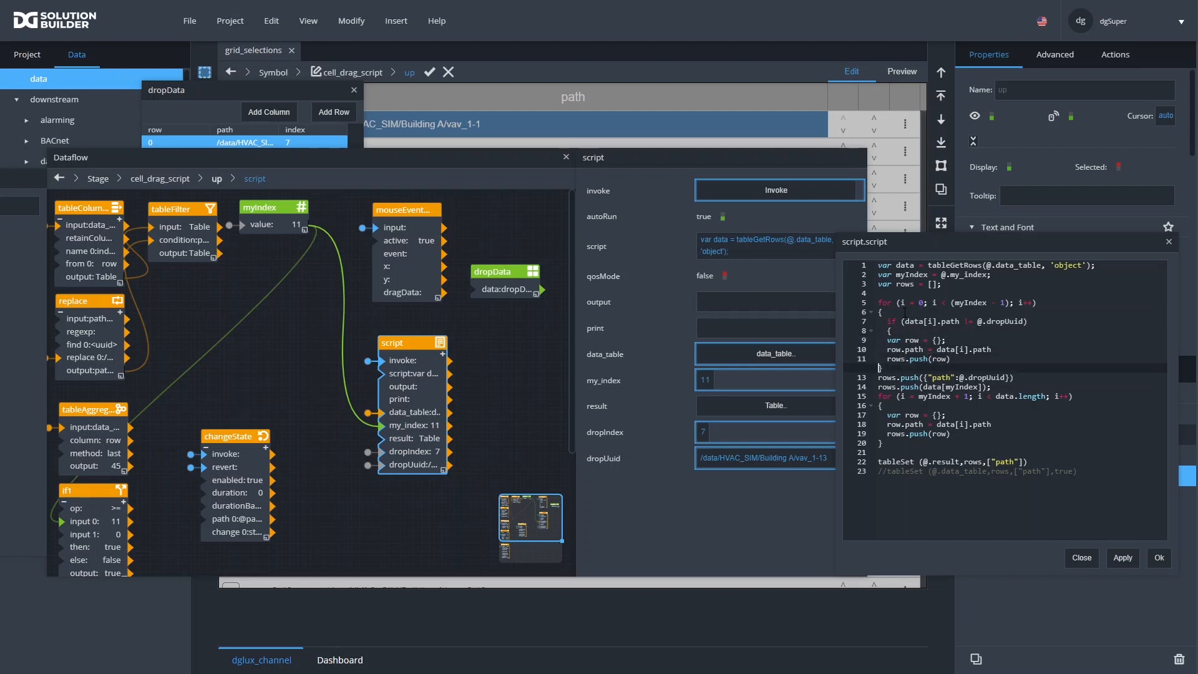
key(Return)
text(})
Indent the three row statements inside the first loop's if block by one level
key(Up)
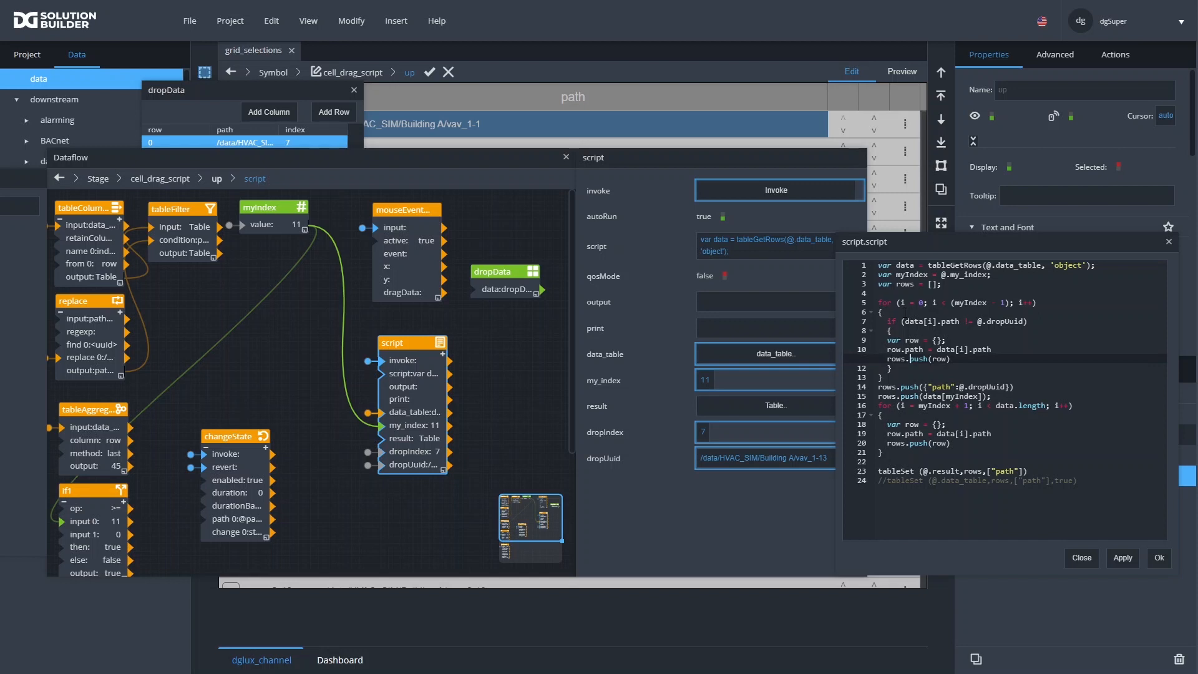
key(shift+Up)
key(shift+Up)
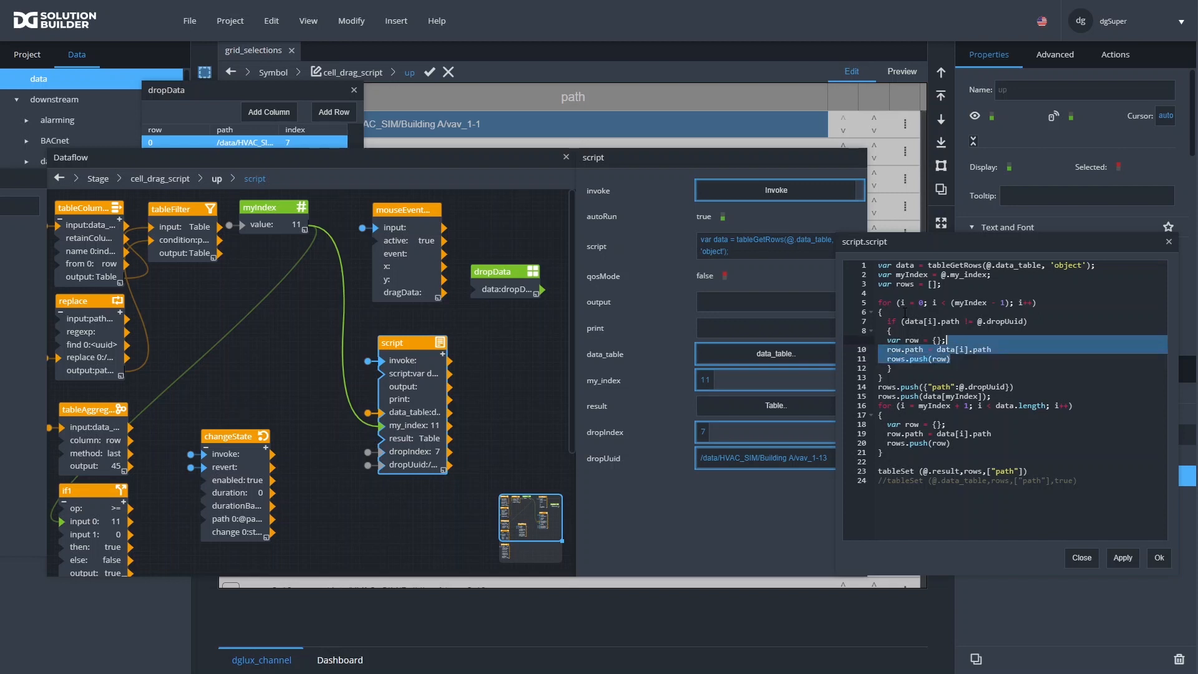
key(shift+Left)
key(shift+Left)
key(shift+Left)
key(shift+Left)
key(shift+Left)
key(shift+Left)
key(shift+Left)
key(shift+Left)
key(shift+Left)
key(shift+Left)
key(shift+Left)
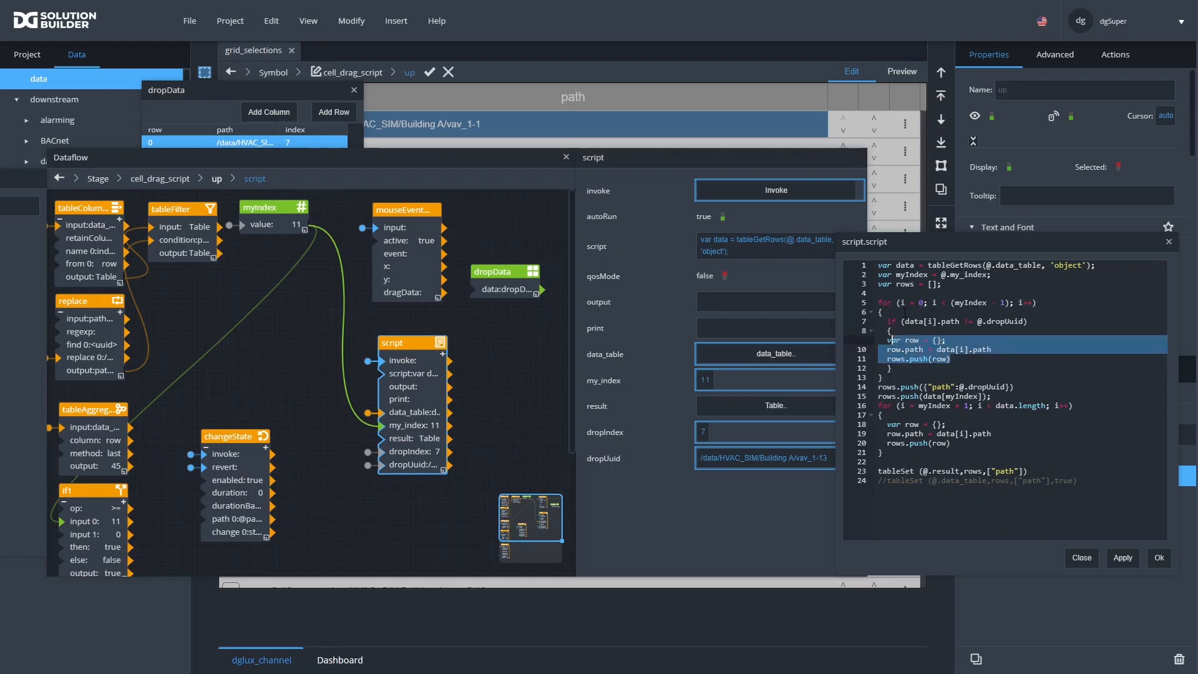
key(Tab)
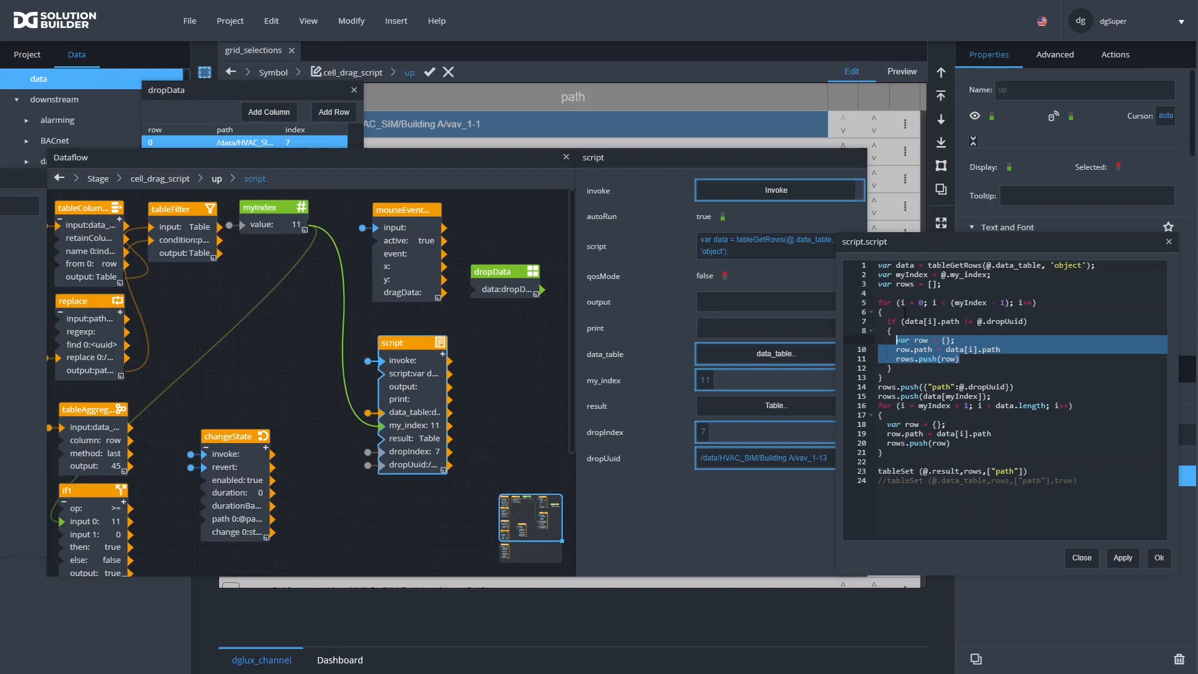
click(905, 312)
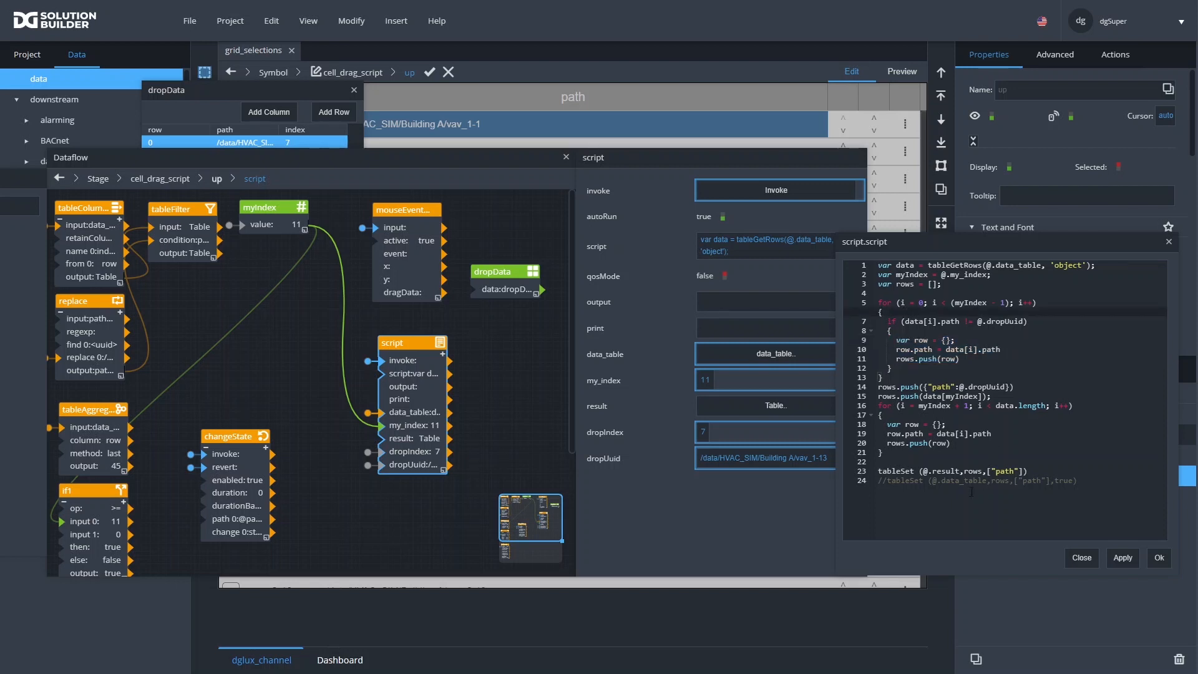
Replace the second loop's body with a copy of the first loop's braced block, leaving an empty line above it
drag(893, 369, 888, 331)
key(ctrl+c)
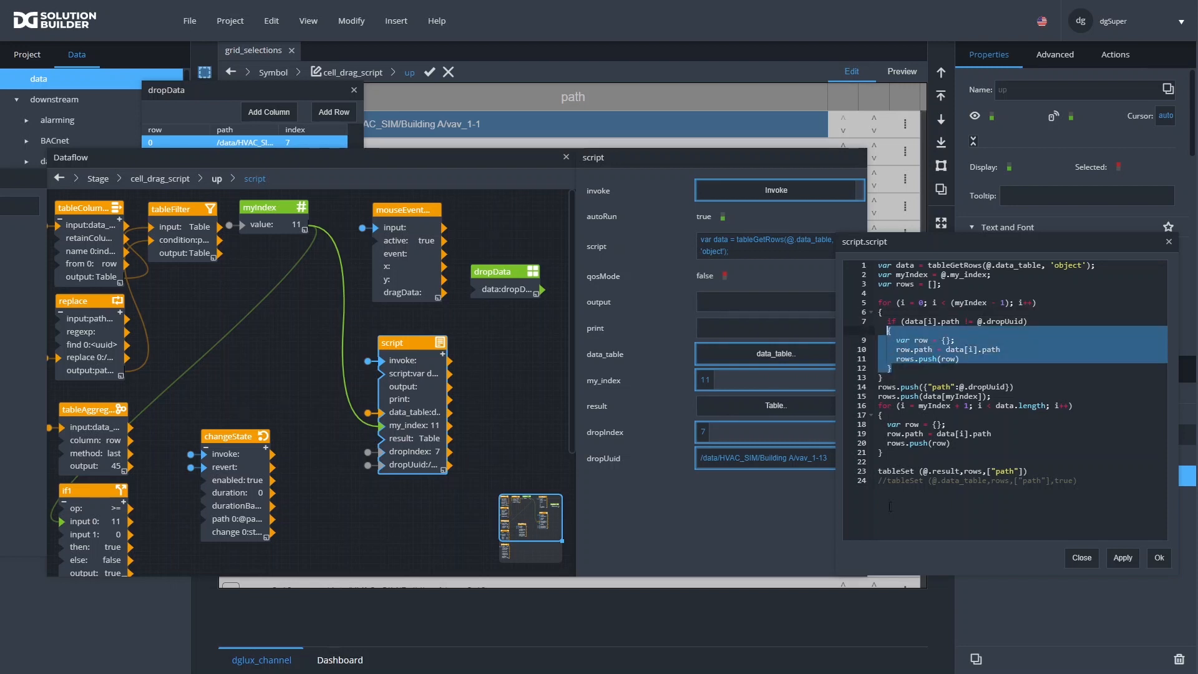
drag(910, 443, 880, 424)
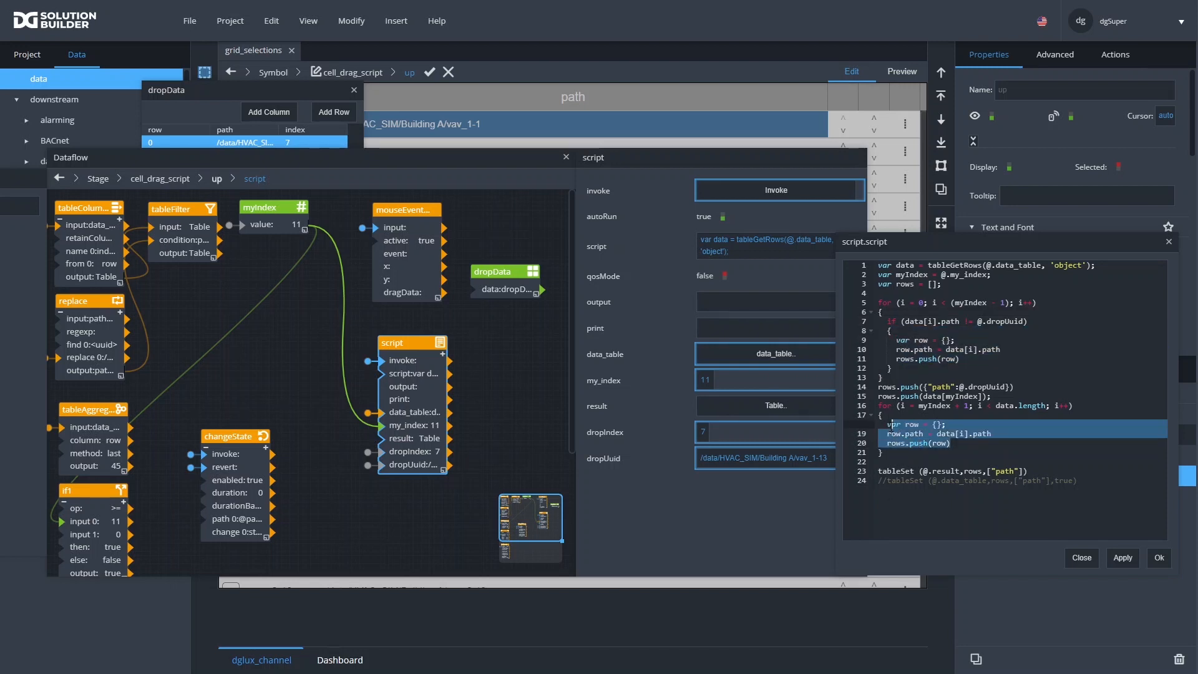
key(ctrl+v)
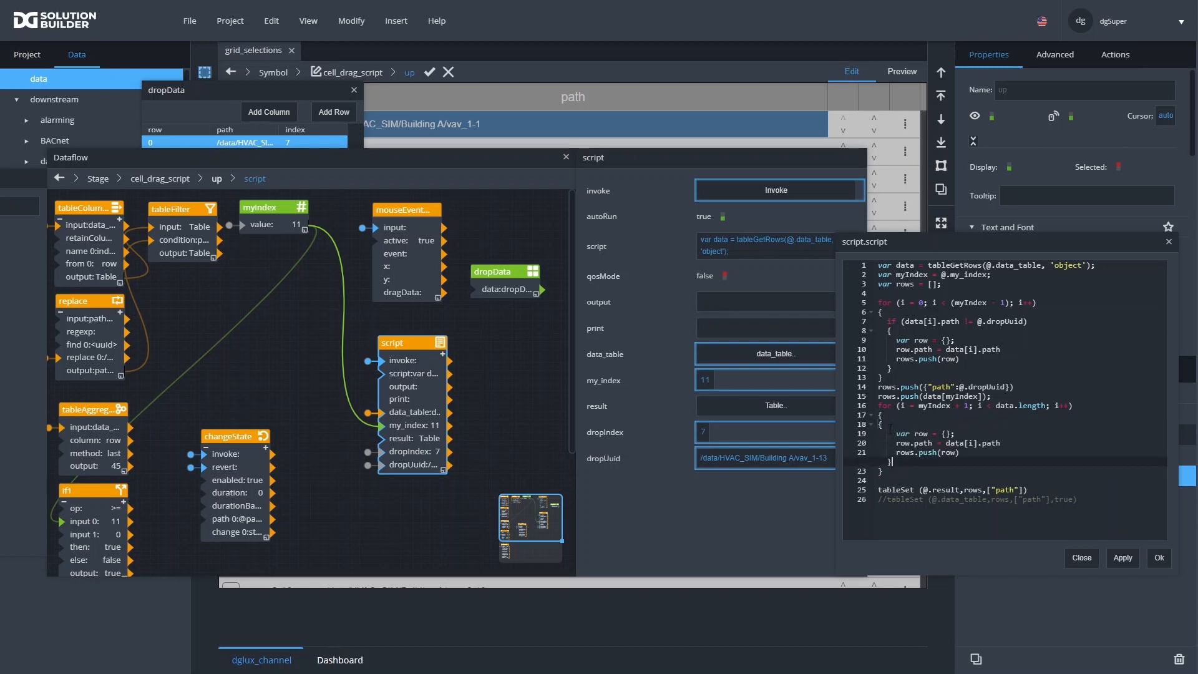
click(888, 424)
key(BackSpace)
click(893, 416)
key(Return)
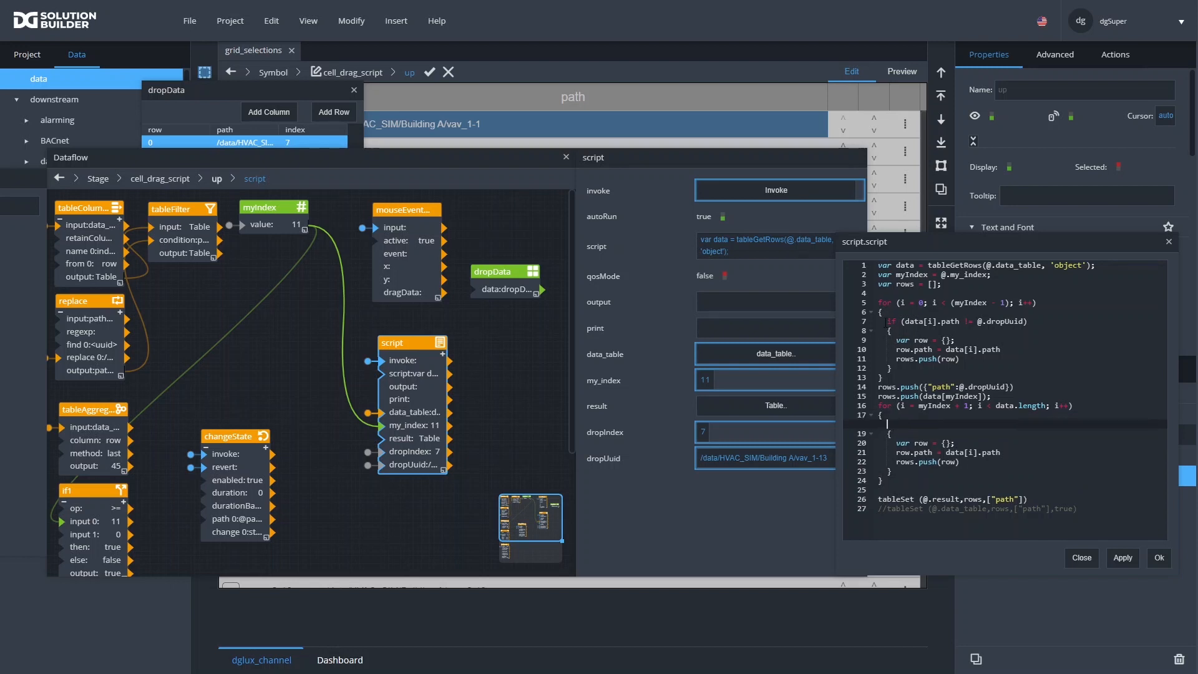
Copy the if (data[i].path != @.dropUuid) condition above the second loop's inner block and save the script
click(1027, 321)
drag(1035, 323, 887, 323)
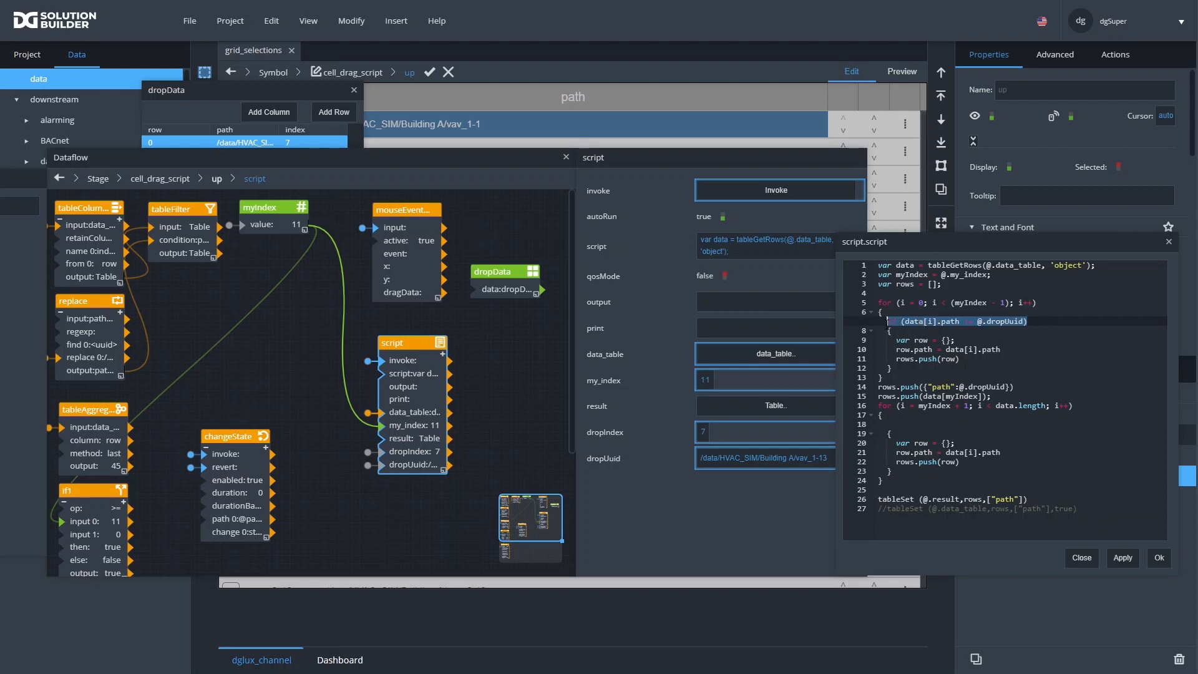
key(ctrl+c)
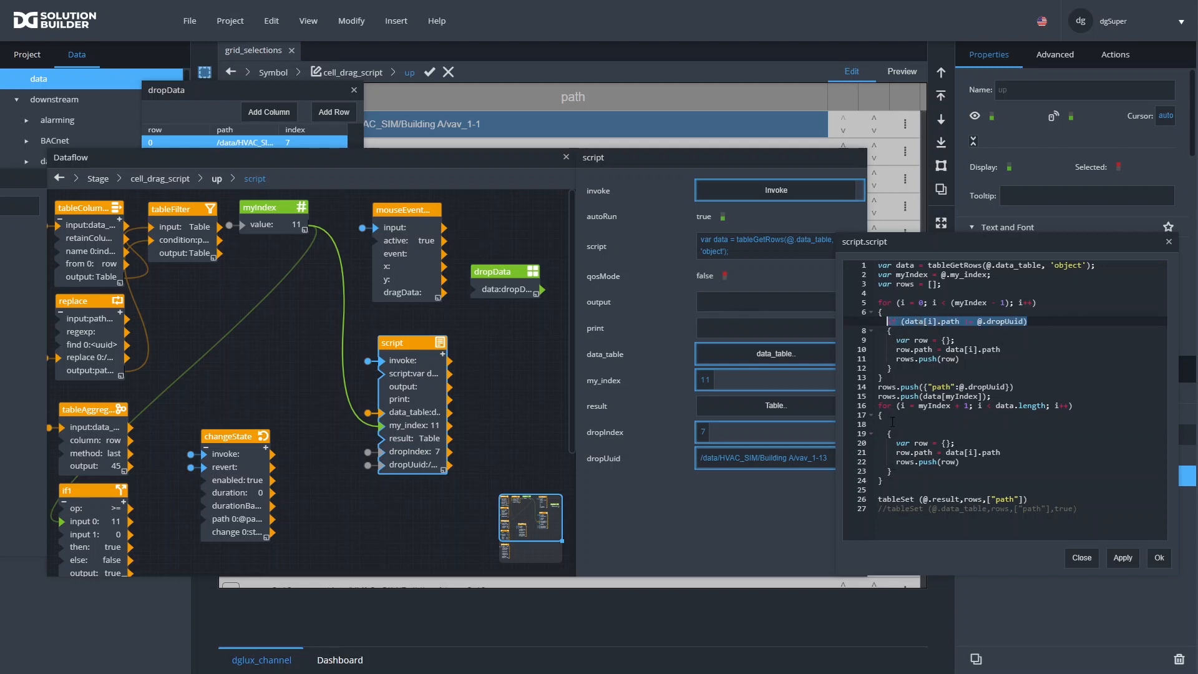
click(897, 424)
key(ctrl+v)
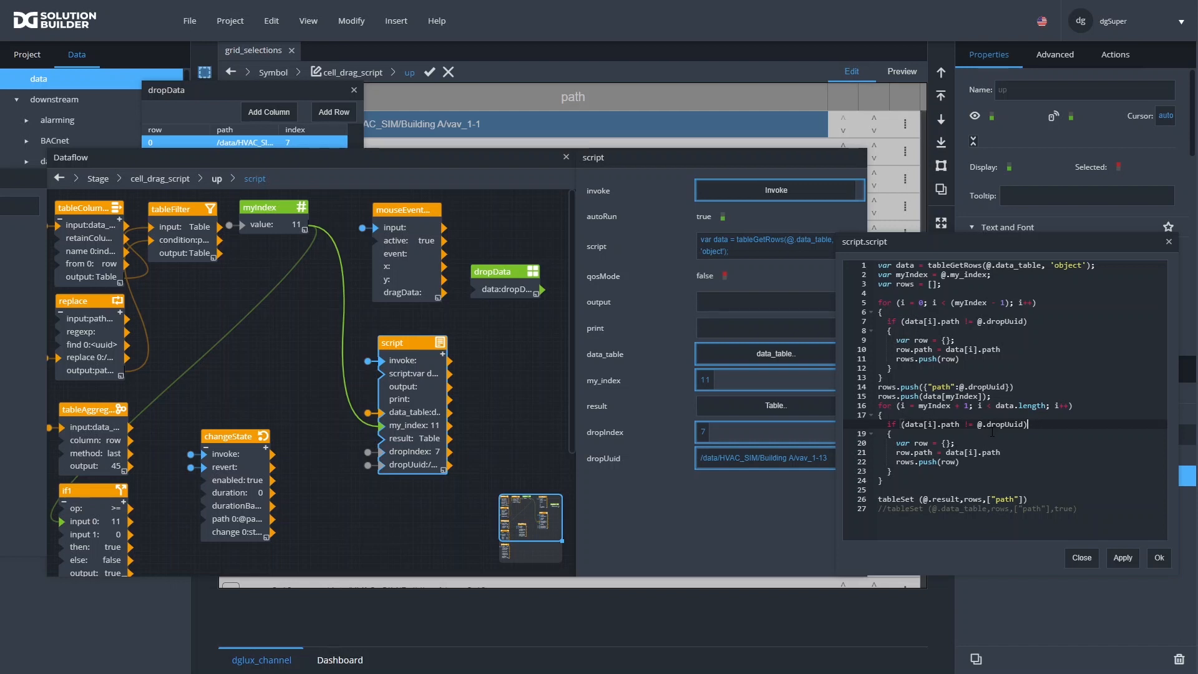
click(1159, 557)
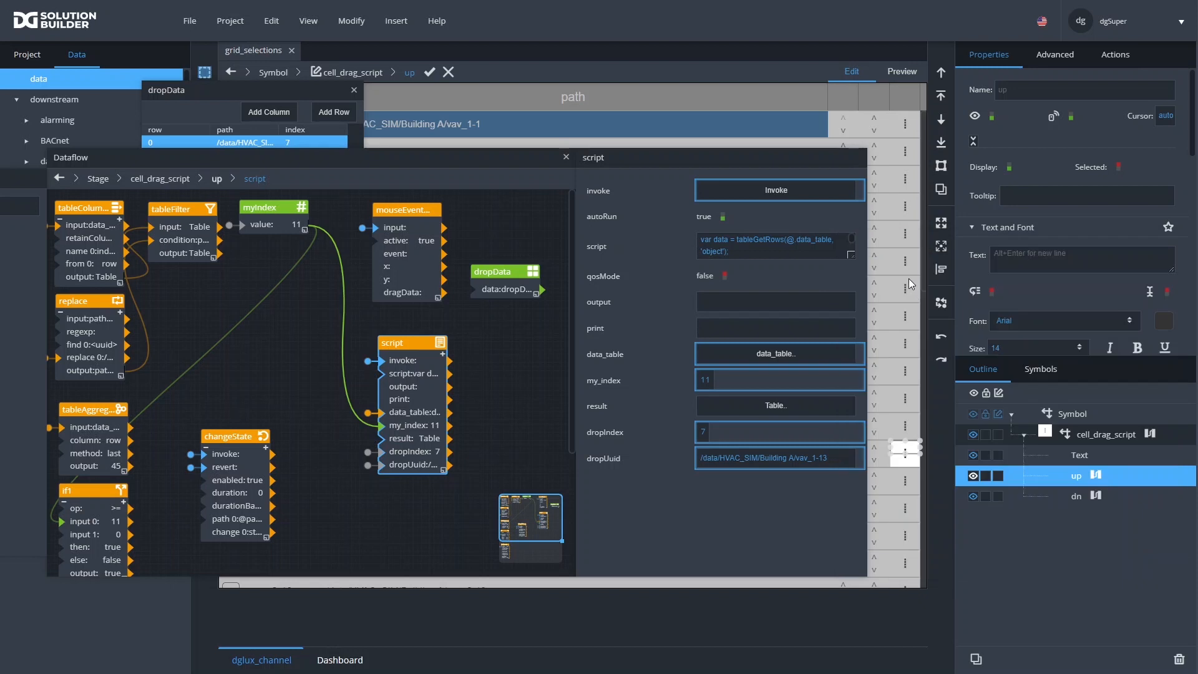
Open the script's result table in an enlarged window and examine the row order around row 10
click(762, 407)
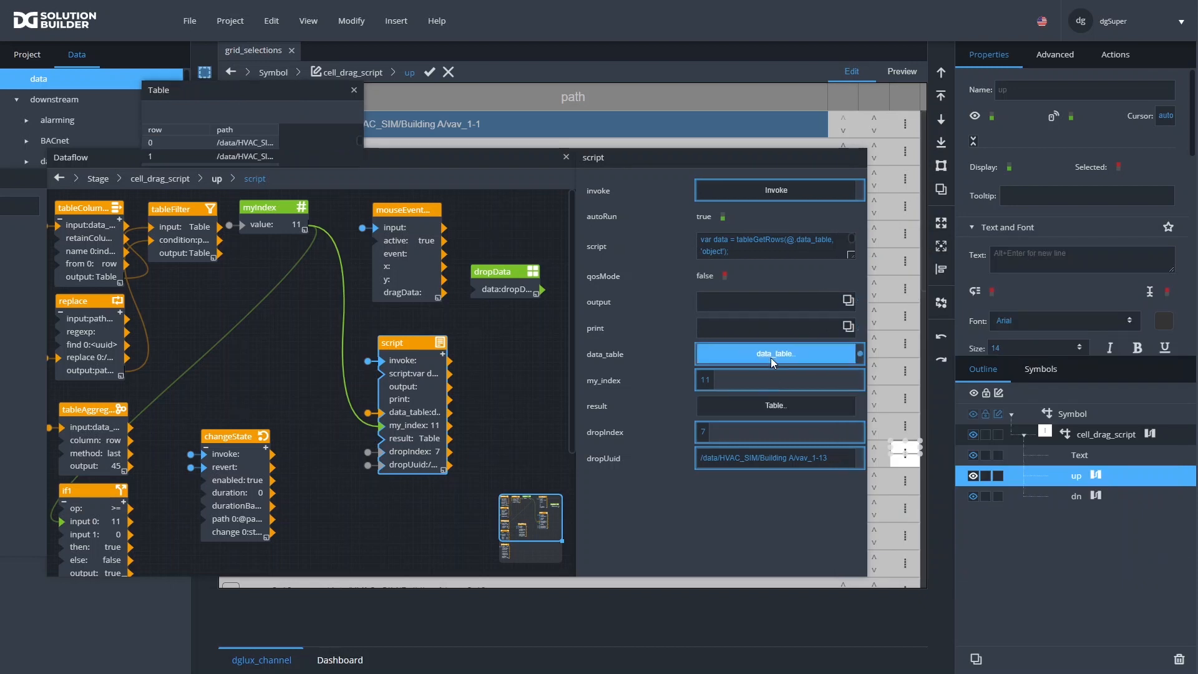
drag(294, 88, 685, 235)
drag(750, 310, 919, 448)
drag(682, 245, 971, 293)
scroll(778, 386, down, 2)
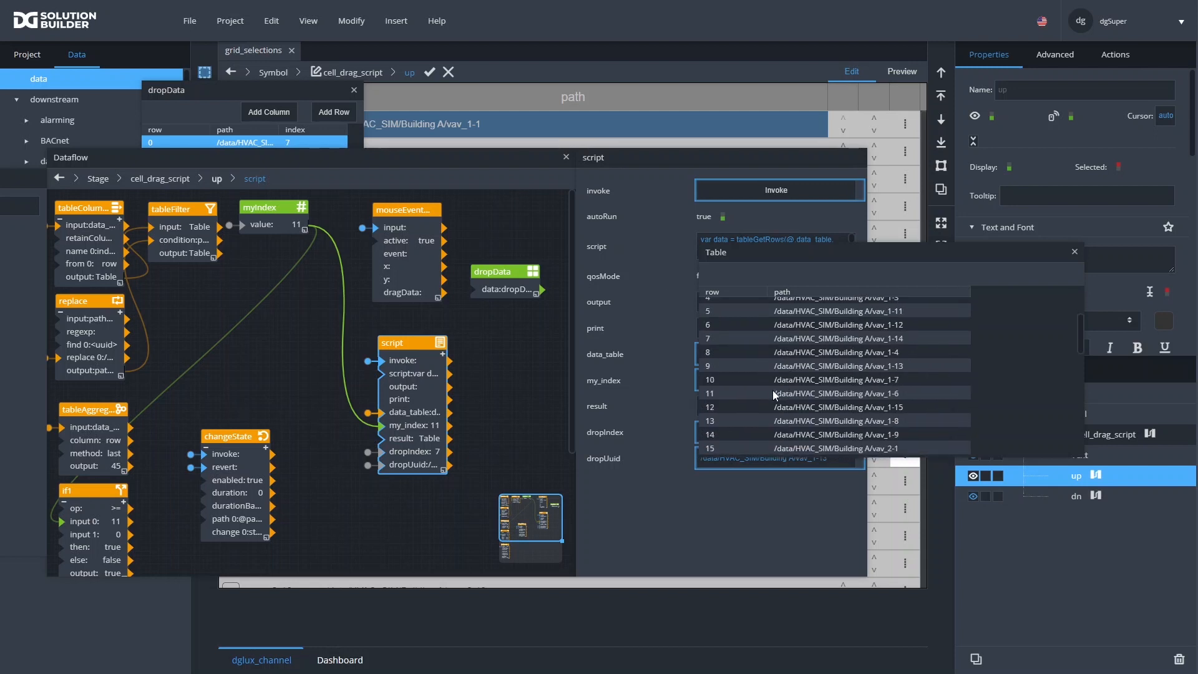
click(780, 381)
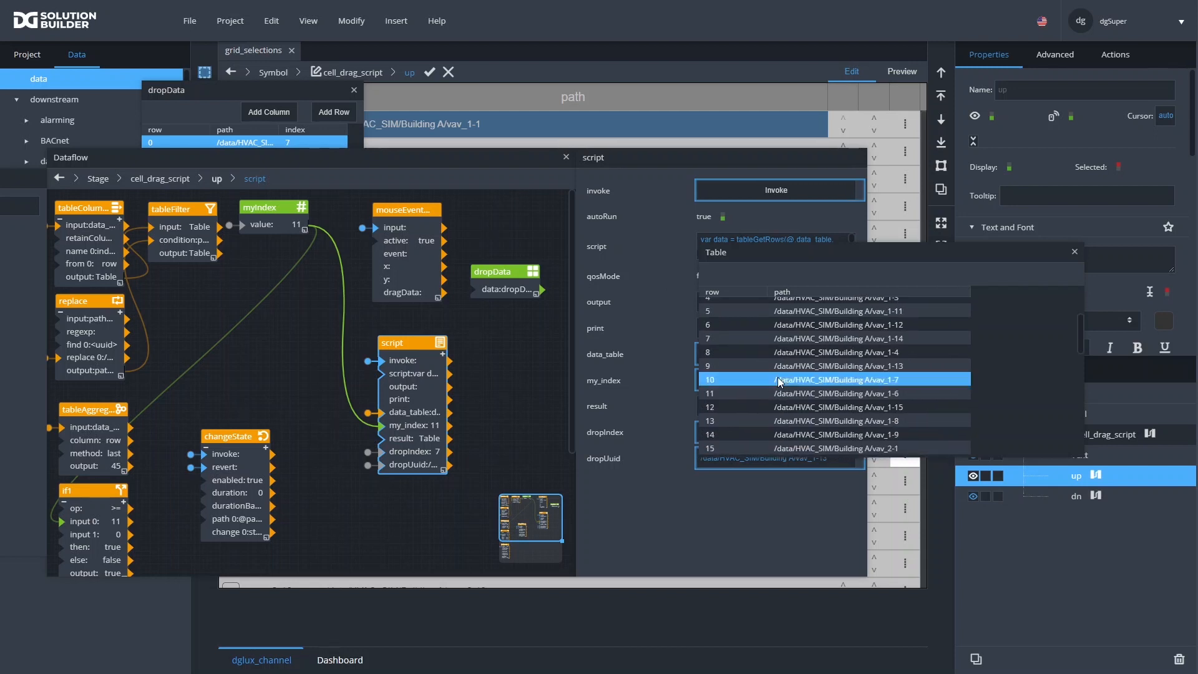
Open the dropData table with a widened path column and compare its dropped path with the script's result table
click(509, 290)
drag(734, 256, 875, 294)
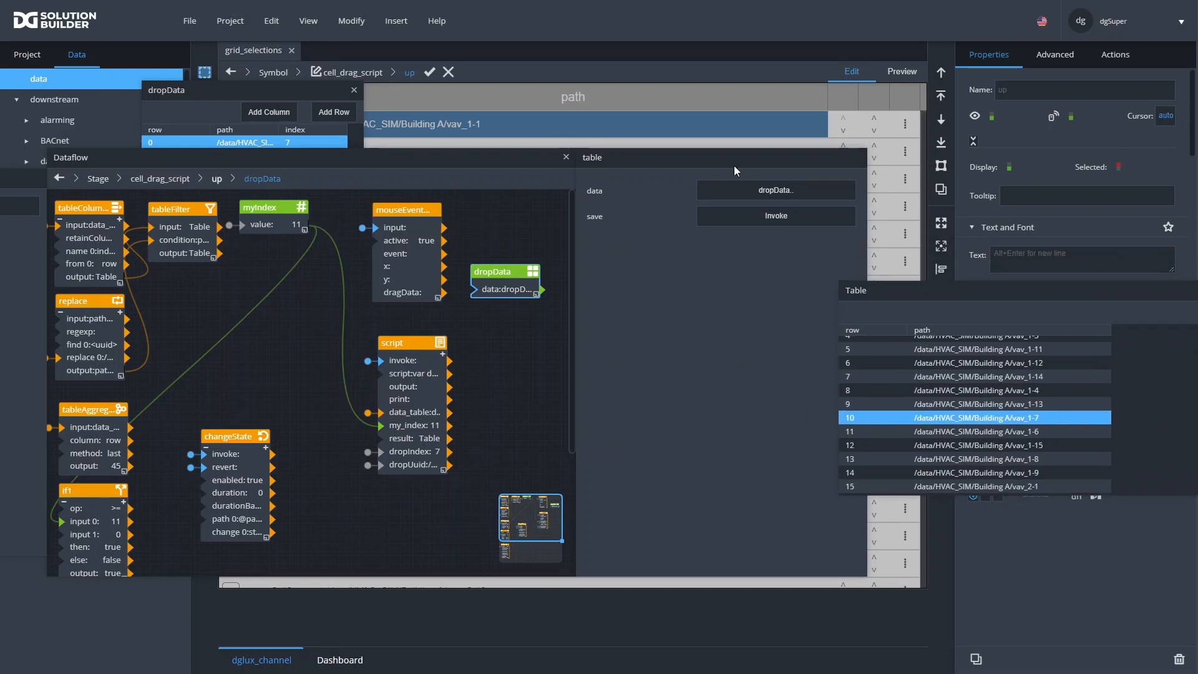
click(736, 190)
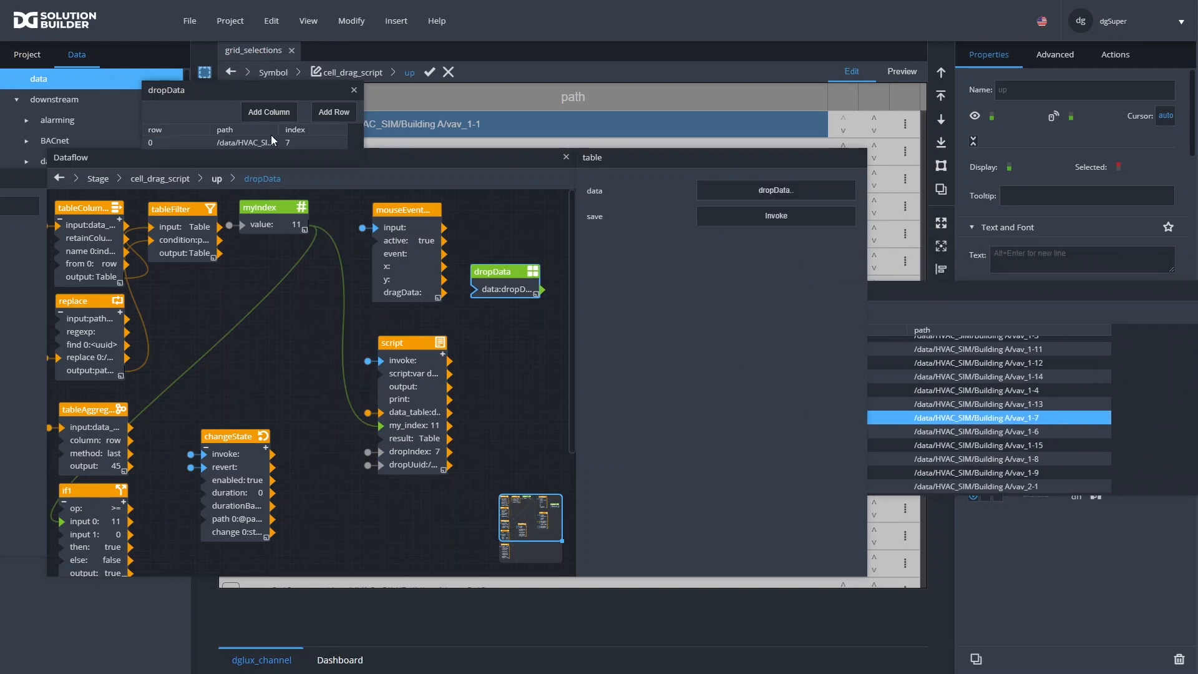
drag(363, 128, 666, 138)
drag(279, 129, 448, 129)
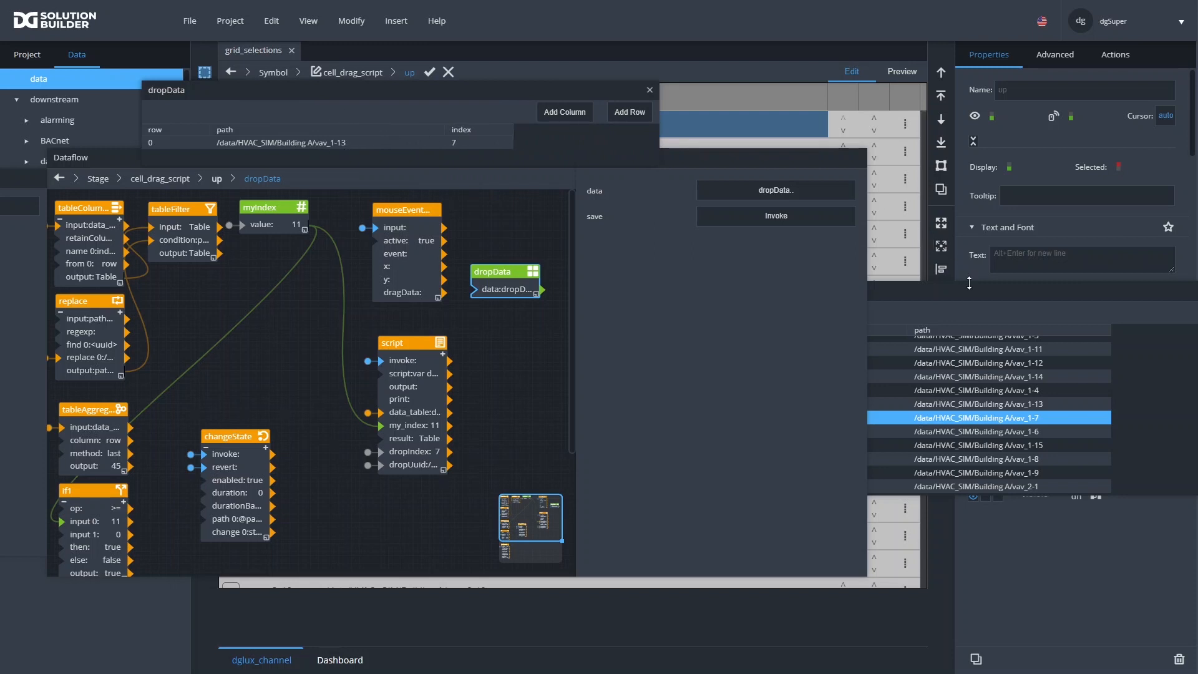
drag(967, 297, 880, 246)
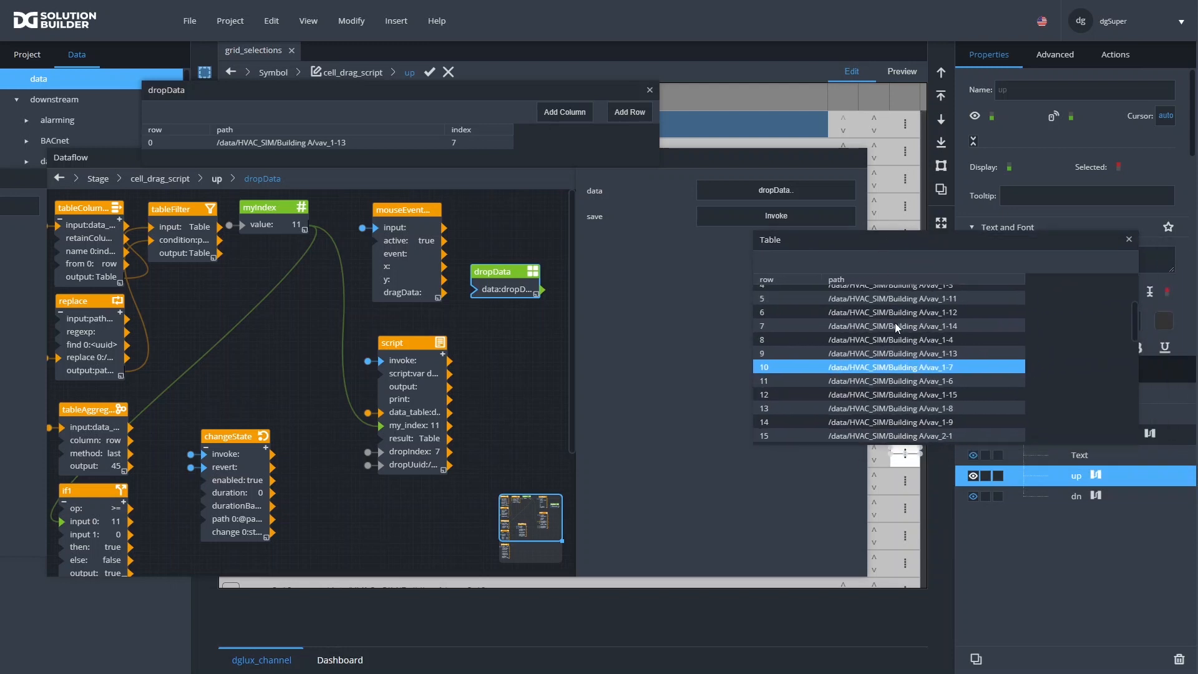
Open the script's result table in a second window and arrange both result tables side by side over the grid
click(888, 355)
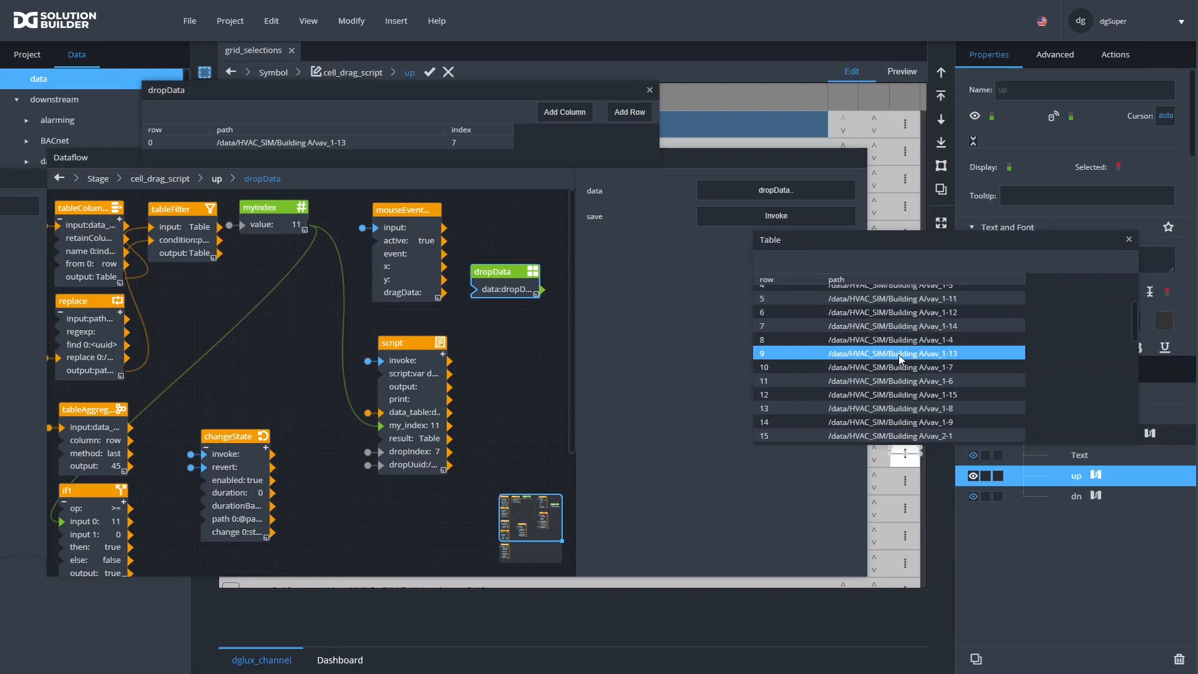
drag(459, 96, 459, 85)
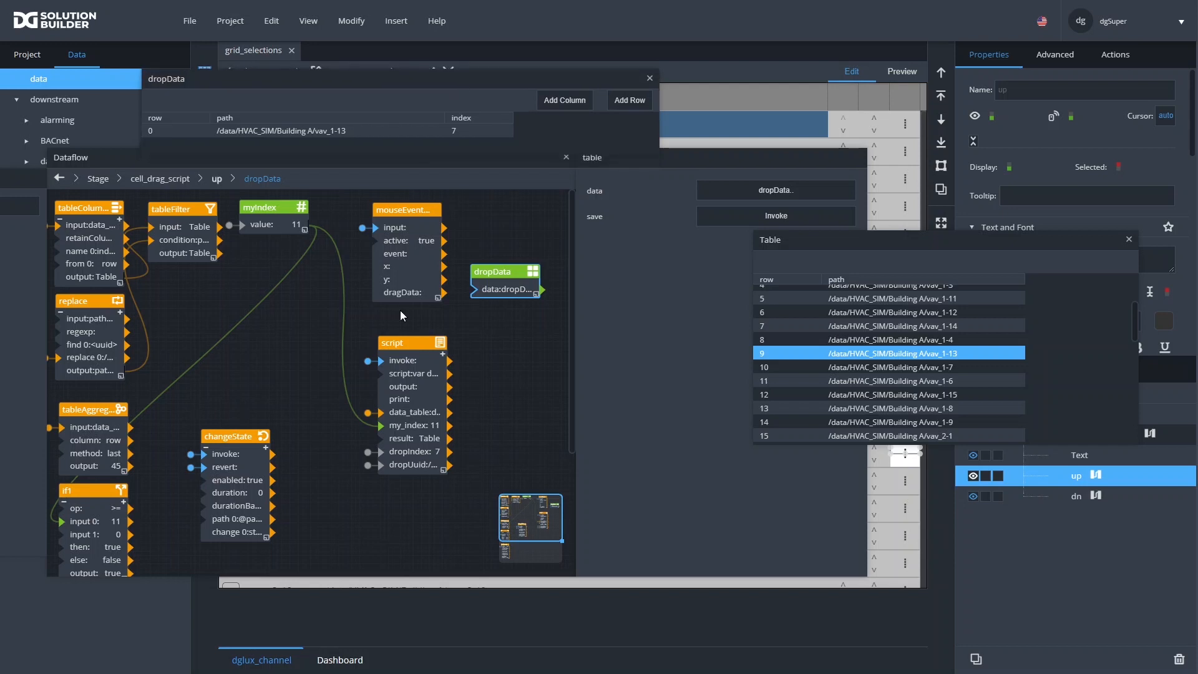
click(408, 382)
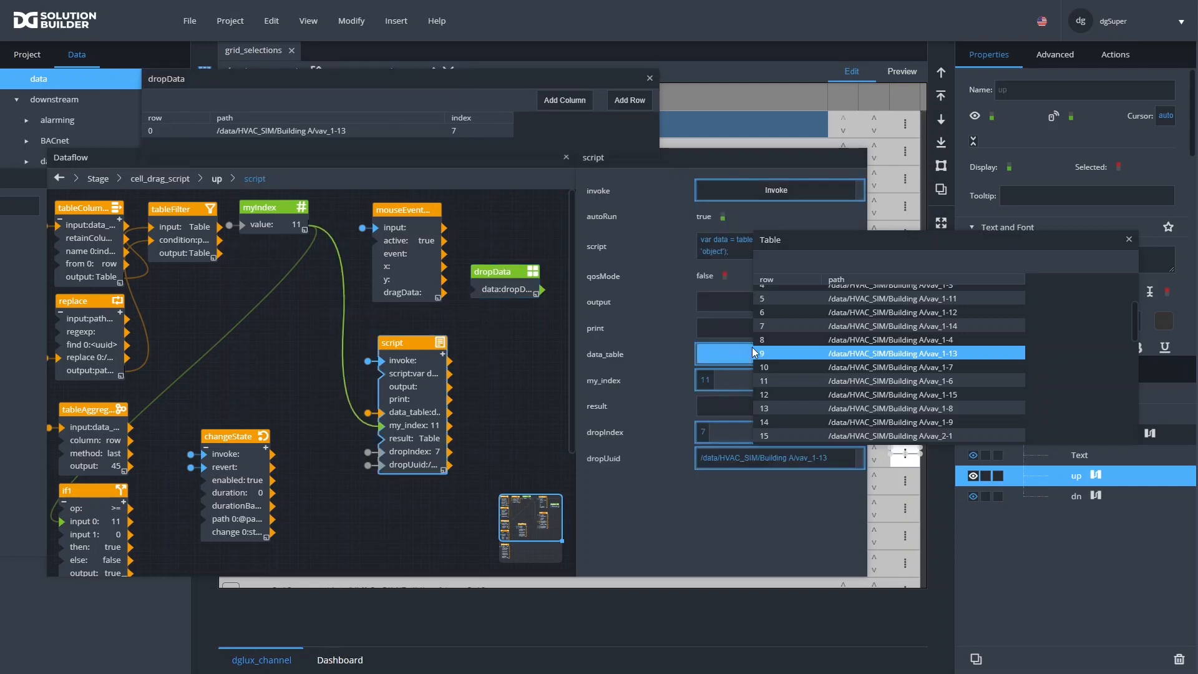
drag(836, 243, 926, 250)
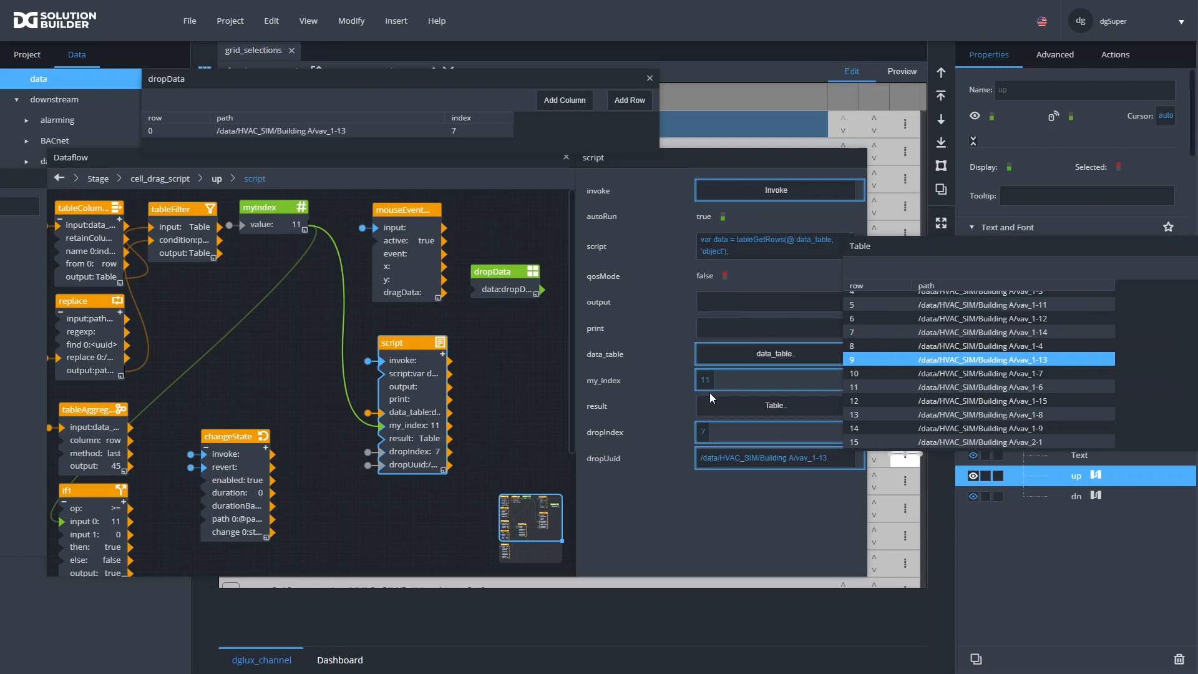
click(714, 413)
drag(267, 98, 727, 574)
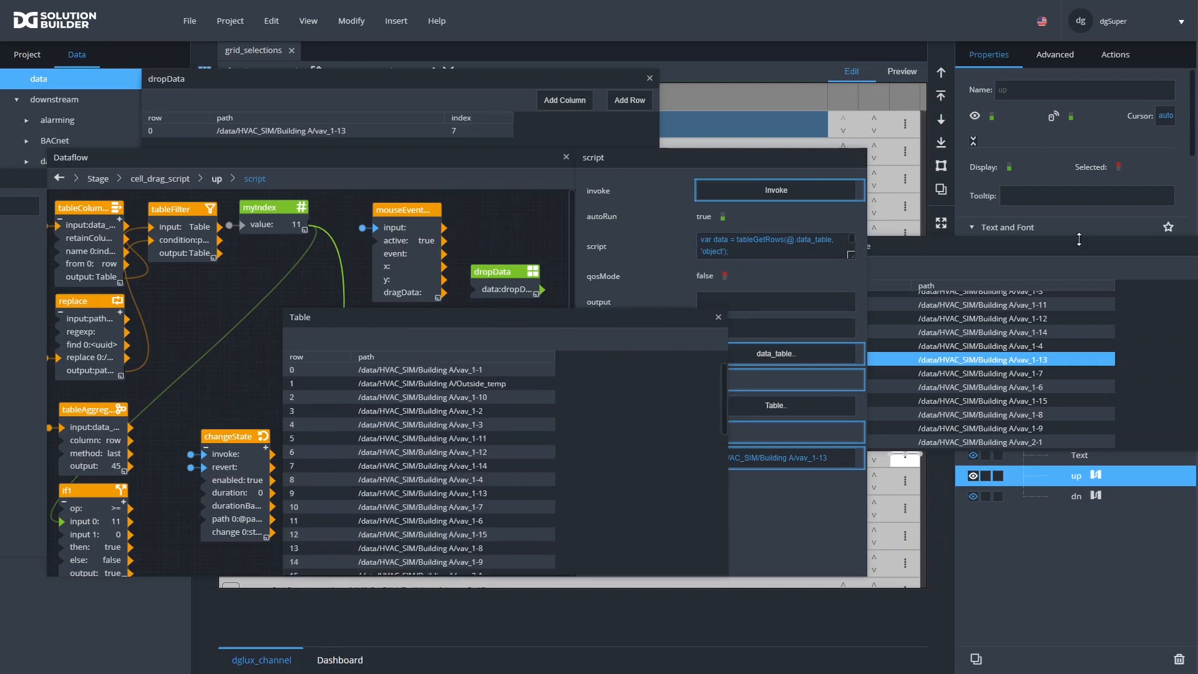
drag(1049, 252, 934, 317)
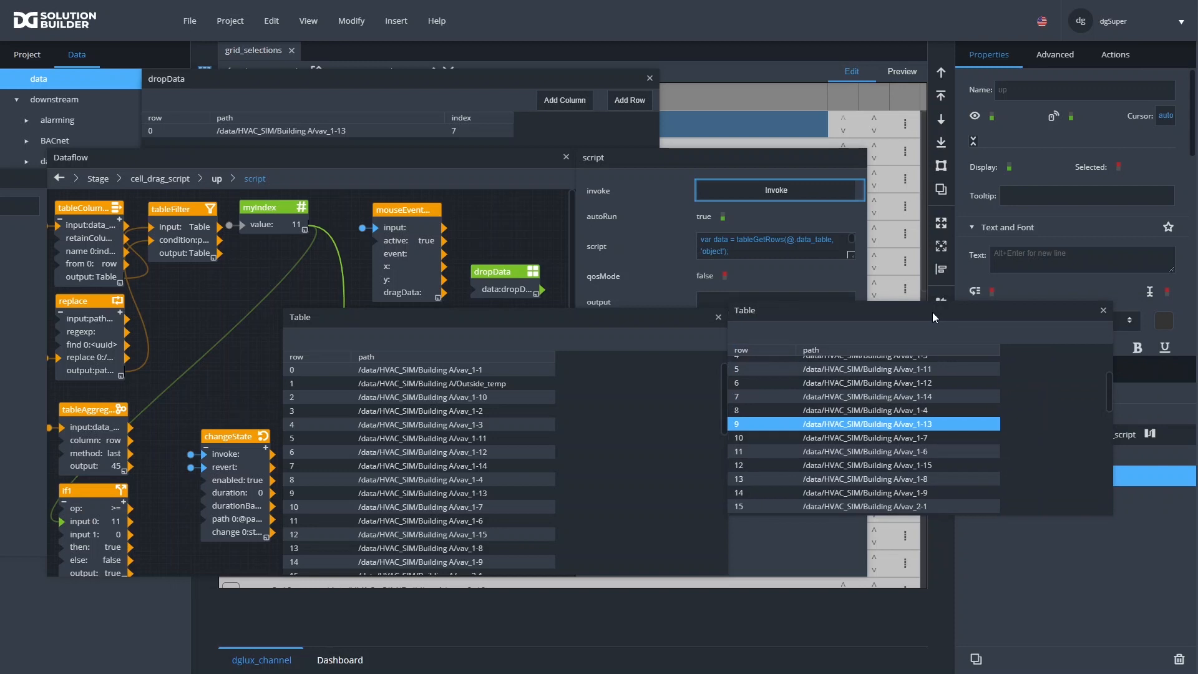
Compare rows 9 and 11 across the two result table windows, enlarging the second one to show more rows
click(408, 522)
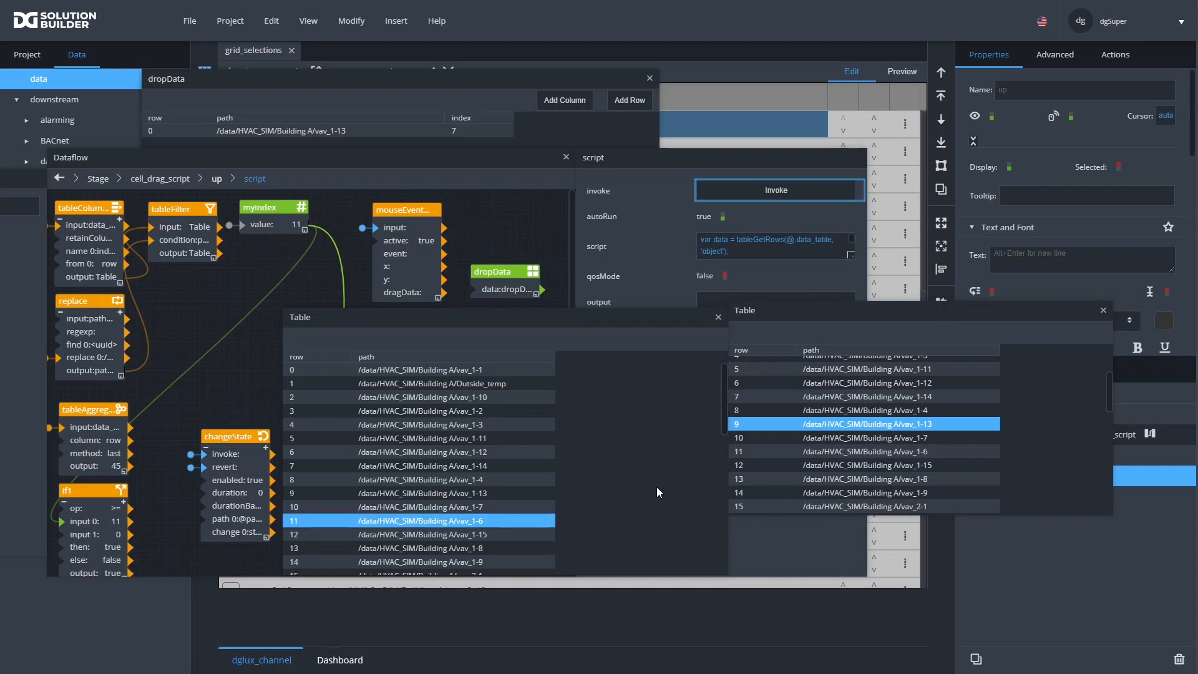
click(757, 451)
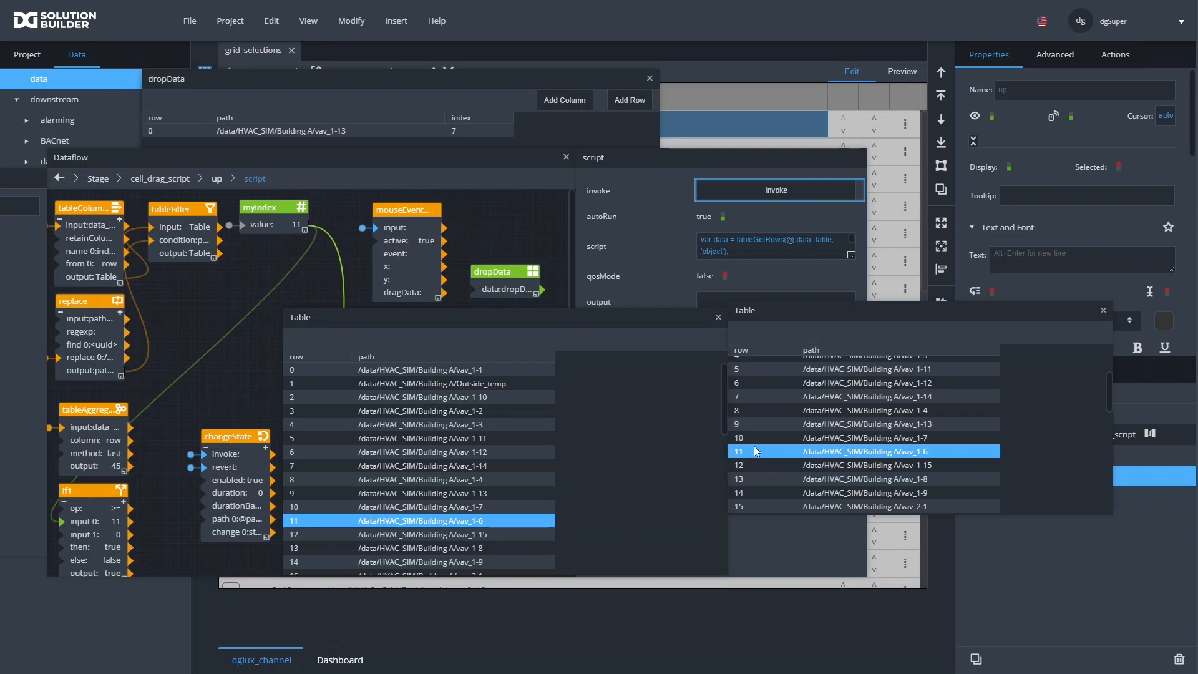
drag(1112, 515, 1131, 597)
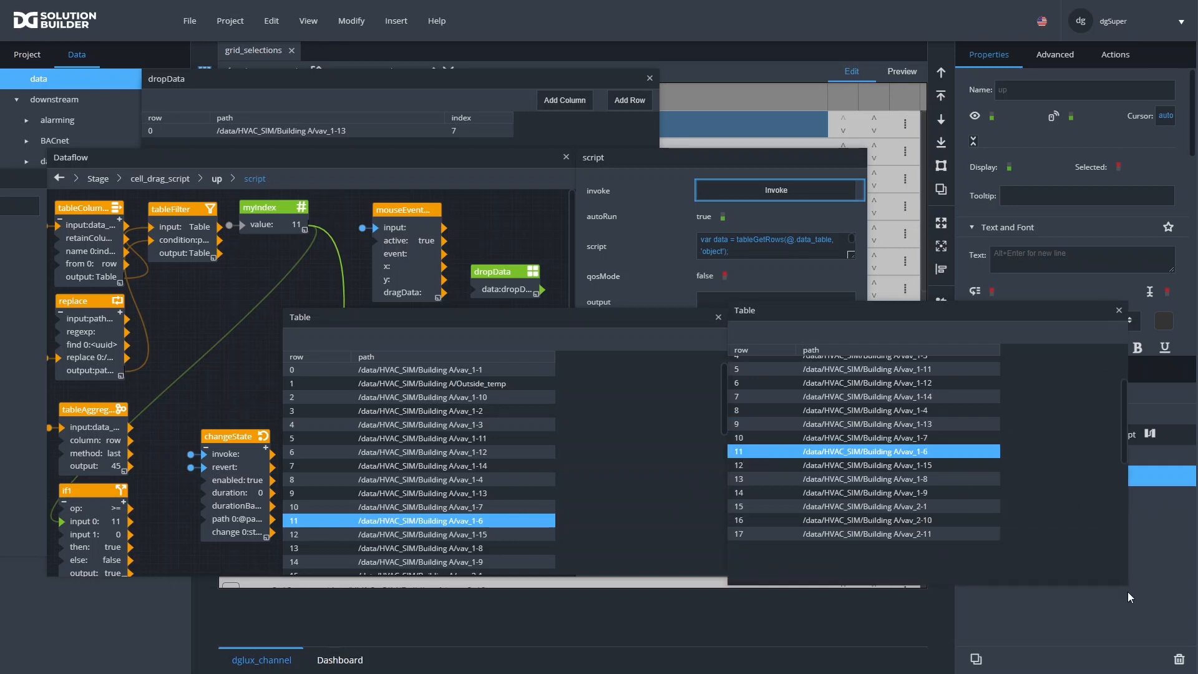
scroll(908, 493, down, 4)
scroll(915, 493, up, 5)
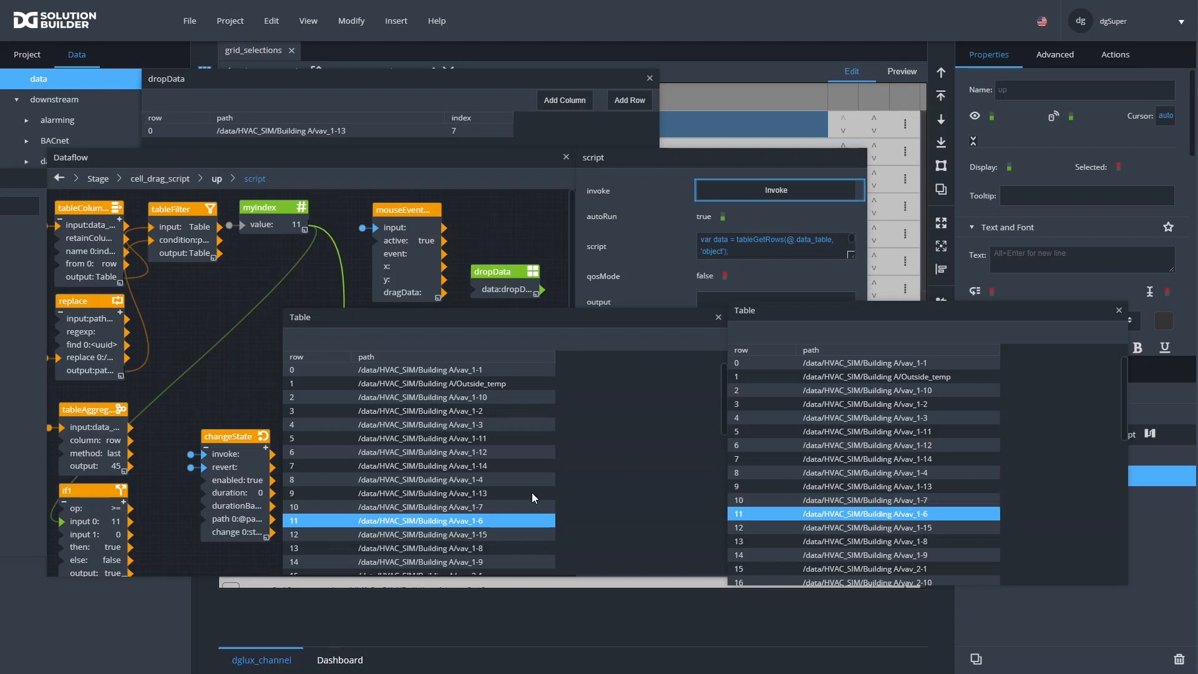
click(475, 494)
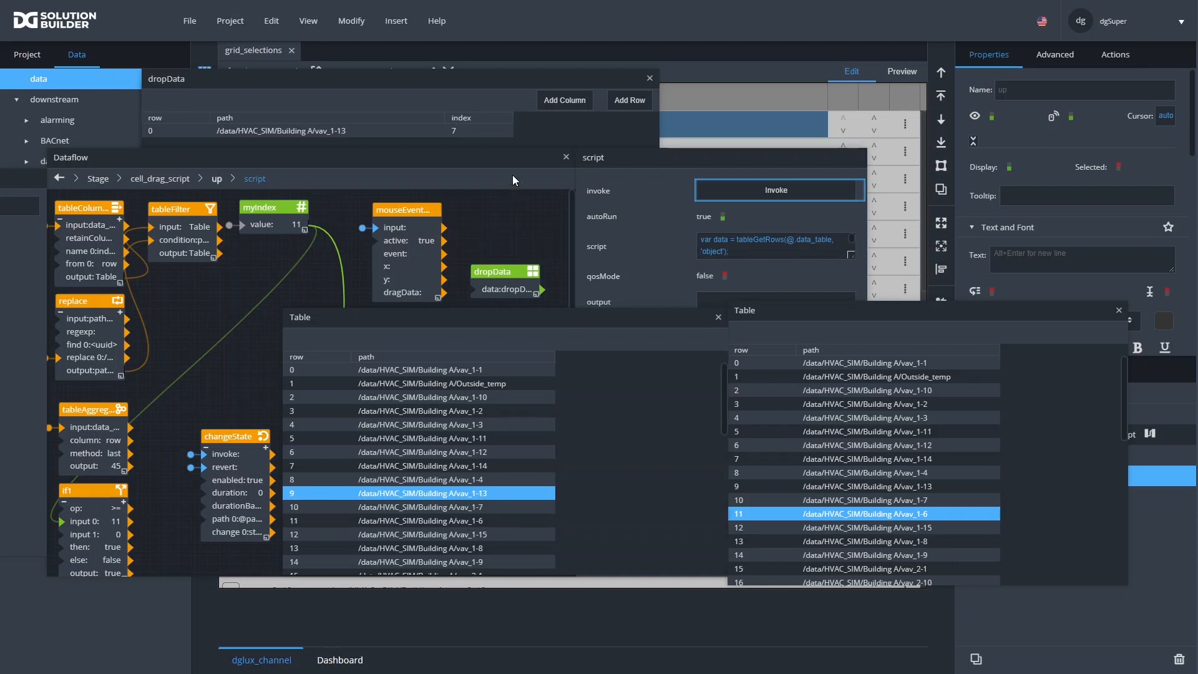
Shrink the Dataflow window and open the script's code in an enlarged editor beside the two result tables
drag(510, 162, 511, 98)
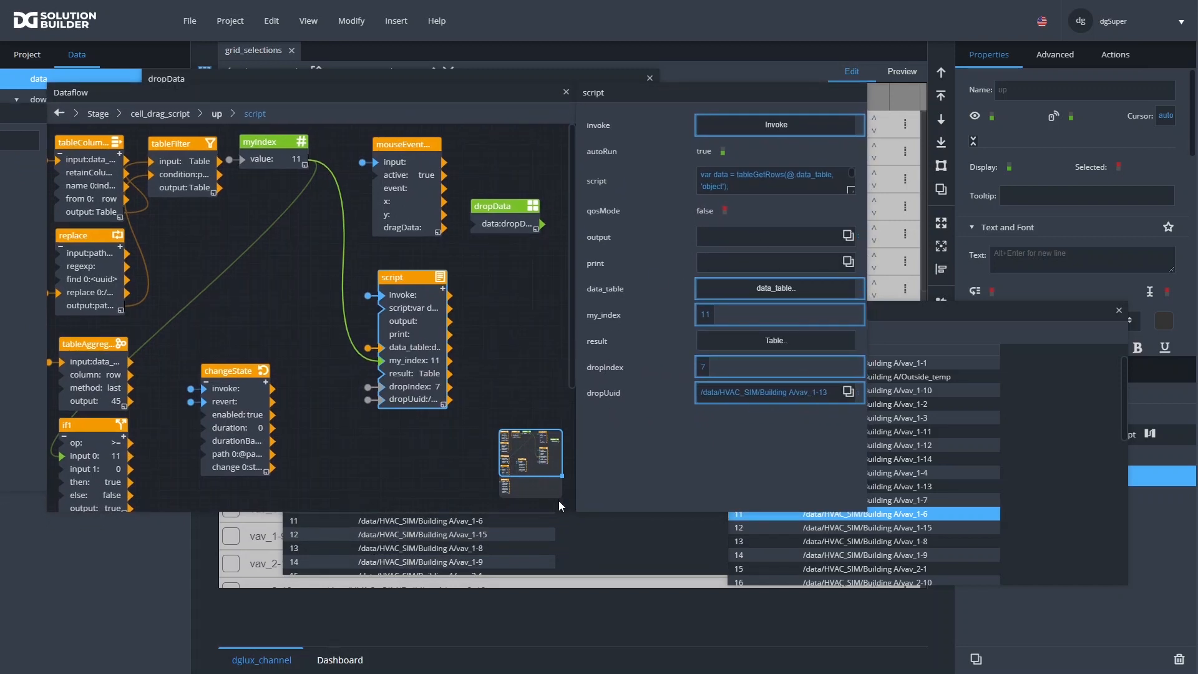
drag(575, 506, 500, 282)
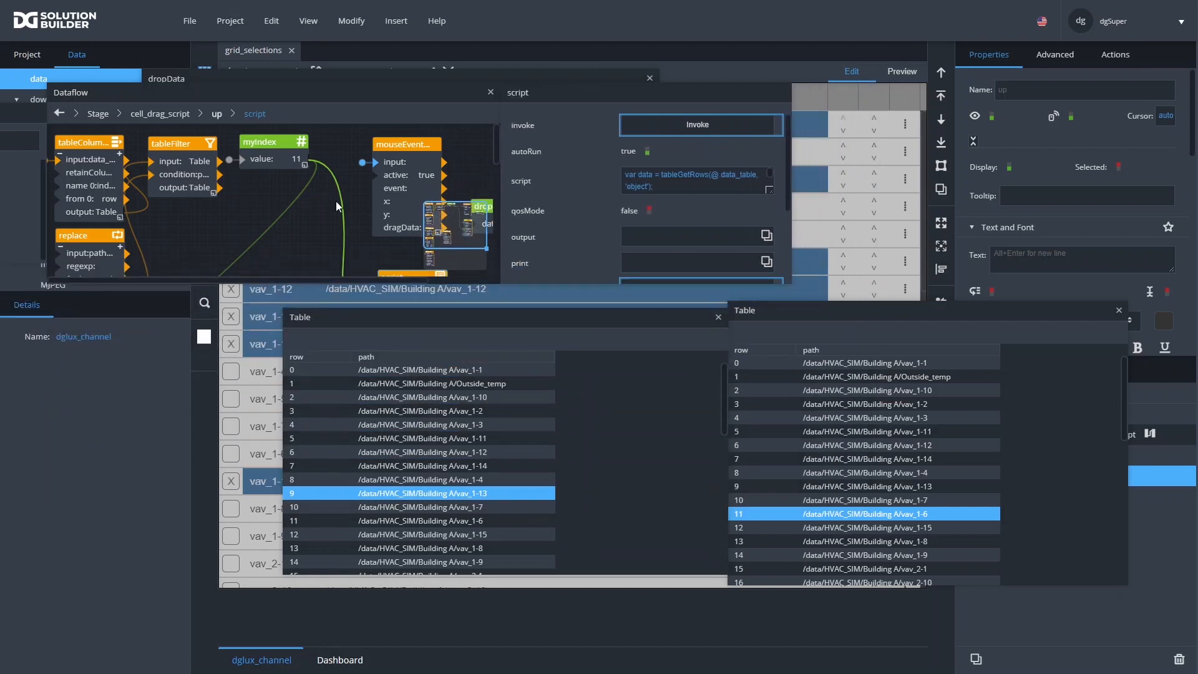
scroll(312, 195, down, 1)
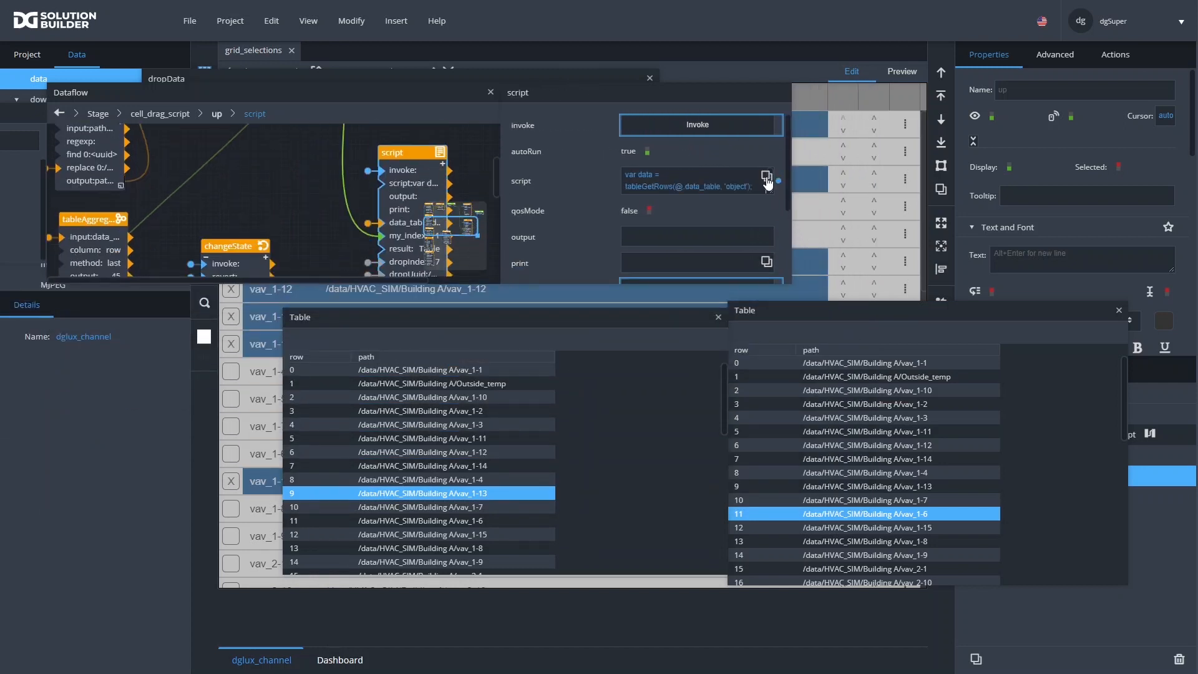
click(769, 189)
drag(754, 91, 180, 317)
drag(725, 461, 585, 458)
drag(459, 326, 566, 319)
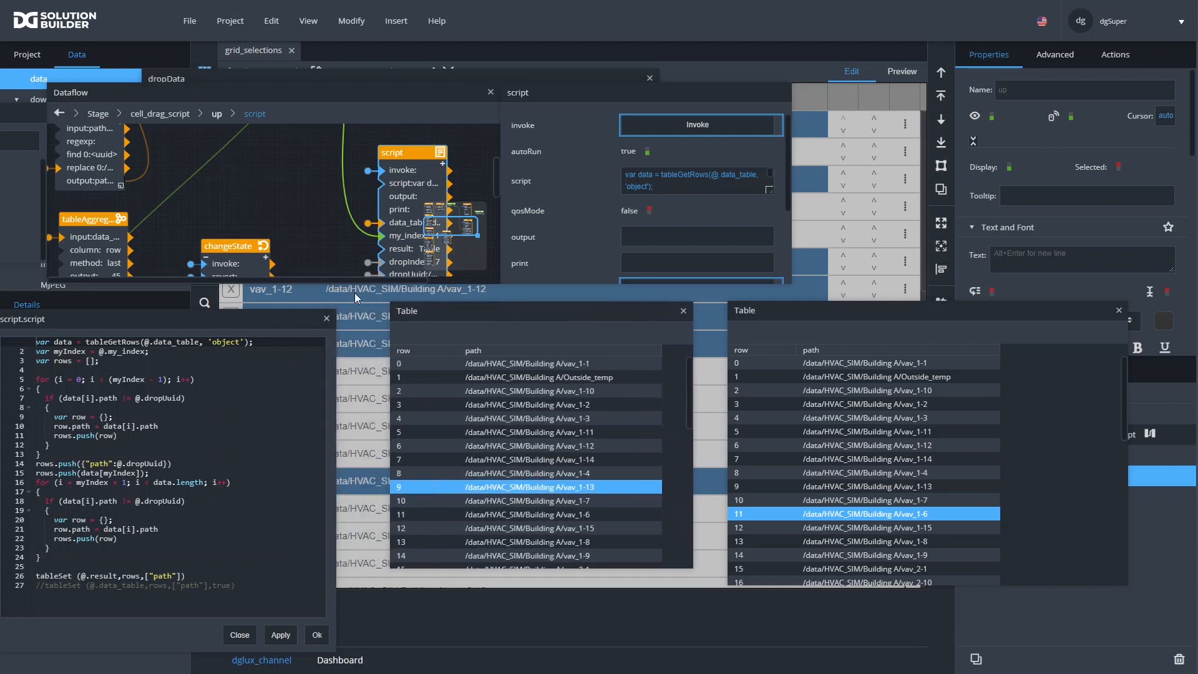
drag(215, 320, 256, 313)
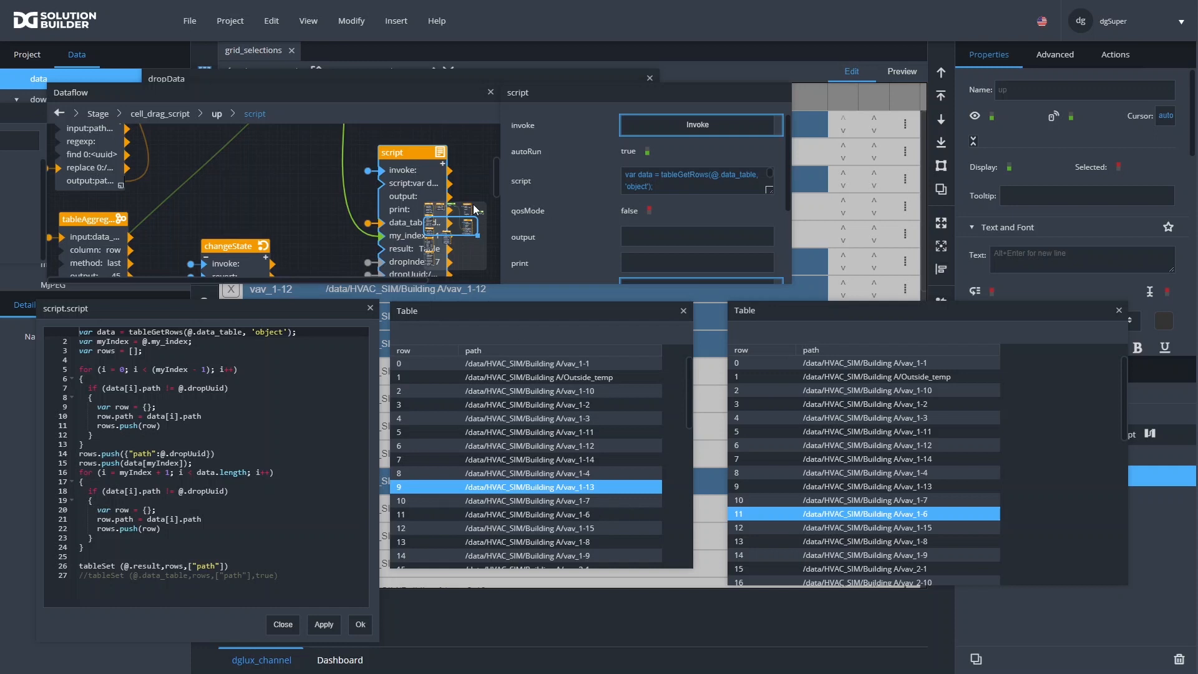
Place the dropData table clear of the dataflow blocks and compare its dropped path with row 10 of the result table
click(449, 76)
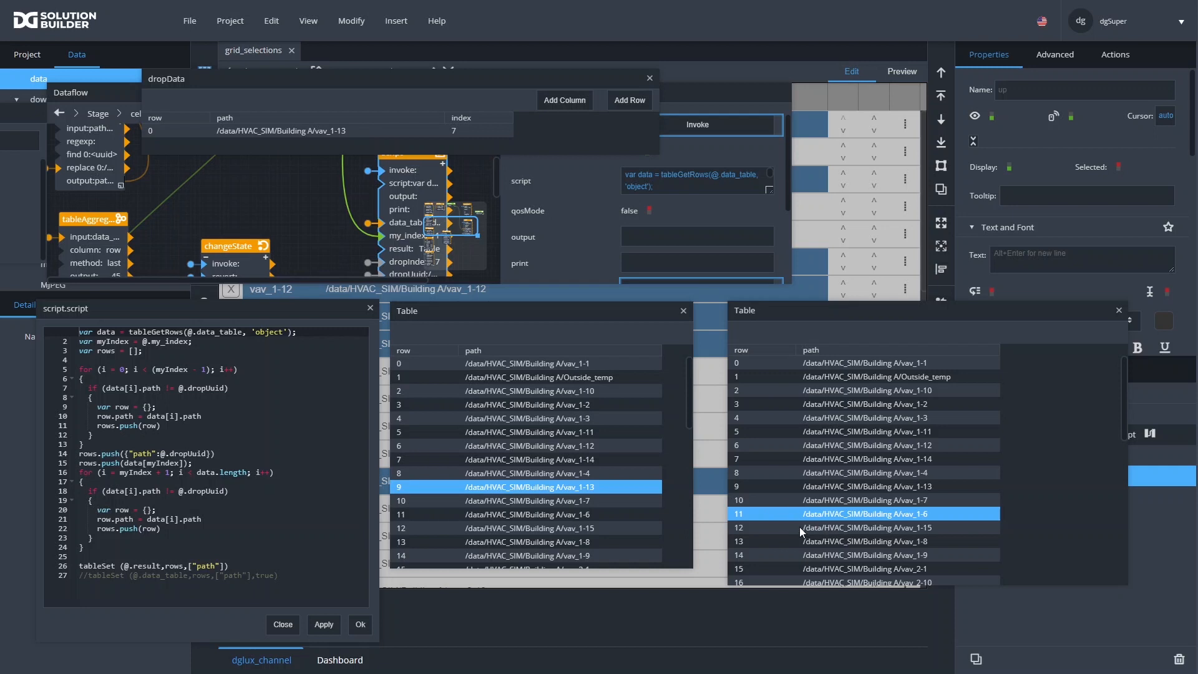
drag(344, 76, 768, 107)
scroll(370, 170, up, 4)
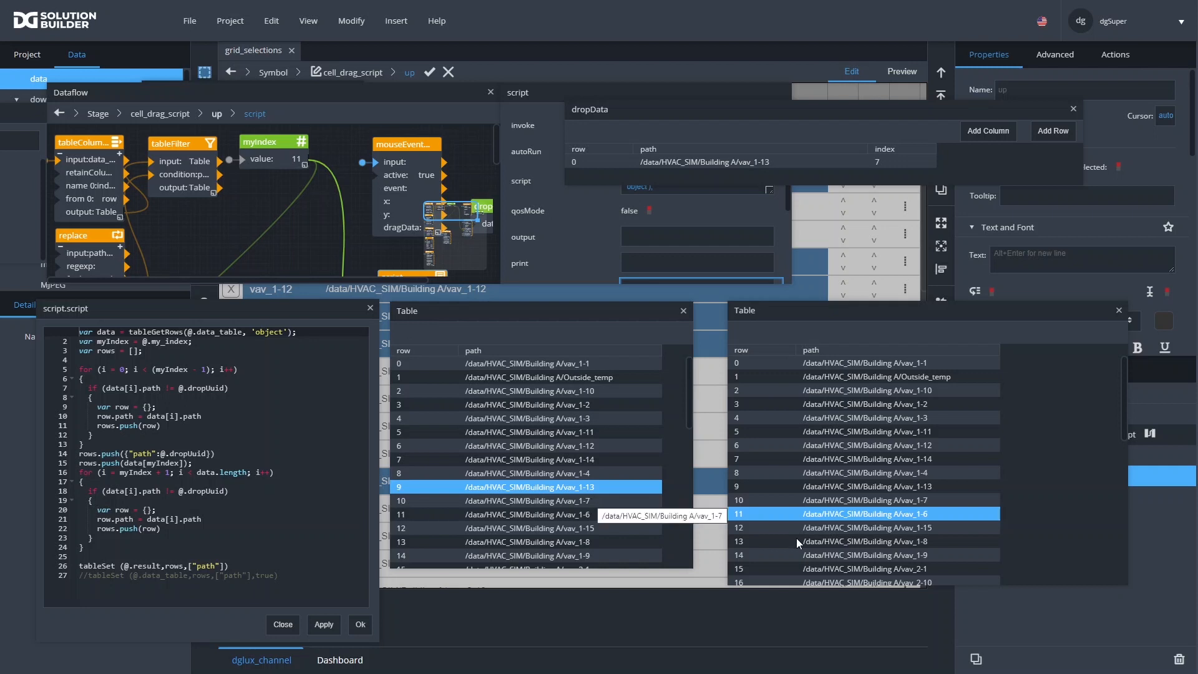
click(796, 501)
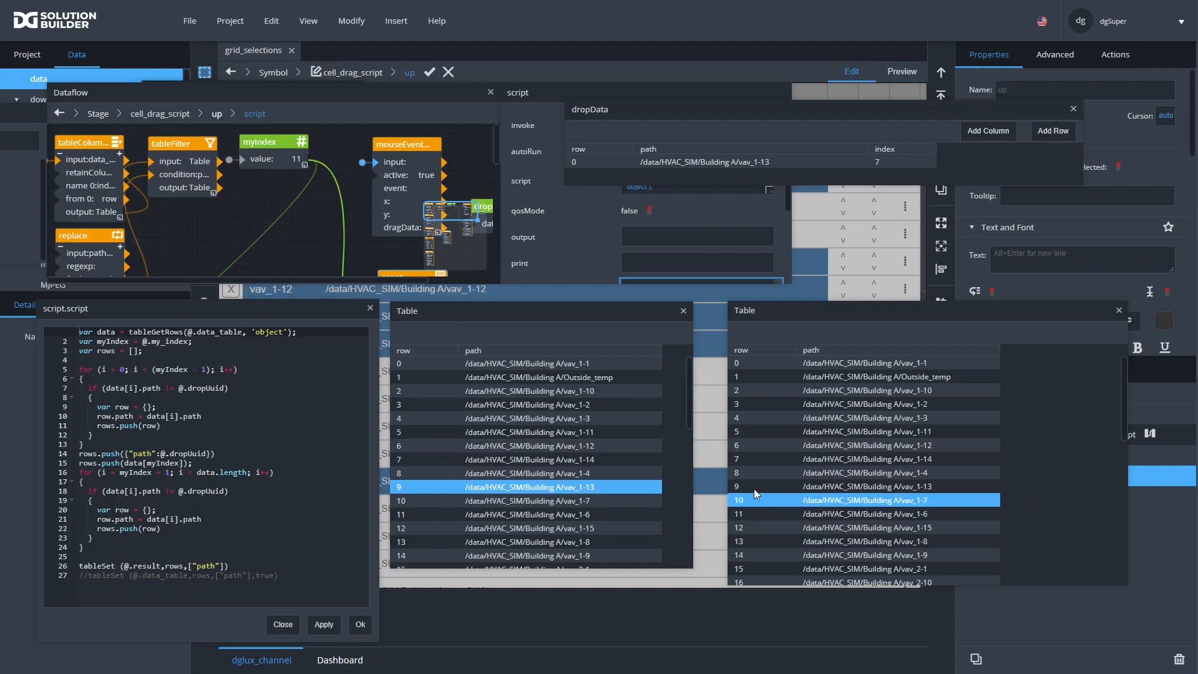
Change the first loop's condition to i < (myIndex), apply the script, and check row 10 of the result table
click(232, 427)
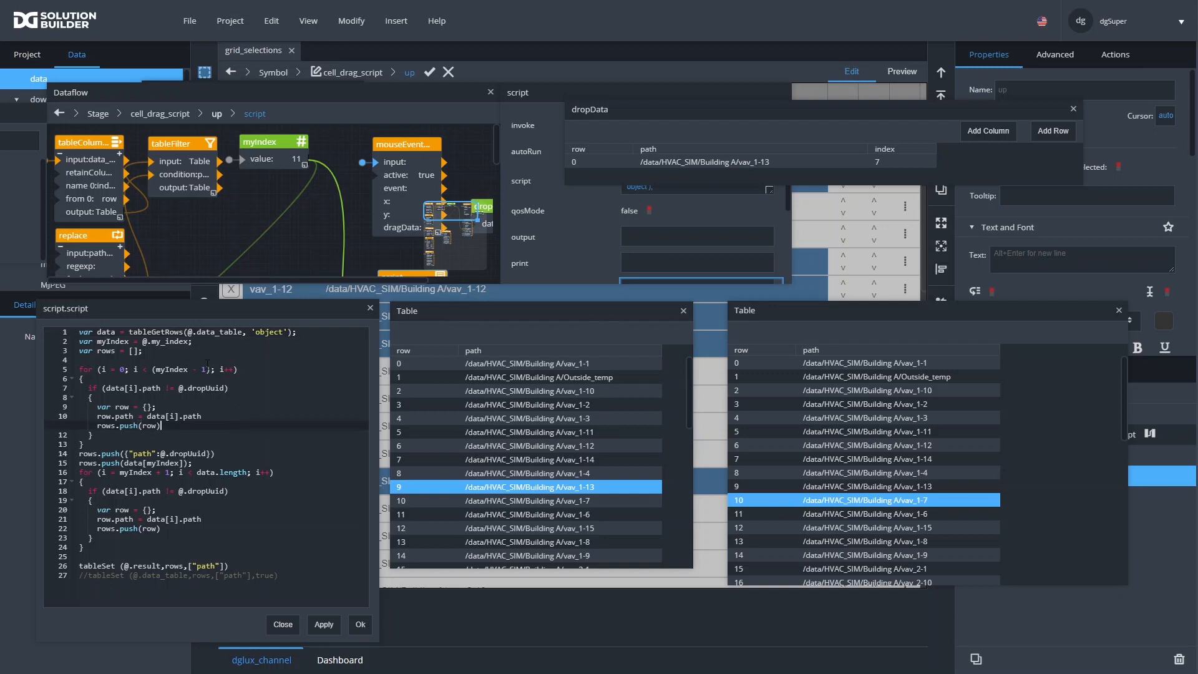
click(207, 368)
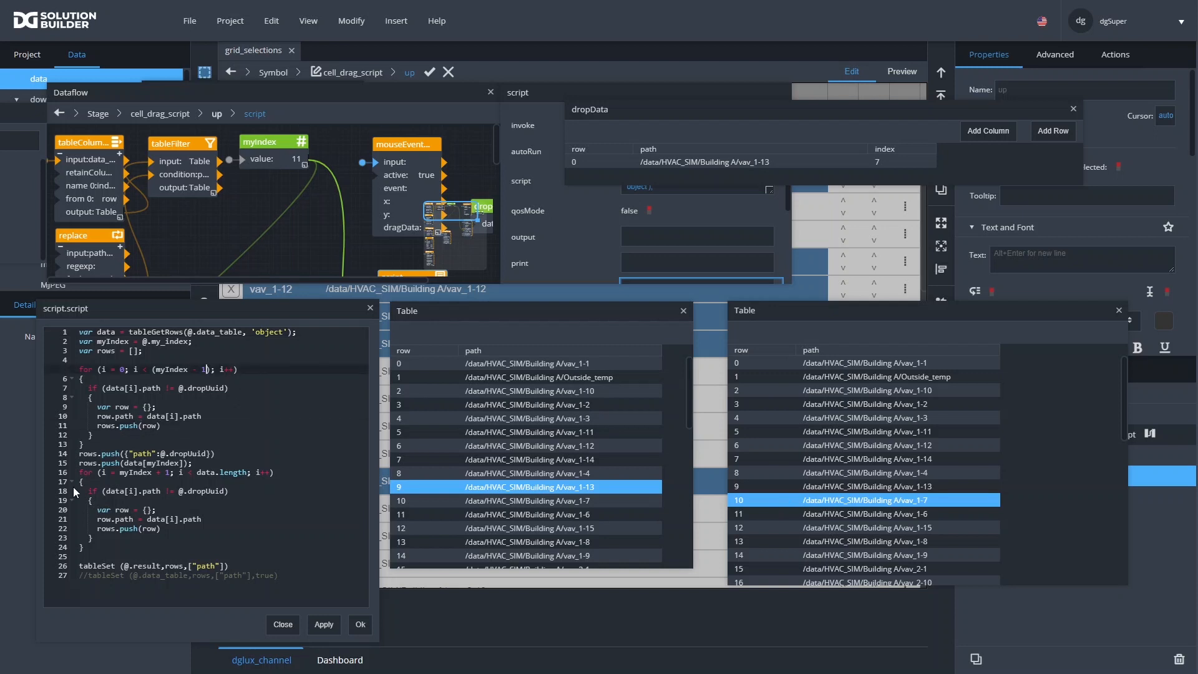
key(BackSpace)
key(BackSpace)
key(BackSpace)
key(BackSpace)
click(328, 625)
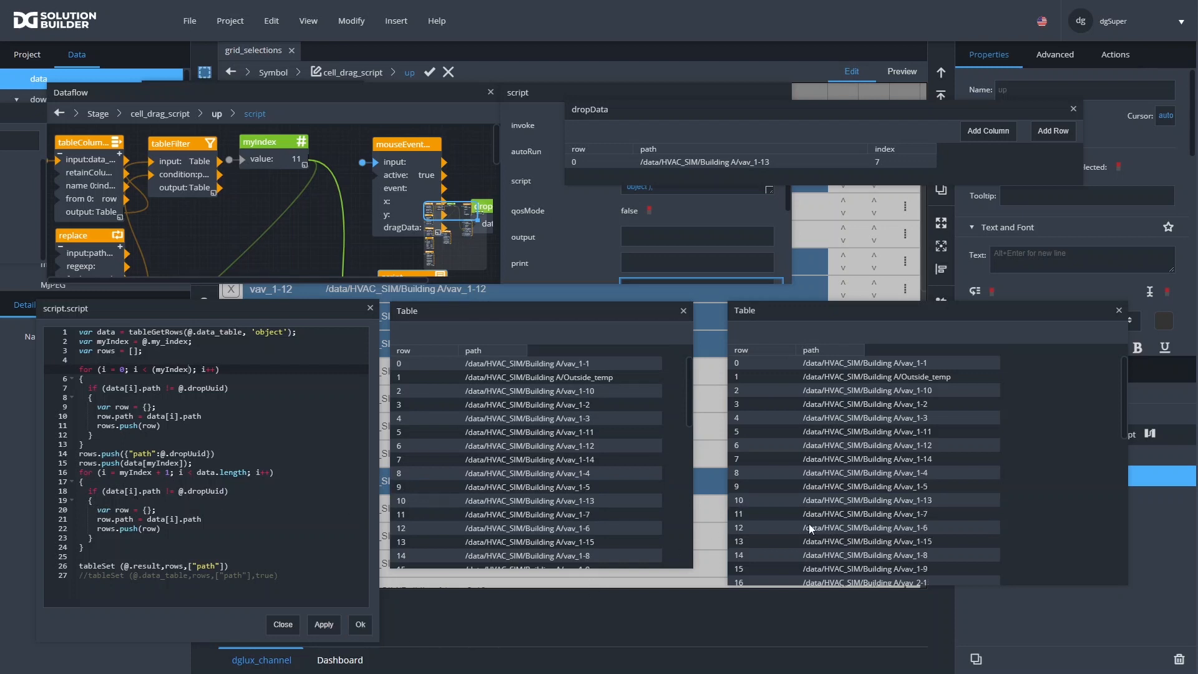
click(813, 503)
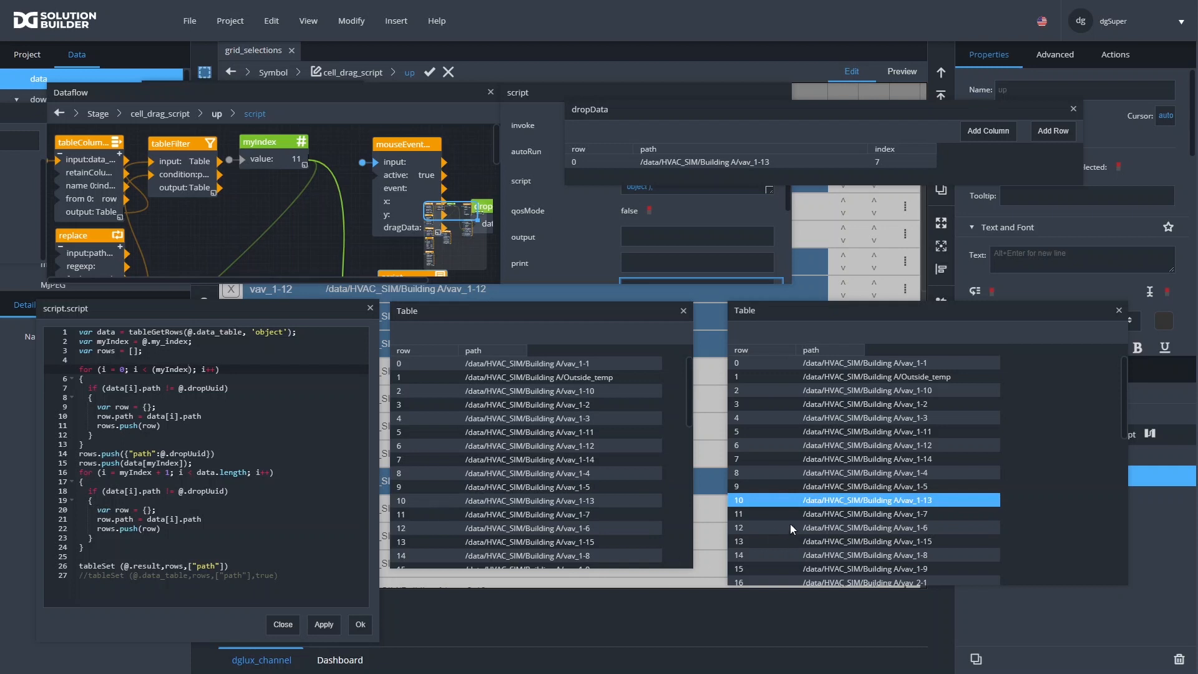
Save and close the script, close the dropData and result table windows, and enlarge the Dataflow window
click(360, 625)
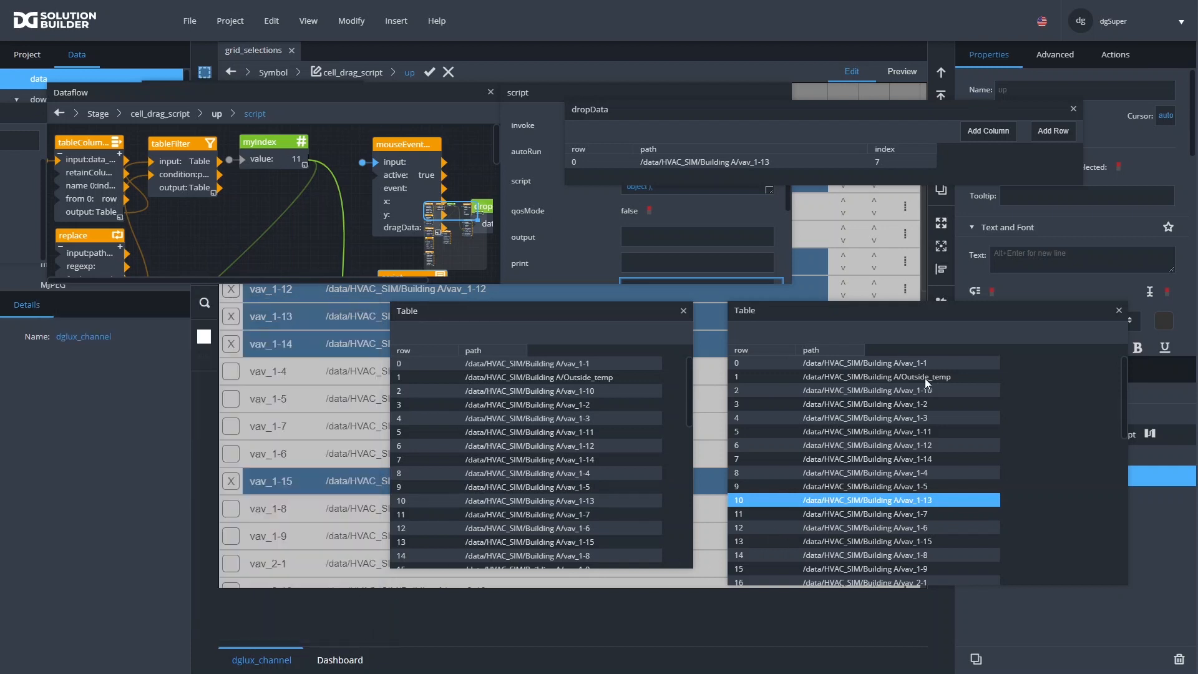
click(1072, 109)
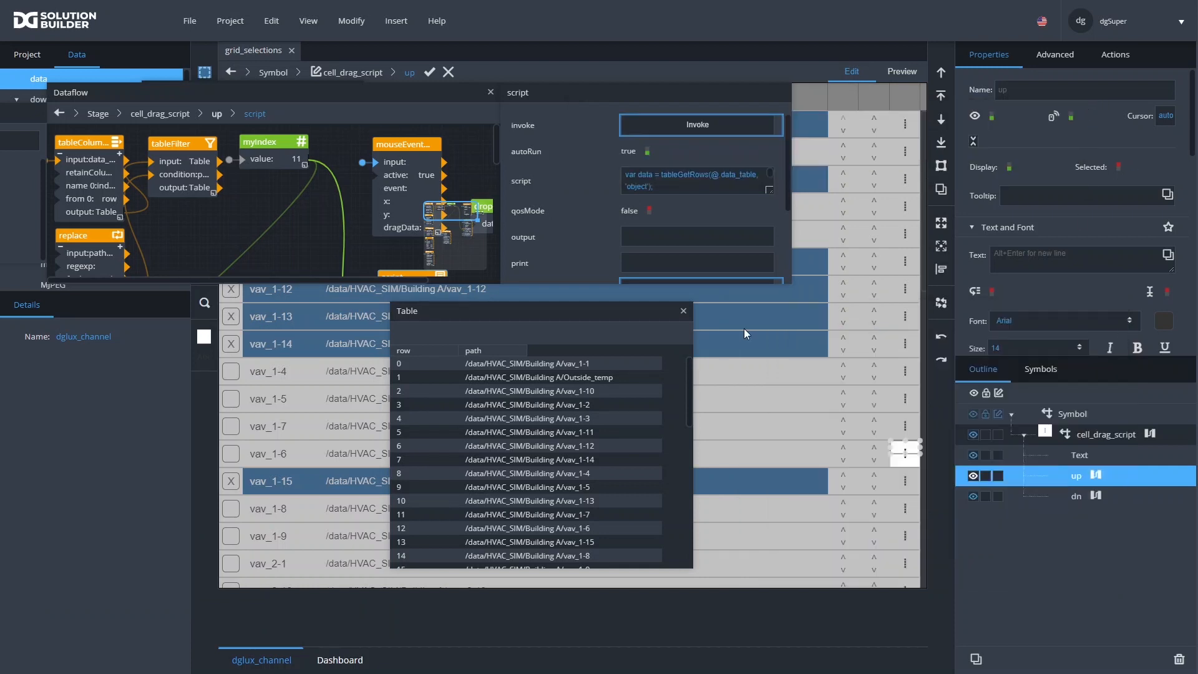
click(684, 312)
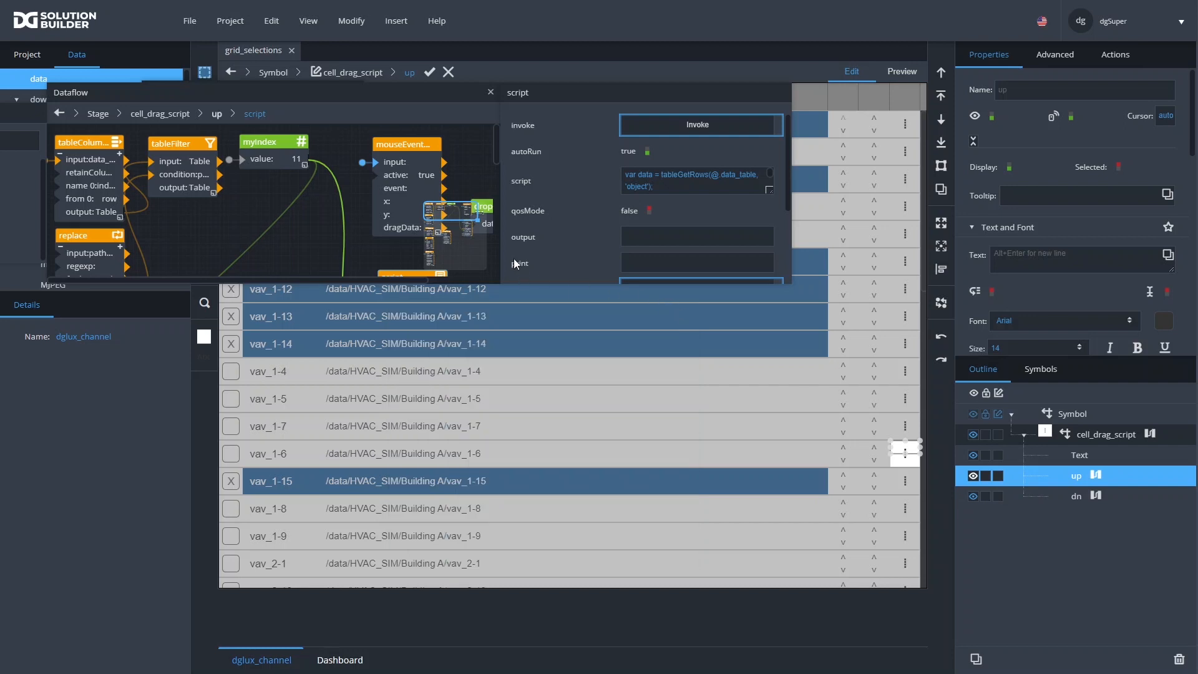
drag(496, 281, 631, 479)
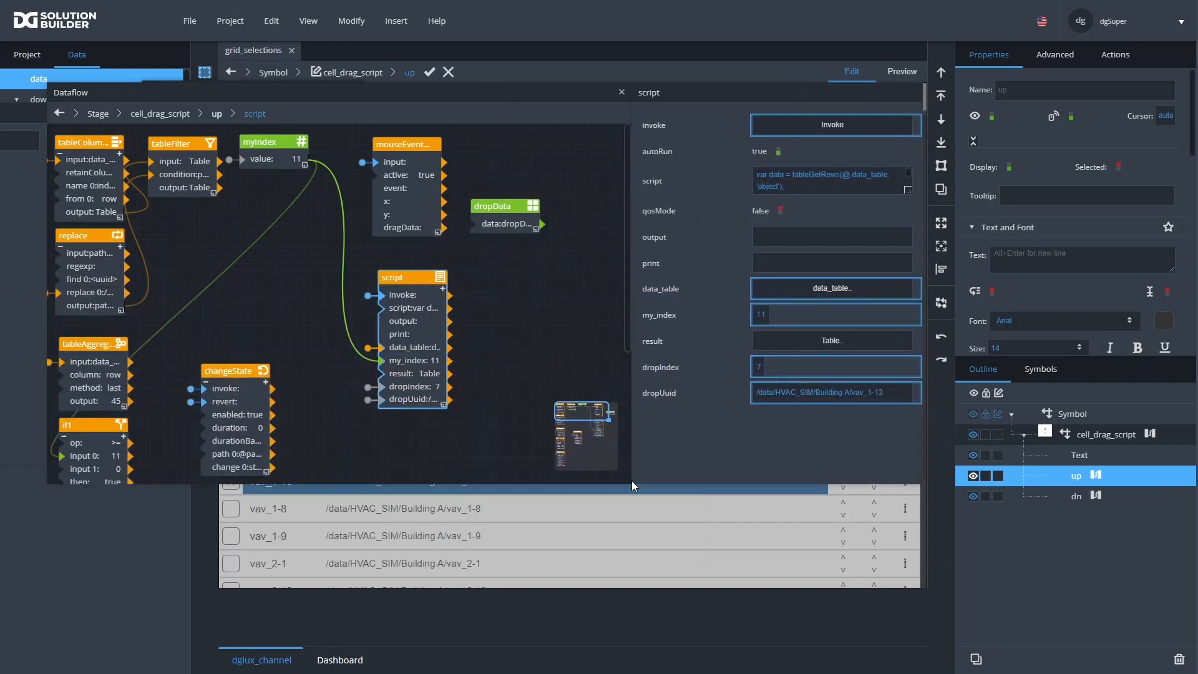
Rearrange the script and dropData blocks and bind mouseEventData's event output to the script's invoke input
drag(401, 275, 400, 265)
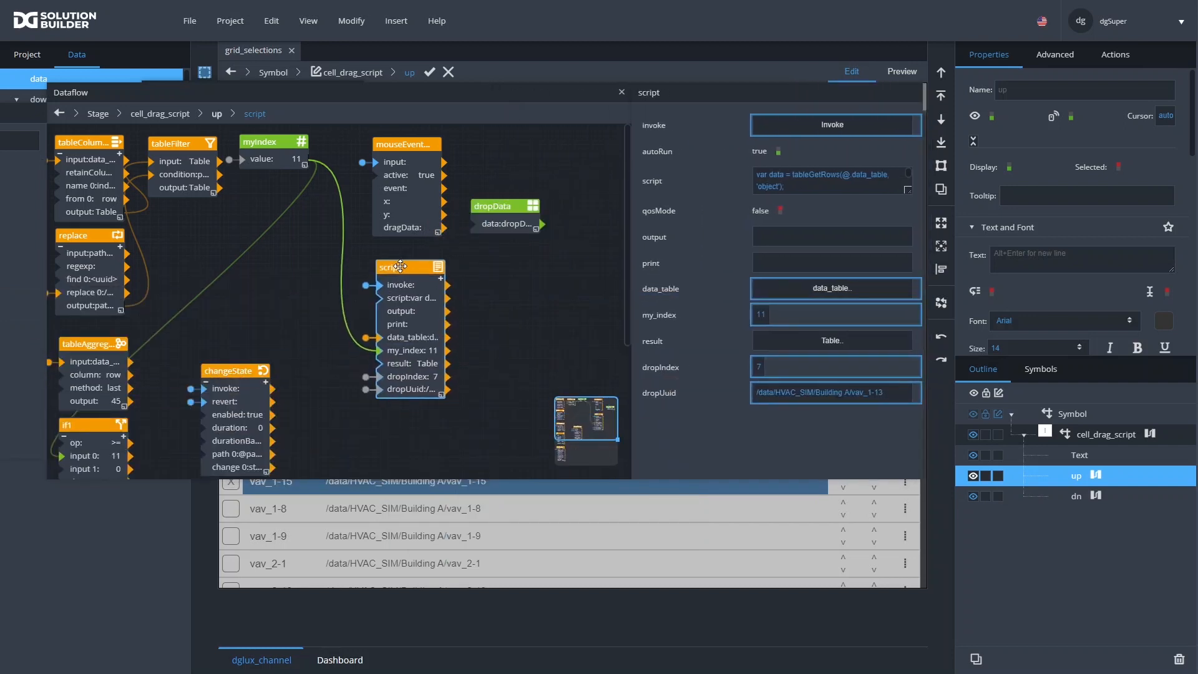
click(398, 226)
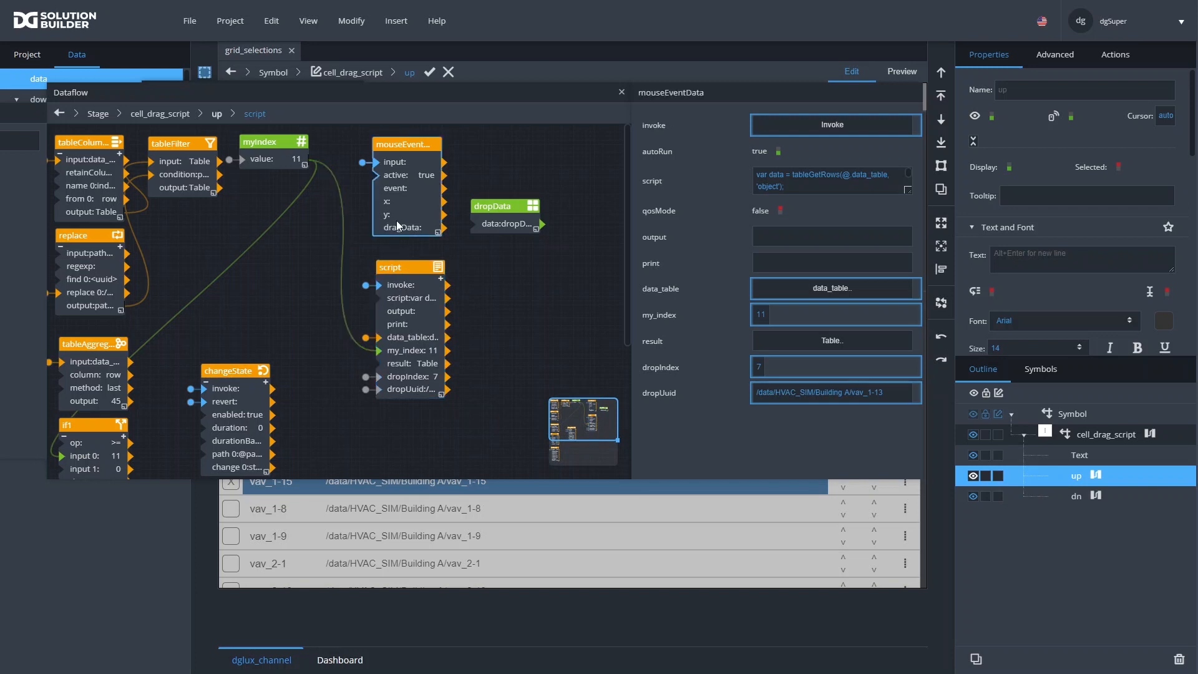
click(415, 266)
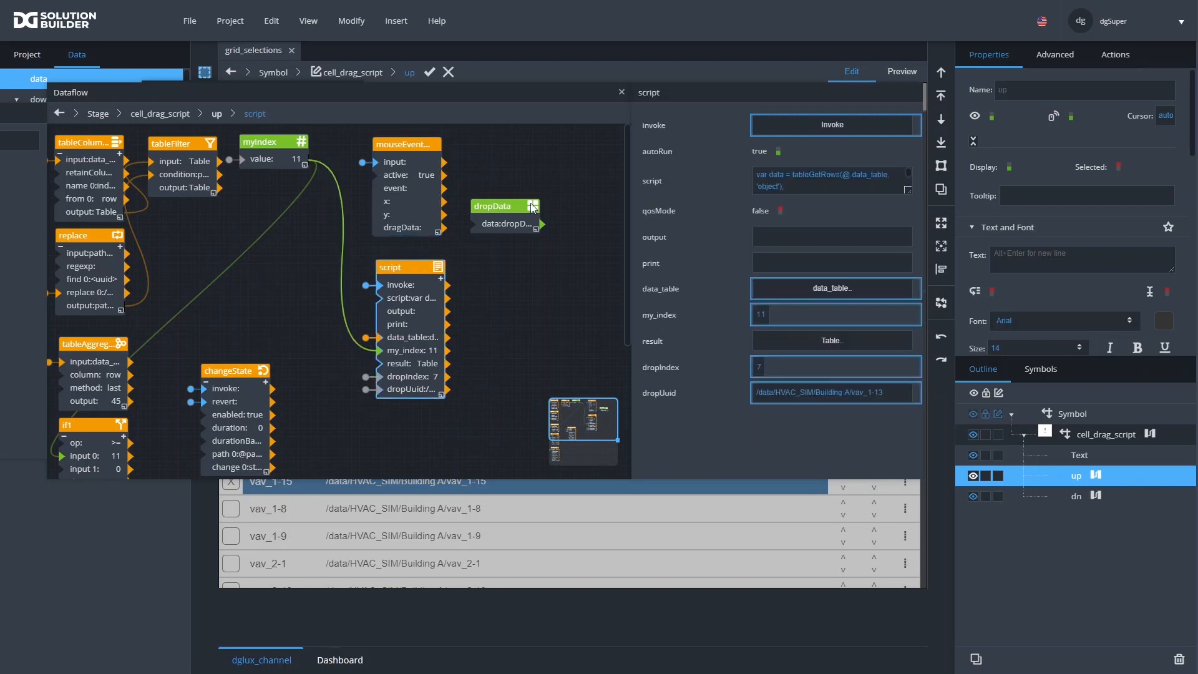
mouse_move(520, 203)
mouse_down()
mouse_move(553, 167)
mouse_move(536, 202)
mouse_up()
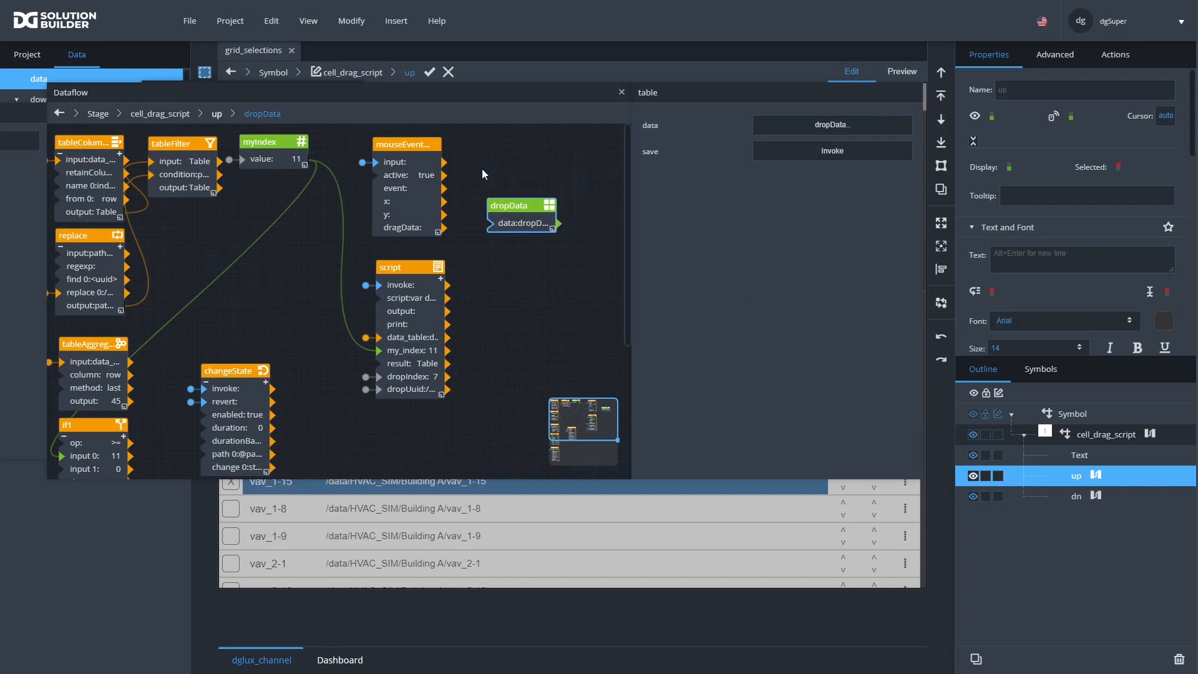
click(422, 146)
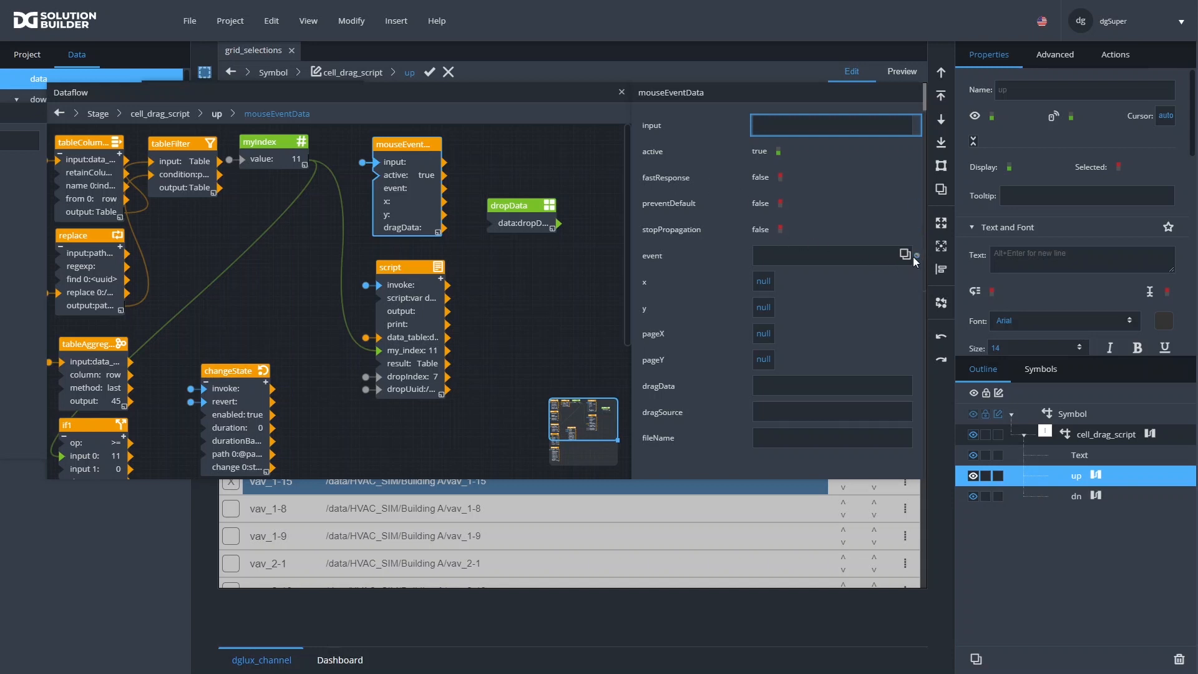
drag(914, 259, 403, 256)
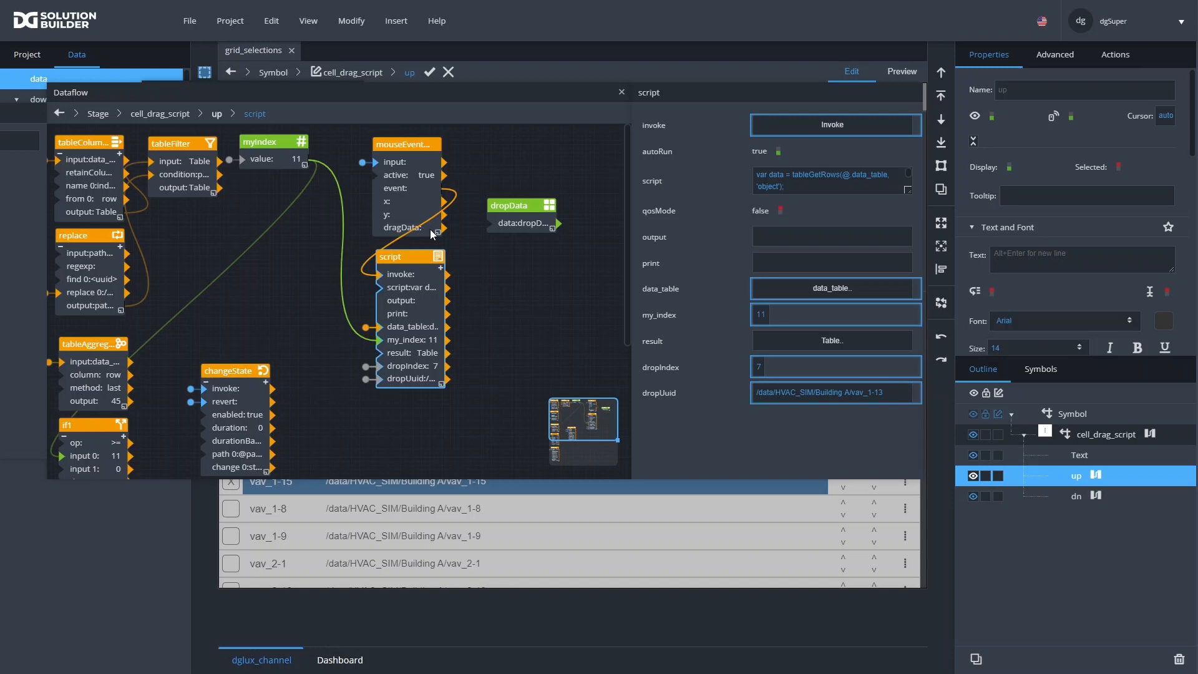
Bind mouseEventData's dragData to the dropData table's data input and select the mouseEventData, dropData and script blocks together
drag(434, 234, 478, 208)
click(509, 204)
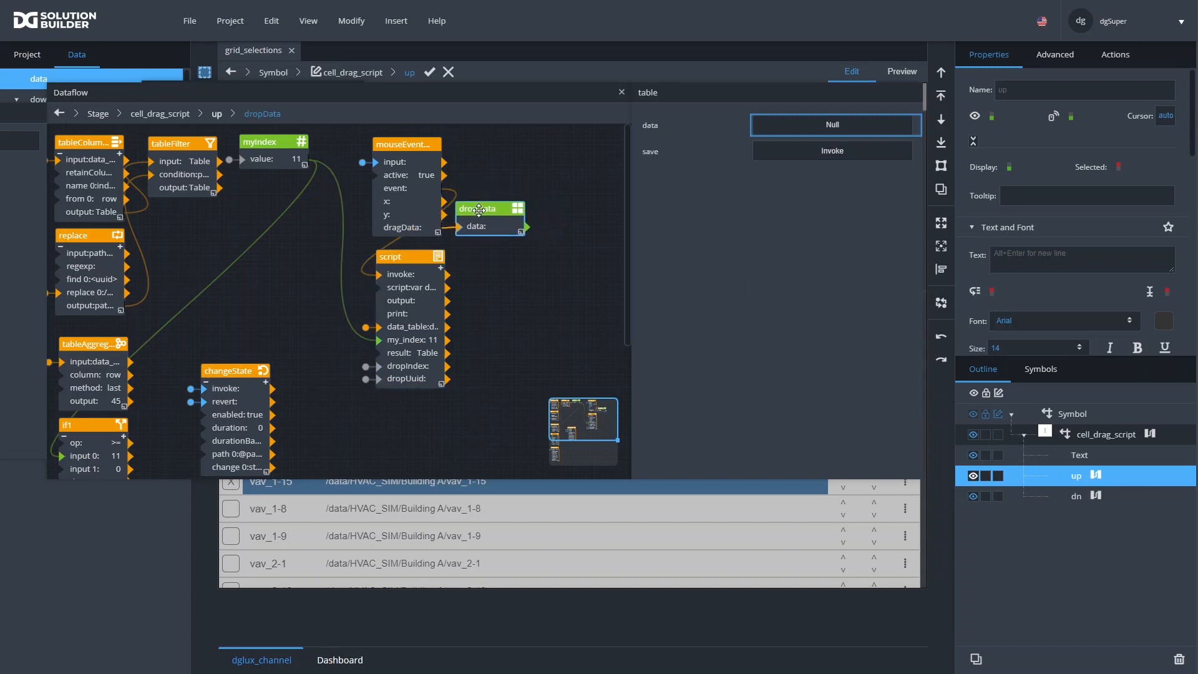
drag(493, 325, 392, 190)
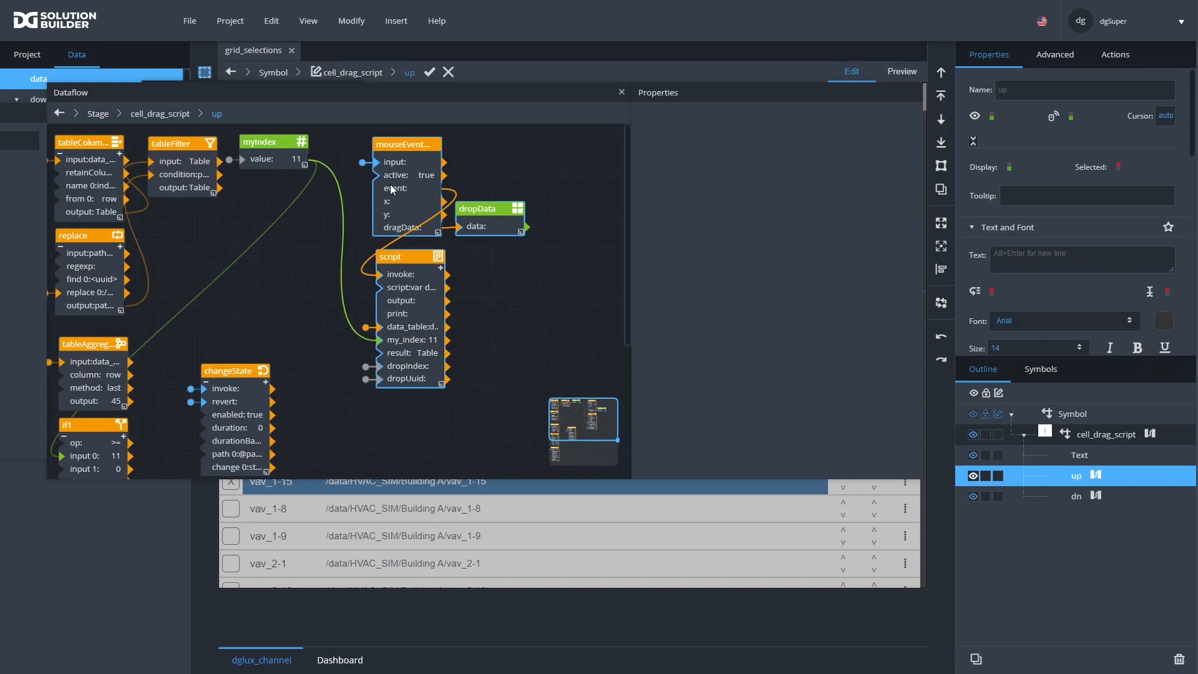
In dn's dataflow, move changeState aside and replace the old script with the mouseEventData, dropData and script blocks copied from up
click(1099, 498)
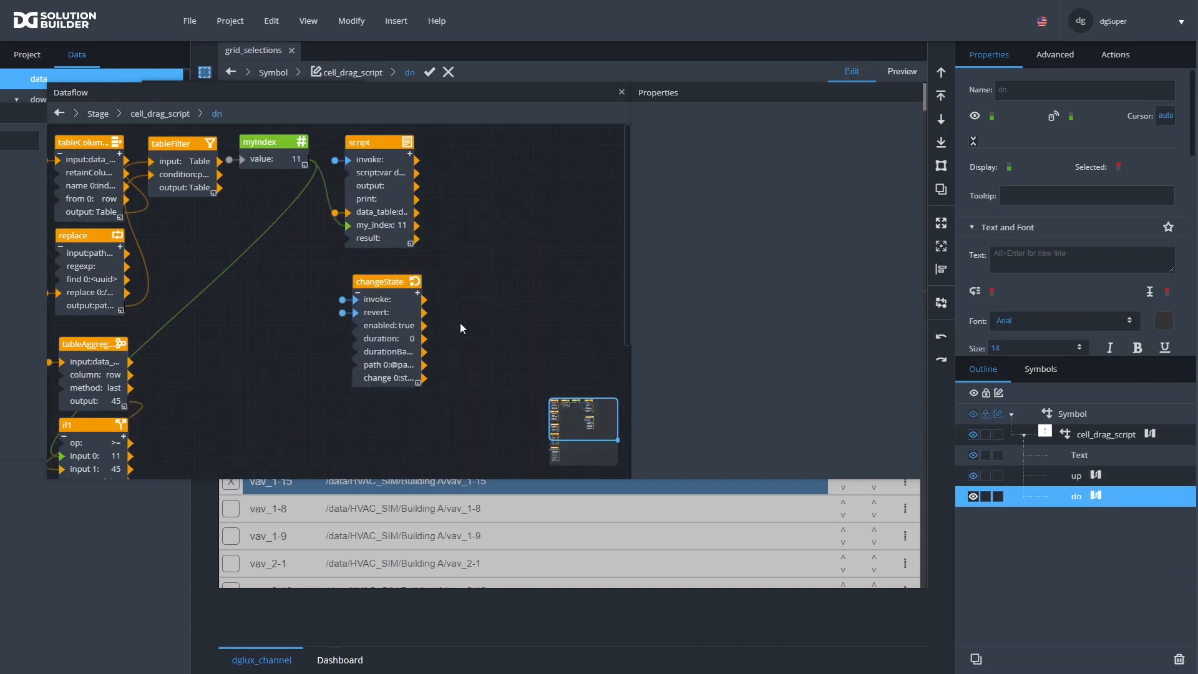
click(385, 281)
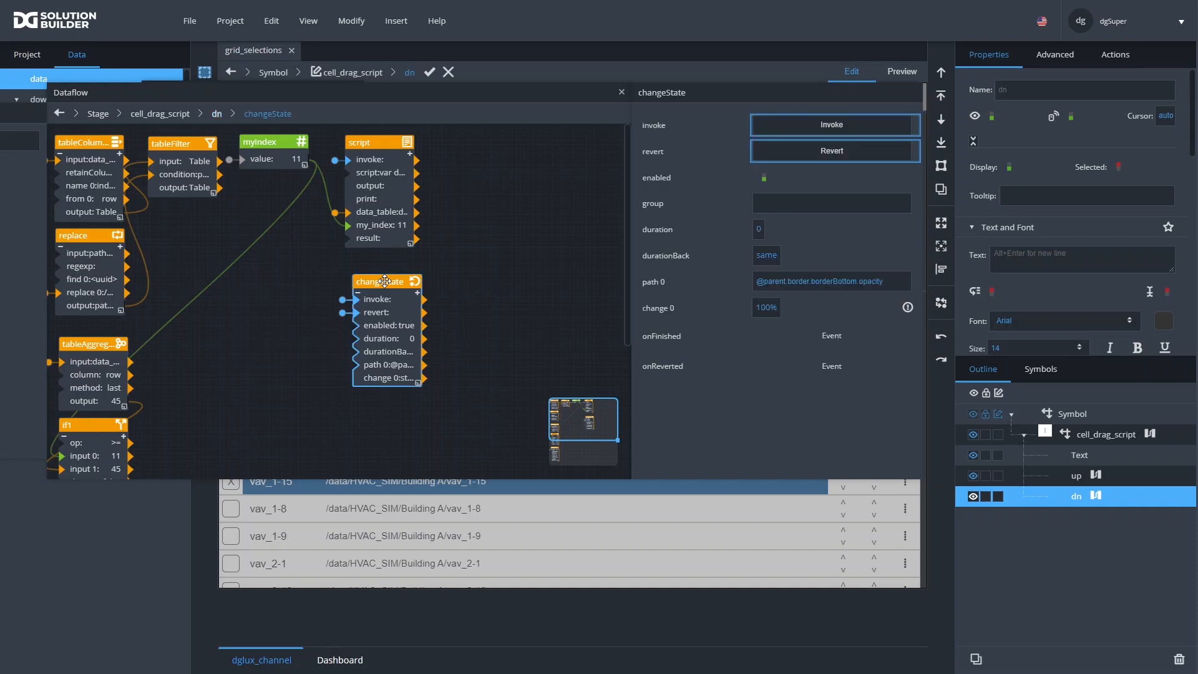
drag(385, 281, 184, 392)
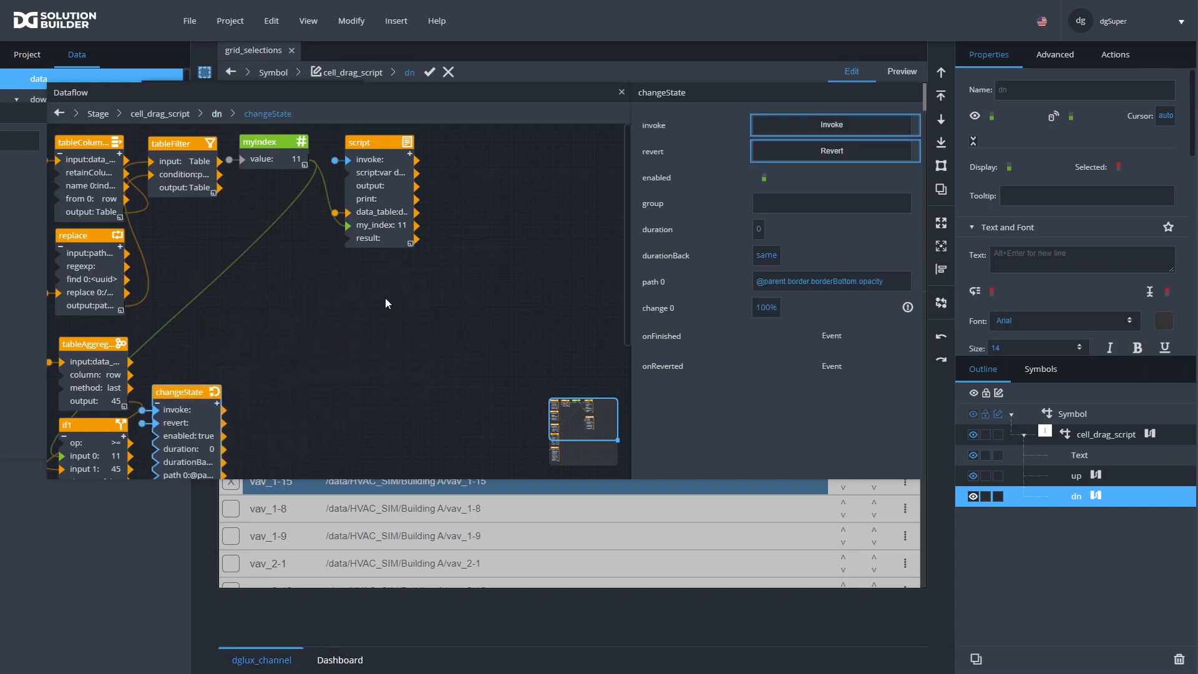
click(411, 227)
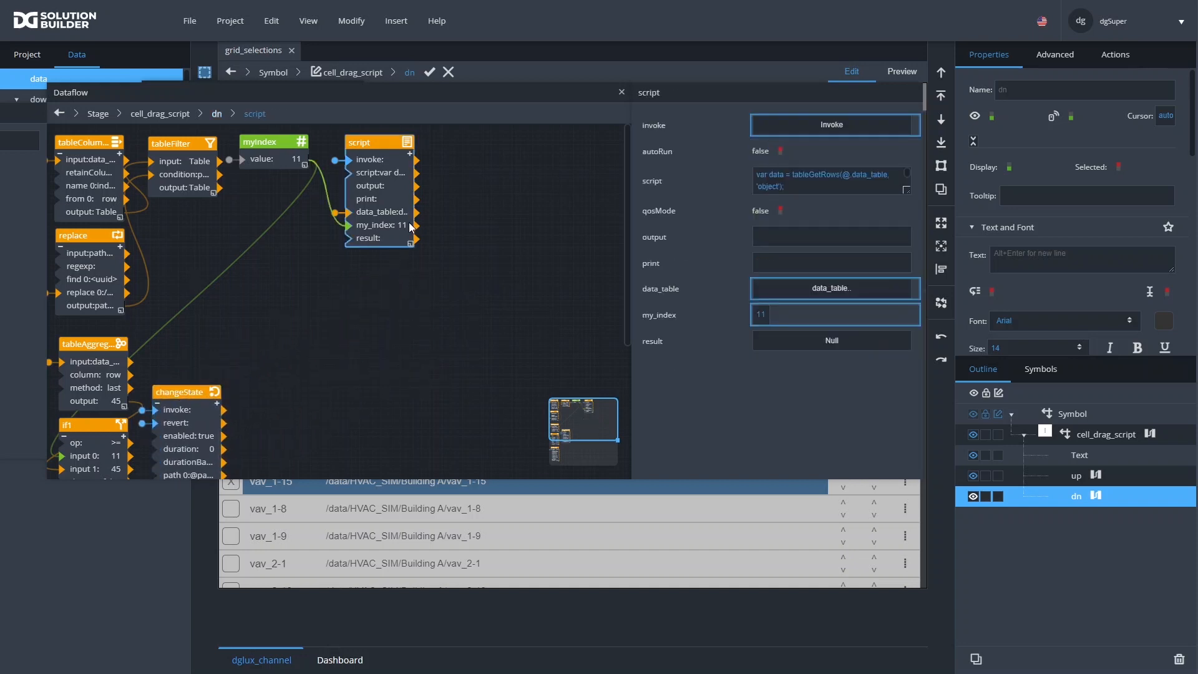
key(Delete)
key(ctrl+z)
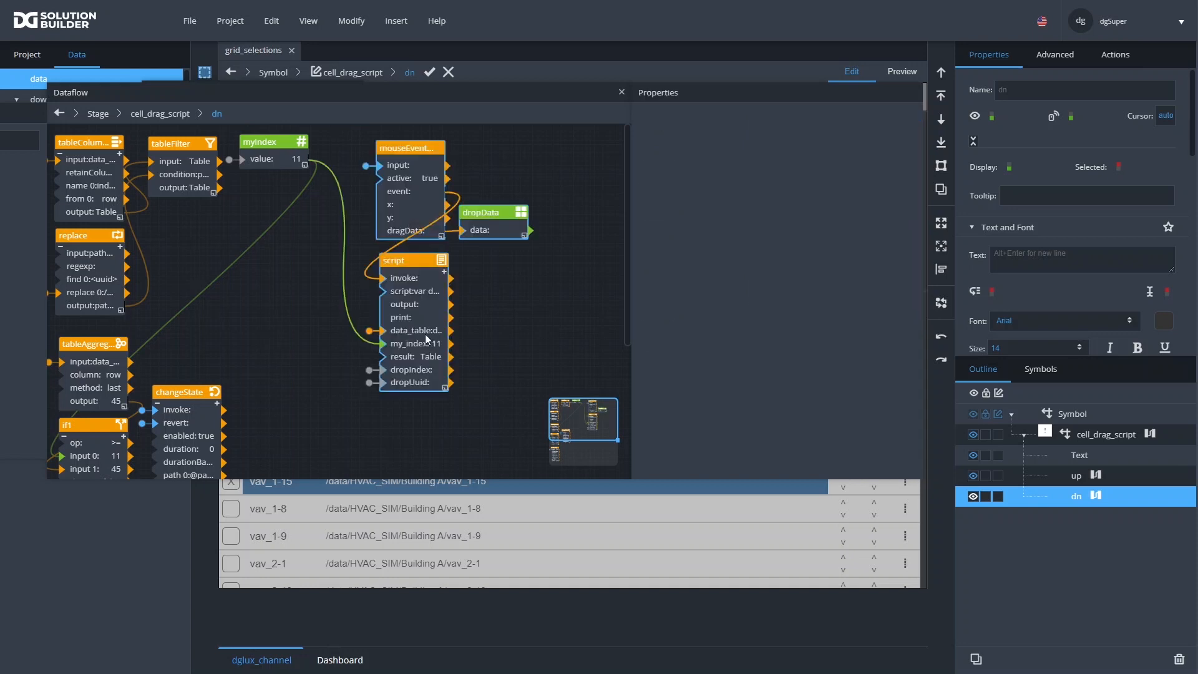
In dn's script, move rows.push(data[myIndex]); before rows.push({"path":@.dropUuid}), end the latter with a semicolon, and save the script
click(431, 318)
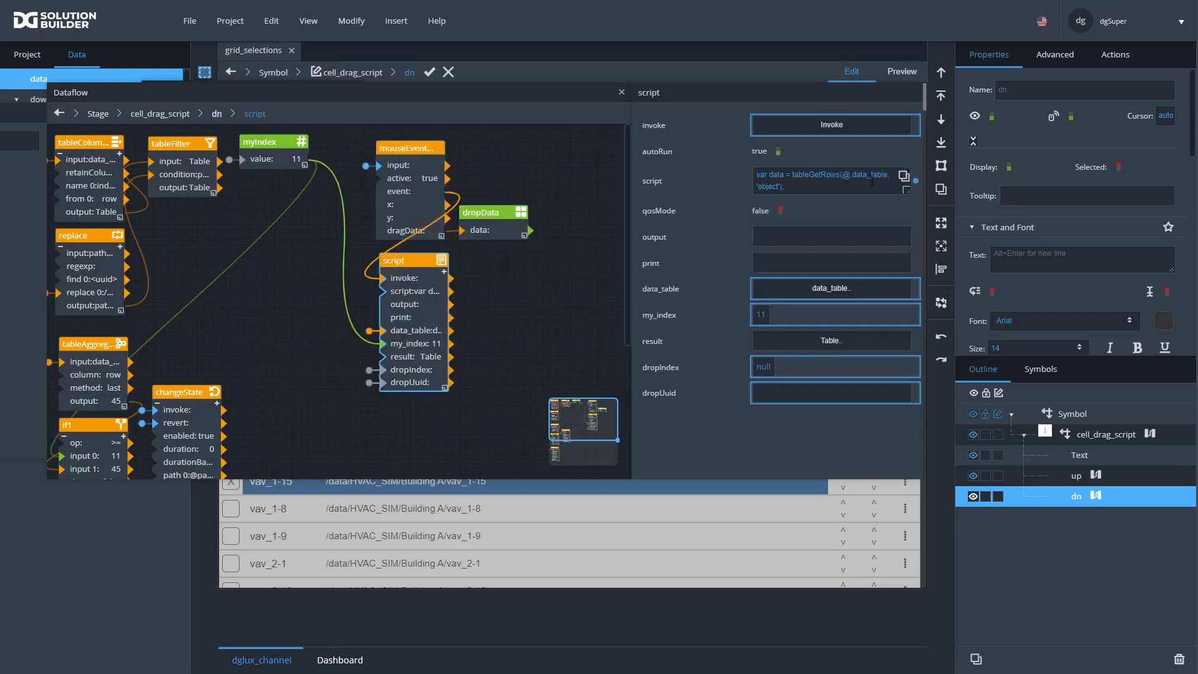
click(905, 181)
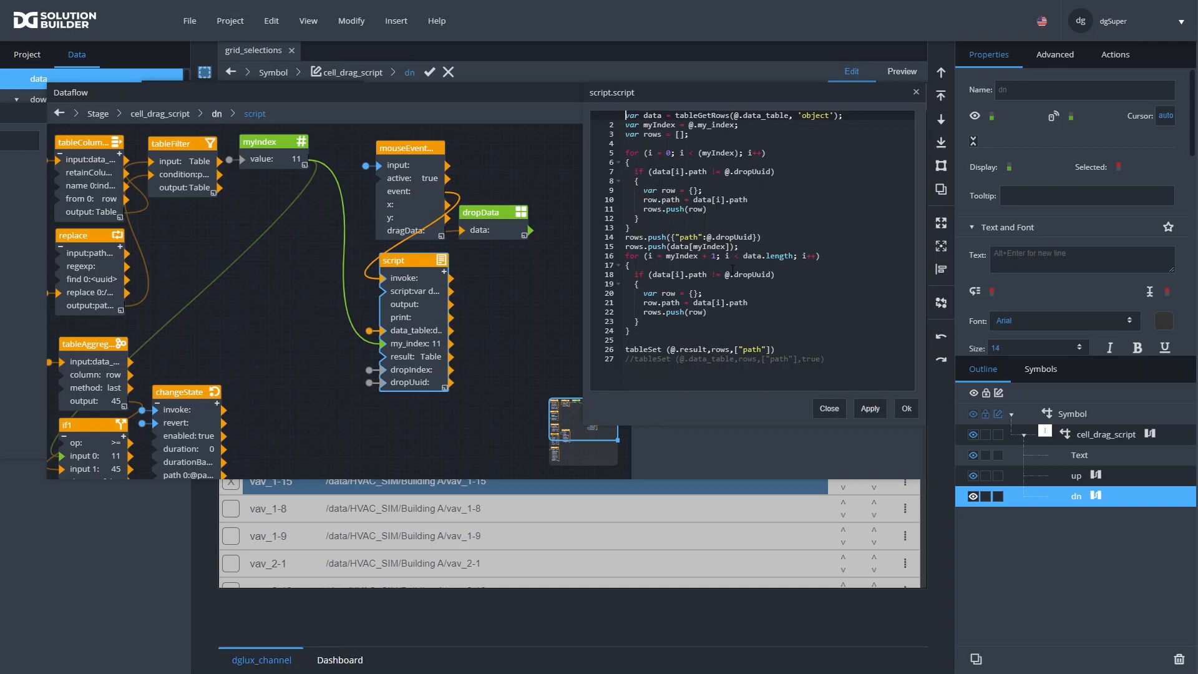
drag(735, 246, 648, 246)
drag(738, 246, 626, 246)
key(ctrl+c)
key(BackSpace)
key(BackSpace)
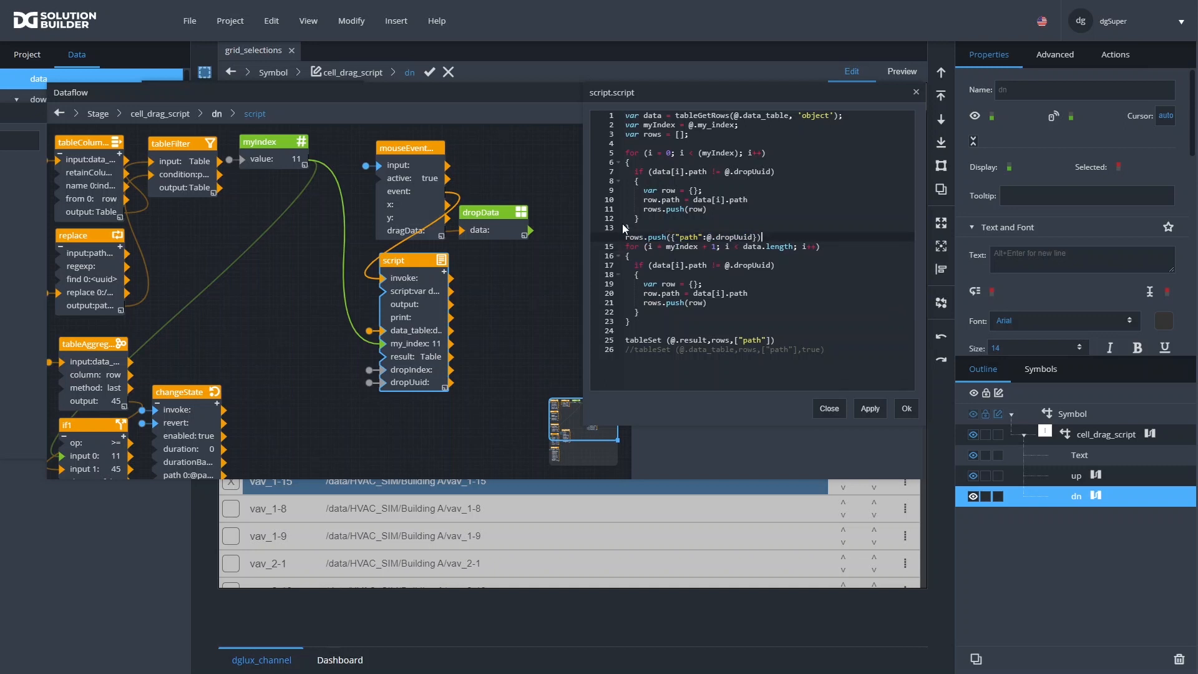
key(Up)
key(Return)
key(ctrl+v)
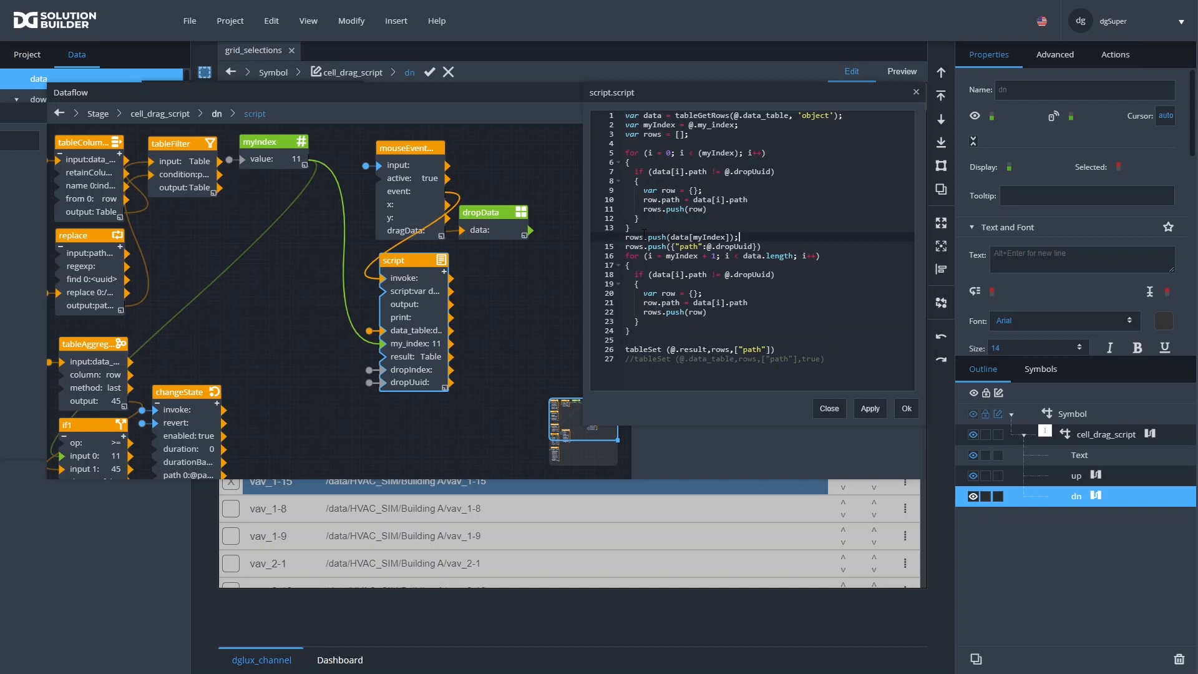
click(774, 246)
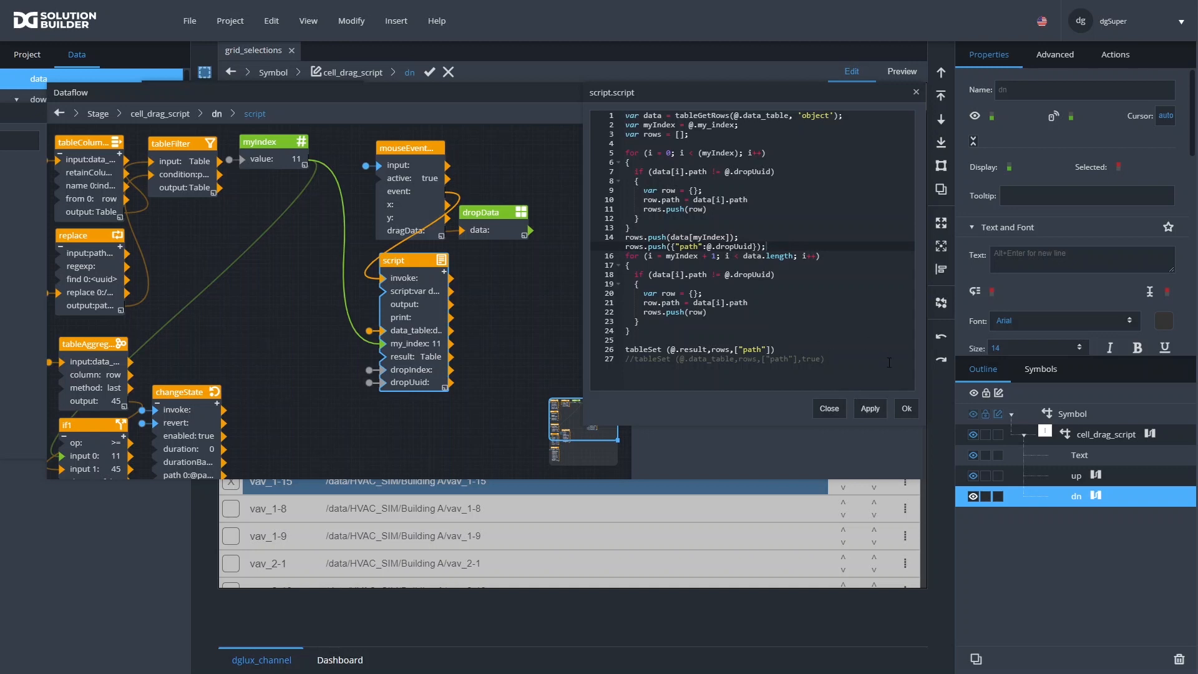
click(906, 410)
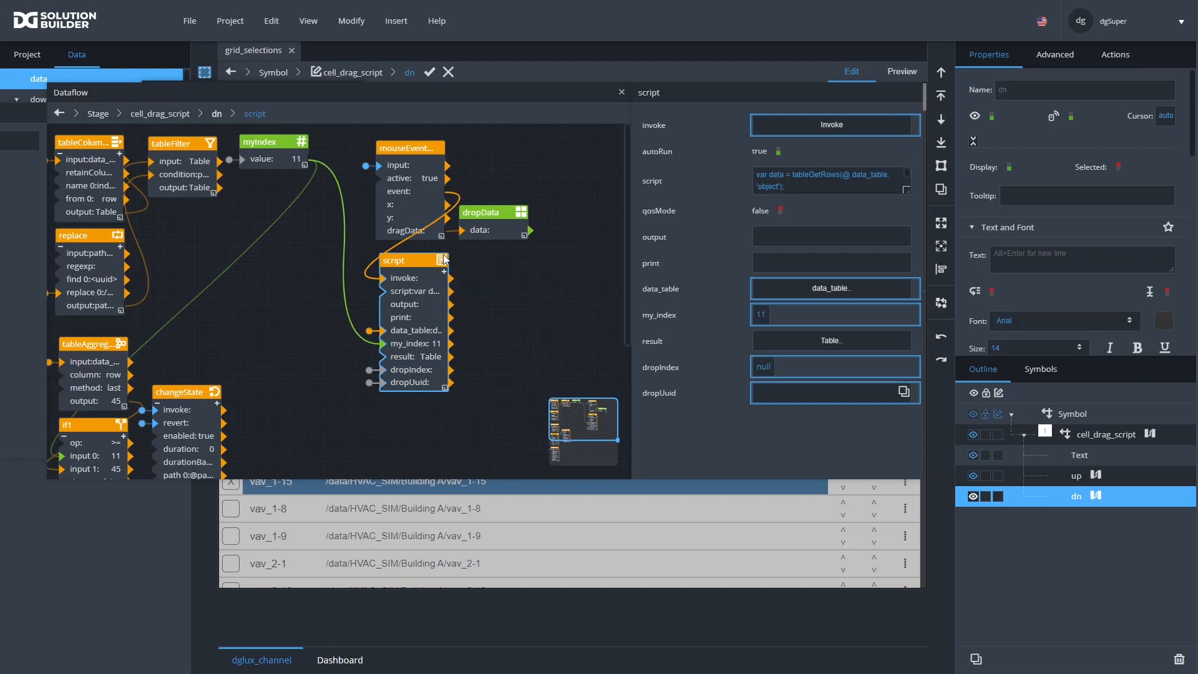
Commit the symbol edits, preview the data grid, and return to editing
click(429, 73)
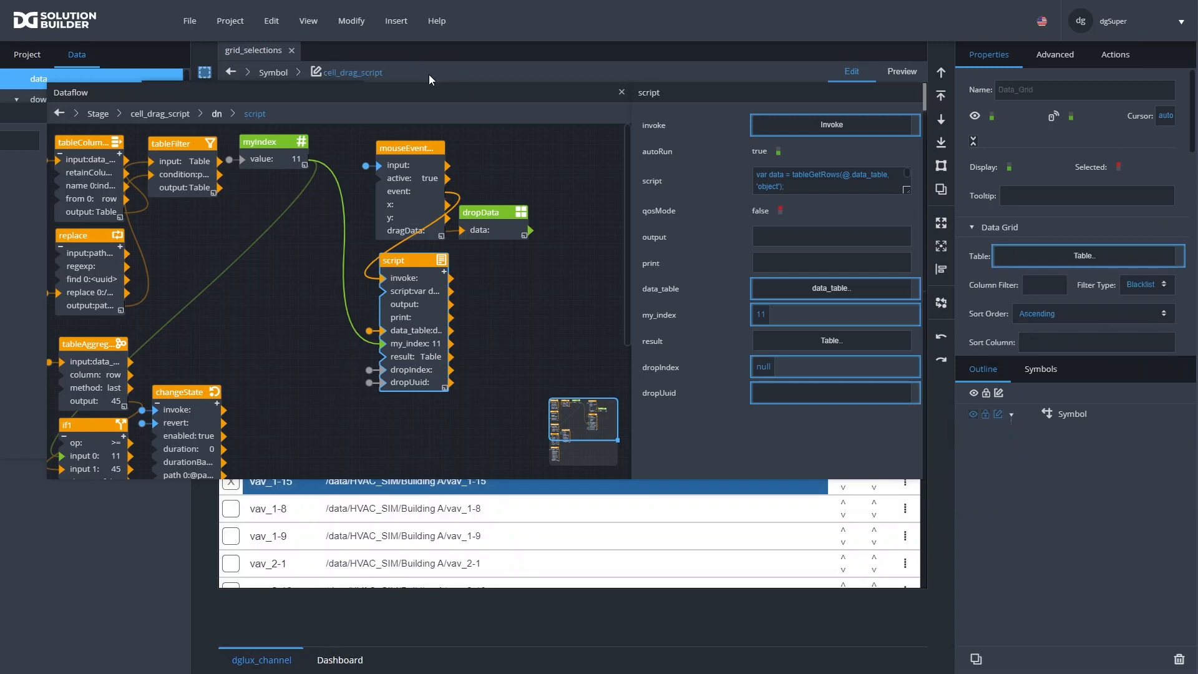
click(915, 74)
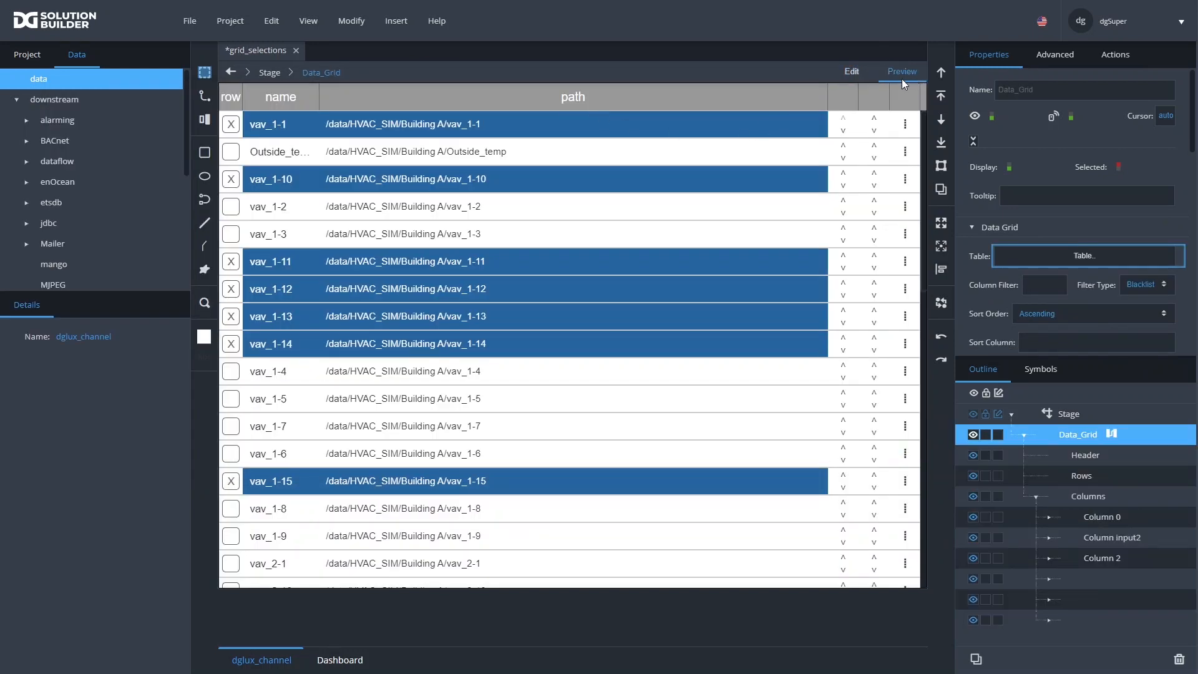
click(852, 74)
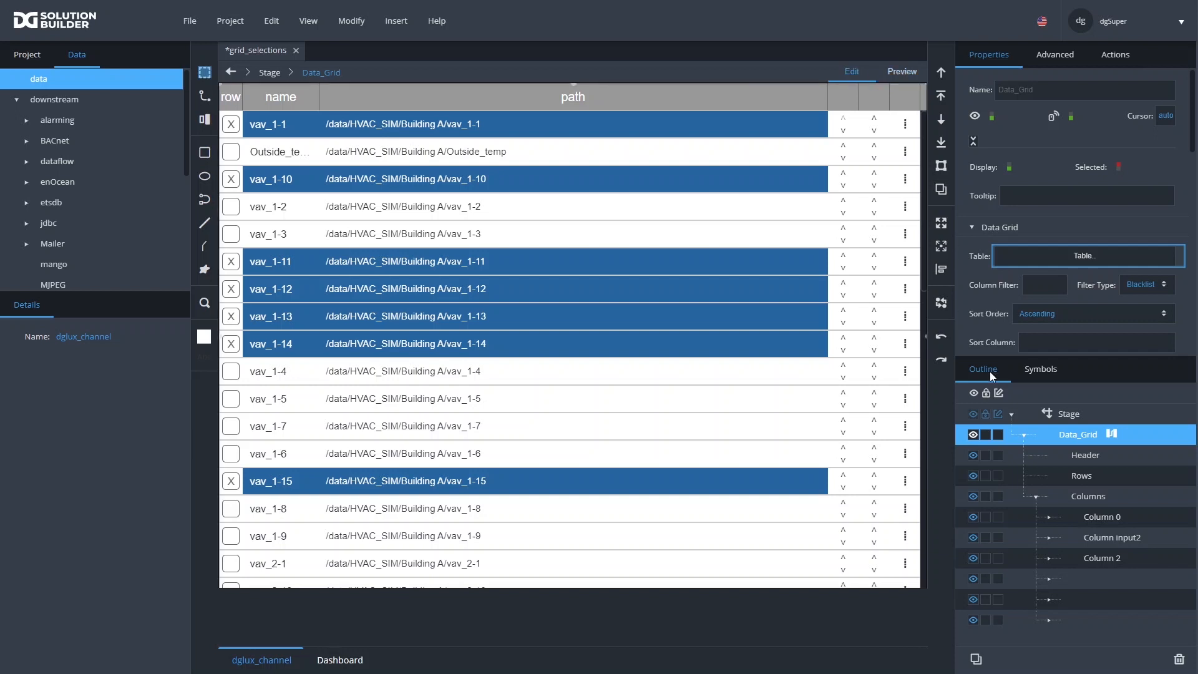
Reopen the cell_drag_script symbol from its grid cell and turn off autoRun on the up element's script
double_click(905, 346)
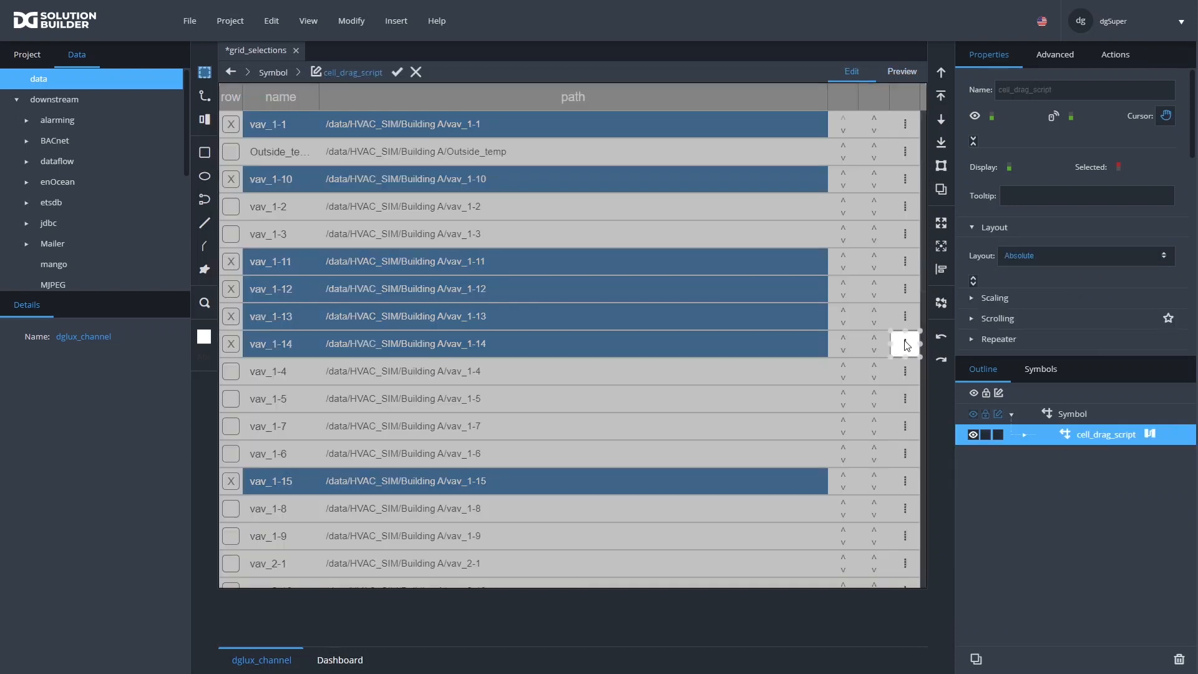
click(1024, 435)
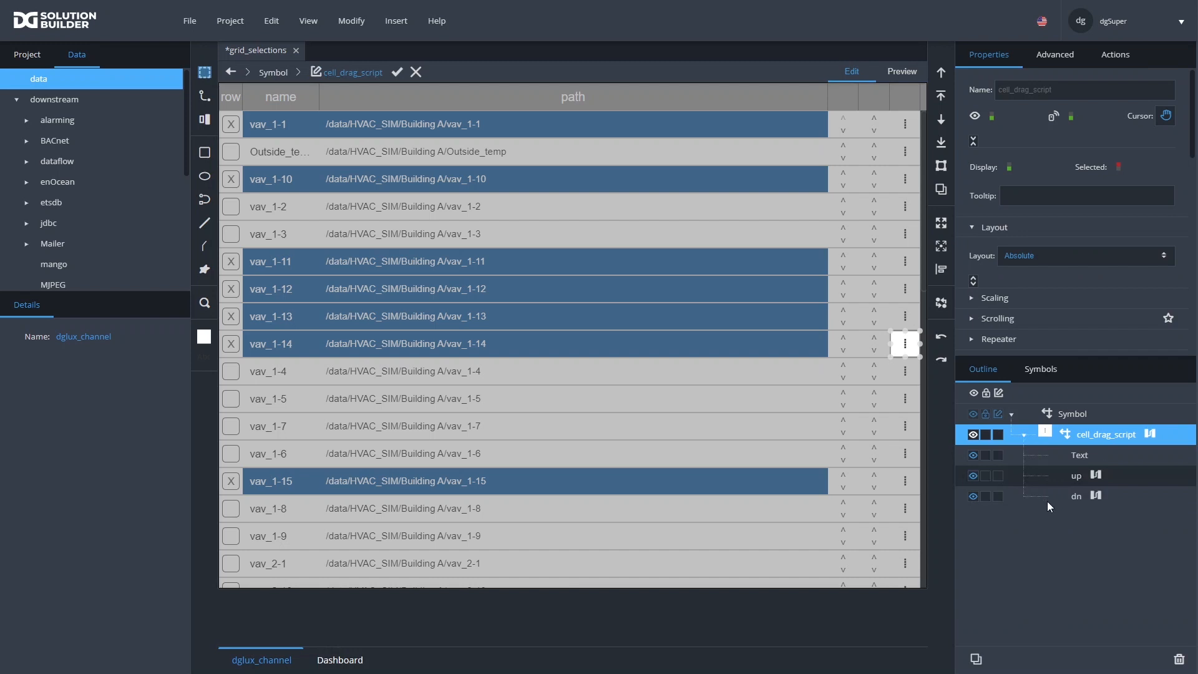
click(1095, 475)
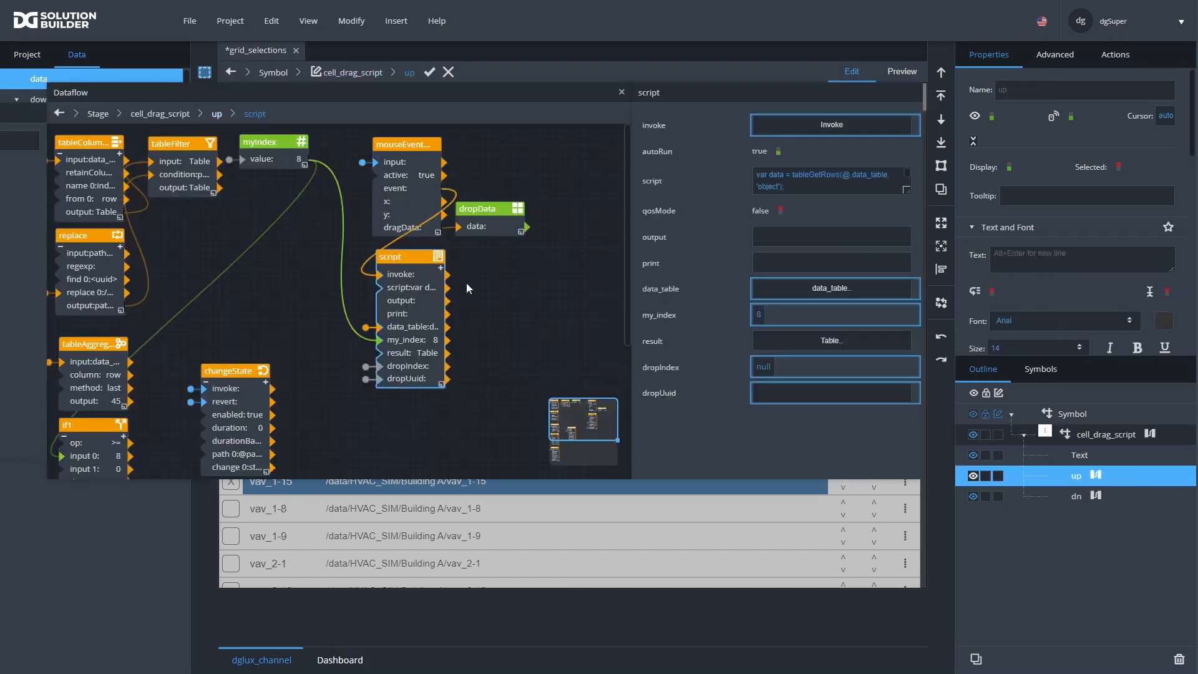
click(760, 151)
Uncomment the tableSet (@.data_table,rows,["path"],true) line in the up element's script and save the script
click(903, 176)
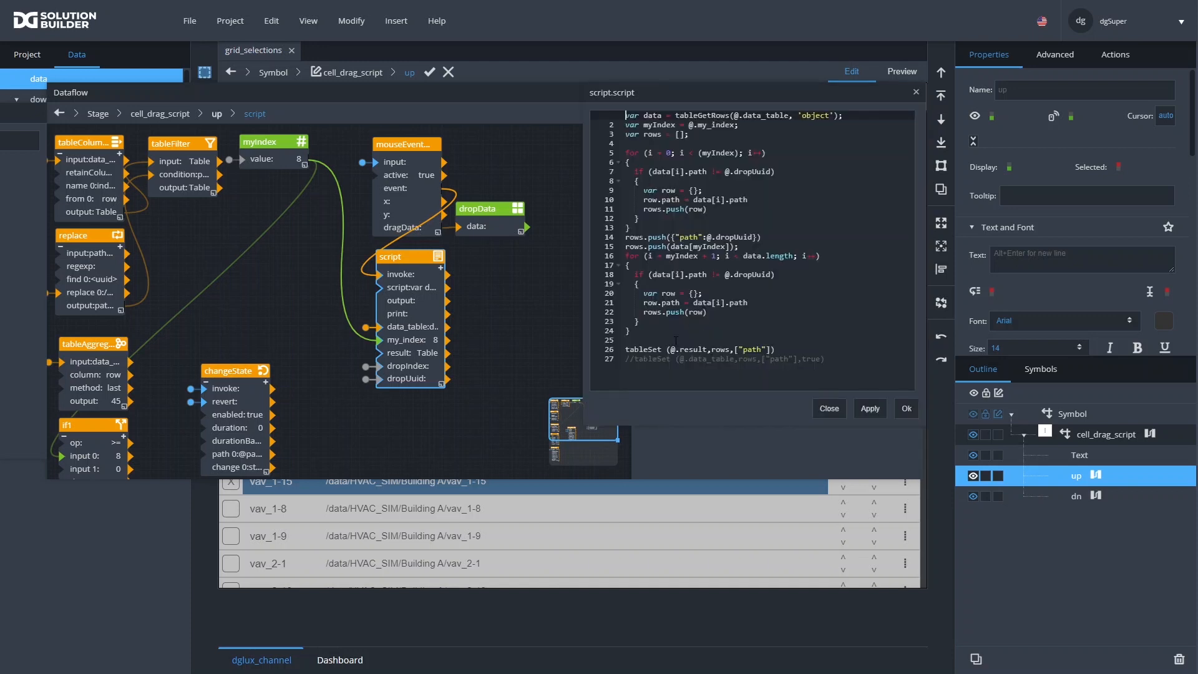
click(641, 361)
key(BackSpace)
key(BackSpace)
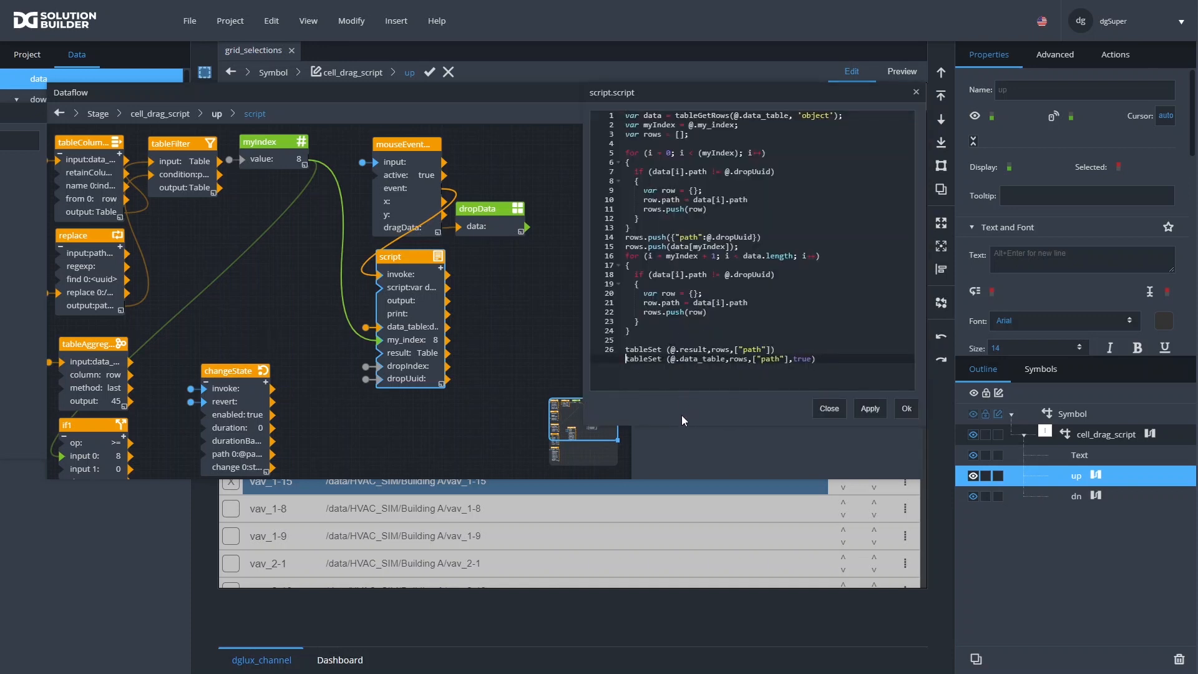
click(869, 409)
click(905, 409)
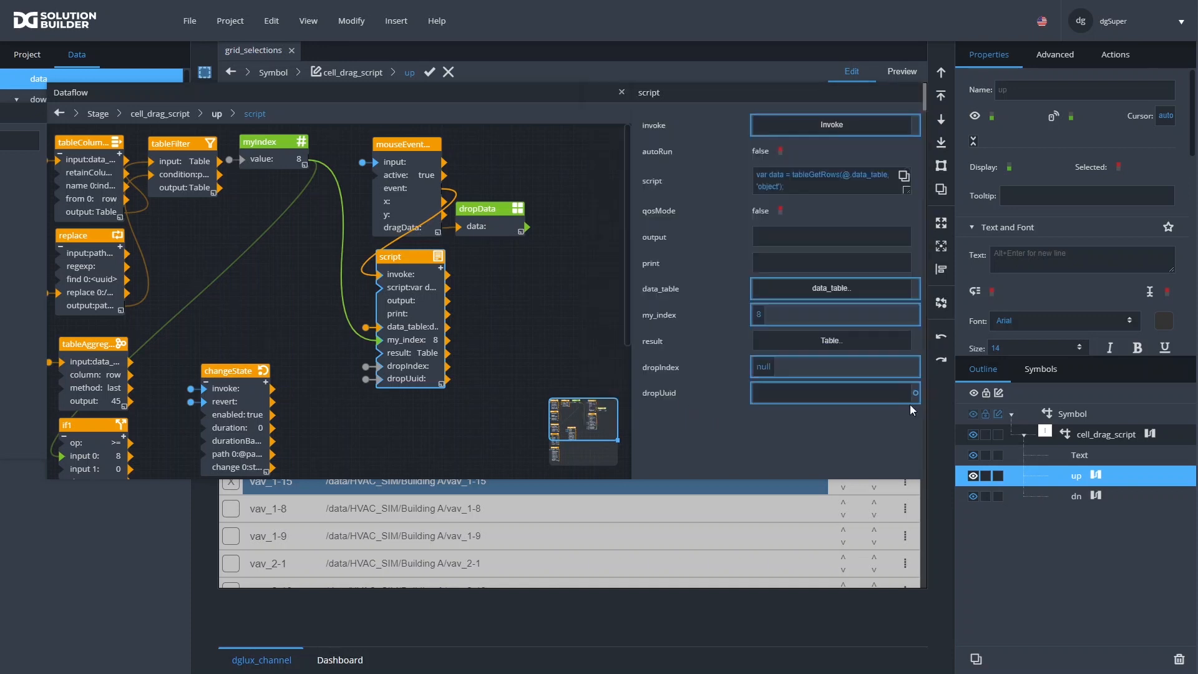
Open the dn element's dataflow and turn off autoRun on its script block
click(1095, 496)
click(402, 330)
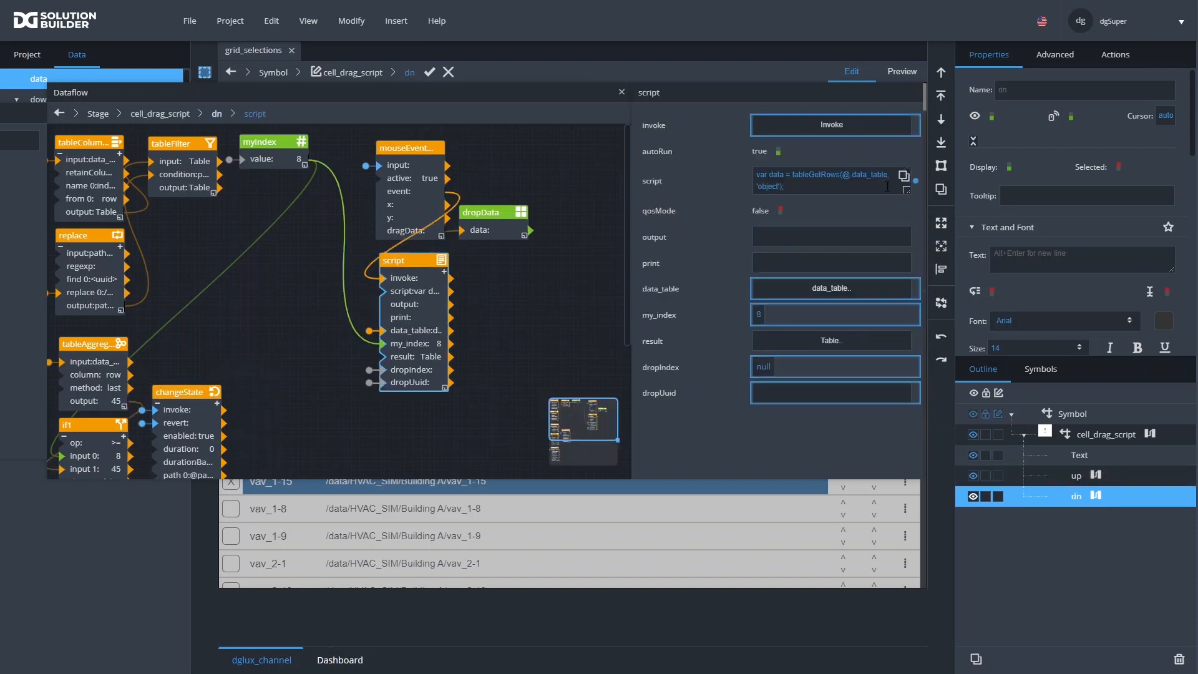
click(774, 151)
Uncomment the tableSet (@.data_table,rows,["path"],true) line in dn's script, commit the symbol edits, and save the grid_selections file
click(902, 176)
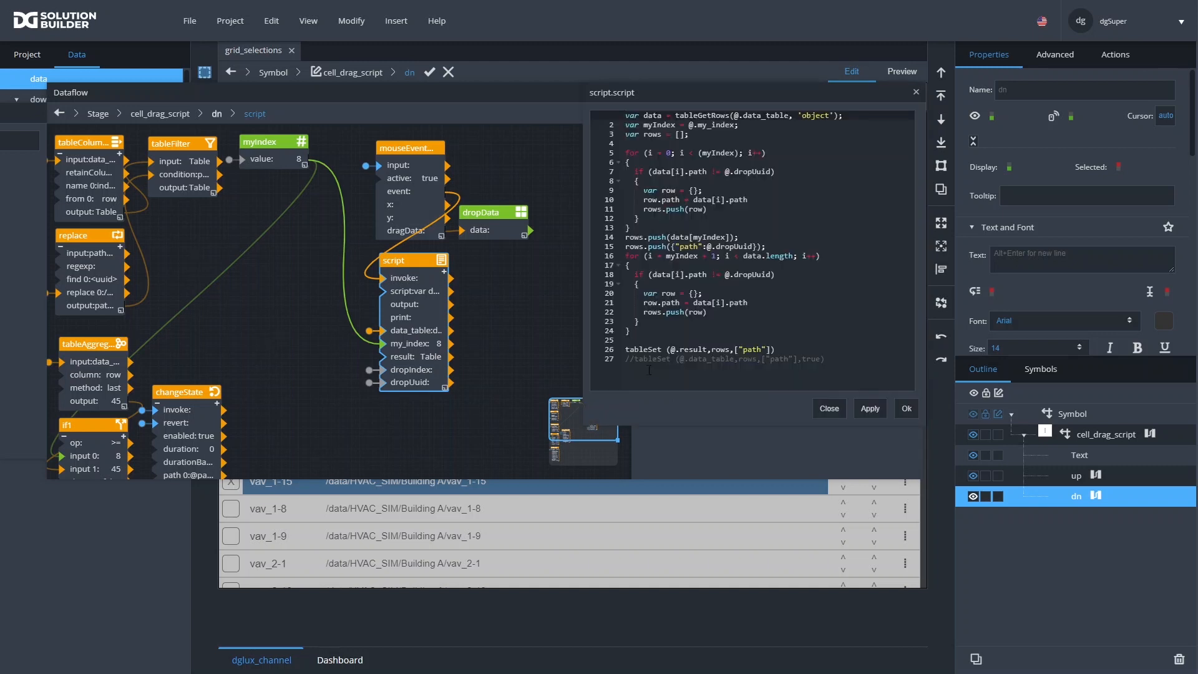
drag(635, 360, 644, 361)
key(Left)
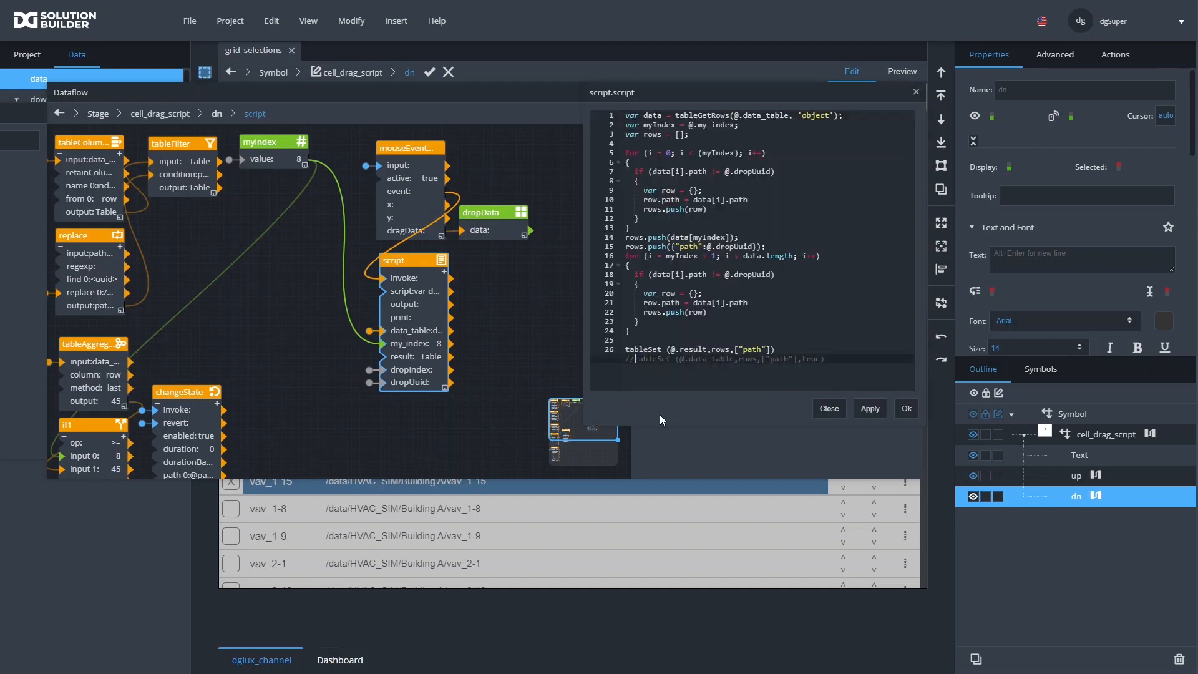
key(BackSpace)
key(BackSpace)
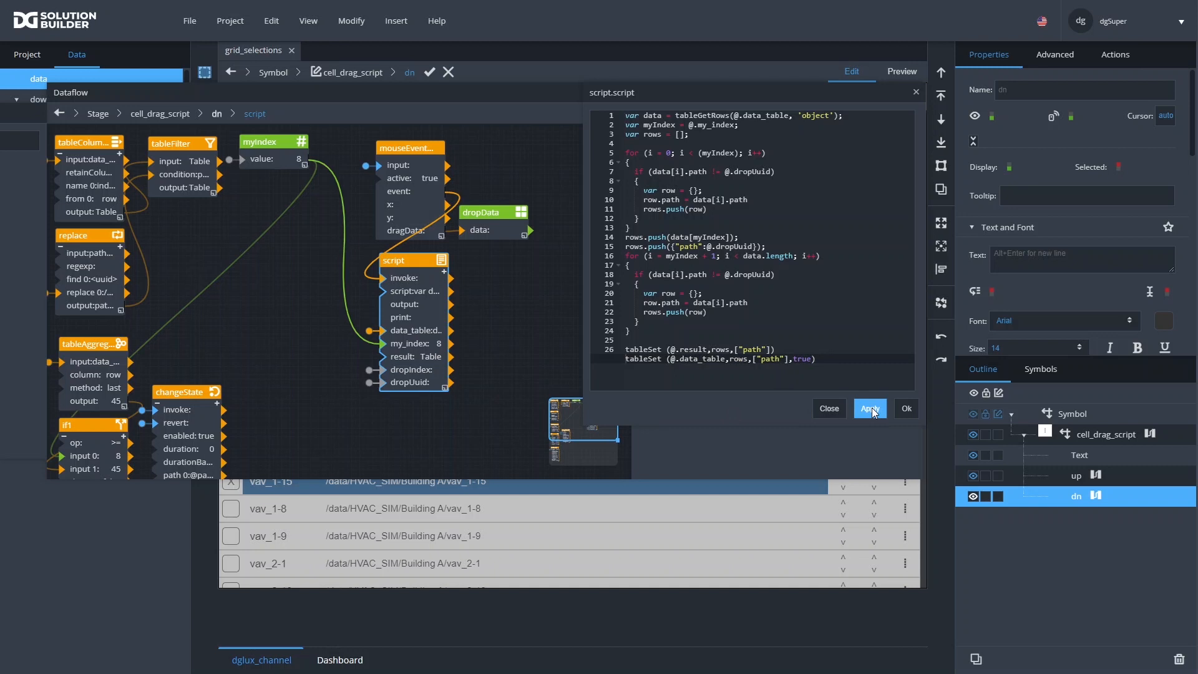
click(908, 408)
click(429, 72)
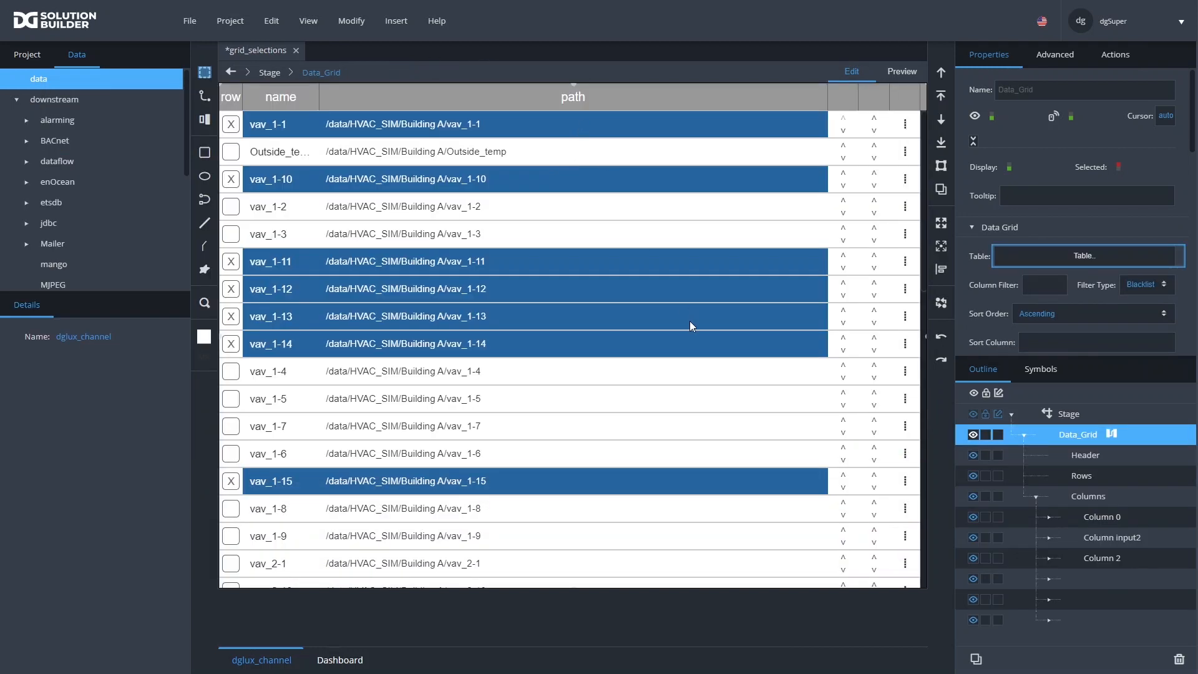
key(ctrl+s)
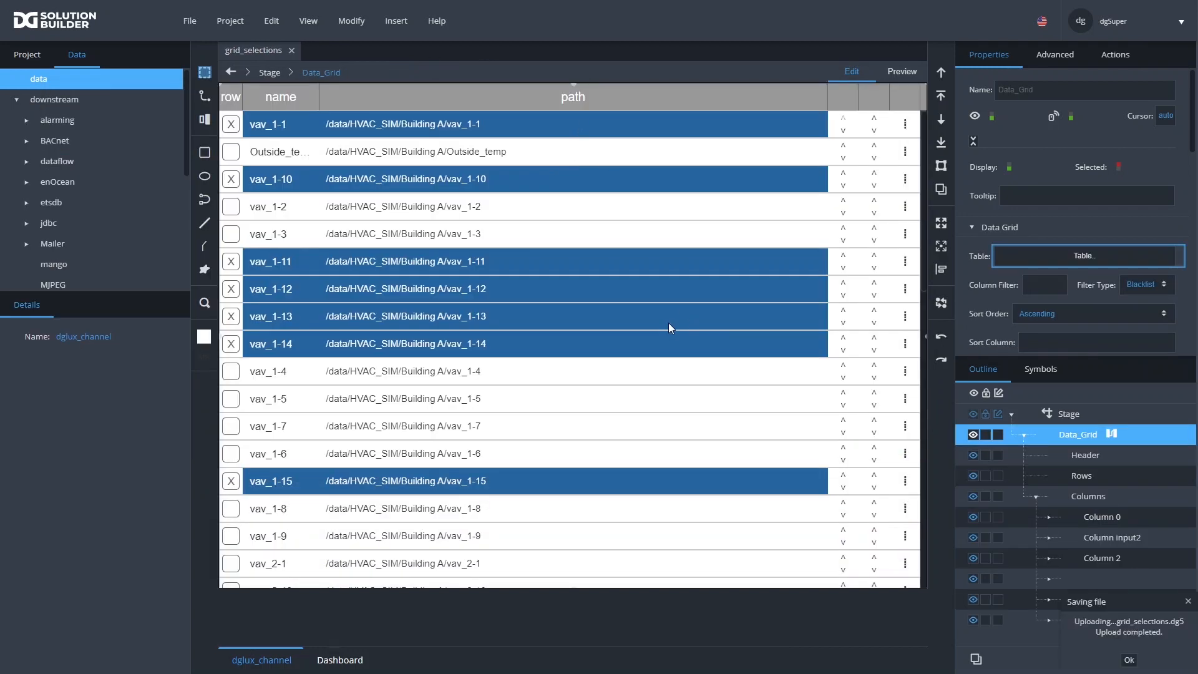
Preview the grid and test drag-and-drop reordering by moving vav_1-14 above vav_1-13, vav_1-13 below vav_1-5, and vav_1-12 below vav_1-7
click(903, 71)
drag(905, 333, 905, 305)
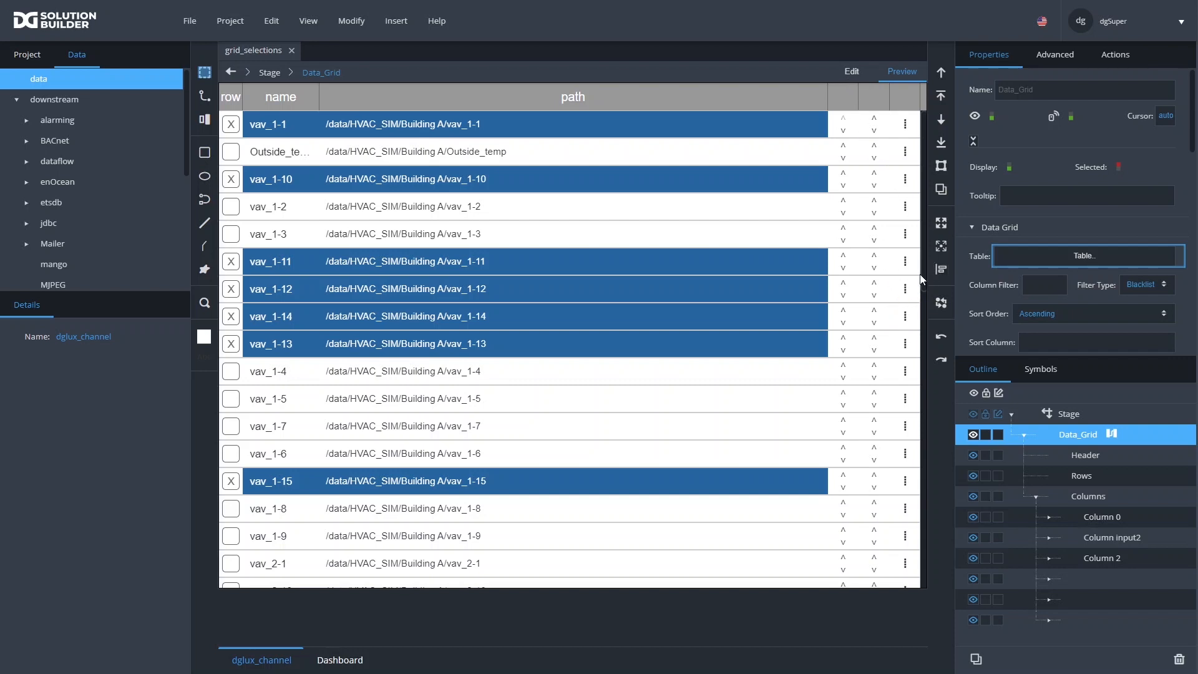
drag(905, 344, 906, 383)
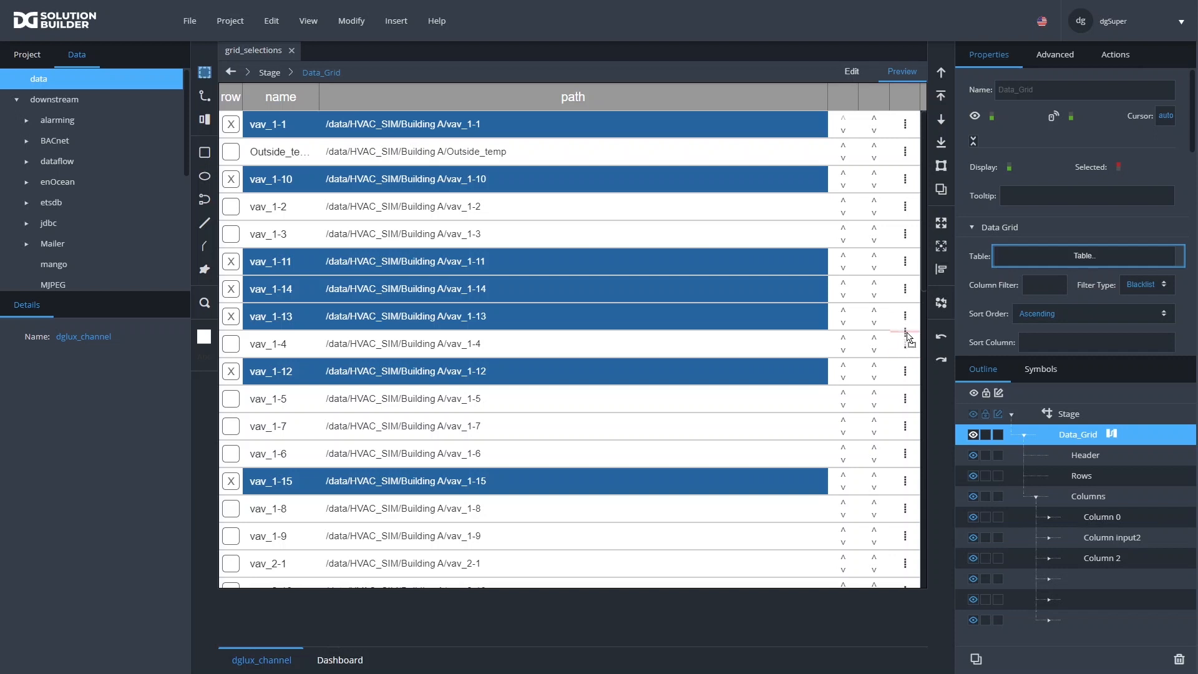
drag(905, 344, 902, 403)
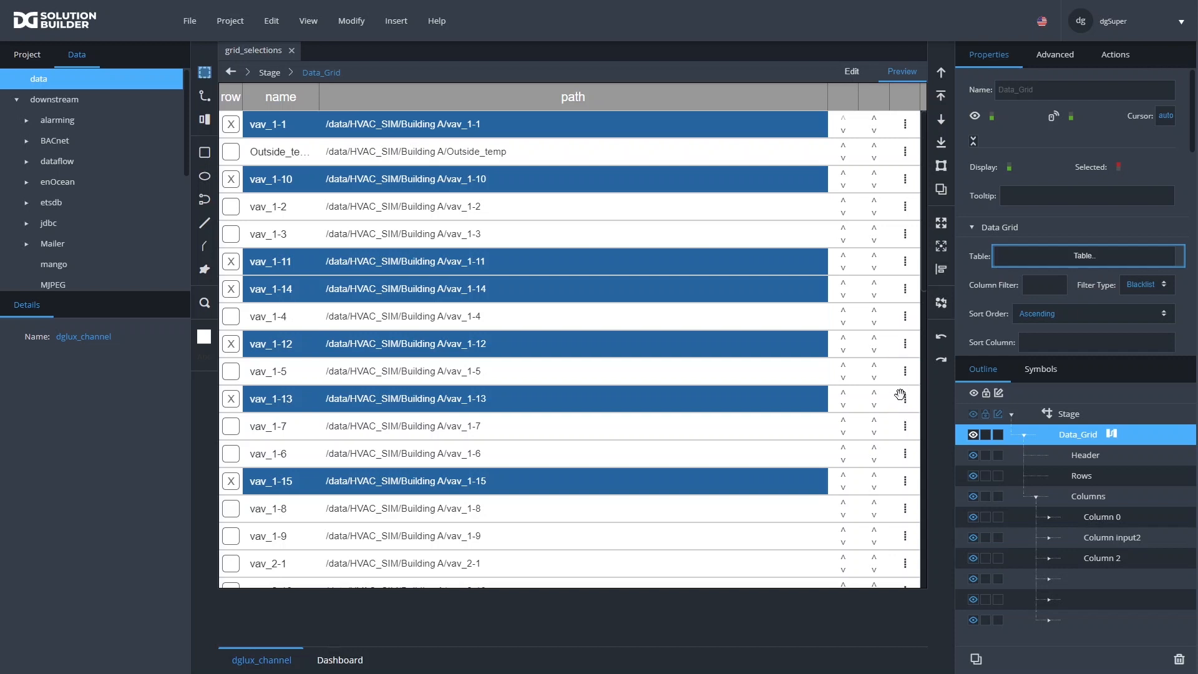
drag(906, 345, 898, 399)
drag(906, 344, 904, 436)
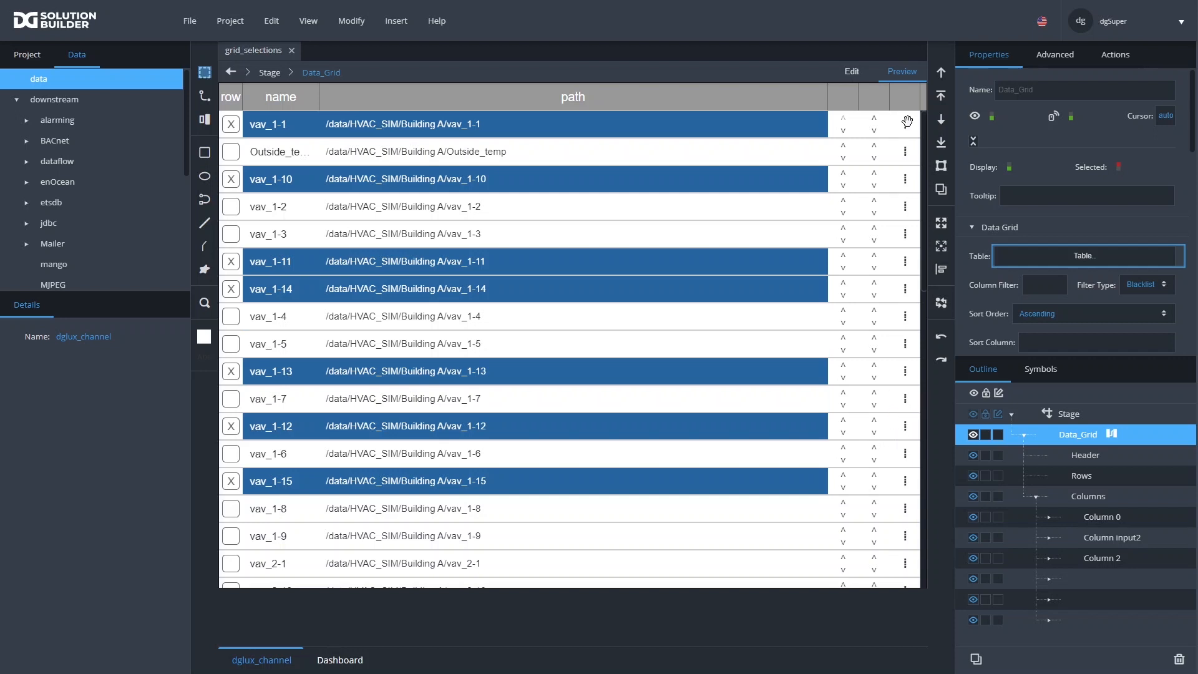
Return to editing the cell_drag_script symbol, open dn's dataflow, and show the mouseEventData block's properties
click(852, 72)
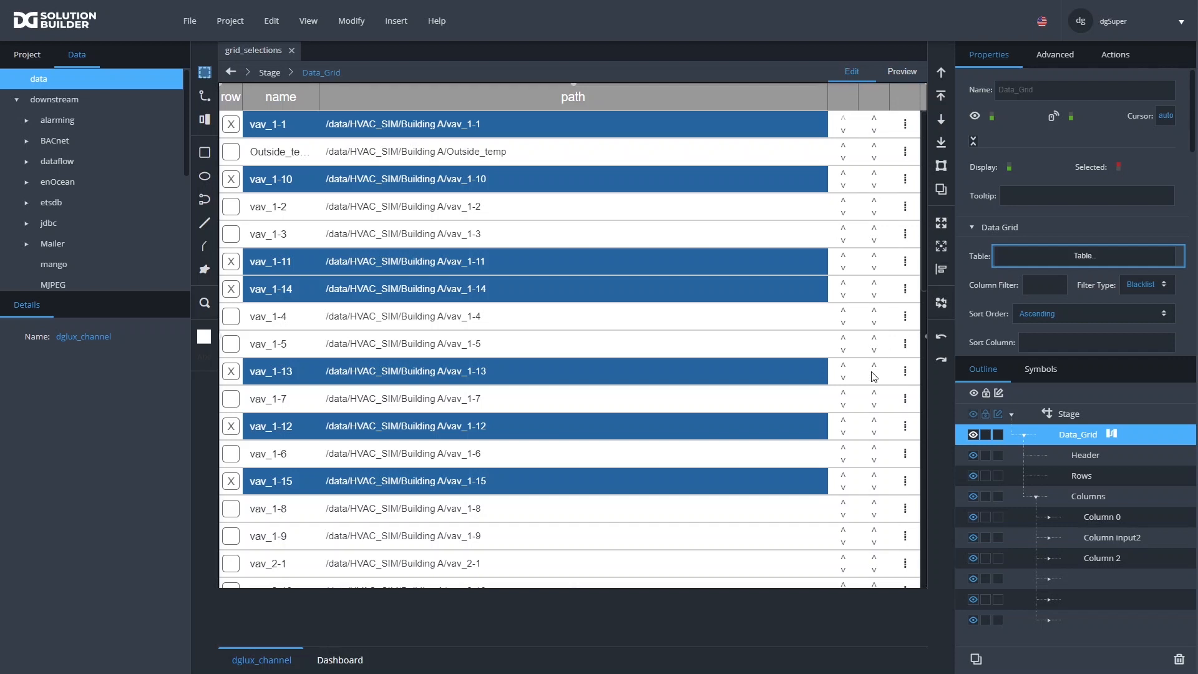
double_click(906, 345)
click(908, 347)
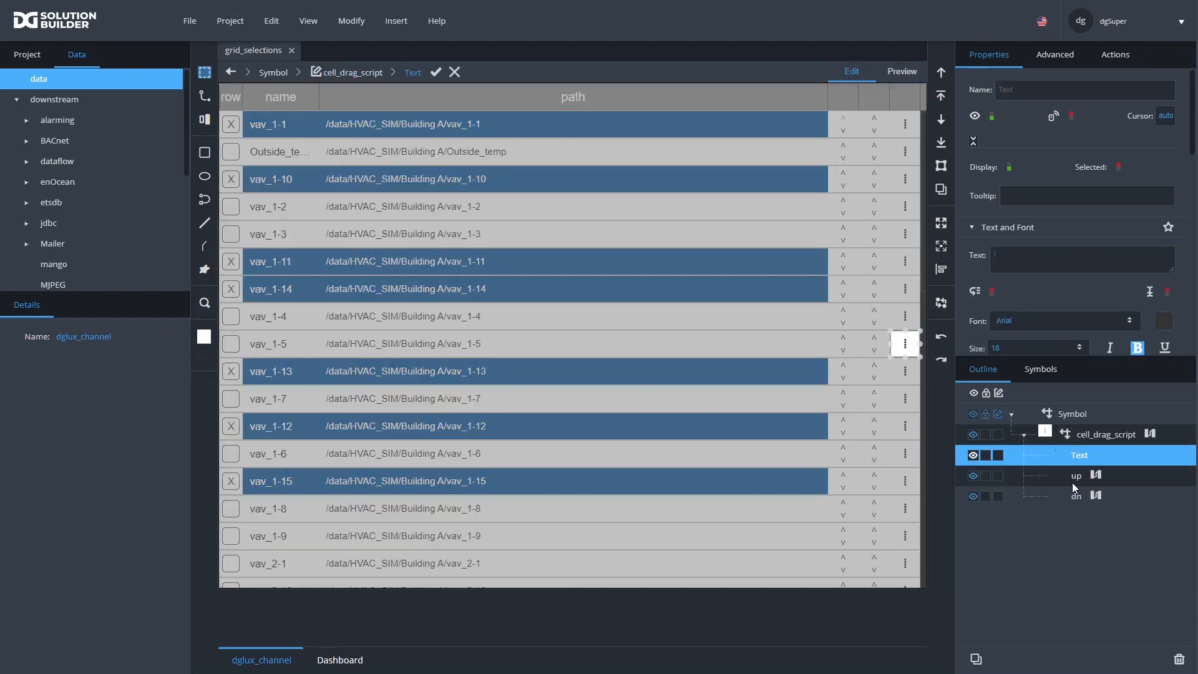
click(1096, 494)
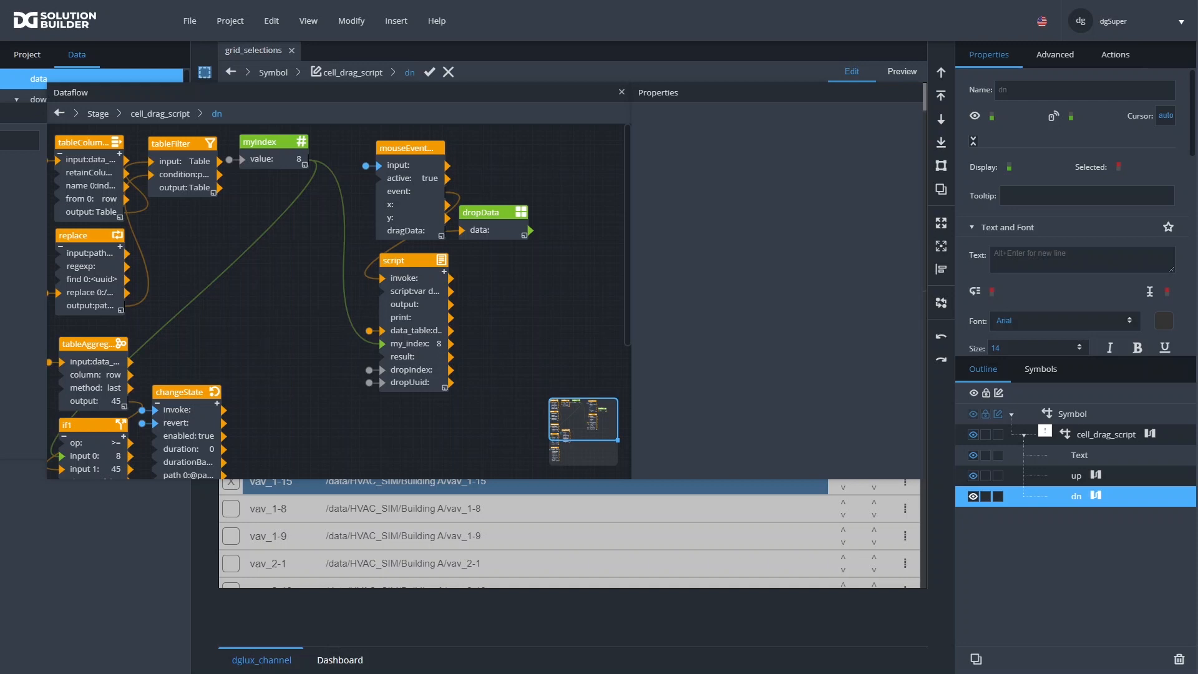
click(428, 188)
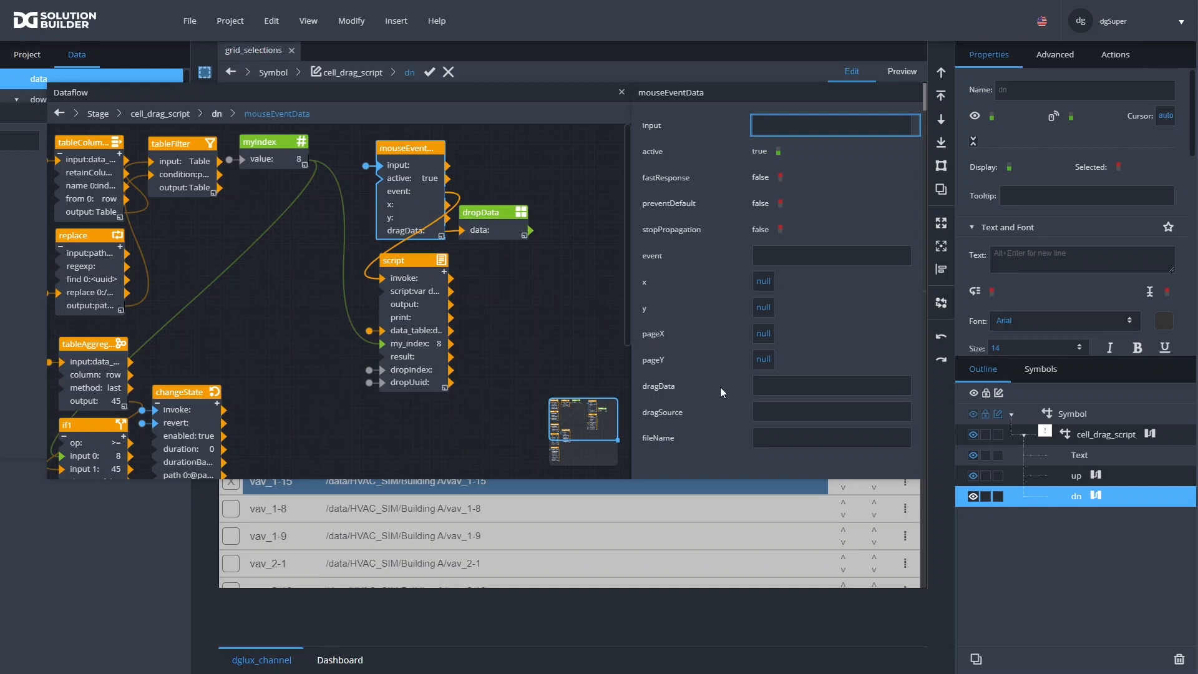
Rebind dn's script invoke input to the dropData table's data output, repositioning the dropData block and the Dataflow window
mouse_move(898, 387)
drag(917, 387, 397, 279)
drag(510, 211, 528, 182)
drag(383, 285, 386, 278)
drag(143, 93, 322, 111)
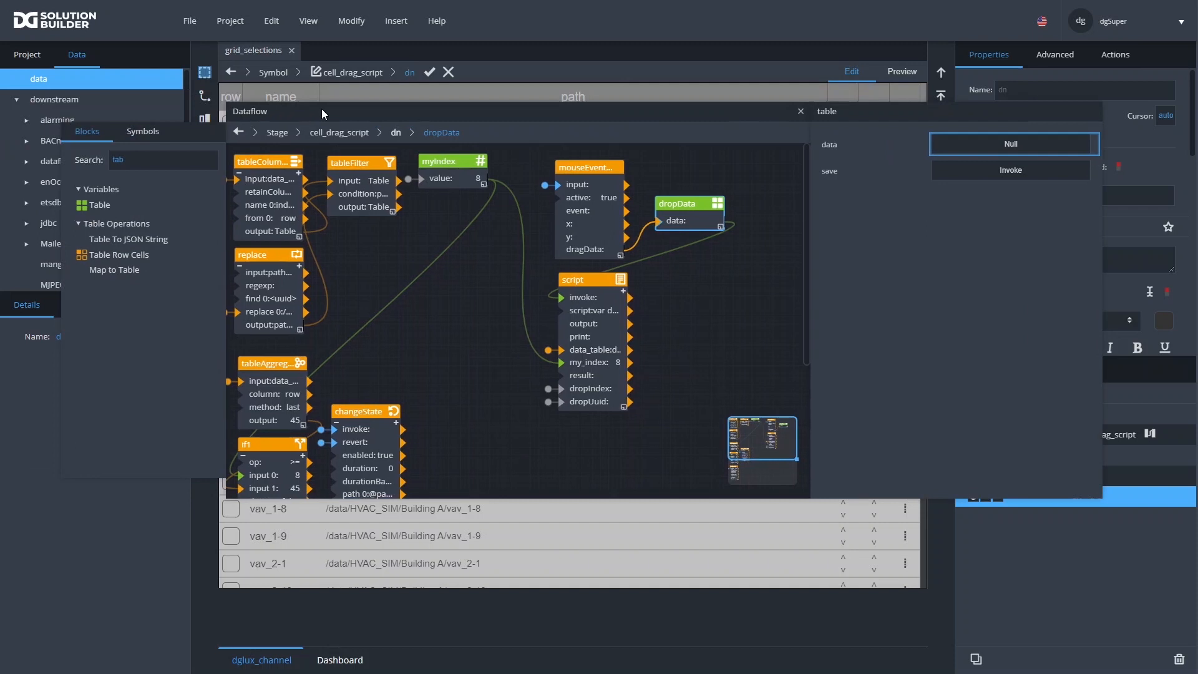
Add a Delay block to dn's dataflow and route the dropData table's data through it to the script's invoke input
click(193, 160)
key(ctrl+a)
text(del)
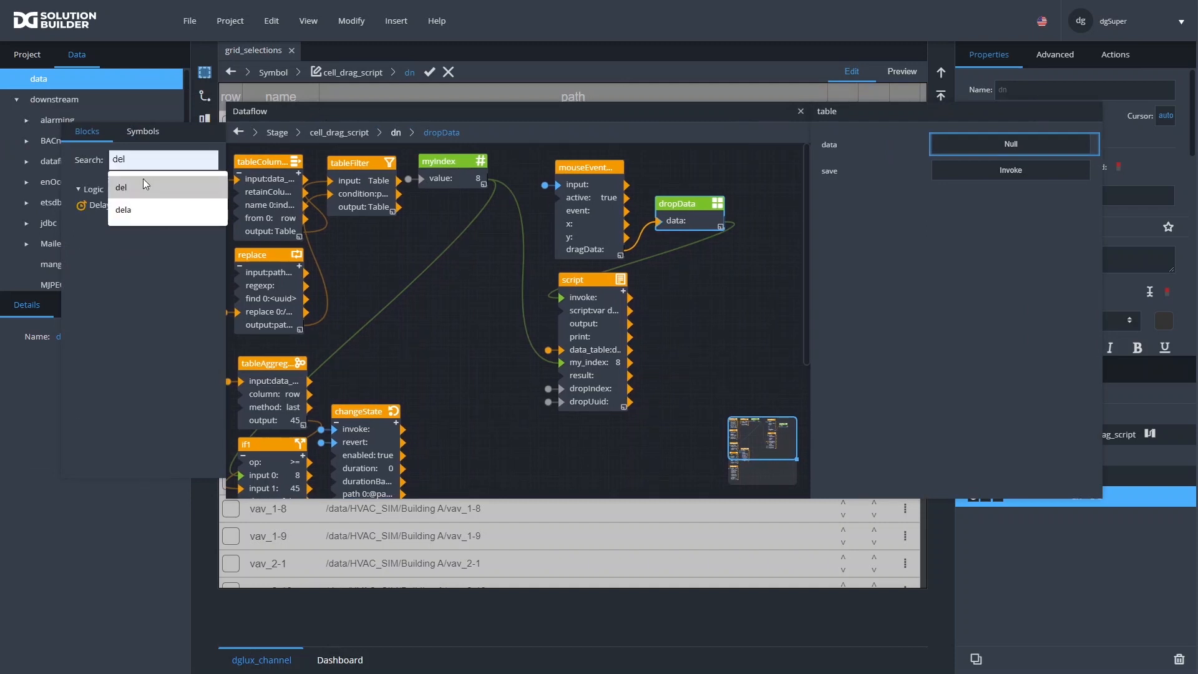
drag(92, 212, 674, 245)
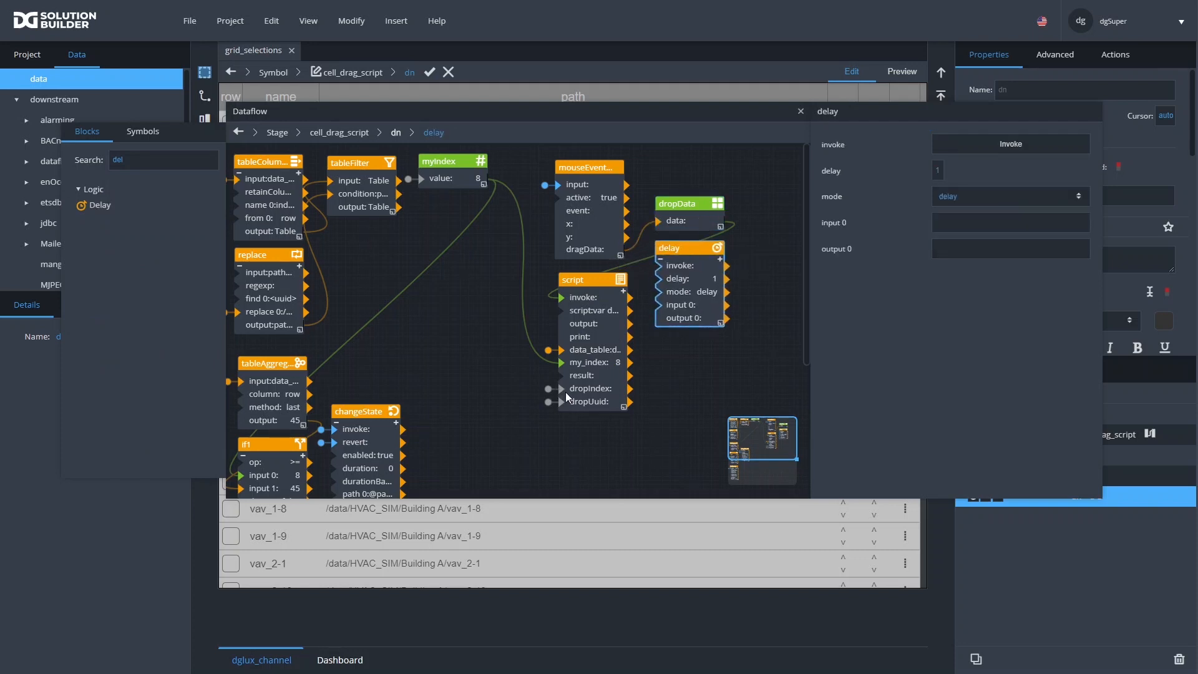
drag(692, 225, 567, 297)
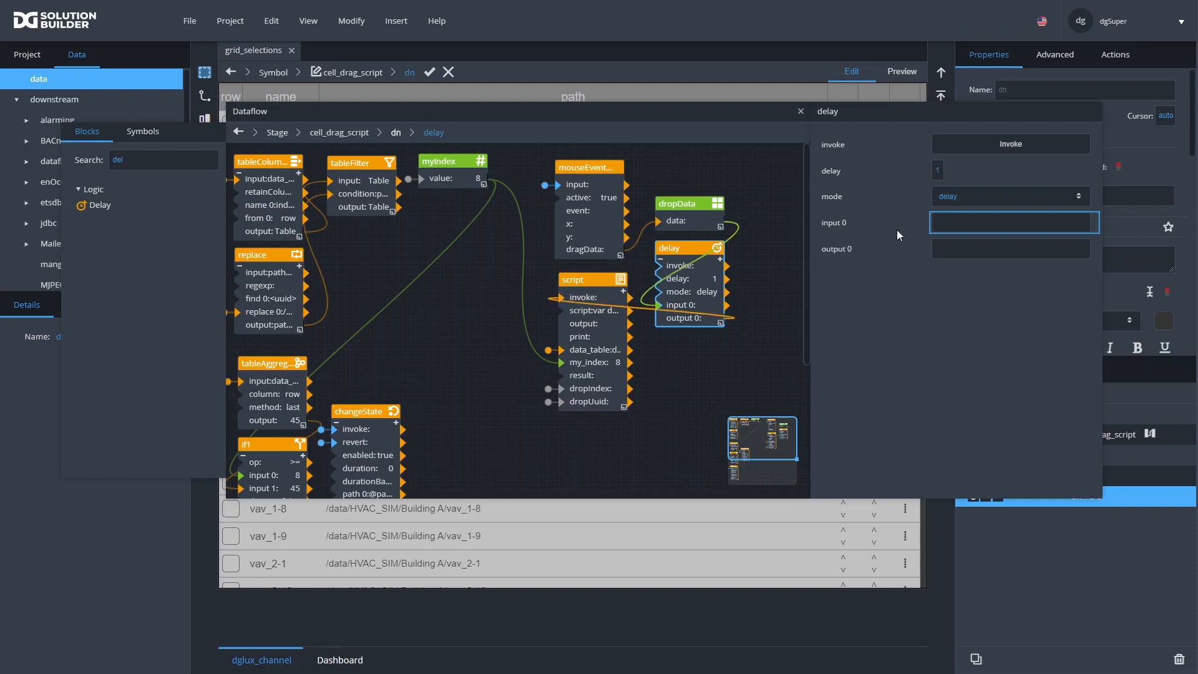
Set the delay block's delay in dn's dataflow to 0.2
click(934, 169)
text(0)
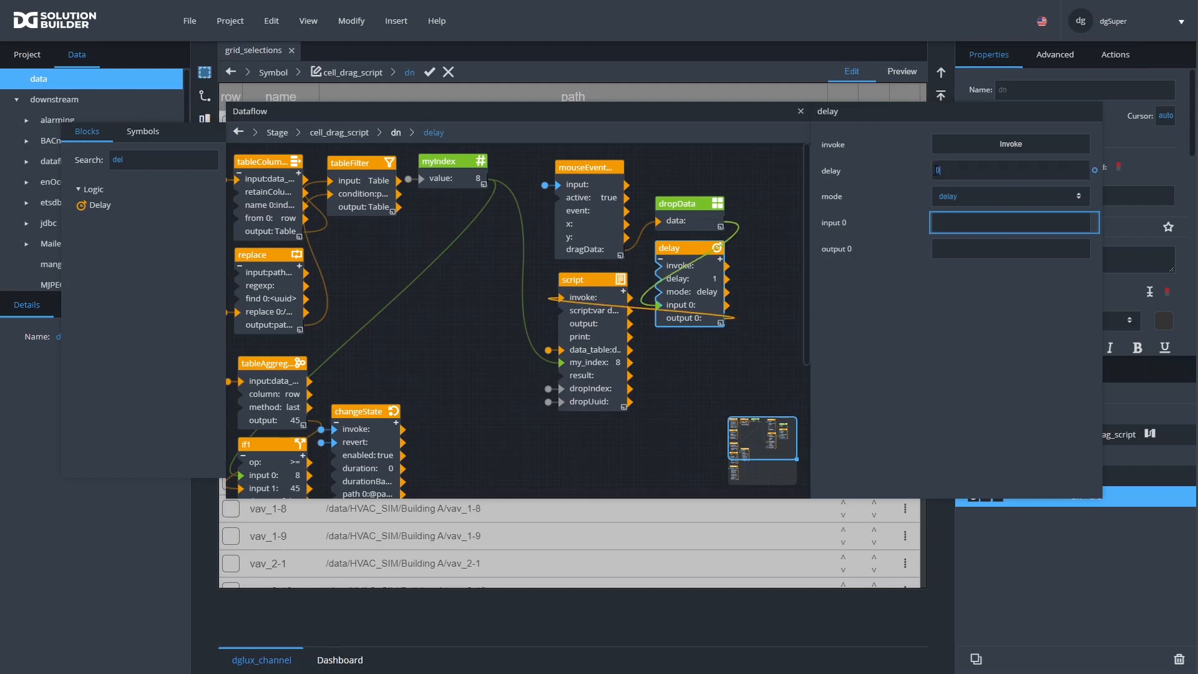
text(.2)
key(Return)
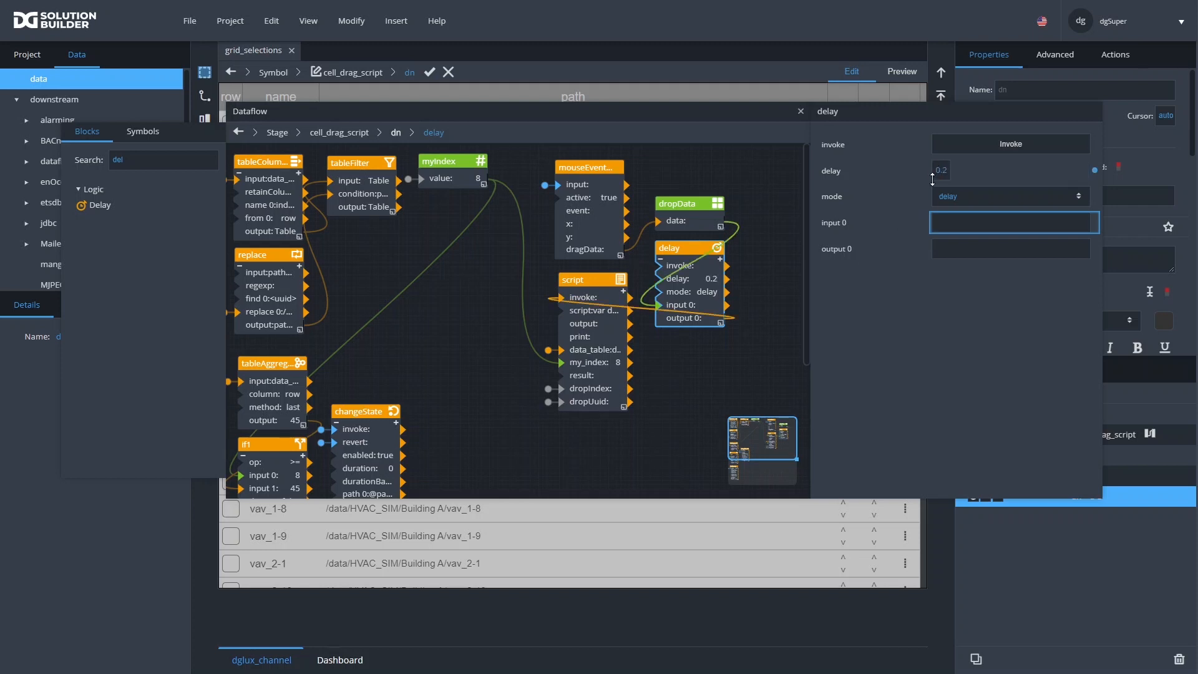
Paste the delay block into up's dataflow, bind its output 0 to the script's invoke input, and commit the symbol edits
click(801, 111)
click(1096, 476)
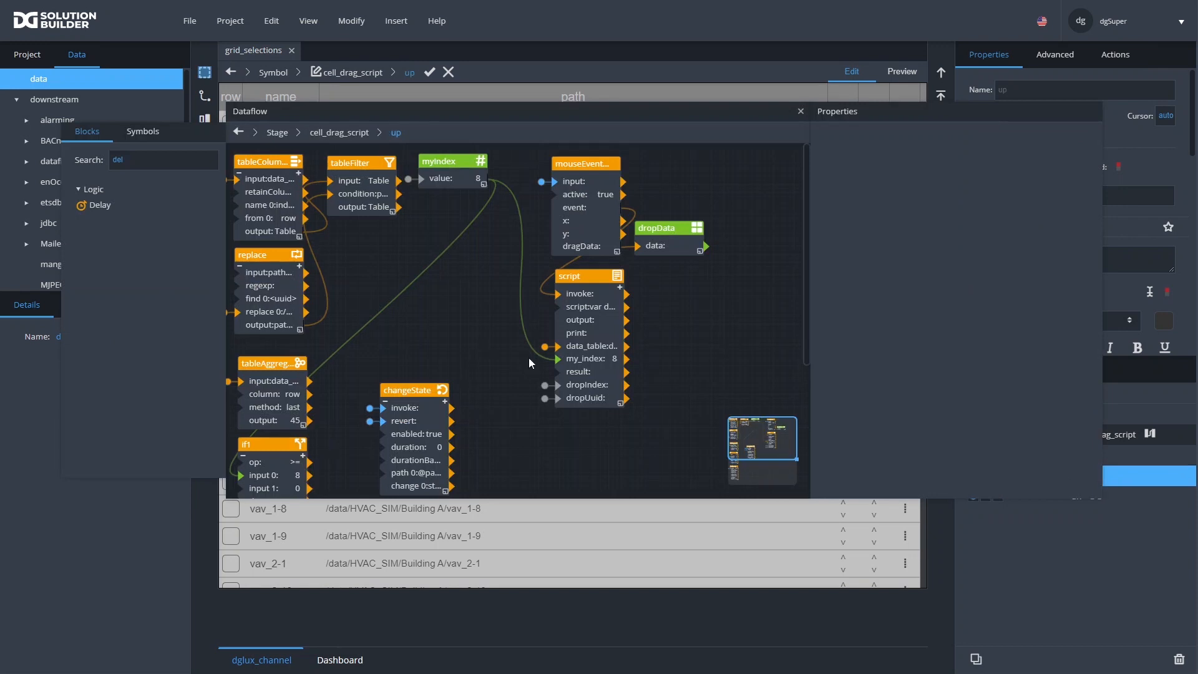
key(ctrl+v)
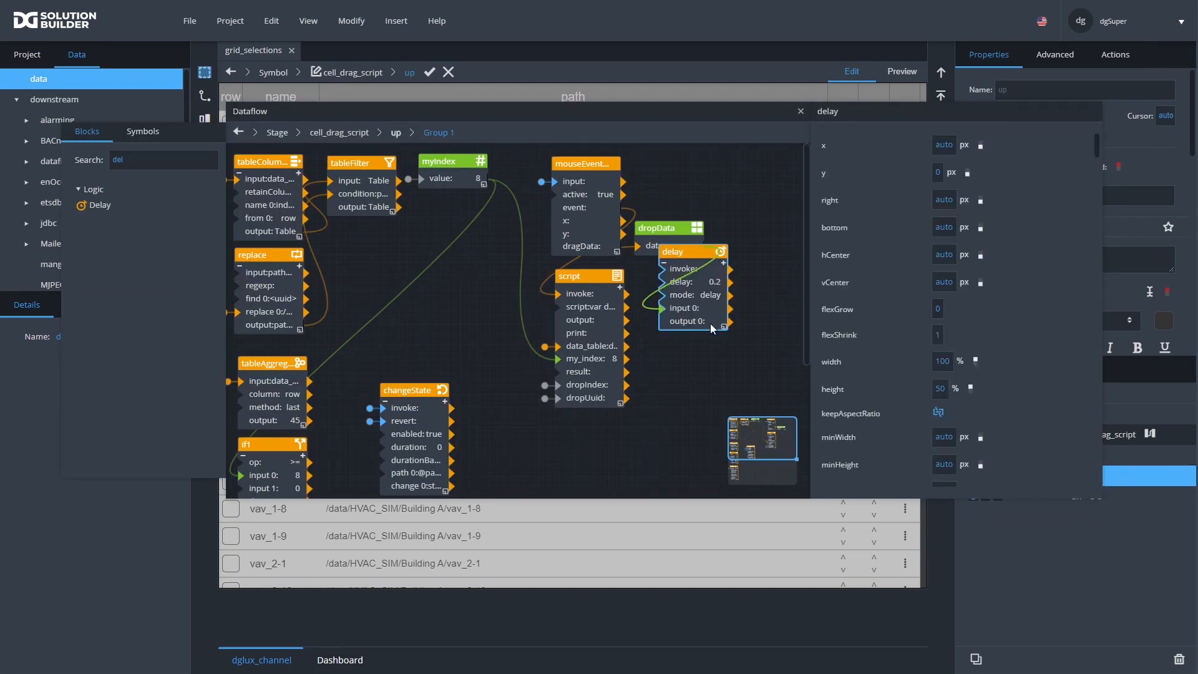
drag(730, 321, 574, 299)
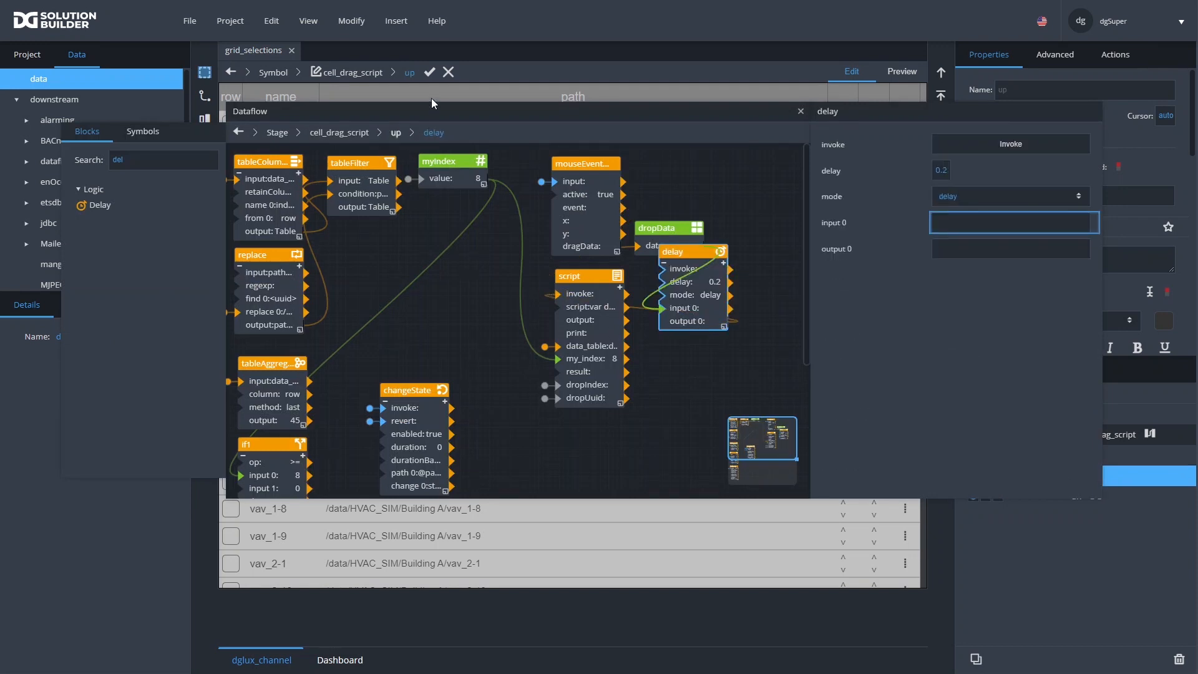
click(429, 72)
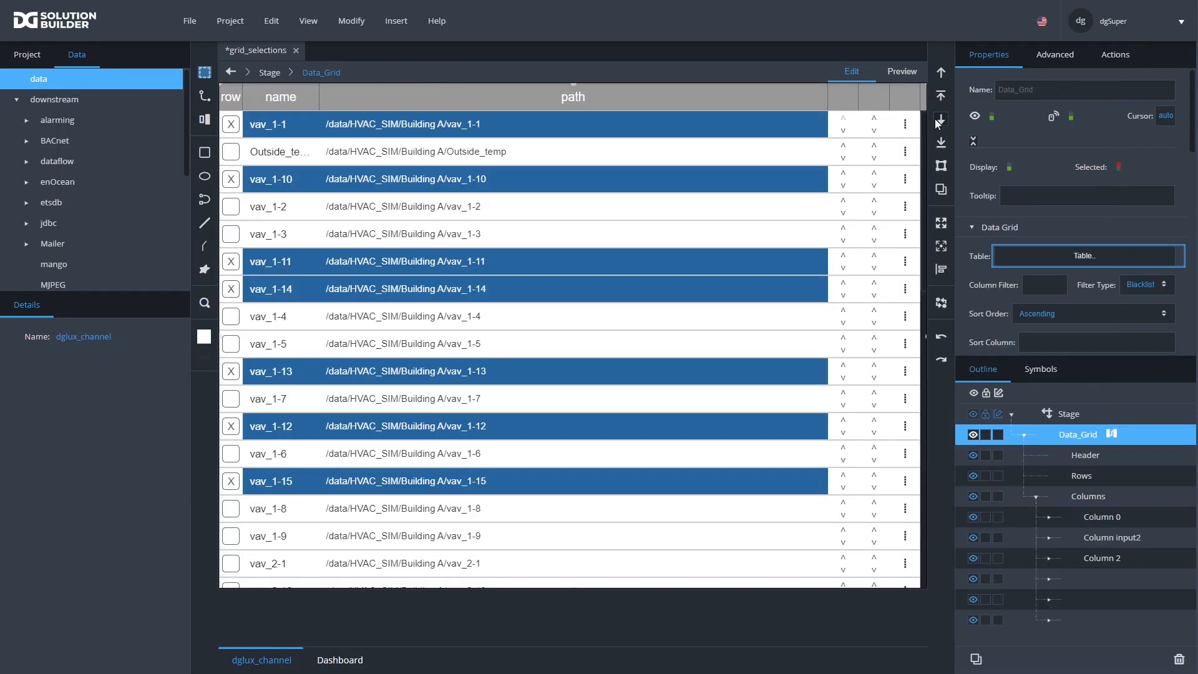
Preview the grid and test drag-and-drop reordering by moving vav_1-12 above vav_1-13, vav_1-12 below vav_1-2, and vav_1-11 below vav_1-4
click(904, 71)
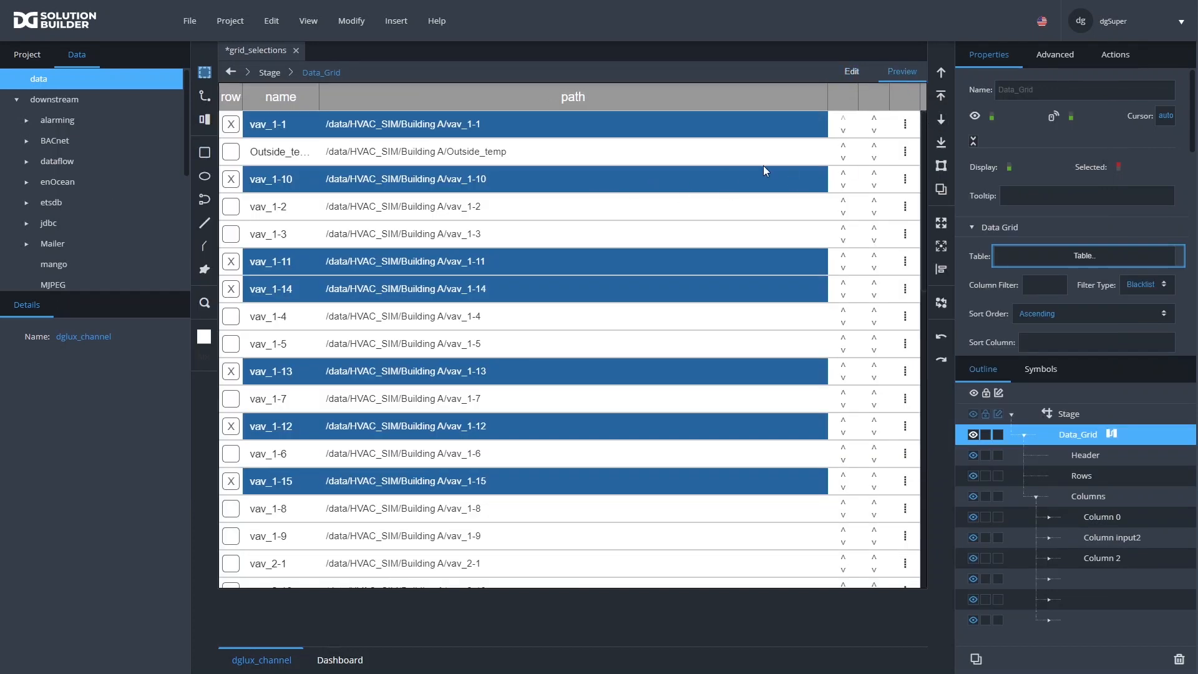
mouse_move(903, 179)
mouse_down()
mouse_move(902, 251)
mouse_move(922, 188)
mouse_move(912, 179)
mouse_up()
click(846, 73)
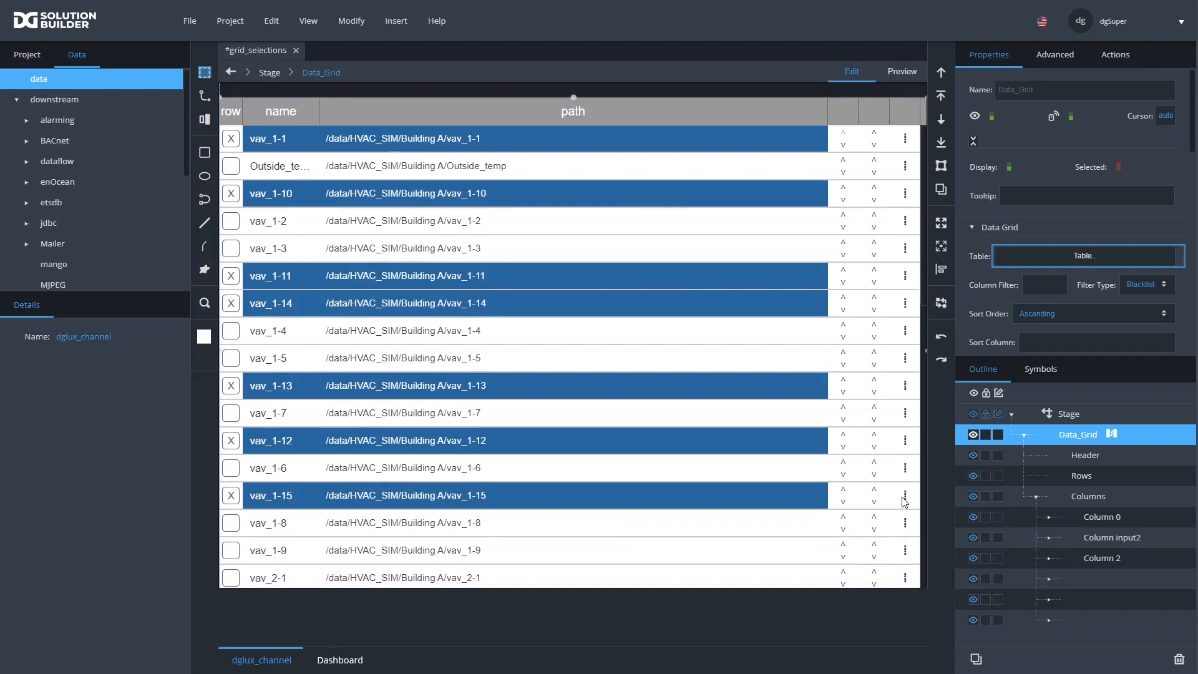
click(909, 73)
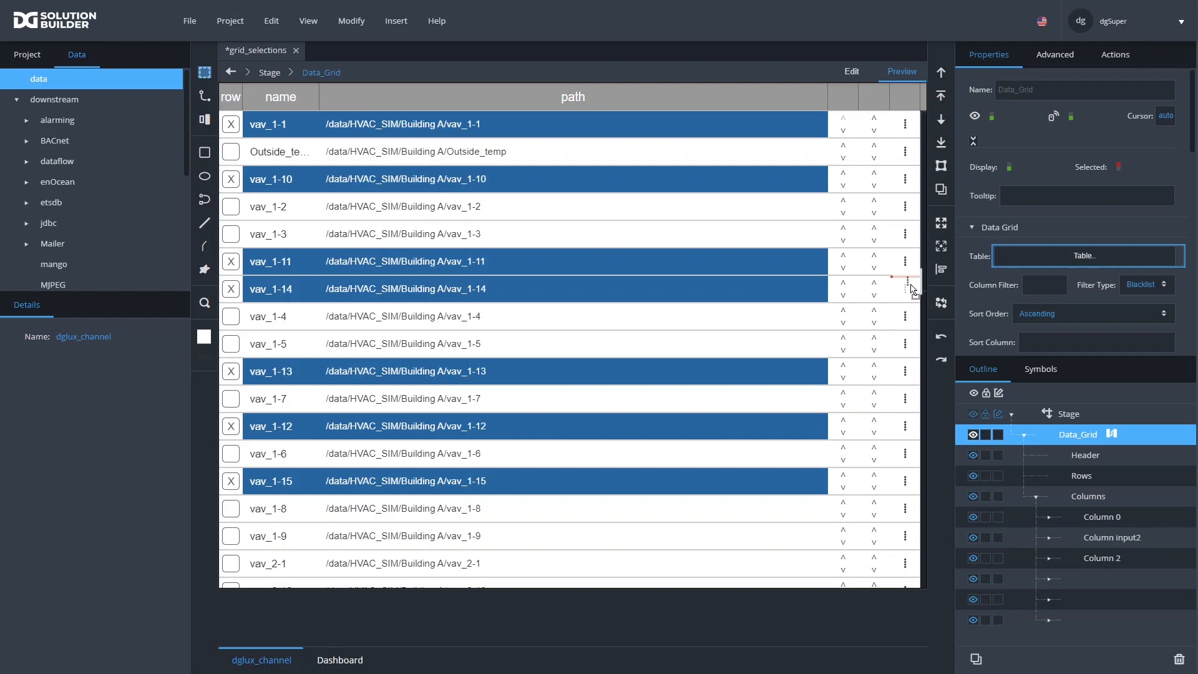
mouse_move(910, 291)
mouse_down()
mouse_move(909, 278)
mouse_move(908, 365)
mouse_move(910, 258)
mouse_move(904, 382)
mouse_up()
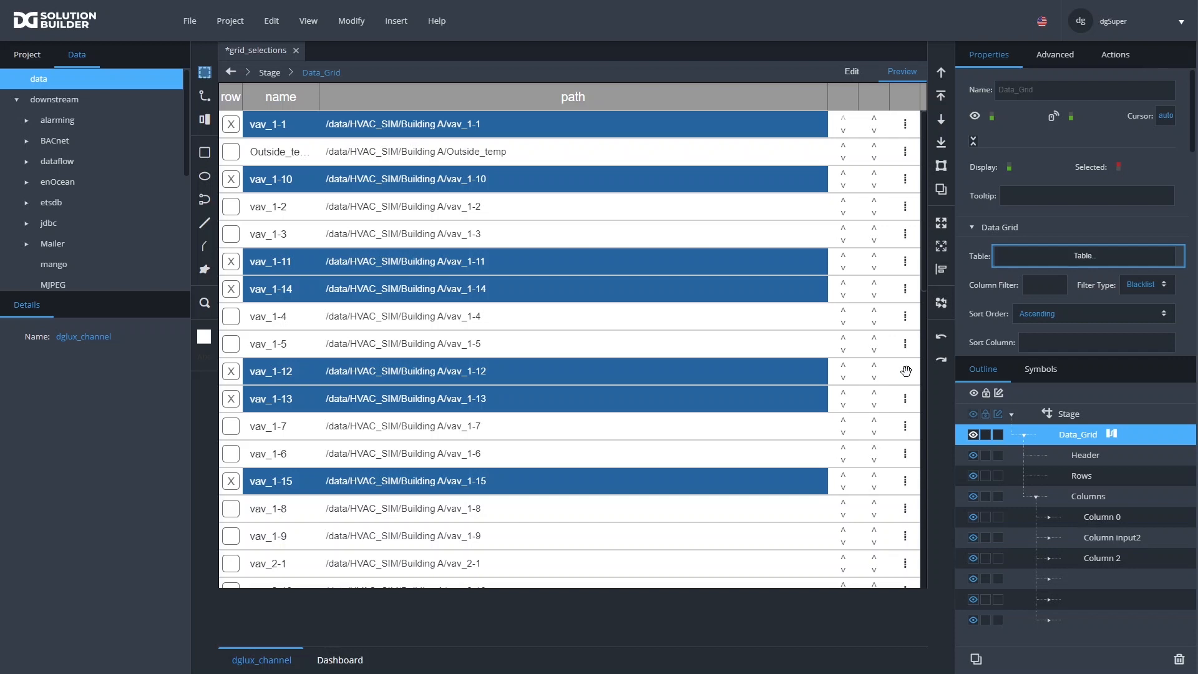
mouse_move(906, 371)
mouse_down()
mouse_move(909, 205)
mouse_move(901, 249)
mouse_move(249, 230)
mouse_move(906, 235)
mouse_move(901, 301)
mouse_up()
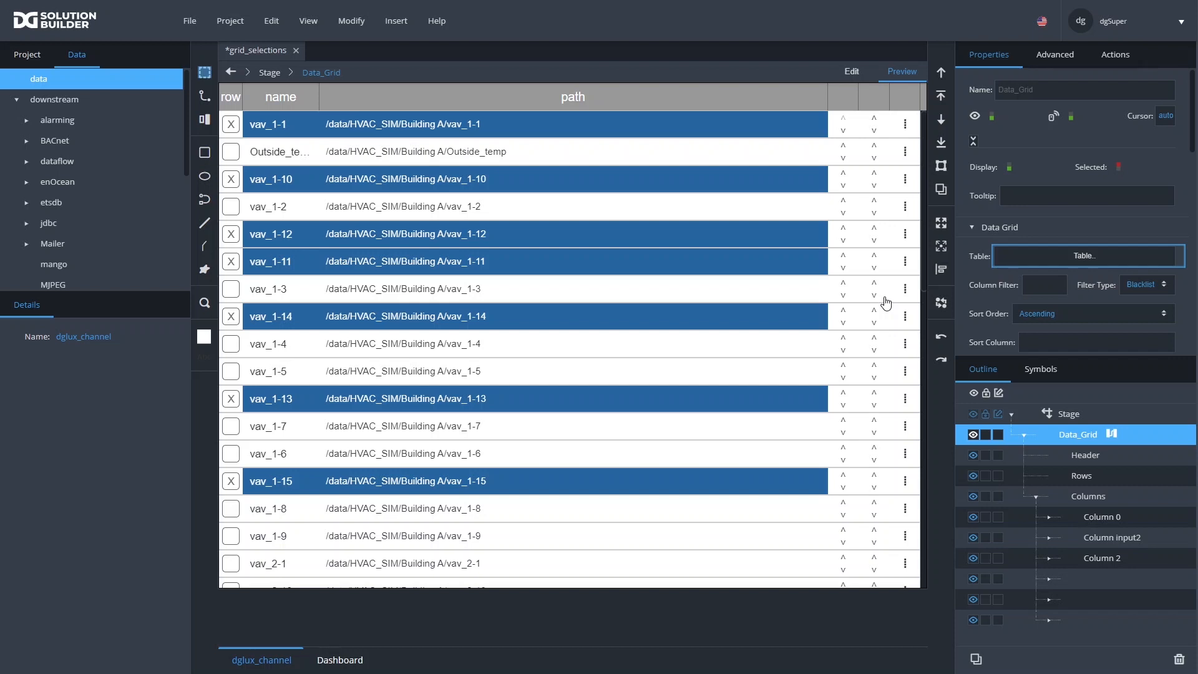
drag(905, 287, 906, 350)
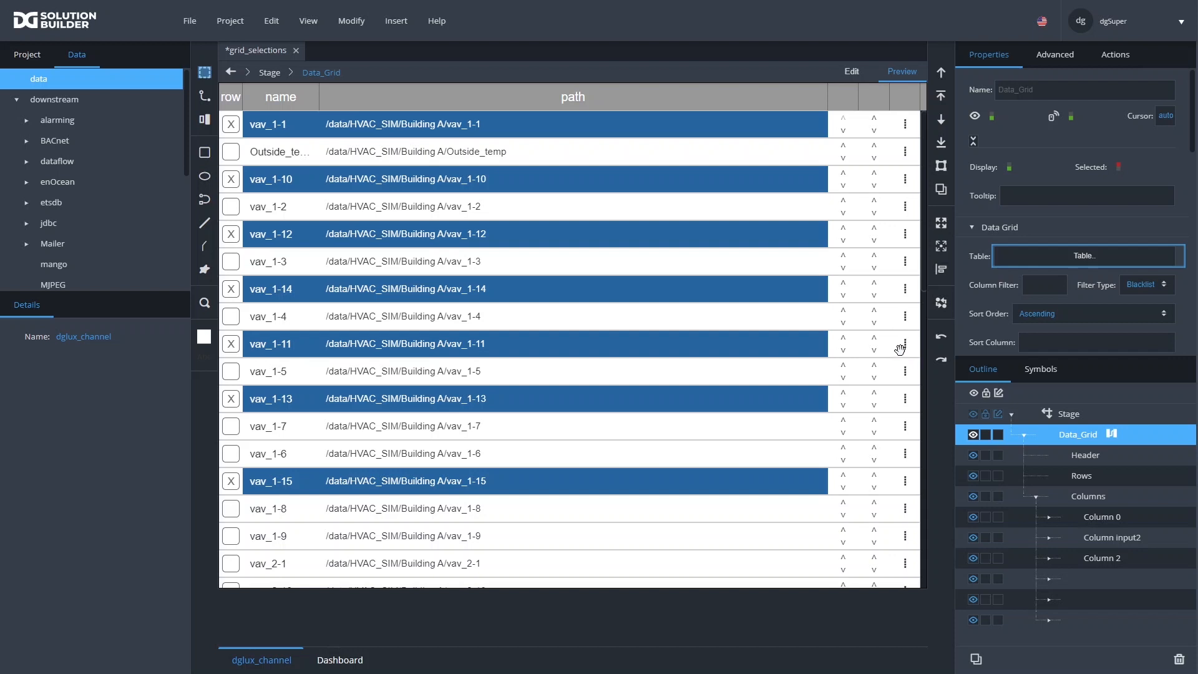